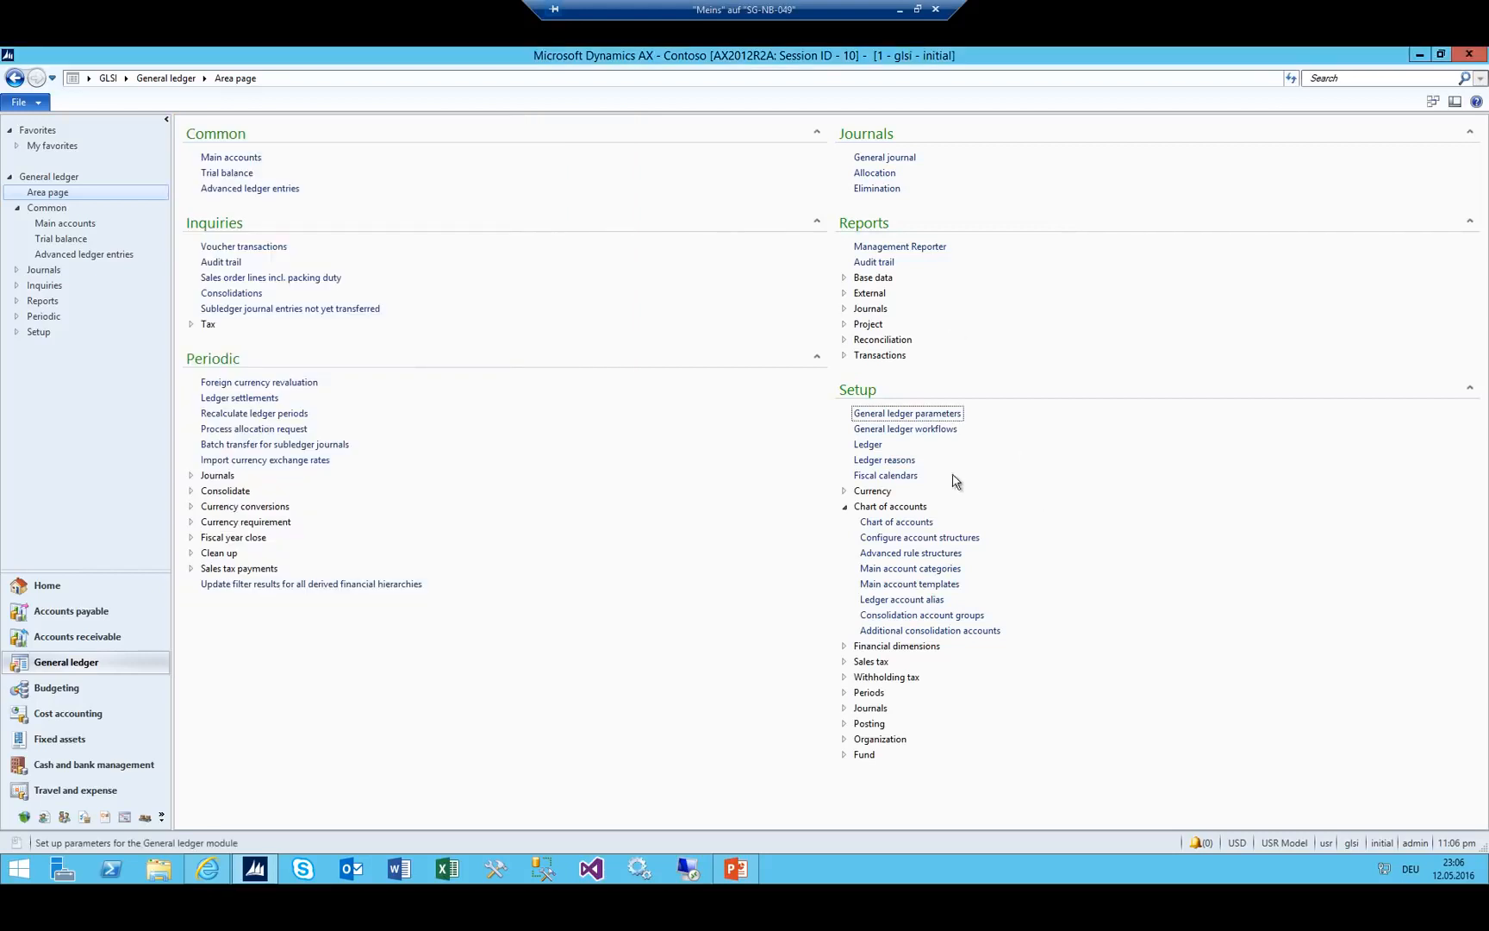
Add a chart of accounts named CH with the description 'Swiss Main Account'.
click(896, 522)
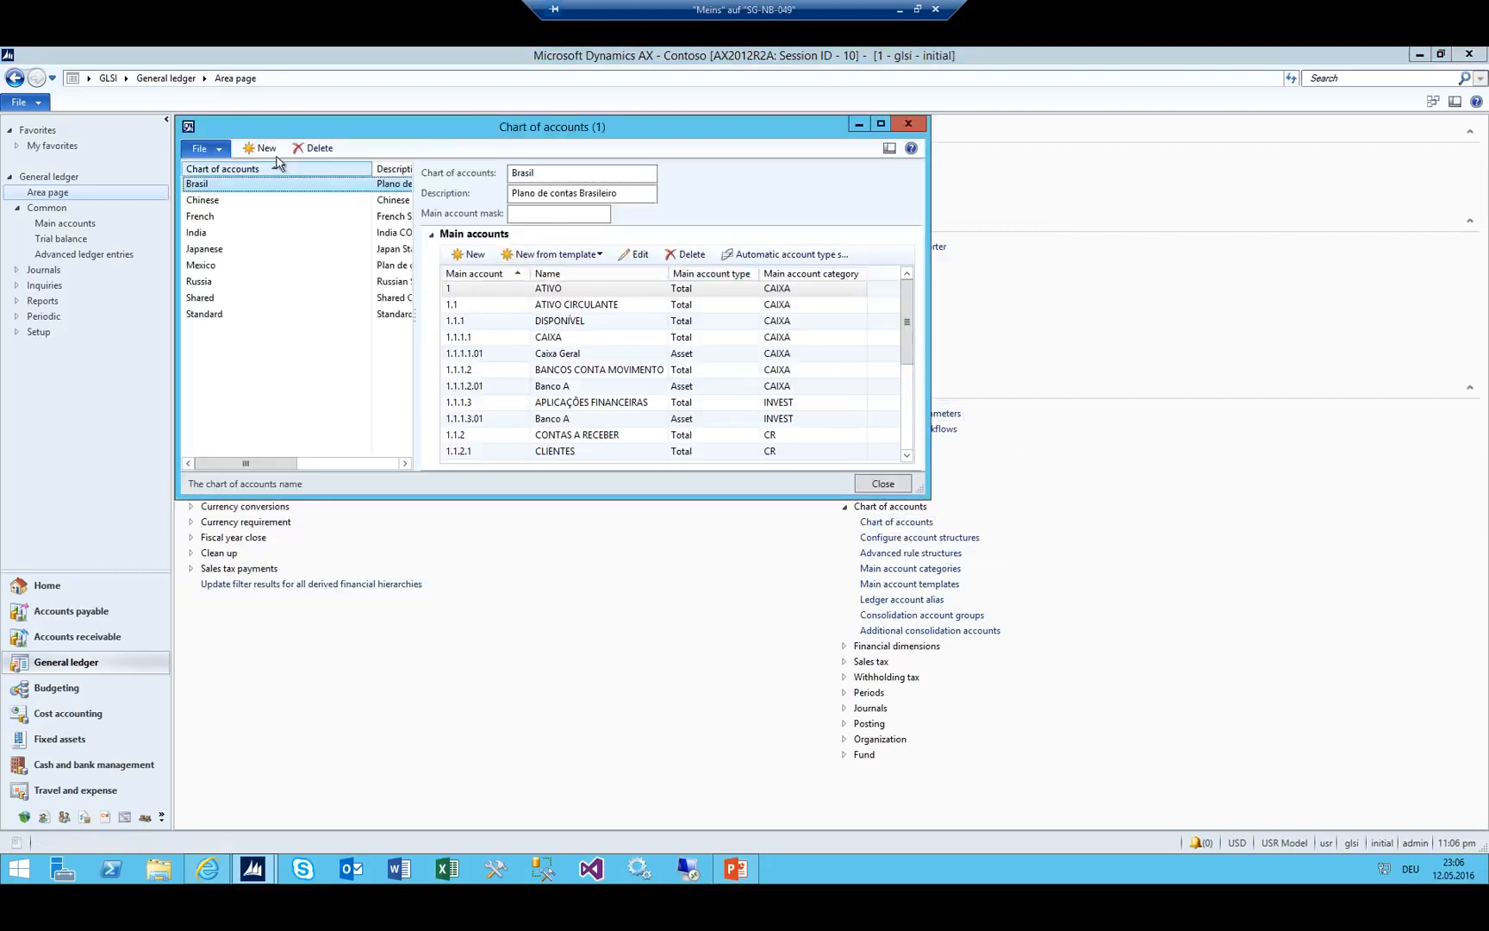
key(ctrl+n)
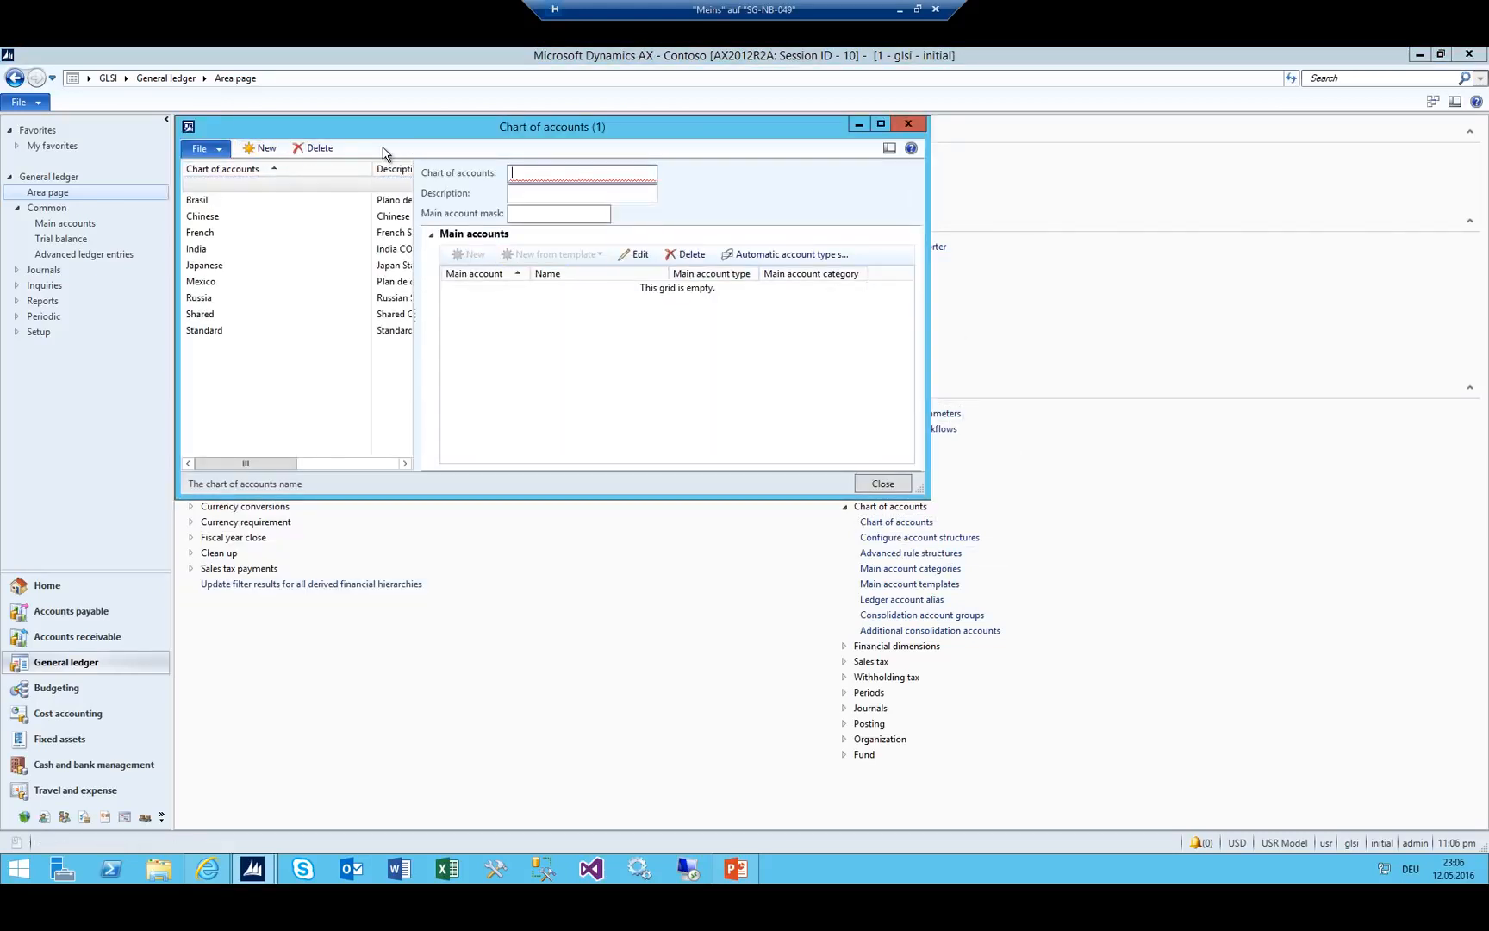
text(CH)
key(Tab)
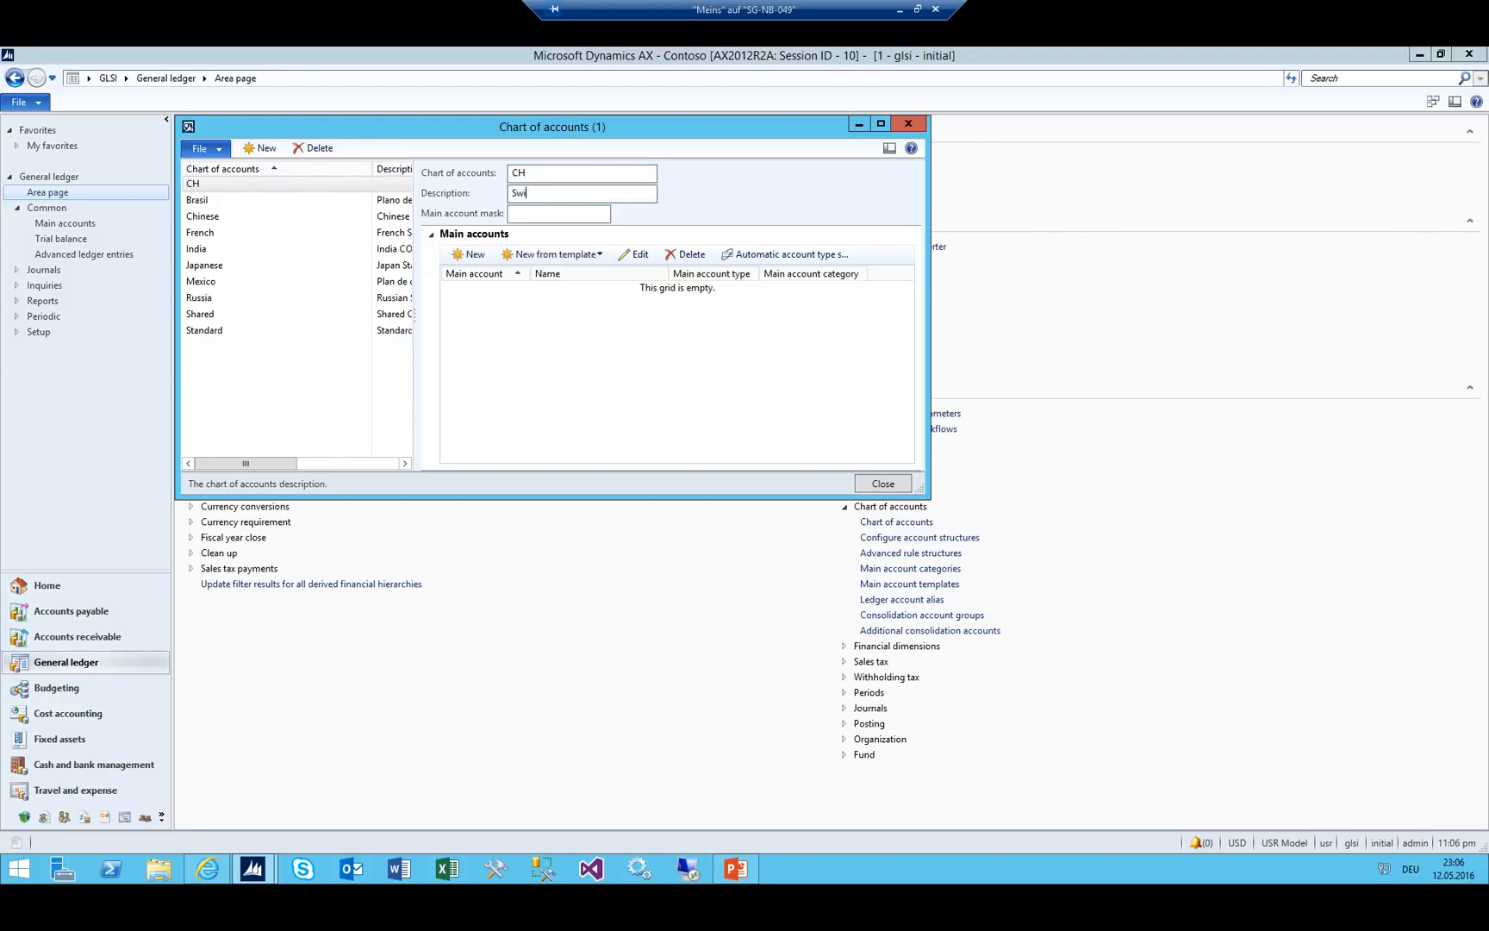
text(Swiss Main Account)
key(Tab)
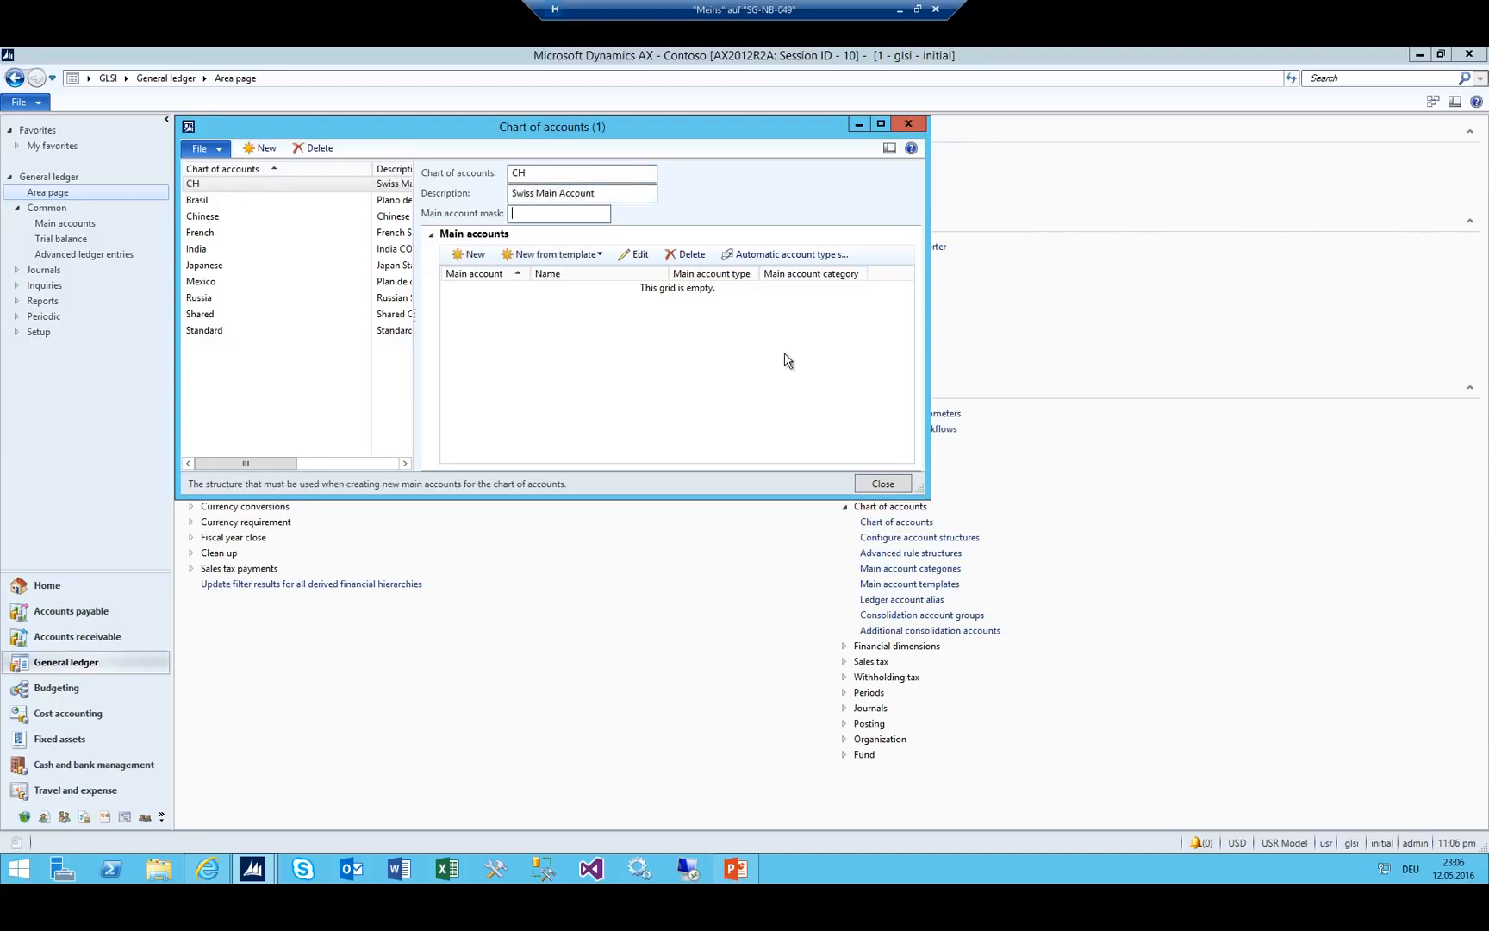
Add main account 1000 'Cash' and choose its main account type.
click(471, 255)
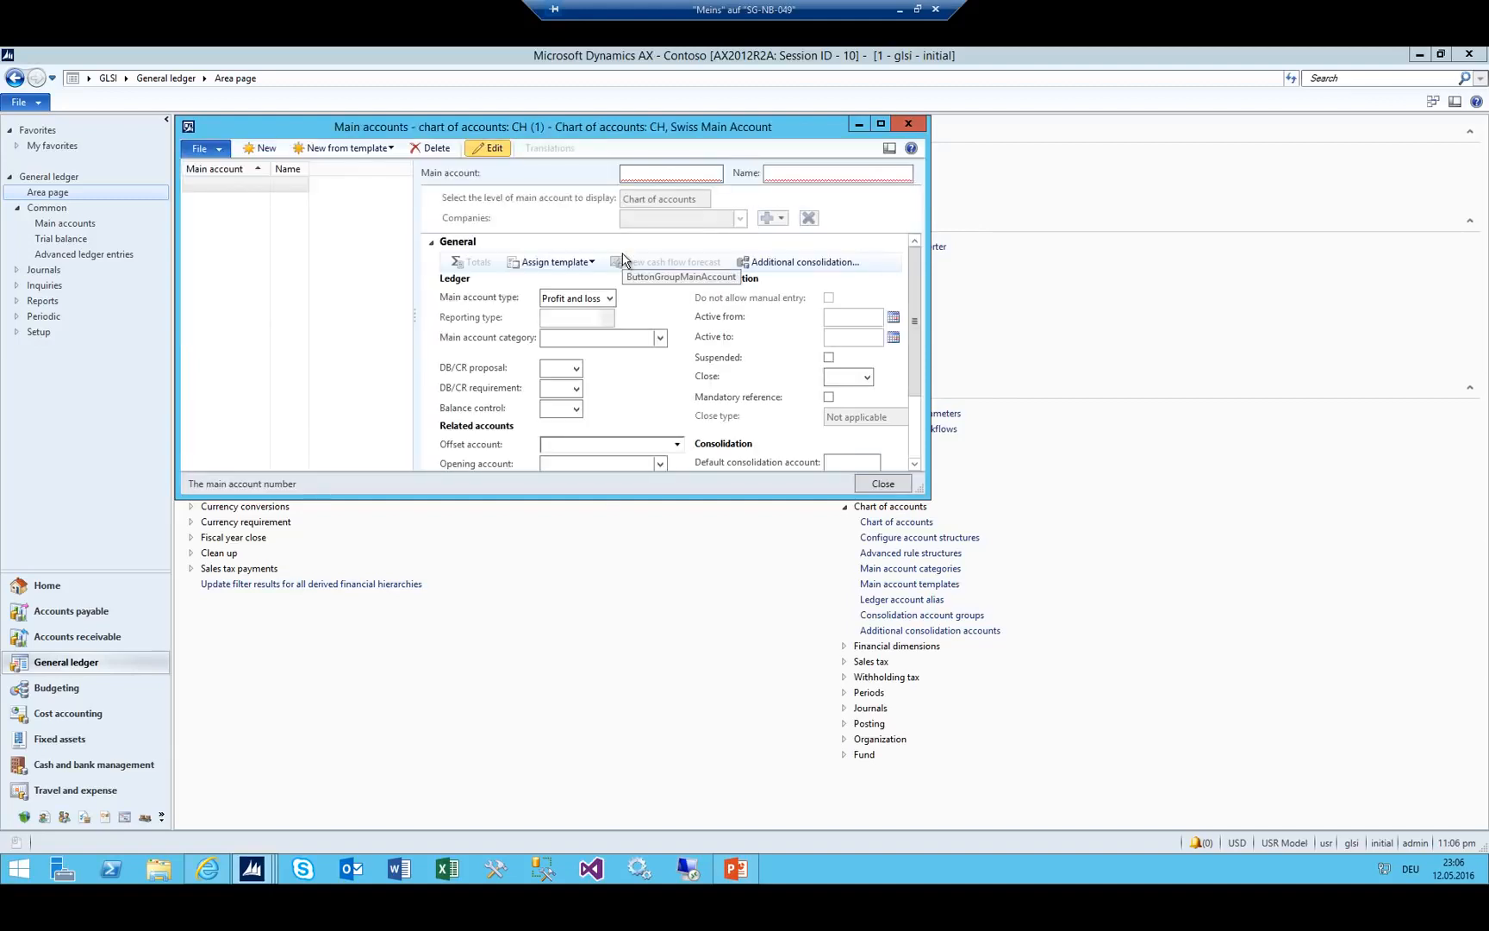
text(1000)
key(Tab)
text(Cash)
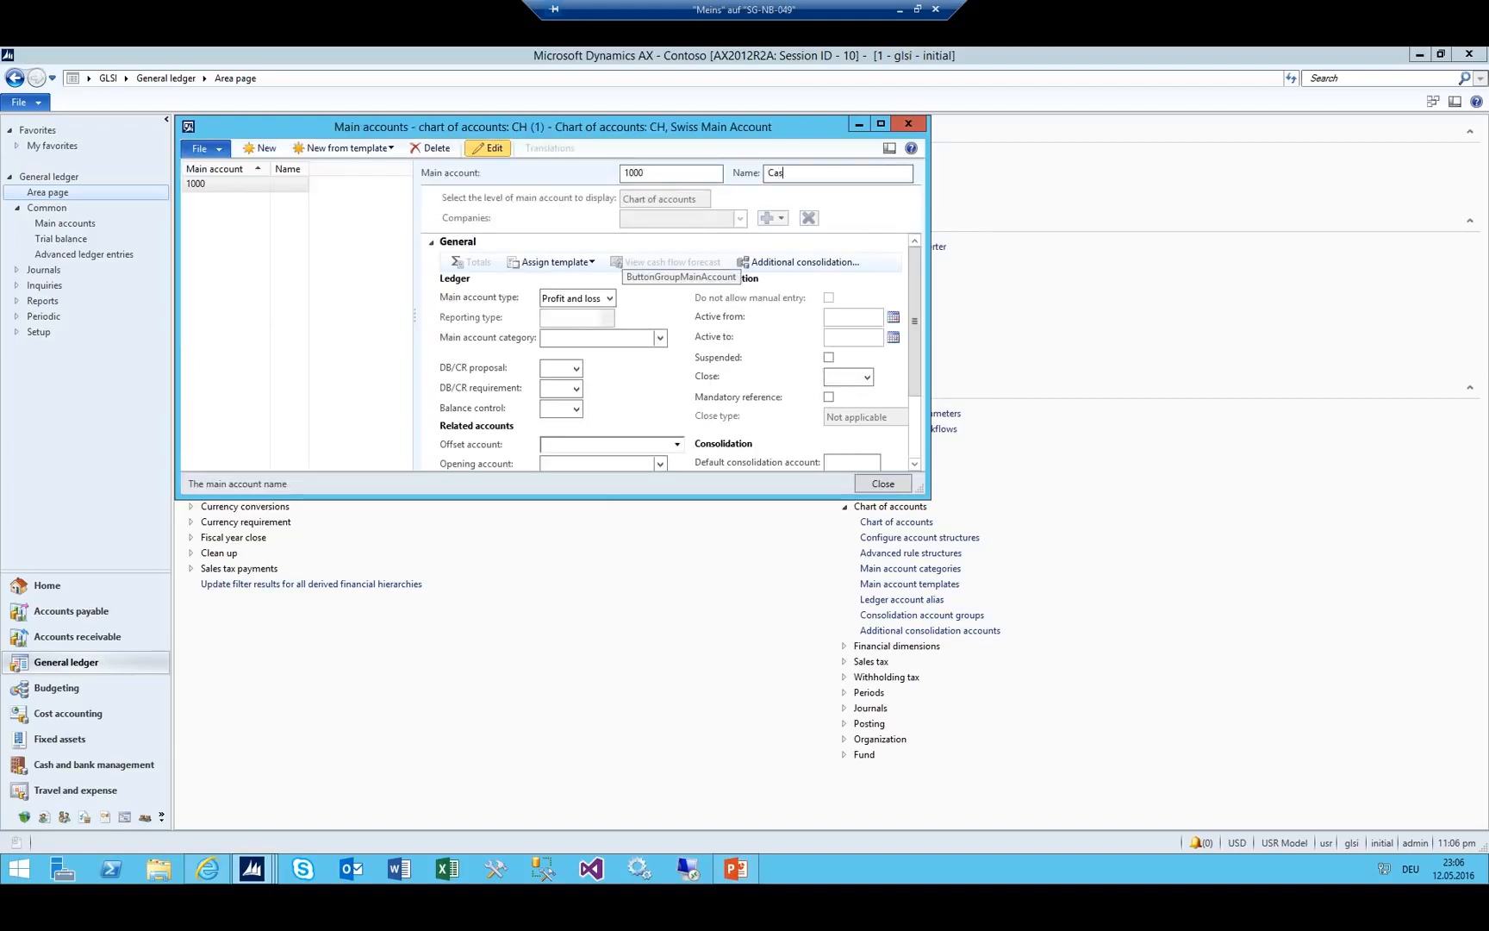
key(Tab)
key(Tab)
key(Tab)
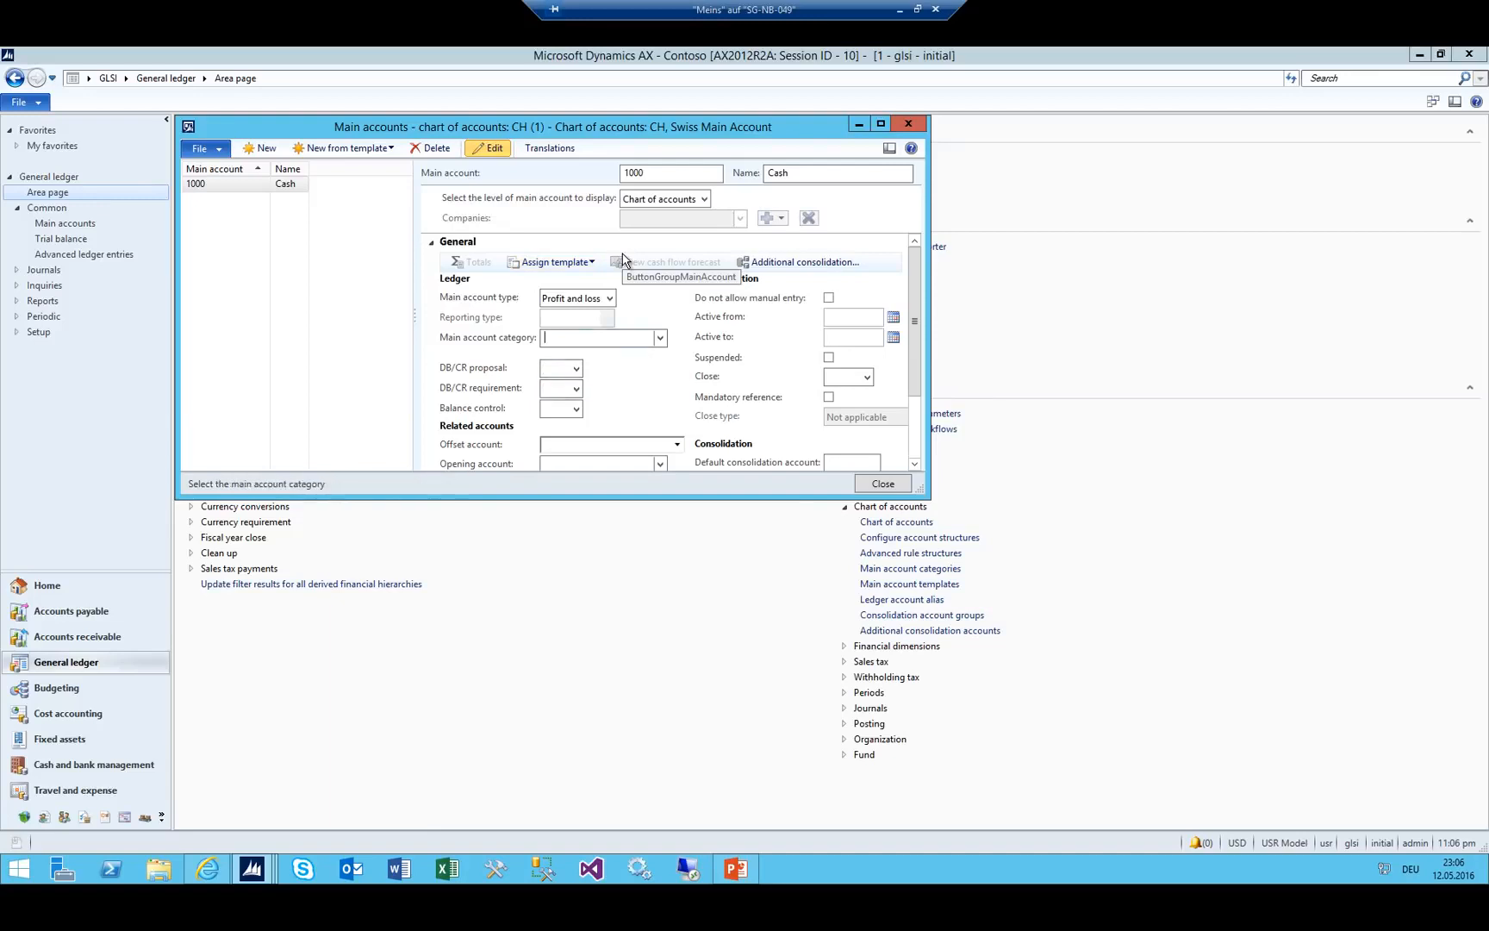
key(shift+Tab)
key(alt+Down)
key(Down)
key(Down)
key(Down)
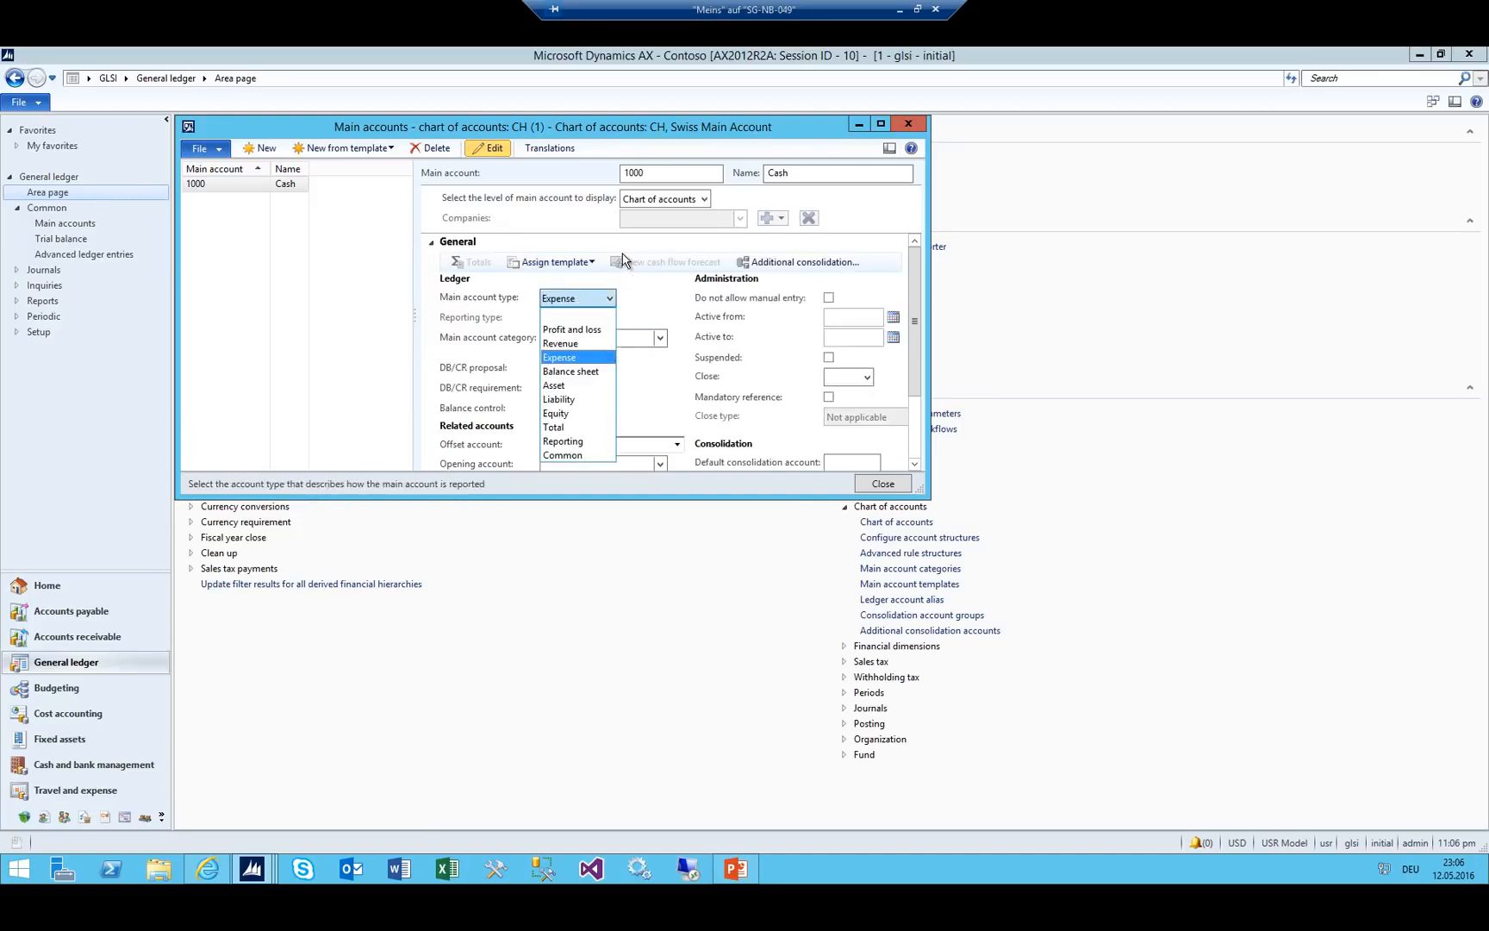
key(Return)
Add main account 3000 'Revenue' with account type Revenue.
key(ctrl+n)
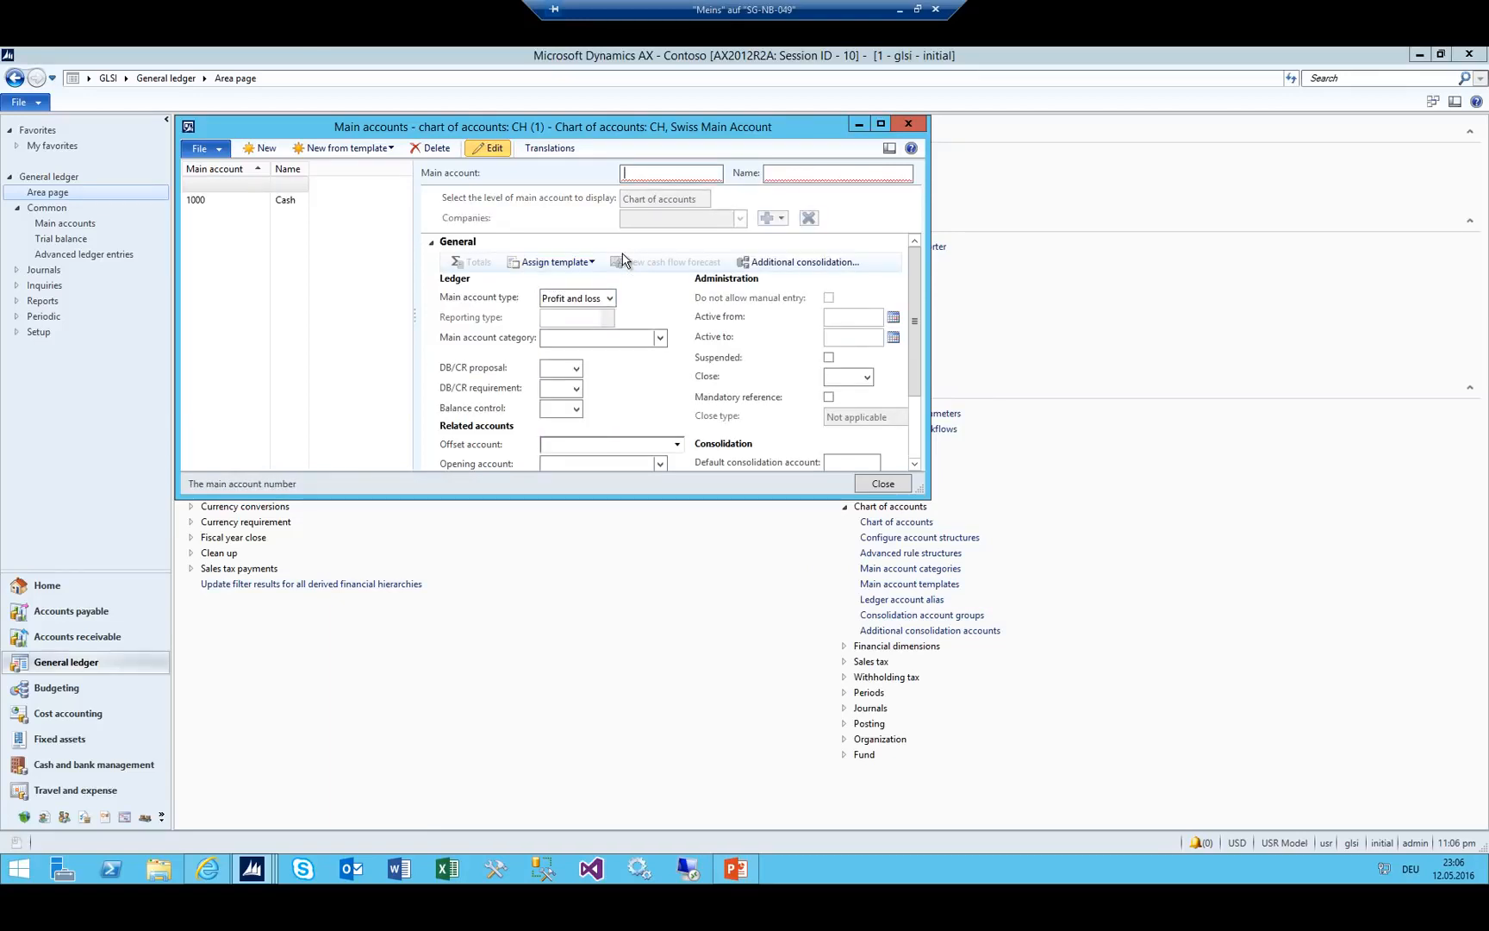
text(30)
key(Tab)
text(Reven)
key(Tab)
key(Tab)
key(Tab)
key(Tab)
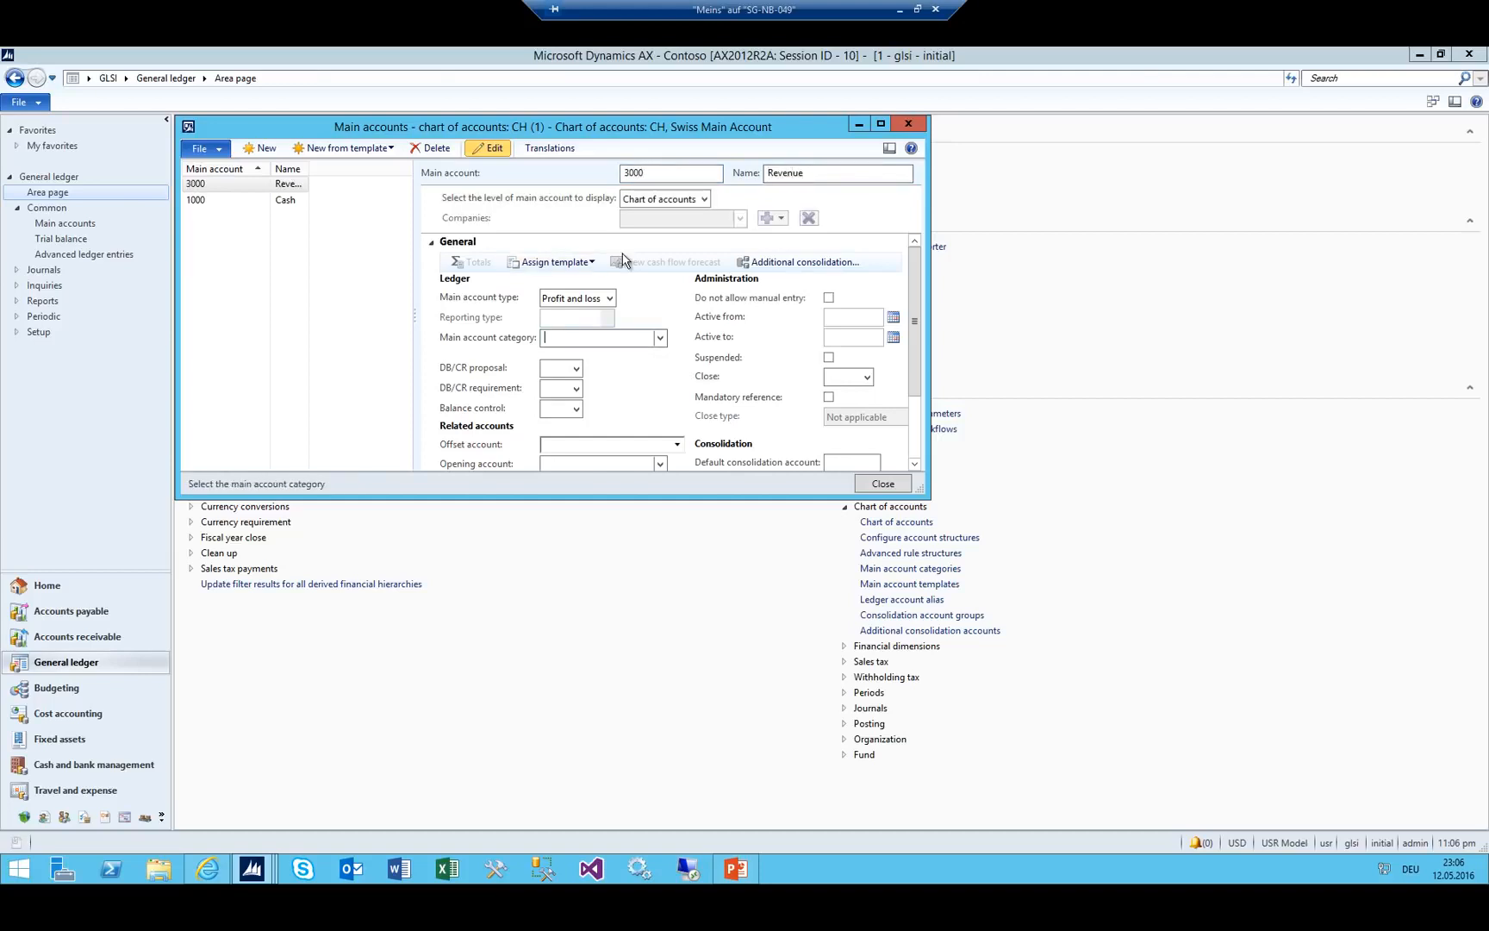
key(shift+Tab)
key(alt+Down)
key(Down)
key(Return)
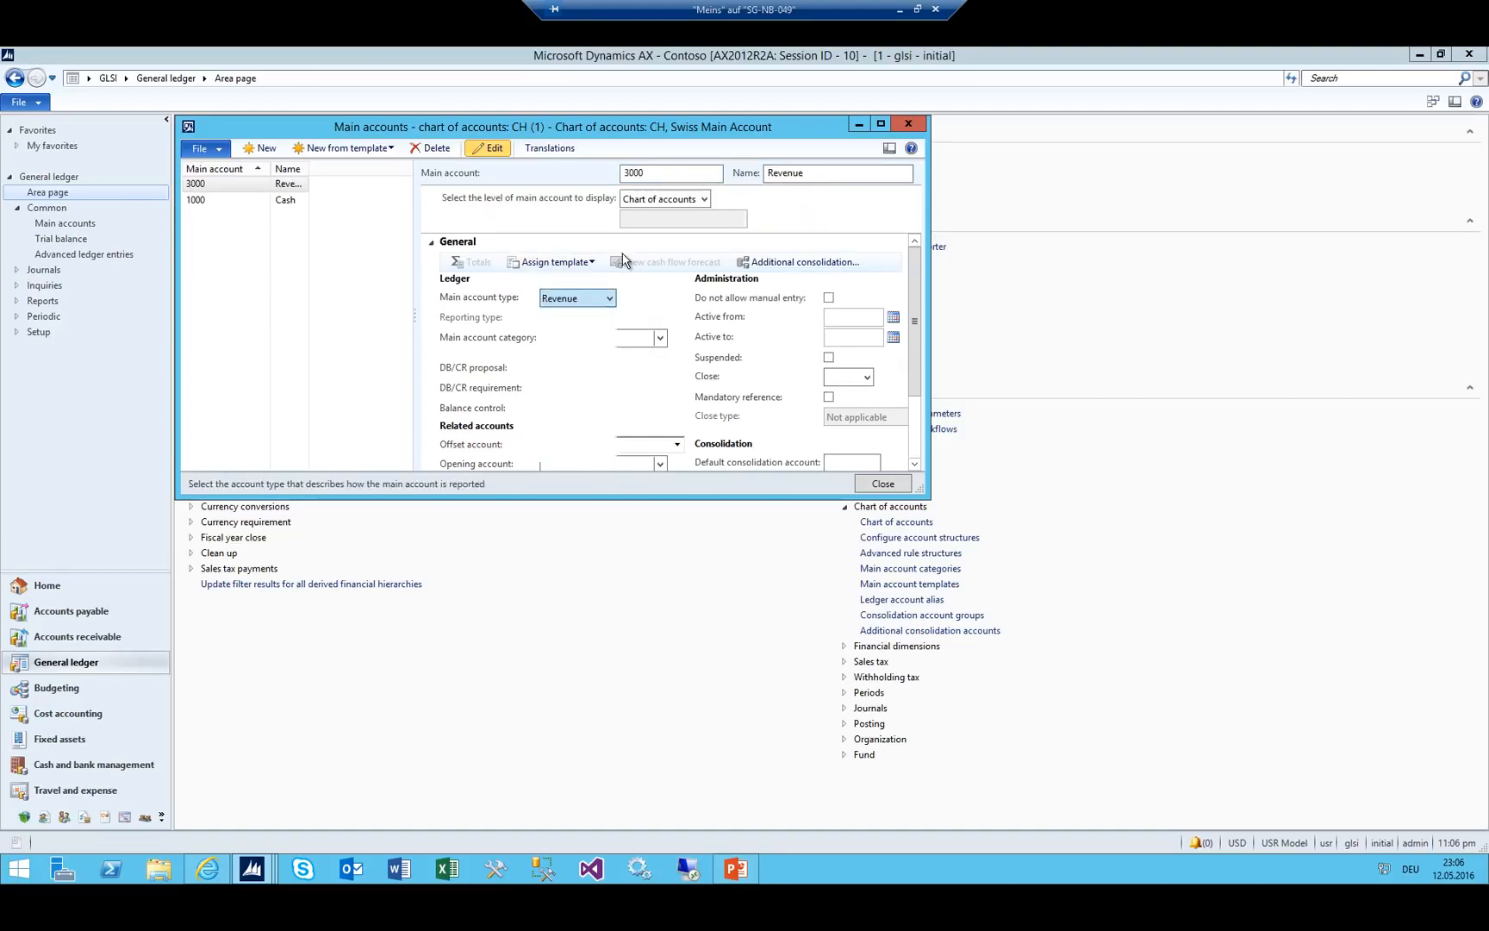
Add main account 6600 'Travel Costs' with account type Expense.
key(ctrl+n)
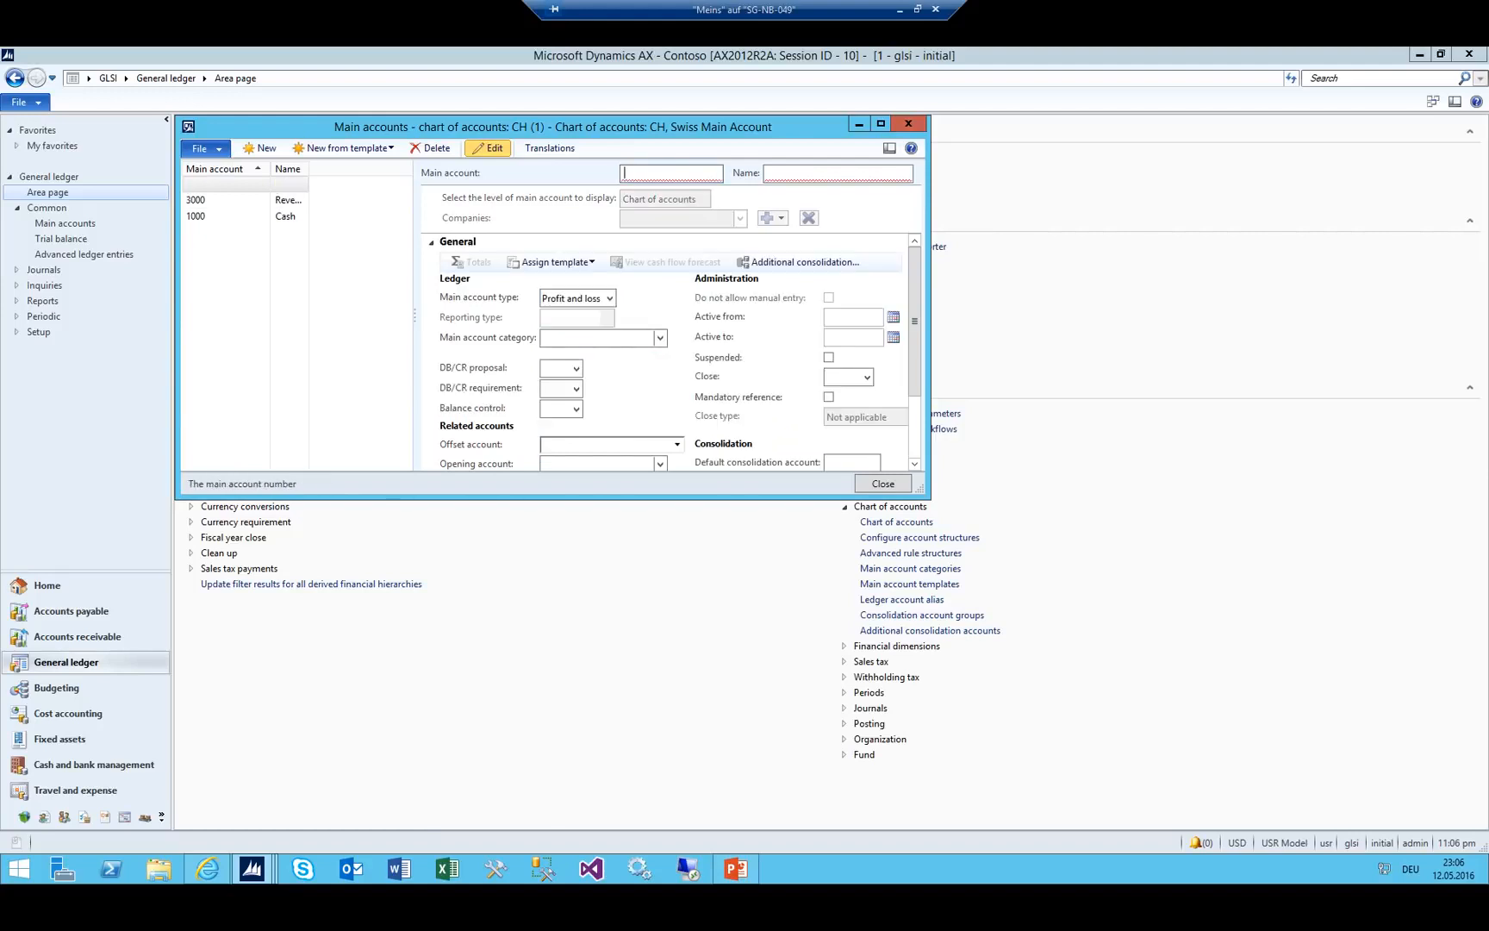
text(6500)
key(Tab)
text(Tra)
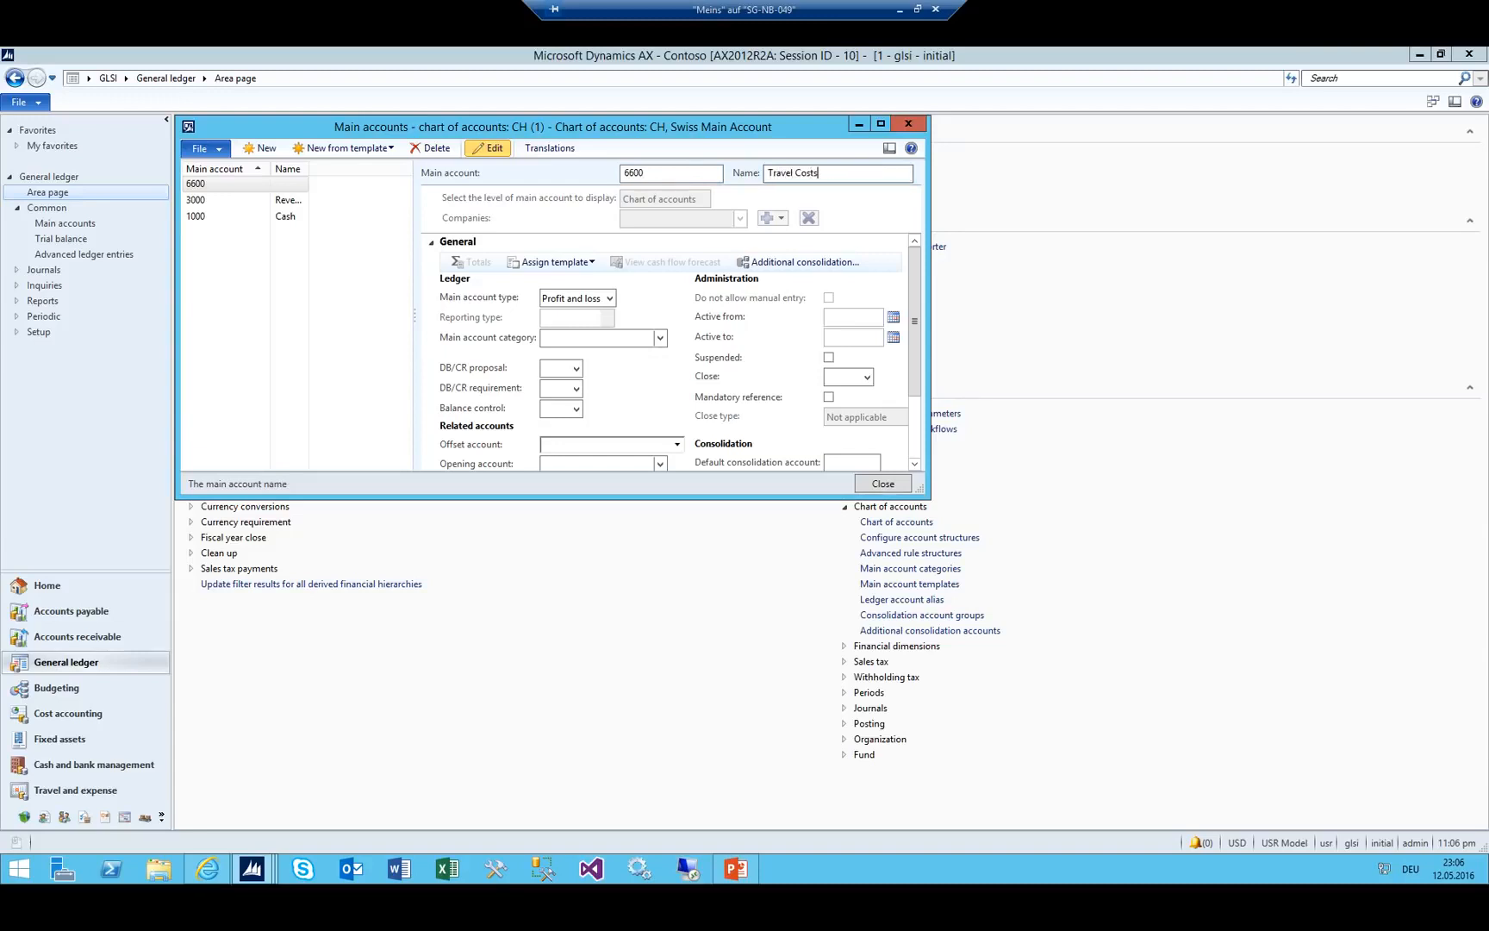
key(Tab)
key(Tab)
key(shift+Tab)
key(alt+Down)
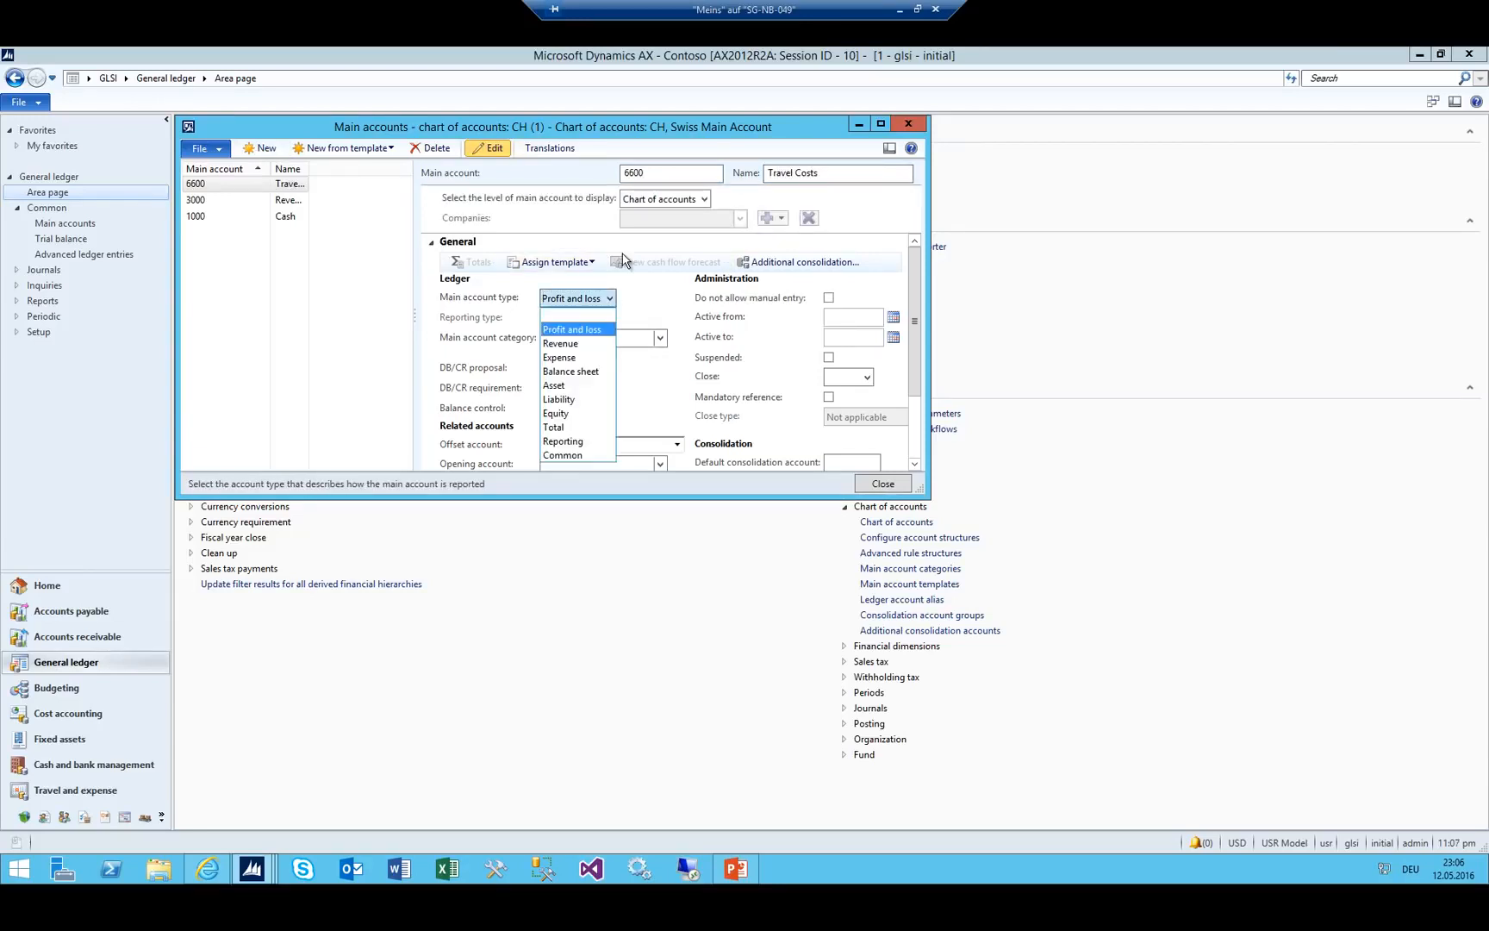
key(Down)
key(Down)
key(Down)
key(Up)
key(Return)
key(Tab)
Add main account 6605 'Lunch costs' with account type Expense.
key(ctrl+n)
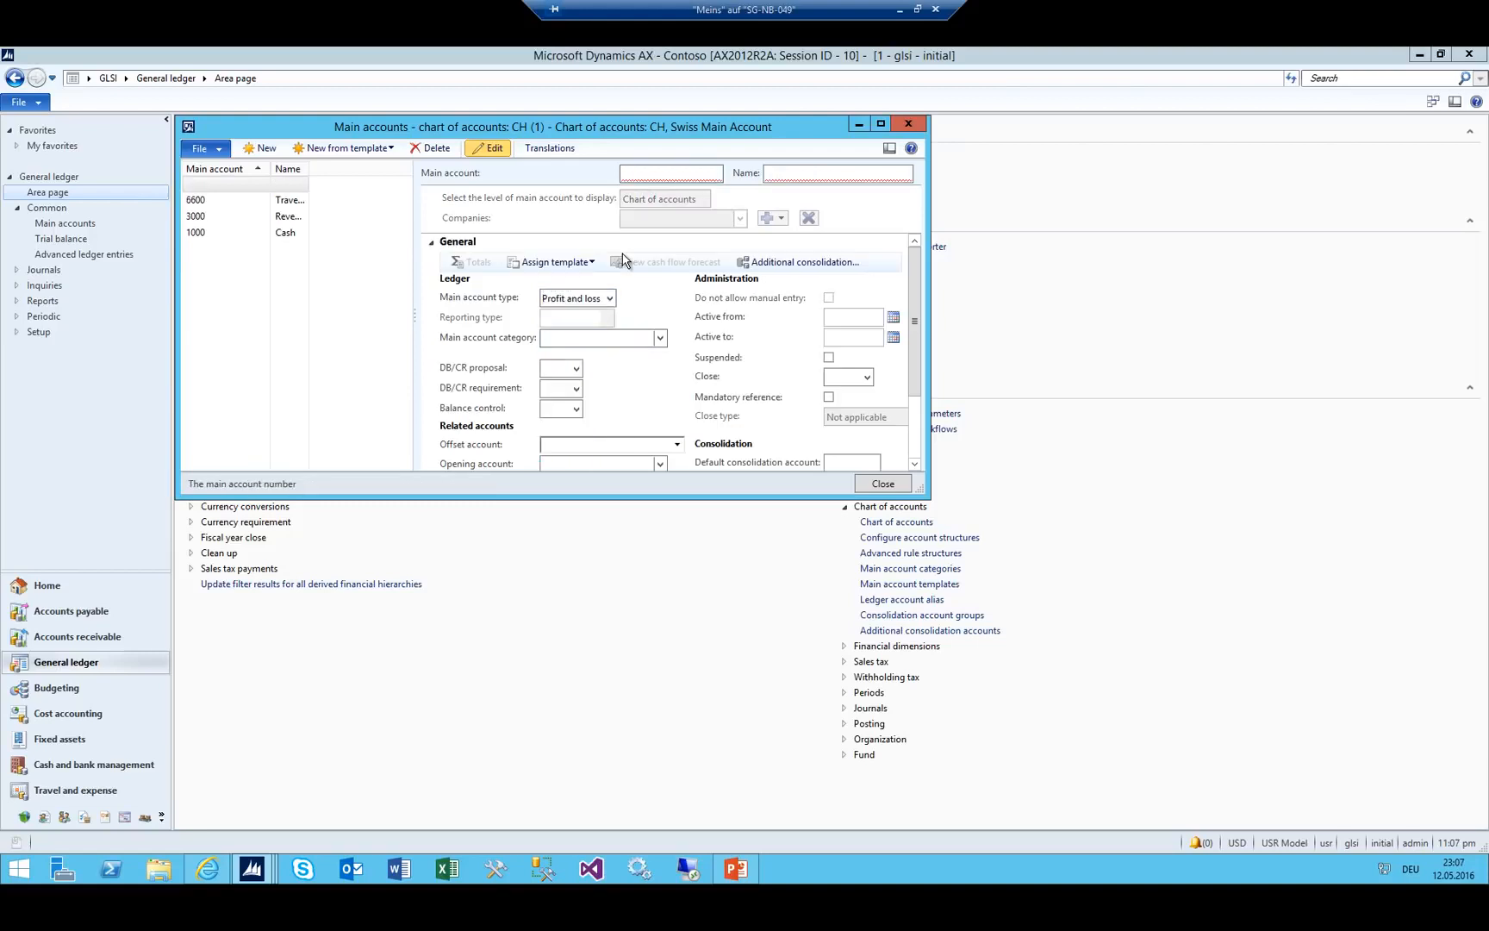
text(6605)
key(Tab)
text(Ea)
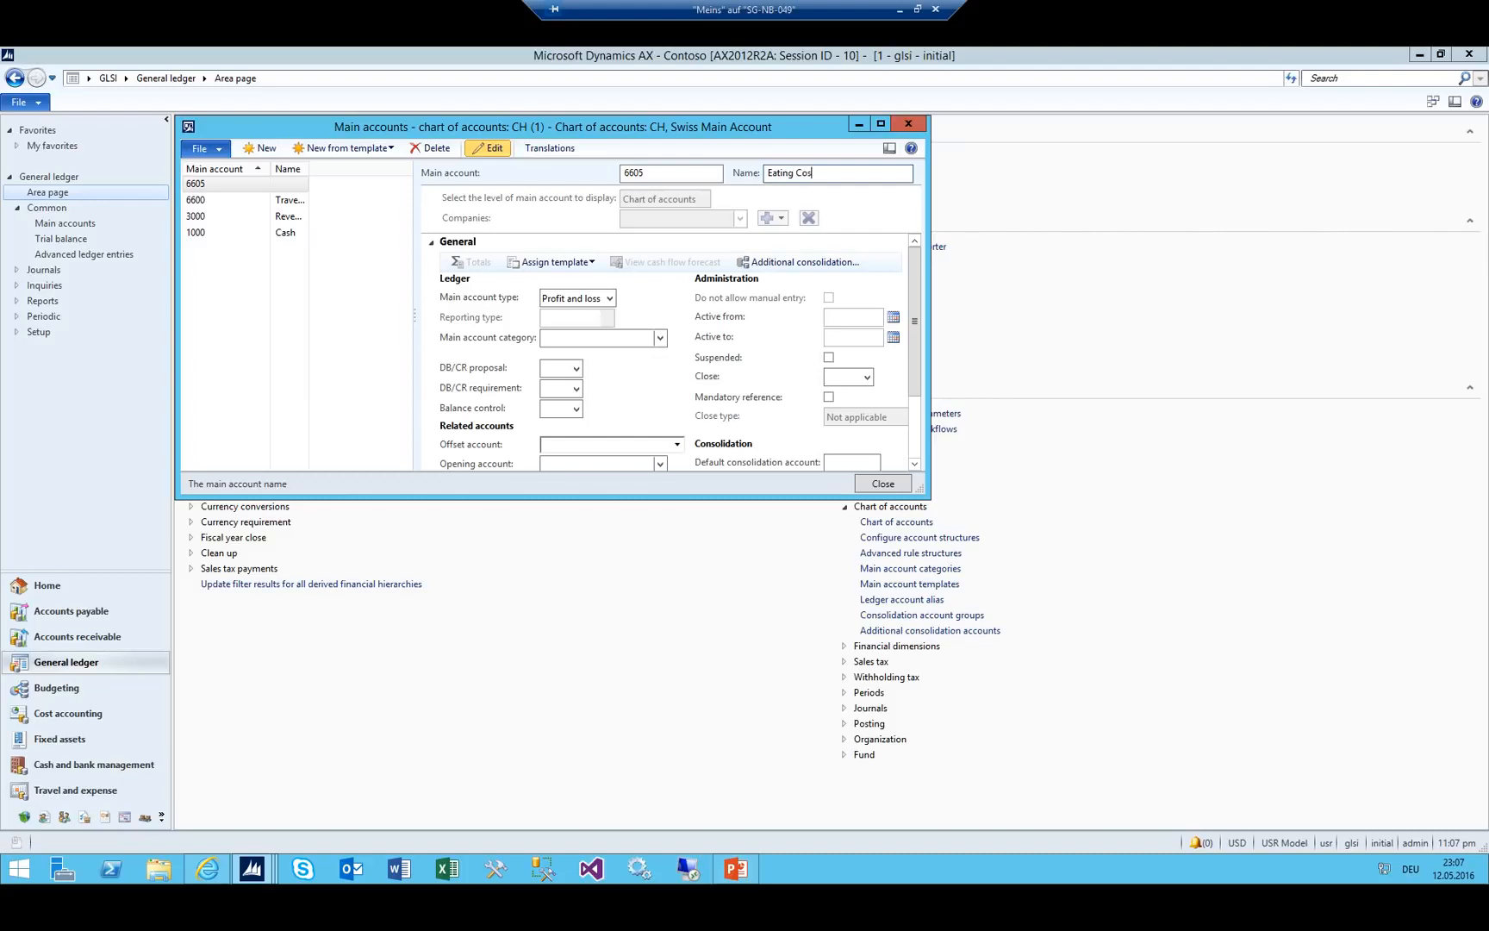
key(BackSpace)
key(BackSpace)
key(BackSpace)
key(BackSpace)
text(Lunc)
key(Tab)
key(Tab)
key(Tab)
key(Tab)
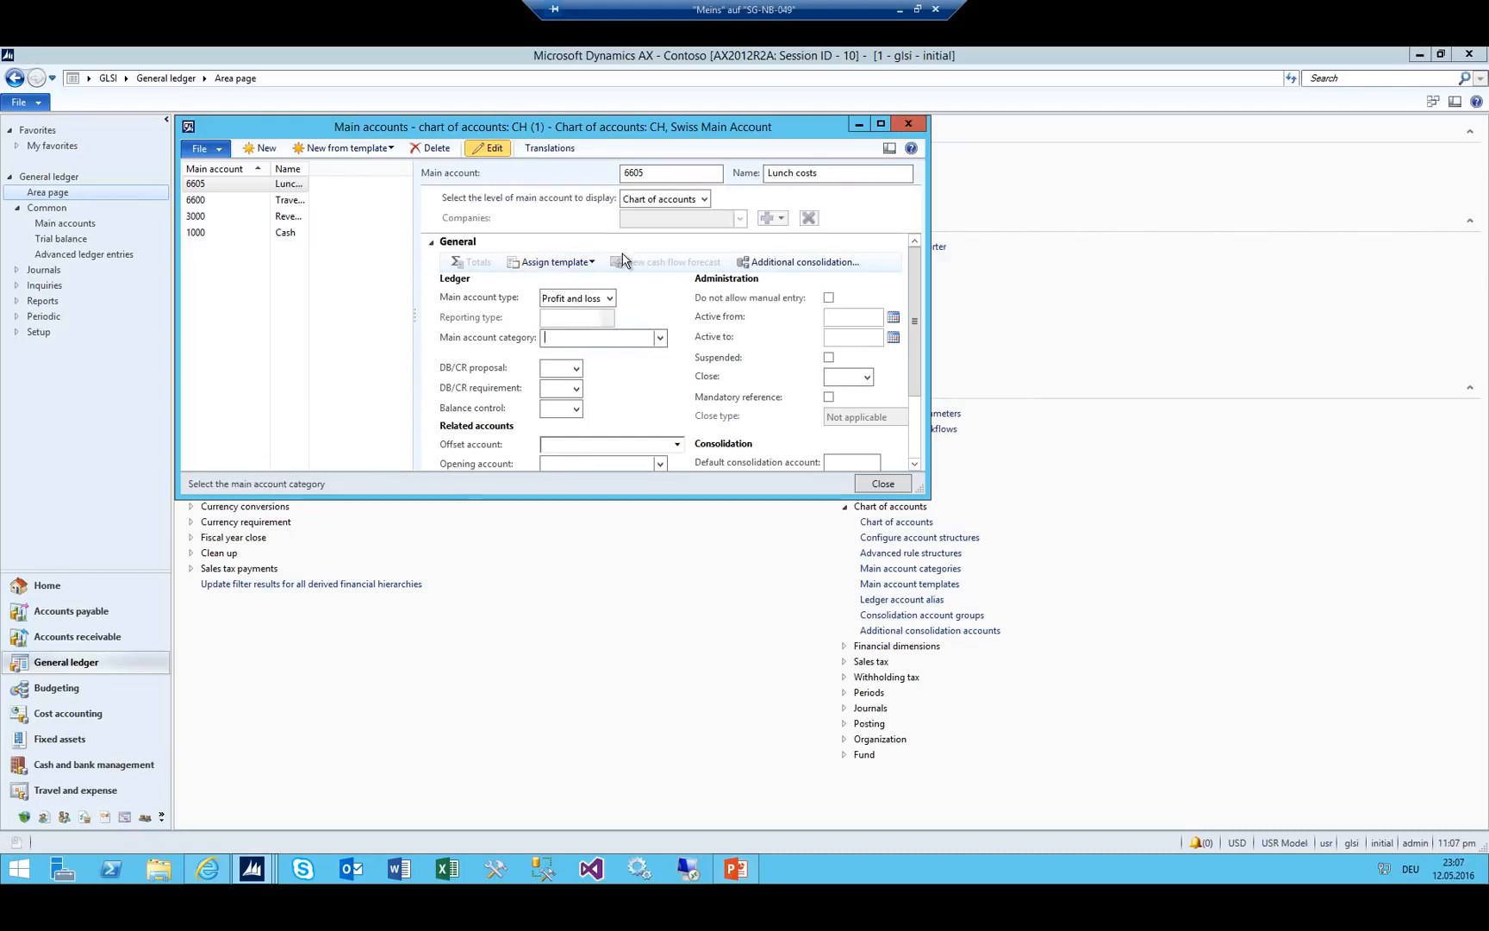
key(shift+Tab)
key(shift+Tab)
key(alt+Down)
key(Down)
key(Down)
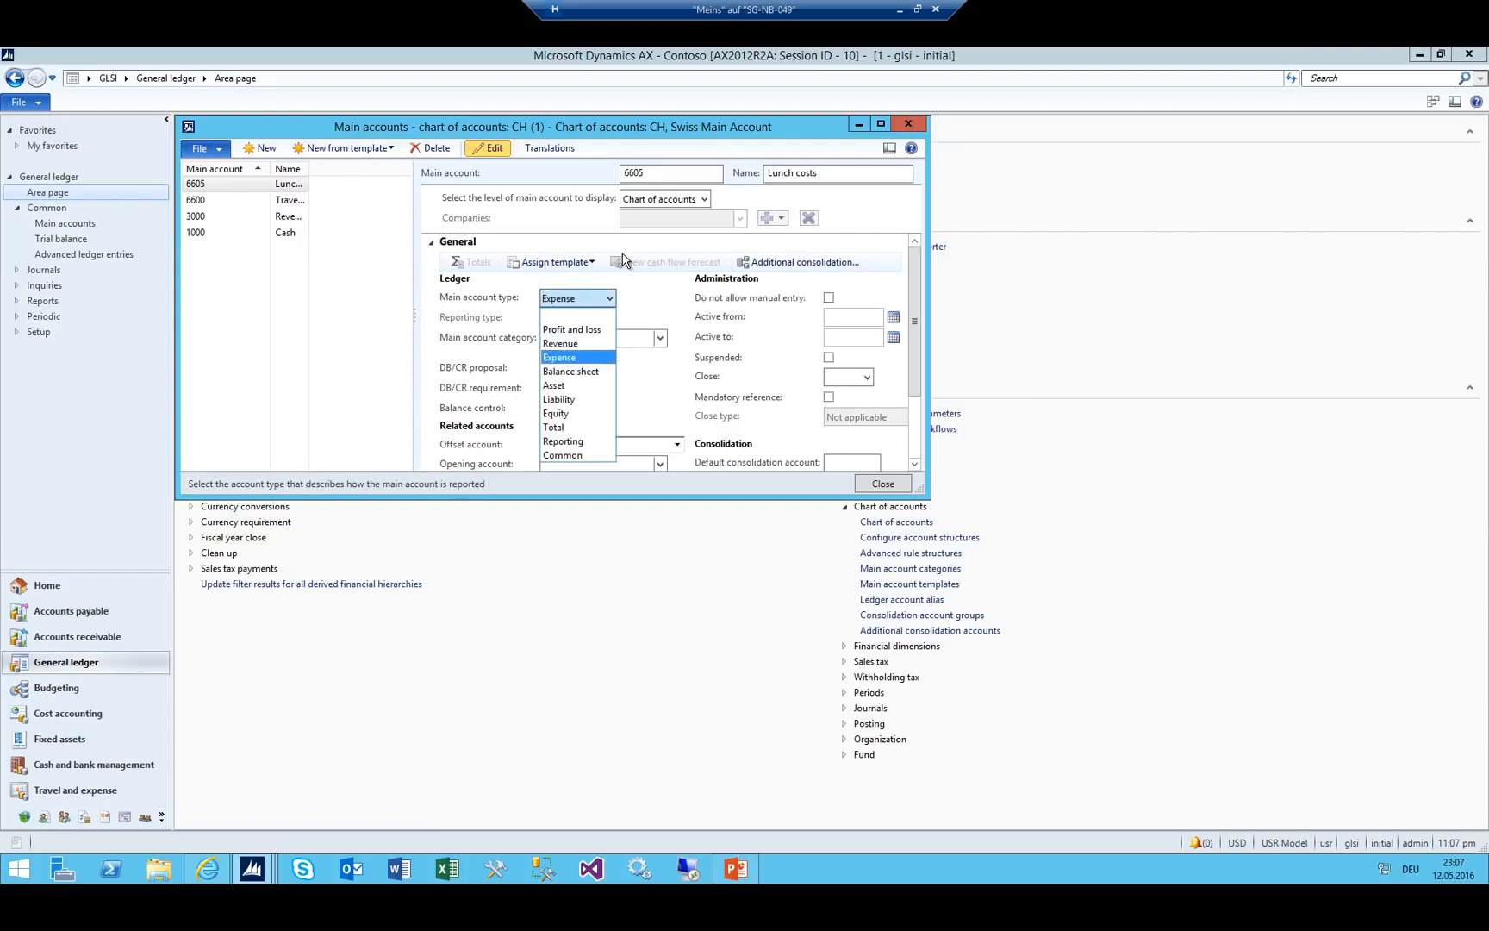
key(Return)
key(Tab)
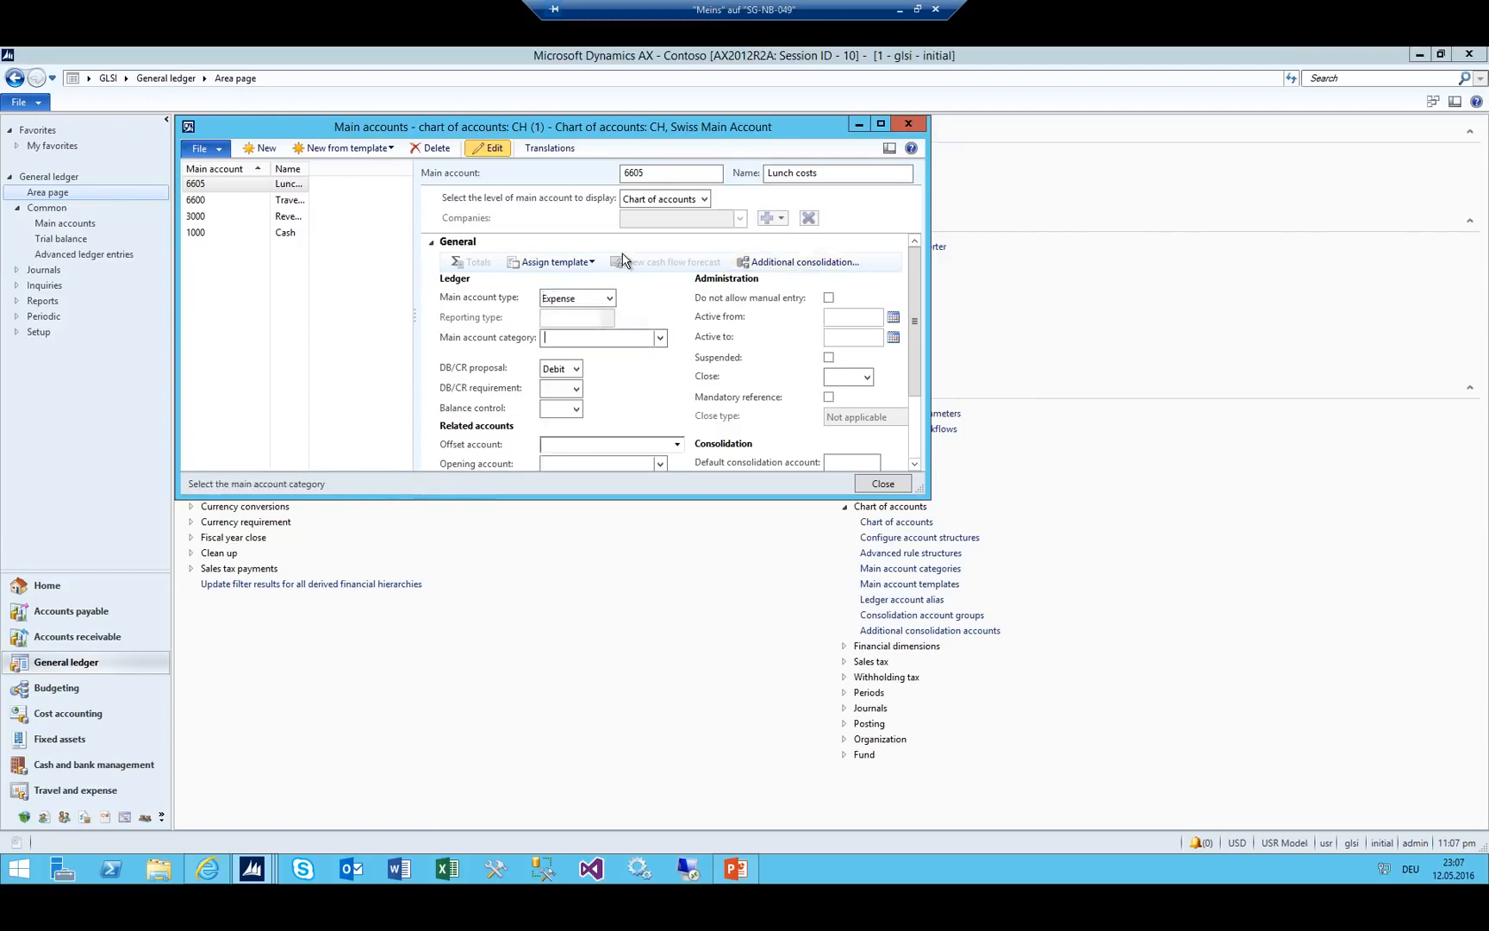
drag(271, 169, 241, 188)
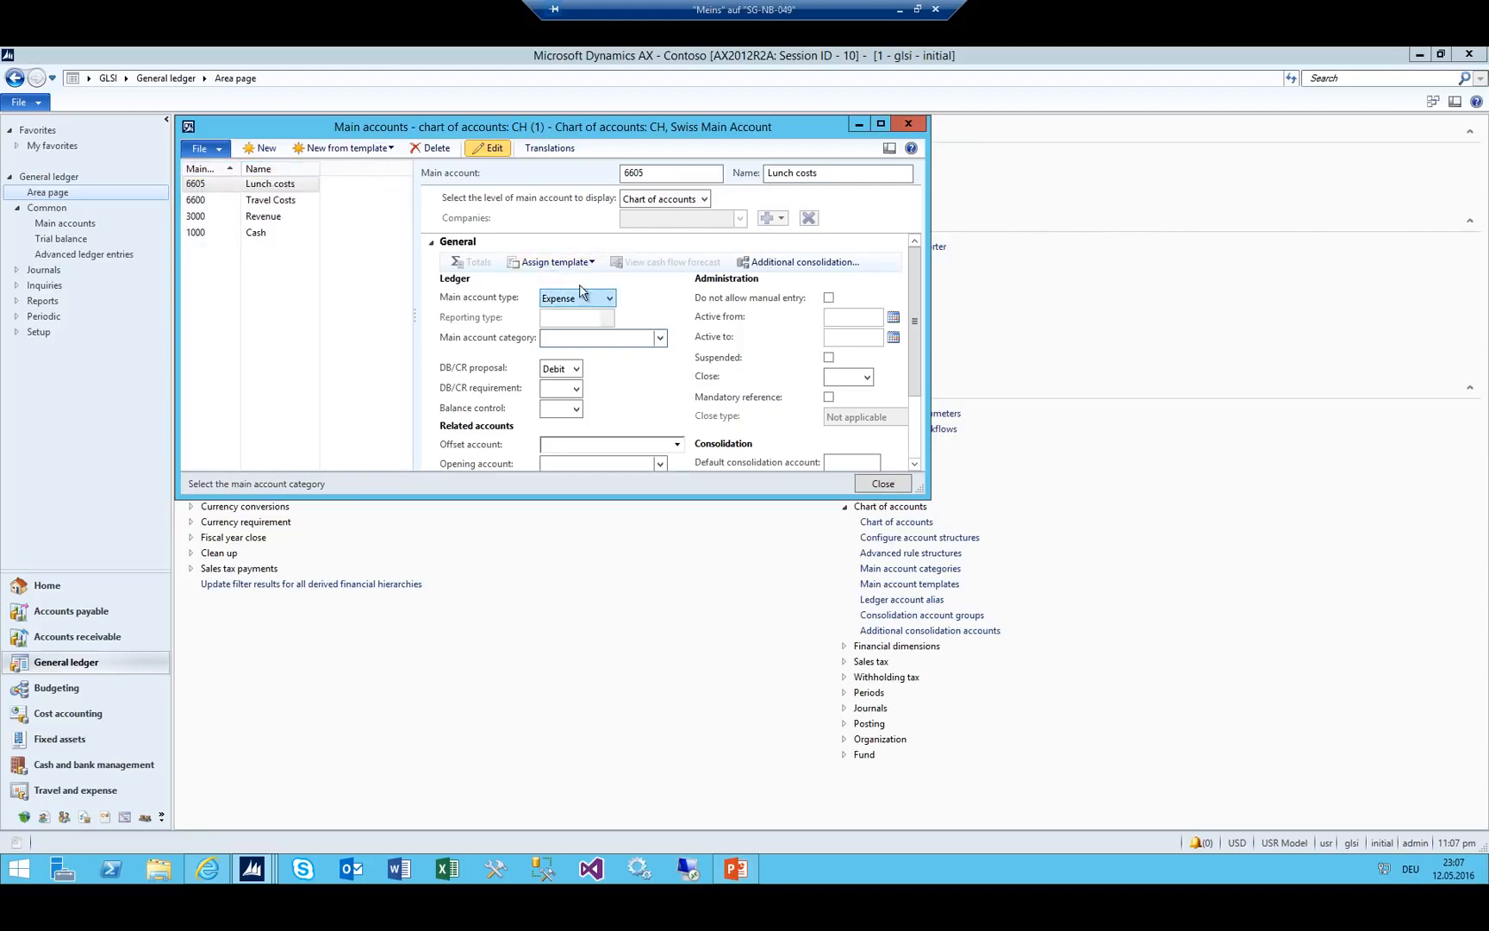
Change accounts 3000, 6600 and 6605 to the Profit and loss type.
click(609, 298)
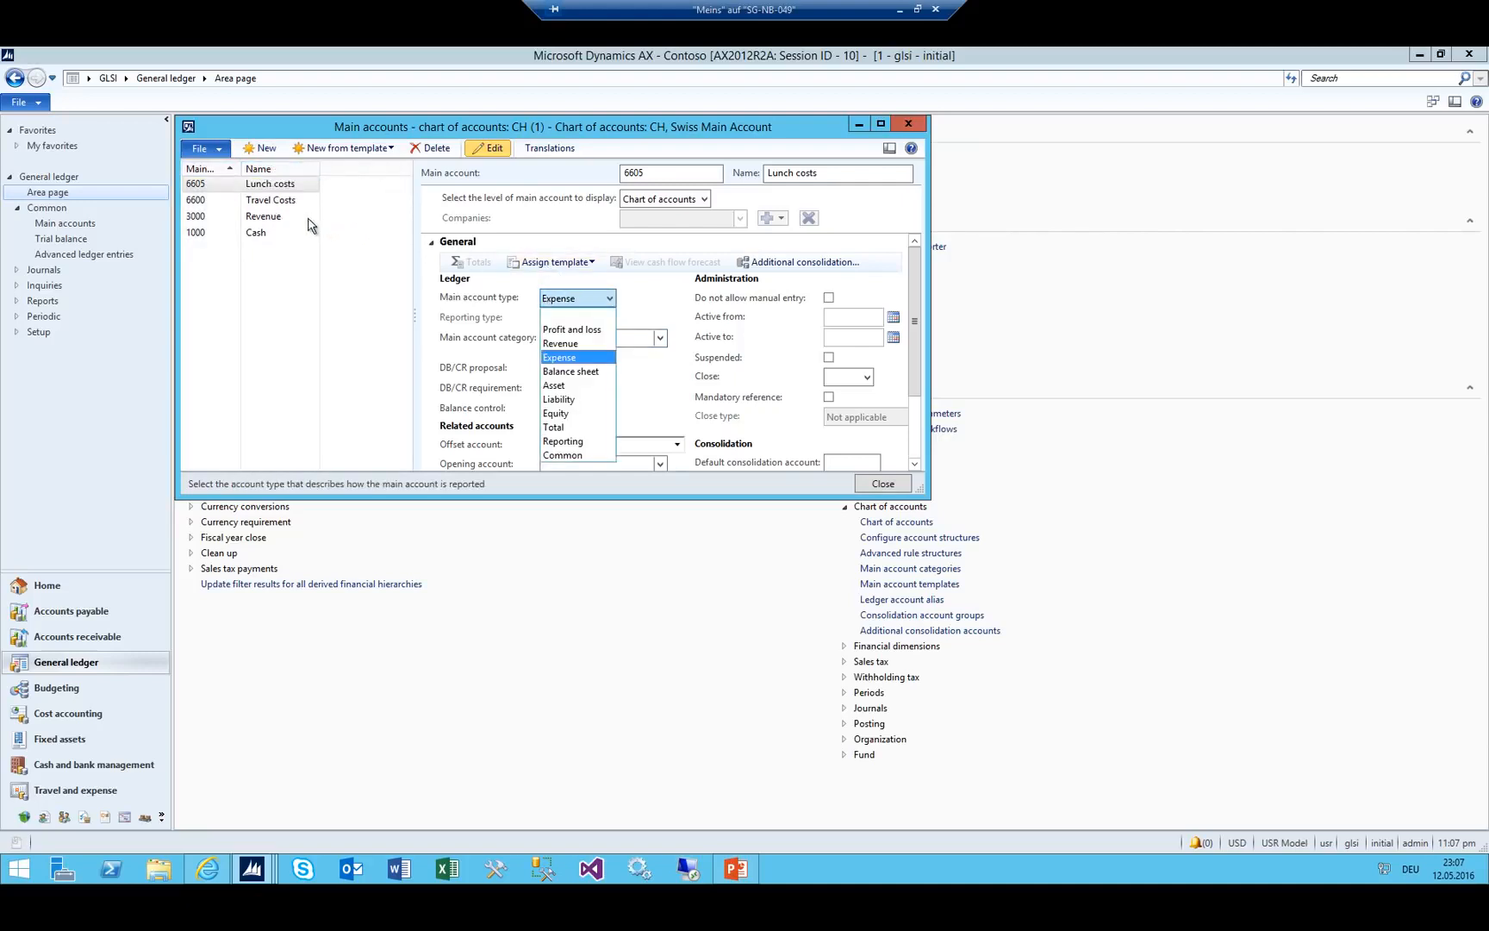
click(263, 220)
click(263, 217)
click(269, 198)
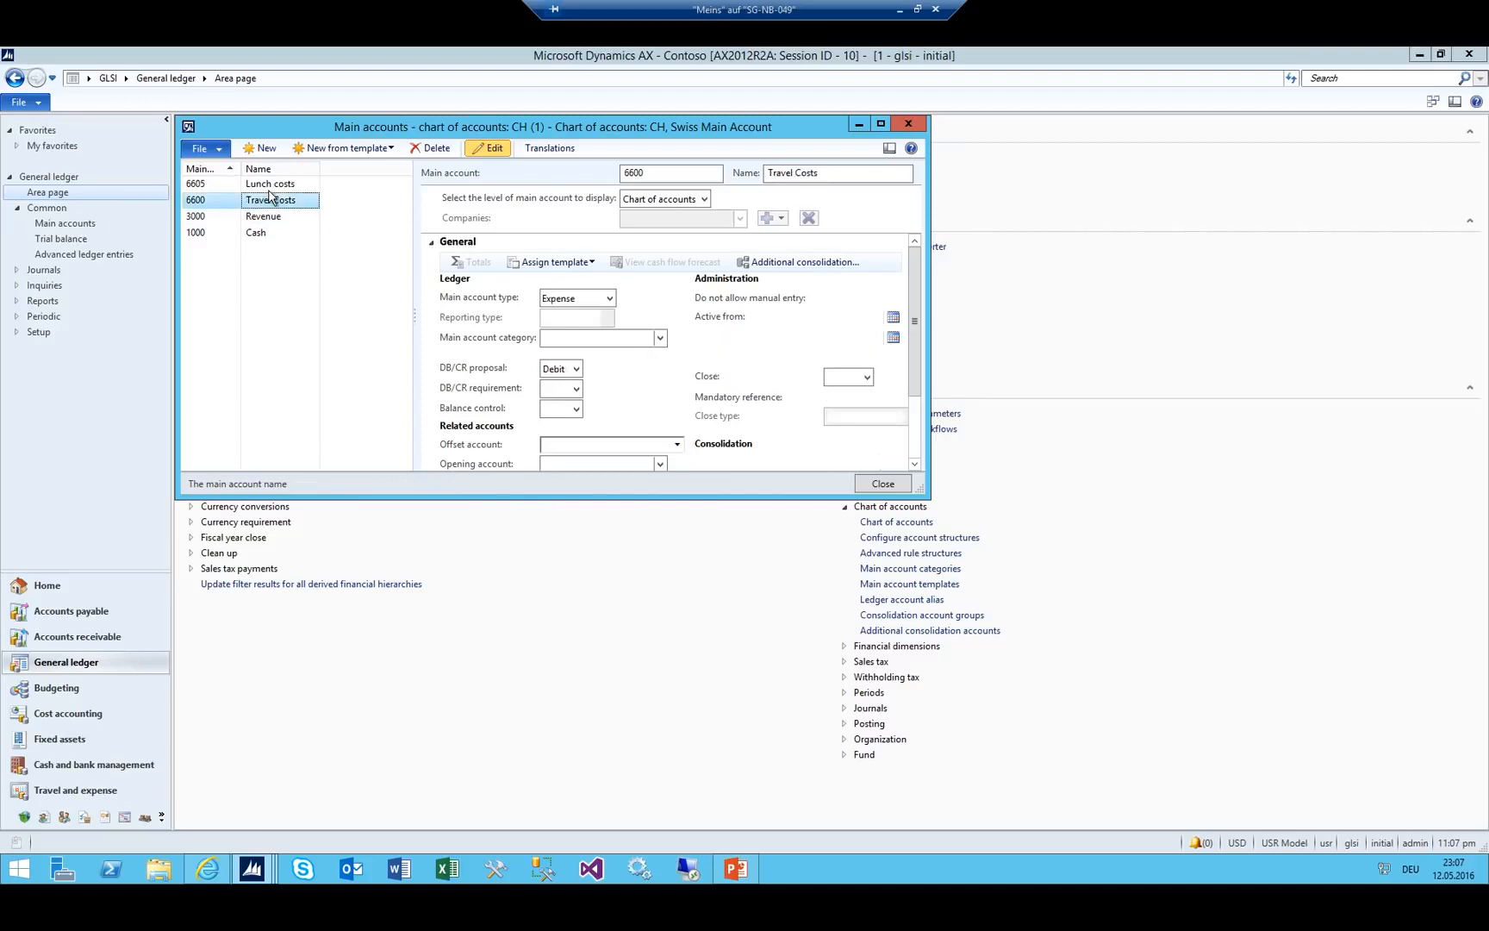
click(277, 216)
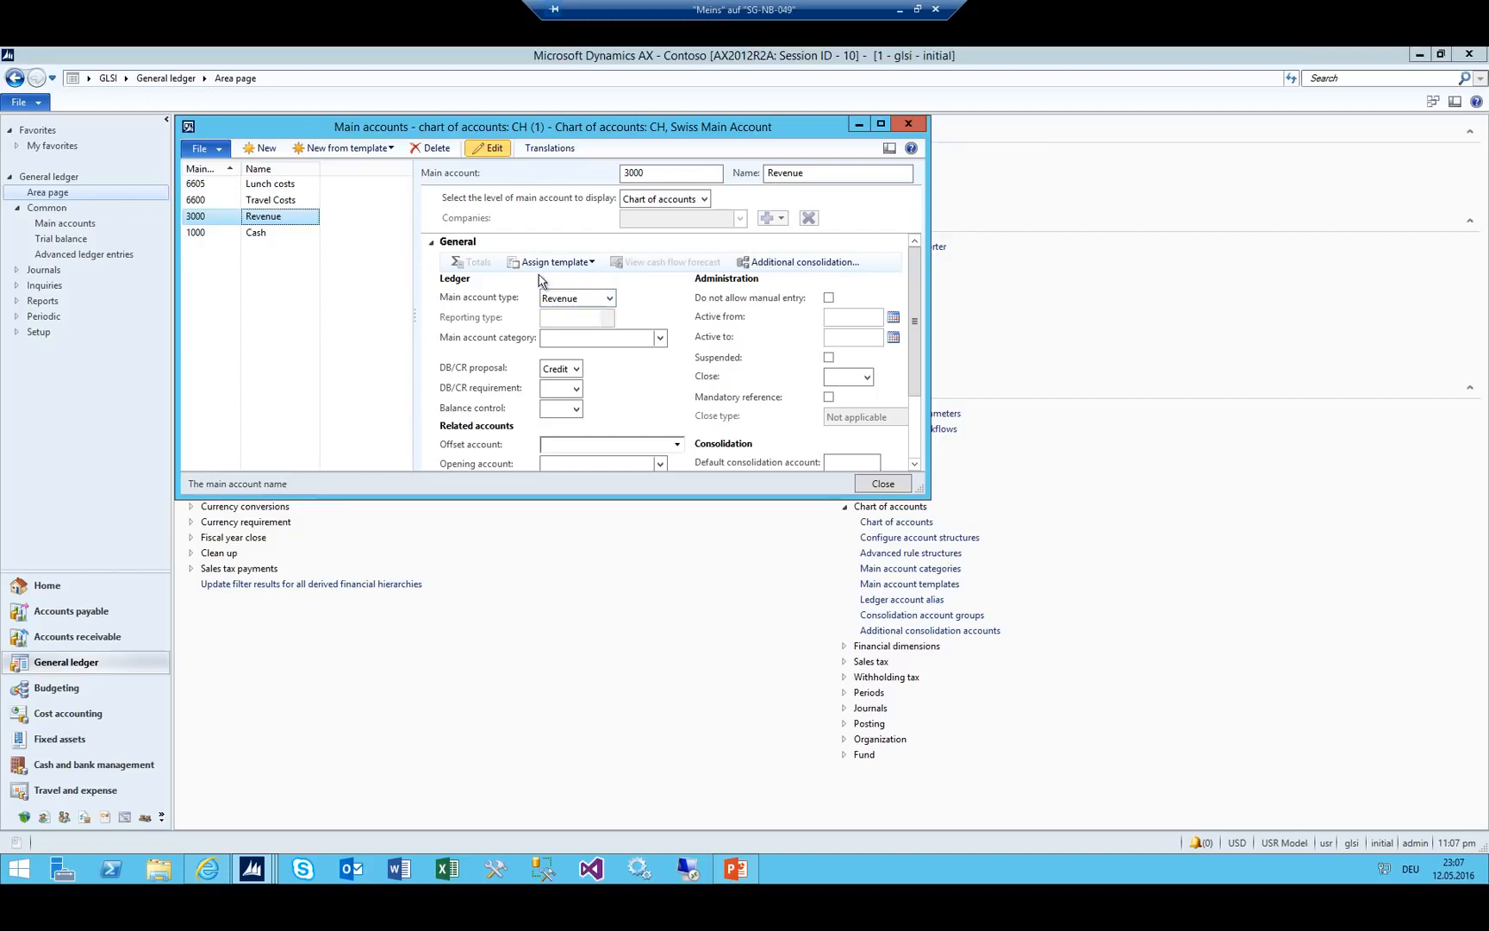
click(606, 299)
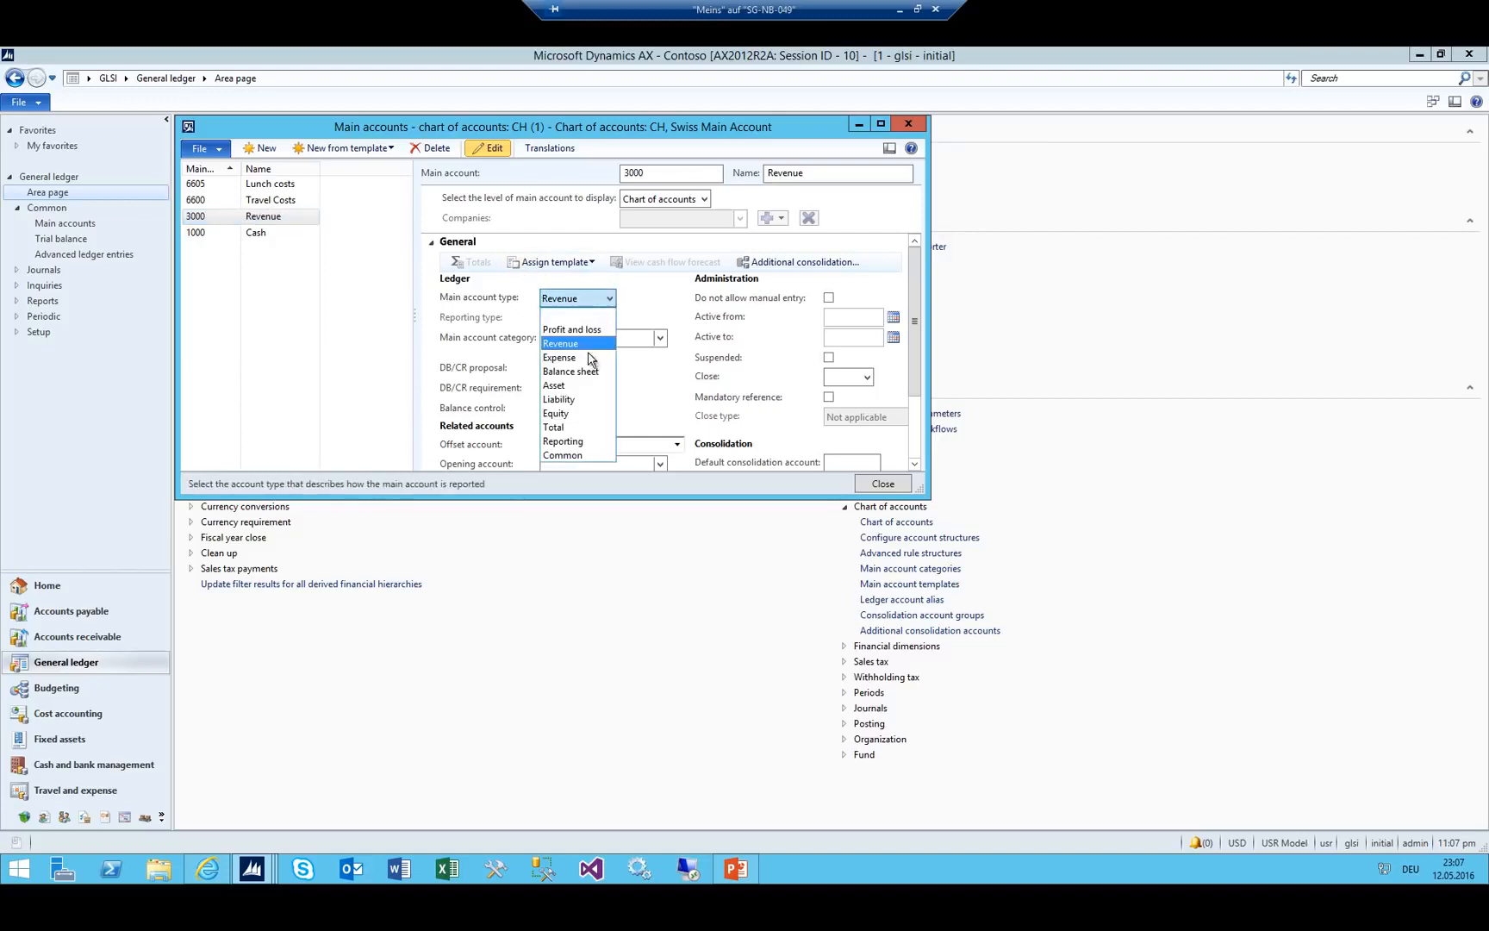
click(590, 333)
click(255, 201)
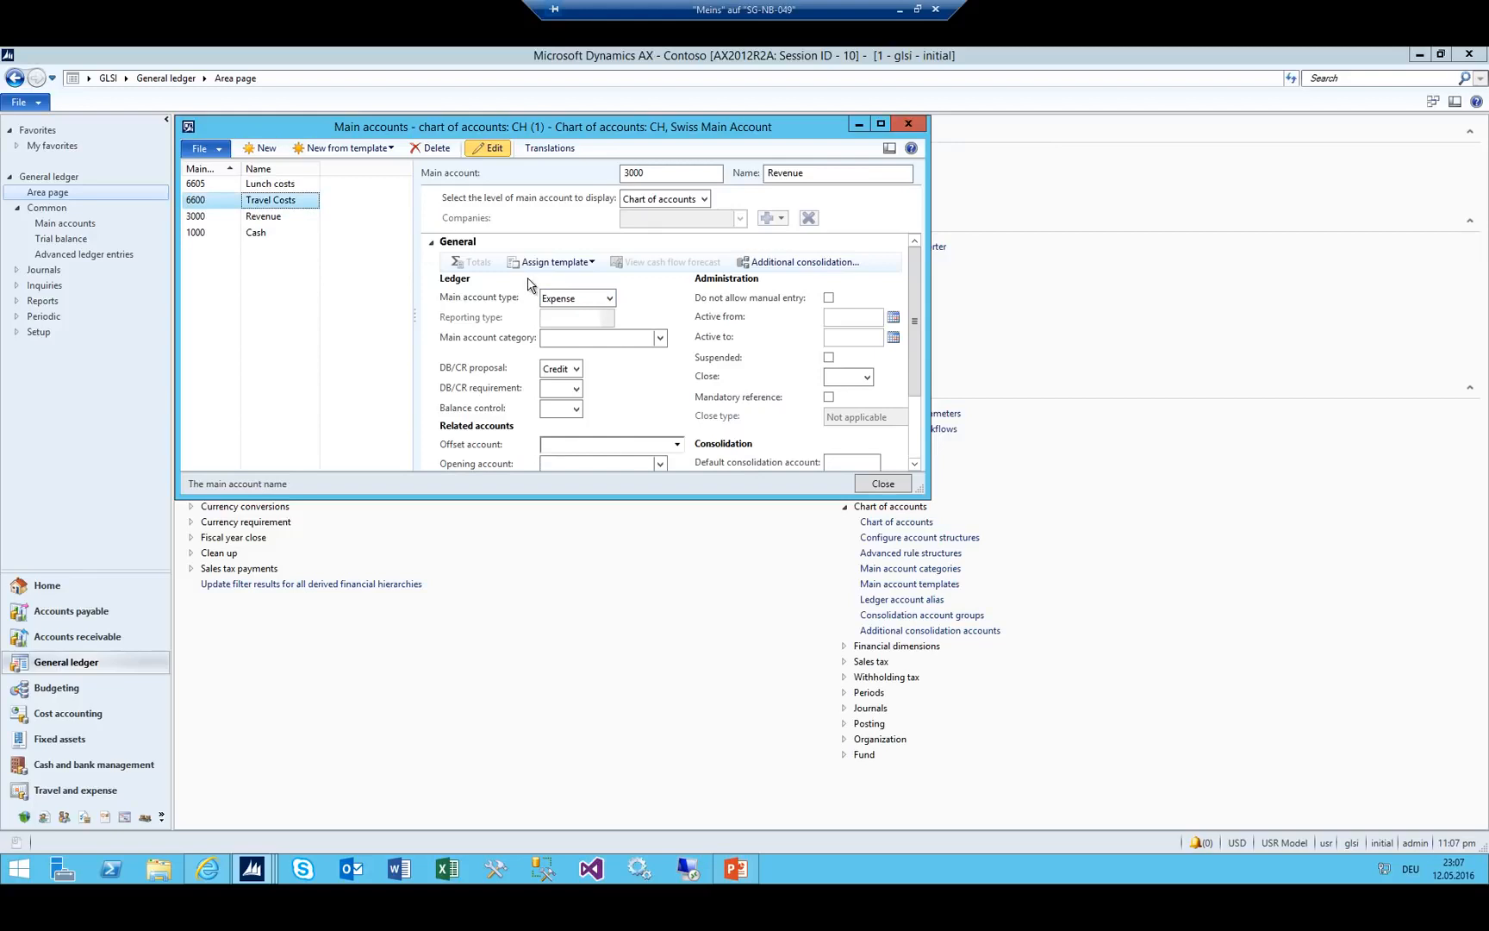
click(589, 300)
click(582, 329)
click(260, 186)
click(564, 295)
click(582, 328)
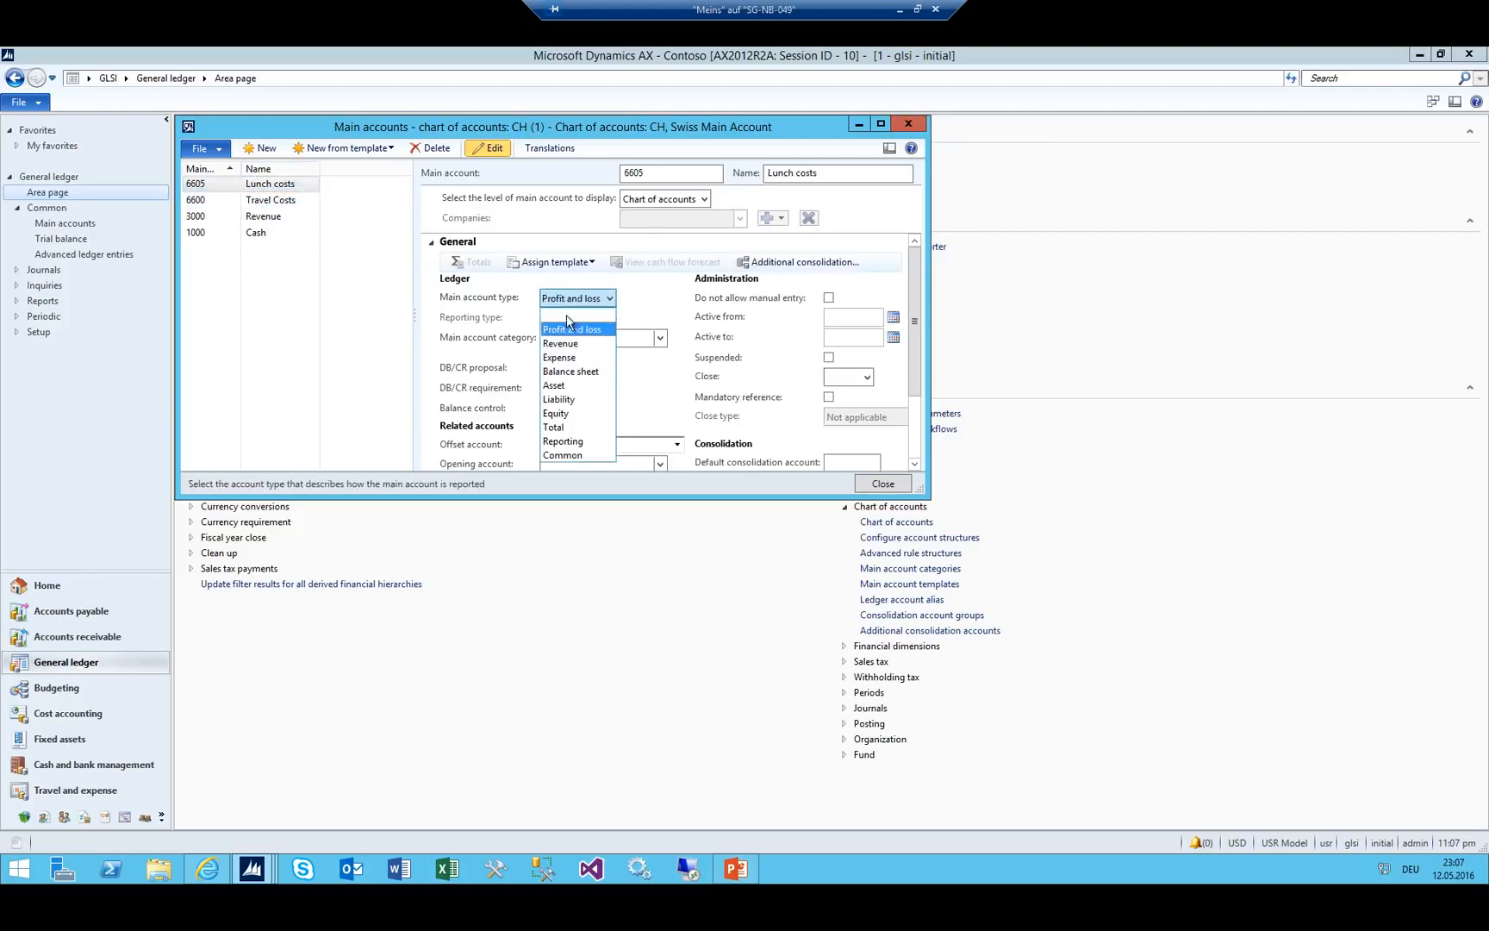
Set account 3000 back to Revenue and accounts 6605 and 6600 to Expense.
click(291, 218)
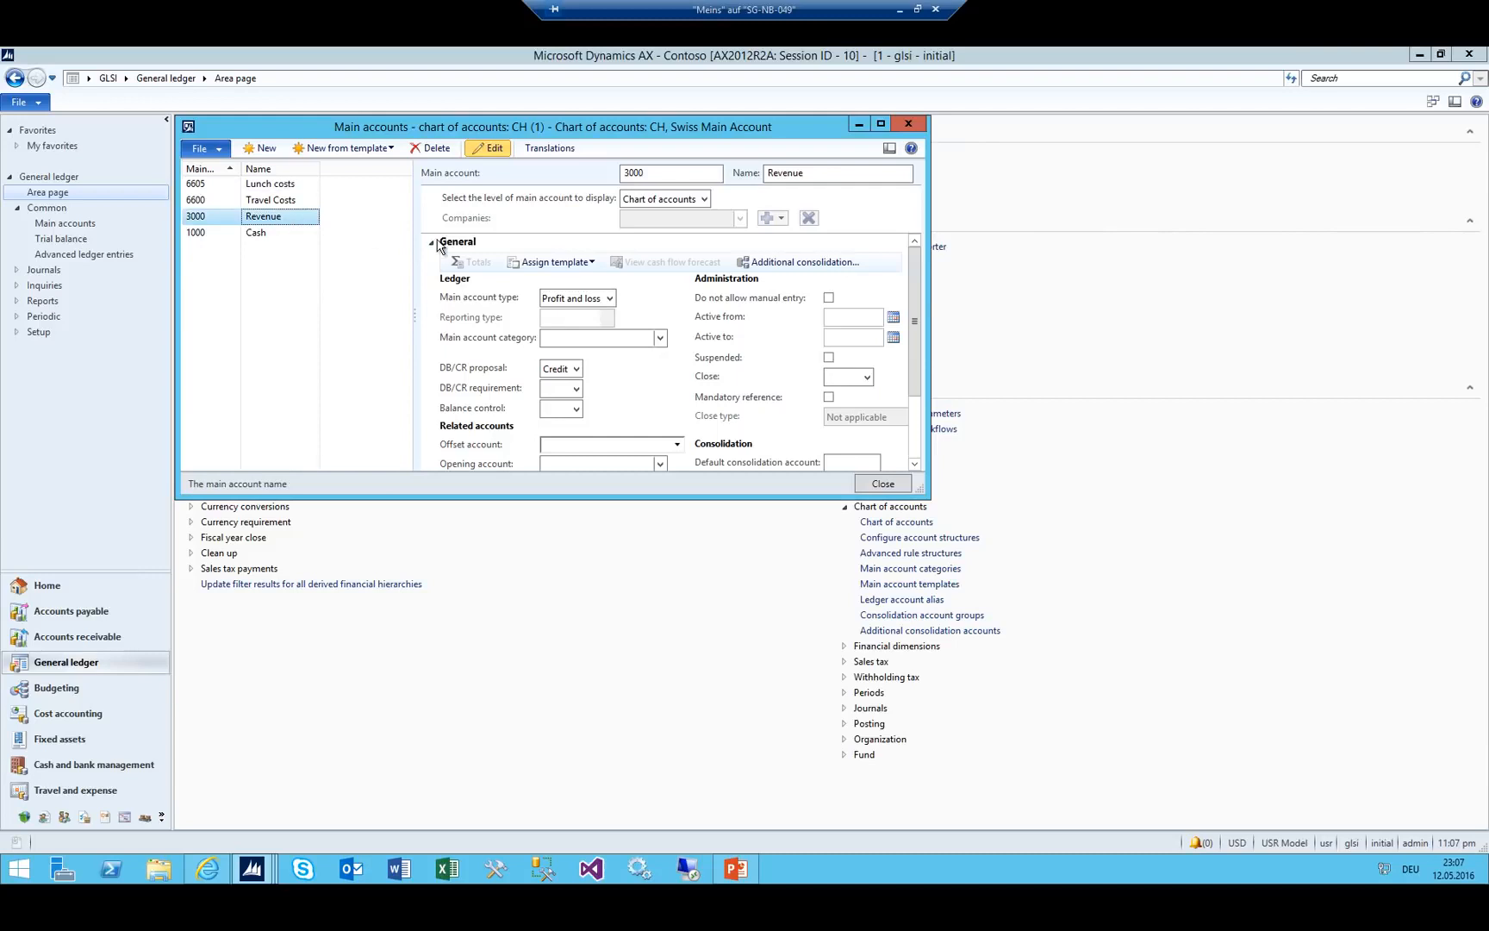
click(609, 298)
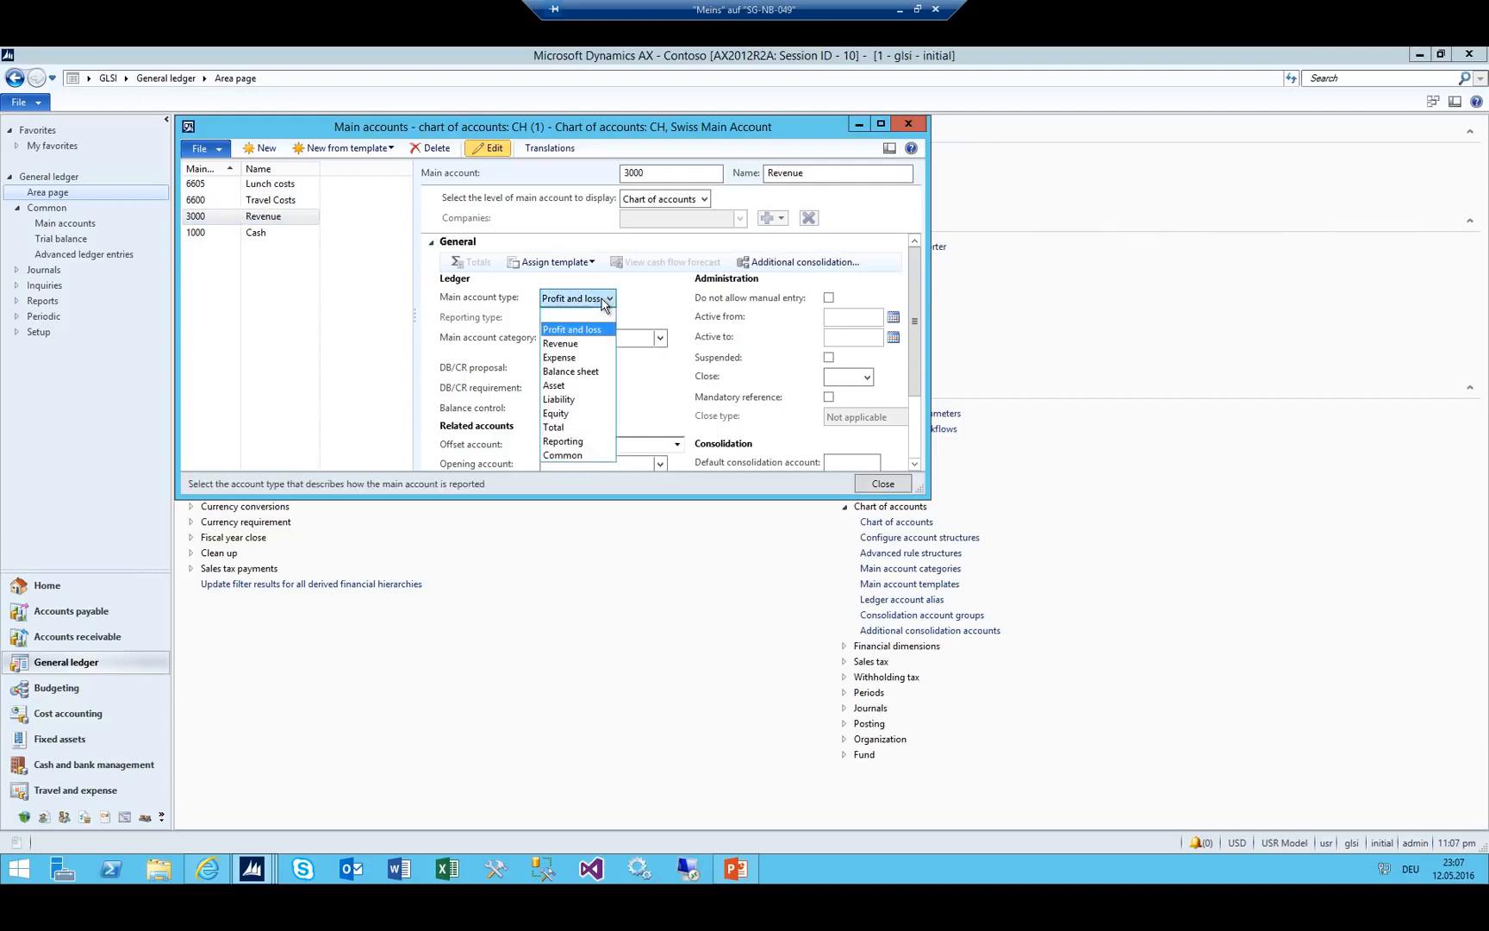
click(590, 344)
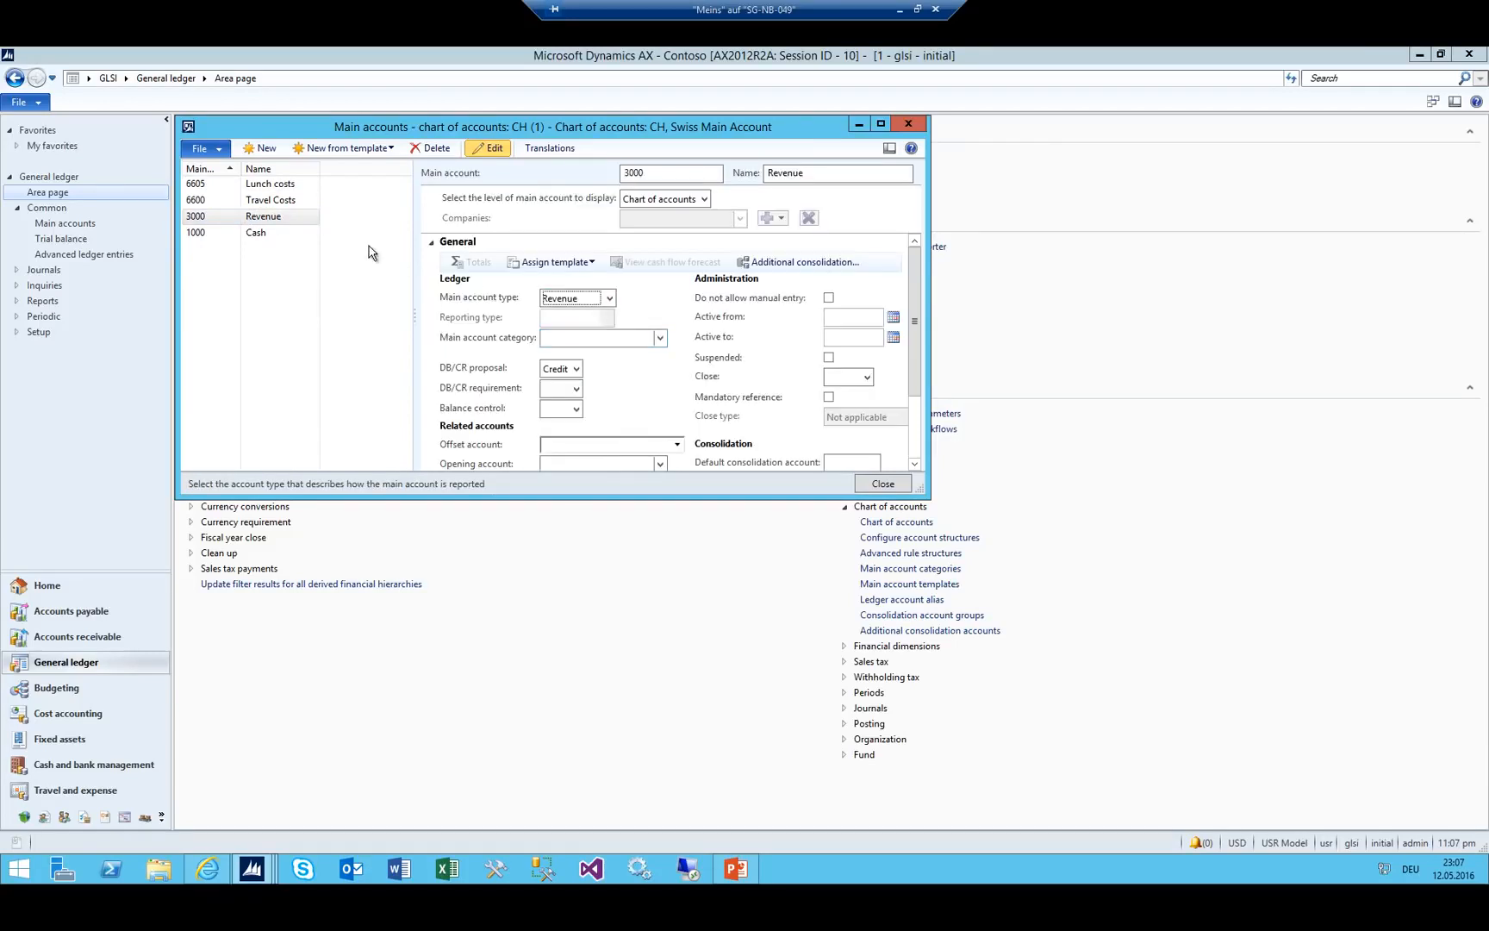
click(274, 184)
click(577, 298)
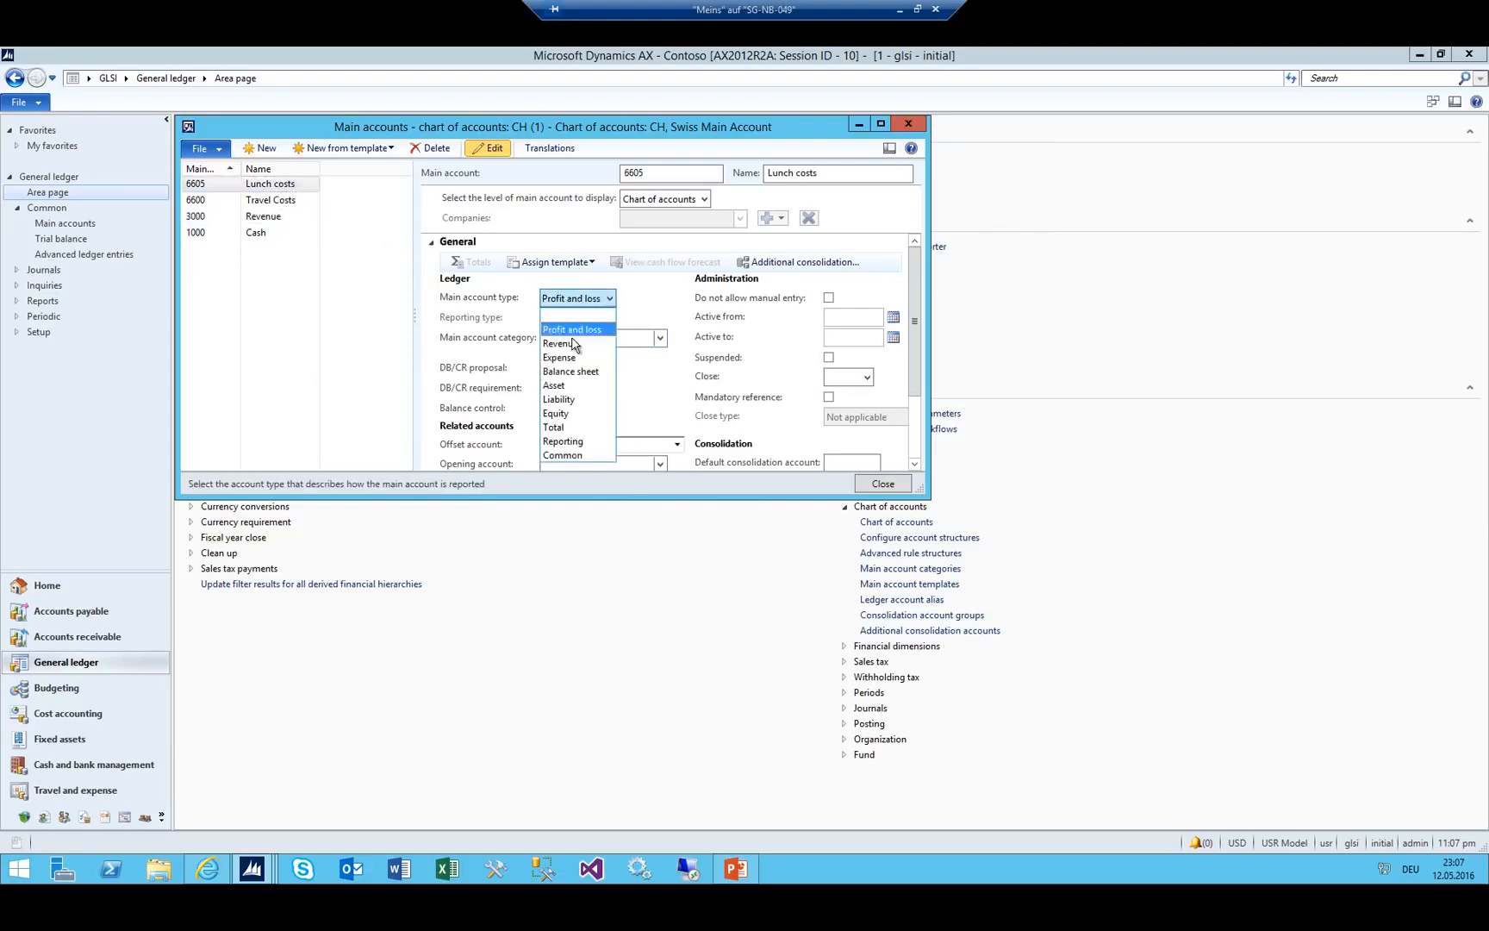
click(570, 359)
click(274, 200)
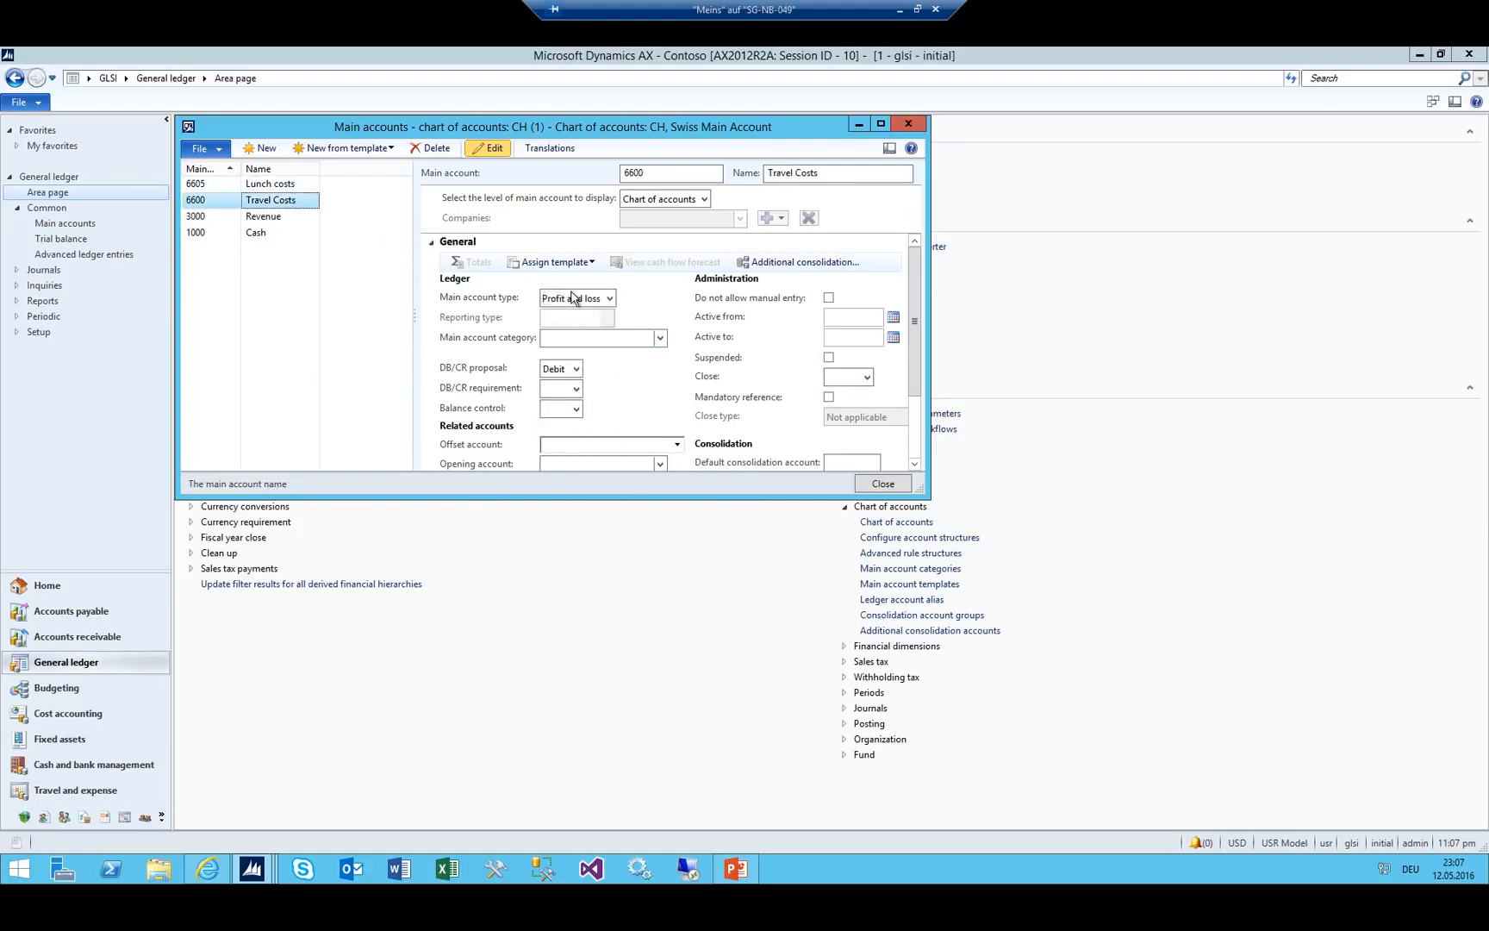
click(576, 298)
click(570, 360)
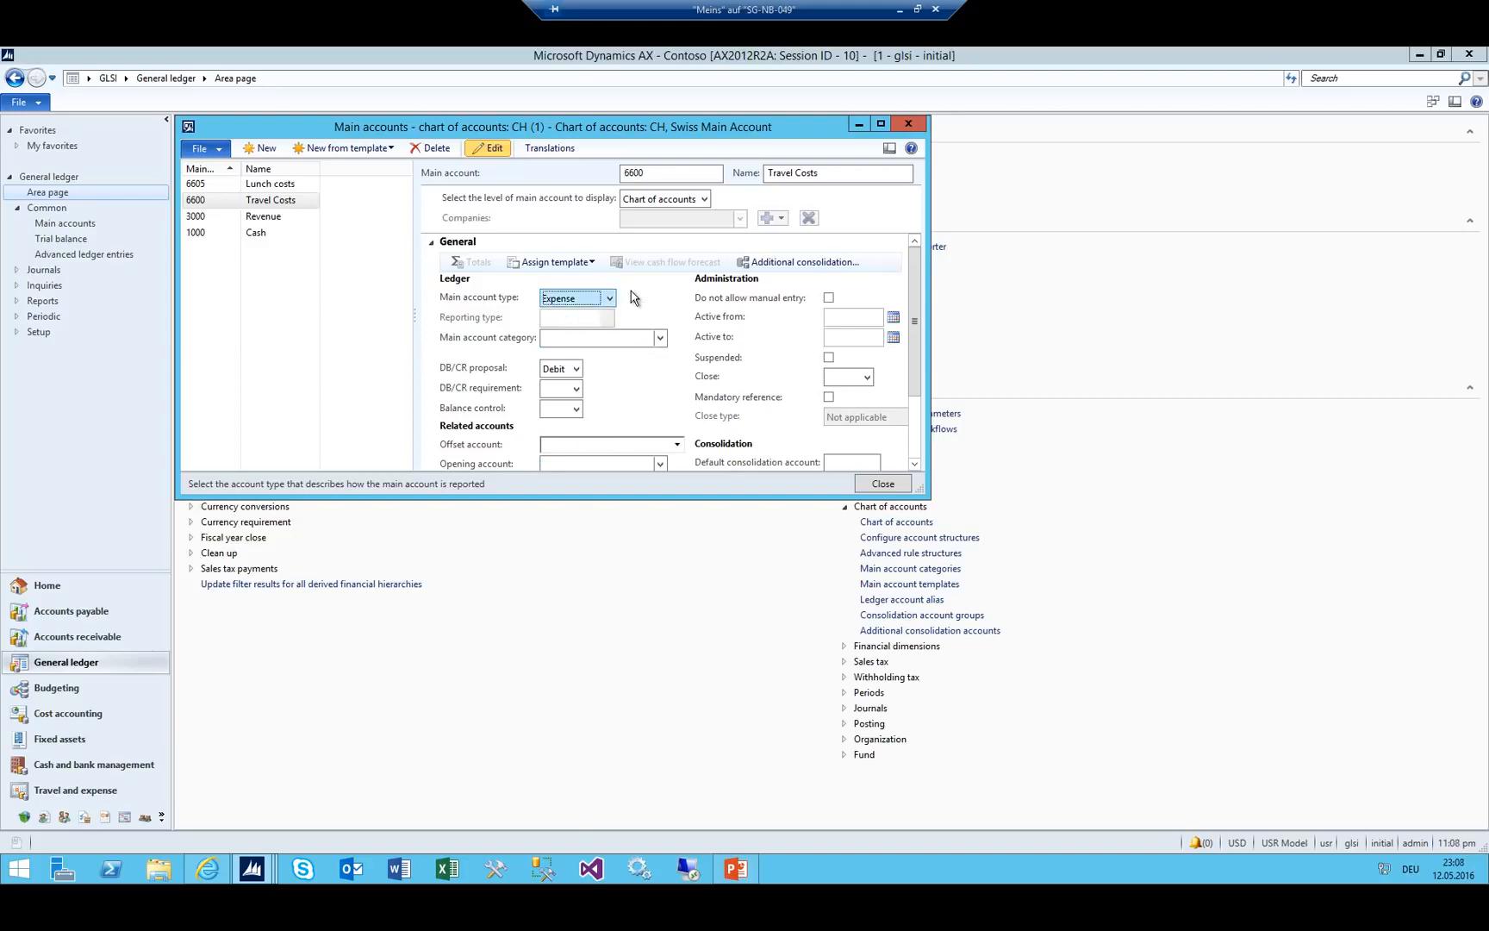
Choose CH as the chart of accounts in the GLSI Ledger setup and close it.
key(Escape)
key(Escape)
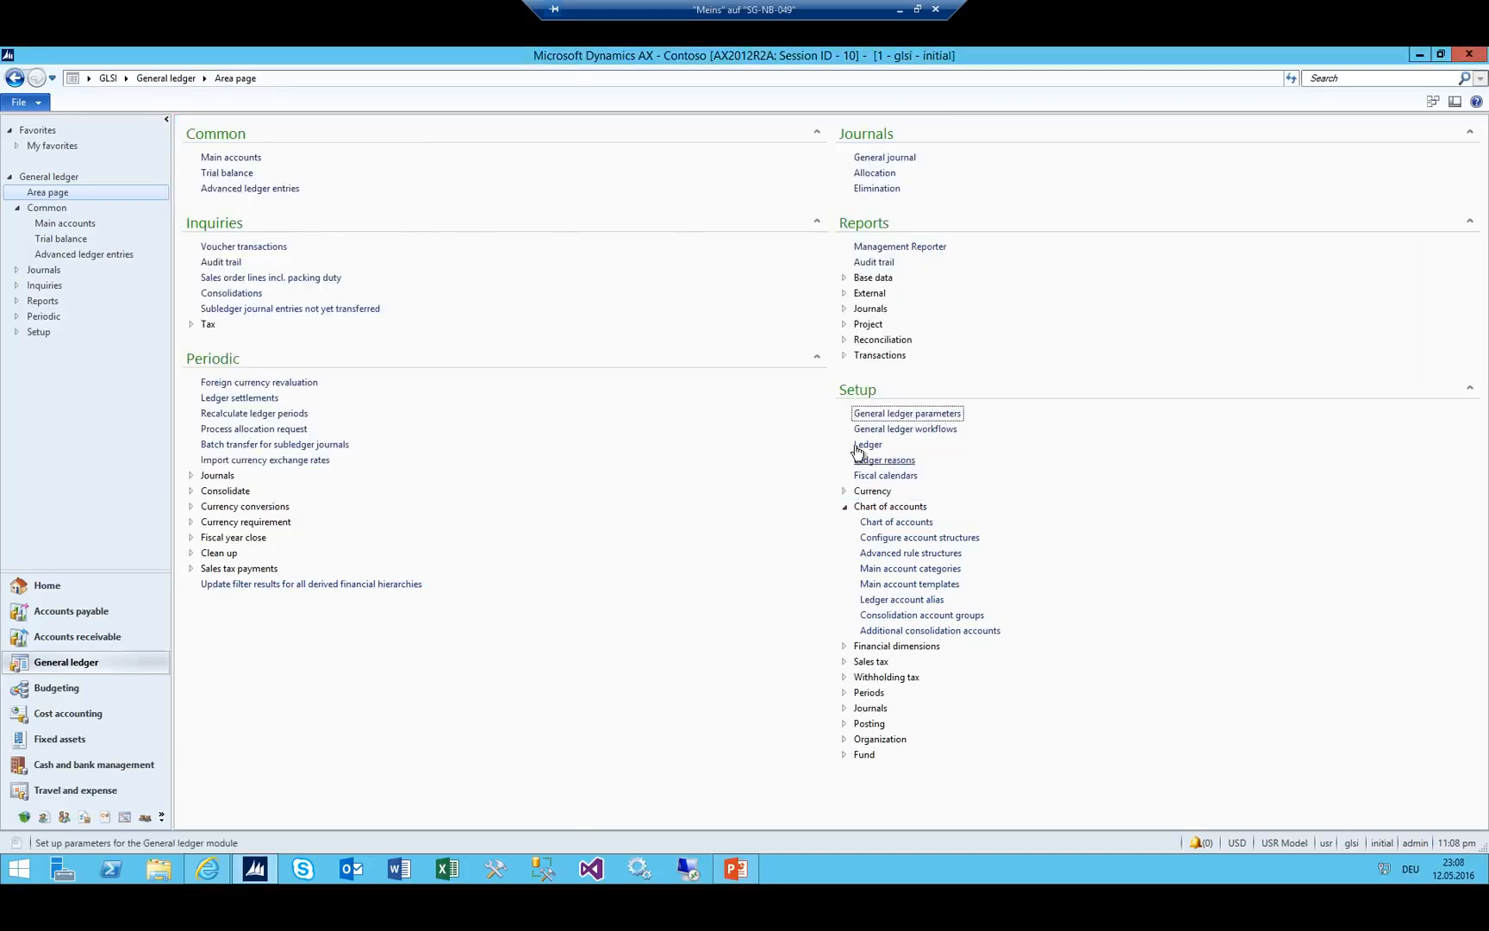
click(867, 444)
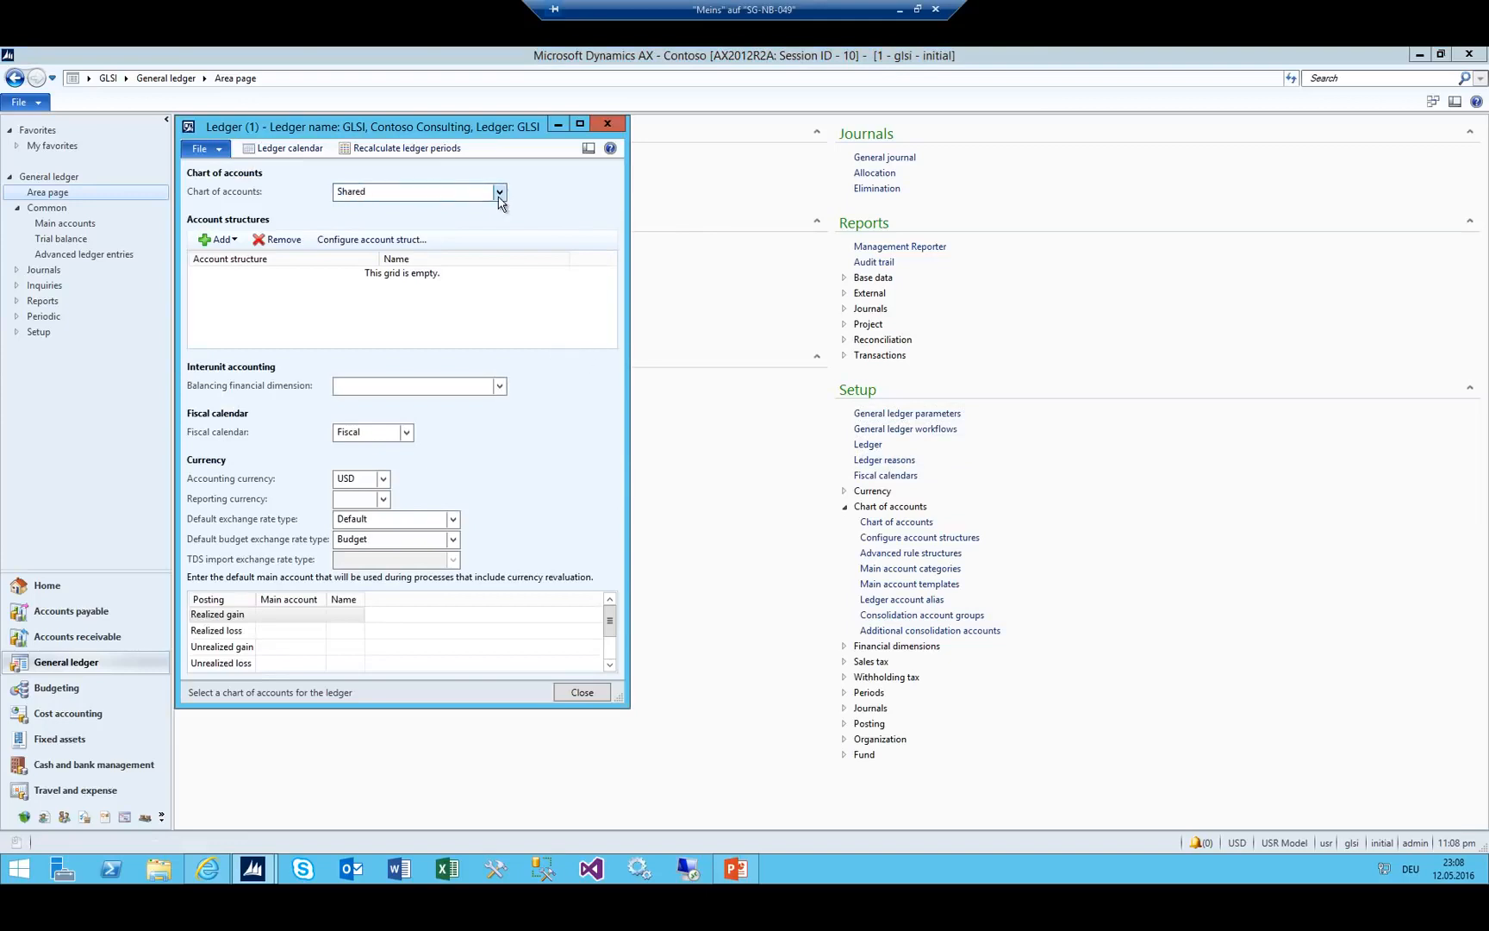
click(499, 192)
click(370, 248)
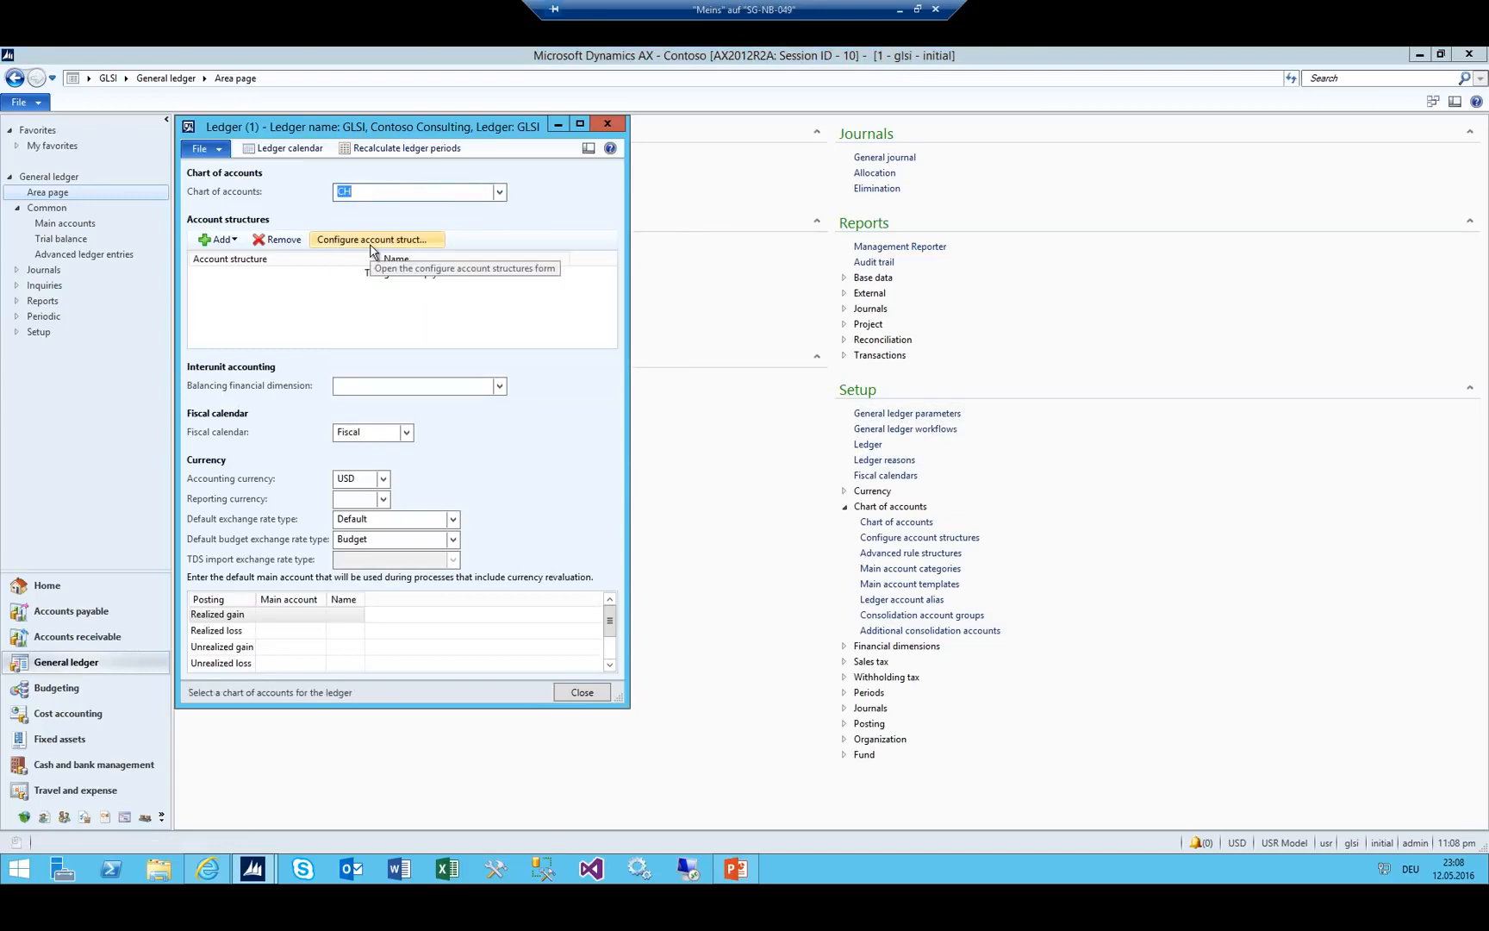
click(655, 276)
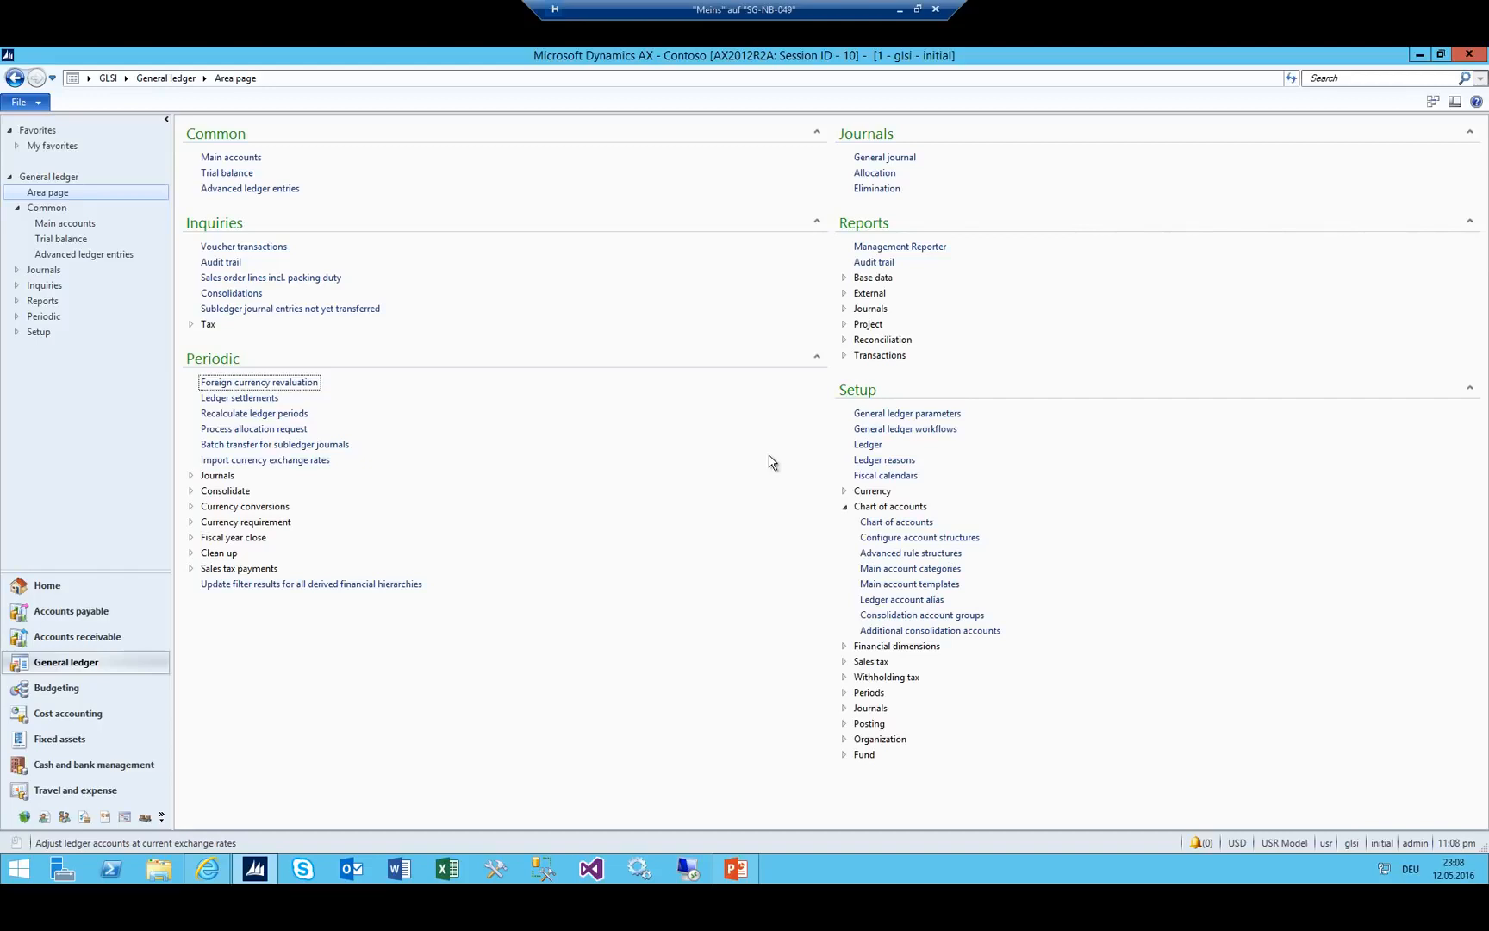
Add a custom CC financial dimension, then delete it and close the list.
click(846, 508)
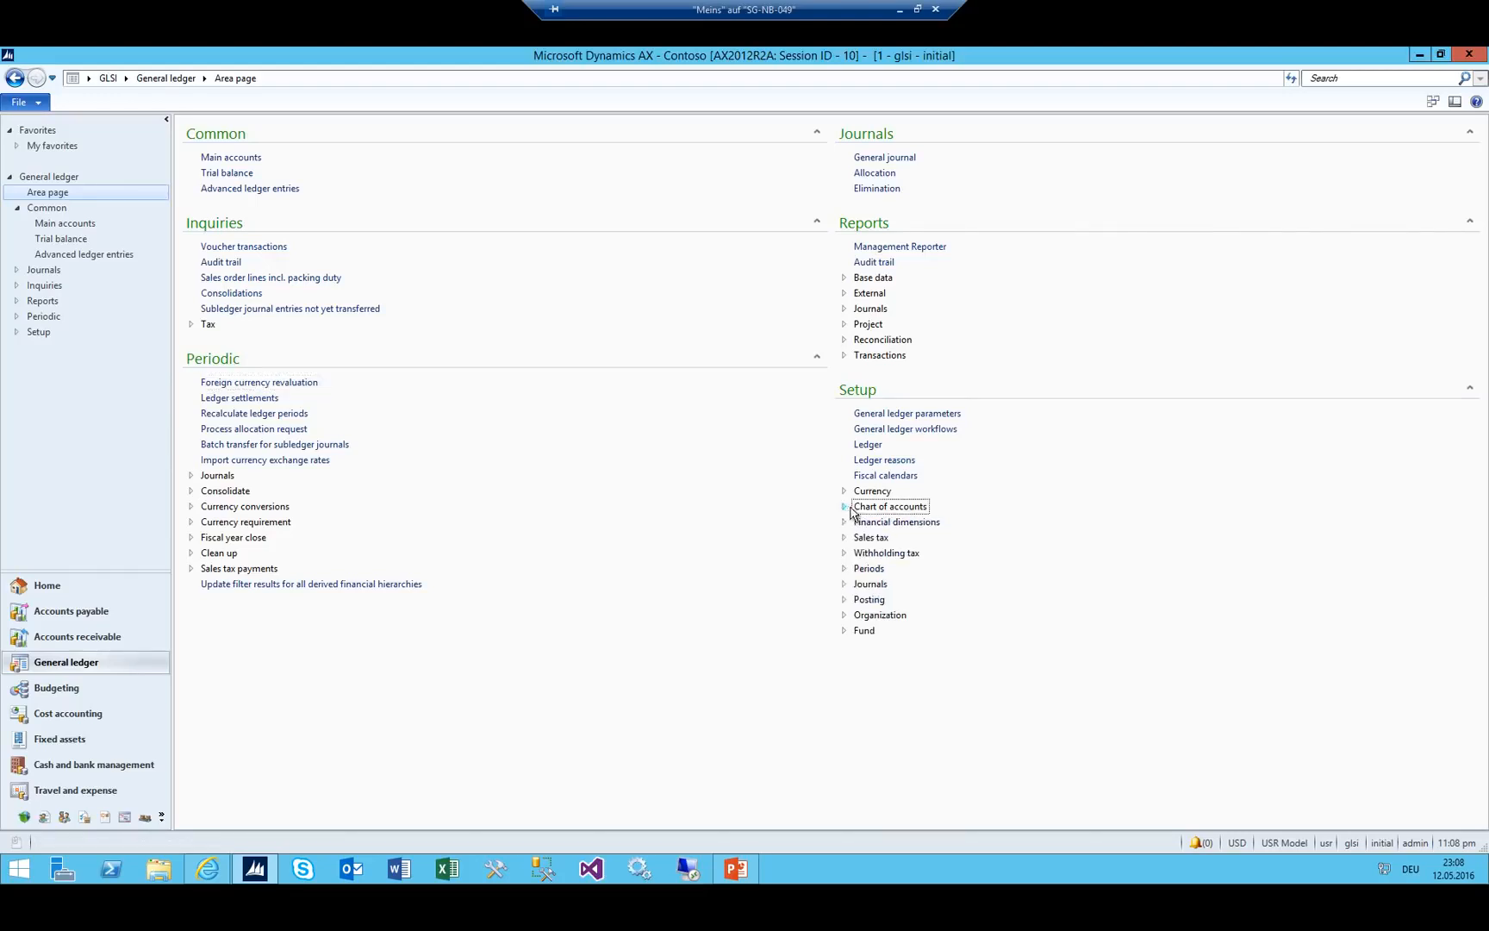
click(846, 522)
click(870, 538)
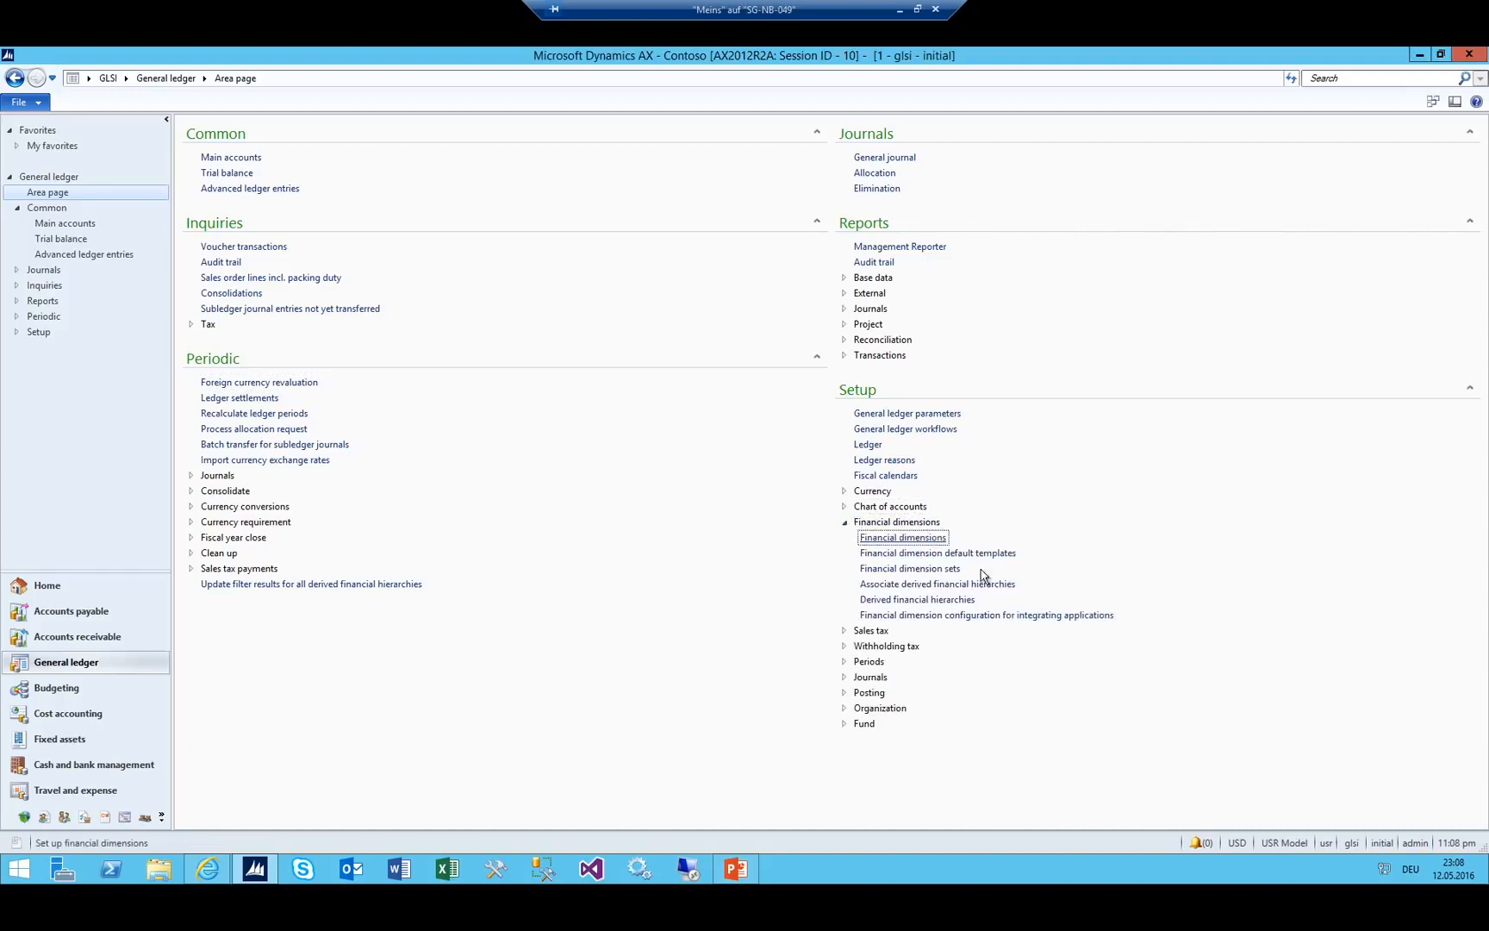
click(260, 149)
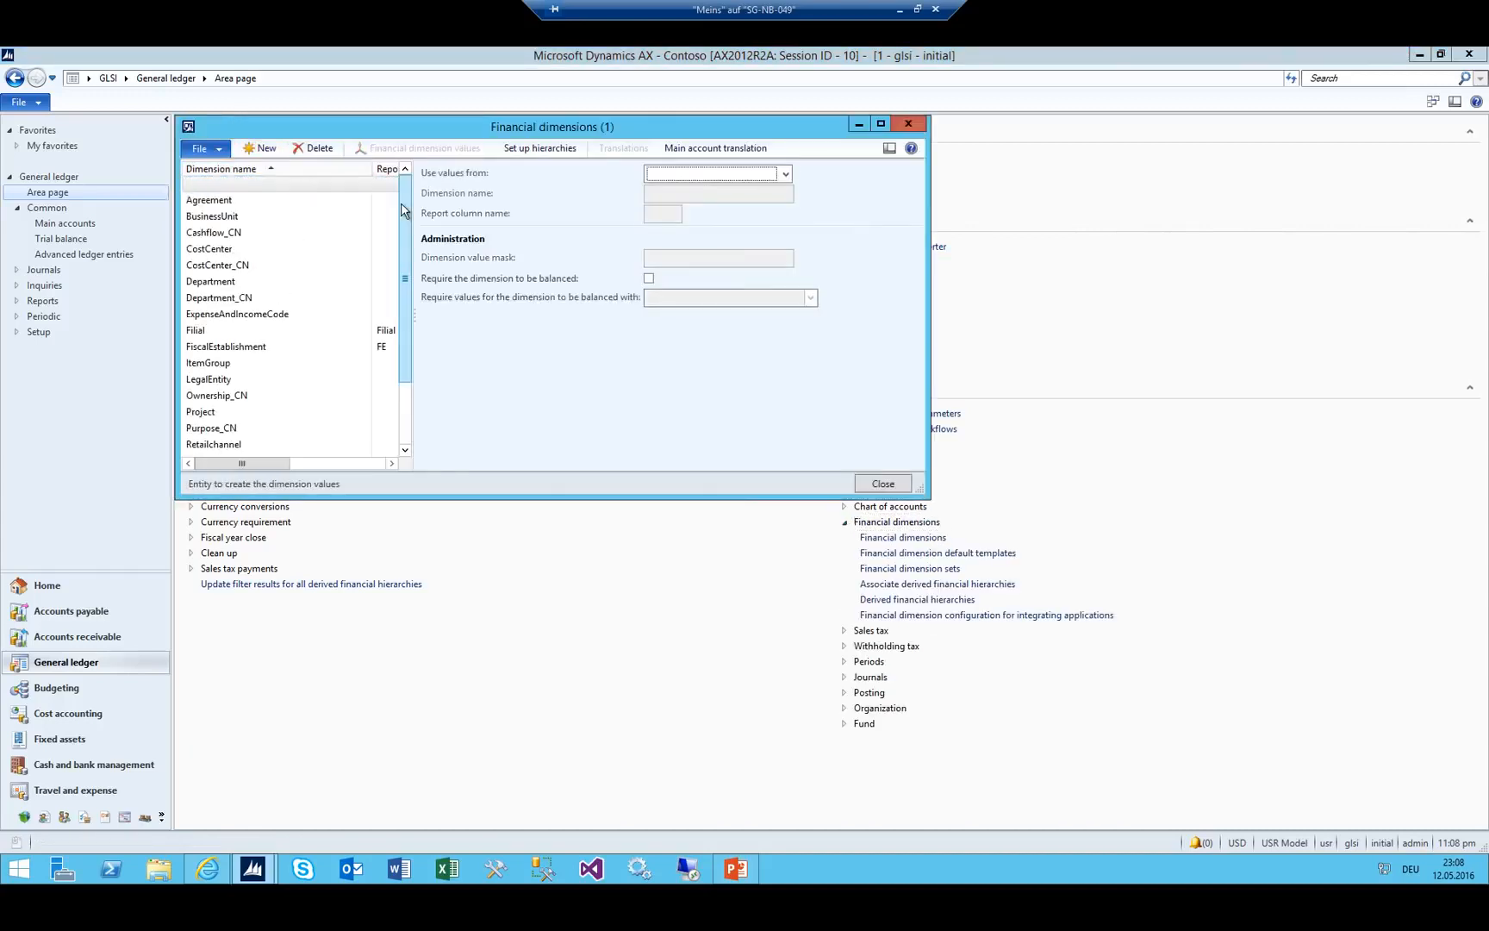
key(alt+Down)
key(Down)
key(Tab)
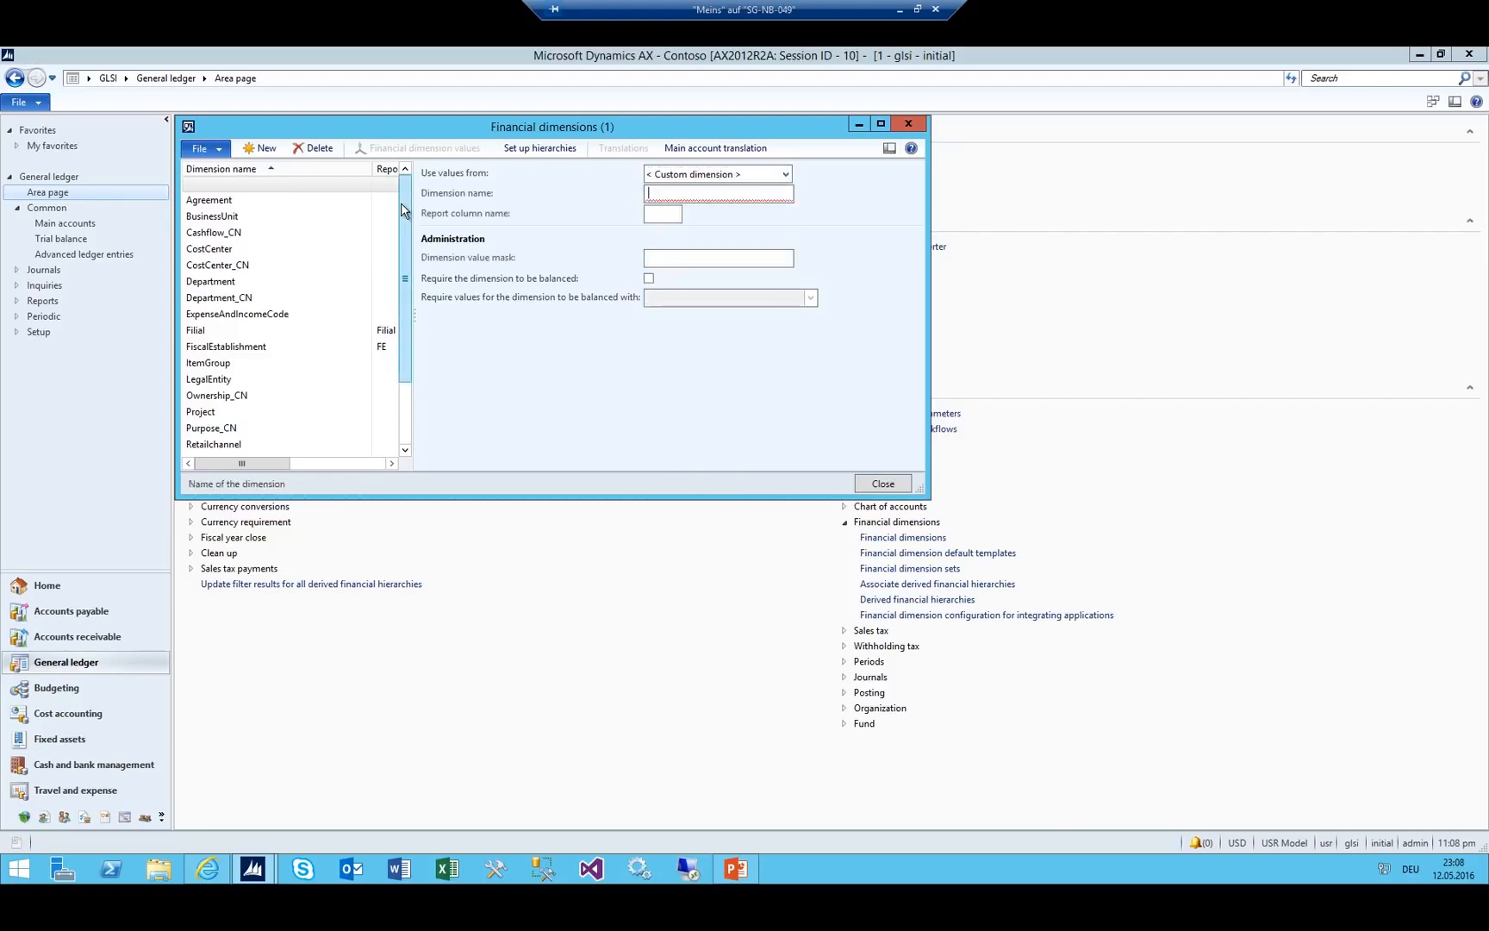
text(CC)
key(Tab)
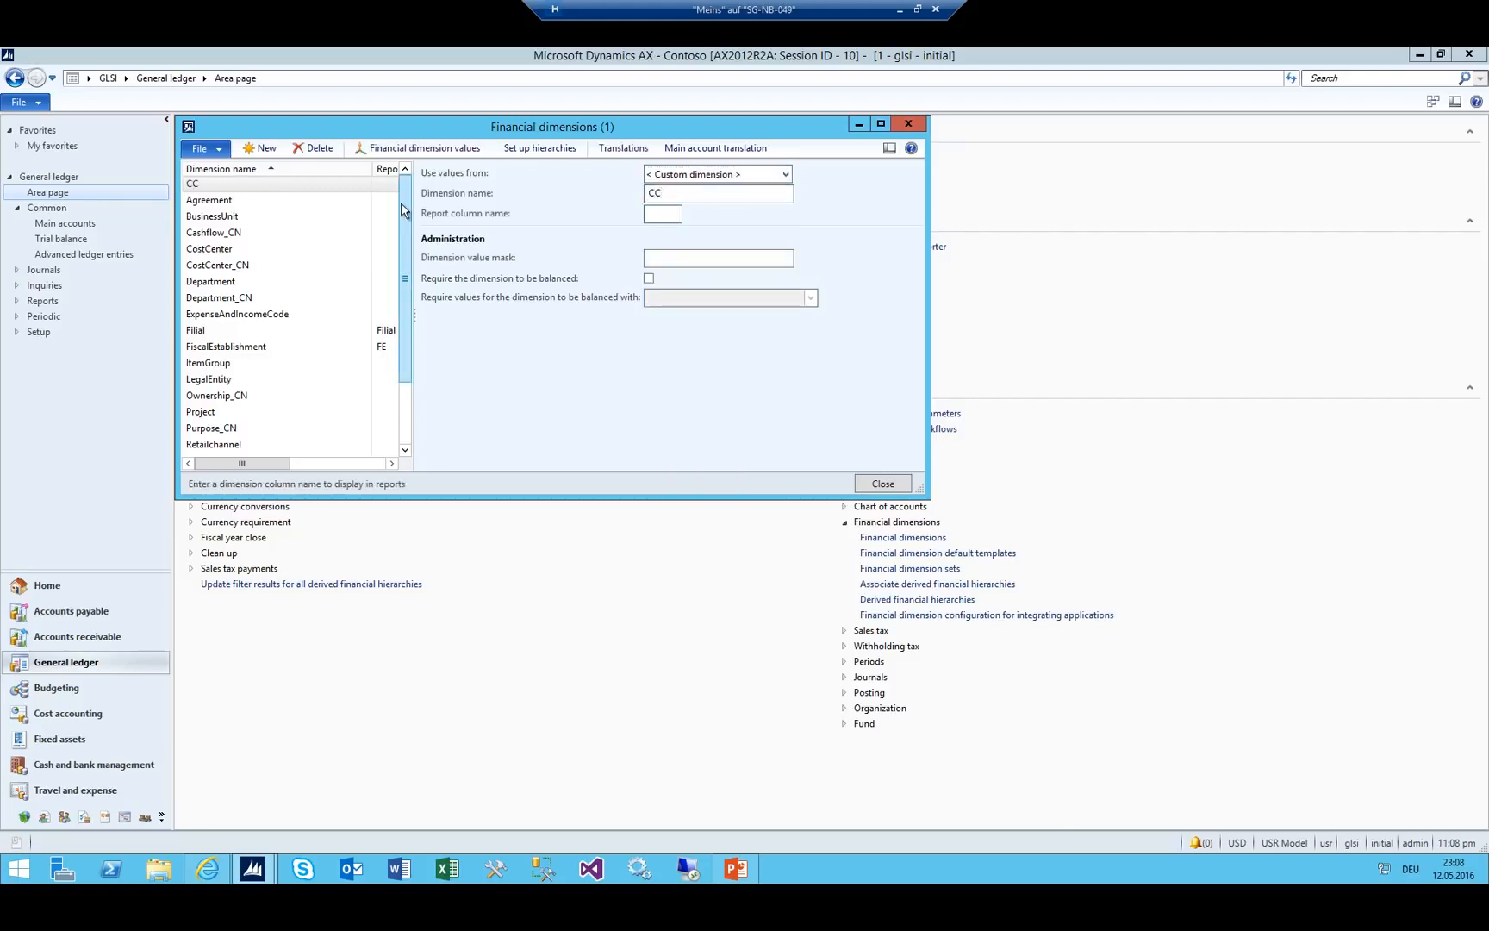
click(275, 183)
click(314, 150)
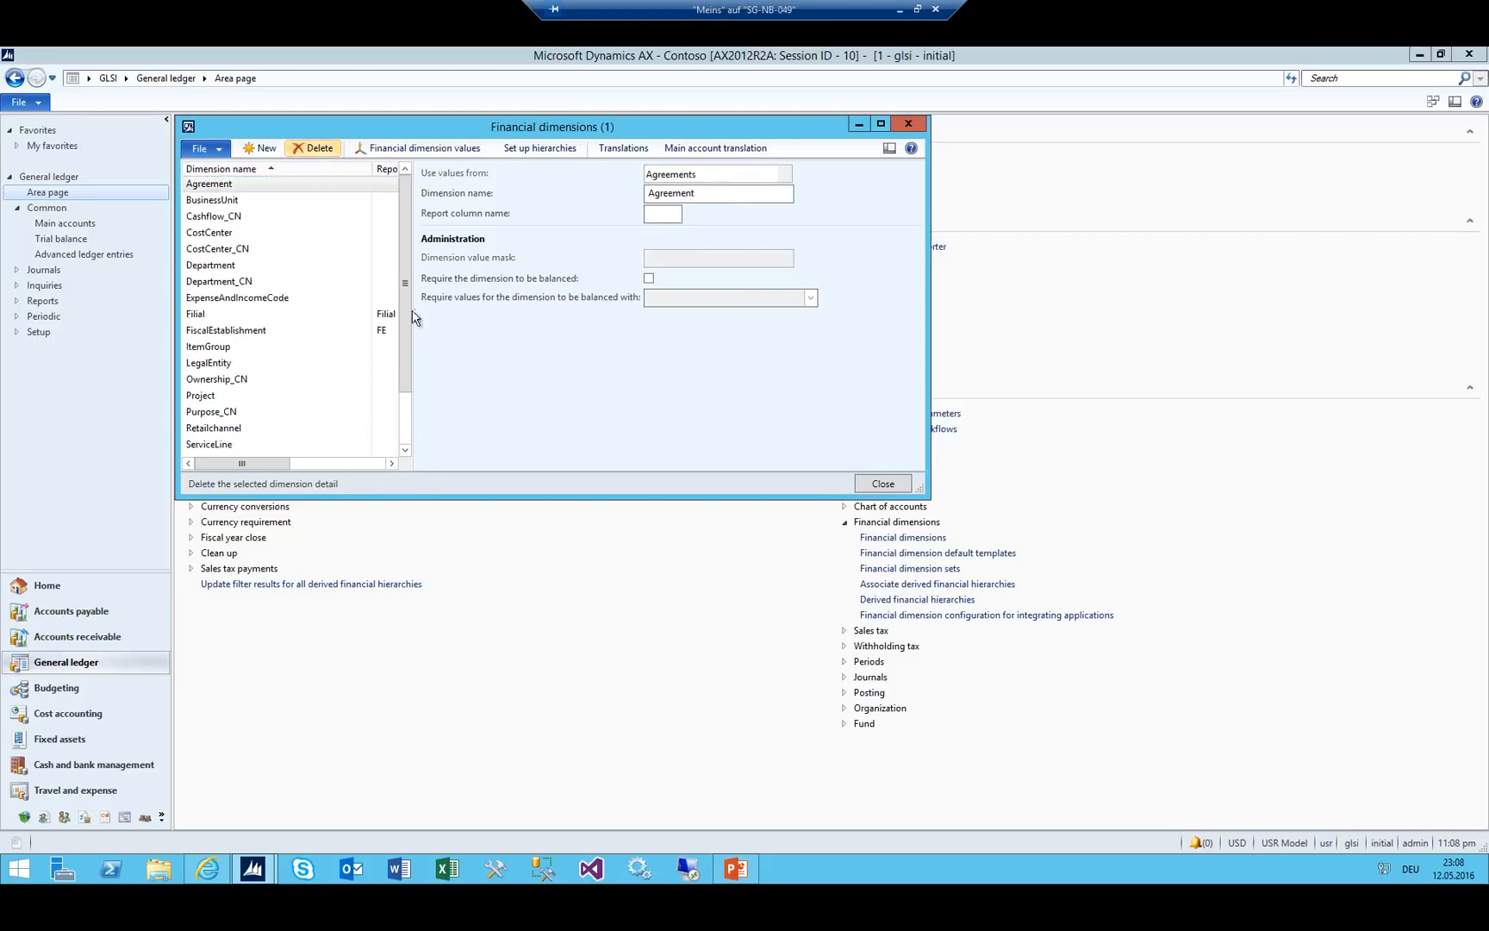
key(Escape)
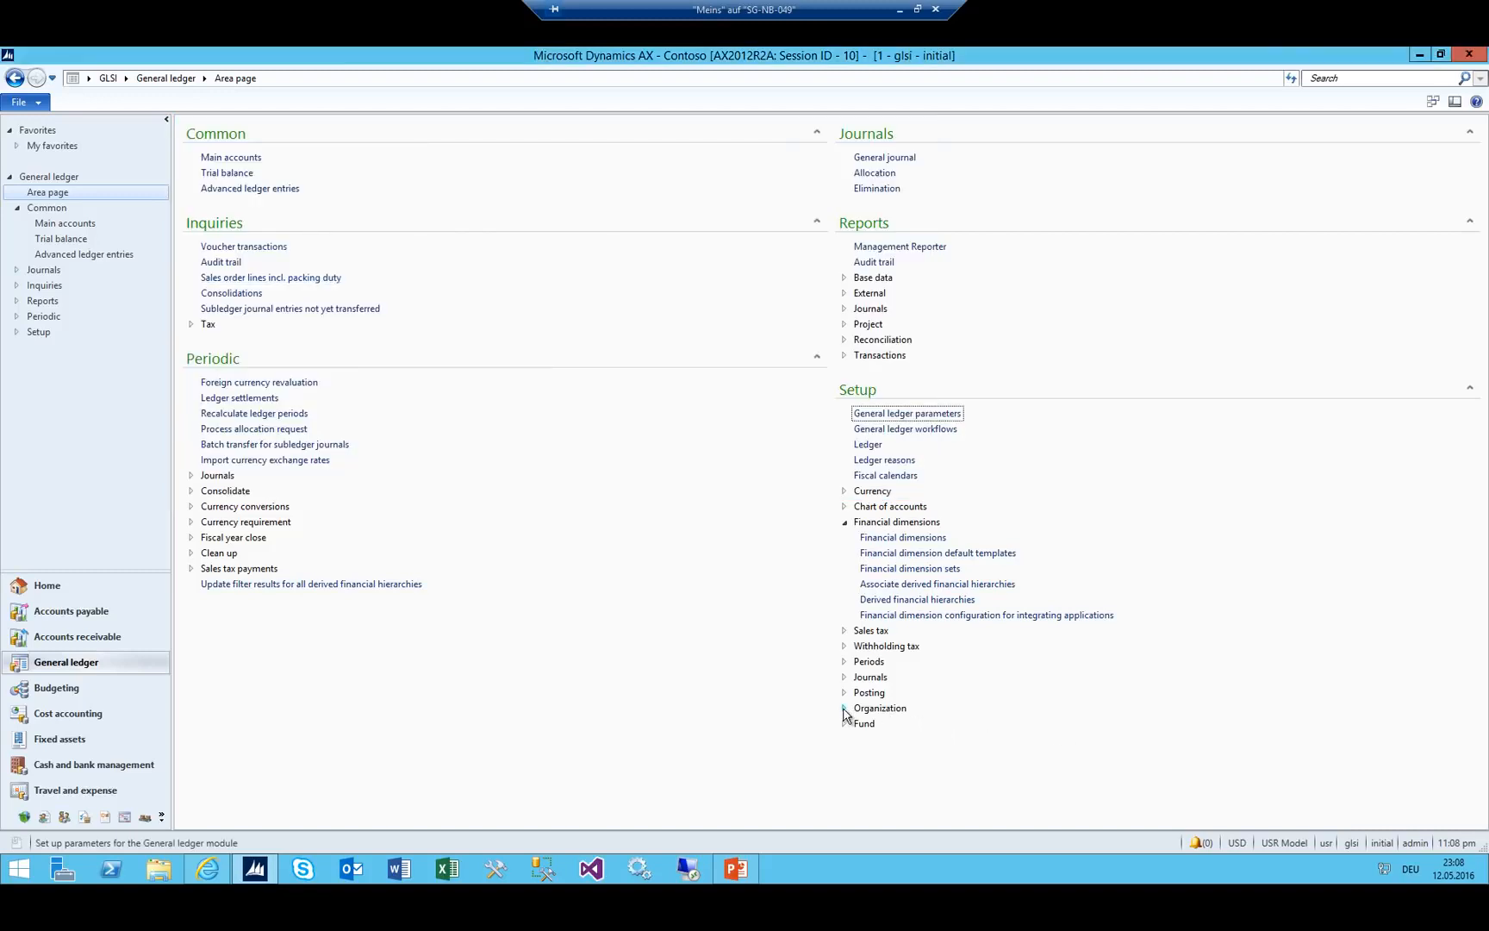
Expand the Organization setup group and bring up the PowerPoint budget slide.
click(844, 708)
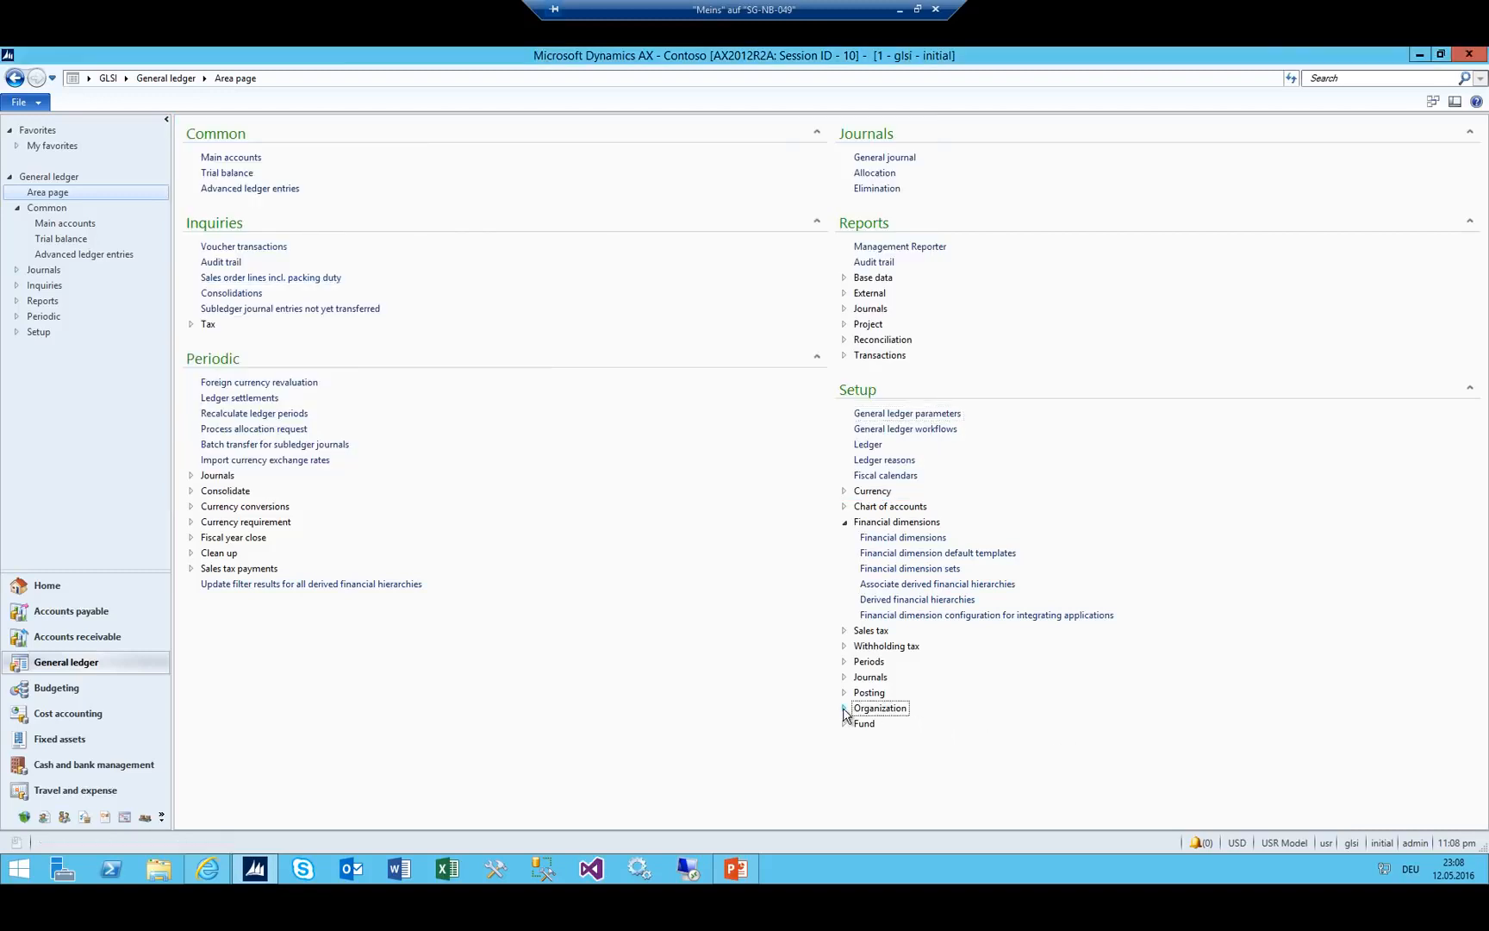
click(843, 523)
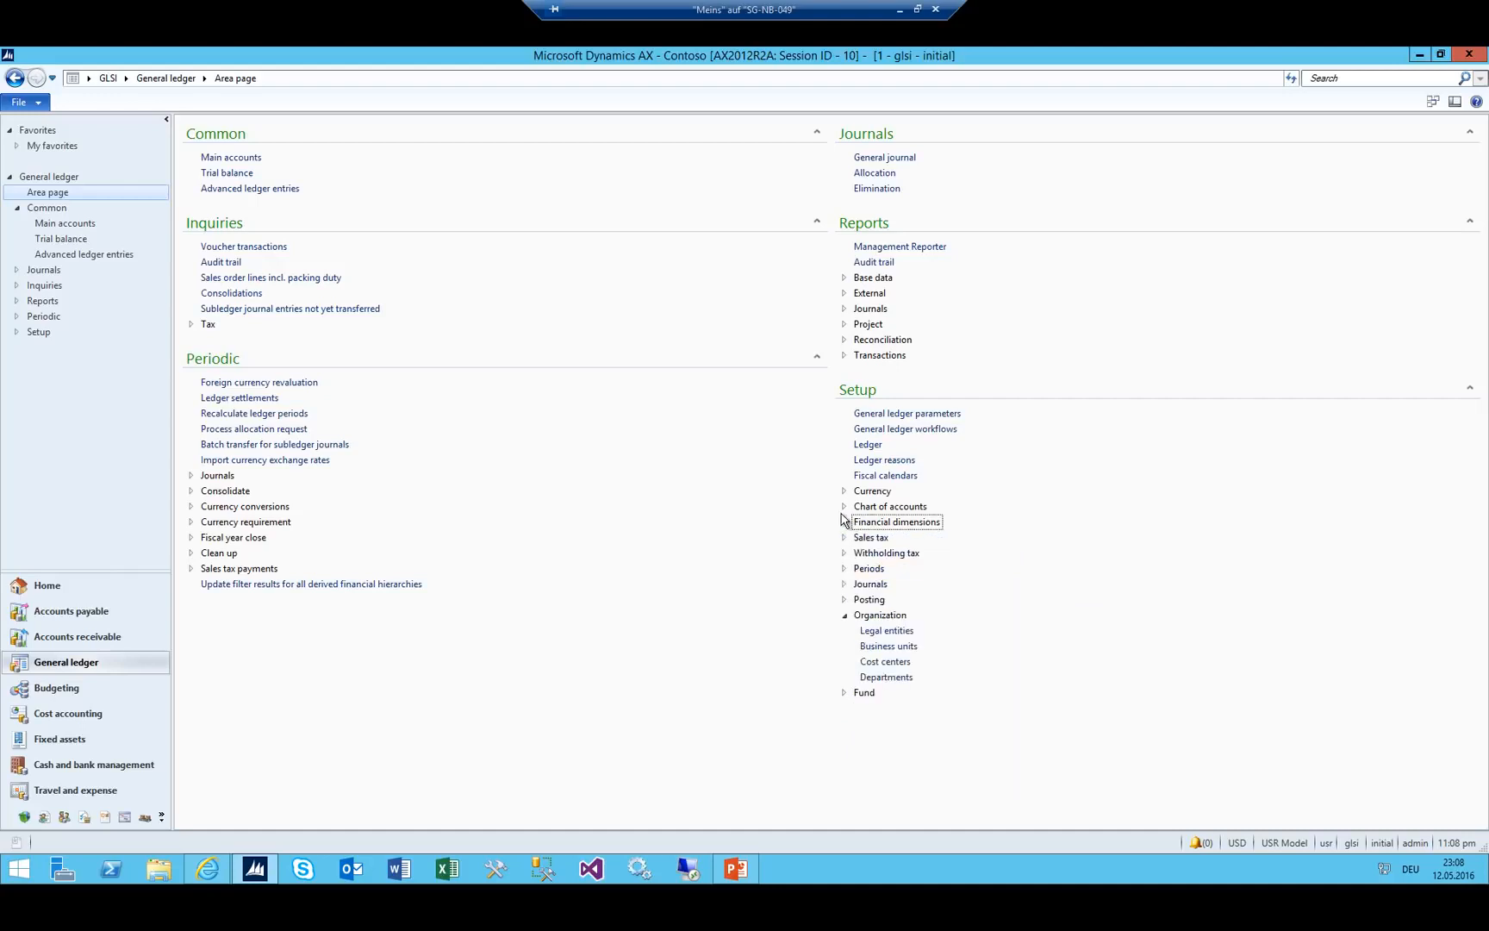
click(737, 867)
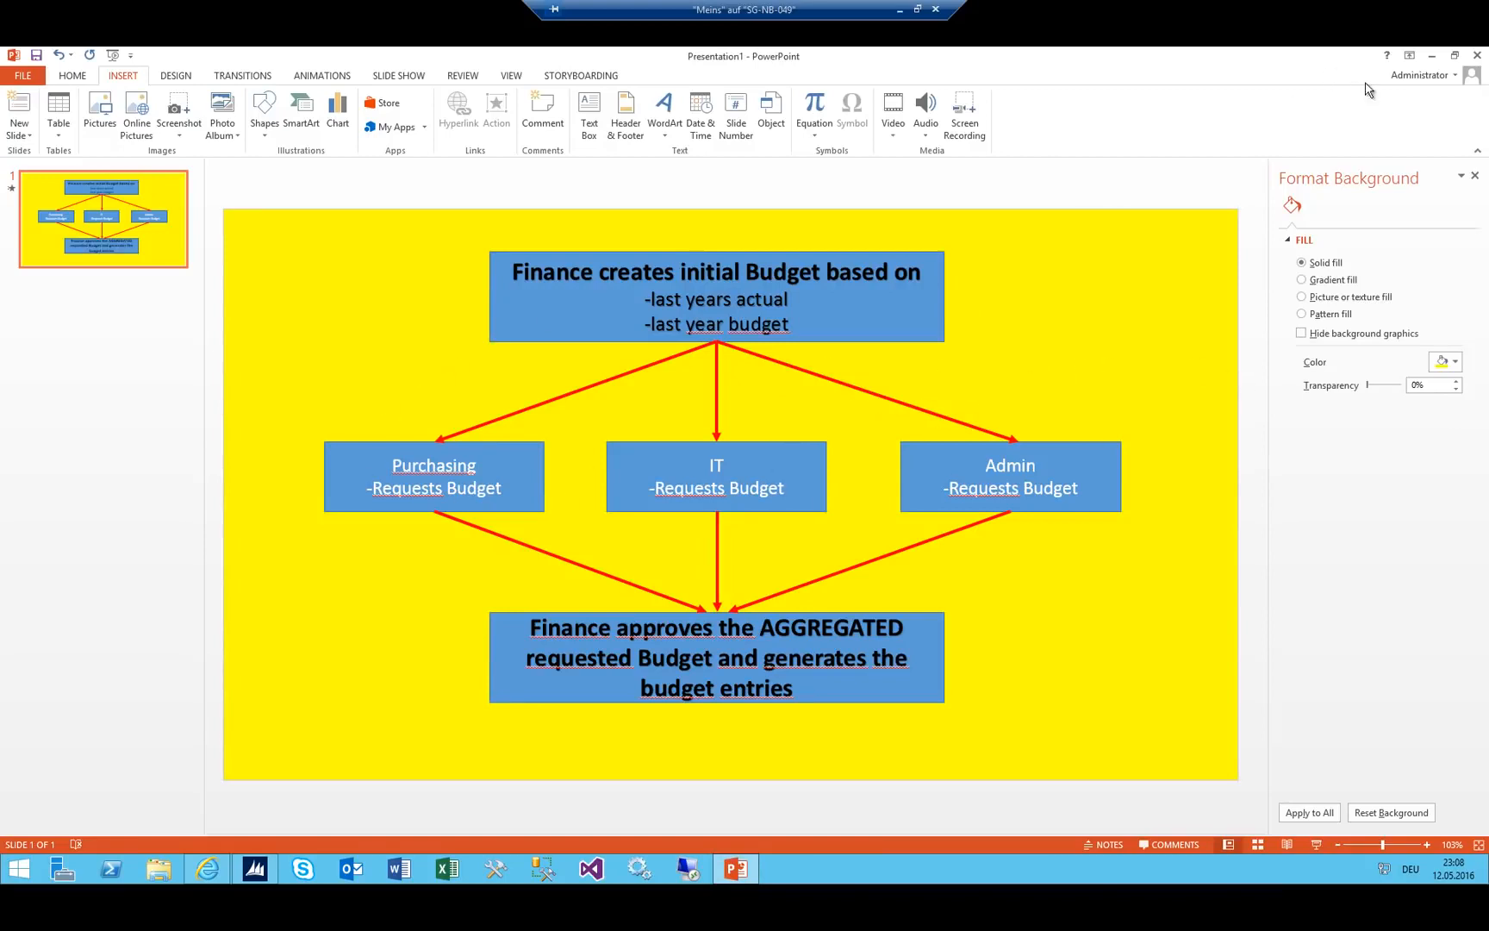
Minimize the PowerPoint presentation to return to Dynamics AX.
click(1434, 57)
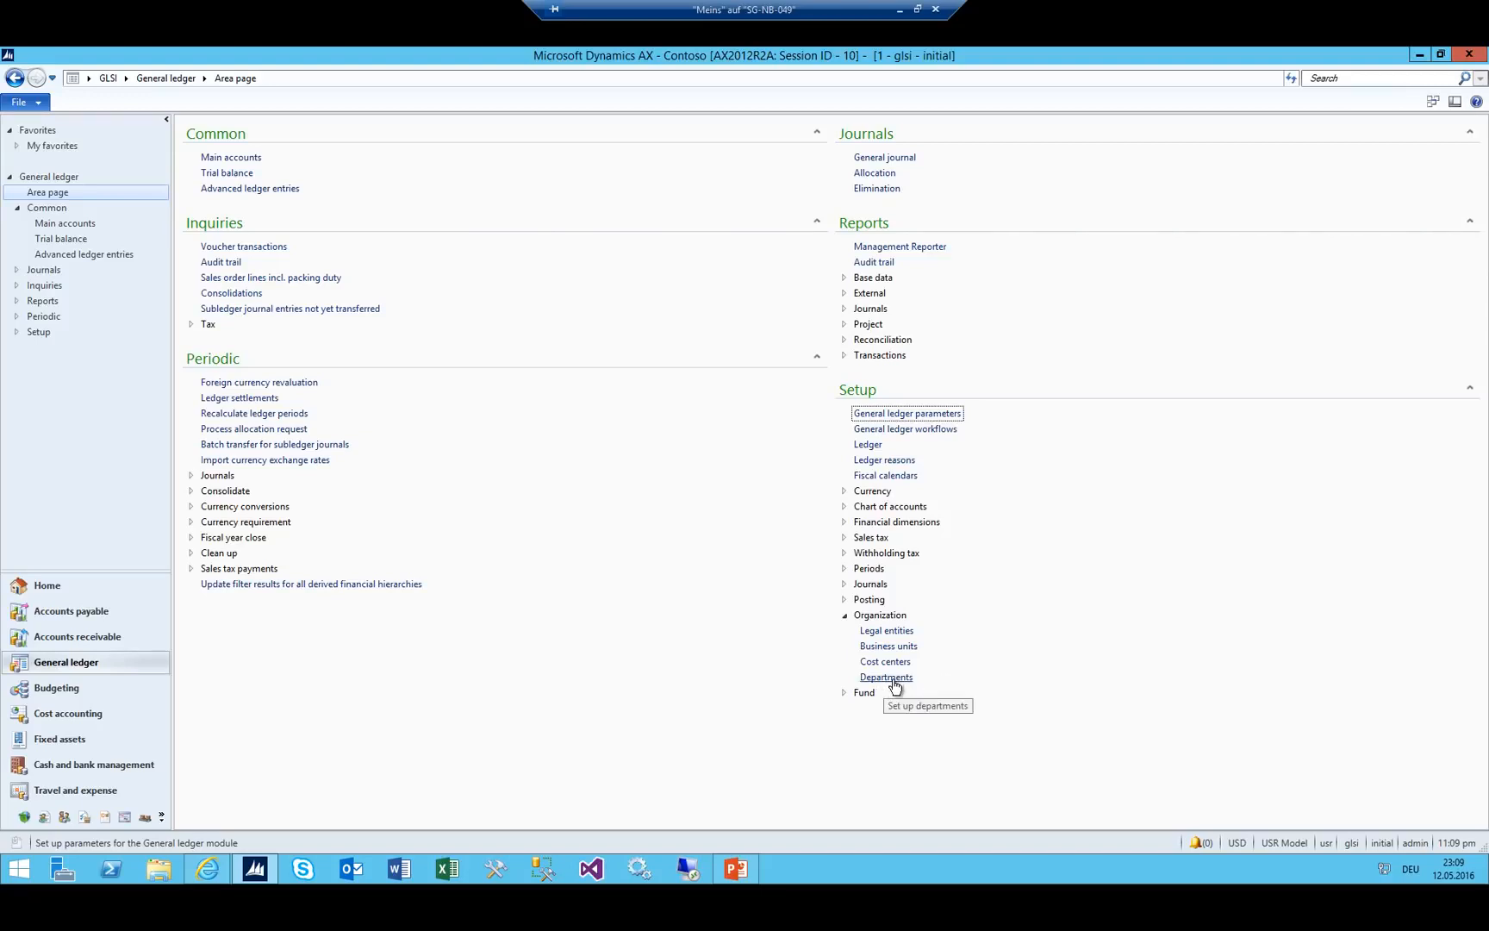
Add department Finance_GLSI with its search name, then close the Departments form.
click(894, 685)
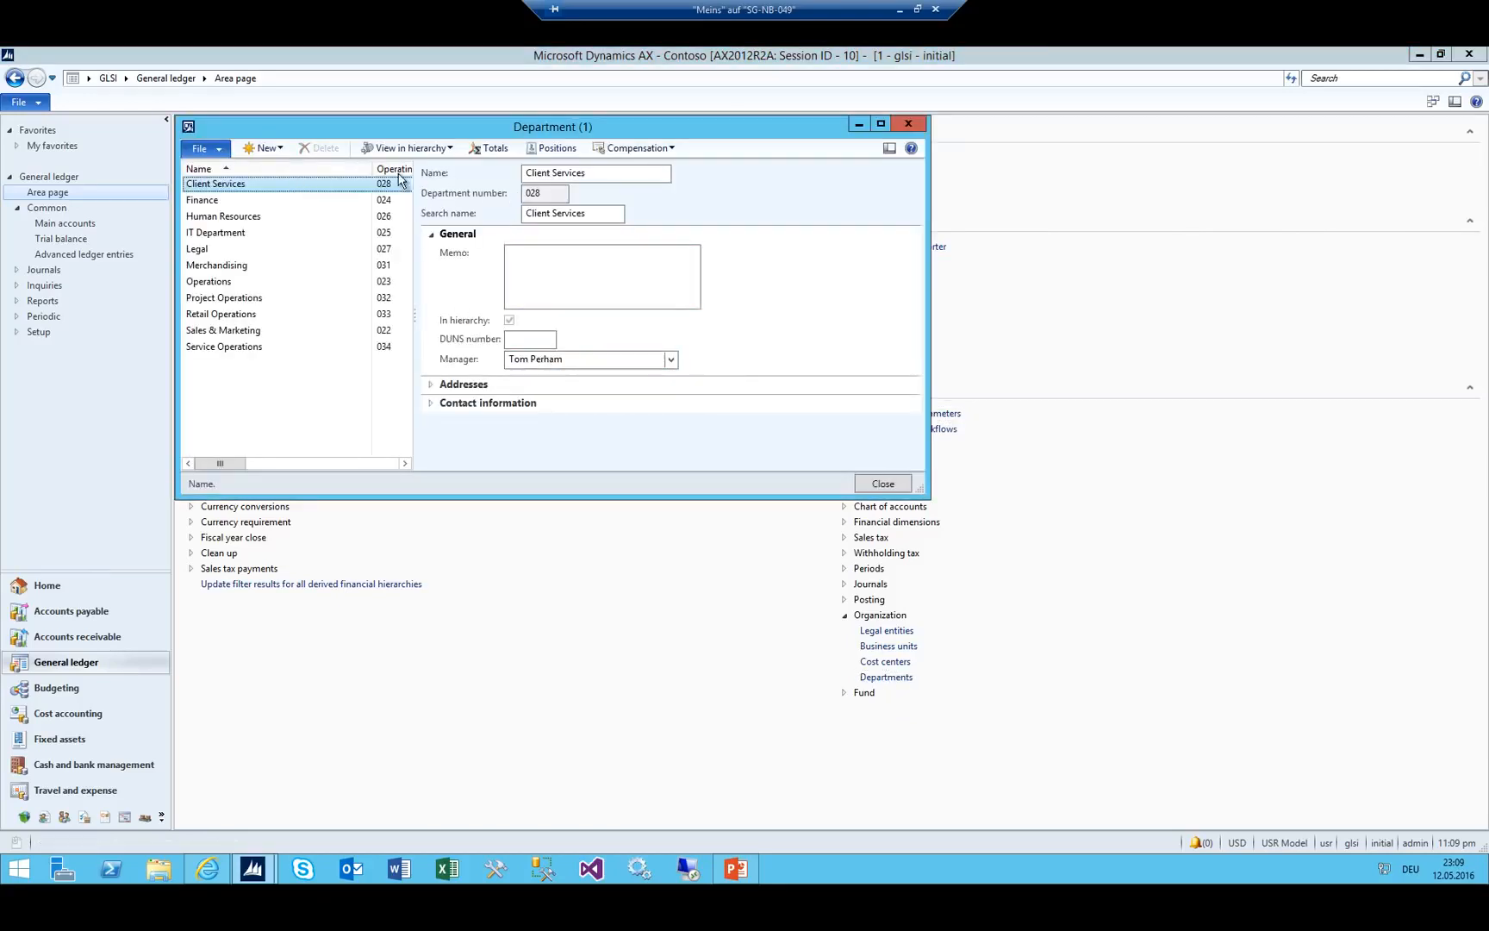
drag(372, 169, 338, 176)
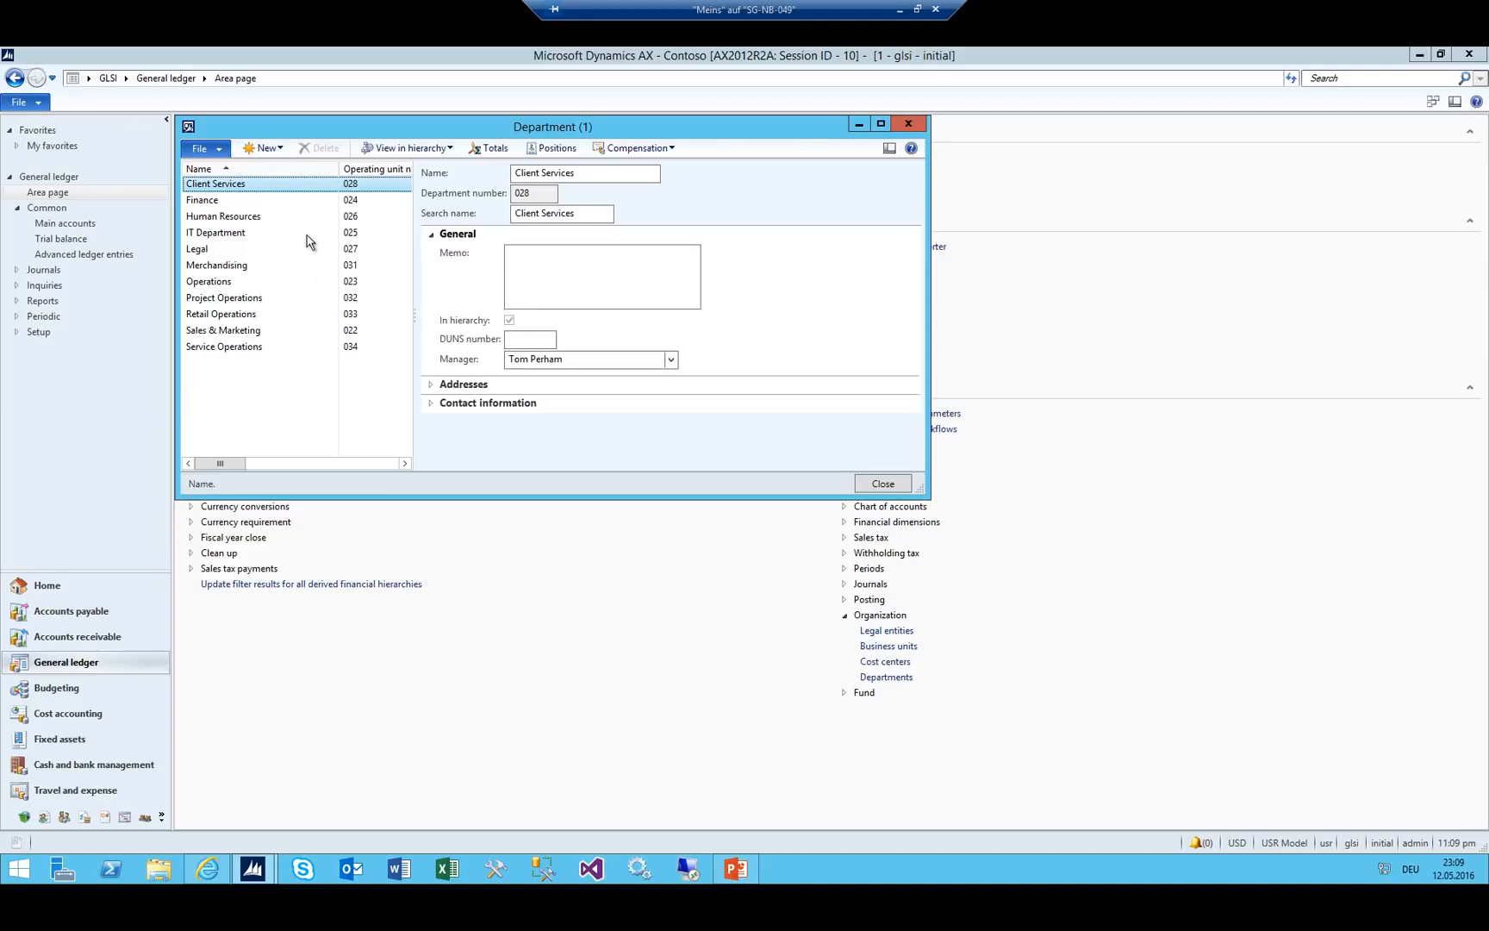
click(267, 148)
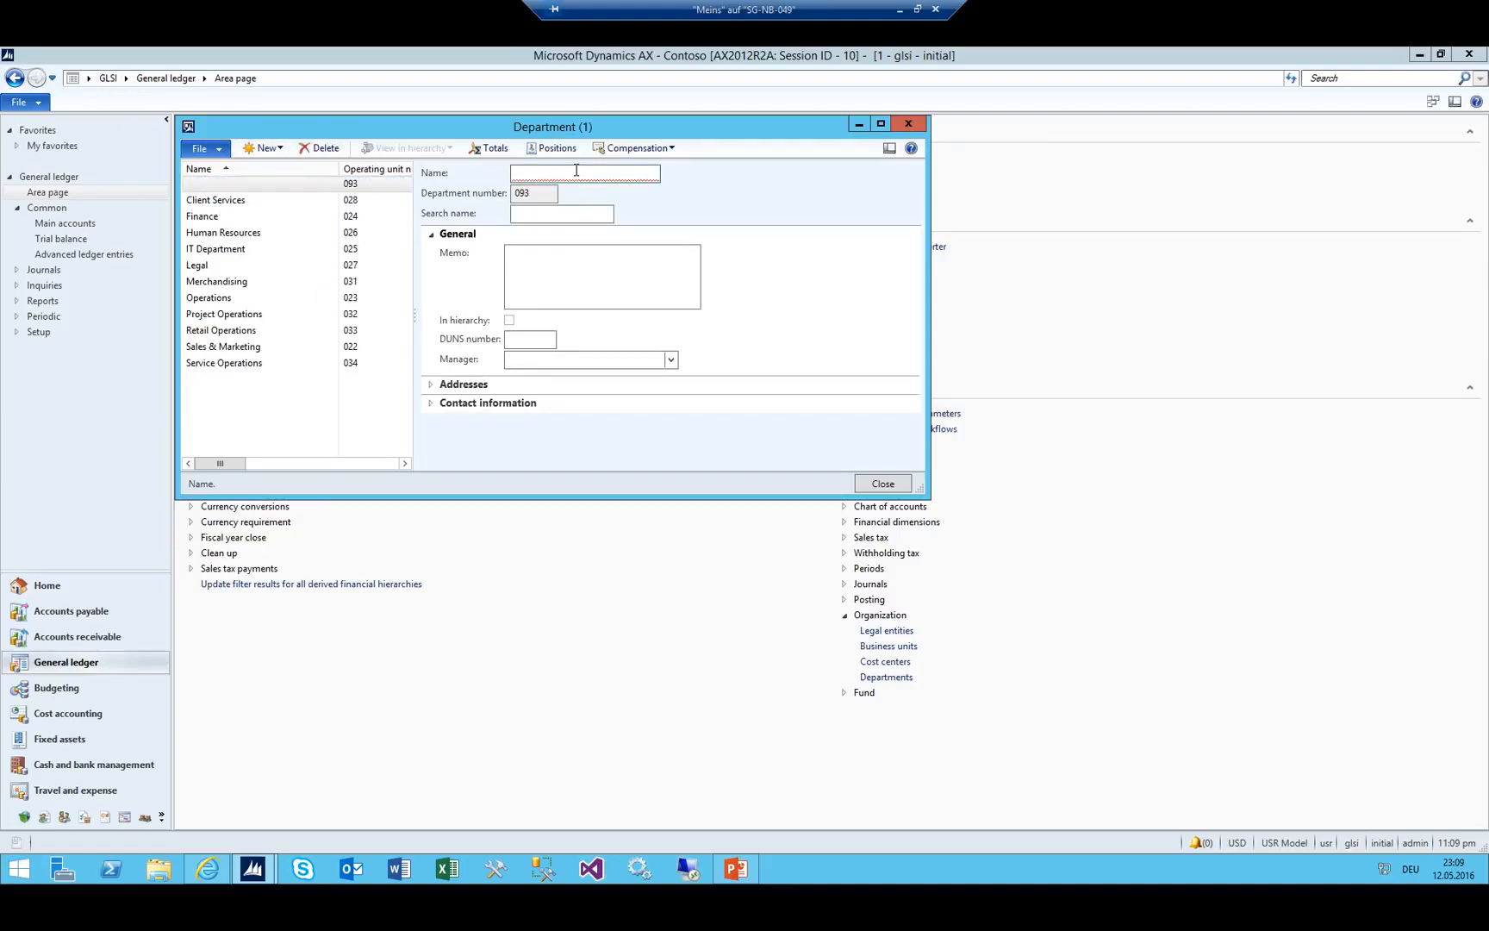
text(Fa)
click(89, 78)
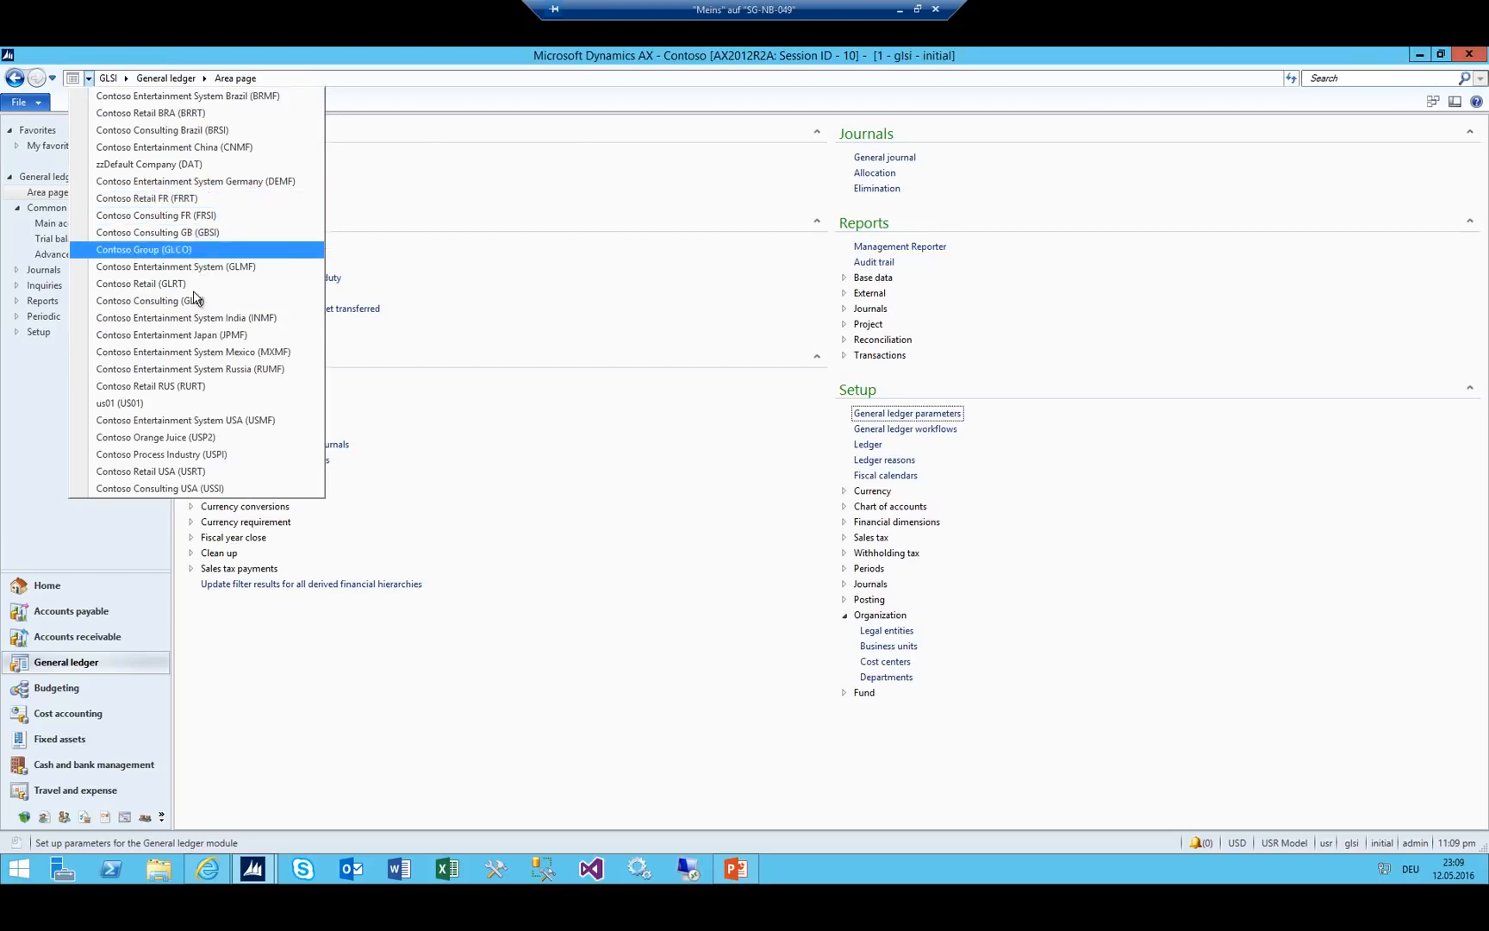
key(alt+Tab)
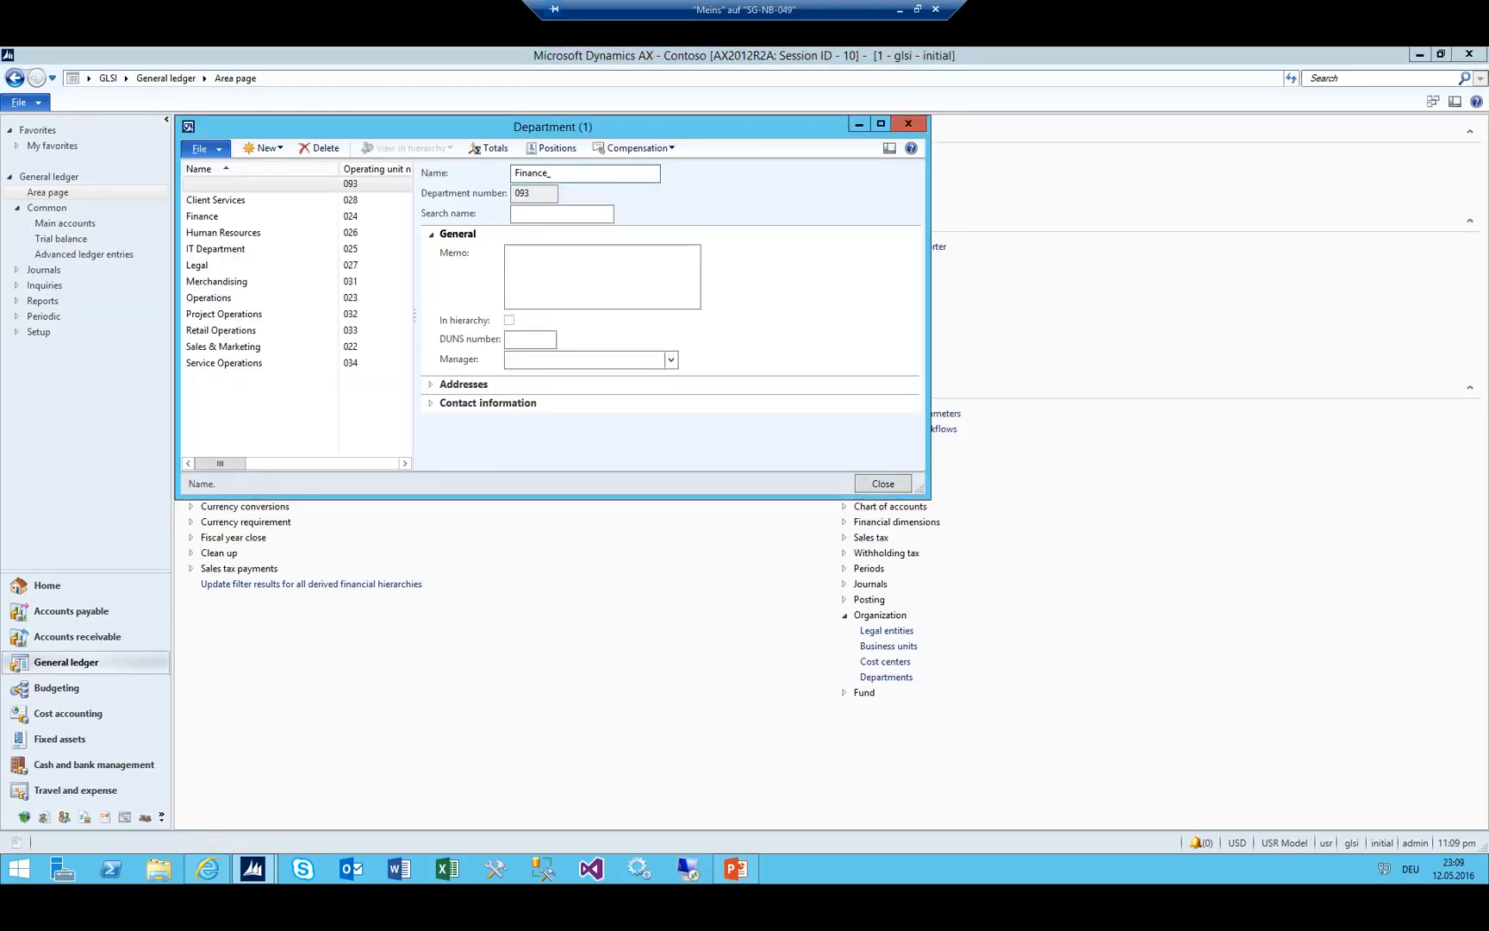
key(Tab)
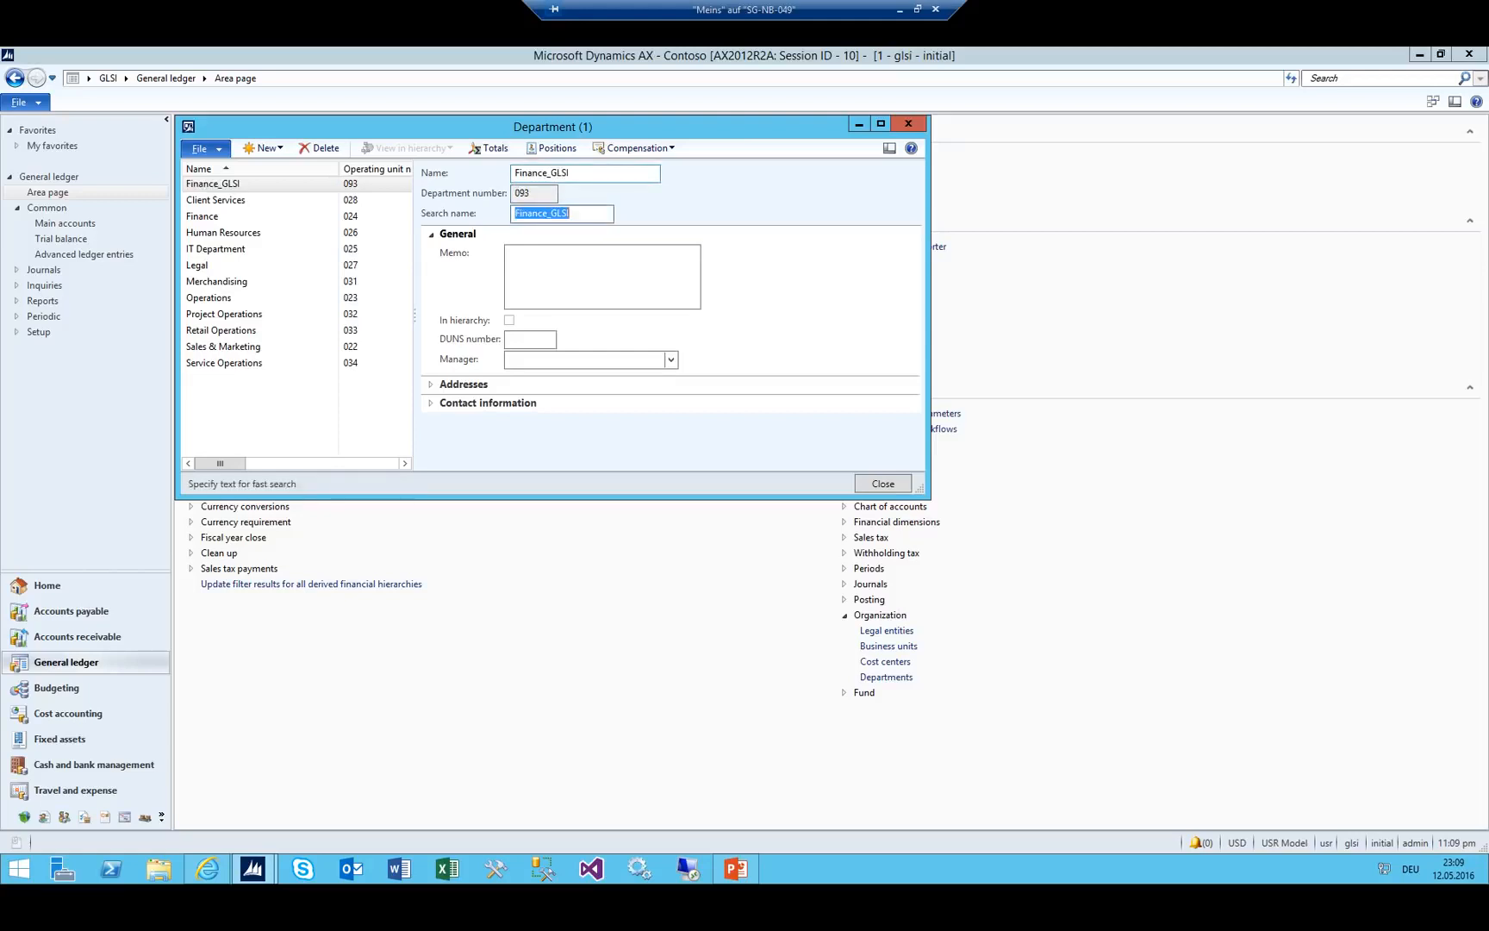
text(Fi)
key(Tab)
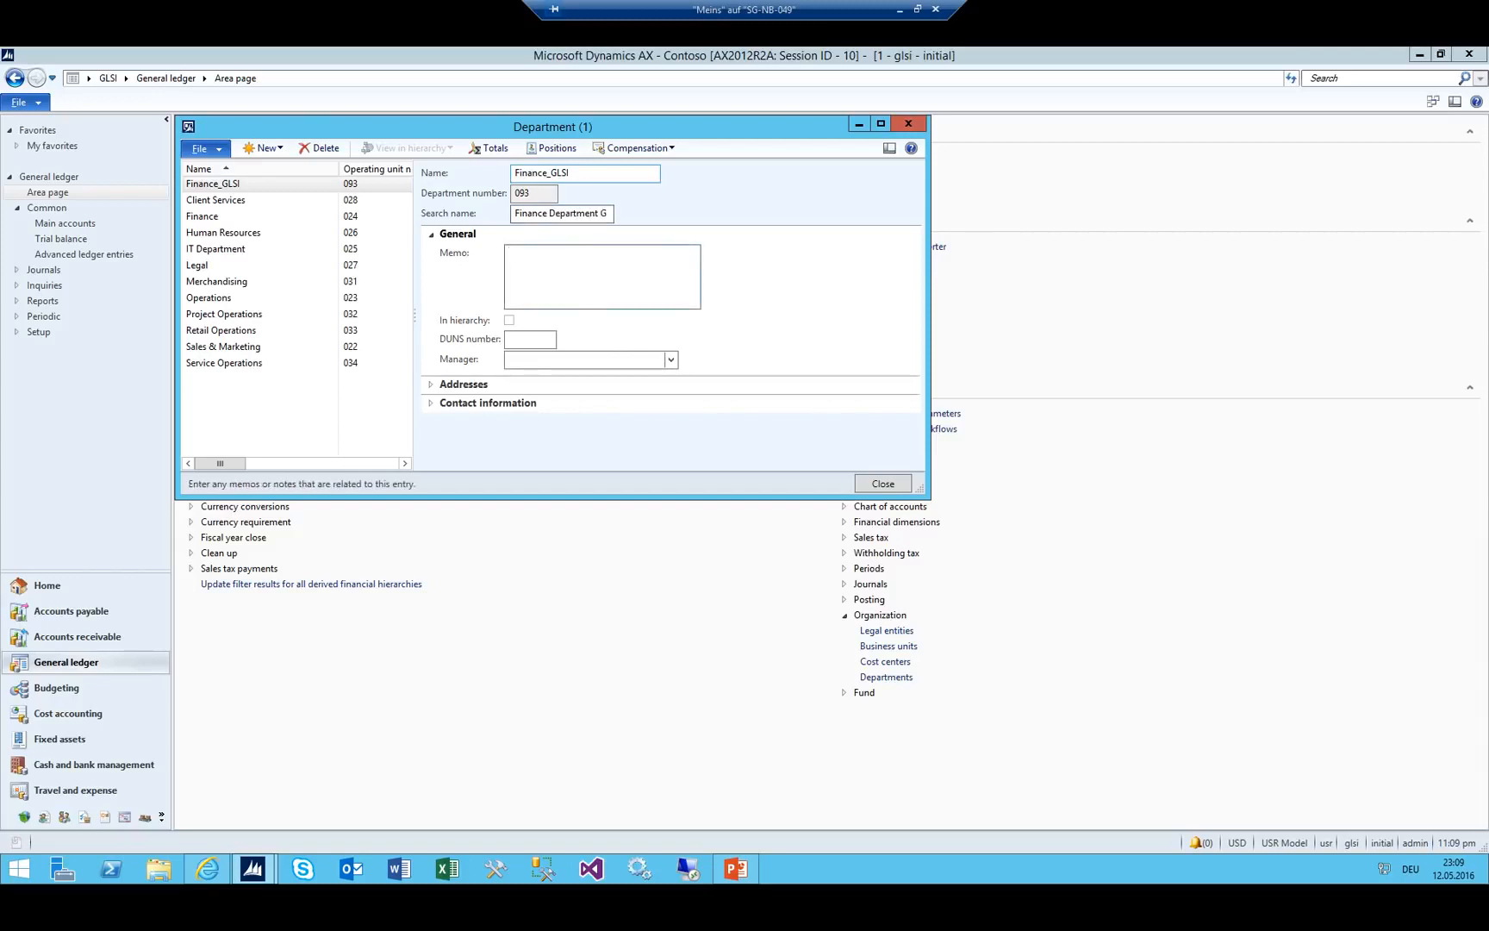
click(534, 337)
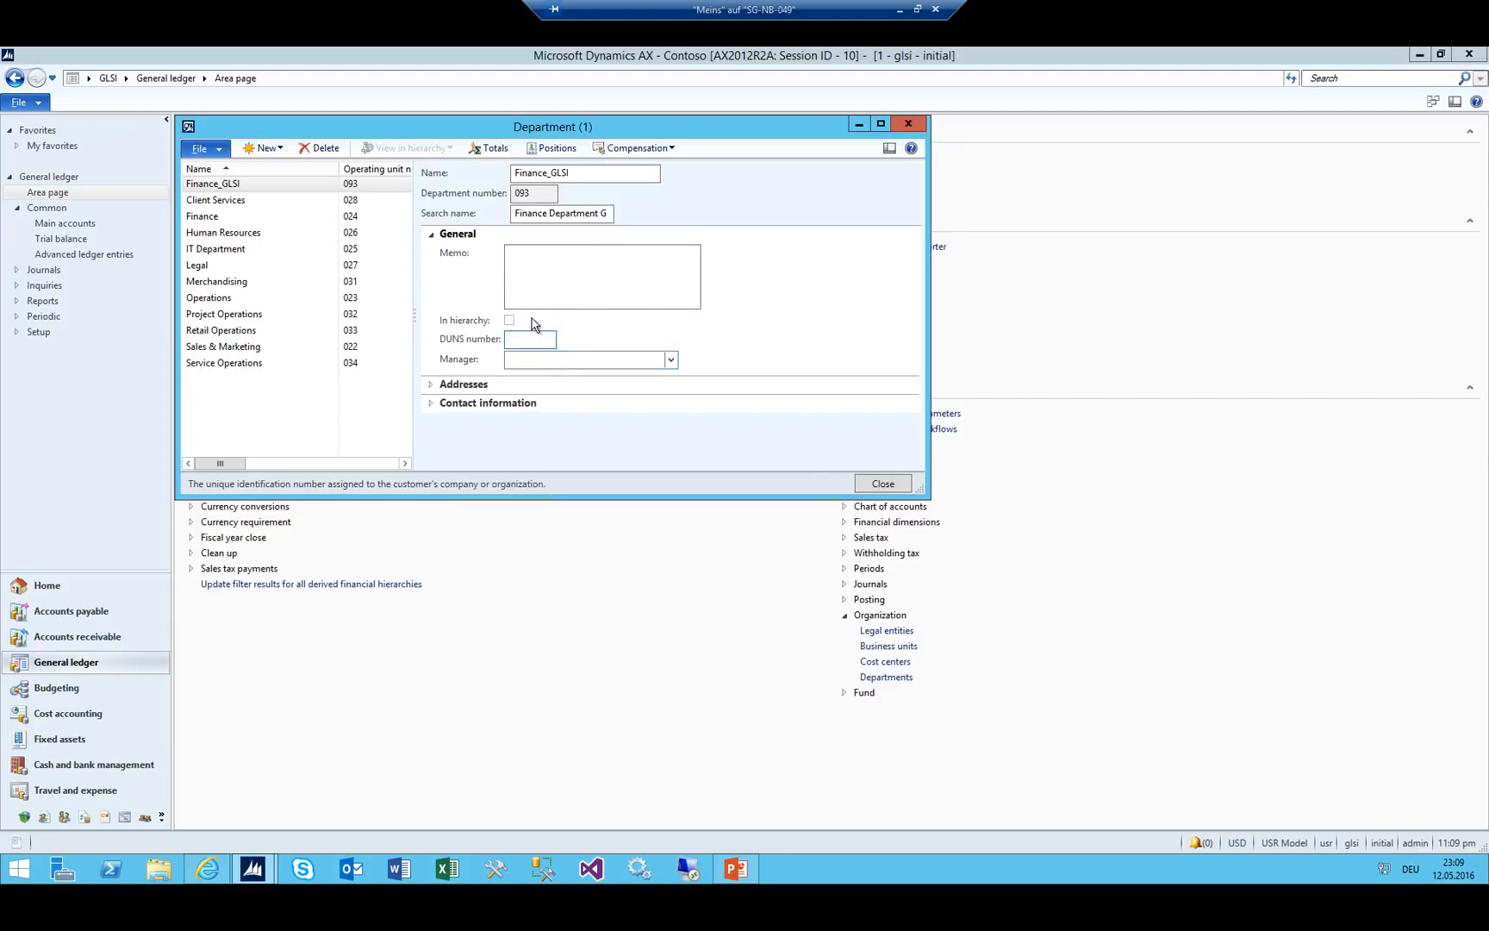
click(211, 183)
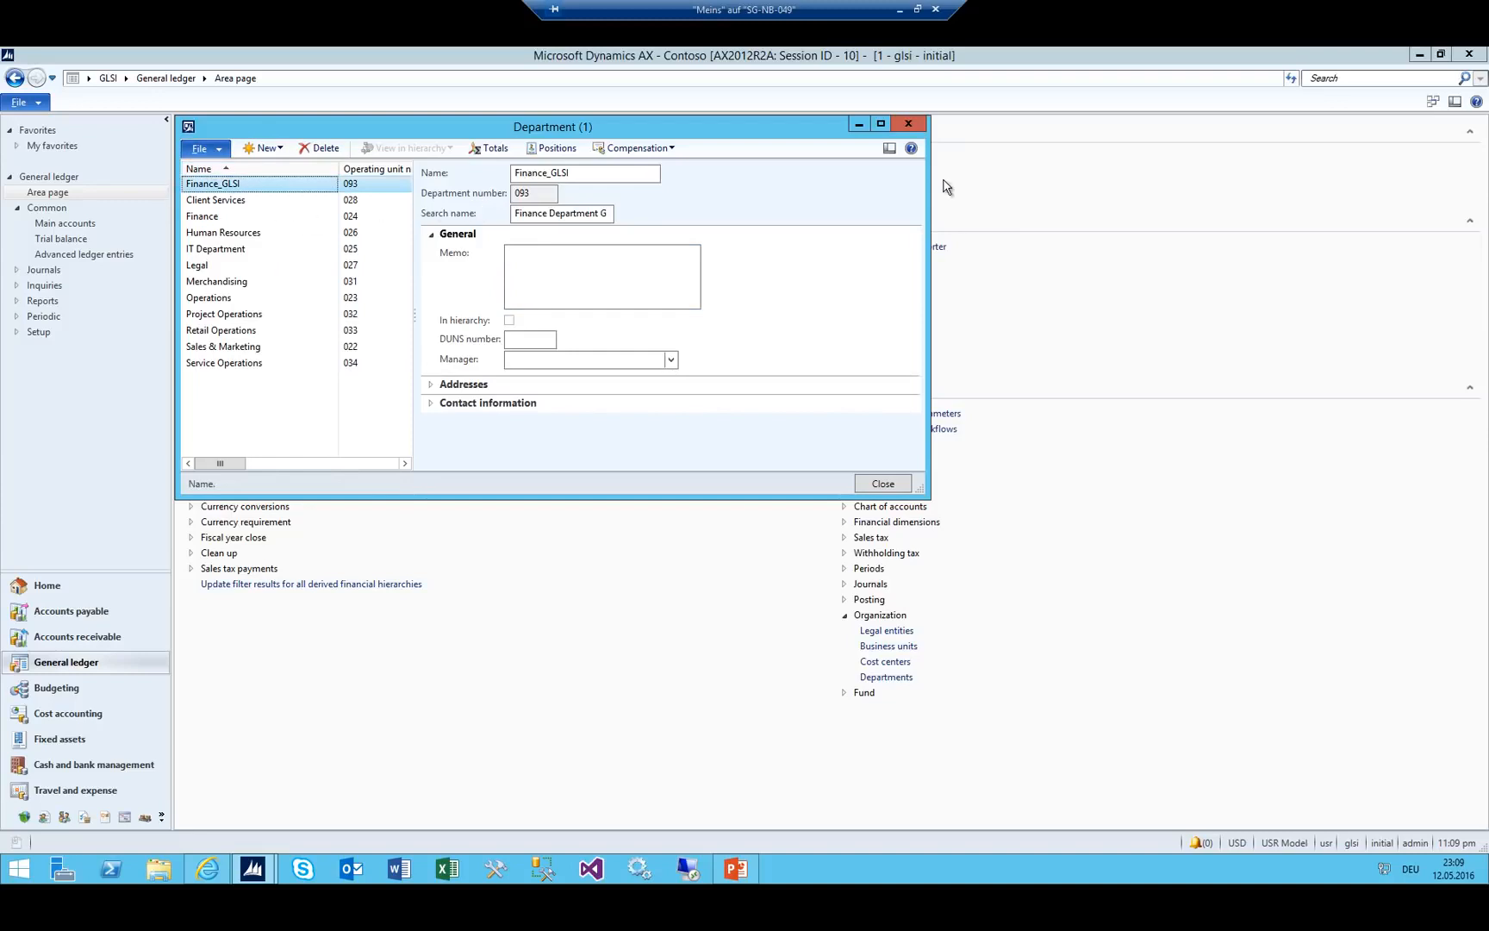
click(909, 125)
Create cost center GLSI_Purchase (094) with search name Purchase Department.
click(889, 663)
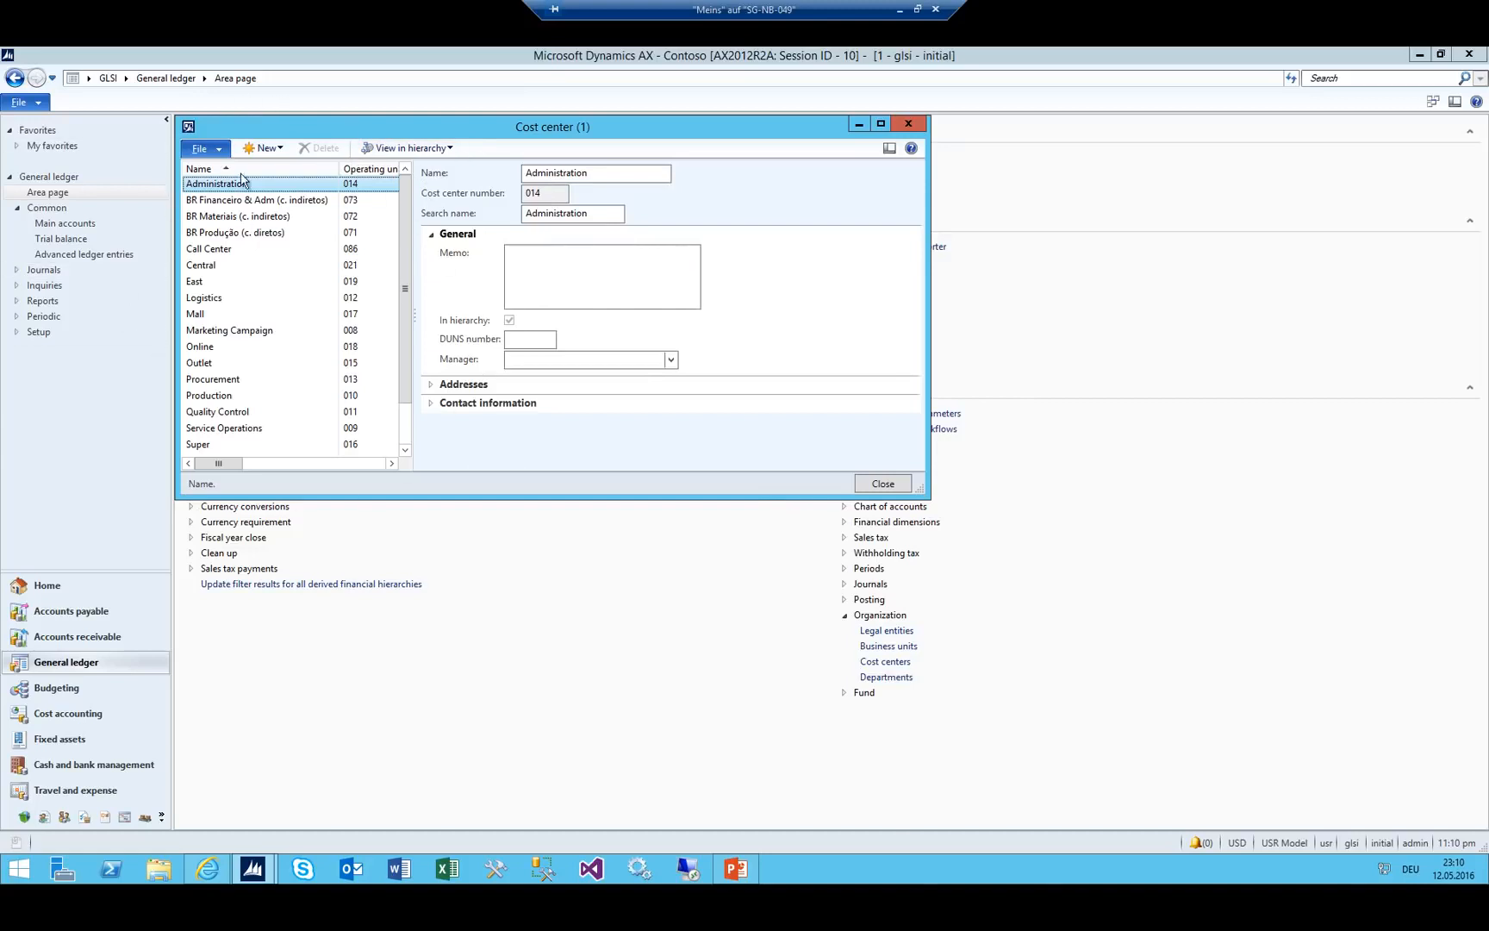
click(265, 149)
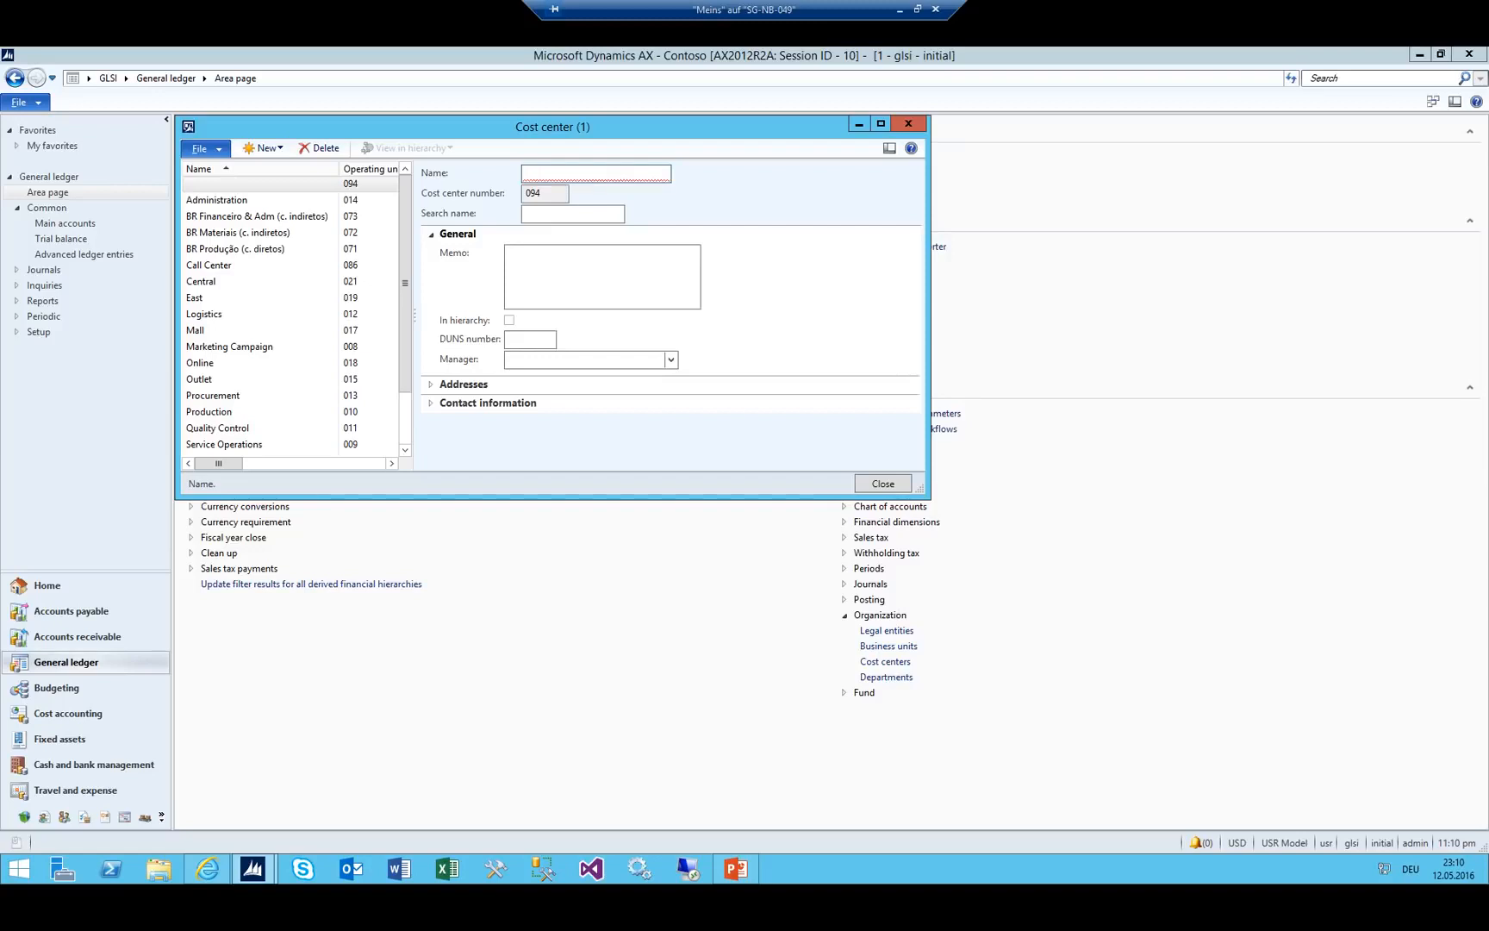
text(PUR)
key(BackSpace)
key(BackSpace)
key(BackSpace)
text(Purt)
text(GLSI)
text(_)
key(Tab)
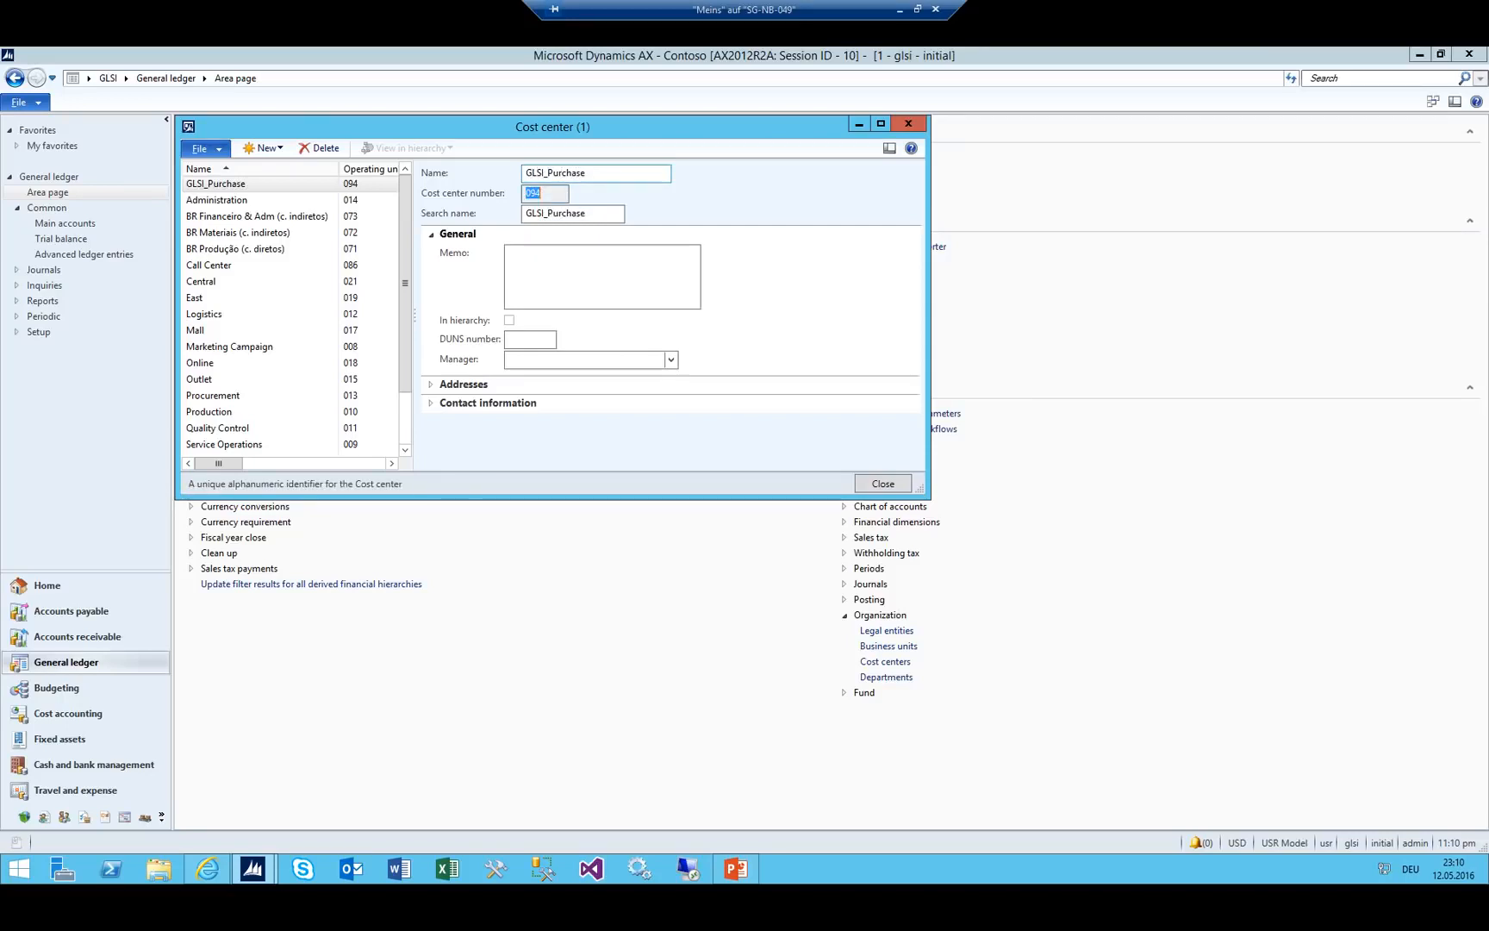
key(Tab)
key(BackSpace)
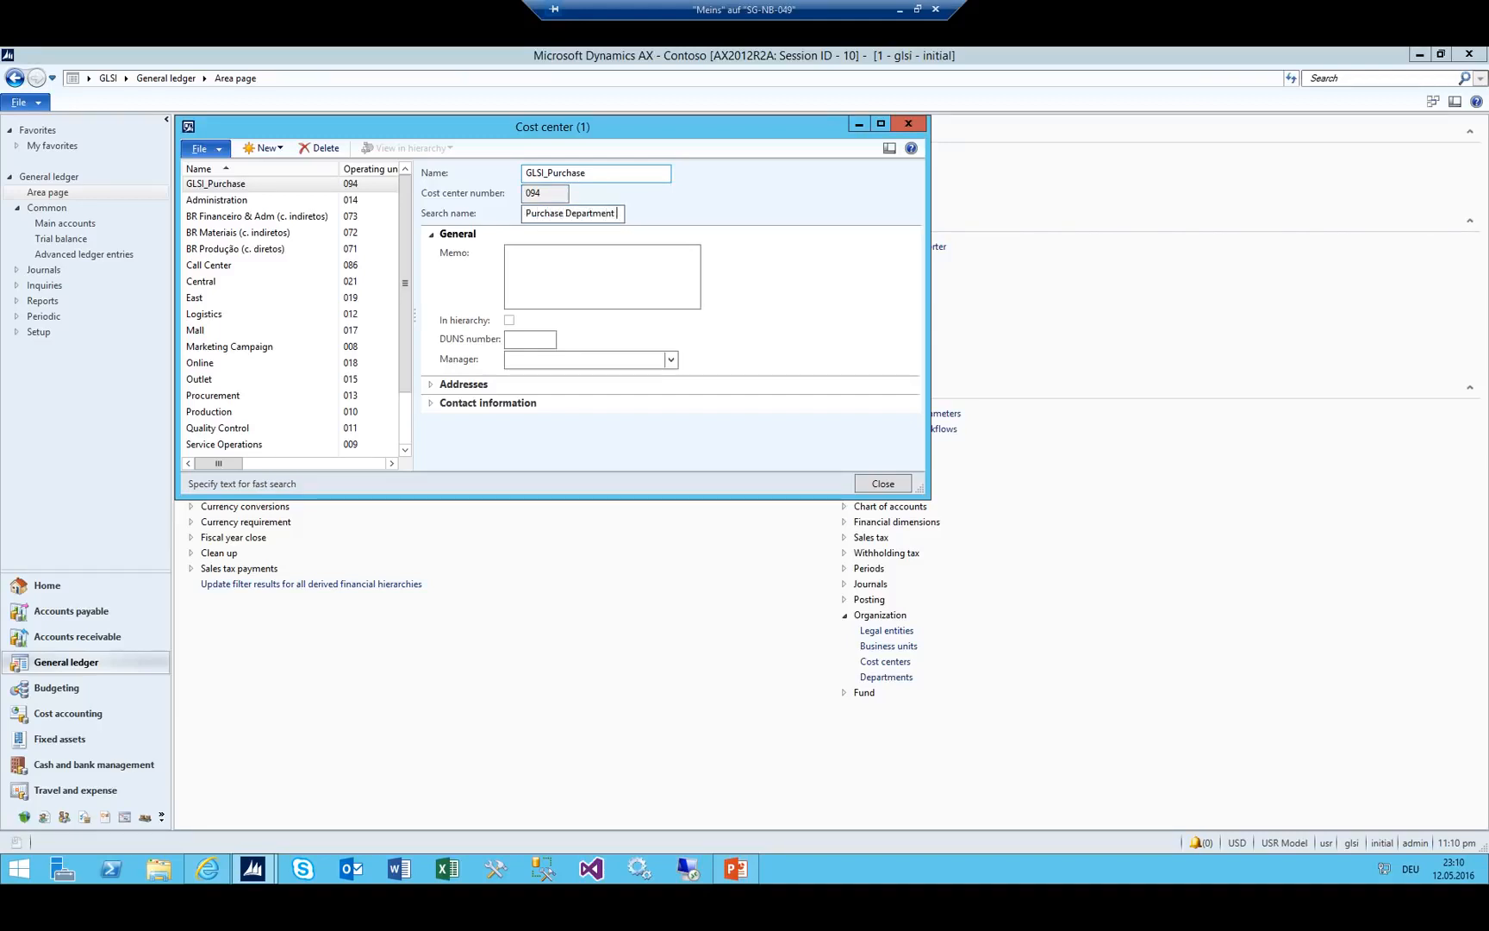
key(Tab)
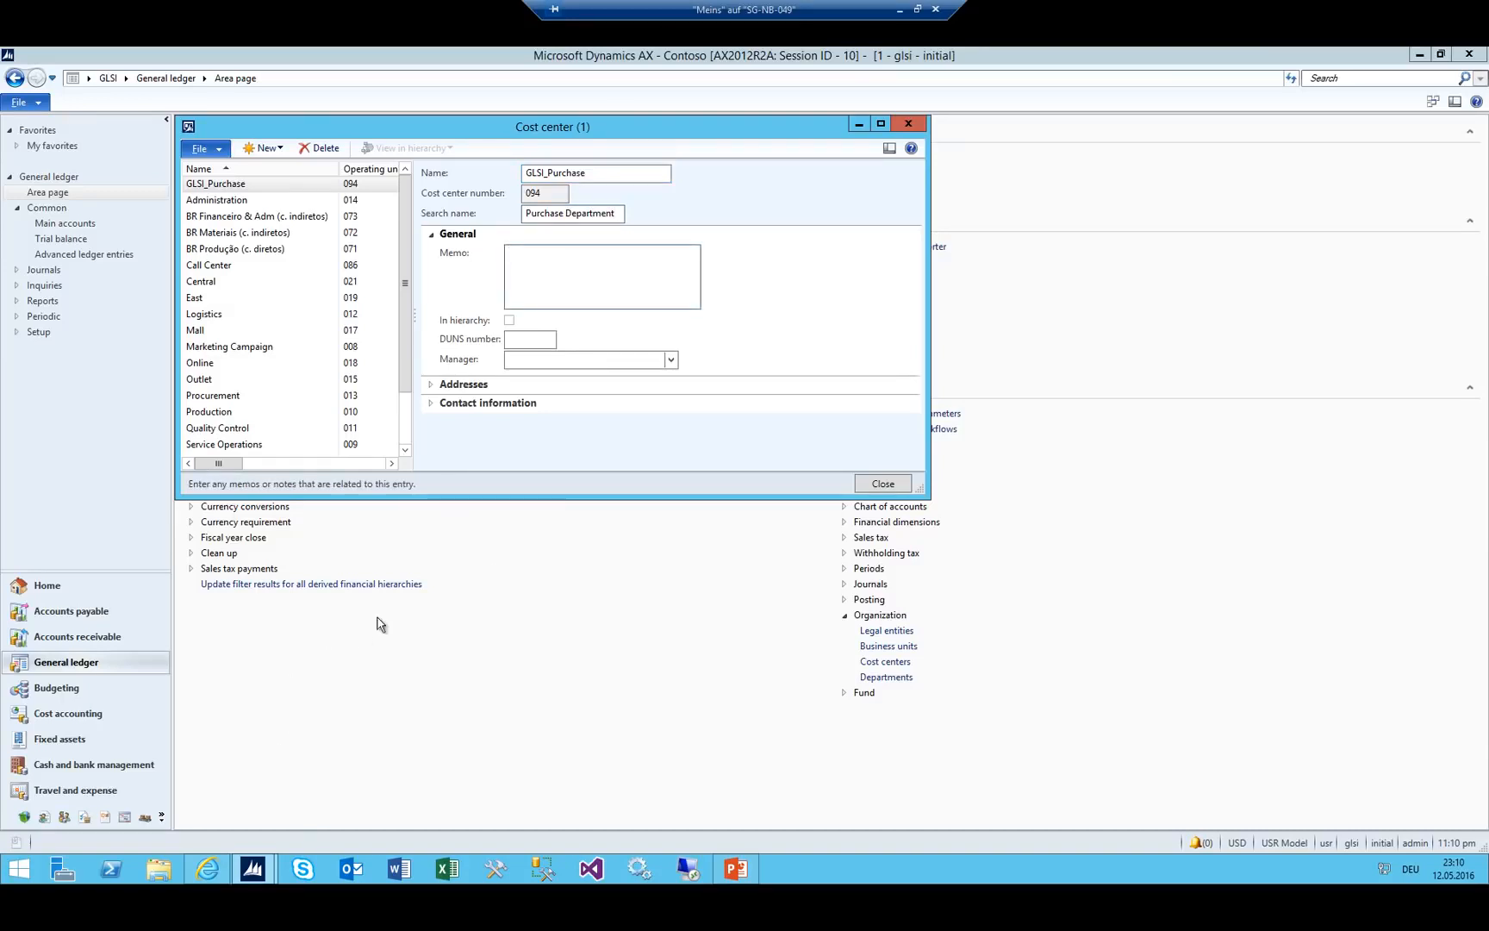
click(534, 362)
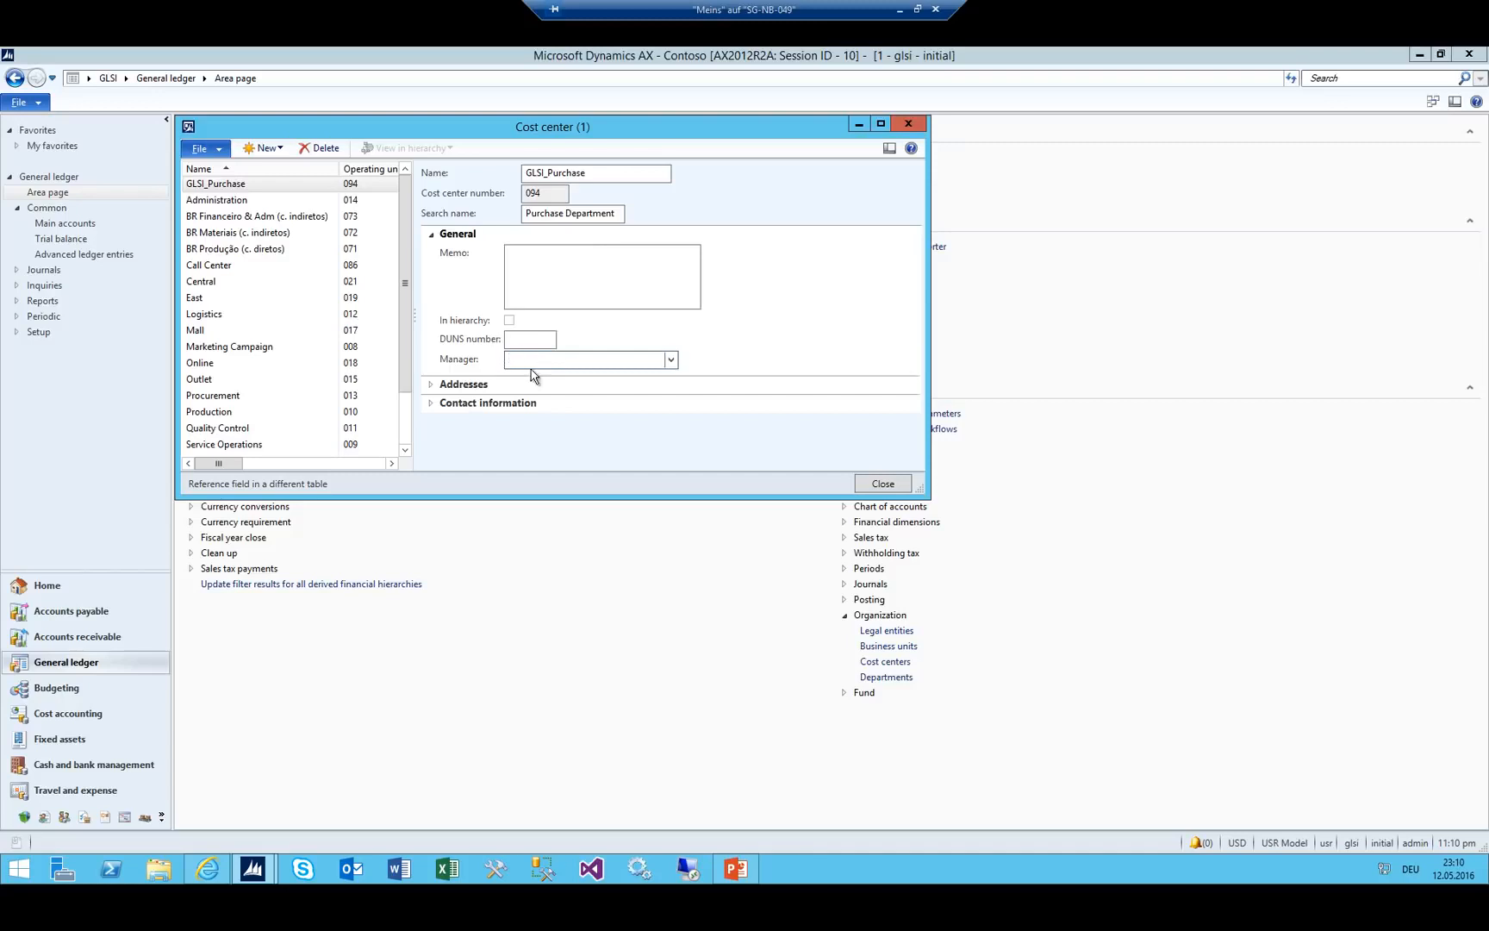
Glance at the budget flowchart slide, then select GLSI_Purchase in the Cost center form.
click(736, 869)
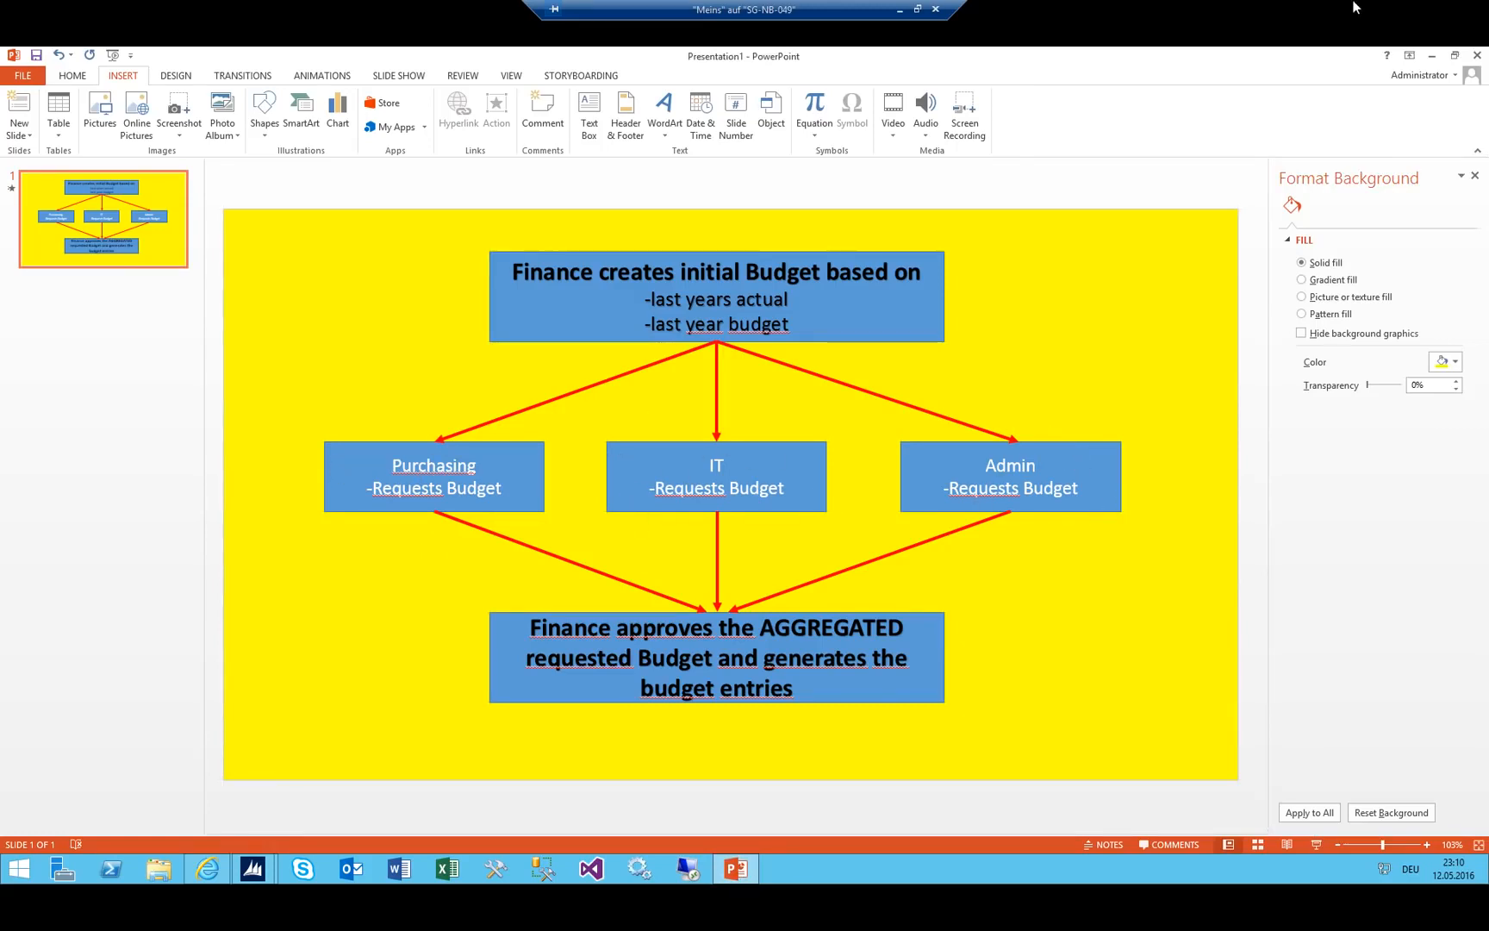
click(1428, 57)
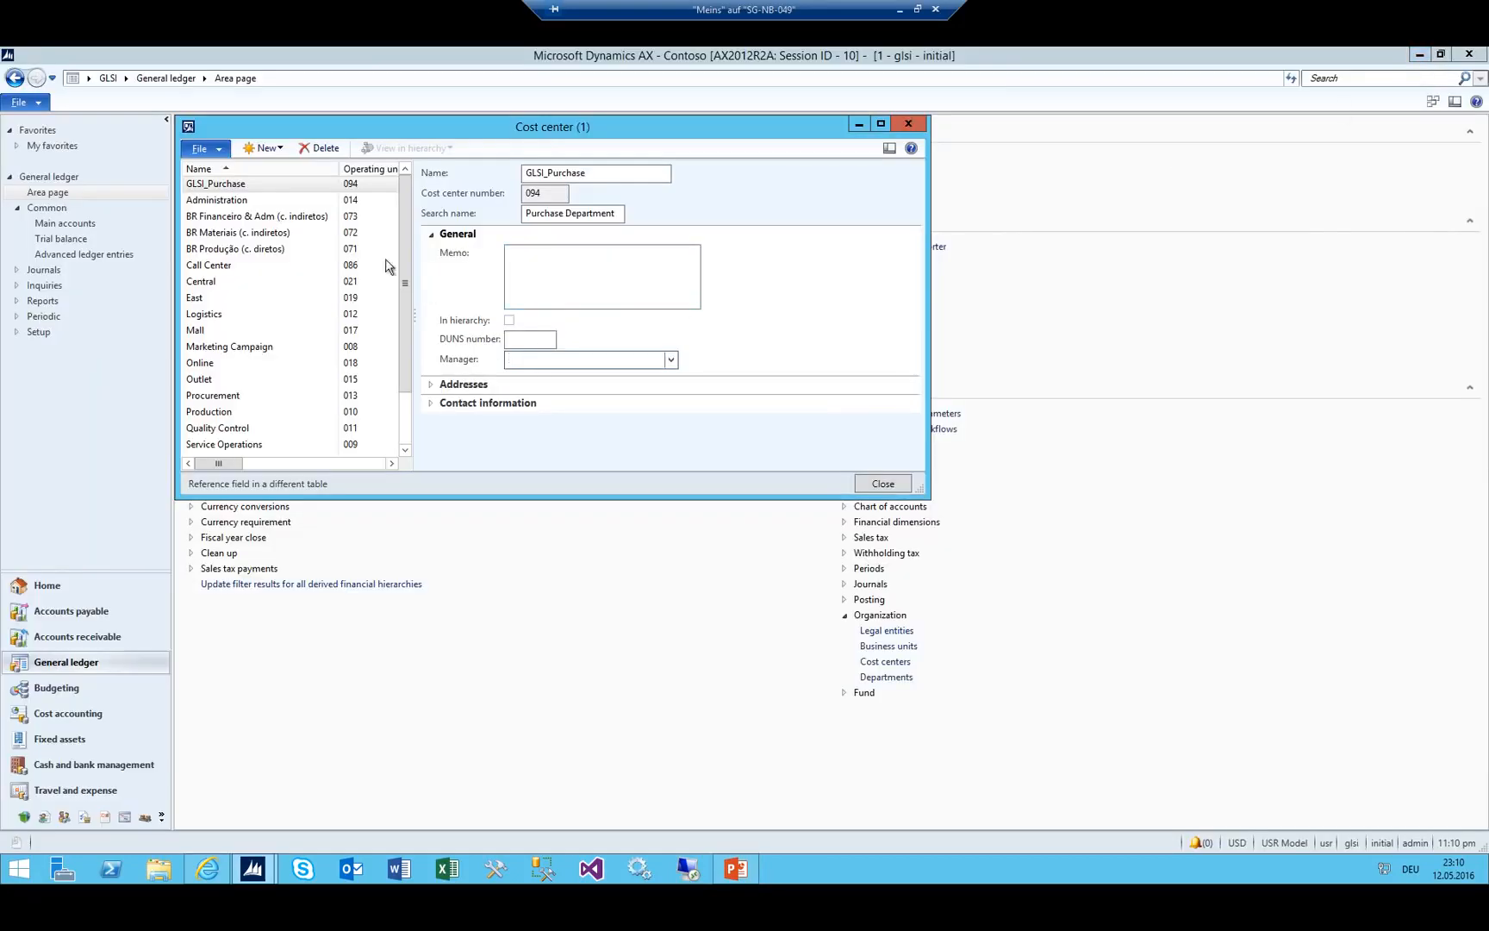
click(251, 186)
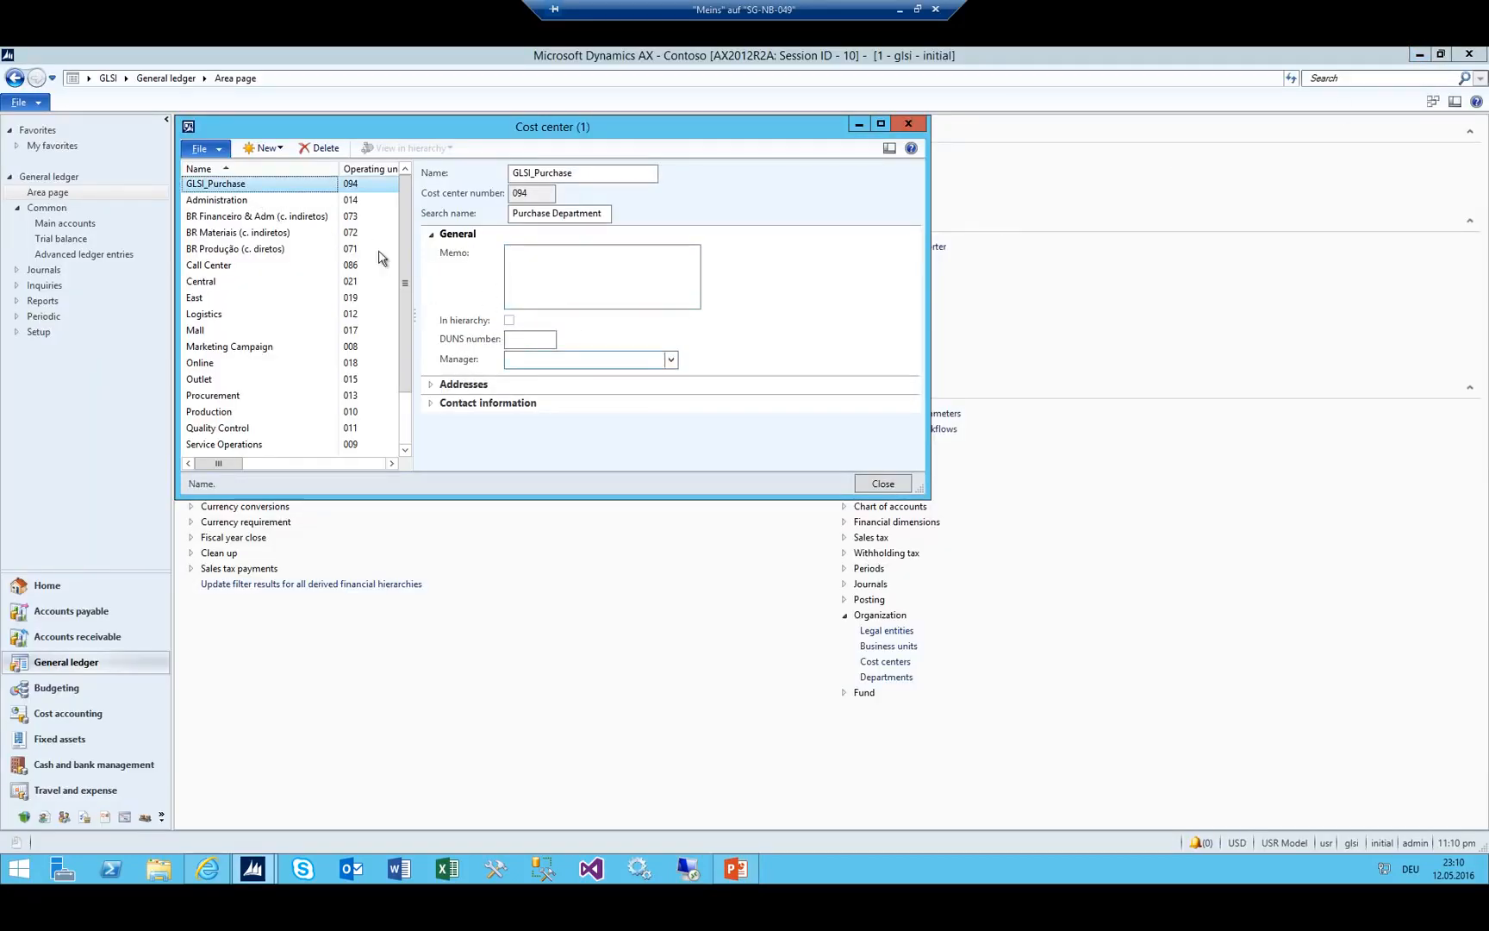
Create cost center GLSI_ADM with search name 'Admin GLSI'.
click(262, 148)
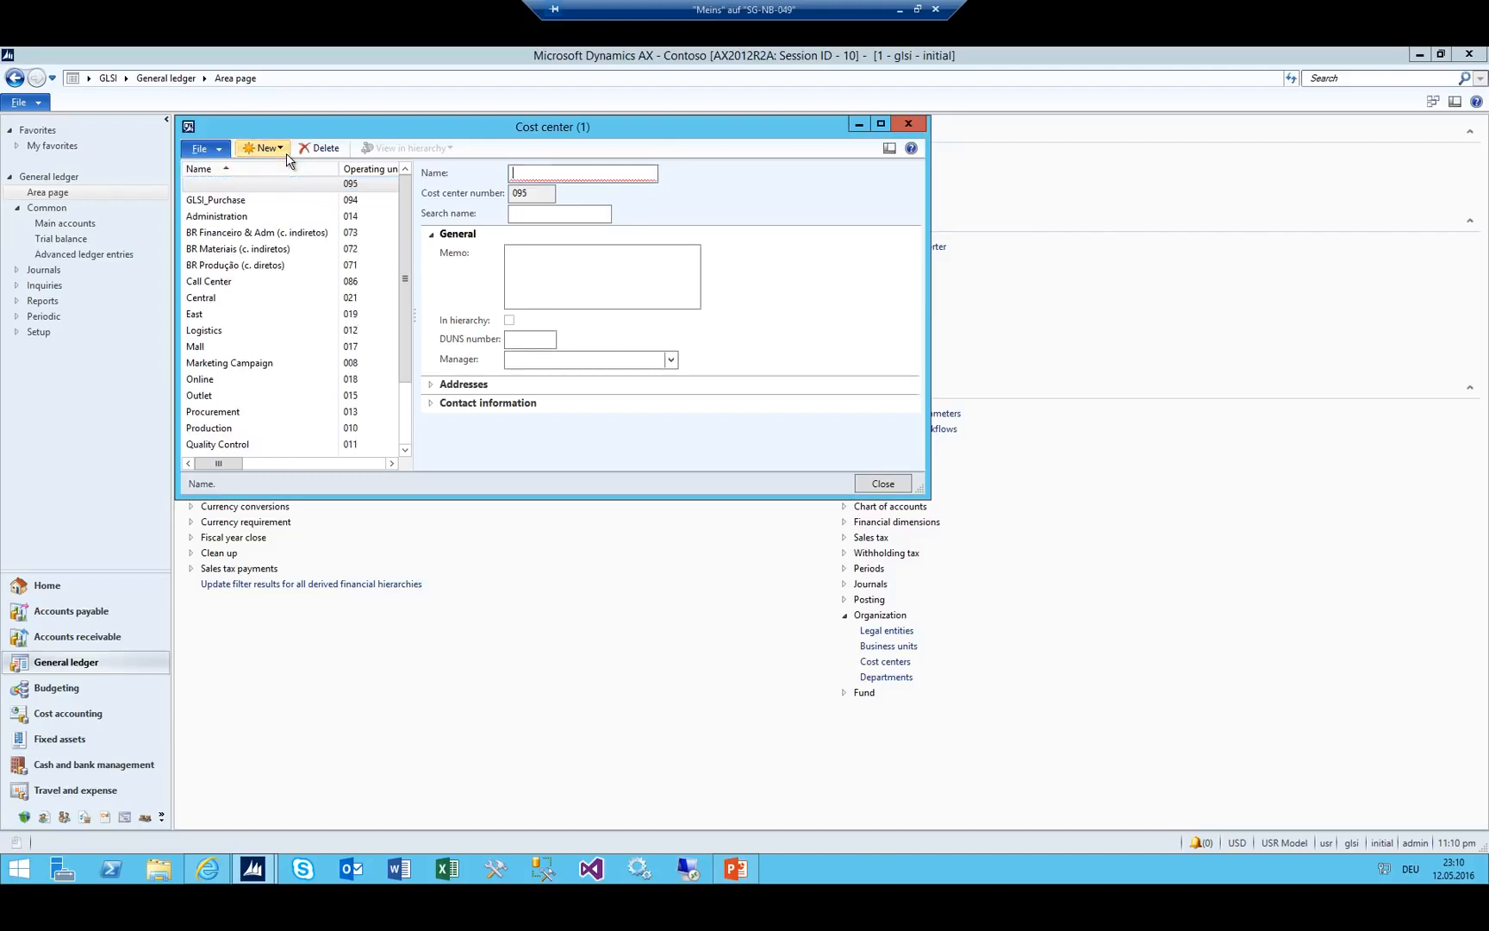
text(GLSI)
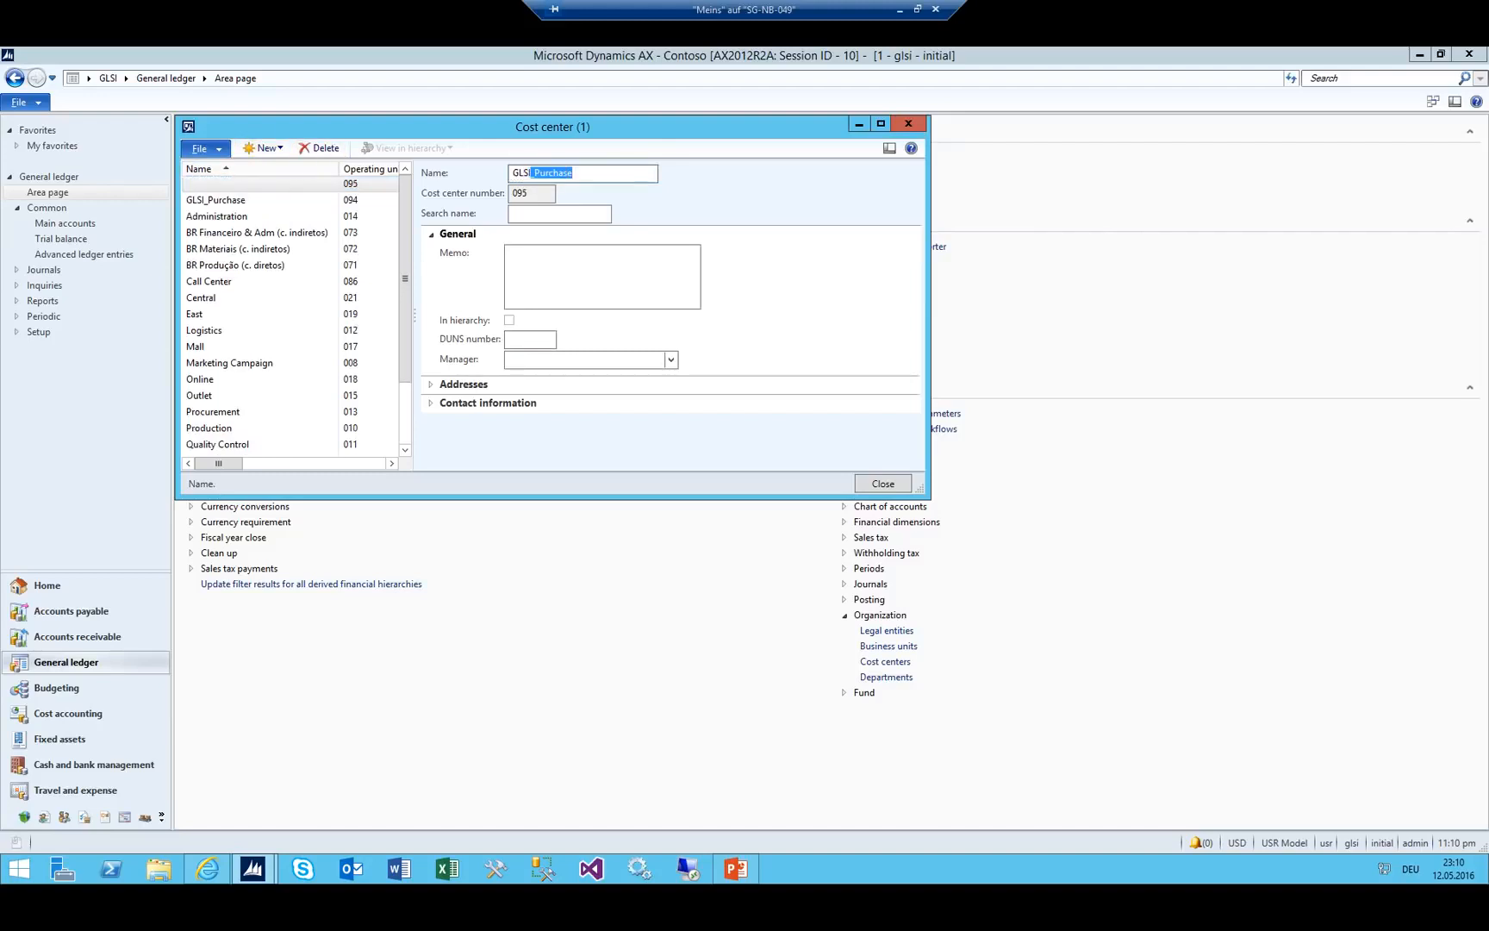
text(_ADM)
key(Tab)
text(Ad)
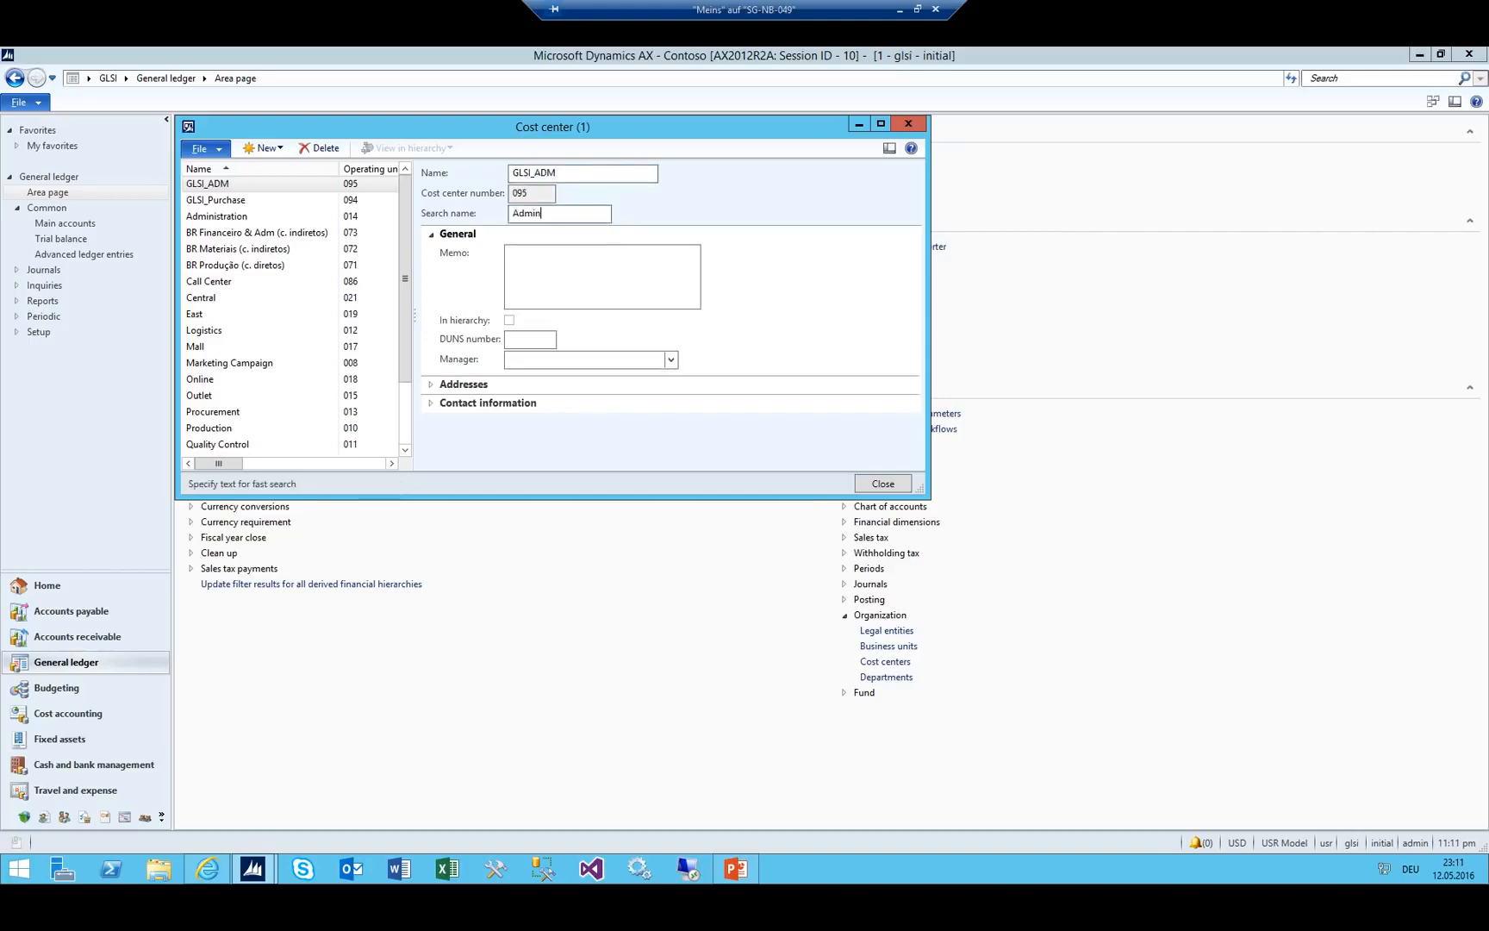
text(min GLSI)
key(Tab)
key(Tab)
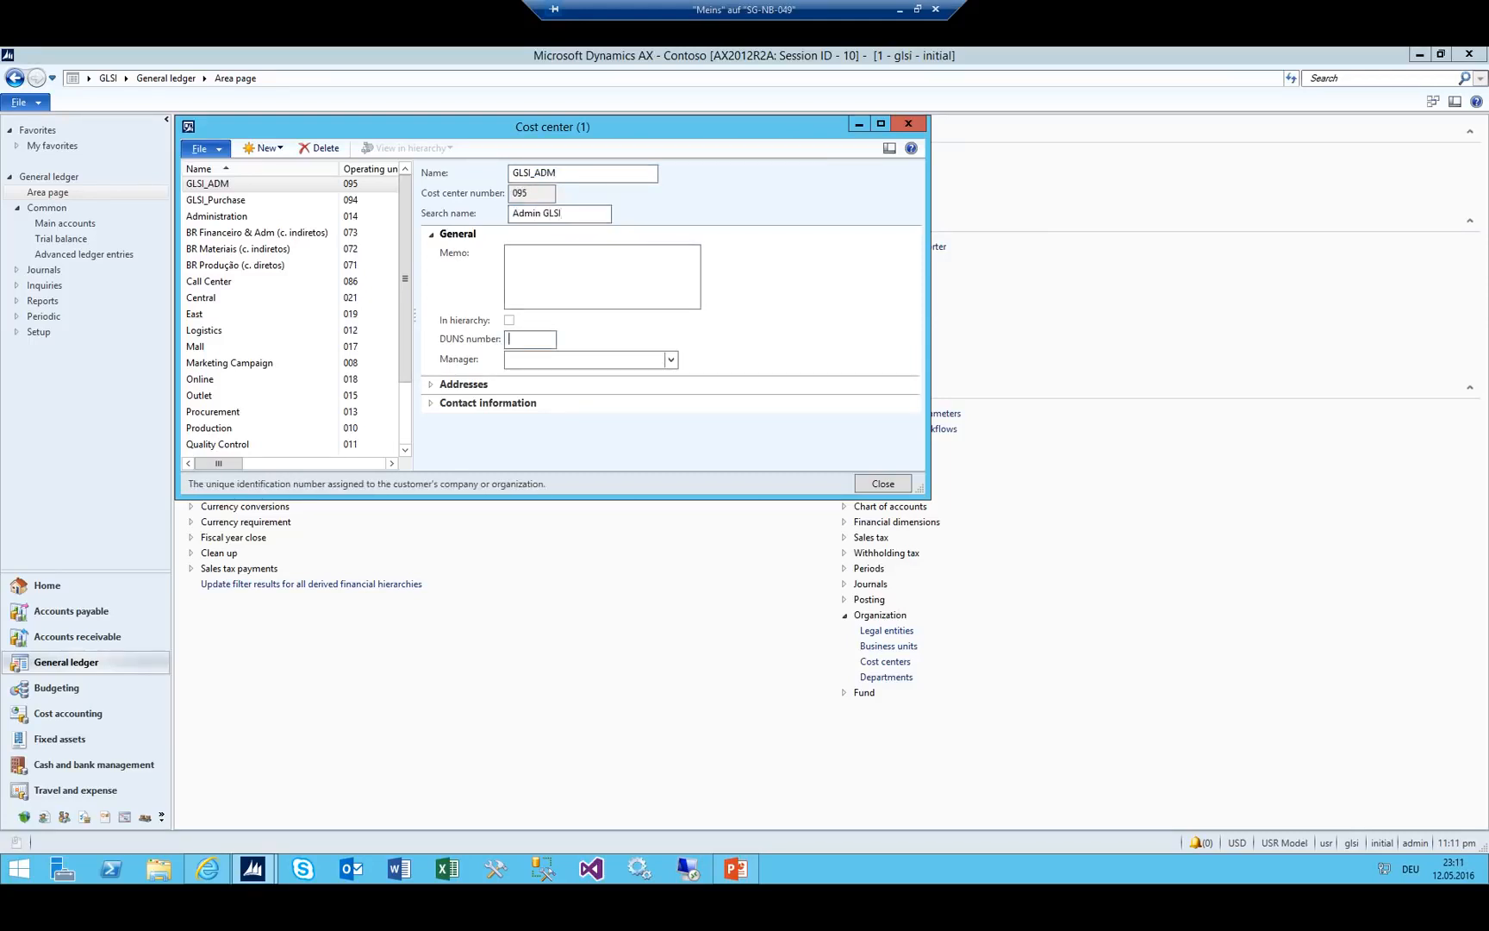
Create cost center GLSI_IT (096) with search name 'IT GLSI'.
key(ctrl+n)
text(GLS)
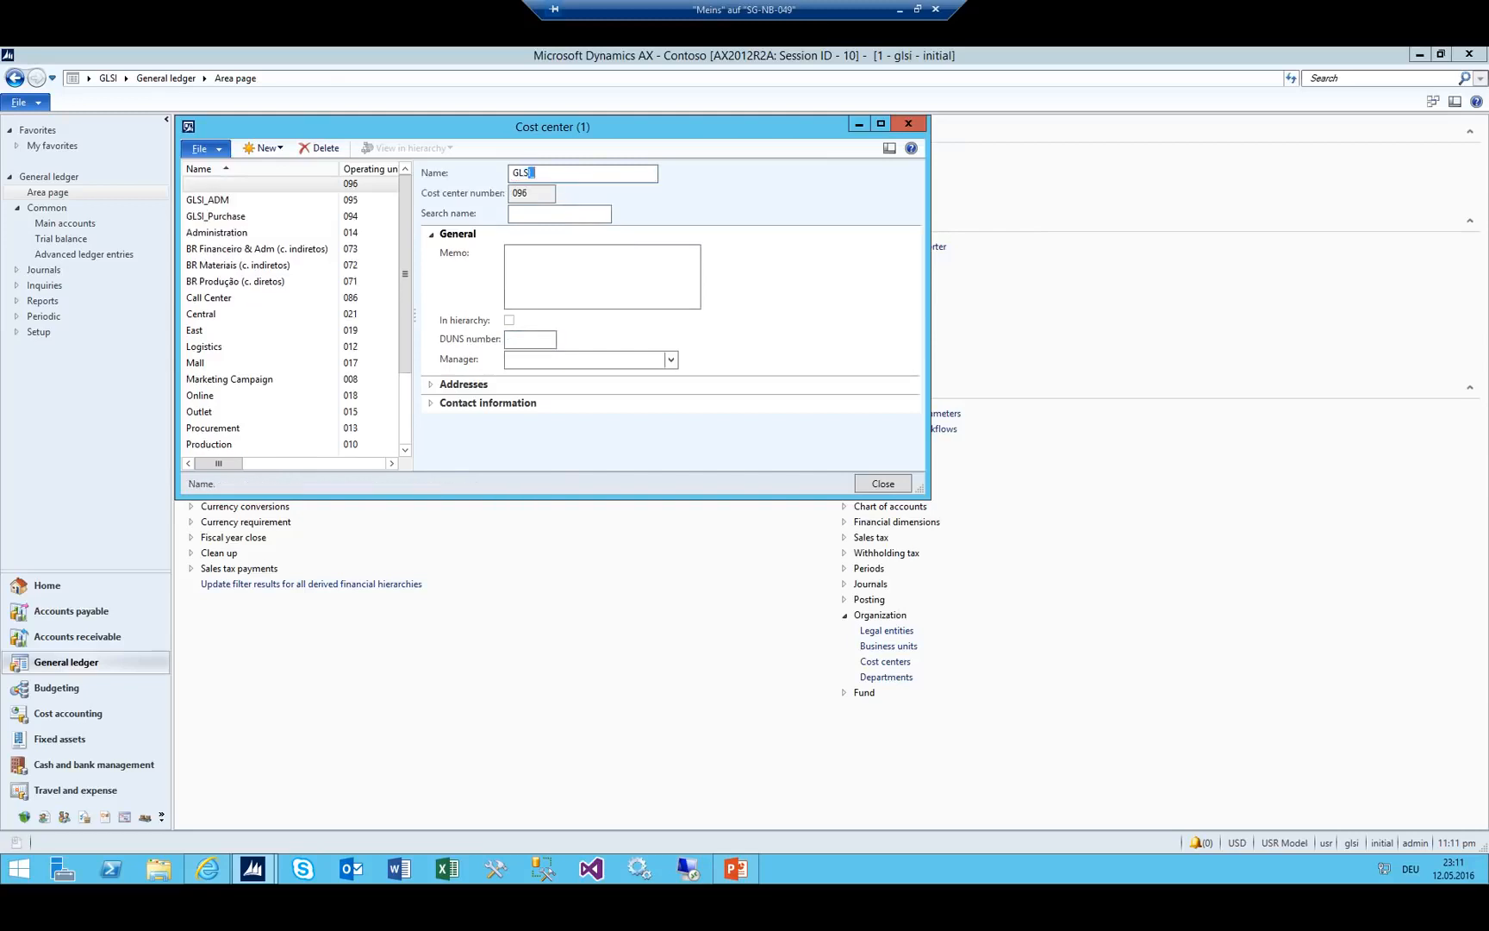
key(alt+Tab)
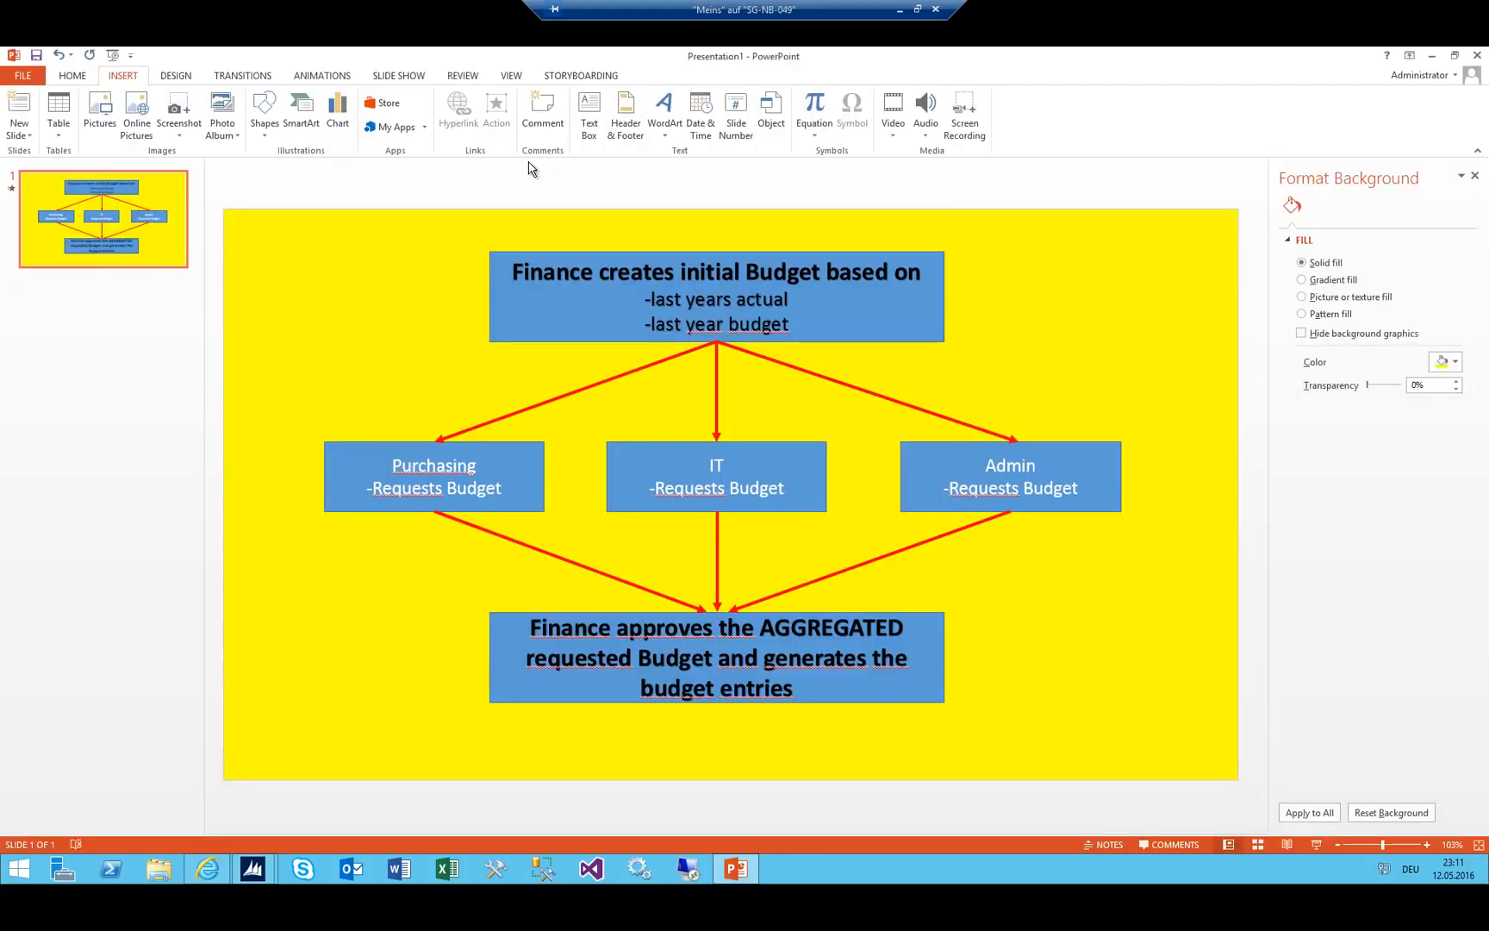
key(alt+Tab)
key(Tab)
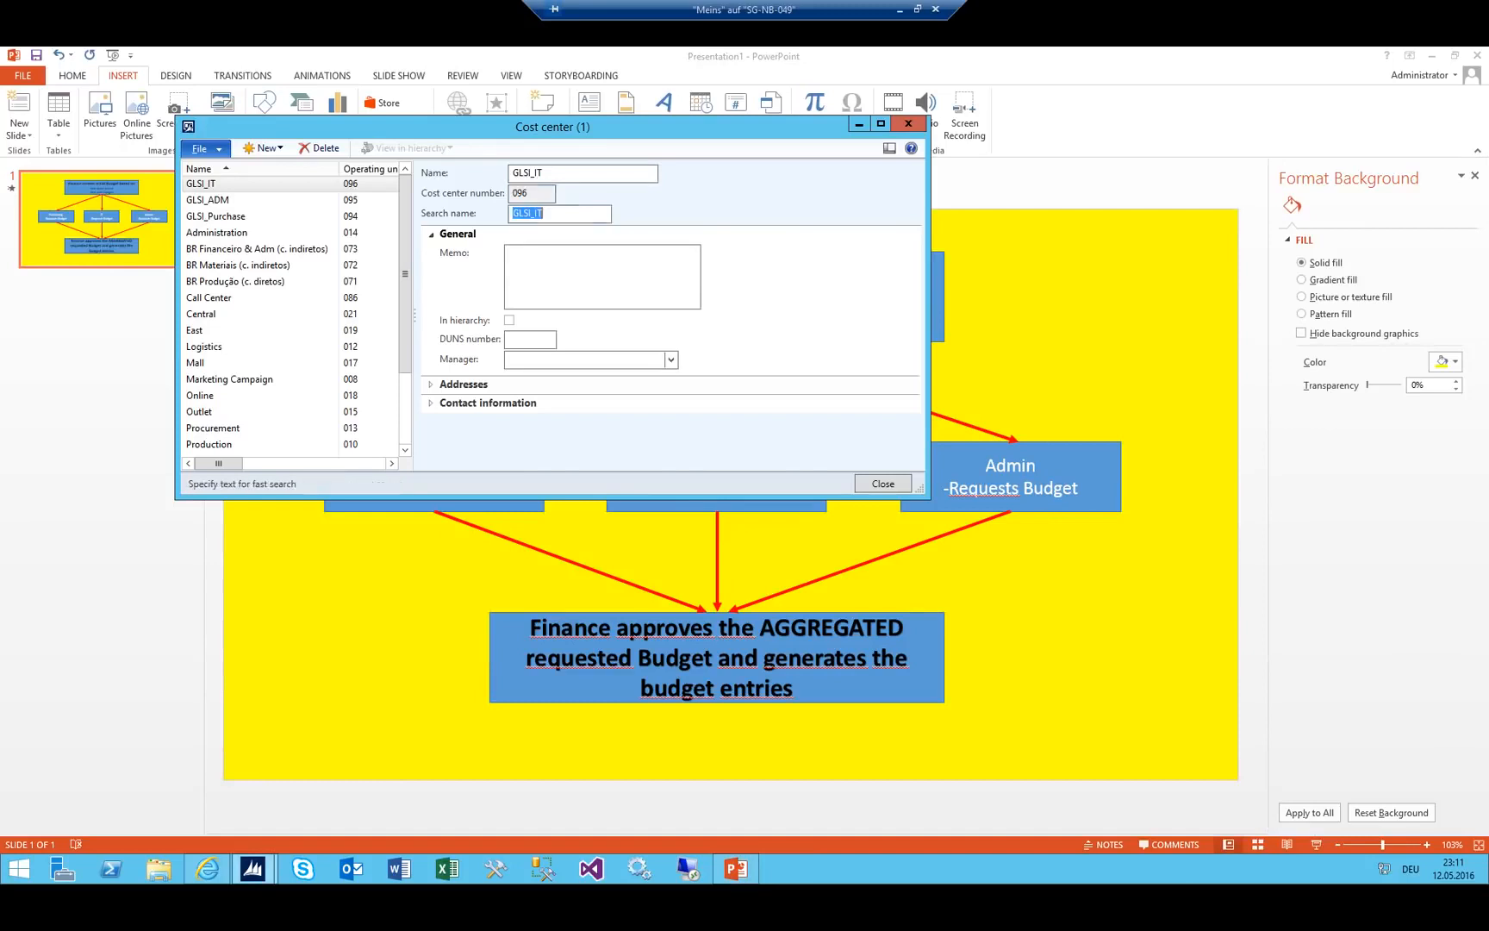
text(IT)
key(Tab)
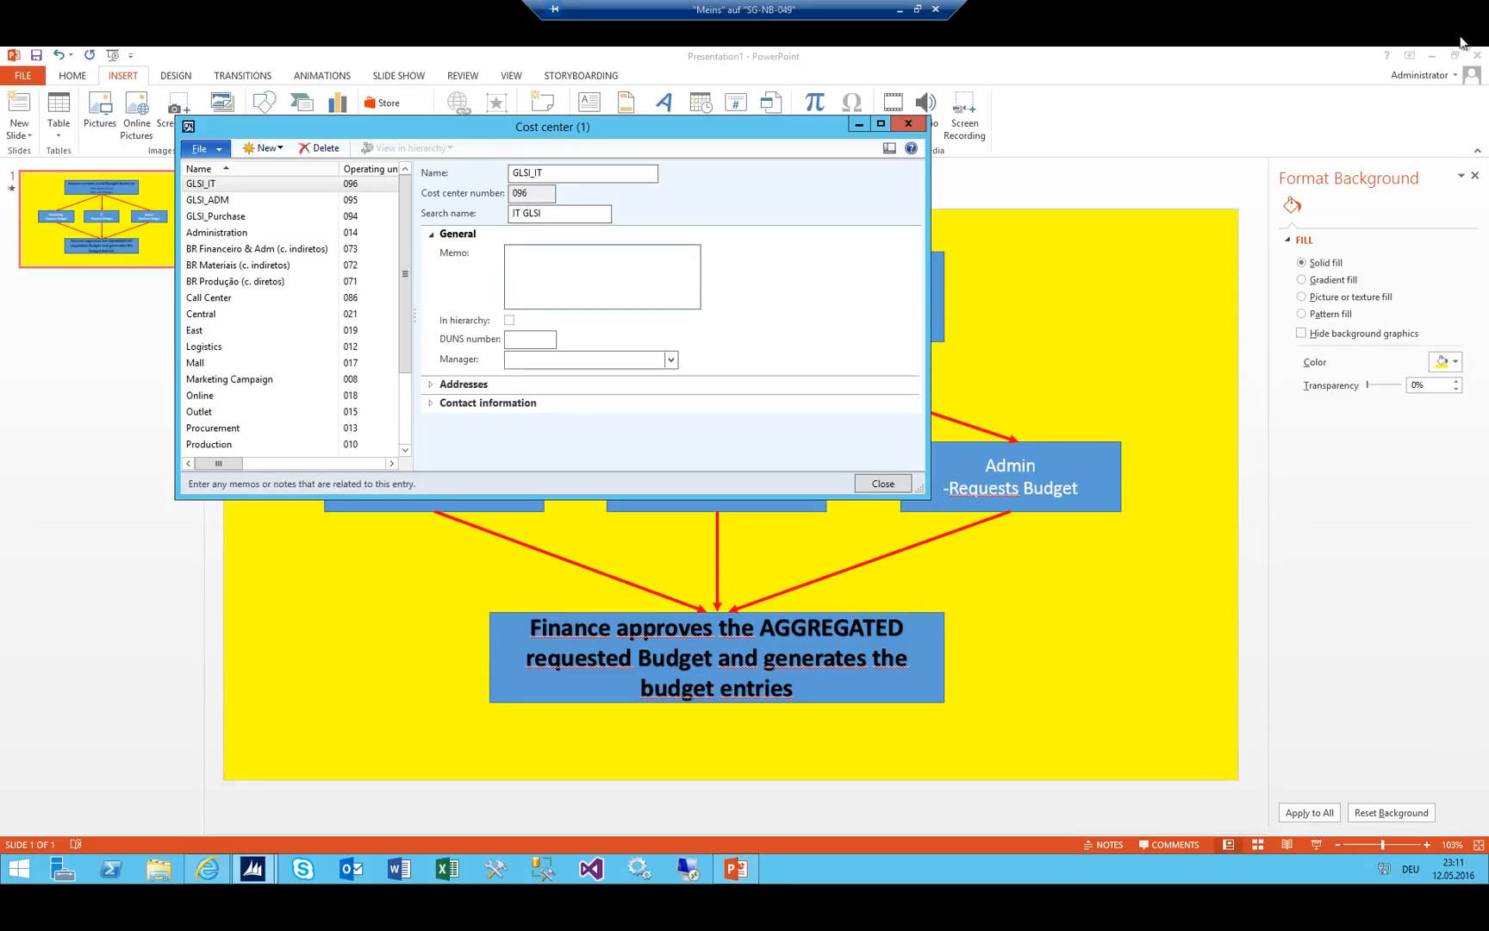
click(1431, 56)
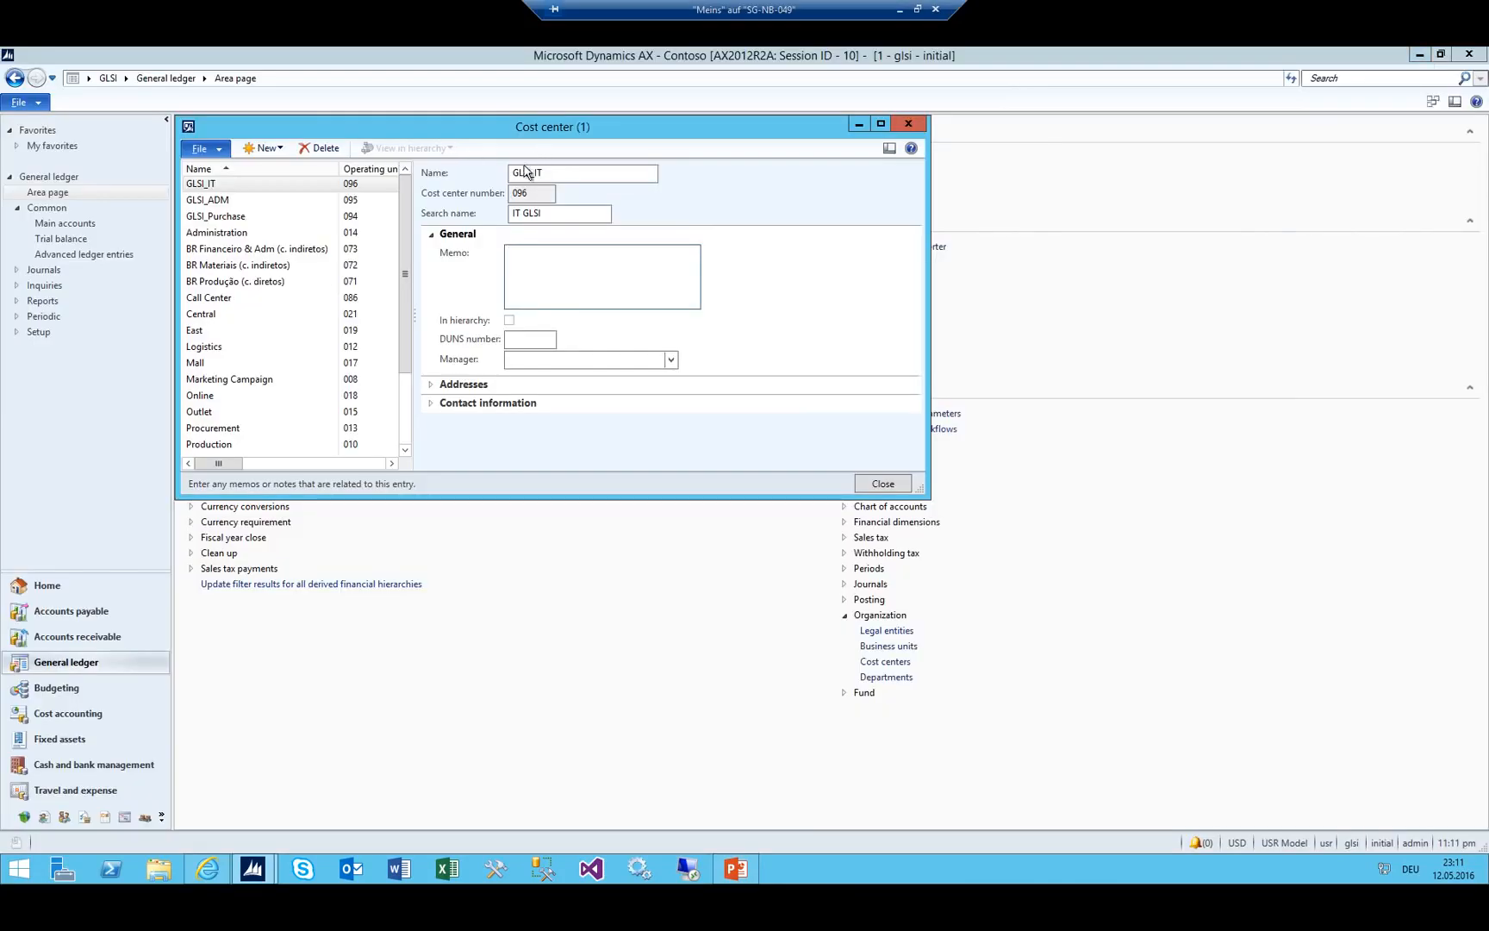
Close Cost center and open Organization administration's Organization hierarchies form.
click(908, 123)
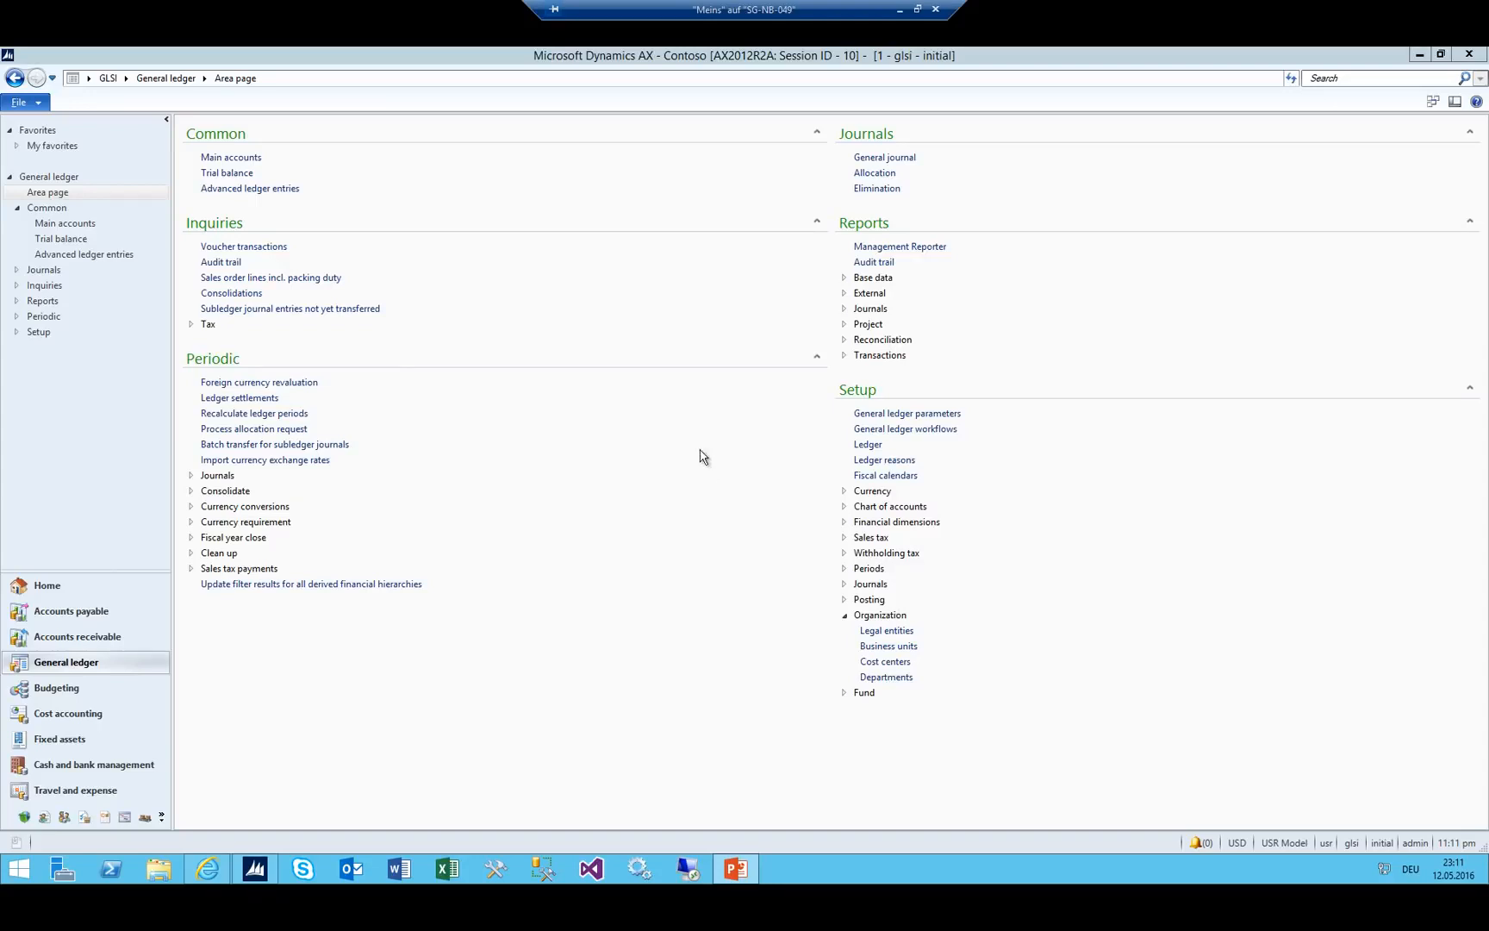
click(126, 78)
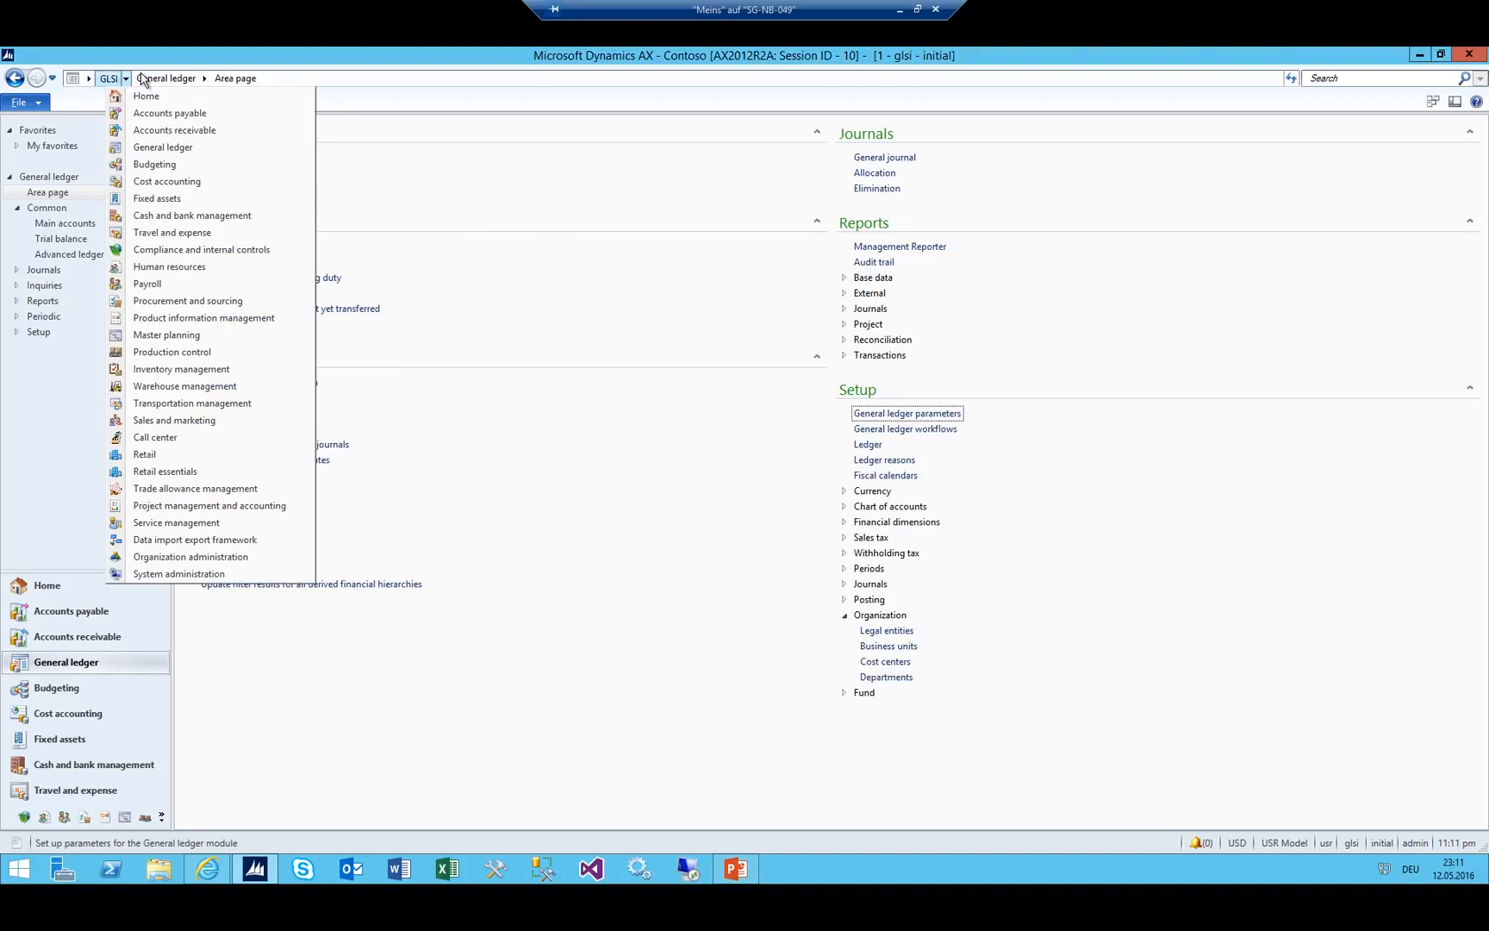
click(177, 557)
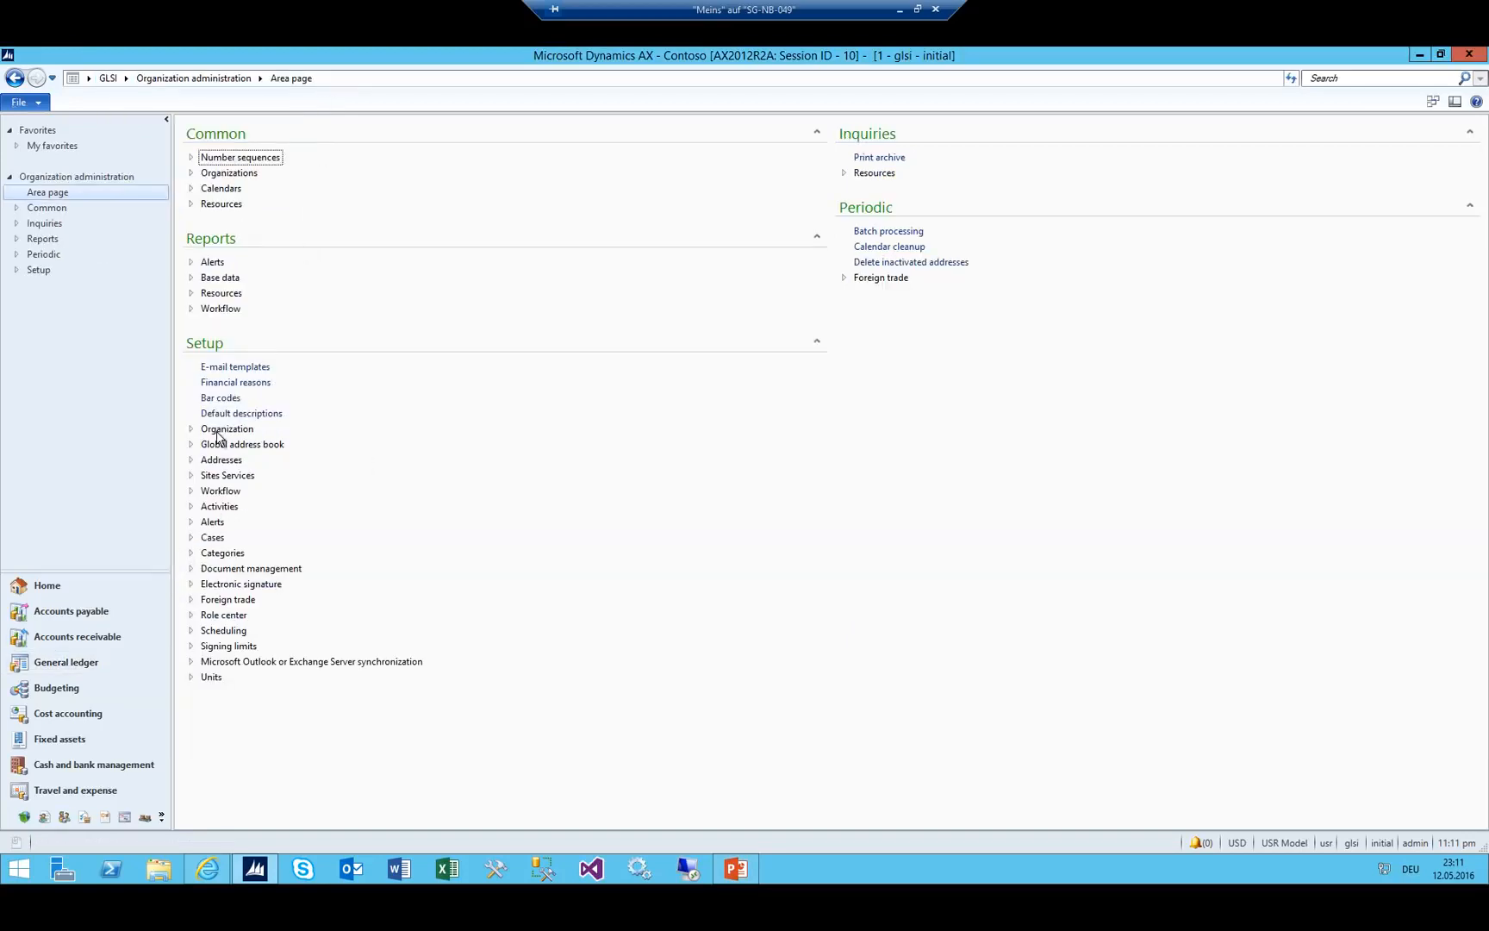
click(191, 429)
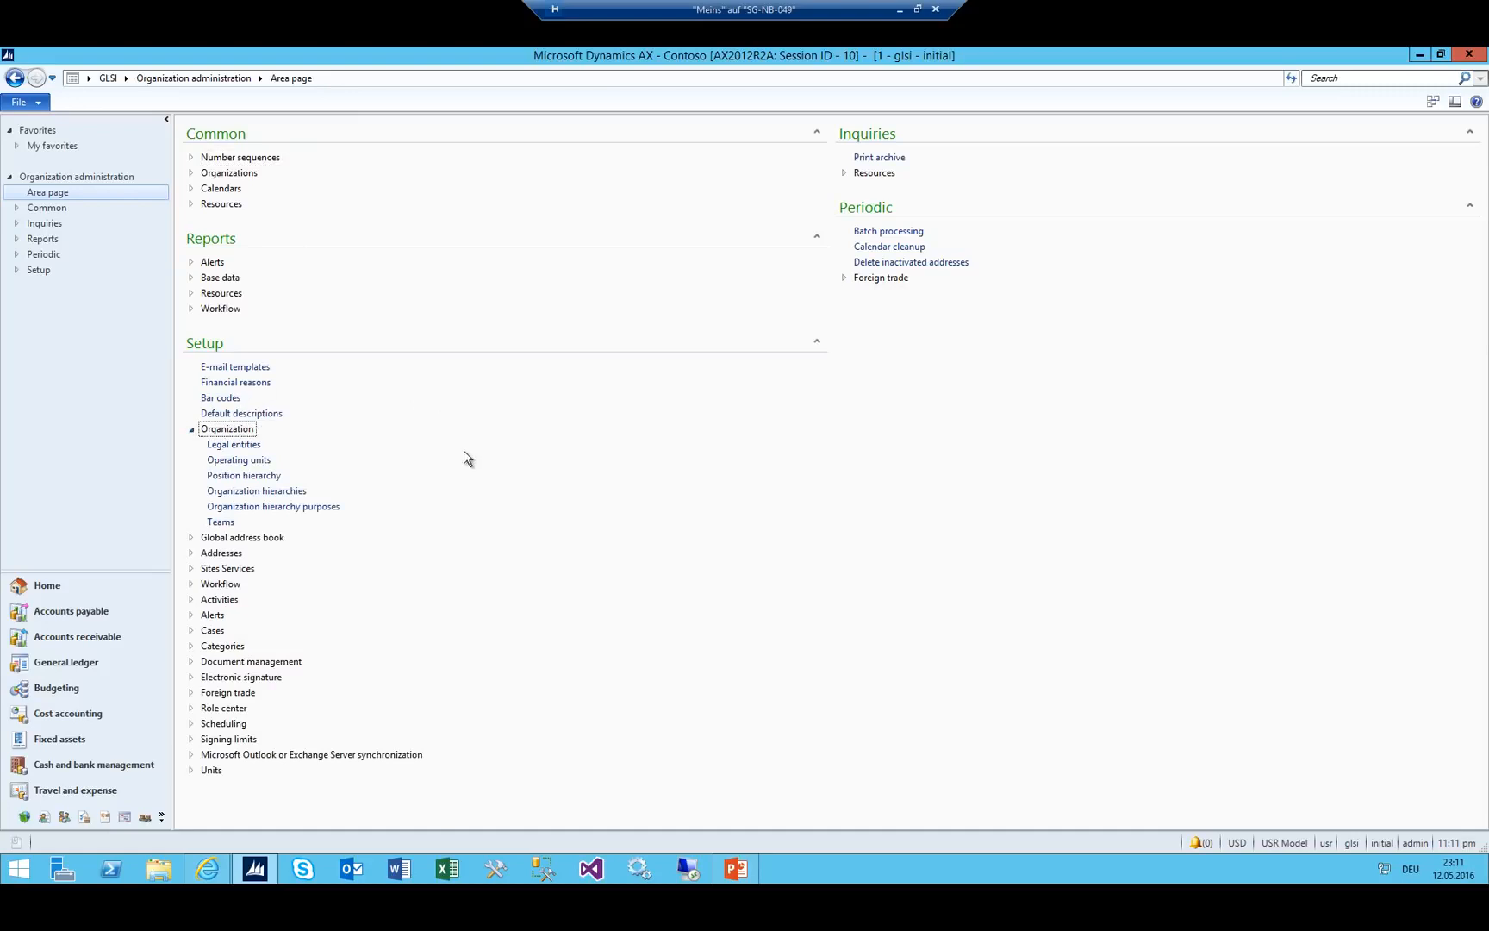
click(293, 491)
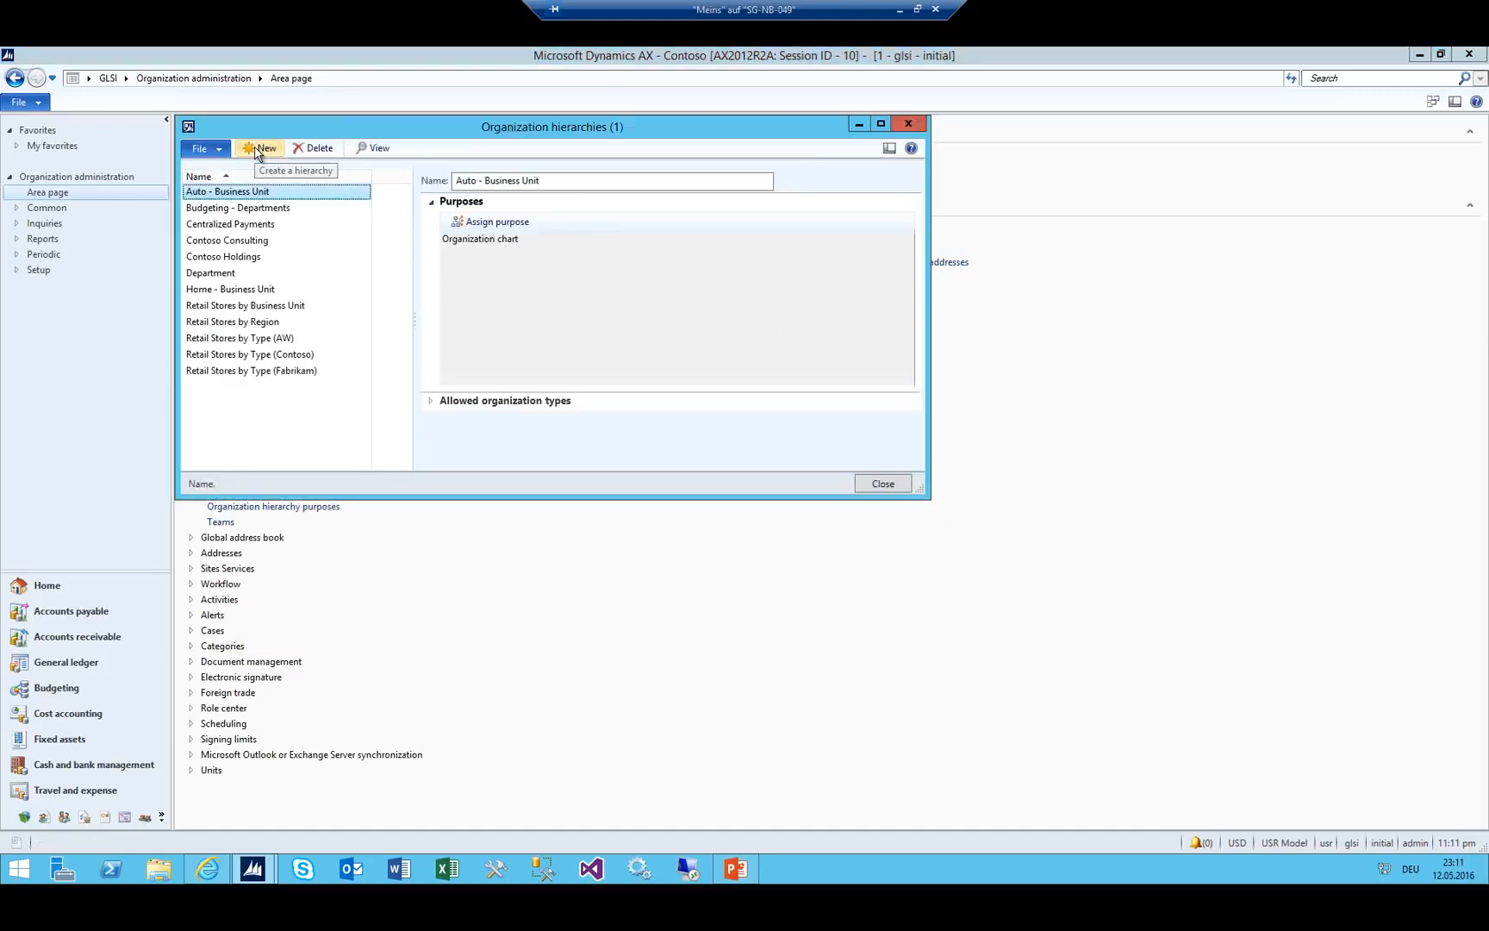
Add hierarchy GLSI_Budget and bring up its organization hierarchy purposes.
click(255, 150)
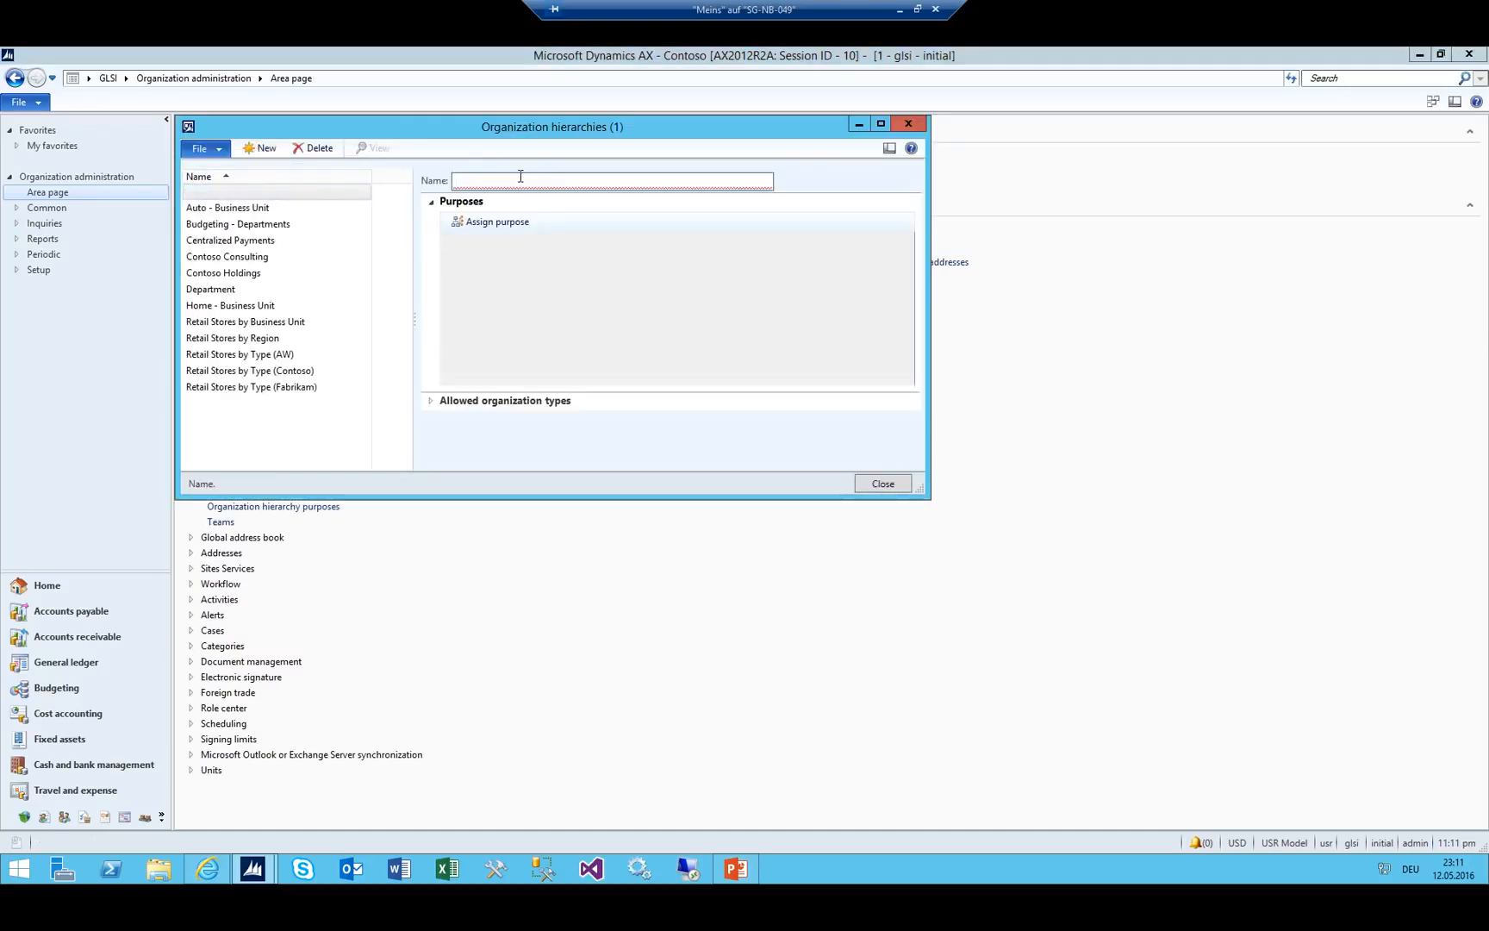
text(GLSI_Budget)
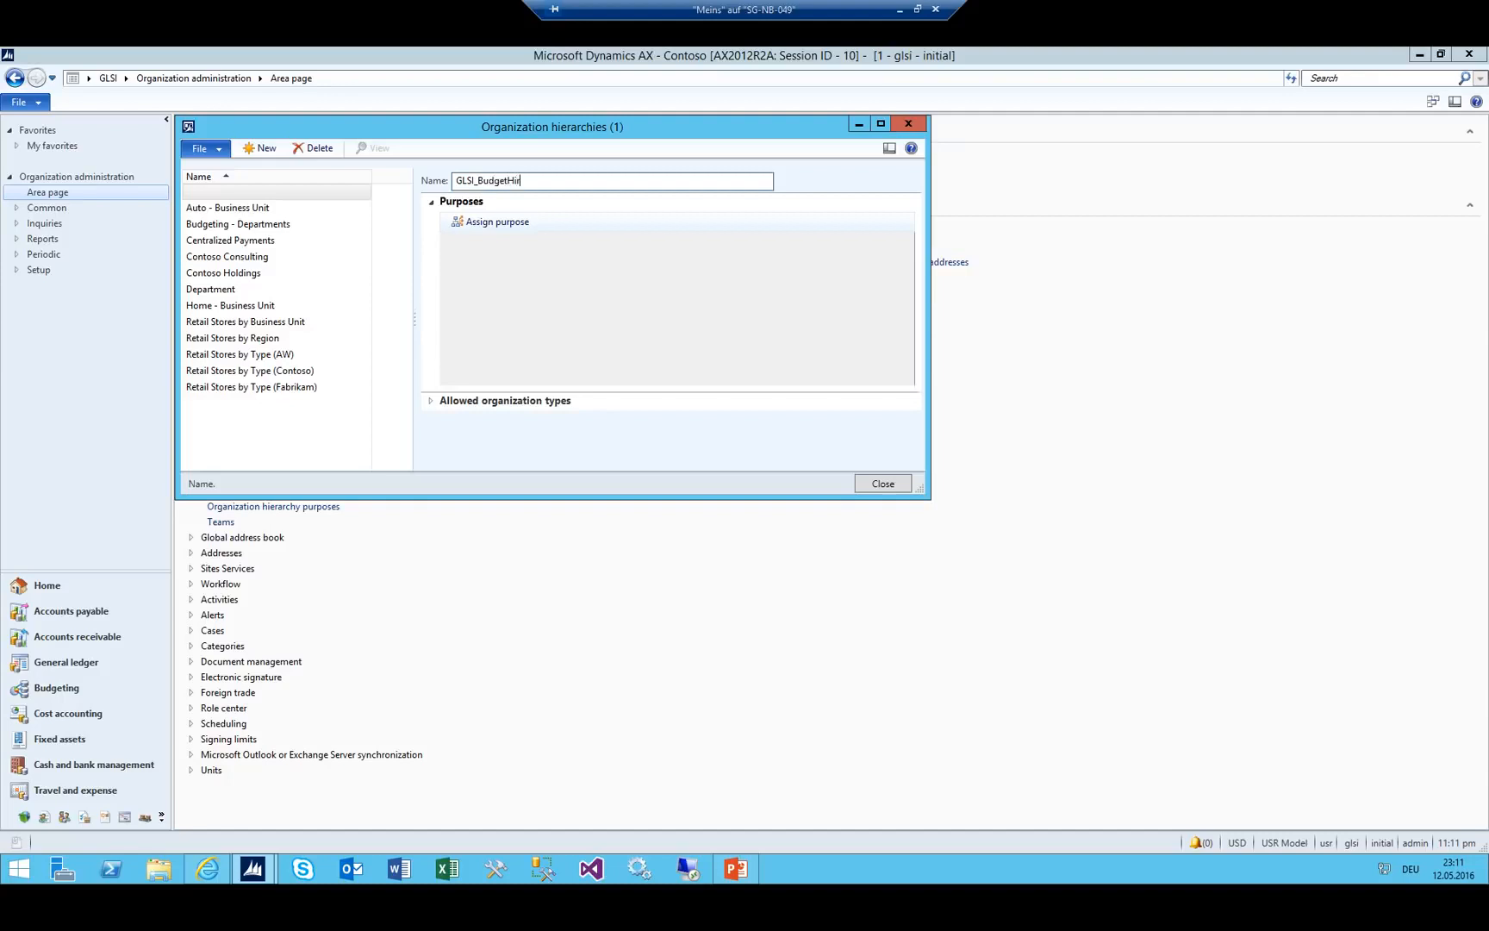
key(Tab)
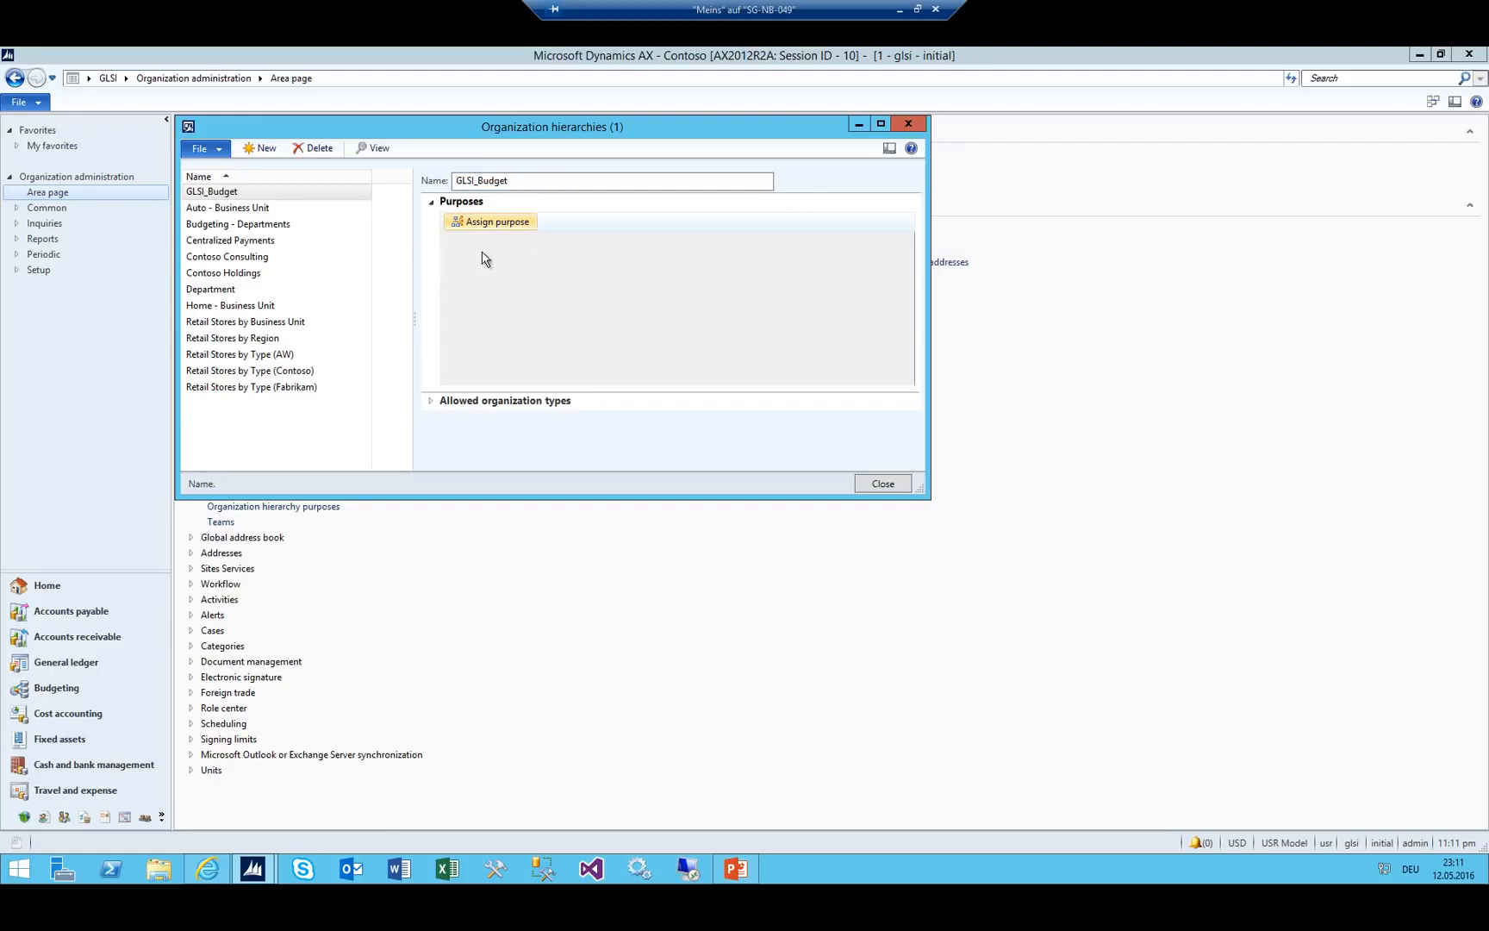
click(431, 405)
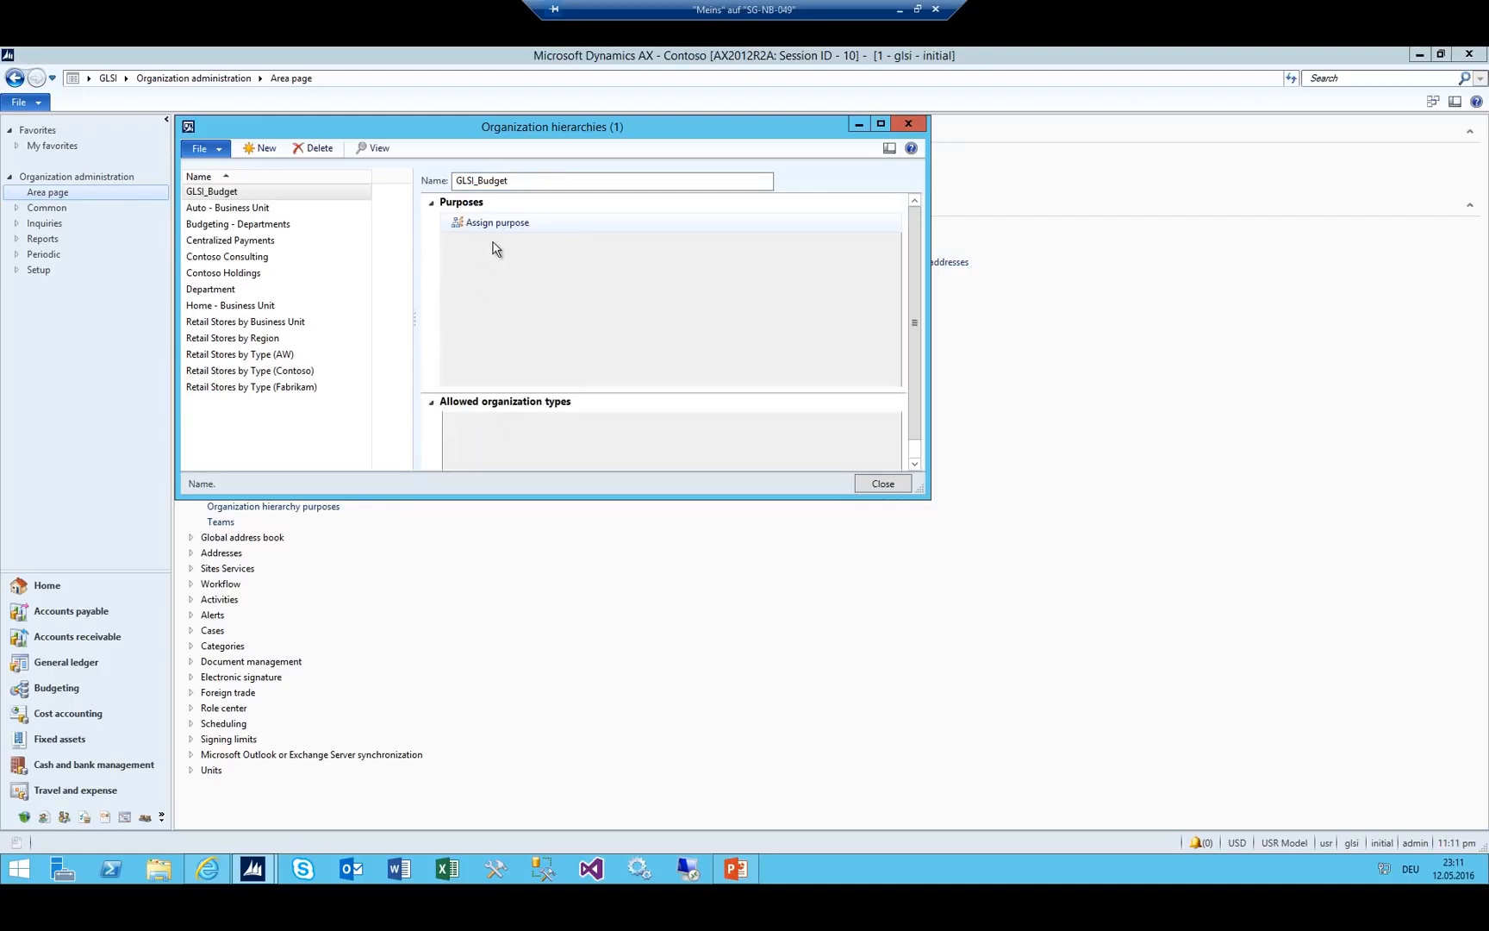
click(499, 222)
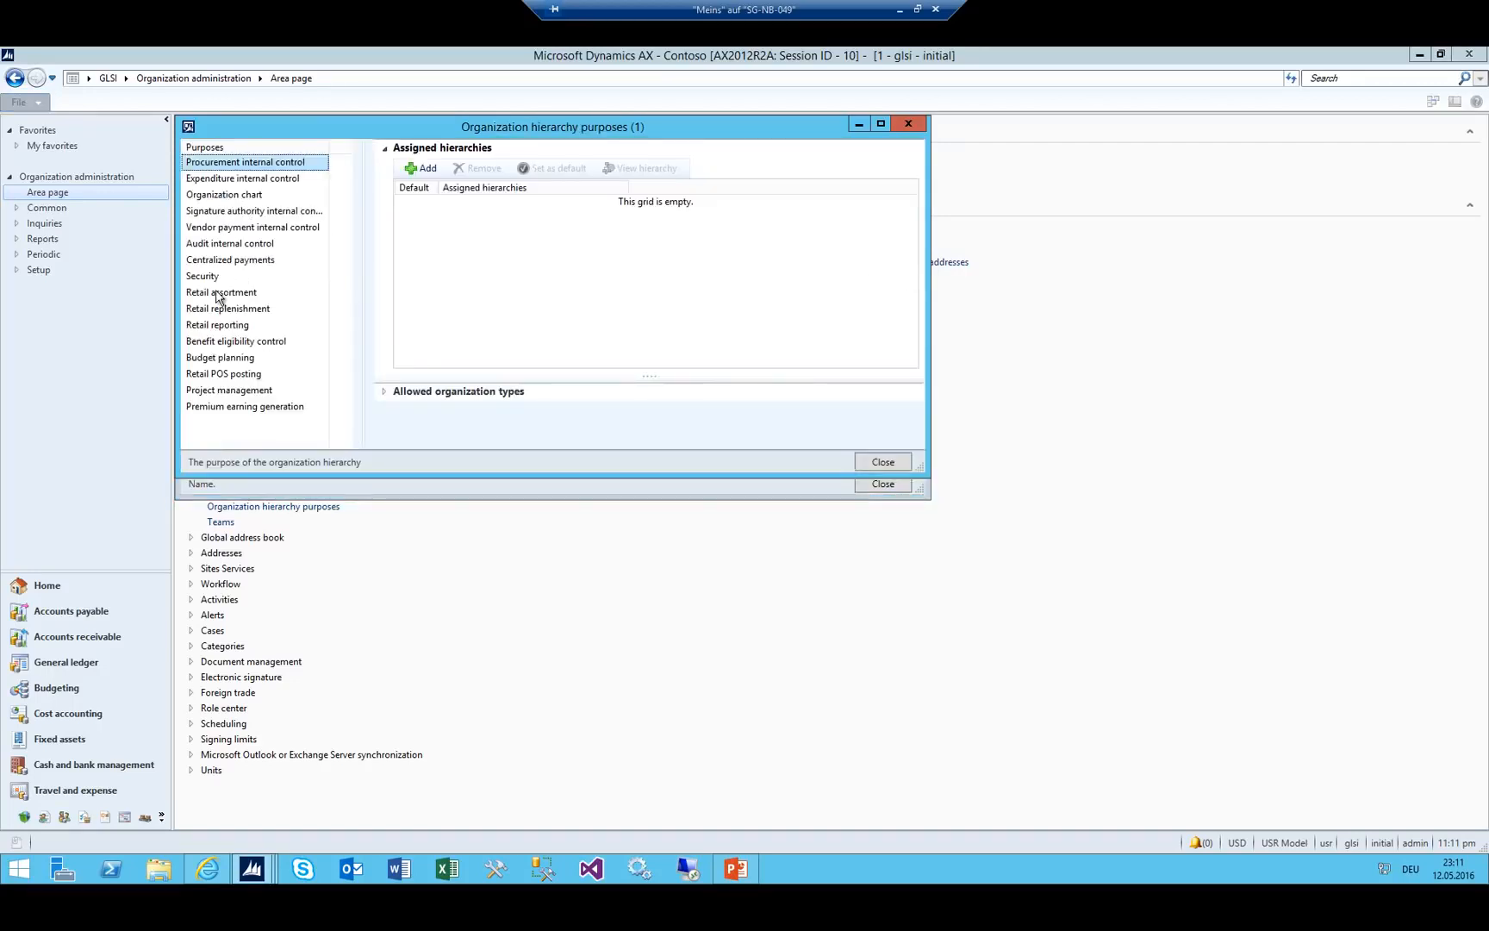
Assign GLSI_Budget to the Budget planning purpose and make it the default.
click(217, 278)
click(220, 358)
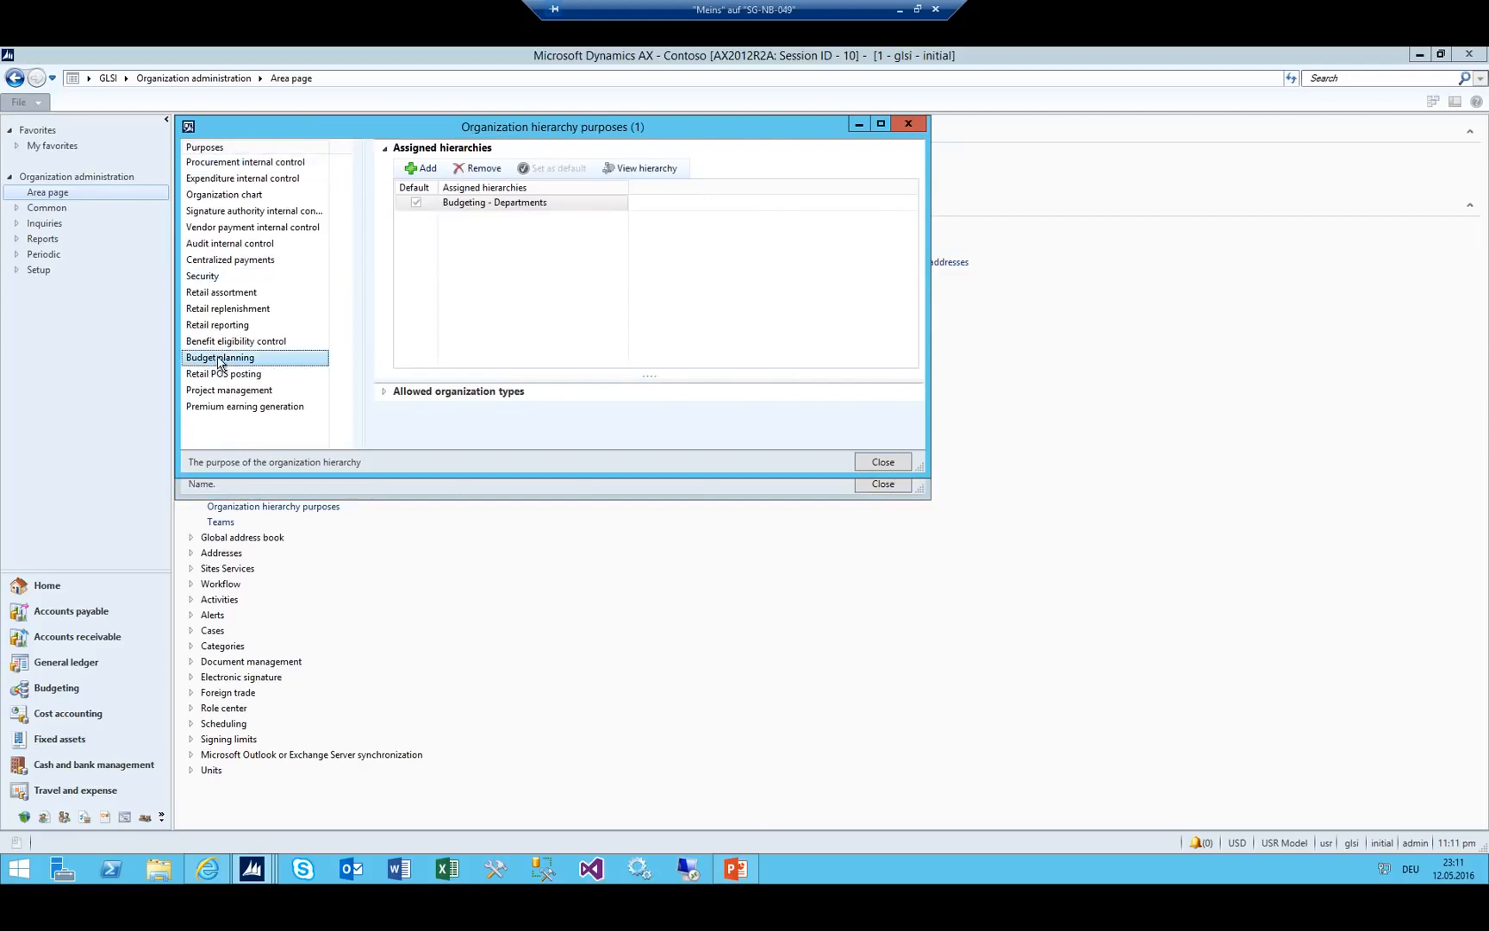
click(430, 172)
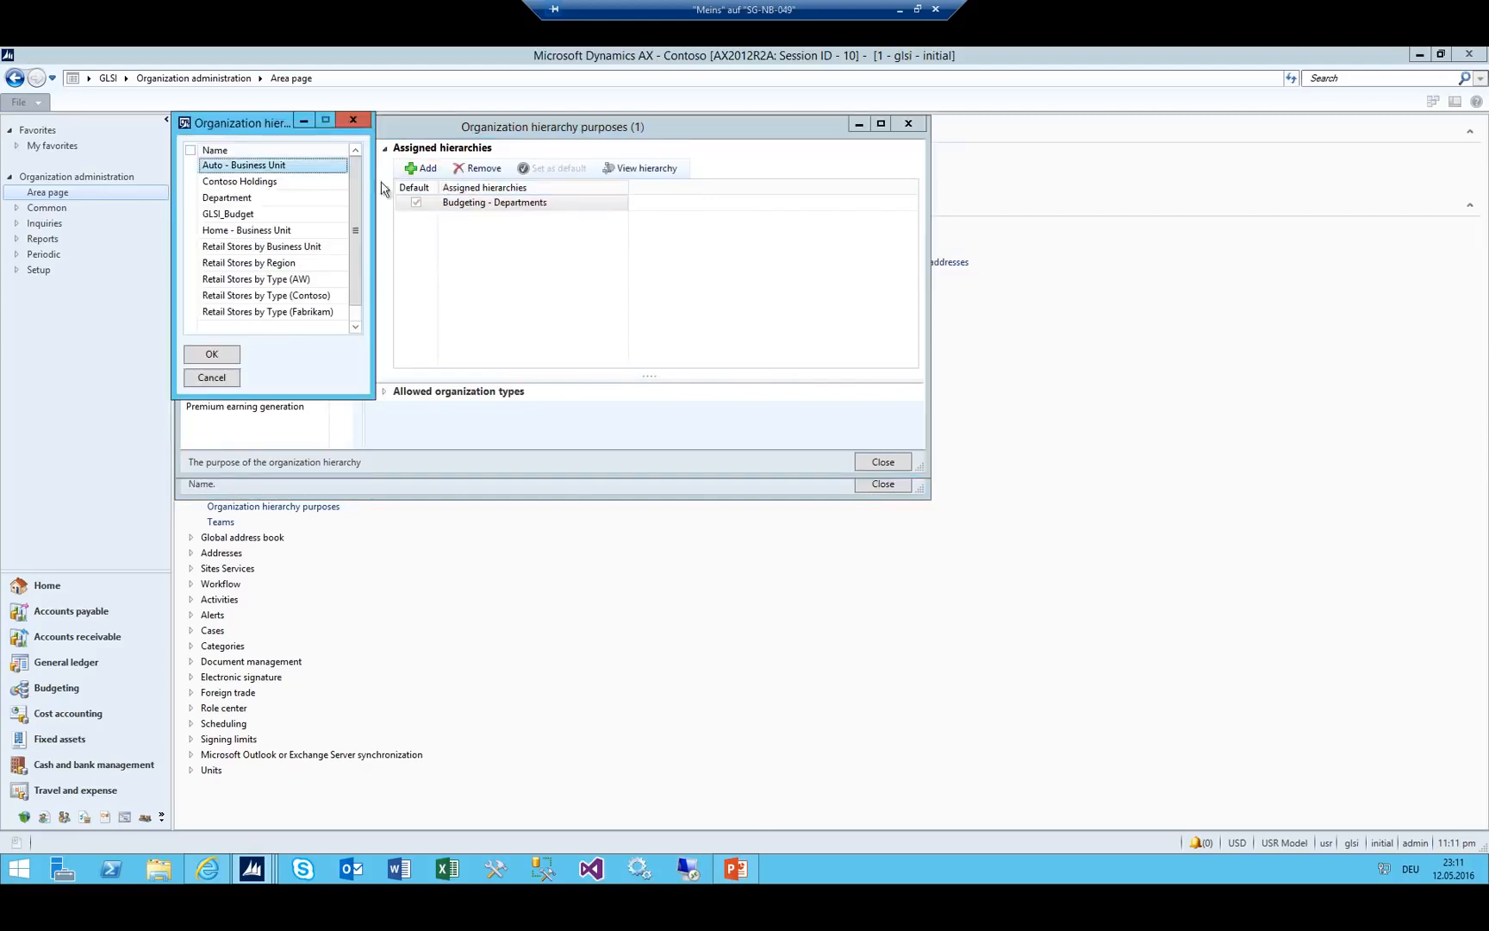
click(226, 215)
click(211, 353)
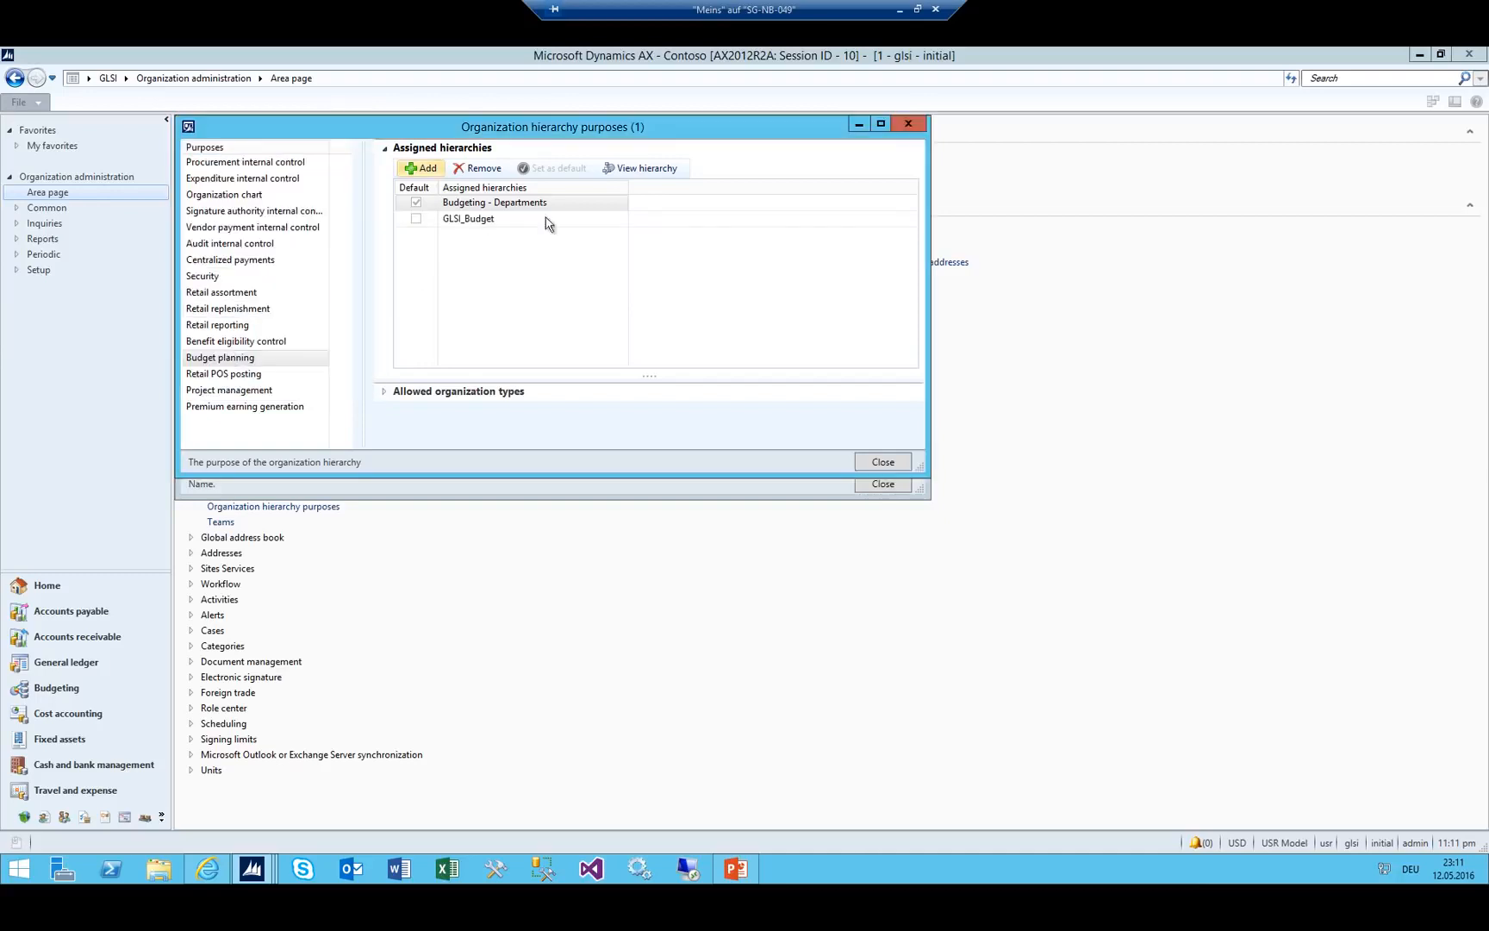
click(545, 168)
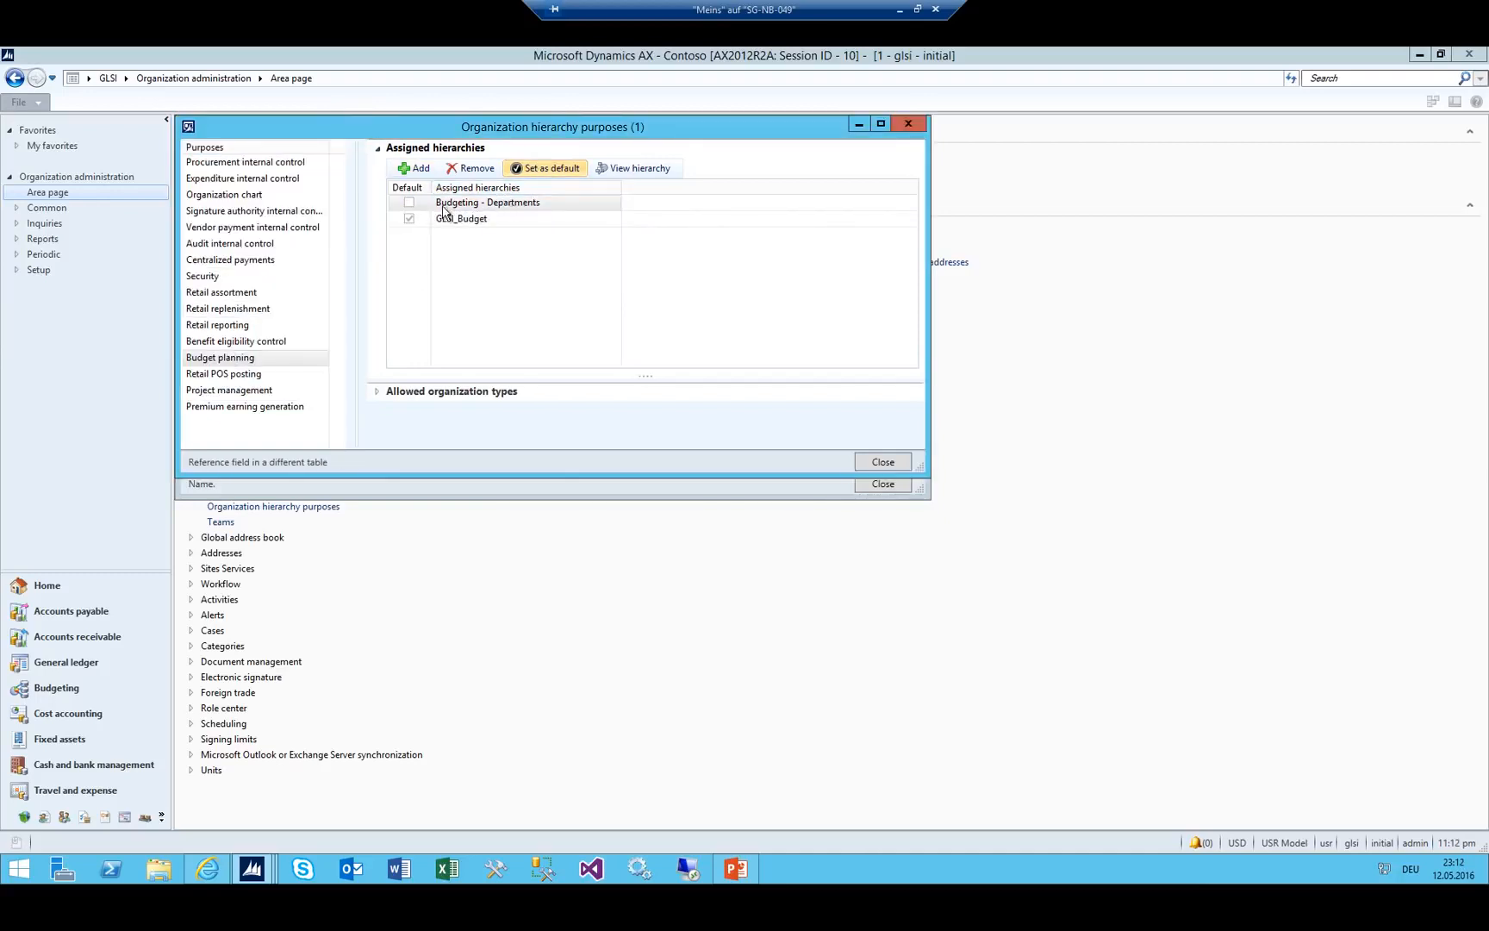
Assign GLSI_Budget to the Security purpose as its default, then close the purposes dialog.
click(207, 276)
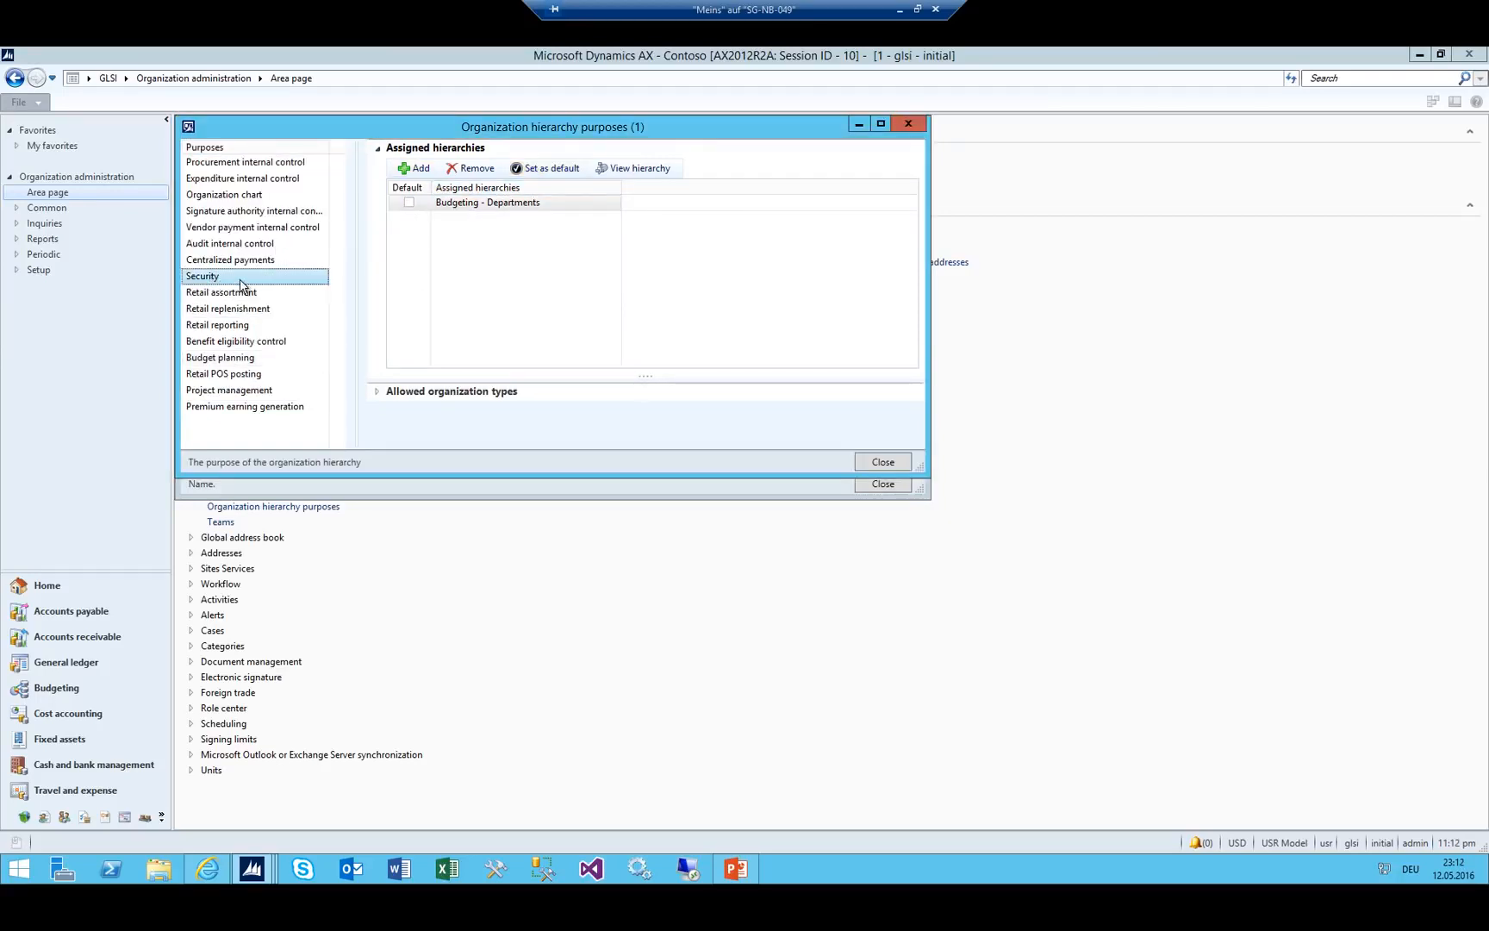
click(444, 206)
click(379, 150)
click(405, 167)
click(399, 149)
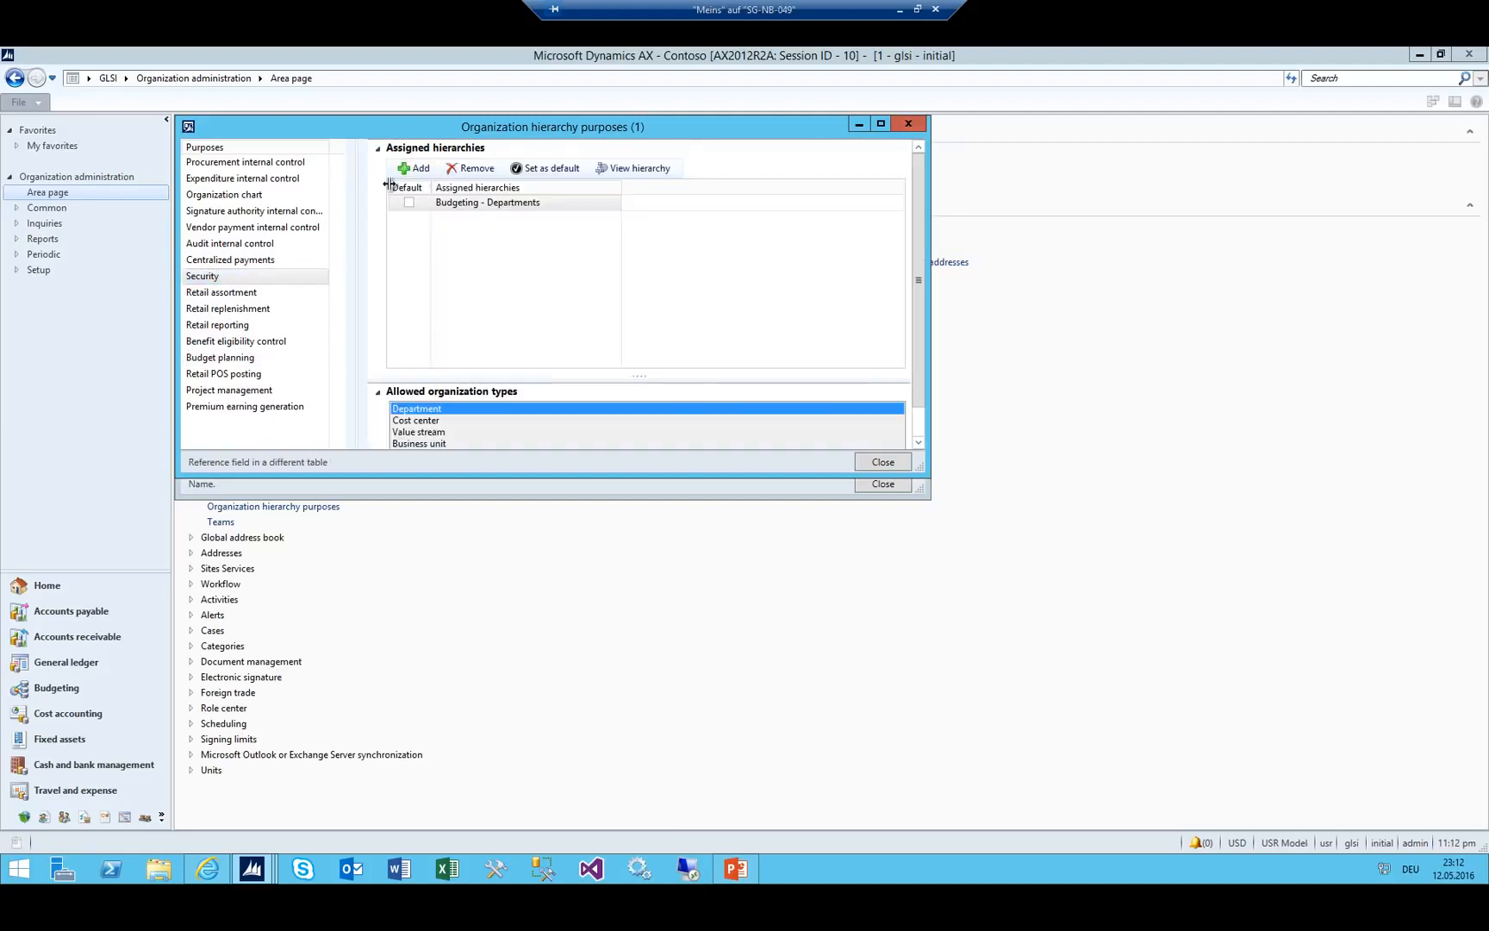
click(414, 168)
click(217, 215)
click(211, 354)
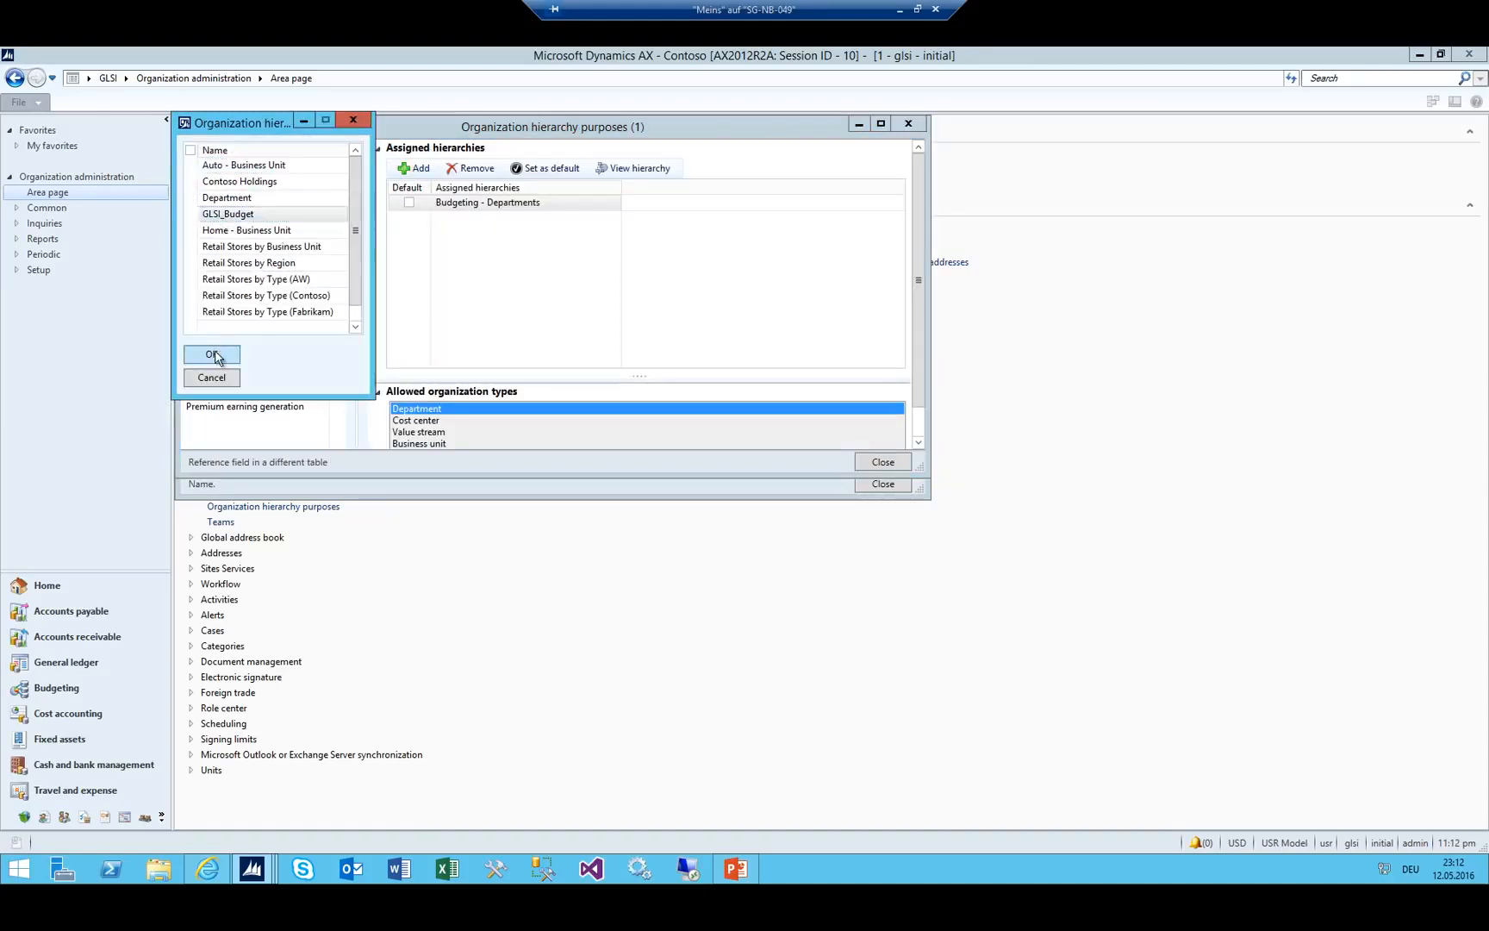
click(462, 220)
click(545, 168)
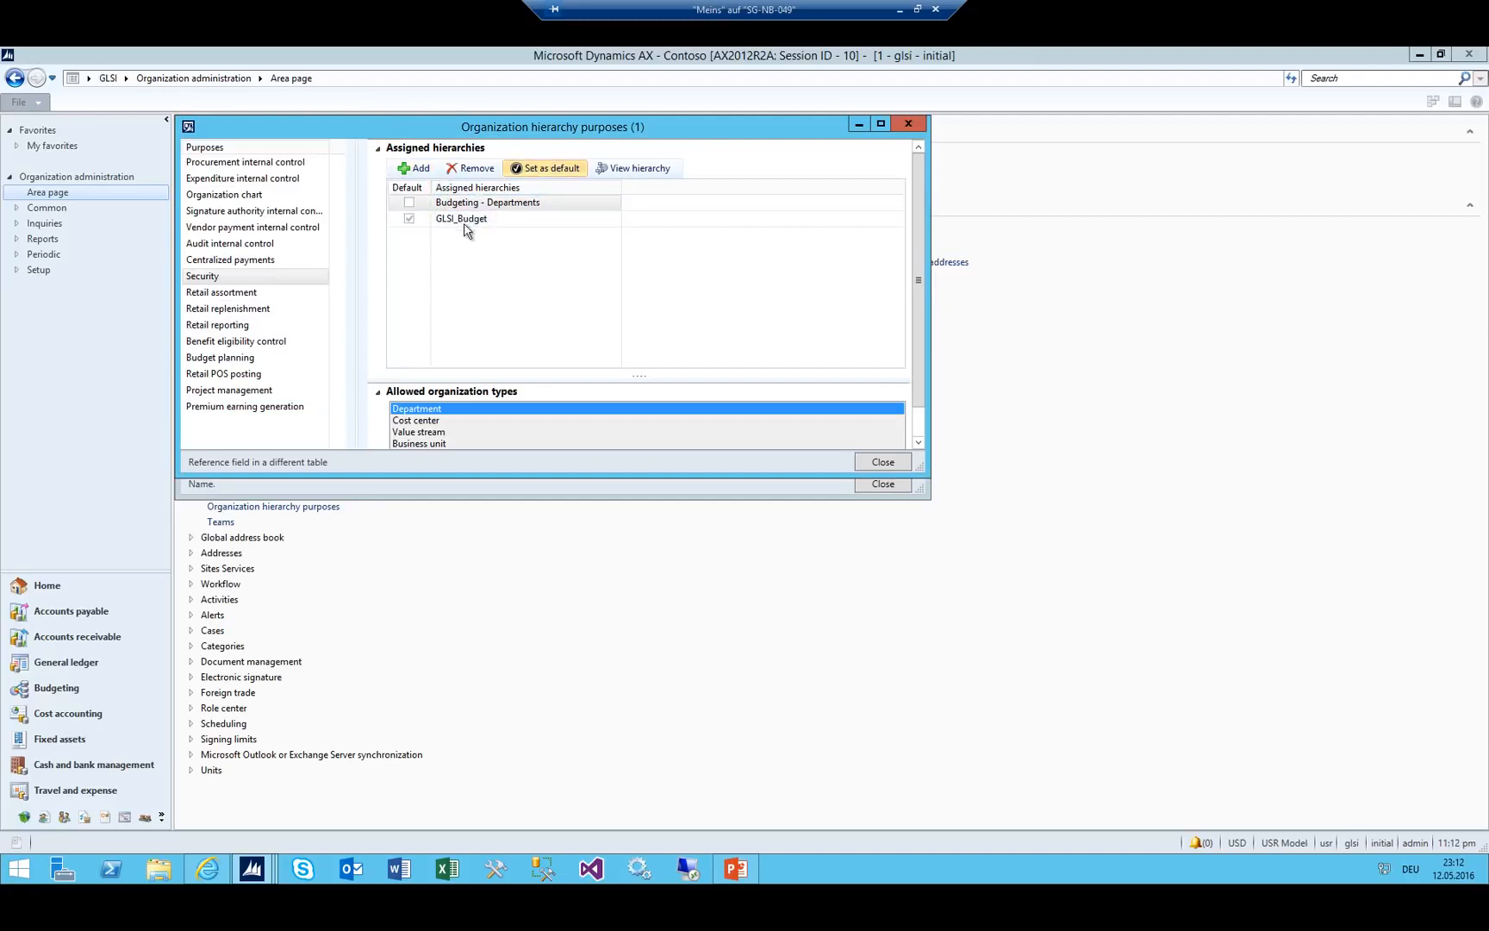
key(Escape)
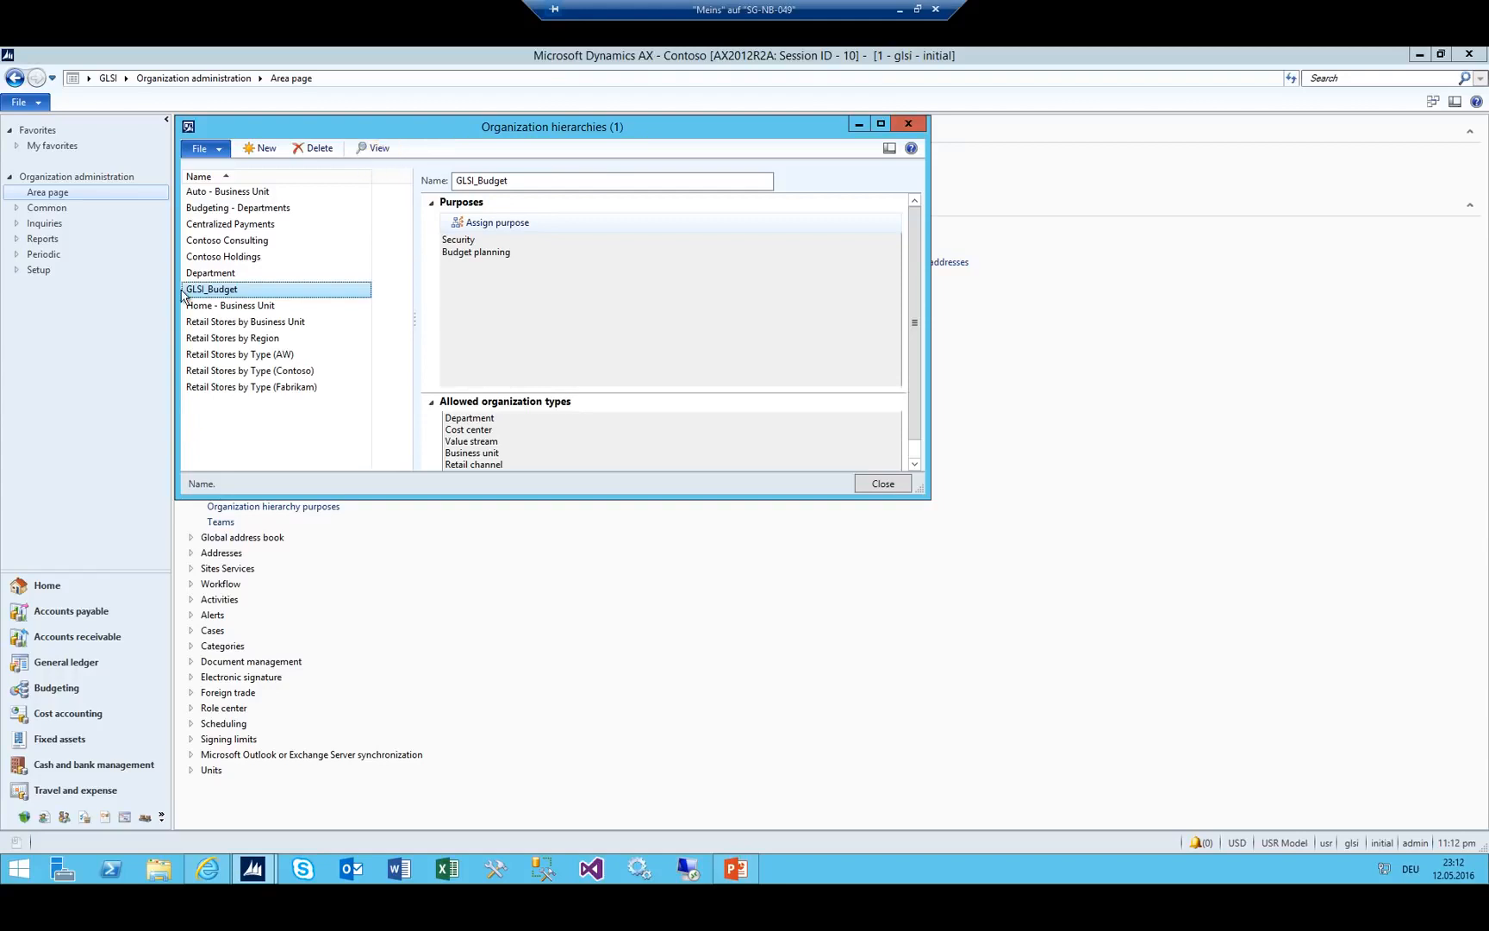
Edit GLSI_Budget in the hierarchy designer and insert department Finance_GLSI as its first node.
click(376, 147)
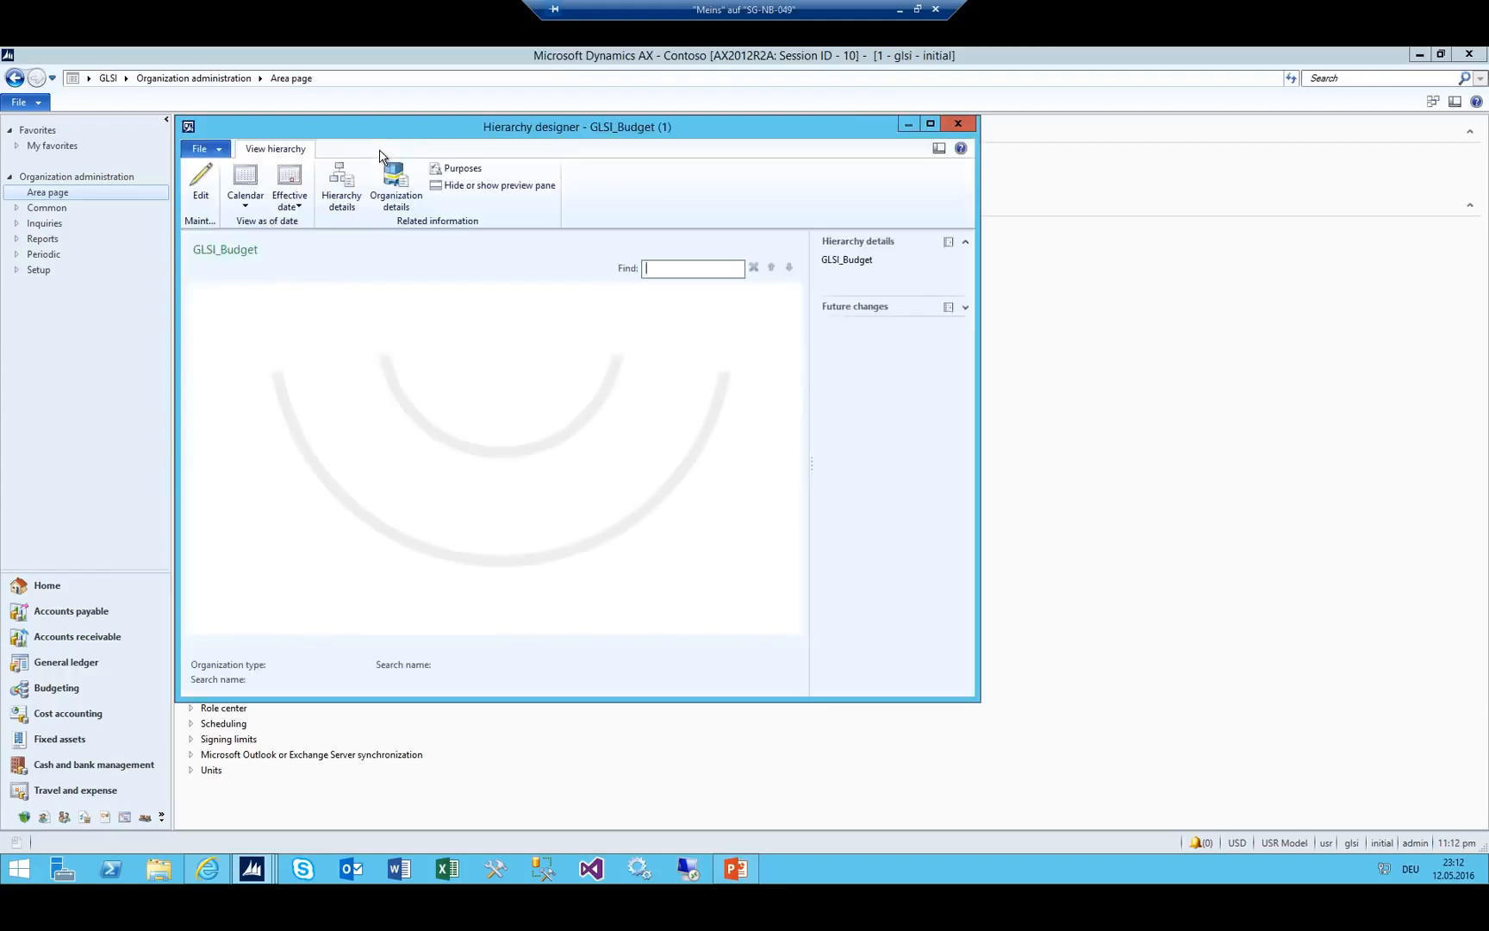
click(201, 195)
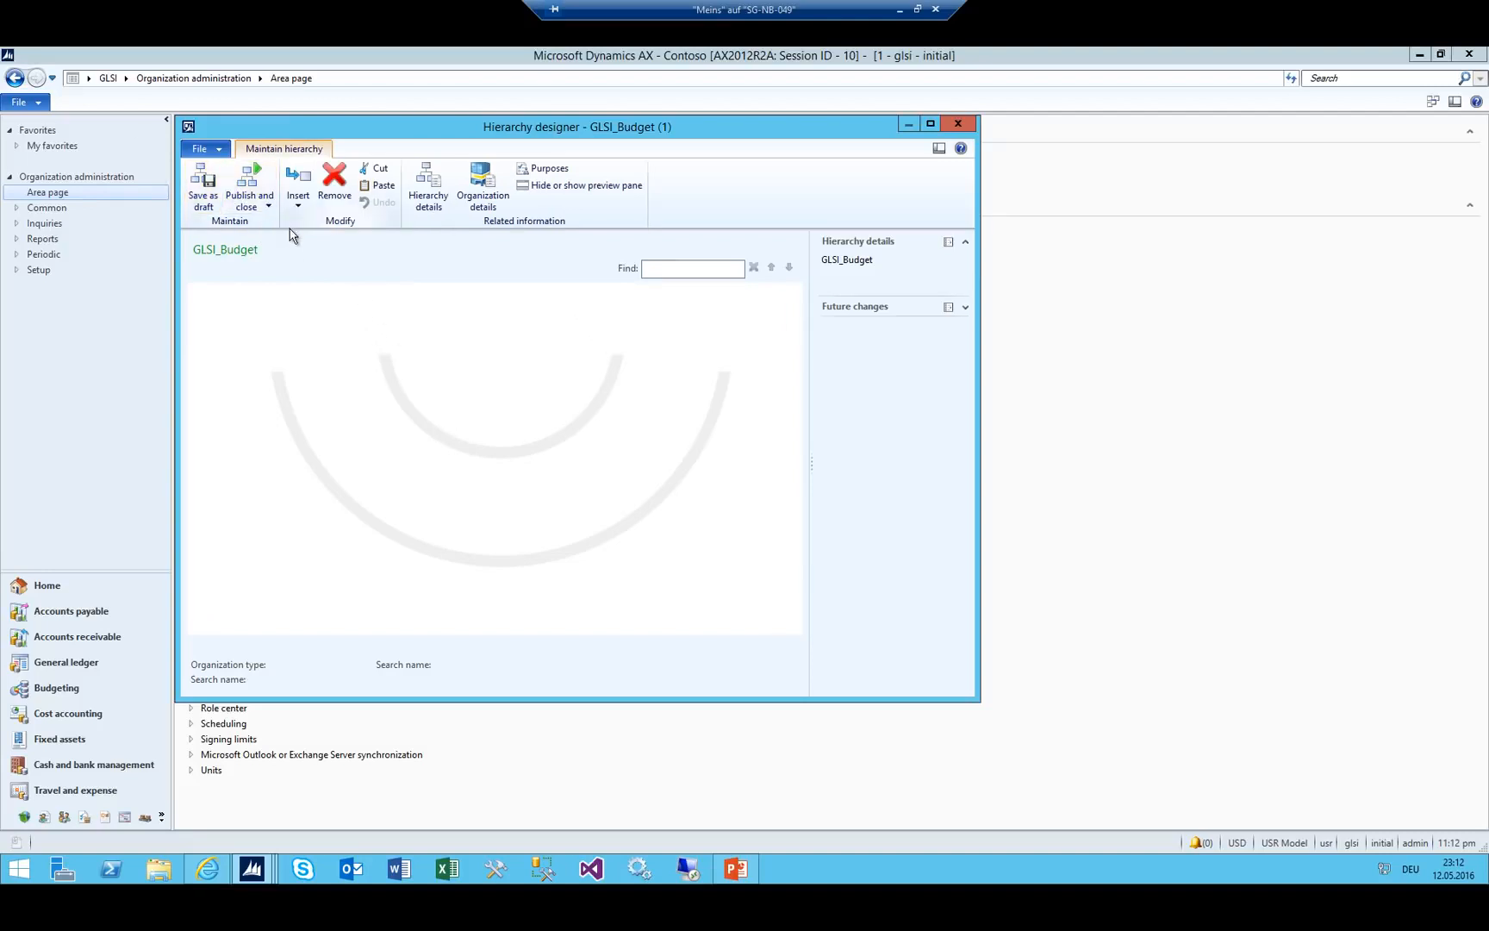
click(298, 192)
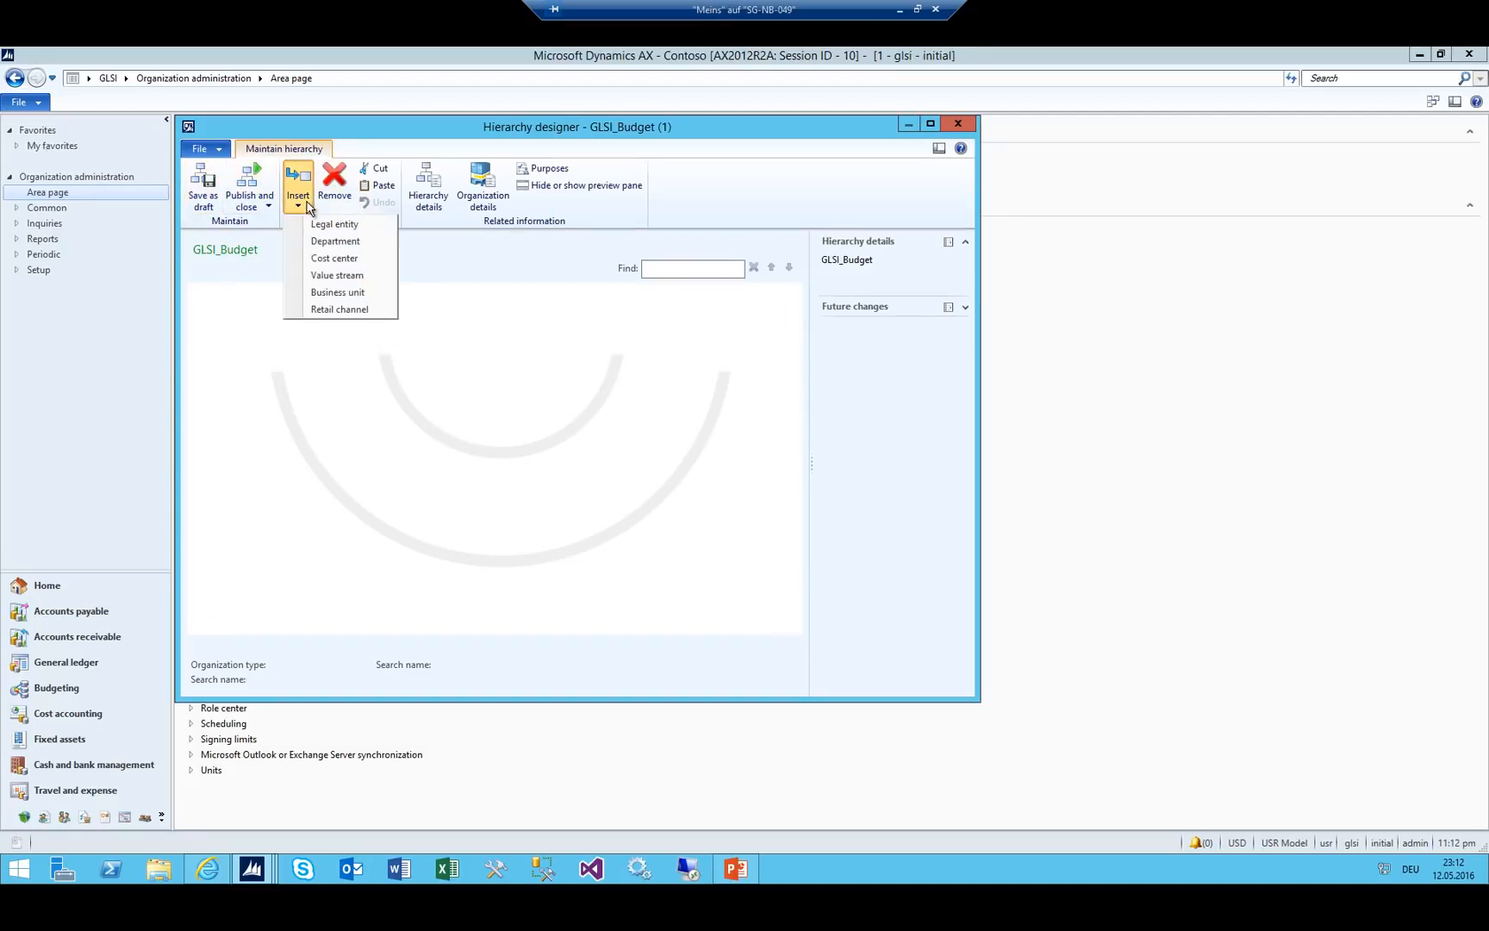
click(353, 242)
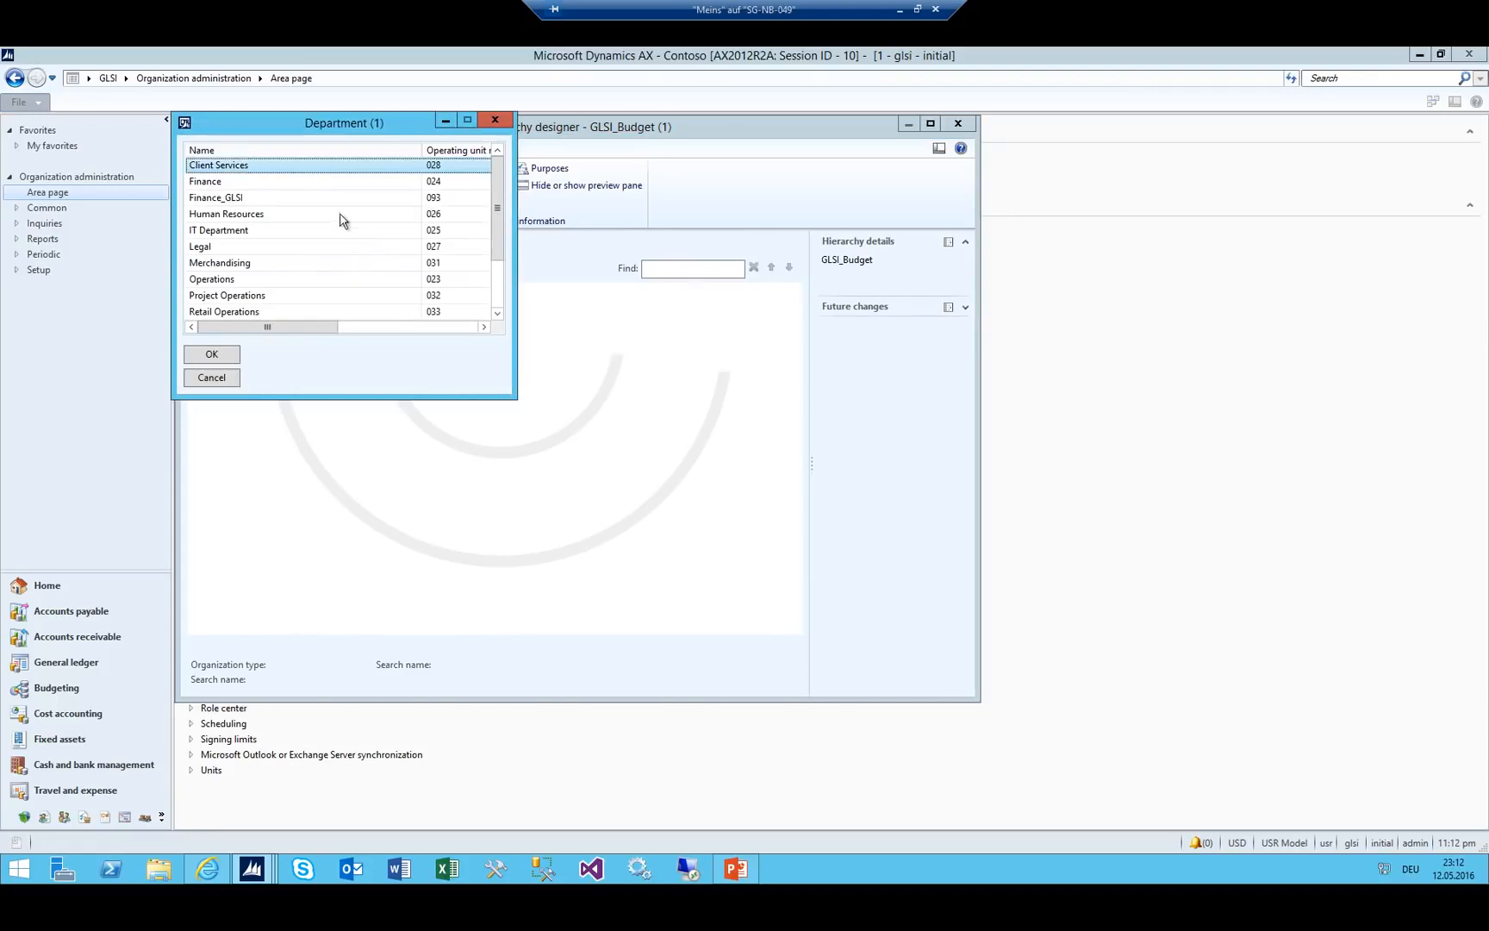
click(222, 199)
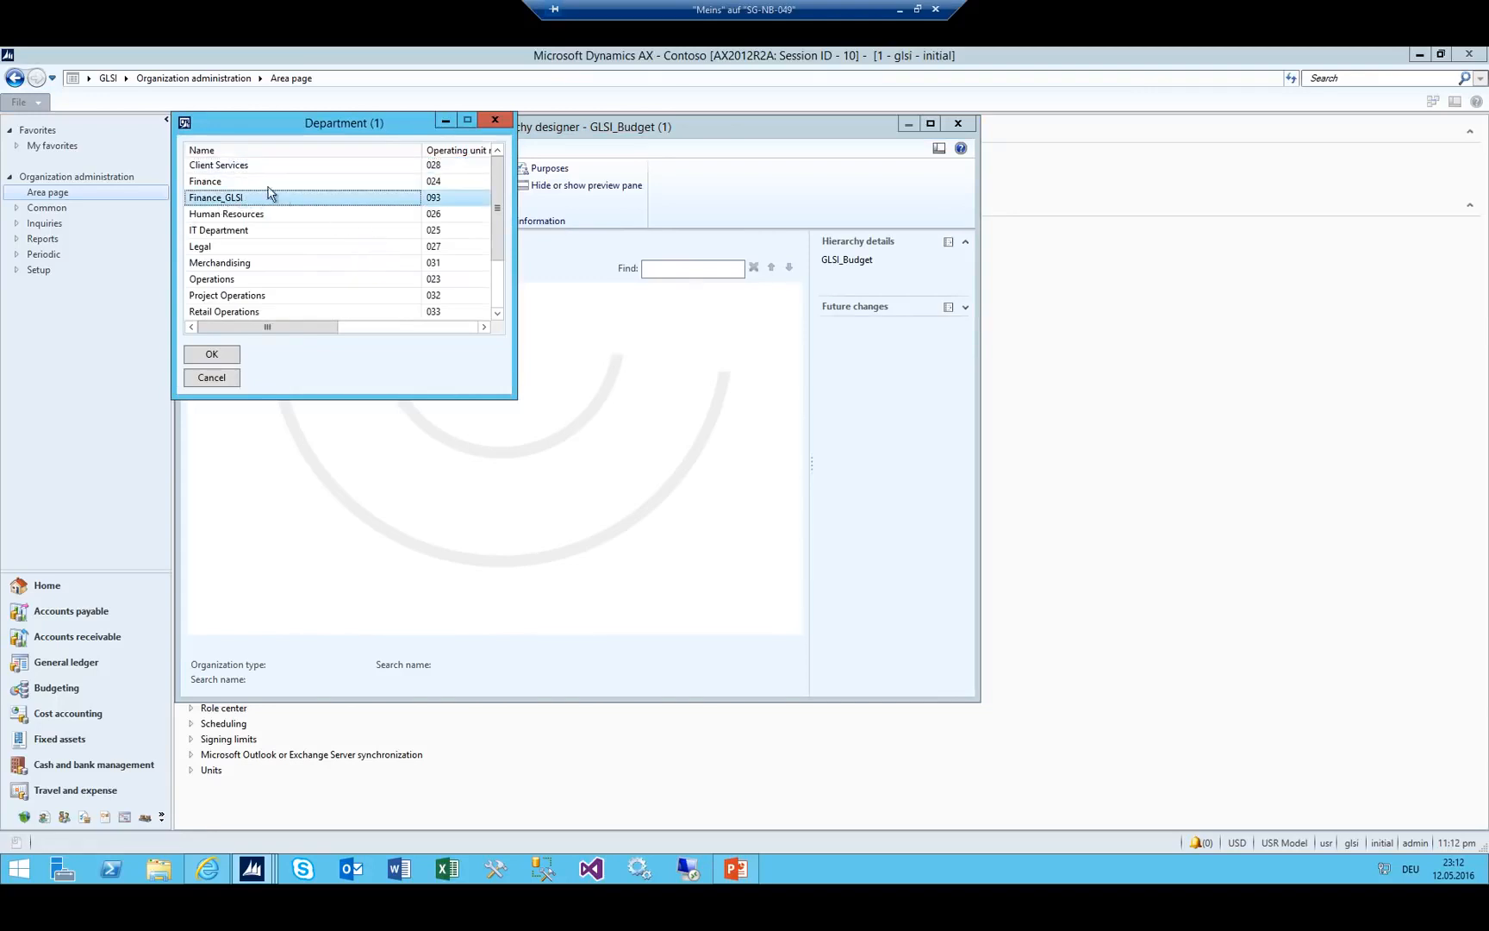
click(212, 354)
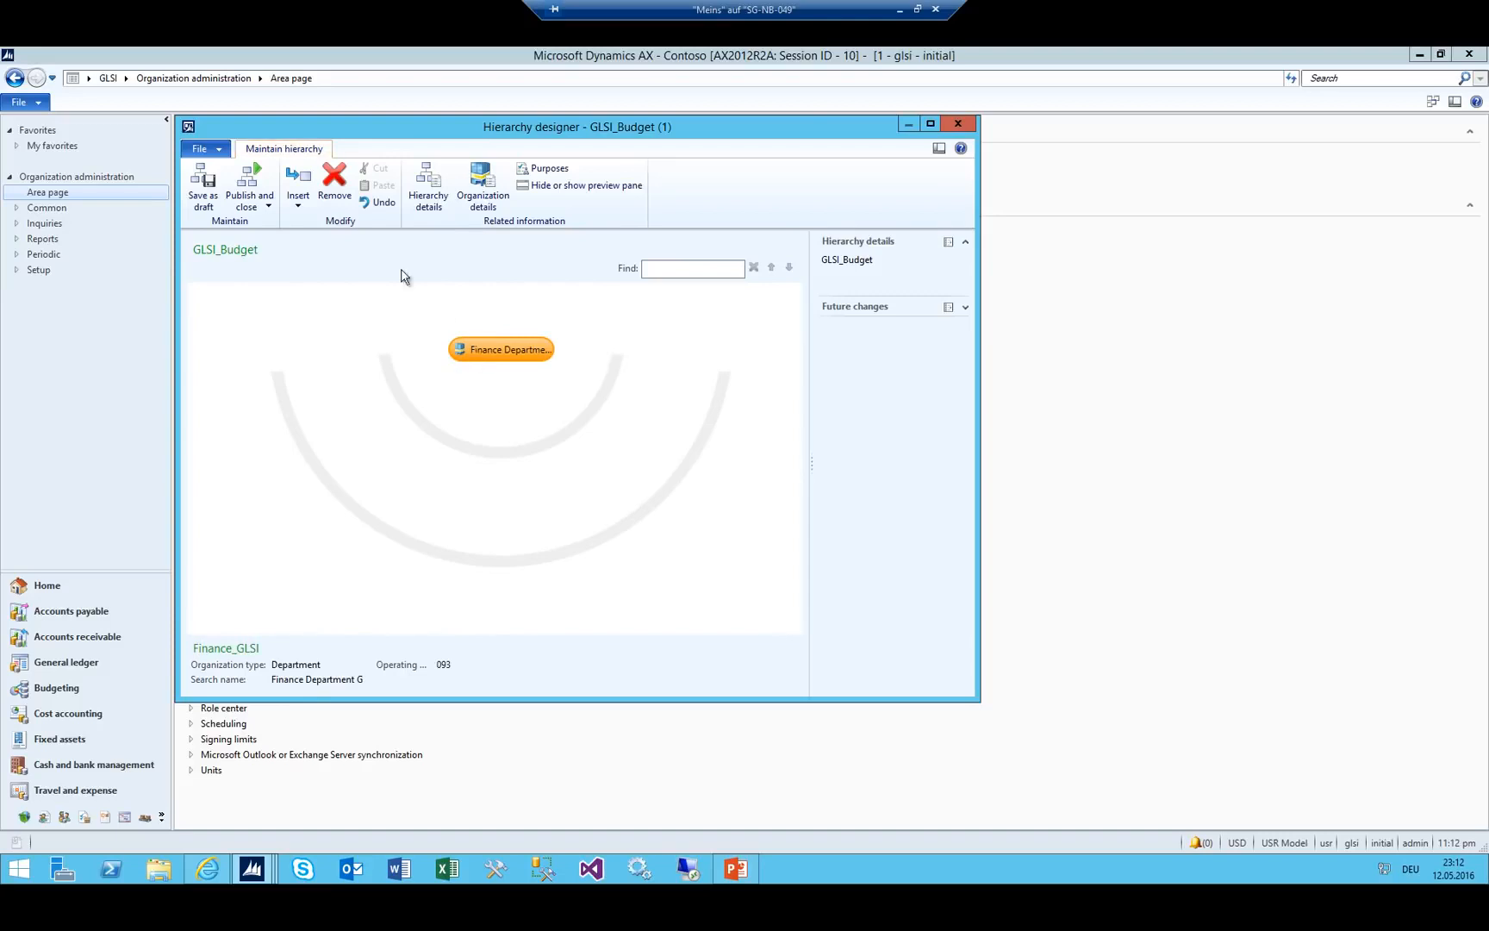
click(296, 206)
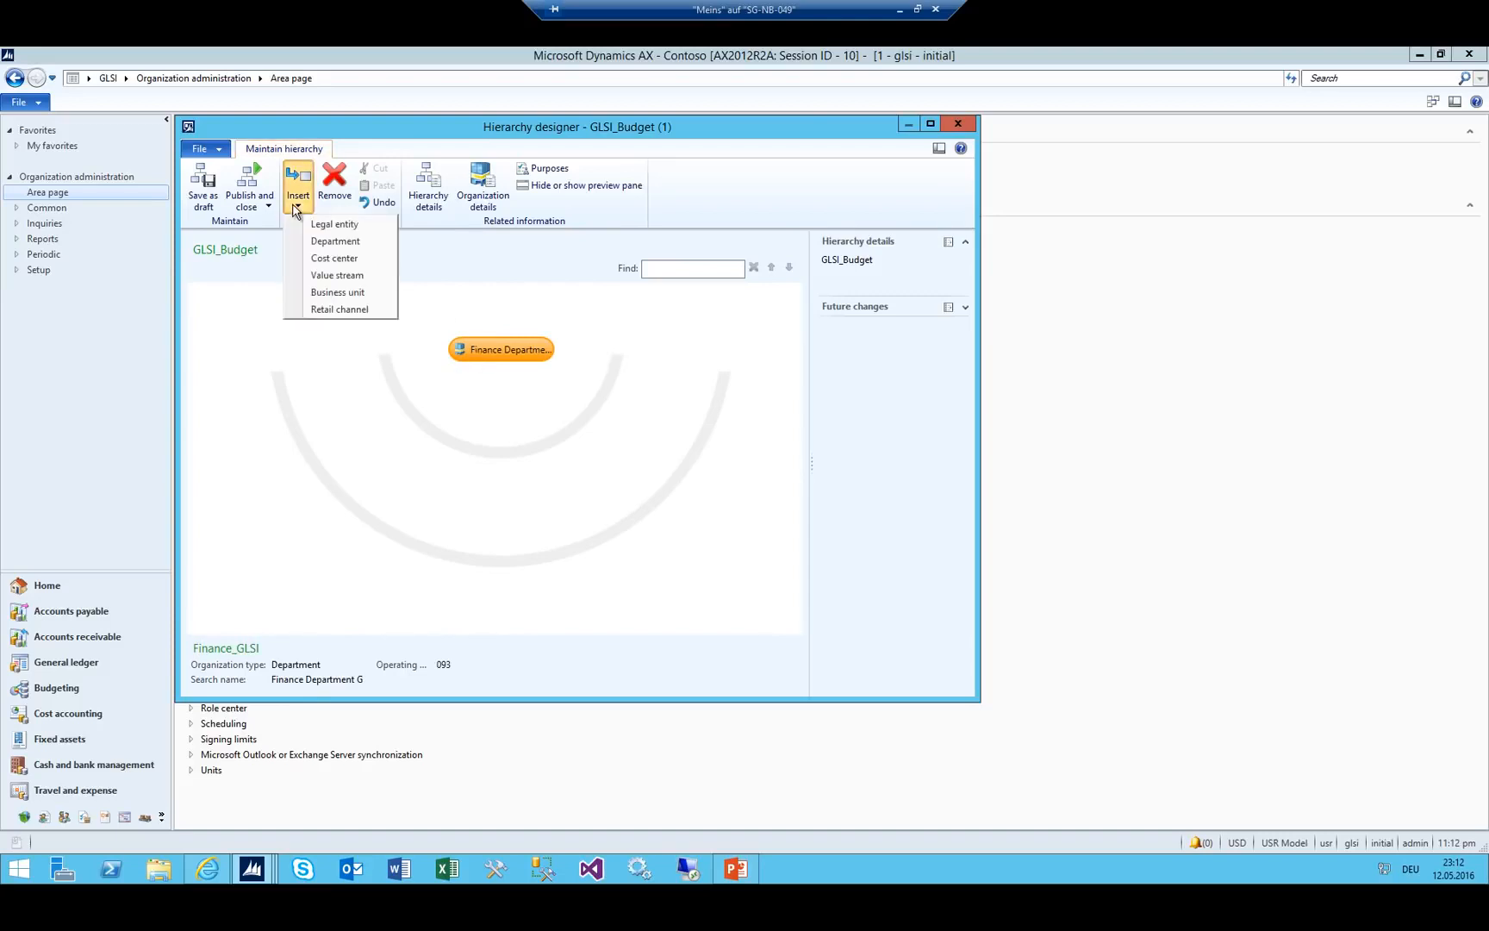
Insert cost centers GLSI_ADM, GLSI_Purchase and GLSI_IT under the Finance_GLSI department.
click(335, 259)
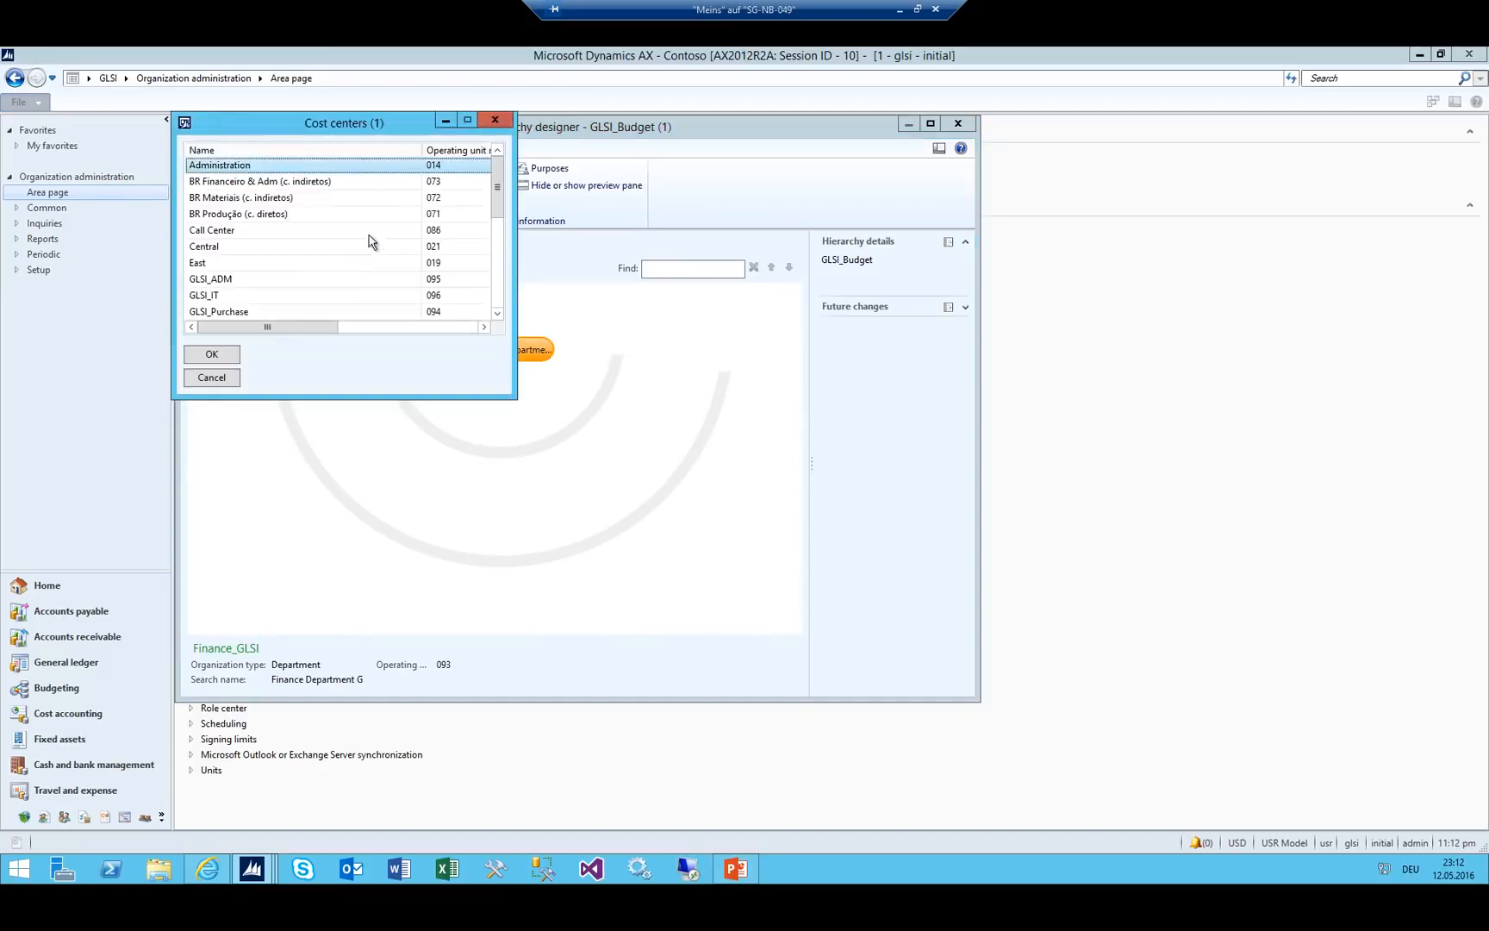
click(221, 281)
click(220, 355)
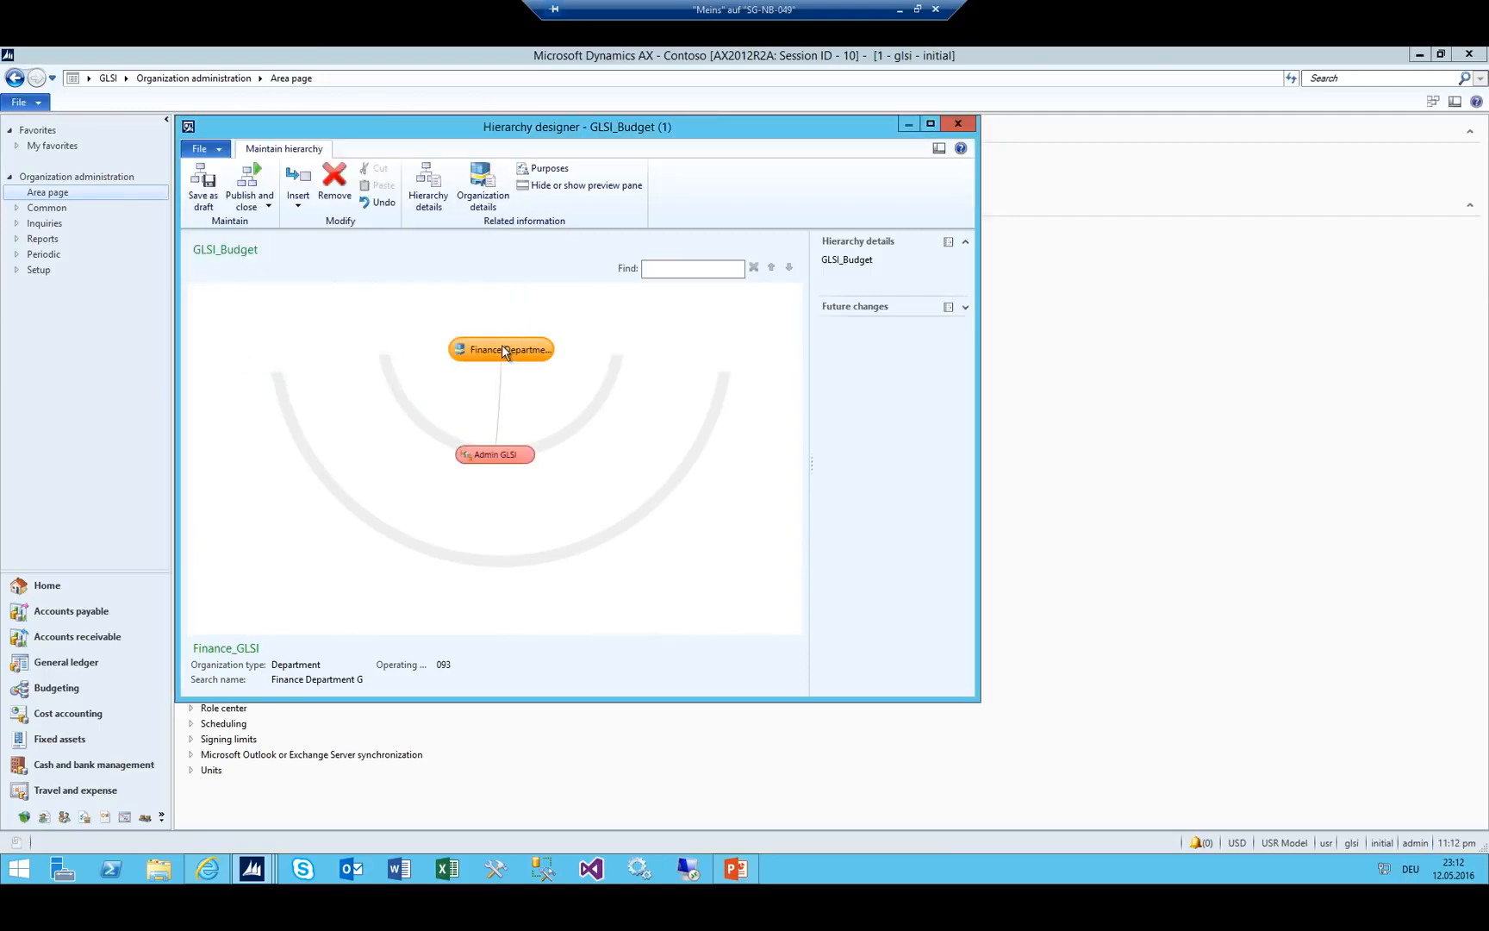
click(301, 183)
click(323, 260)
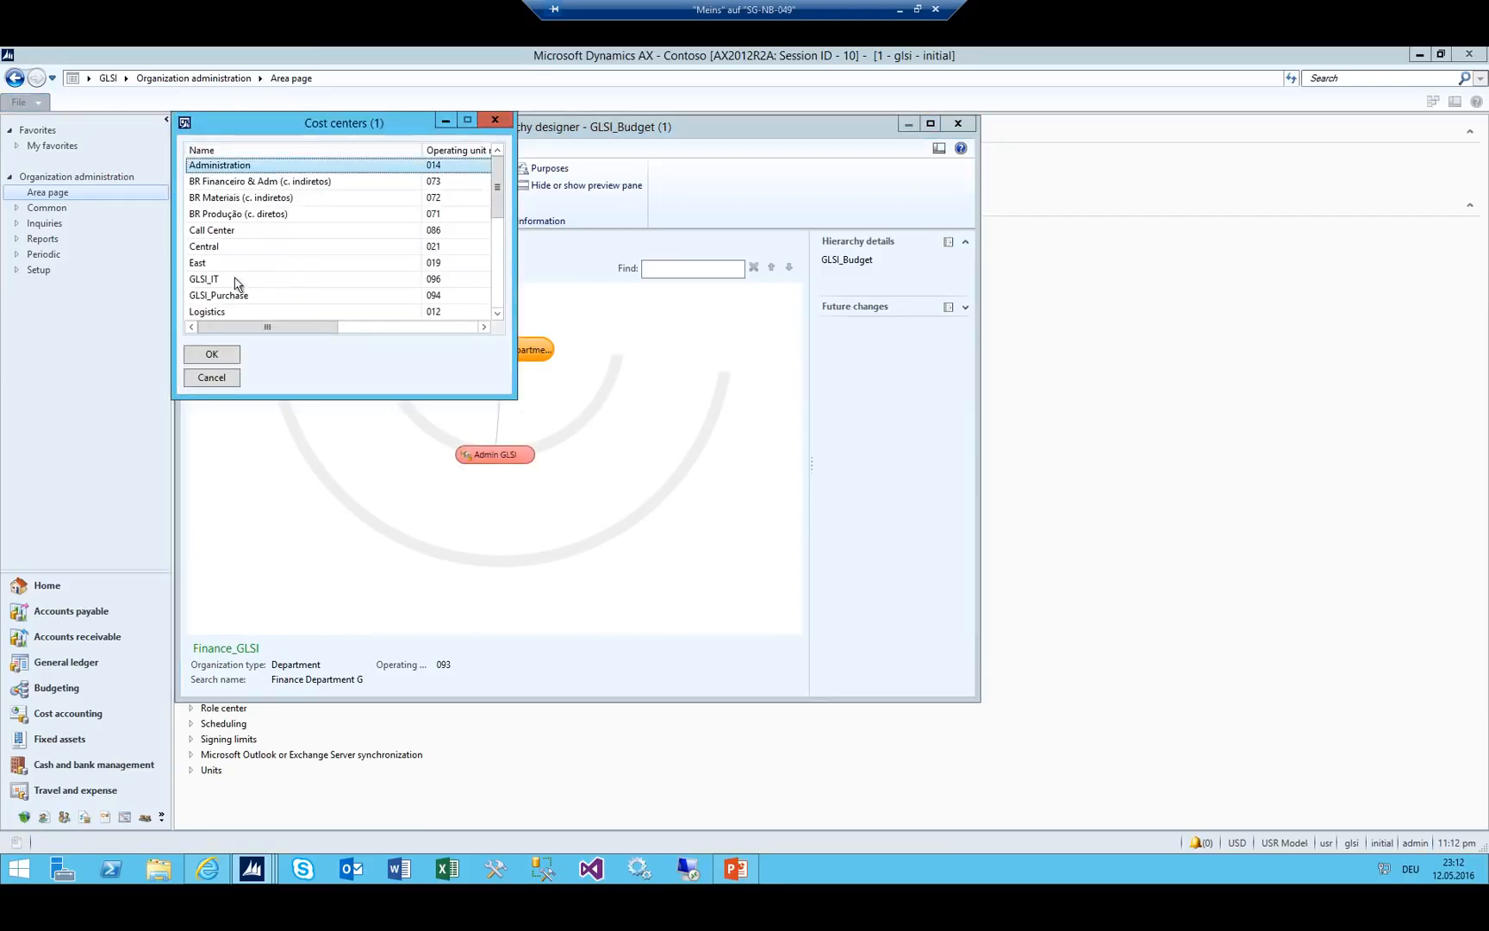
click(230, 295)
click(212, 354)
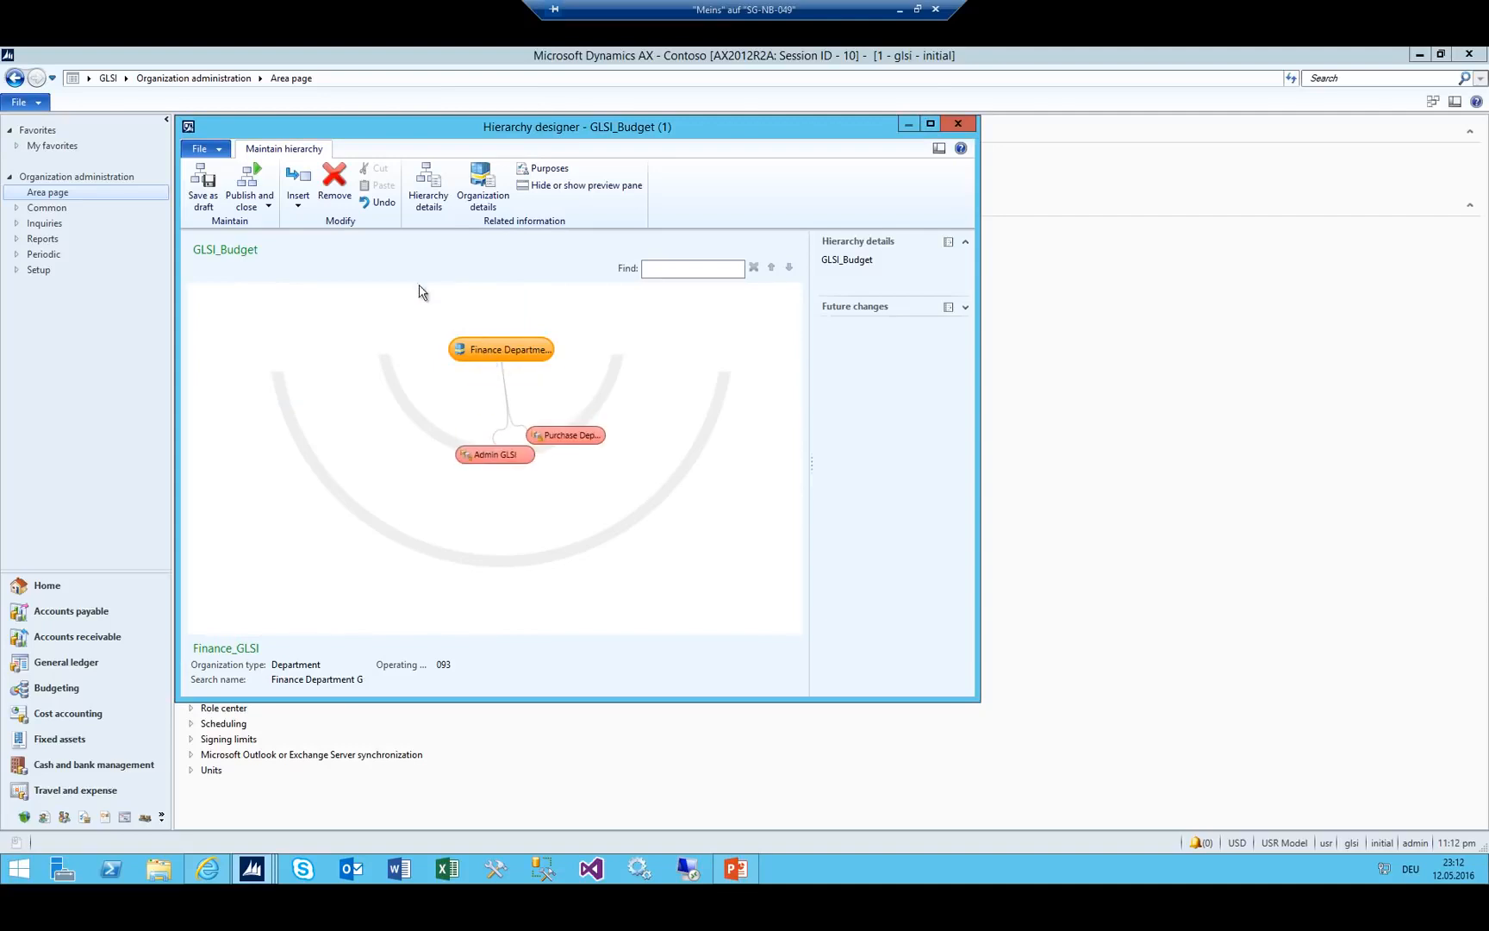
click(302, 205)
click(325, 260)
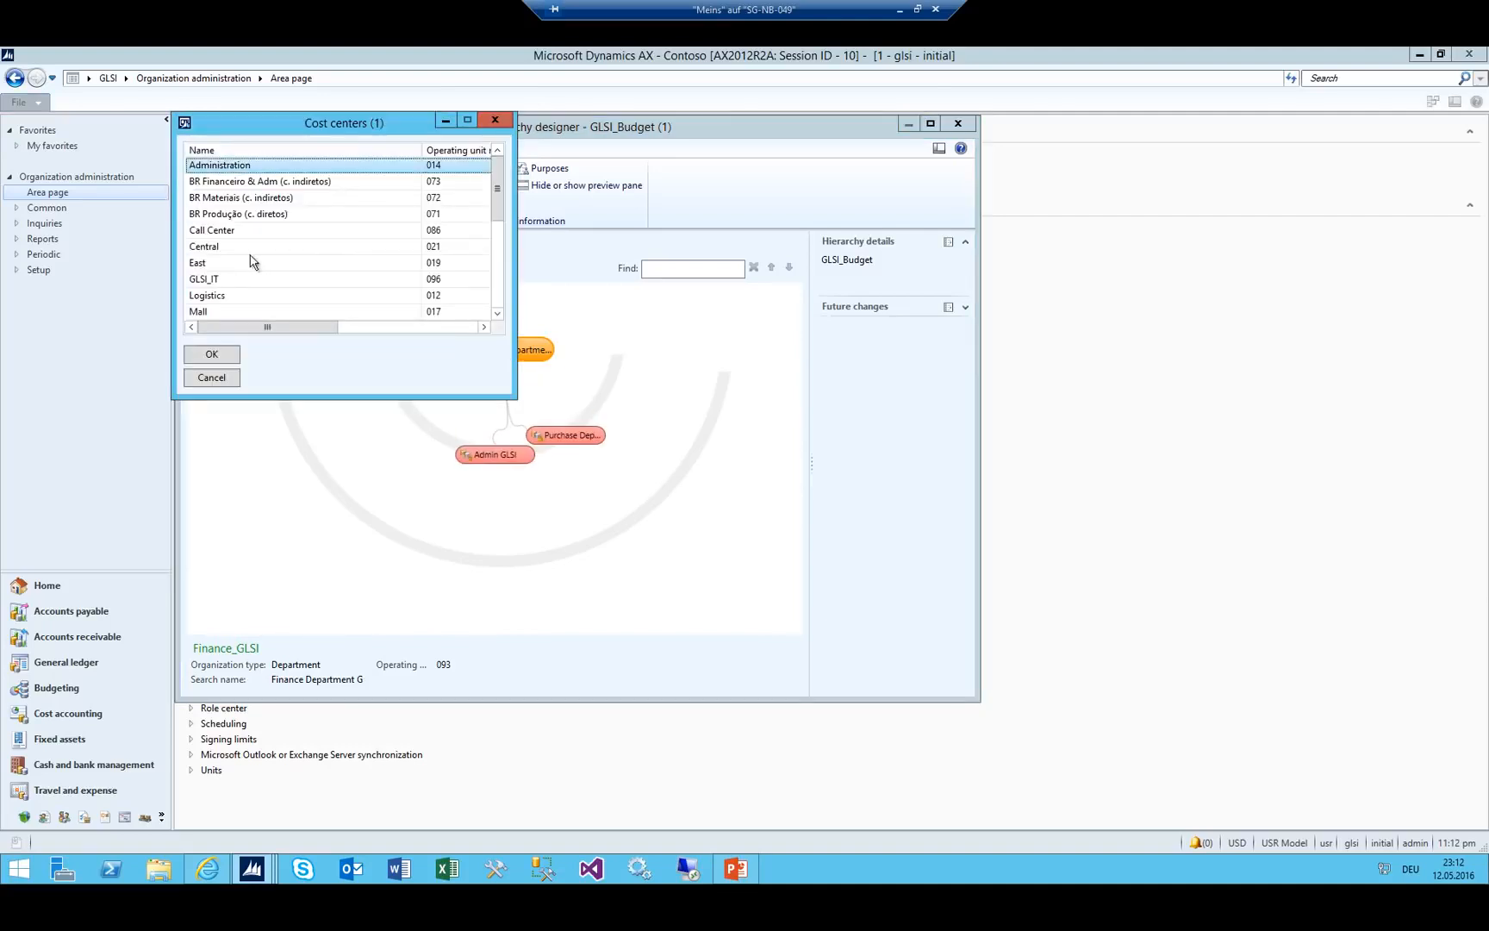
click(230, 284)
click(212, 354)
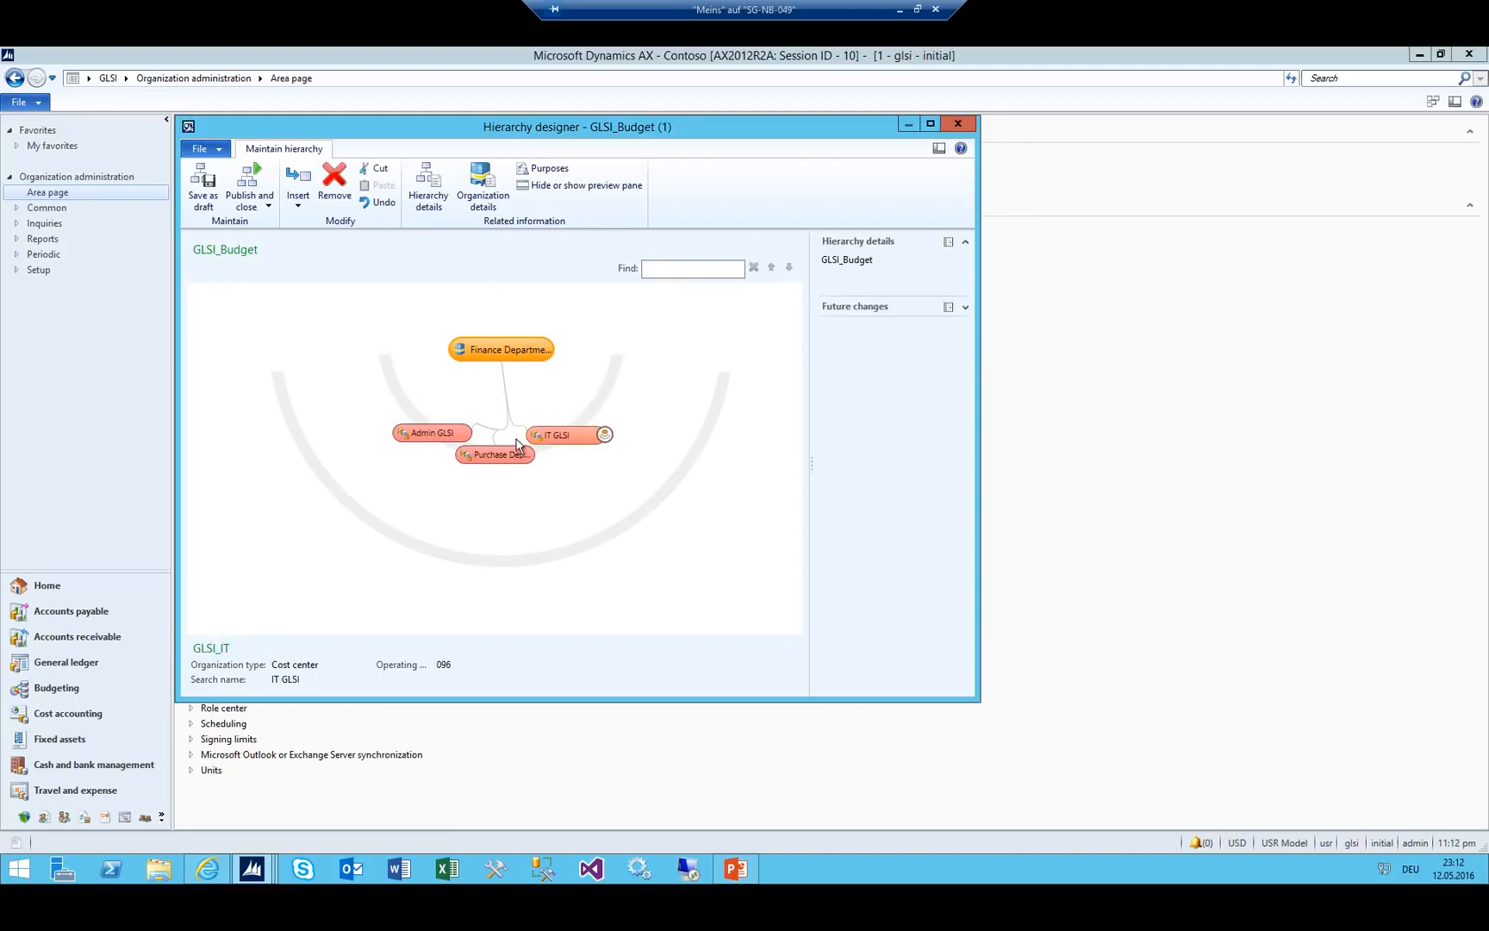
Add the Call Center and Mall cost centers under the IT GLSI node.
click(428, 433)
click(528, 516)
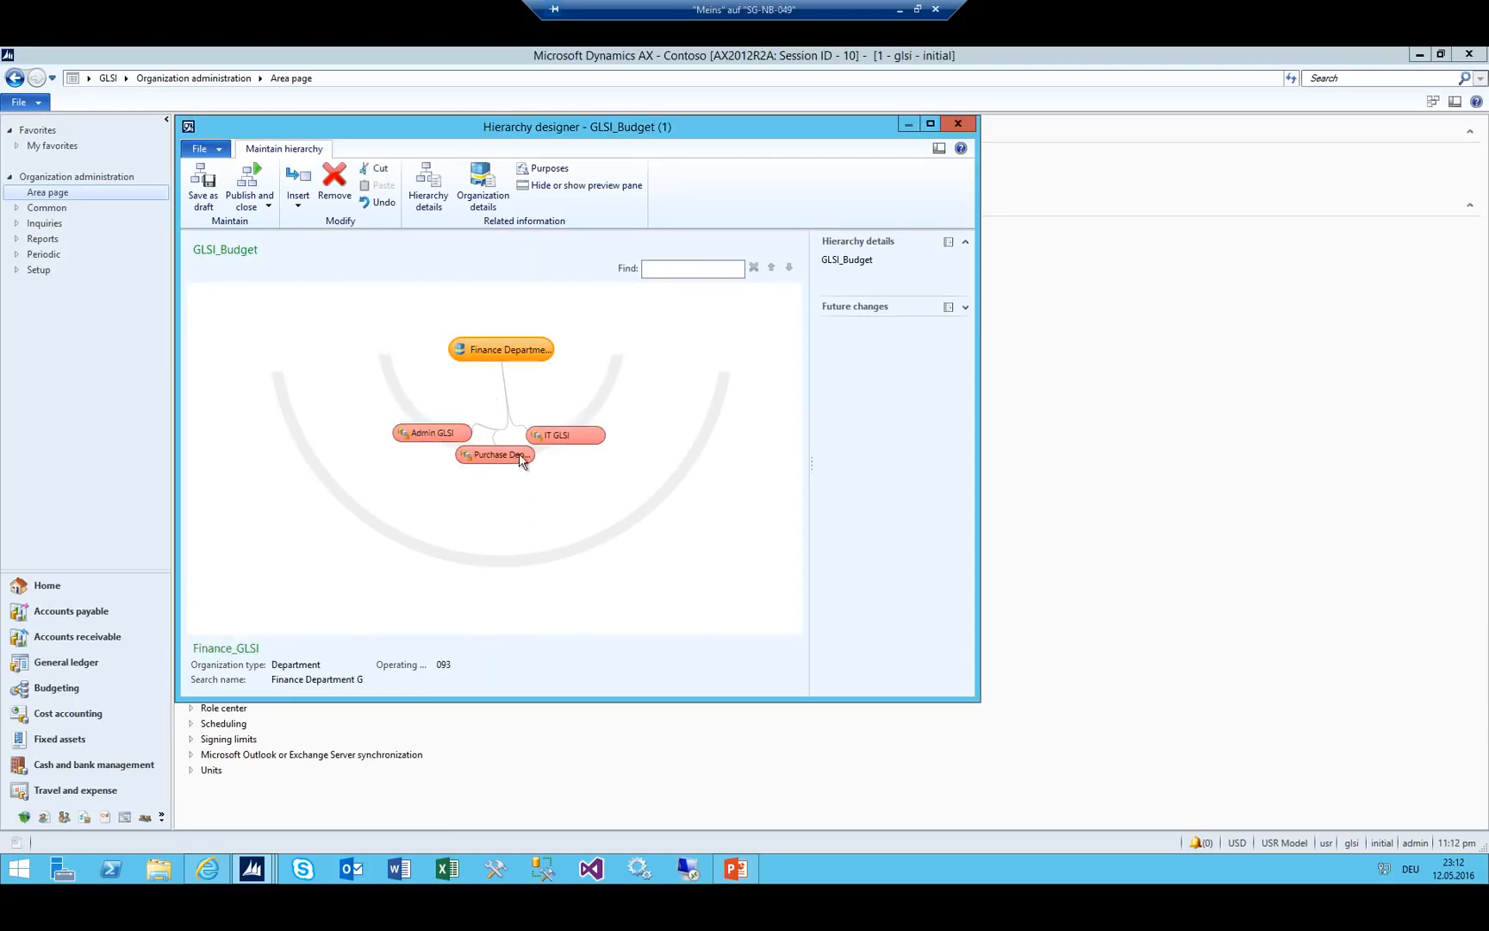
click(553, 435)
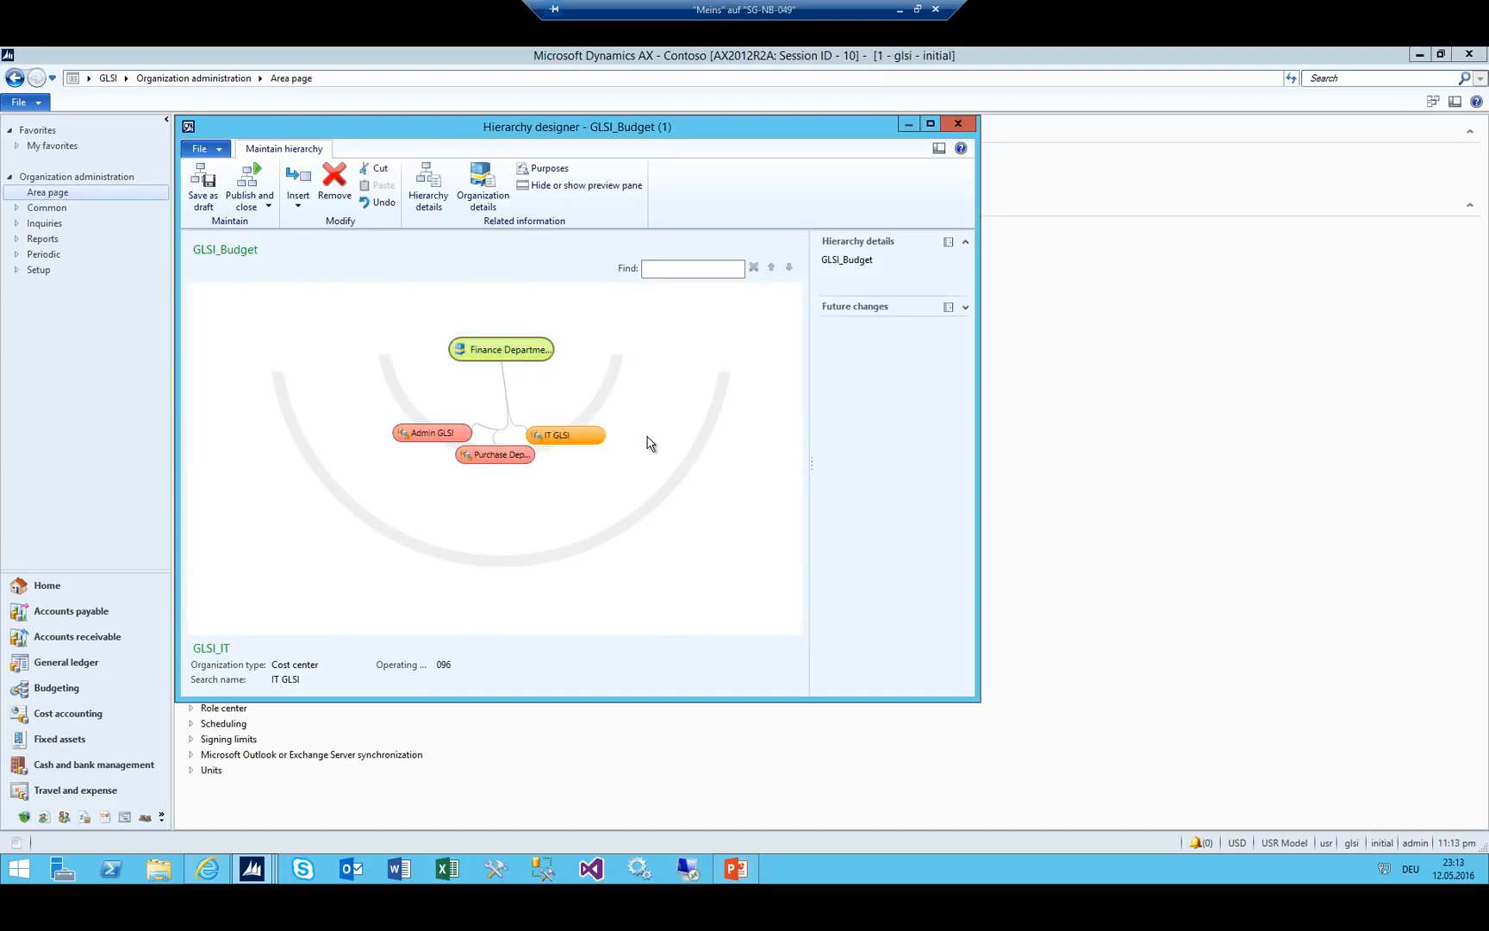
click(294, 205)
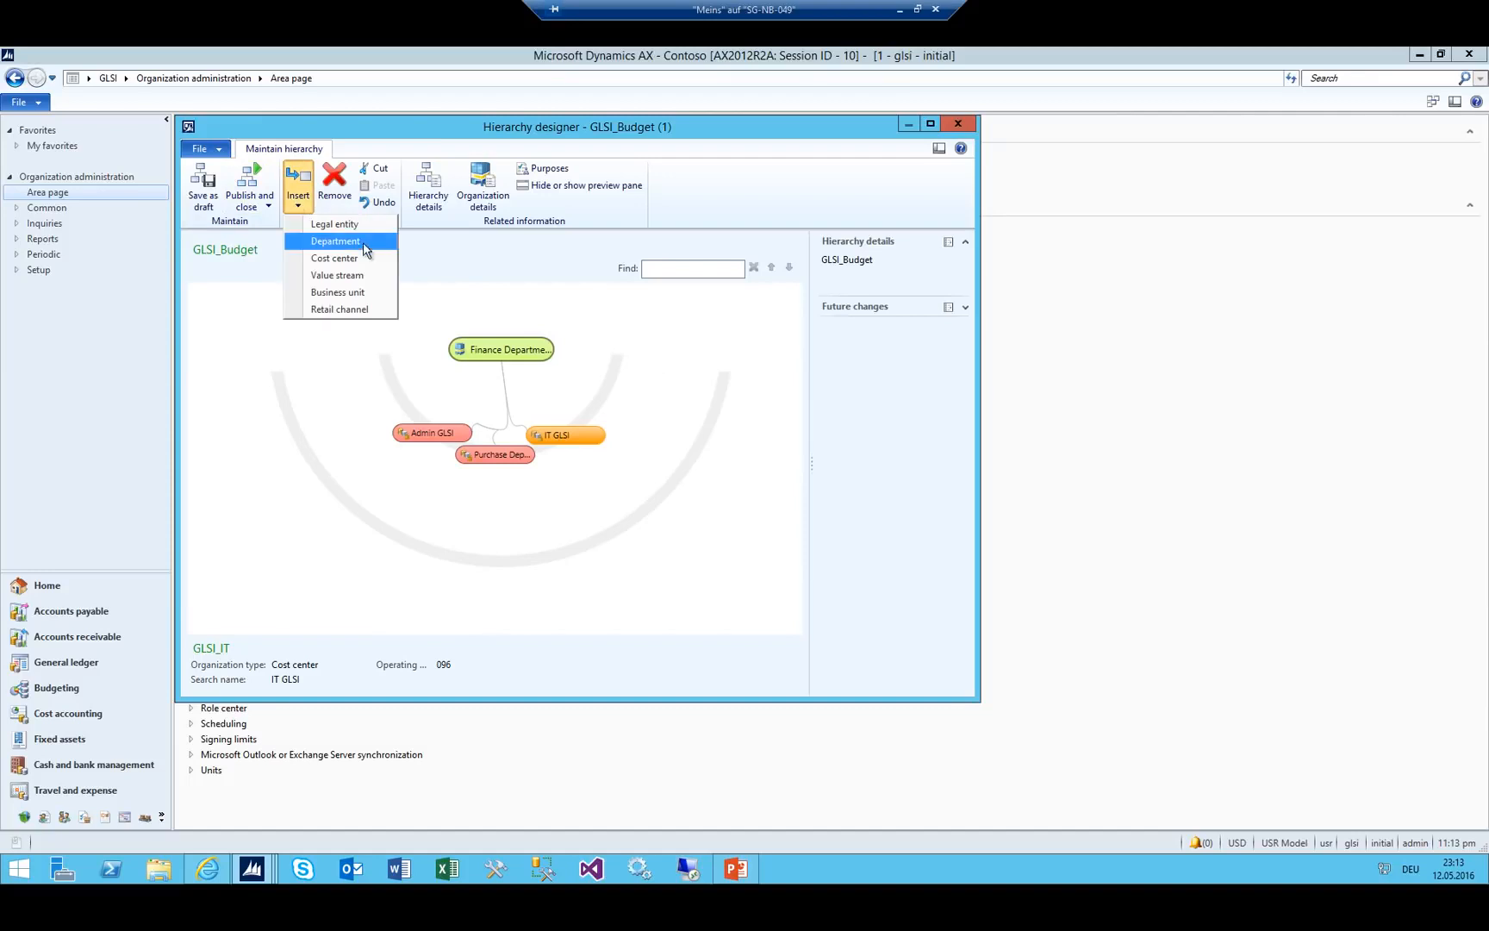
click(319, 259)
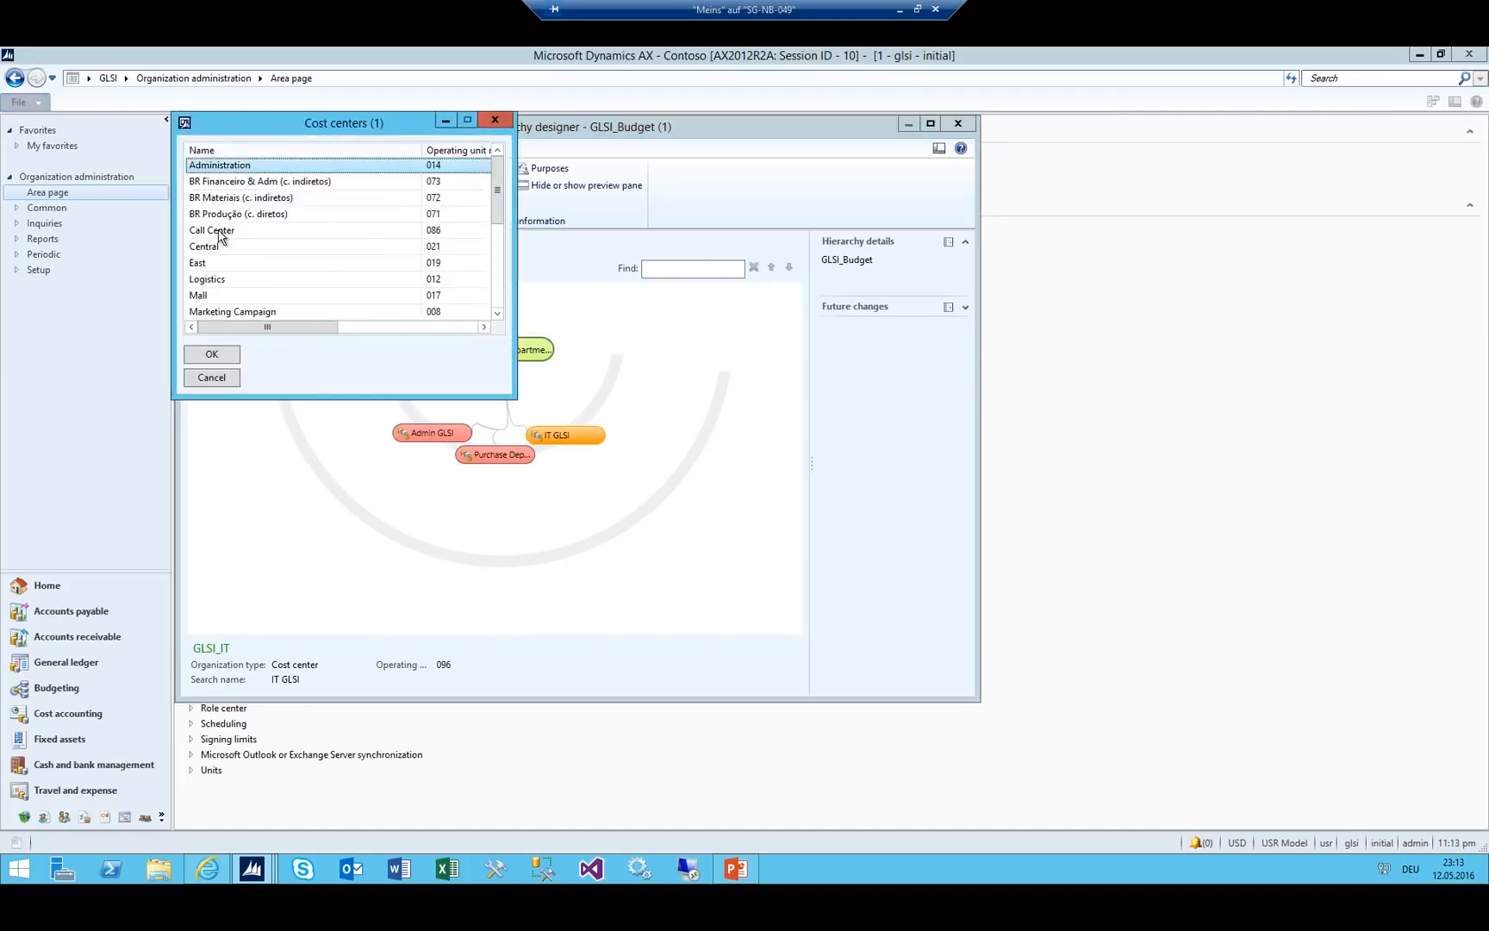
click(218, 231)
click(228, 357)
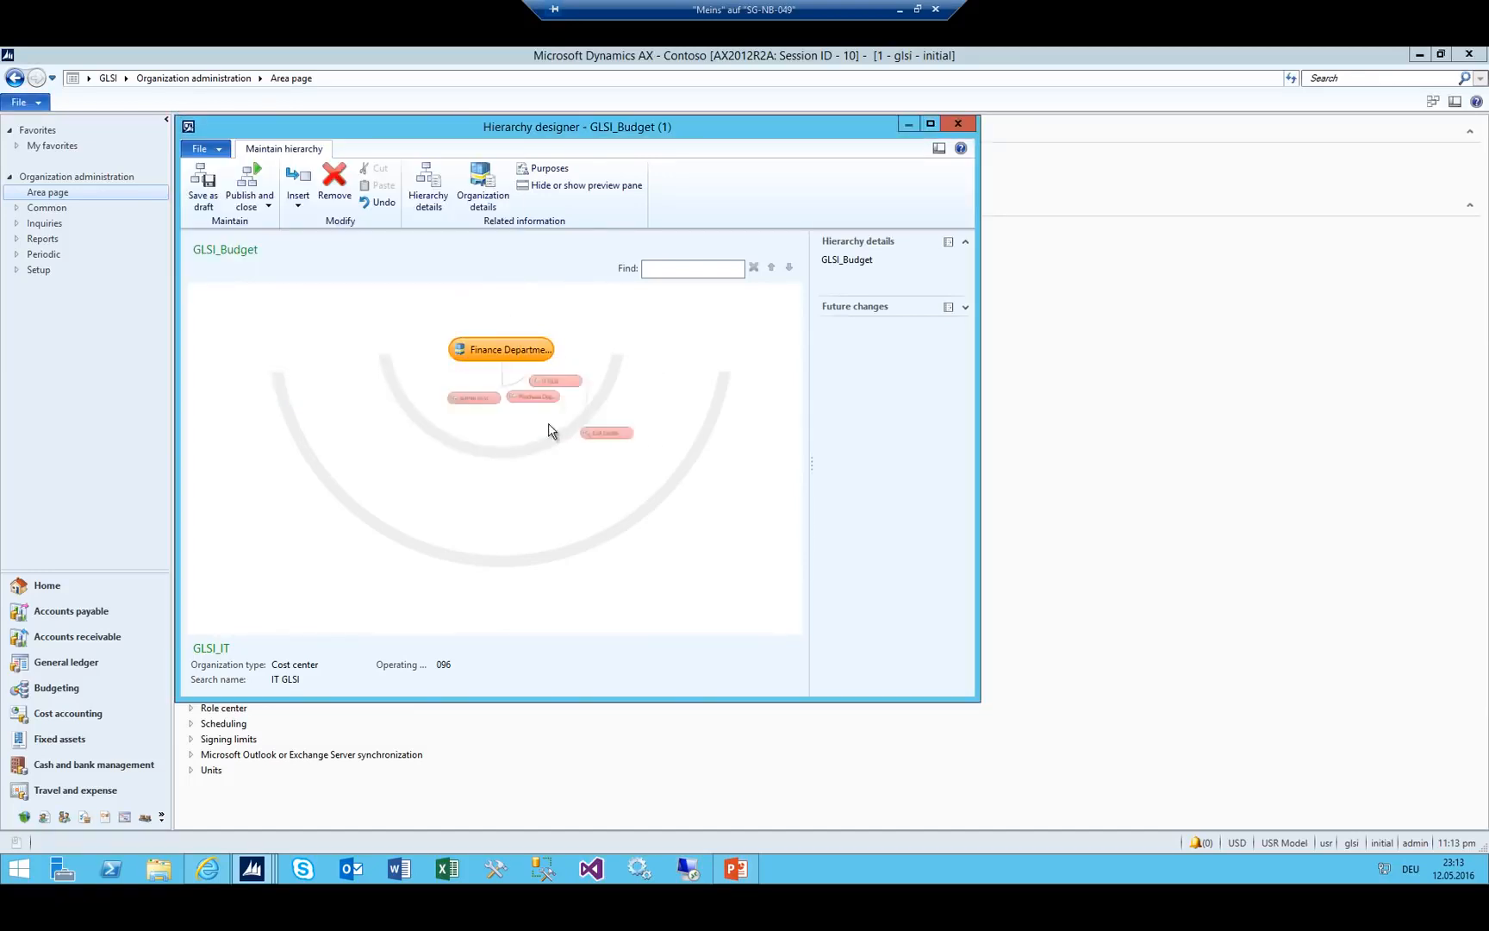
click(298, 191)
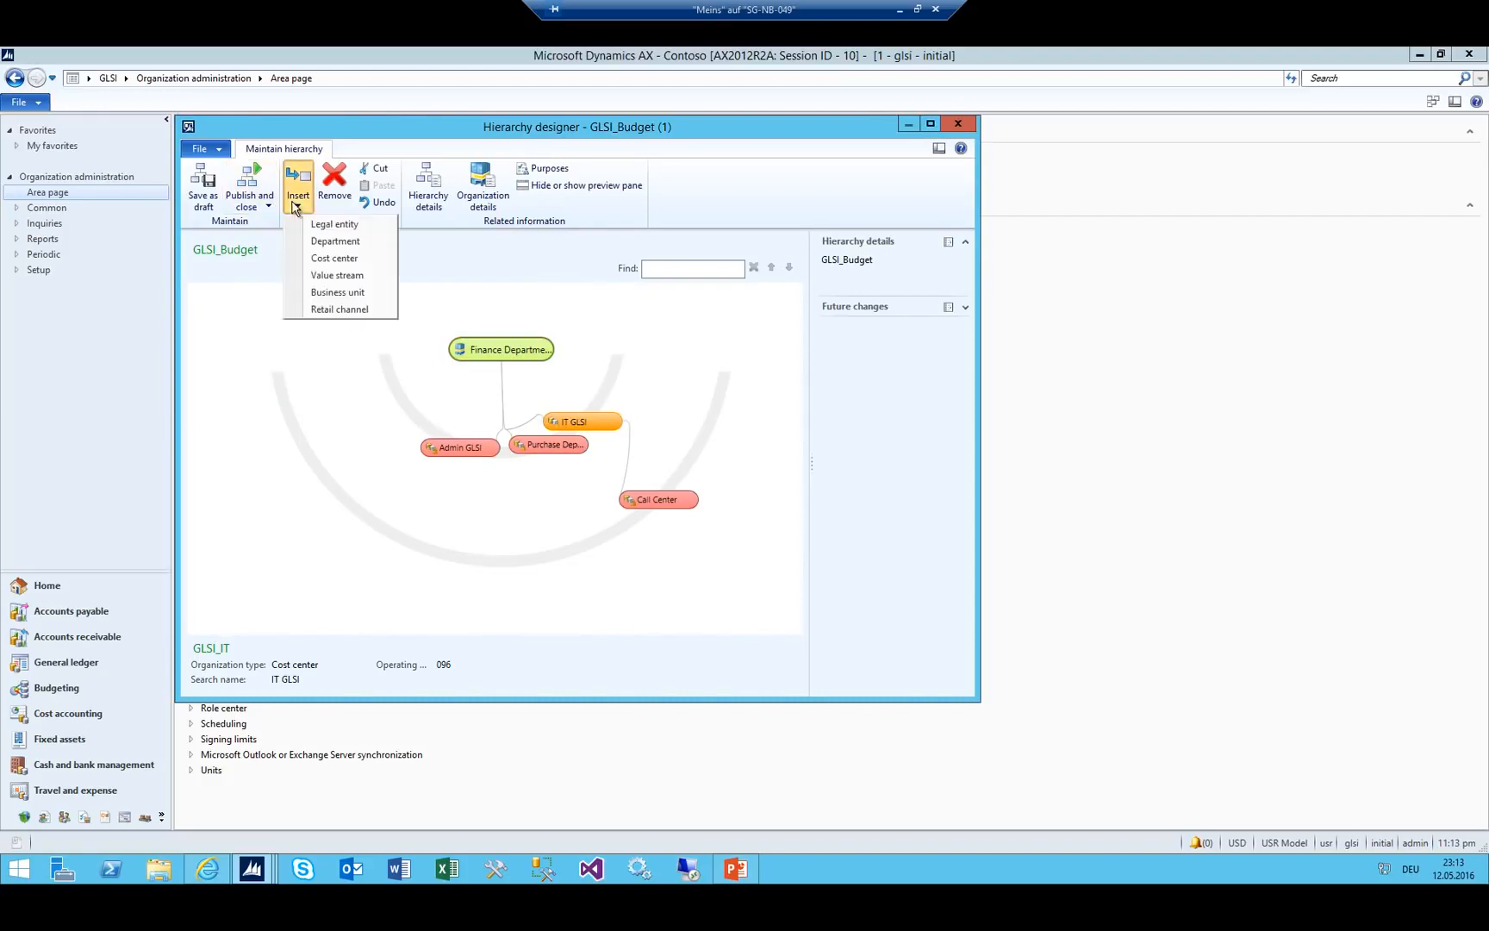
click(346, 260)
double_click(212, 280)
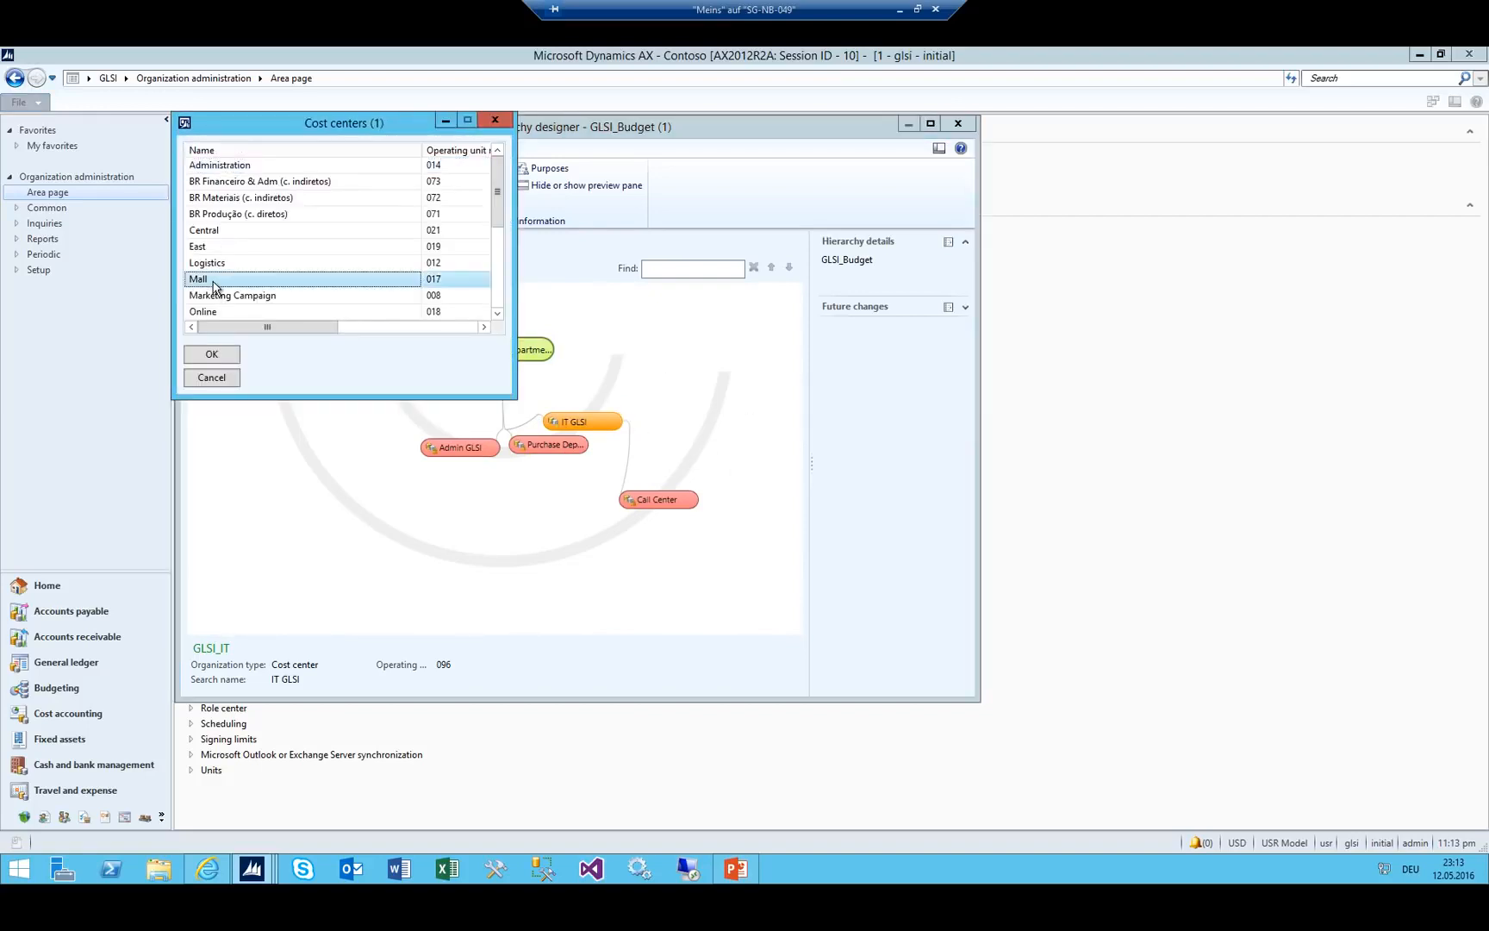
Remove the Mall and Call Center nodes from the hierarchy again.
click(635, 502)
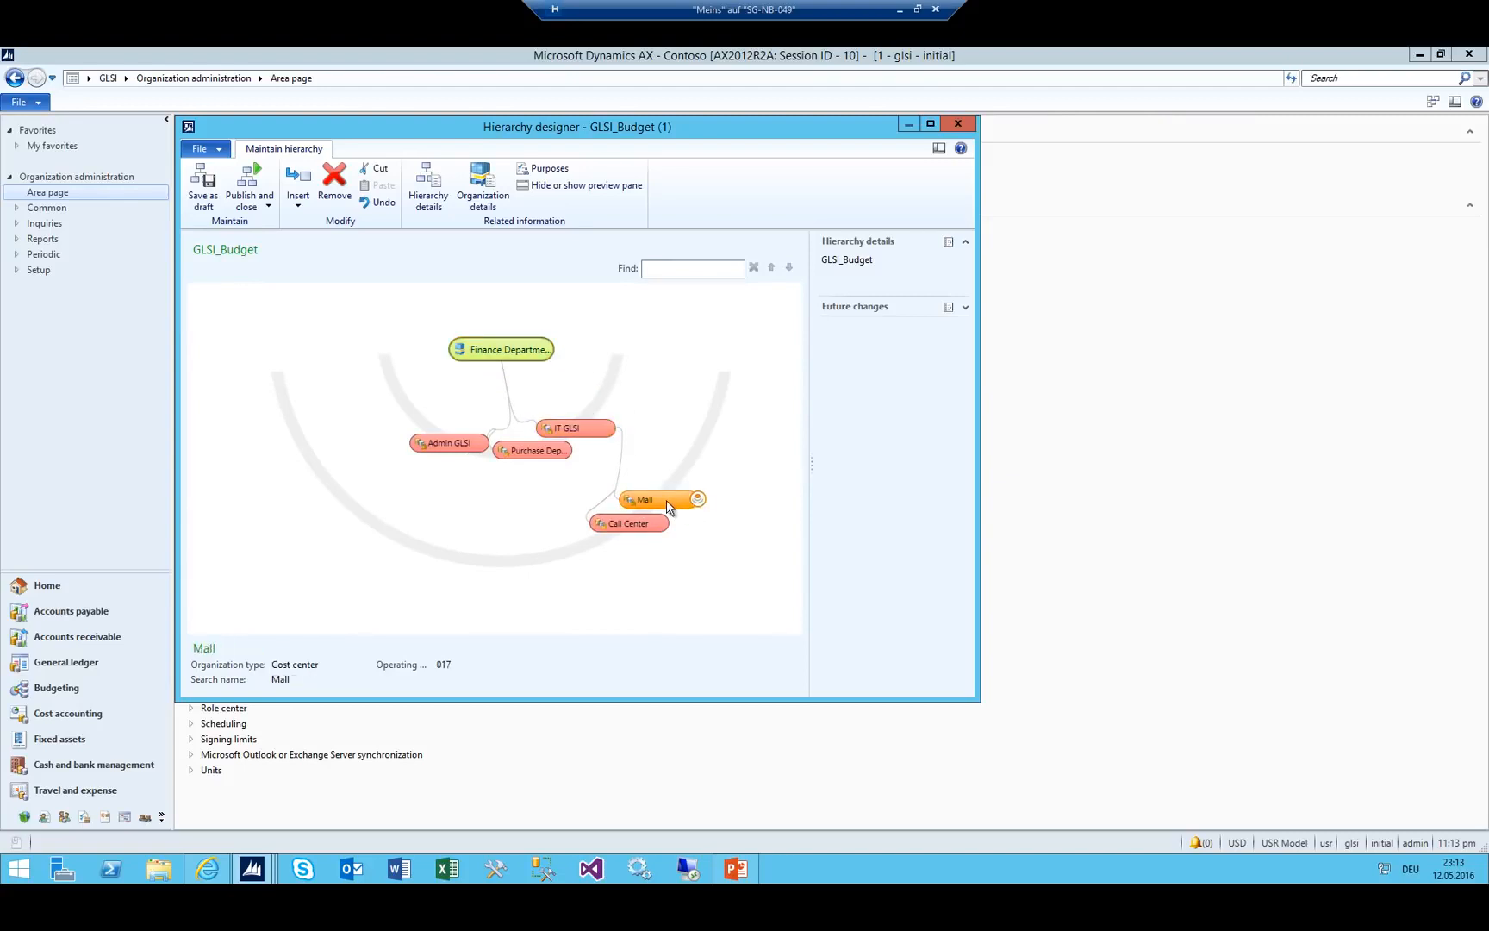
click(334, 182)
click(792, 513)
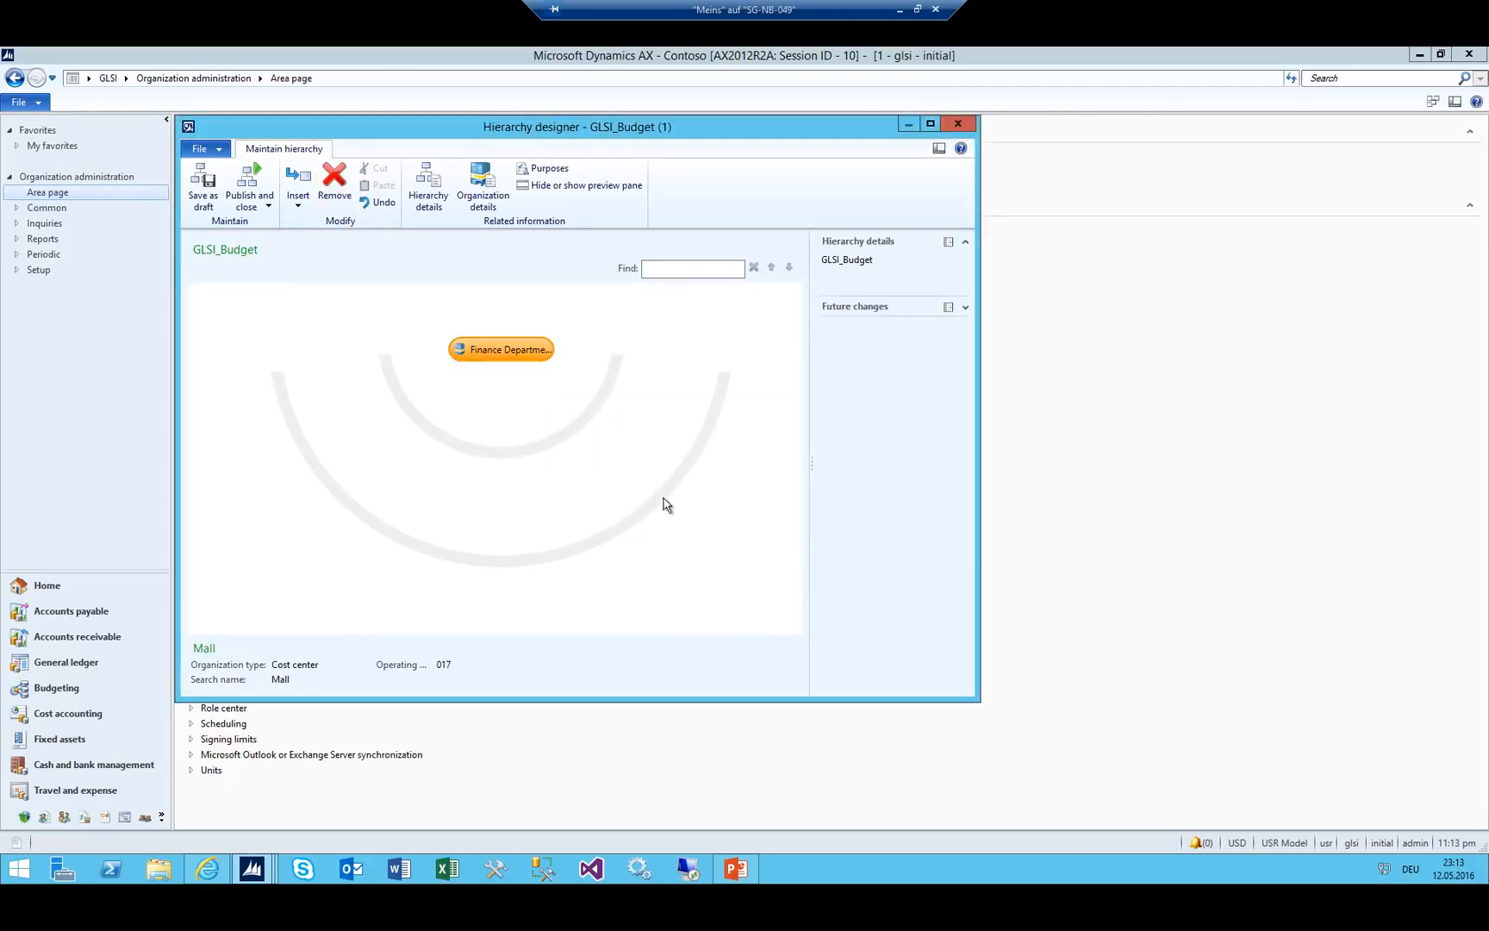
click(648, 500)
click(334, 183)
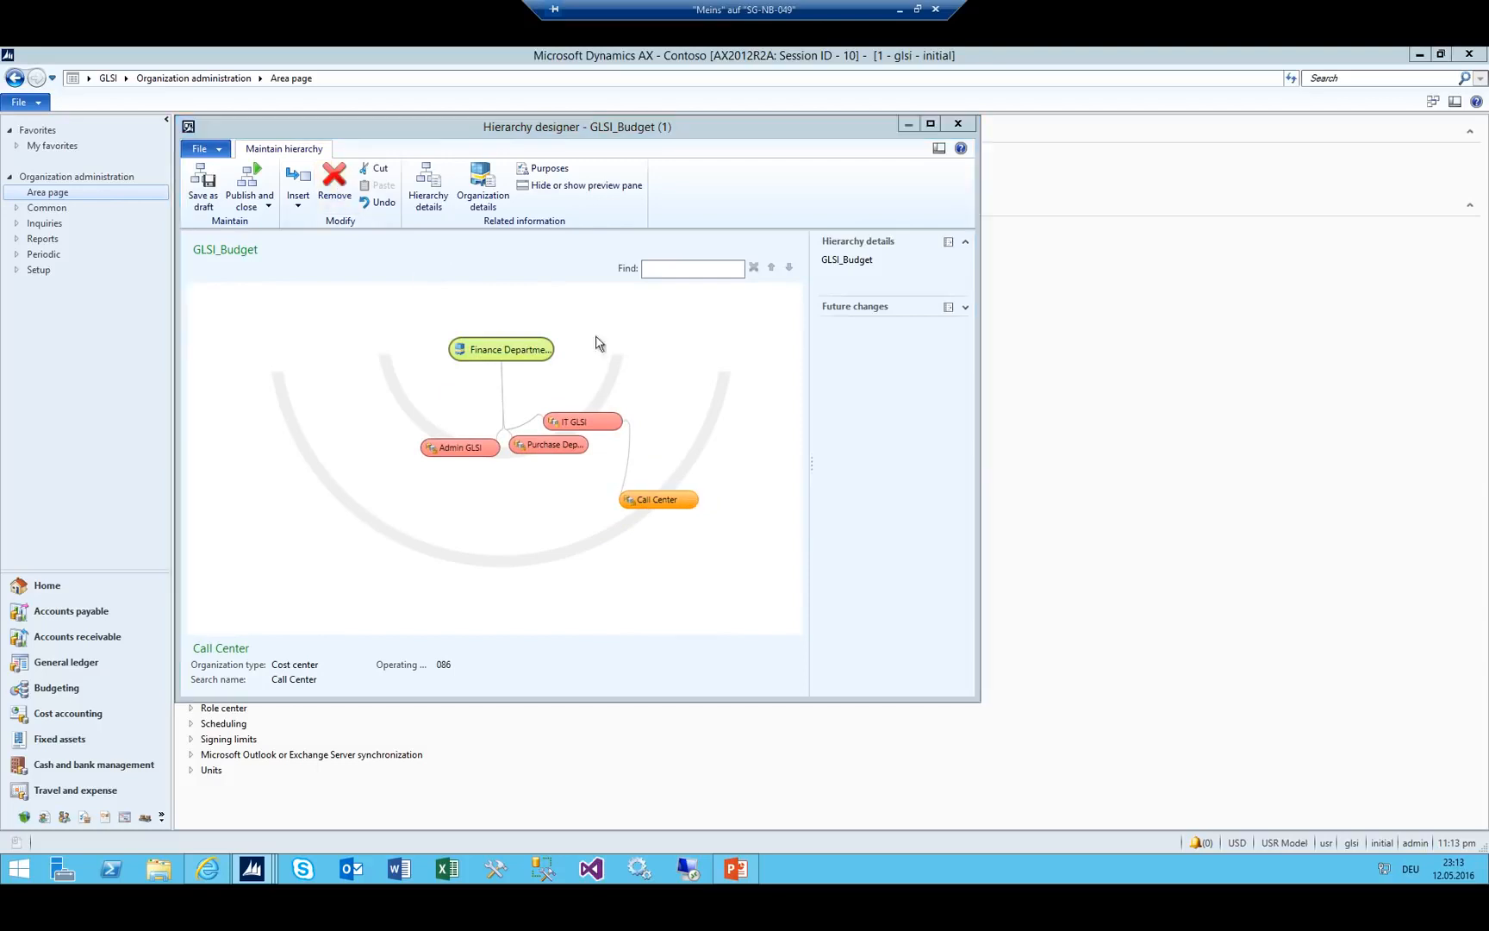
click(821, 511)
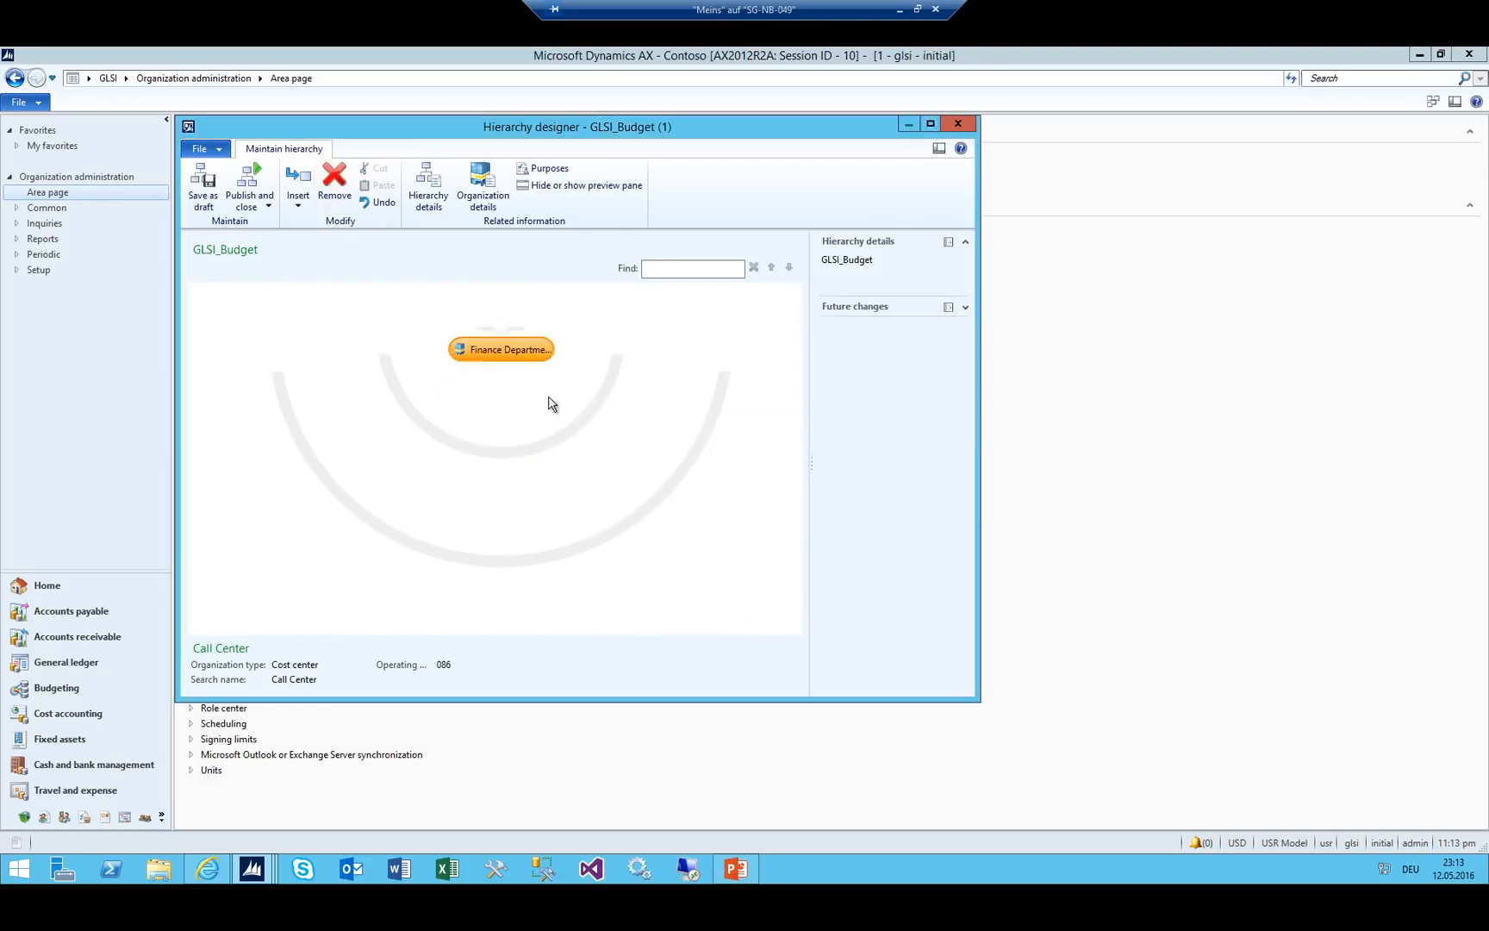
Publish GLSI_Budget effective 5/1/2016, then reopen it for viewing.
click(248, 197)
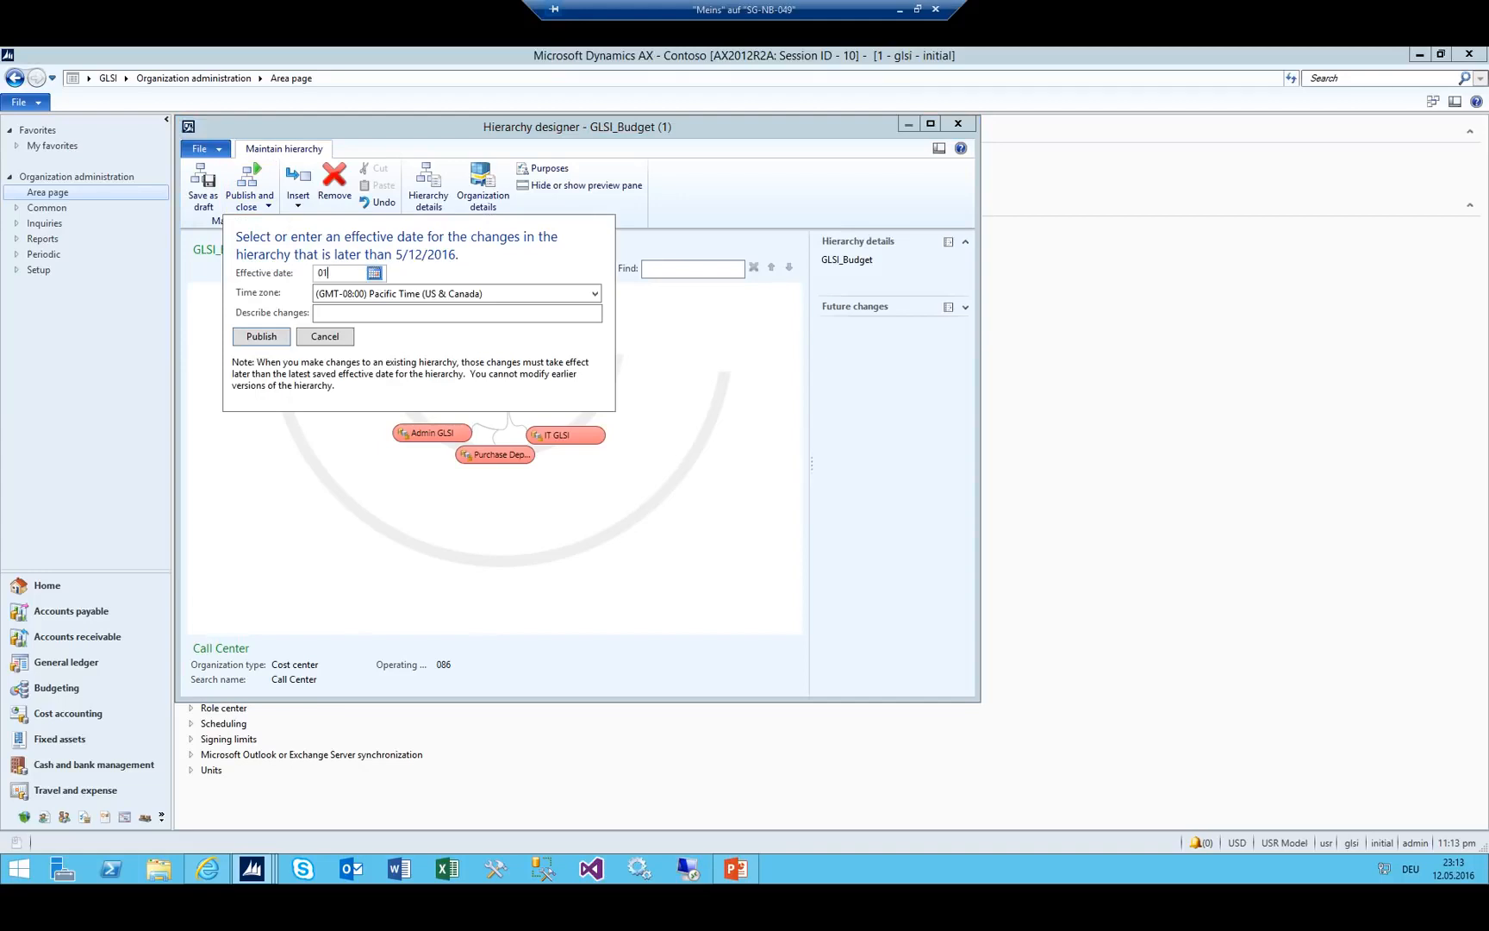
key(Tab)
key(Tab)
click(249, 338)
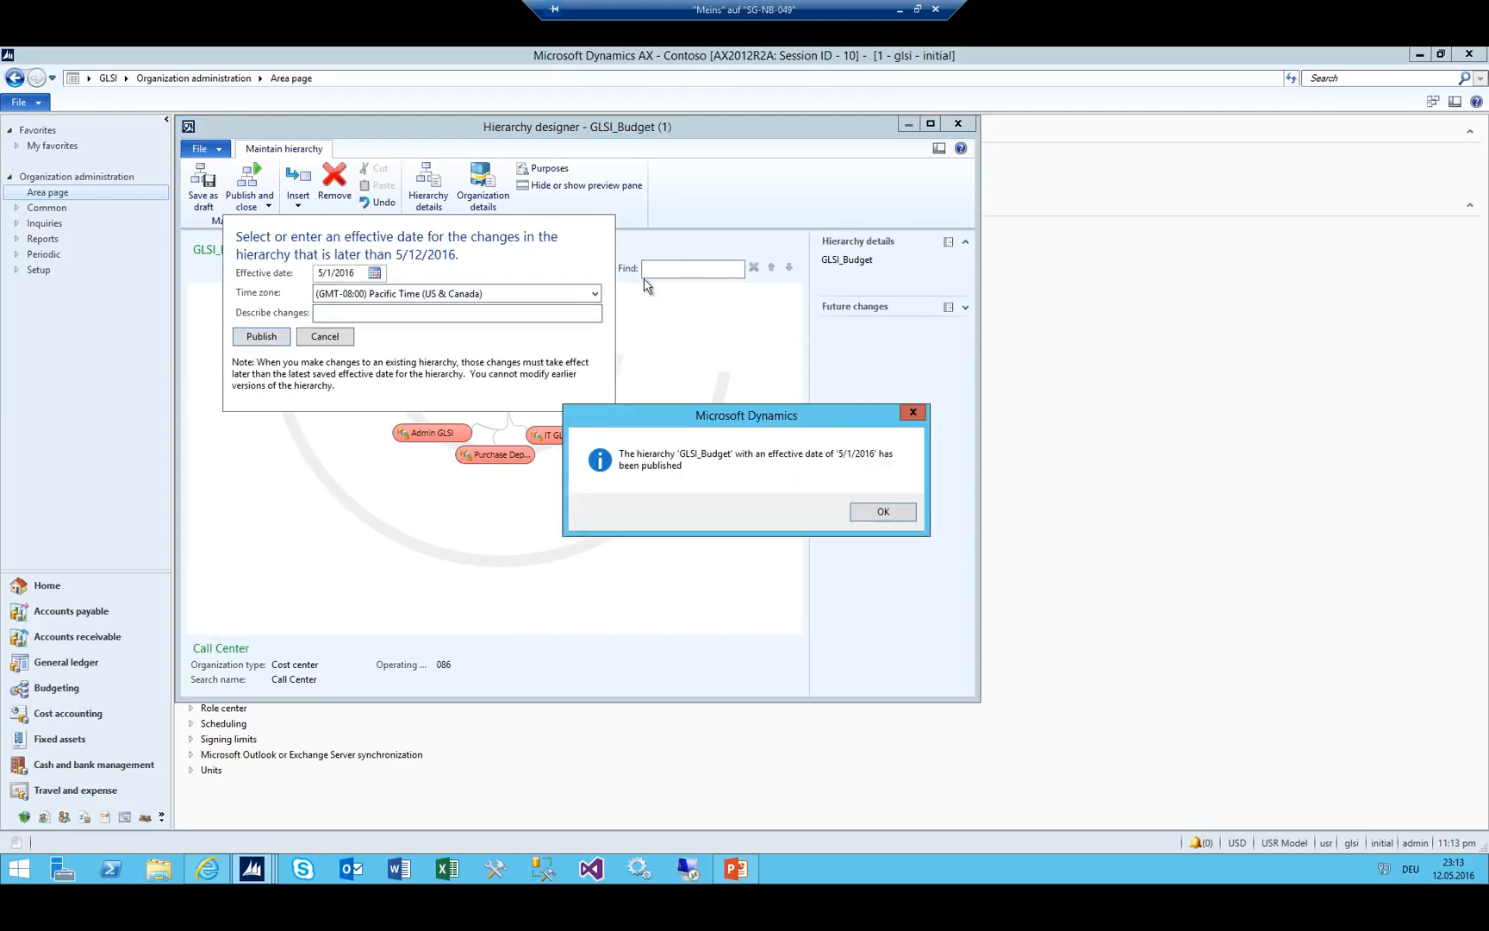
click(888, 516)
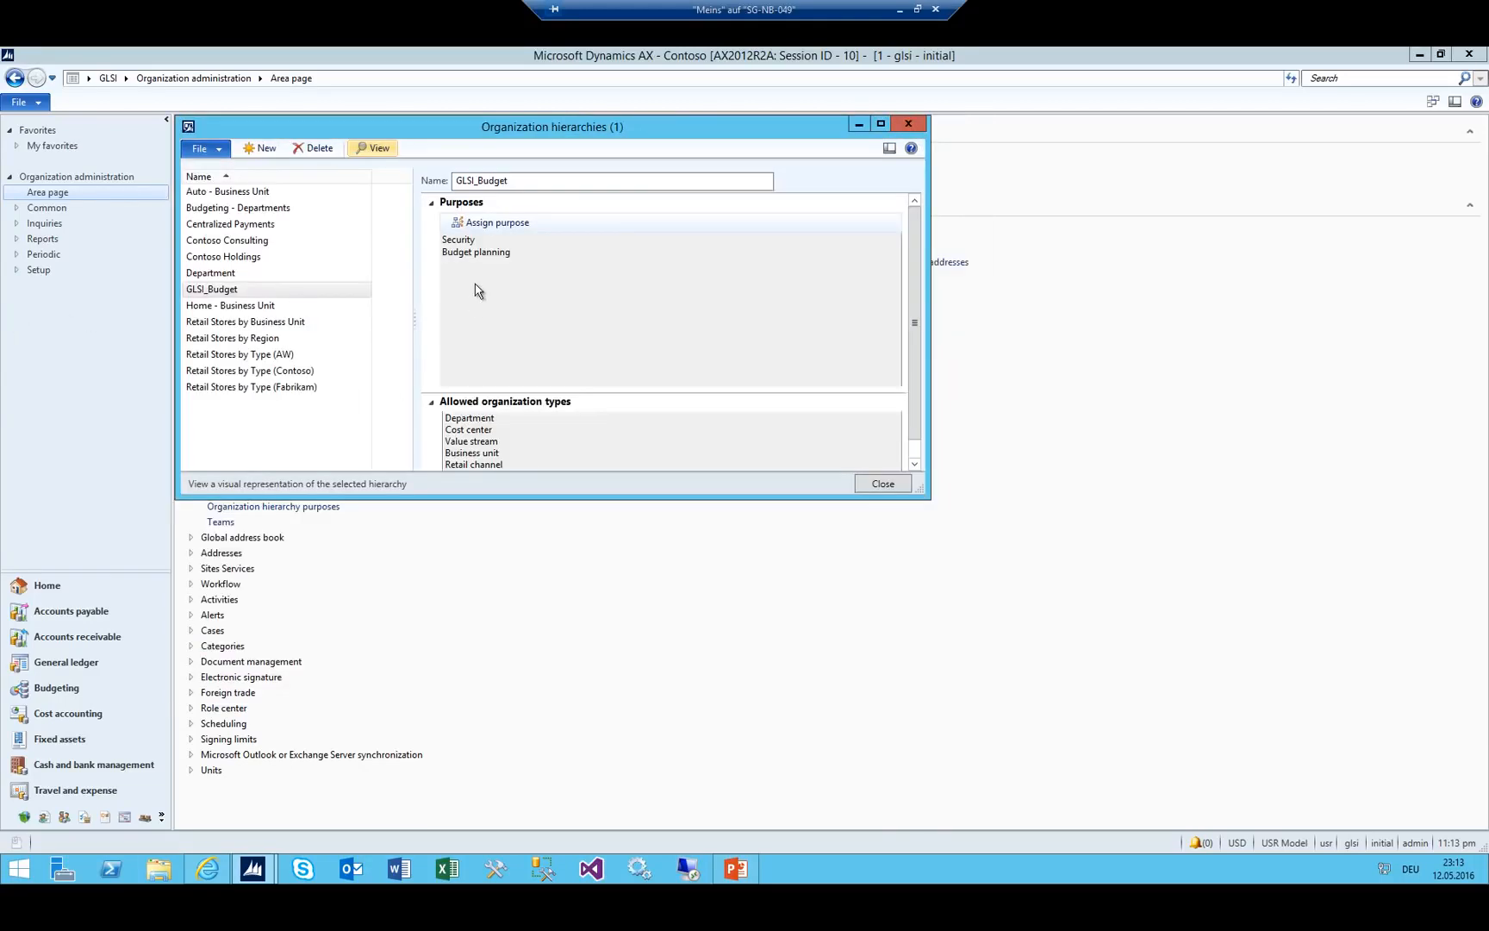
click(239, 290)
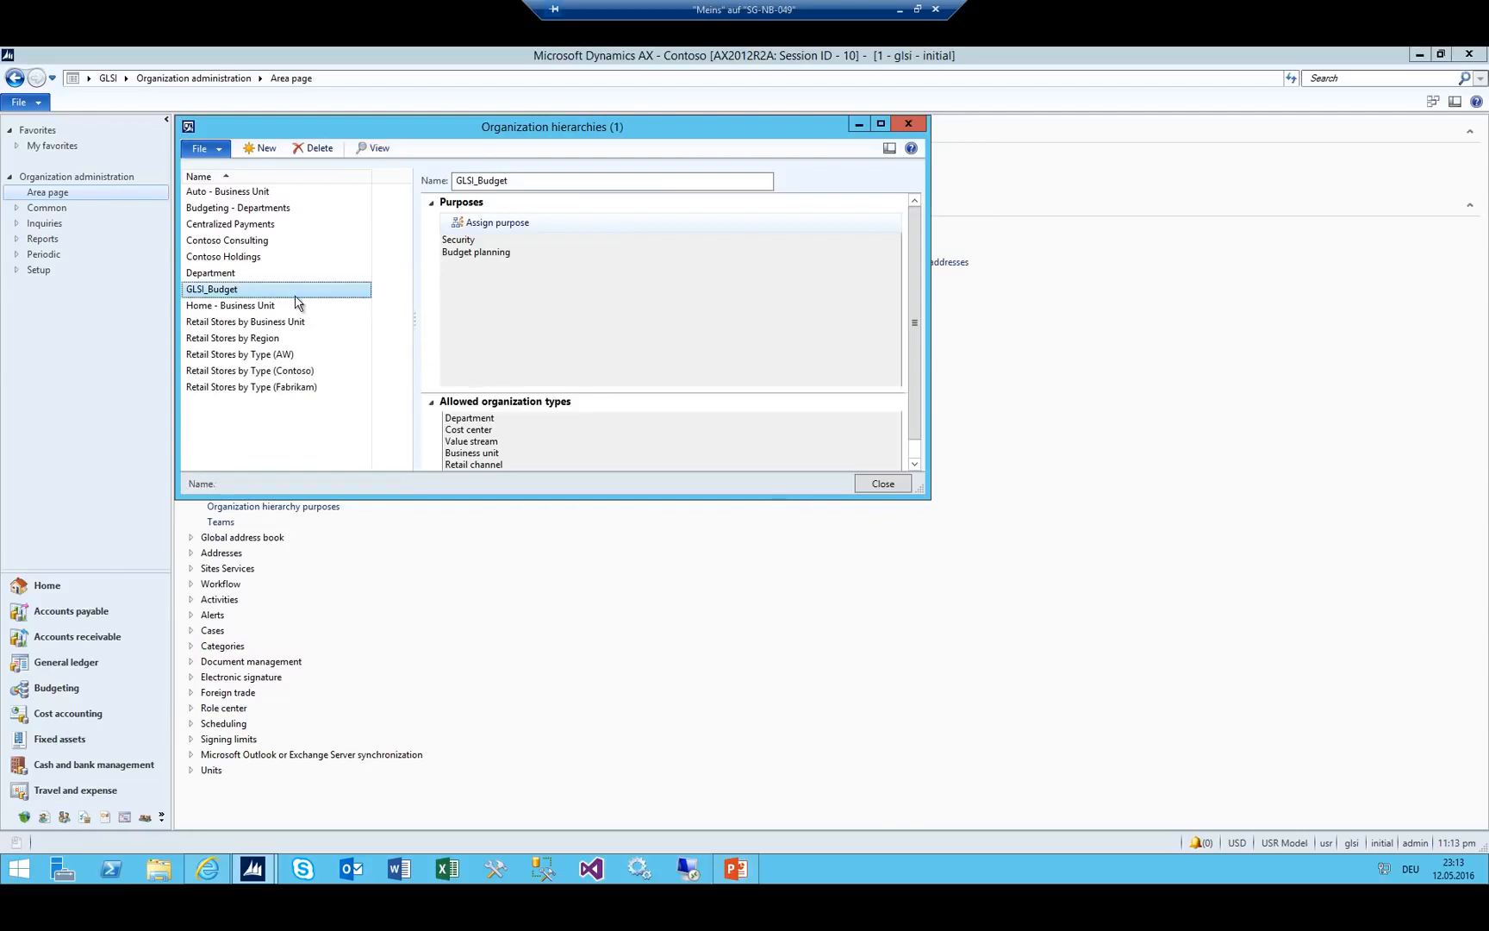
click(373, 148)
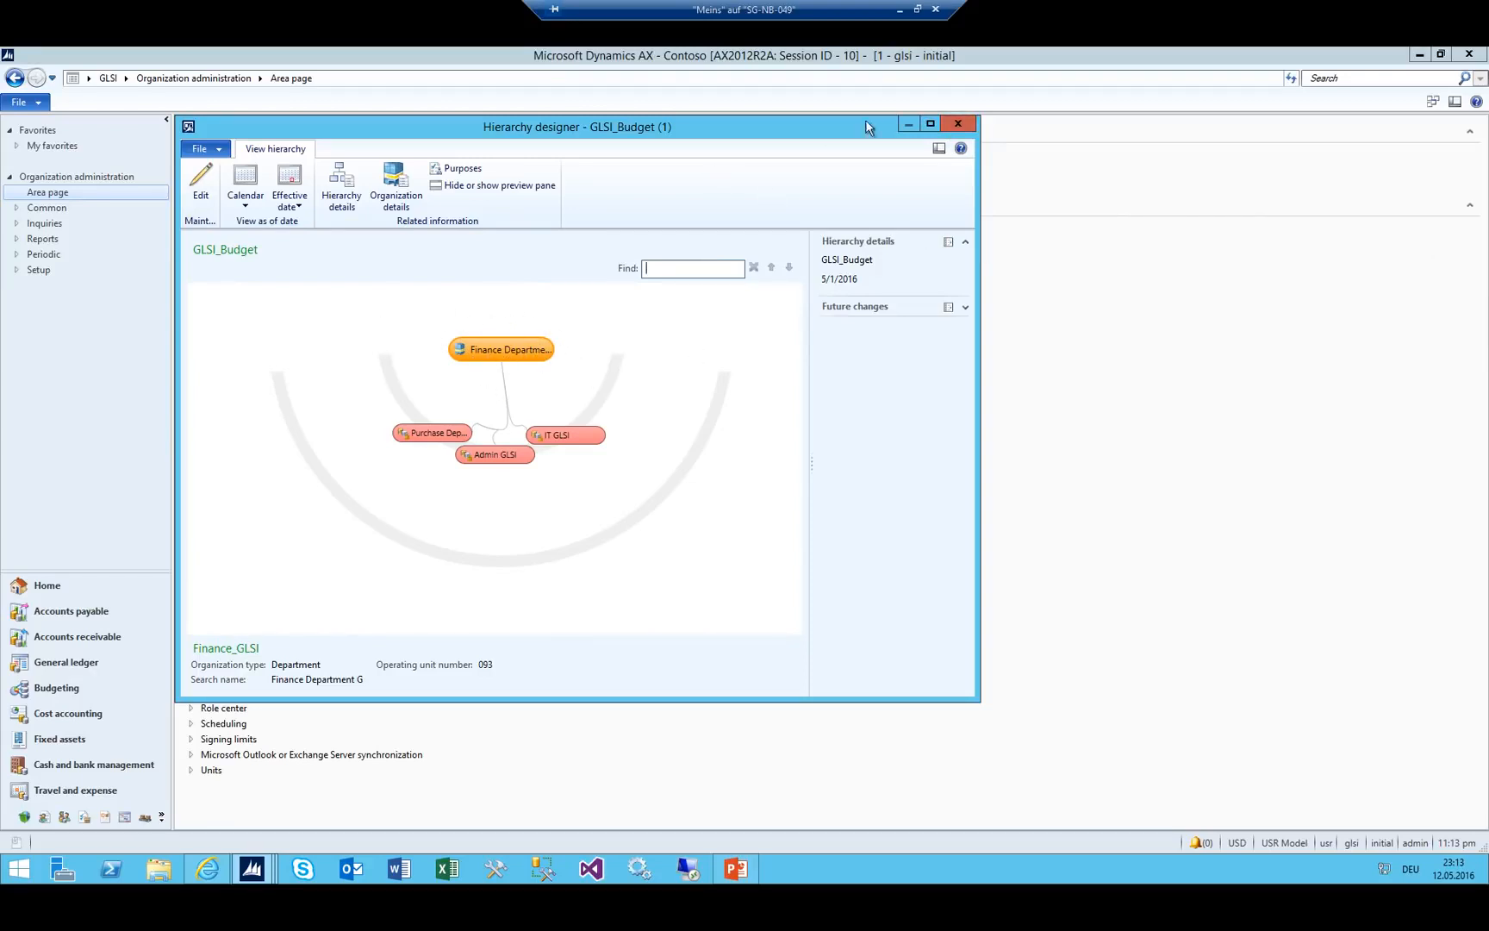
Close the hierarchy forms, switch to General ledger and open Configure account structures.
click(957, 124)
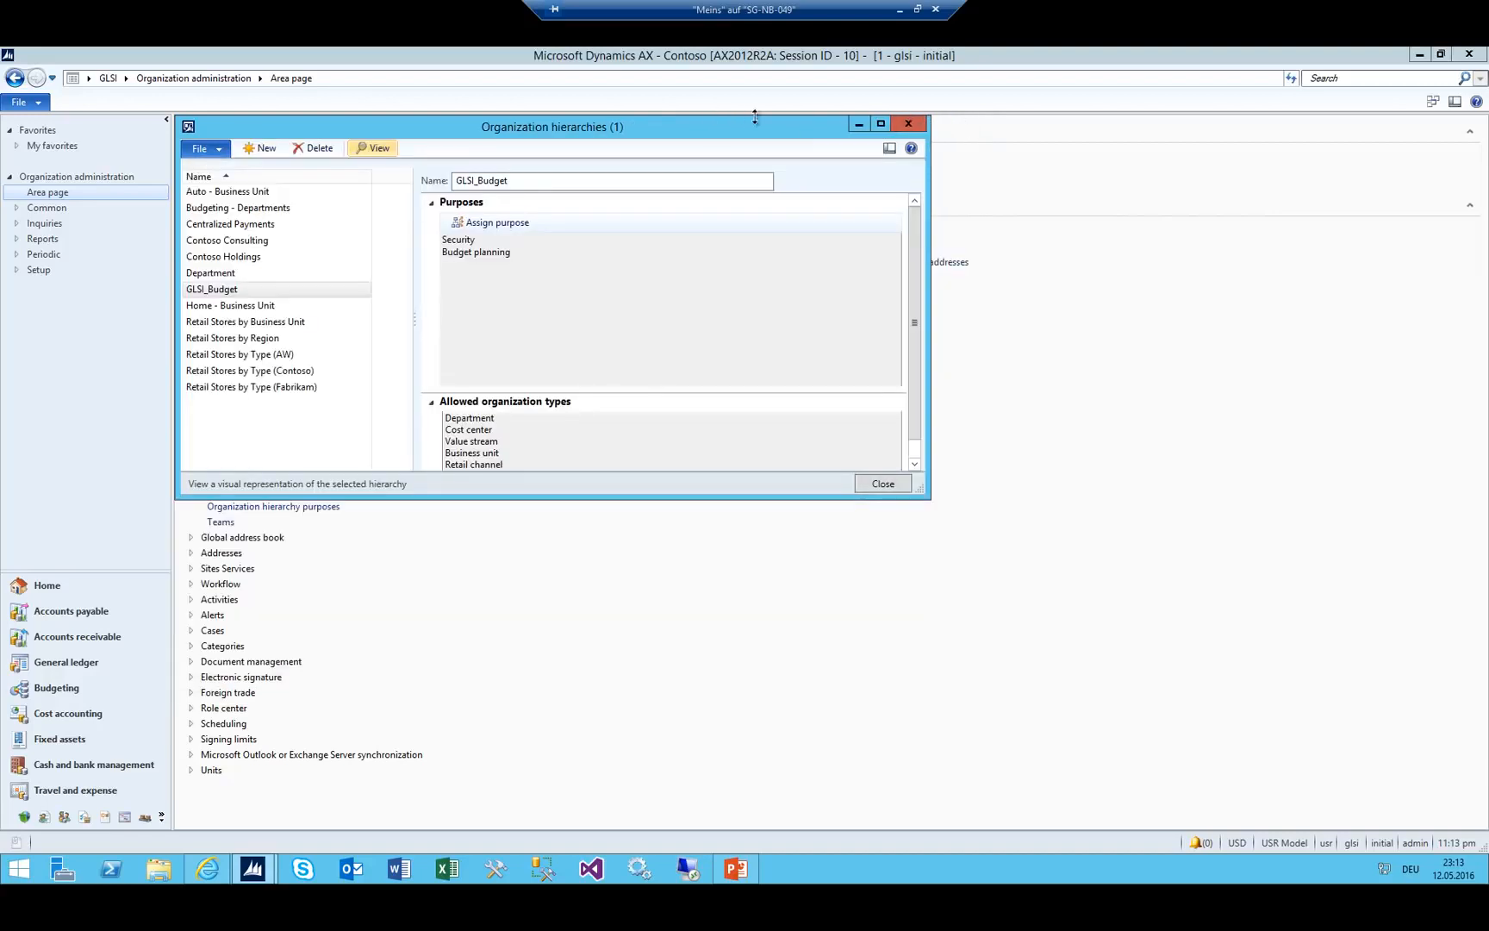
click(920, 126)
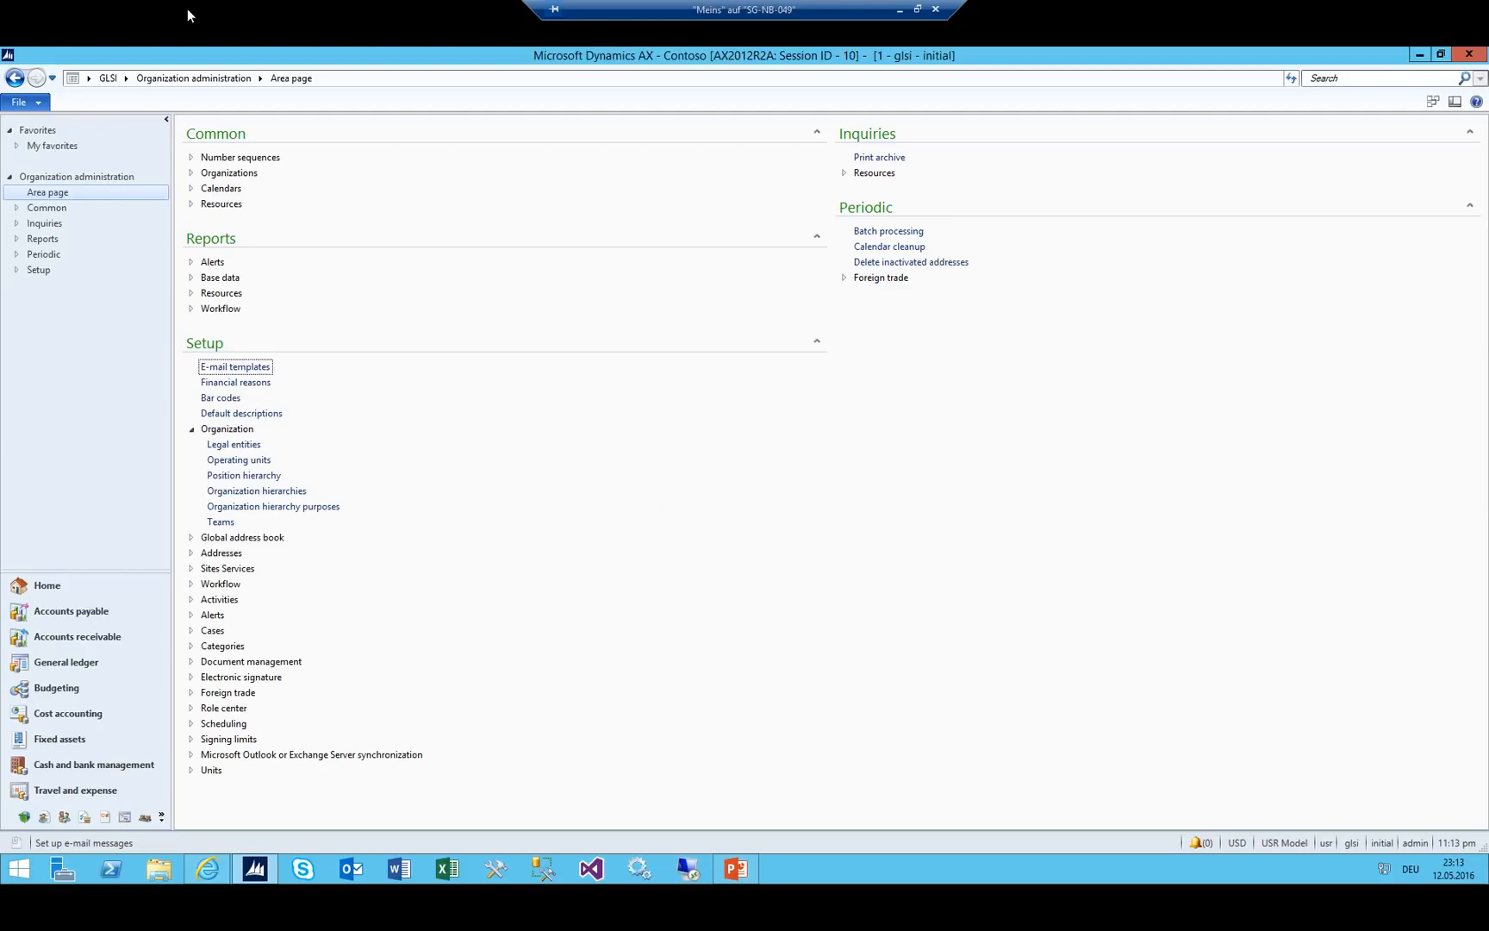
click(125, 79)
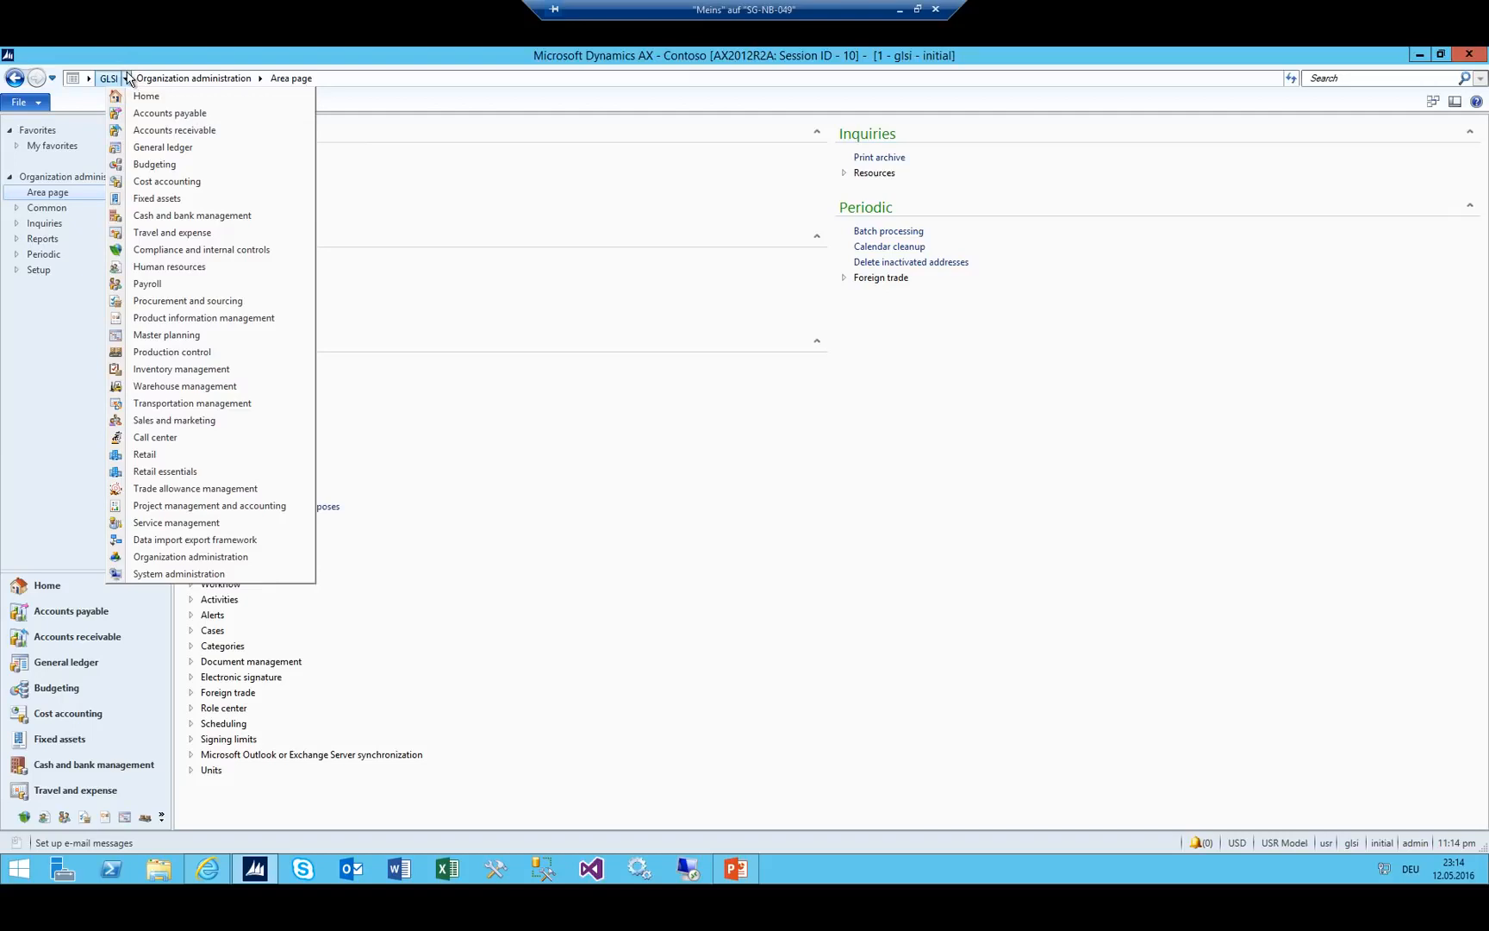
click(180, 151)
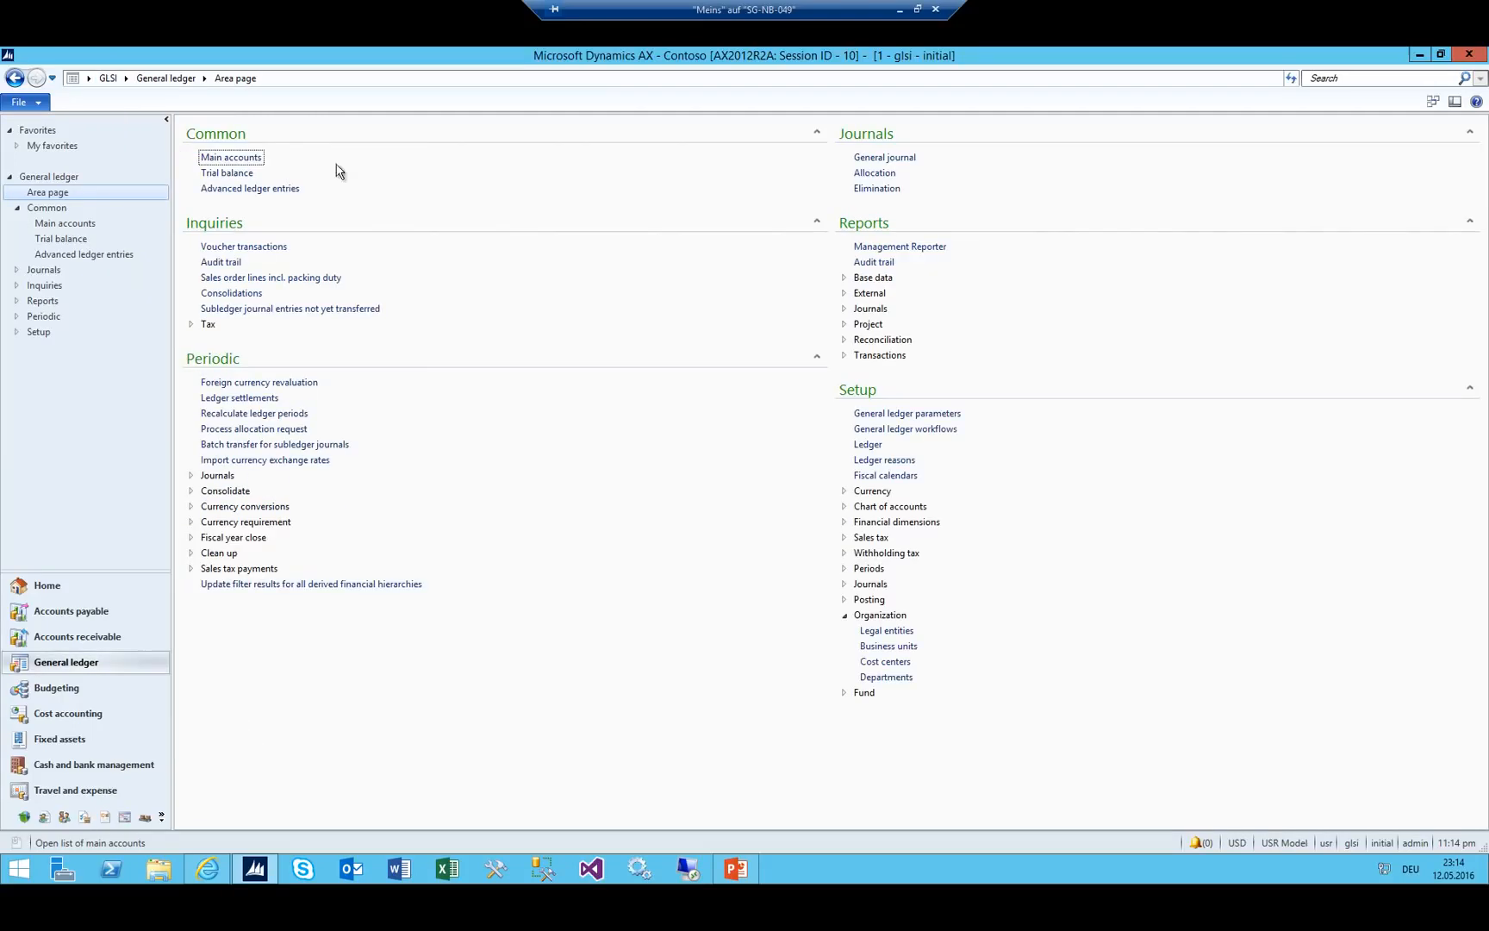
click(843, 508)
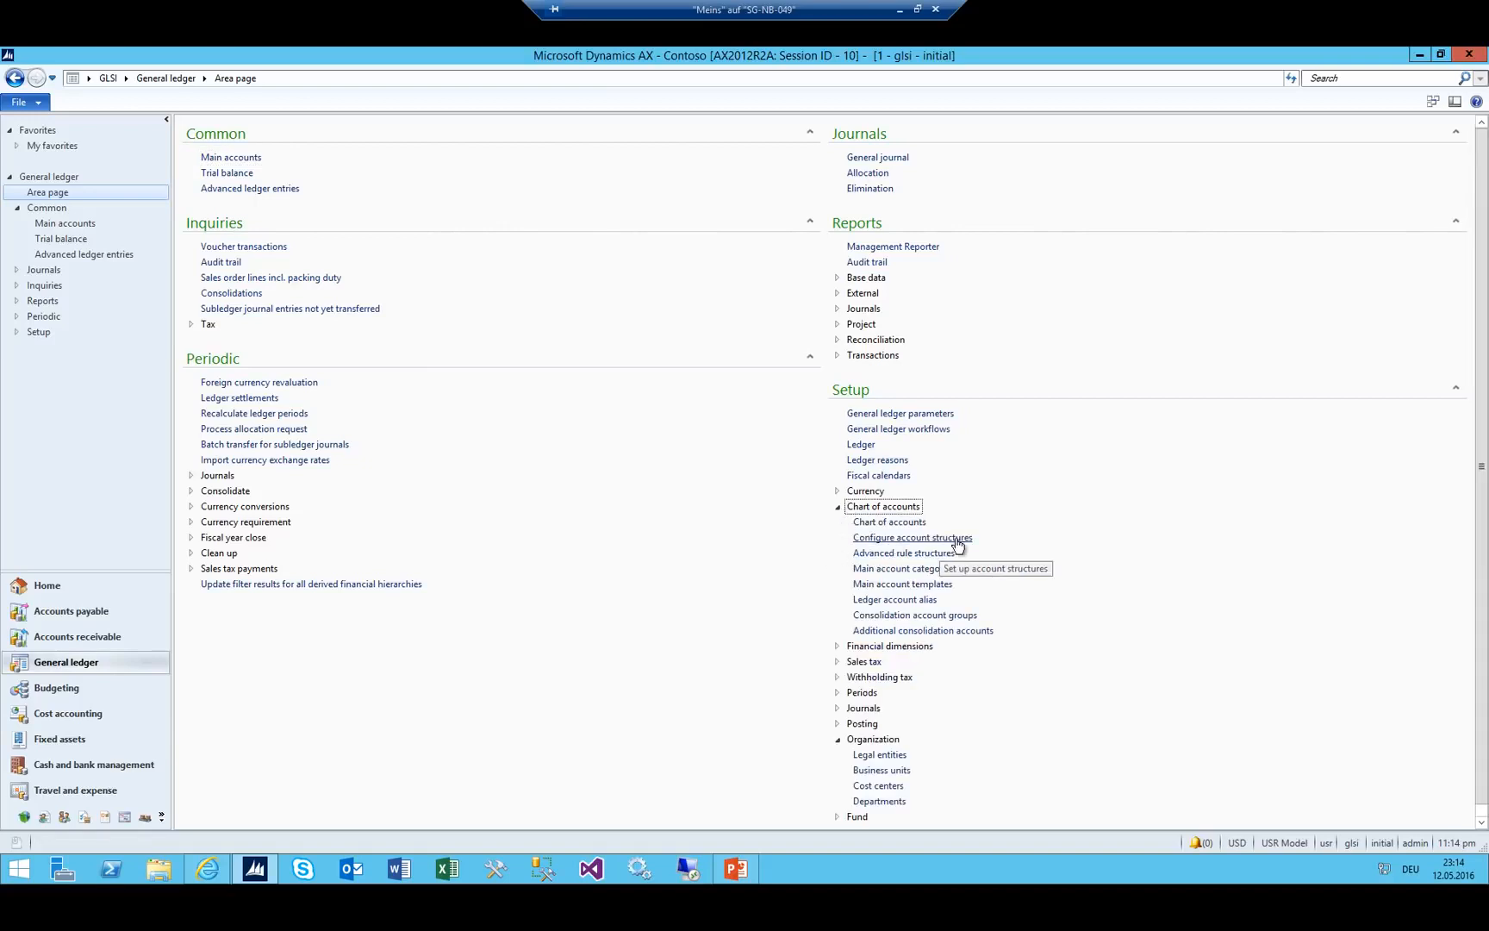
click(886, 537)
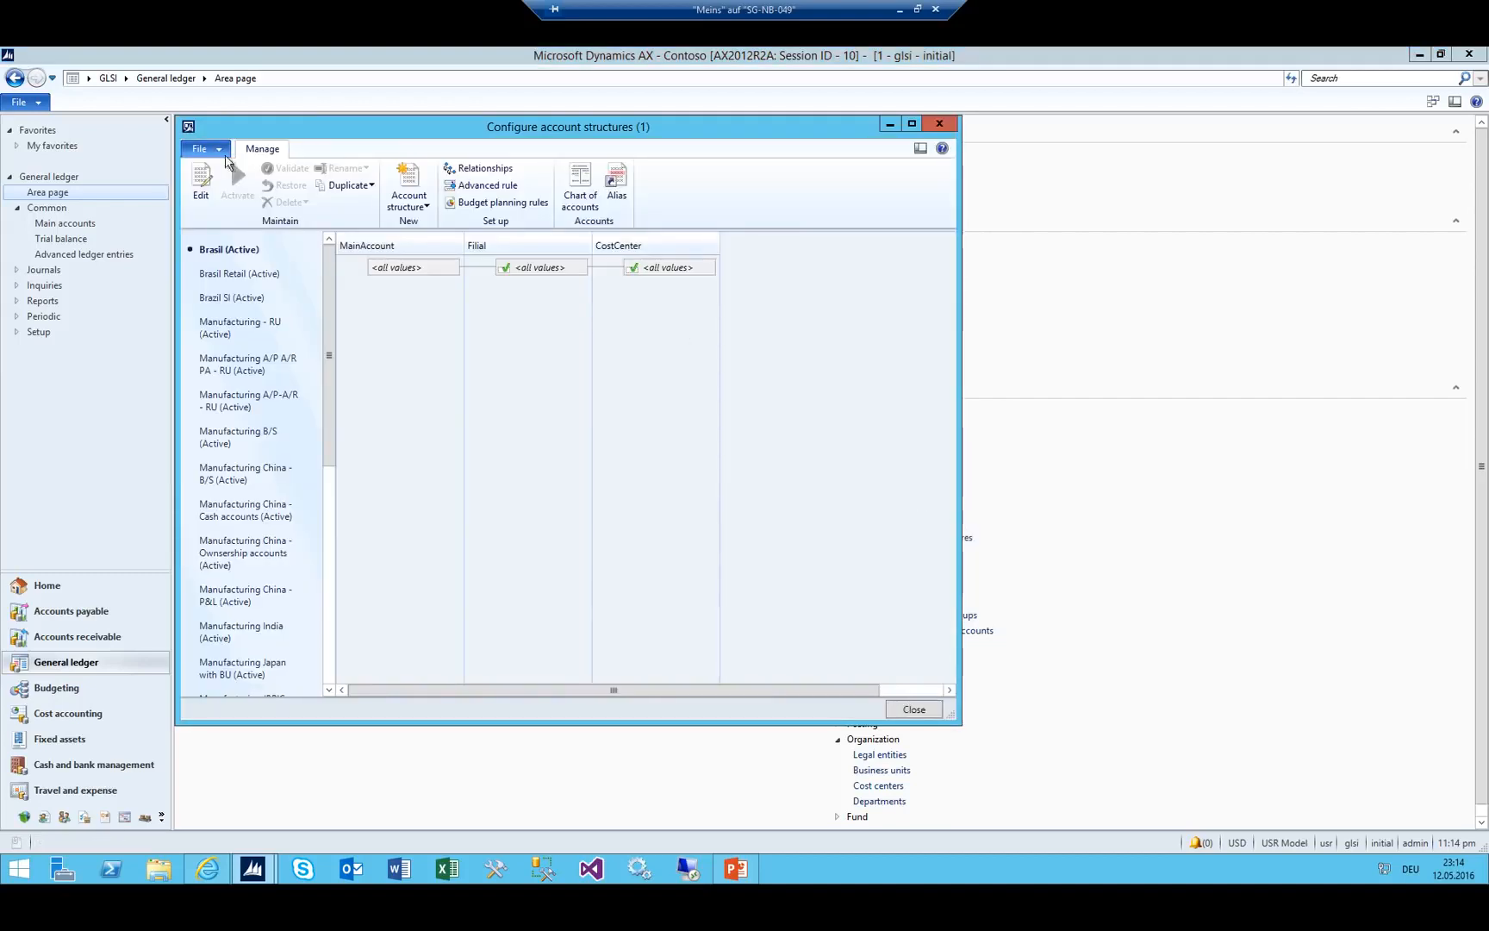
Create account structure GLSI_BS with description Balance Sheet.
click(409, 183)
text(GLSI_BS)
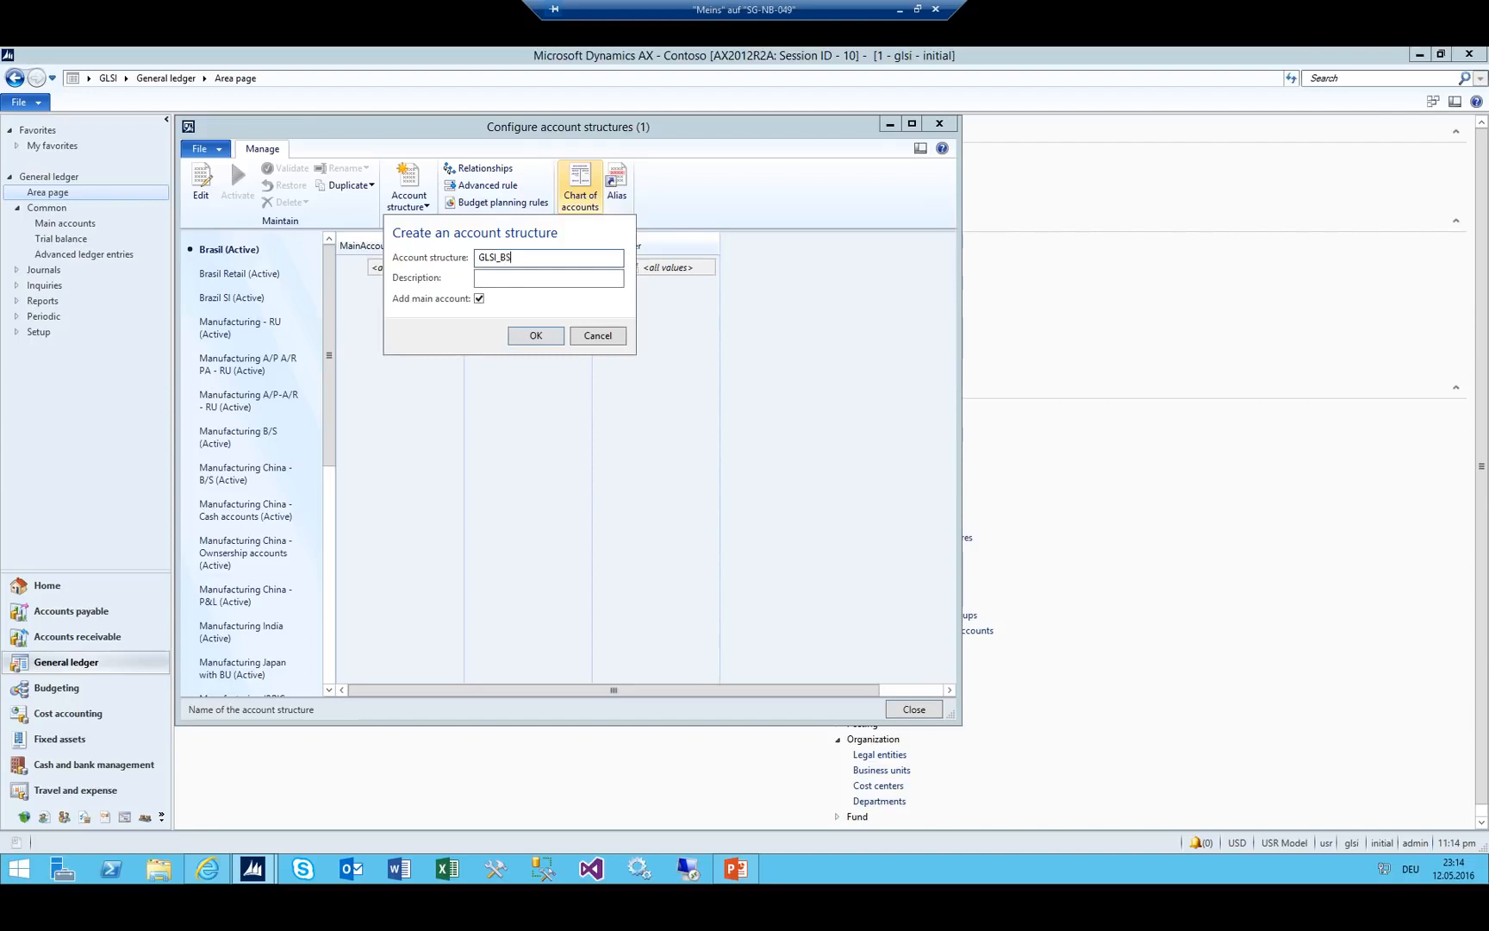
key(Tab)
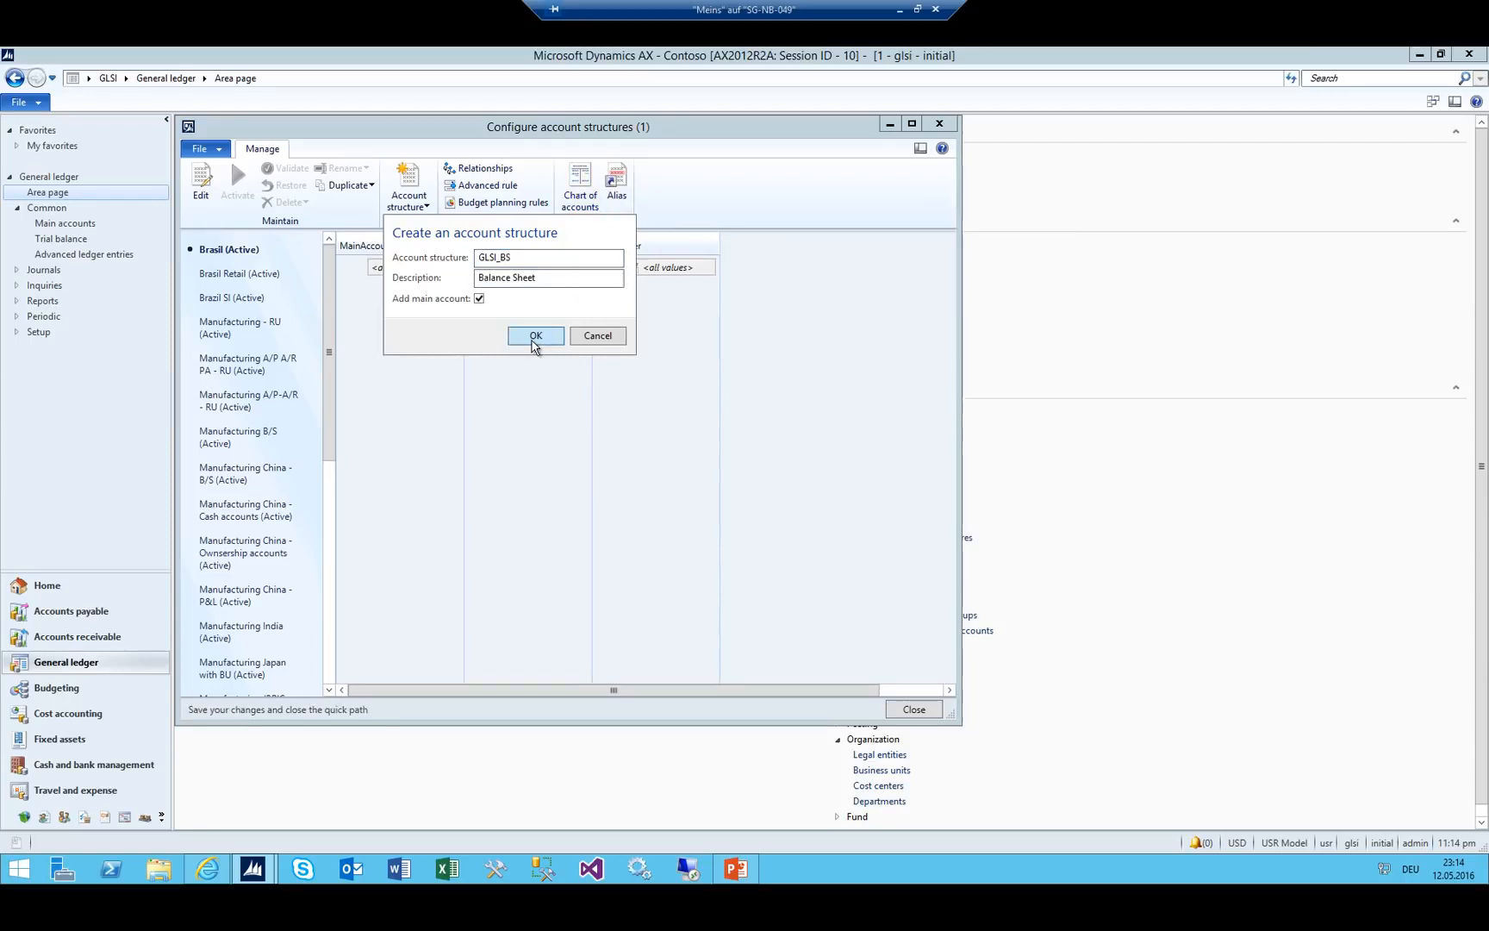
click(533, 336)
Restrict MainAccount to 1000 through 2999 and activate GLSI_BS, updating the ledger.
click(448, 268)
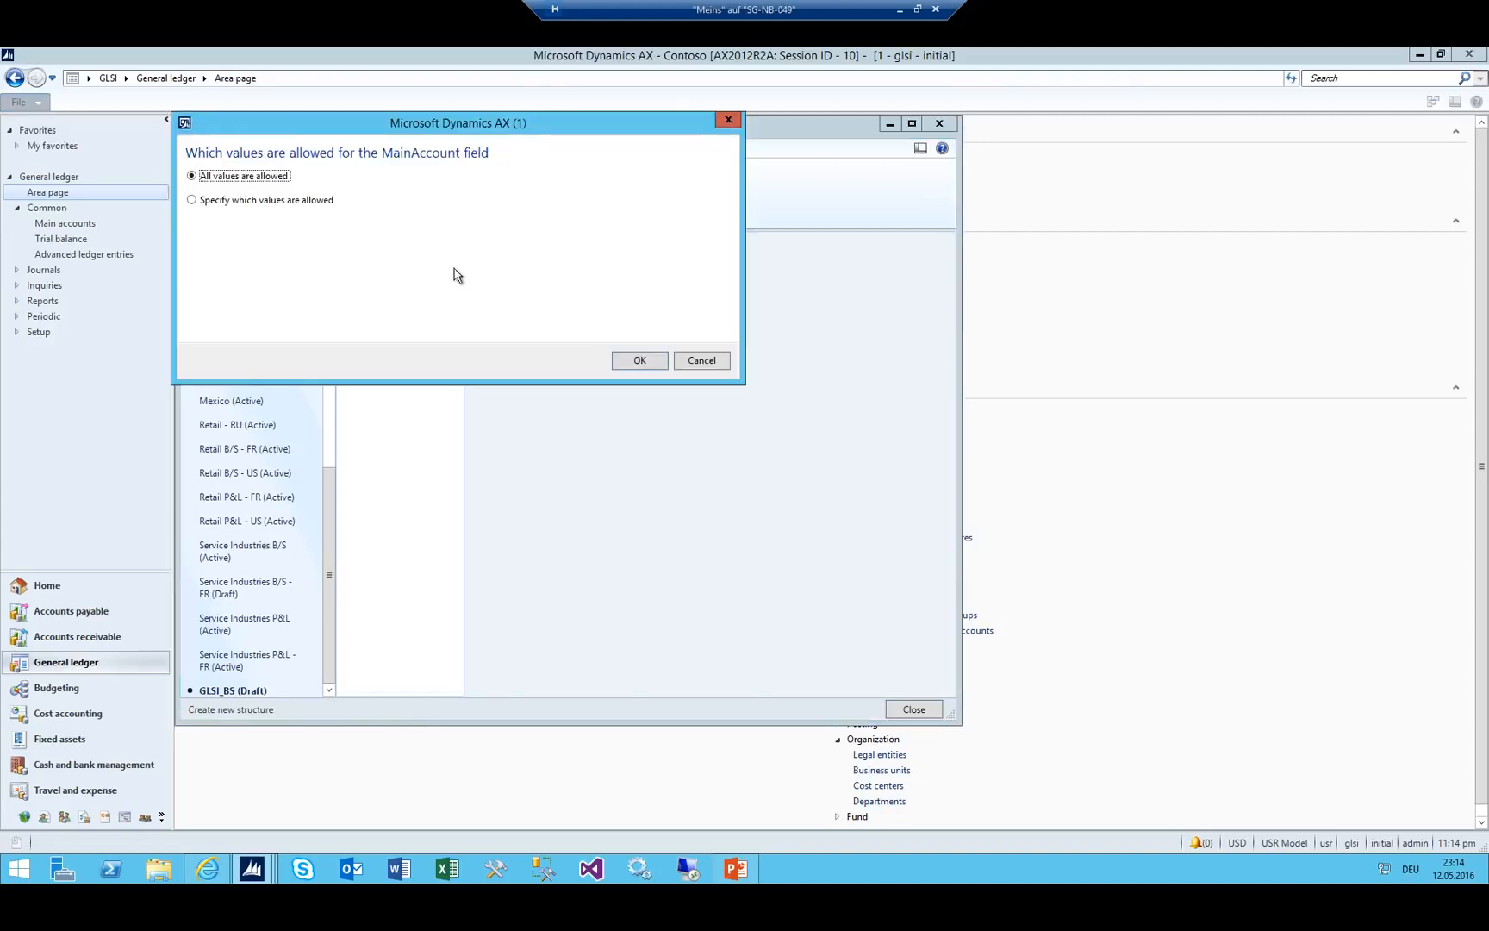
click(280, 199)
click(351, 239)
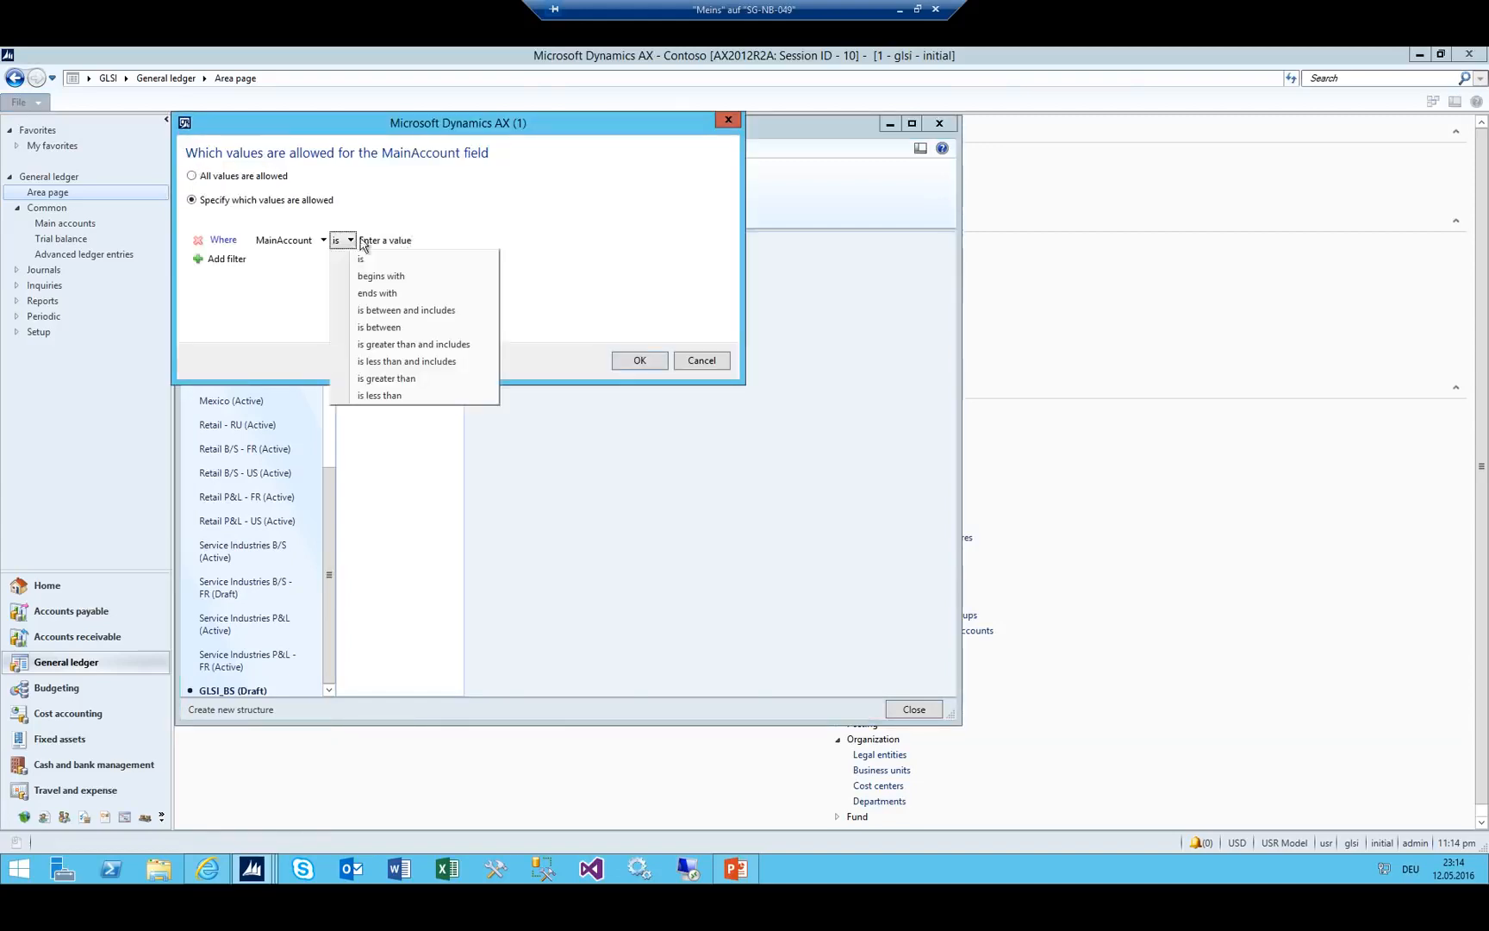
click(410, 312)
click(481, 240)
text(100)
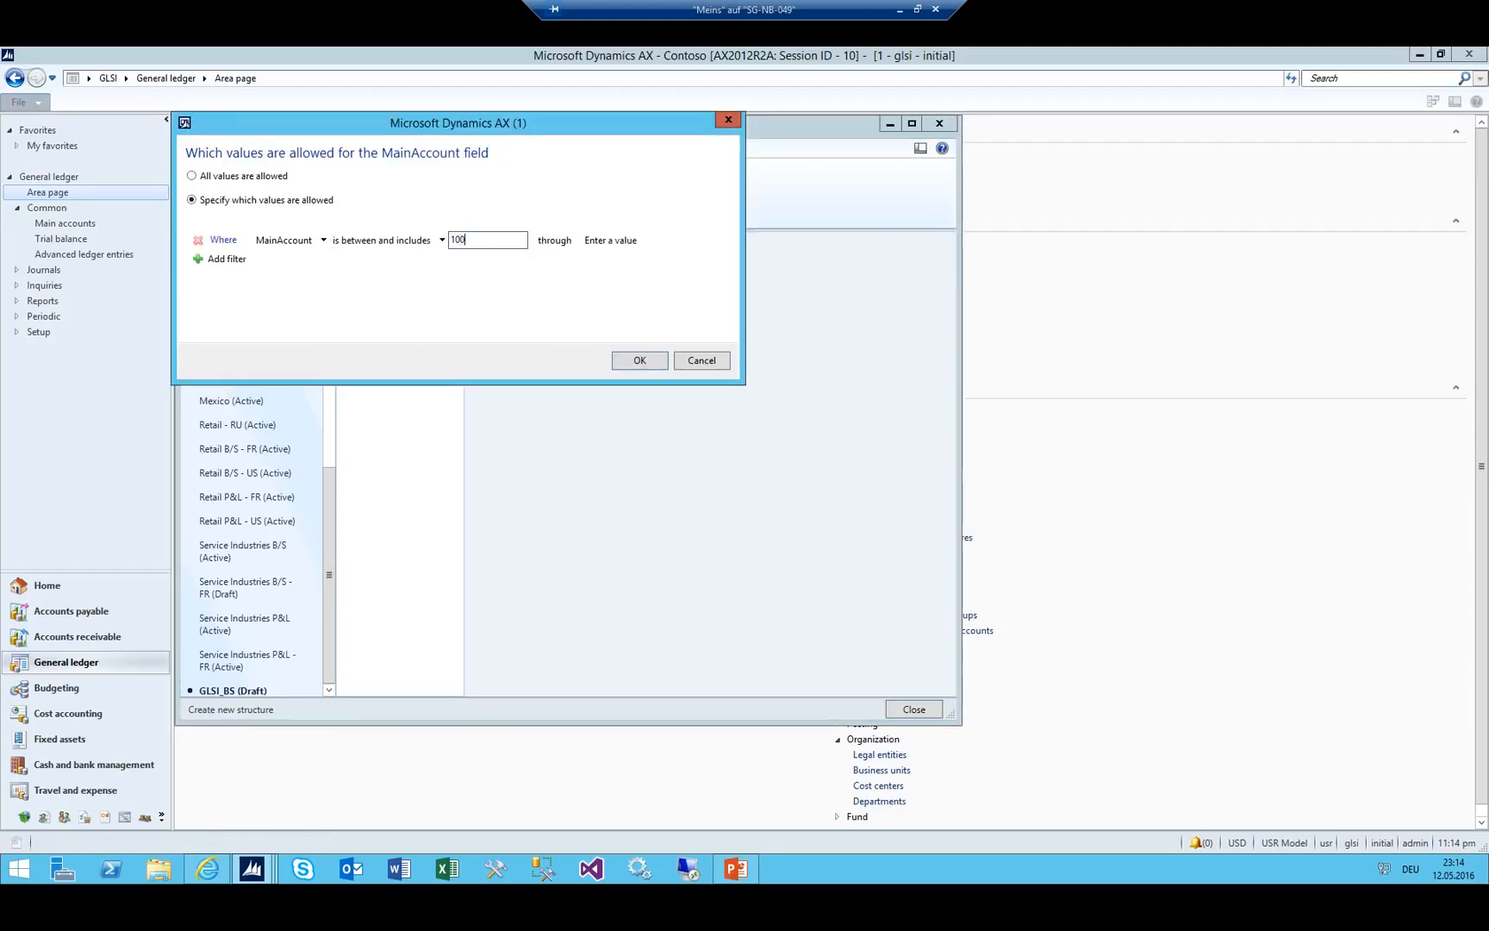
text(0)
key(Tab)
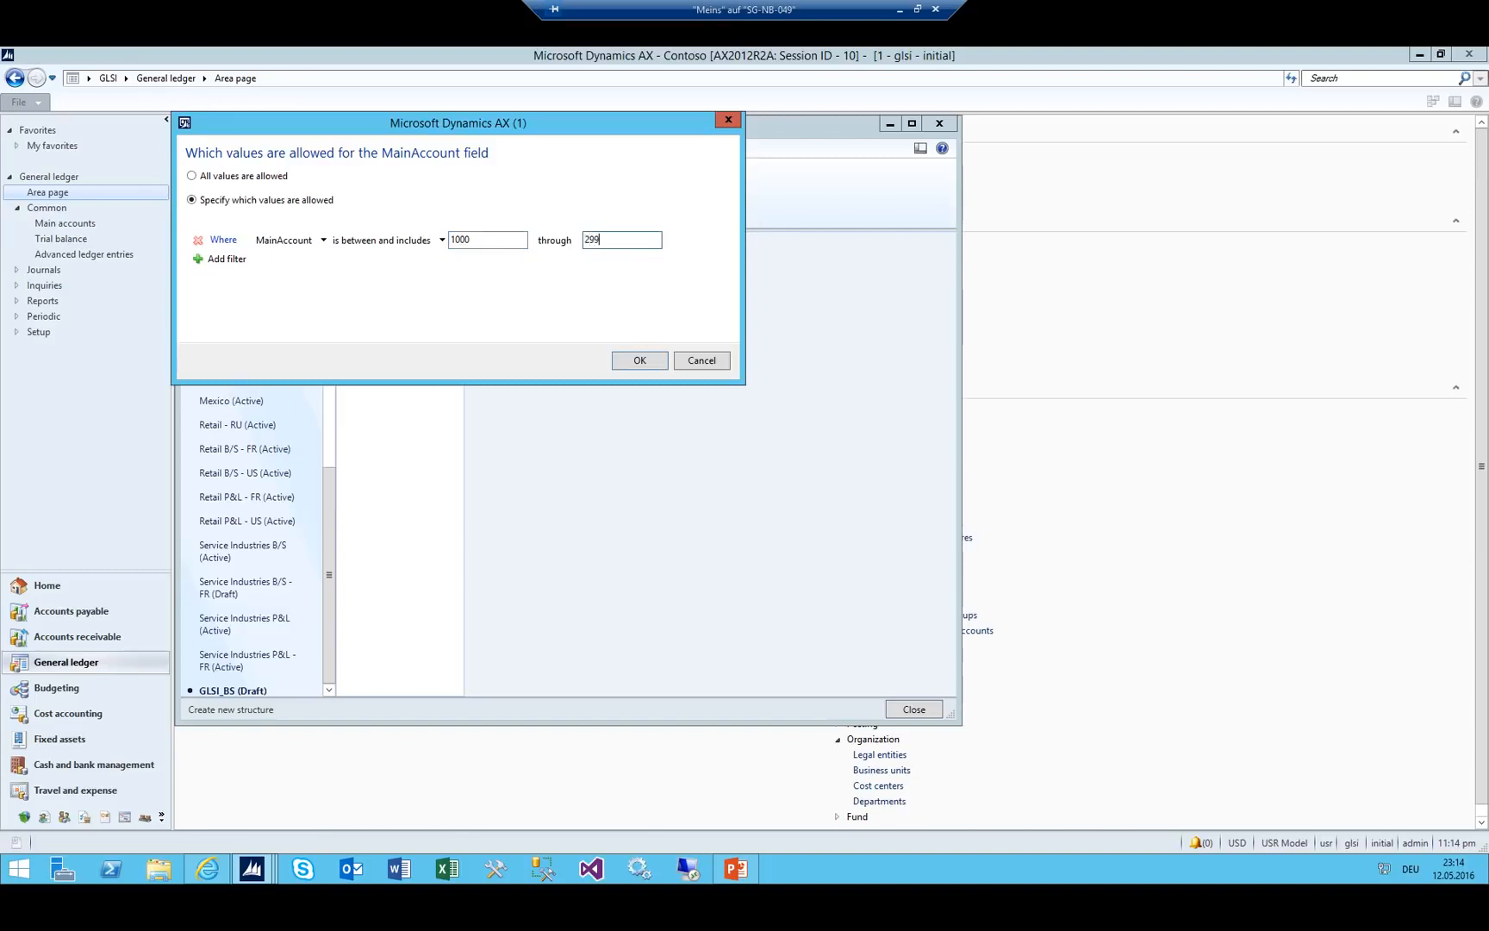
click(630, 362)
click(237, 183)
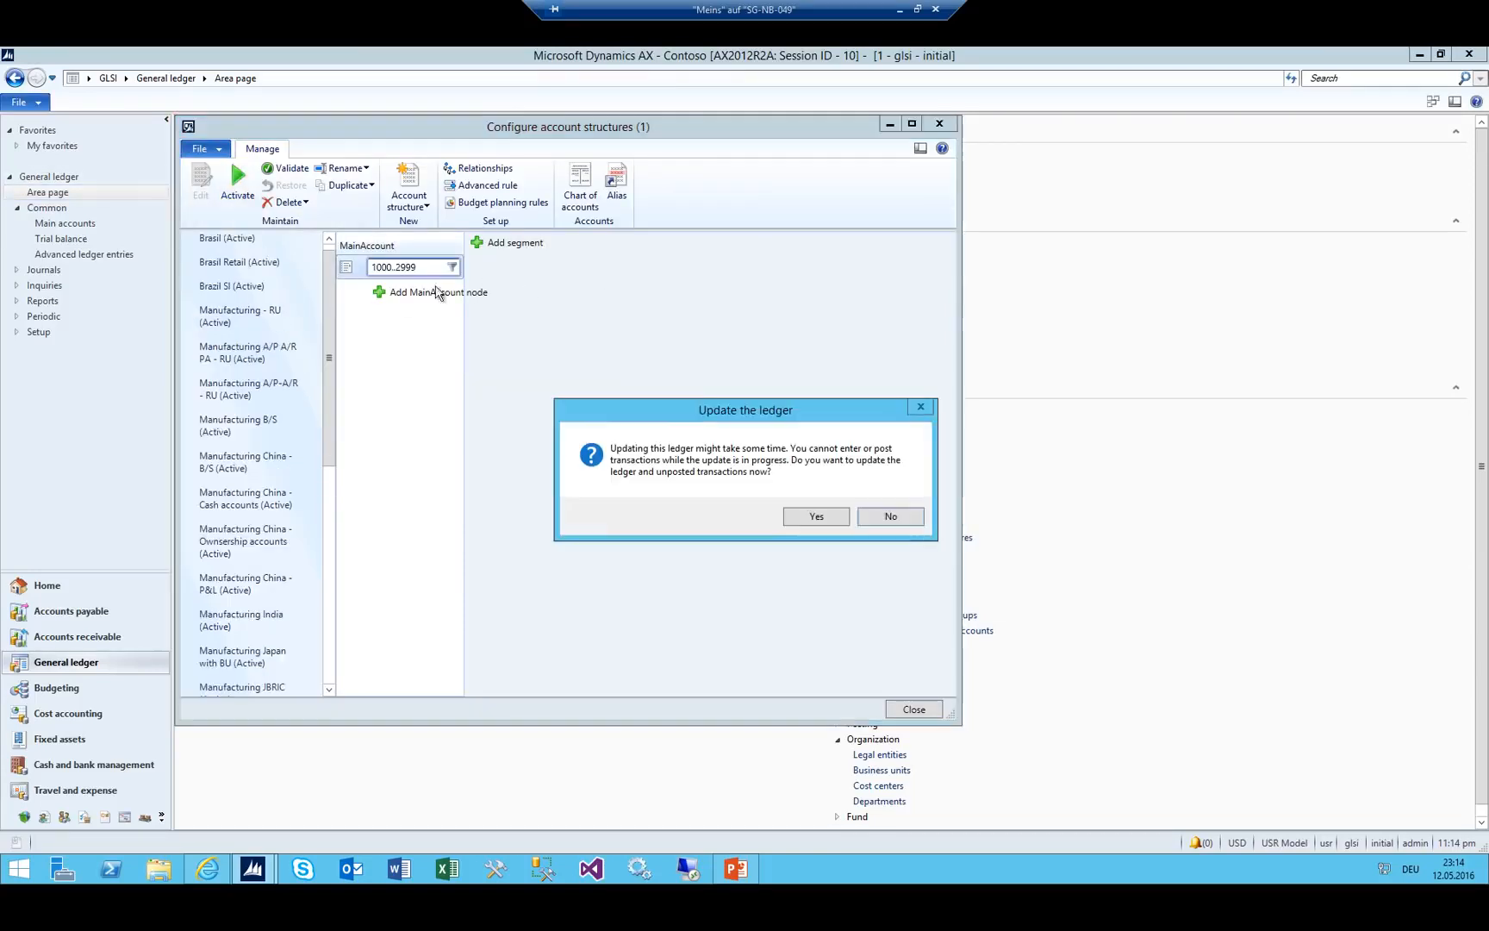
click(811, 517)
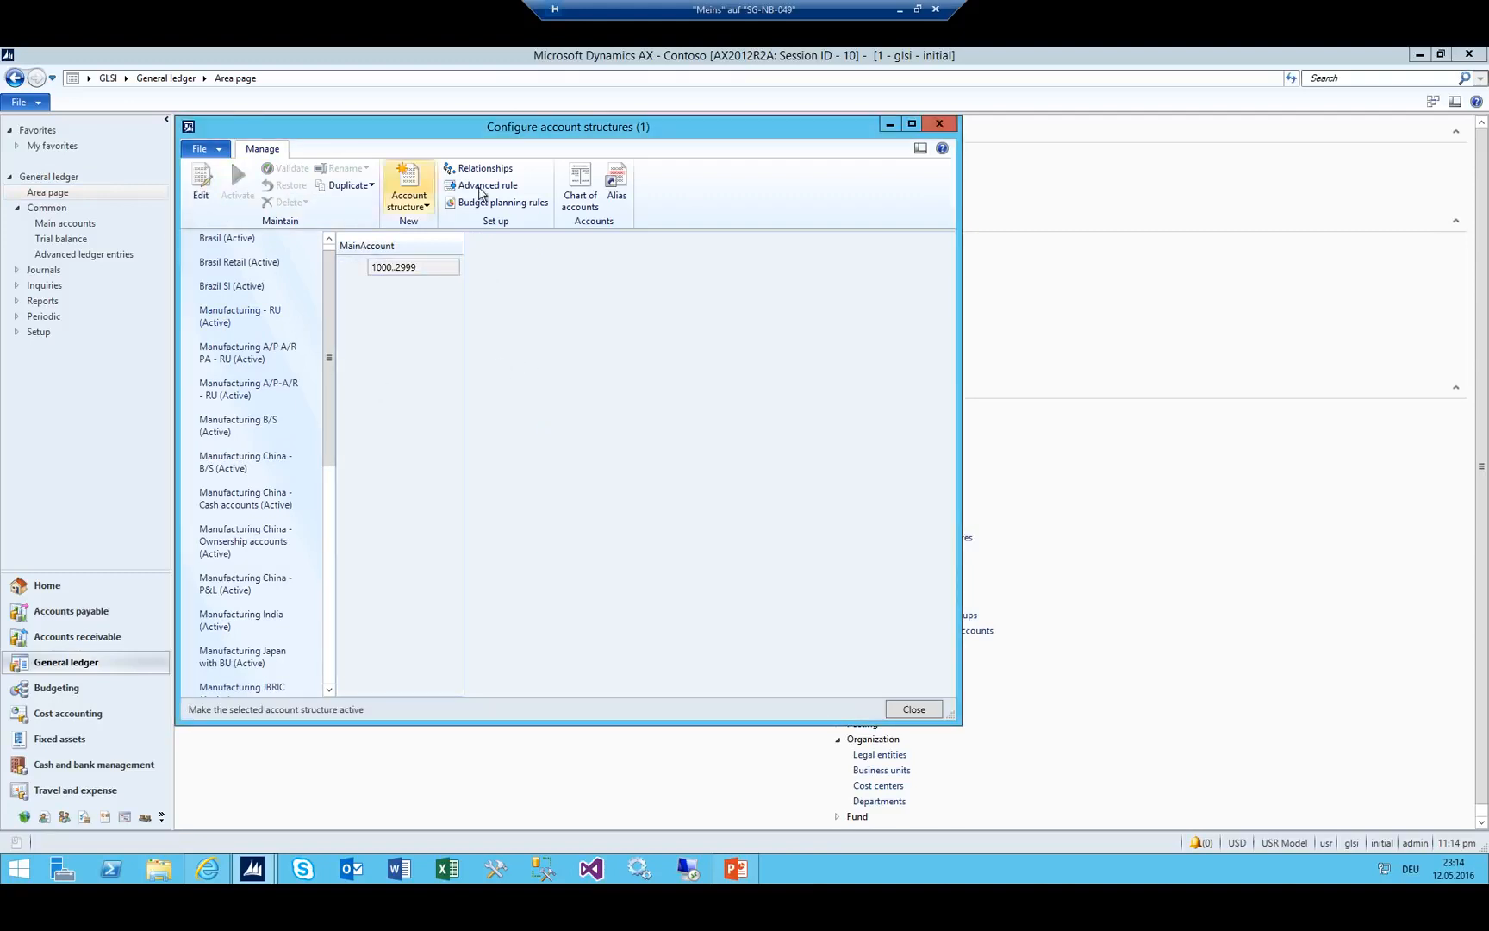
Create account structure GLSI_CM with description 'Revenue COGS accounts'.
click(422, 205)
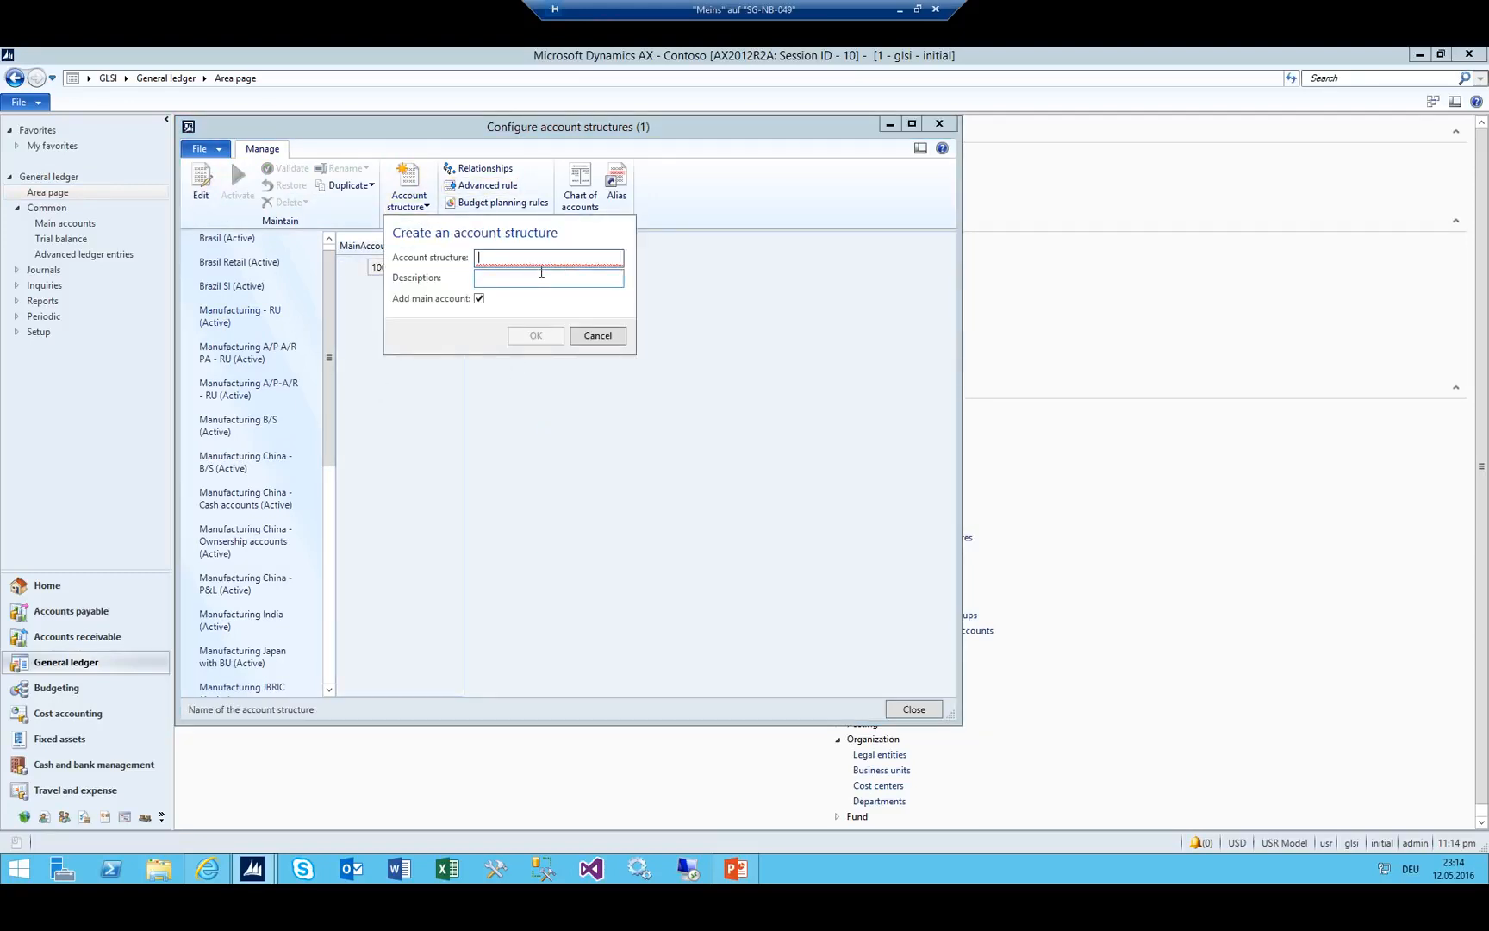
text(GLSI_)
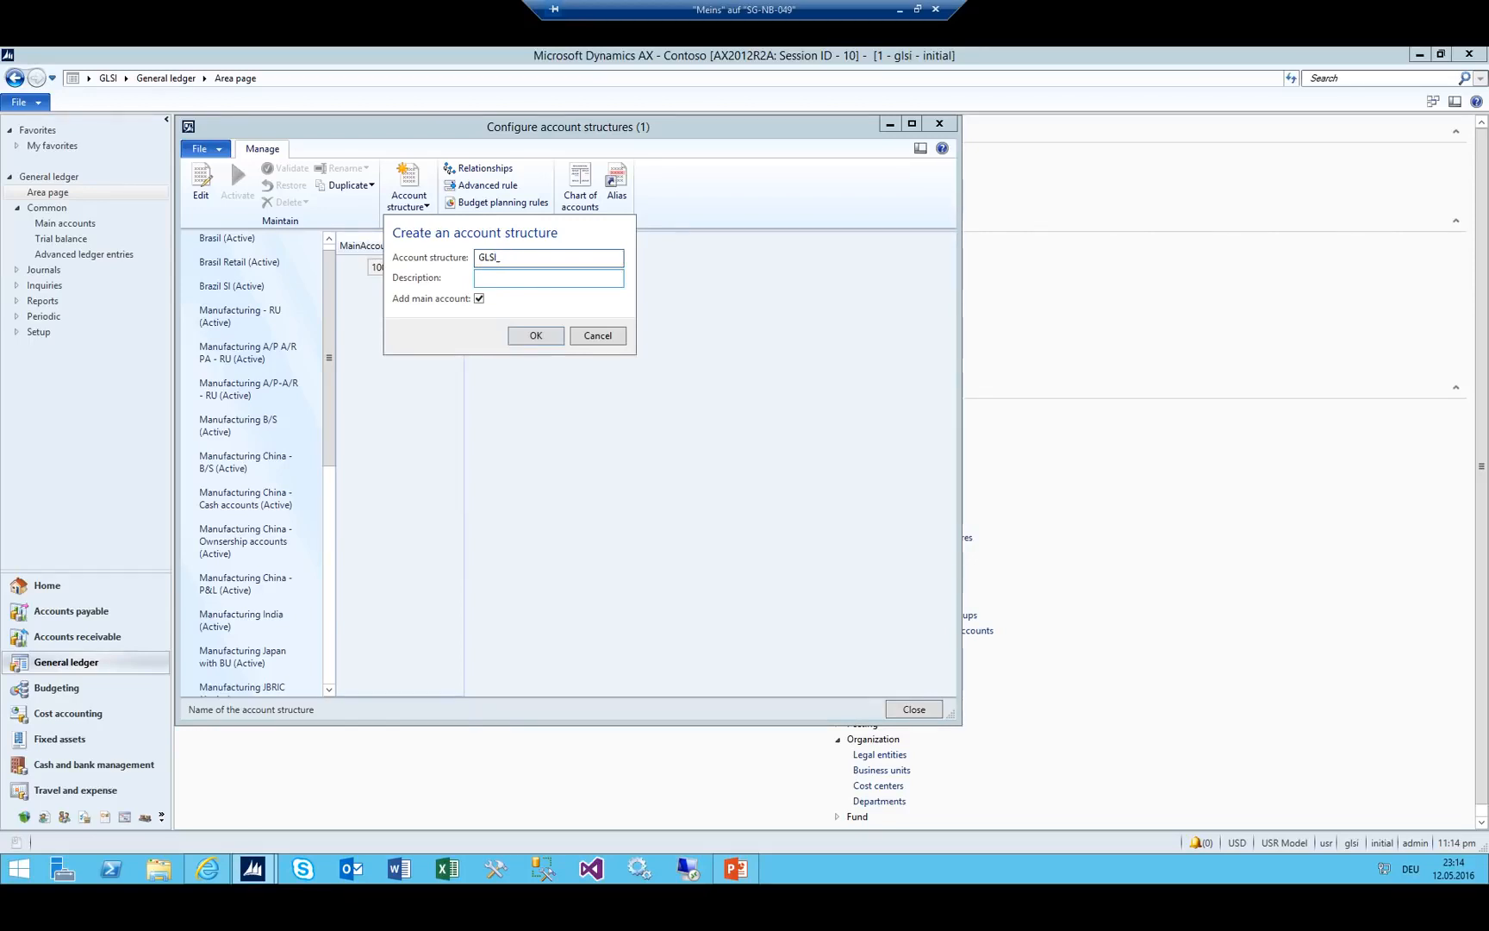
text(CM)
key(Tab)
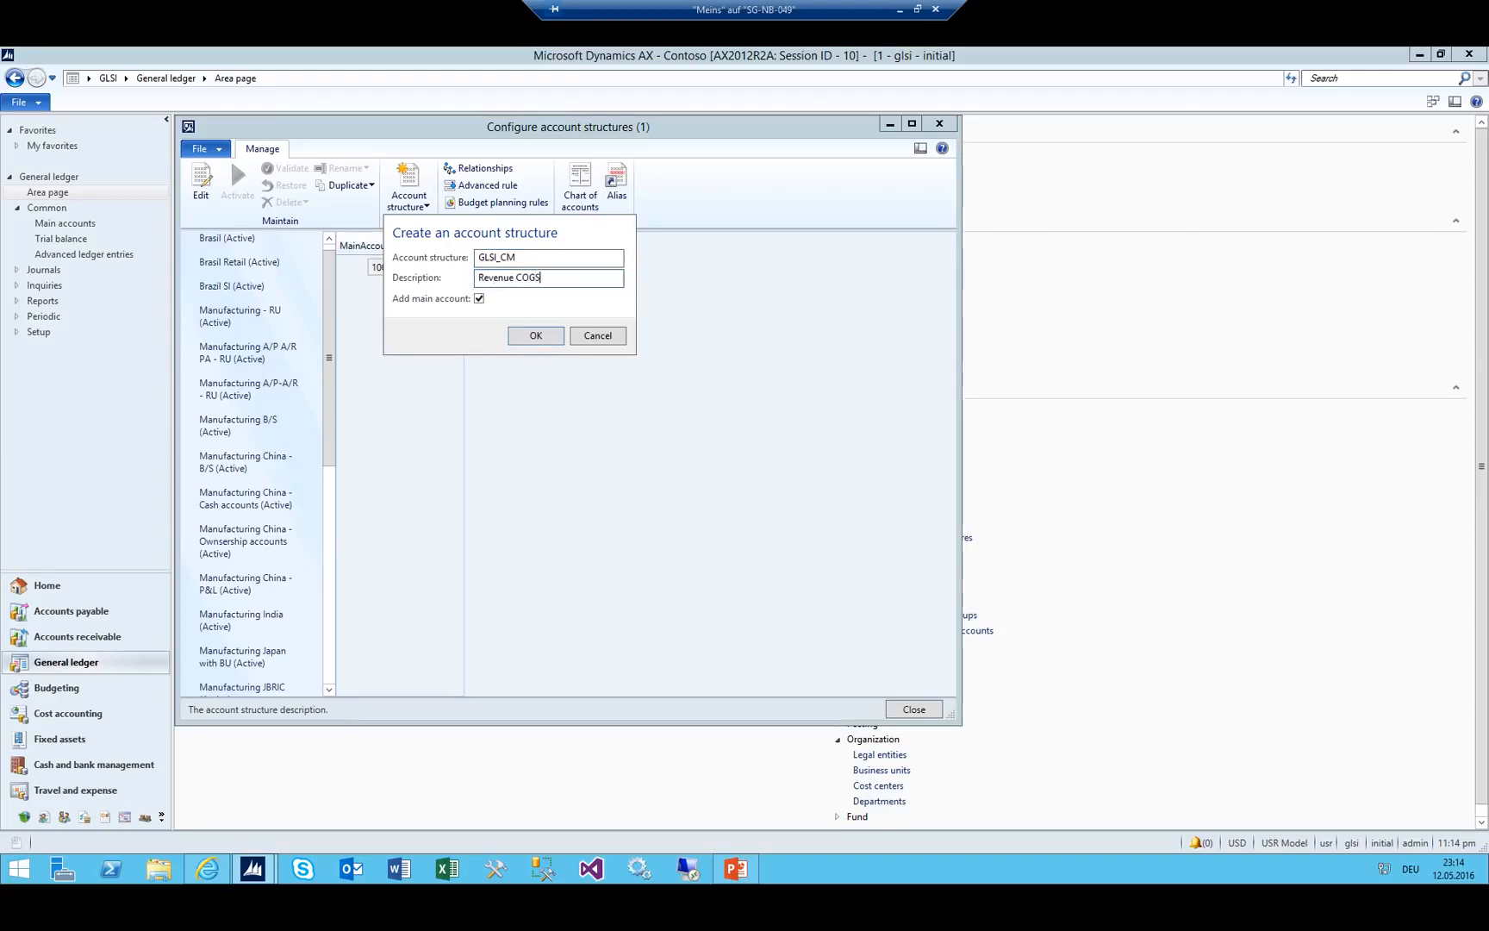
text(Revenue COGS accounts)
click(558, 333)
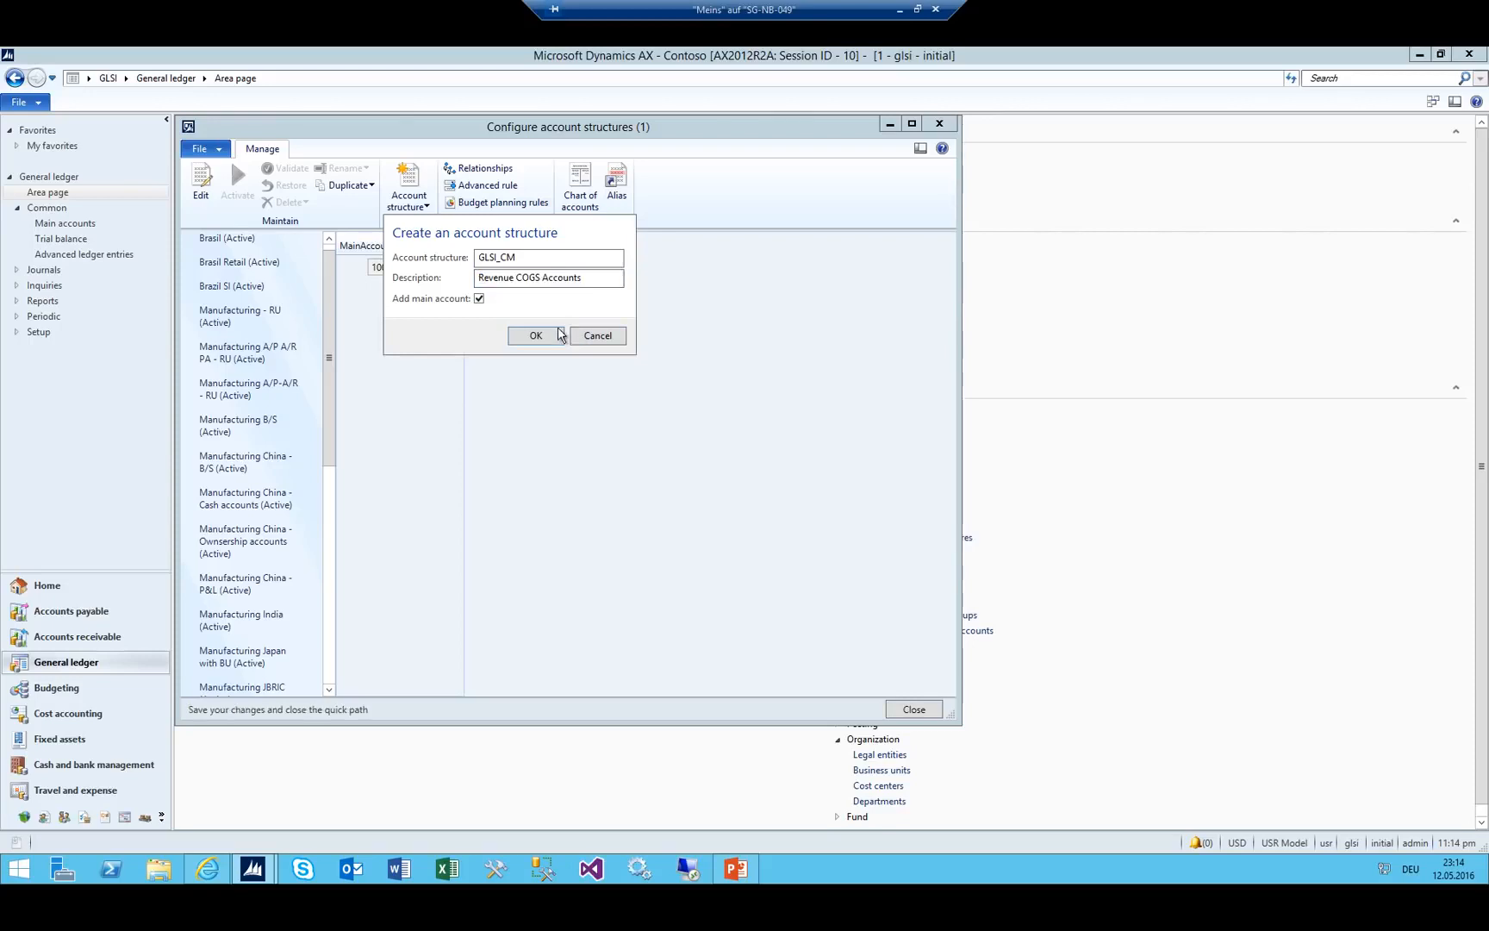
Restrict MainAccount to 3000 through 4999 and activate GLSI_CM, updating the ledger.
click(452, 267)
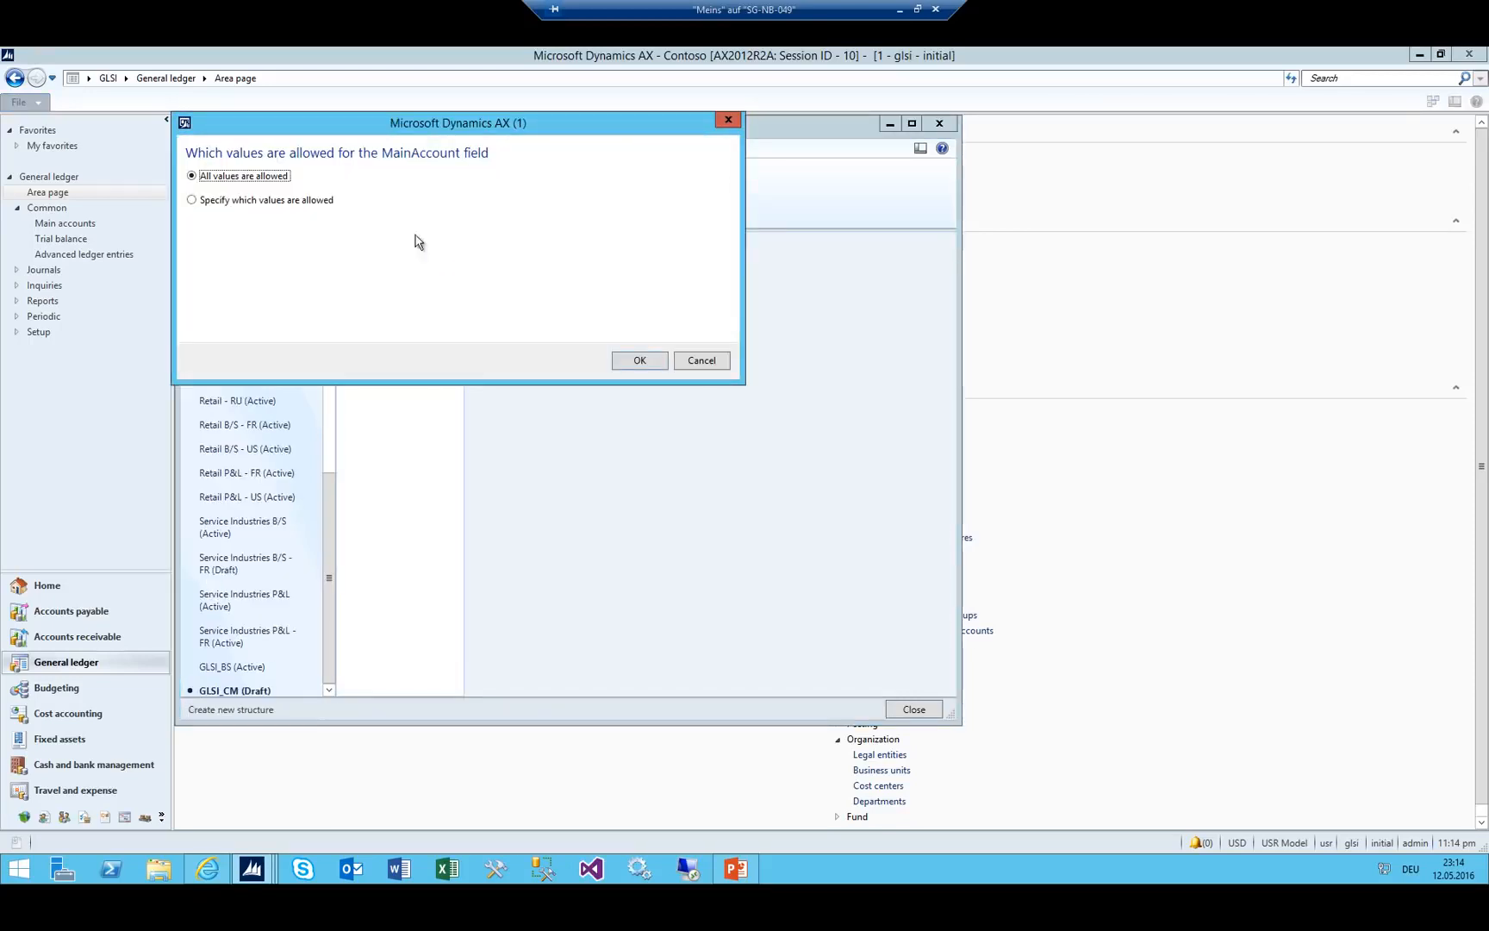
click(192, 199)
click(353, 238)
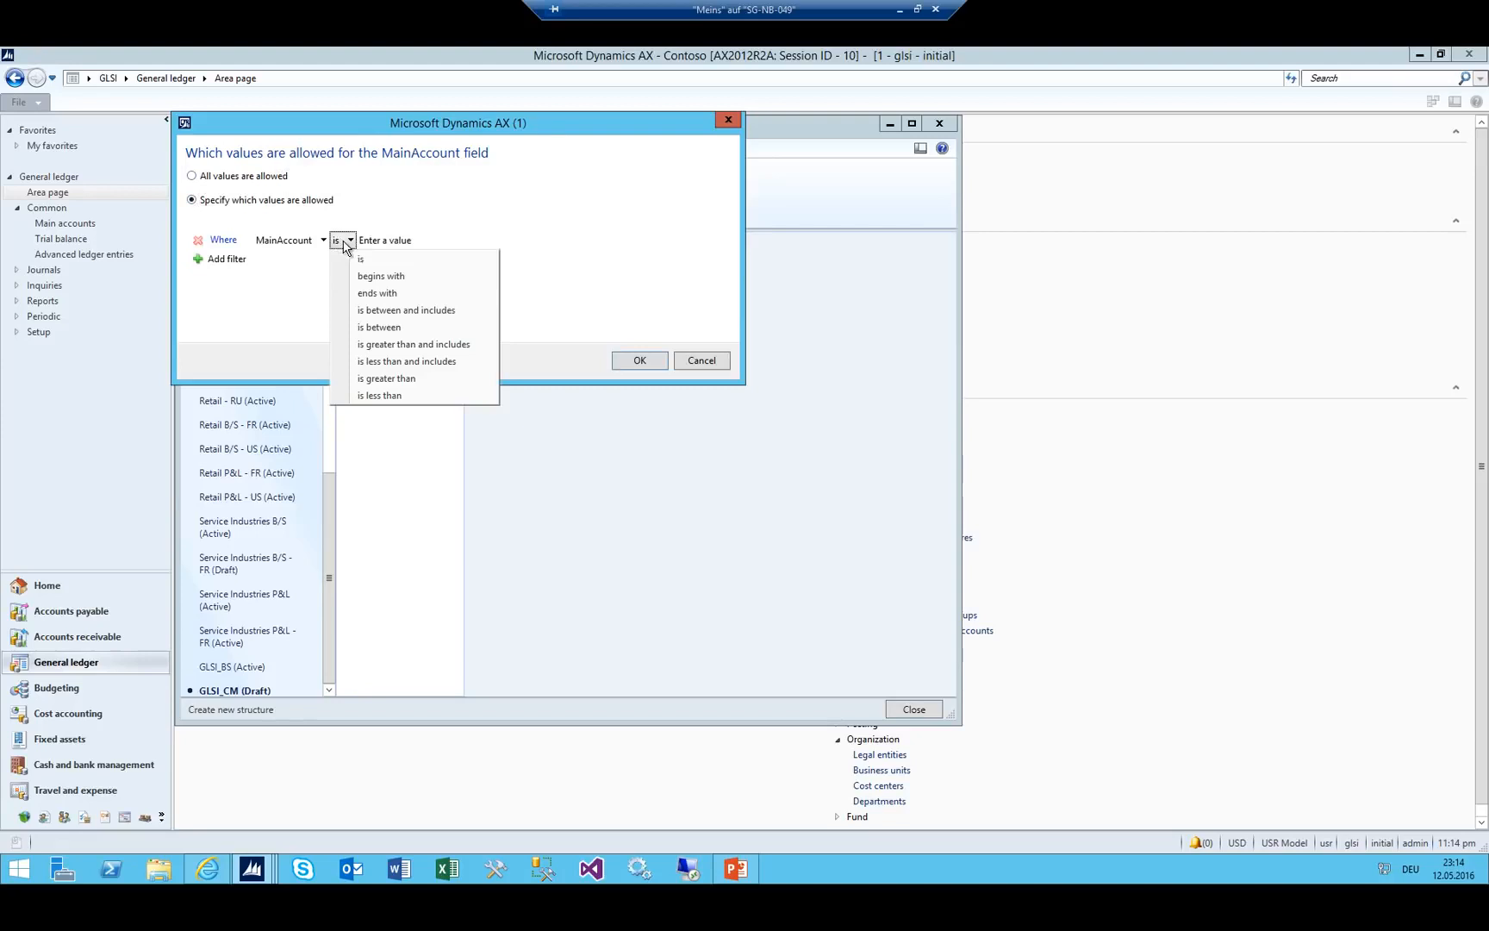
click(367, 310)
click(463, 240)
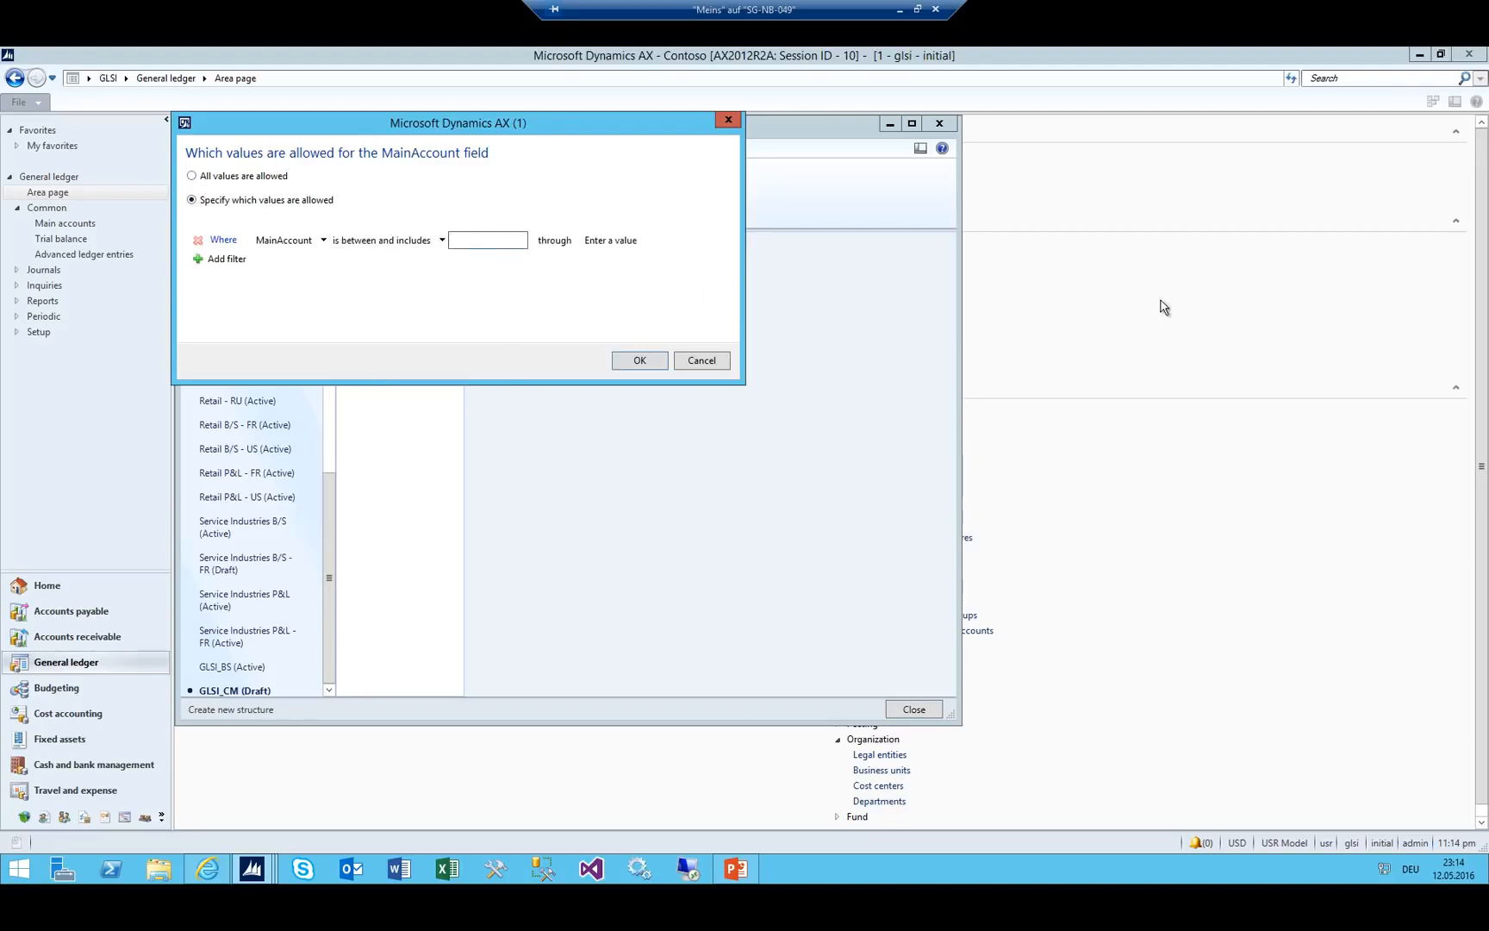
text(3000)
key(Tab)
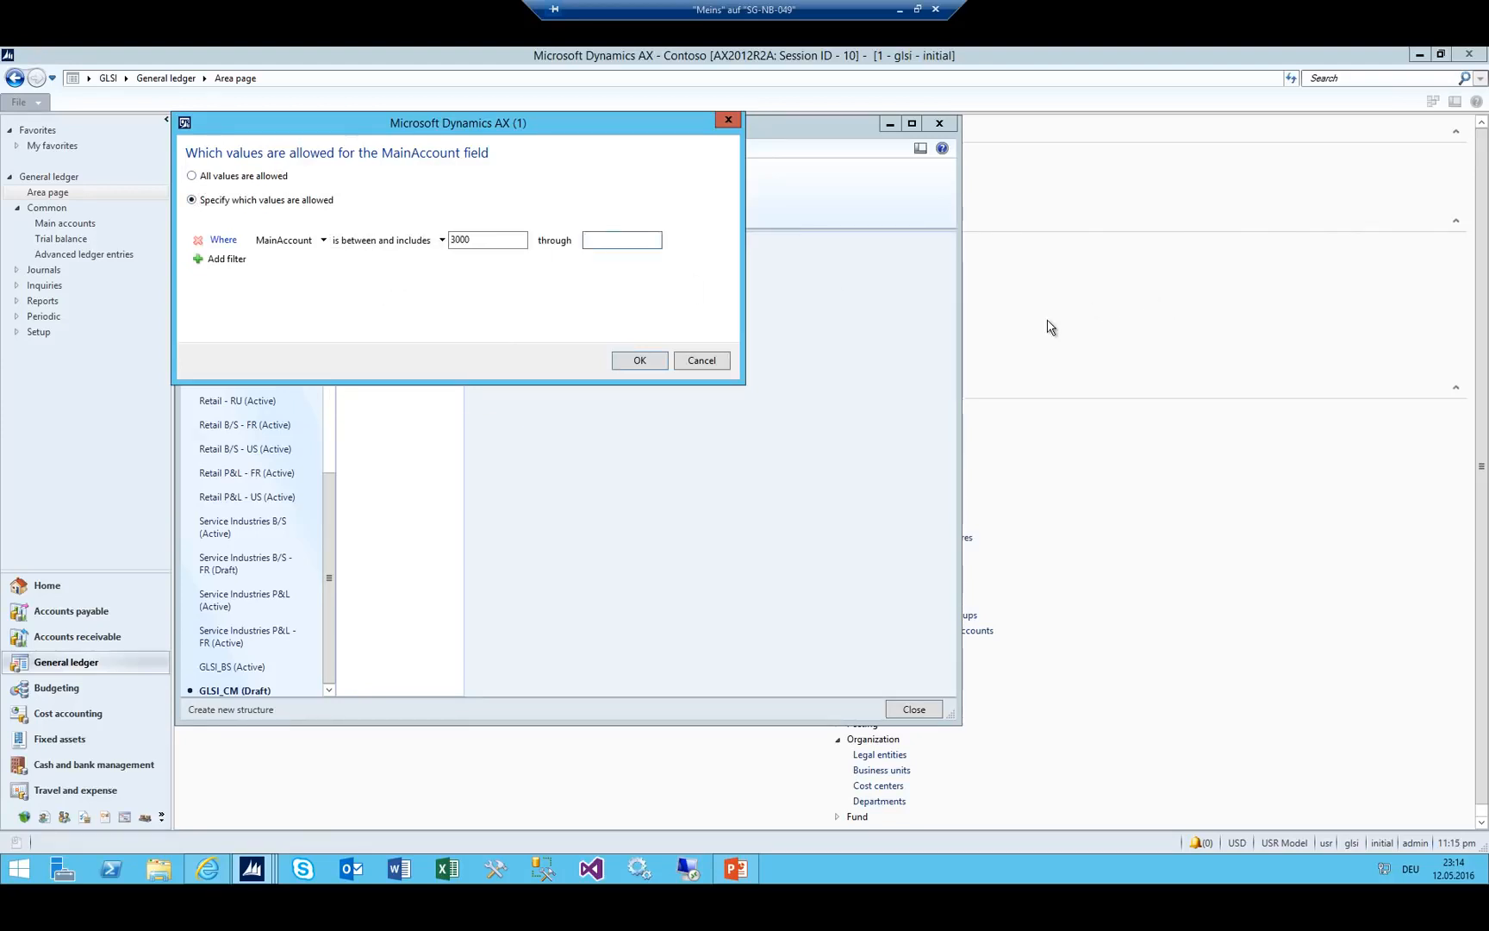
key(Tab)
click(639, 360)
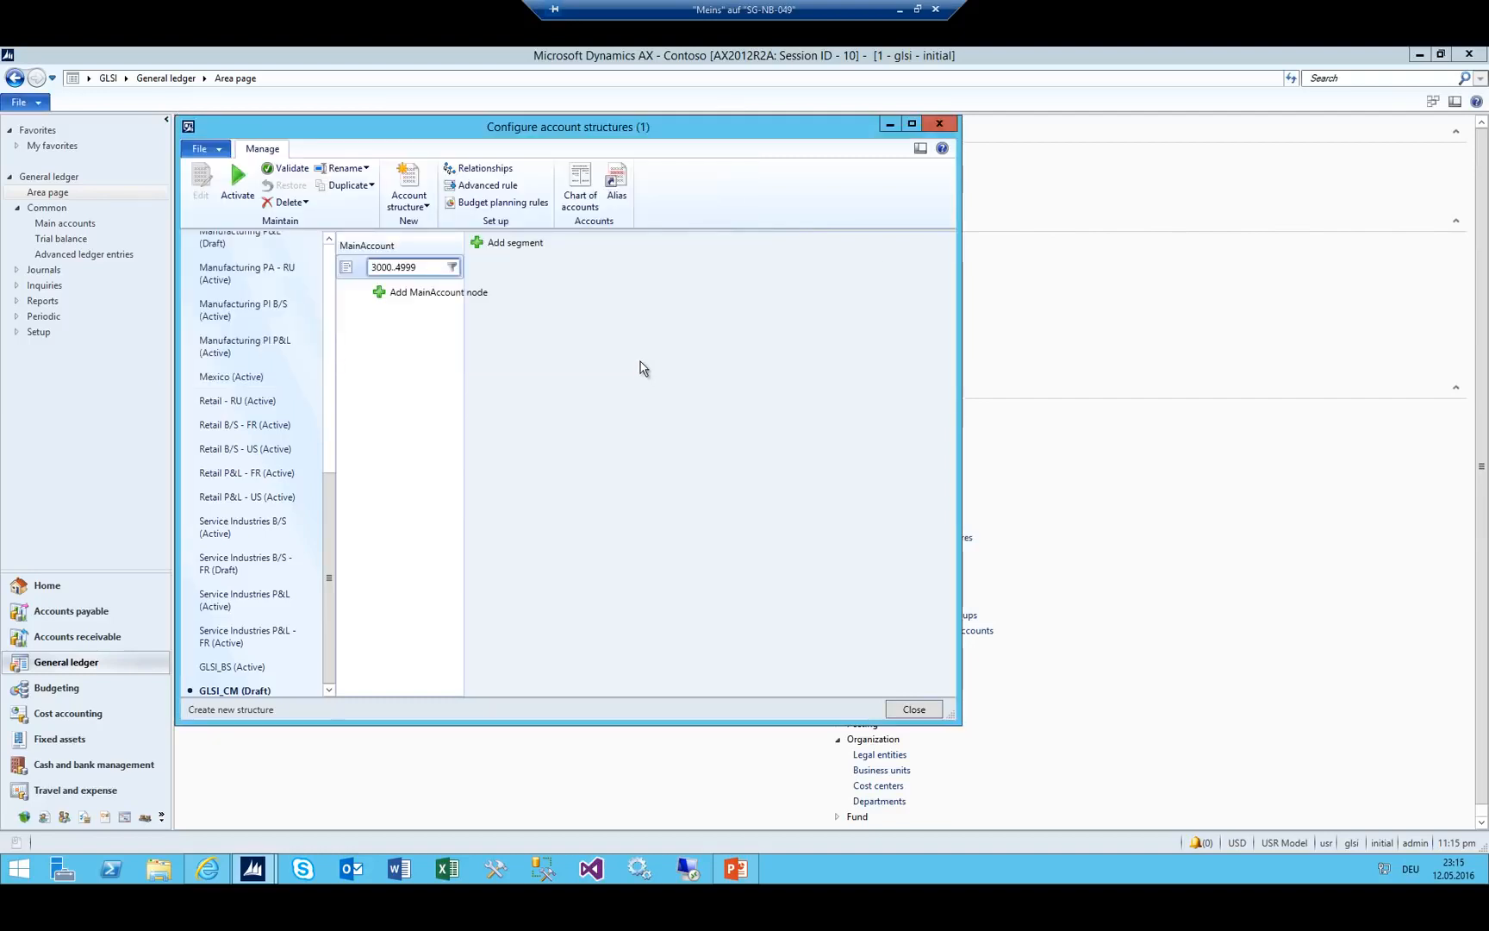
click(226, 184)
click(807, 513)
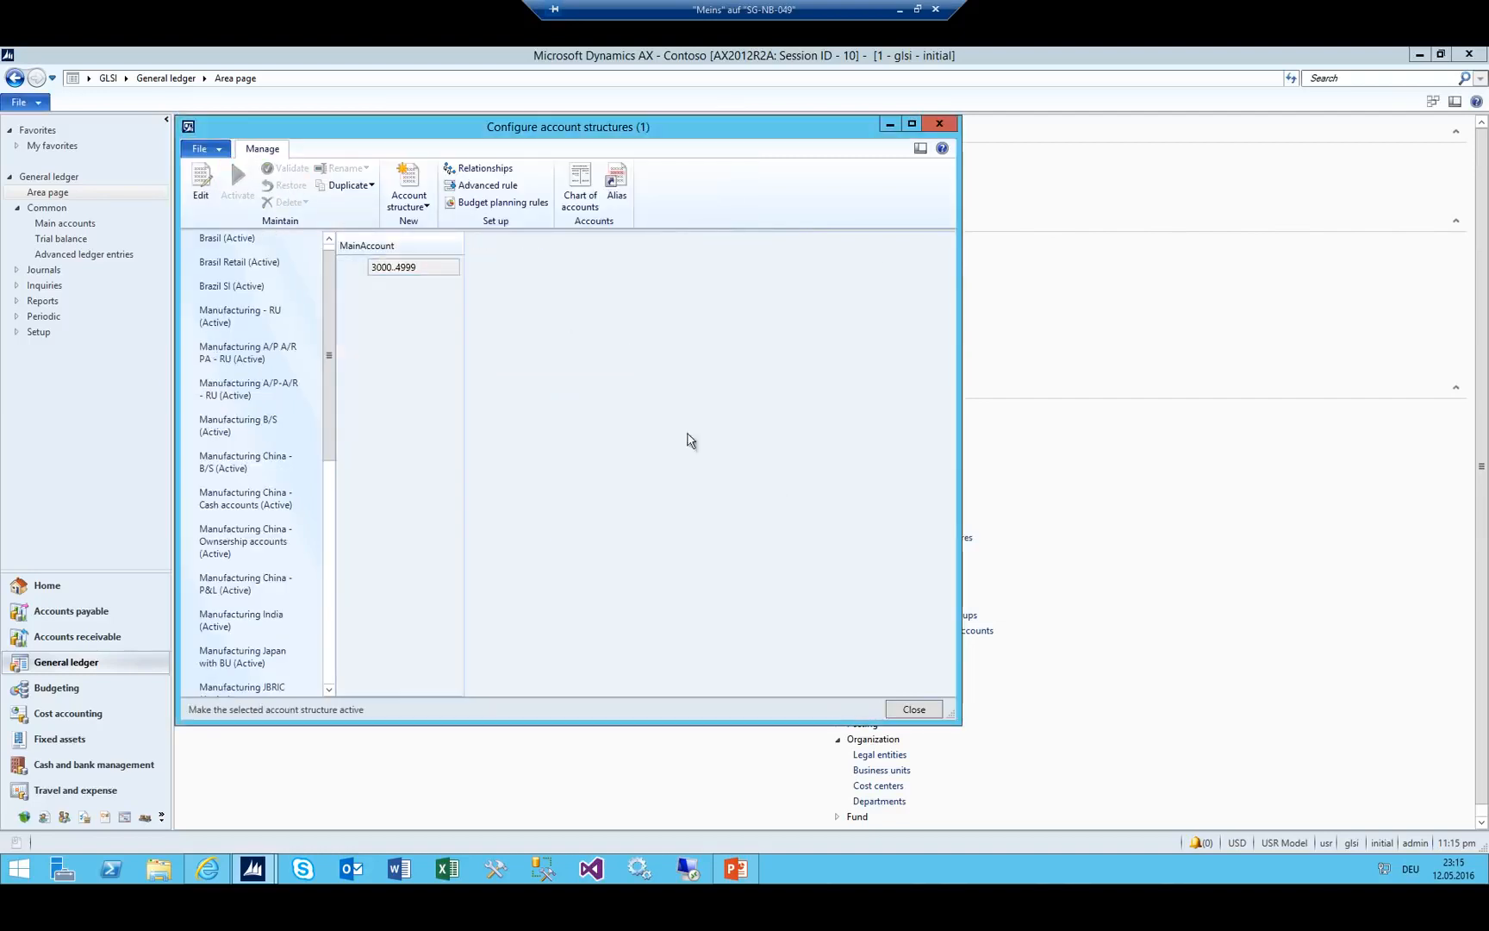
Create account structure GLSI_CC with a Cost description.
click(422, 204)
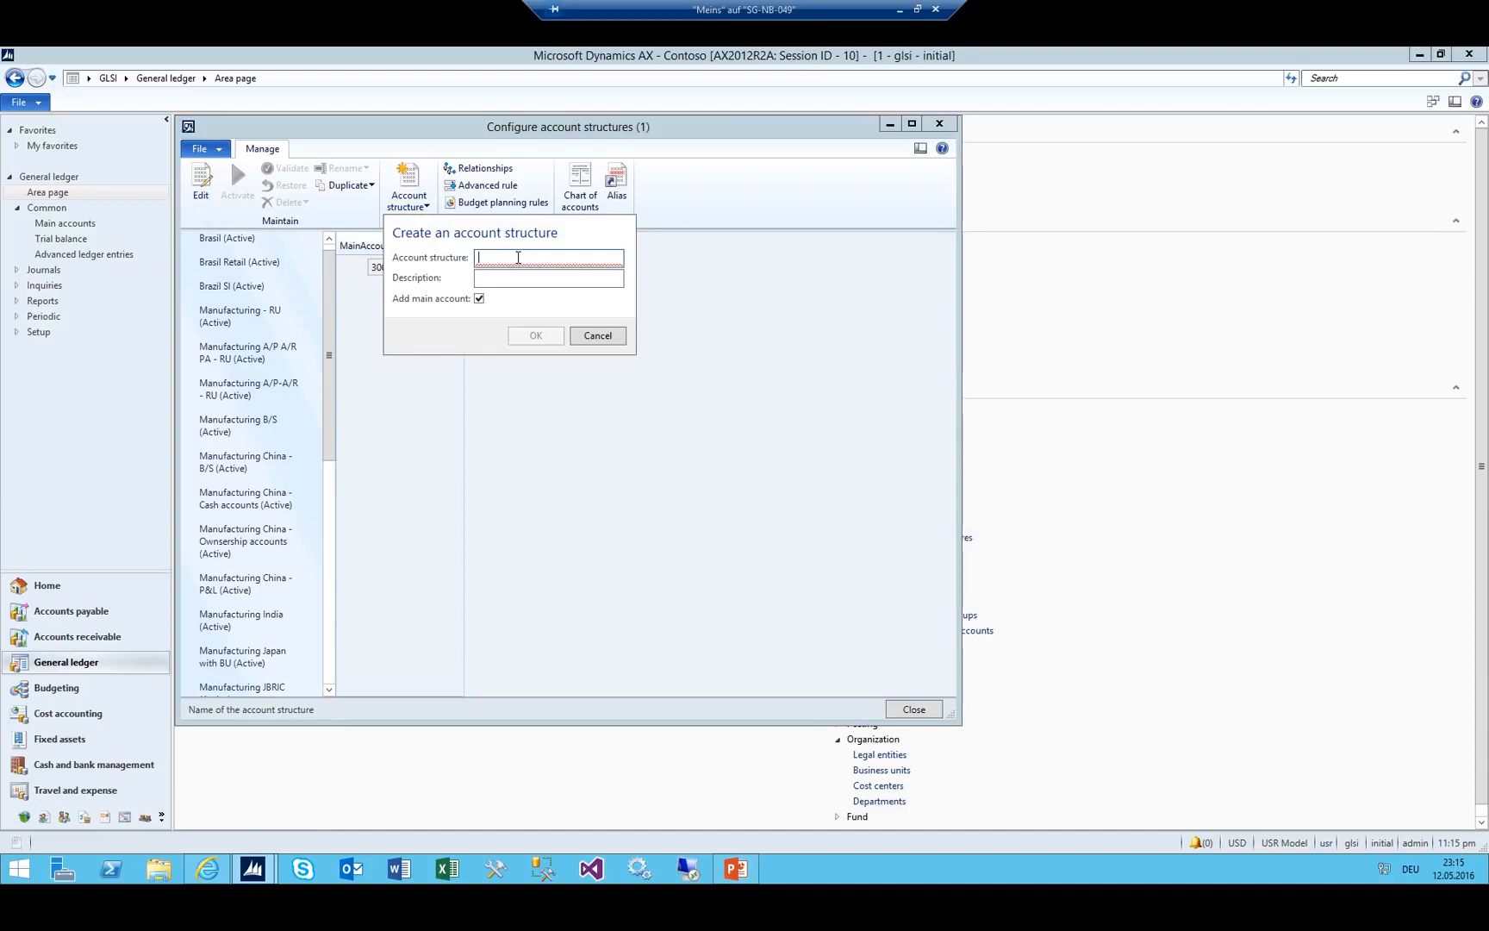
text(GLSI_CC)
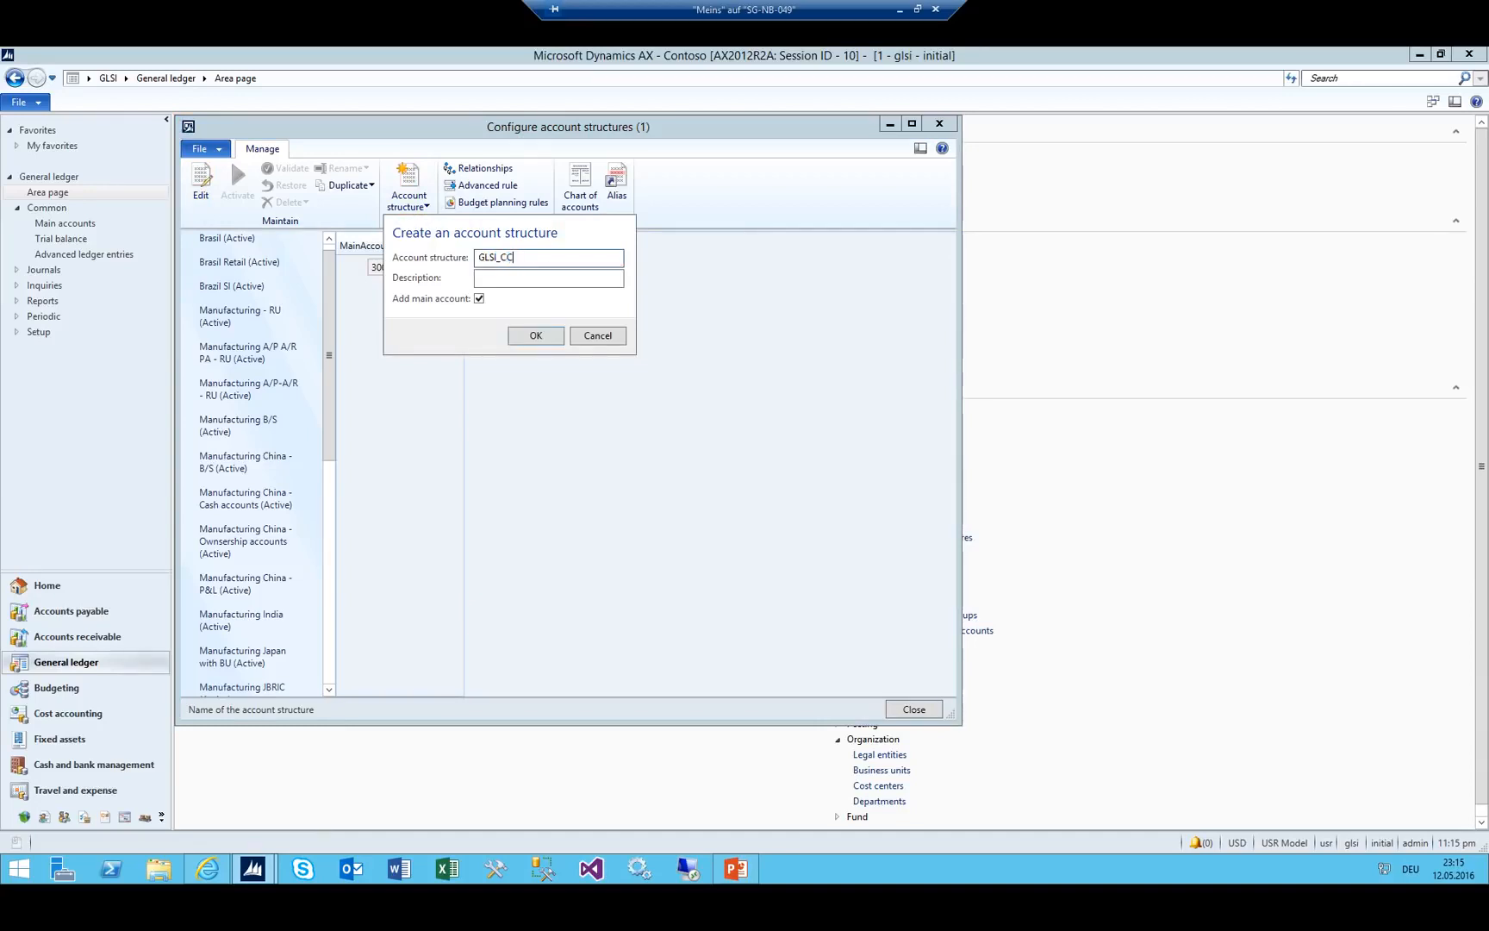
key(Tab)
text(Cost)
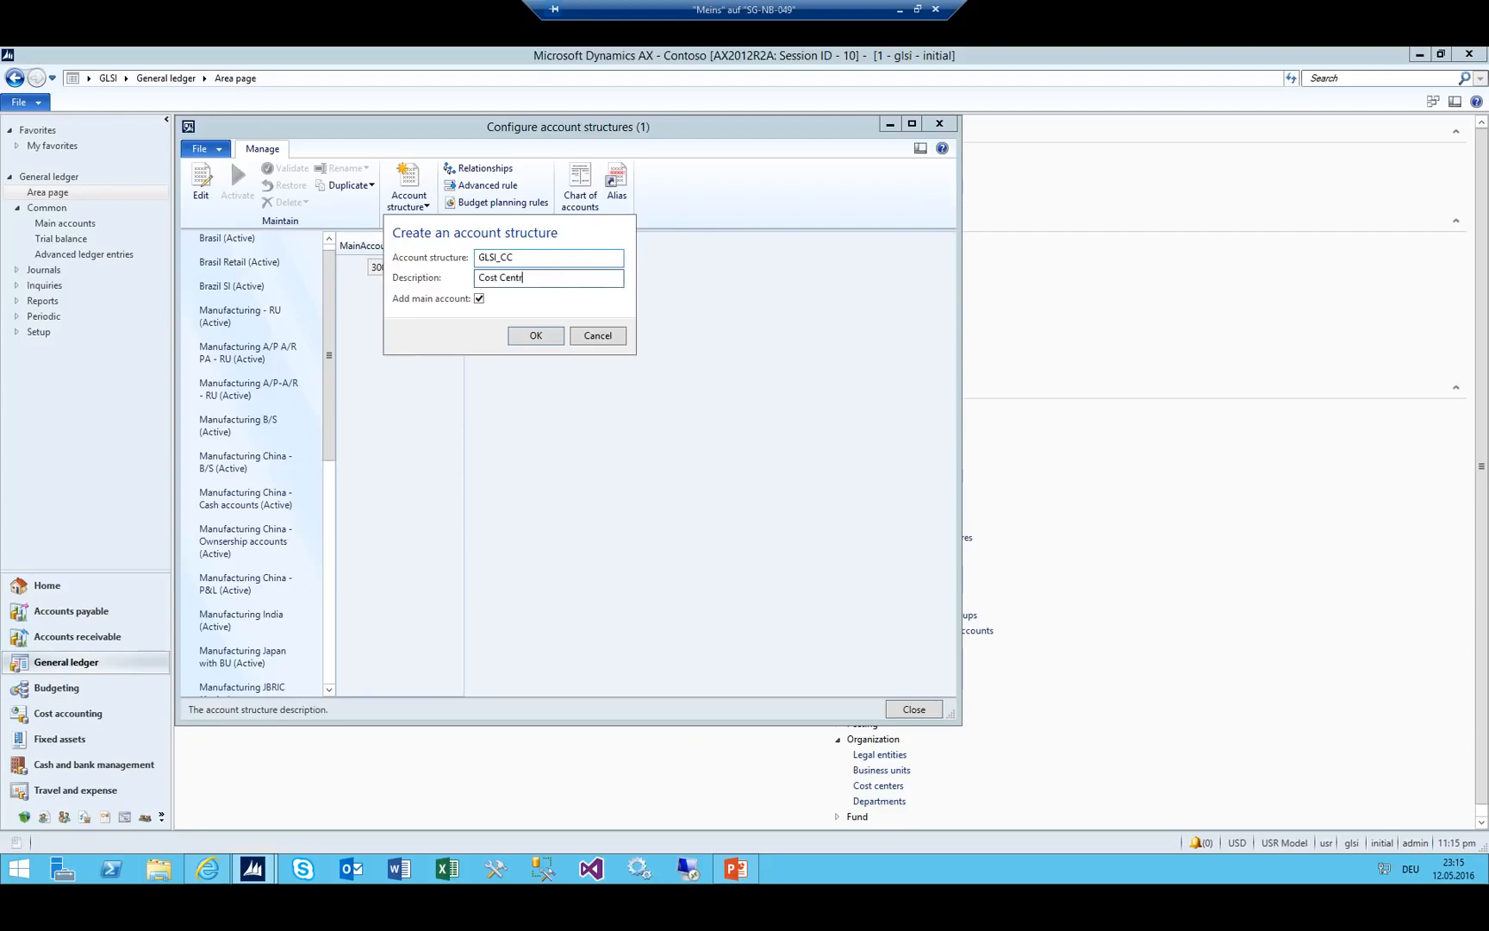
click(530, 337)
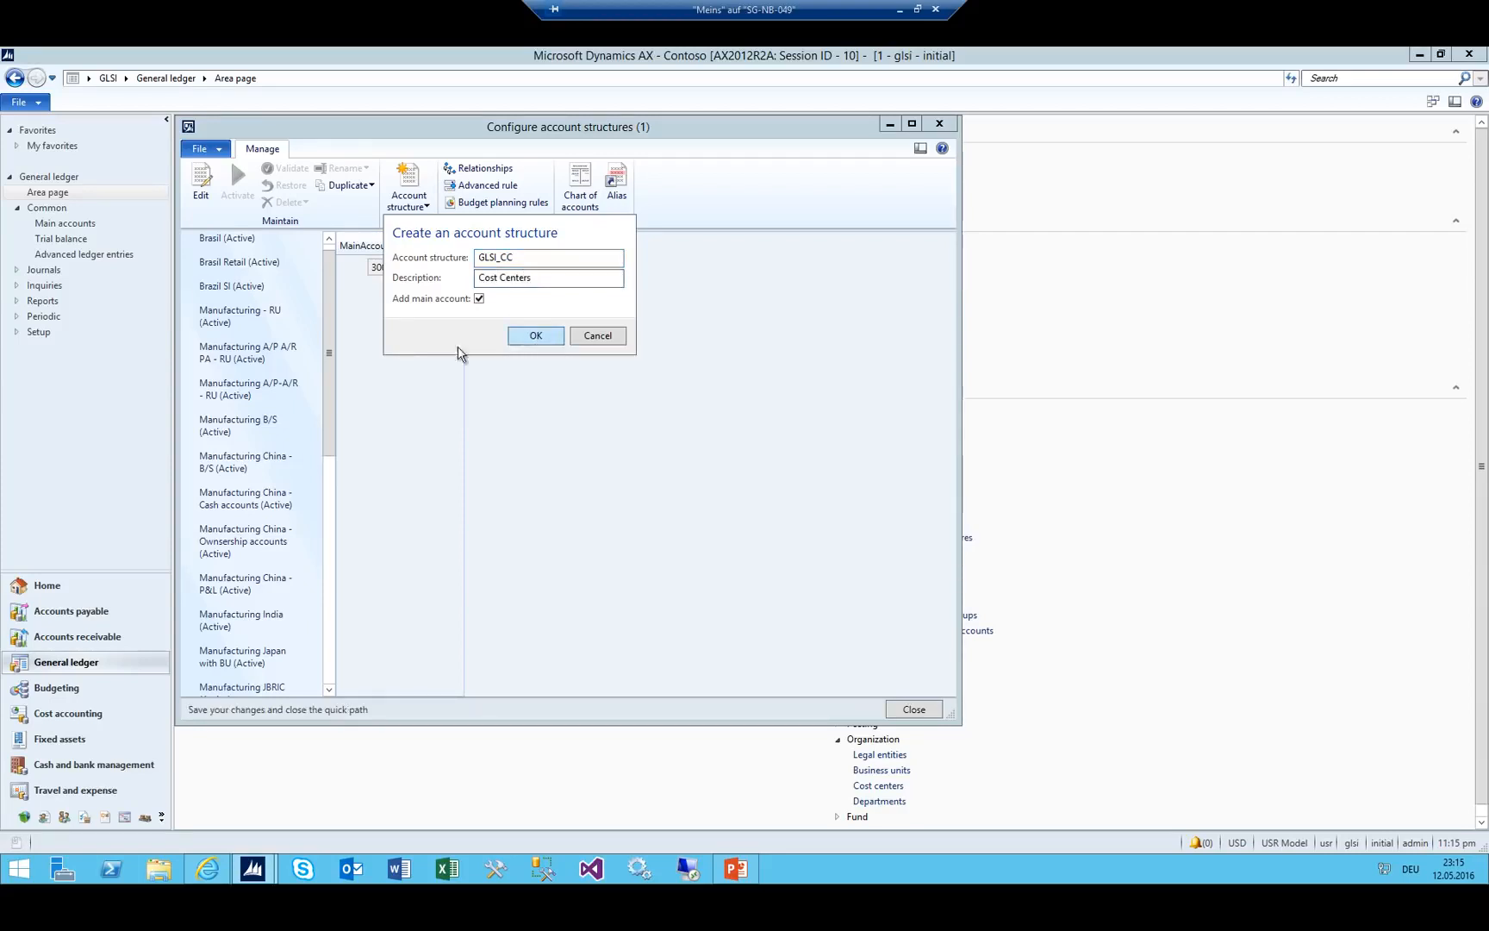
Restrict GLSI_CC's MainAccount to the inclusive range 5000 through 9999.
click(415, 266)
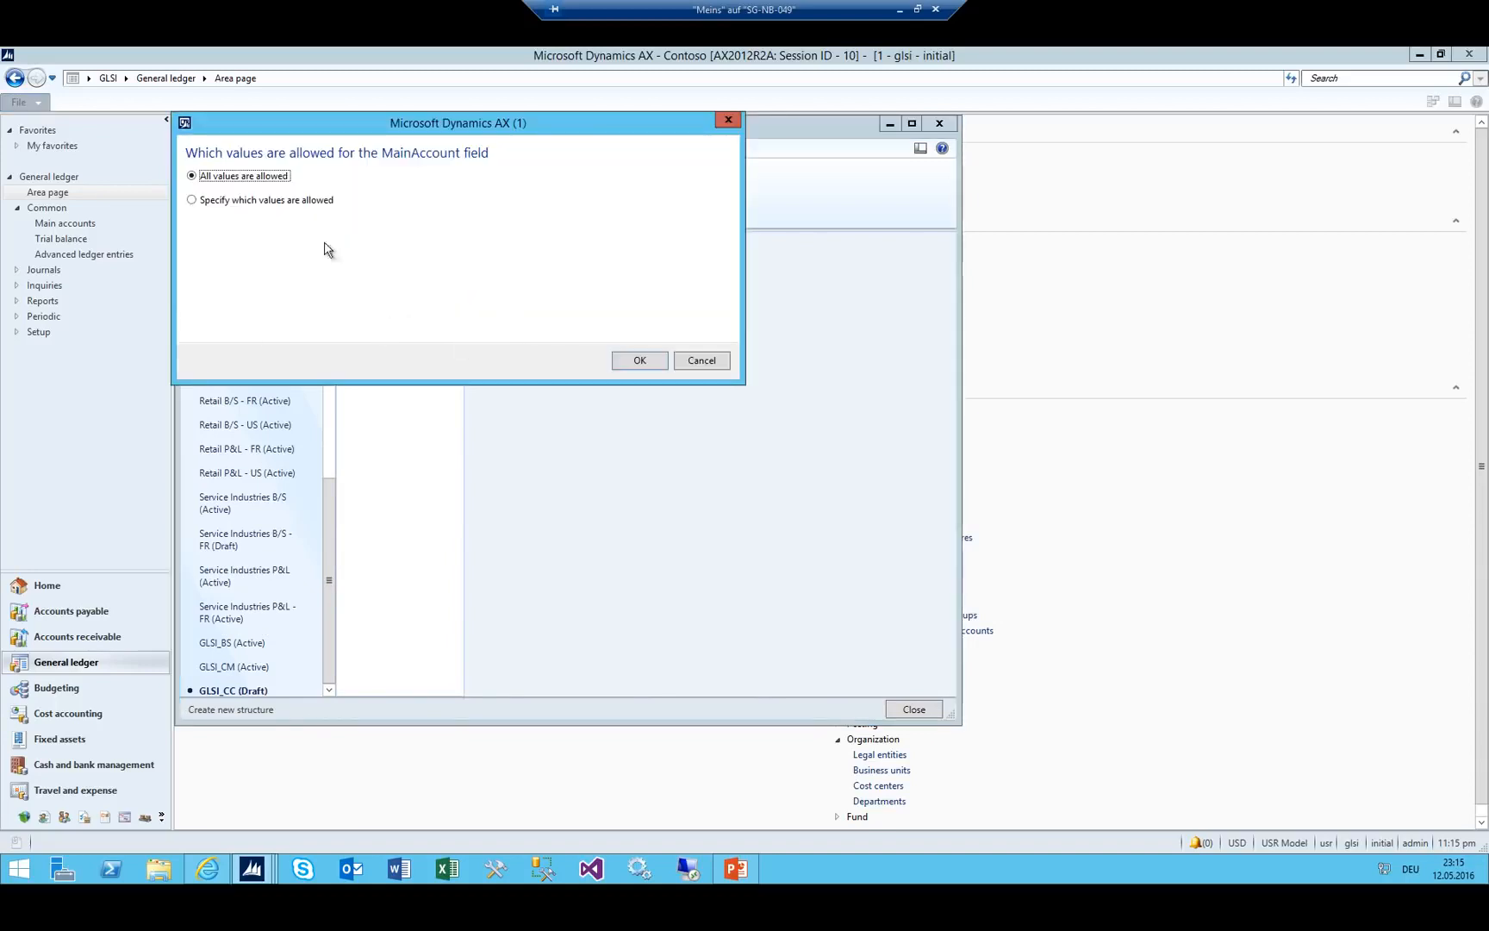
click(255, 199)
click(351, 240)
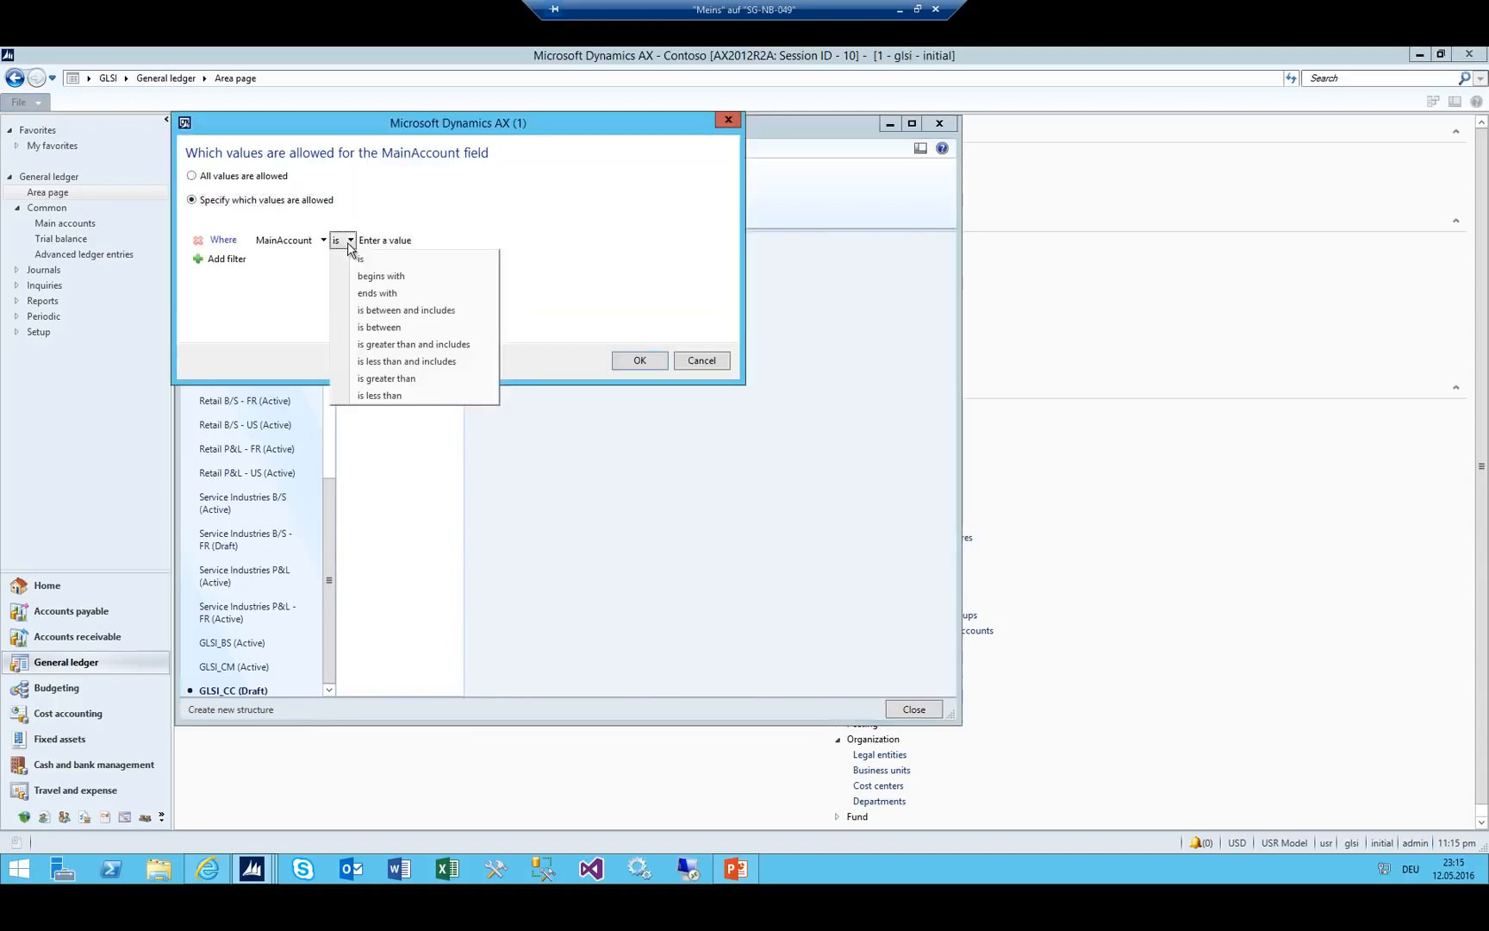
click(371, 308)
click(479, 242)
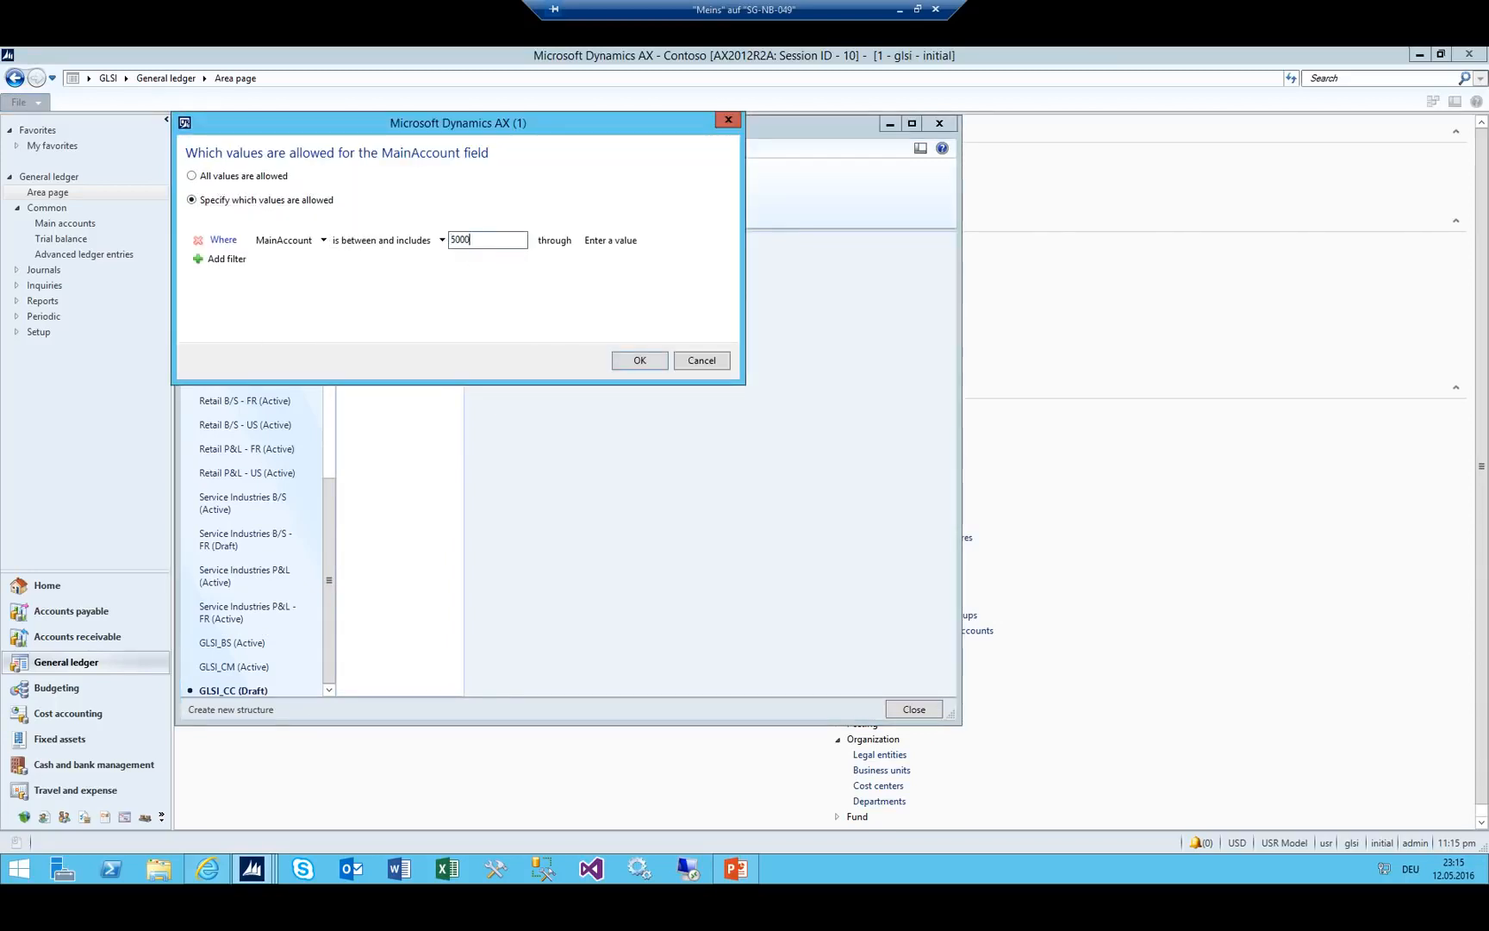
click(586, 238)
click(639, 360)
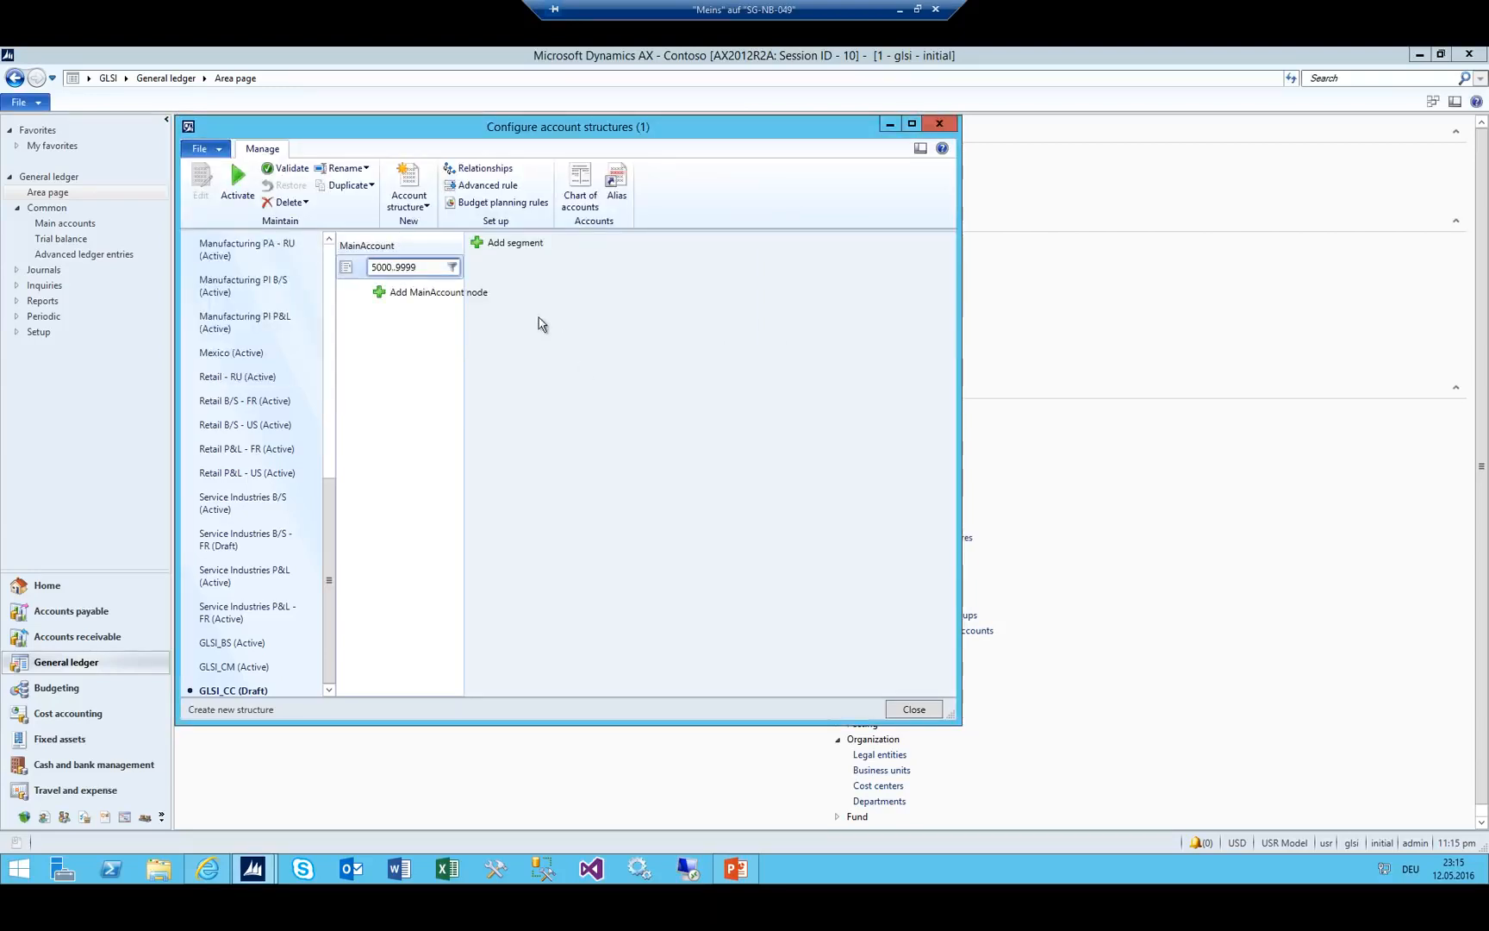
Add a CostCenter segment, activate GLSI_CC with a ledger update, and close the configuration.
click(508, 244)
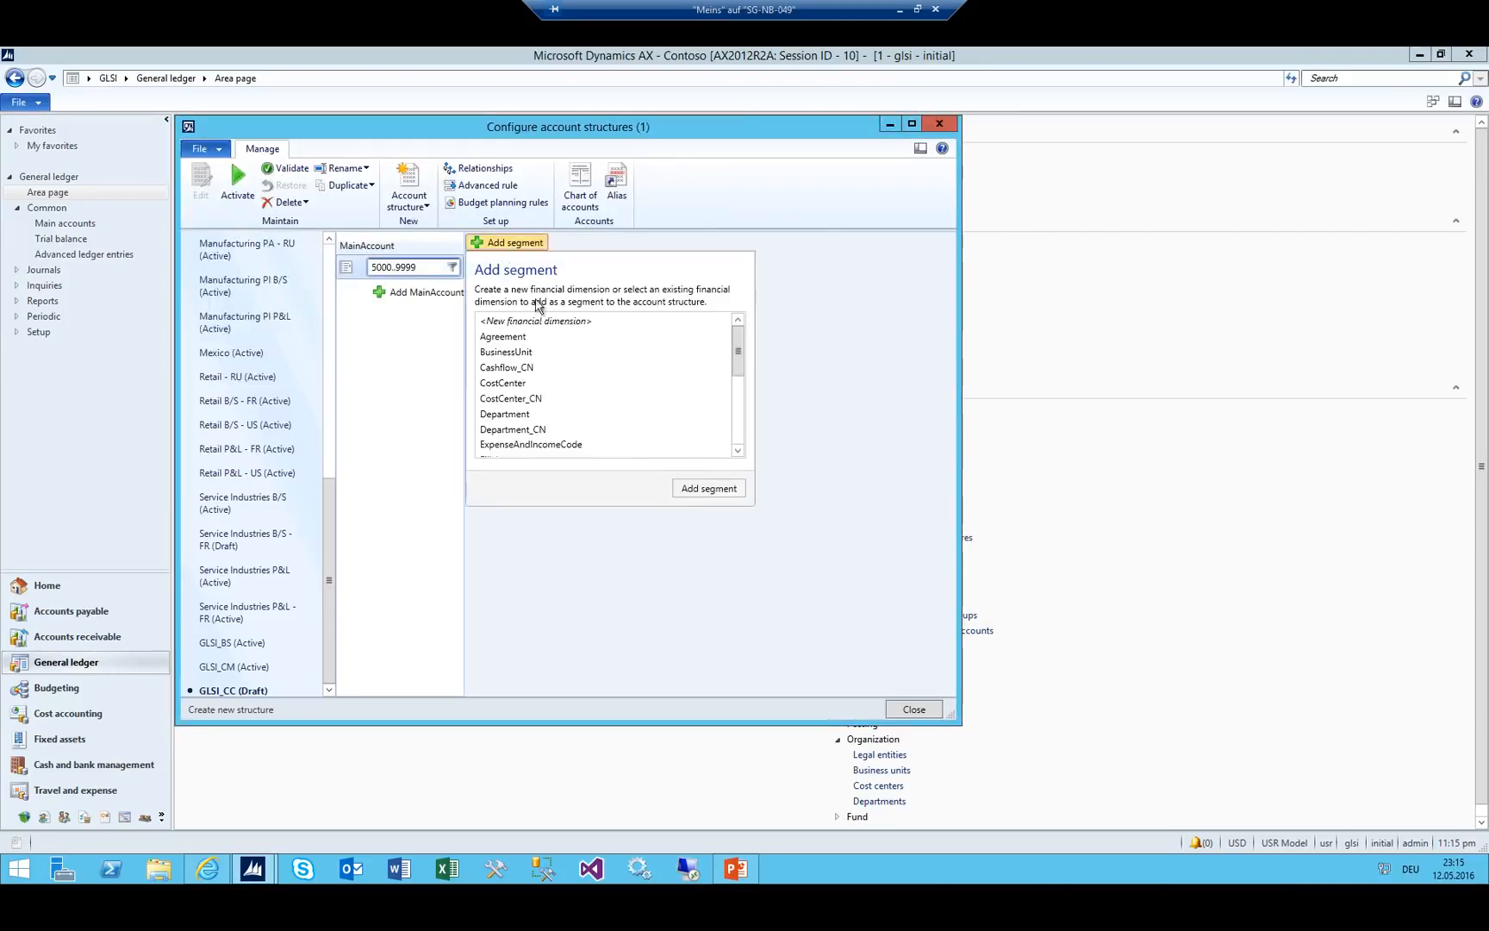
click(521, 386)
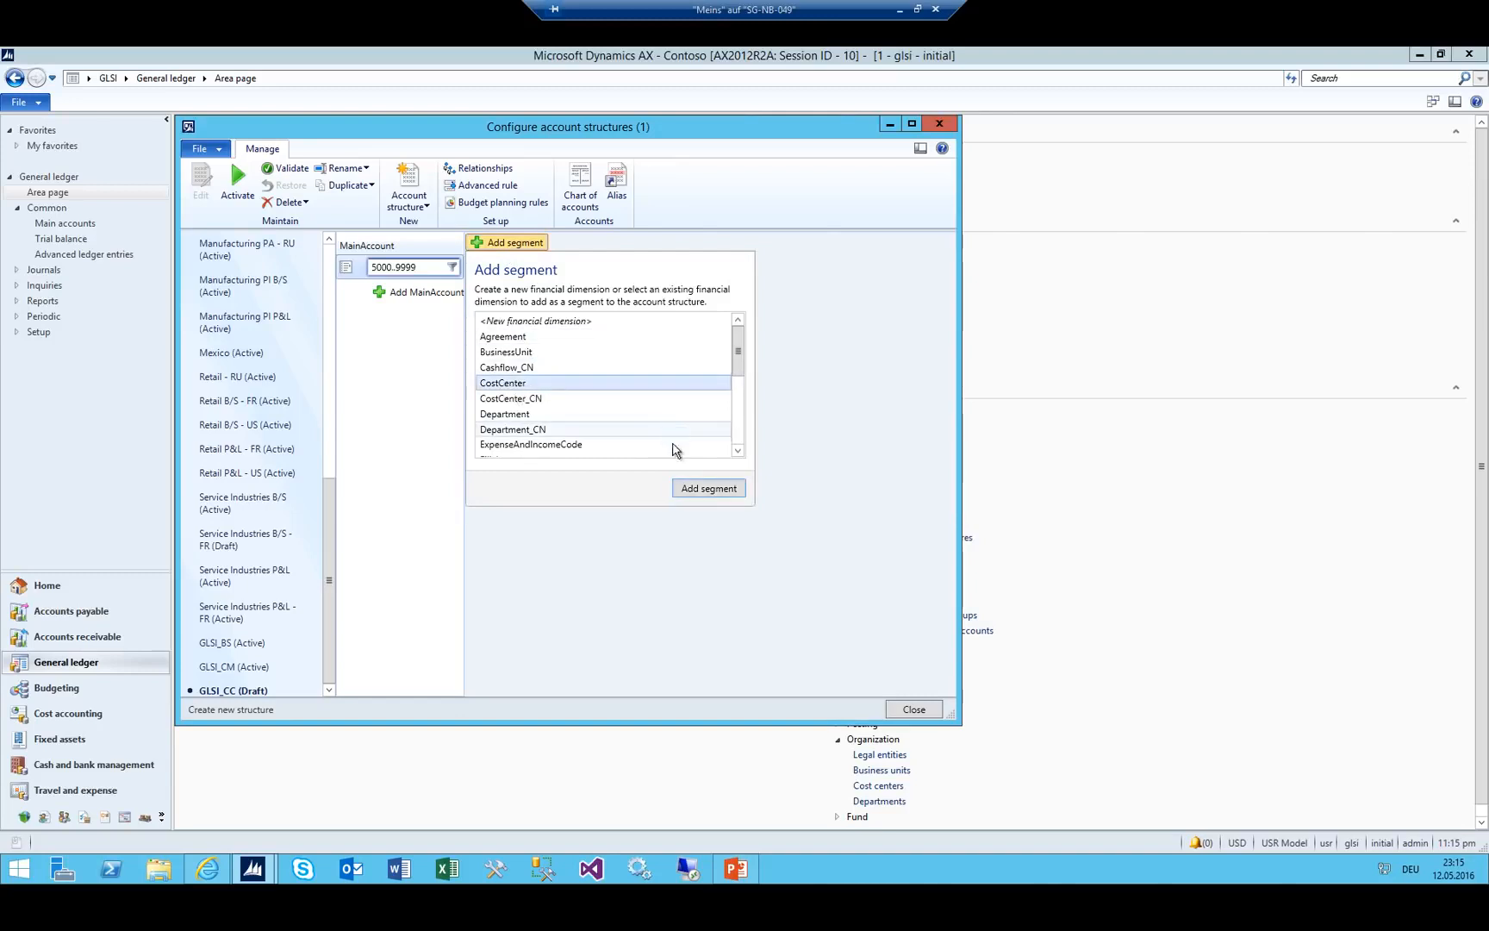
click(693, 489)
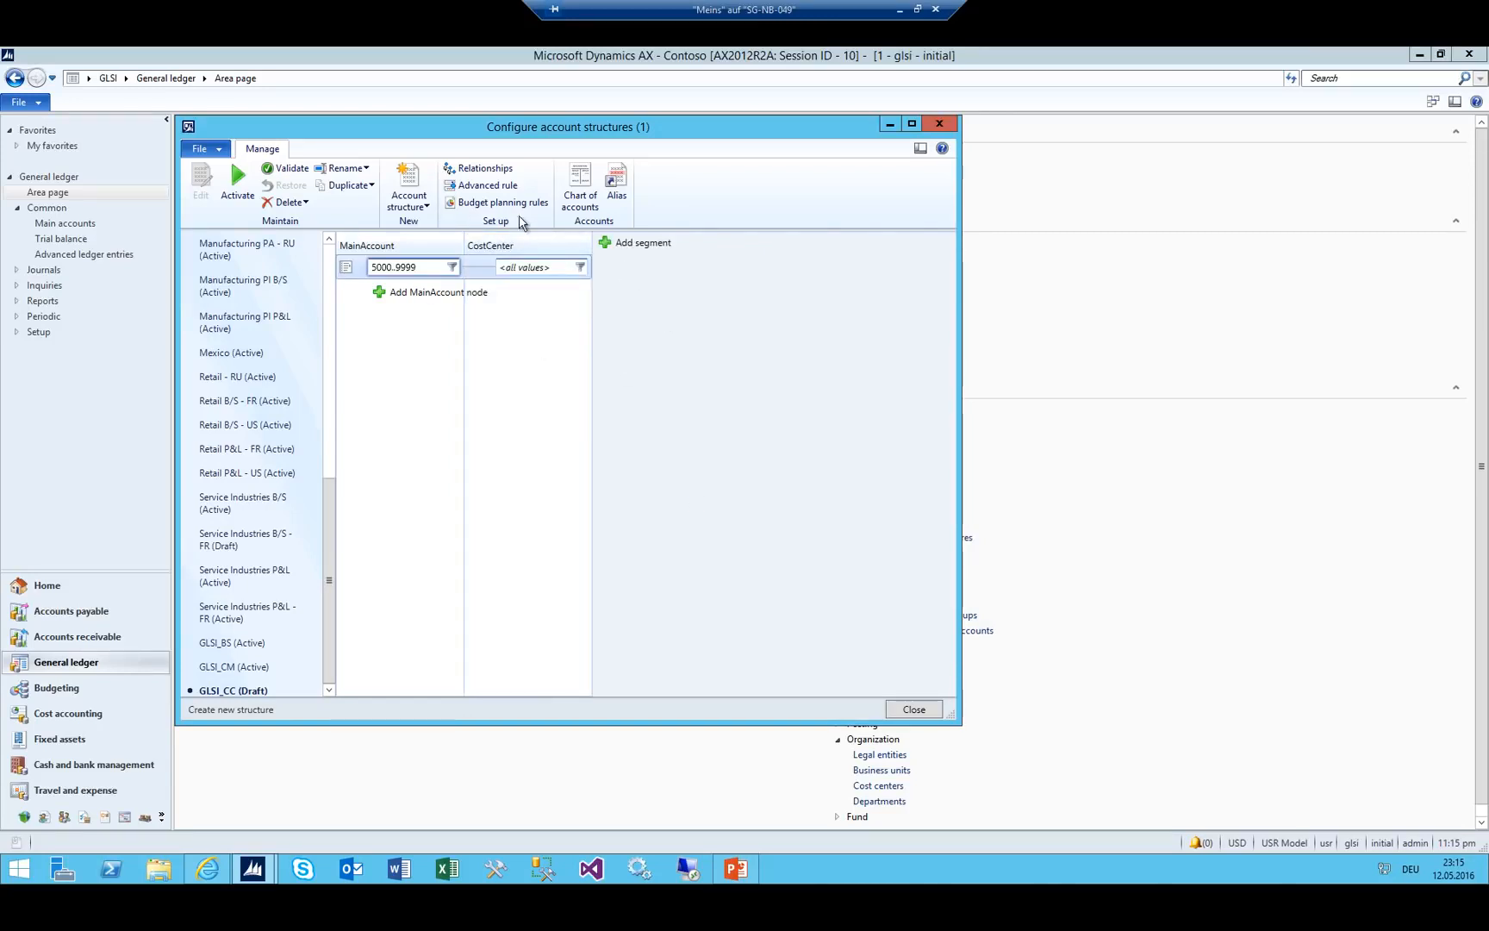
click(250, 191)
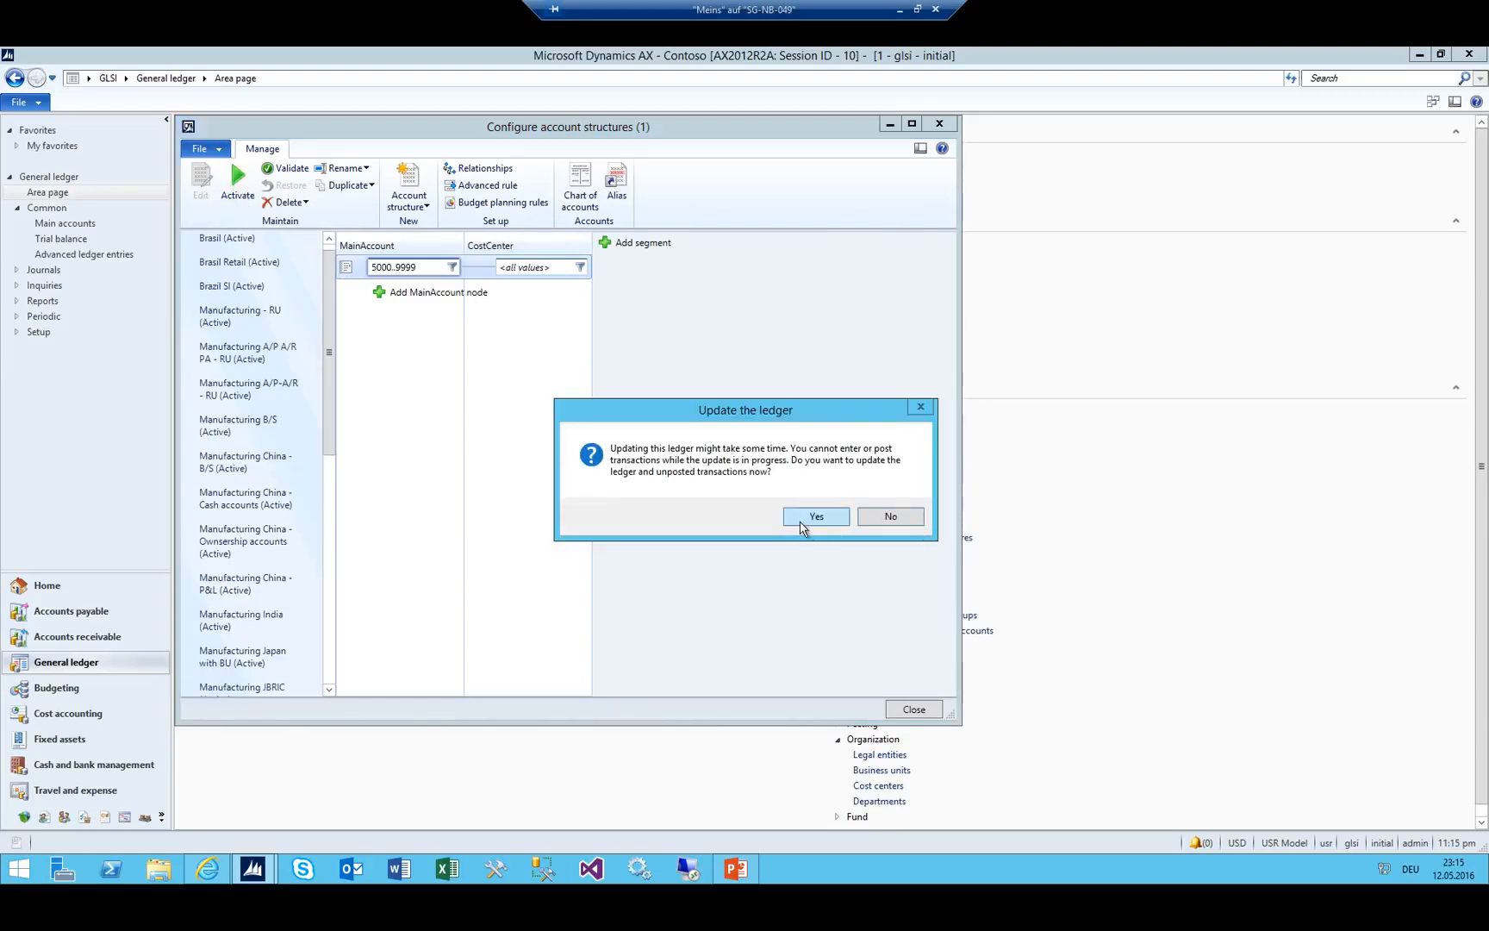
click(816, 516)
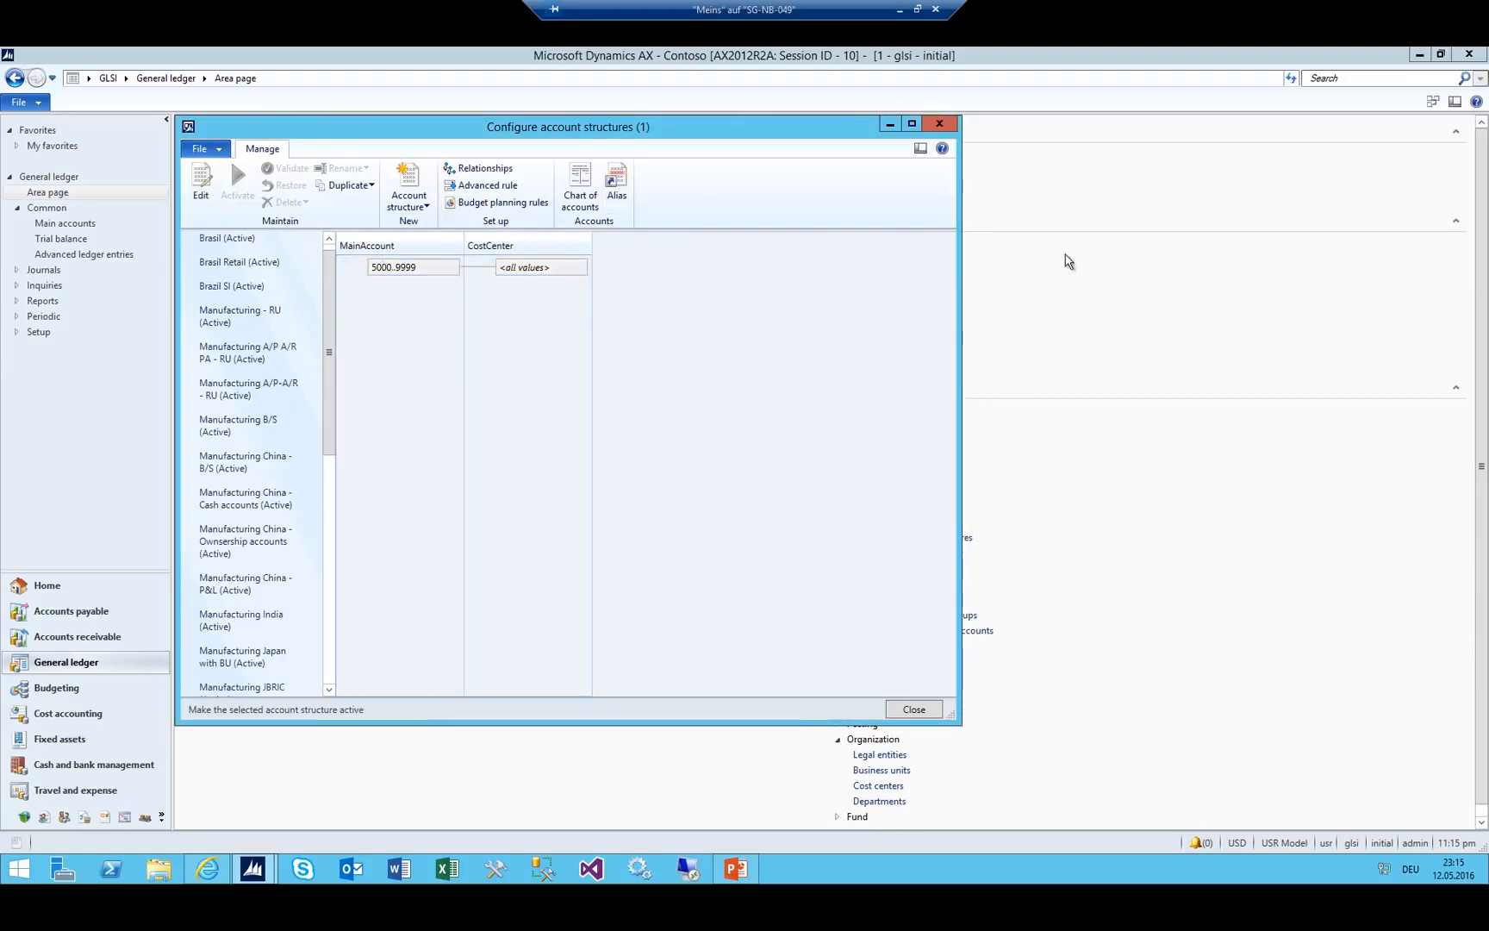
click(944, 128)
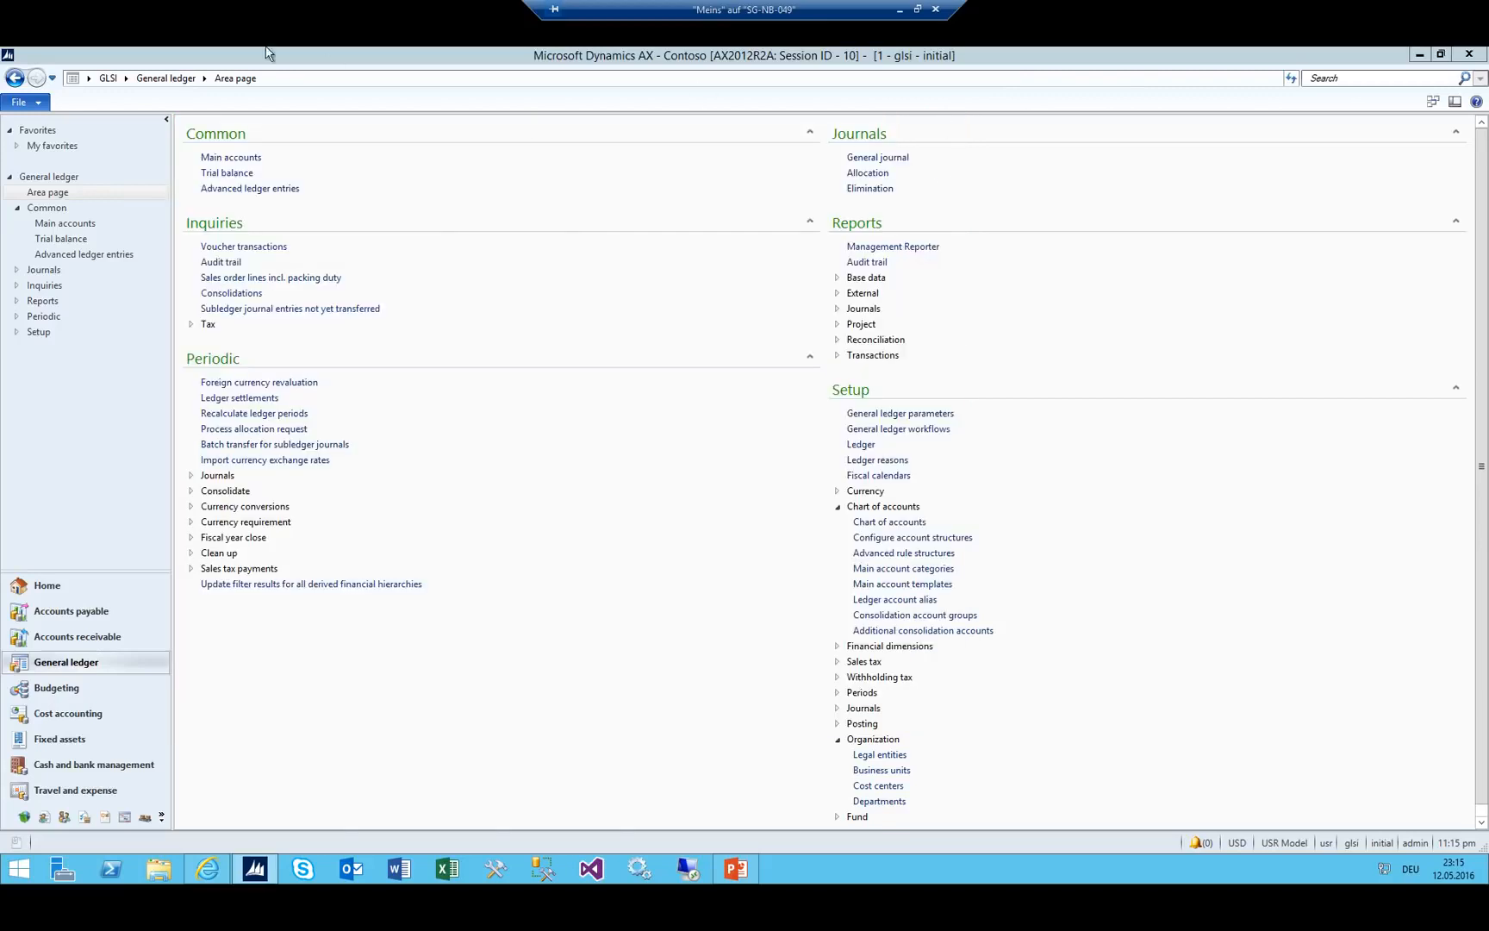
Open the ledger setup and attach account structure GLSI_BS.
click(232, 156)
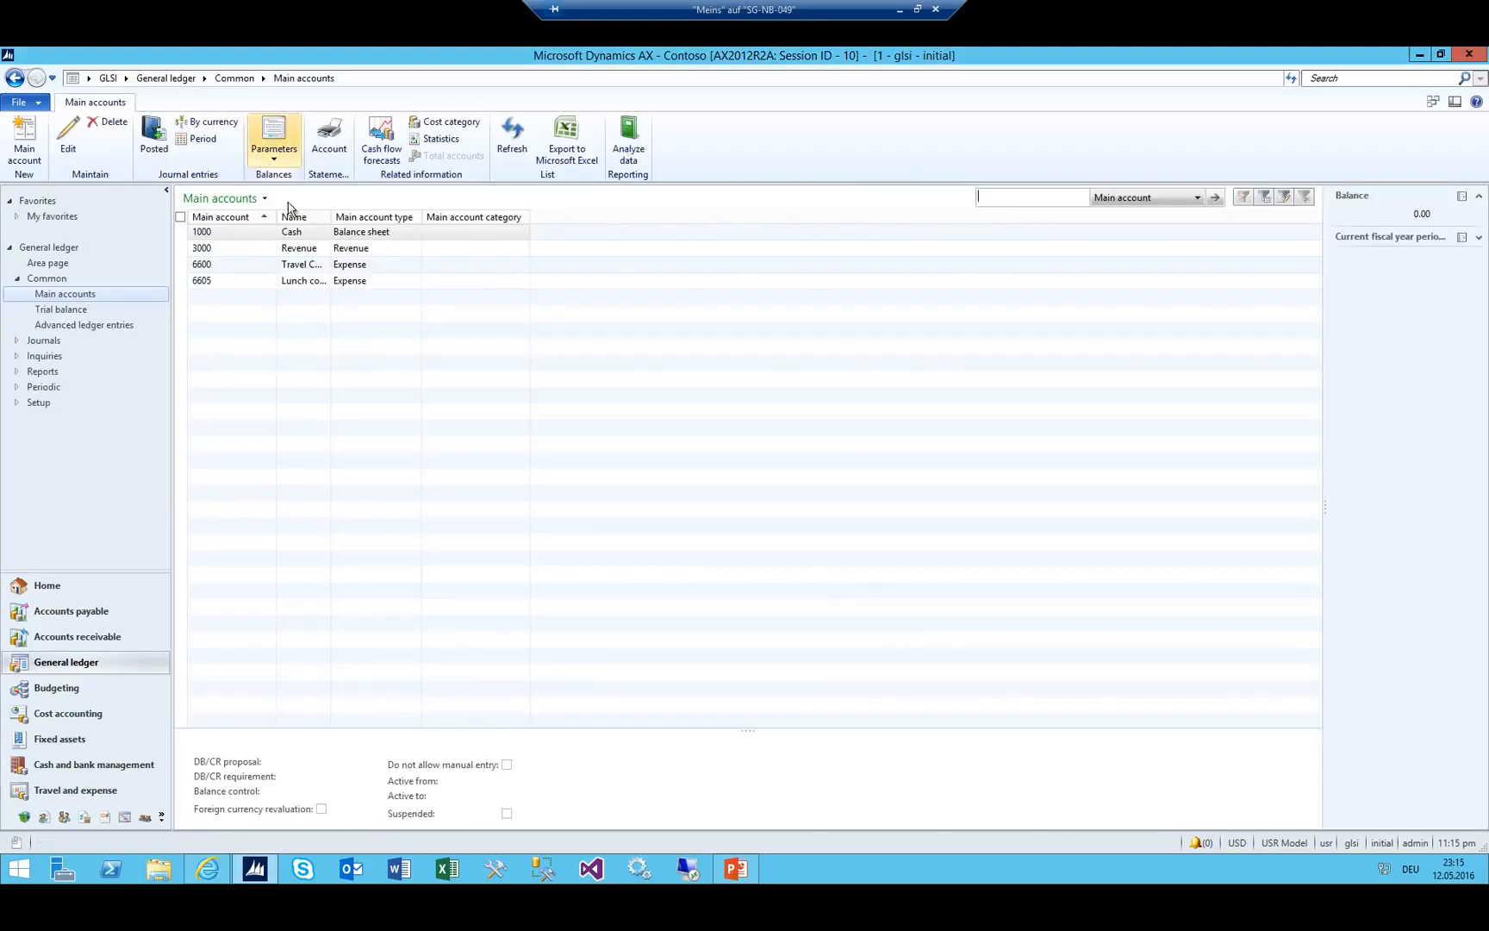
click(200, 264)
click(165, 78)
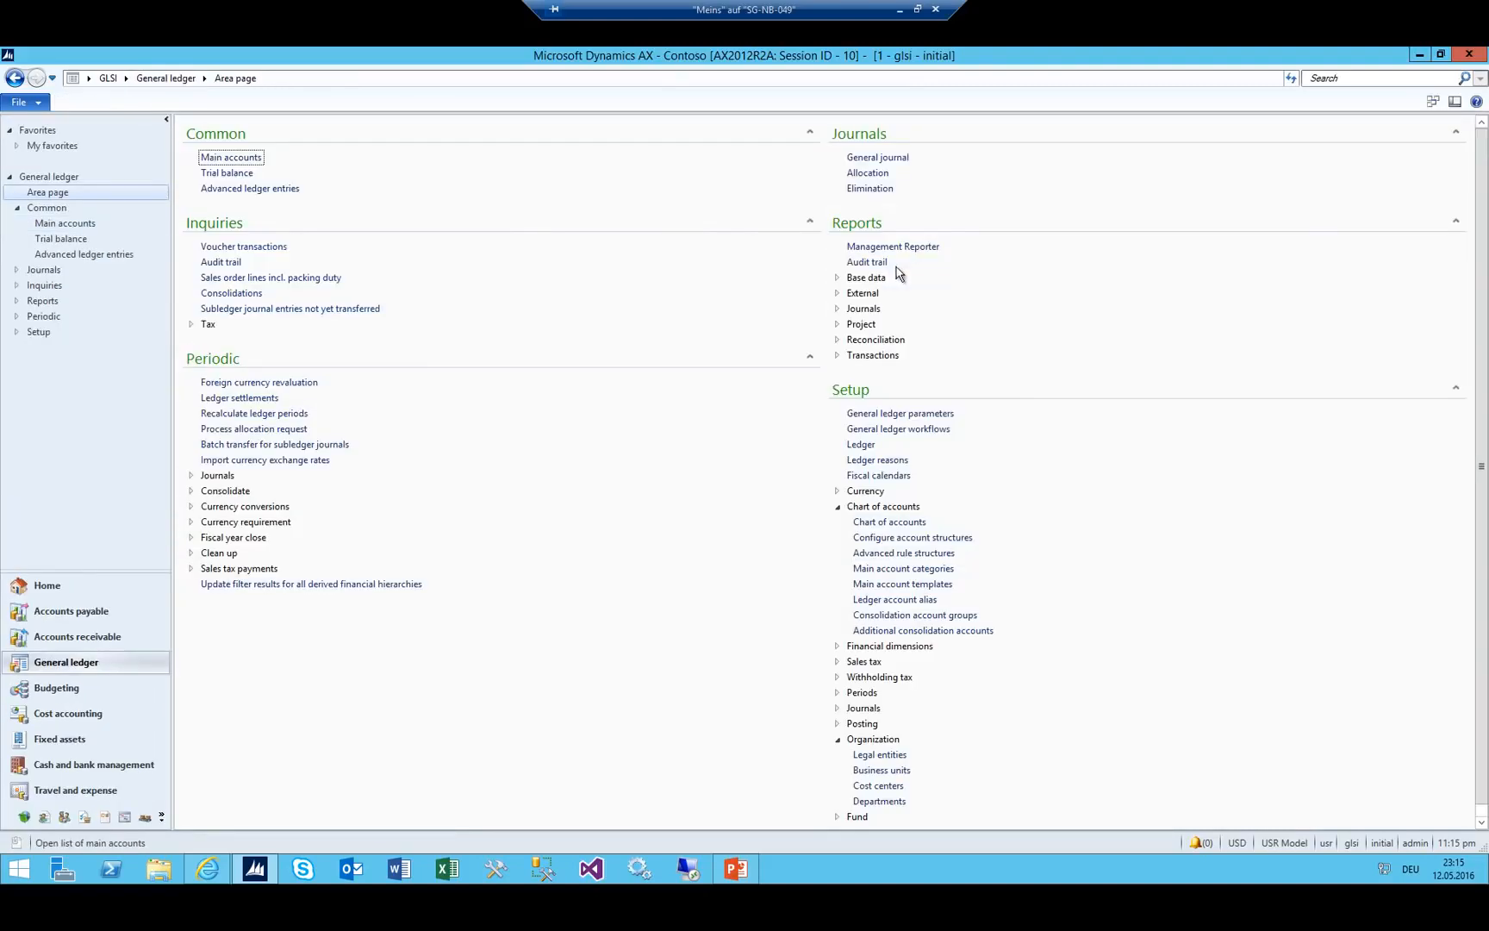
click(860, 445)
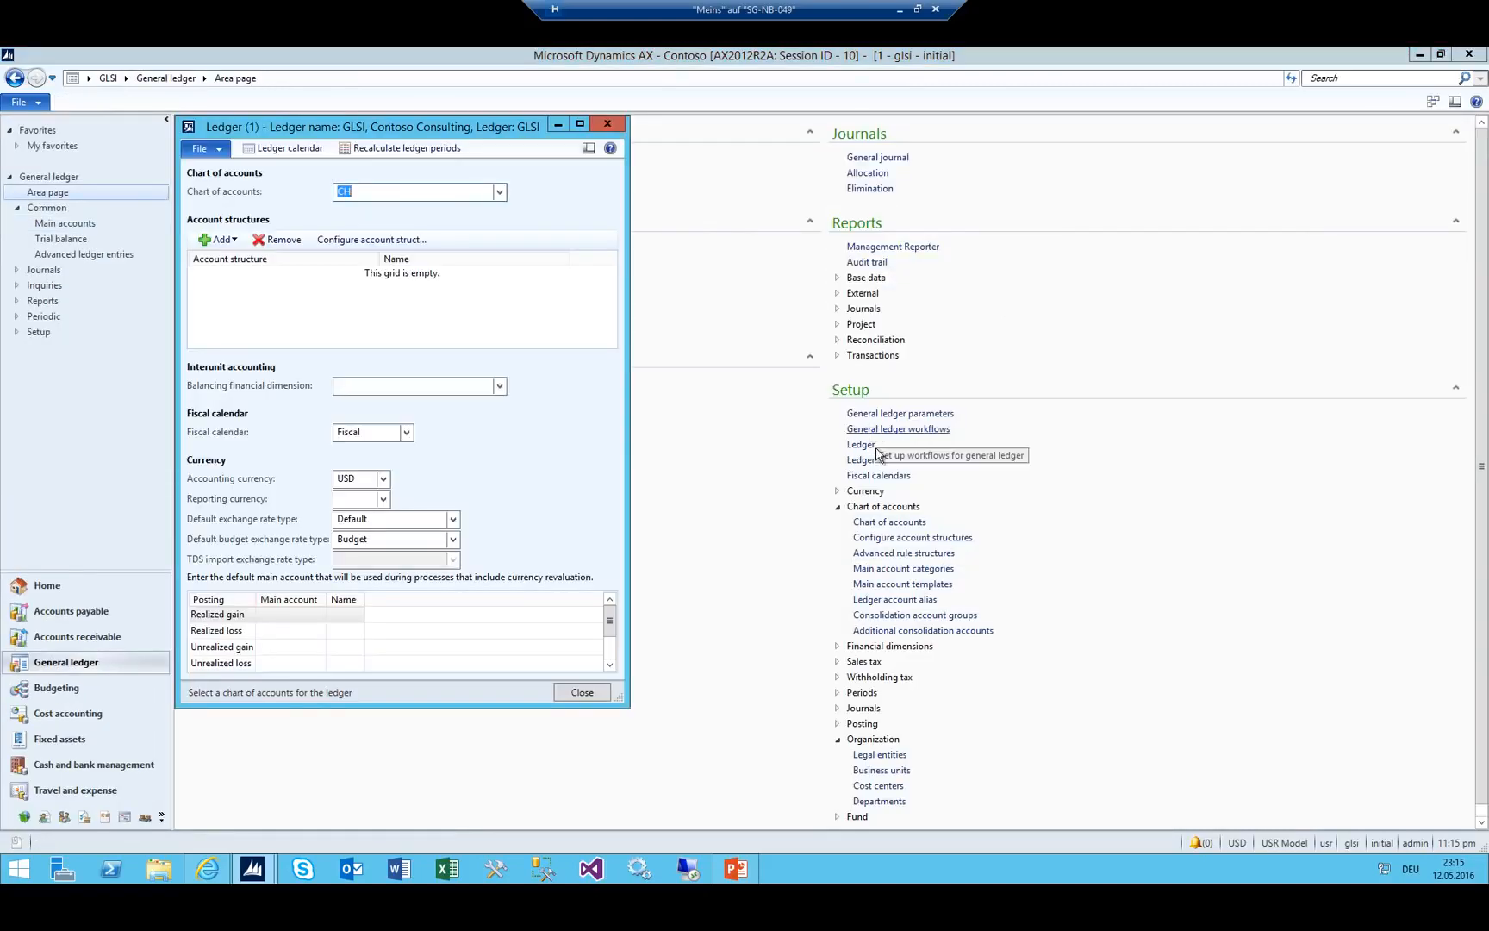
click(218, 248)
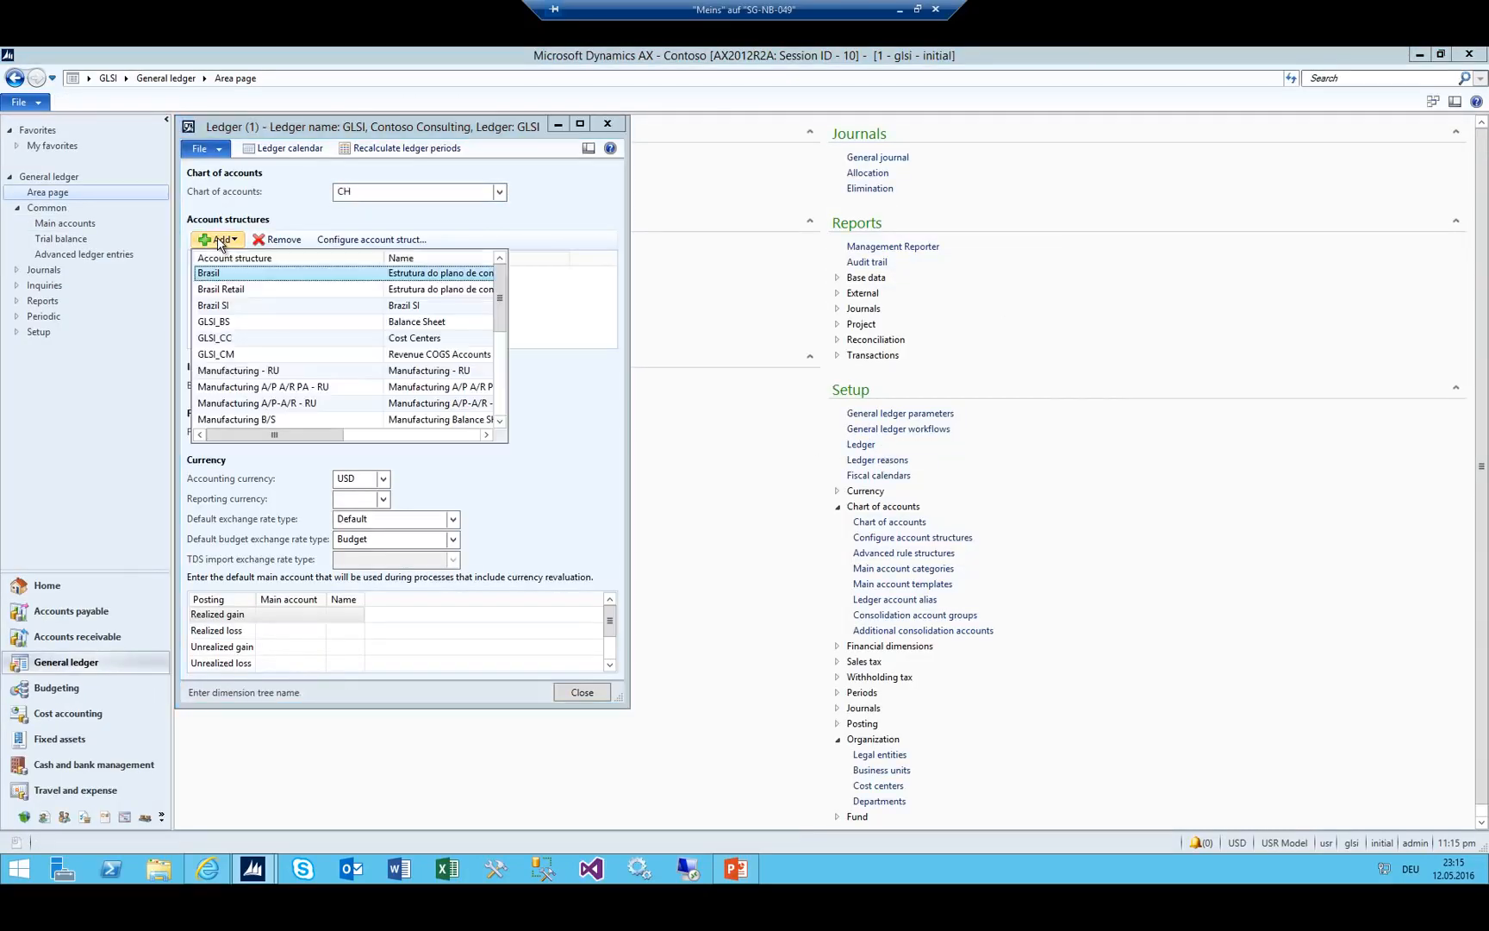
click(233, 320)
click(837, 535)
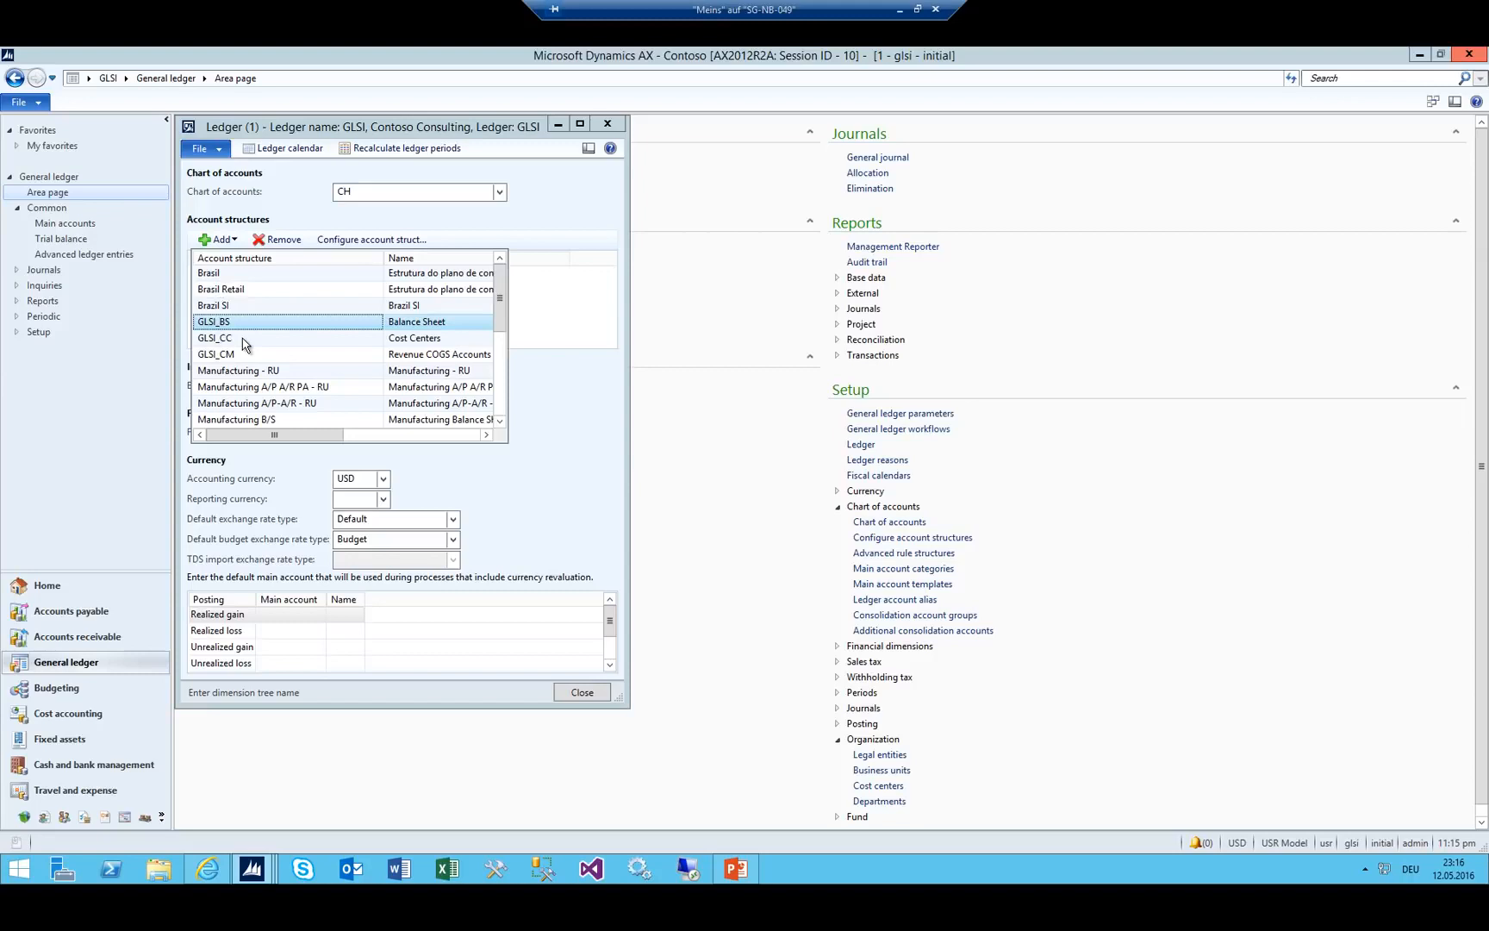
key(Return)
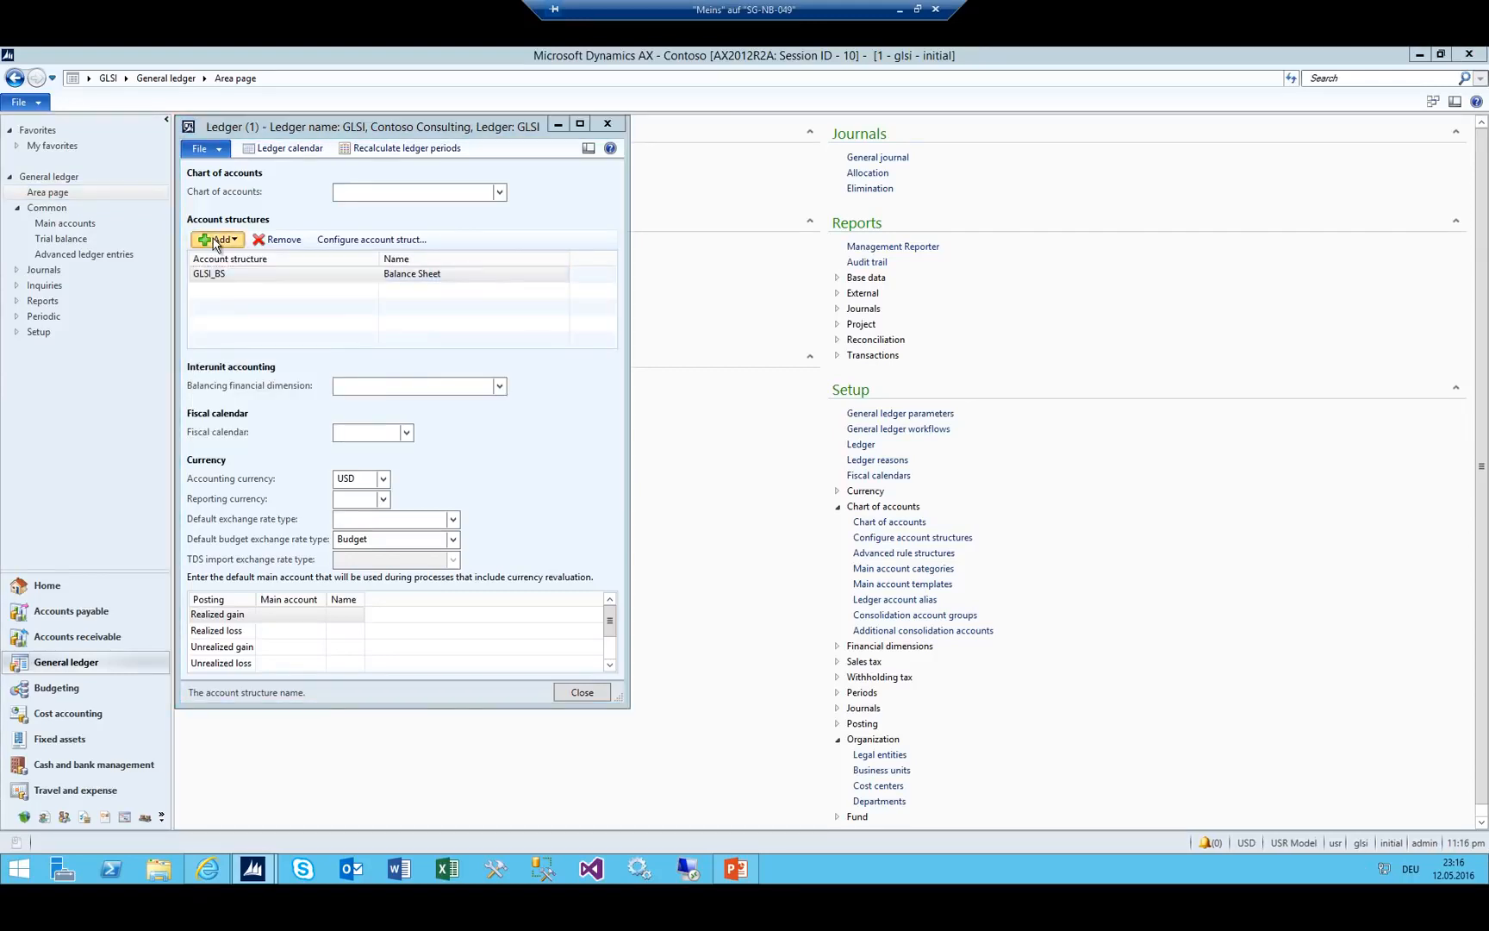
Attach GLSI_CM and GLSI_CC to the ledger, then close the ledger setup.
click(214, 241)
click(243, 340)
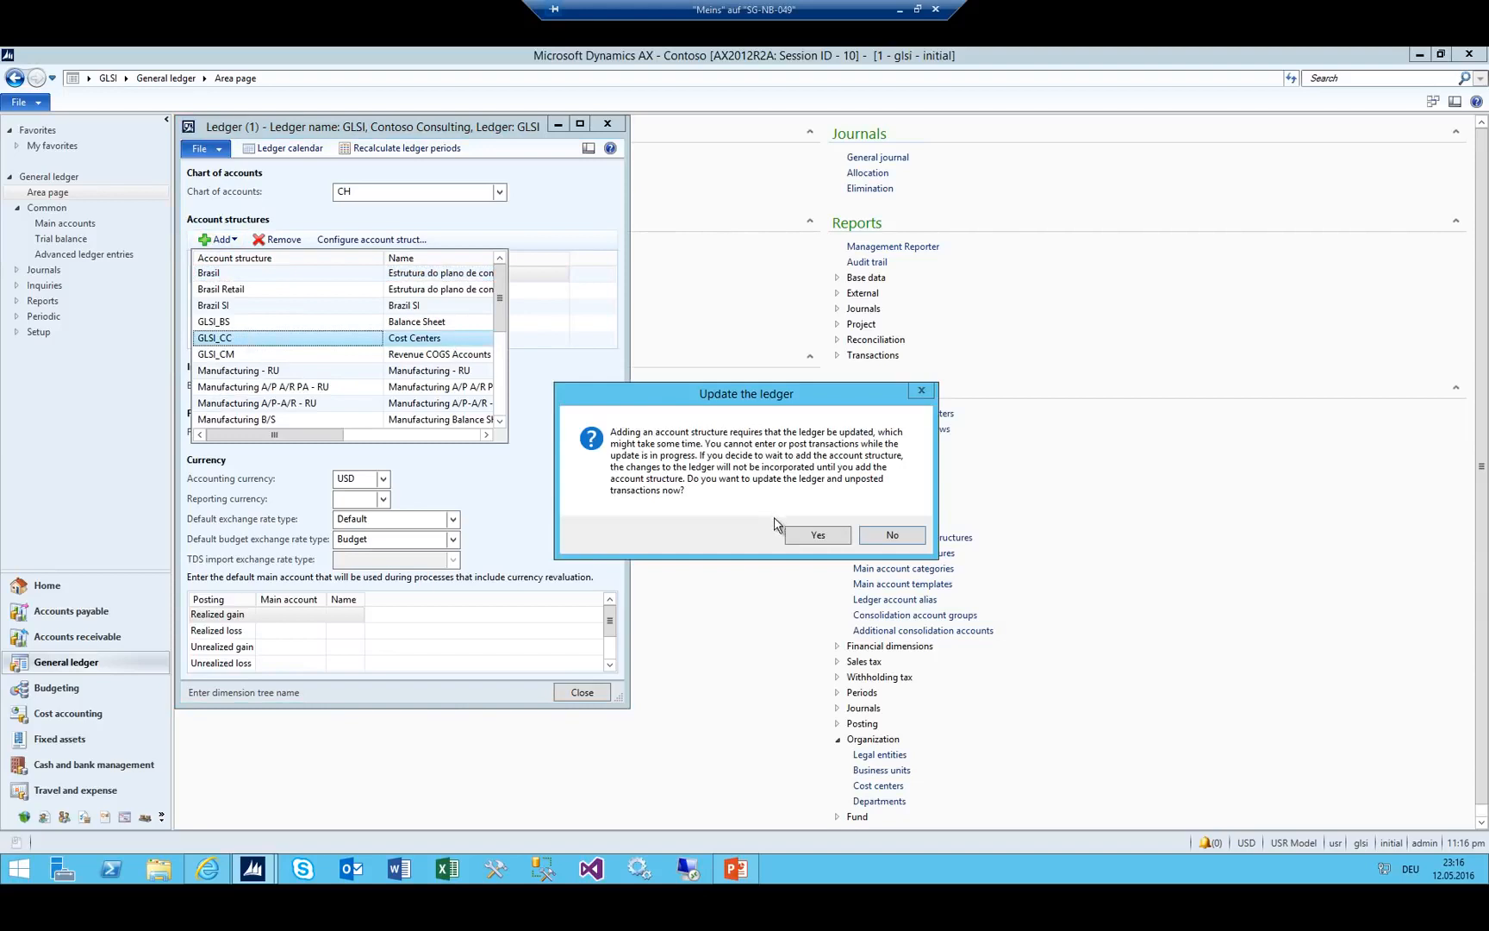
click(803, 540)
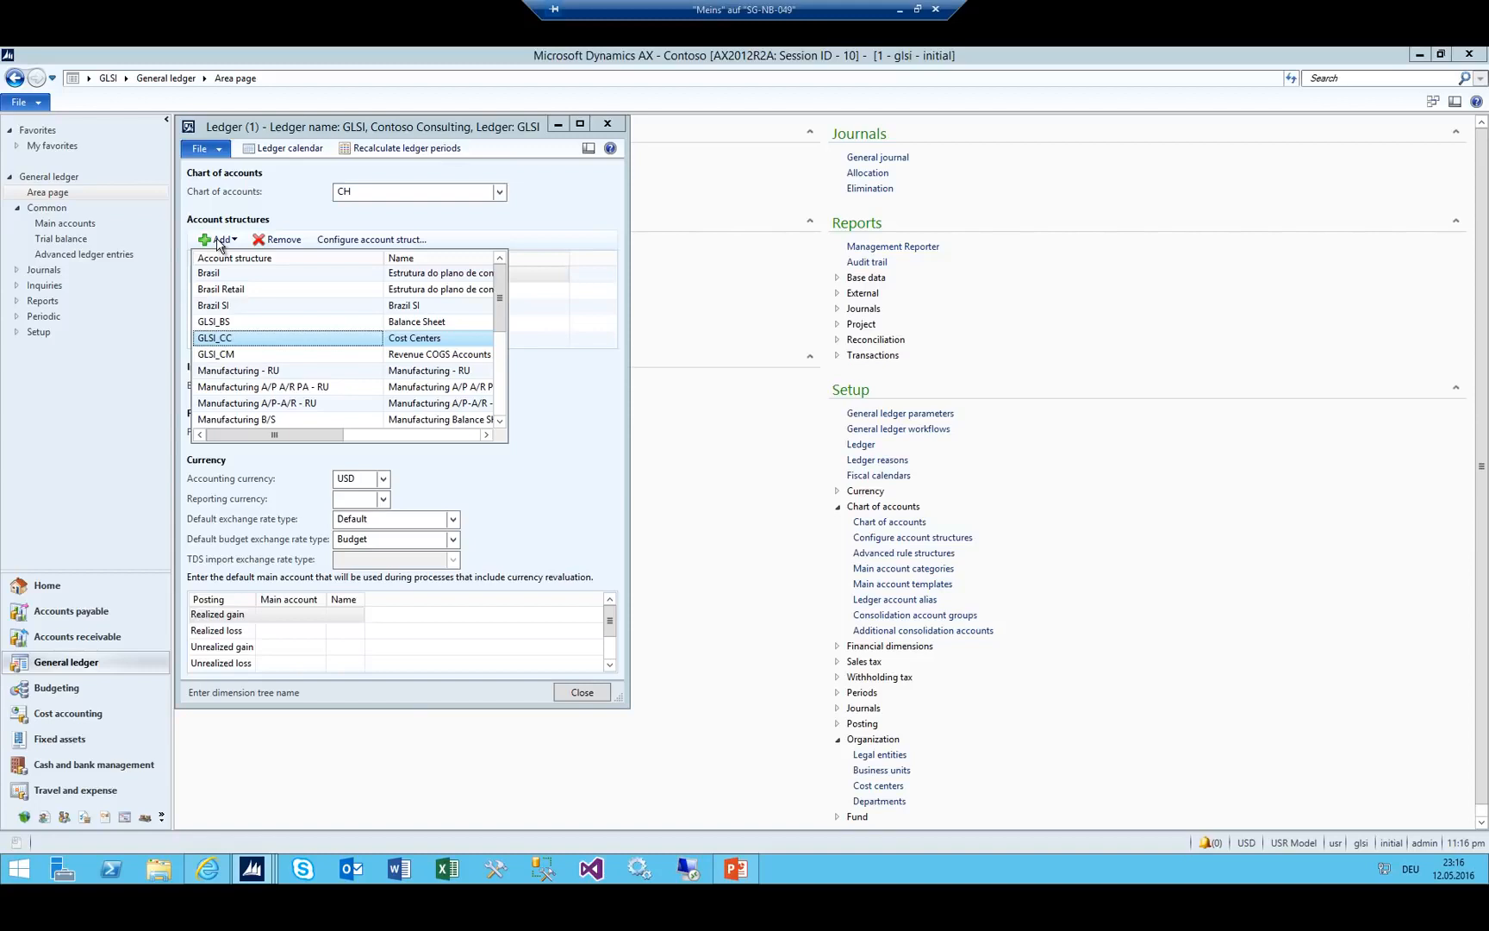
click(241, 359)
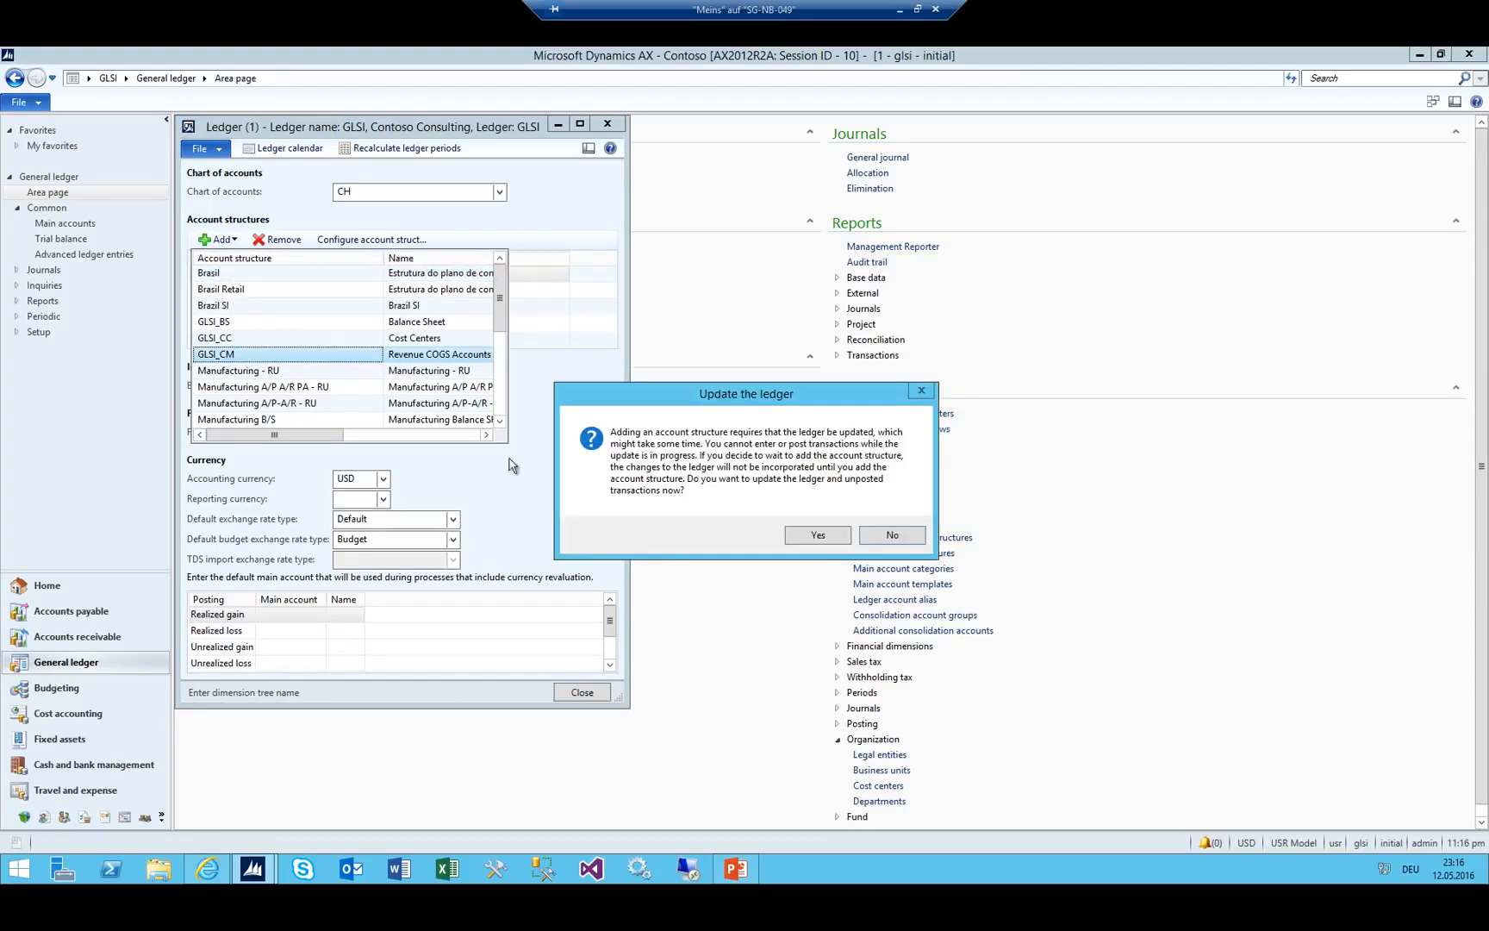
click(786, 539)
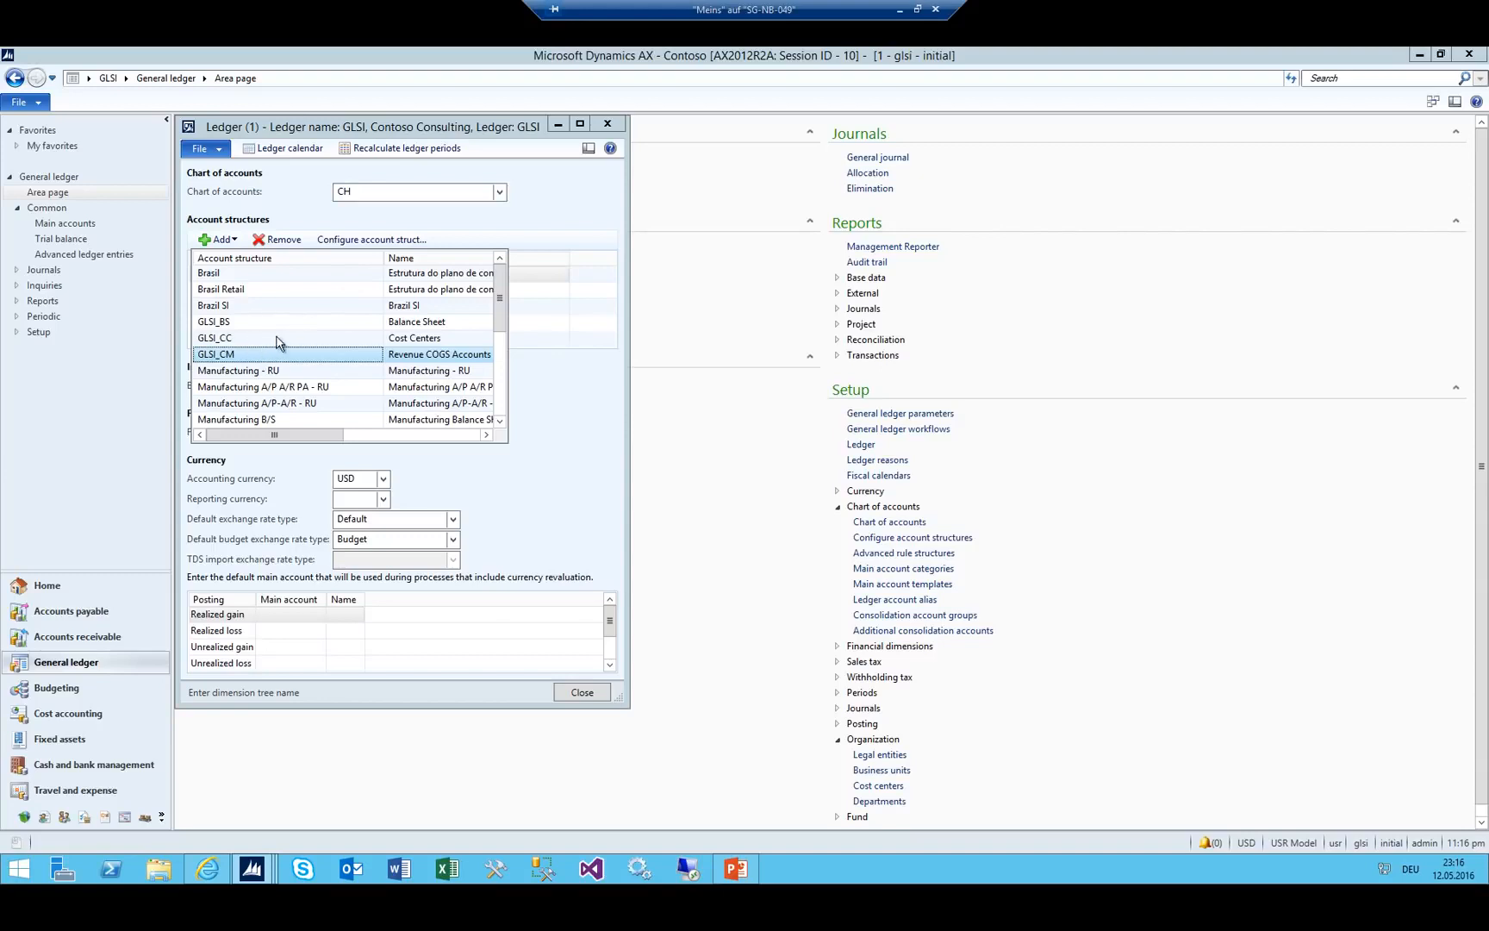
click(208, 339)
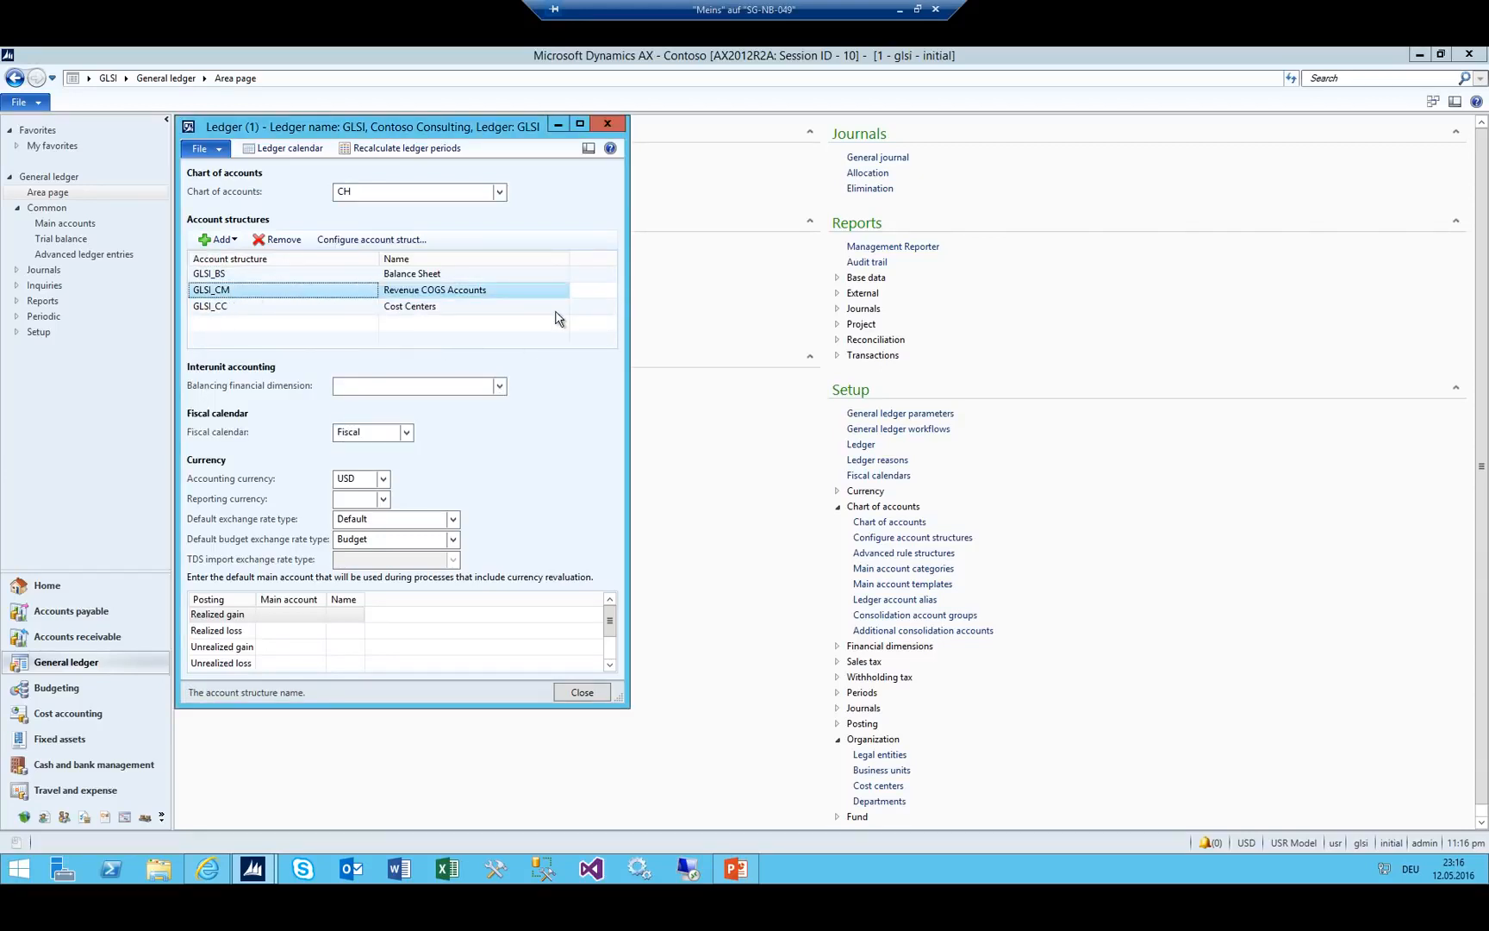
key(Escape)
click(897, 158)
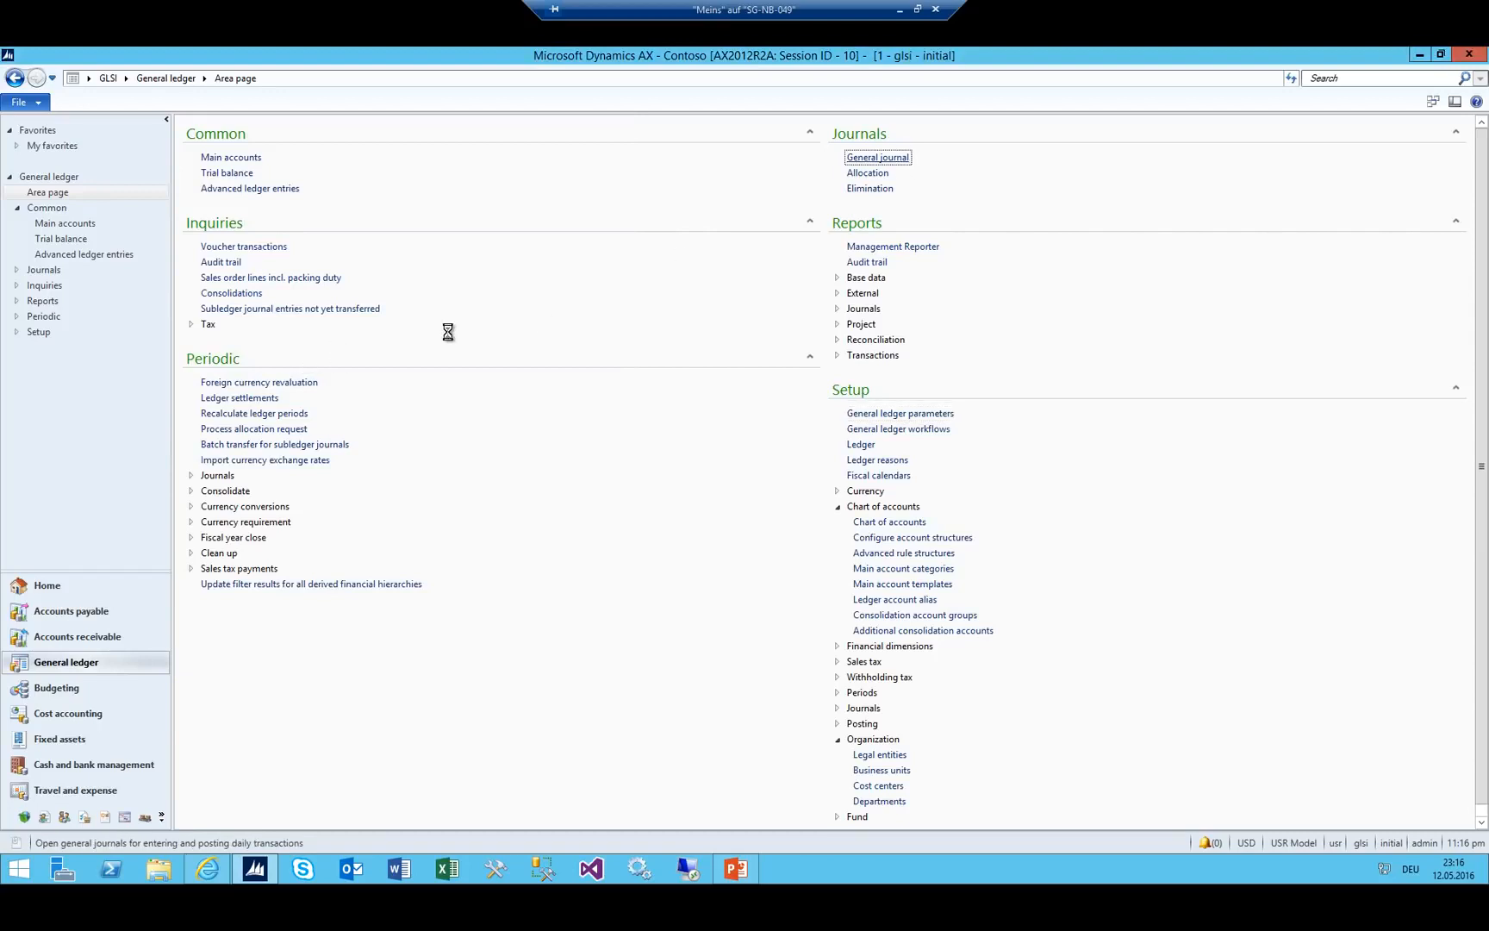
Create a new journal name GJ with the description 'General Journal' from the journal name's details.
key(ctrl+n)
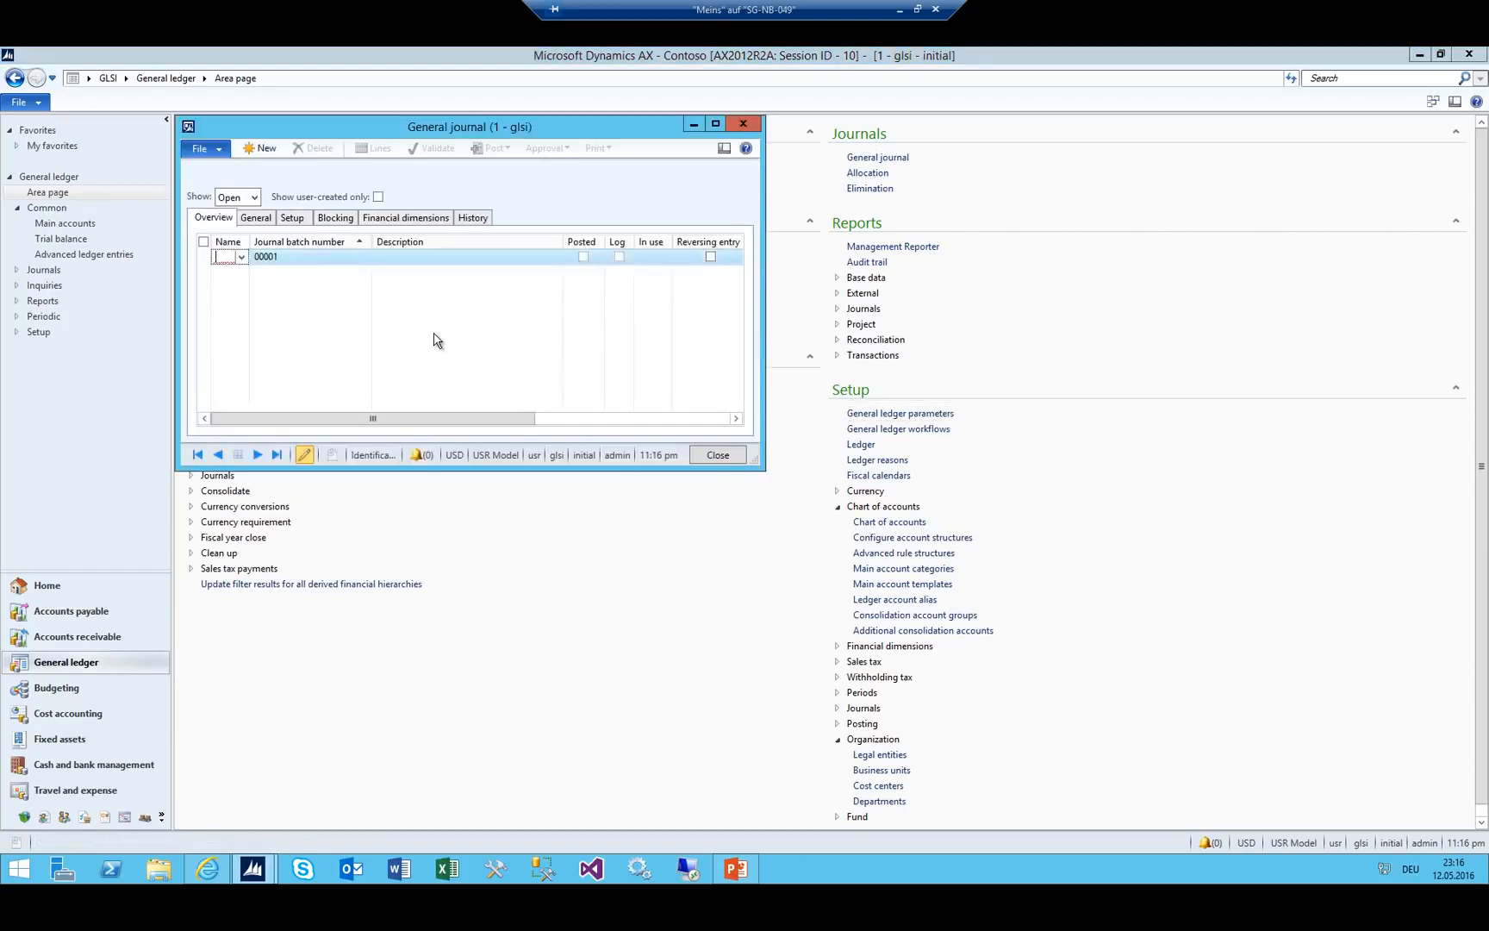
key(alt+Down)
key(Escape)
right_click(226, 259)
click(261, 386)
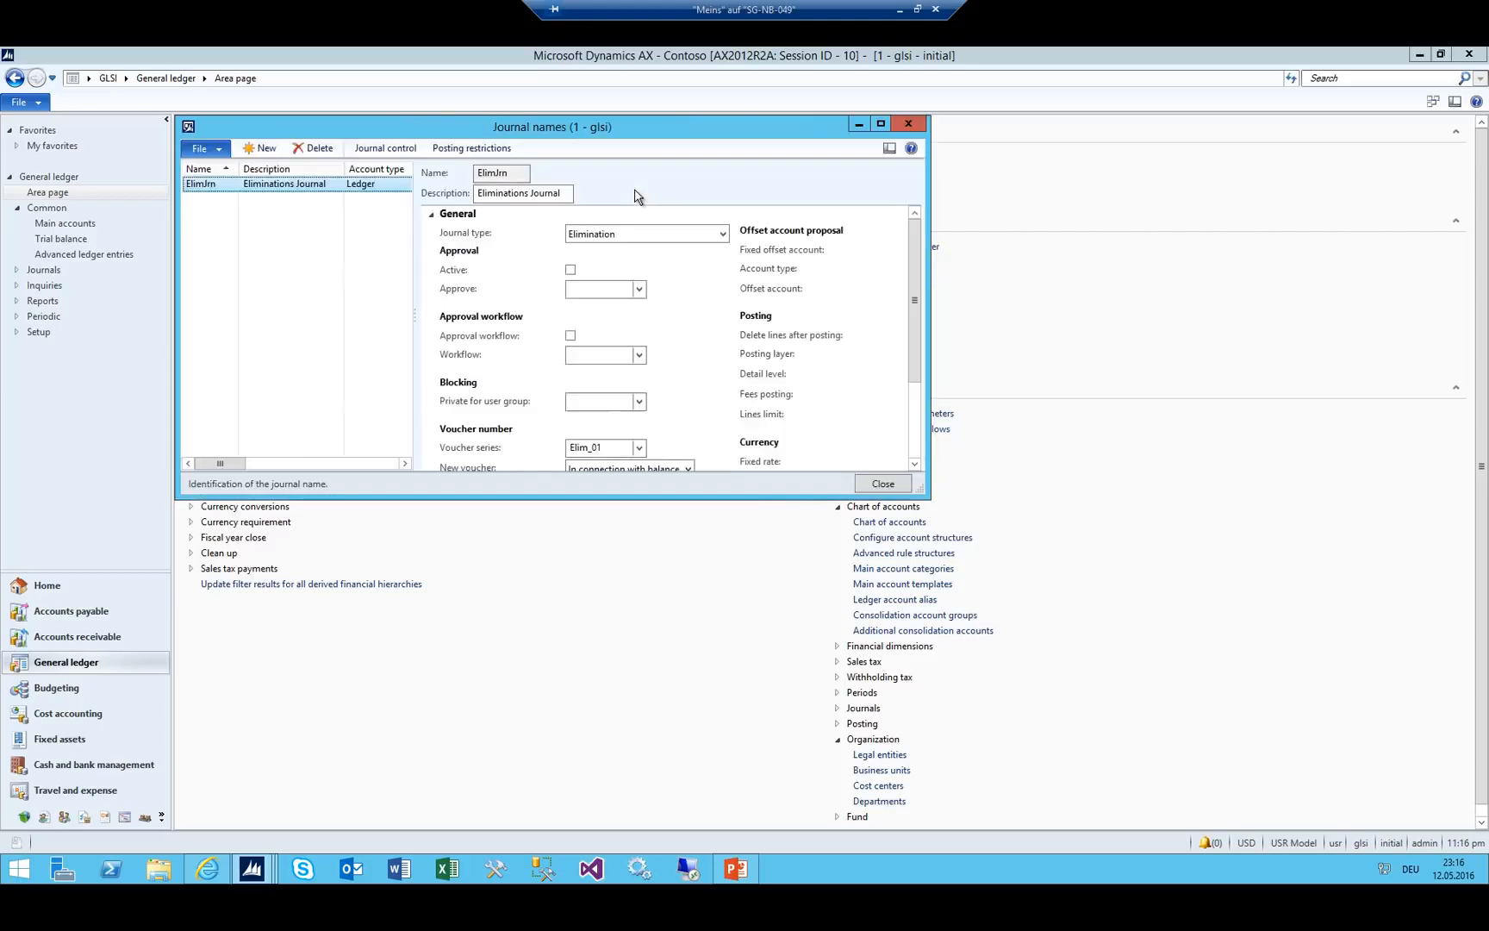
key(ctrl+n)
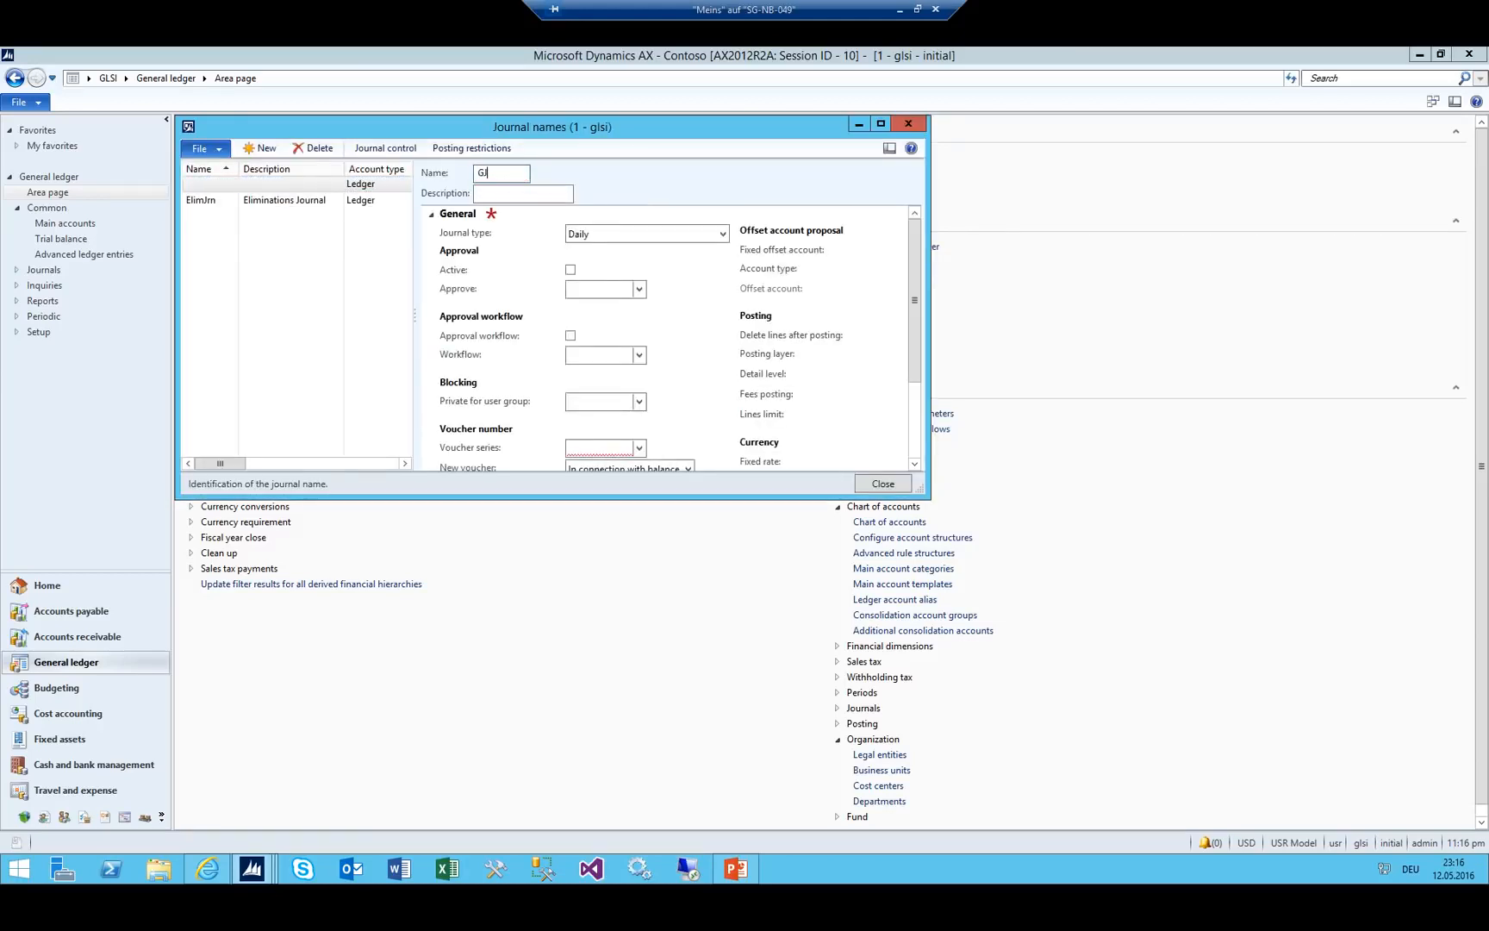
text(GJ)
key(Tab)
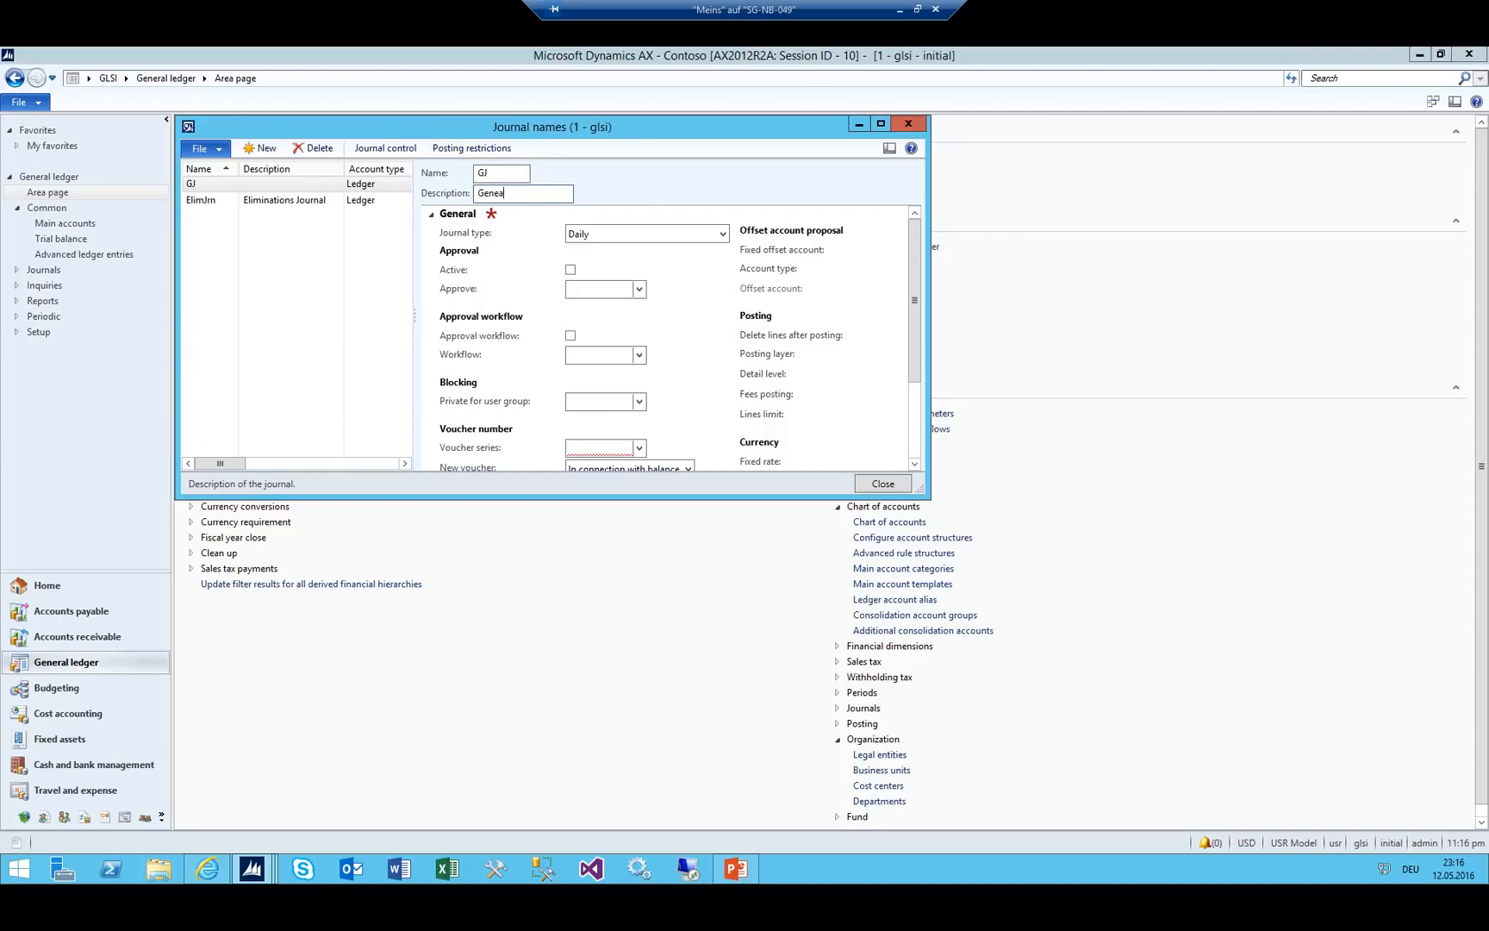
text(General Journal)
key(Tab)
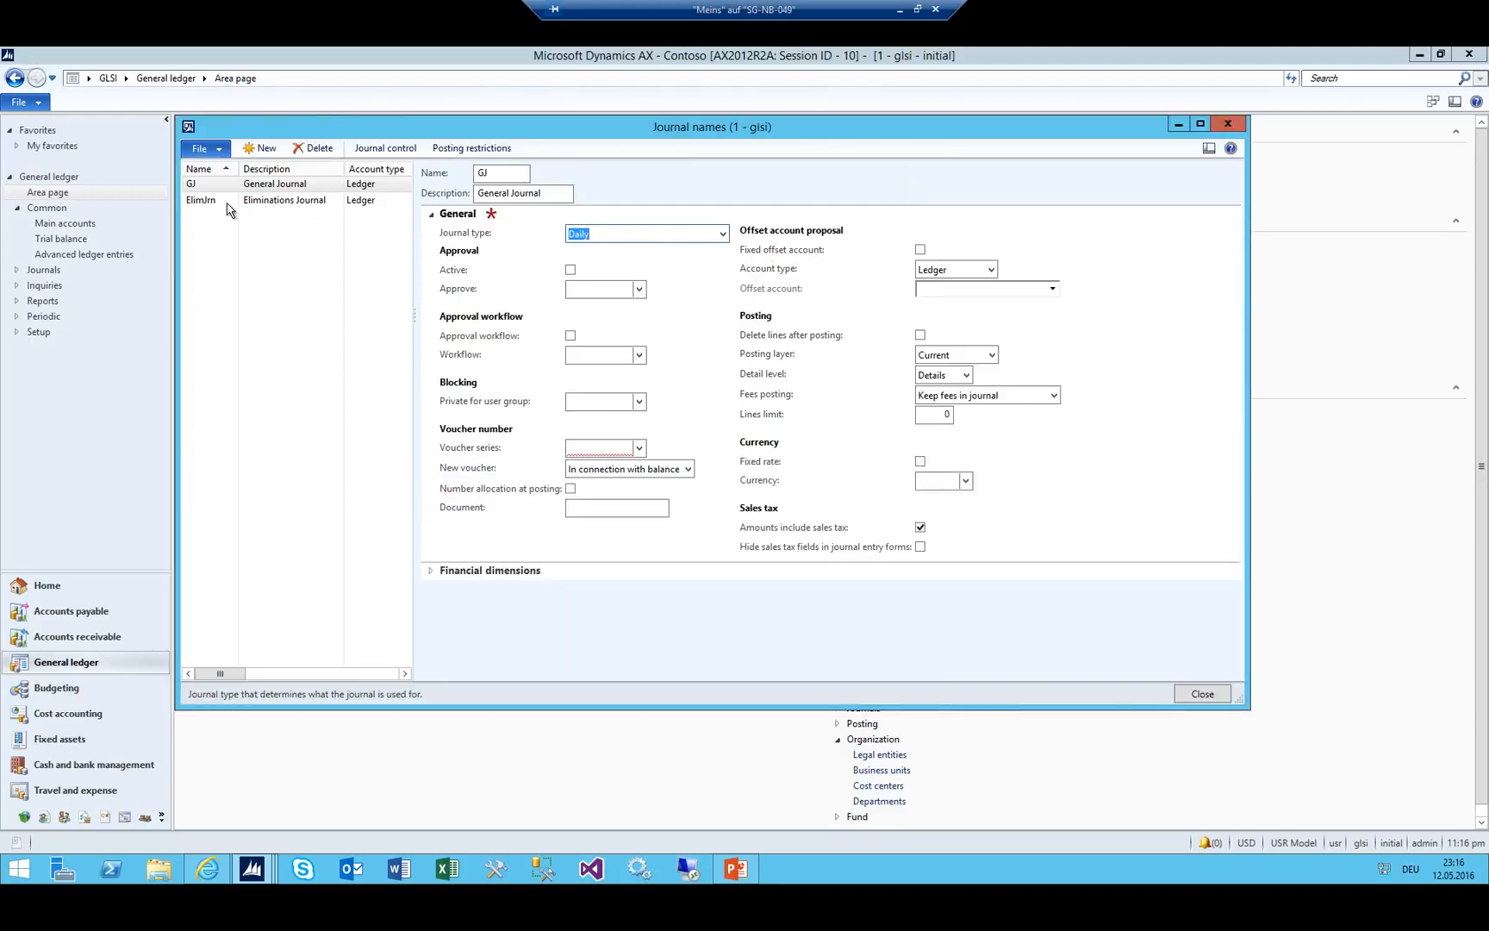
Check the existing voucher series, then go to the Number sequences setup for the GJ voucher series.
click(638, 447)
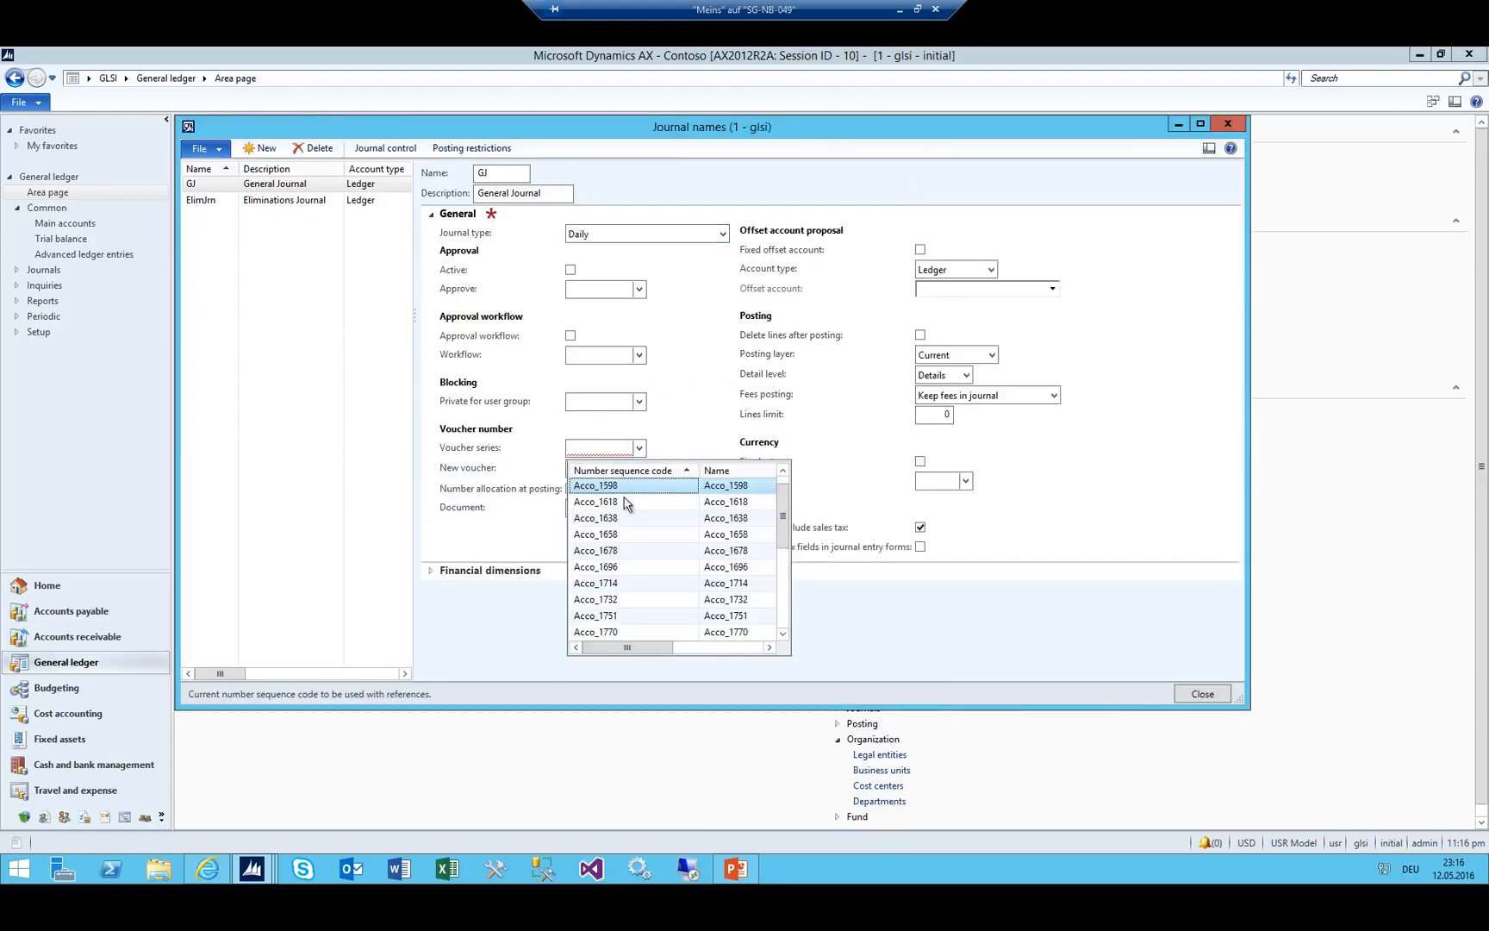
click(620, 448)
right_click(621, 448)
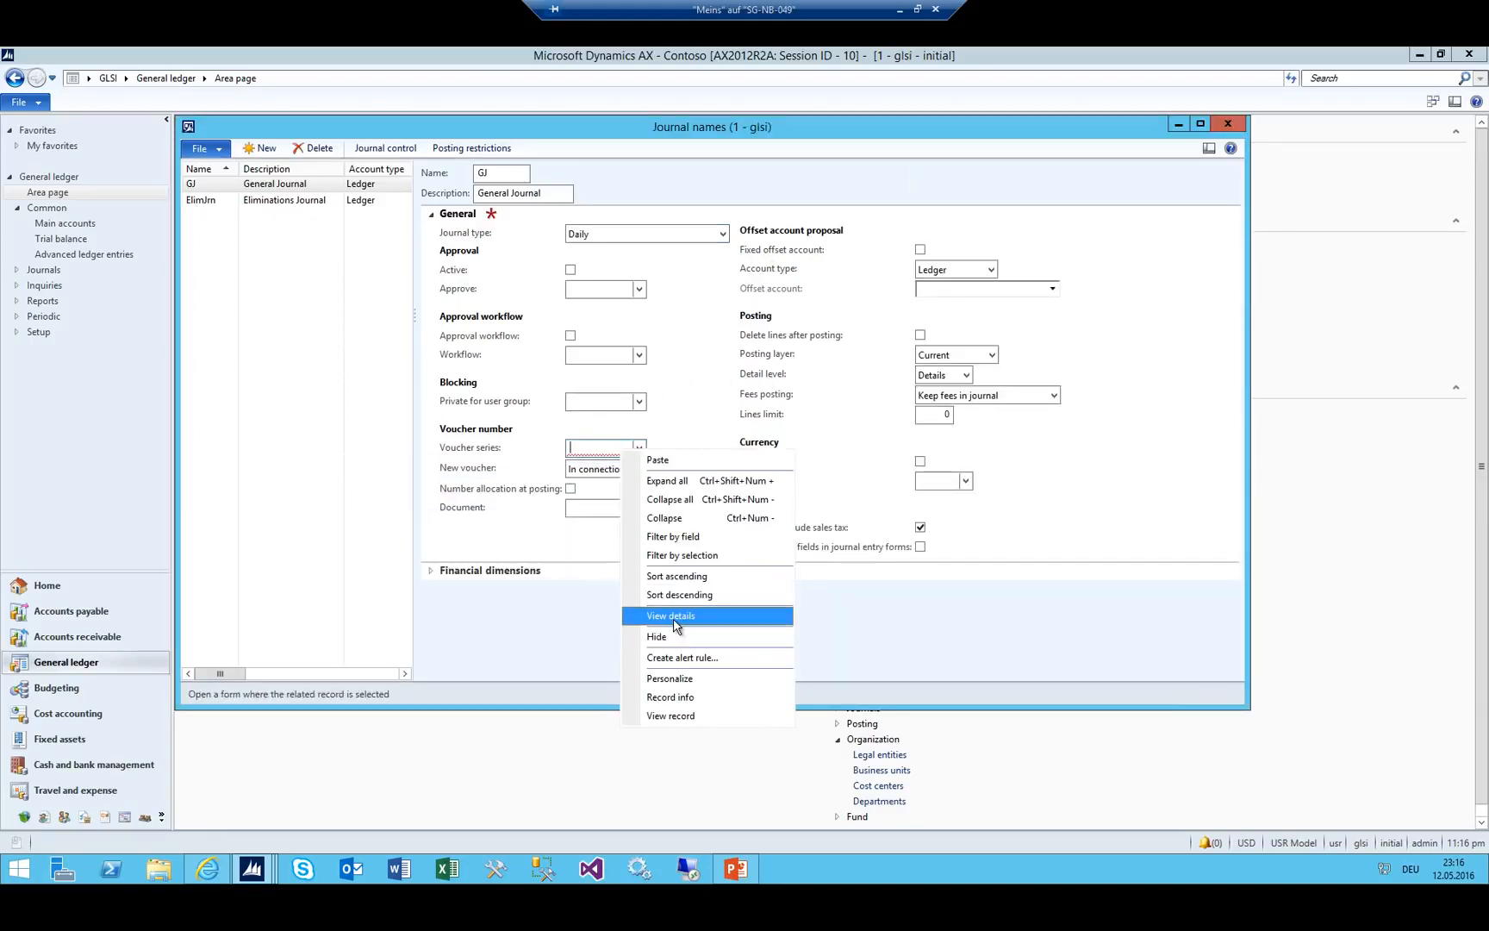
click(657, 616)
Create number sequence code GJ named 'General Journal' with Company scope.
key(ctrl+n)
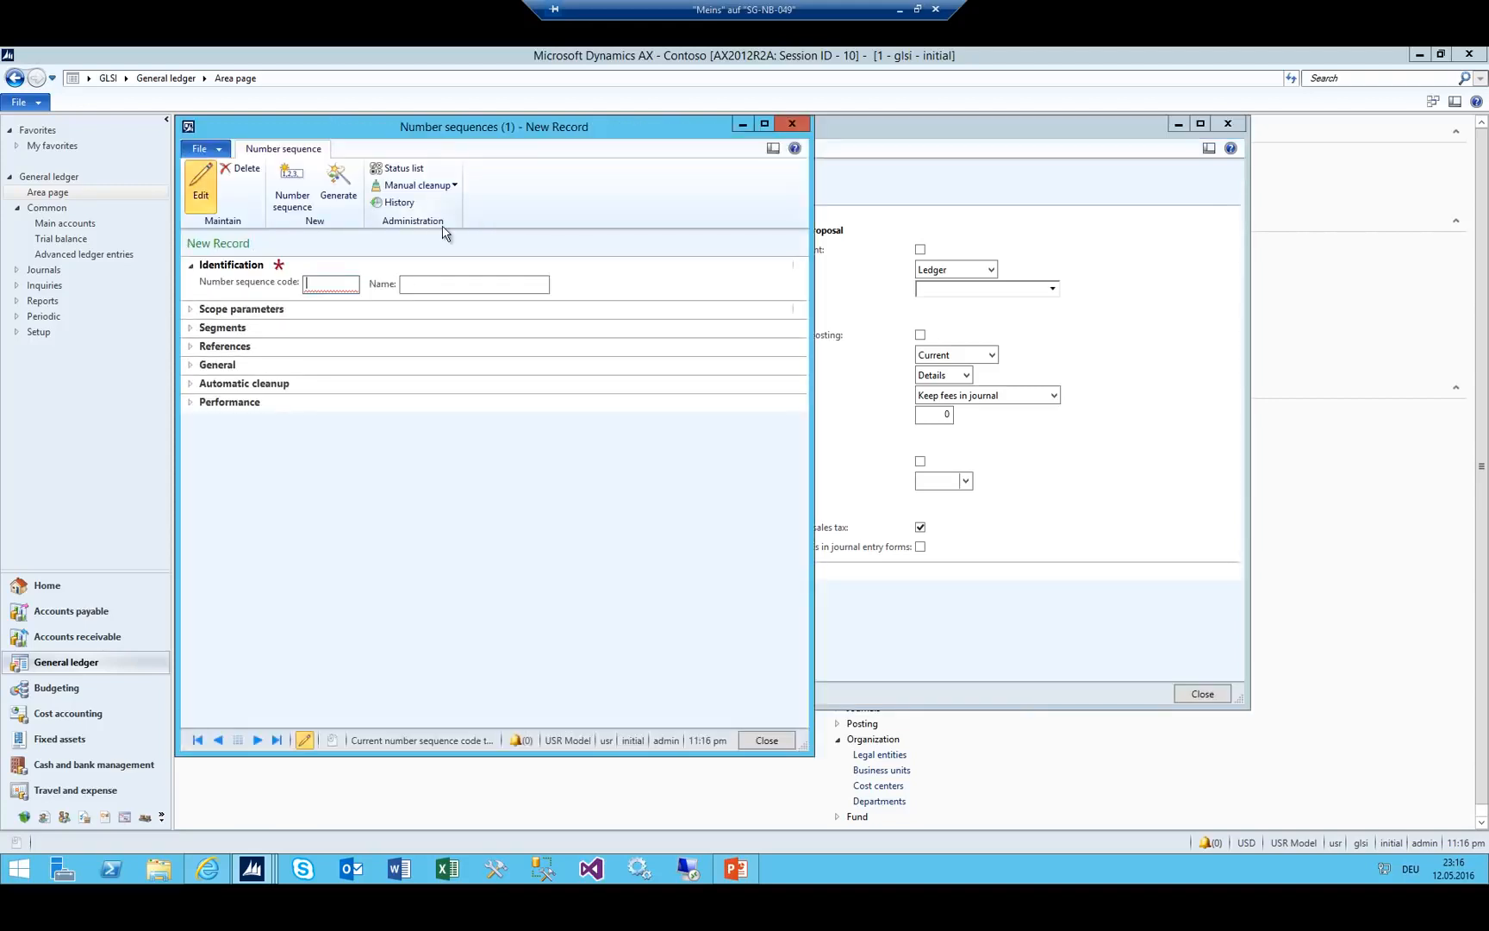
text(GJ)
key(Tab)
text(GJ)
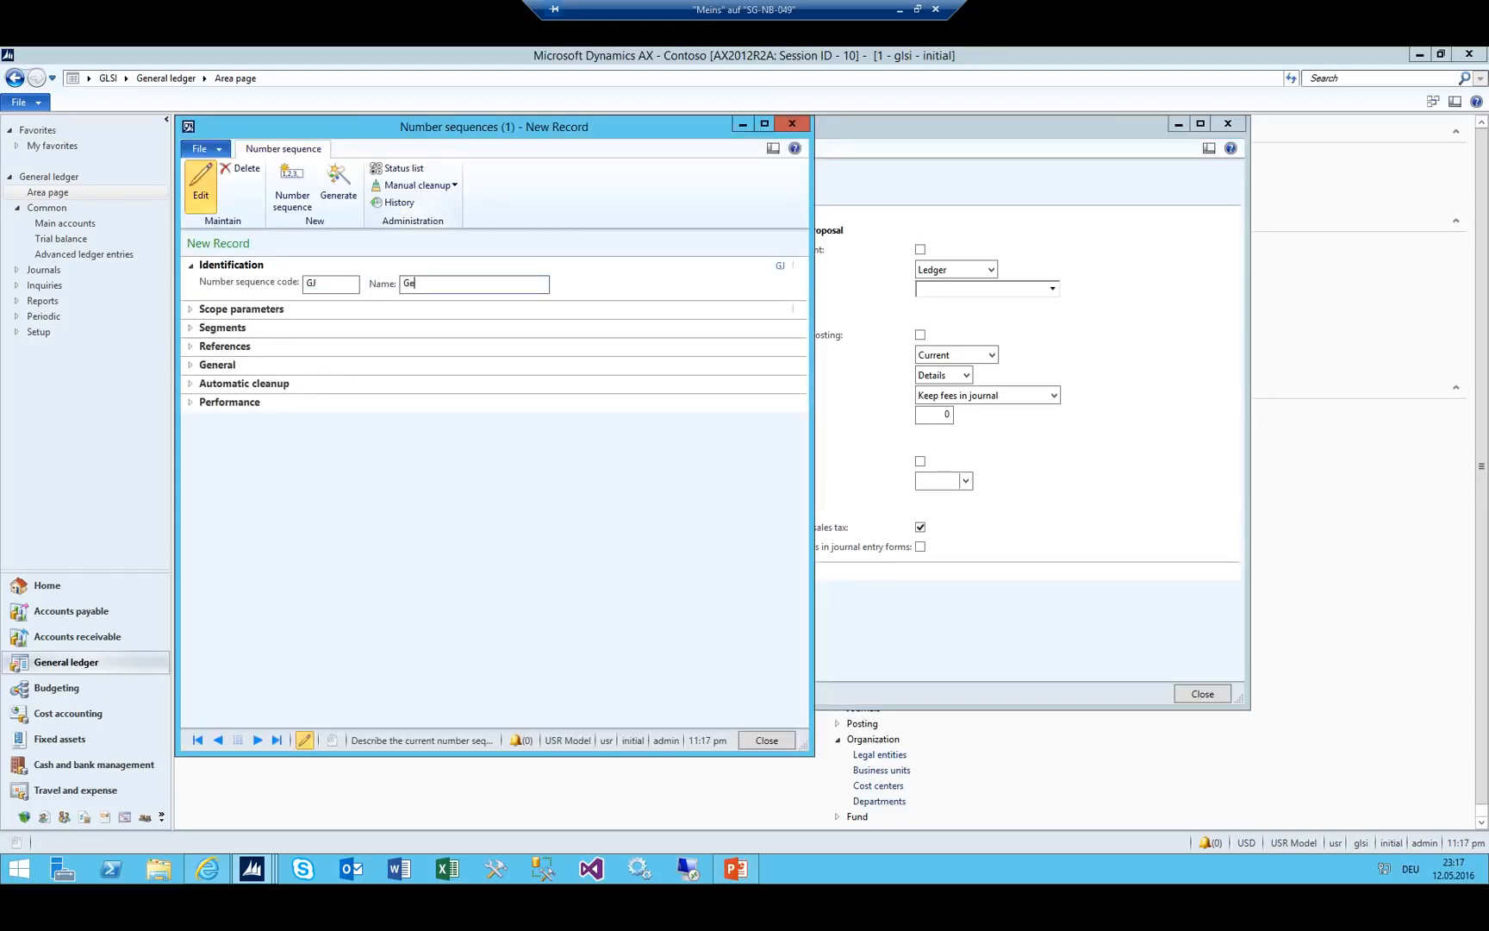
text(neral Journal)
key(Tab)
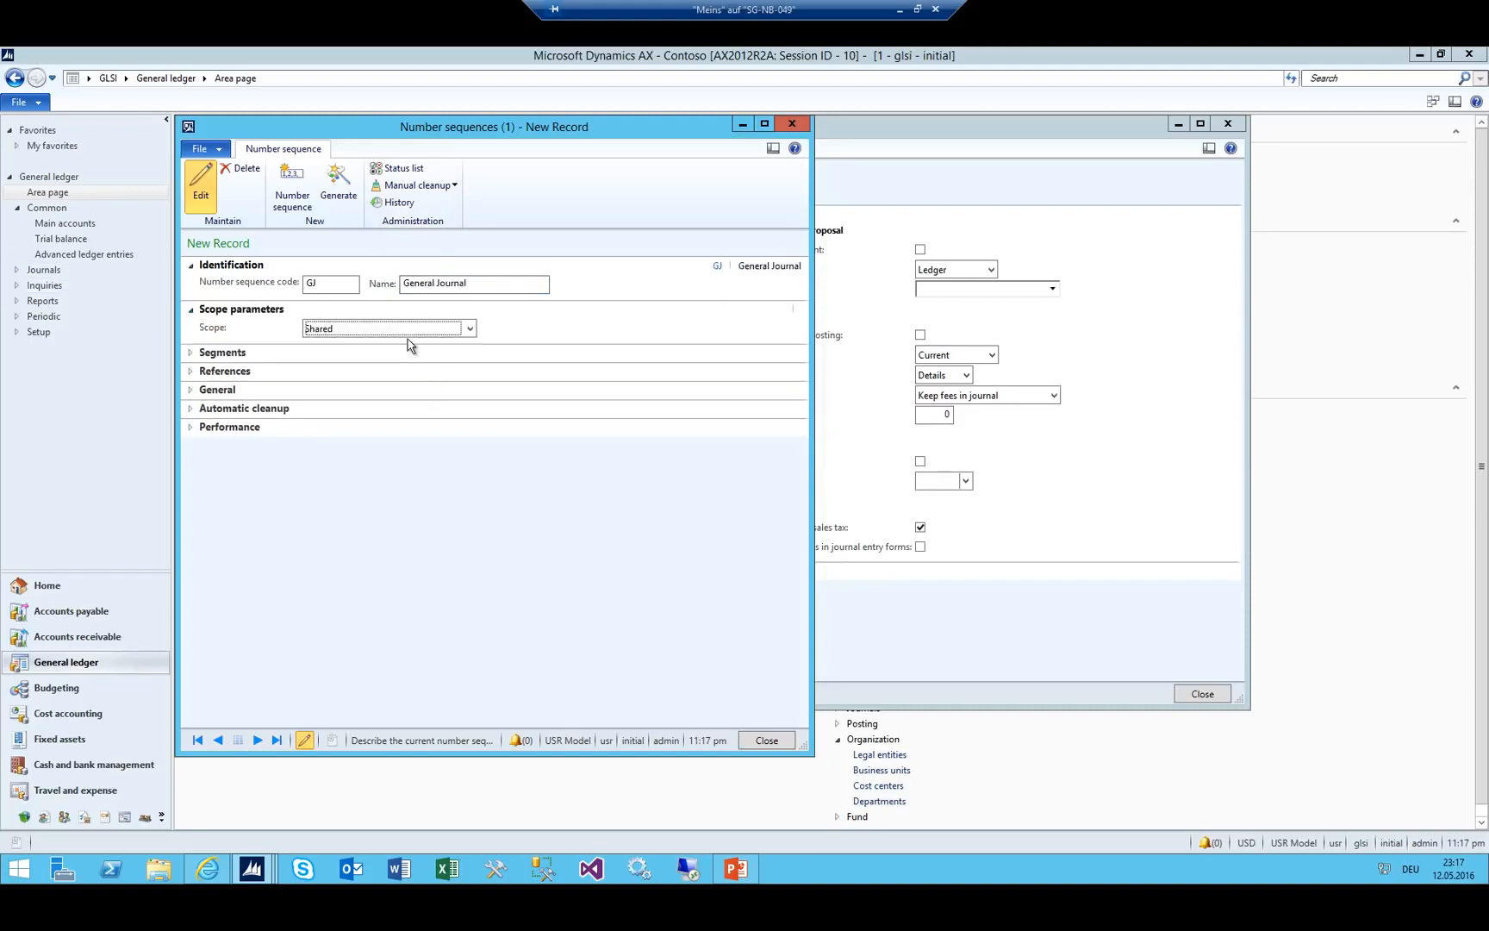
key(alt+Down)
click(371, 355)
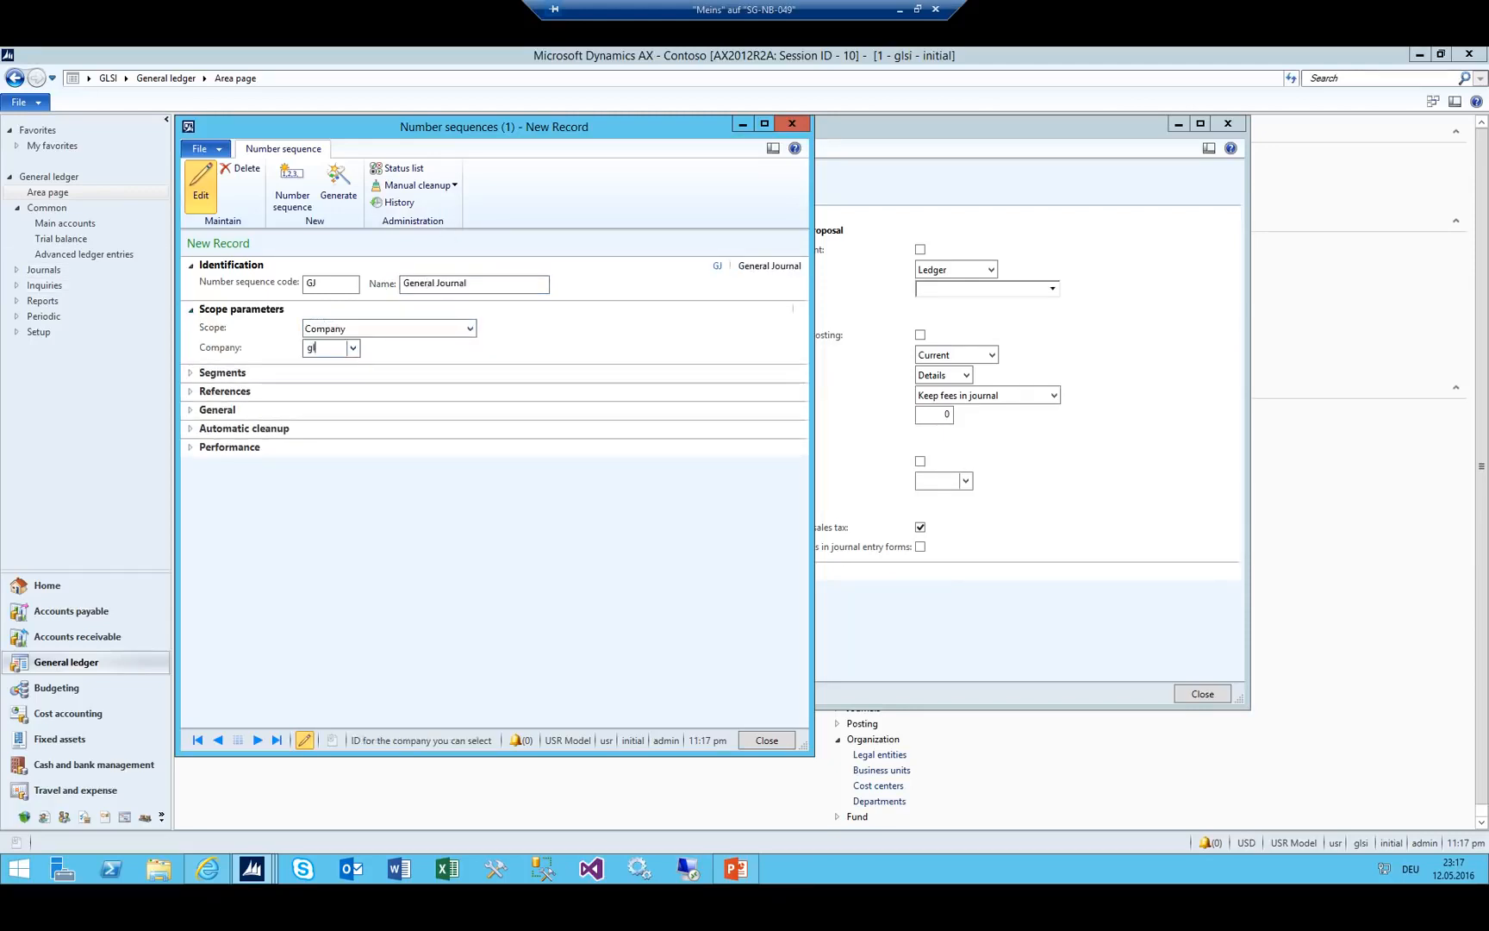
Remove the Company segment and shorten the format to GJ-######.
click(190, 391)
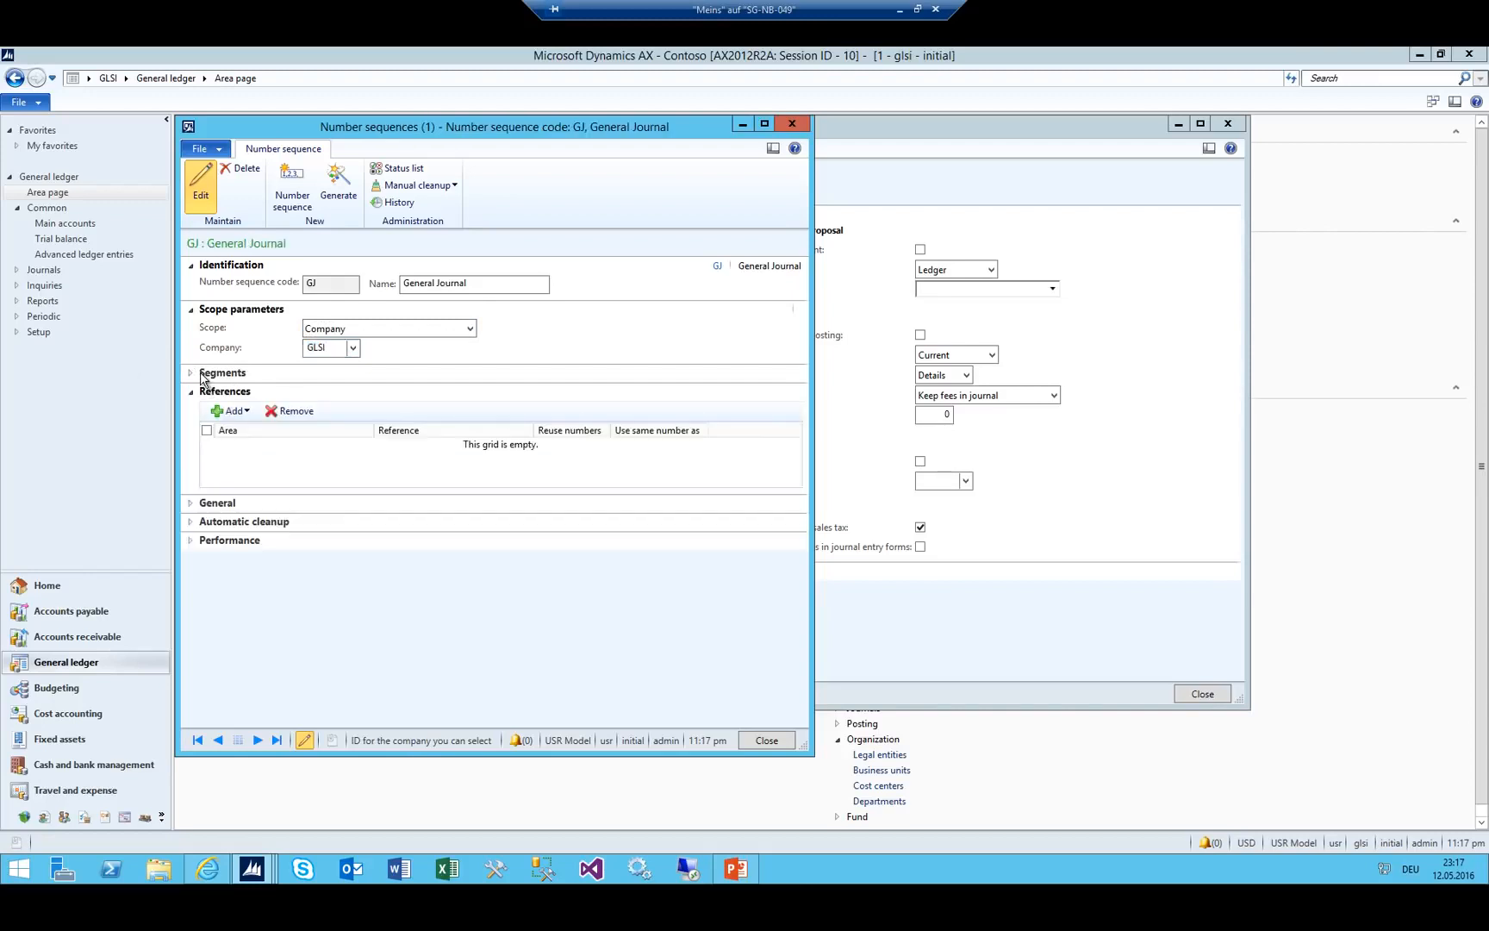
click(201, 373)
click(336, 429)
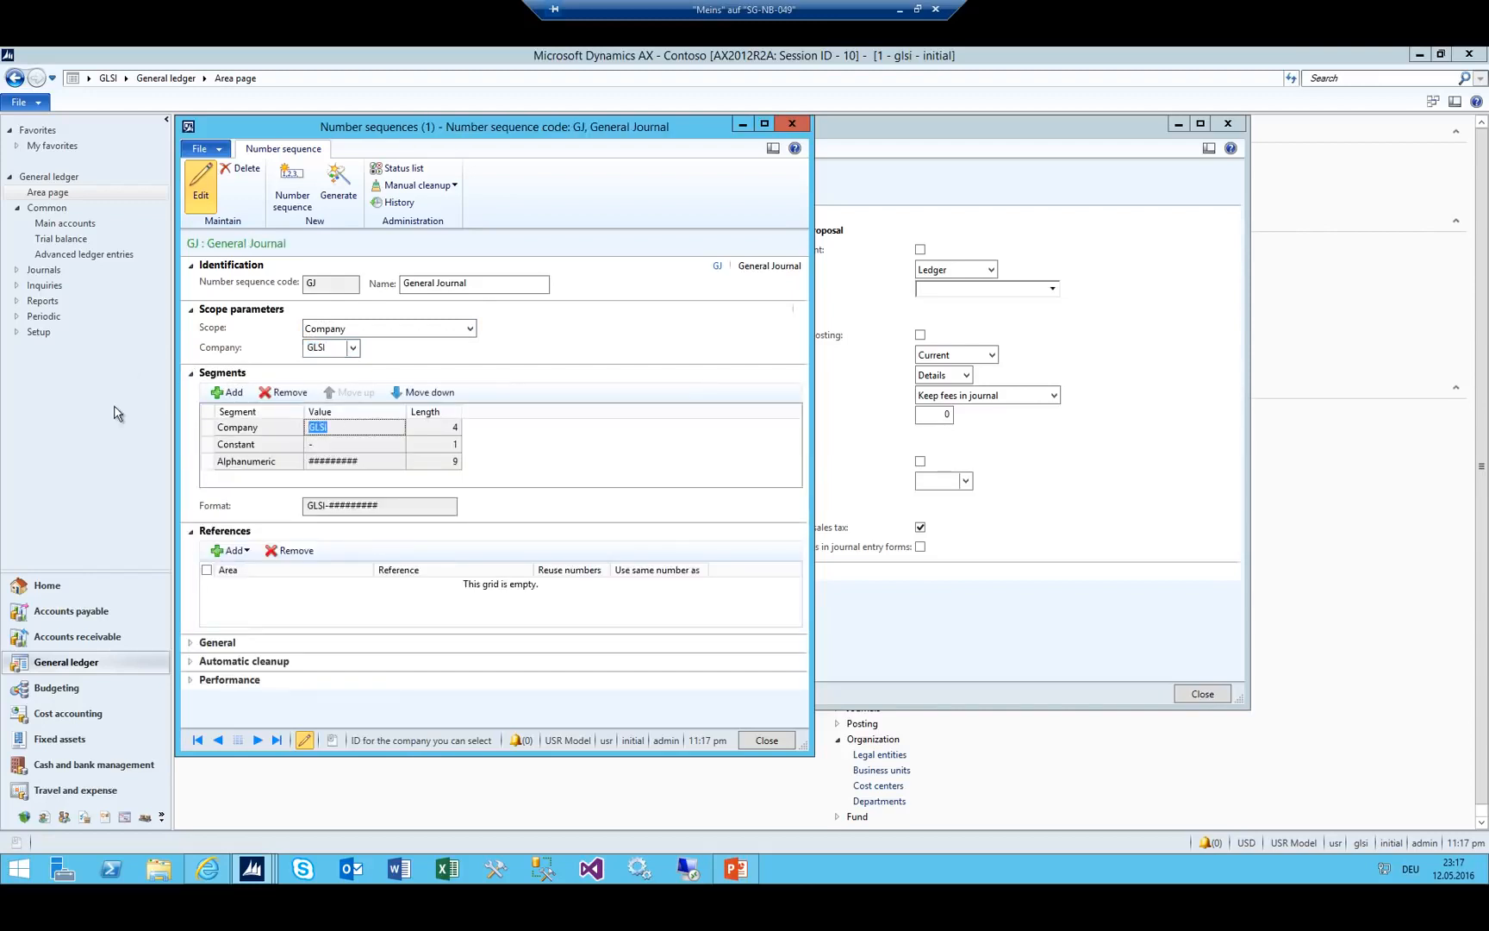
click(258, 392)
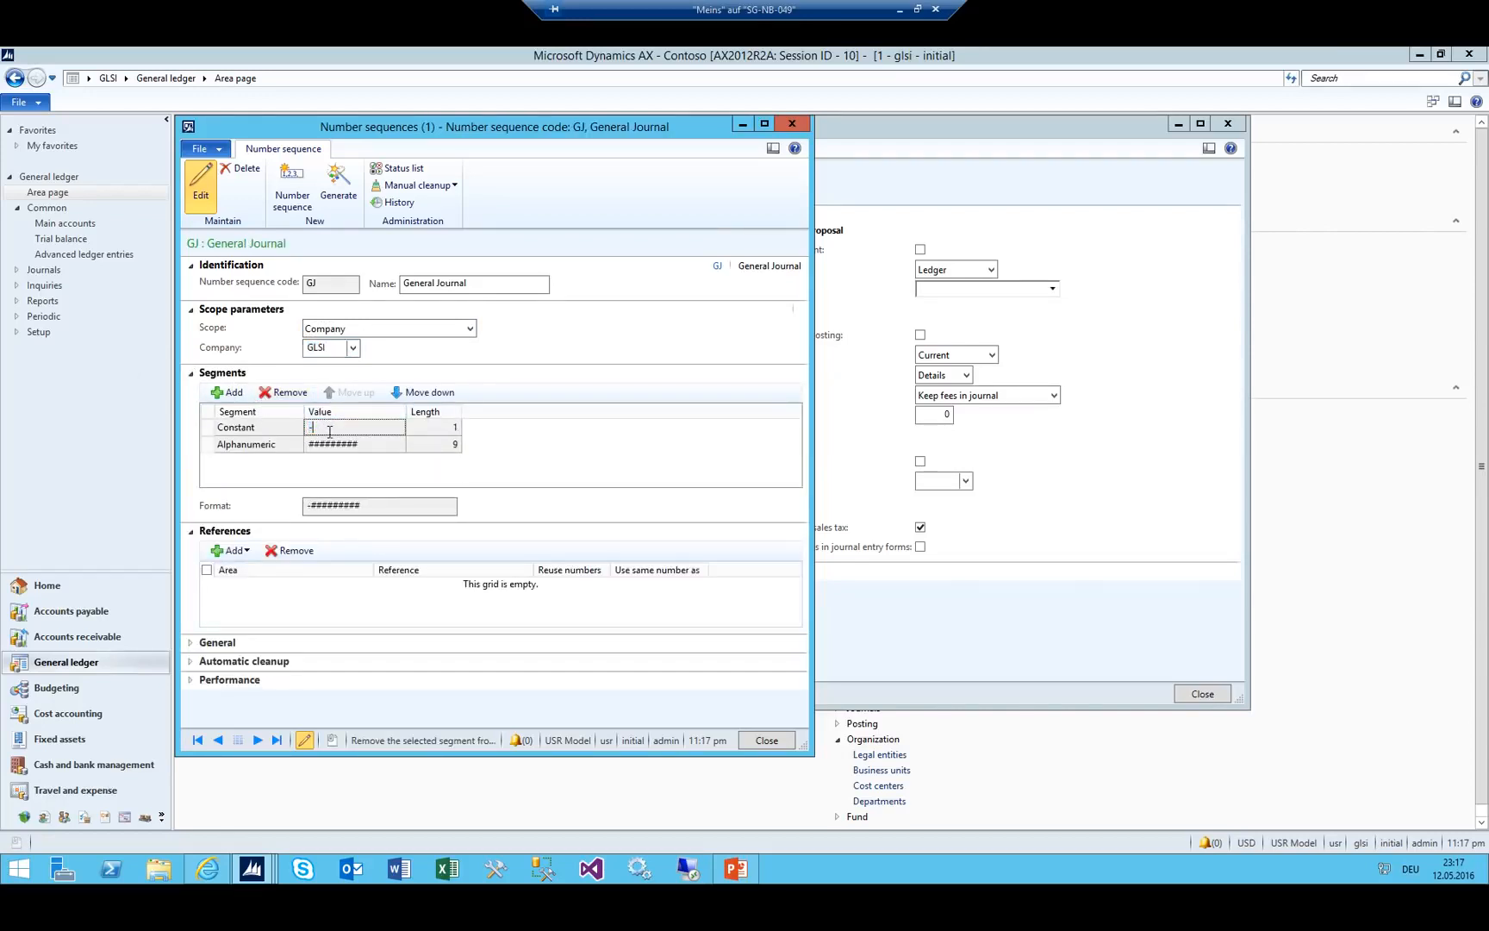
key(Tab)
key(Tab)
key(Tab)
key(End)
key(BackSpace)
key(BackSpace)
key(BackSpace)
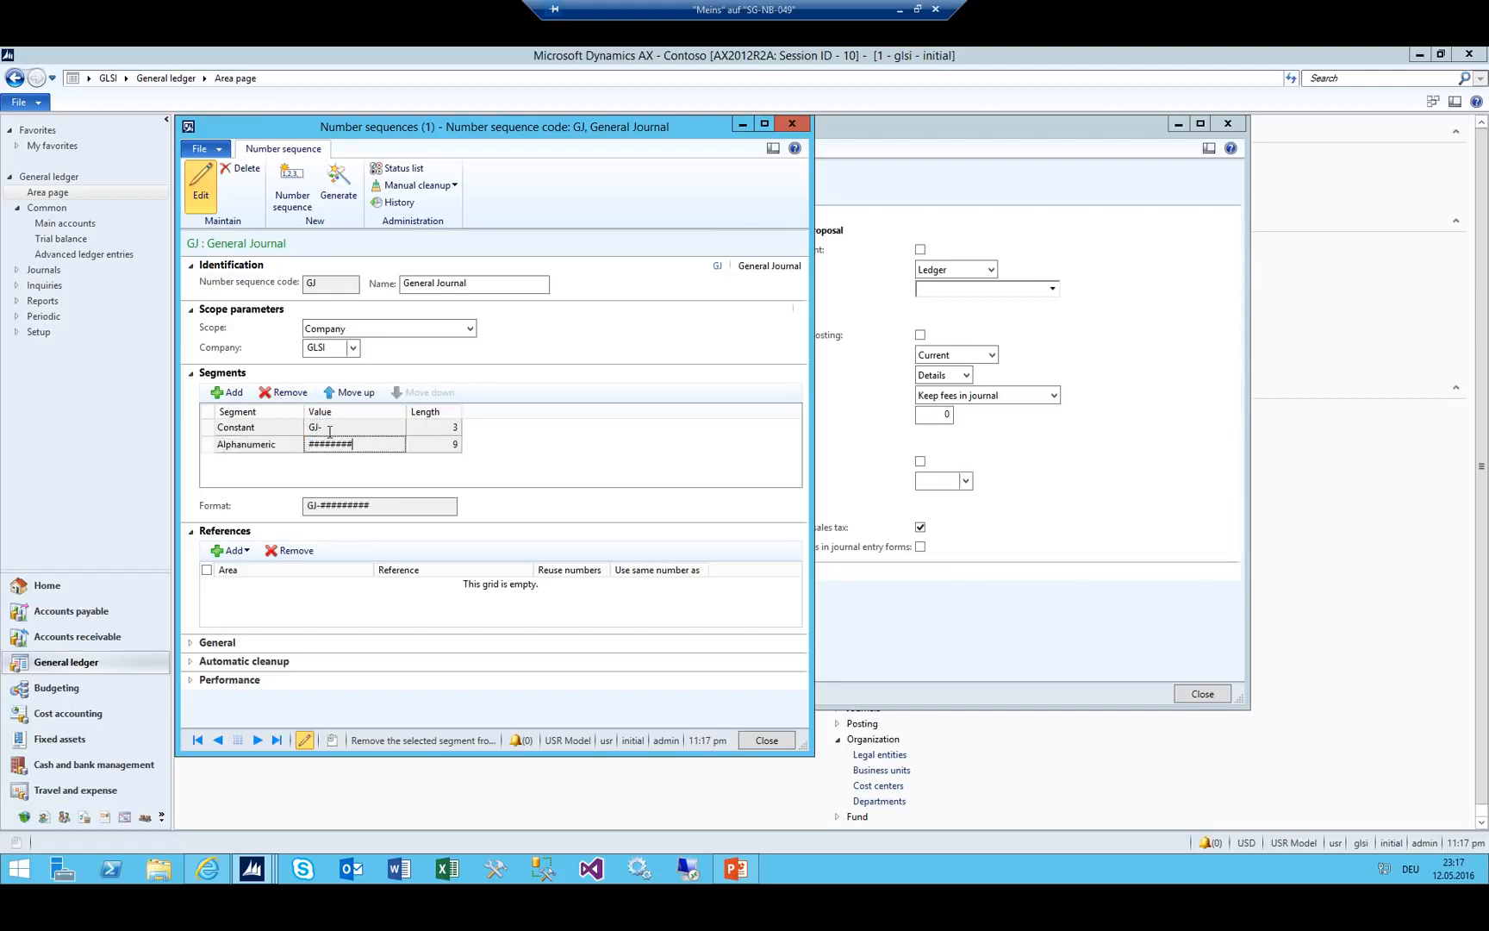
key(Tab)
Set the largest number to 999999 and make the sequence continuous.
click(212, 644)
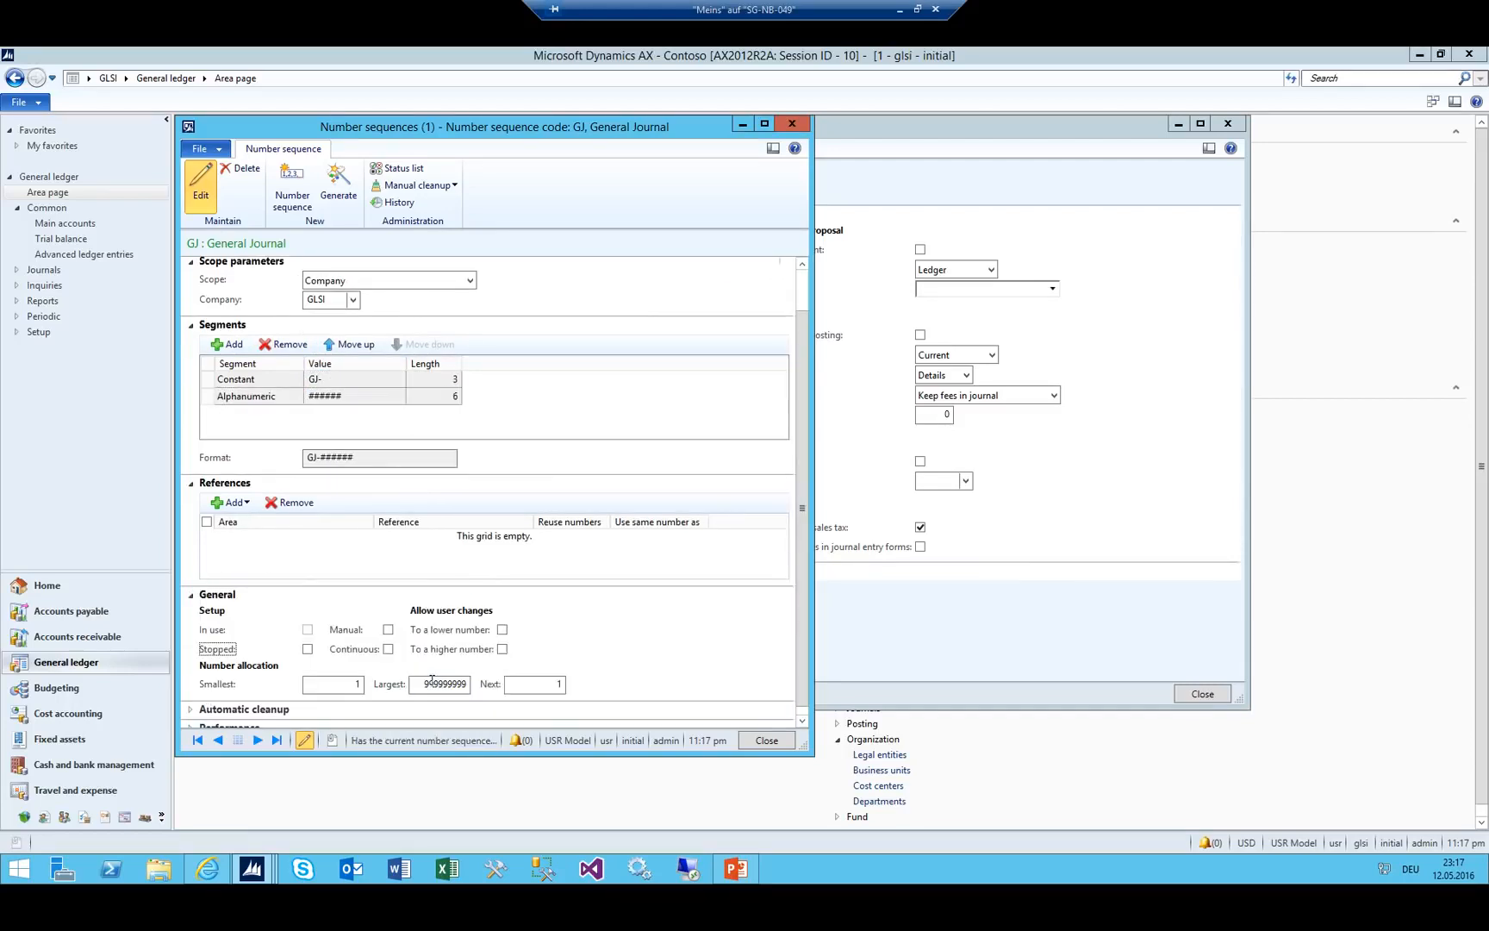
click(430, 686)
key(shift+End)
text(999999)
click(389, 650)
Assign GJ as the voucher series of the GJ journal name.
key(Escape)
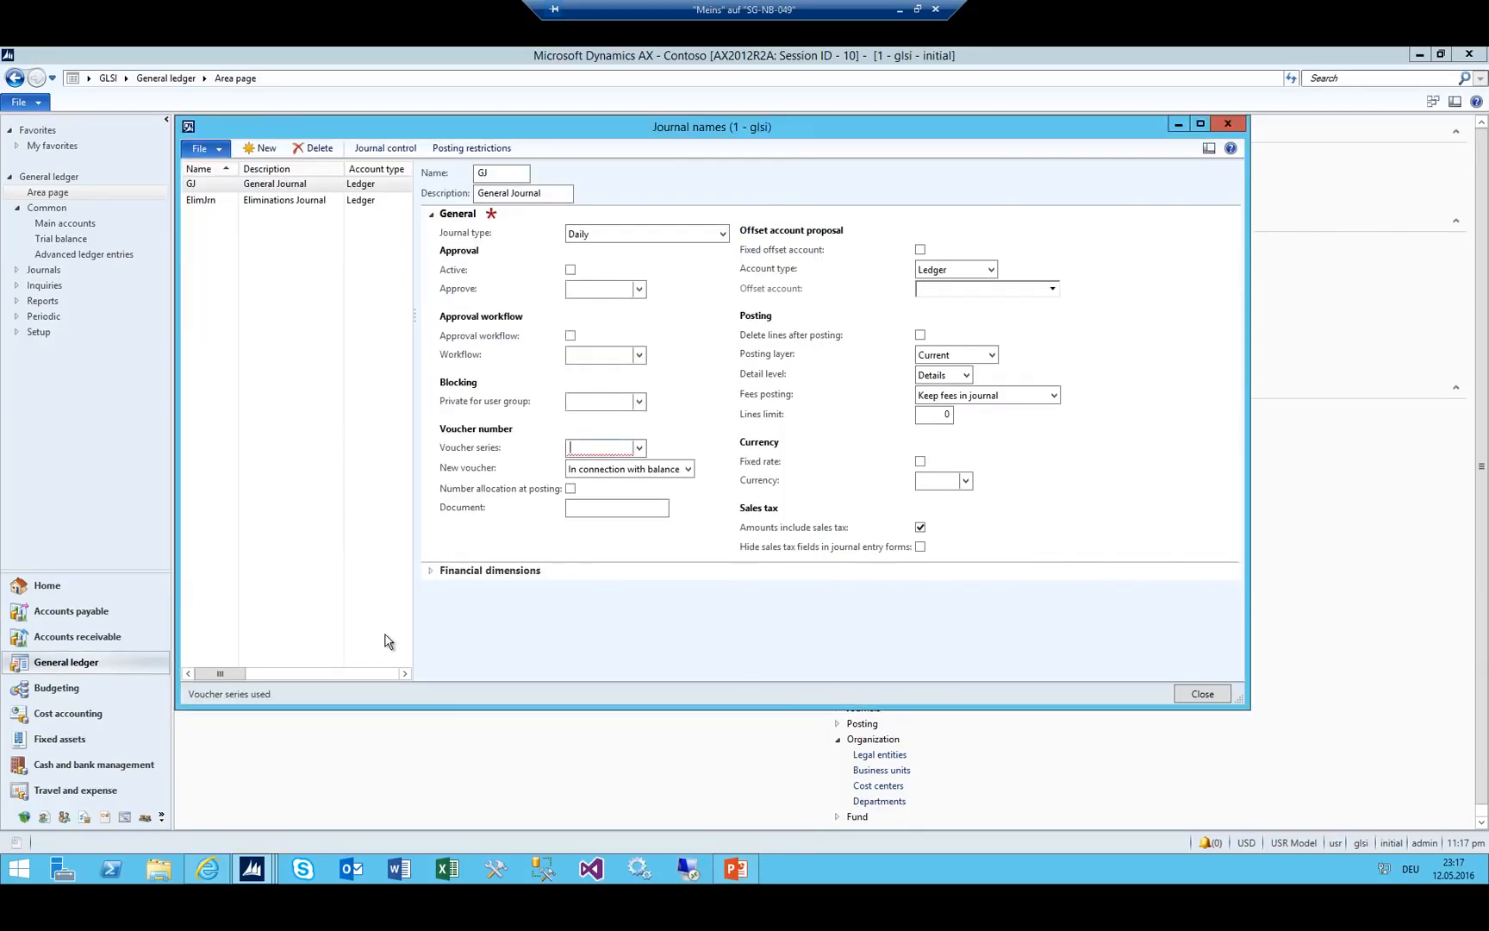
key(alt+Down)
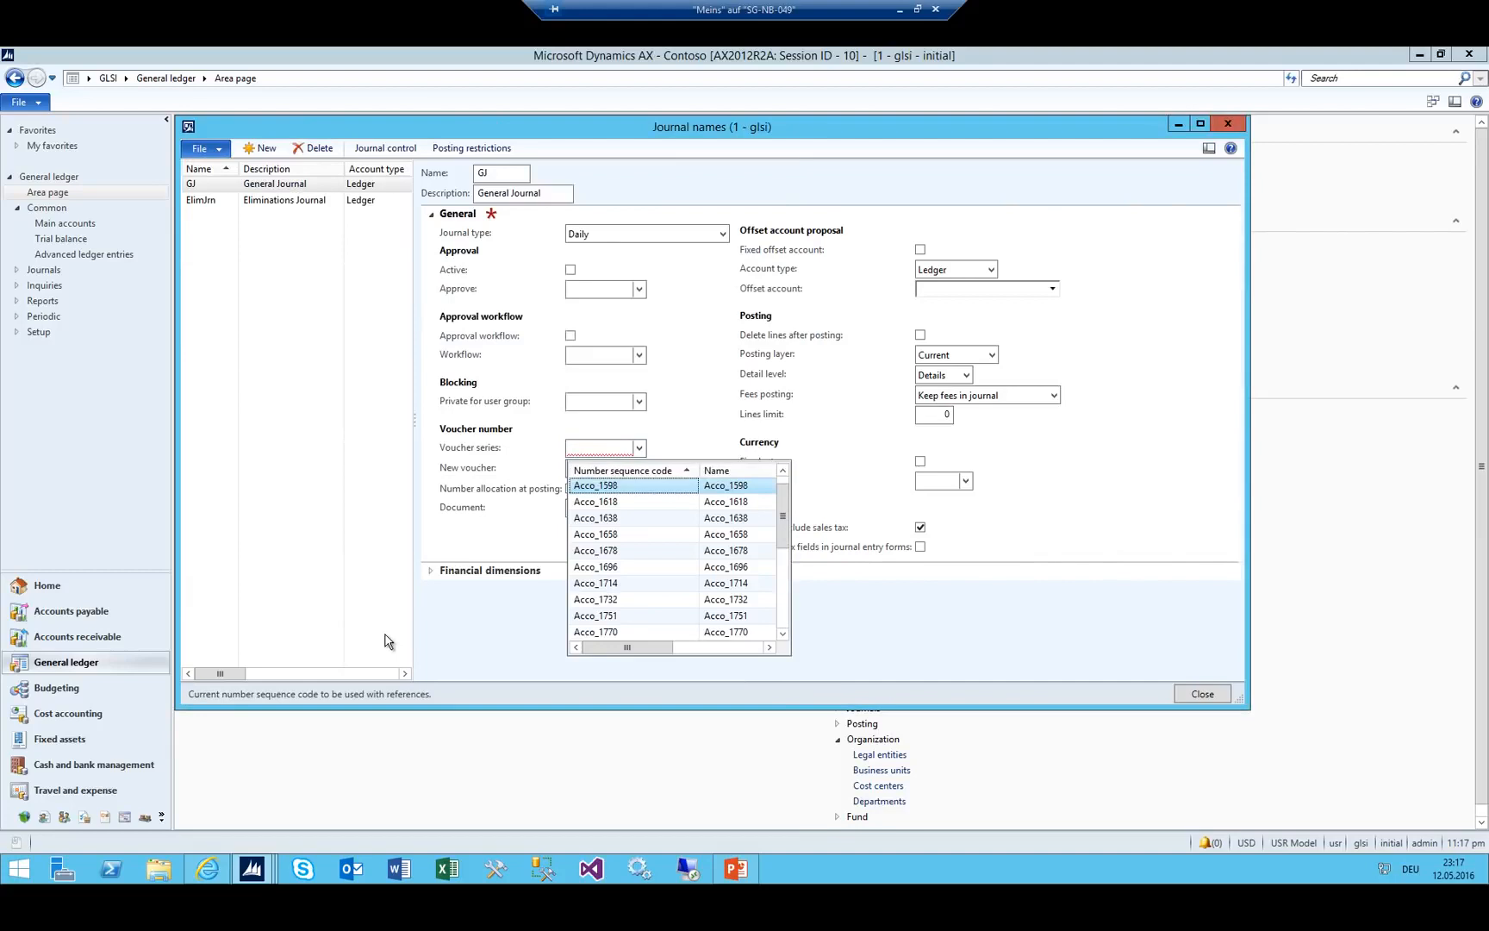
key(Escape)
text(GJ)
key(Tab)
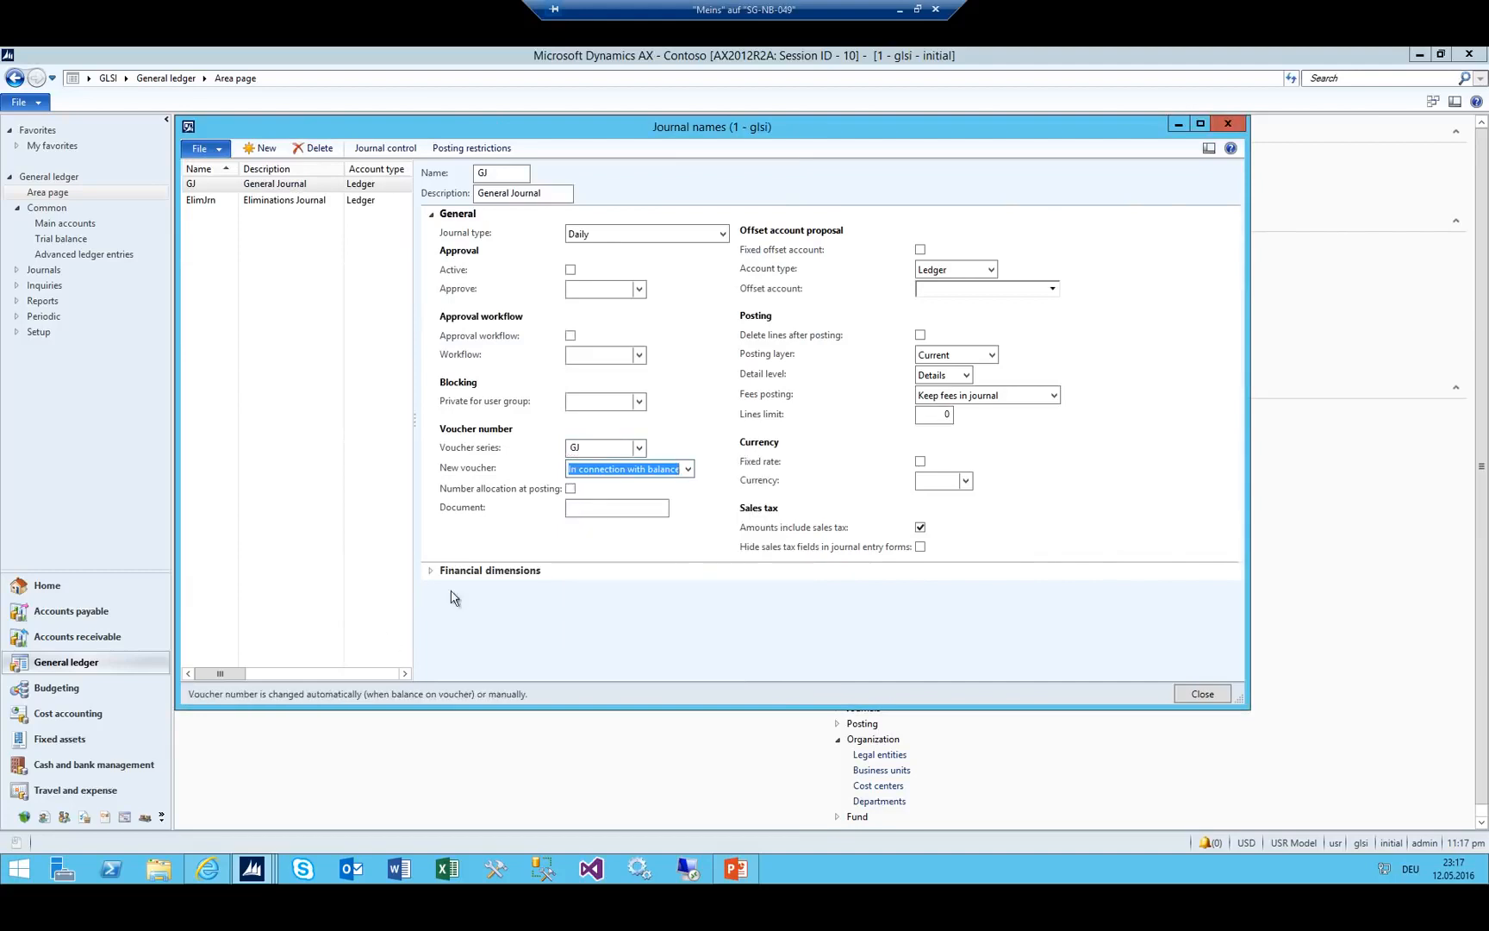
Review the Eliminations Journal entry, then view and close General ledger parameters.
click(254, 200)
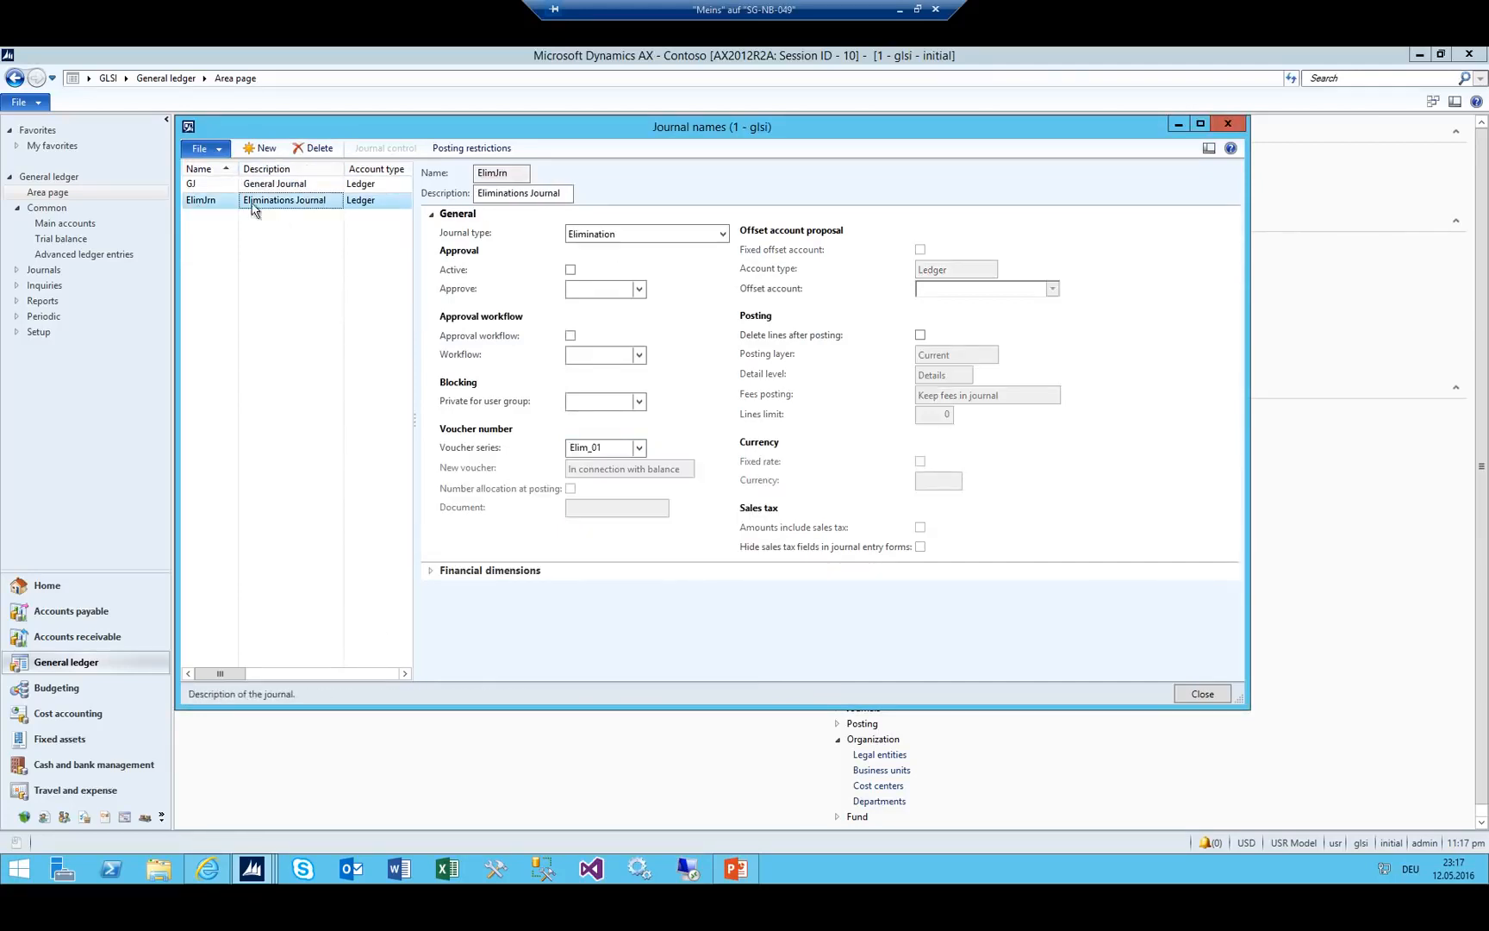
key(Escape)
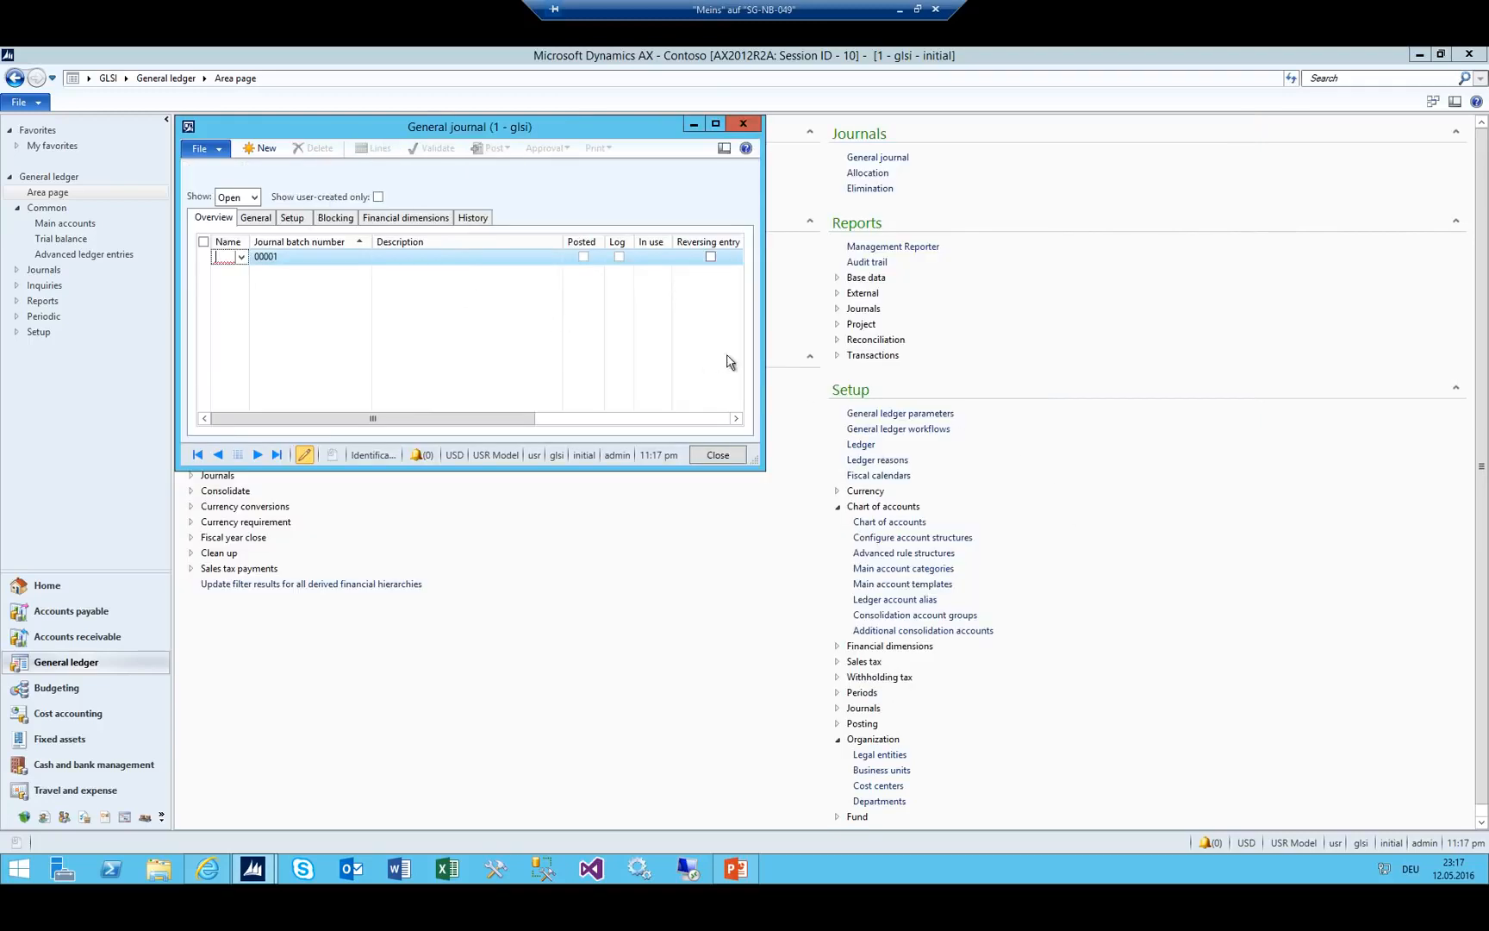
click(931, 414)
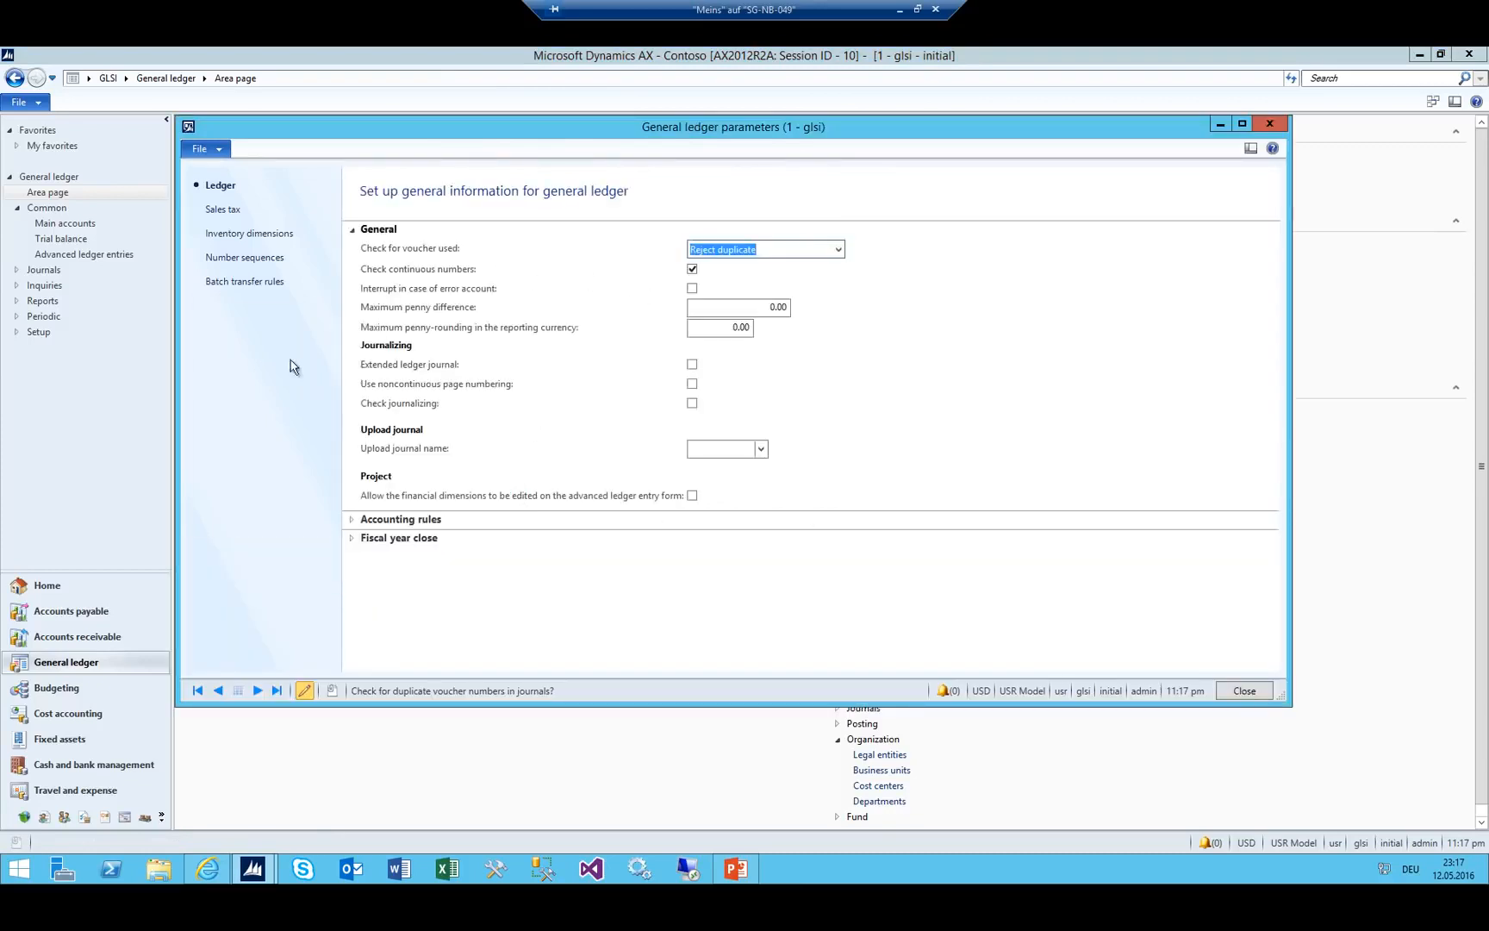
key(Escape)
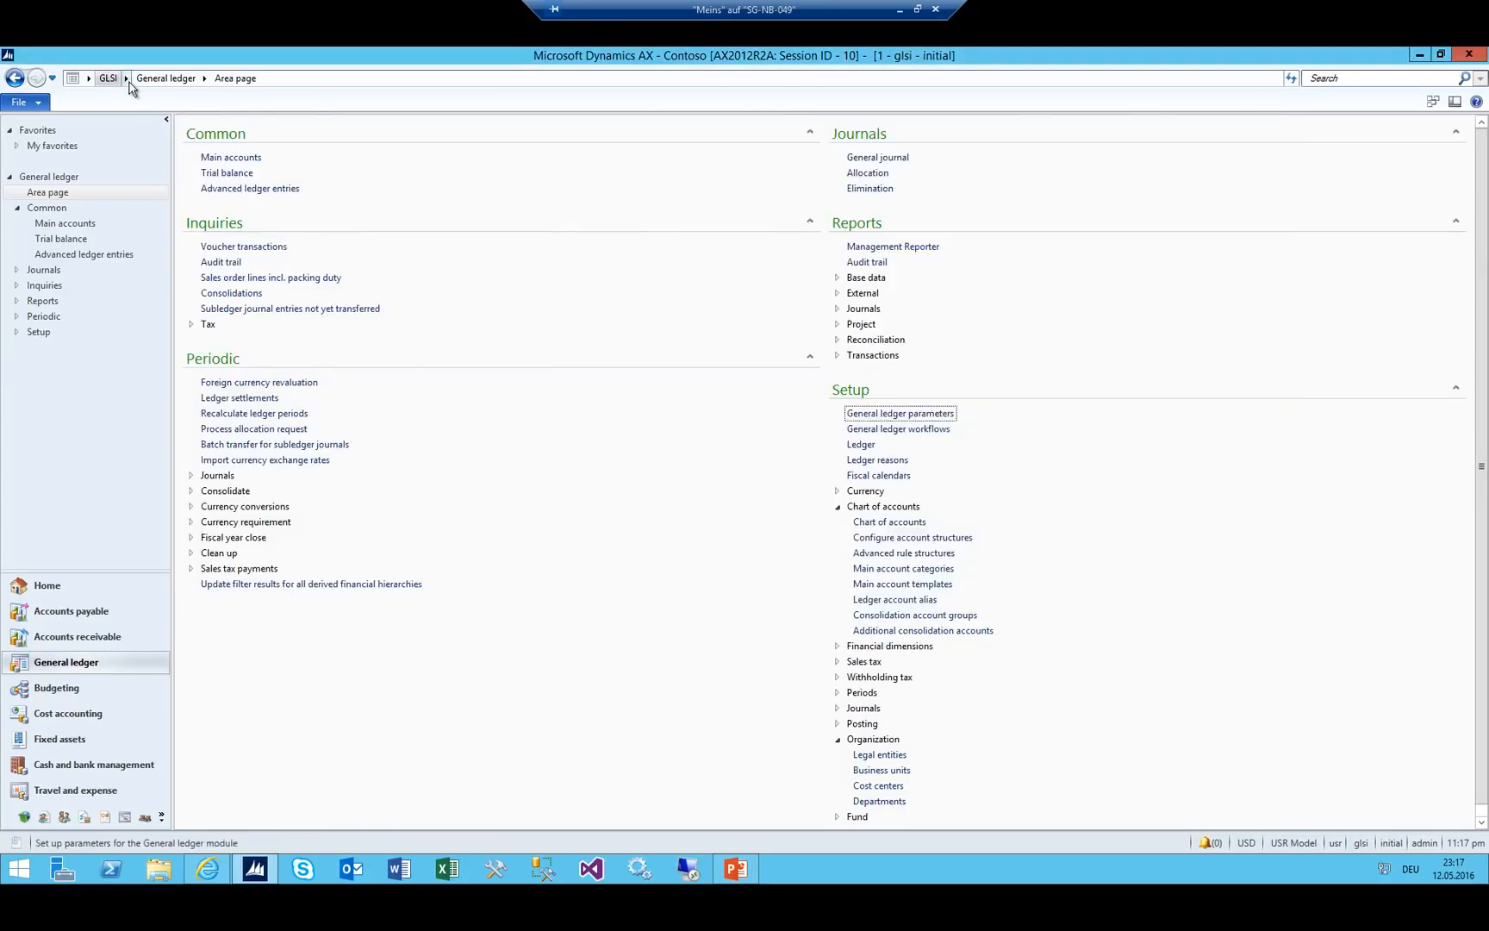
Go to Organization administration > Legal entities and select Contoso Consulting.
click(116, 77)
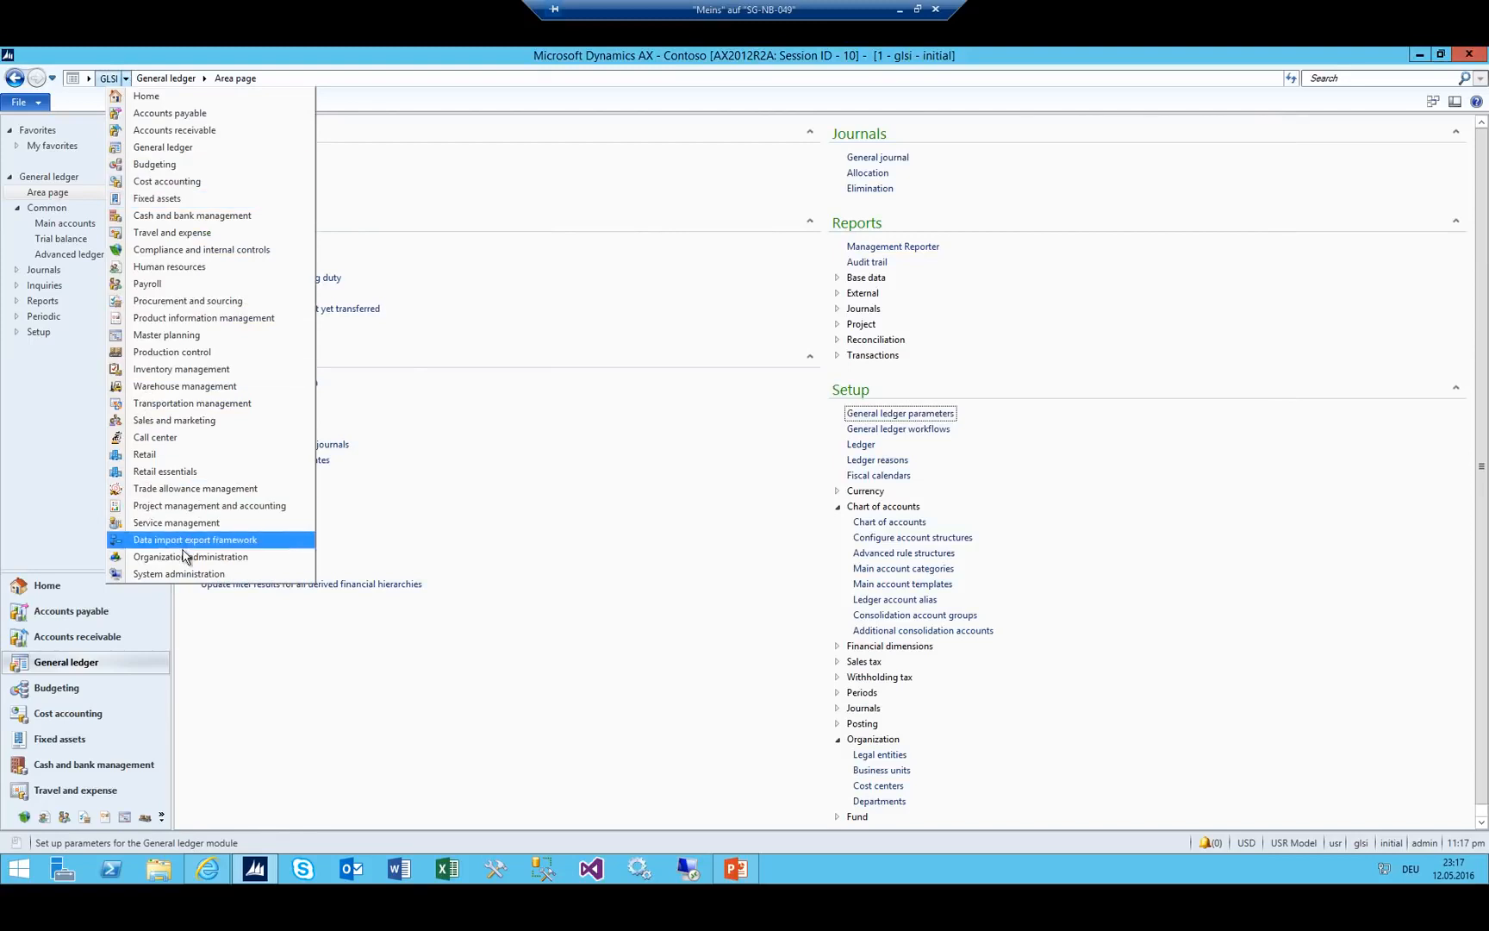
click(250, 557)
click(228, 445)
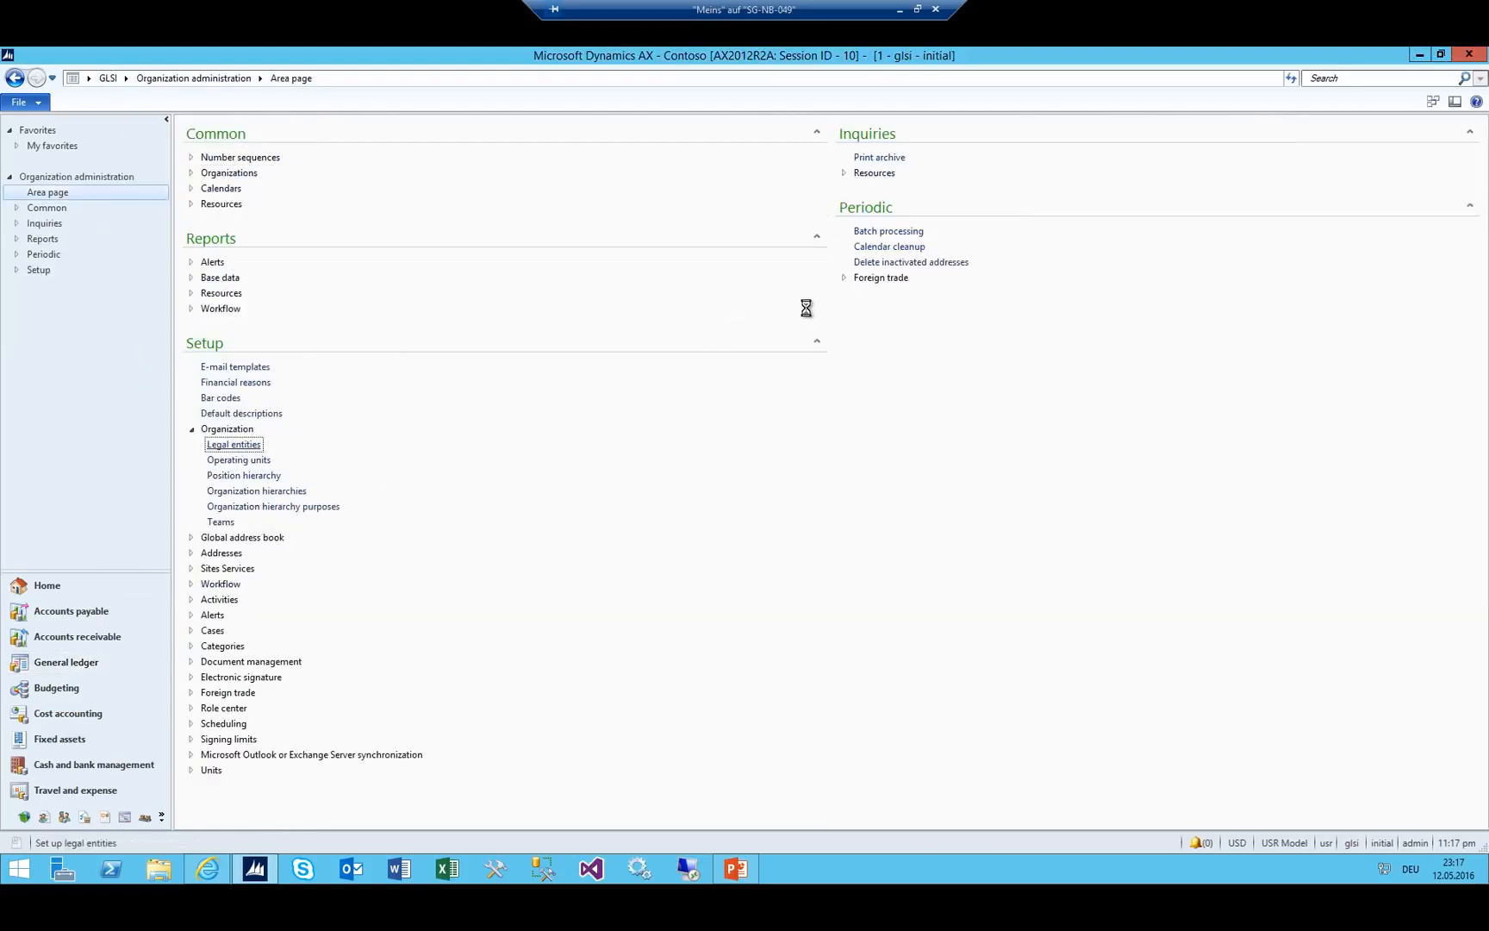
click(228, 238)
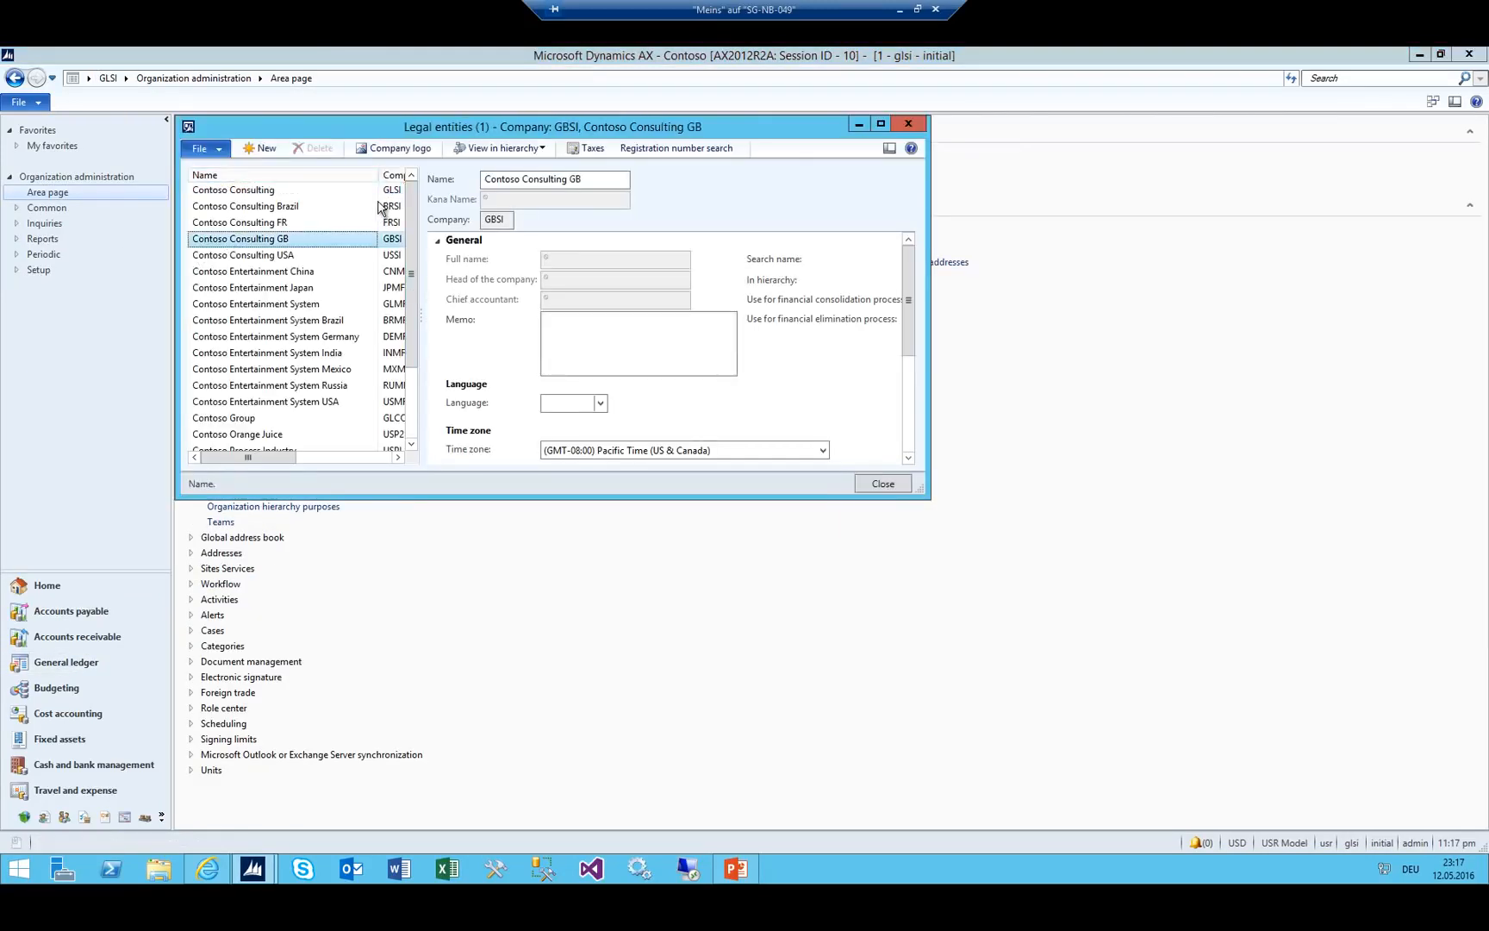
click(375, 193)
Untick financial consolidation and elimination for GLSI, then return to General ledger.
drag(917, 489, 1310, 495)
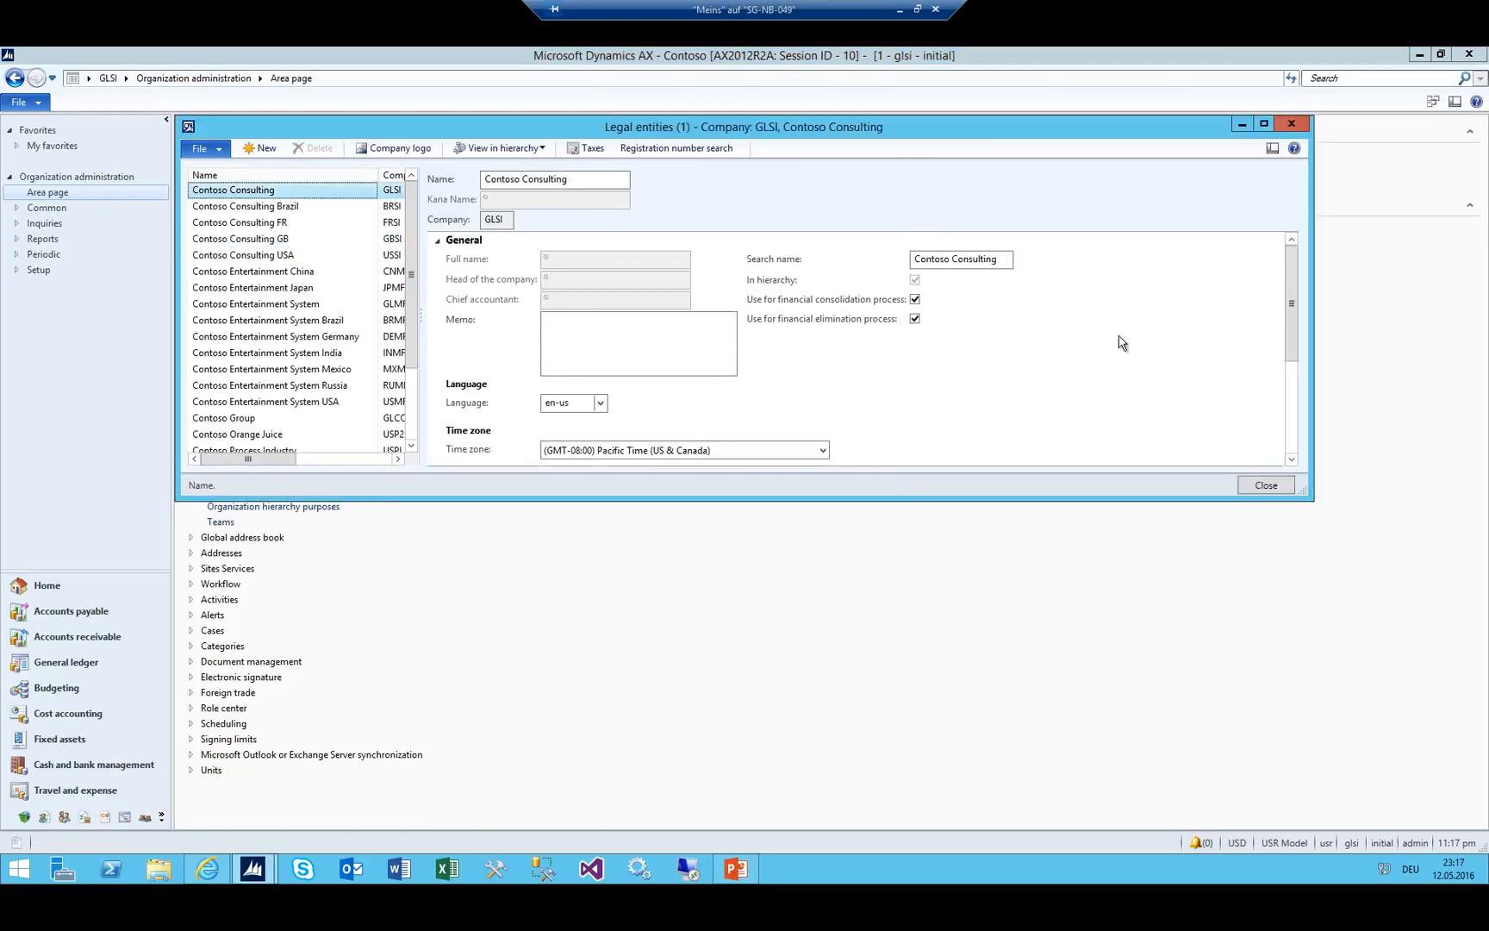
click(844, 301)
click(858, 320)
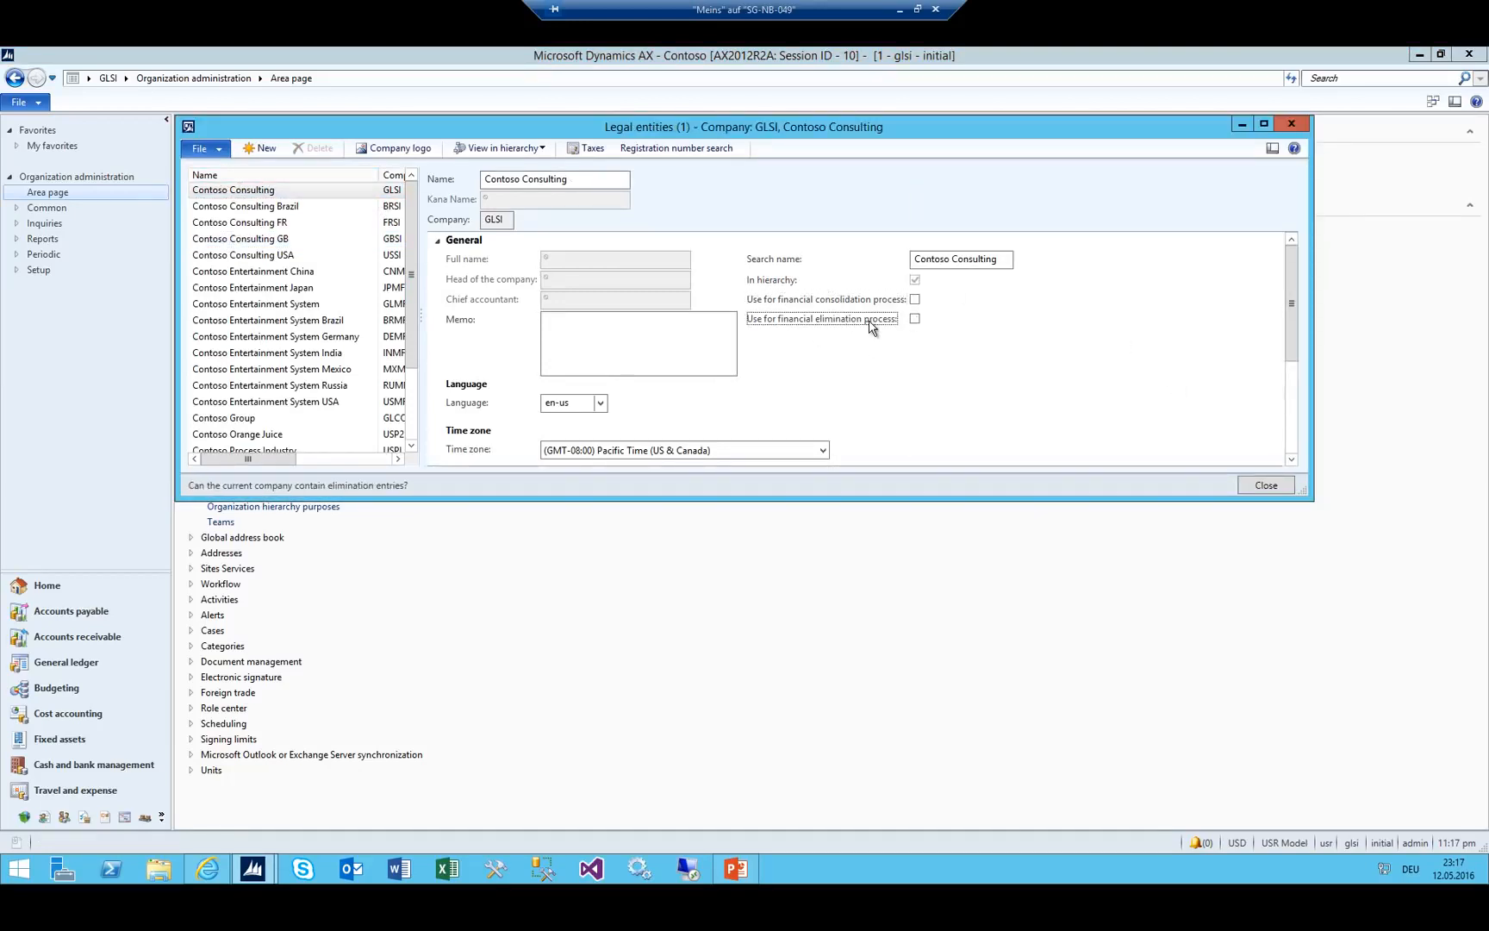
key(Escape)
click(126, 79)
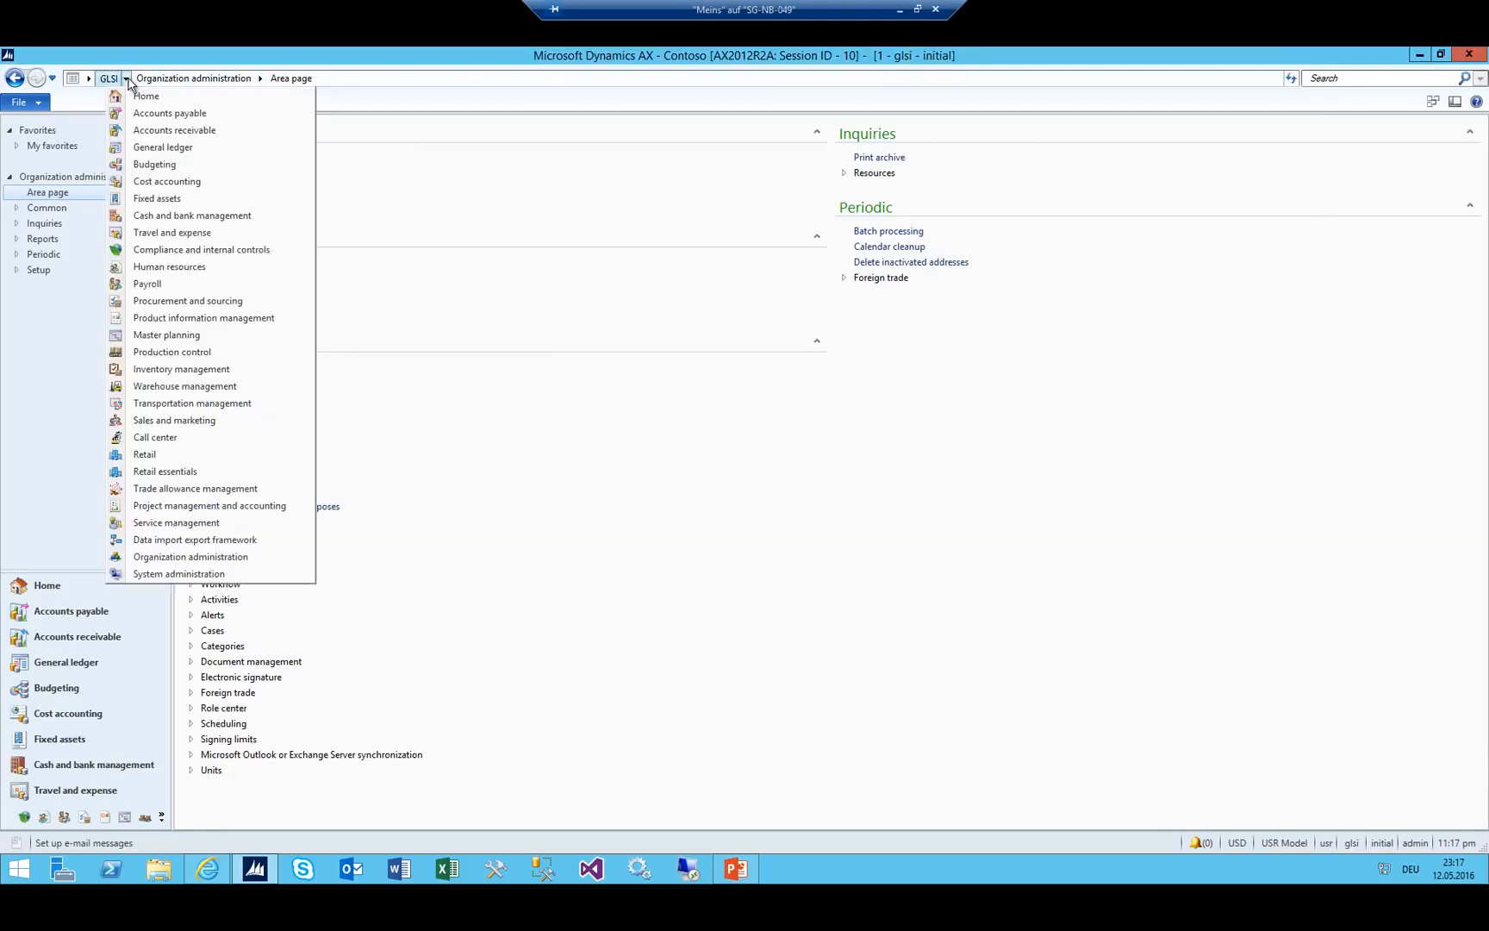
click(138, 148)
Create a new GJ journal and start a line dated 5/5/2015.
click(877, 157)
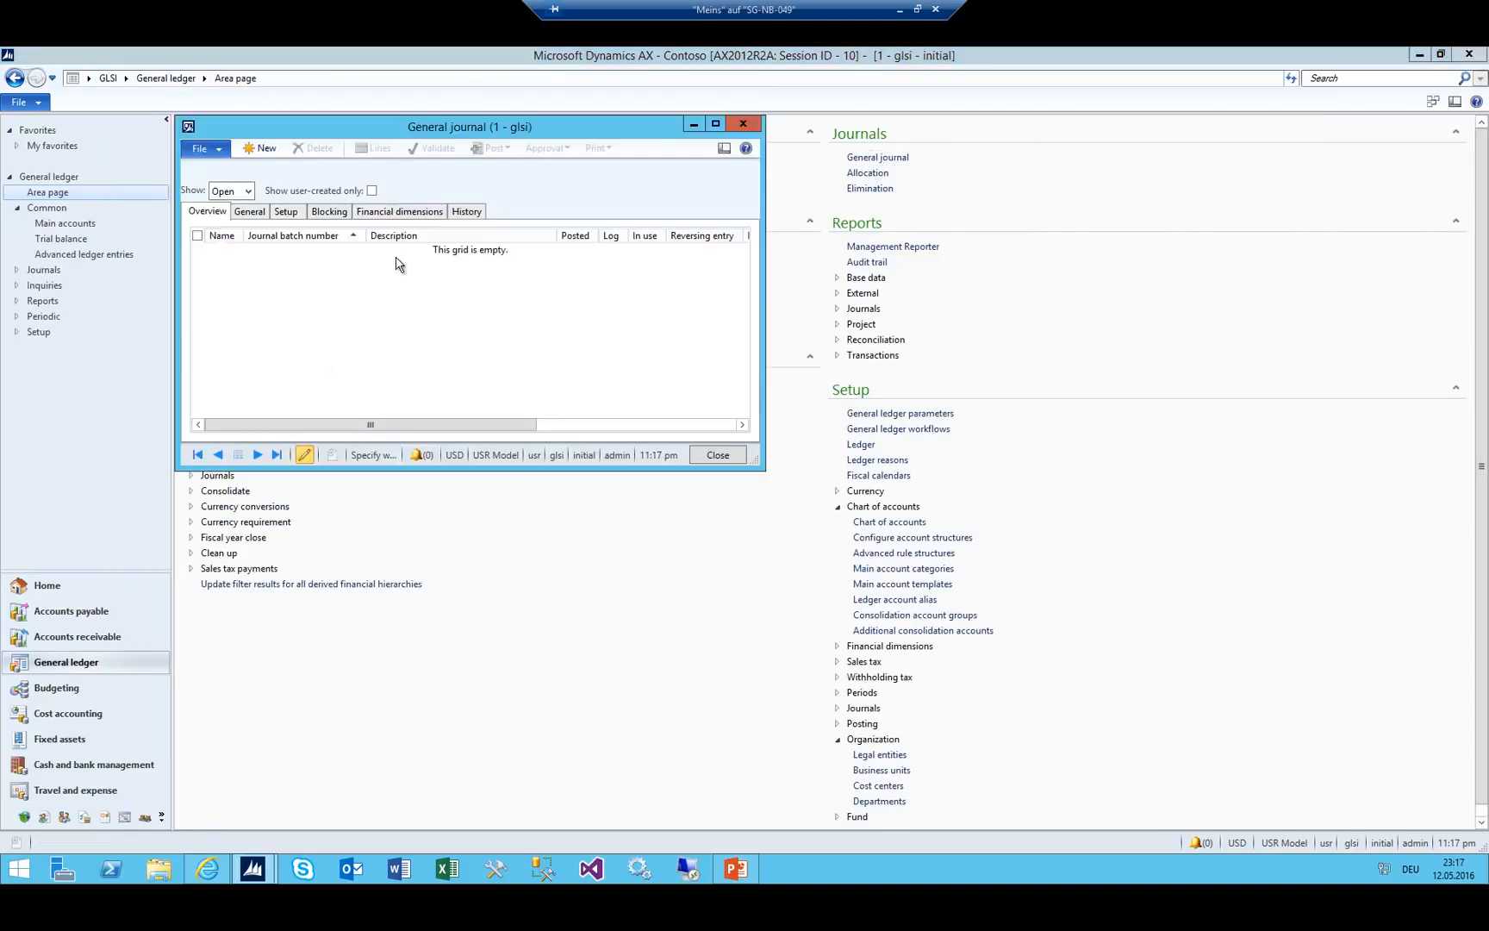
click(397, 258)
key(Tab)
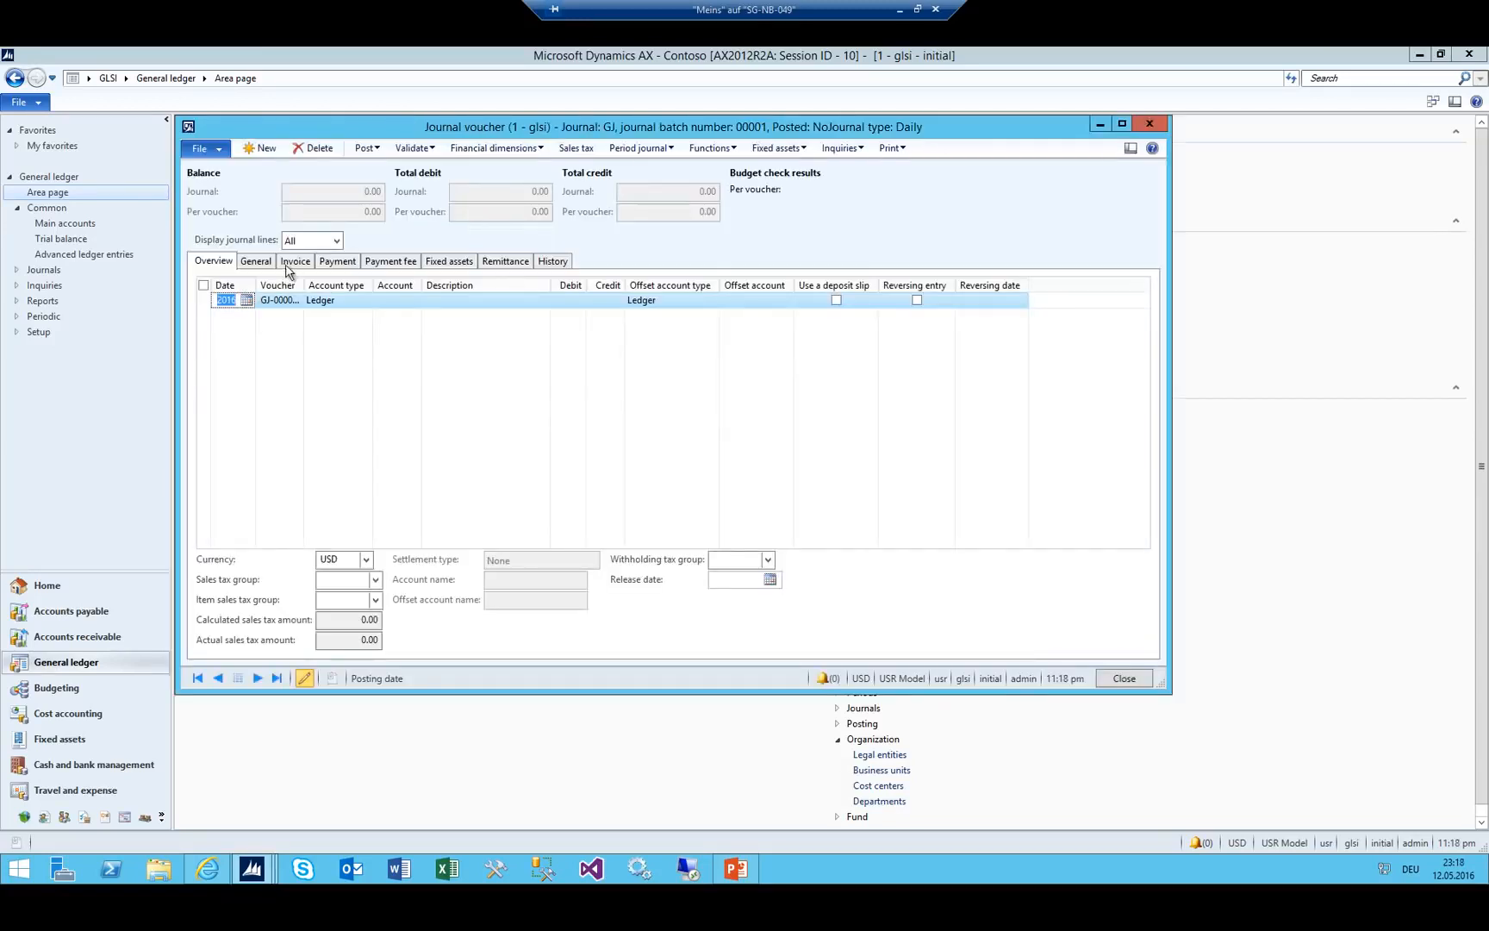
double_click(256, 286)
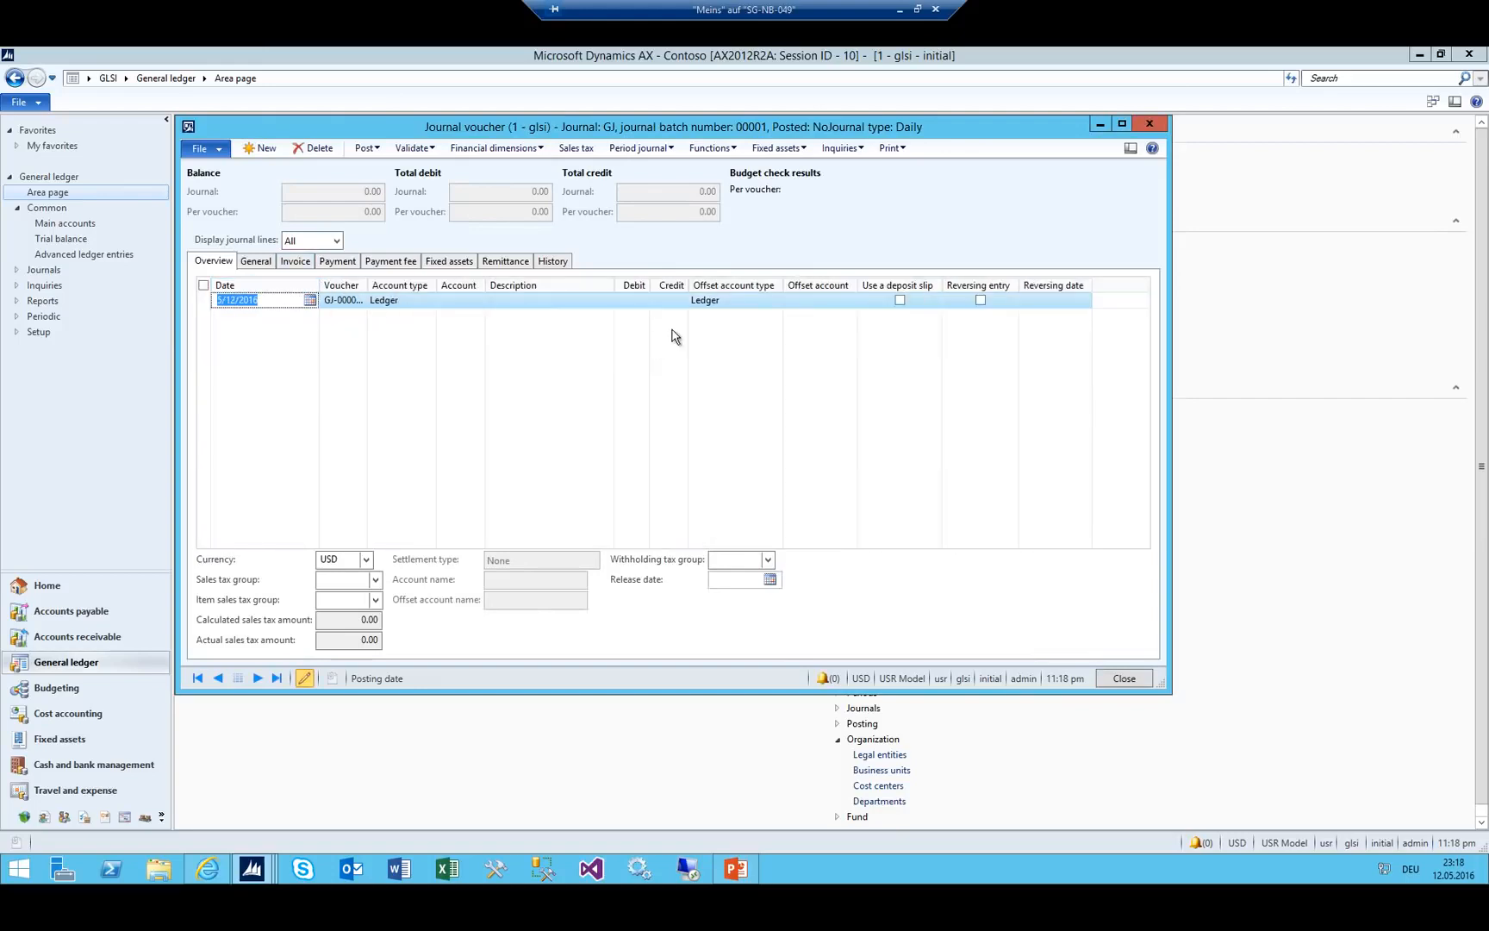
text(05)
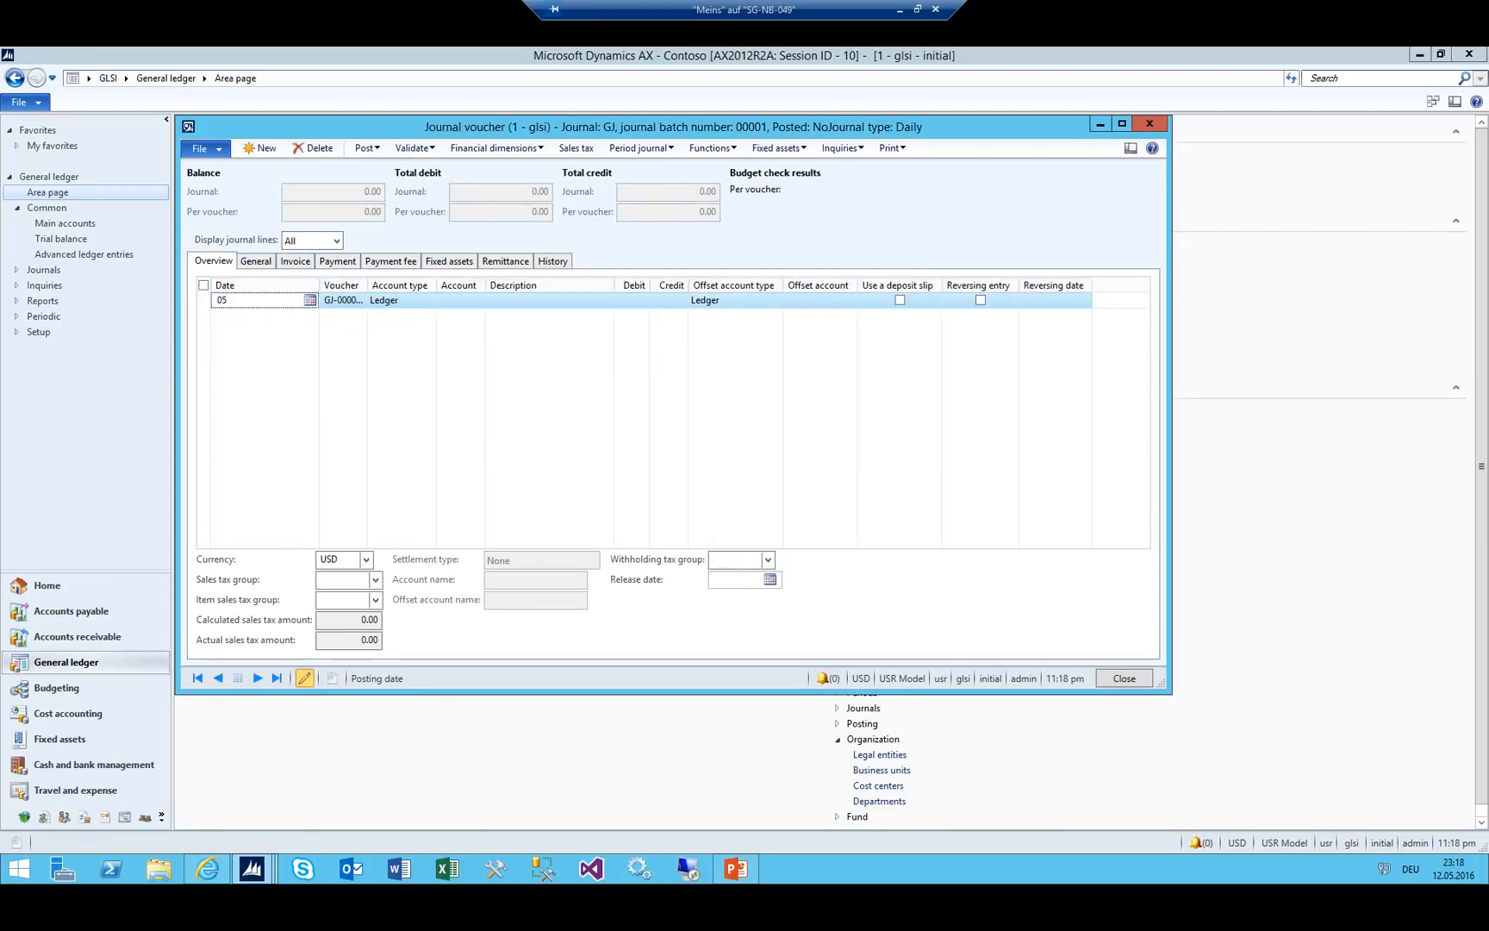
text(0515)
key(Tab)
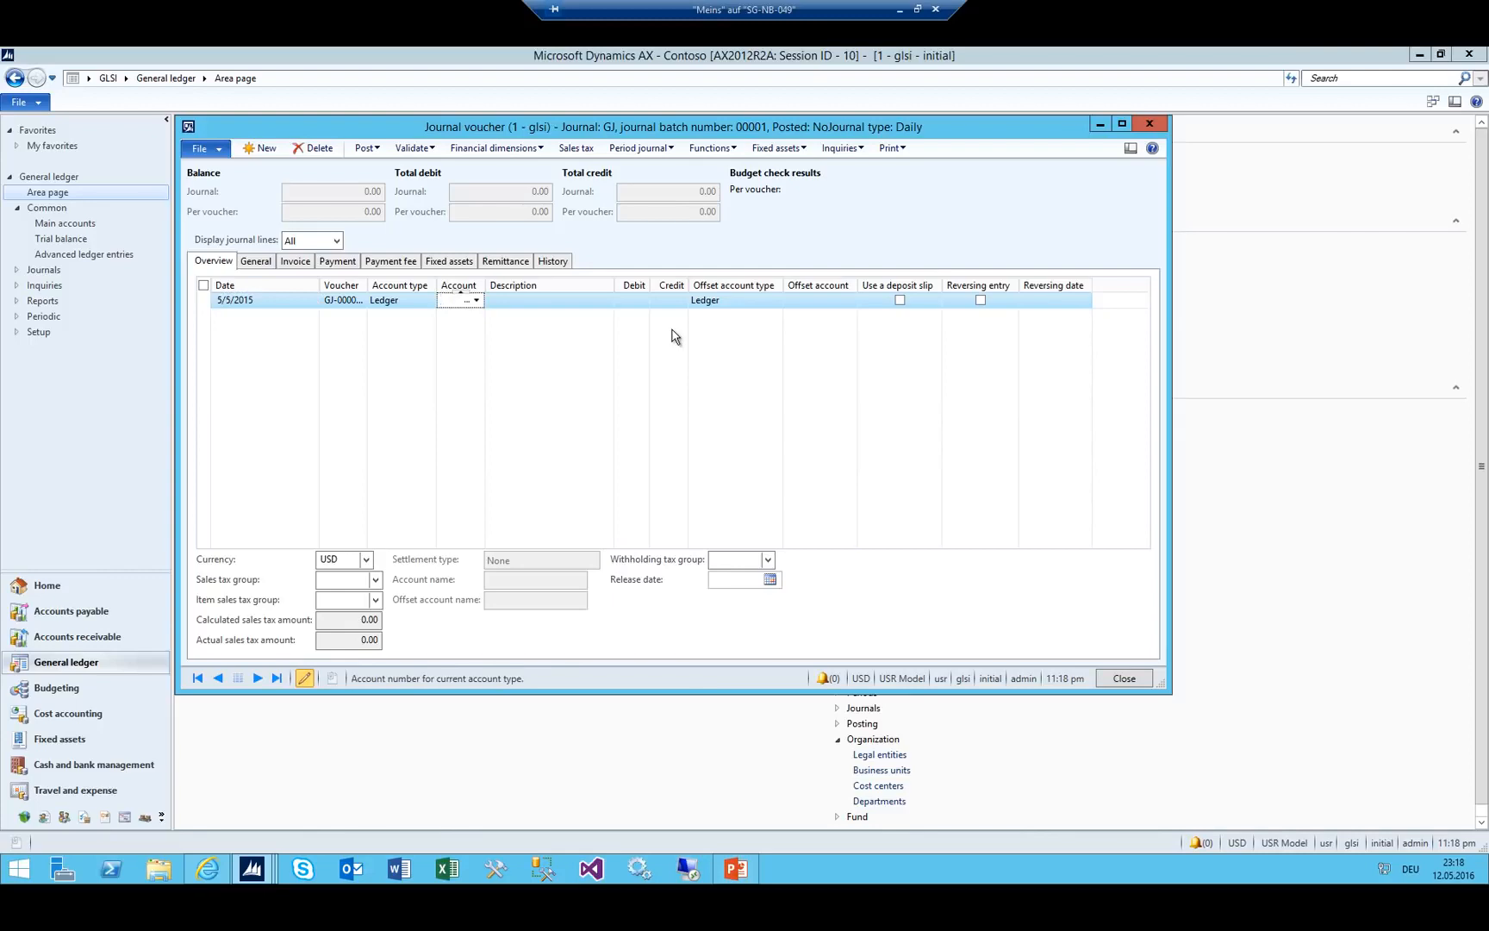
Set the line's account to 6600 Travel Costs with department 094 GLSI_Purchase.
double_click(437, 285)
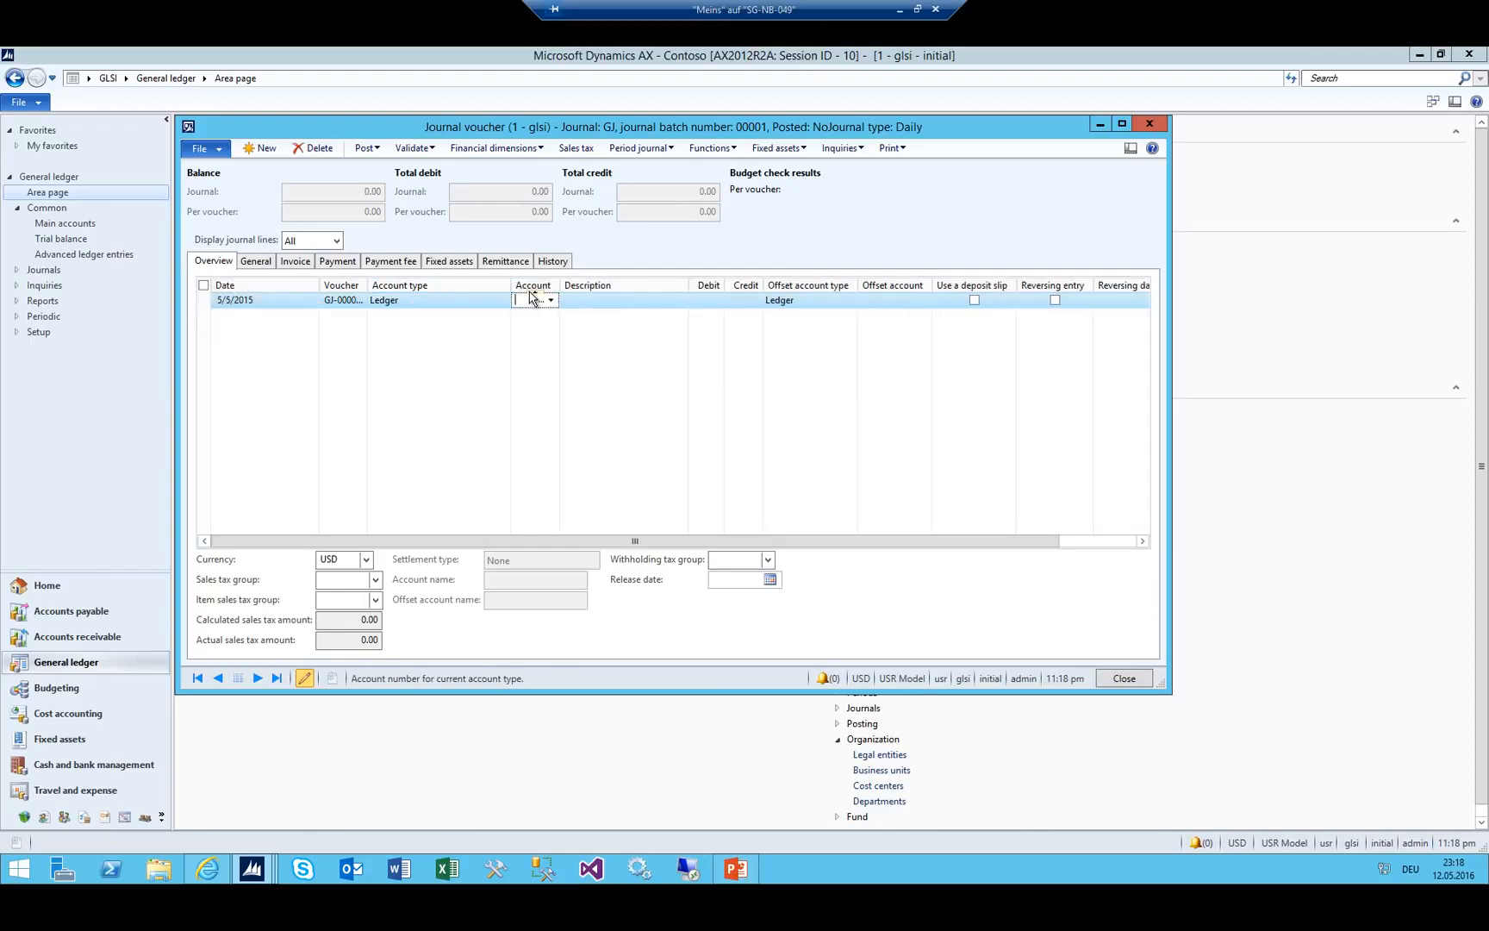
click(531, 298)
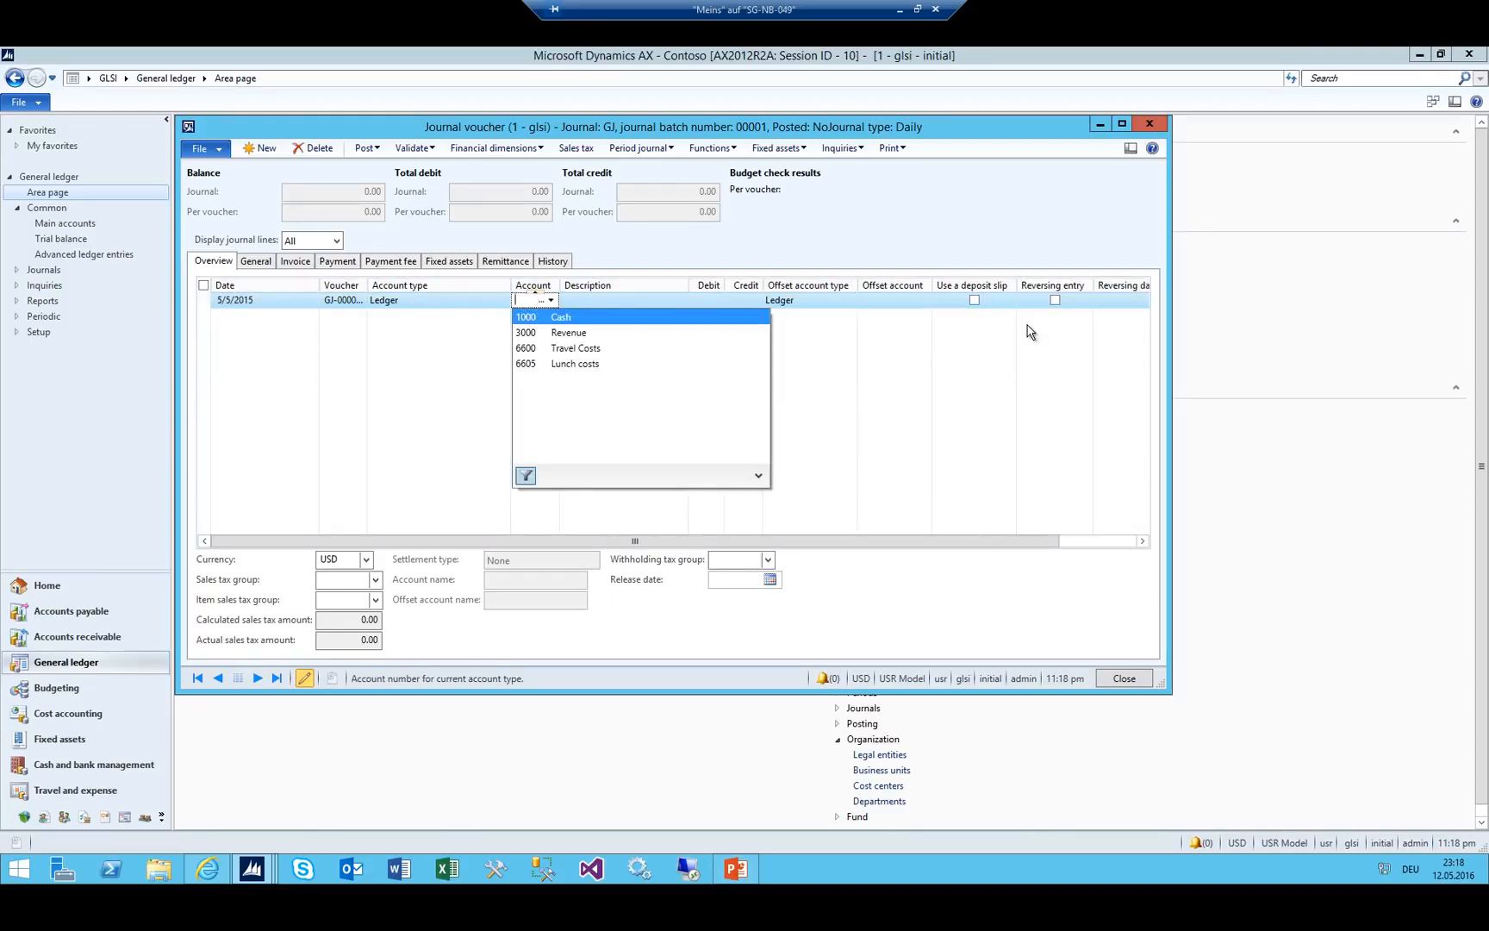
key(Down)
key(Down)
key(Return)
drag(560, 285, 1007, 373)
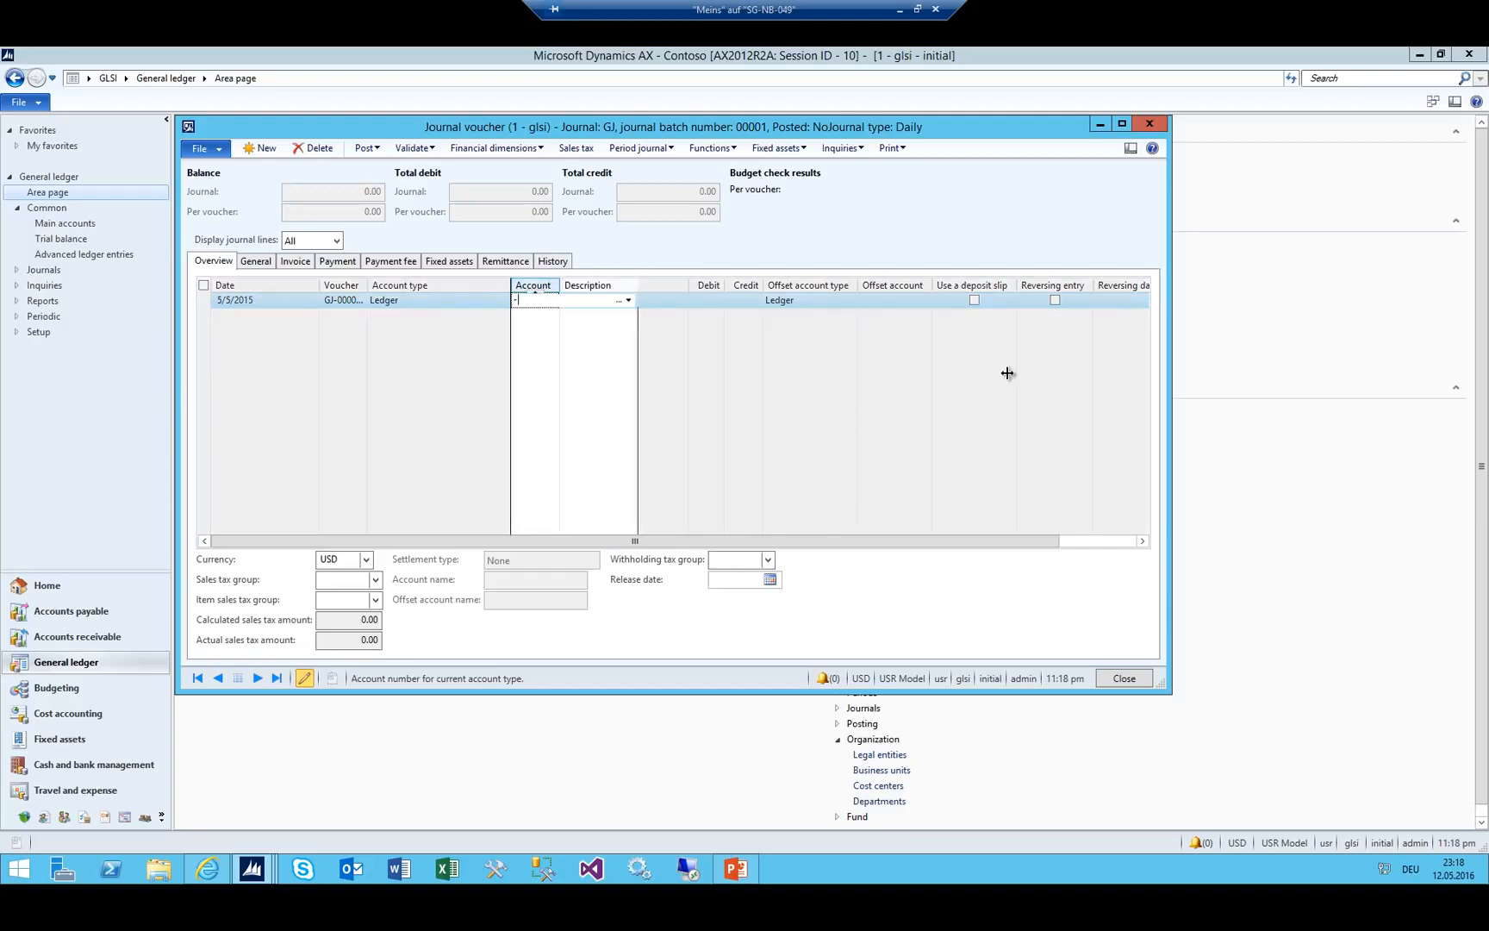
key(Escape)
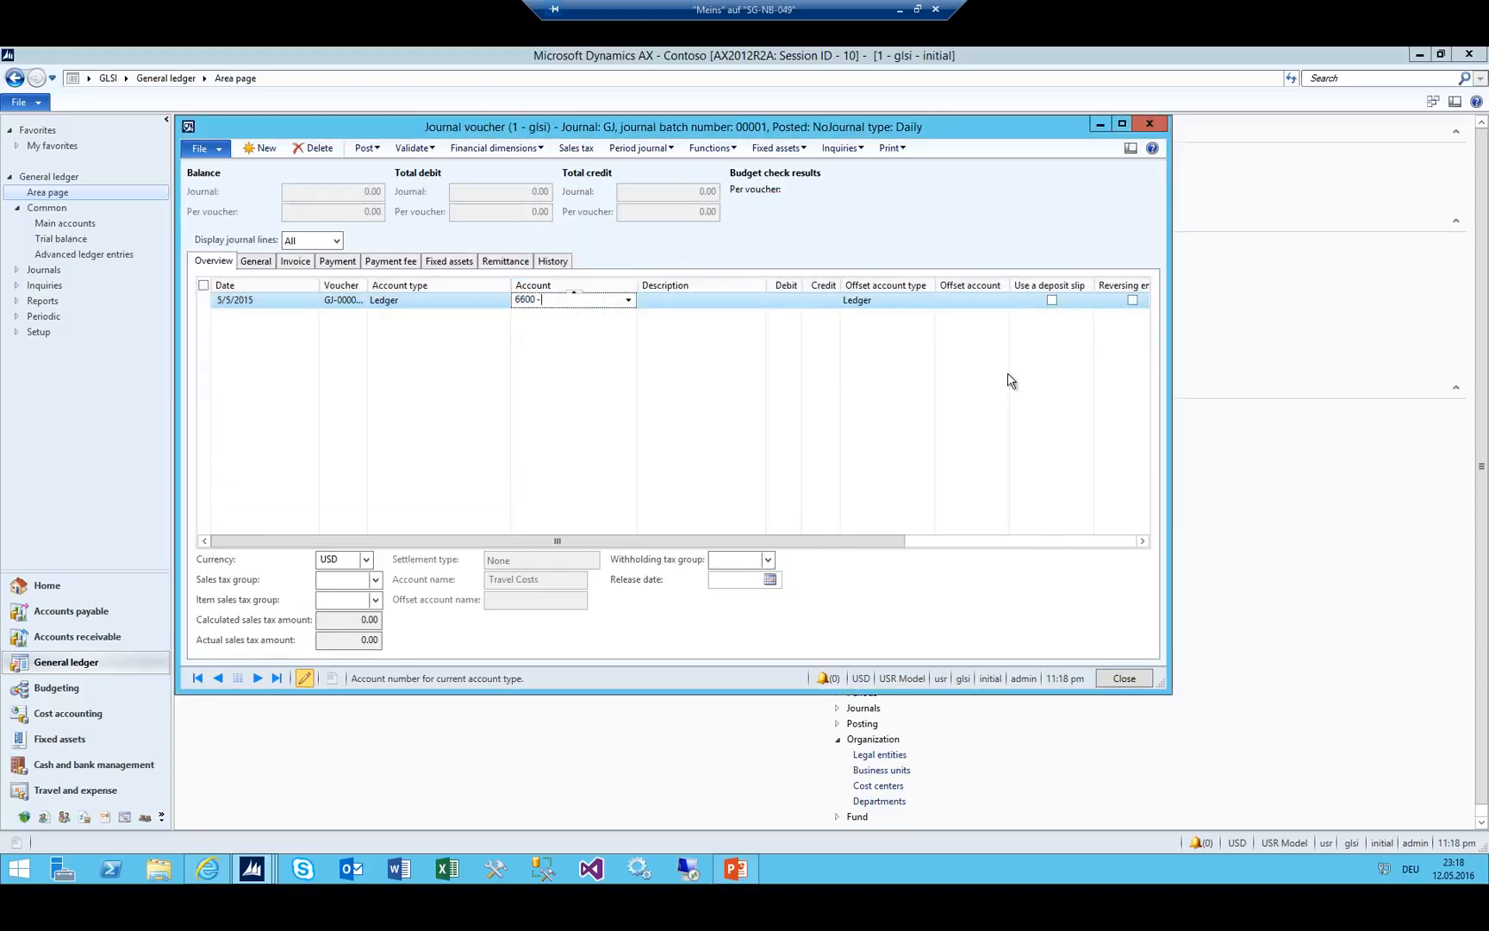
key(Down)
key(Down)
key(Down)
key(Down)
key(Down)
key(Down)
key(Down)
key(Down)
key(Down)
key(Down)
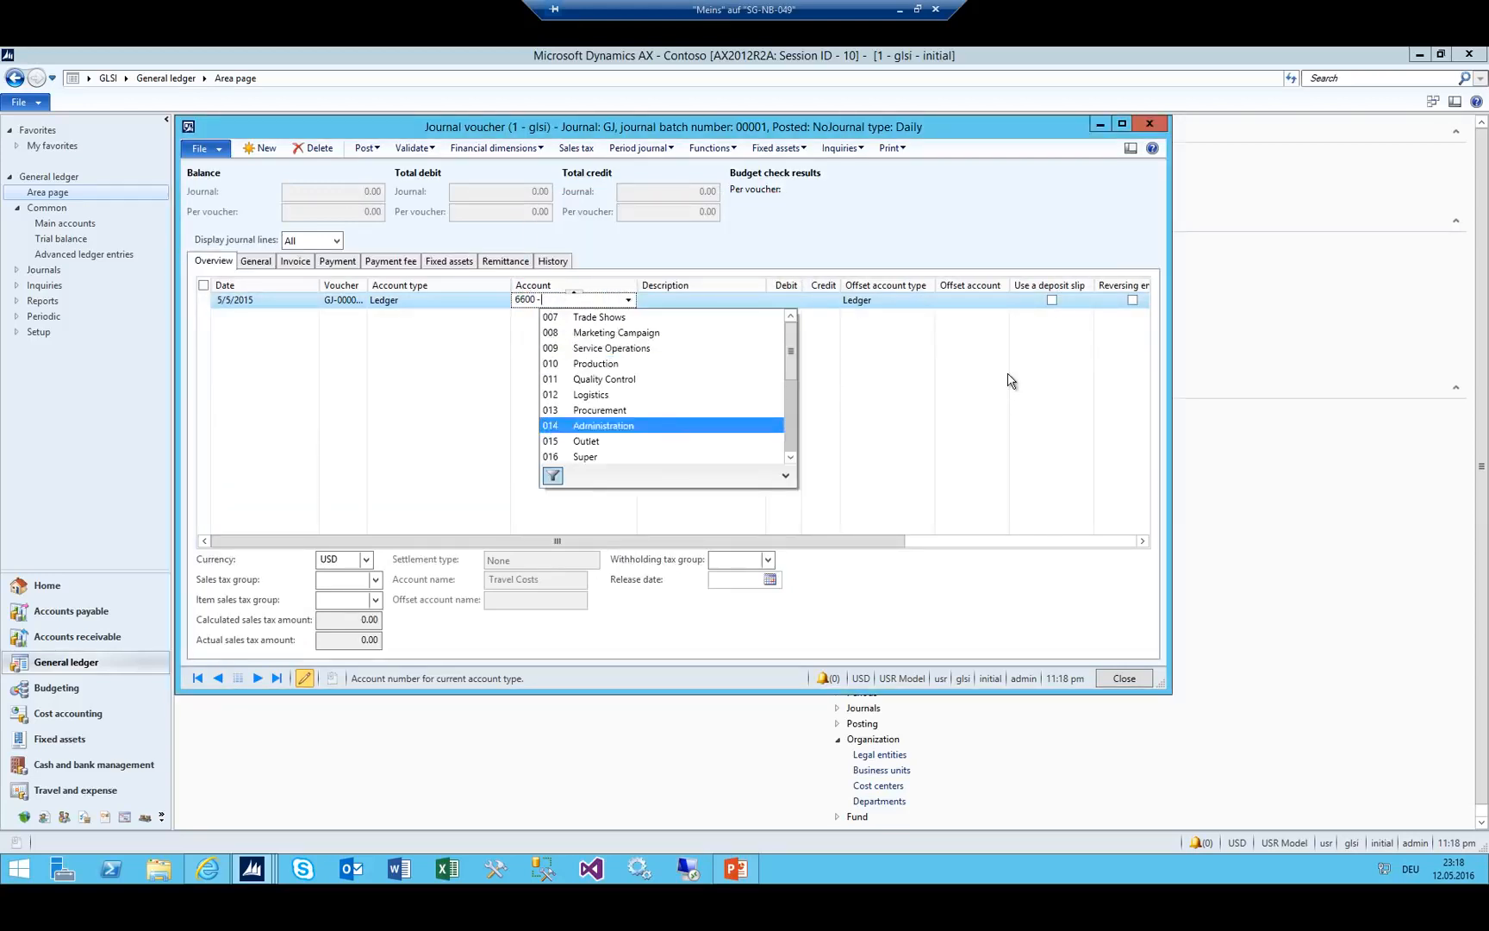
key(Up)
key(Up)
key(Up)
key(Up)
key(Up)
key(Up)
key(Up)
key(Up)
key(Up)
key(Down)
key(Down)
key(Down)
key(Down)
key(Down)
key(Down)
key(Down)
key(Down)
key(Down)
key(Down)
key(Down)
key(Down)
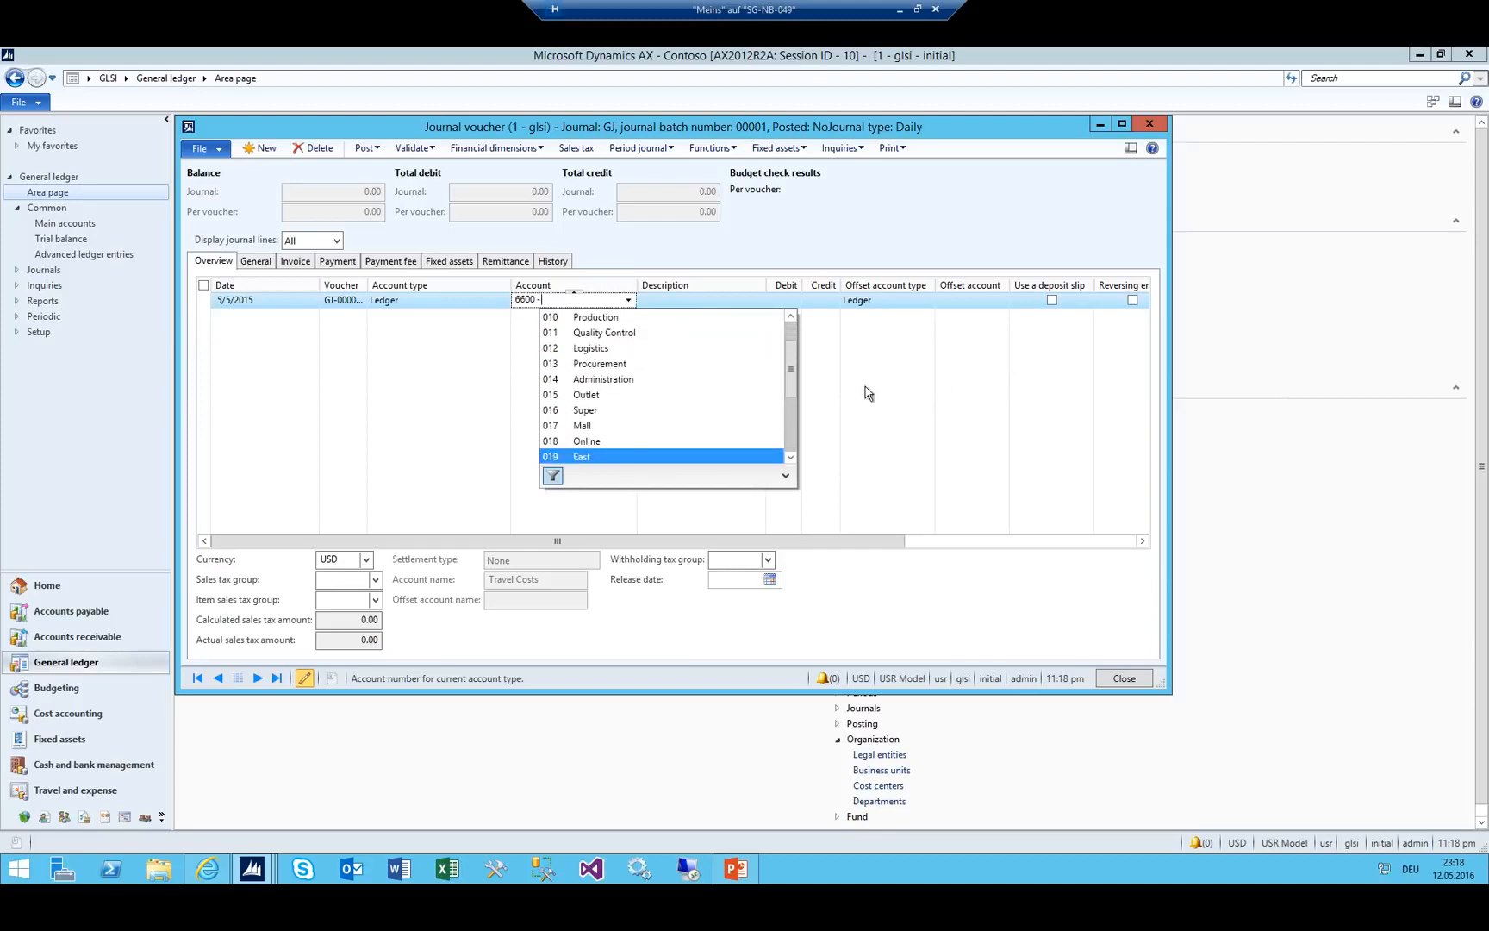
scroll(627, 386, down, 3)
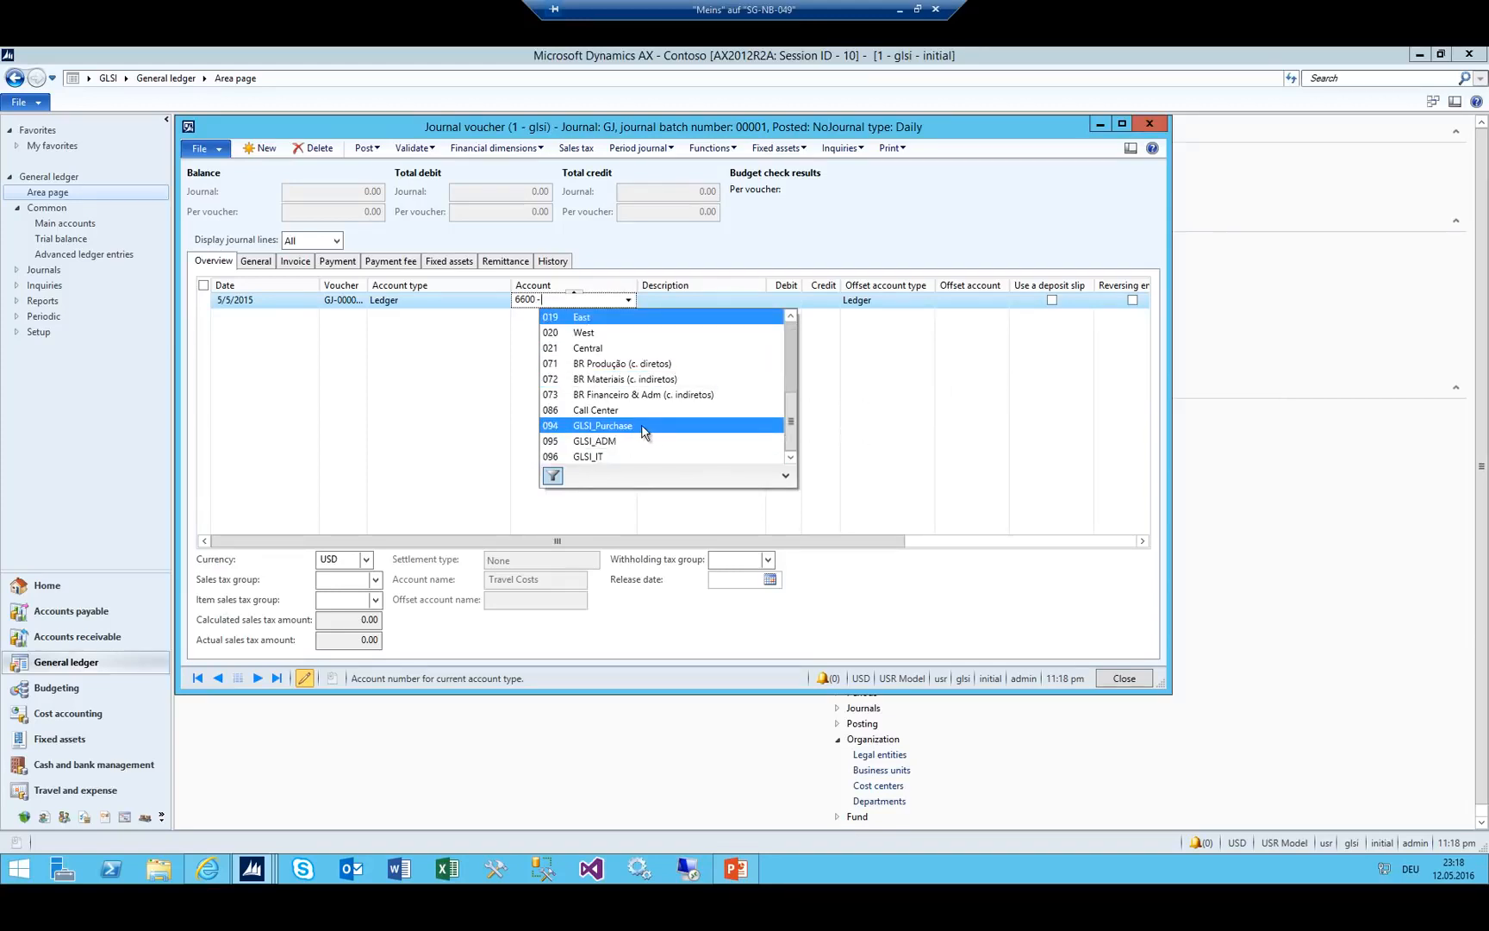
click(633, 427)
key(Tab)
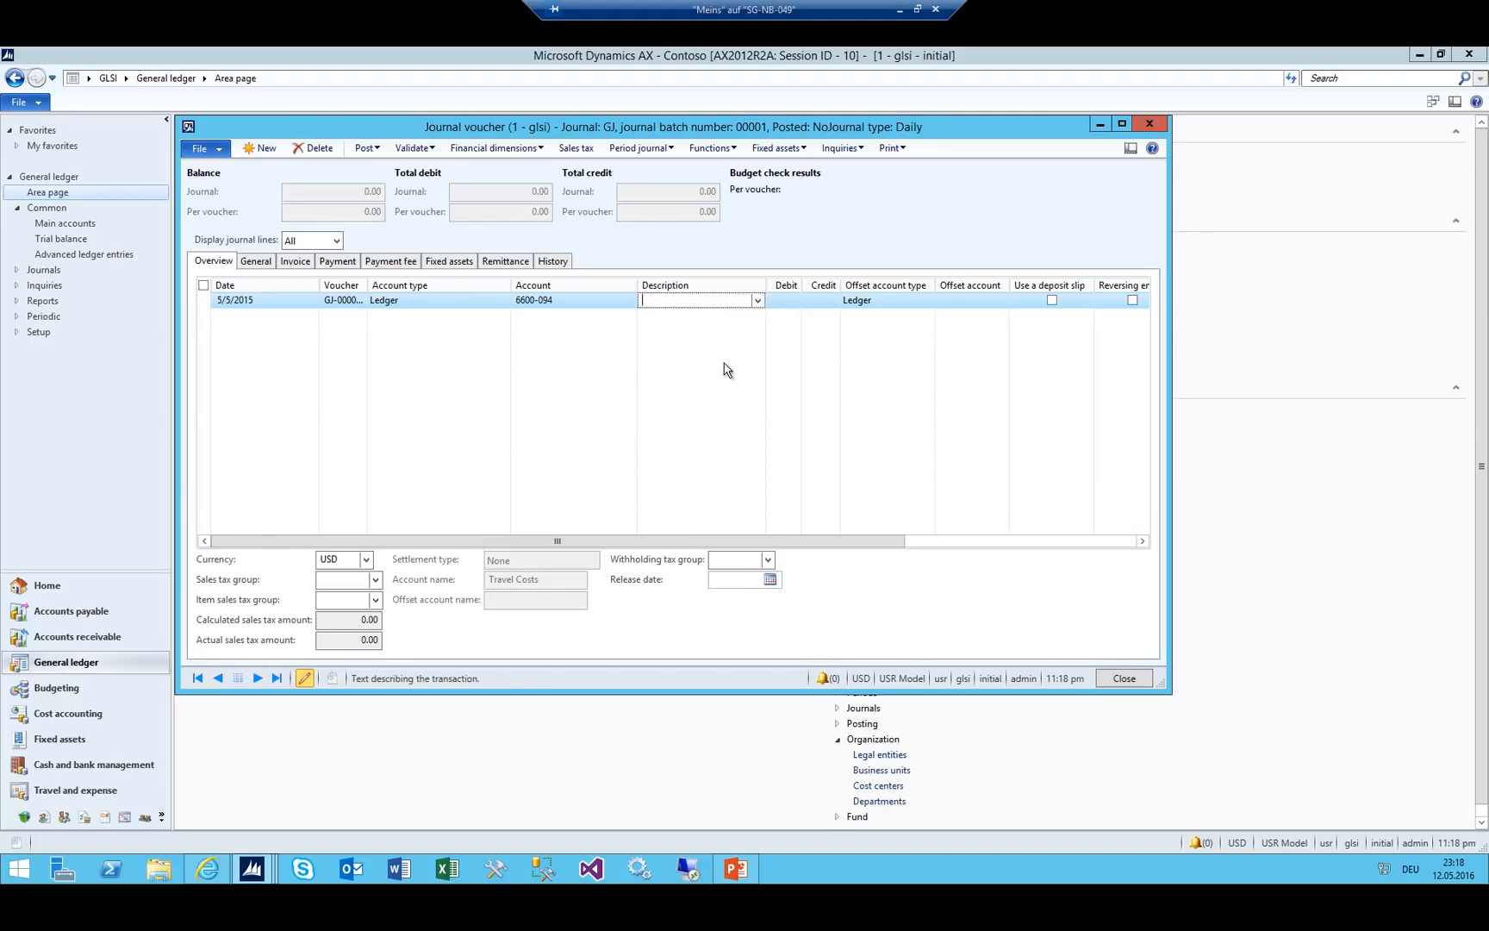
Enter a 5,000.00 debit and reopen the description 'Tewst'.
key(Tab)
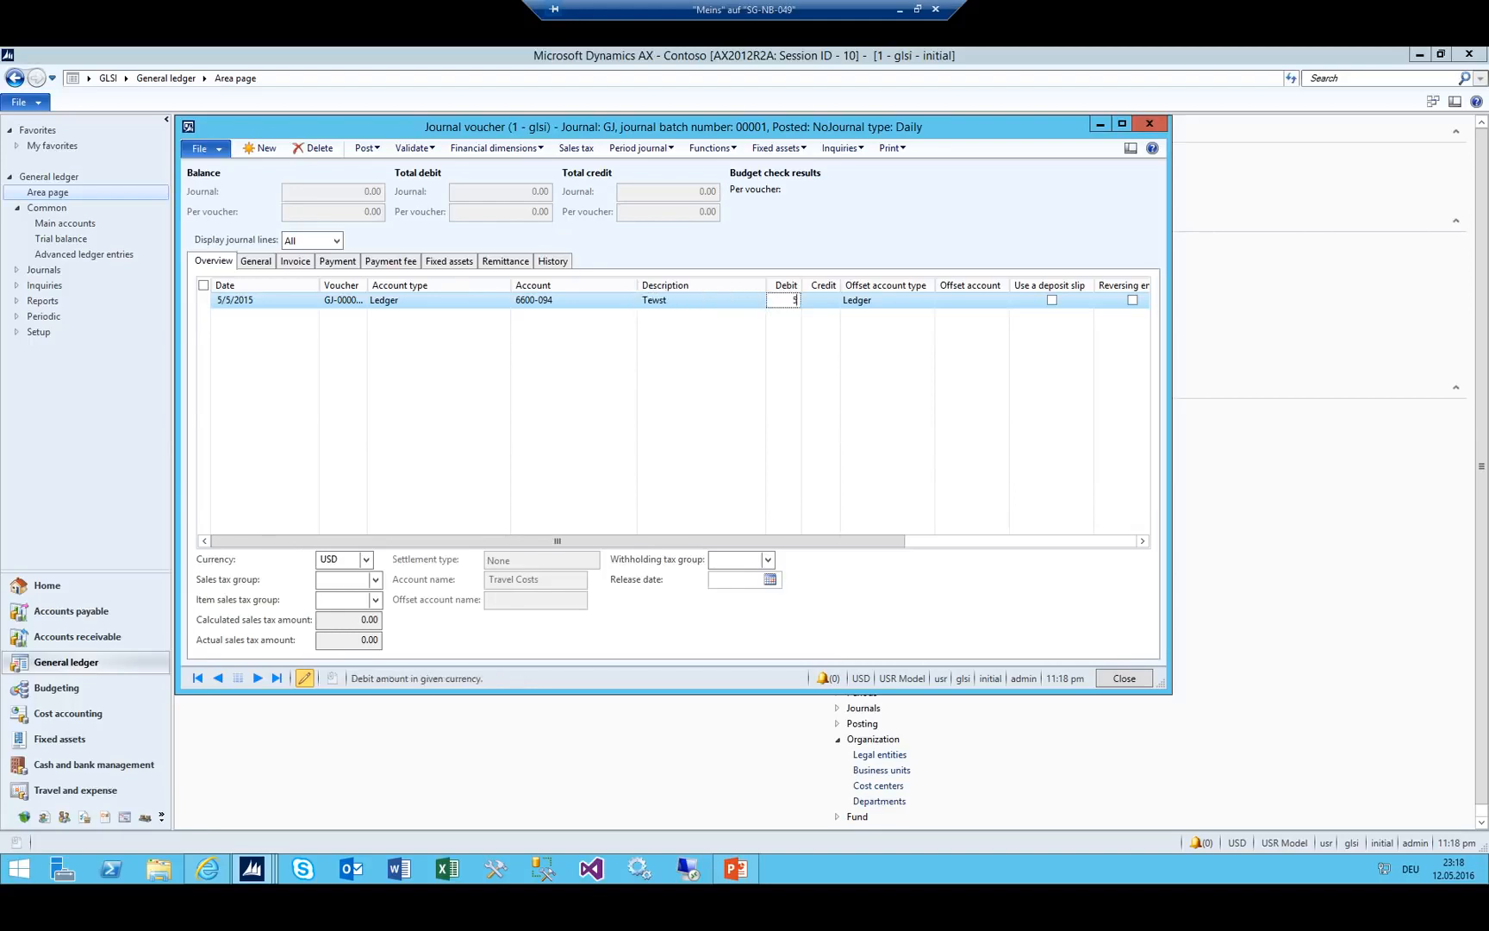
text(5000)
key(Tab)
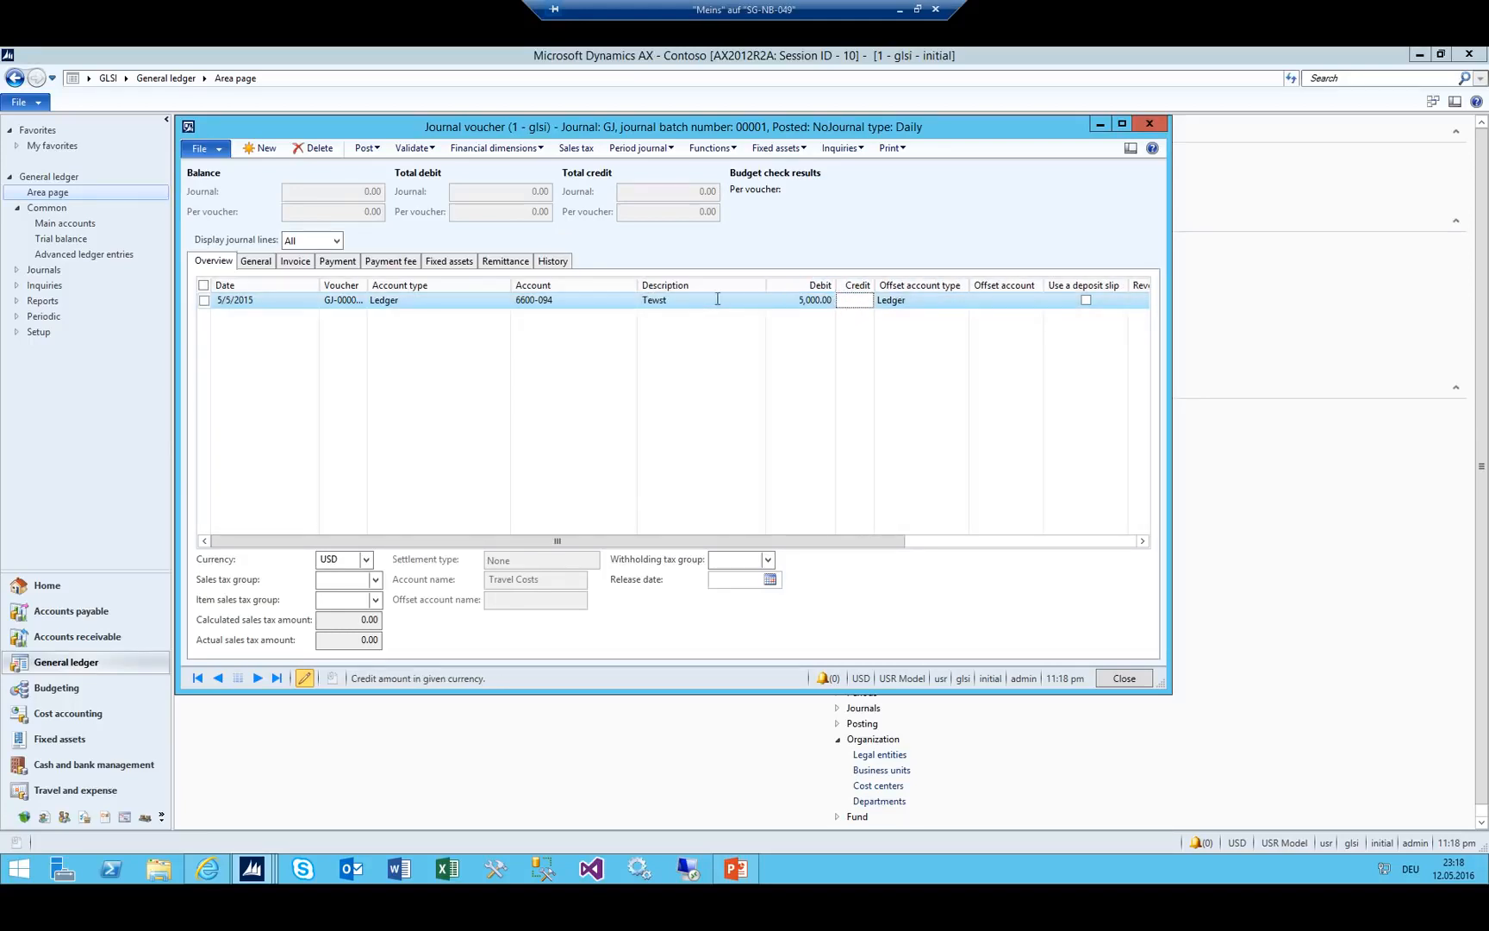
click(687, 299)
Add a second line debiting 2,000.00 to account 6600-095.
key(ctrl+n)
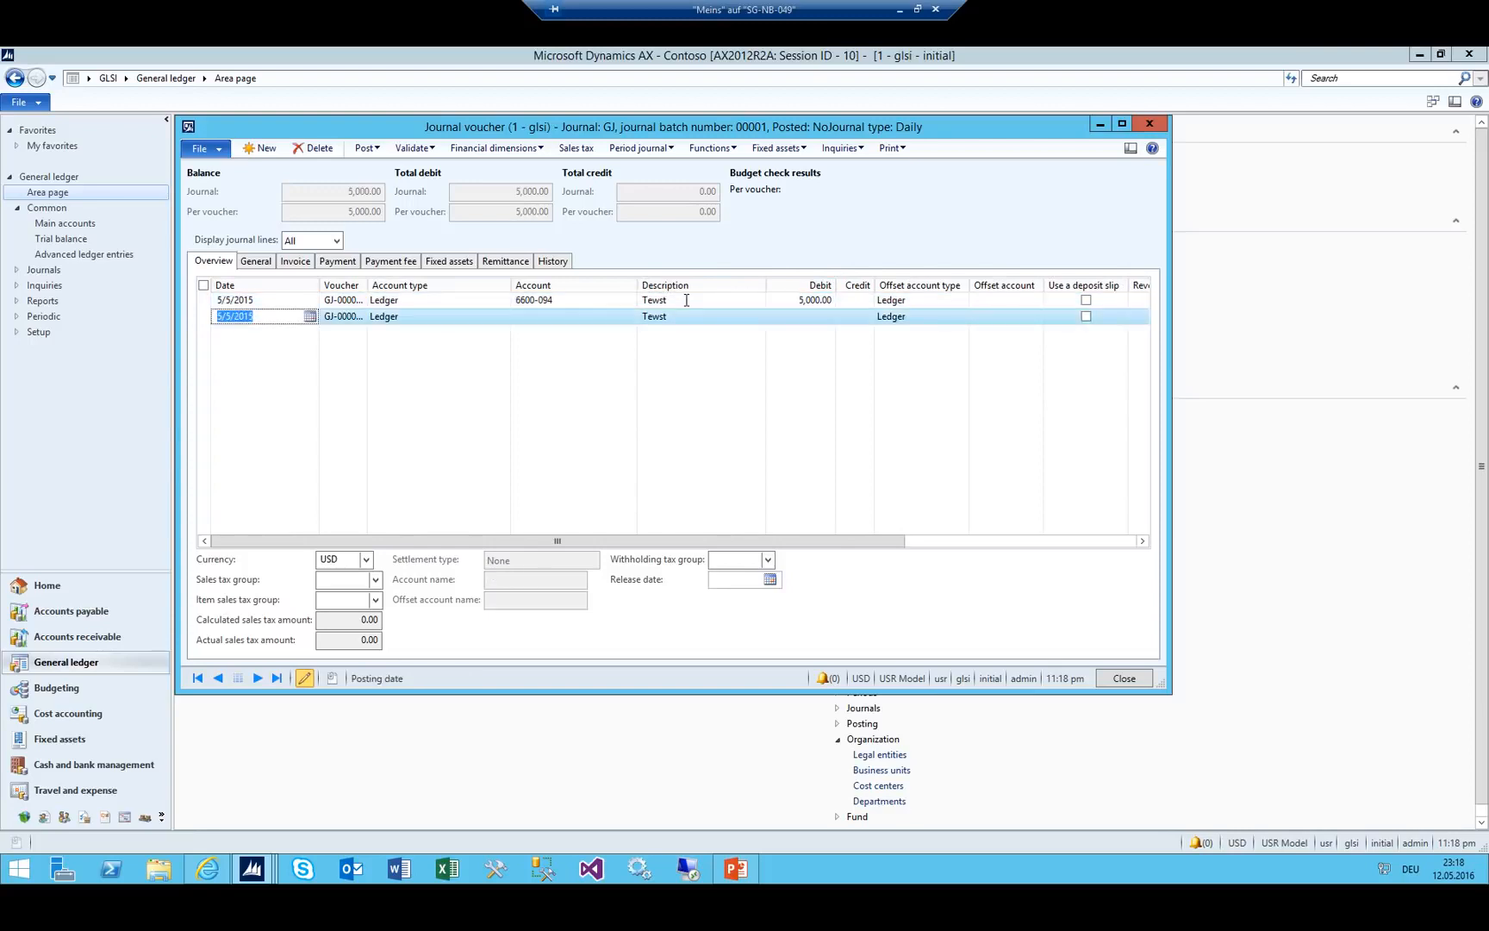
drag(369, 285, 426, 286)
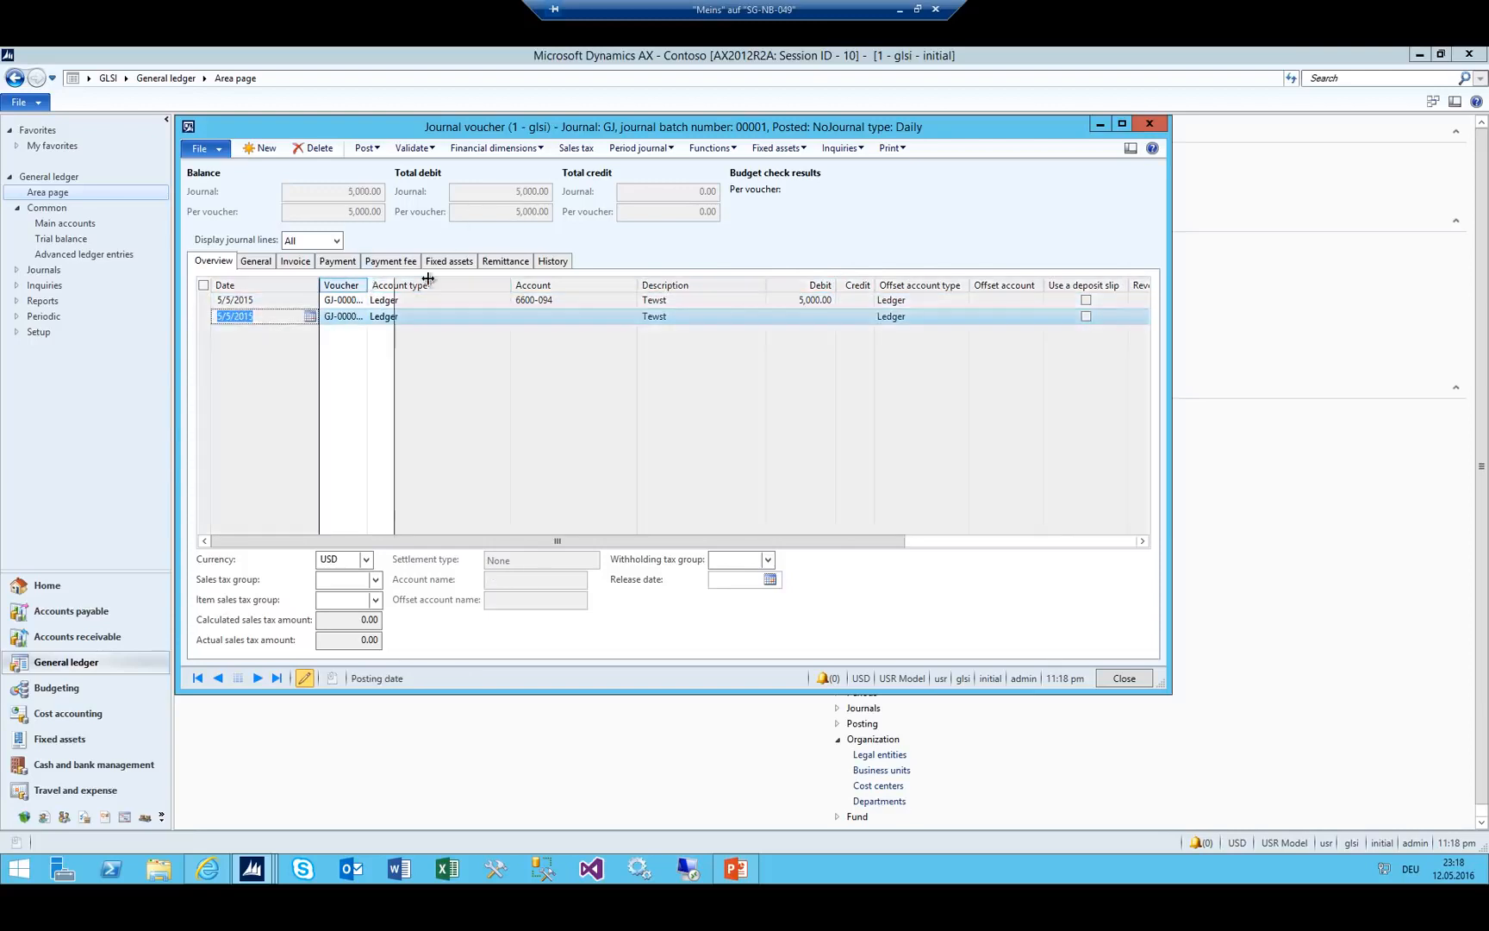
key(Tab)
key(Tab)
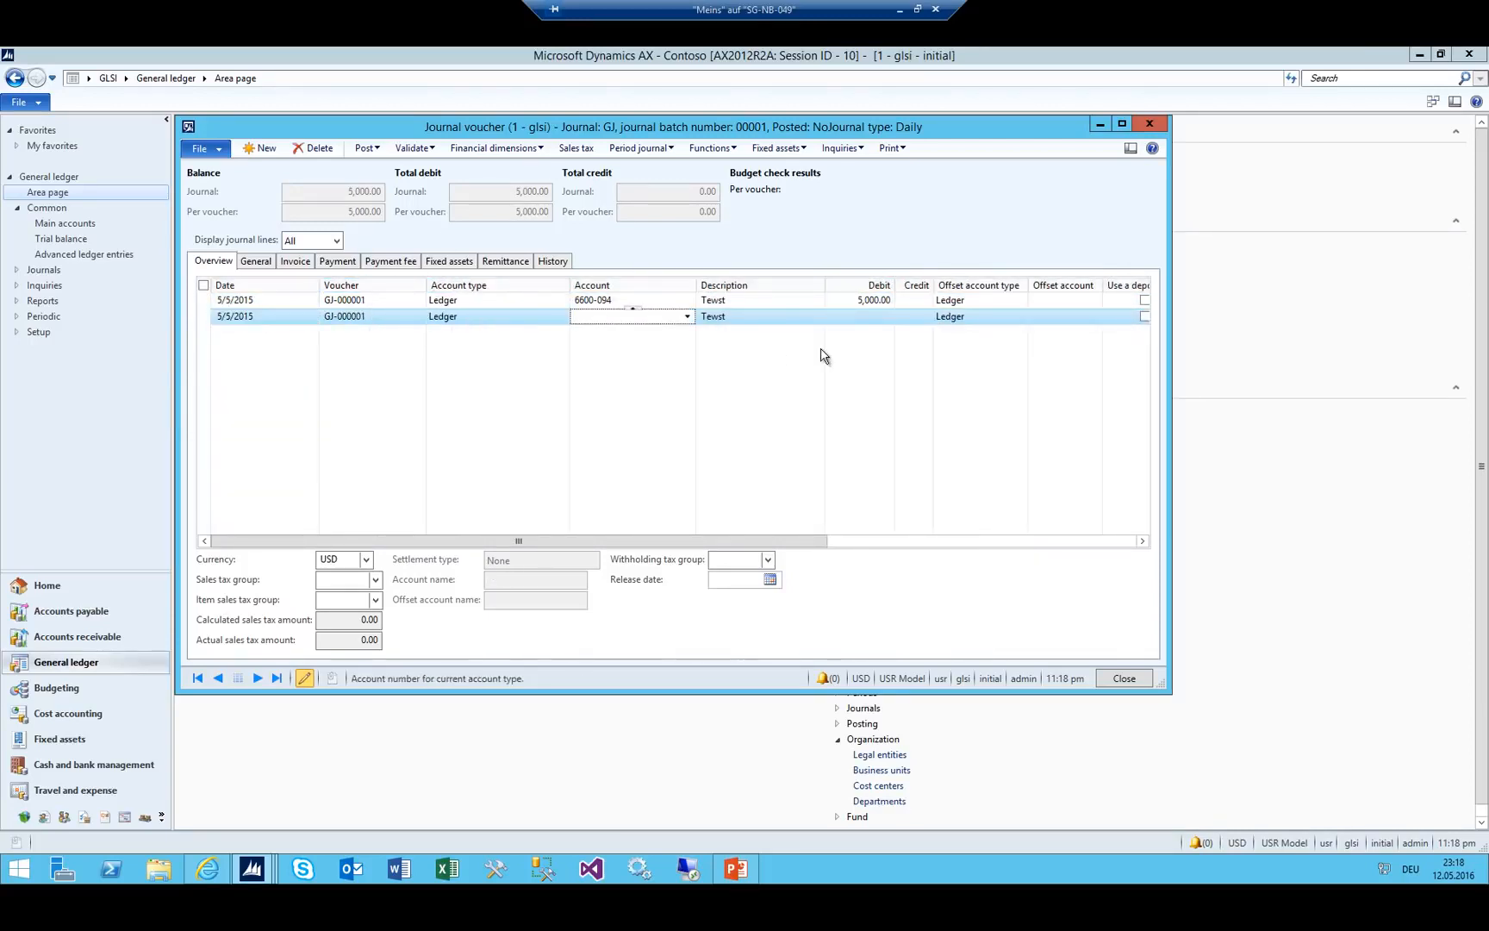
text(6600 -)
key(Down)
key(Down)
key(Down)
text(095)
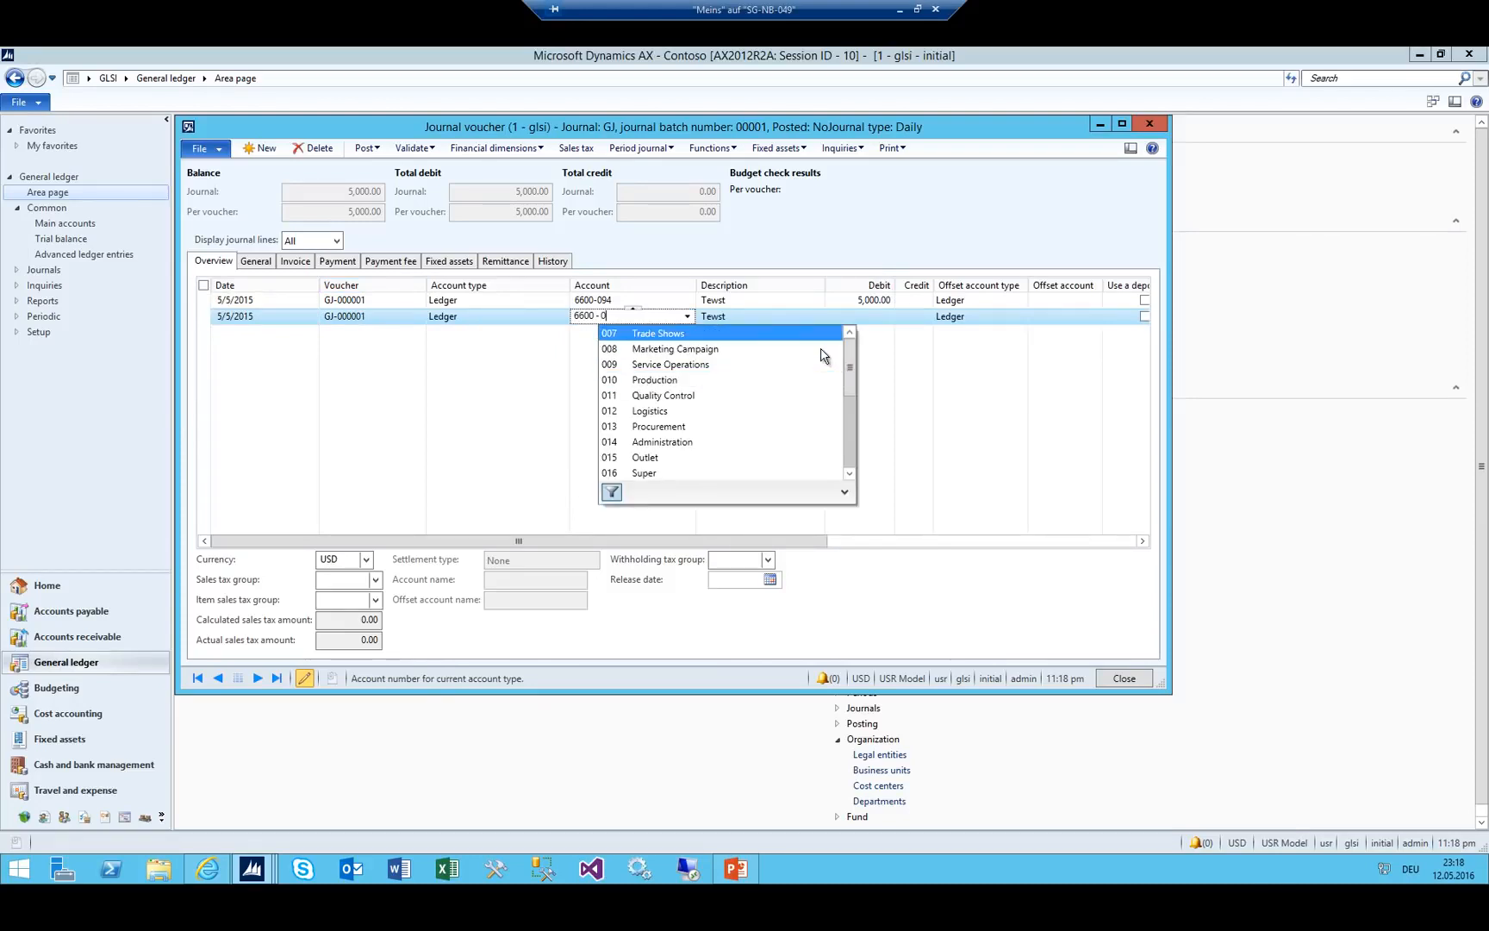
key(Tab)
key(Tab)
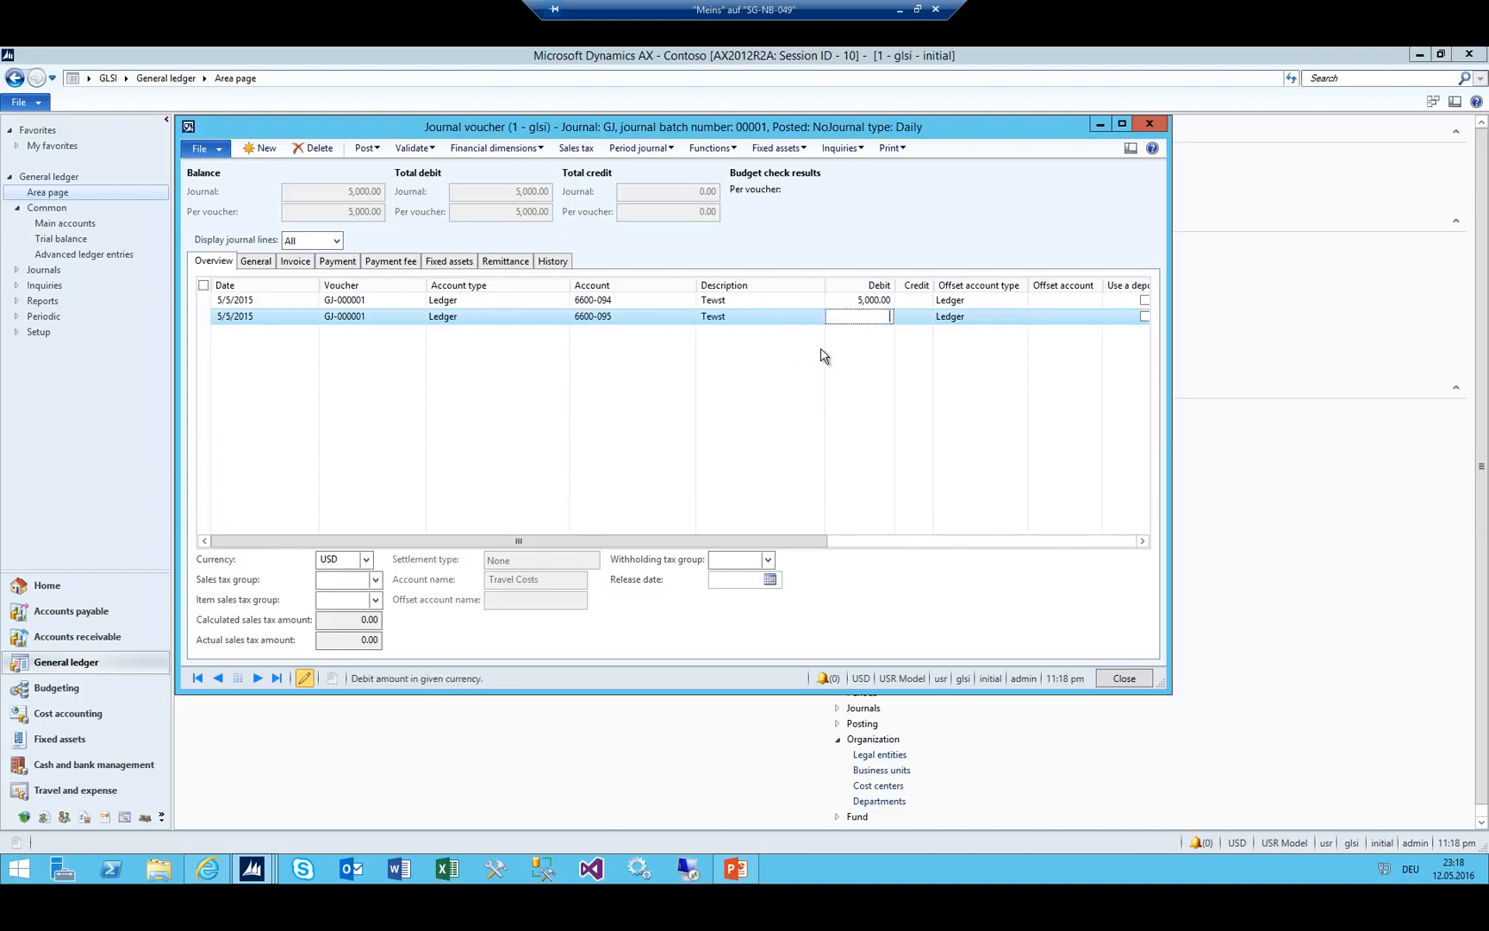
text(2,000)
key(ctrl+n)
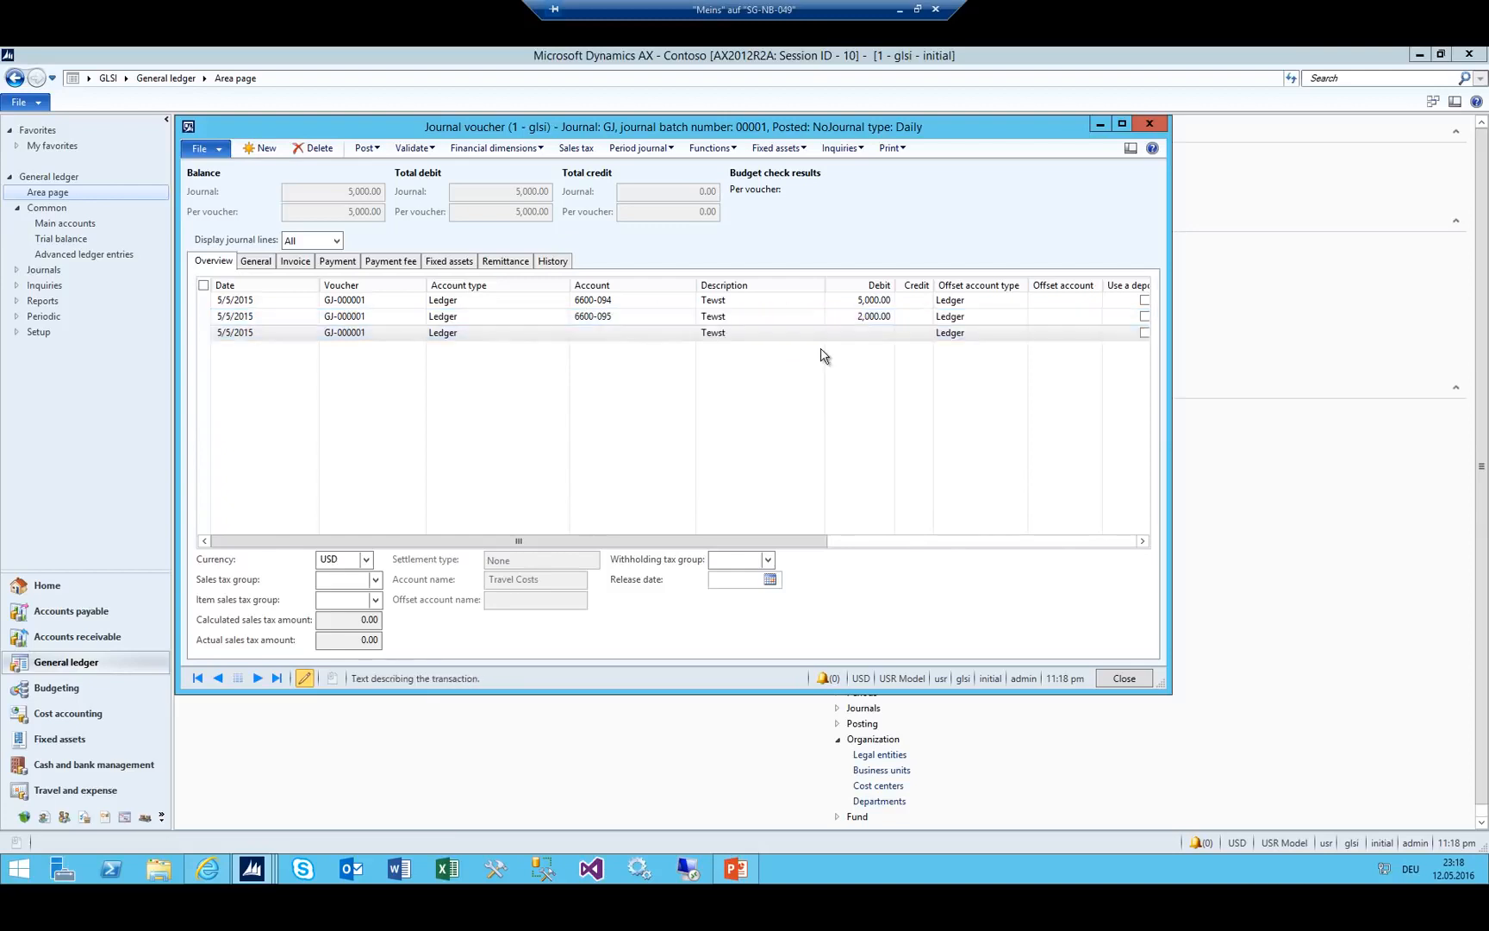
Add a third line on account 6600-096 with a 1,000.00 debit.
text(6600 - )
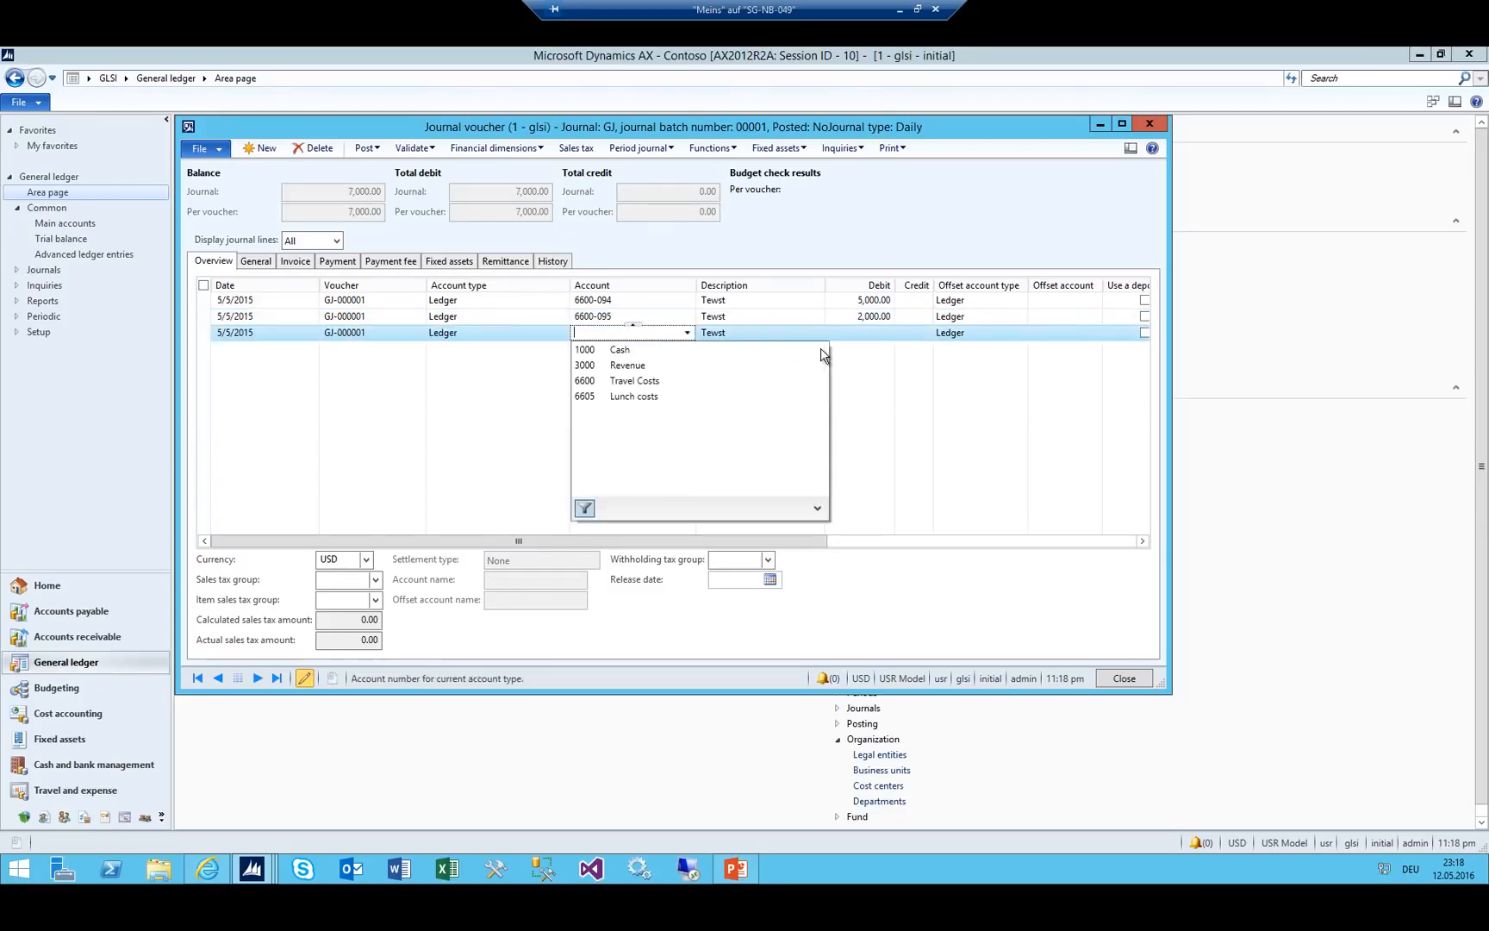
text(095)
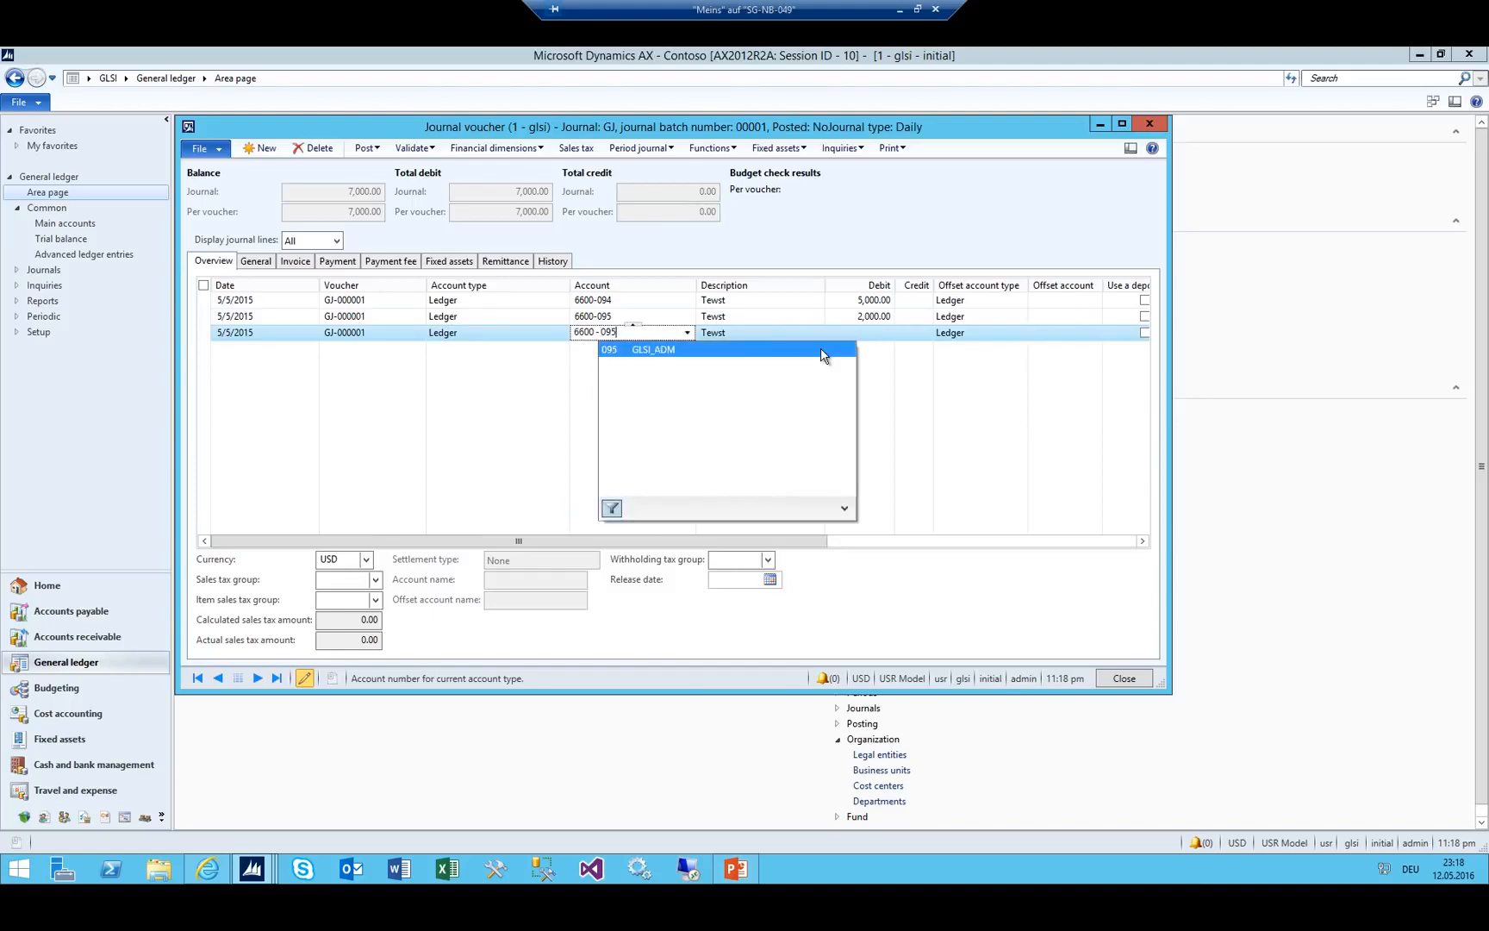
key(BackSpace)
key(Down)
key(Down)
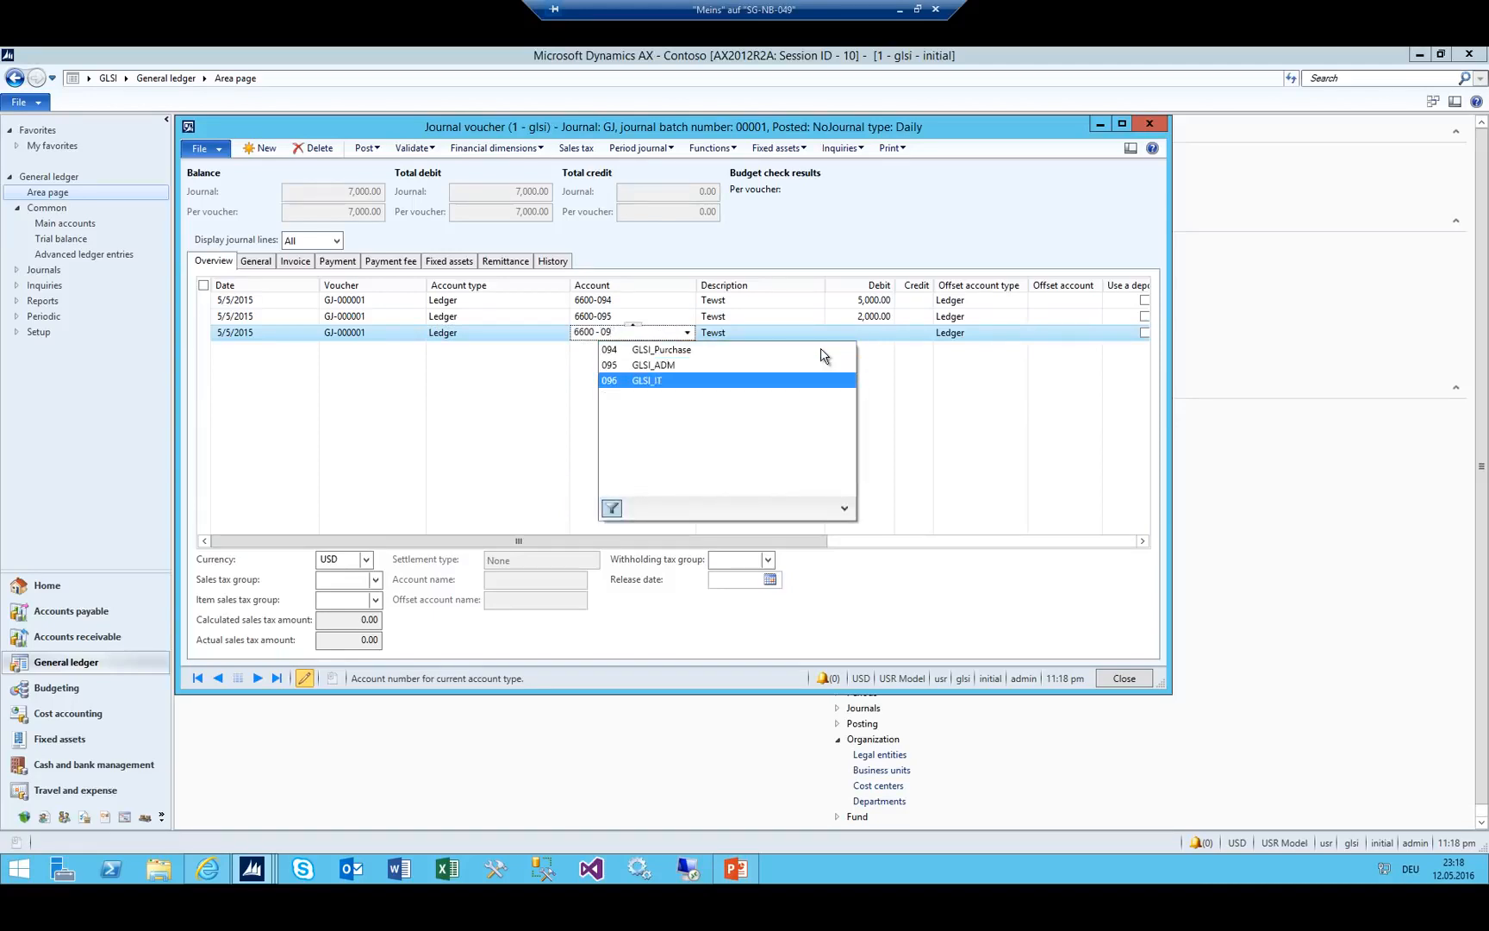
key(Tab)
key(shift+Tab)
text(1)
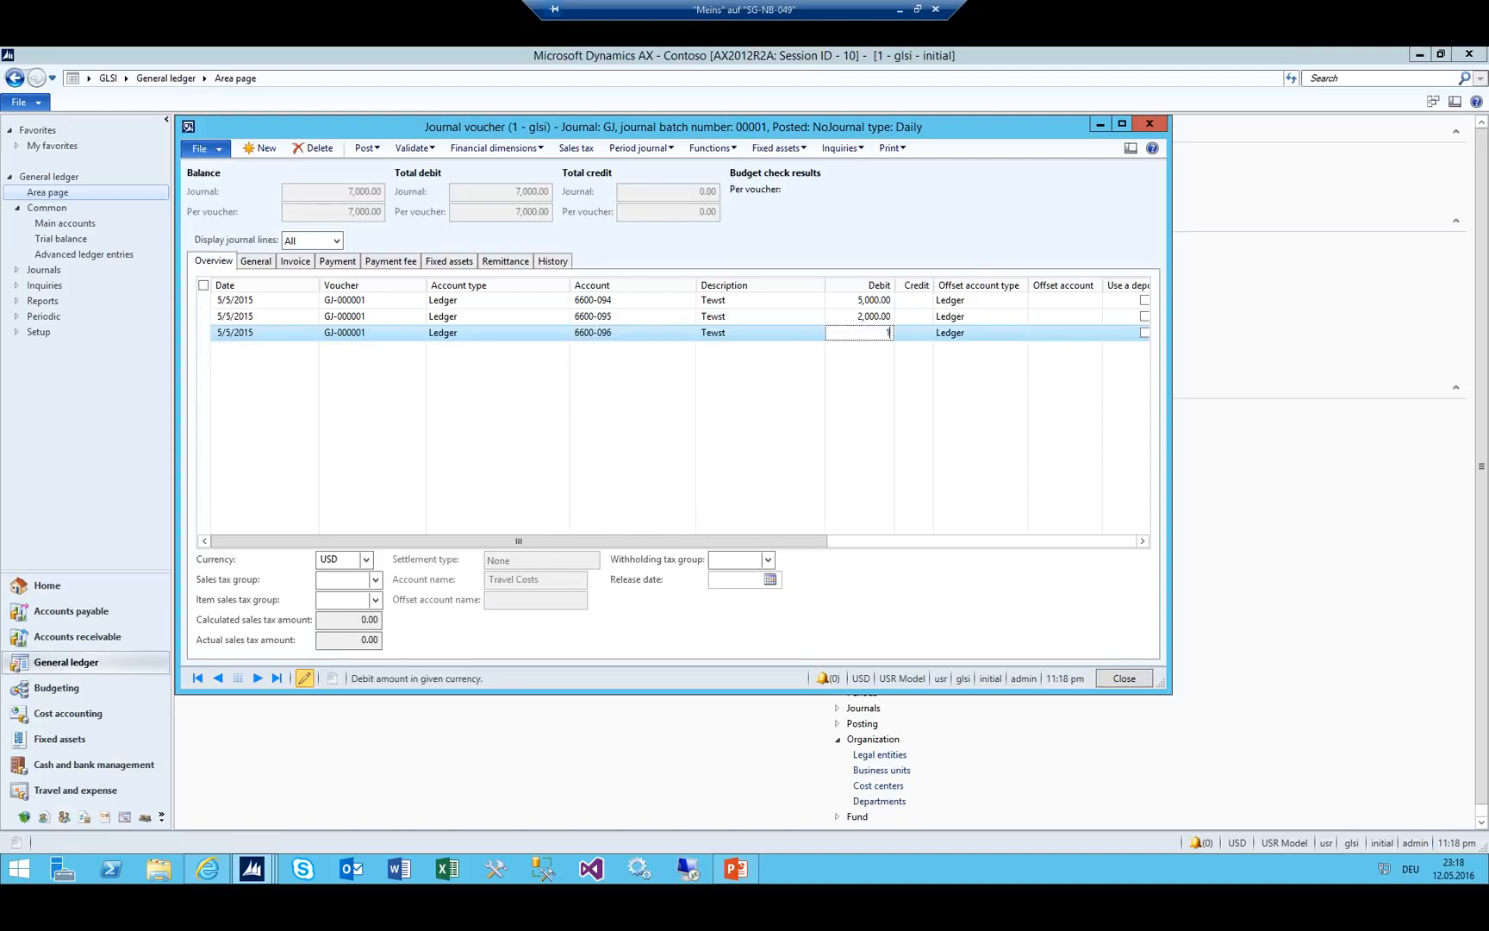
key(shift+Tab)
key(Tab)
text(1000)
key(shift+Tab)
Correct the third line's cost center to 96 so it reads 6600-096.
key(Up)
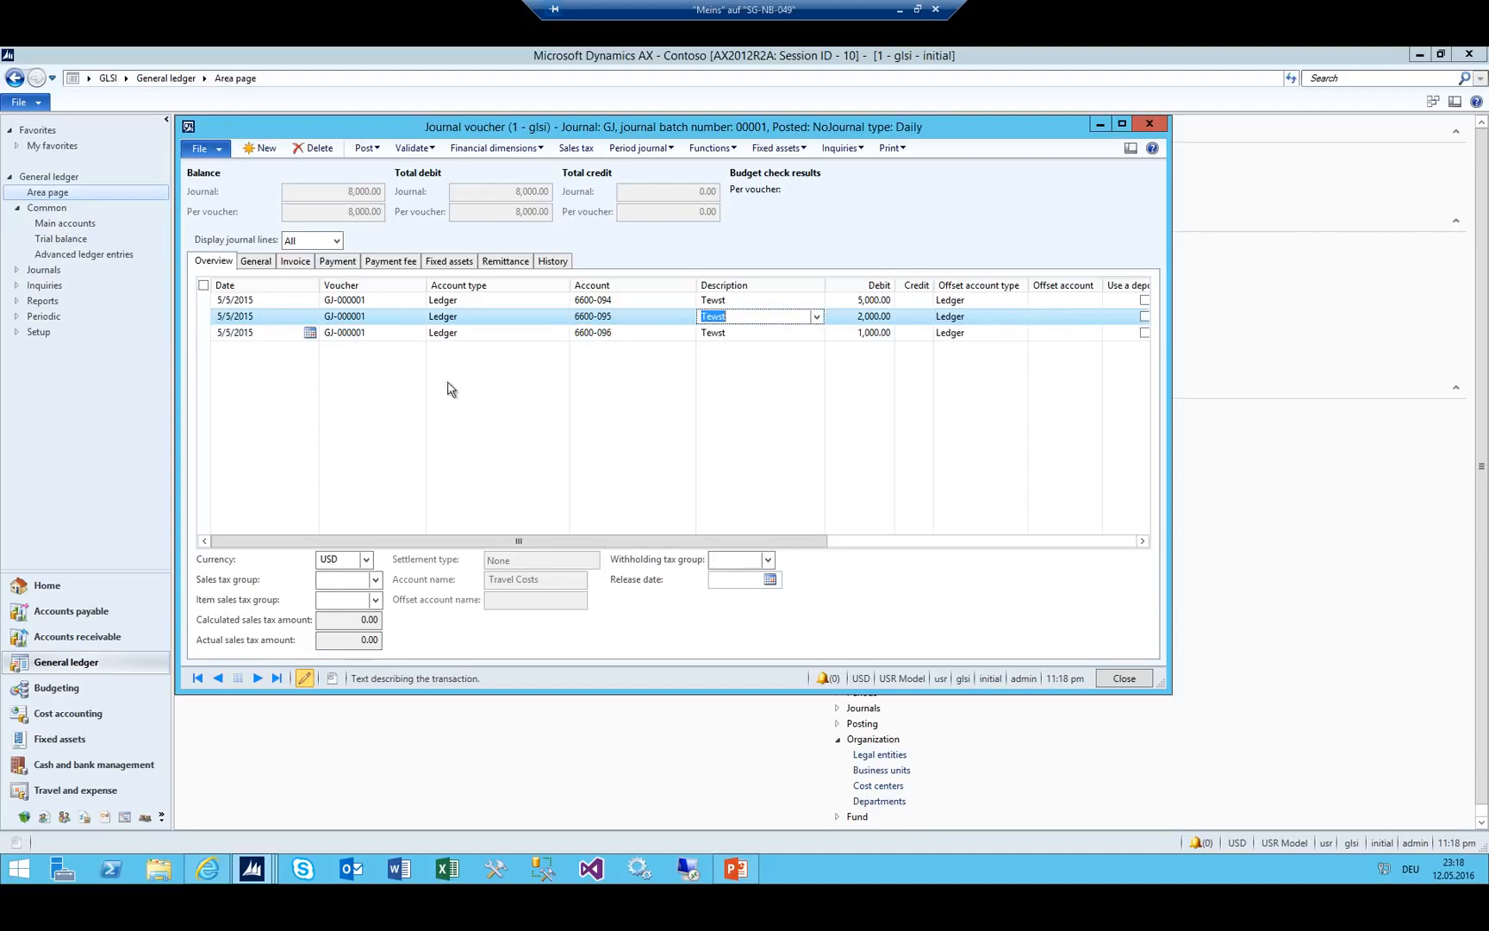
click(627, 332)
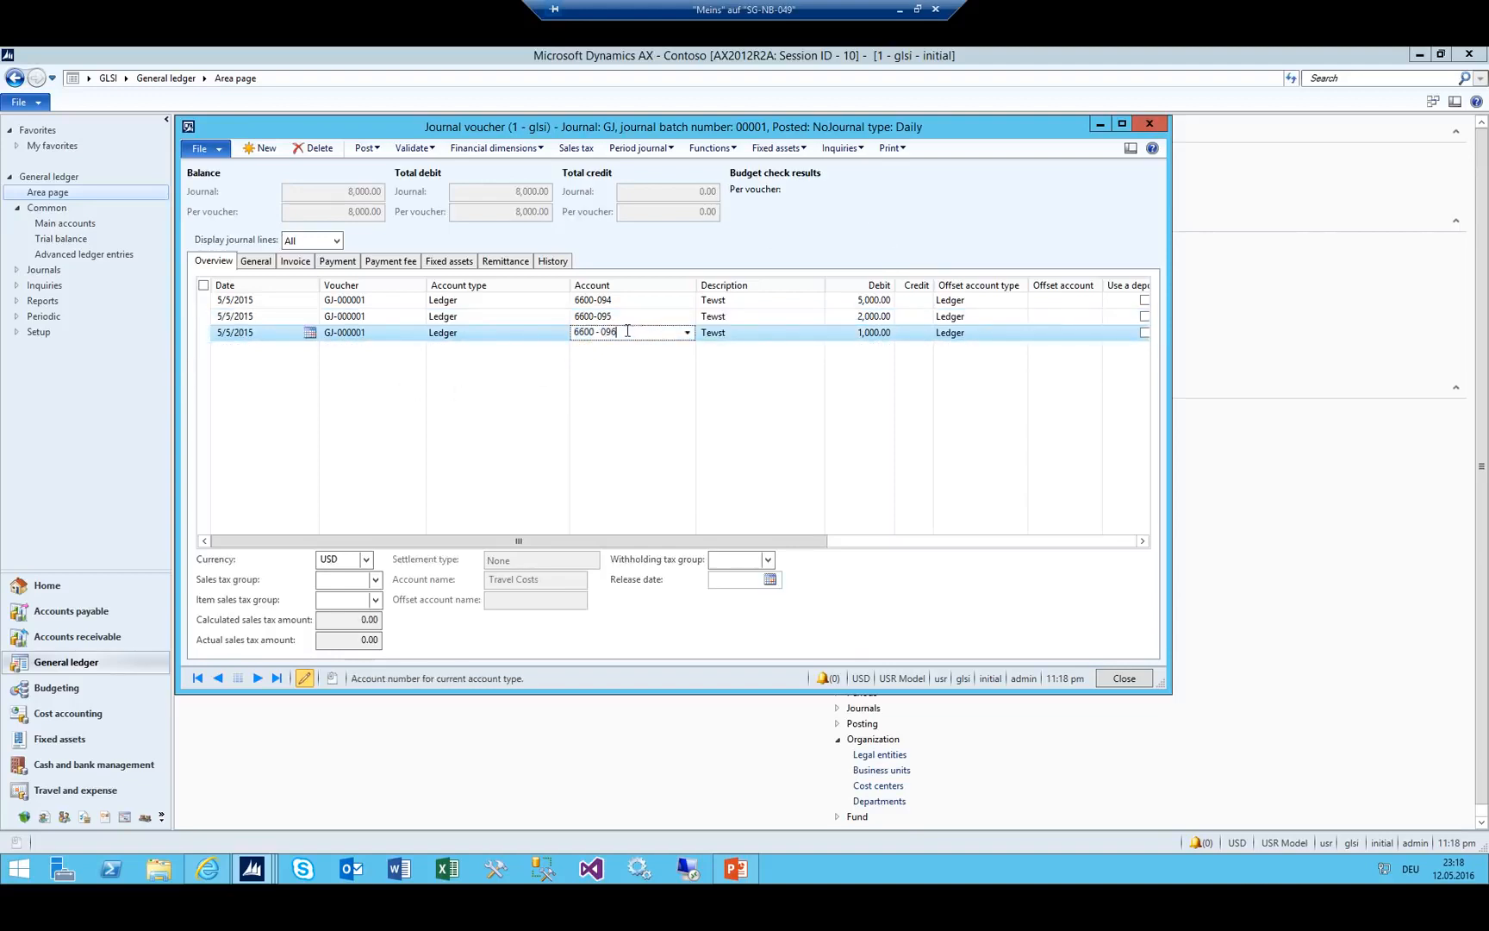
key(BackSpace)
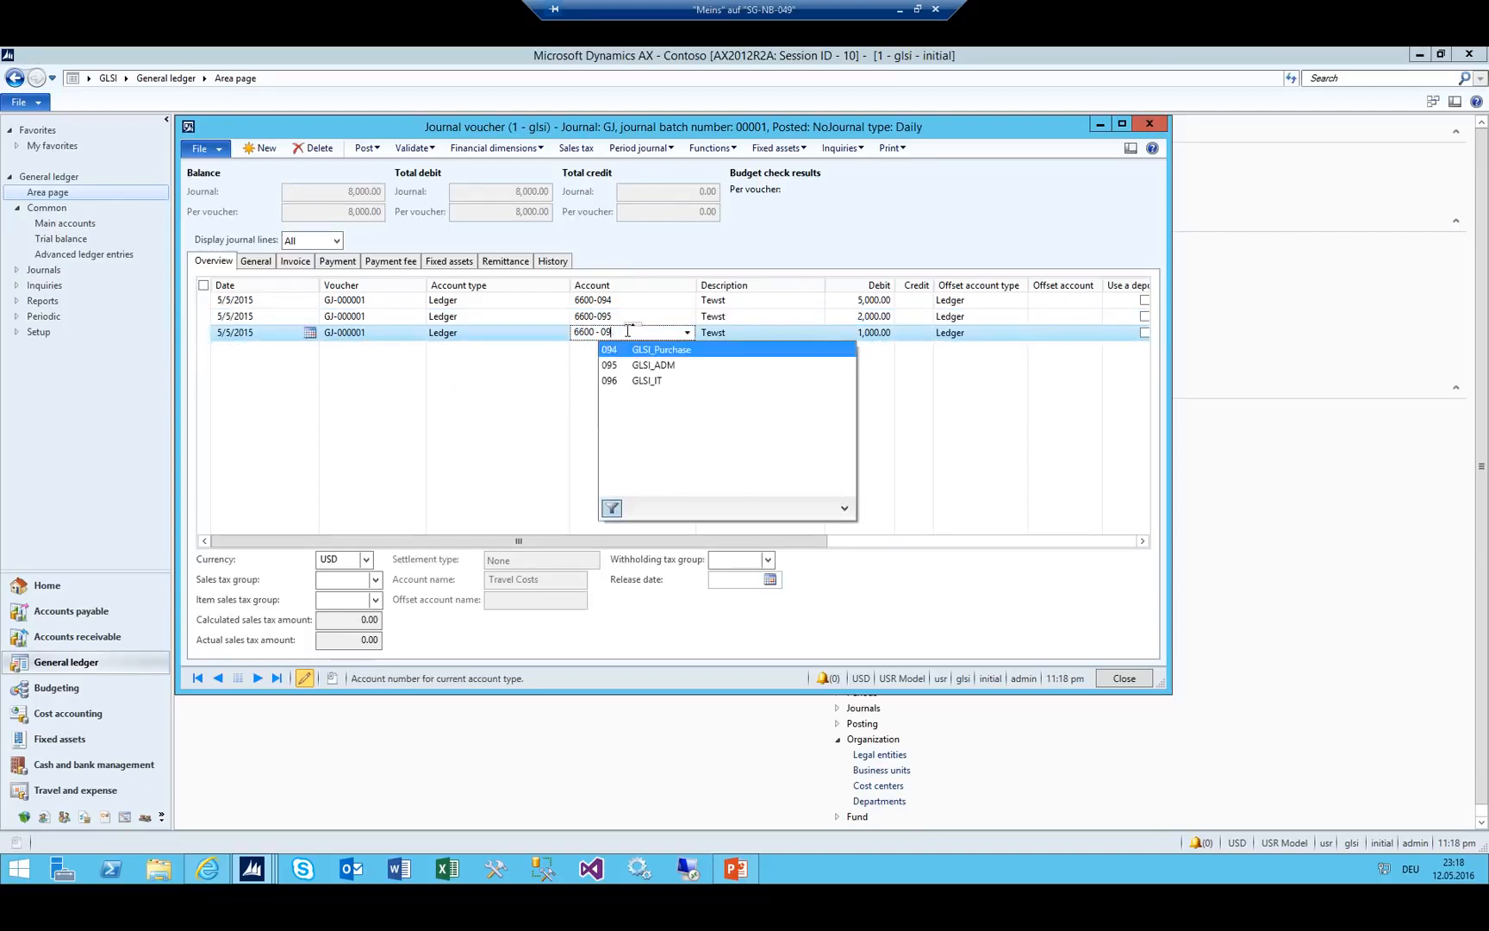
key(BackSpace)
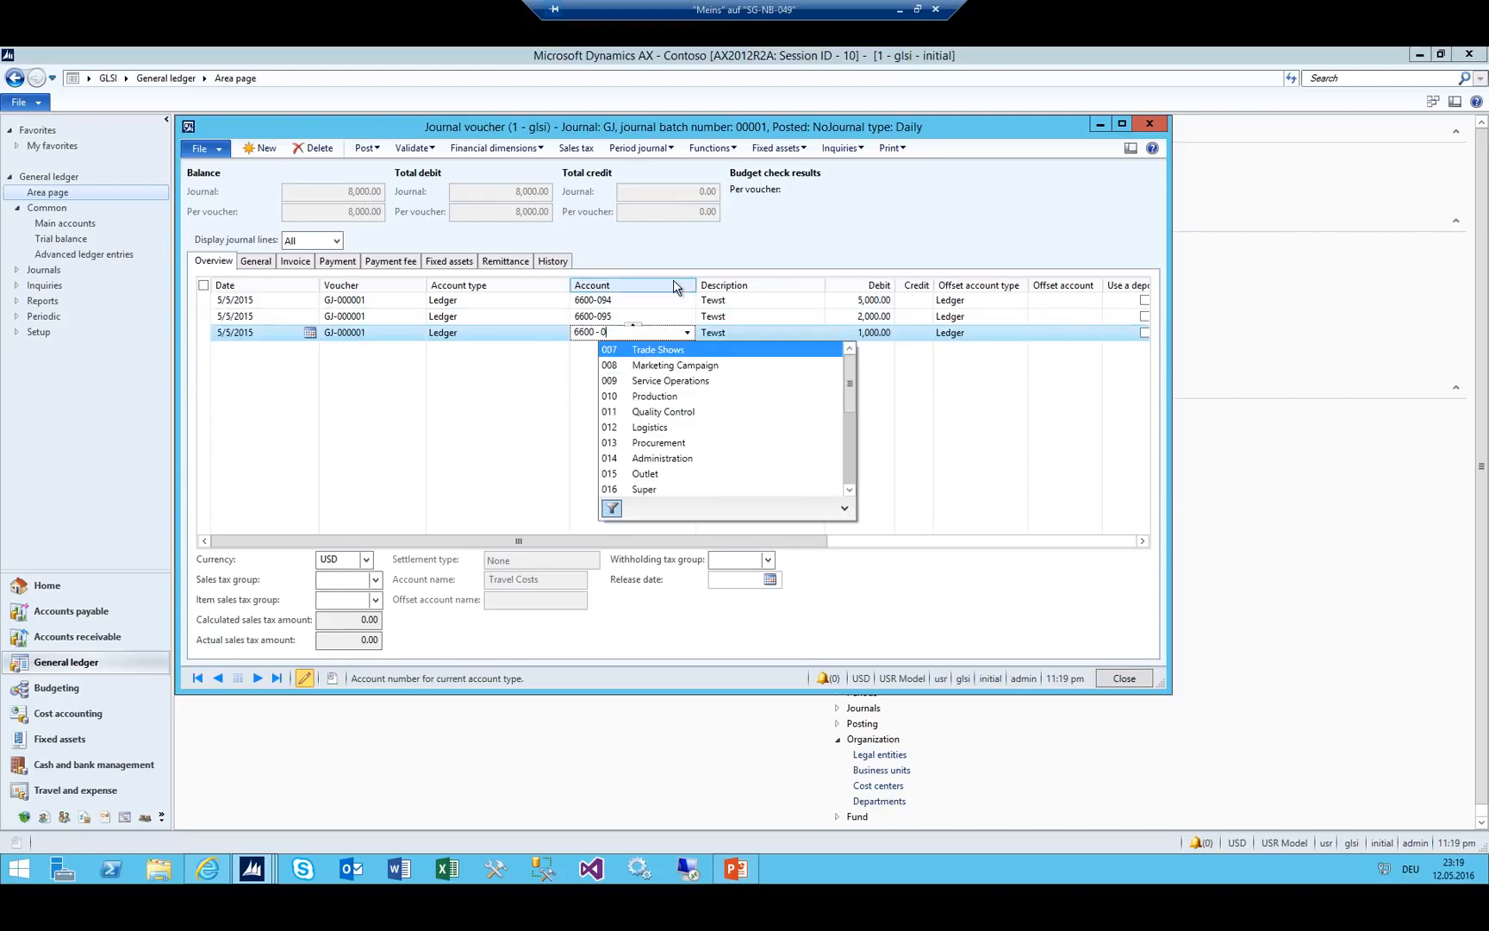
text(96)
key(Tab)
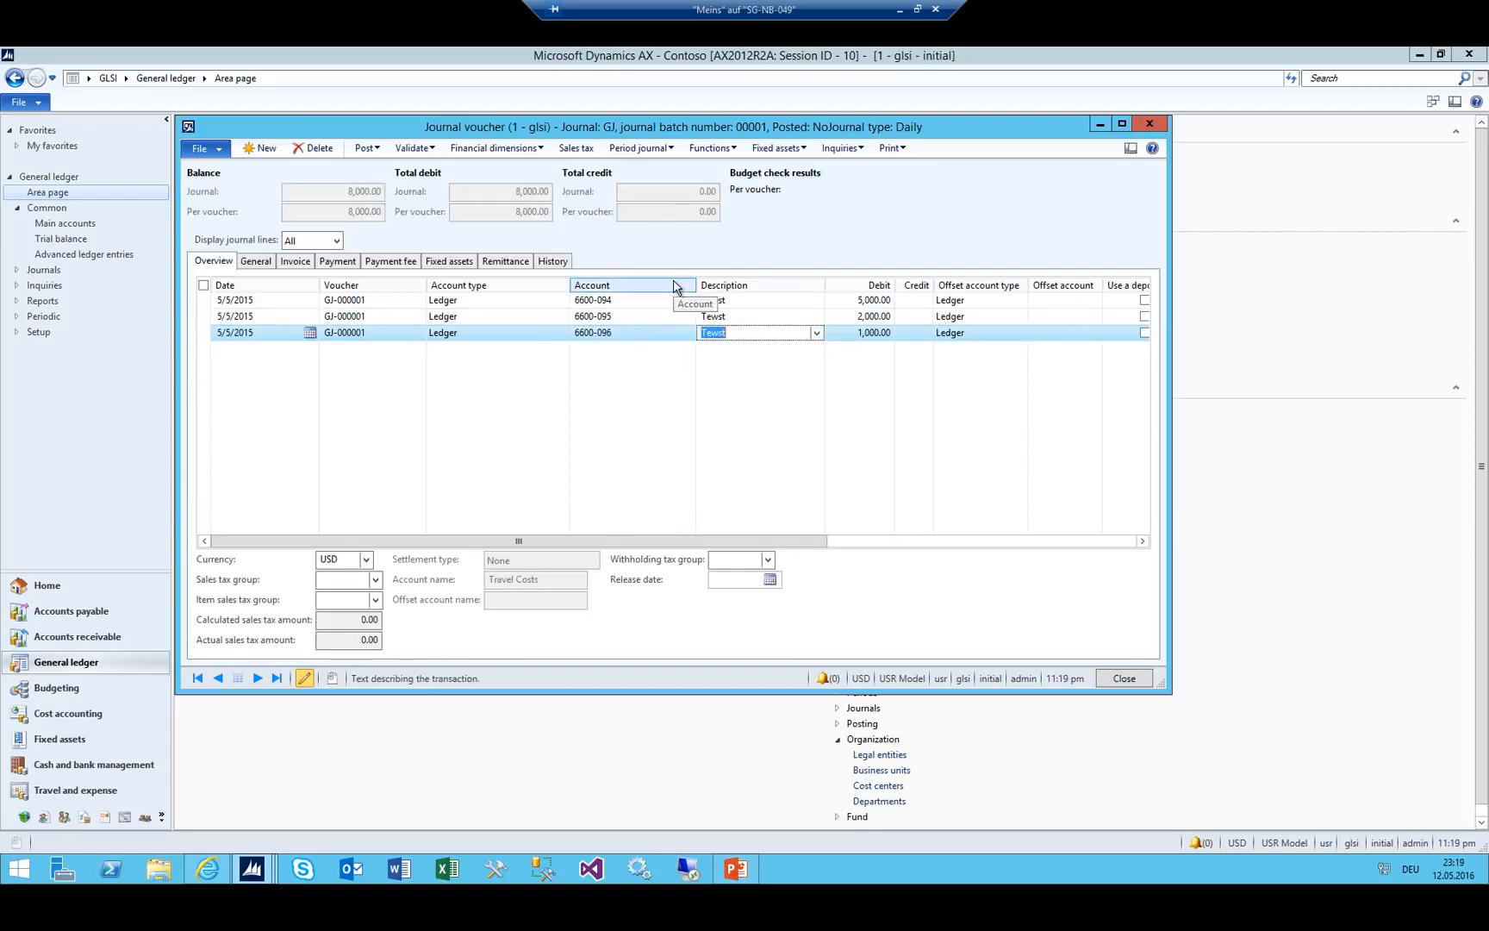
click(636, 315)
Under Setup > Financial dimensions, select CostCenter and show its financial dimension values.
click(353, 59)
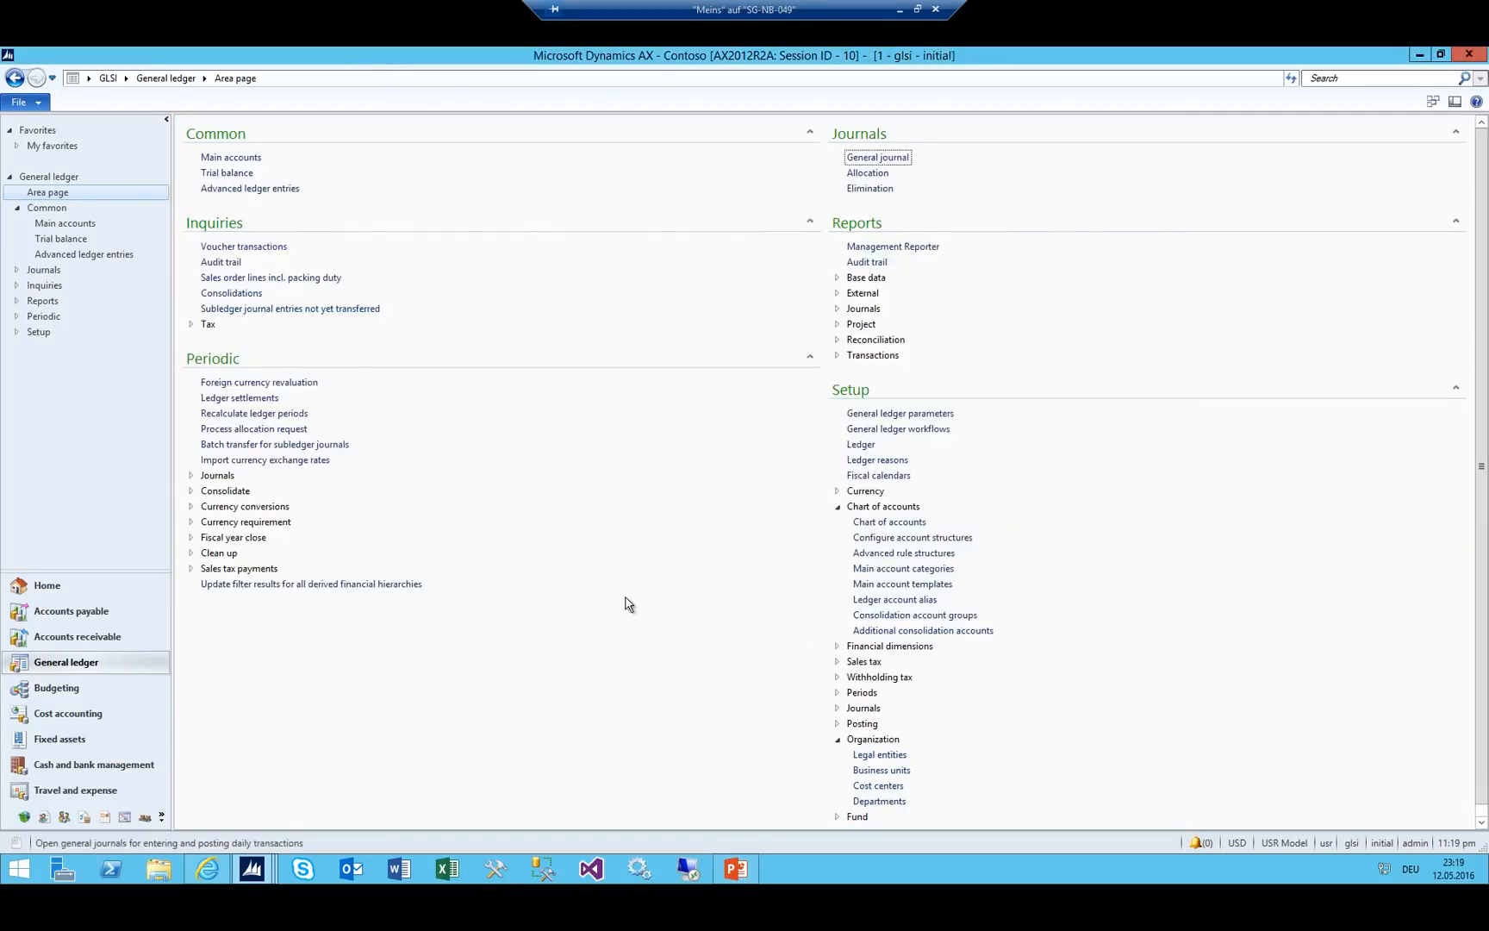
scroll(814, 475, down, 1)
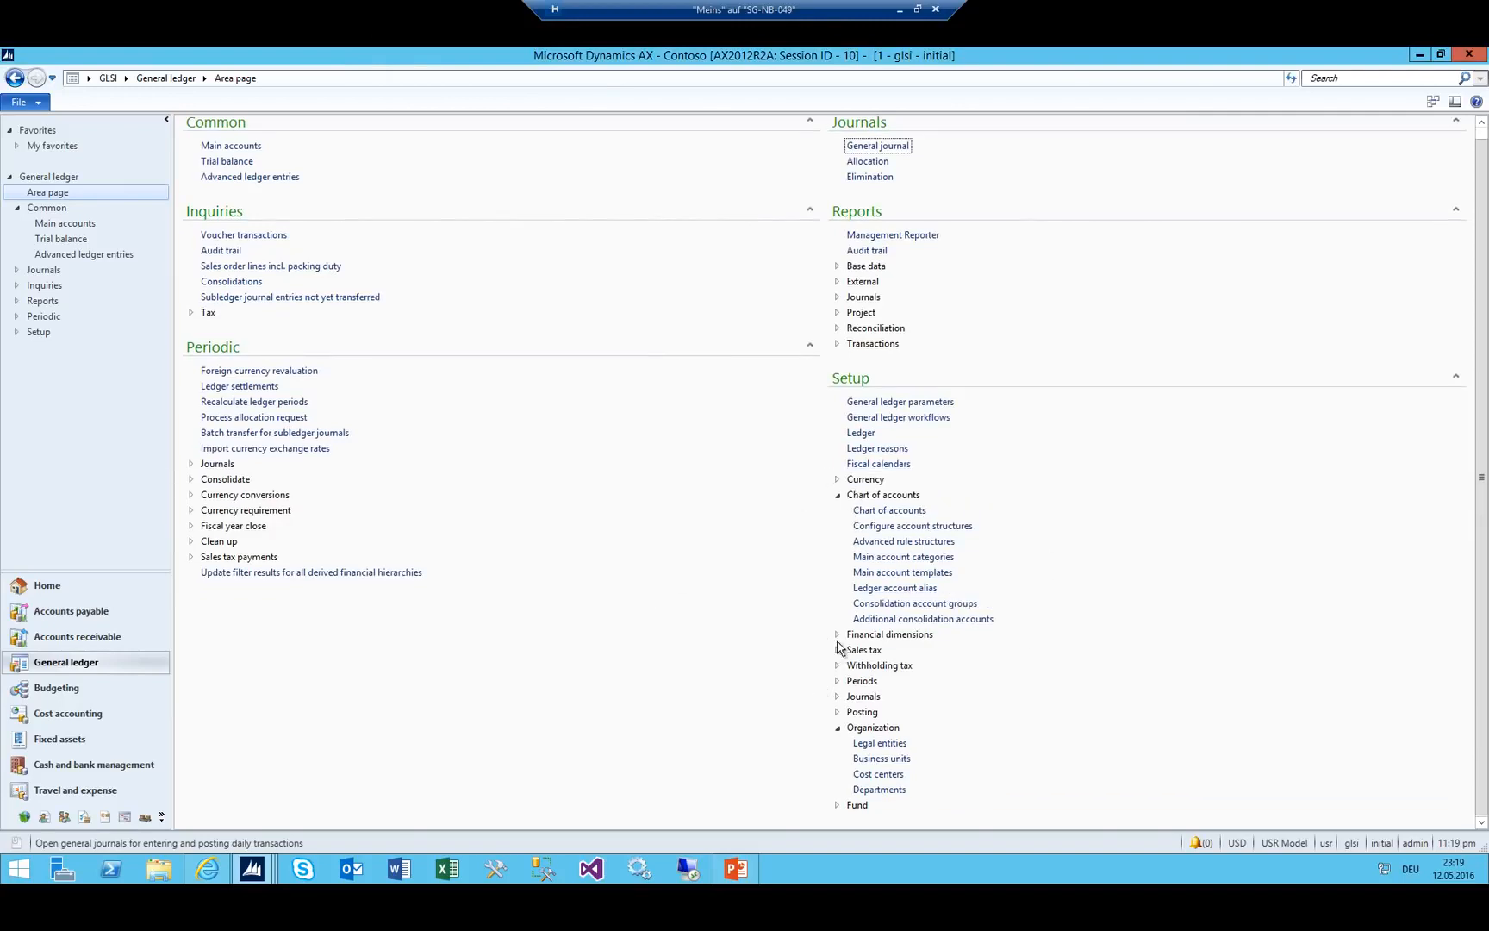
click(890, 637)
click(896, 650)
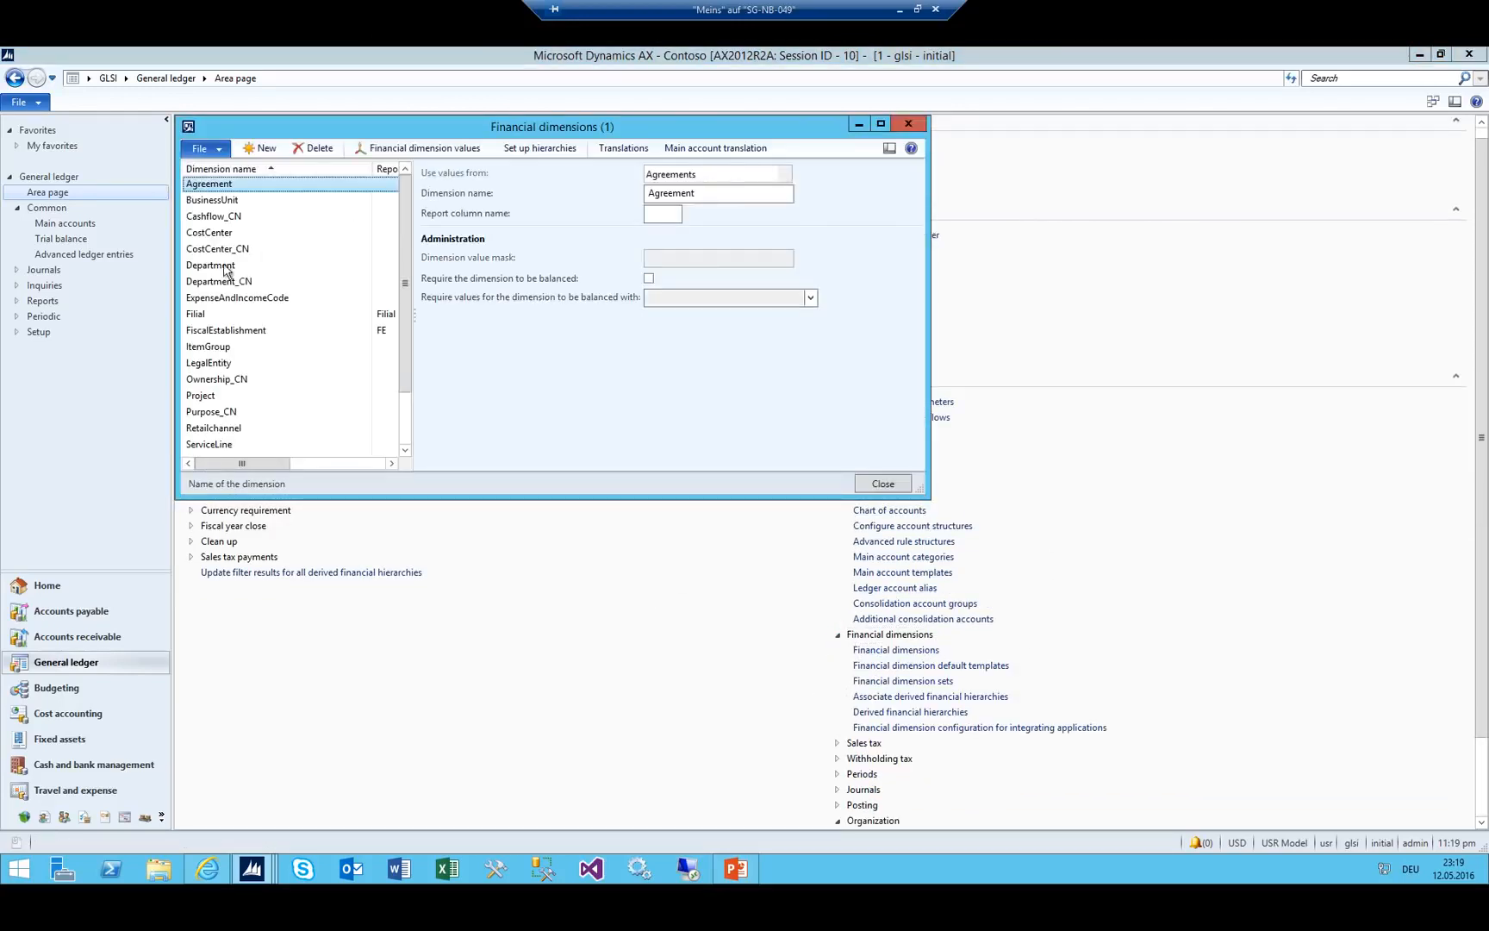
click(209, 235)
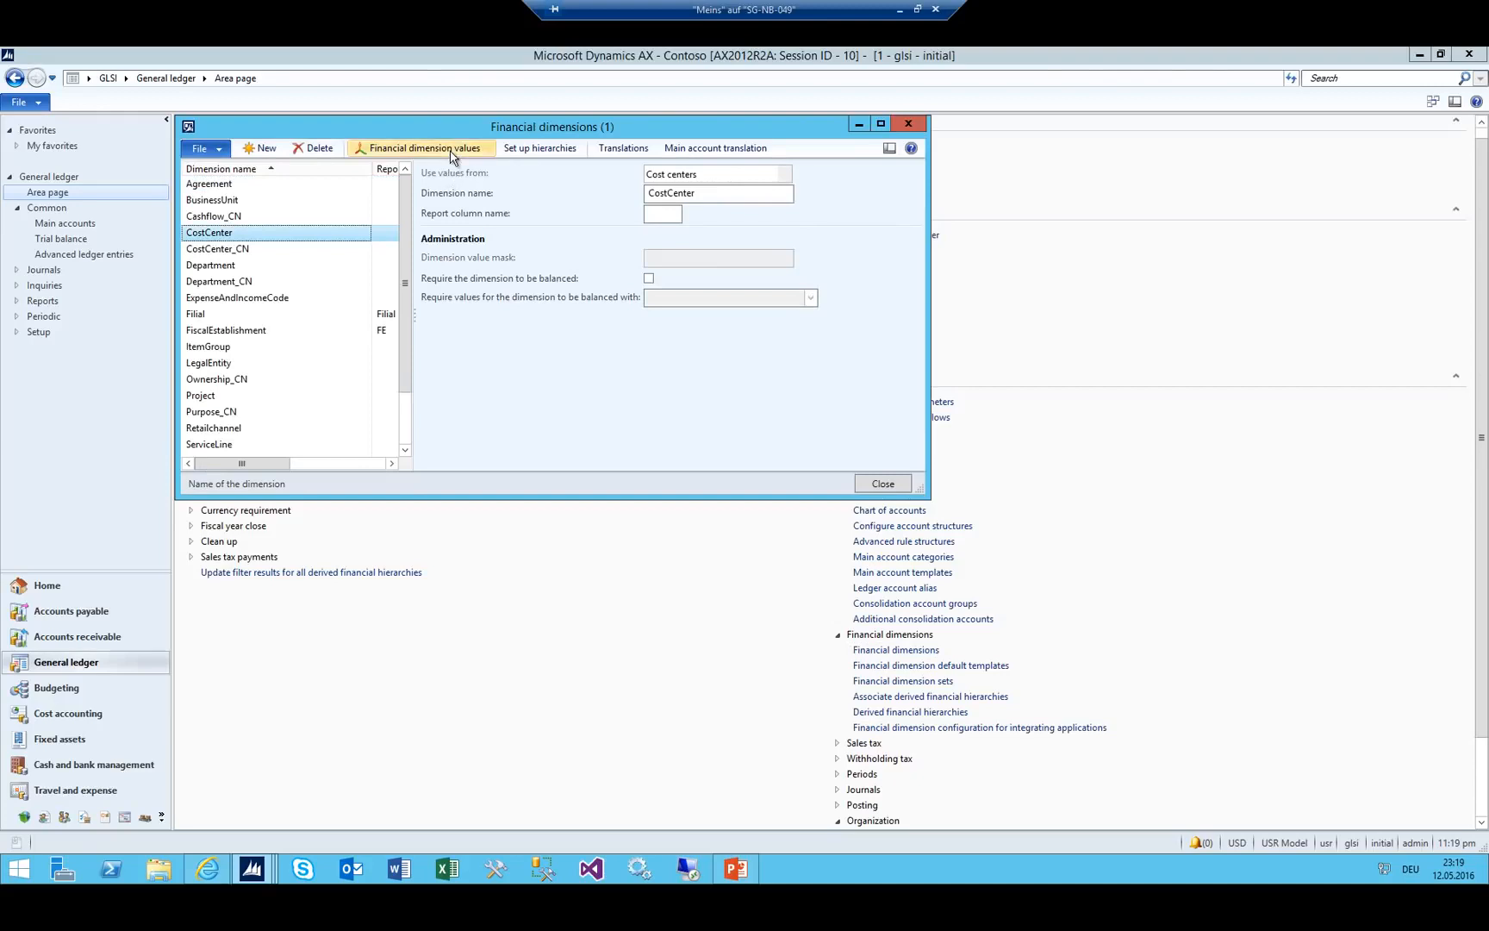
click(423, 148)
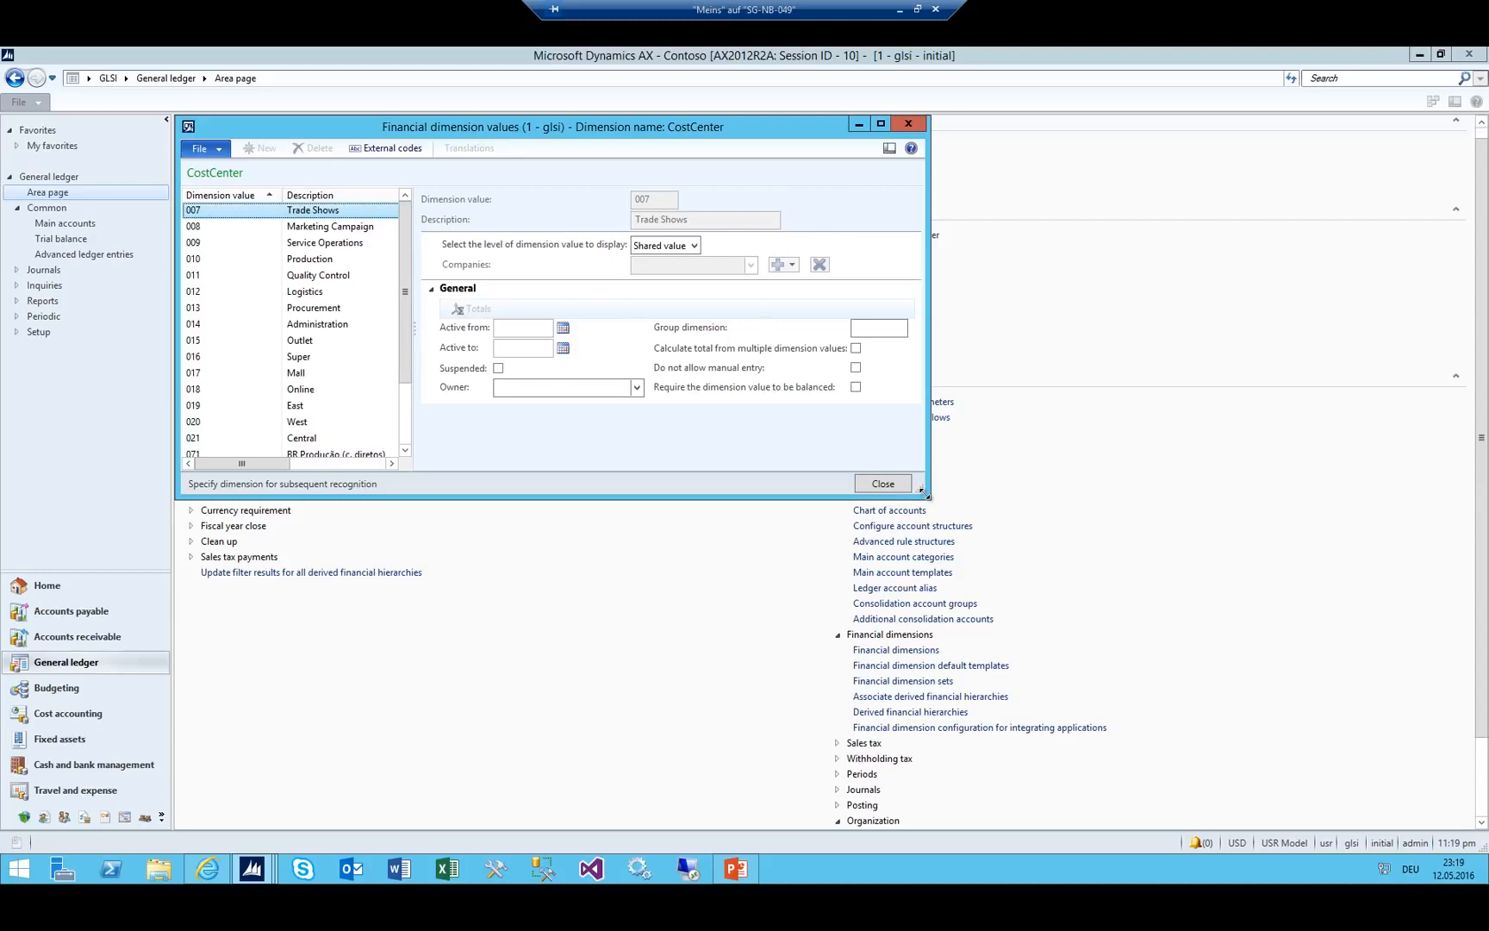
Show values per company, add GLSI and tick Suspended for cost center 007.
drag(925, 492, 1151, 619)
click(693, 247)
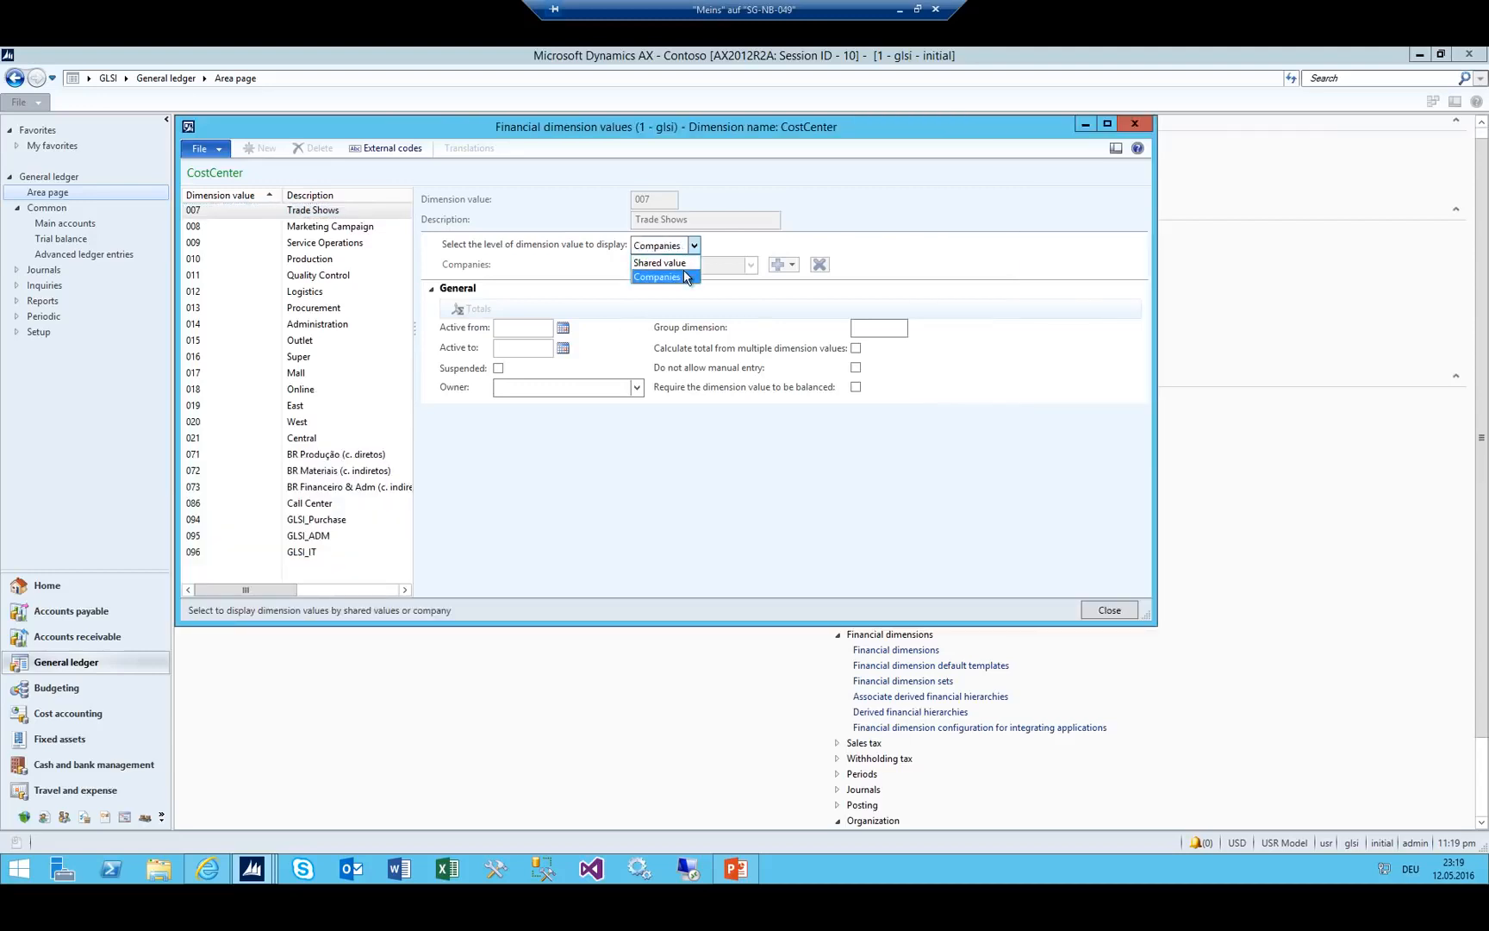
click(685, 276)
click(790, 267)
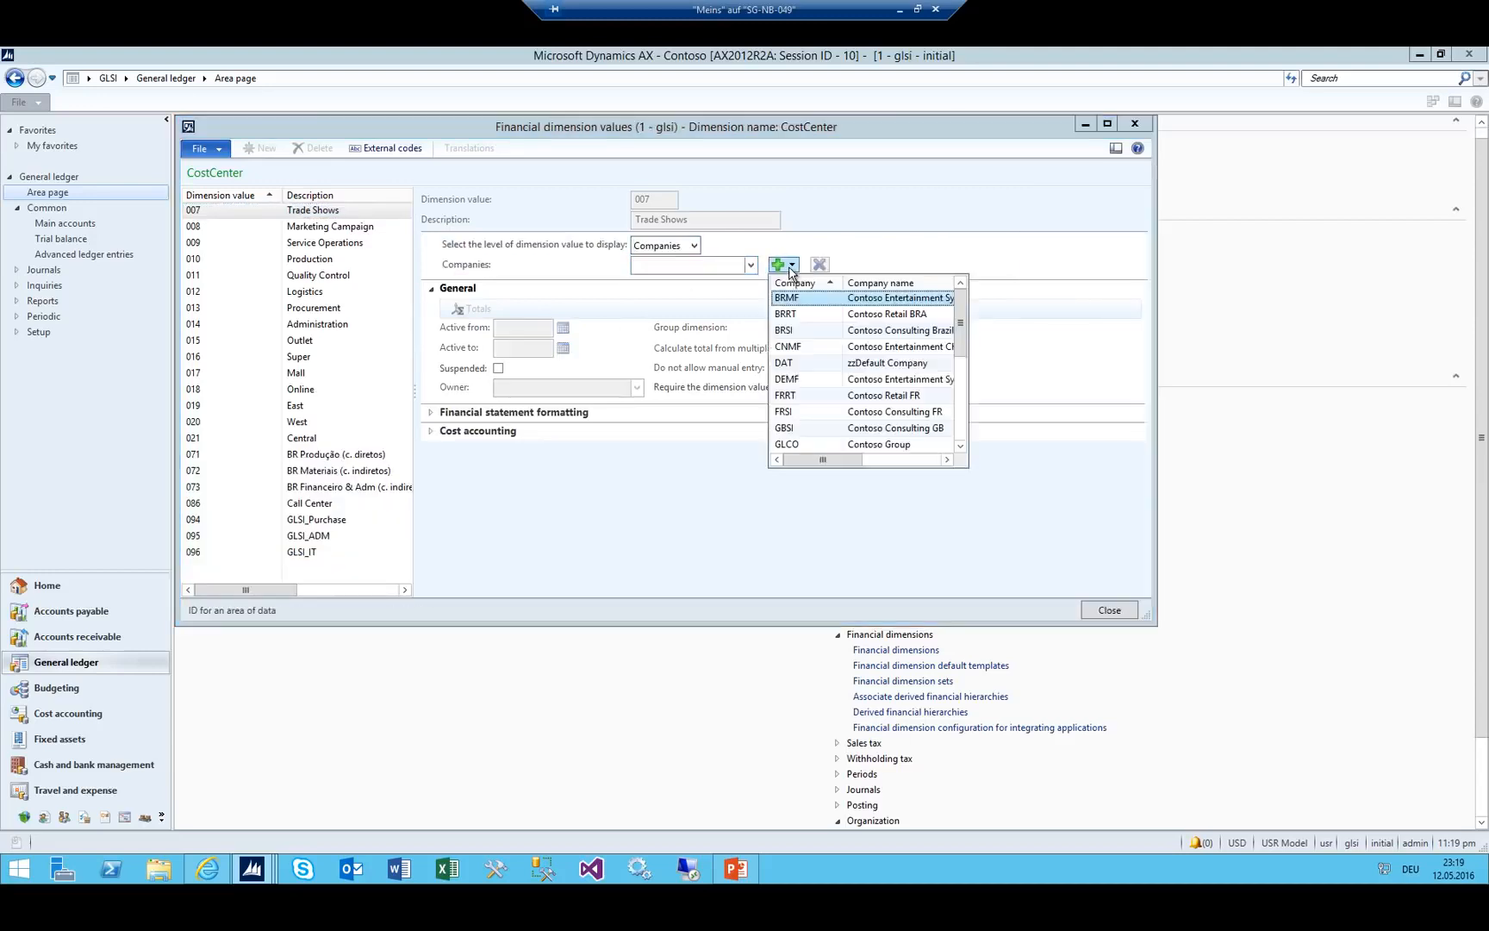
scroll(799, 444, down, 1)
click(785, 444)
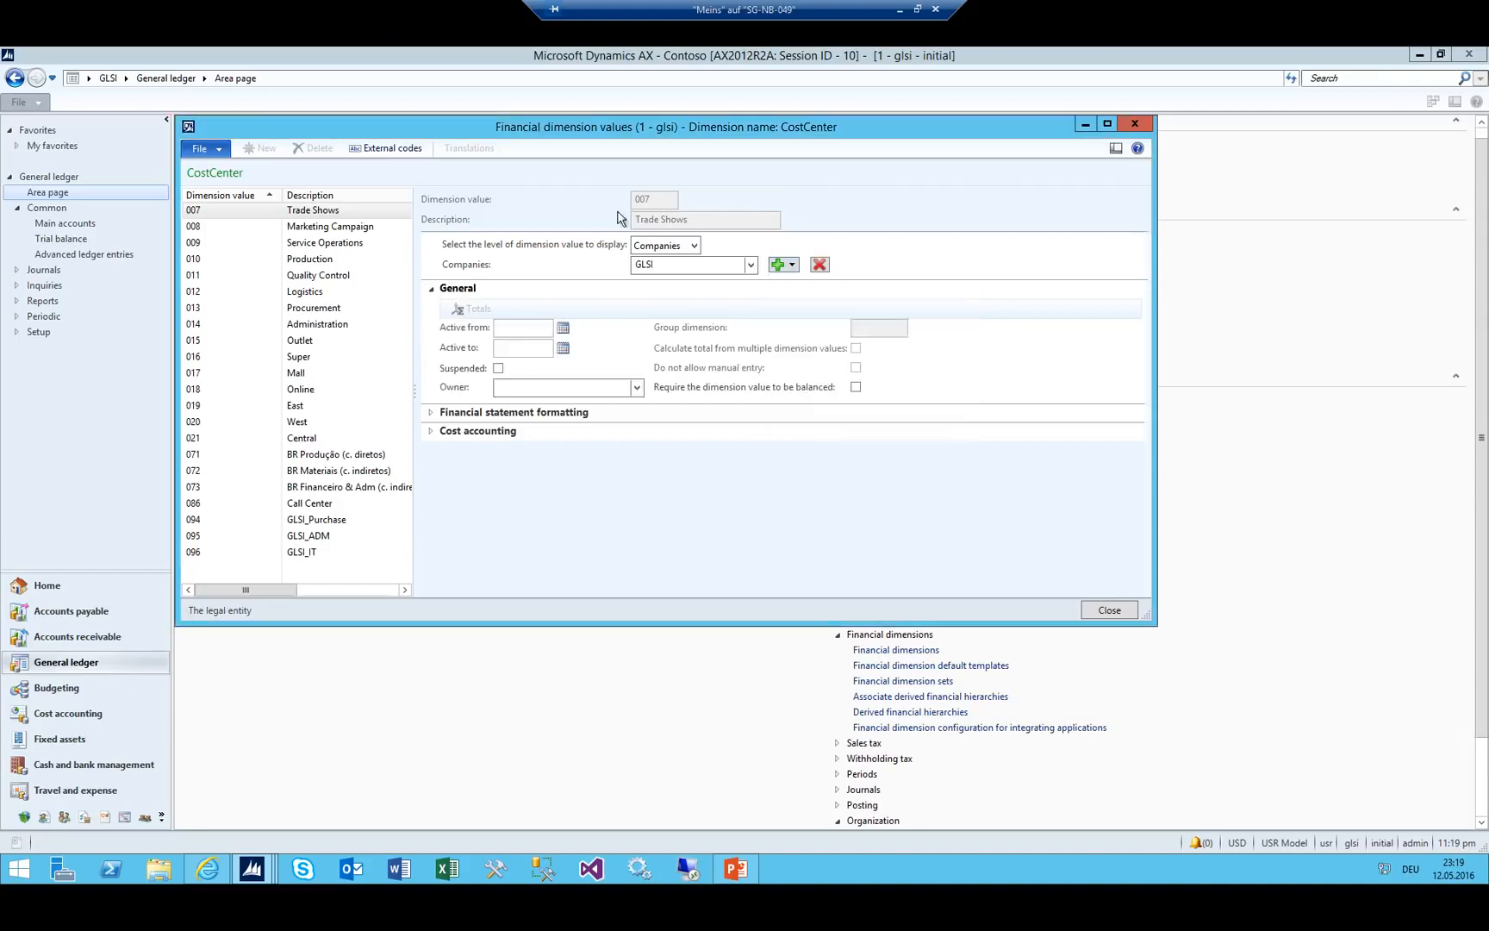
click(498, 369)
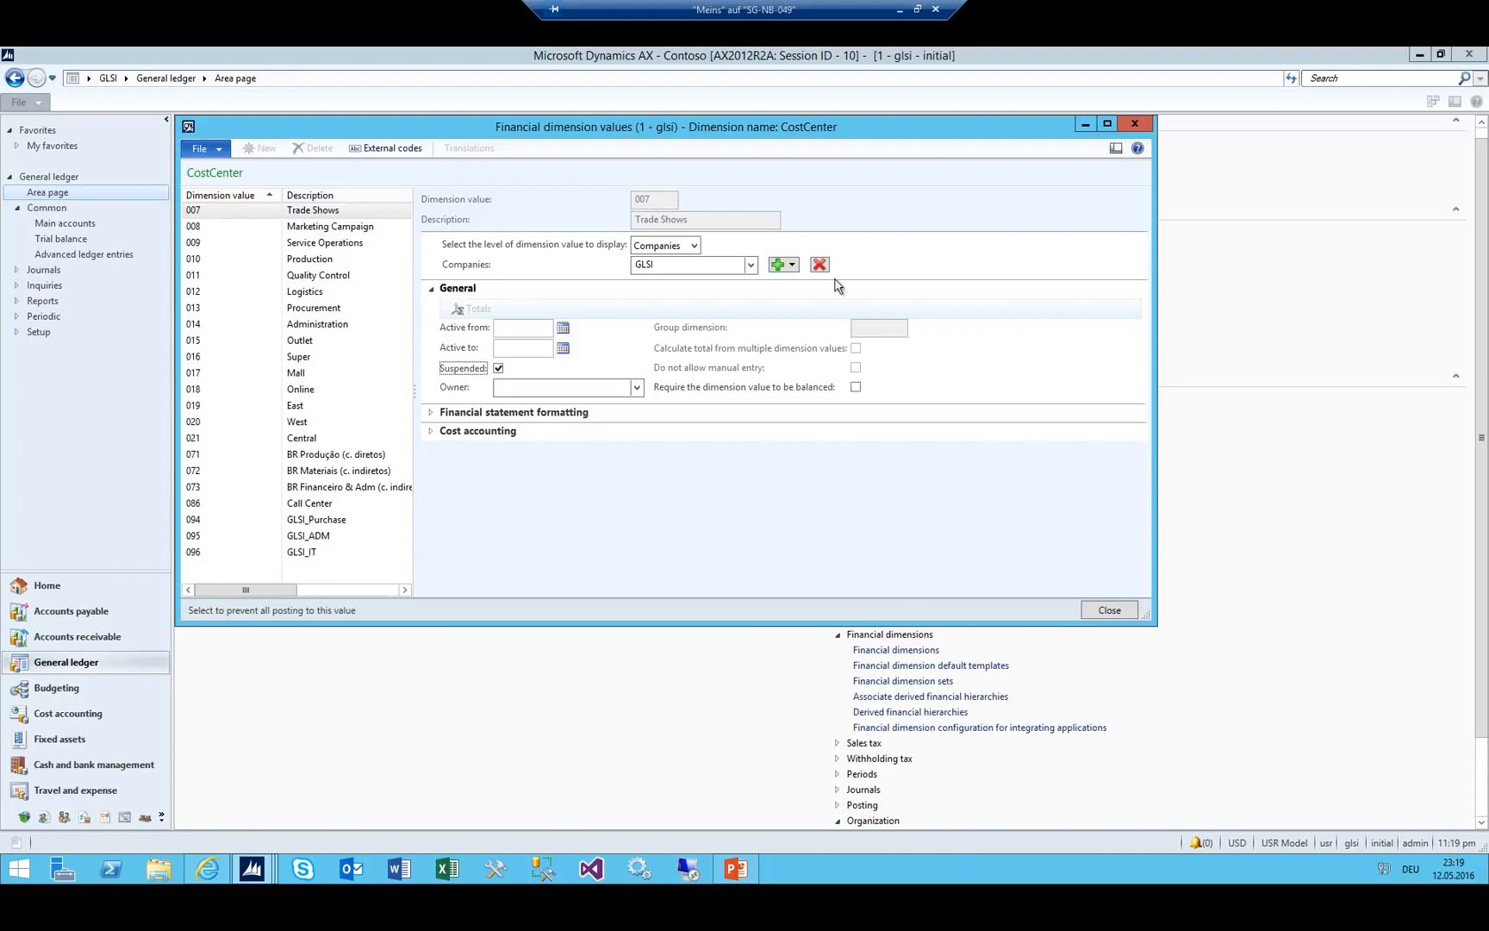
Toggle display levels and check BRRT's setting for 007, then return to GLSI.
click(694, 245)
click(681, 260)
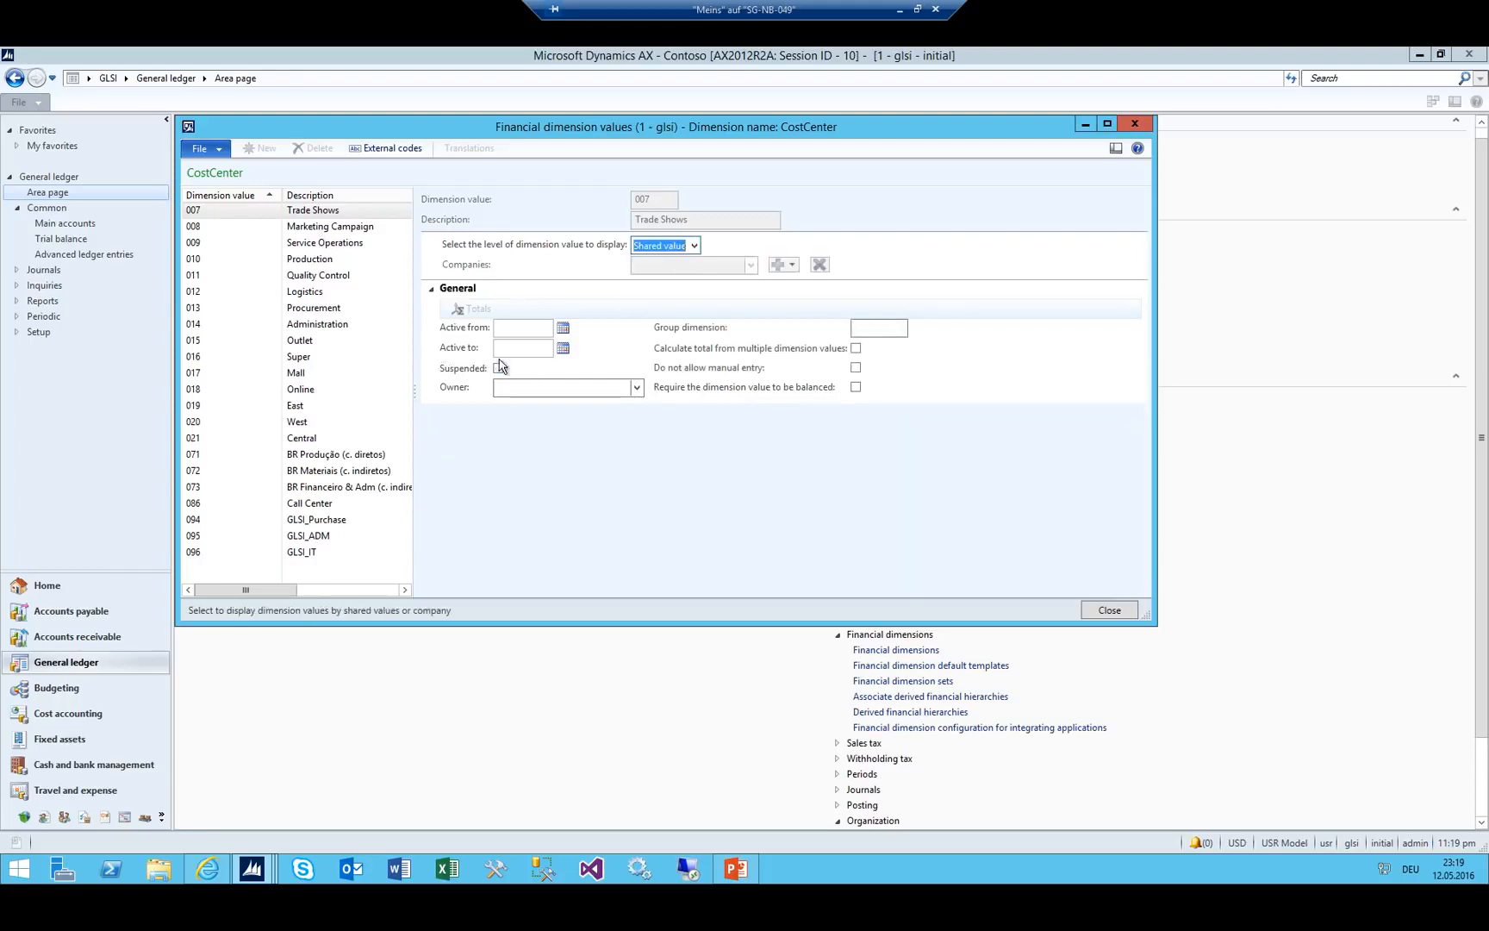
click(694, 246)
click(693, 272)
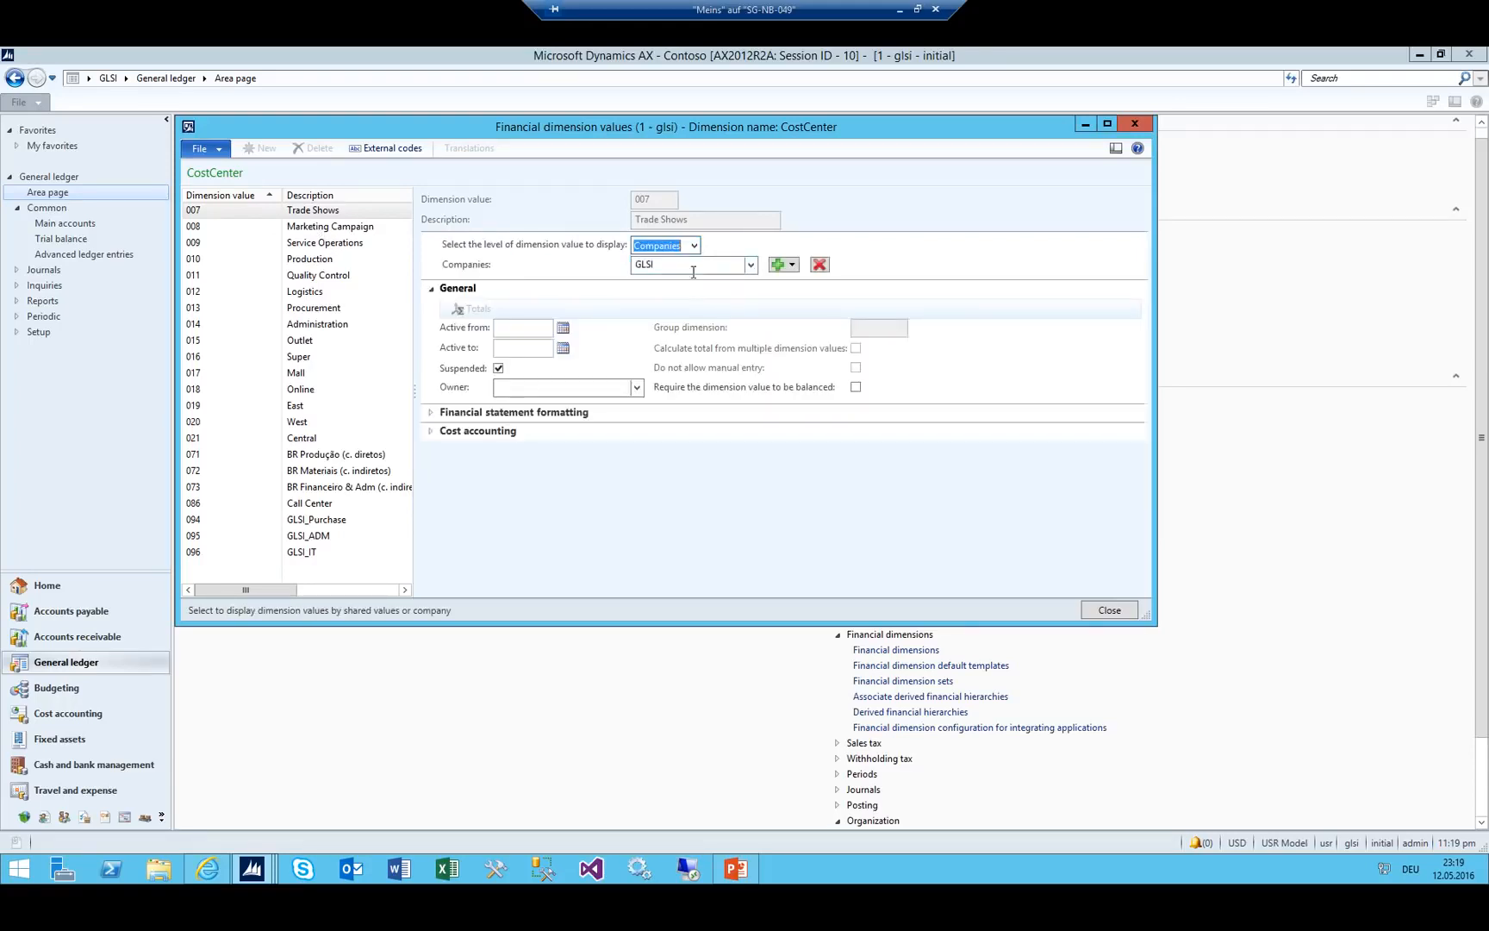
click(798, 267)
click(797, 271)
click(784, 316)
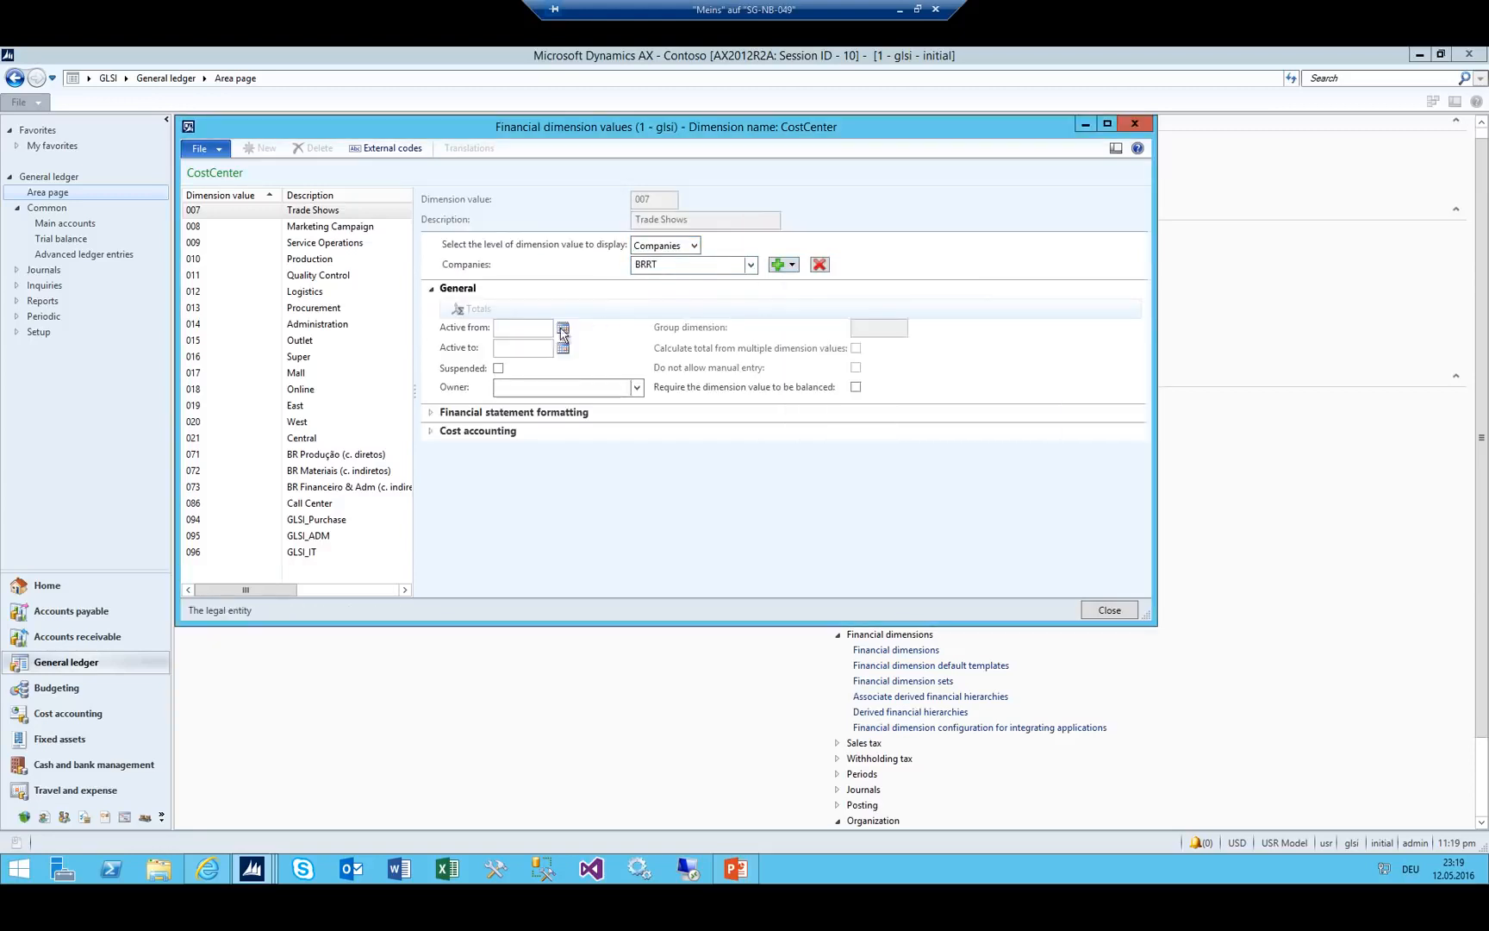
click(751, 264)
click(670, 312)
Select cost center 008 Marketing Campaign, show it per company and bring up the company list.
click(261, 228)
click(694, 246)
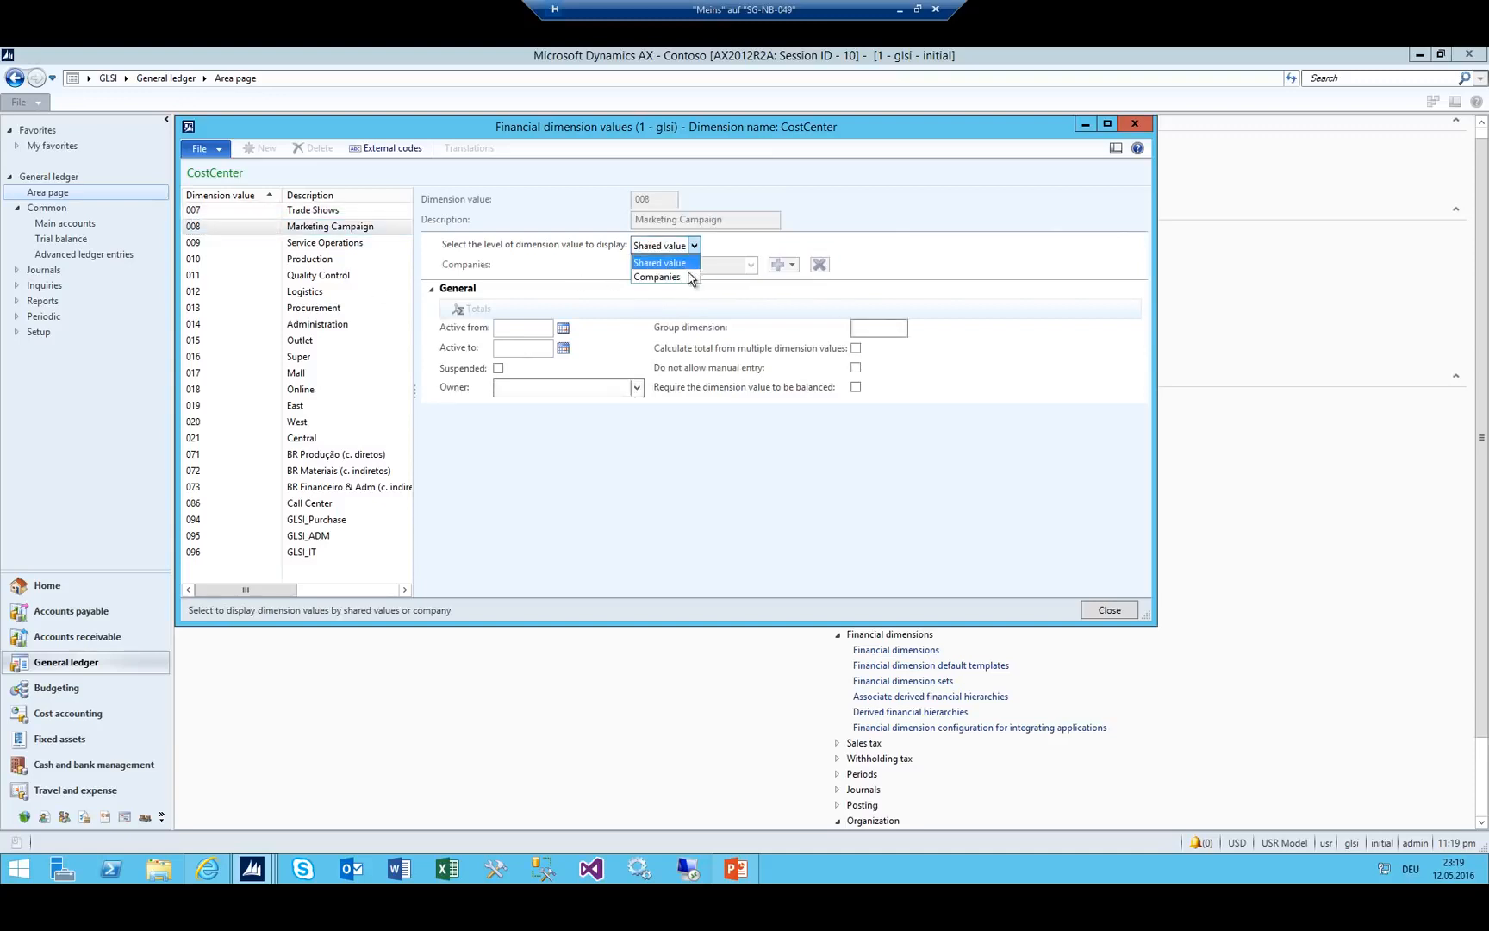
click(662, 270)
click(774, 264)
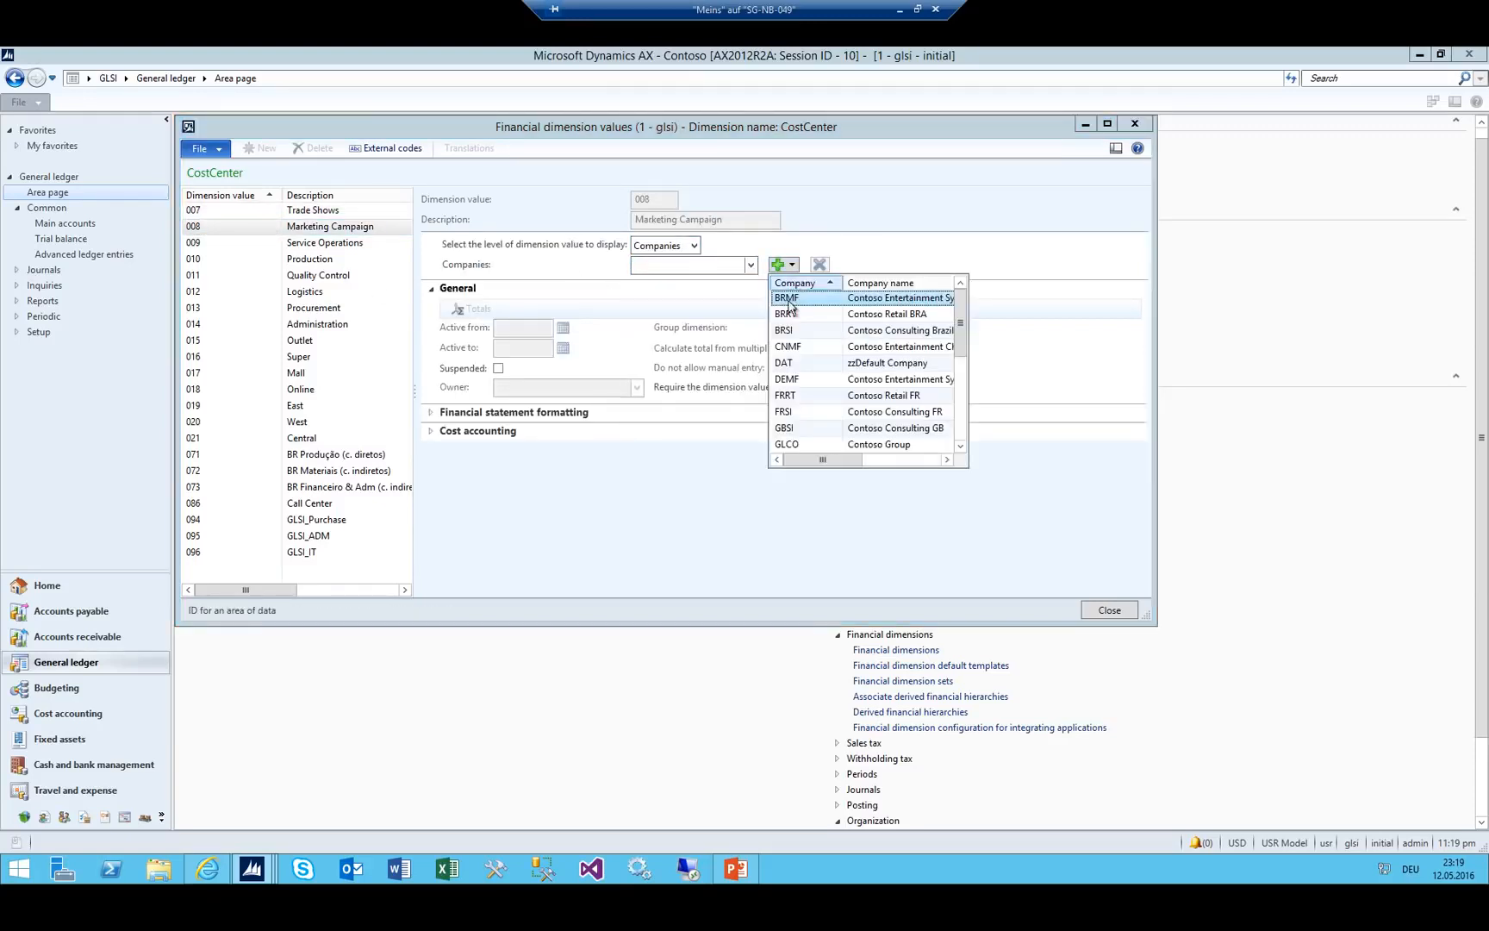
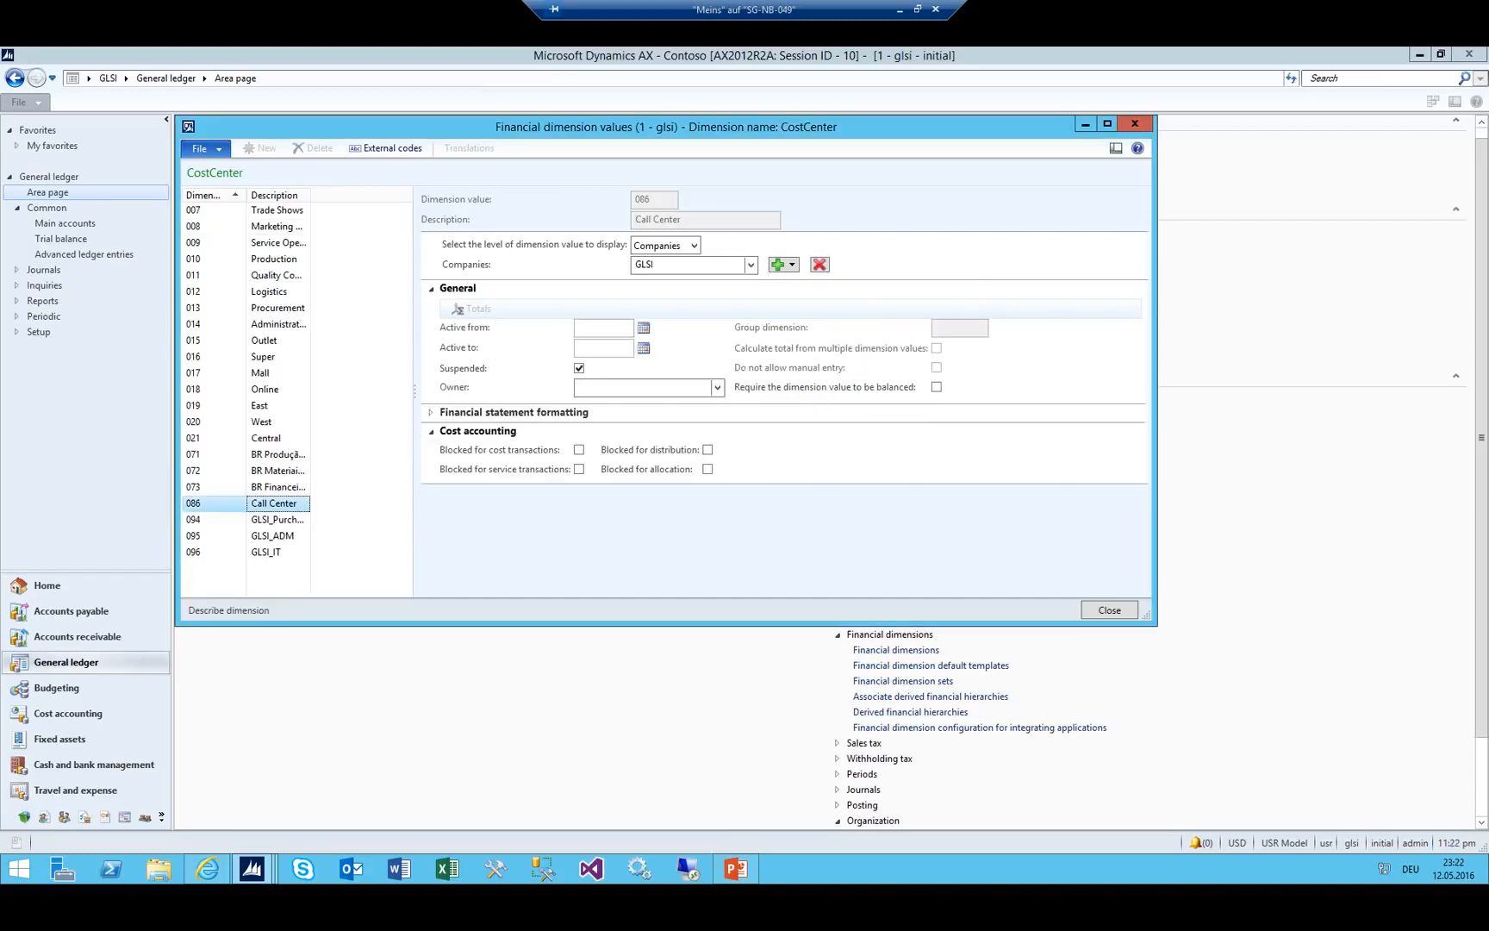
Step through the CostCenter values, check value 071's company (GLSI), then view 021 Central and 014 Administration.
key(Up)
key(Up)
key(Up)
key(Up)
key(Up)
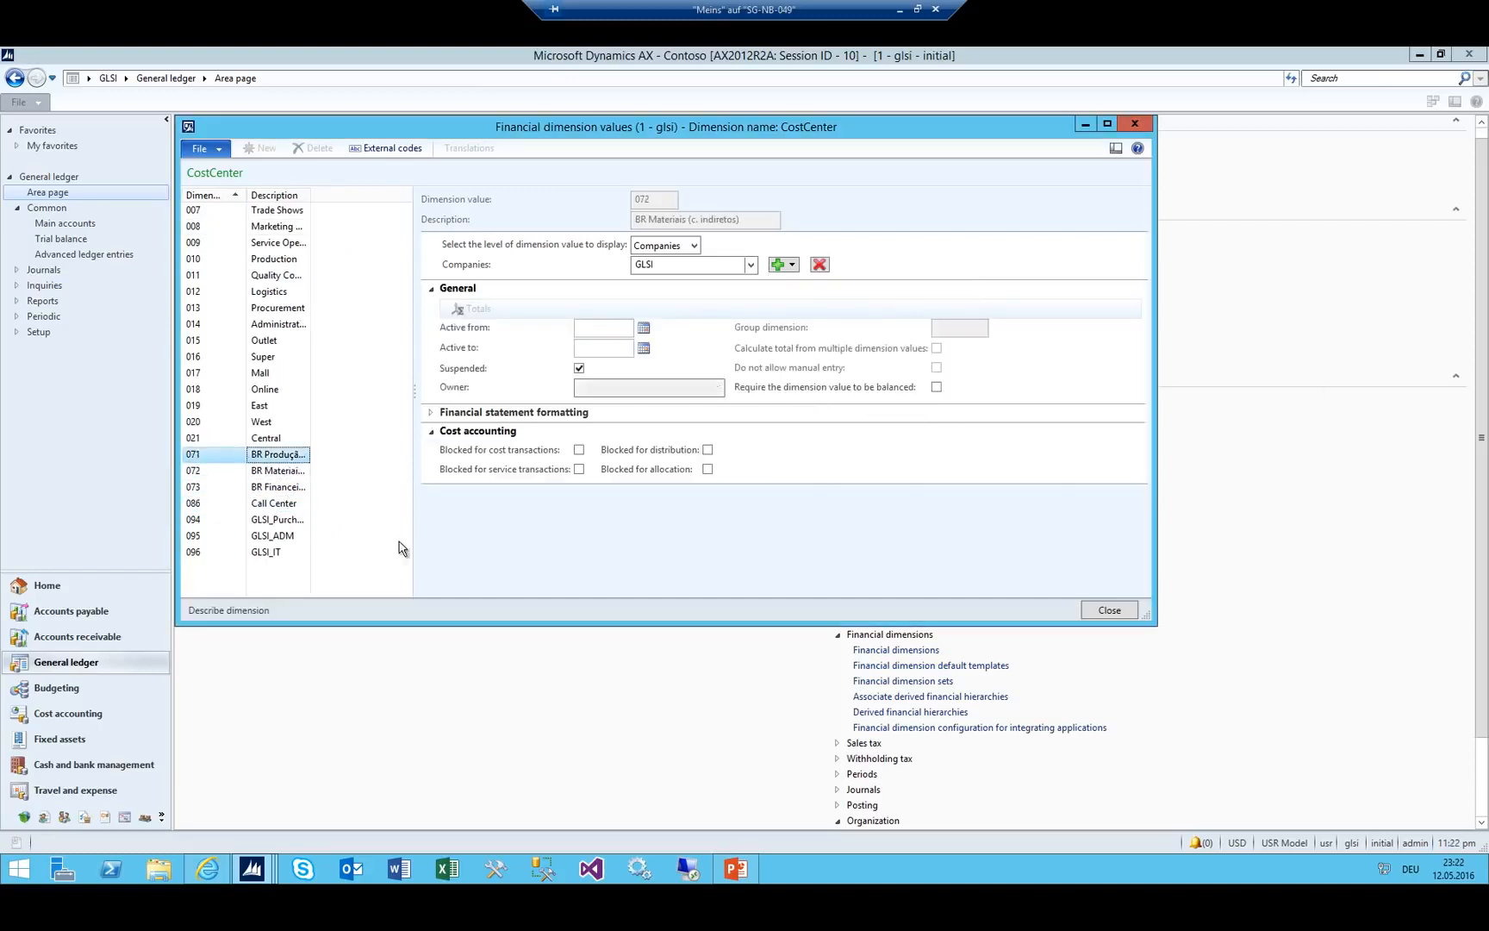
key(Down)
key(Down)
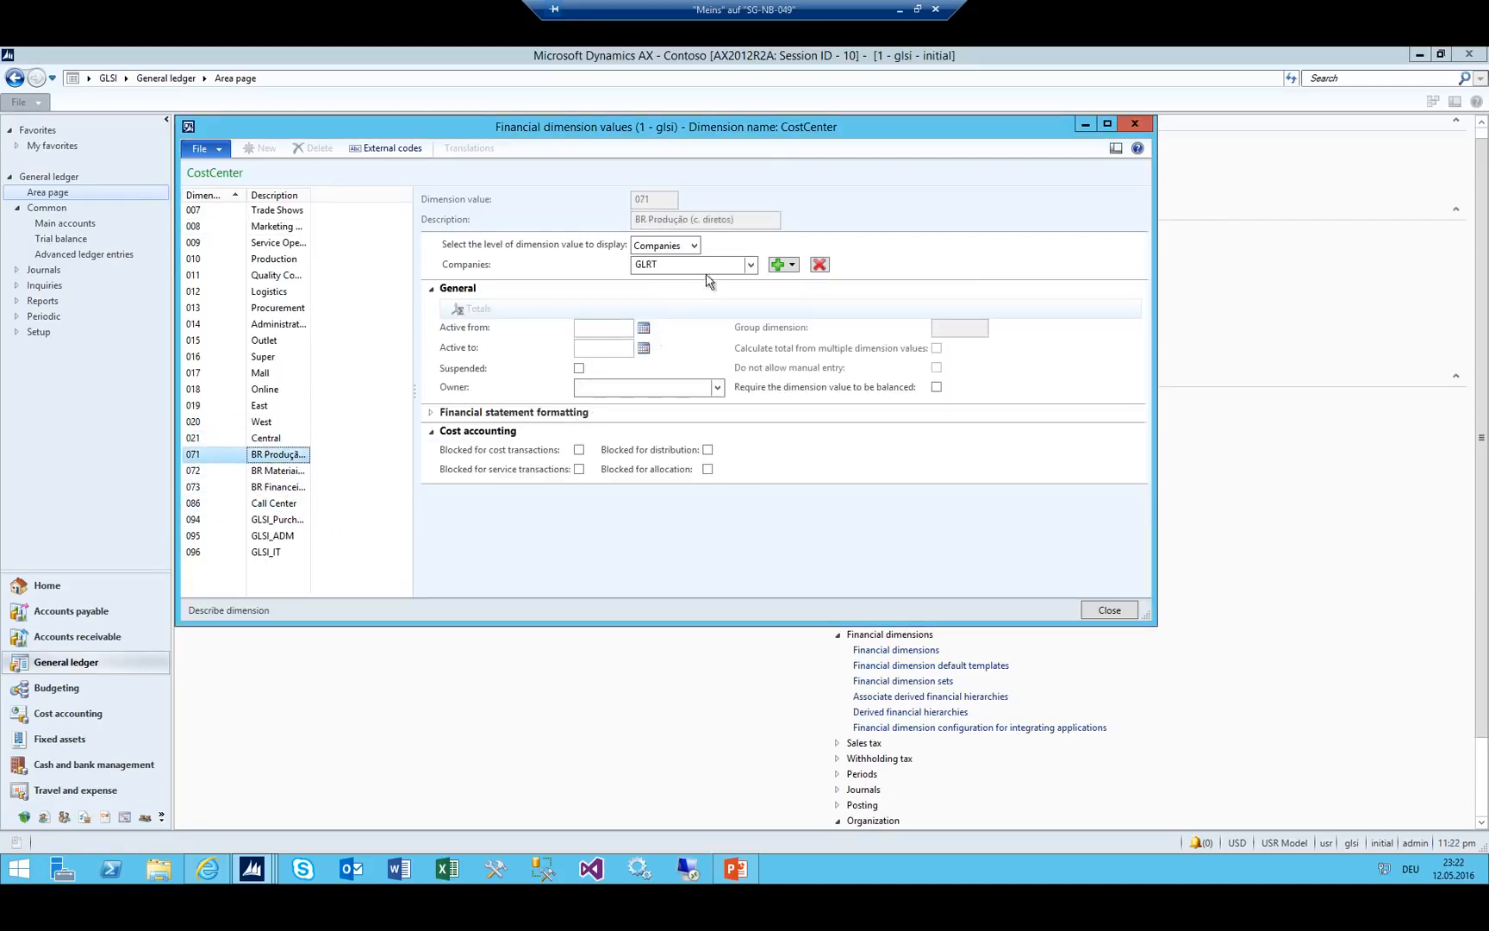
click(751, 265)
click(652, 320)
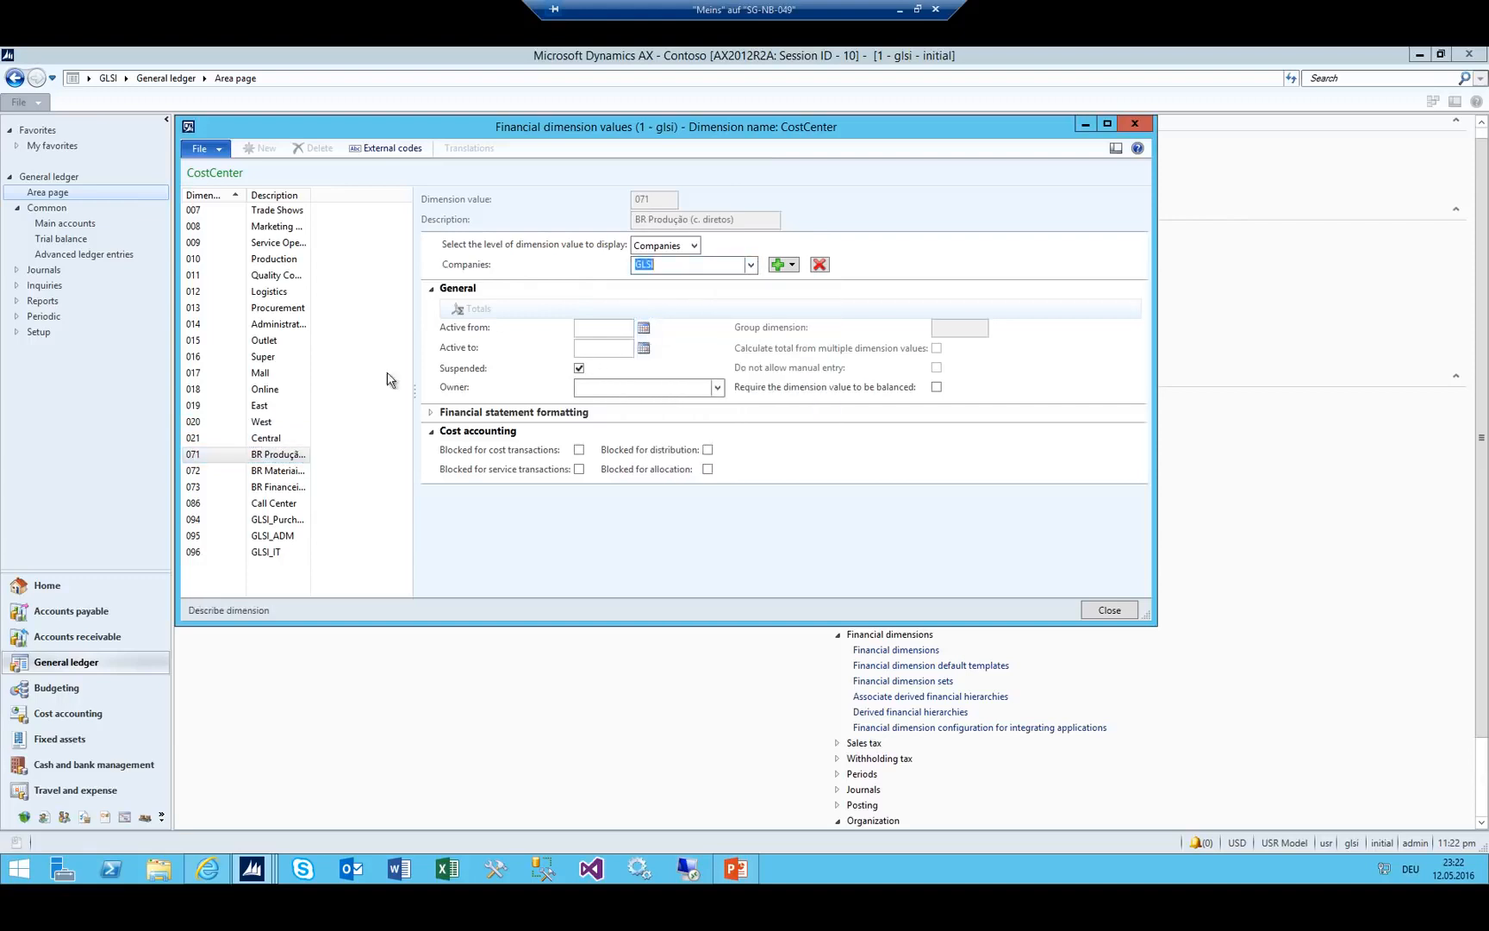
click(297, 436)
click(298, 326)
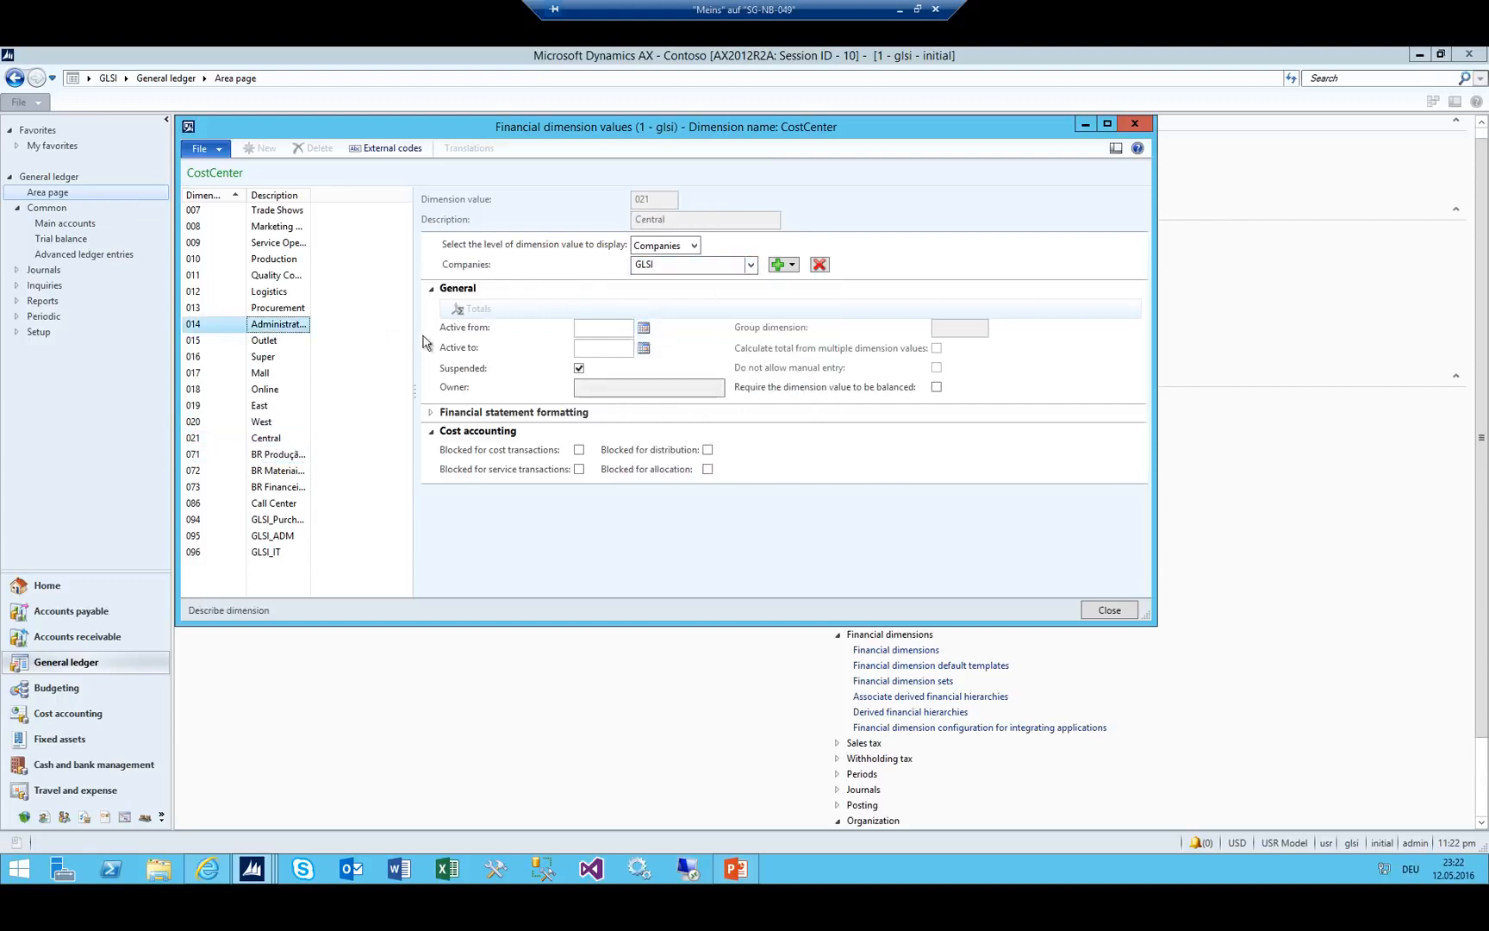
Review the GLSI values 094 GLSI_Purchase, 095 GLSI_ADM and 096 GLSI_IT, then close both dimension windows.
click(259, 519)
click(267, 535)
click(267, 552)
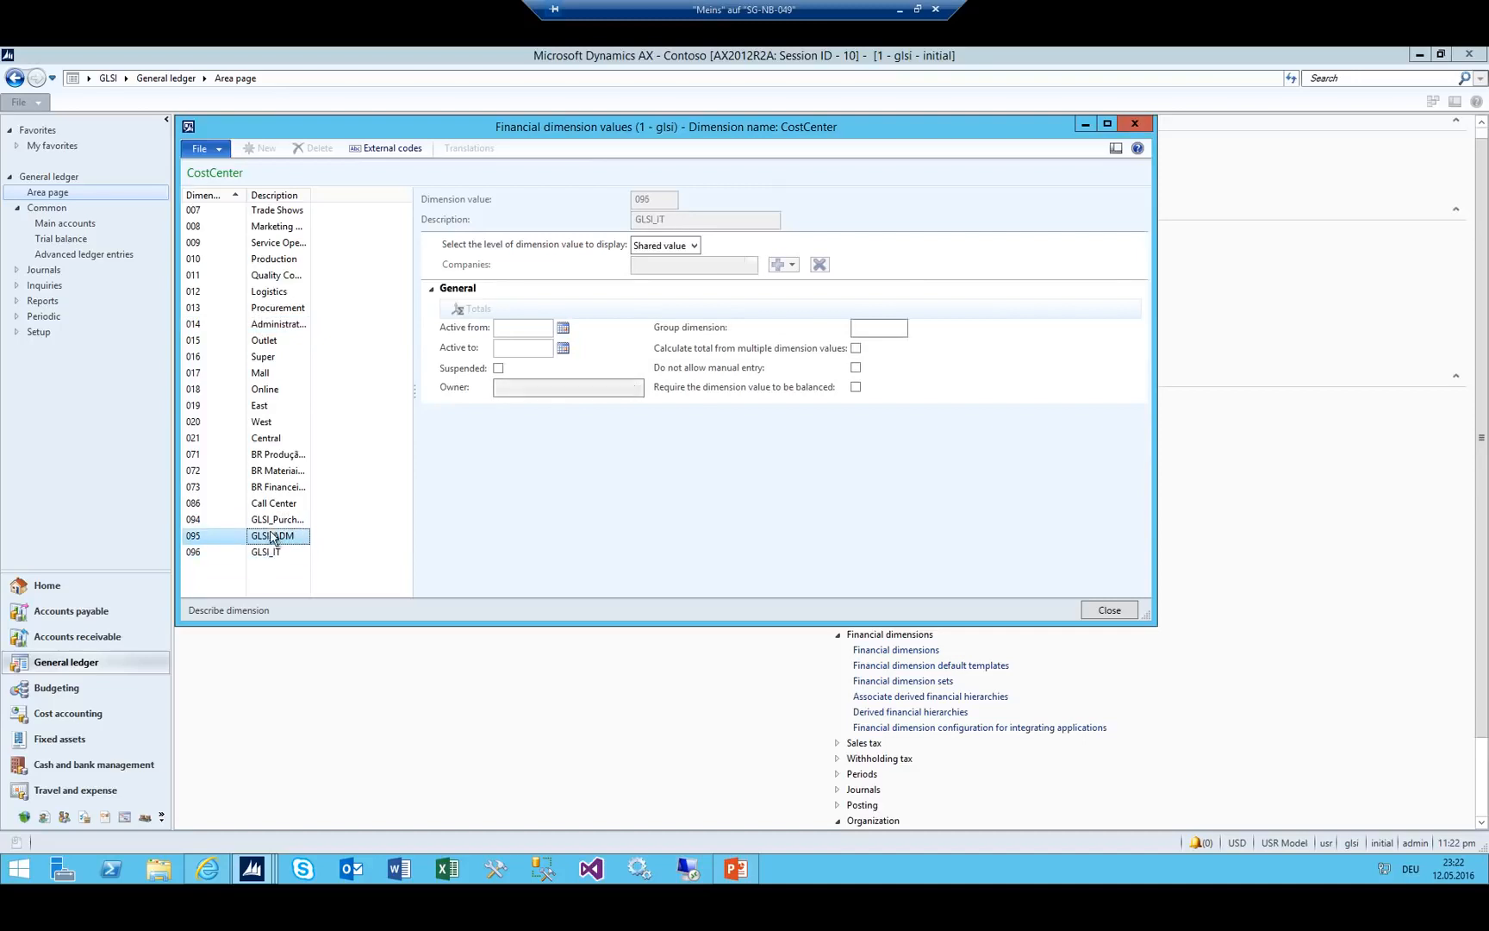
click(276, 519)
key(Escape)
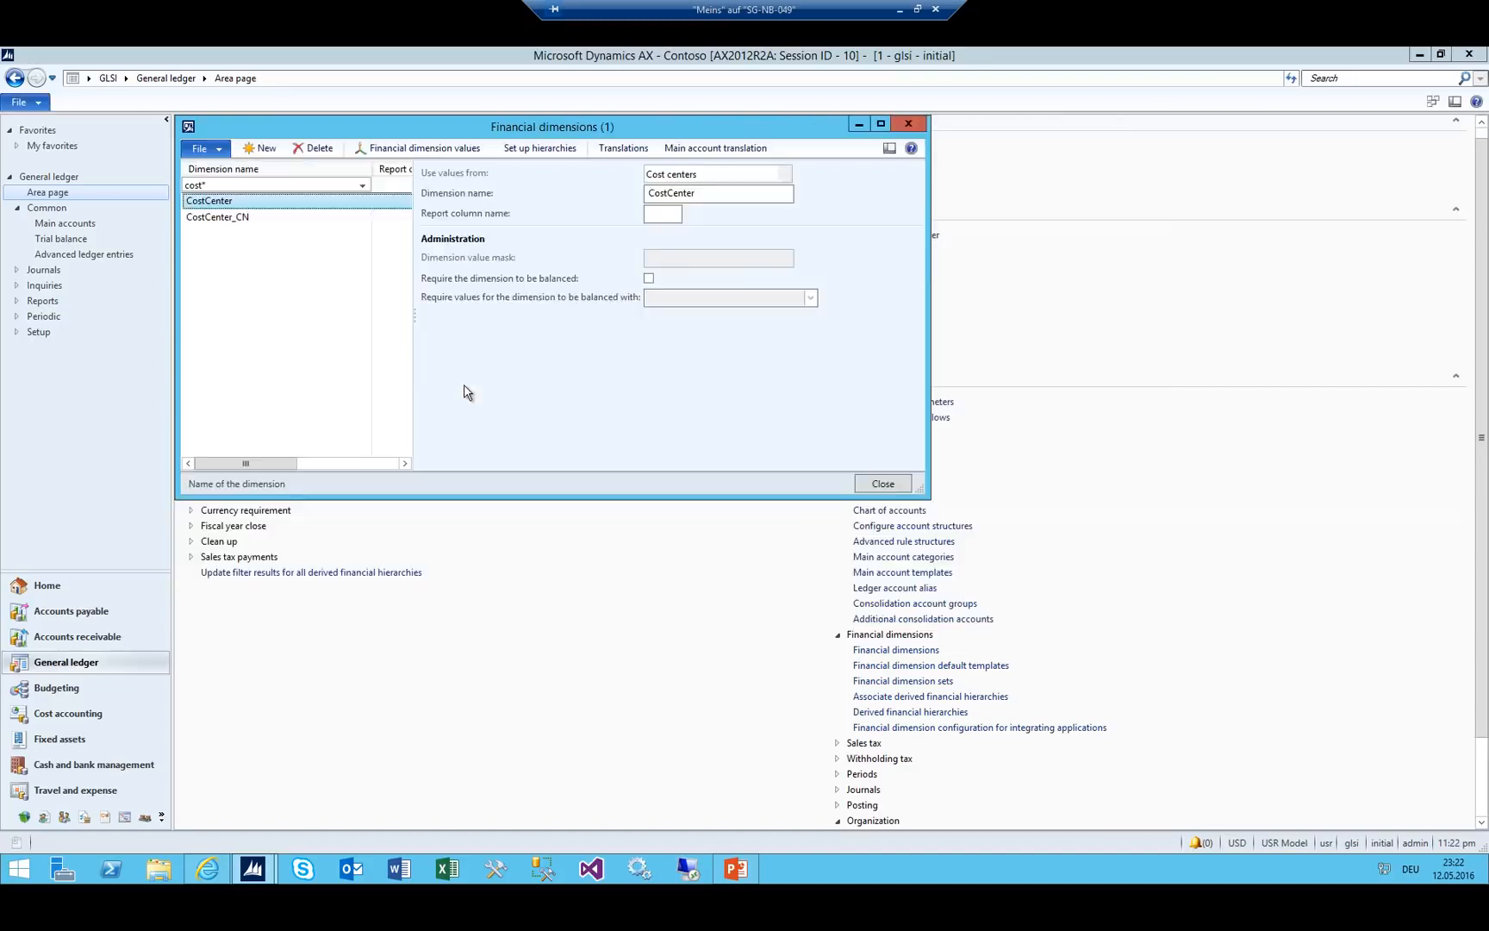
key(Escape)
Open the lines of journal batch 00001 and add a new line dated 8/8/2016.
click(879, 146)
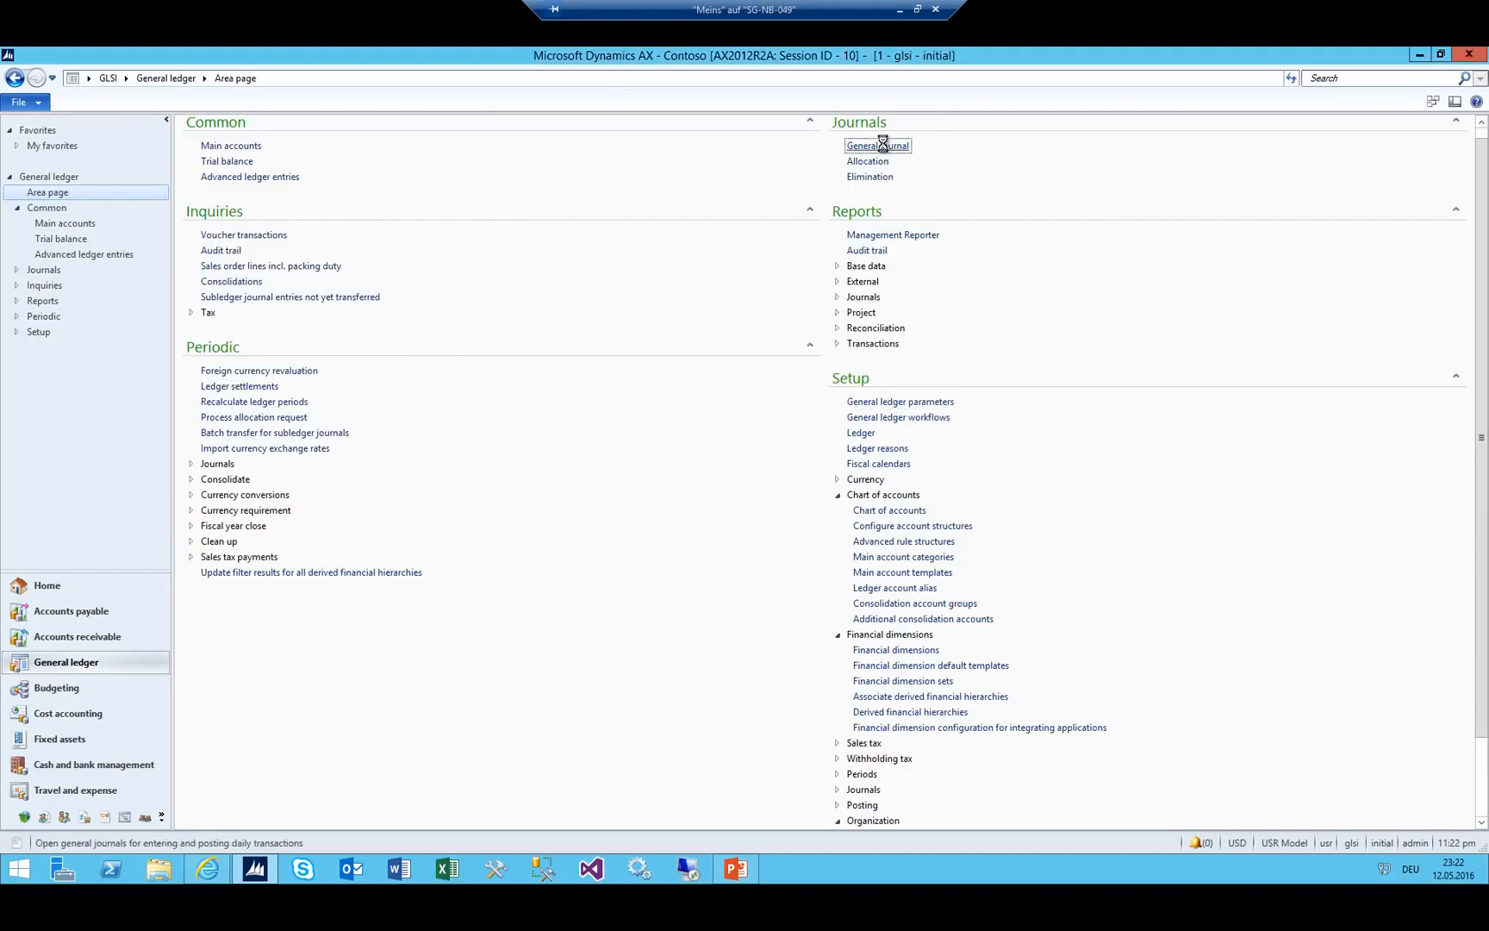
click(360, 152)
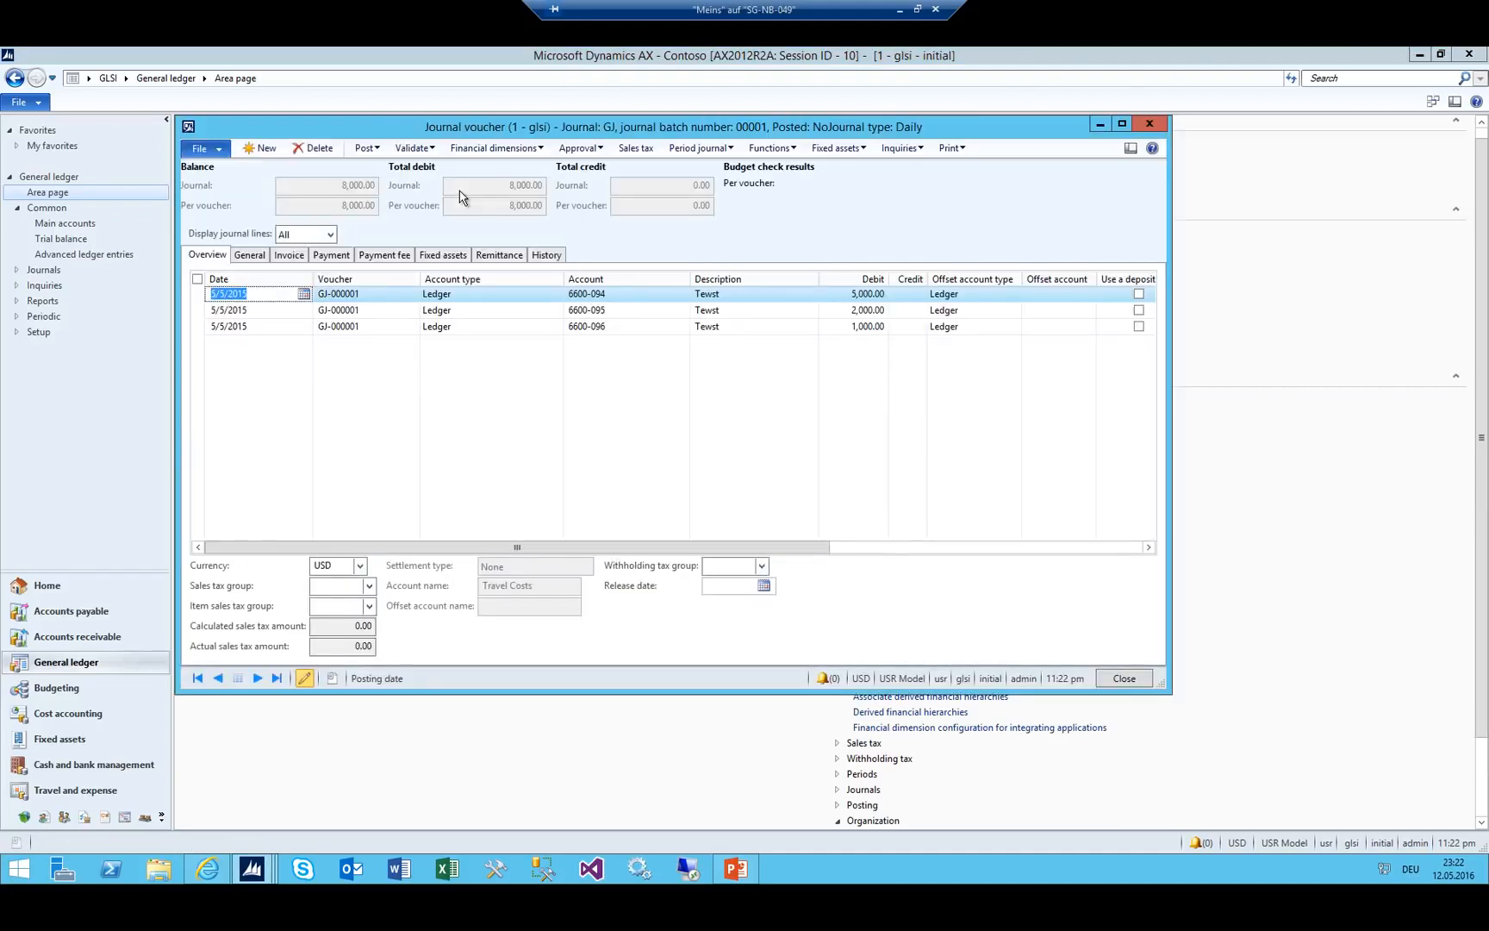
key(Down)
key(Down)
key(Down)
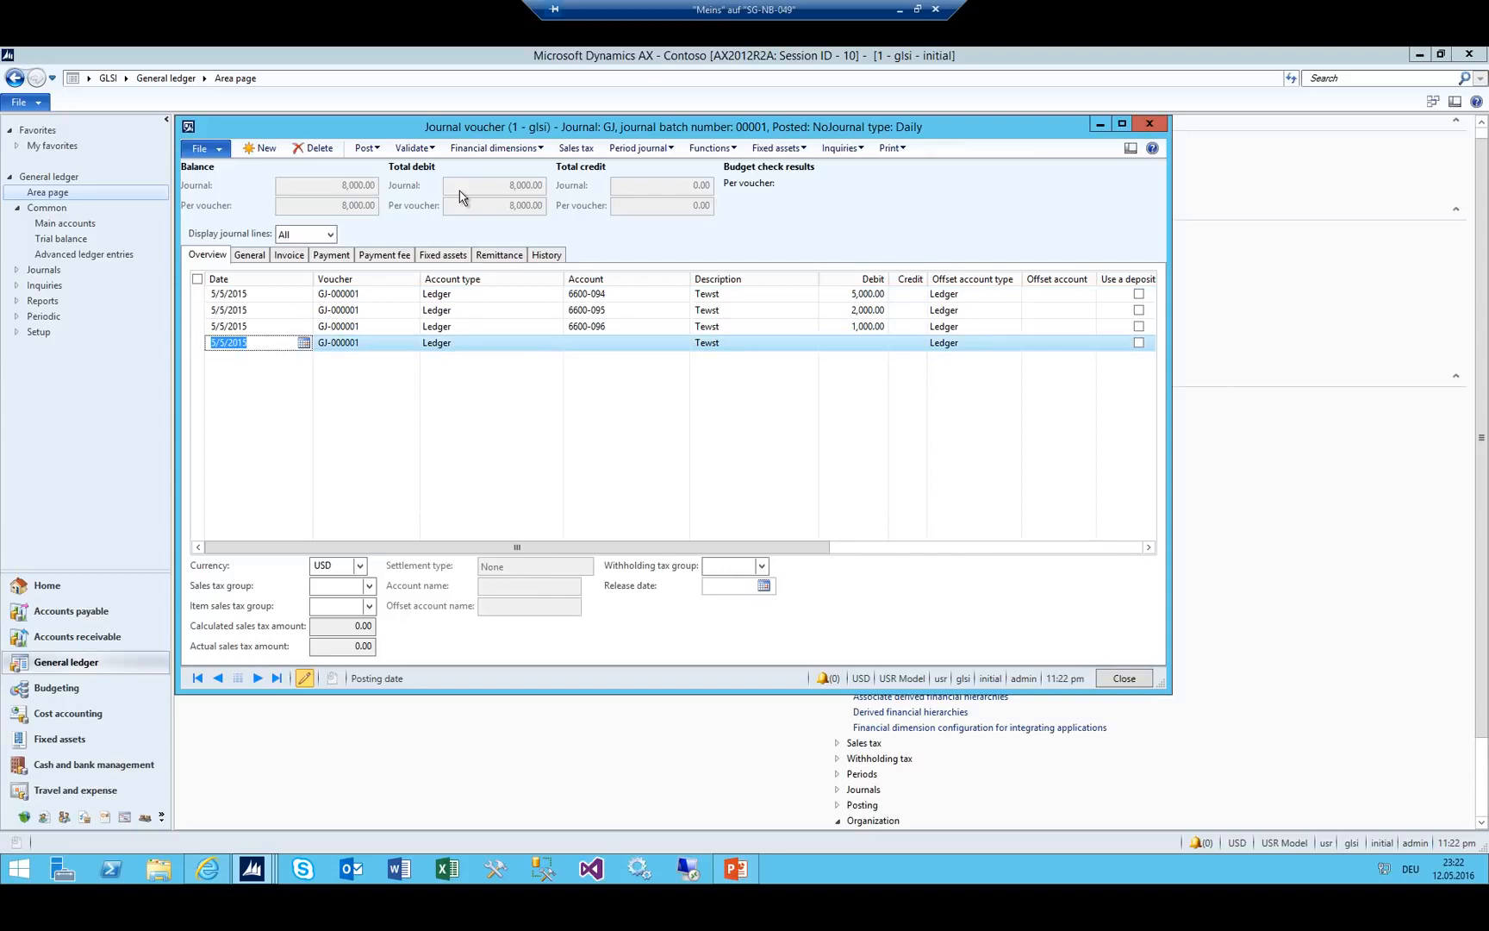
text(0808)
key(Tab)
key(Tab)
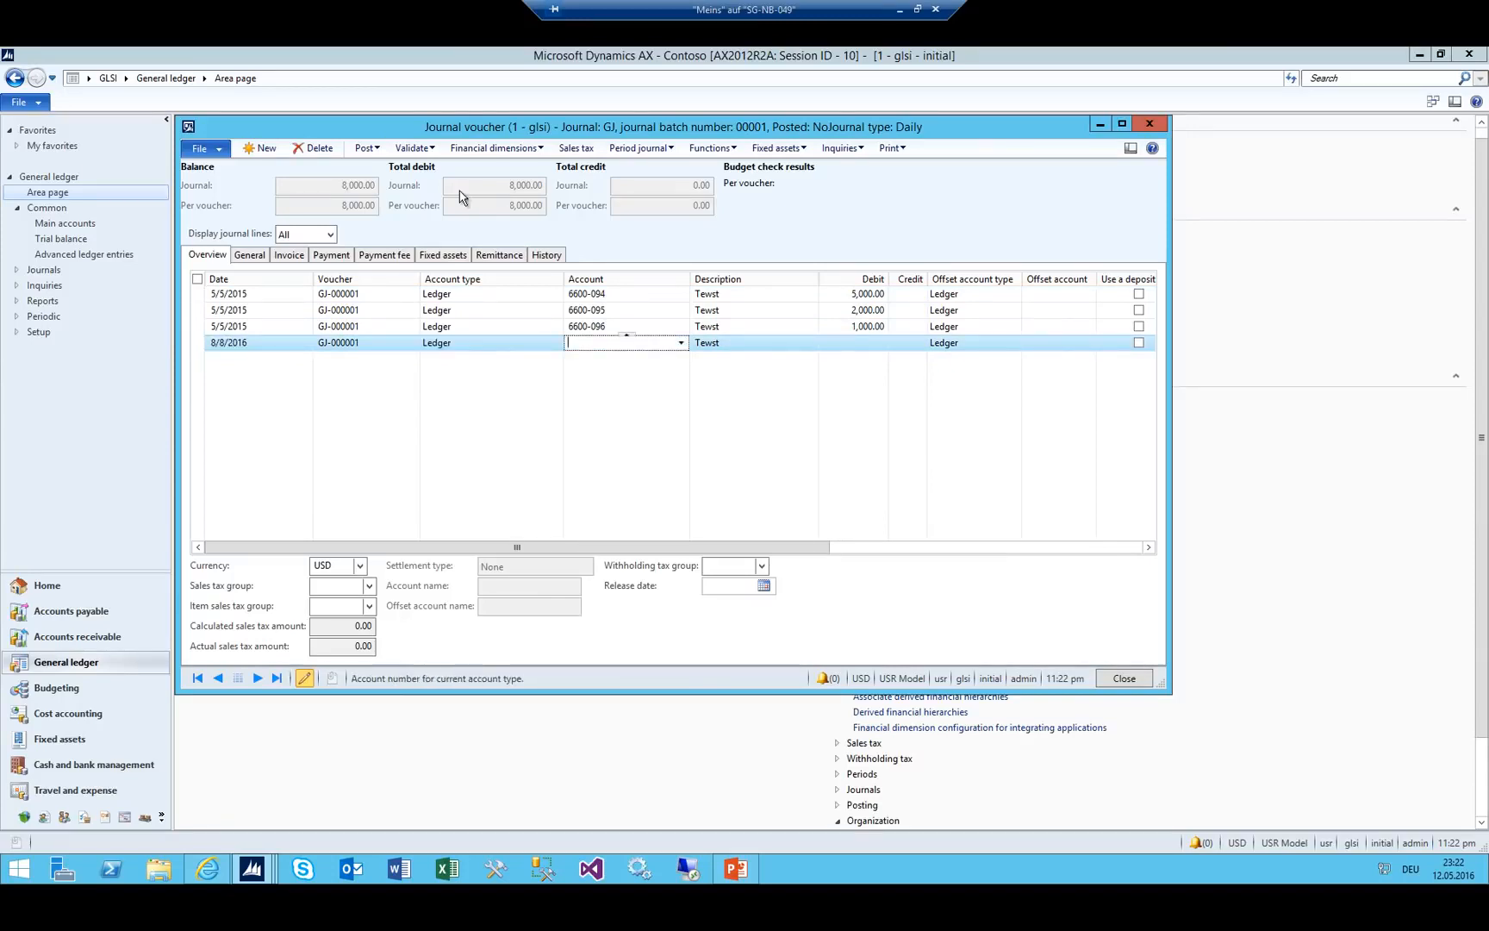
key(shift+Tab)
key(Tab)
Post the first line to account 6605-094 (Lunch costs, GLSI_Purchase) with a debit of 500.
key(alt+Down)
key(Down)
key(Down)
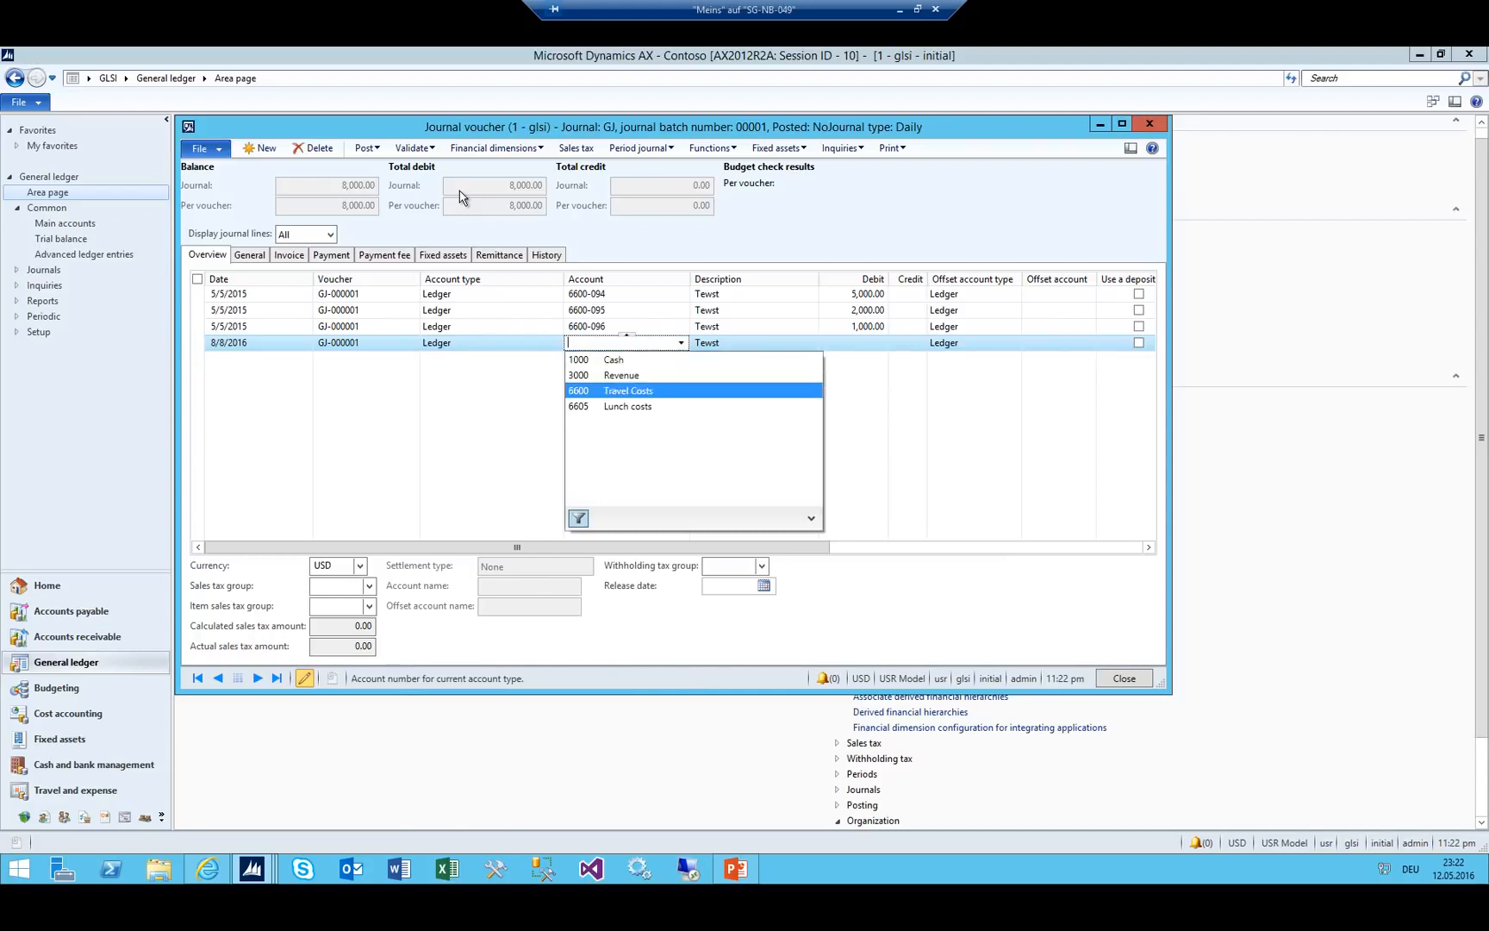
key(Down)
key(Return)
key(Tab)
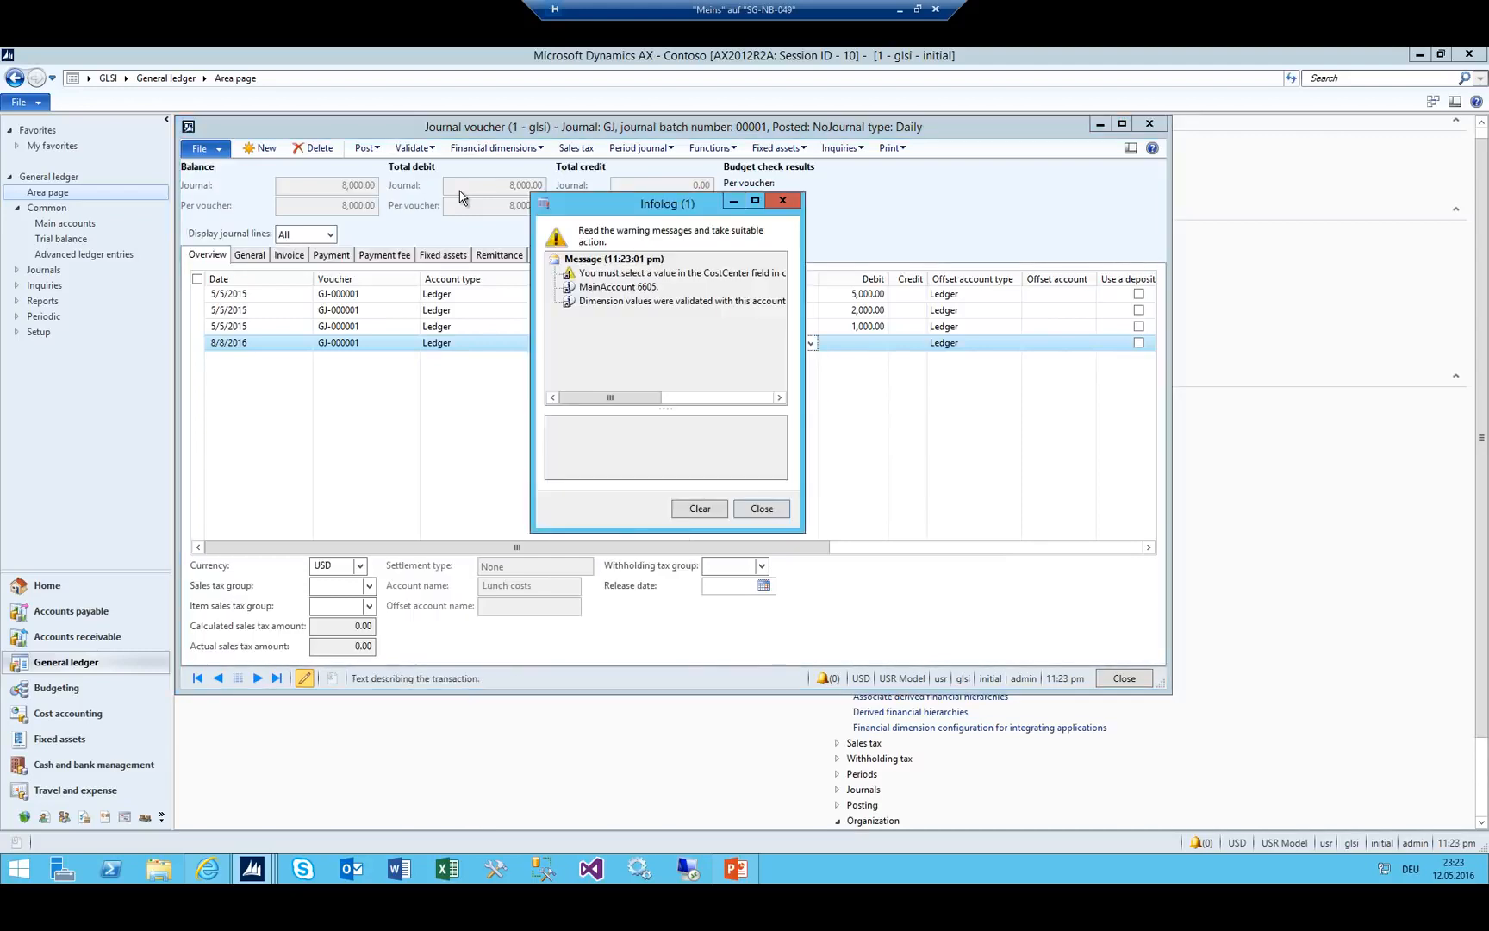
key(Escape)
key(shift+Tab)
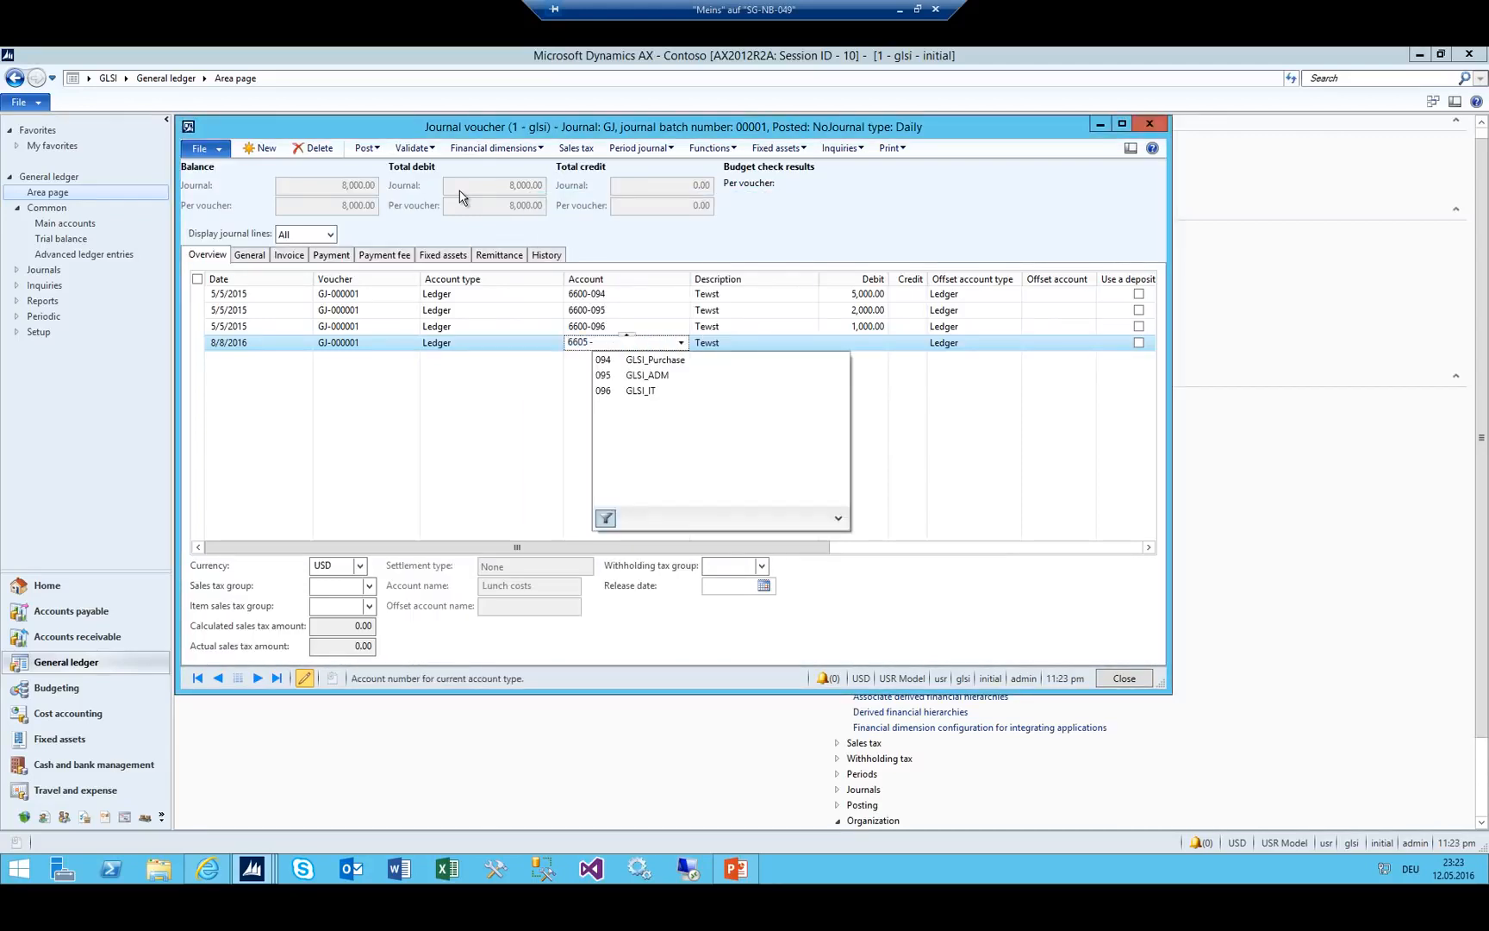
key(Down)
key(Down)
key(Up)
key(Tab)
key(Tab)
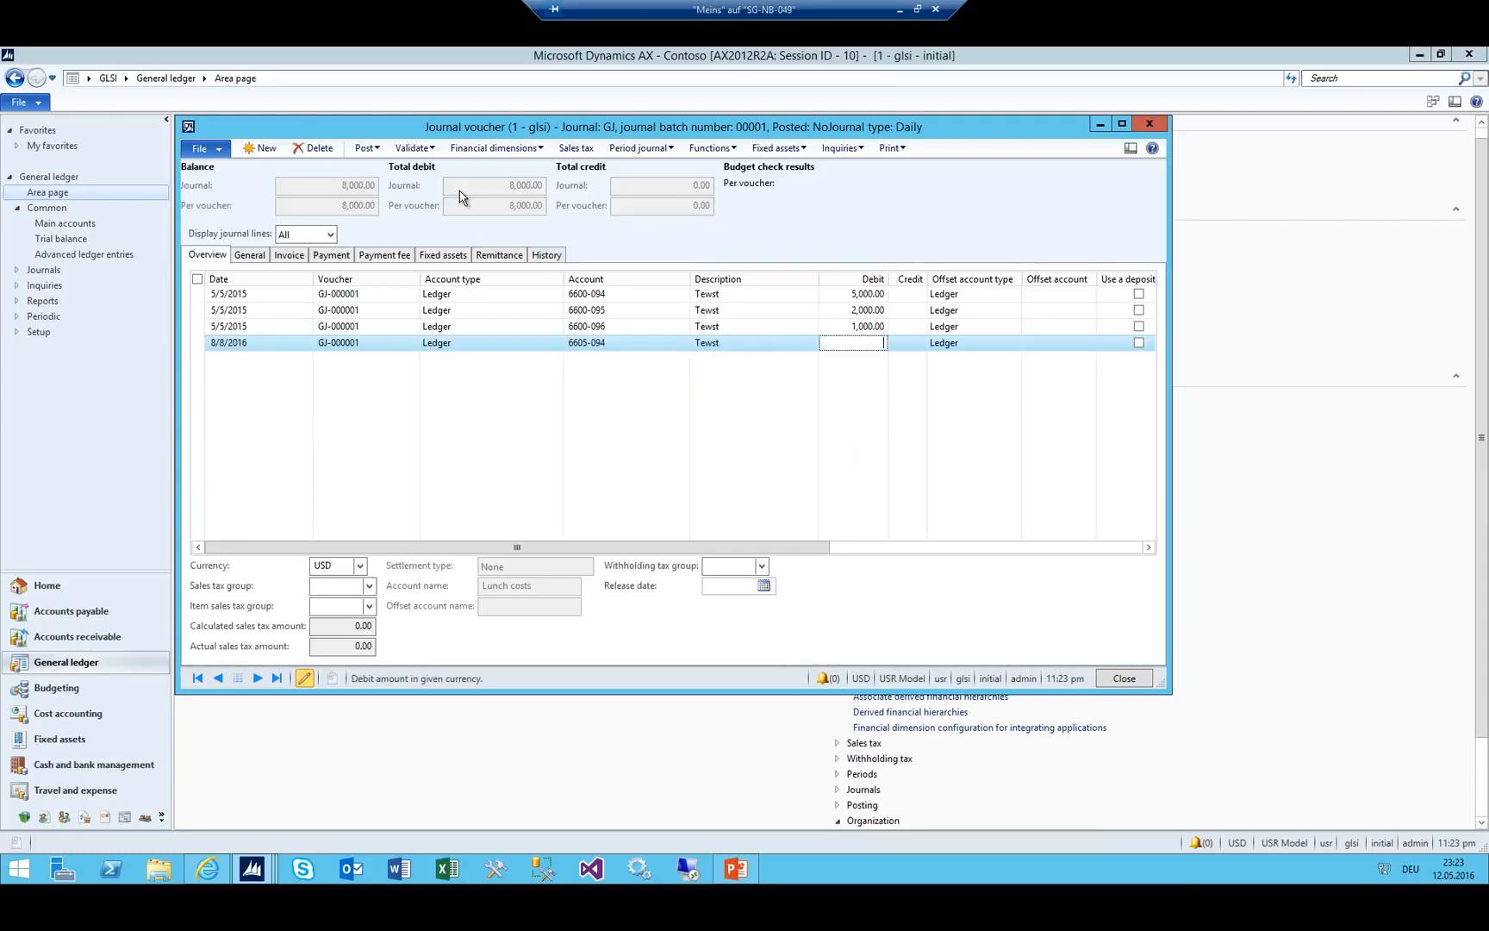
key(Tab)
key(shift+Tab)
text(500)
key(shift+Tab)
Add a second line on account 6600-096 with a debit of 444.
key(ctrl+n)
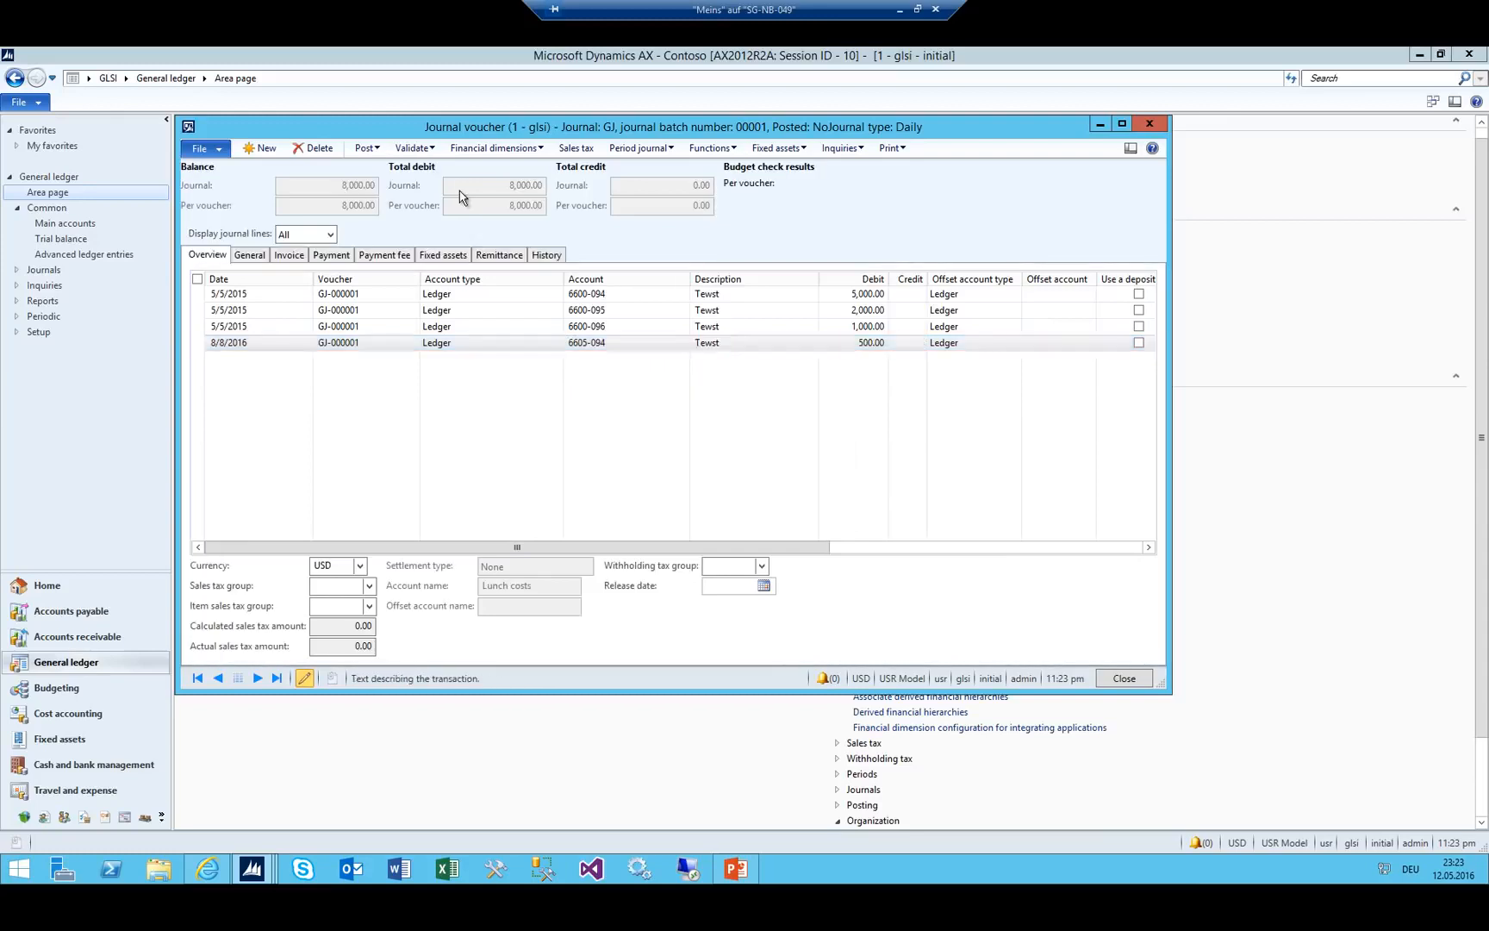
key(Tab)
key(Tab)
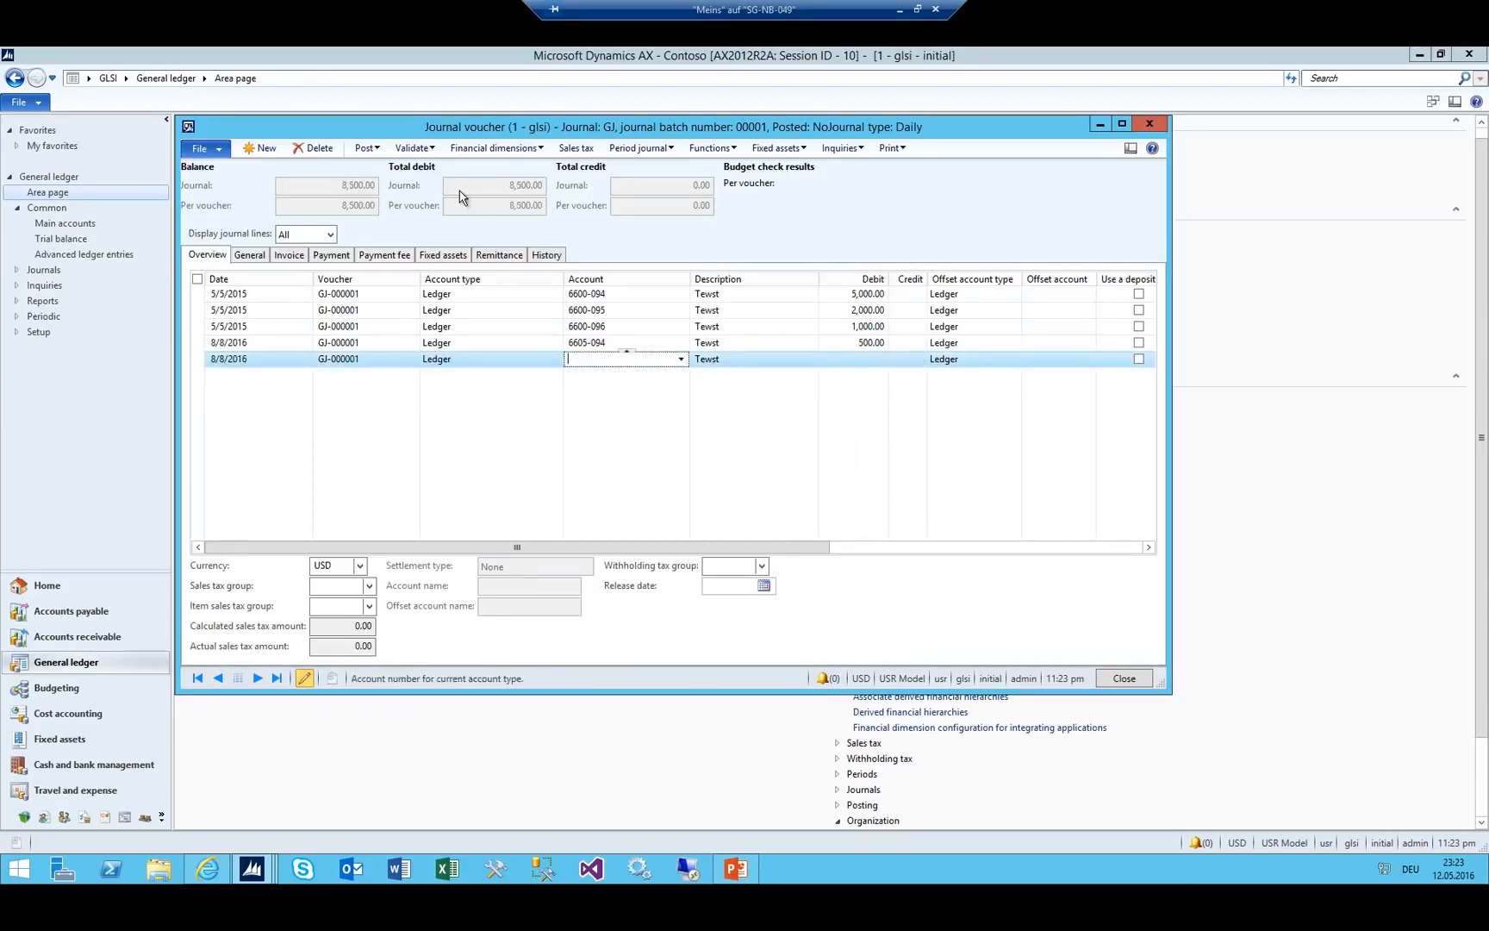
text(6600-)
key(Down)
key(Down)
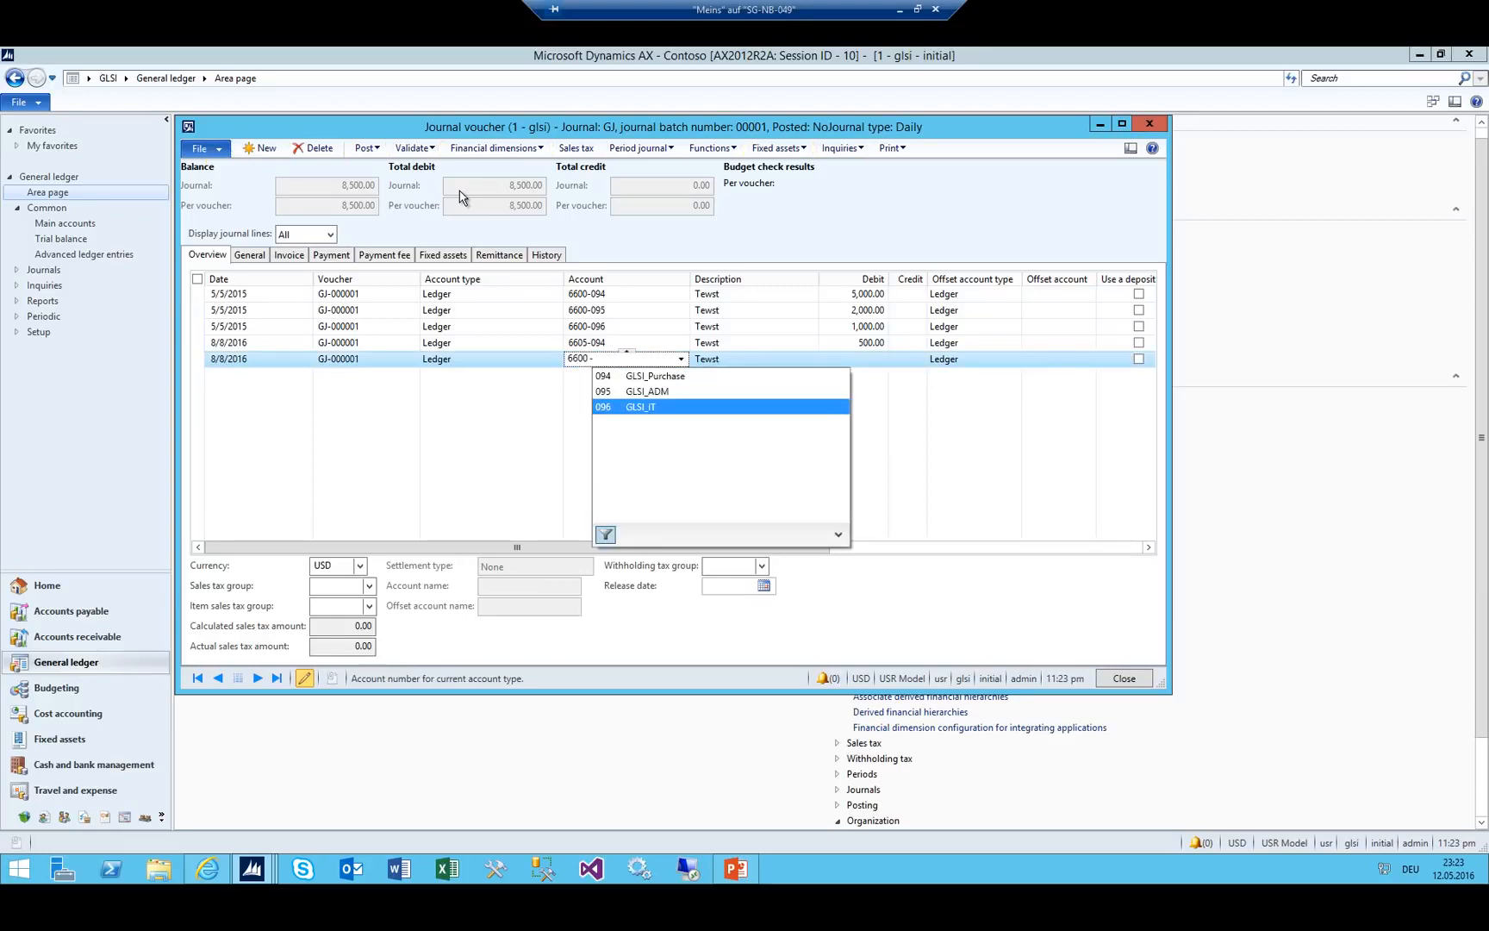
key(Tab)
text(444)
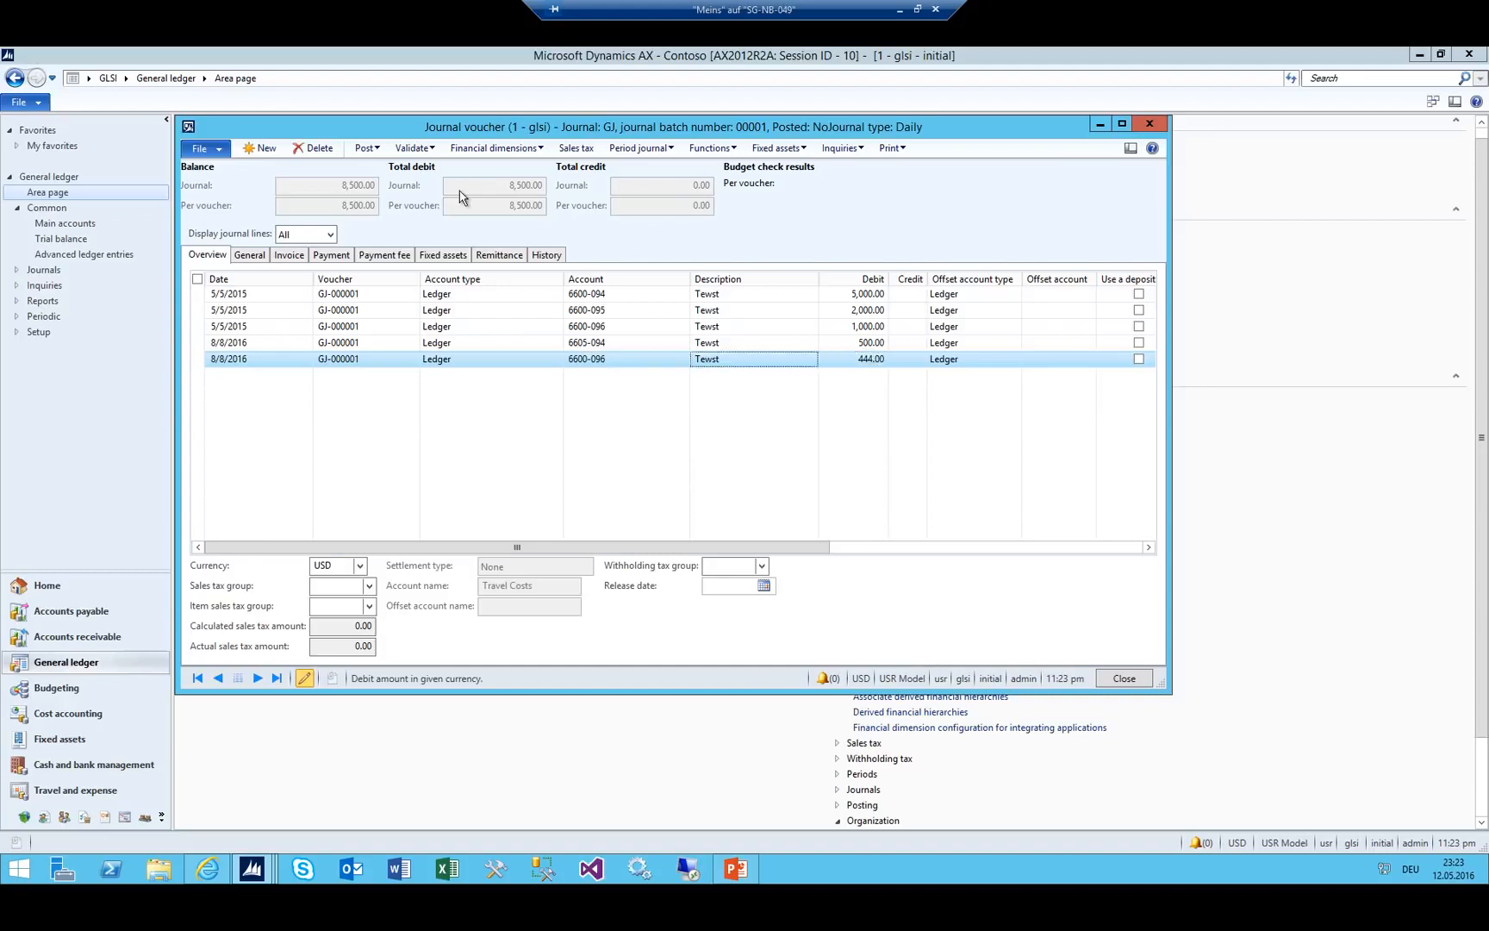
key(ctrl+n)
Add a third line on account 6605-095 (GLSI_ADM) with a debit of 111.
key(Tab)
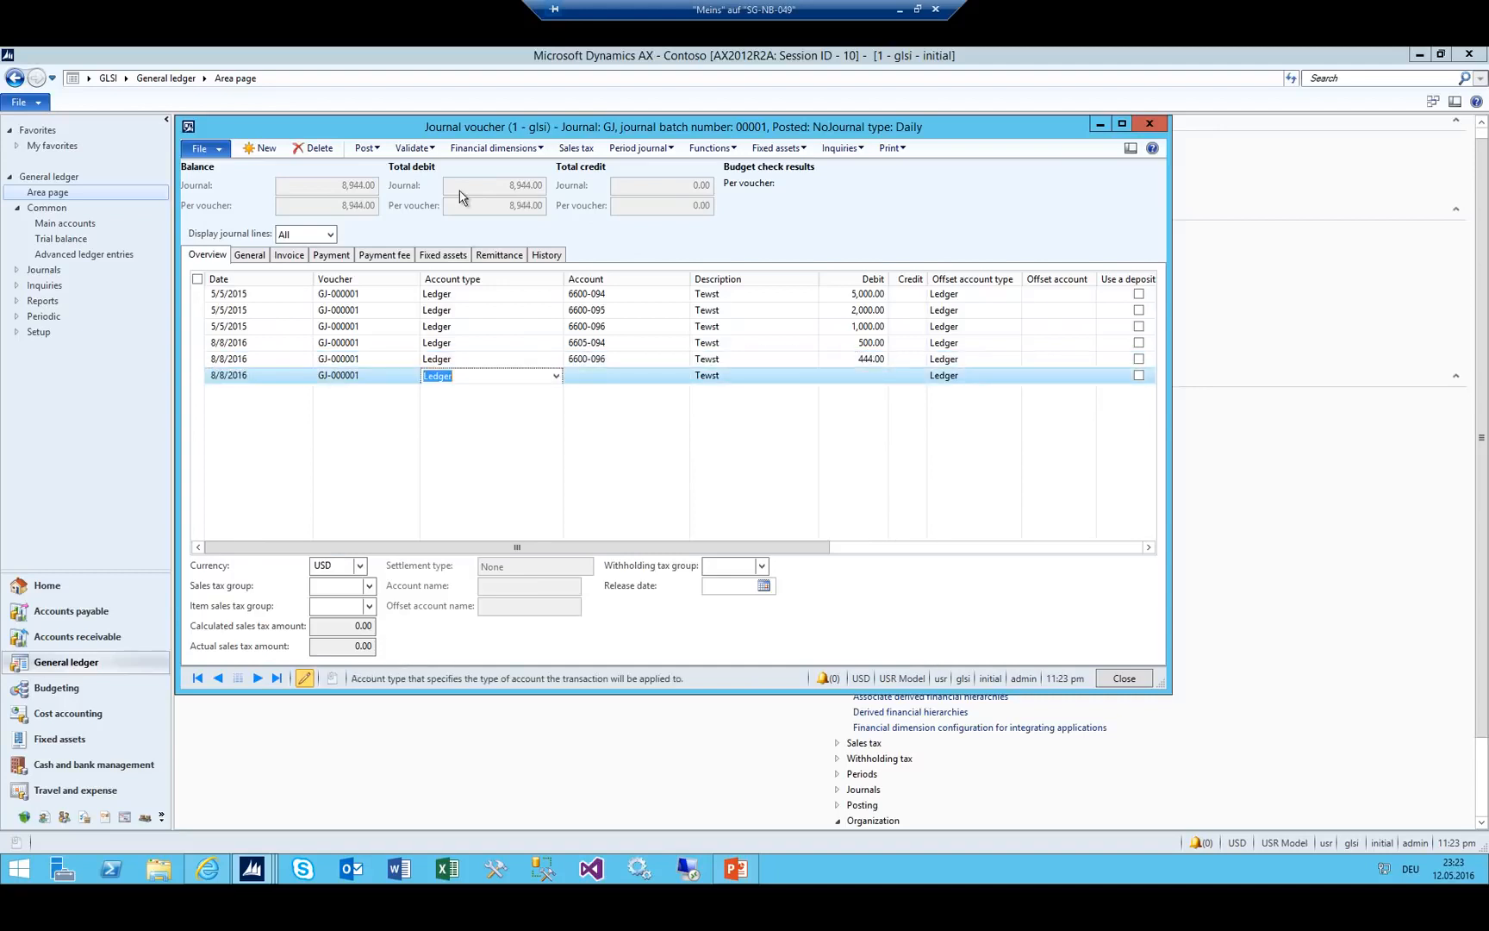
key(Tab)
key(alt+Down)
key(Down)
key(Down)
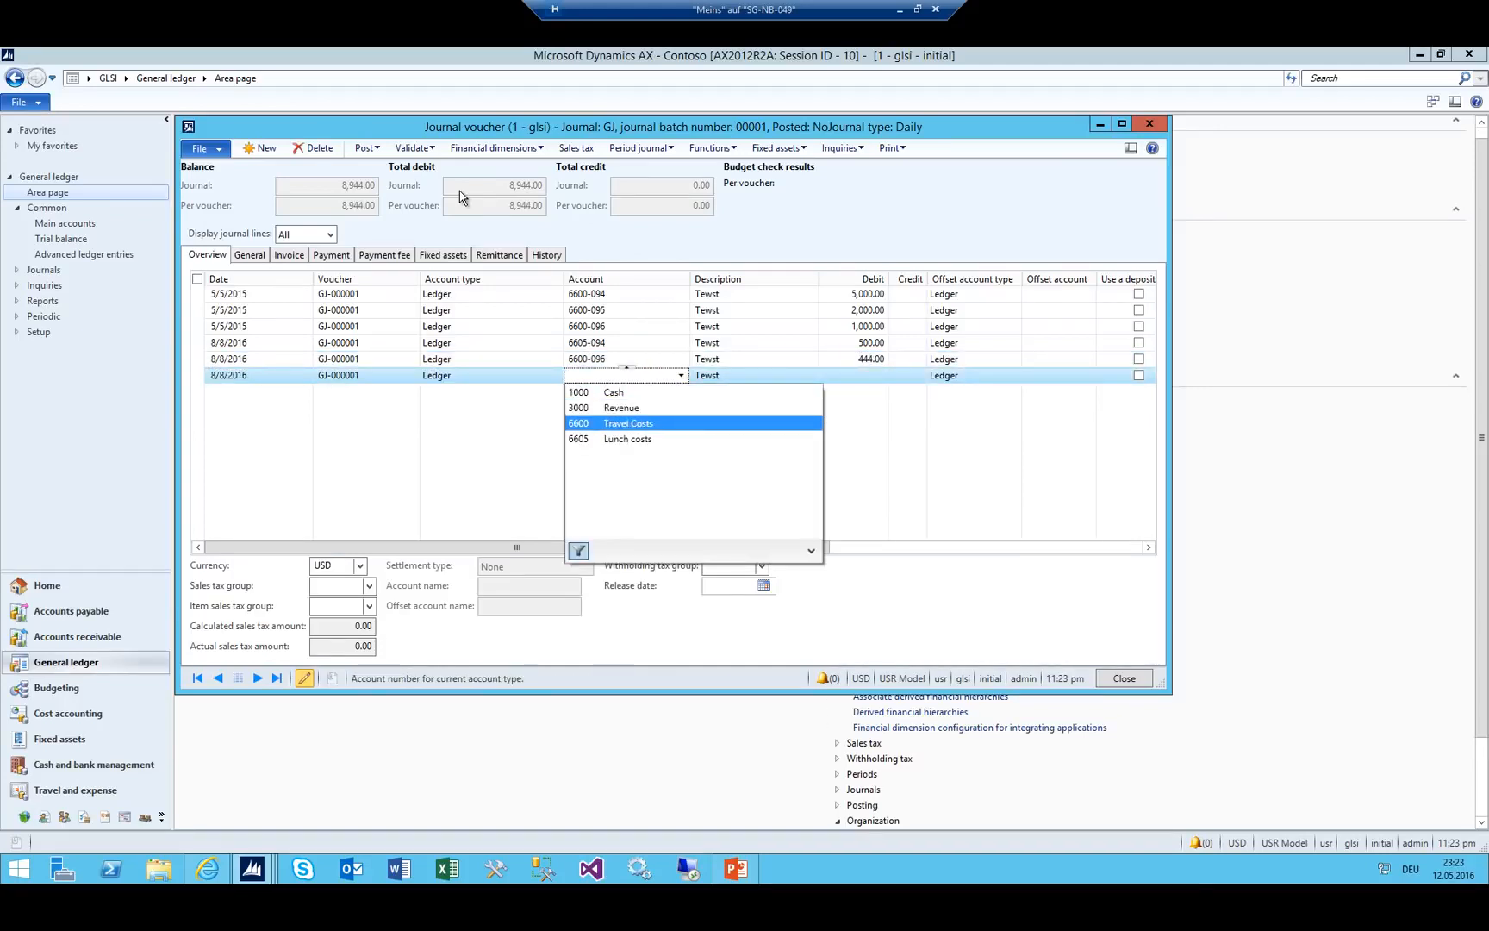
key(Down)
key(Return)
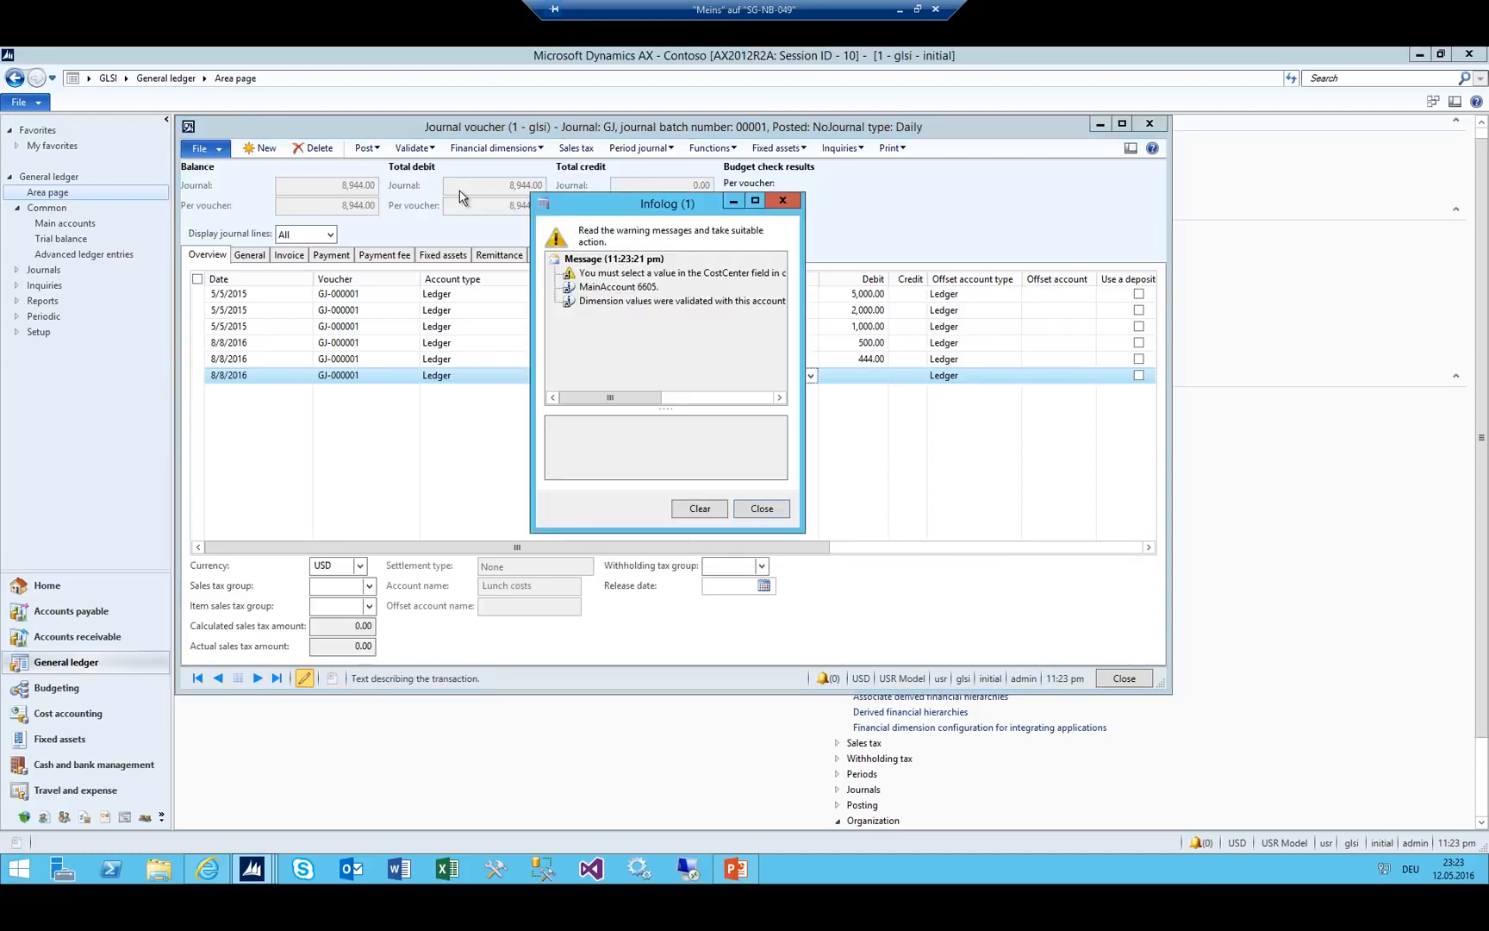
key(Escape)
key(Caps_Lock)
key(Tab)
key(alt+Down)
key(Down)
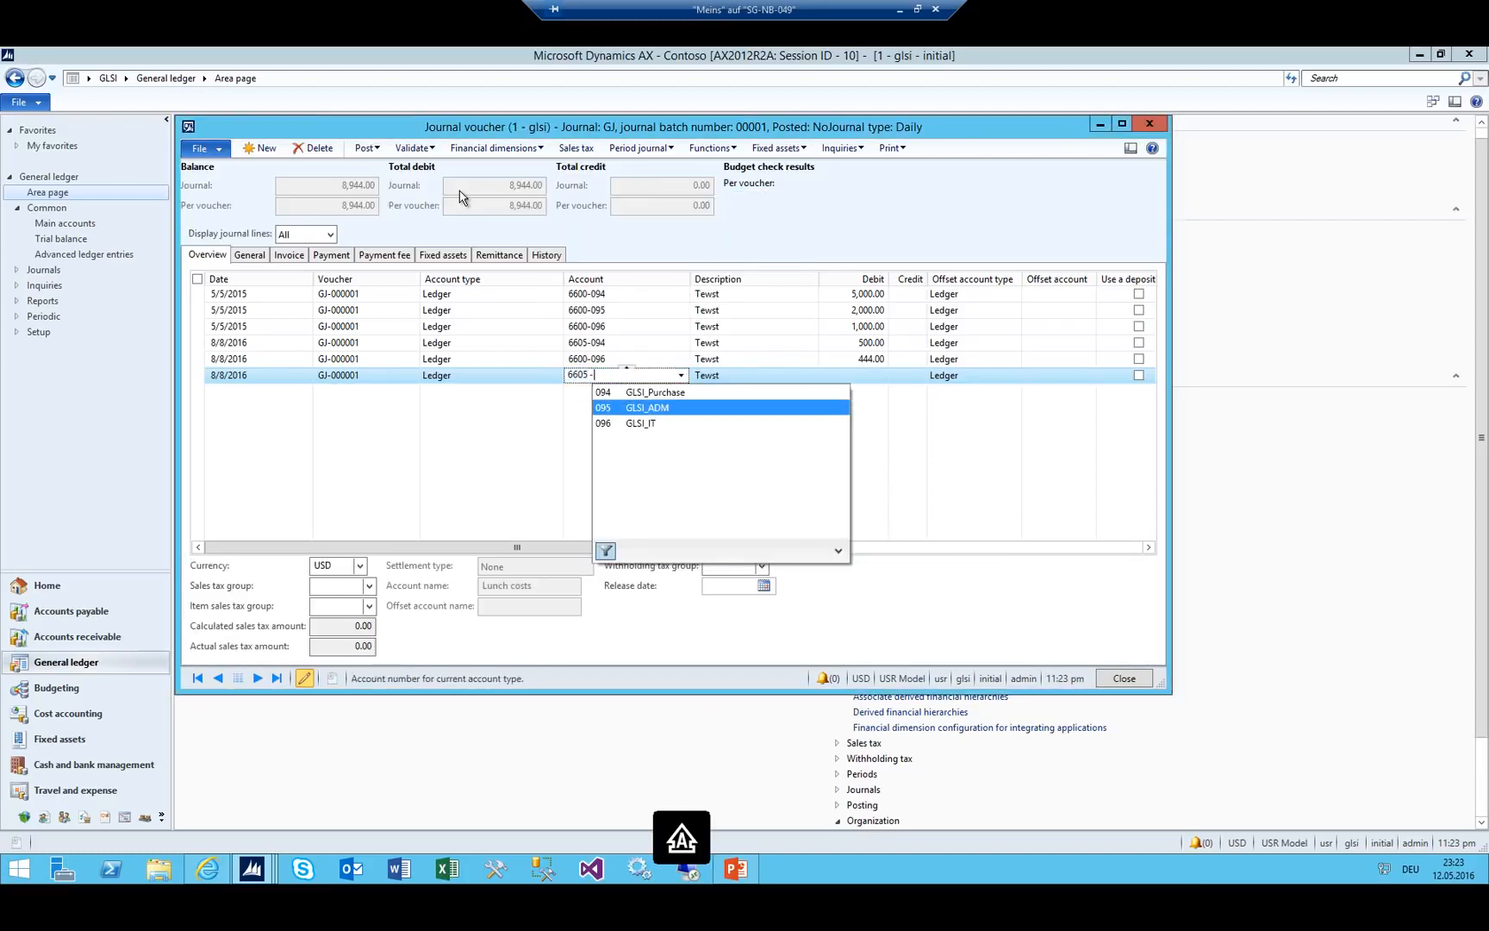
key(Return)
key(Tab)
text(111)
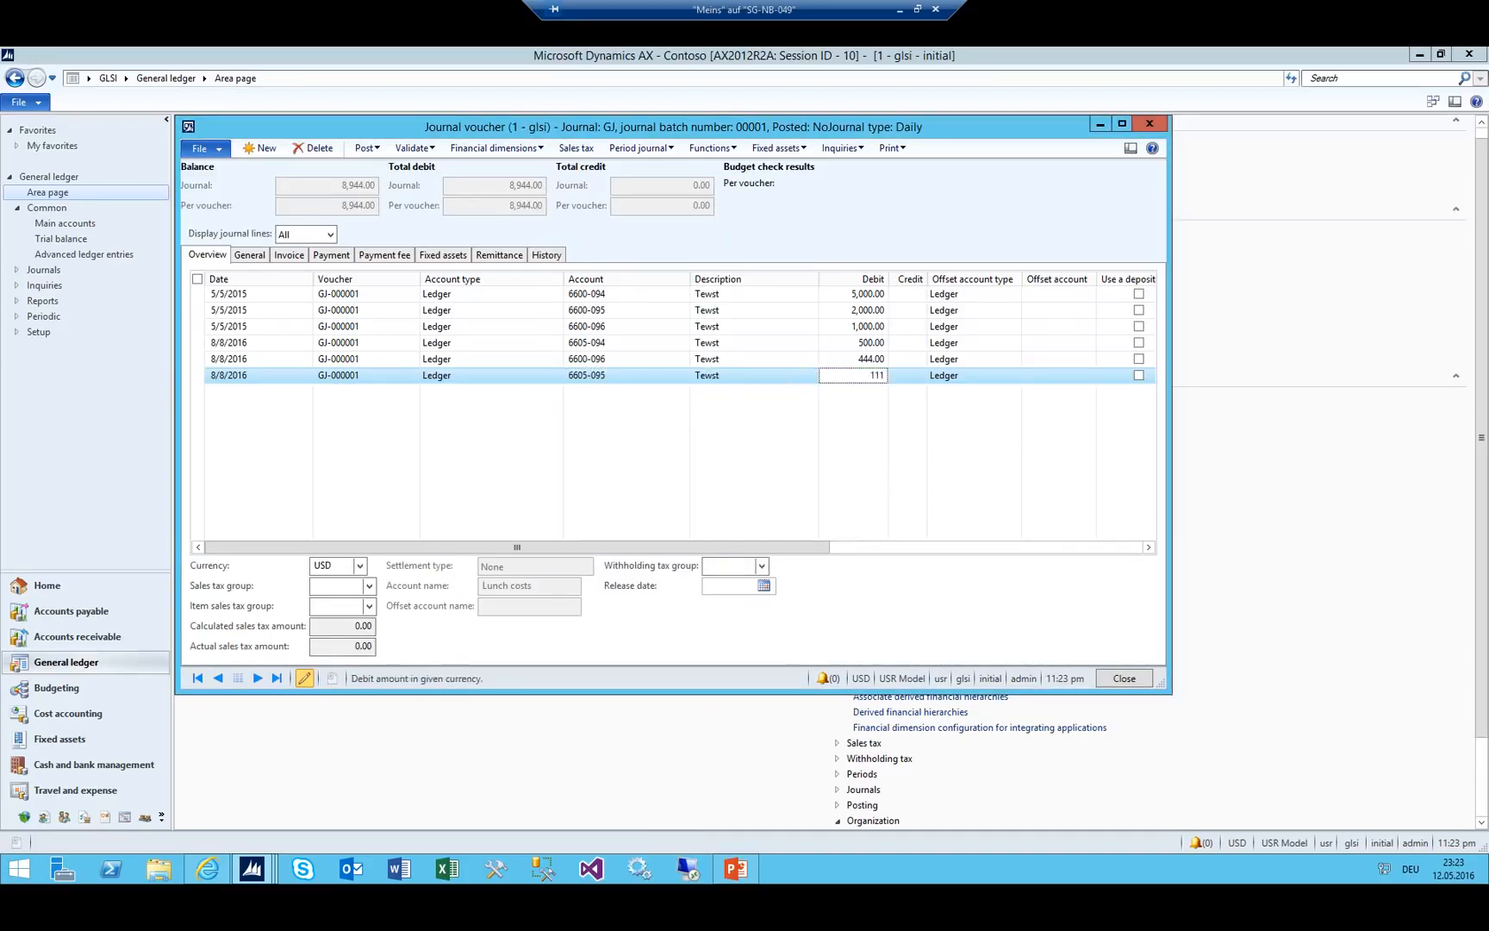
key(shift+Tab)
key(Up)
key(Down)
key(Down)
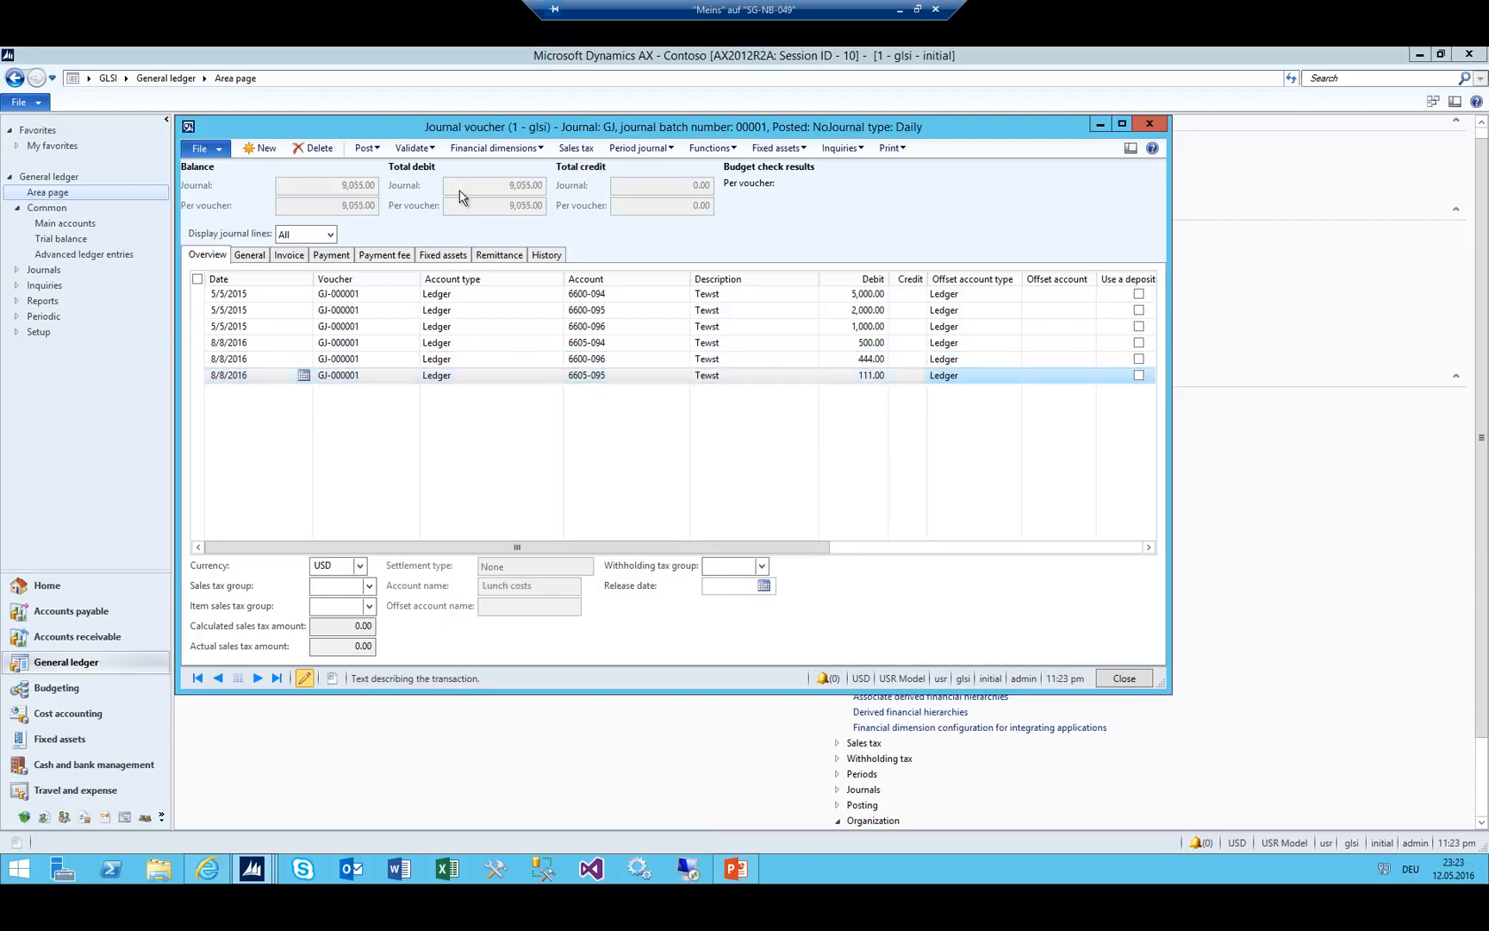
key(Tab)
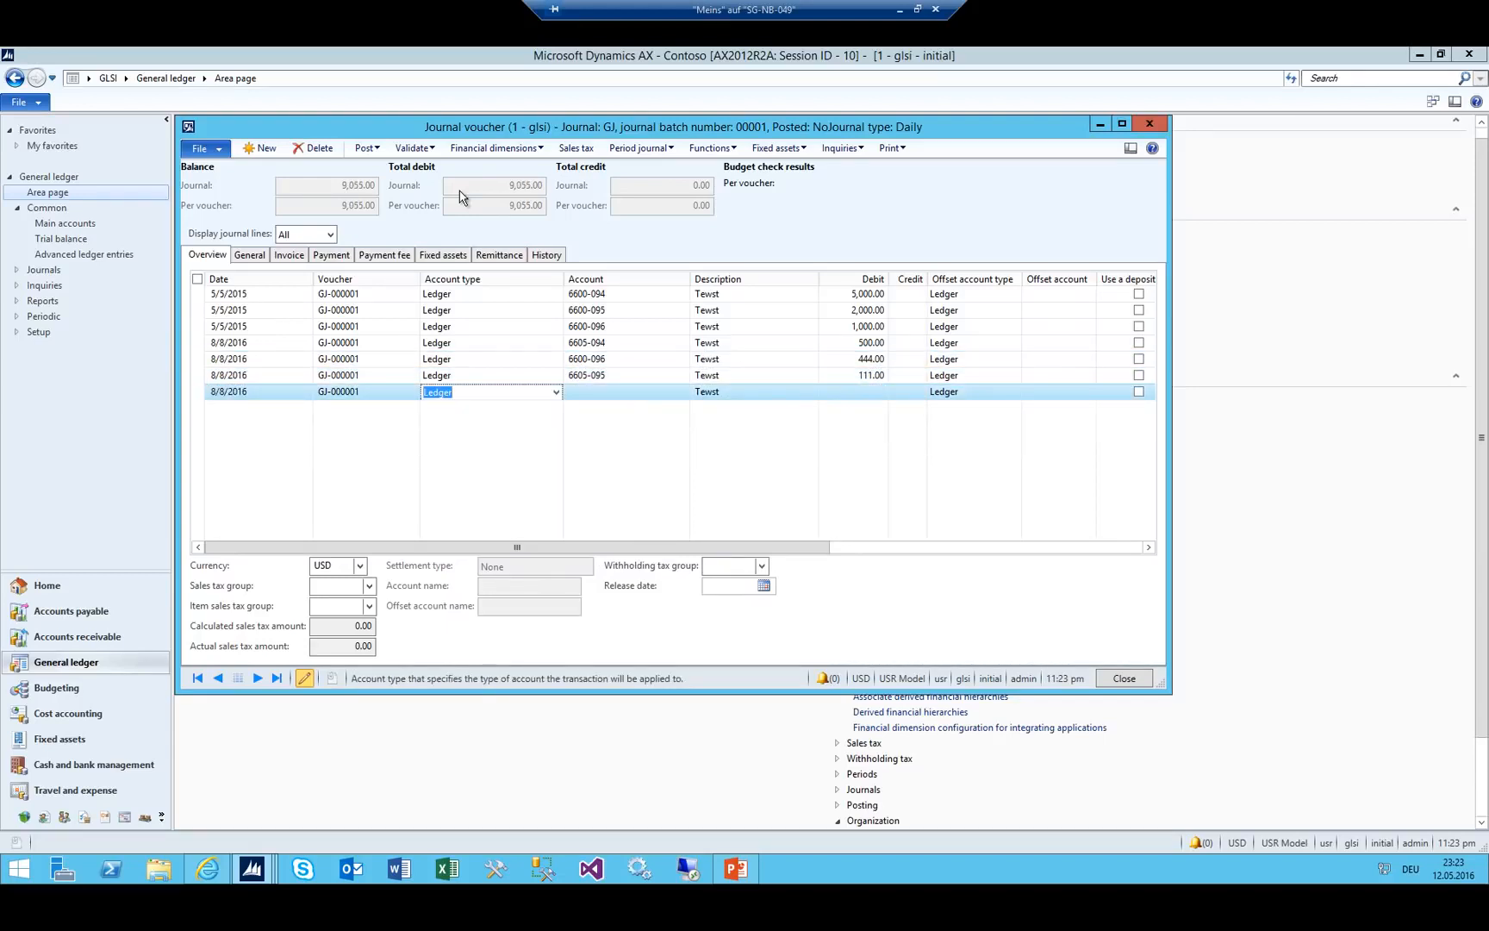
Change the journal line dates to 5/5/2016.
key(shift+Tab)
text(05)
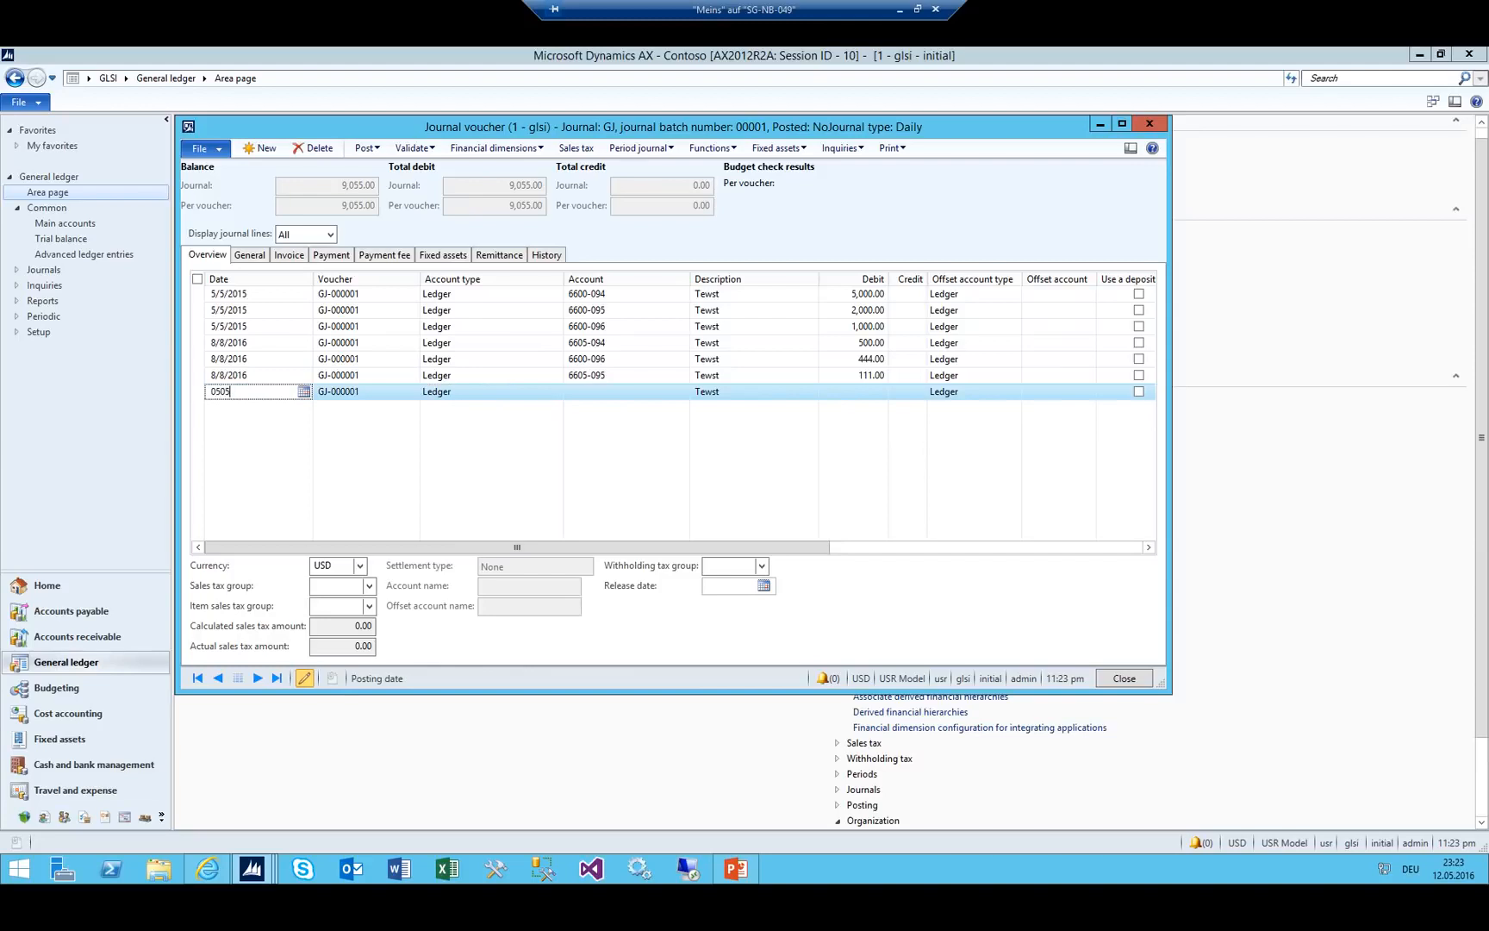
key(Up)
text(05)
key(Up)
text(05)
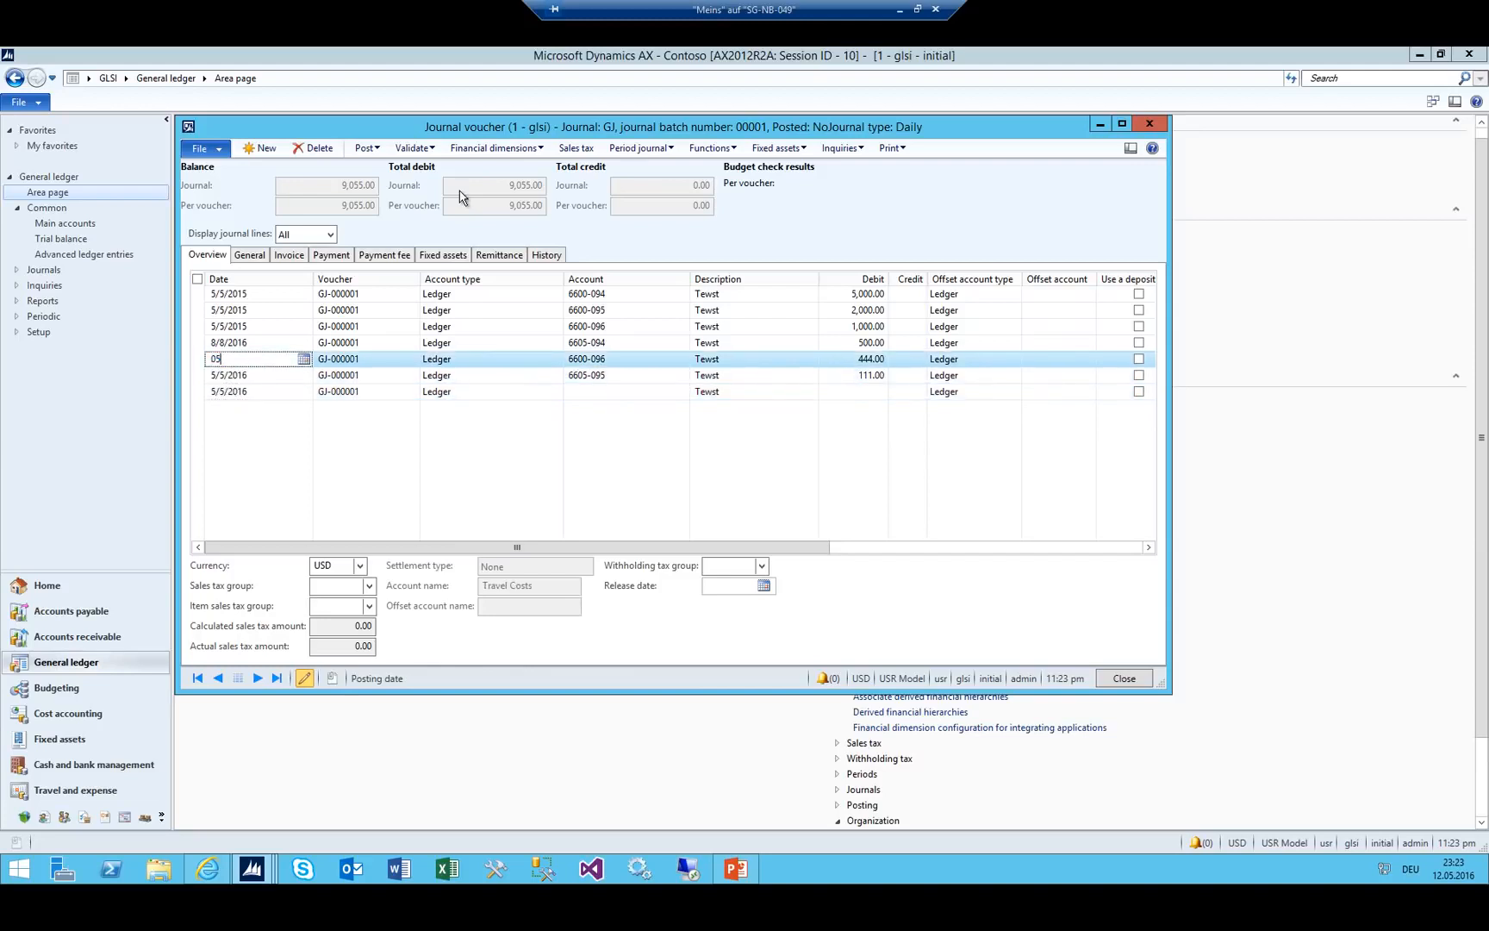
key(Up)
text(05)
key(Down)
key(Down)
key(Down)
key(Down)
Add an offsetting line on account 1000 Cash with a credit of 9,055 to balance the journal.
key(Tab)
key(Tab)
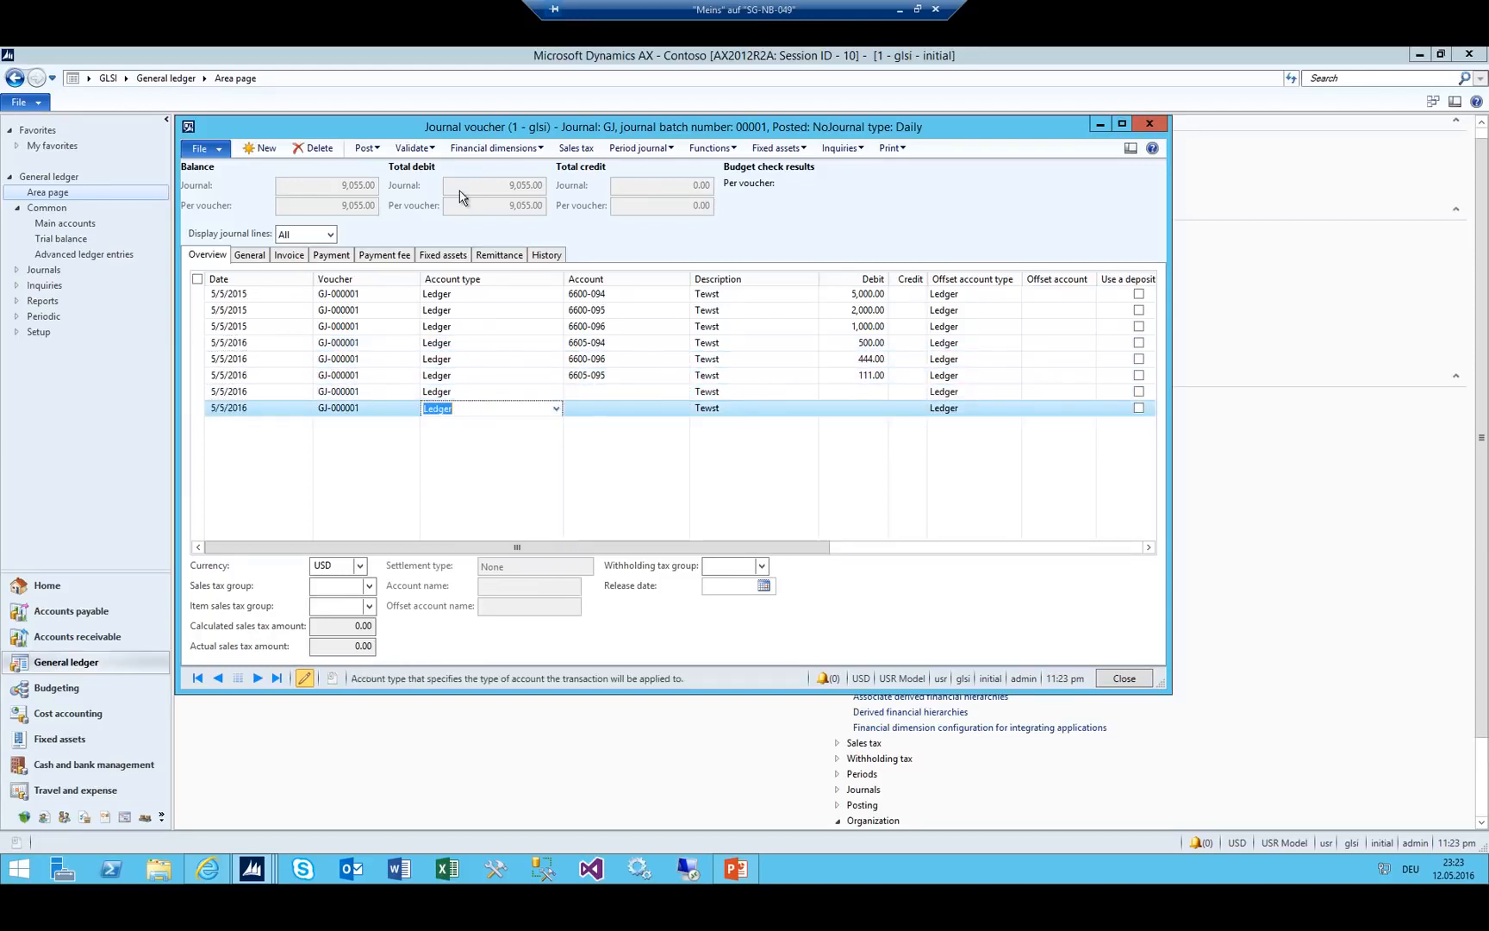
key(Down)
key(Tab)
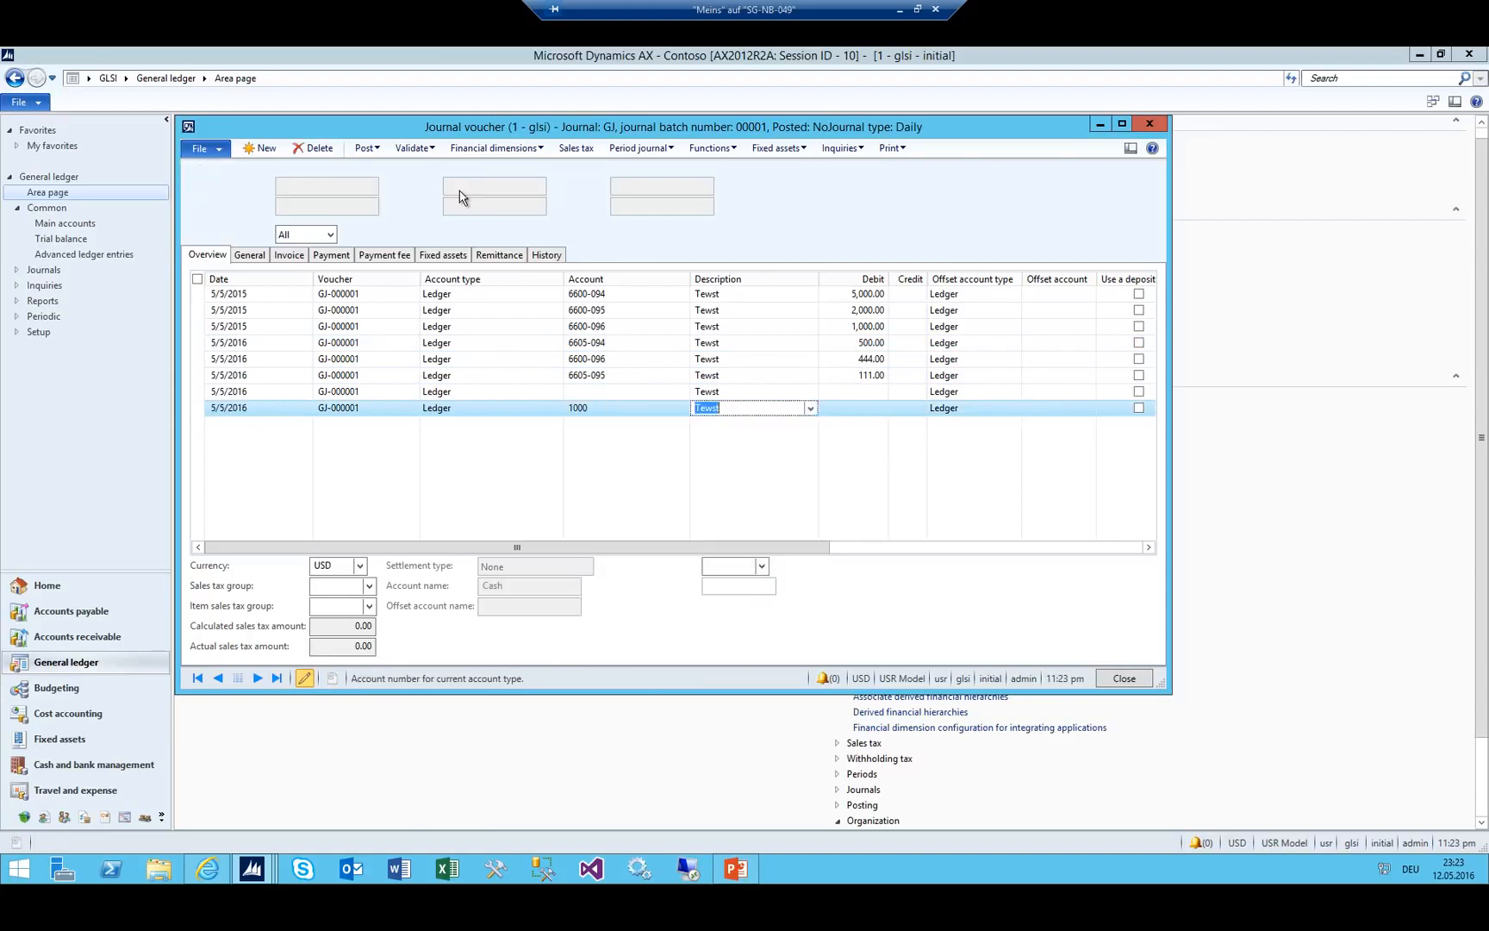
key(Tab)
key(Tab)
text(90)
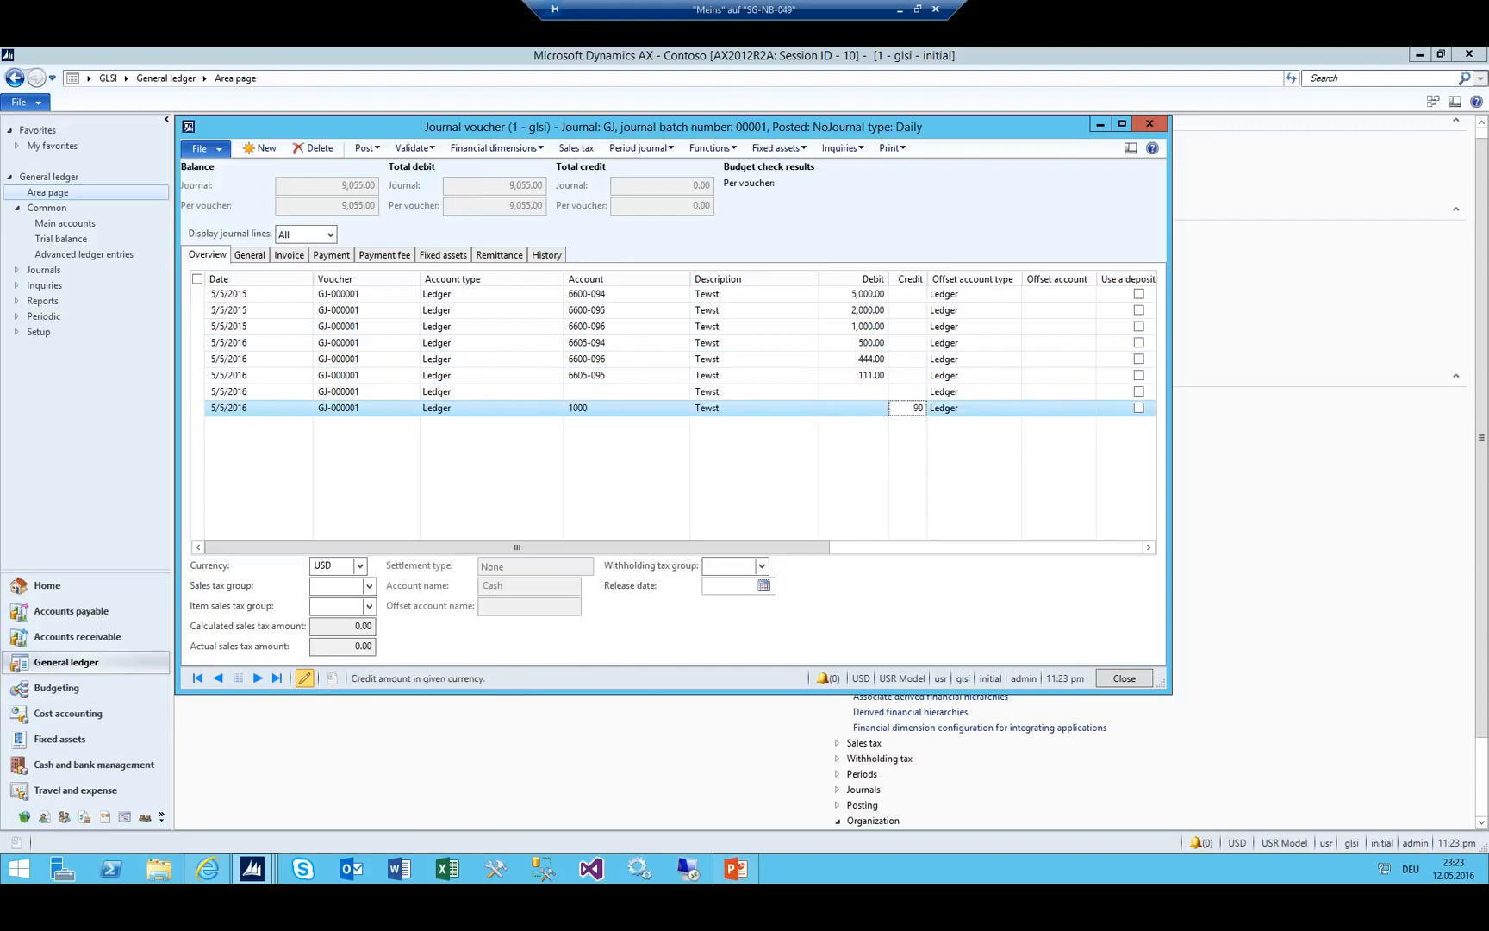
text(55)
key(shift+Tab)
key(Up)
Delete the empty journal line, widen the Credit column to show 9,055.00, and bring up the Period journal options.
key(alt+F9)
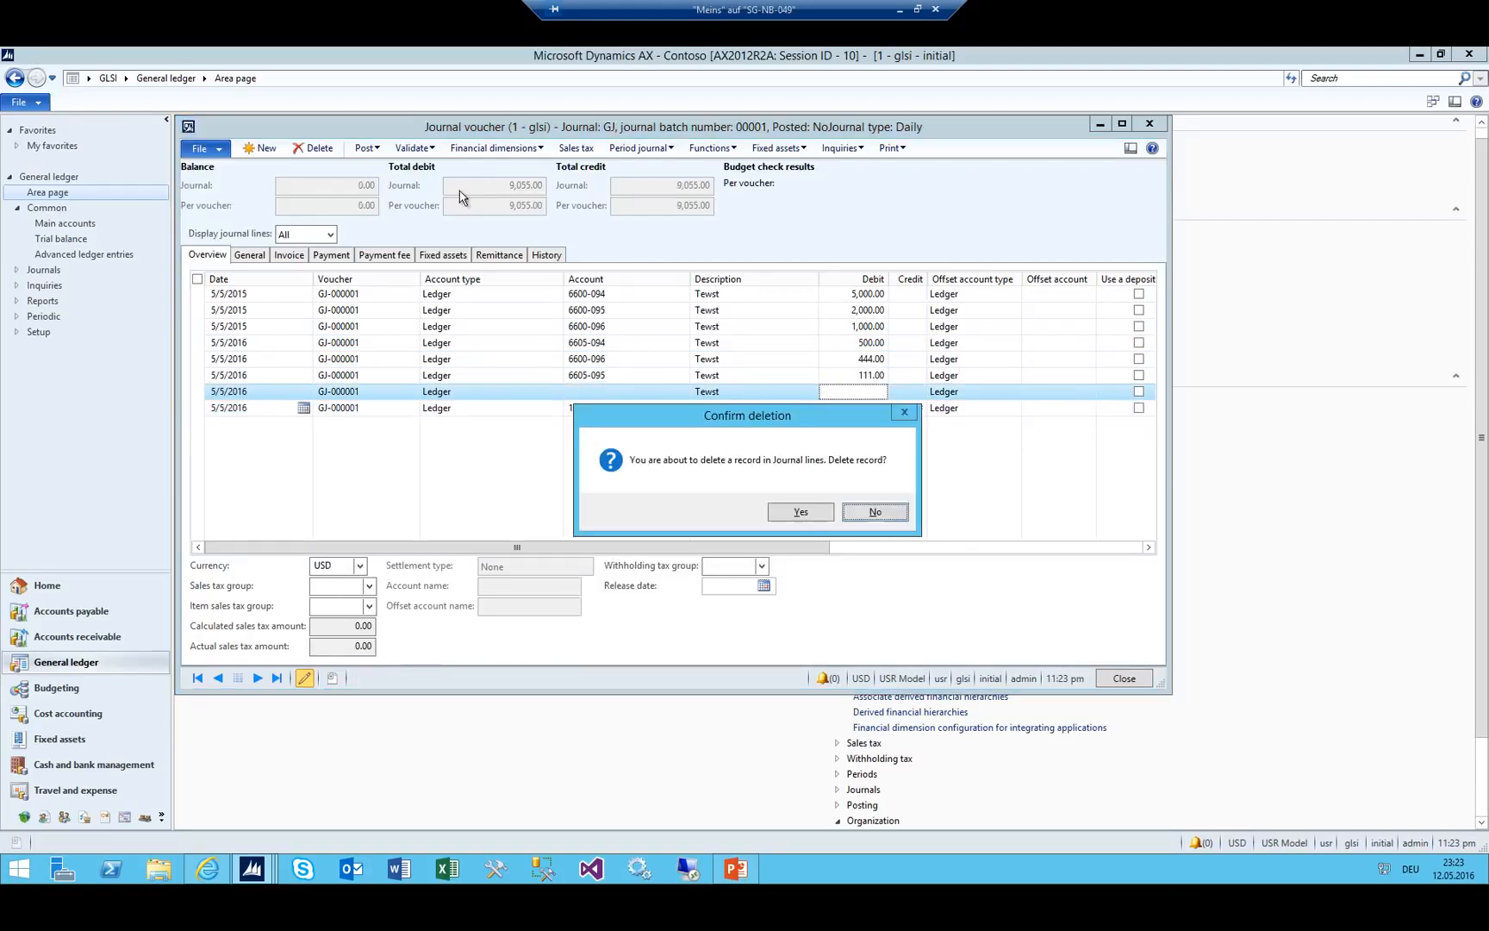
key(Return)
key(Up)
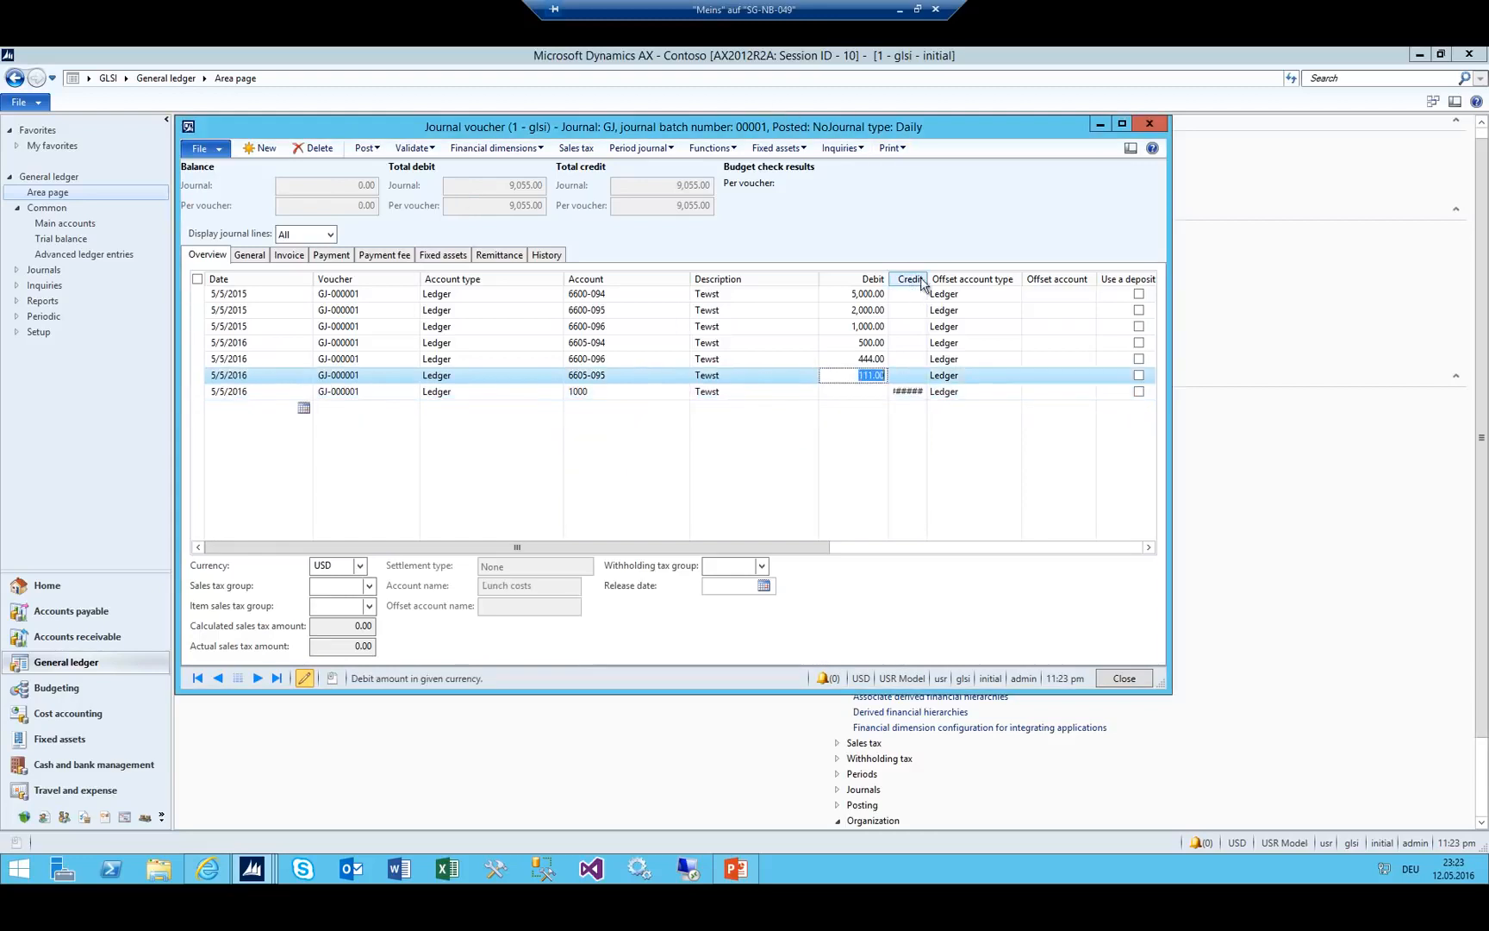
drag(926, 275, 980, 275)
click(863, 328)
click(663, 309)
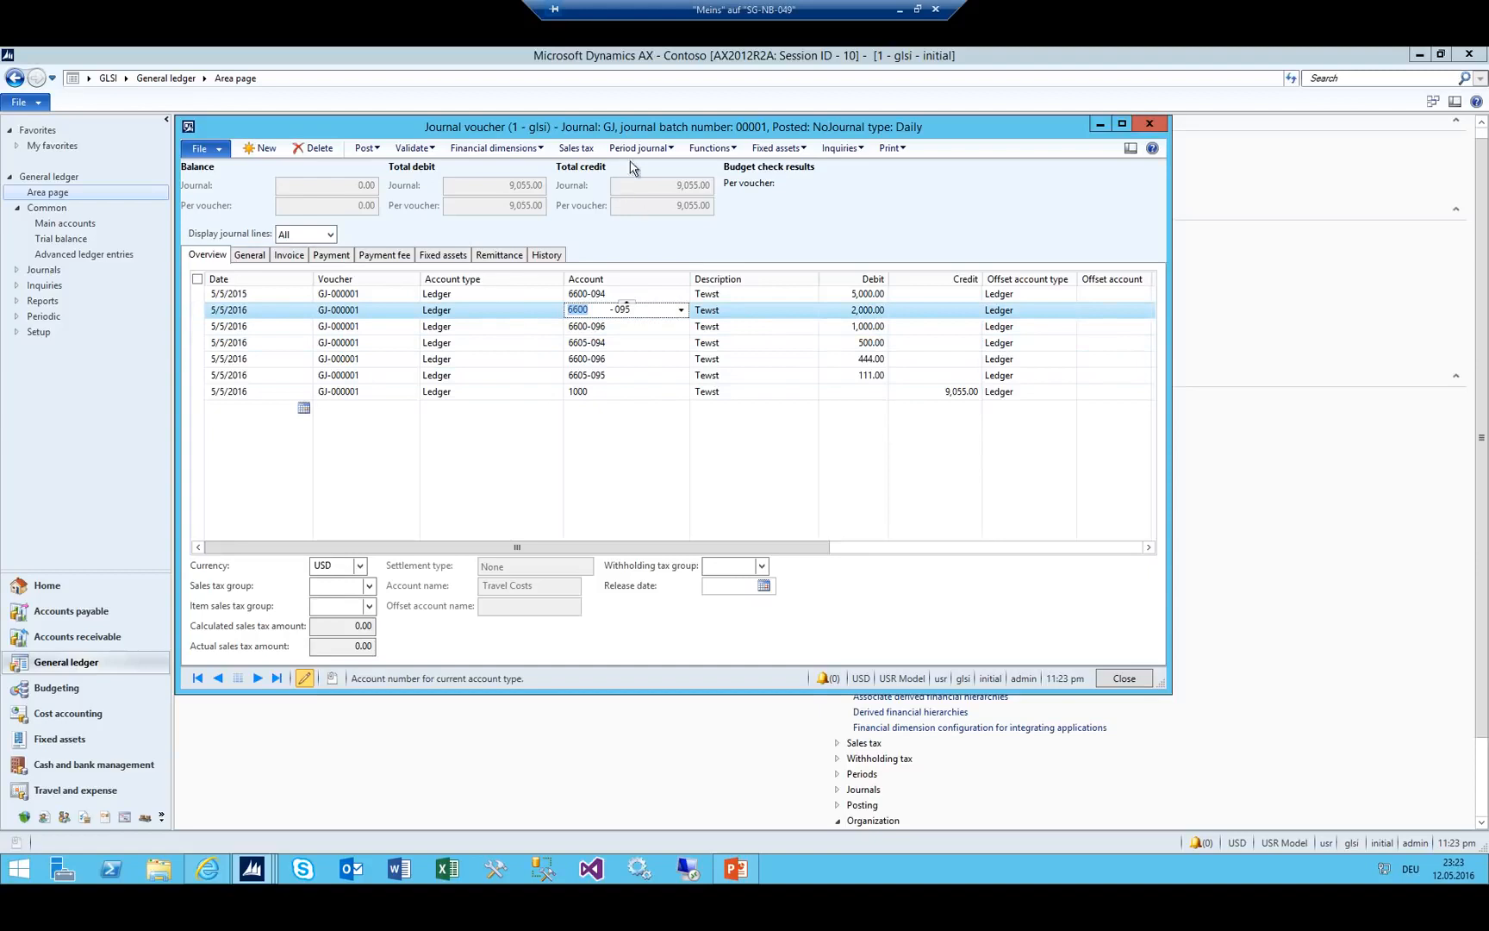
click(668, 149)
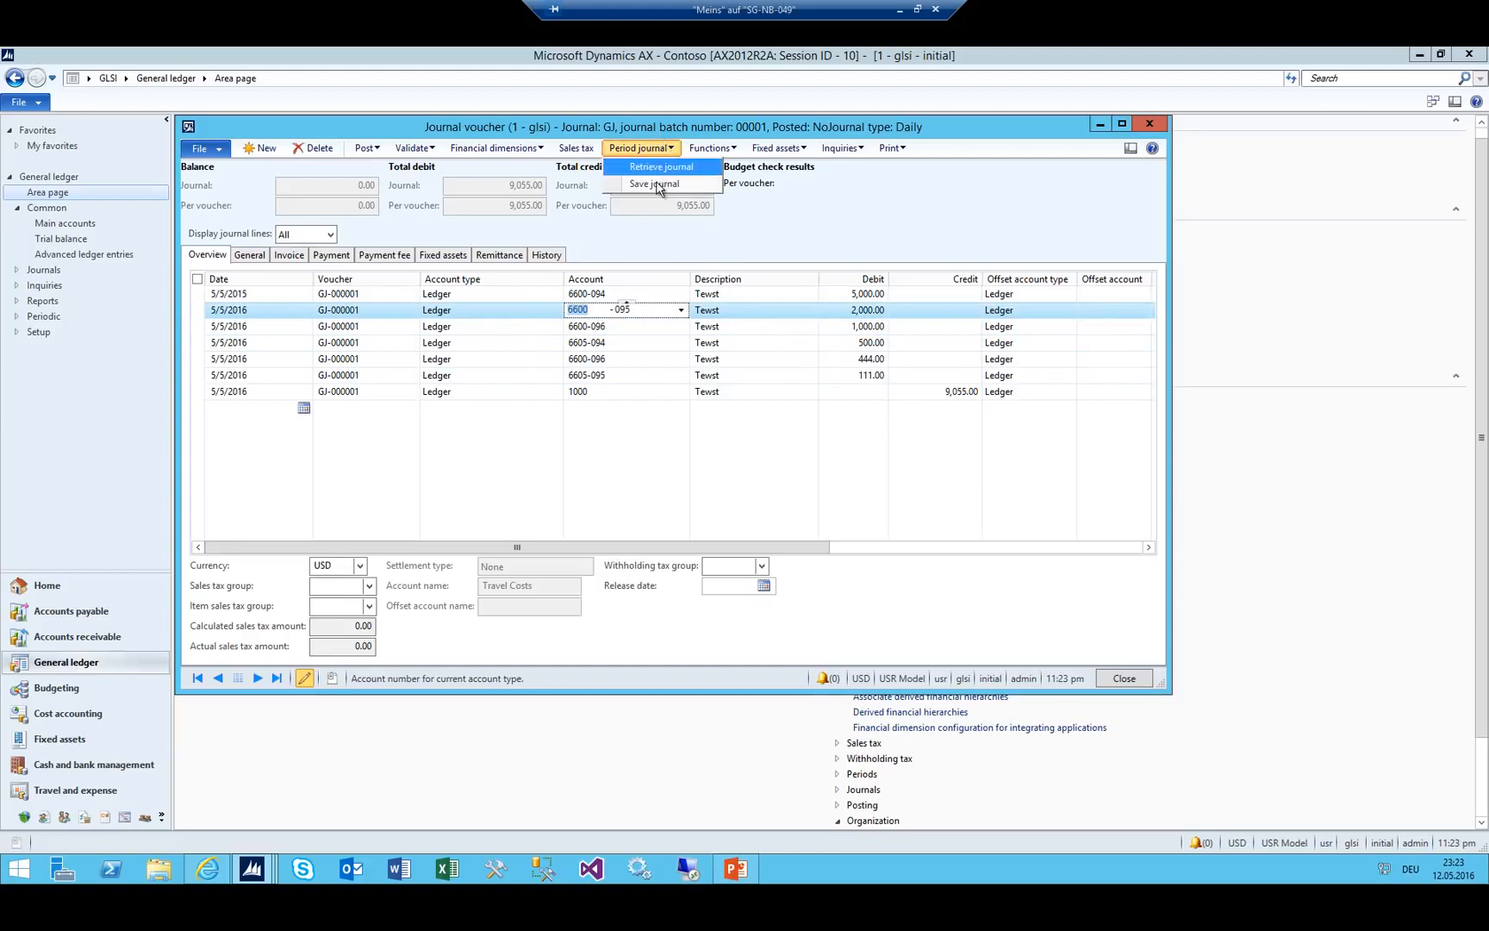
Start saving as a periodic journal and review the existing periodic journals and period journal names.
click(655, 183)
click(370, 202)
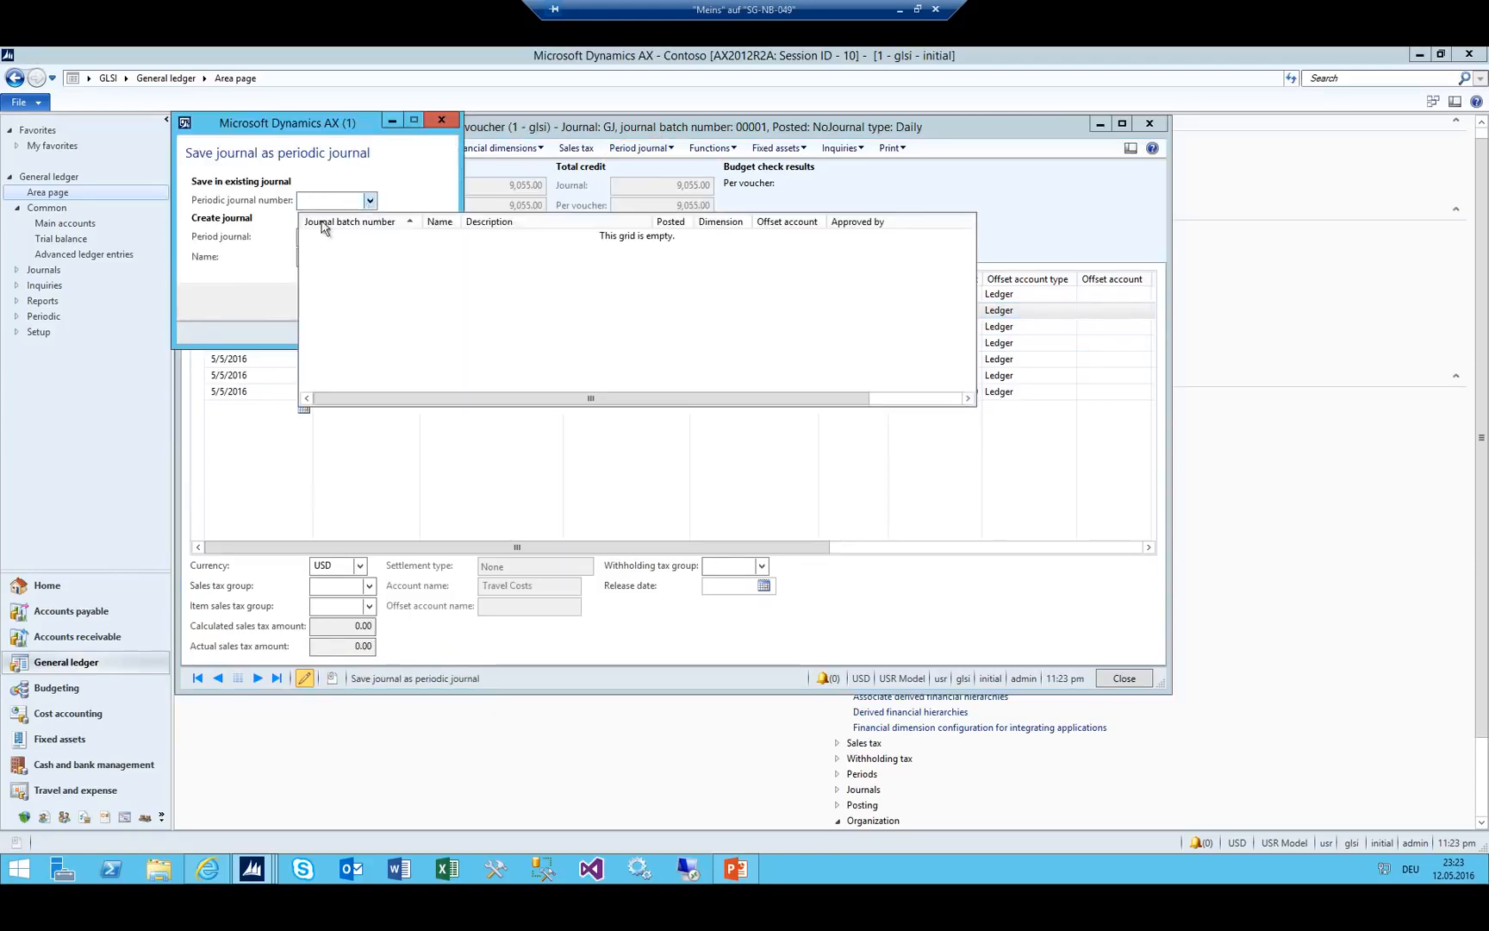
click(329, 201)
right_click(389, 196)
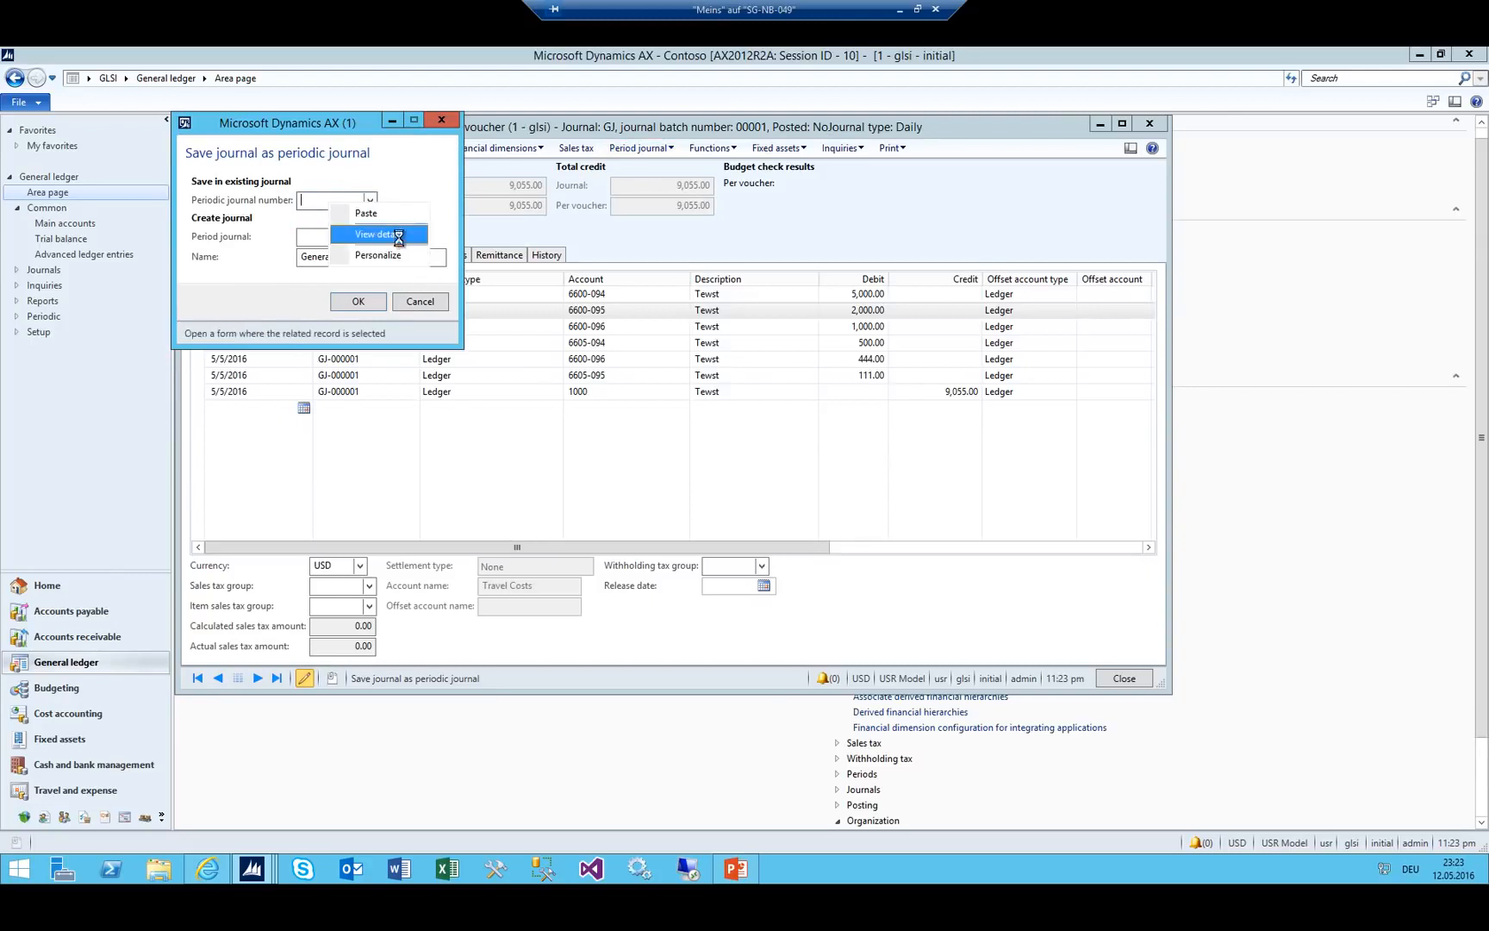
click(379, 234)
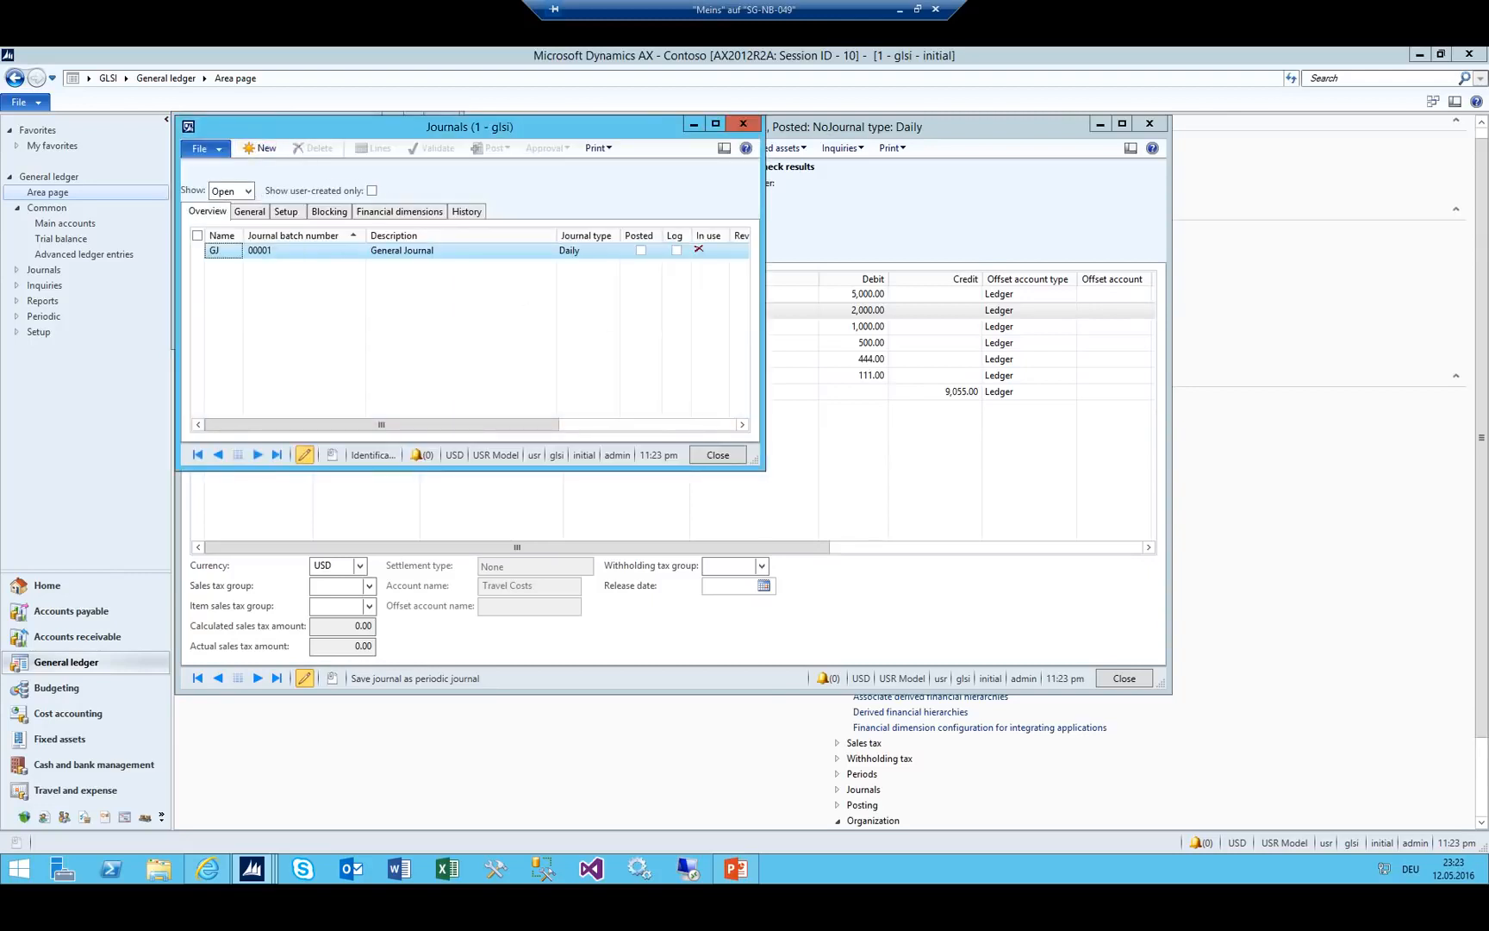
key(Escape)
click(369, 236)
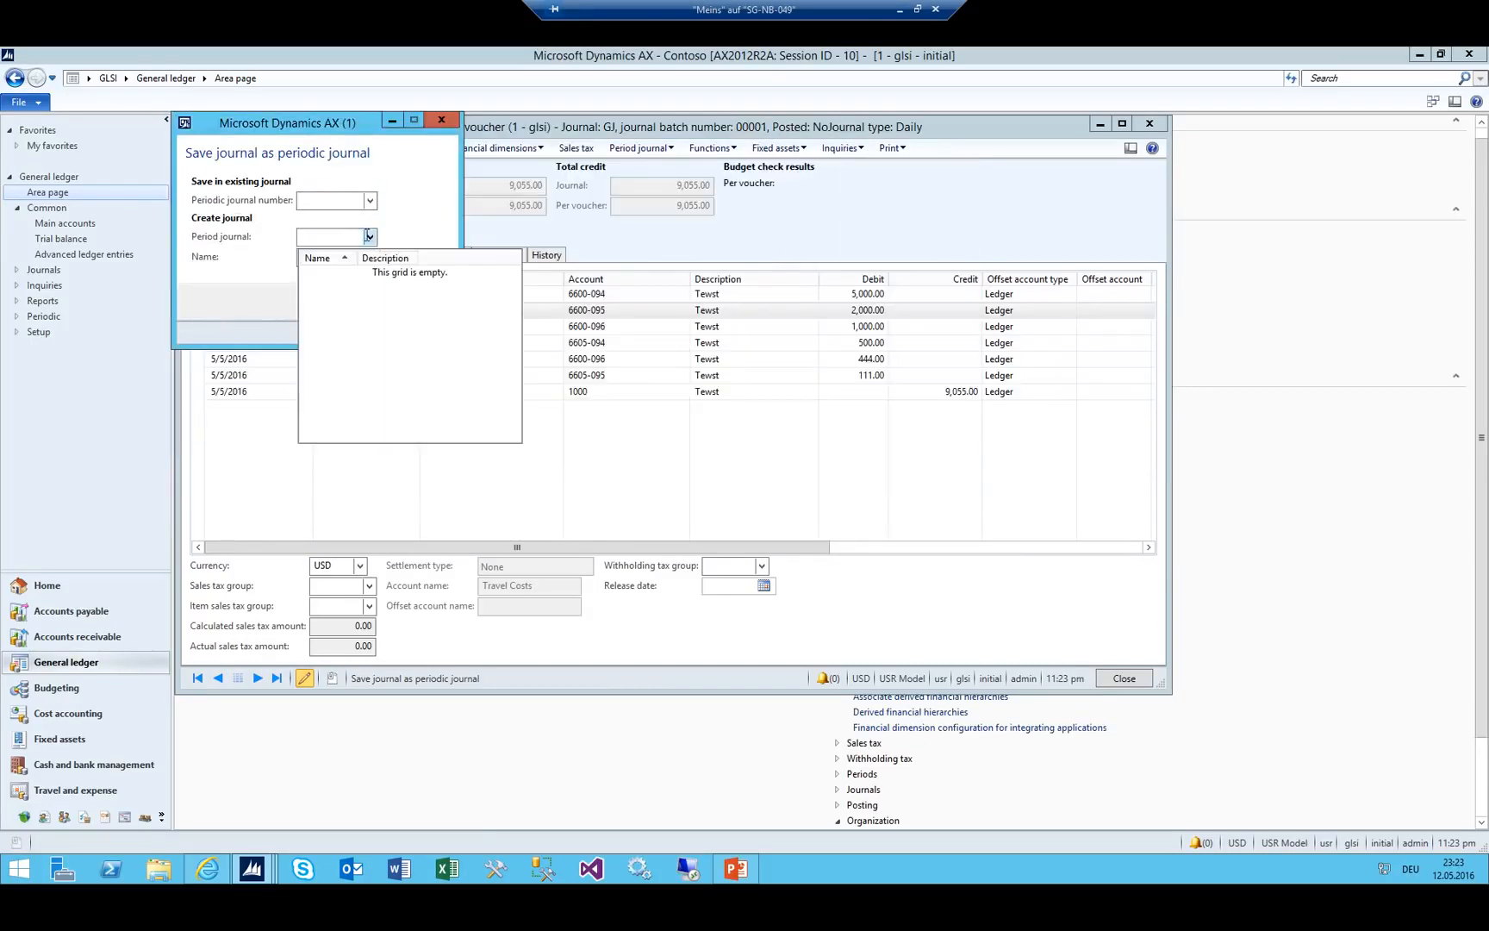
click(369, 237)
Create journal name 'per' of type Periodic with voucher series GJ.
right_click(342, 237)
click(375, 274)
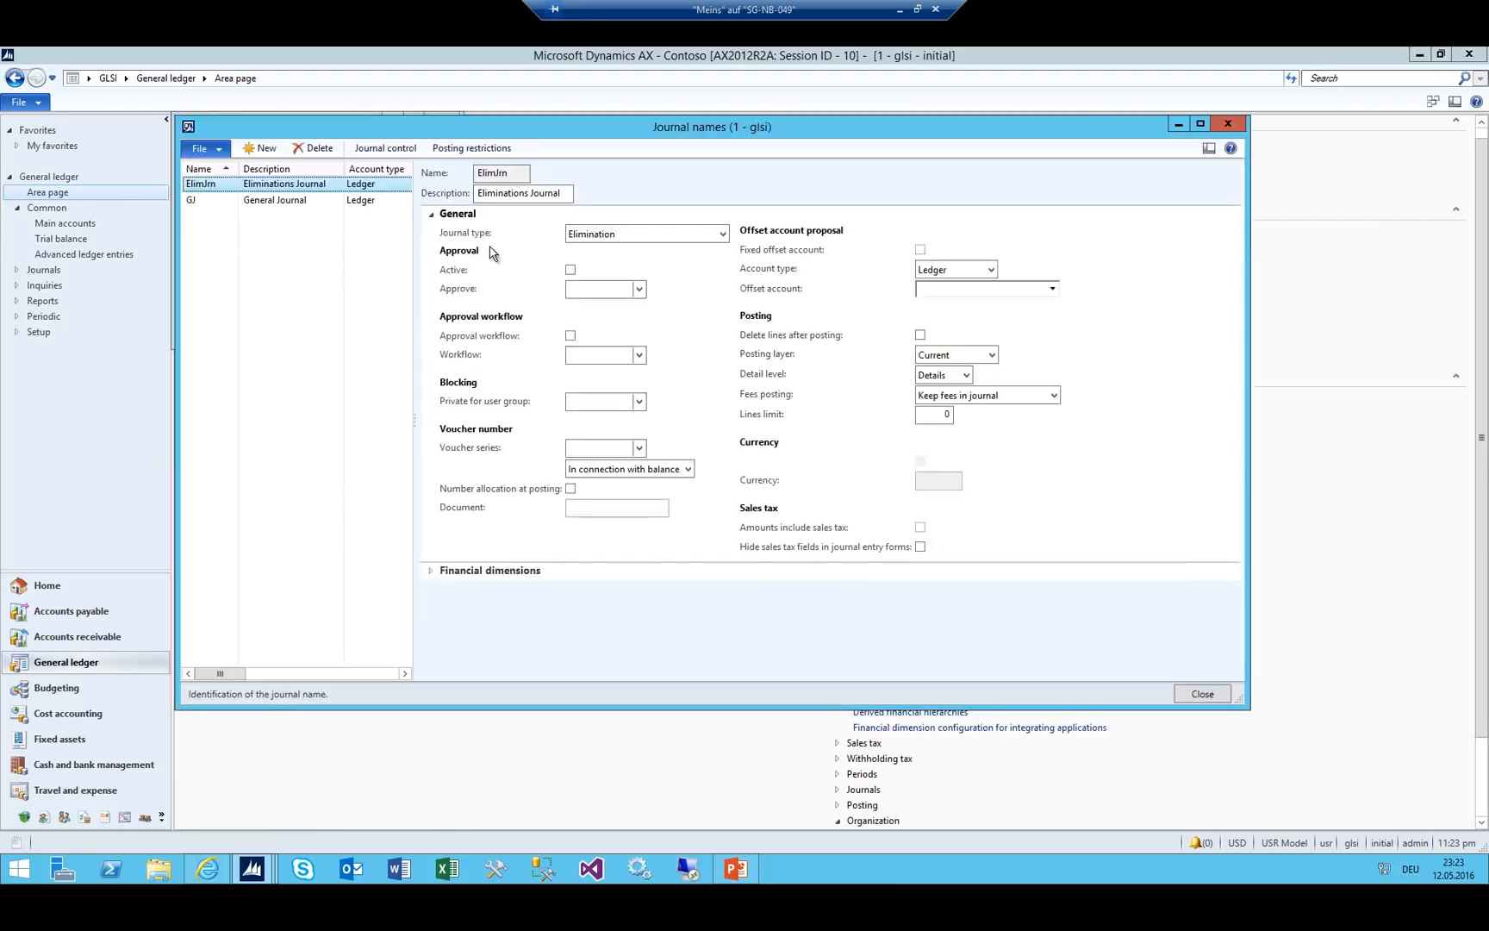
key(ctrl+n)
text(per)
key(Tab)
key(Tab)
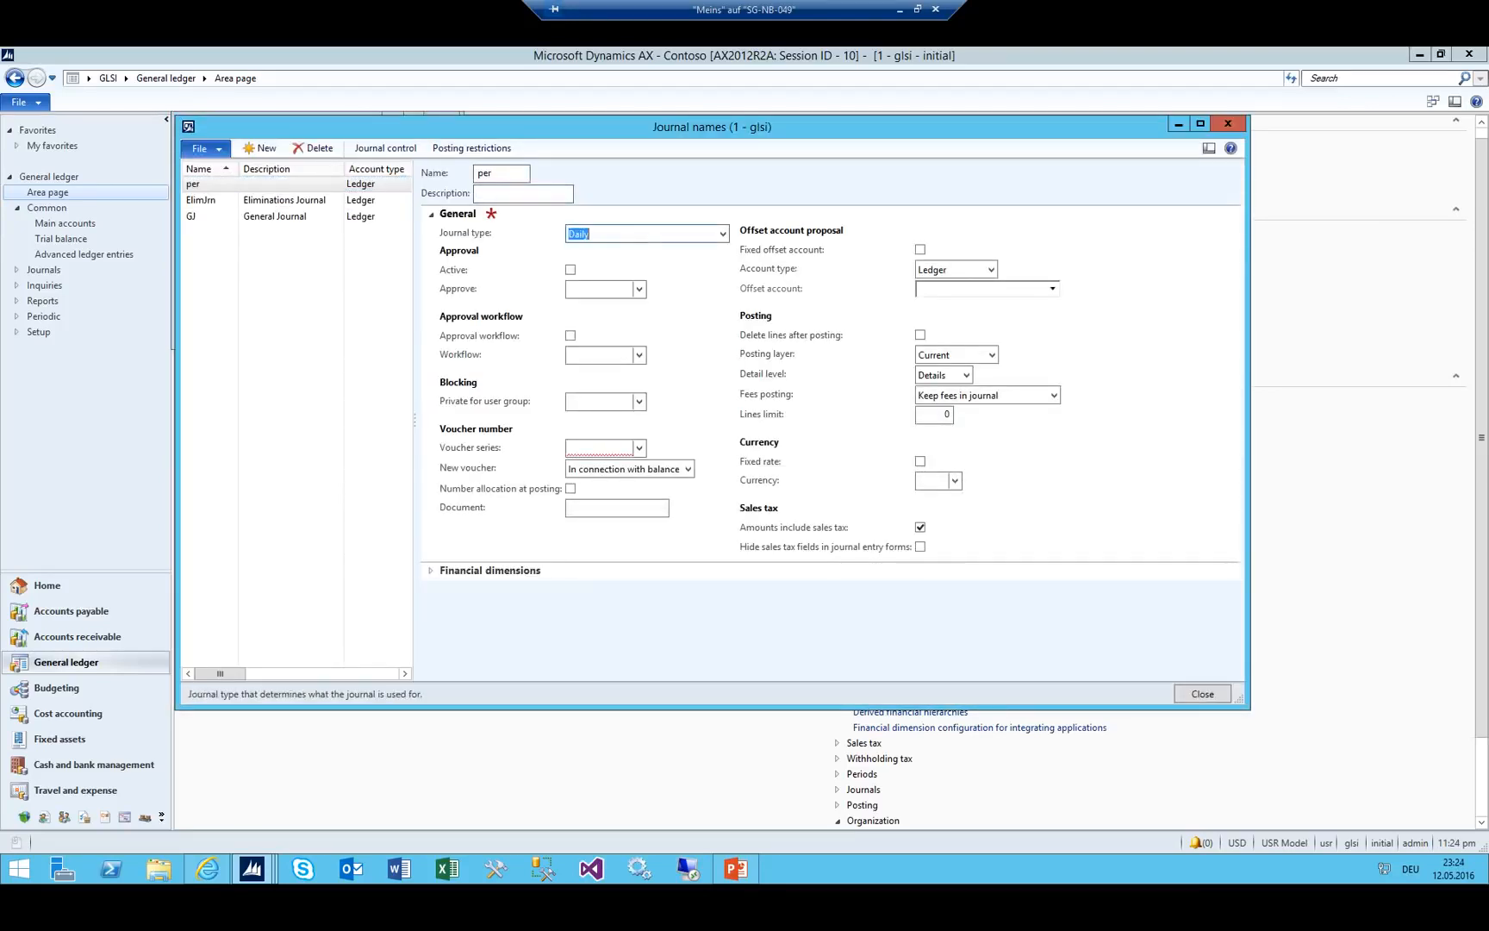
key(alt+Down)
key(Down)
key(Down)
key(Down)
key(Down)
key(Down)
key(Down)
key(Down)
key(Down)
key(Down)
key(Down)
key(Down)
key(Tab)
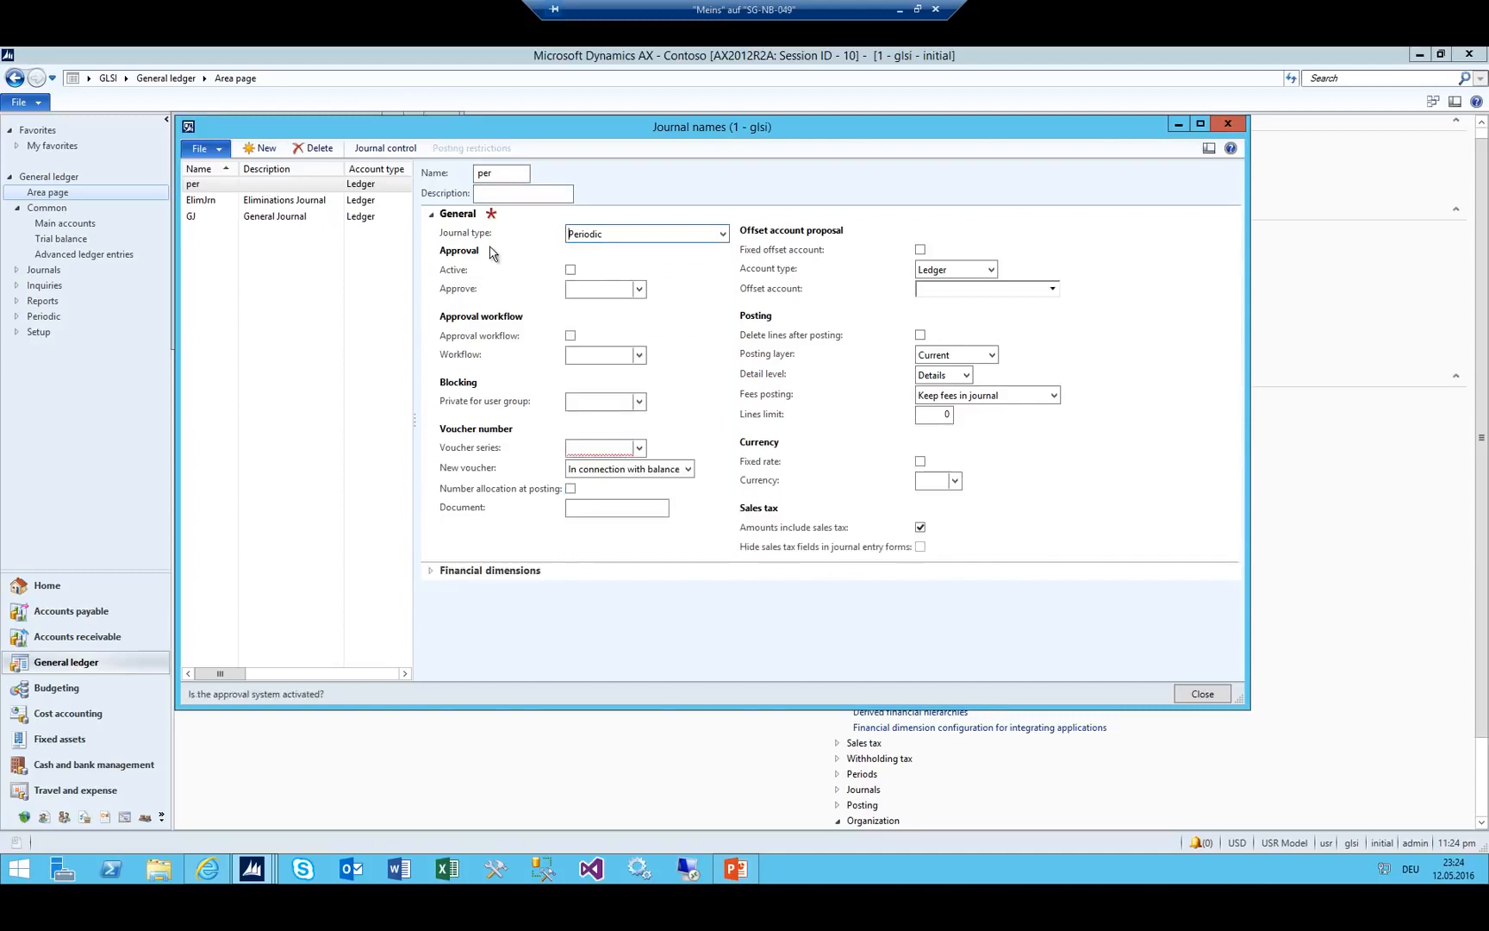
key(Tab)
key(Tab)
key(Tab)
key(Tab)
key(Tab)
text(GJ)
key(shift+Tab)
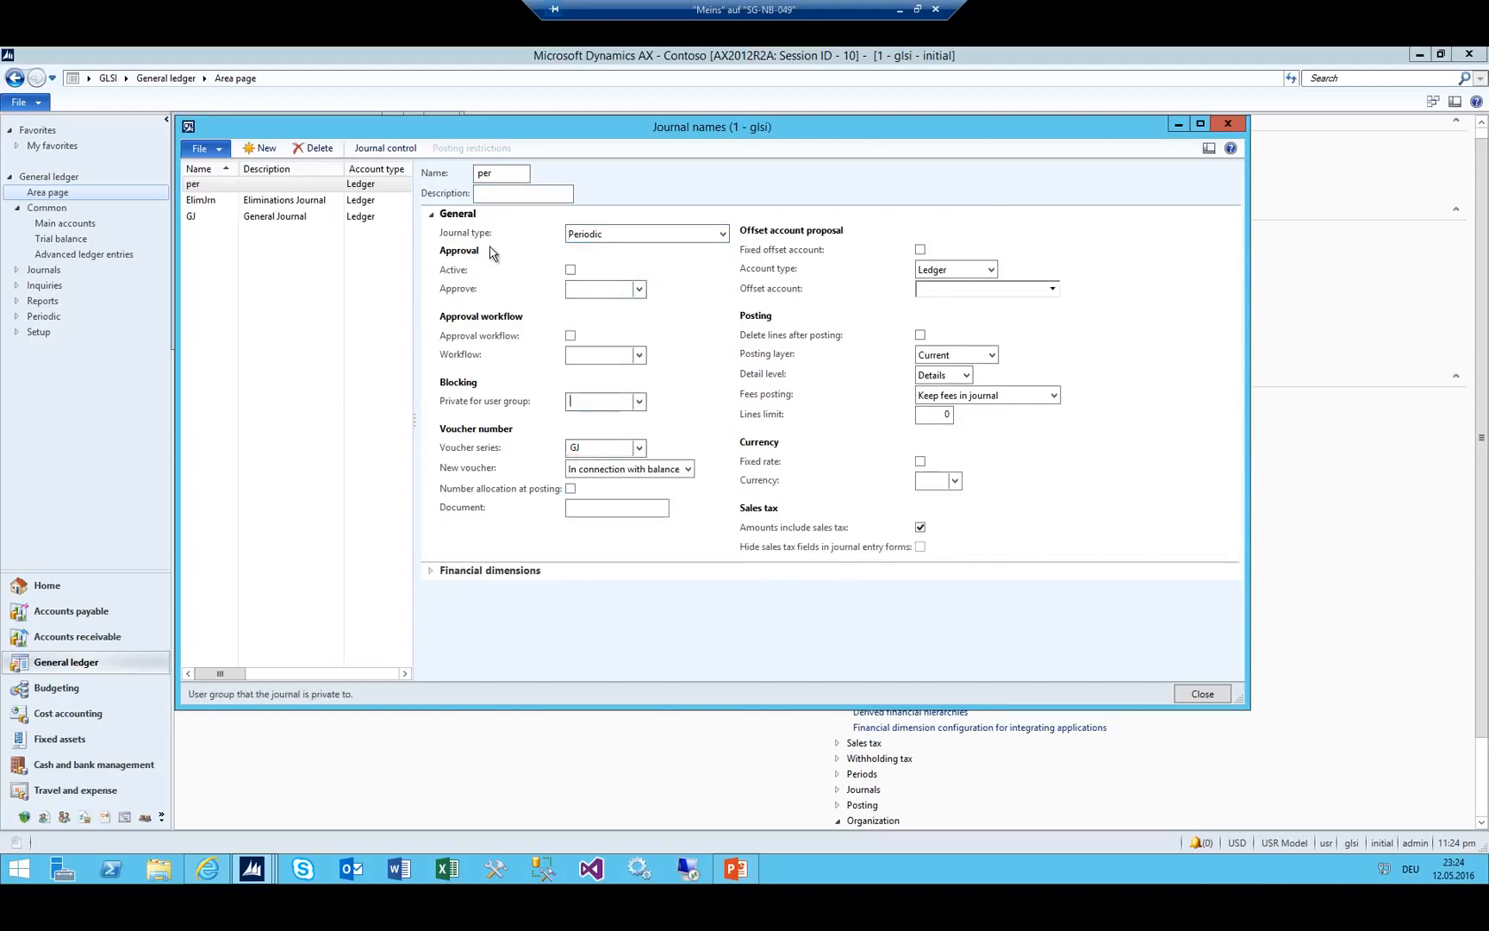
key(alt+F4)
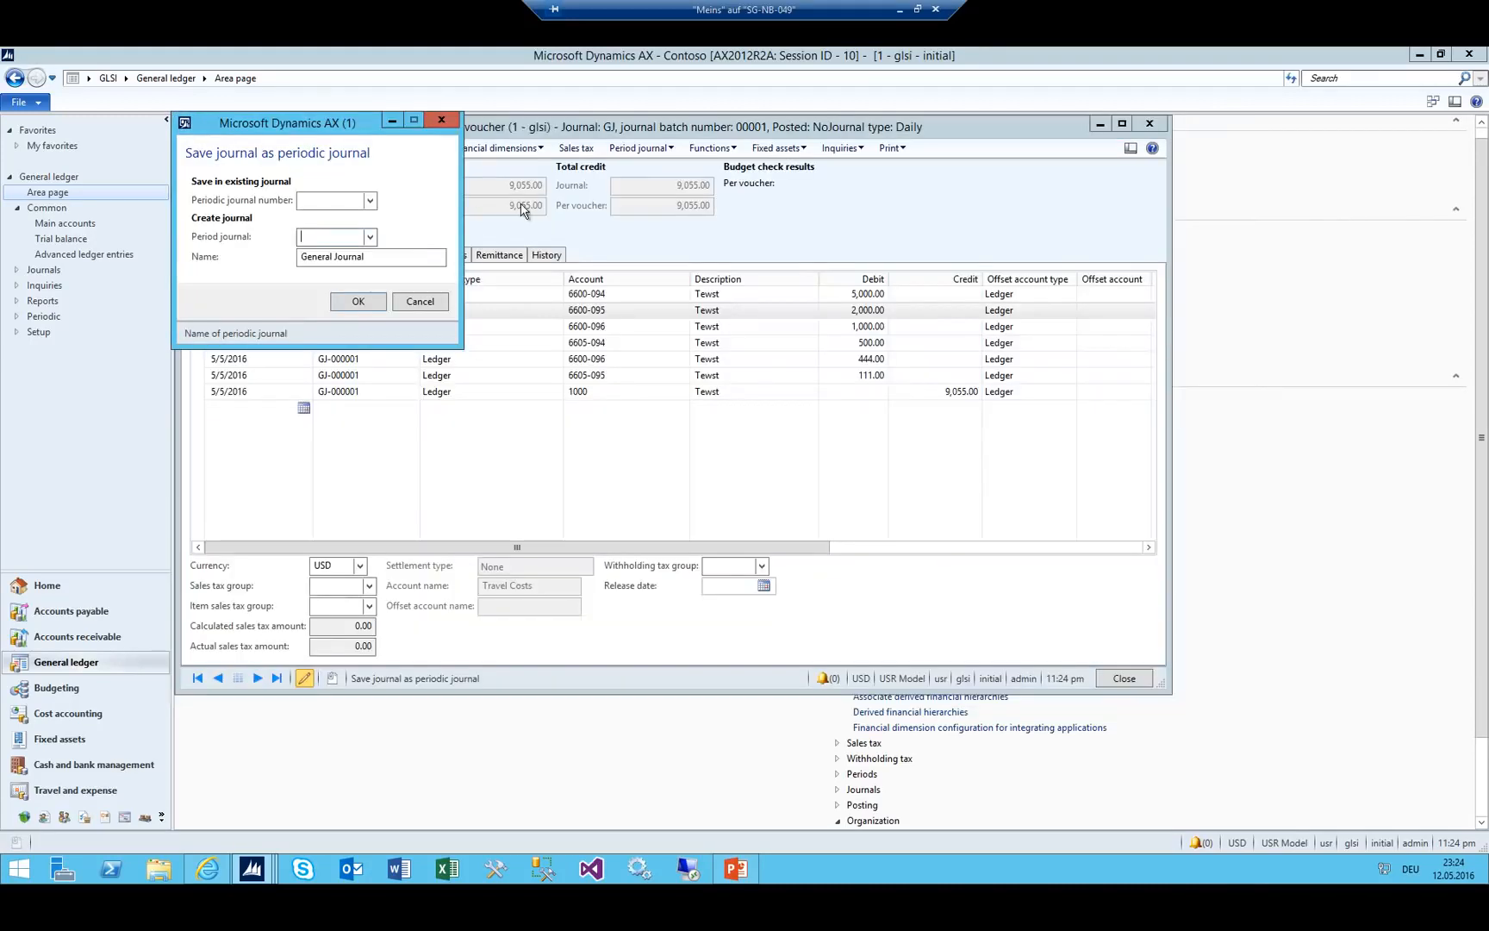
Save the journal with period journal 'per' under the name 'my oNE'.
key(alt+Down)
key(Return)
key(Tab)
text(my)
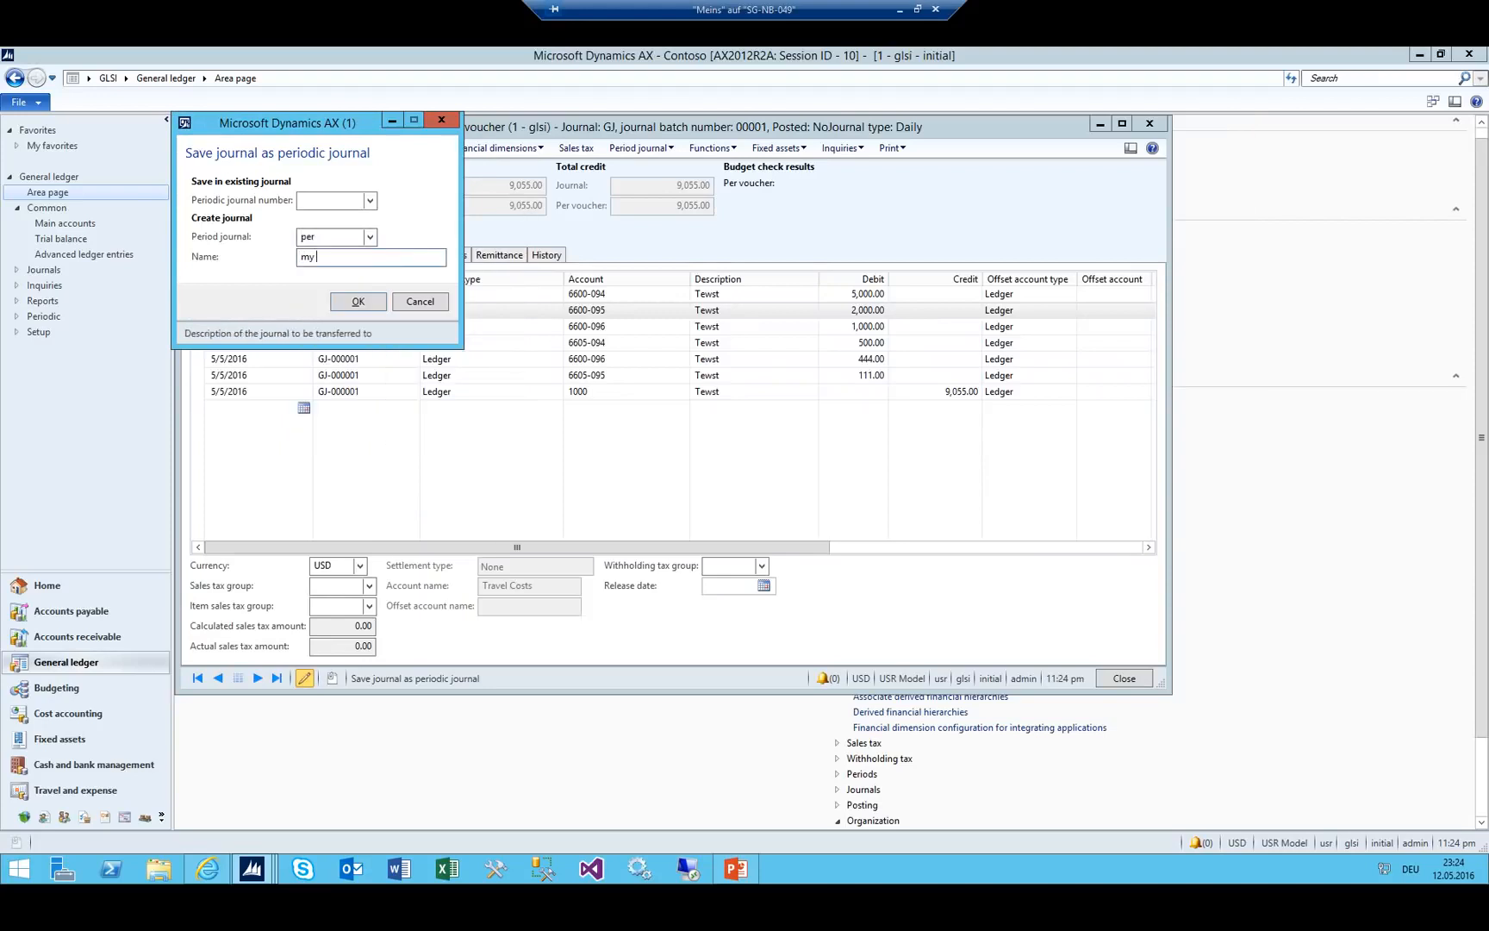
key(shift+Tab)
key(Tab)
key(Caps_Lock)
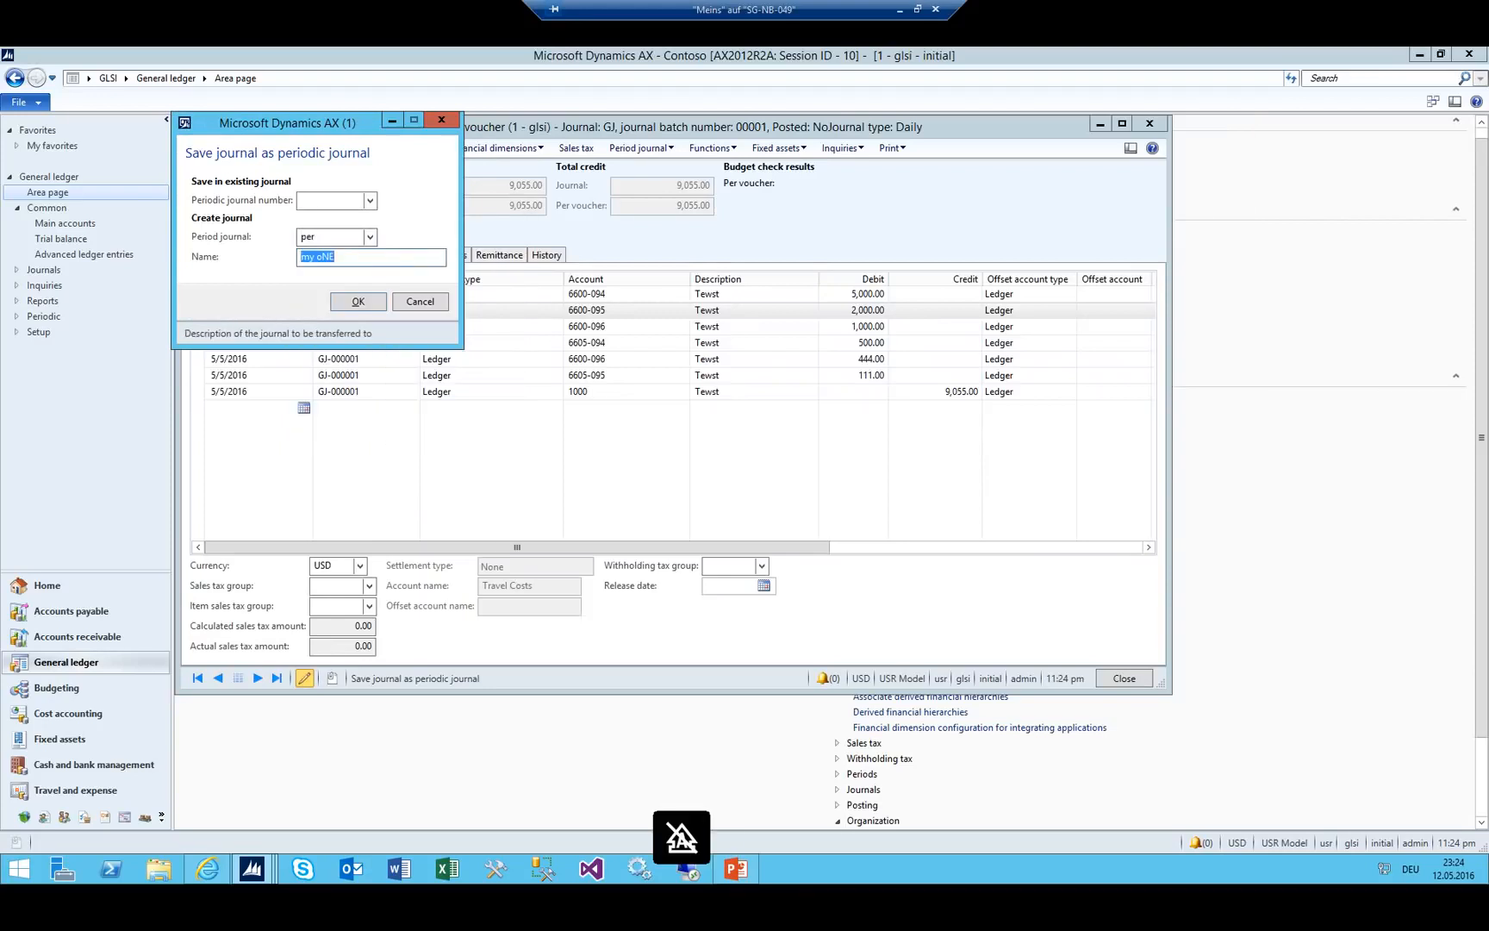
key(Return)
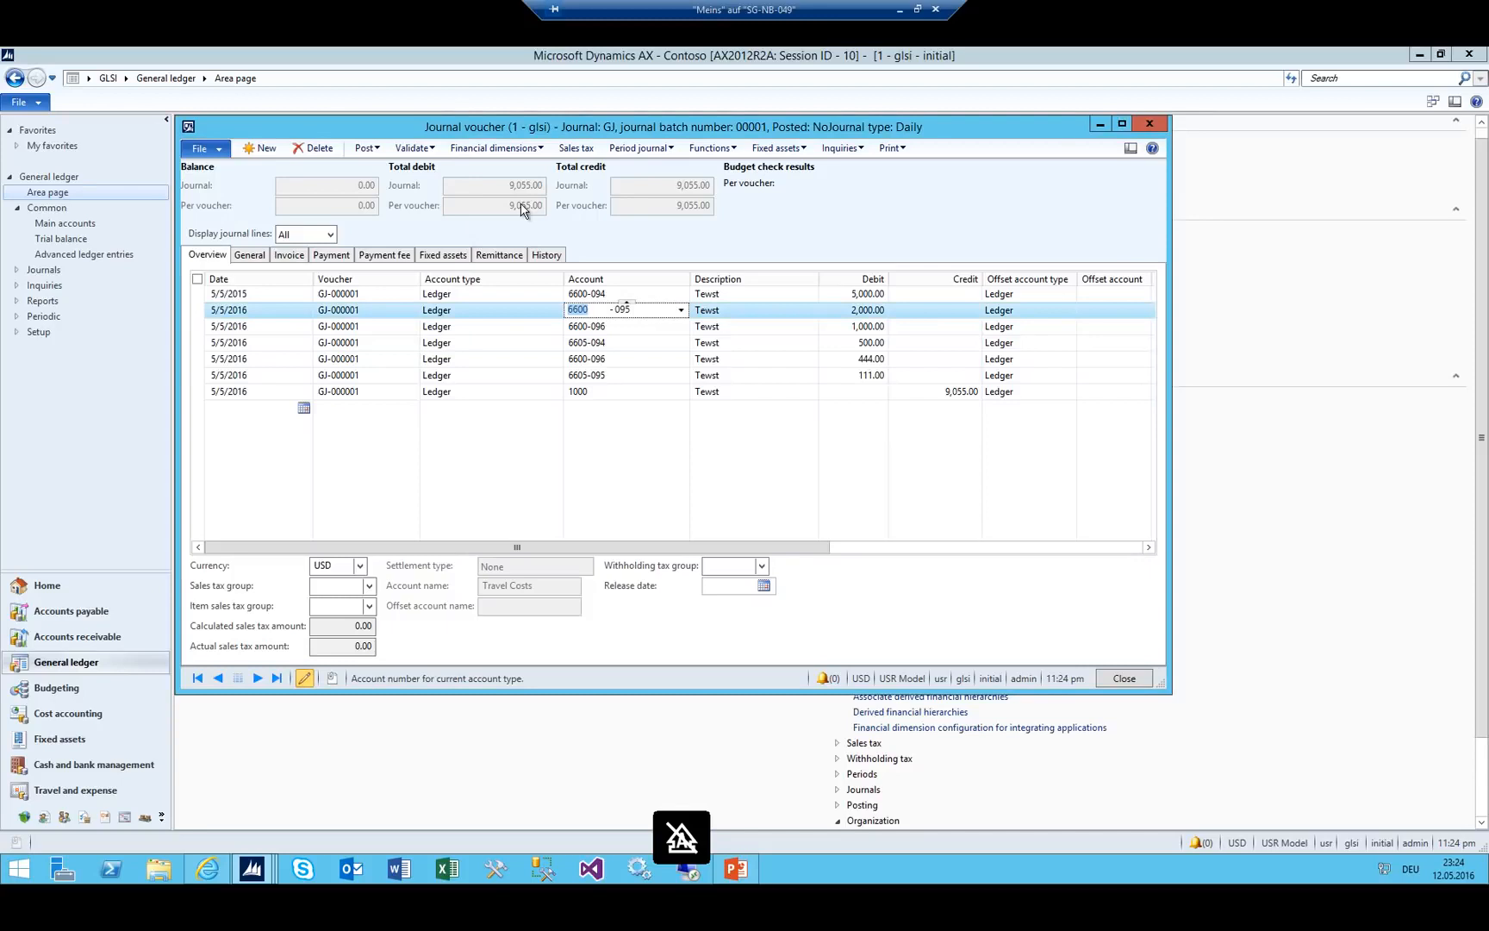
Paste the date 5/5/2015 into every journal line and close the voucher.
click(256, 311)
key(Up)
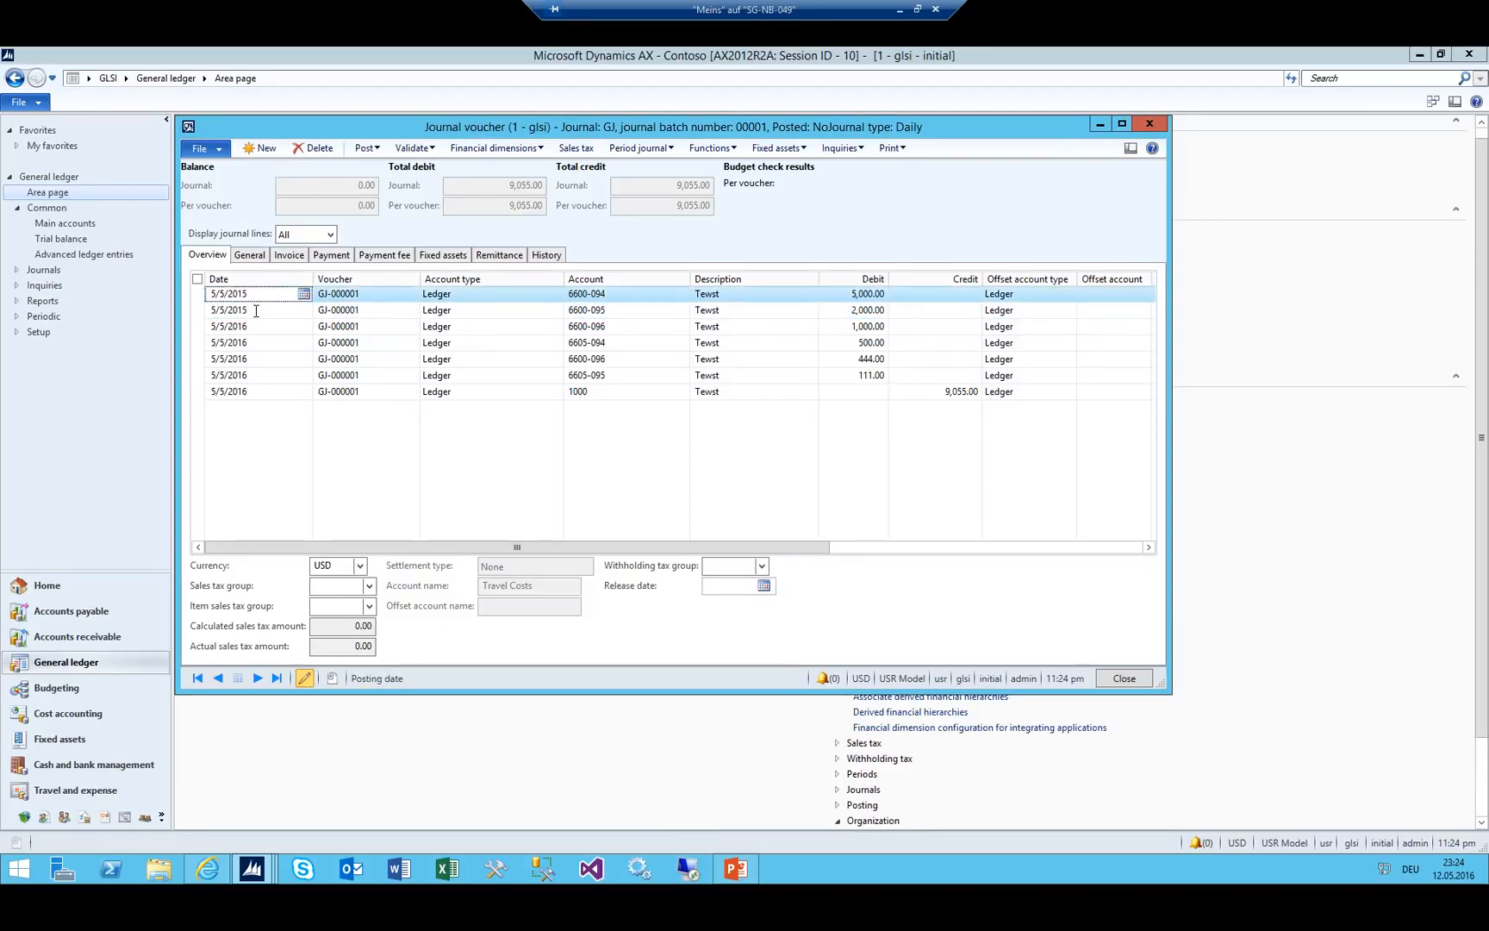
key(Down)
key(Down)
text(5/5/2015)
key(Down)
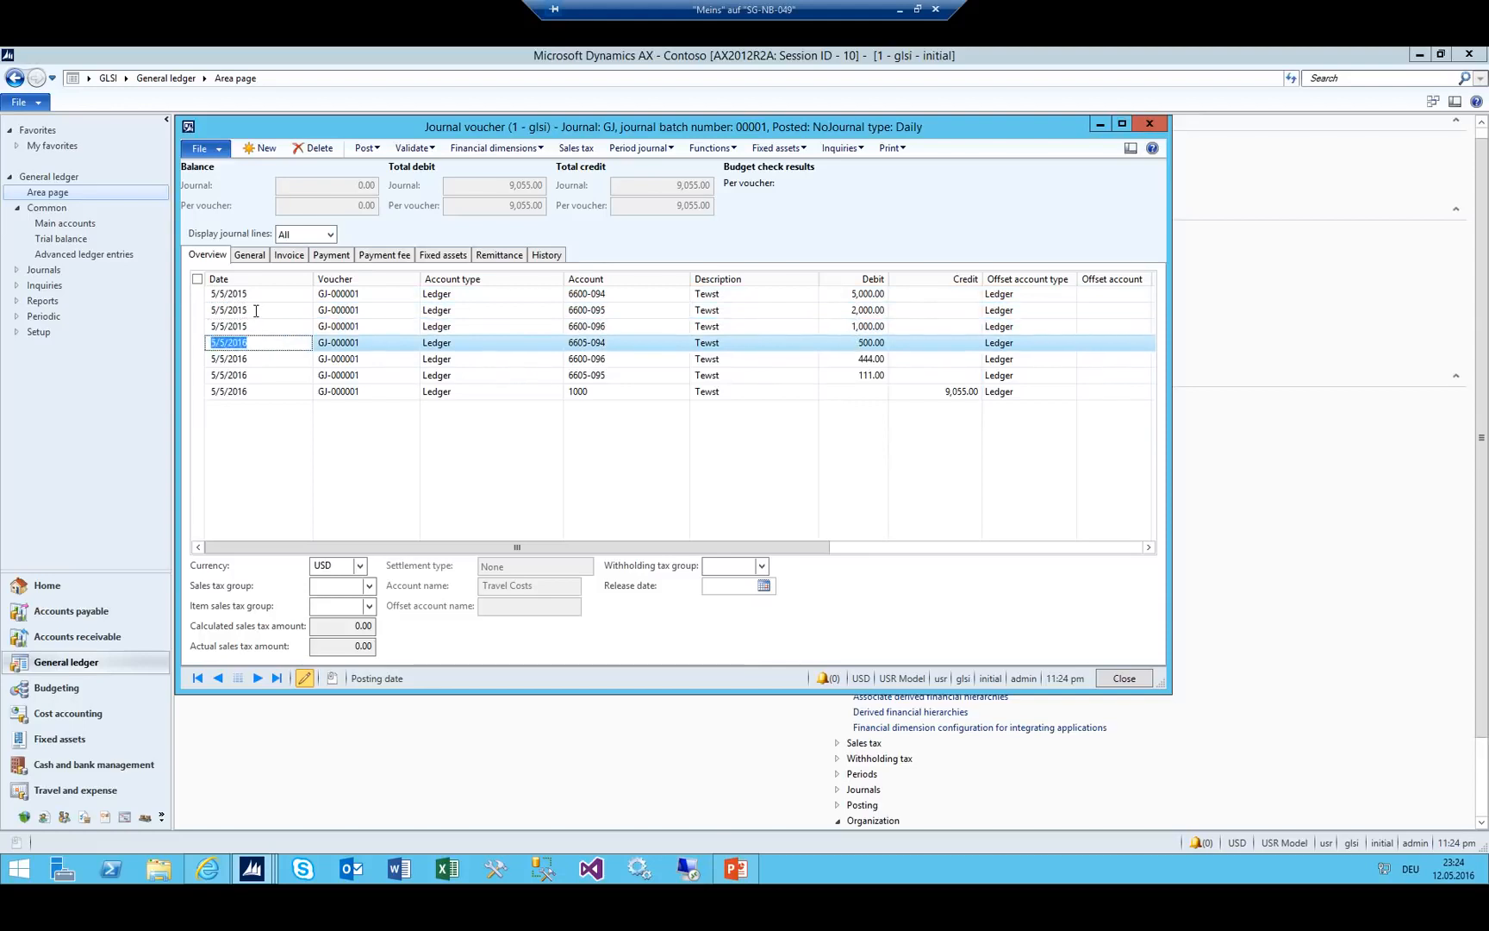
text(5/5/2015)
key(Down)
text(5/5/2015)
key(Down)
text(5/5/2015)
key(Down)
text(5/5/2015)
key(Down)
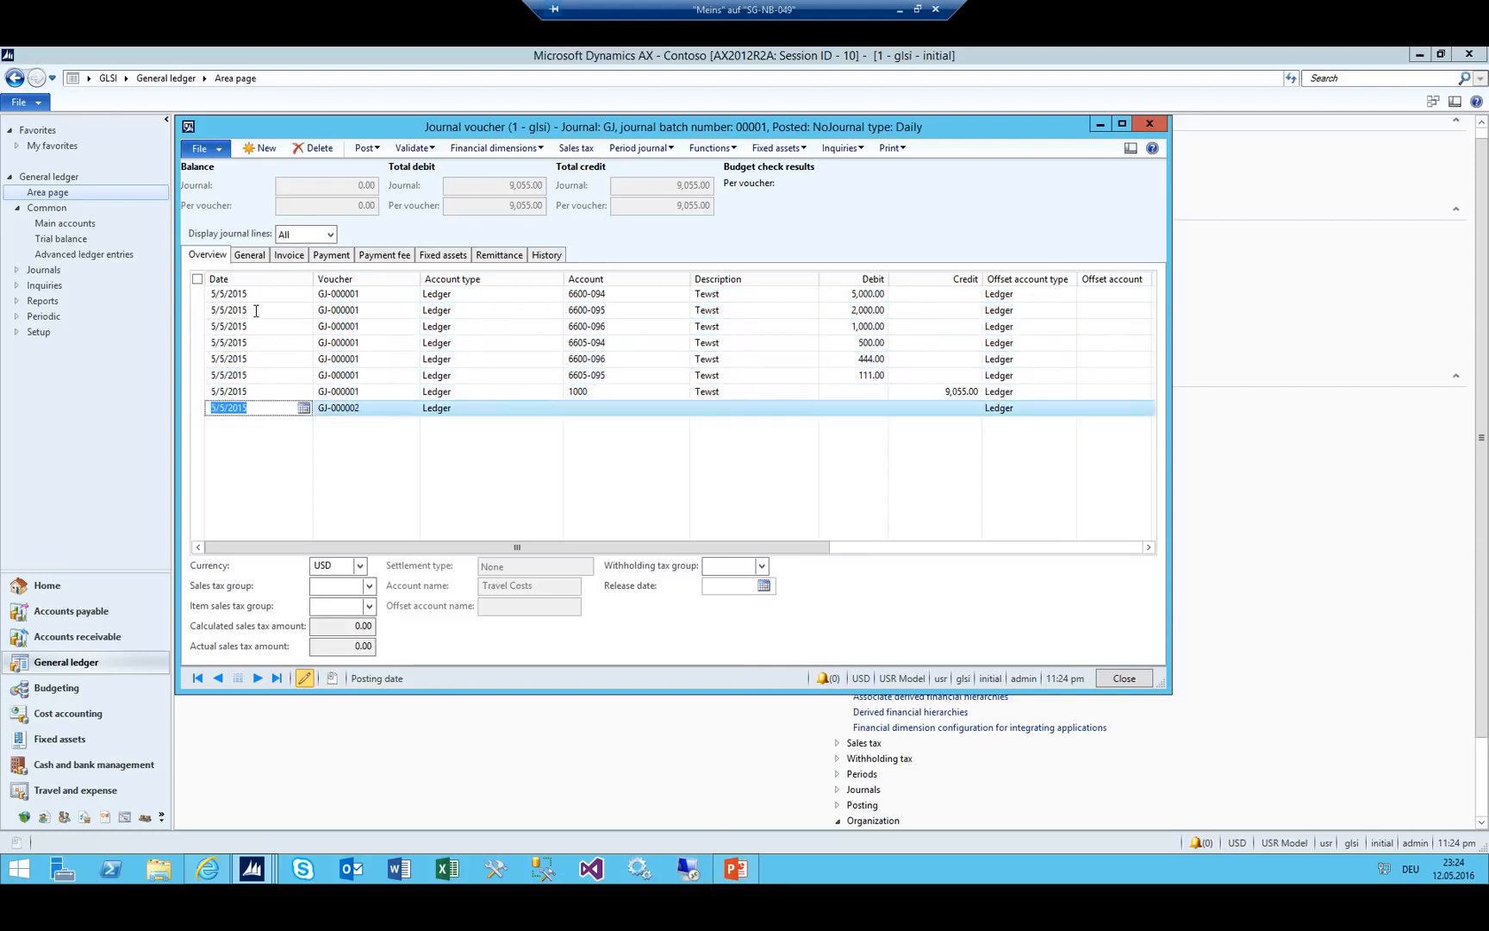
key(Escape)
key(Escape)
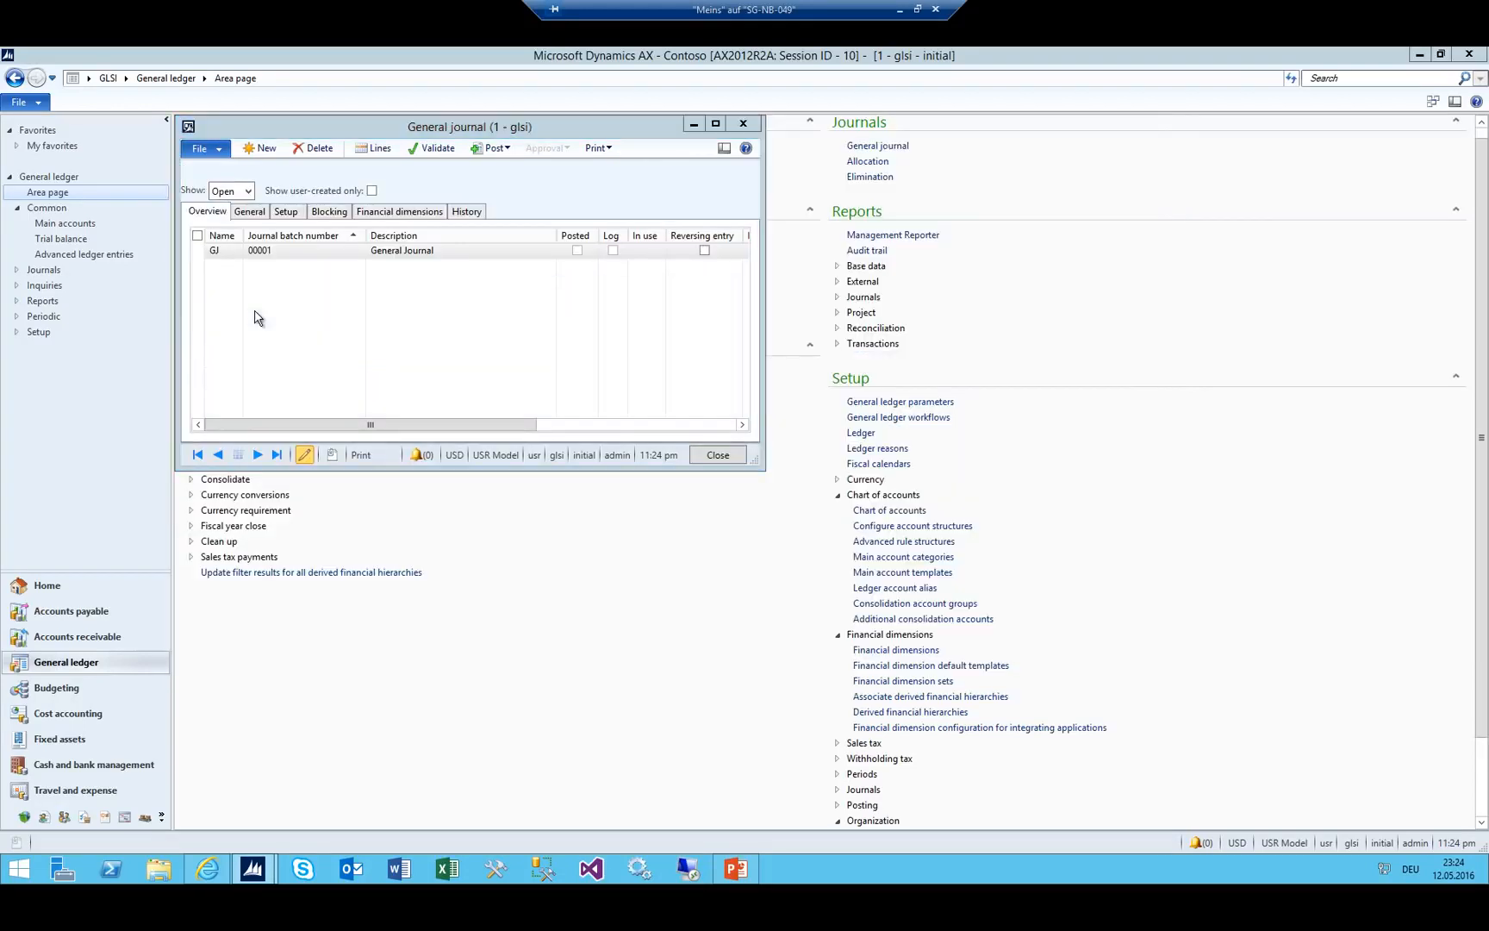
Reopen journal 00001's lines, post the journal, and close the posted voucher.
click(373, 147)
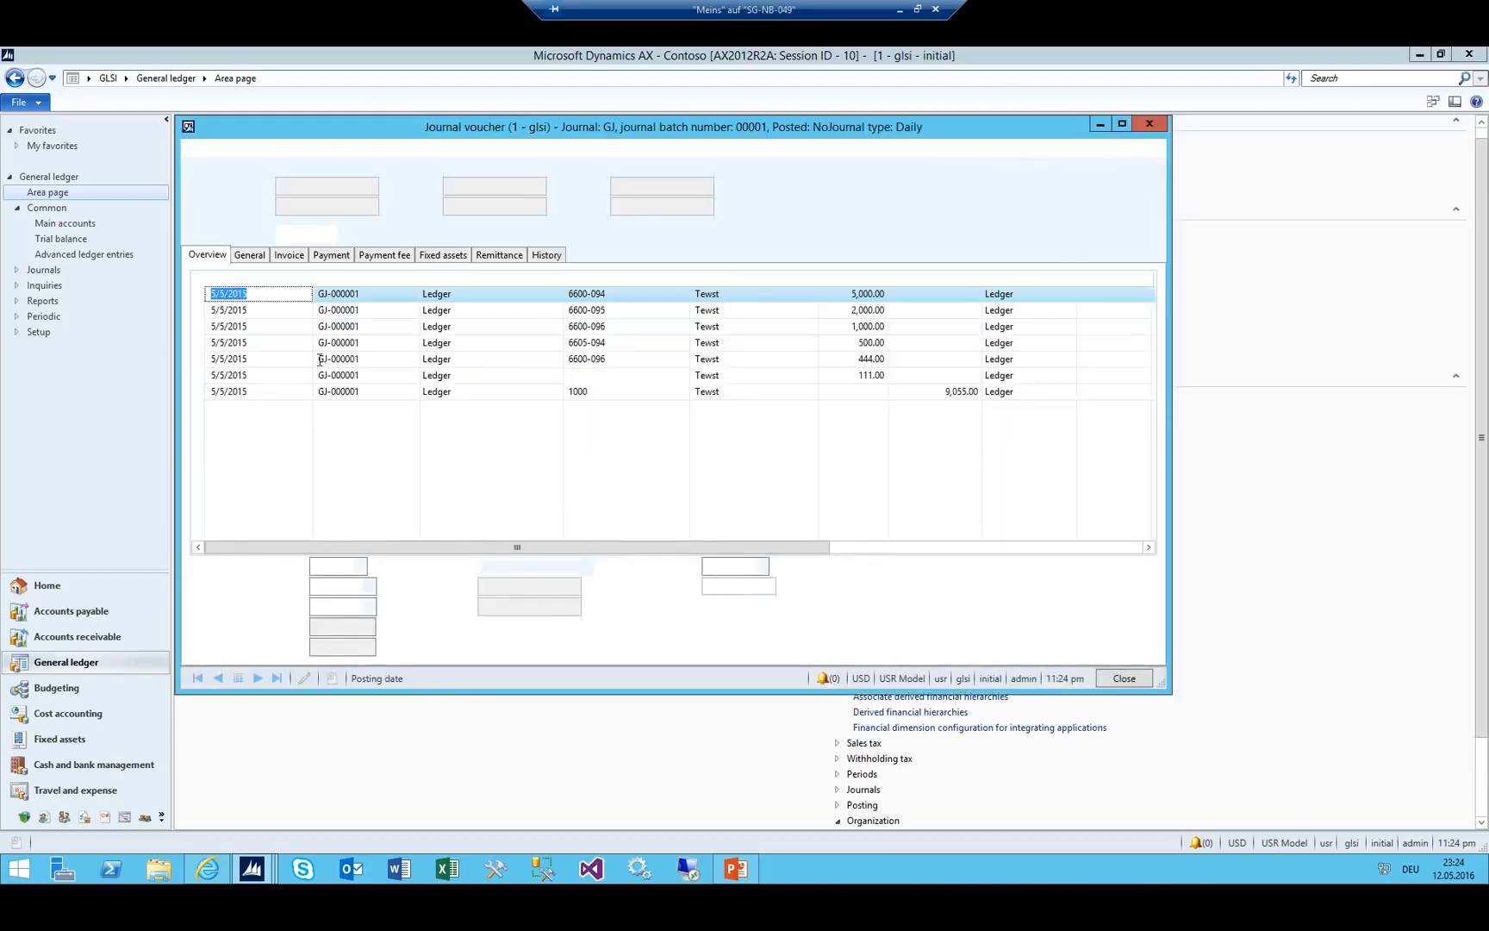
click(297, 377)
click(373, 148)
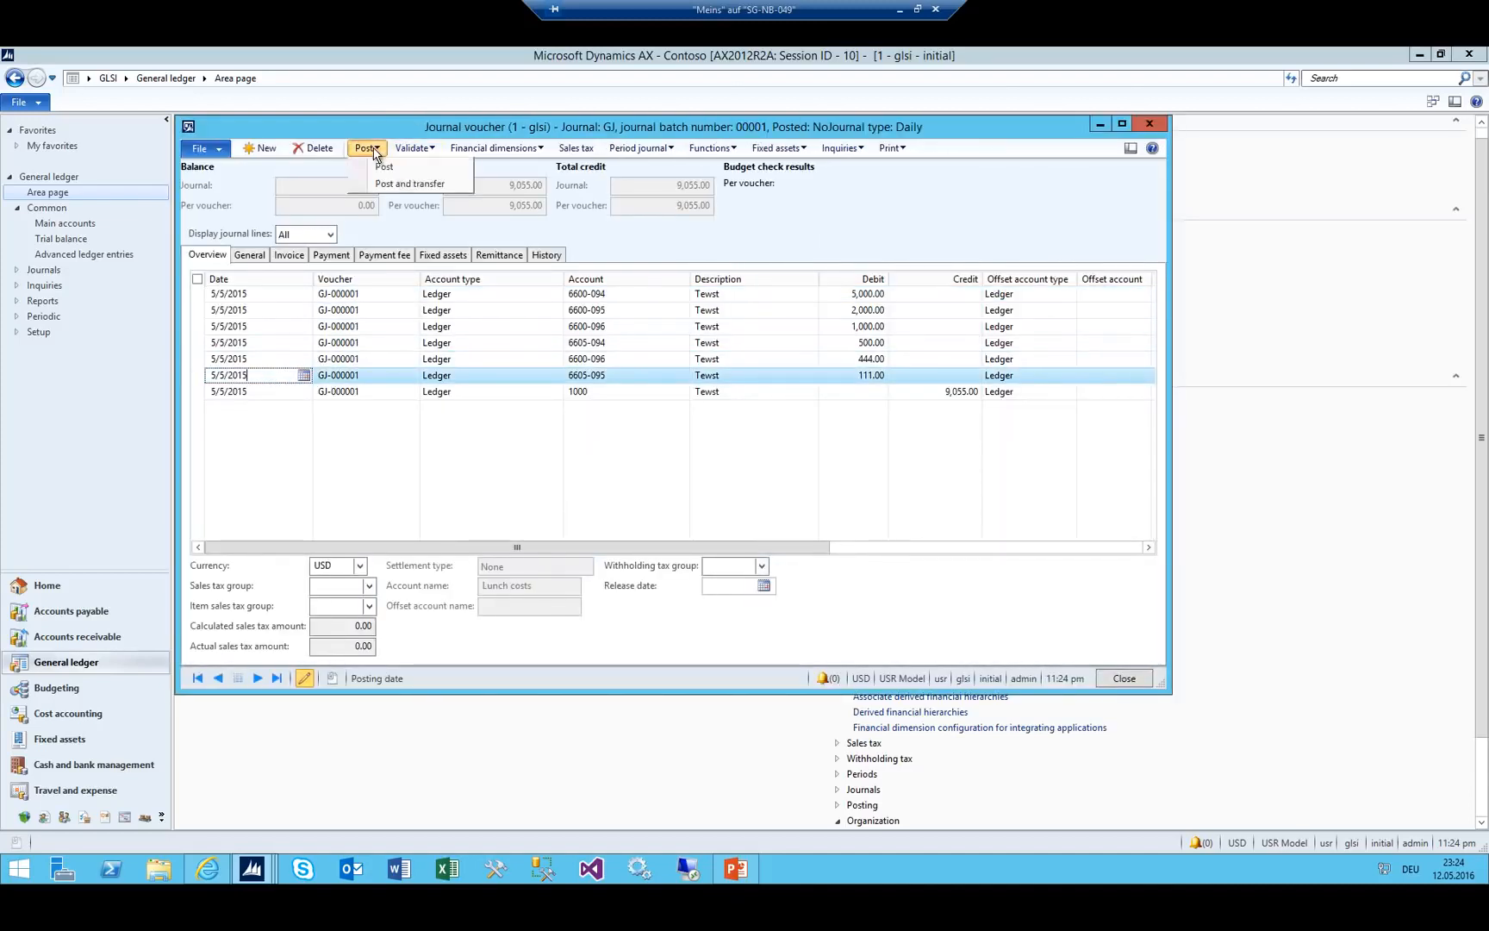
click(385, 166)
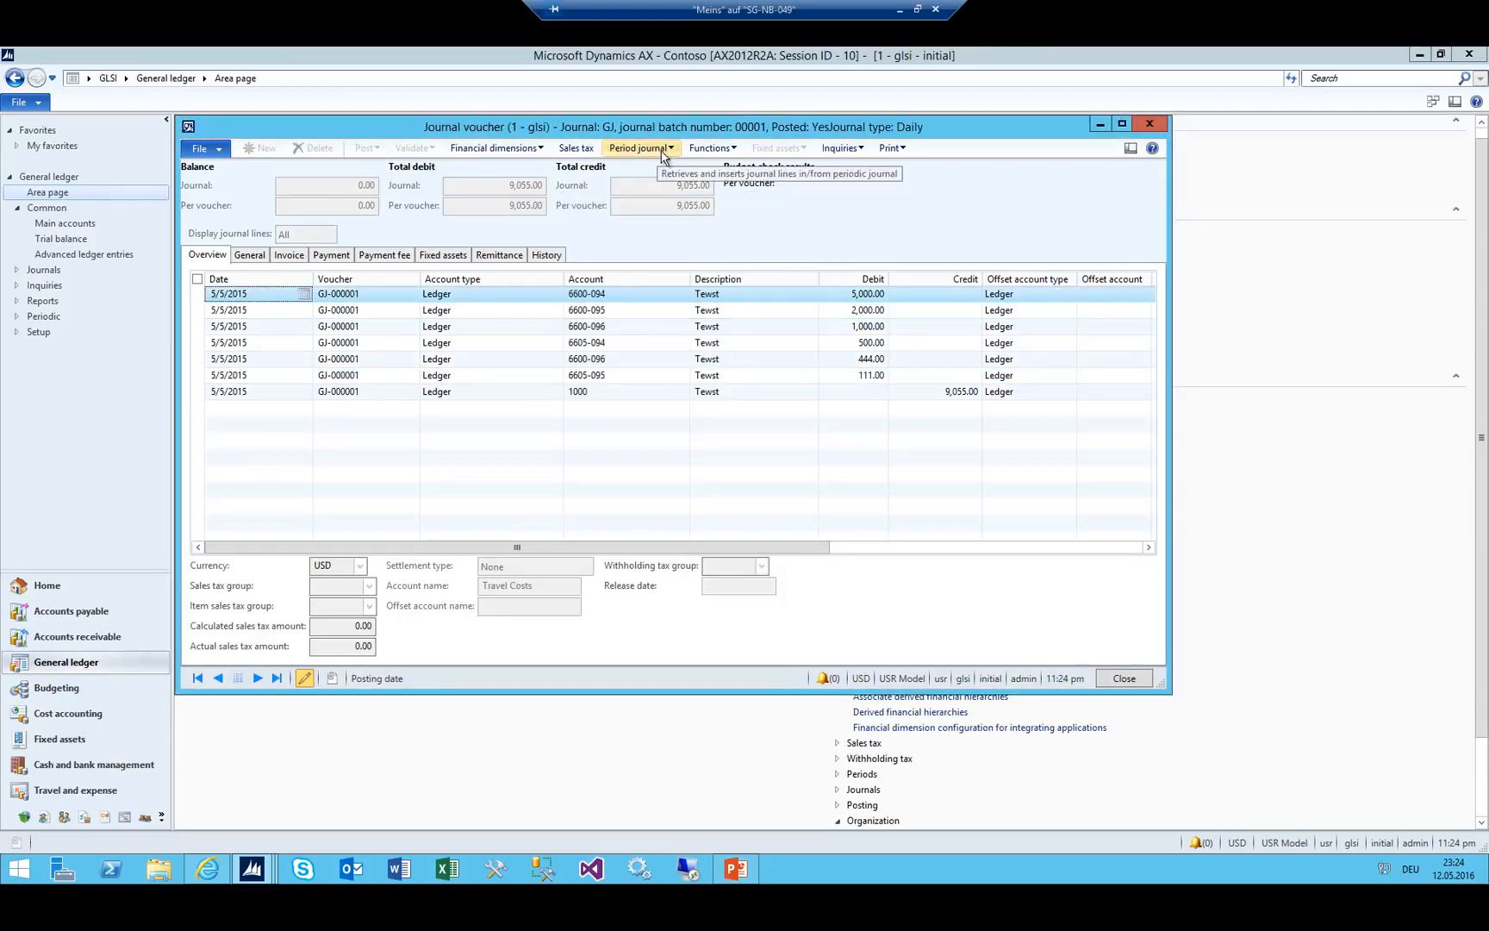
key(Escape)
Create a new general journal named GJ (journal 00003) and open its lines.
click(259, 149)
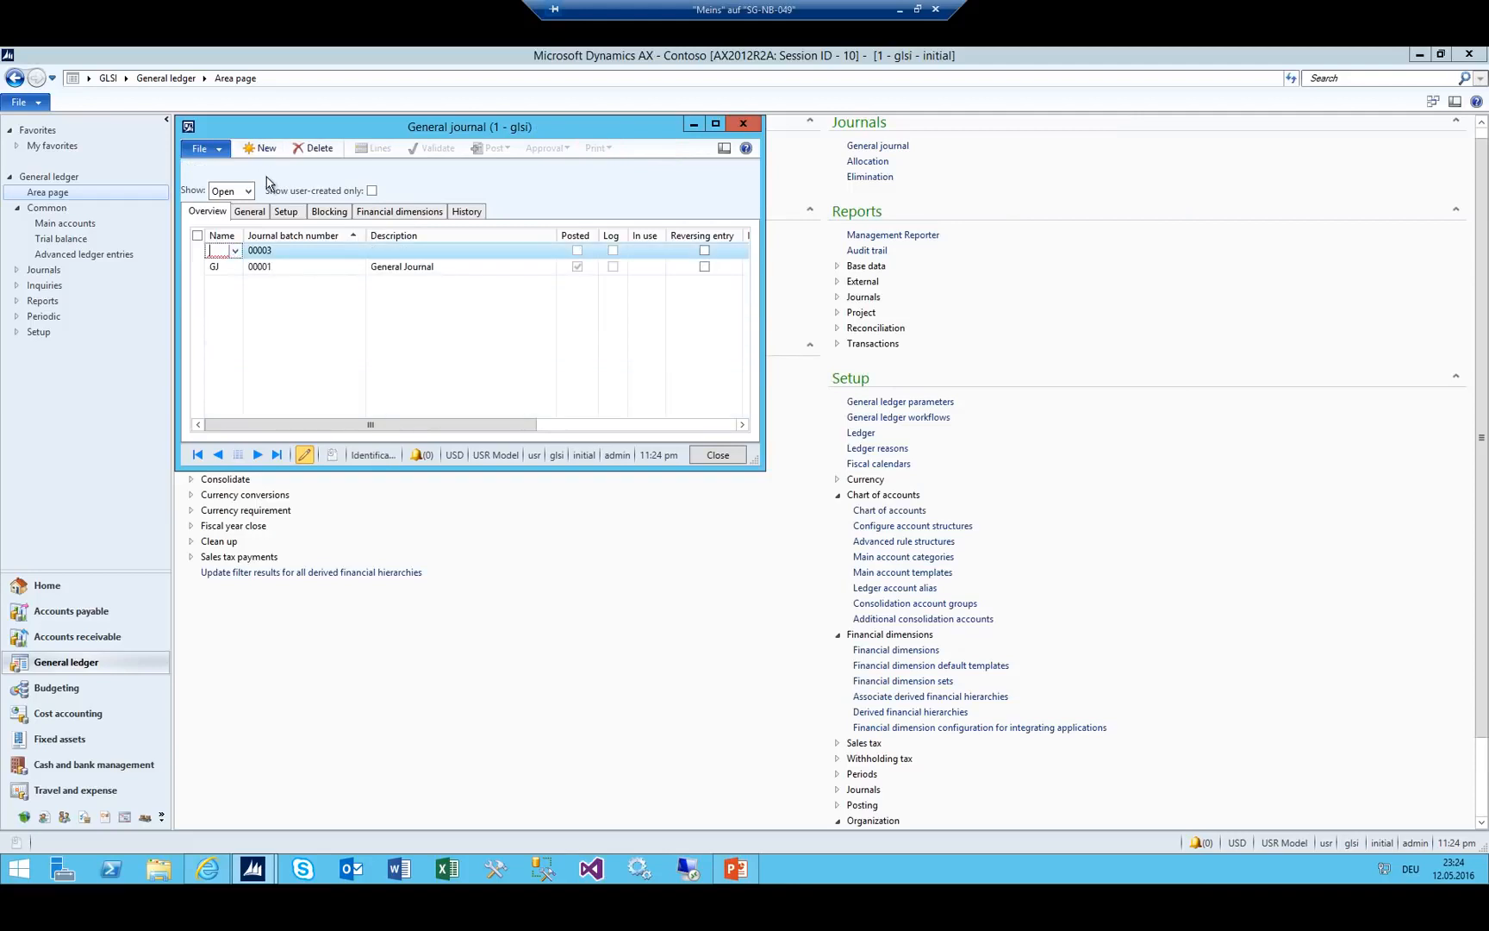
text(gj)
key(Tab)
click(377, 150)
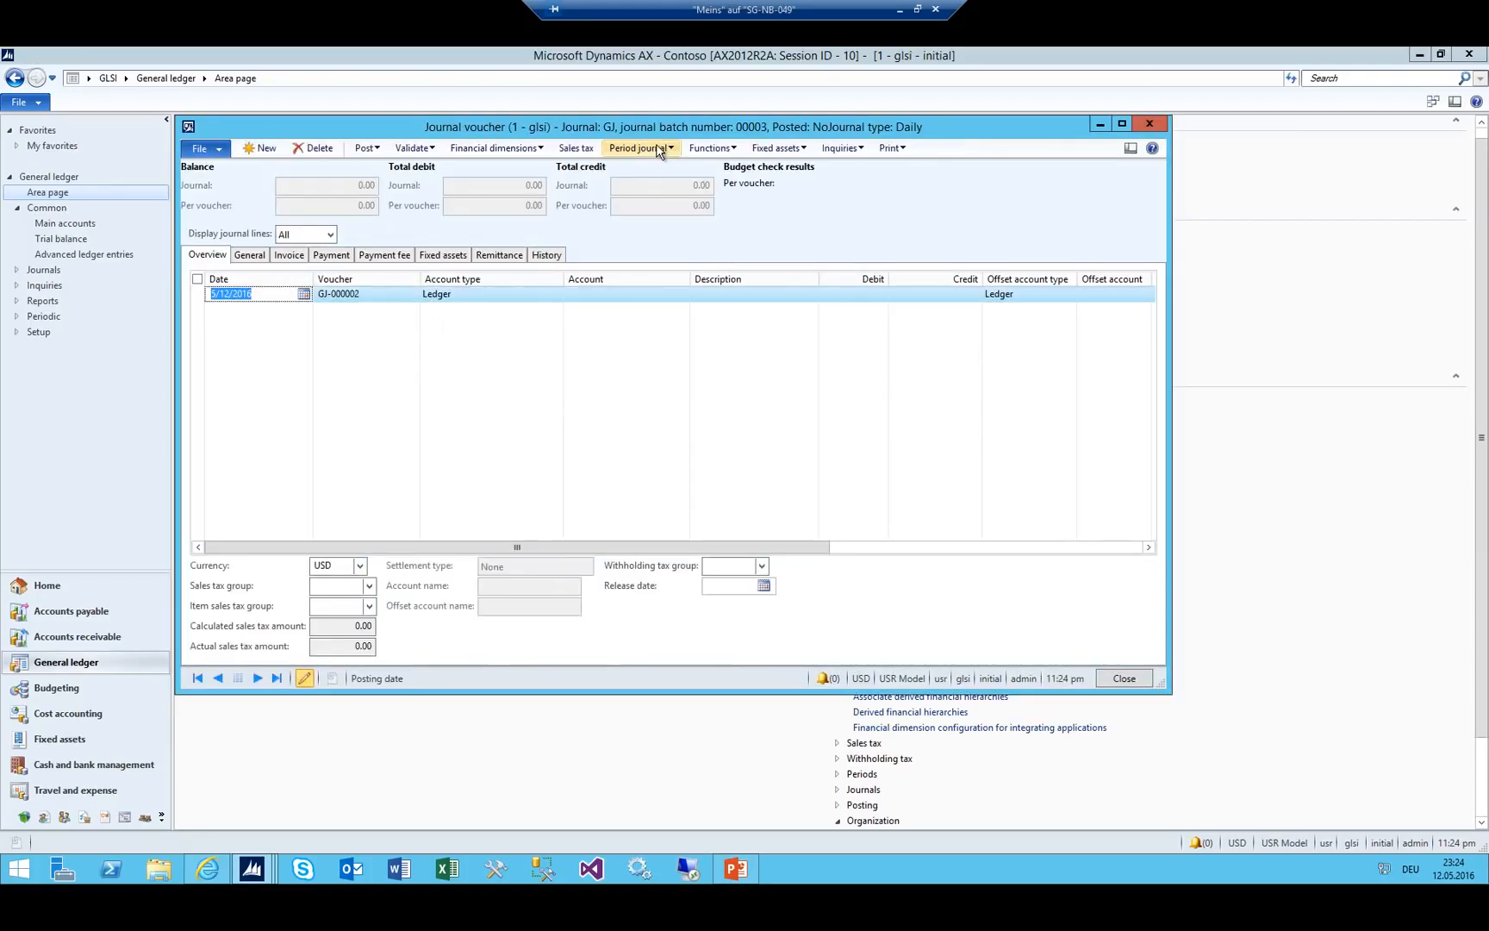
Retrieve periodic journal 00002 with dates 8/8/2016, copying its lines in.
click(658, 149)
click(655, 183)
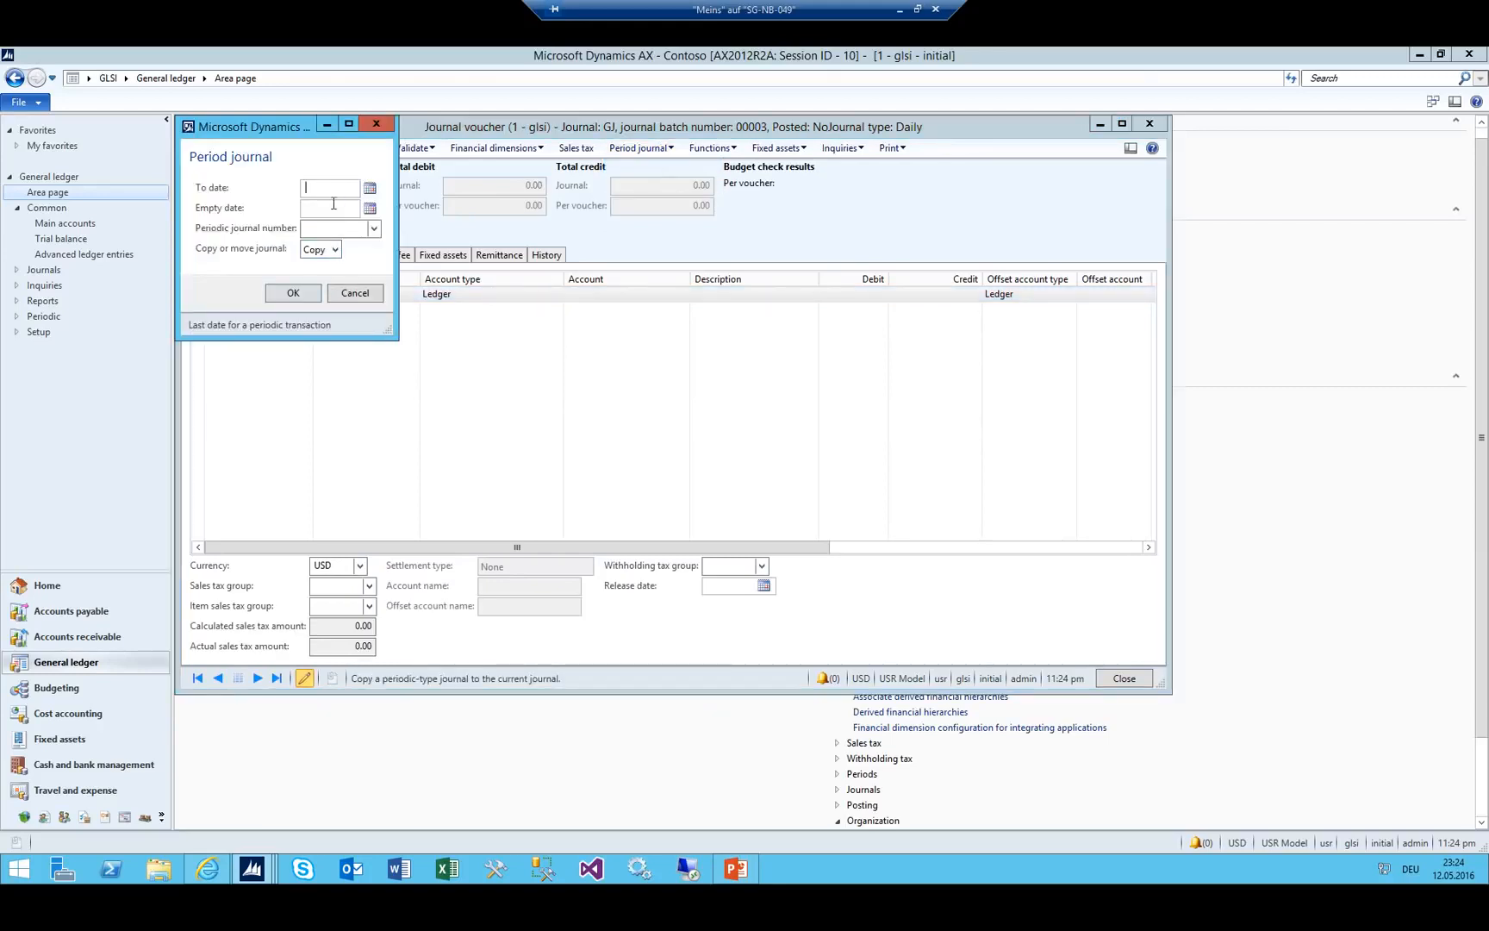
text(0808)
key(Tab)
key(Tab)
key(shift+Tab)
text(0808)
key(Tab)
key(alt+Down)
key(Return)
key(Tab)
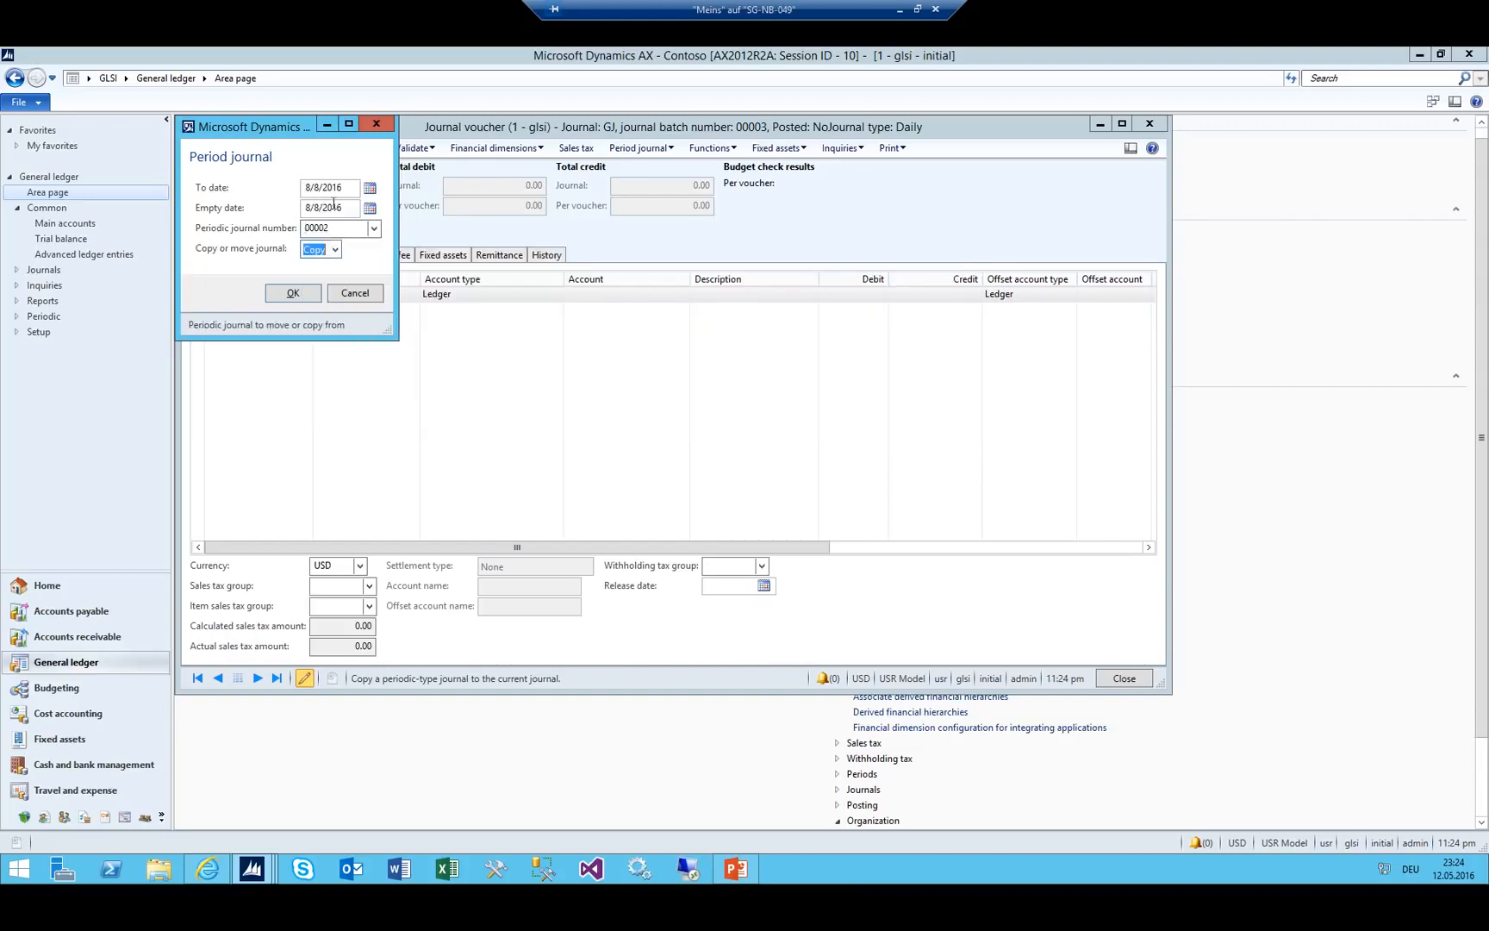
click(269, 293)
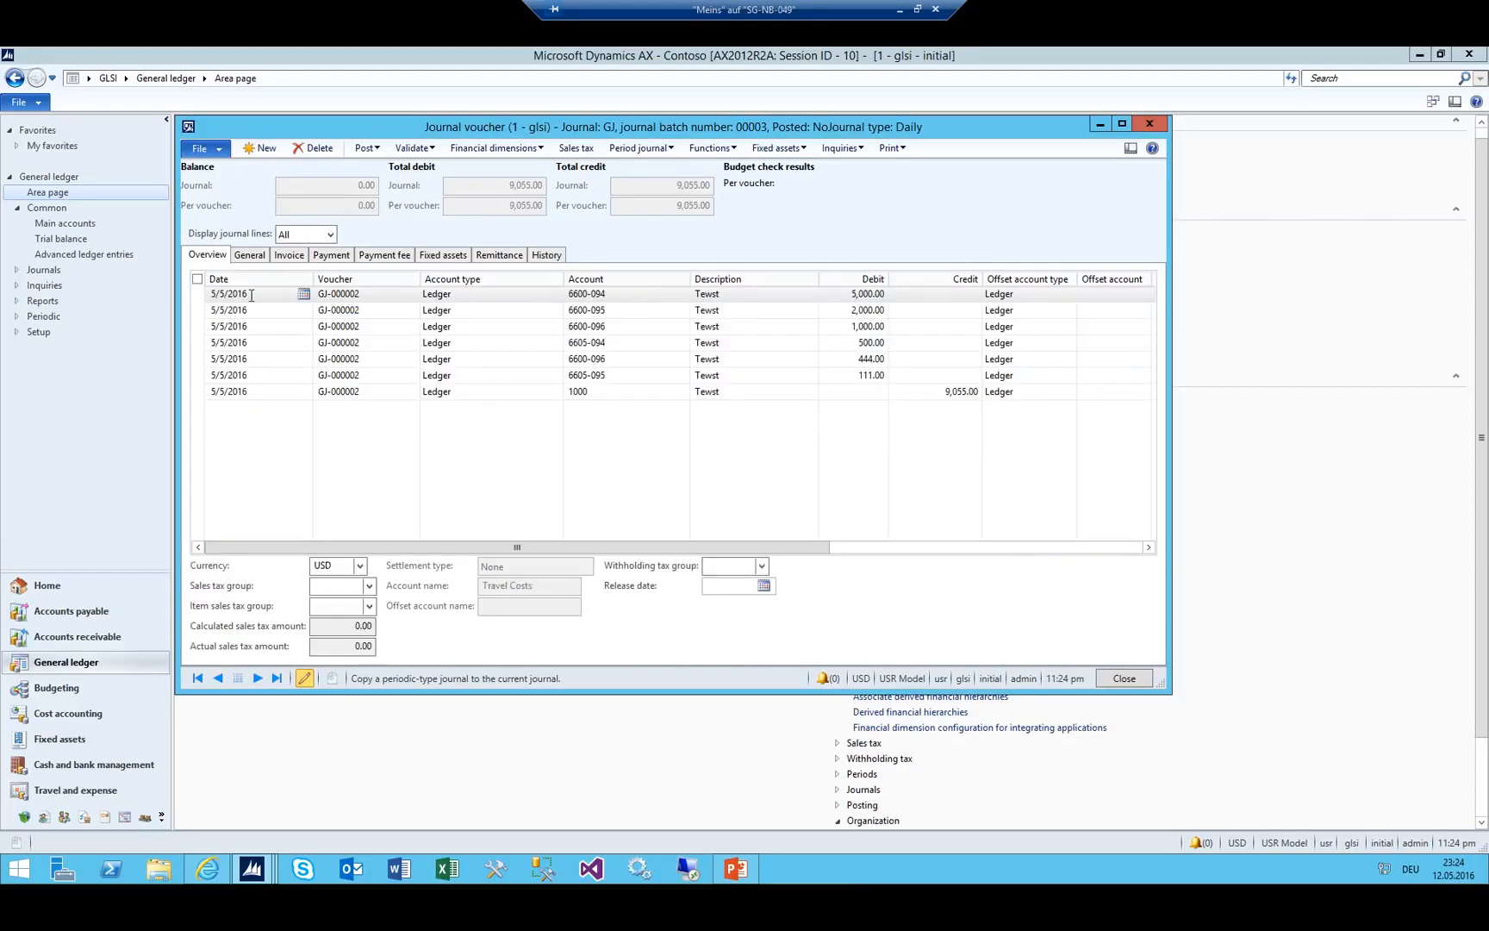
Adjust the line dates and discard the empty extra journal line.
key(BackSpace)
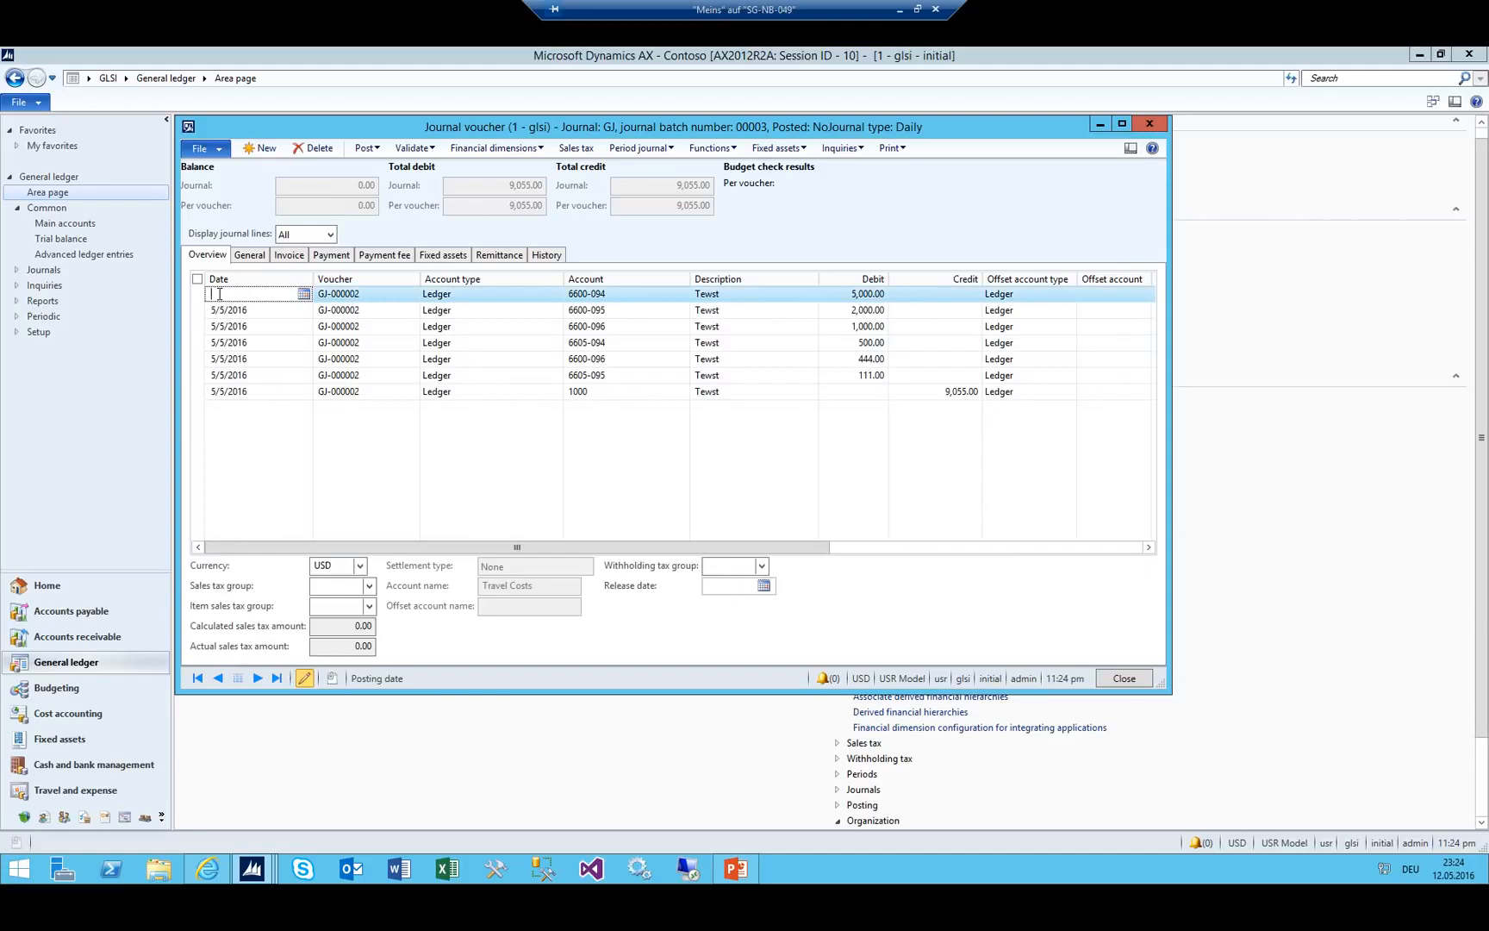
key(Down)
key(Up)
key(Down)
key(Down)
key(Down)
key(Down)
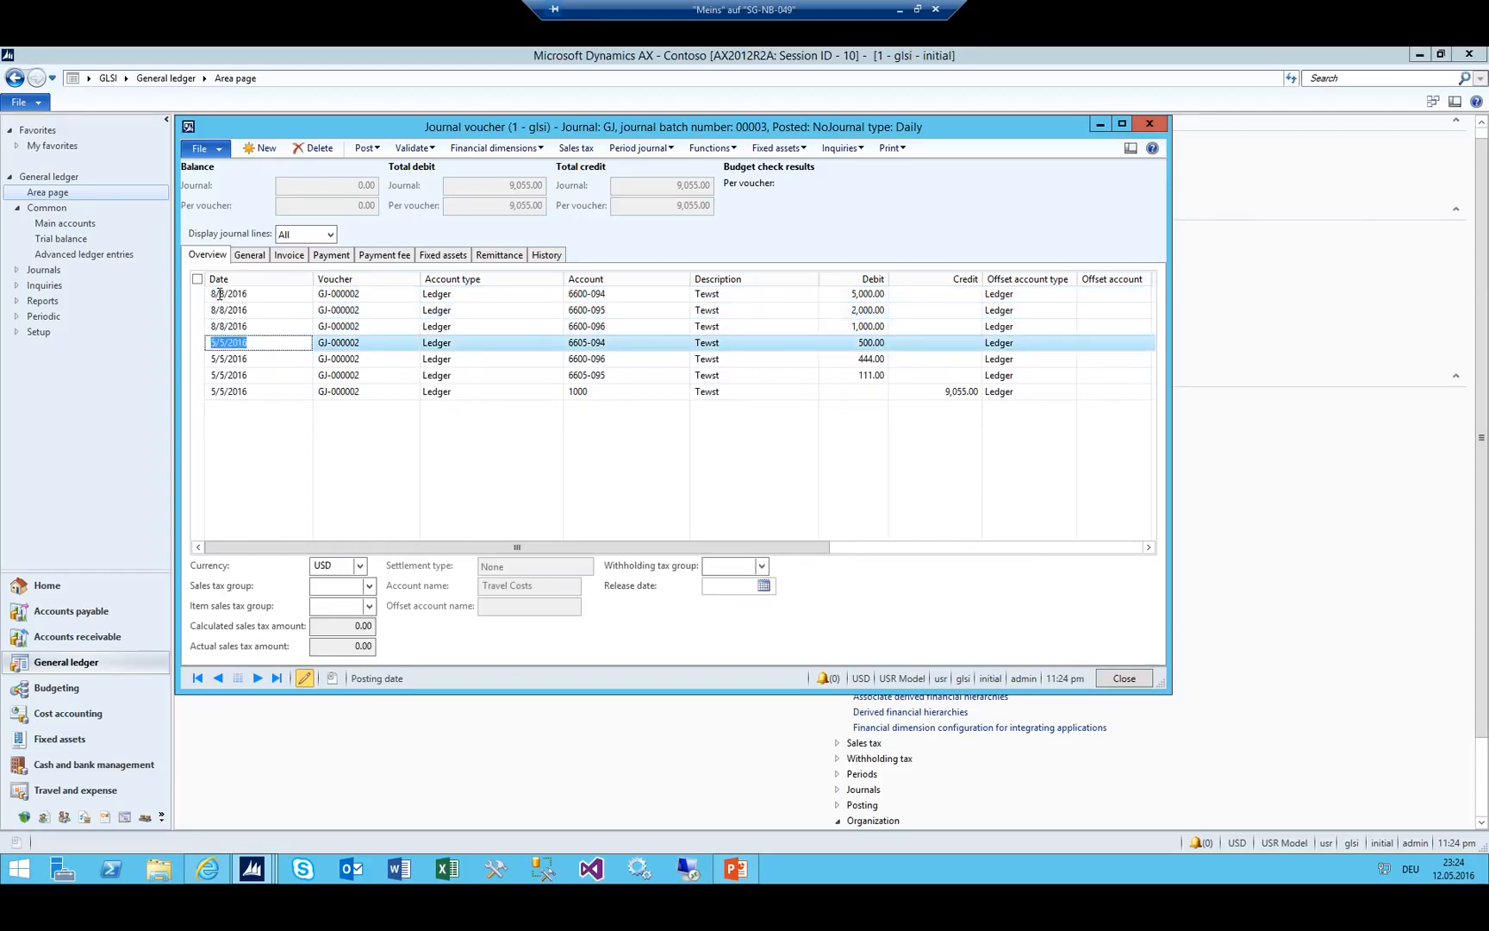
key(Down)
key(Down)
key(Down)
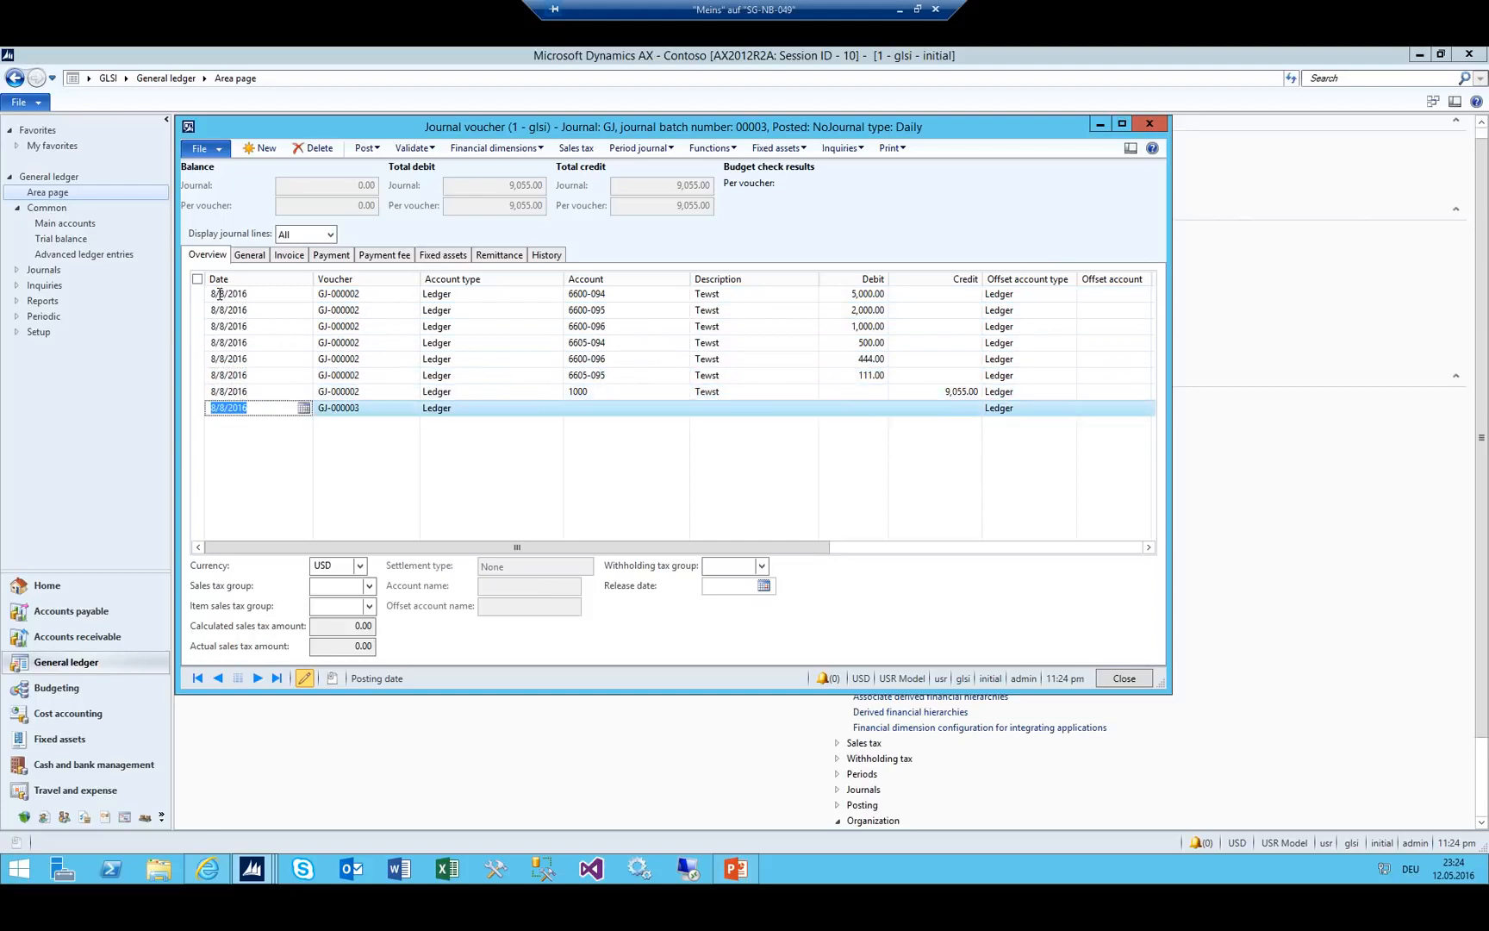
key(Up)
key(Up)
key(Up)
key(Up)
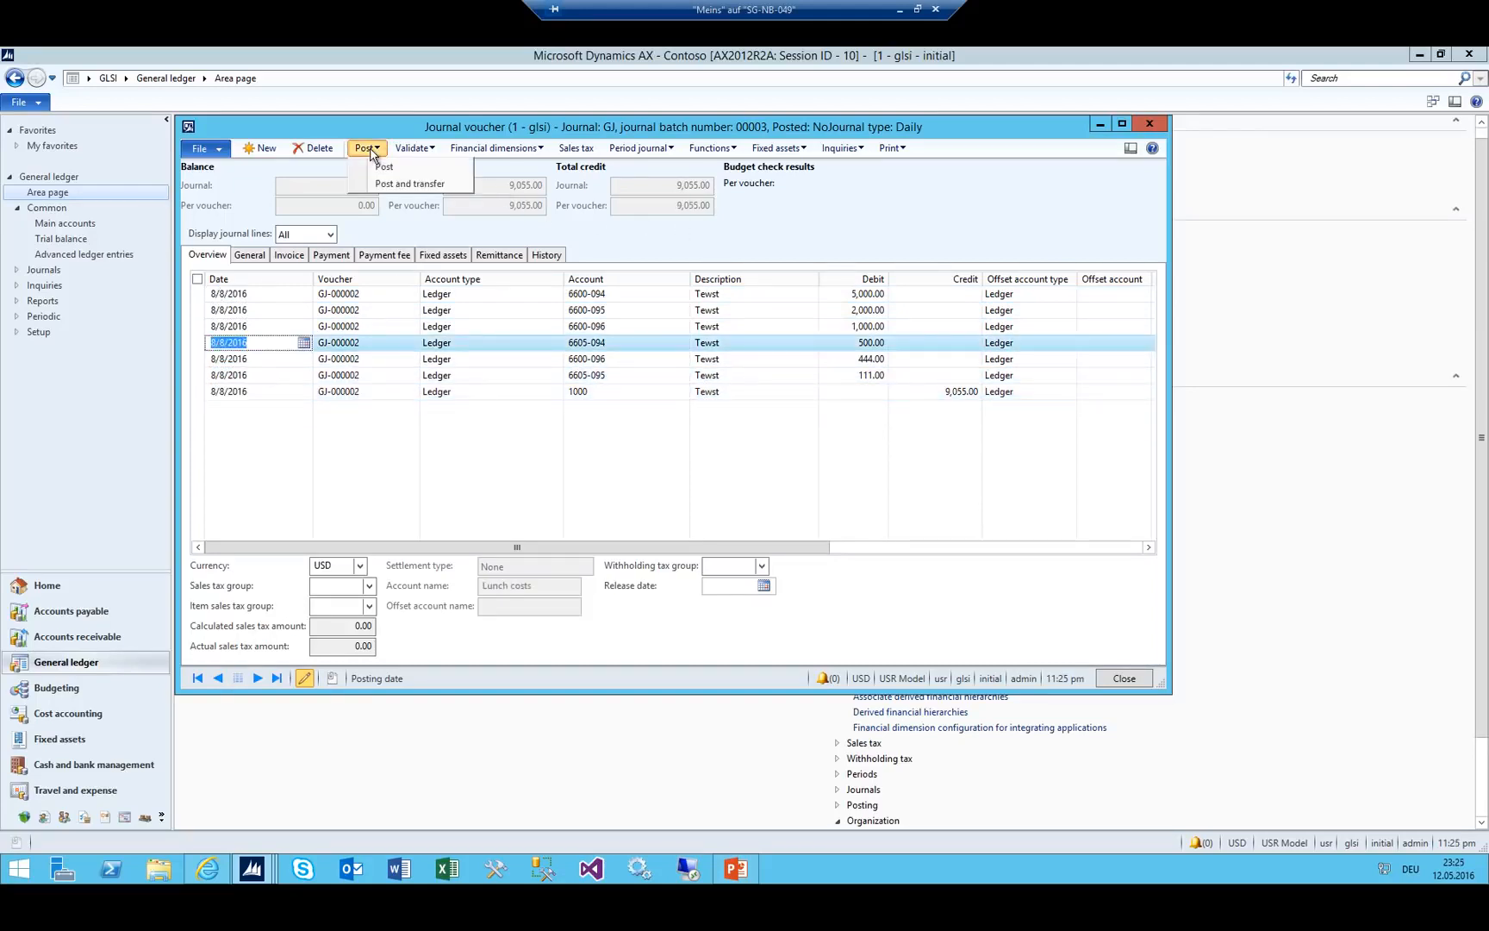
Re-date all seven voucher lines to 8/8/2015 by pasting the date down.
click(263, 295)
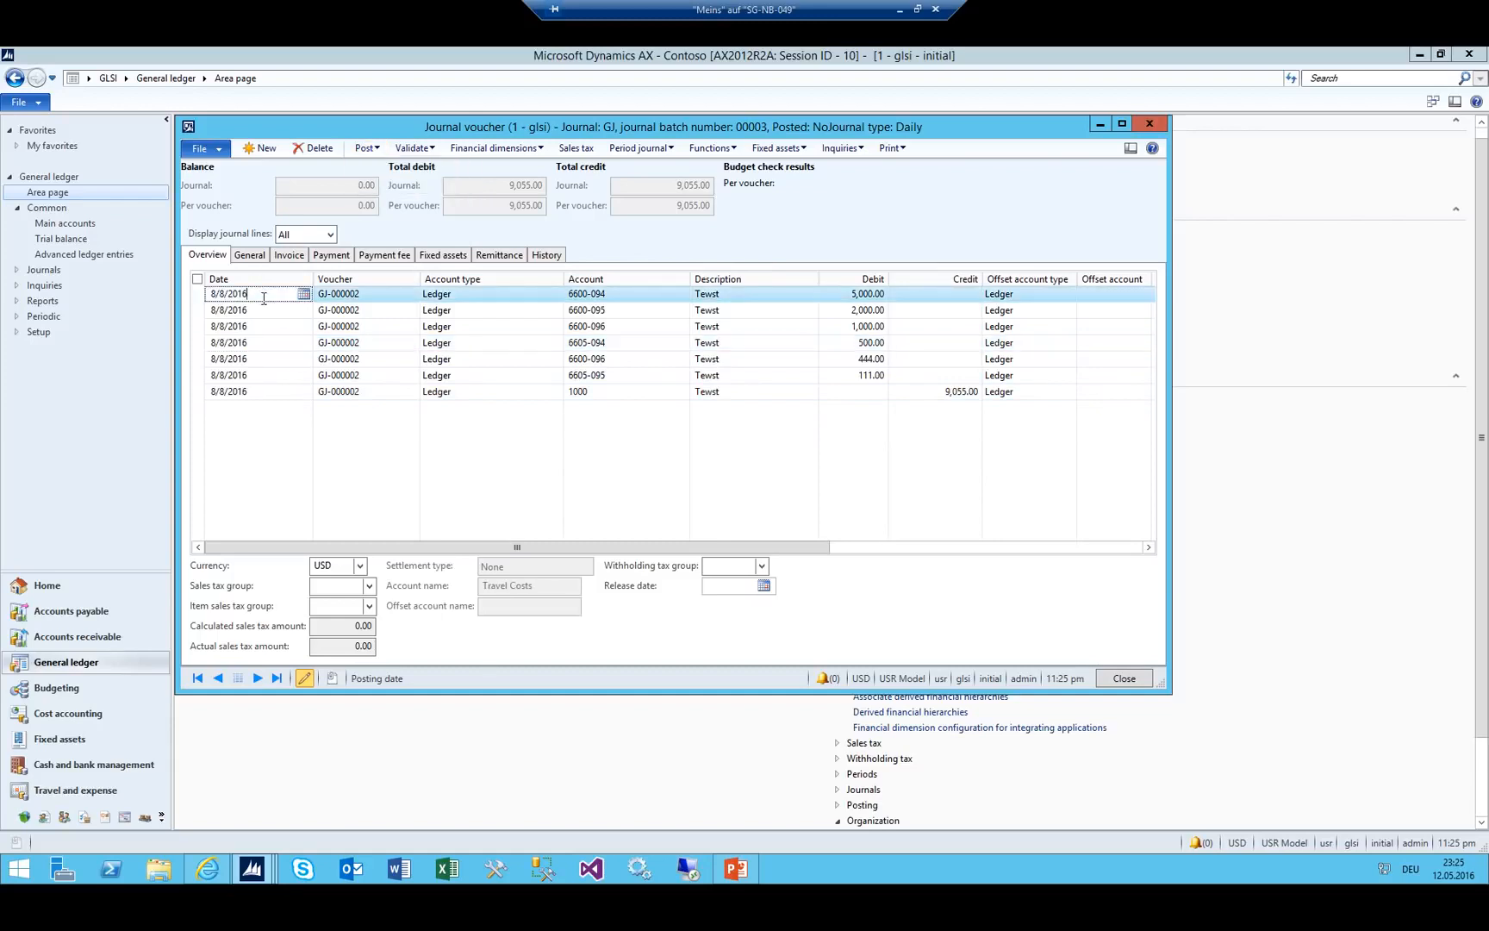
key(Down)
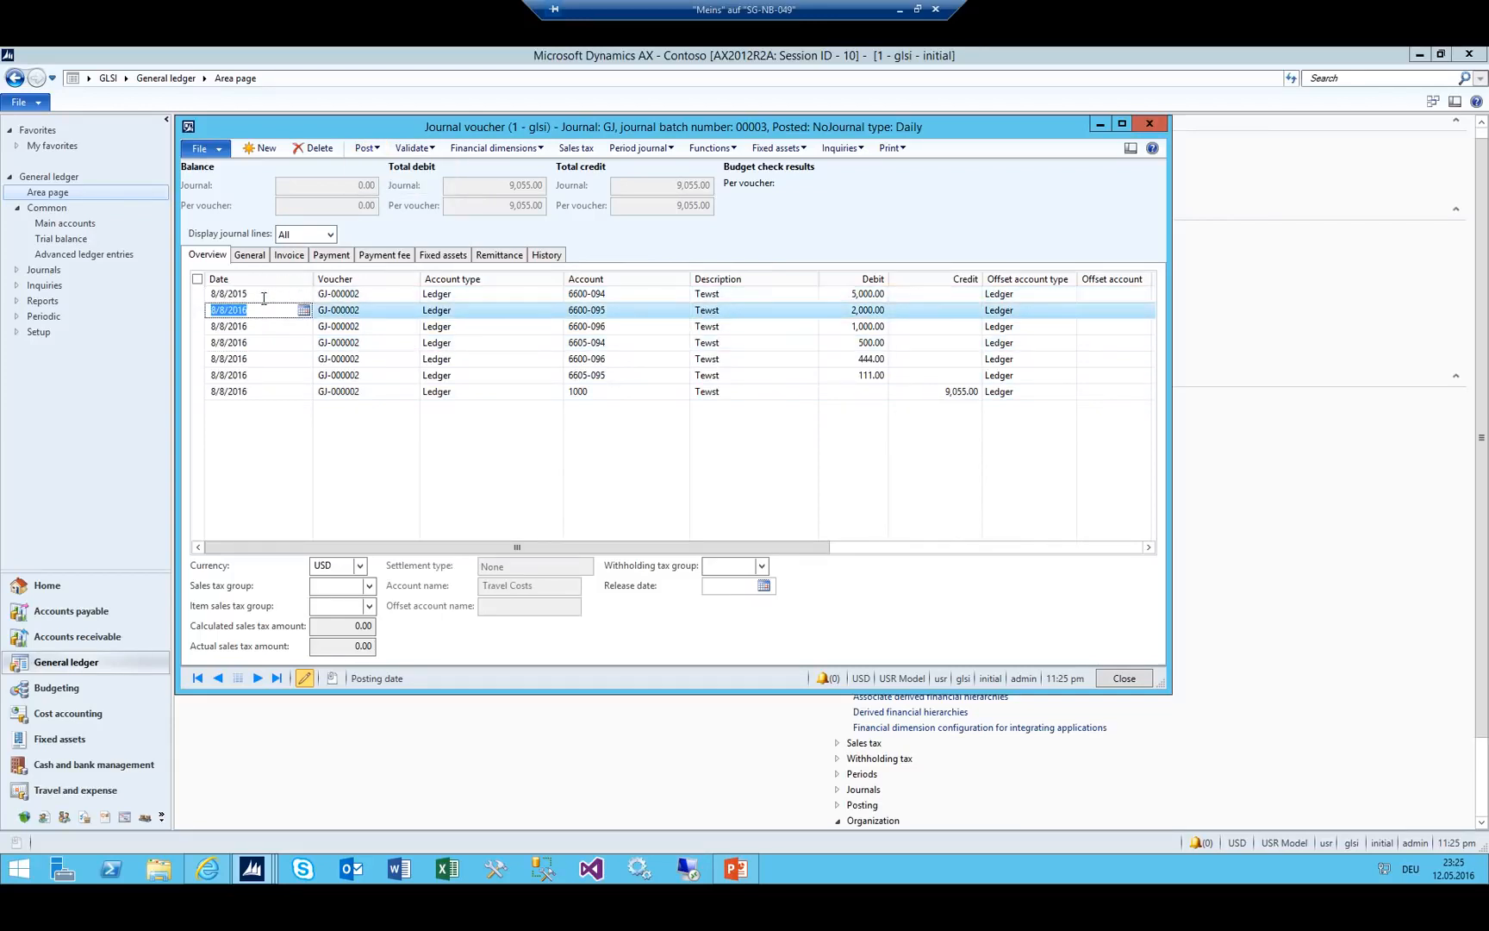
text(8/8/2015)
key(Down)
text(8/8/2015)
key(Down)
text(8/8/2015)
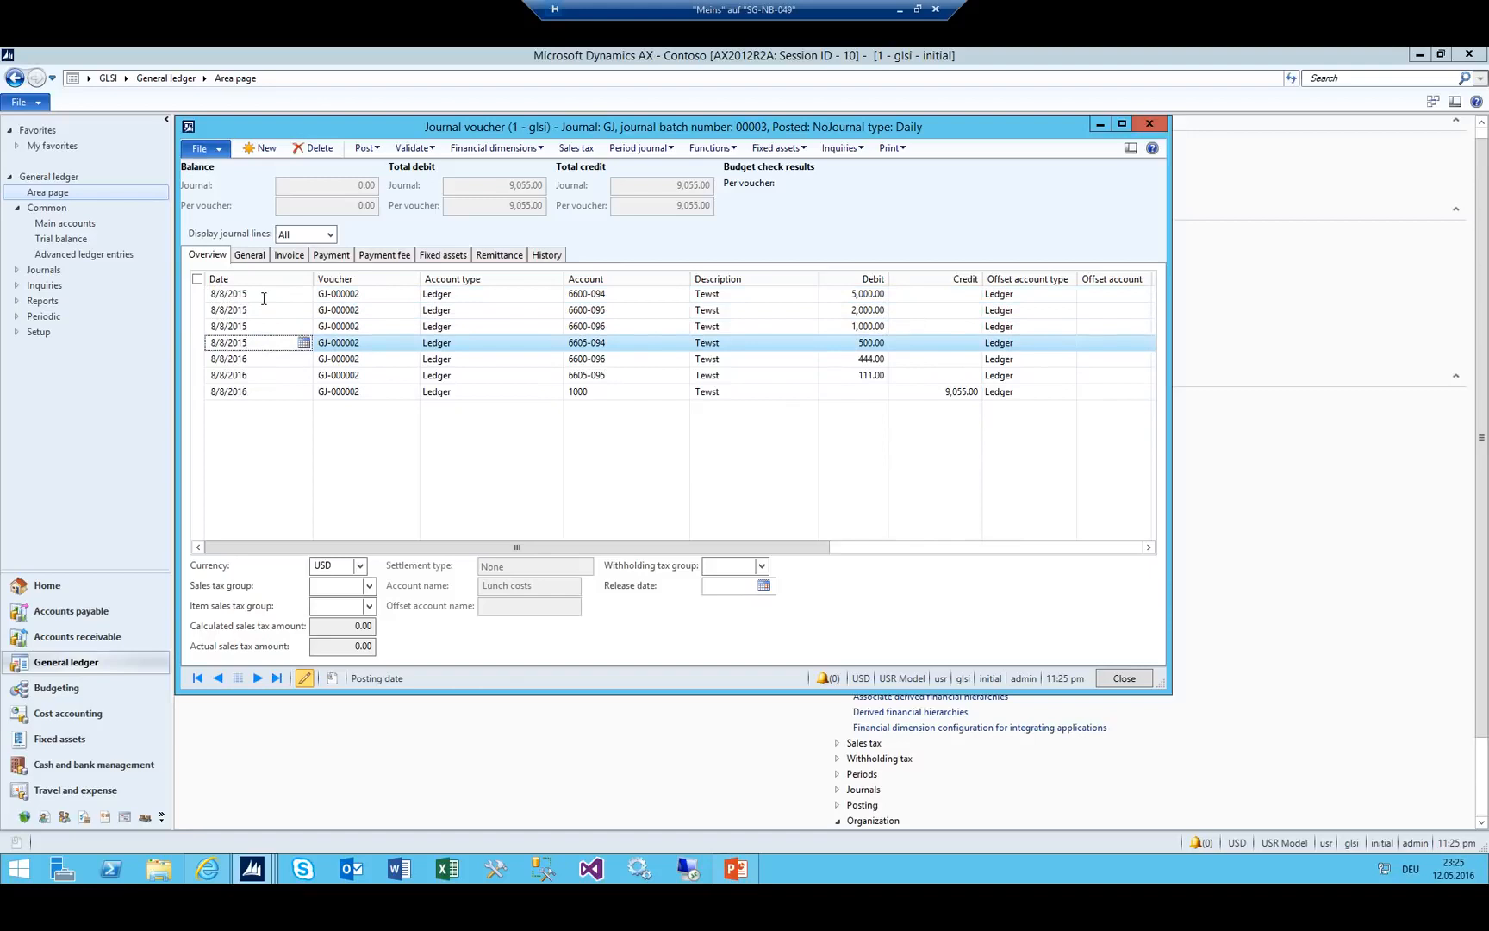
key(Down)
key(ctrl+v)
key(Down)
key(ctrl+v)
key(Down)
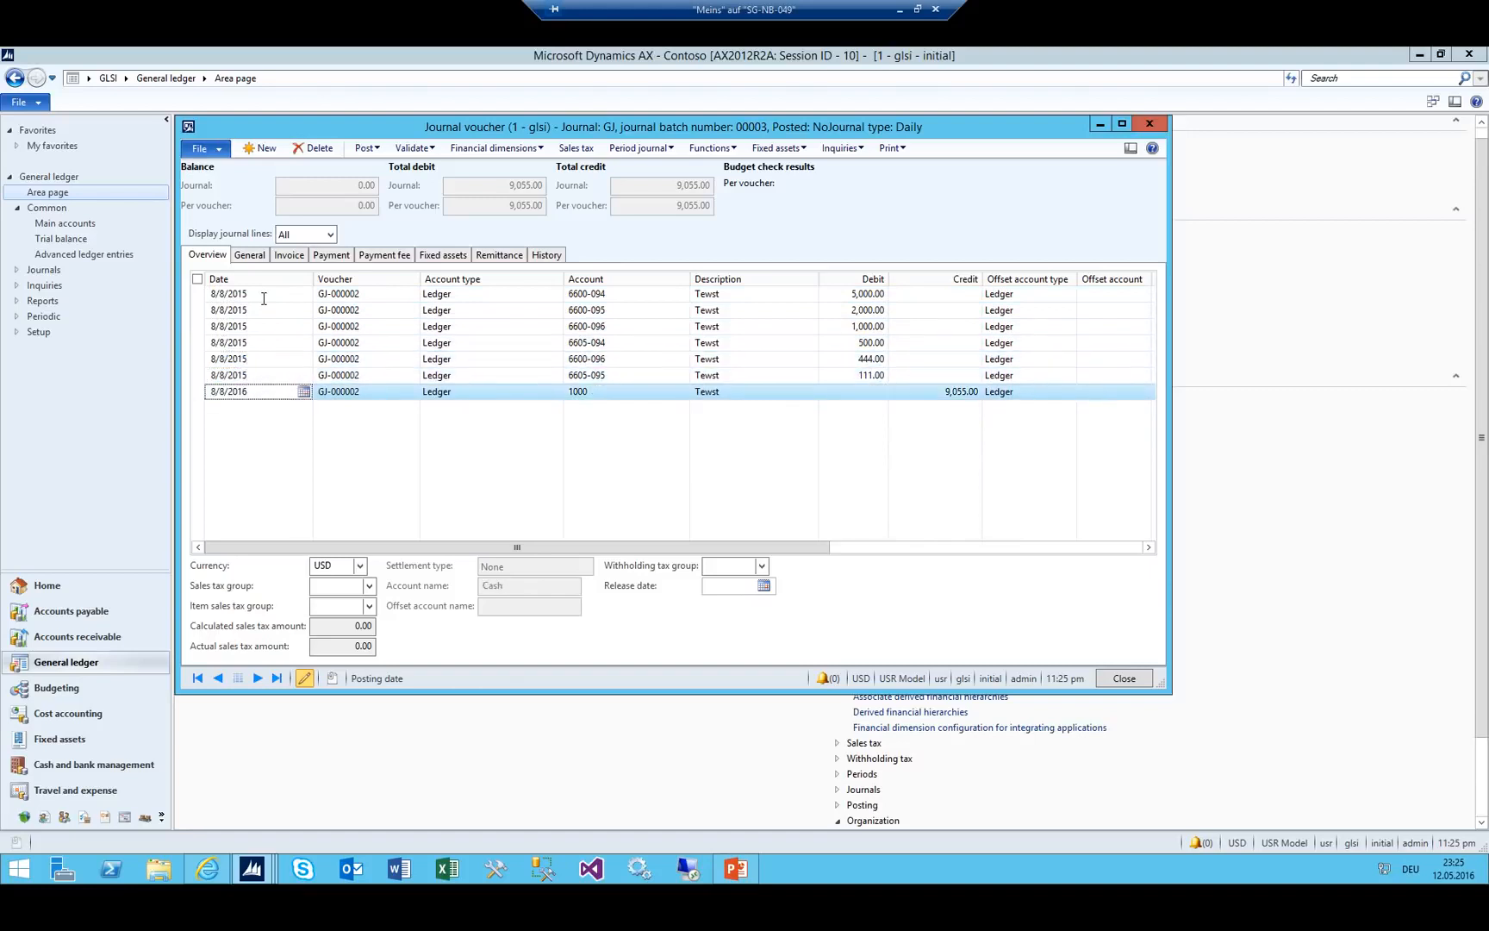
key(ctrl+v)
text(8/8/2015)
Commit the last date, post the journal, and close the journal voucher.
key(Up)
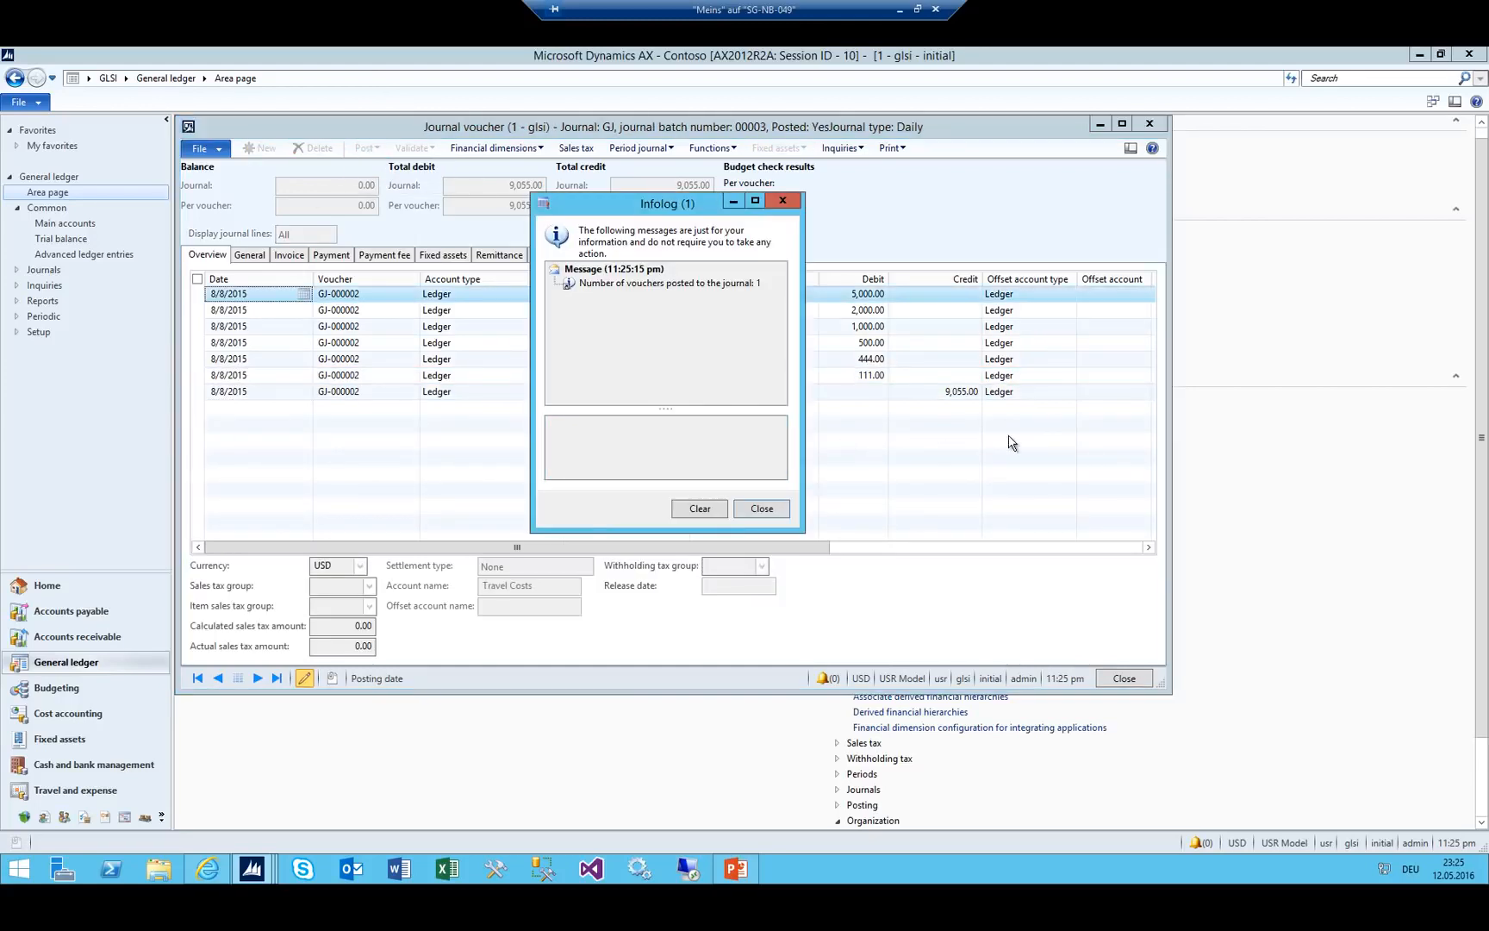
click(973, 444)
key(Escape)
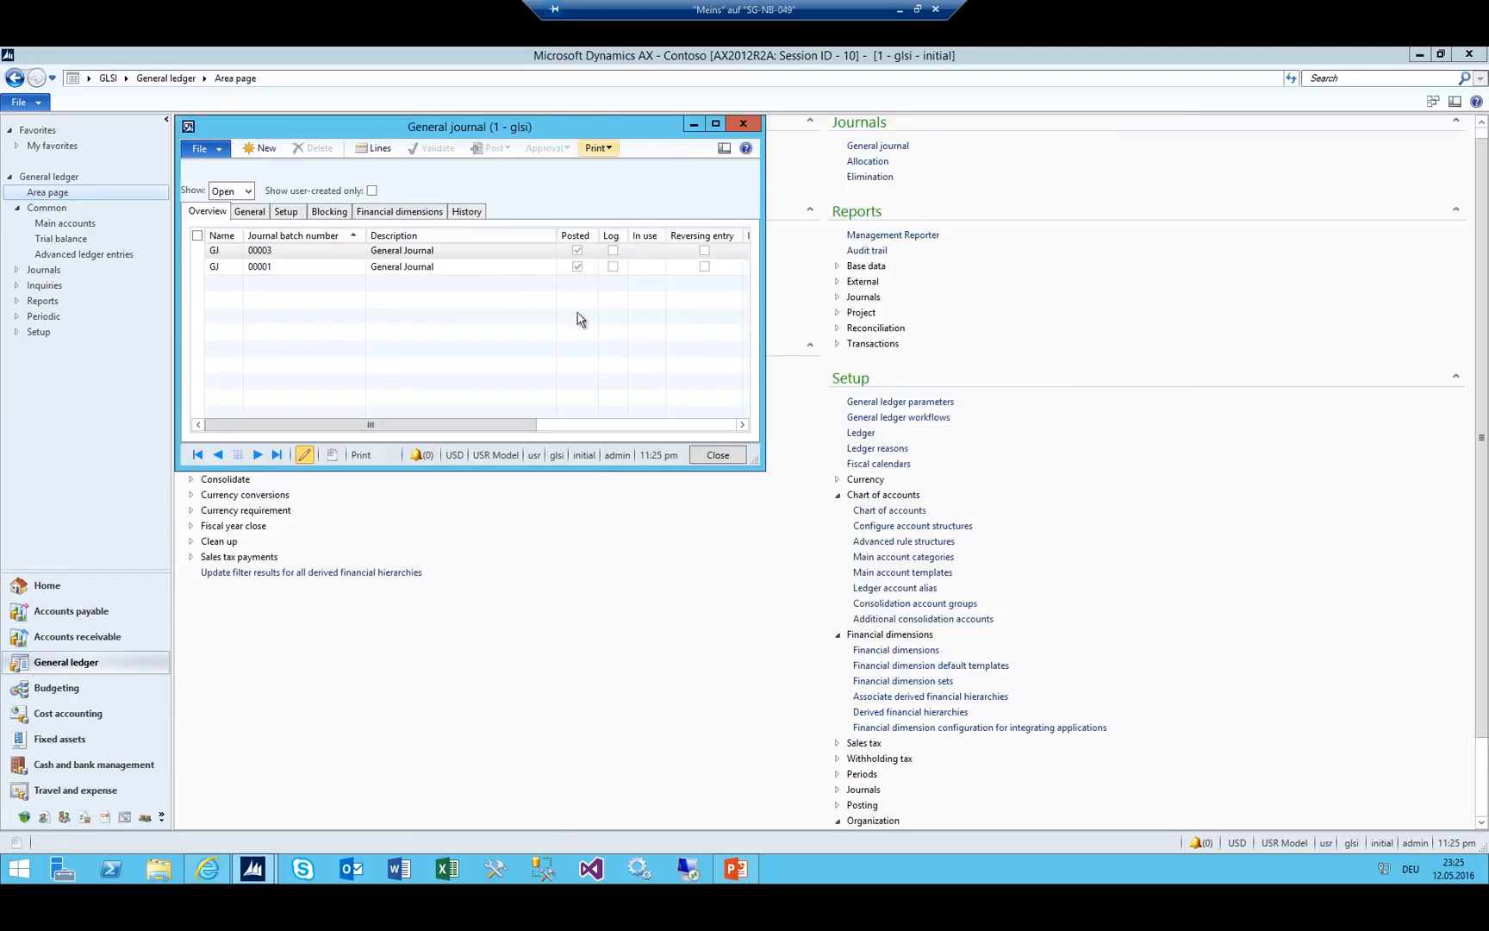
key(Escape)
click(555, 396)
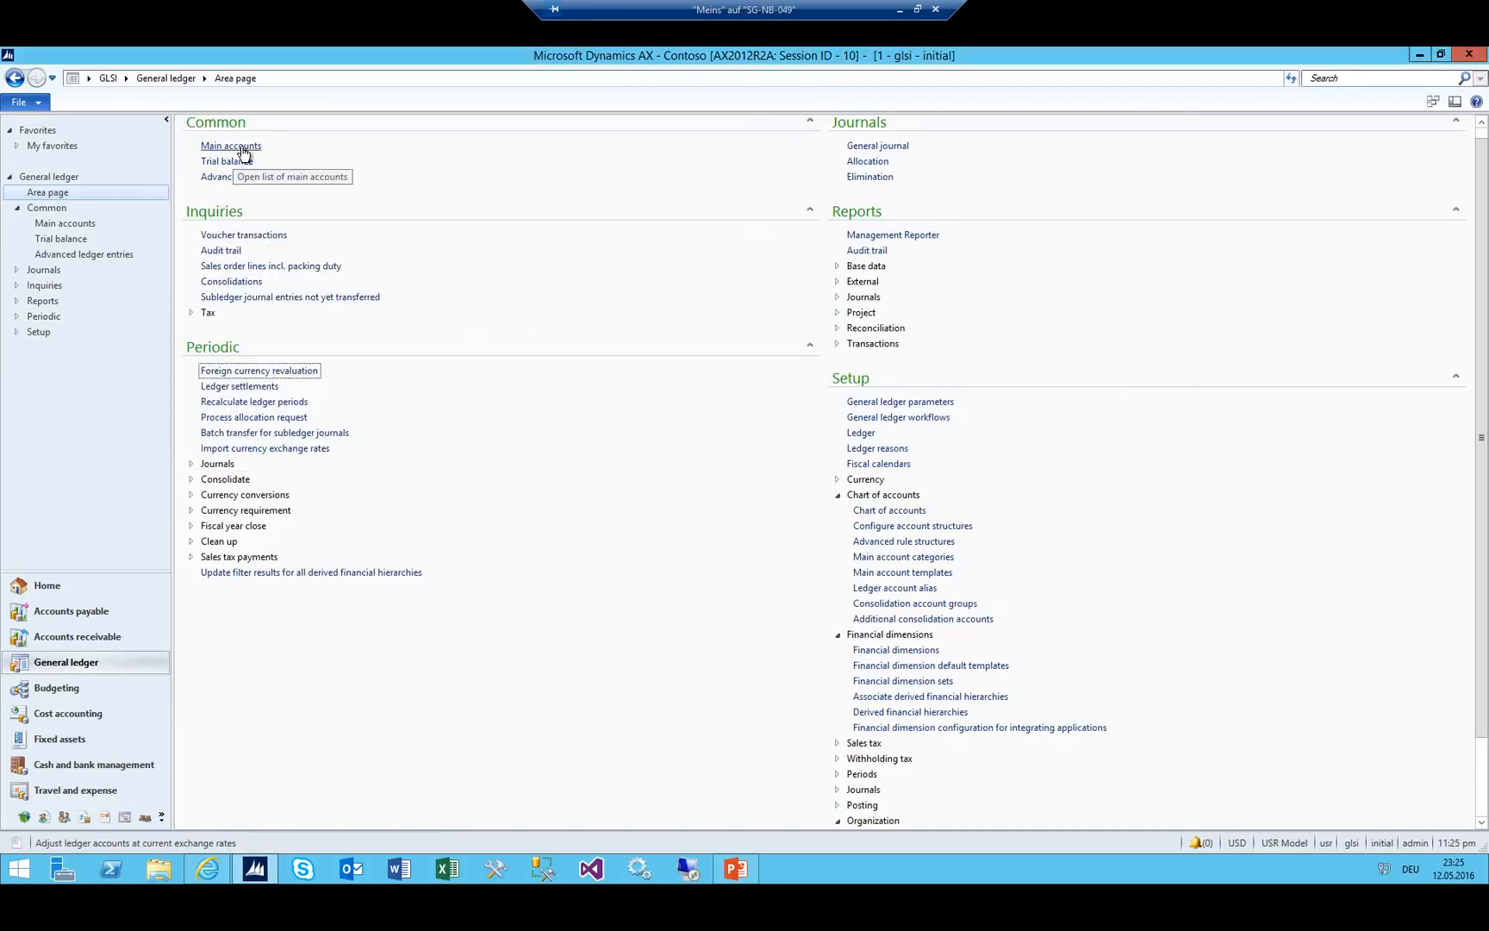
scroll(379, 188, up, 1)
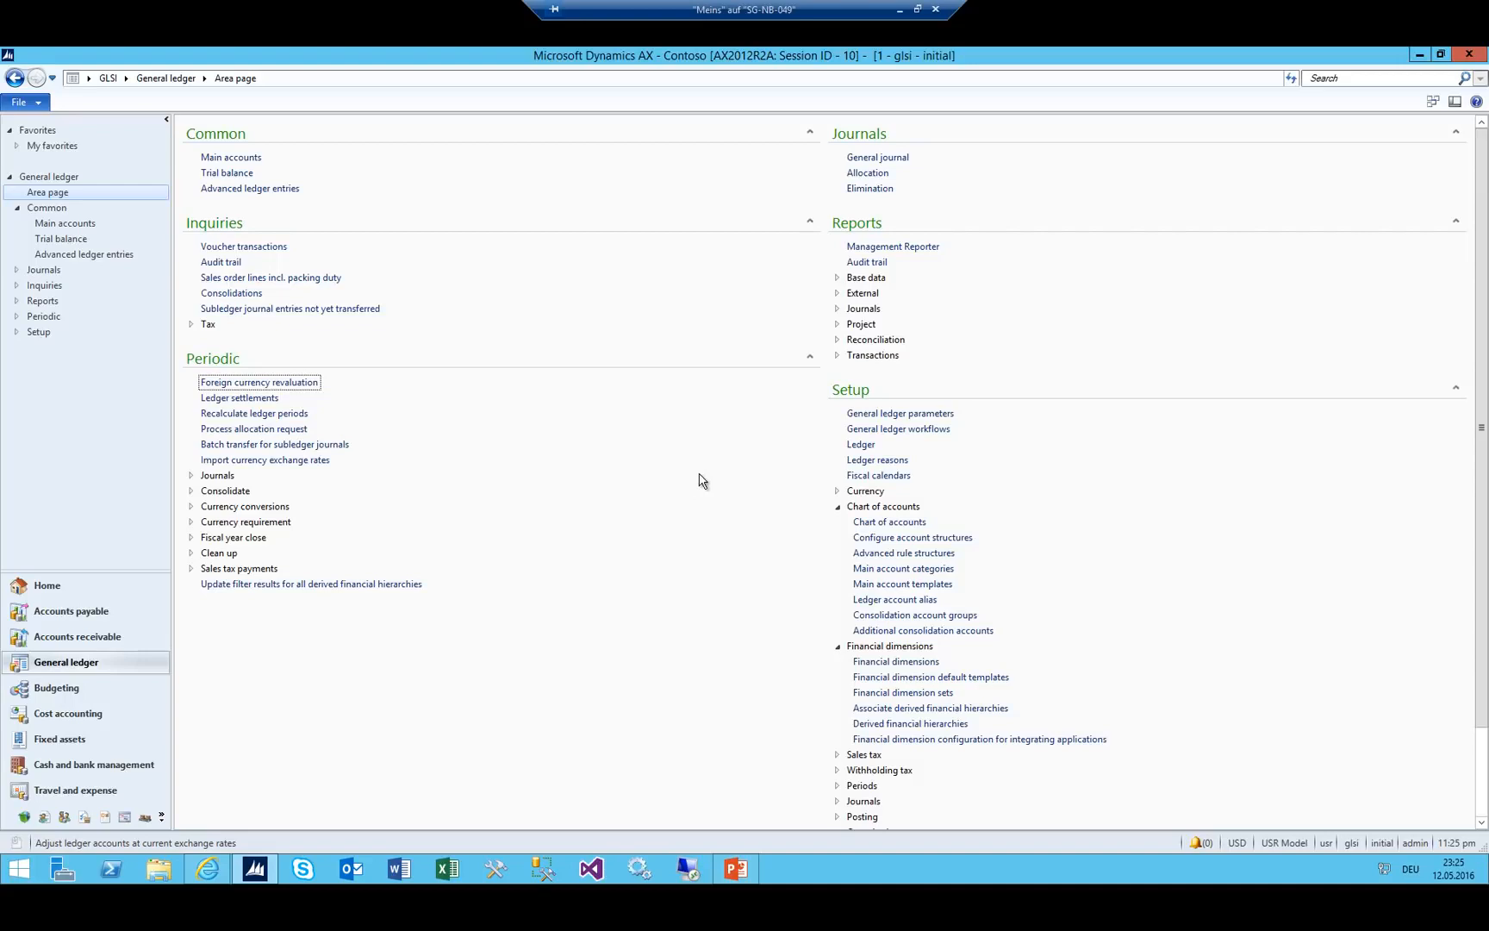
scroll(683, 598, down, 2)
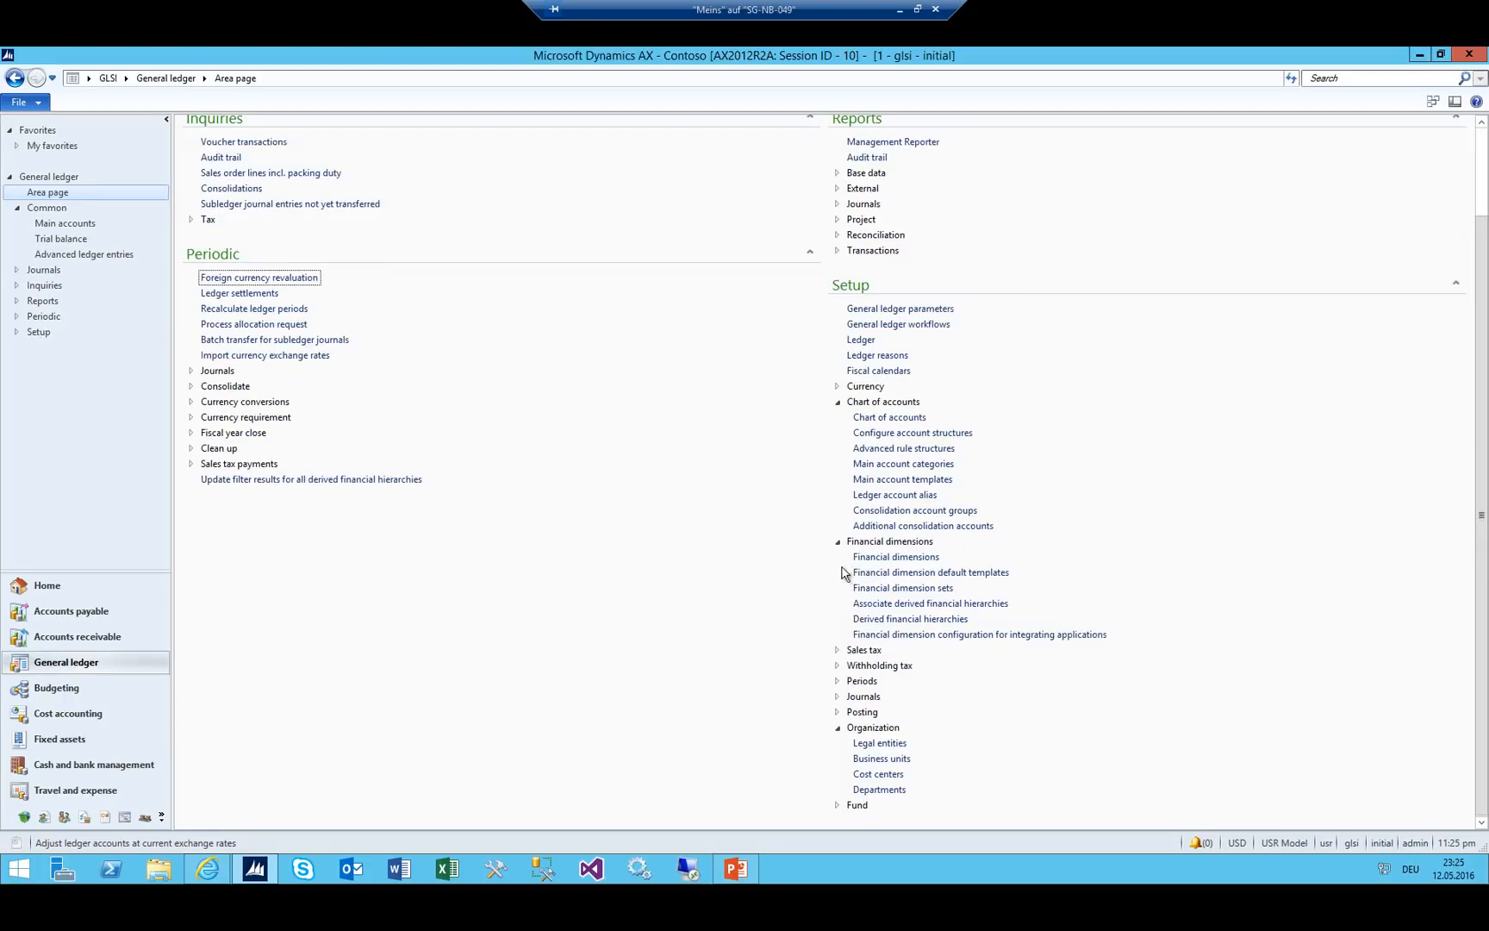
click(878, 774)
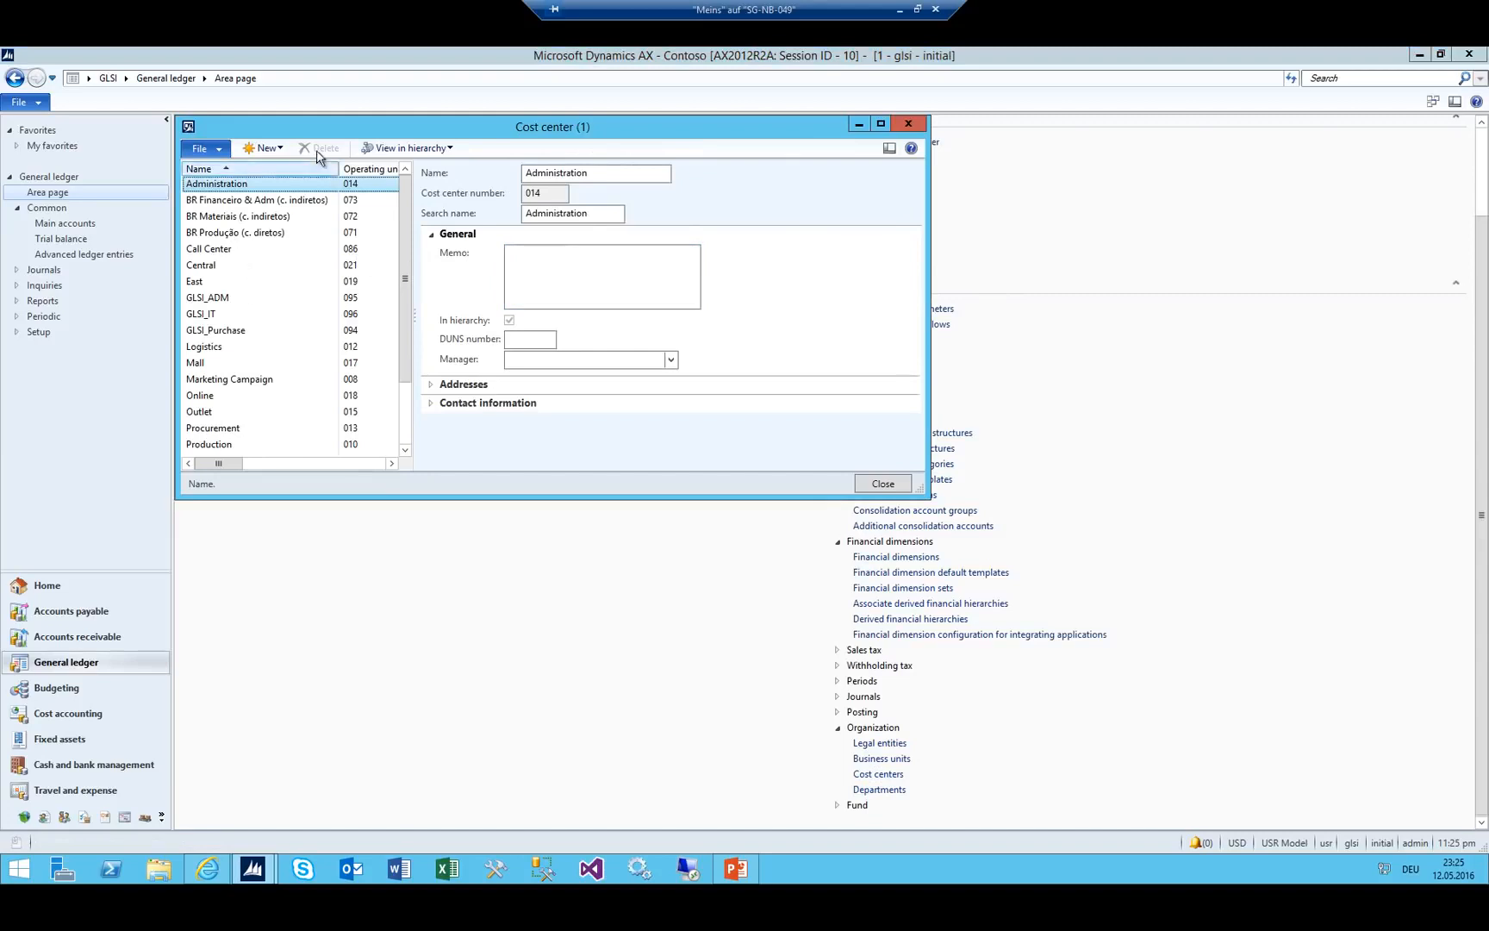
click(256, 403)
scroll(256, 412, down, 2)
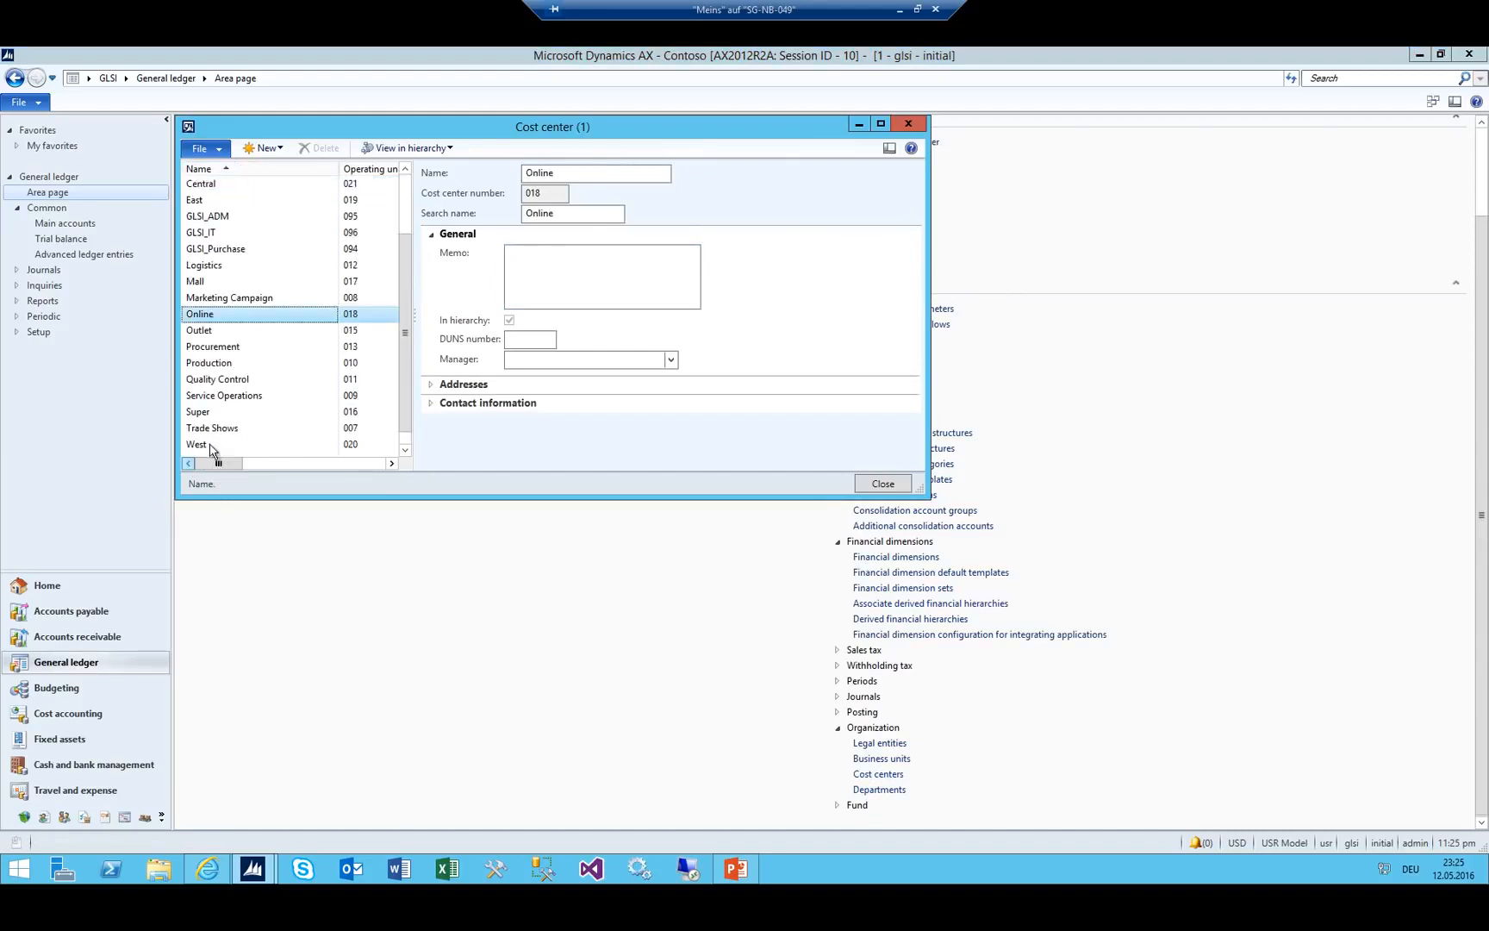
click(221, 220)
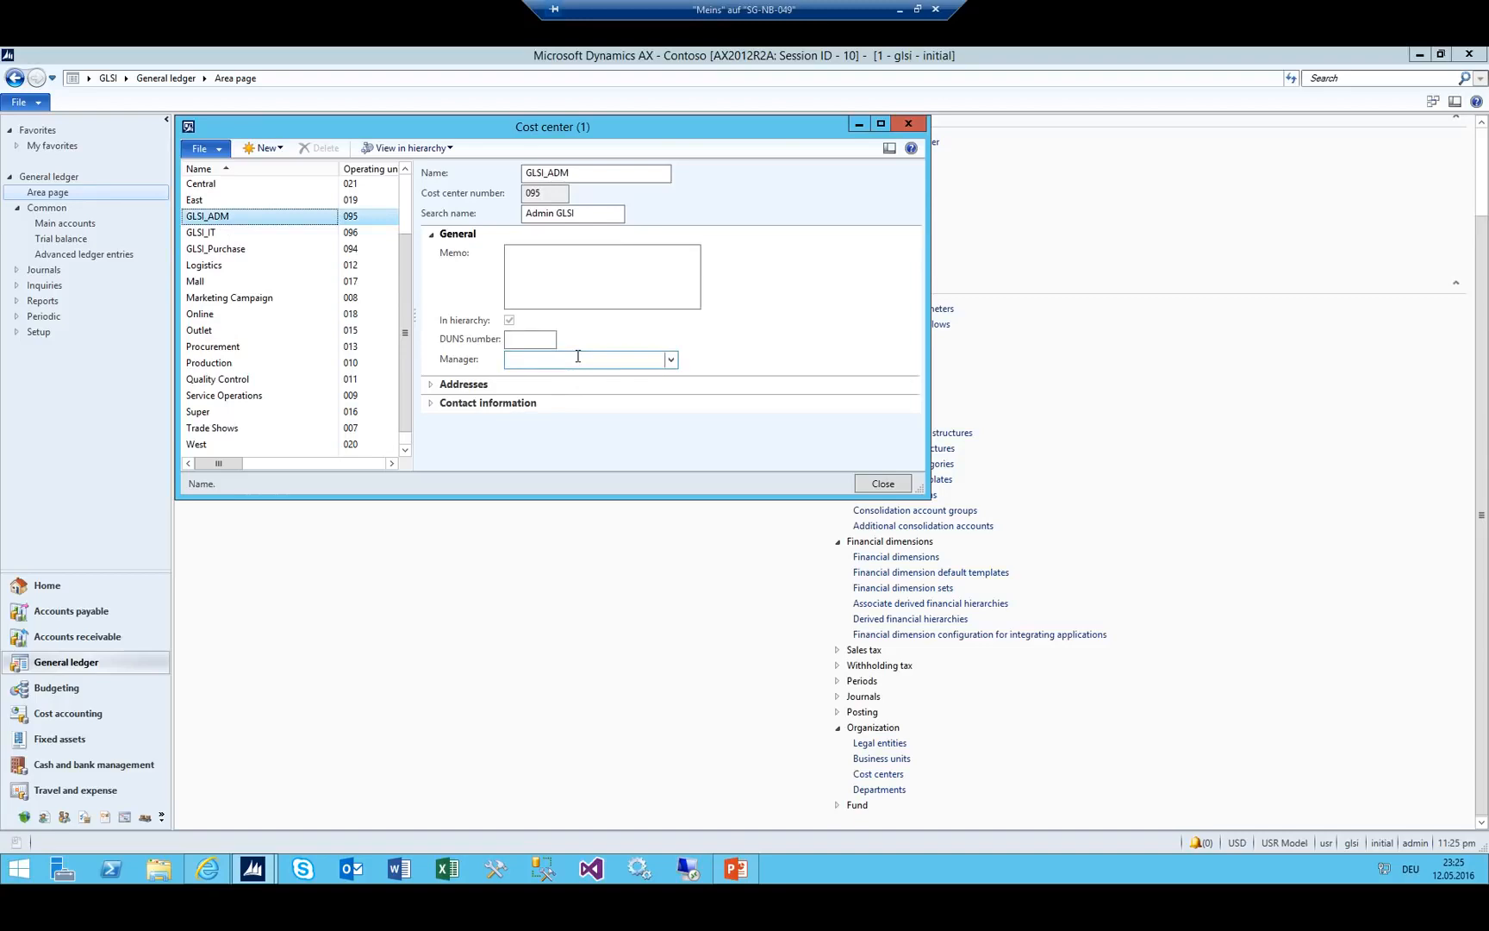
click(215, 248)
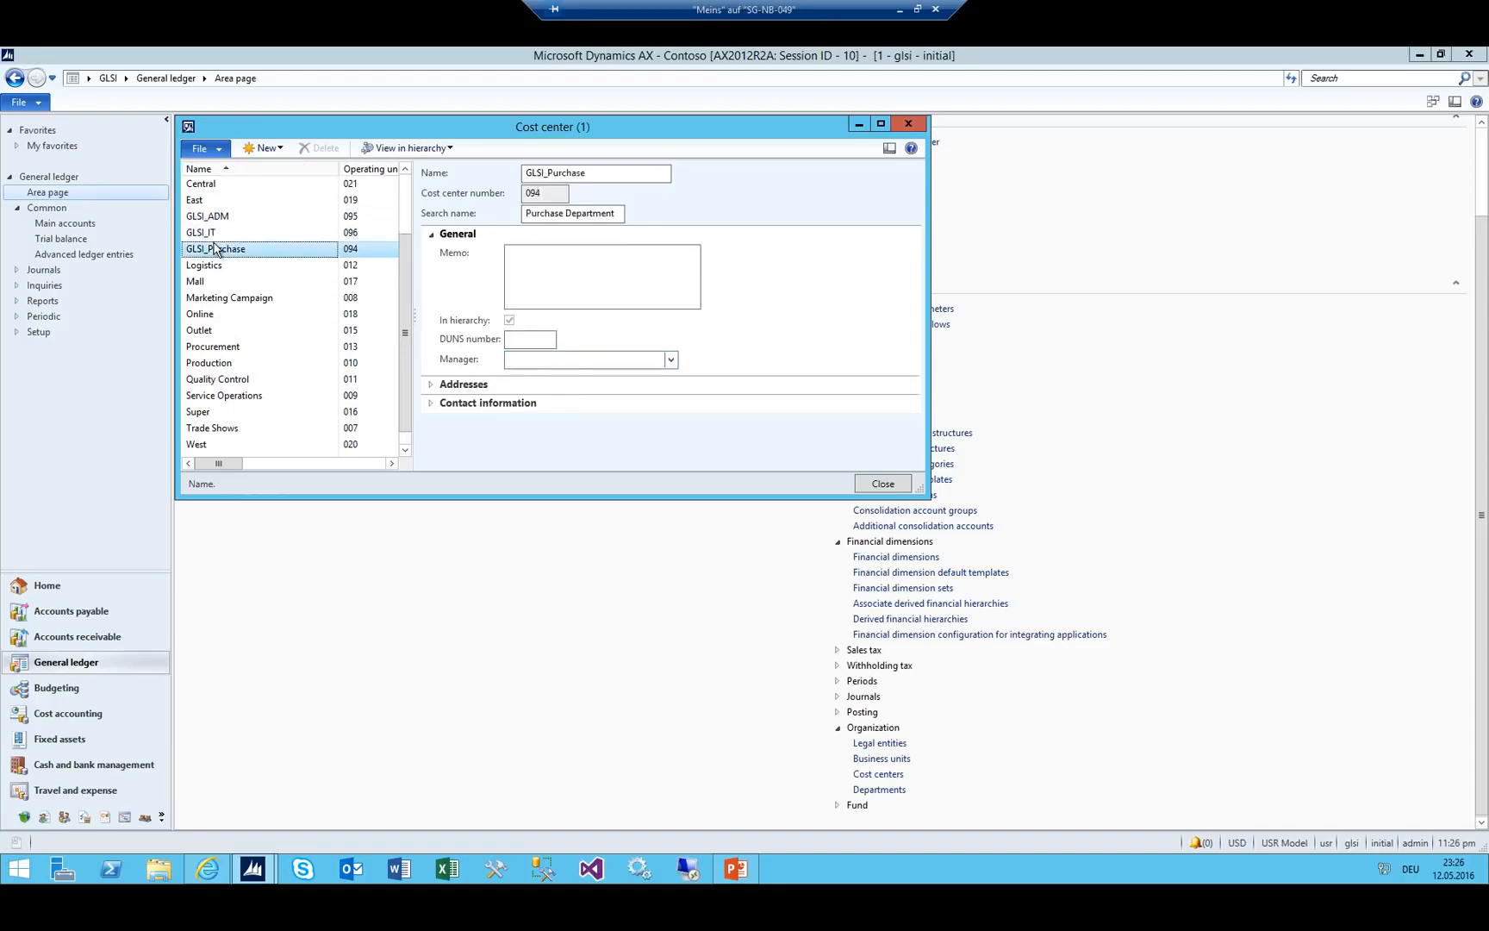
key(Escape)
Open the Workers list under Human resources.
click(127, 81)
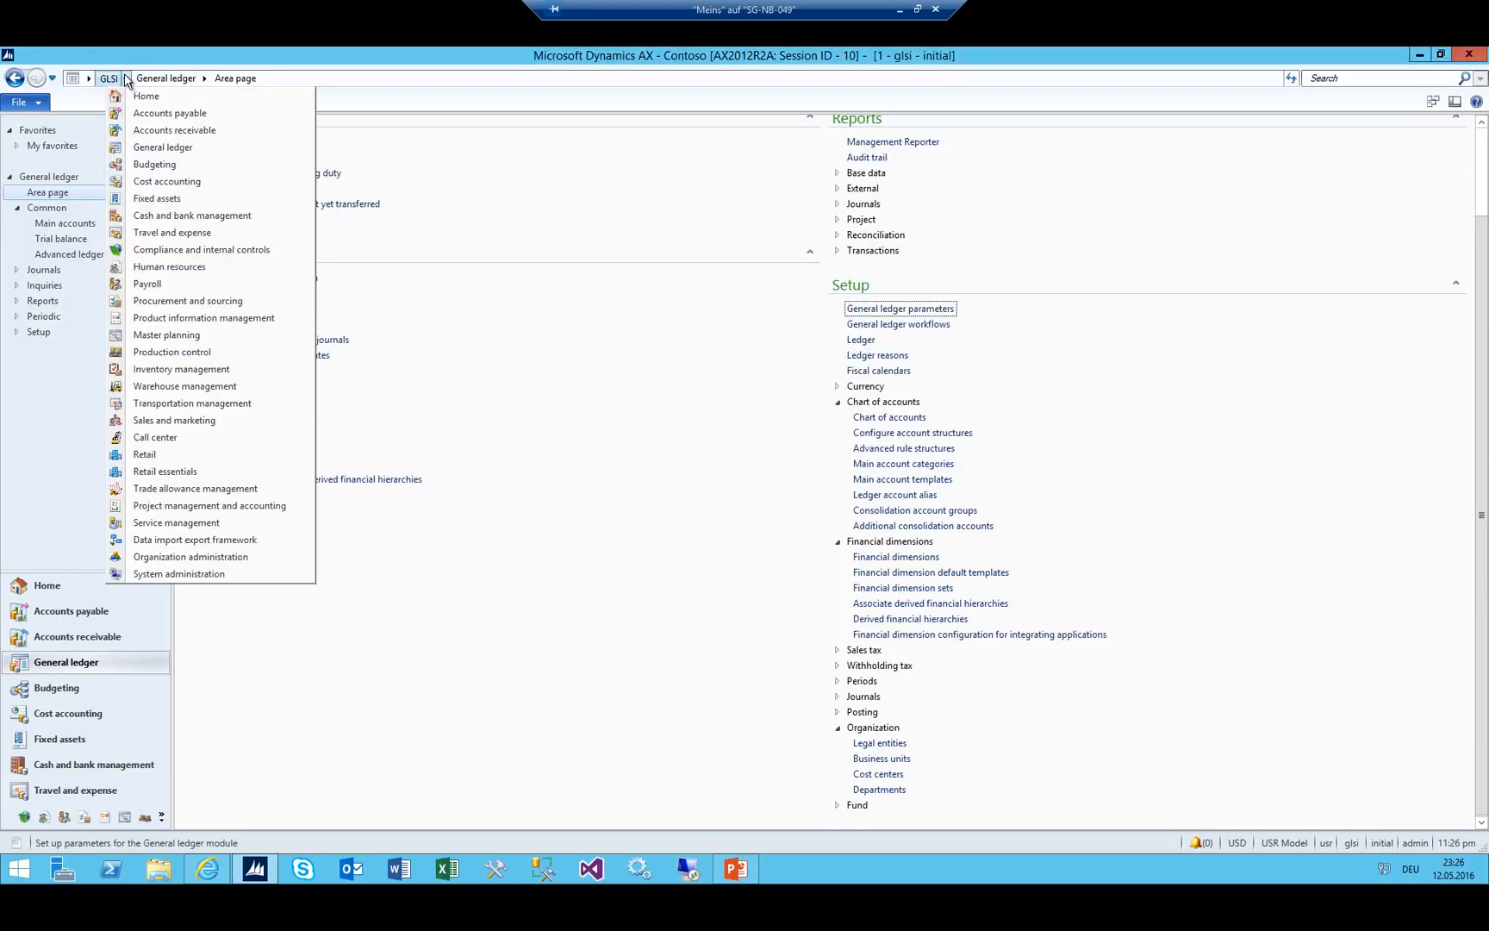
click(216, 270)
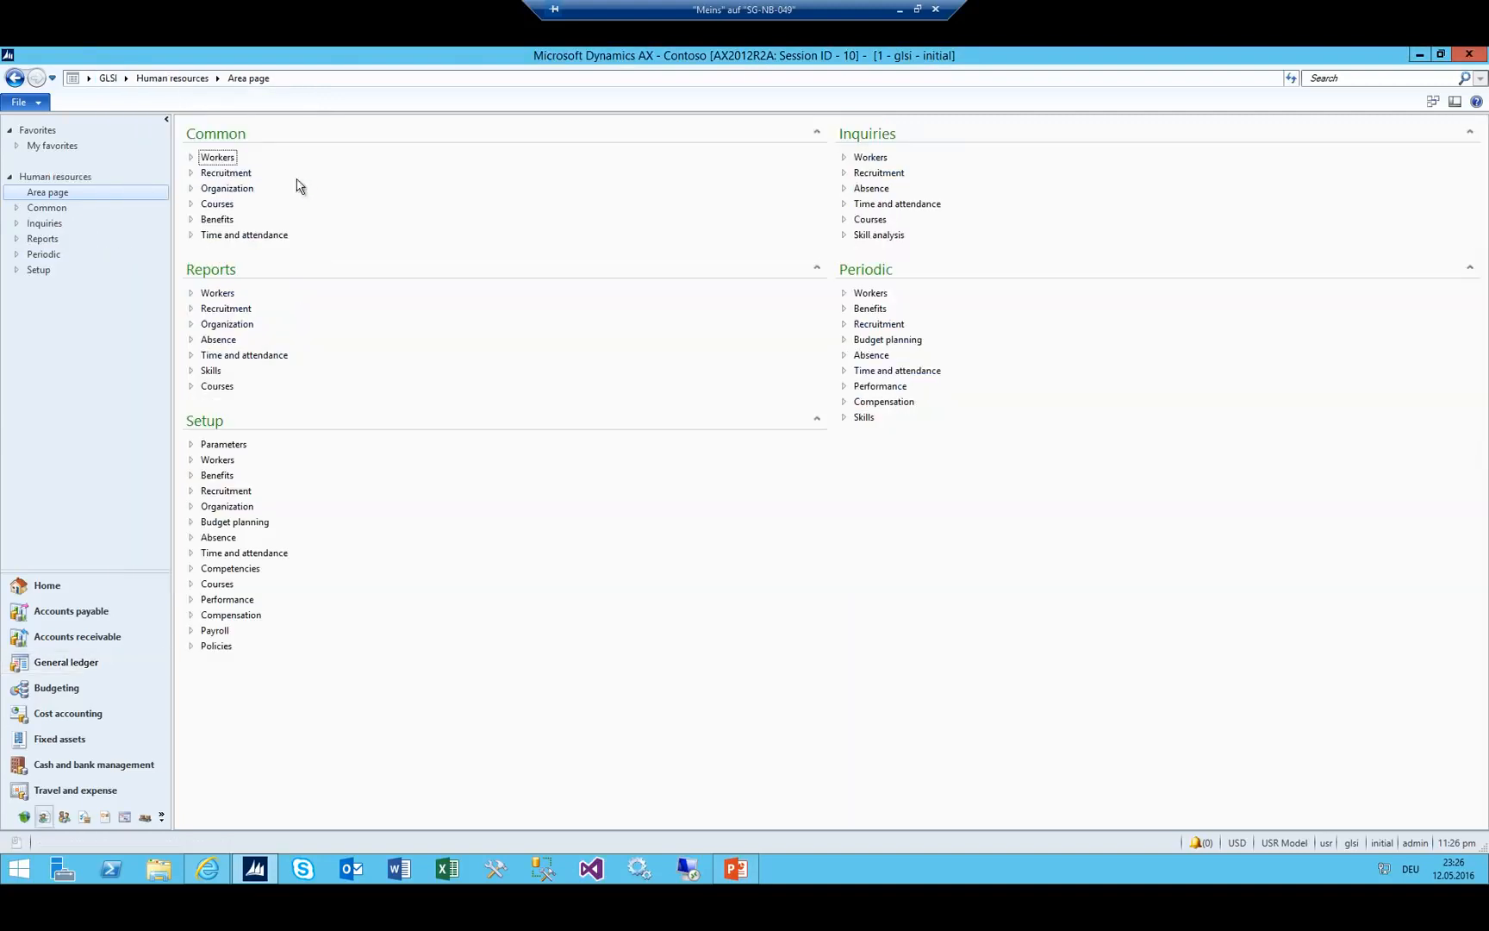
click(215, 158)
click(231, 174)
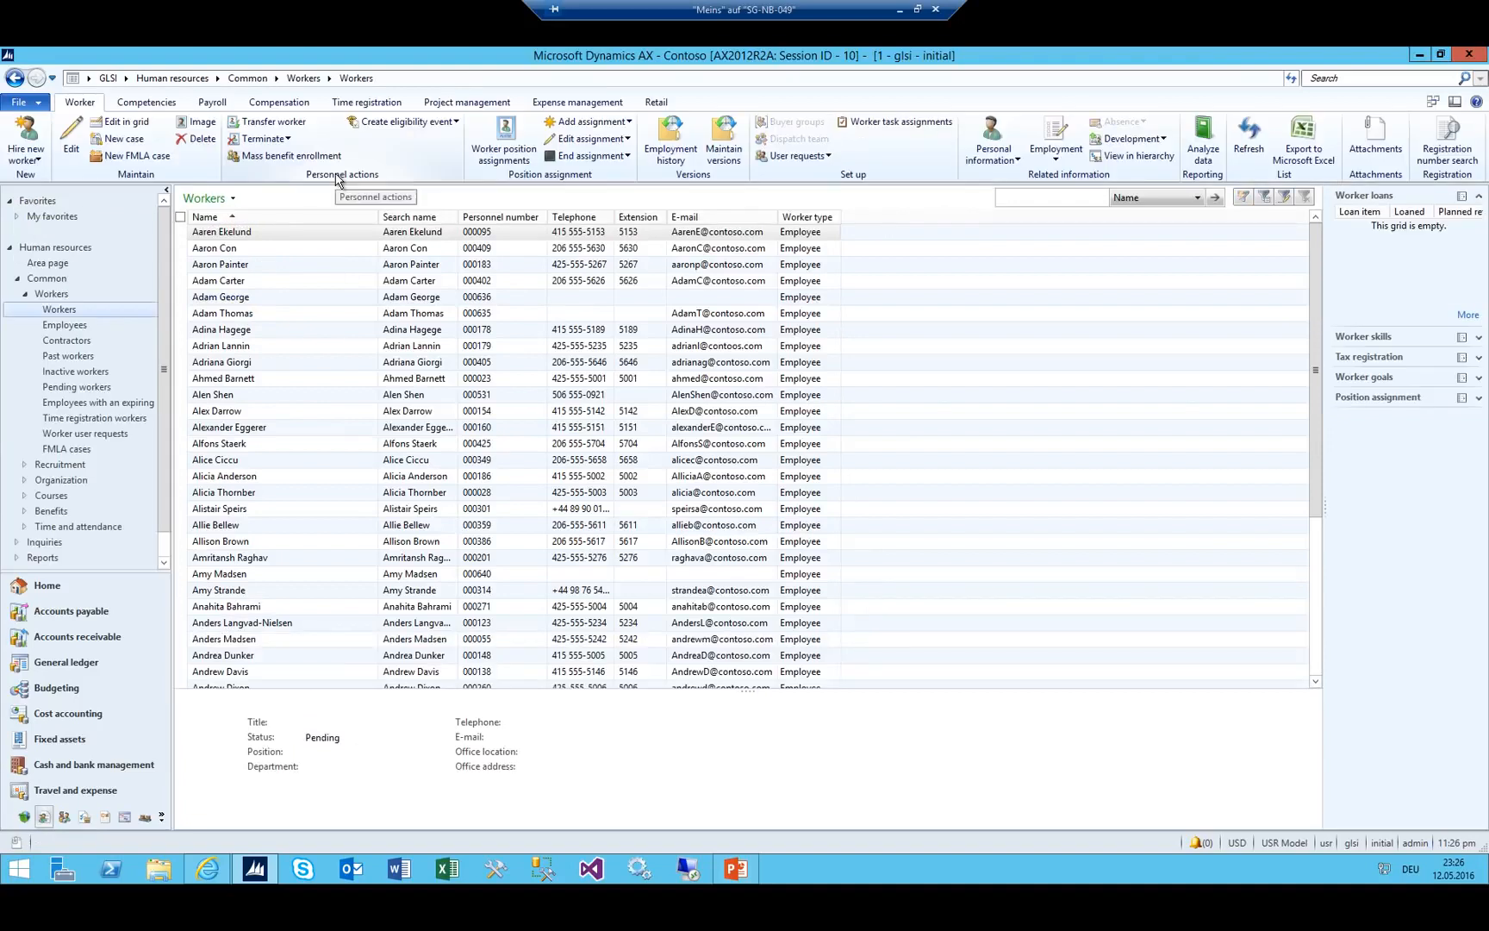
Hire a new worker with first and last name in legal entity glsi, then close the details.
key(ctrl+n)
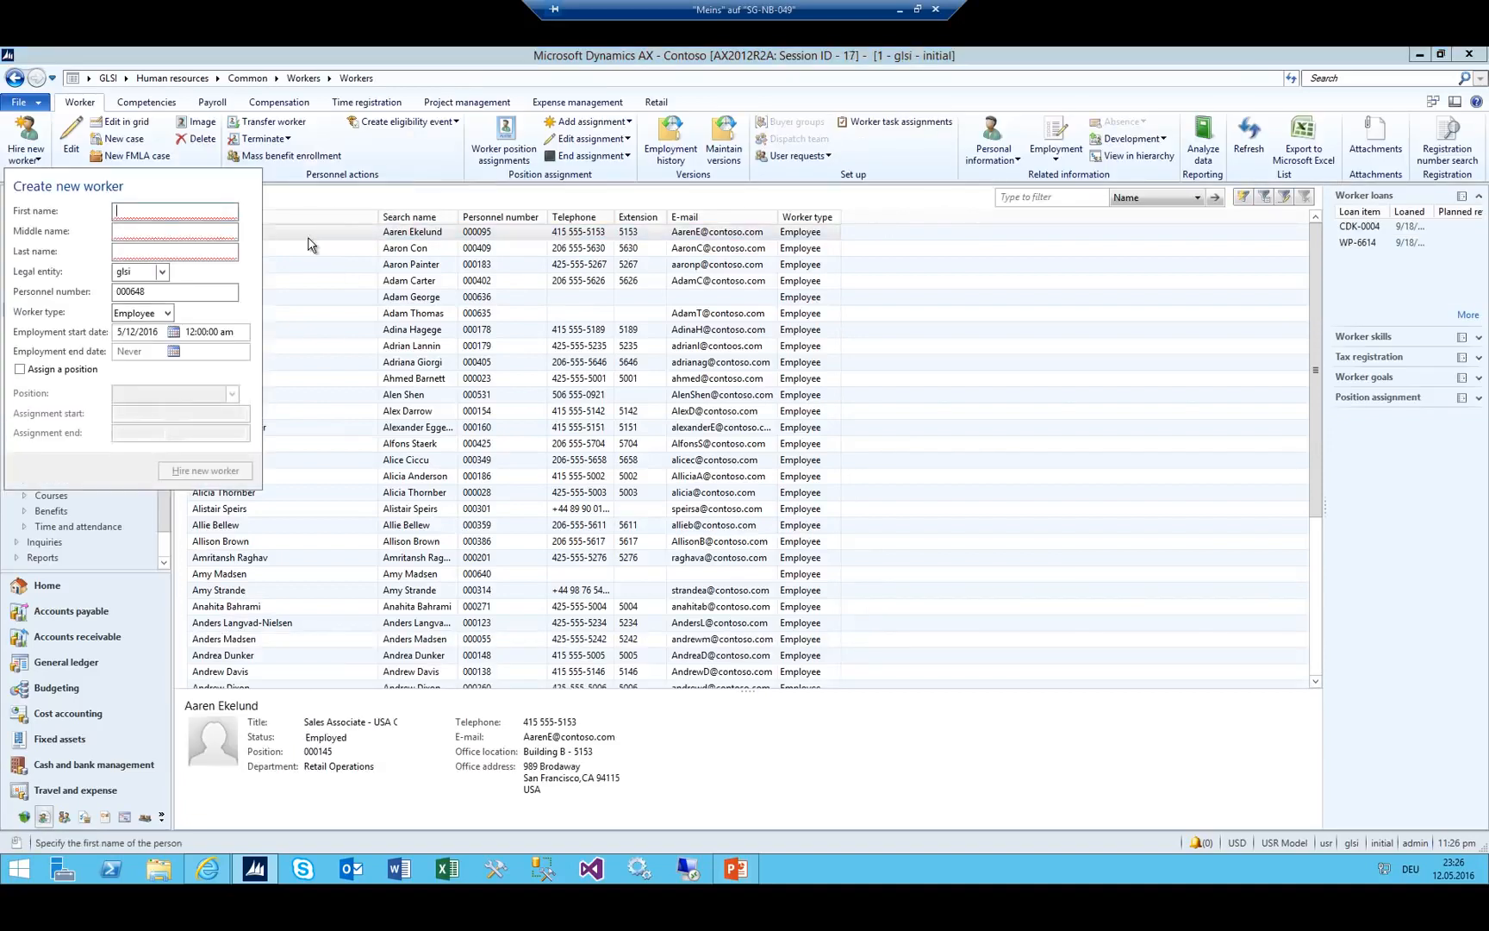
text(Berat)
key(Tab)
key(Tab)
key(Tab)
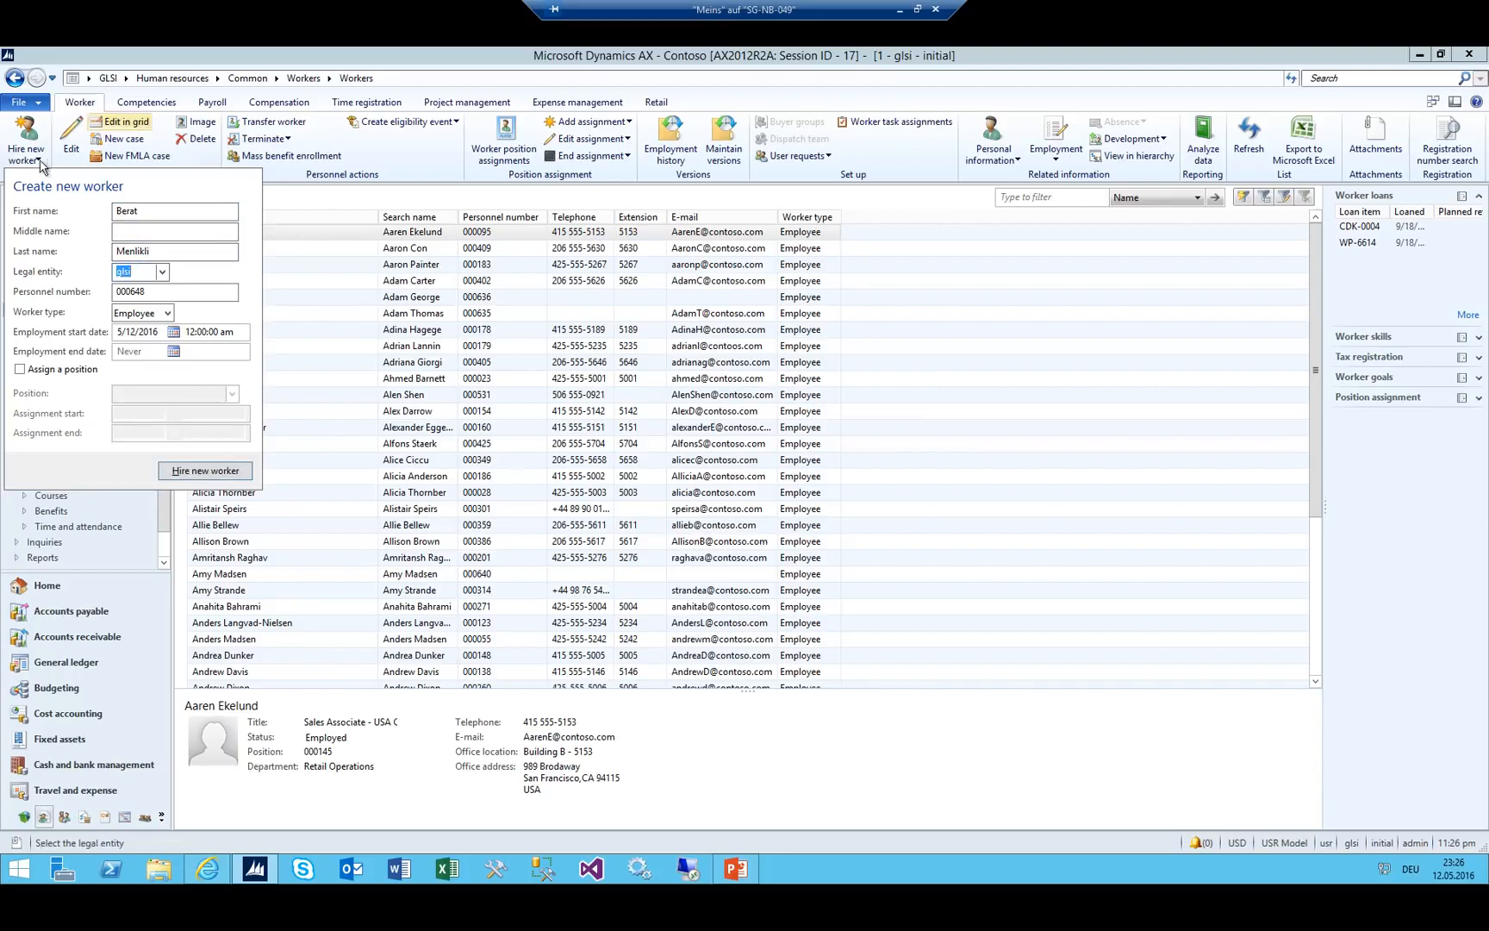
drag(132, 272, 87, 273)
click(204, 470)
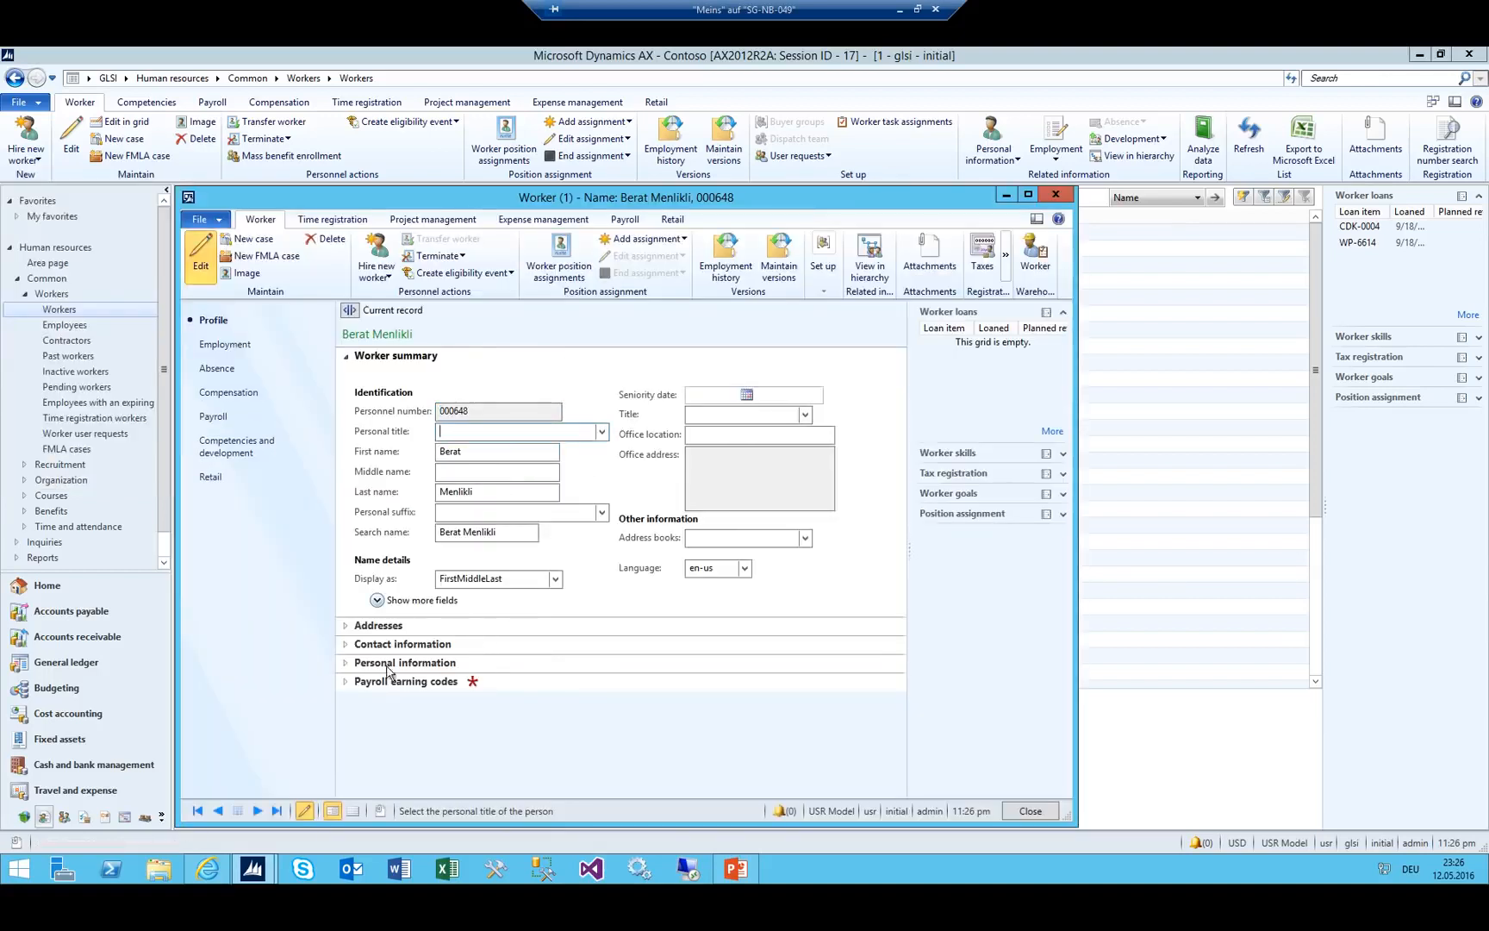
click(356, 682)
click(353, 680)
click(476, 431)
key(Escape)
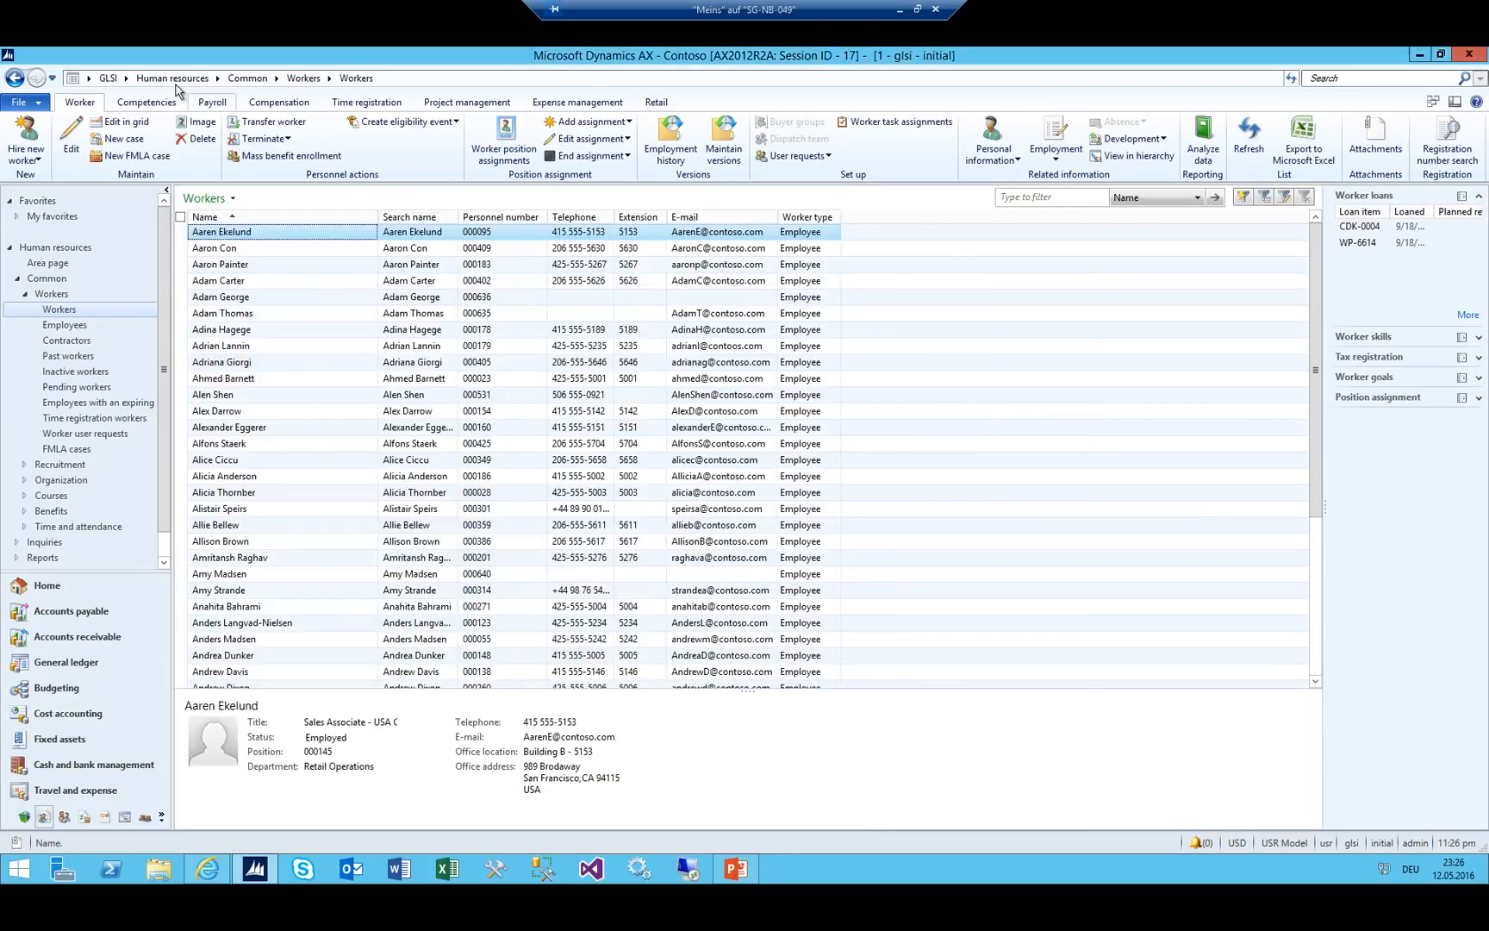
Filter the System administration Users list to User ID admin and open its Relations.
click(128, 79)
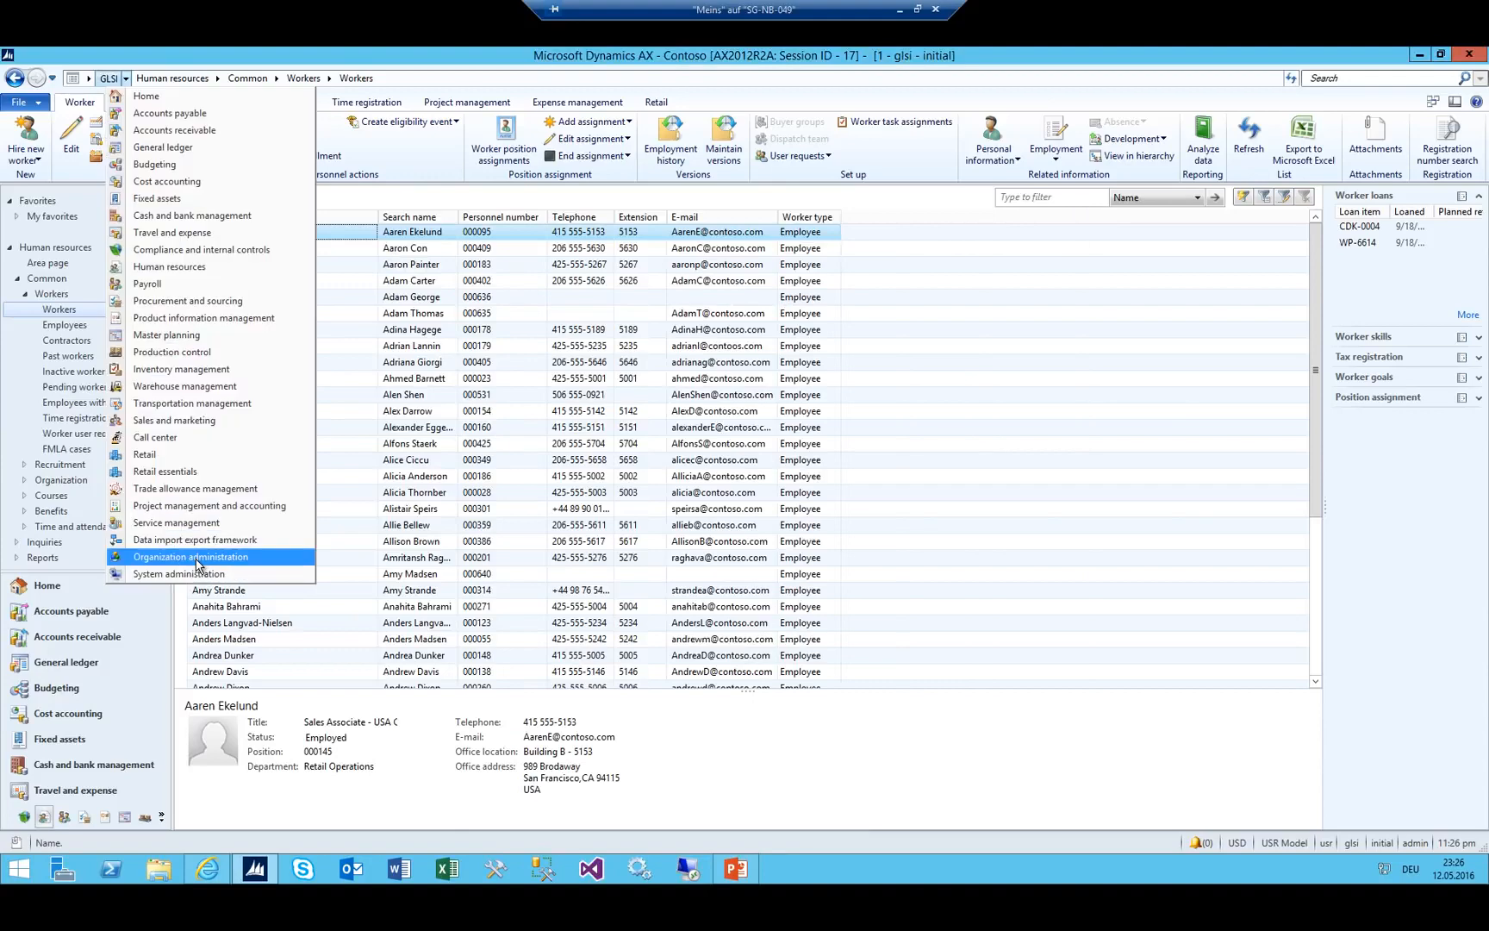
click(202, 573)
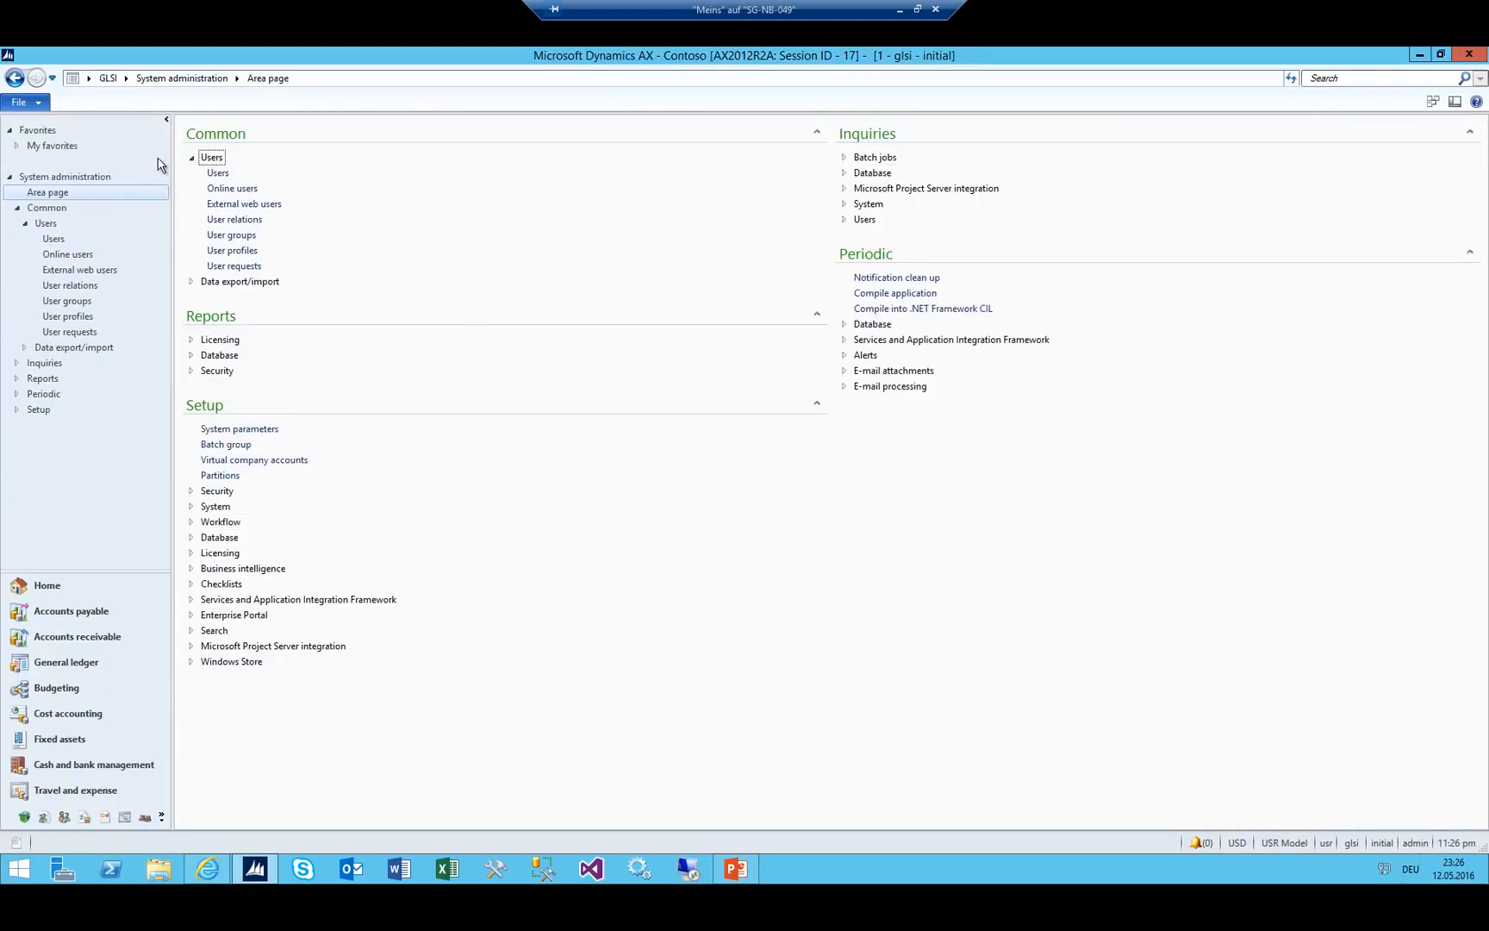
click(218, 173)
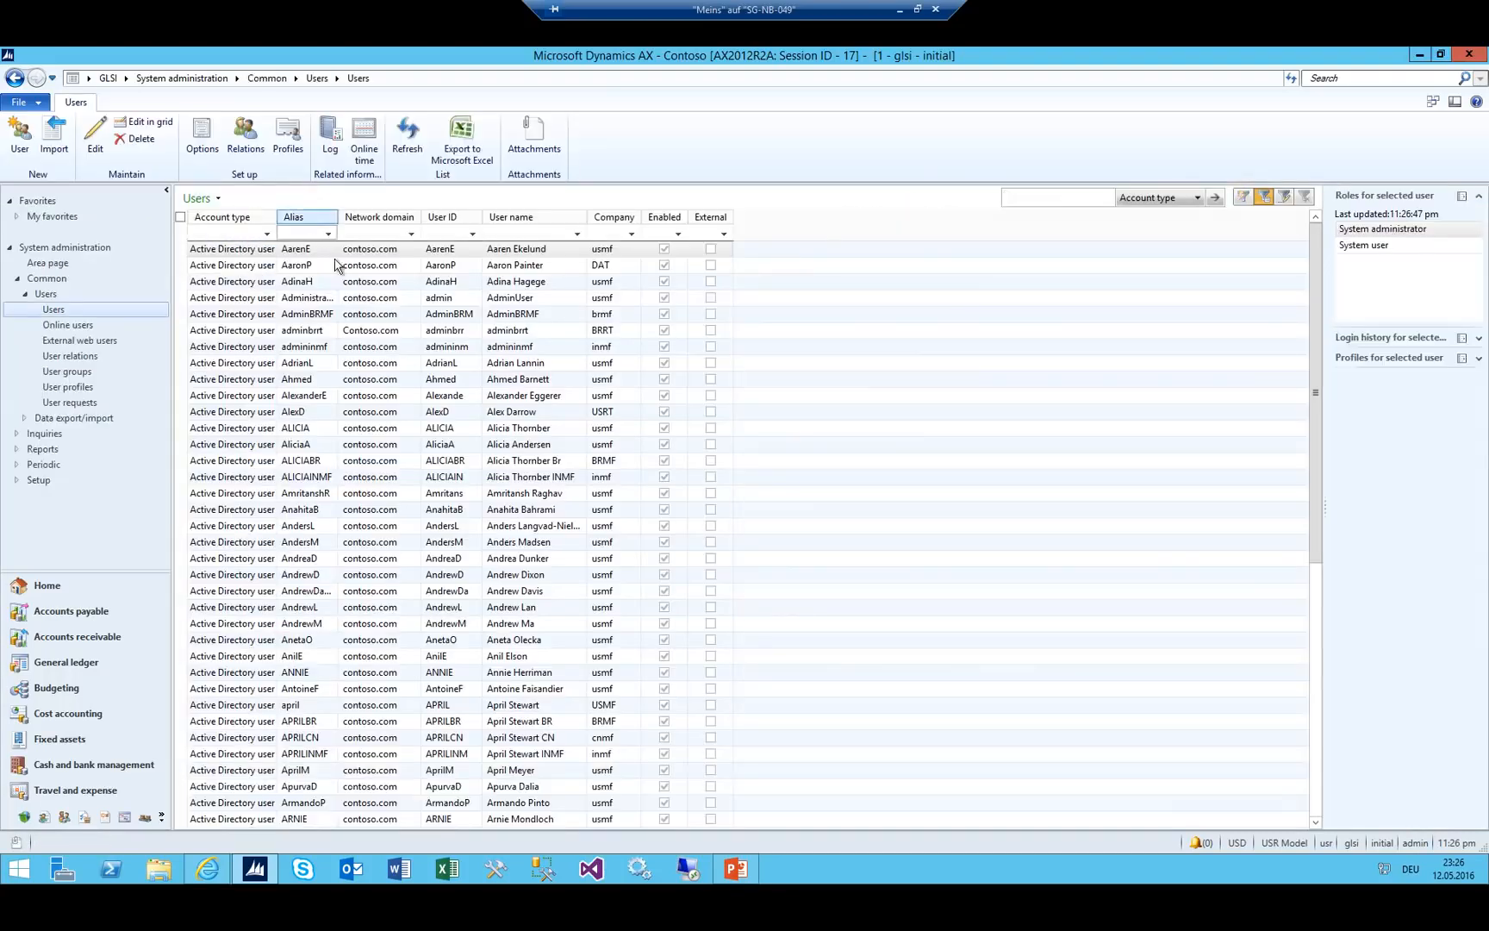
click(435, 234)
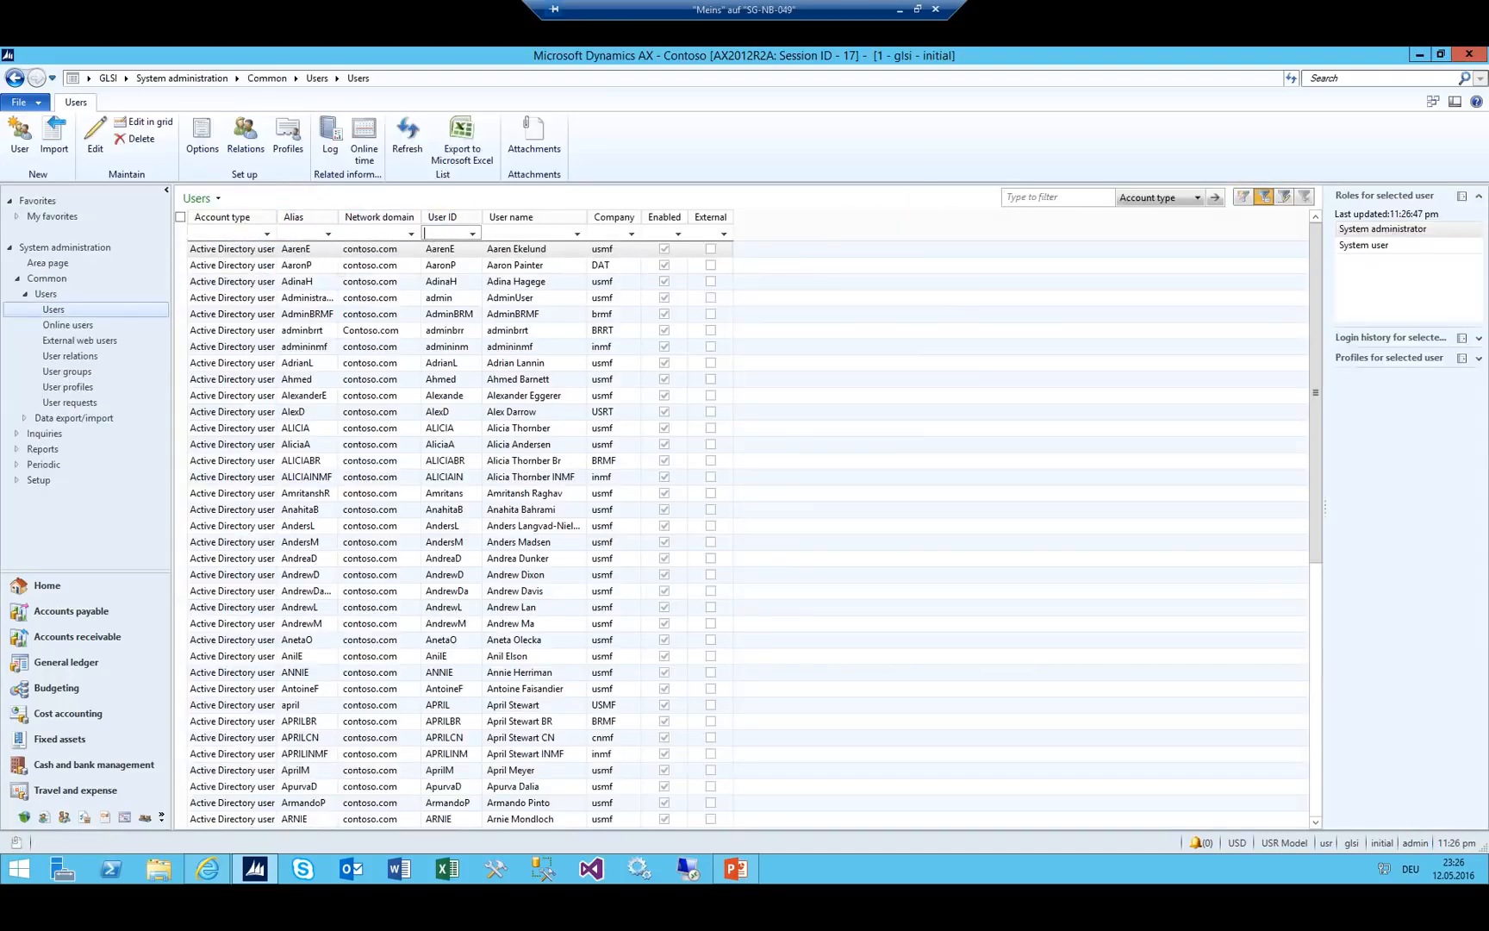
text(admin)
key(Return)
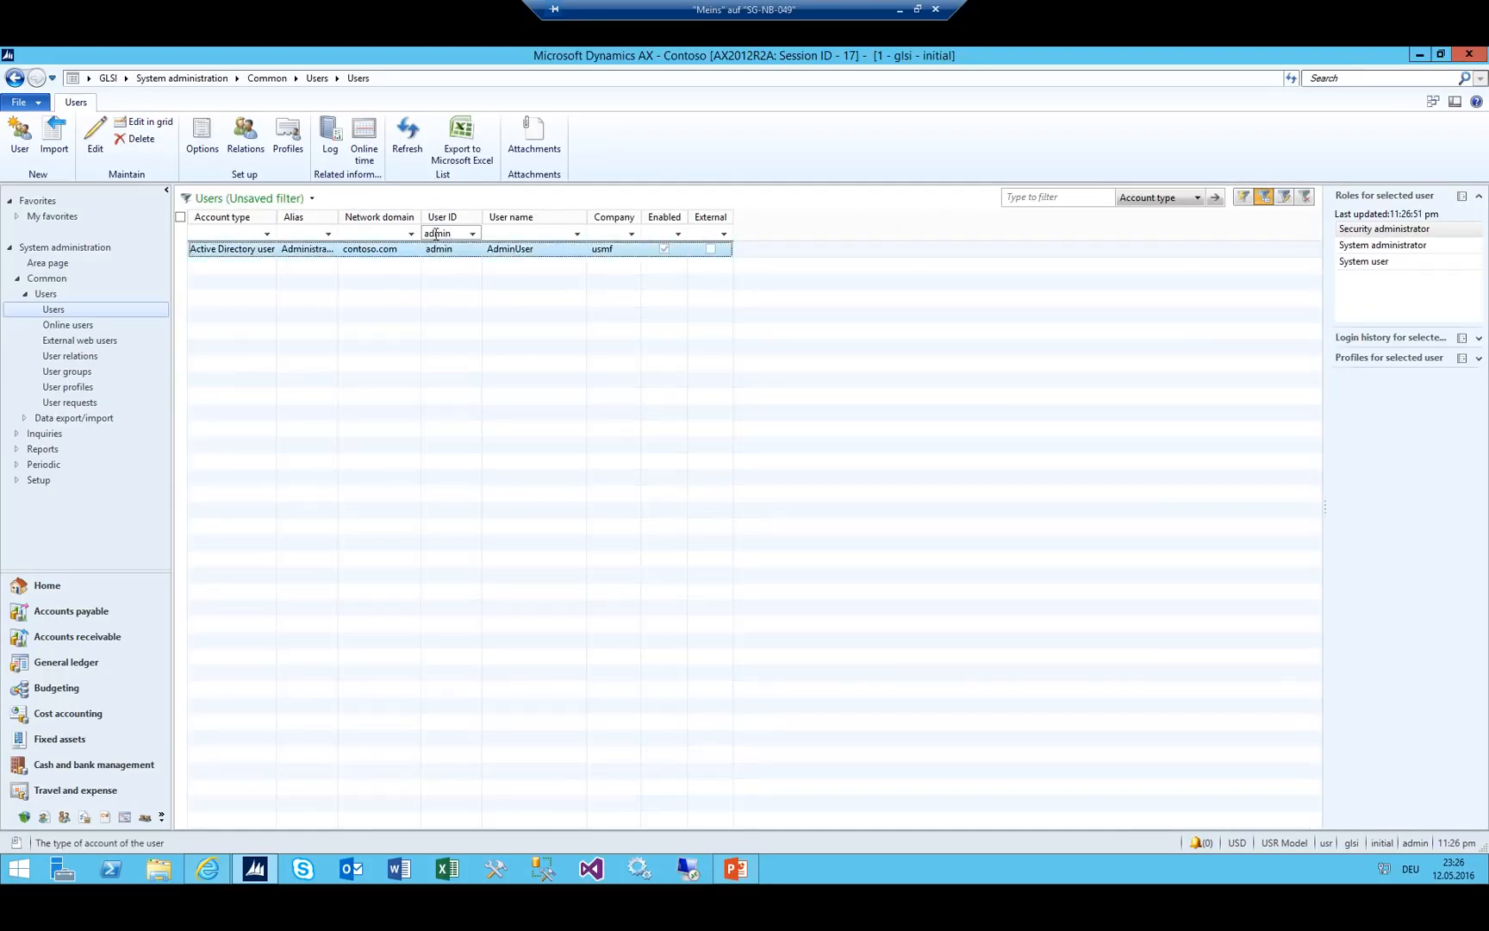
click(247, 140)
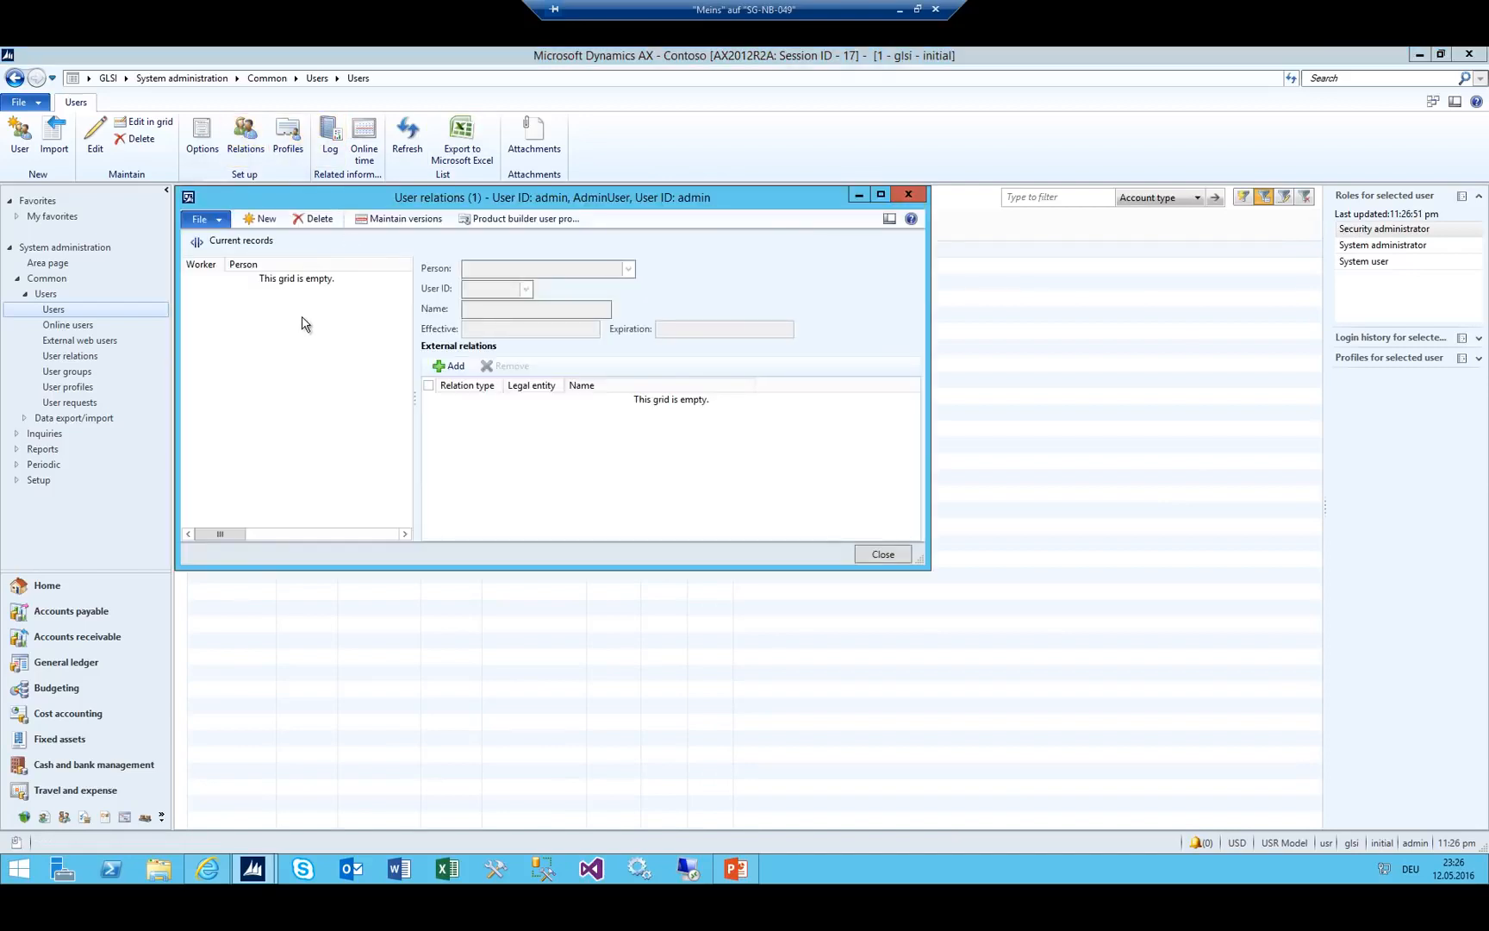
Link the newly hired worker, found by a name filter, to the admin user.
click(628, 269)
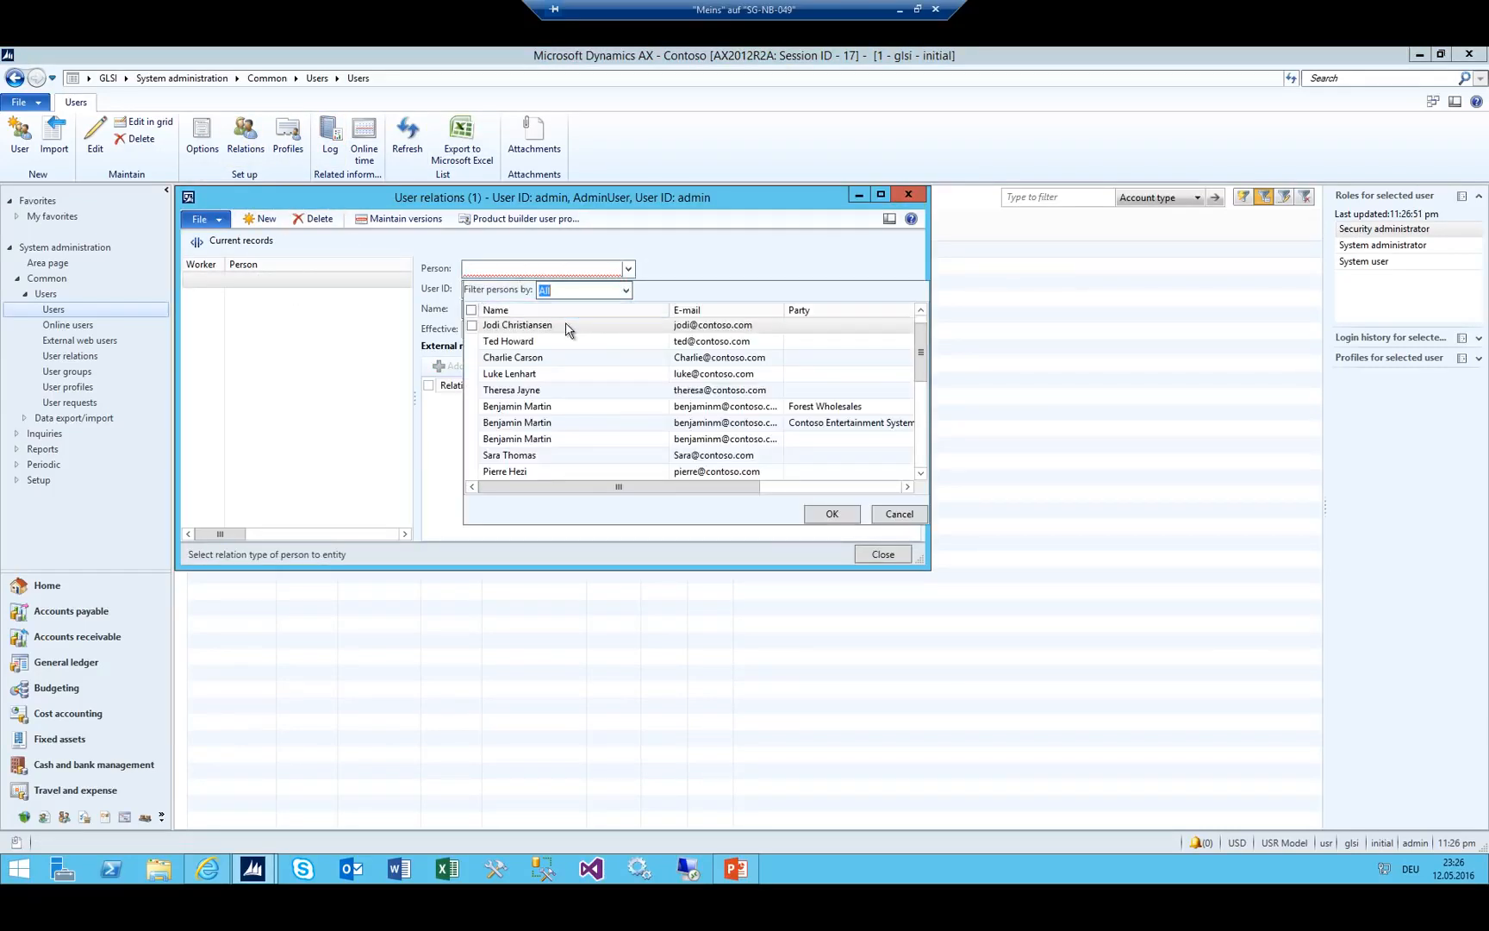
click(565, 330)
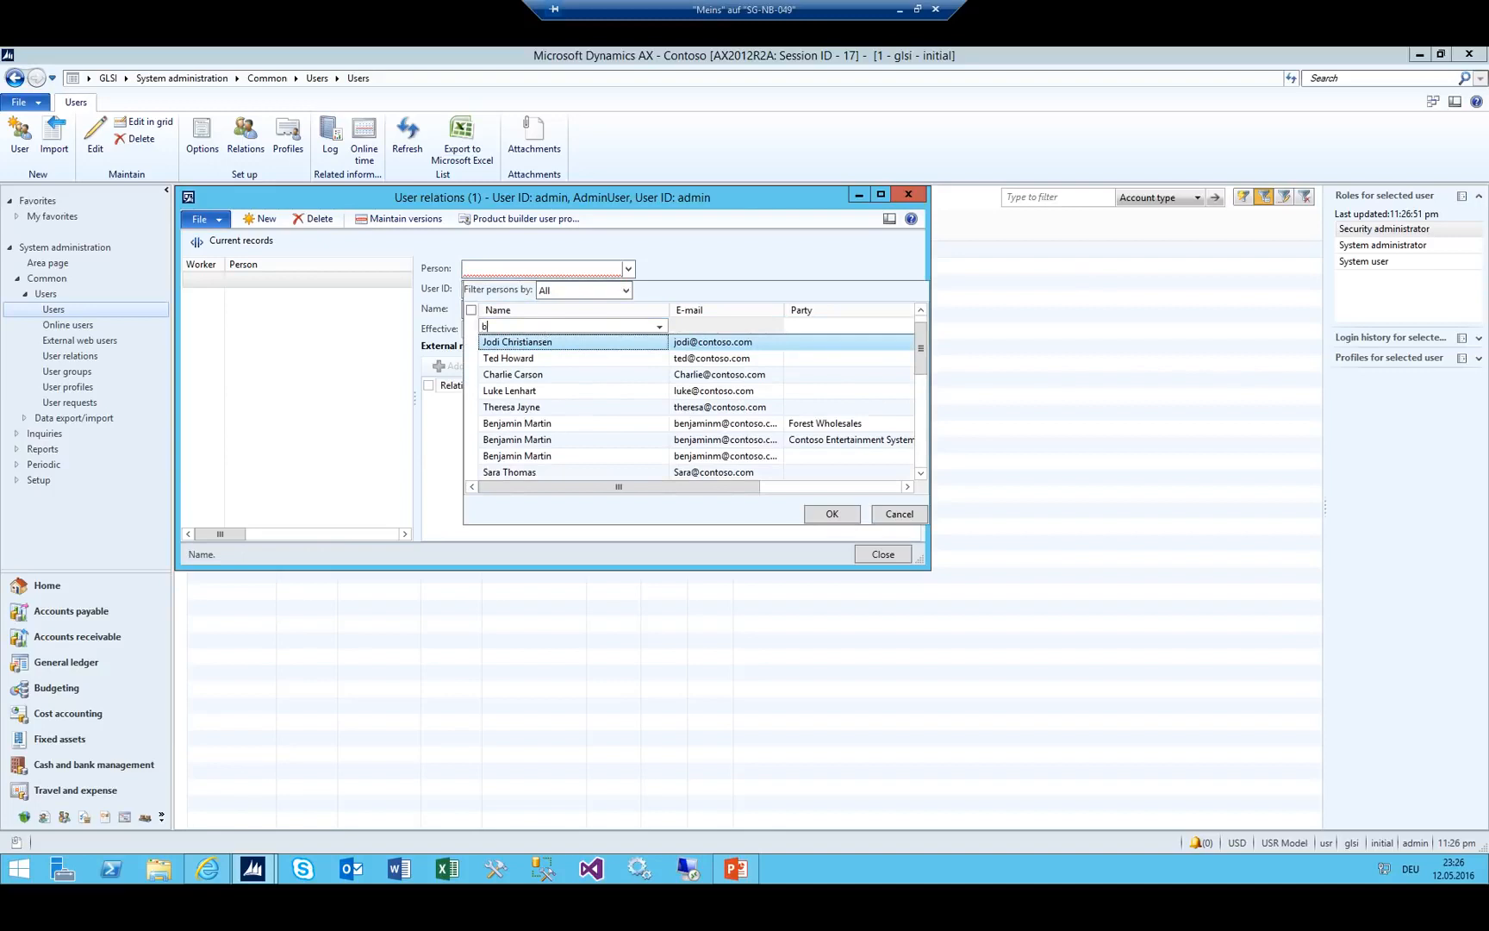
text(berat*)
key(Return)
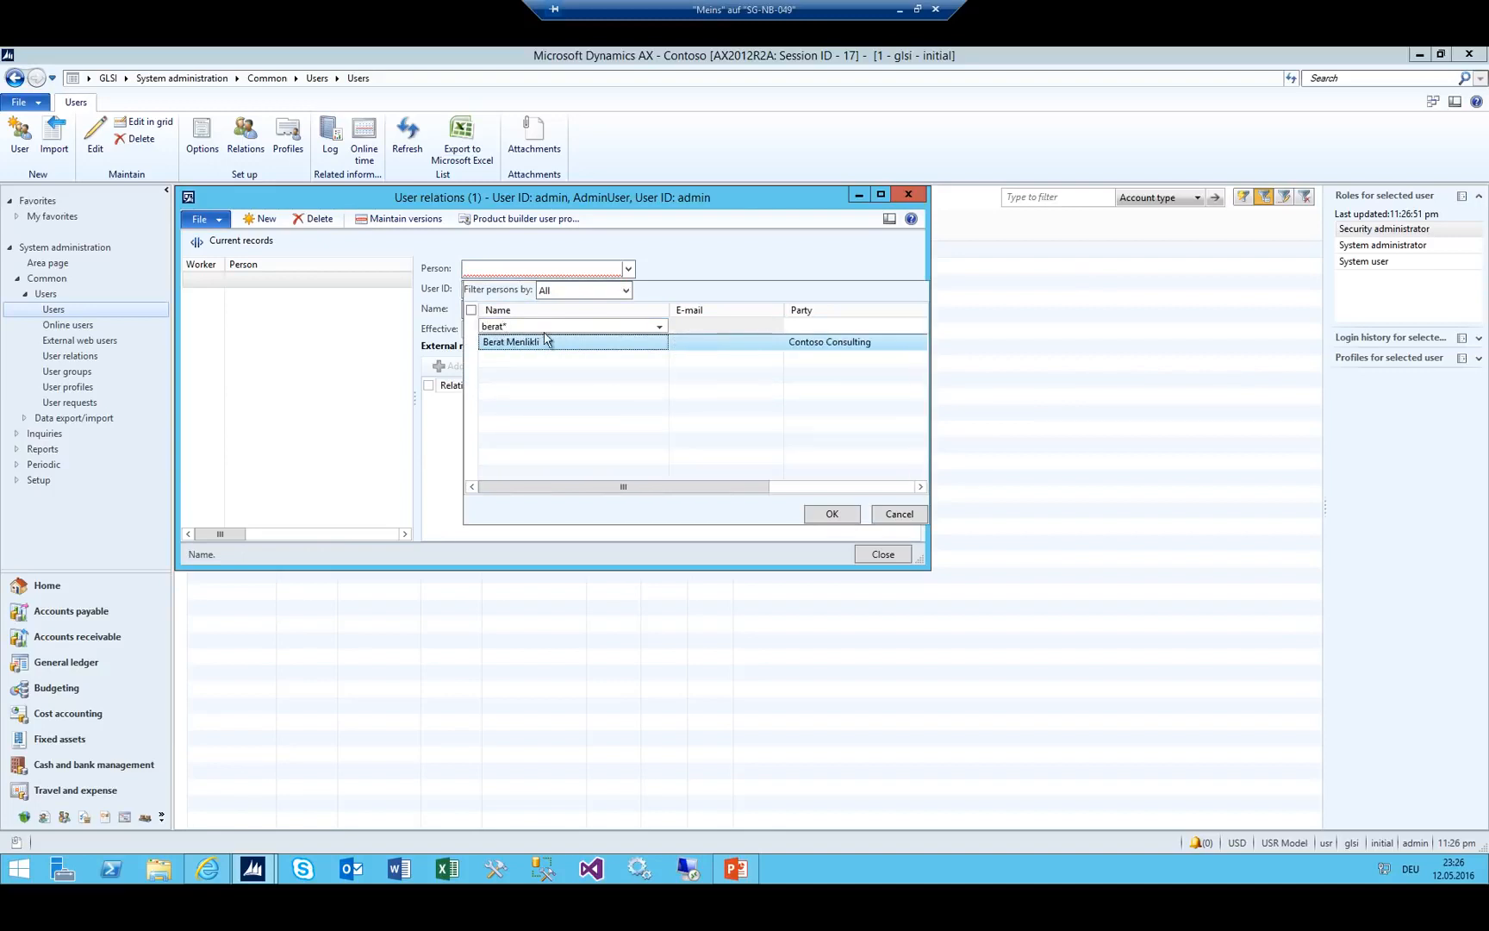
click(814, 515)
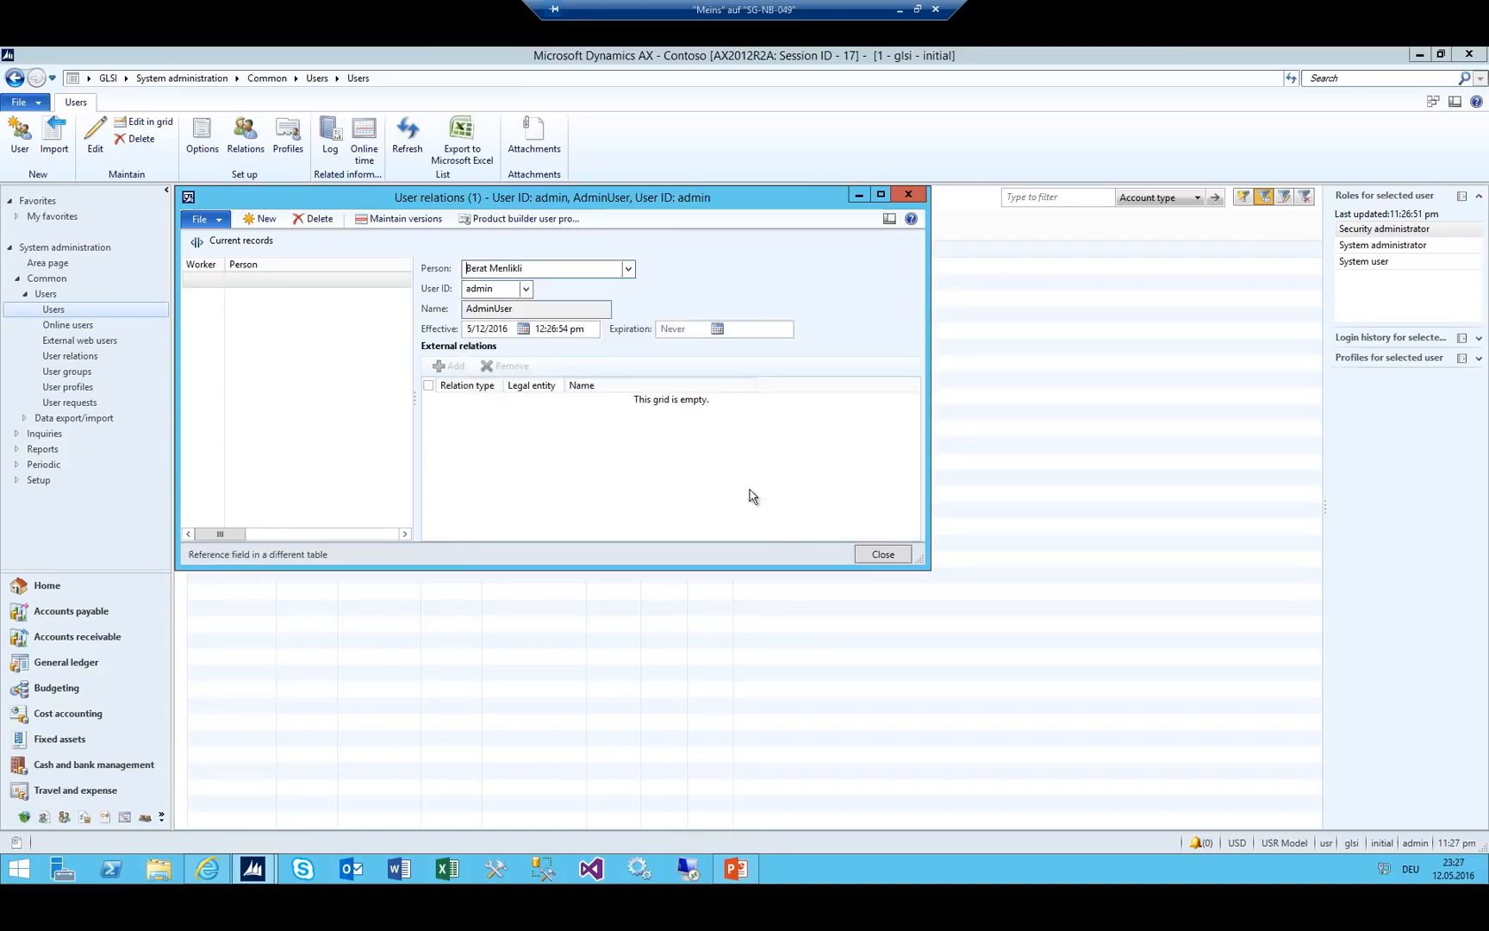
Save the user relation record and close the User relations form.
click(287, 535)
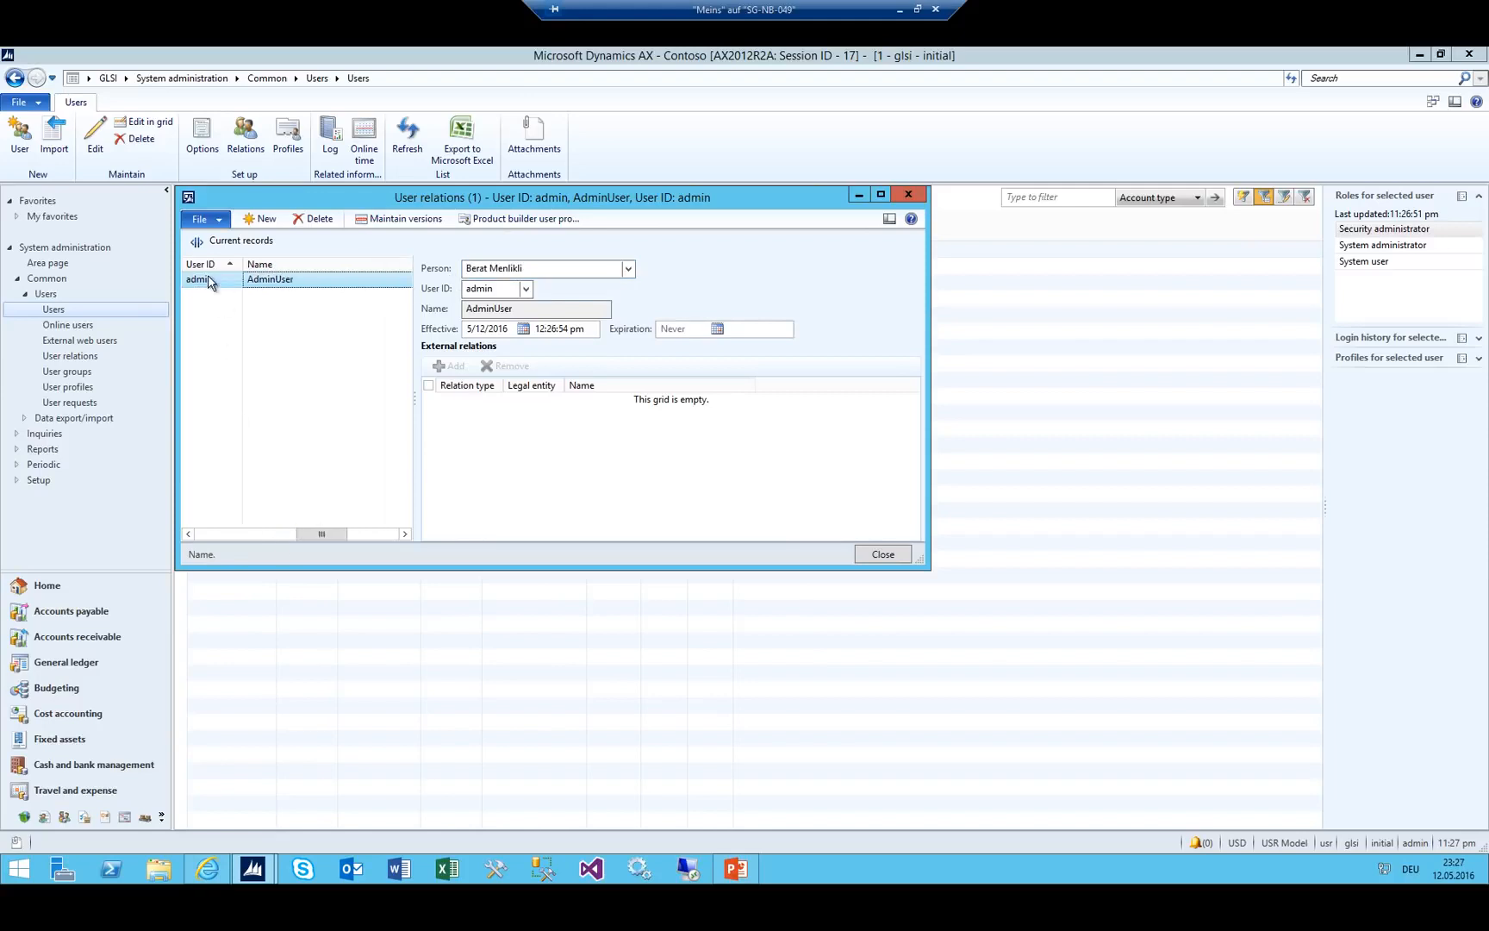
click(225, 534)
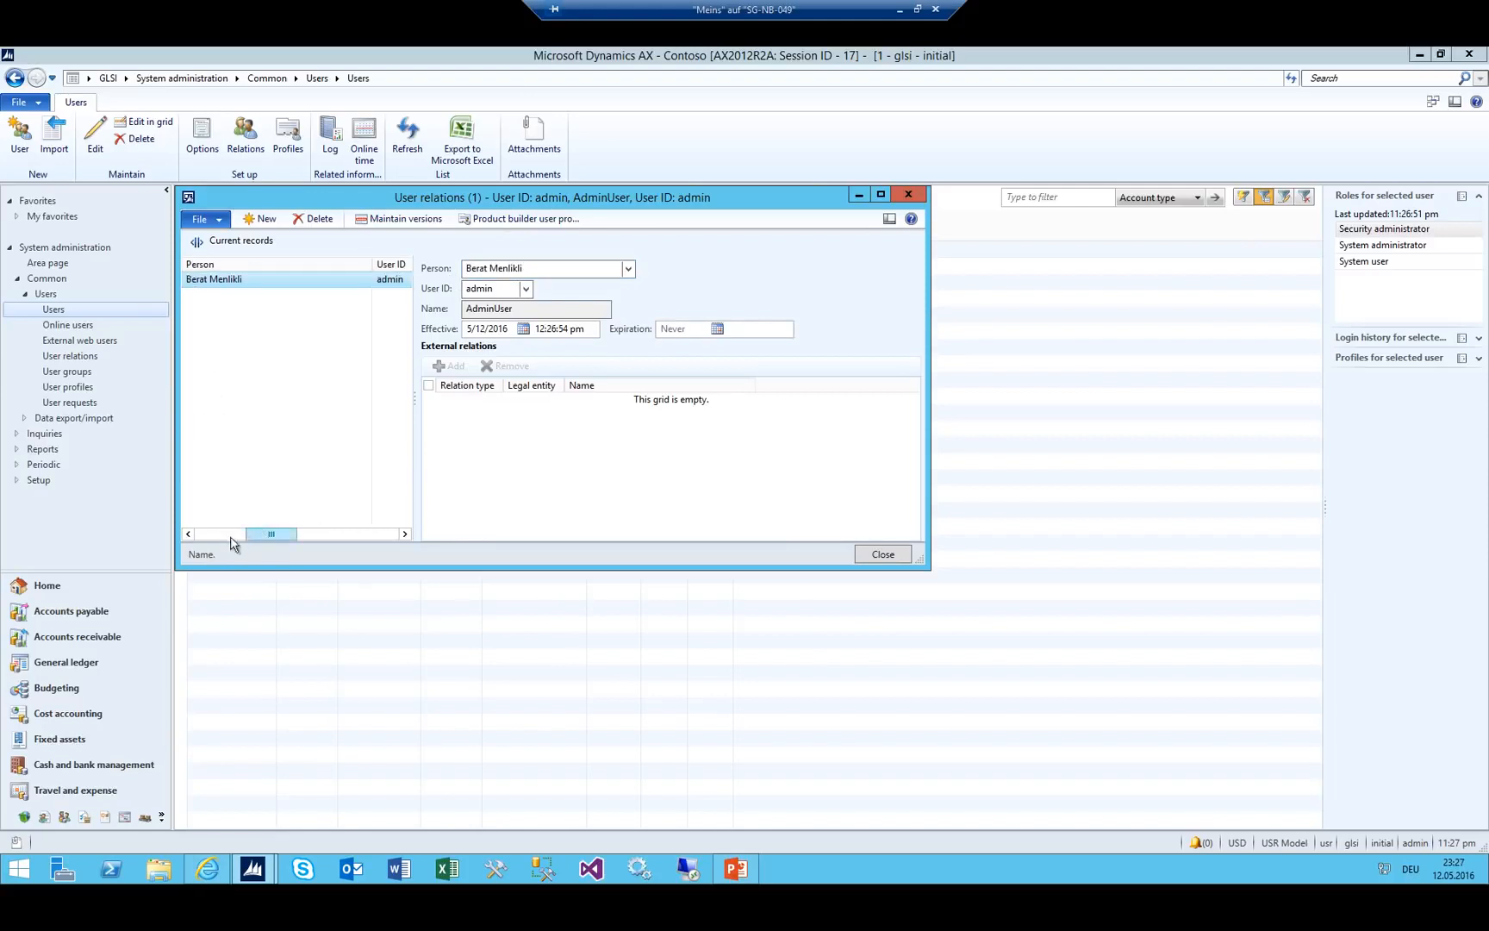
click(230, 536)
drag(176, 280, 217, 295)
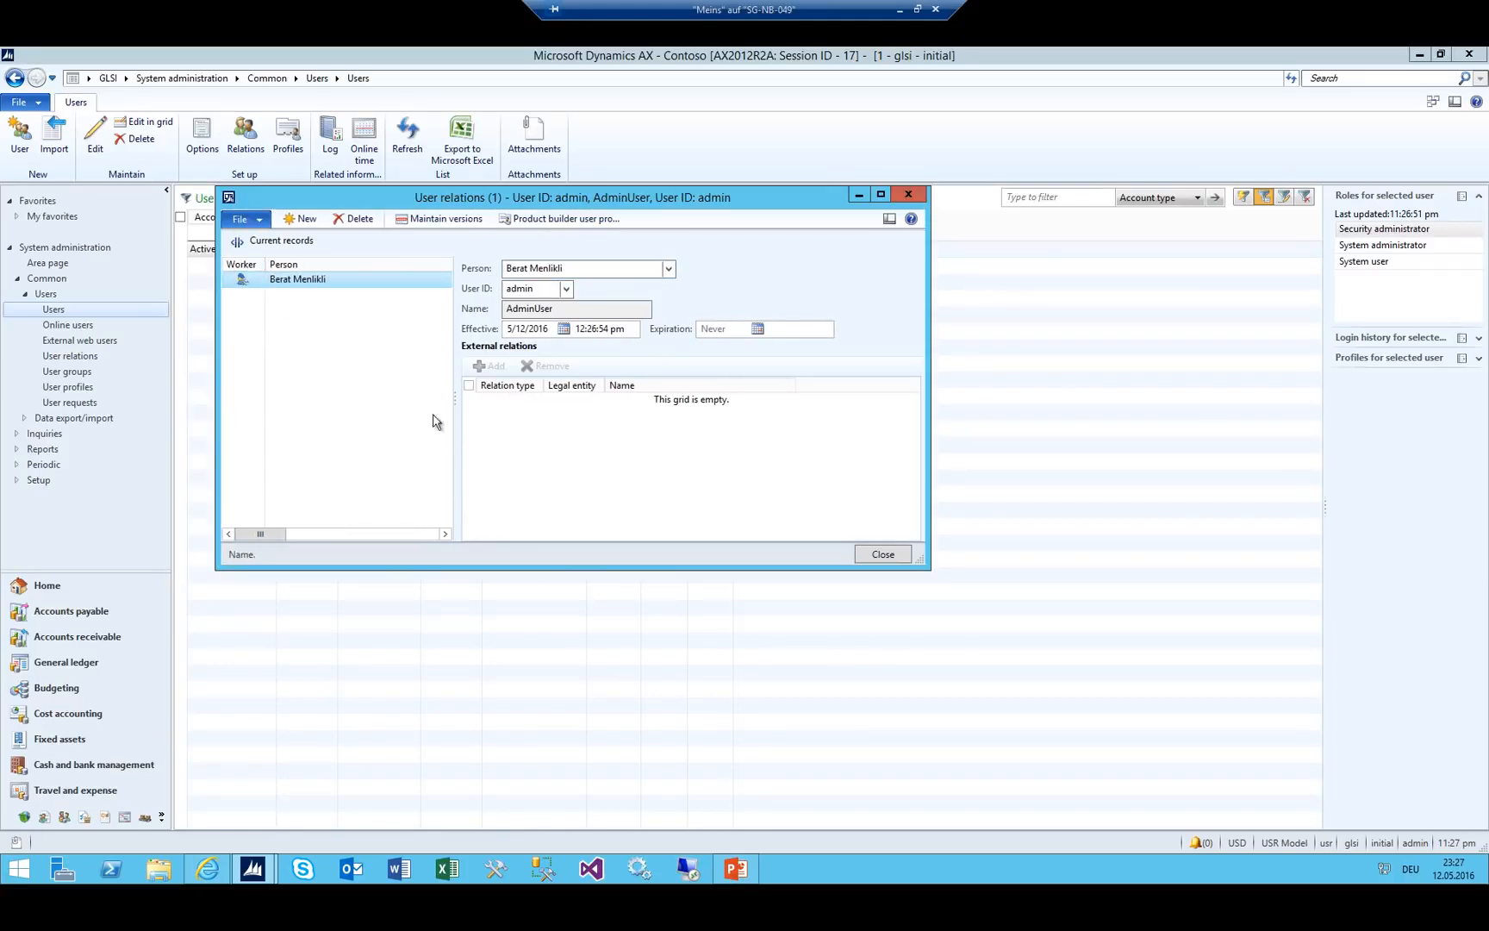
key(ctrl+s)
key(Escape)
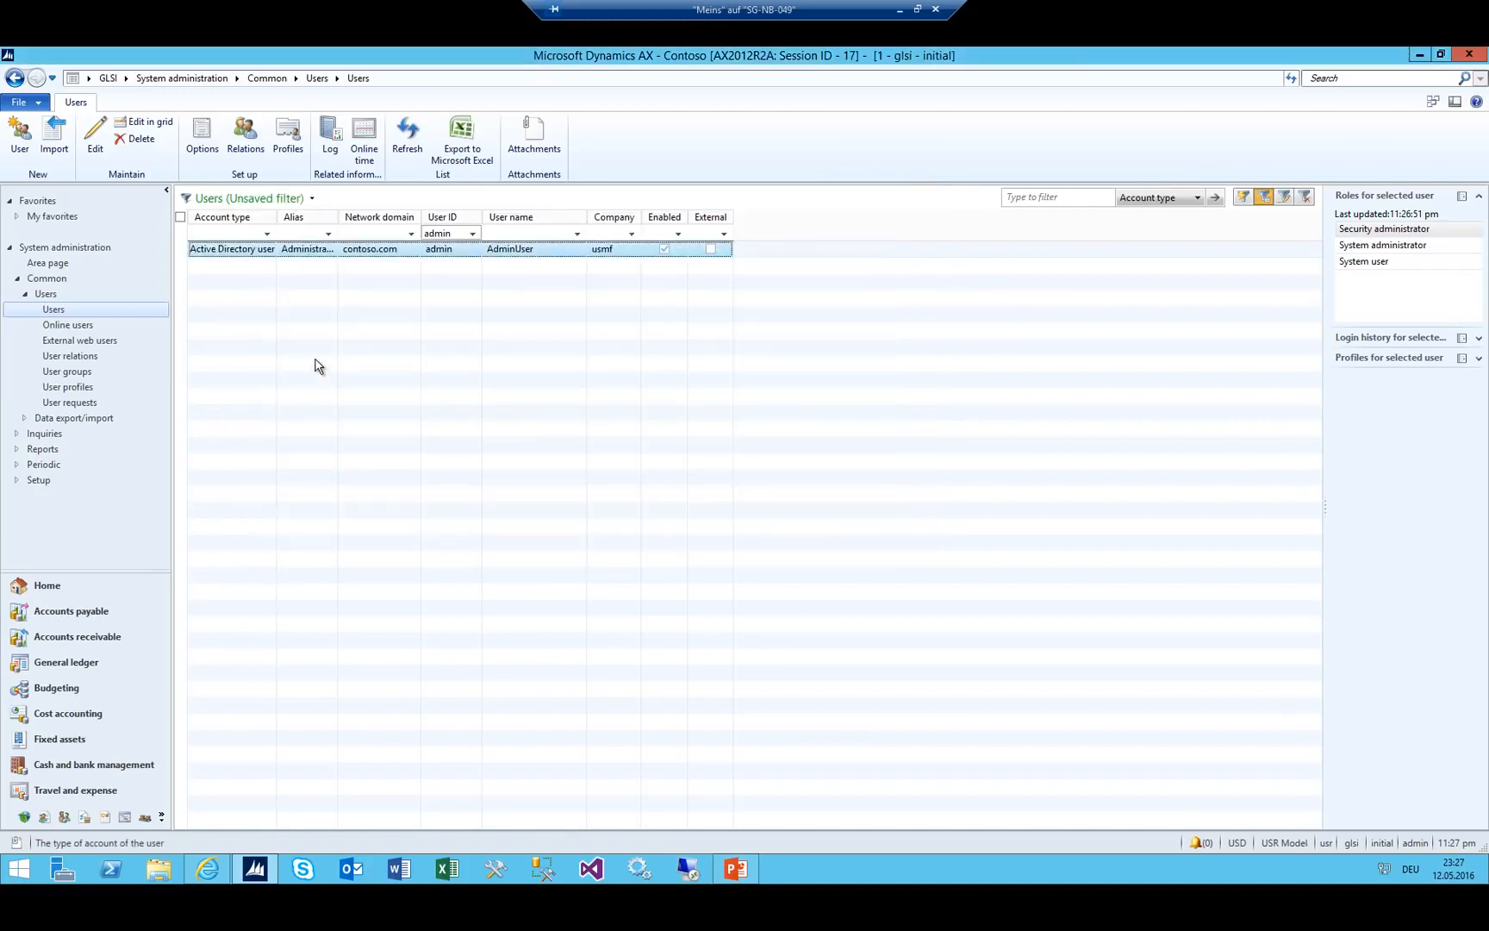
Remove the admin value from the User ID filter.
click(125, 79)
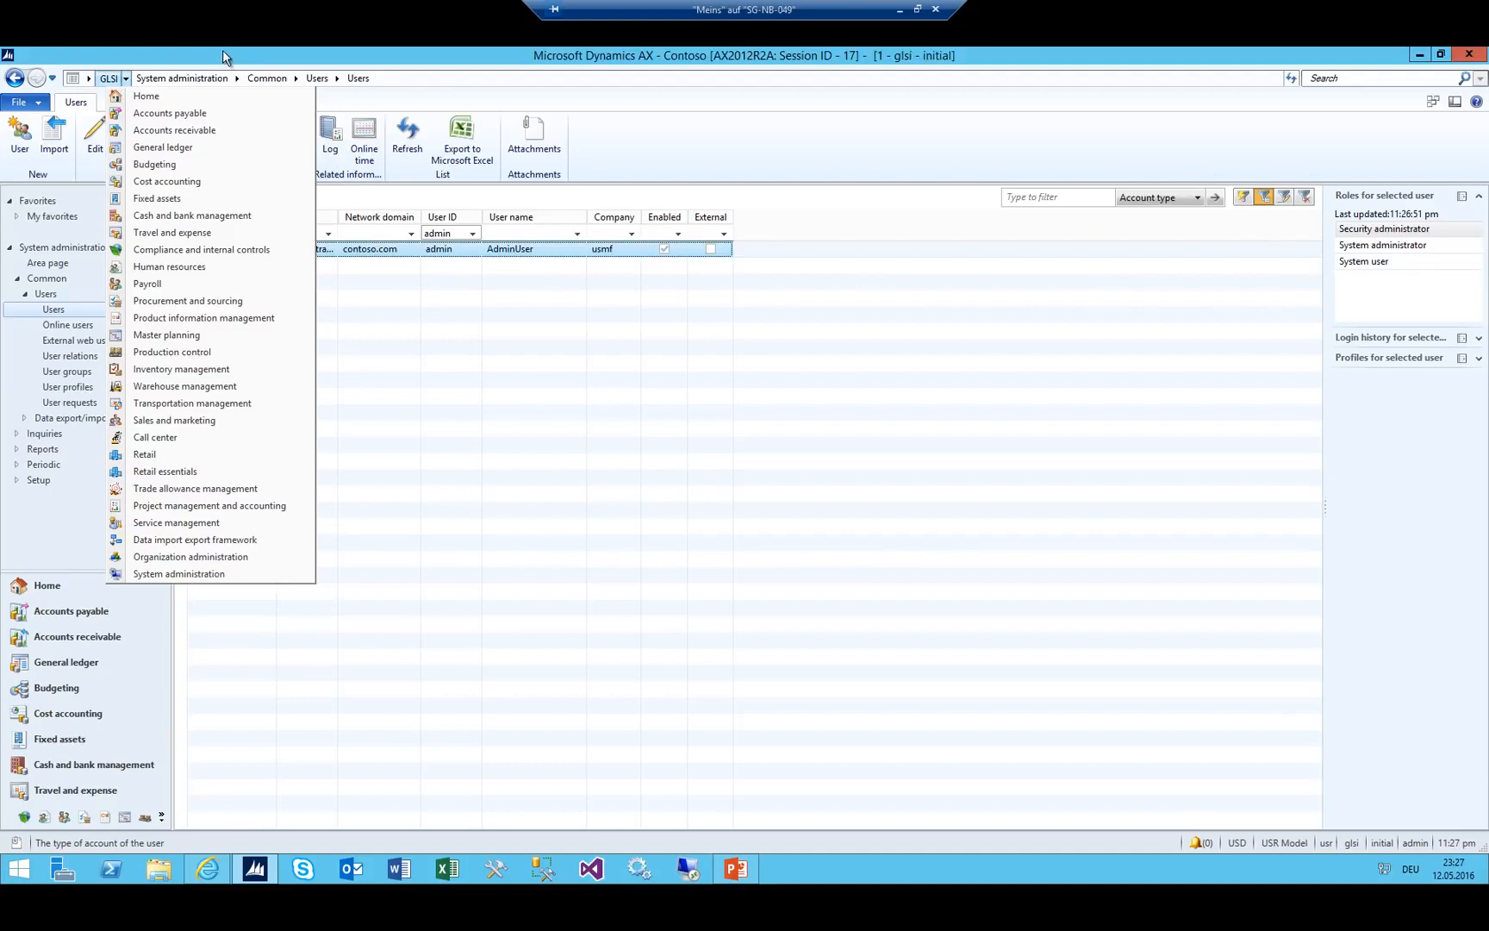
click(452, 231)
click(453, 231)
click(444, 250)
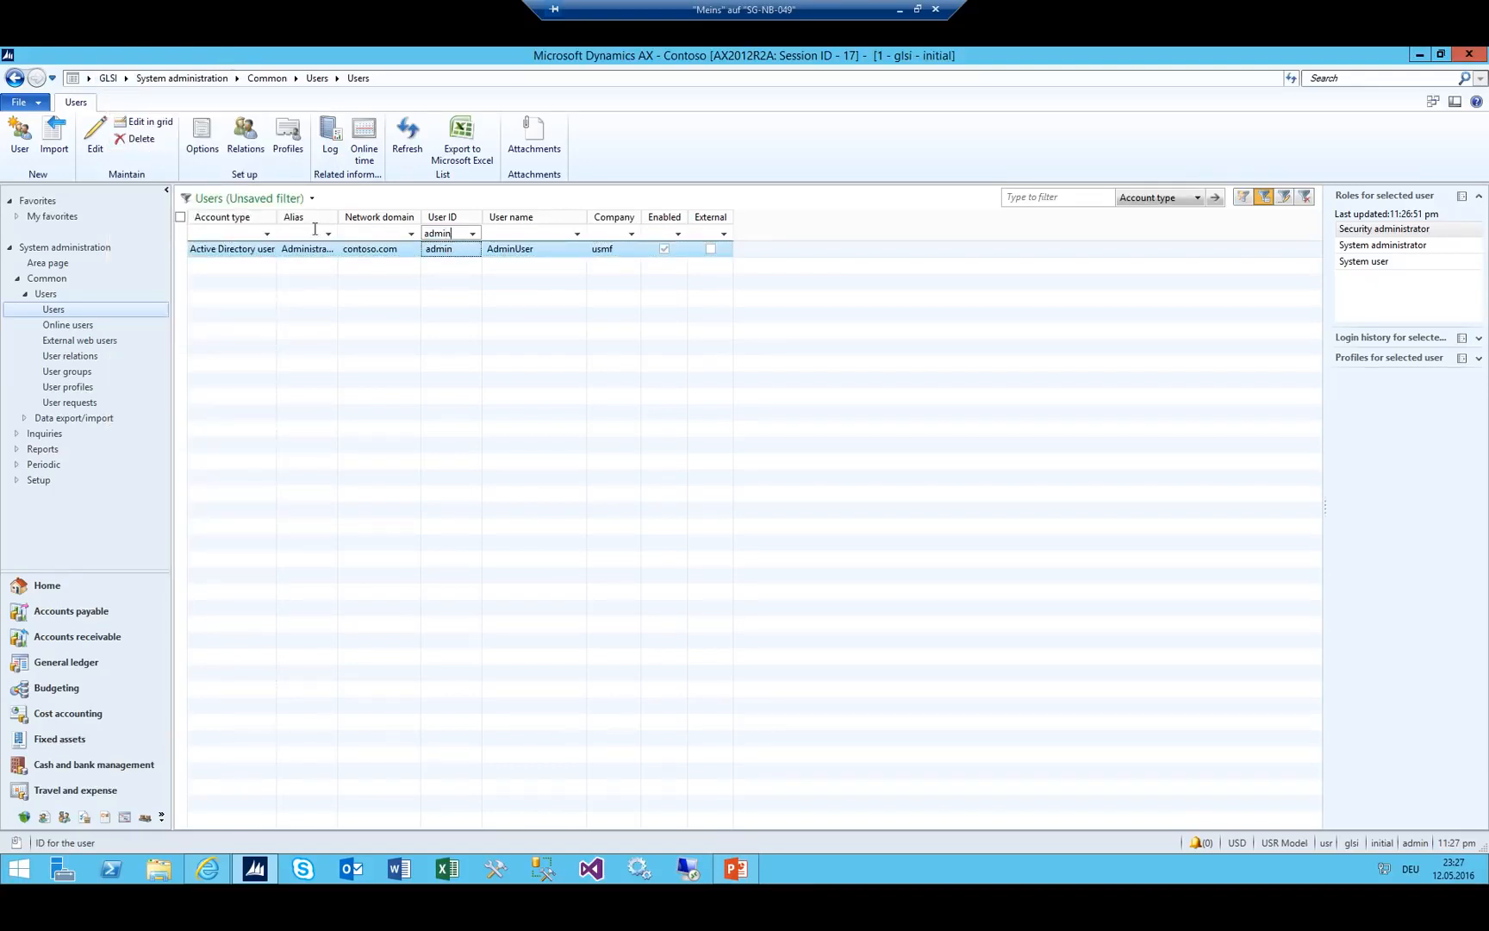
drag(315, 228, 277, 211)
key(Delete)
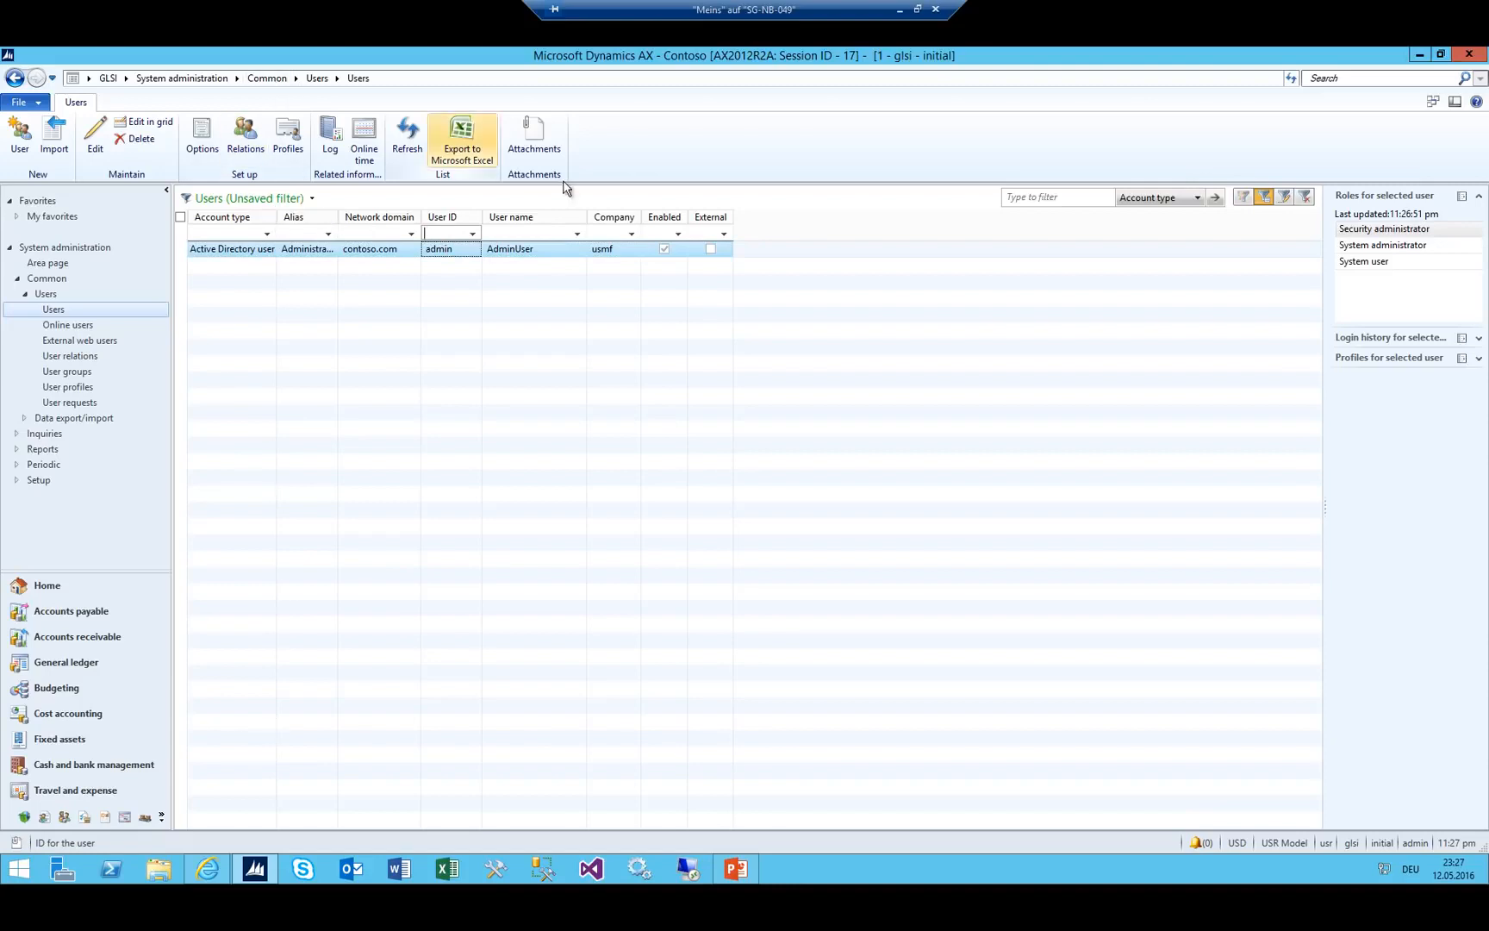
Clear the glsi Company filter so all users list, then go to Human resources.
click(616, 233)
text(glsi)
key(Return)
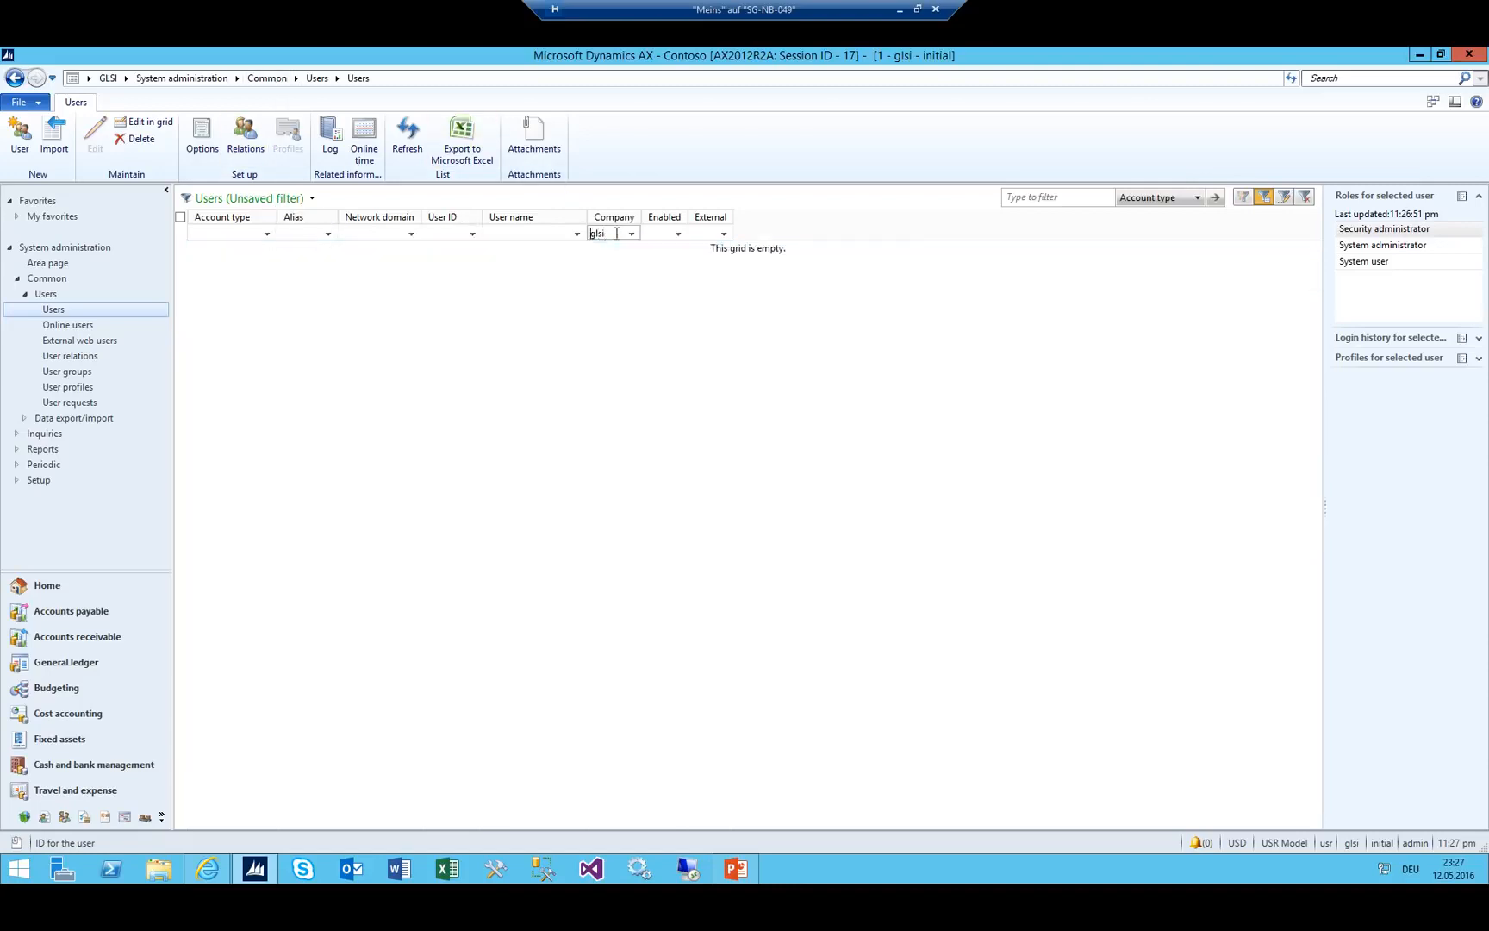
drag(616, 233, 329, 299)
key(Delete)
key(Return)
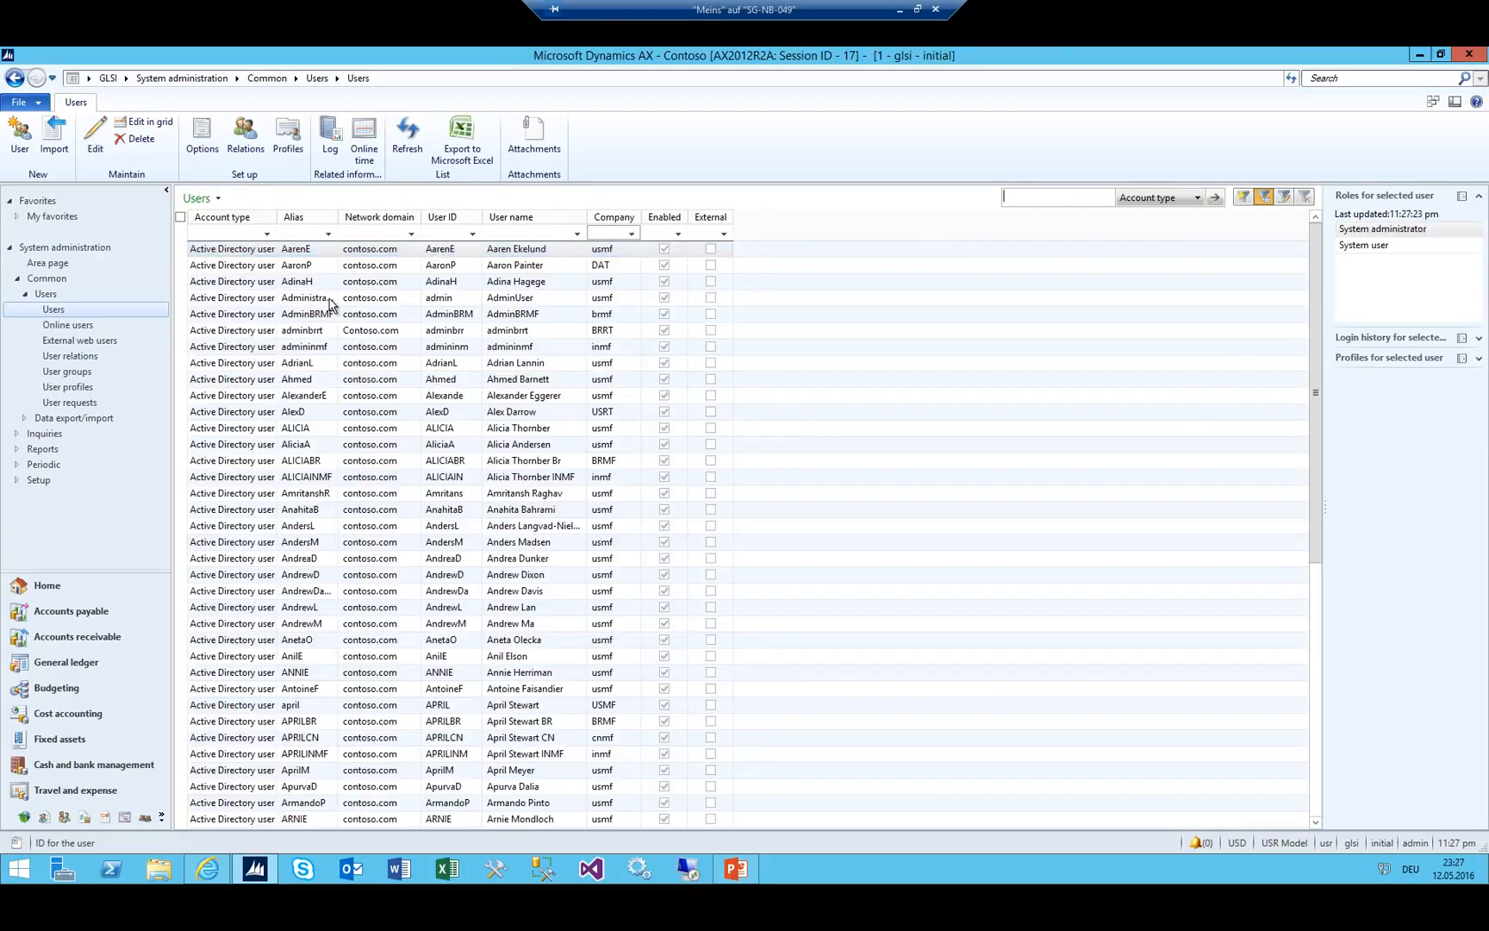
click(330, 299)
click(298, 234)
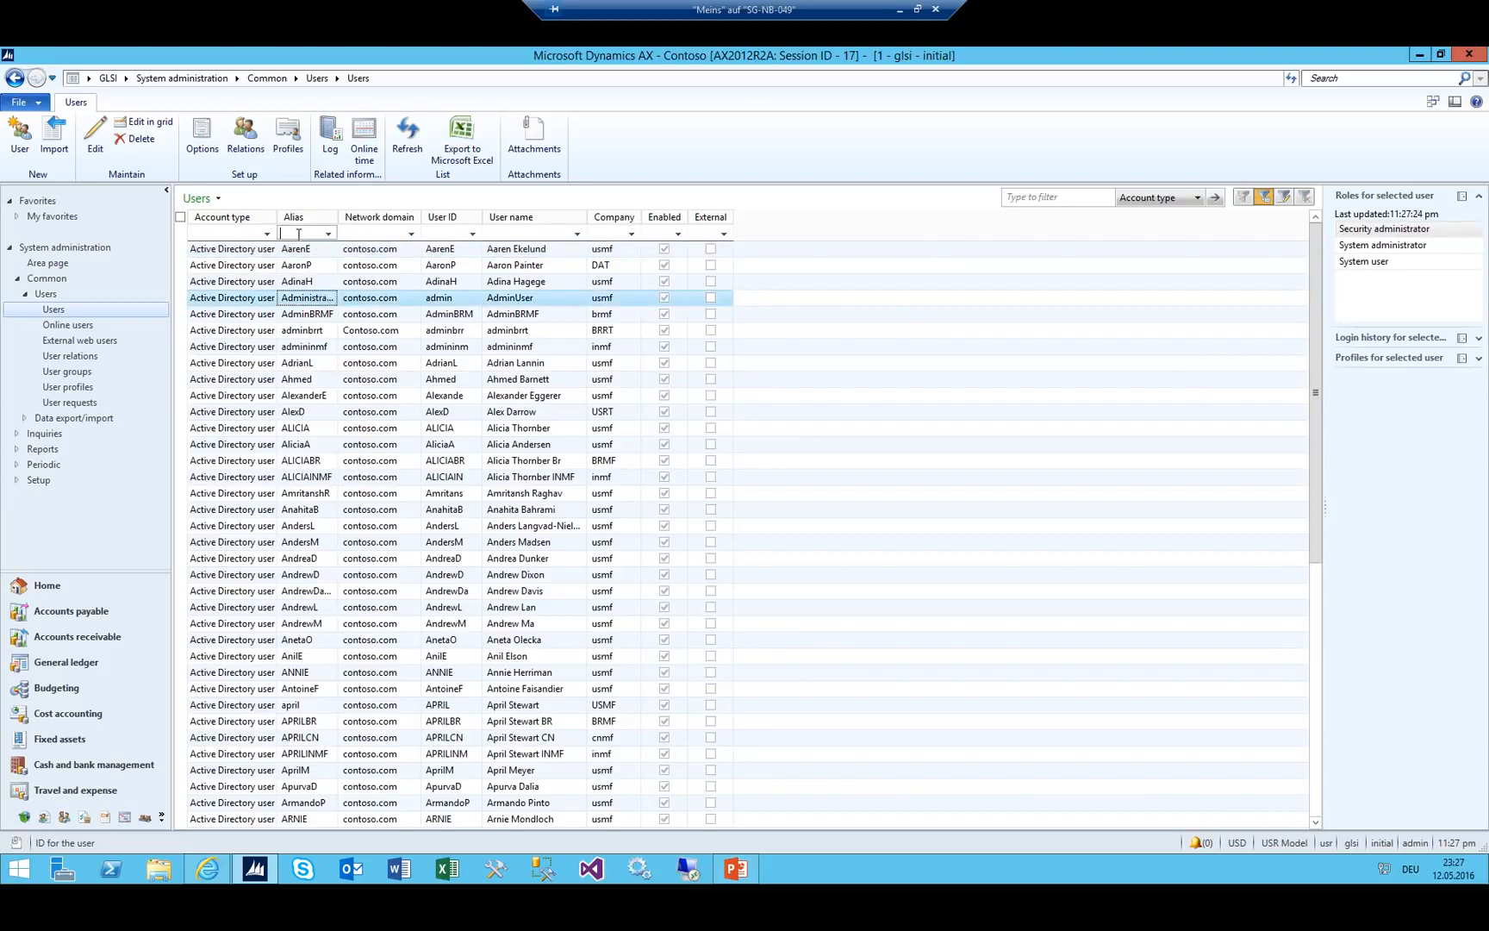
click(128, 82)
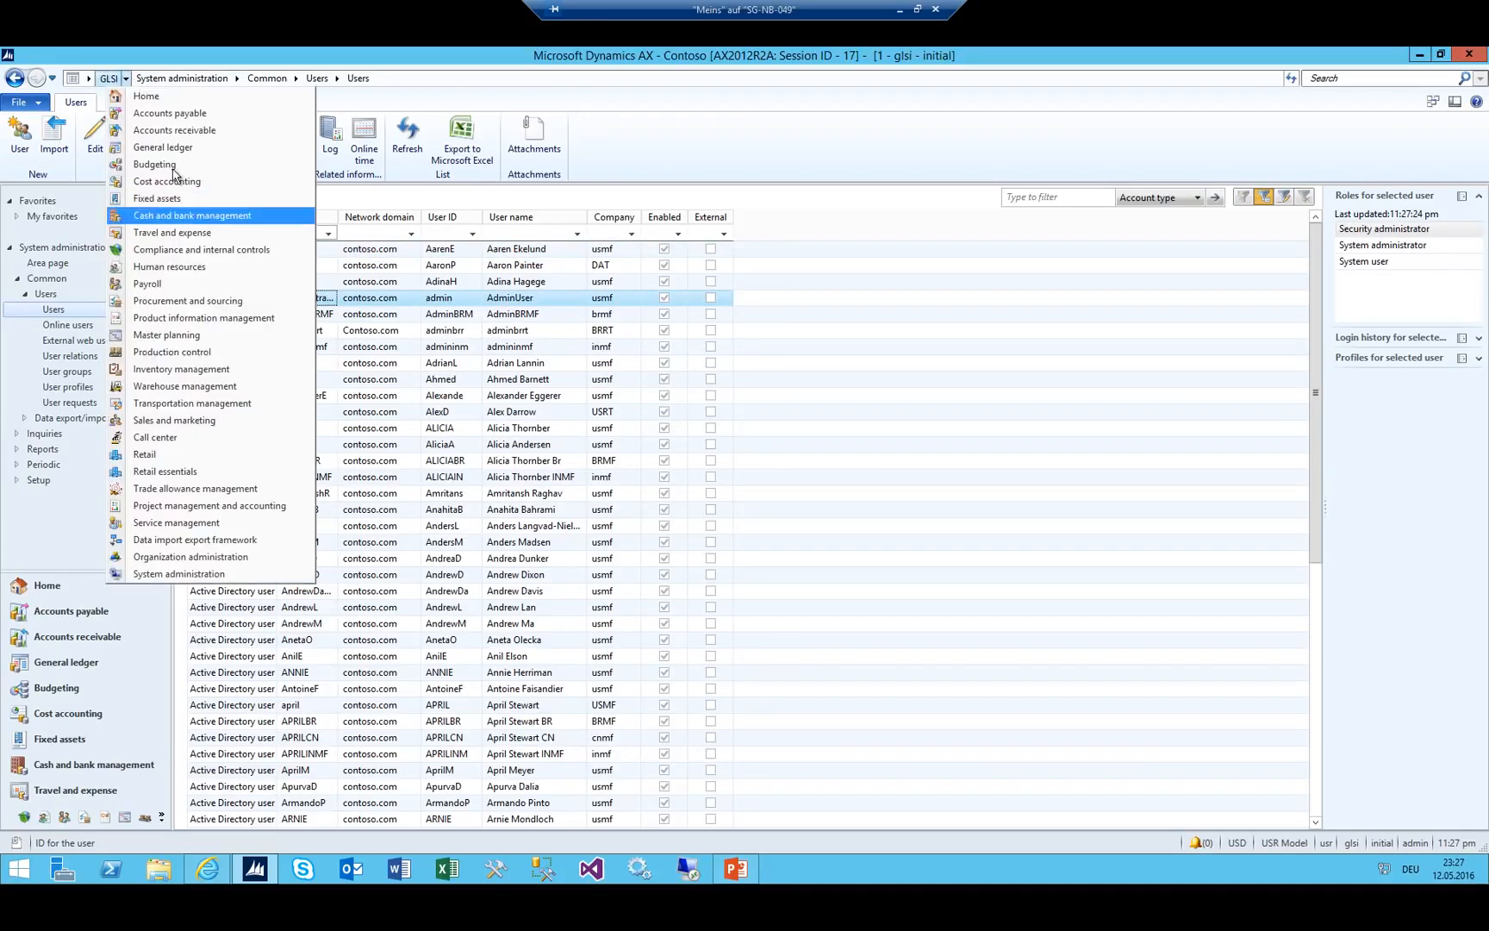
click(172, 261)
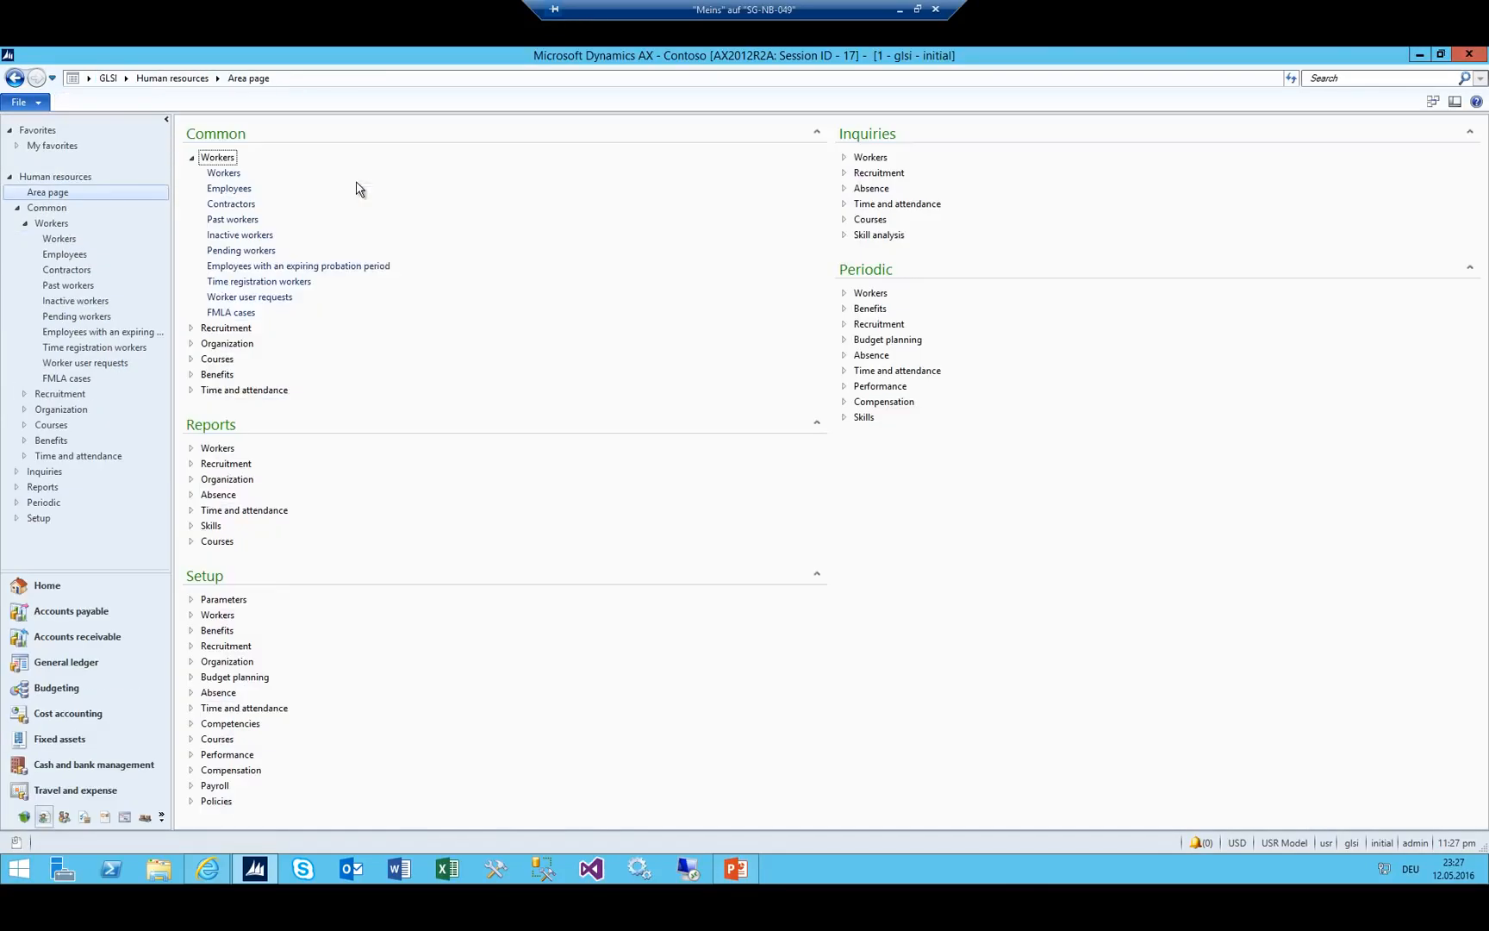
Open the Workers list and start hiring a new worker, entering a first name.
click(223, 173)
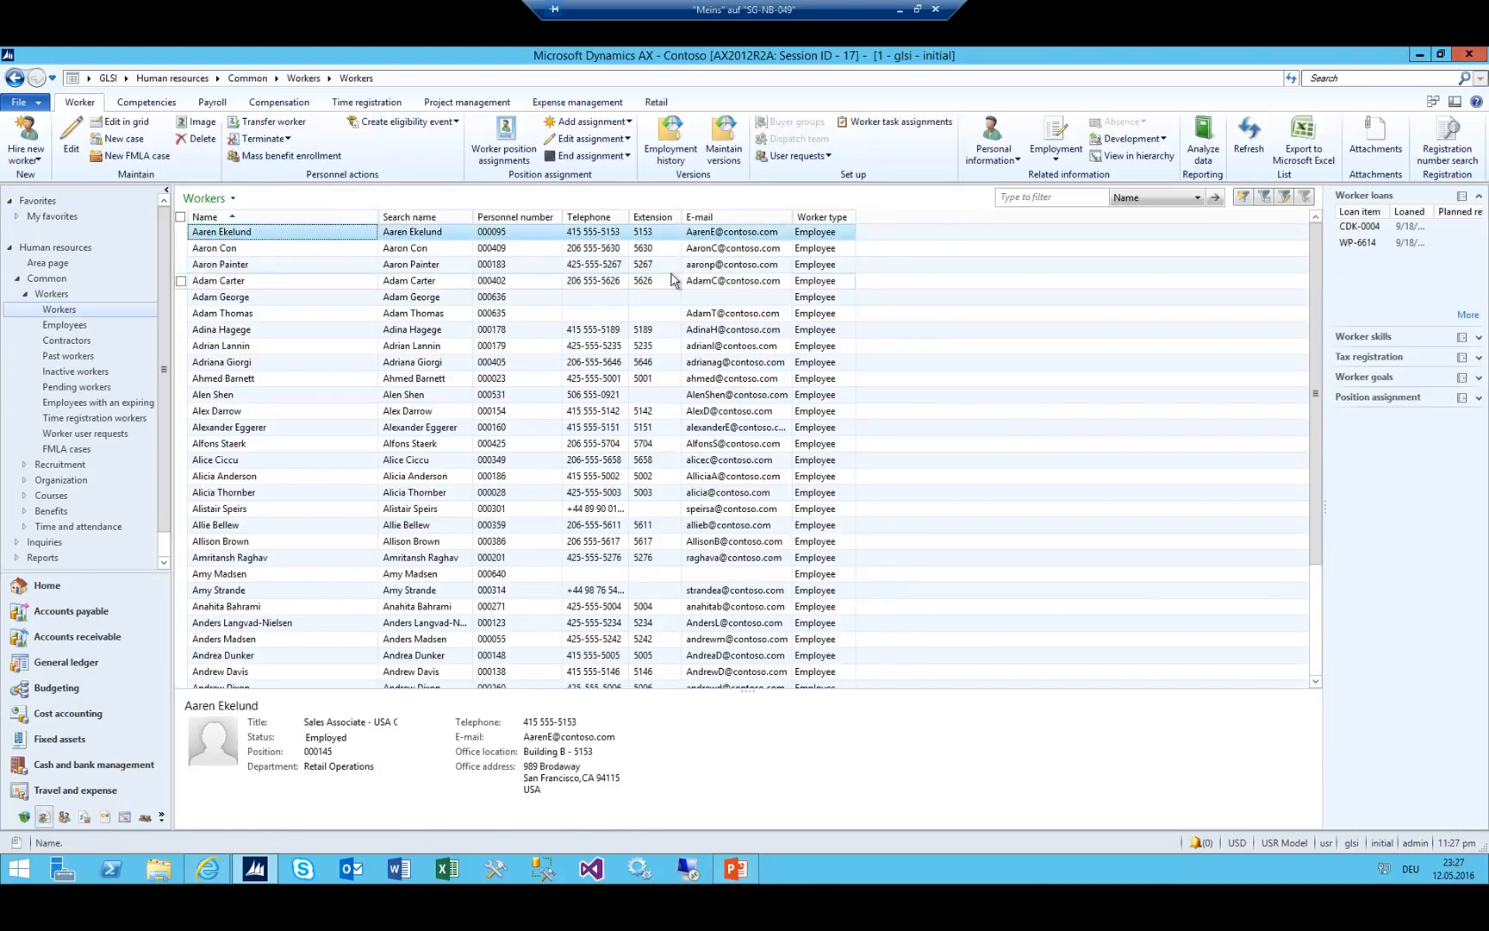
click(26, 138)
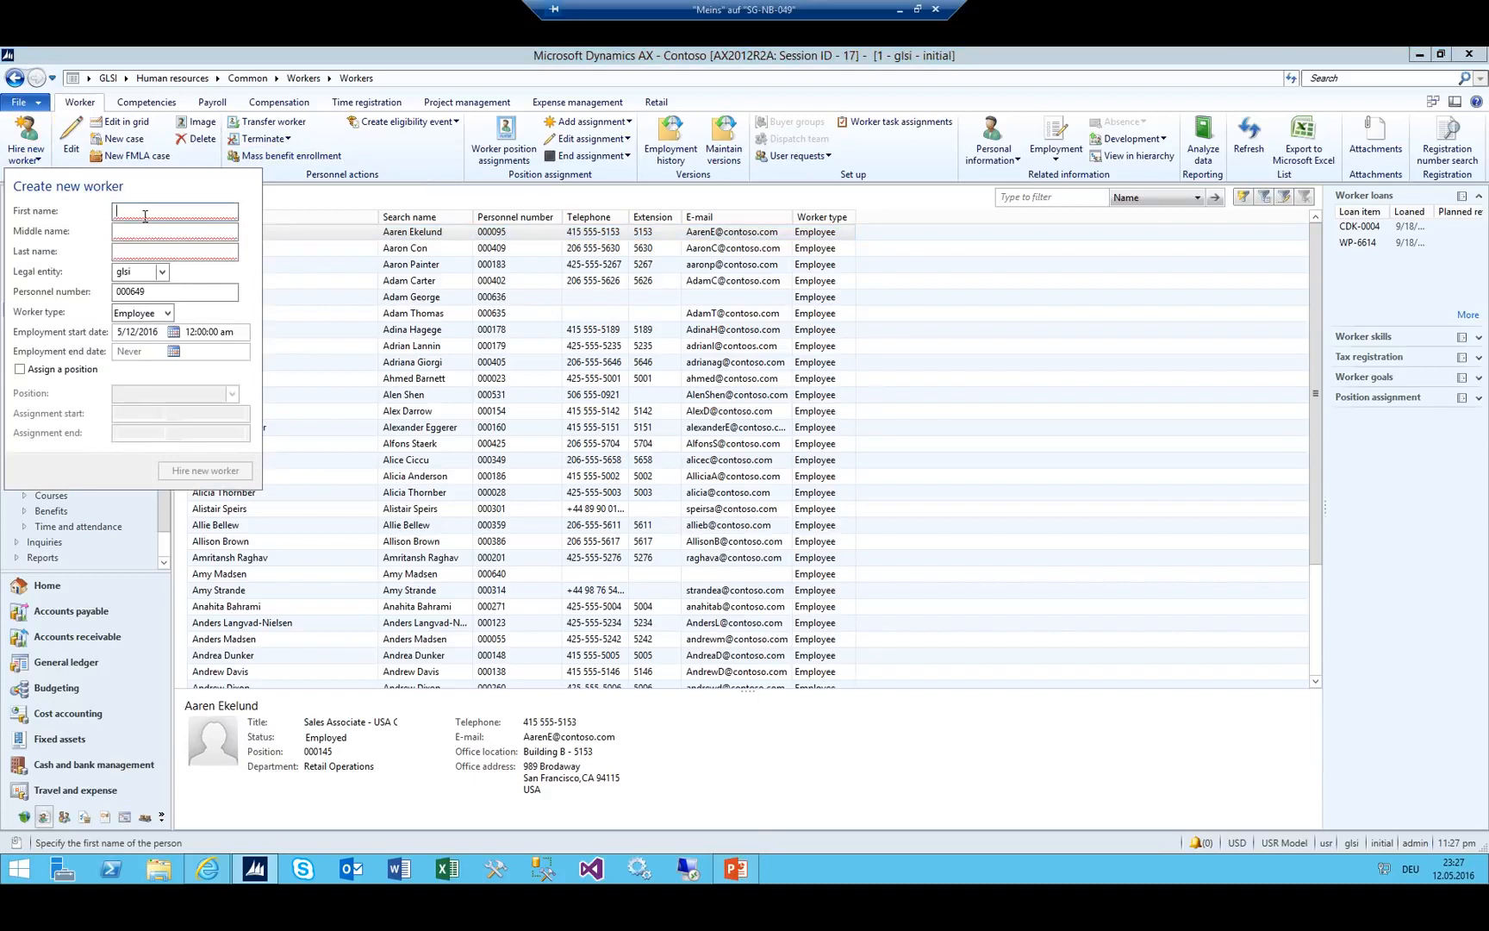
text(Hans)
key(Tab)
key(Tab)
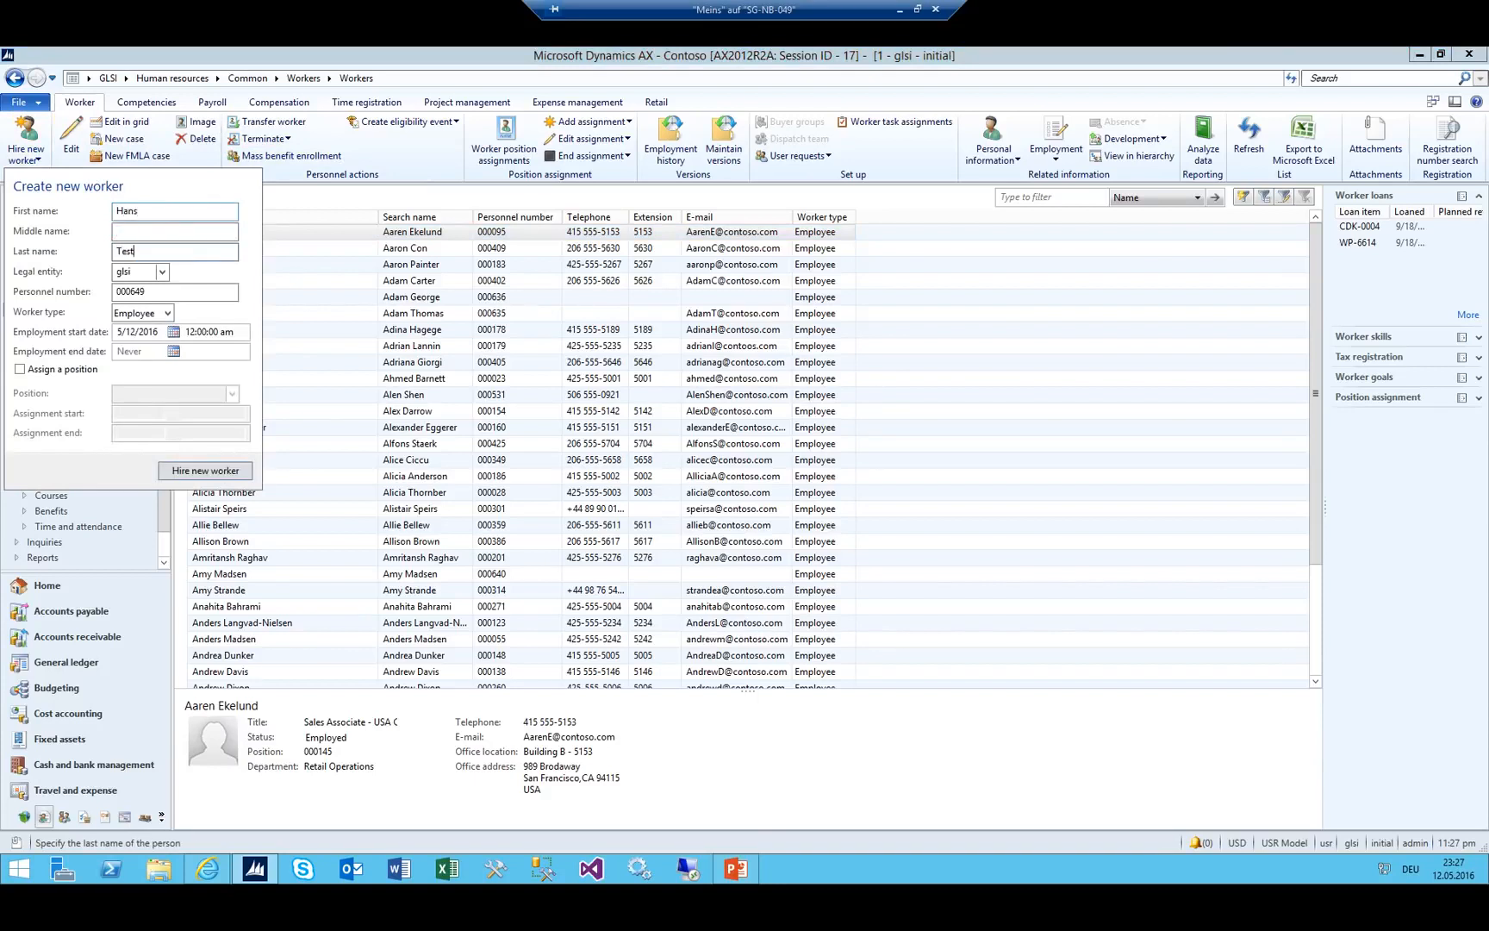
key(Tab)
key(Tab)
key(Tab)
key(Tab)
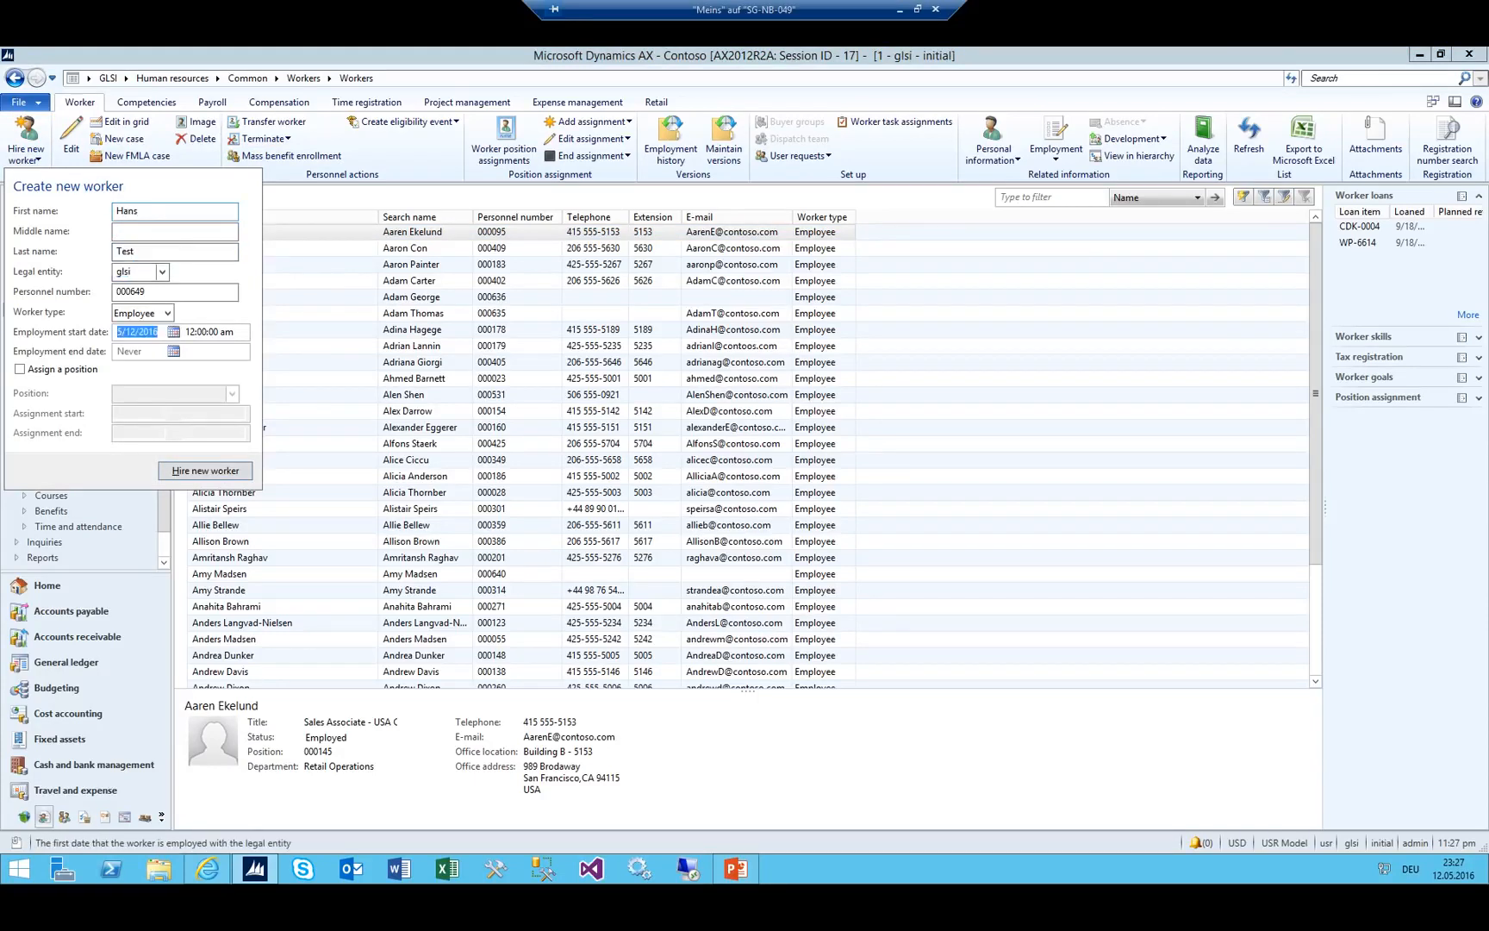
key(shift+Tab)
key(shift+Tab)
key(shift+Tab)
key(shift+Tab)
key(shift+Tab)
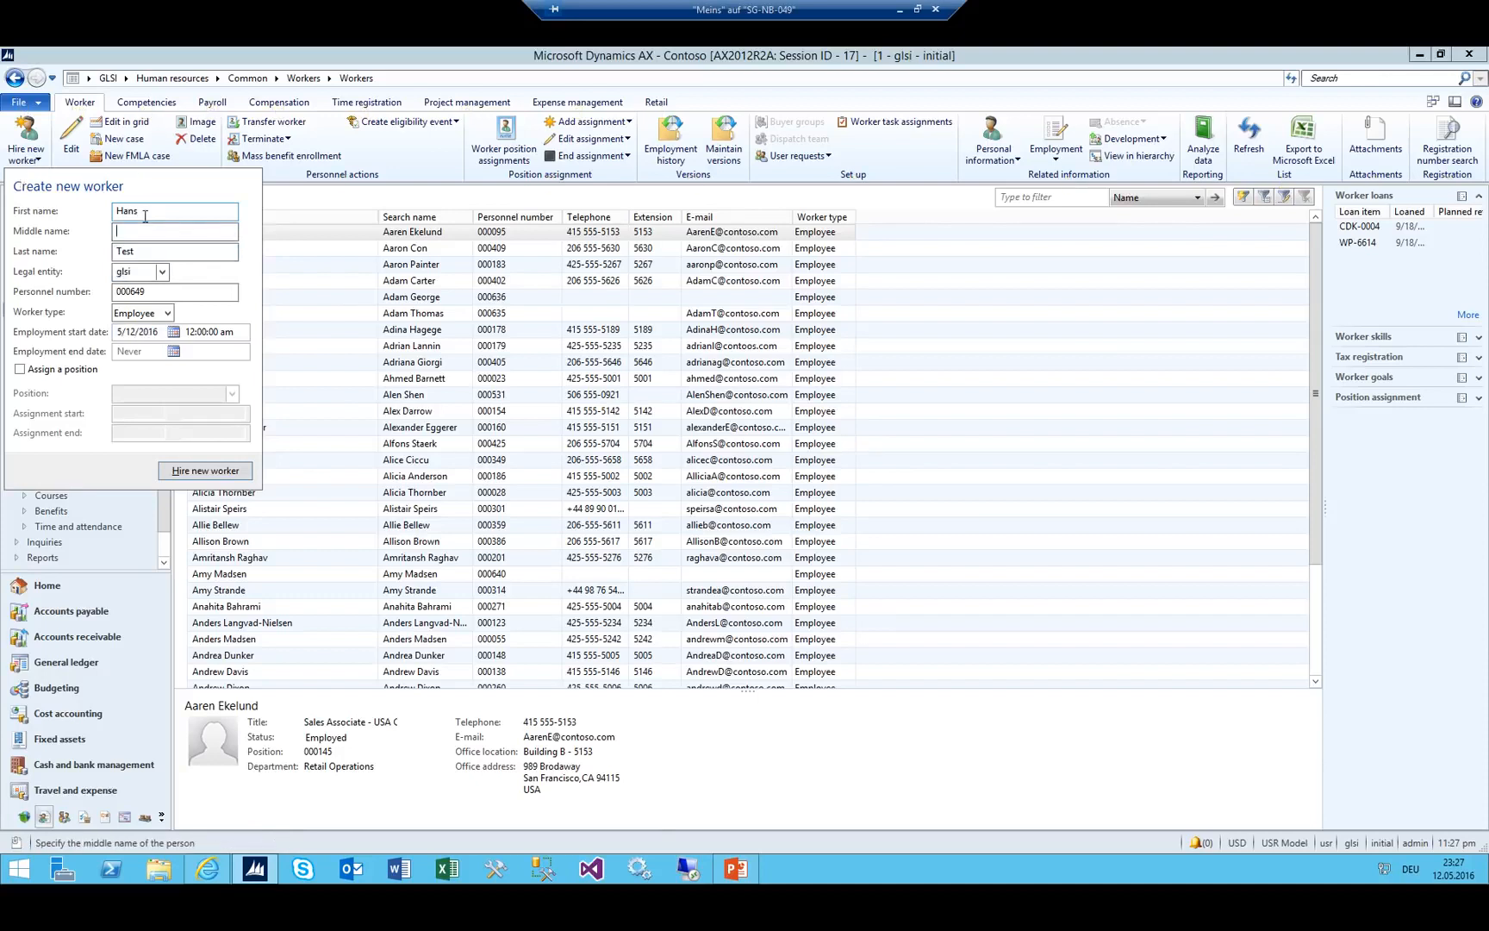
key(shift+Tab)
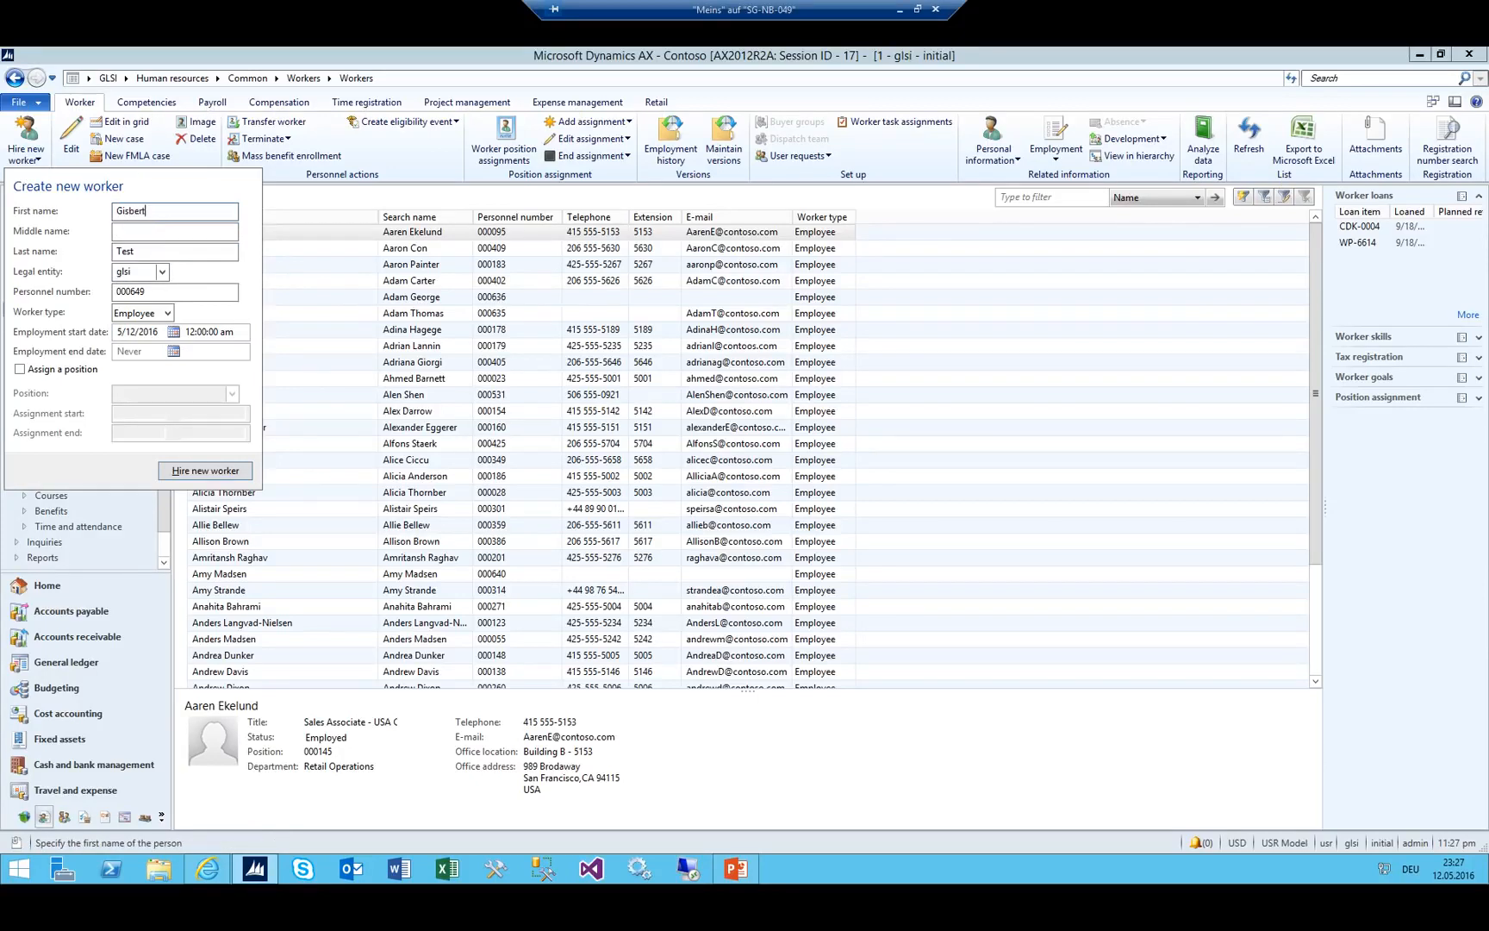
Complete the worker's first and last name, hire them, and close the record.
key(Tab)
key(Tab)
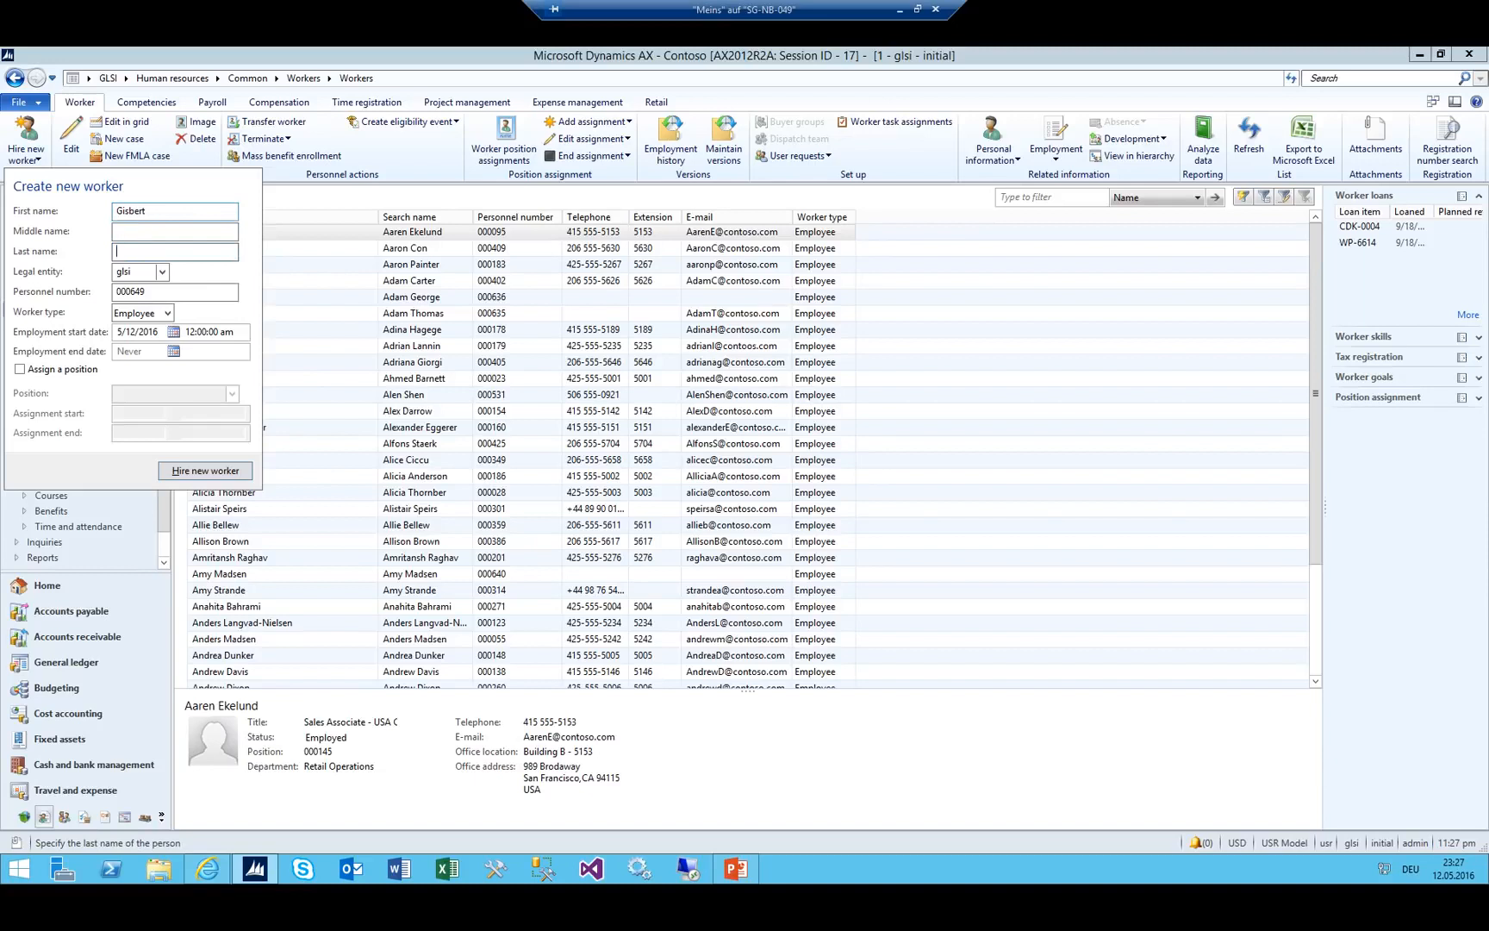
key(Tab)
key(Tab)
key(Tab)
click(186, 470)
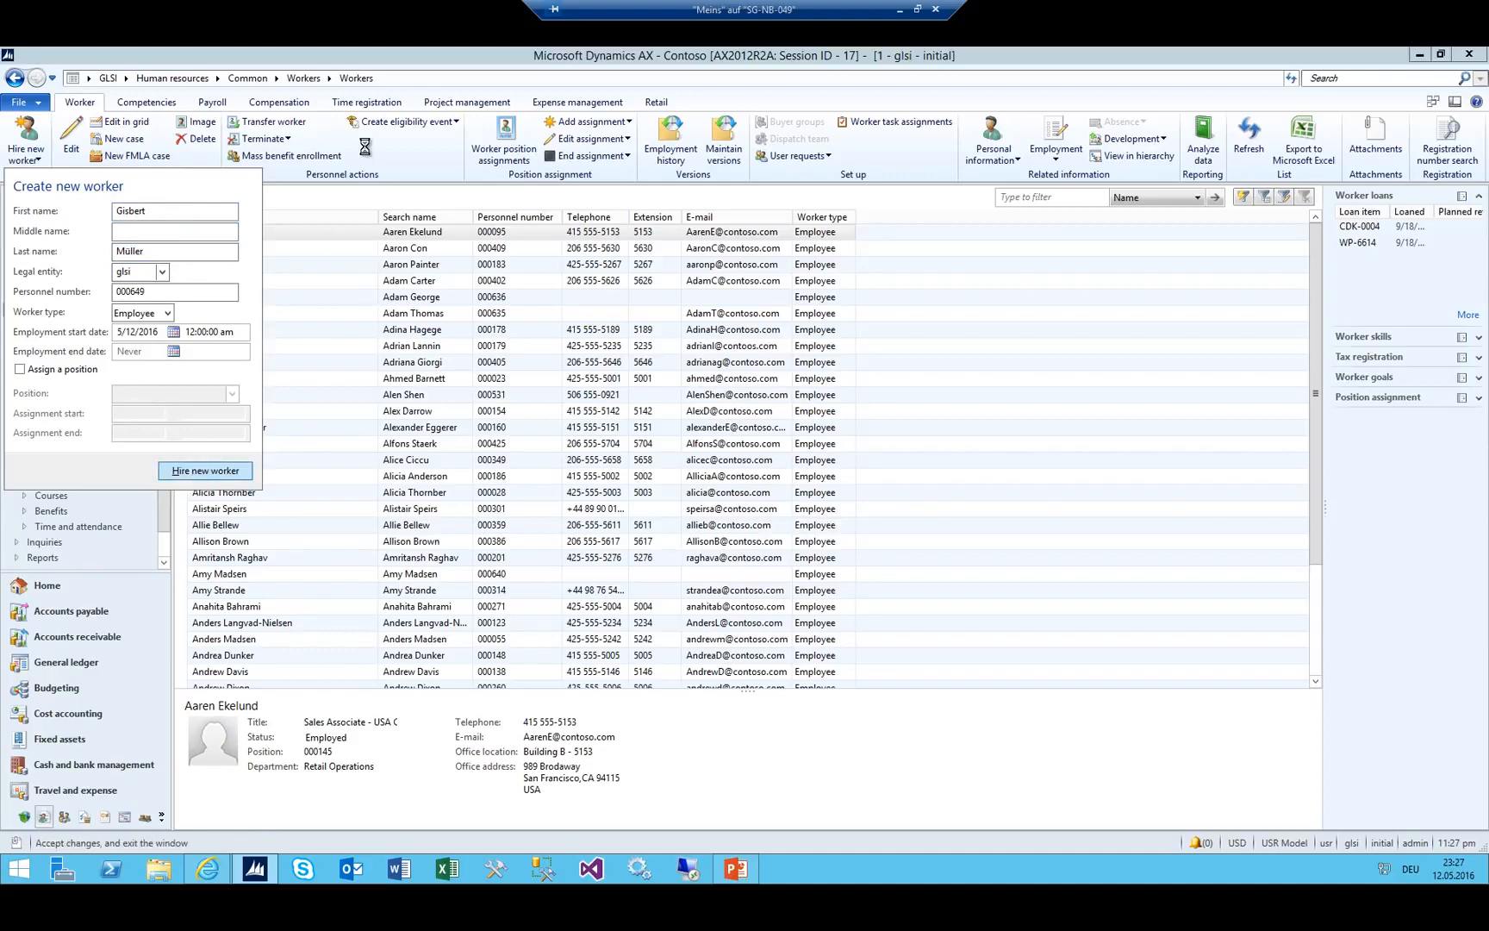
drag(513, 198, 545, 195)
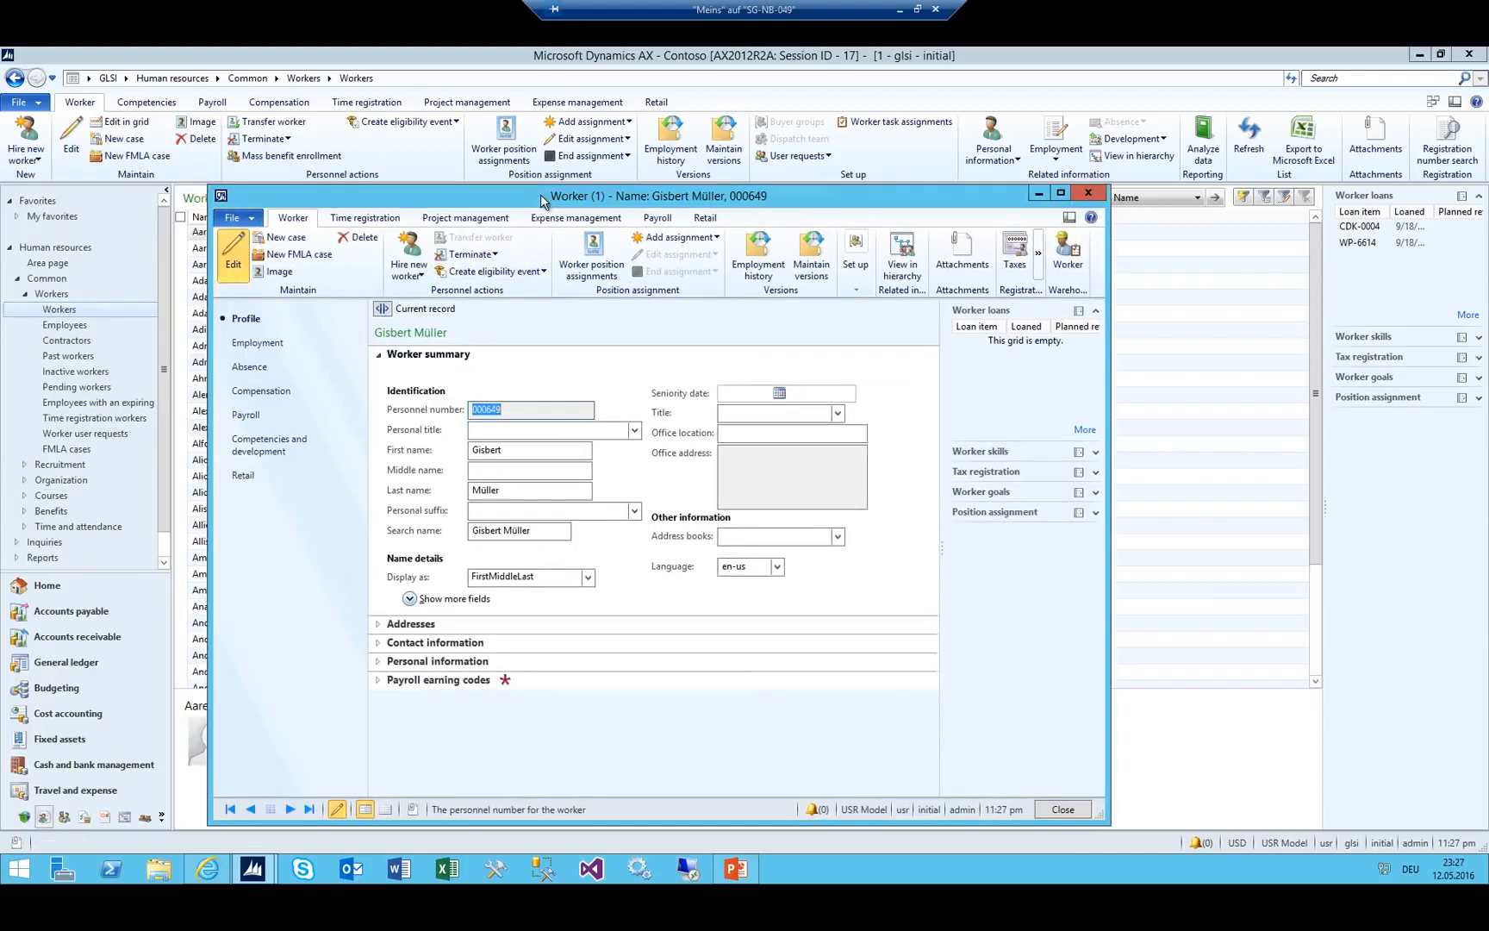
key(Escape)
Hire another new worker with first and last name in glsi and close the record.
click(26, 133)
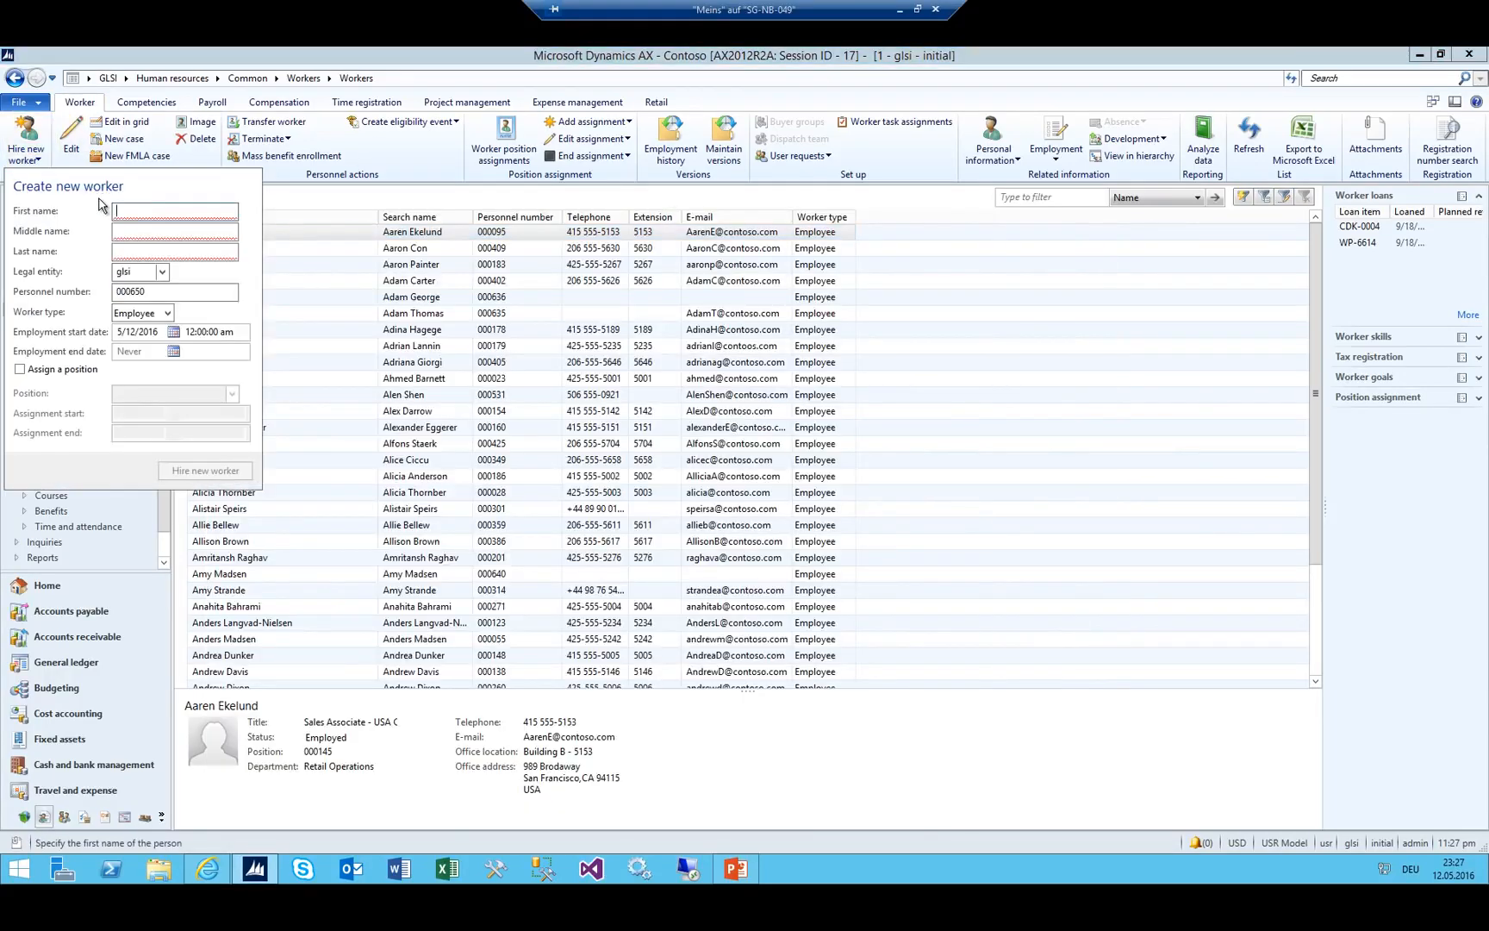
text(Pamina)
key(Tab)
key(Tab)
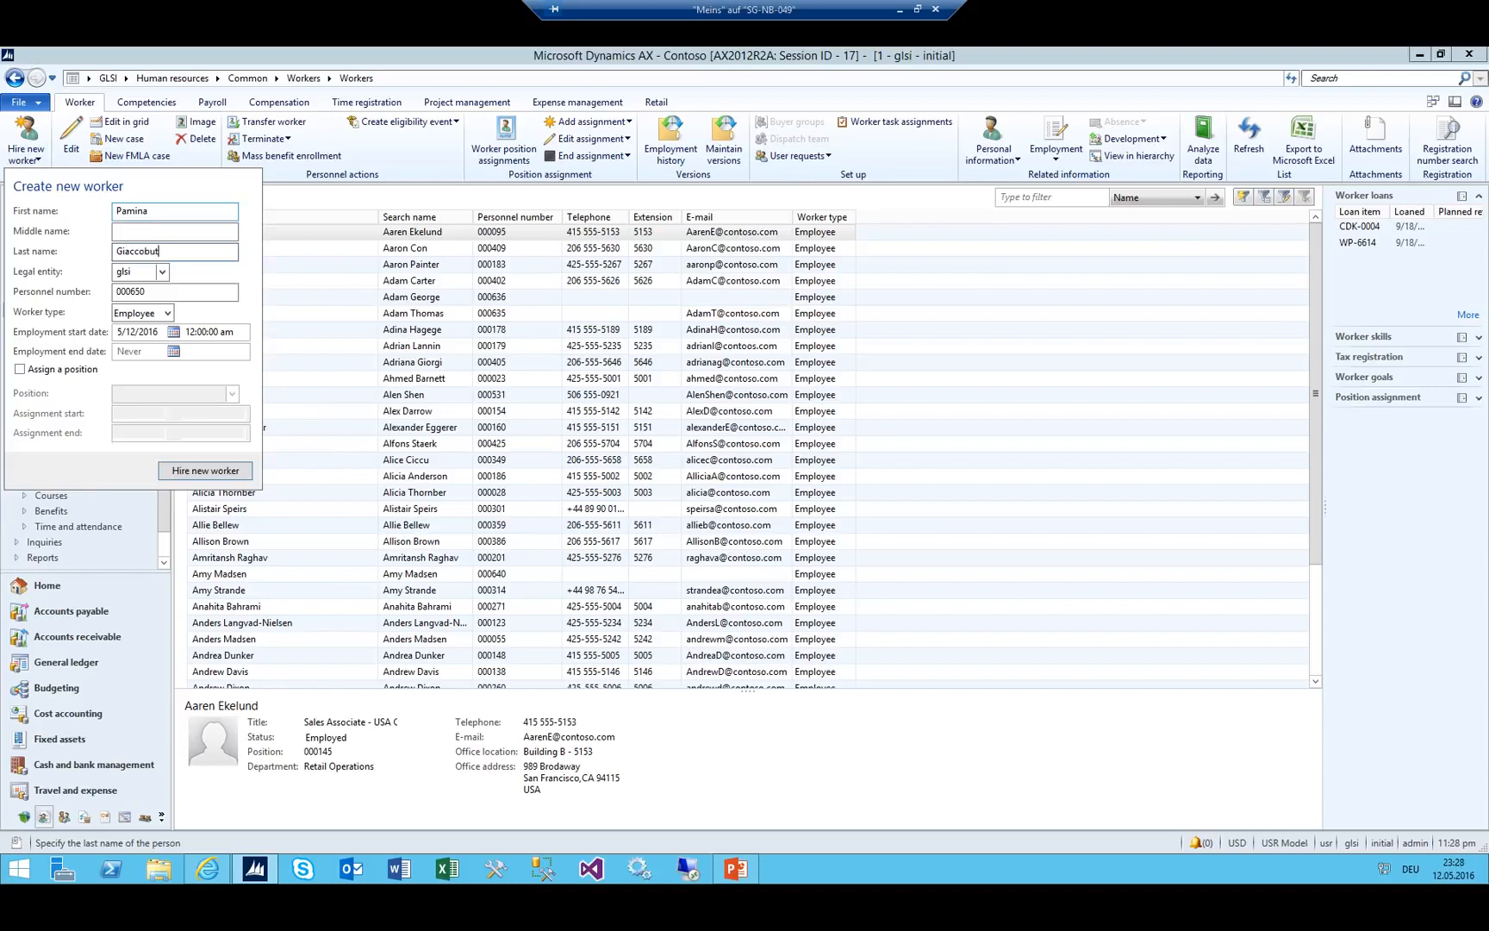
key(Tab)
click(205, 471)
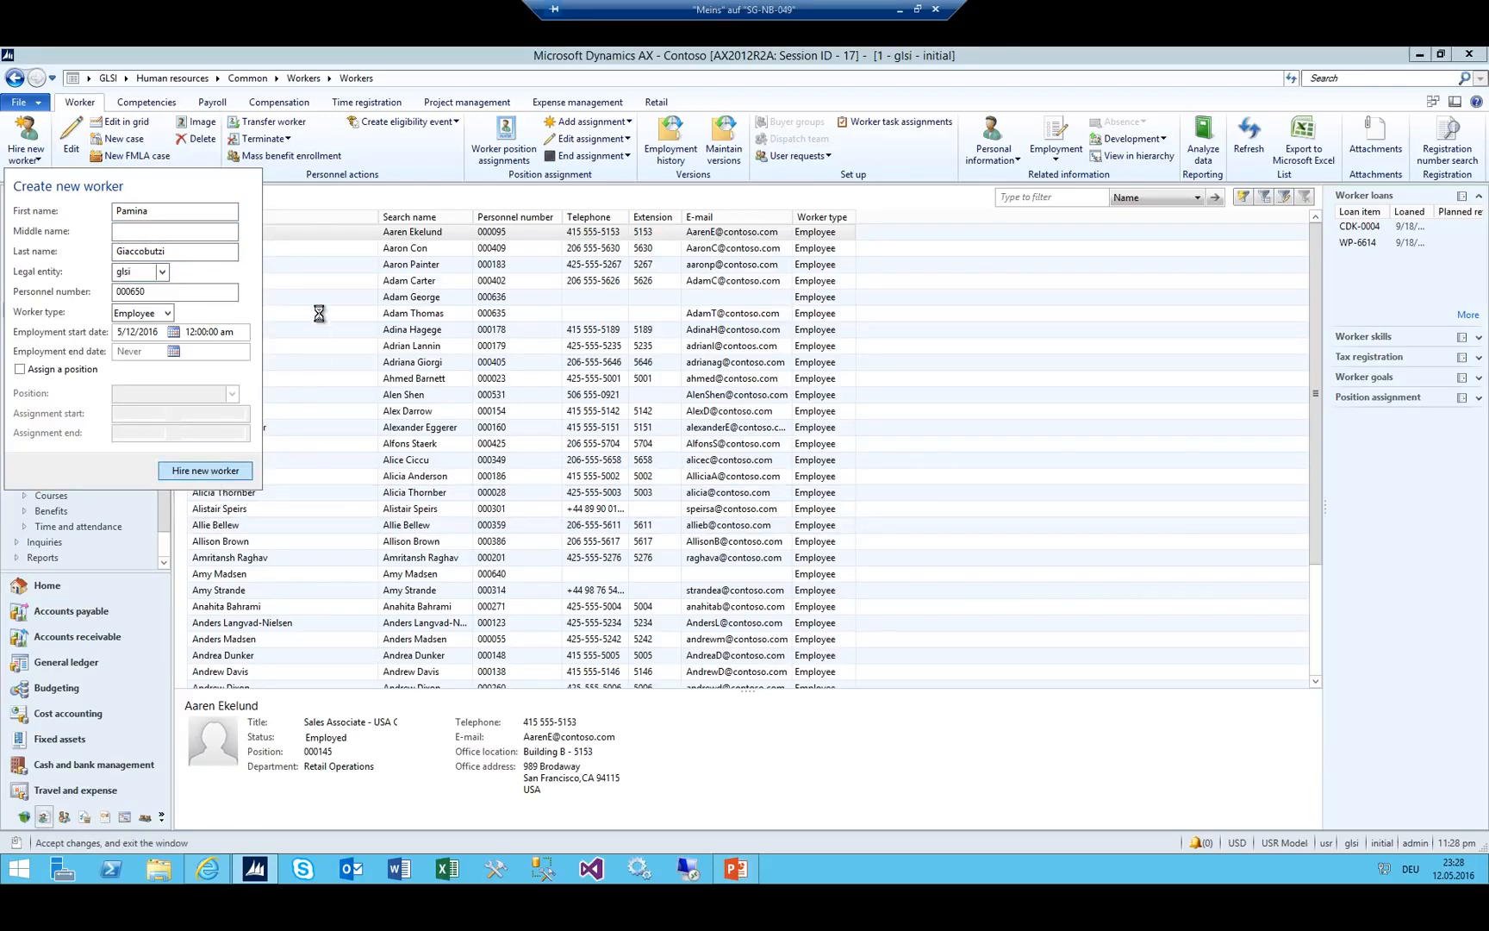
drag(585, 195, 489, 191)
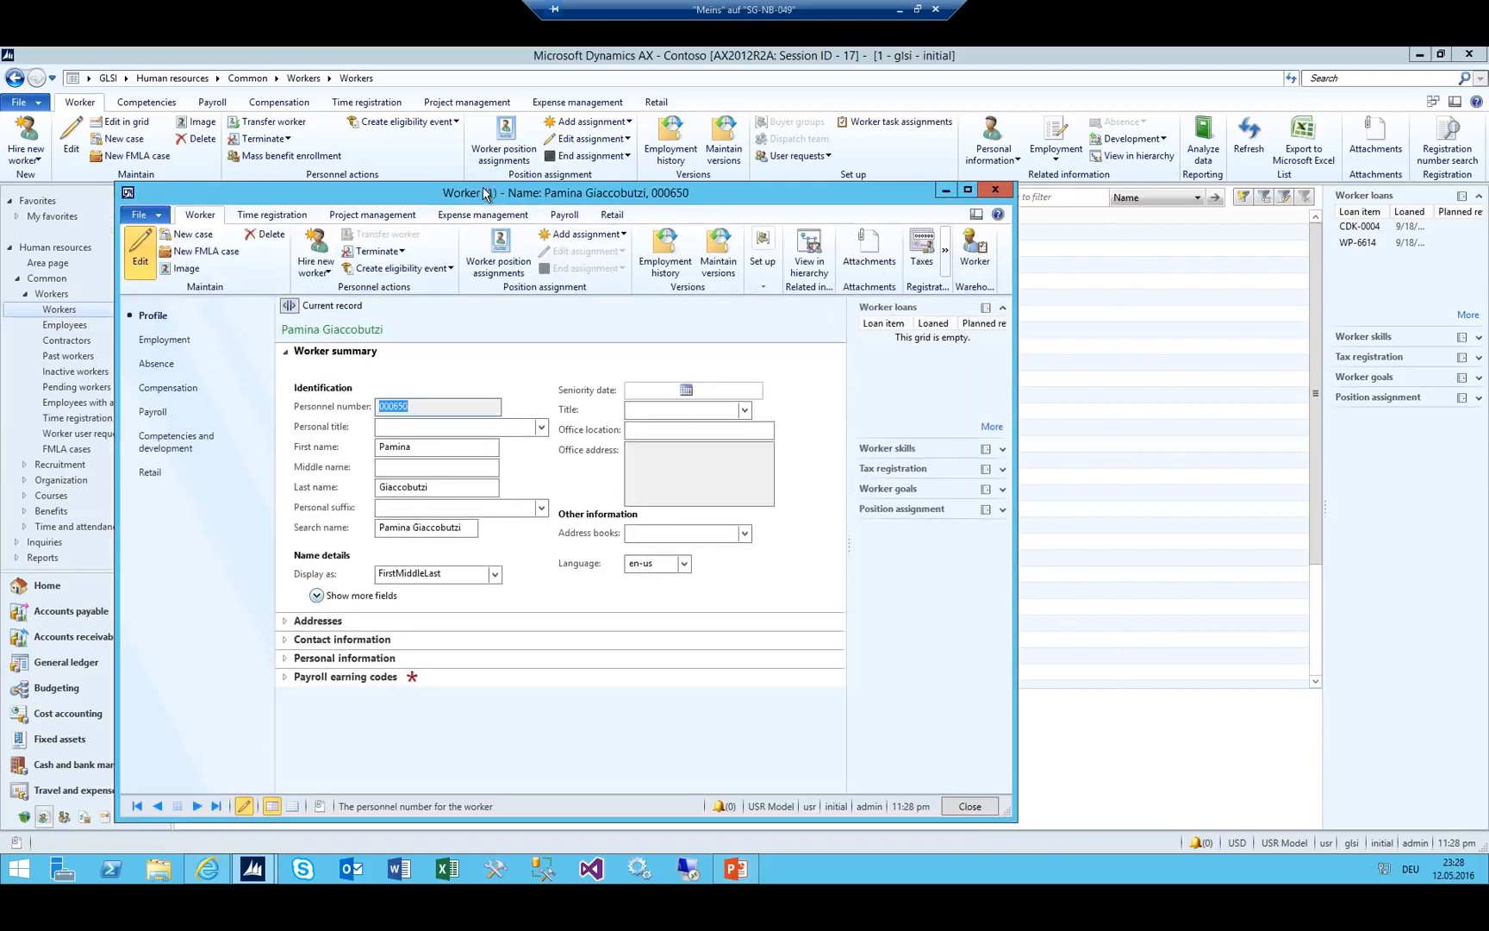
key(Escape)
Bring up the module list to head for General ledger.
click(126, 78)
click(126, 79)
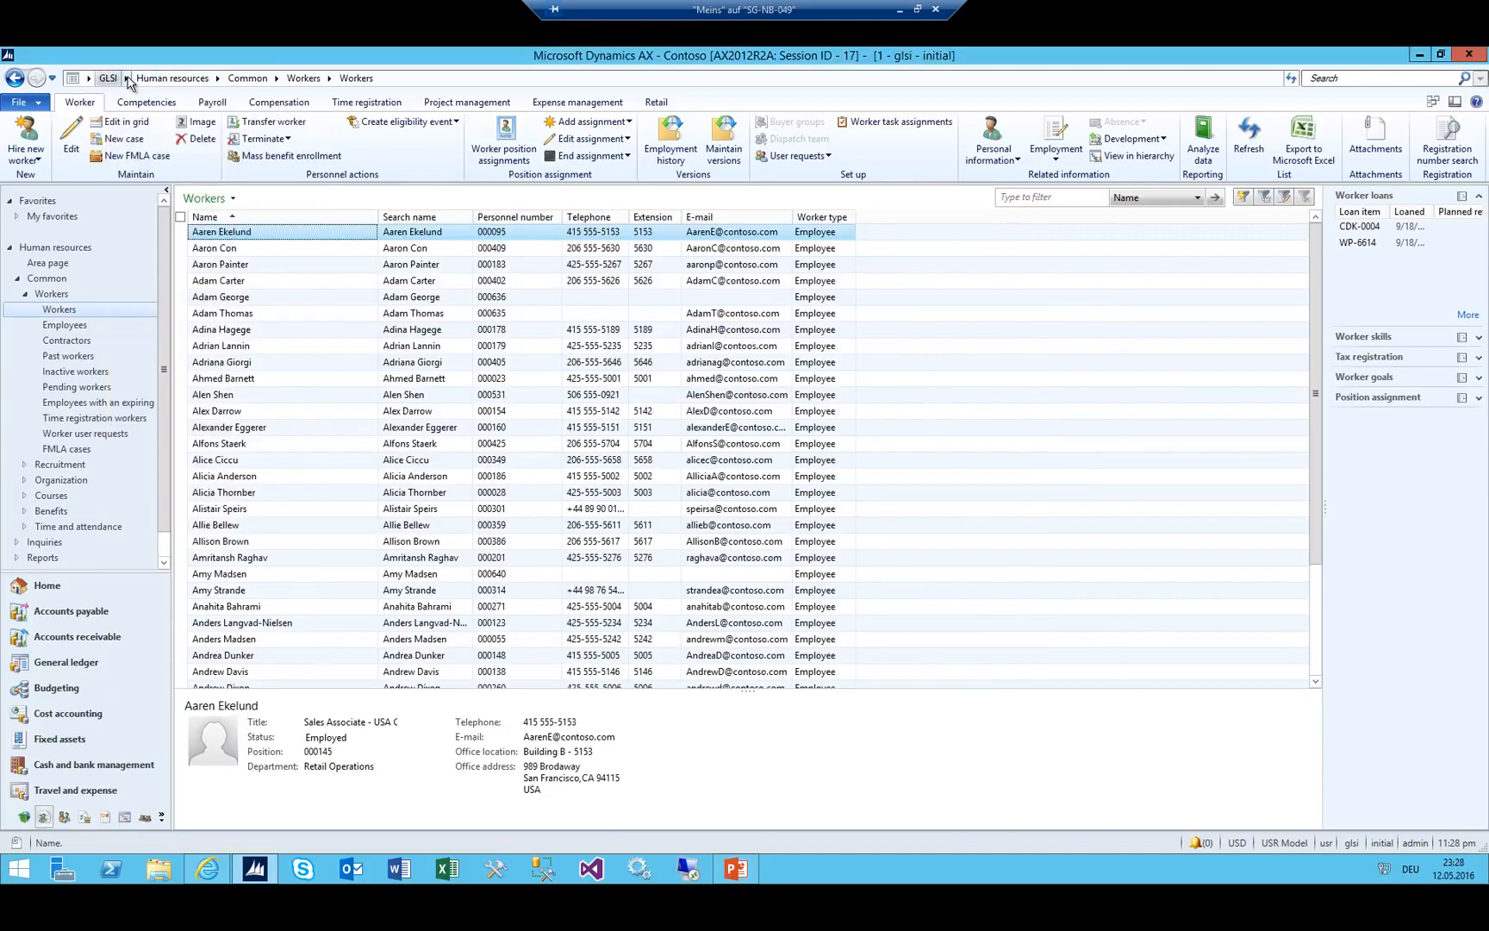
click(126, 79)
Open the General ledger cost centers and review GLSI_ADM, GLSI_IT and GLSI_Purchase.
click(164, 147)
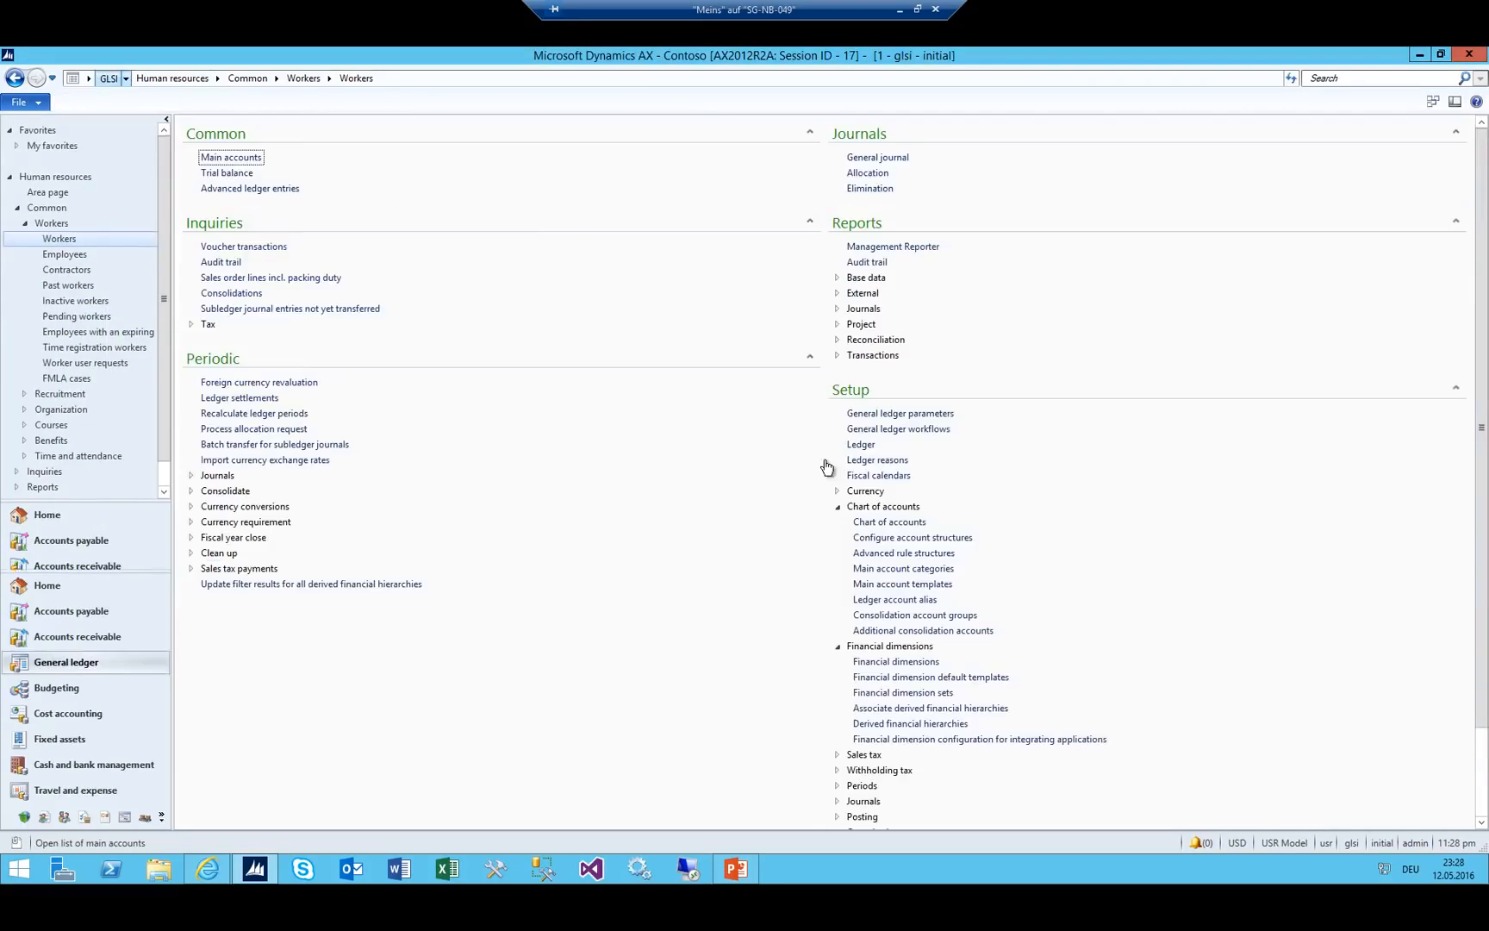
click(878, 774)
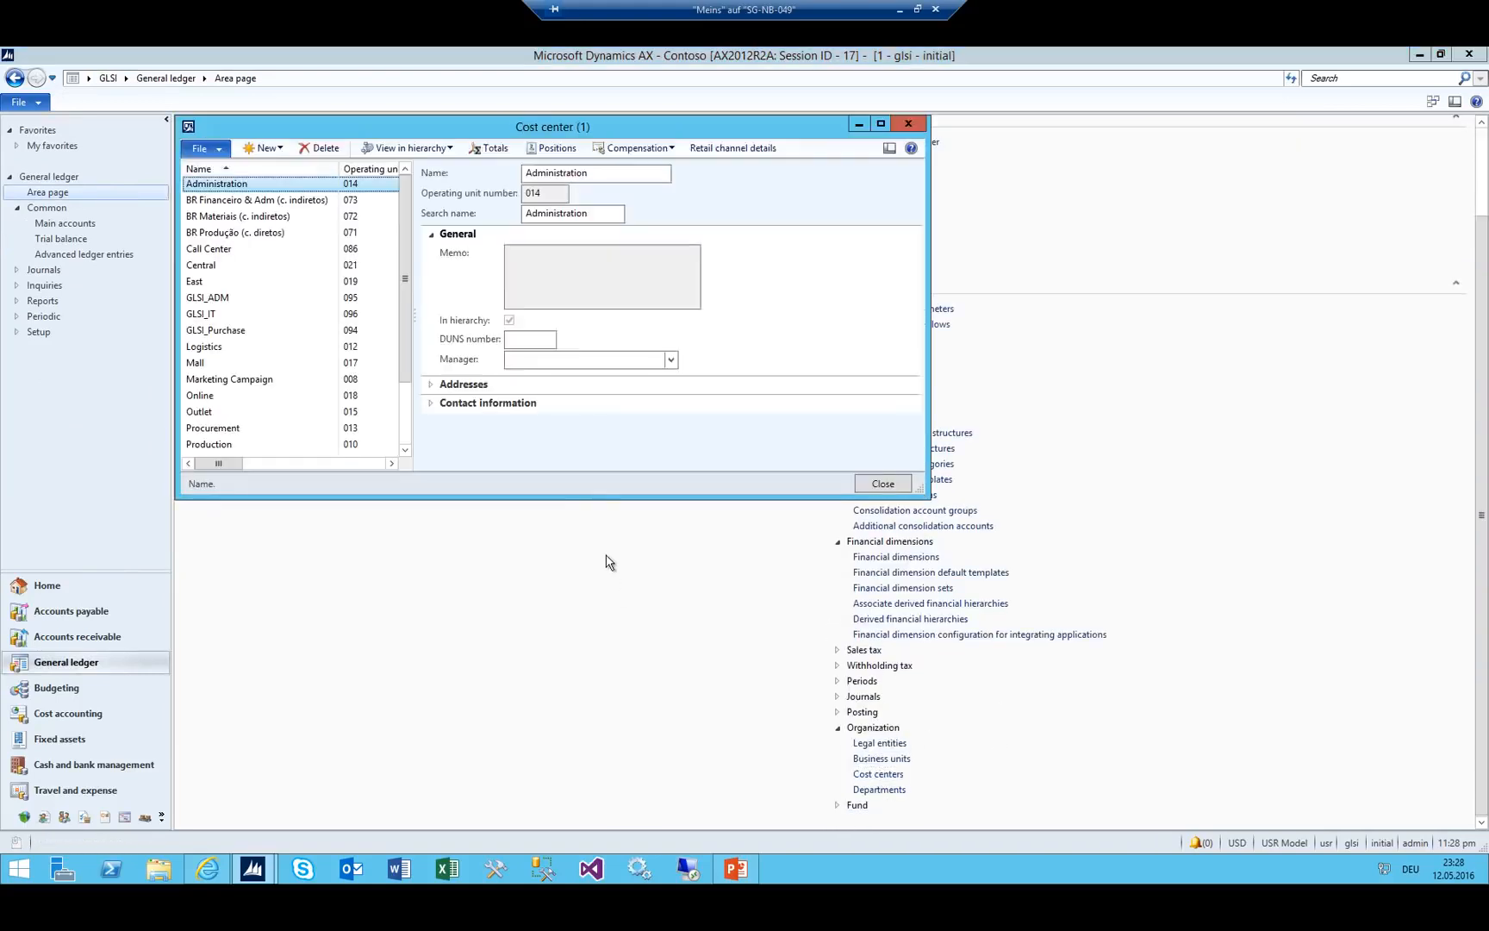
click(215, 300)
click(200, 315)
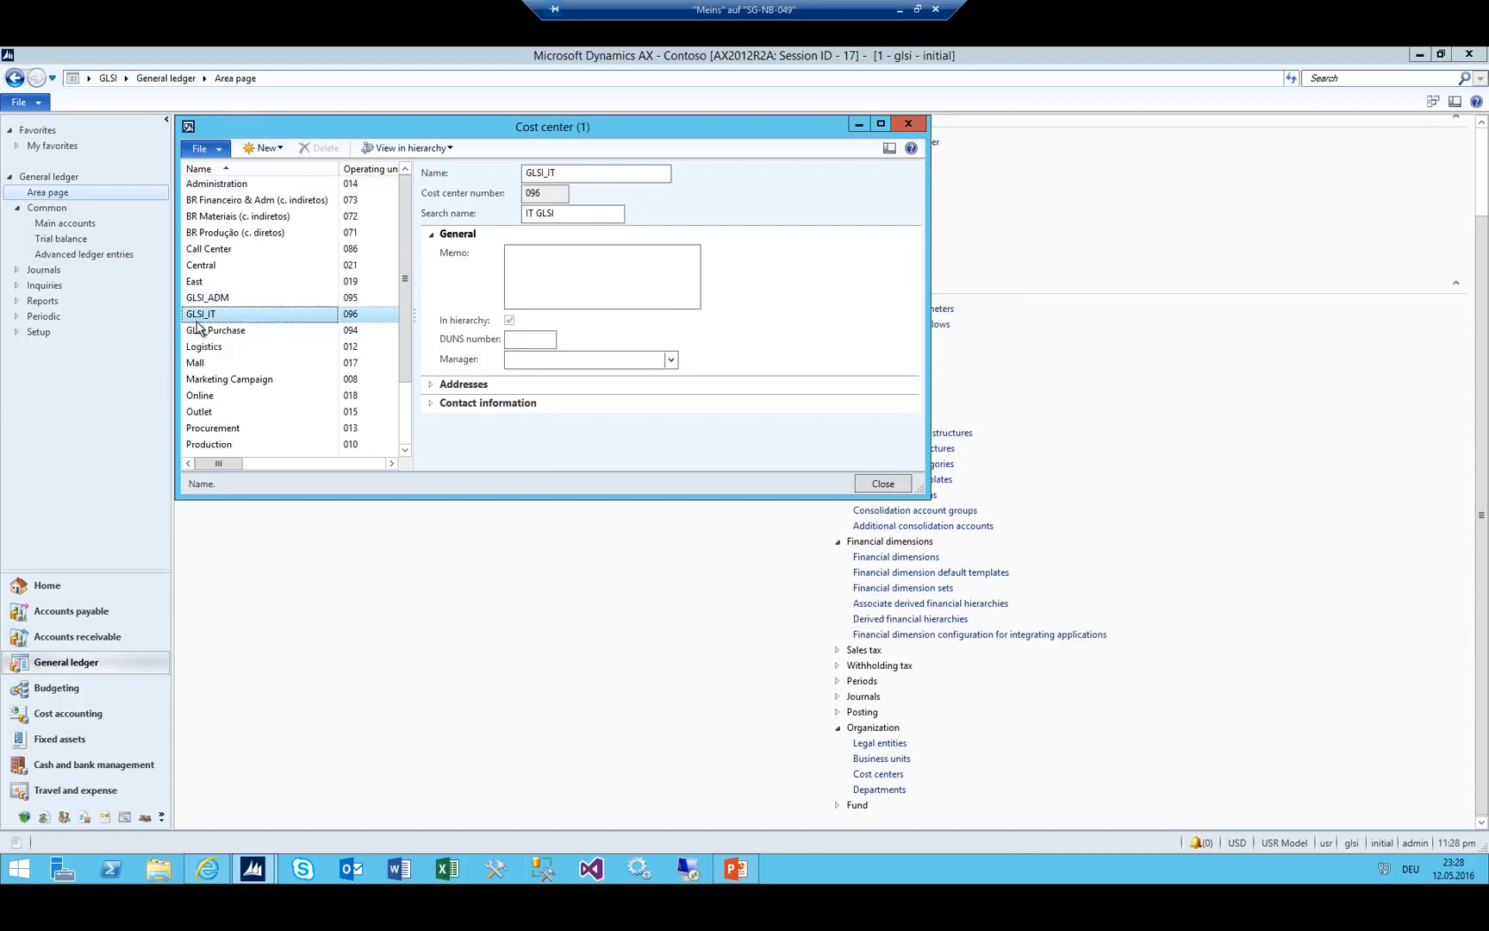
click(206, 302)
click(209, 330)
click(211, 315)
click(213, 300)
click(213, 315)
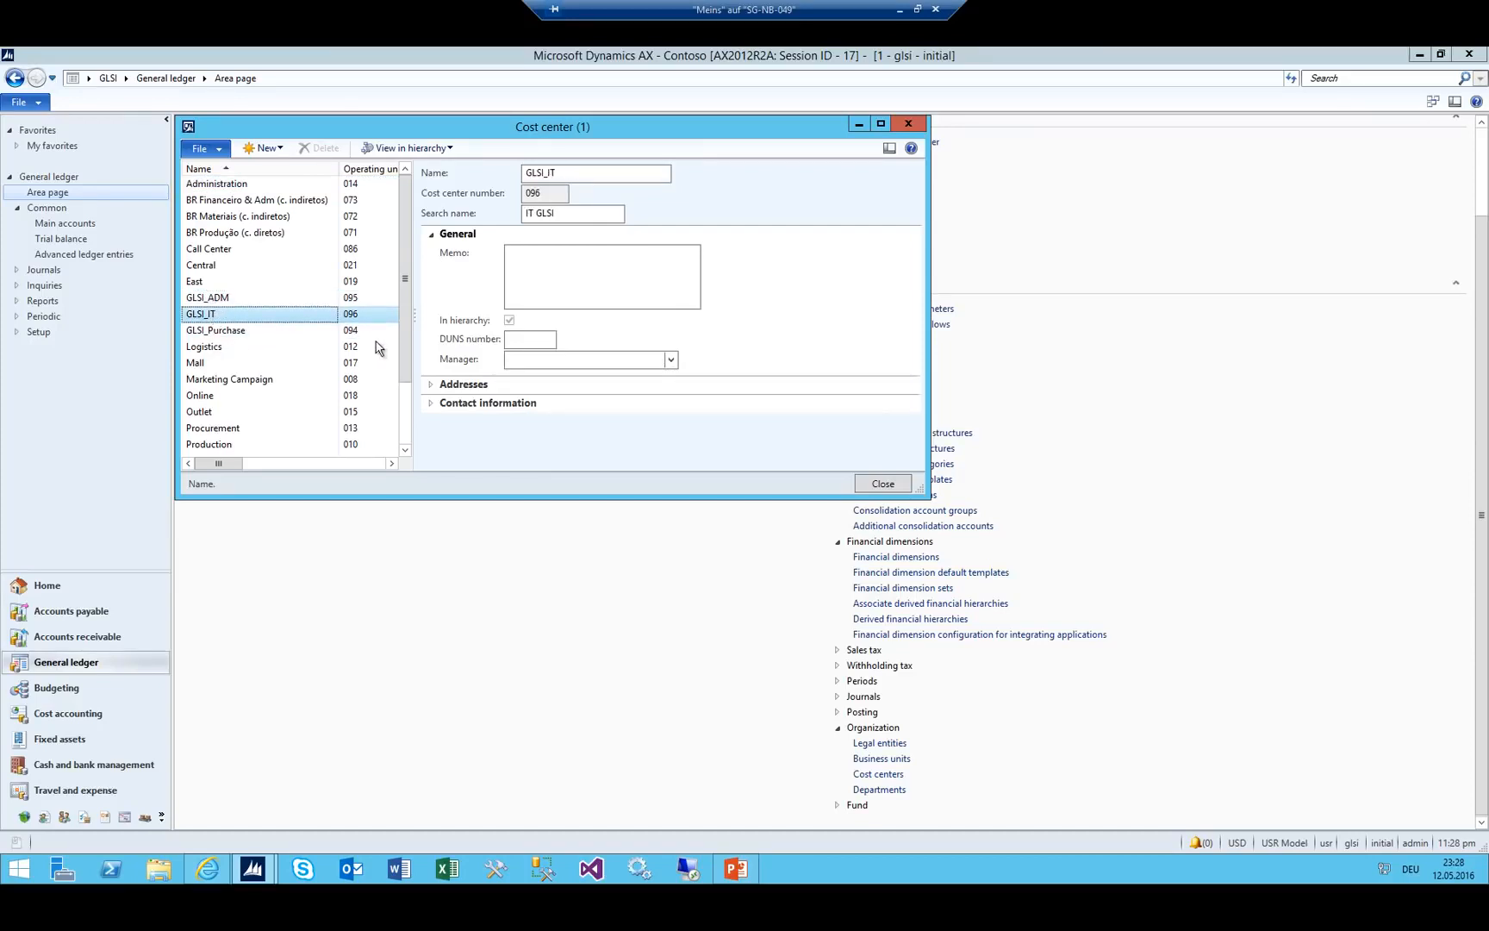
Assign newly hired workers as managers of the GLSI_IT and GLSI_Purchase cost centers.
click(670, 360)
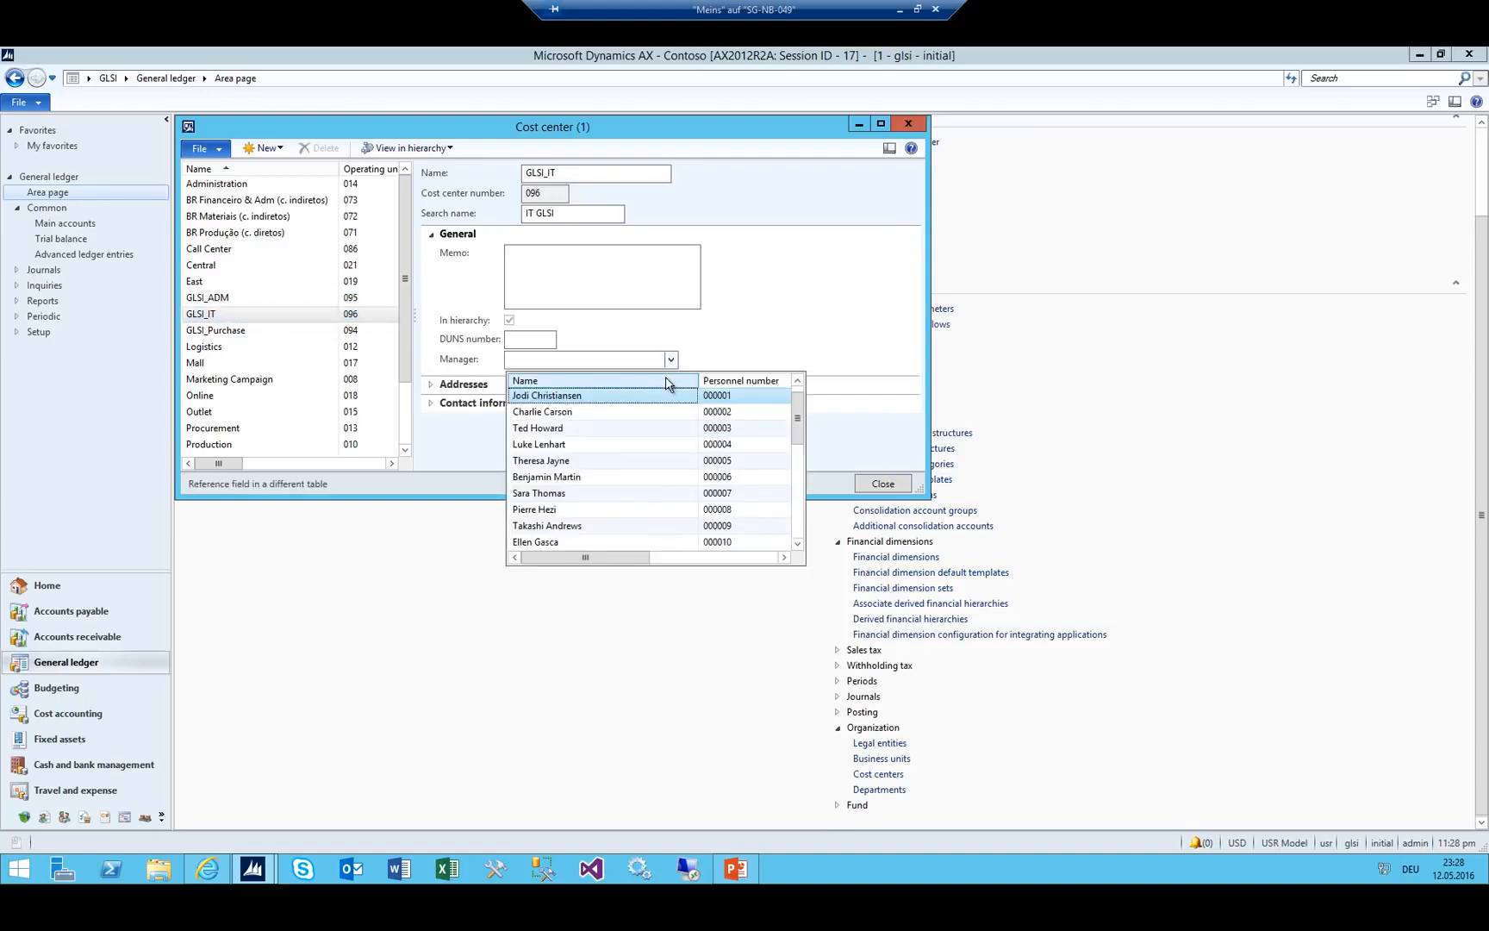
text(*gis)
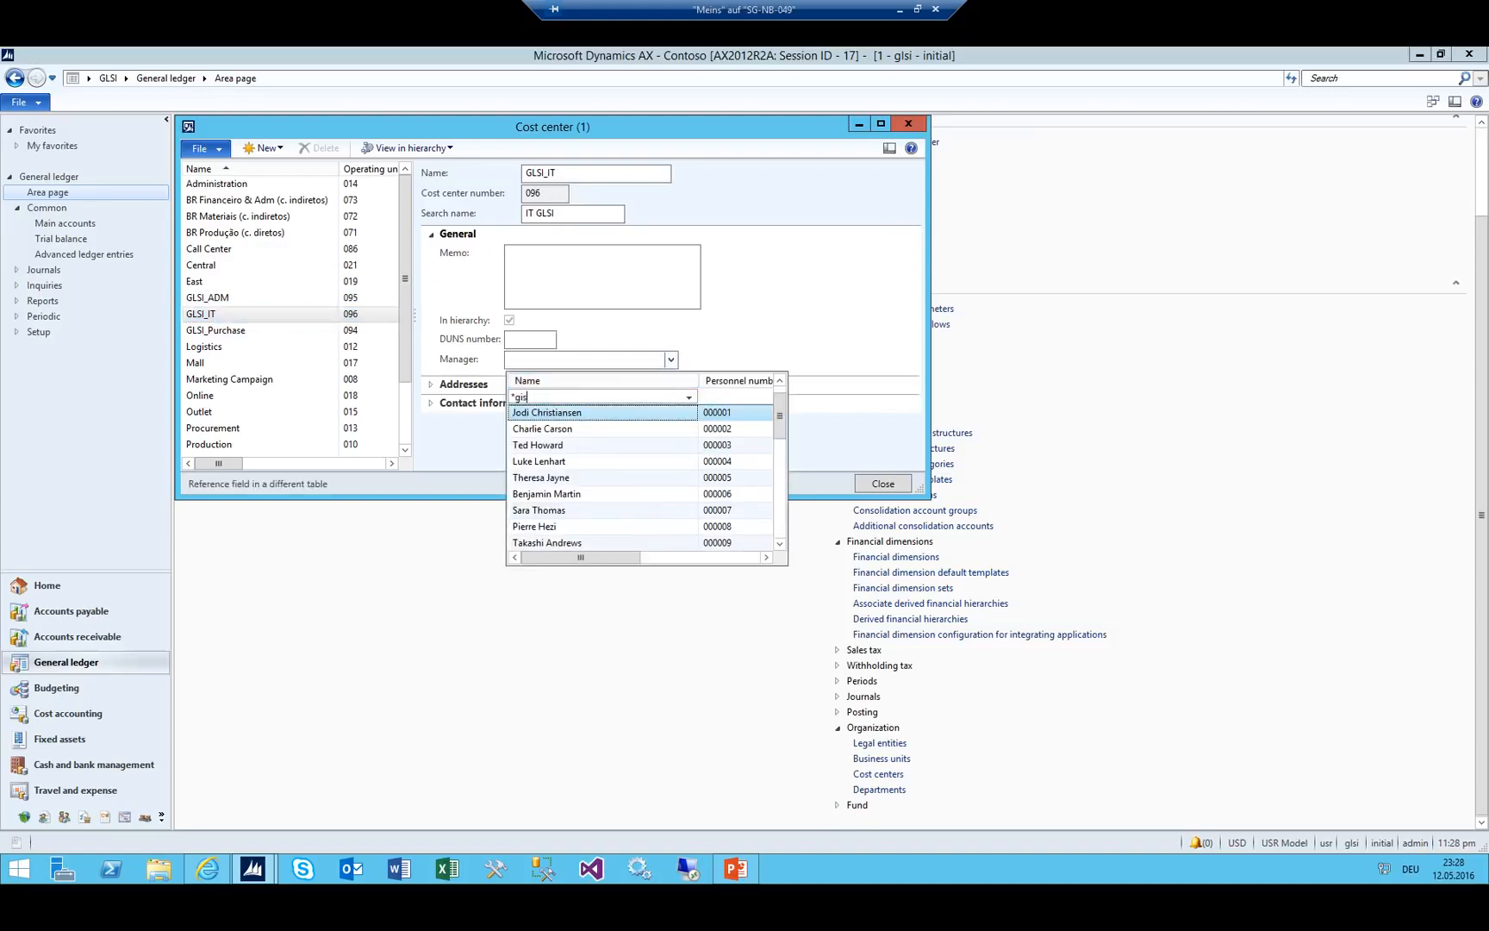
text(*)
key(Down)
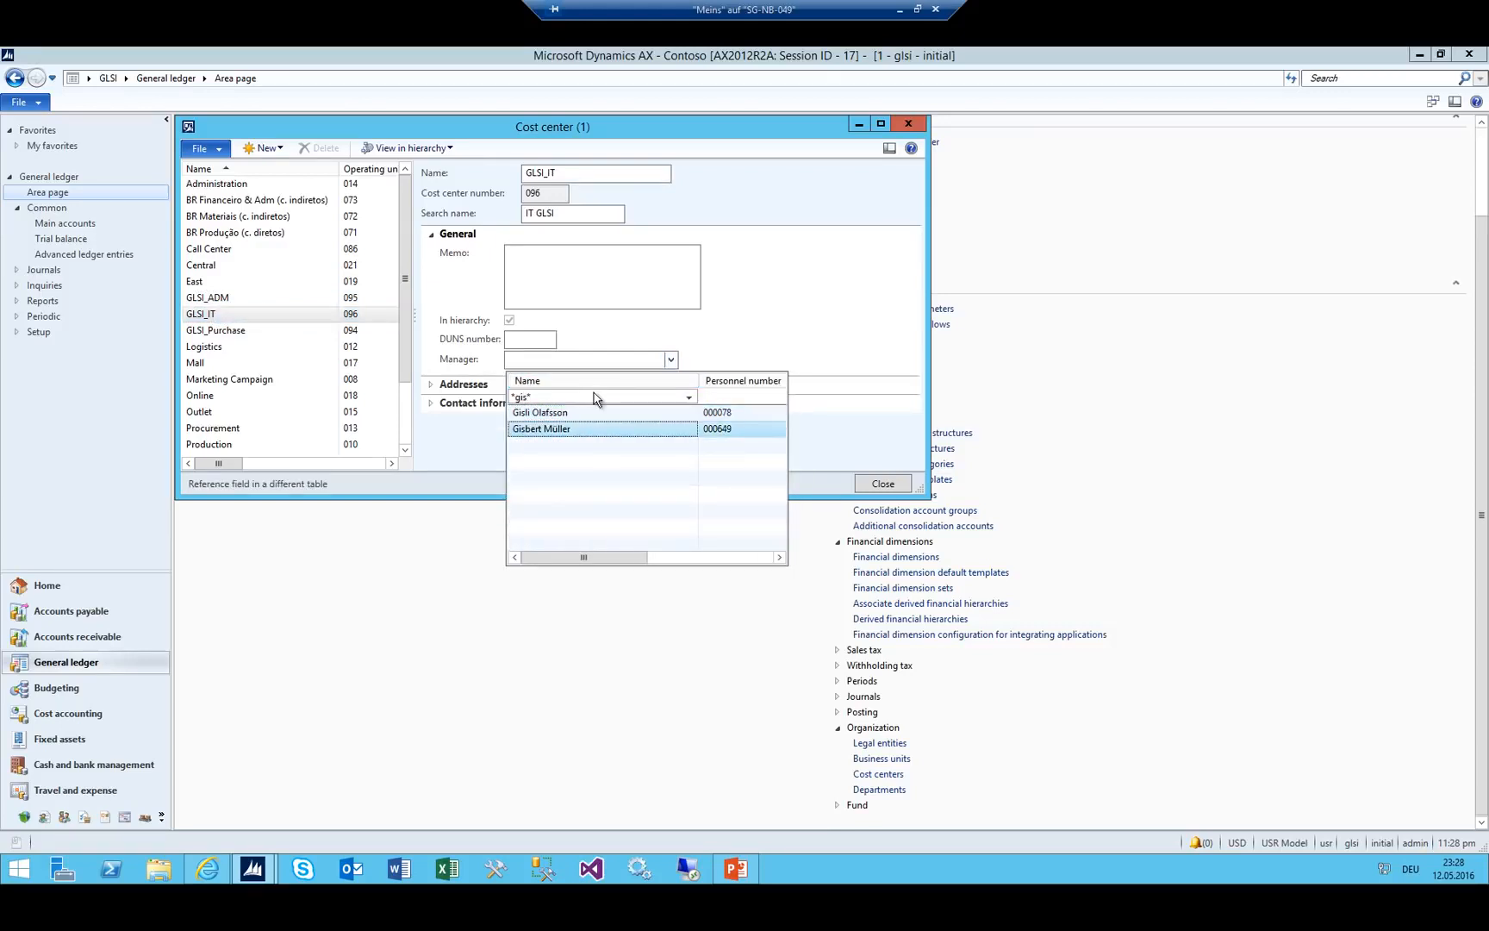
key(Return)
click(206, 331)
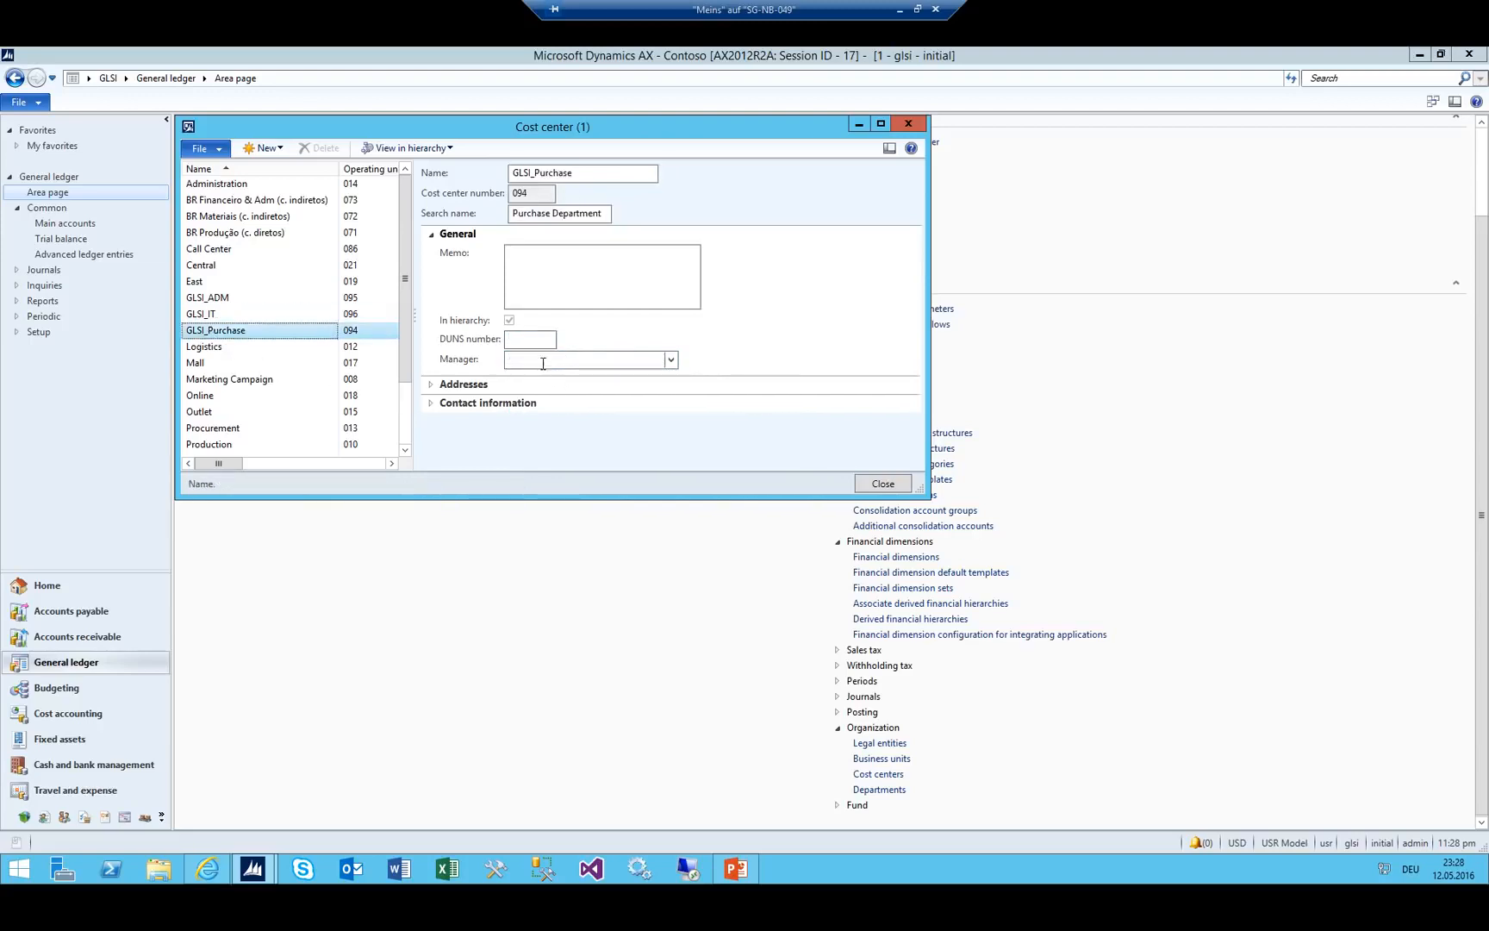
click(542, 359)
key(alt+Down)
key(ctrl+k)
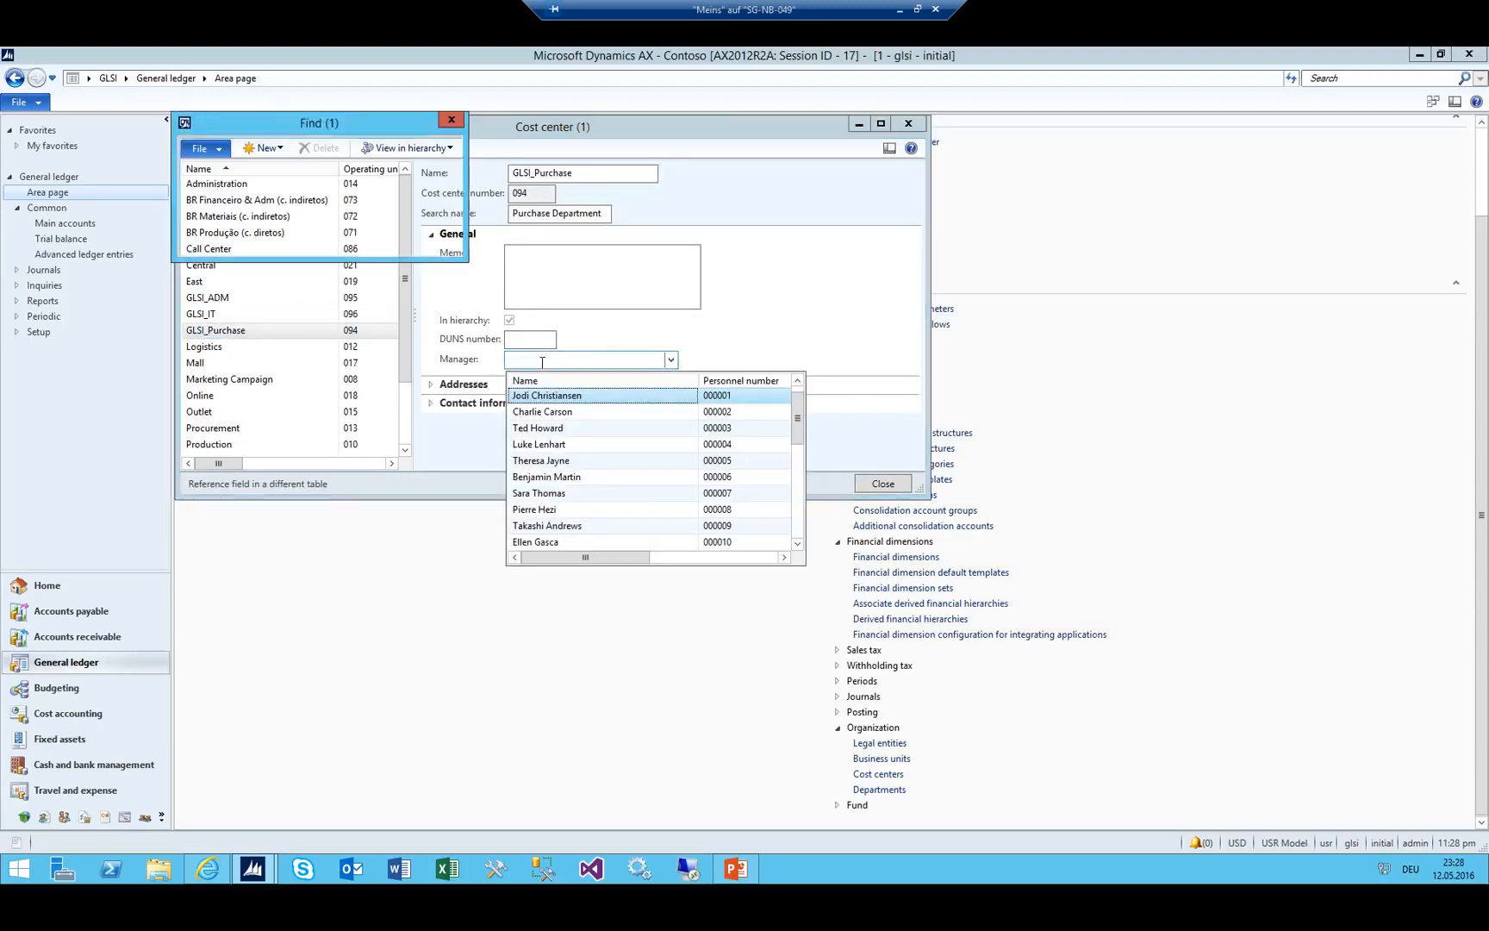
text(pamin)
key(Return)
key(Return)
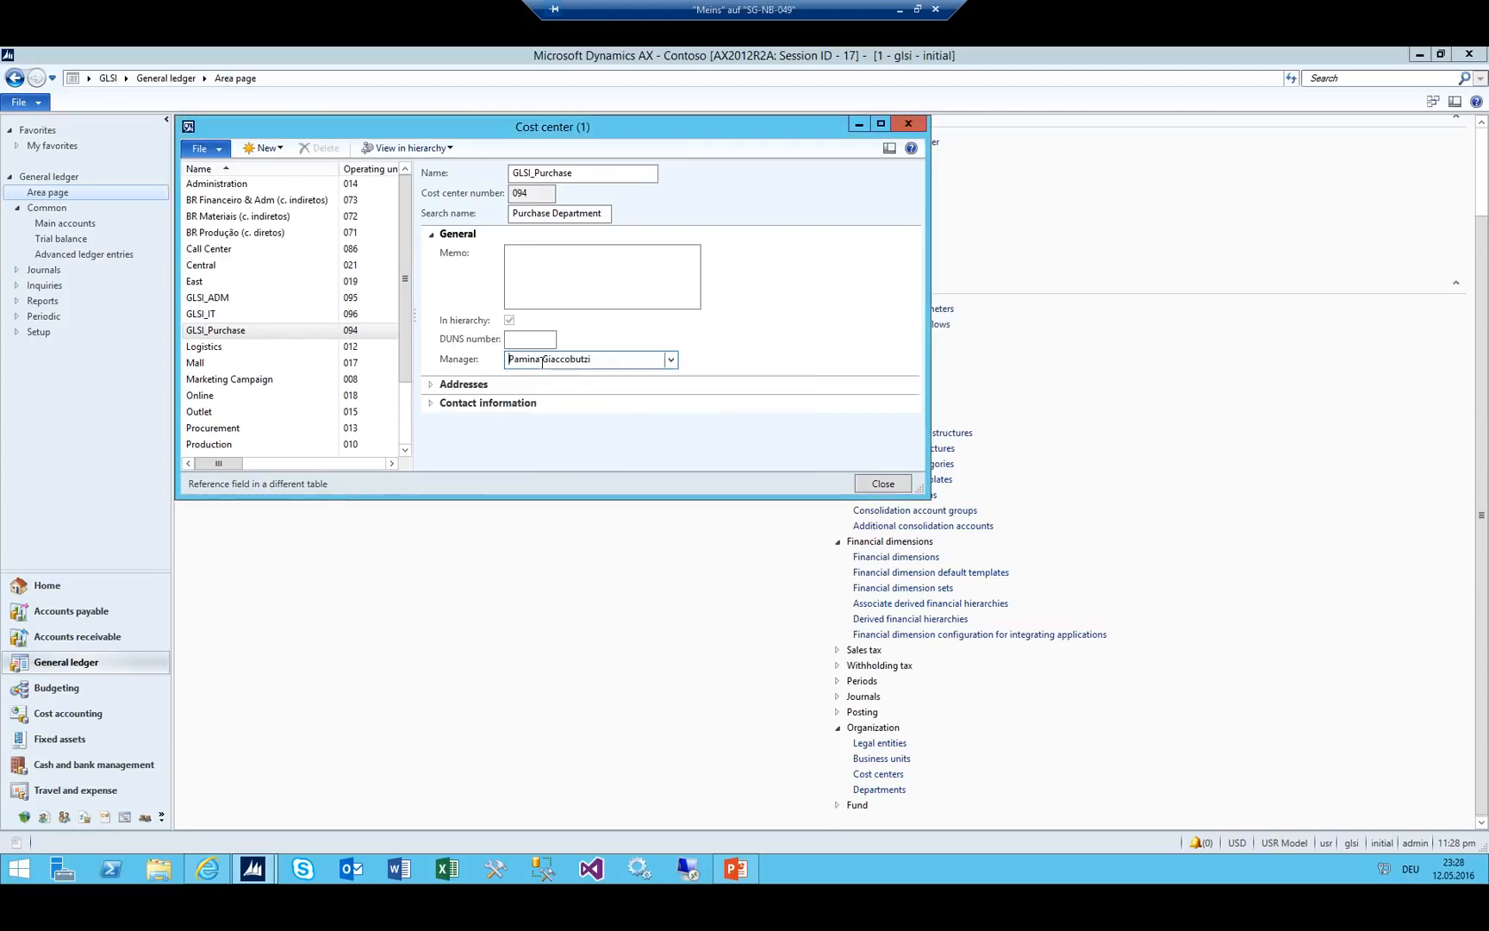
Assign a manager to the GLSI_ADM cost center and close the Cost center form.
click(203, 299)
click(520, 360)
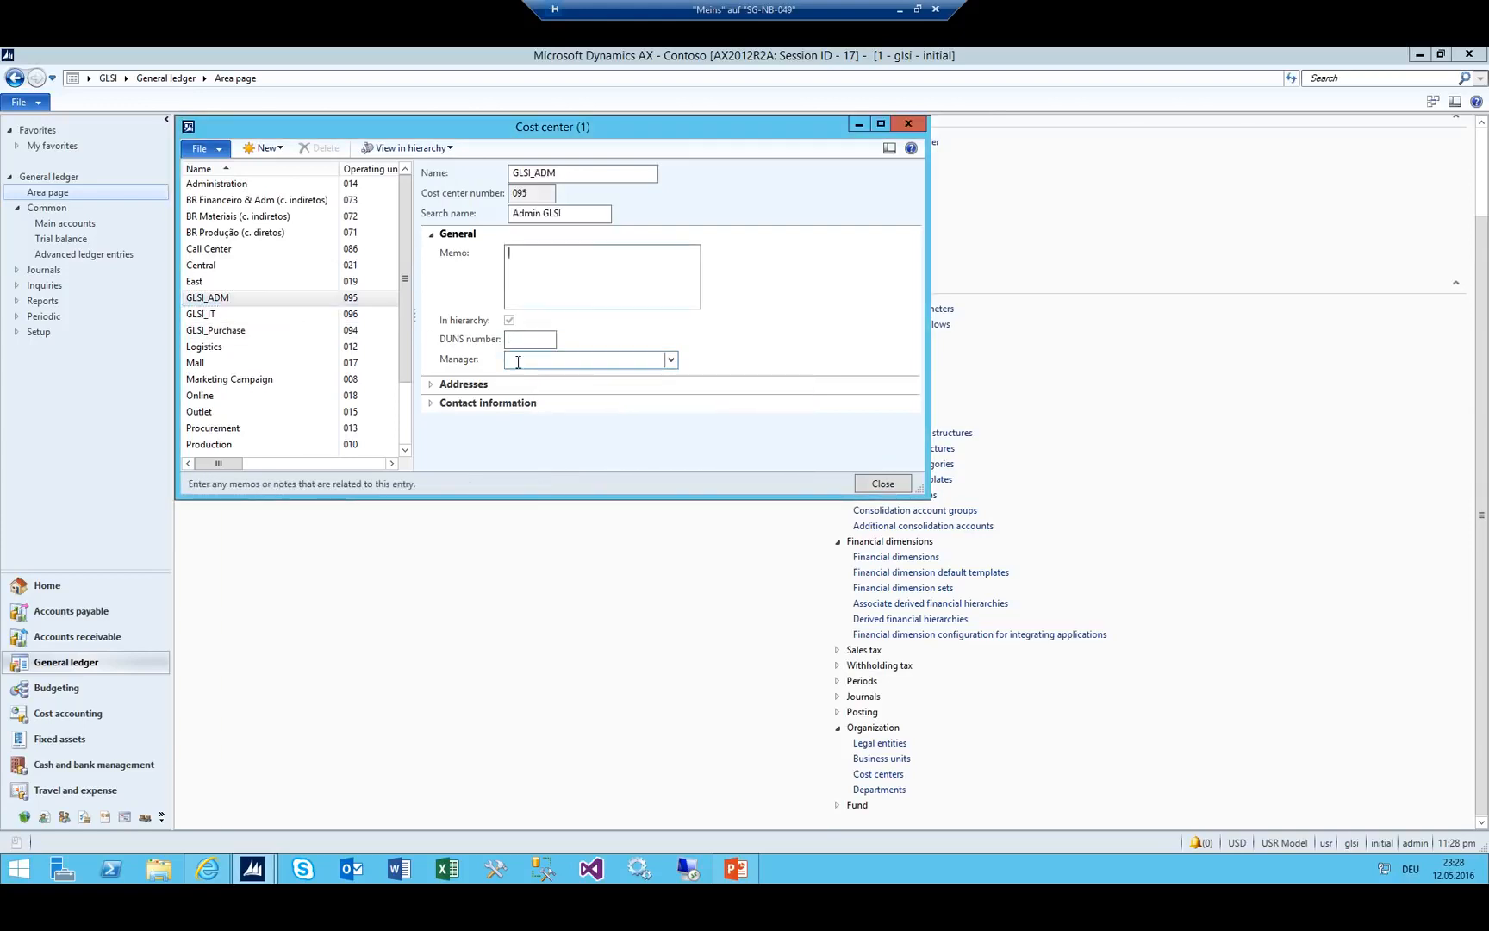
key(alt+Down)
key(ctrl+k)
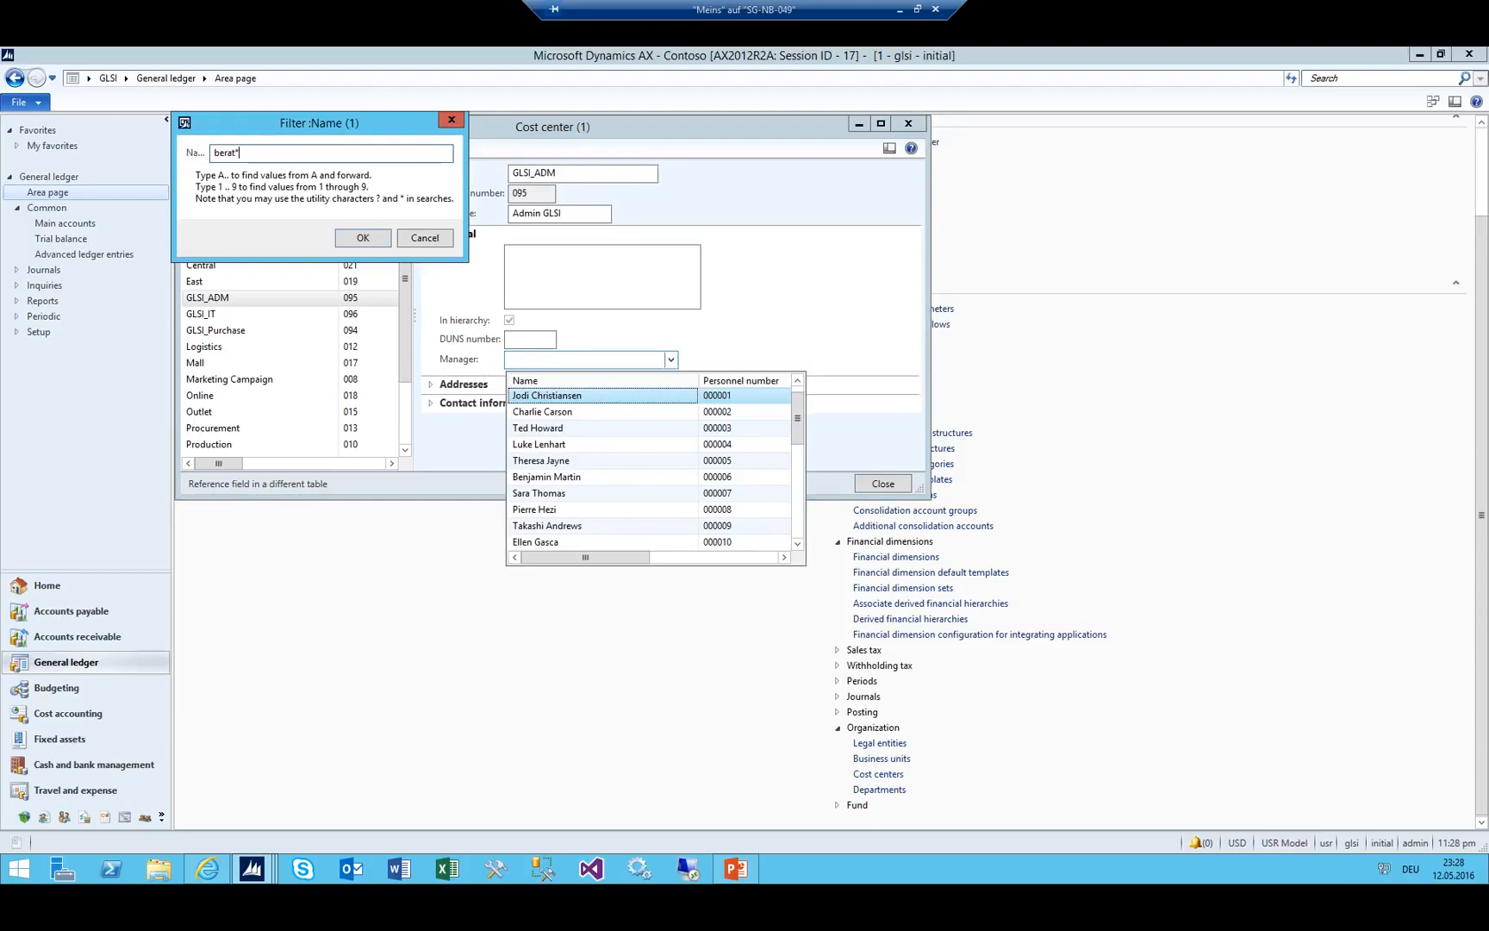
key(Return)
key(Return)
key(shift+Tab)
key(Escape)
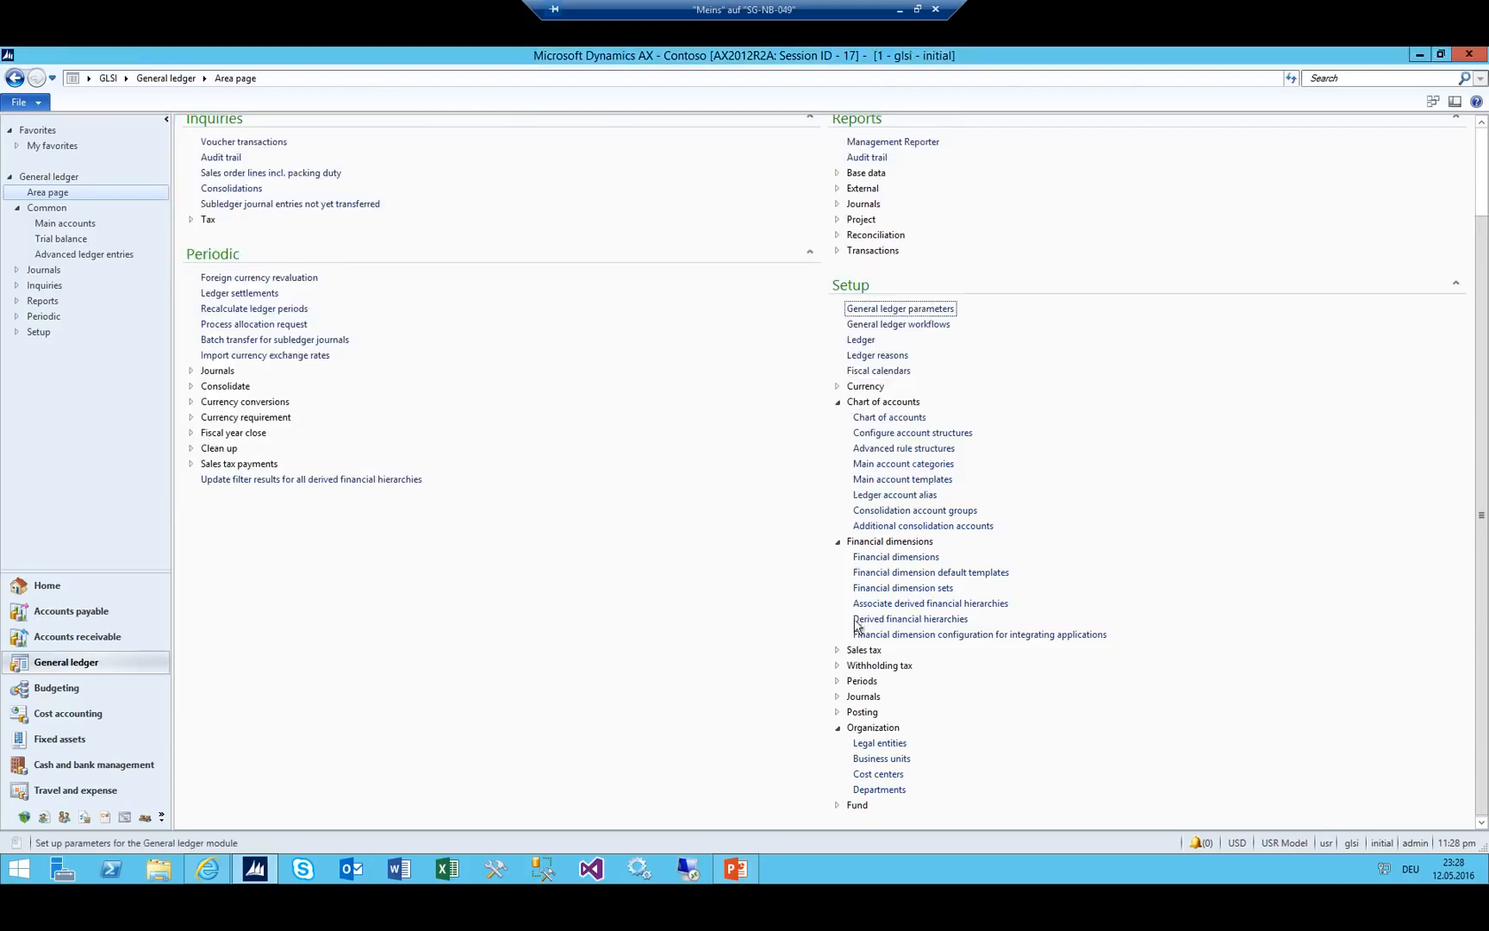
Pick a worker as manager for the Finance_GLSI department and close the Department form.
click(891, 790)
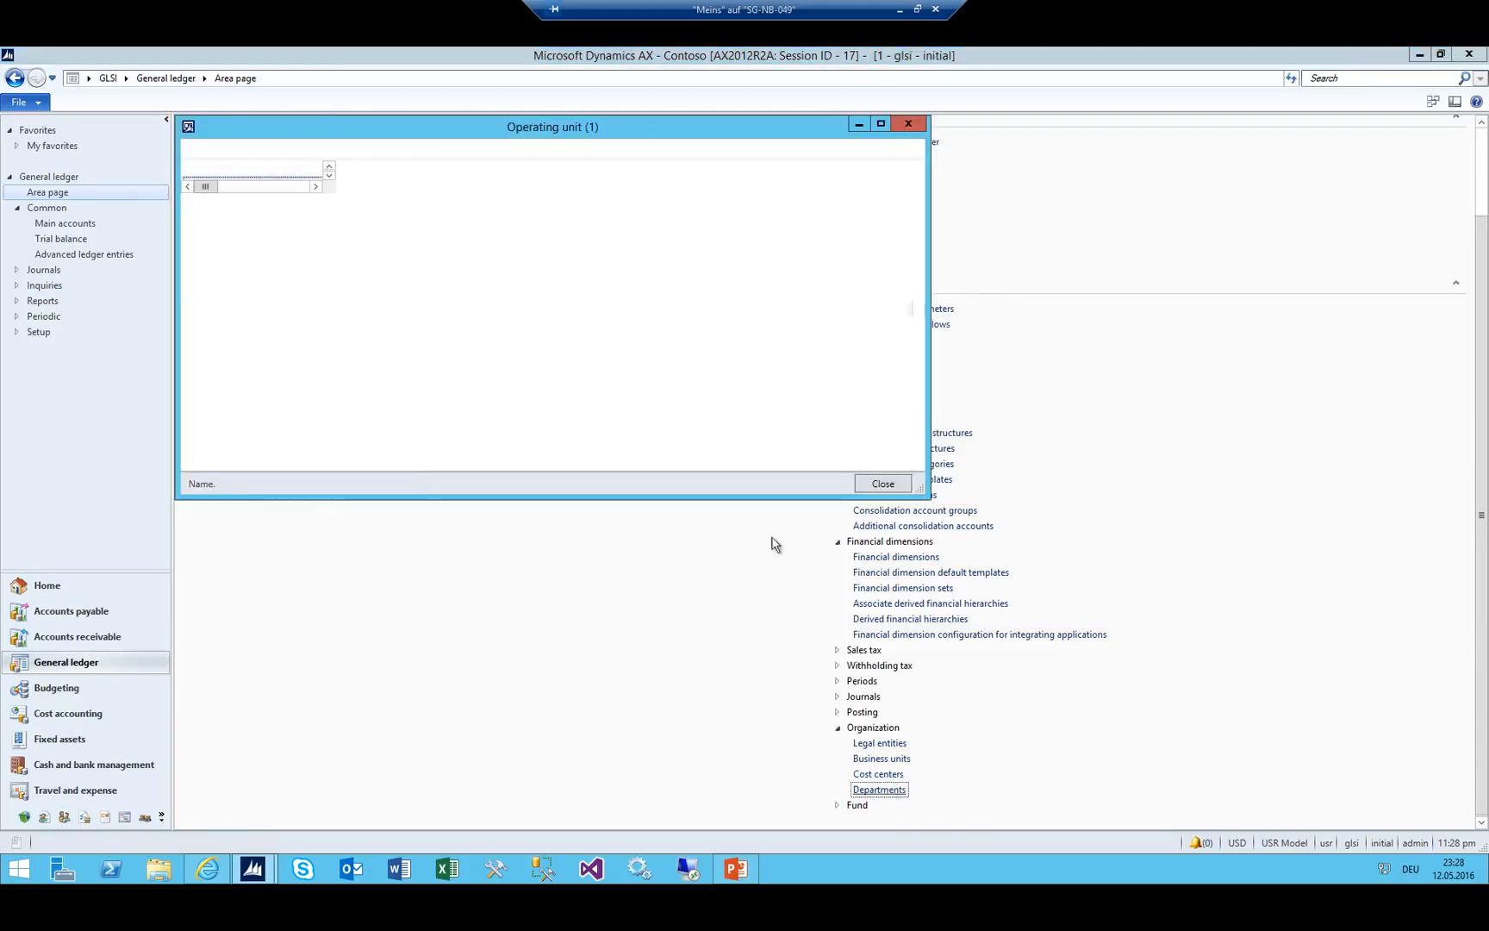
click(270, 217)
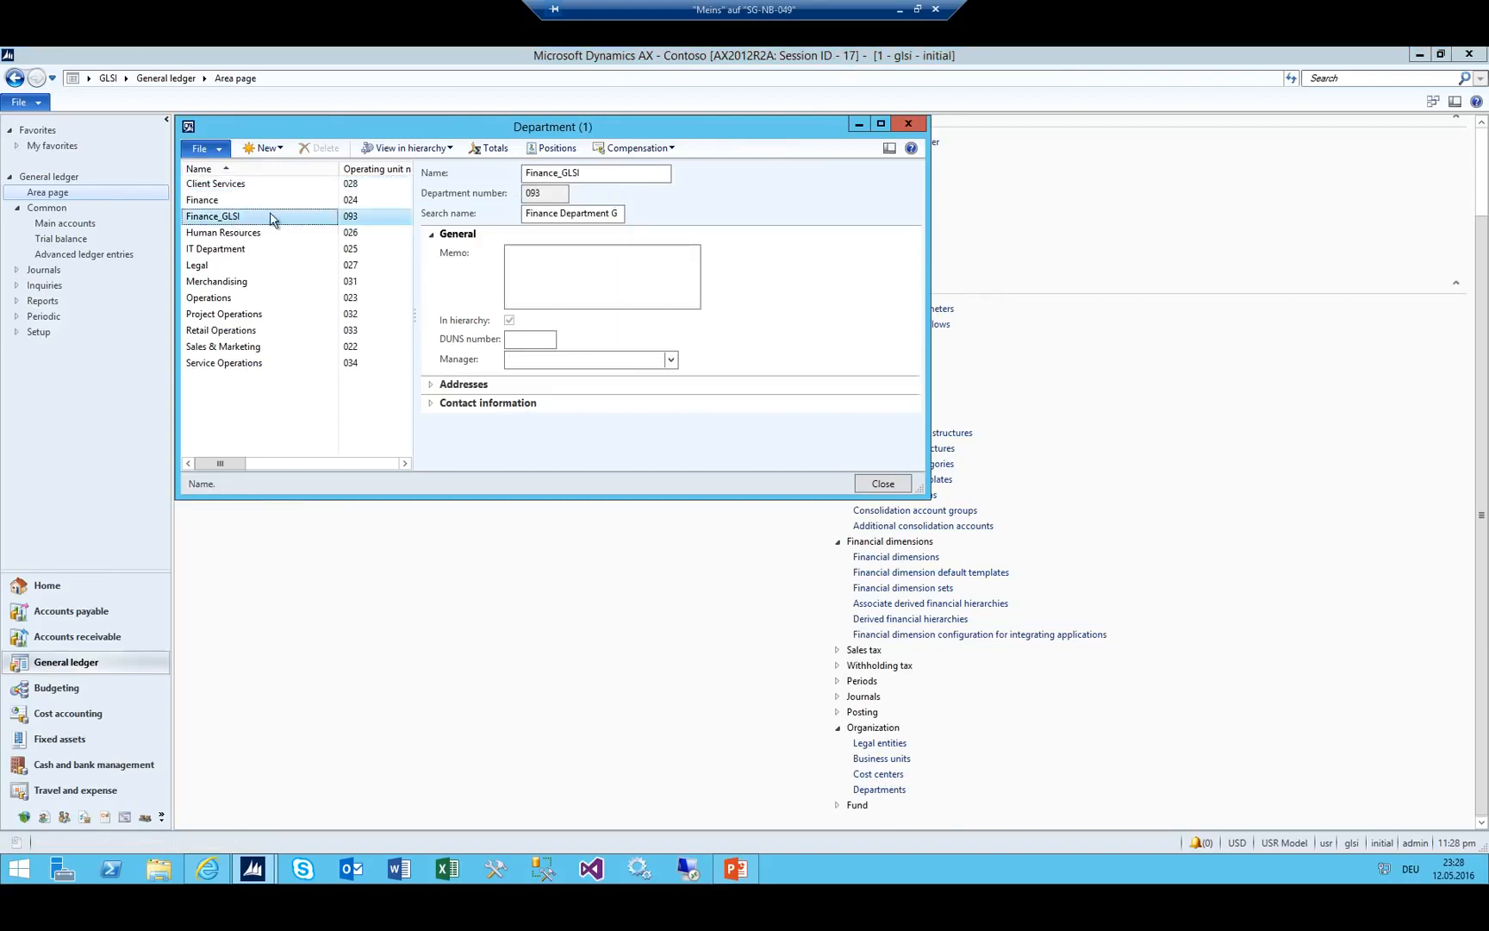
click(671, 359)
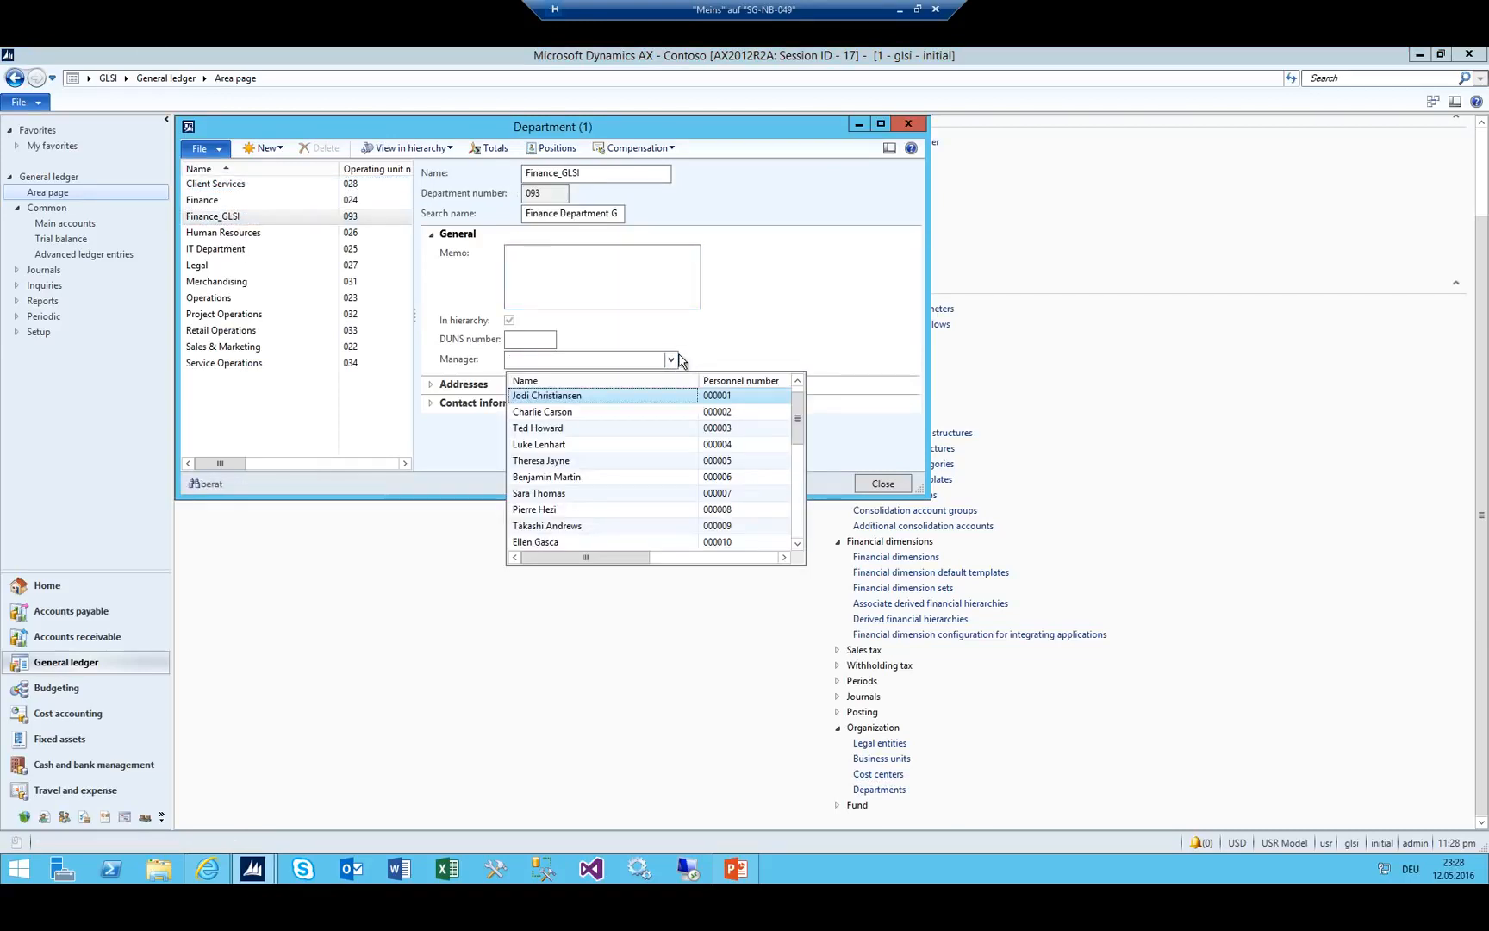
key(Return)
key(Tab)
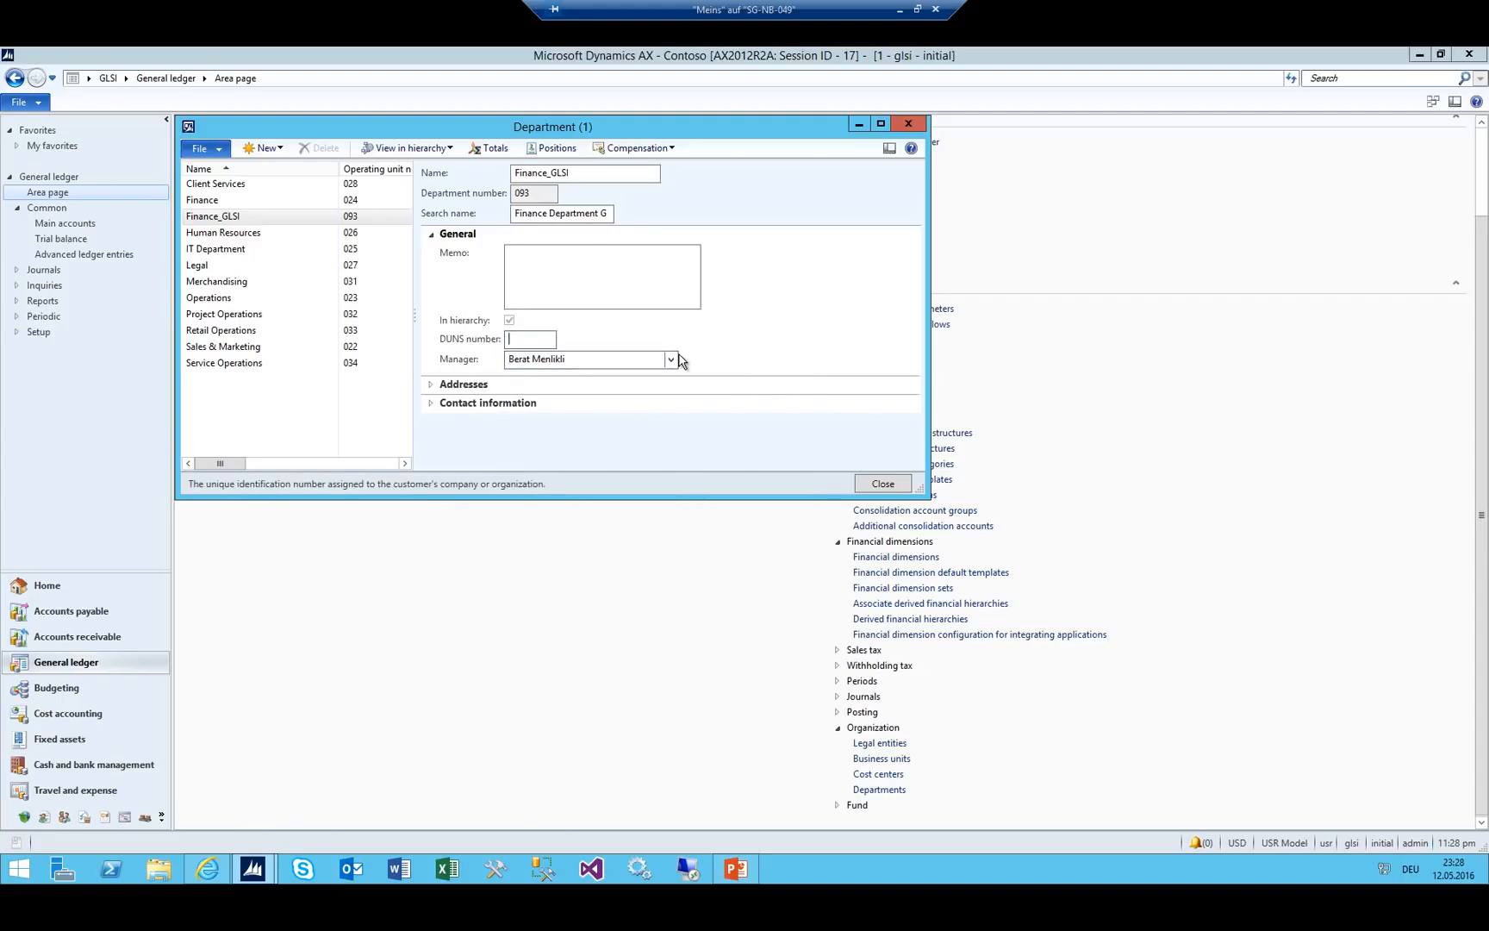
key(Escape)
click(647, 417)
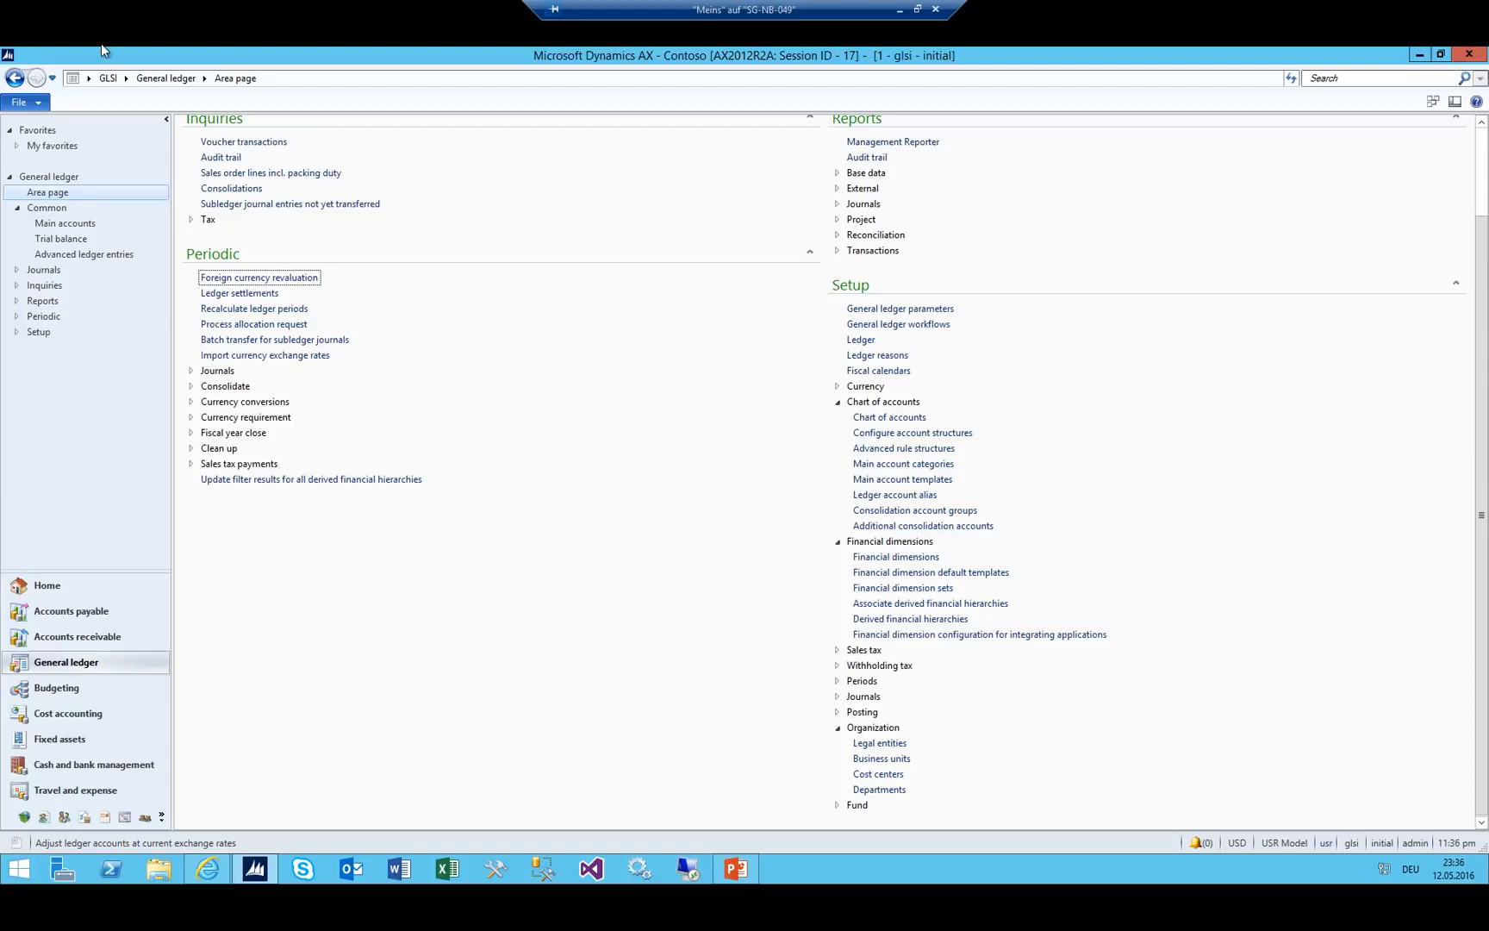
In Budgeting, review the parameters' number sequences and Budget settings, then expand Basic budgeting.
click(125, 78)
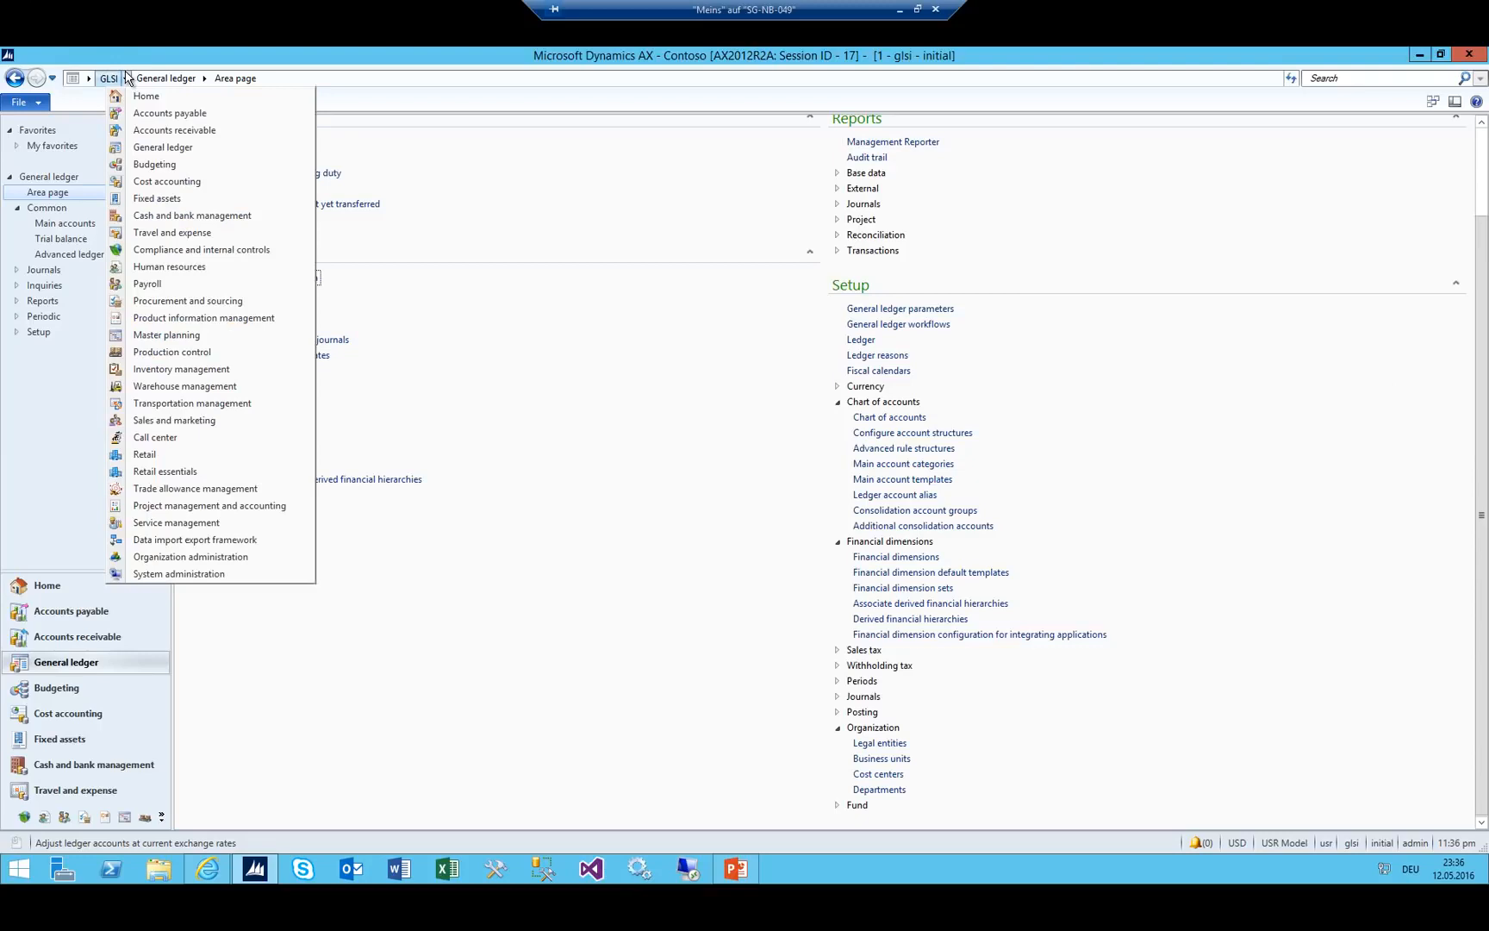
click(173, 165)
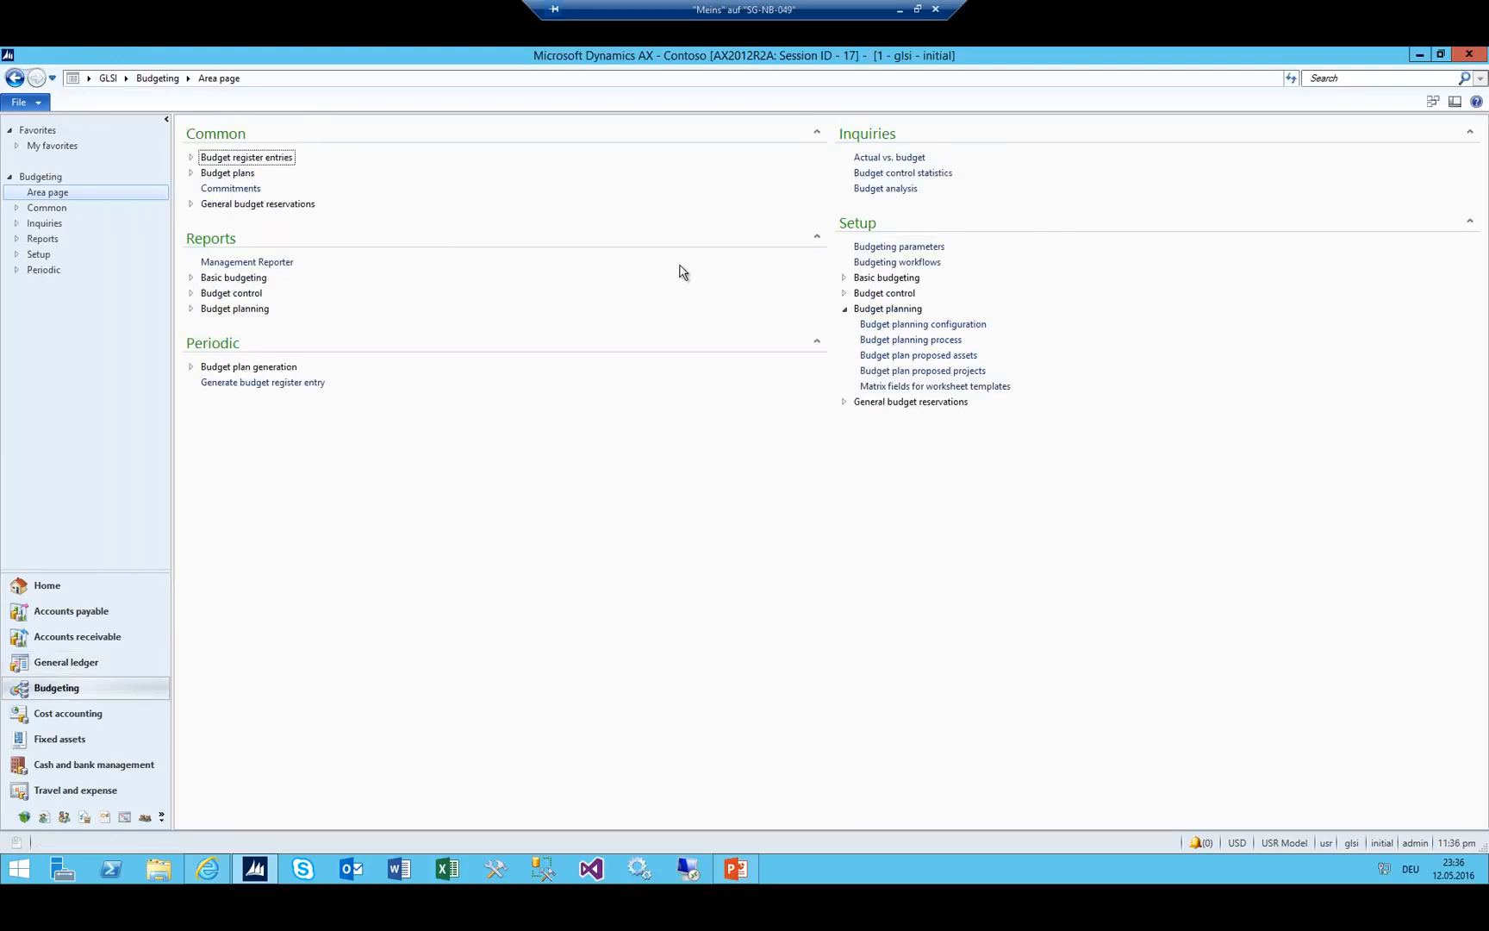
click(897, 247)
click(260, 205)
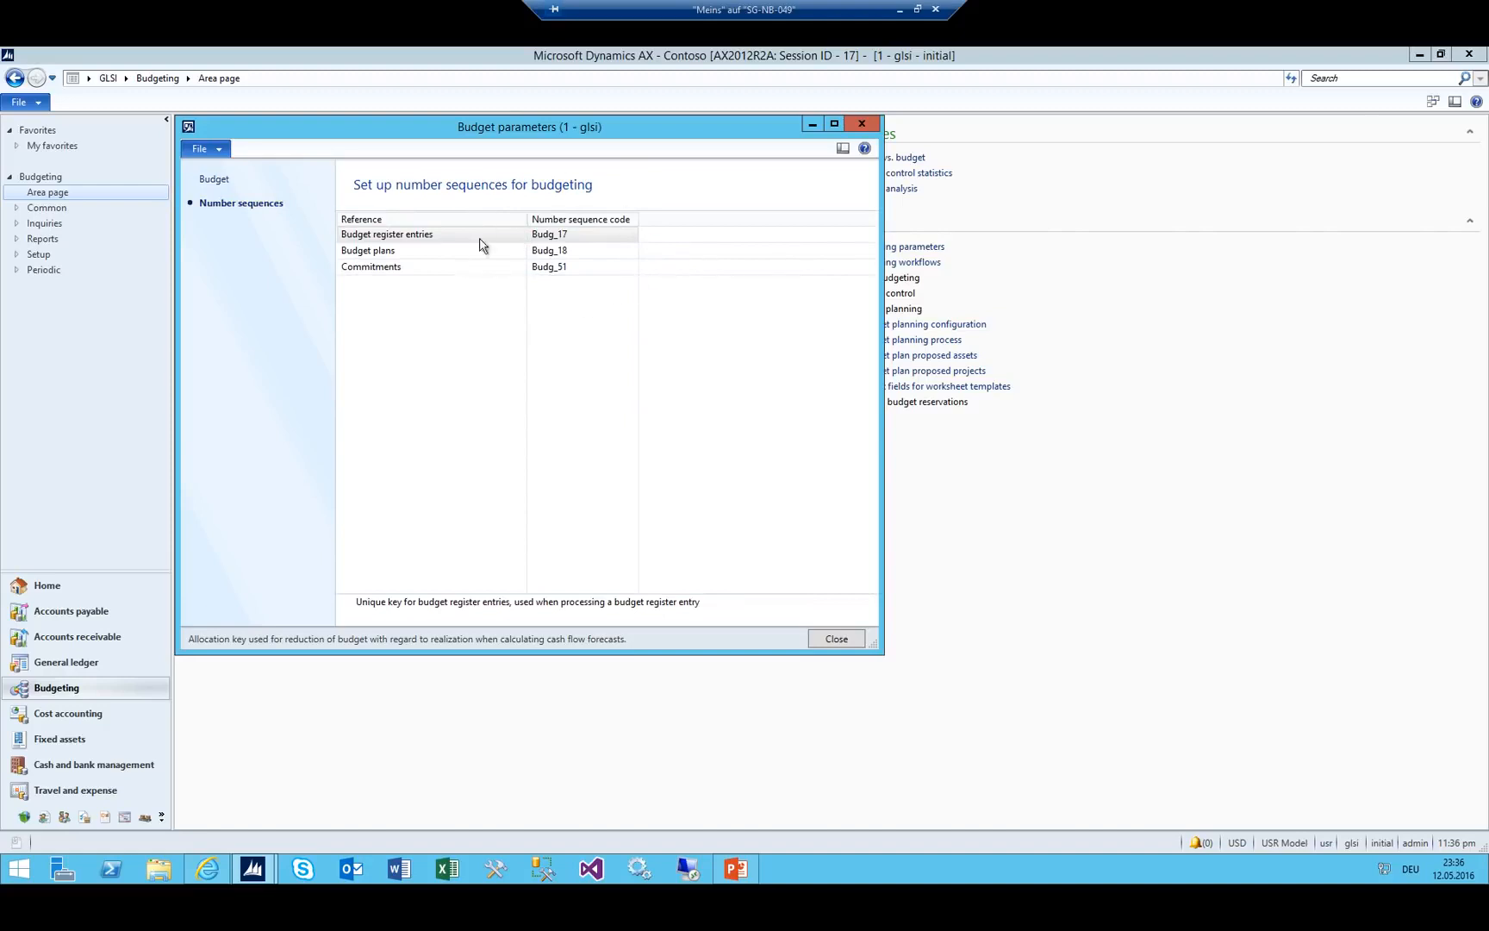
click(214, 180)
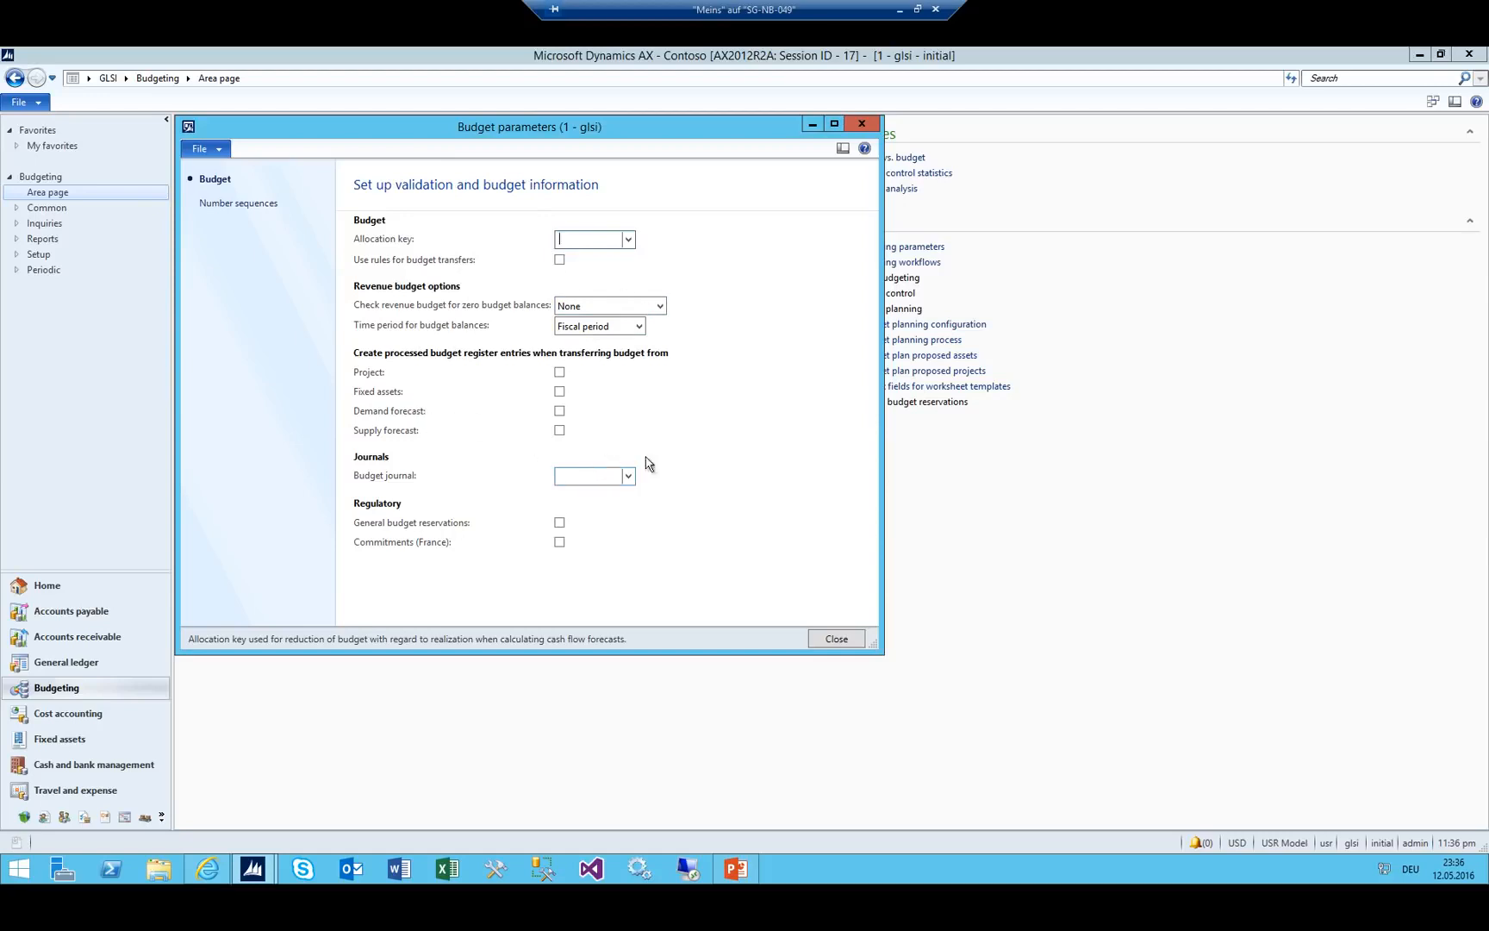
key(Escape)
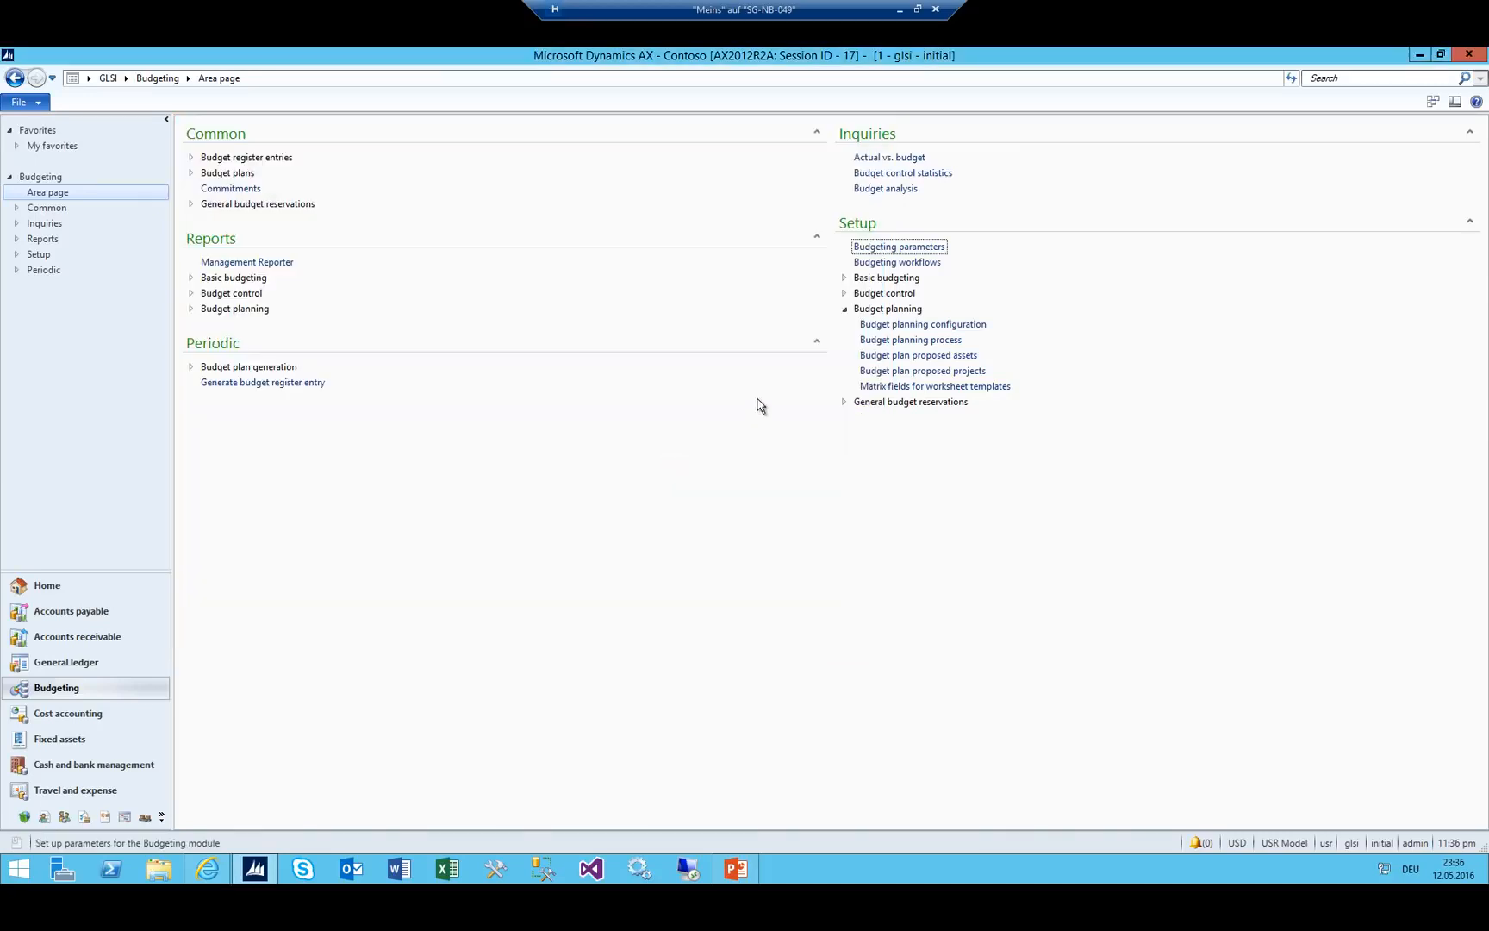
click(844, 277)
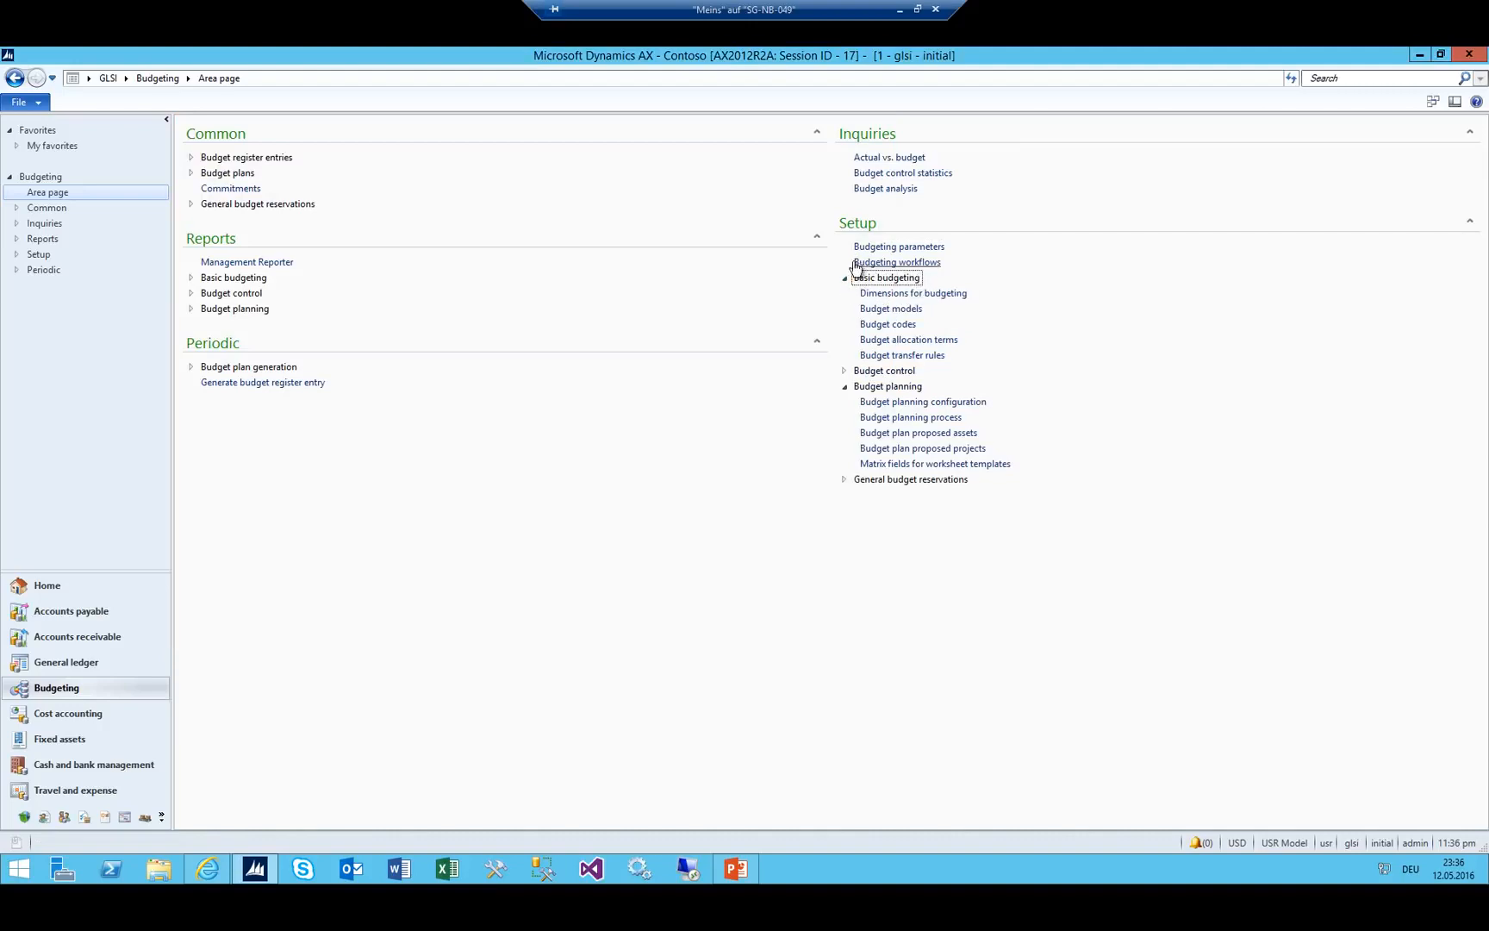
Move MainAccount and CostCenter into the budget dimensions list and close the window.
click(898, 297)
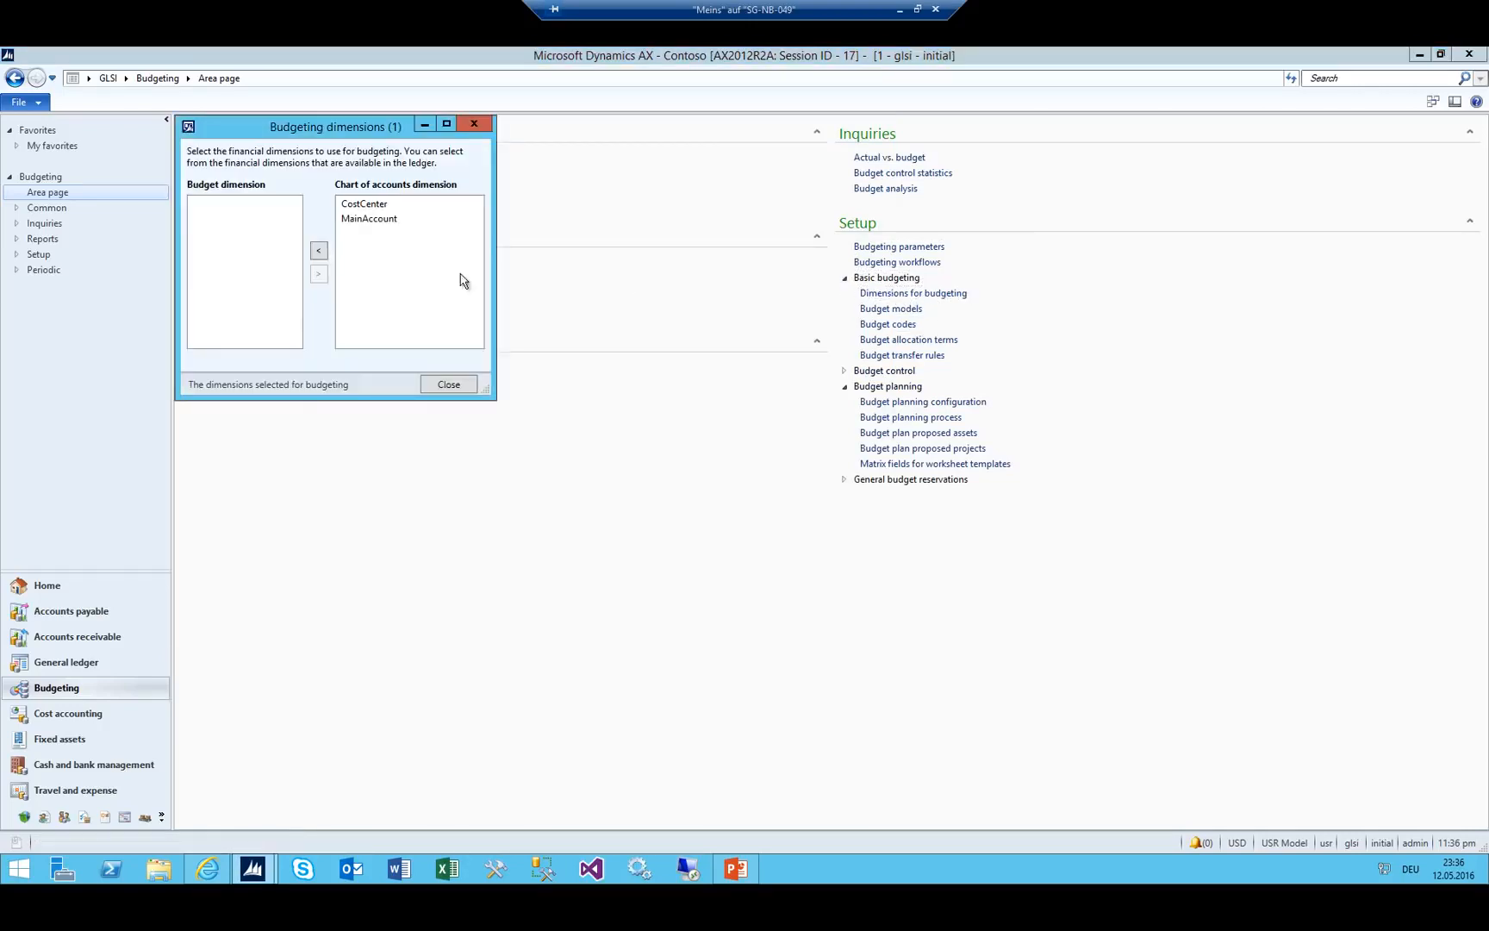
double_click(379, 219)
double_click(374, 204)
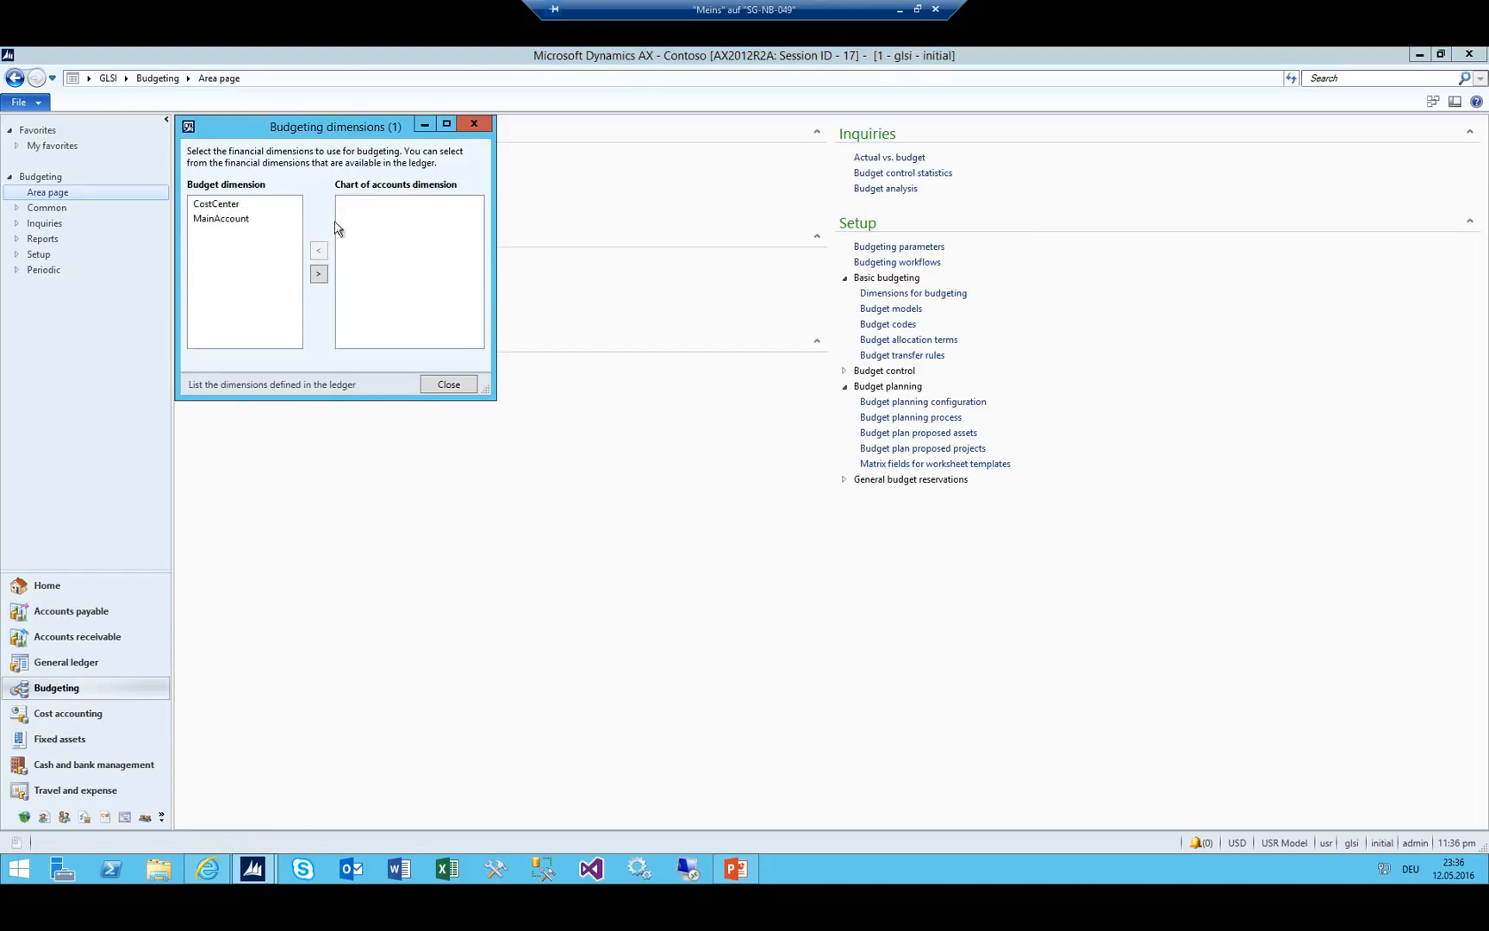
click(221, 217)
click(474, 125)
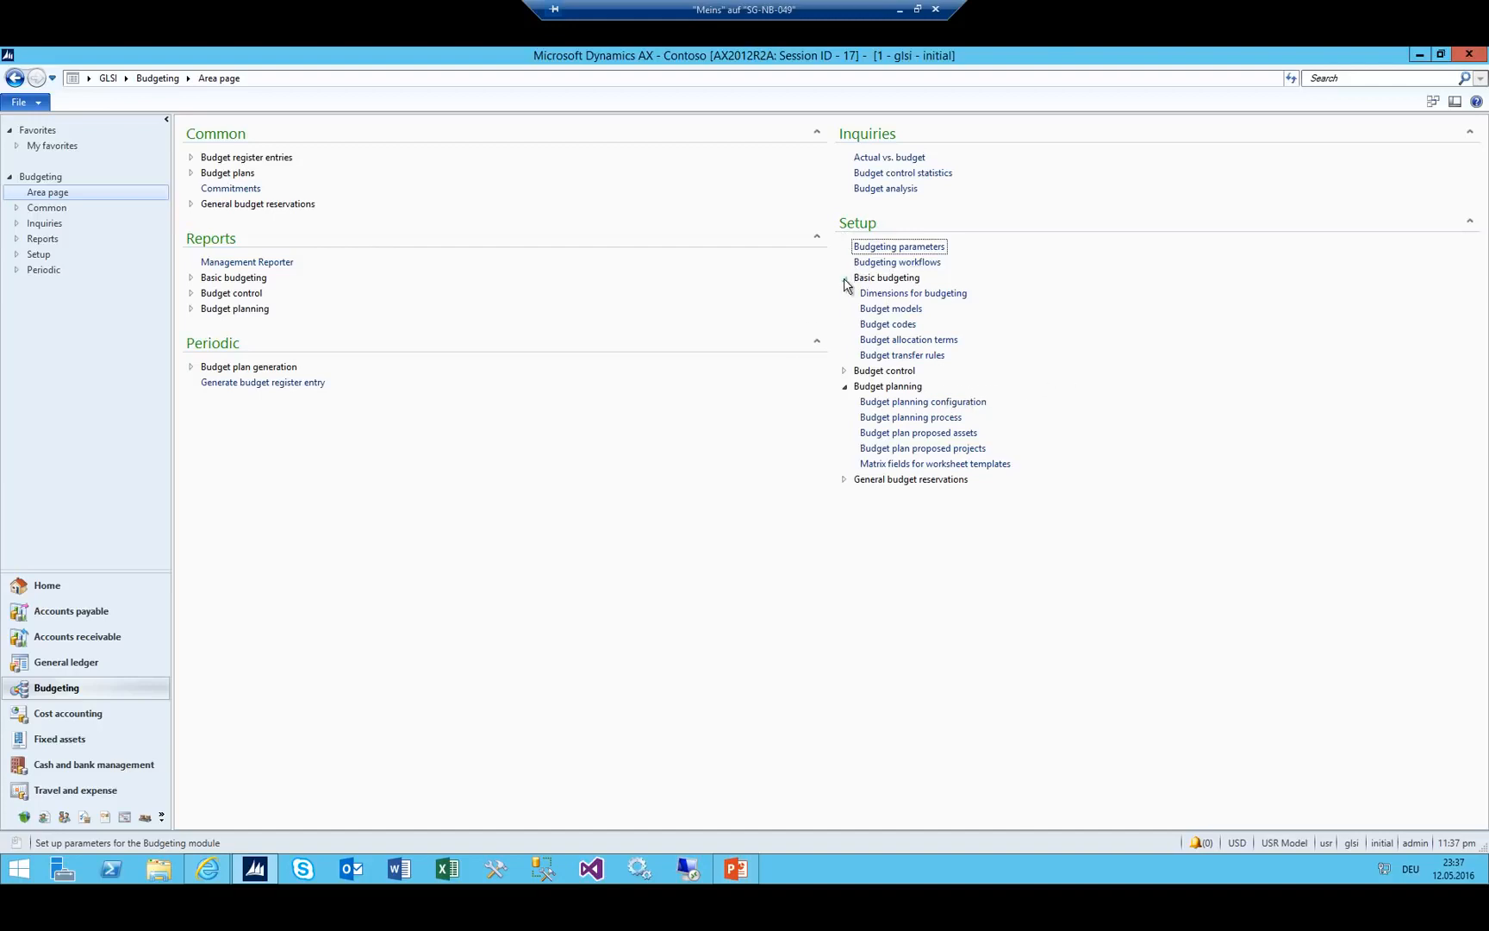
Create budget model STD with the name 'Stand'.
click(890, 310)
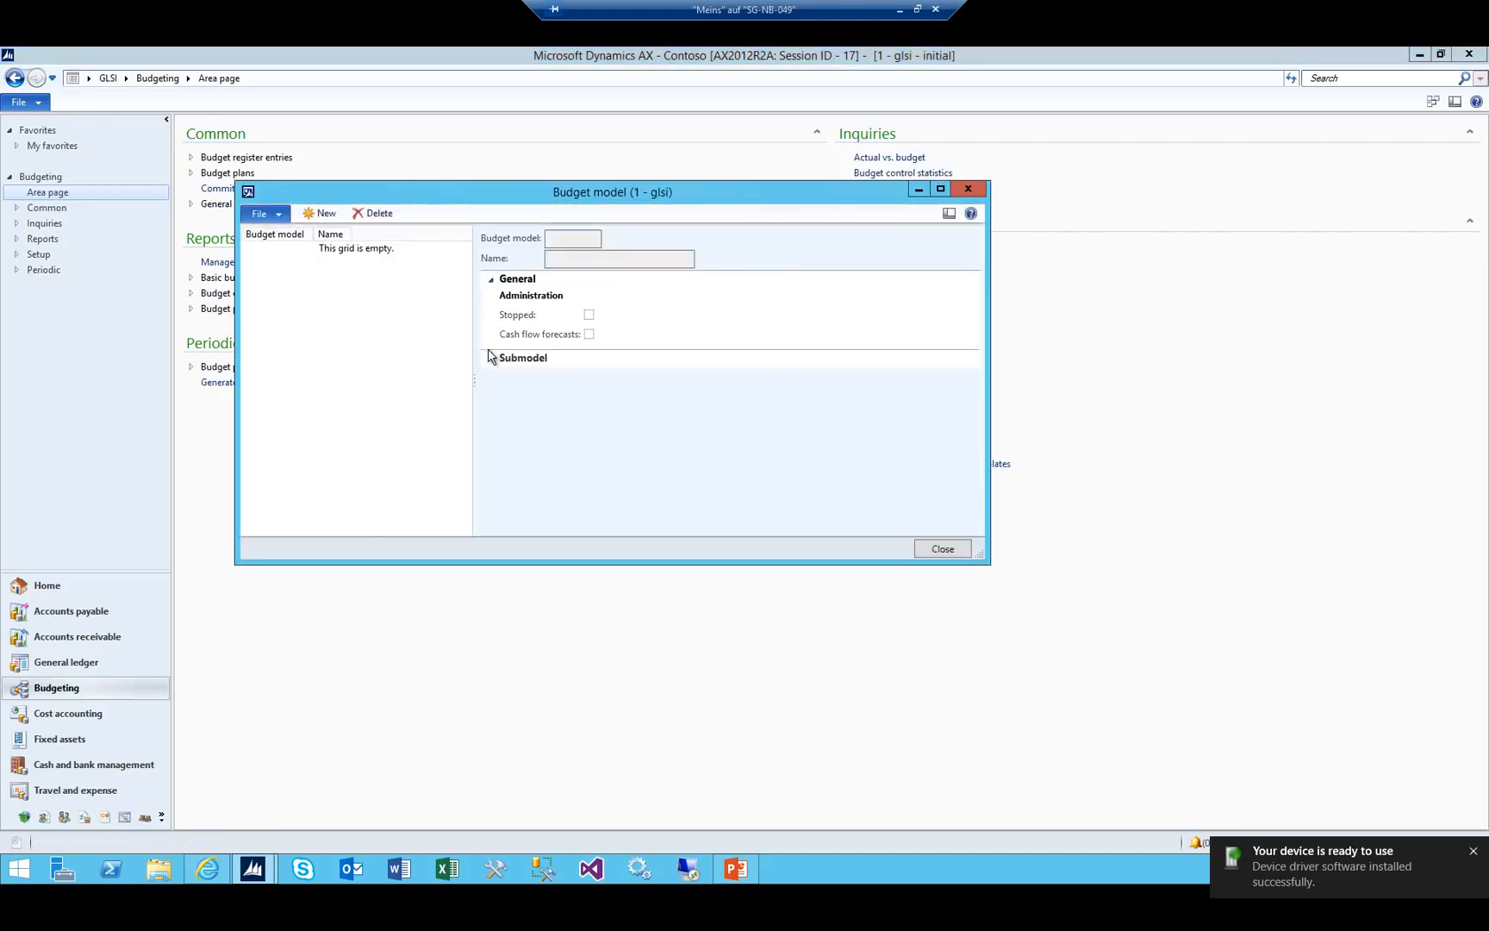
click(319, 213)
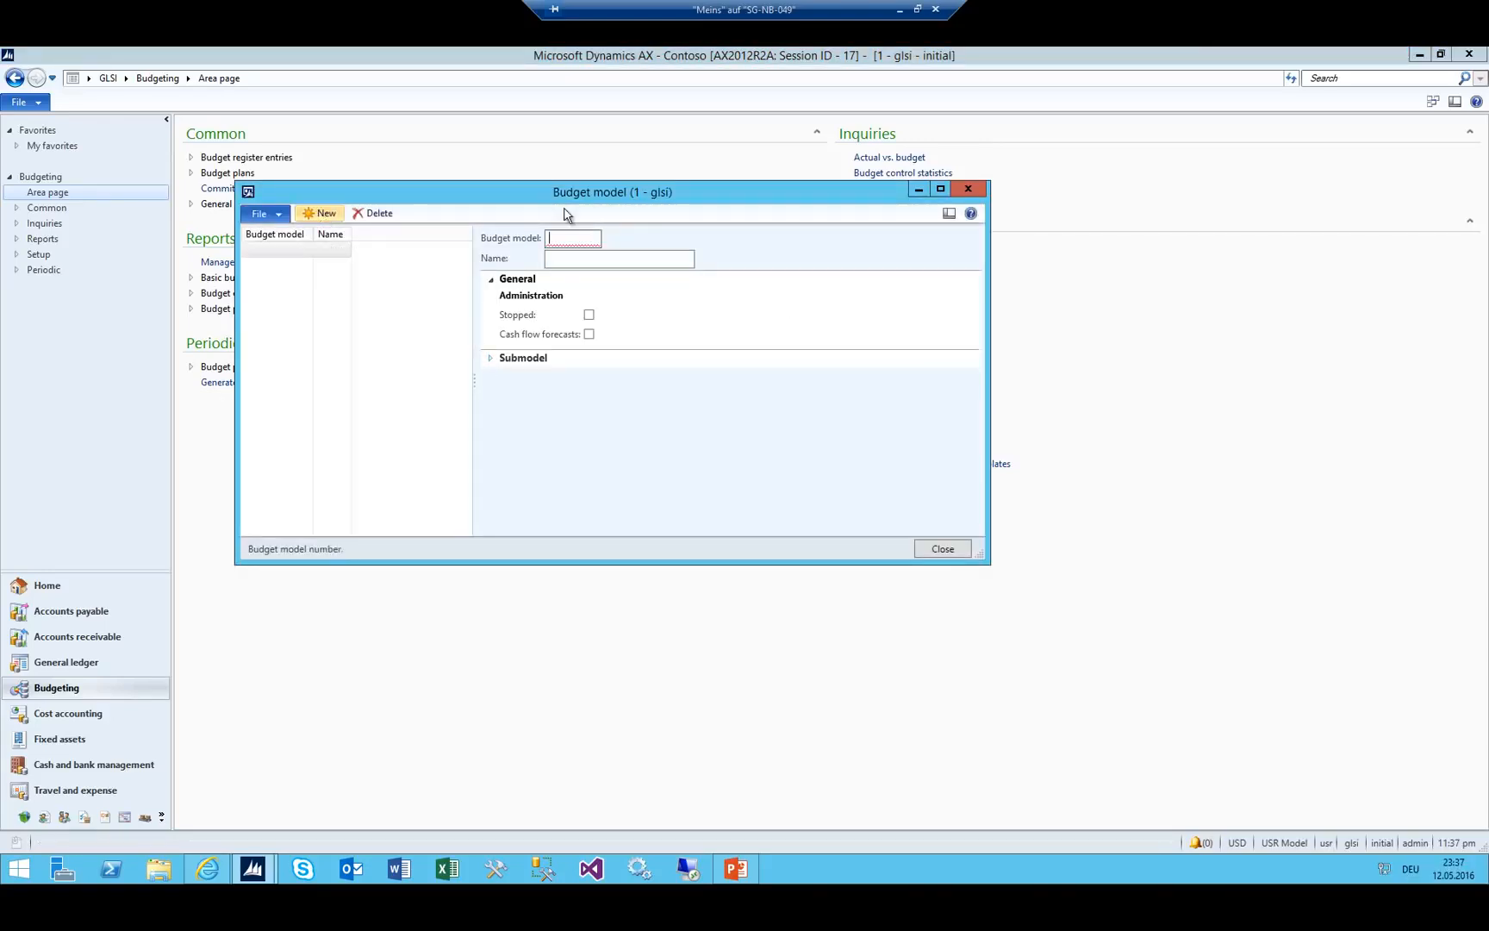
text(STD)
key(Tab)
text(Stand)
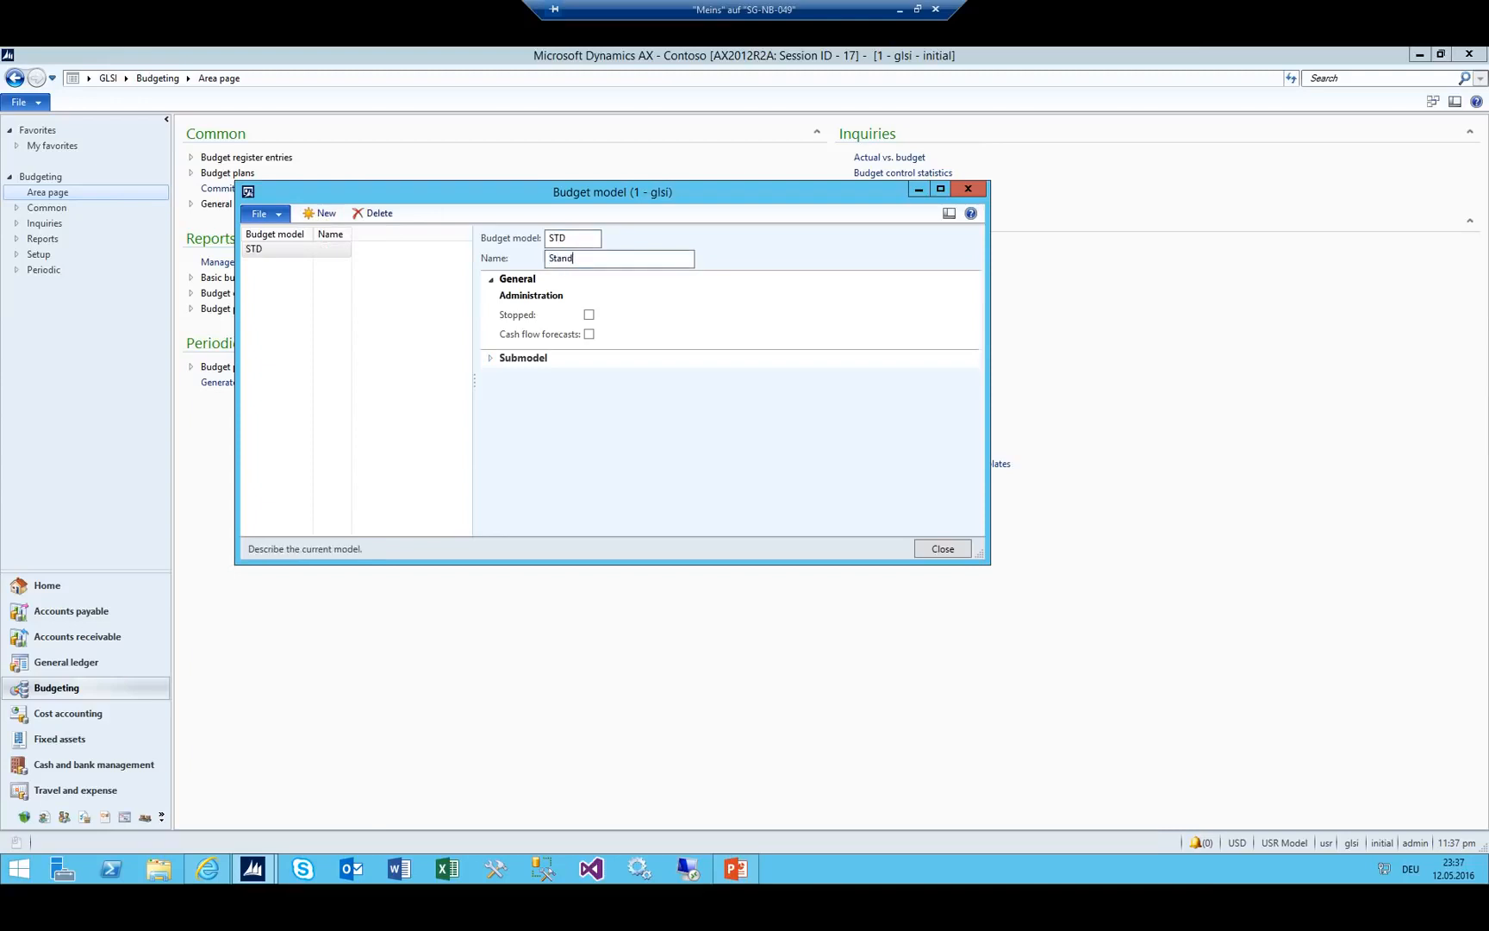
key(Escape)
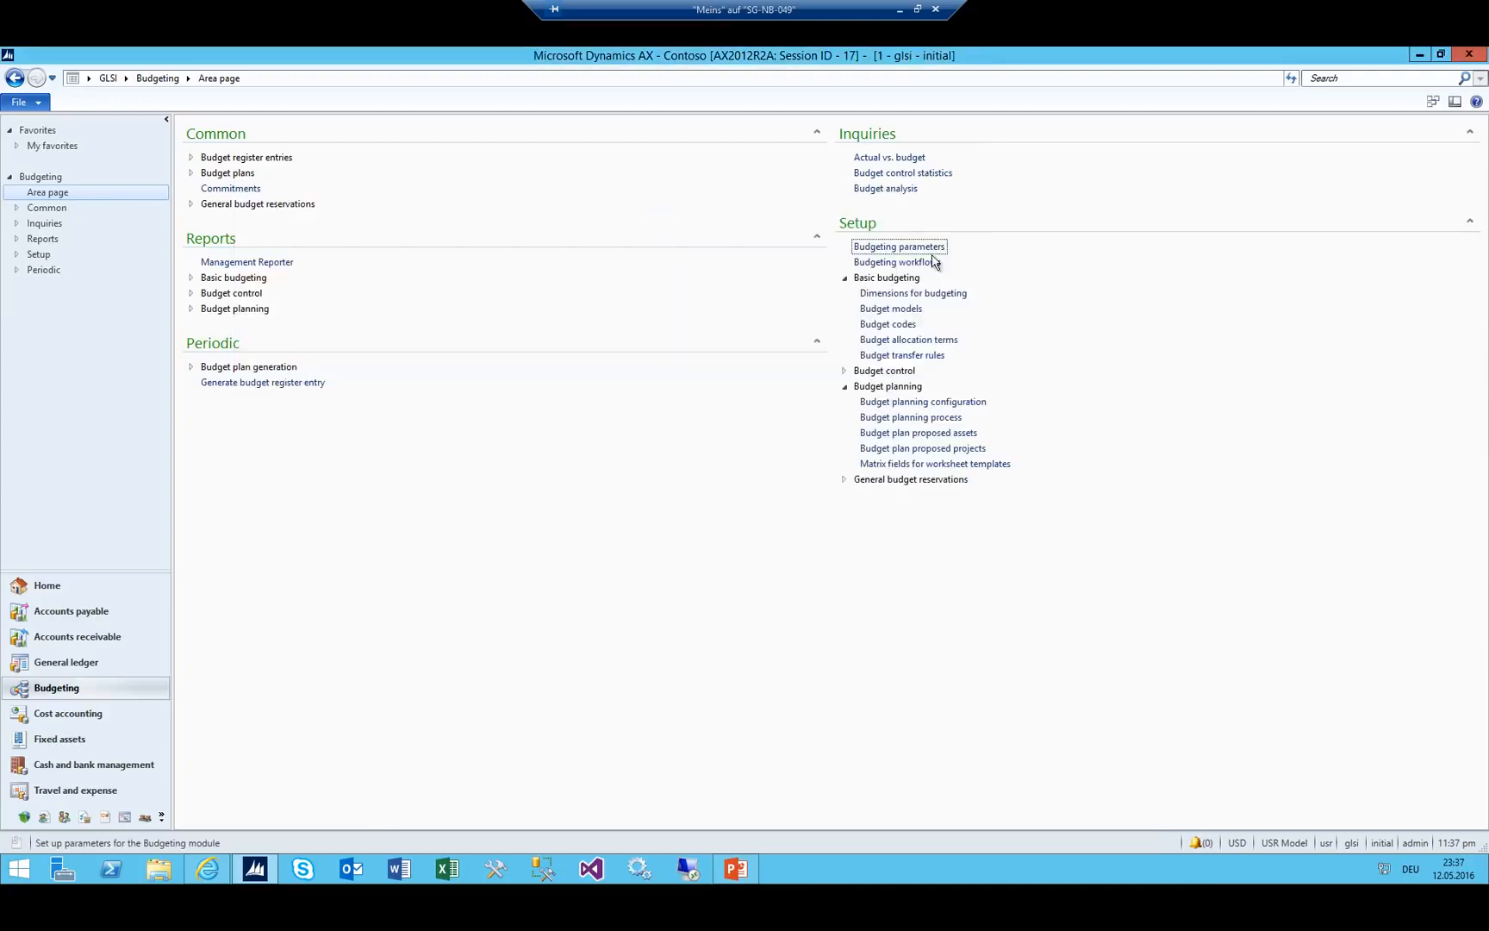
Add and save budget code 'Original Budget' with budget type Original budget, then collapse Basic budgeting.
click(893, 324)
click(533, 173)
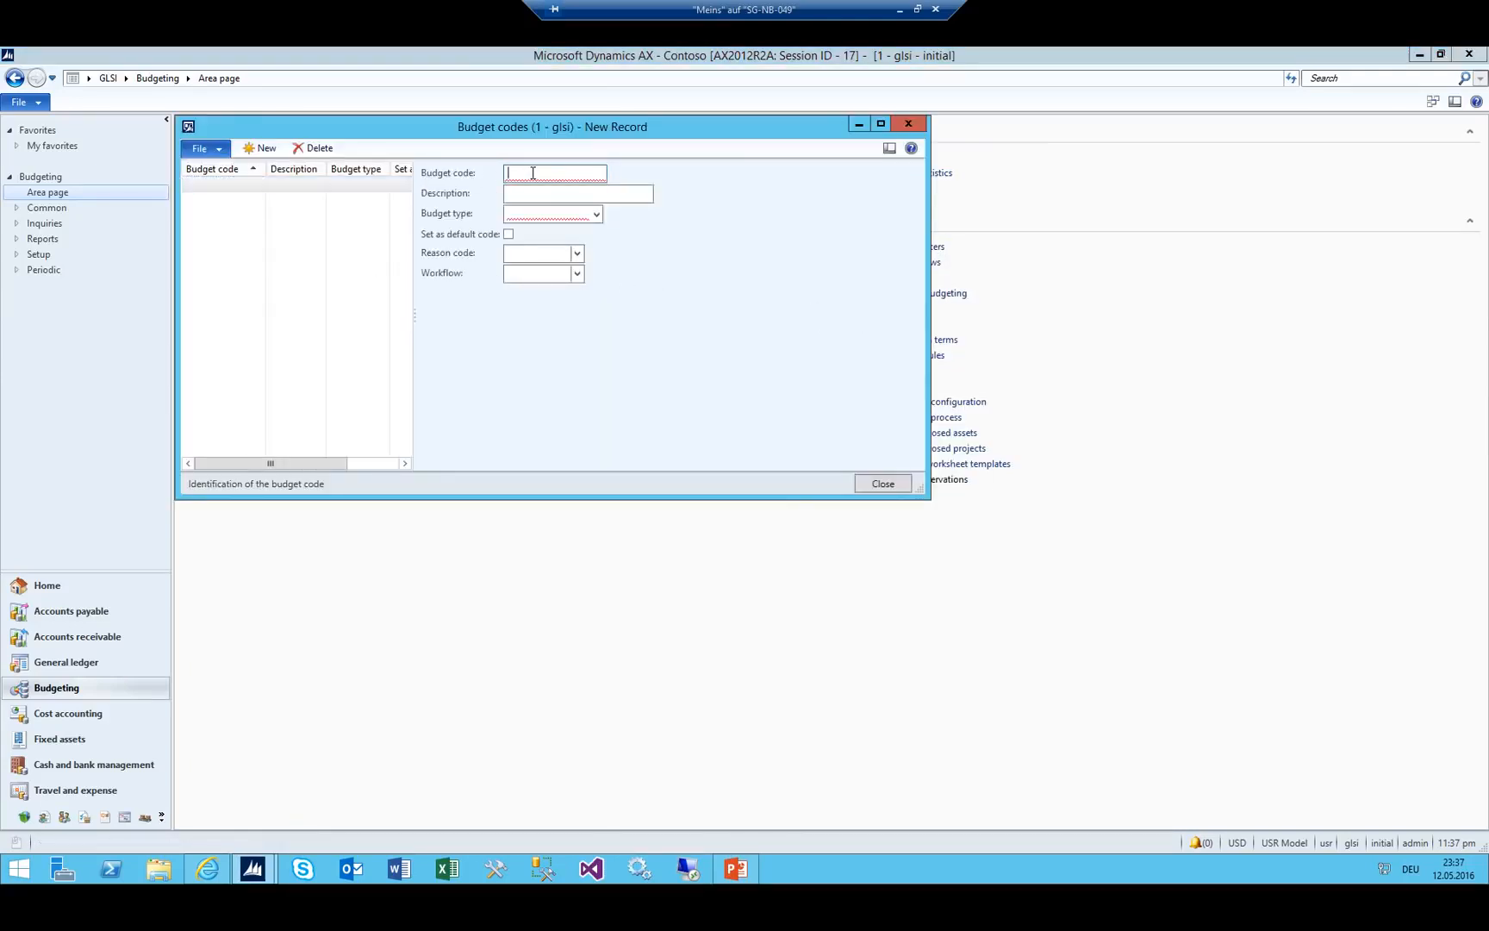
text(Org)
text(iginal Budget)
key(Tab)
text(Origi)
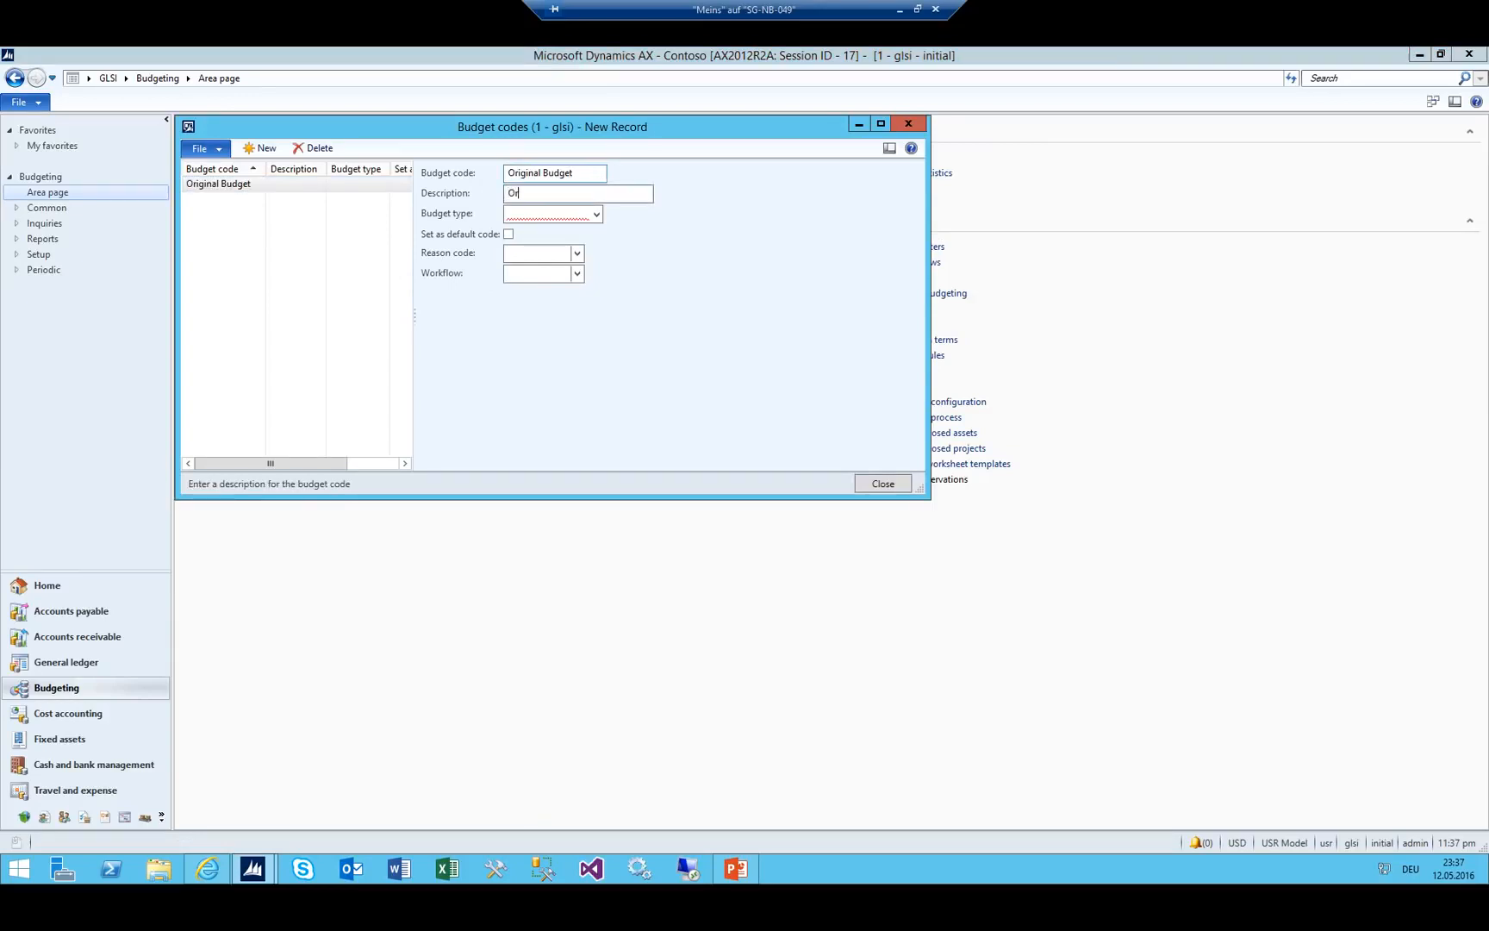
text(nal Budget)
key(Tab)
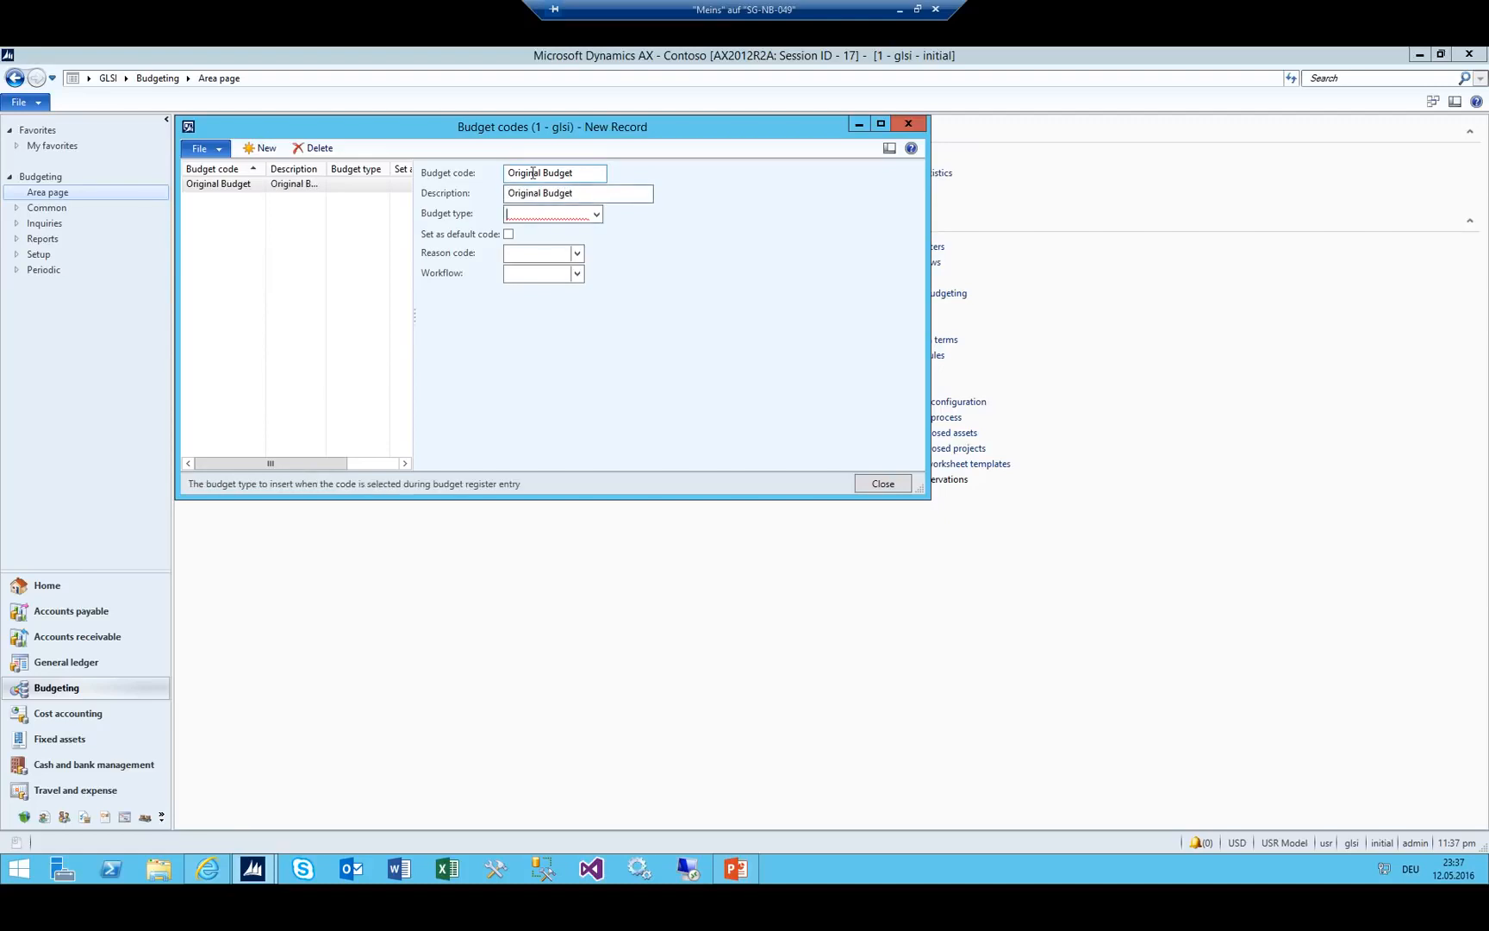
key(alt+Down)
key(shift+Tab)
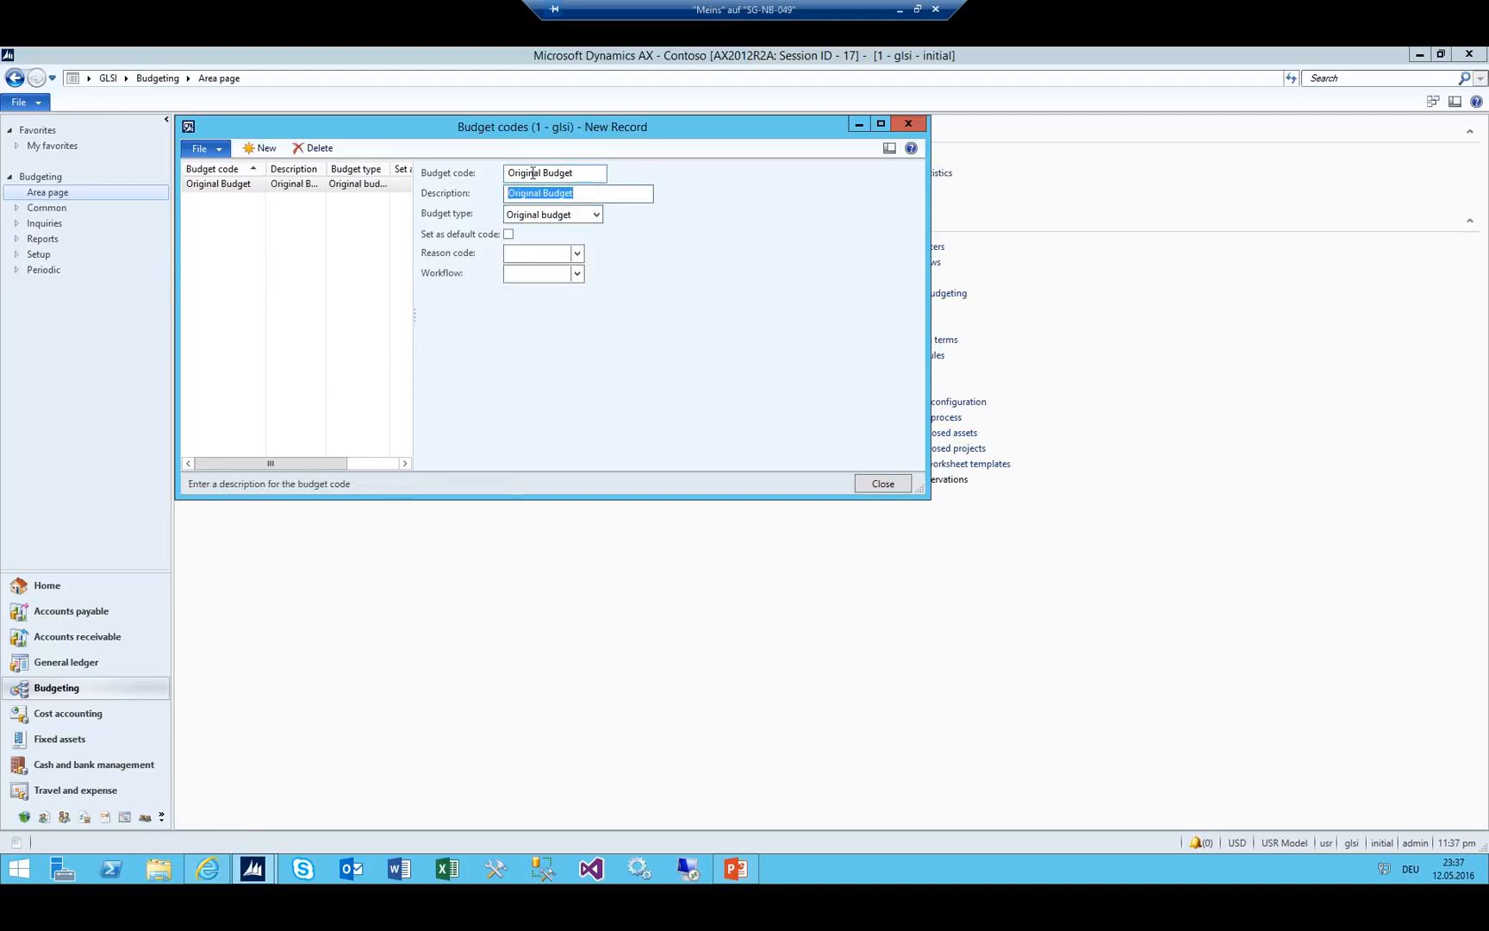
key(ctrl+s)
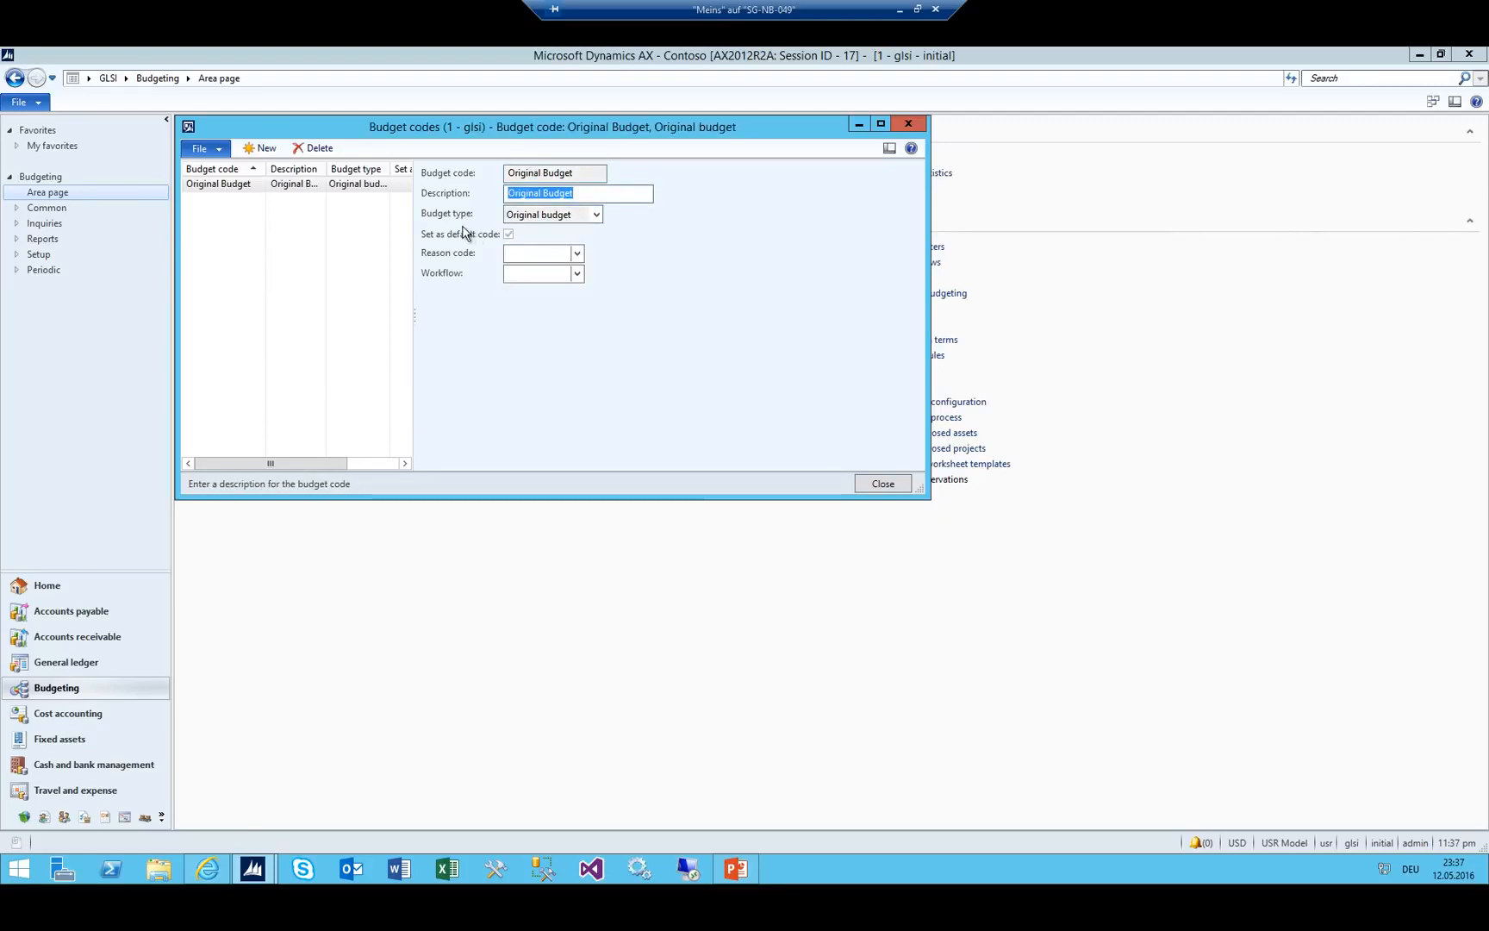
key(Escape)
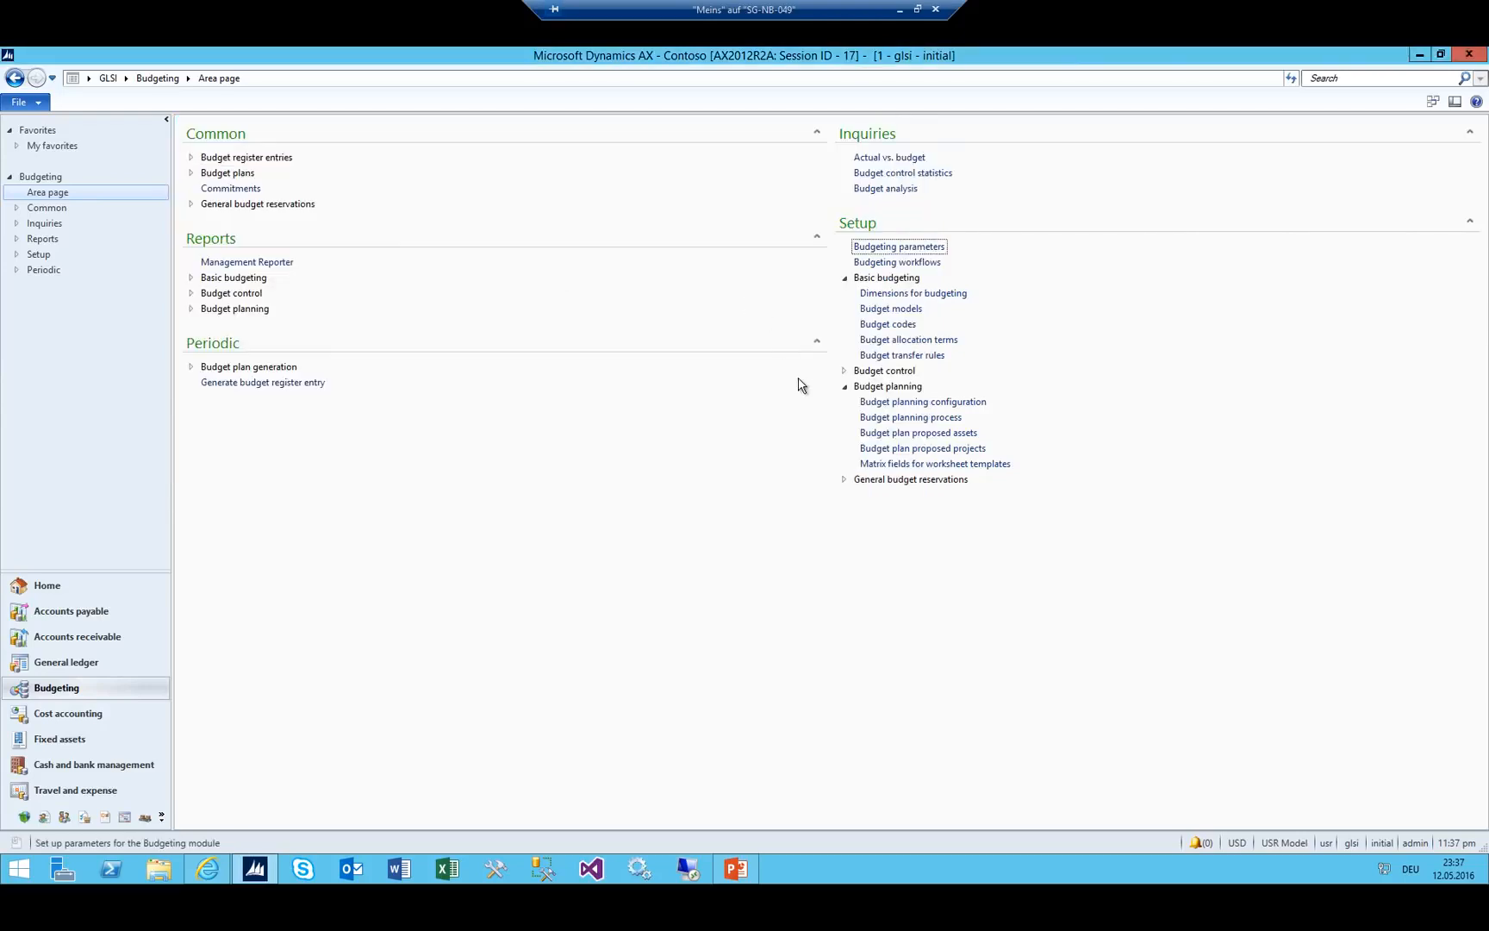
click(844, 277)
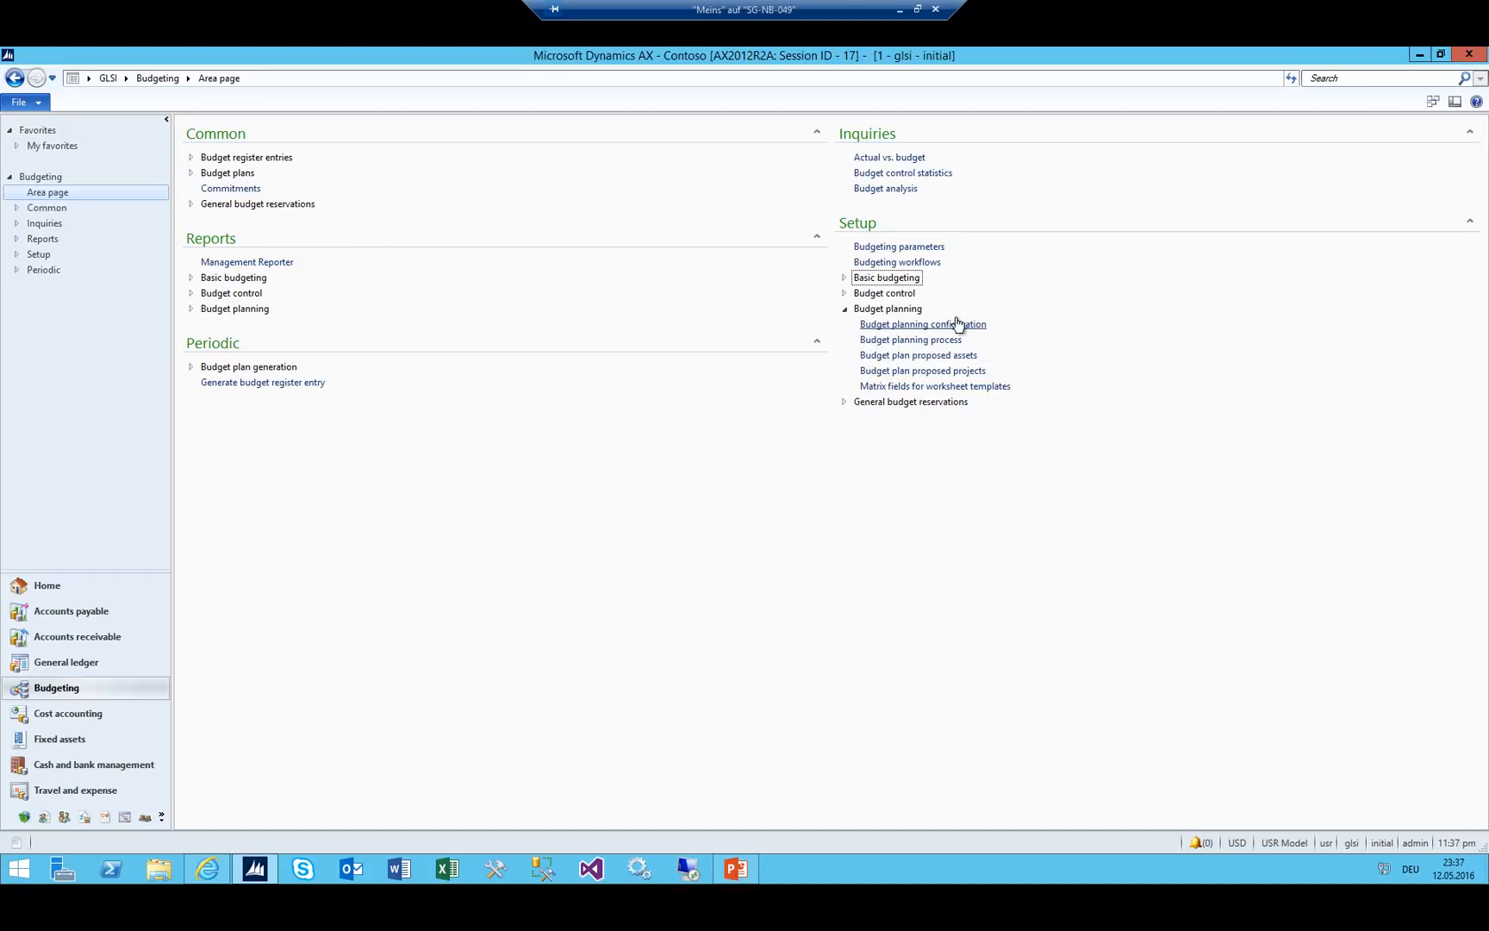
Open Budget planning configuration and browse the scenario list from Baseline down to Total requested.
click(909, 330)
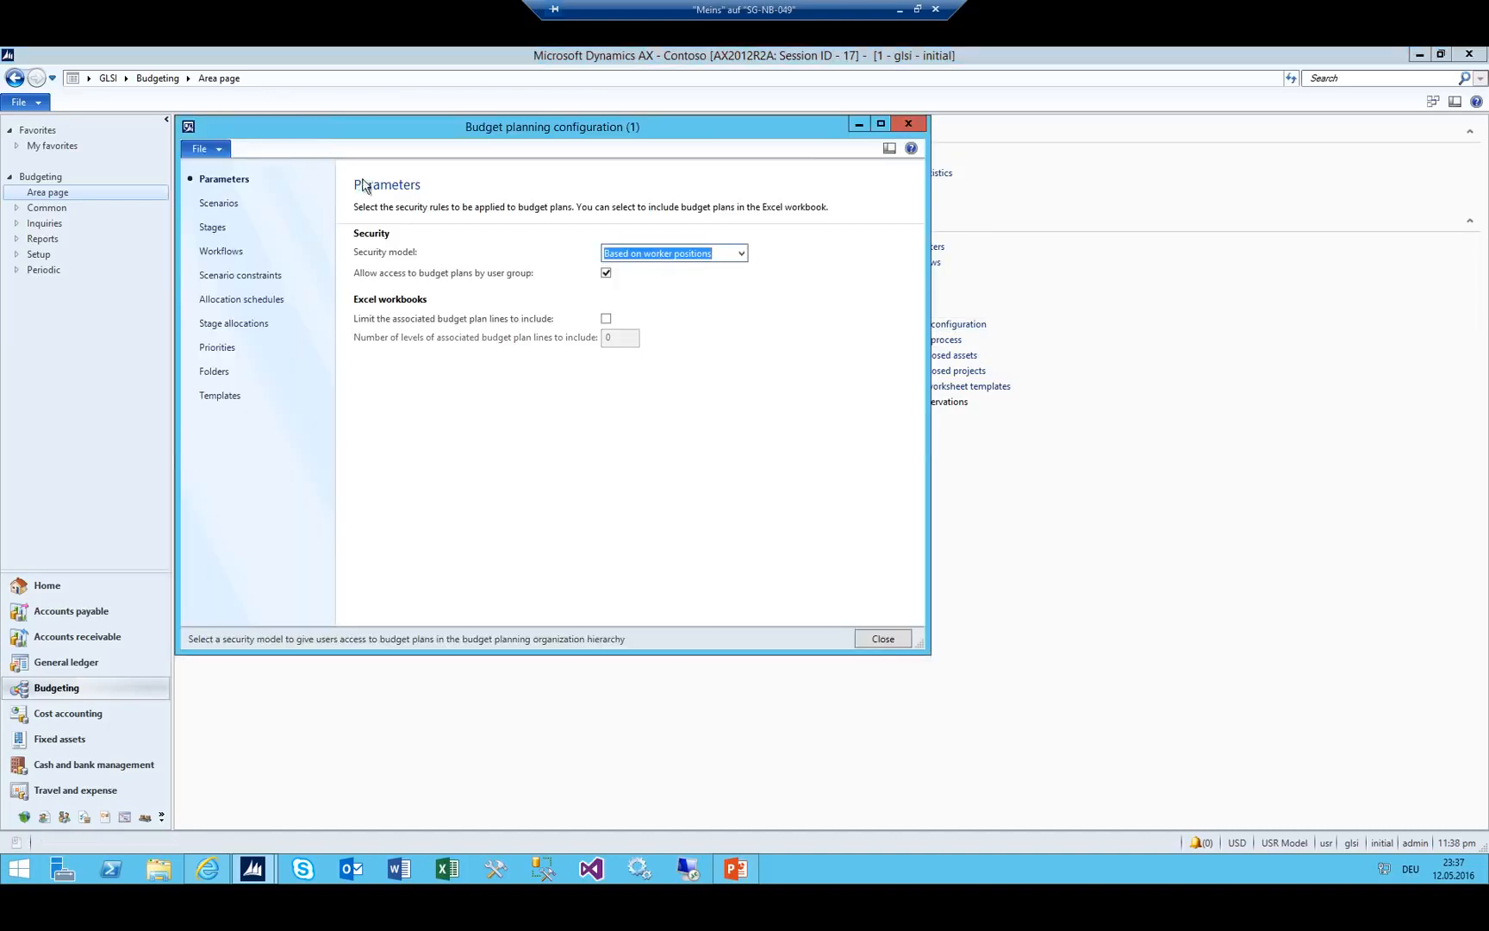
click(206, 205)
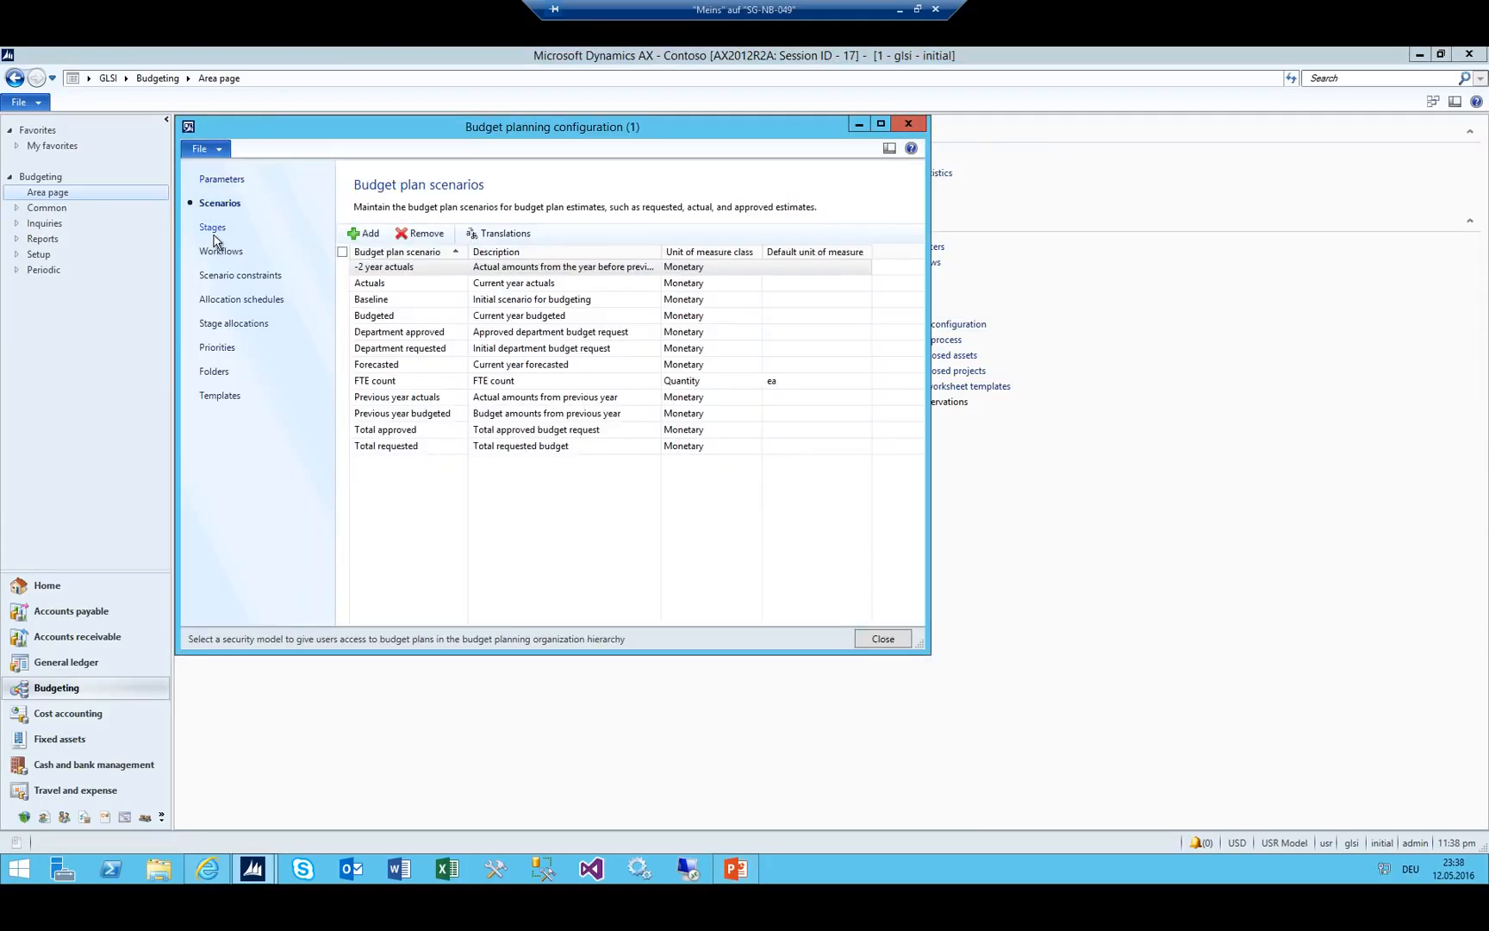
click(213, 227)
click(216, 205)
click(374, 300)
key(Down)
key(Down)
key(Down)
key(Down)
key(Down)
key(Down)
key(Down)
key(Down)
key(Down)
click(416, 433)
click(416, 445)
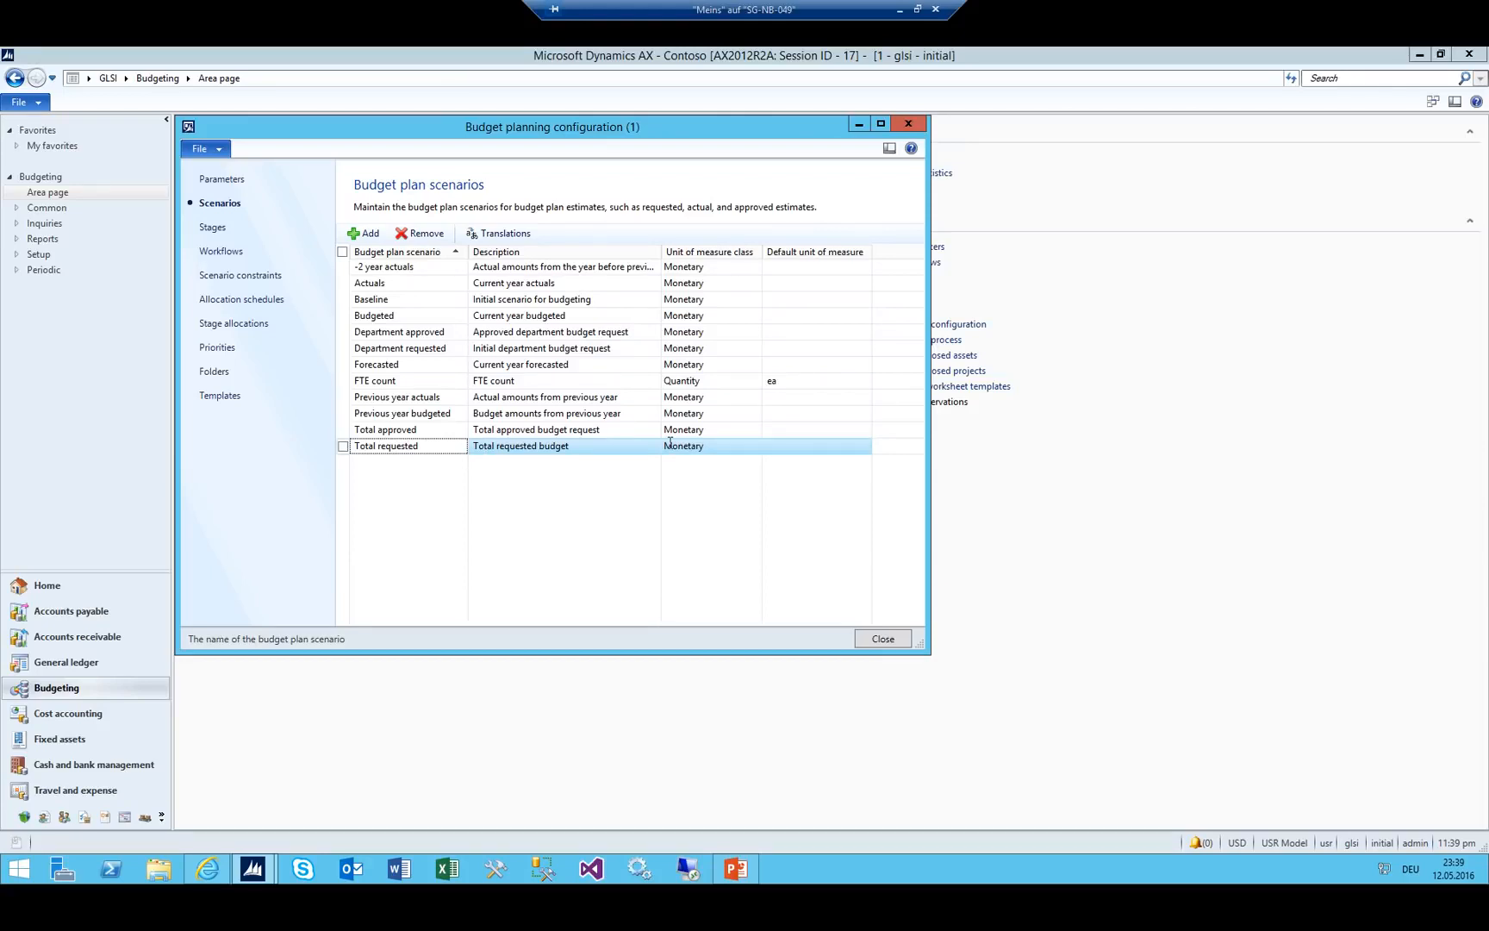
click(735, 869)
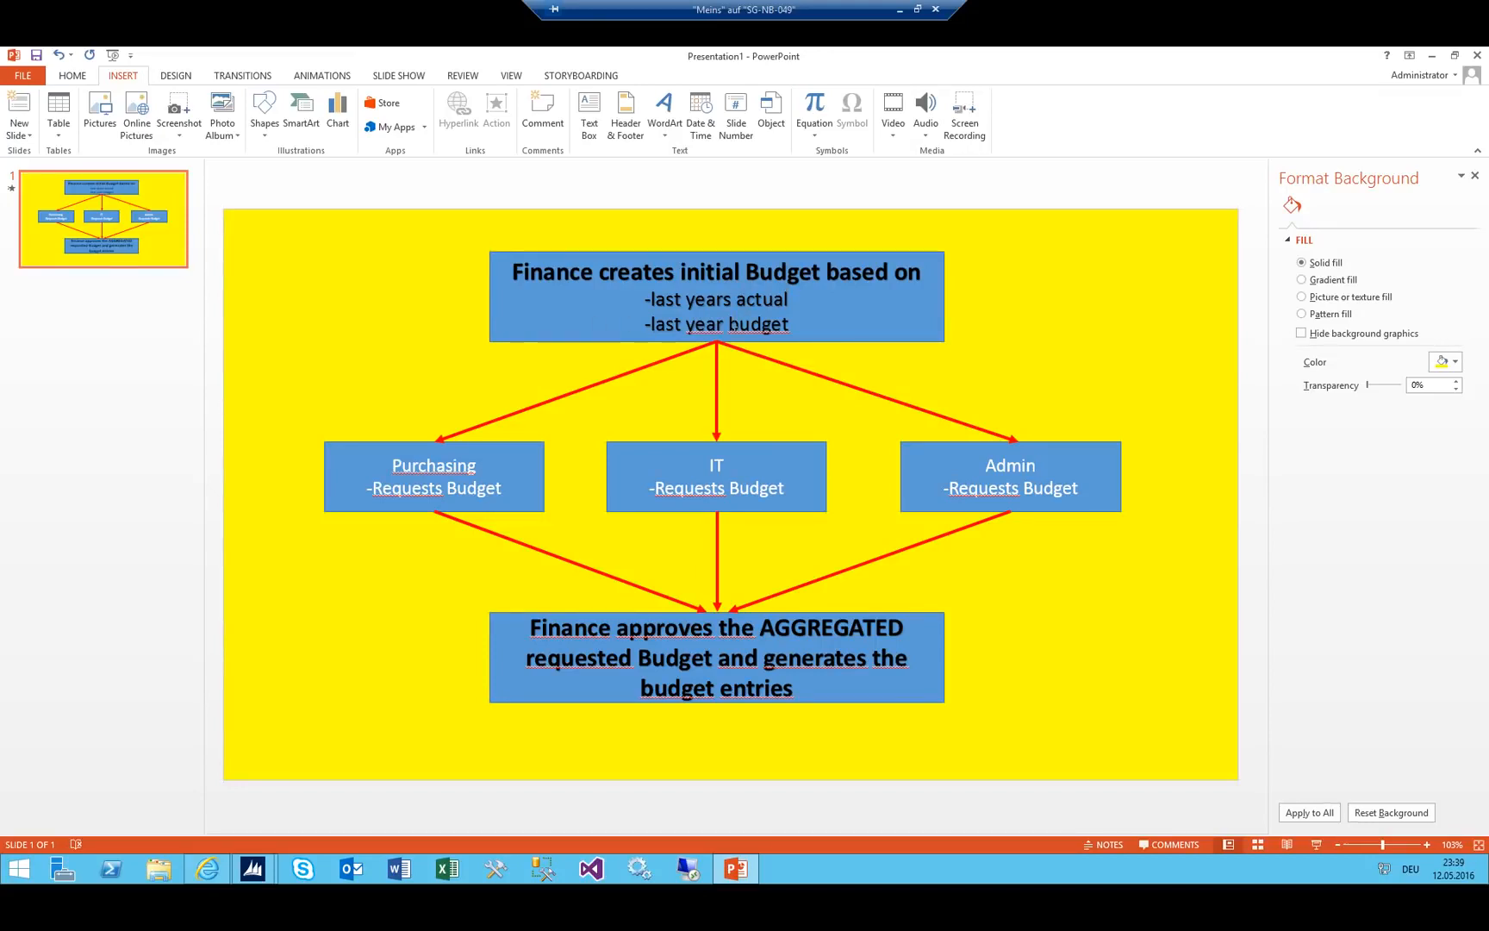
drag(950, 58, 1201, 360)
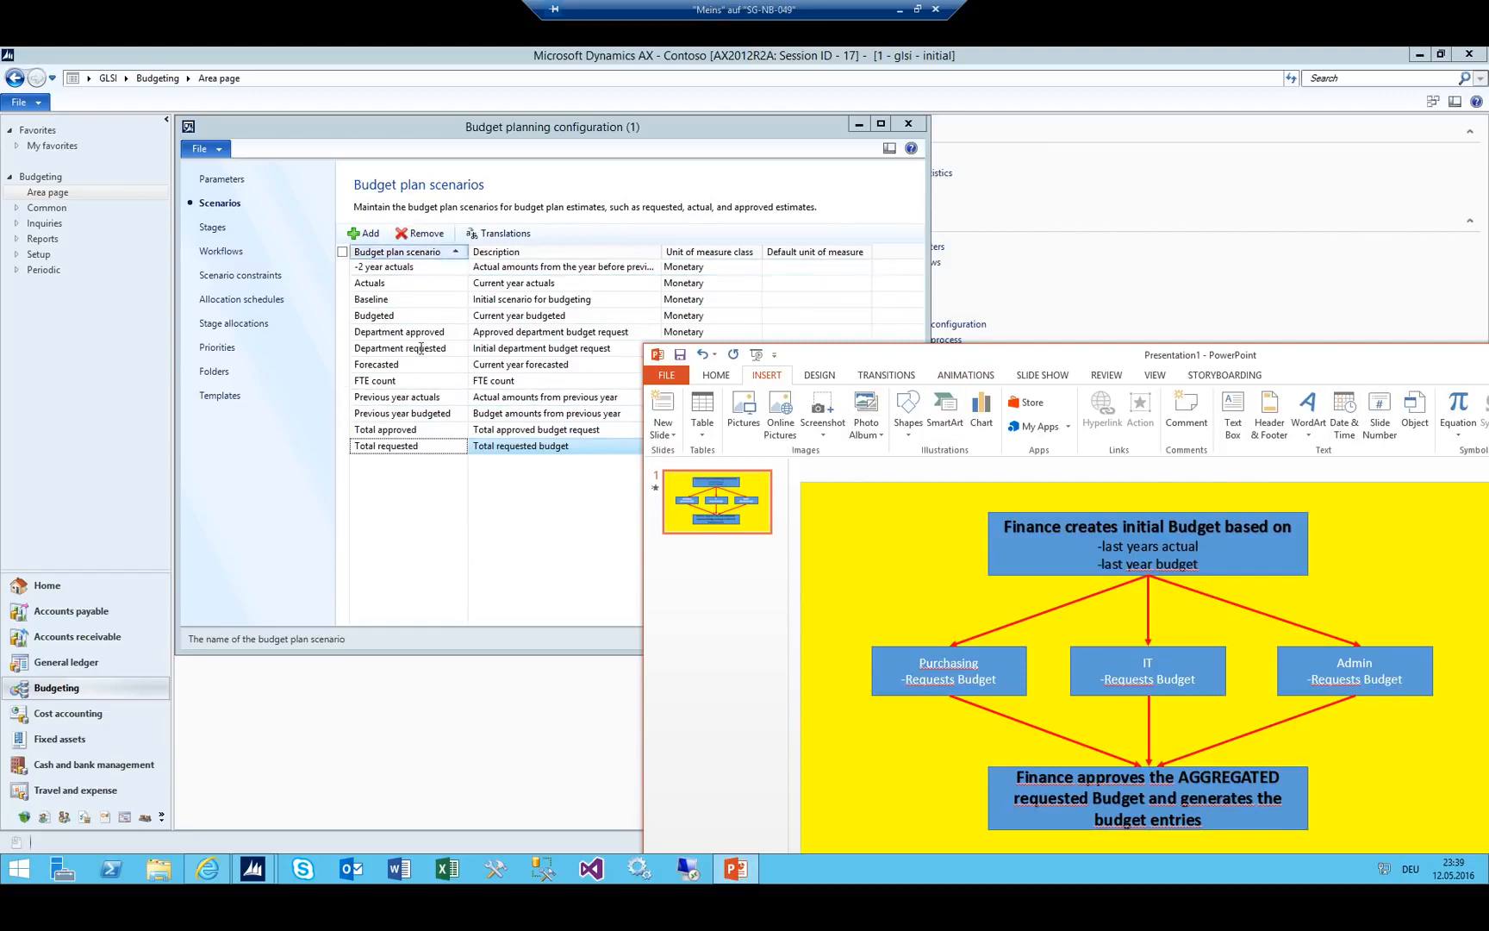
drag(1037, 361, 999, 222)
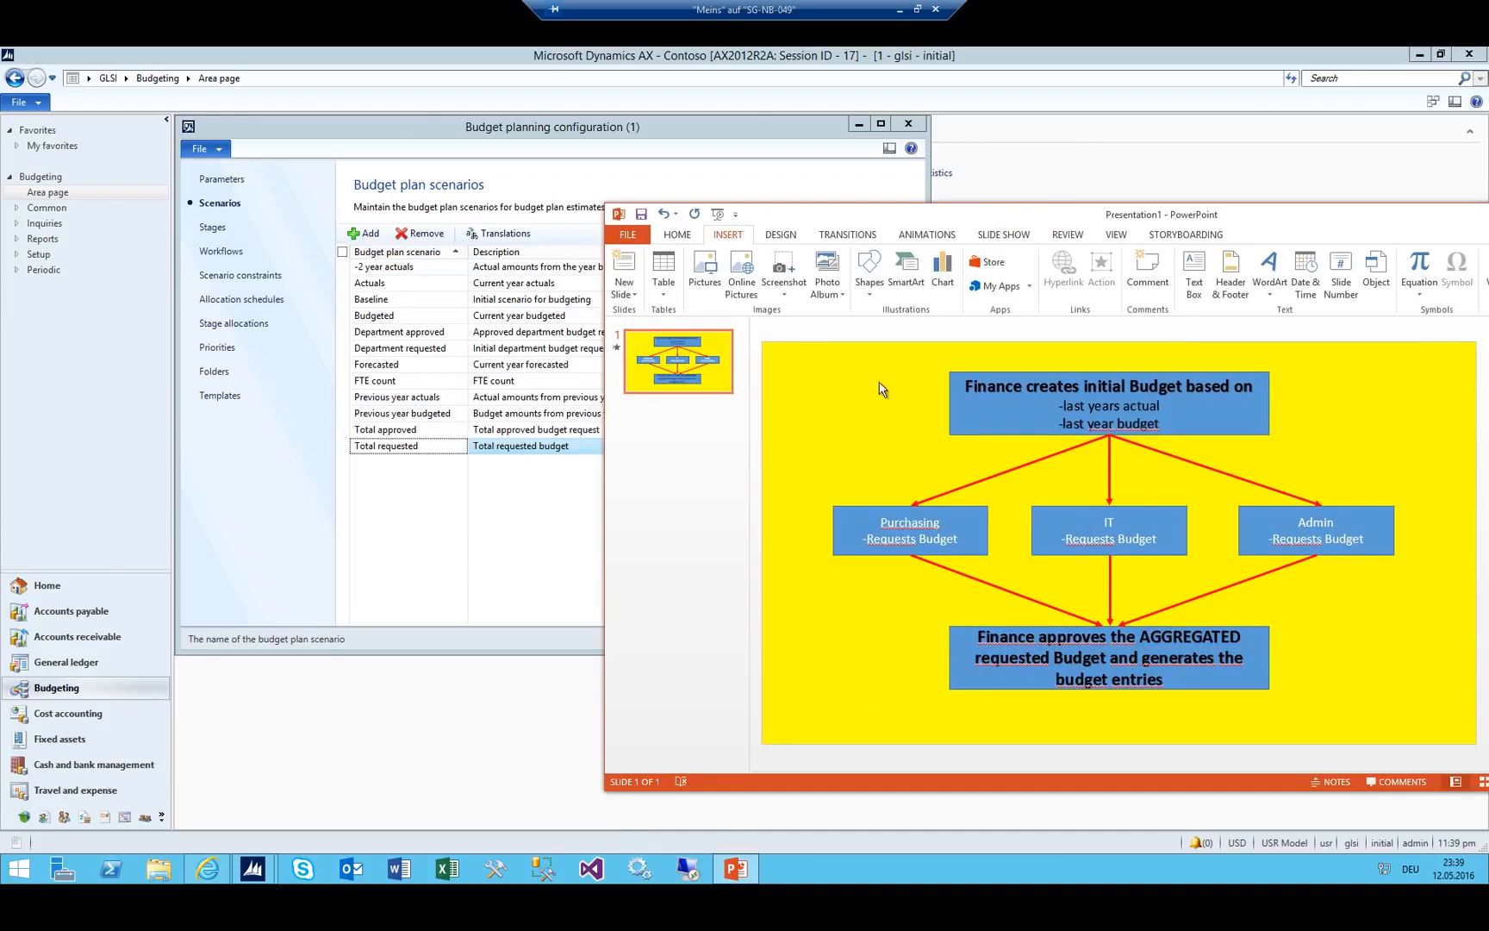
click(998, 392)
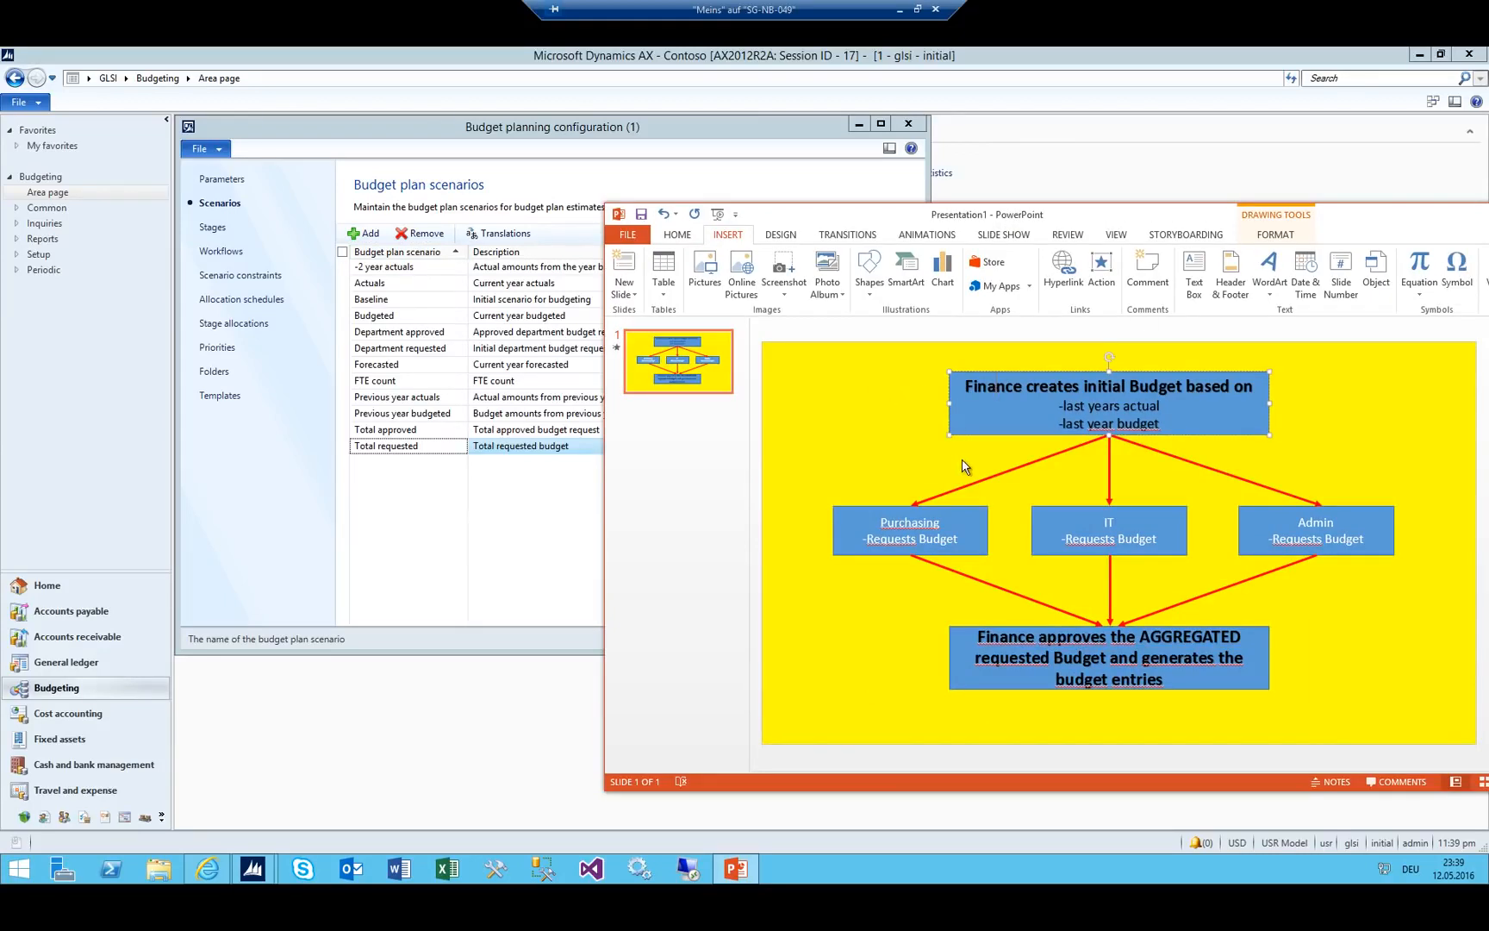
click(902, 538)
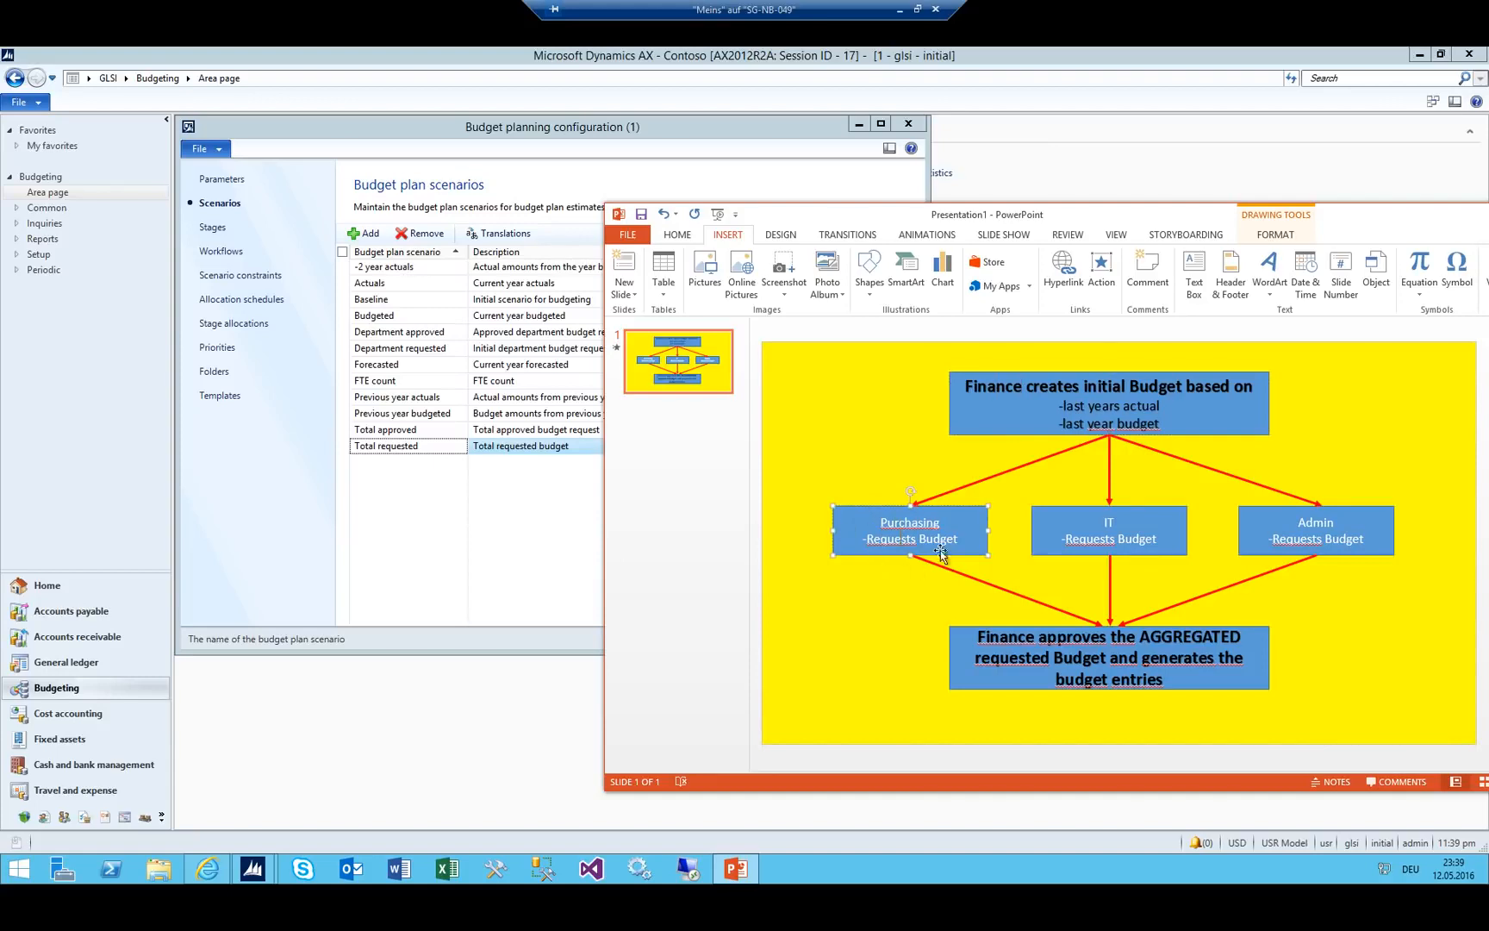
click(1032, 638)
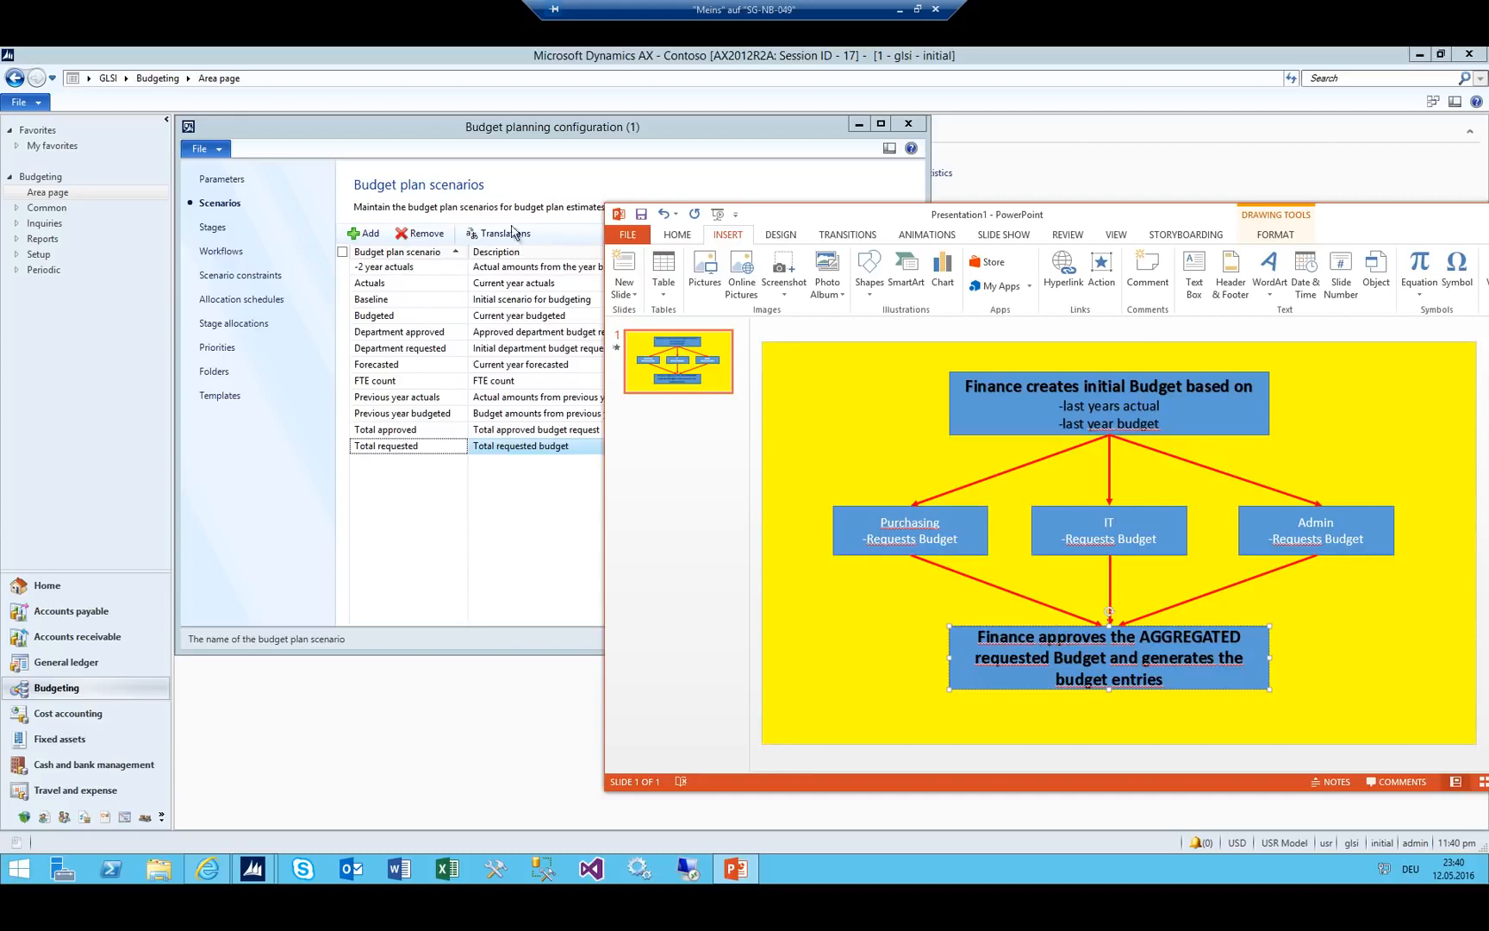
Add a new budget plan scenario row, provisionally named 00_Inital.
click(605, 143)
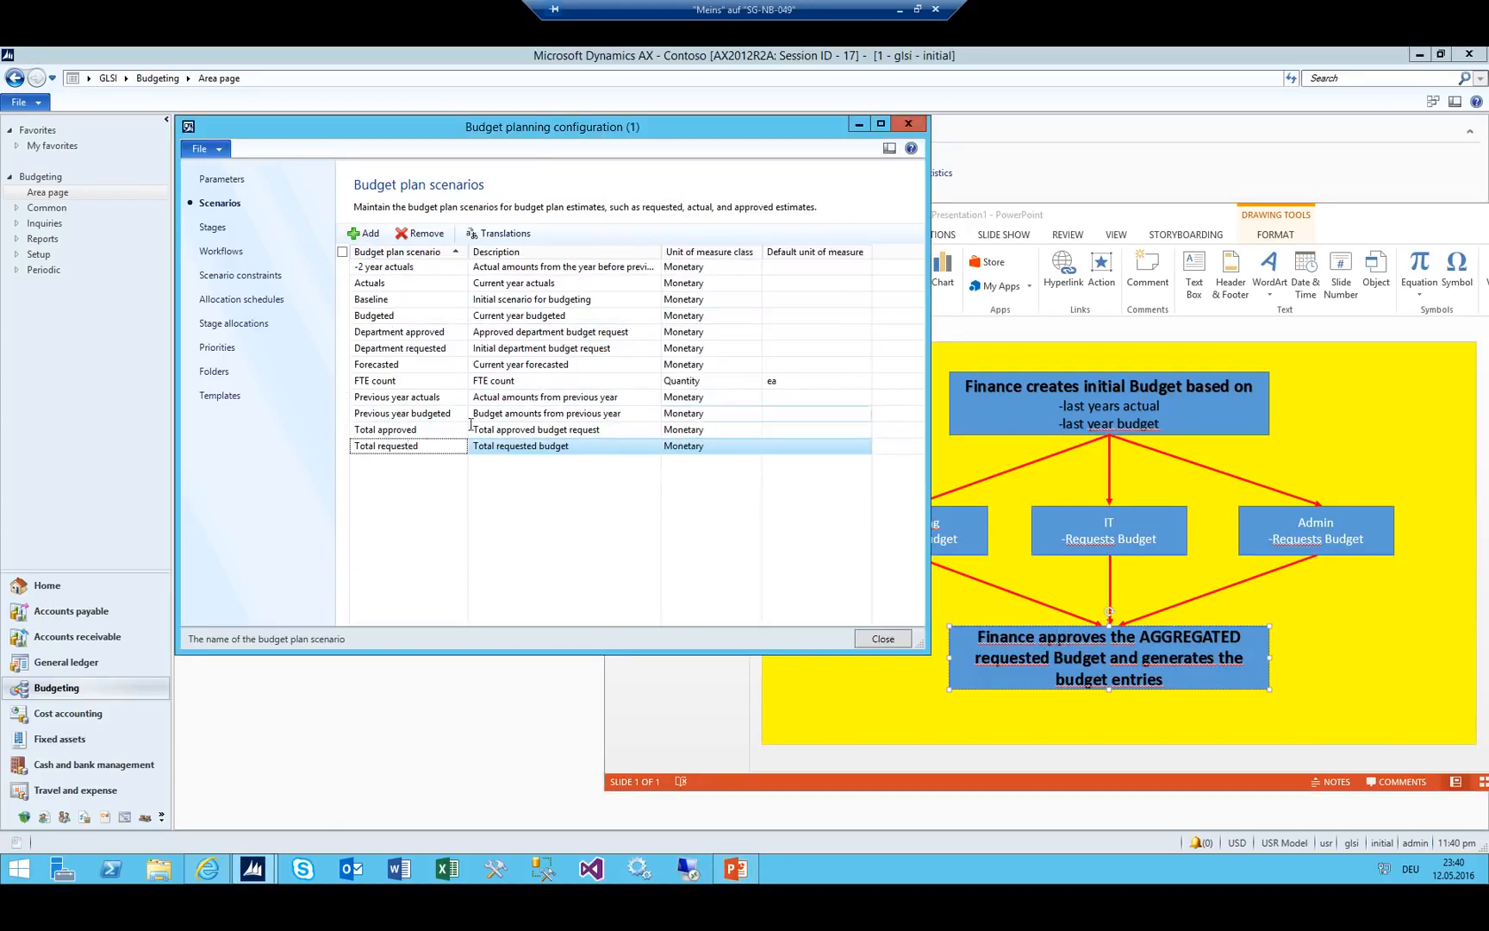
key(ctrl+n)
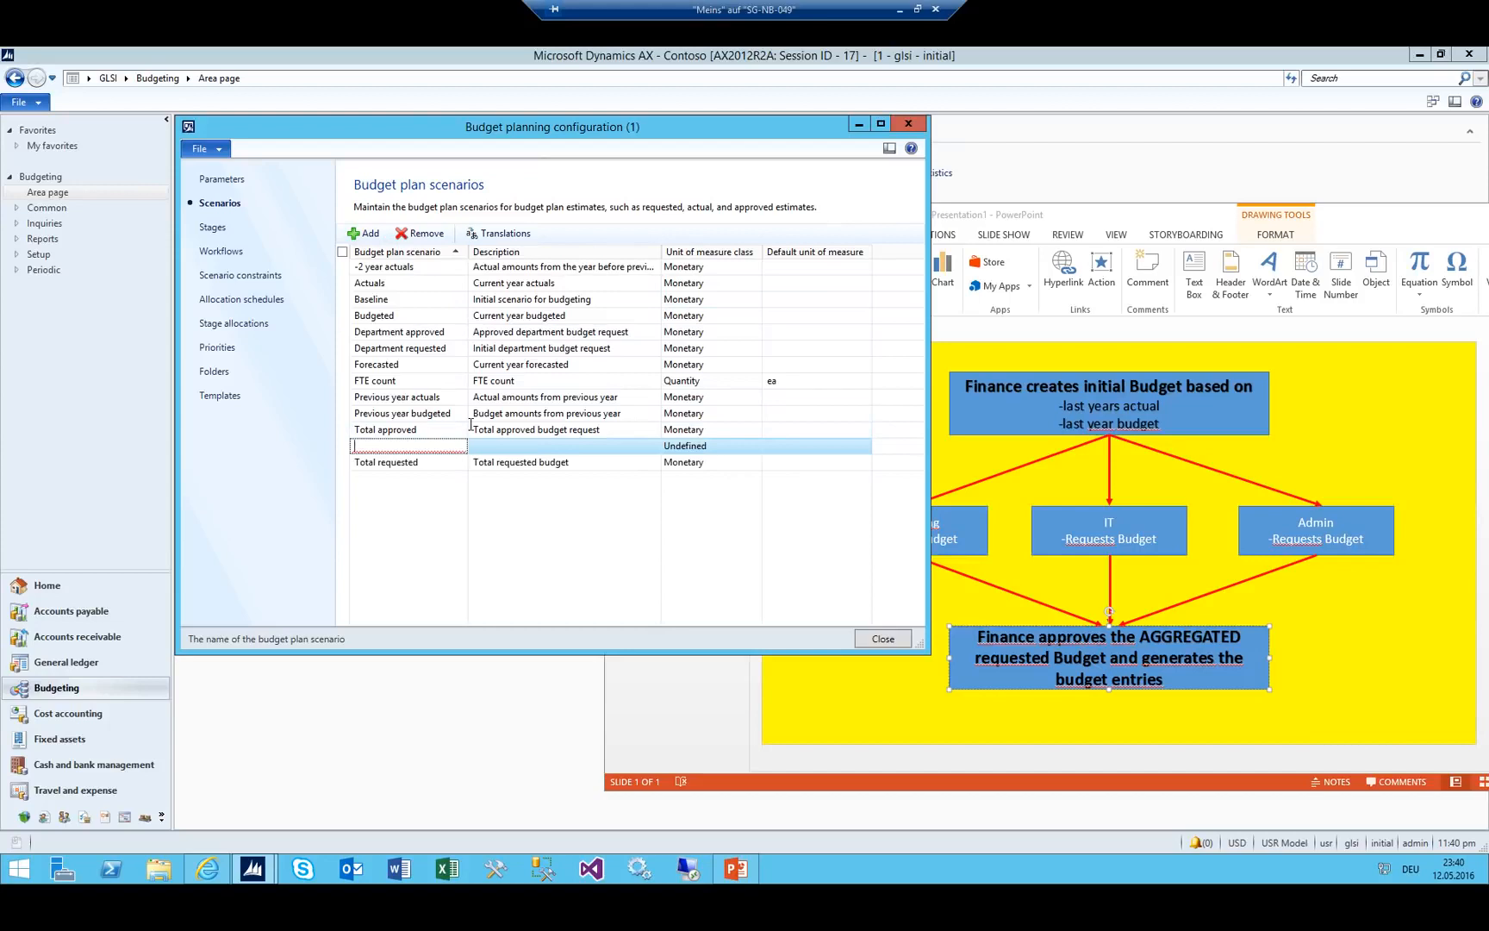
text(0)
text(0_Inital)
key(Tab)
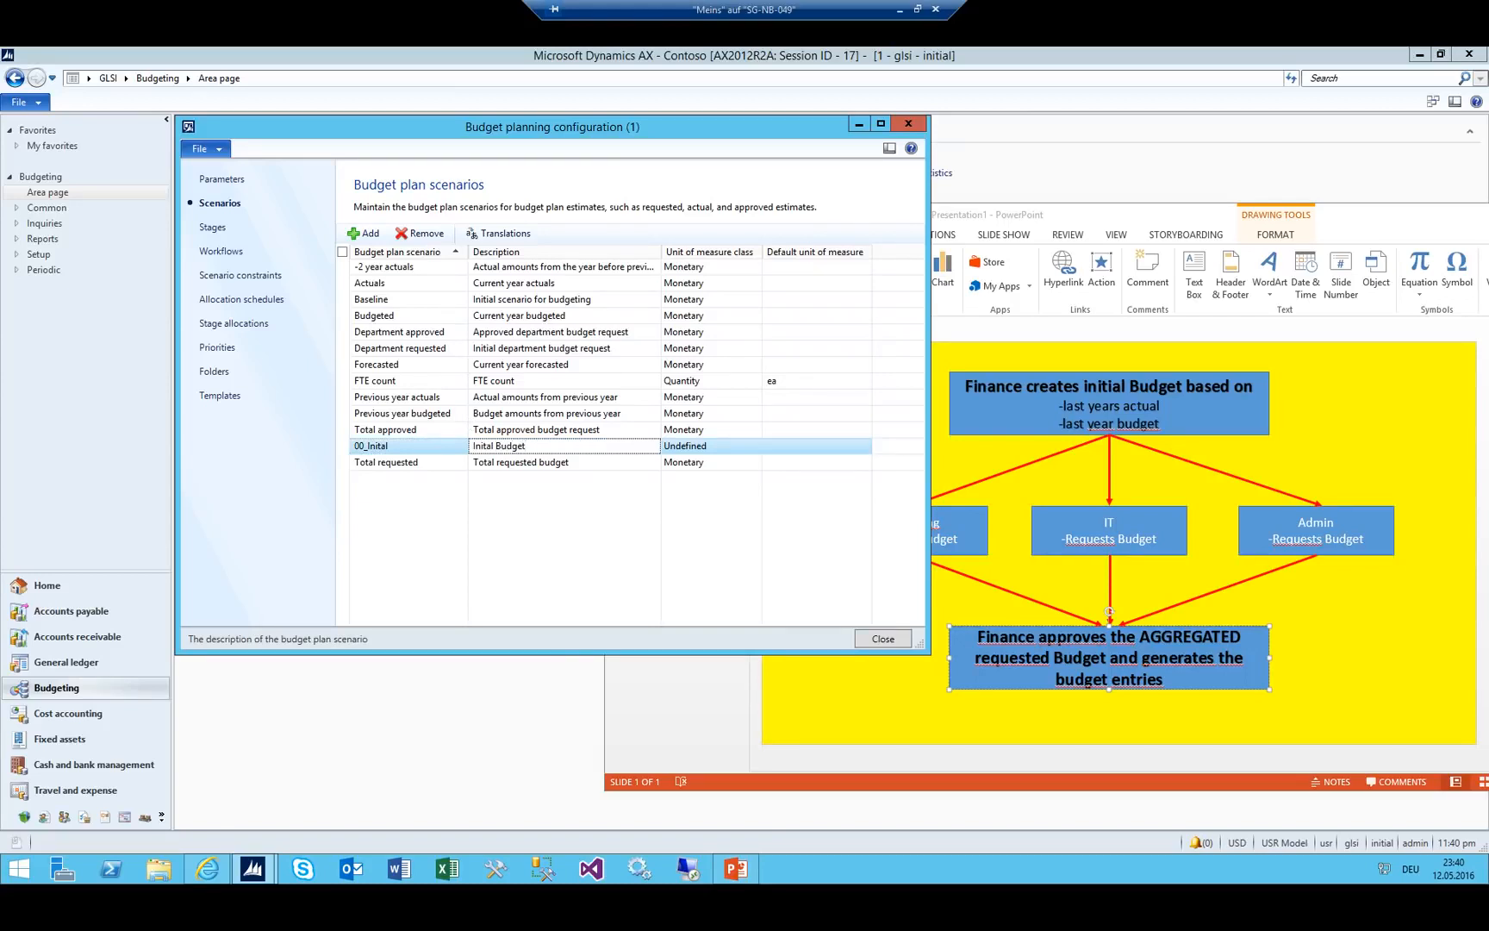
key(shift+Tab)
key(Tab)
key(shift+Tab)
key(Tab)
click(533, 447)
click(684, 445)
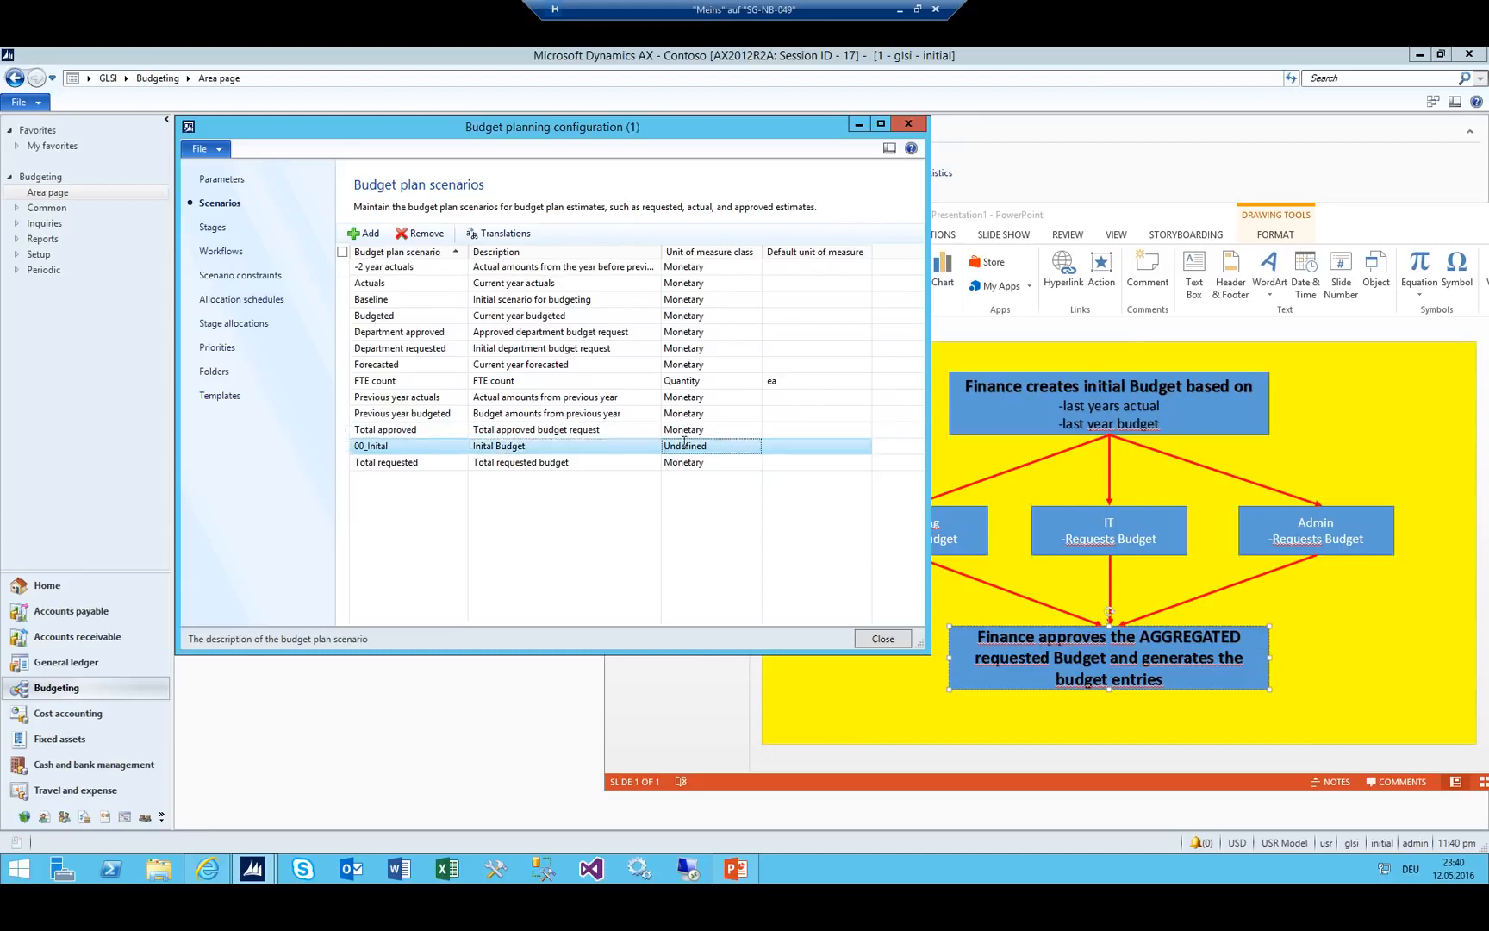
click(578, 444)
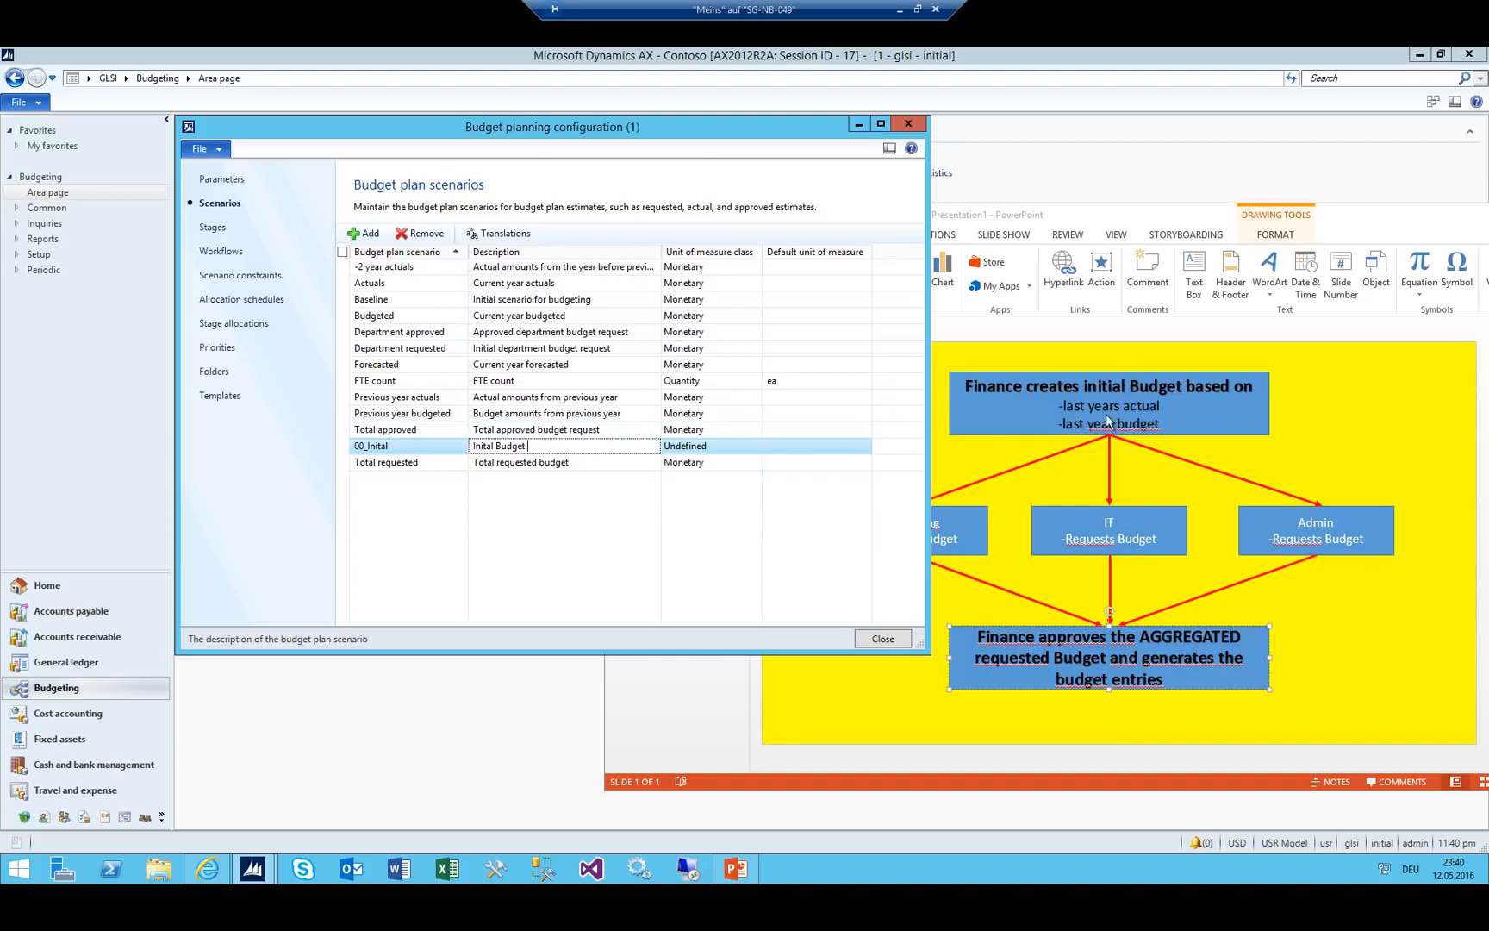
Rename it 00_LJA with description 'Last years Actual' and unit of measure class Monetary.
key(shift+Tab)
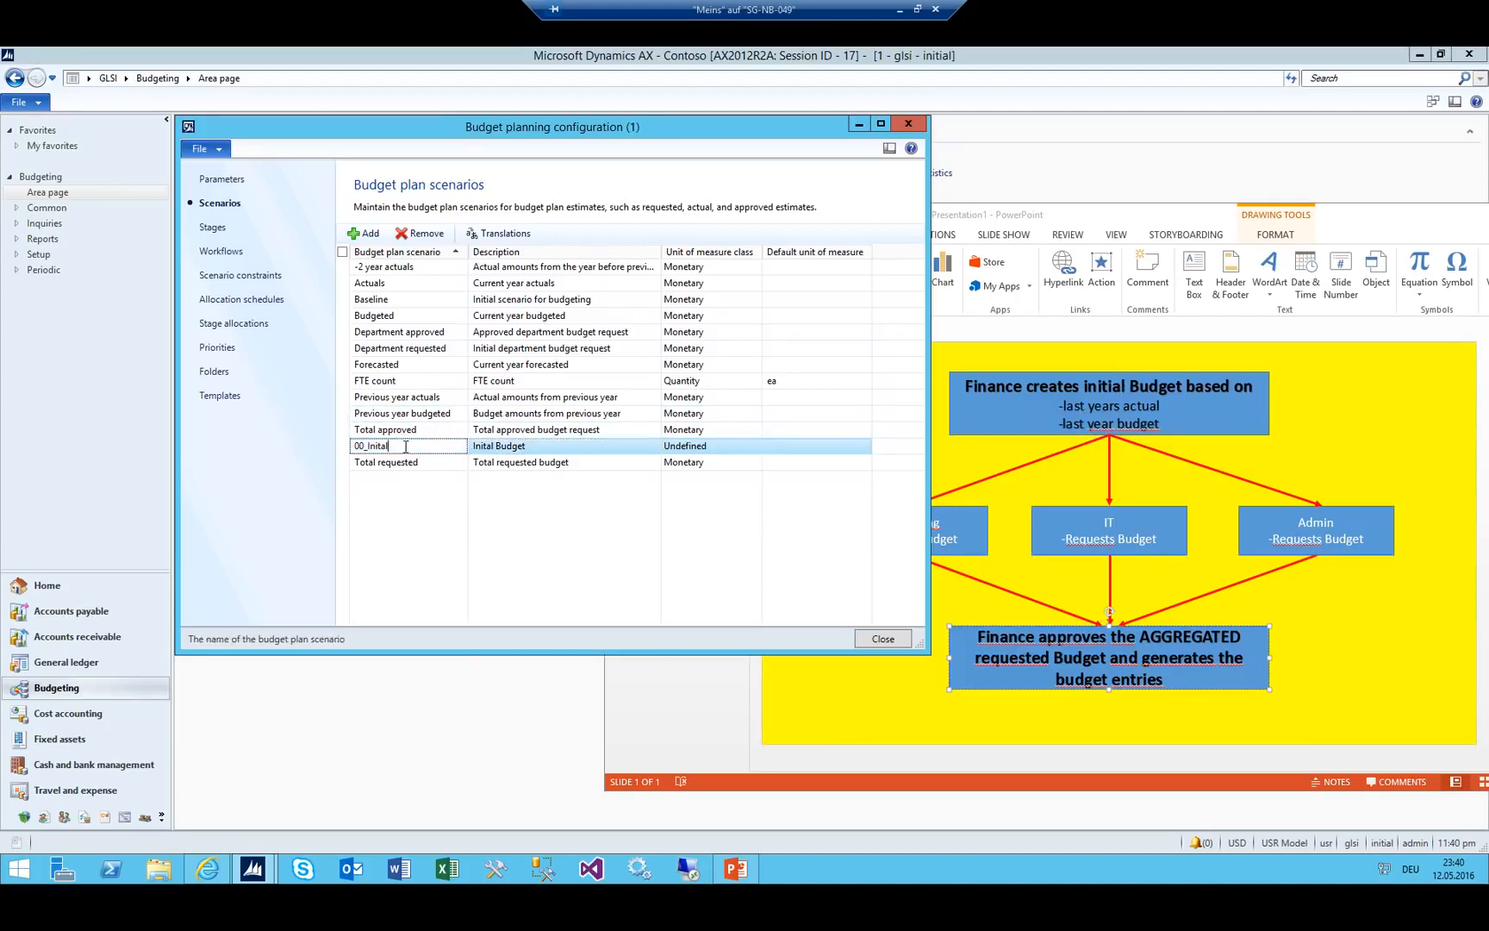
drag(390, 446, 354, 448)
text(L)
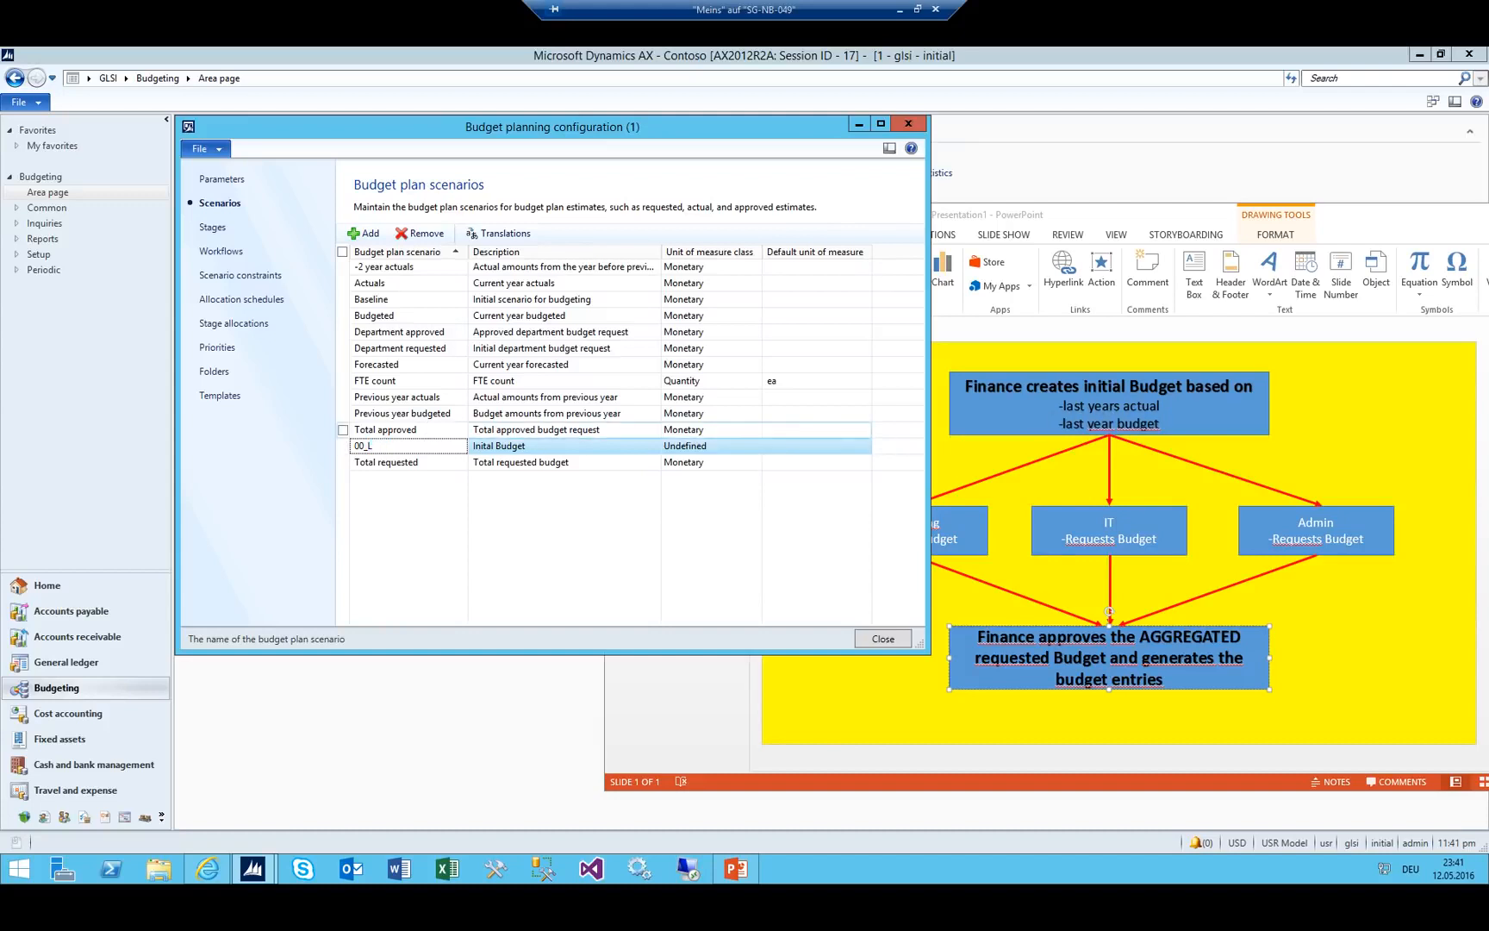
text(JA)
key(Tab)
text(L)
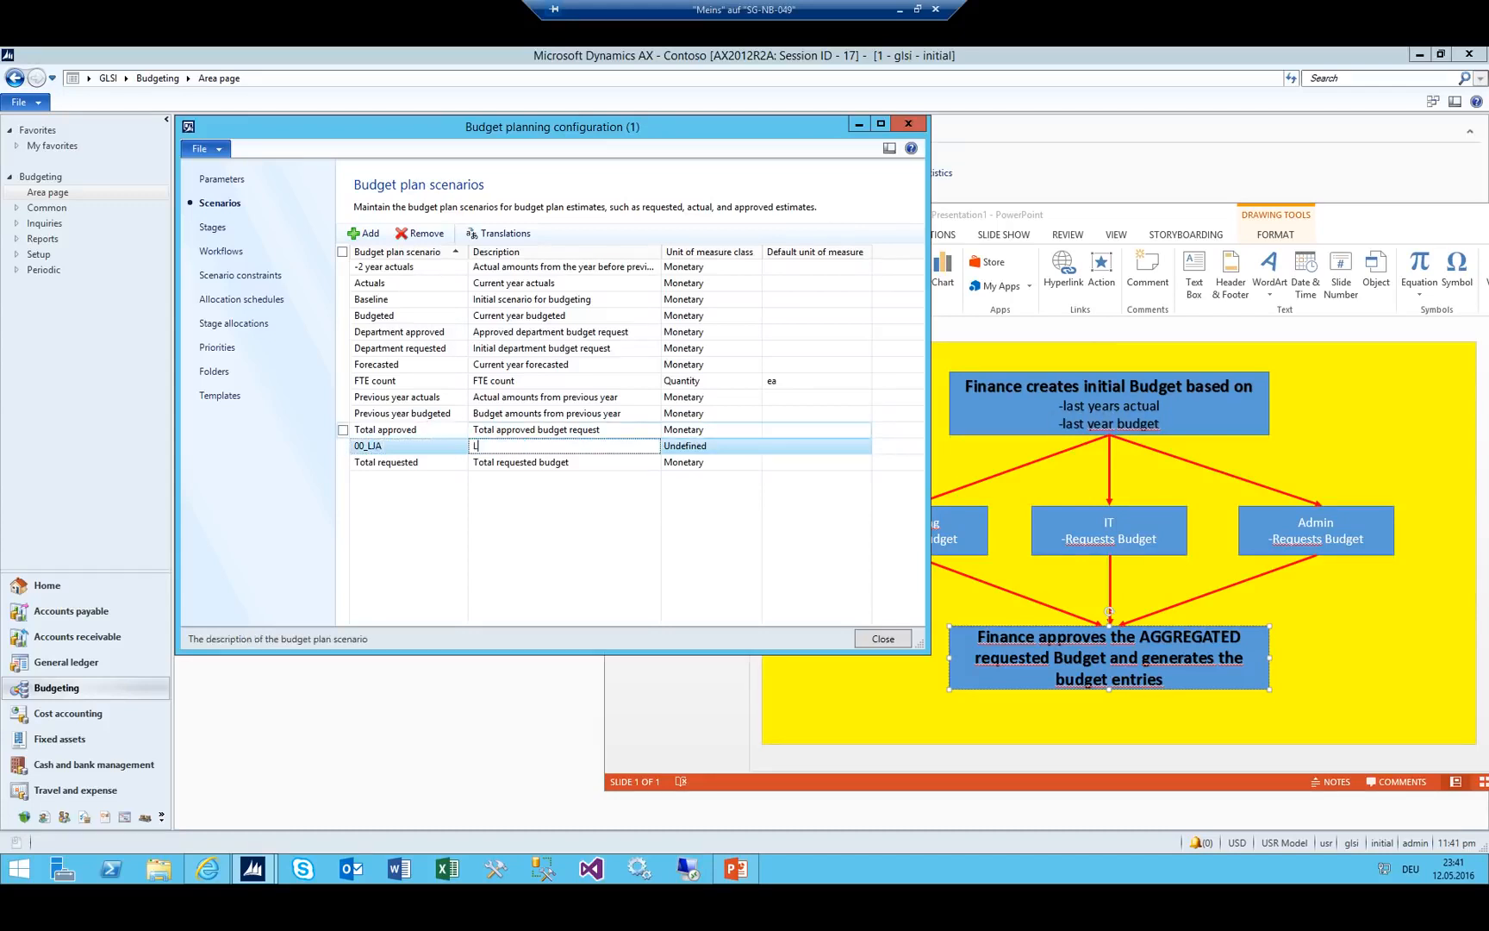
text(ast years Actual)
key(Tab)
text(month)
key(BackSpace)
text(ata)
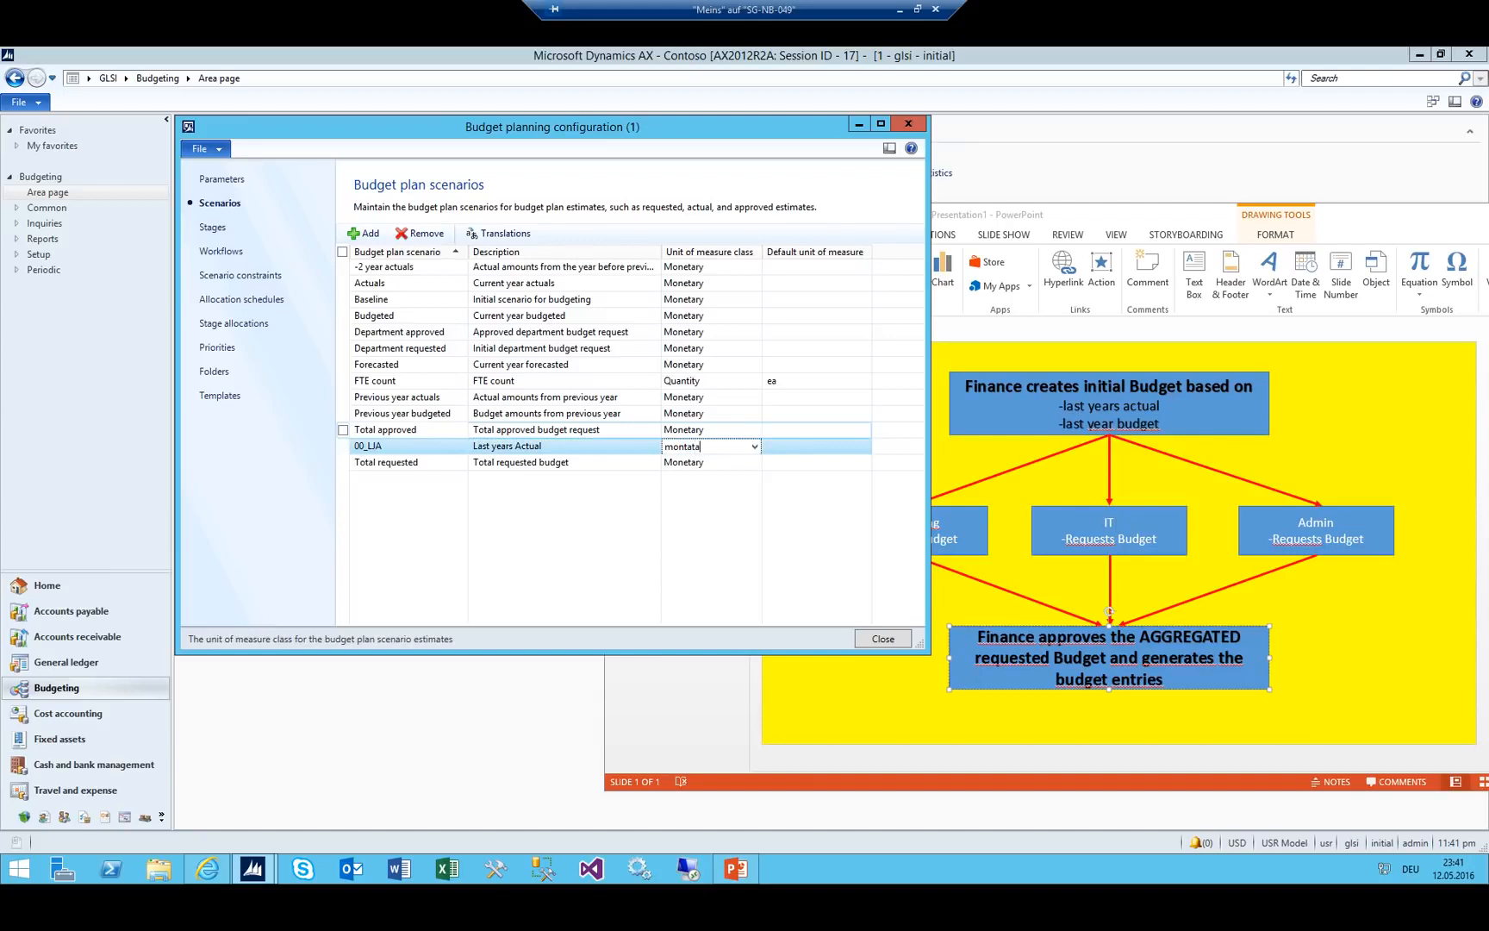
key(BackSpace)
key(BackSpace)
text(e)
click(754, 447)
click(569, 445)
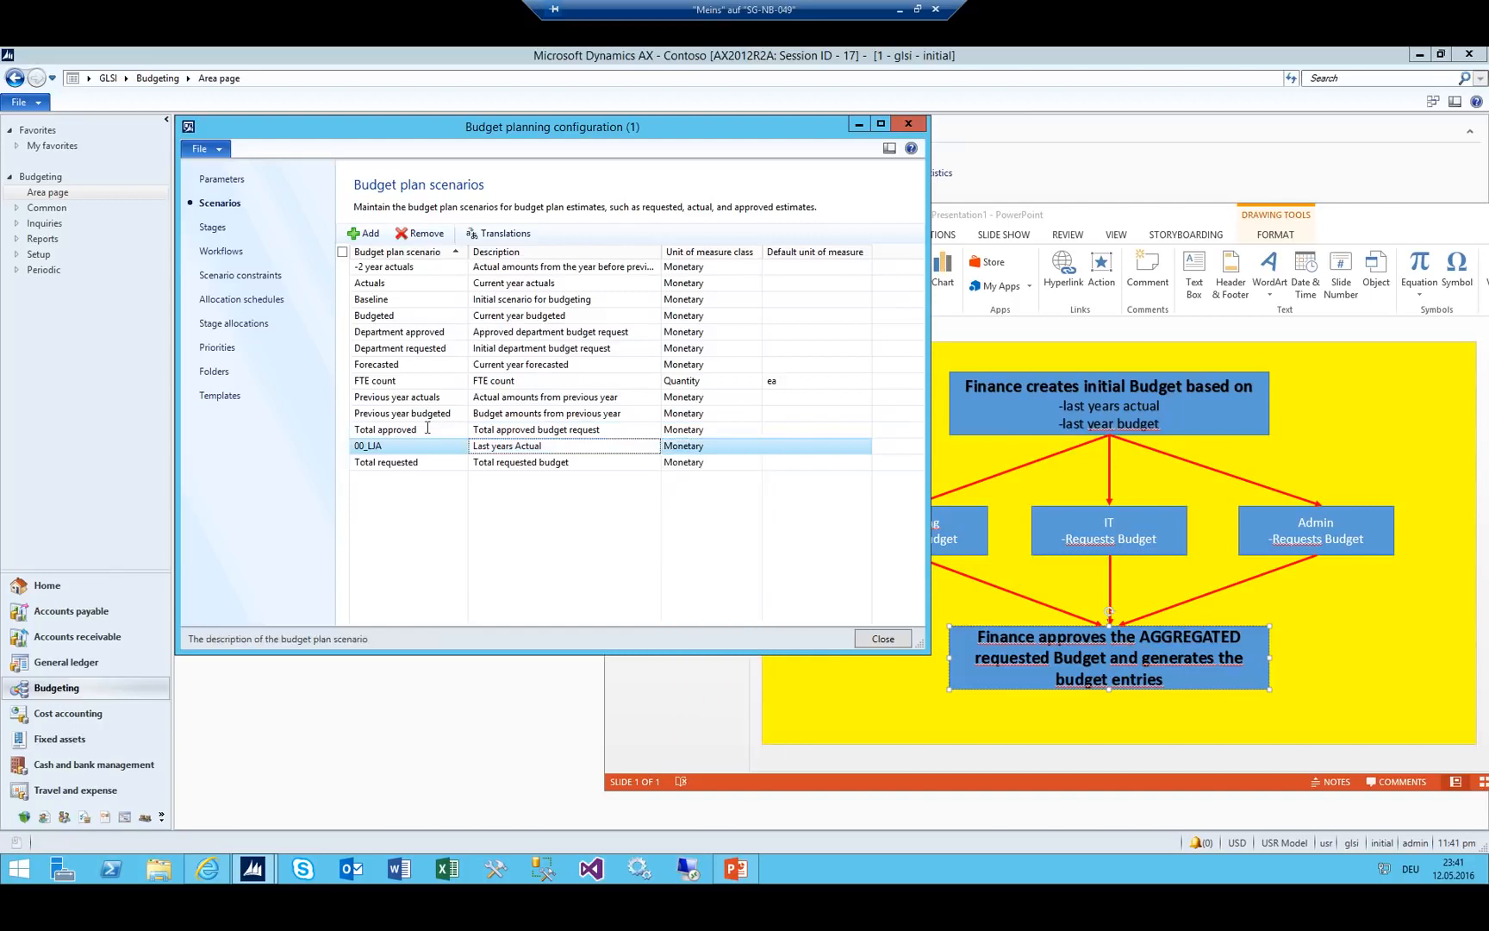
Add scenario 00_LJB 'Last years Budget' with Monetary unit class.
key(ctrl+n)
text(00_)
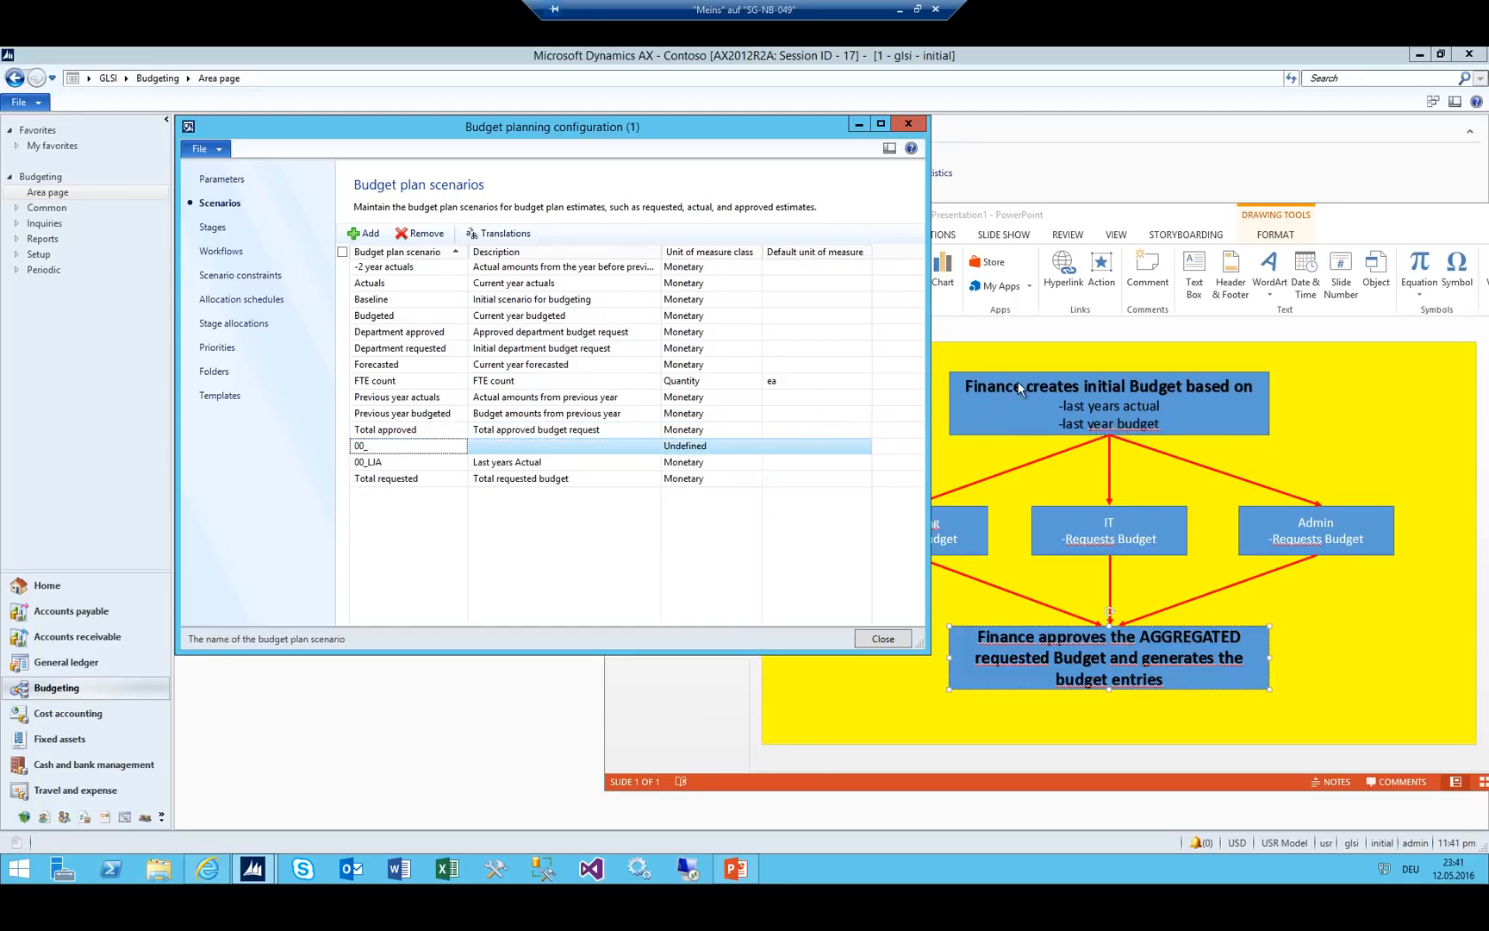
text(LJB)
key(Tab)
text(Last years )
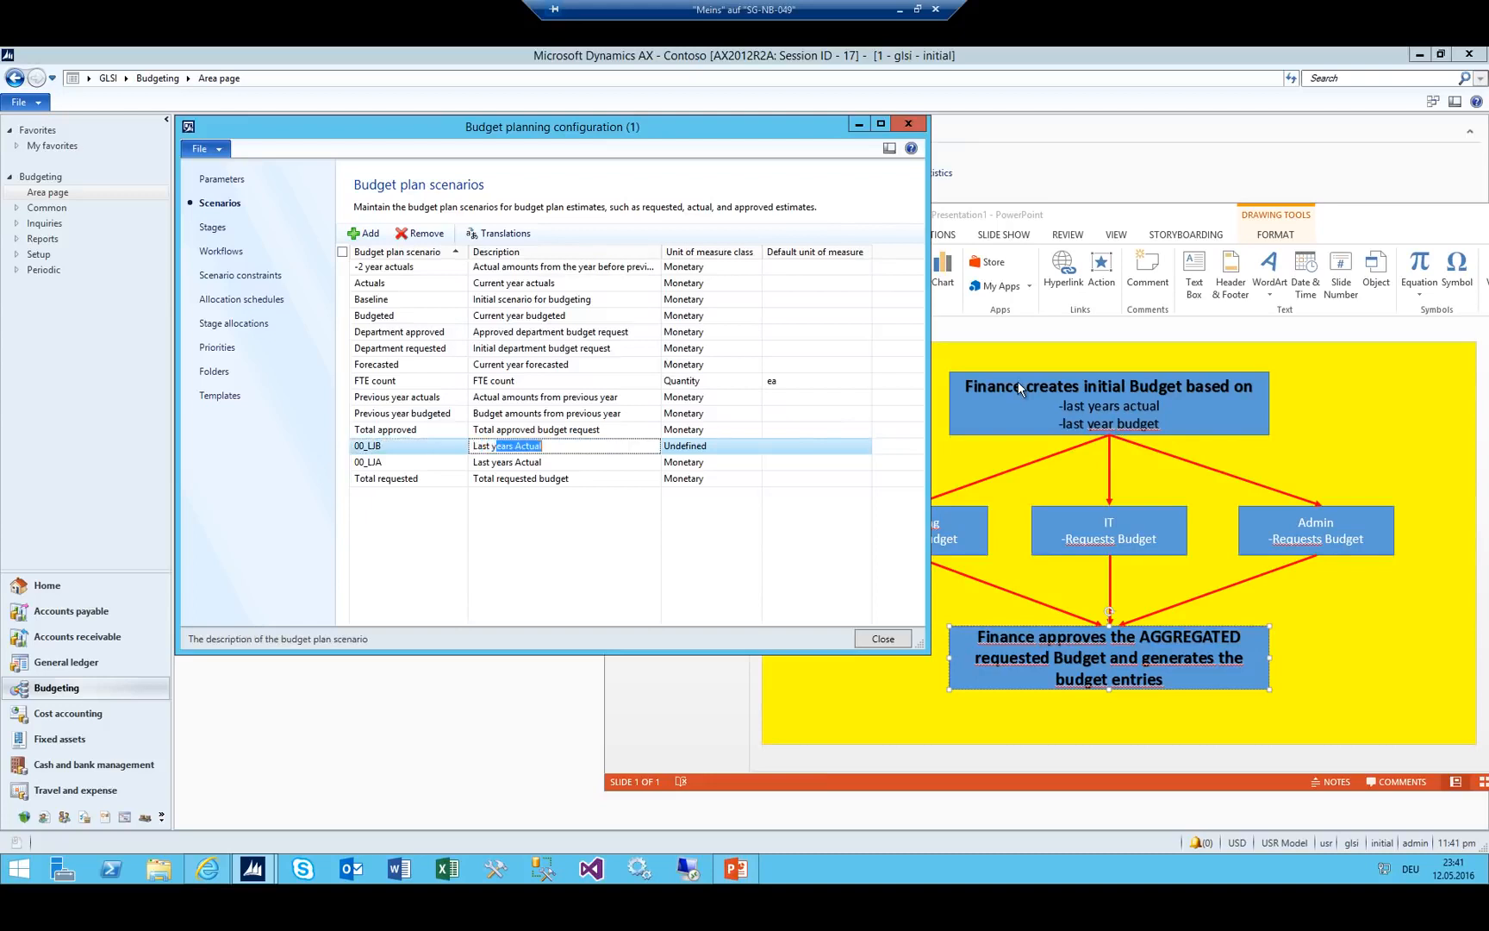
text(Budget)
key(Tab)
text(Monetary)
key(shift+Tab)
Below Total approved, add scenario 00_TJTA 'This year to approve' with Monetary unit class.
drag(770, 128, 611, 111)
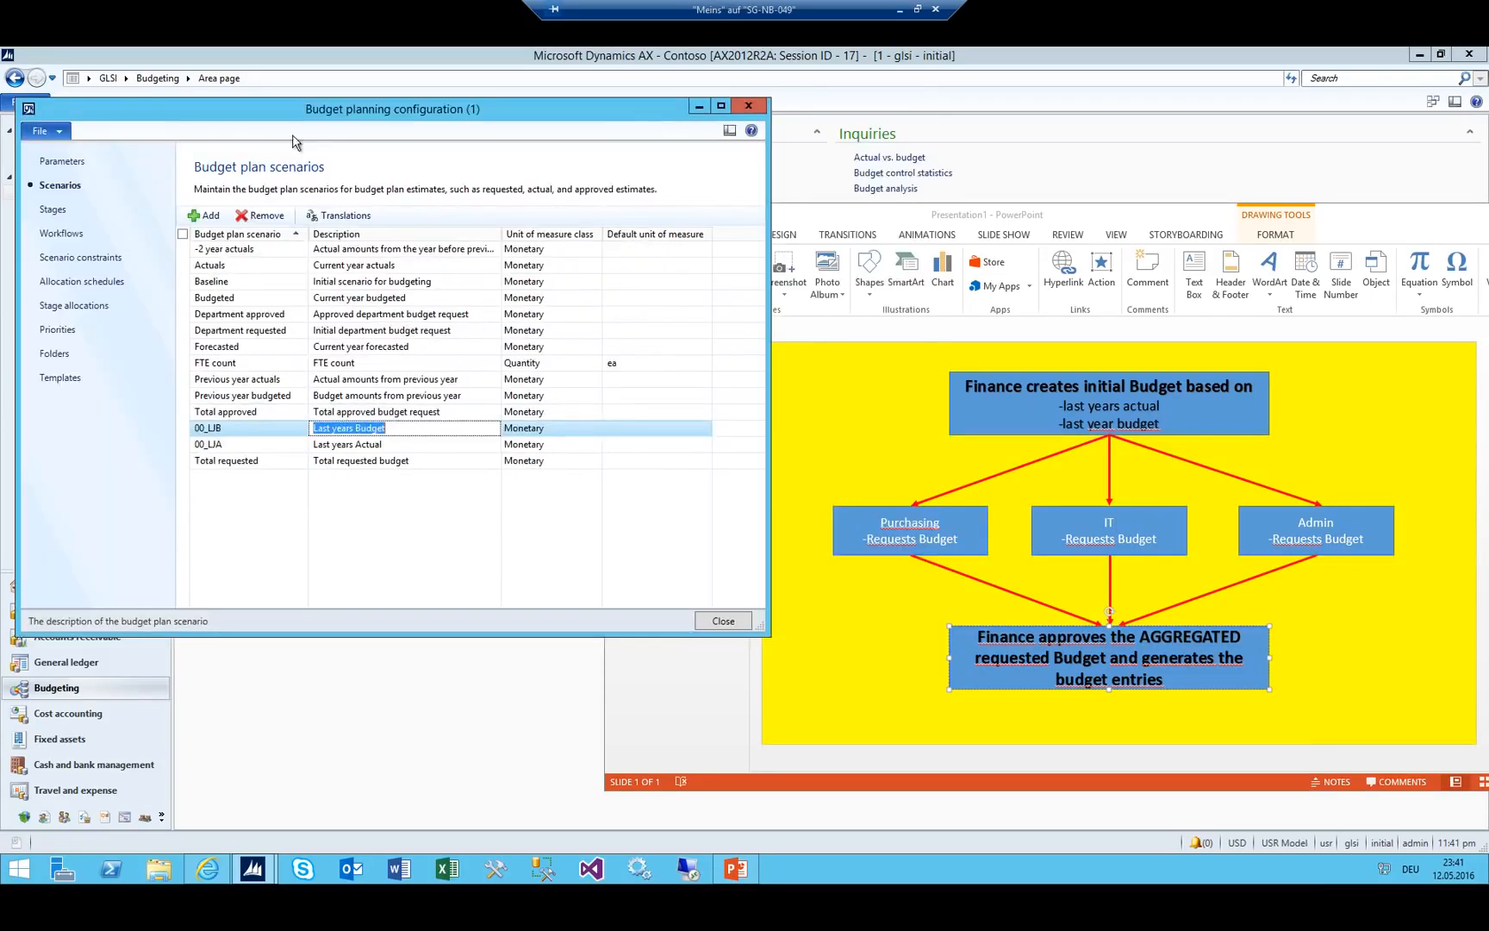
drag(290, 110, 325, 110)
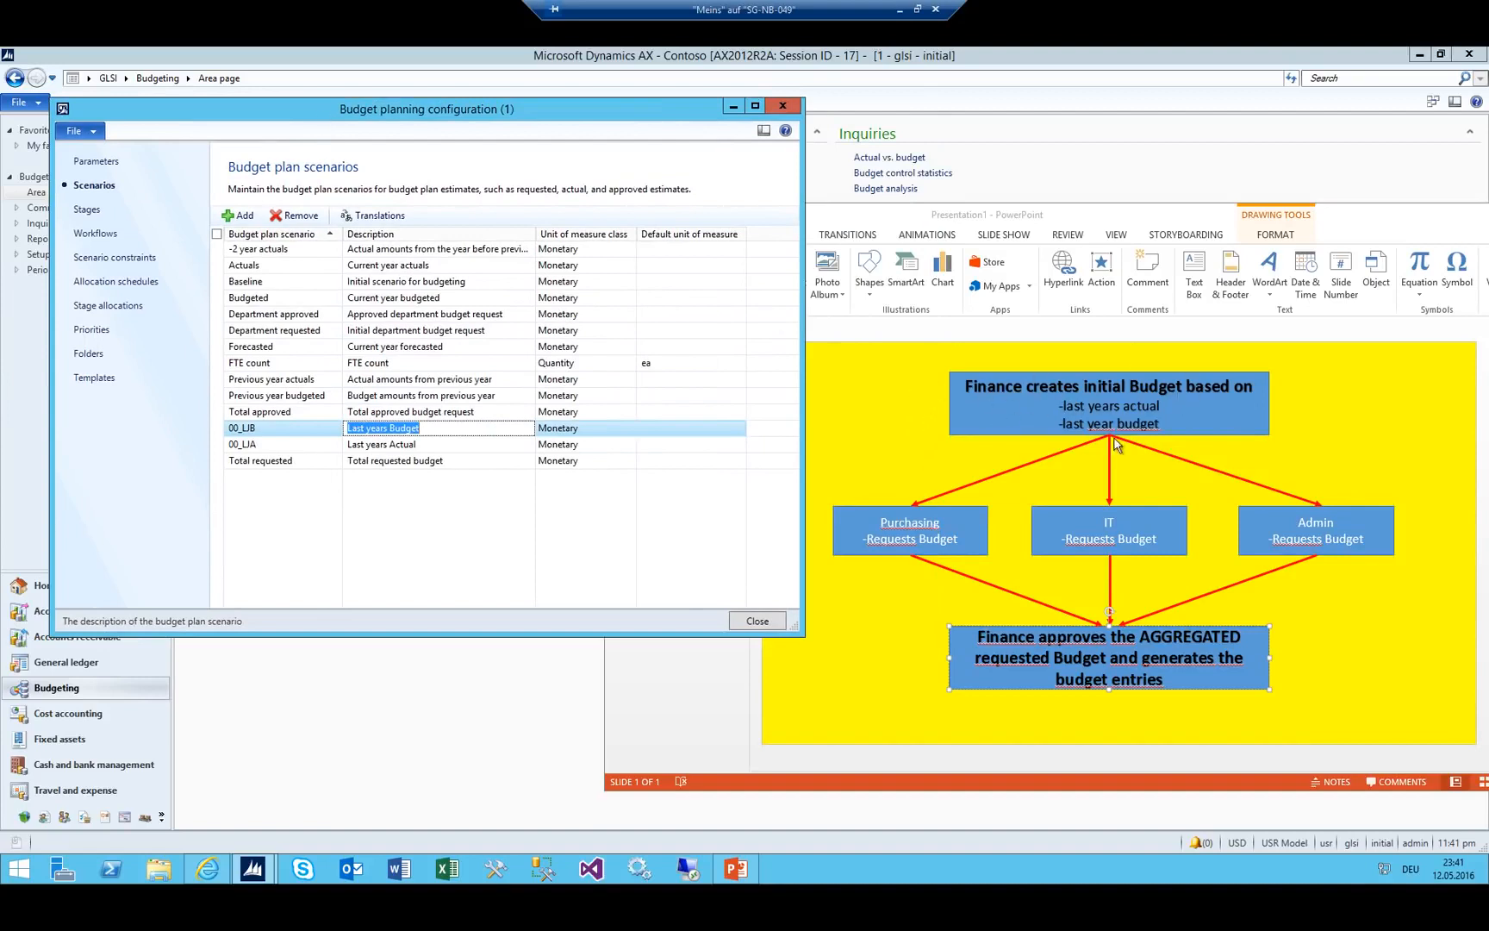
click(284, 411)
key(ctrl+n)
text(00_T)
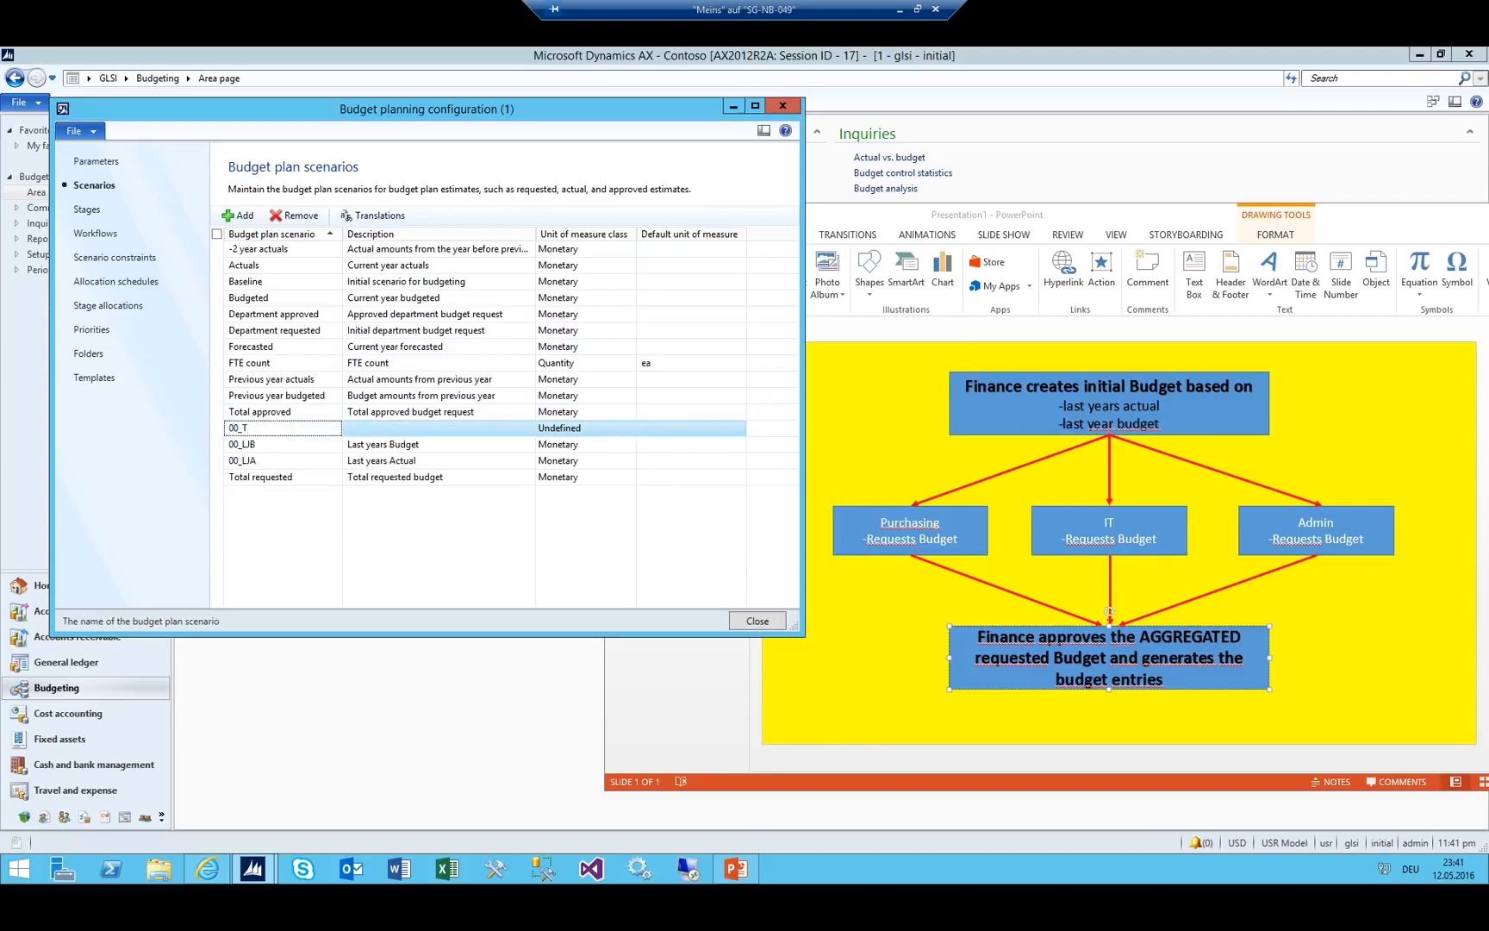
text(JTA)
key(Tab)
text(This year to )
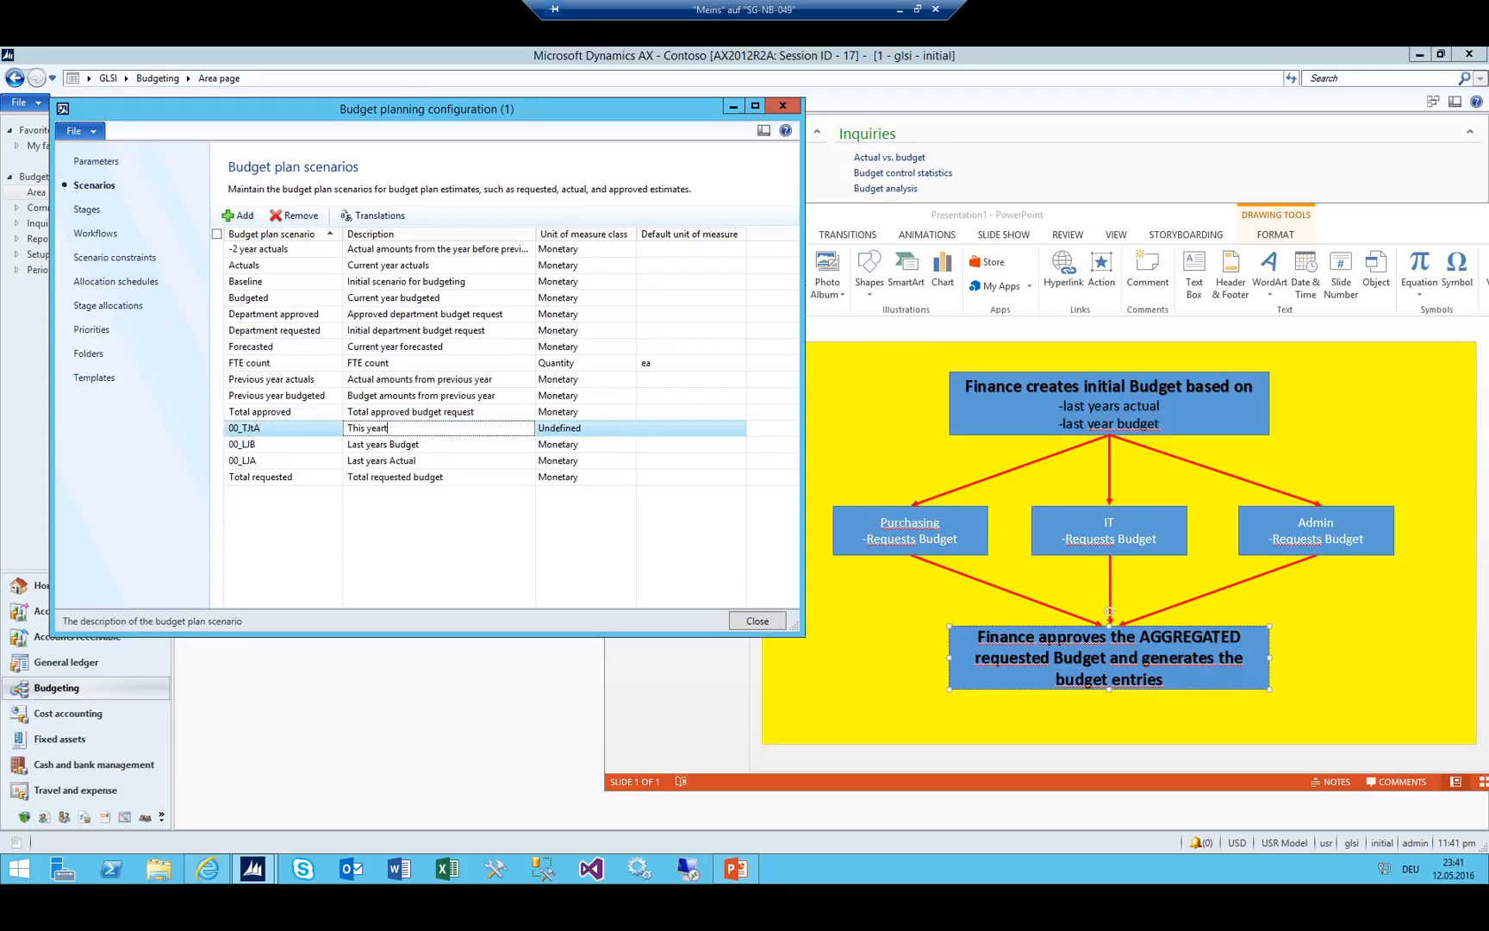
text(approve)
key(Tab)
text(Monetary)
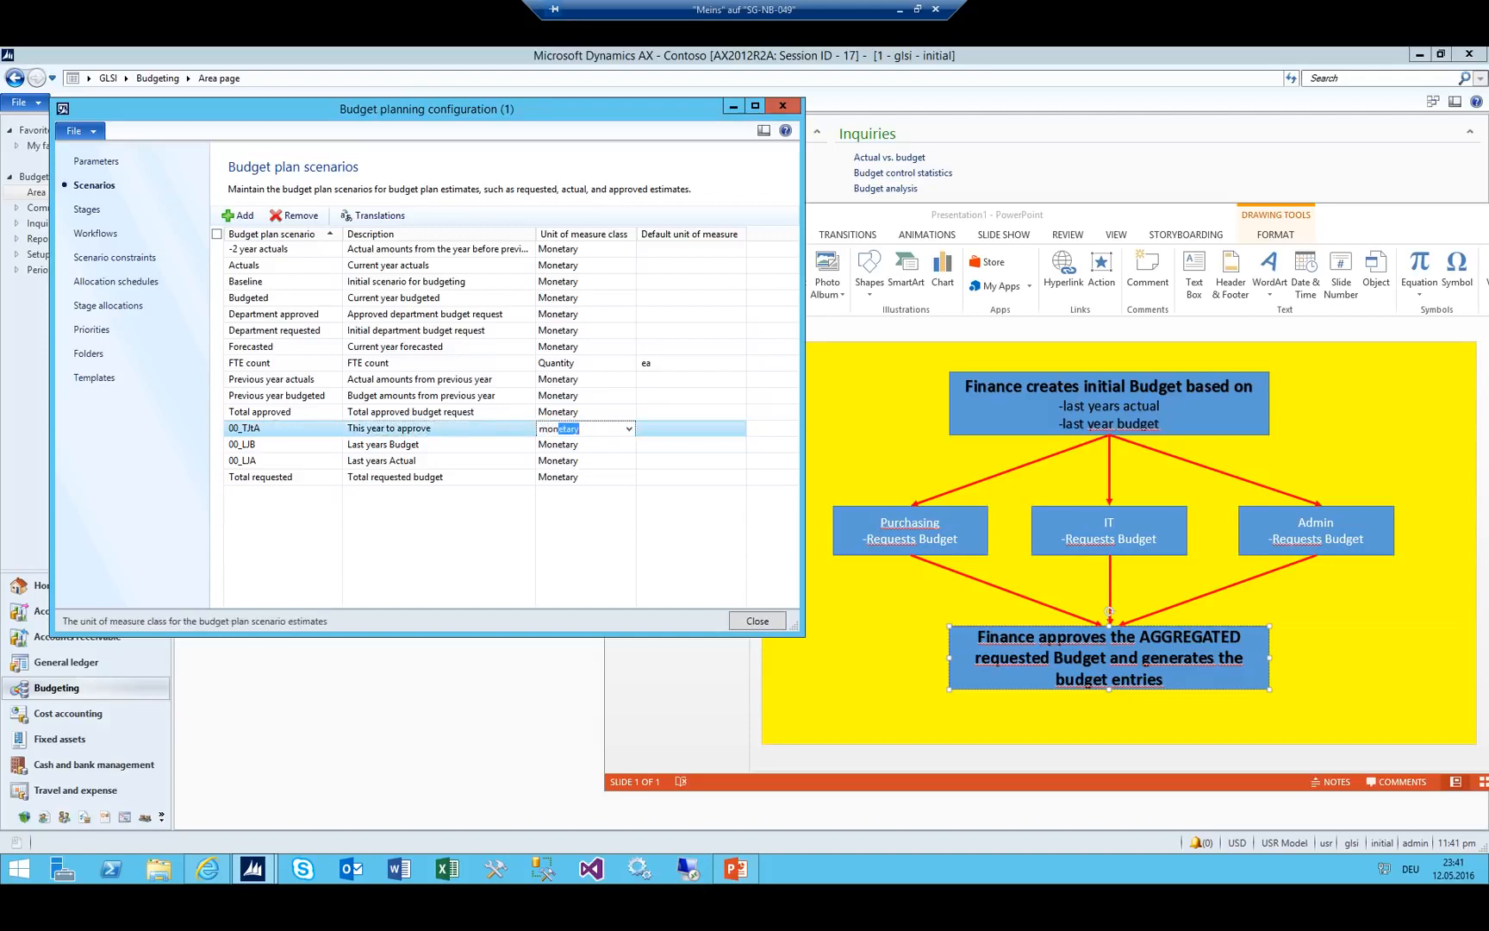
key(shift+Tab)
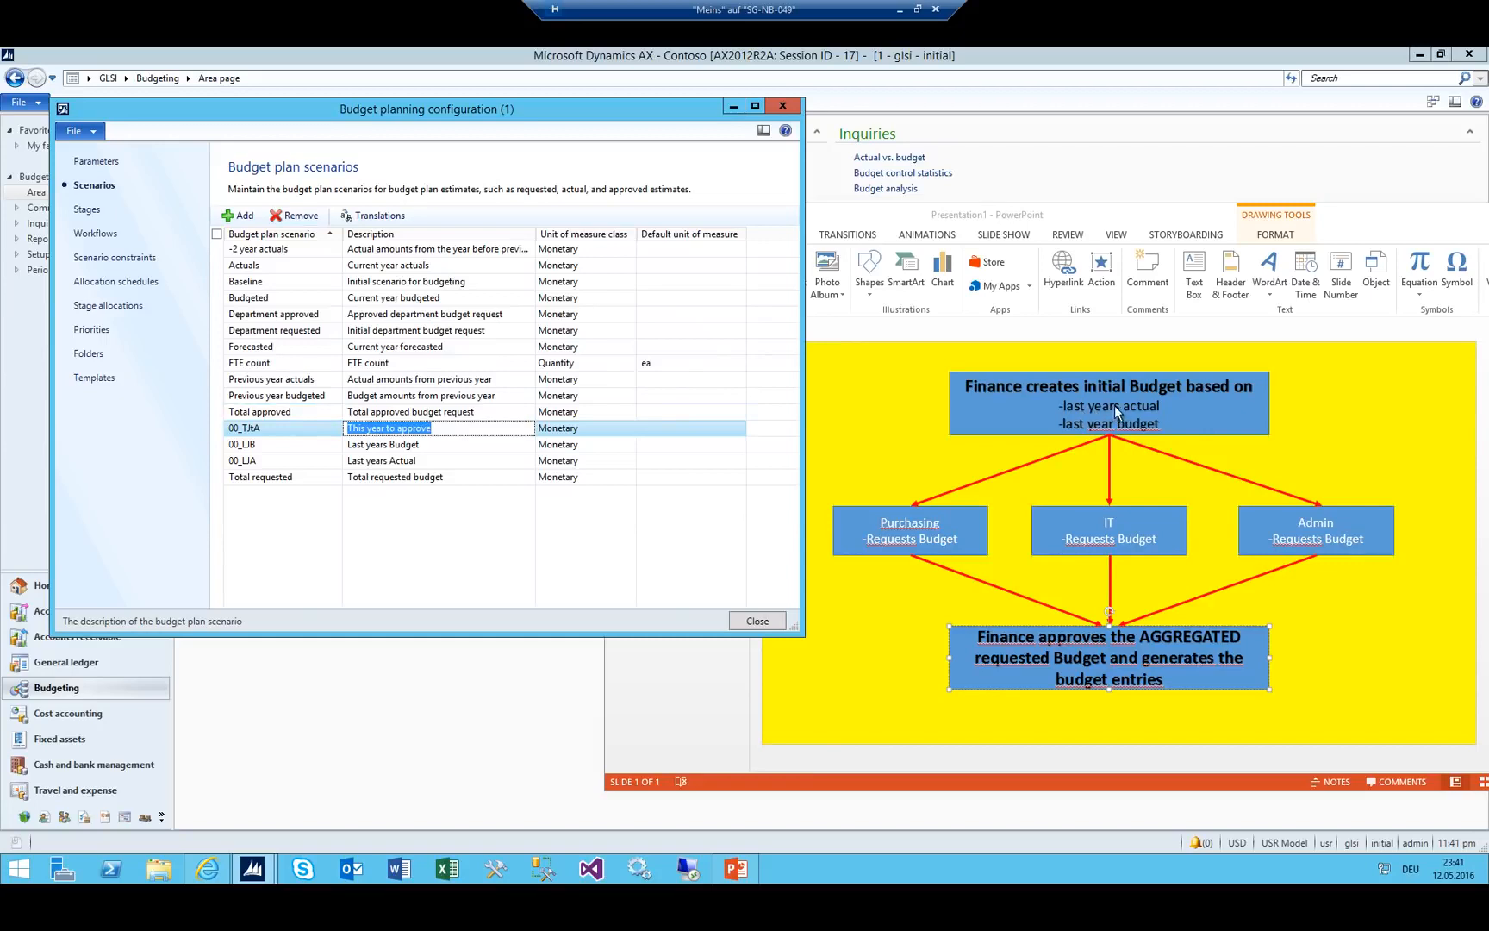
Select the new 00_LJB, 00_TJtA and 00_LJA rows to check them.
click(293, 444)
click(294, 427)
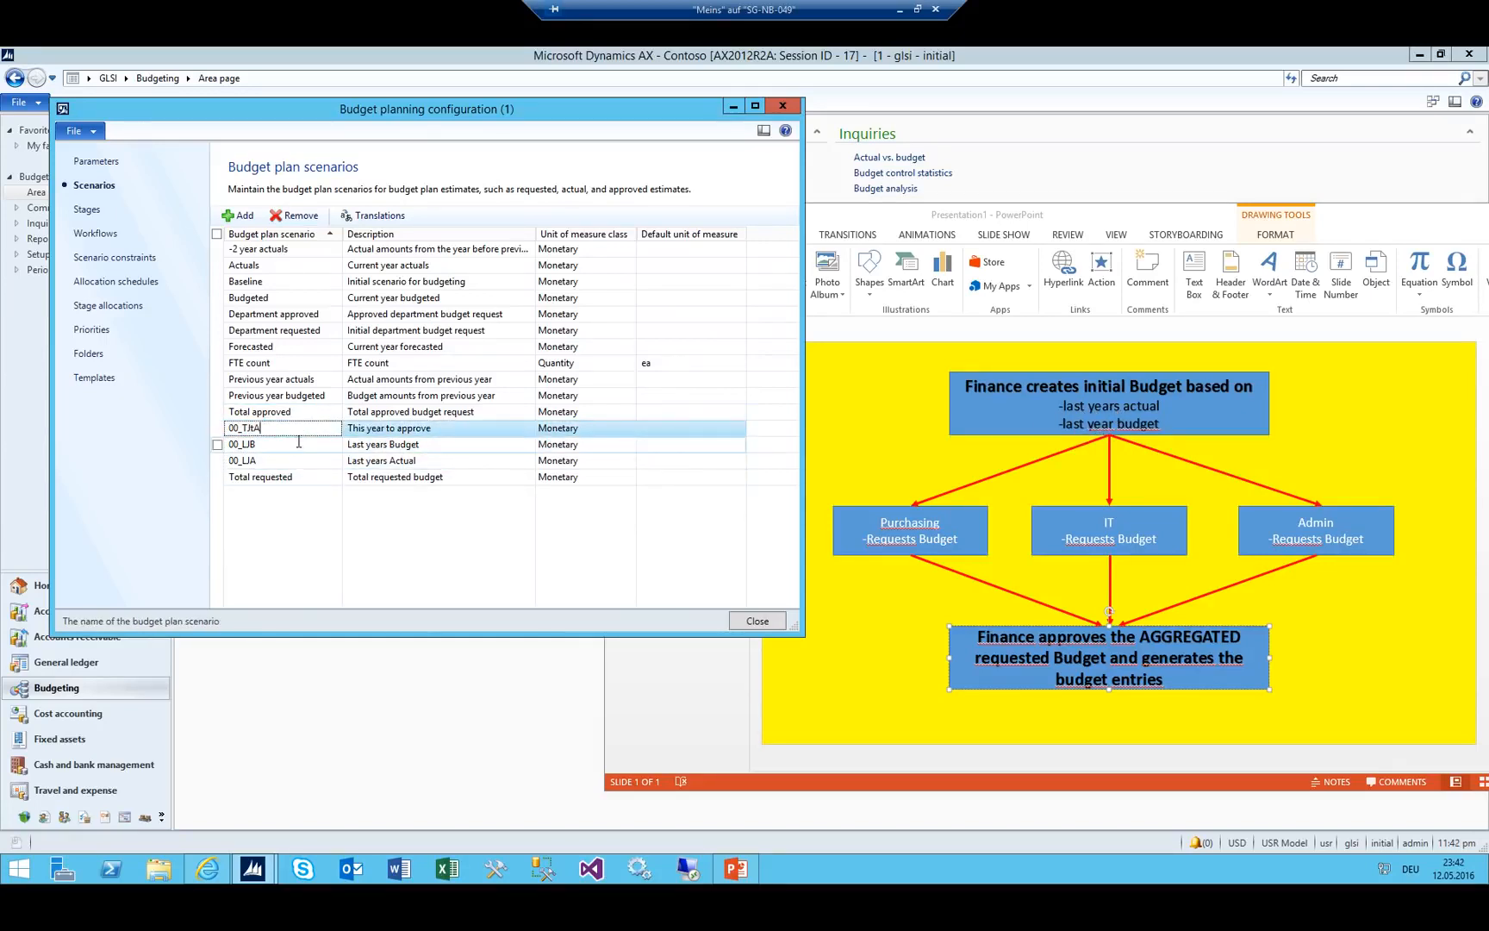
click(293, 444)
shift+click(294, 460)
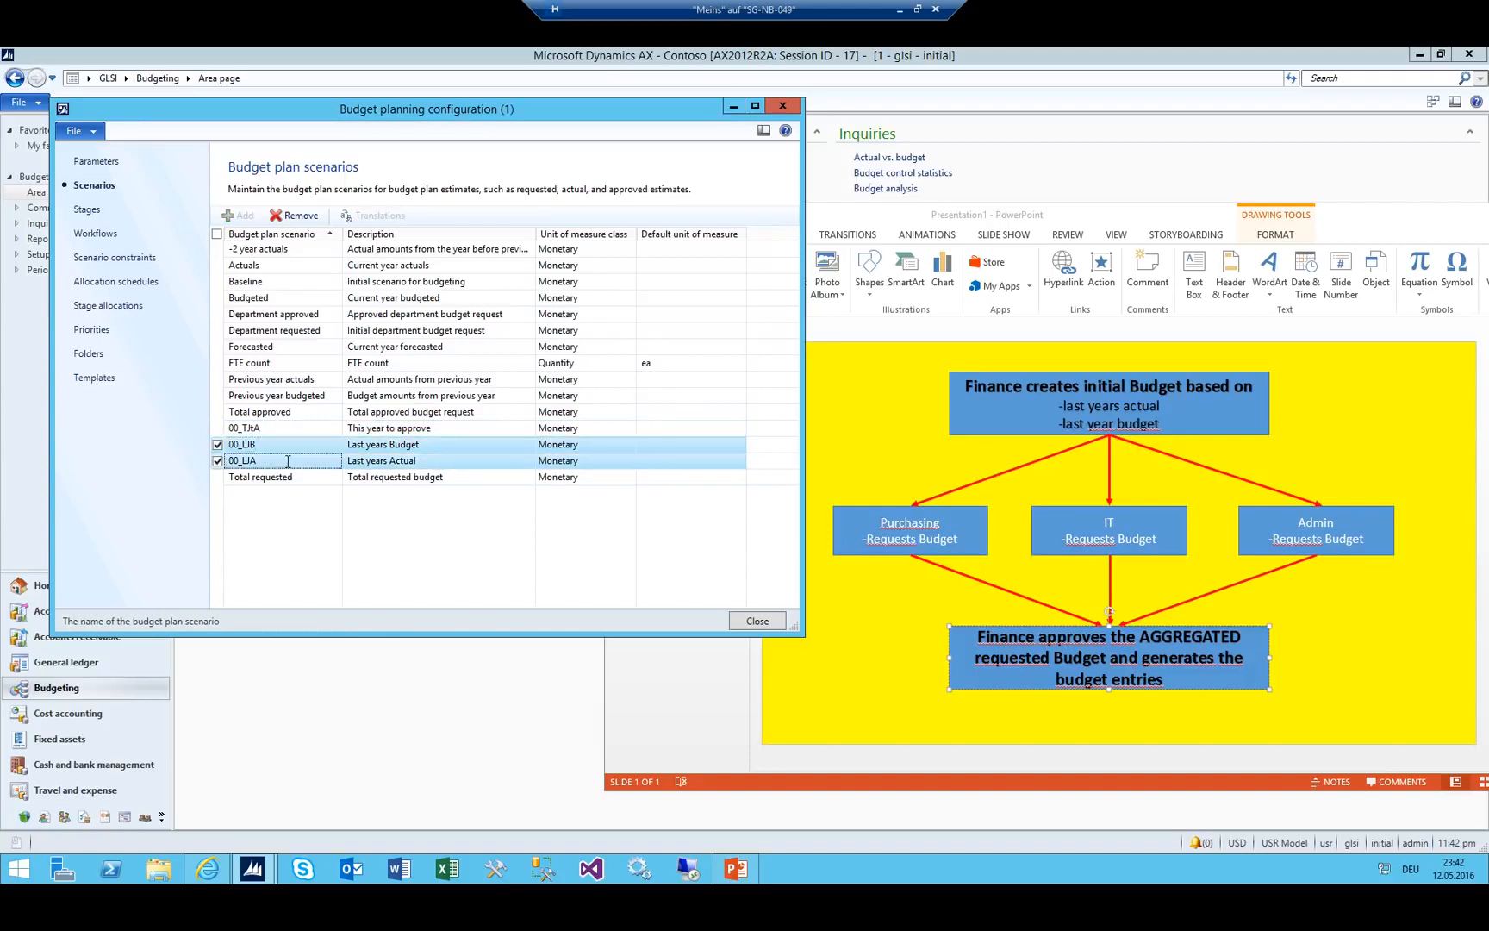
click(270, 425)
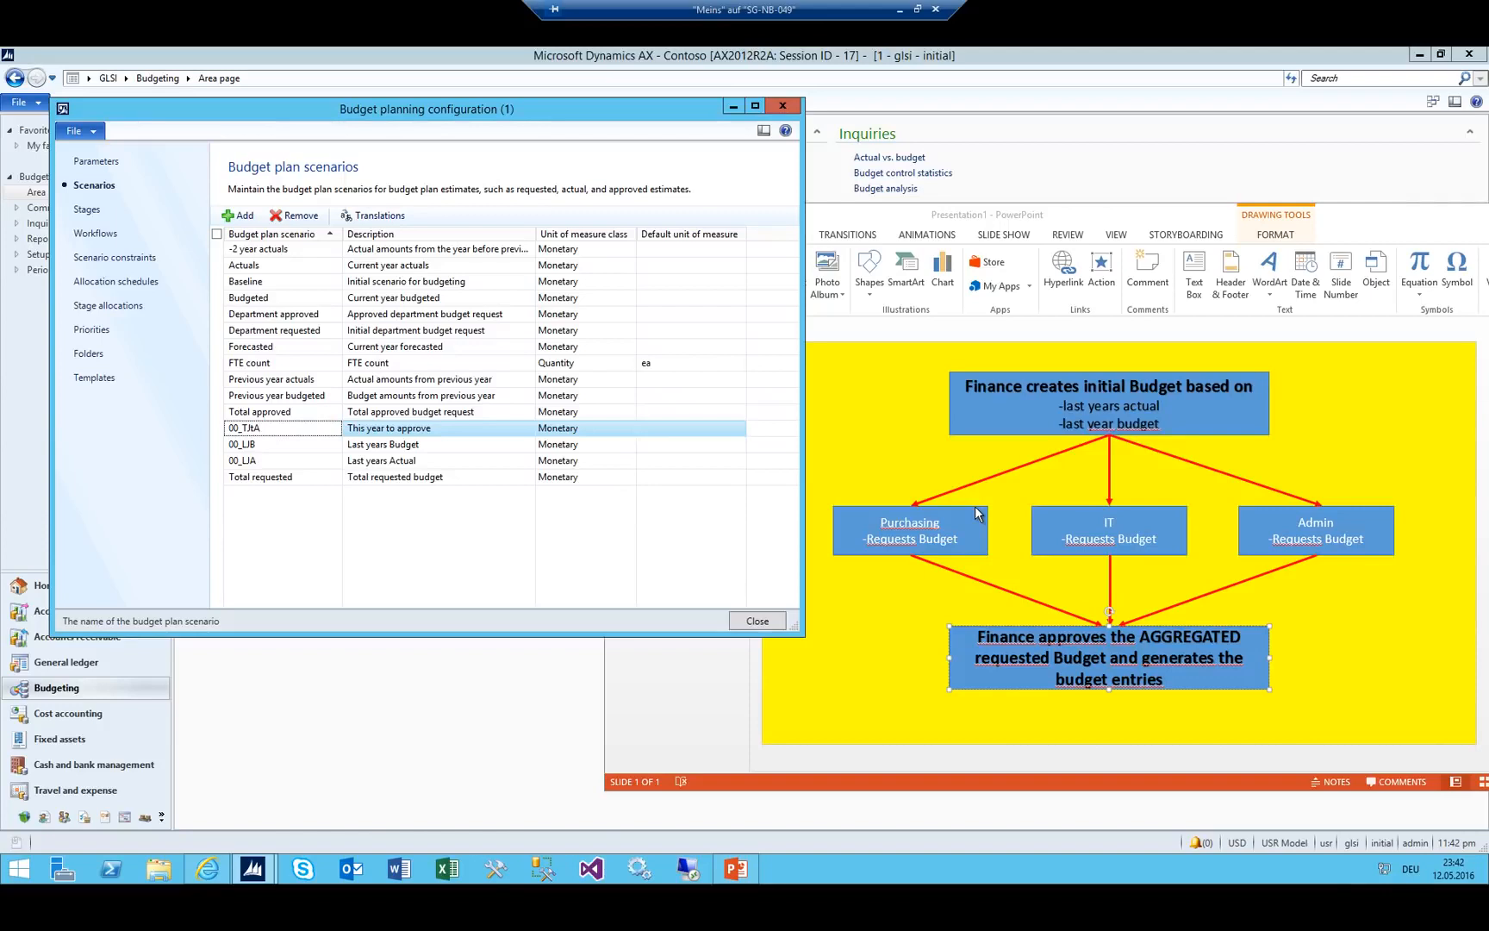
Add scenario 00_TJRCC 'This year requested from cost centers' with Monetary unit class.
key(ctrl+n)
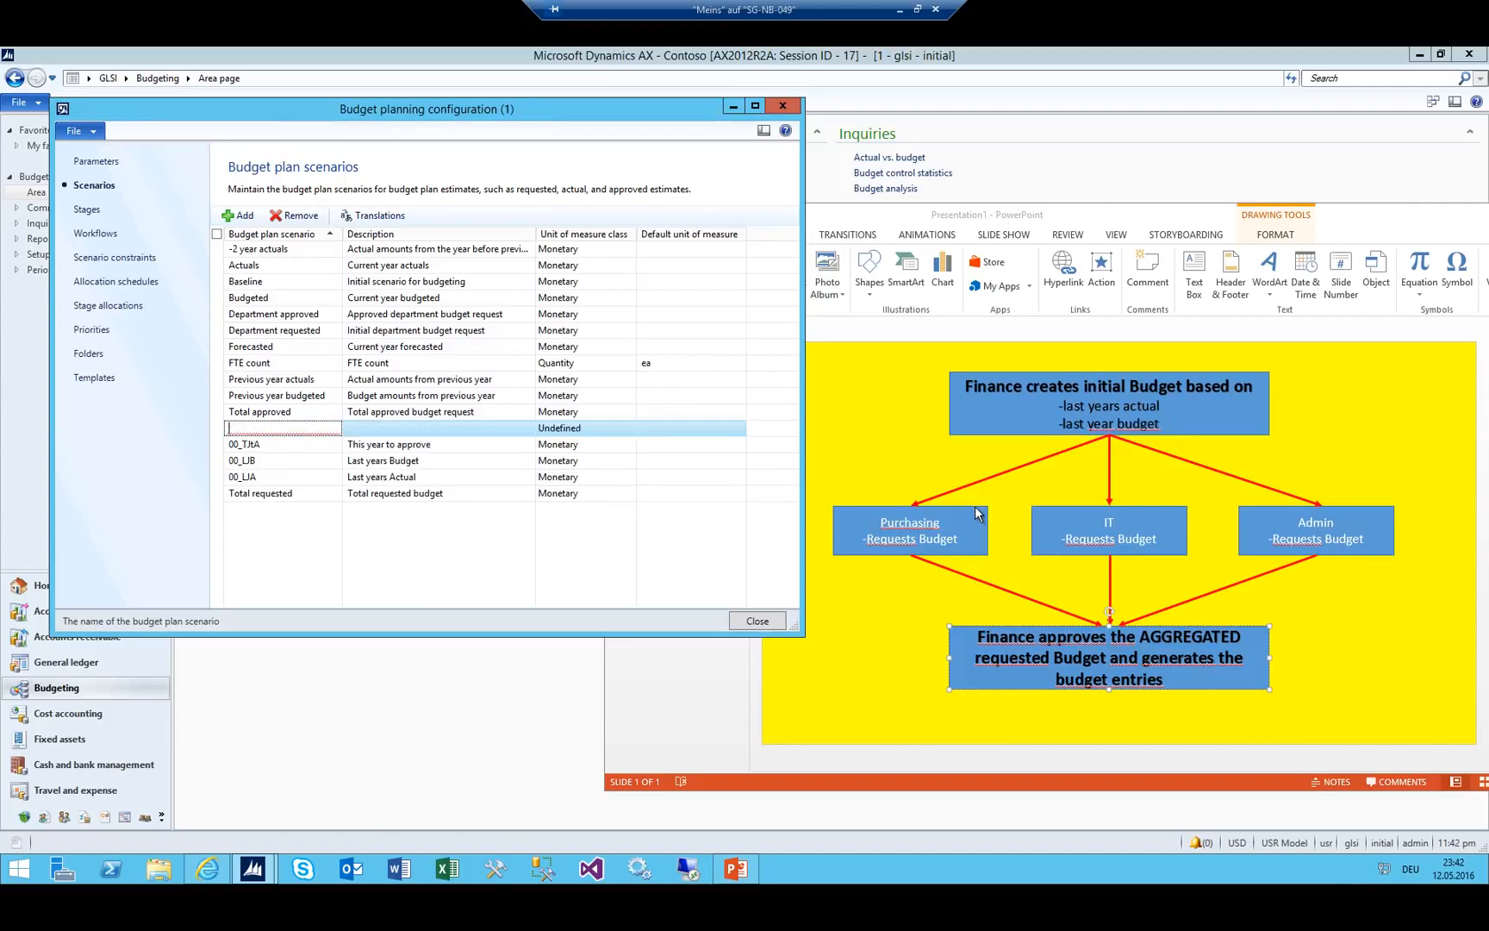
text(00_TJRD)
key(BackSpace)
text(CC)
key(Tab)
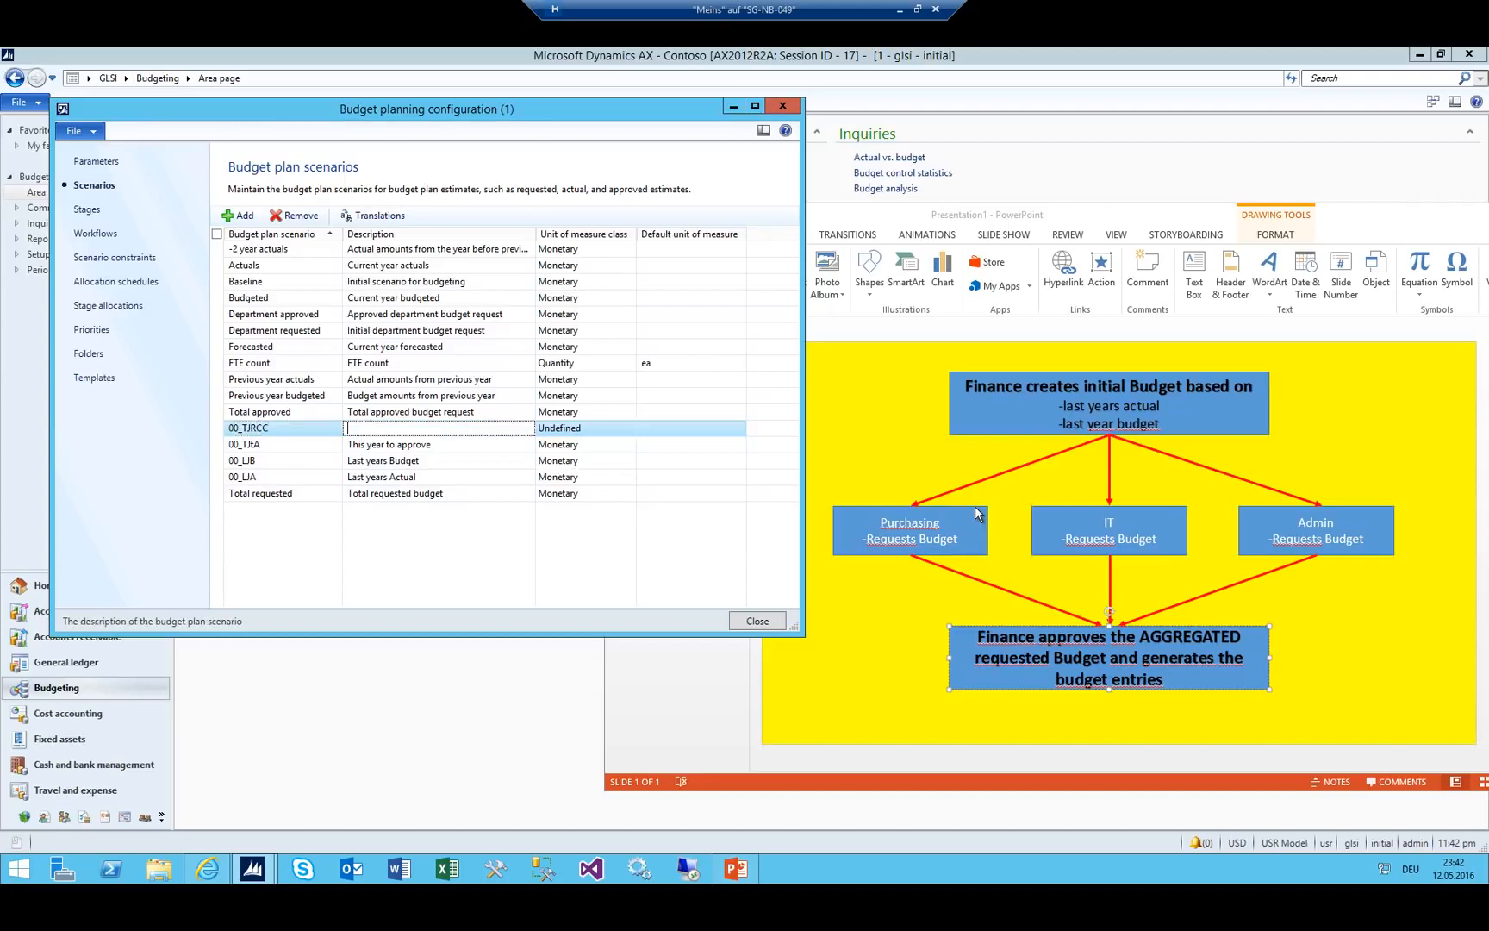
text(Th)
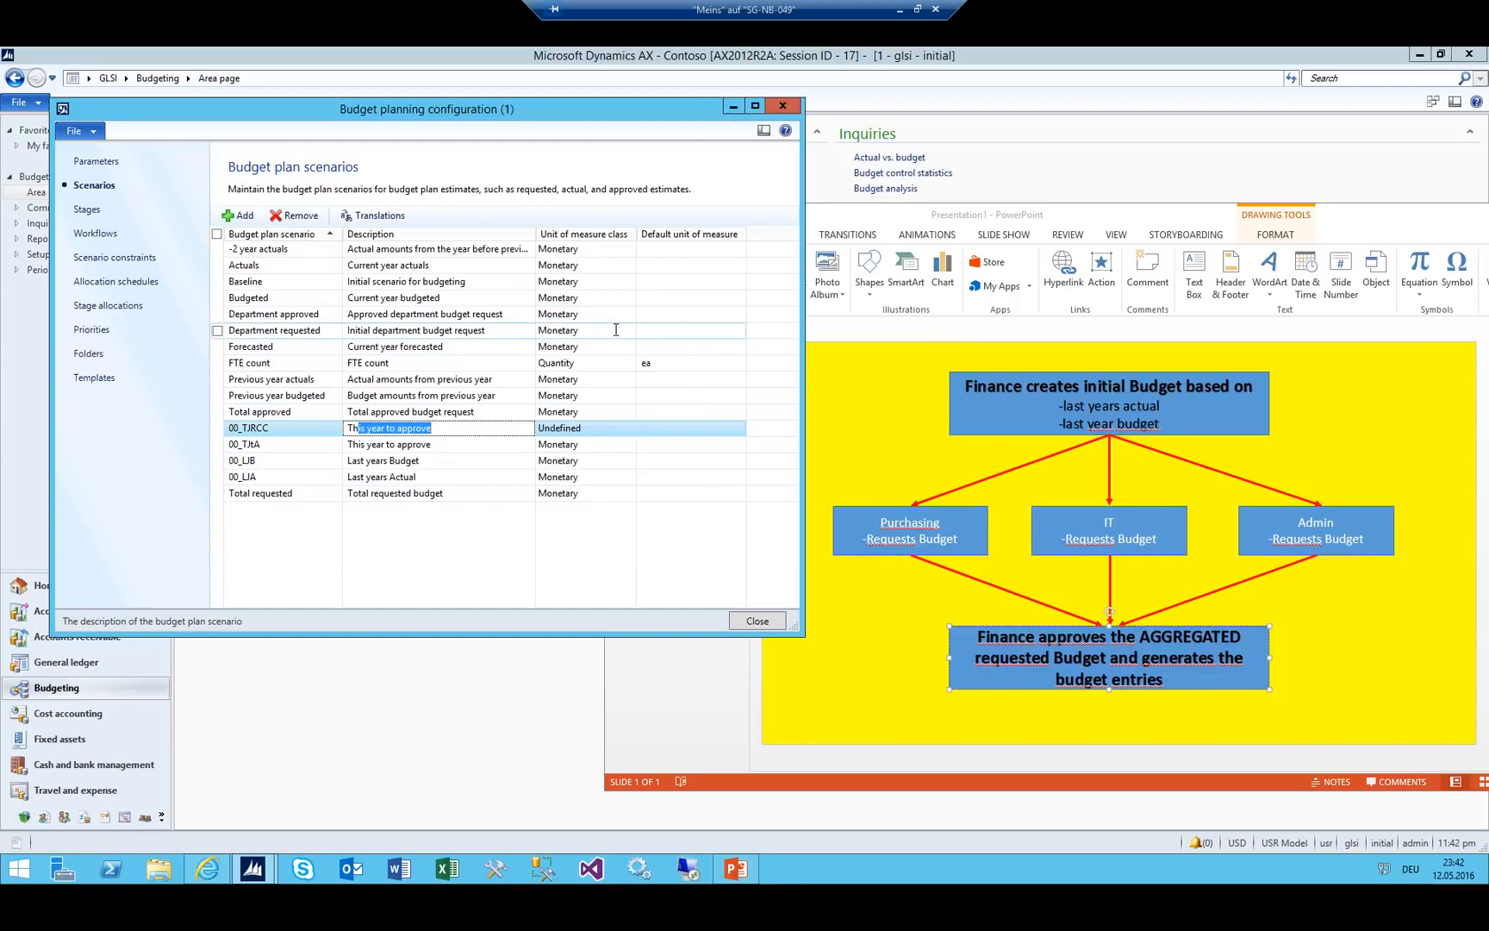
text(is year requested from cost cent)
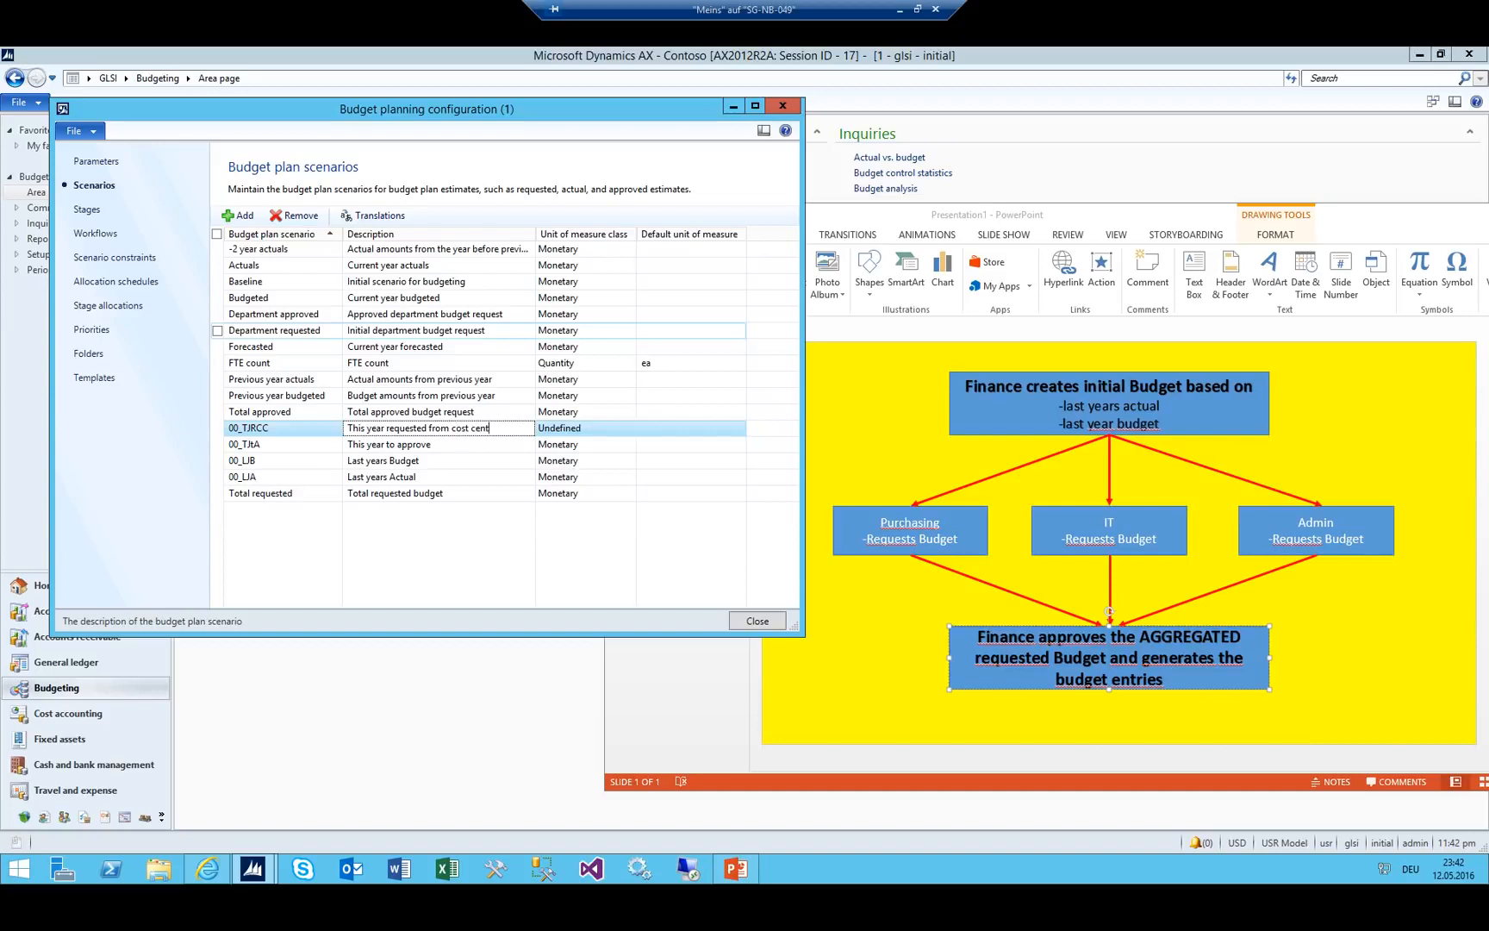
text(ers)
key(Tab)
text(Monetary)
key(shift+Tab)
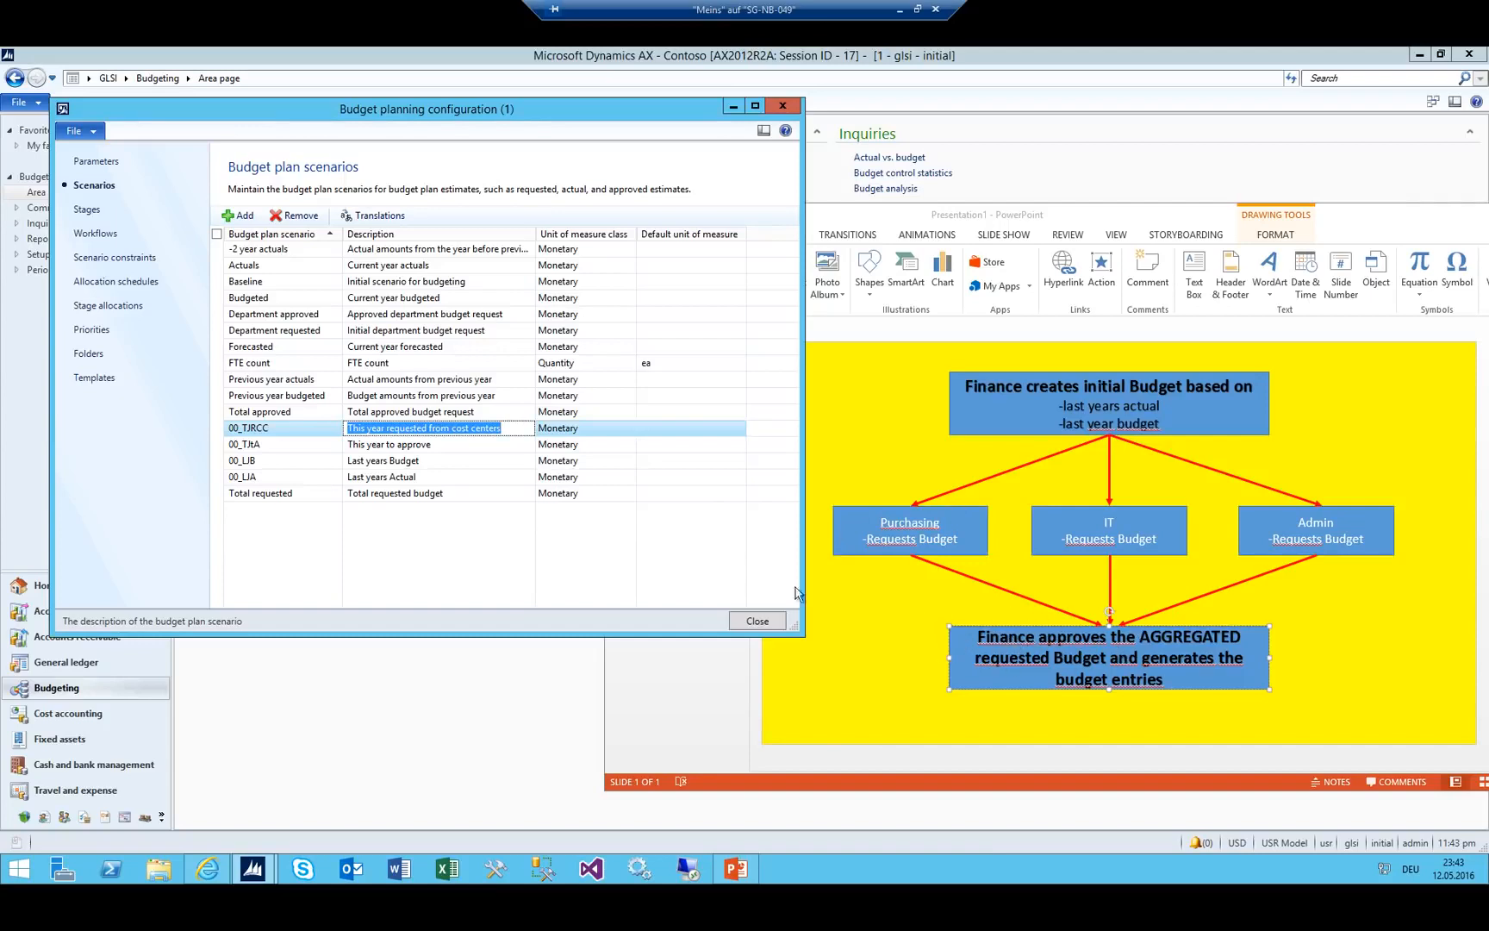
key(ctrl+n)
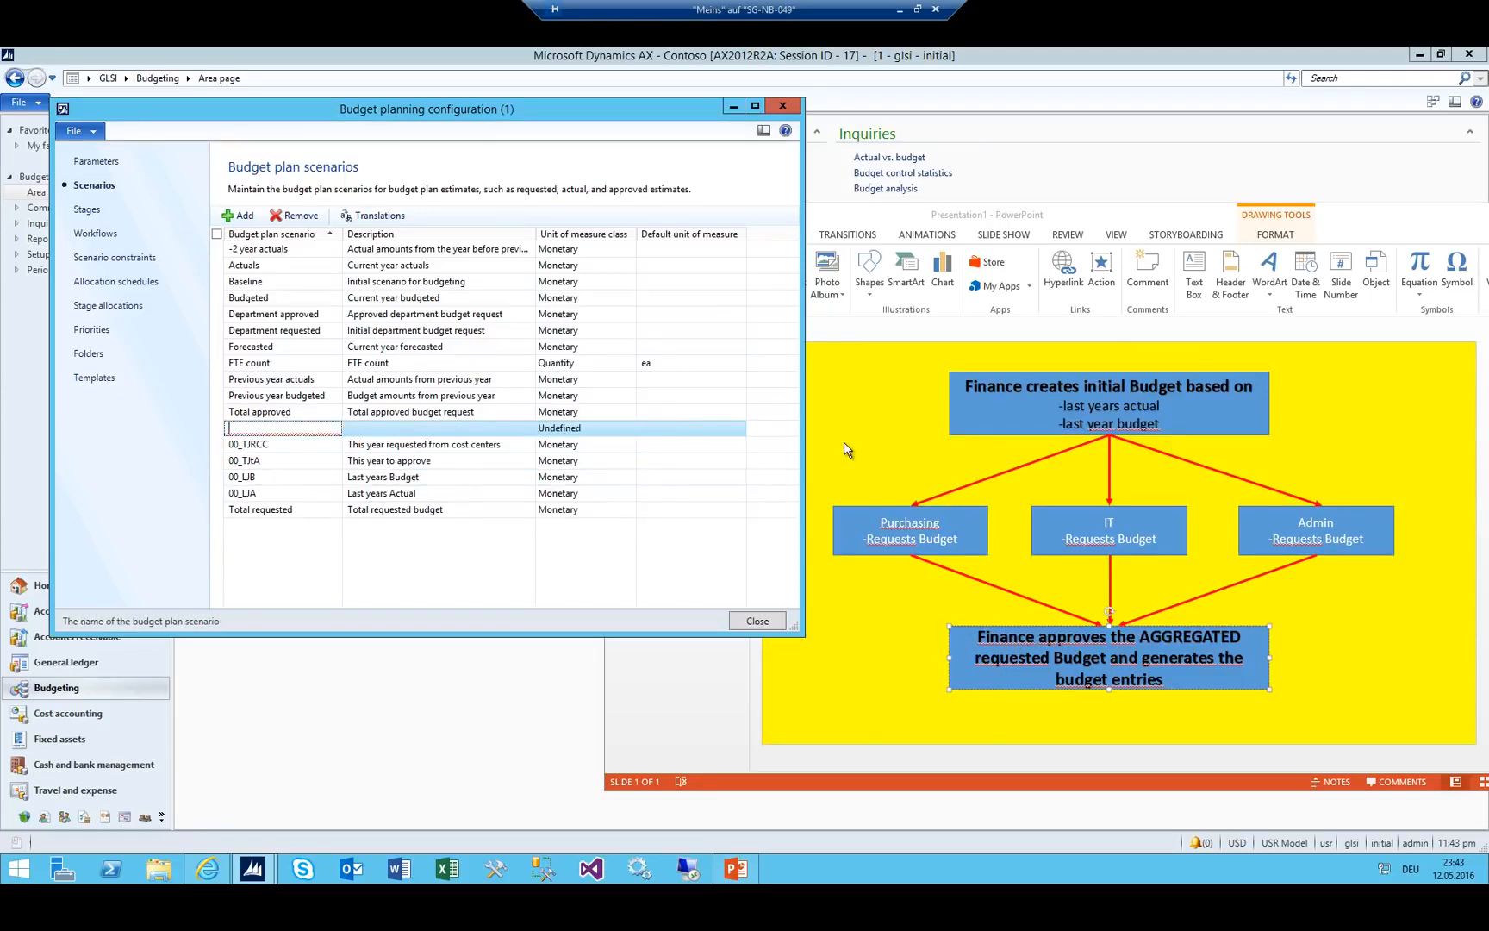
Fill the new row as 00_TJTACC, describing the amount to approve the CC requested, unit class Monetary.
text(00_)
text(TJTACC)
key(Tab)
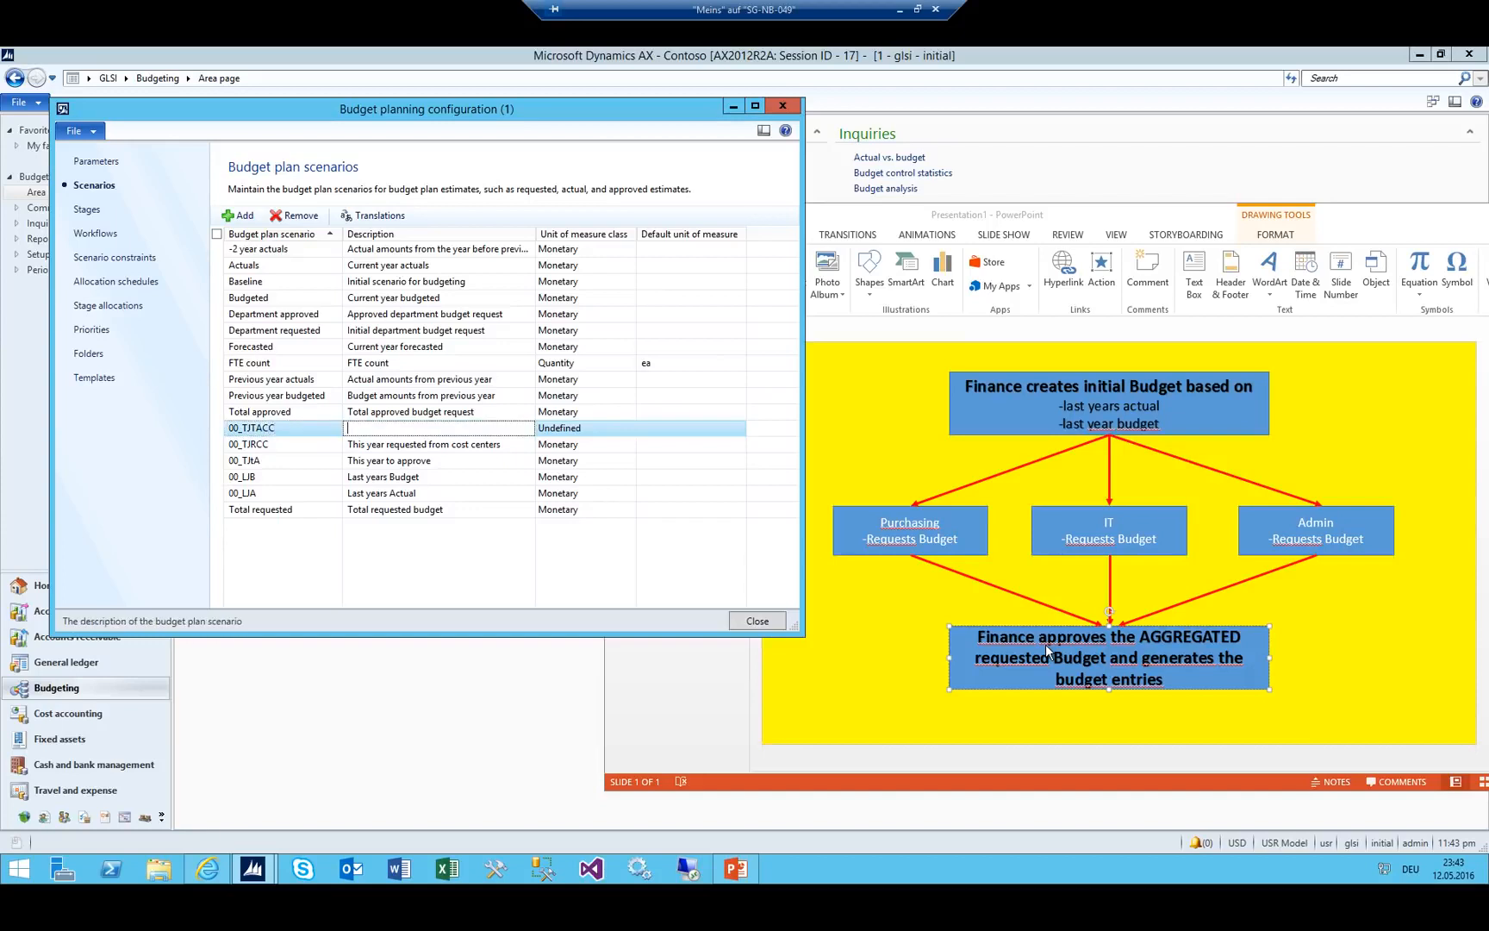
text(This year to approve from CC)
key(Tab)
key(shift+Tab)
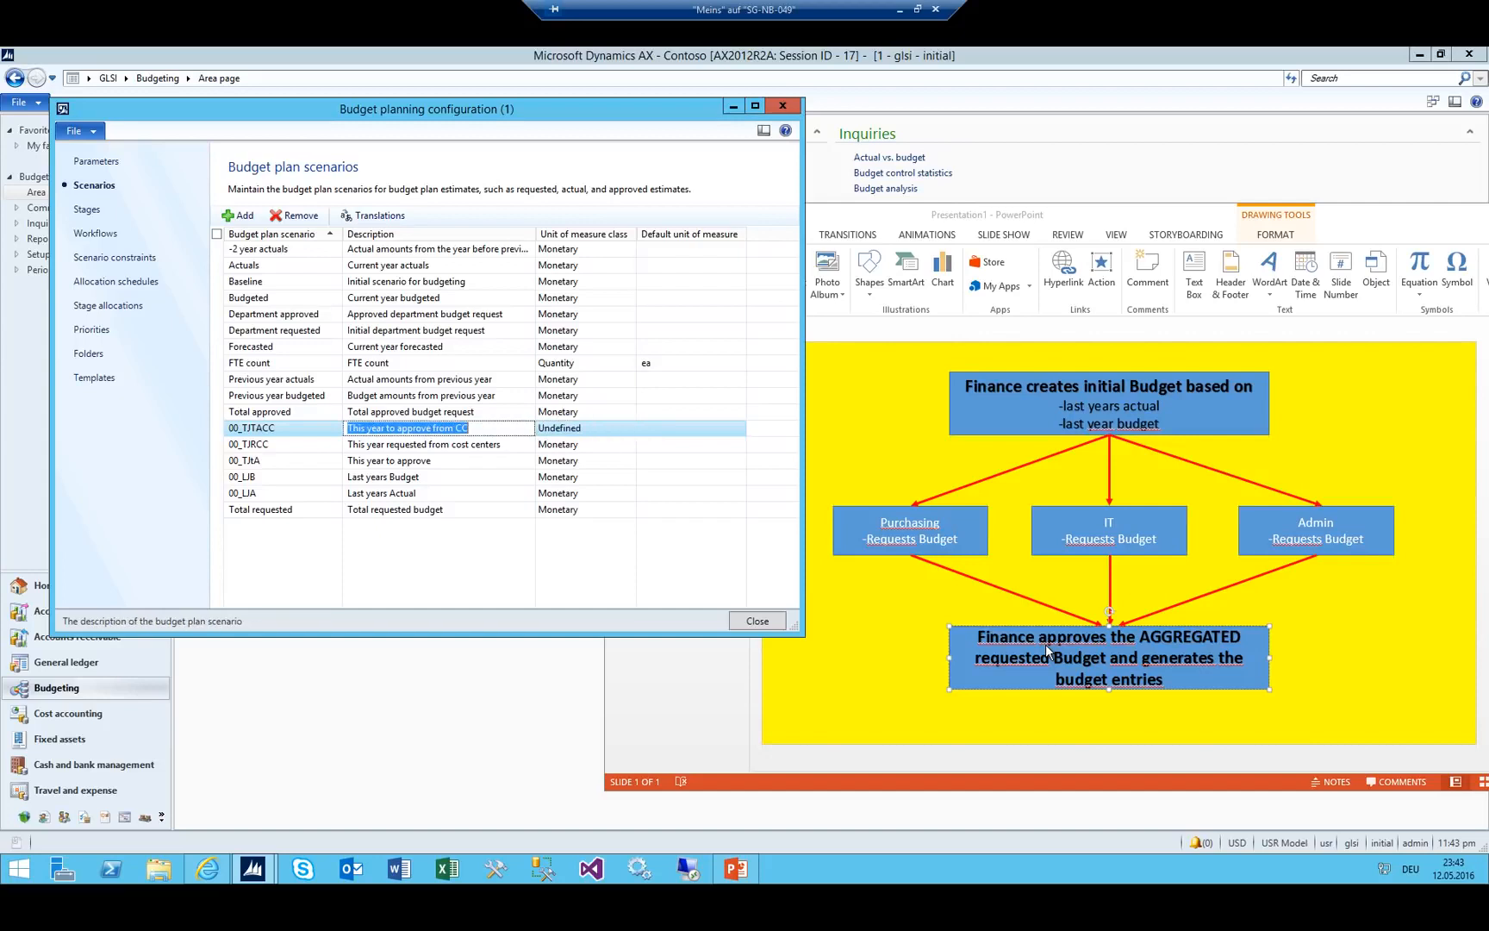
text(This years amount fr)
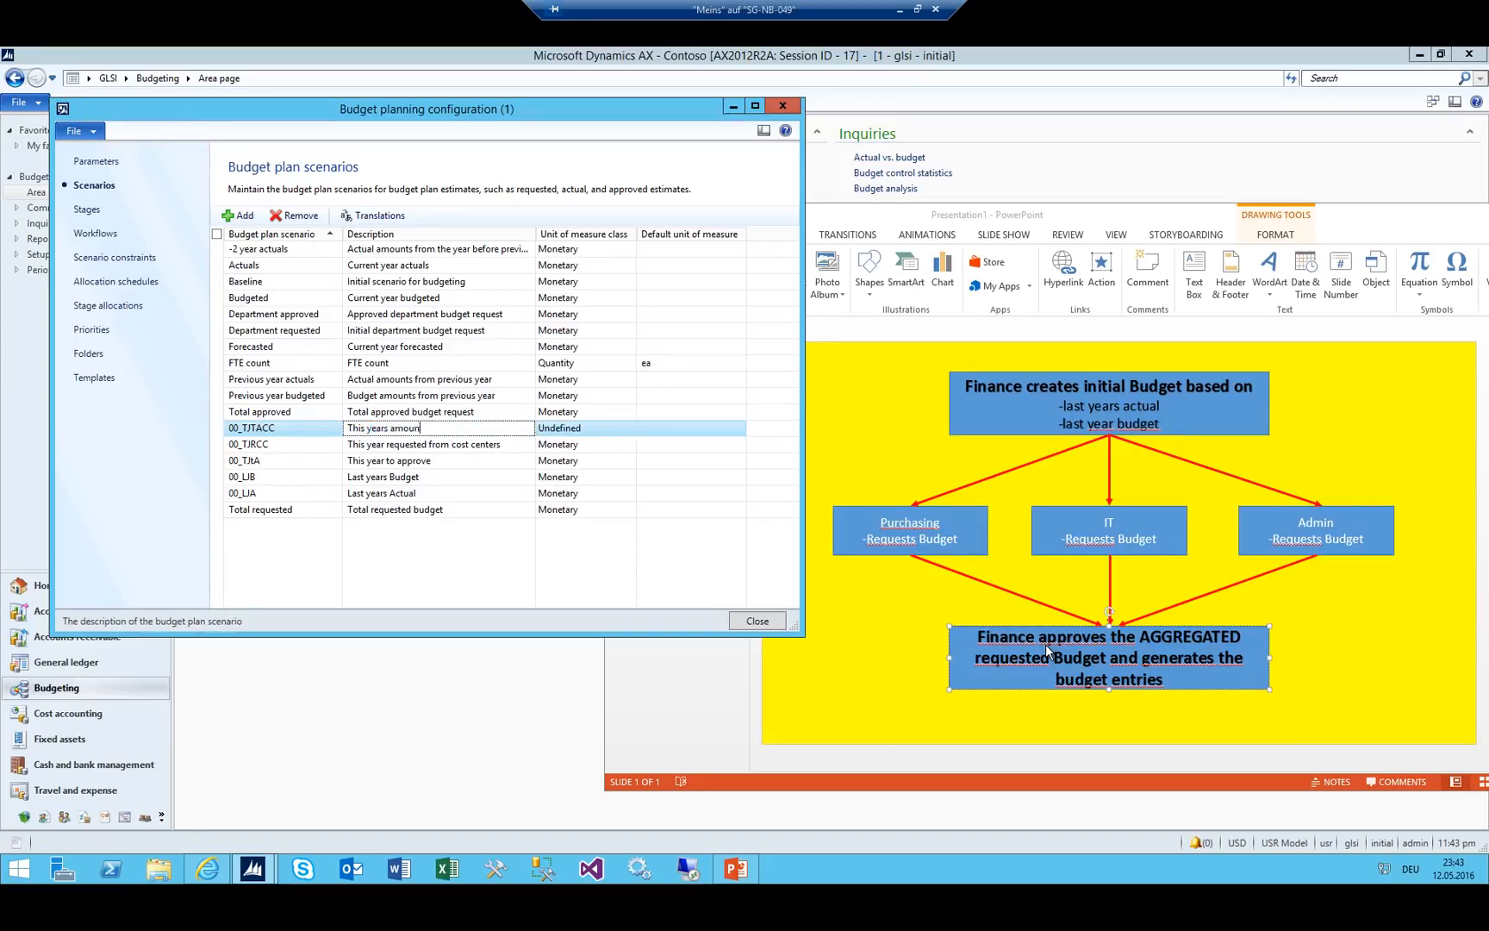
key(BackSpace)
key(BackSpace)
text(to approve whi)
text(ch the )
text(CC requ)
text(ested)
key(Tab)
key(alt+Down)
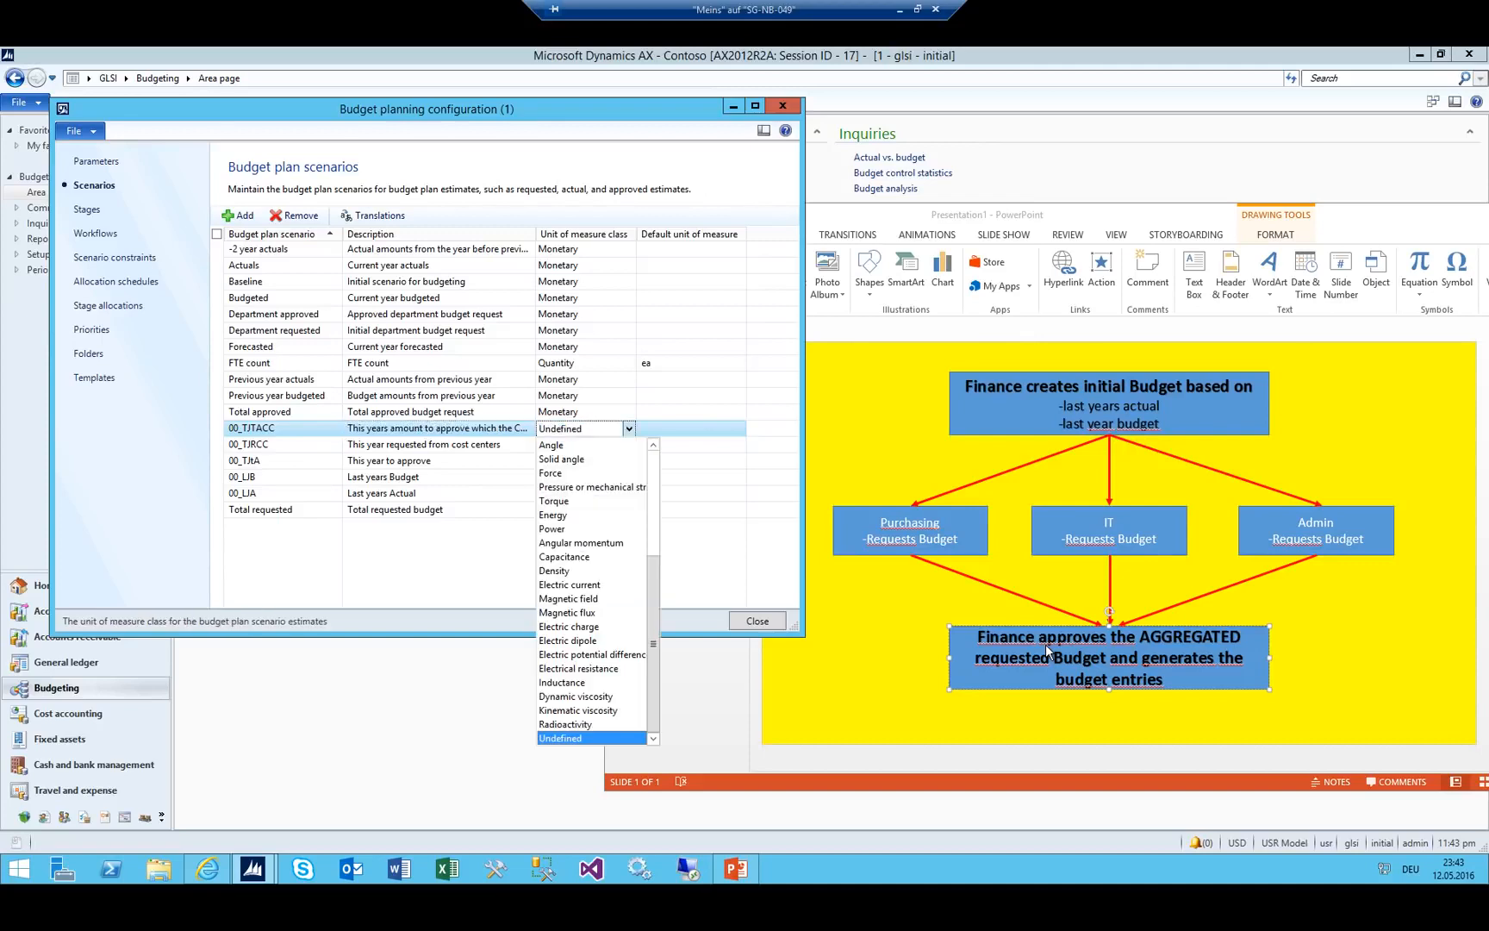
key(m)
key(m)
key(shift+Tab)
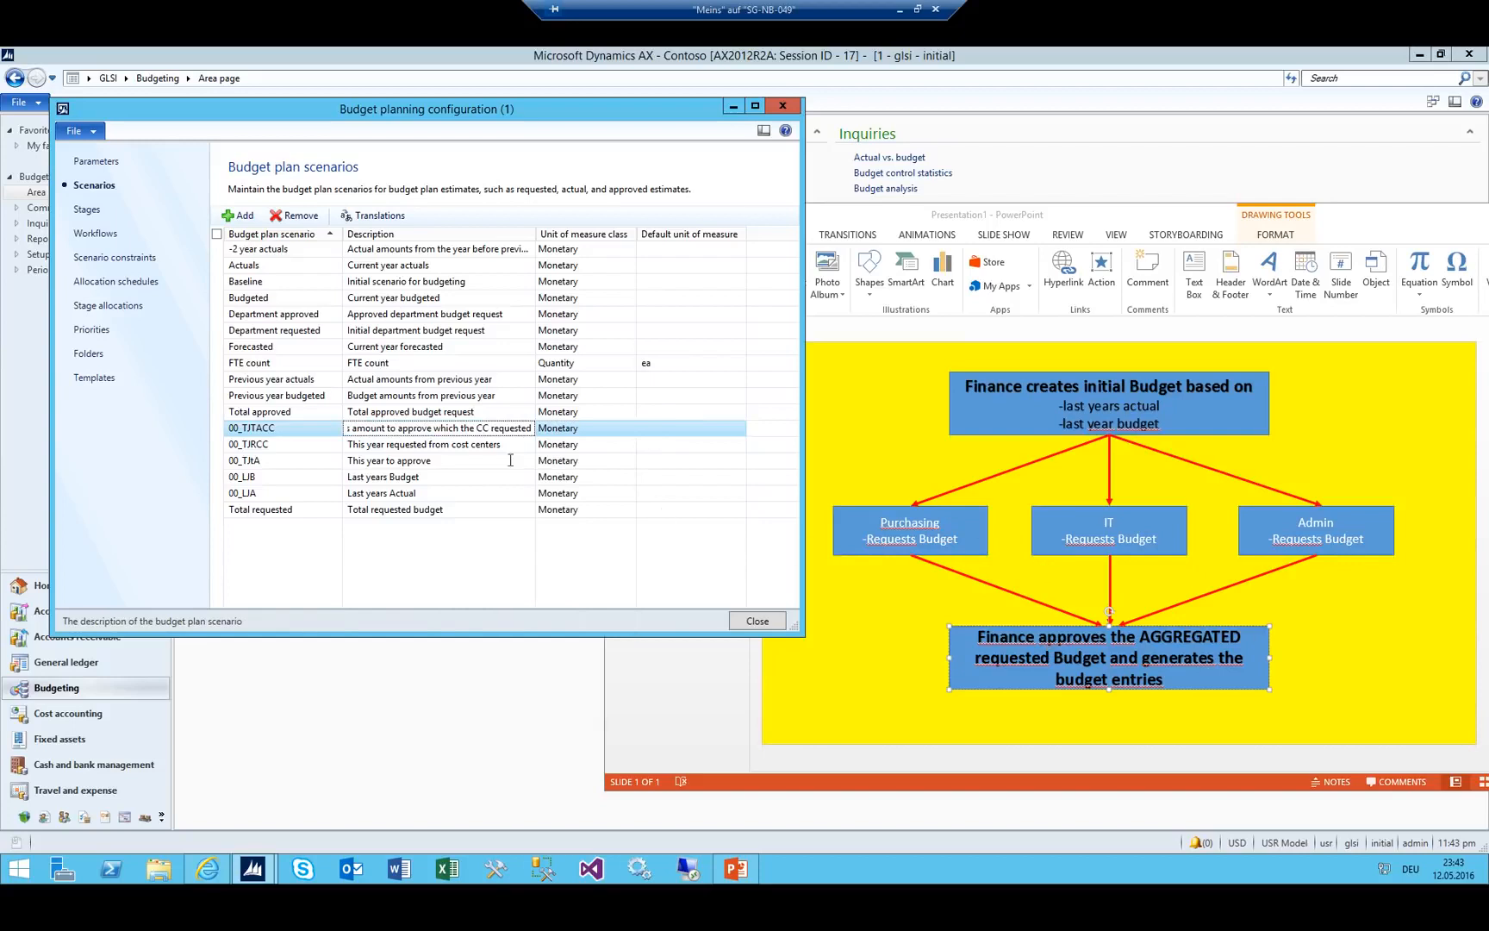
click(283, 431)
Add and save scenario 00_TJFIN 'This years final' with Monetary unit class.
key(ctrl+n)
text(00_)
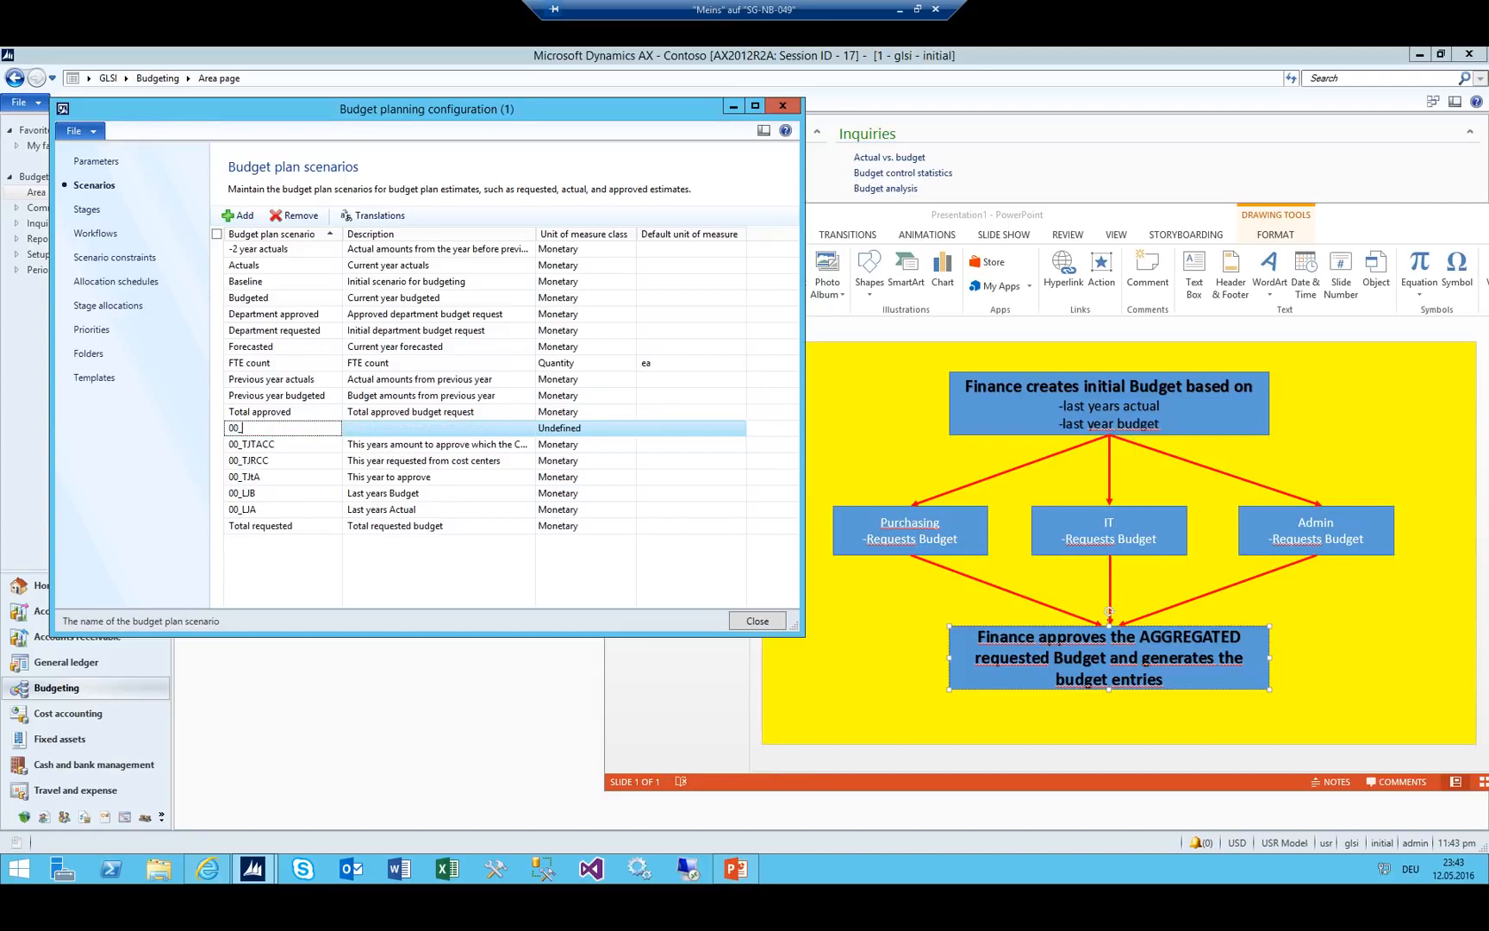
text(TJFIN)
key(Tab)
text(This years)
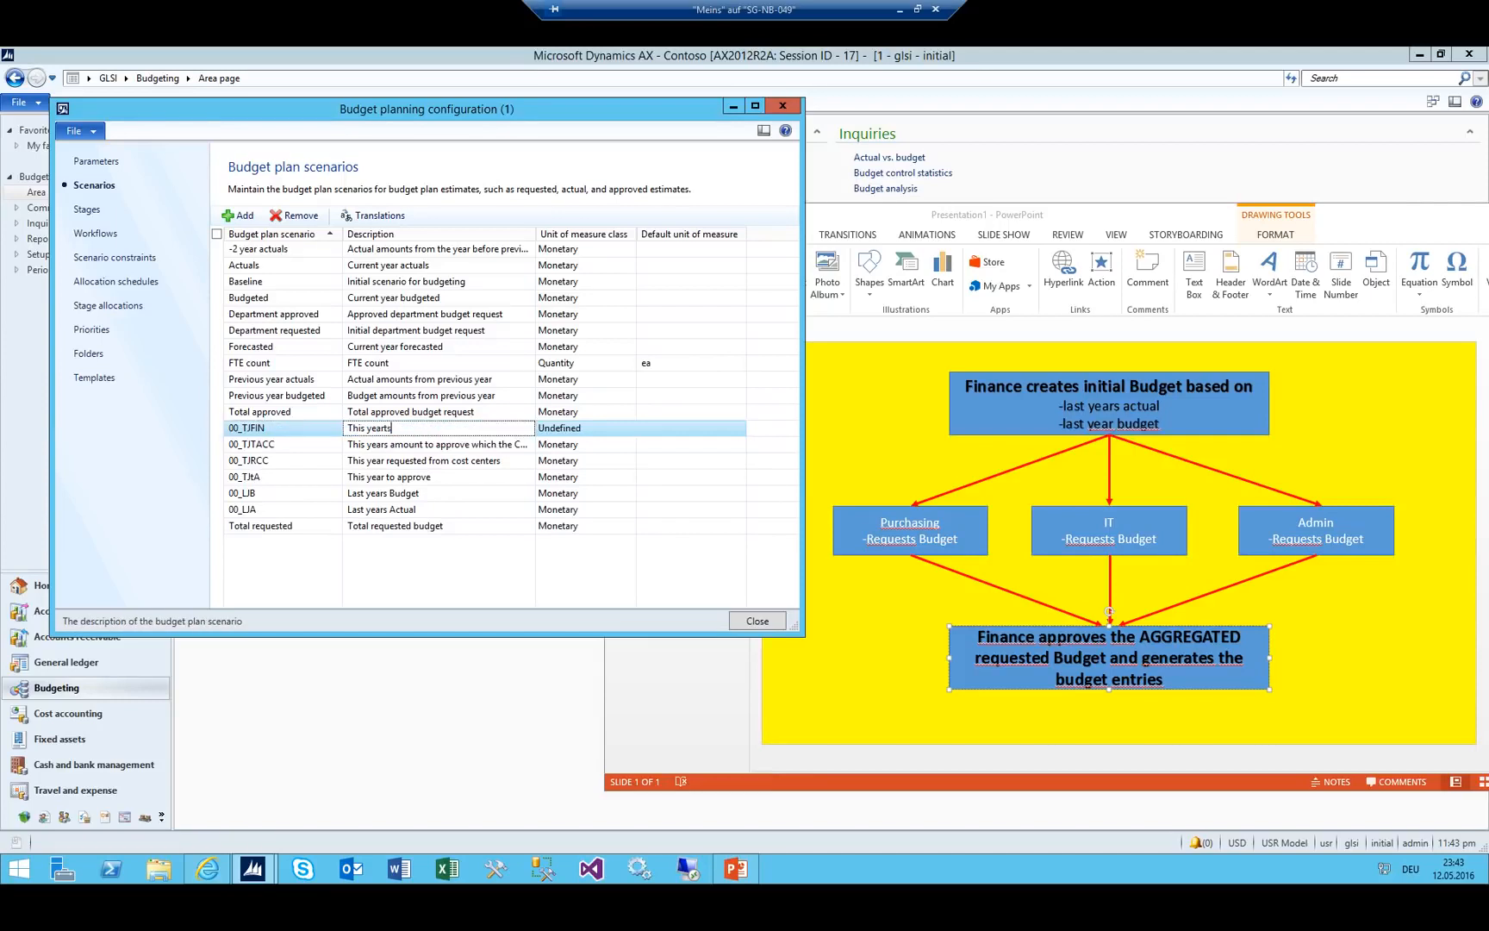
text( final)
click(283, 431)
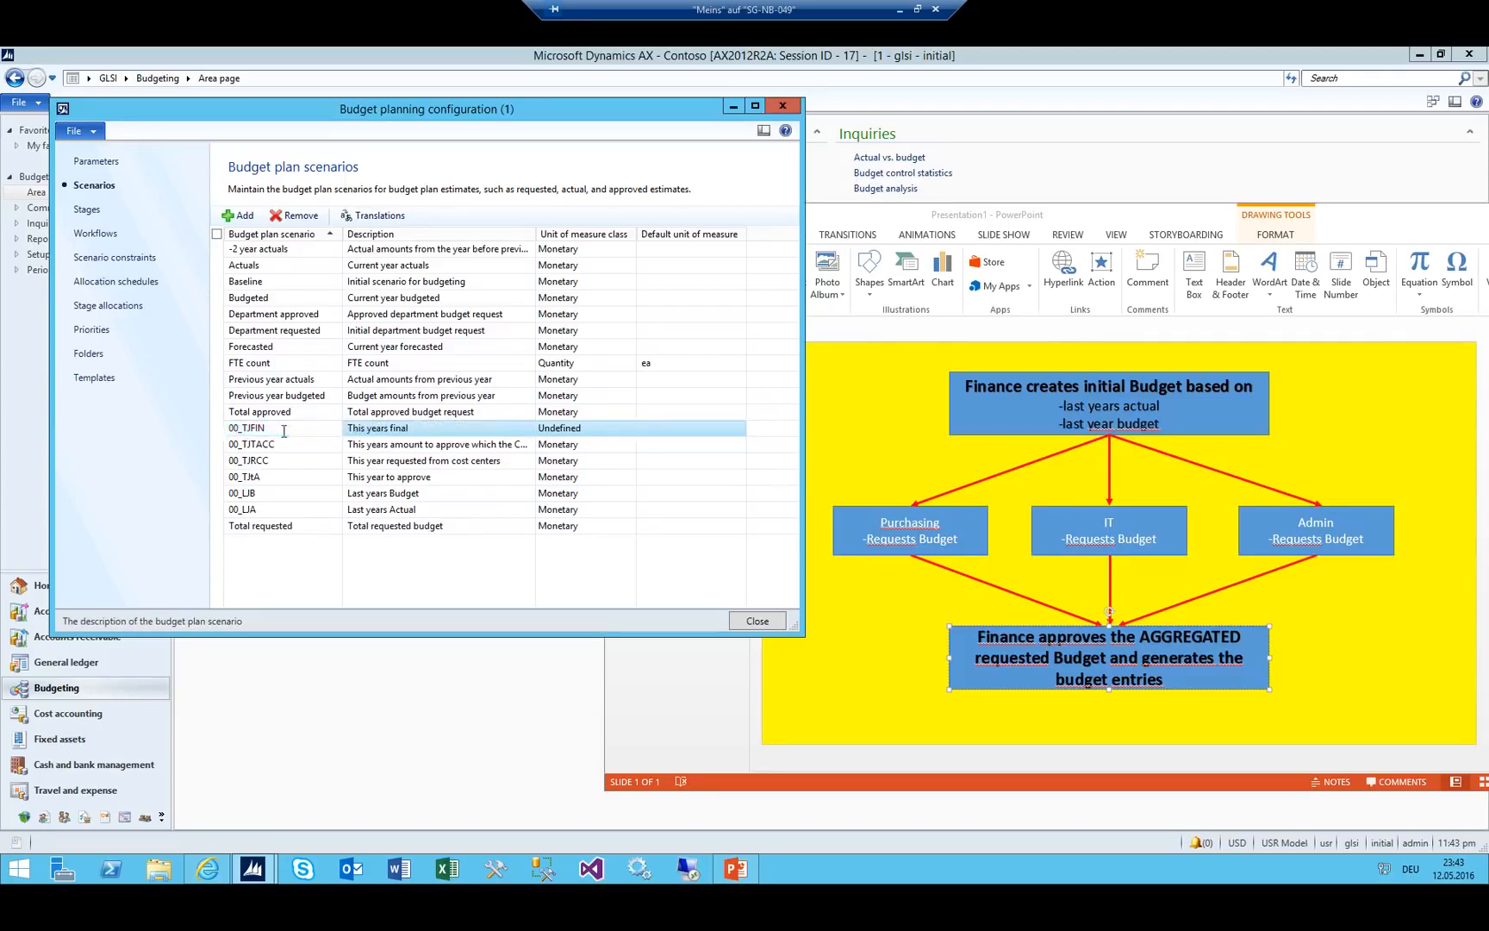
key(ctrl+s)
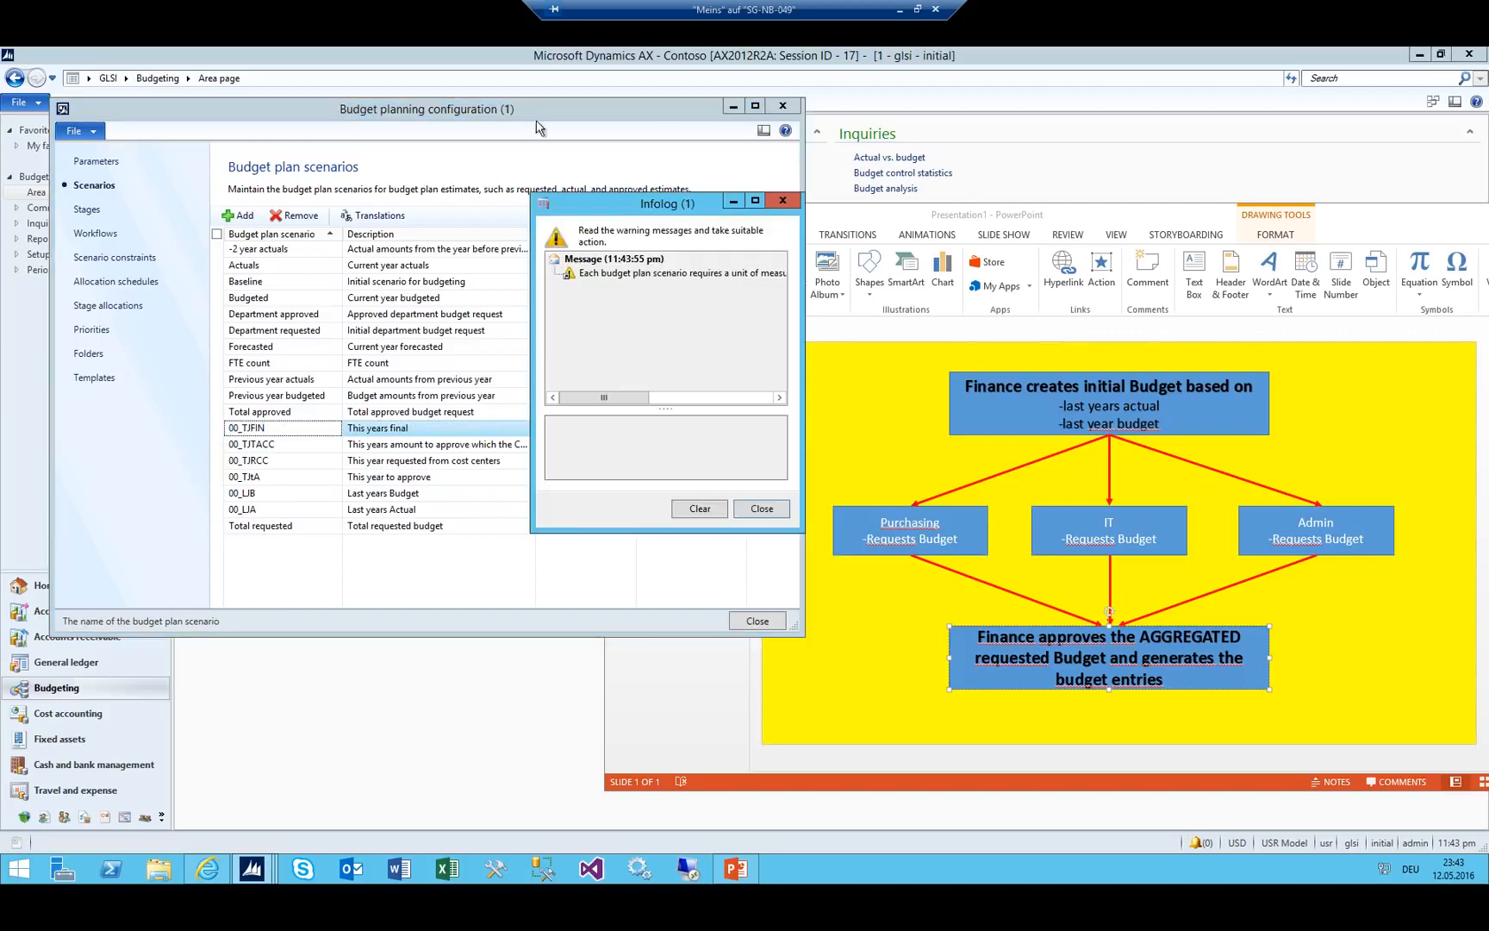
key(Escape)
click(595, 433)
text(mon)
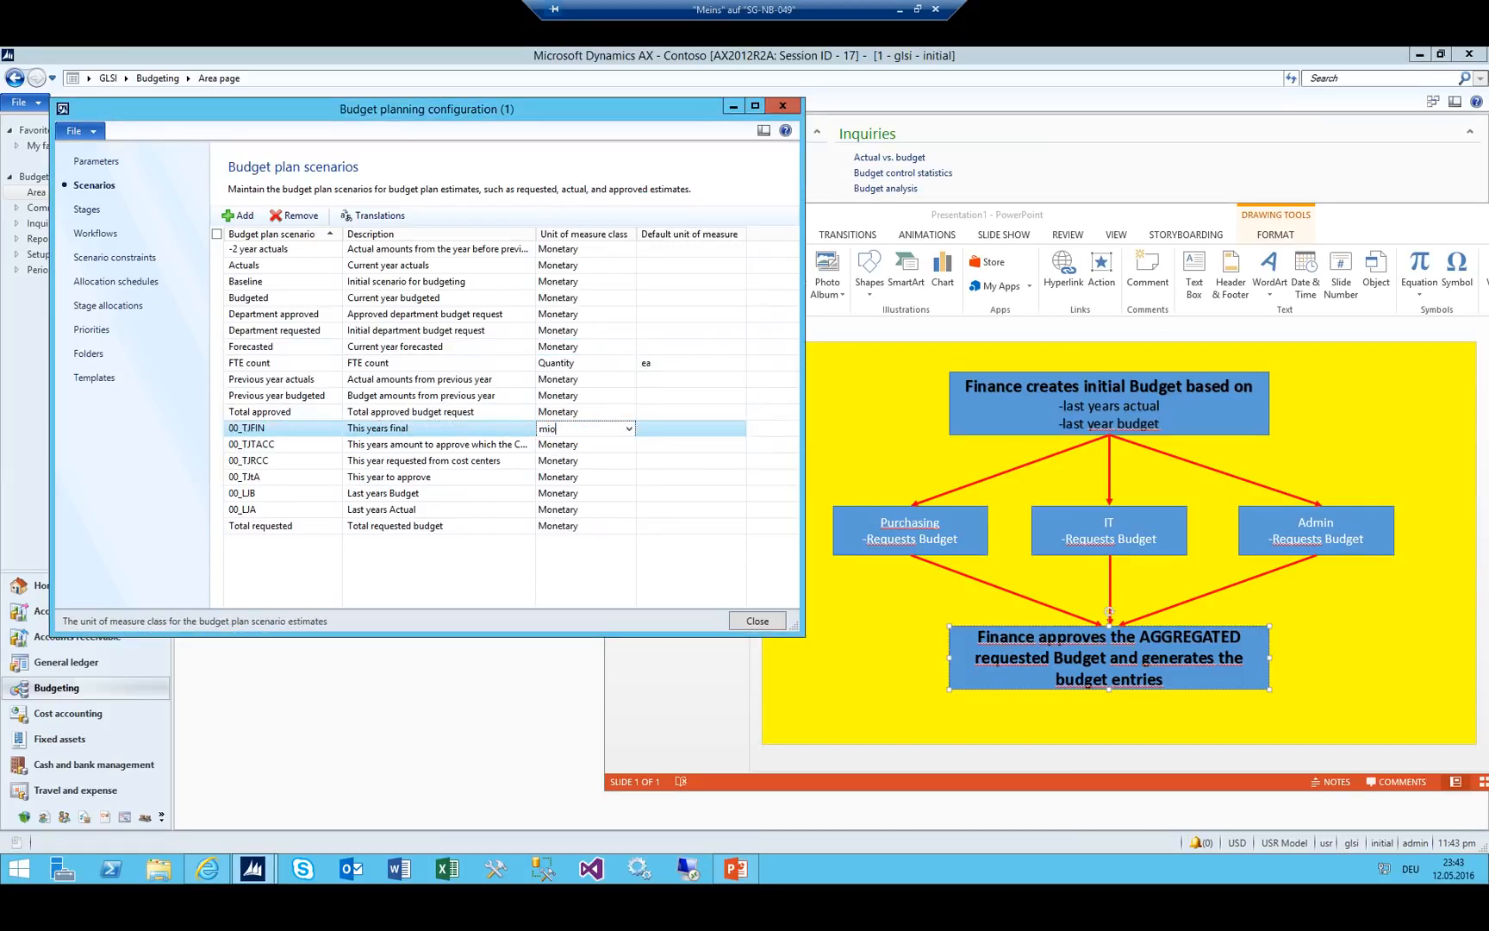
key(shift+Tab)
key(Tab)
text(Monetary)
key(shift+Tab)
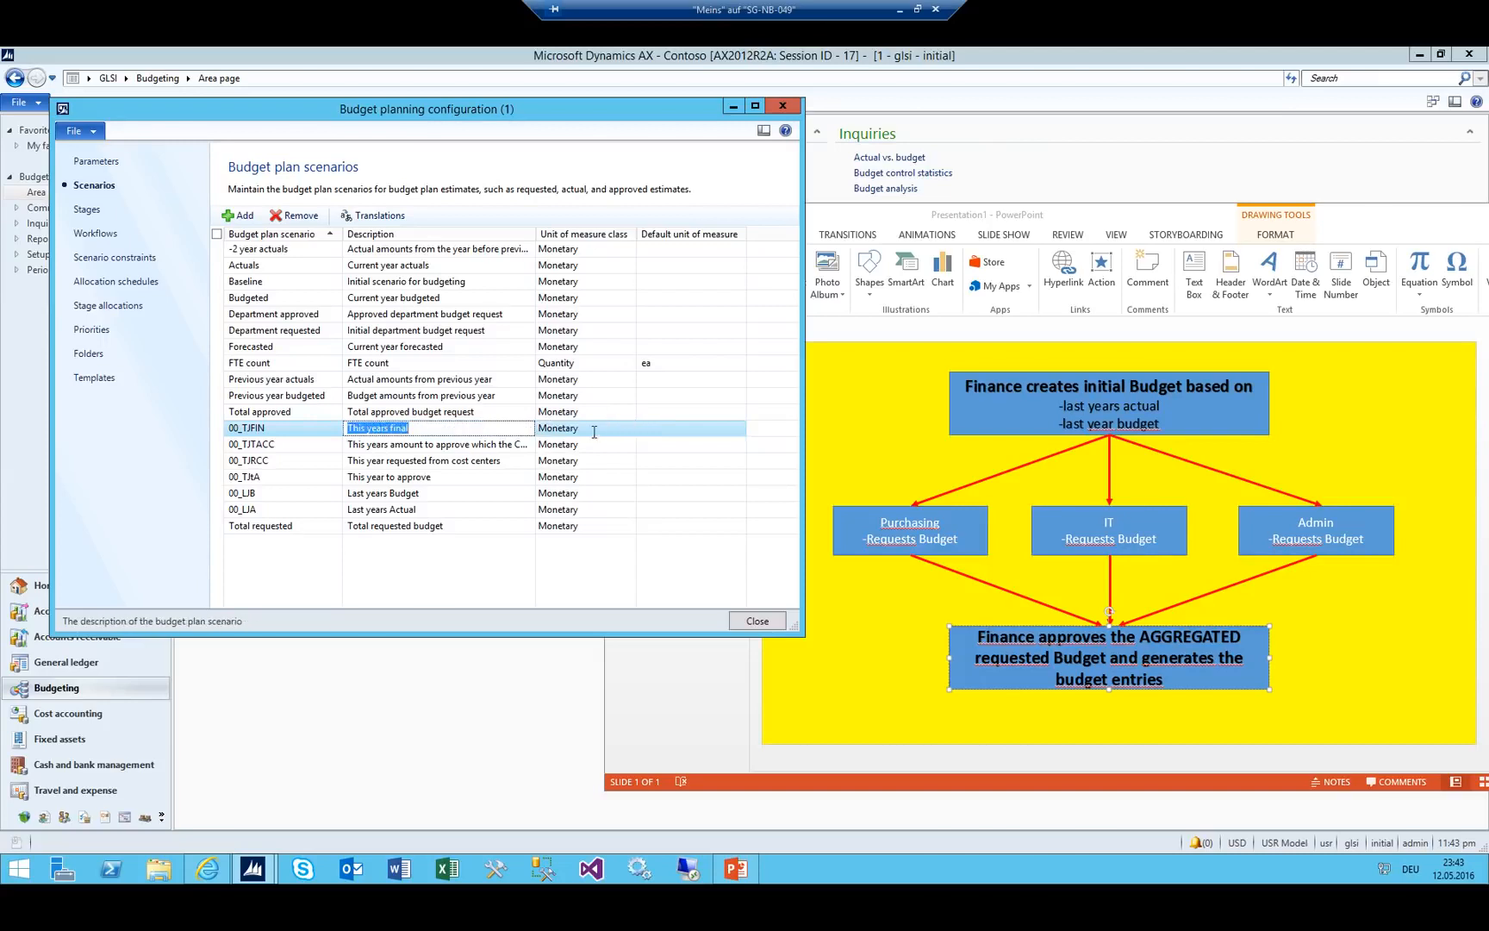
key(Down)
key(Down)
key(Down)
key(Down)
key(Down)
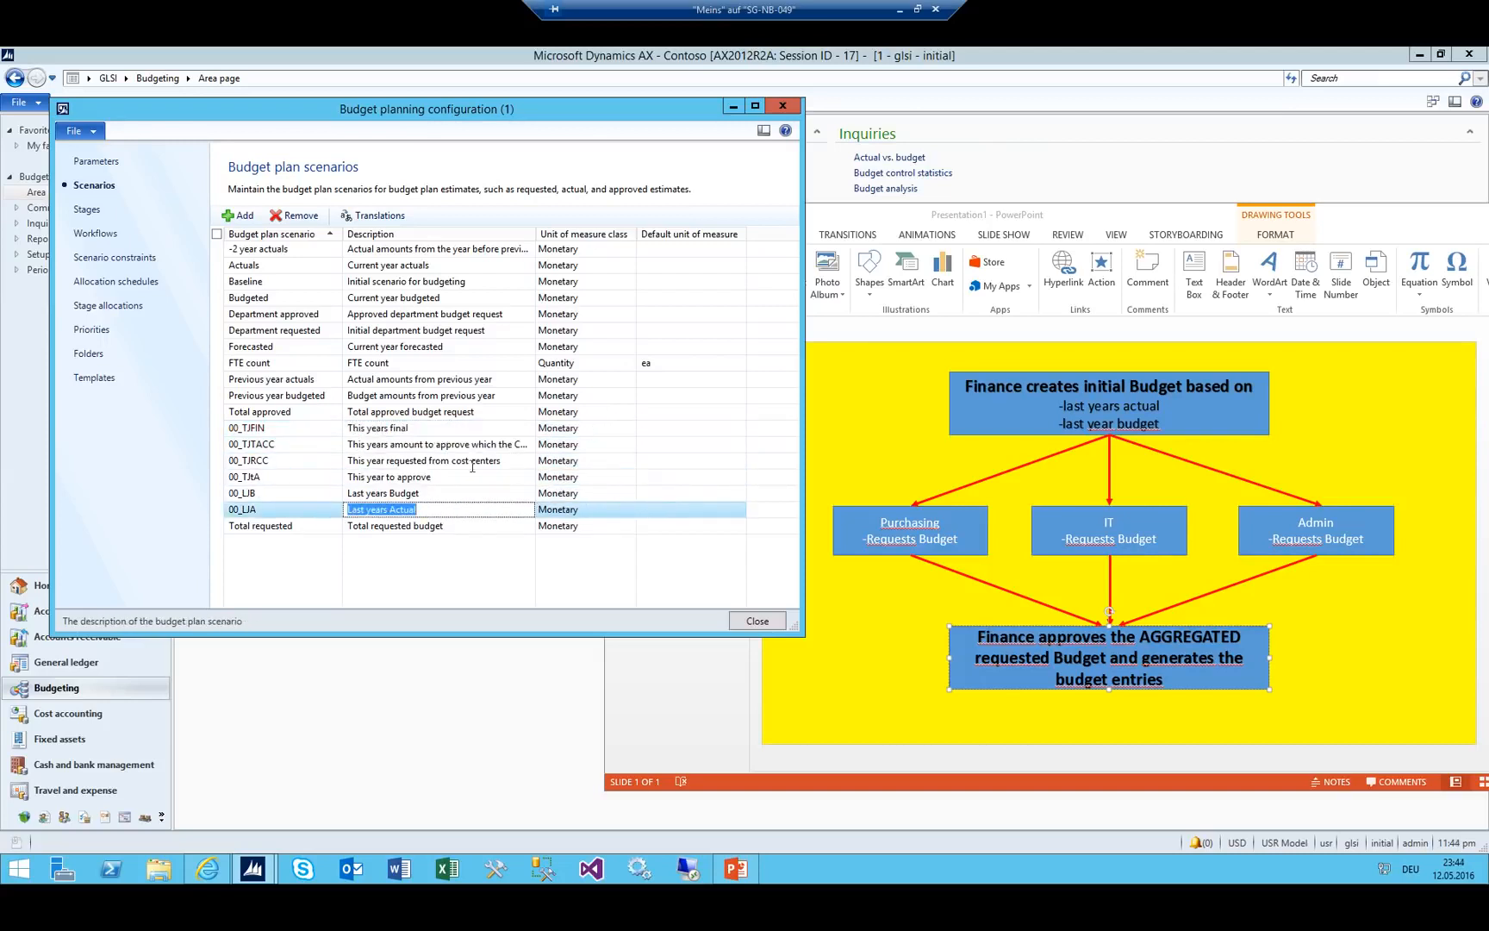
Renumber the first three scenarios as 001_LIA, 002_LIB and 003_TJtA.
click(233, 509)
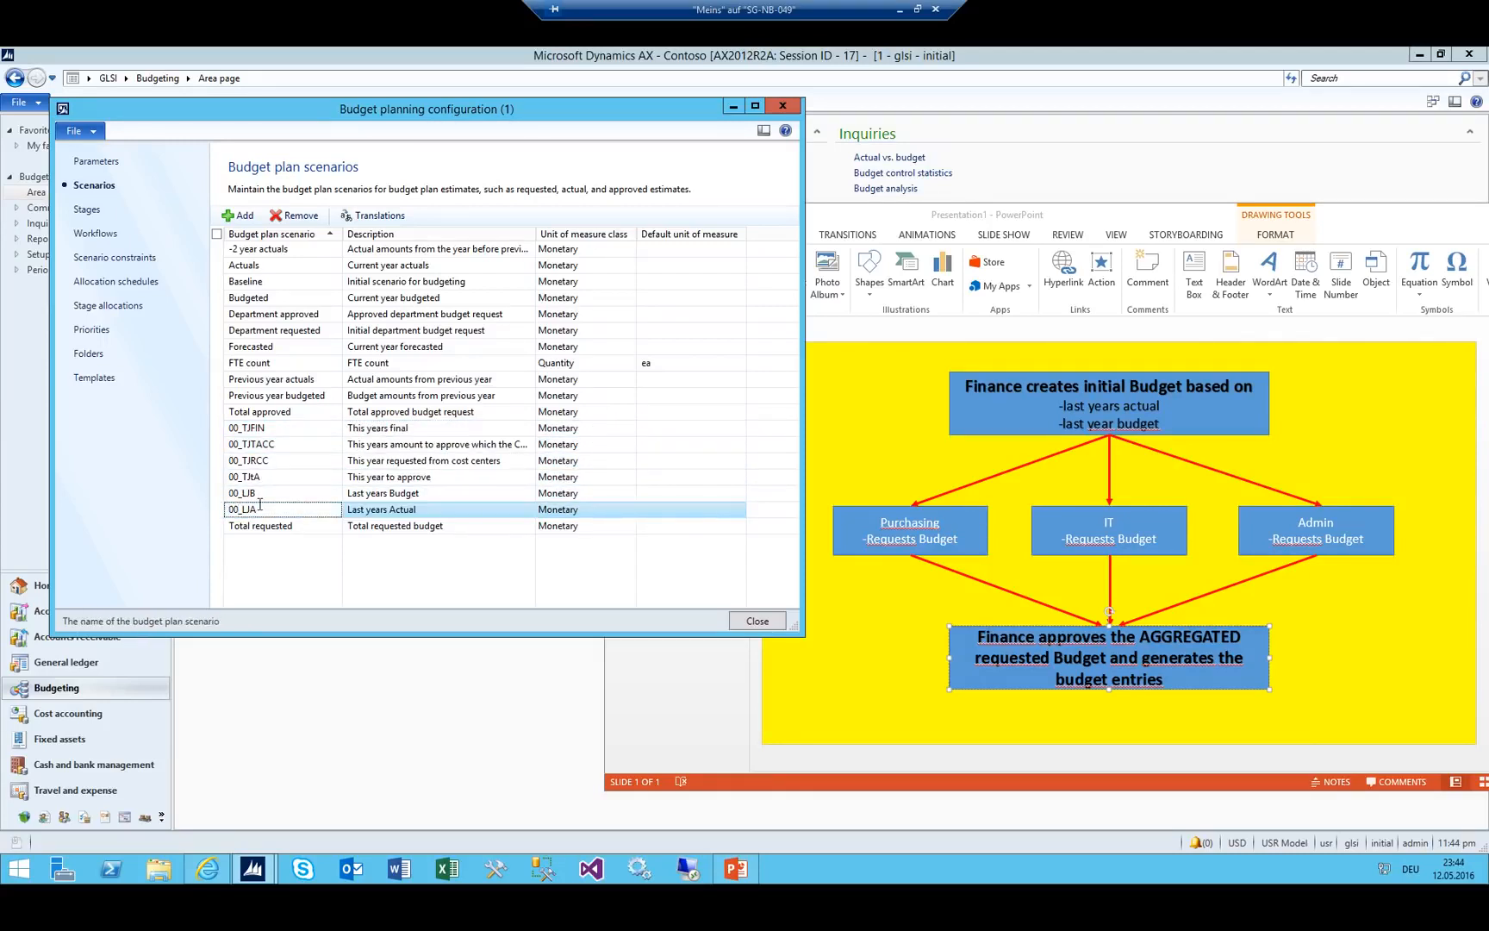
text(1)
key(Up)
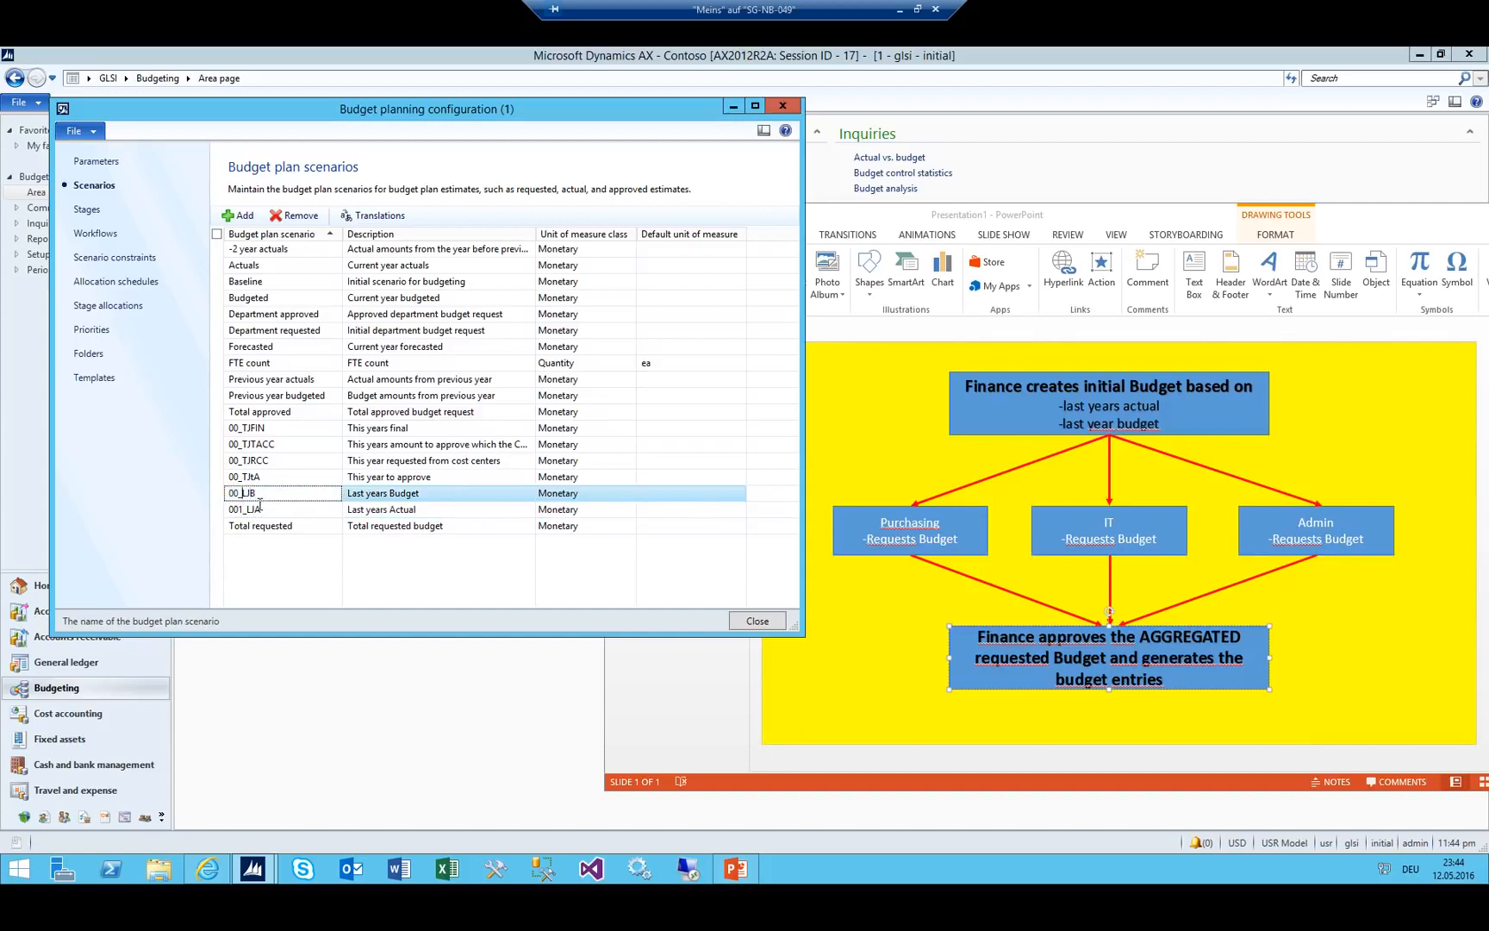
text(2)
key(Up)
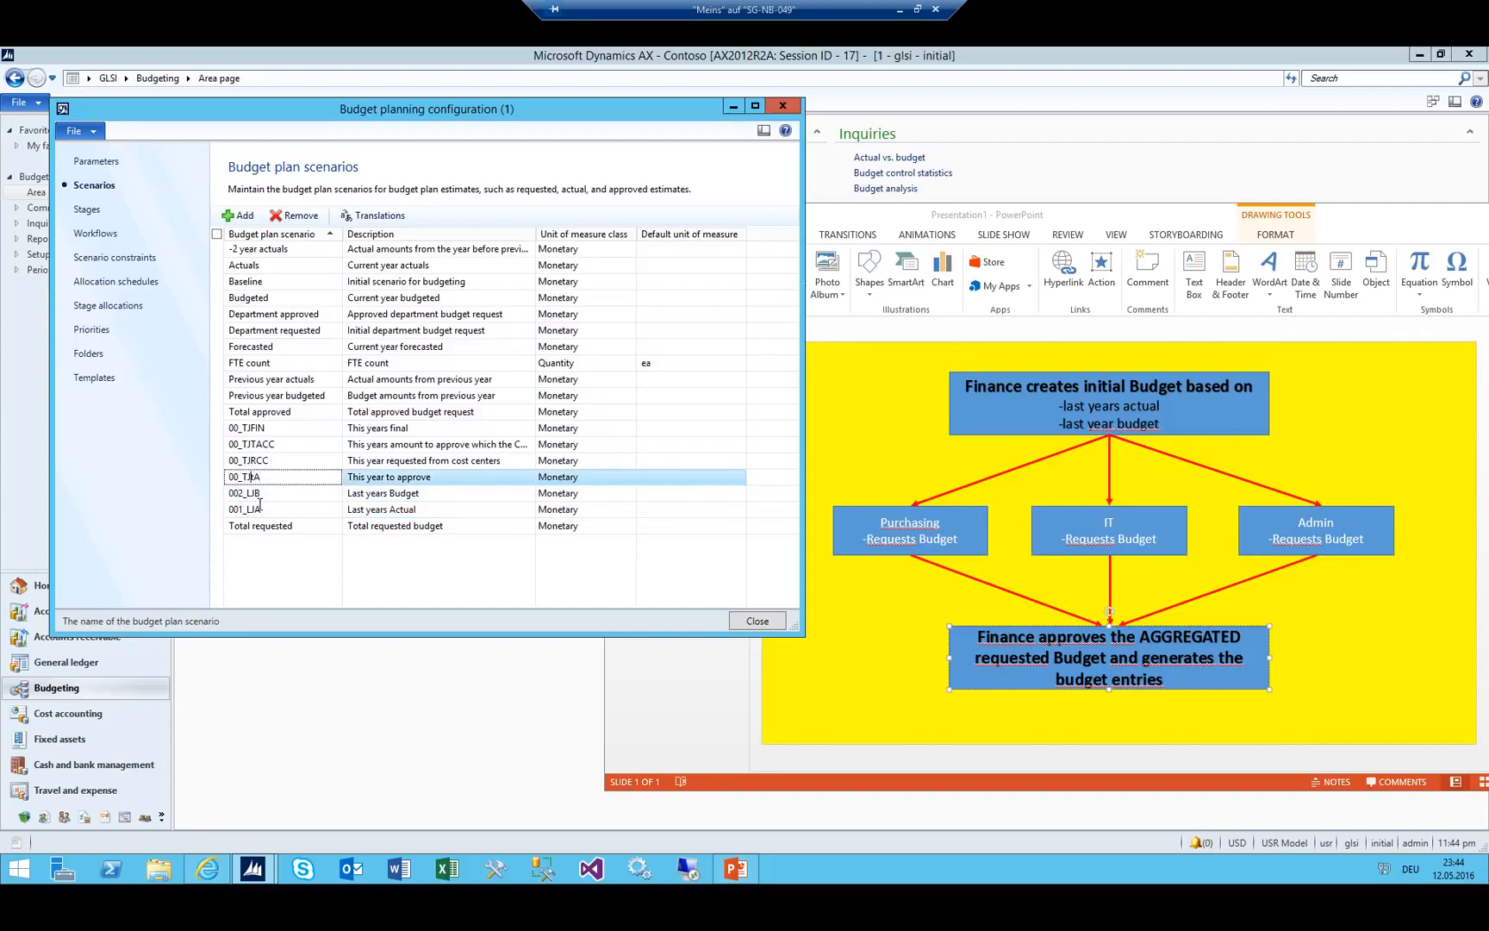
text(3)
key(Up)
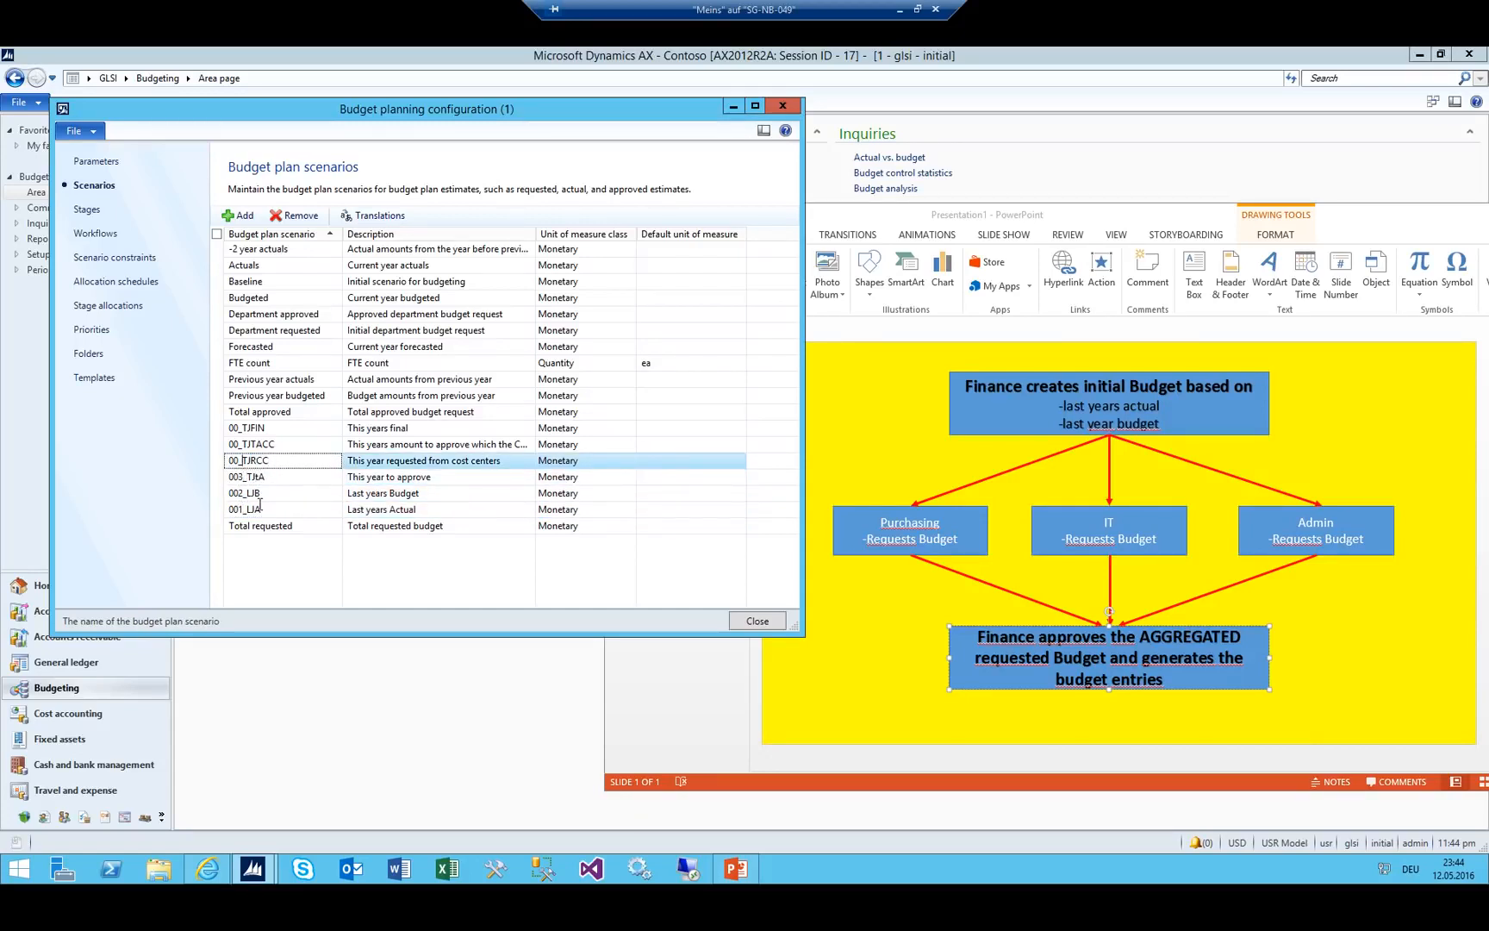
Renumber the remaining scenarios 004_TJRCC, 005_TJTACC and 006_TJFIN, returning to 001_LIA.
text(4)
key(Up)
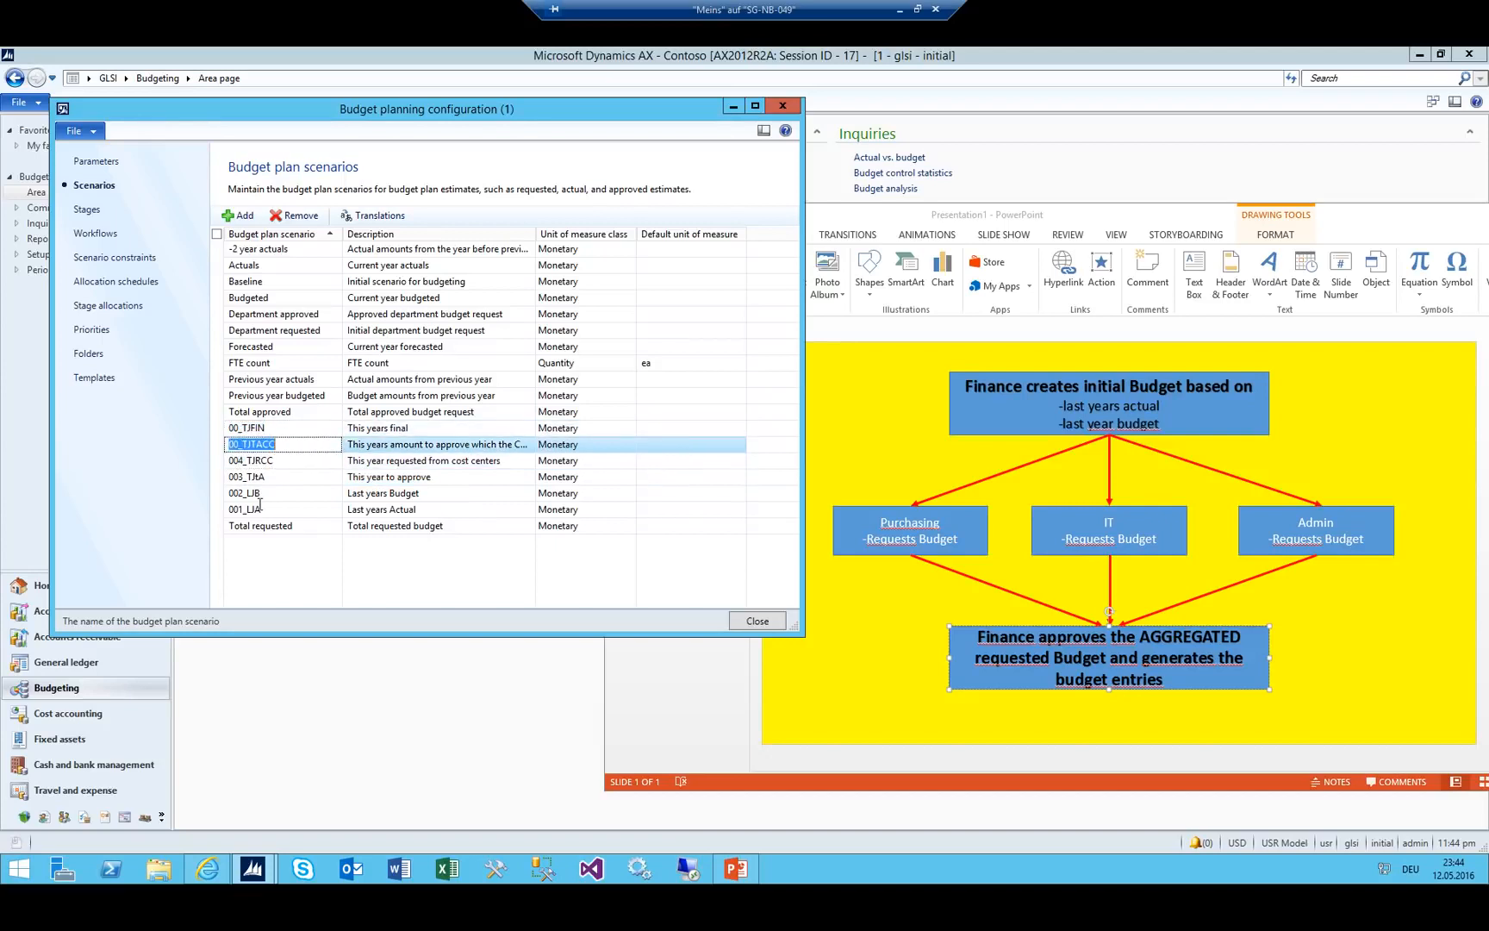
key(Left)
key(Left)
text(5)
key(Up)
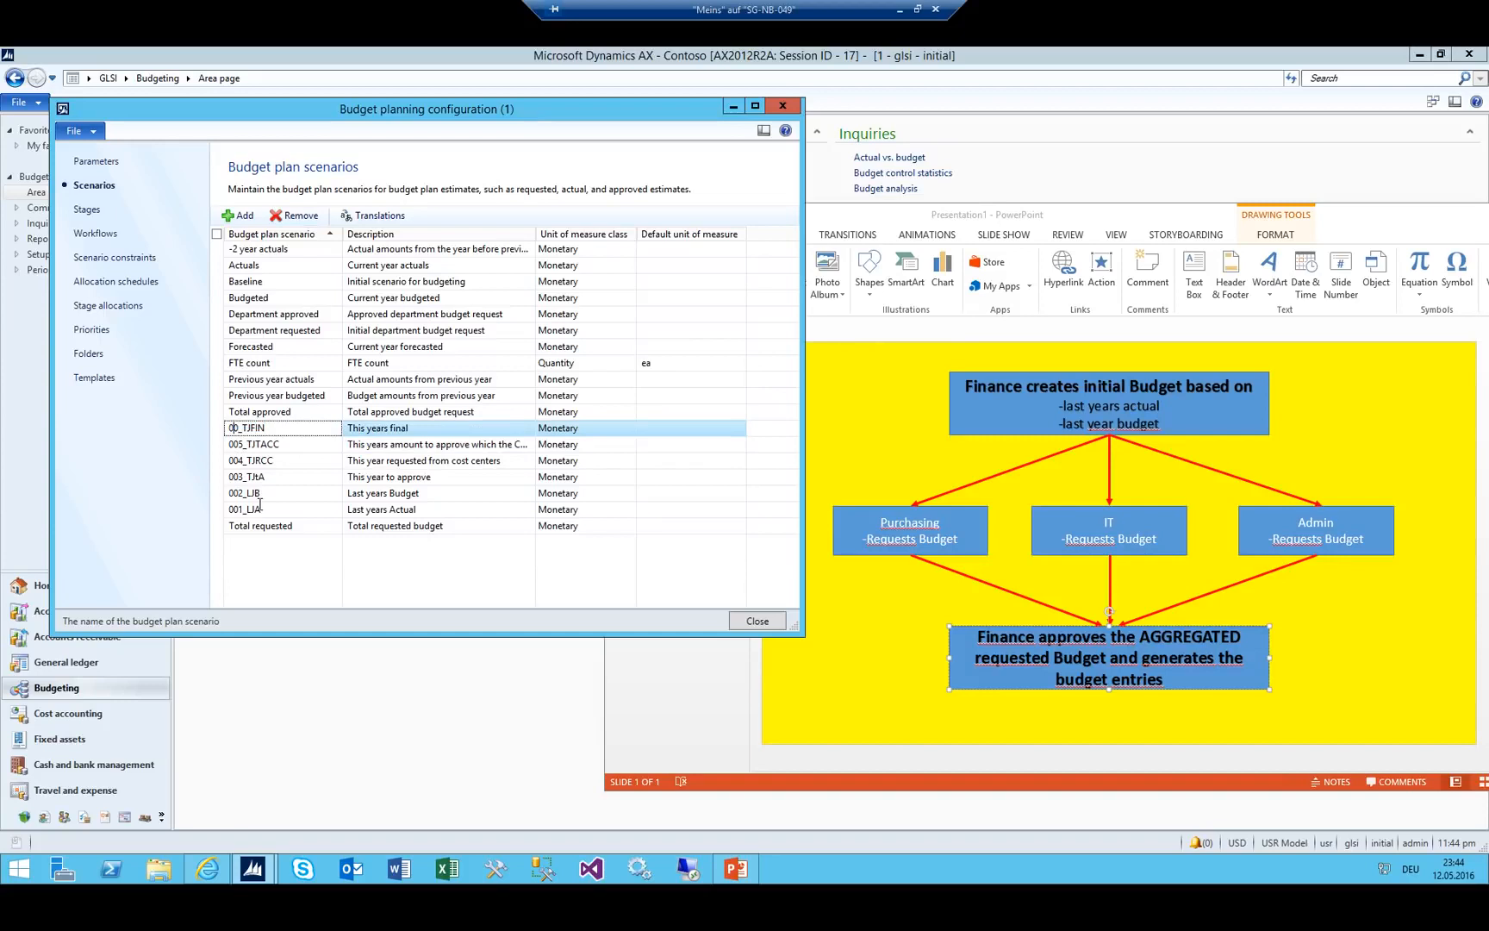
text(6)
key(Down)
key(Down)
key(Down)
key(Down)
key(Down)
key(Down)
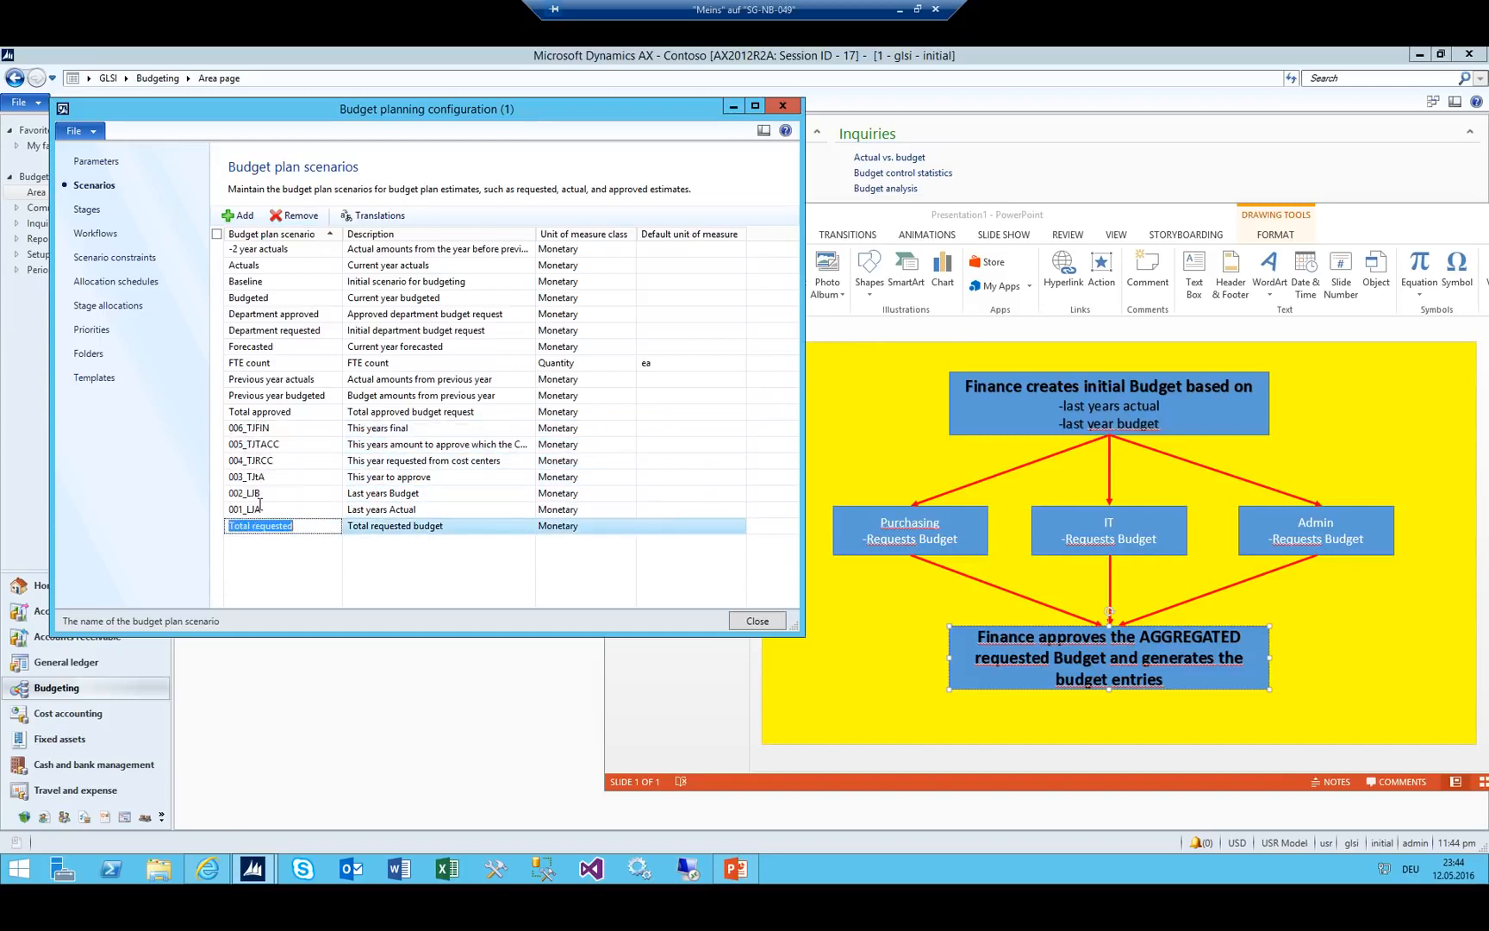
key(Up)
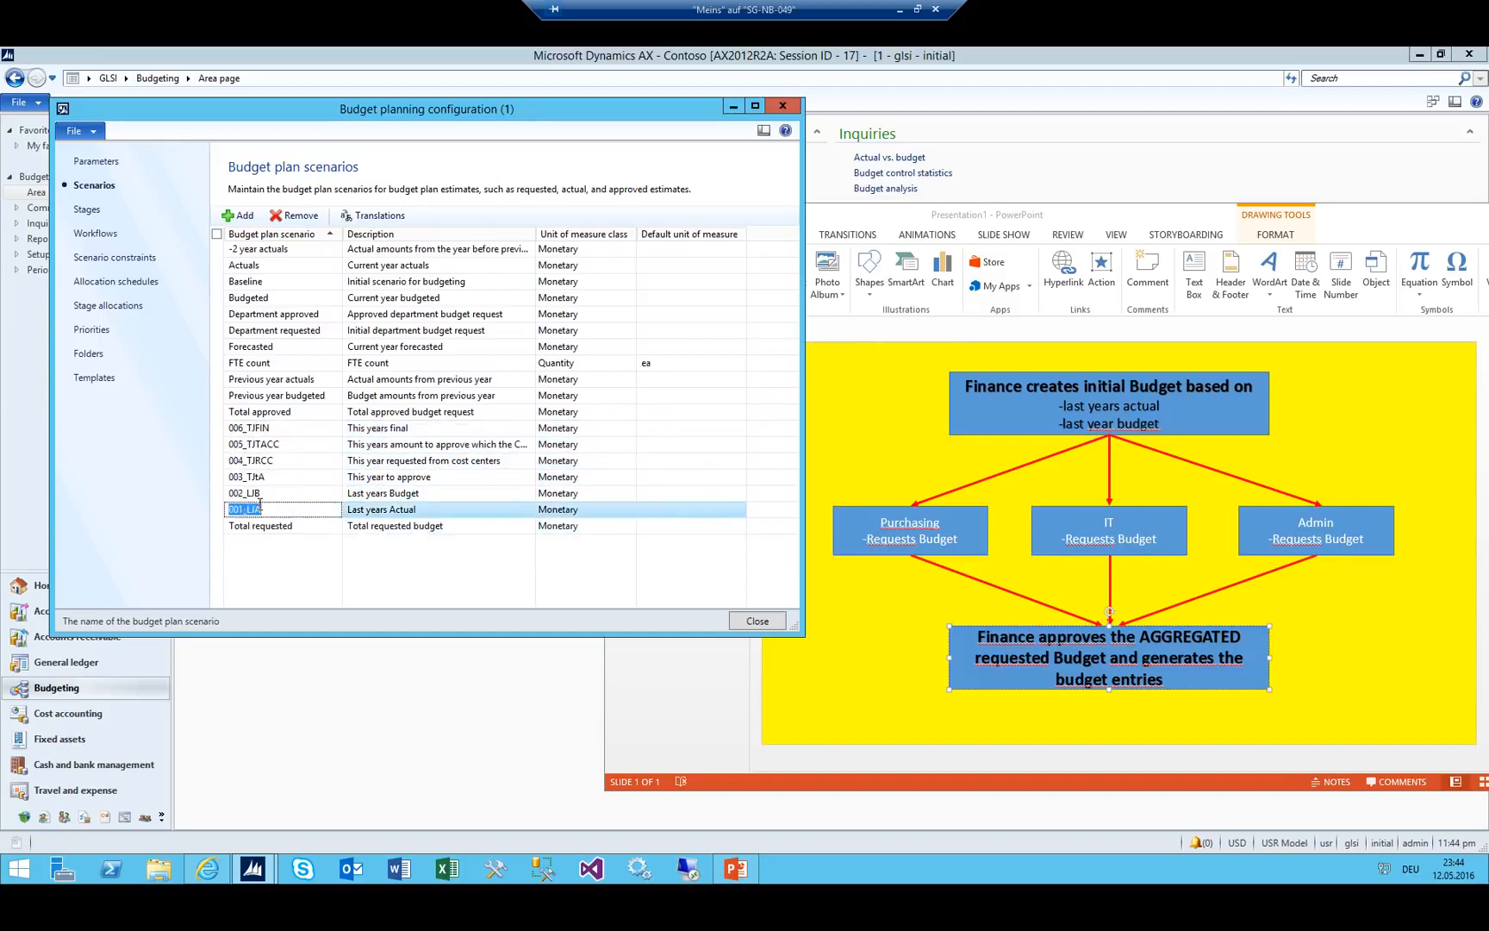
Compare the budget process slide against scenarios 001_LIA through 004_TJRCC.
click(1105, 375)
click(1105, 379)
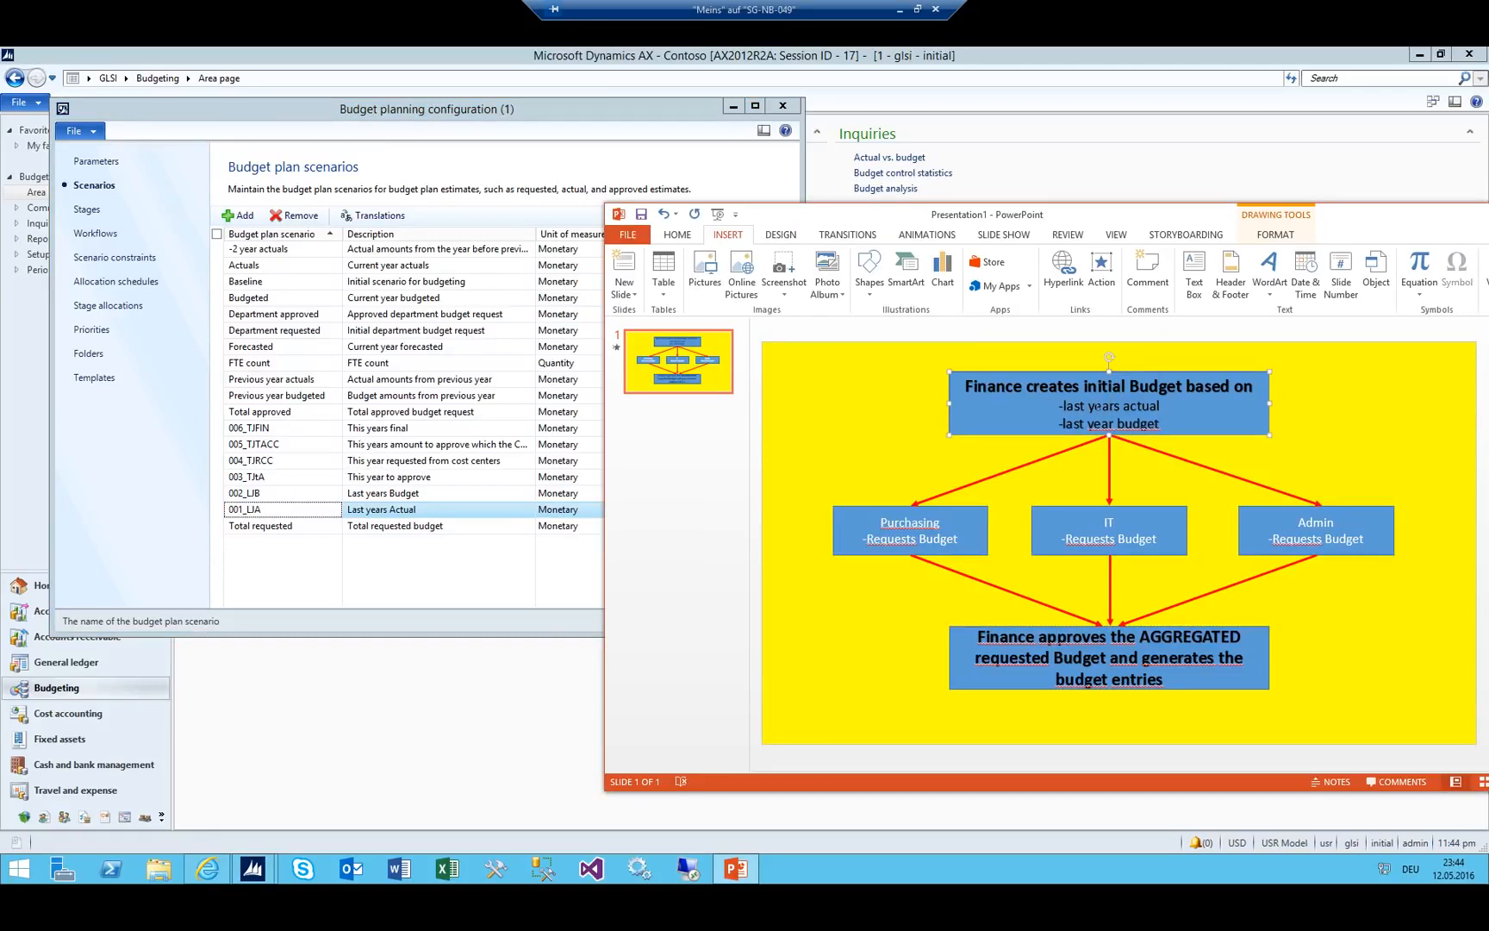
click(278, 492)
shift+click(309, 508)
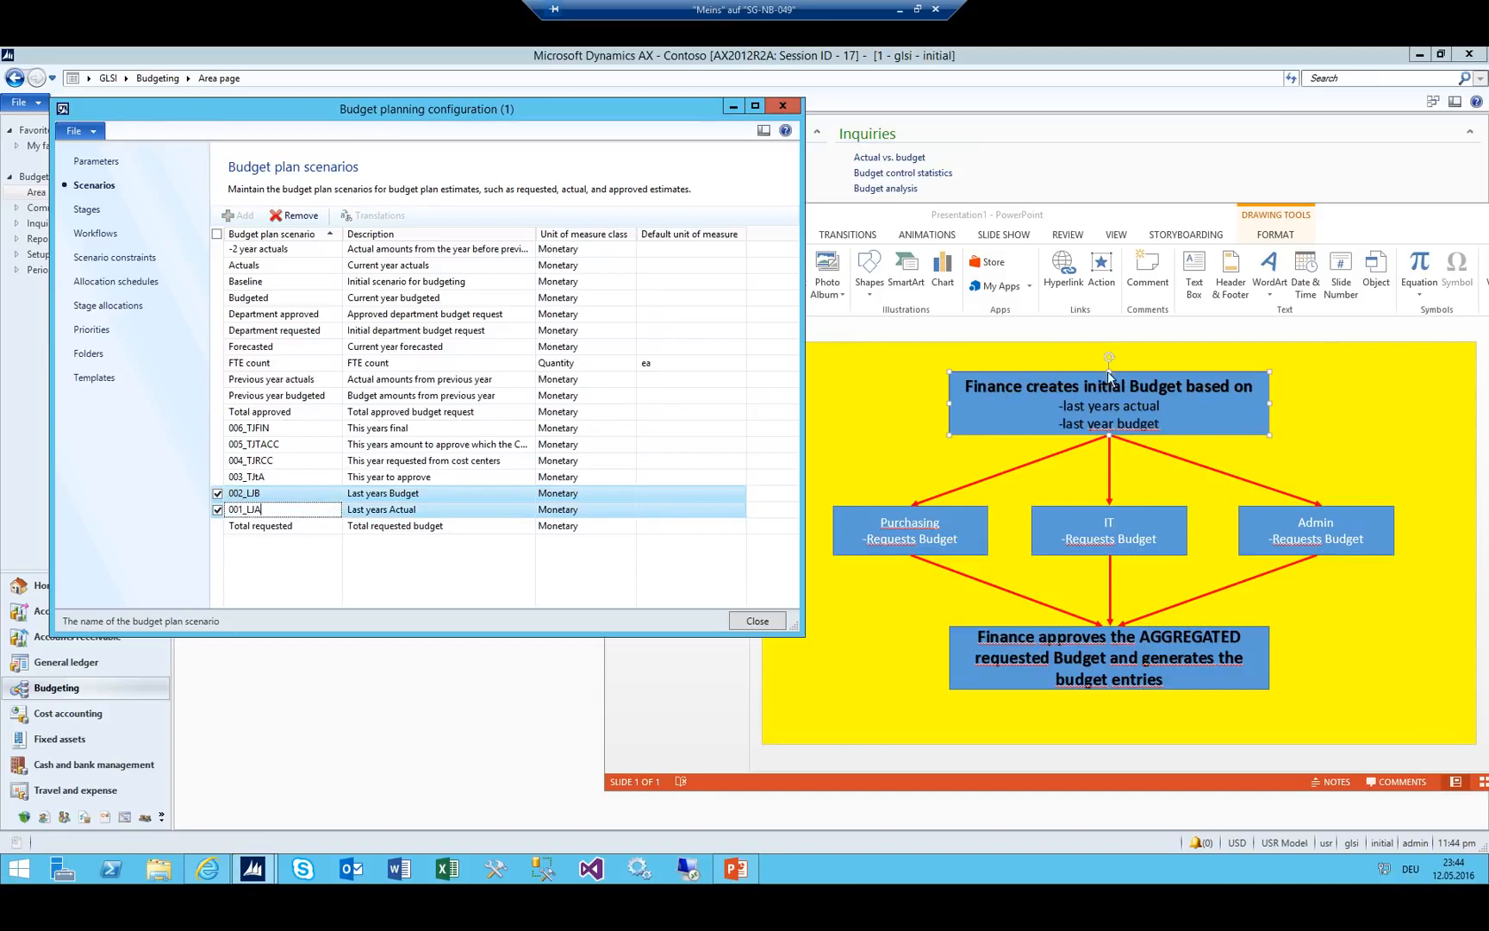
click(288, 477)
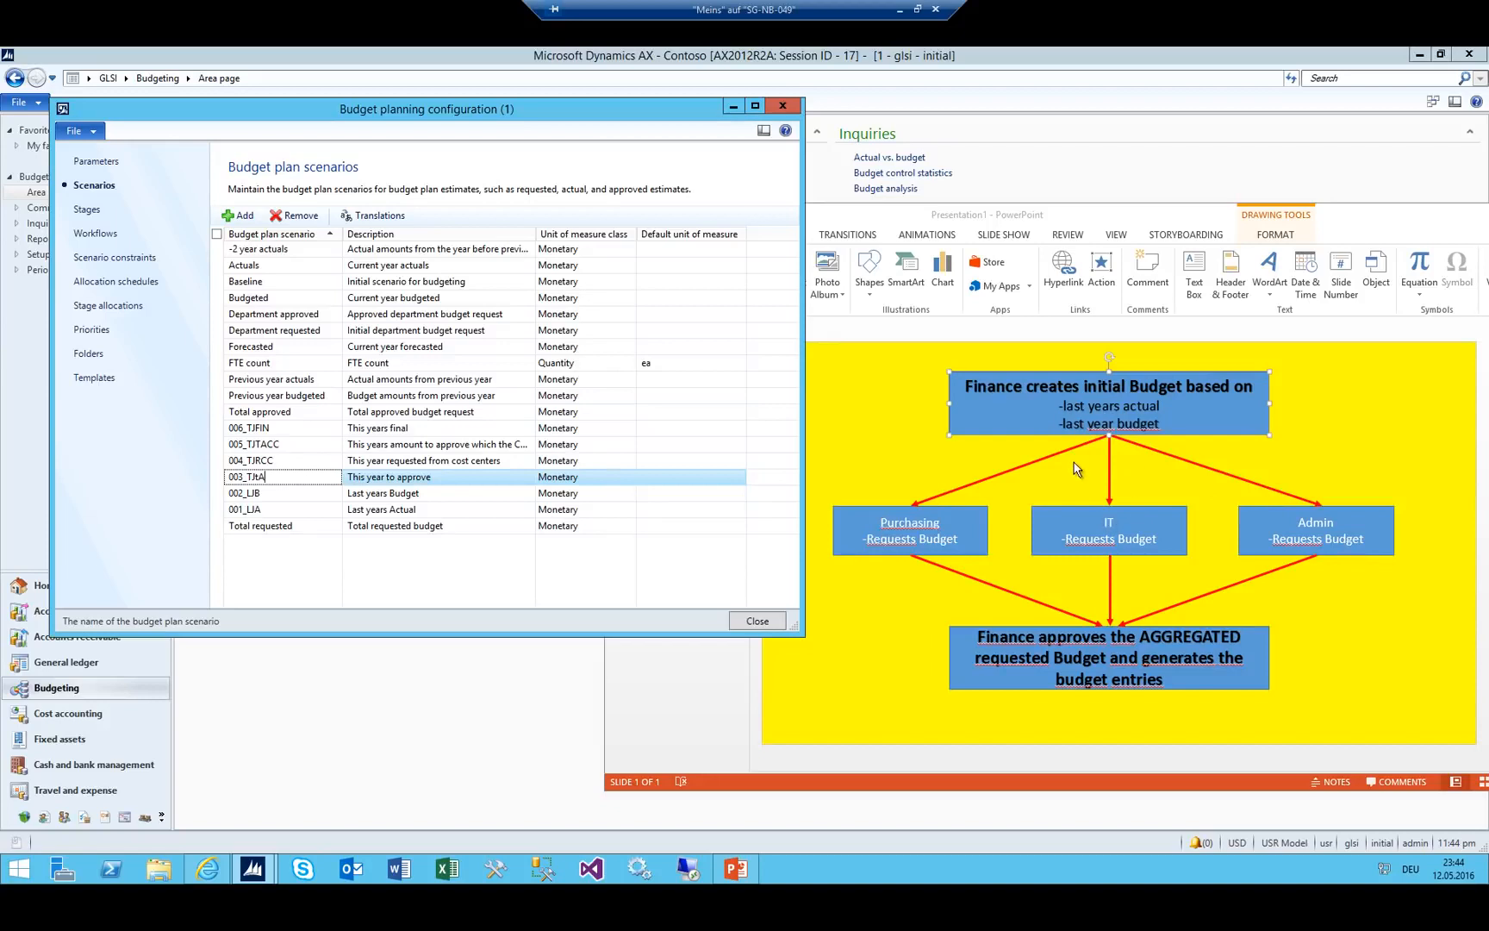
click(254, 460)
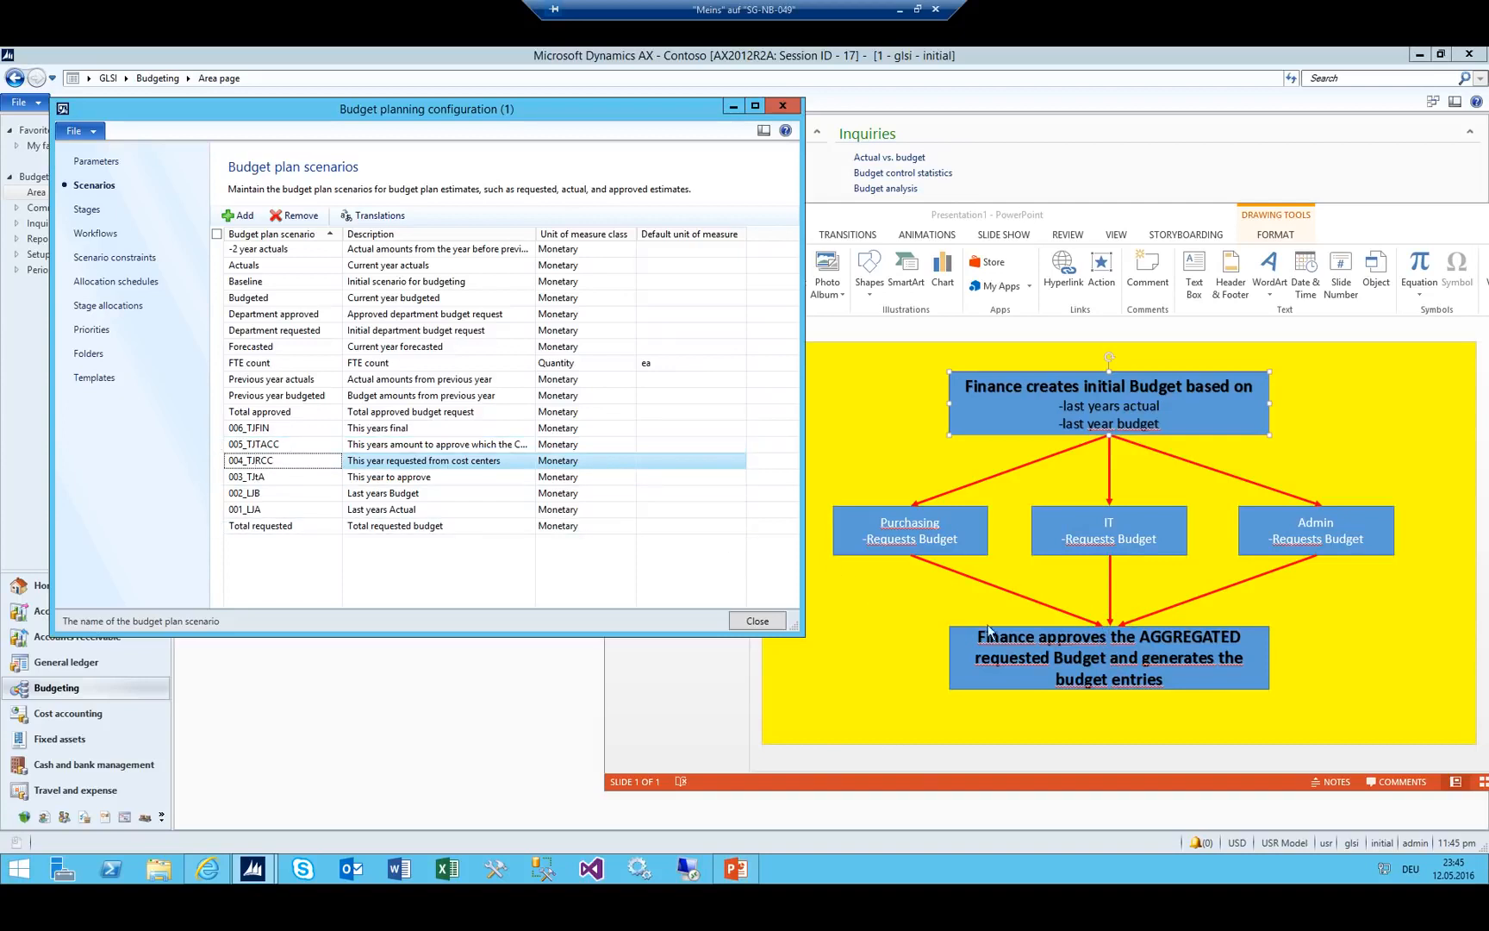
Review scenarios 005_TJTACC and 006_TJFIN, then show the Budget planning stages list.
click(261, 443)
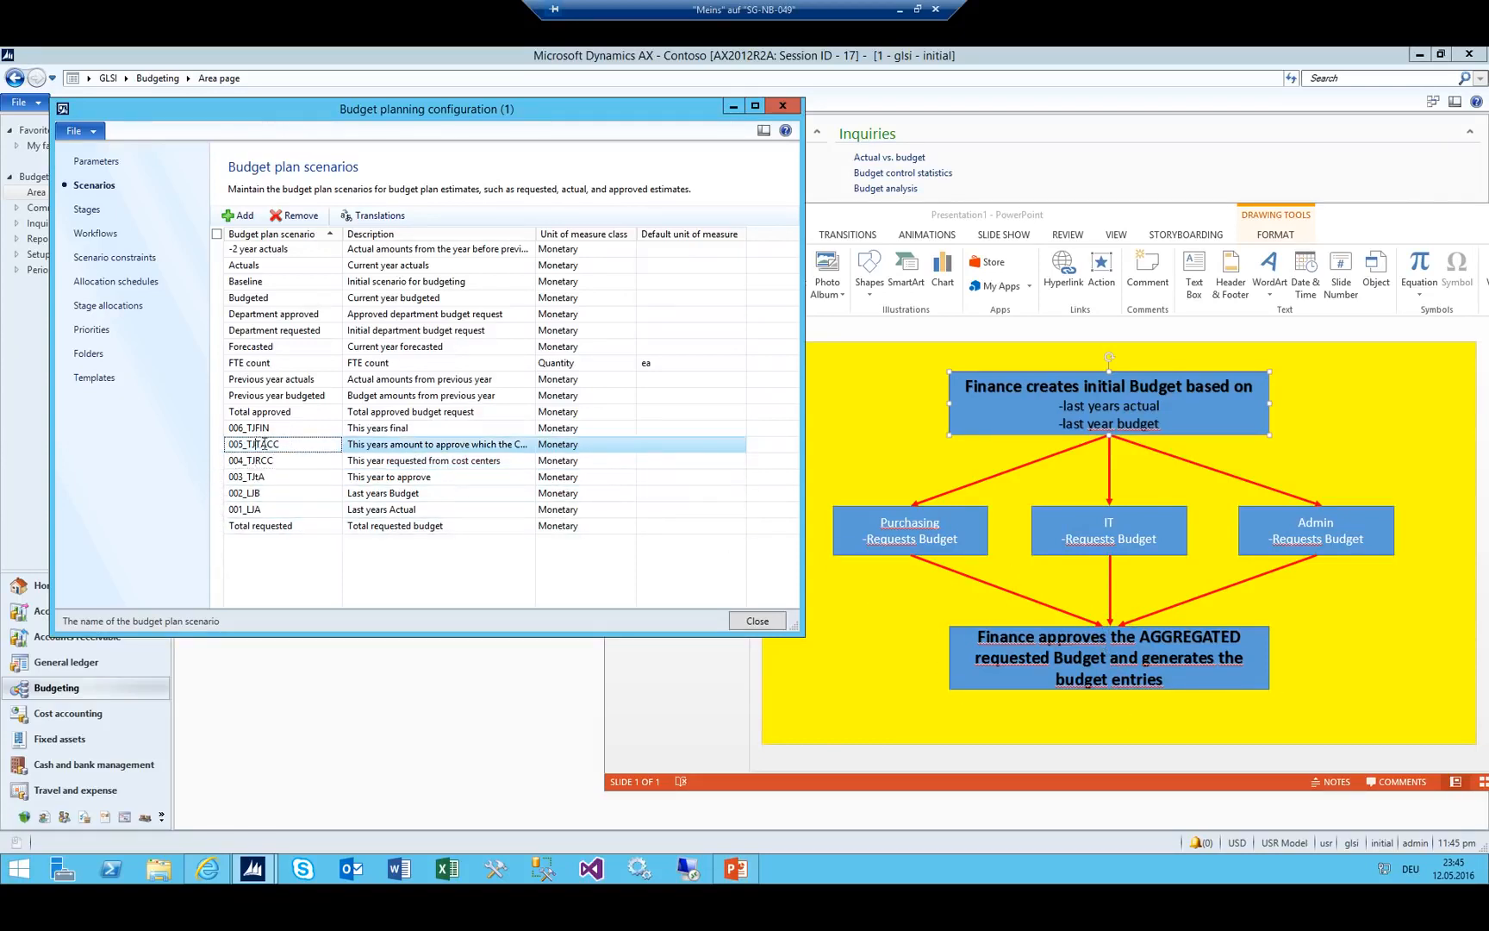
double_click(294, 445)
click(290, 427)
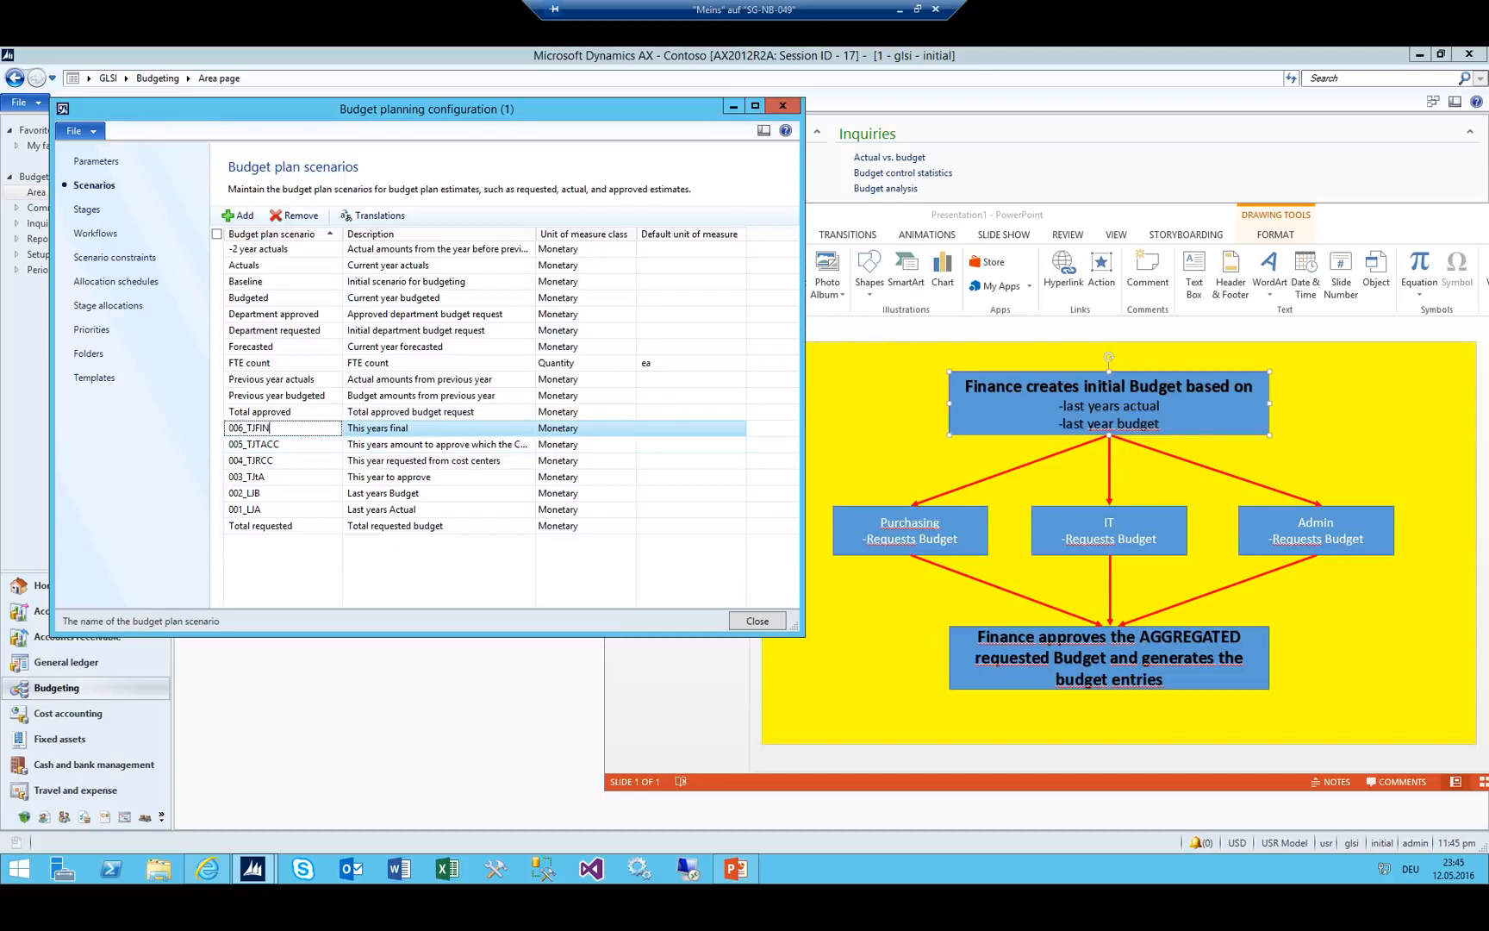
click(281, 460)
key(Down)
key(Down)
key(Down)
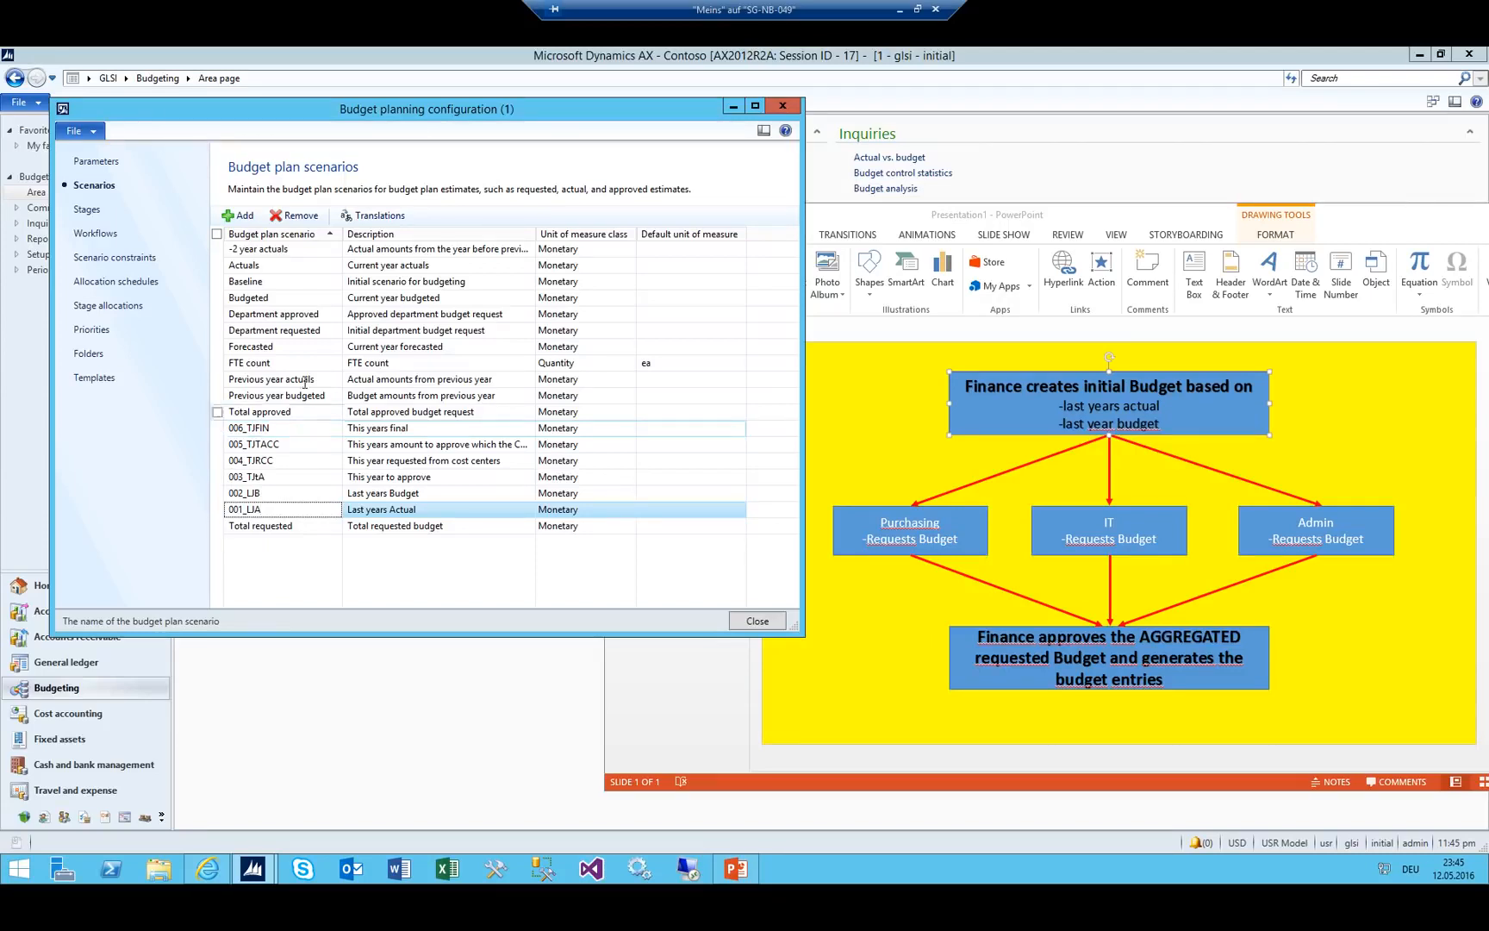
click(89, 212)
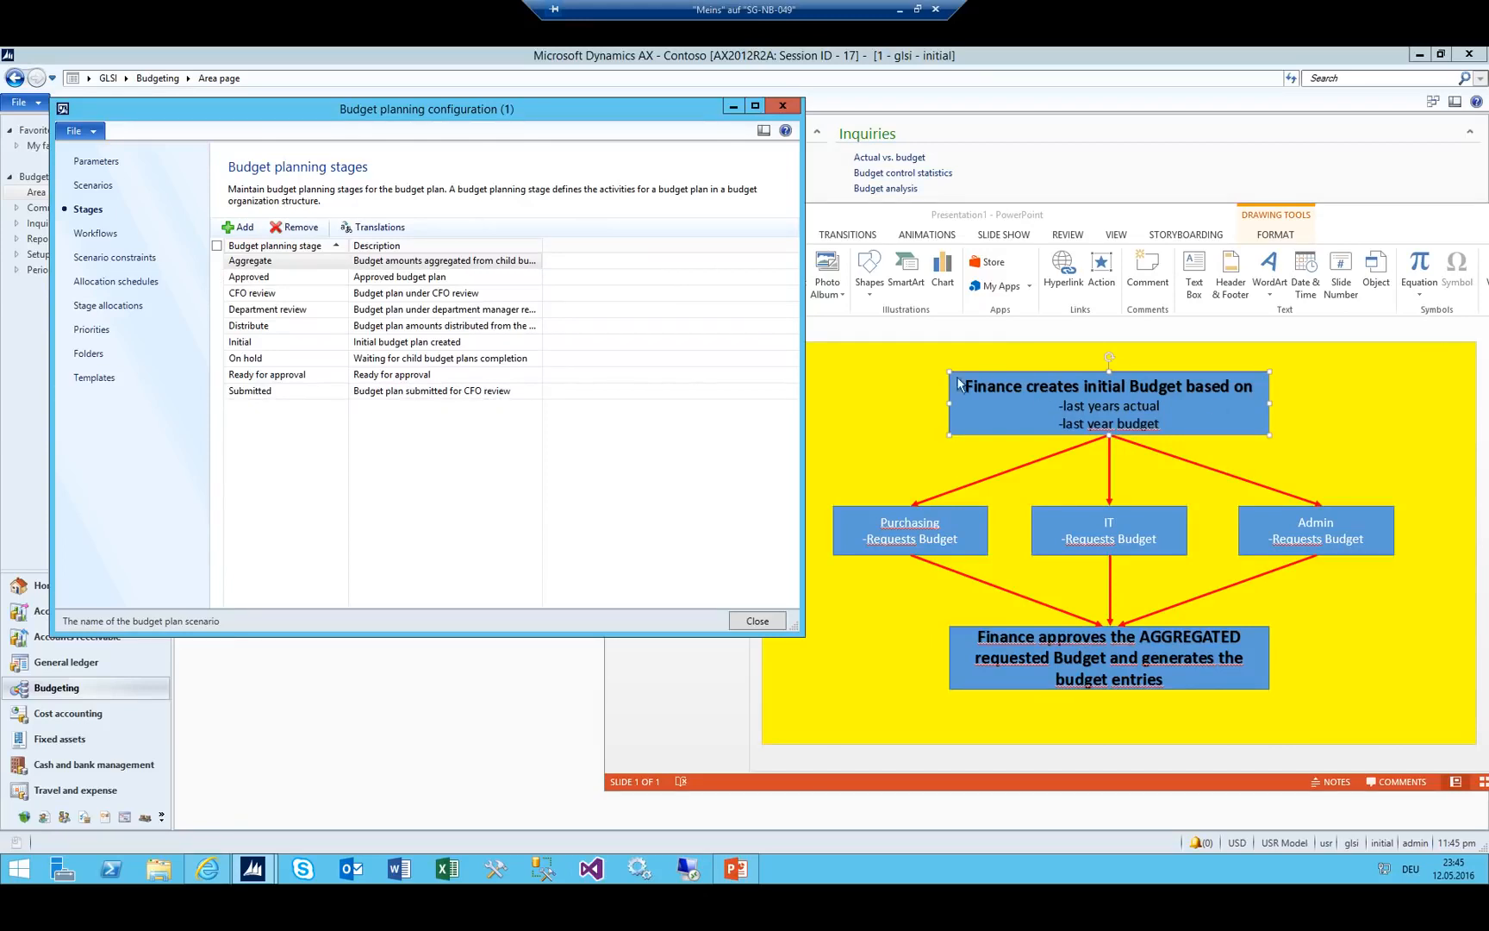
Show the PowerPoint budget-flow slide in front of the Budget planning stages list.
click(987, 411)
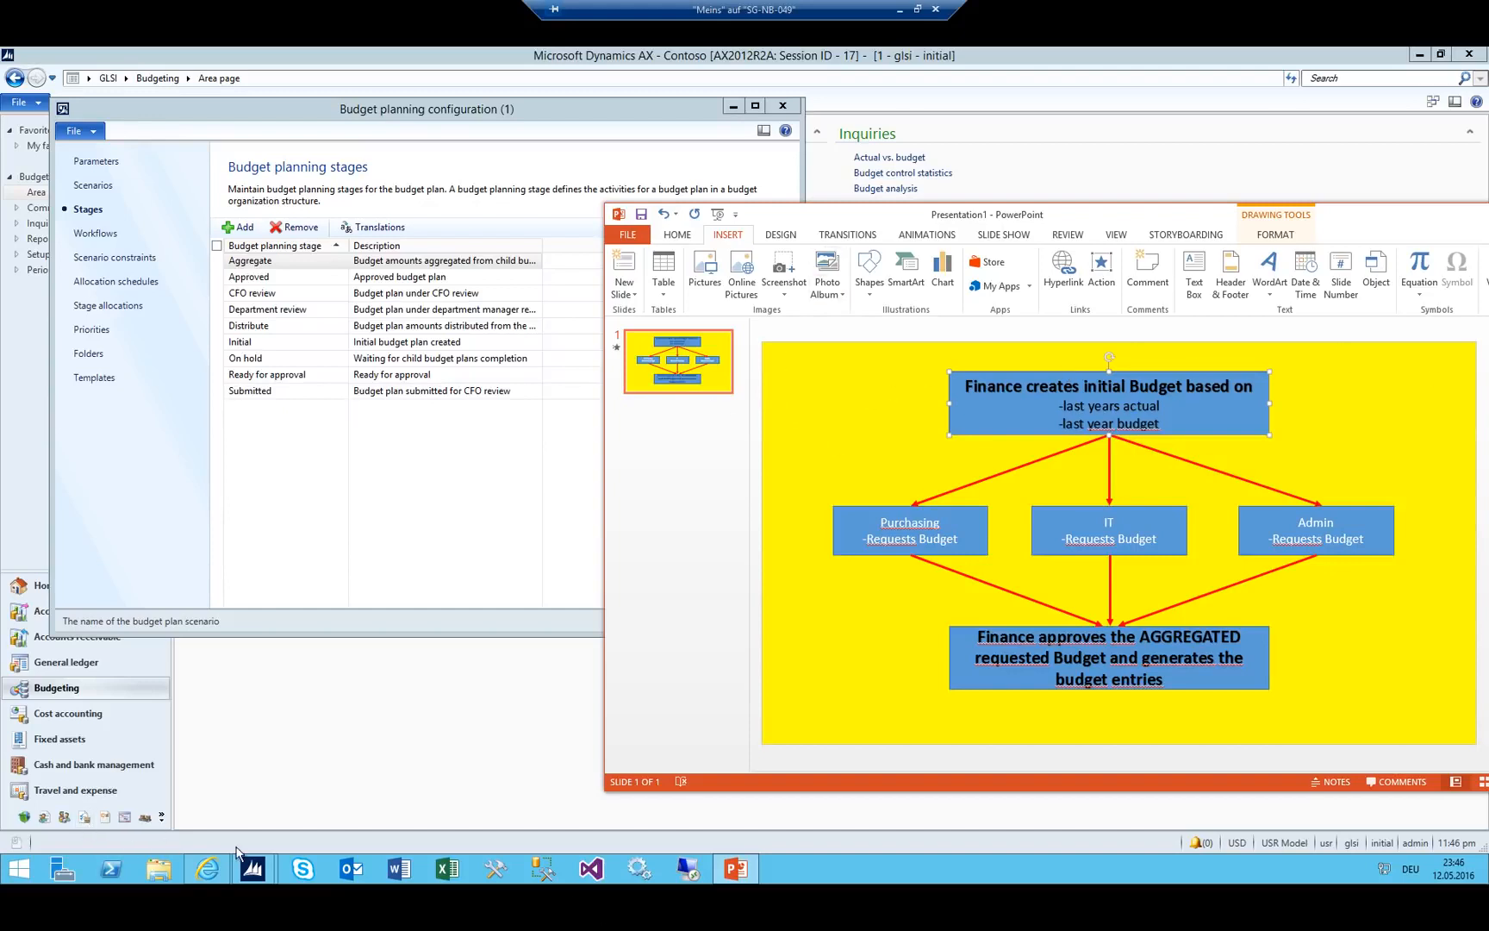
Minimize the YouTube browser, return to the Budget planning stages form, and launch Excel.
click(207, 869)
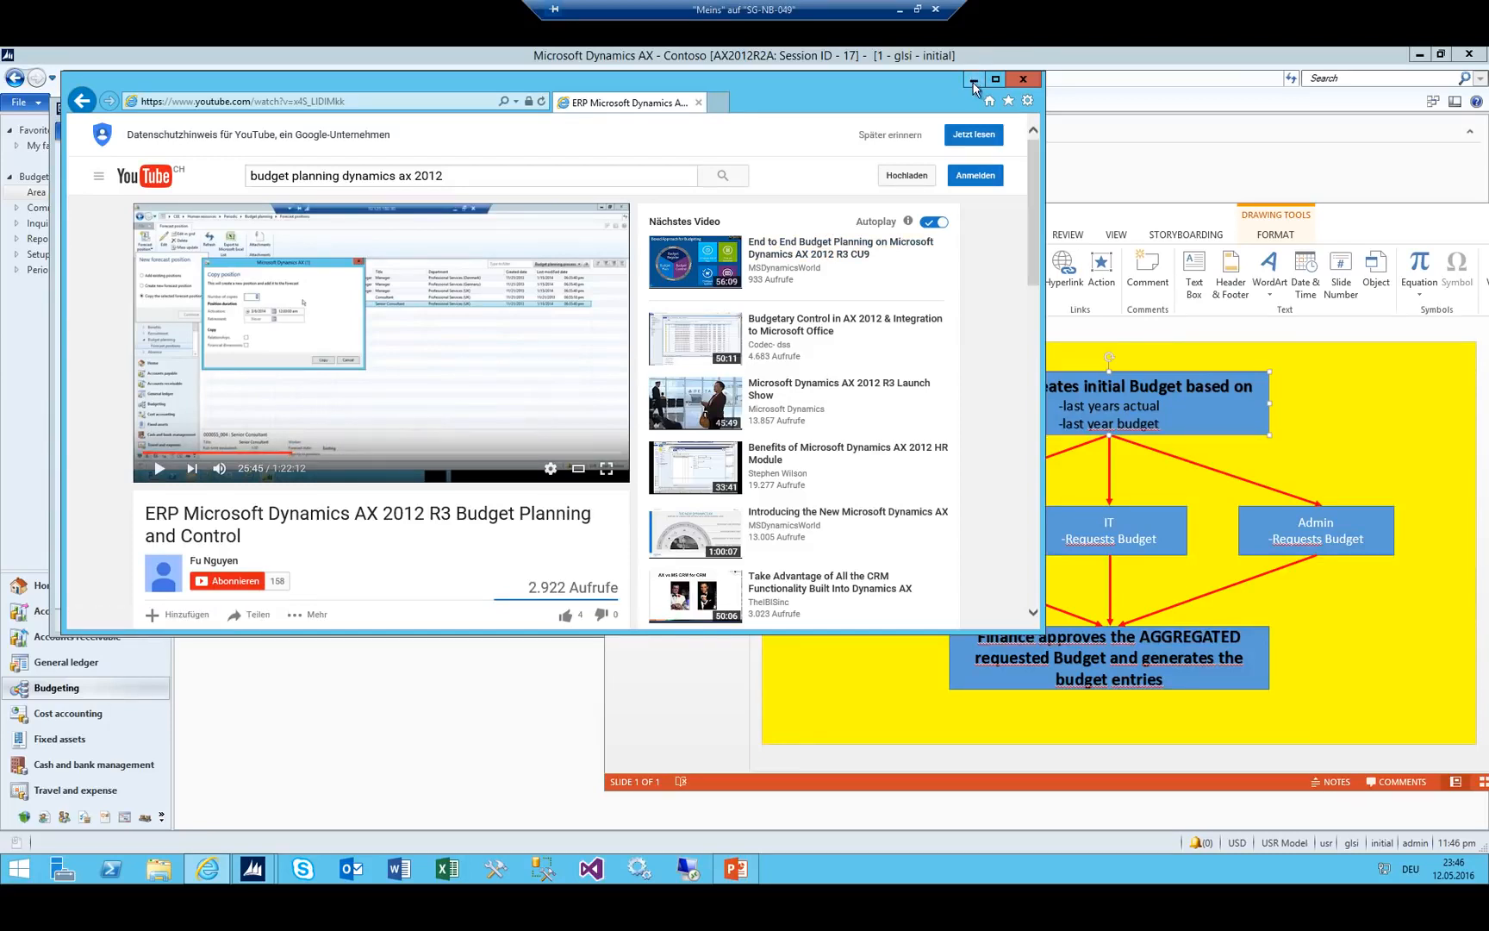
click(973, 82)
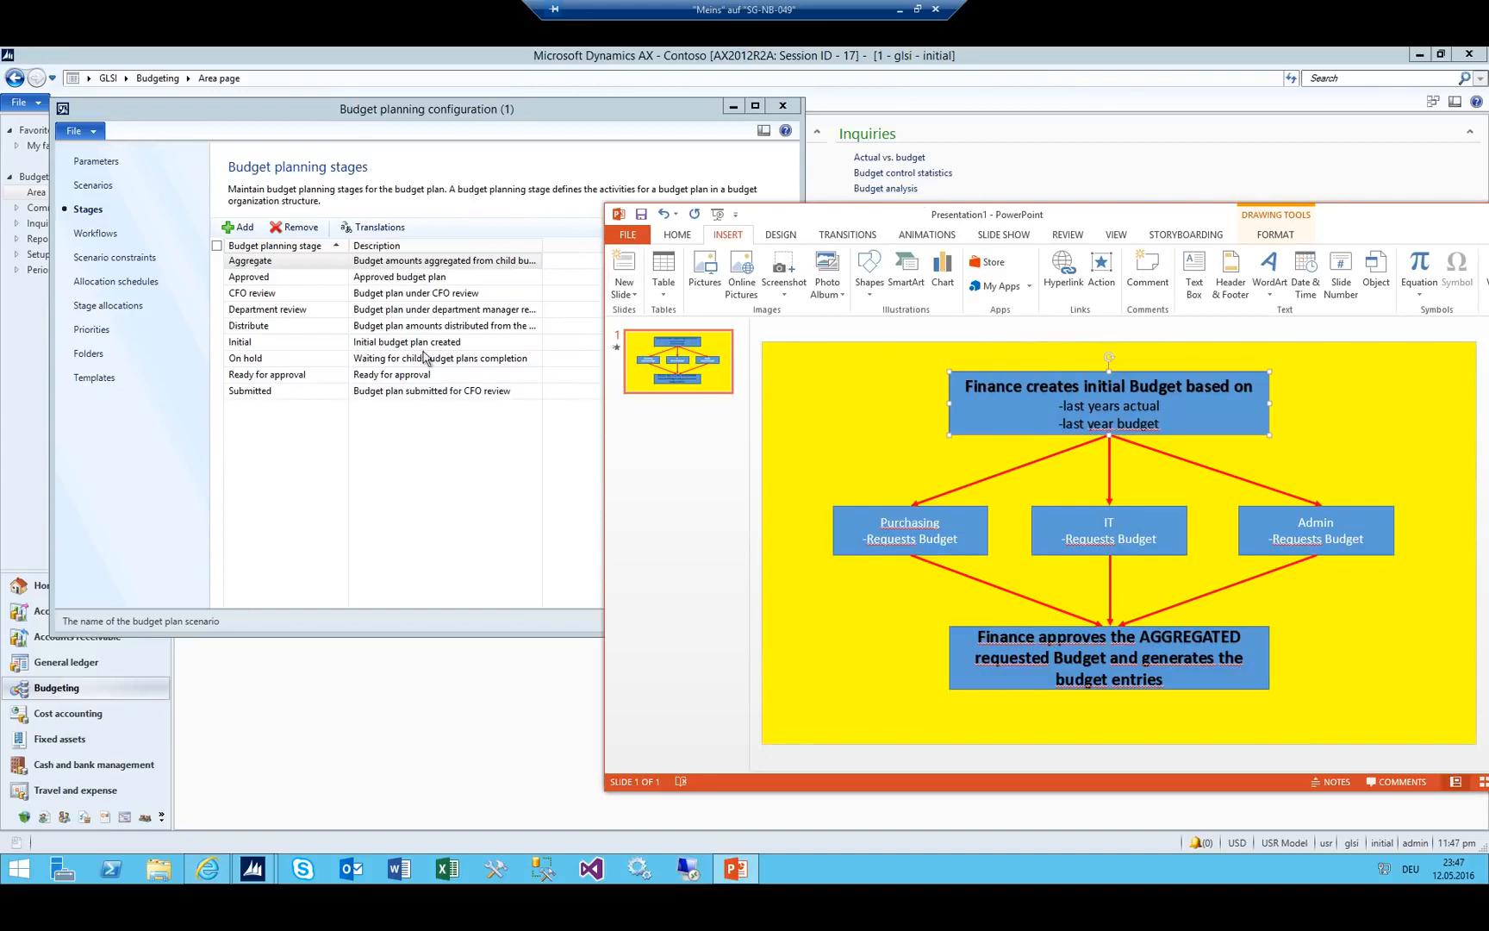
click(315, 112)
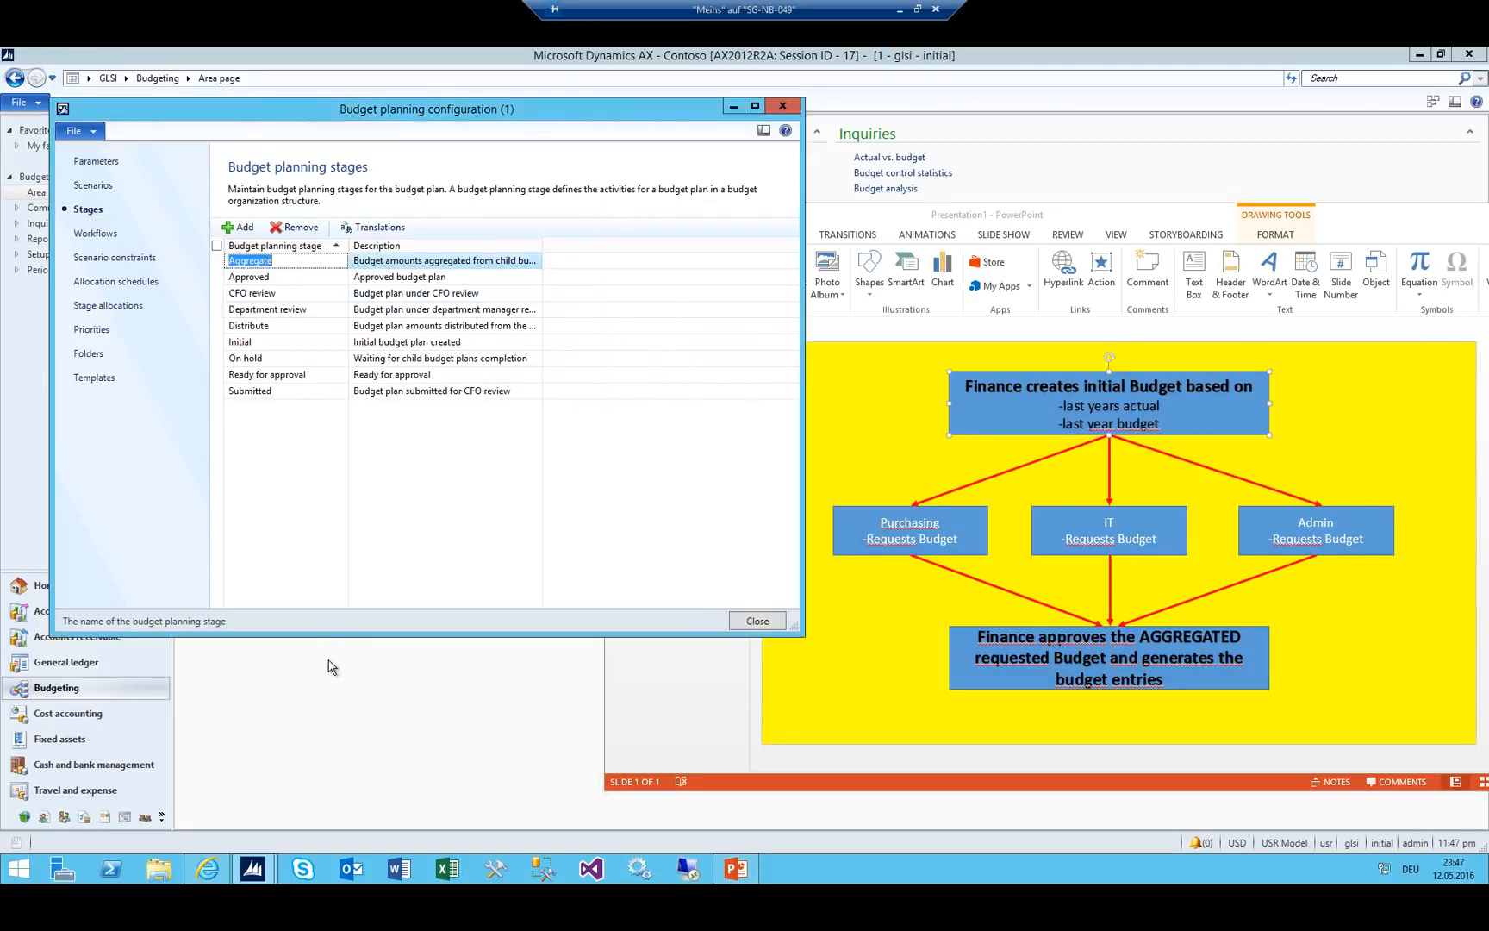
click(447, 868)
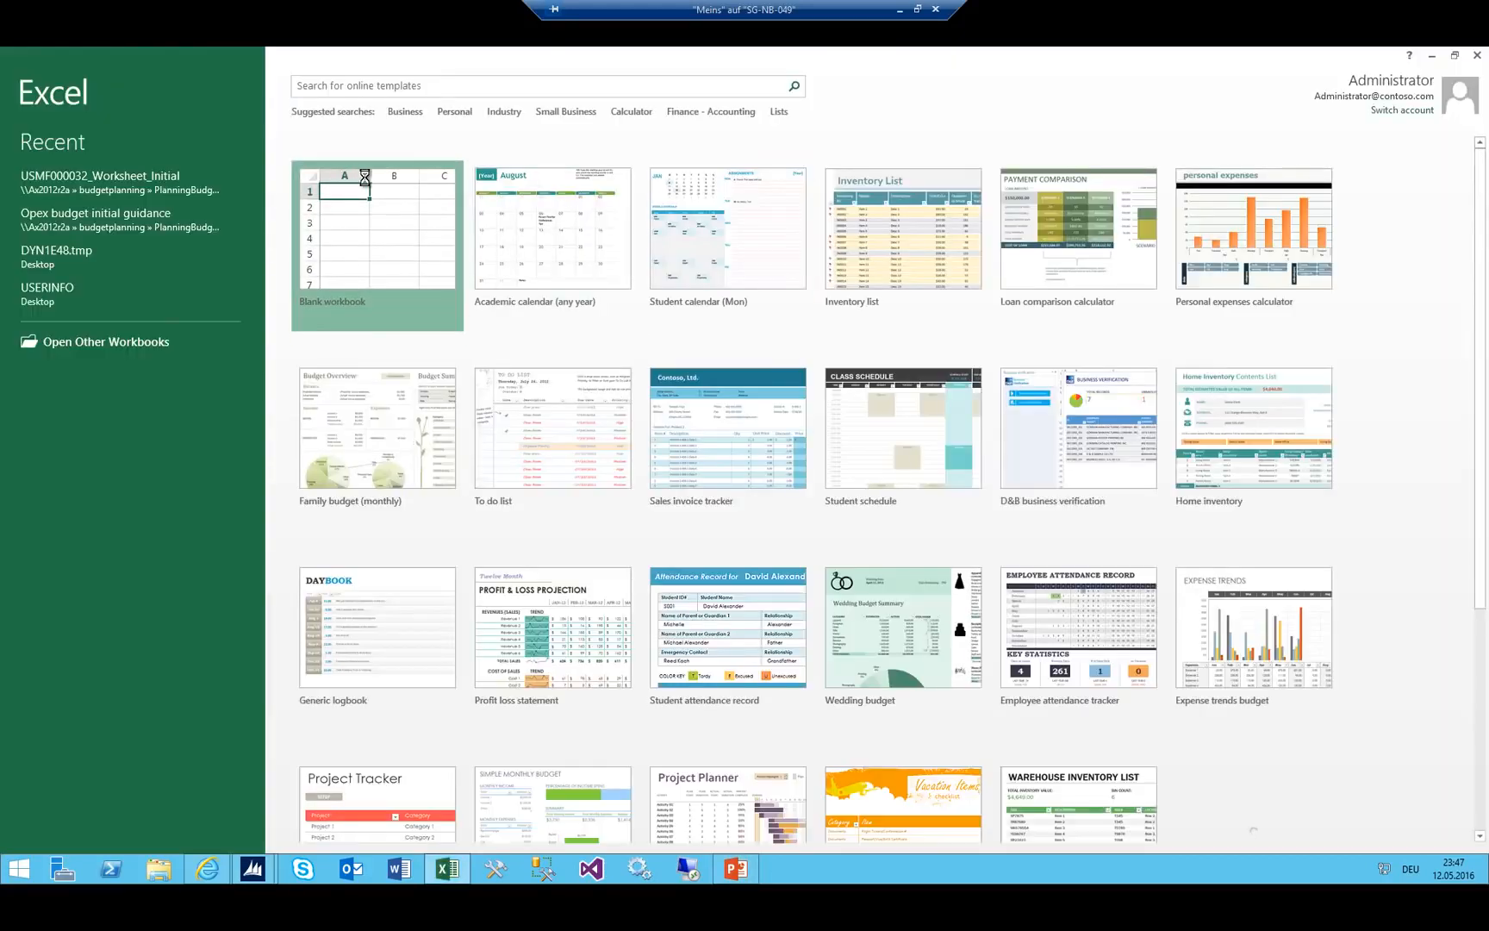
Create a blank workbook, shrink its window beside the stages list, and widen column A.
click(364, 177)
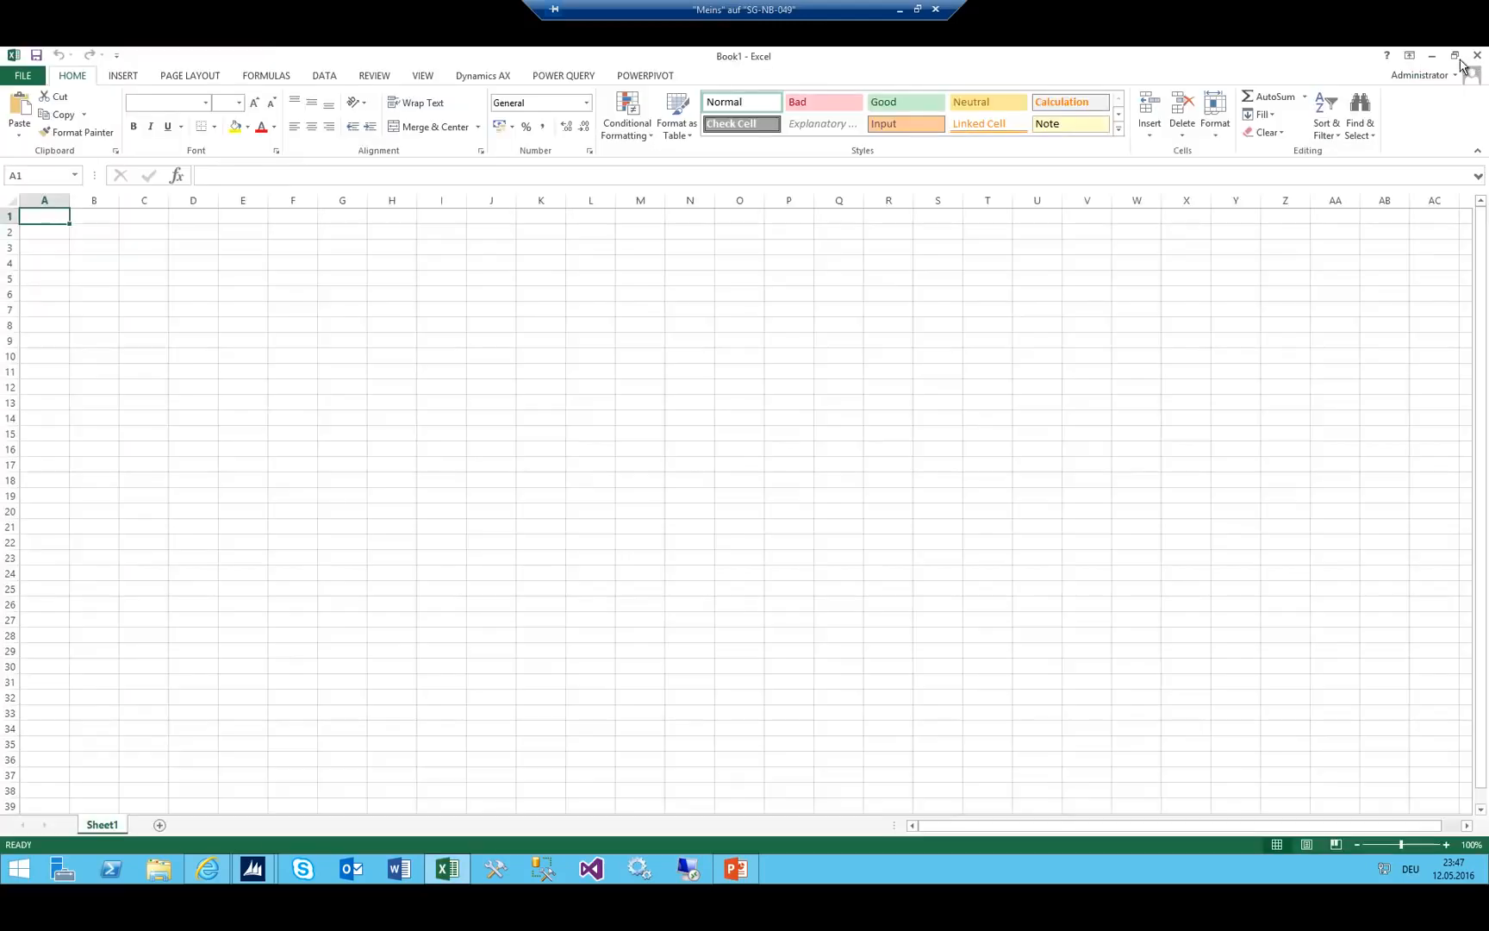
click(1455, 54)
drag(715, 112, 675, 331)
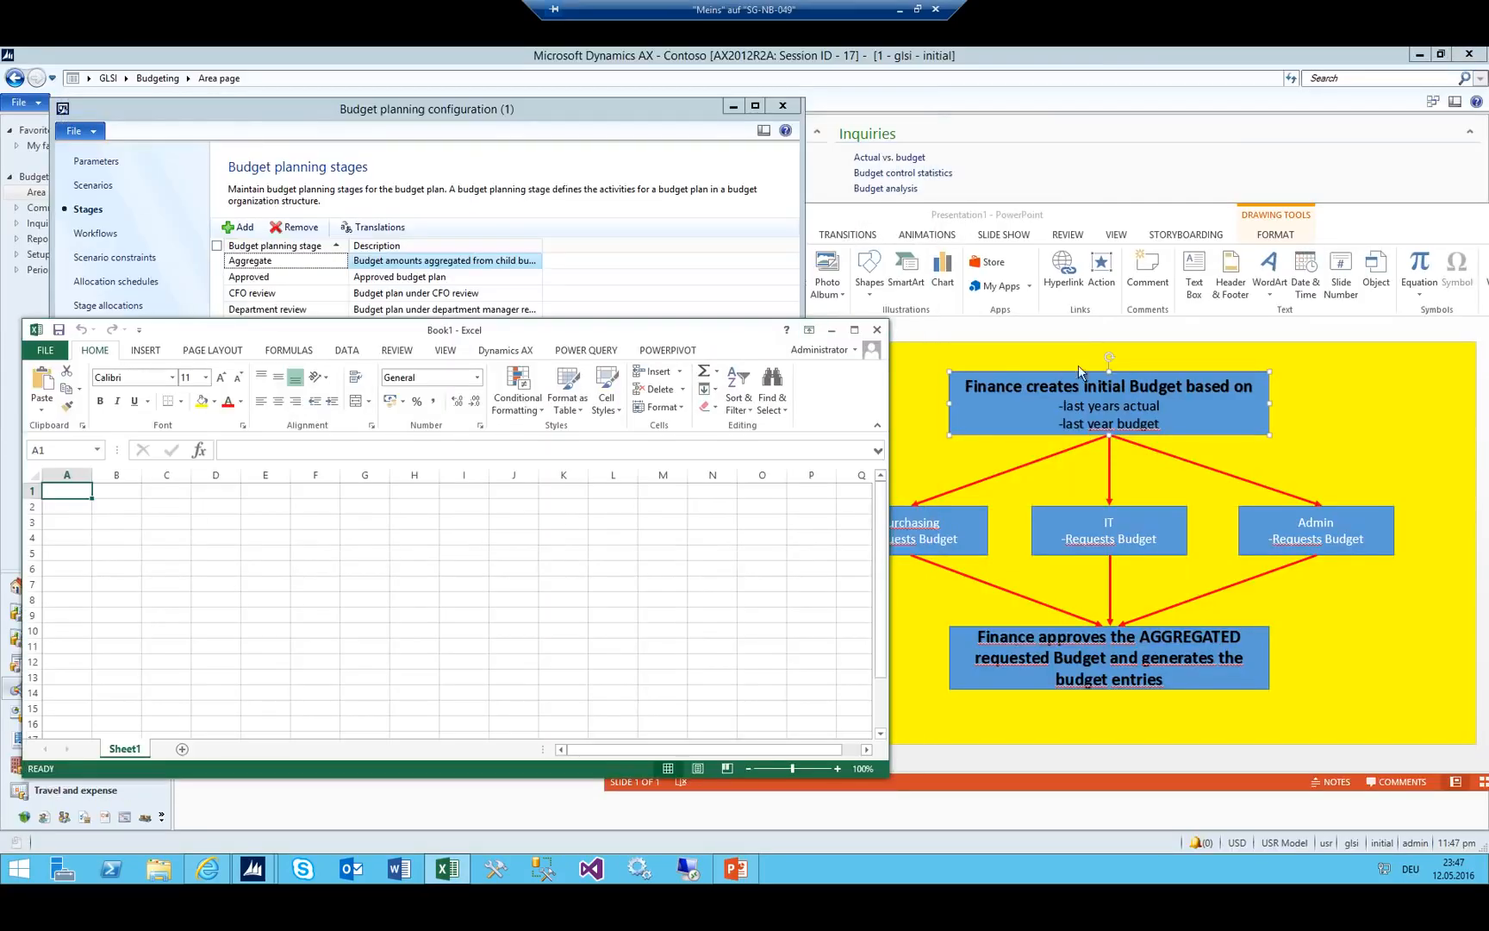
click(87, 506)
drag(888, 400, 704, 400)
drag(536, 329, 627, 305)
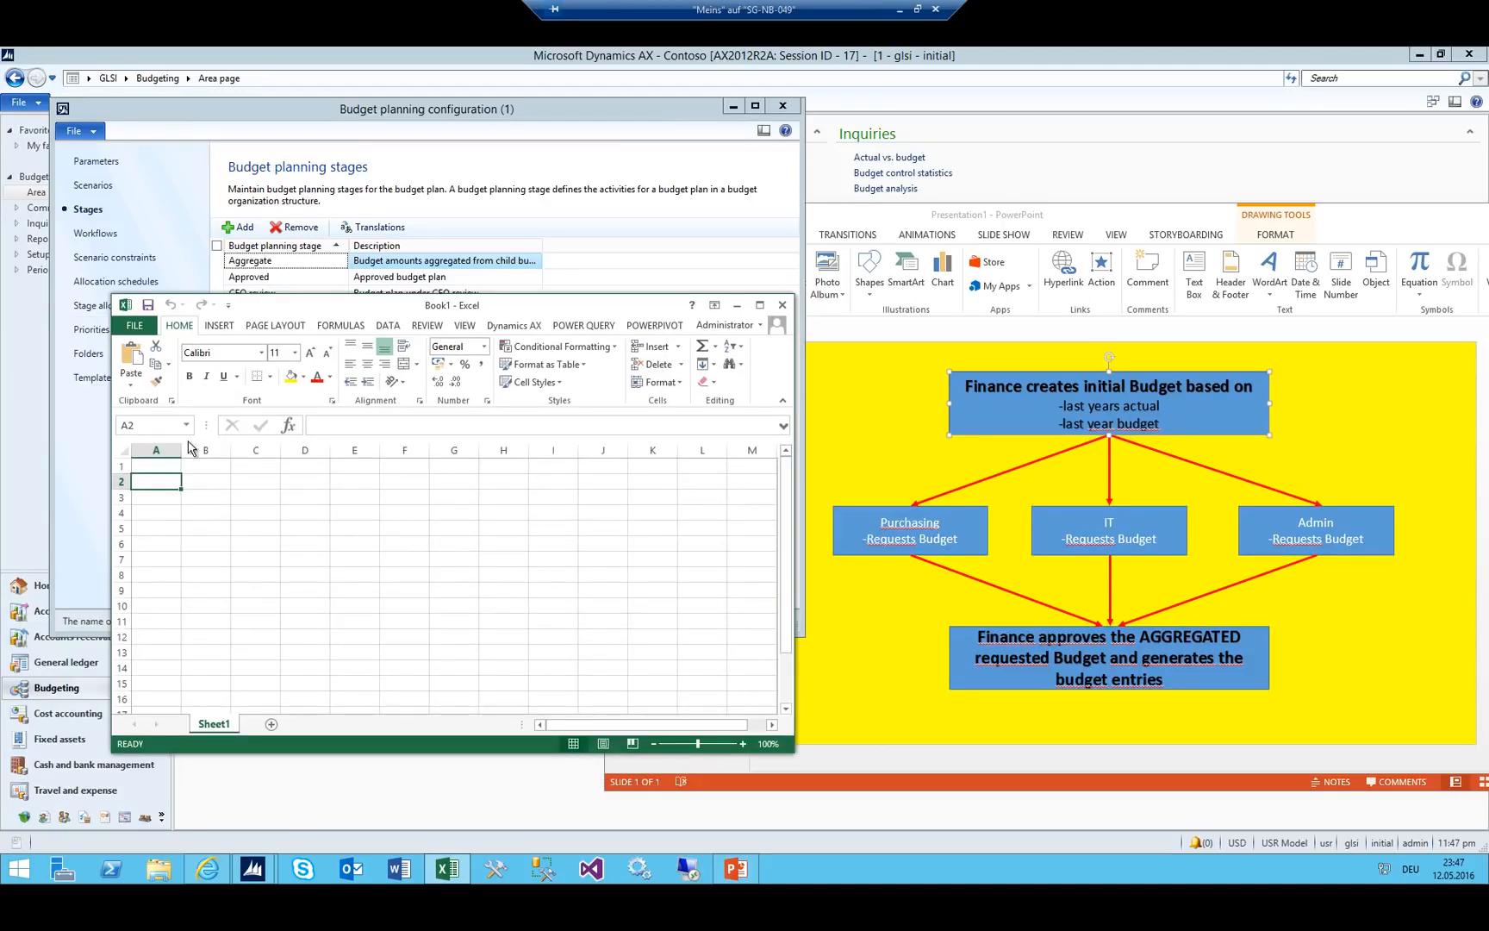
drag(181, 449, 229, 450)
Enter the heading 'Total Budget' in A1, checking the budget flow slide.
click(196, 466)
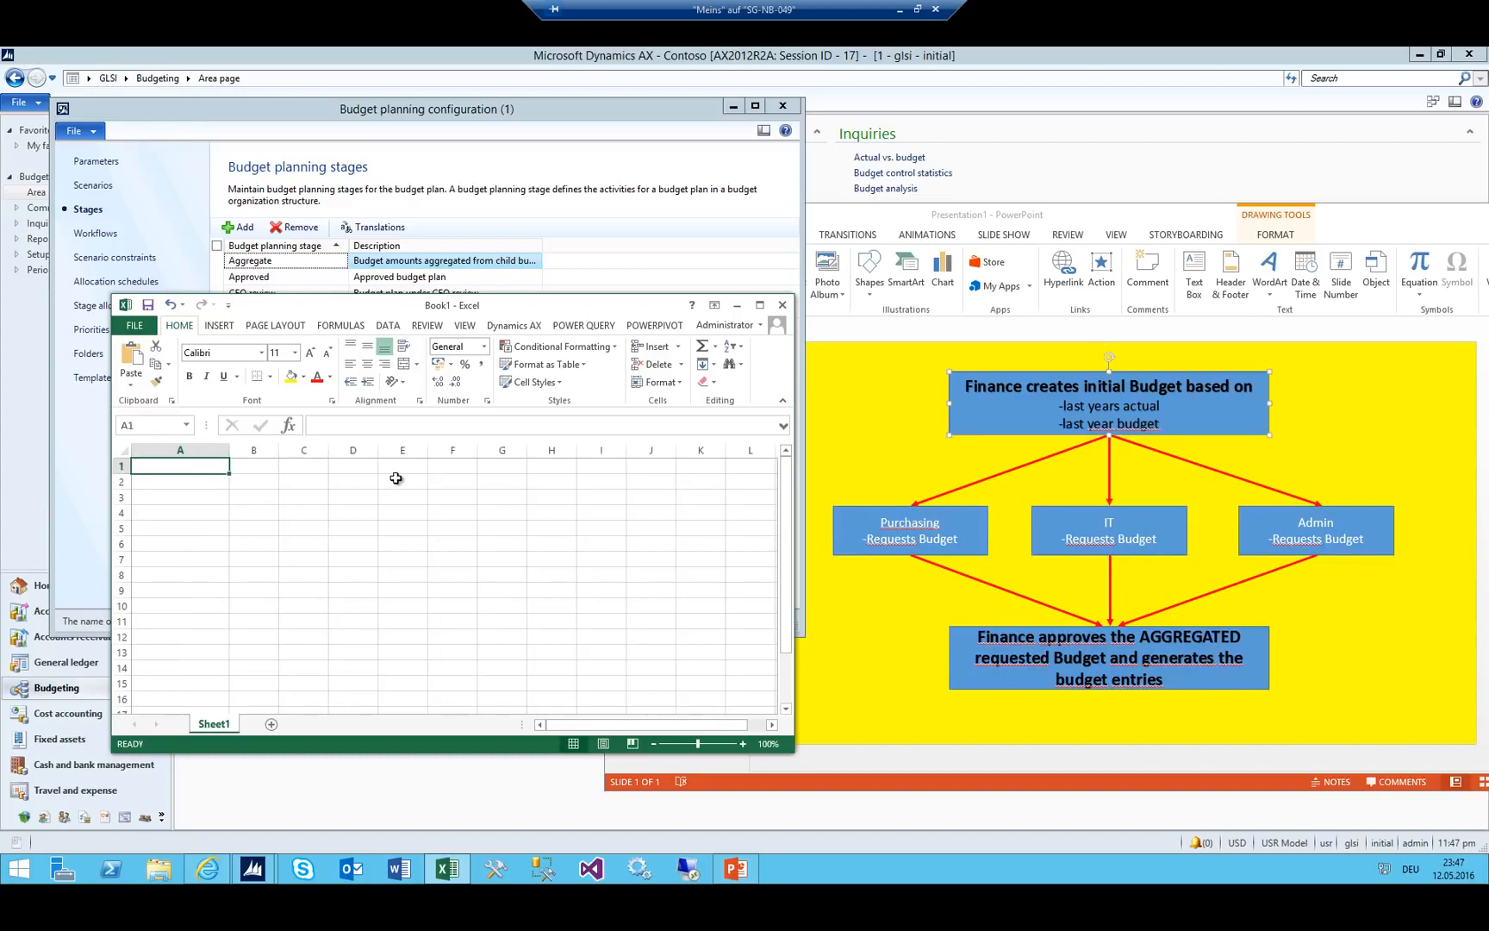
text(Total Budget)
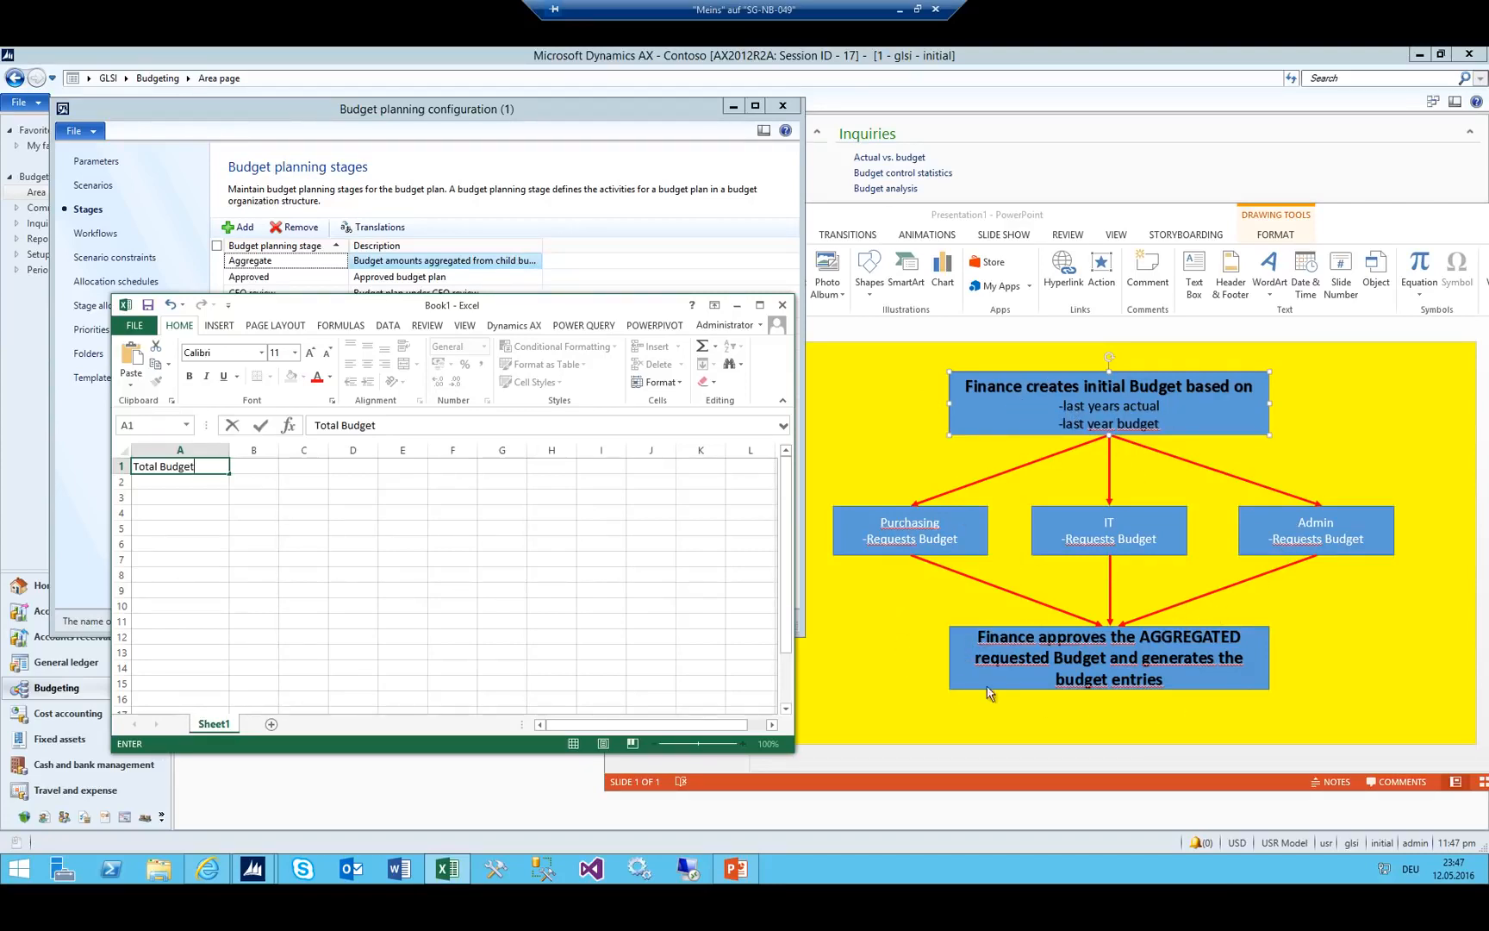
click(1003, 398)
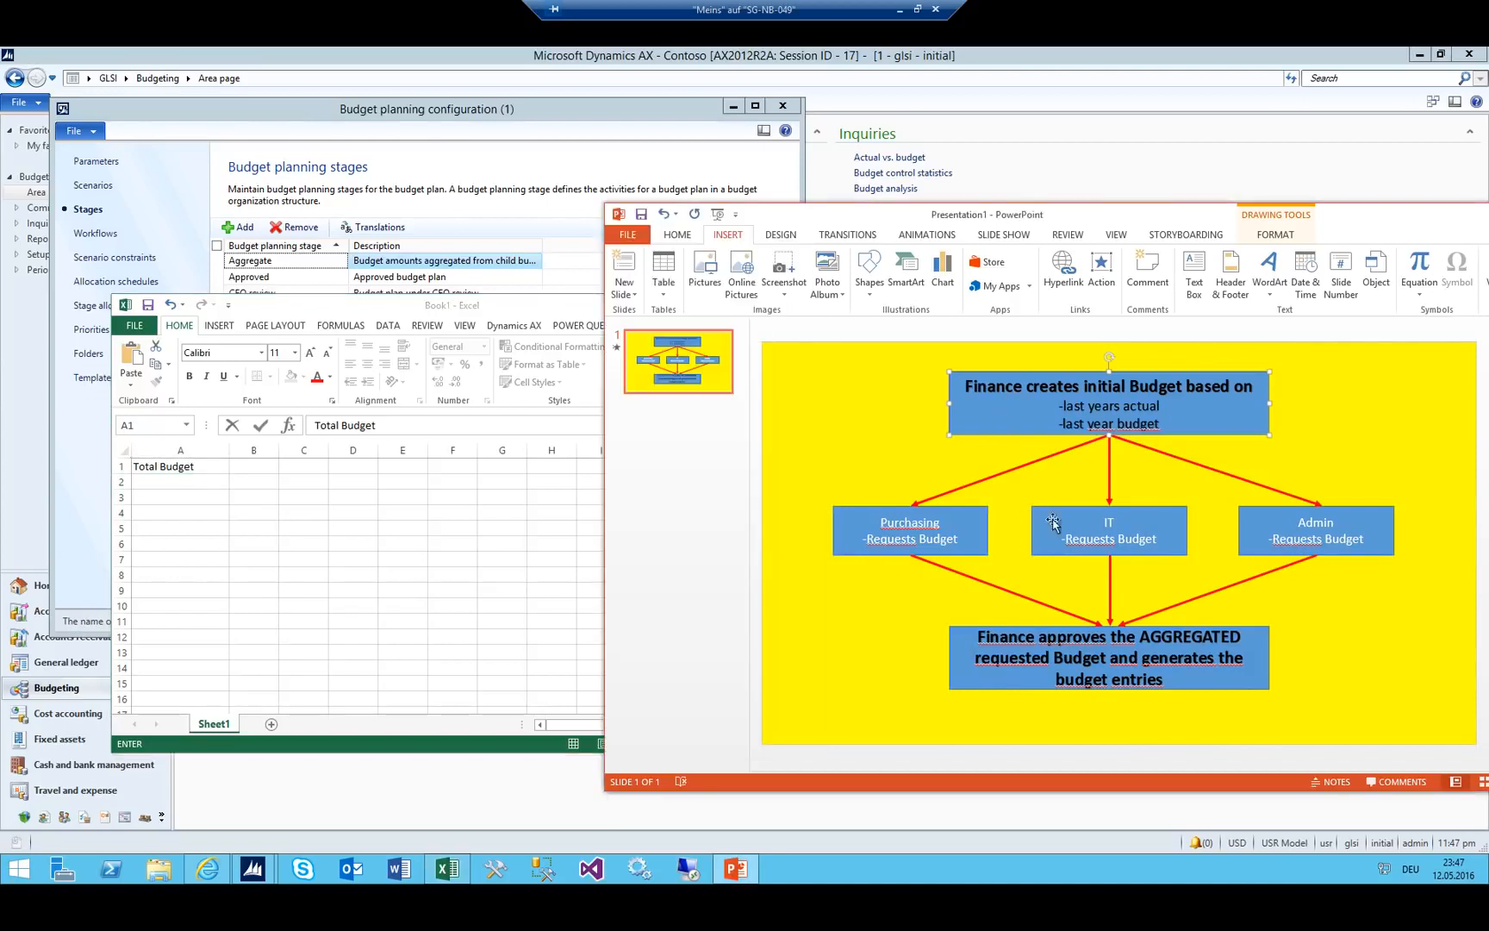
click(1038, 627)
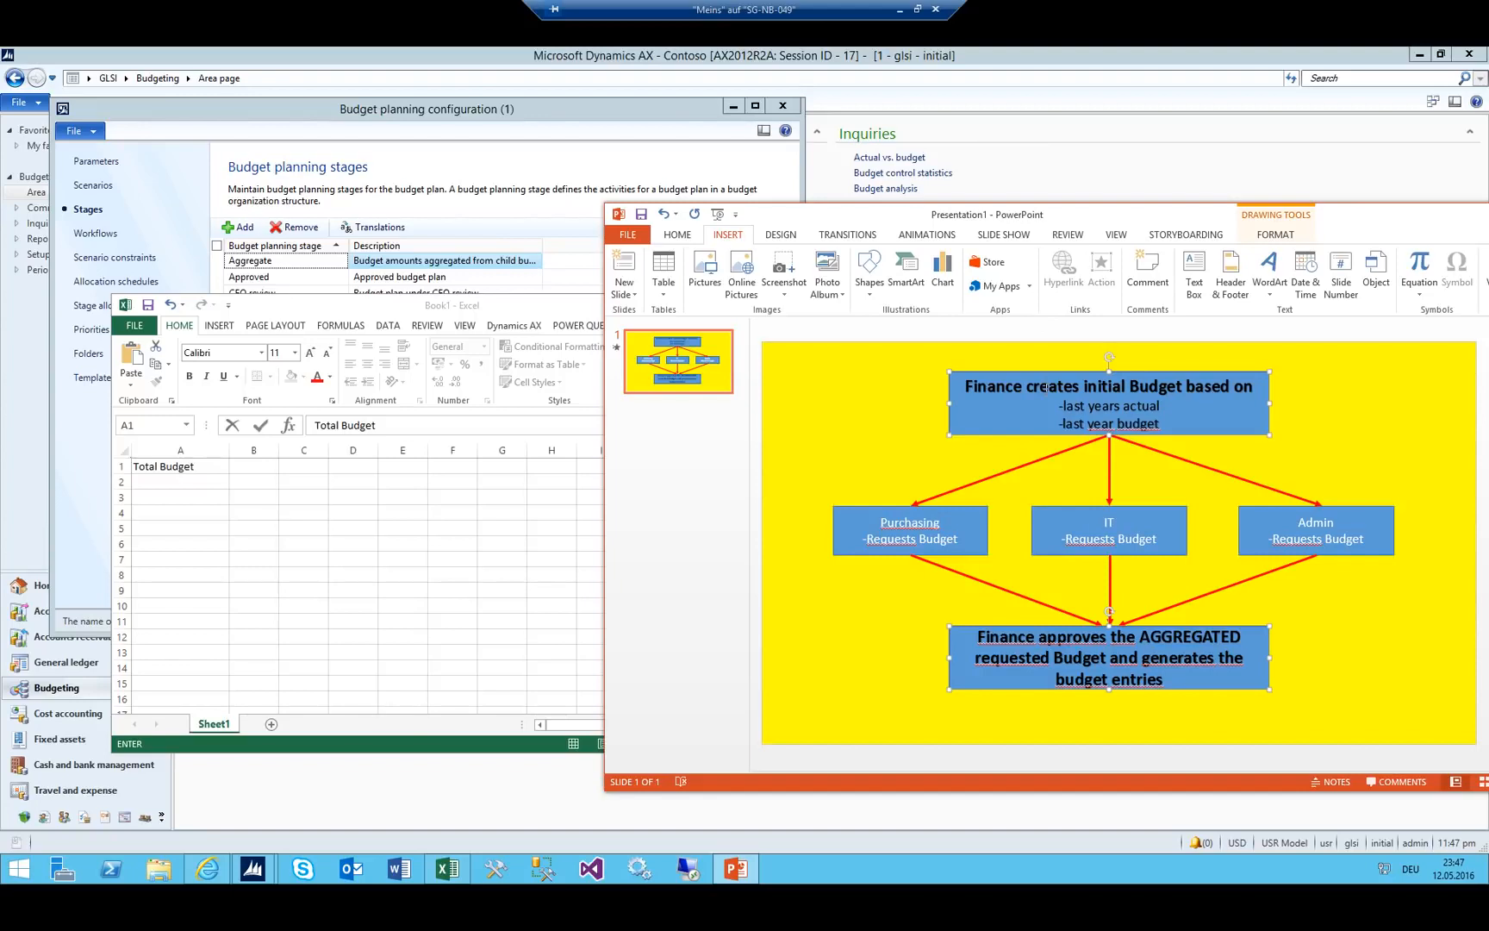
click(195, 487)
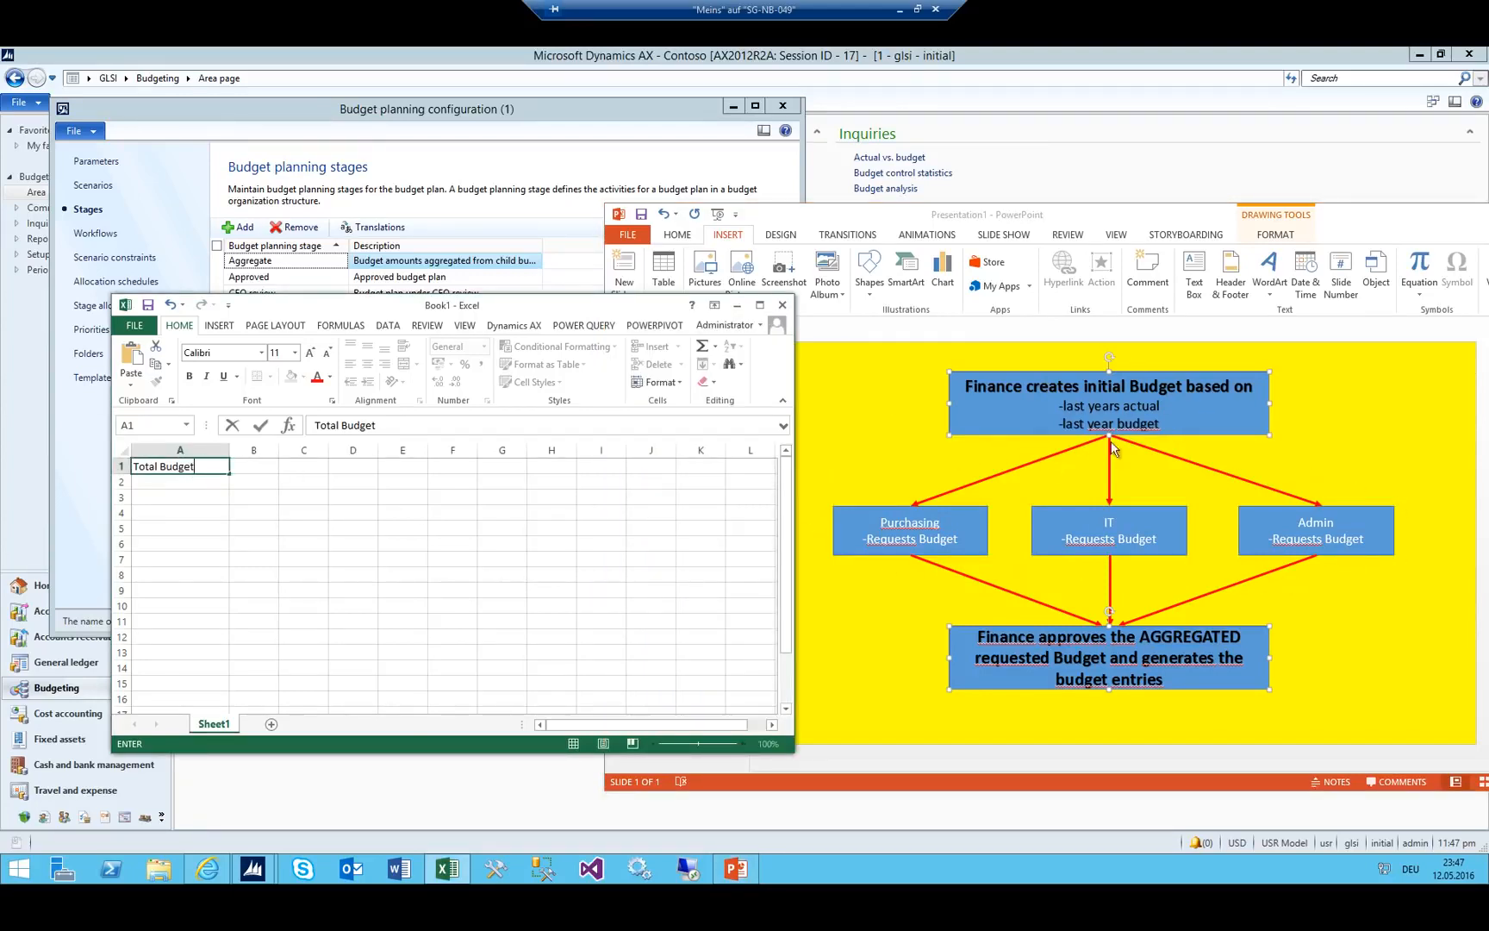
click(284, 468)
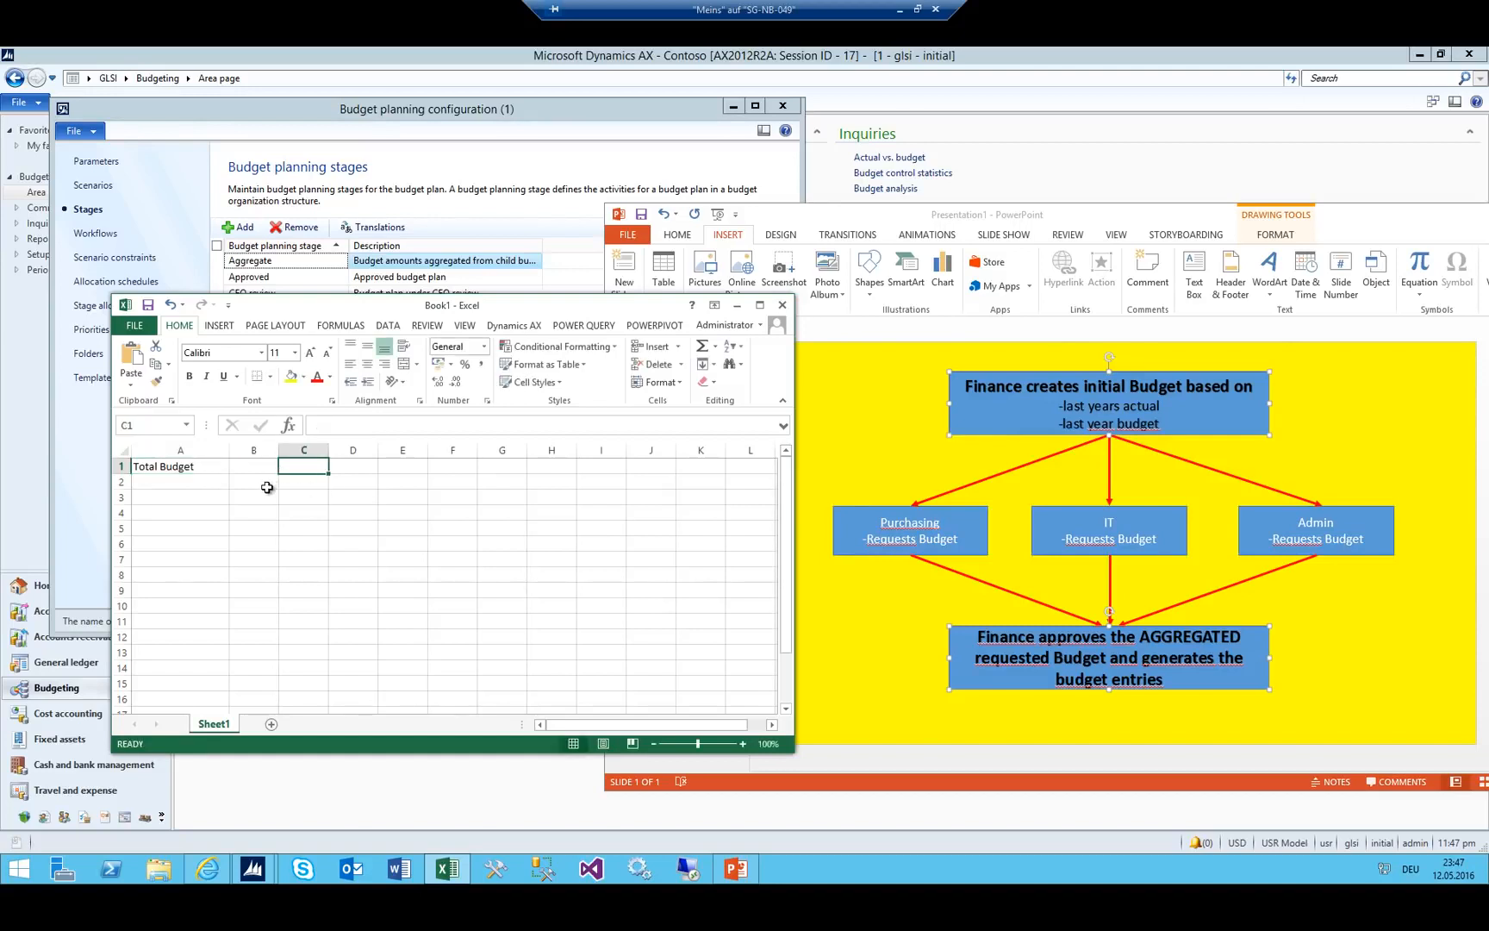
Enter the heading 'Cost Center Budgets' in B1.
click(270, 467)
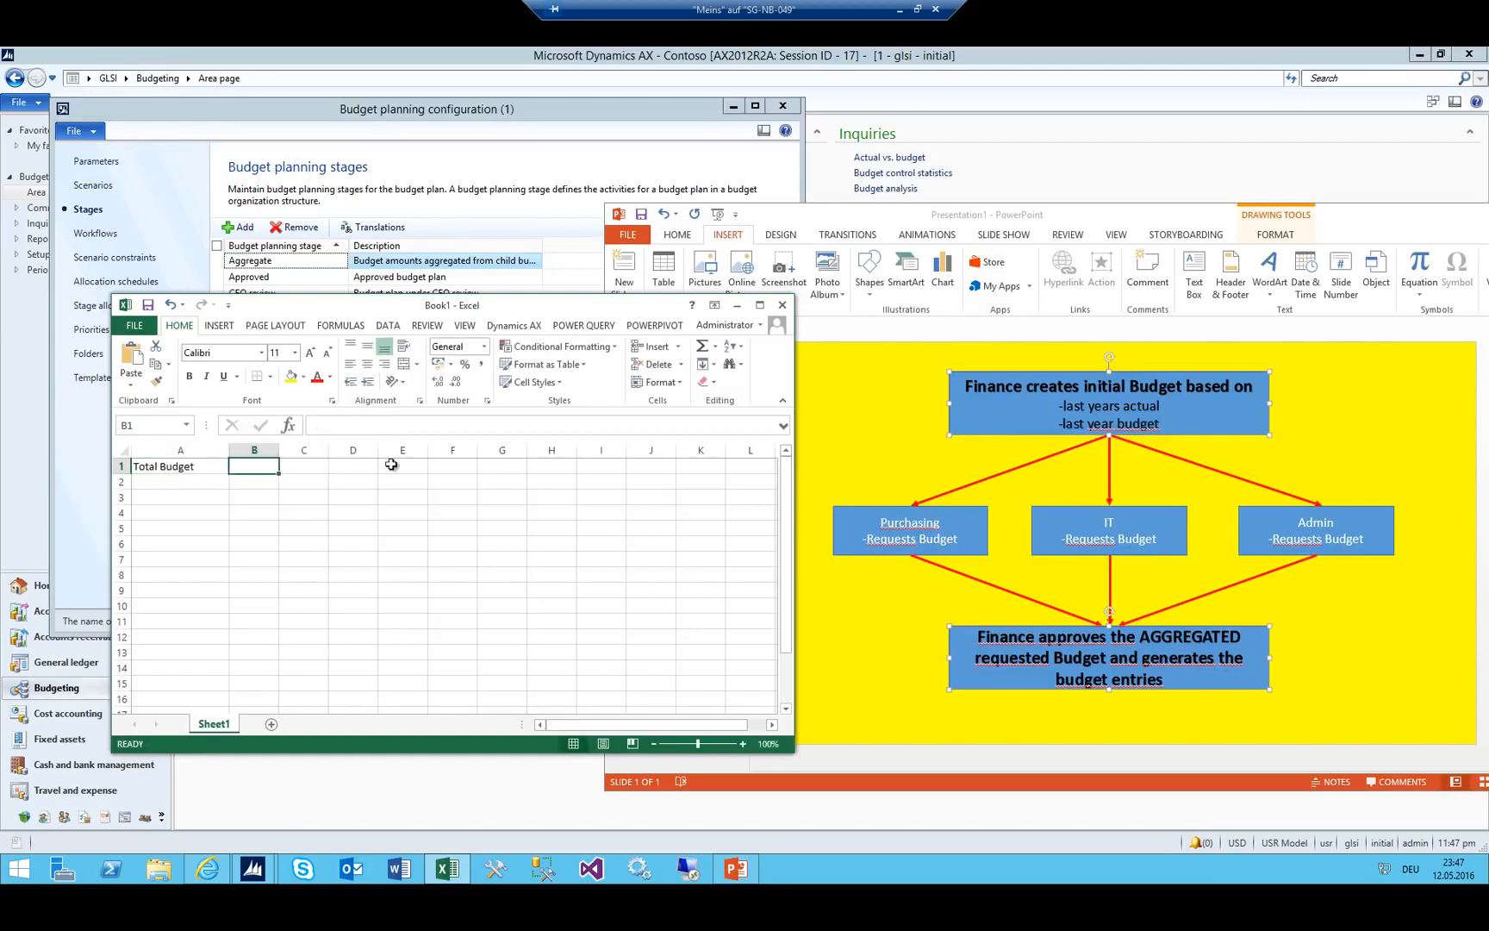
text(Department b)
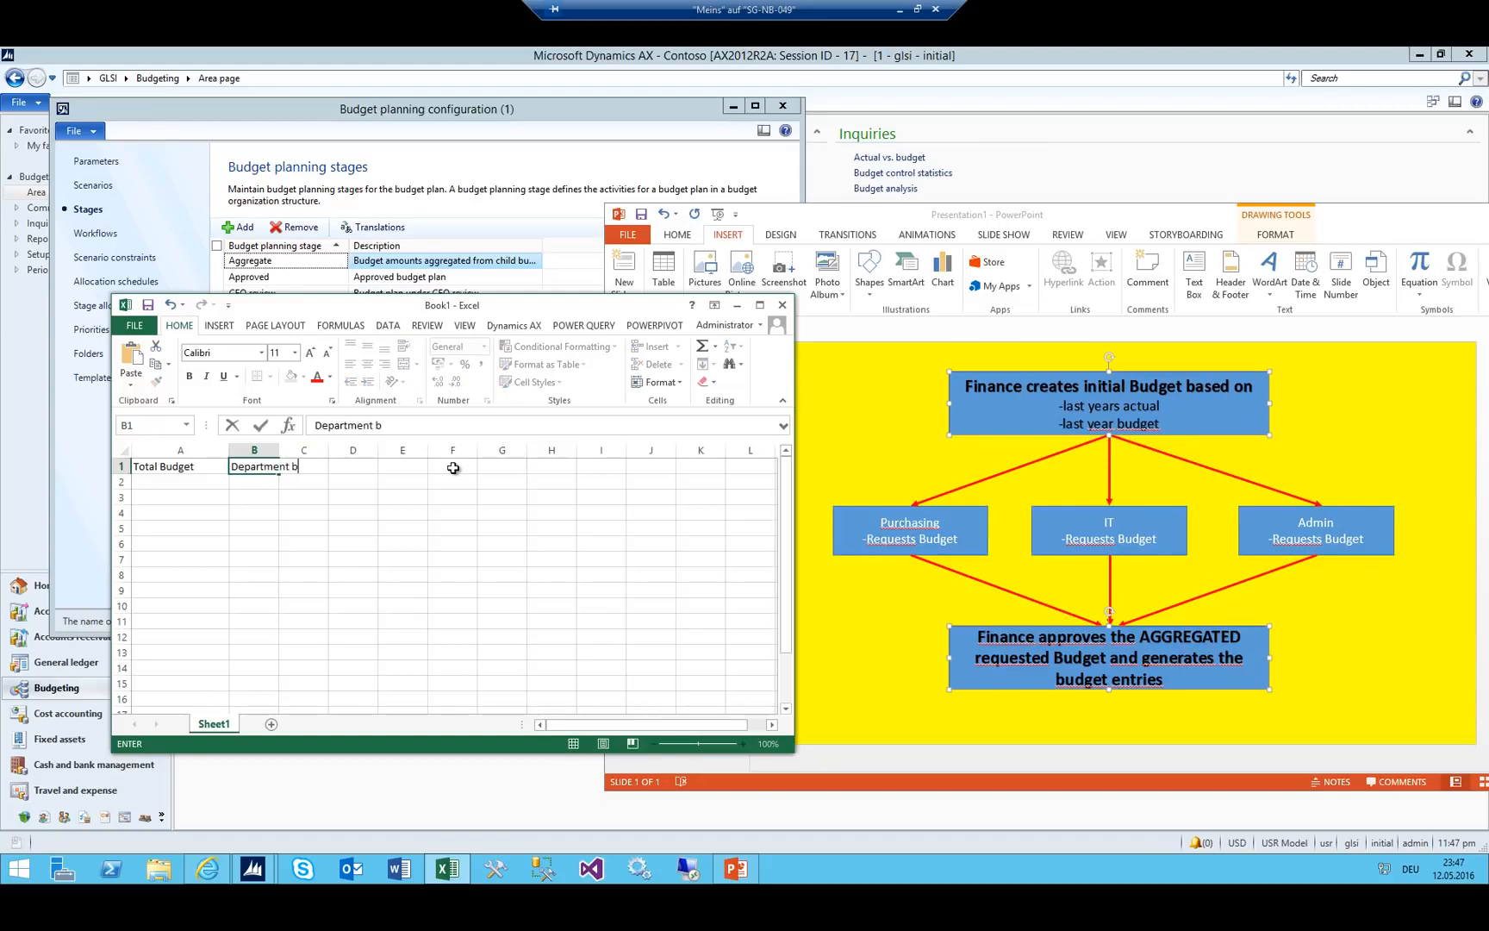
key(BackSpace)
text(Budgets)
key(Return)
click(257, 469)
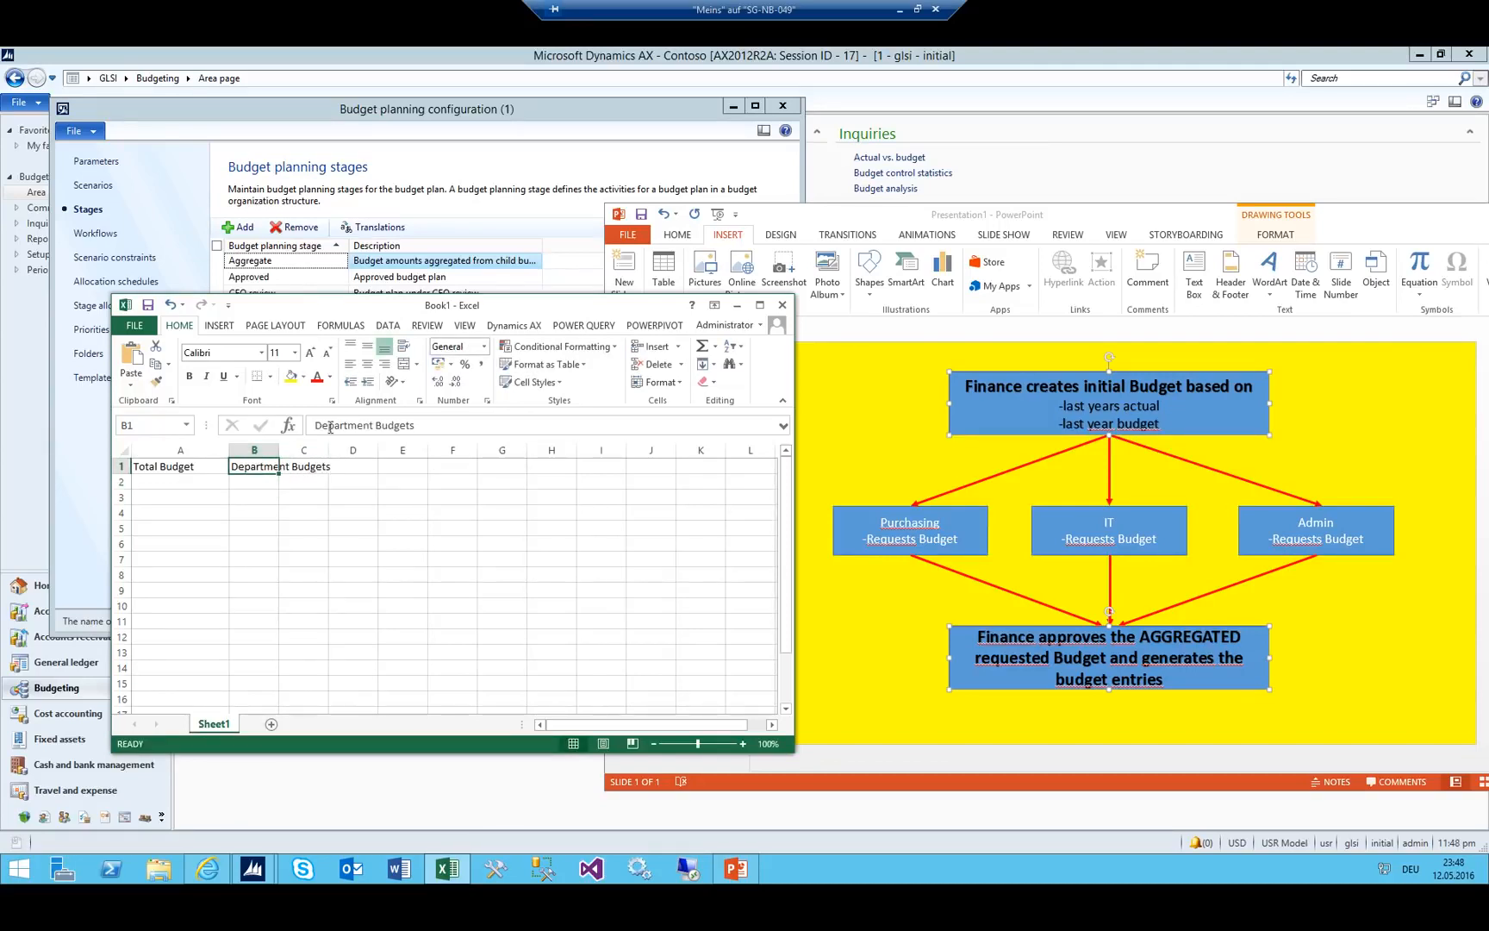
double_click(373, 426)
text(Cost )
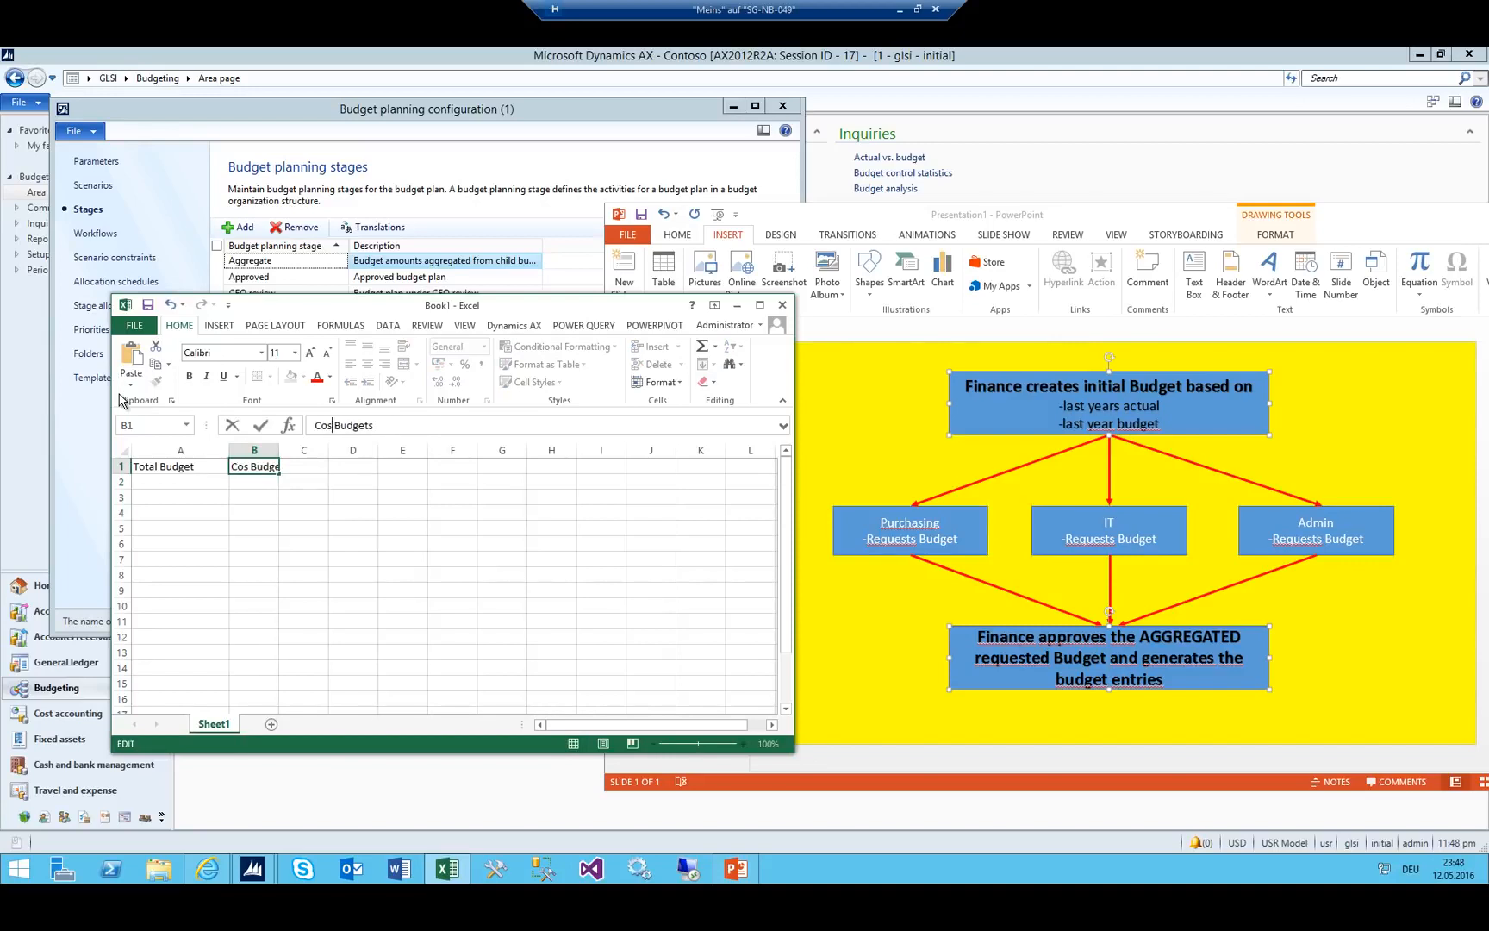
text(Center)
key(Return)
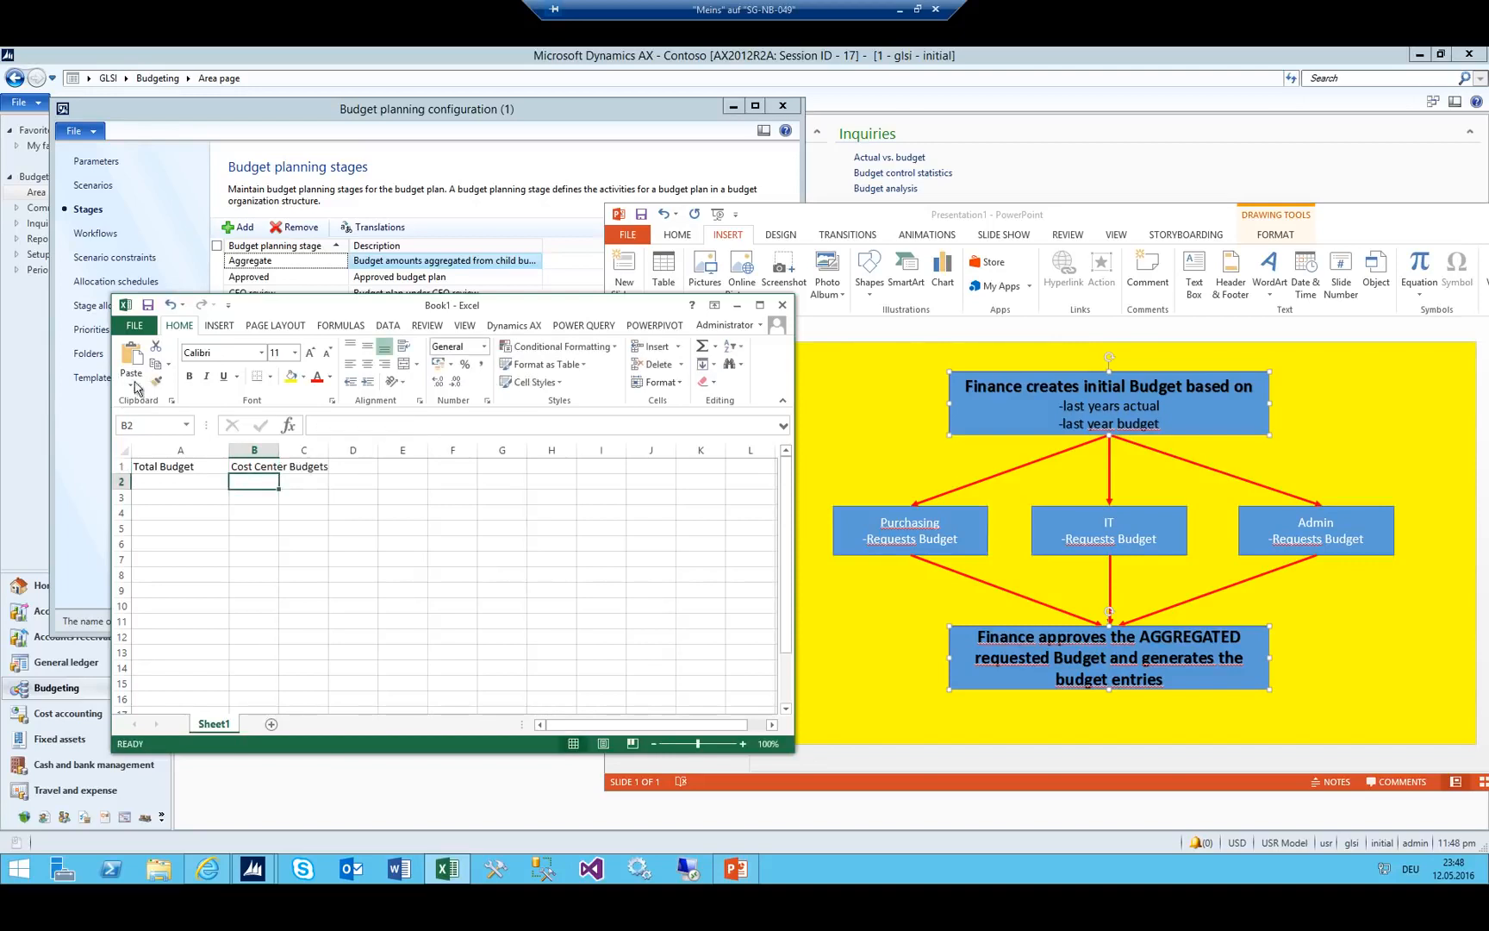
Widen columns A and B, enter 'Inital' in A2, and bold the A1:B1 headings.
drag(290, 452, 321, 450)
drag(228, 450, 274, 450)
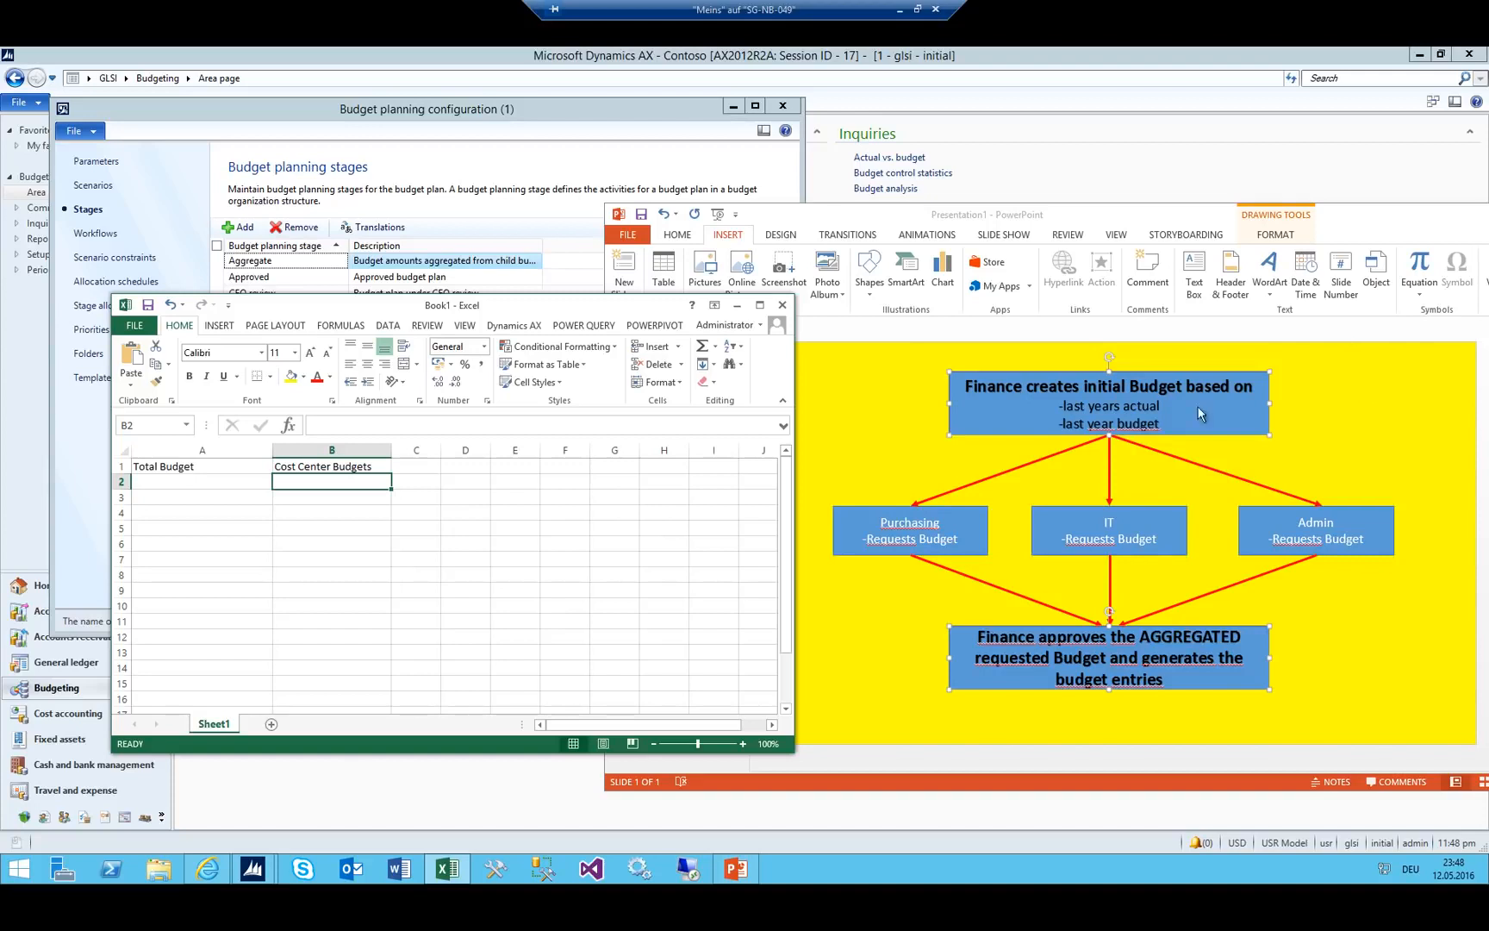
click(188, 481)
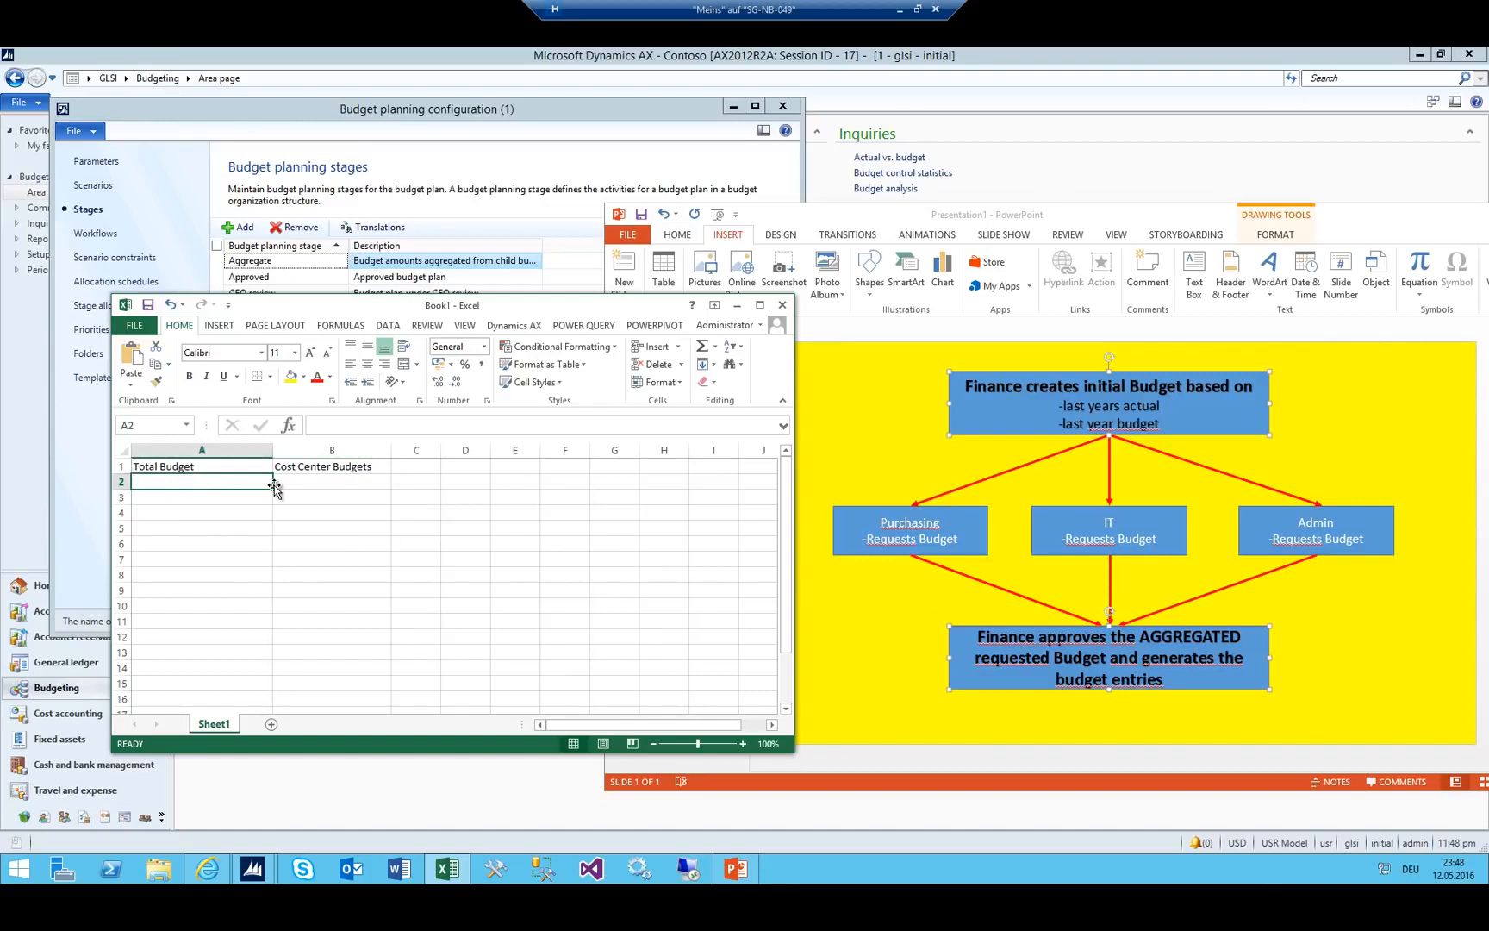
text(Inital)
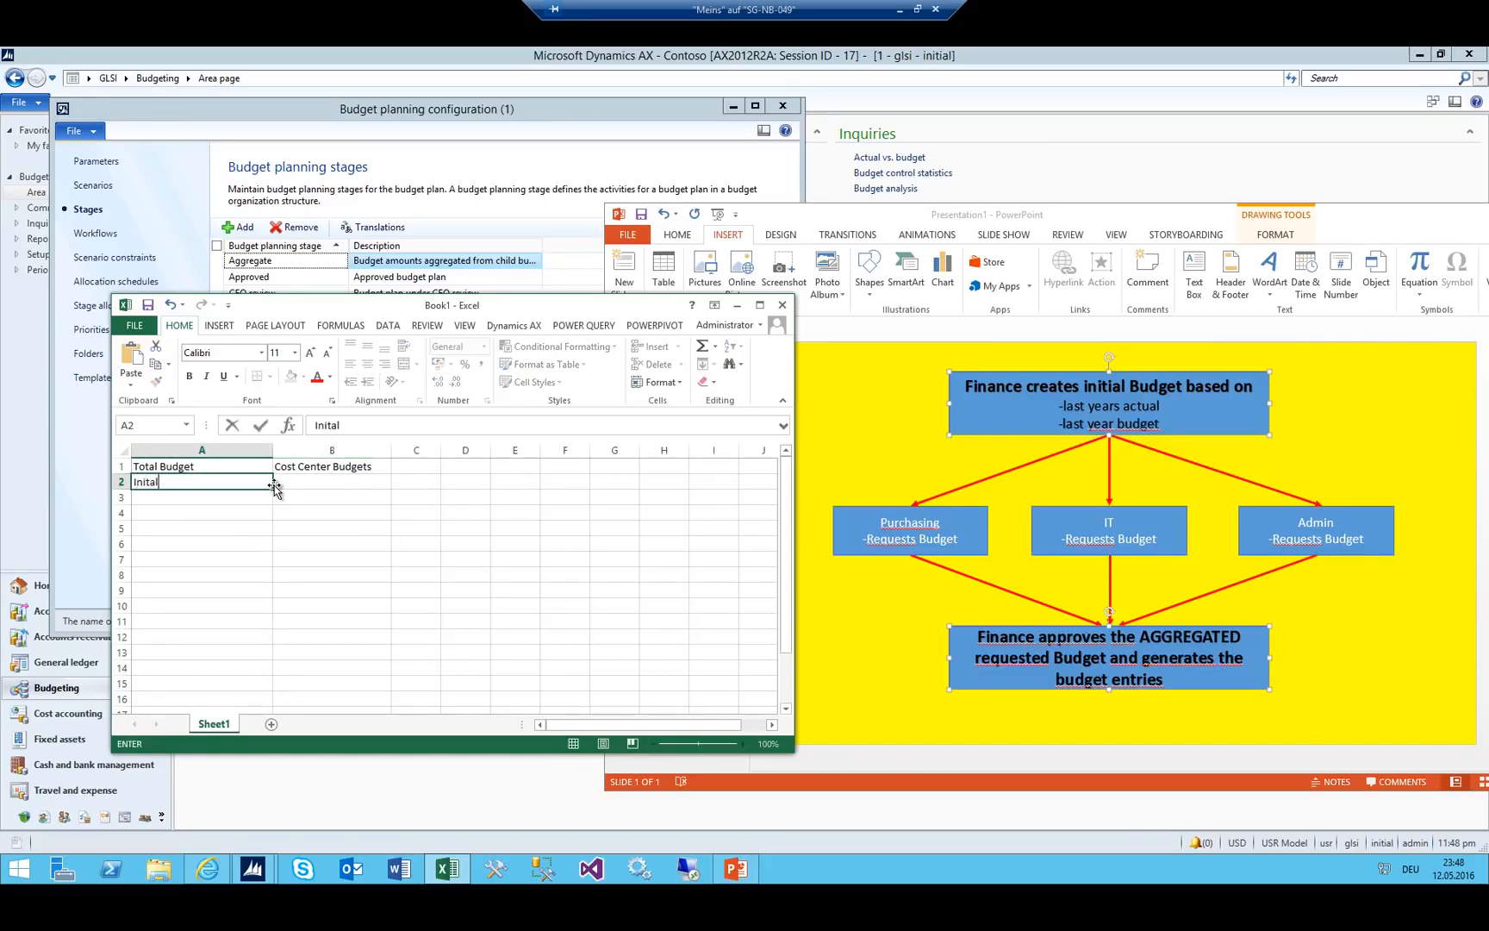
click(254, 525)
drag(214, 466, 332, 466)
click(189, 375)
Insert a new column A with the bold heading 'Stages'.
click(193, 448)
right_click(191, 448)
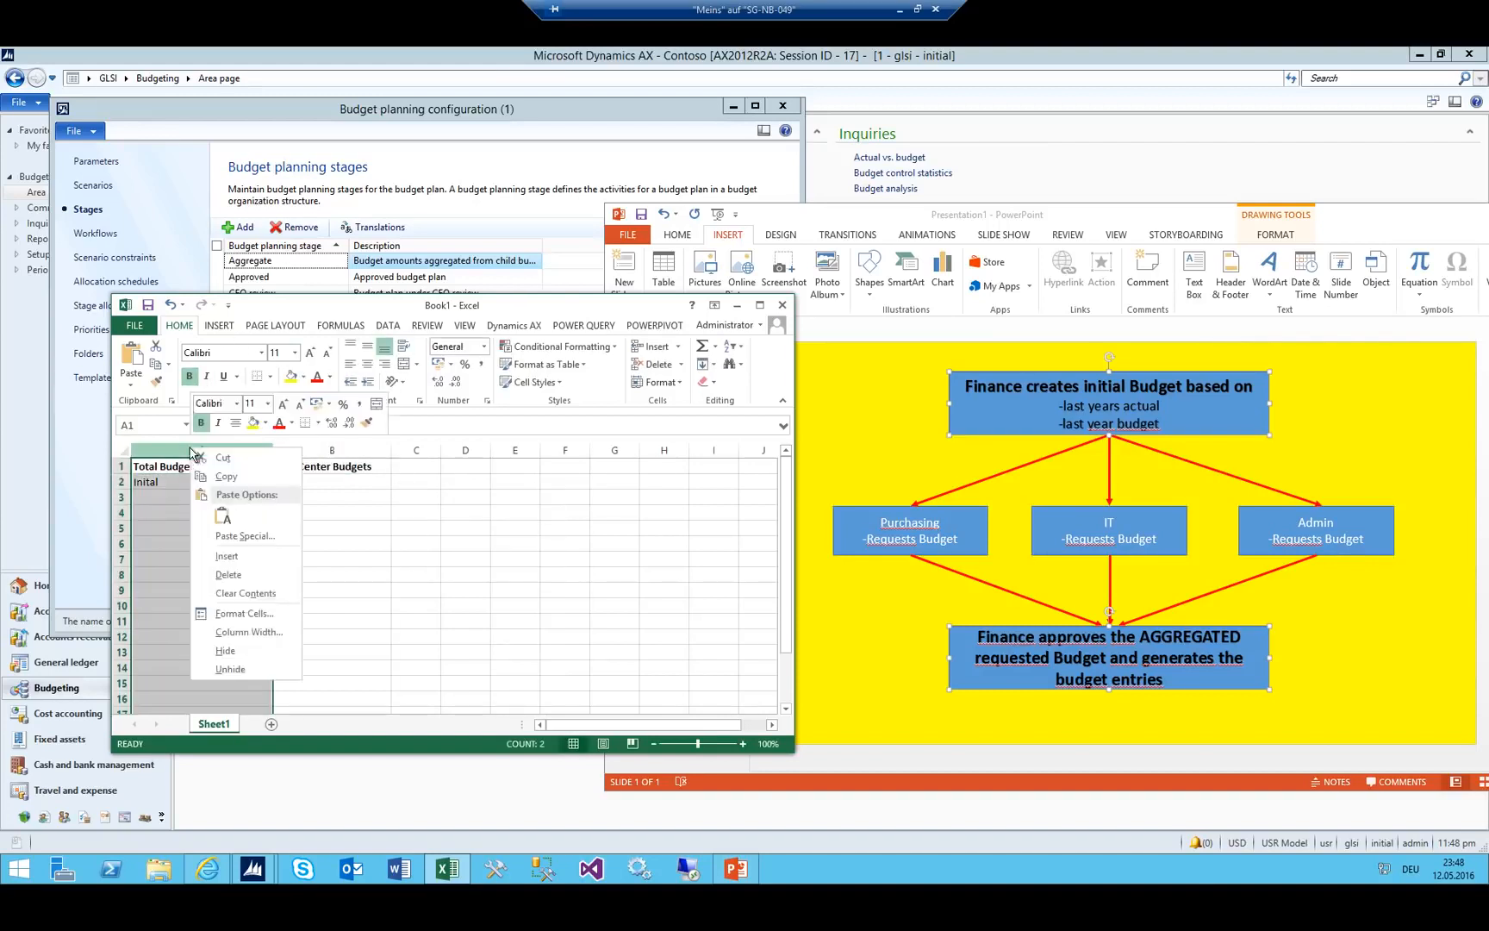
click(261, 557)
click(156, 465)
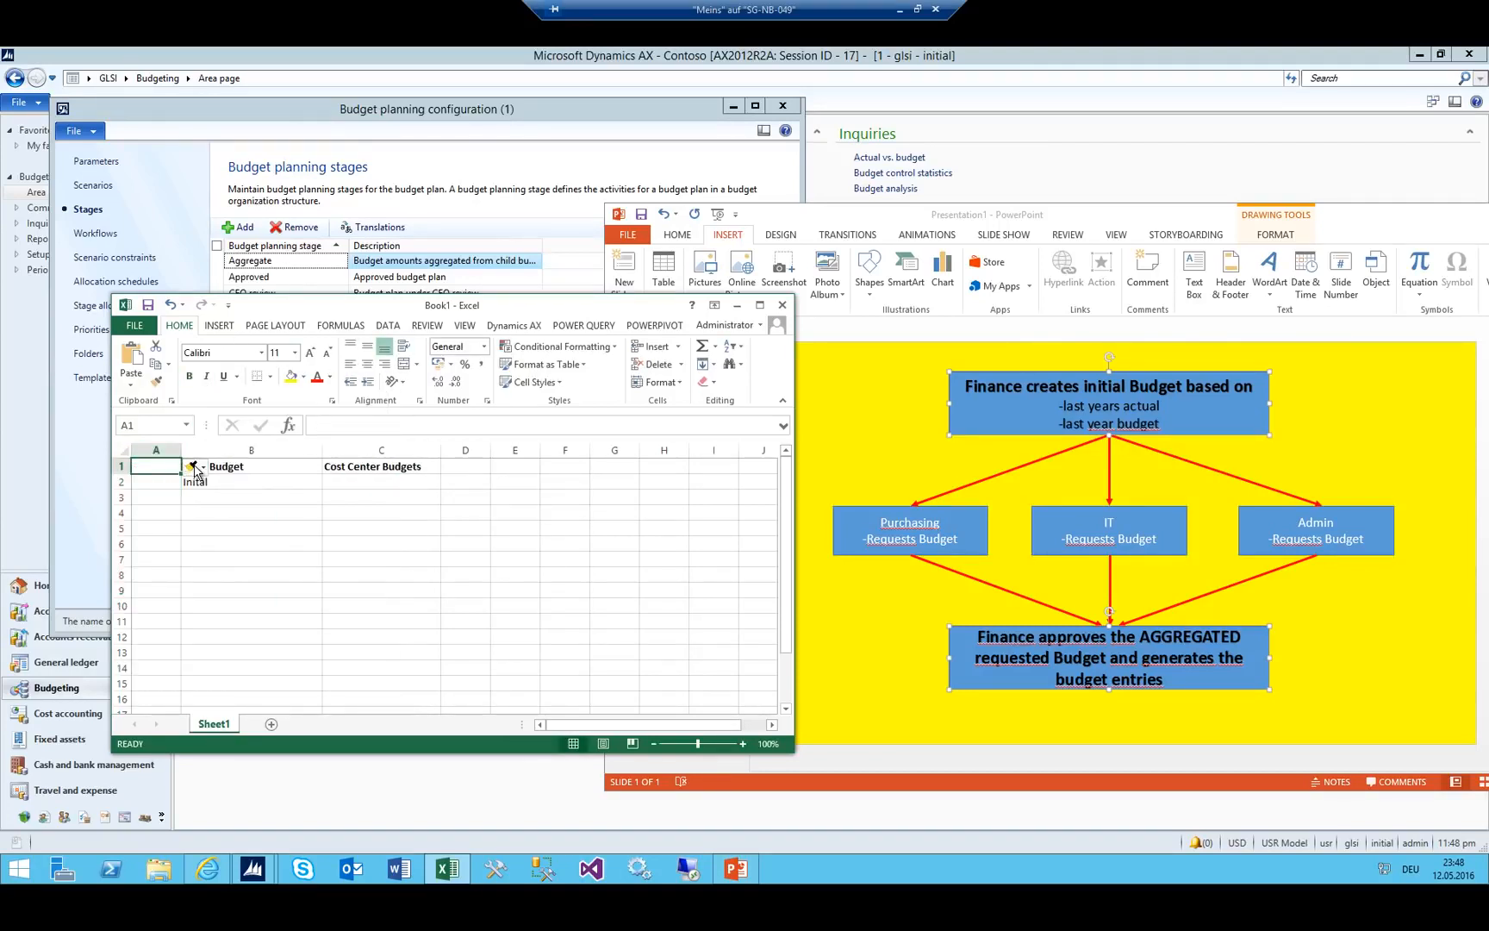
text(Stages)
key(Return)
key(Up)
key(ctrl+1)
key(Escape)
click(188, 375)
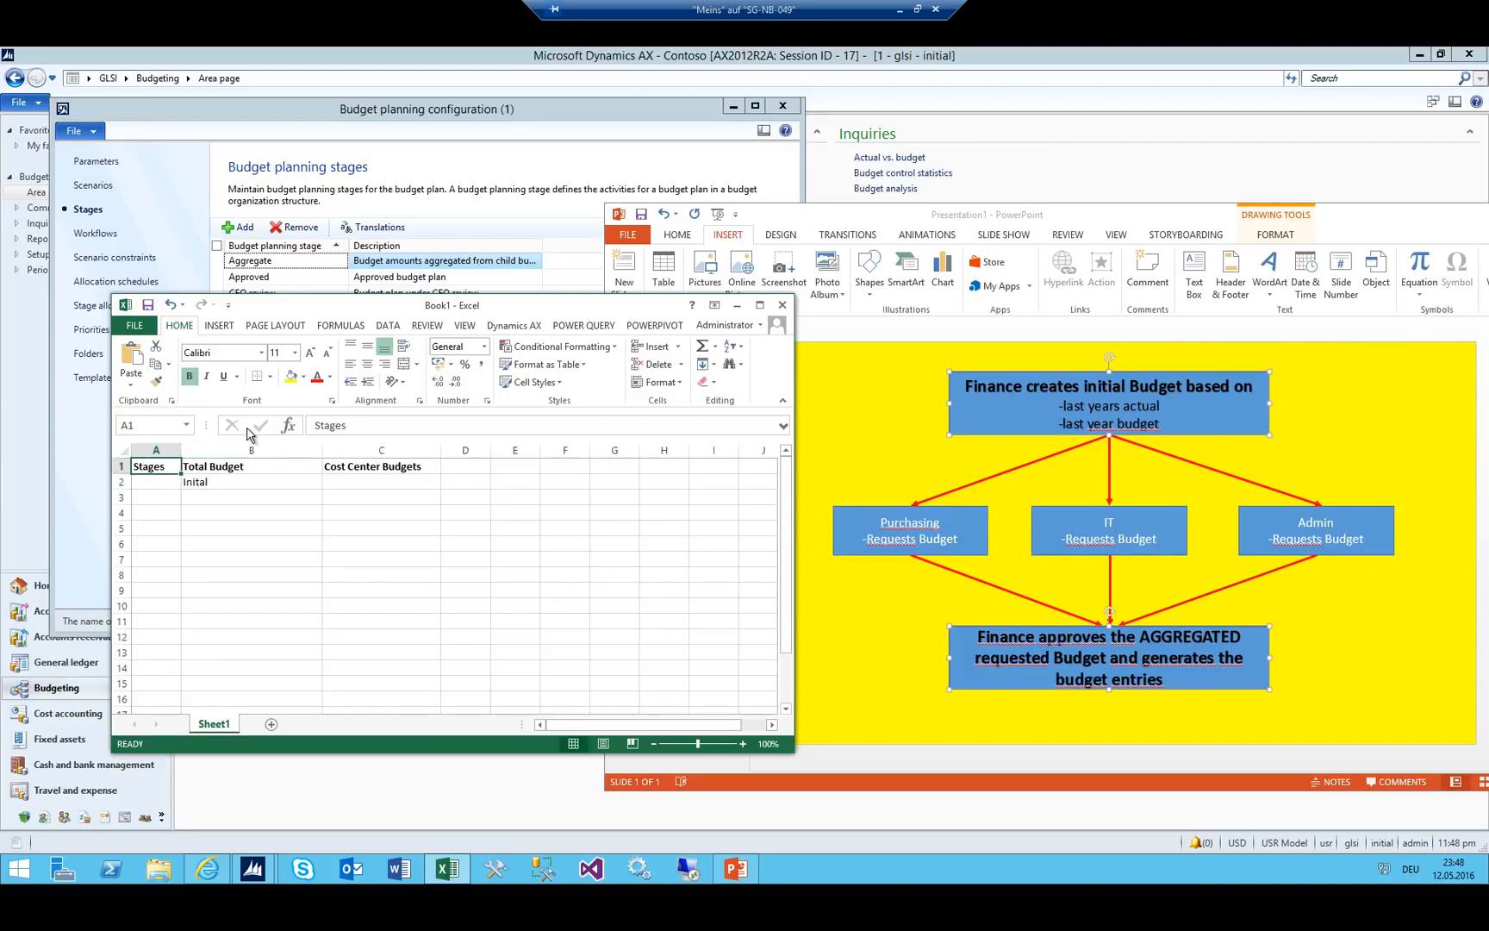
Fill cells A2 to A5 with 'Stage'.
click(172, 484)
text(S)
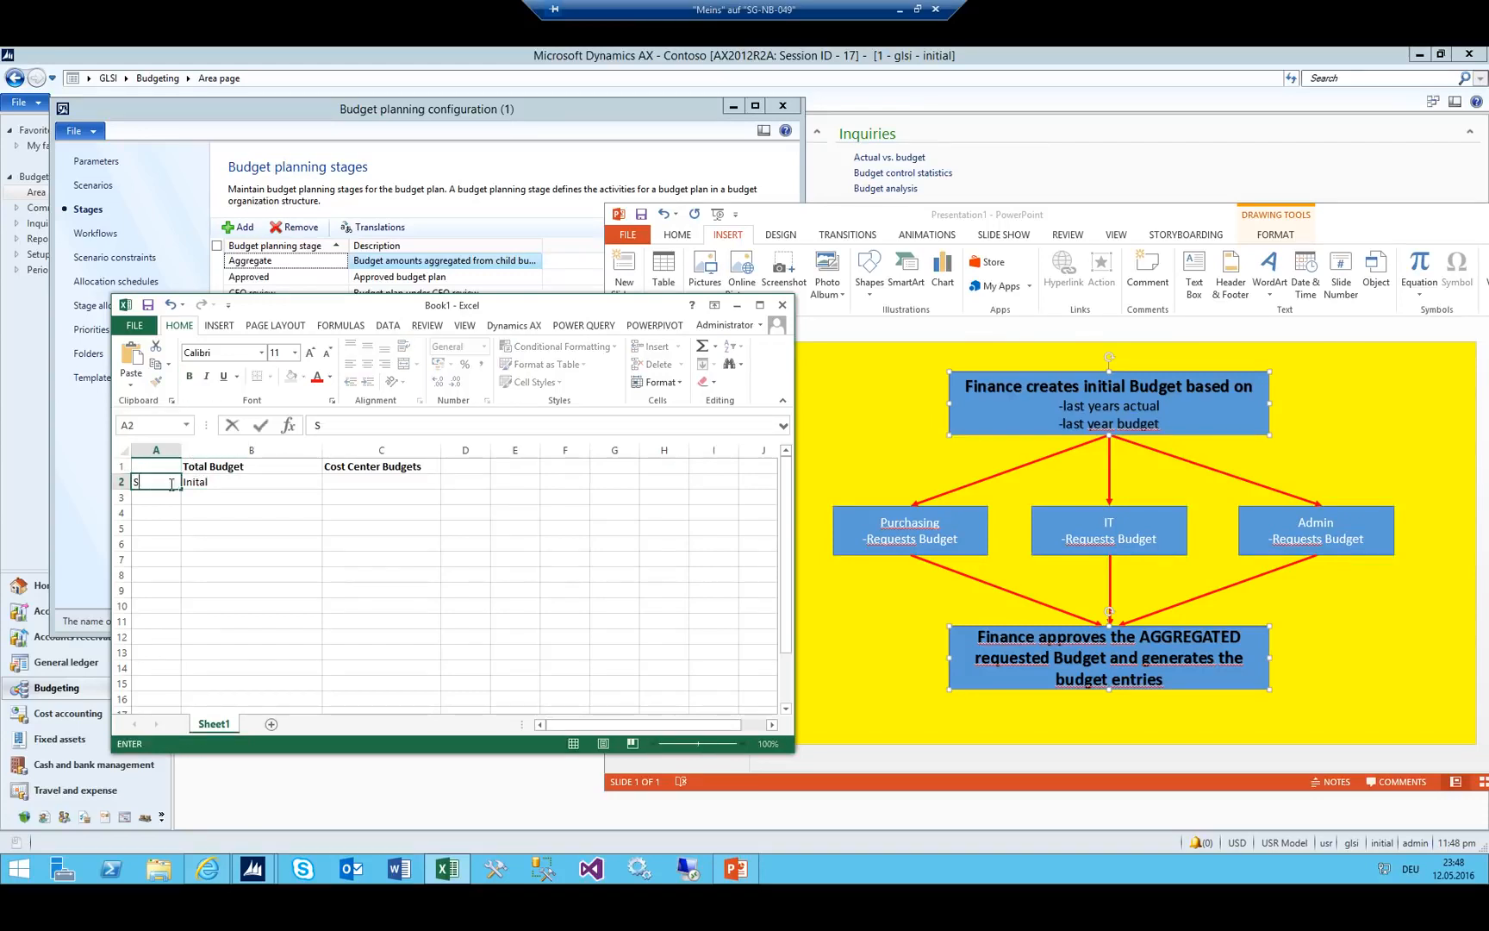
text(tage)
key(Return)
text(Stage)
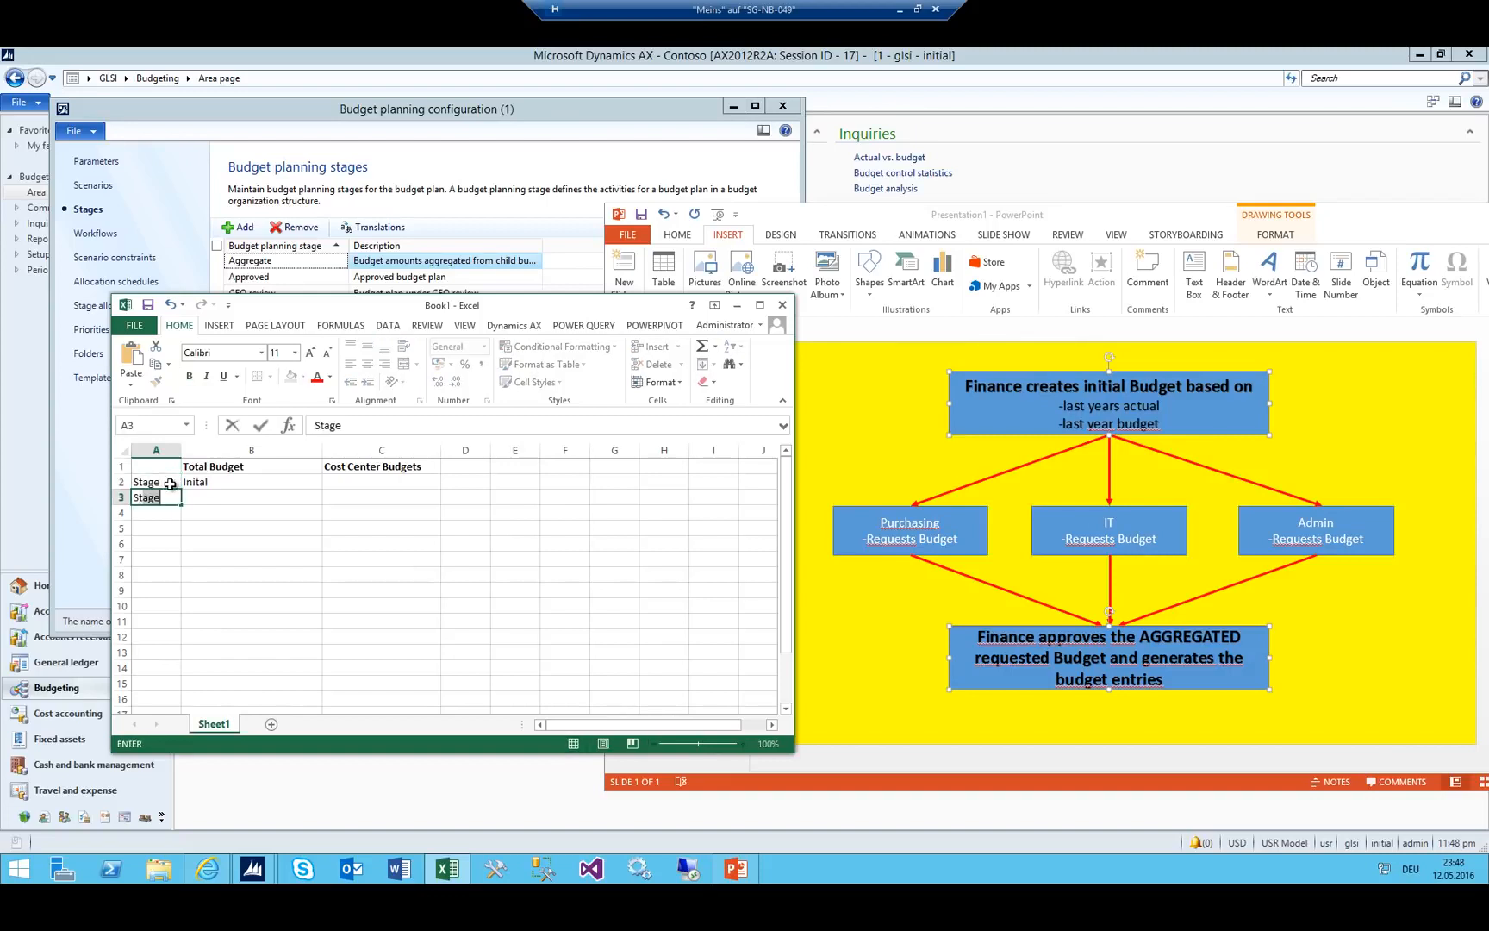
key(Return)
text(Stage)
key(Return)
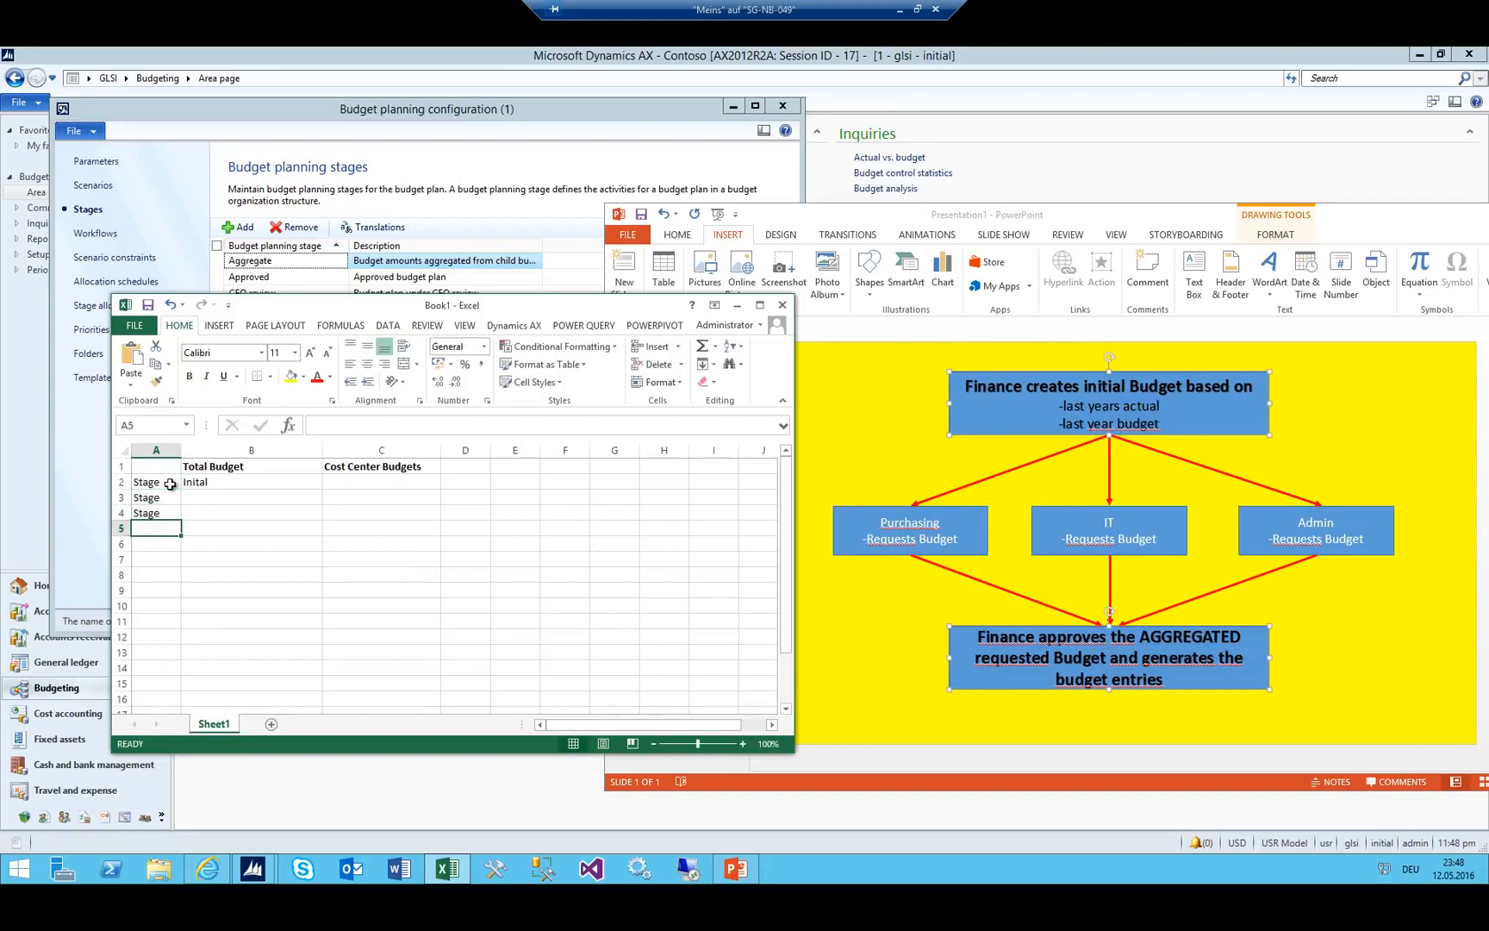
text(Stage)
key(Up)
key(Up)
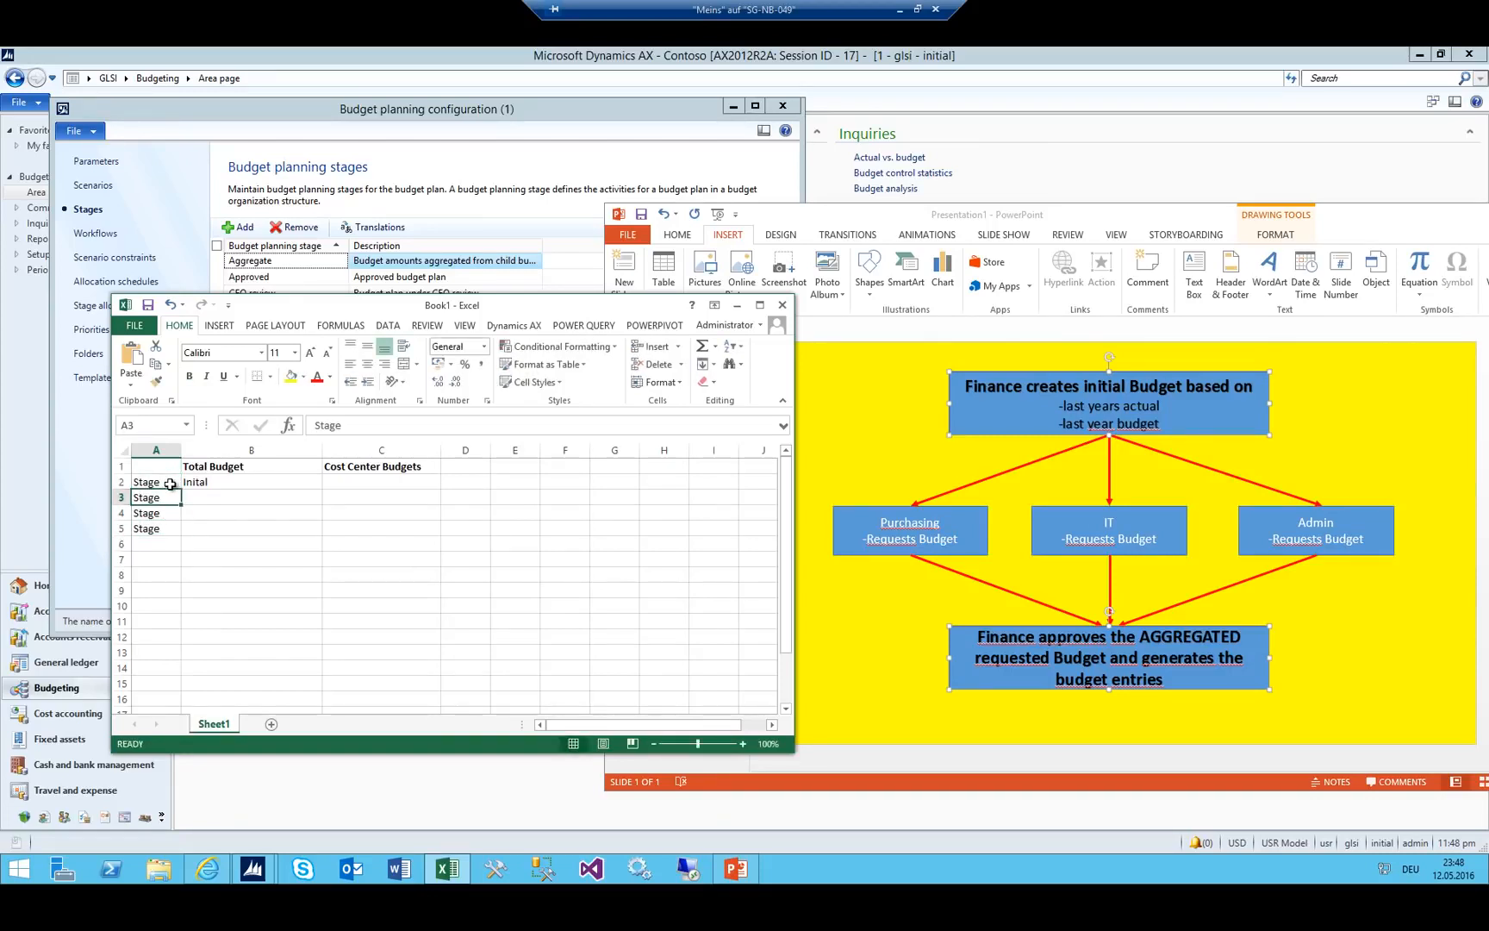
click(226, 479)
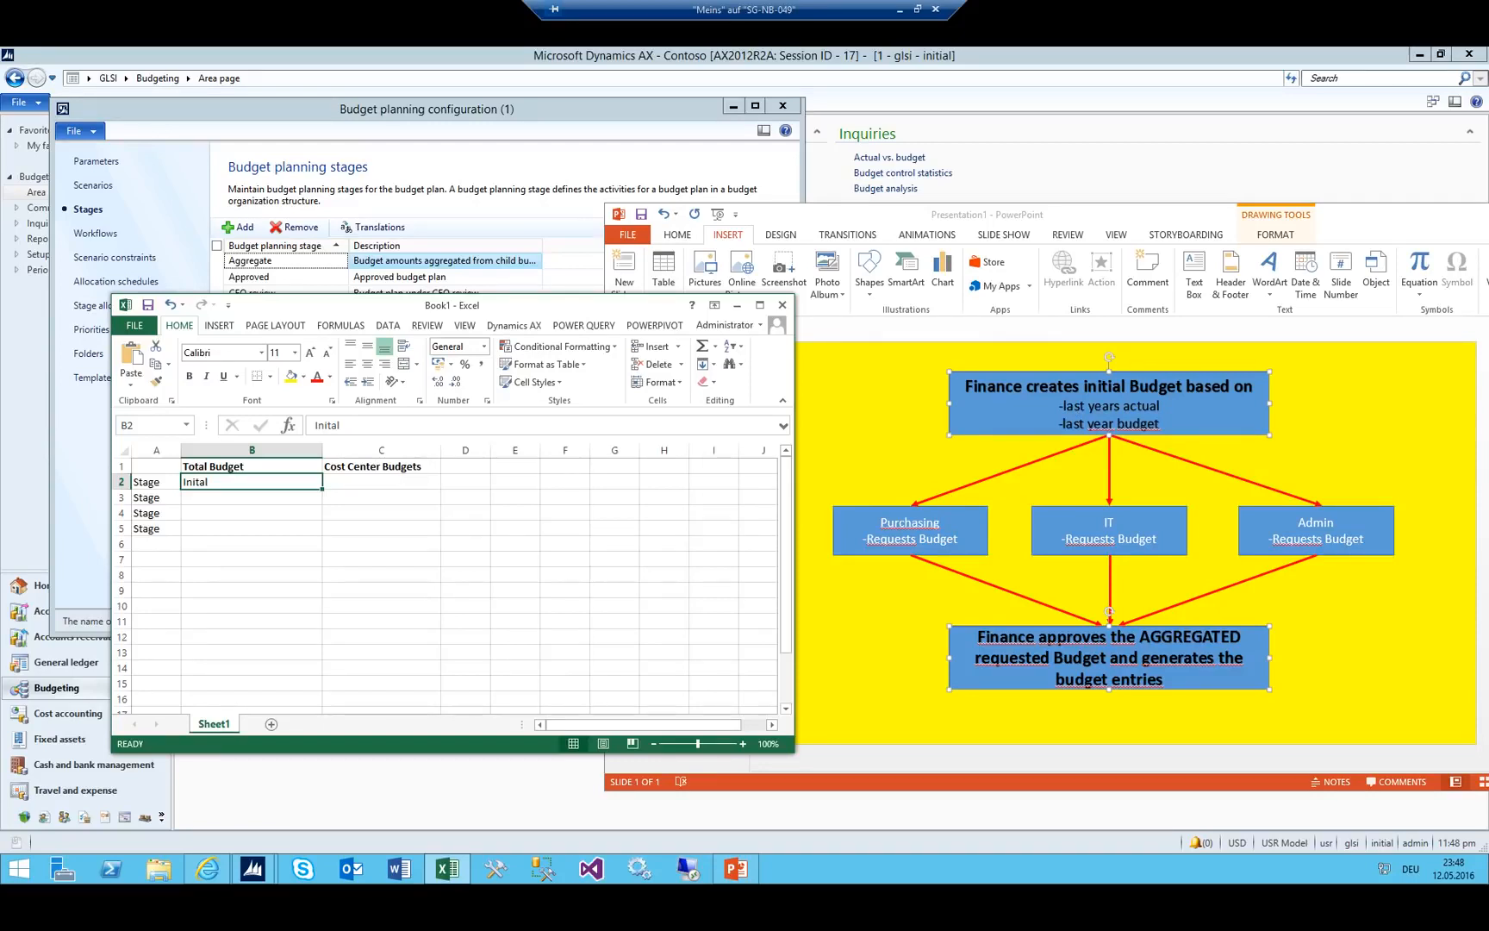
Enter Distributed, Department Review and Submitted in C3:C5.
click(359, 496)
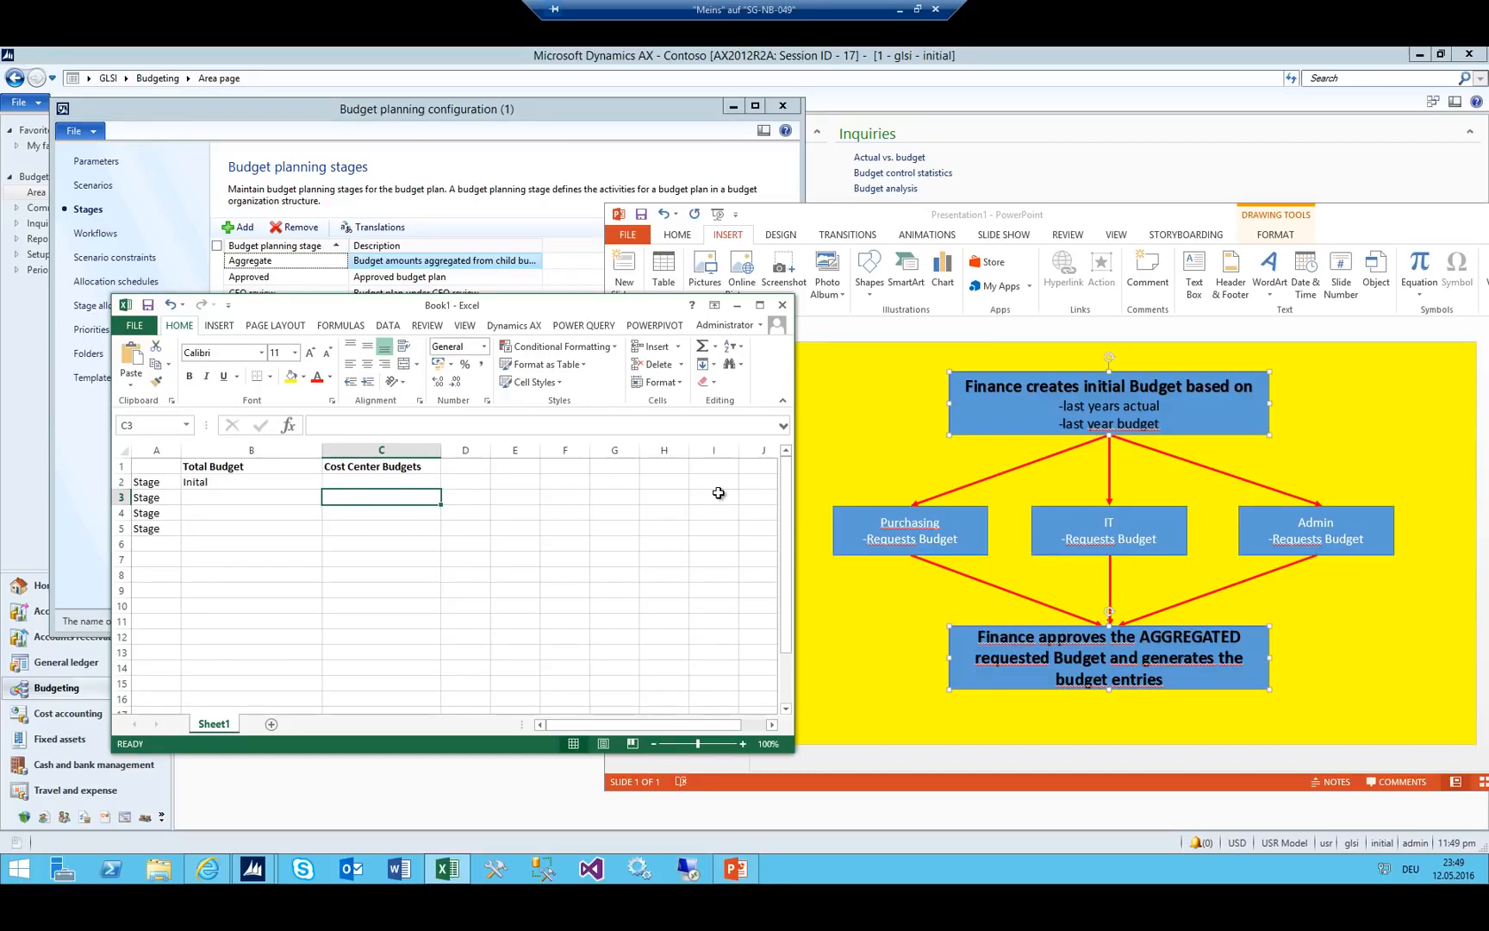
text(Di)
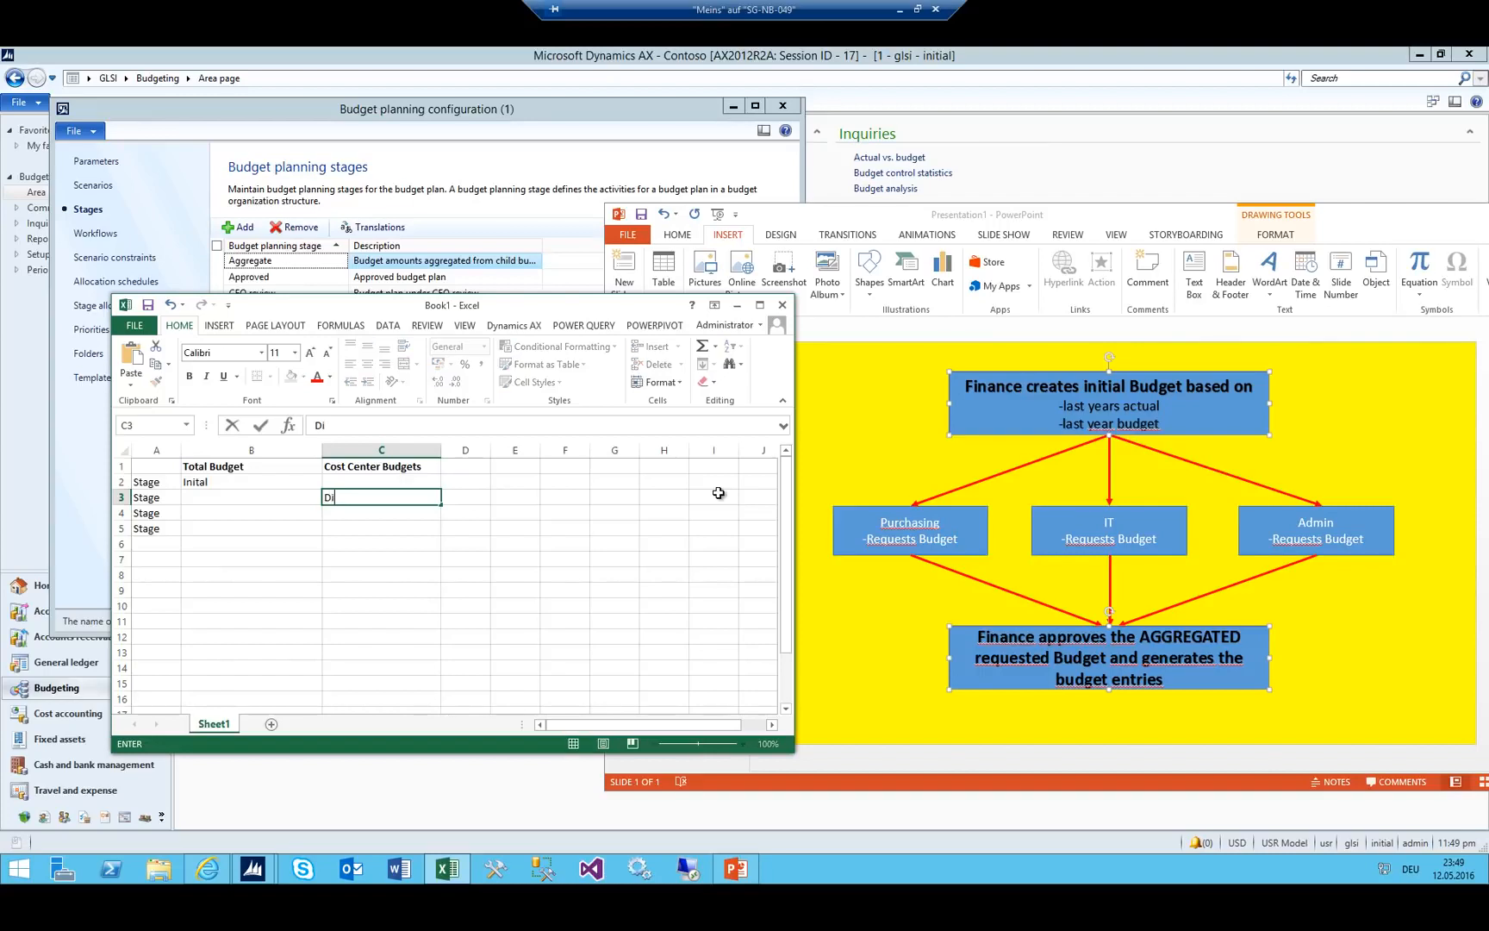
text(stributed)
key(Return)
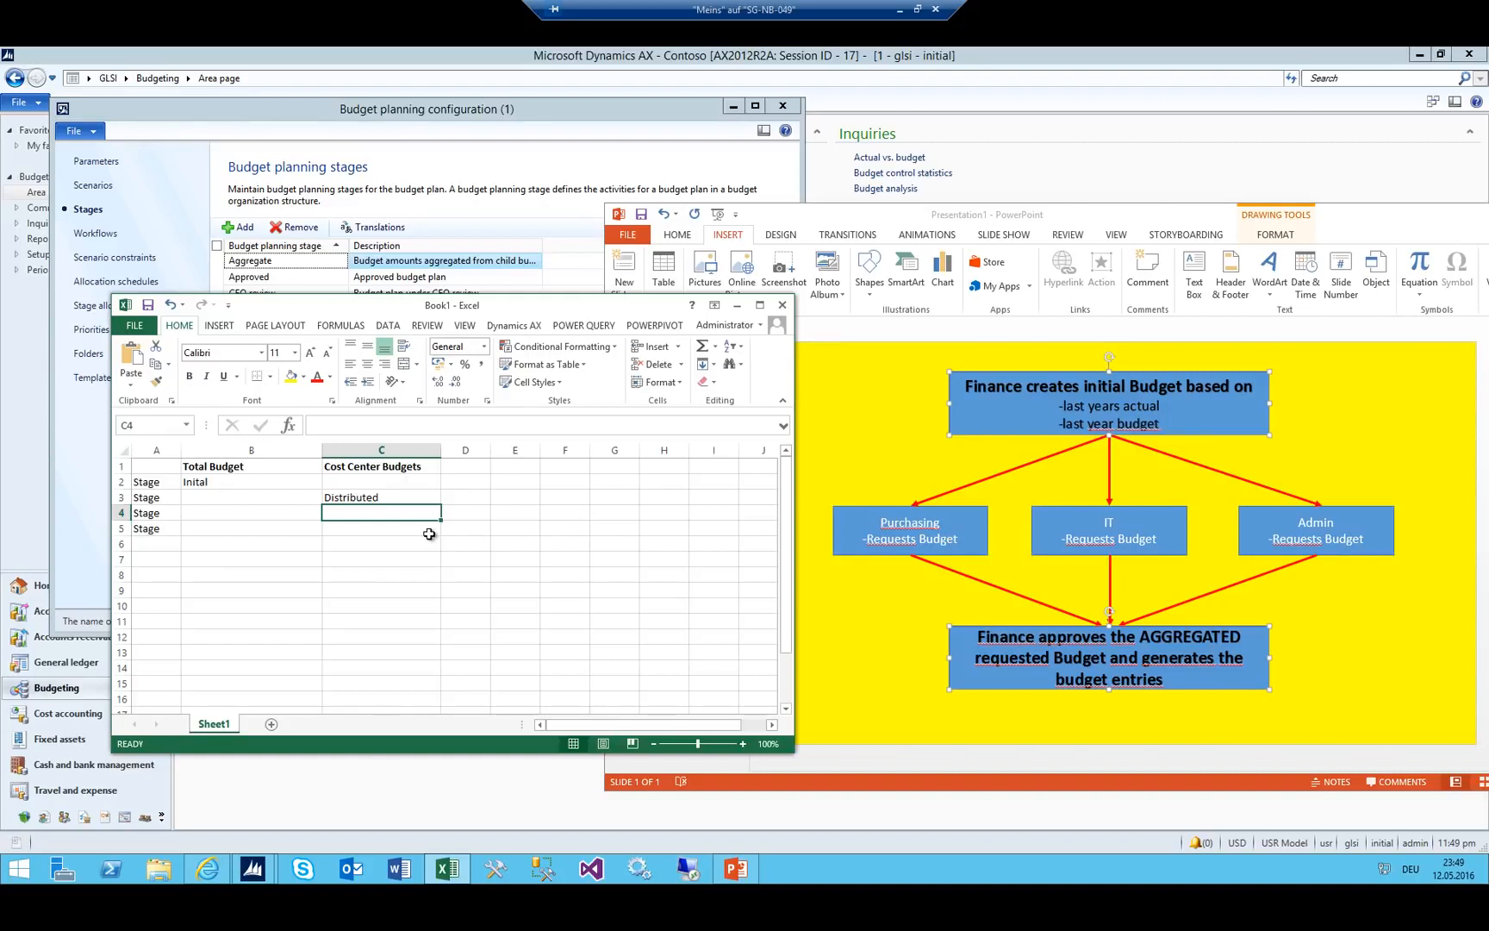
text(Depart)
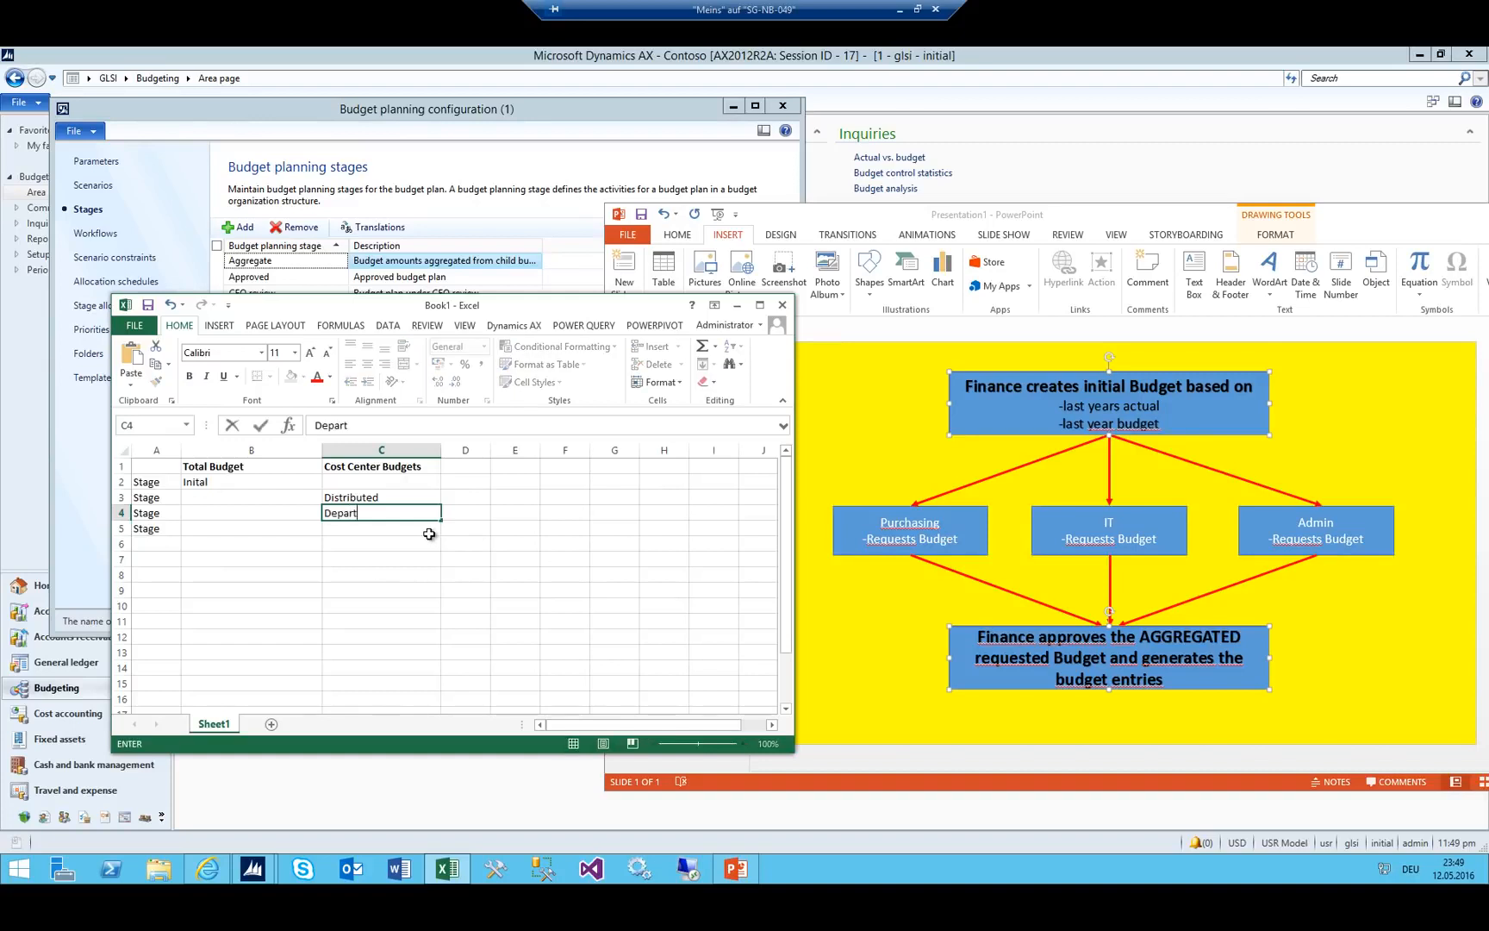
text(ment Review)
key(Return)
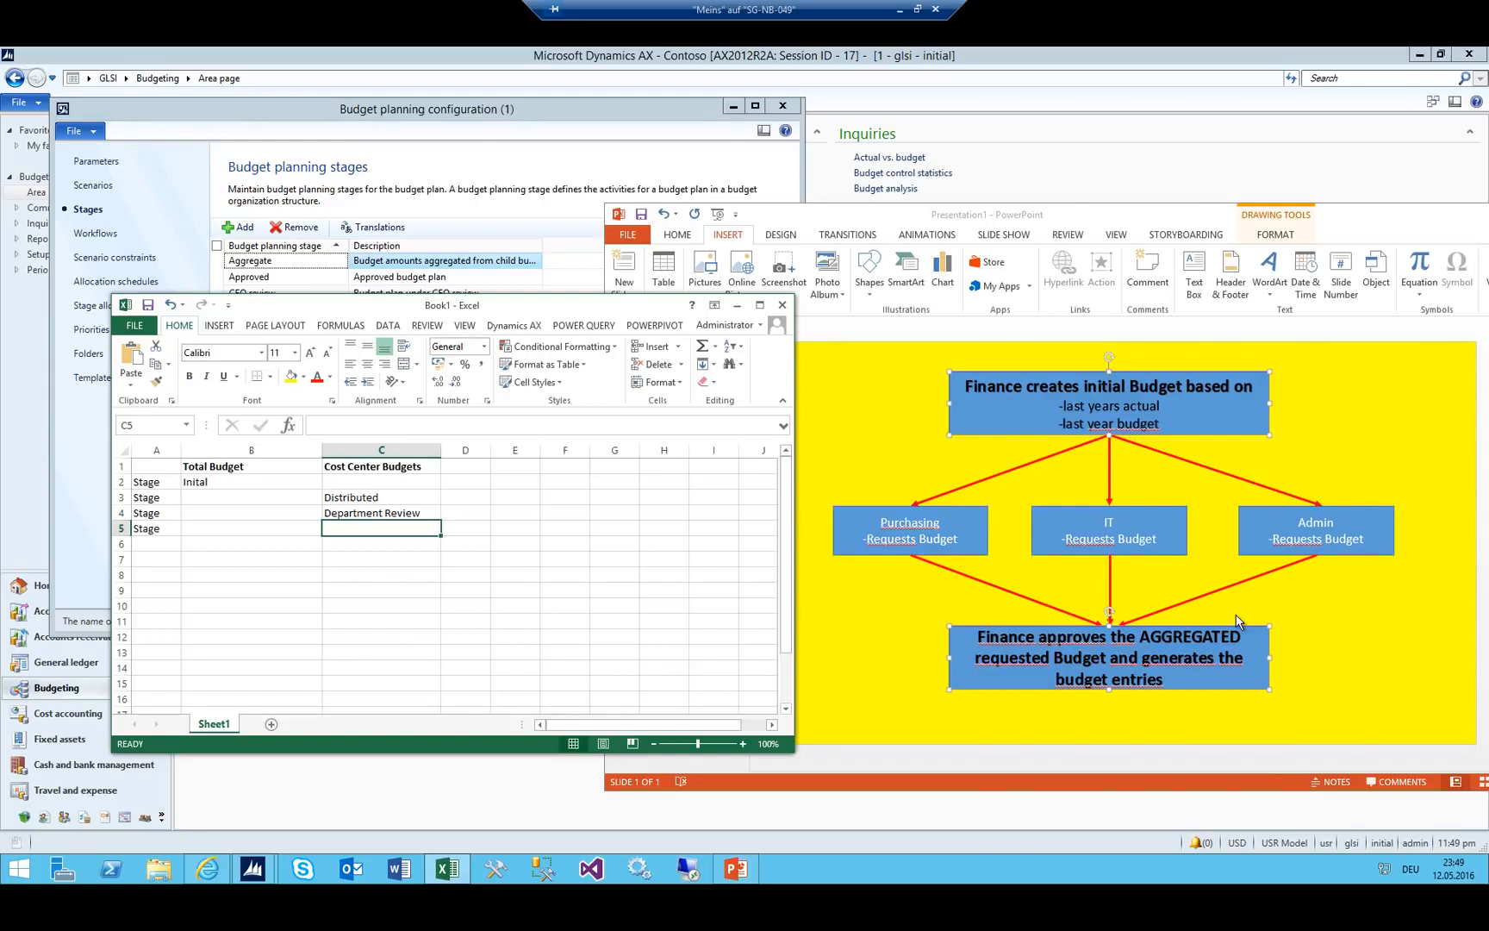
text(Submitted)
key(Return)
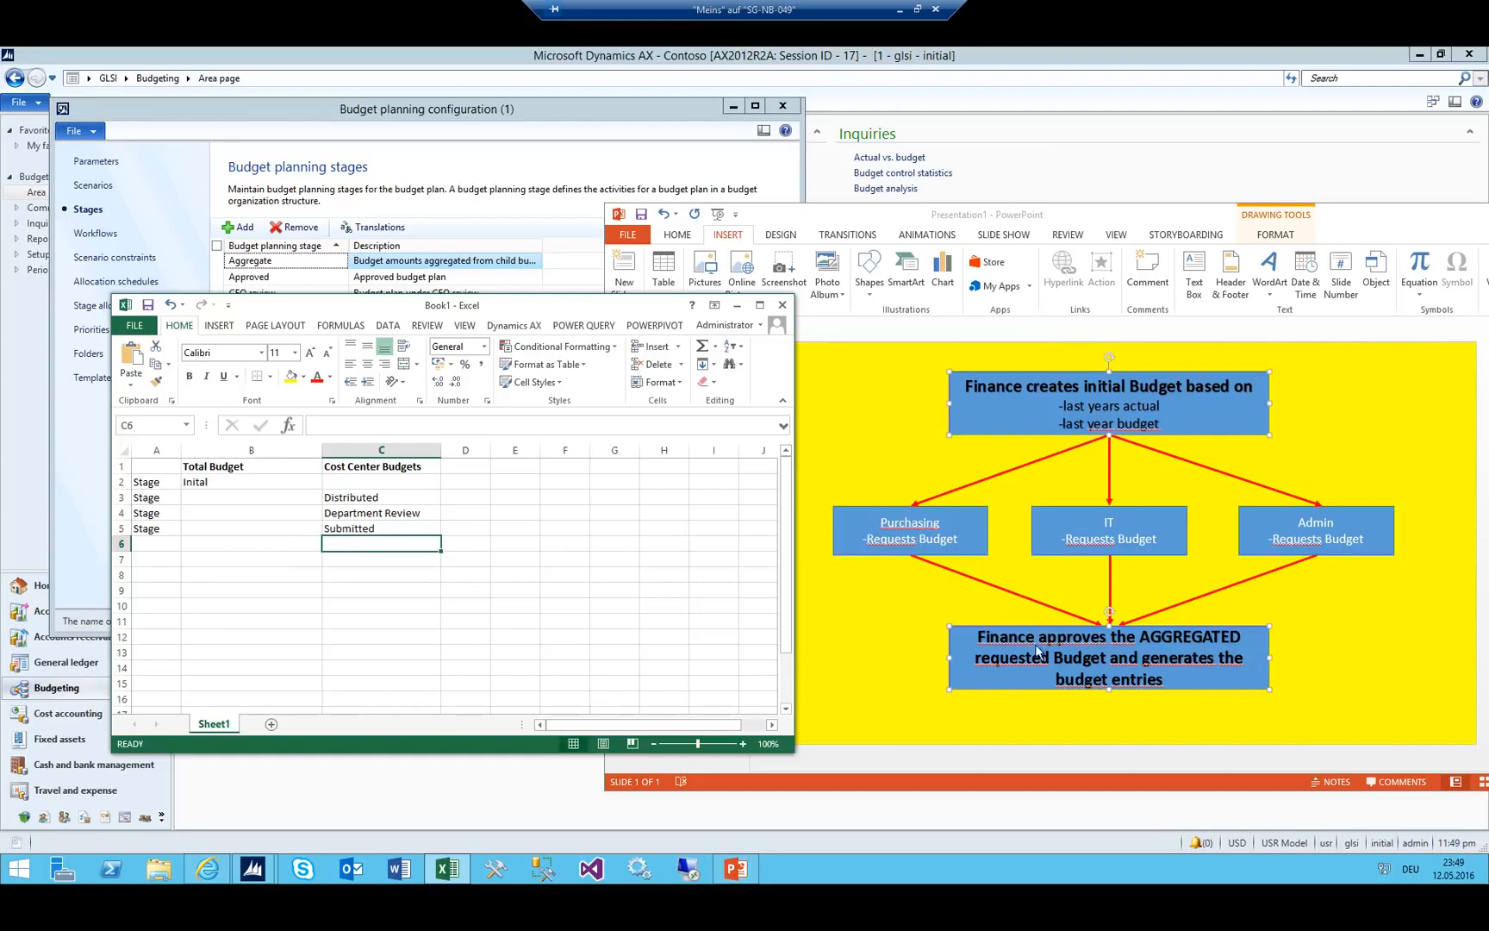
Consult the budget process slide, then enter 'Stage' in A6 and 'Aggregated' in B6.
click(989, 398)
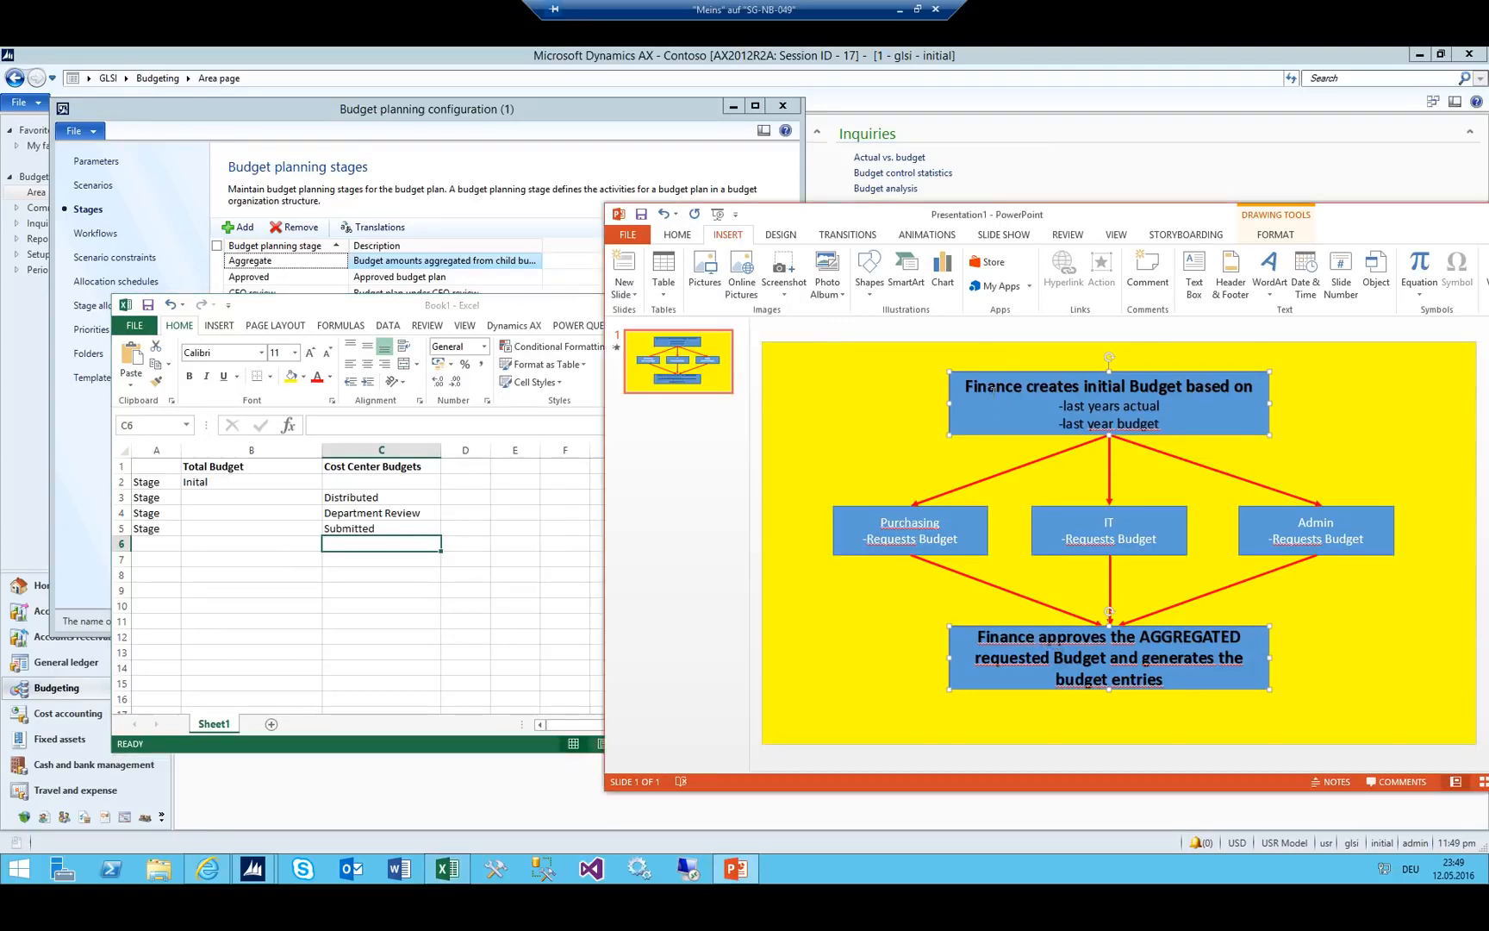
click(1018, 612)
click(935, 540)
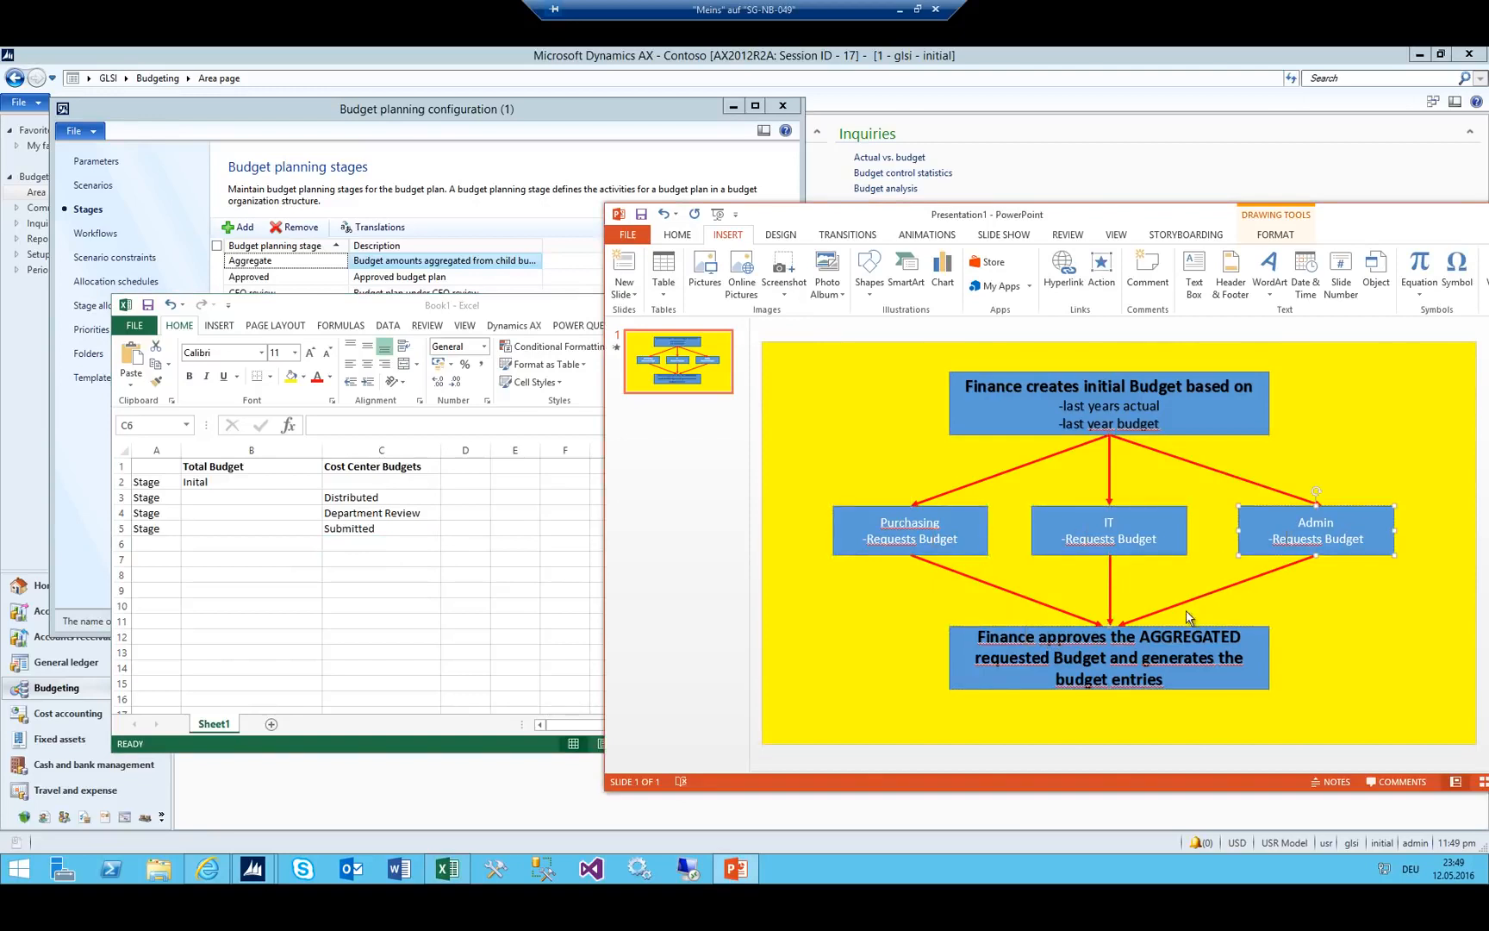
click(1170, 634)
click(289, 540)
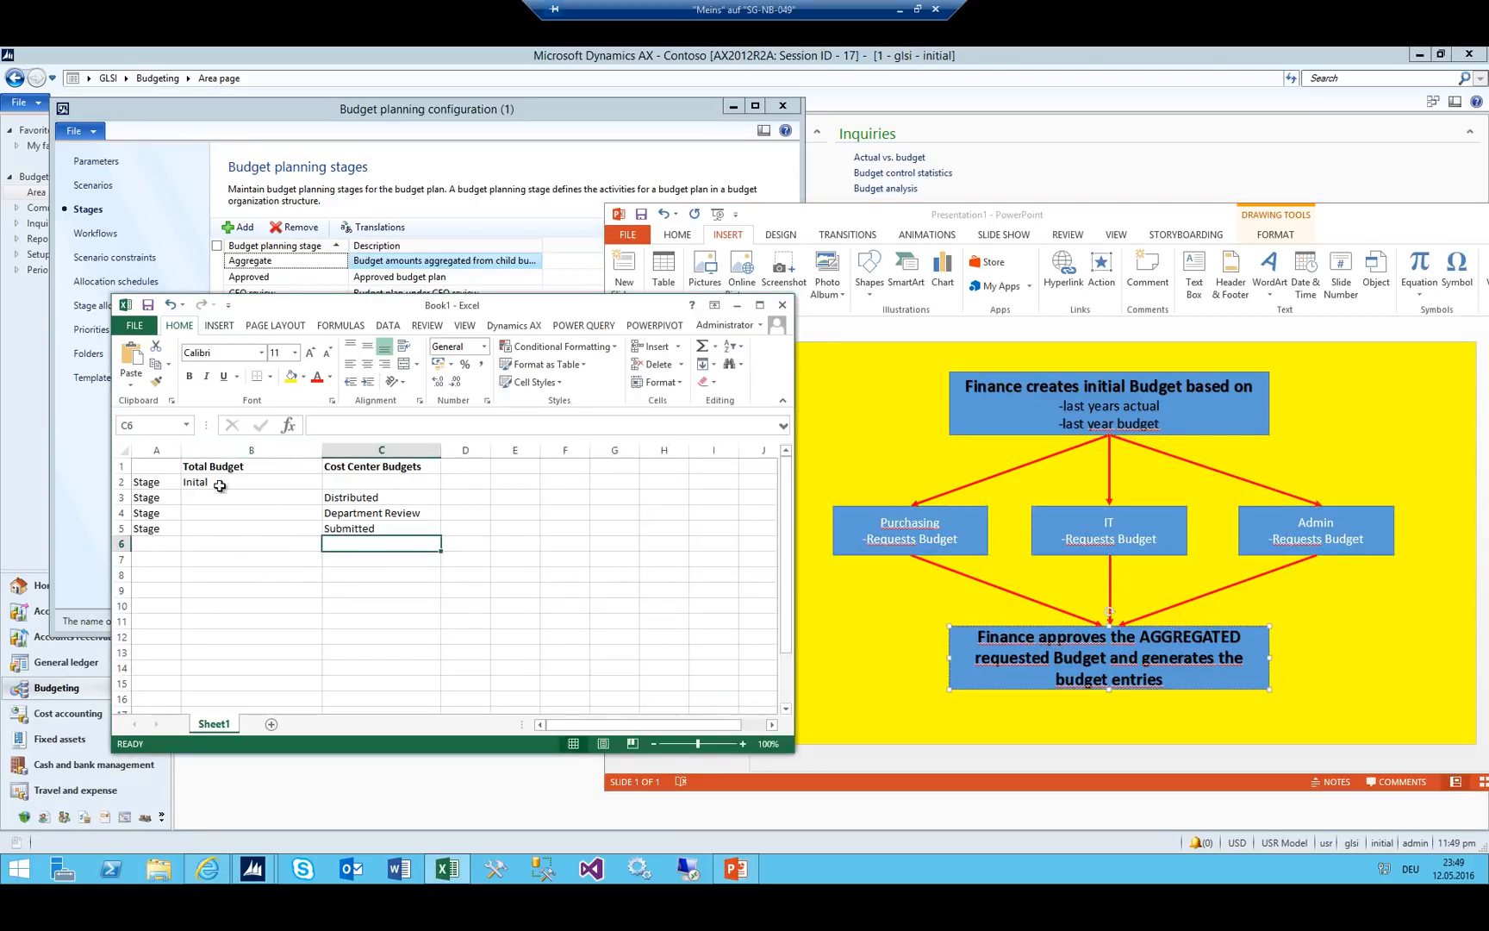
click(137, 545)
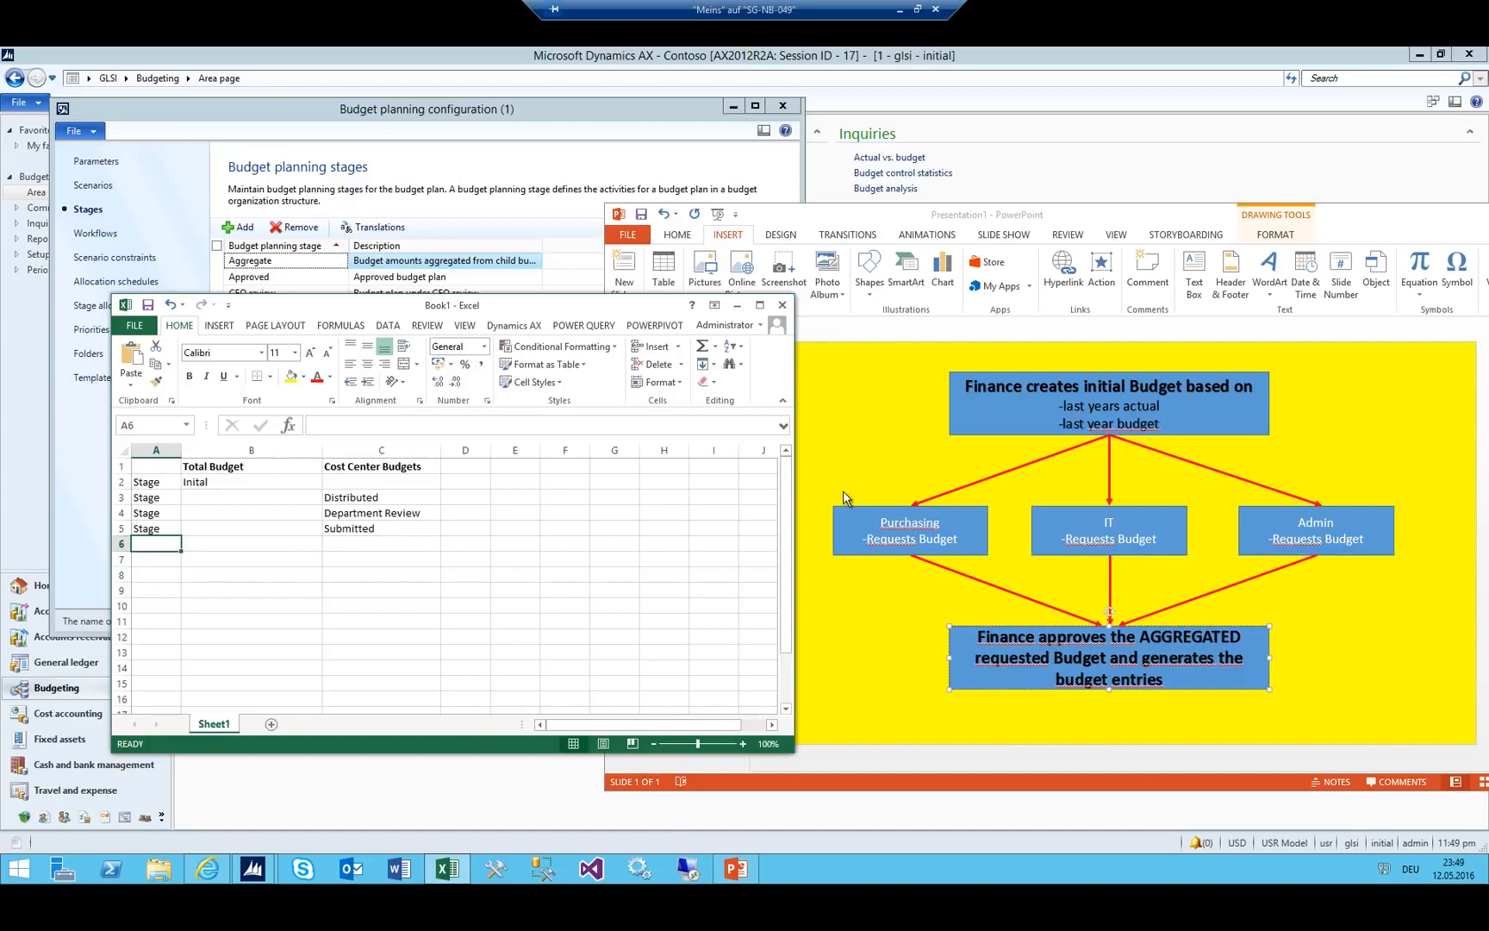
text(Stage)
key(Tab)
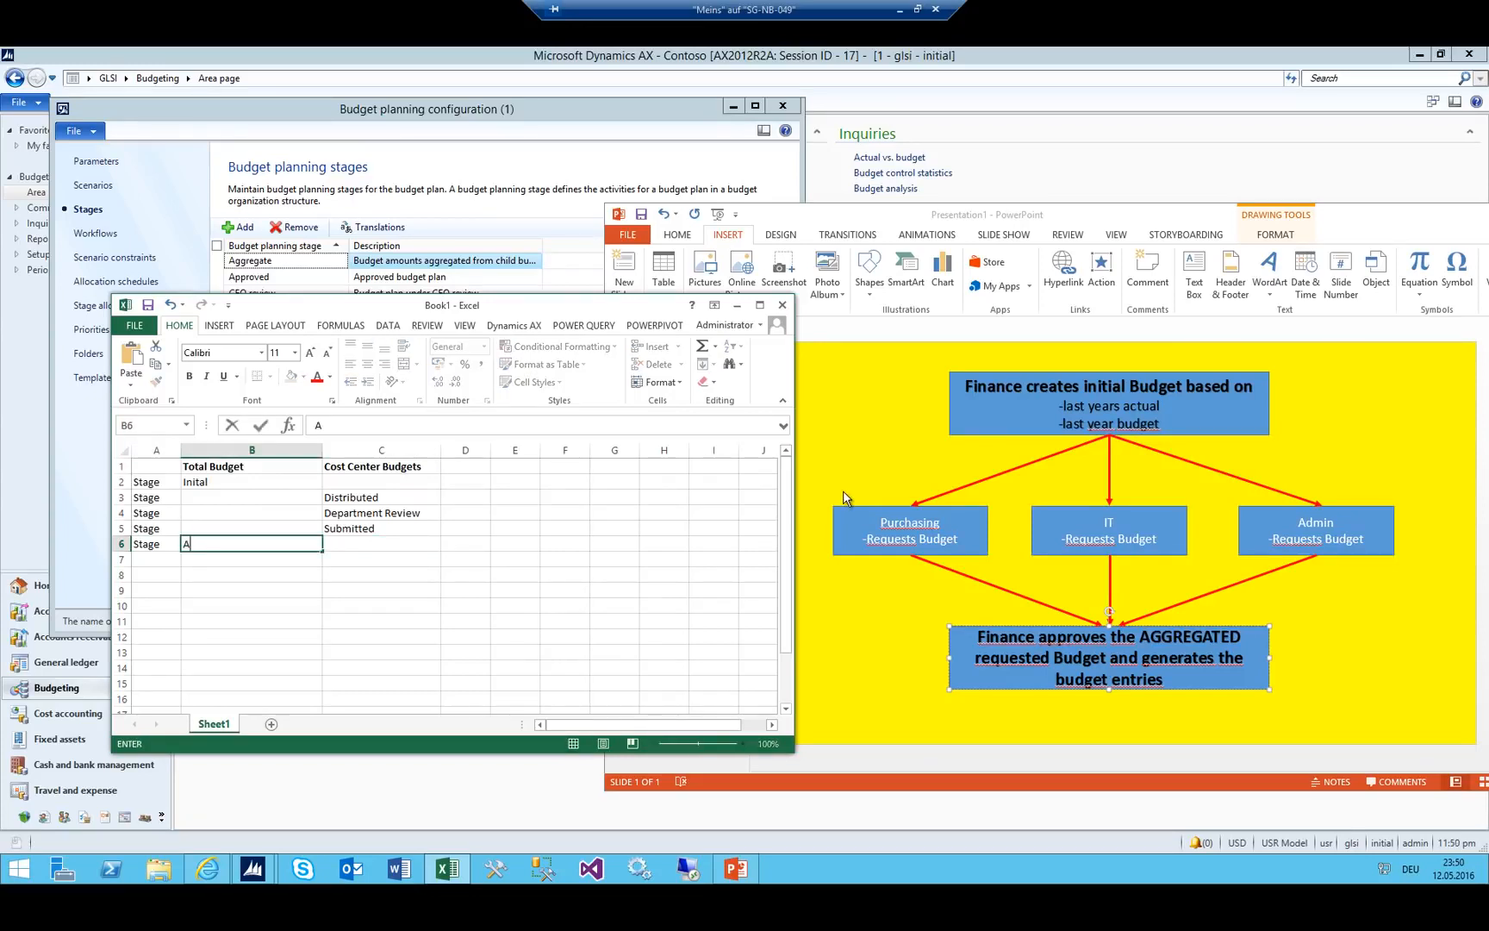
text(Aggregated)
key(Return)
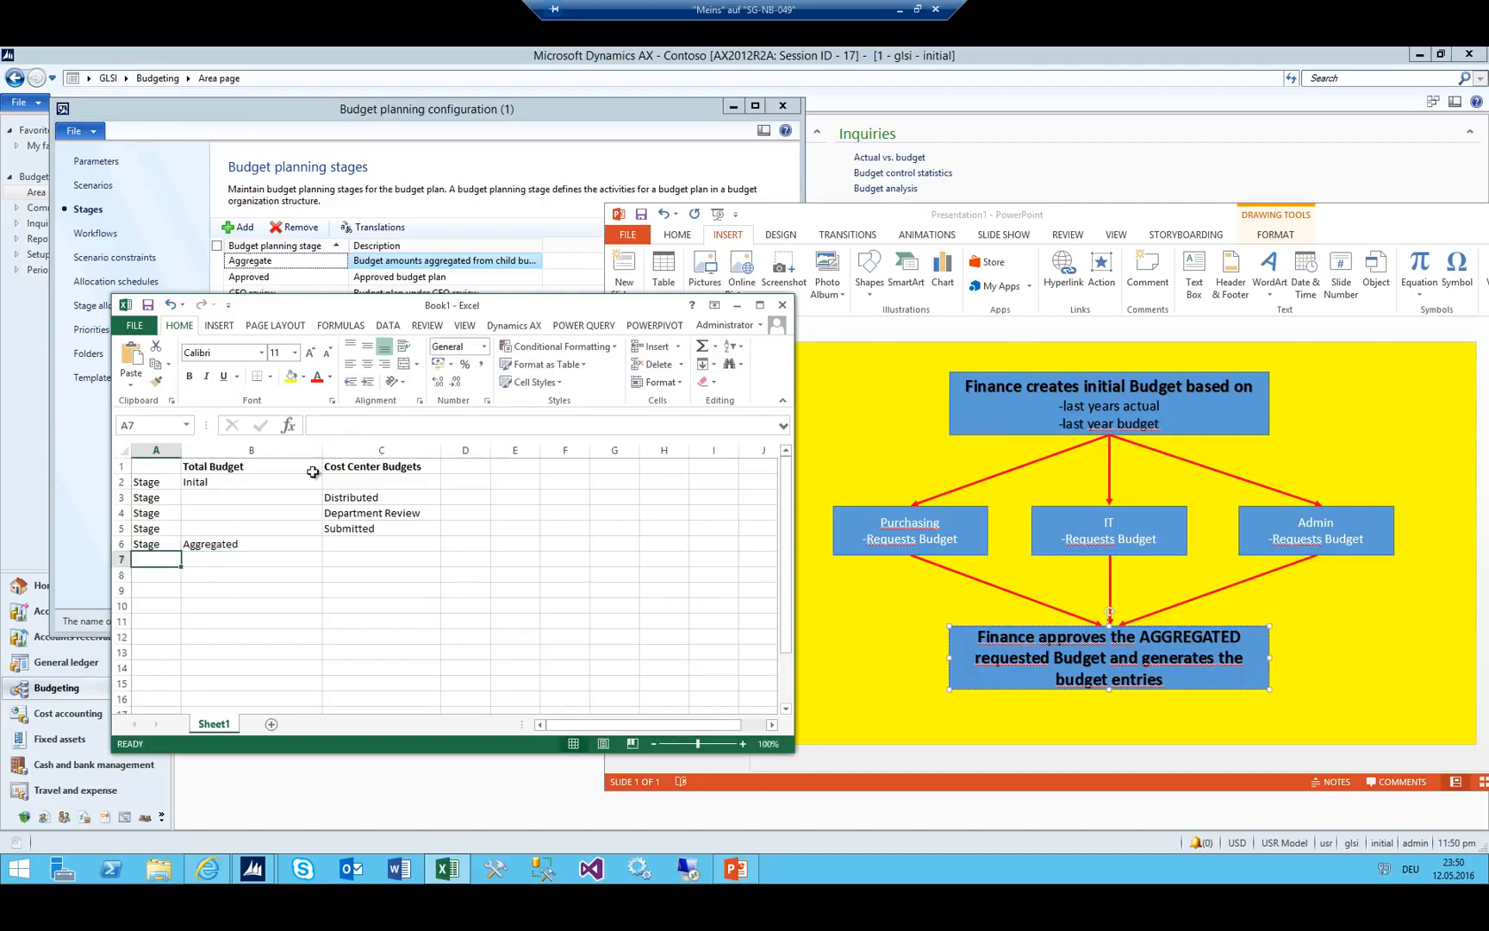
click(368, 514)
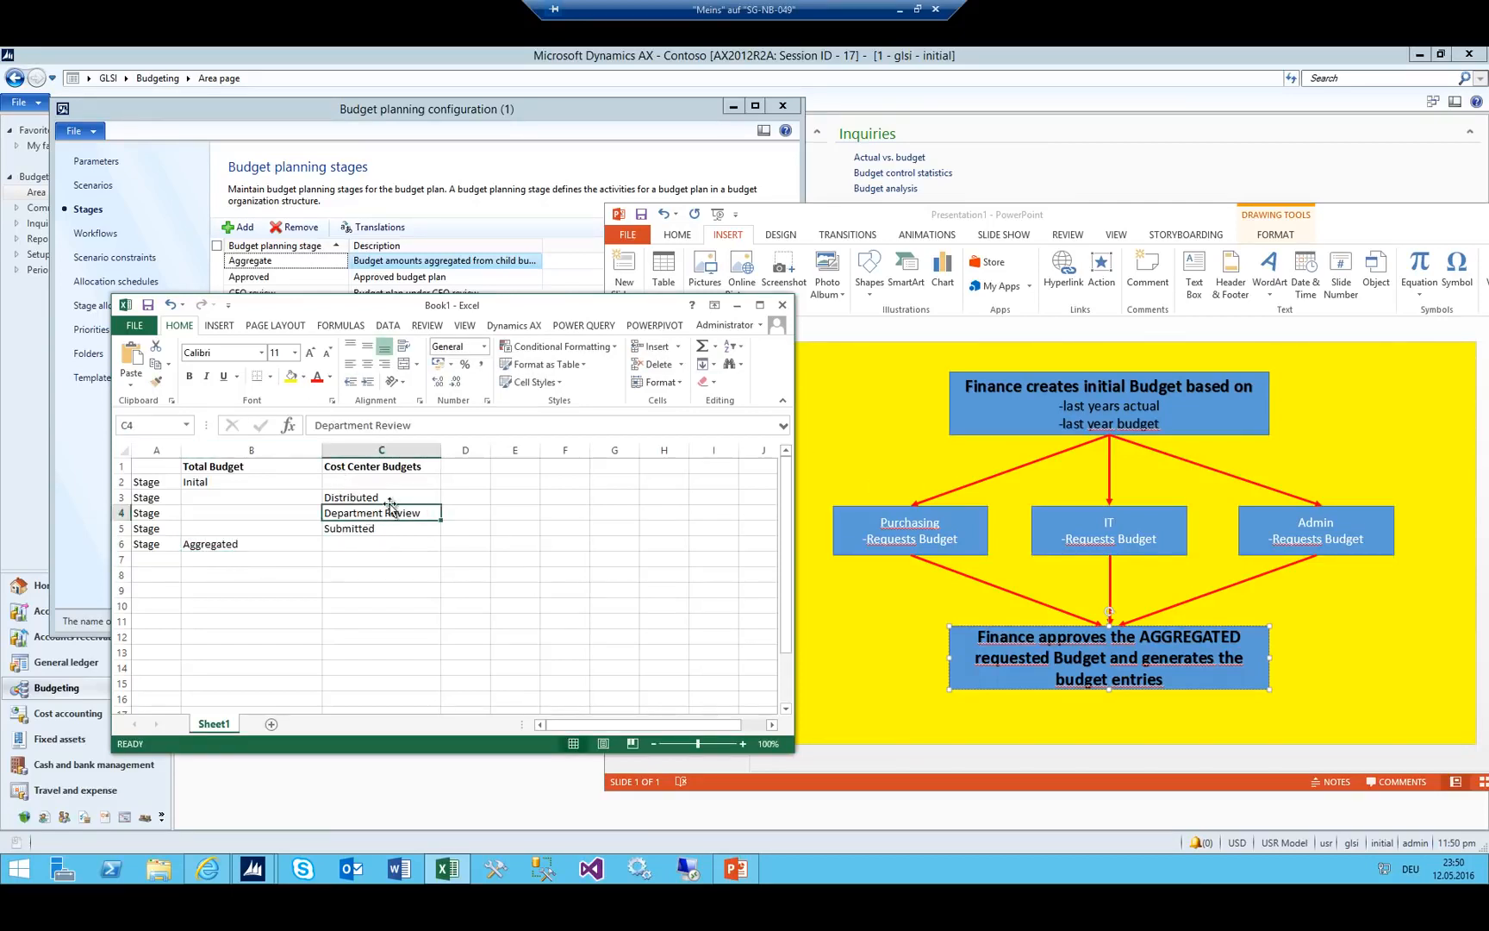
click(361, 528)
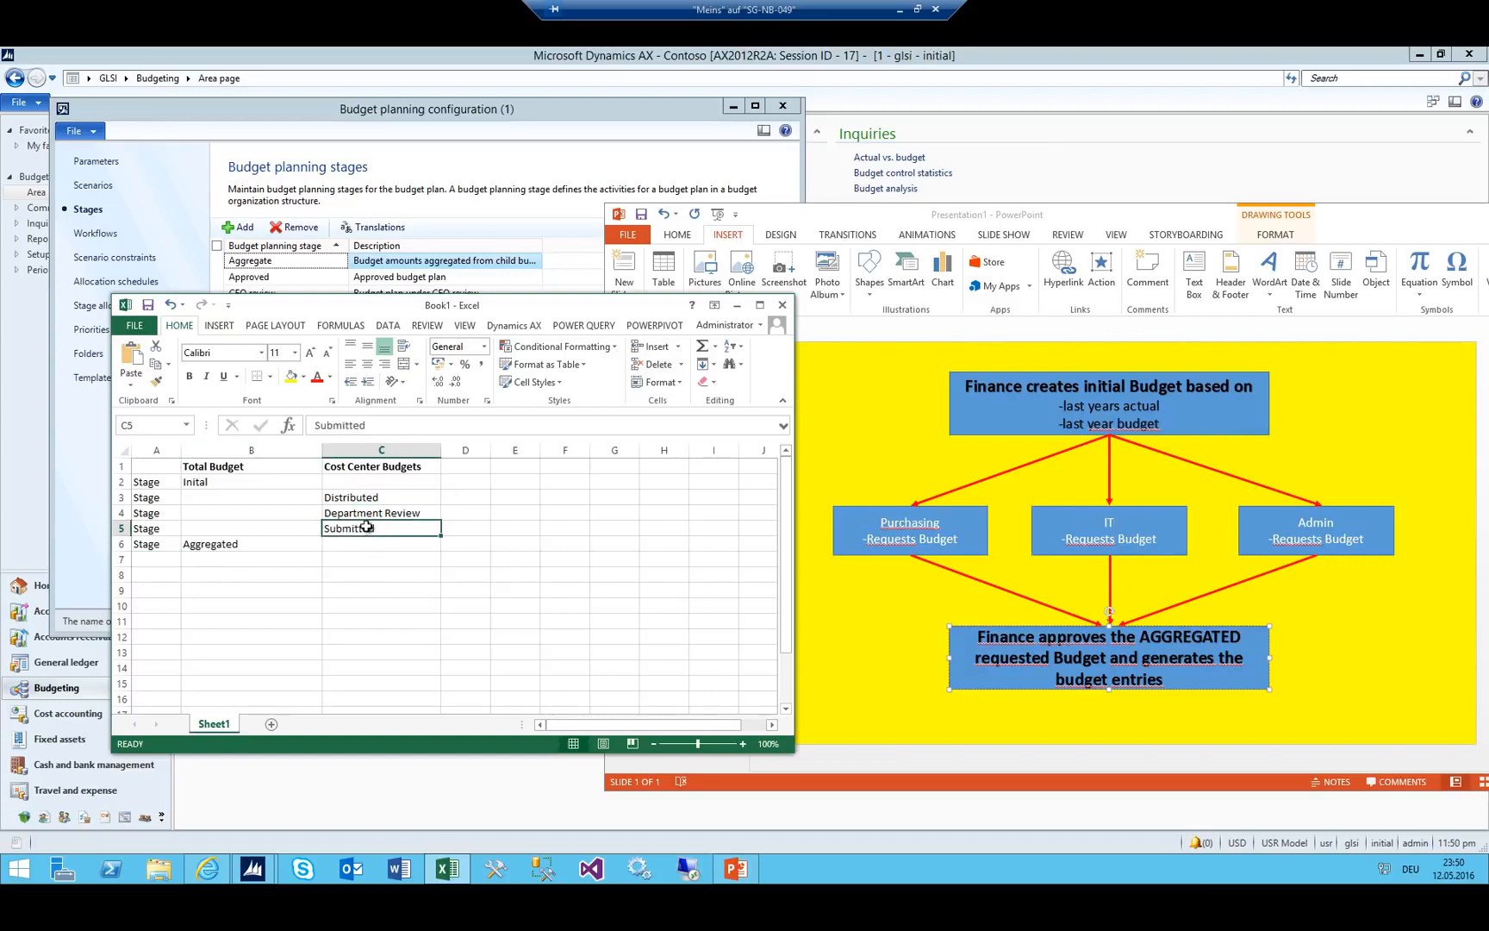
click(246, 545)
Add 'Stage' rows 7–8 with Finance Review and Finance Approved in B7:B8.
click(159, 561)
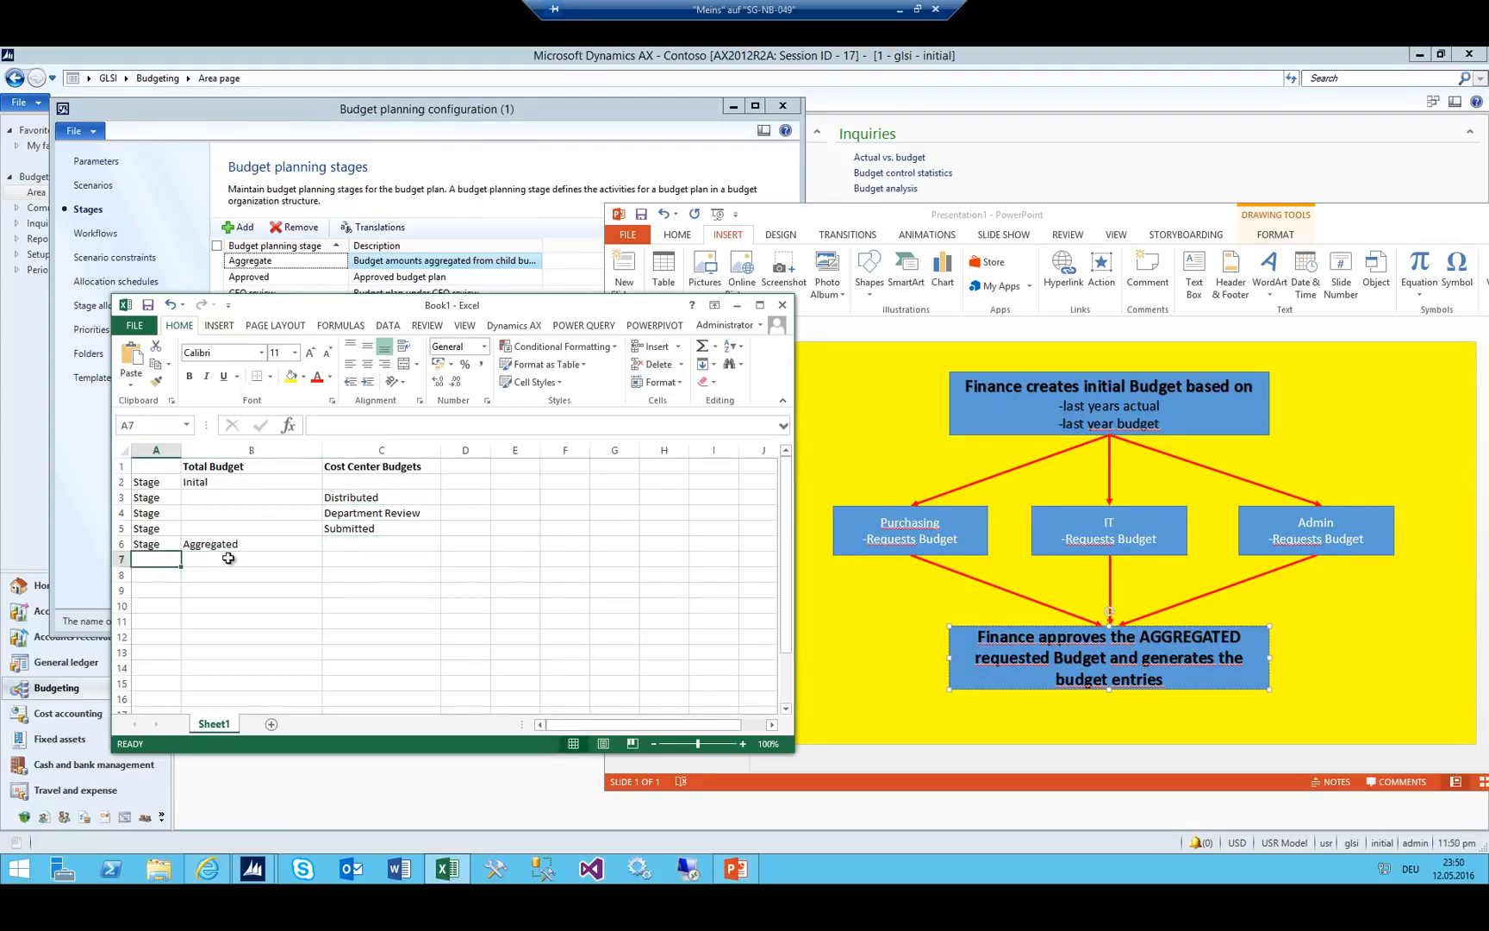
text(Stage)
click(228, 559)
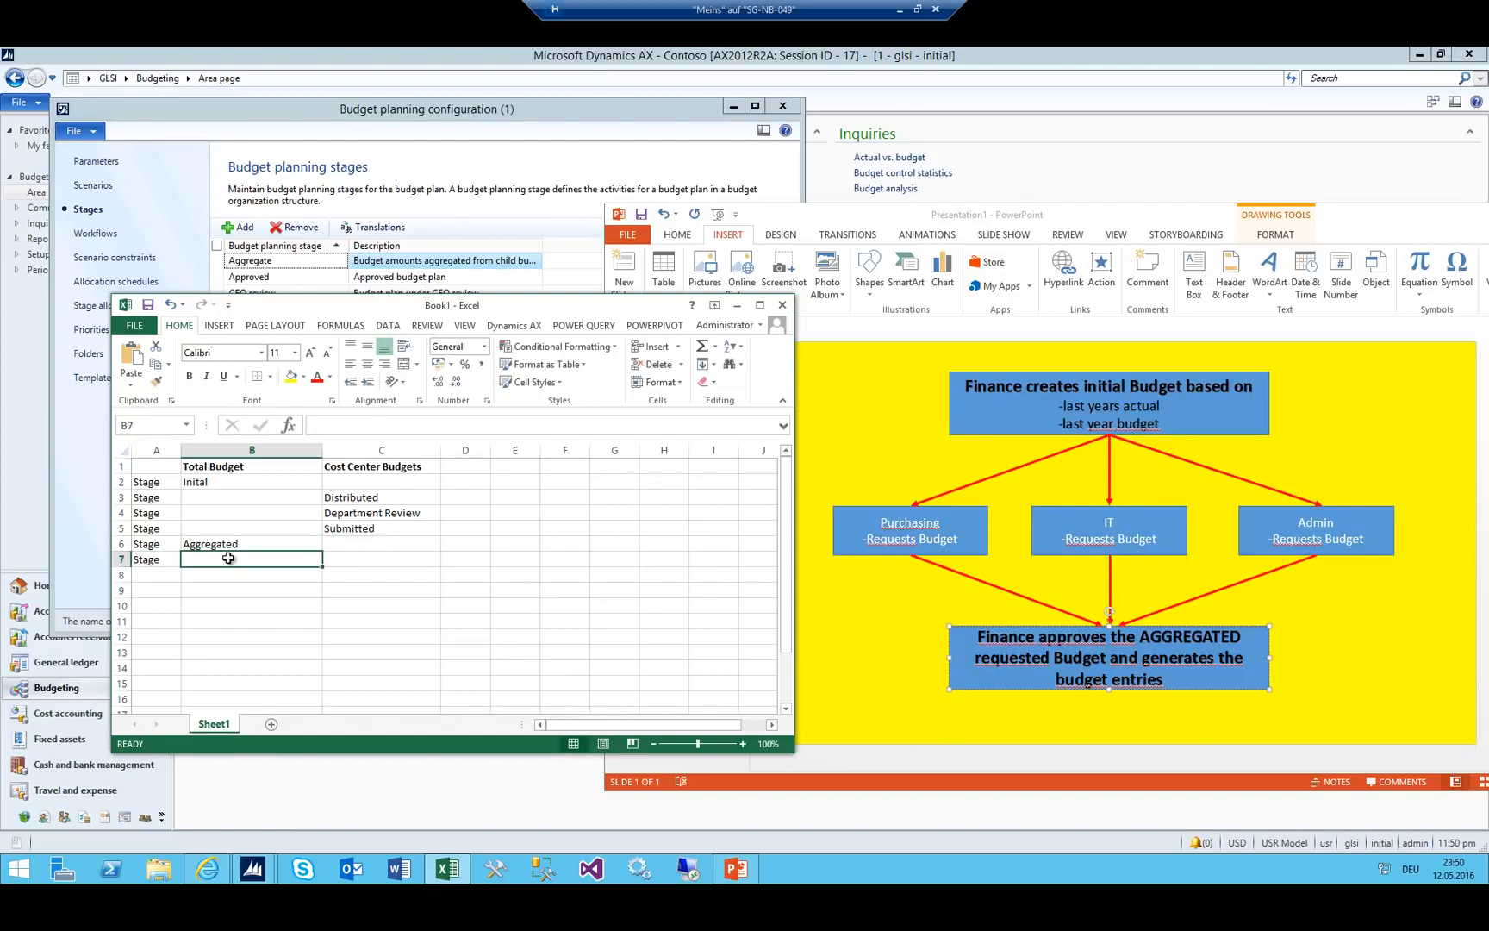
text(Inital)
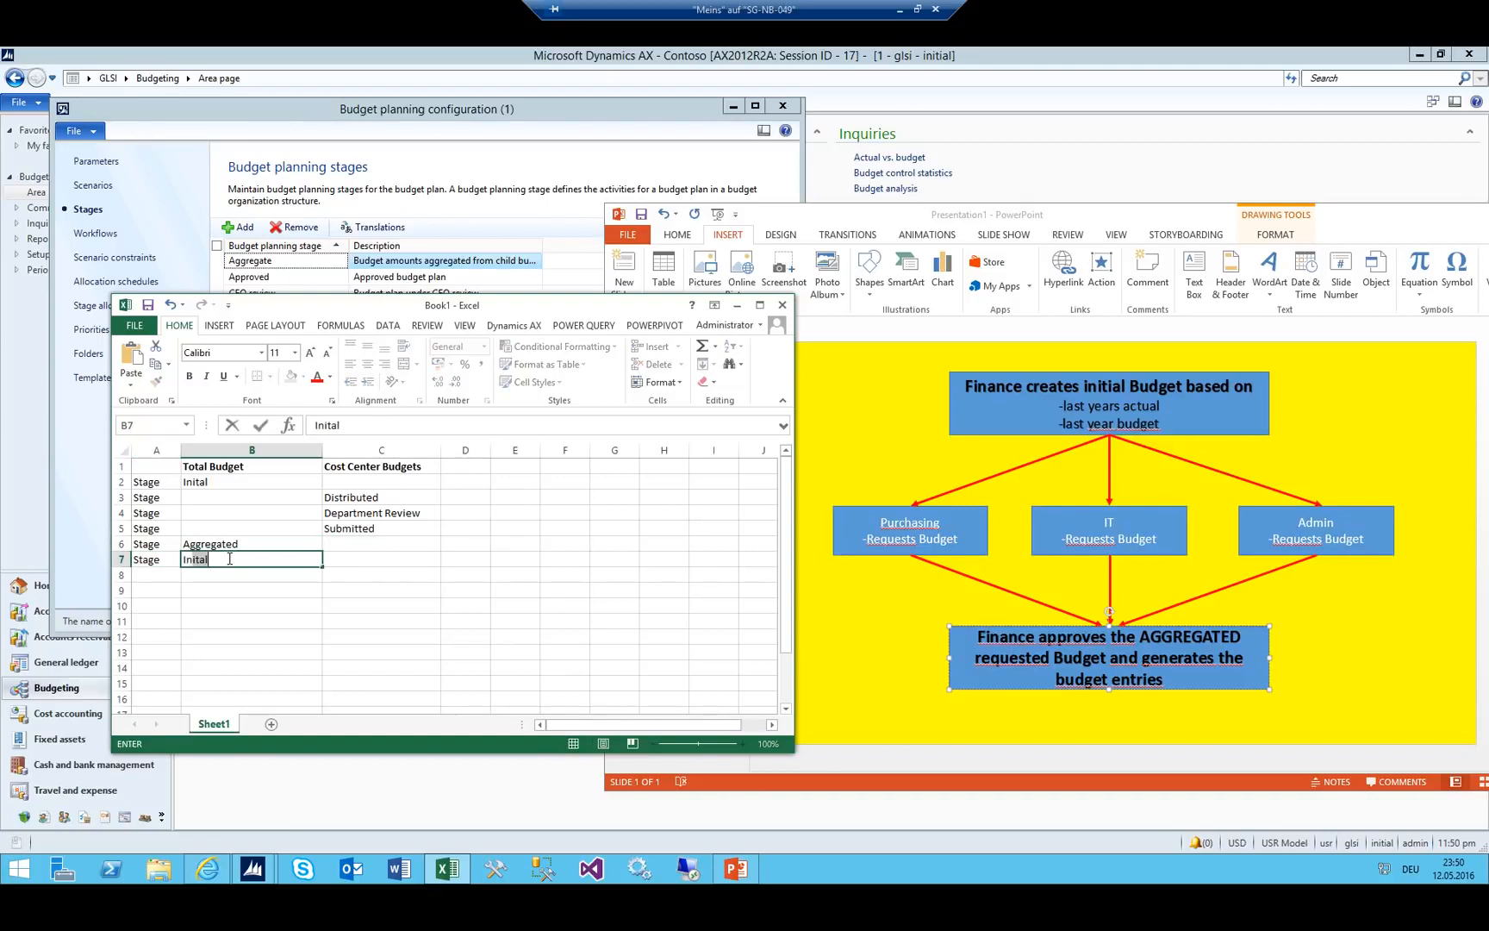
key(BackSpace)
key(BackSpace)
key(BackSpace)
key(BackSpace)
key(BackSpace)
key(BackSpace)
text(Finance Review)
key(Return)
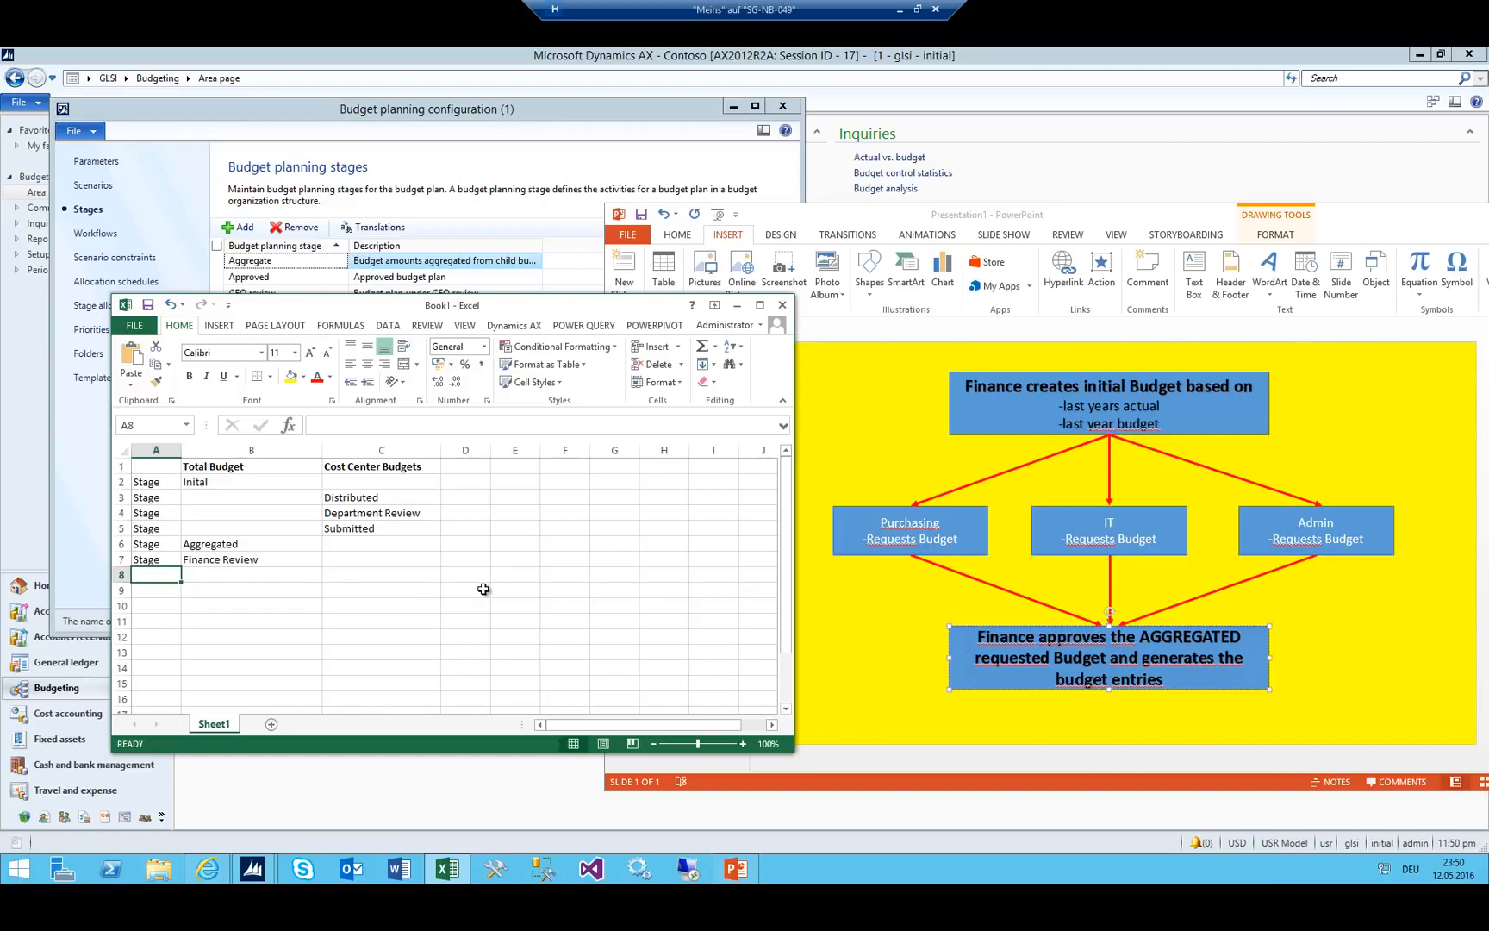
text(Stage)
key(Tab)
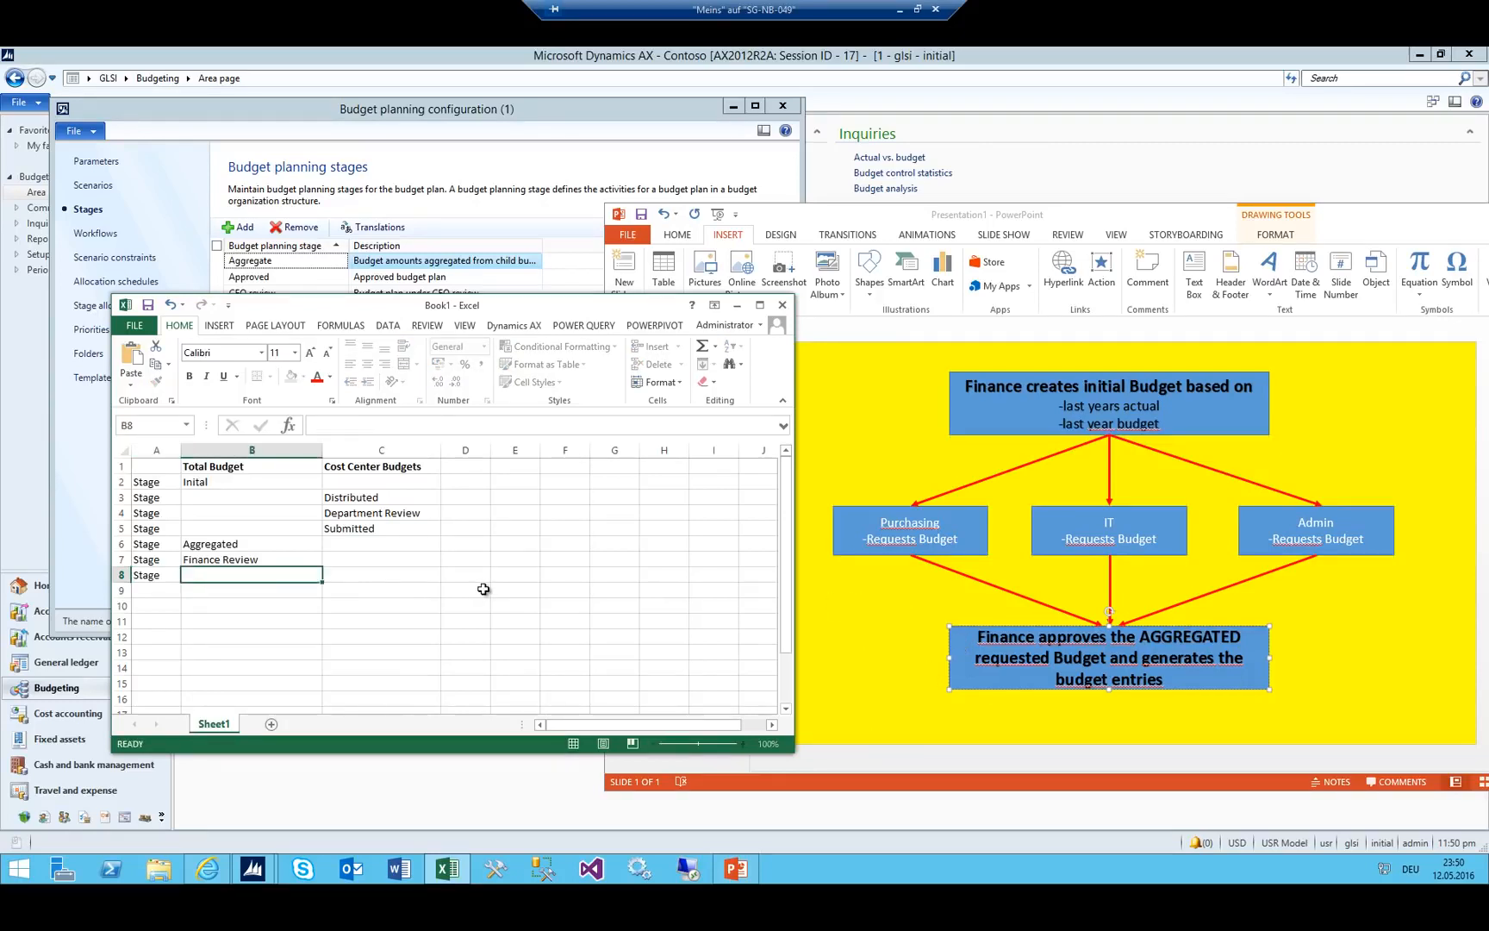
text(Finance Approved)
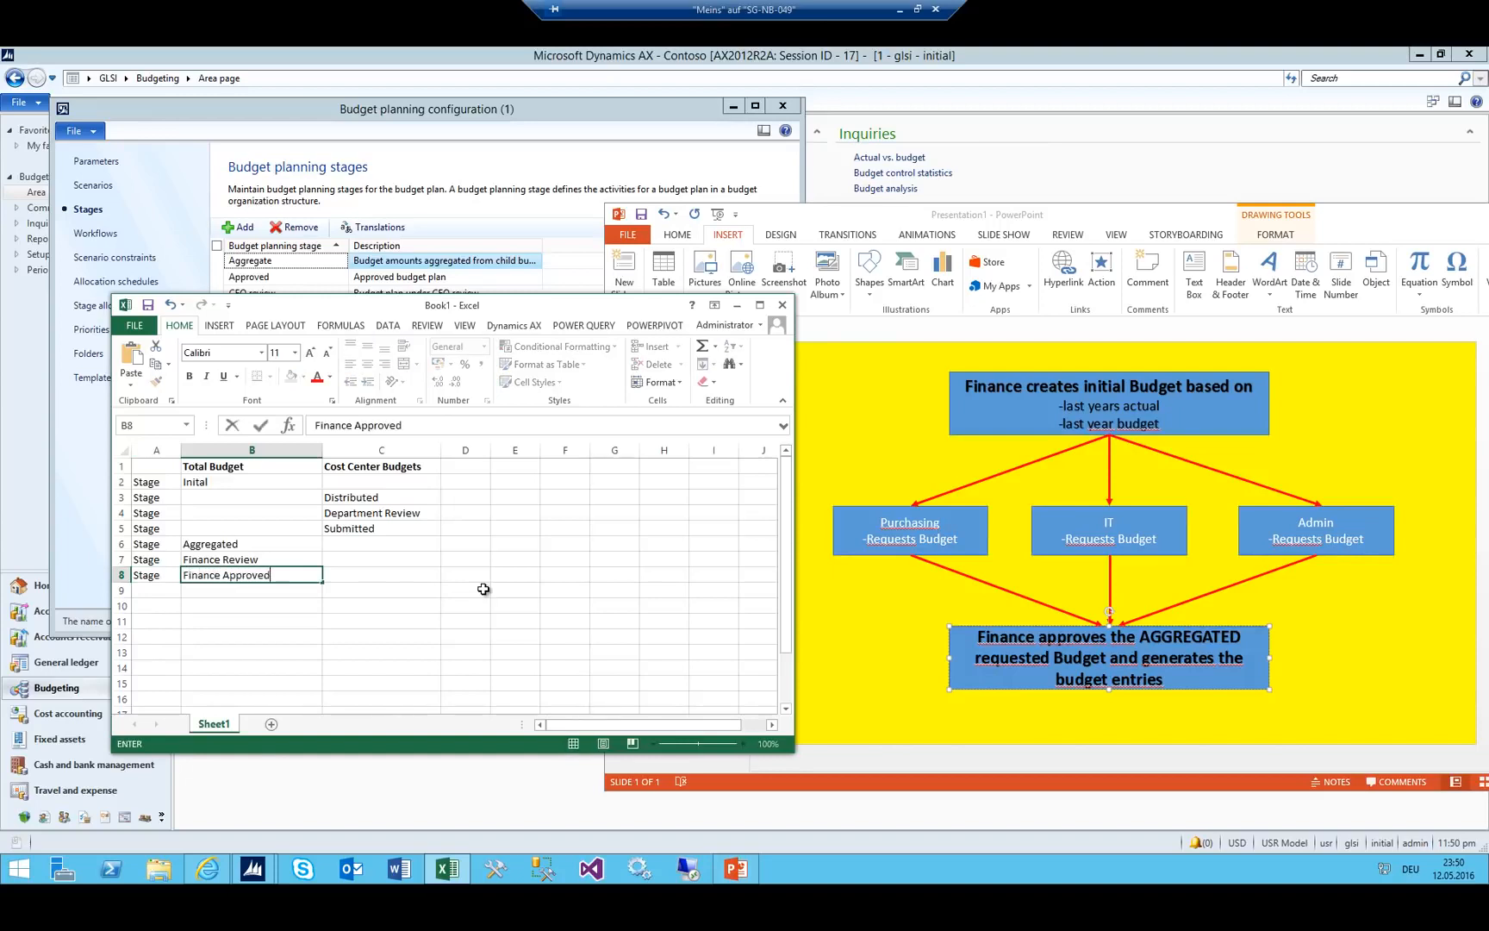
key(Return)
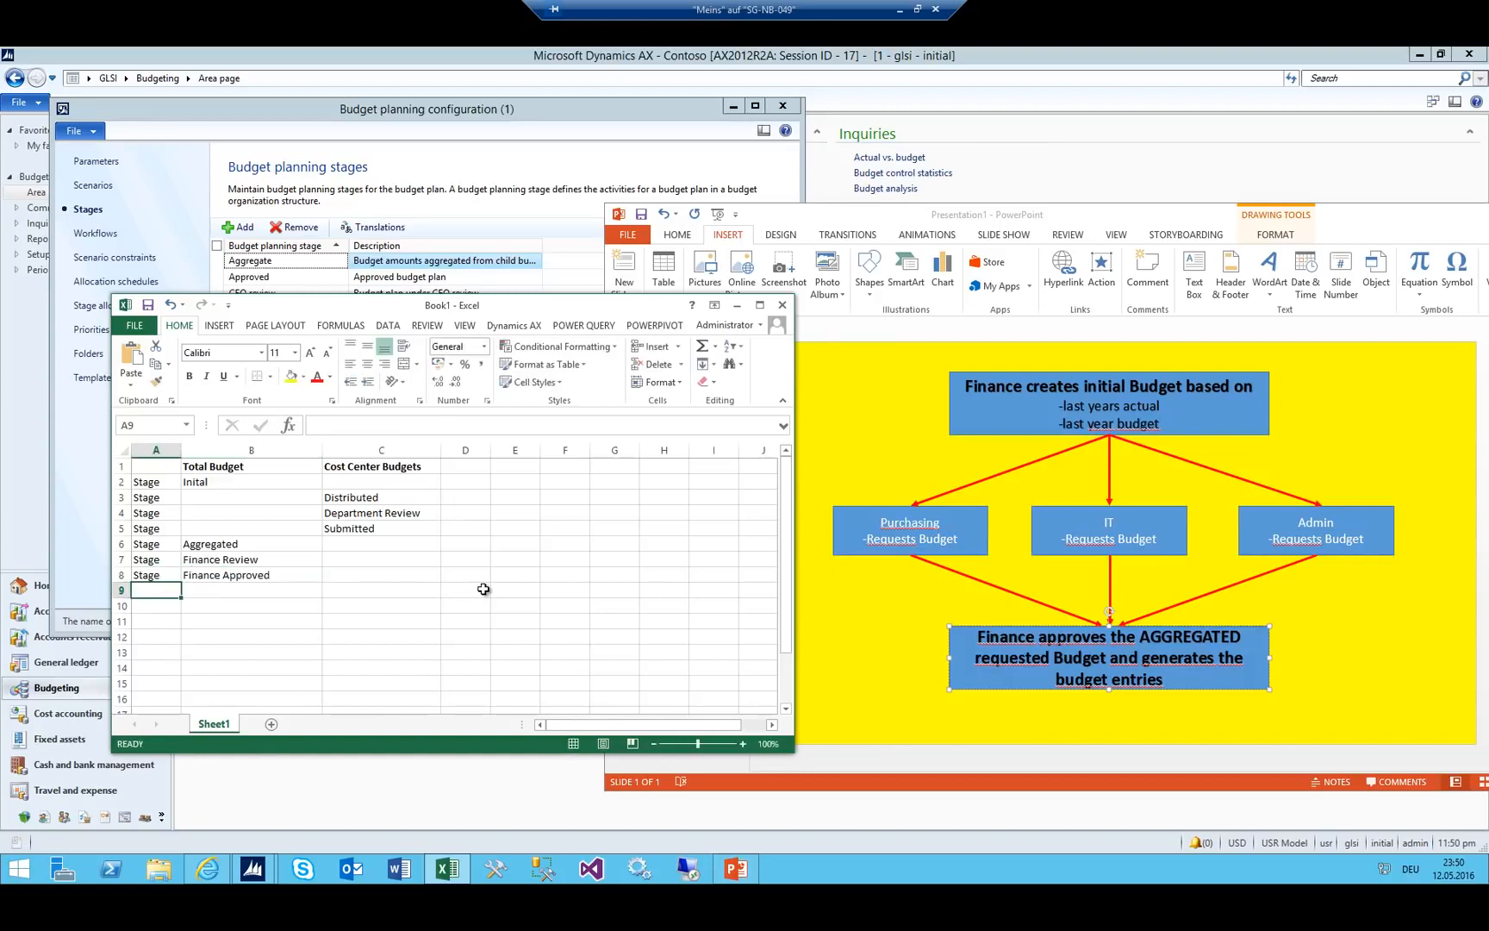
Replace Submitted in C5 with 'Department Approved'.
key(Up)
key(Right)
key(Up)
key(Up)
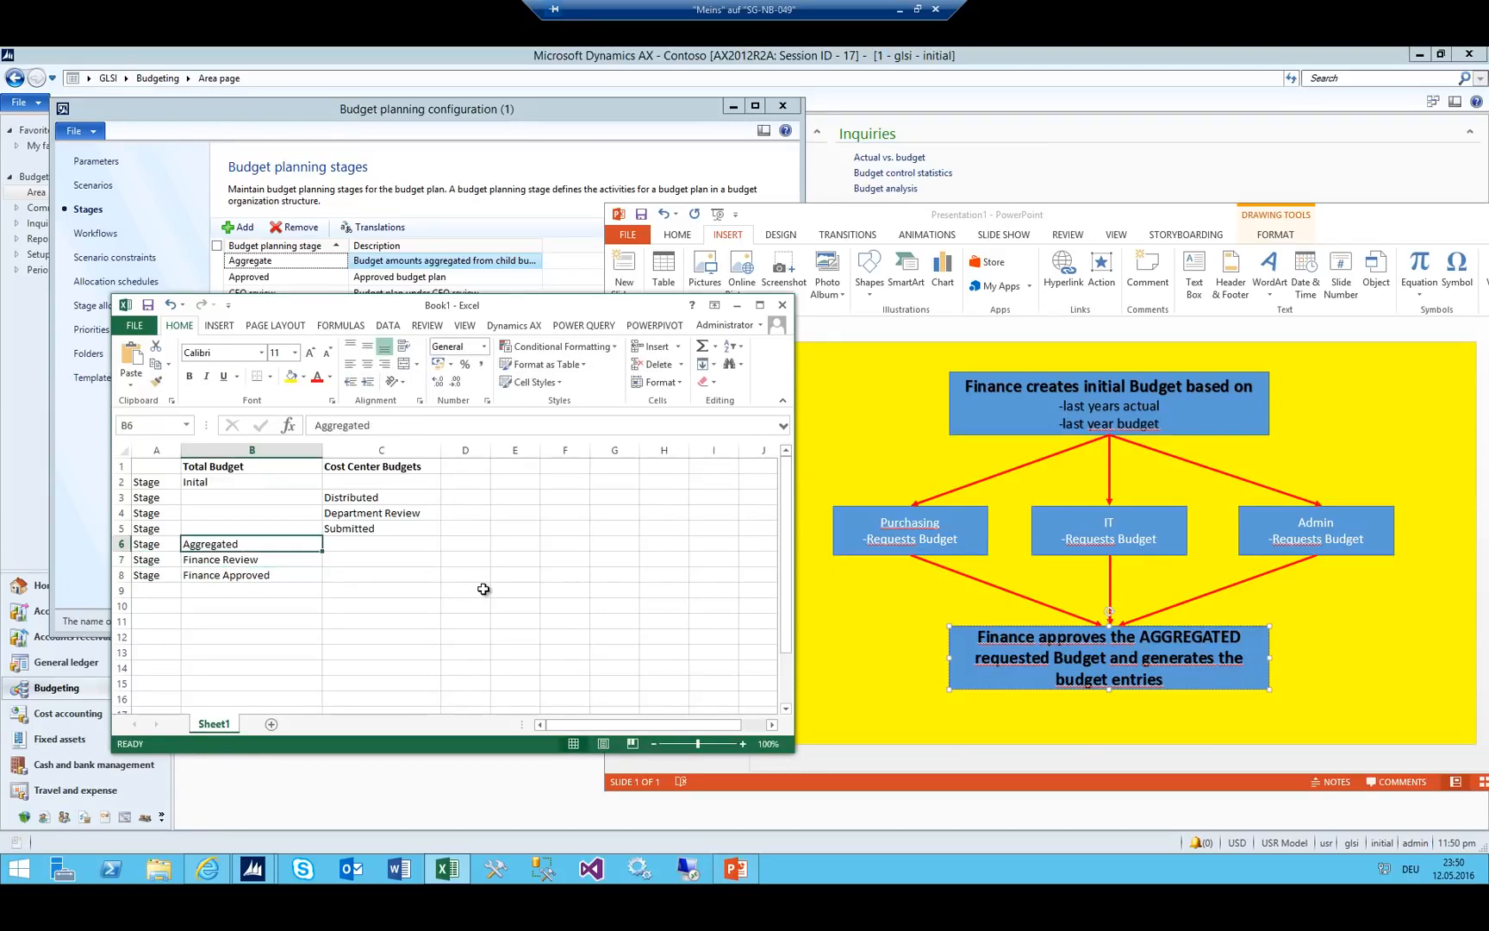
click(361, 527)
text(Department Appr)
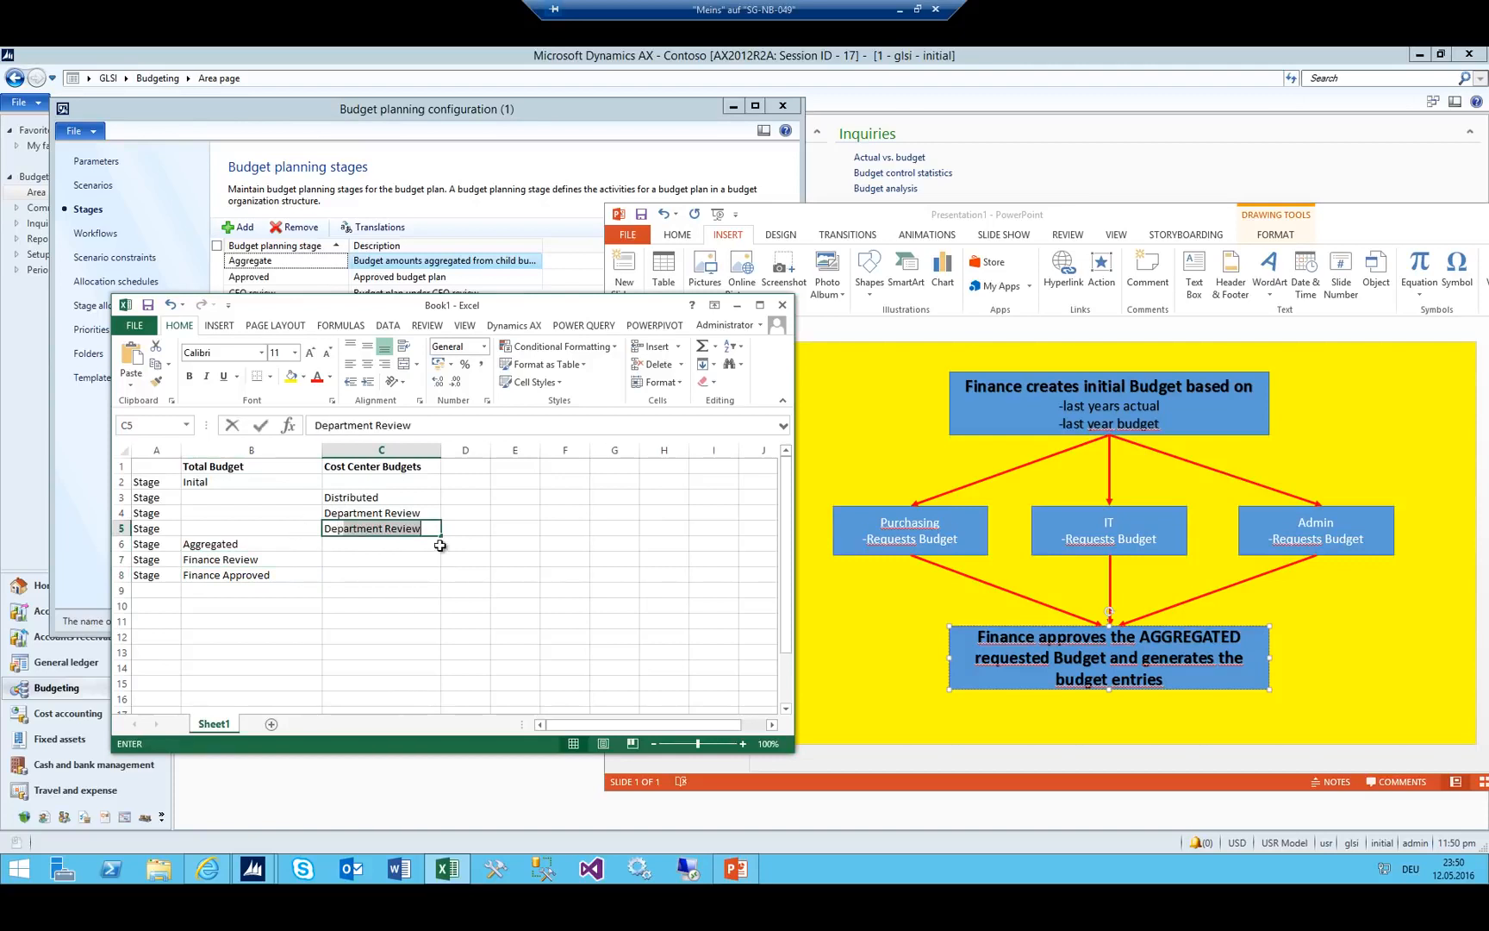
text(ov)
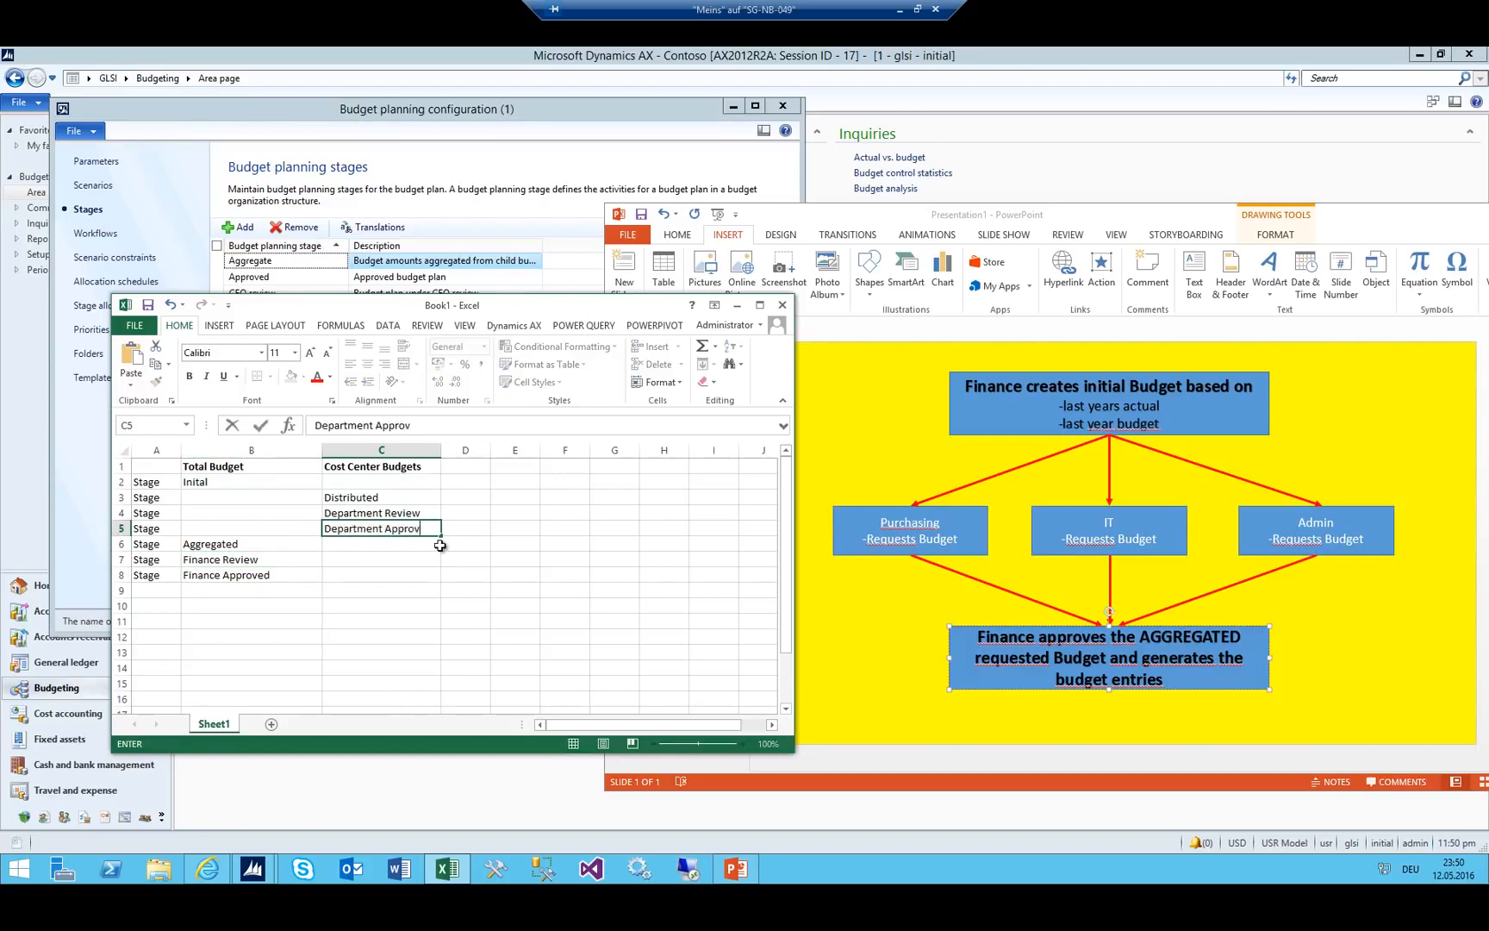
text(ed)
key(Return)
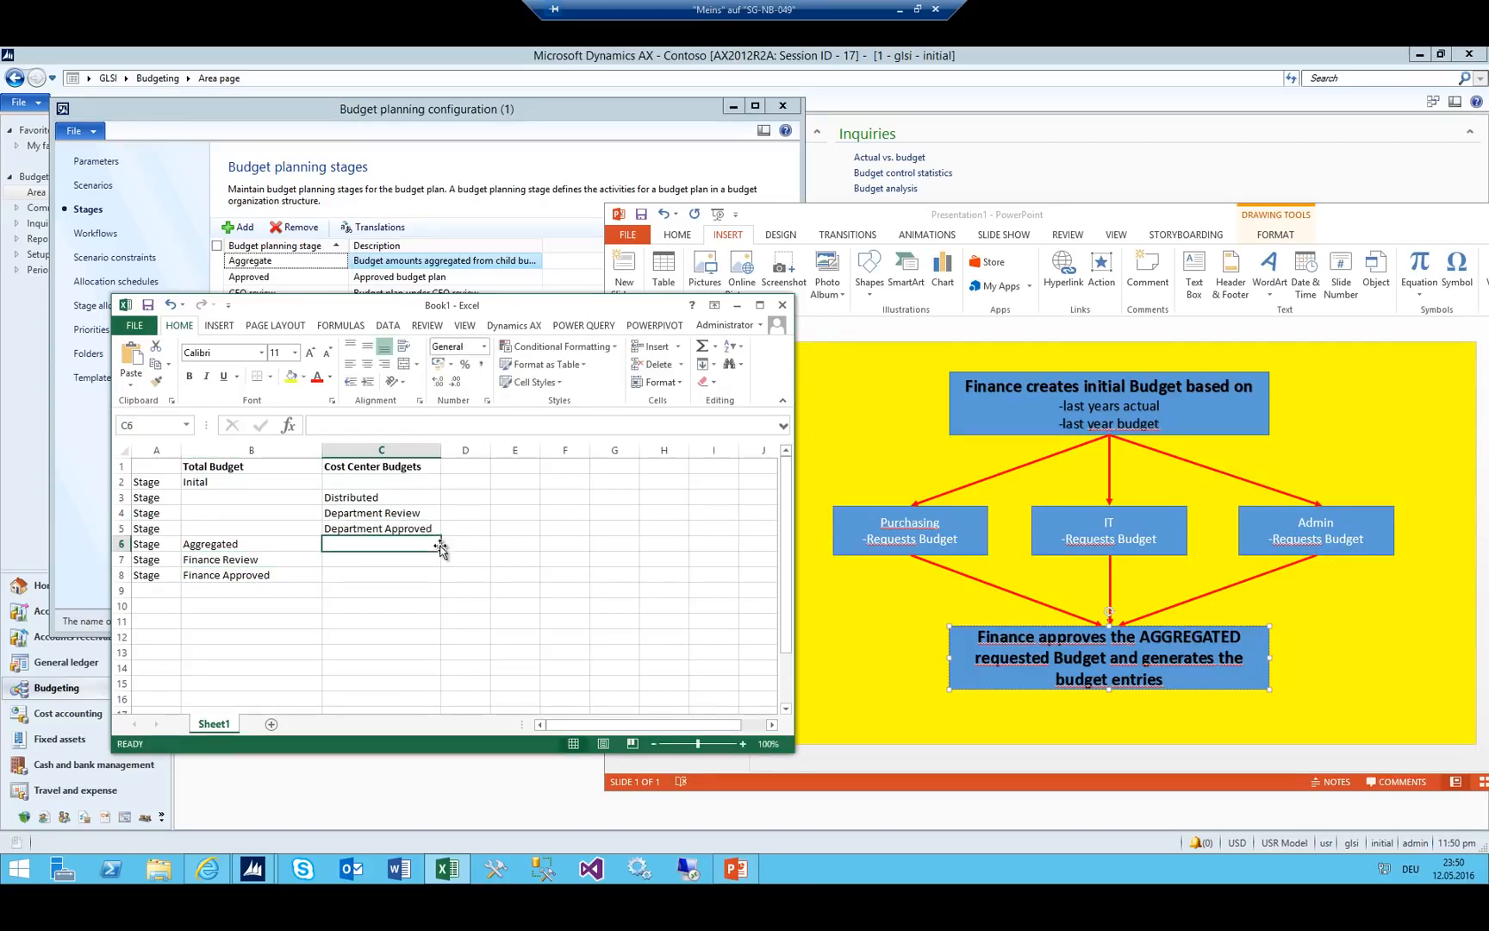
Toggle between the Total Budget and Cost Center Budgets columns B and C, ending on B3.
click(220, 466)
click(250, 450)
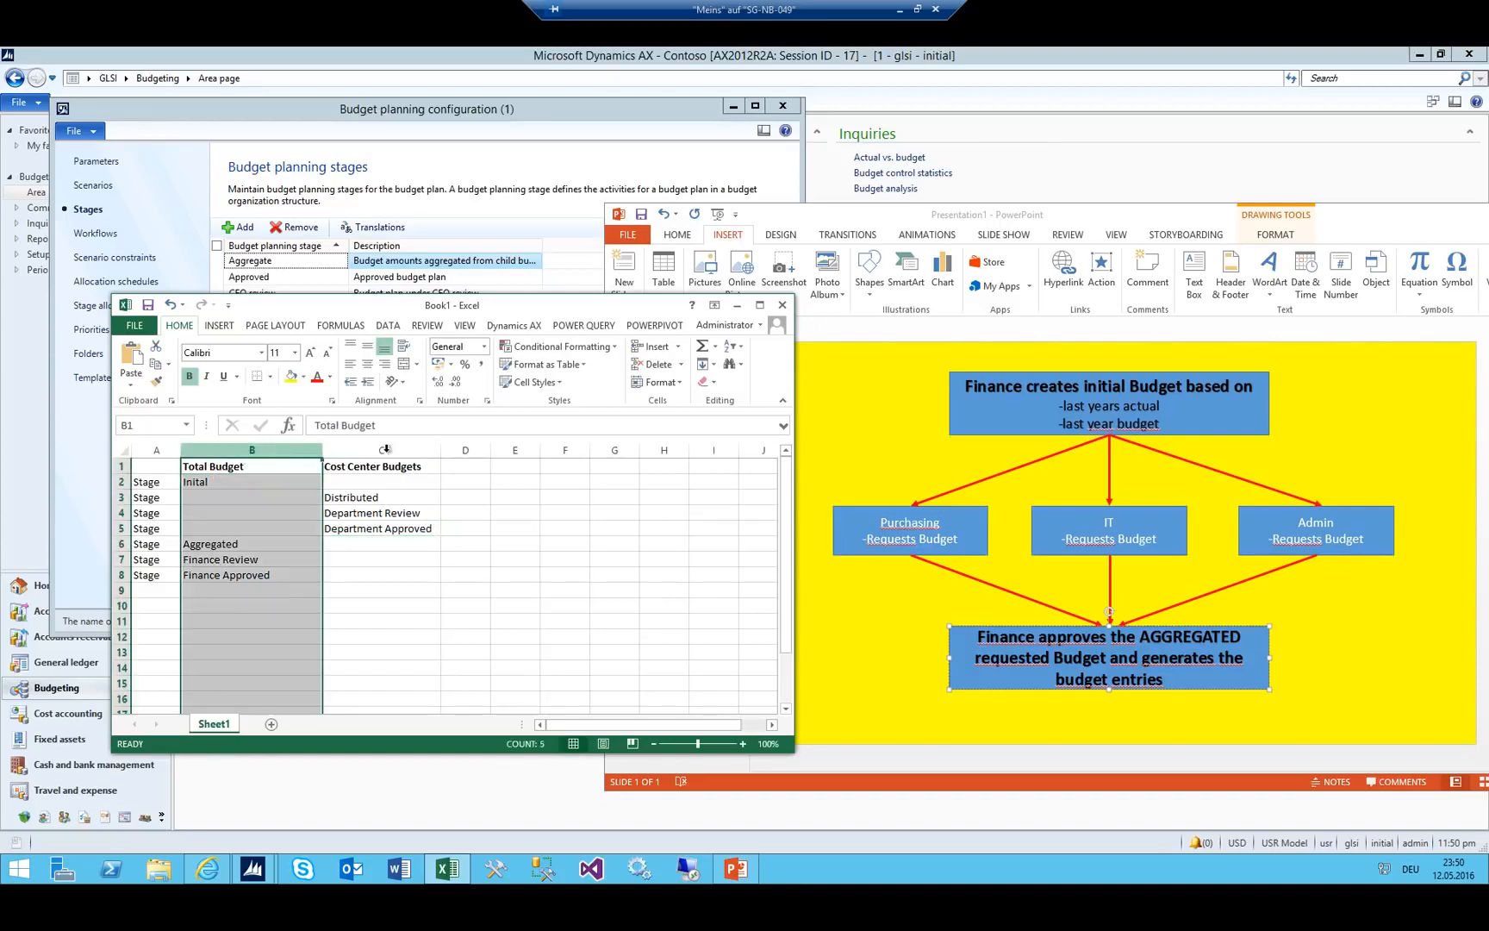
click(385, 450)
click(280, 450)
click(371, 450)
click(276, 450)
click(366, 450)
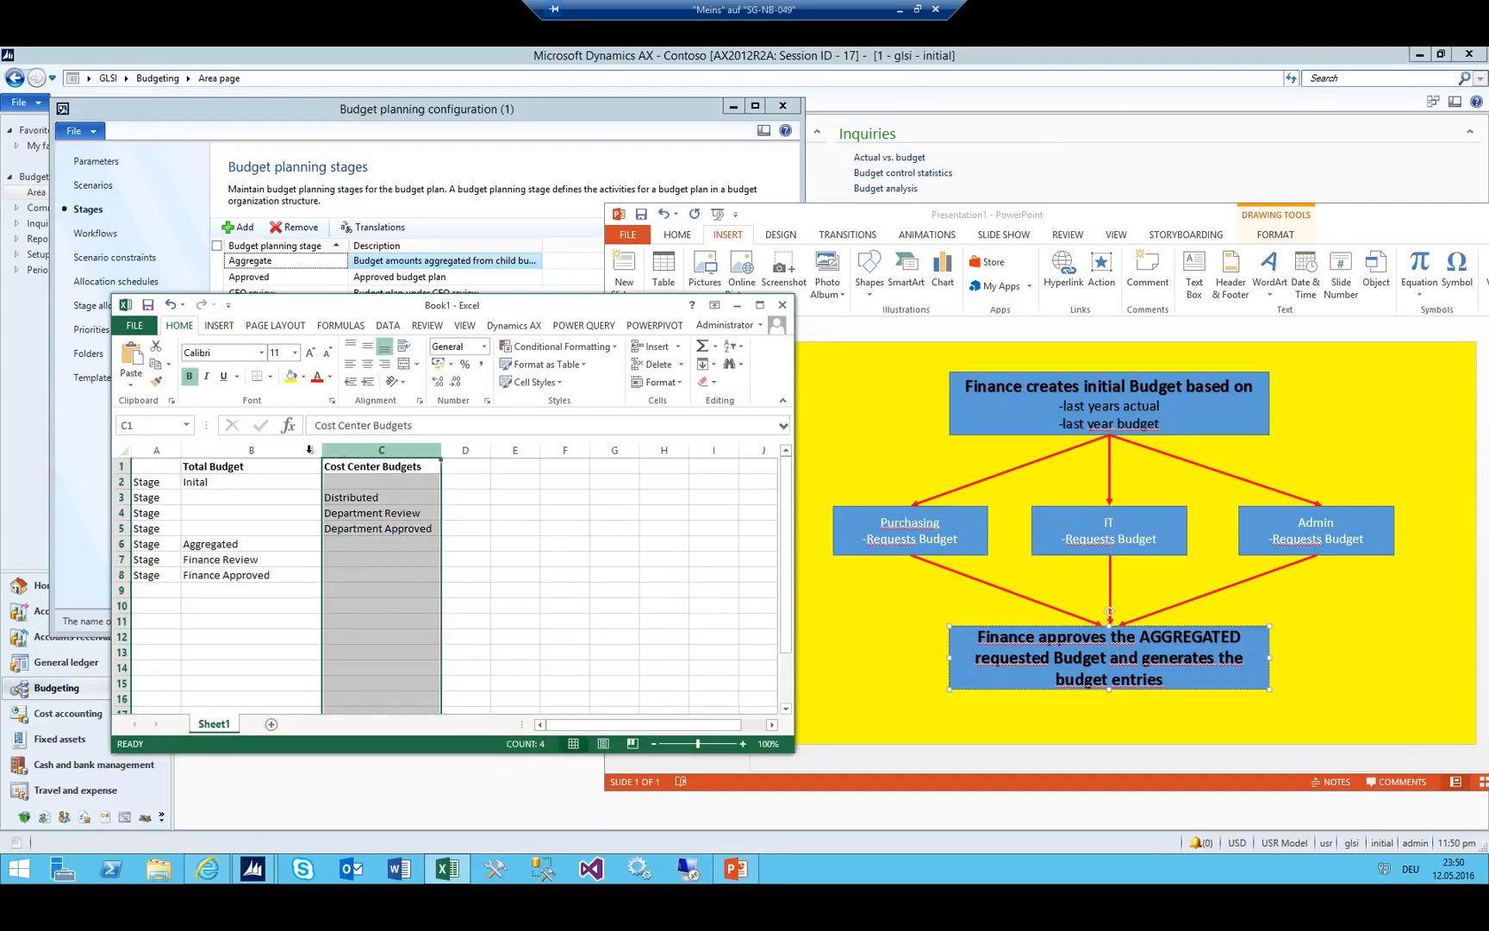
click(308, 449)
click(359, 448)
click(301, 449)
click(359, 449)
click(297, 450)
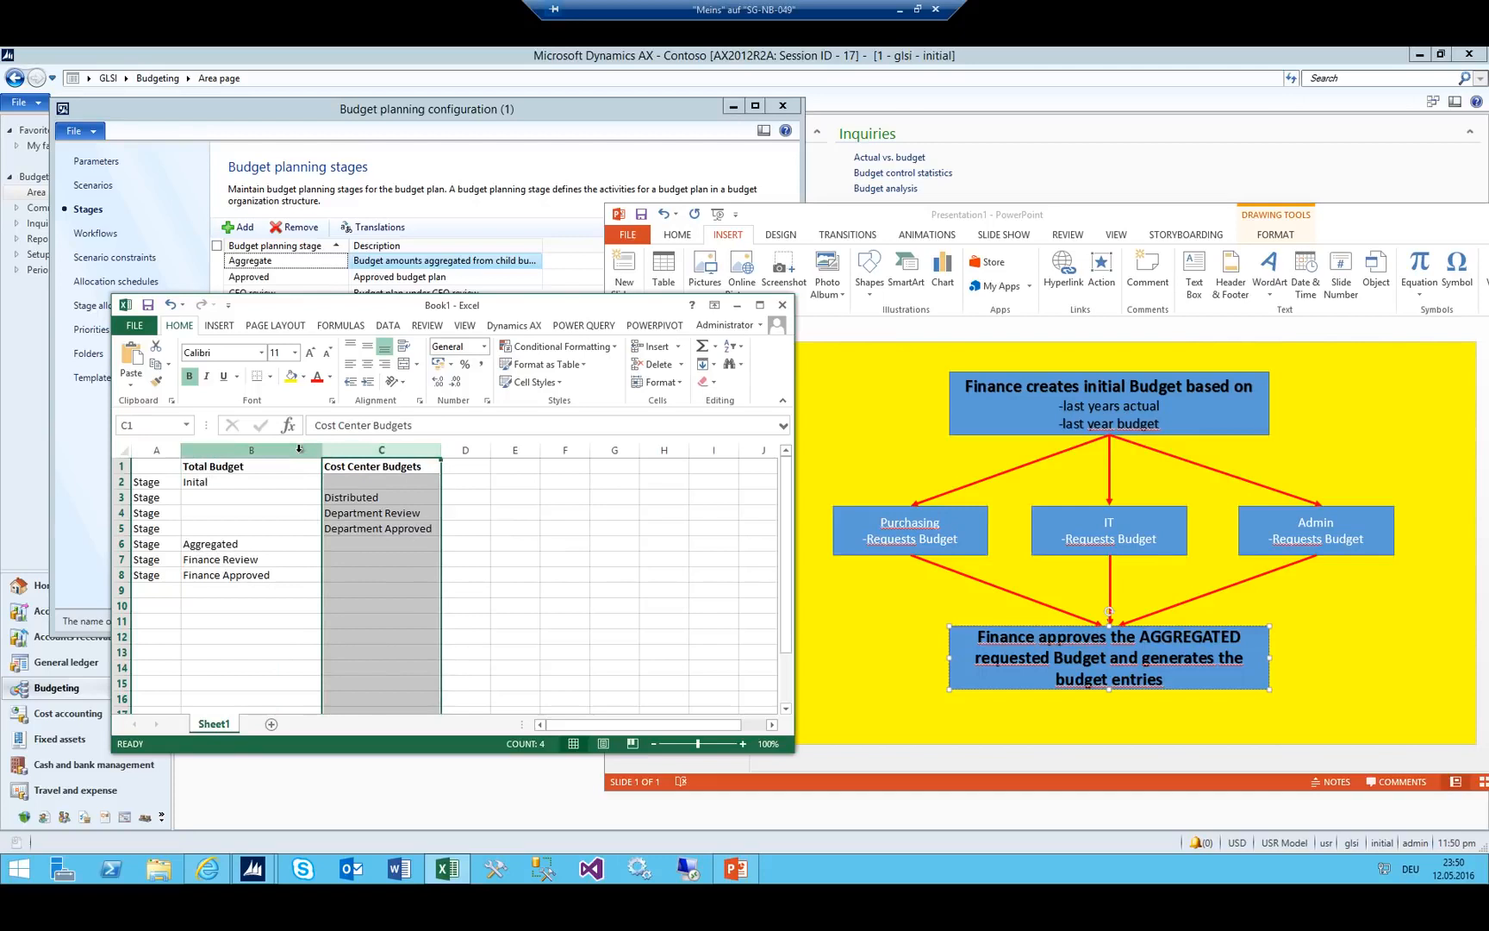
click(284, 496)
Add budget planning stage 01_Inital described 'Inital Budget'.
drag(385, 307, 1169, 329)
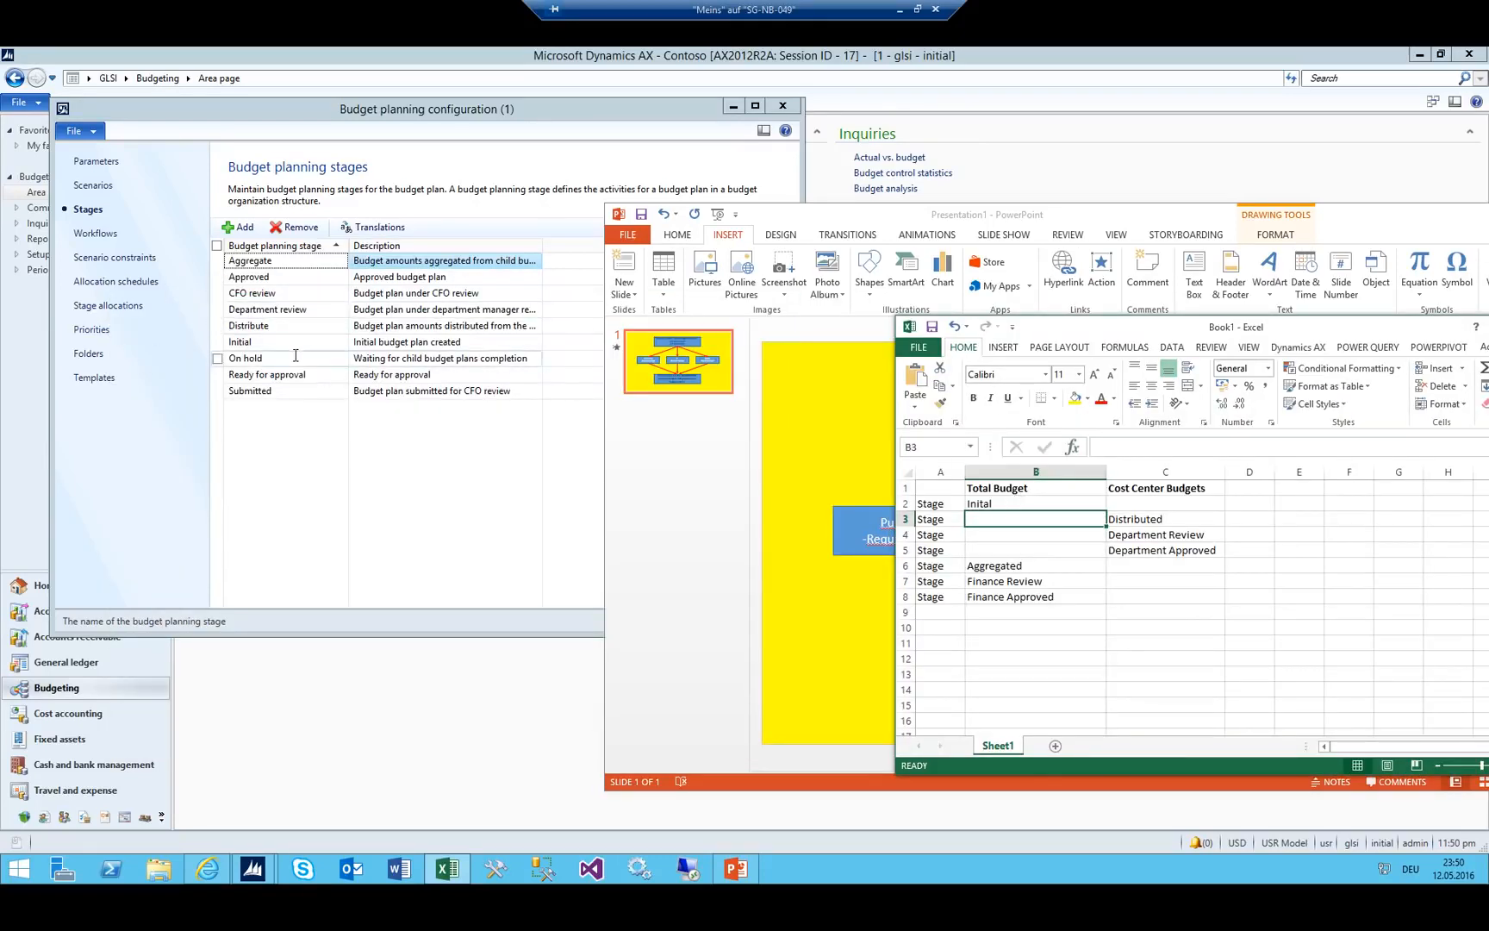
click(272, 390)
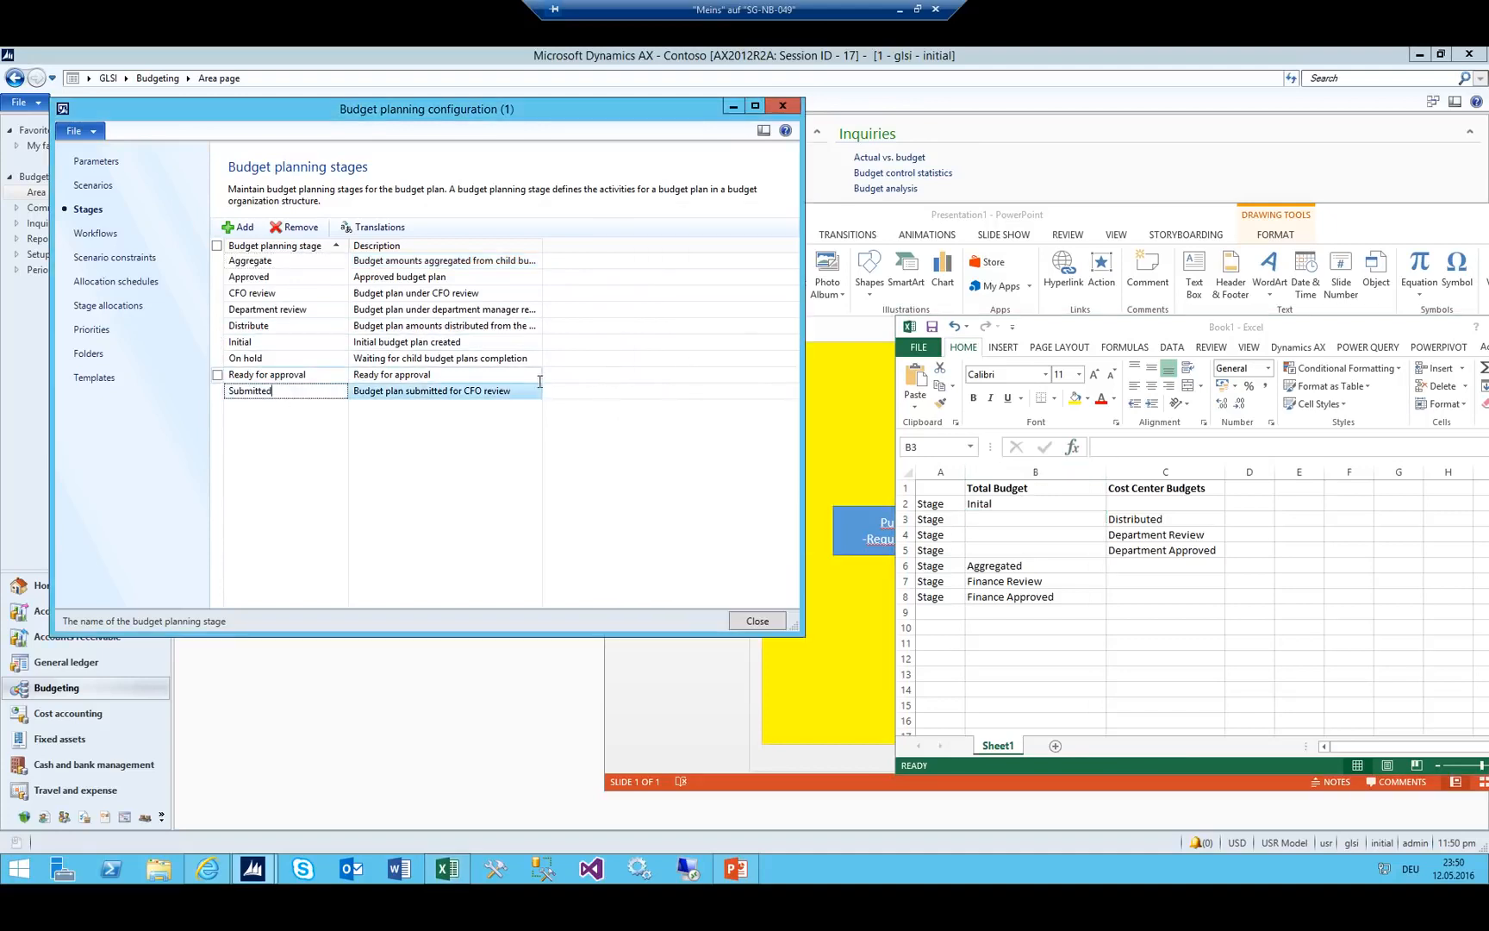
key(ctrl+n)
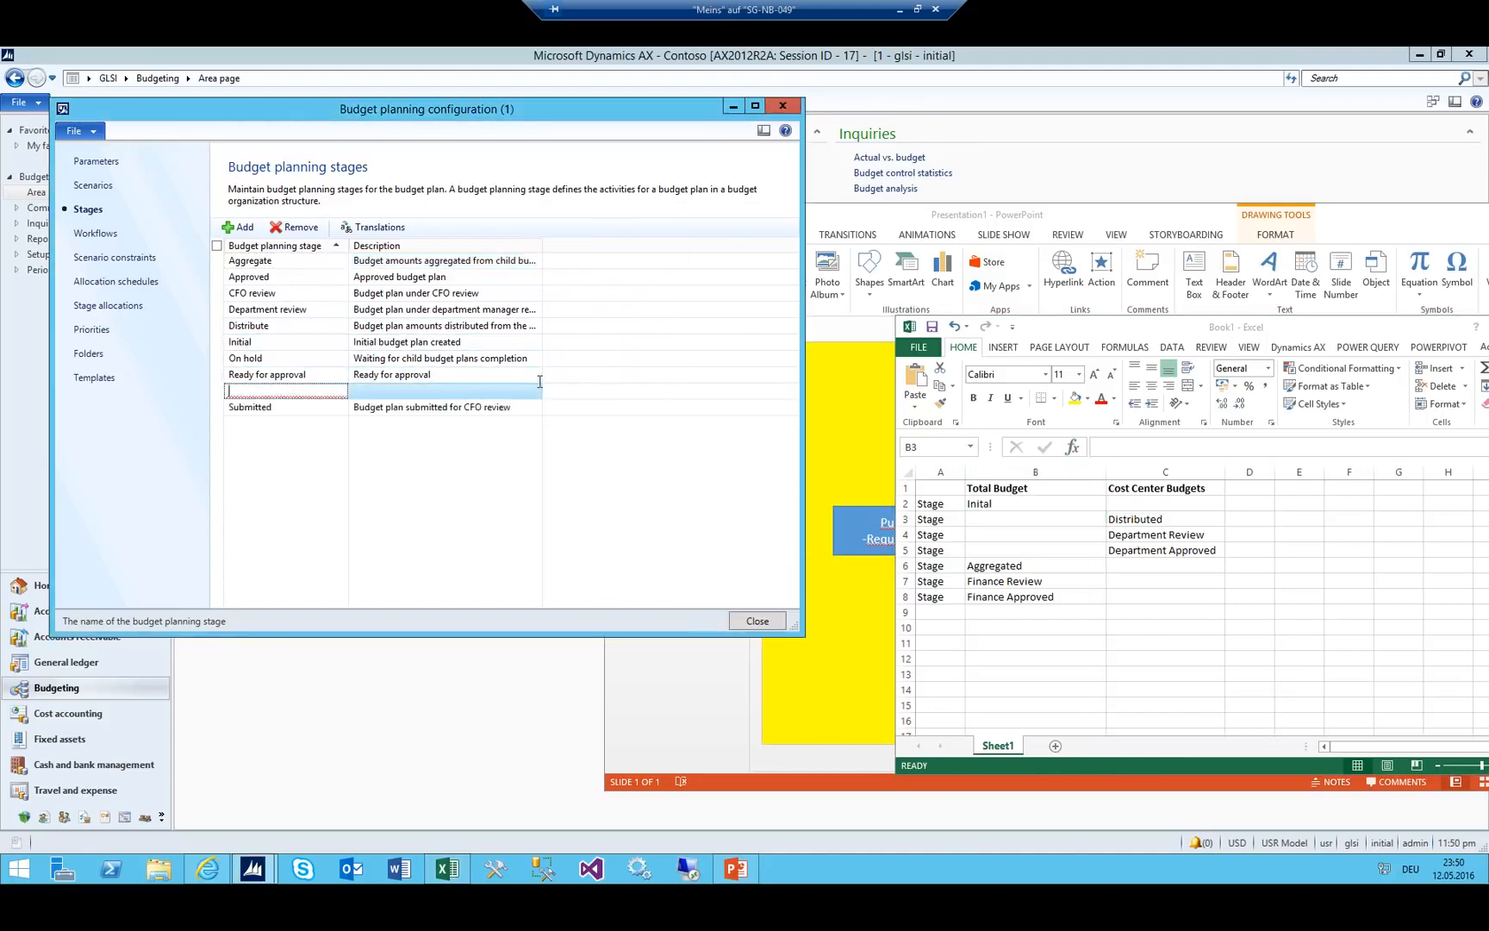
text(01_Inital)
key(Tab)
text(Inital )
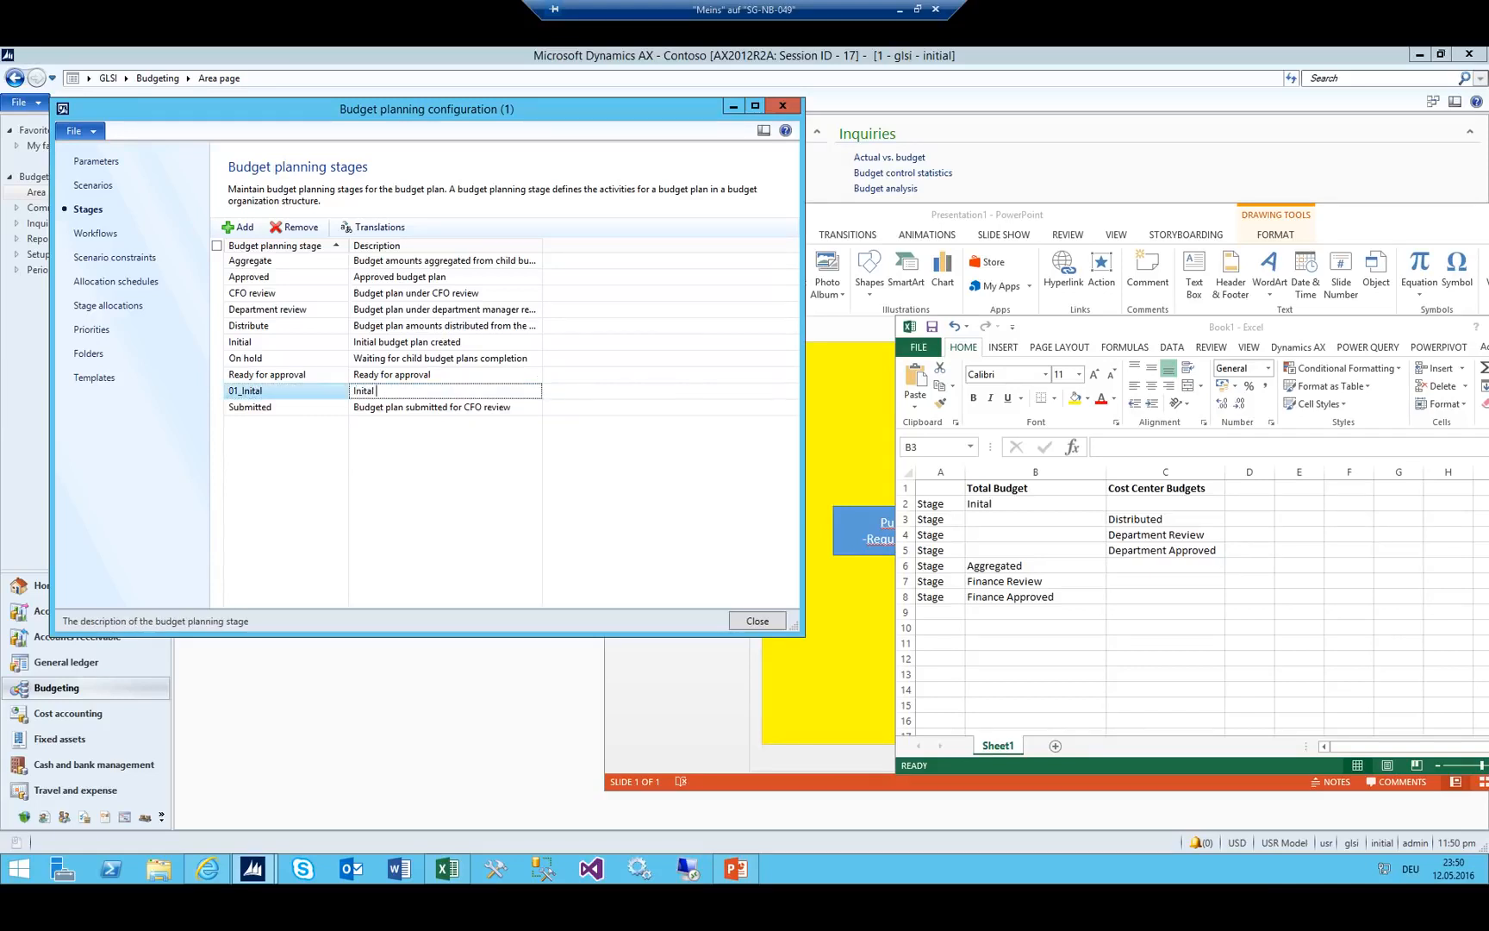
text(Budget)
Add stage 02_Distributed described 'Distributed to Cost Center'.
key(ctrl+n)
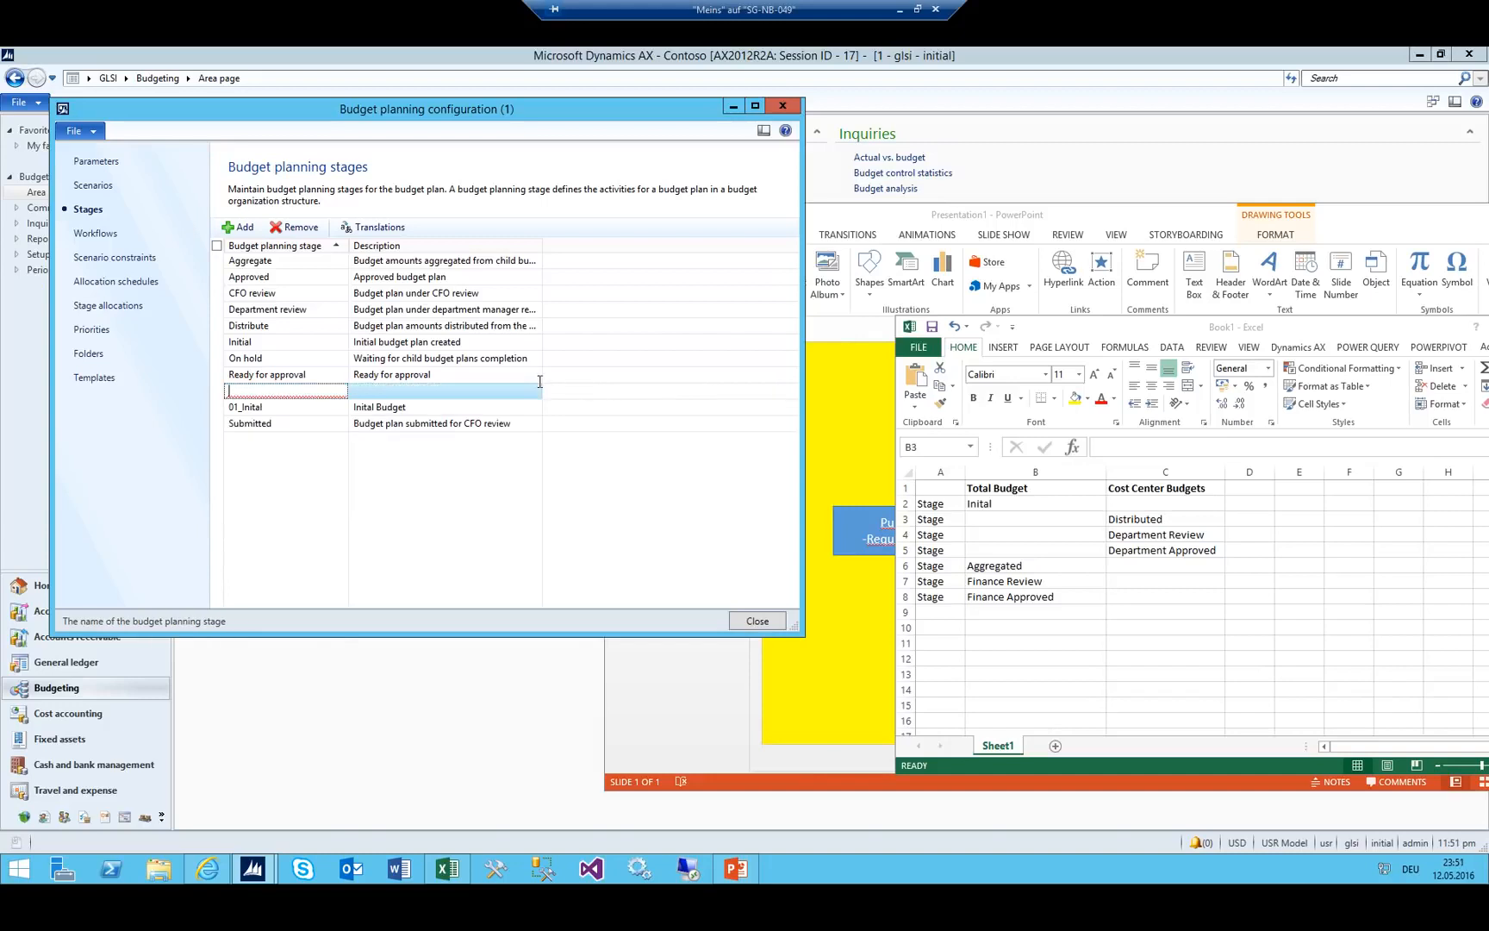
text(02_Distributed)
key(Tab)
text(D)
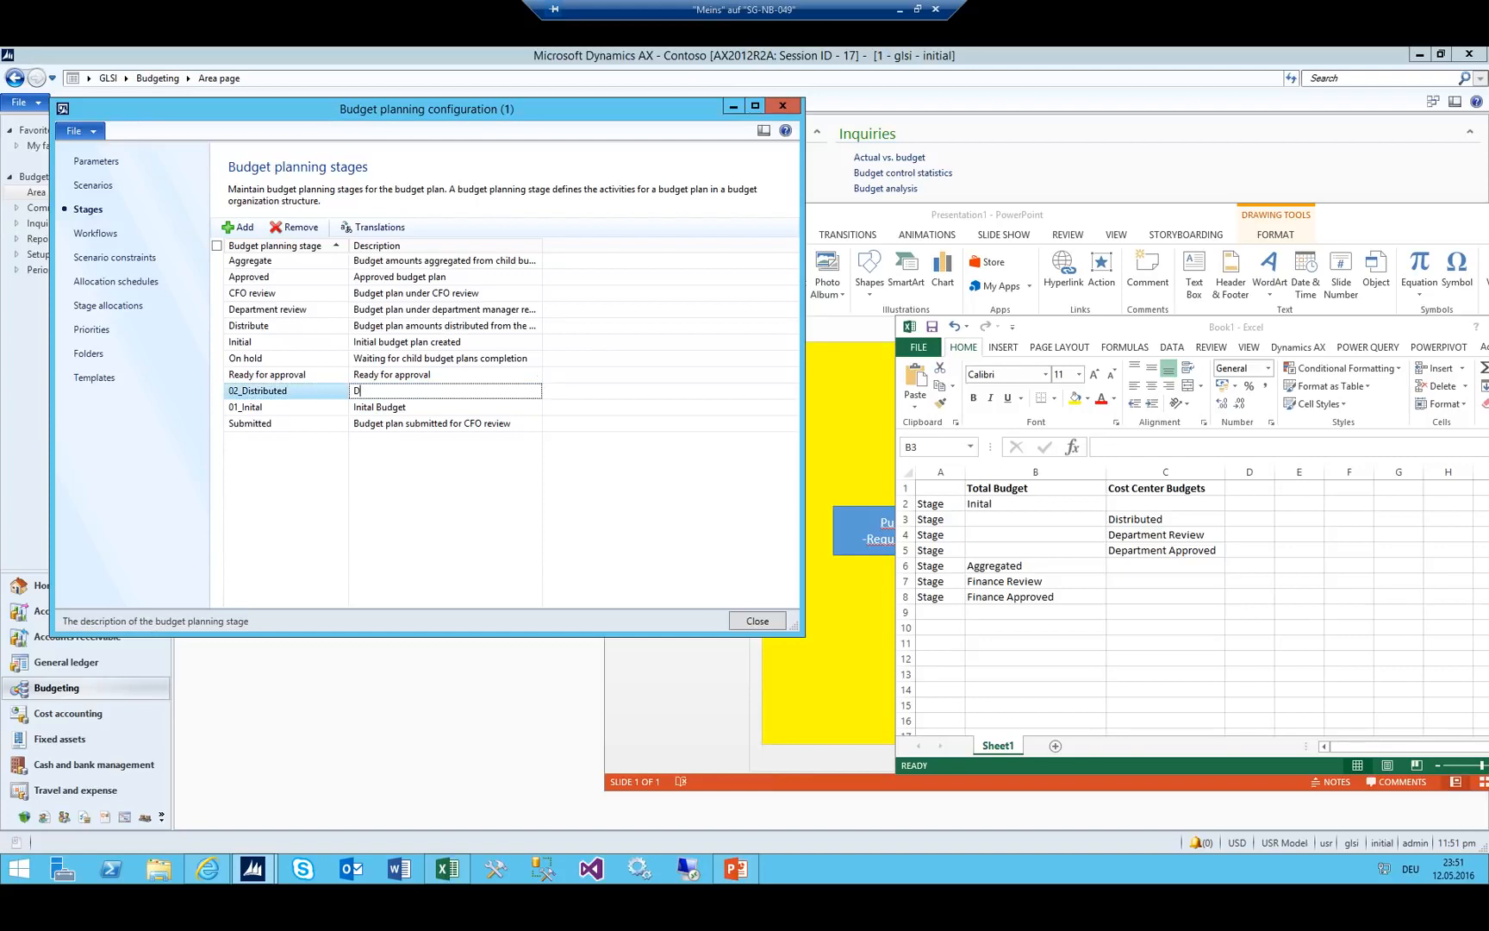
text(istributed to Cost Centres)
Add stage 03_Department Review described 'In review at Department'.
click(95, 233)
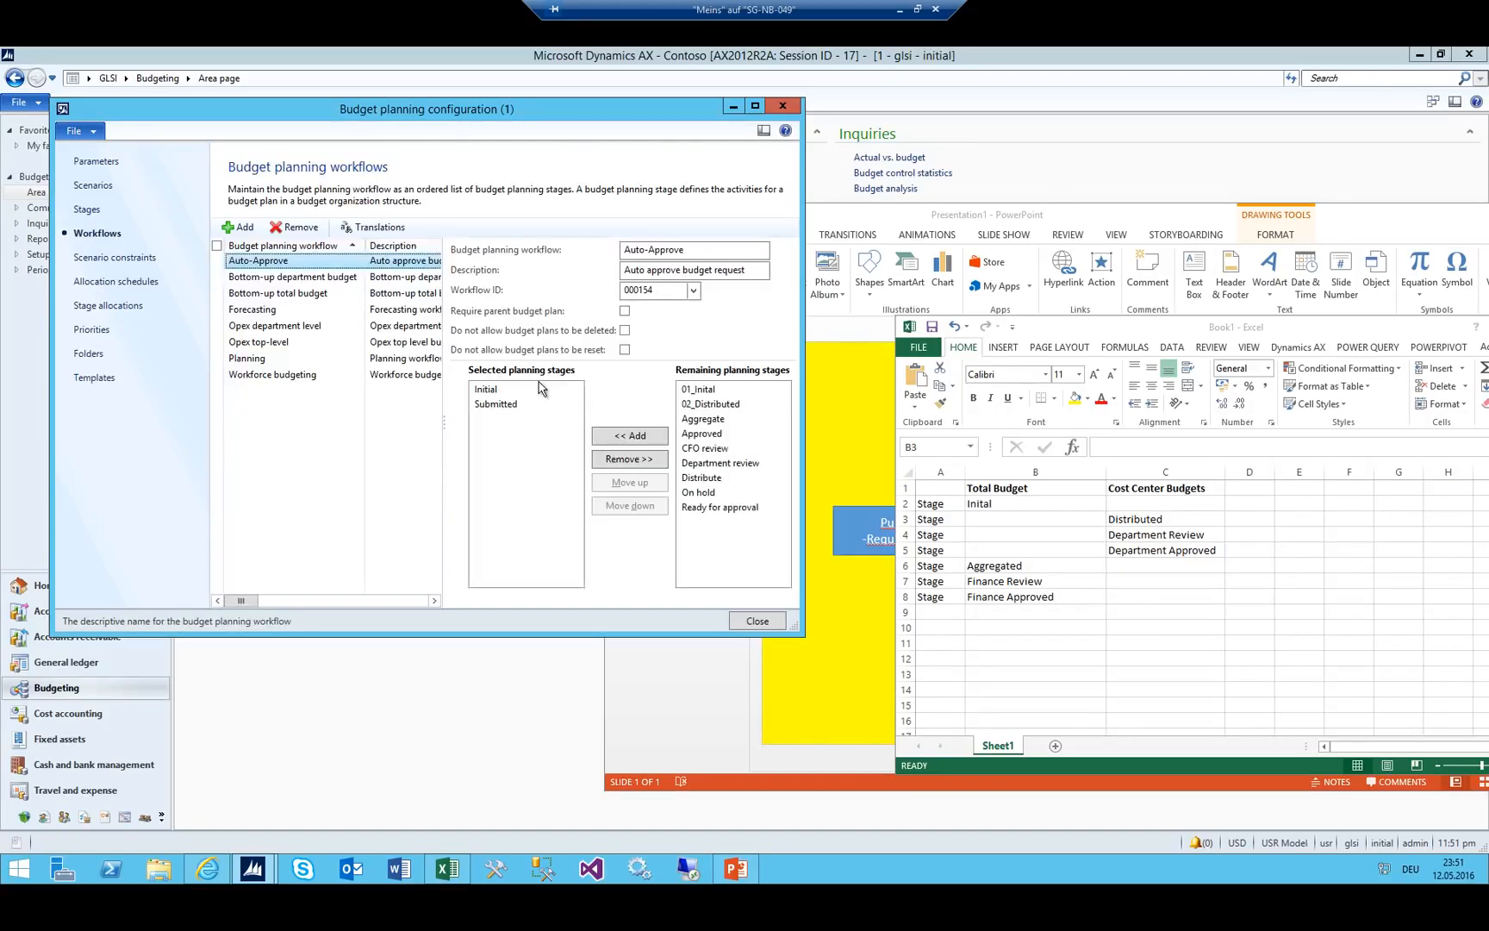
click(86, 211)
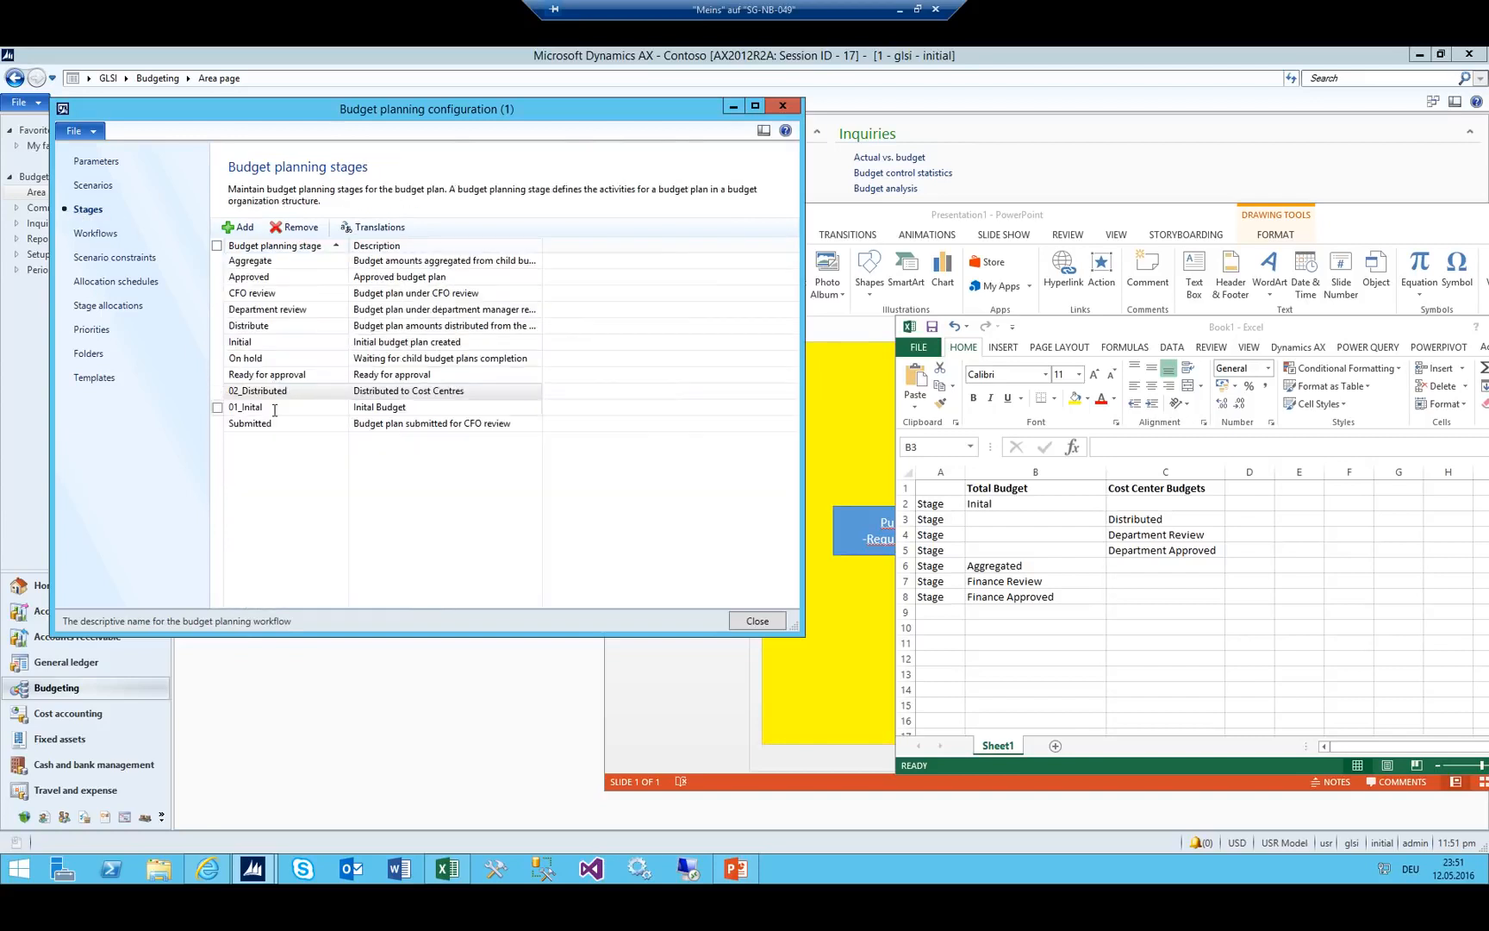
click(285, 392)
key(ctrl+n)
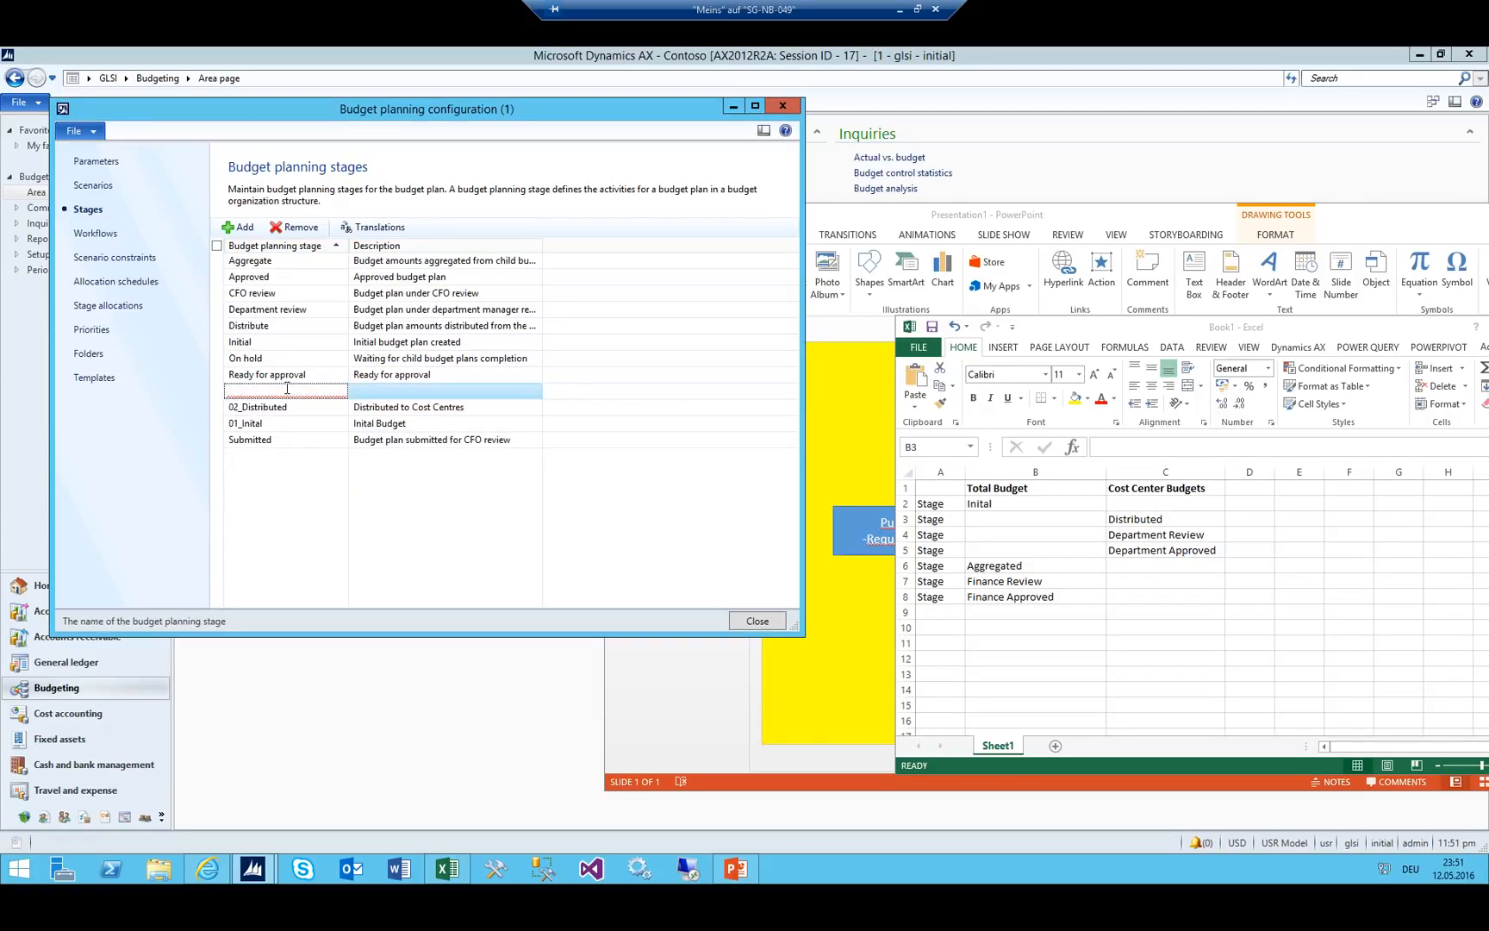
text(03_Dept)
text(rtment Review)
key(Tab)
text(D)
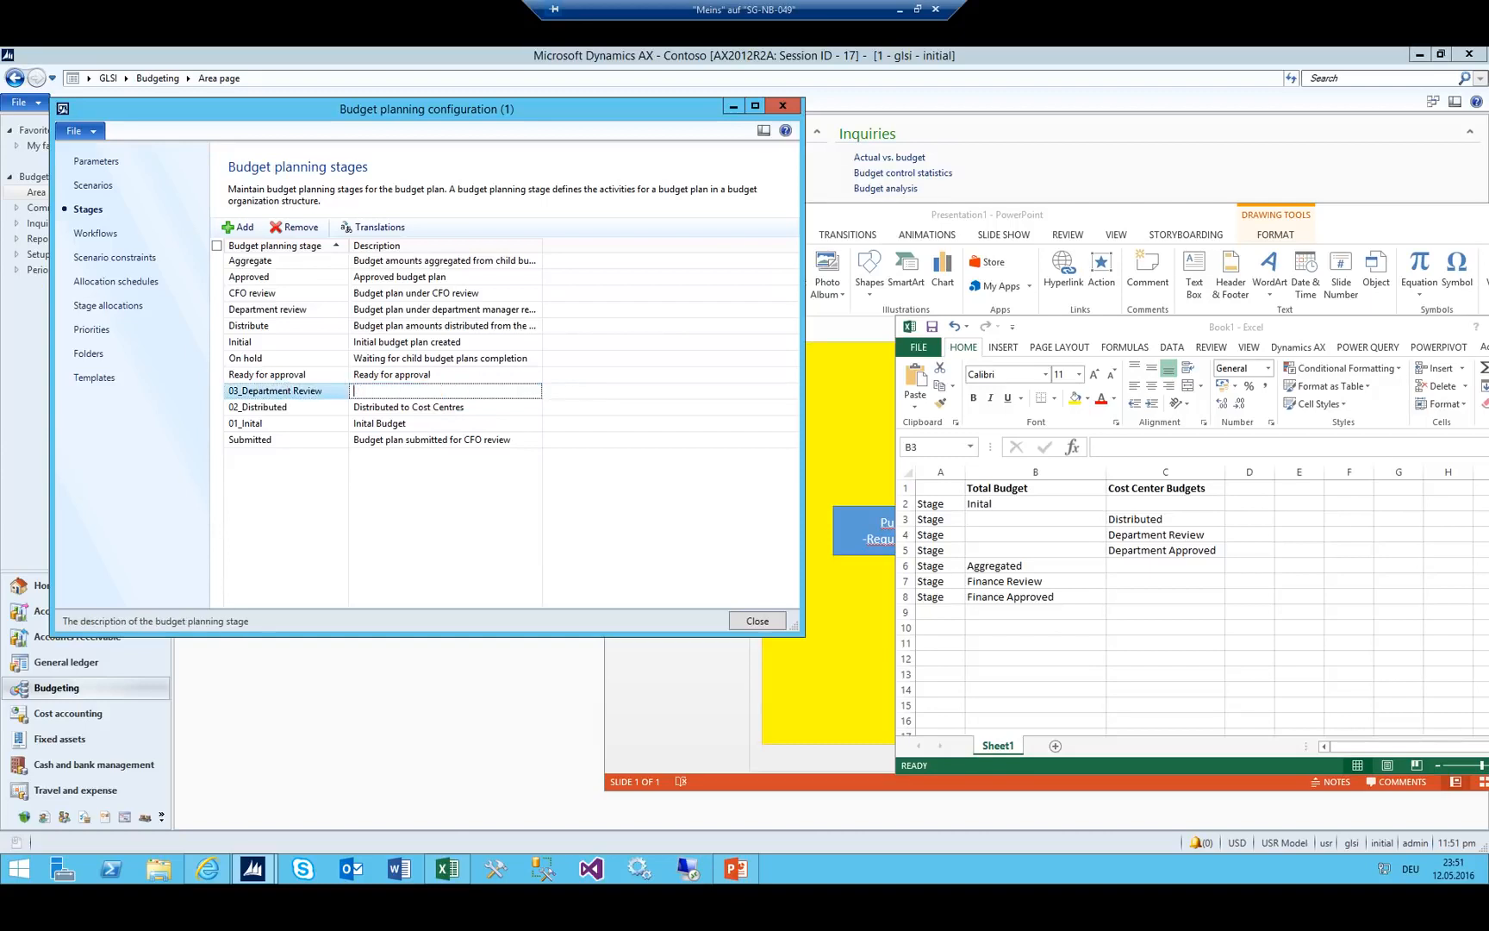
text(In review at Department)
Add stages 04_Department Approved and 05_Aggregated with their descriptions.
key(ctrl+n)
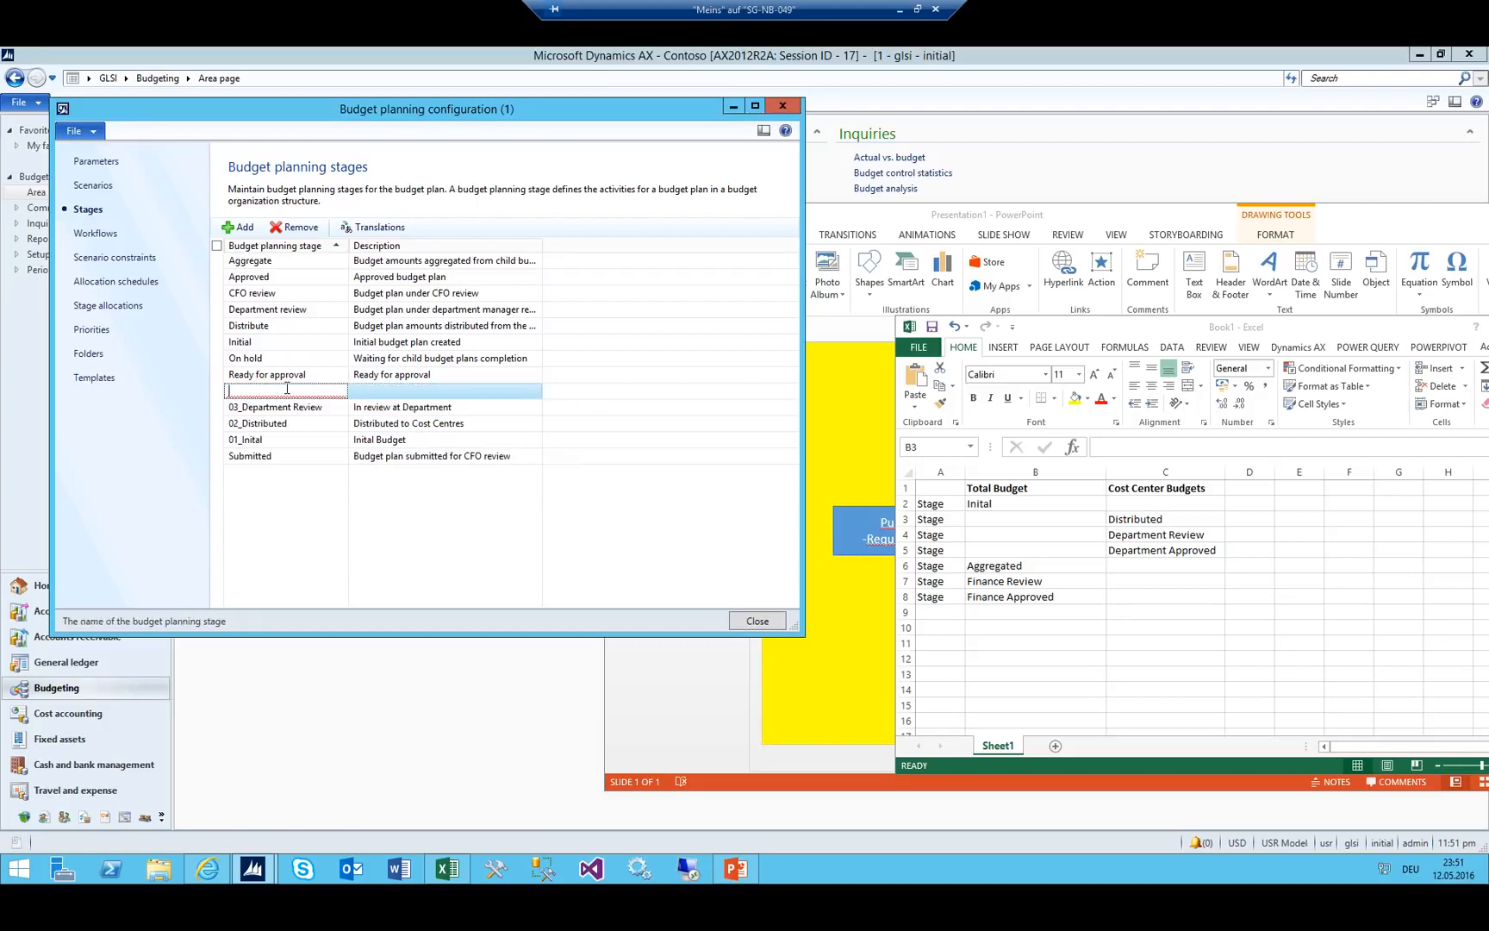
text(03)
text(Departmen)
text(t Approved)
key(Tab)
text(De)
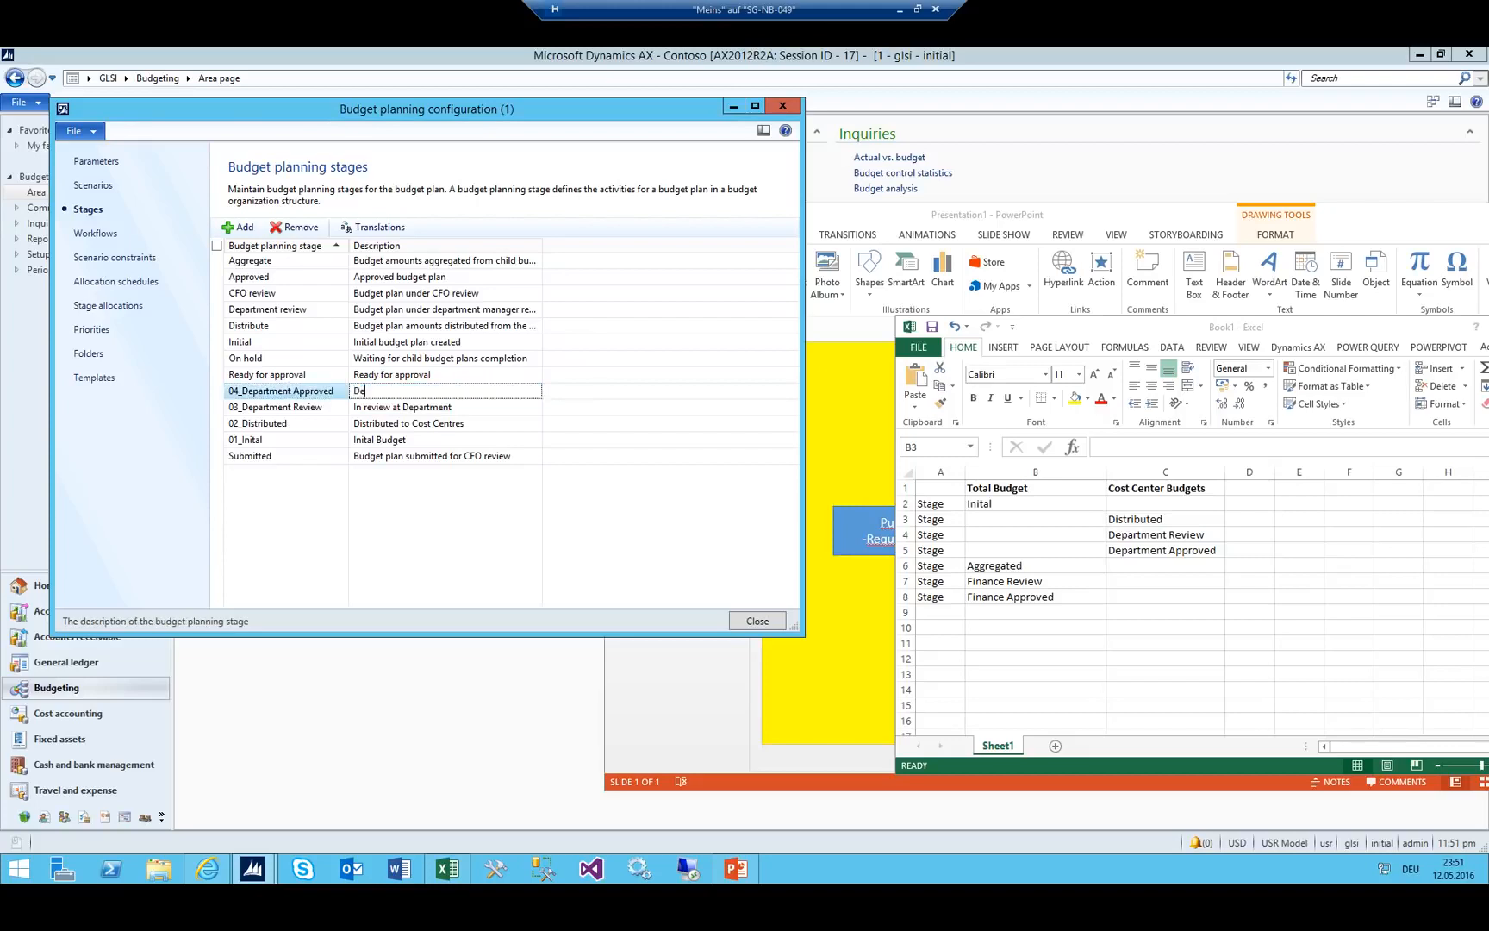
text(epartment Approved)
key(ctrl+n)
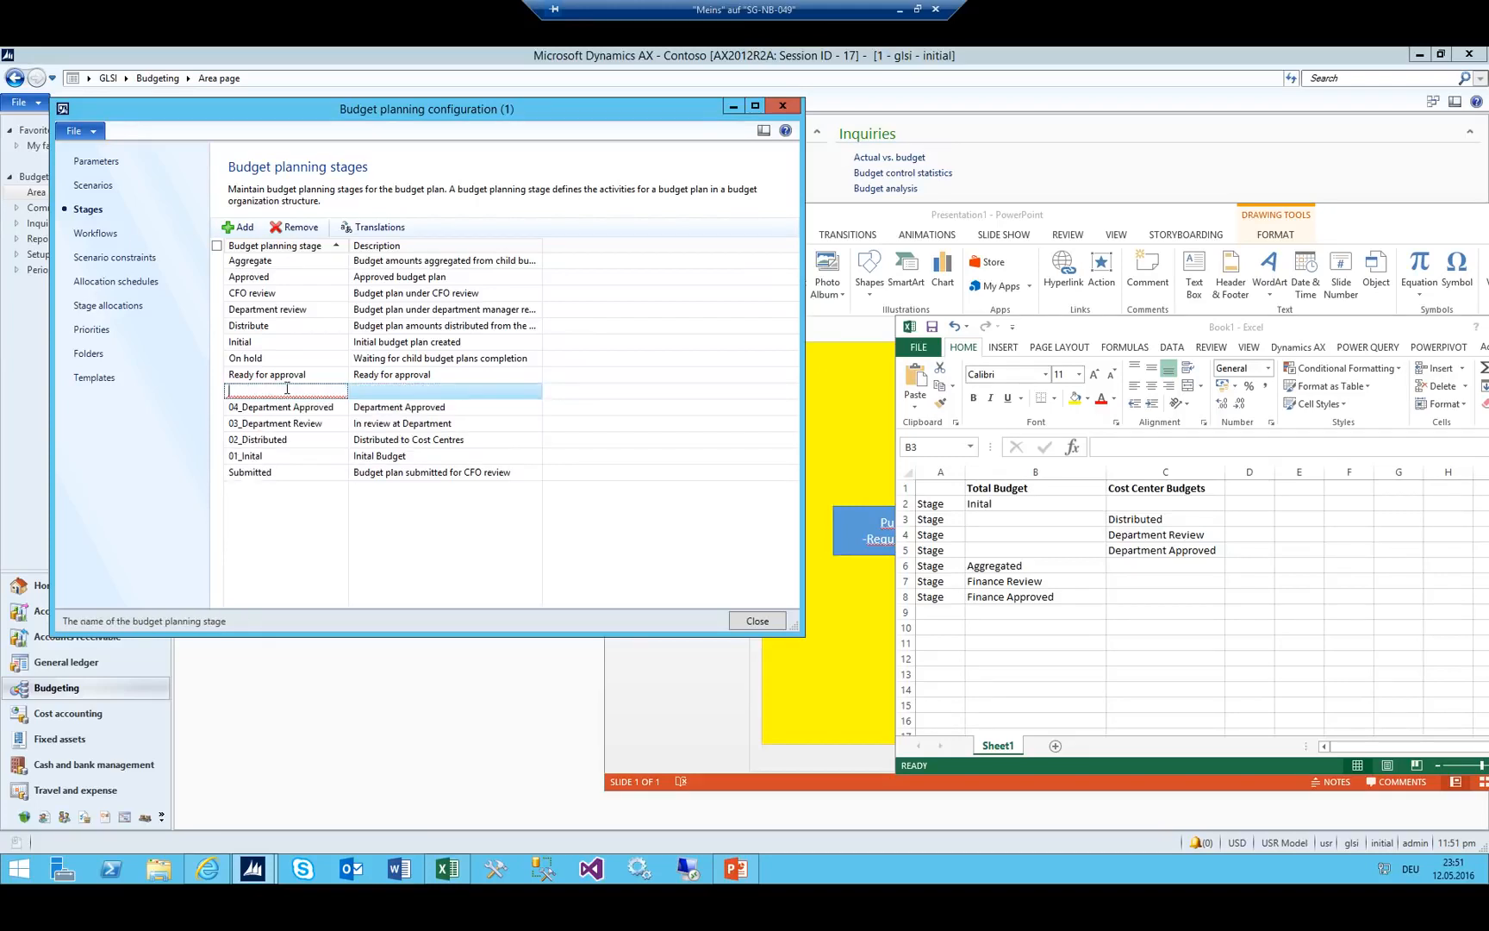
text(05_Aggregated)
key(Tab)
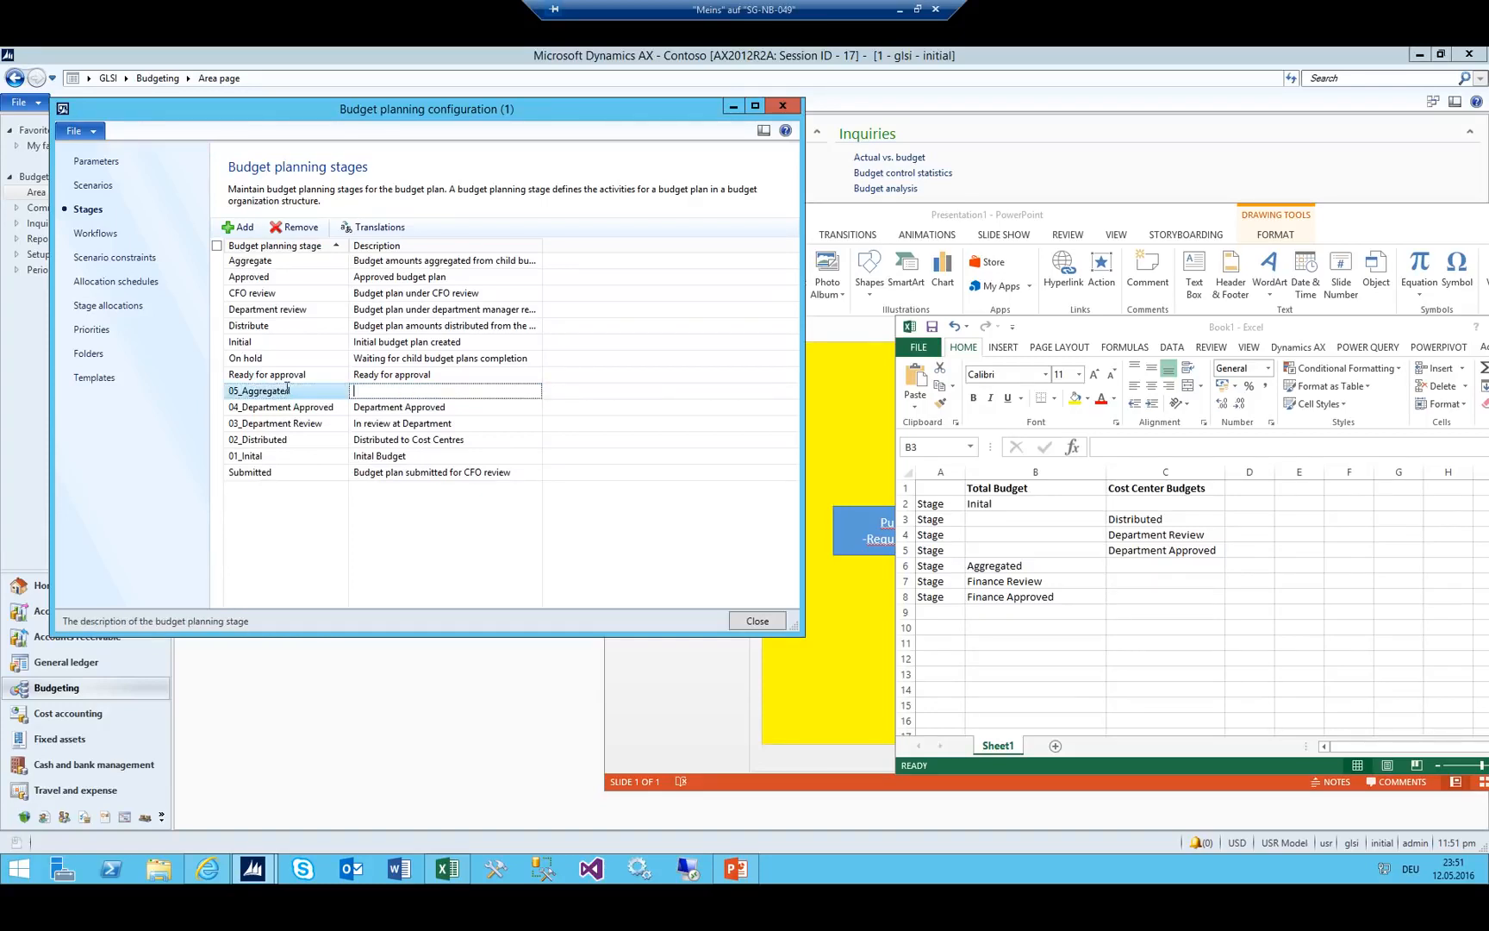
text(Aggretgated Budget)
Add stages 06_Finance Review and 07_Finance Approved with descriptions and save.
key(ctrl+n)
text(06_Finance)
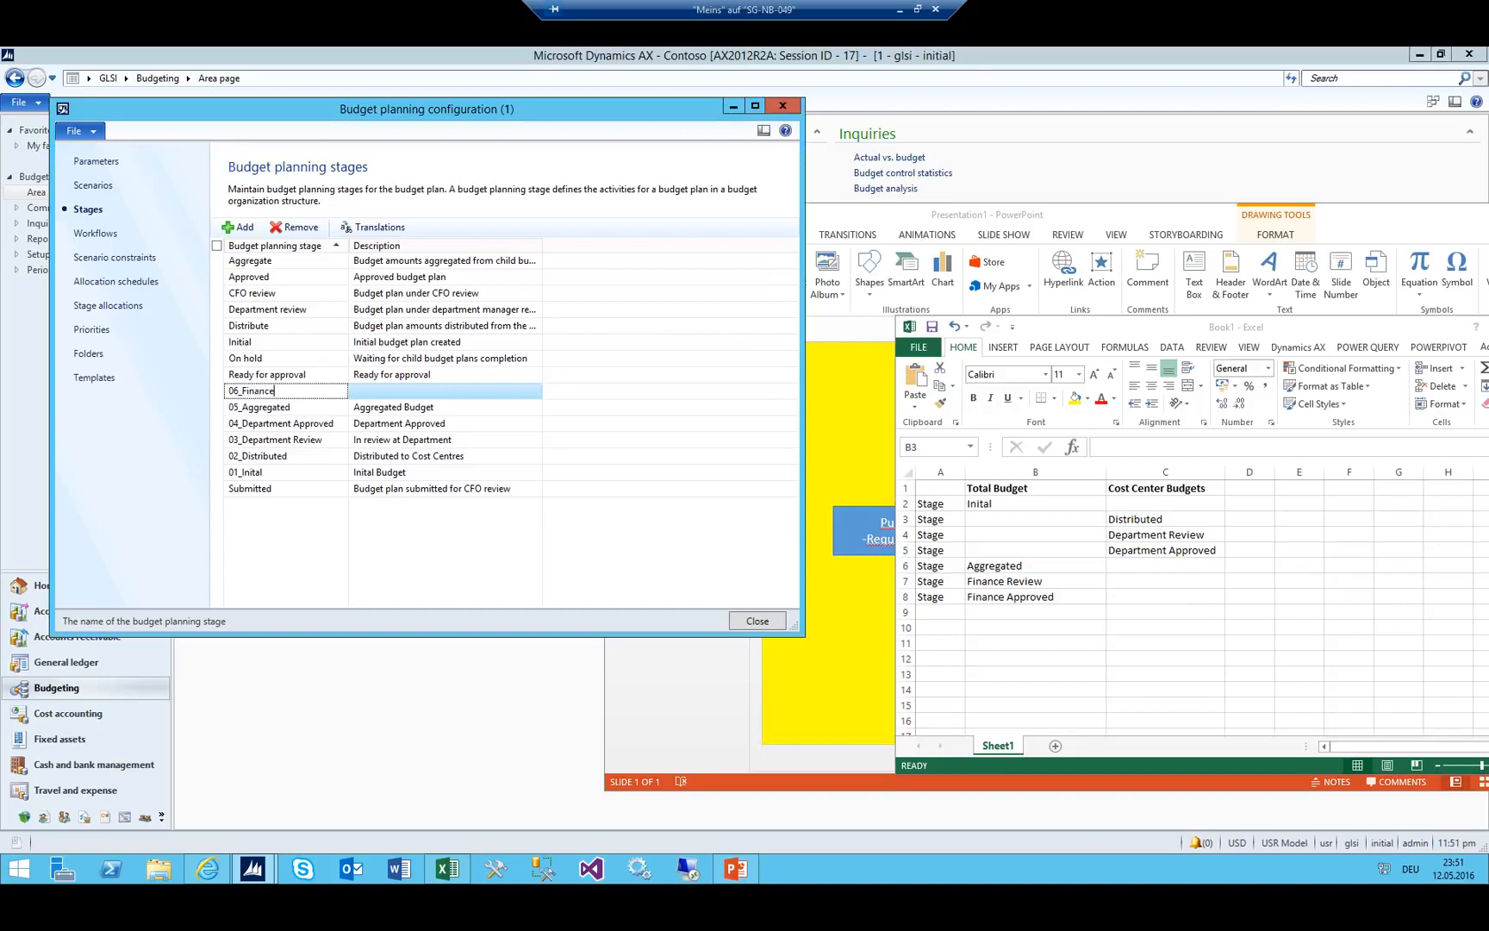
text( REvie)
key(BackSpace)
key(BackSpace)
key(BackSpace)
key(BackSpace)
key(Tab)
text(In re)
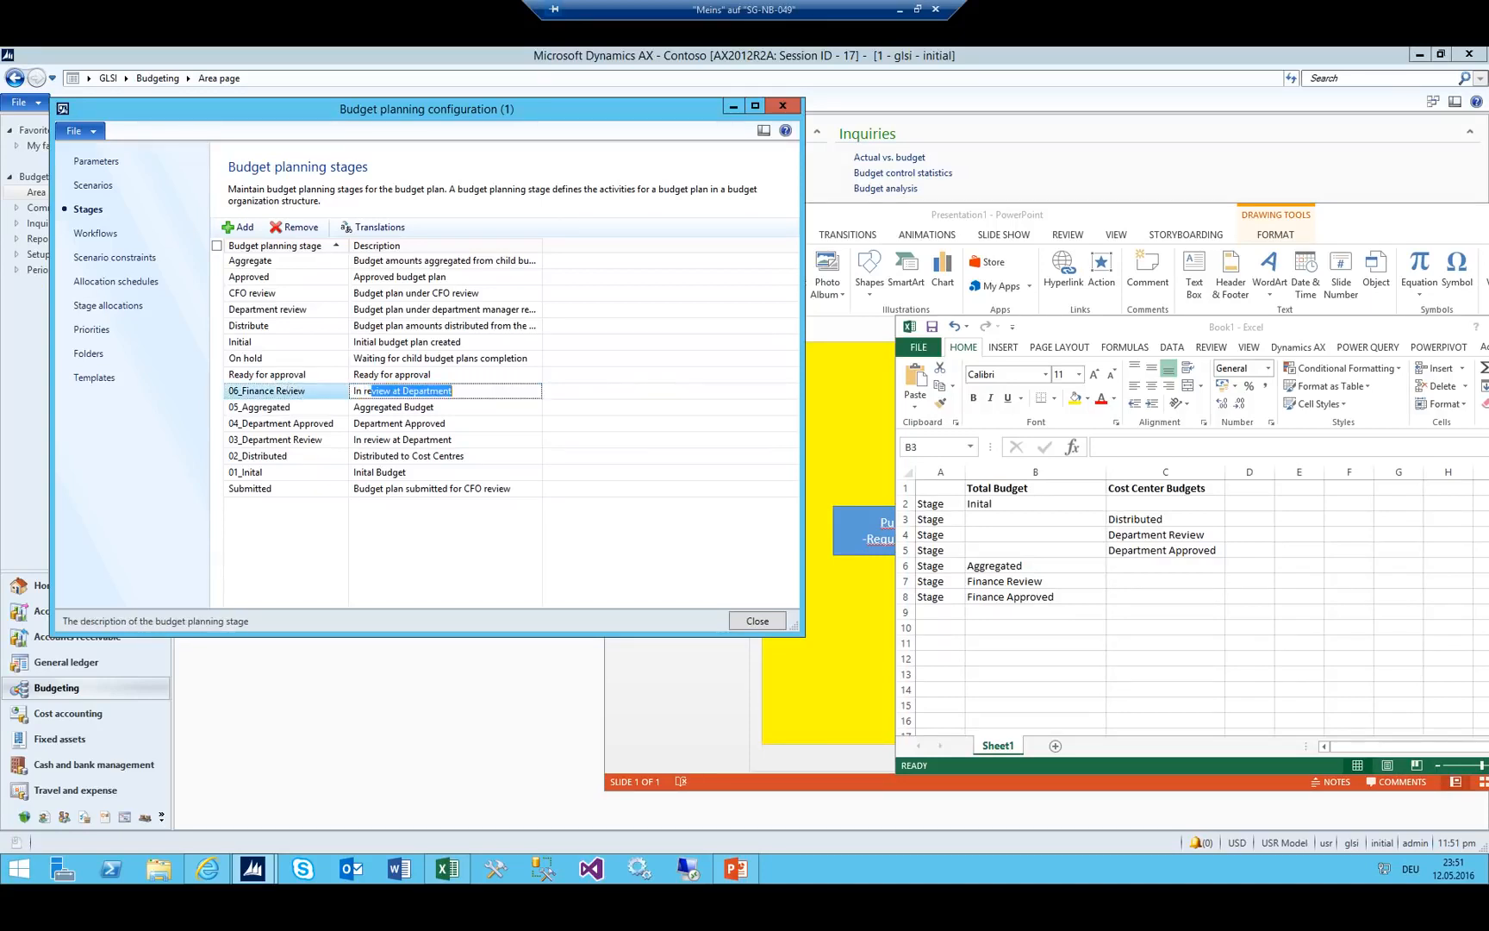
text(view at Department)
key(End)
key(ctrl+n)
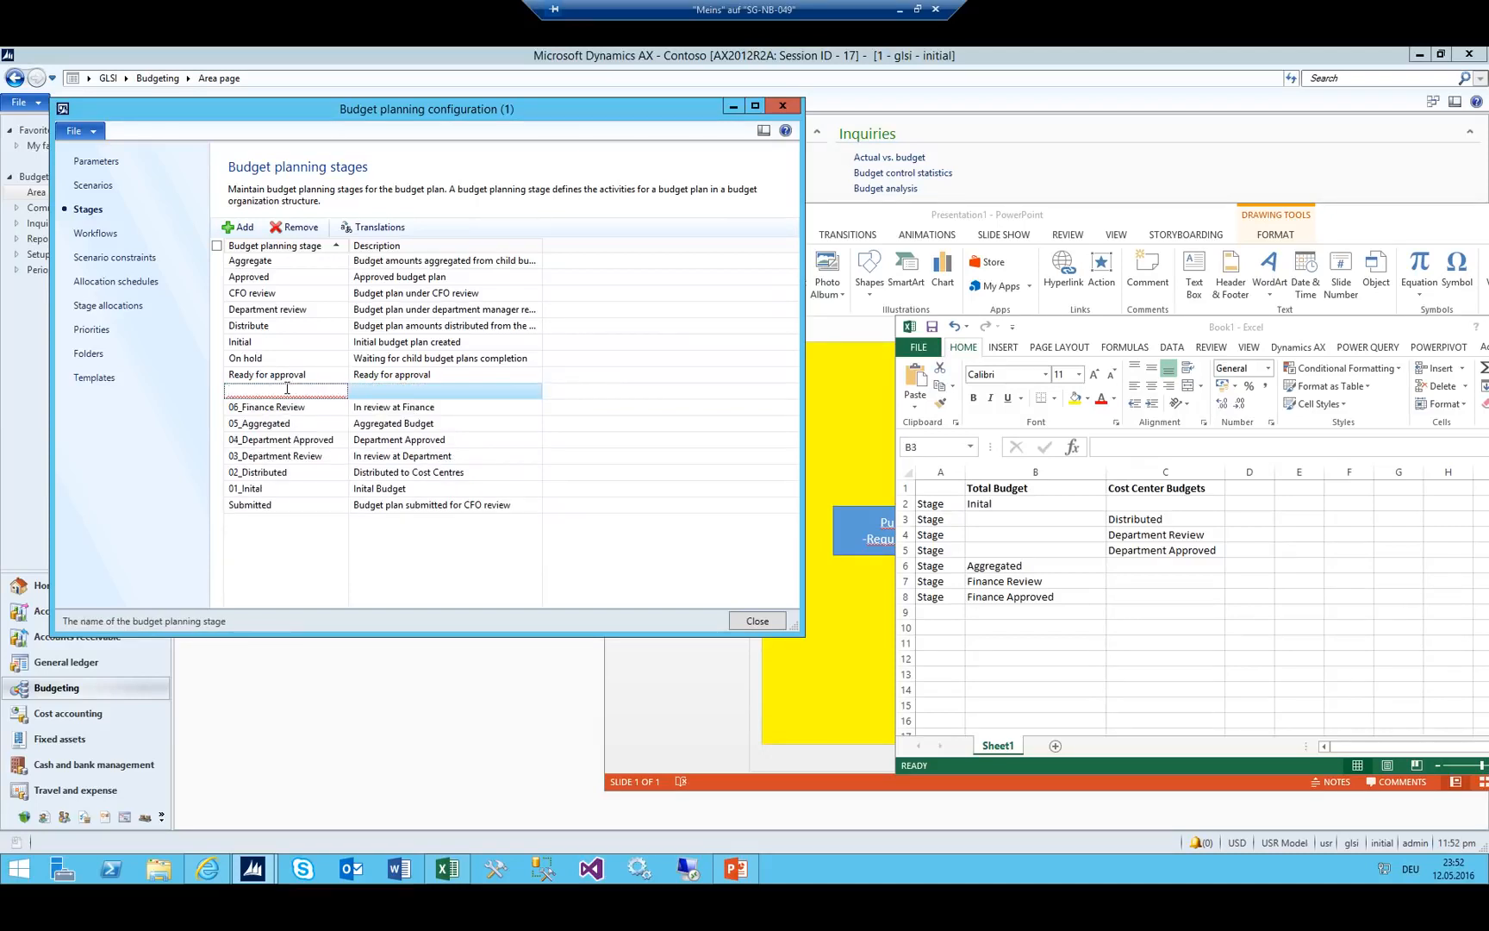
text(07_Finance Approved)
key(Tab)
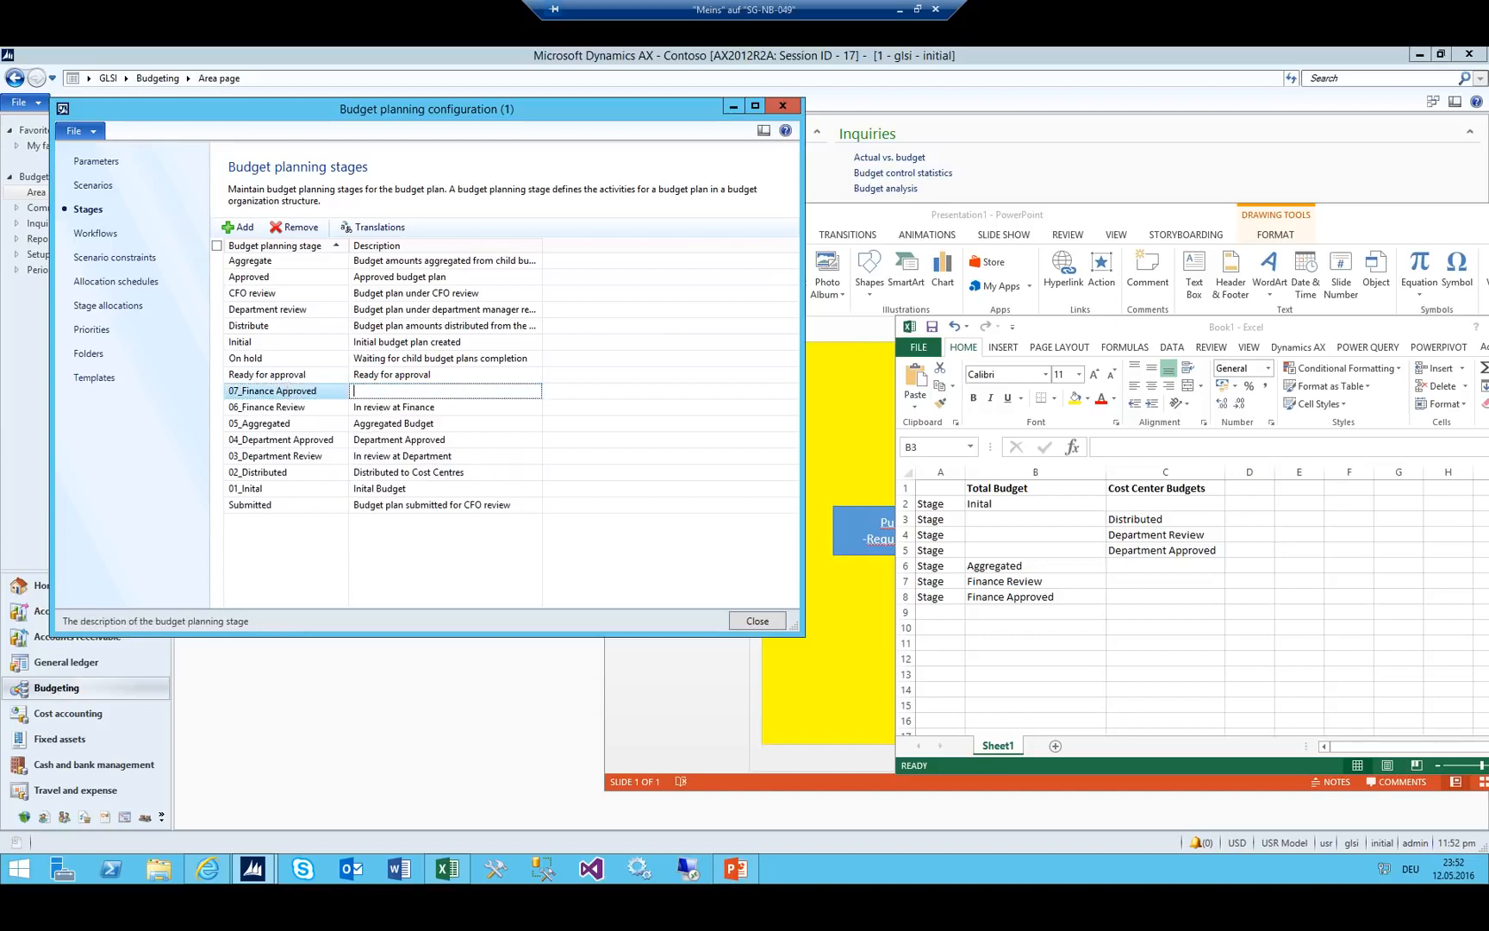
text(D)
key(ctrl+s)
Check the Workflows page's Workflow ID list unchanged, then close Budget planning configuration.
click(90, 243)
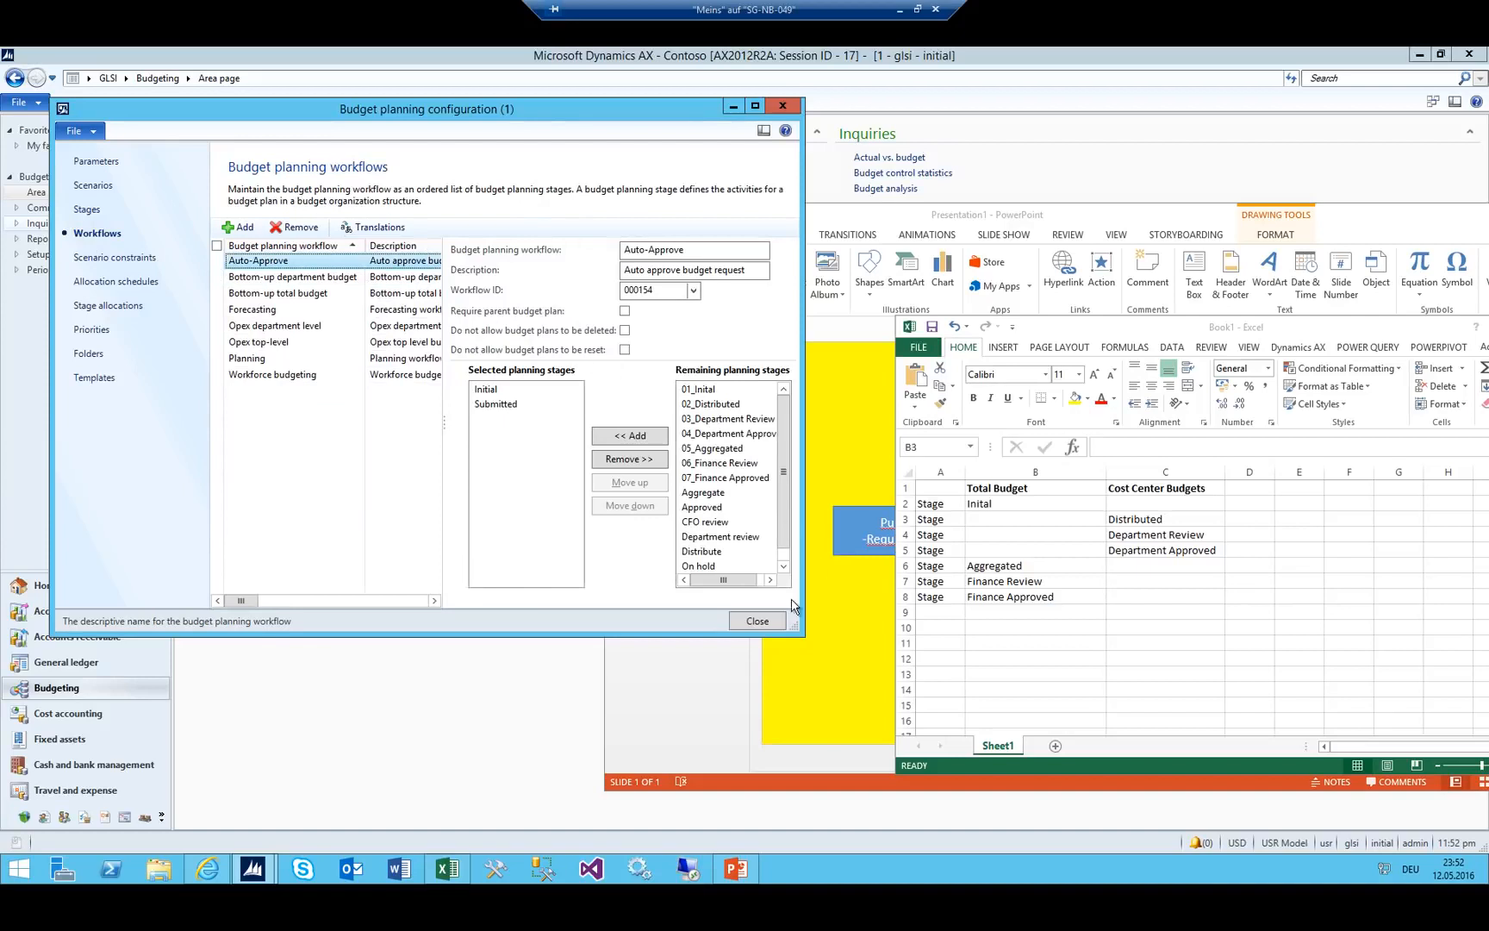
drag(801, 629, 914, 609)
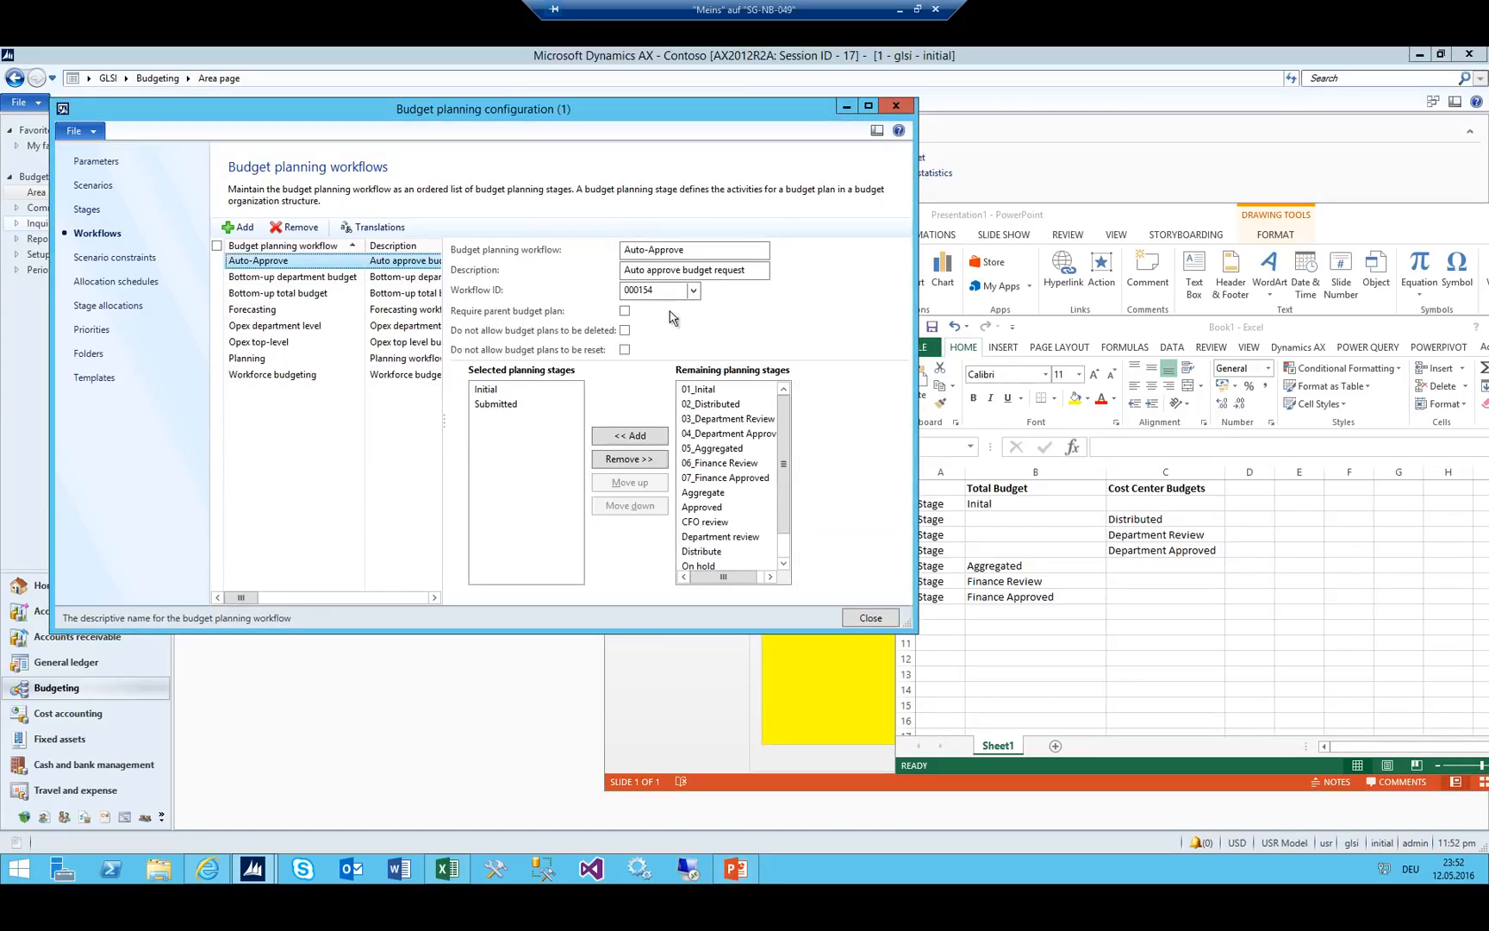
click(693, 290)
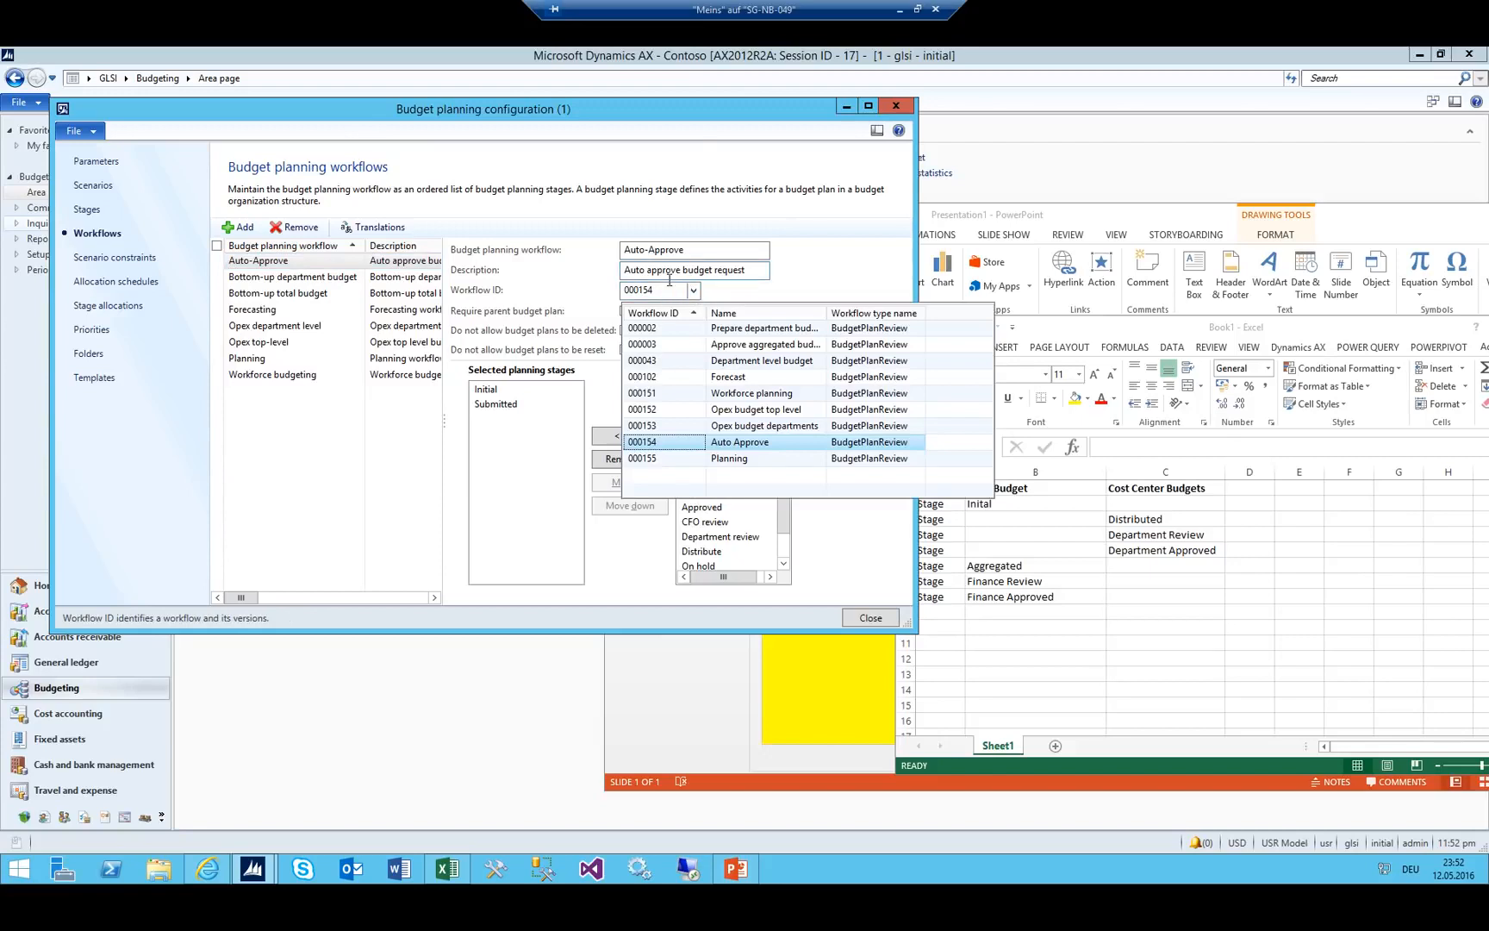
click(670, 290)
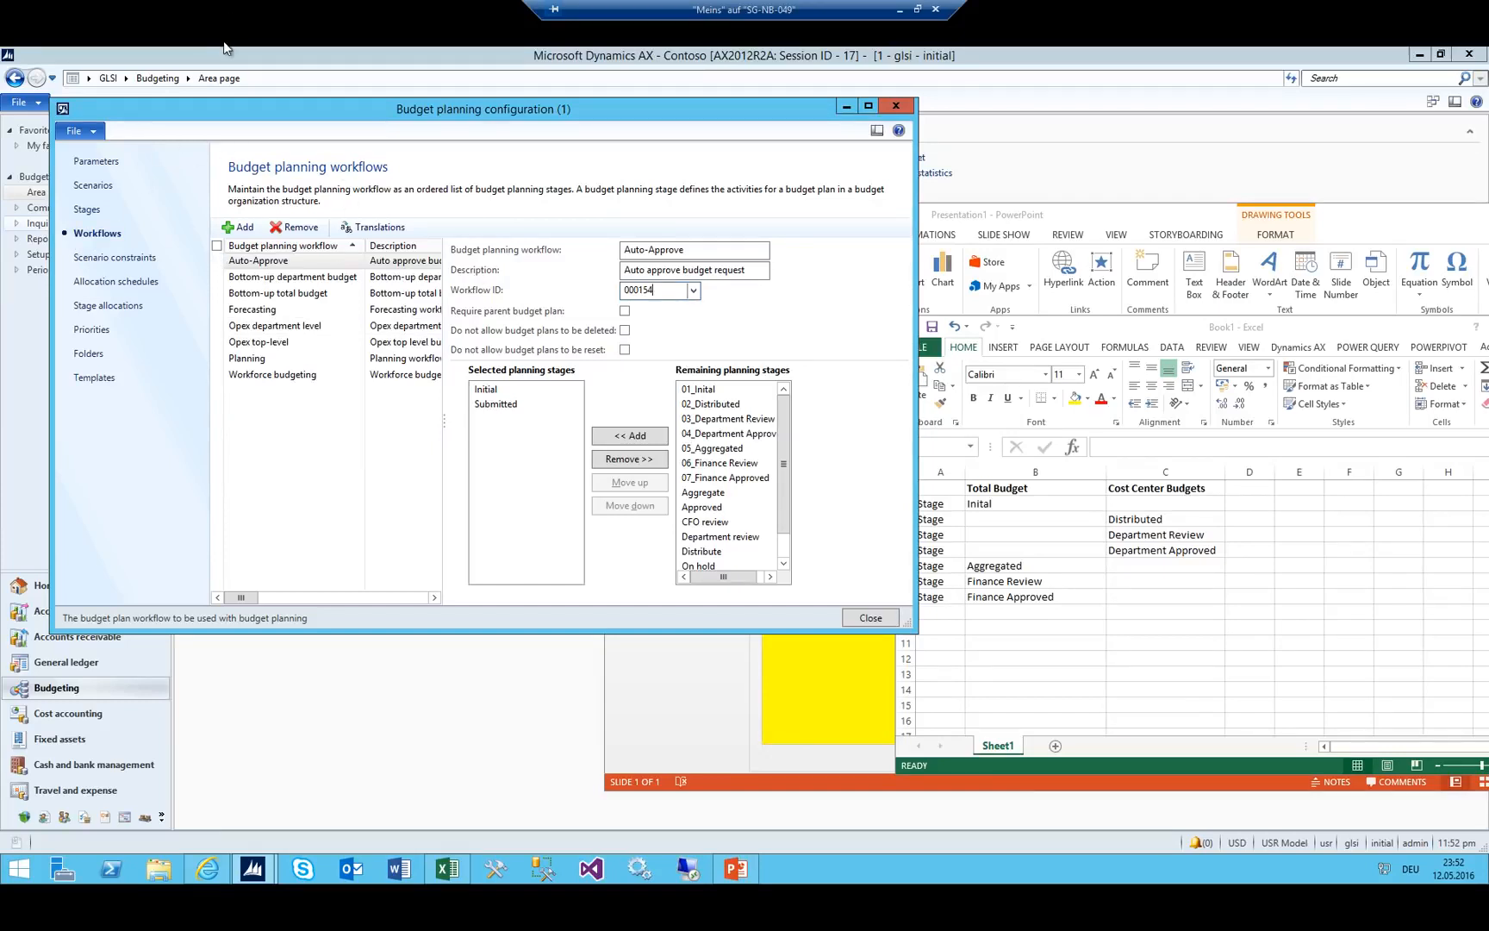
key(Escape)
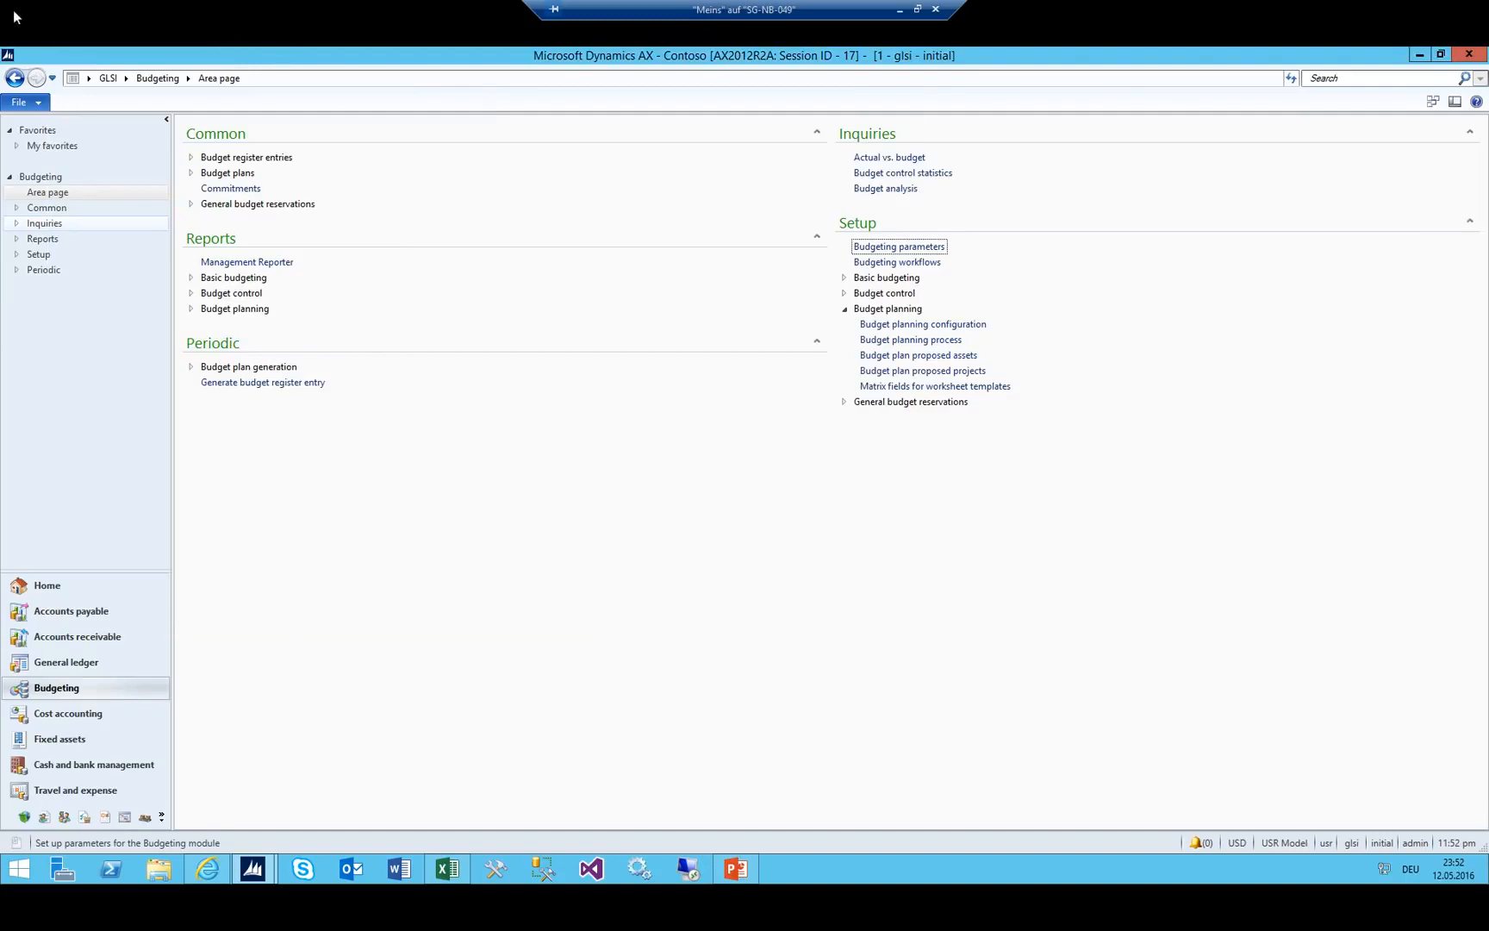
Open the Budgeting workflows list, then select the Total Budget stages B1:B8 in Excel.
click(901, 262)
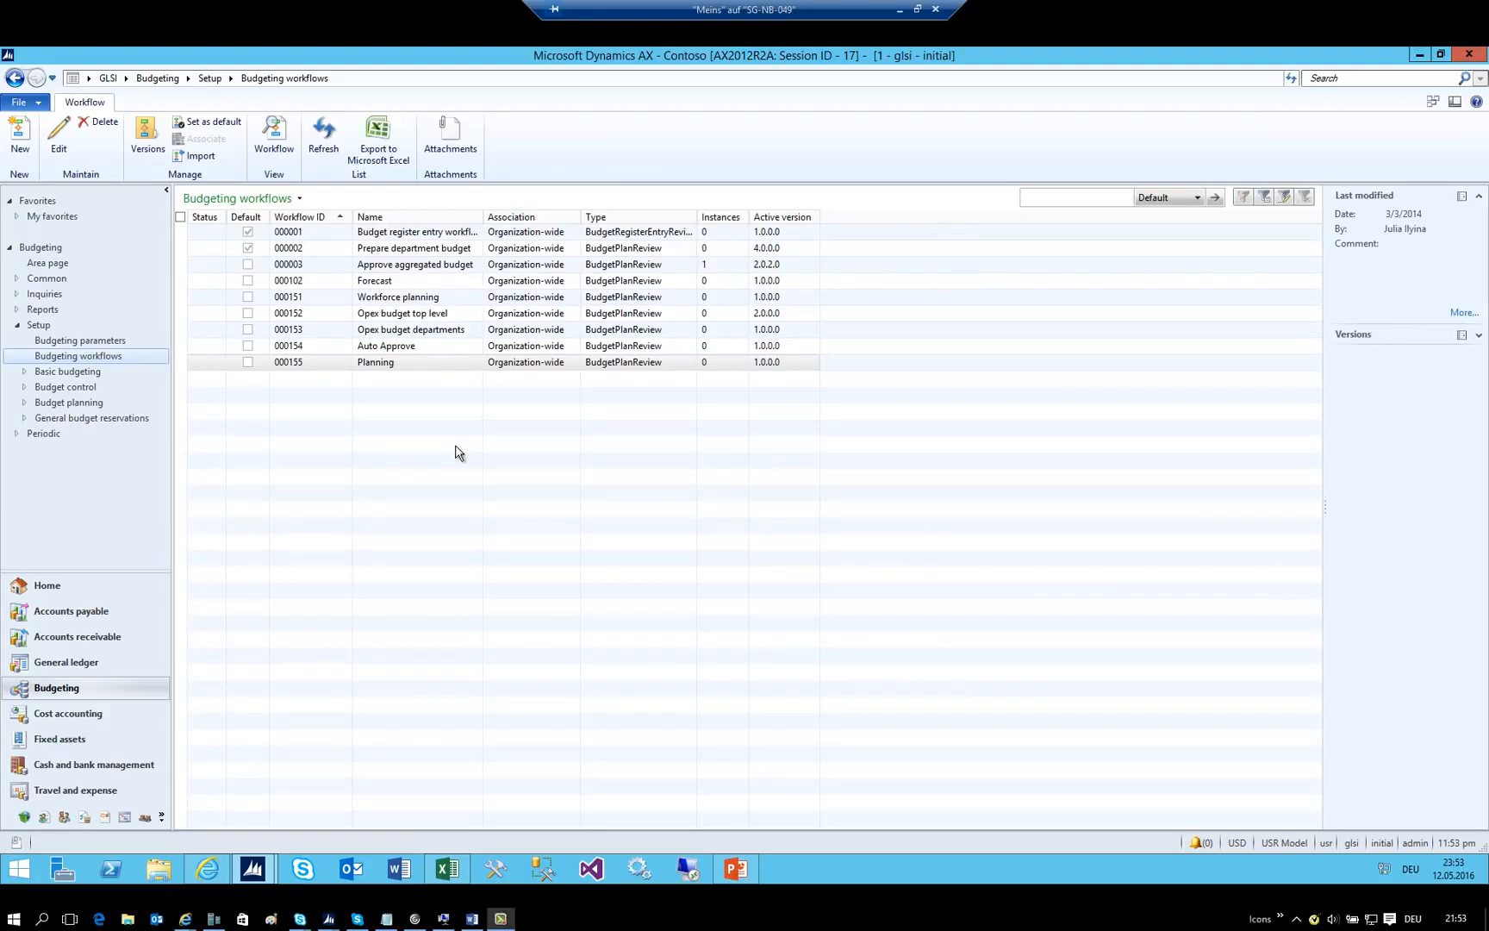
click(443, 872)
click(1034, 471)
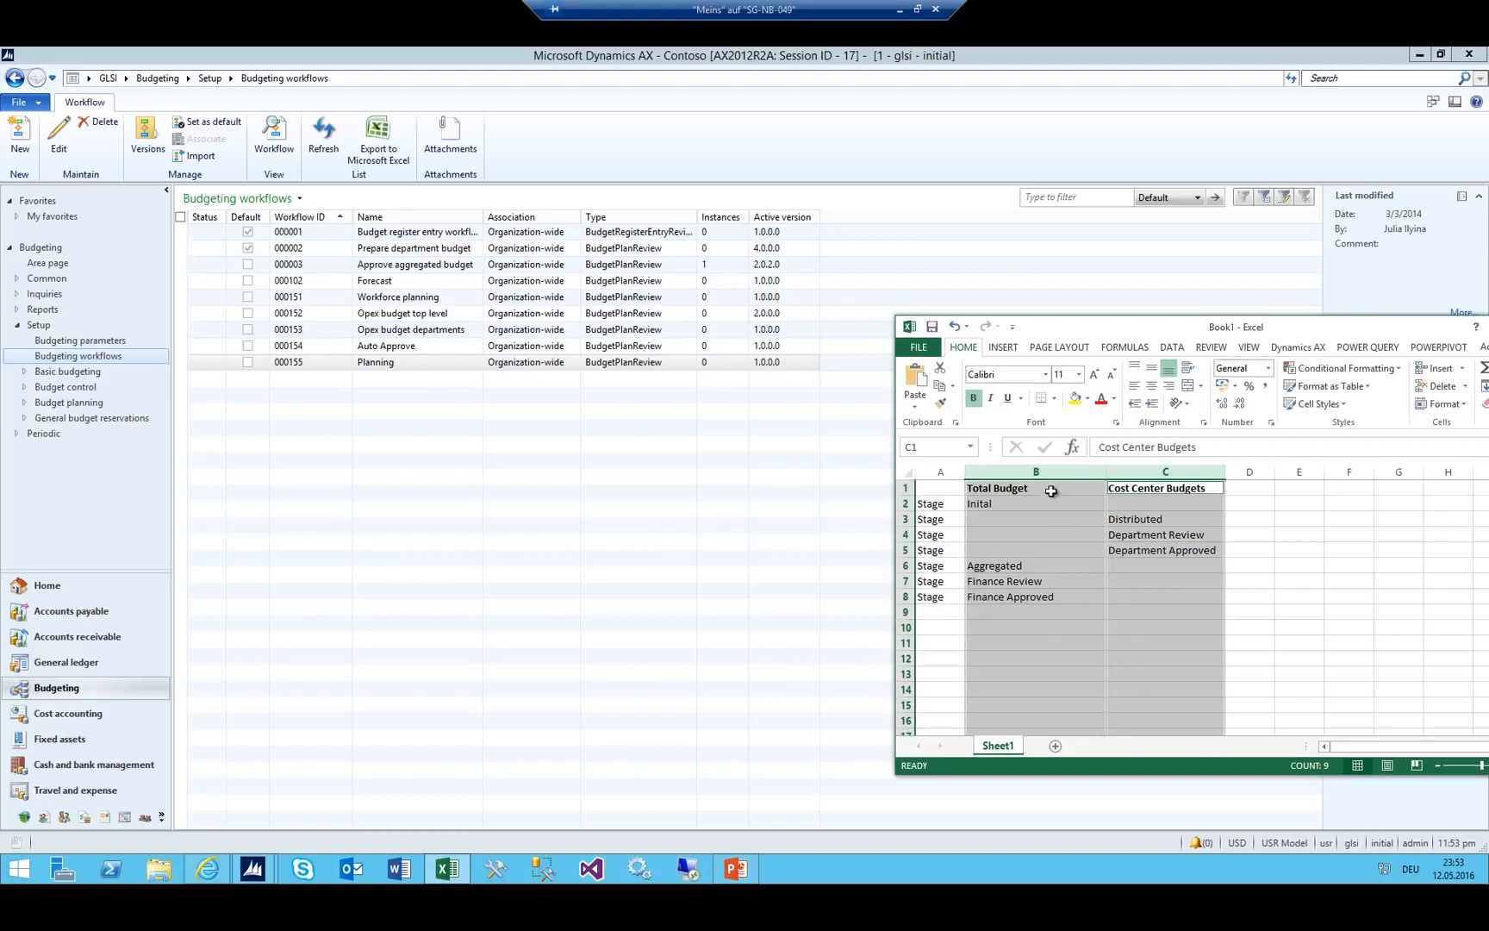
drag(1051, 490, 1038, 593)
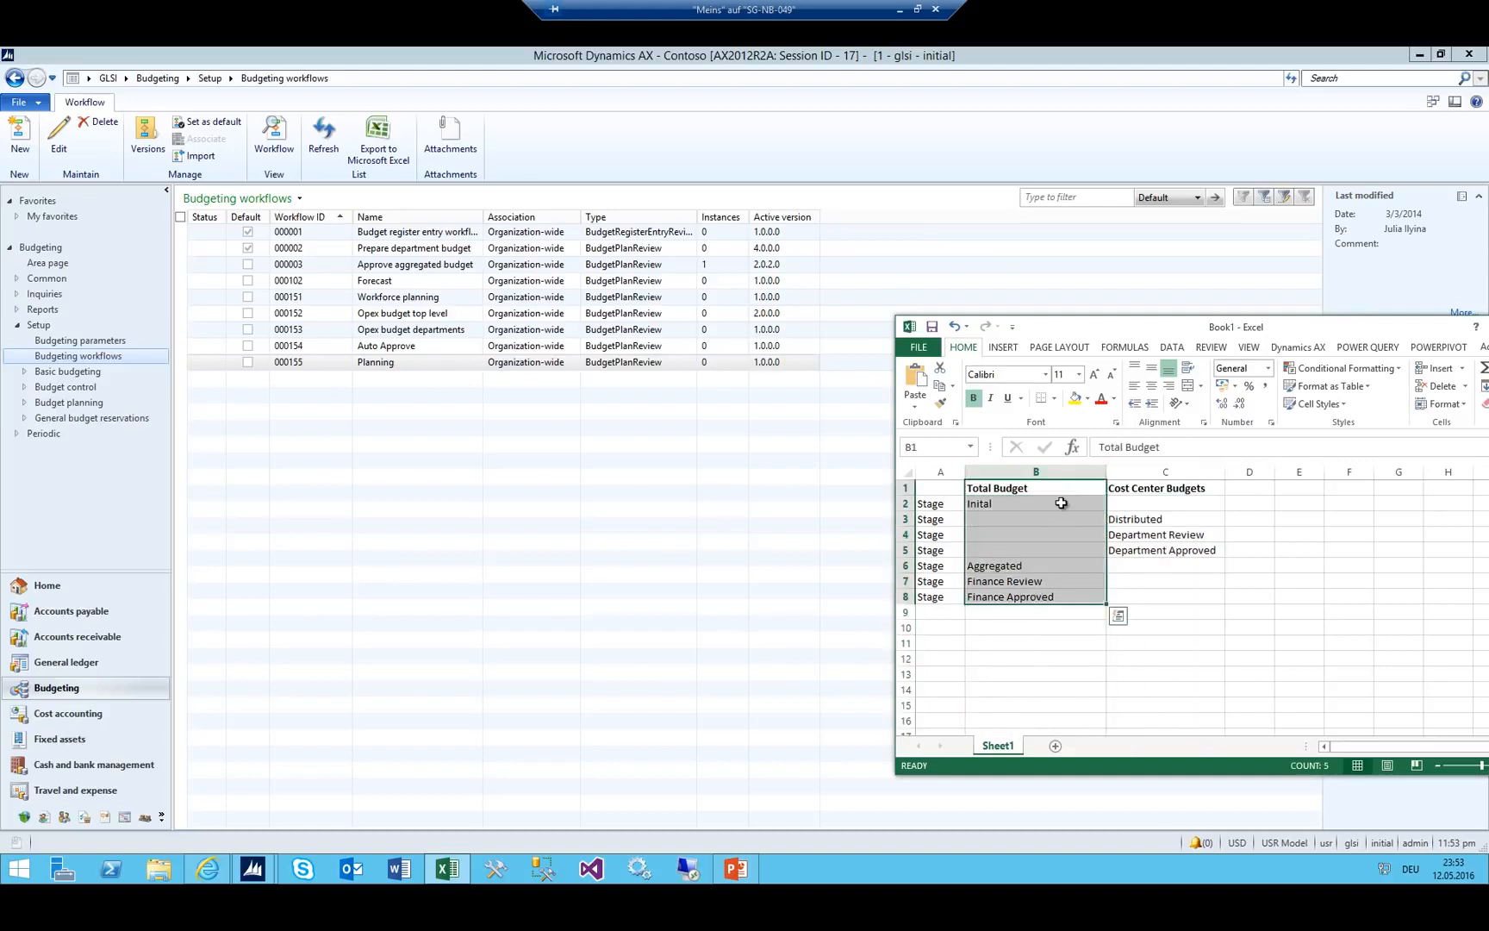
Pick out the Total Budget stages (Inital, Finance Review) and cost centre stages C3:C5.
click(1006, 466)
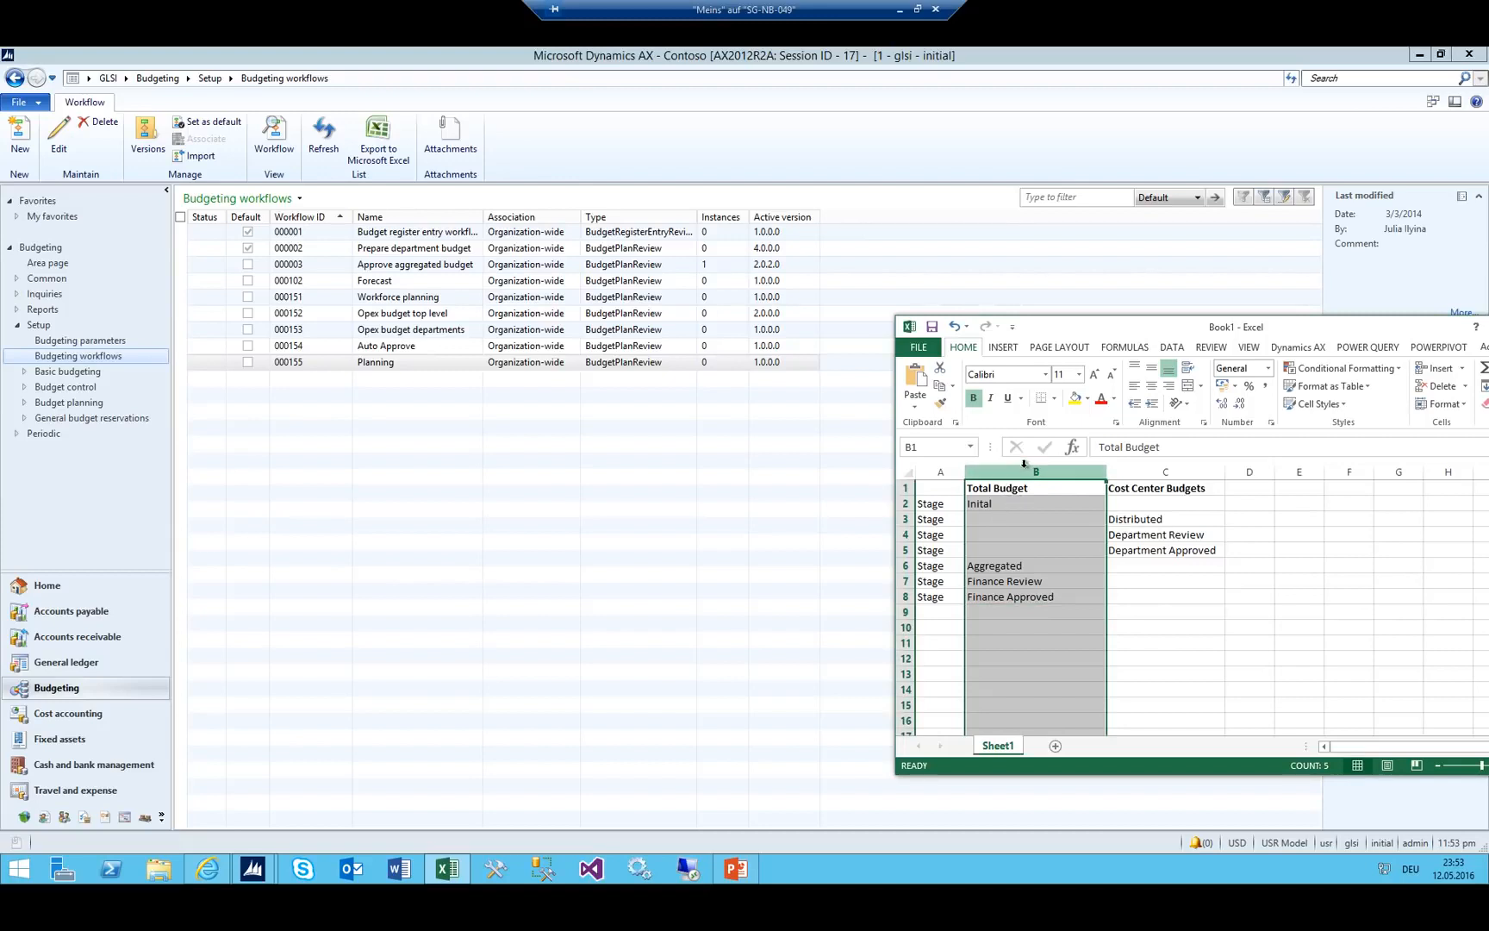
drag(1013, 488, 1013, 596)
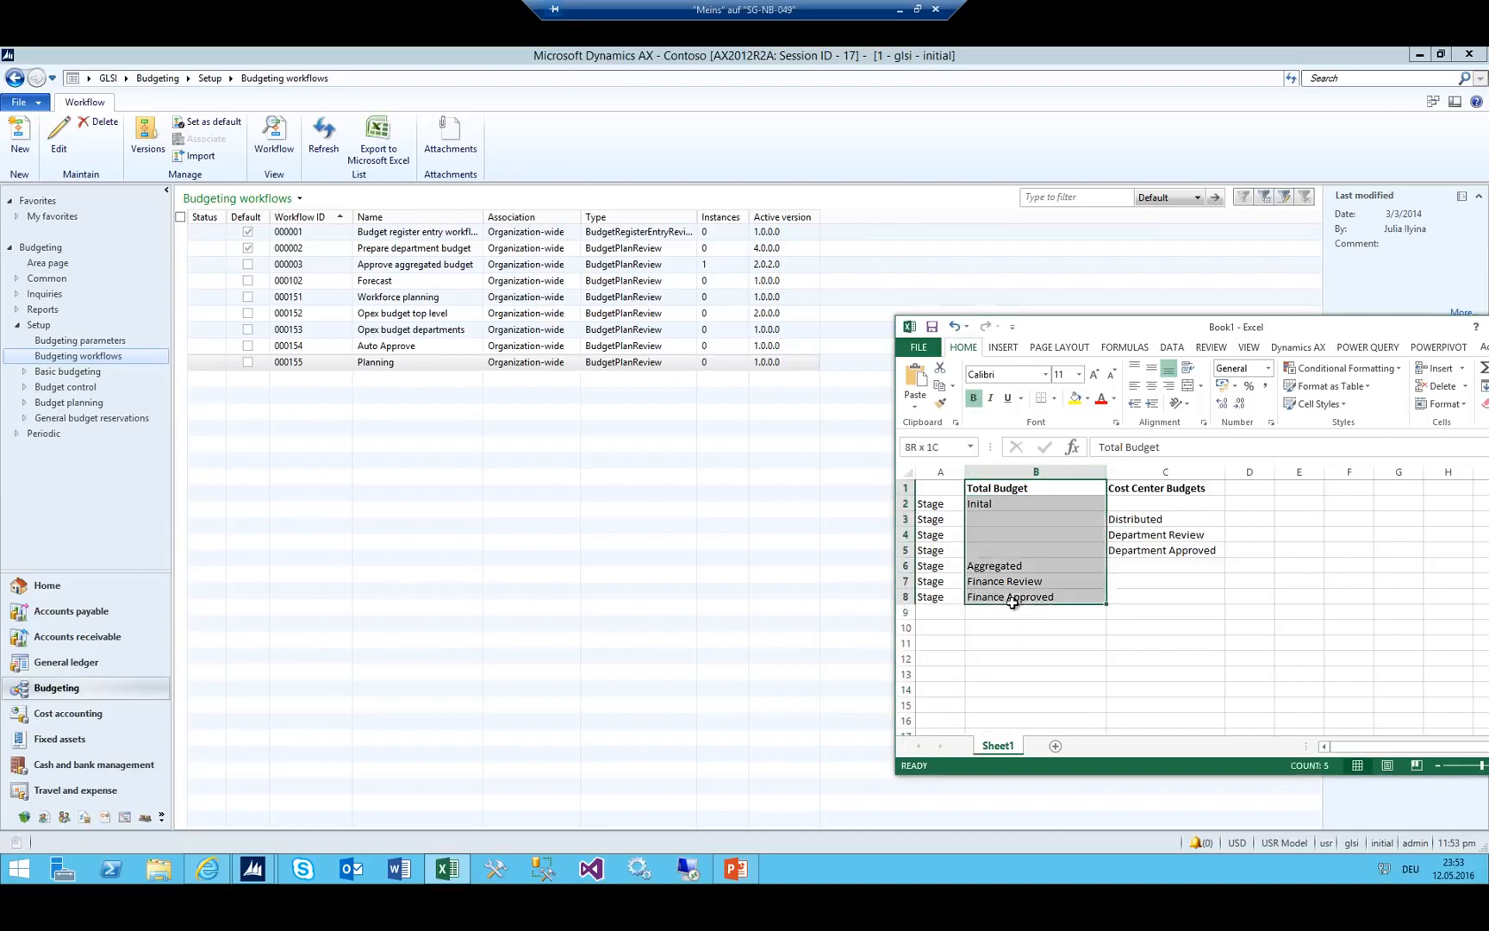
click(1000, 504)
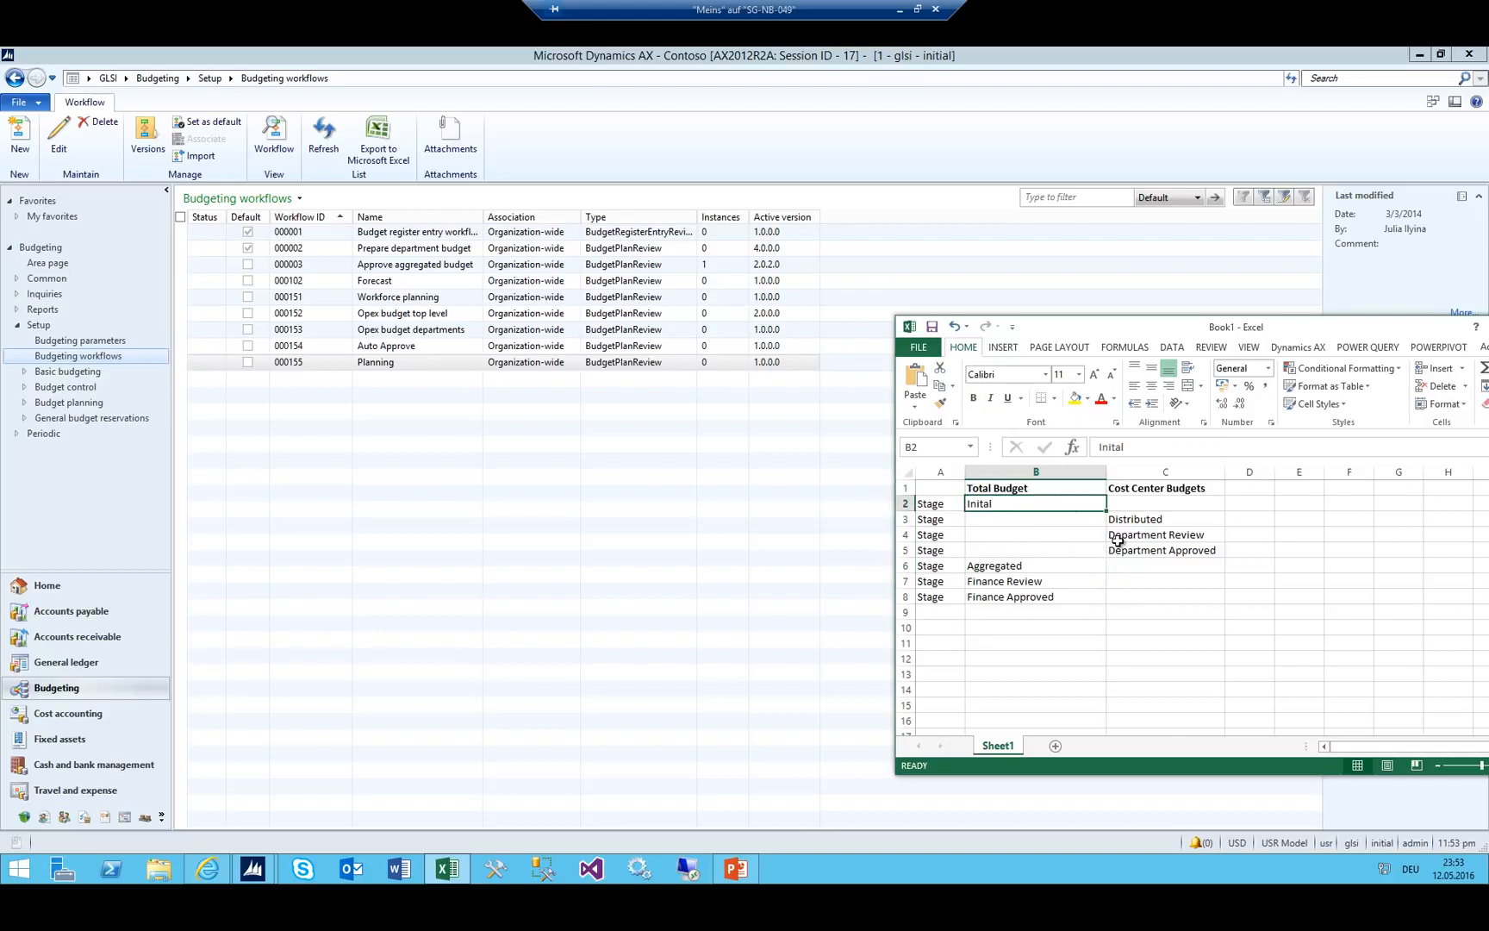
click(990, 581)
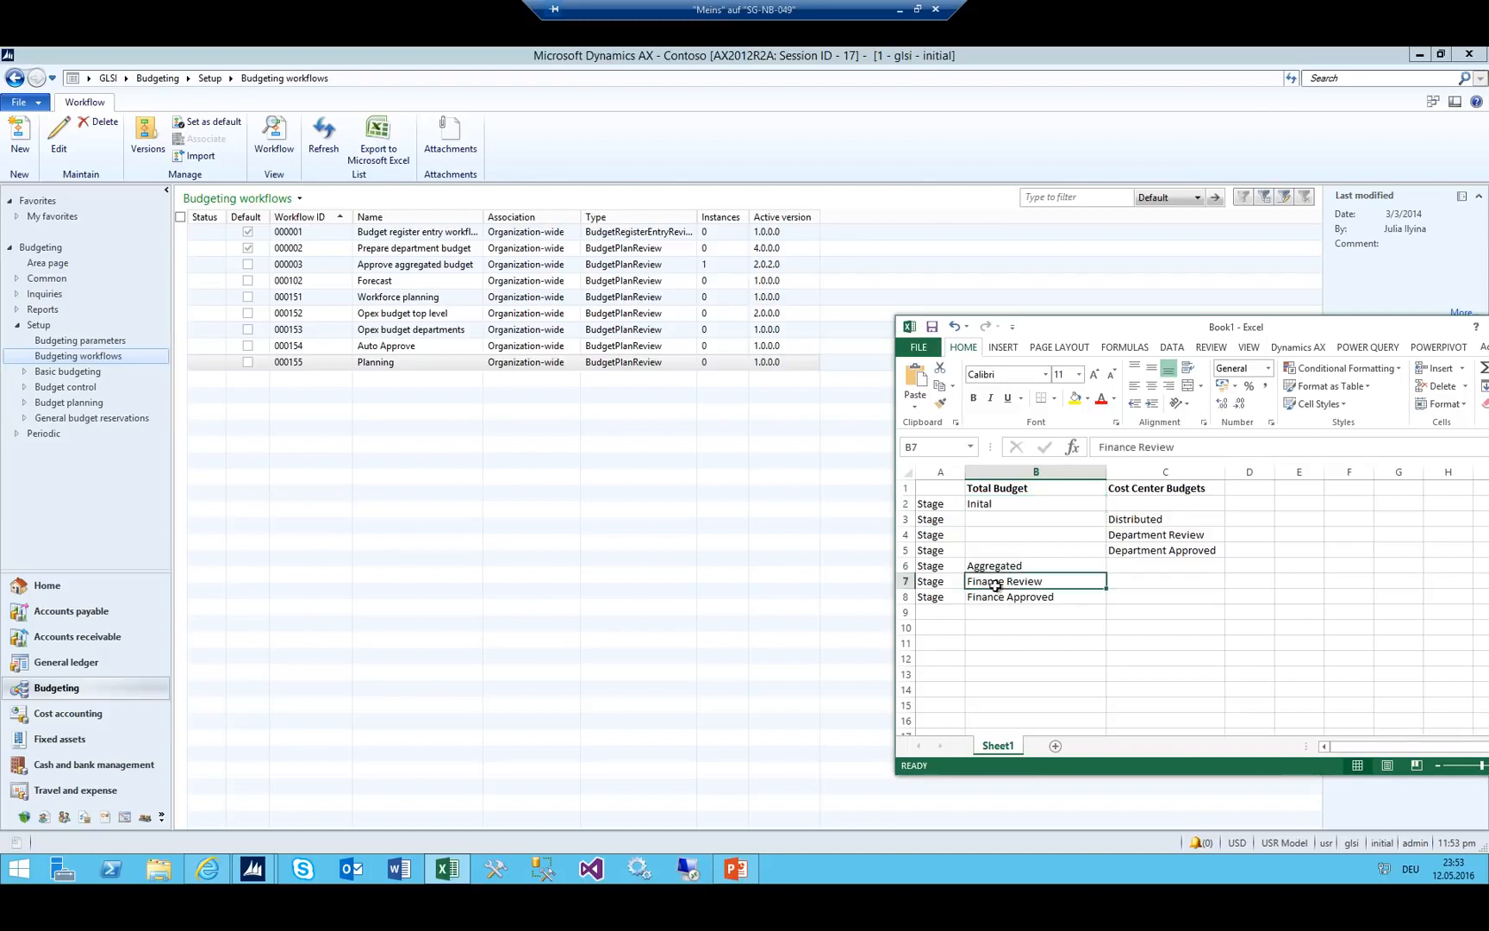
drag(1128, 523, 1132, 551)
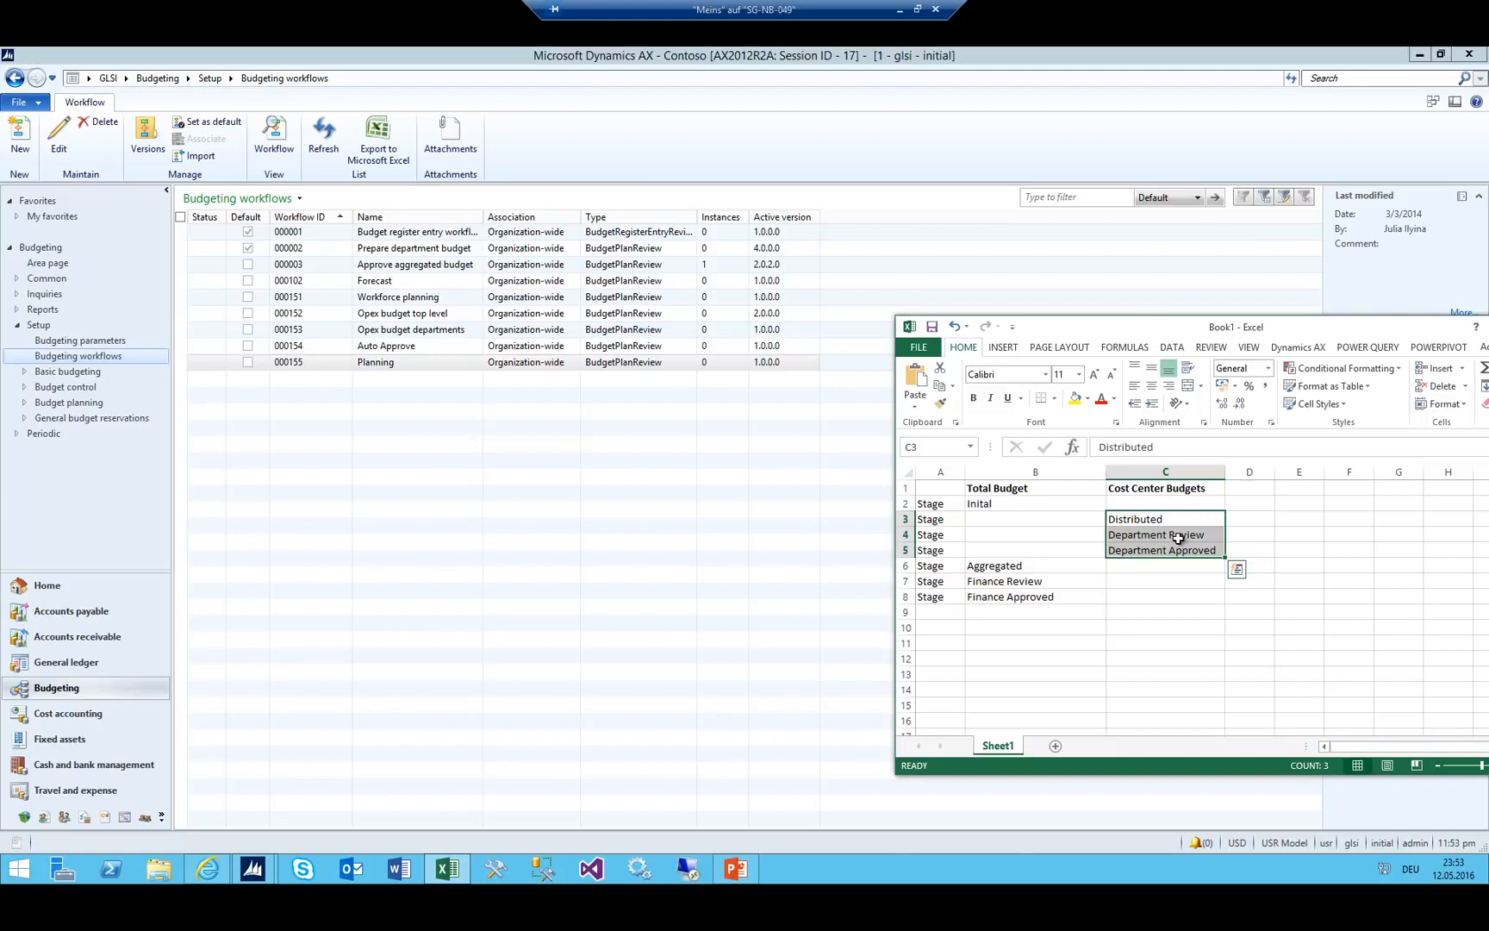
Widen column D beside the Cost Center Budgets stages and return to the workflows list.
click(1044, 471)
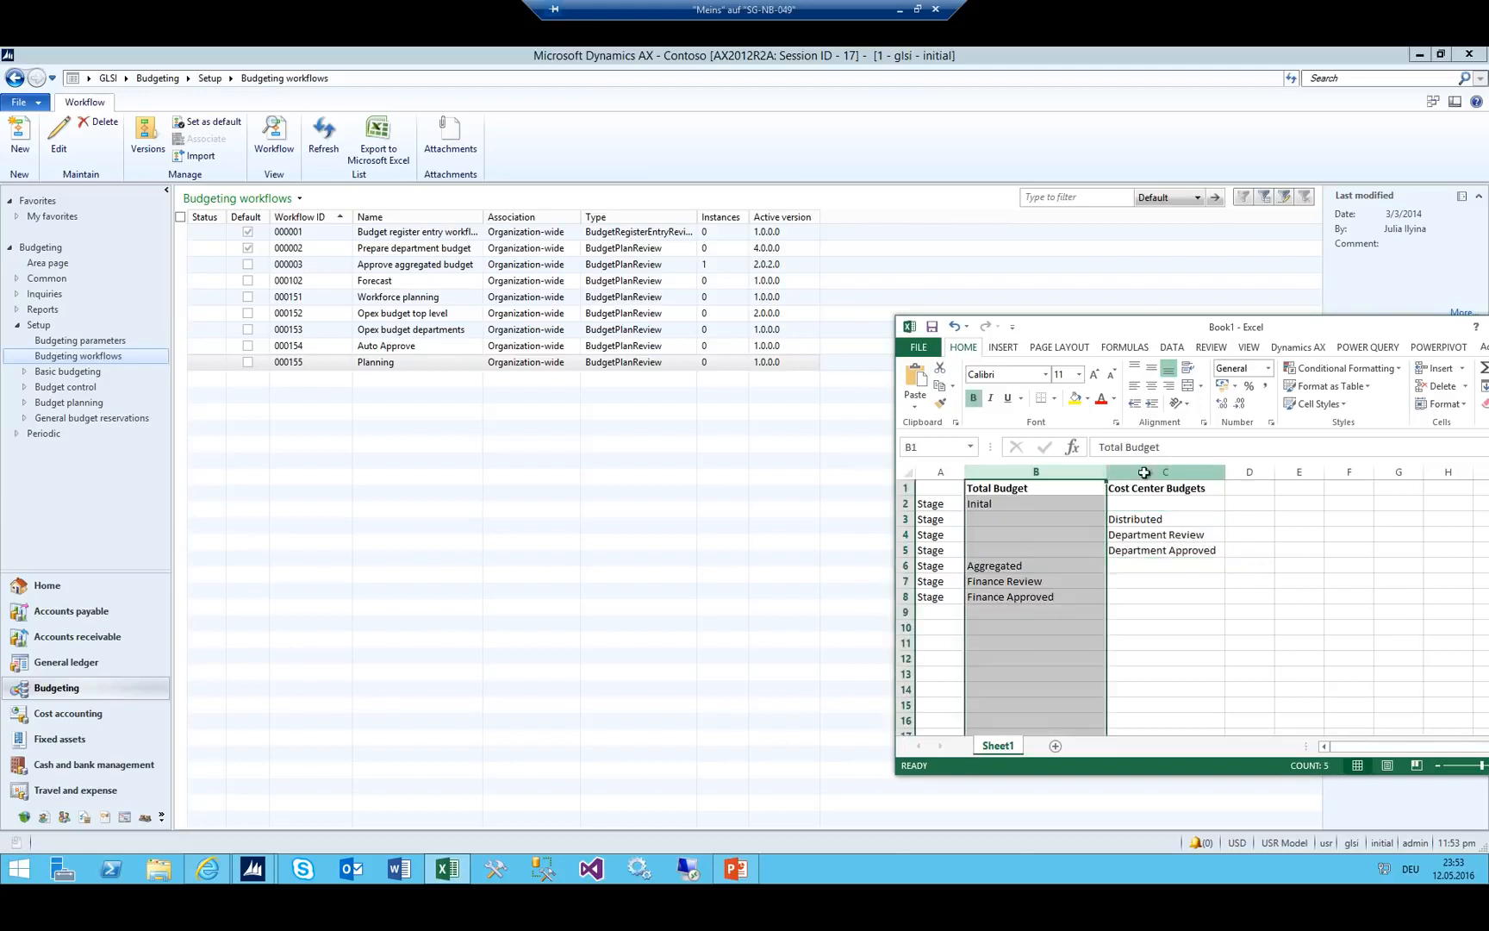
ctrl+click(1144, 472)
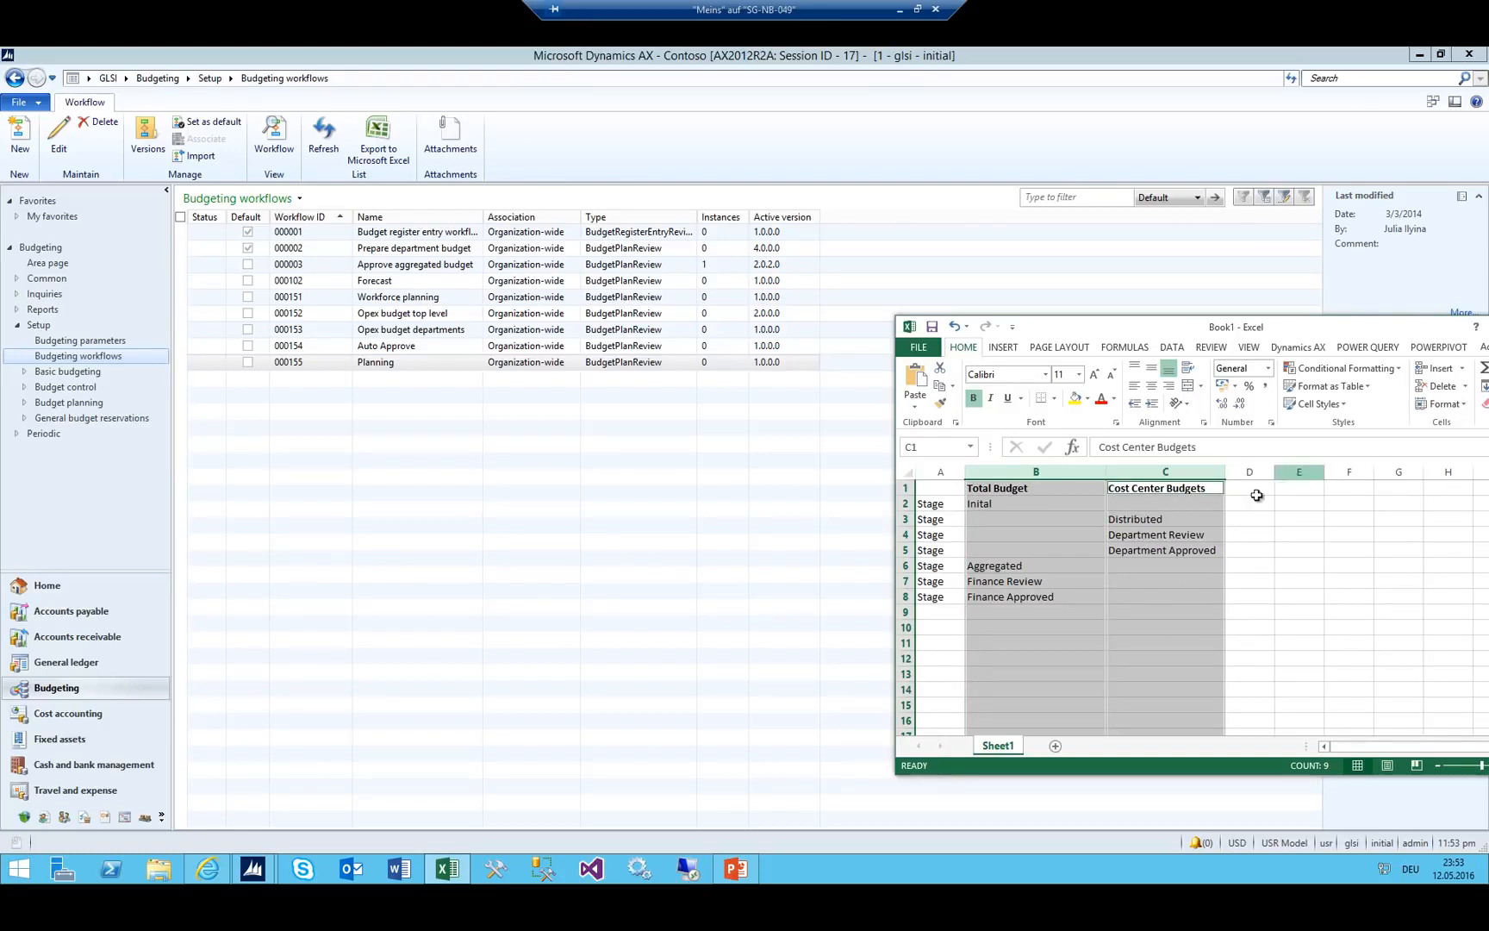
click(1178, 487)
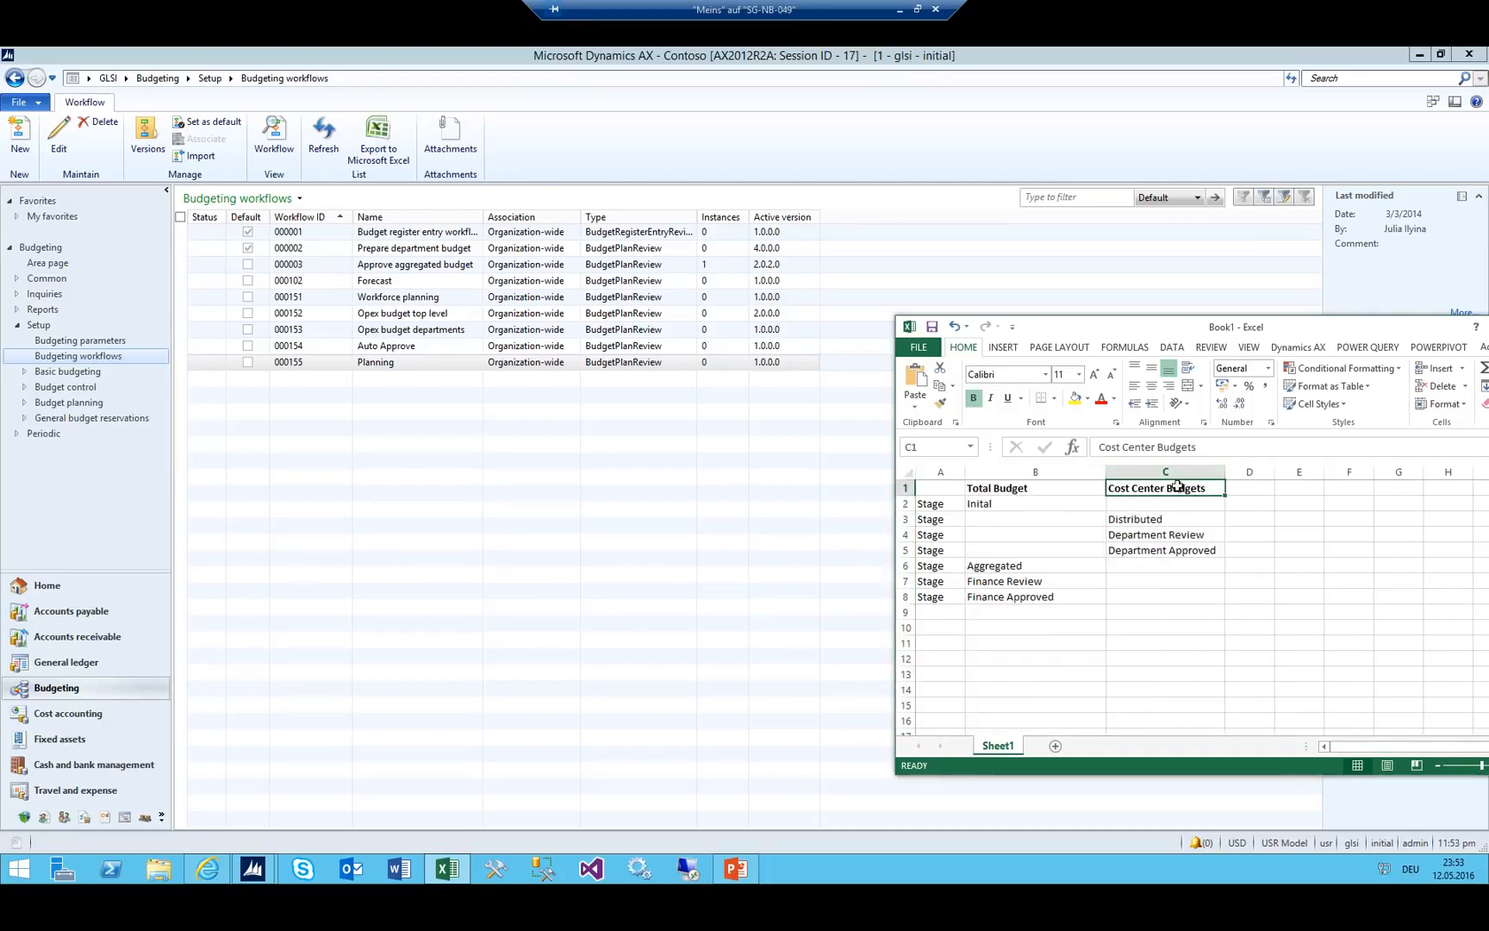
click(1249, 486)
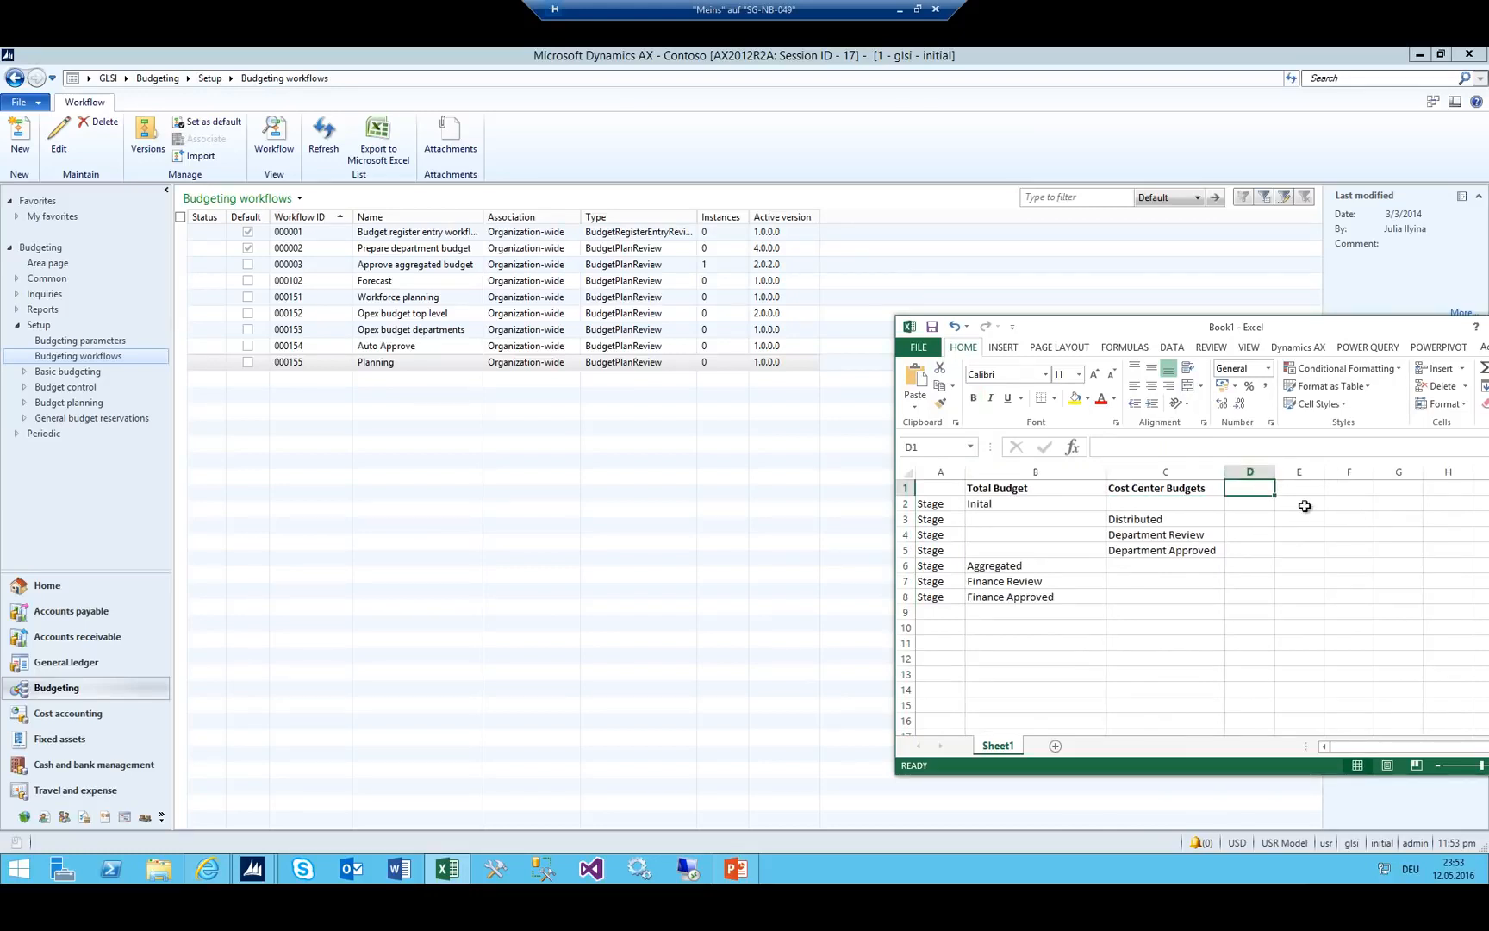
drag(1274, 471, 1335, 471)
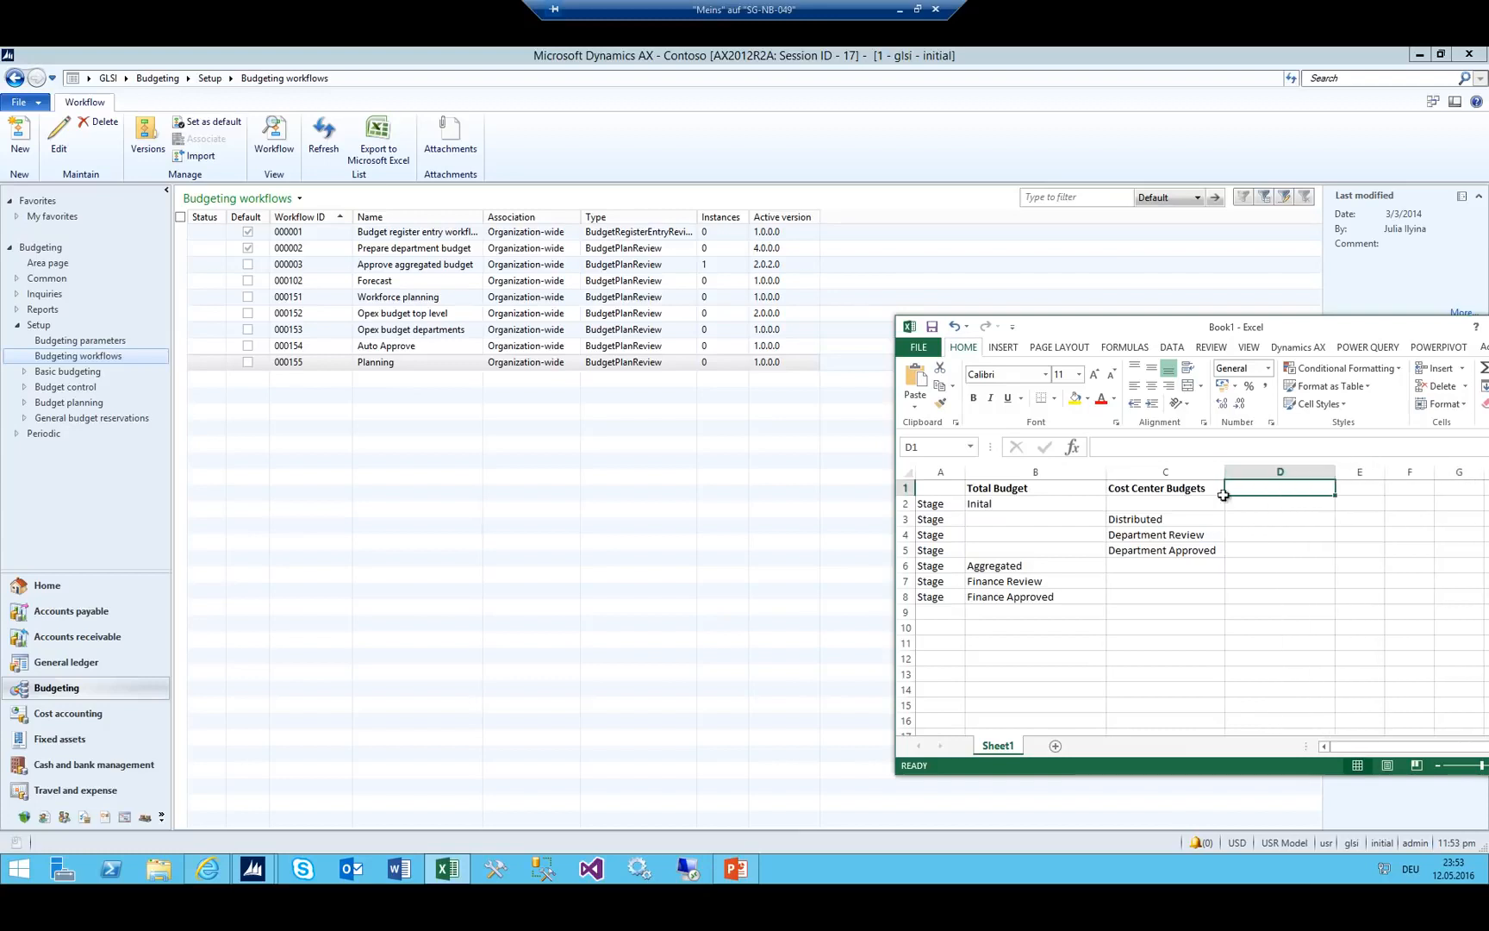
drag(1125, 511, 1142, 552)
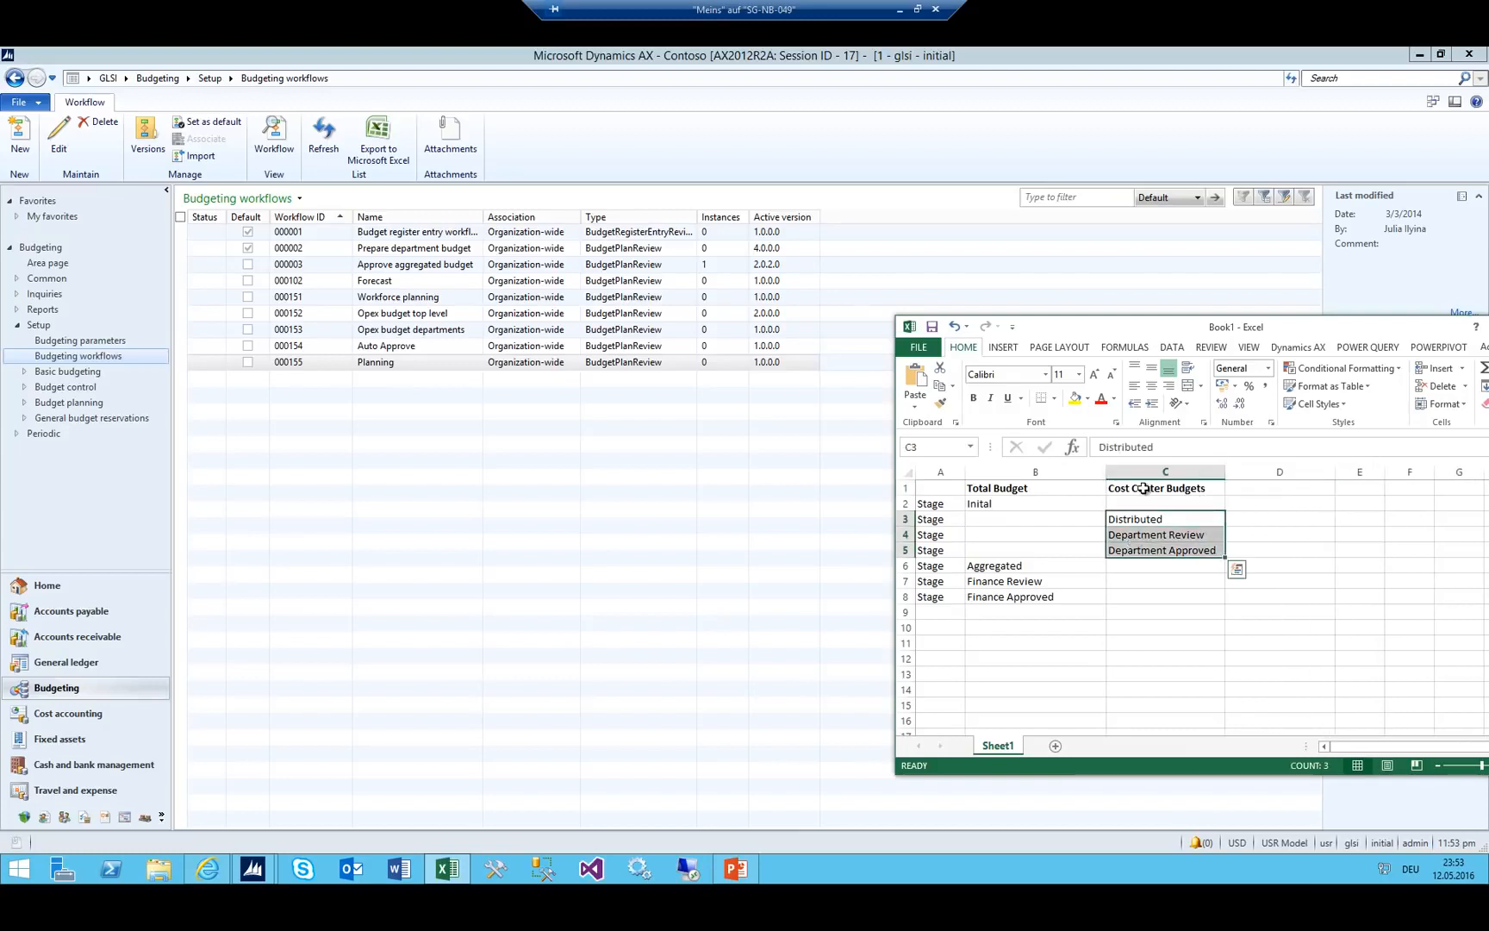
click(406, 366)
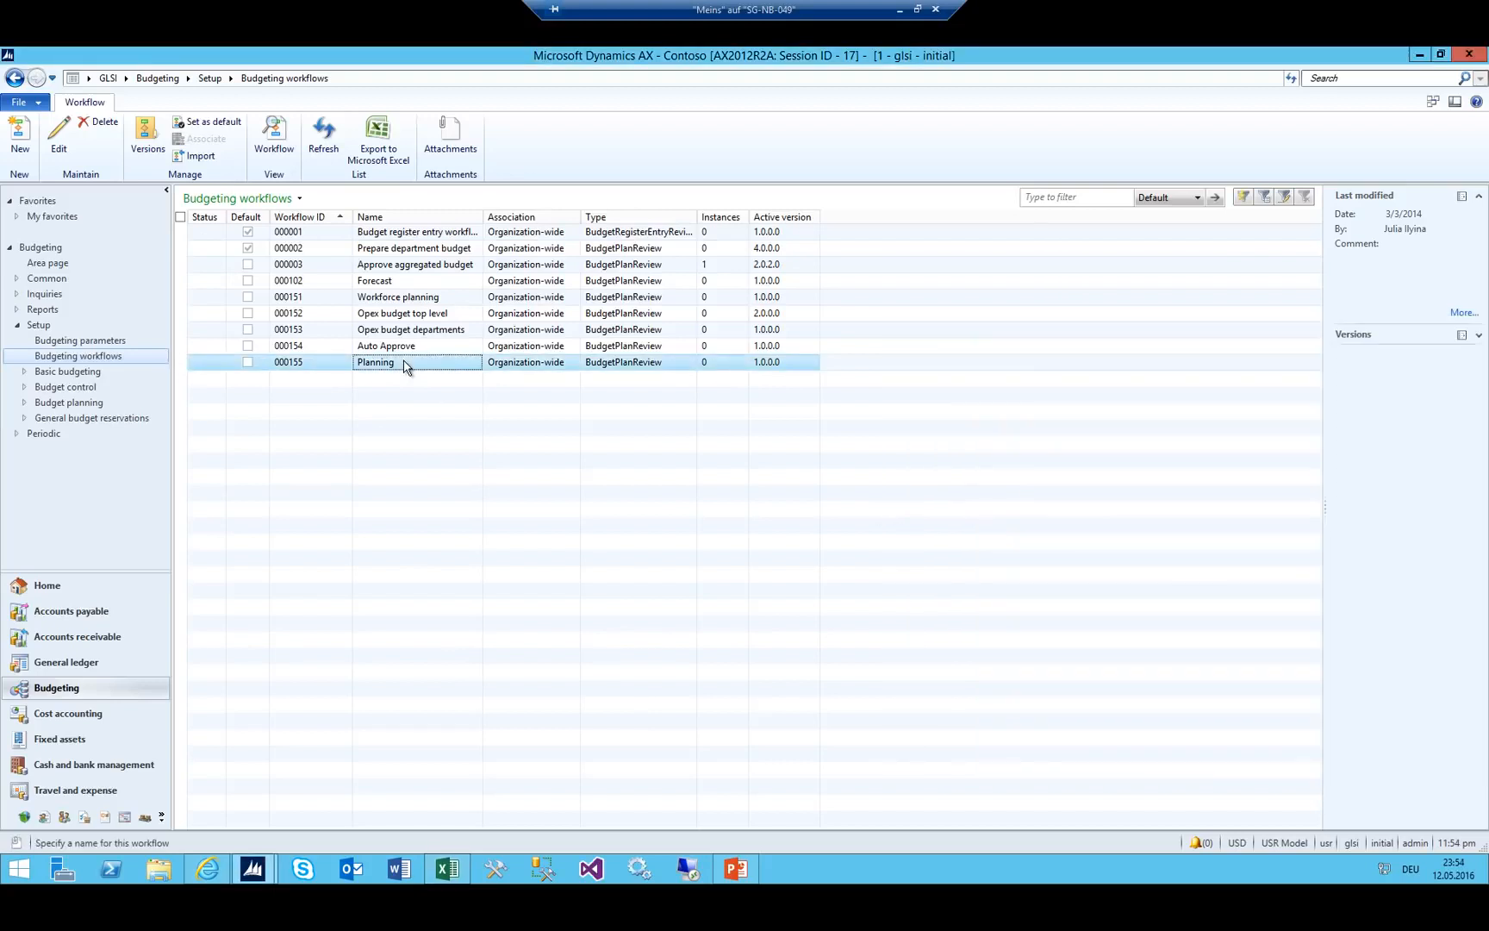
Create a new Budget plan workflows workflow in a maximized editor with a wider toolbox.
click(18, 131)
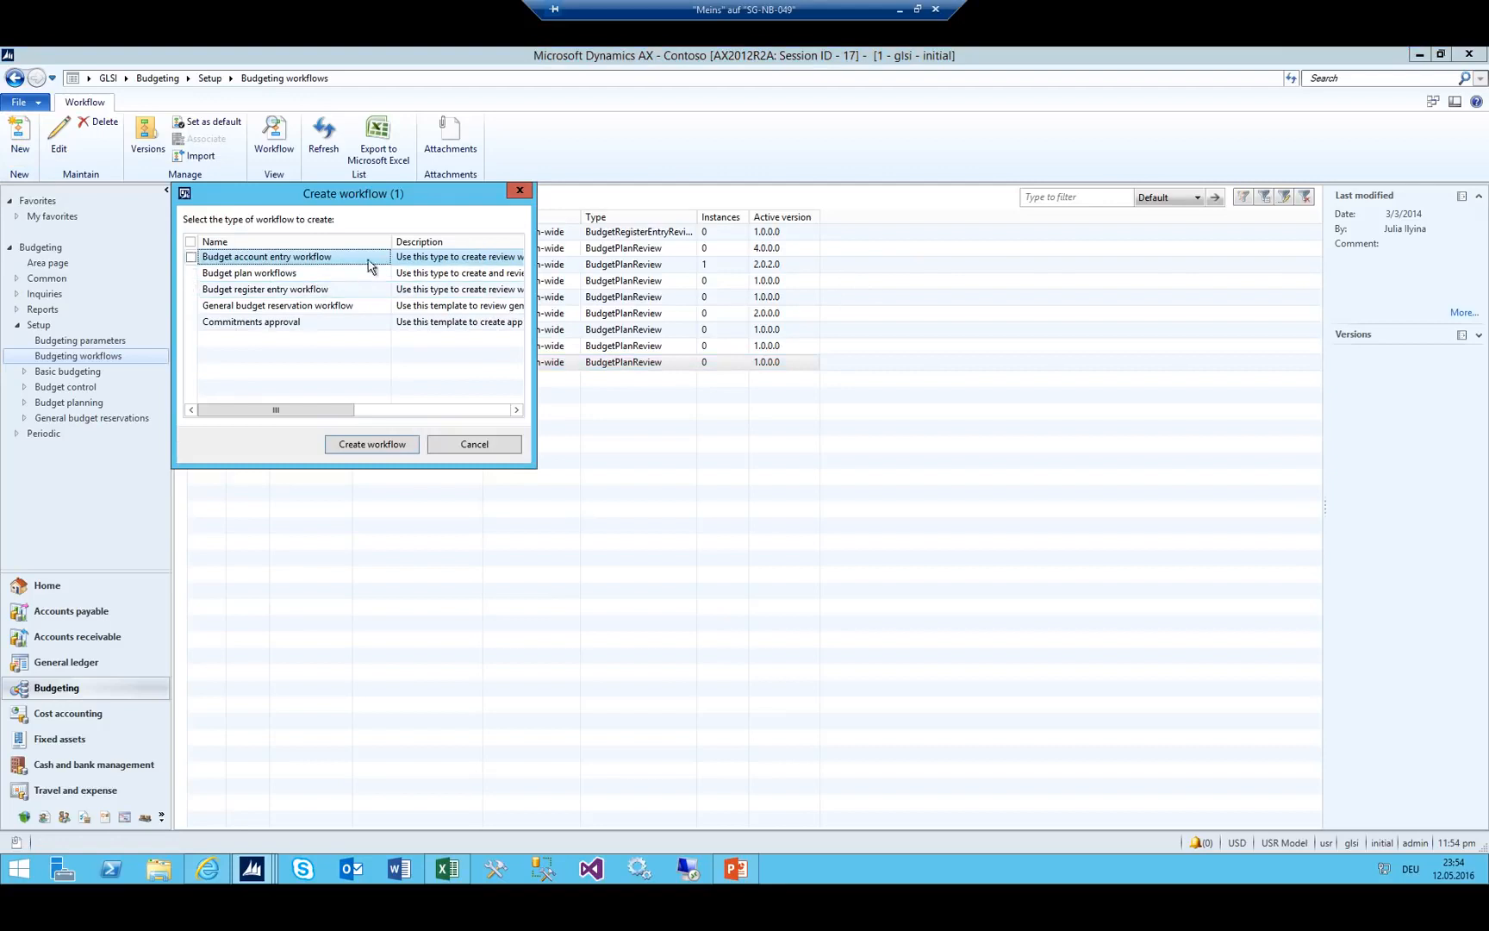
drag(306, 191, 562, 423)
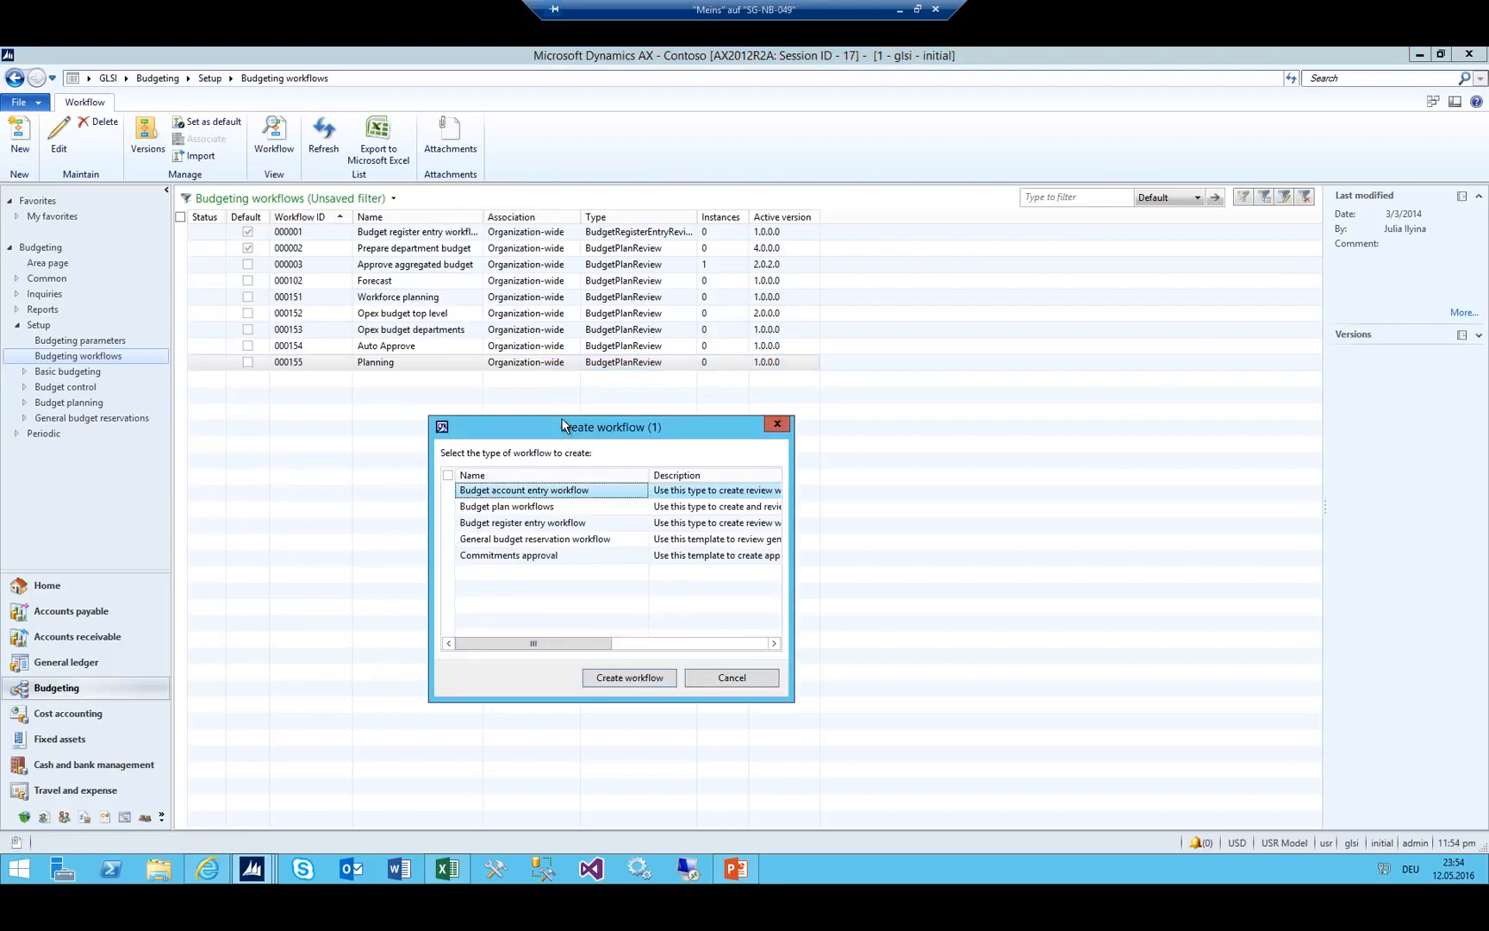
click(529, 511)
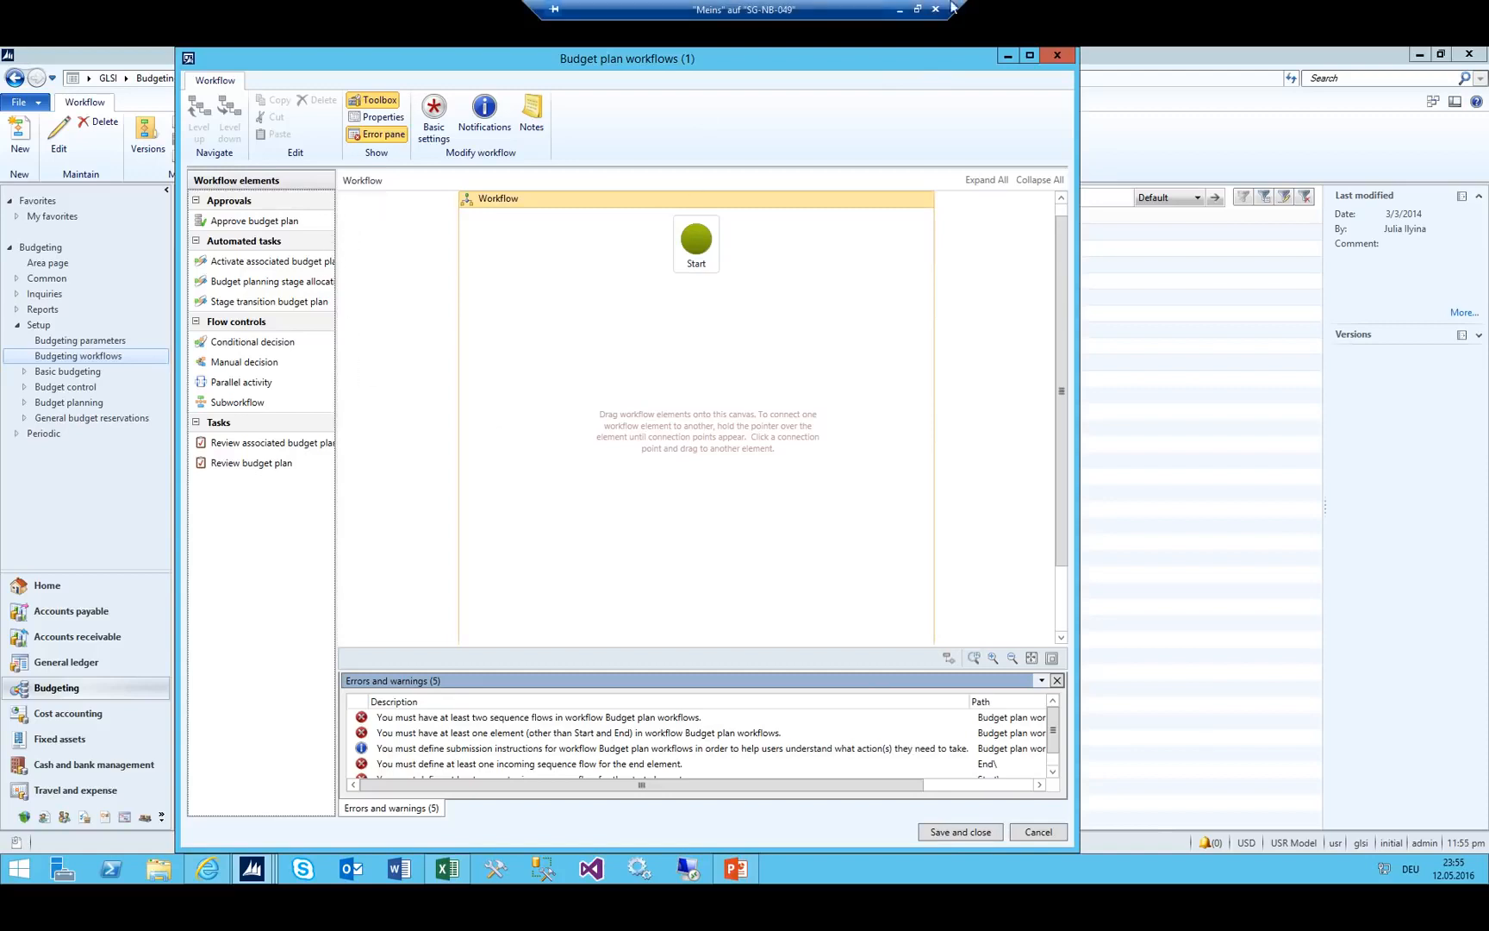
click(1028, 56)
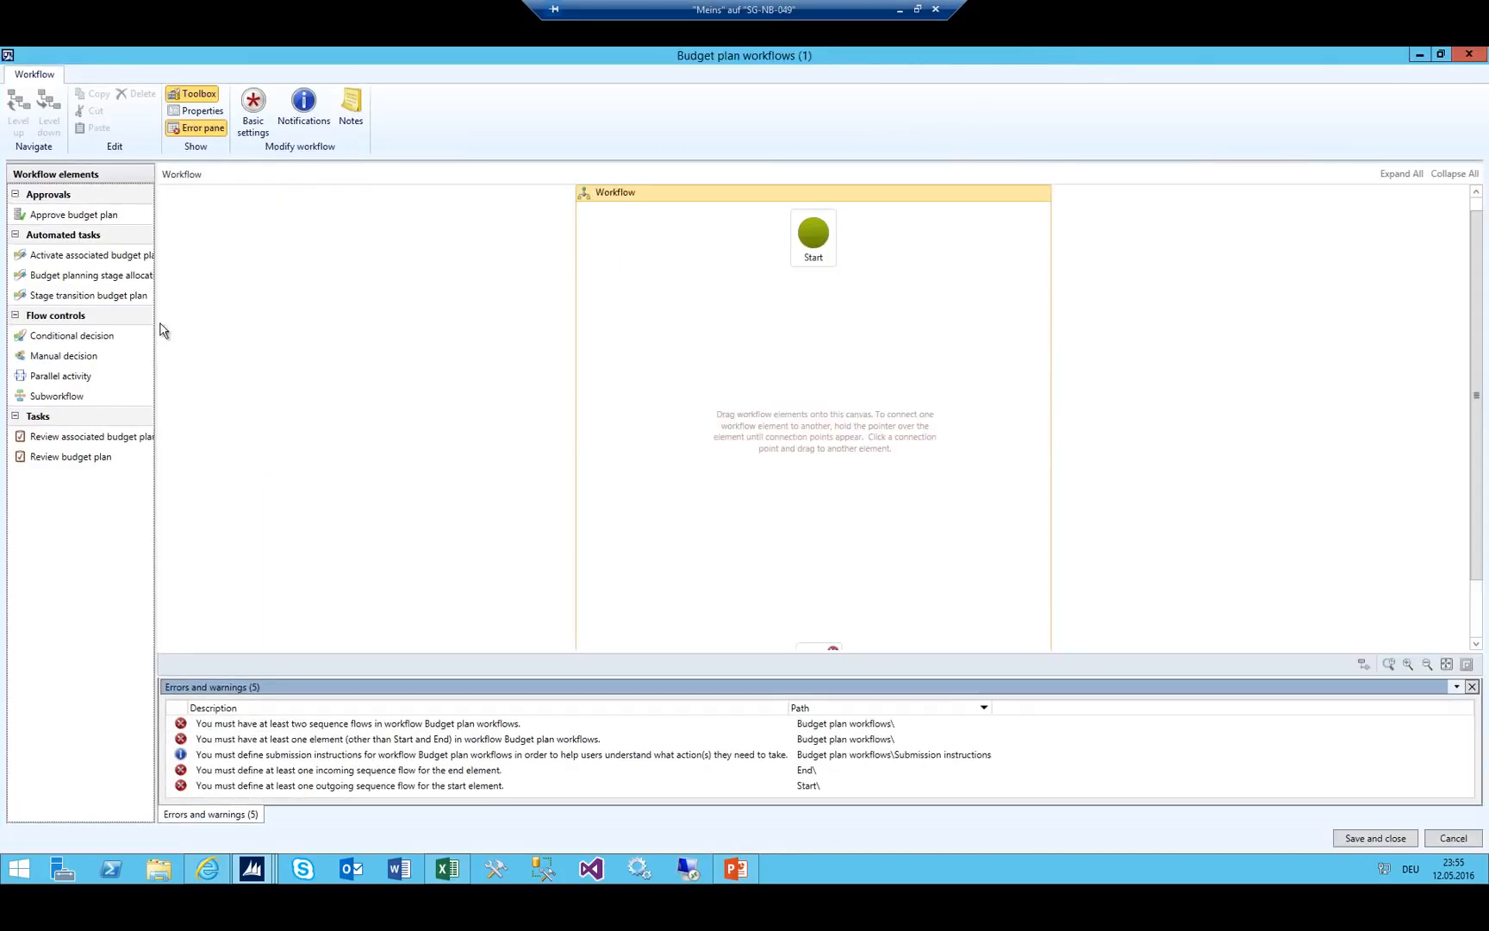
drag(156, 322, 312, 309)
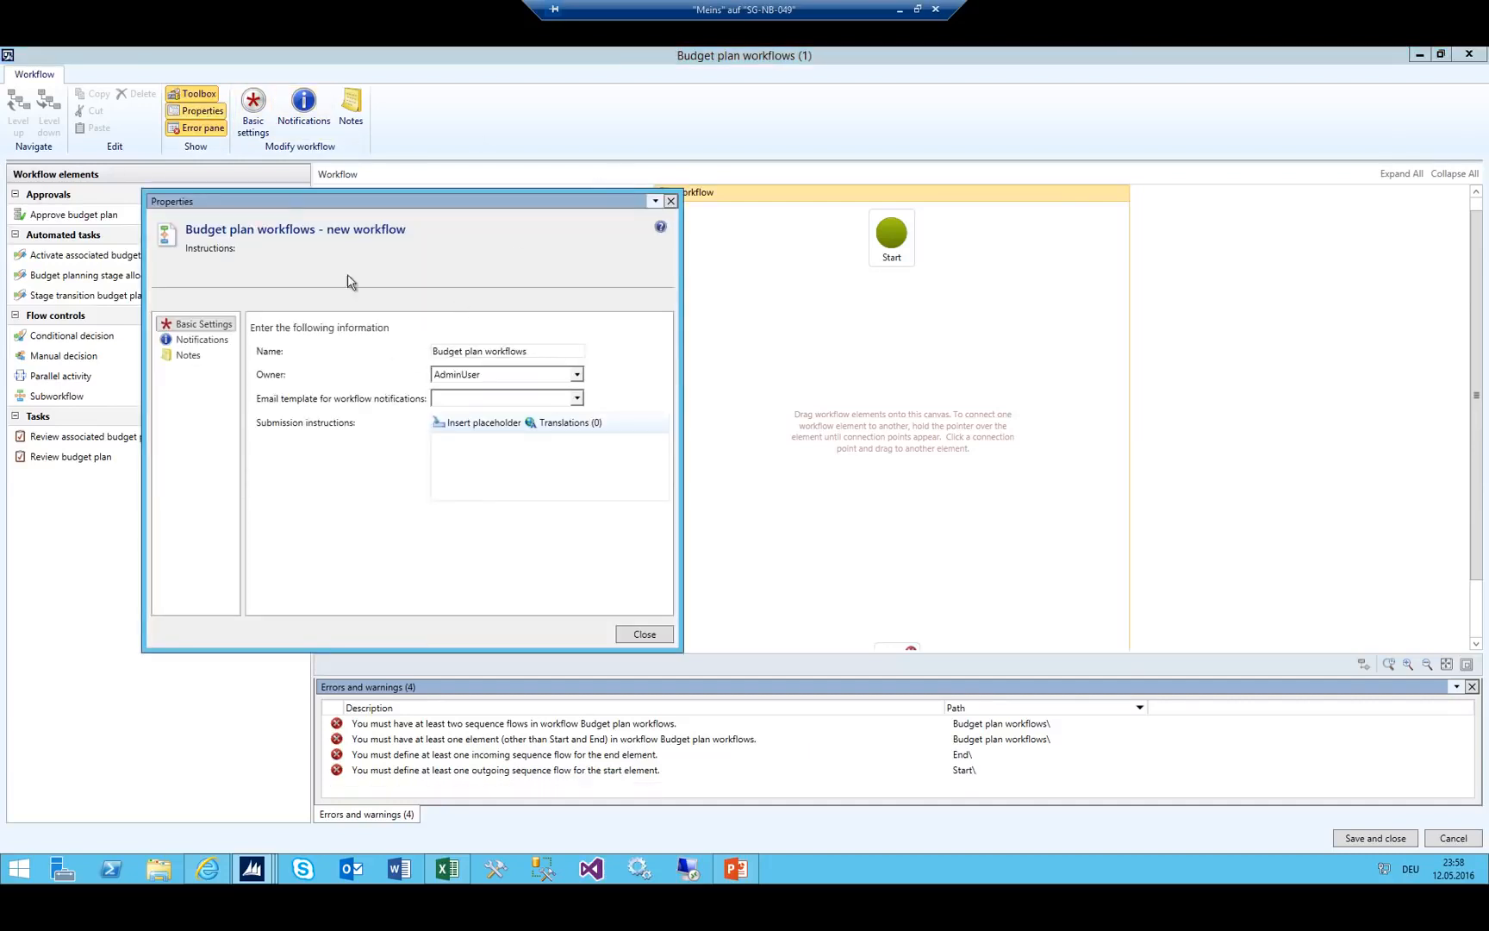
Rename the workflow to '01_Worflow Total Budget'.
click(509, 350)
key(ctrl+a)
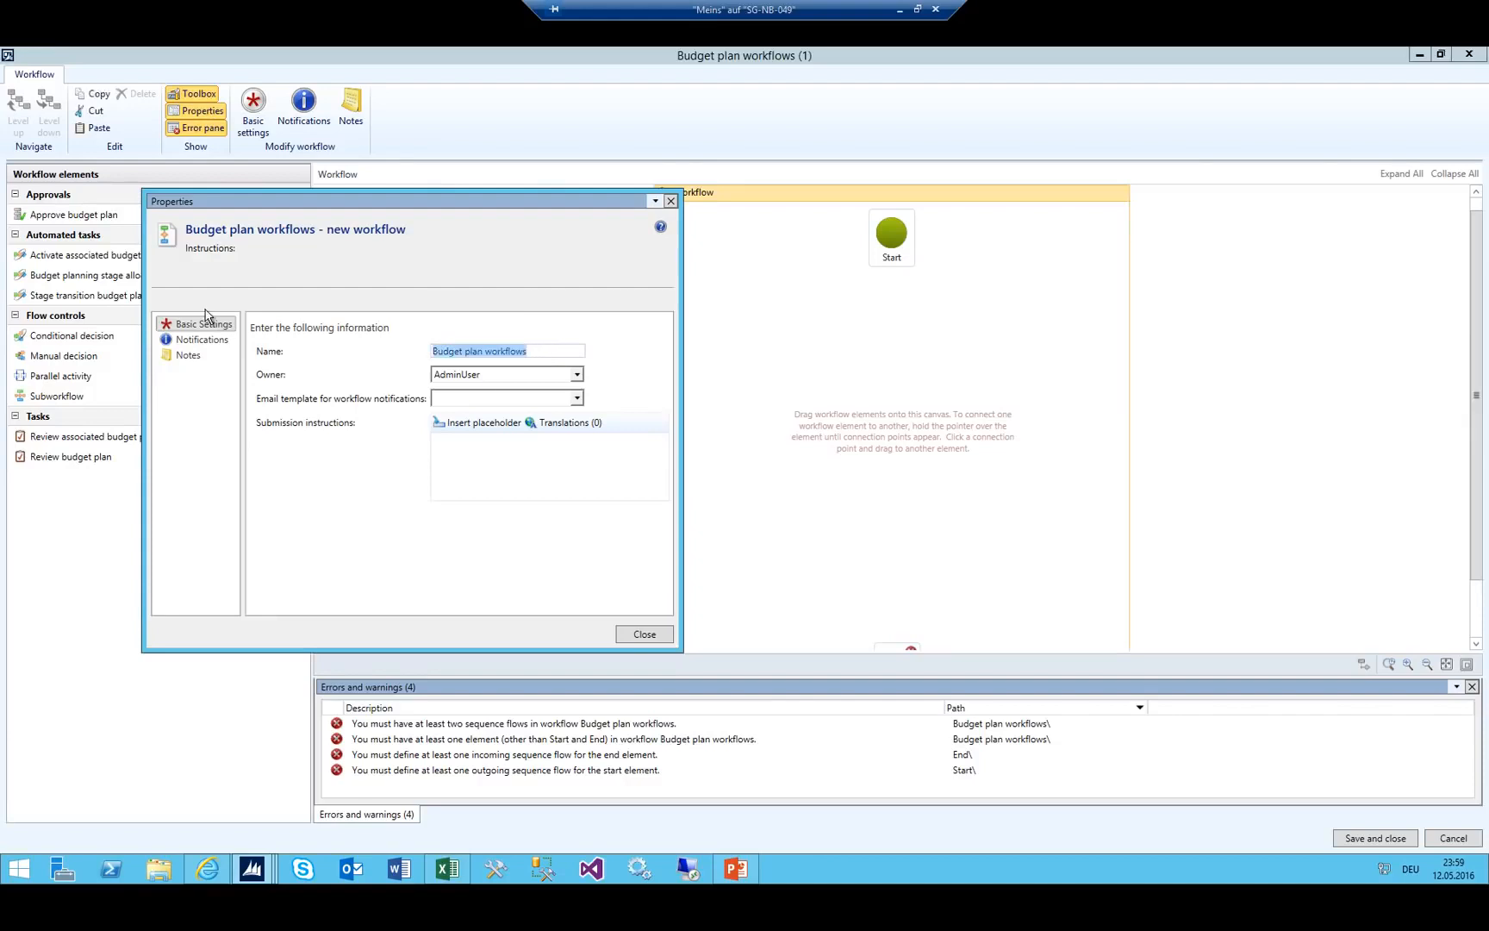
text(Work)
key(BackSpace)
key(BackSpace)
key(BackSpace)
key(BackSpace)
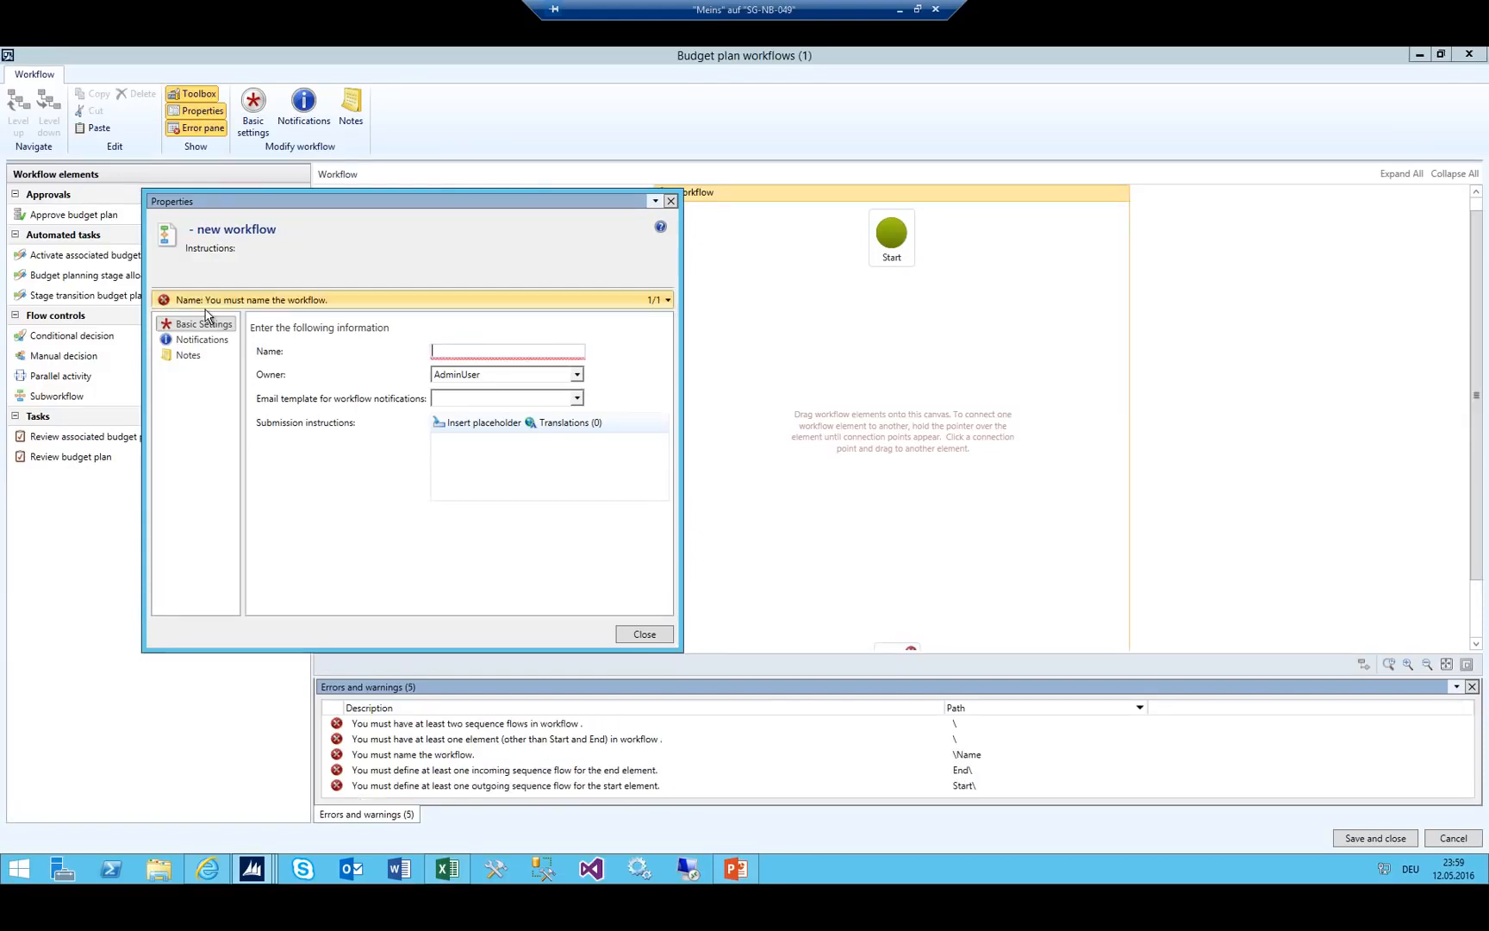
text(01_Wor)
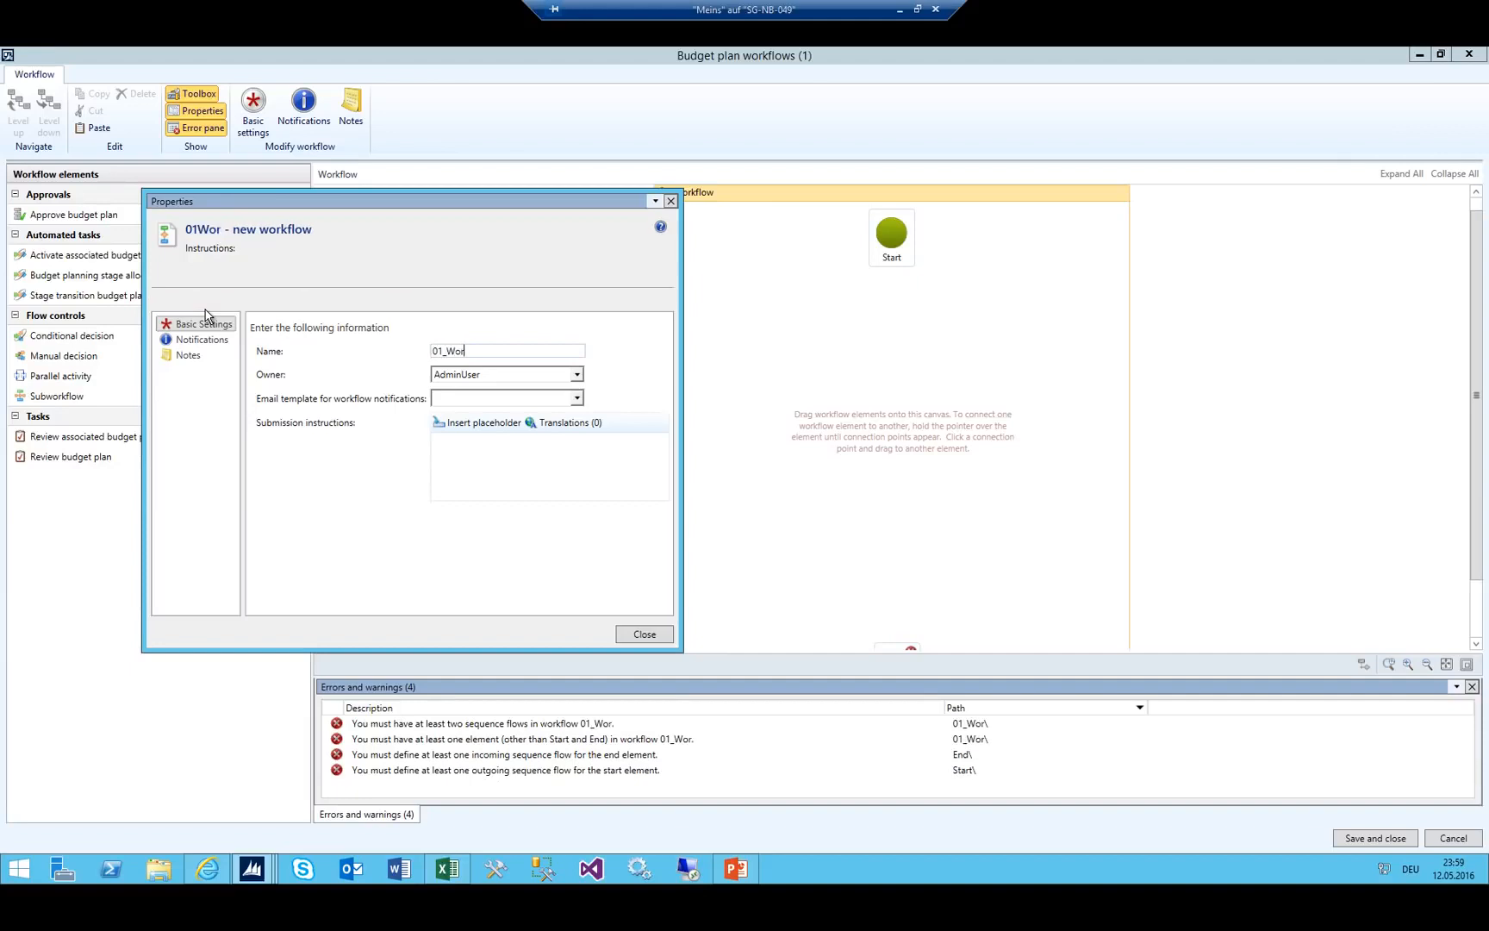
text(flow Total Budget)
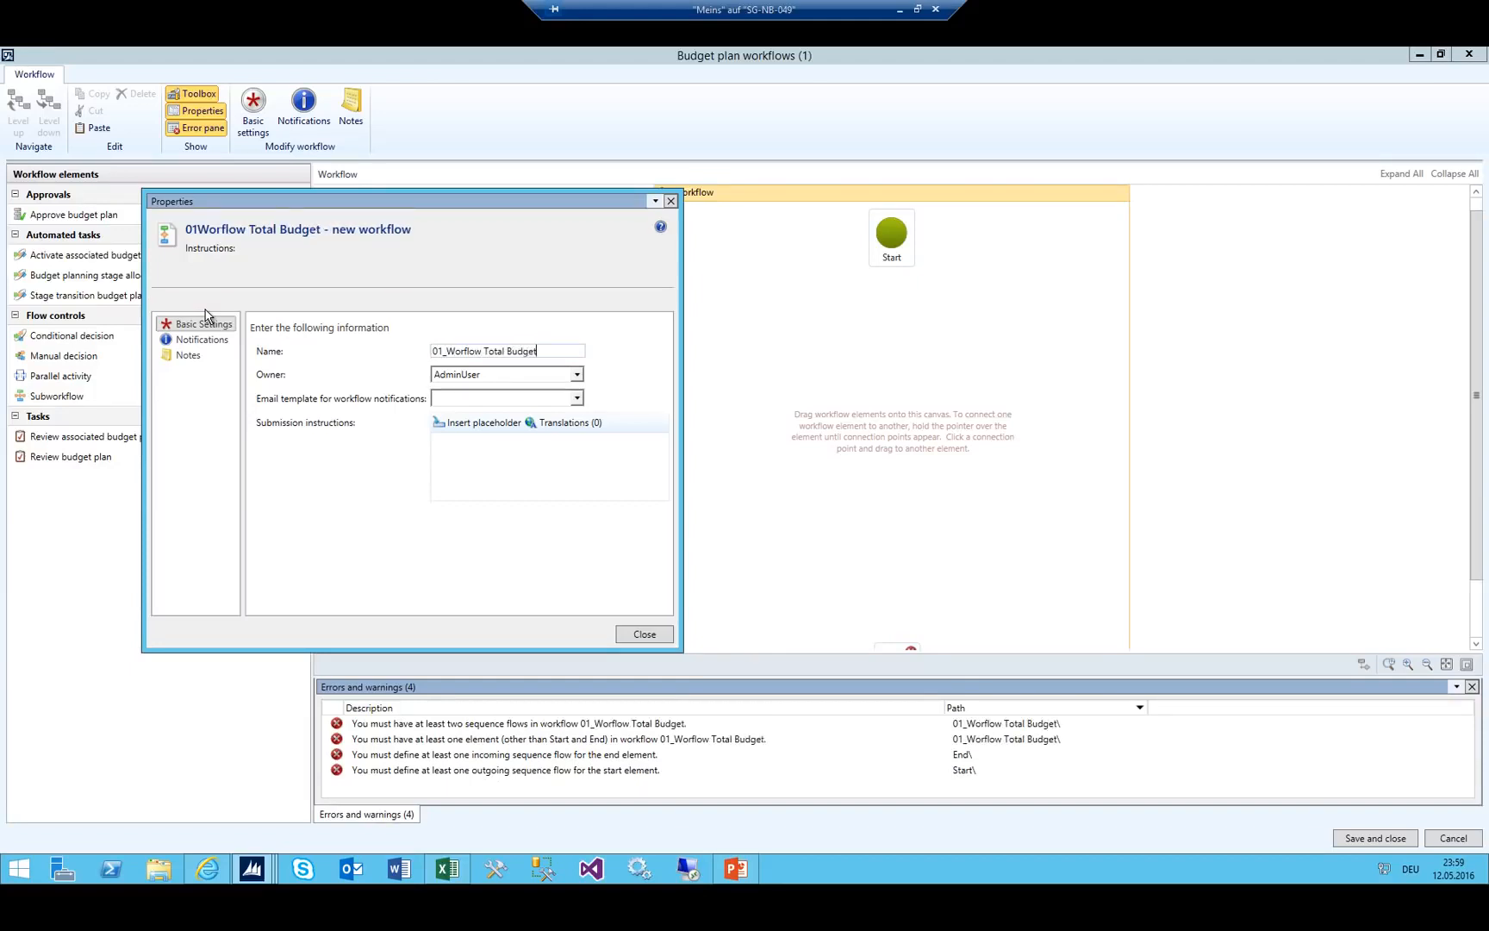
Set the admin user as workflow owner and close the properties dialog.
key(Tab)
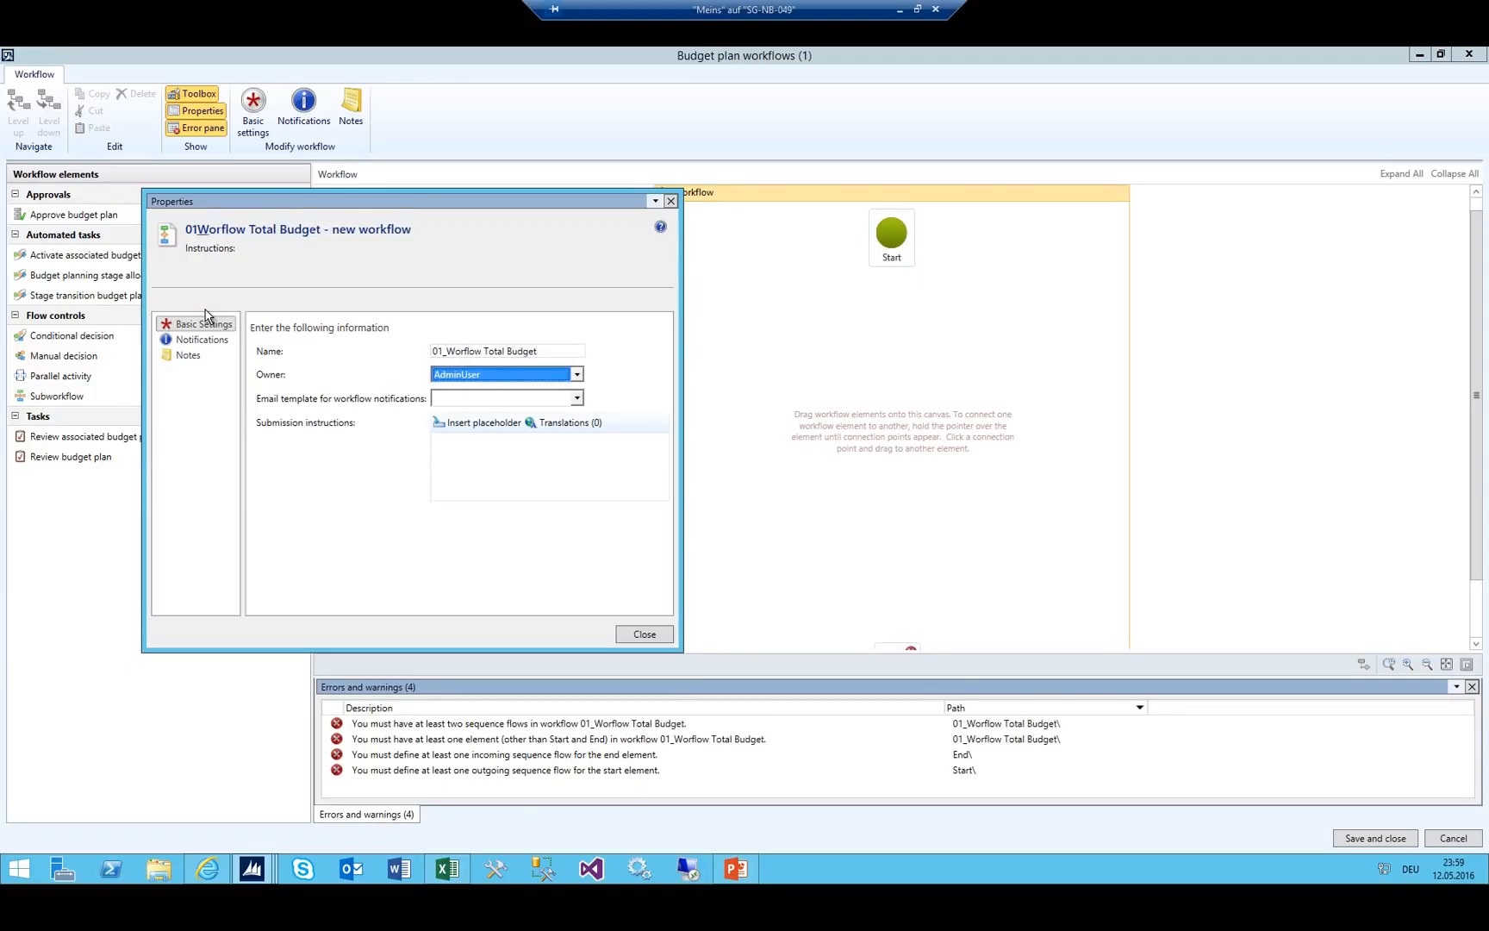
key(alt+Down)
scroll(457, 389, up, 1)
click(457, 389)
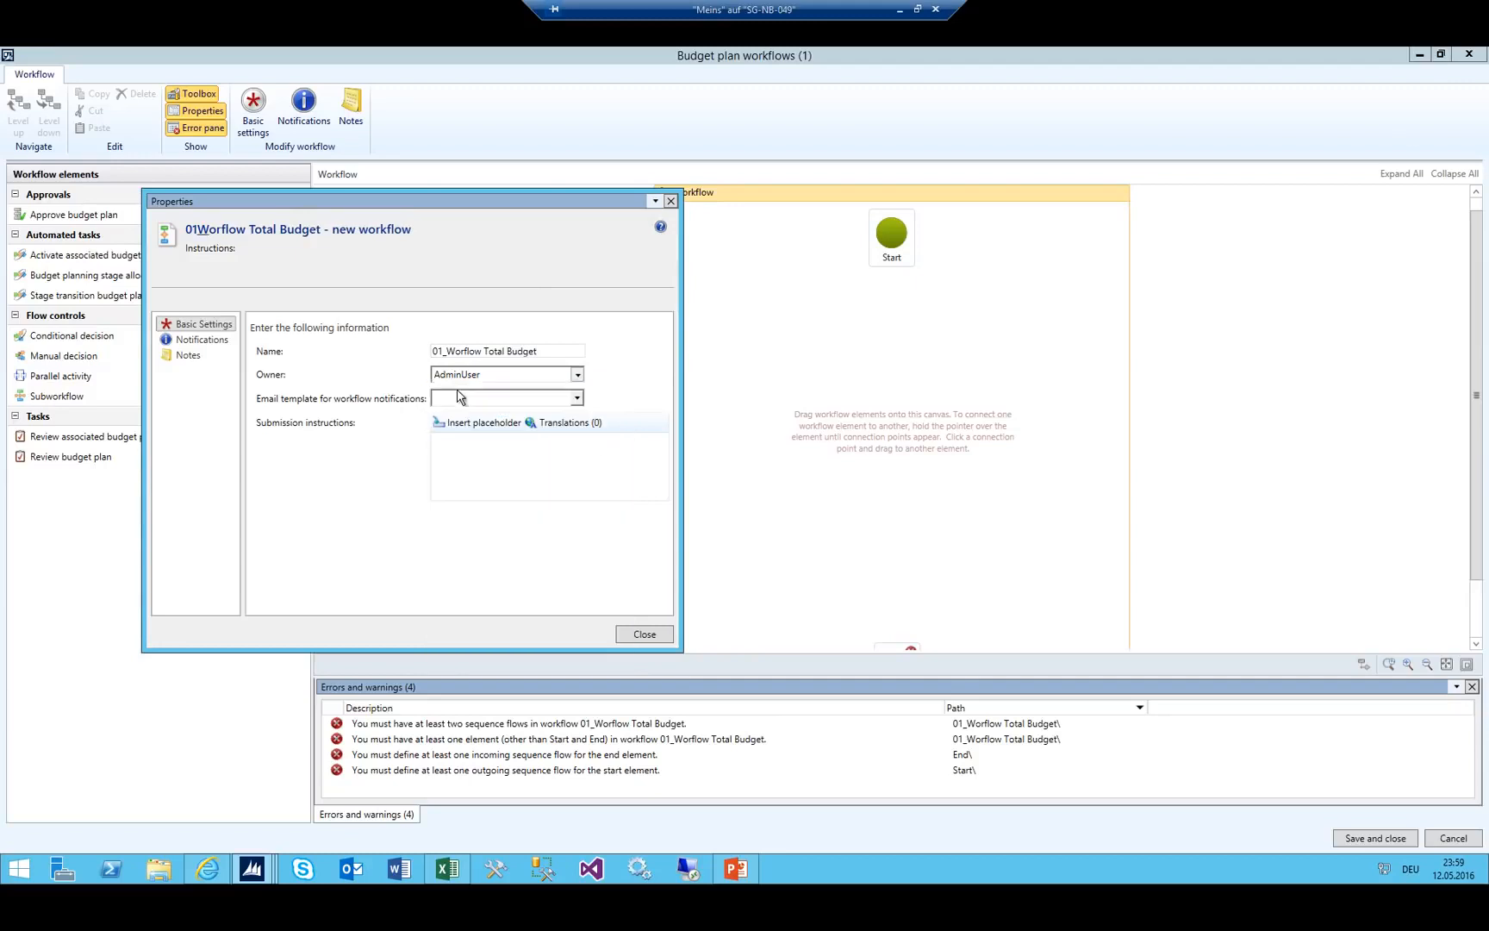
click(479, 377)
click(471, 407)
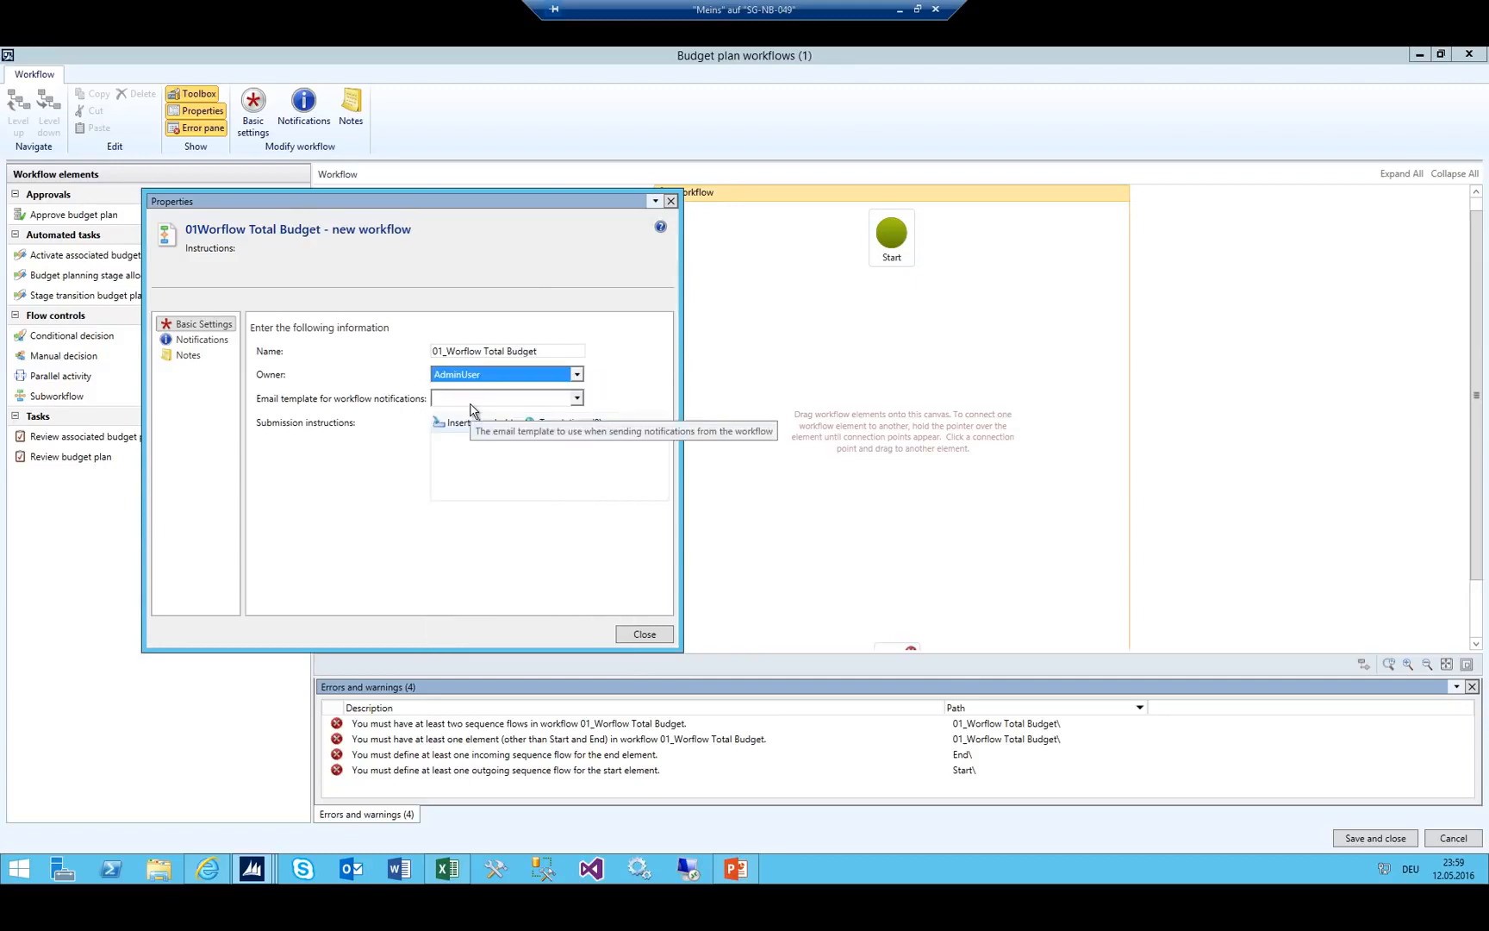
click(546, 401)
click(517, 455)
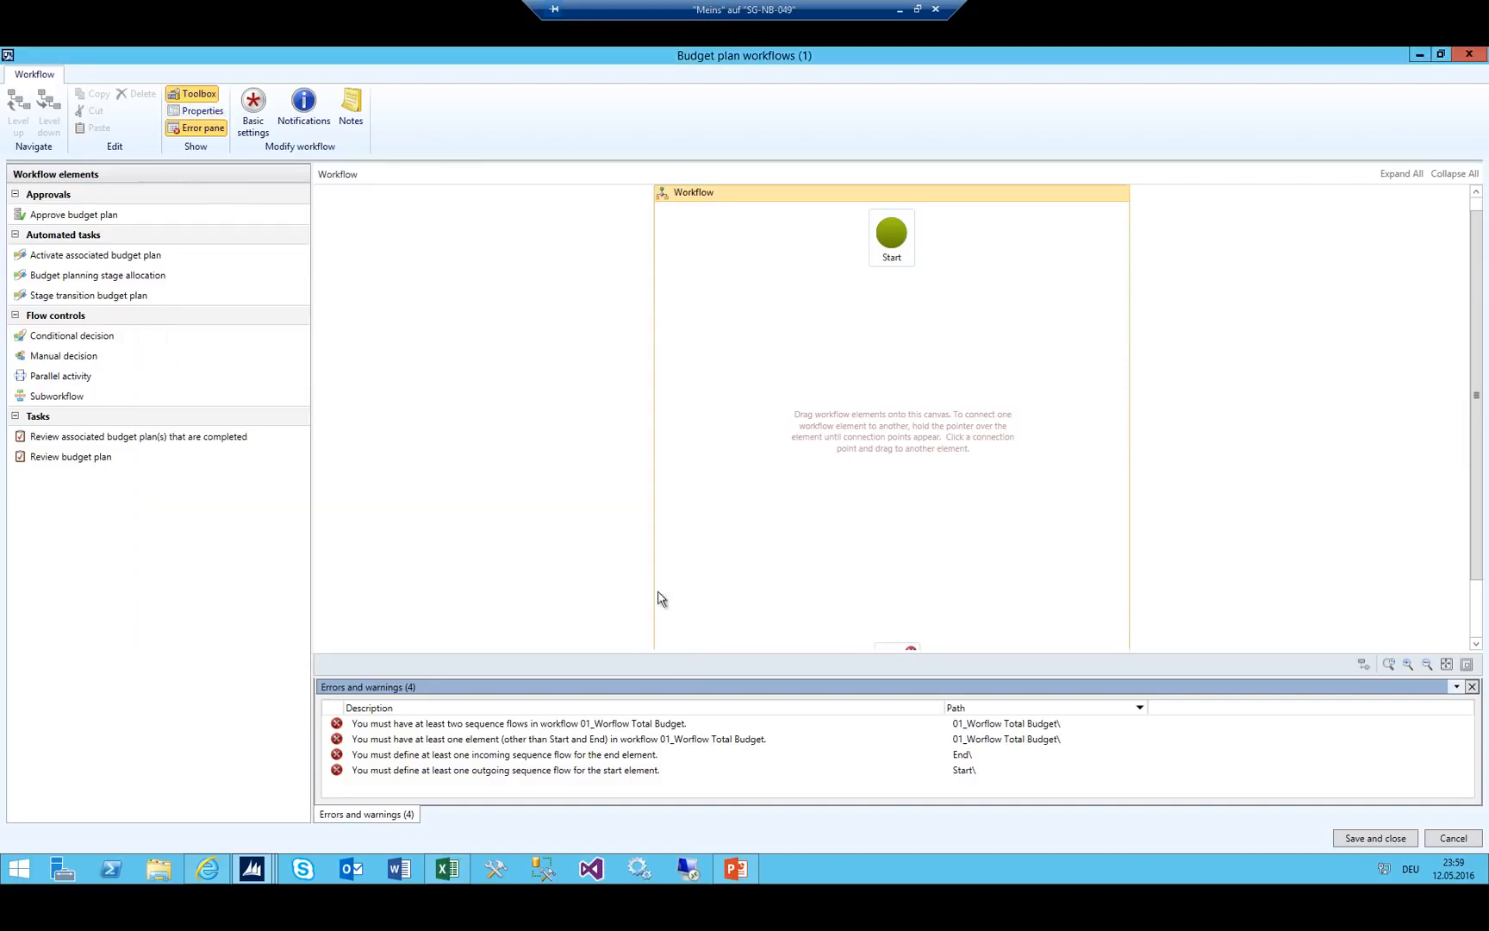
click(644, 634)
Select the Total Budget stages B2:B7 in Excel, move the sheet, and show the flowchart slide.
click(440, 873)
drag(1013, 507, 1017, 583)
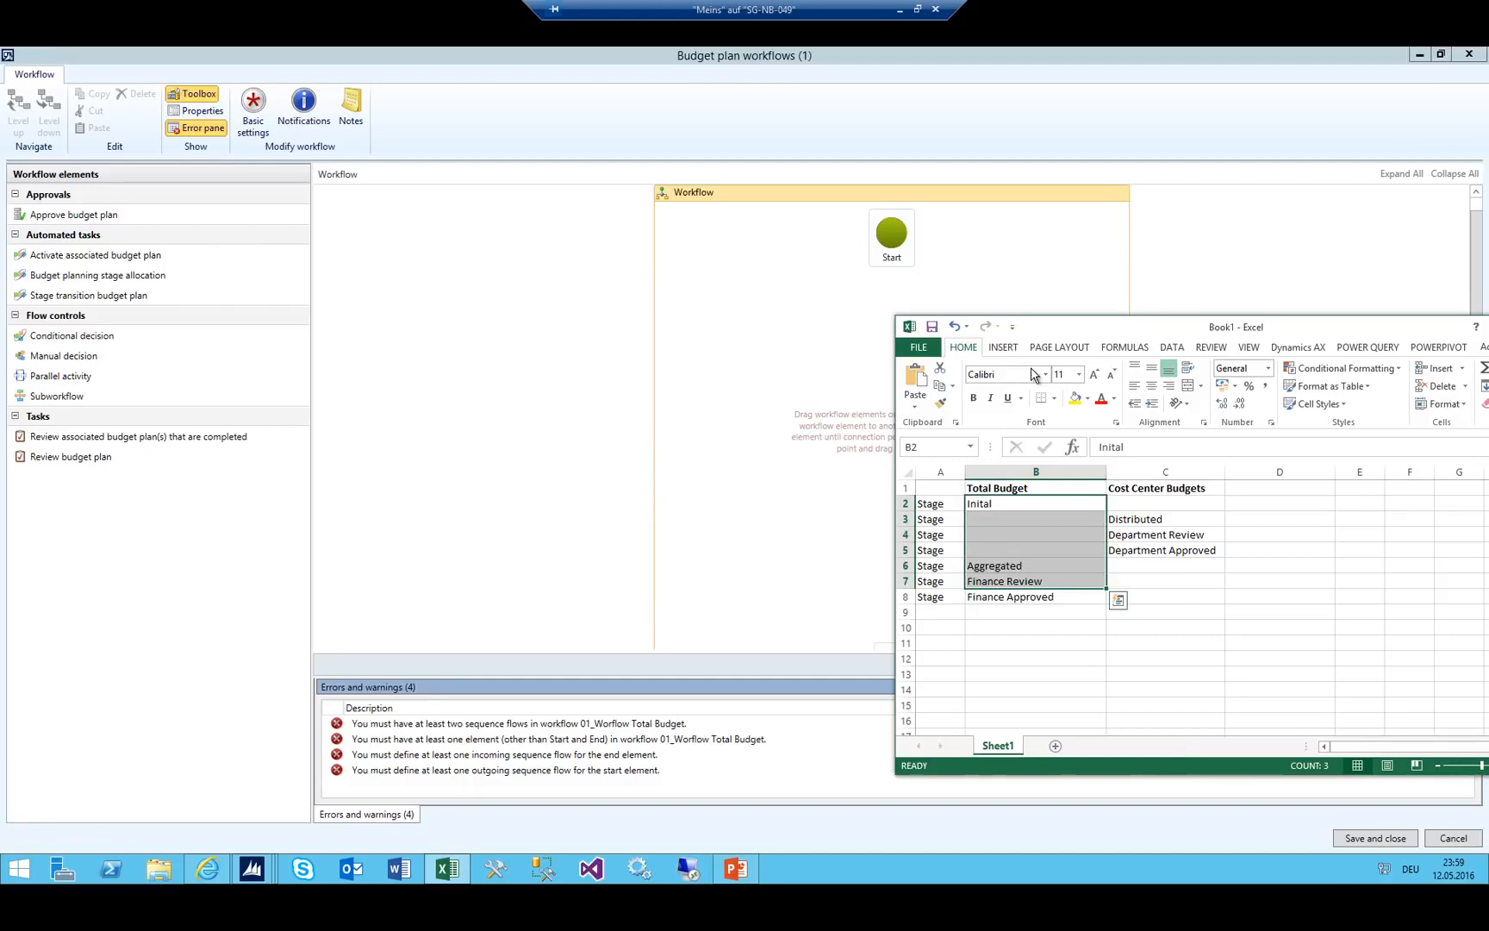
drag(1078, 327, 1183, 194)
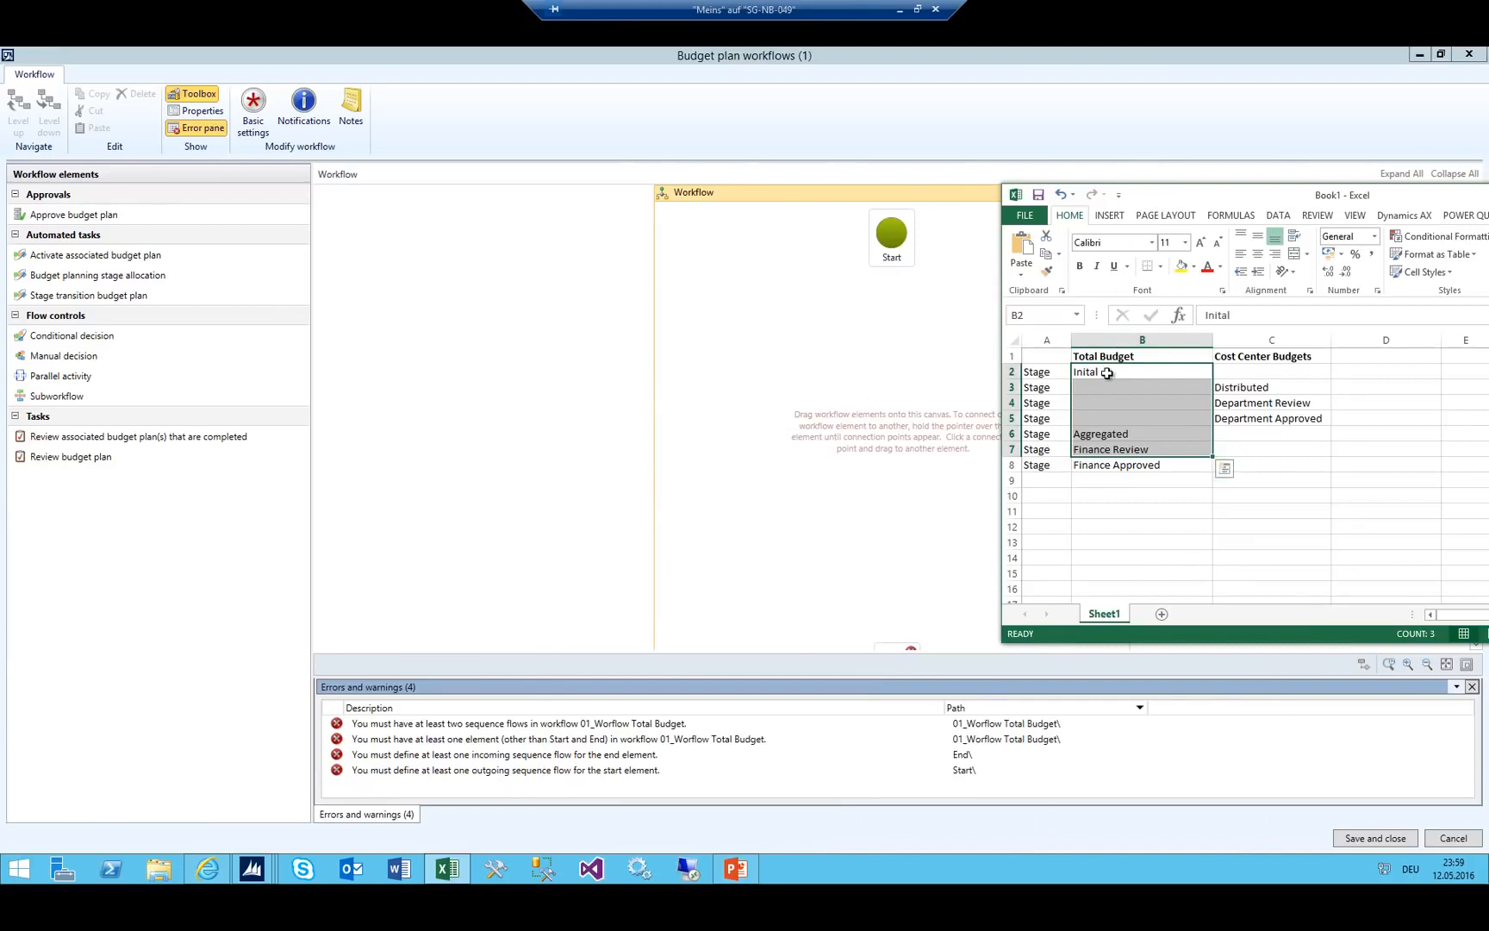
click(735, 868)
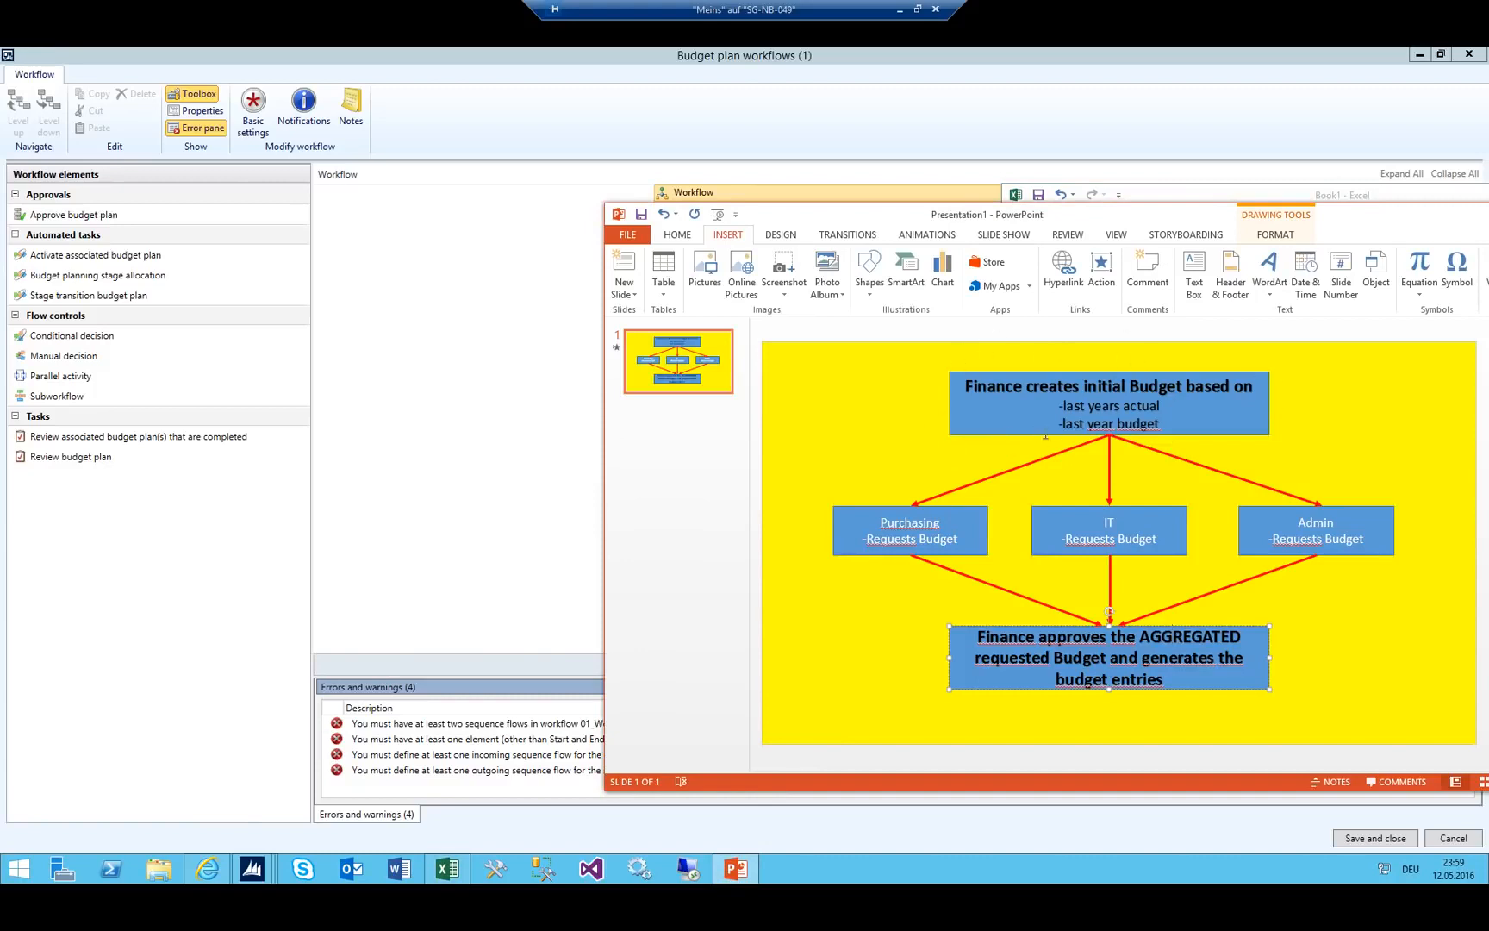
Select the 'Finance creates initial Budget' box, then move and minimize PowerPoint.
click(1111, 437)
click(1155, 442)
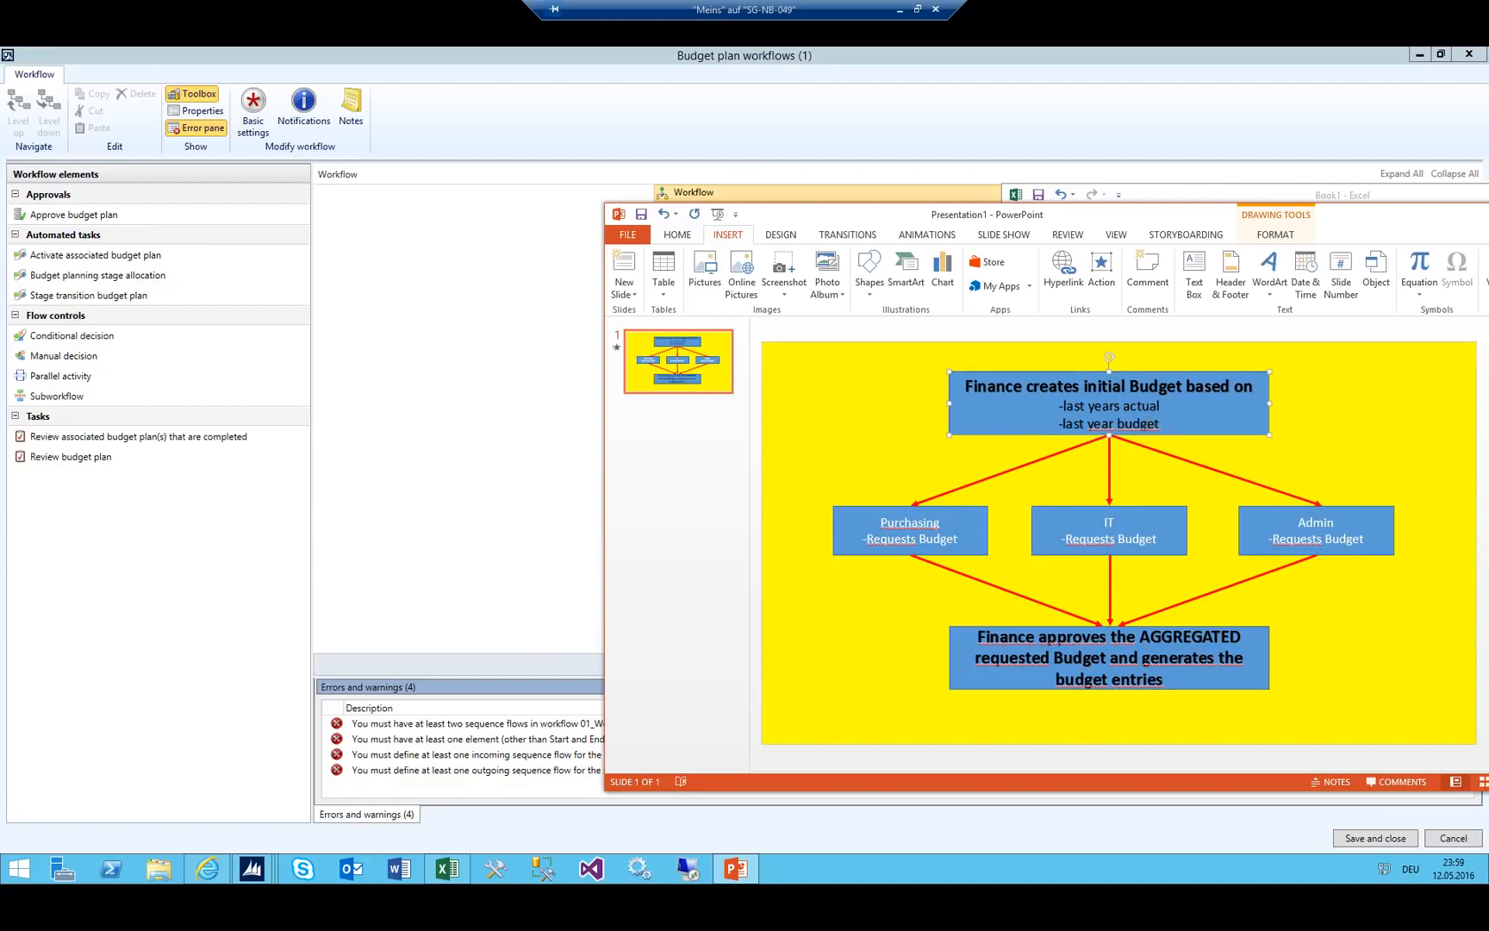
drag(1397, 227, 1202, 239)
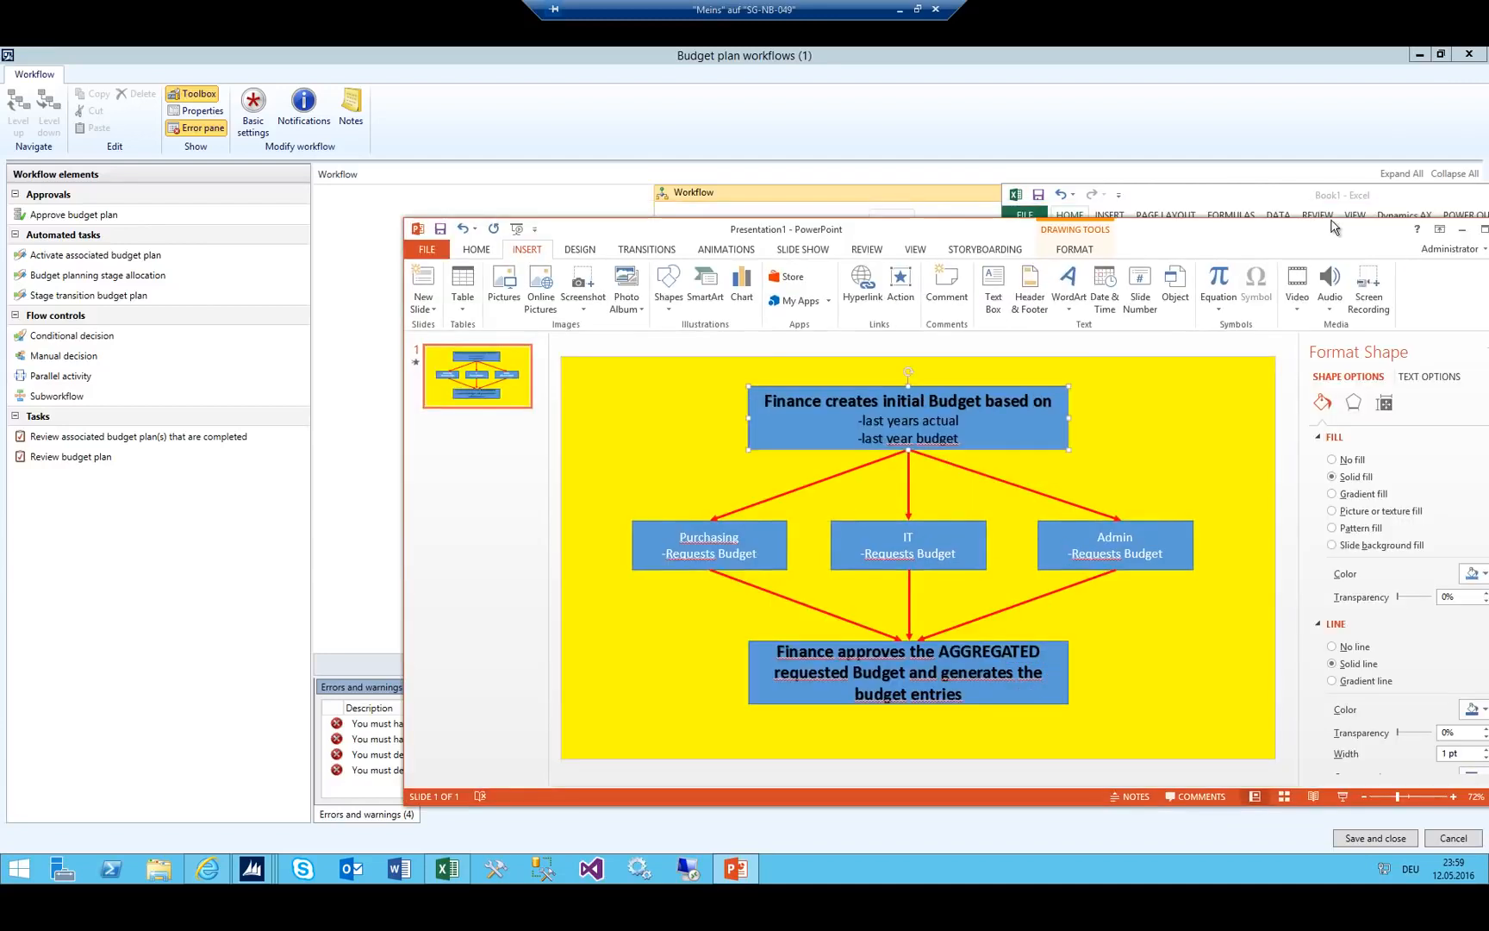
drag(1327, 223, 1224, 232)
click(1364, 228)
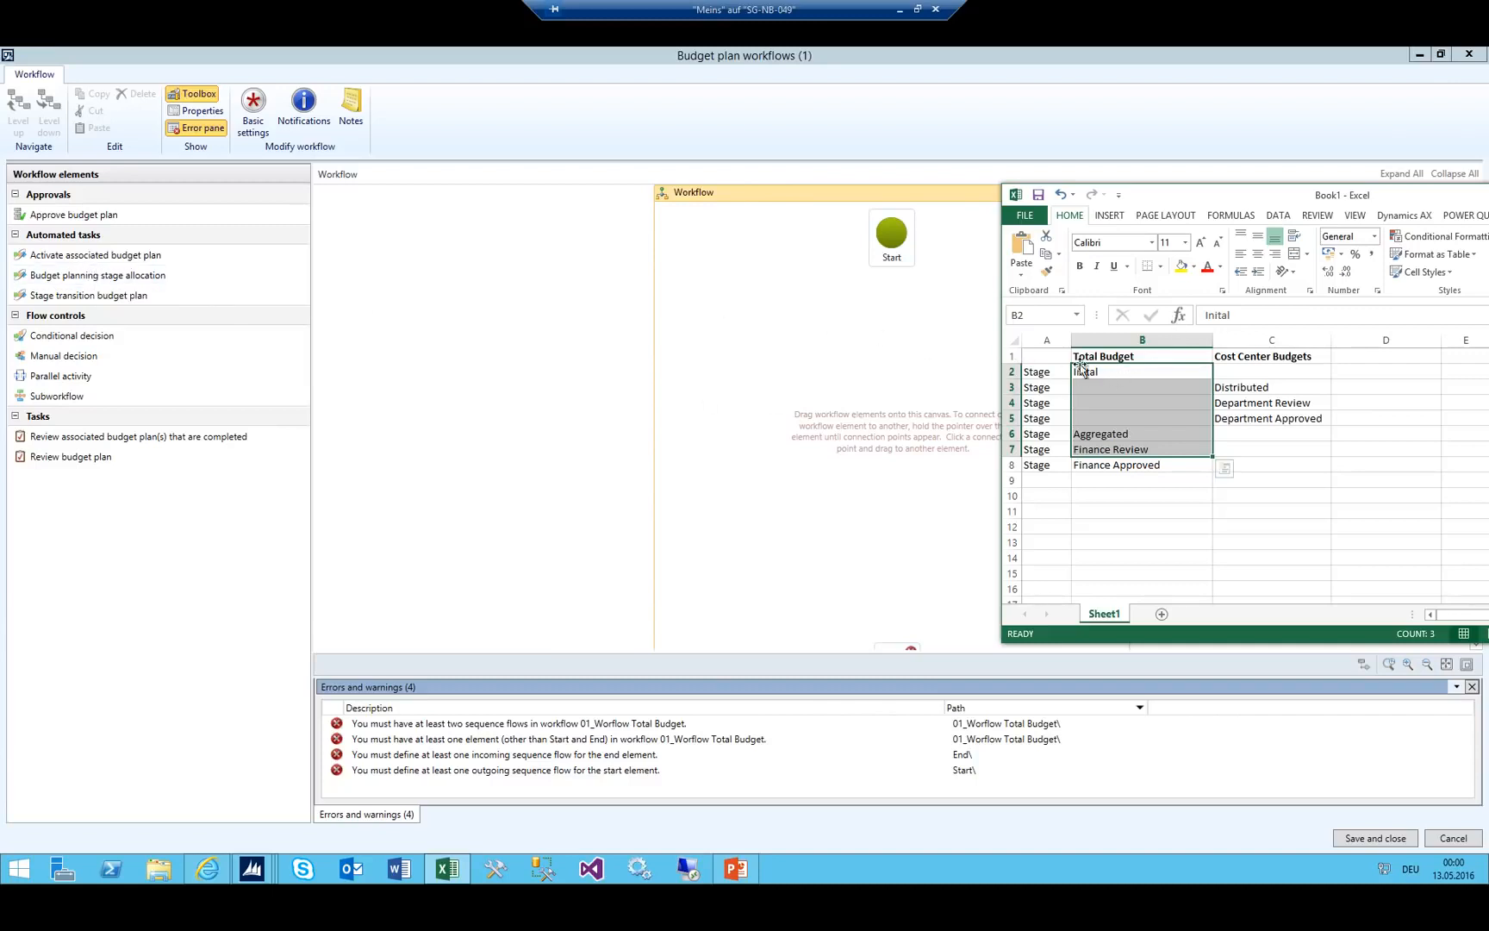
Match the Inital stage to the Purchasing, IT and Admin request boxes, then return to the editor.
click(1117, 372)
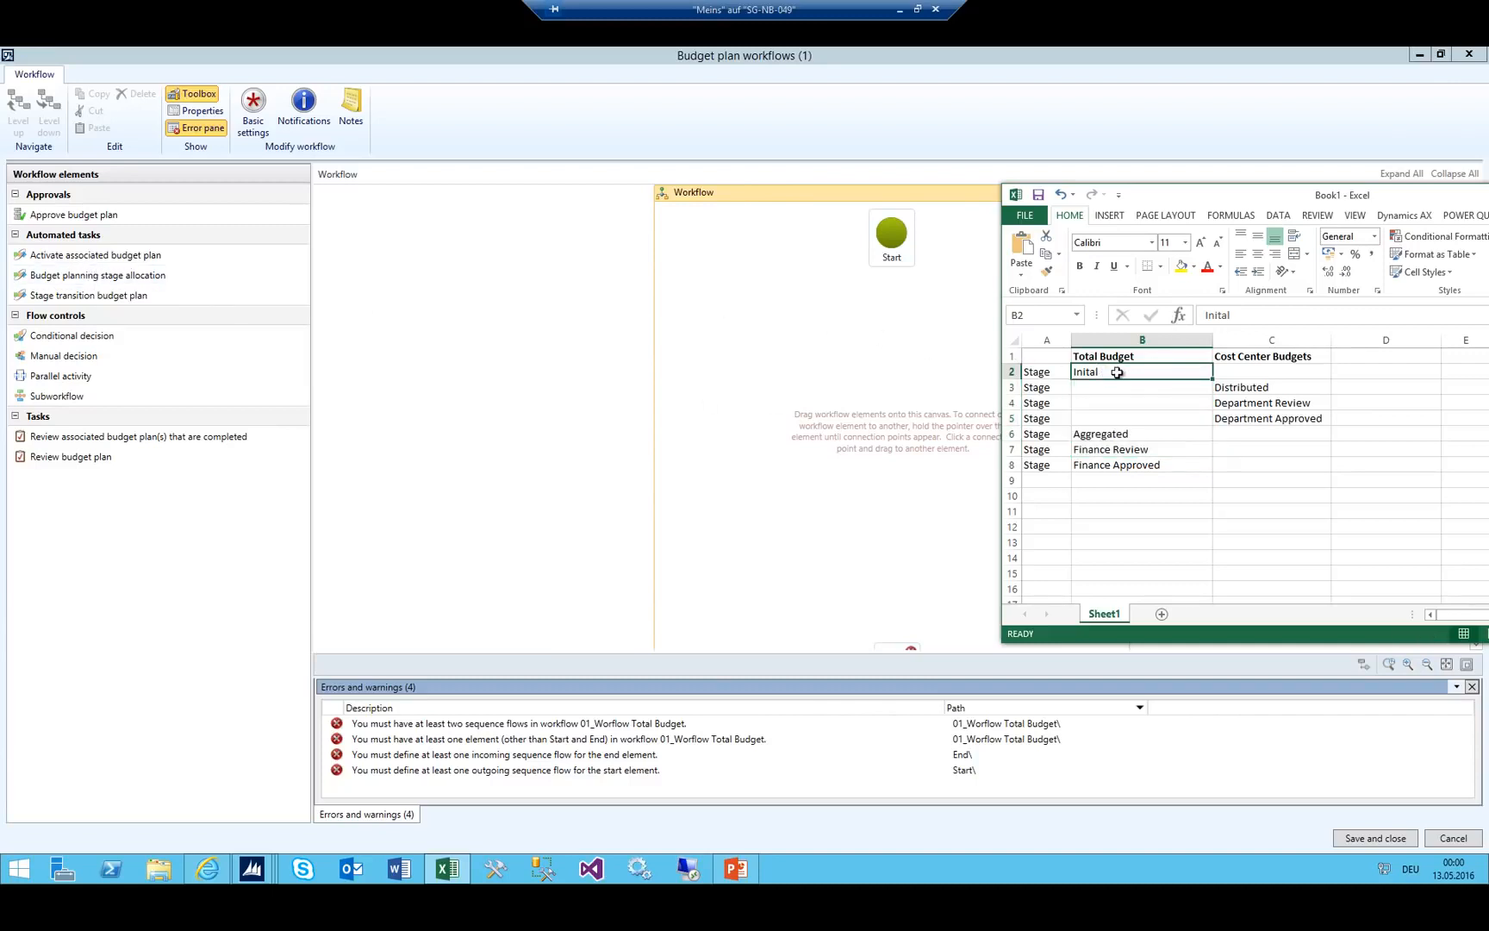
click(735, 868)
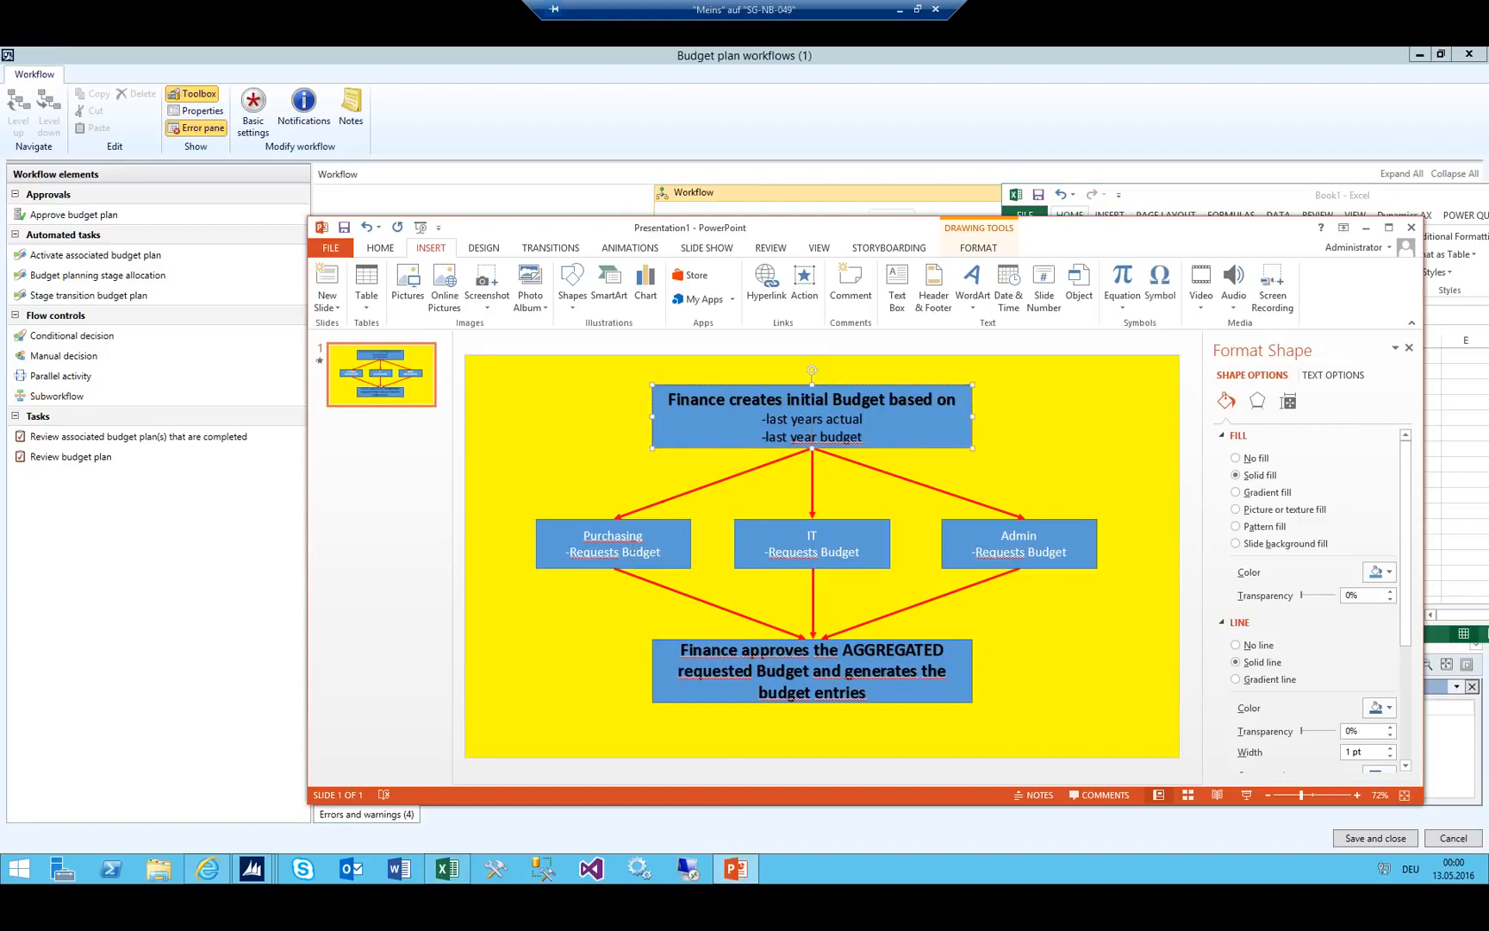
click(569, 538)
shift+click(767, 543)
shift+click(1030, 558)
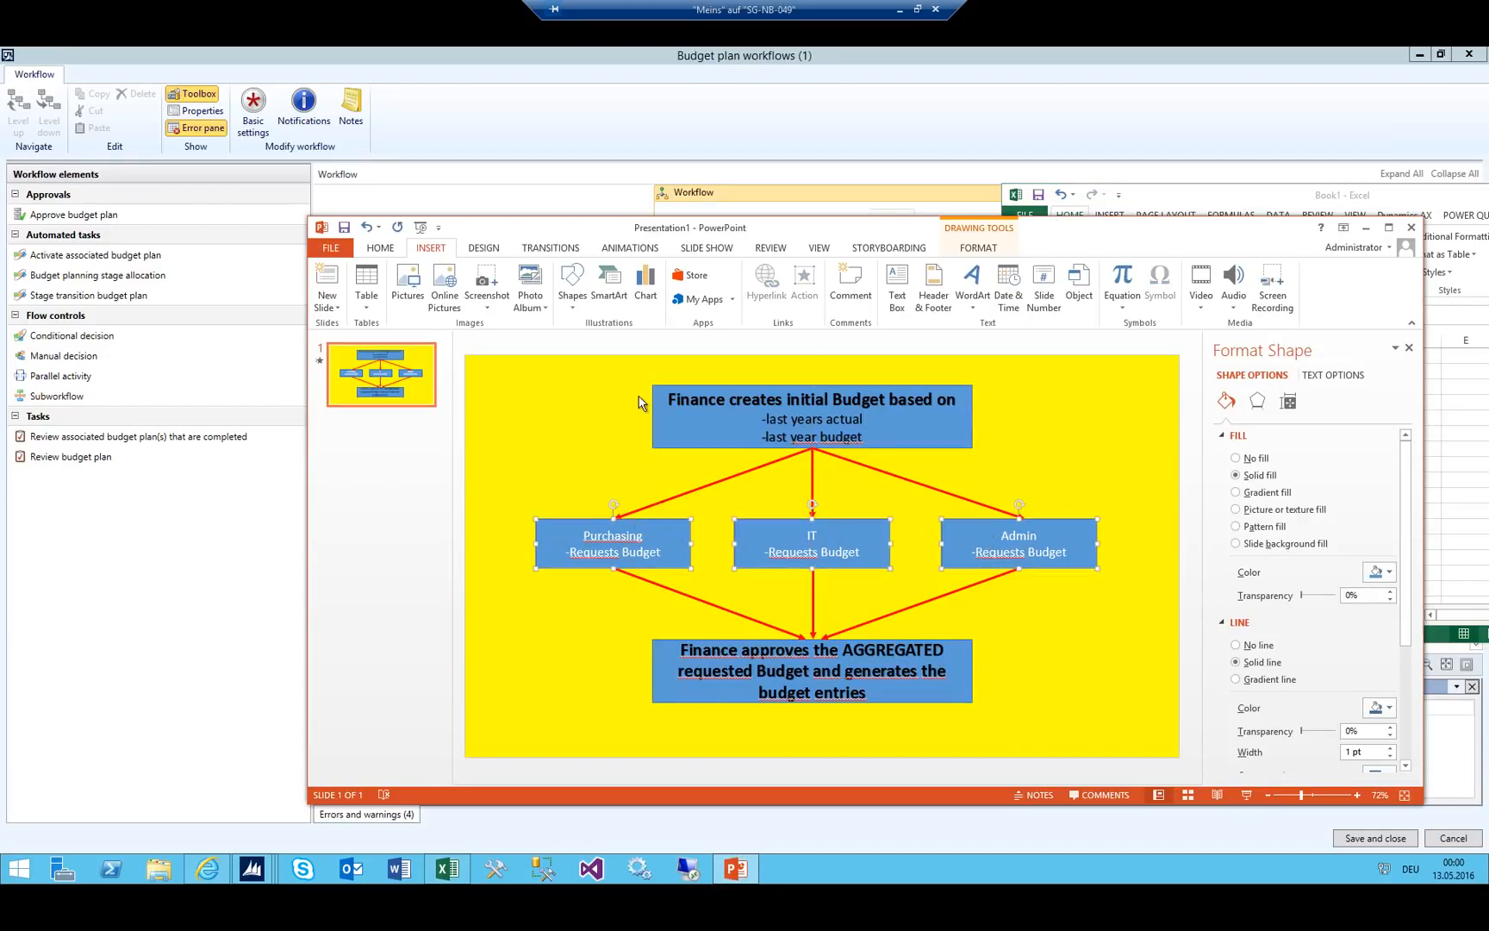
click(334, 73)
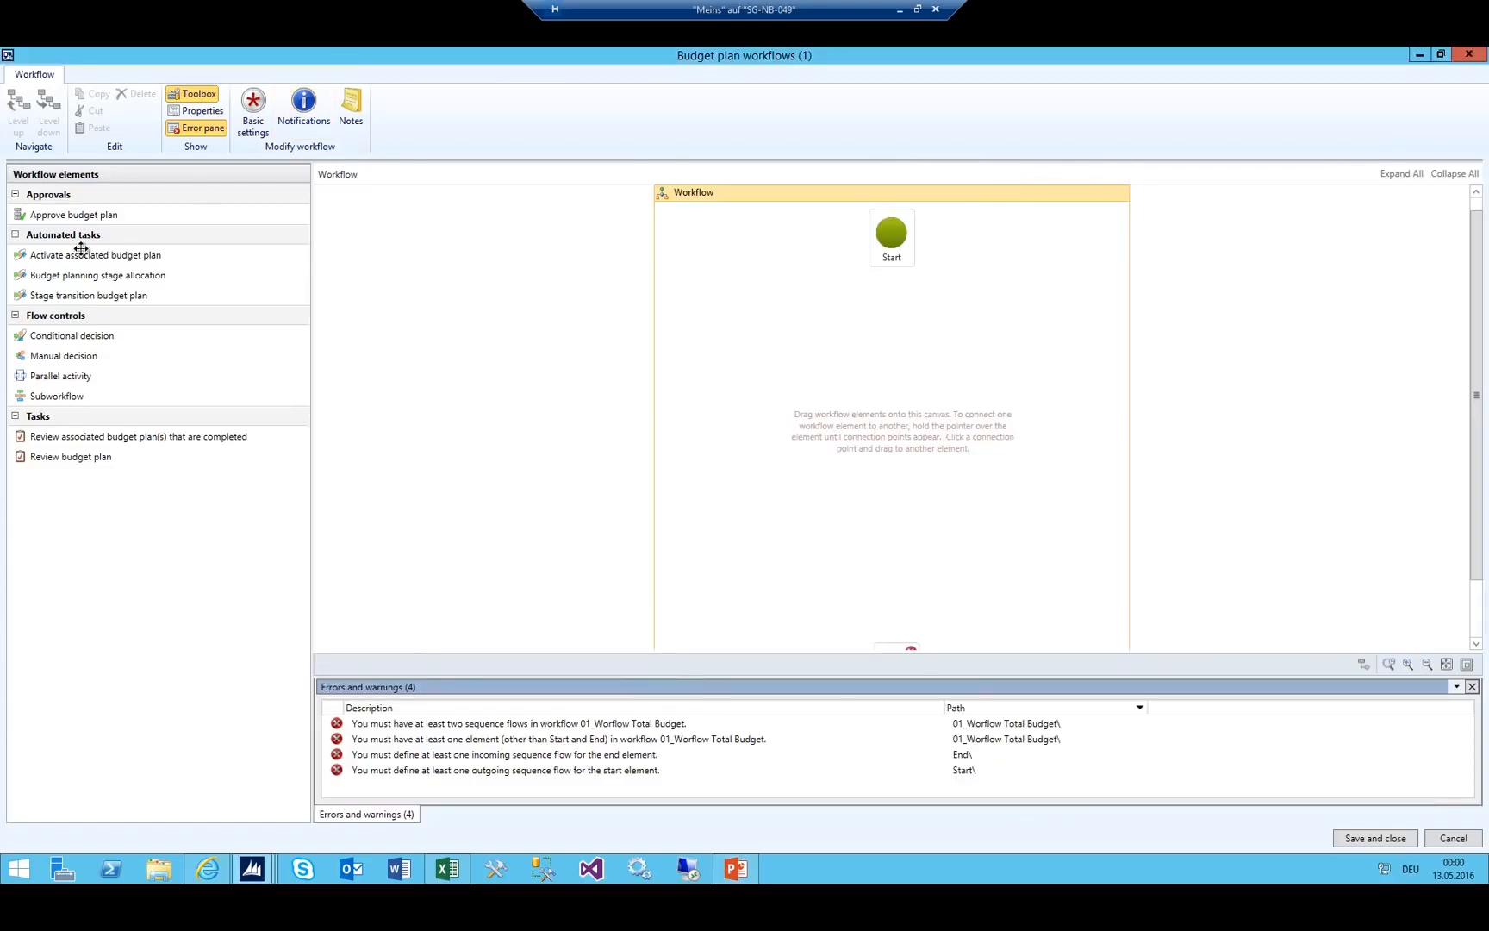
Add the Activate associated budget plan step below Start, connect it, and show the flowchart.
drag(55, 255, 600, 321)
drag(734, 361, 743, 353)
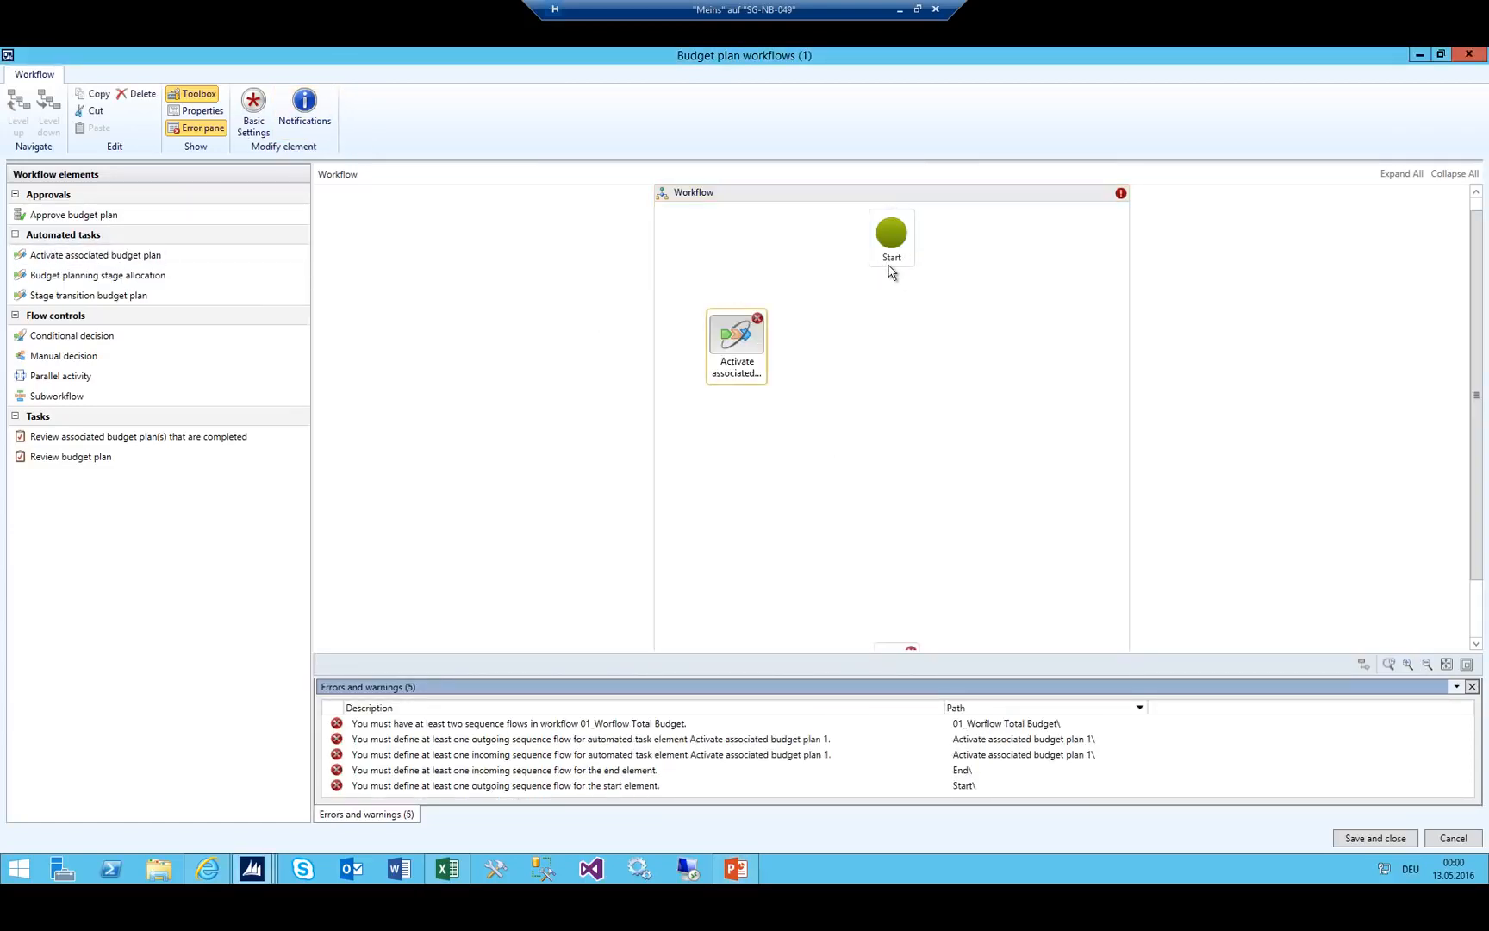
drag(897, 263, 760, 301)
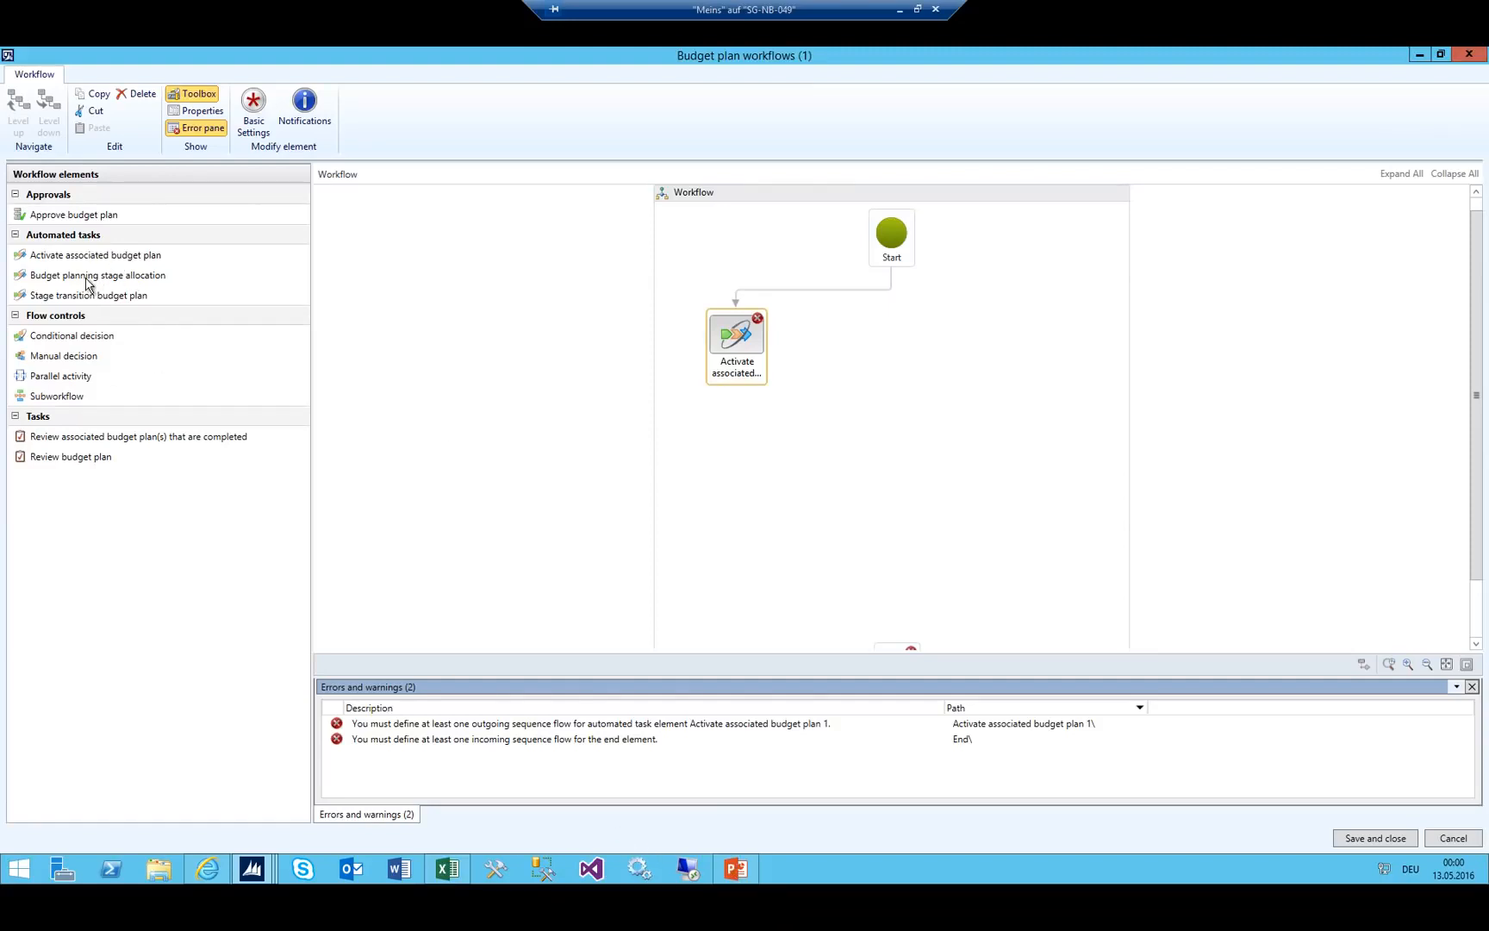
click(735, 869)
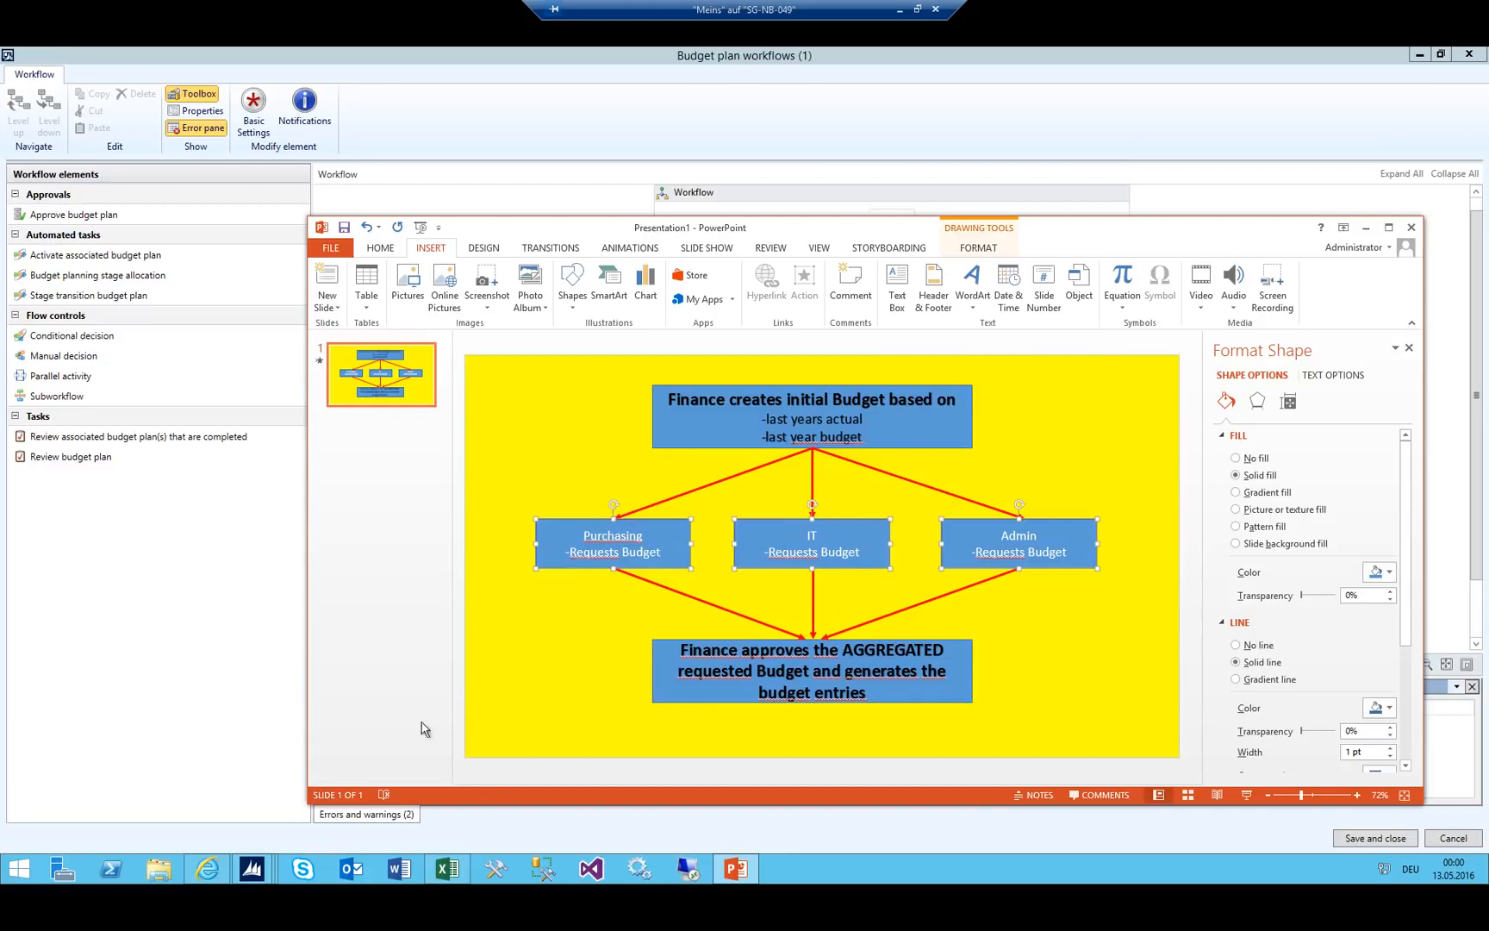
Check the 02_Distributed stage in Budget planning configuration's Stages list, then minimize it.
mouse_move(255, 874)
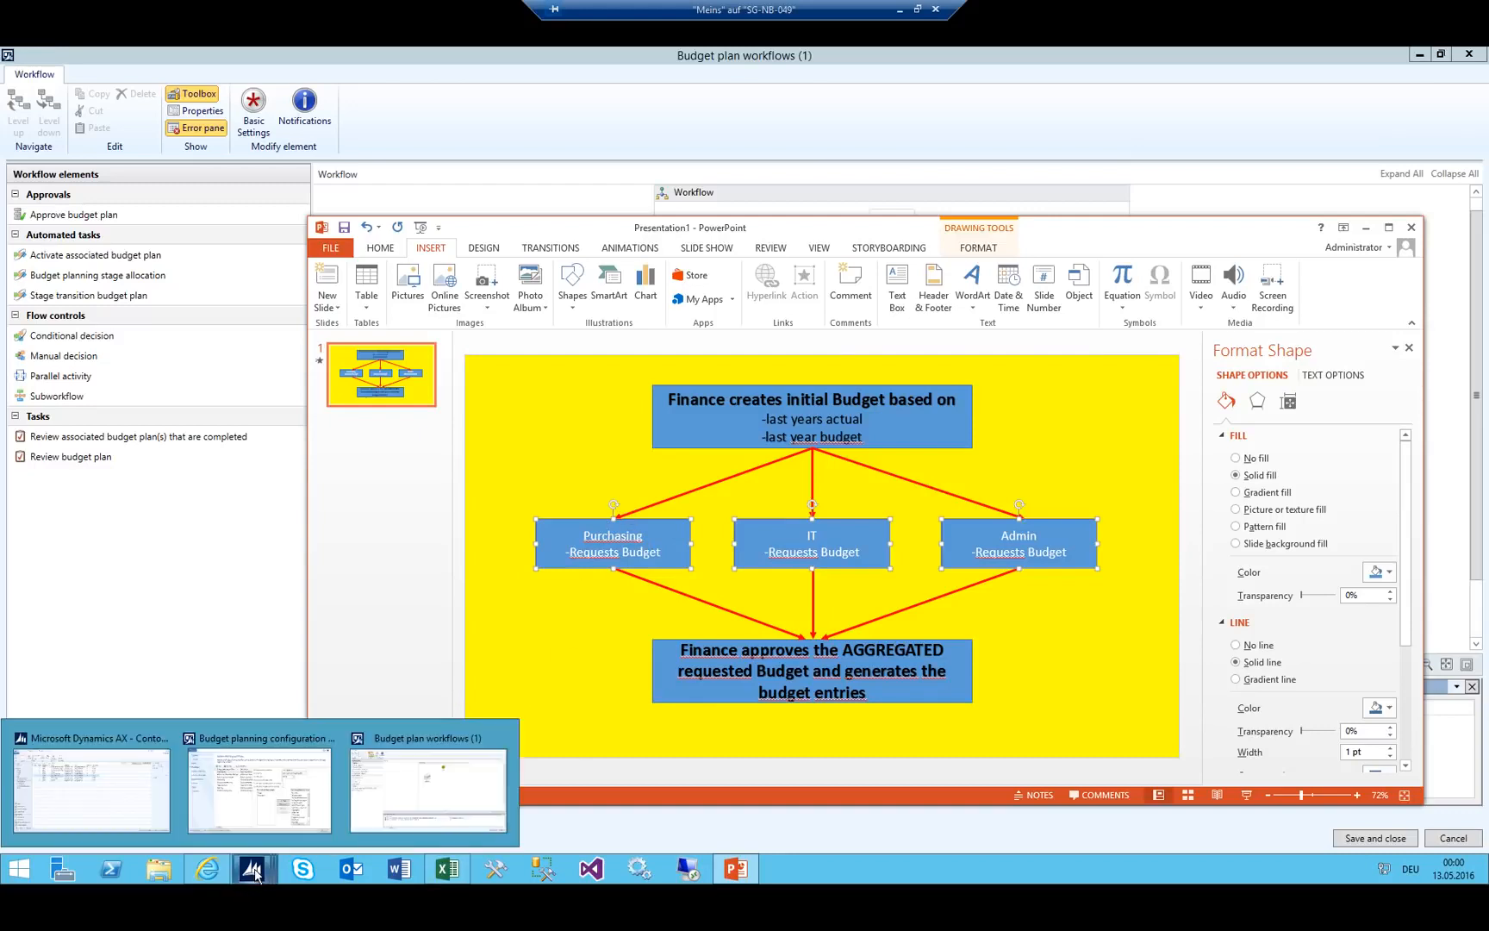
click(276, 800)
click(85, 210)
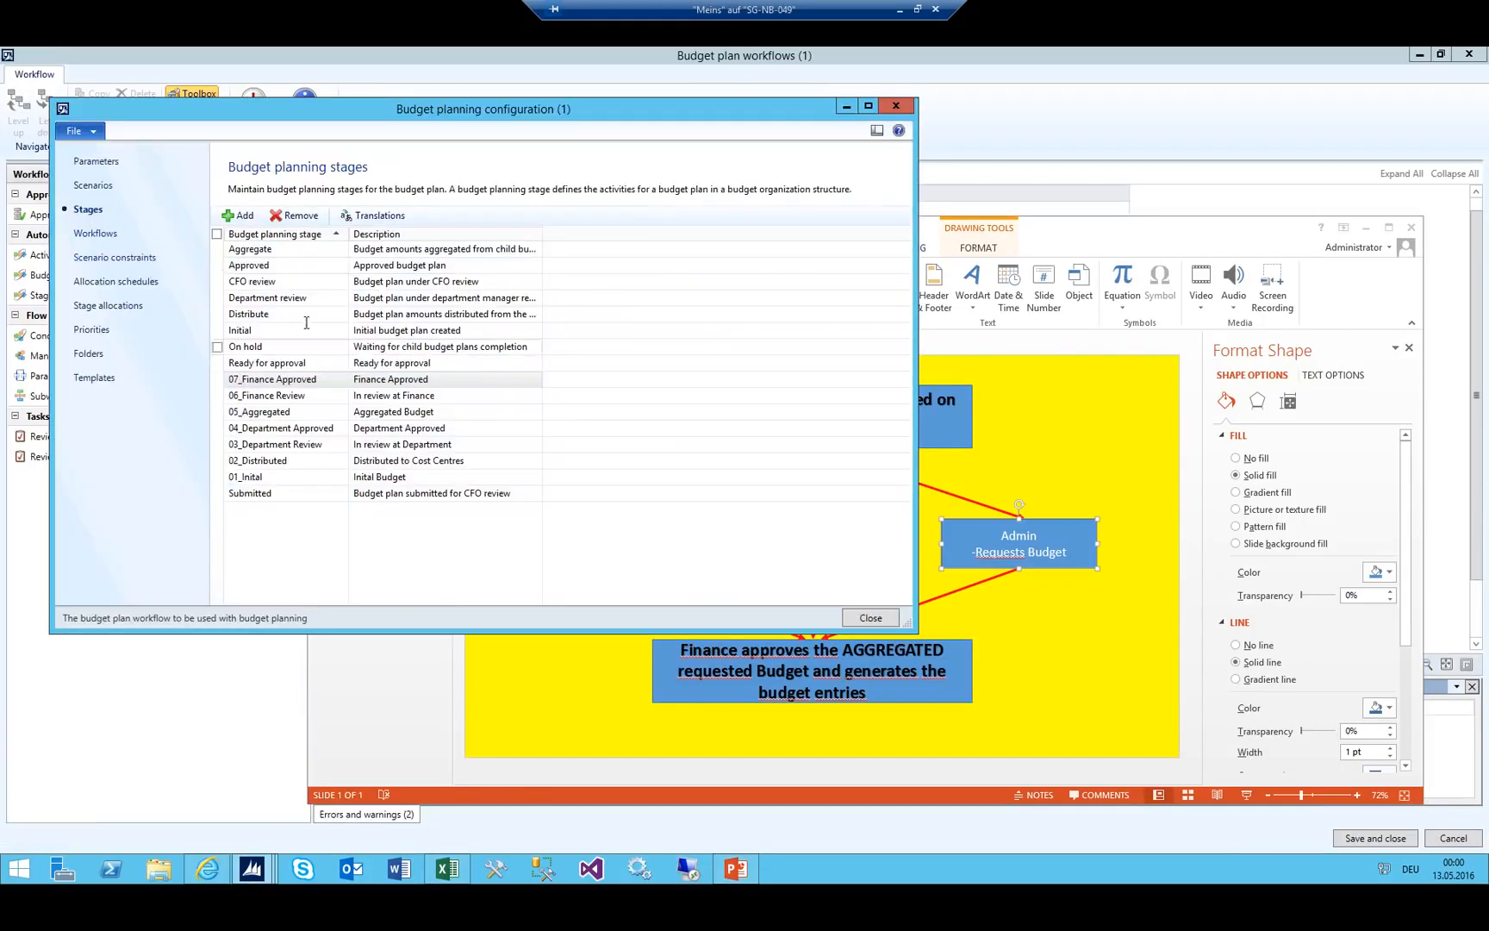
click(280, 461)
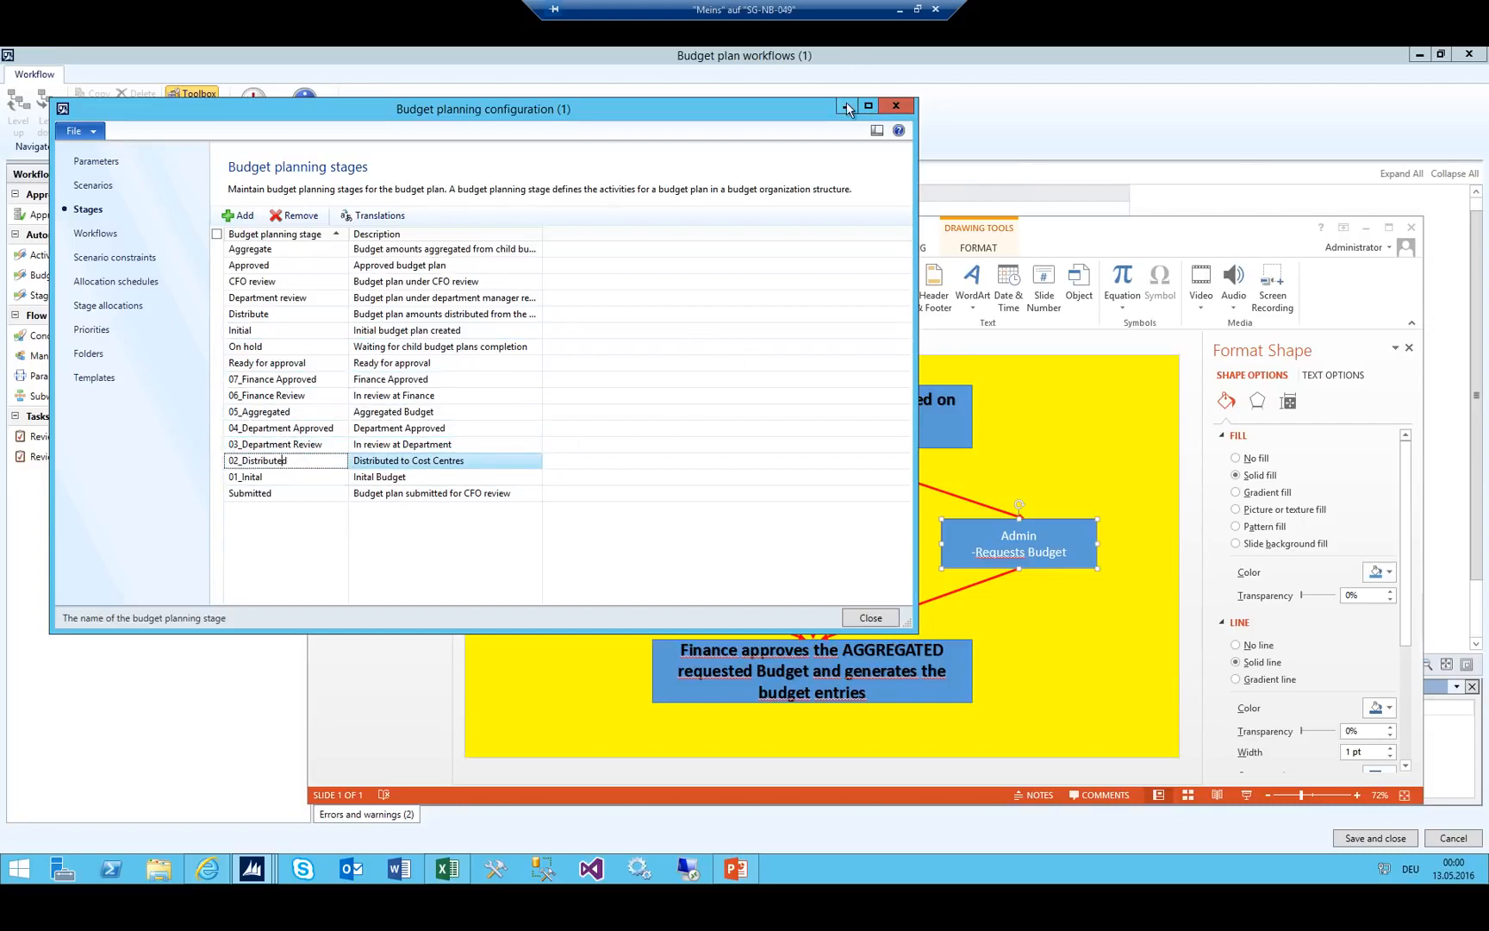
click(847, 107)
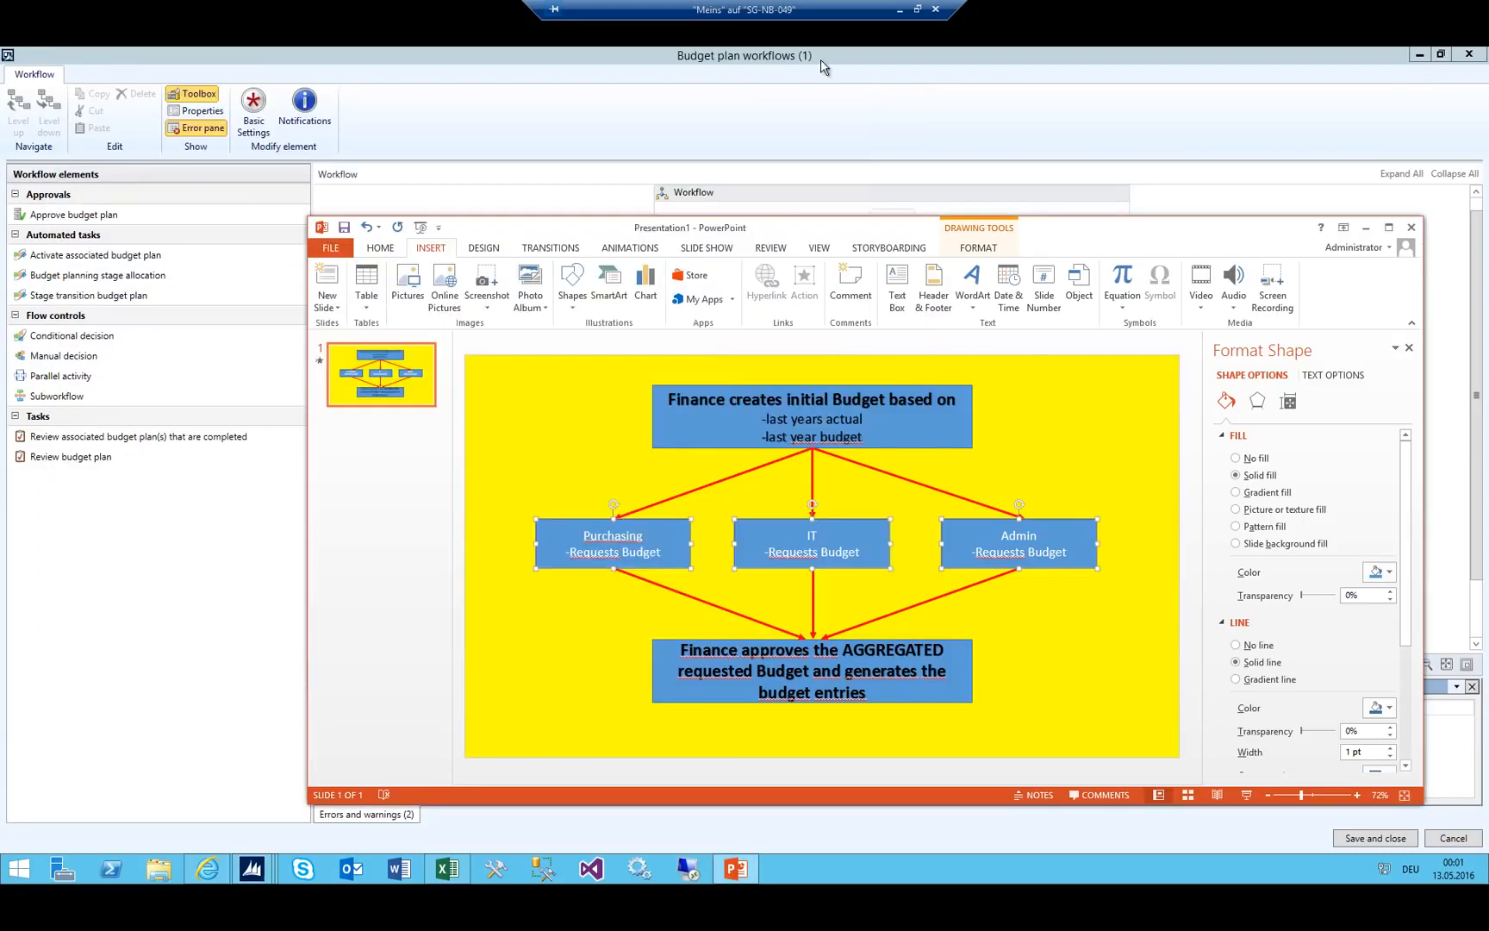
click(821, 60)
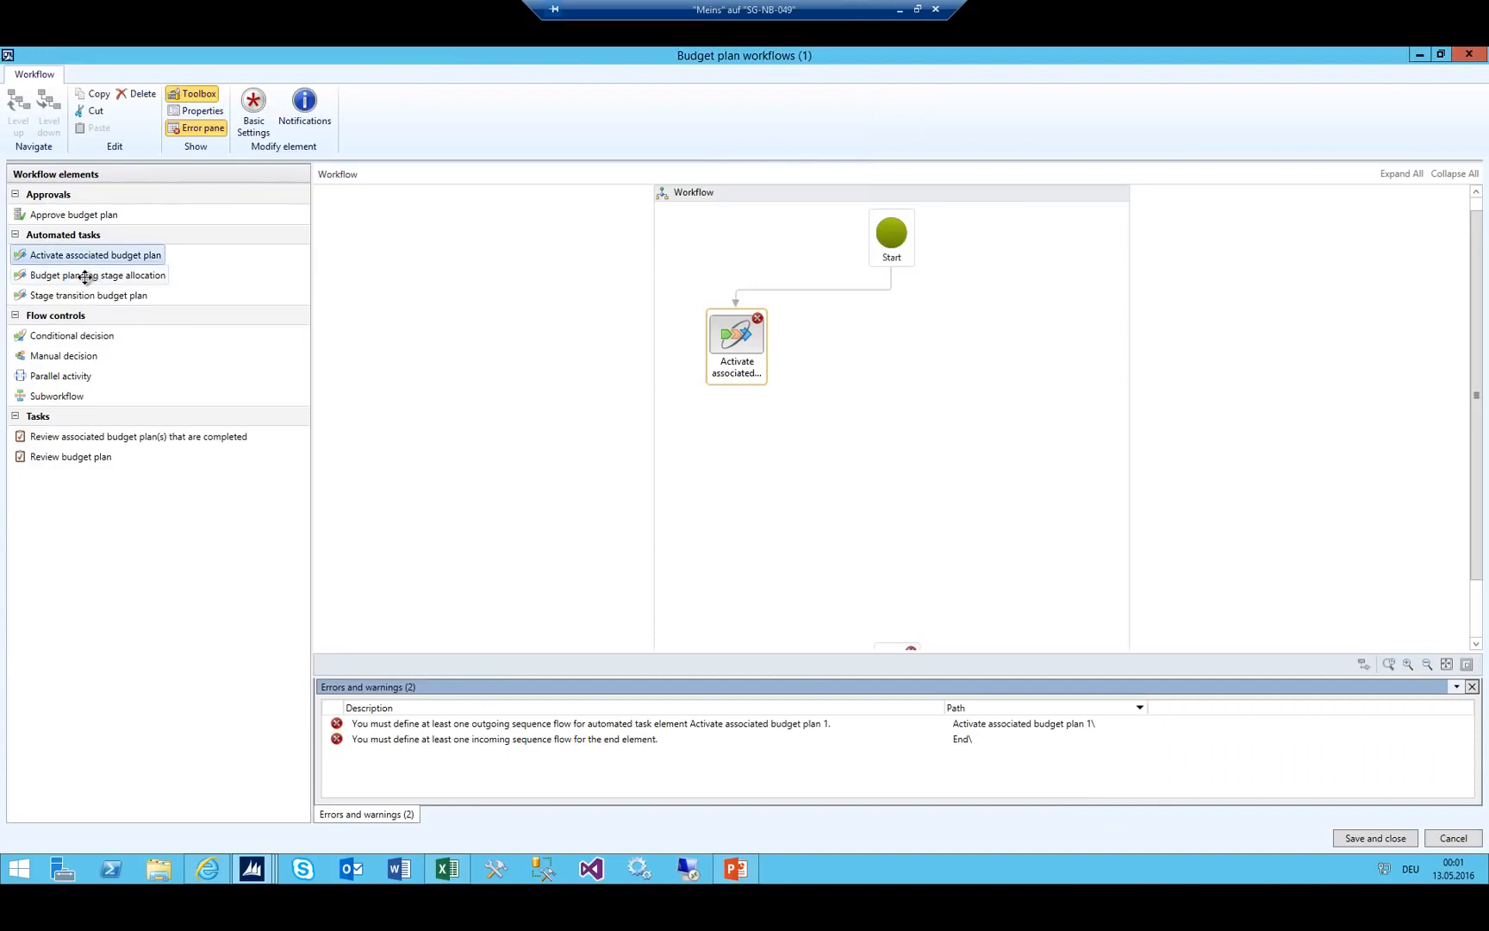
Add a Budget planning stage allocation task and connect the Activate task to it.
drag(84, 275, 827, 341)
drag(827, 341, 823, 343)
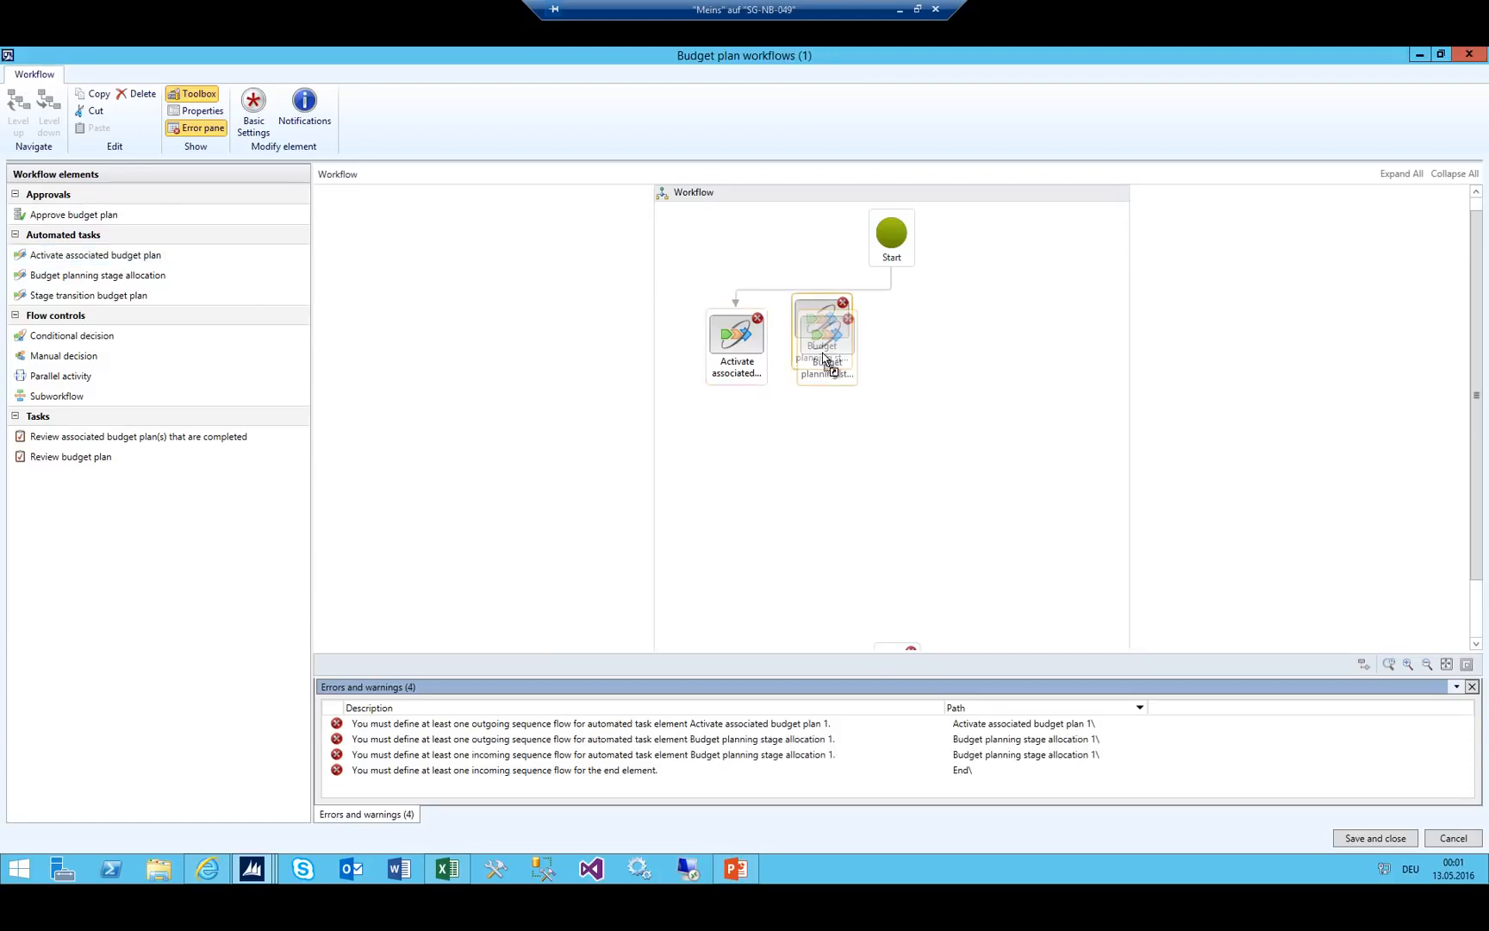
click(247, 871)
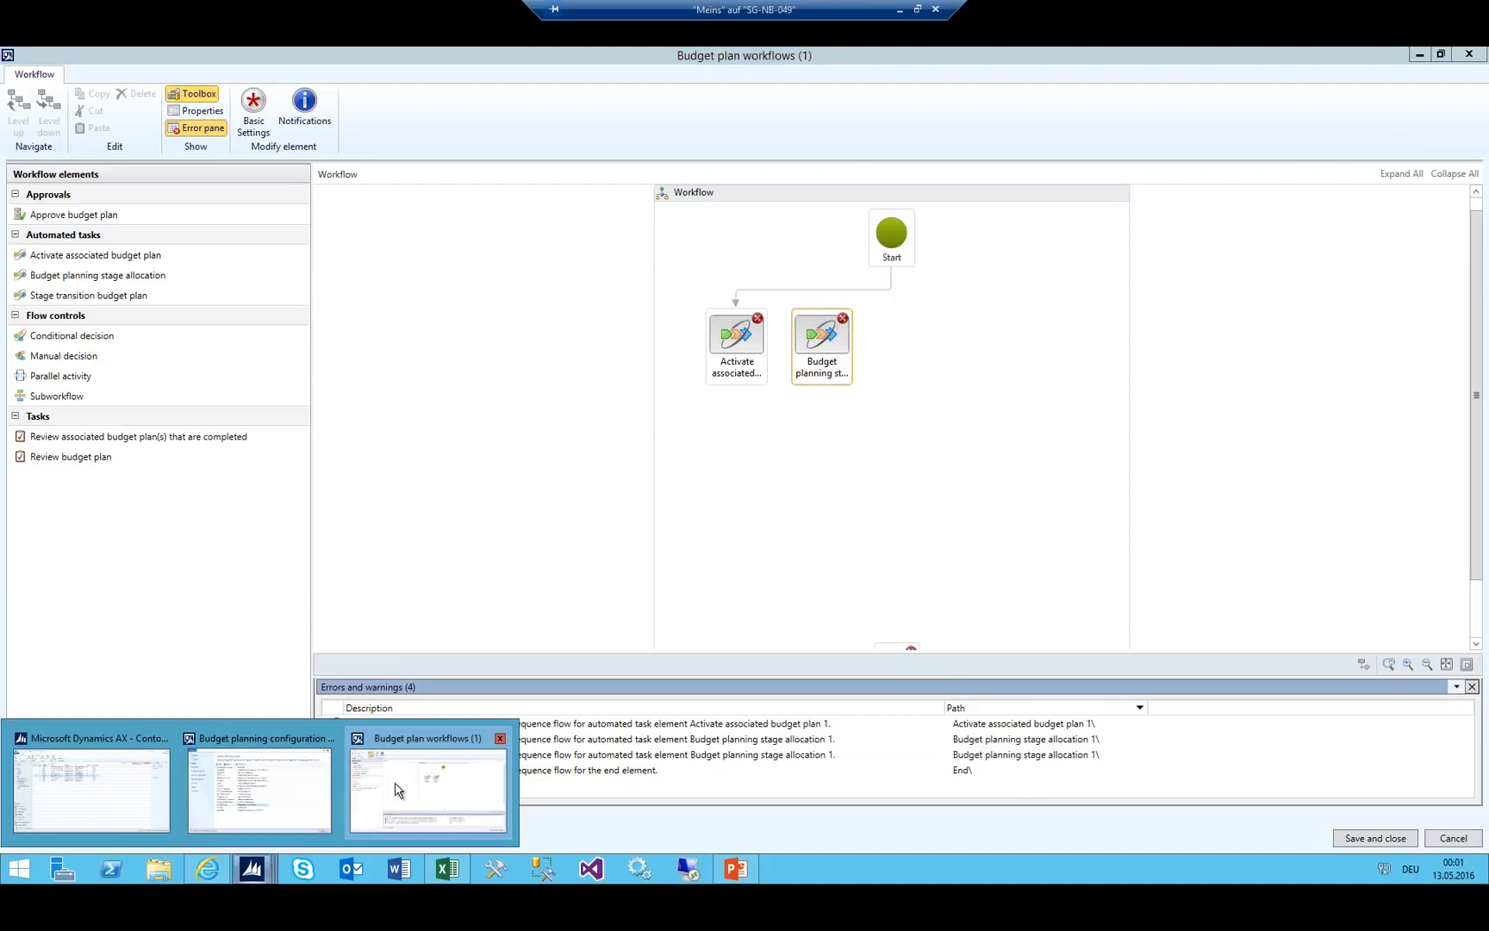
click(290, 796)
click(274, 475)
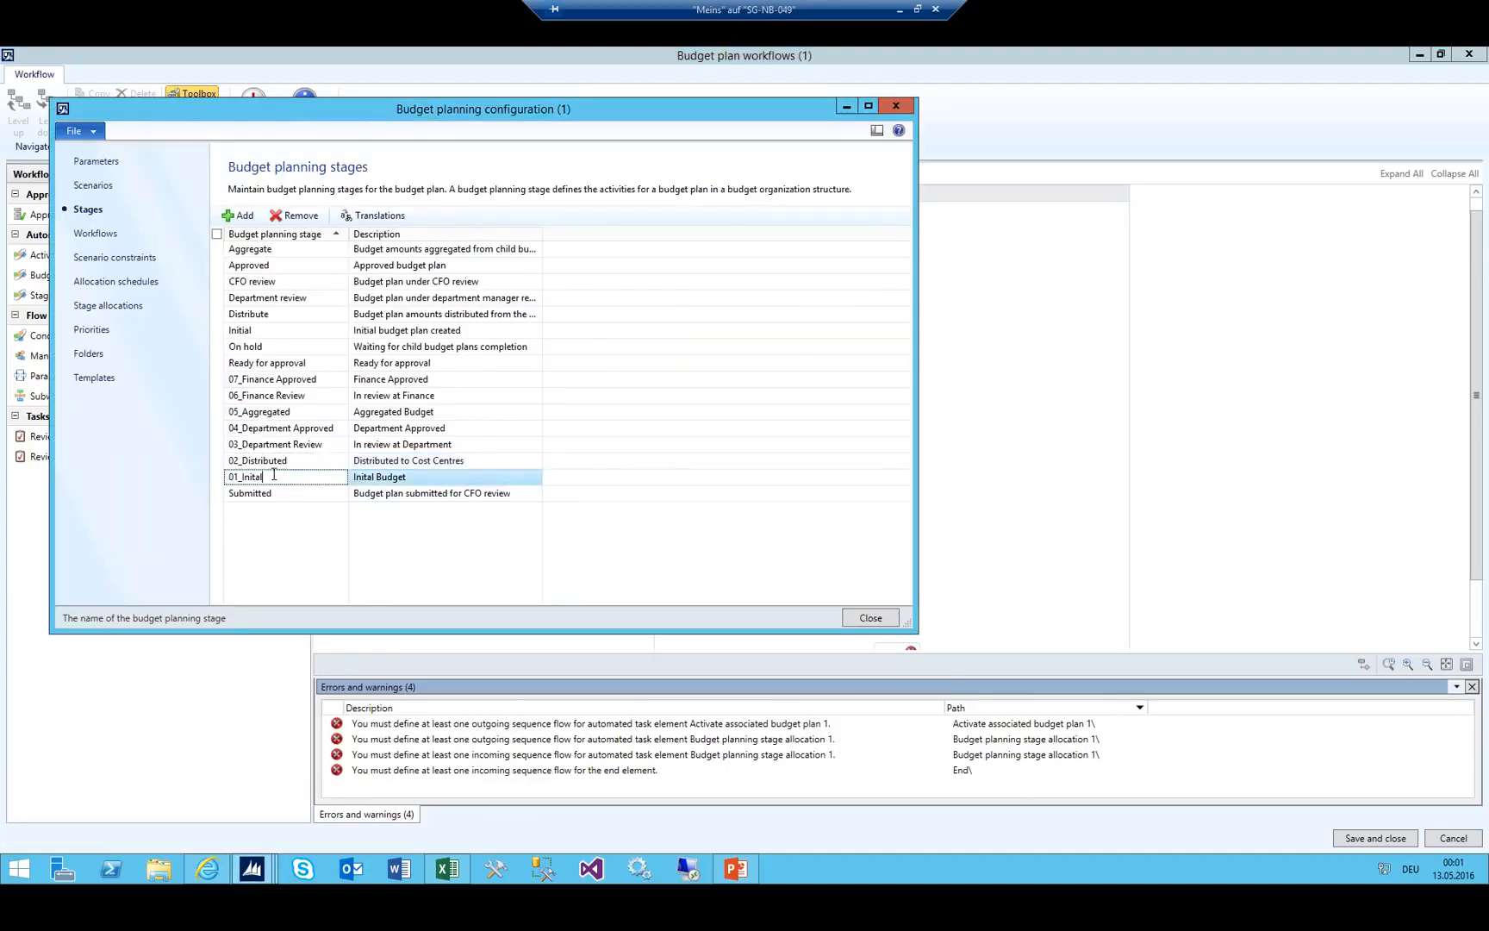
key(Up)
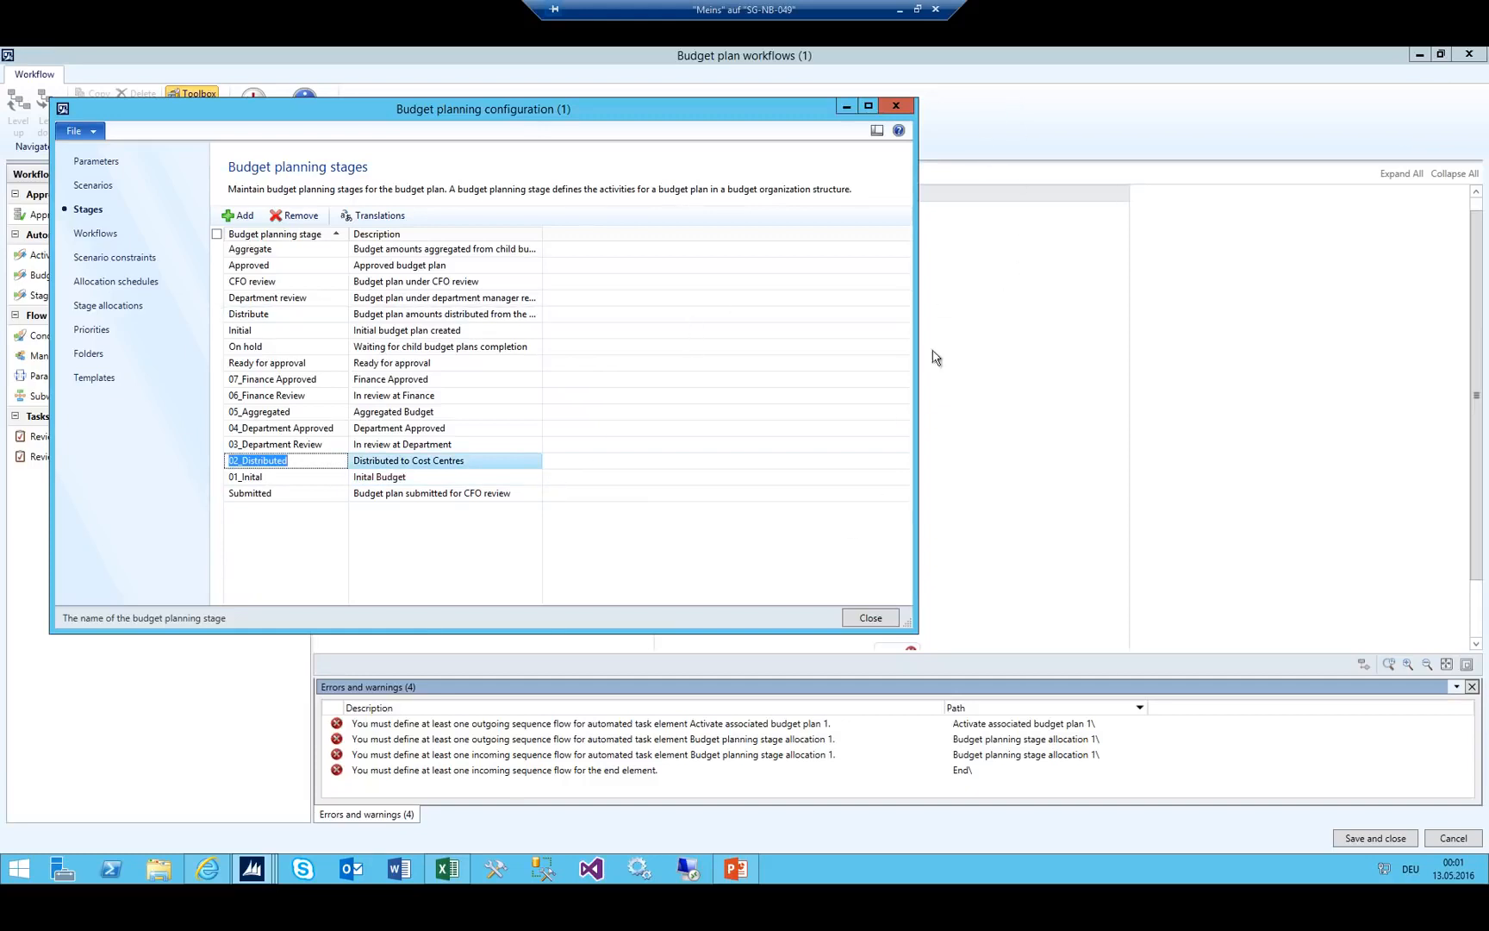
click(992, 137)
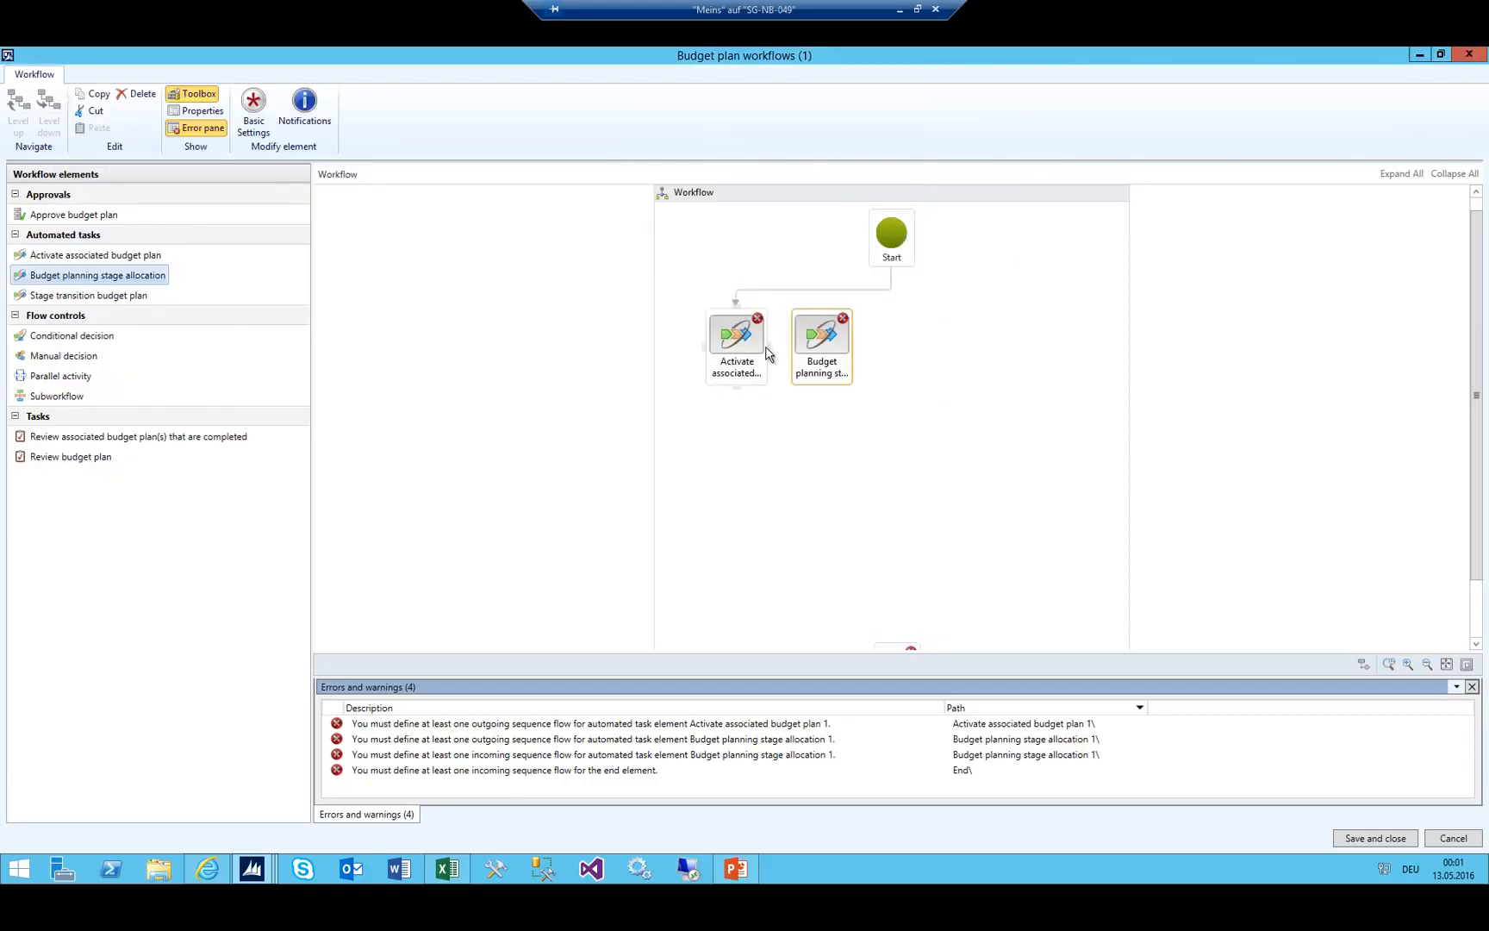
drag(784, 353, 811, 347)
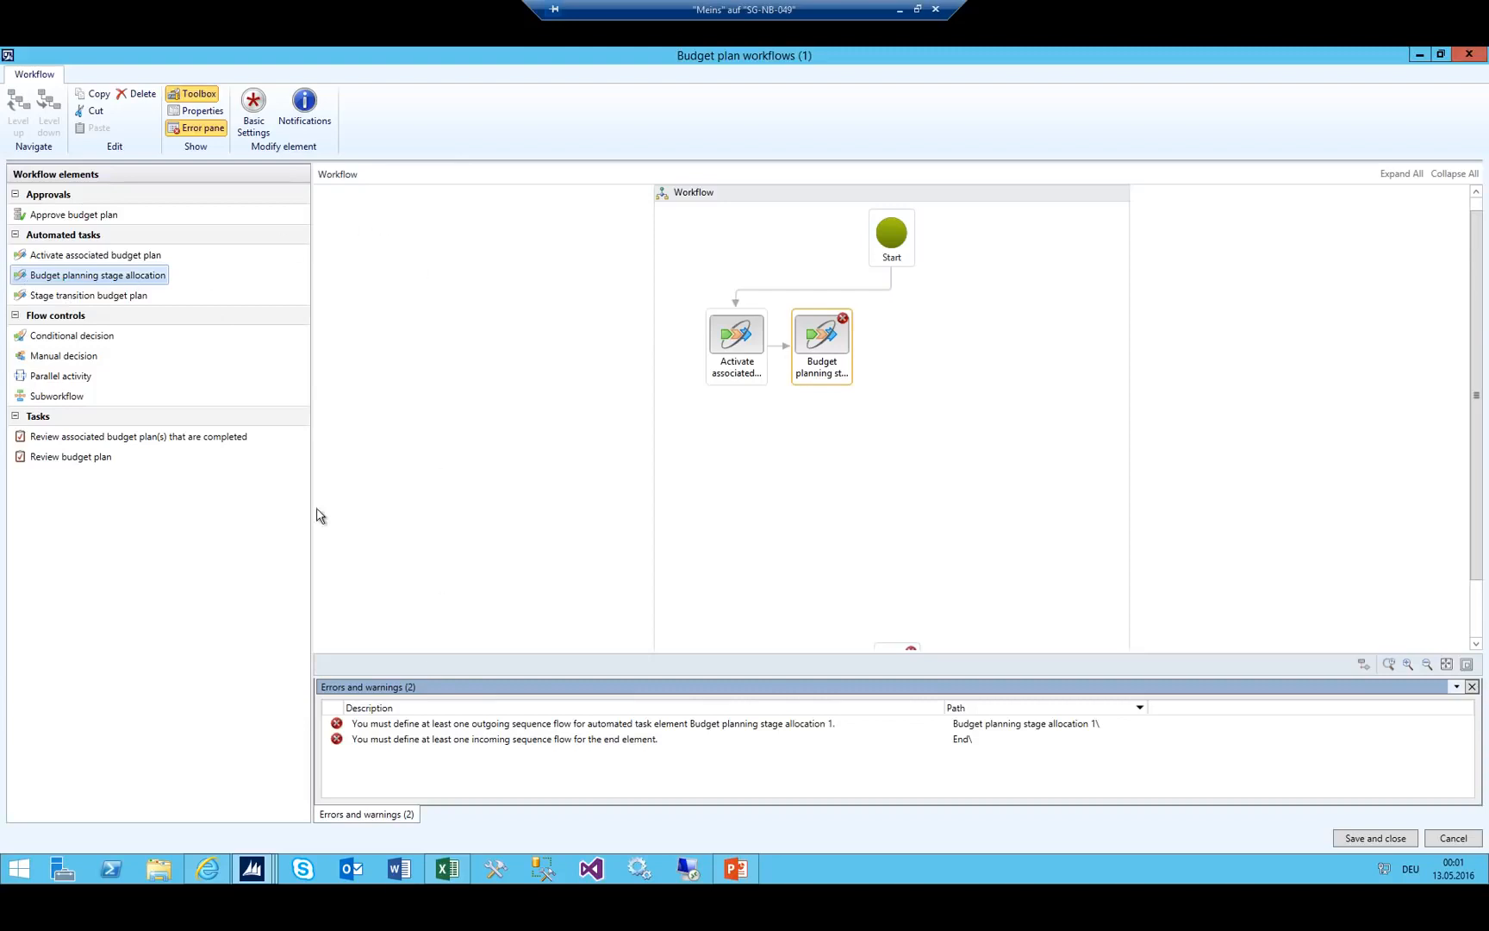
Review the 03_Department Review stage in Budget planning configuration, then close it.
click(266, 869)
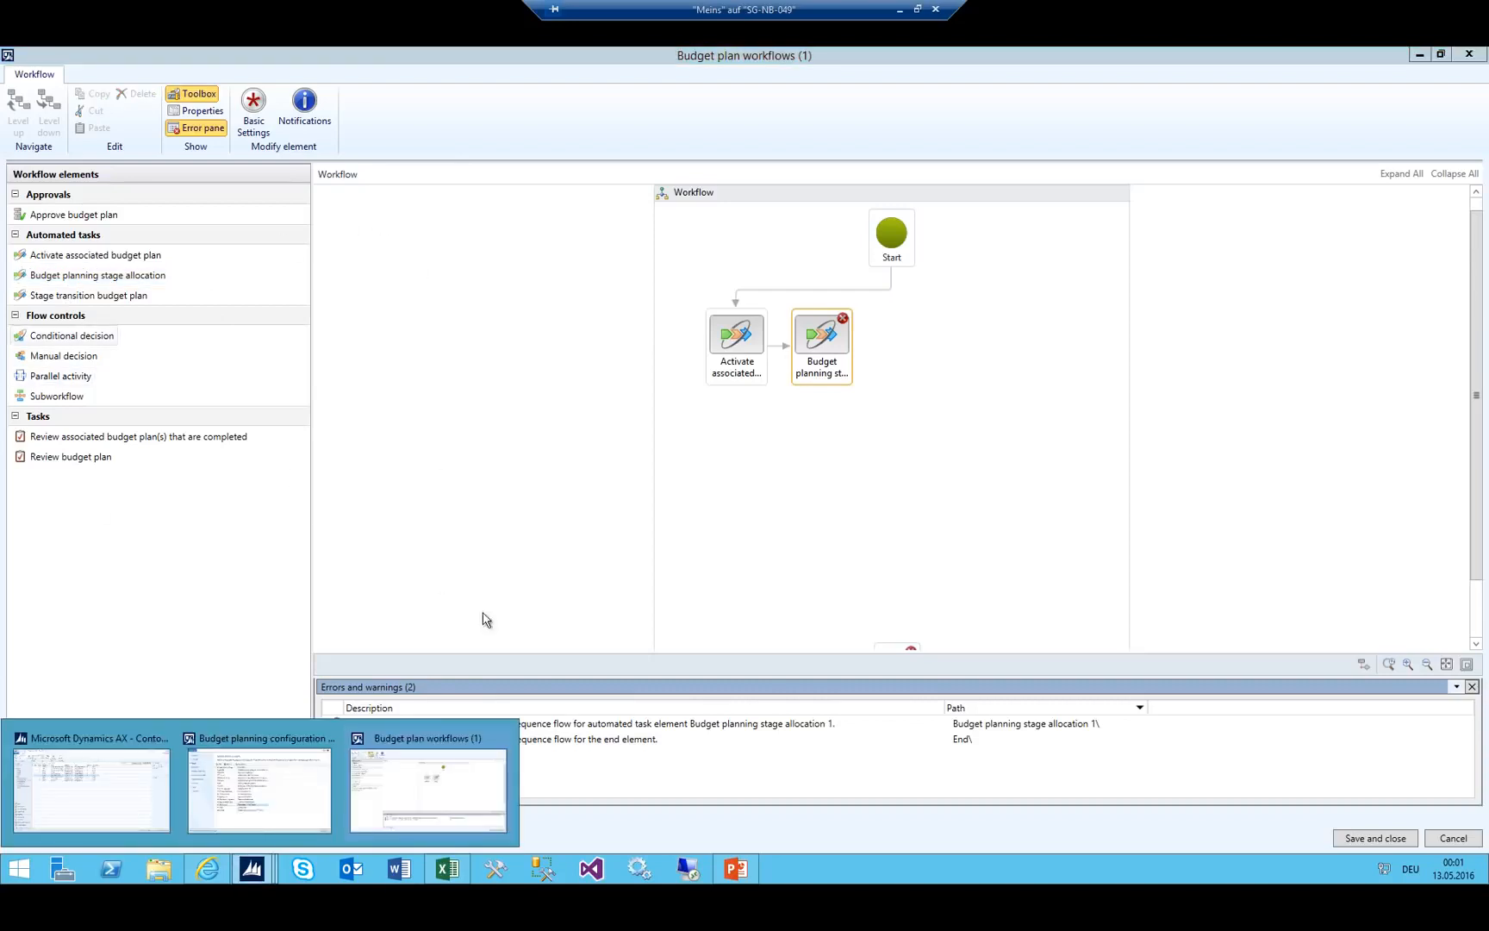
click(222, 786)
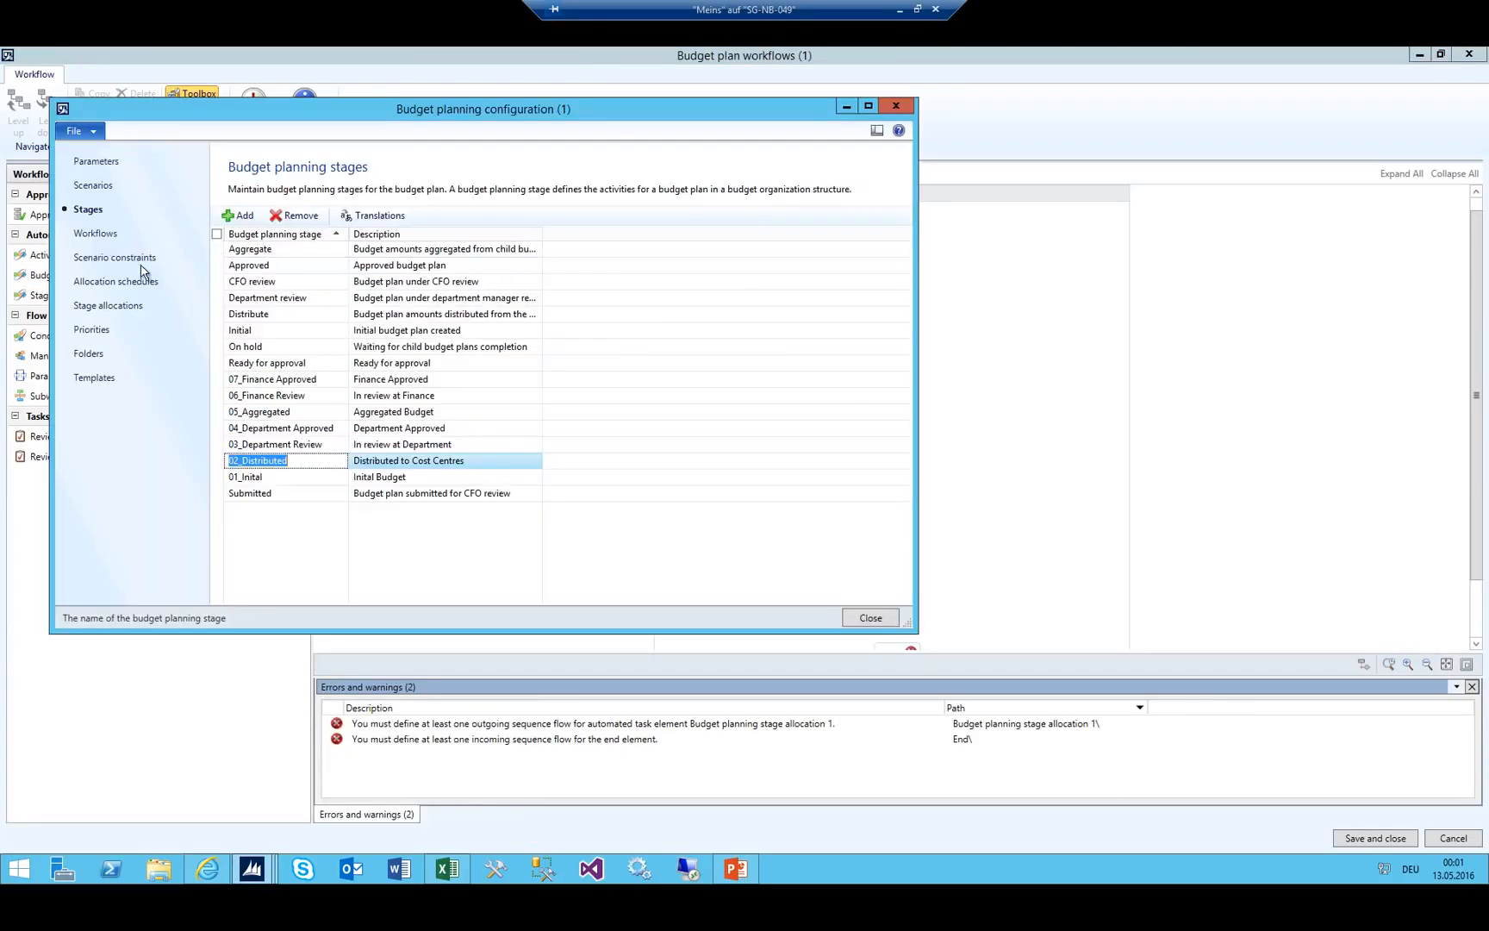
drag(200, 110, 400, 242)
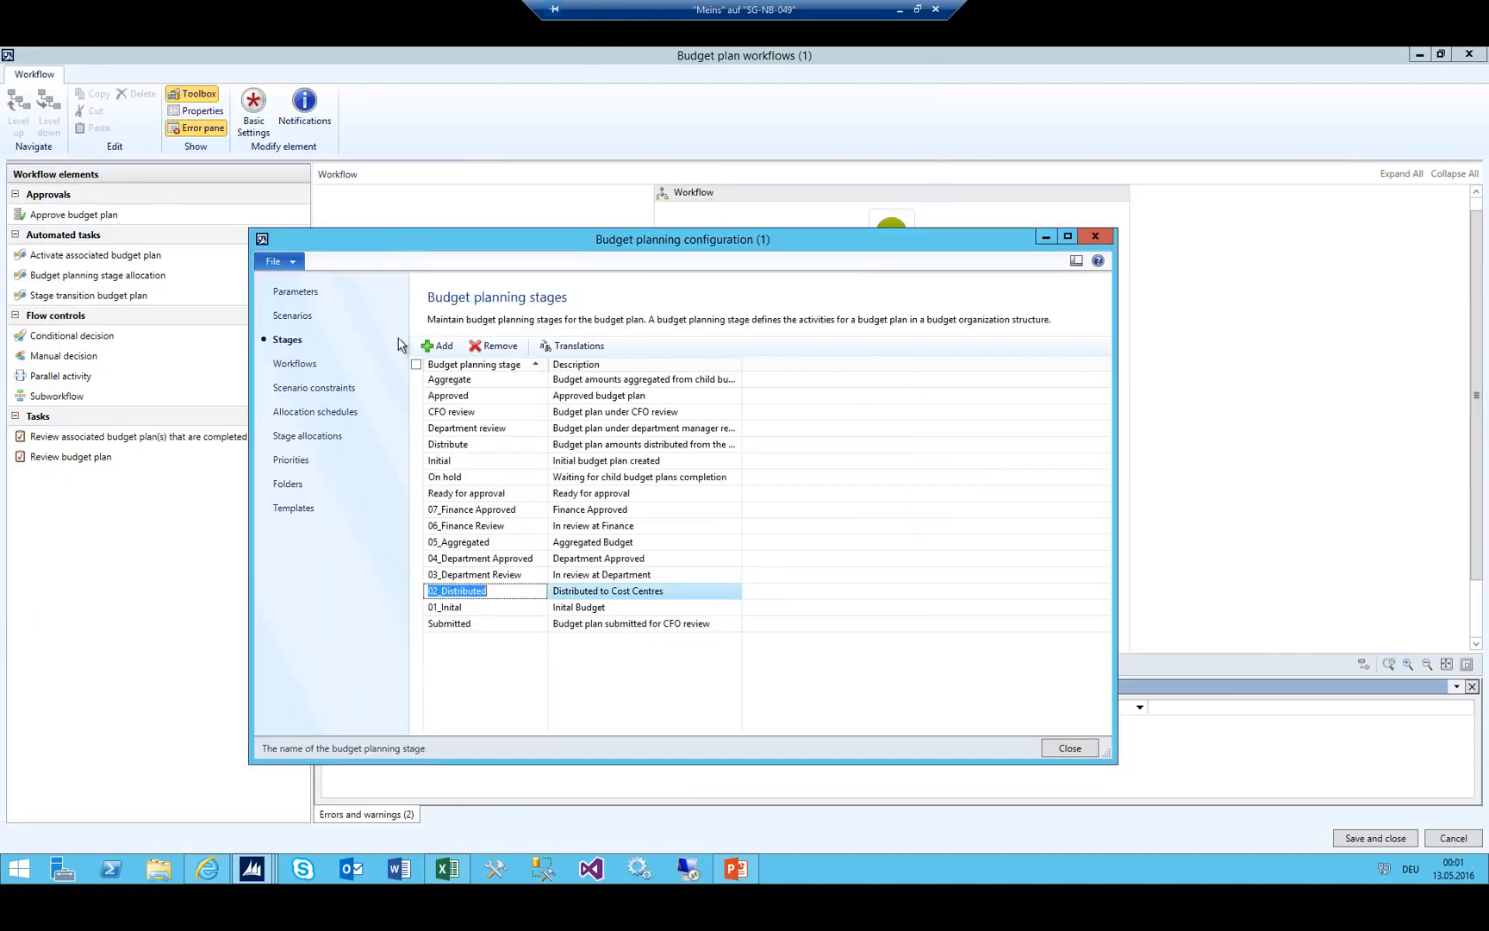
click(484, 576)
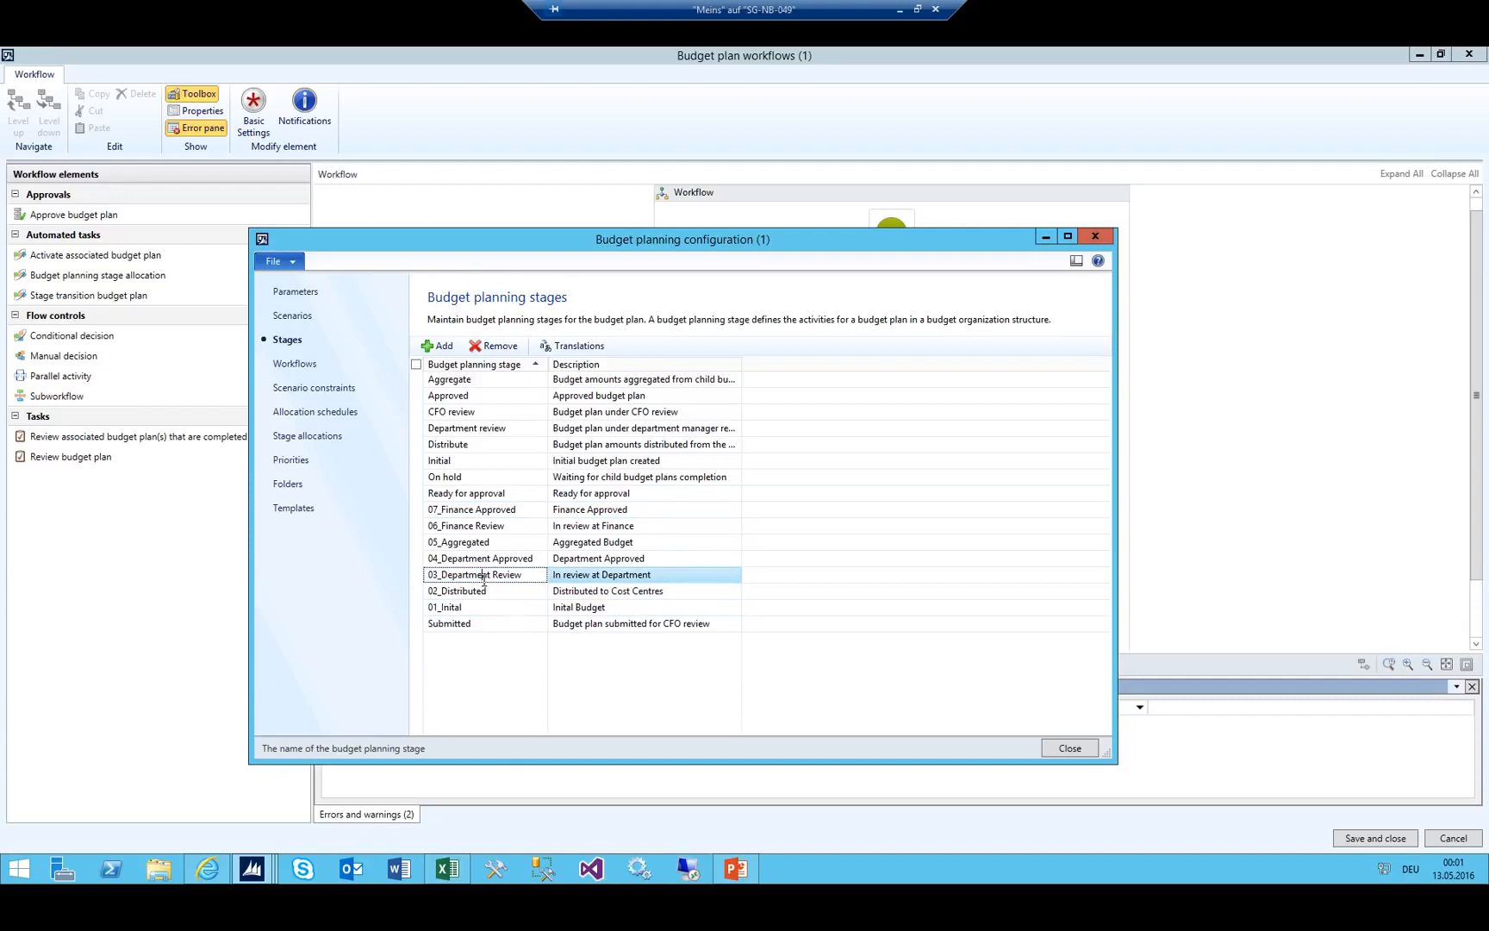
drag(525, 574, 387, 559)
click(528, 575)
click(1095, 236)
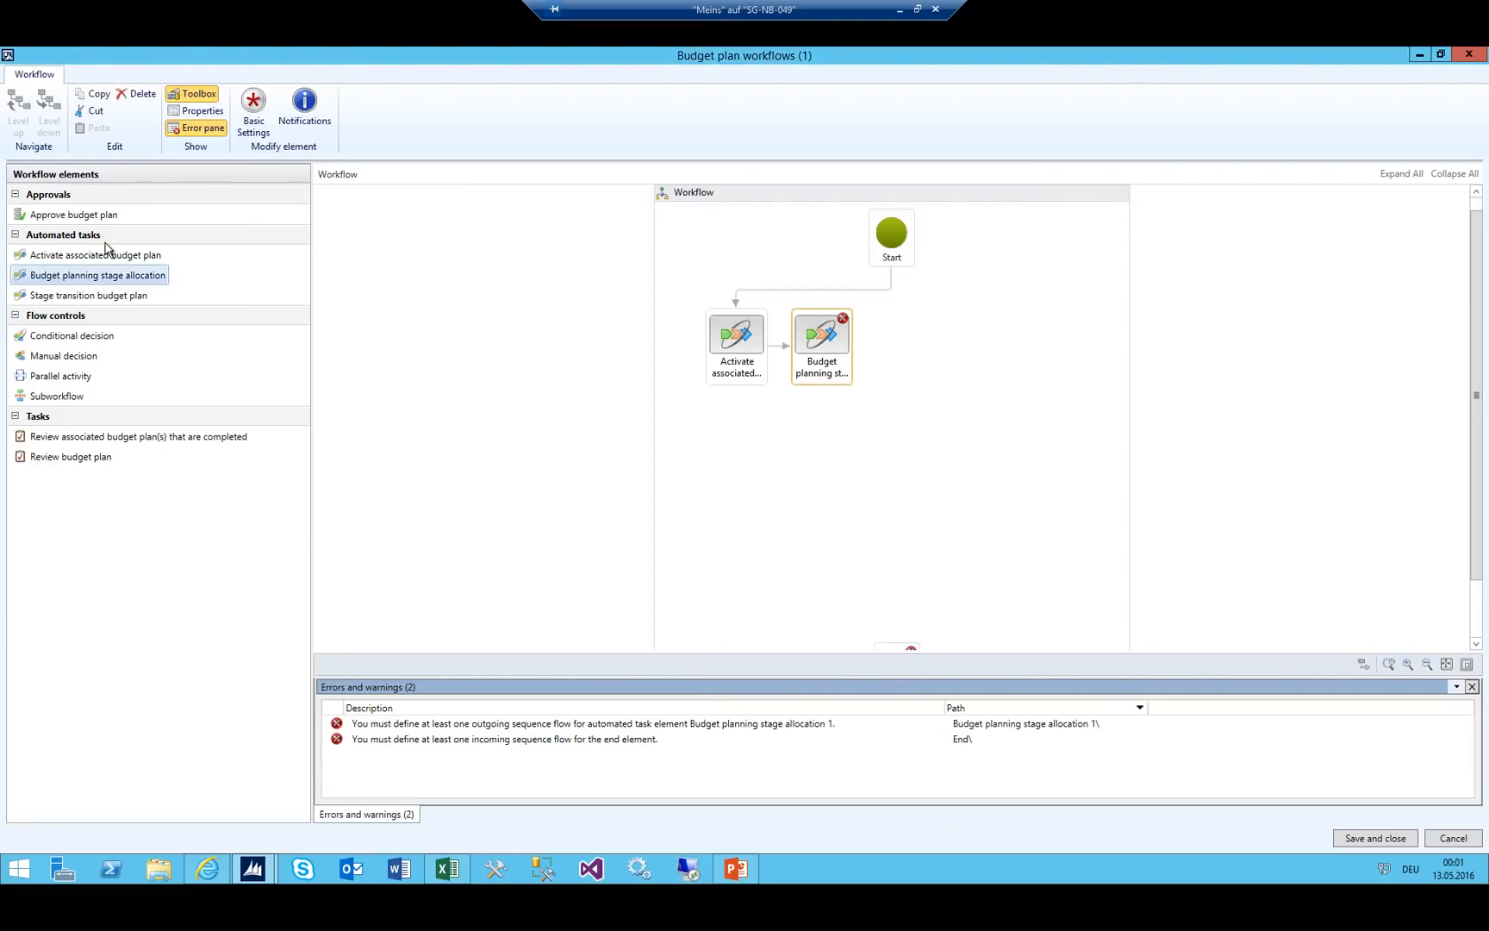
Add a Stage transition budget plan task after the Budget planning stage allocation task.
mouse_move(893, 333)
mouse_down()
mouse_move(916, 344)
mouse_move(856, 349)
mouse_move(896, 334)
mouse_up()
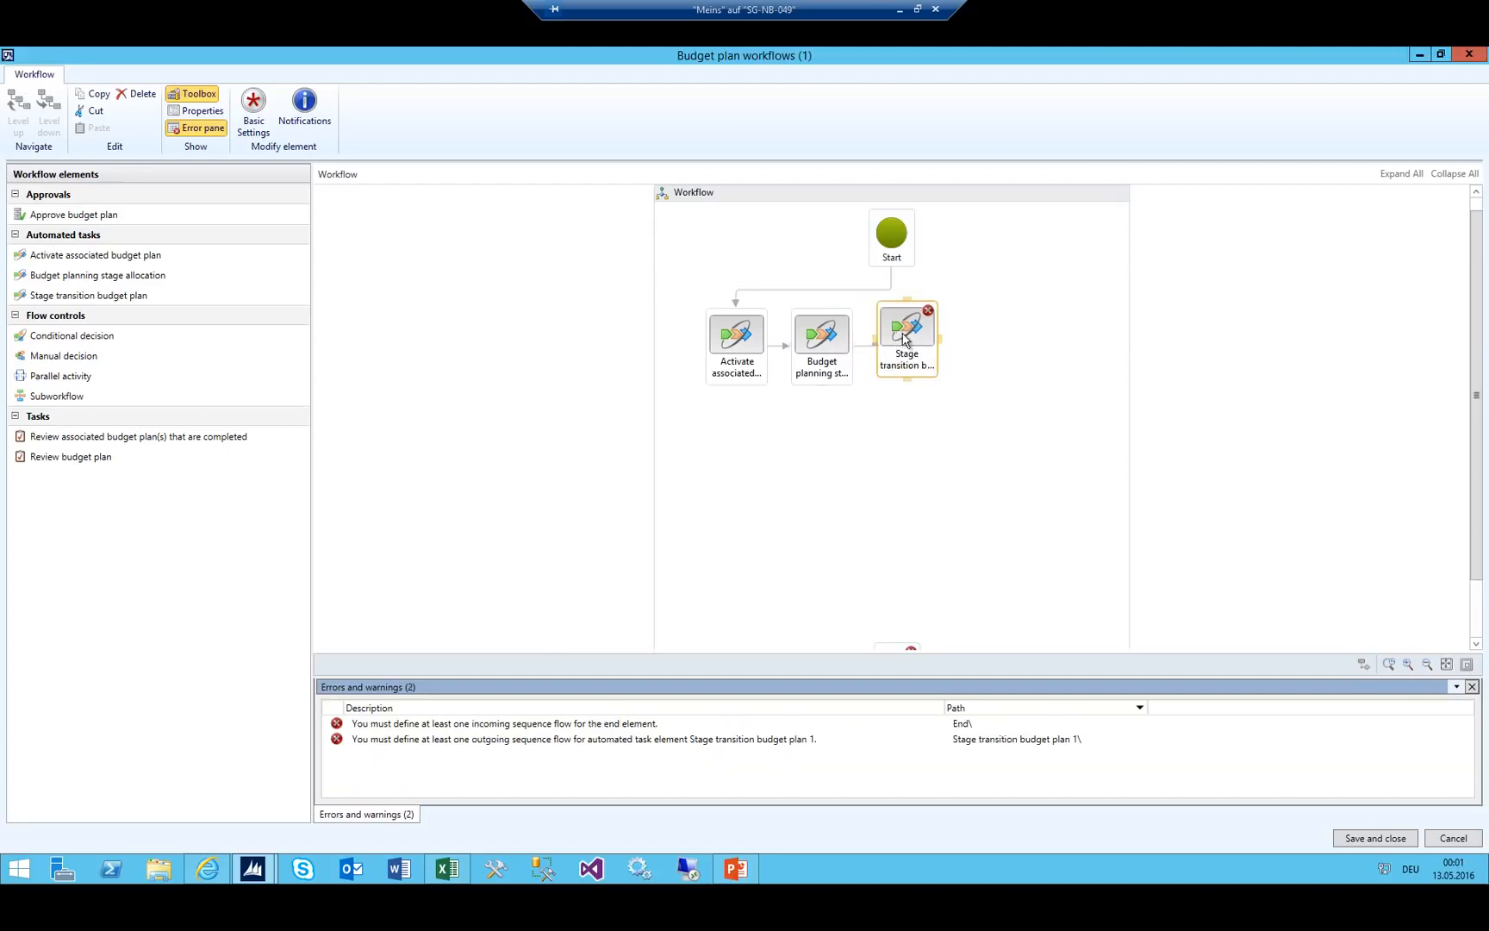
click(810, 341)
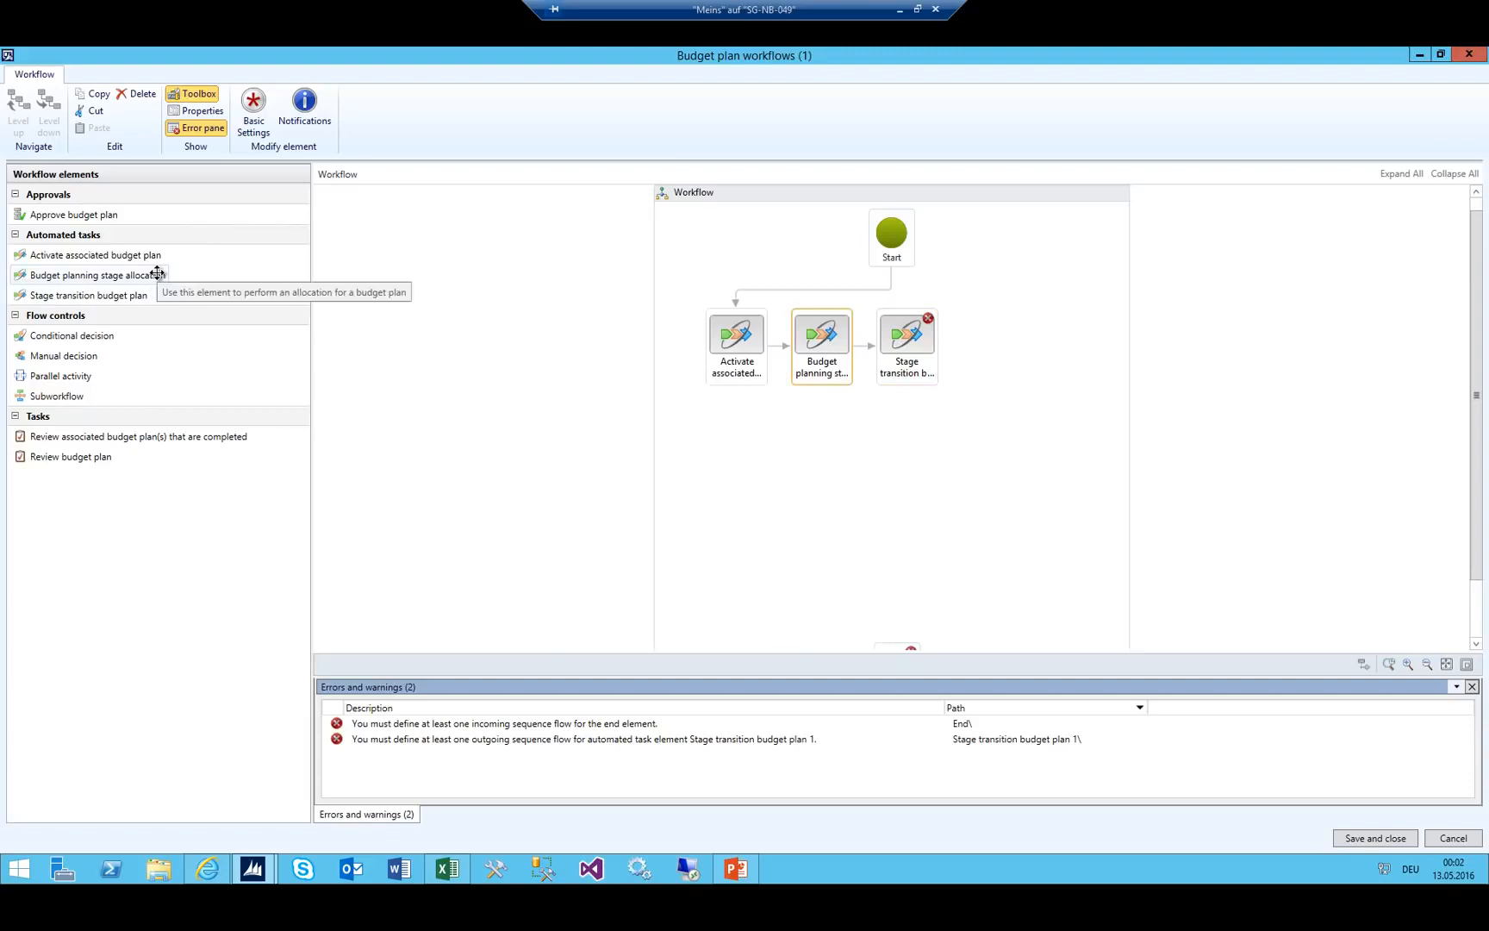
click(97, 295)
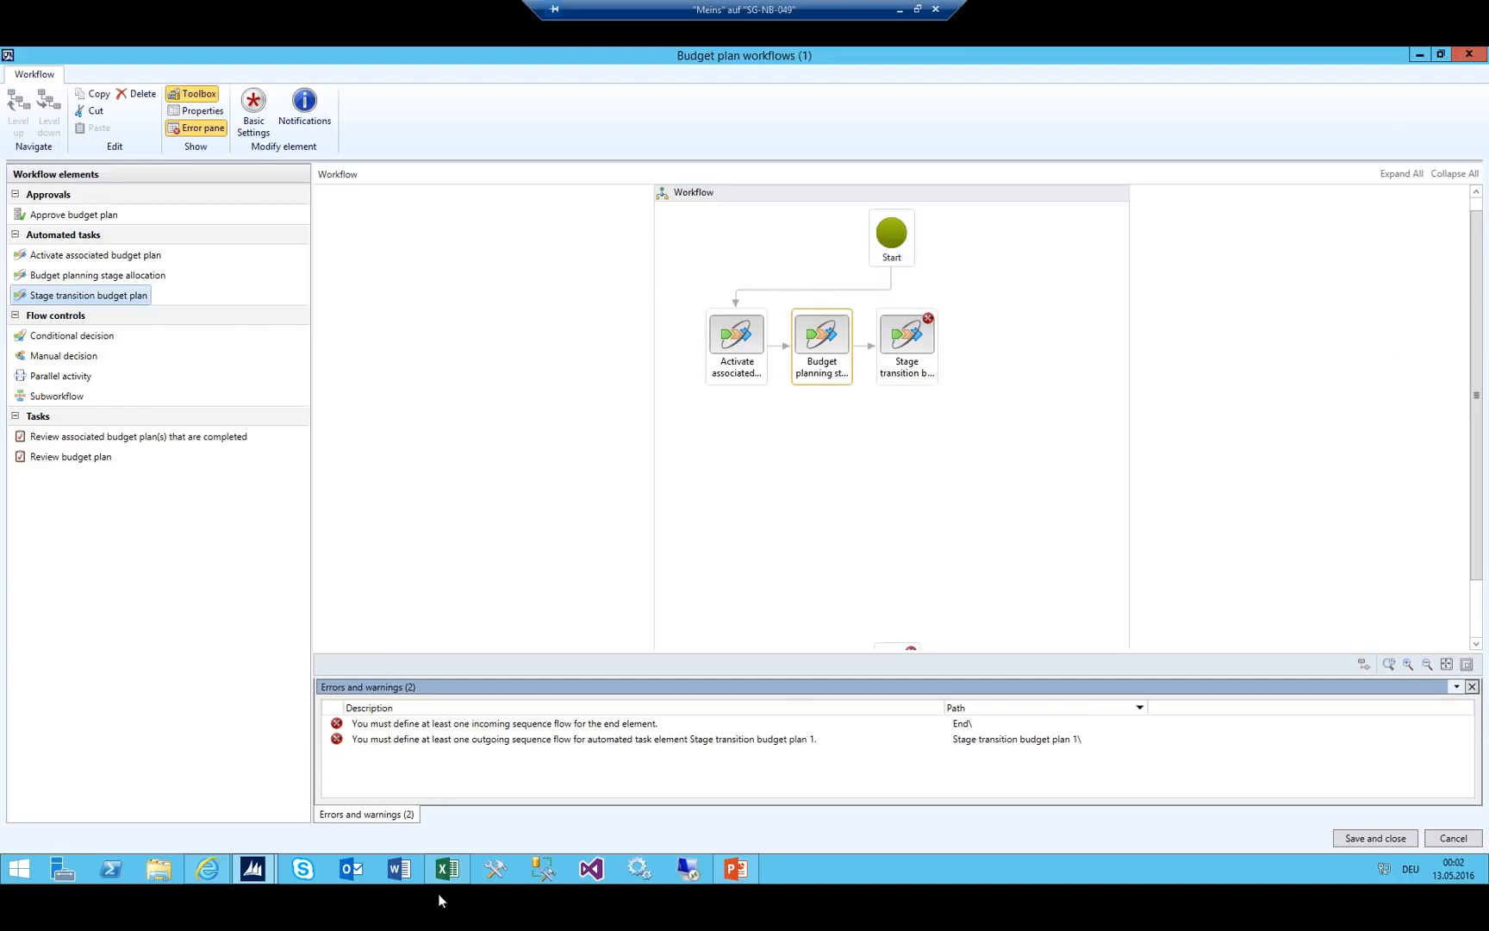
Check the budget stages in Excel cells B3–B5 and C3–C5, then return to the workflow editor.
click(447, 870)
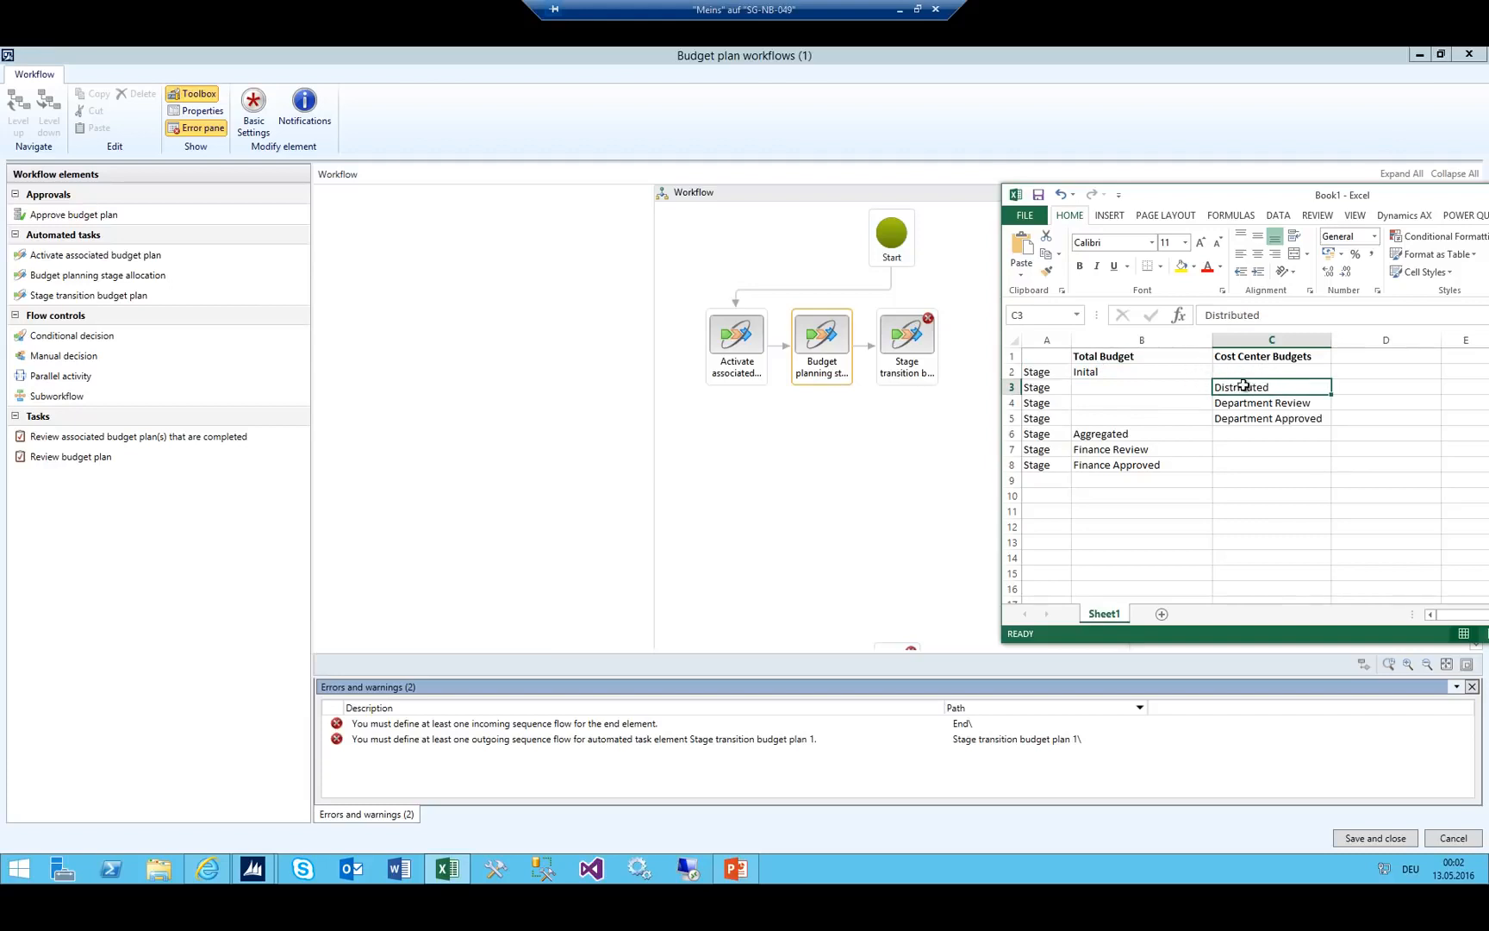
drag(1117, 388, 1105, 422)
drag(1268, 388, 1273, 417)
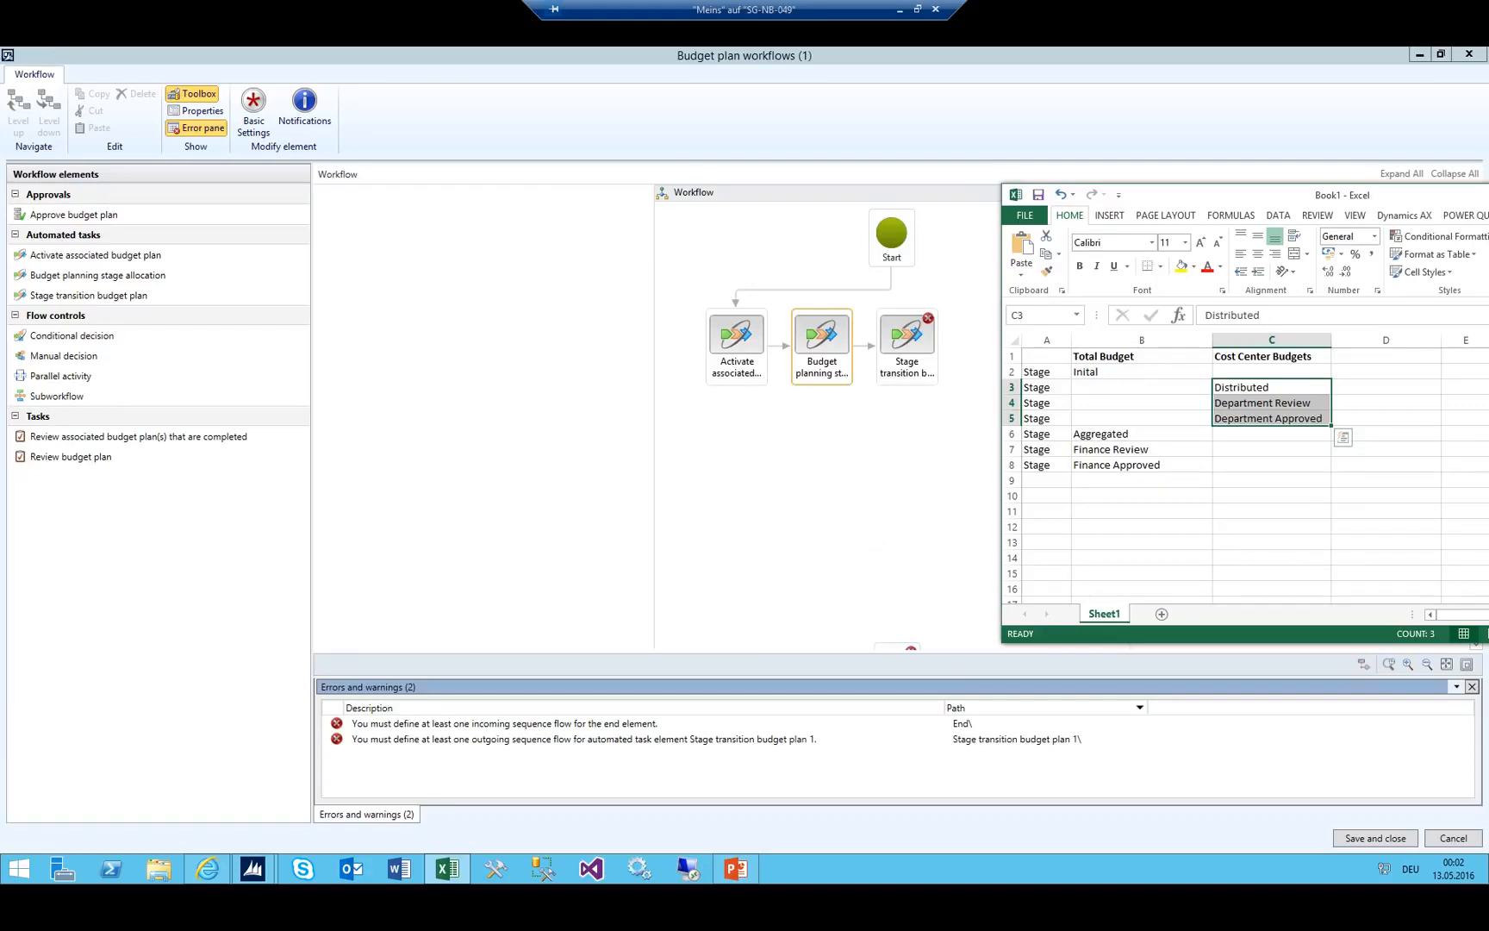
key(alt+Tab)
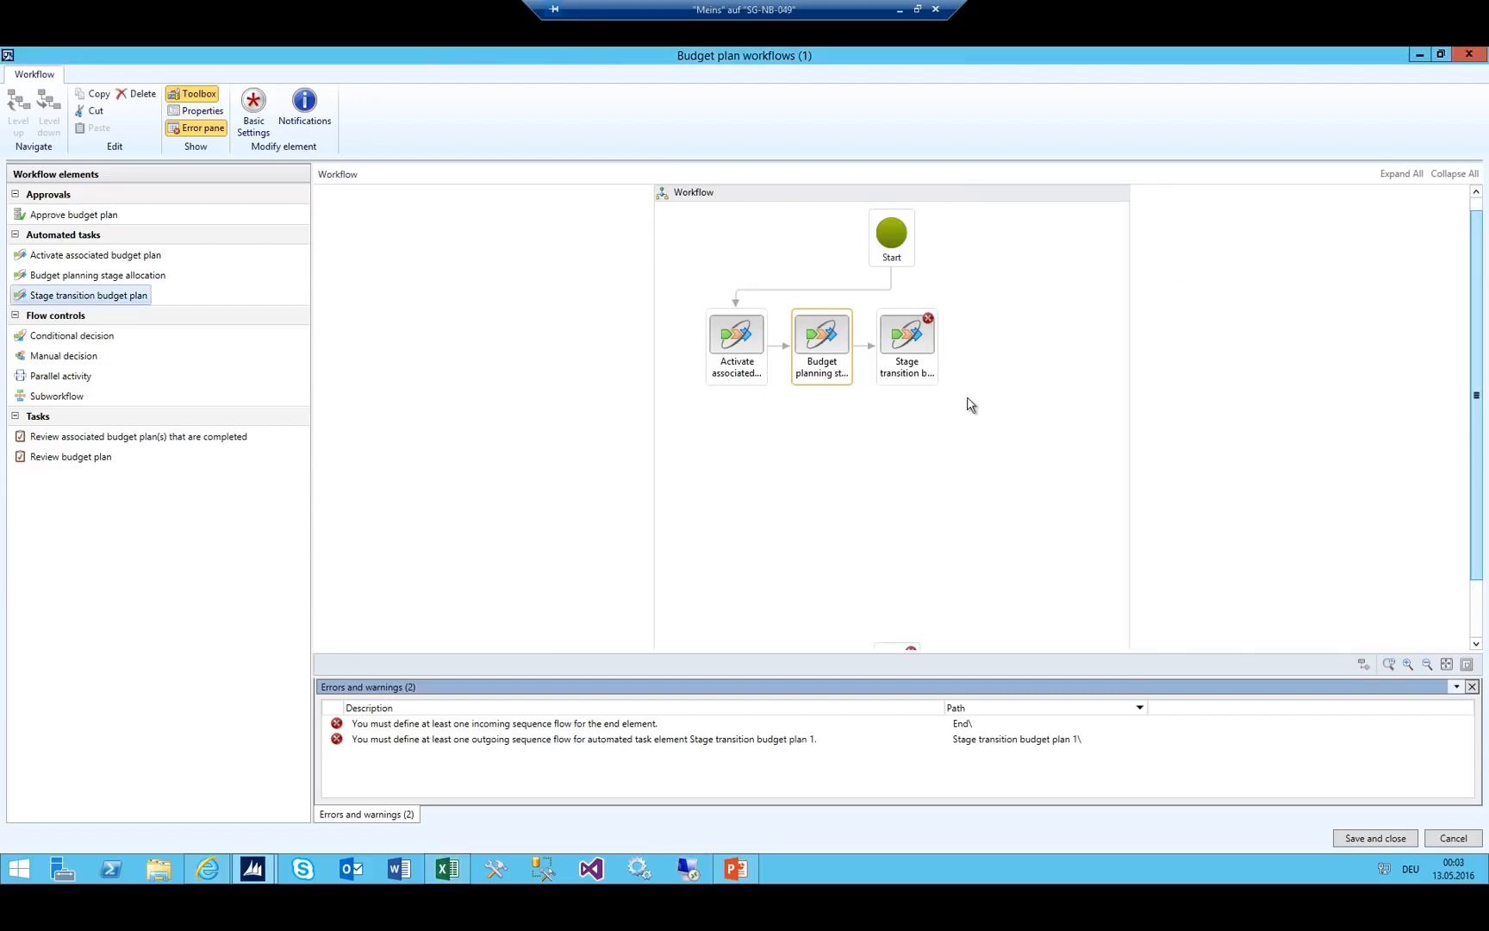
click(59, 436)
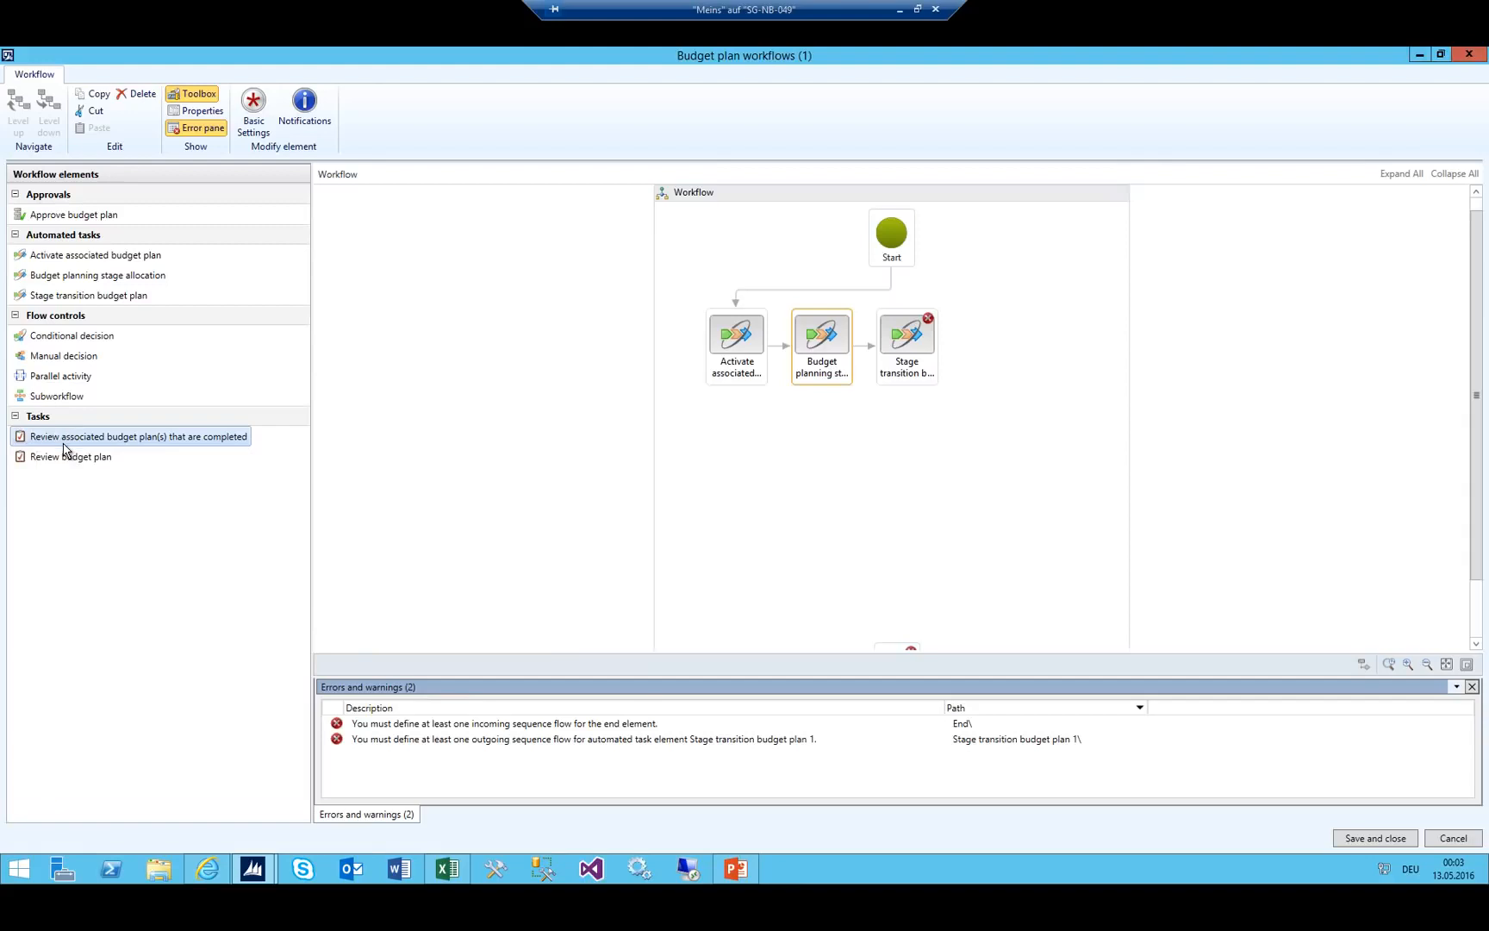
Add the Review associated budget plan(s) task and connect Stage transition to it.
drag(85, 435, 1001, 343)
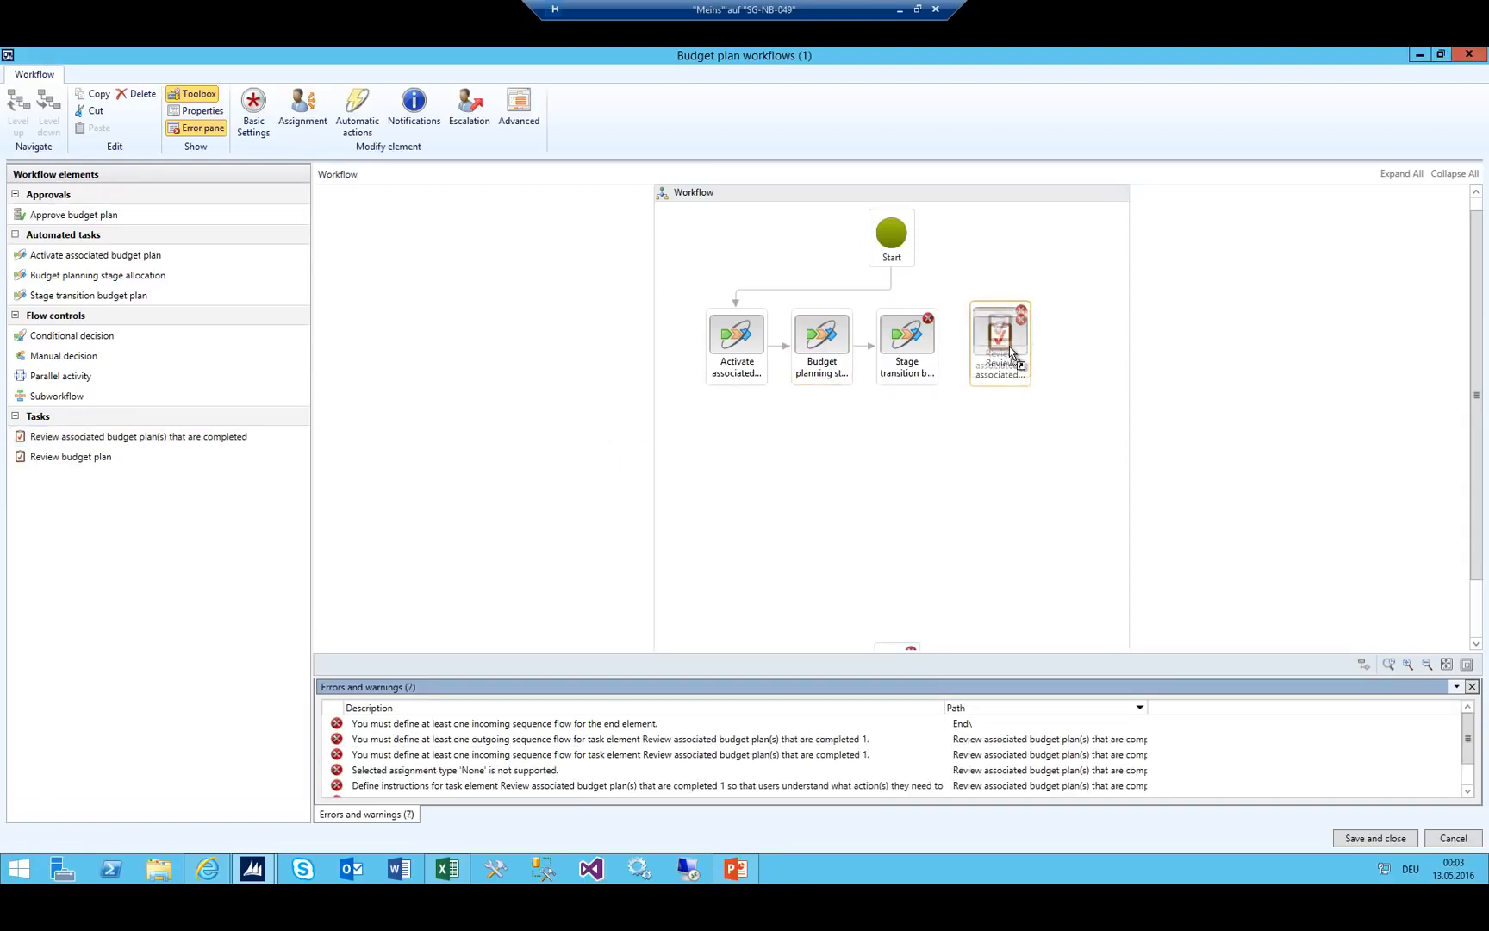
click(447, 868)
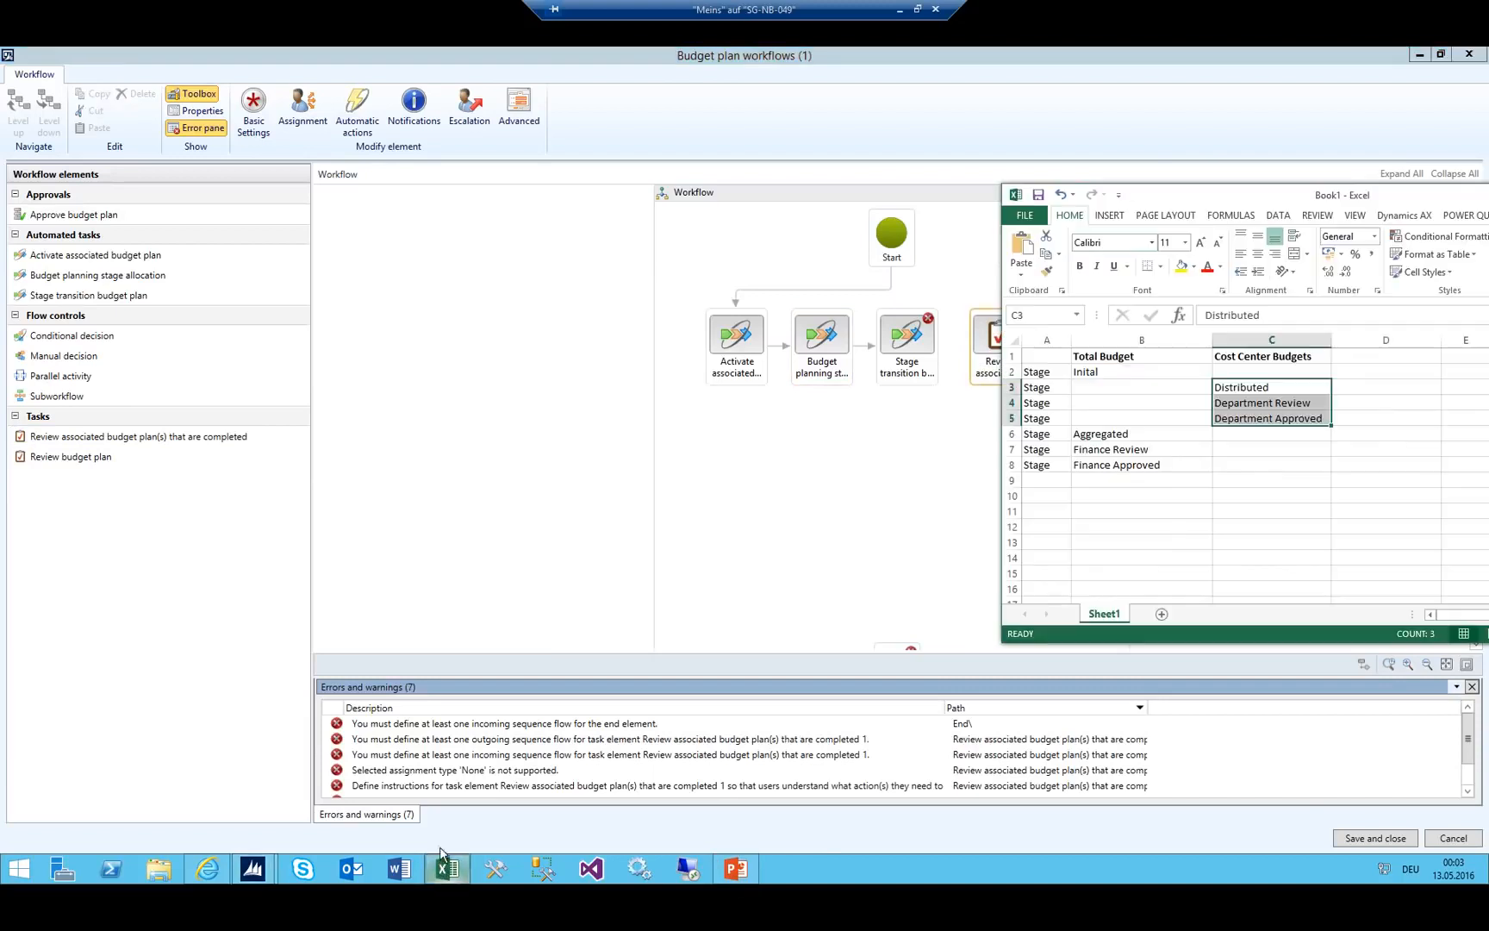
drag(1120, 387, 1120, 435)
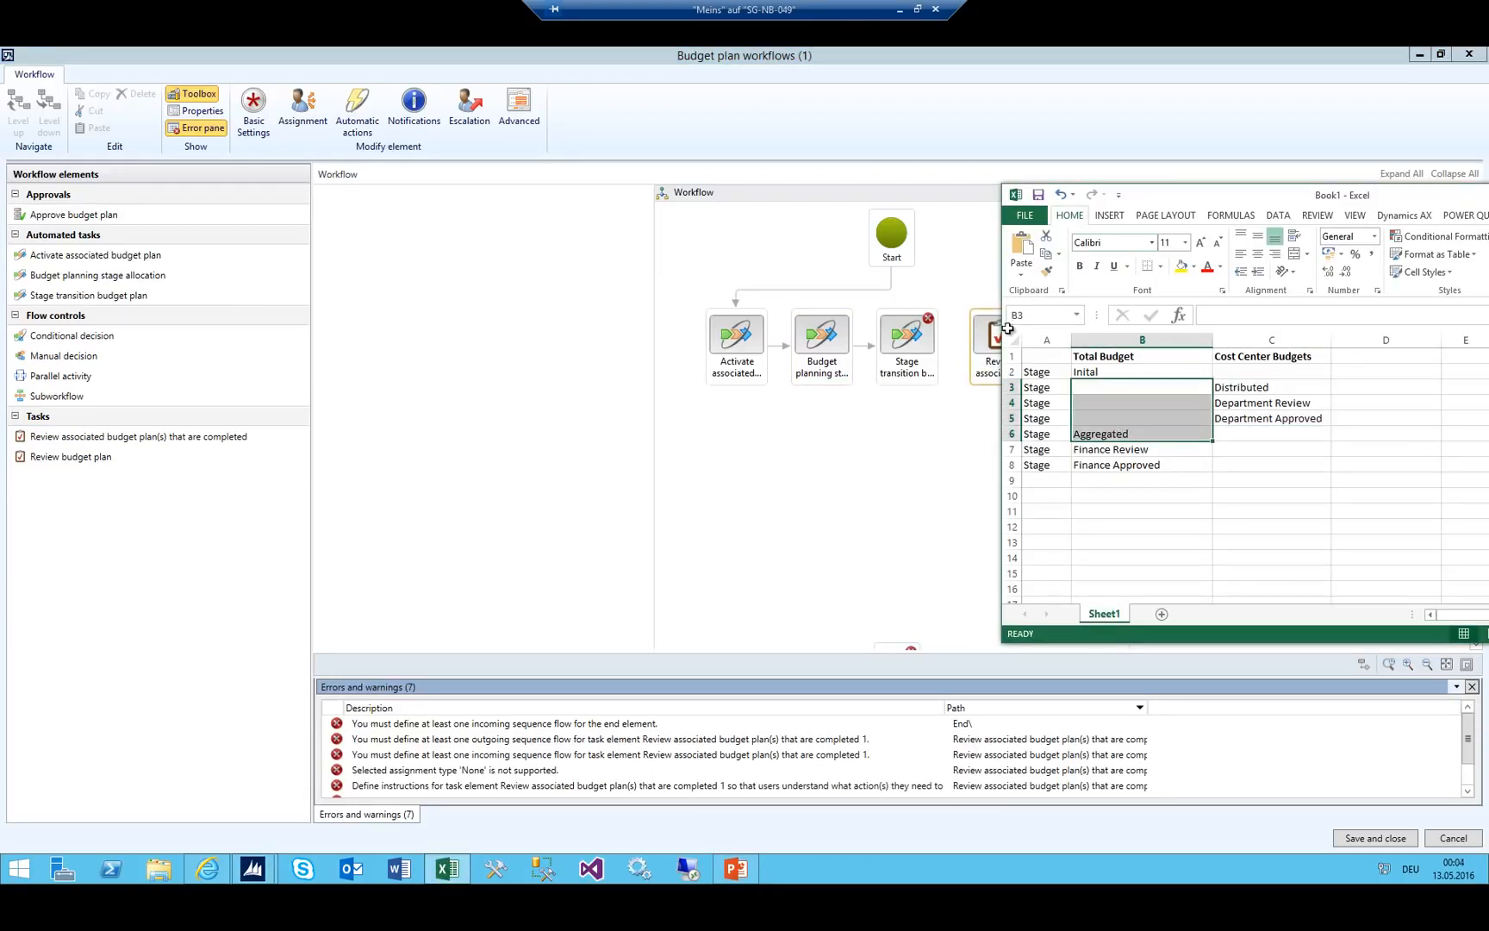
click(899, 449)
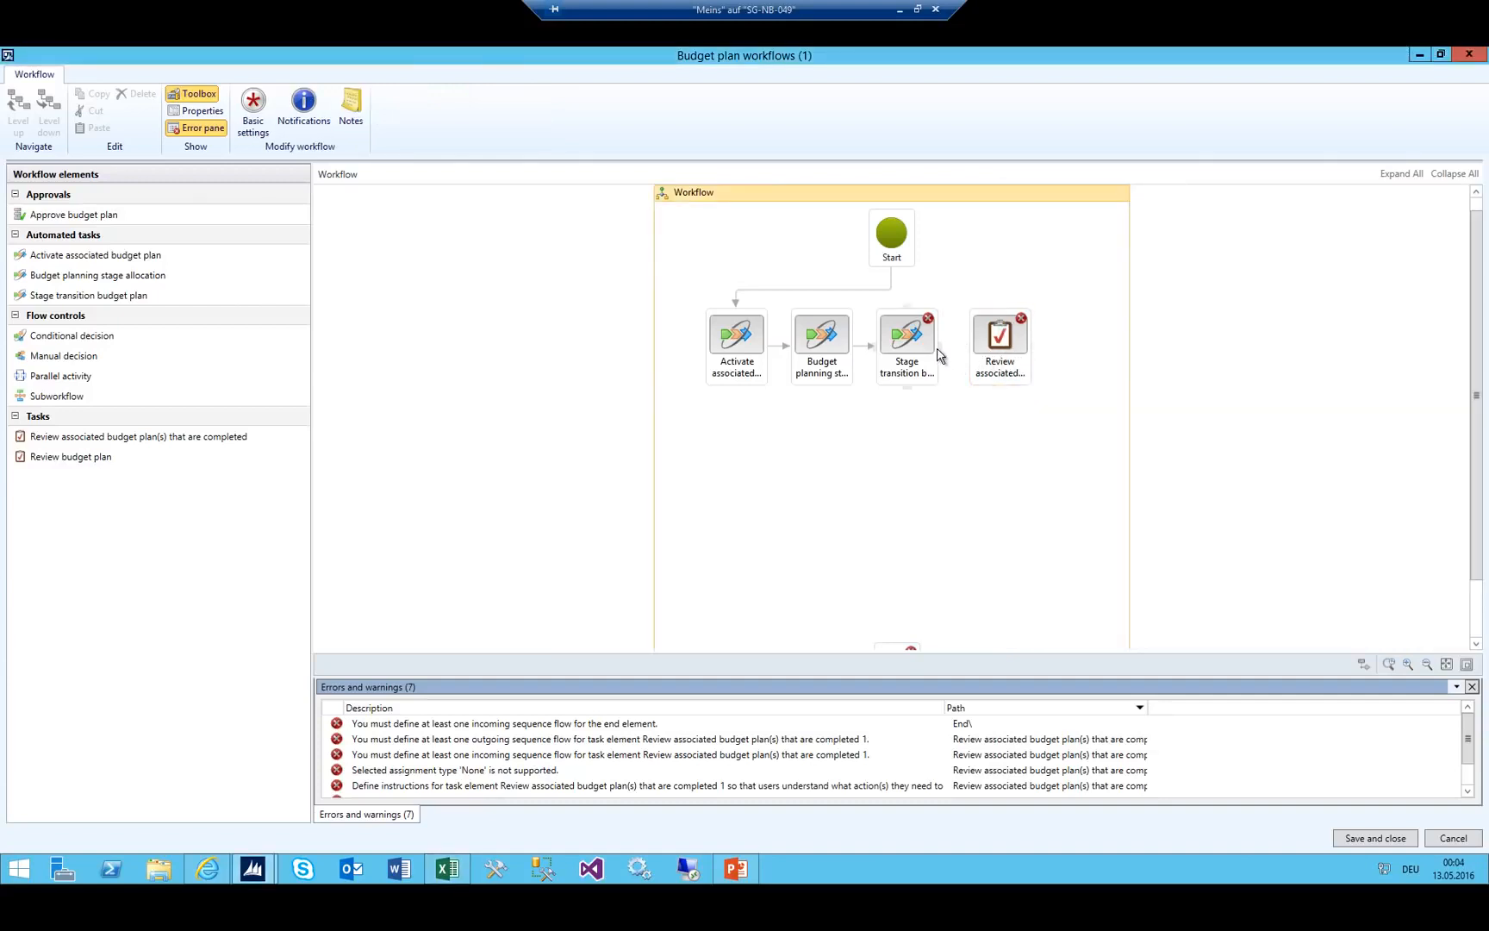
drag(939, 355, 999, 347)
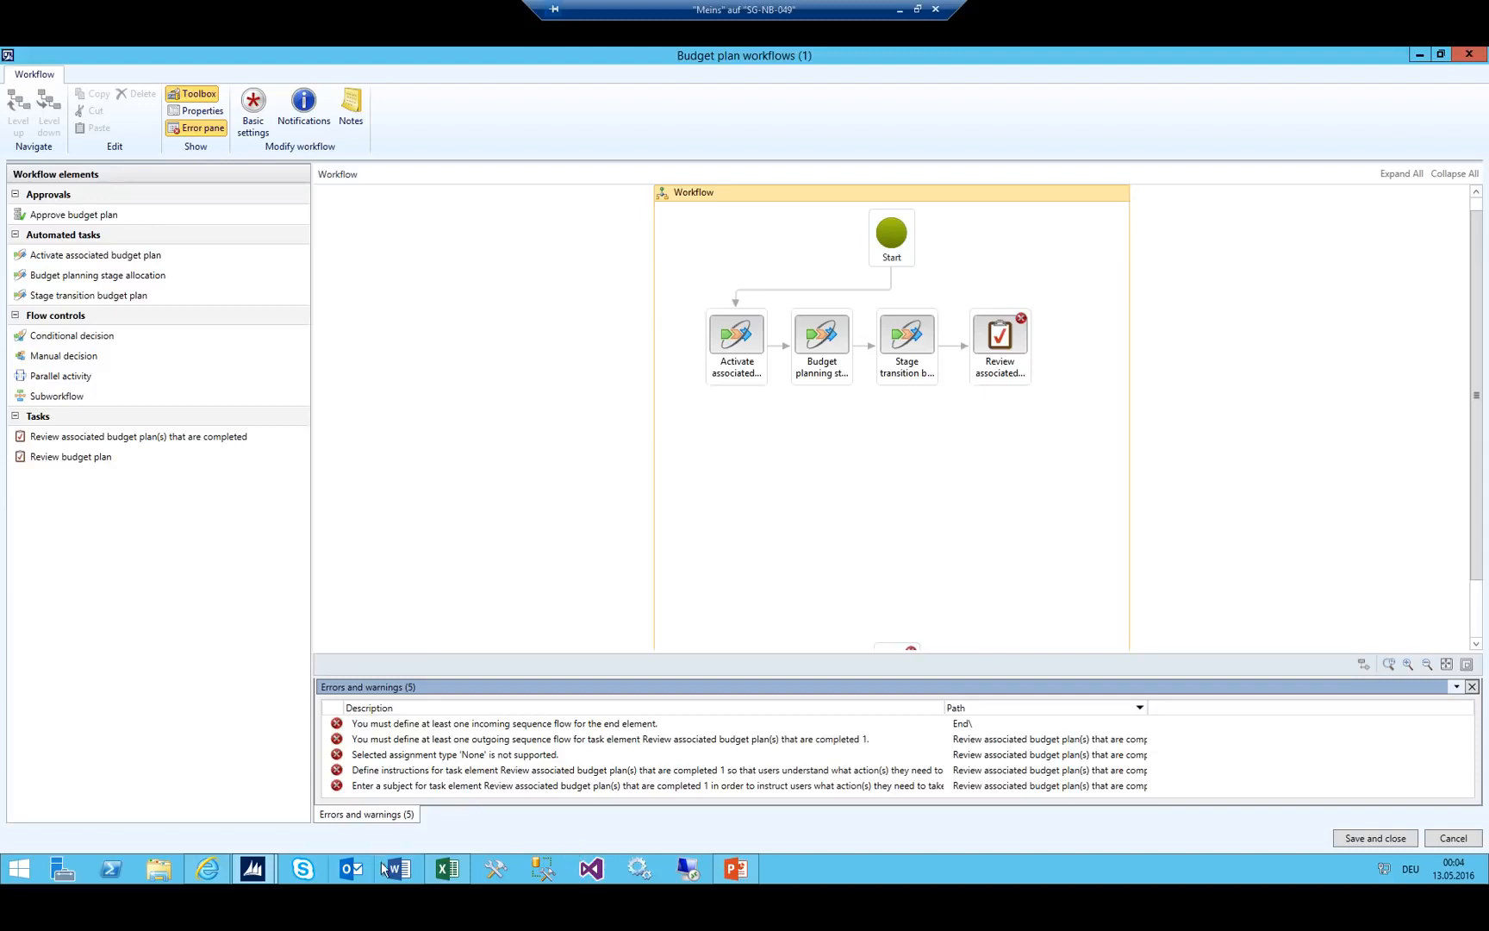
Check the Aggregated and Department Approved stages, then connect a Budget planning stage allocation step after the review task.
click(447, 868)
click(1191, 401)
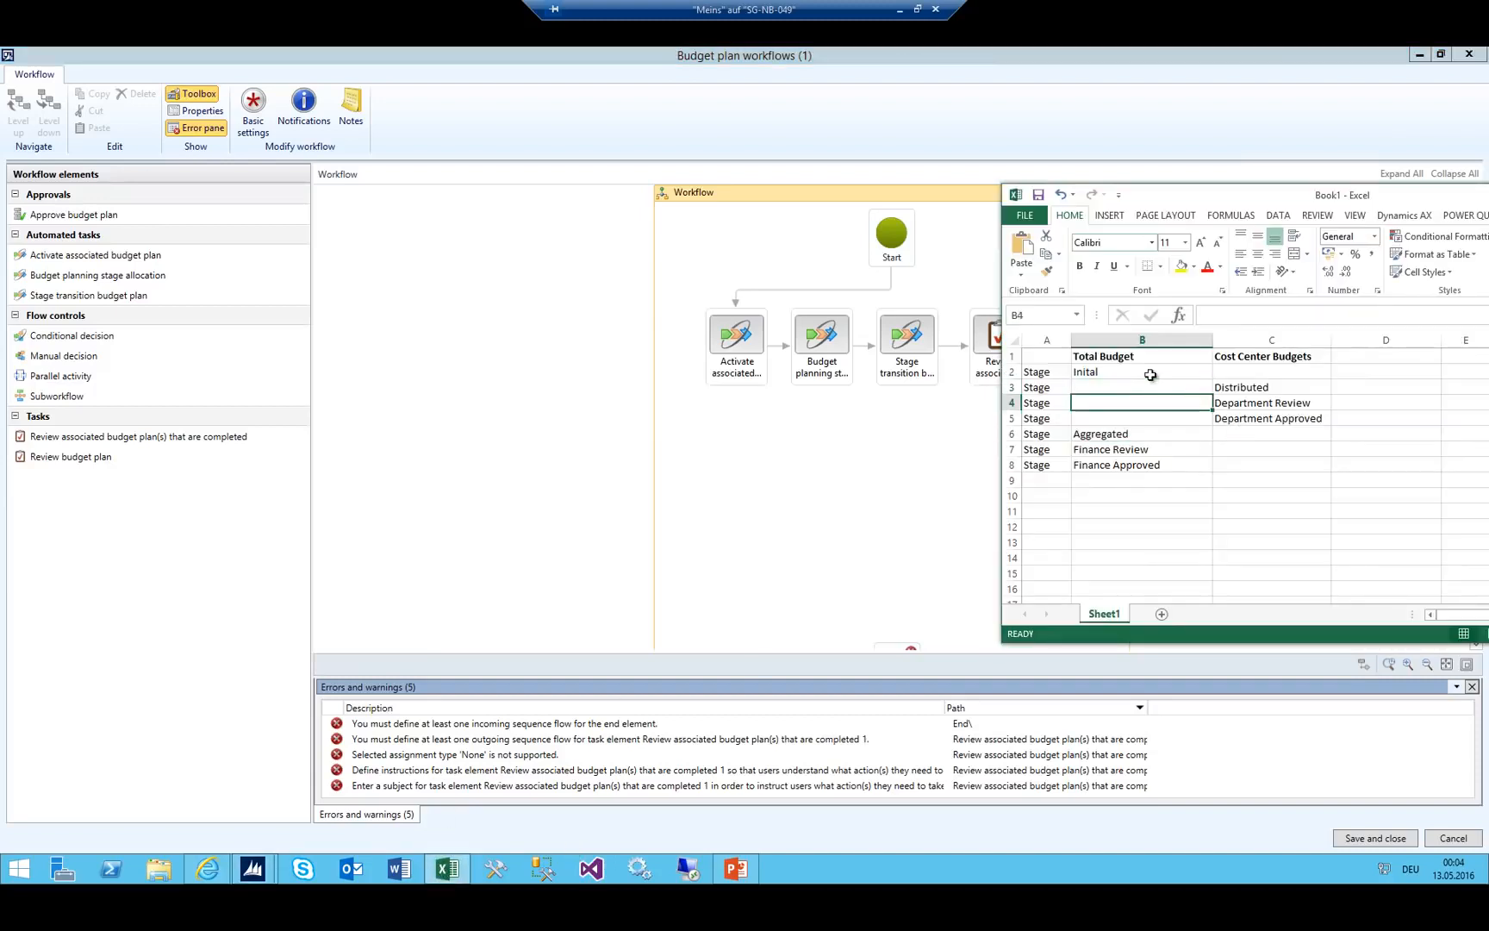
click(1146, 340)
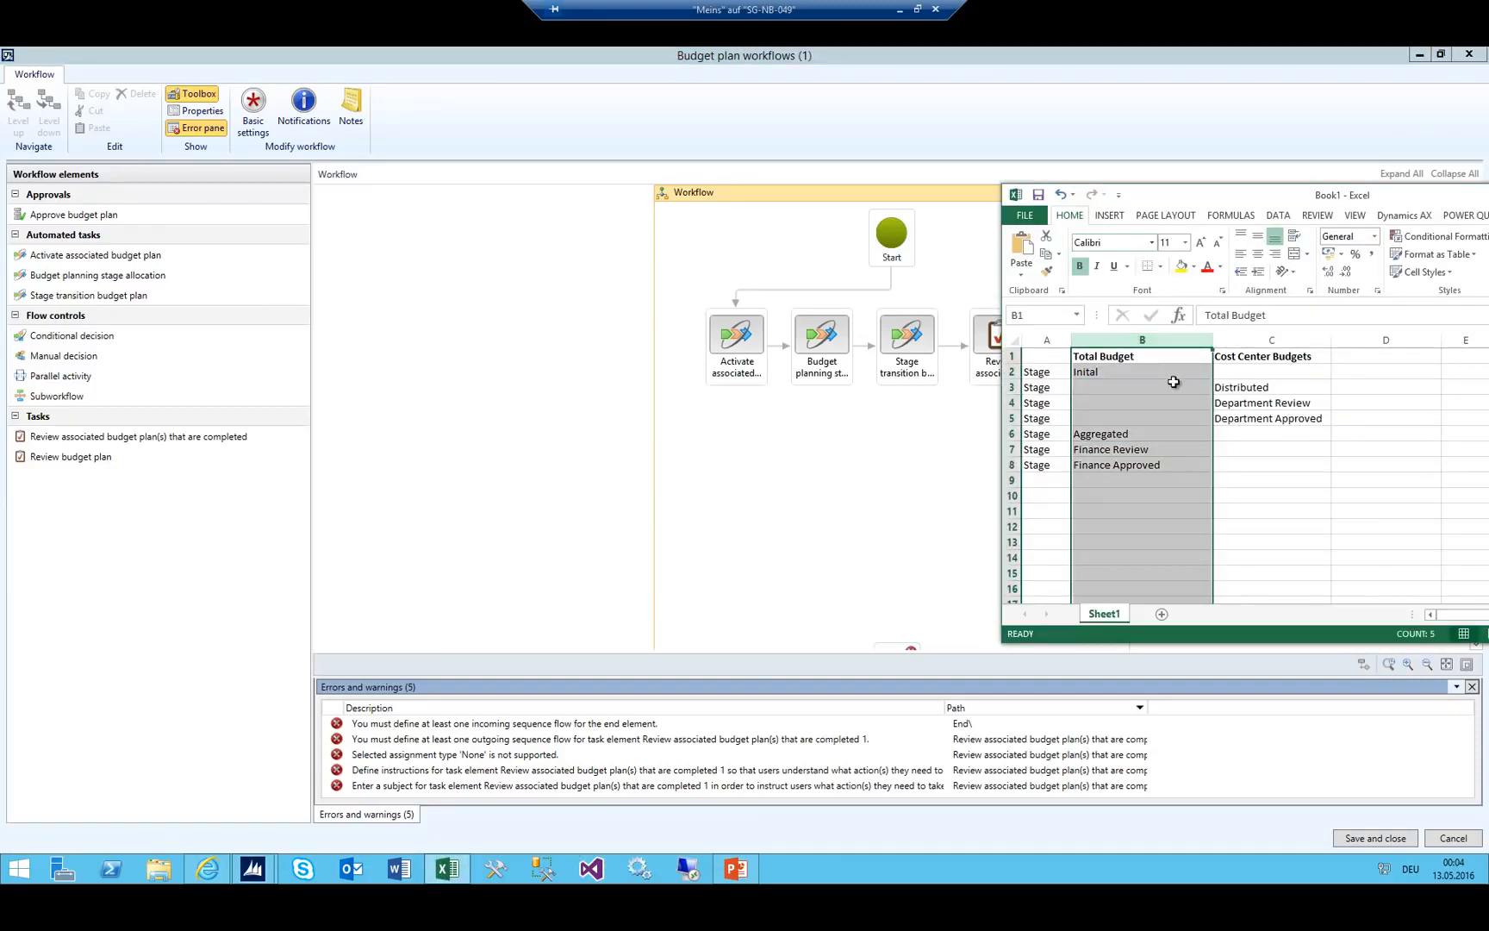
click(1271, 341)
click(1124, 387)
click(1108, 435)
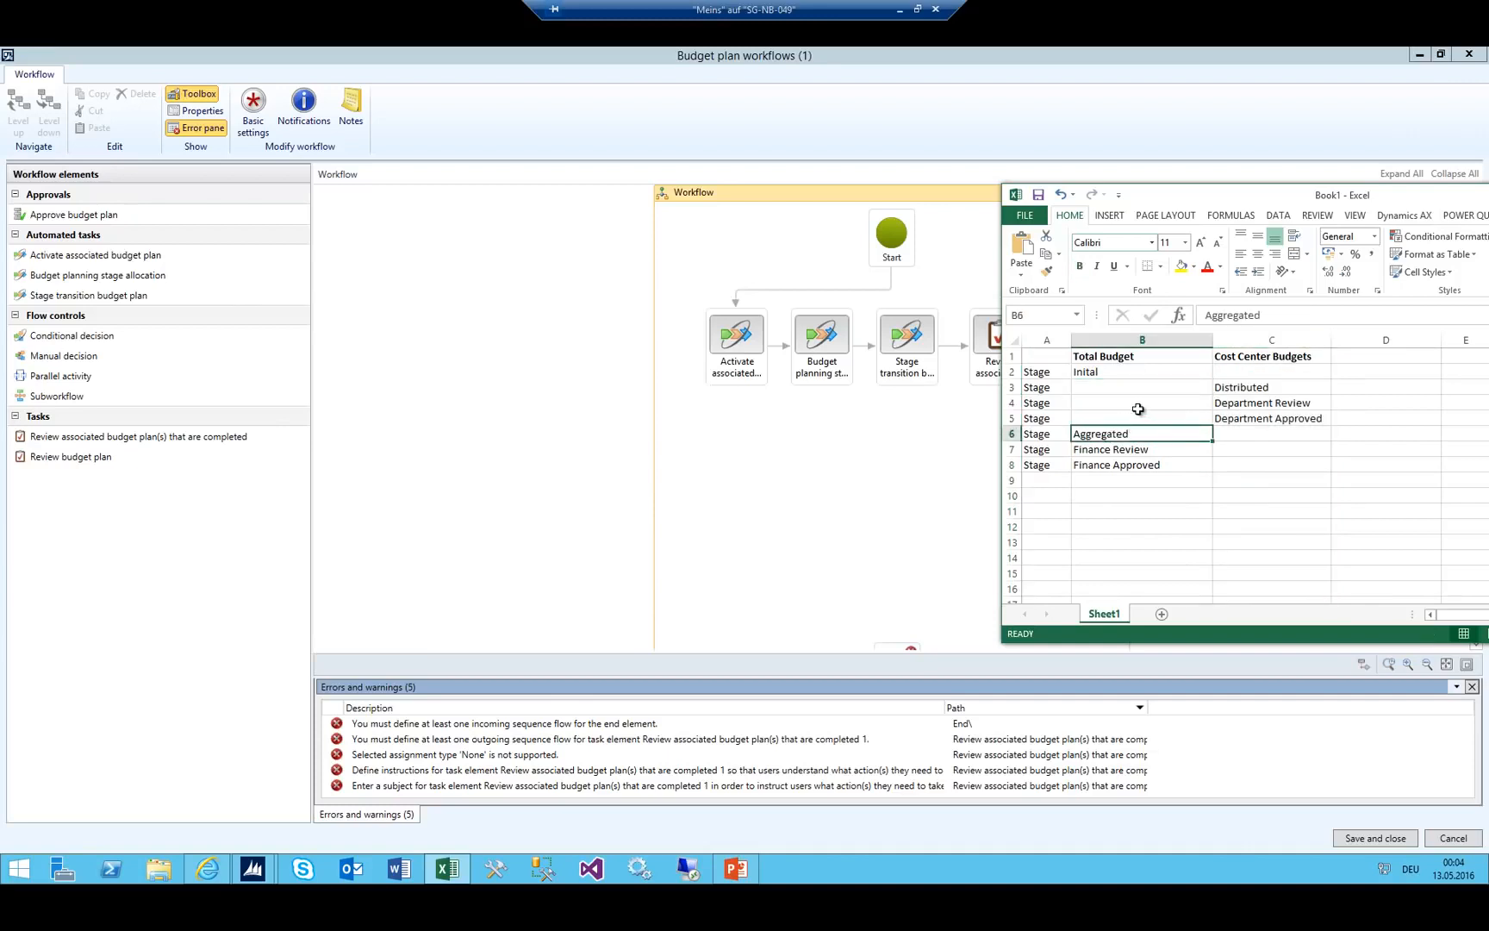
click(1236, 418)
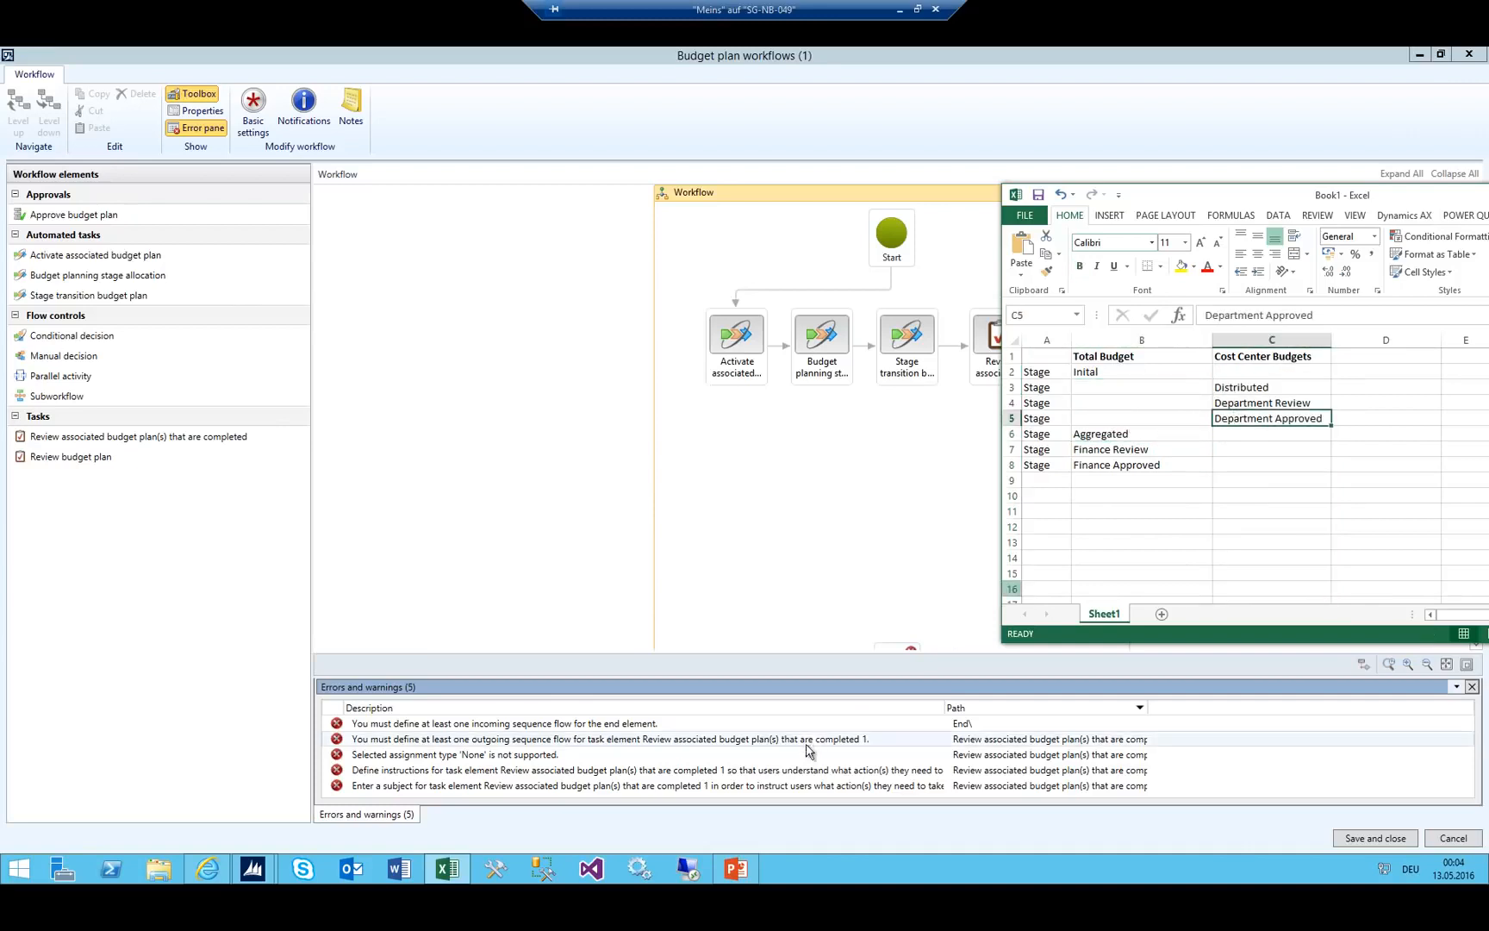
click(1095, 437)
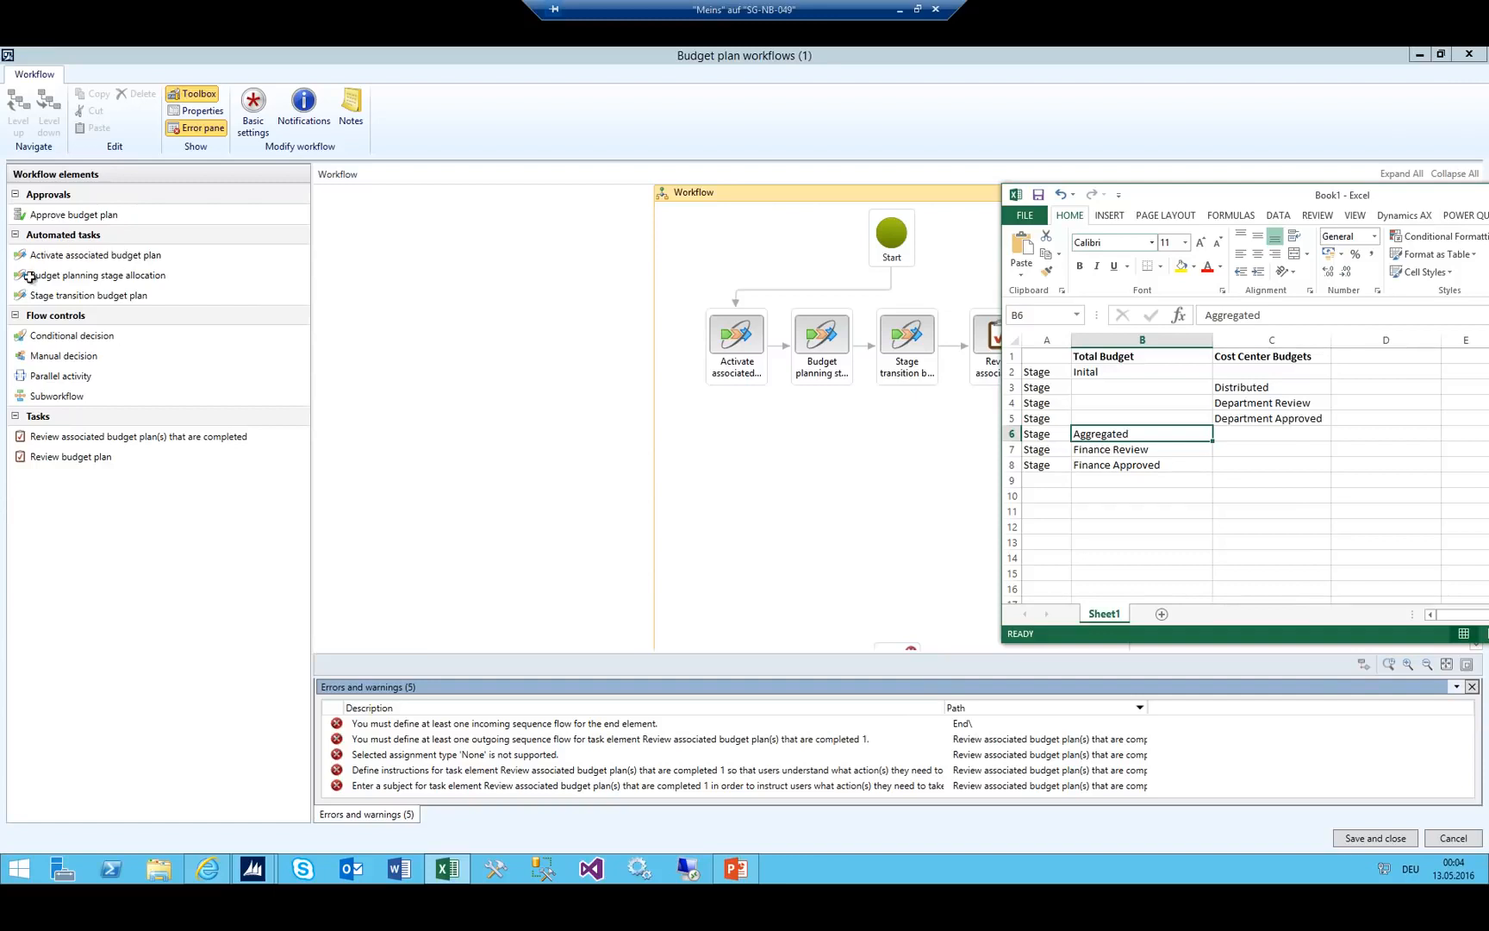
drag(80, 278, 731, 465)
drag(1000, 389, 726, 435)
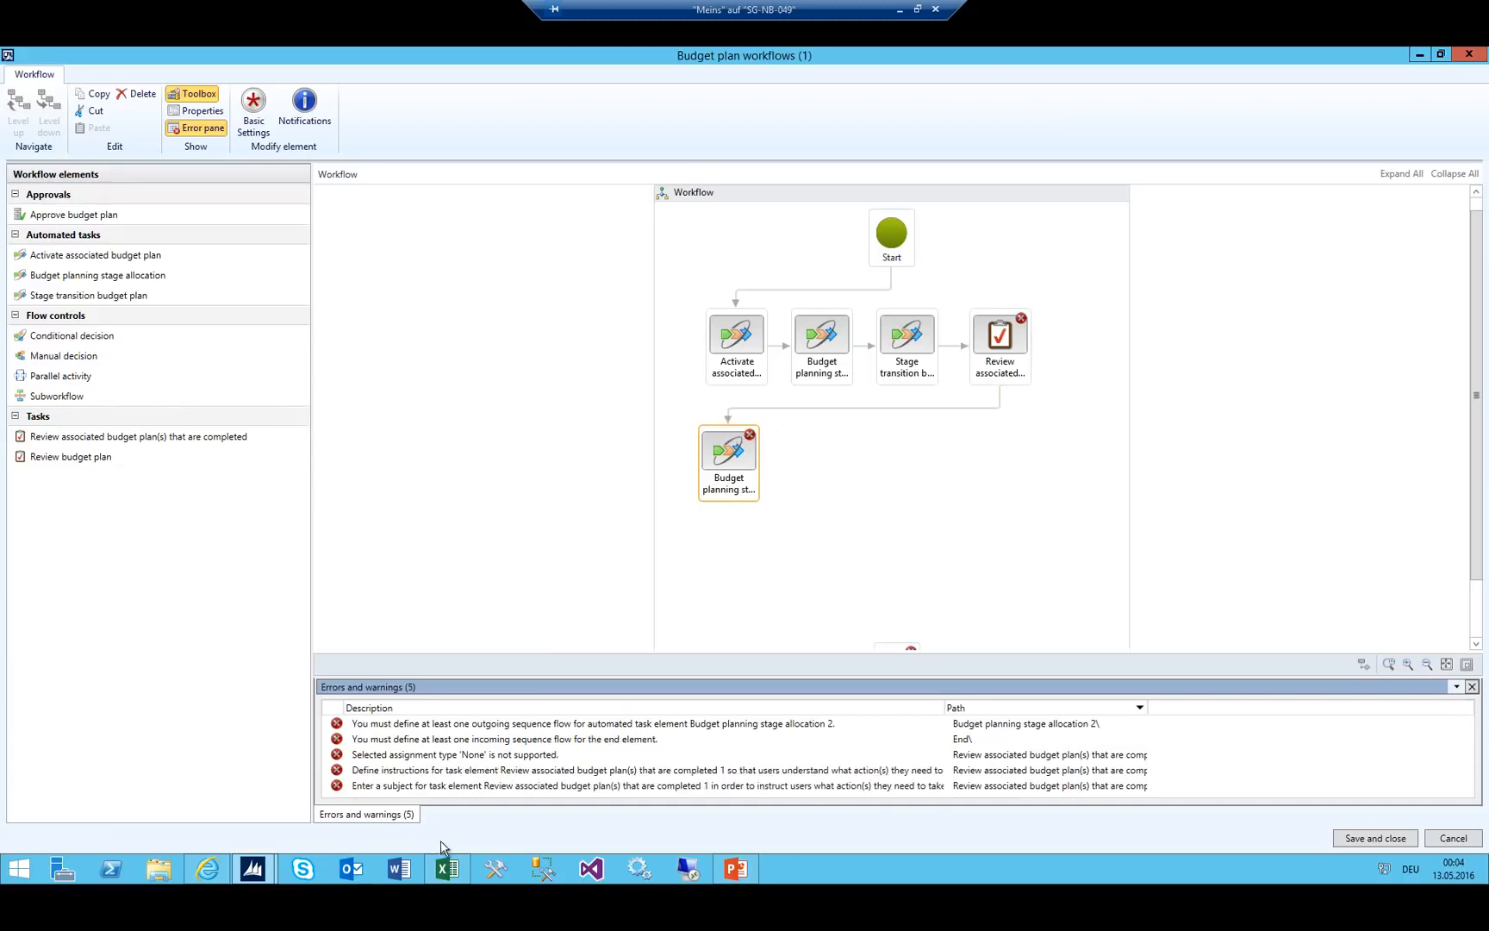
Place a Stage transition budget plan step beside the allocation step.
click(444, 867)
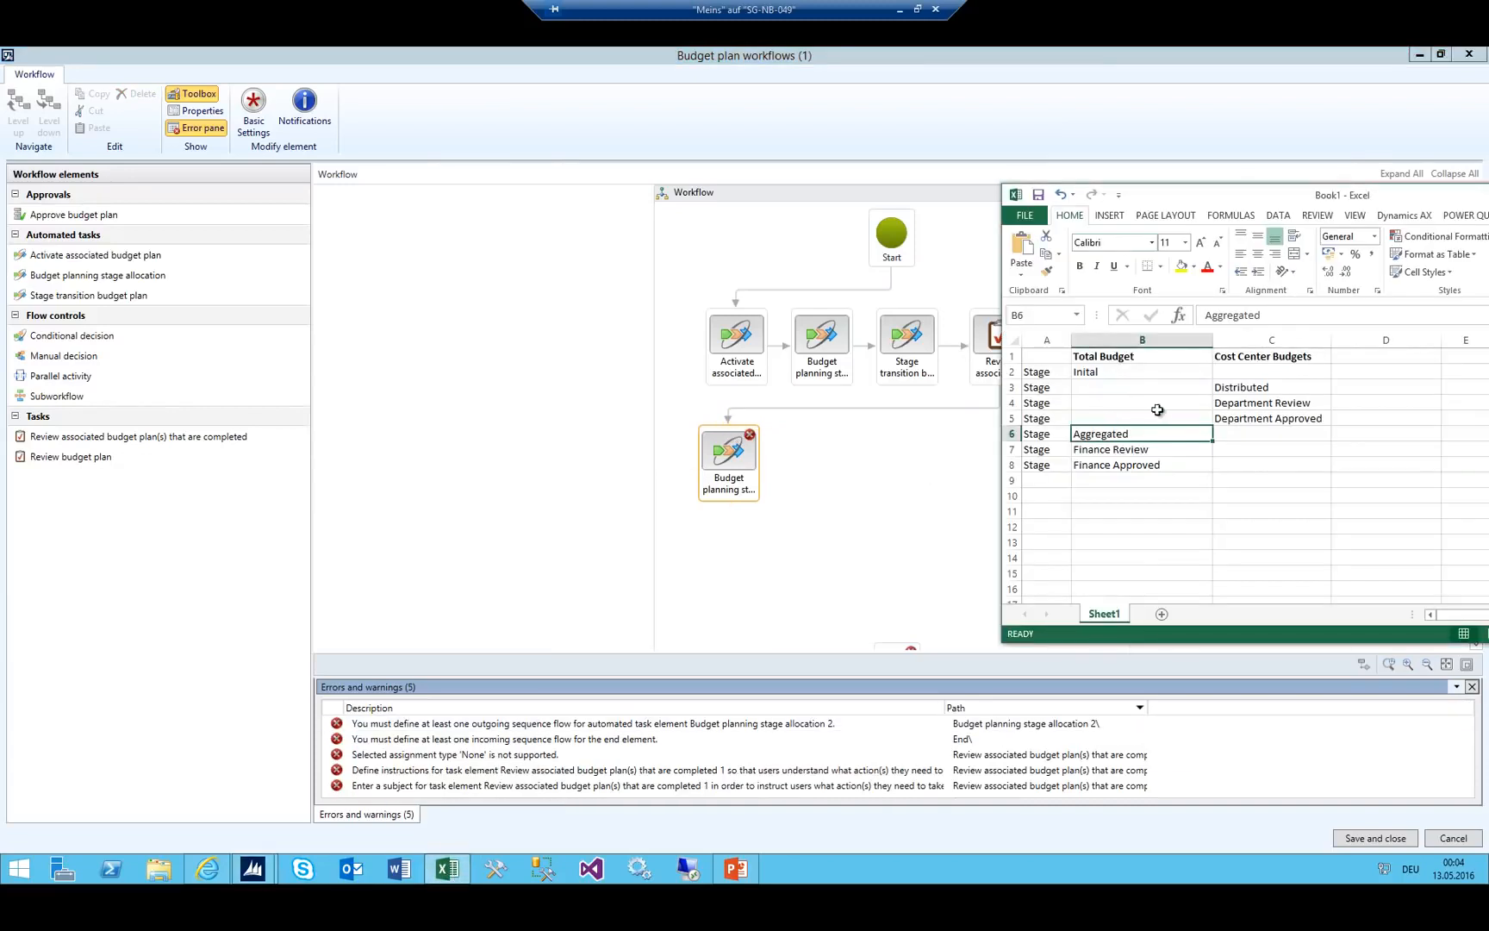
click(1106, 372)
click(1110, 434)
drag(67, 299, 832, 457)
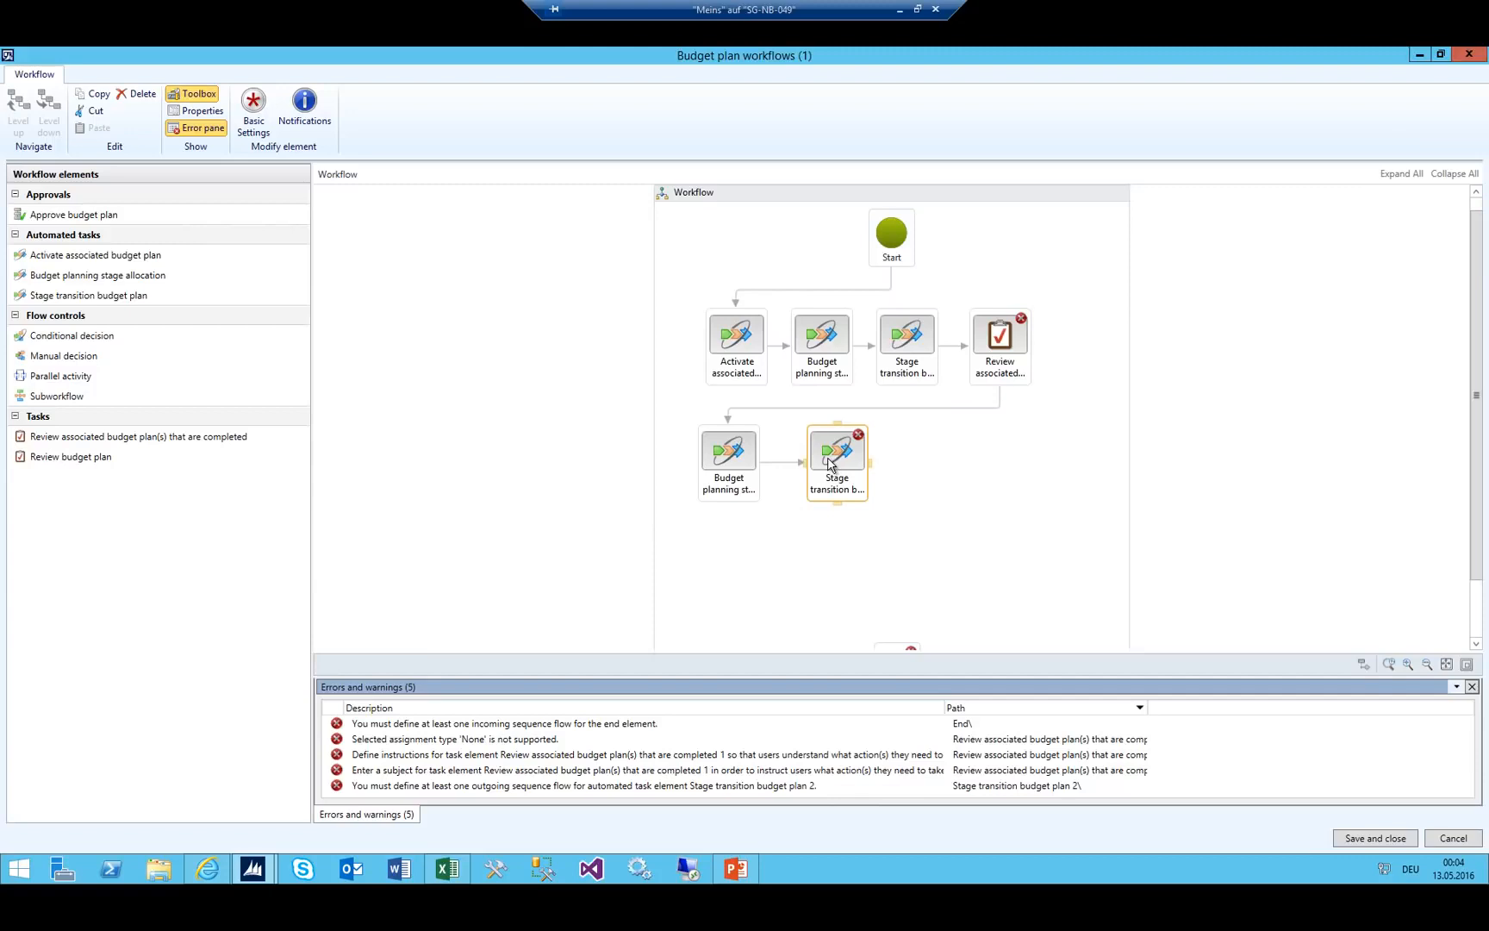
drag(830, 463, 815, 466)
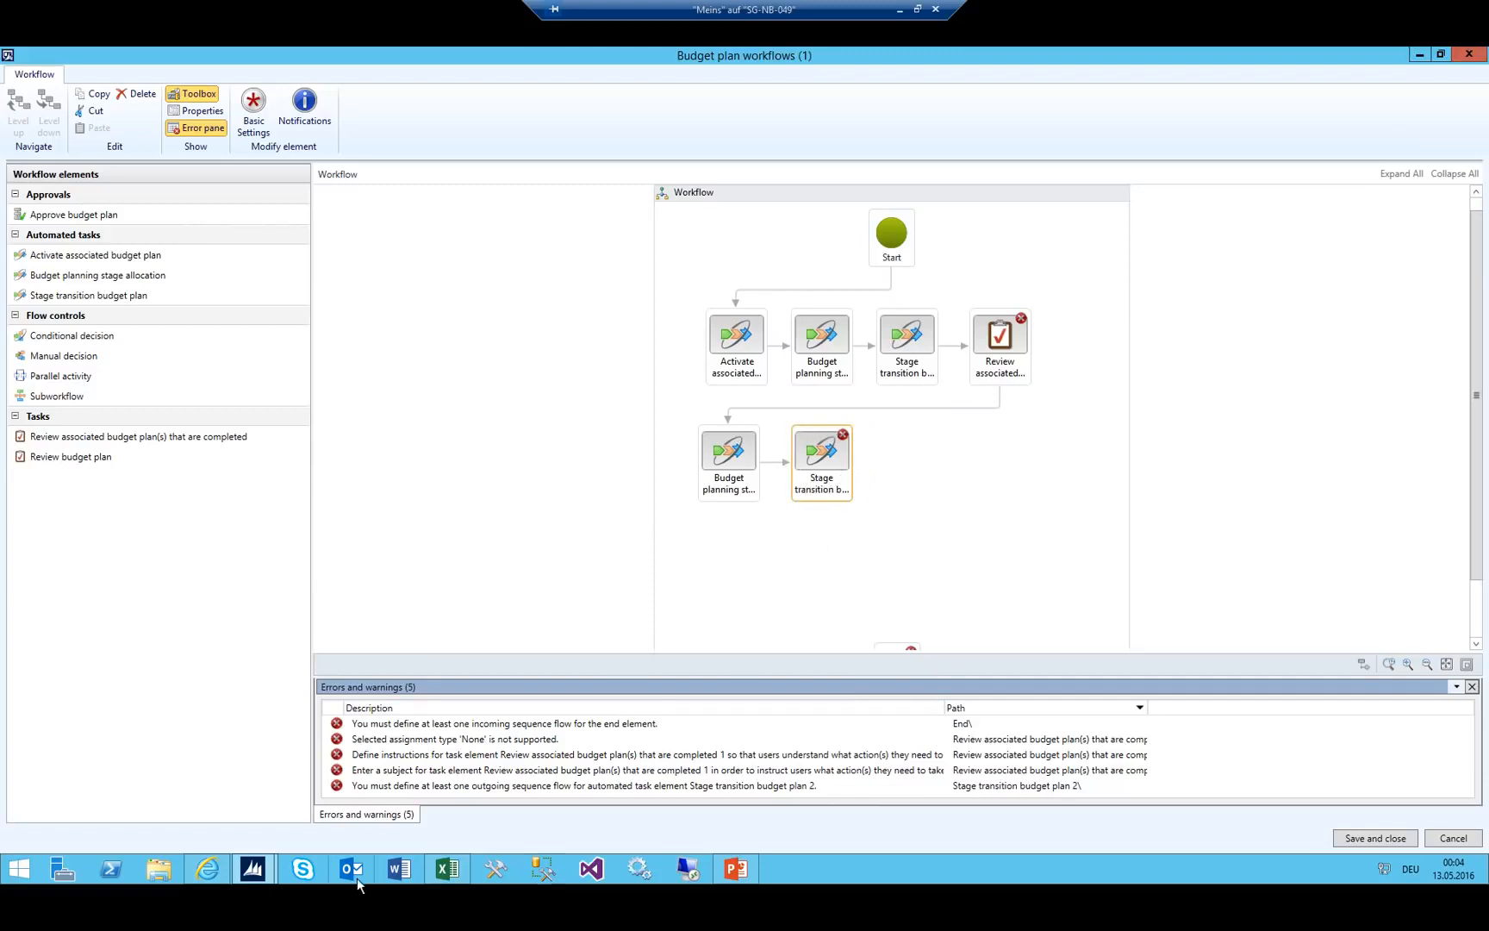
Check the Finance Review and Finance Approved stages, then add an Approve budget plan step.
click(447, 868)
click(1103, 448)
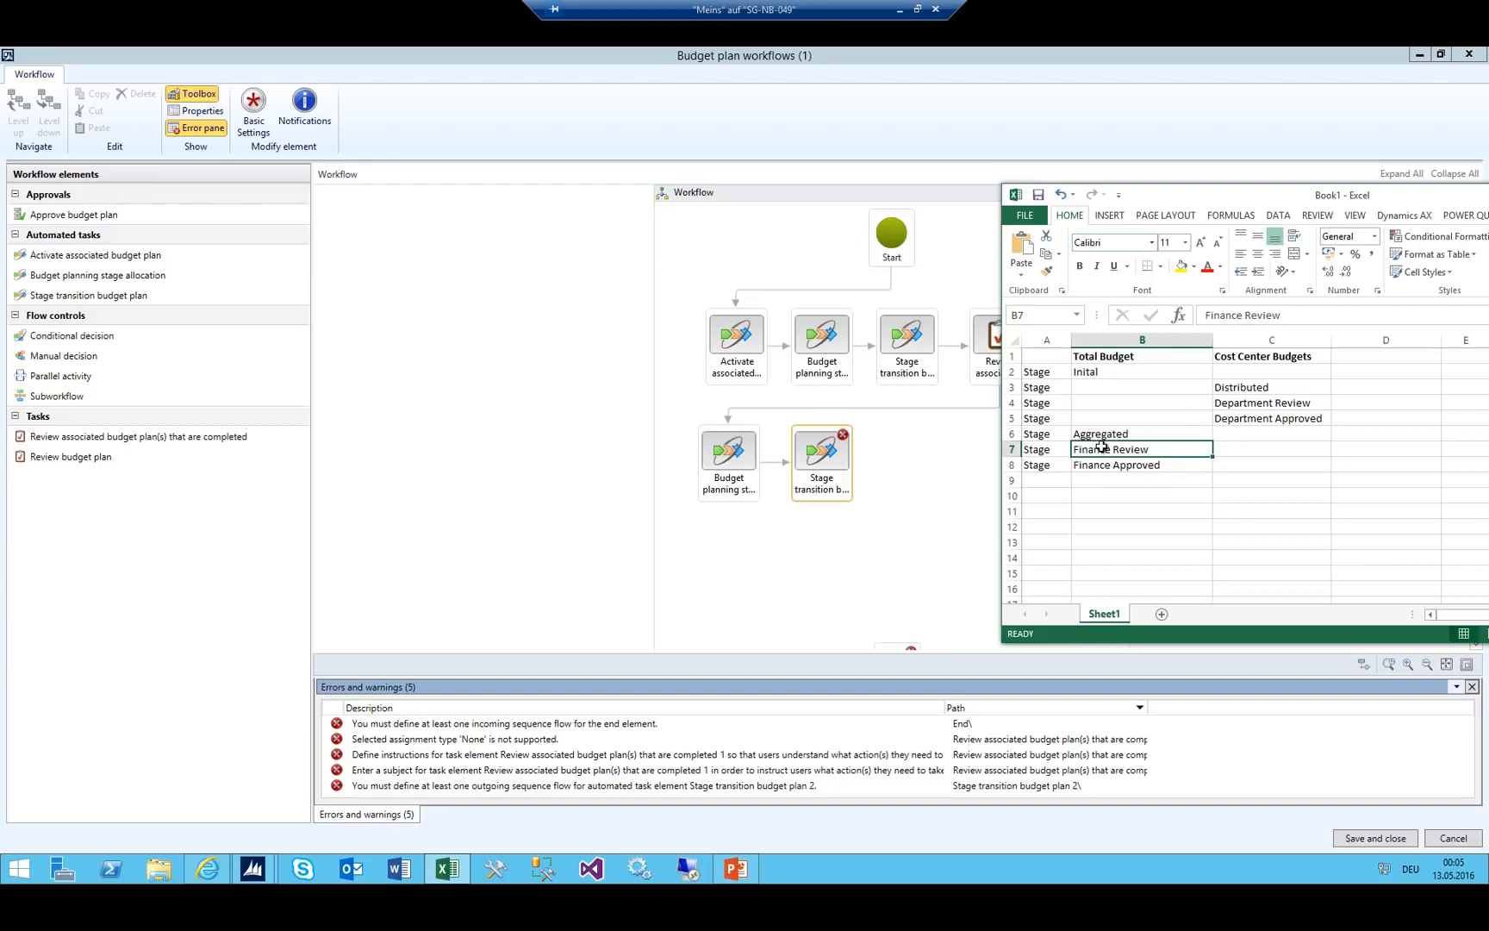
drag(1097, 449, 1101, 465)
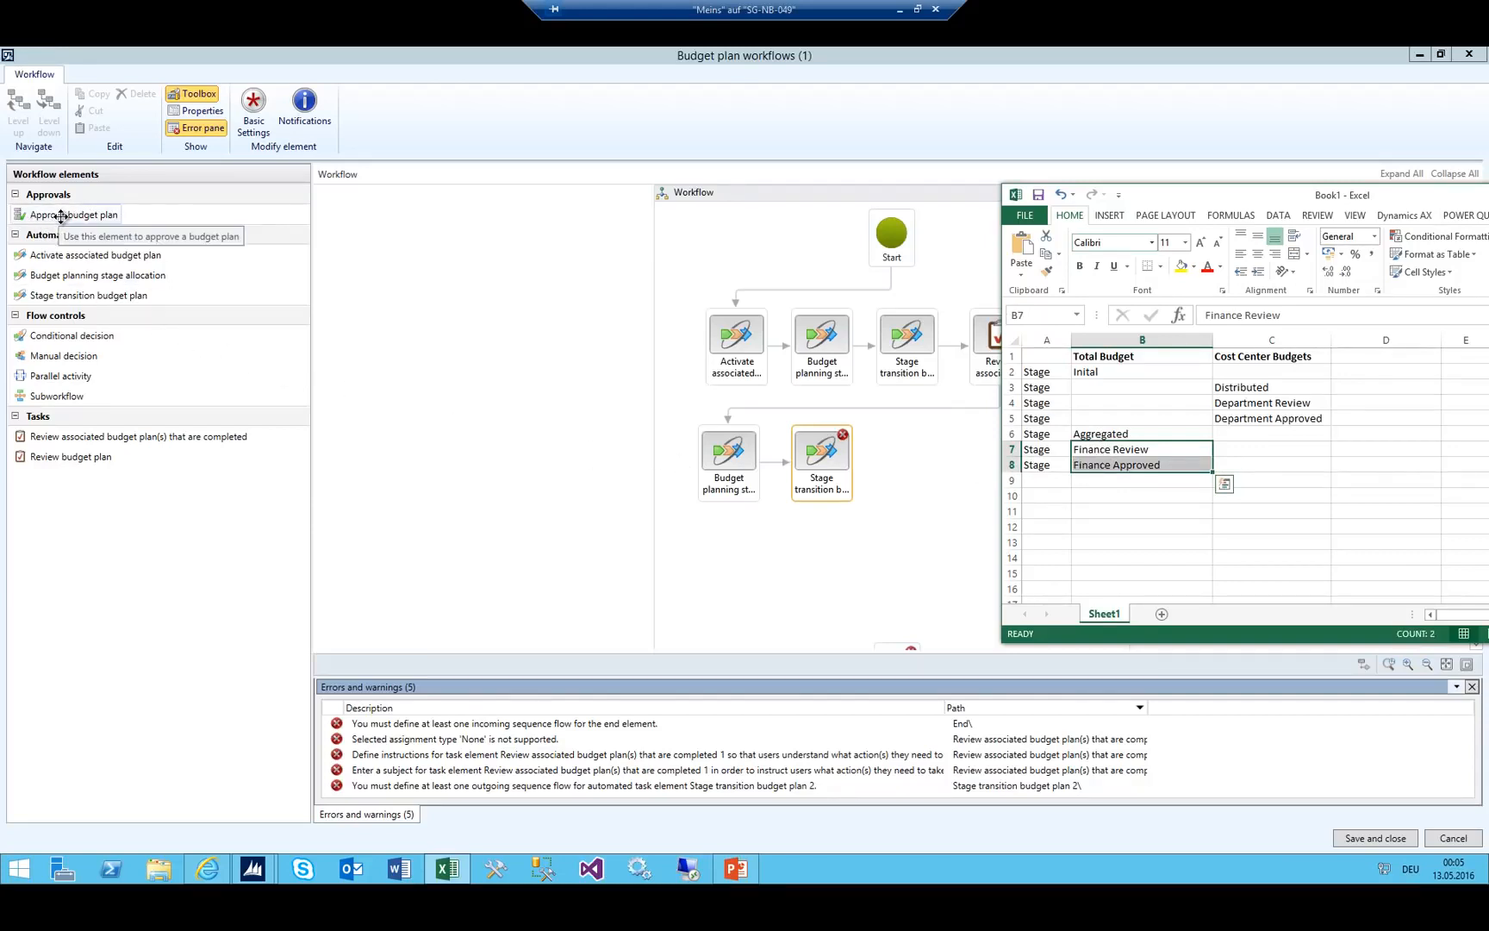
drag(60, 215, 891, 465)
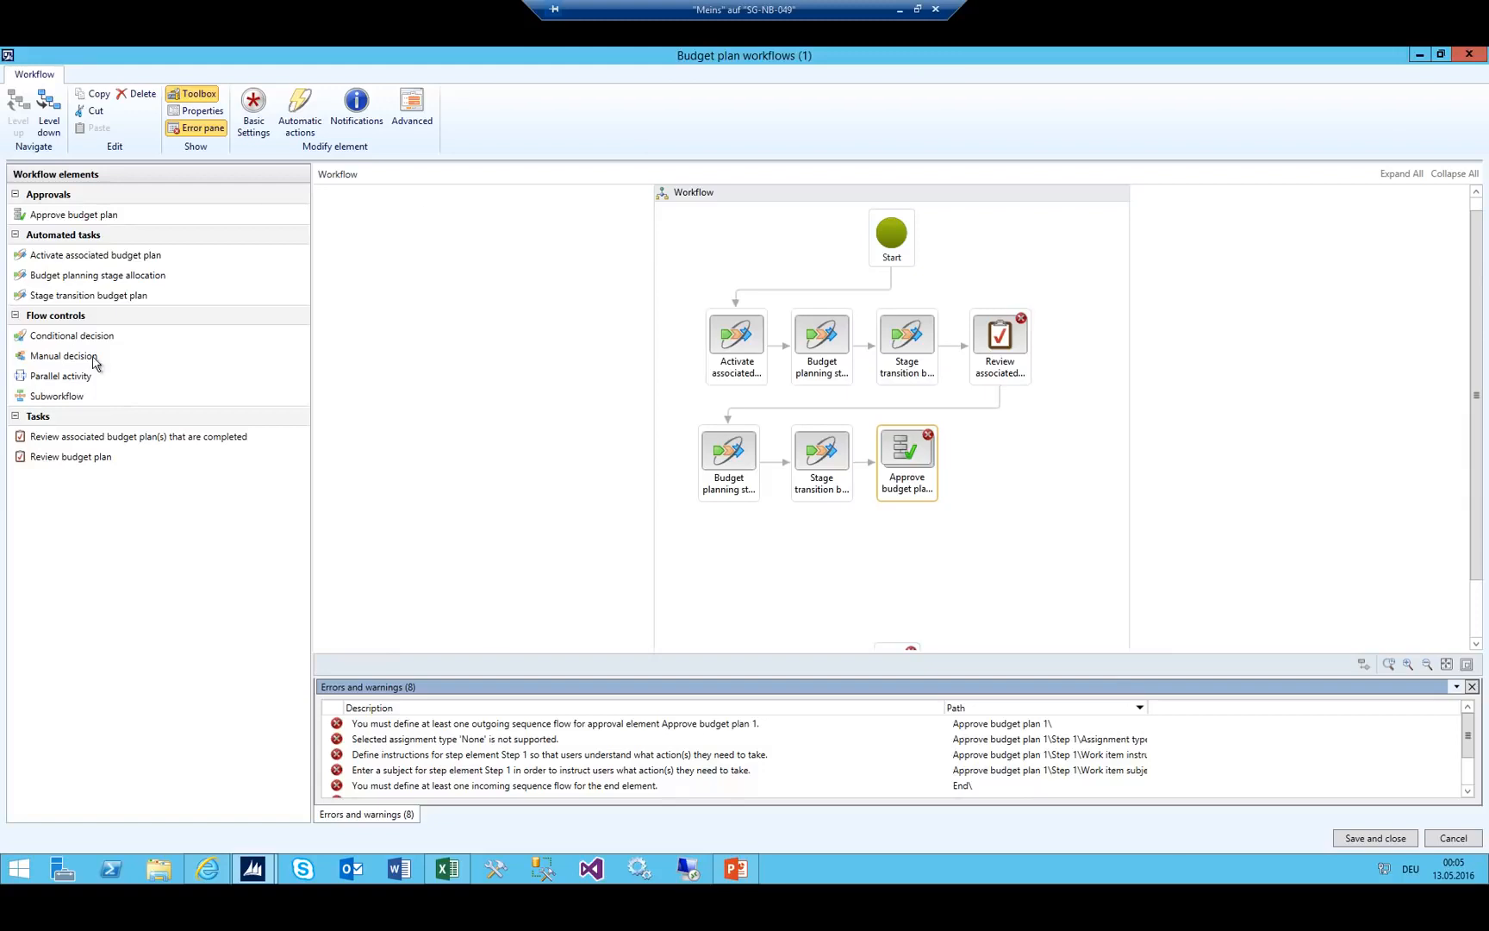
Add a third Stage transition budget plan step below the approval and connect it to End.
drag(75, 295, 913, 542)
drag(916, 603, 900, 648)
scroll(970, 540, down, 2)
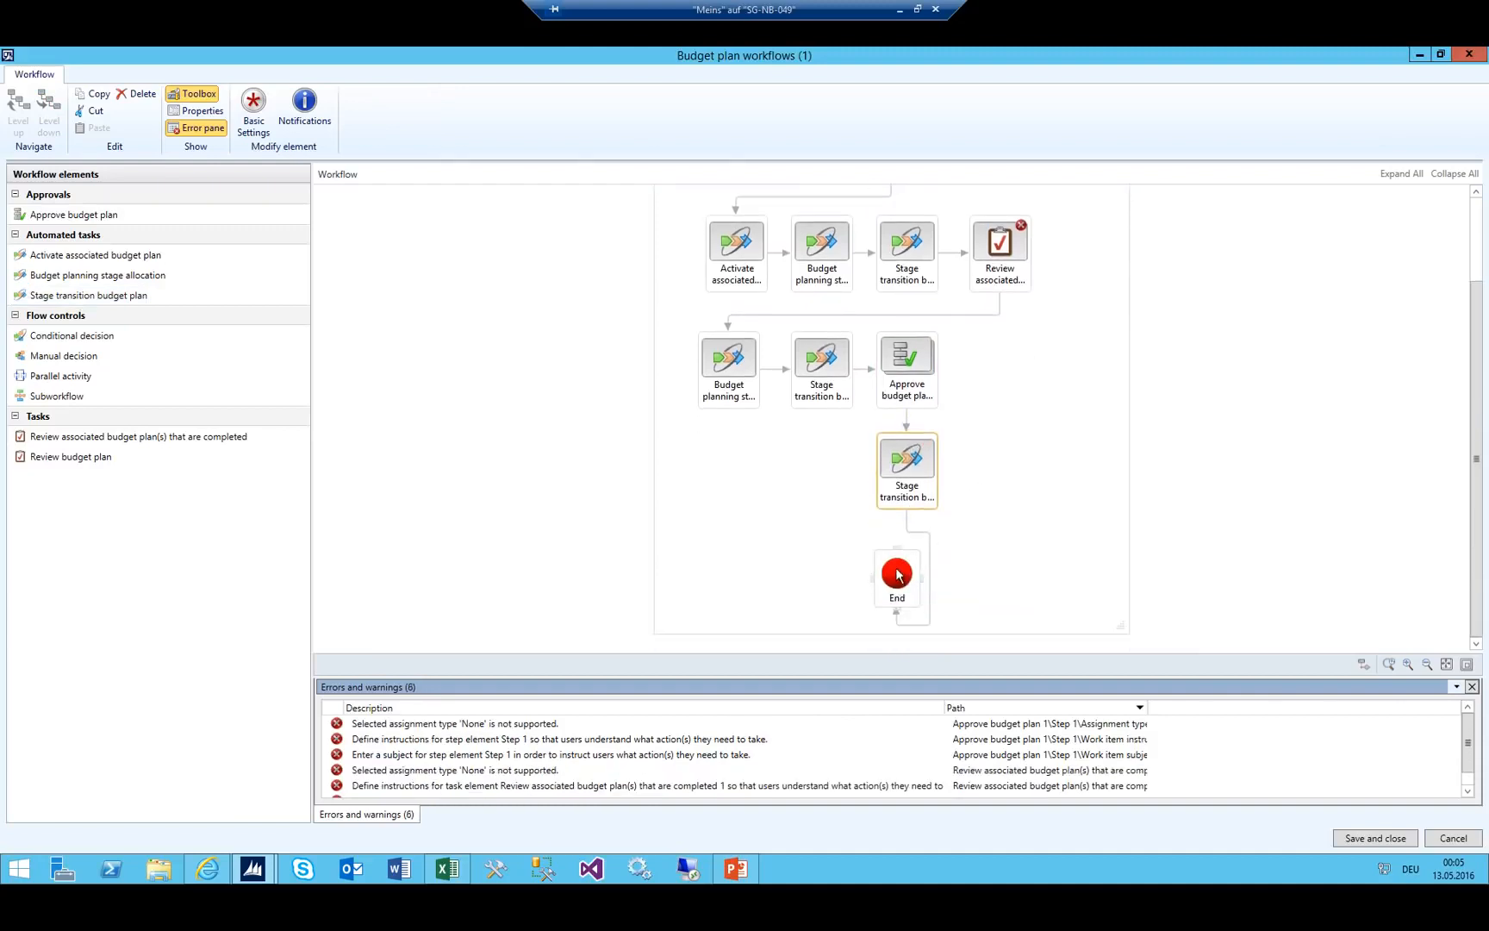
scroll(1001, 429, up, 2)
scroll(920, 605, down, 2)
click(928, 554)
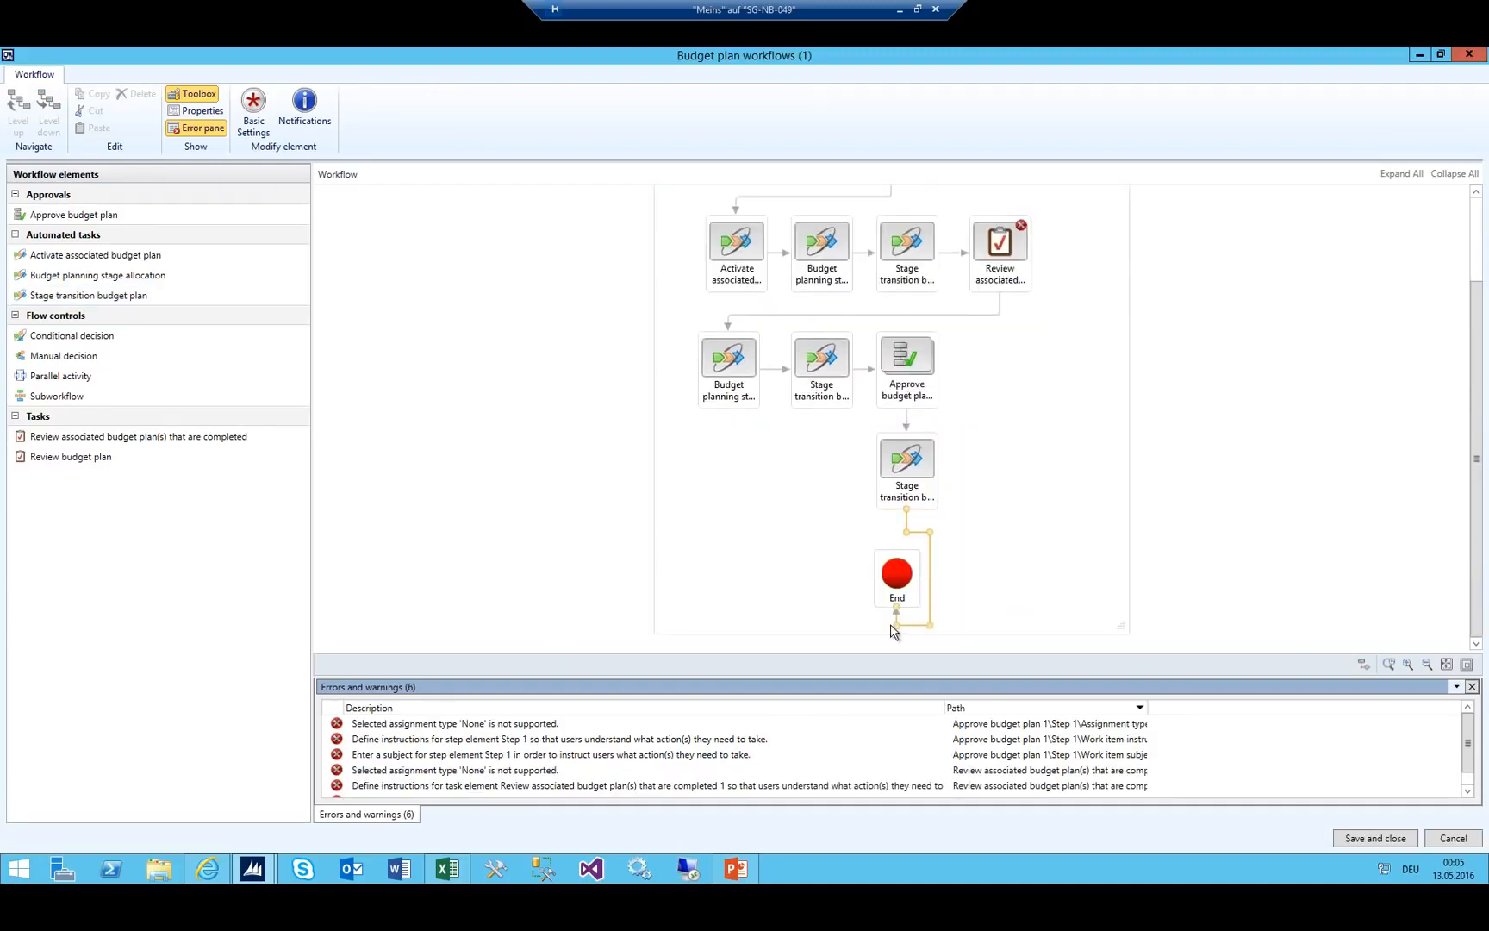
drag(896, 609, 896, 562)
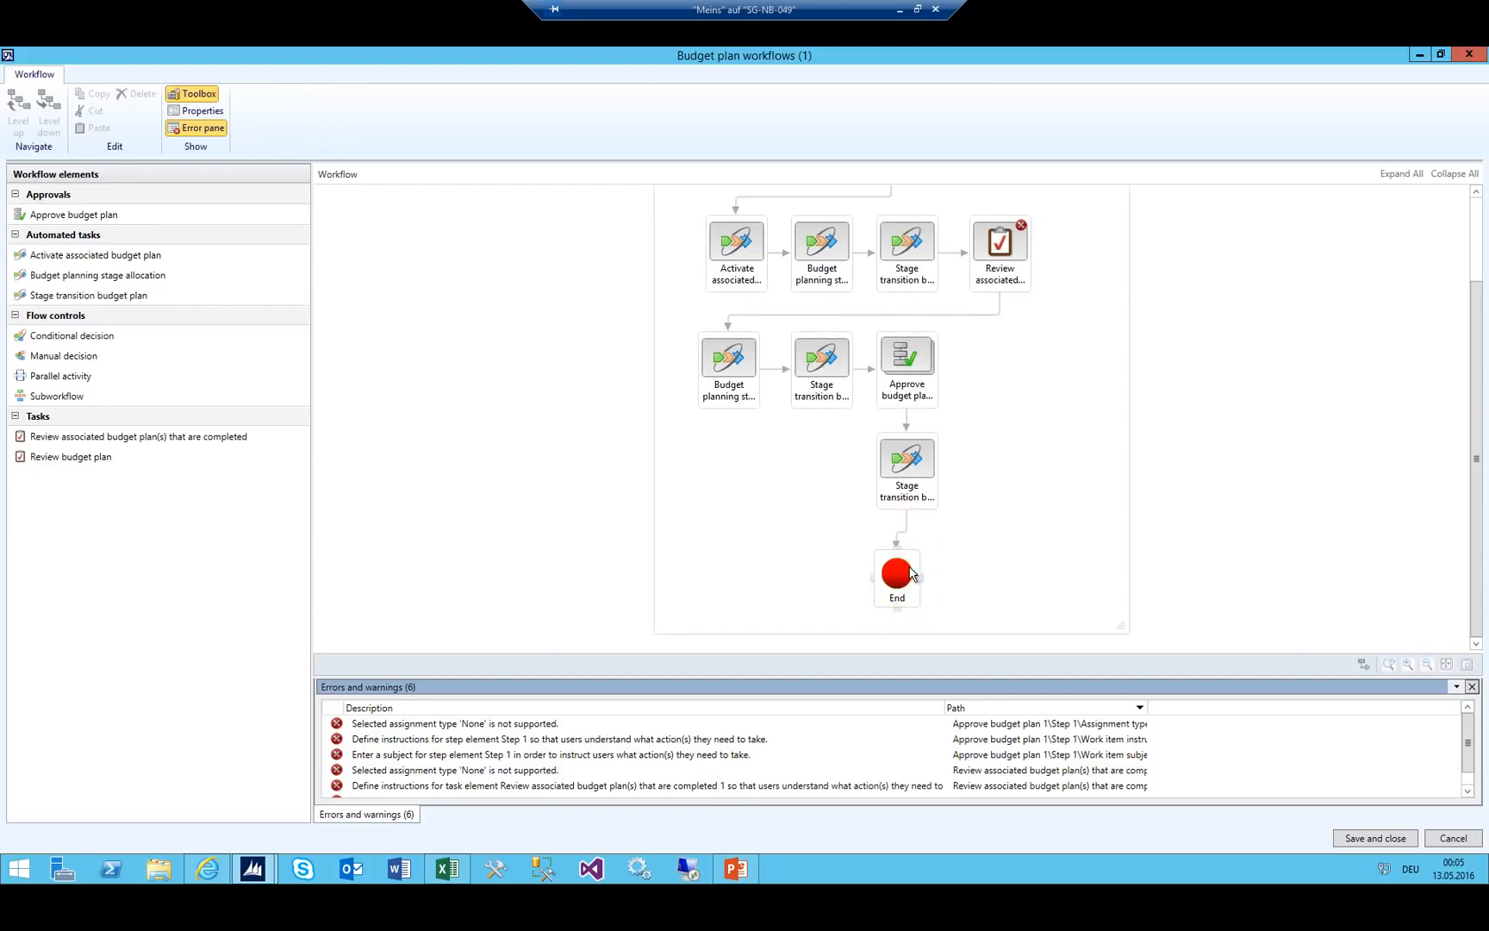
click(915, 592)
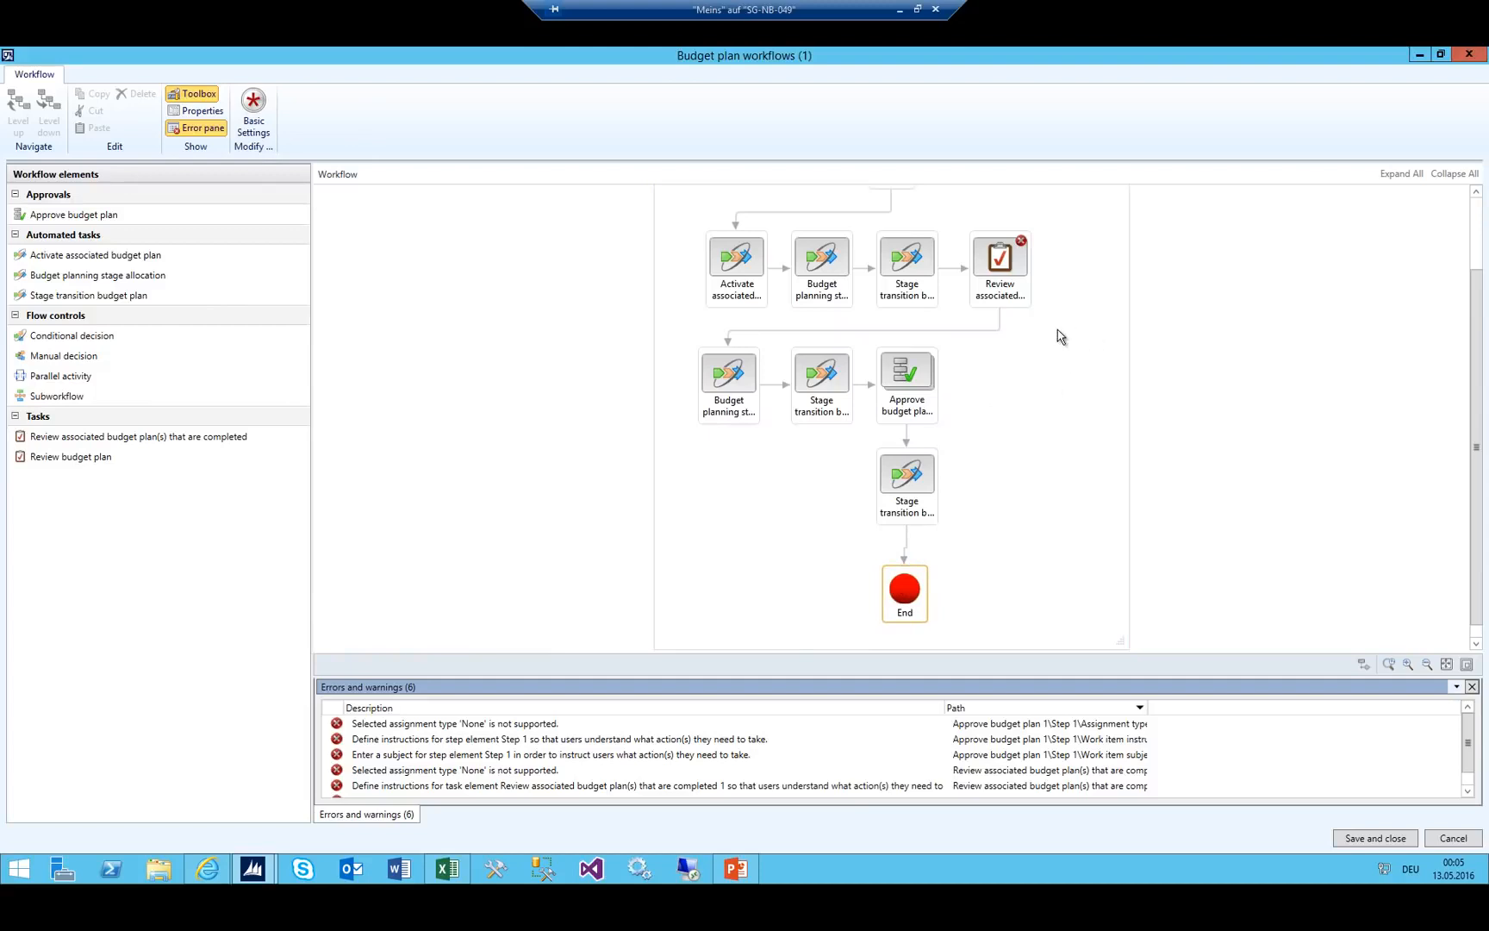
Open the basic settings of the Review associated budget plans task.
scroll(1071, 448, up, 1)
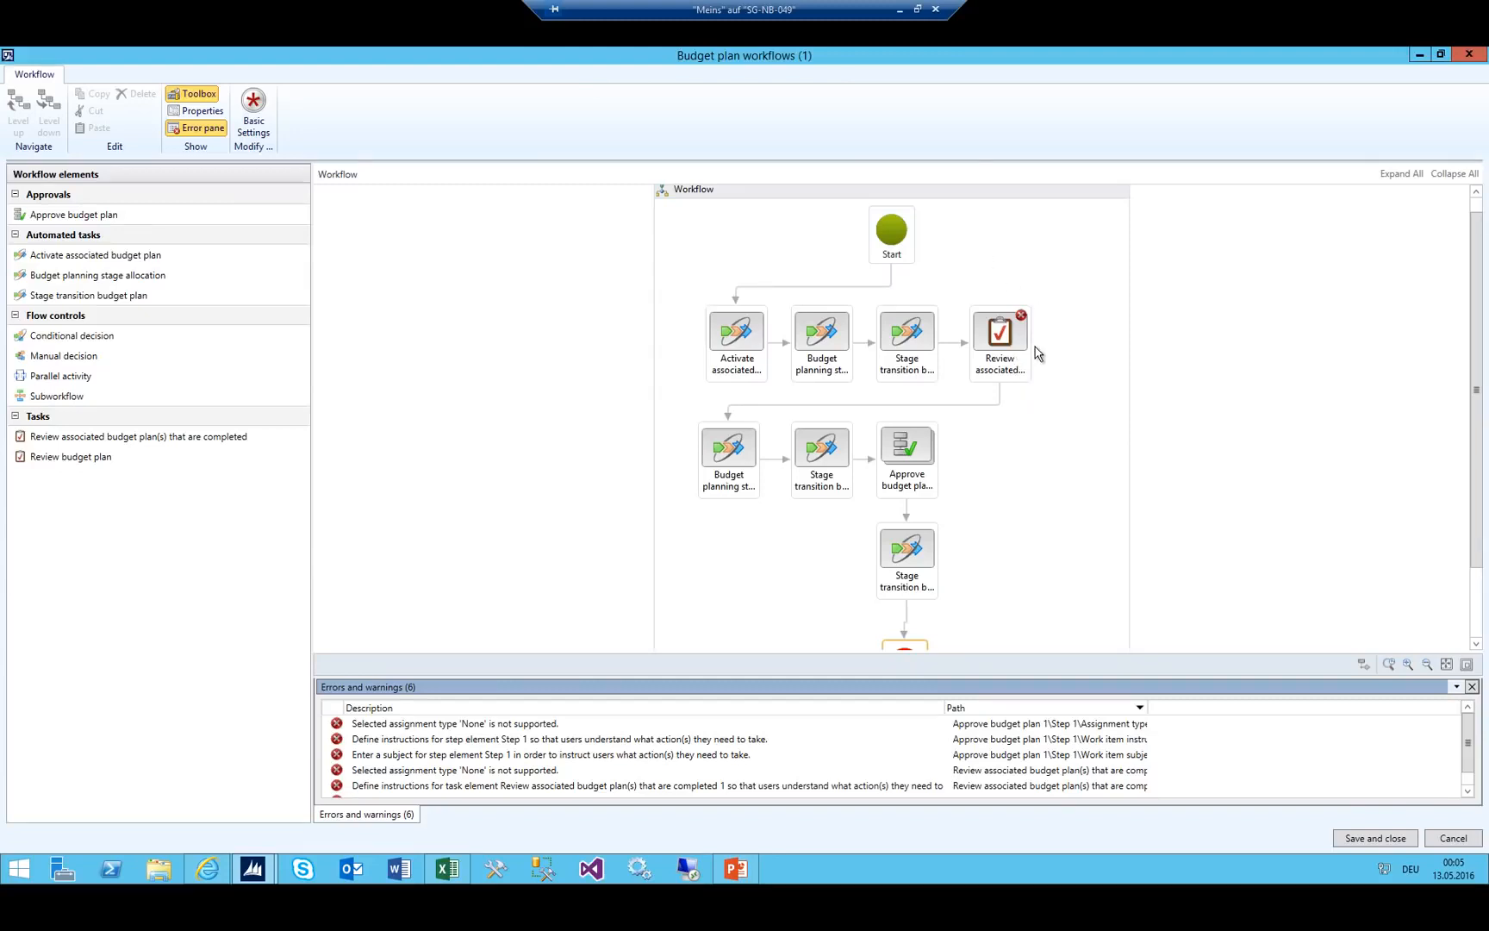
click(1005, 370)
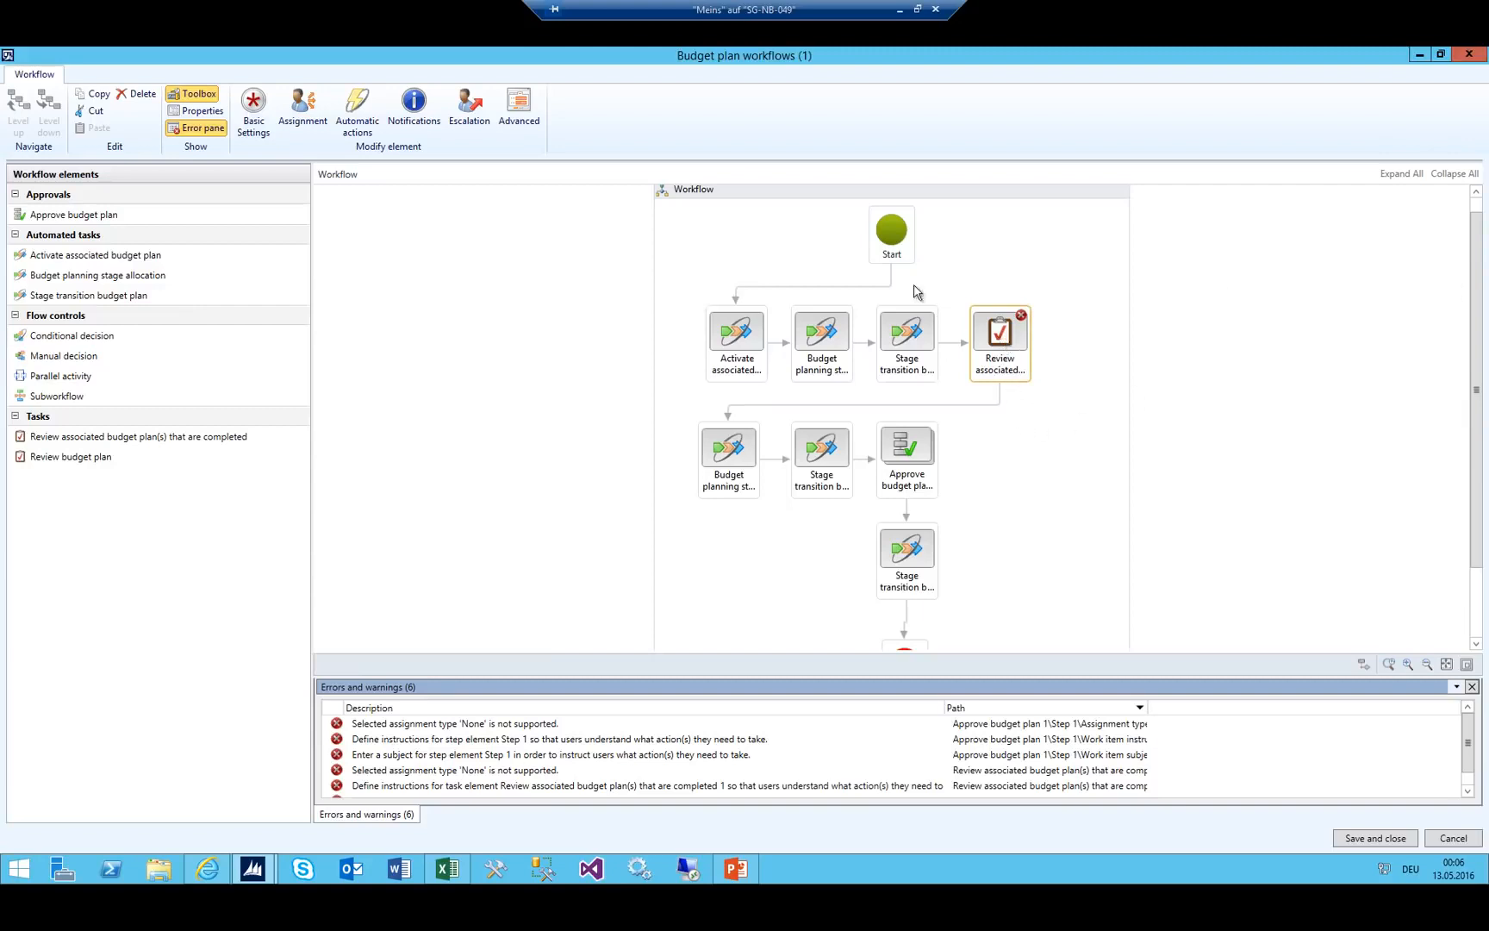
click(250, 105)
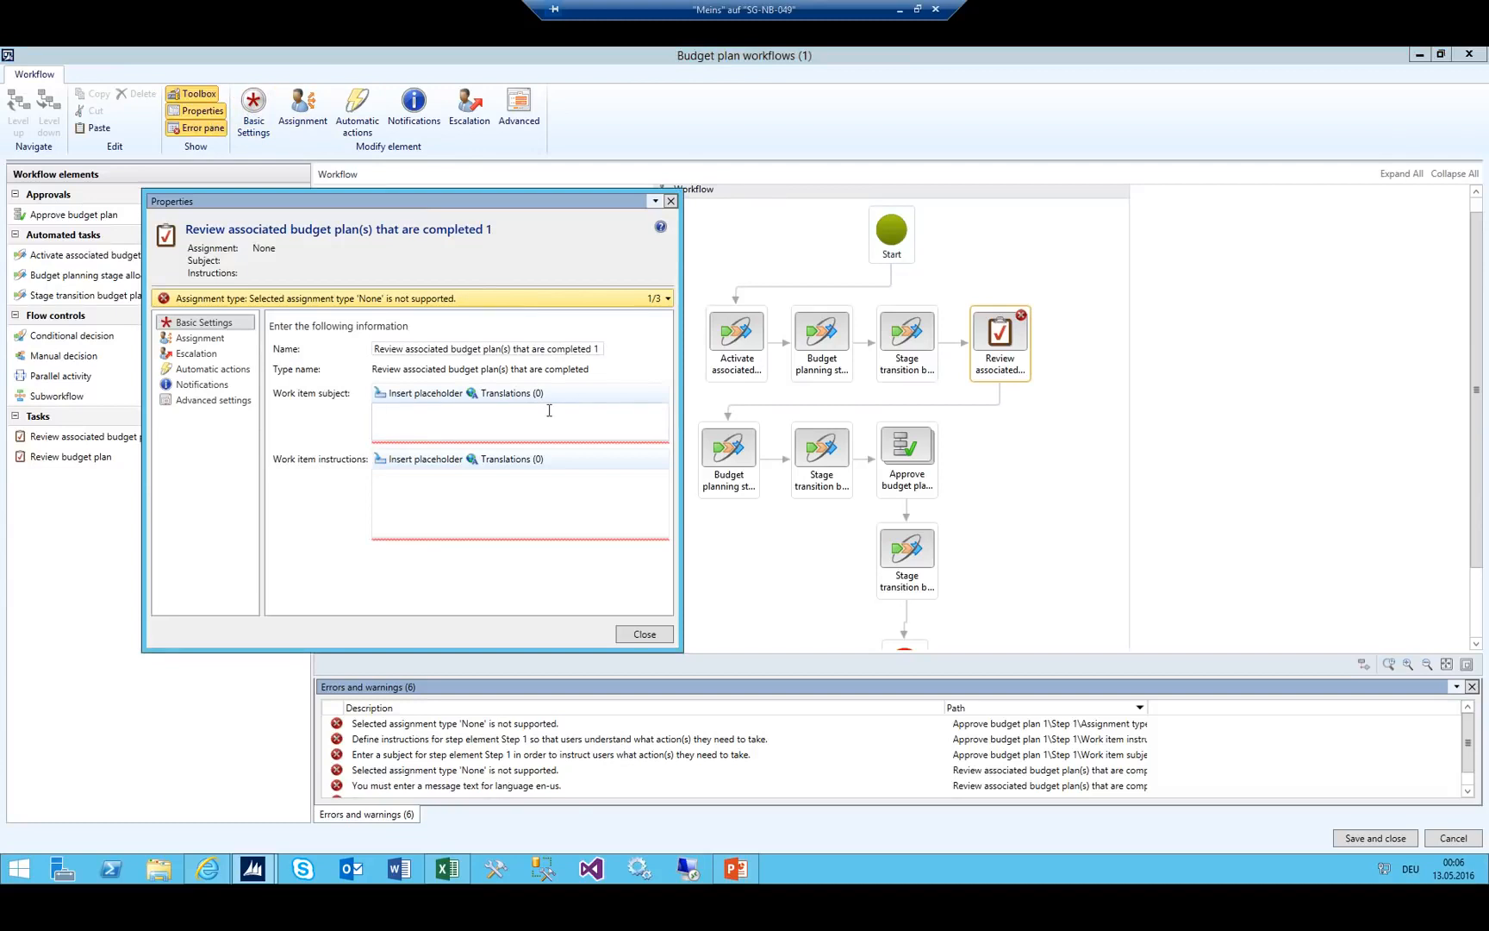
Give the review task the subject 'Review of the Budget associated Plans' and work item instructions.
text(Review of the)
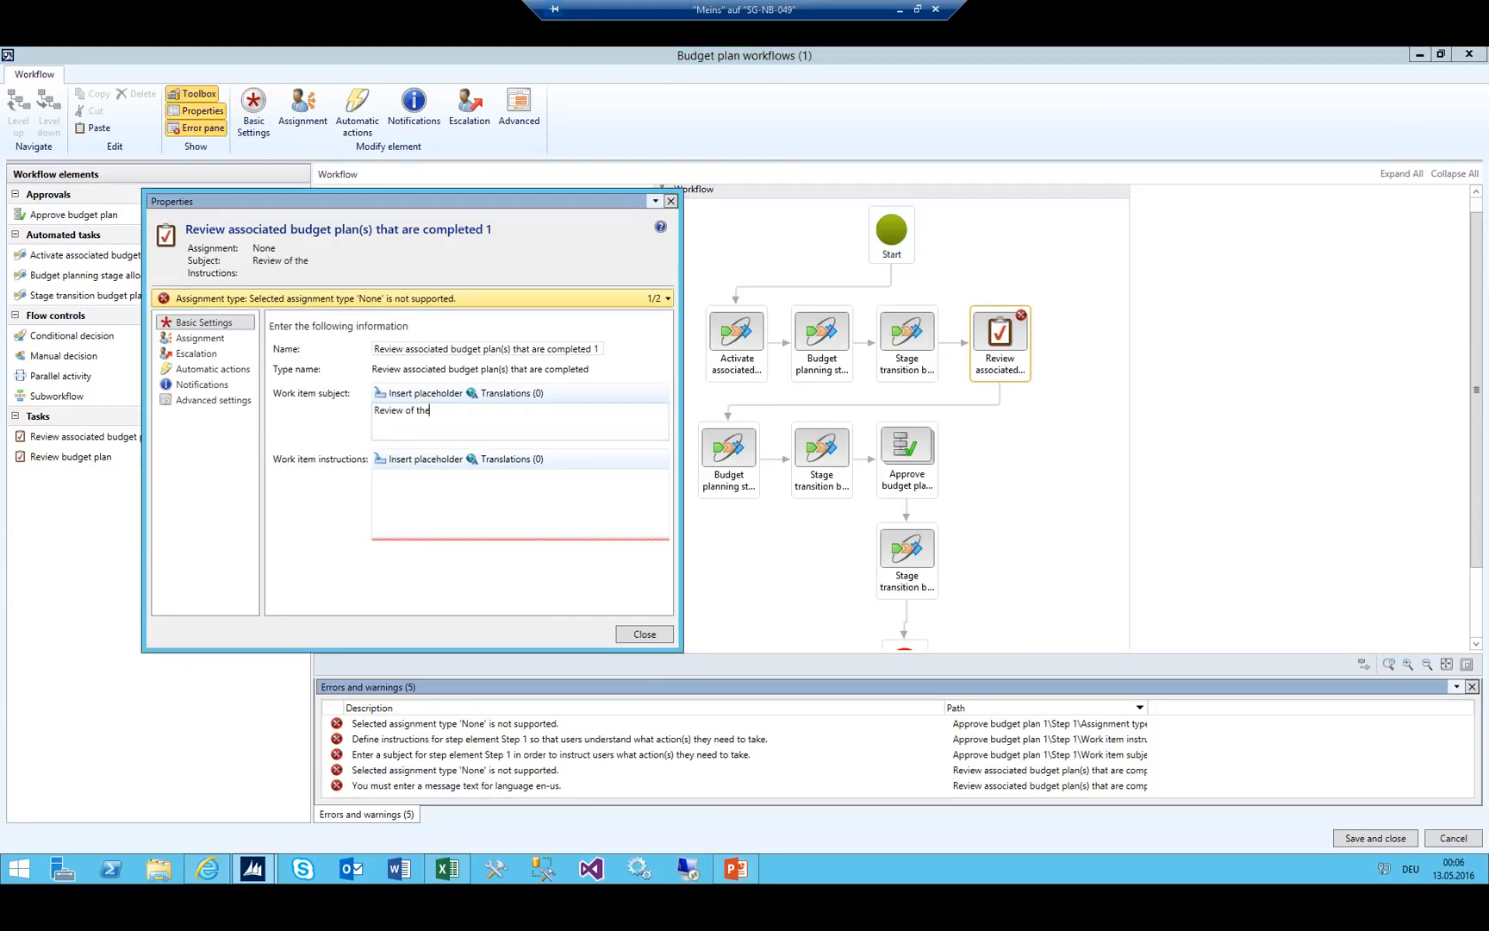
text( Budget associated Plans)
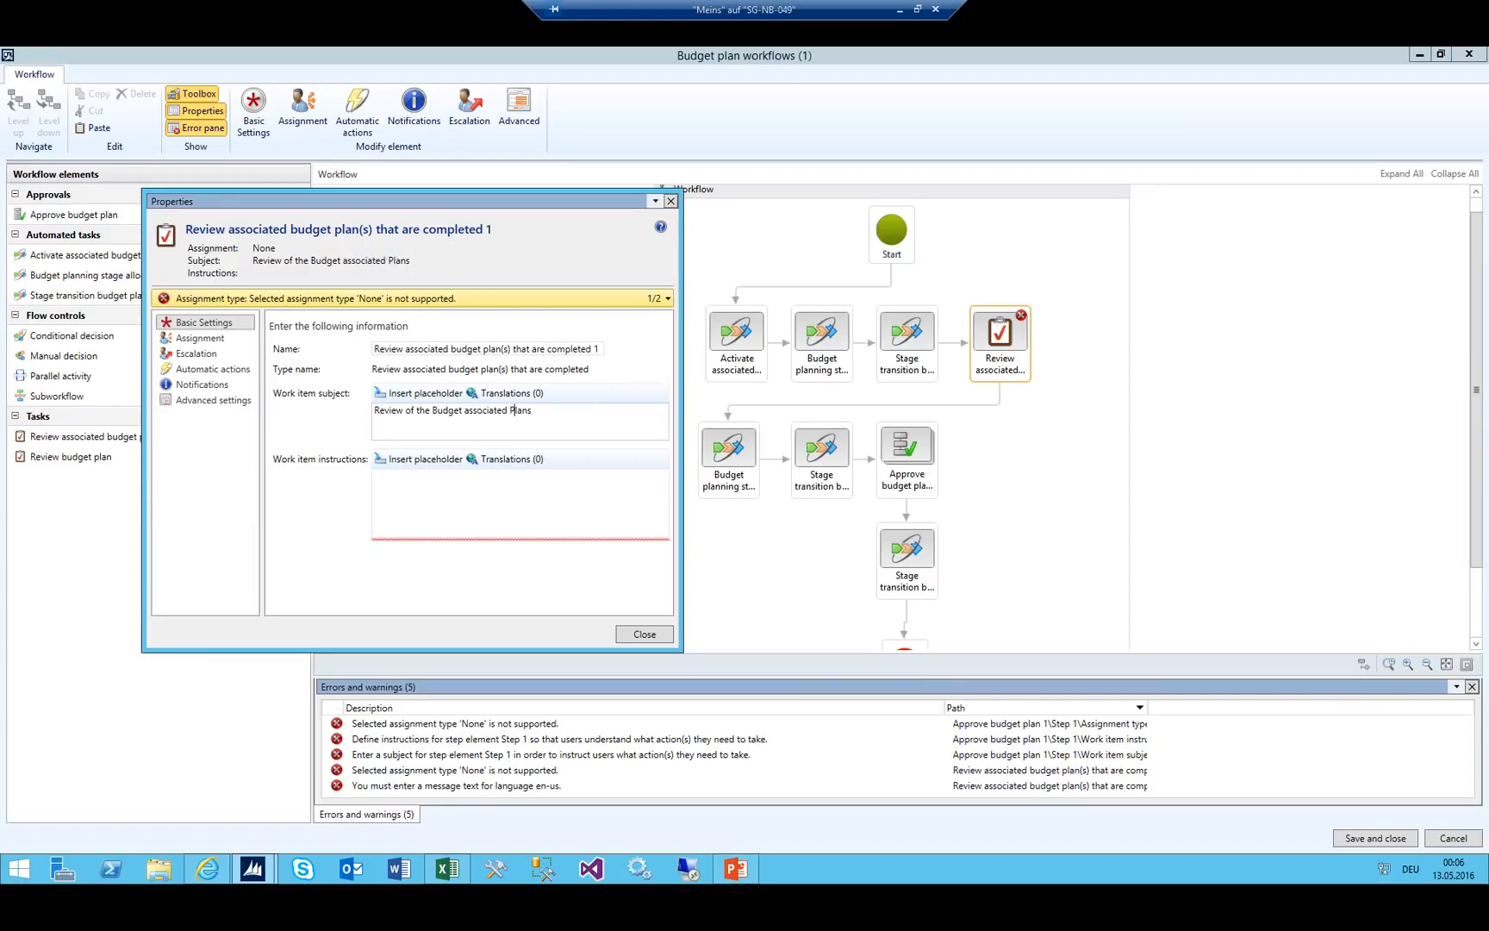
key(ctrl+shift+Left)
key(ctrl+shift+Left)
key(ctrl+shift+Left)
key(ctrl+shift+Left)
key(ctrl+shift+Left)
key(ctrl+shift+Left)
key(Tab)
key(Tab)
key(Tab)
text(R)
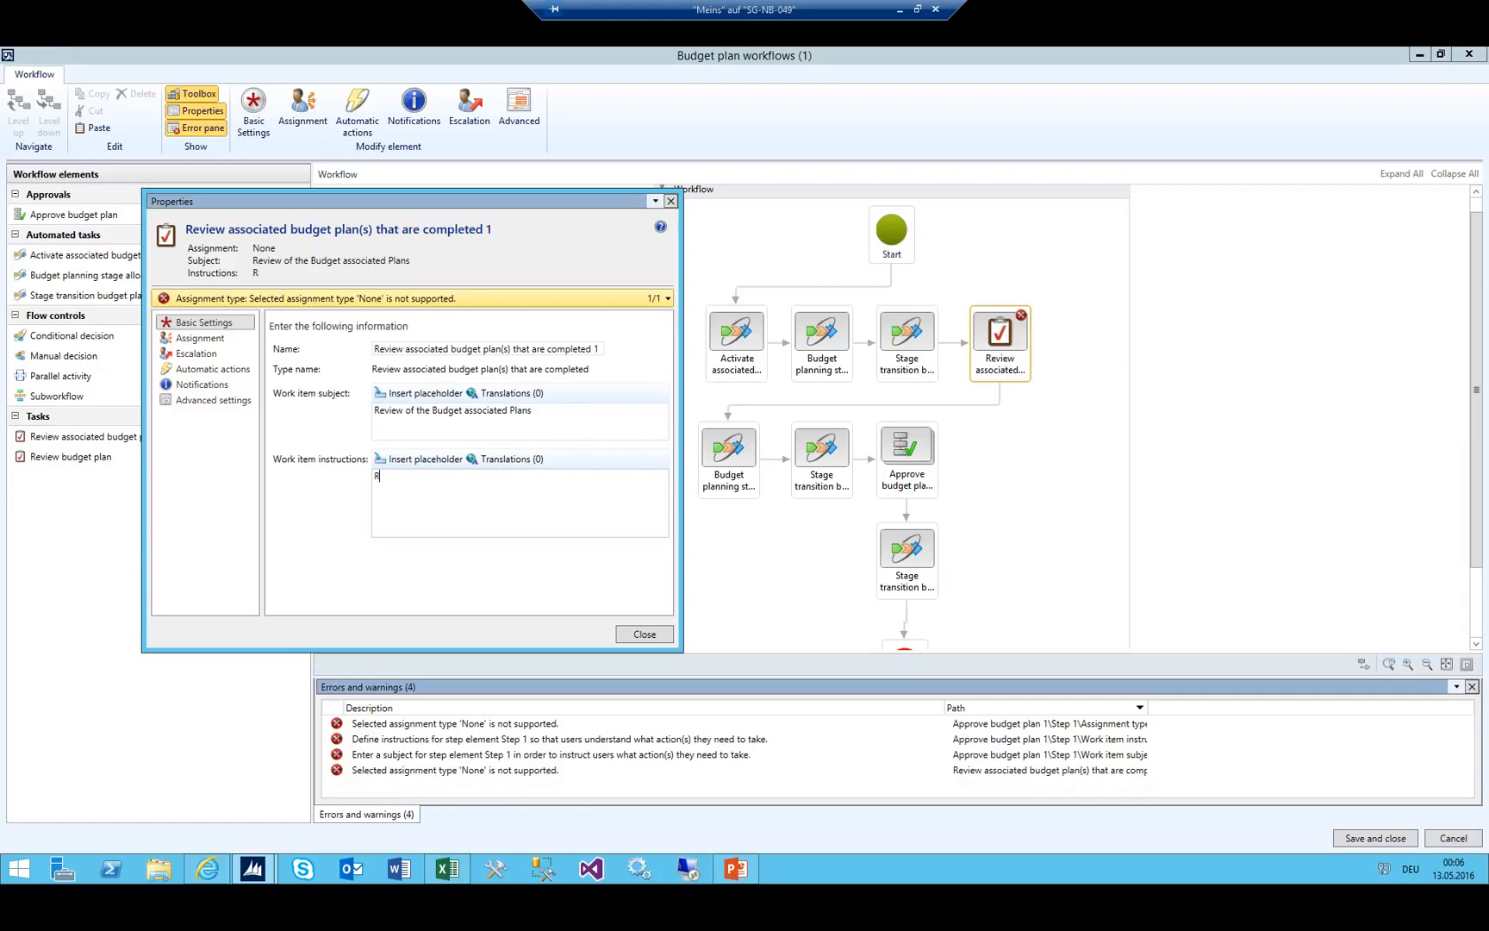
text(eview of the Budget assc)
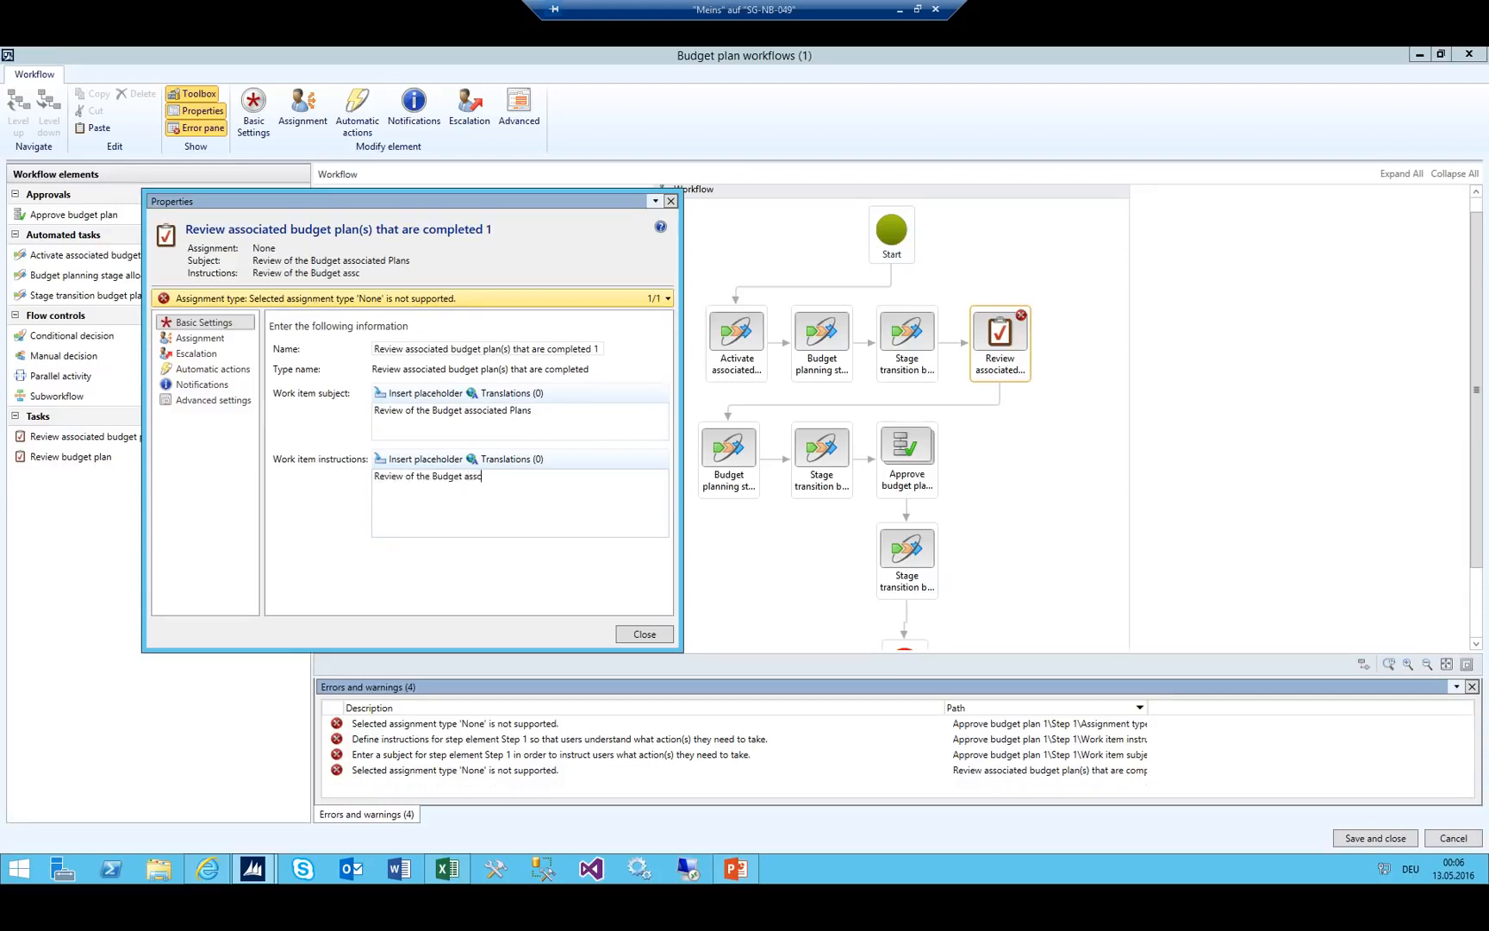
text(ofsdjaionfoasewef)
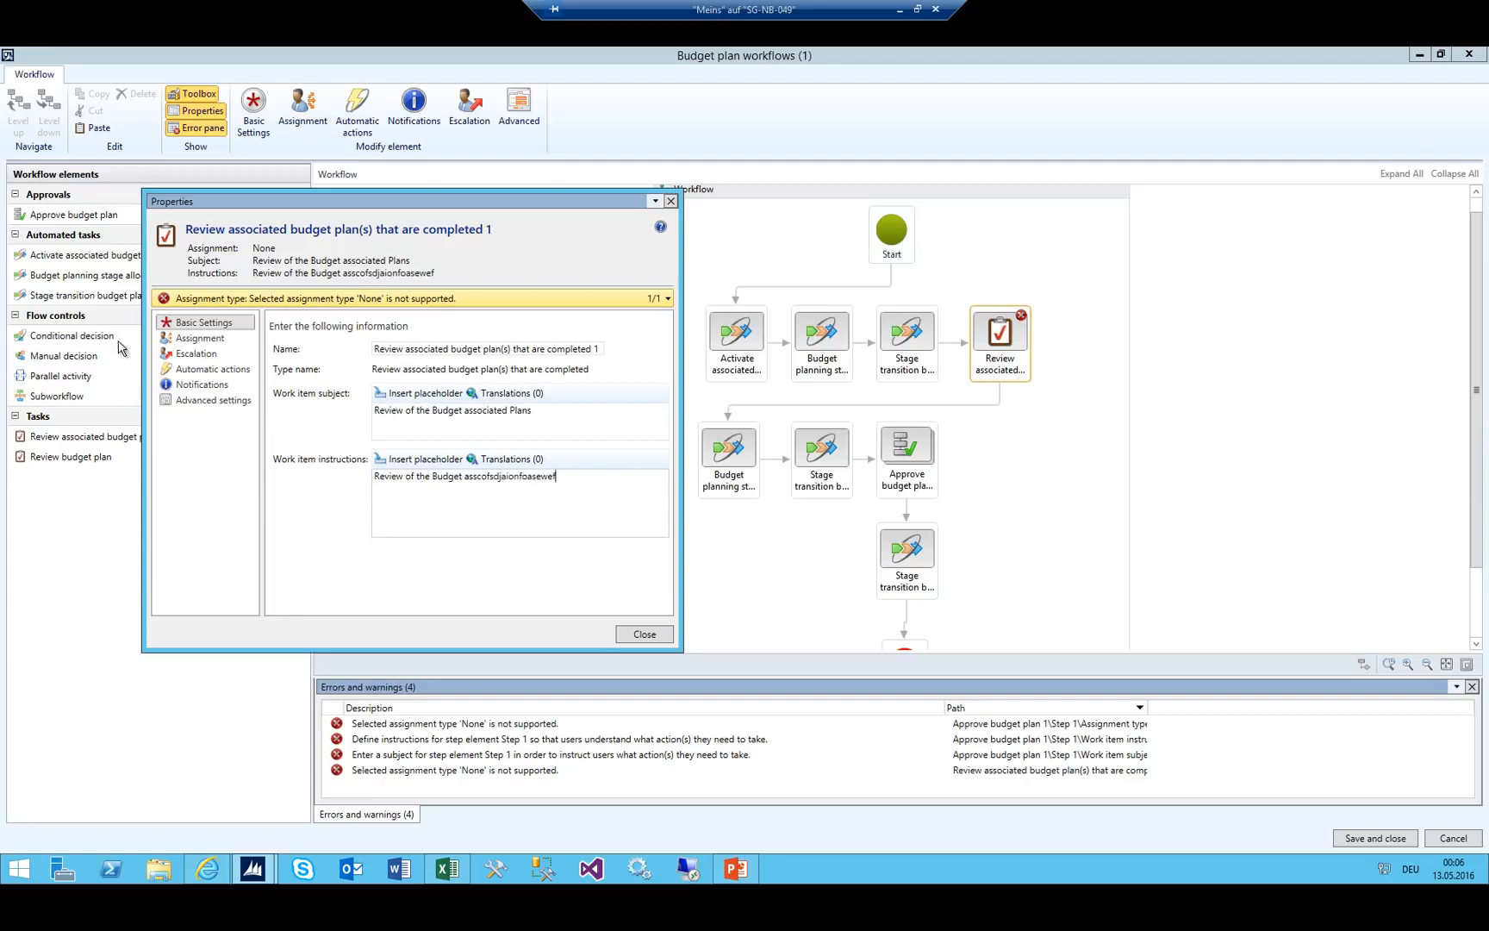
click(187, 338)
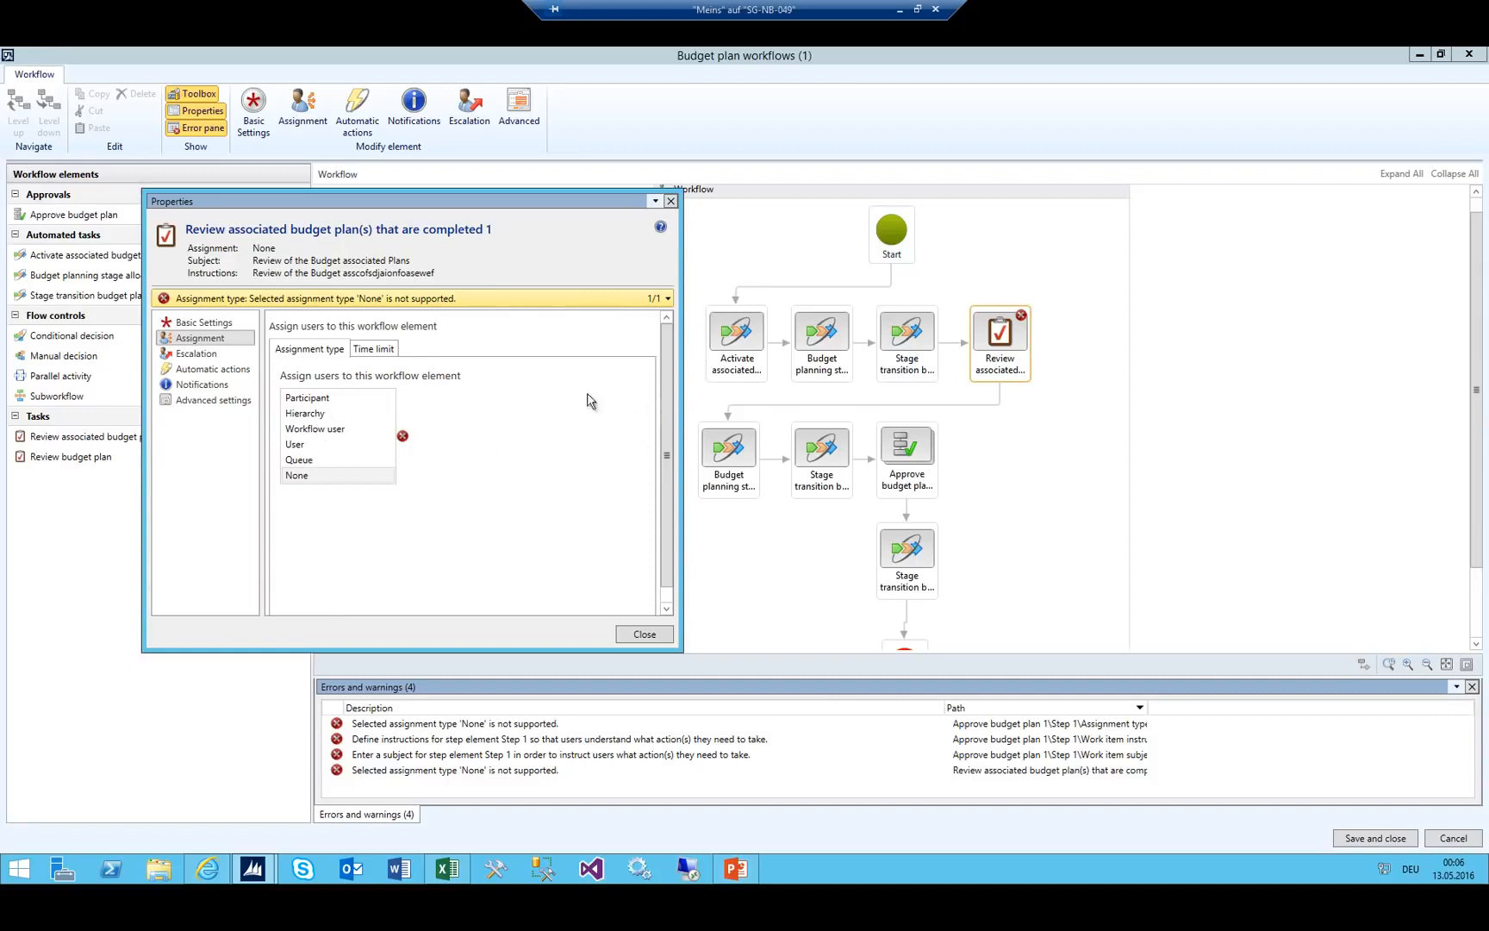
Assign the review task by role, with Budget organization participants as participant type.
click(312, 398)
click(375, 349)
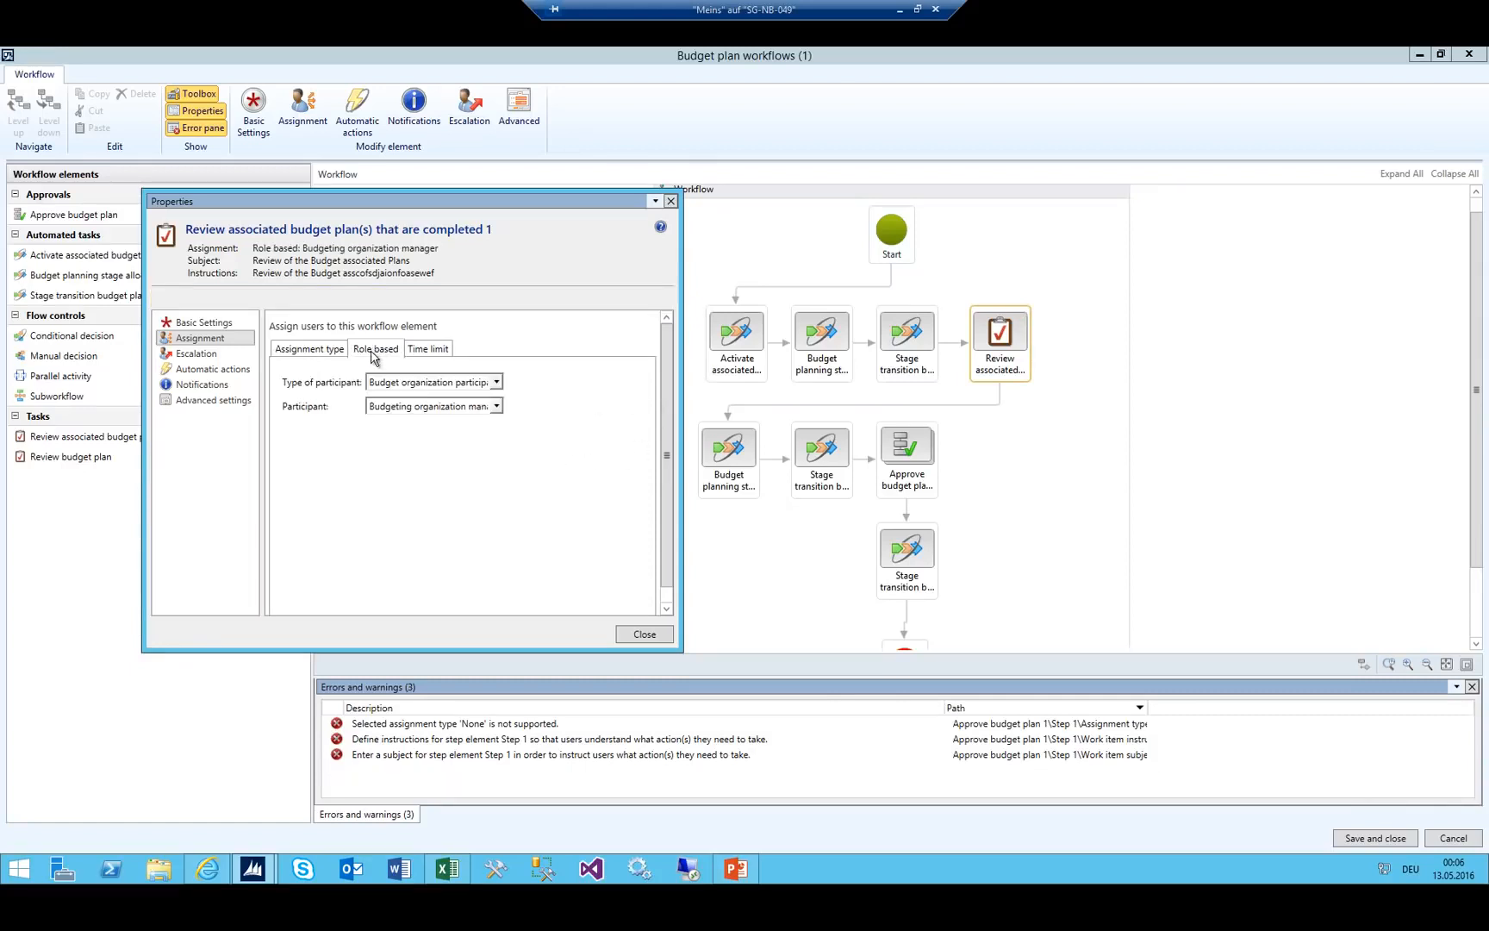
click(292, 346)
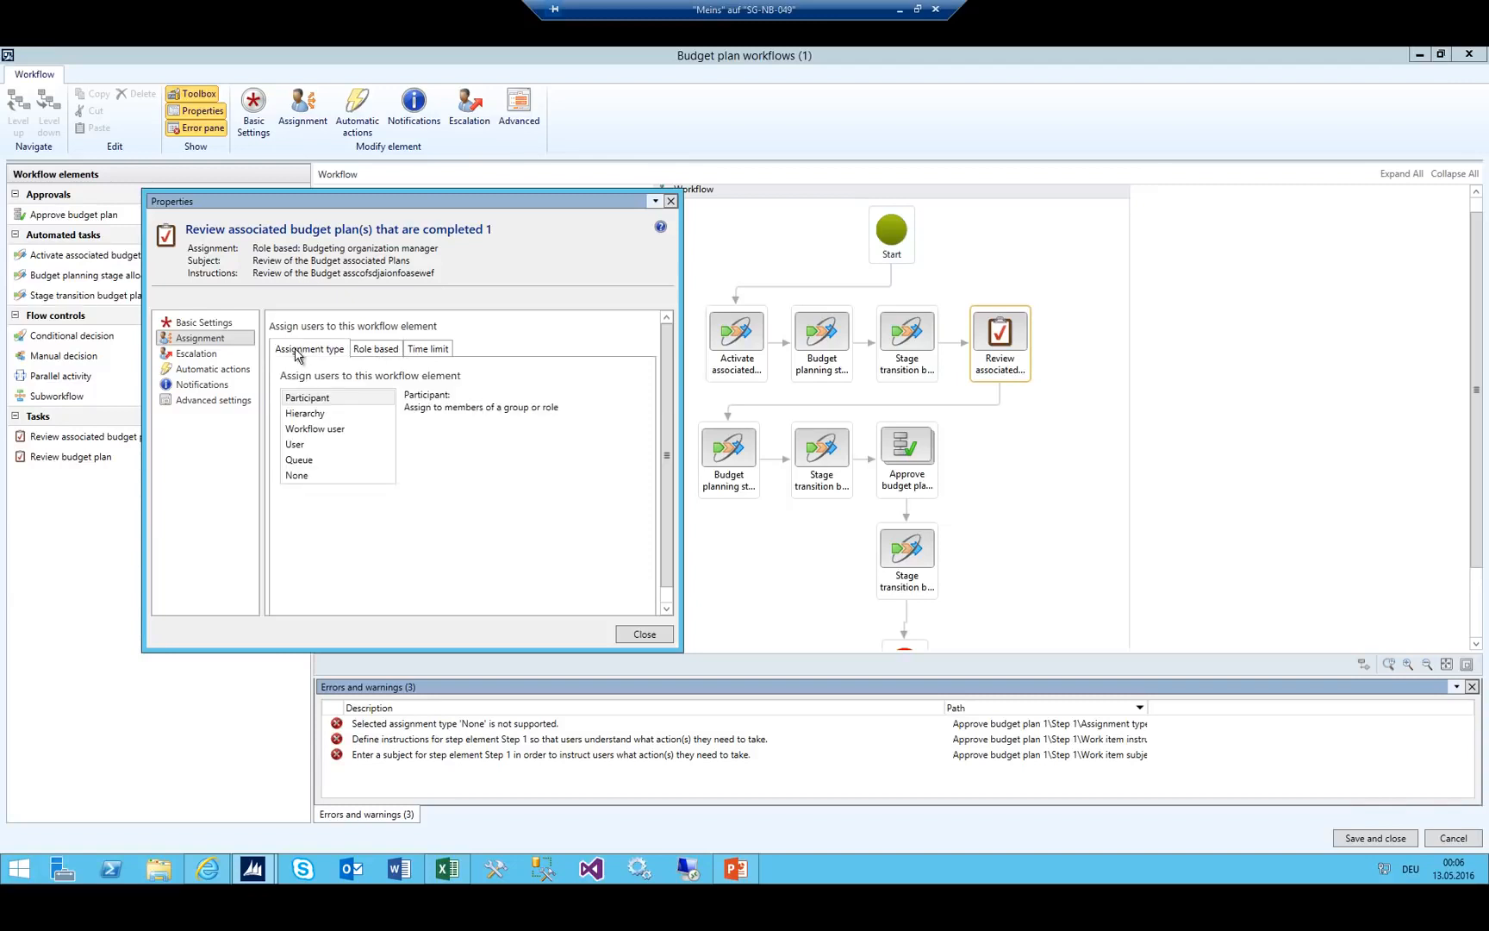
click(375, 351)
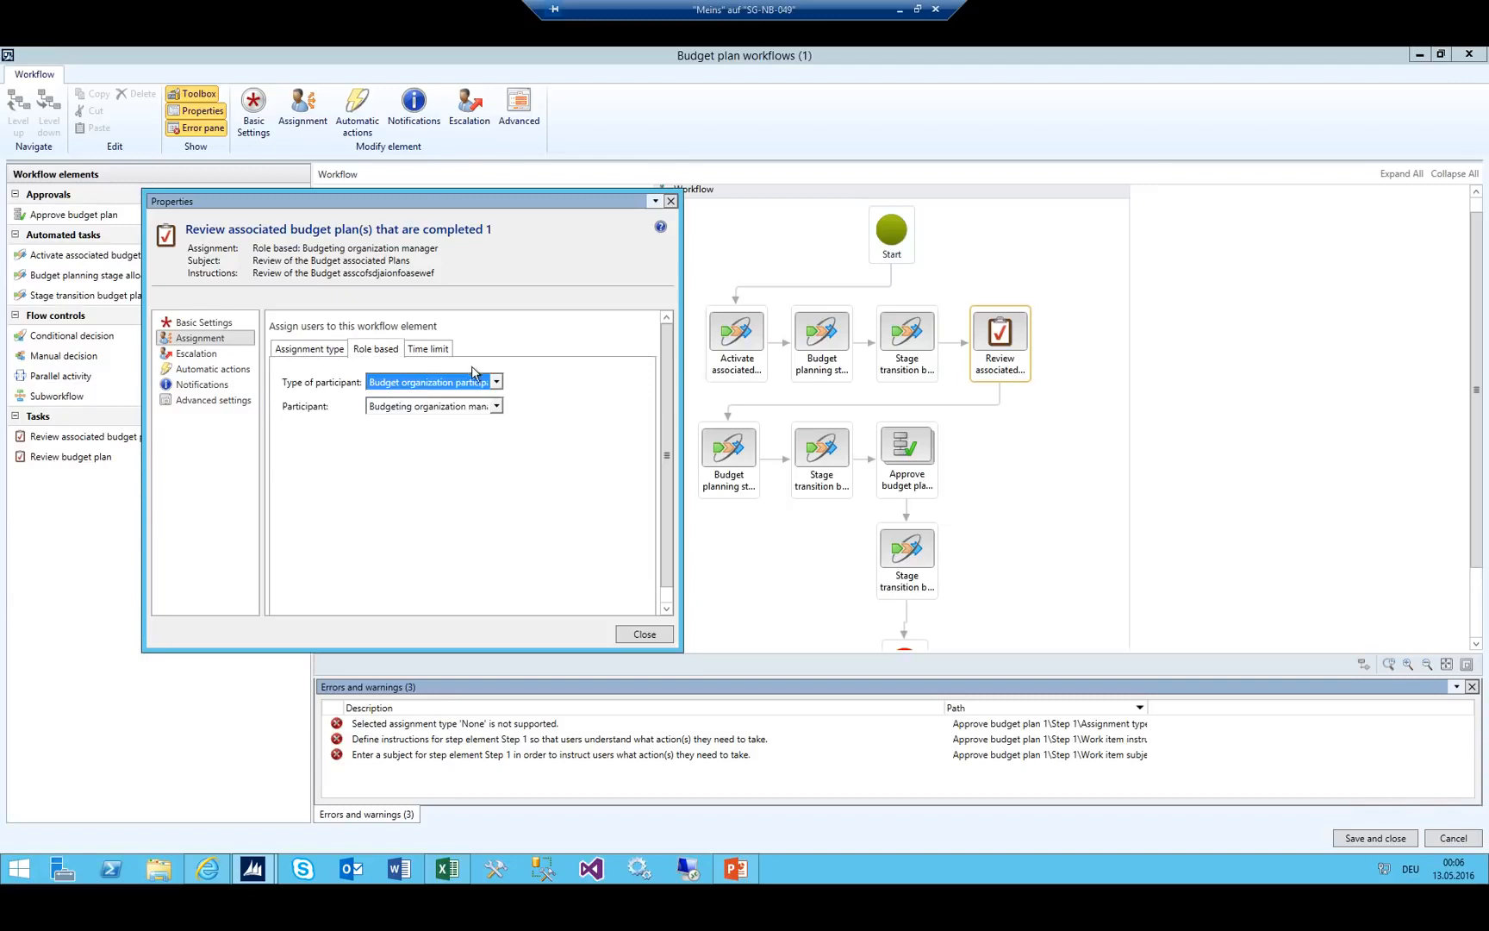
click(498, 384)
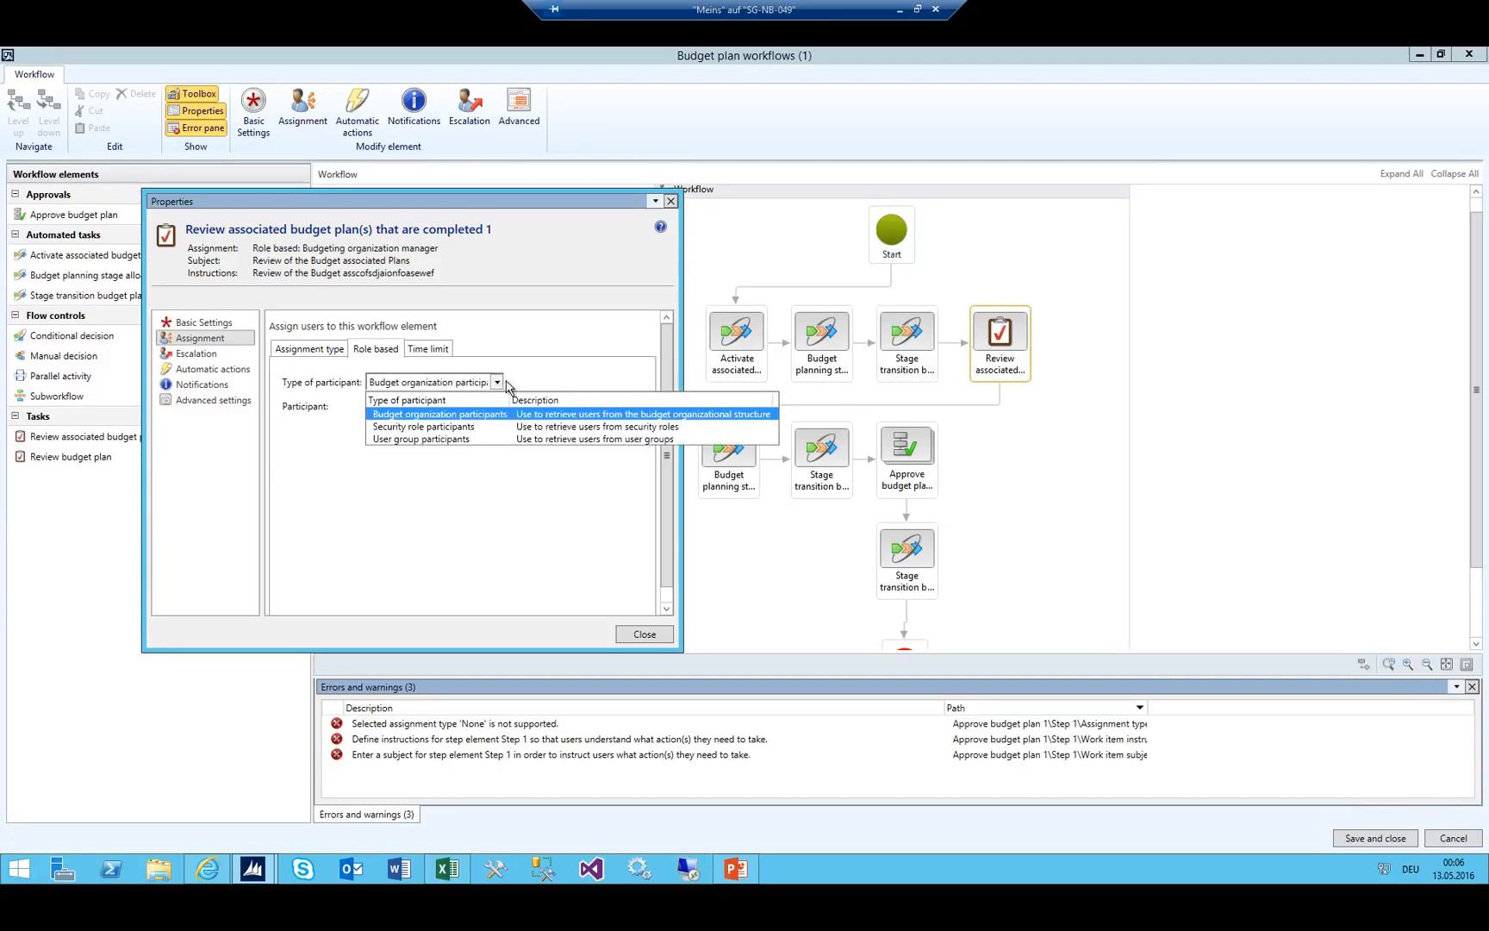
click(566, 360)
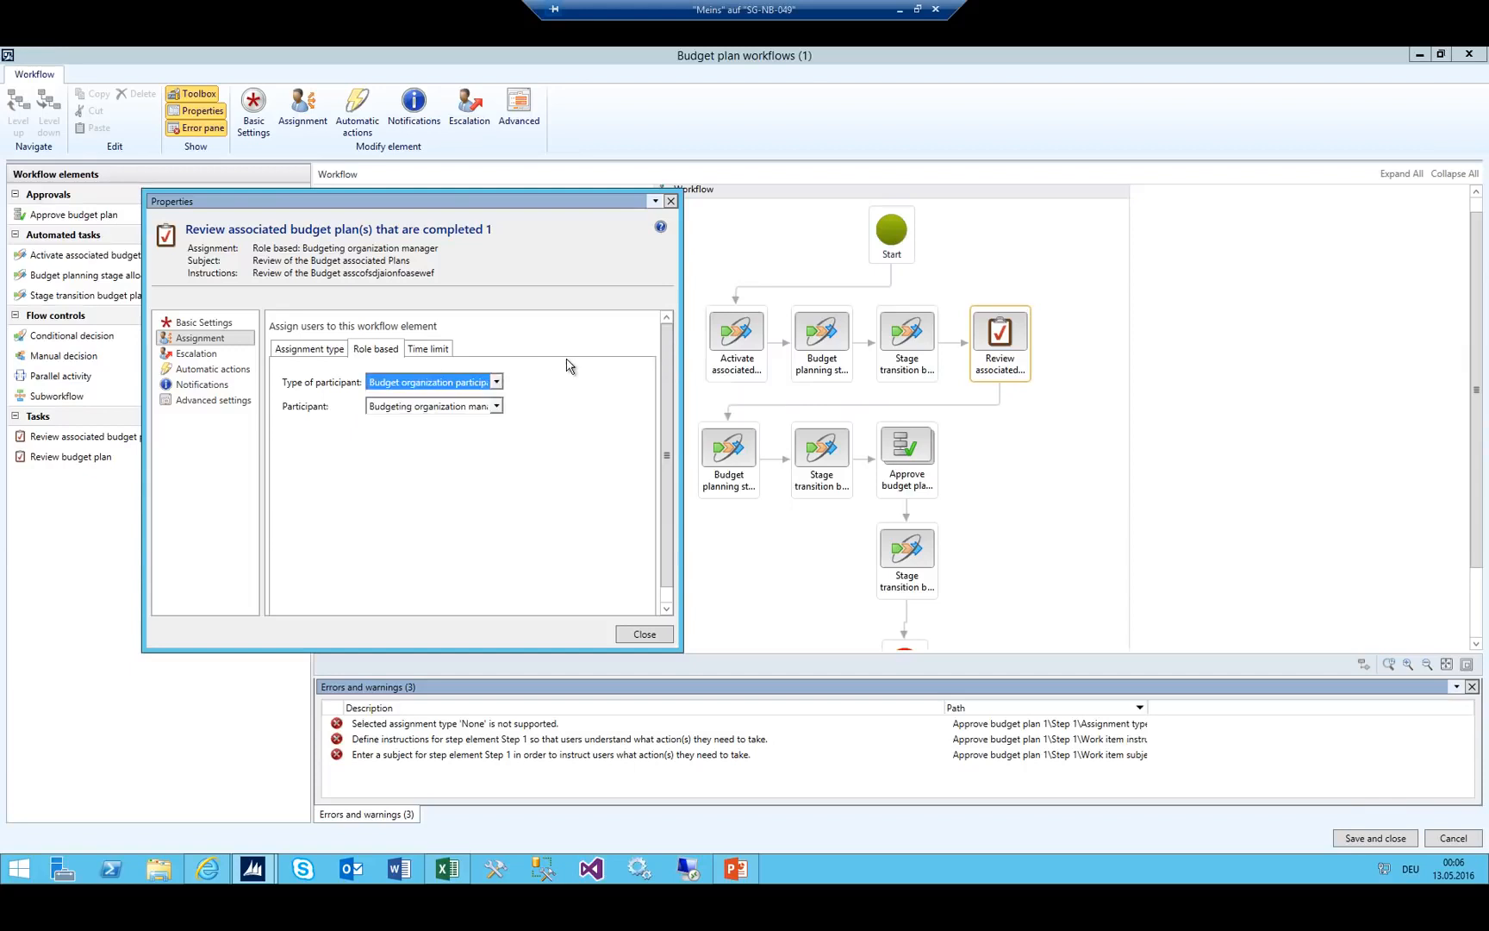
click(497, 382)
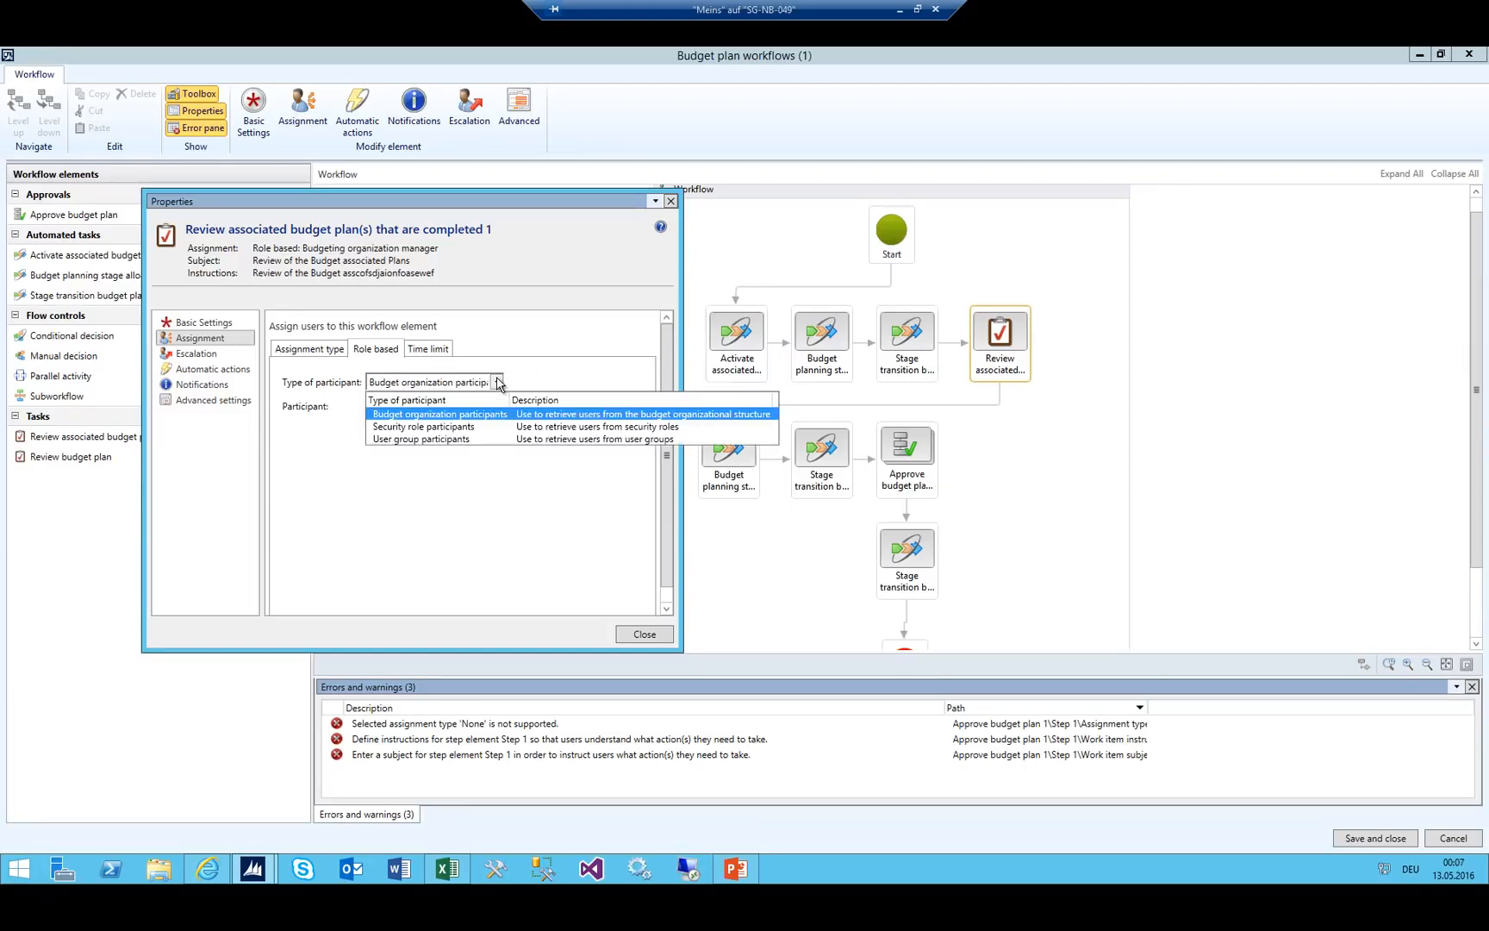
click(441, 417)
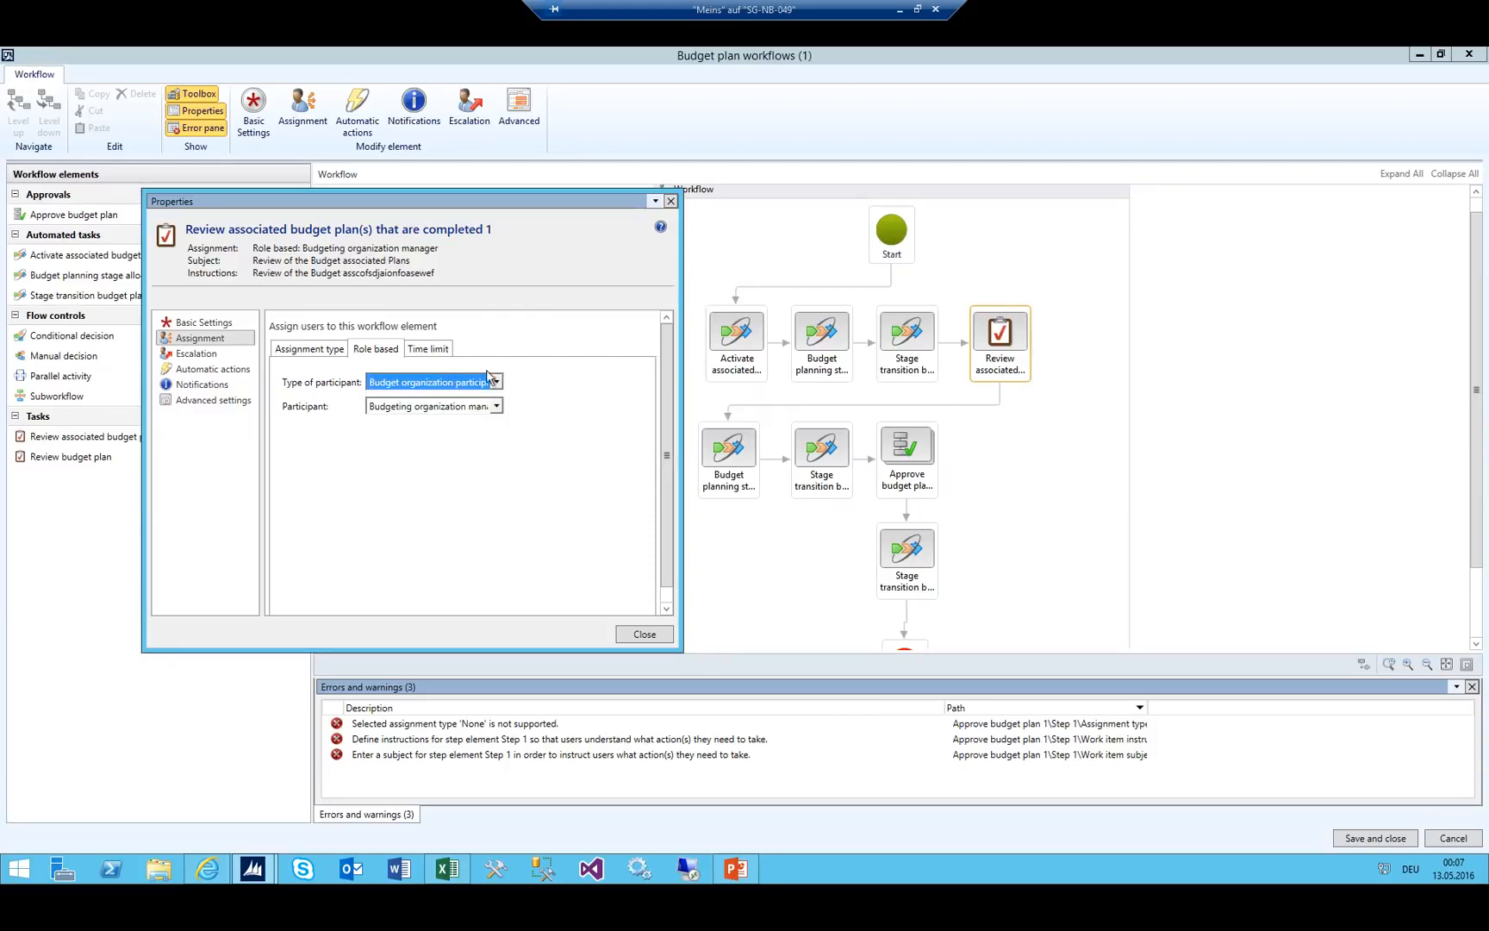
Look over the escalation, automatic actions and advanced settings pages, then close the properties.
click(196, 354)
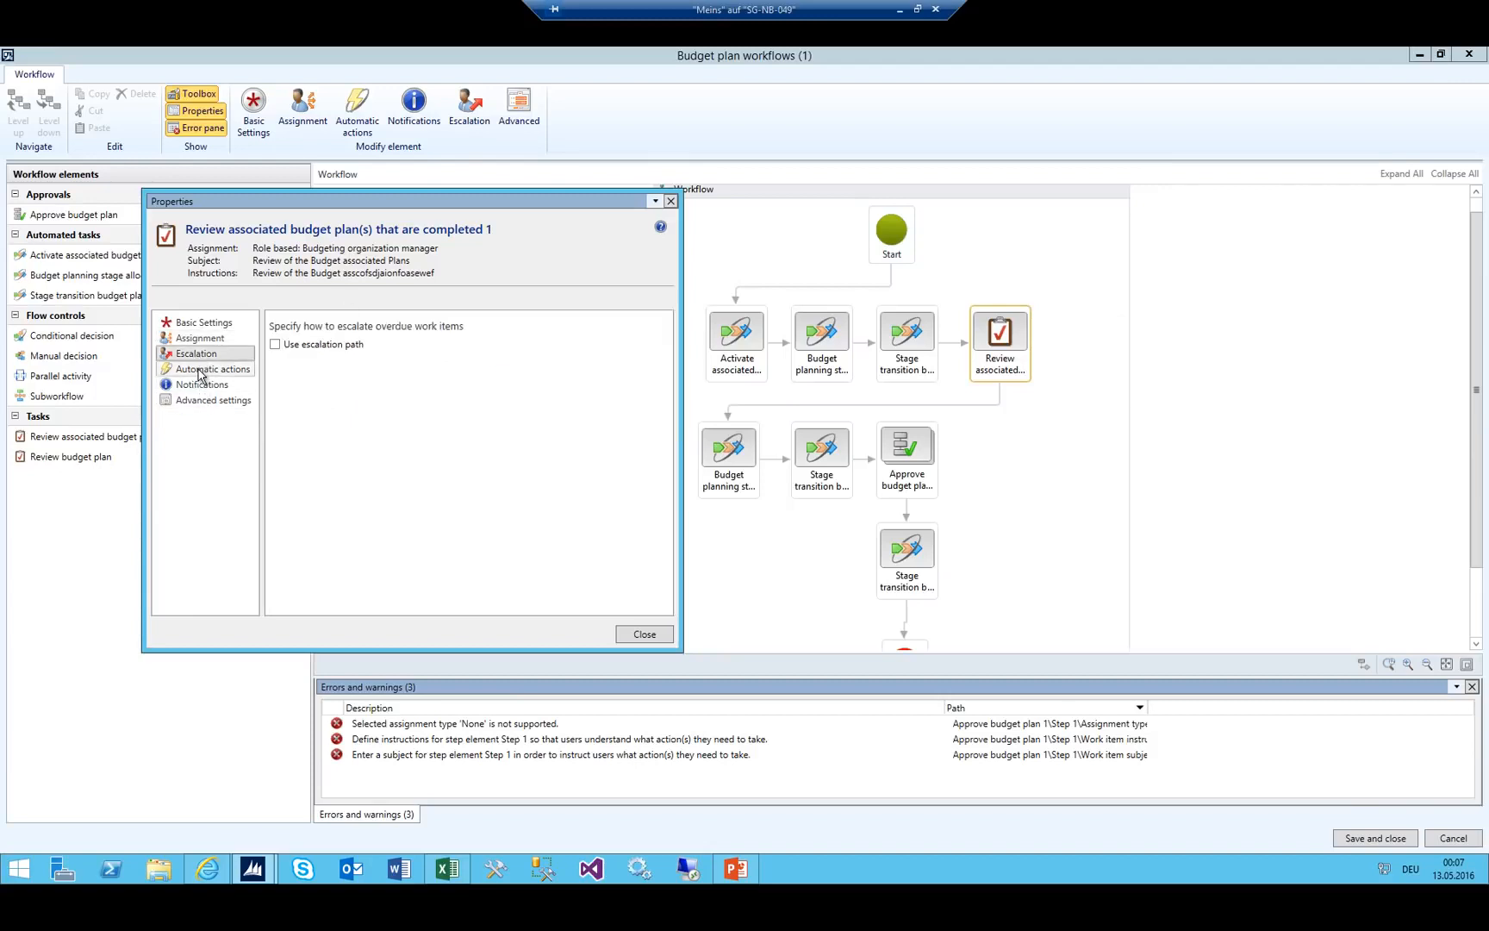
click(207, 369)
click(207, 399)
click(207, 369)
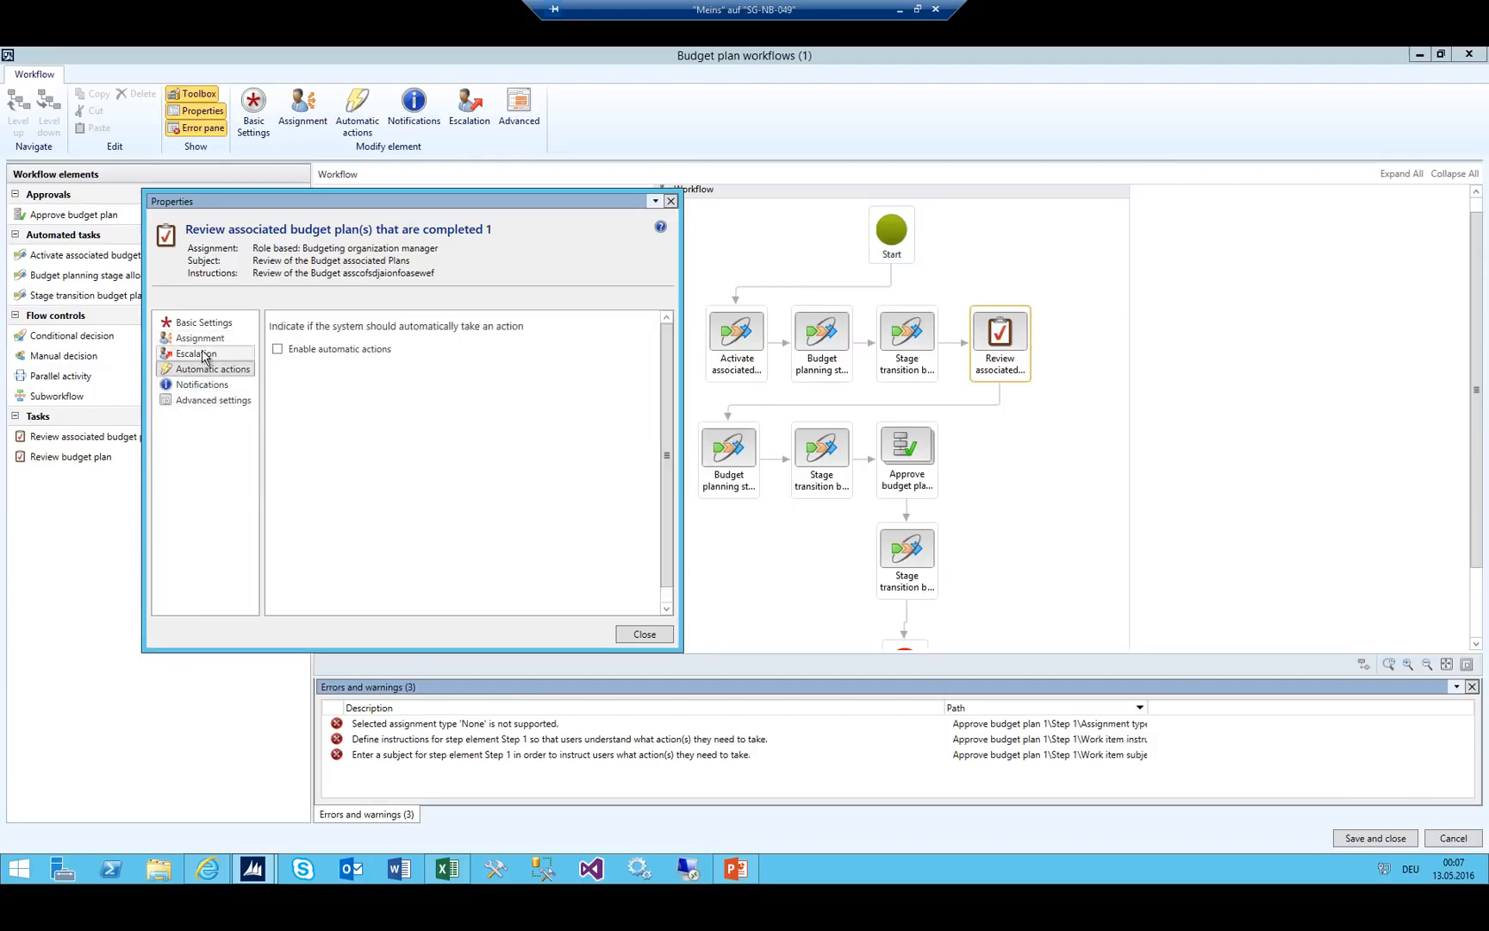
click(204, 352)
click(203, 340)
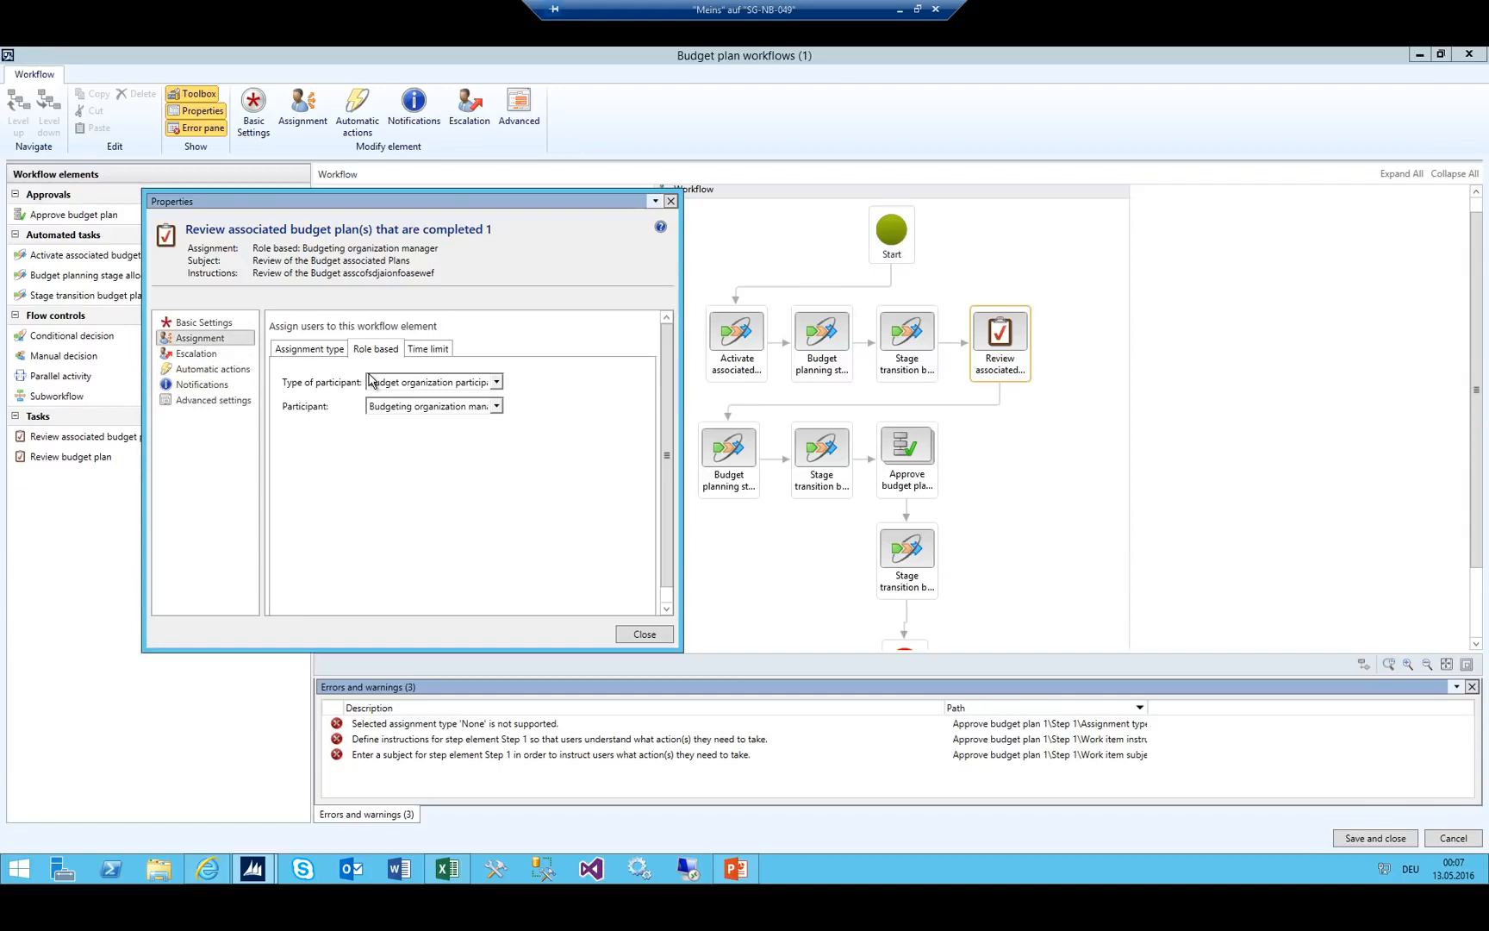
click(308, 348)
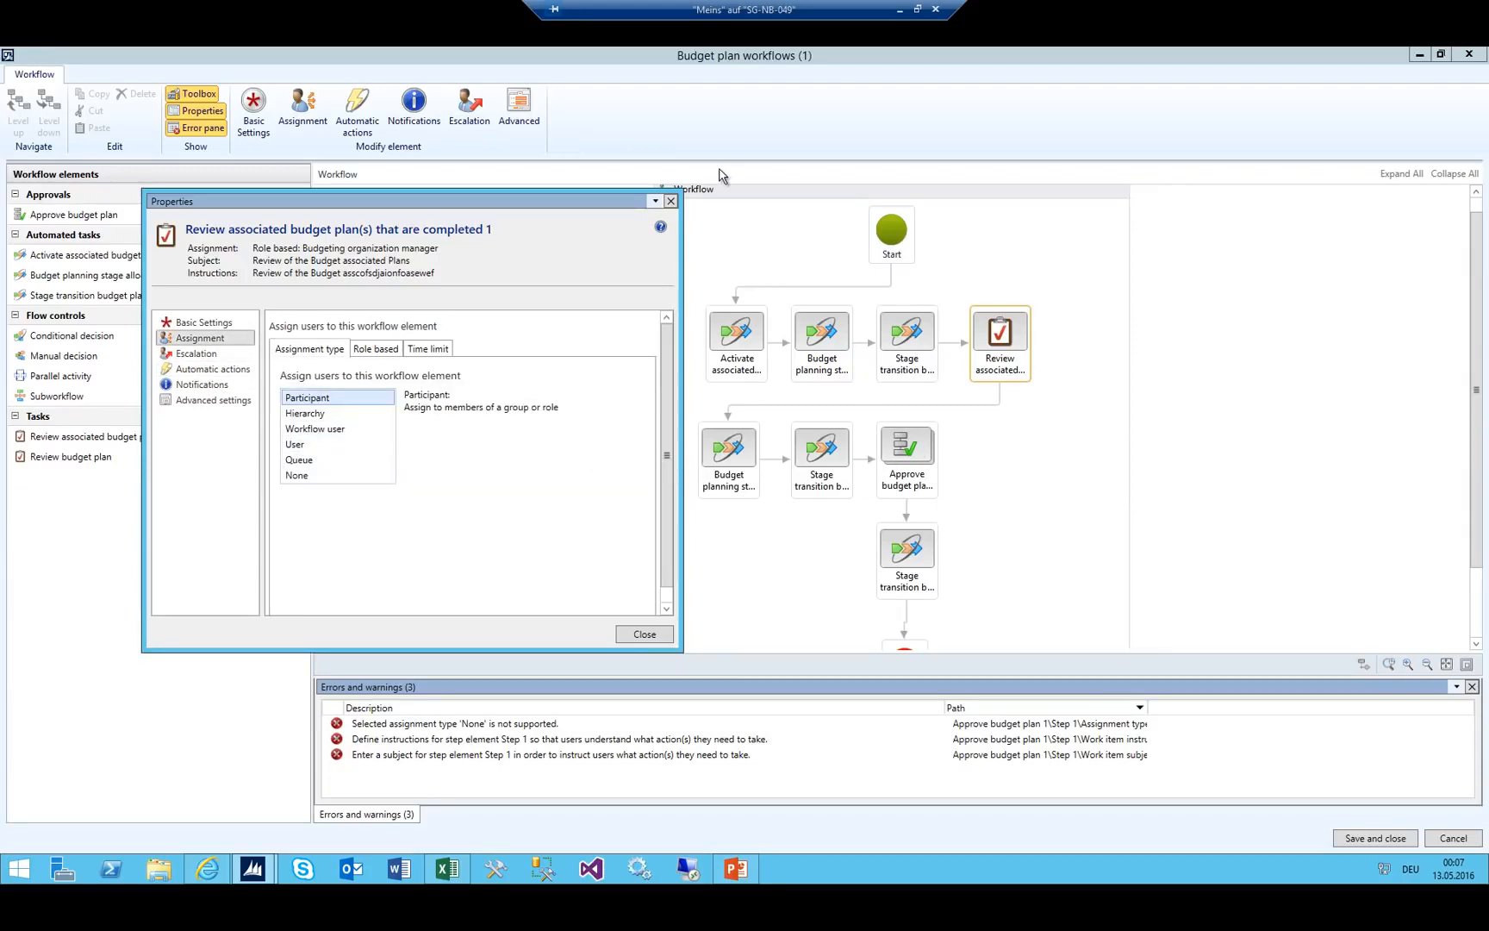
click(644, 635)
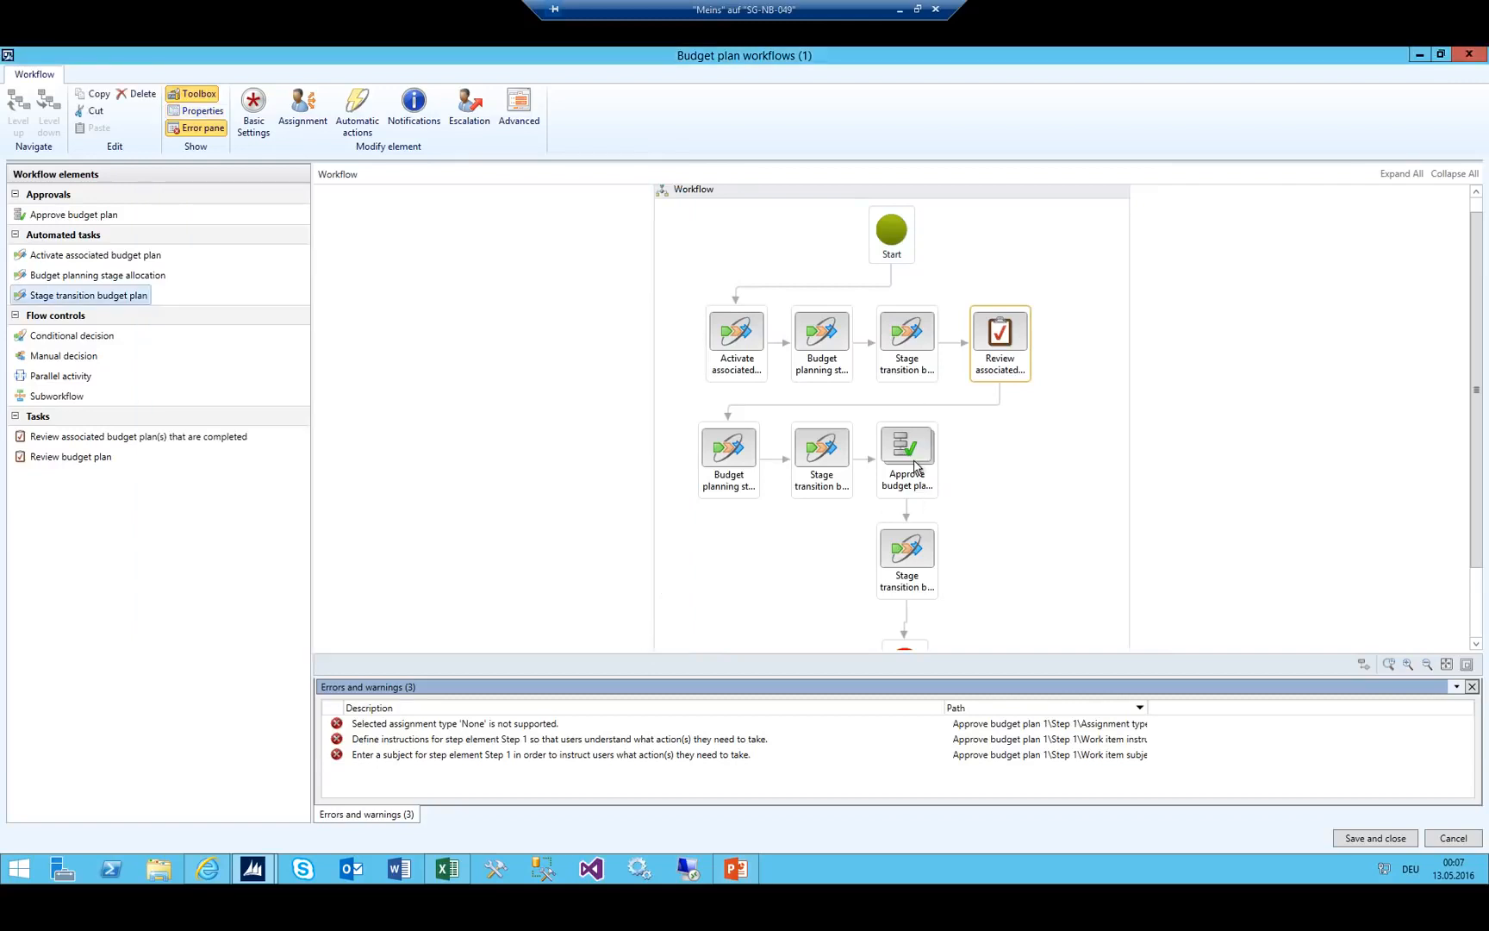
Open the basic settings of Step 1 inside the Approve budget plan approval.
click(913, 463)
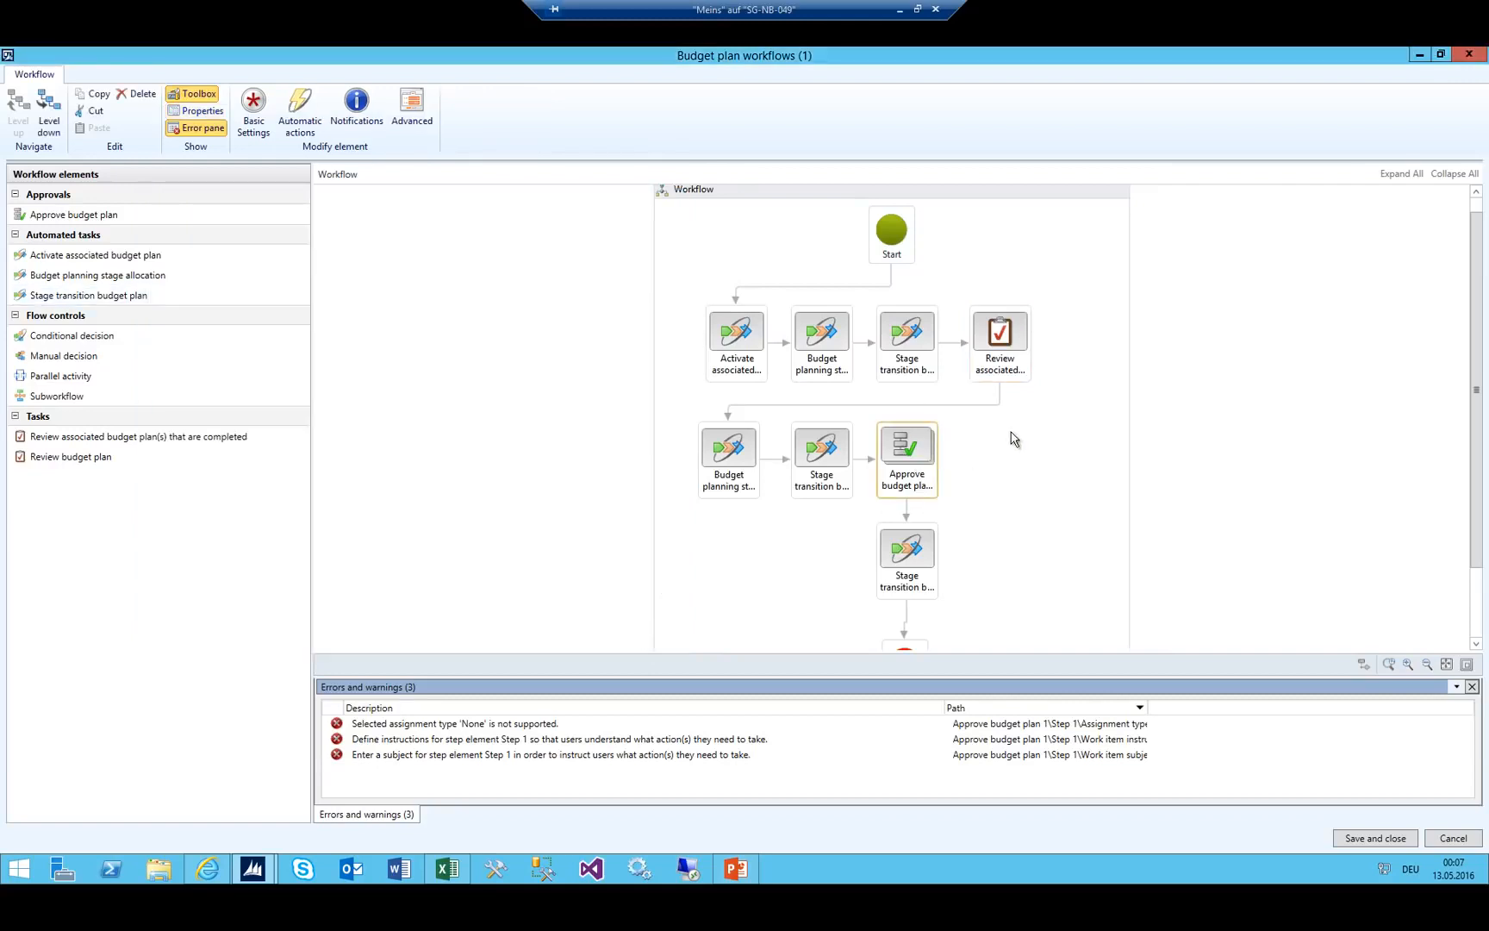
double_click(914, 454)
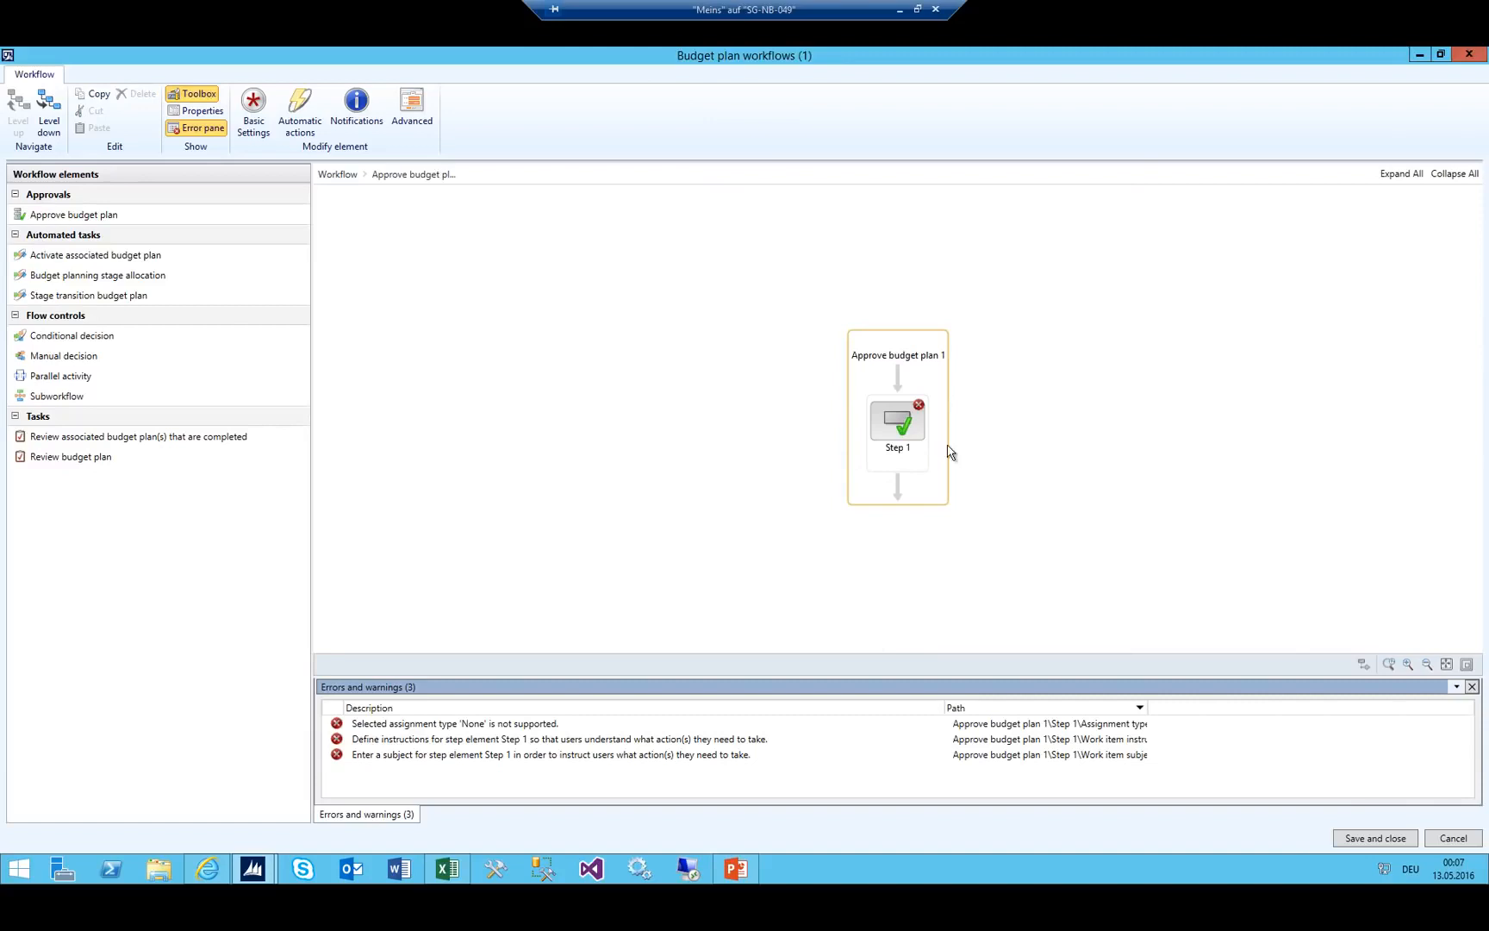
click(901, 432)
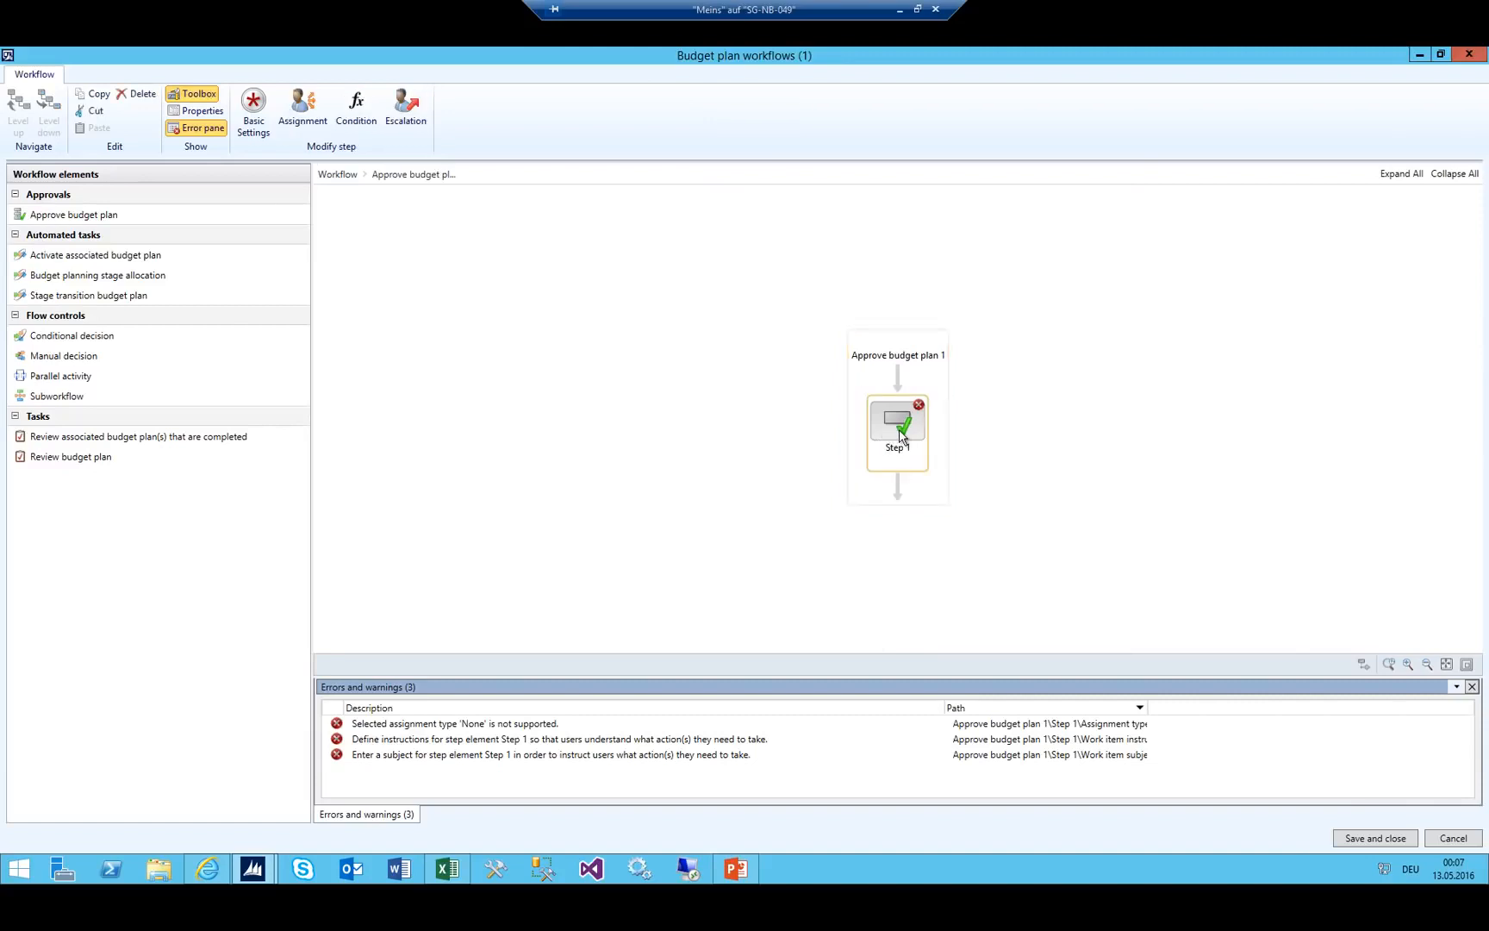
click(255, 110)
click(385, 426)
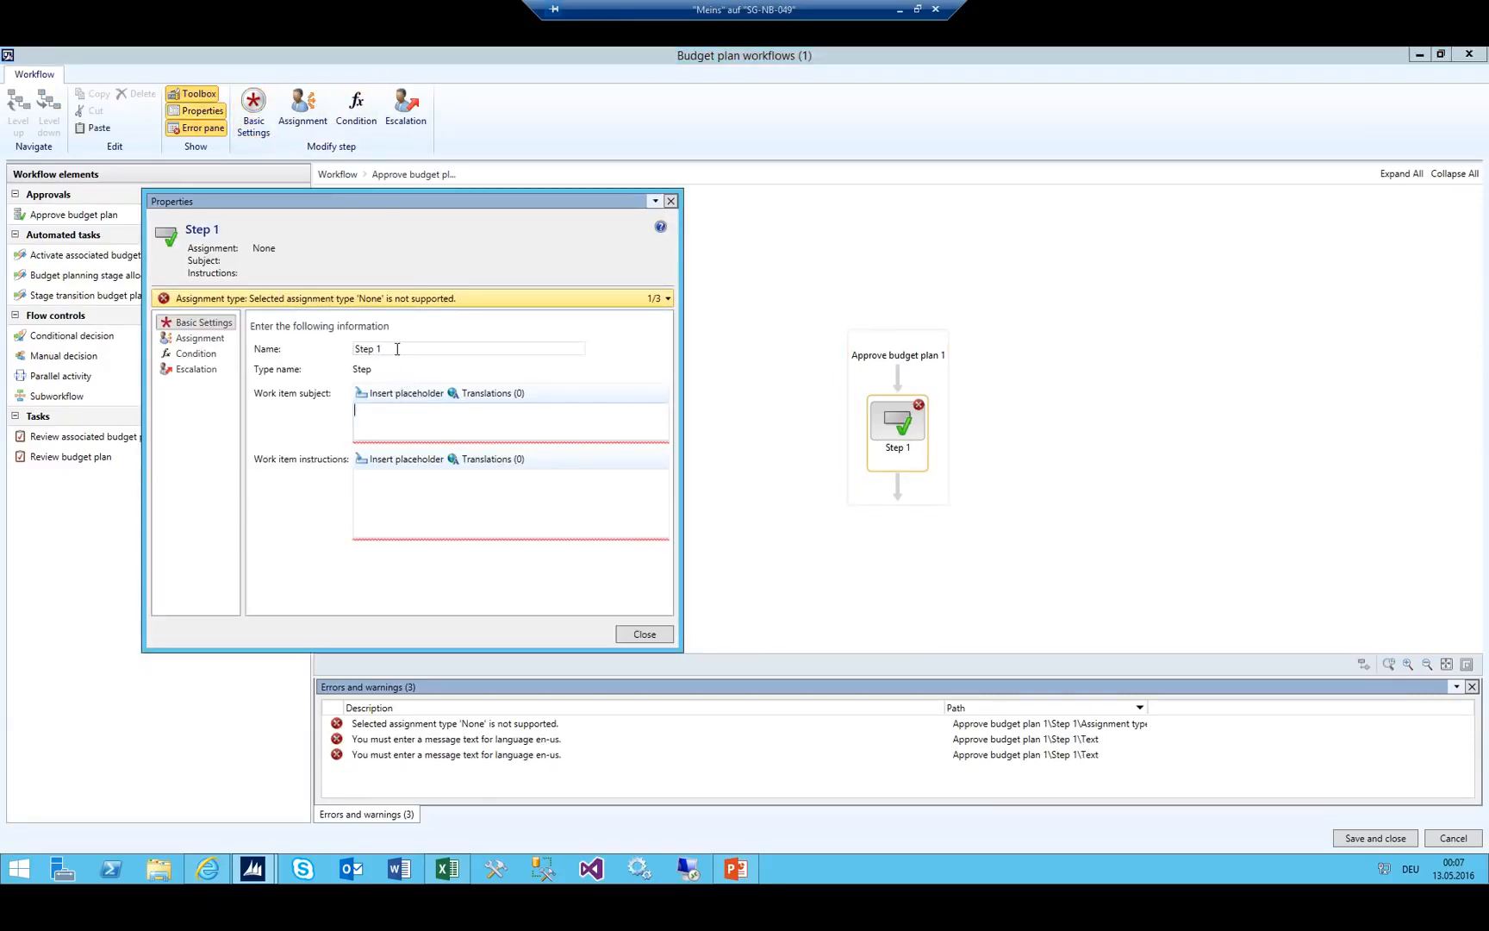
Rename Step 1 to 'Finance to Approve' and begin its work item subject.
drag(399, 348, 256, 328)
text(Financ)
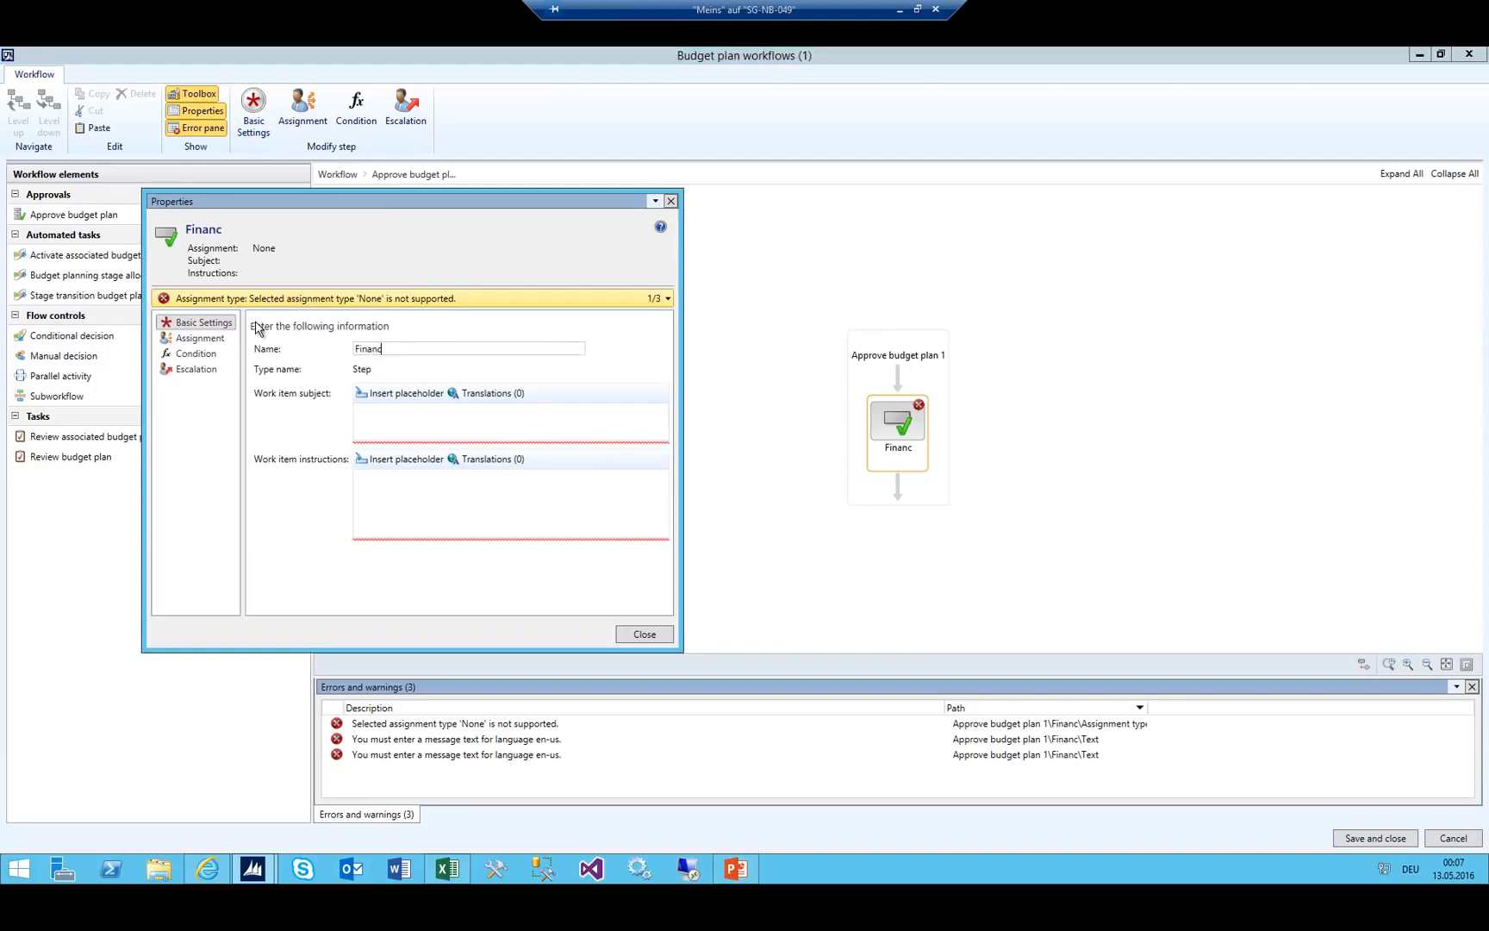
text(e to Approve)
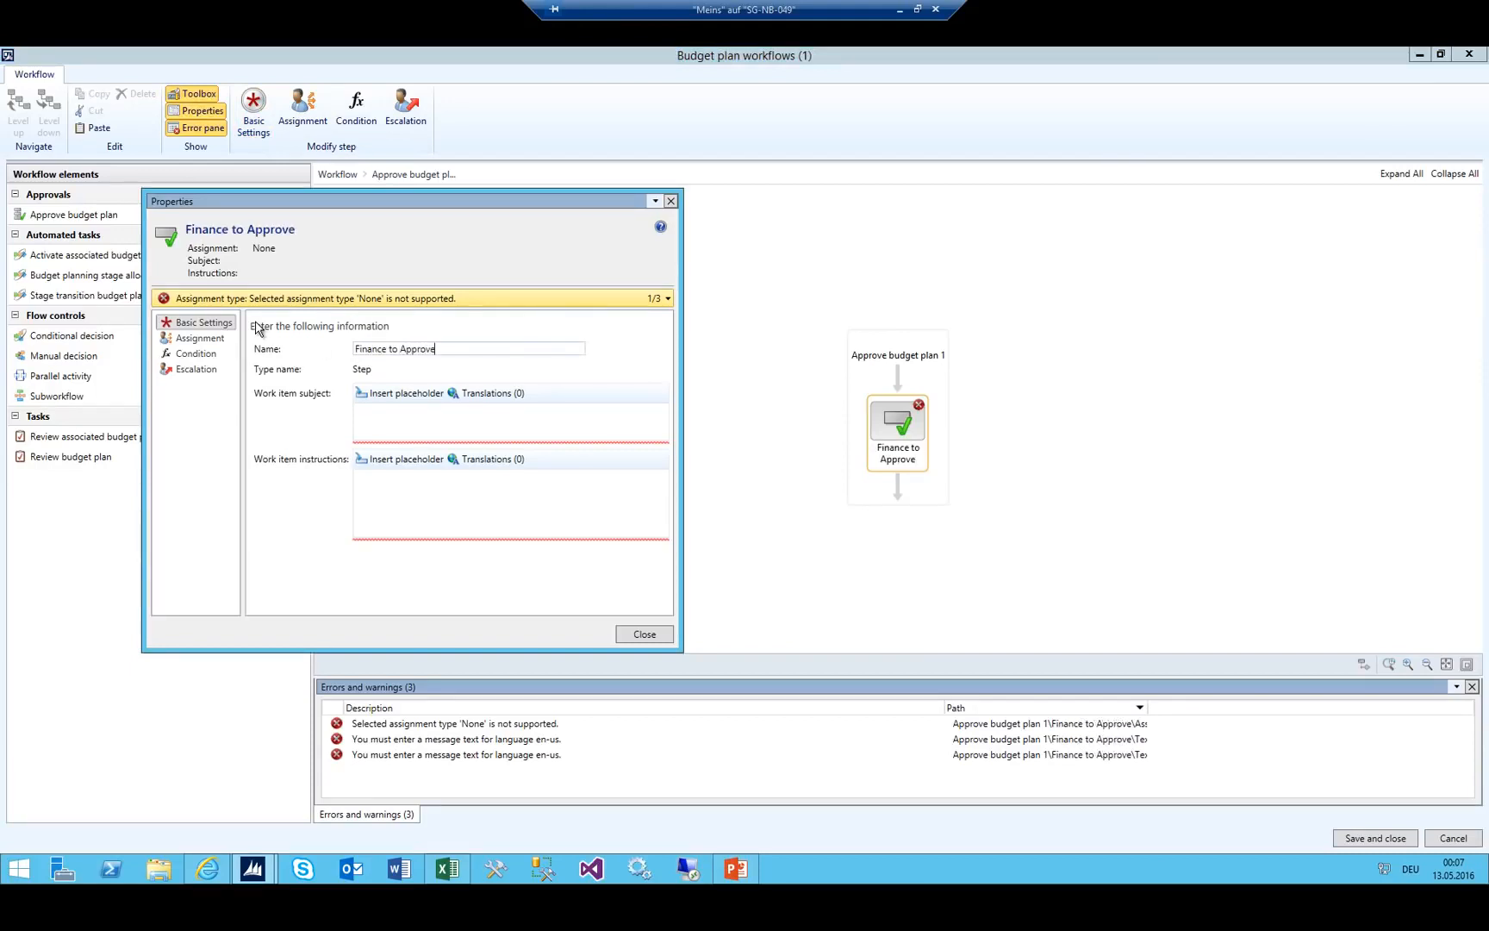
key(Tab)
key(Tab)
key(Tab)
text(Fin)
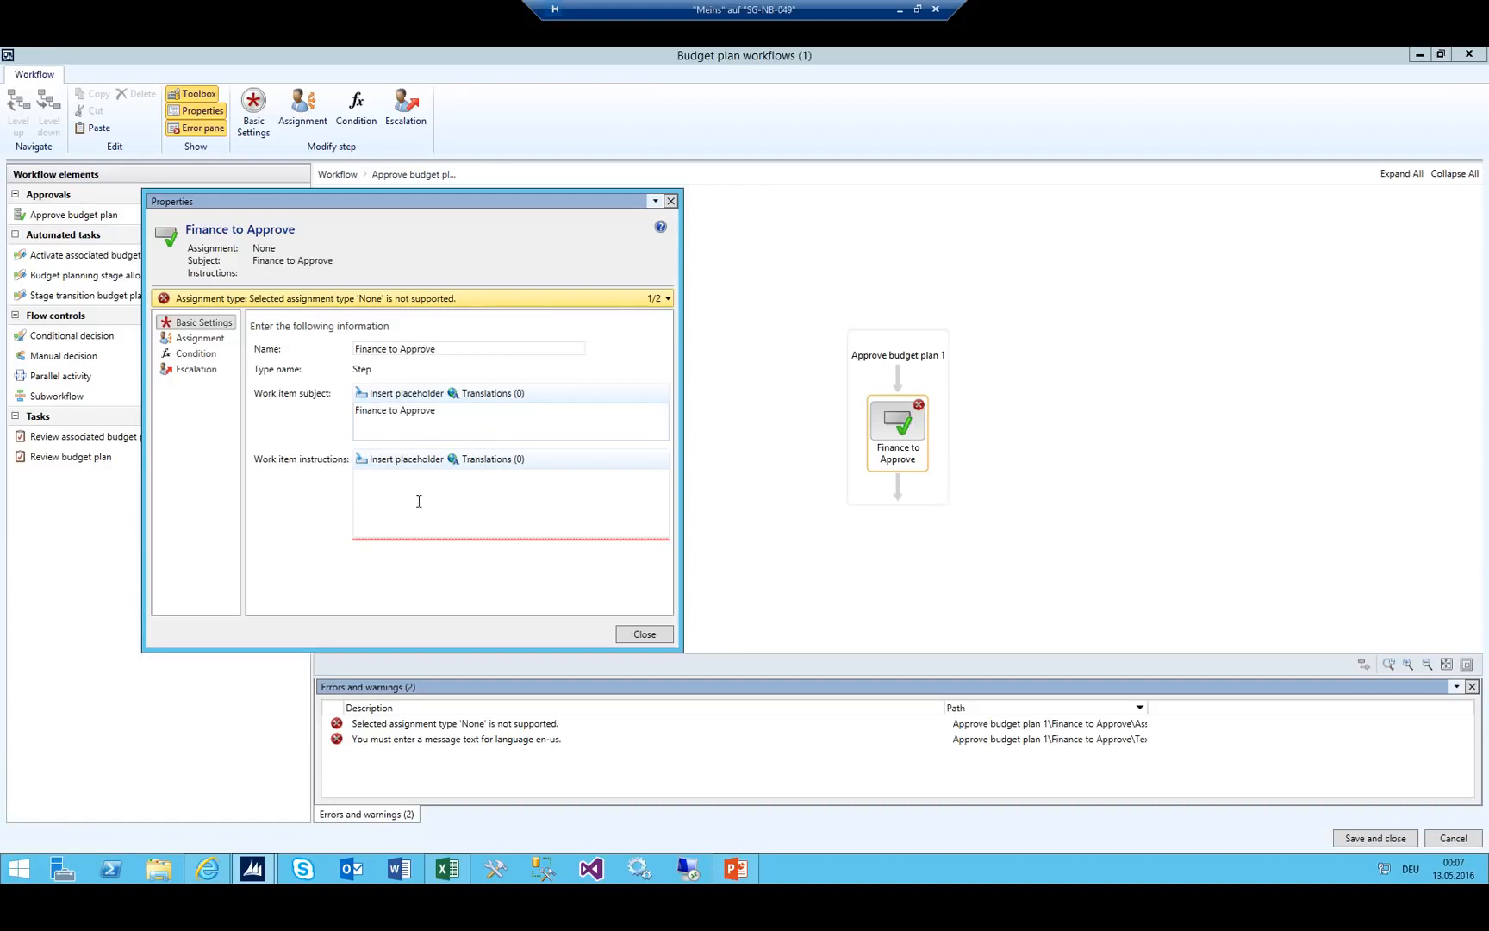
text(Finance to Approve)
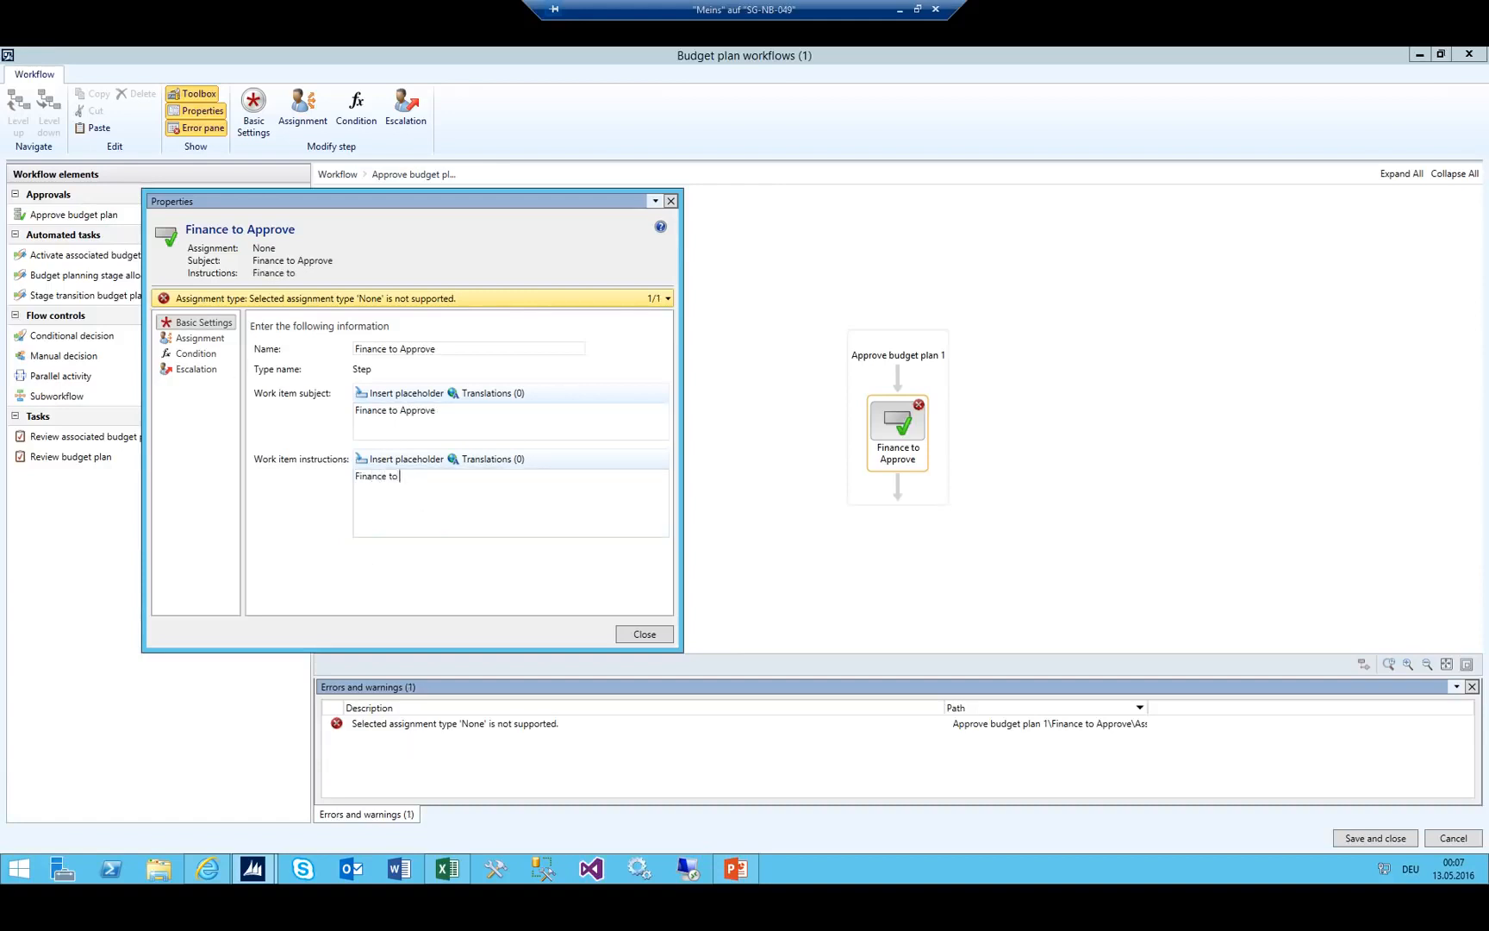
Assign the Finance to Approve step to the administrator user and close its properties.
click(198, 339)
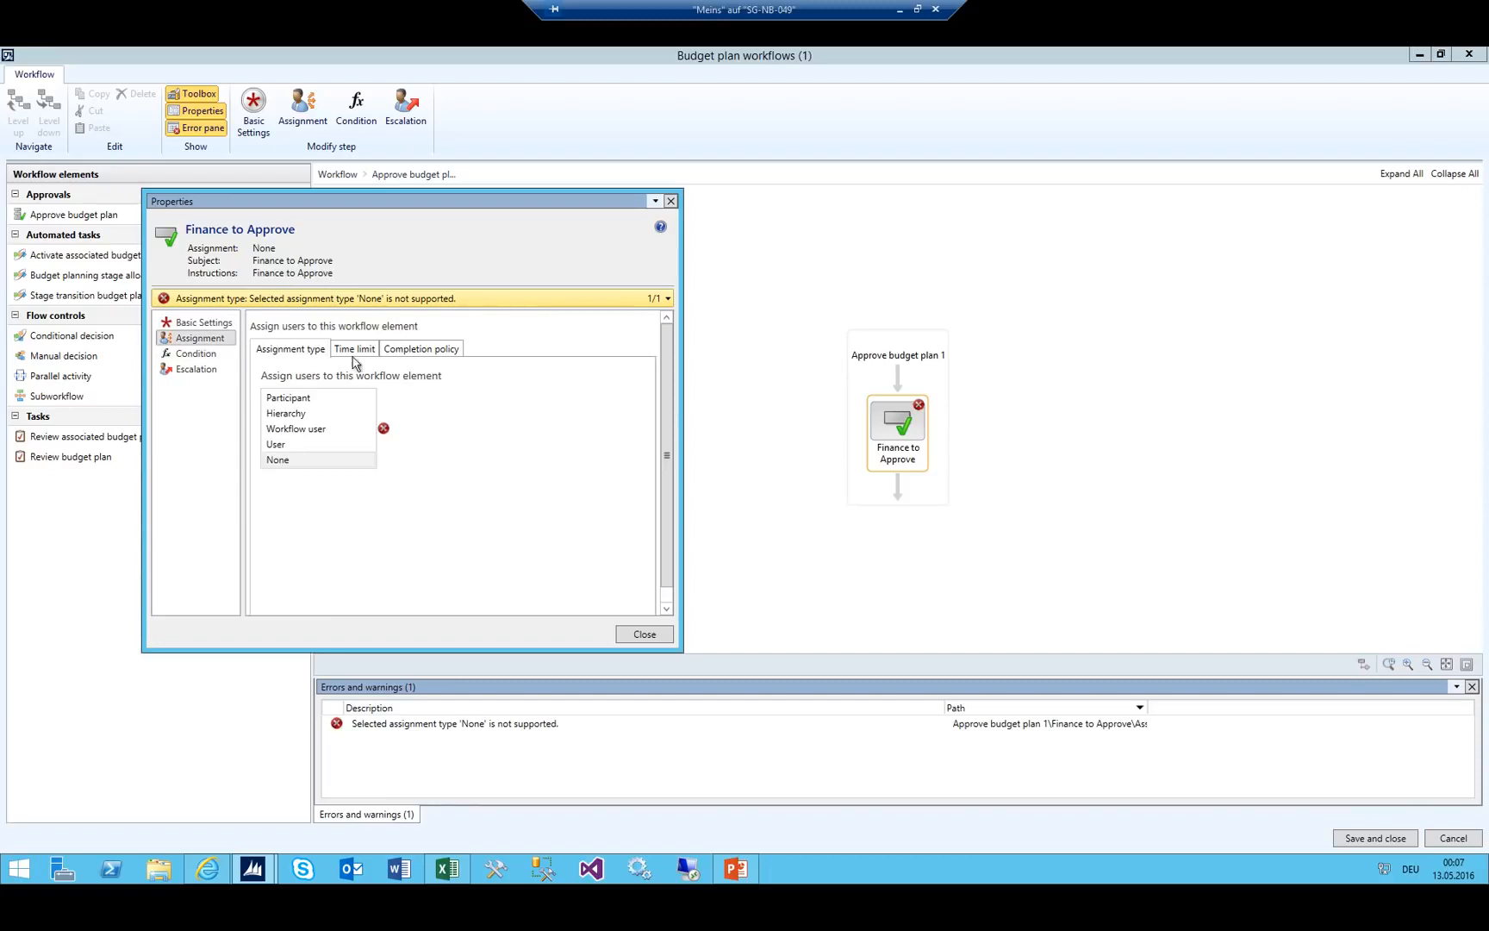
click(293, 447)
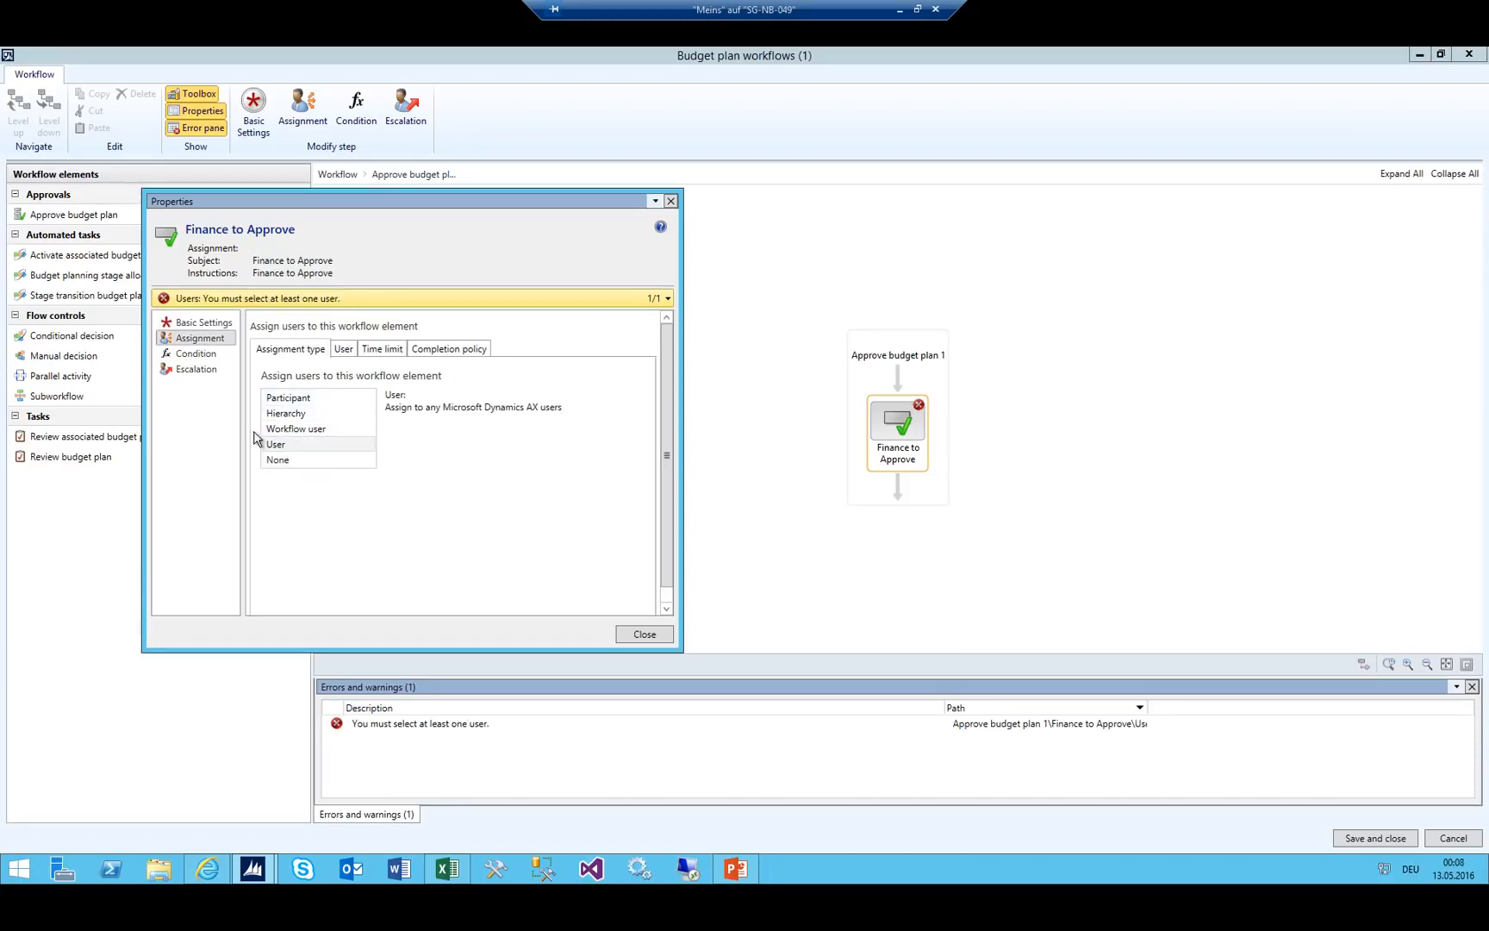
click(351, 354)
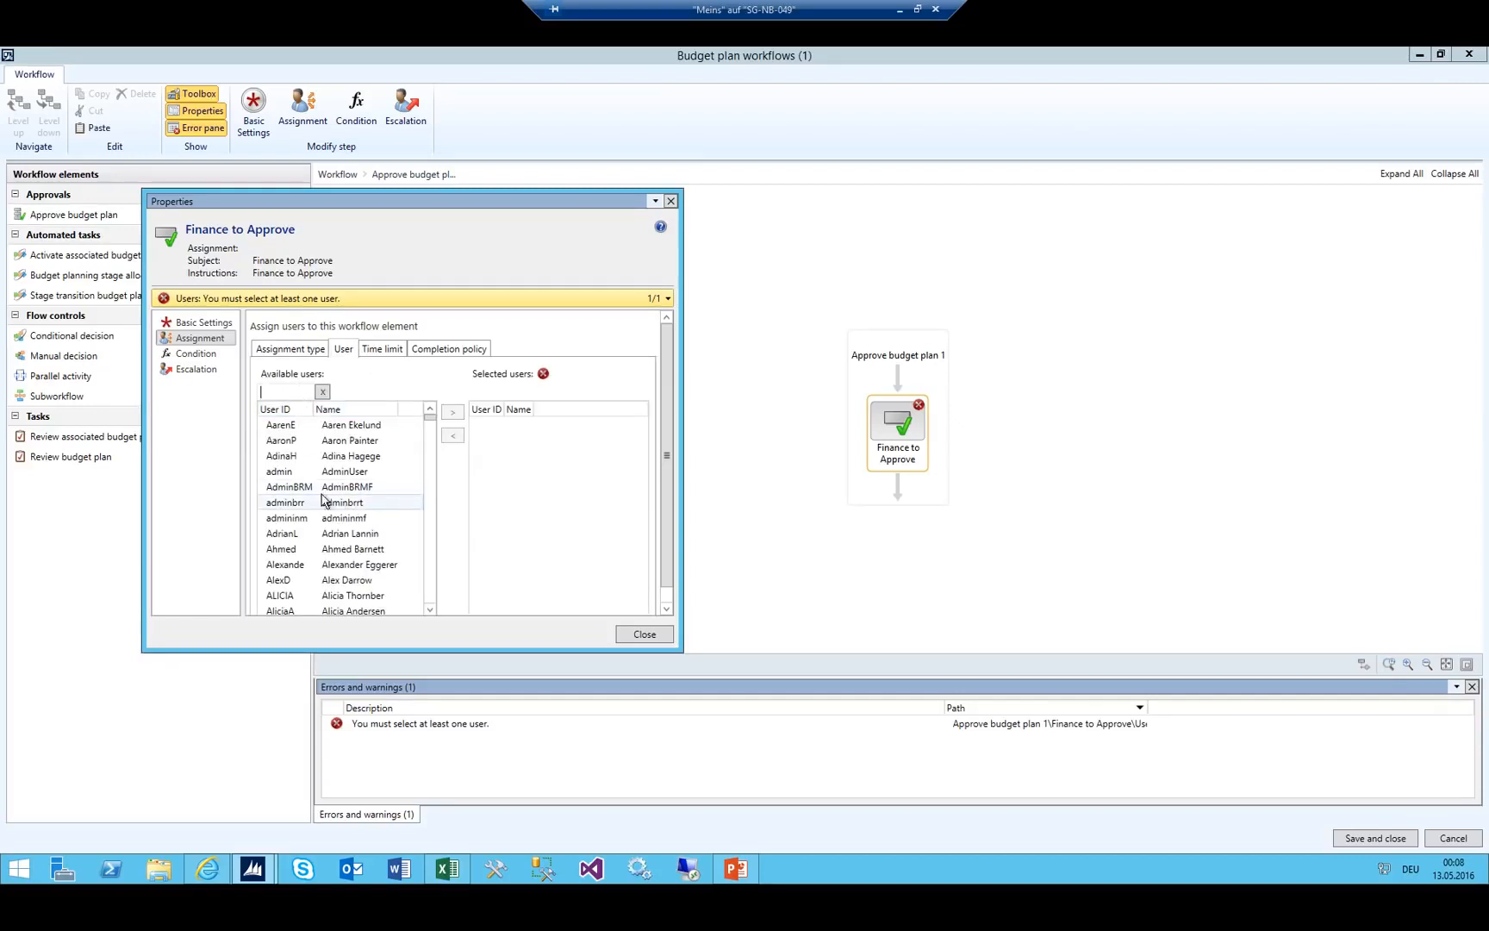
click(281, 471)
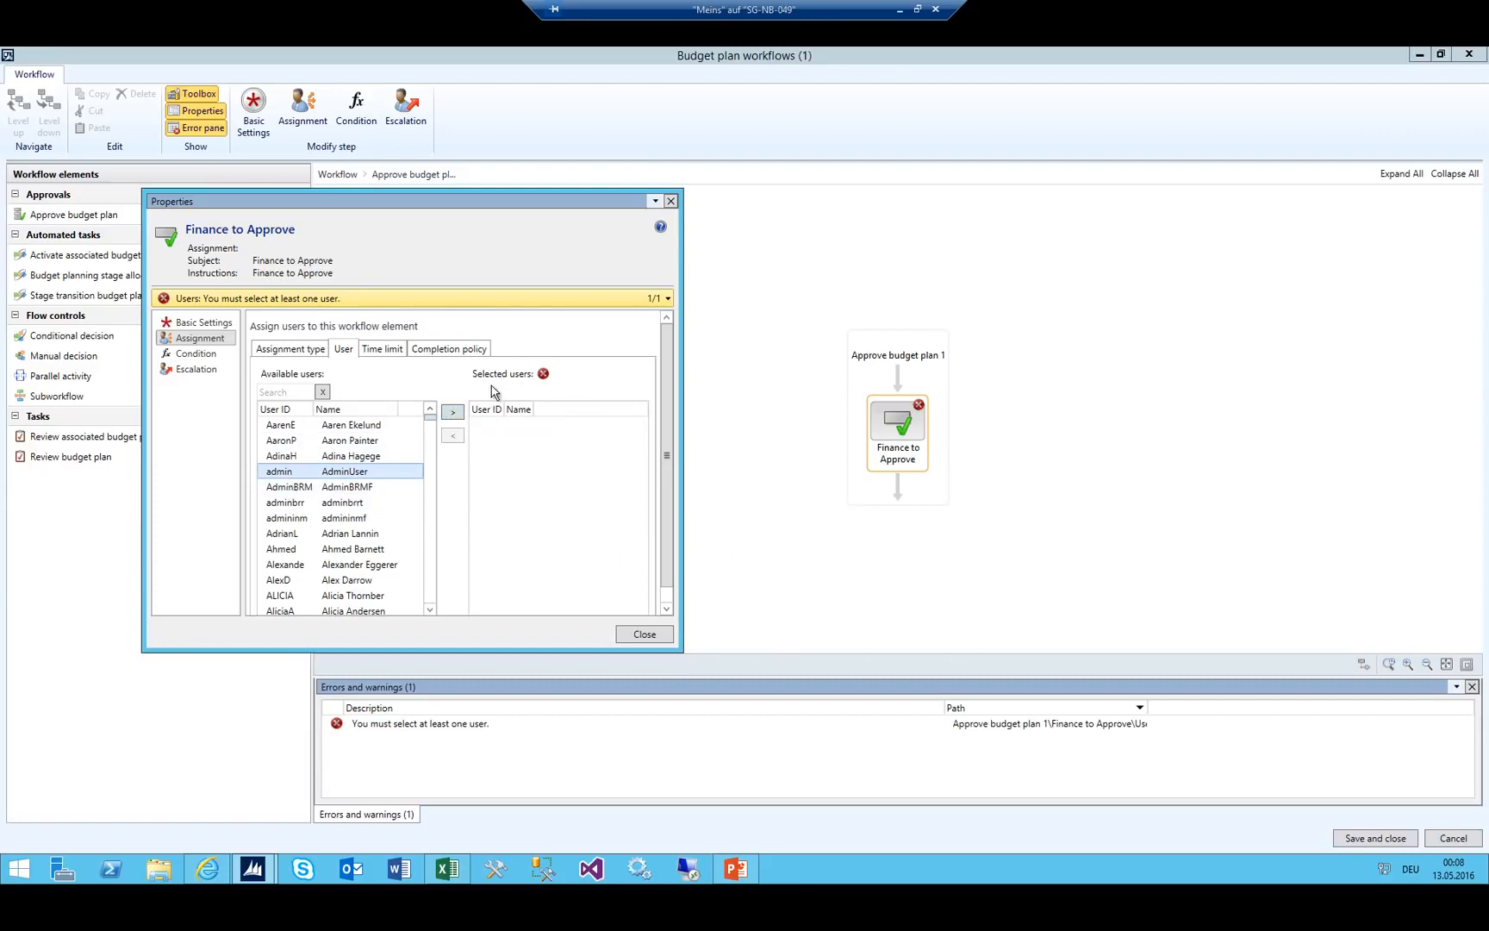
click(452, 416)
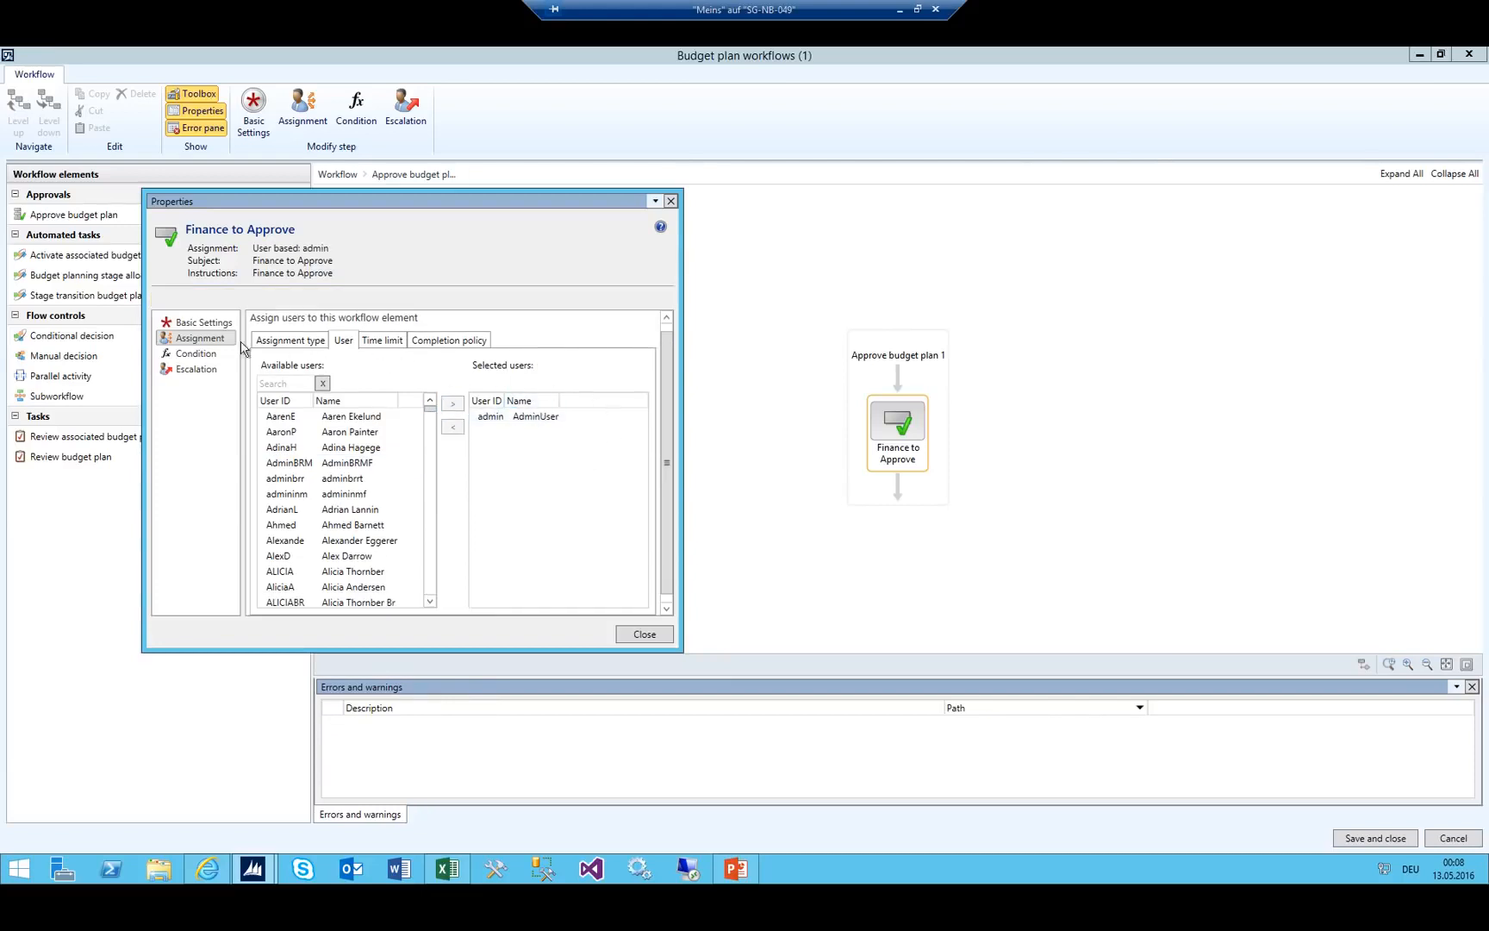
click(182, 324)
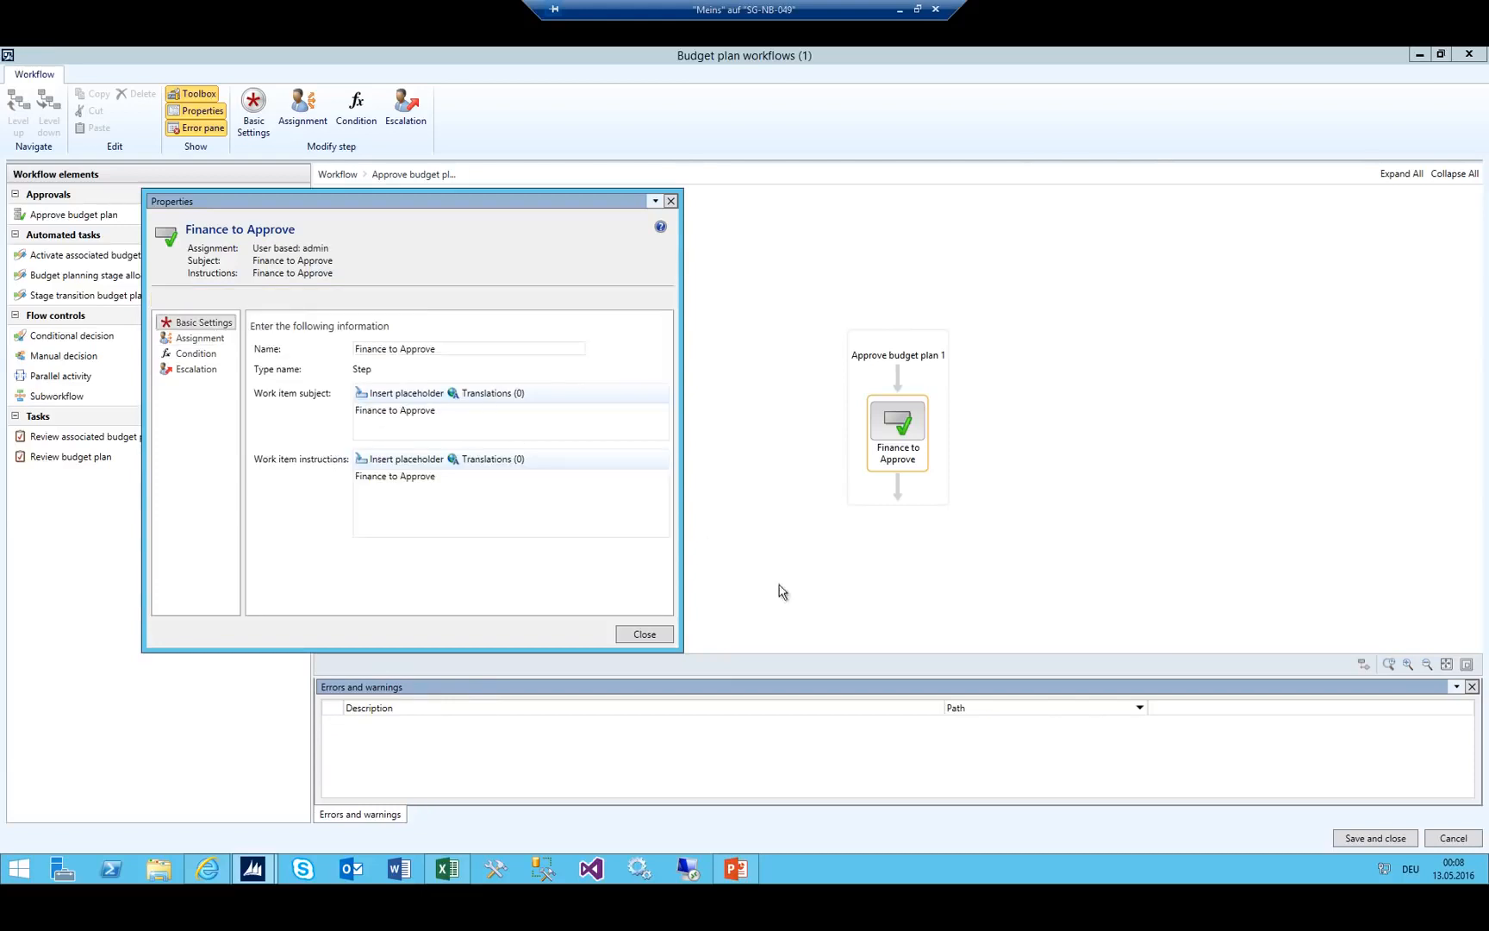
click(646, 633)
Save the 01_Worflow Total Budget workflow and activate the new version 1.0.0.0.
click(335, 174)
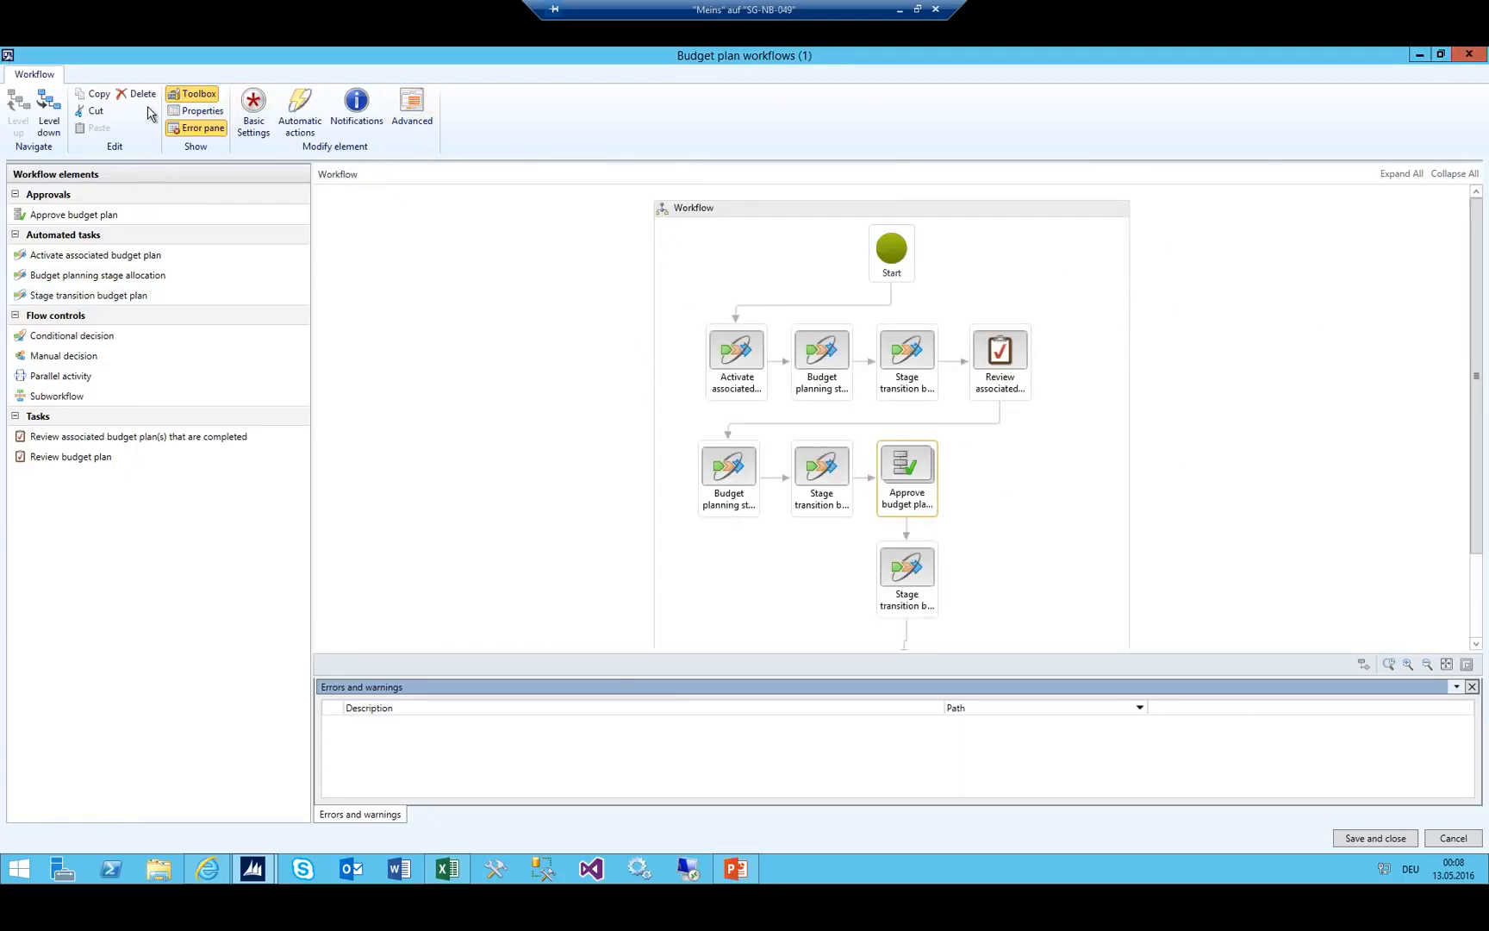
click(1375, 838)
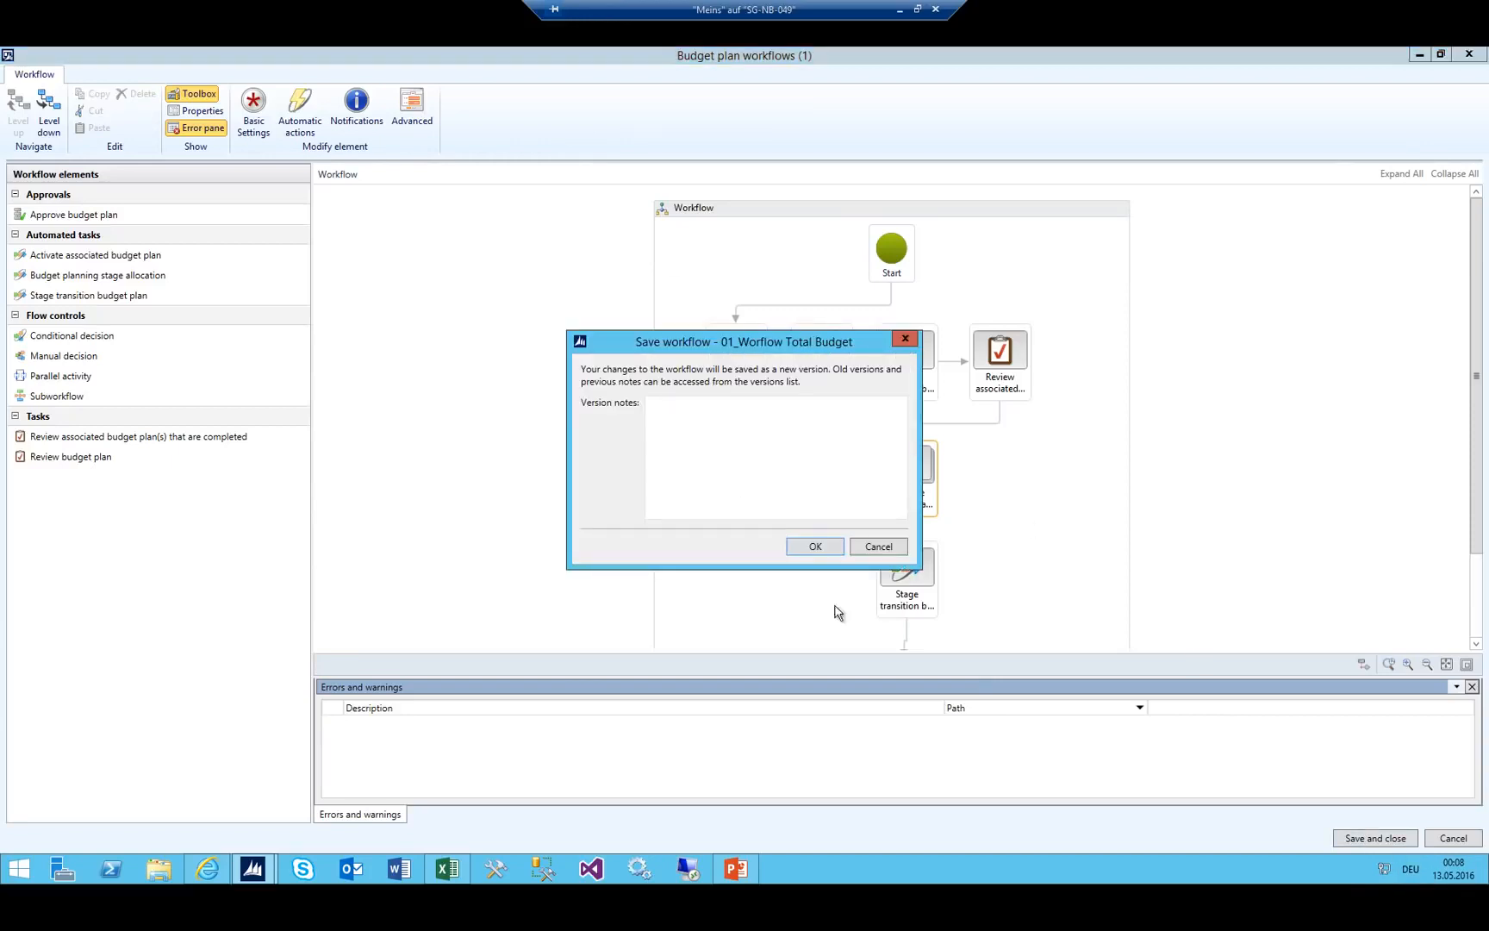
click(735, 458)
click(810, 548)
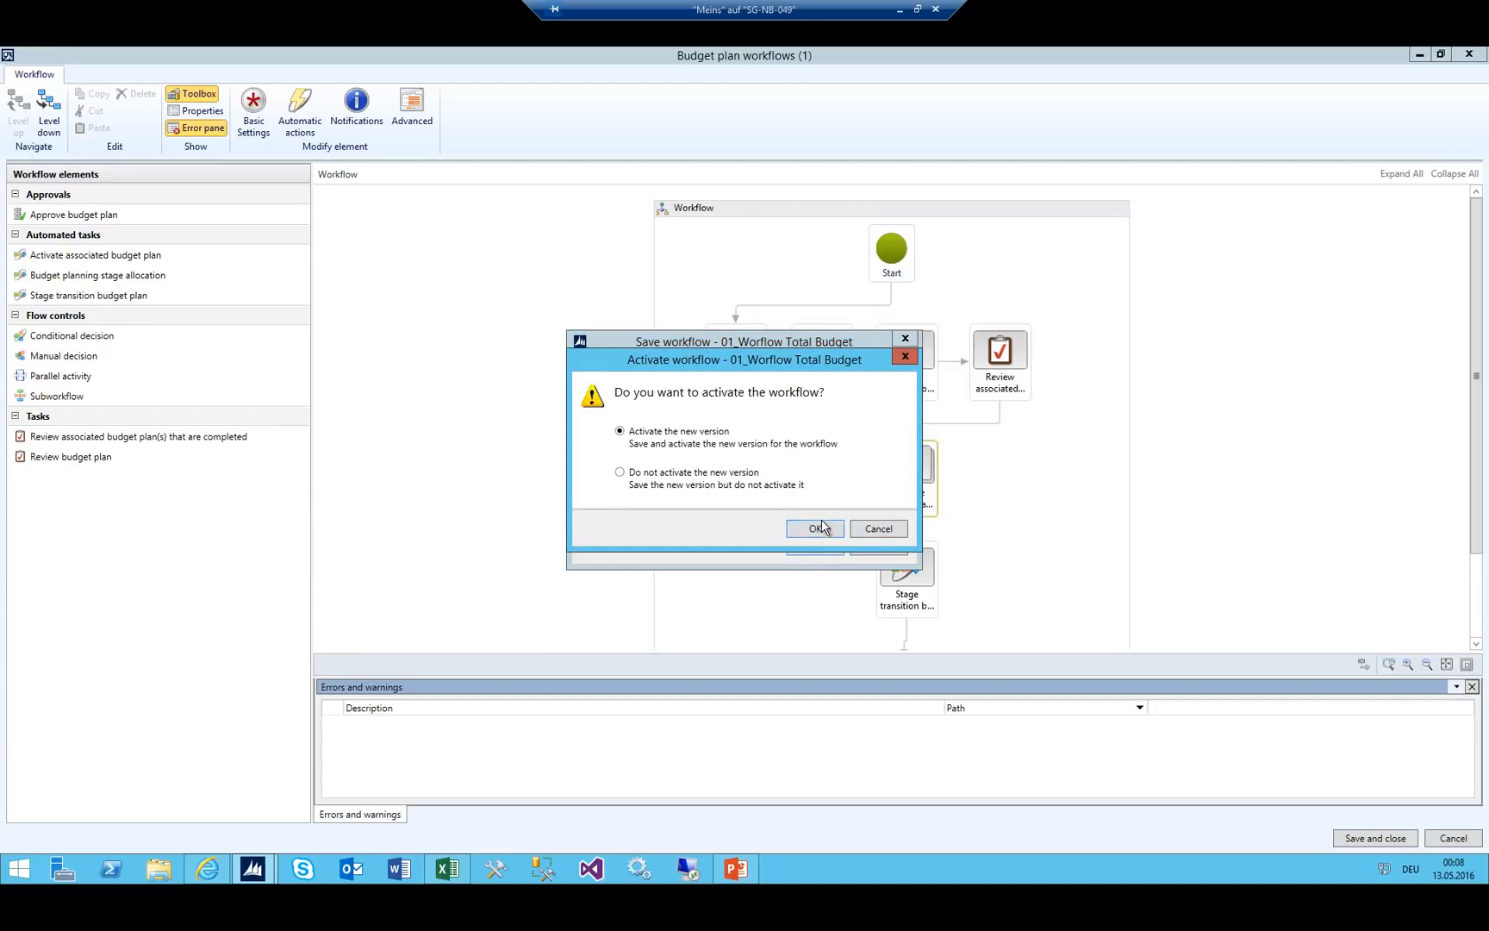
click(816, 528)
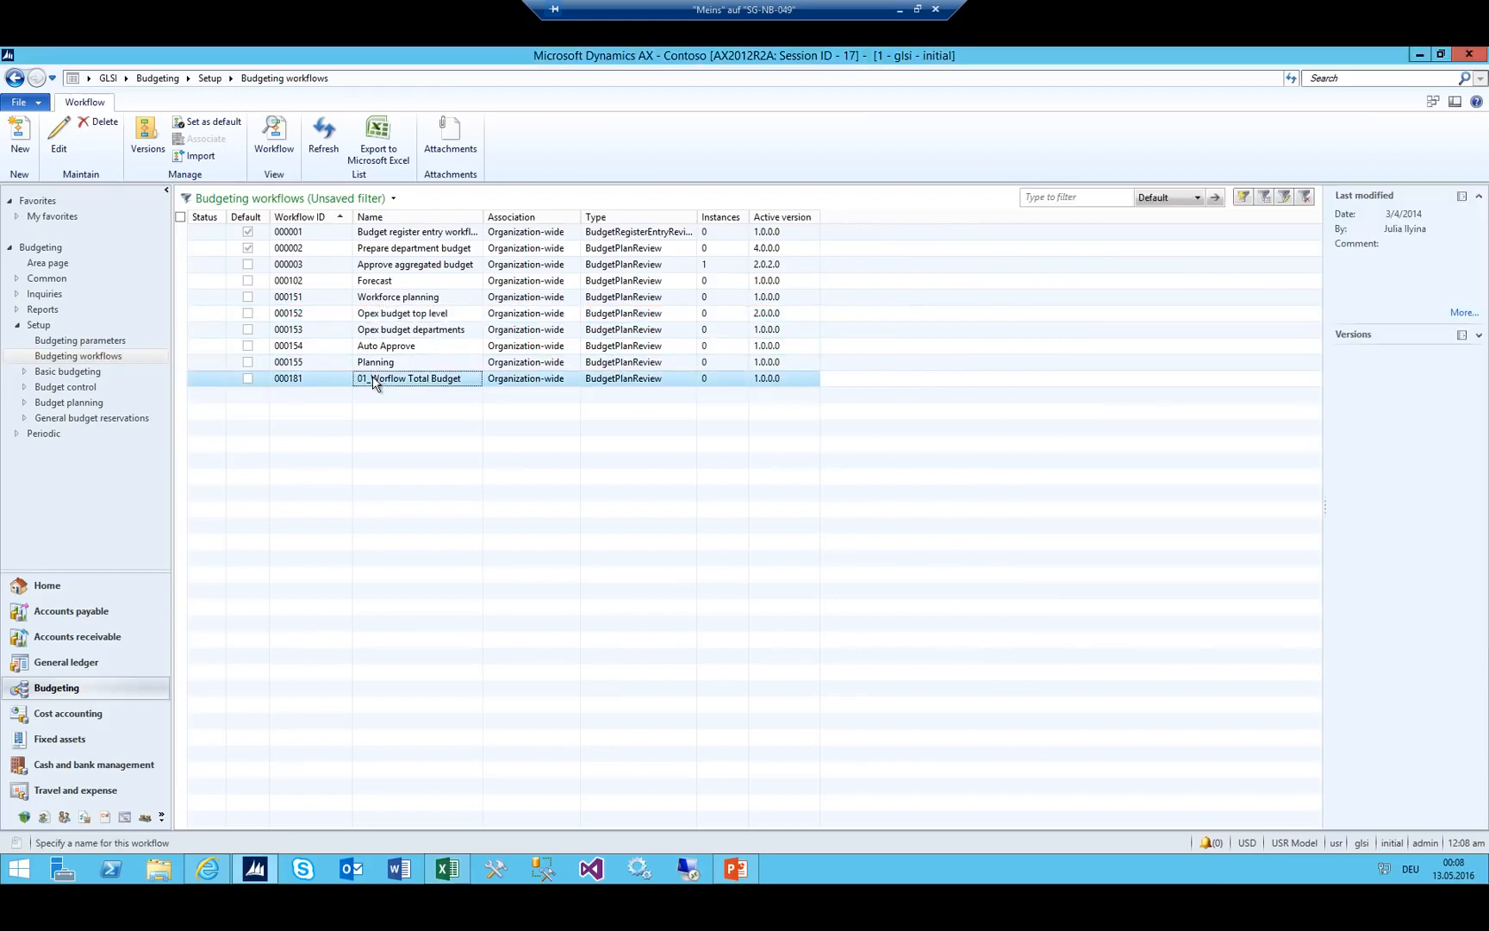
Select the new workflow, then highlight the Total Budget and Cost Center Budgets stages in Book1.
click(379, 380)
click(447, 868)
click(1101, 357)
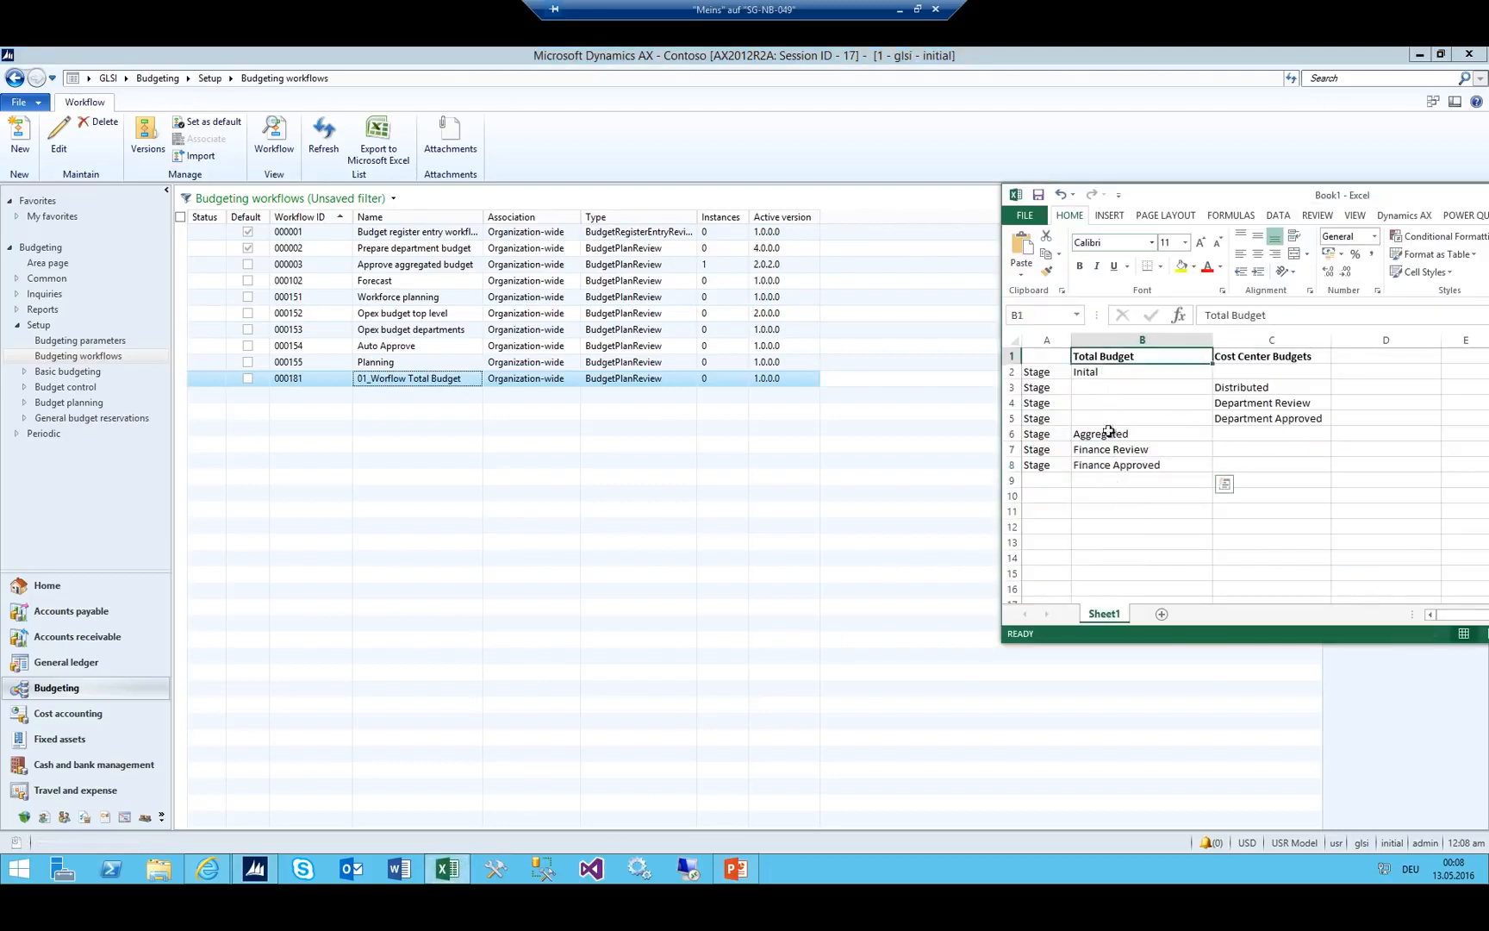
drag(1109, 431, 1117, 481)
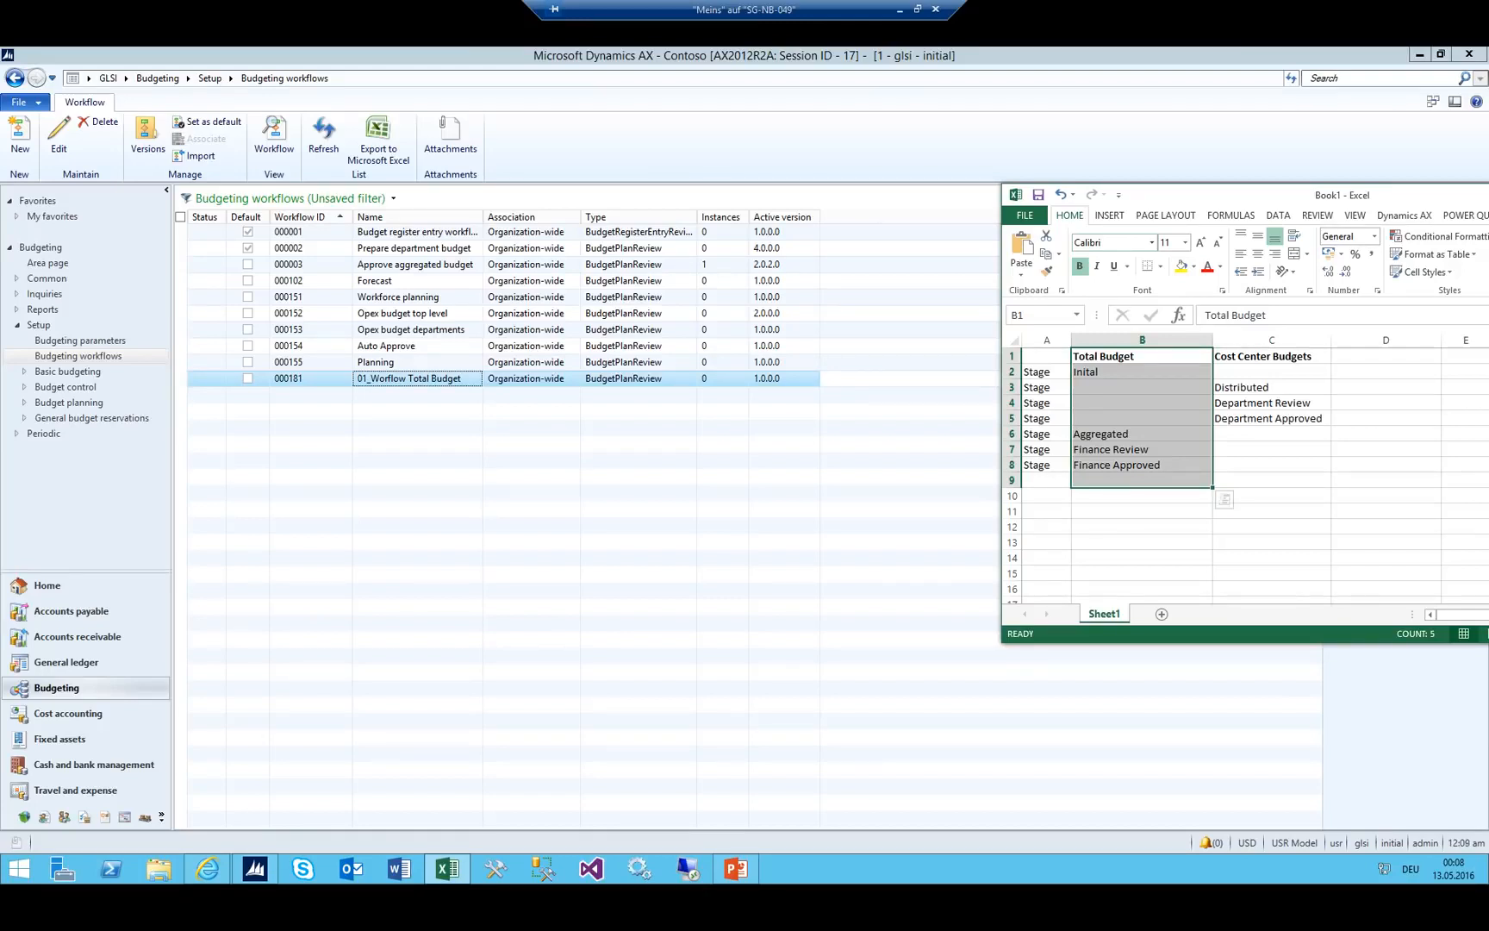
click(1246, 368)
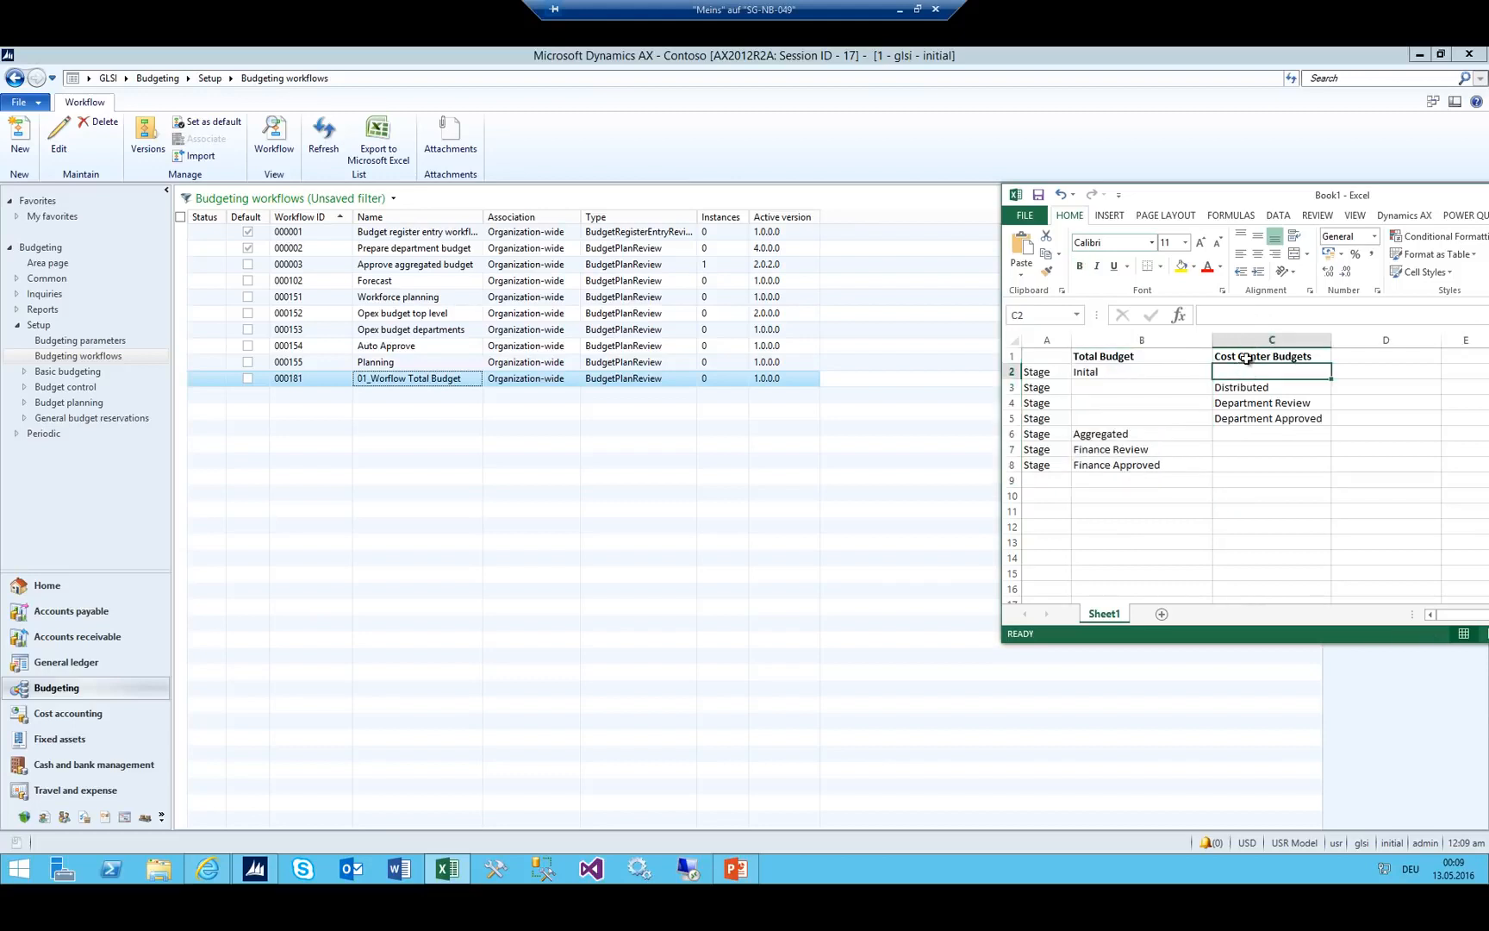
drag(1246, 359, 1244, 434)
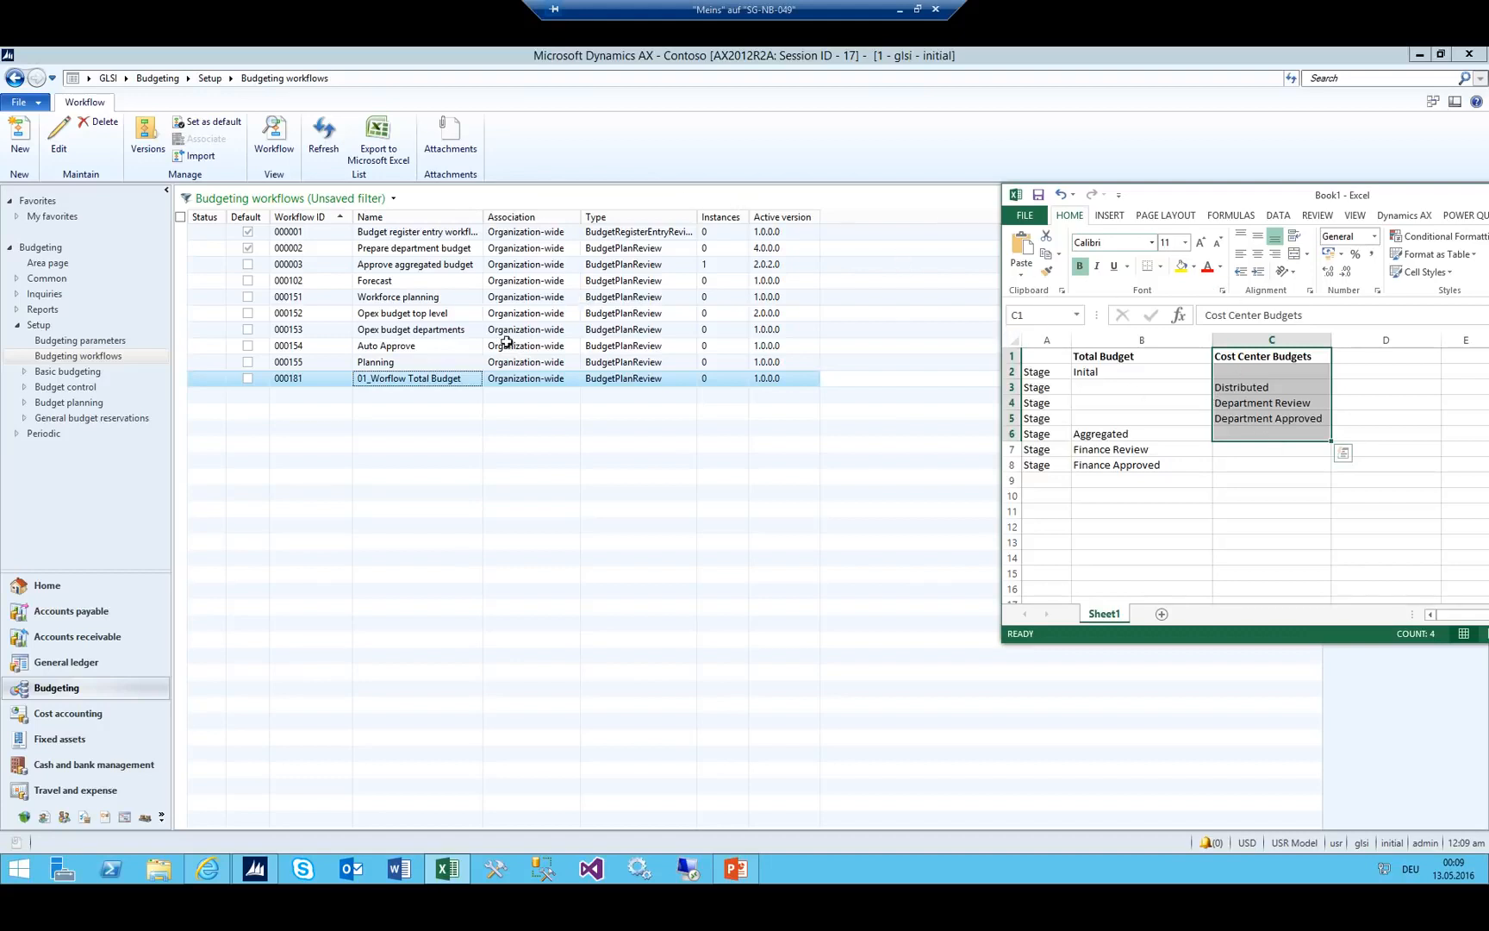
Bring the Dynamics AX Budgeting workflows list, showing 01_Worflow Total Budget, in front of Excel.
click(455, 383)
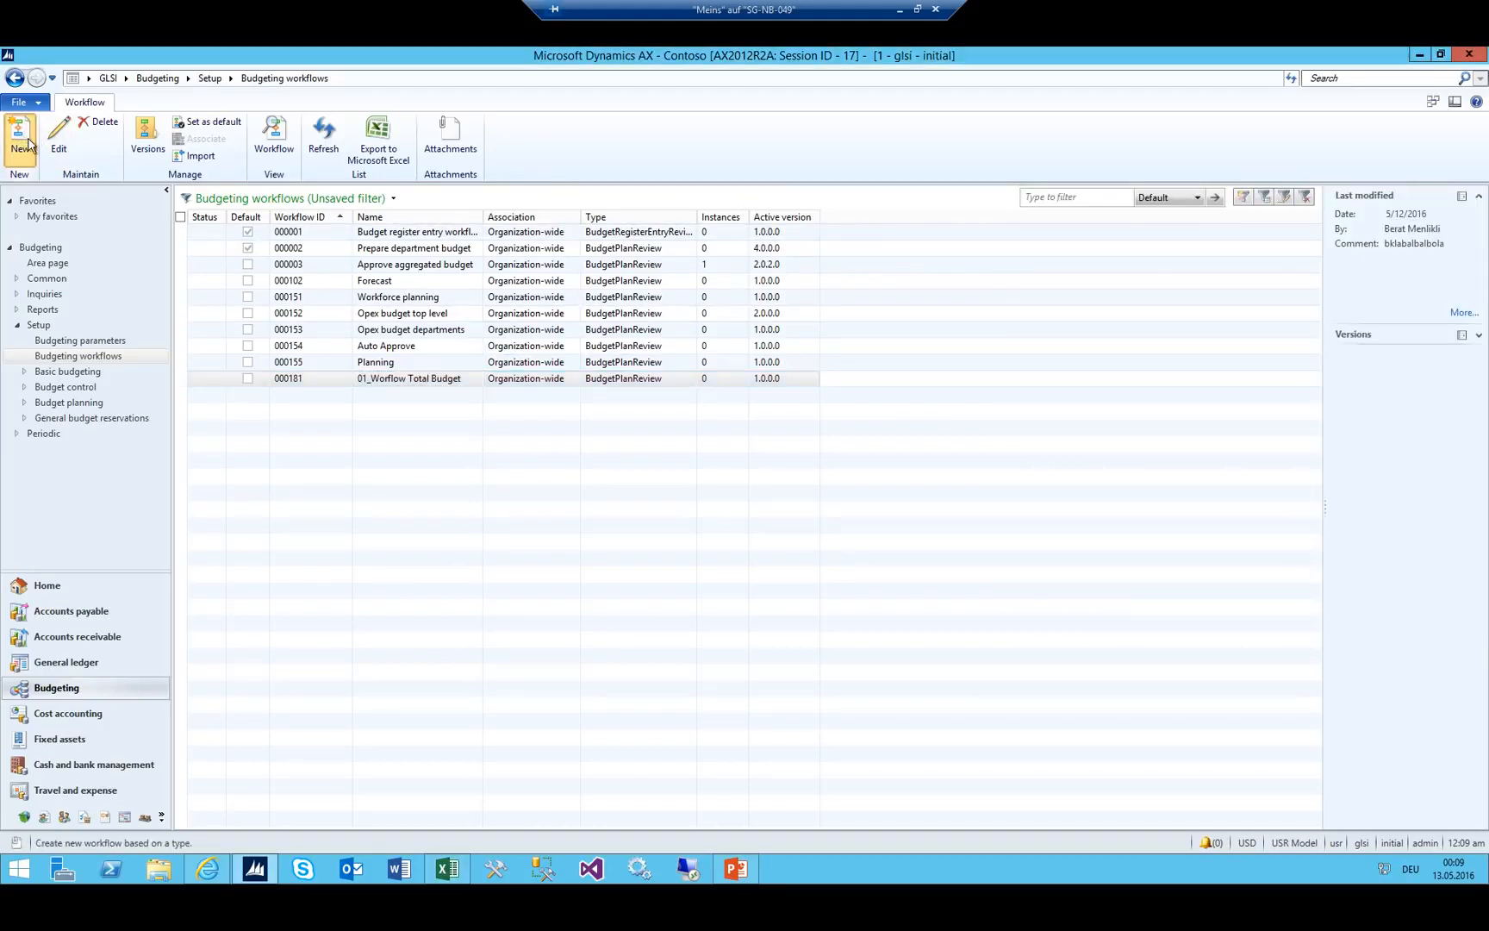
Create a new workflow of type Budget plan workflows.
click(21, 136)
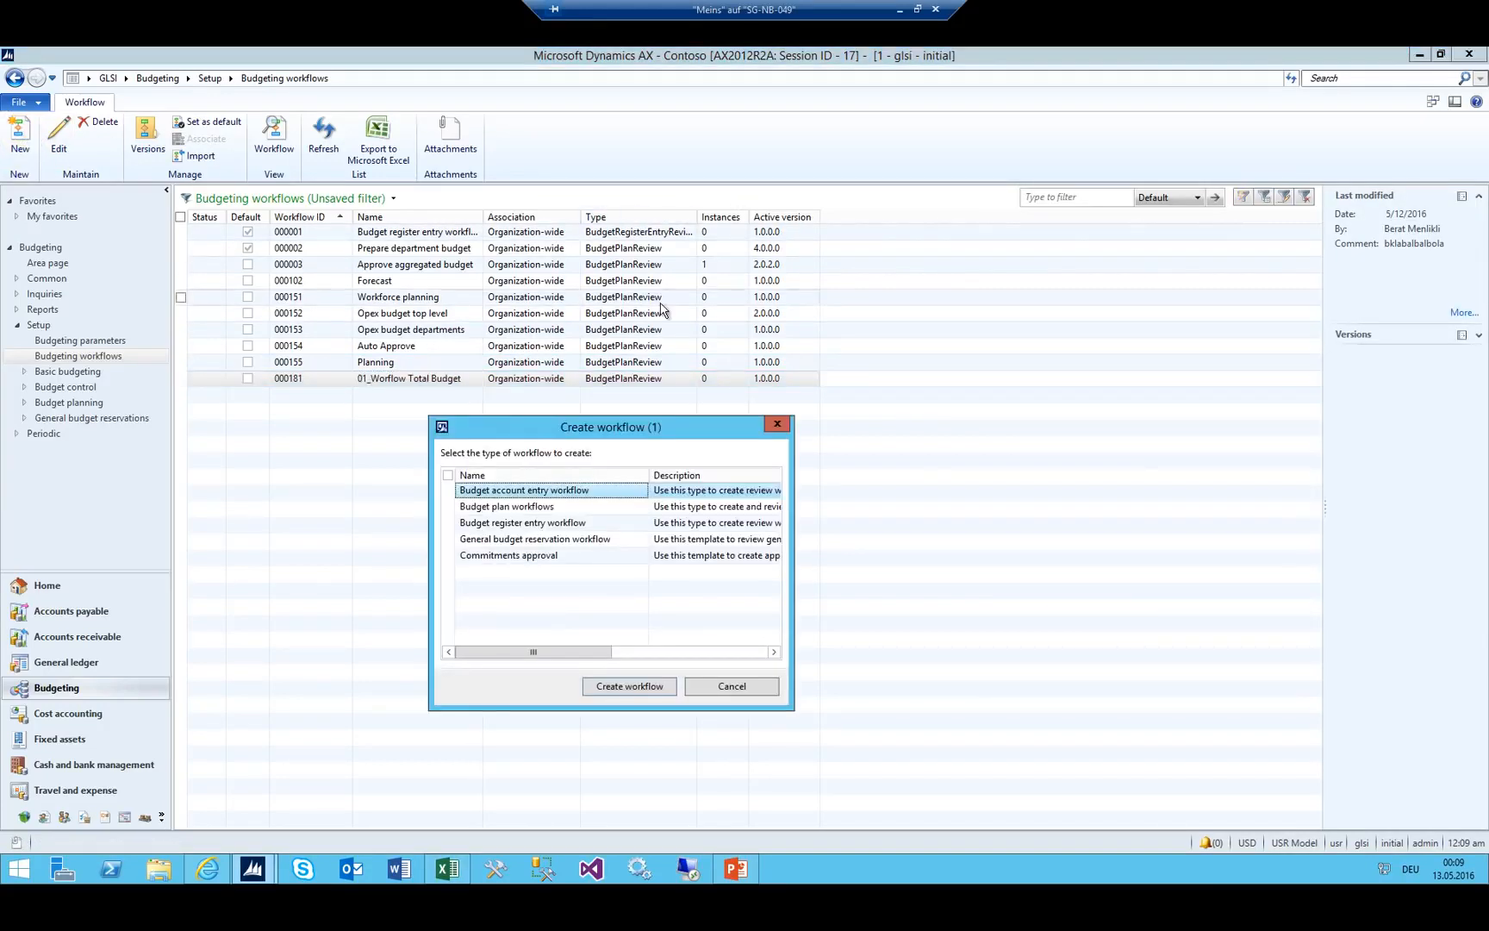
click(520, 509)
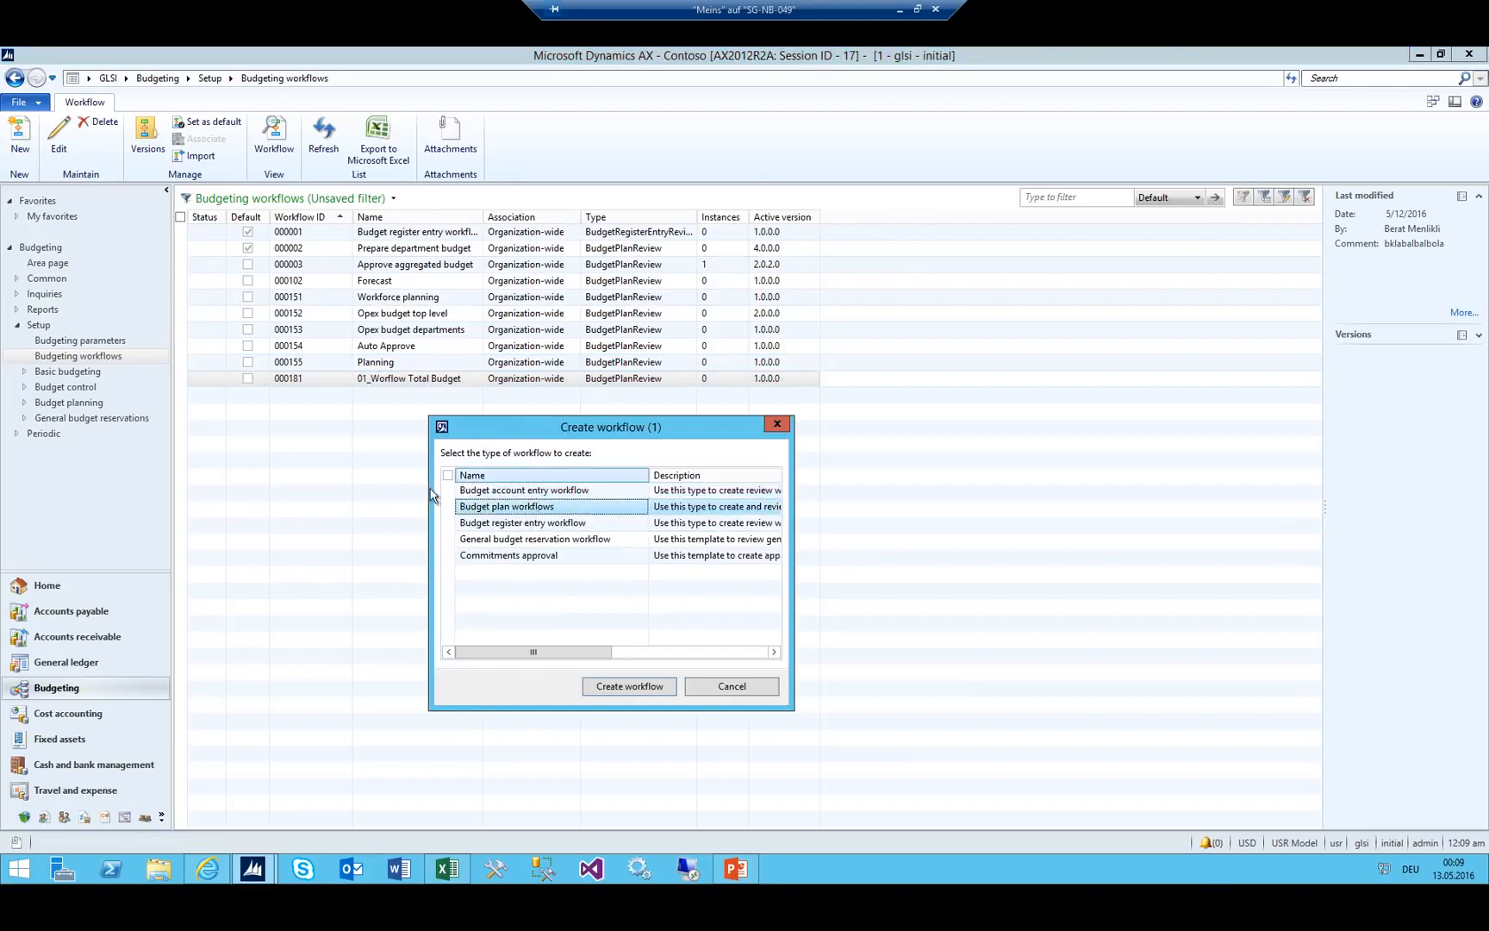
click(629, 686)
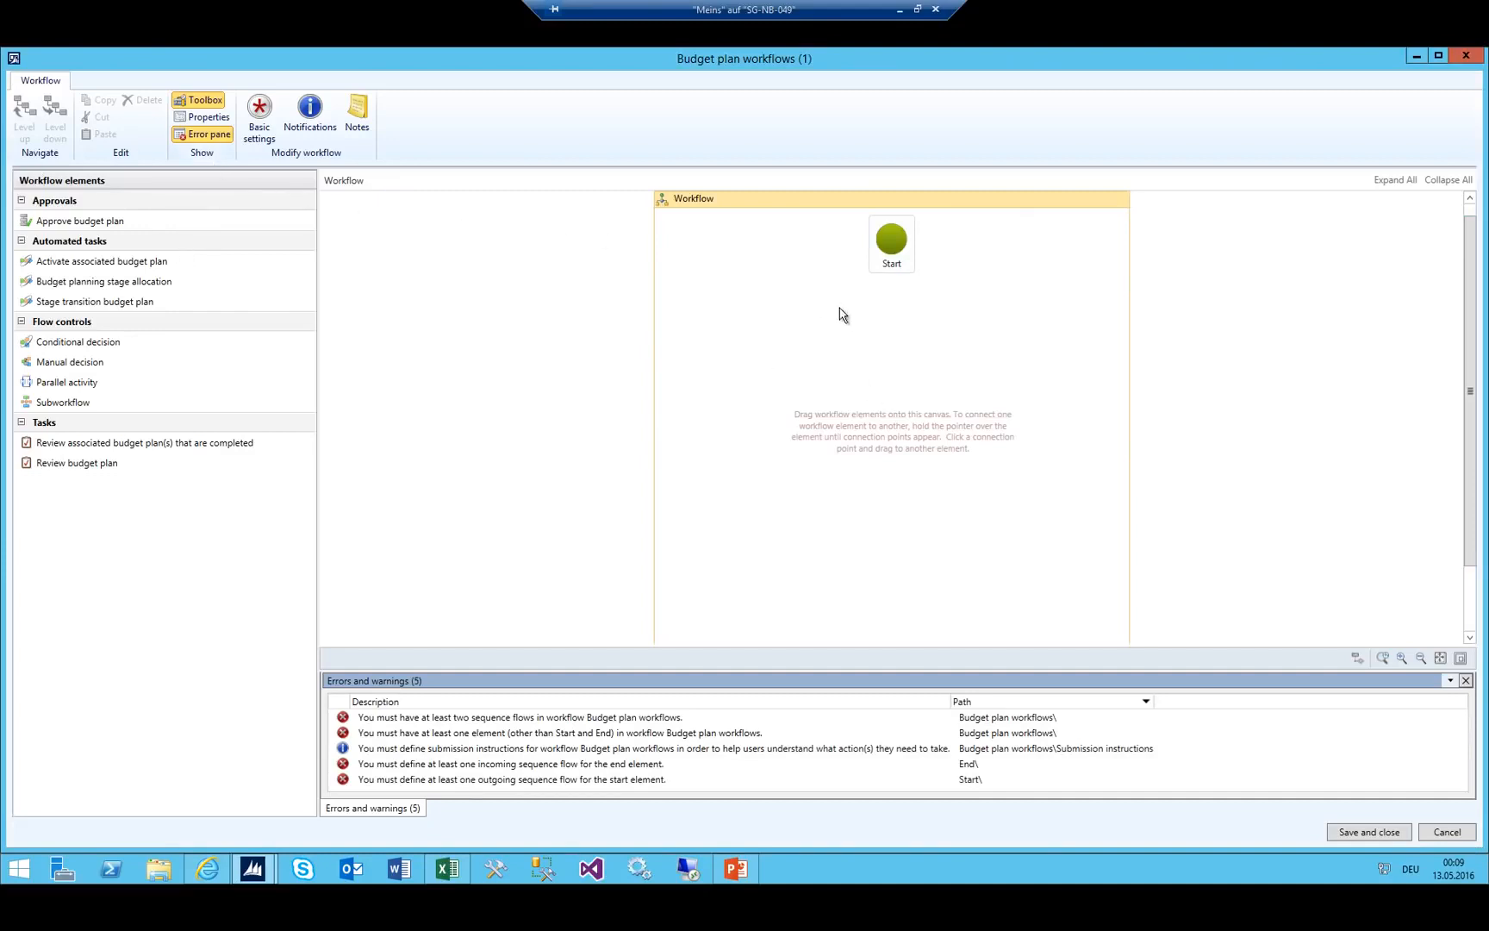
Name the workflow 02_Department Workflow and set the admin user as owner.
click(259, 112)
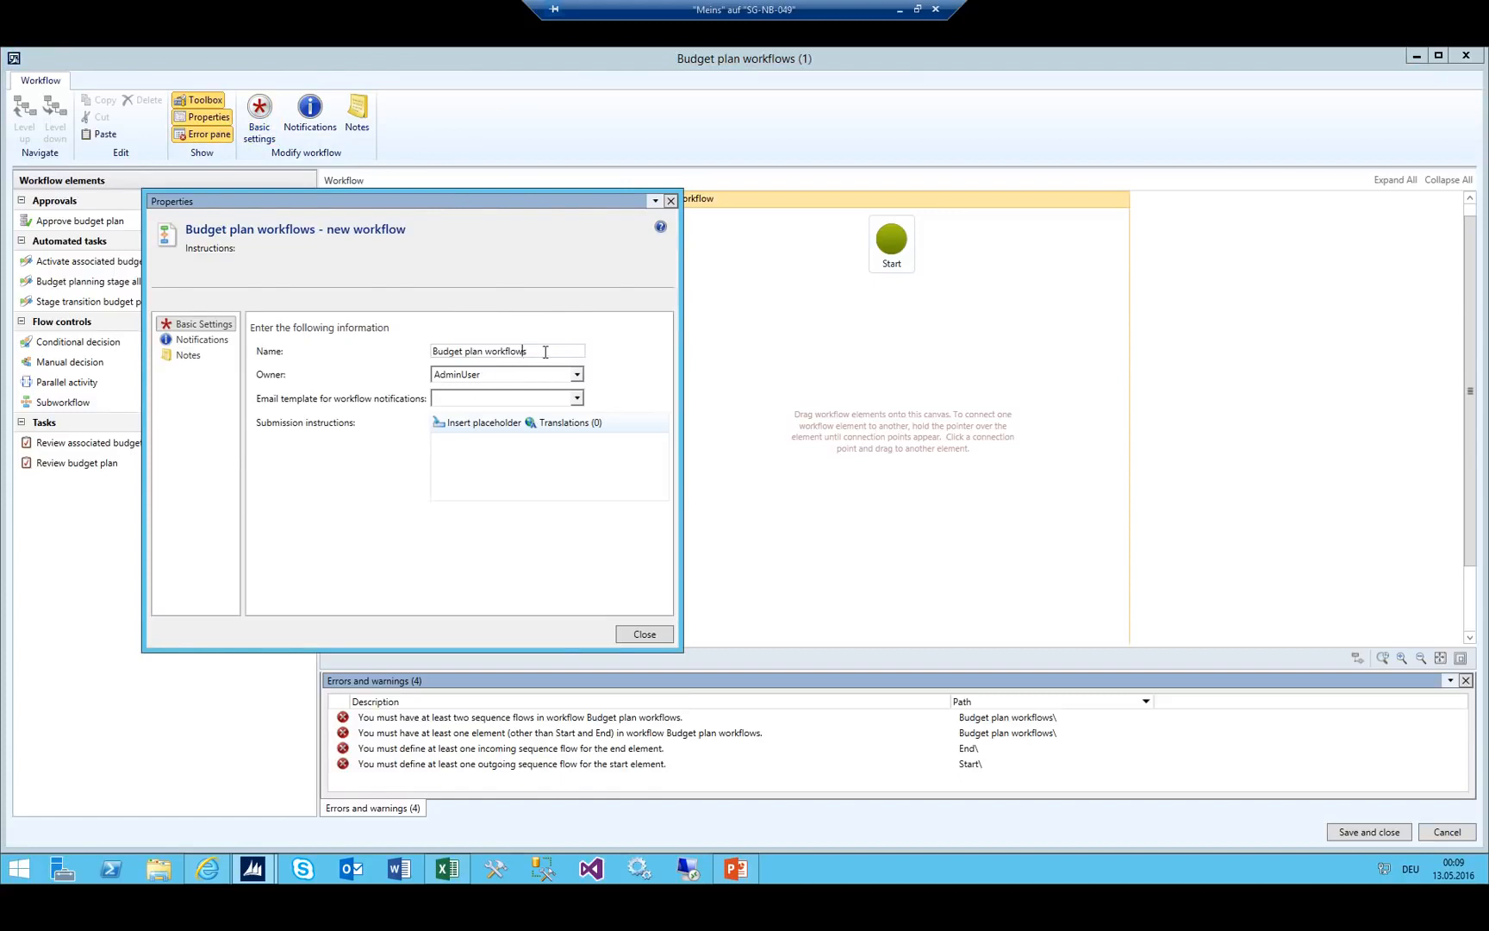
drag(545, 352, 175, 287)
text(02)
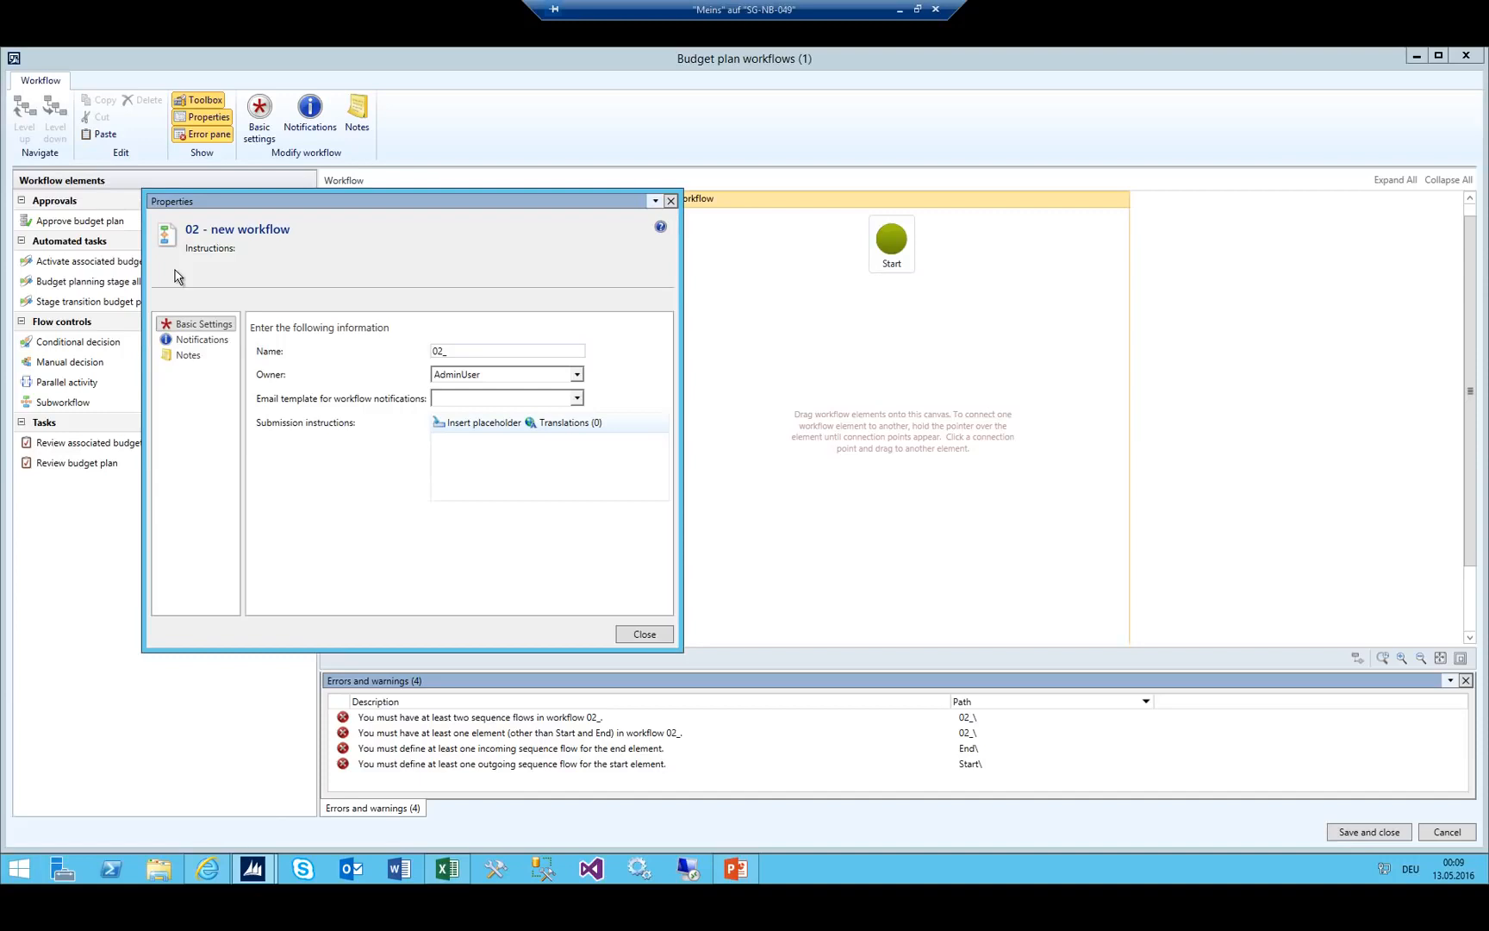
text(_Department Workflow)
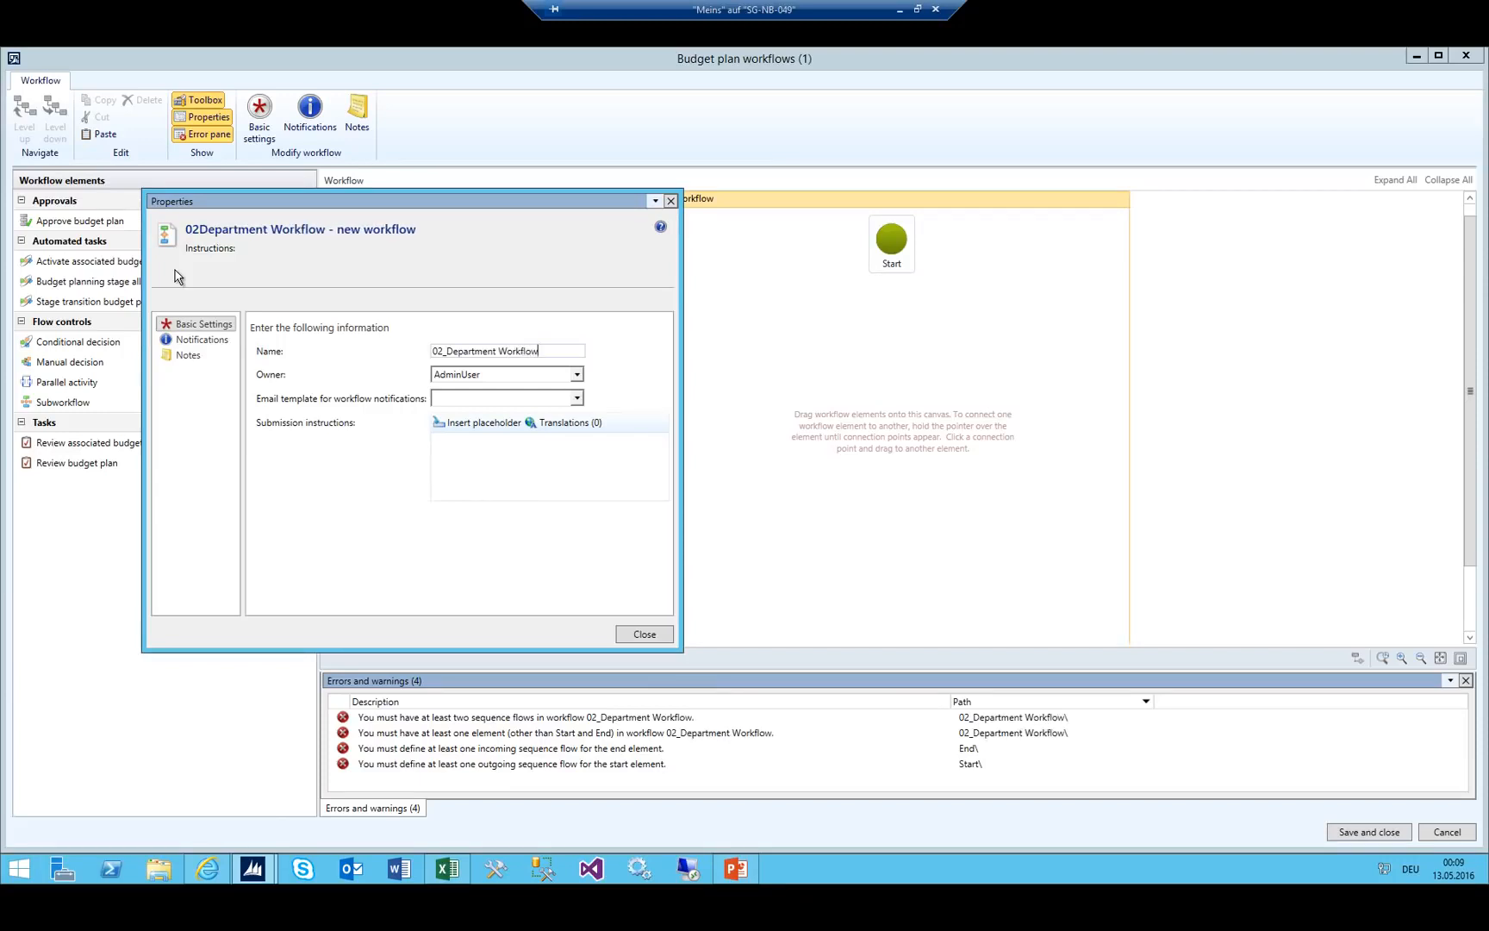
click(502, 374)
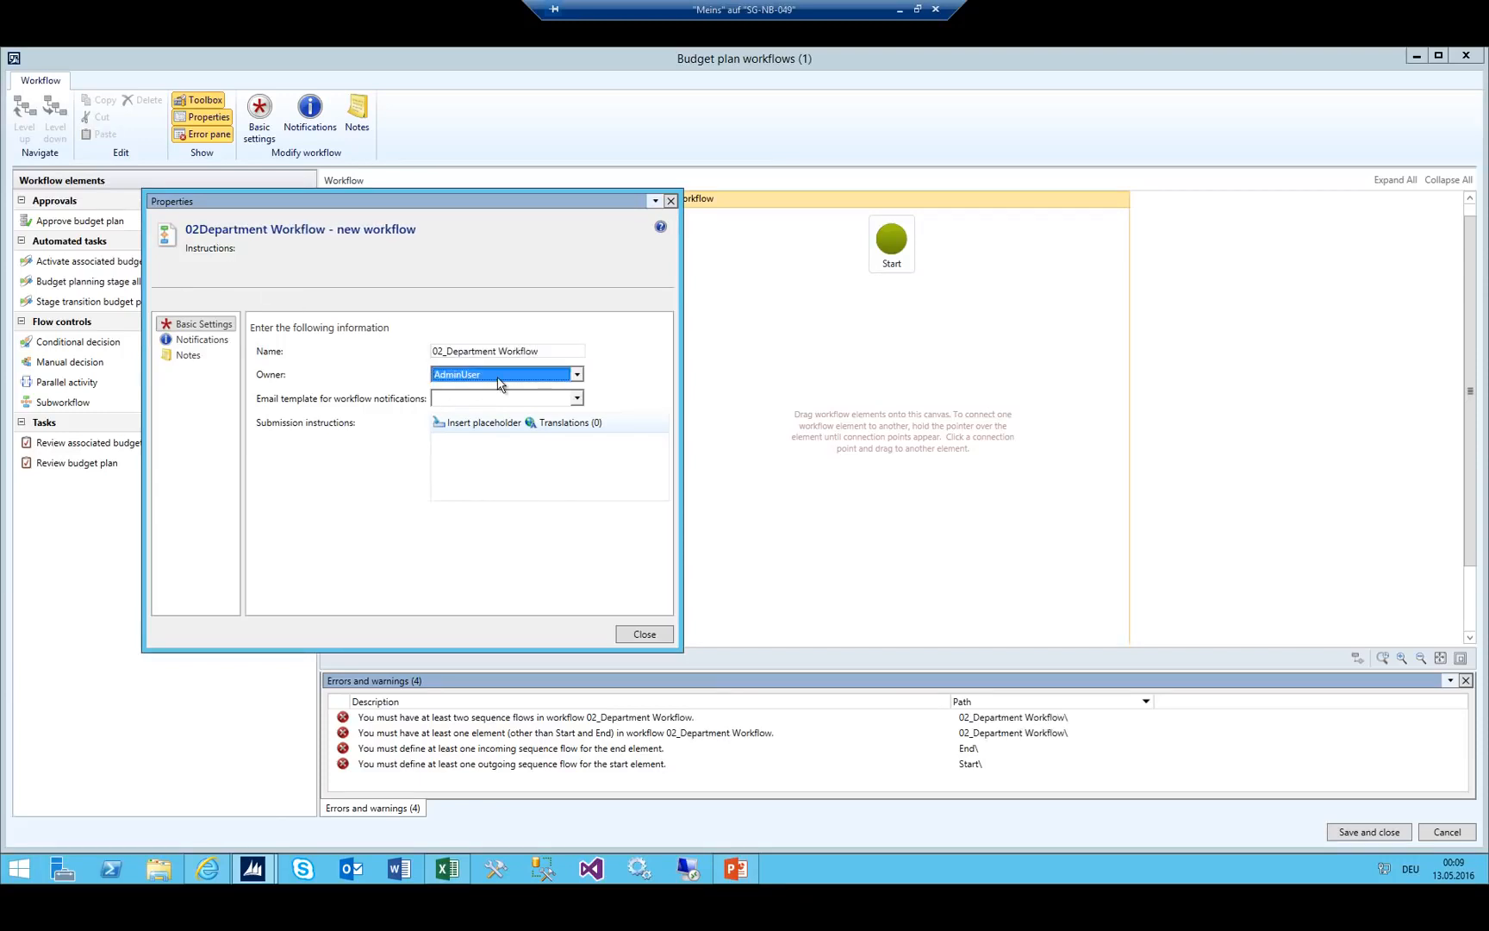
click(474, 395)
click(633, 634)
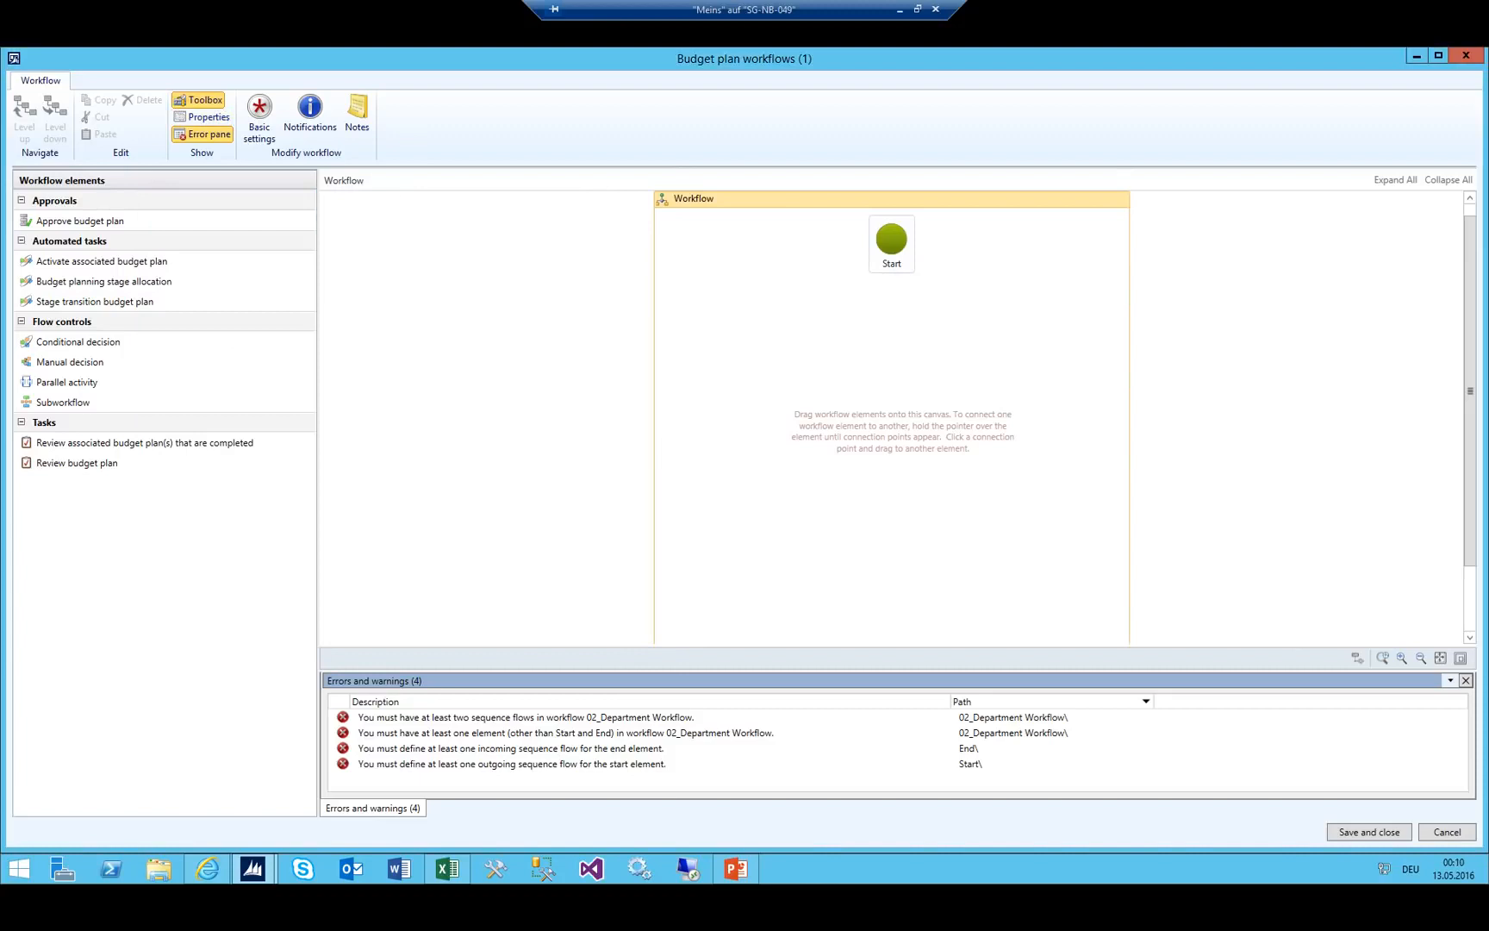
After checking the Excel stage cells, place a Stage transition budget plan step below Start.
click(448, 869)
click(1238, 372)
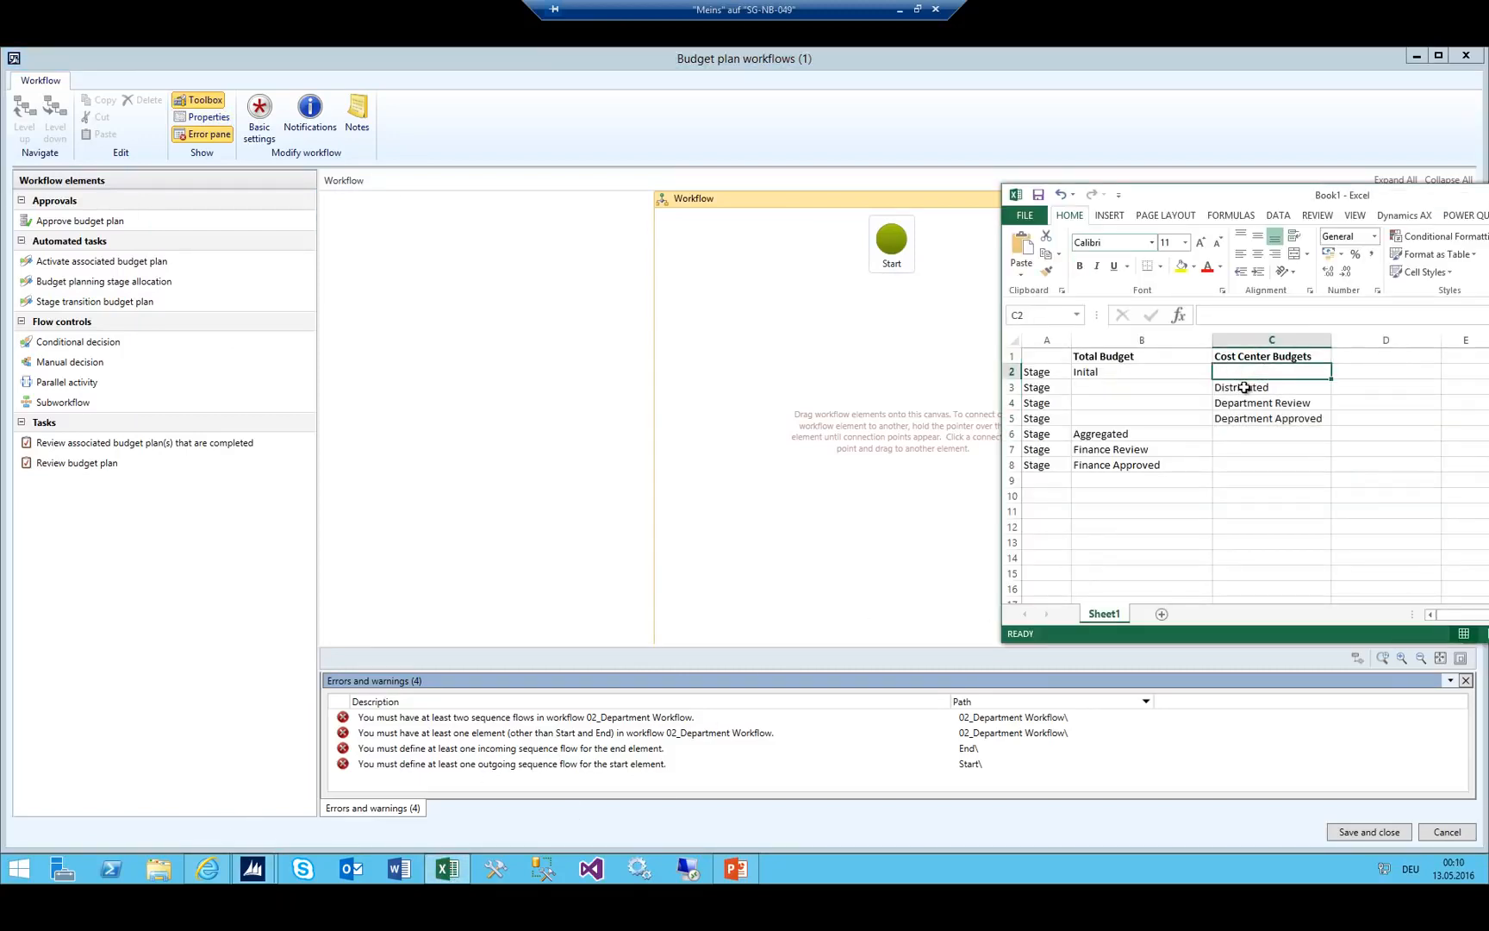
drag(1272, 390, 1265, 402)
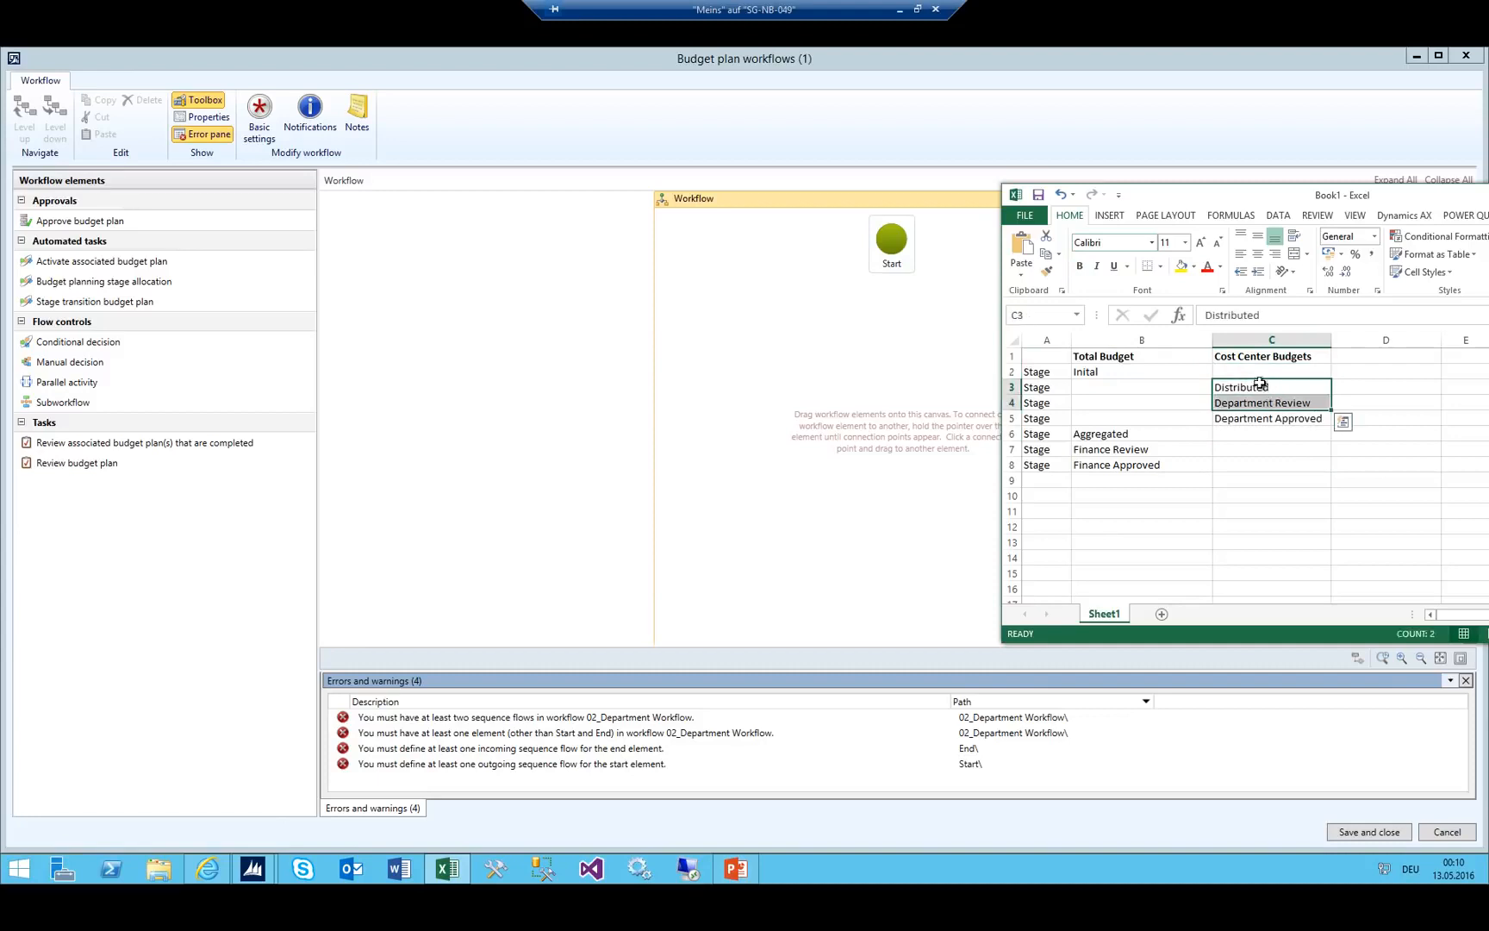
click(1258, 374)
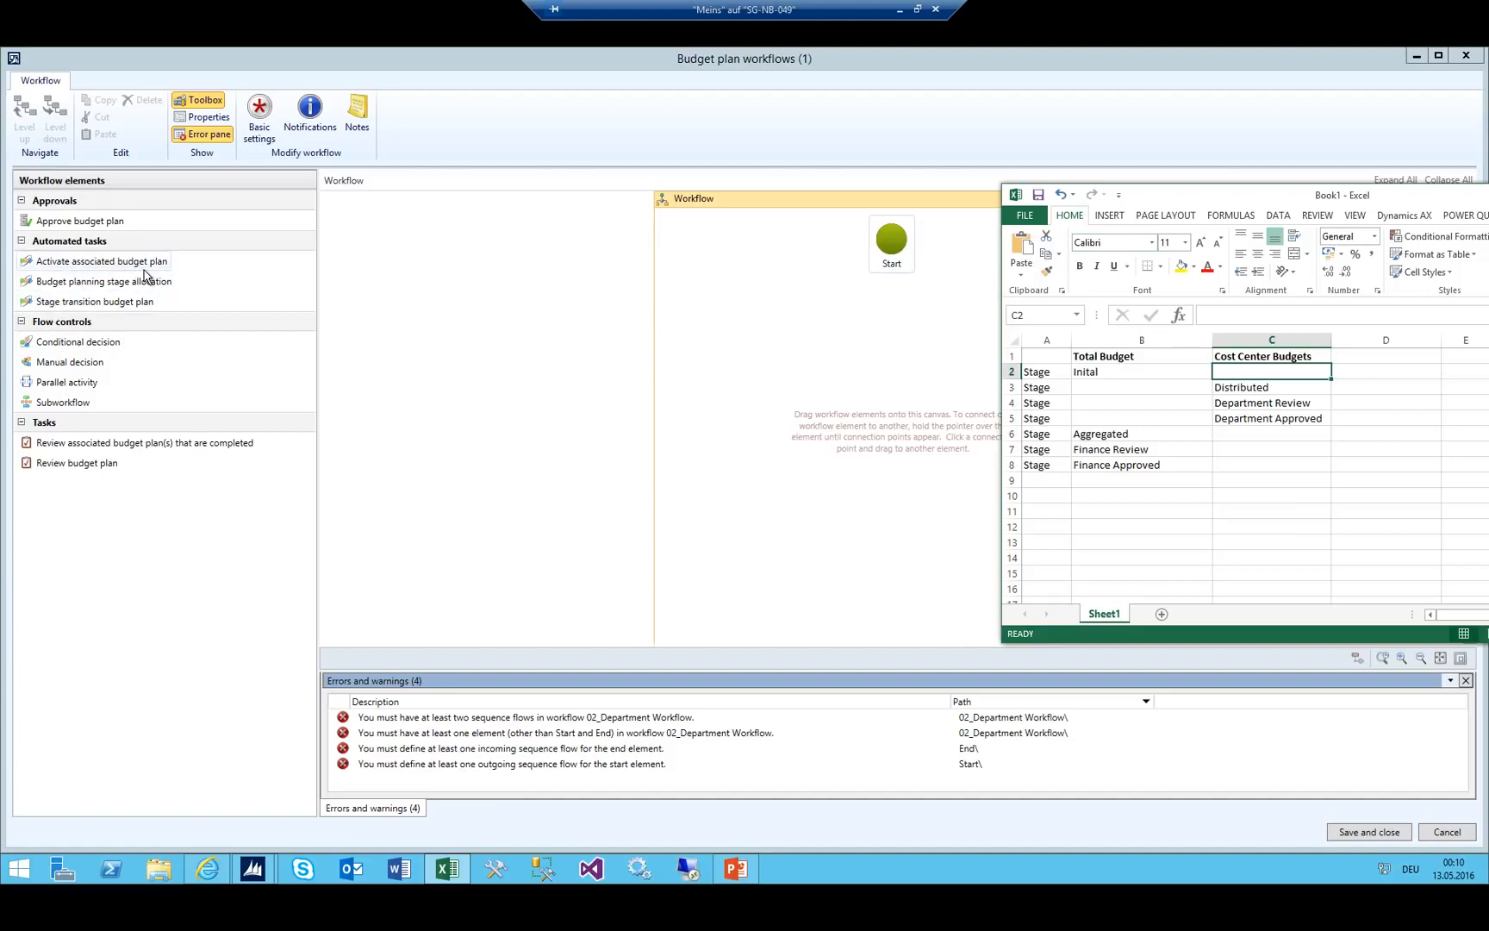
click(66, 285)
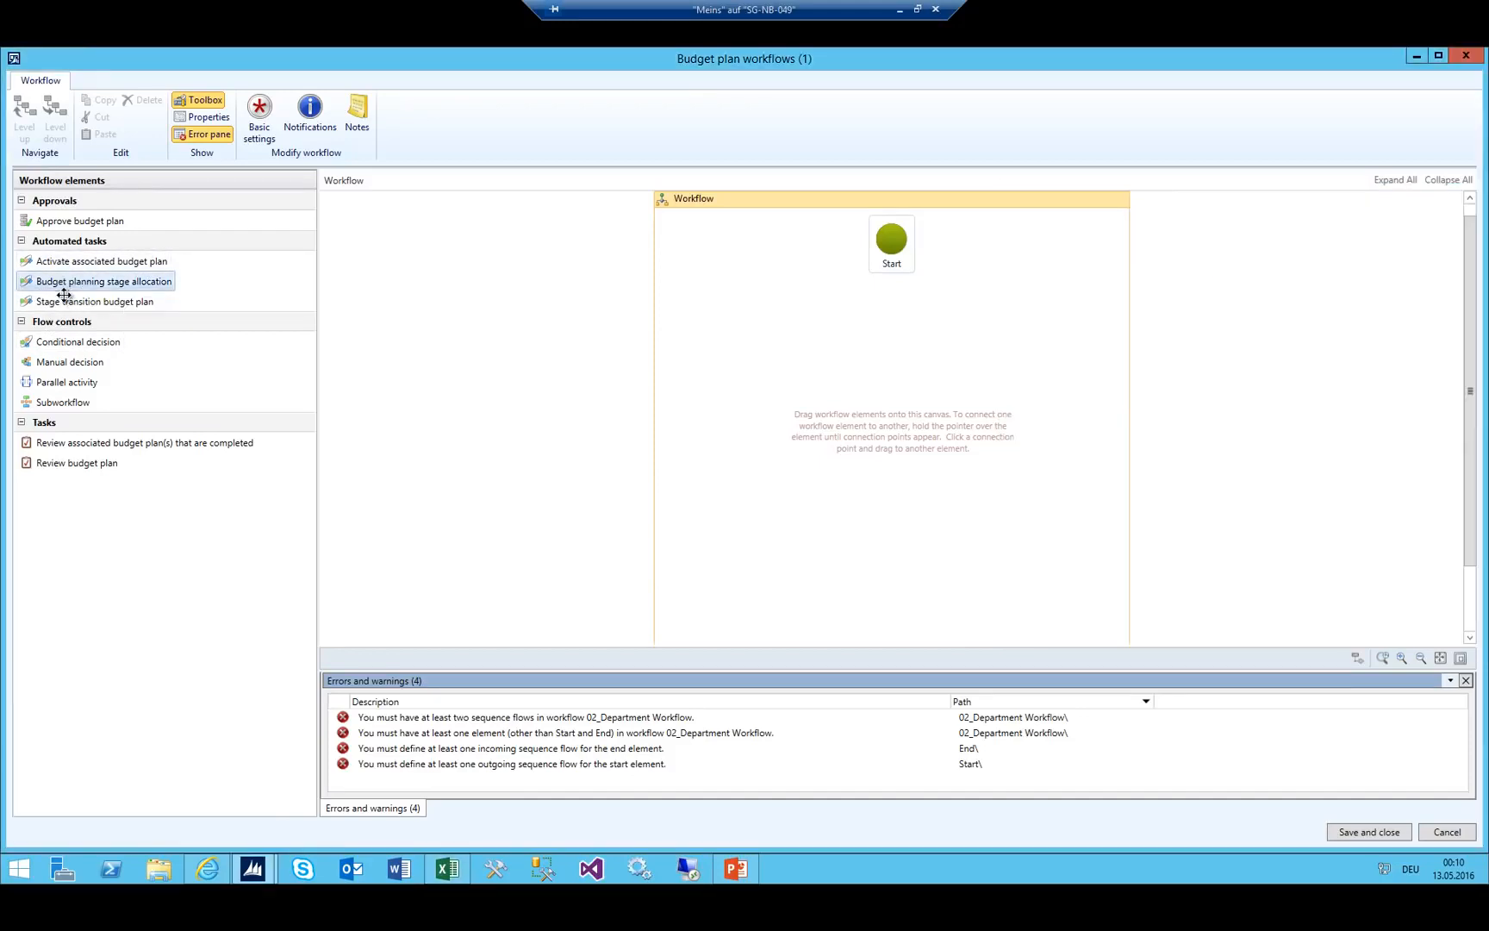
drag(57, 302, 888, 336)
drag(891, 330, 891, 333)
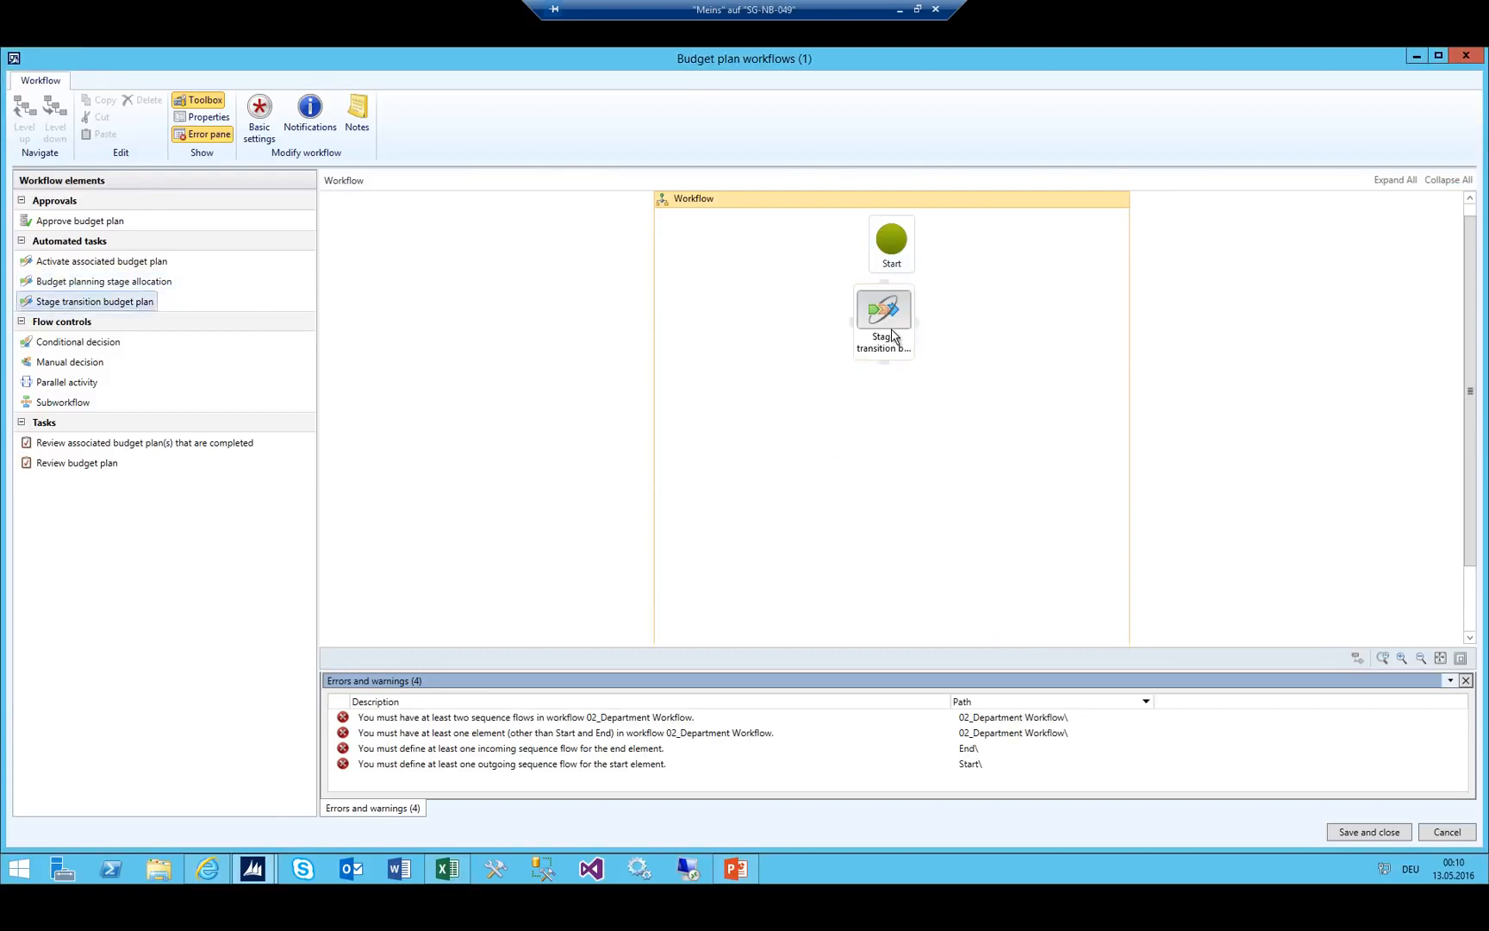
In the Excel stage sheet, move Distributed from C3 into B3.
key(alt+Tab)
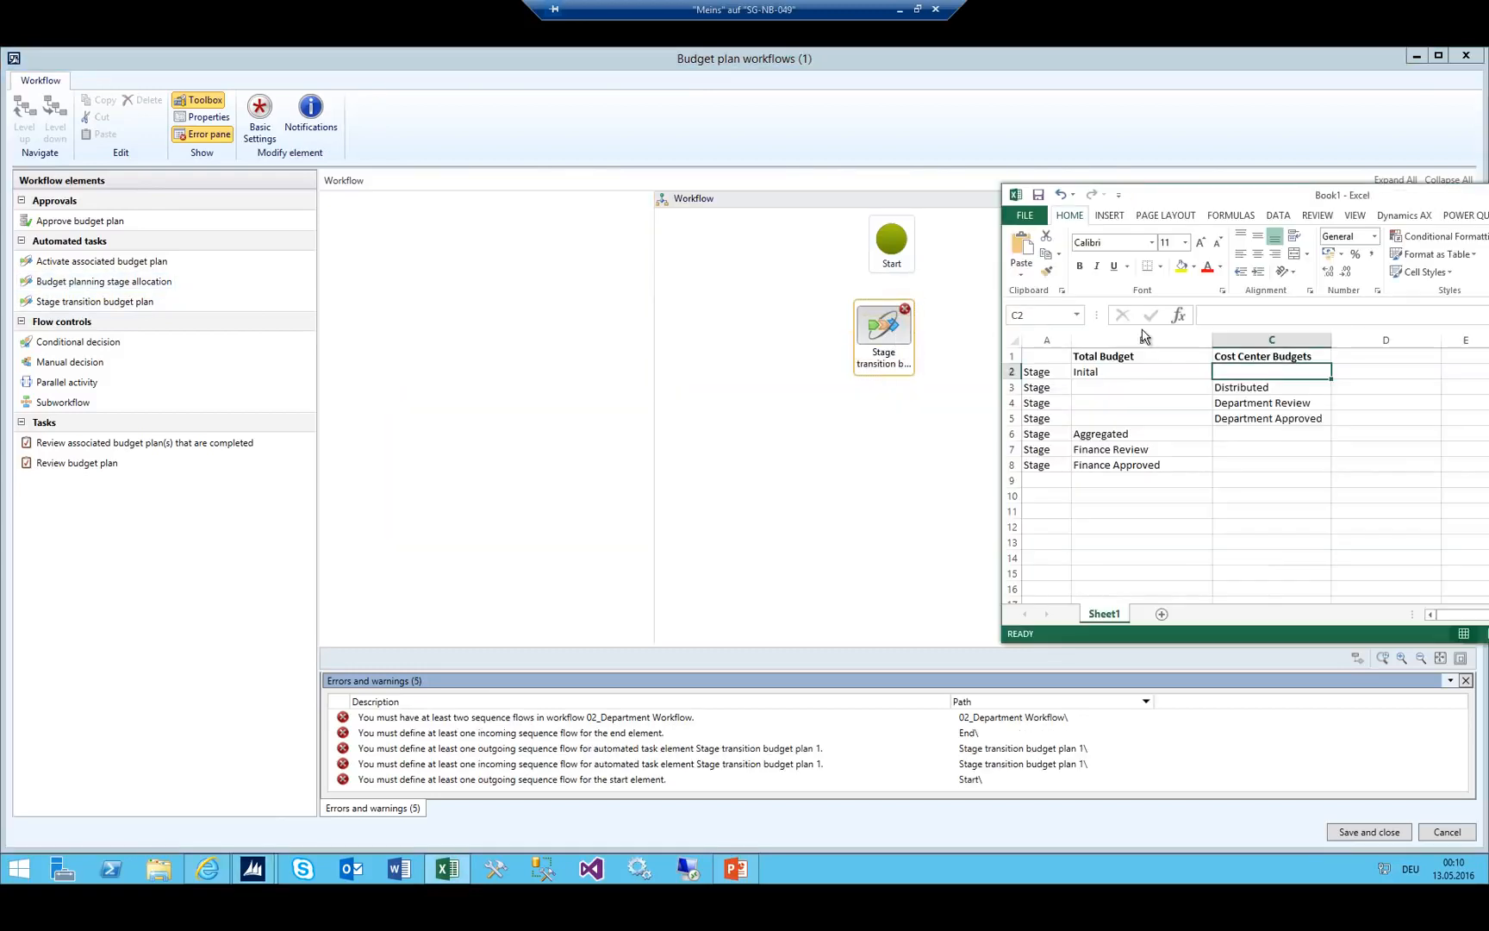
click(1256, 387)
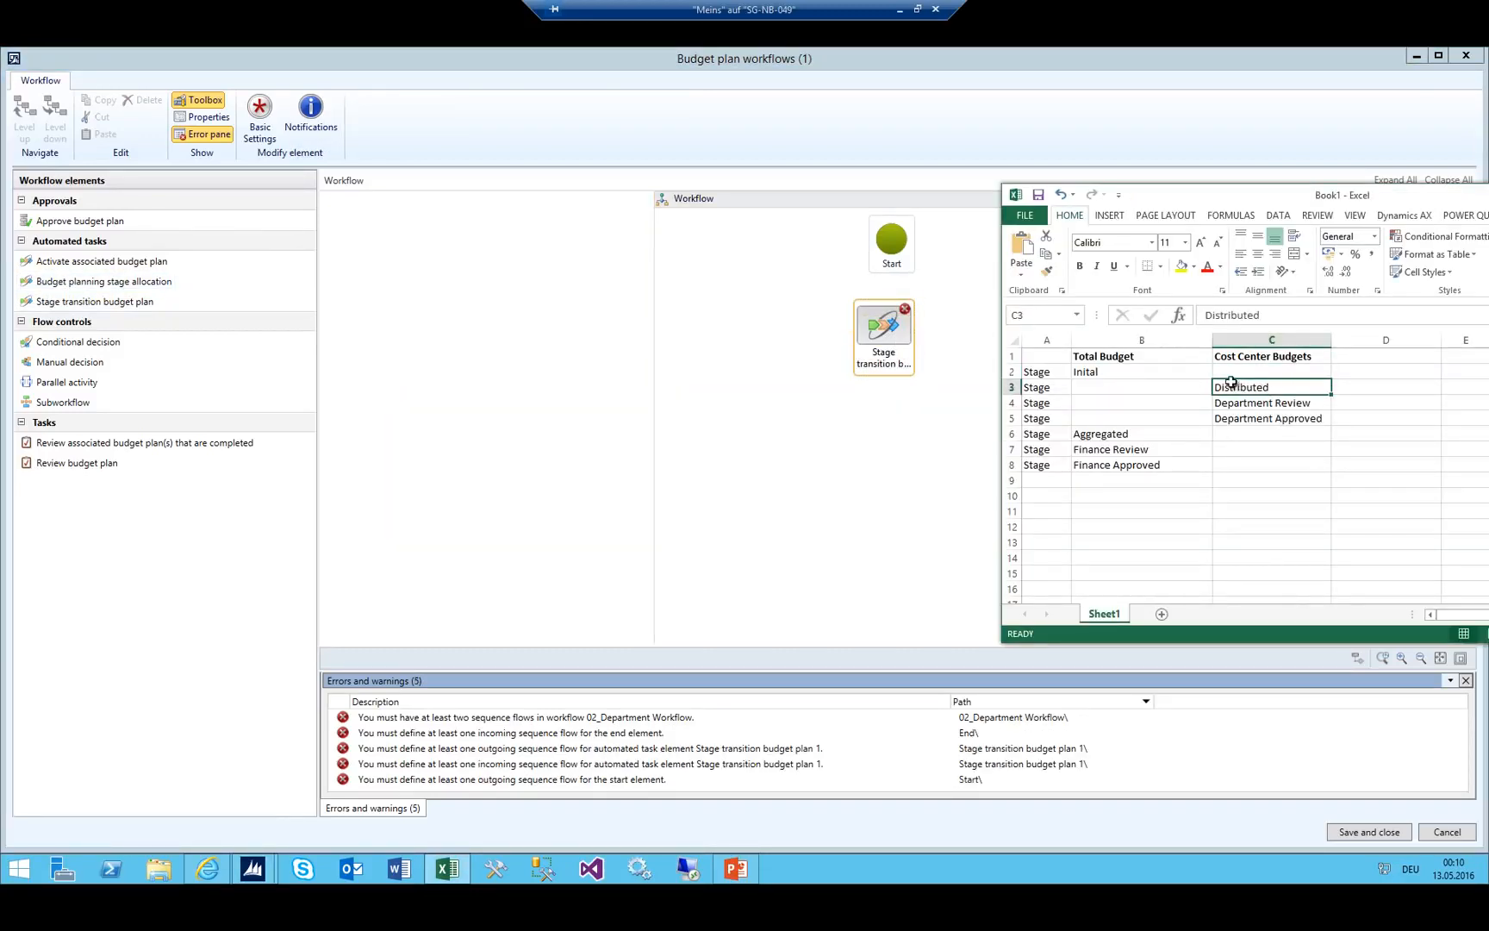
click(1239, 405)
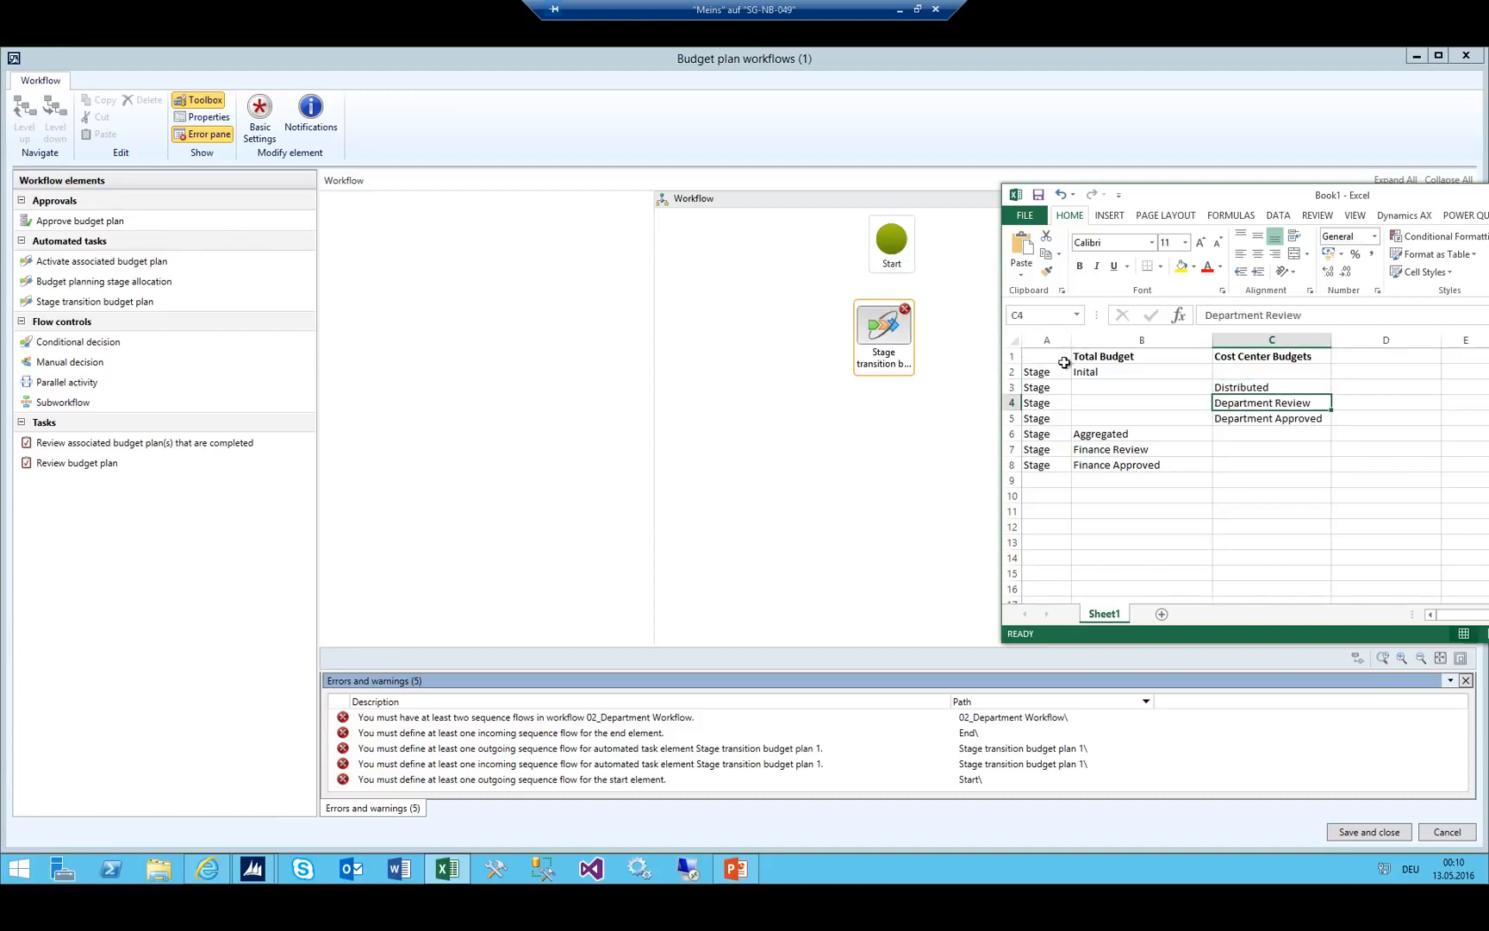
click(1154, 370)
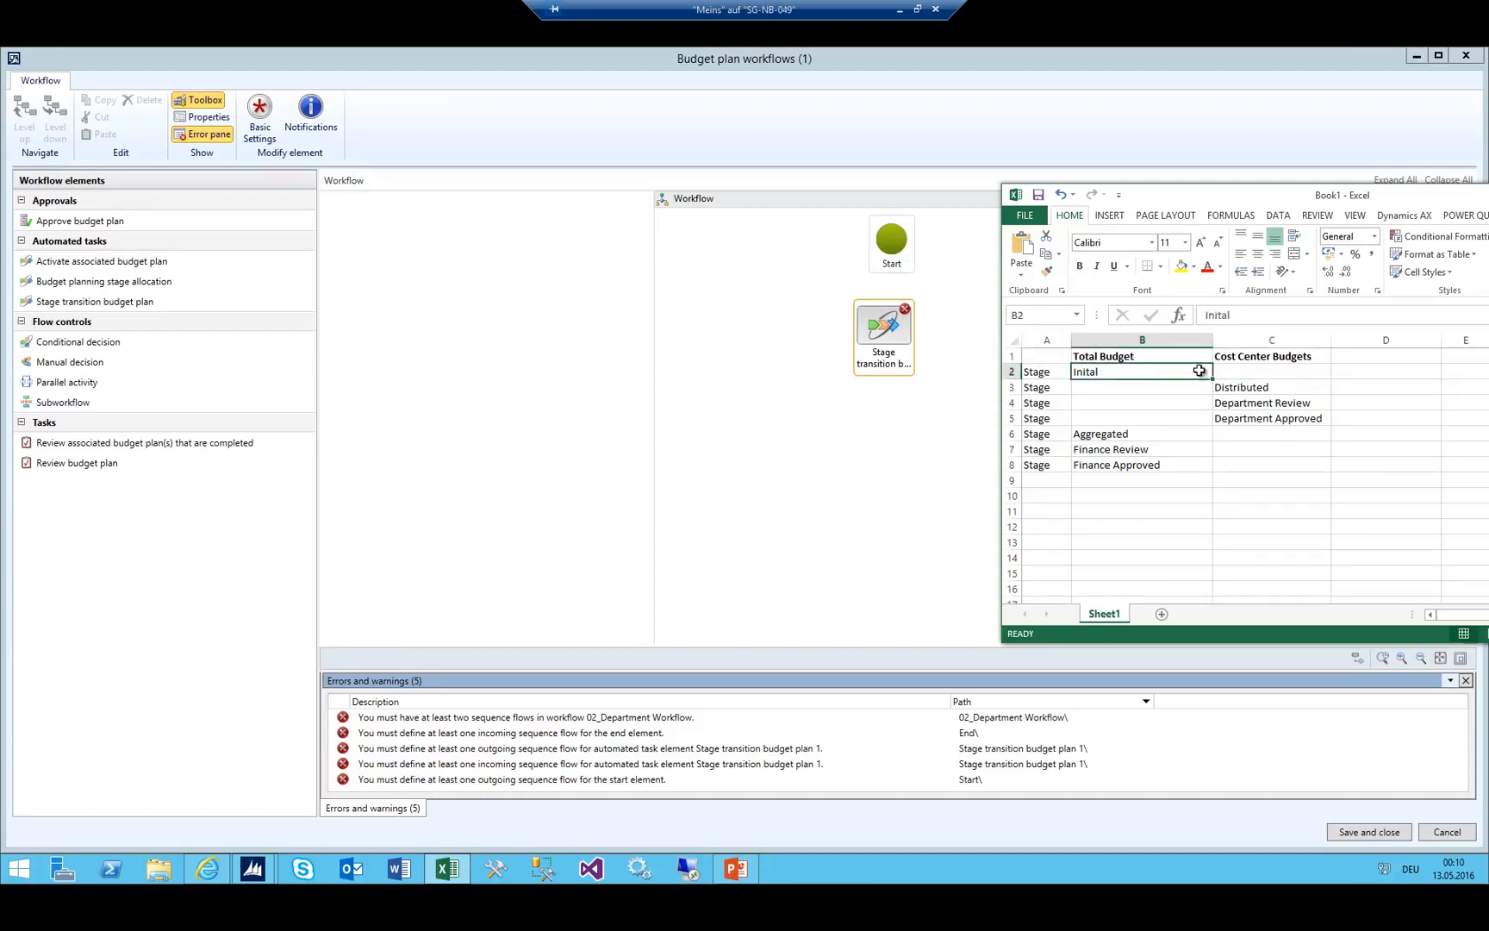
click(1260, 388)
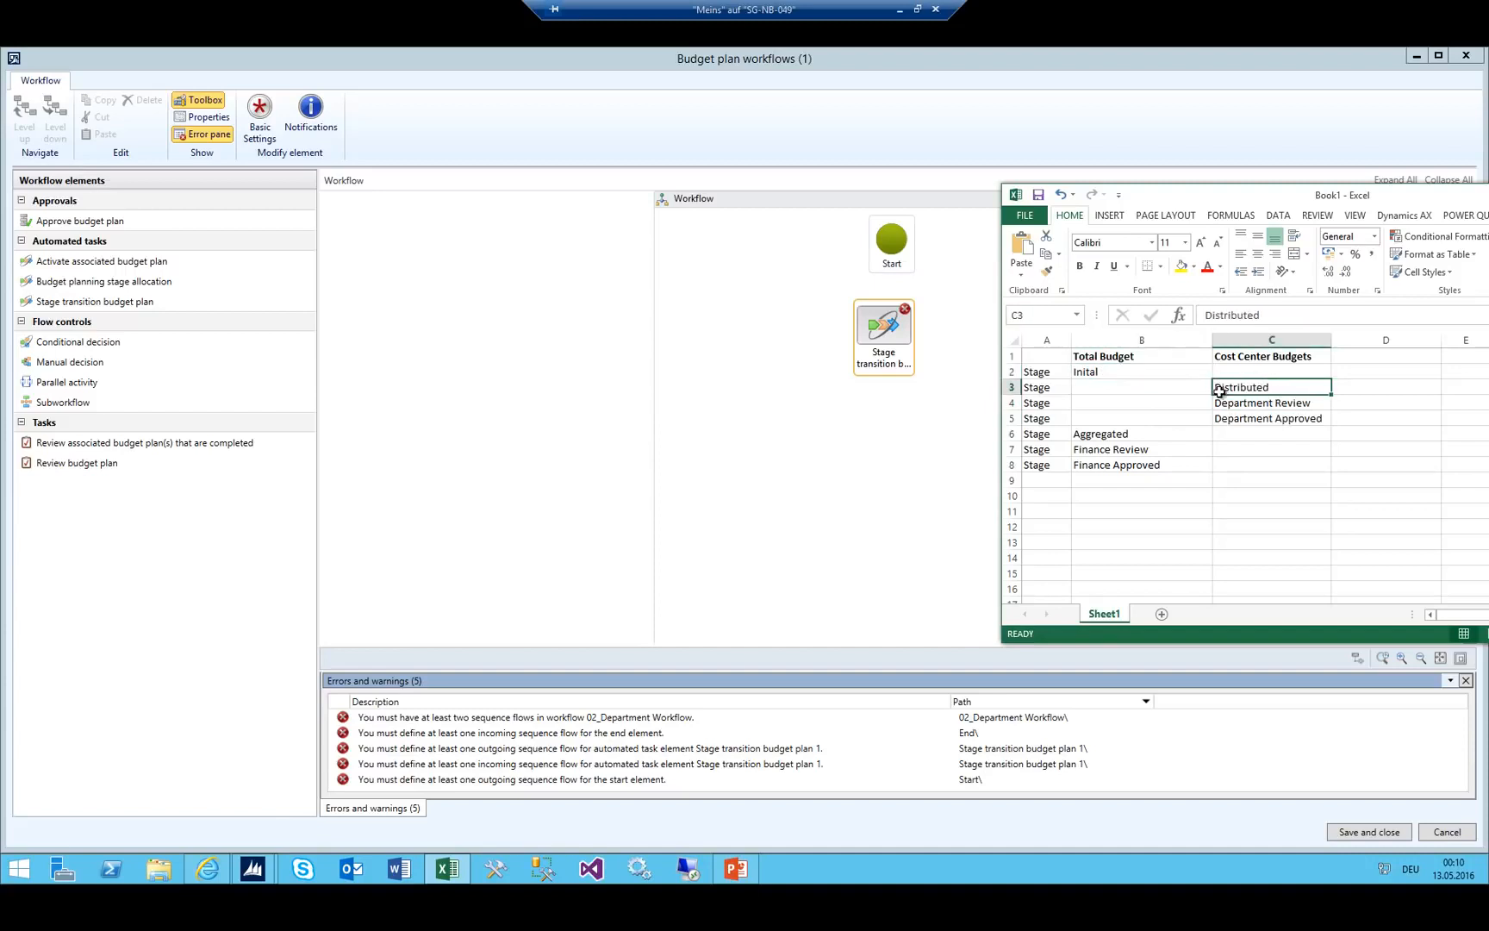
drag(1230, 399, 1102, 387)
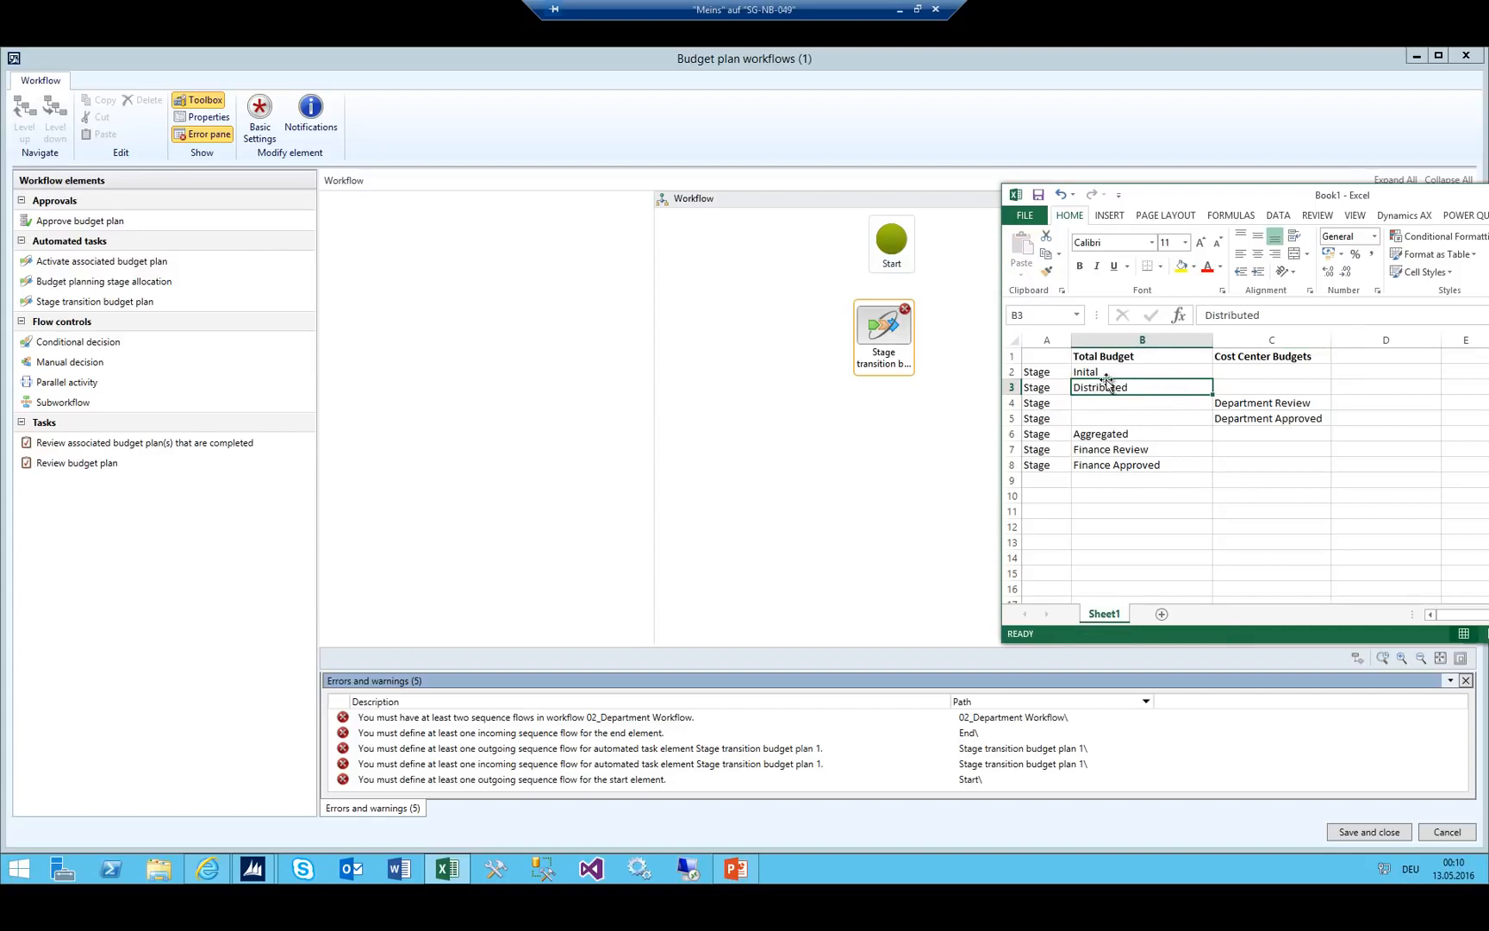
click(1251, 404)
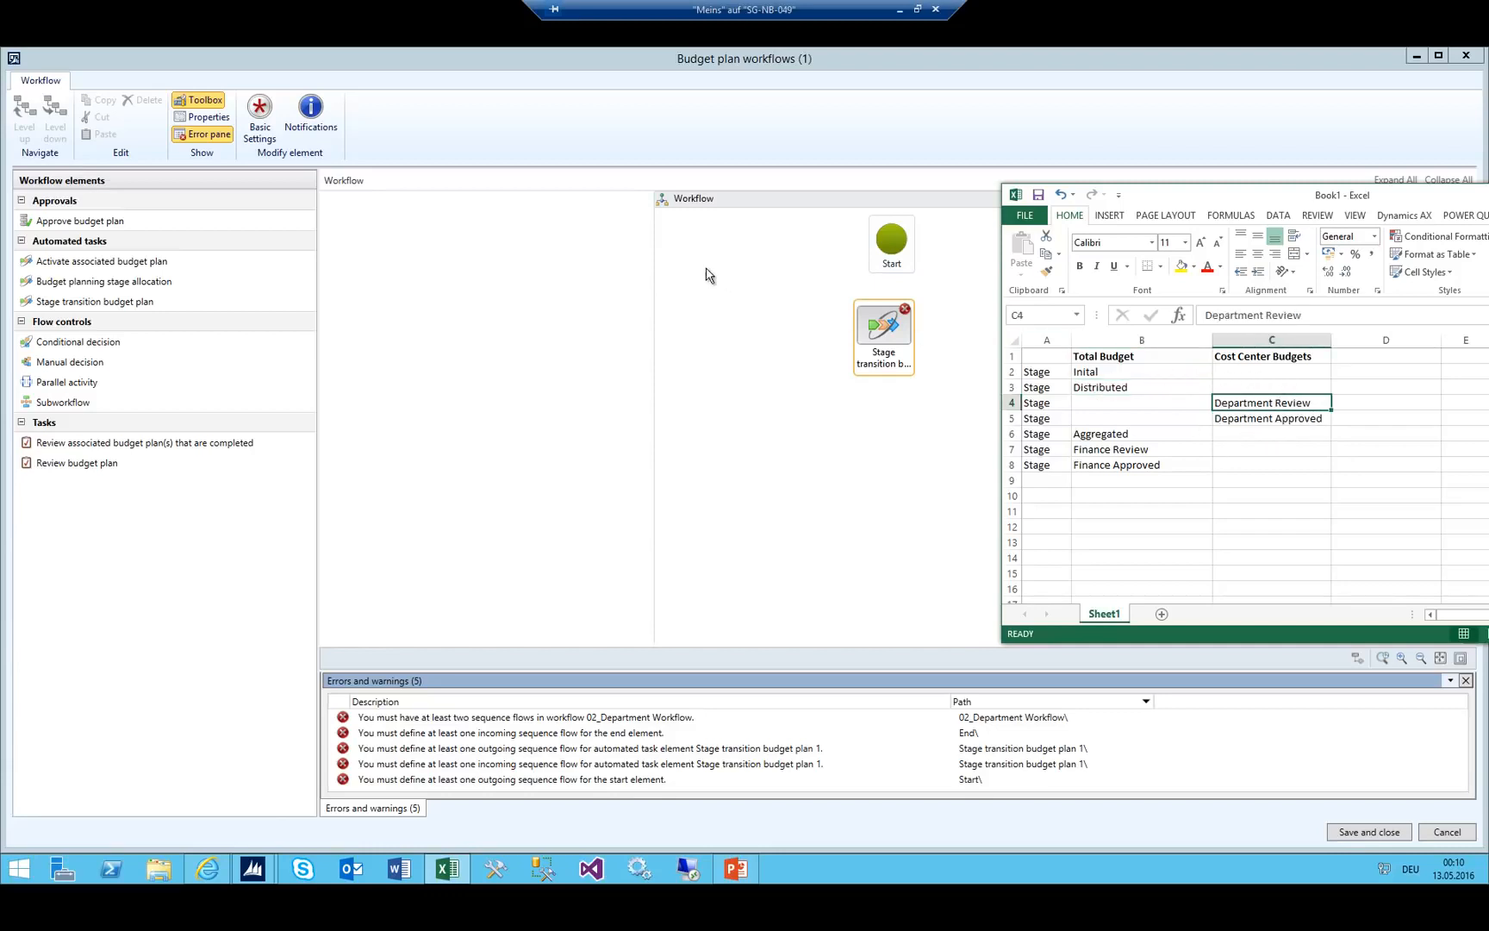
drag(1266, 387, 1267, 419)
click(1265, 400)
Connect Start to the stage transition step in the workflow designer.
drag(885, 346, 902, 369)
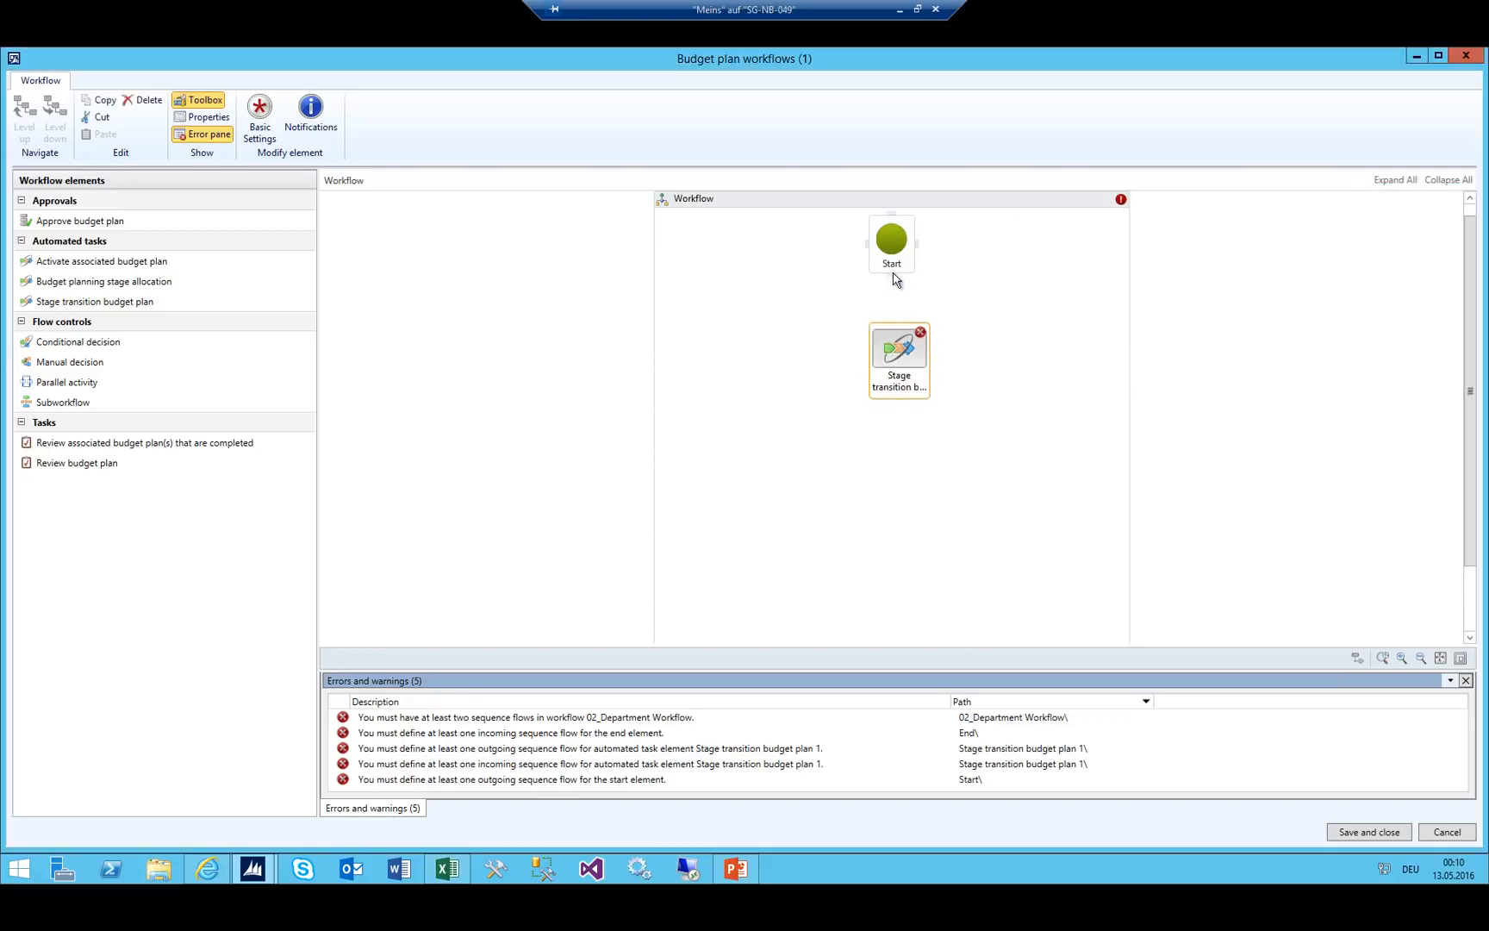
drag(893, 274, 891, 353)
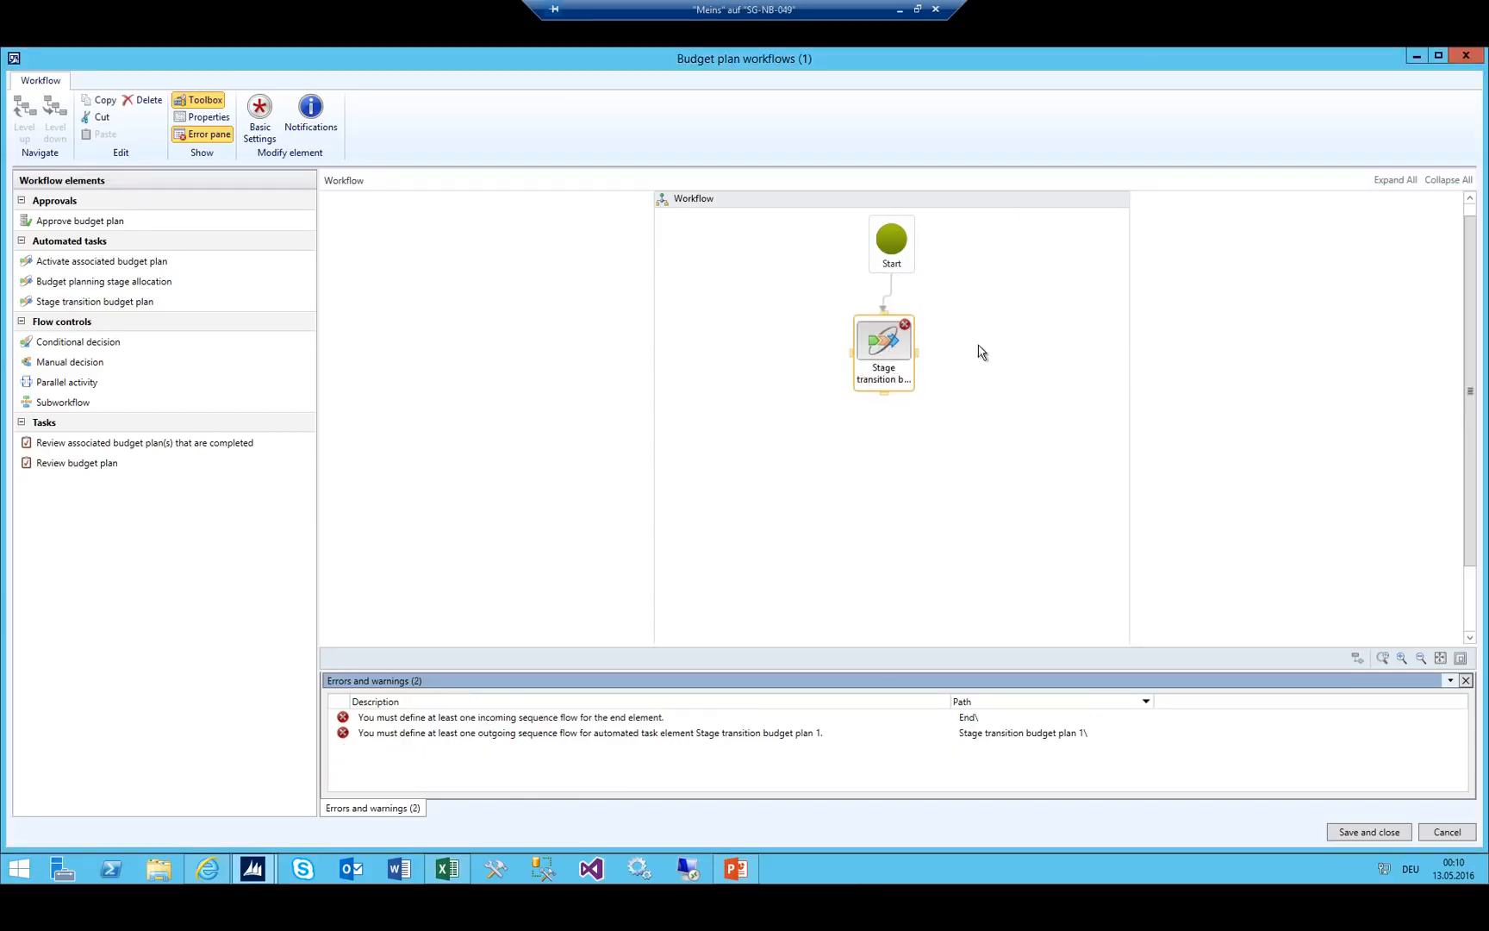
key(alt+Tab)
click(1275, 420)
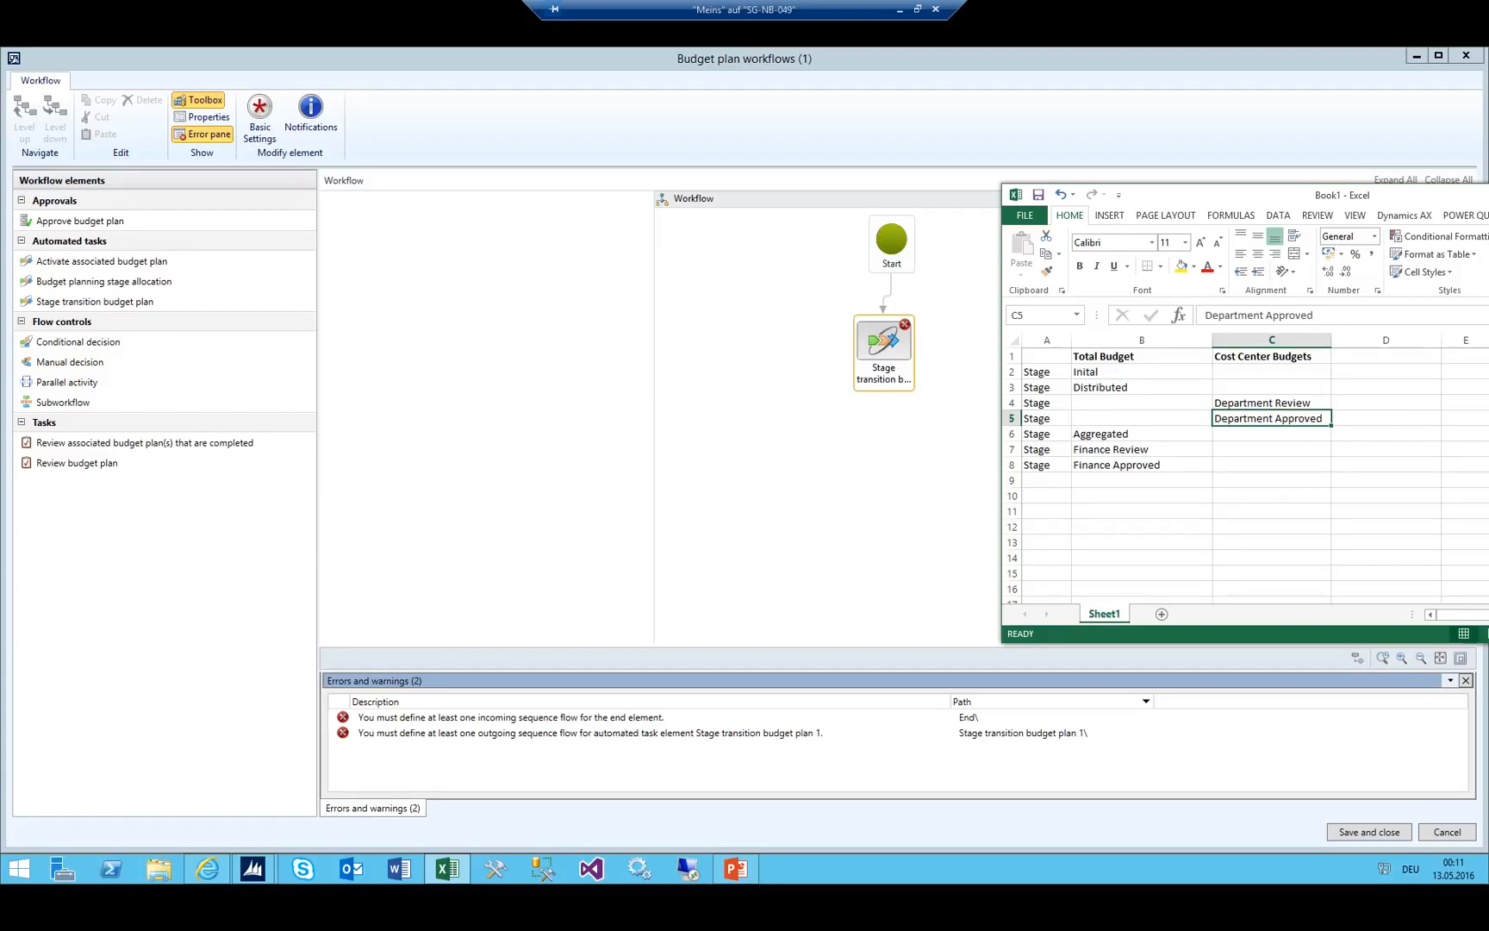
click(94, 300)
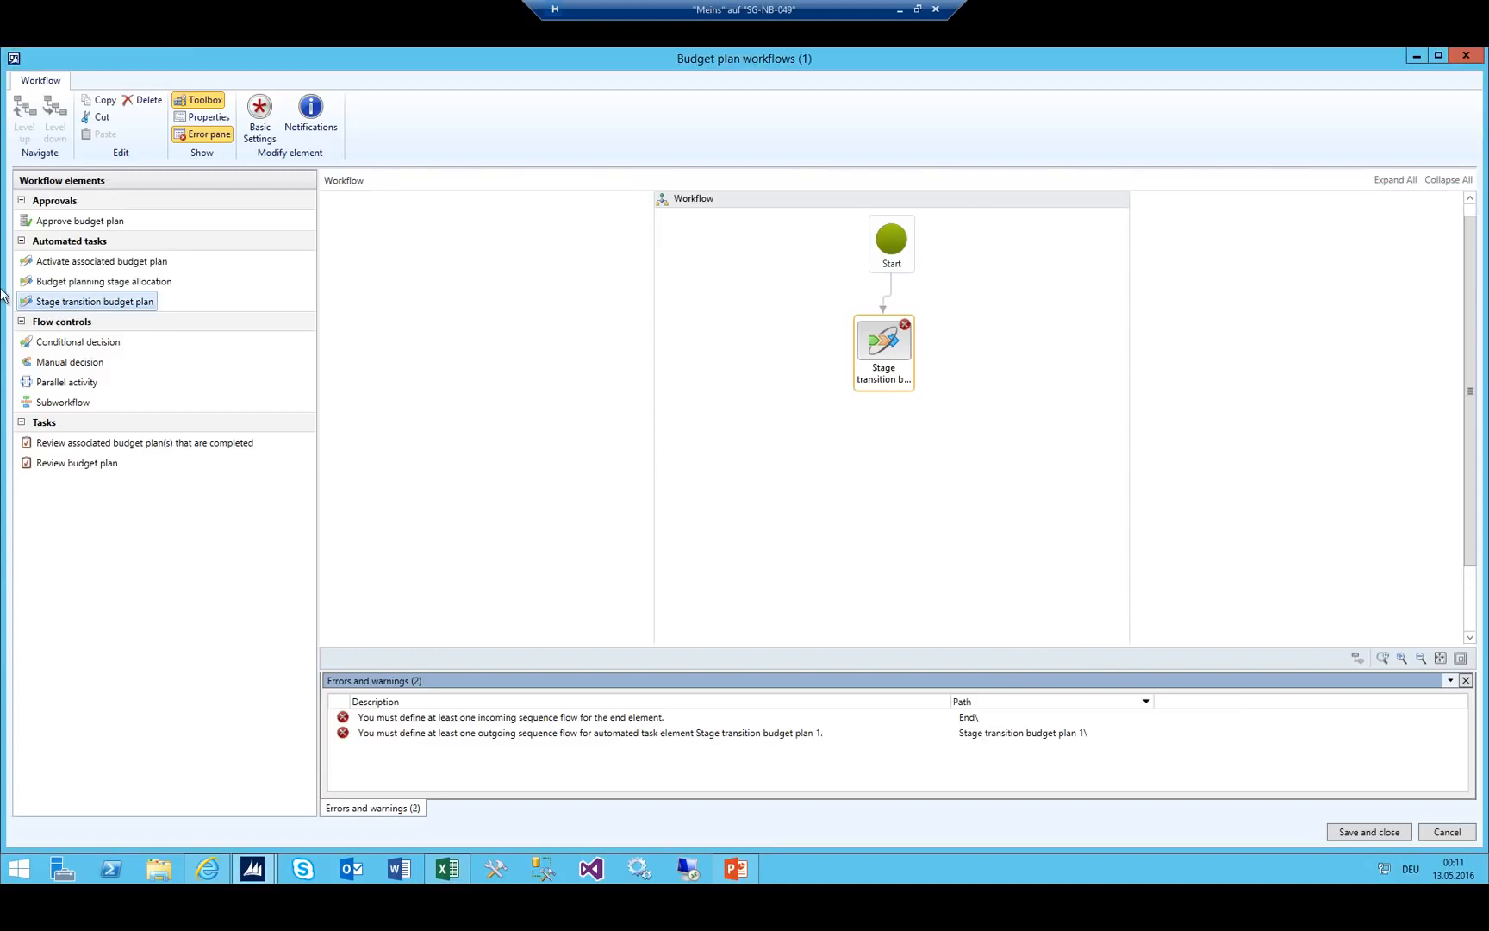
Add a Review budget plan task and connect the stage transition to it.
drag(86, 221, 90, 255)
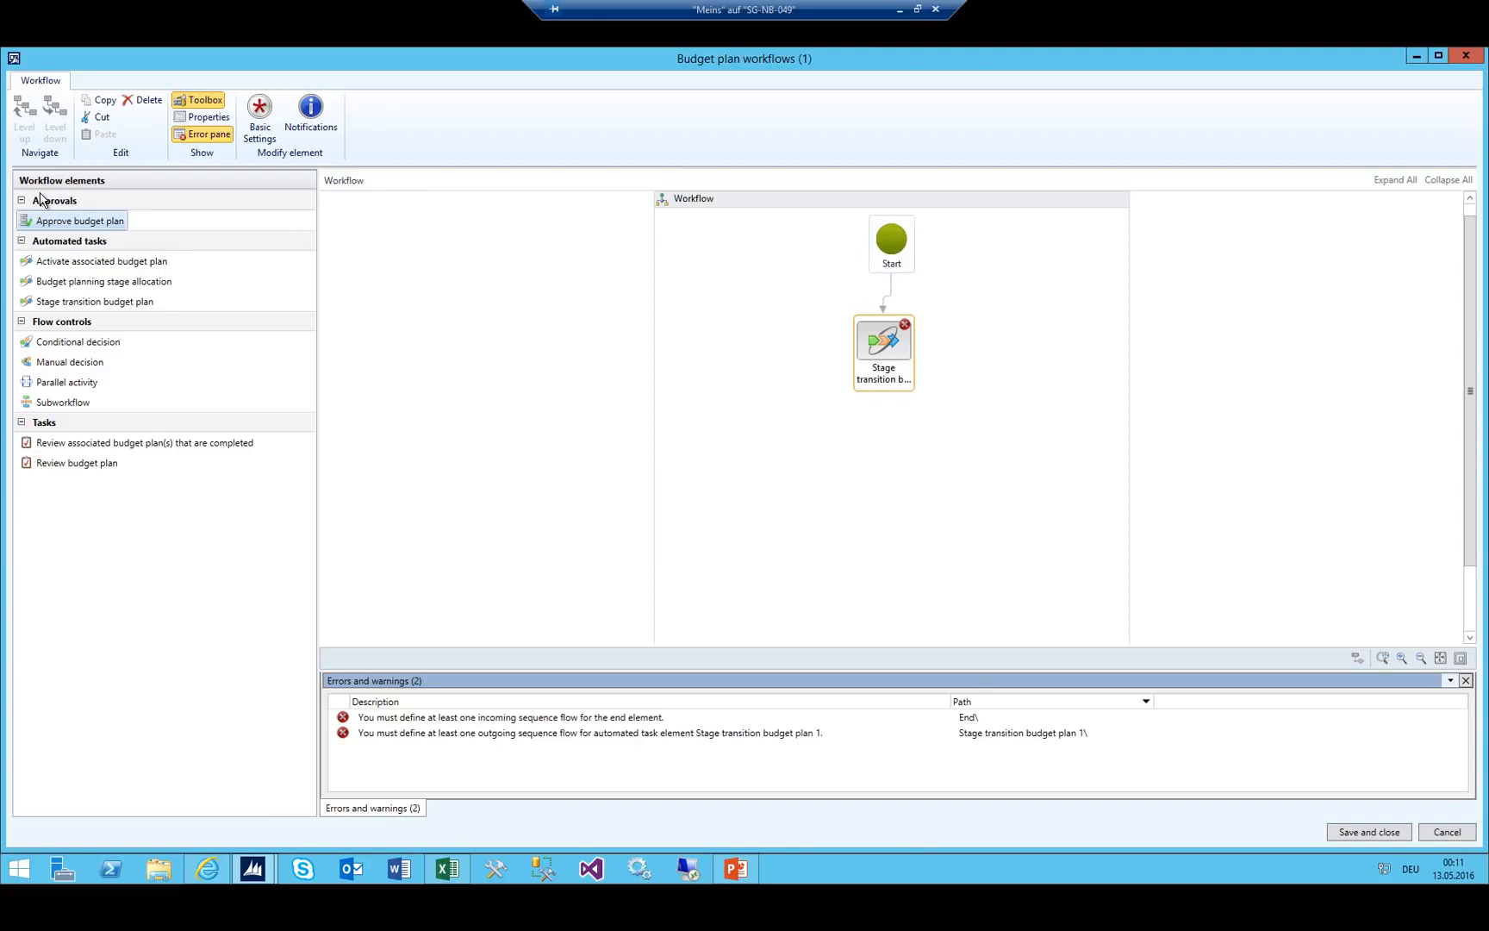
click(53, 464)
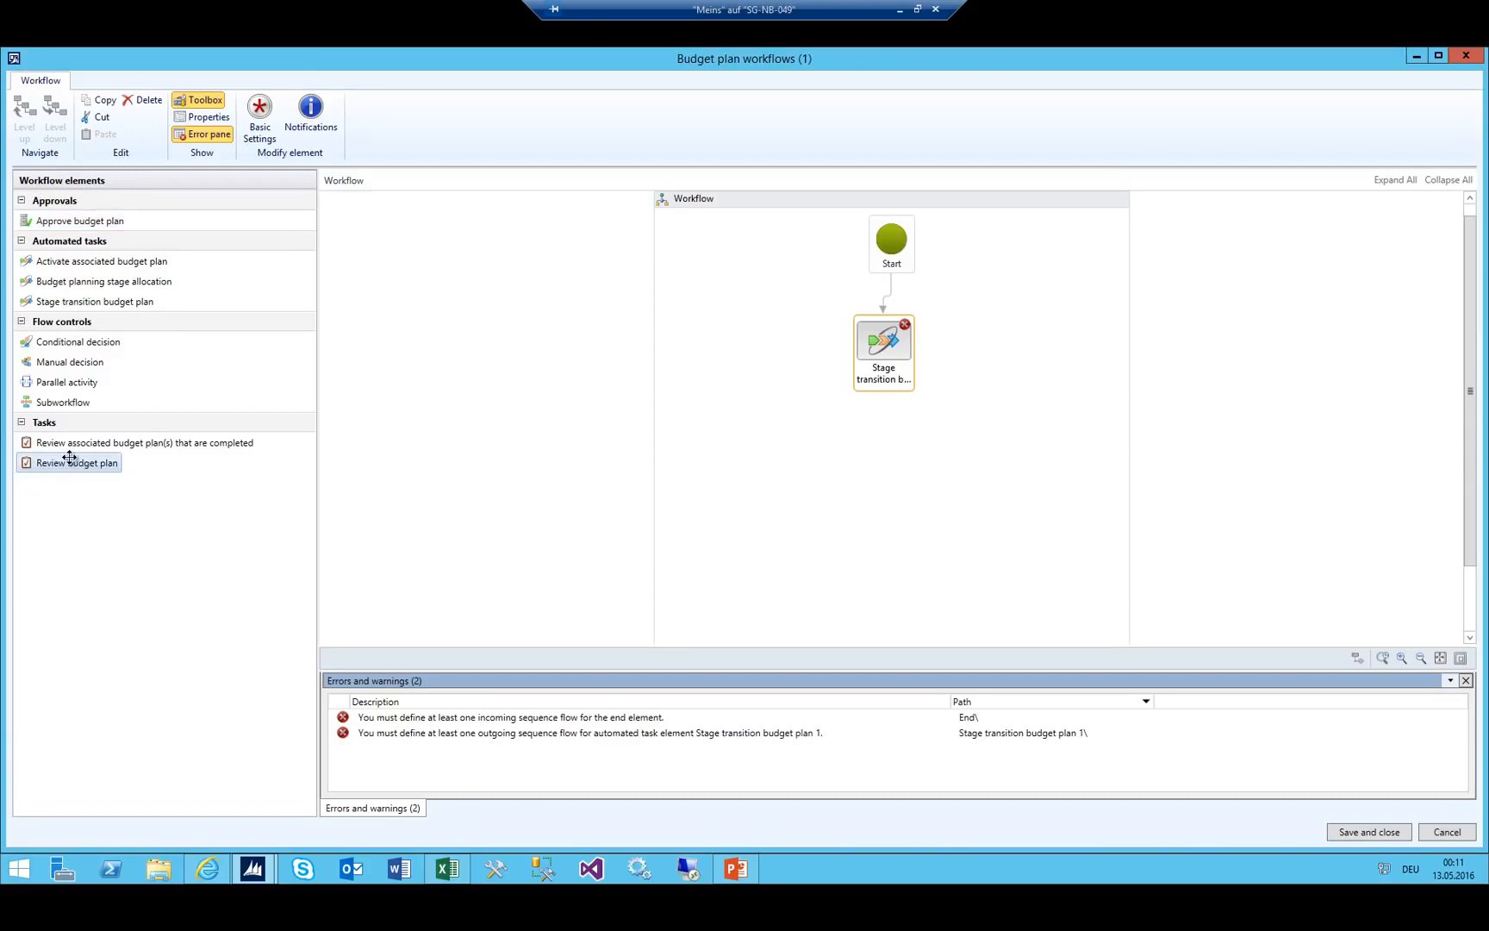
drag(58, 463, 887, 456)
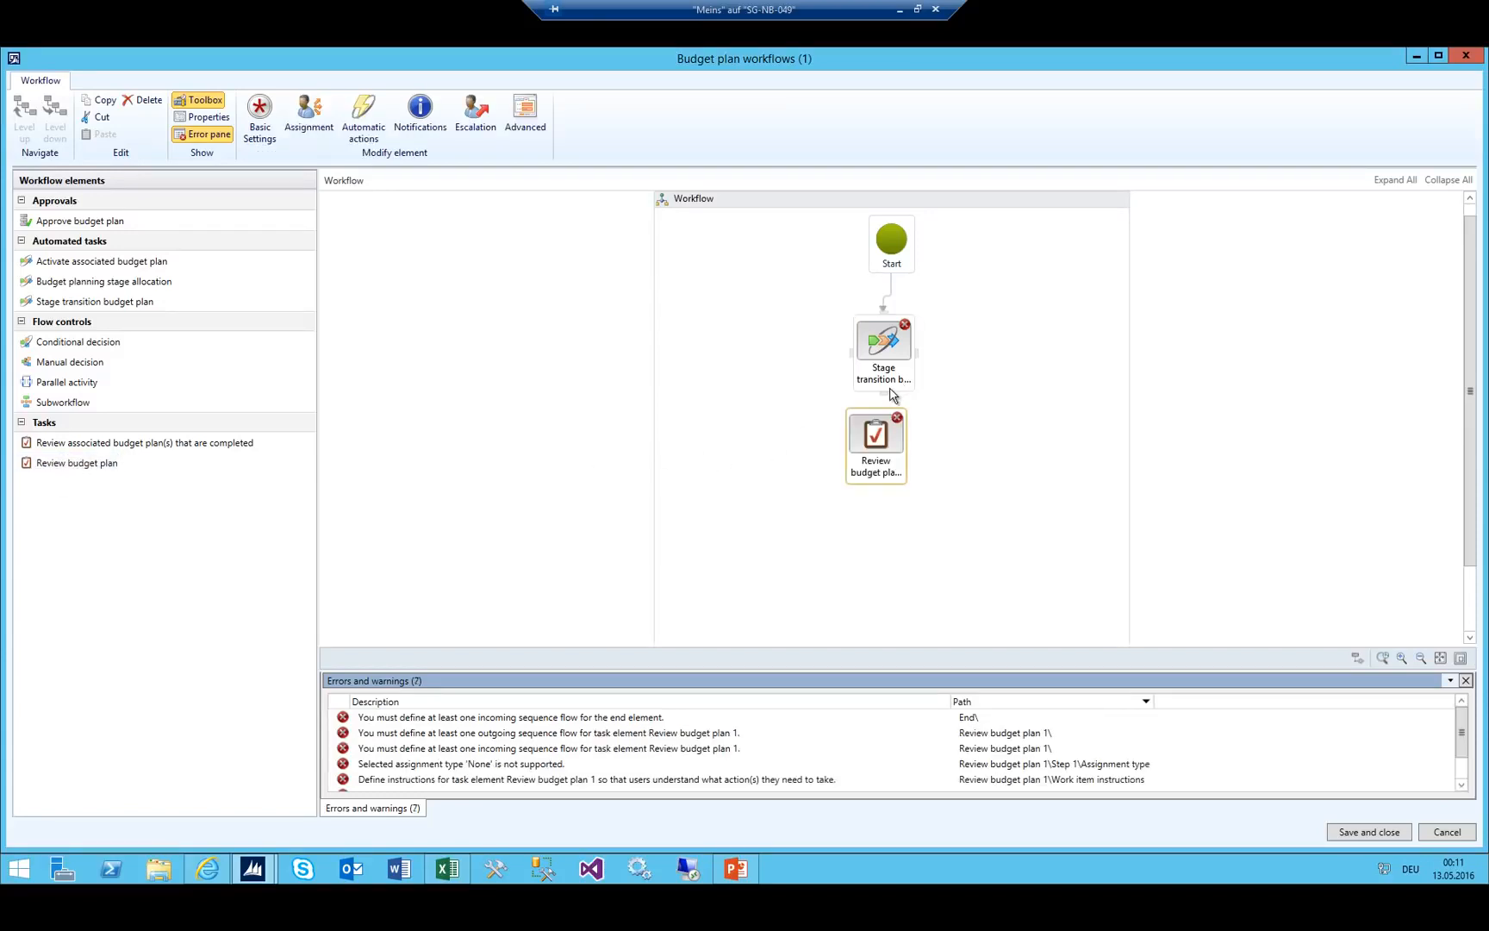
drag(888, 398, 879, 440)
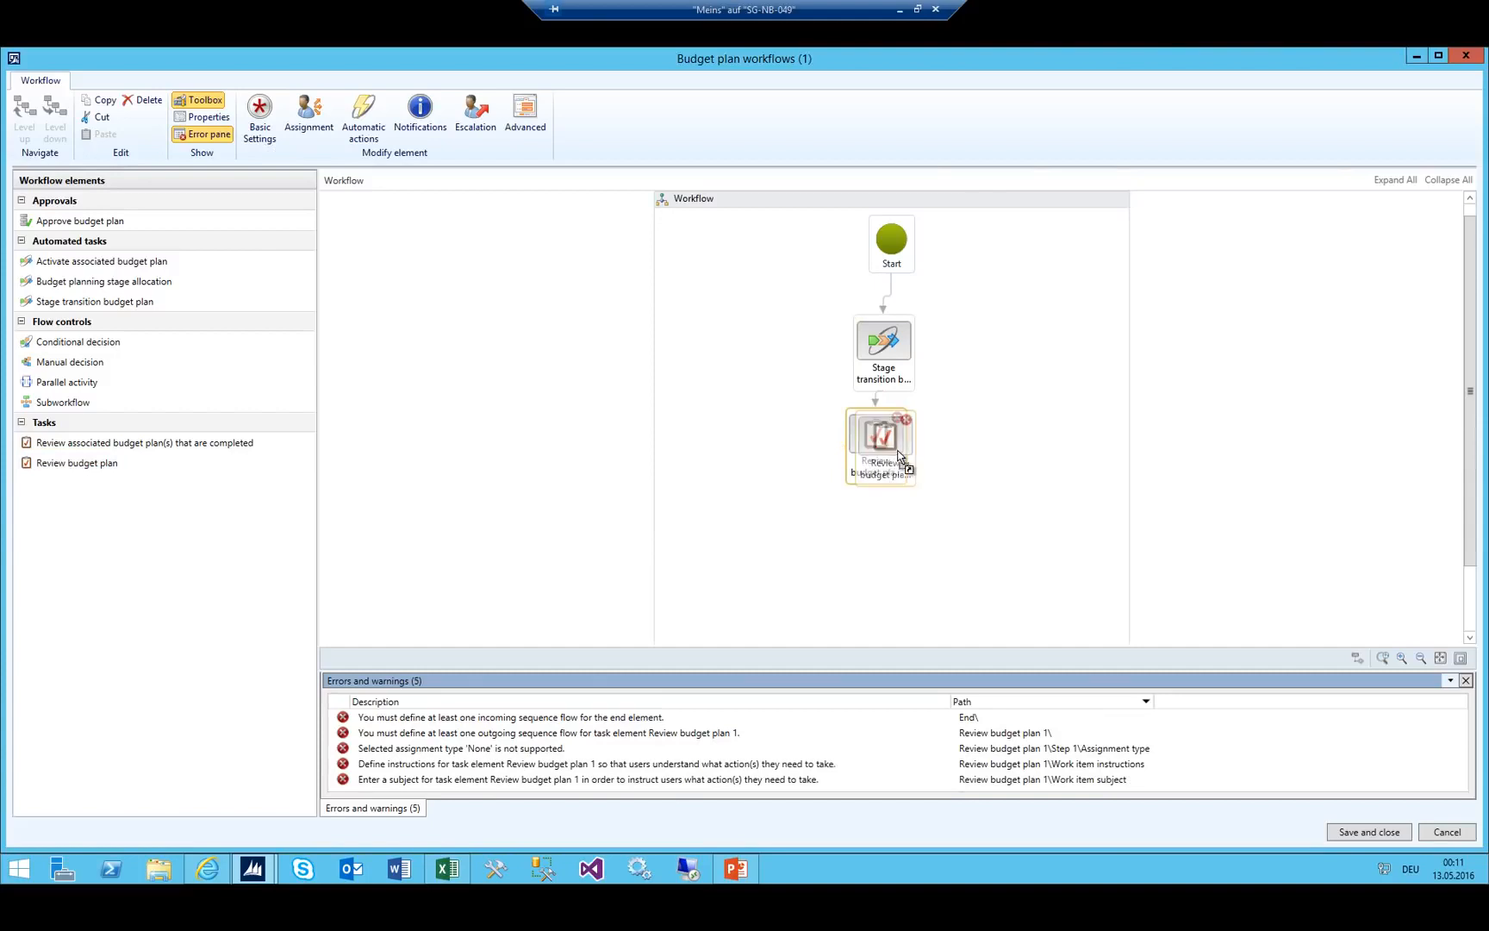
scroll(991, 342, down, 2)
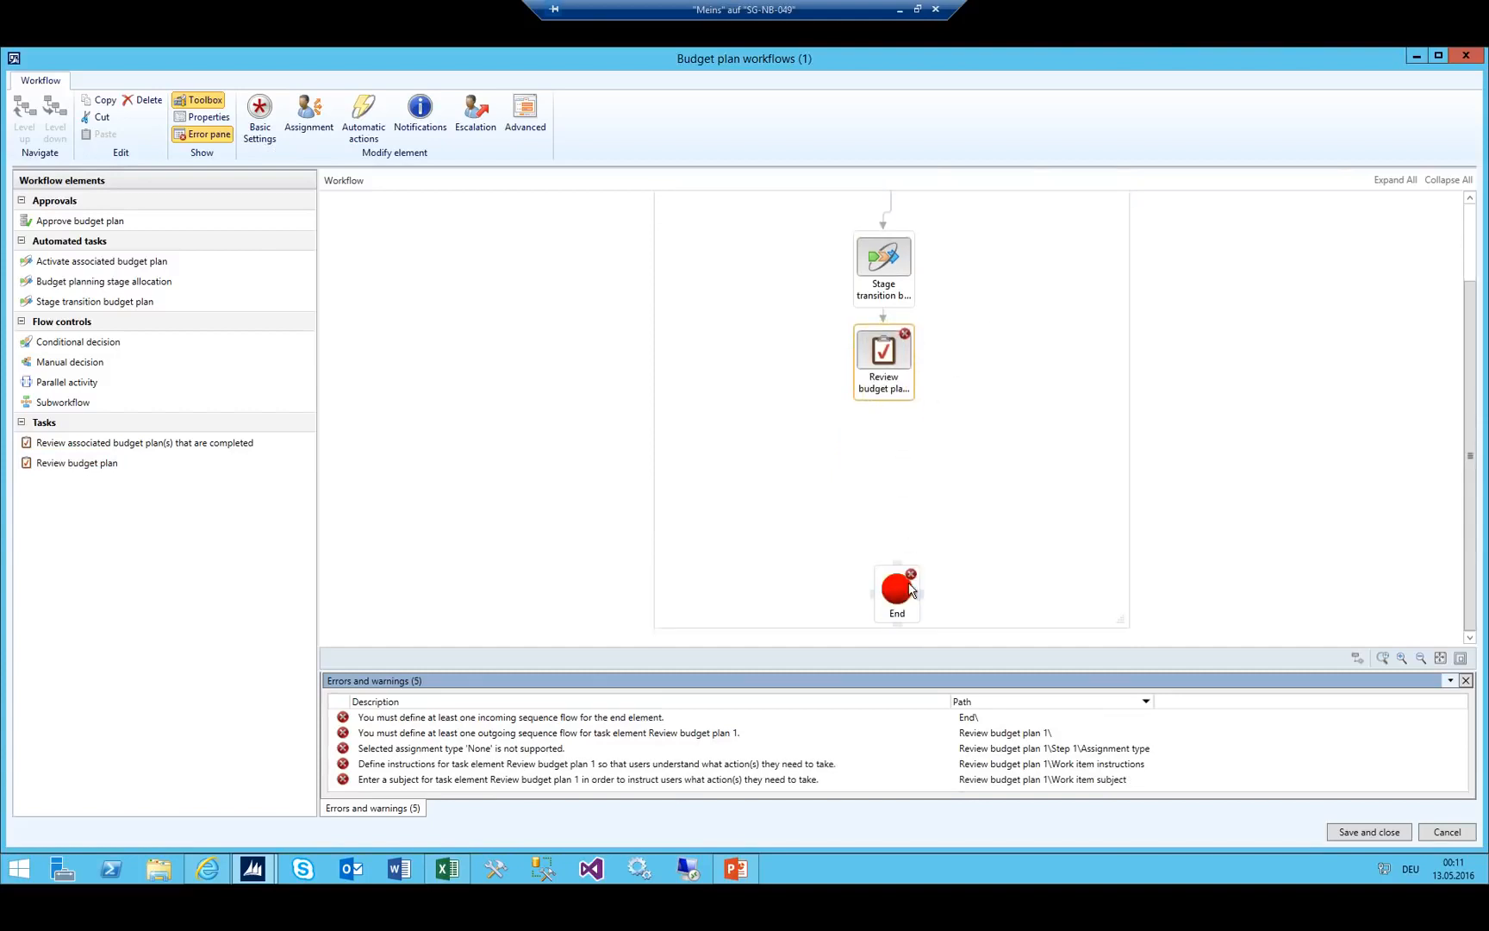
drag(909, 583, 901, 581)
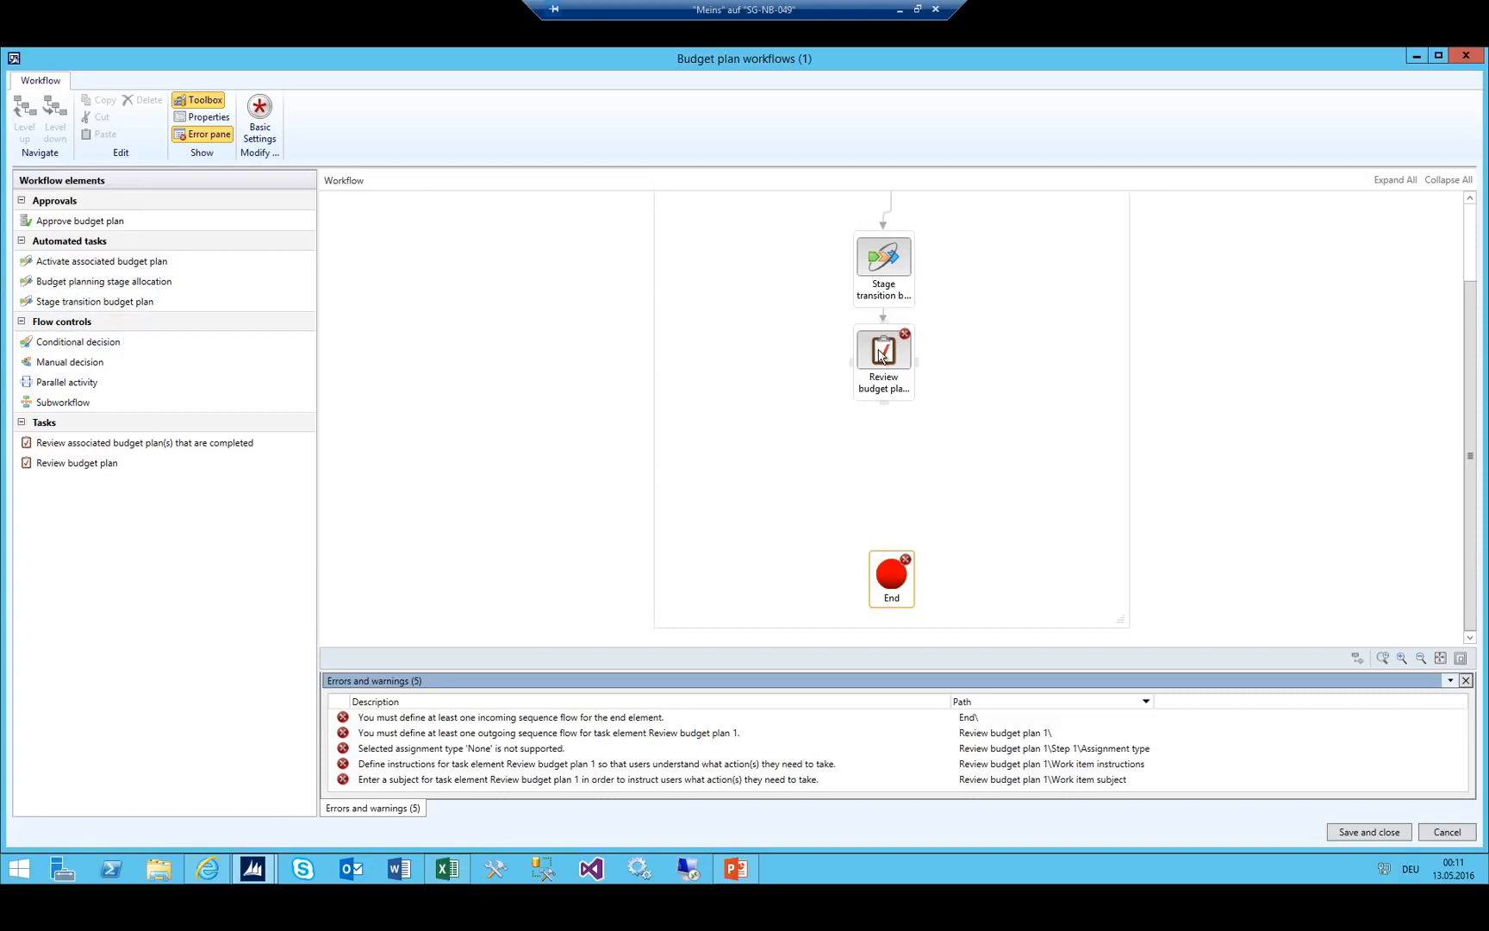
Compare the Department Review and Department Approved stage names in the Excel sheet.
click(447, 869)
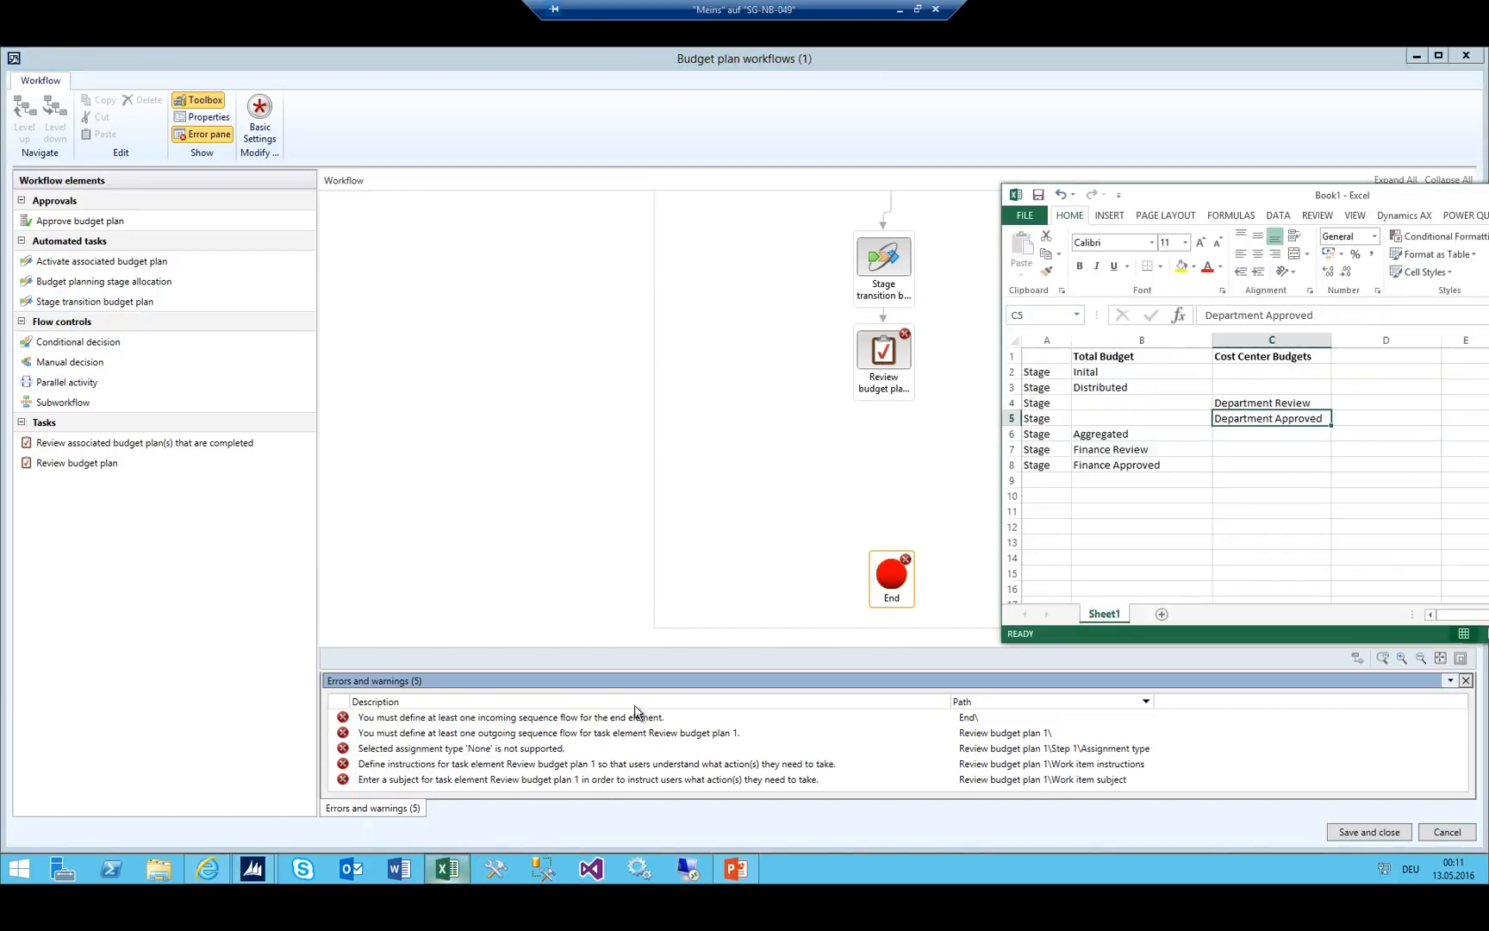
click(1292, 401)
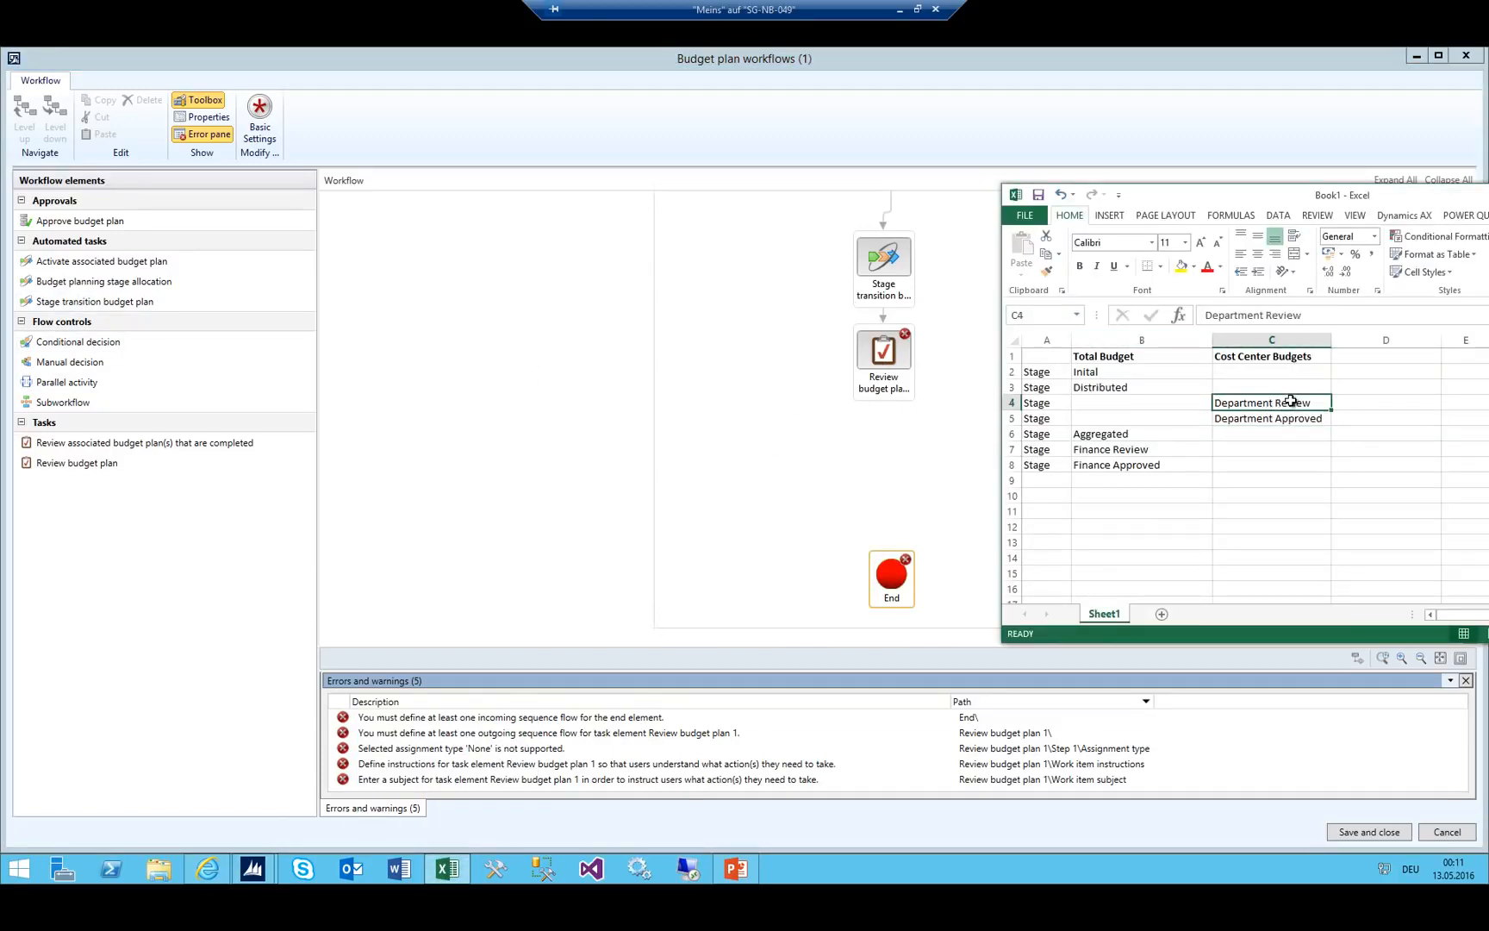
click(1228, 420)
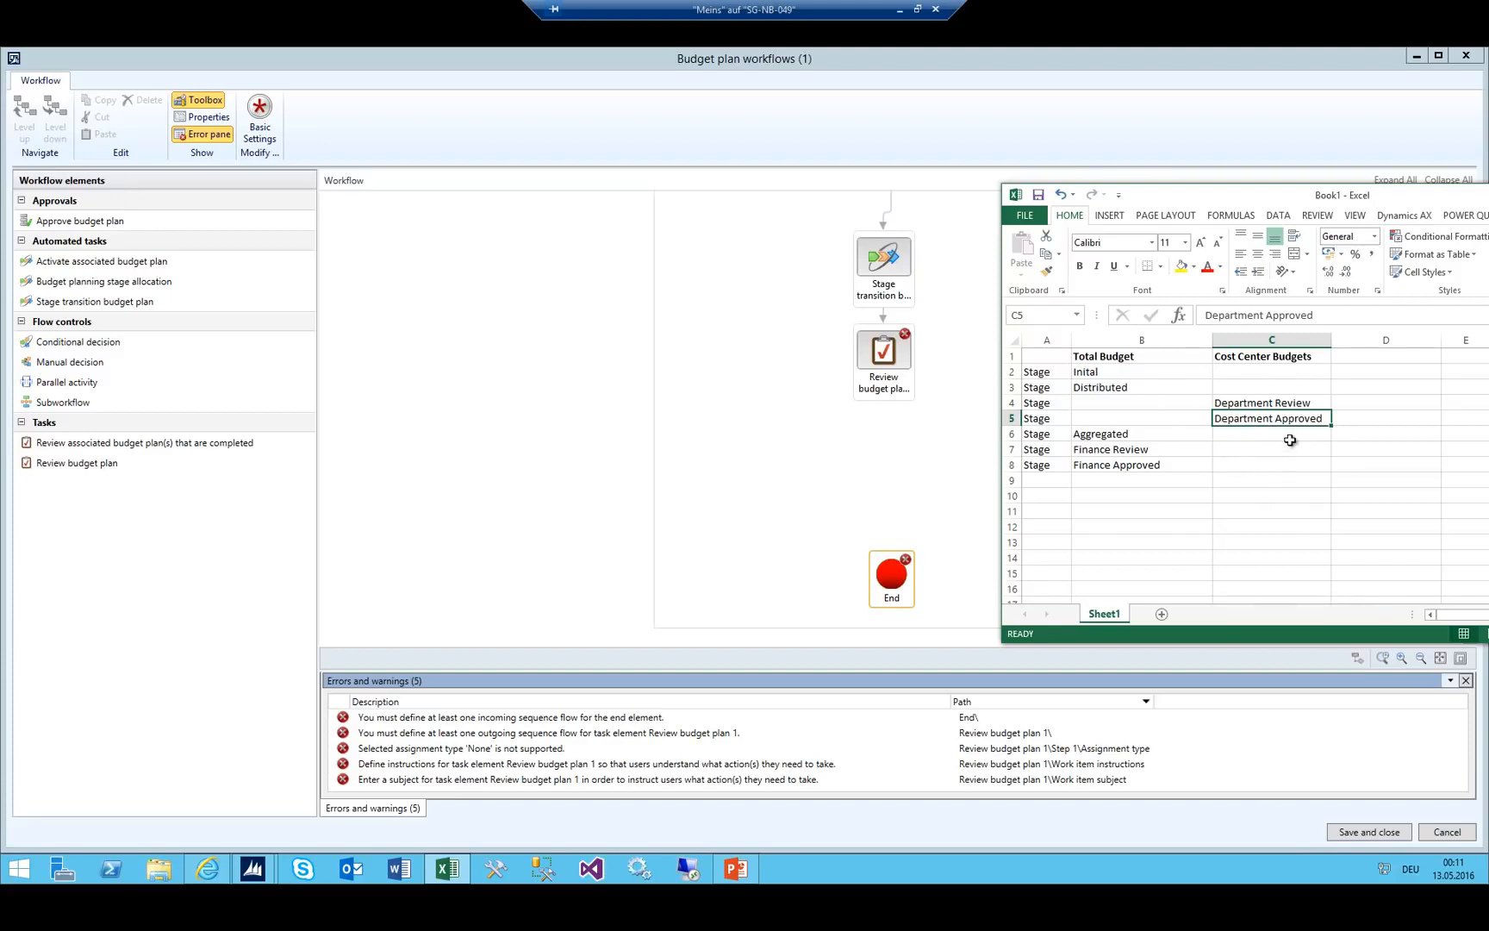
click(1275, 403)
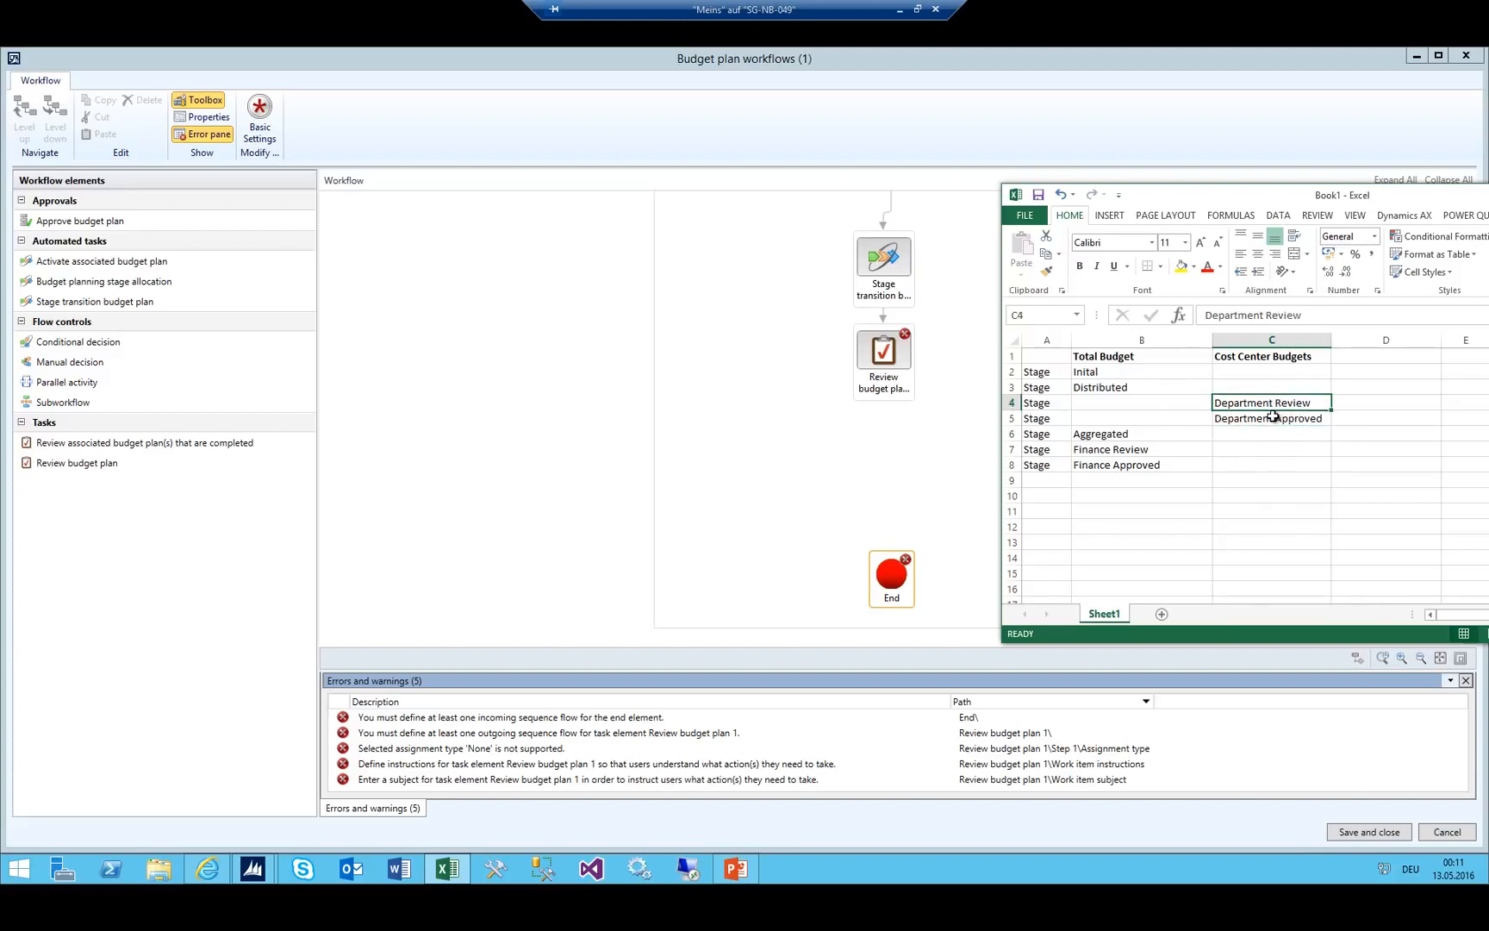
click(1260, 420)
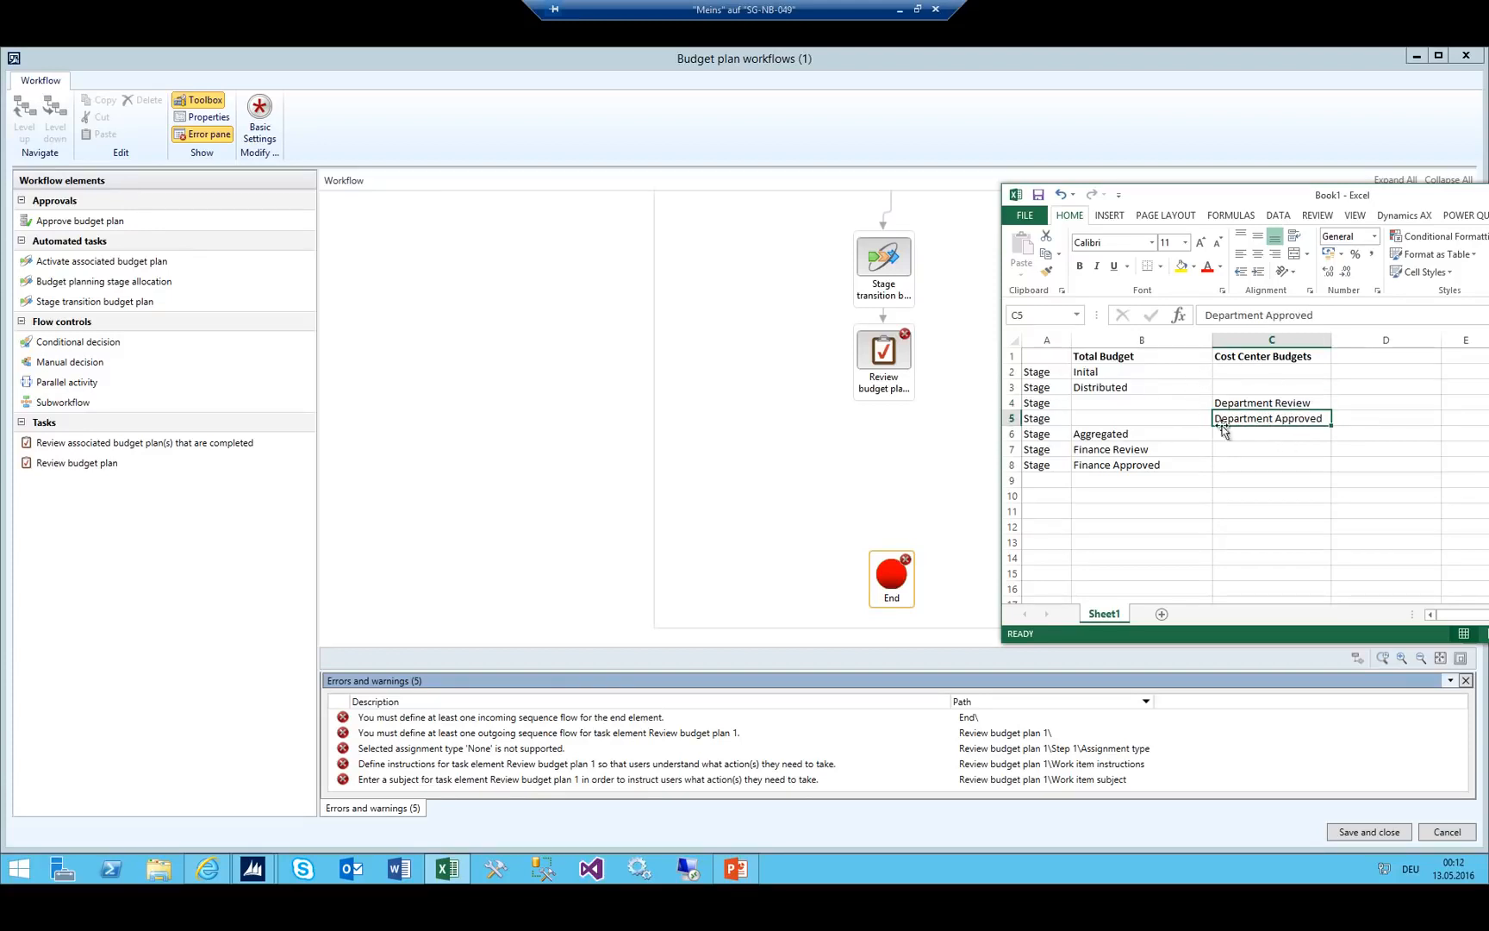
click(1275, 403)
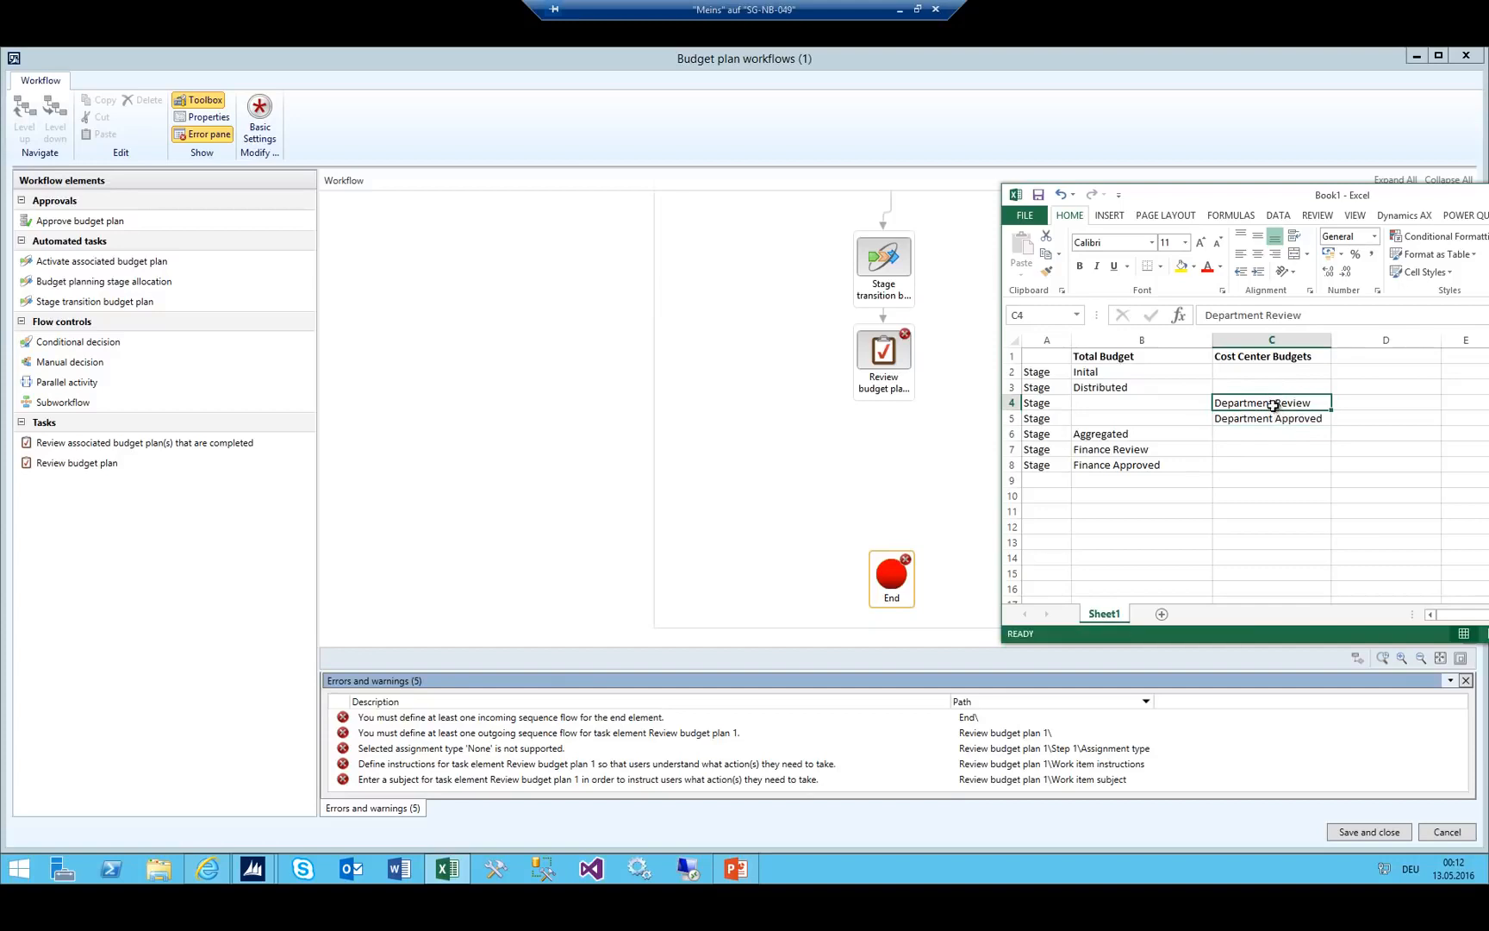
key(Down)
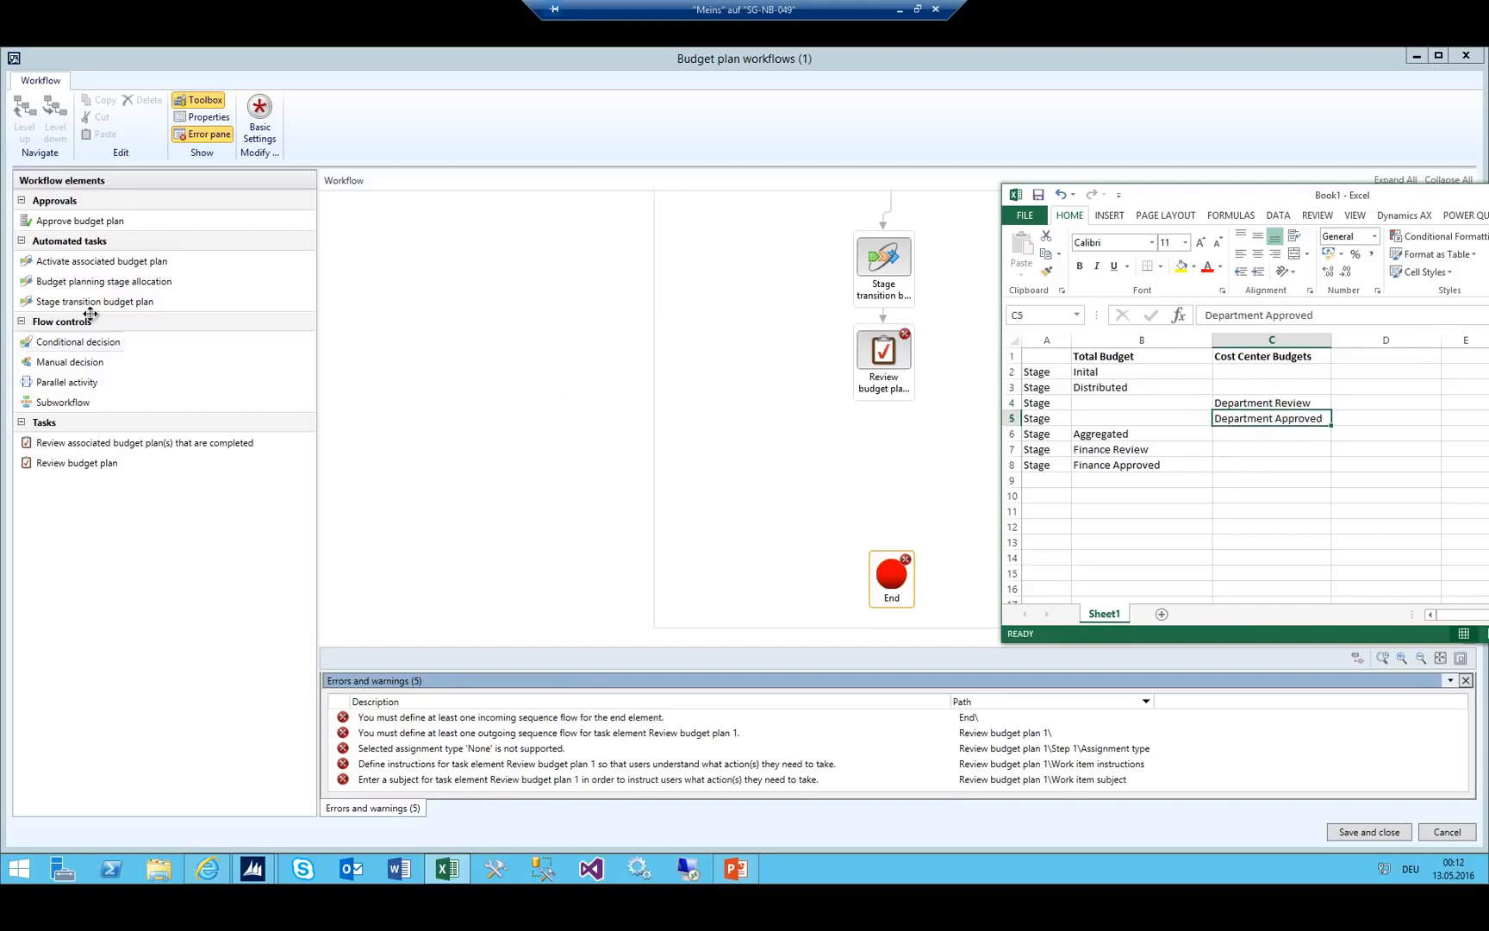
Add a second stage transition below the review task, linked from the task and to End.
drag(76, 462, 885, 467)
drag(881, 408, 883, 443)
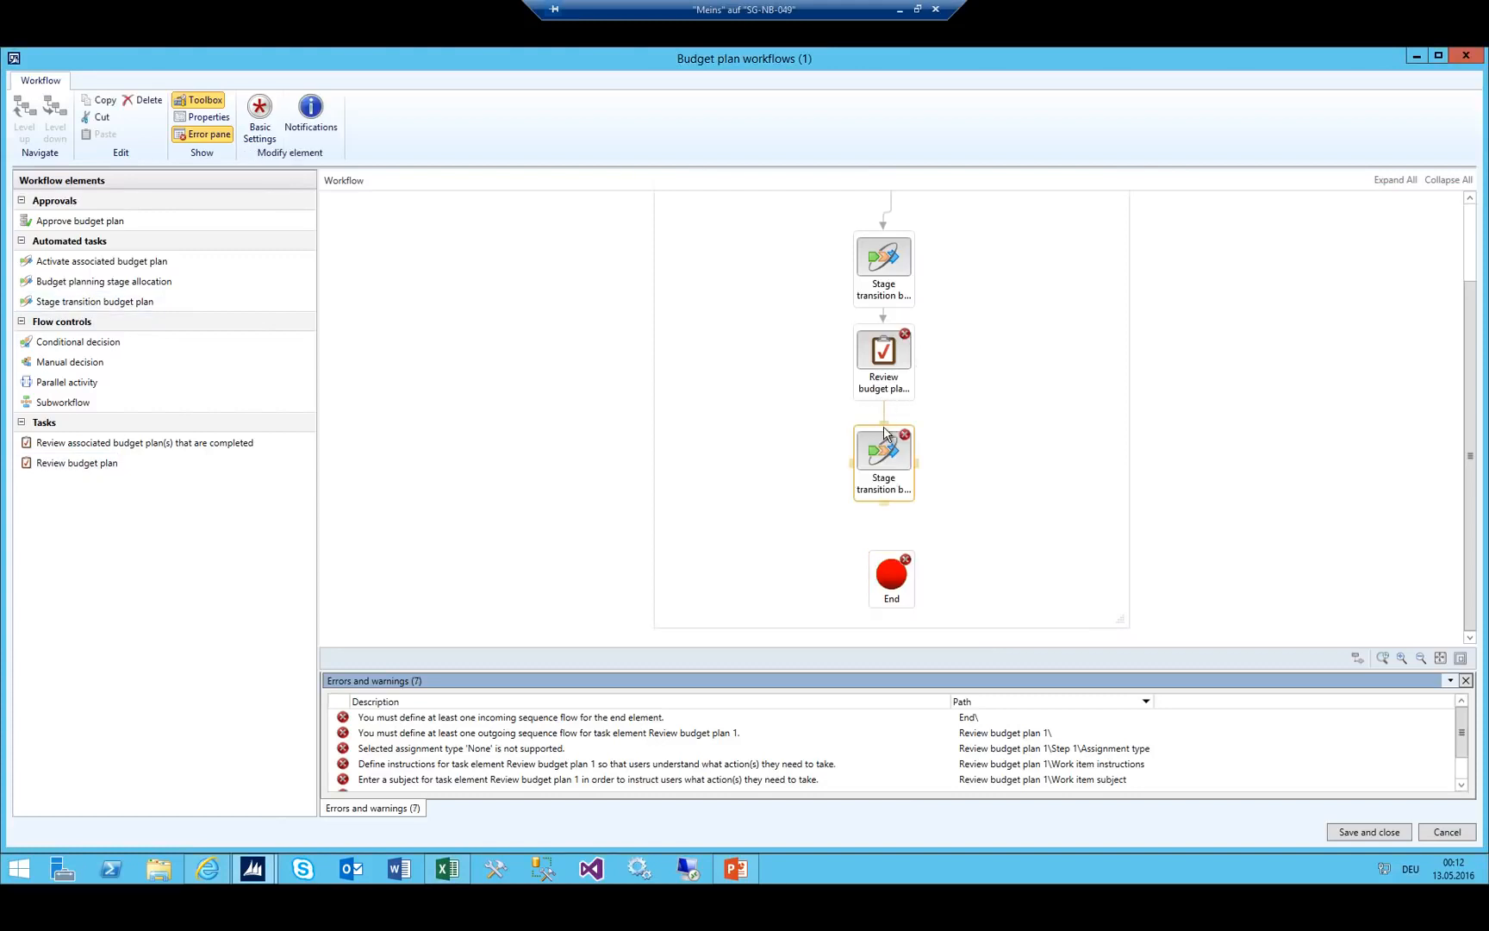
drag(884, 500, 892, 567)
Set the review task's name, work item subject and instructions to 'Department to review'.
click(889, 381)
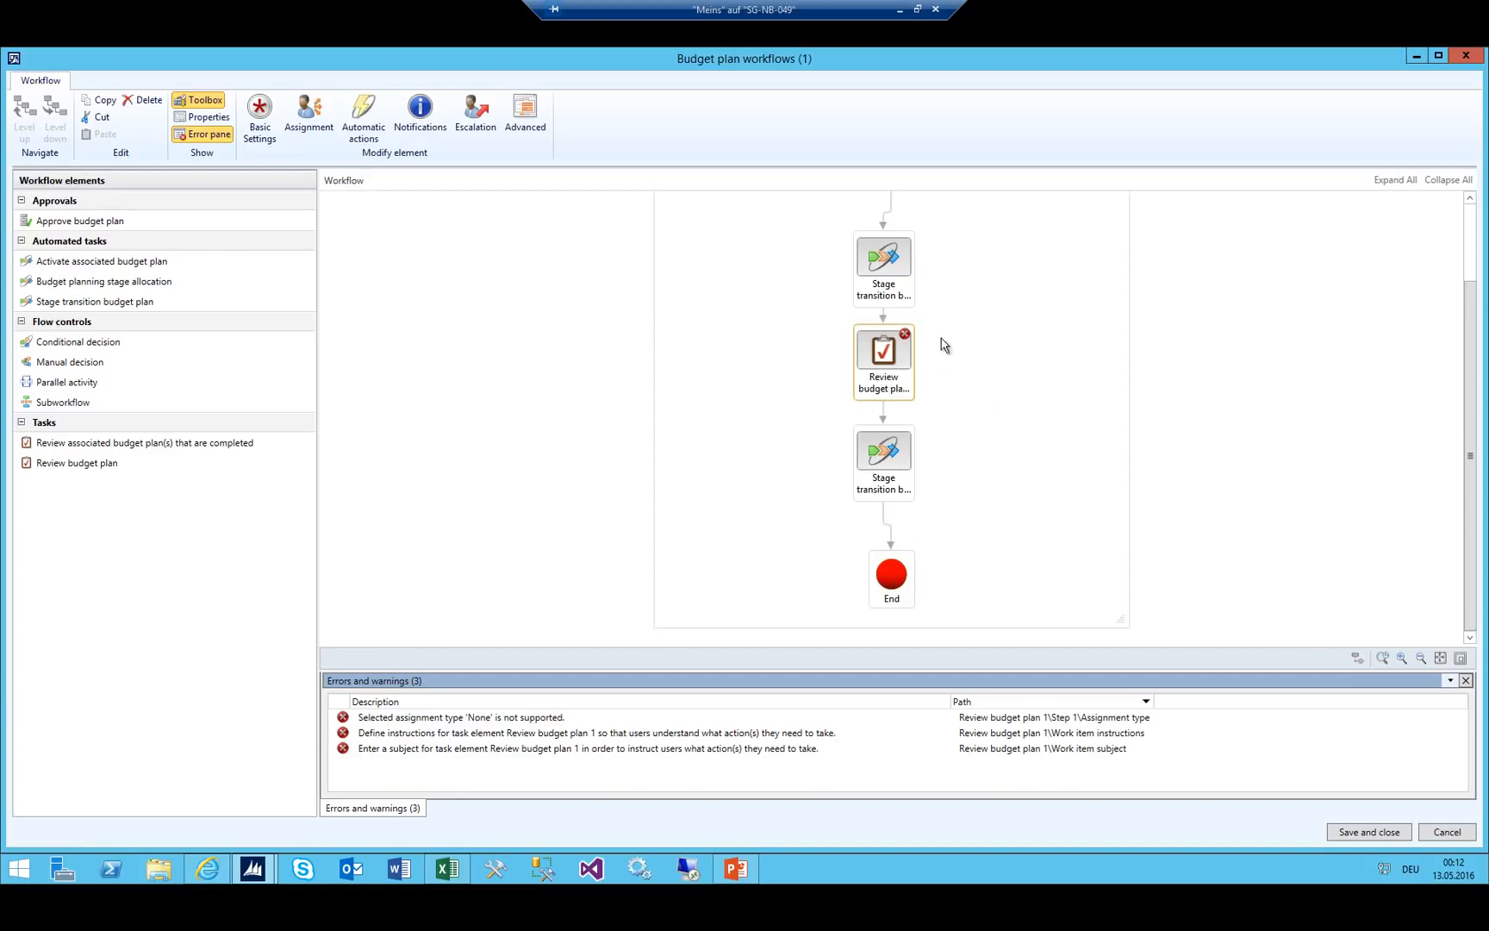
click(259, 116)
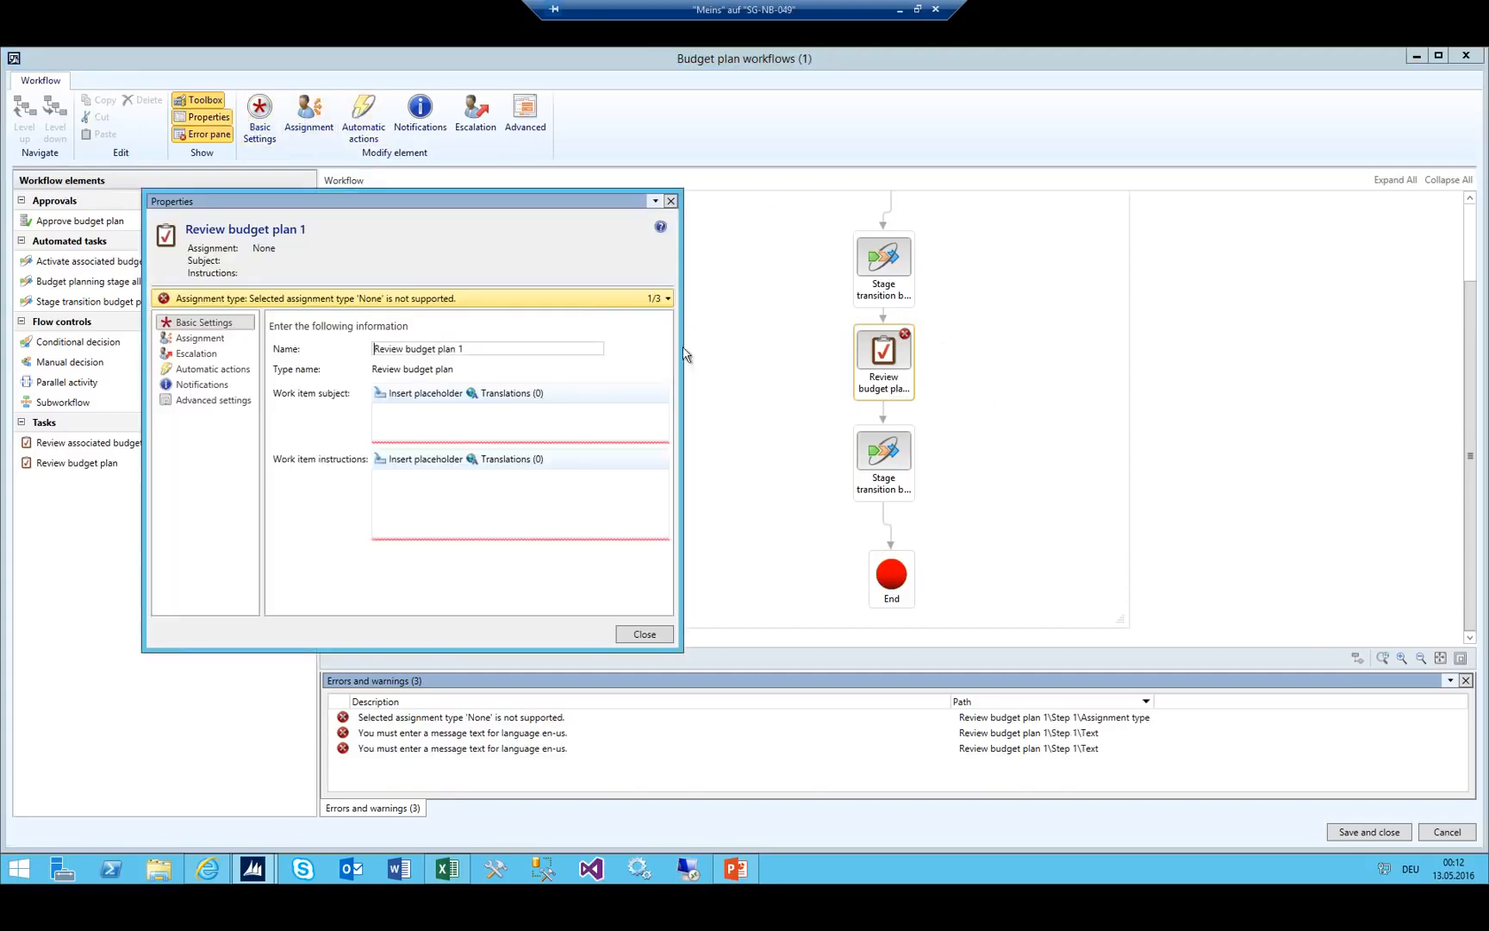
click(451, 431)
text(Department to review)
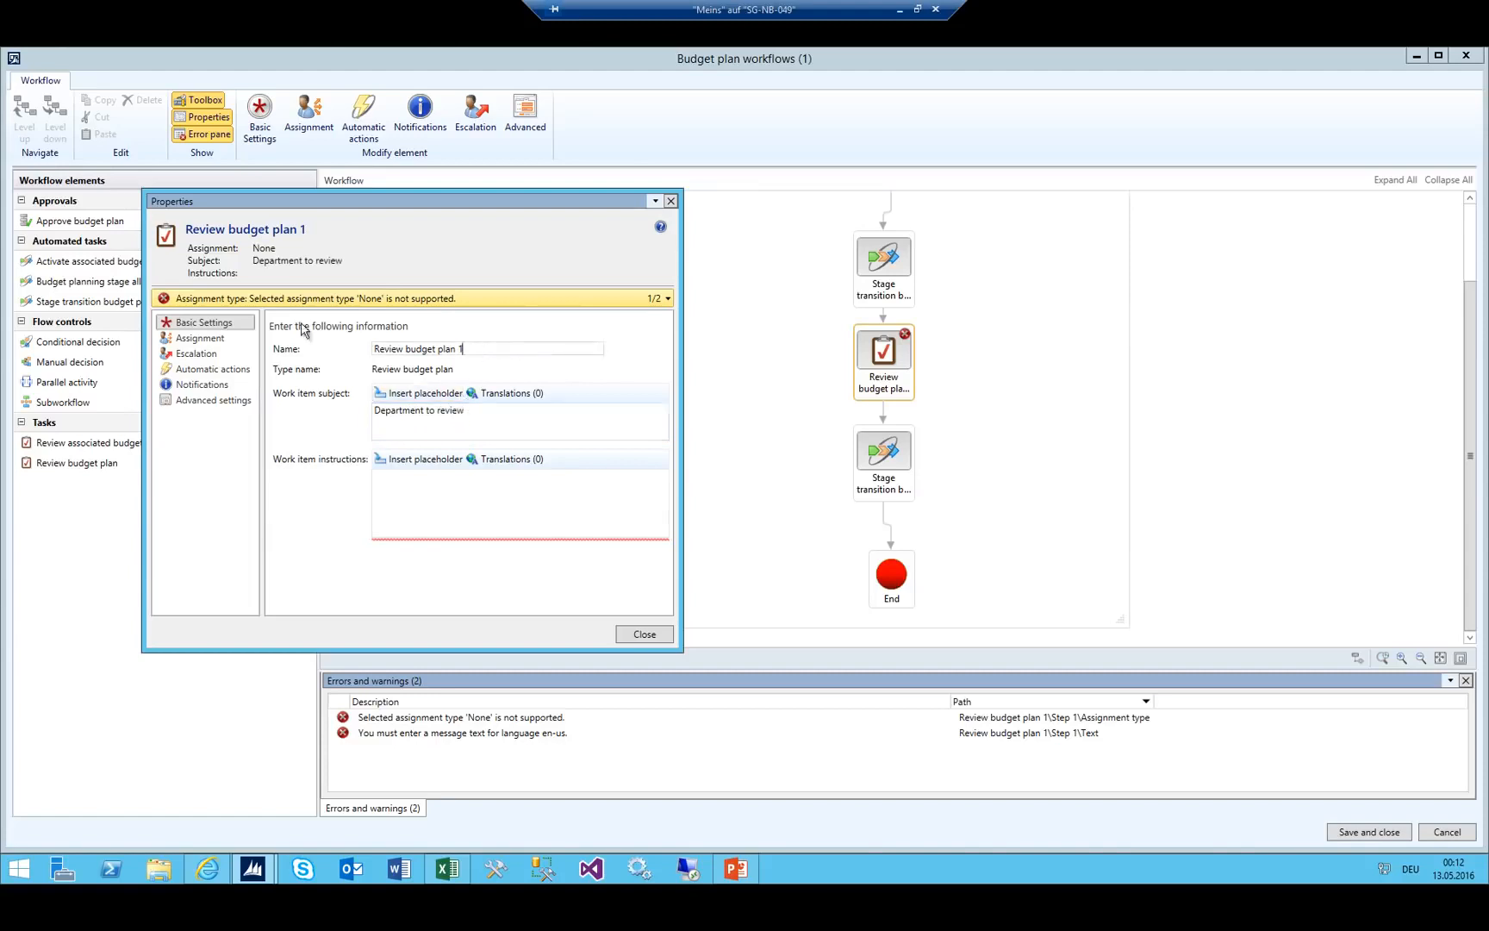
key(ctrl+a)
text(Departme)
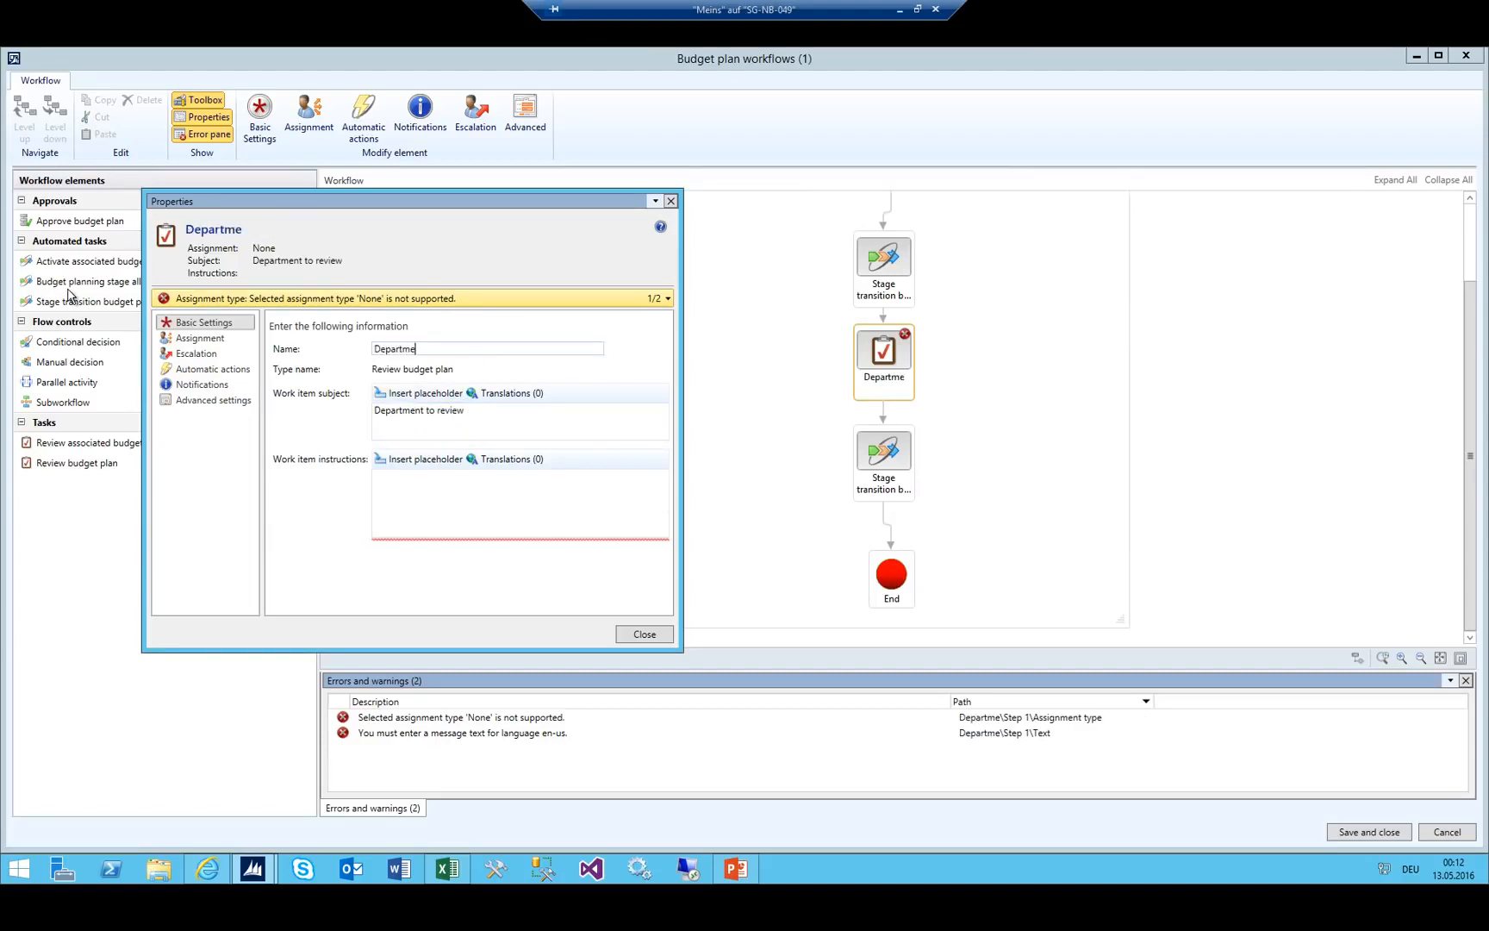
text(nt to review)
click(483, 500)
text(D)
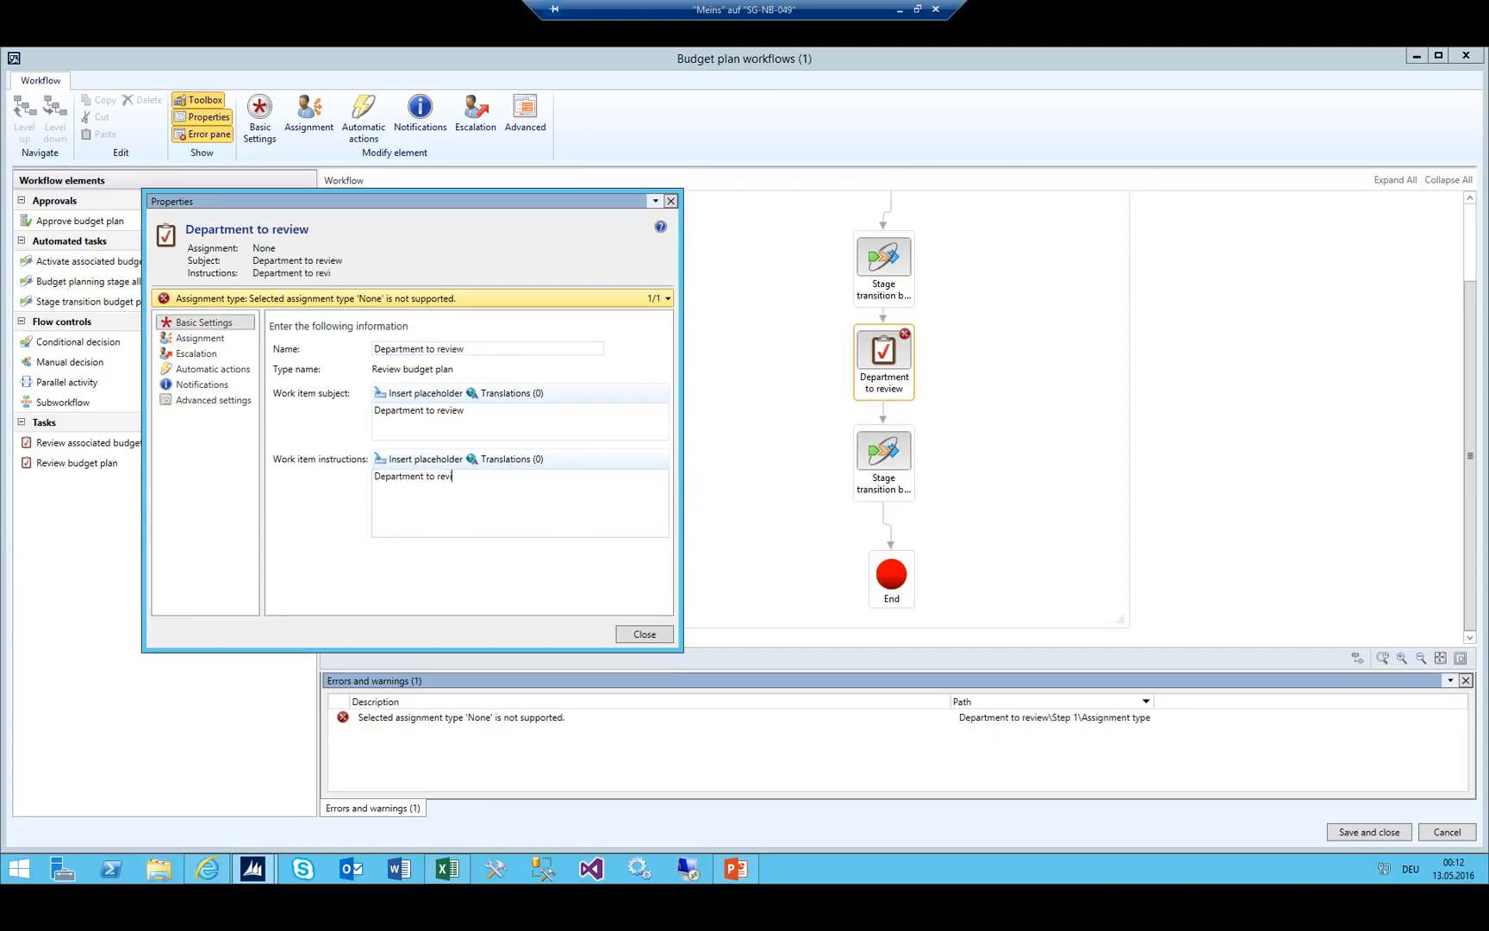
Assign the task by Participant, role based, to Budgeting organization manager.
click(199, 338)
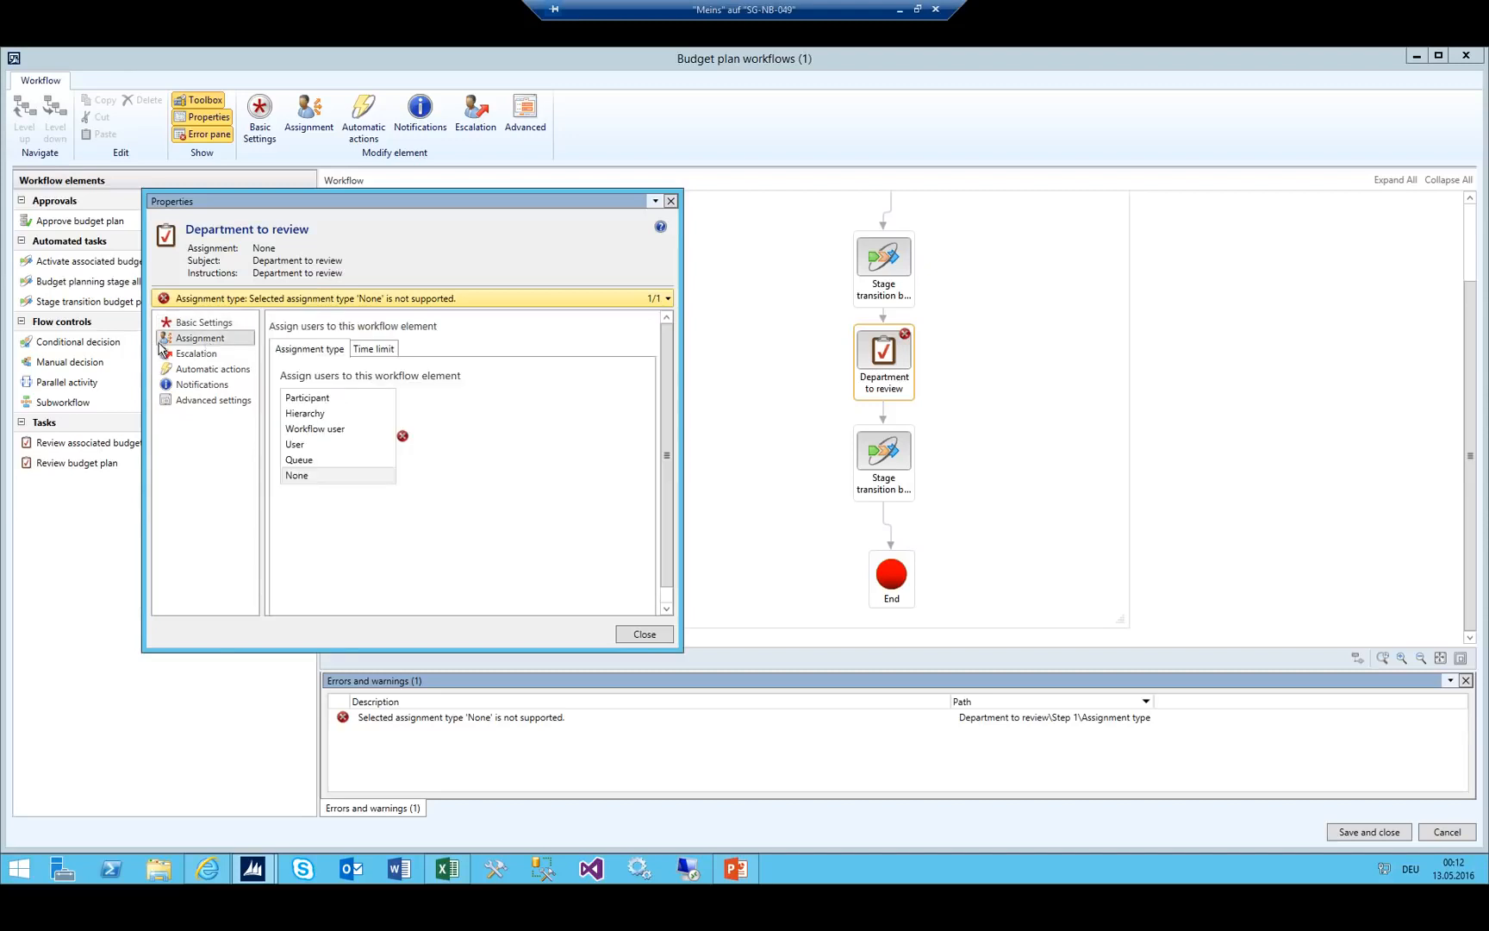
click(333, 398)
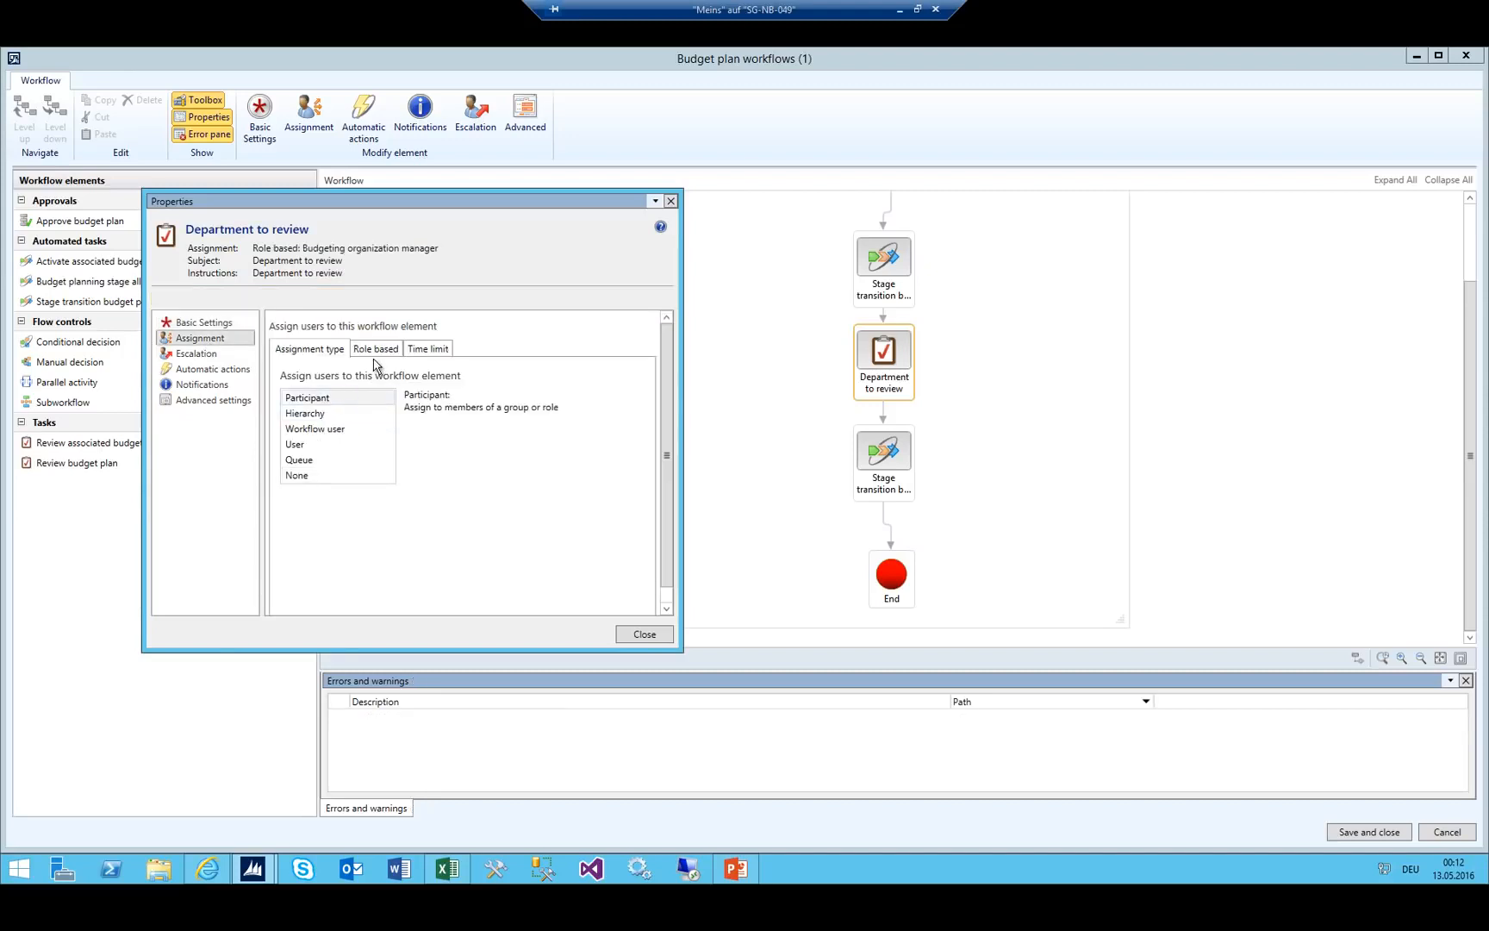
click(376, 355)
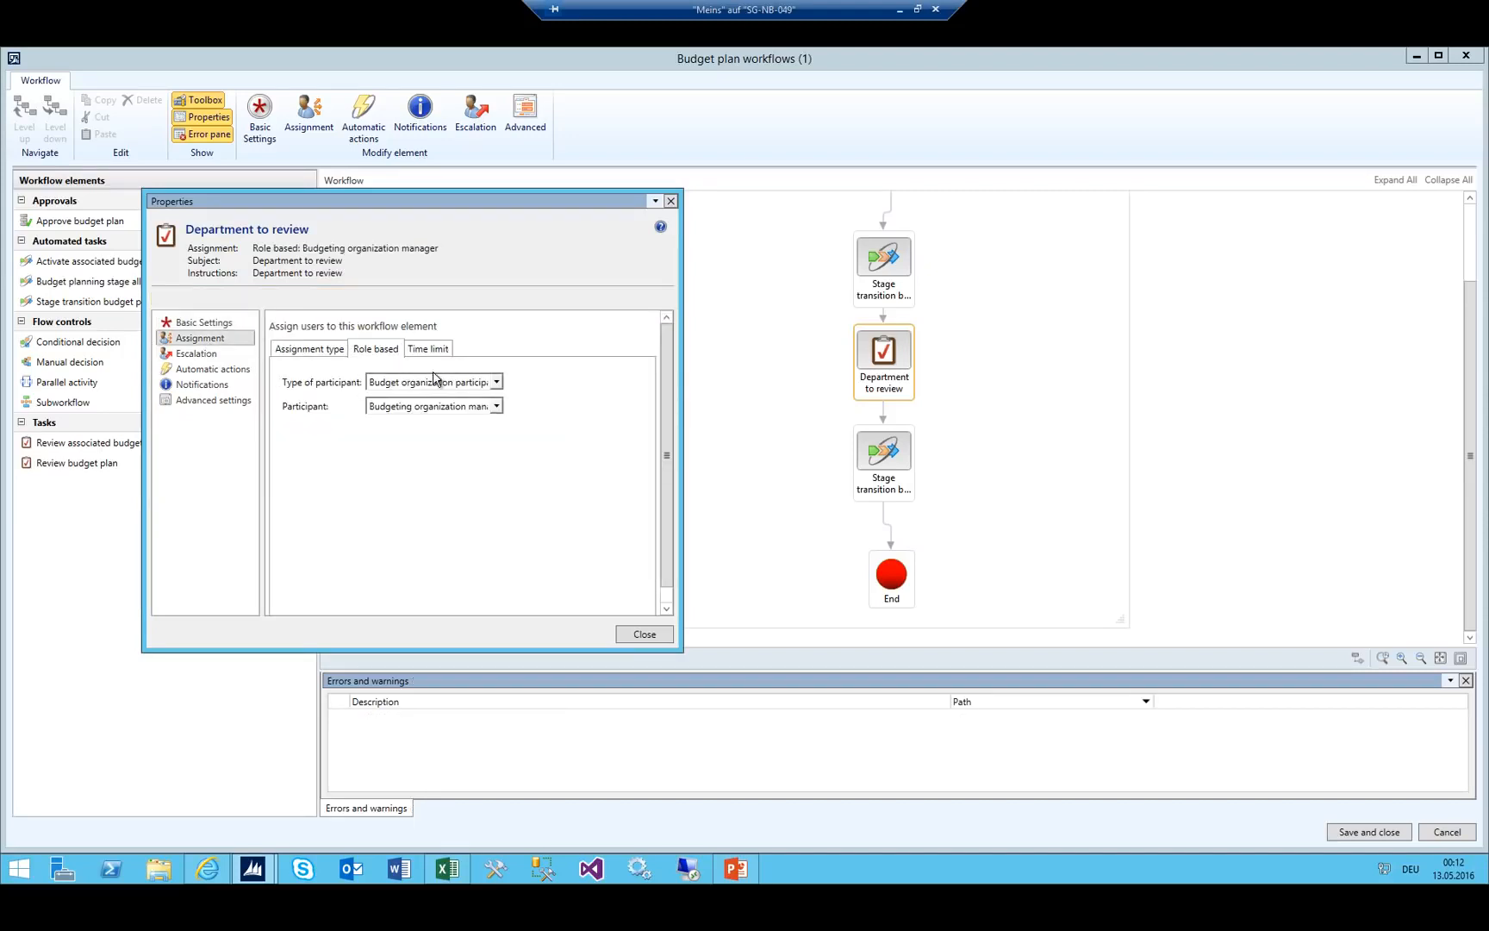
Close the task properties, then save and activate 02_Department Workflow as version 1.0.0.0.
click(280, 353)
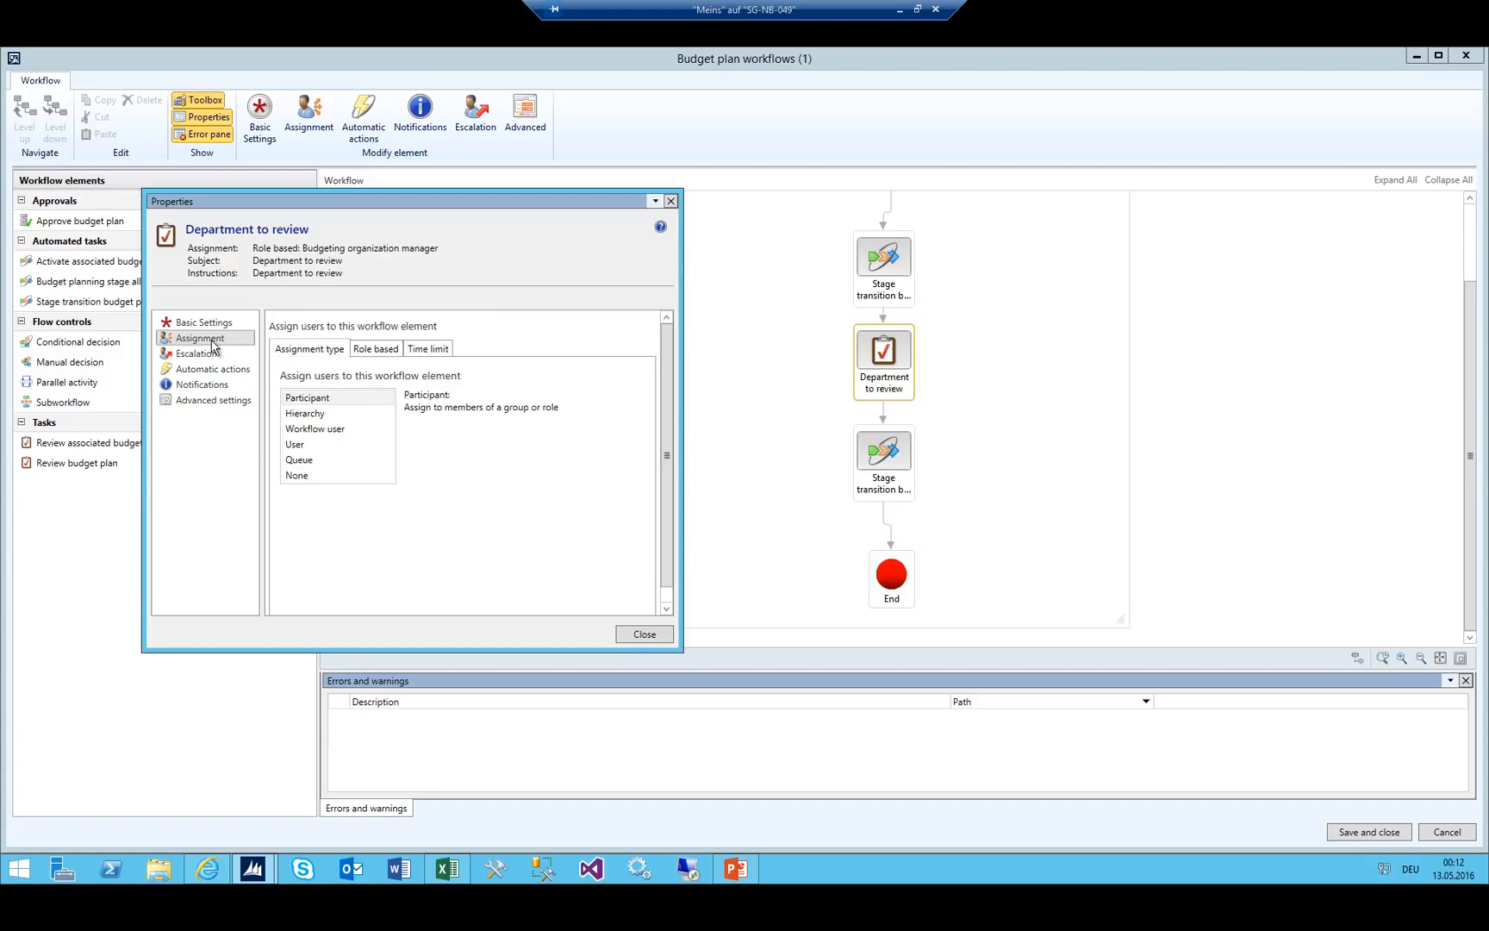
click(643, 634)
scroll(991, 430, up, 2)
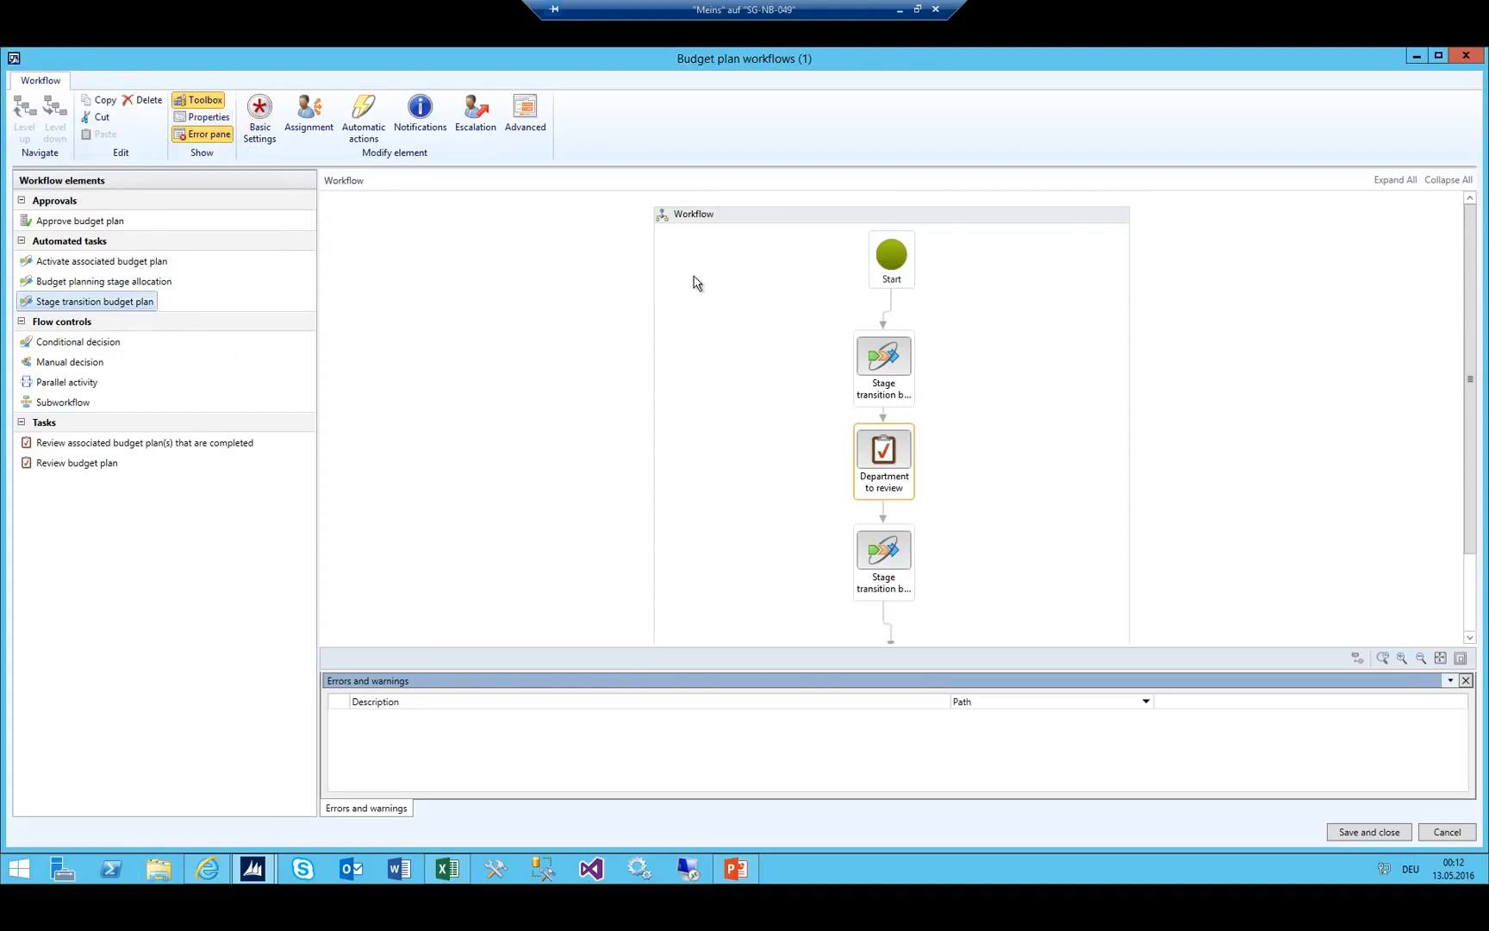
click(1369, 833)
click(806, 547)
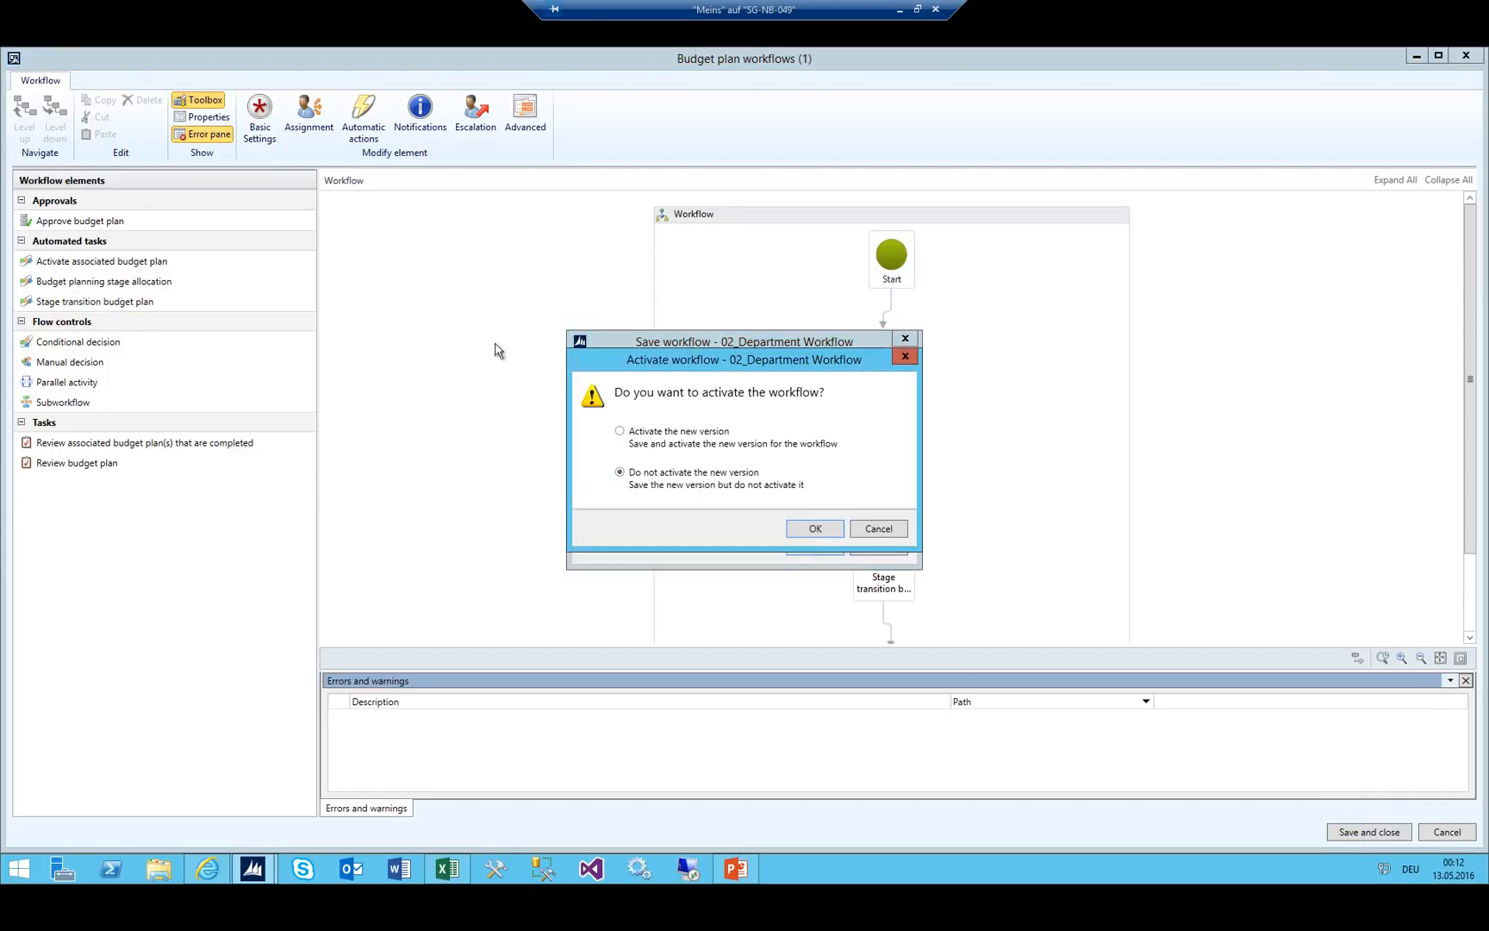
click(804, 531)
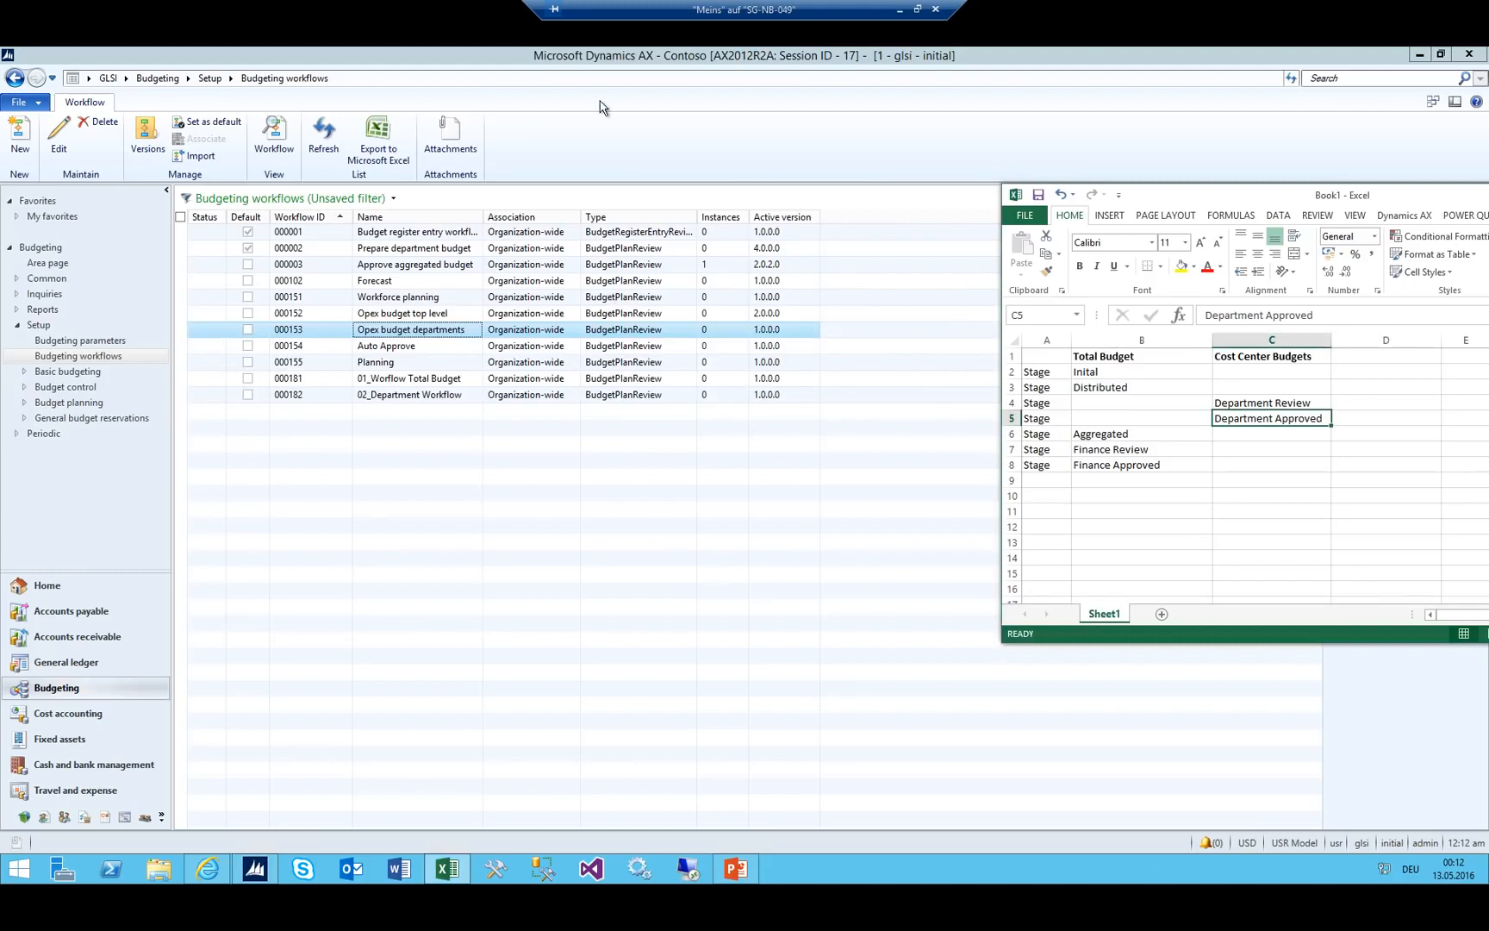
Widen the Name column in the Budgeting workflows list and reselect 02_Department Workflow.
click(447, 395)
double_click(481, 212)
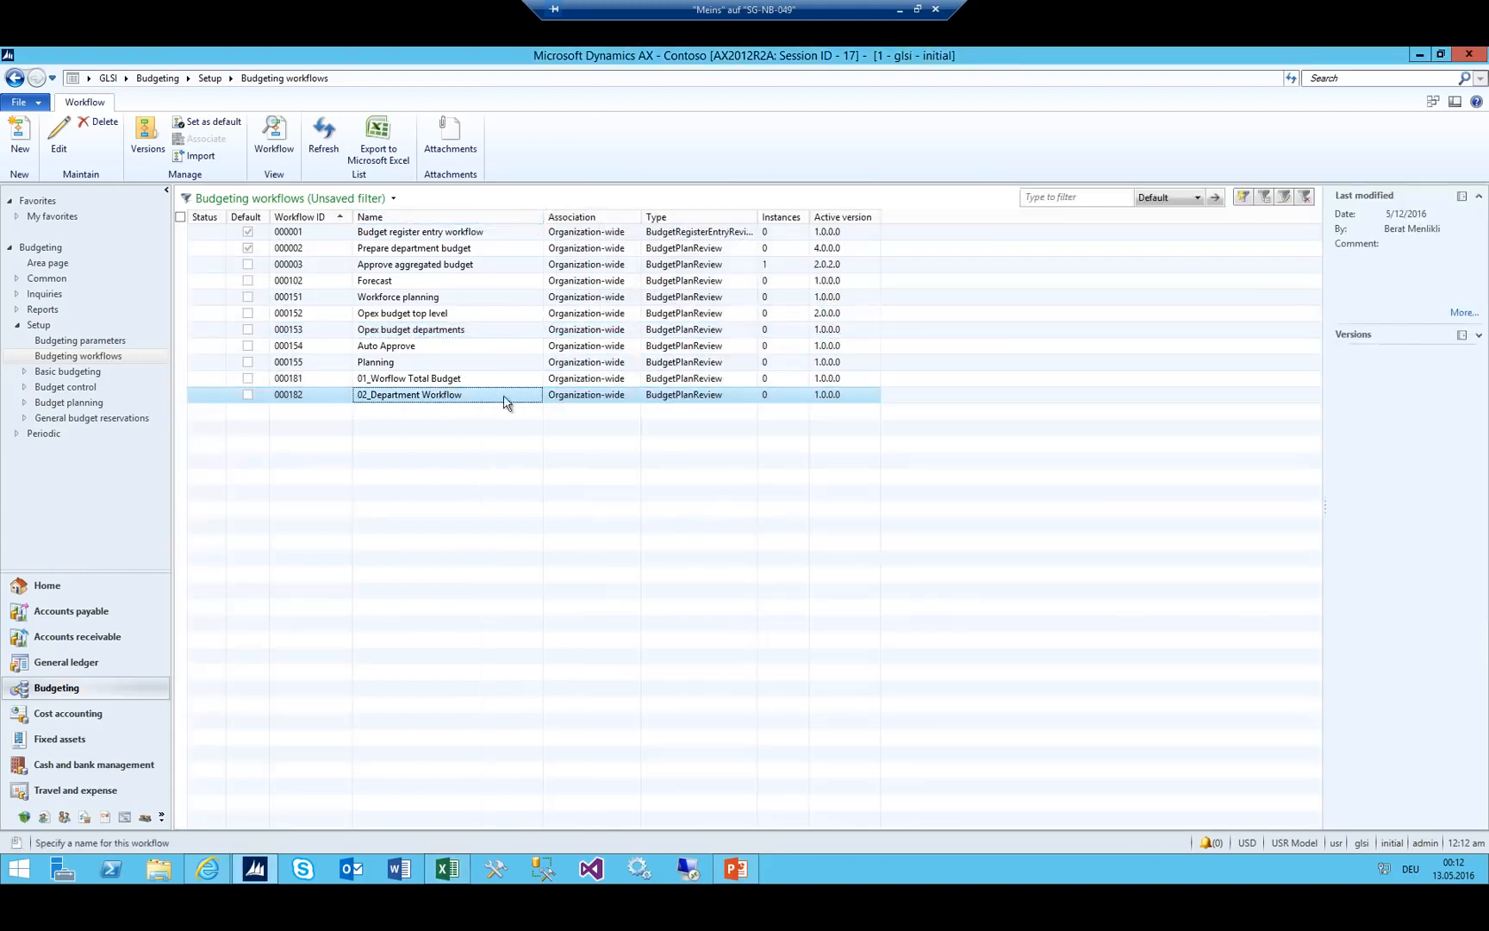
key(Up)
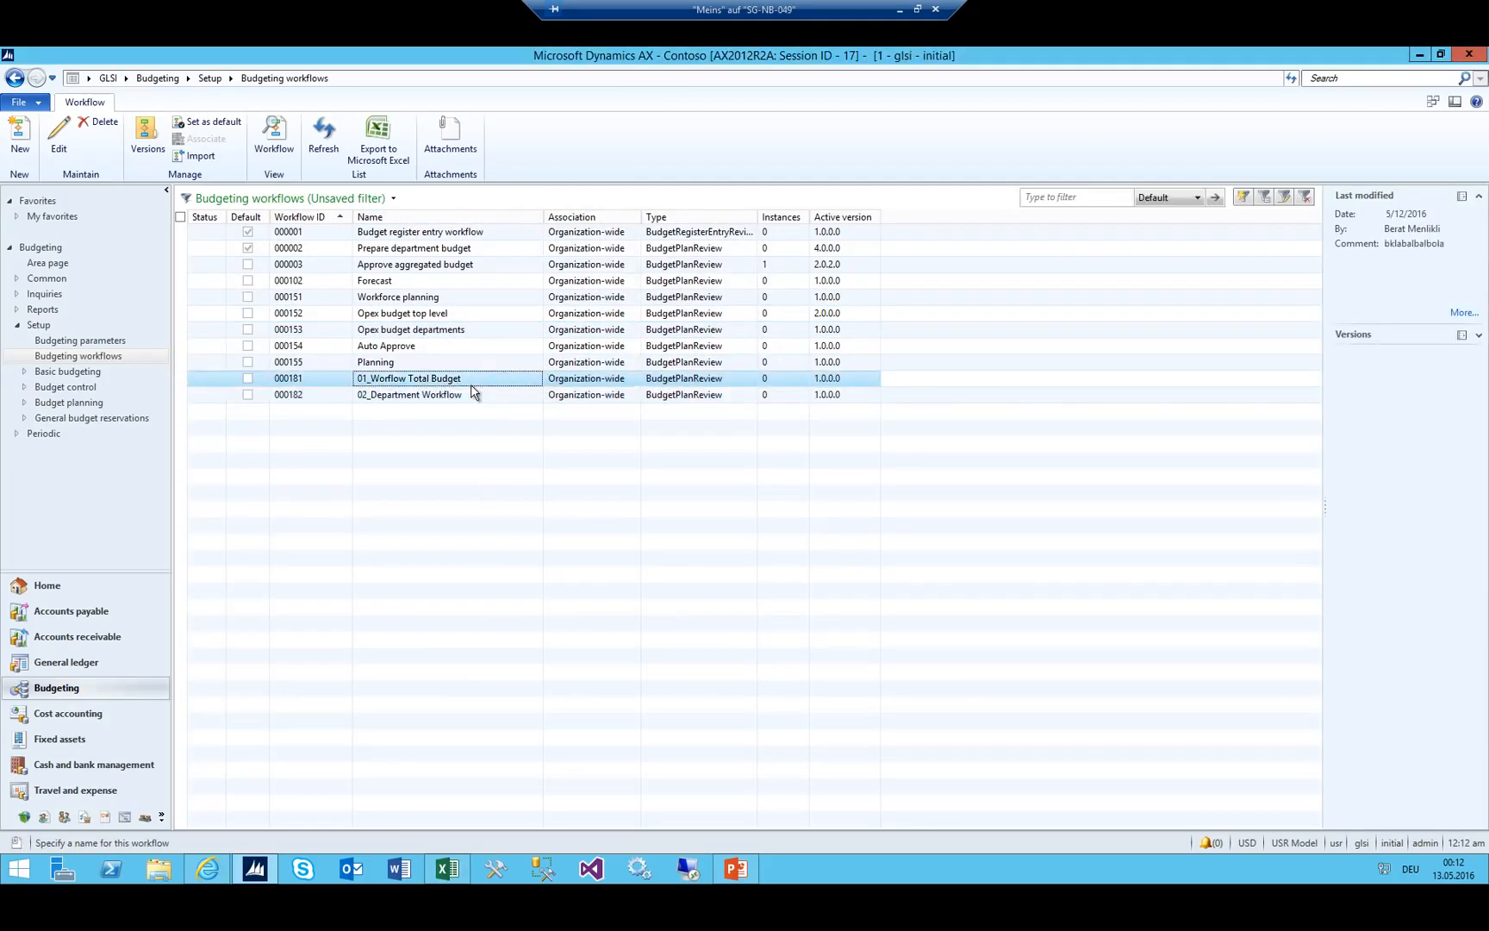
click(472, 393)
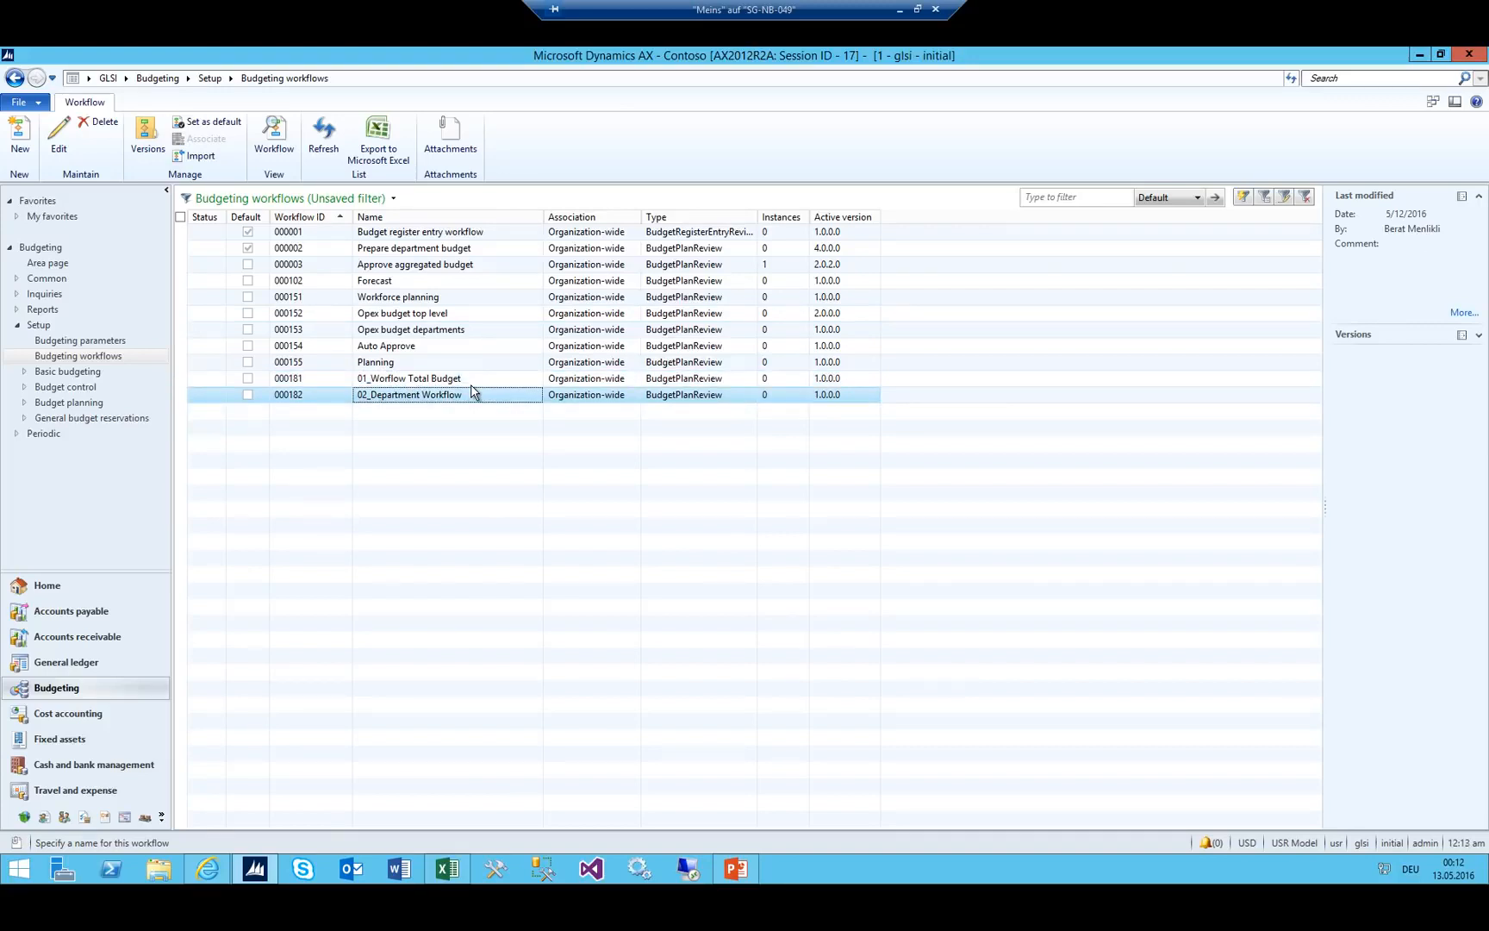
Go to Budget planning configuration and show its Workflows page.
click(175, 80)
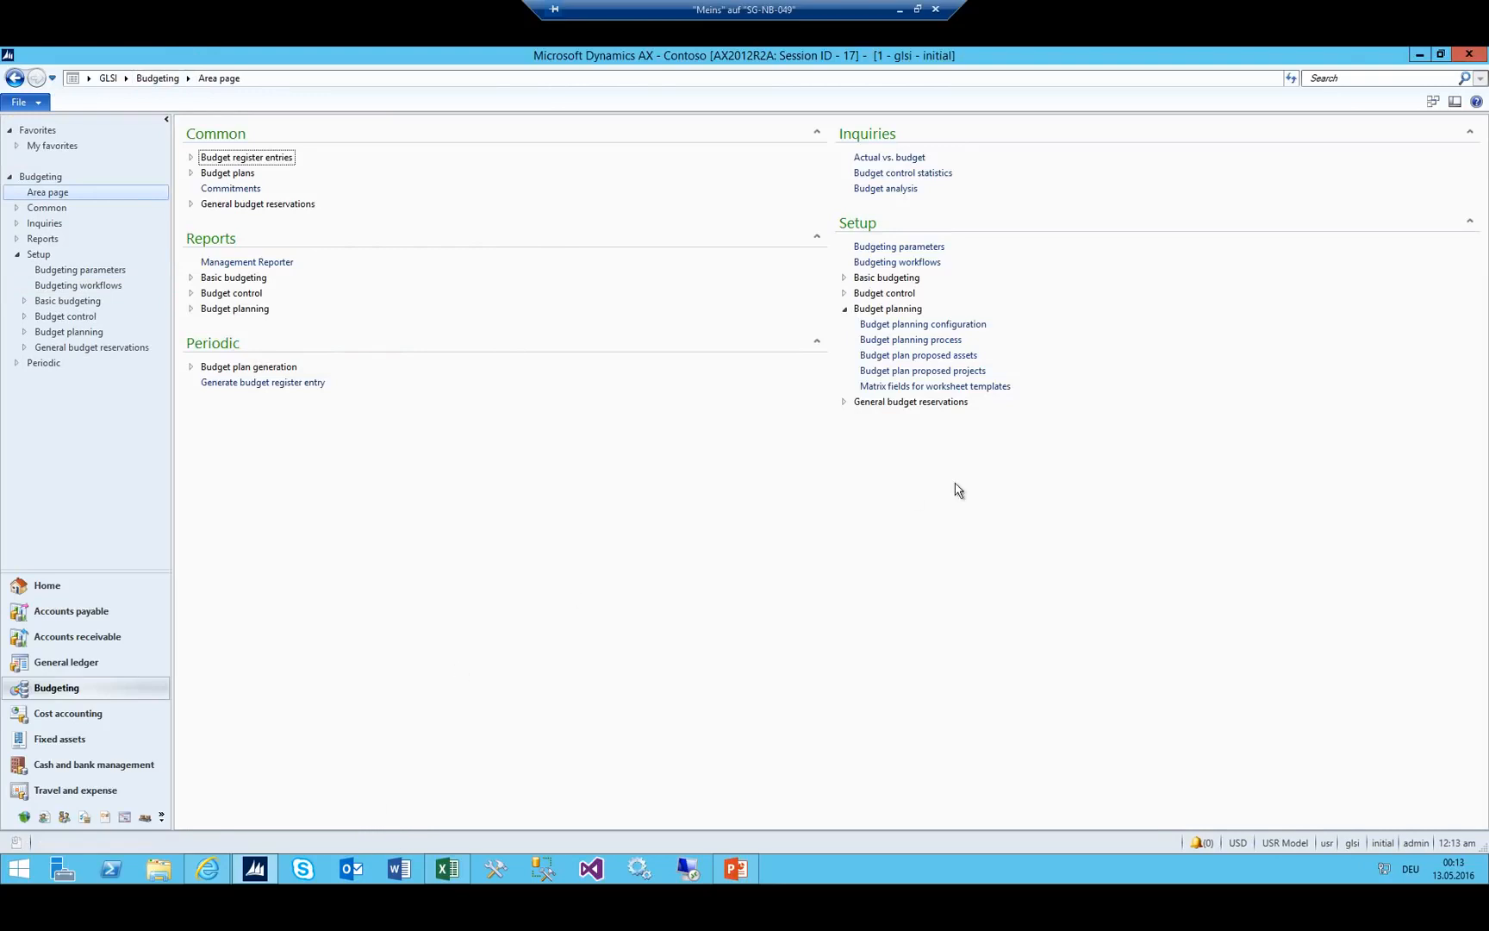
click(866, 324)
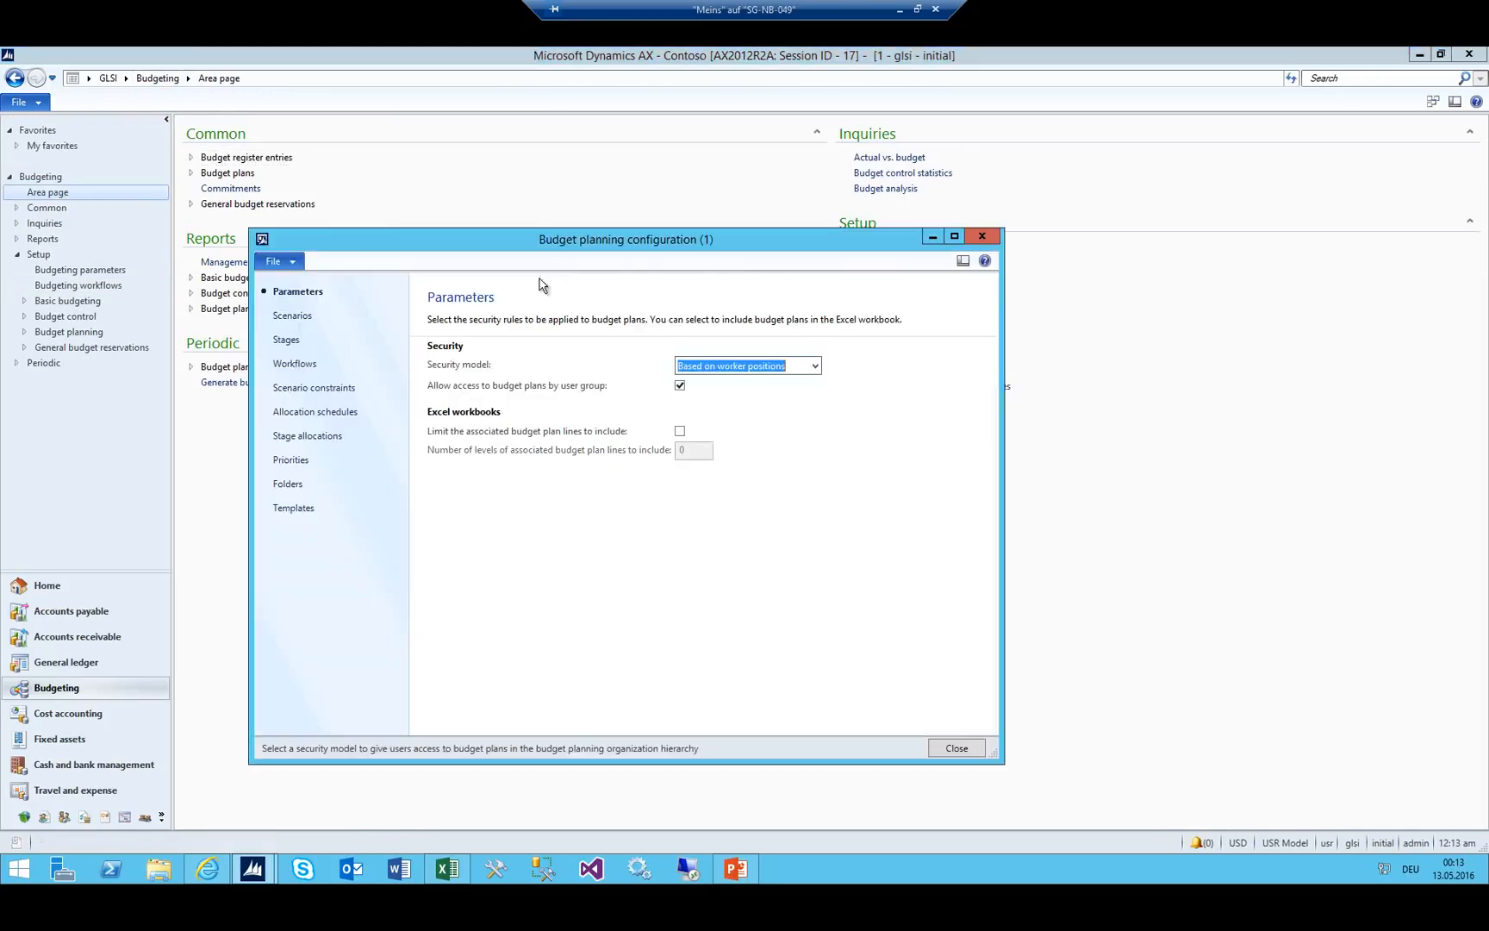
click(296, 365)
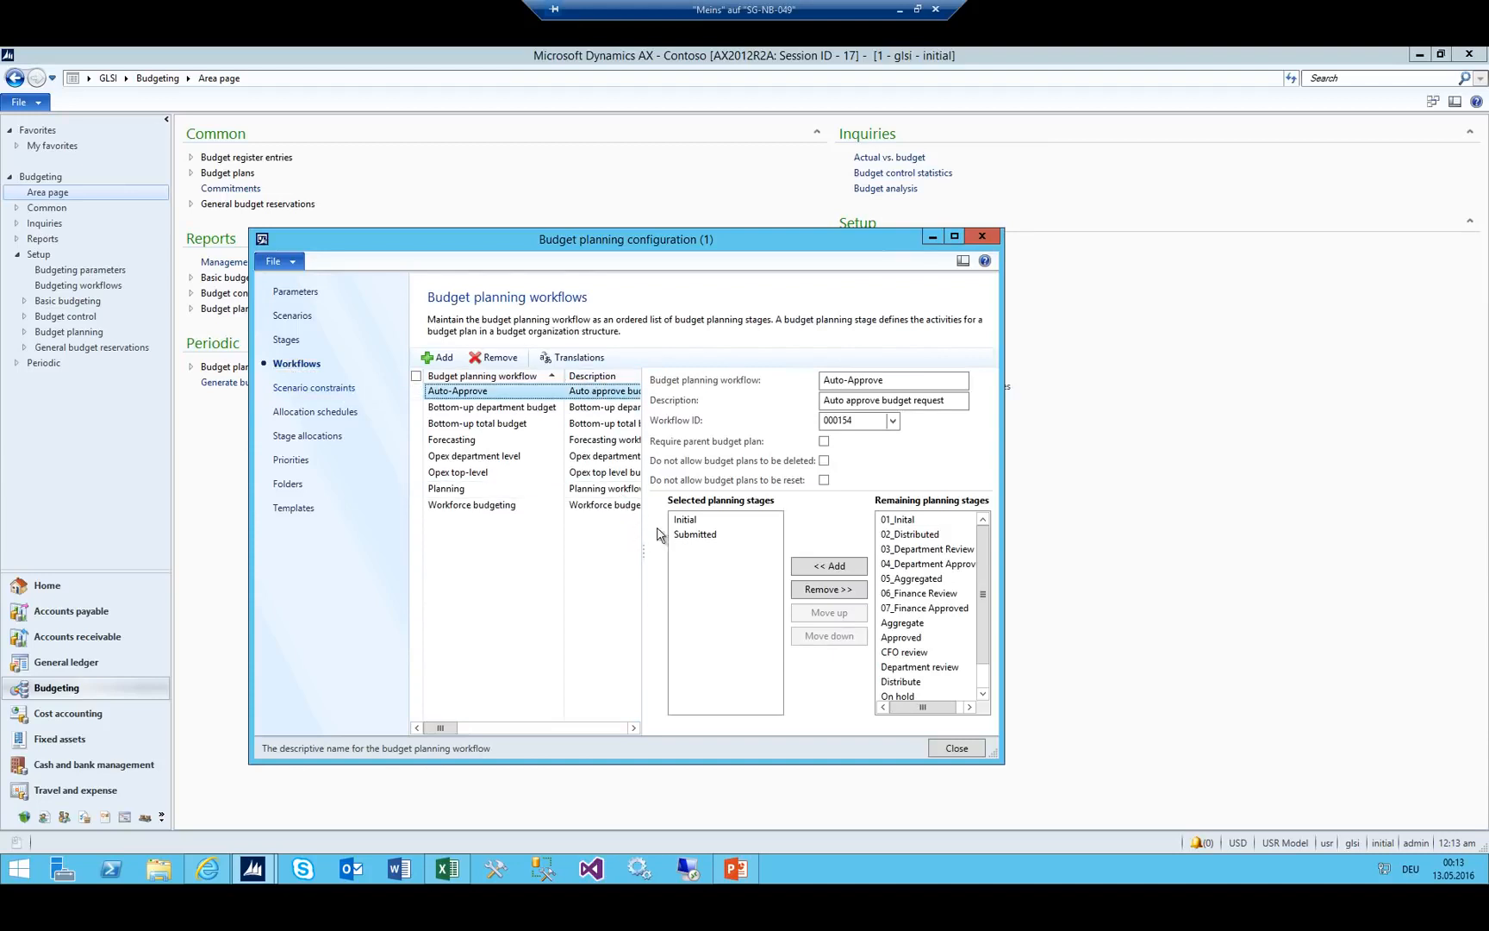
Maximize the configuration form, widen the workflow list, and review the Excel stage columns B and C.
click(954, 235)
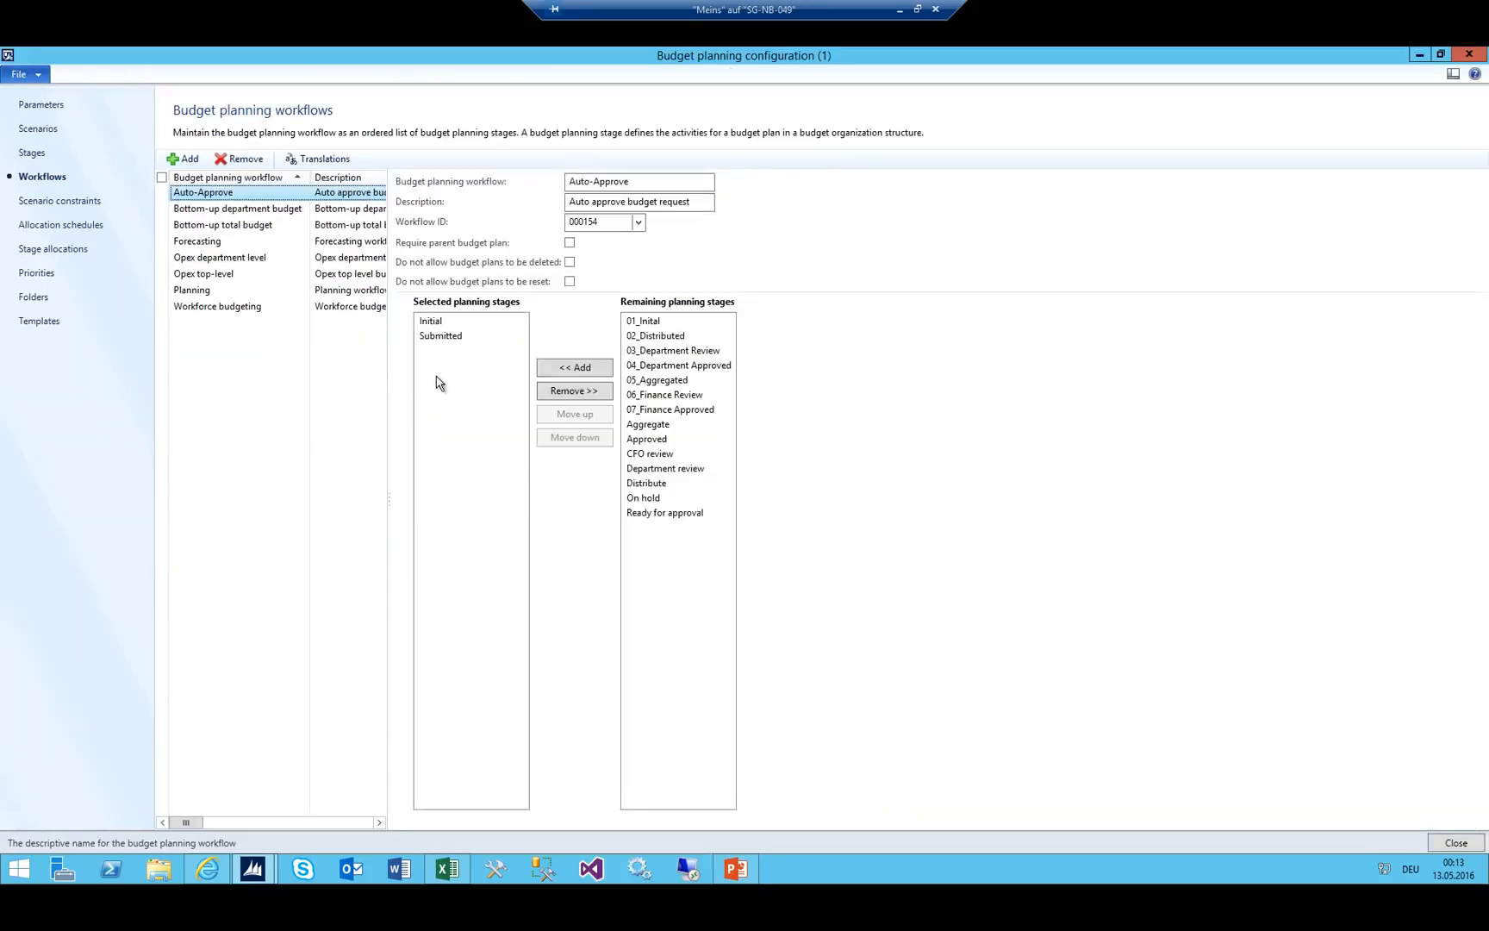
drag(389, 500, 515, 498)
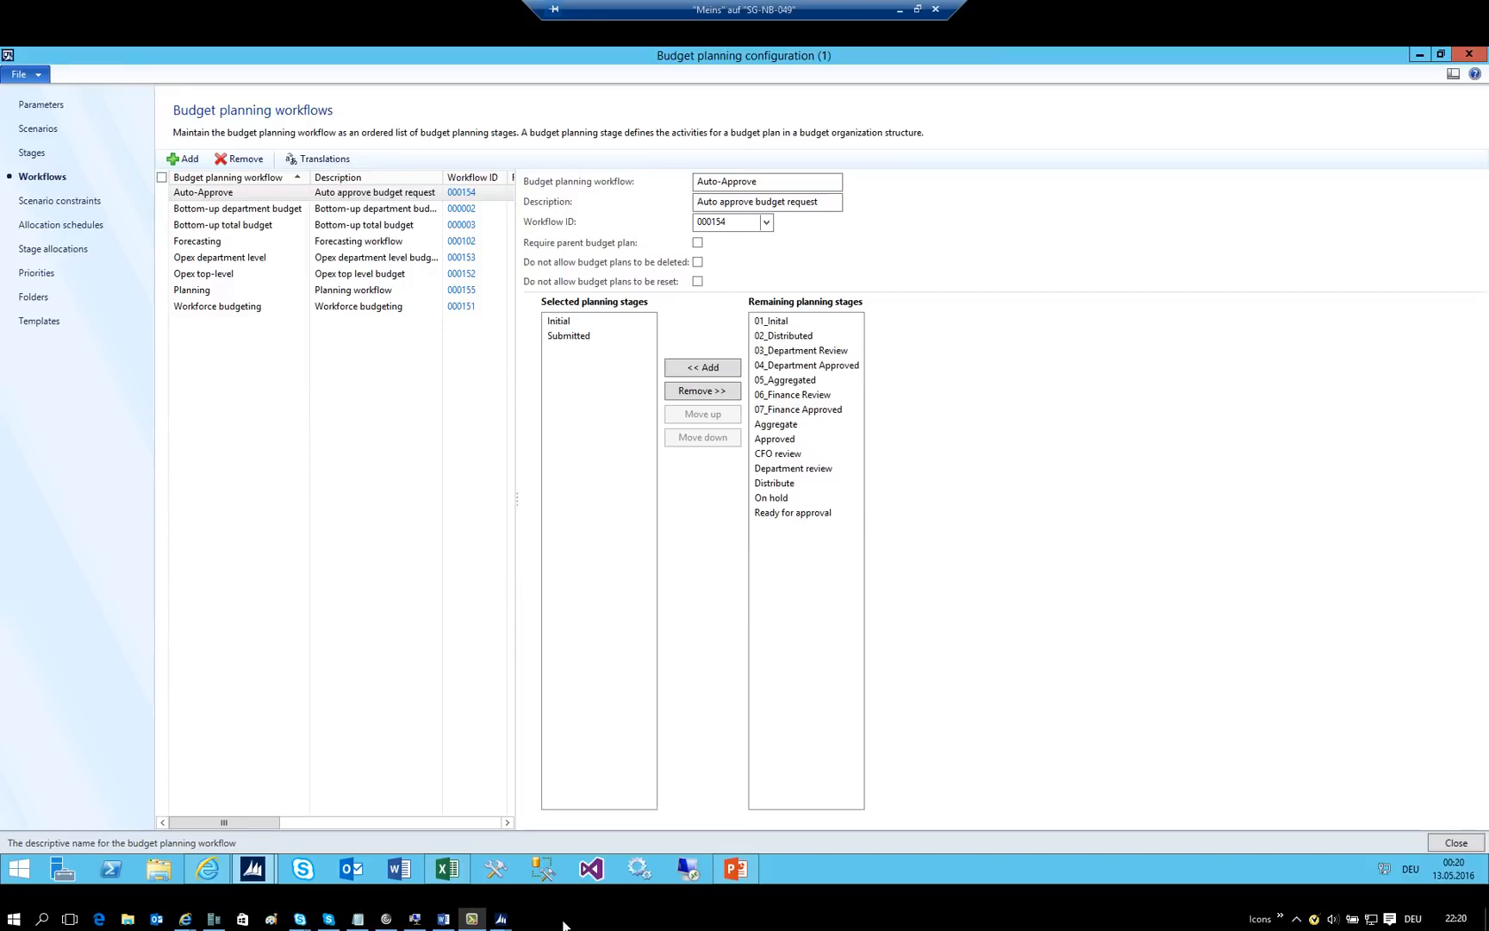
click(448, 869)
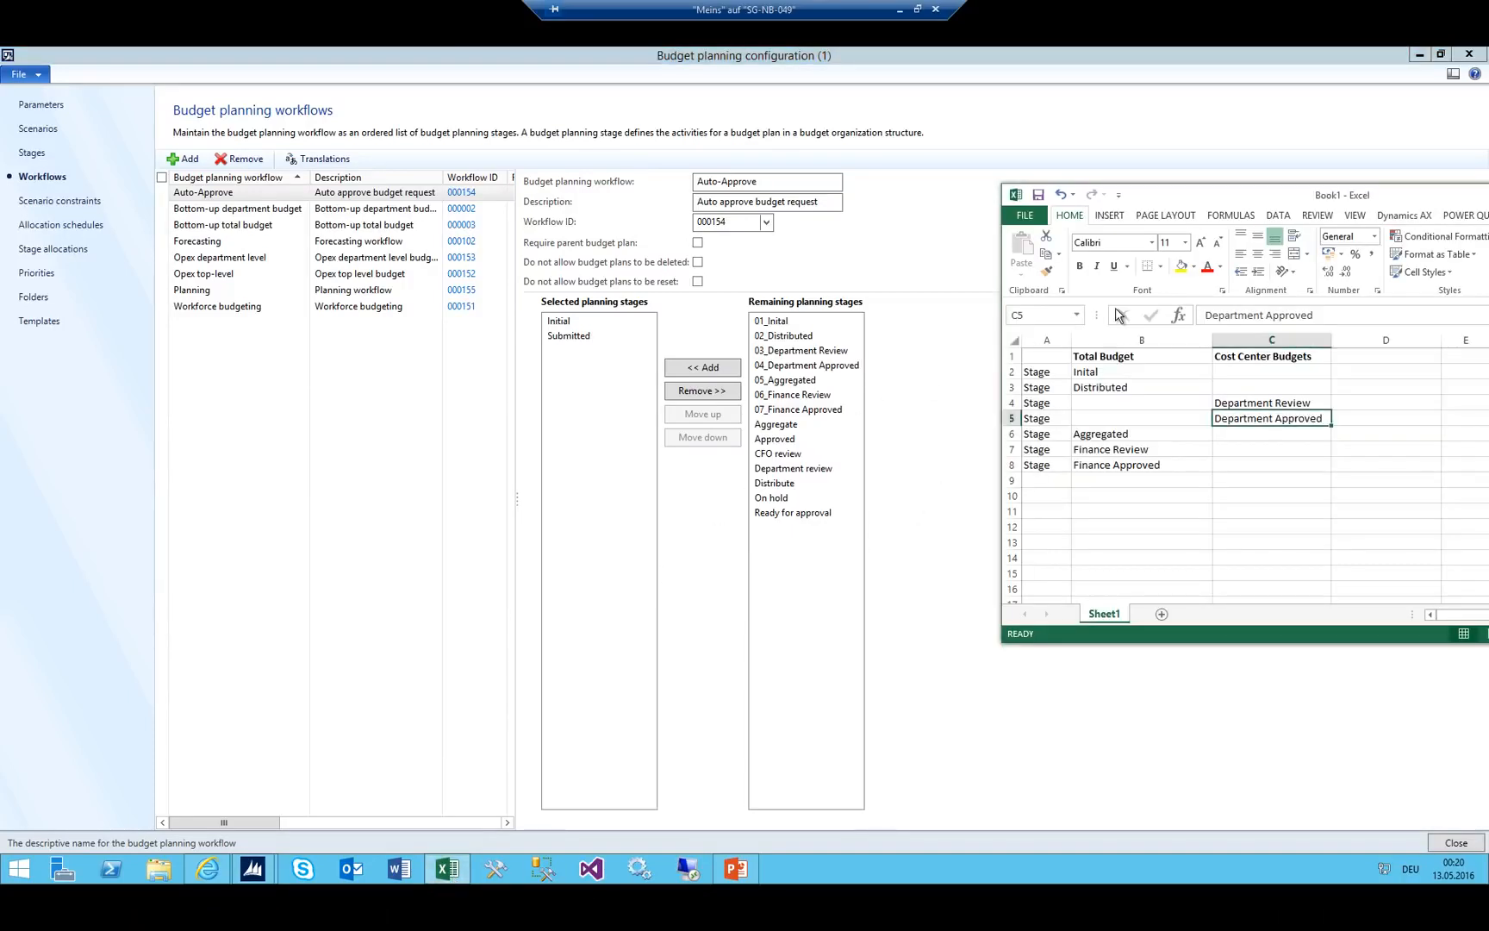
drag(1113, 355, 1131, 470)
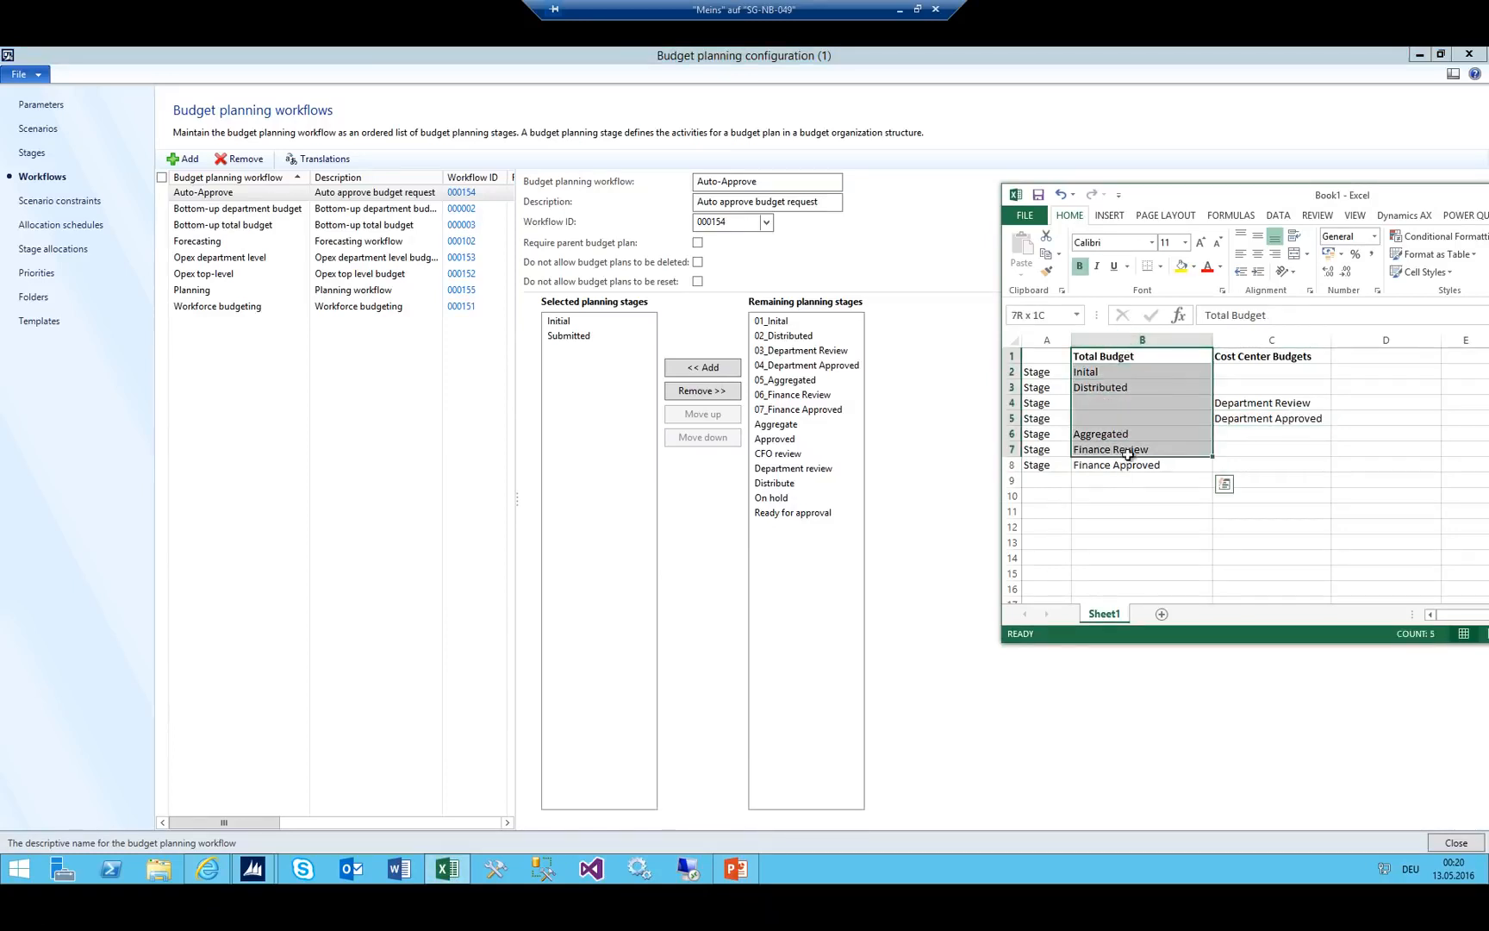
click(1240, 341)
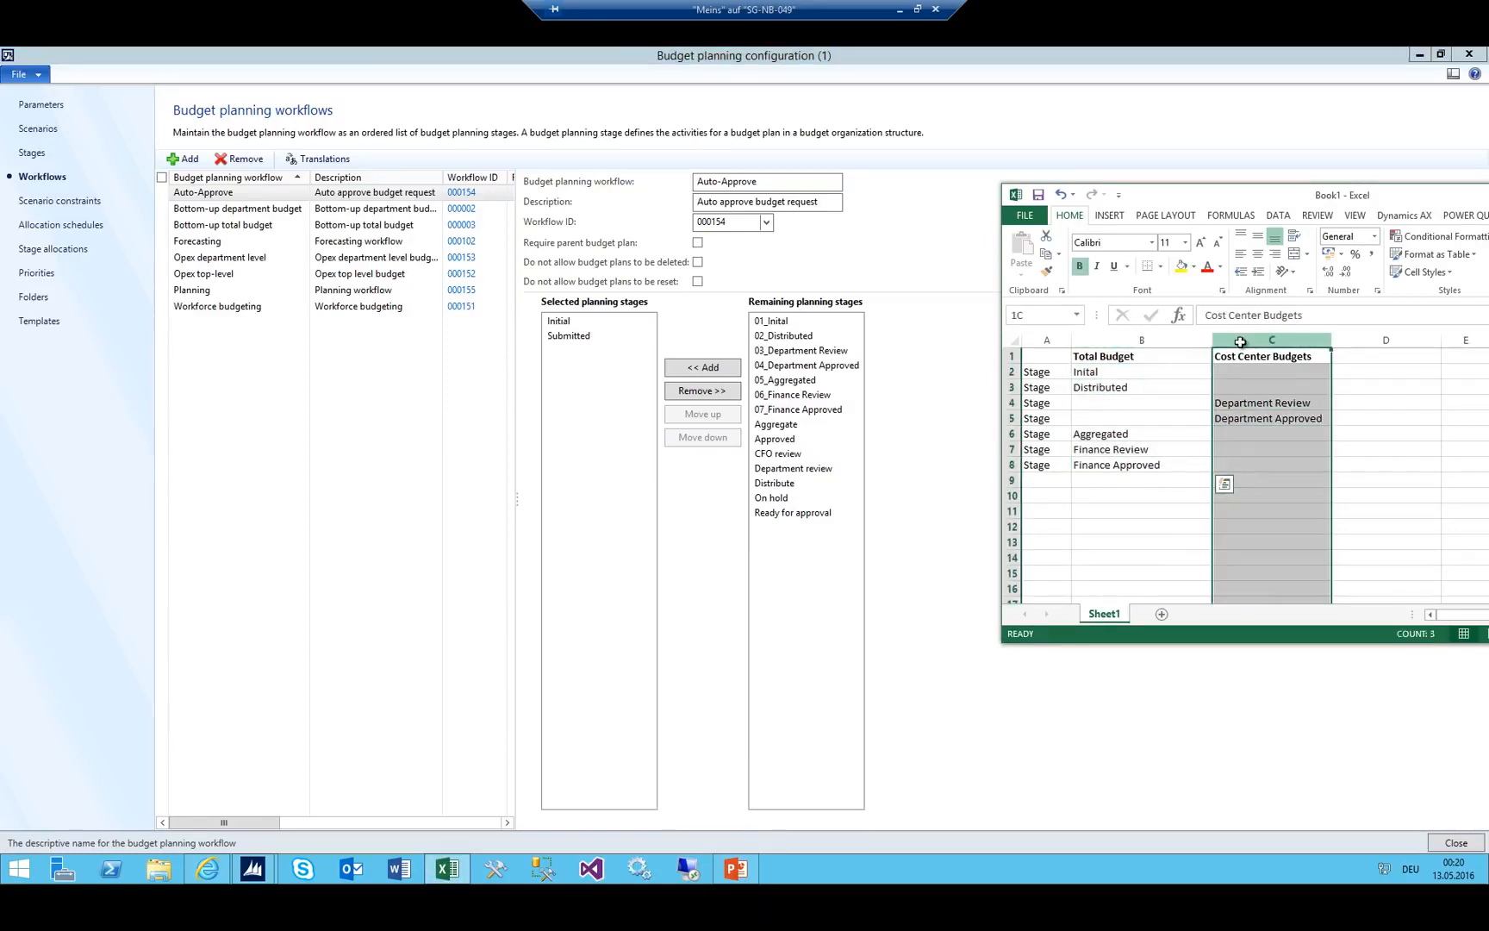
drag(1239, 356, 1242, 461)
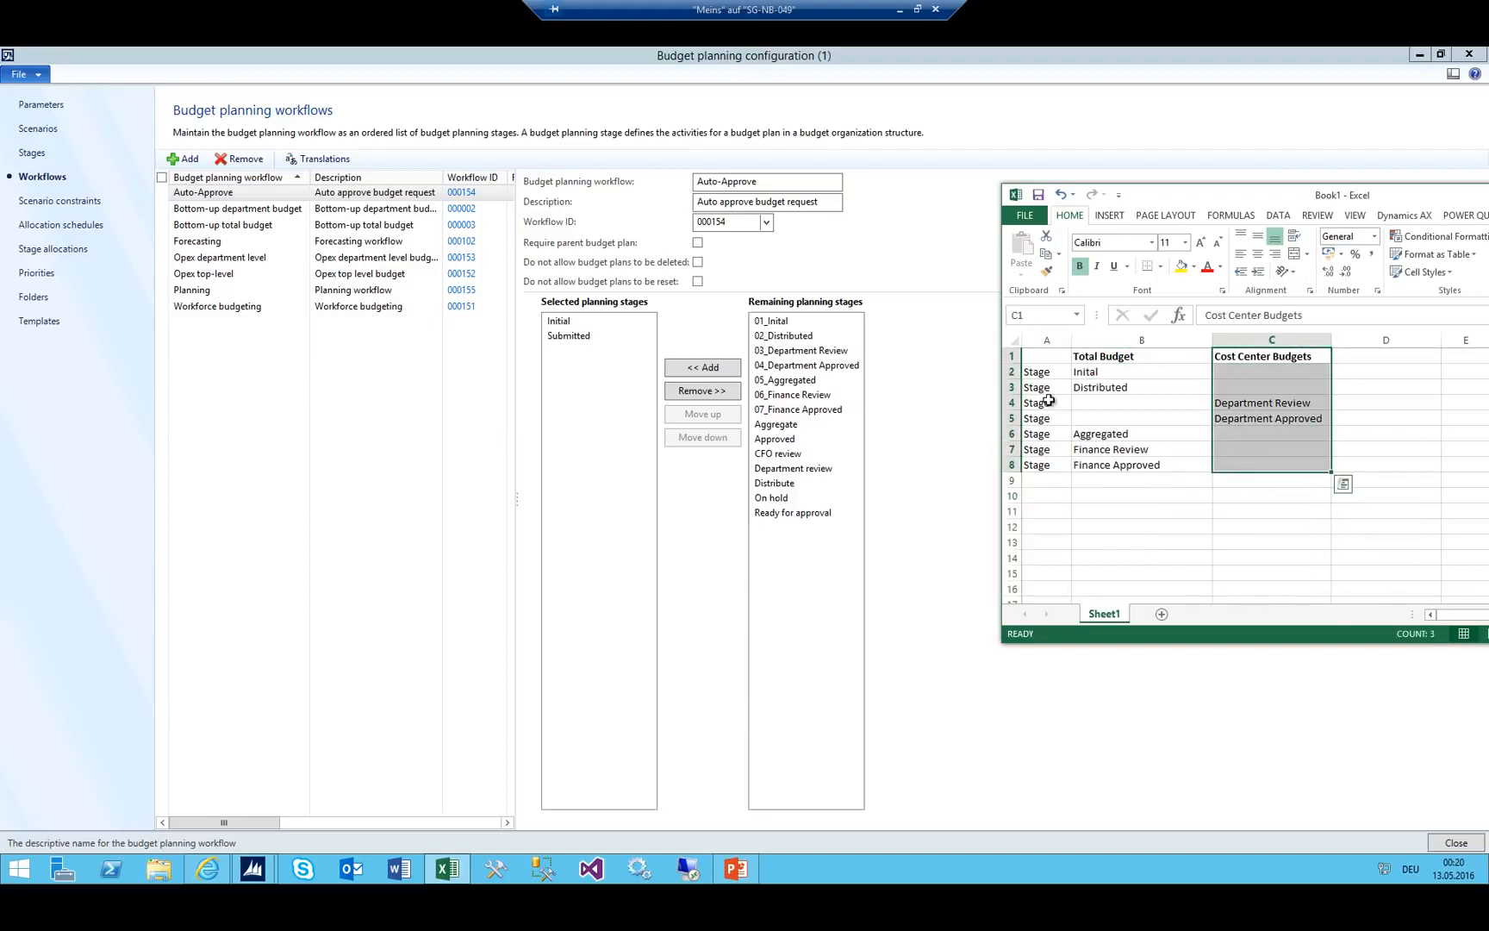
click(1261, 403)
click(1259, 418)
click(1259, 404)
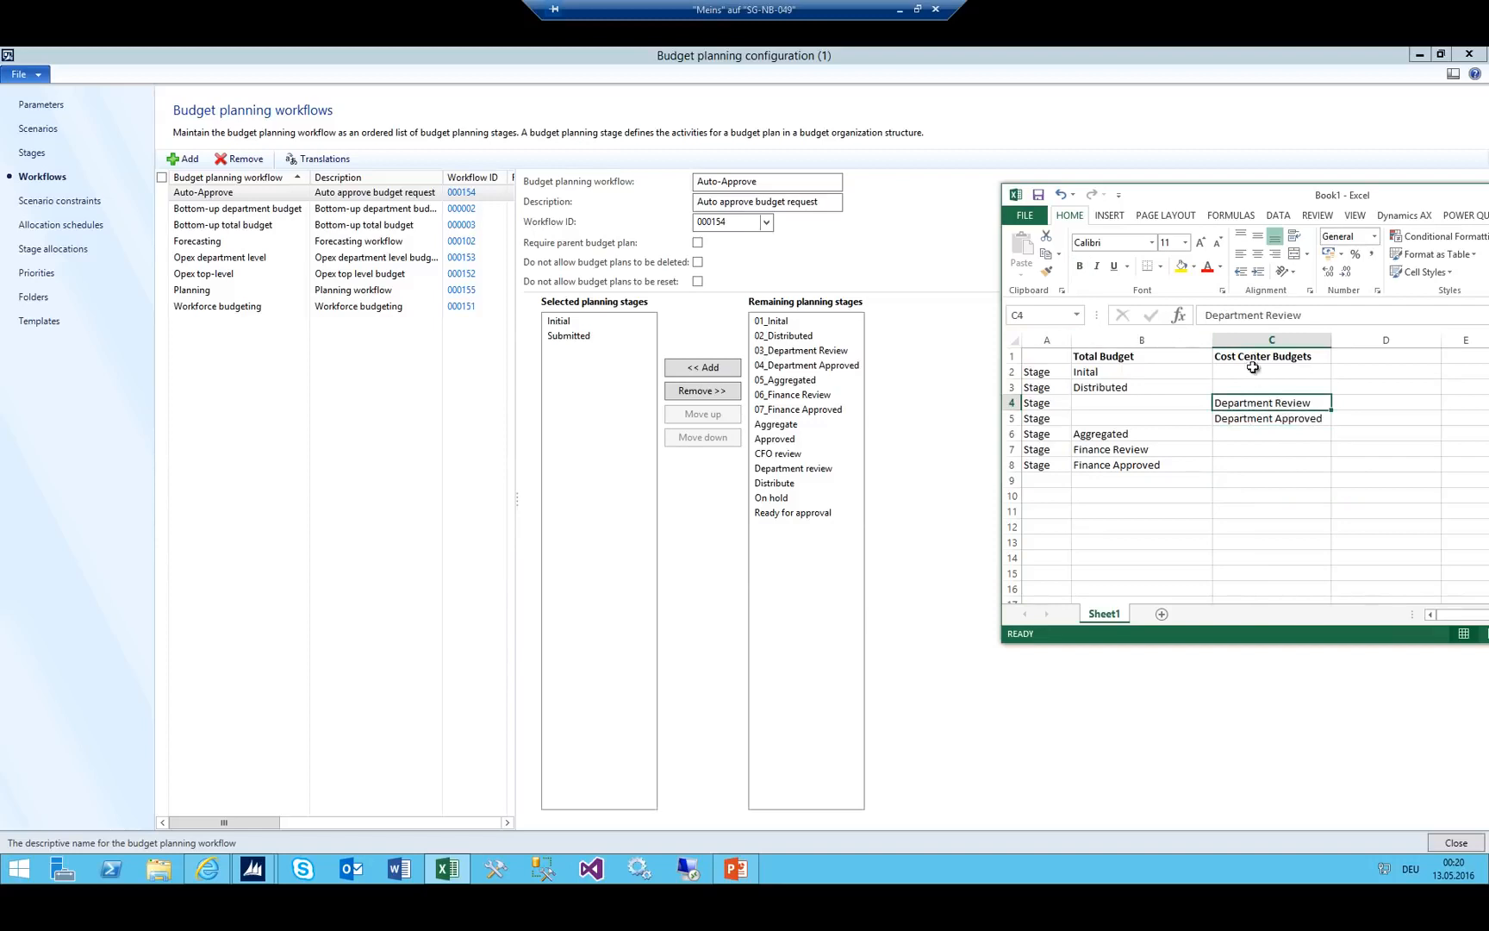
drag(1252, 360, 1257, 452)
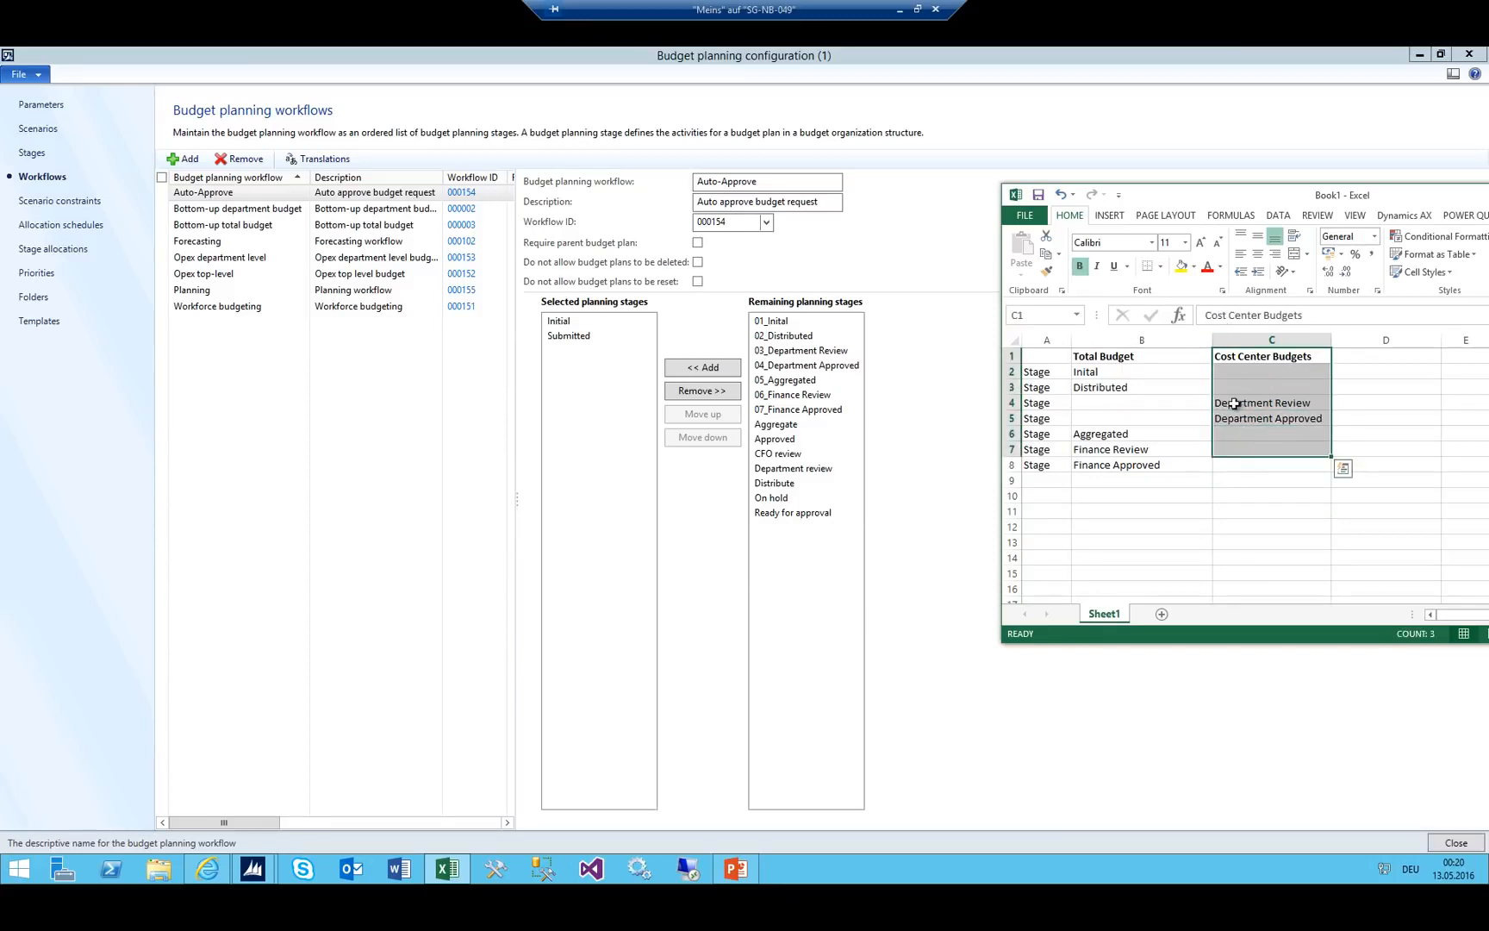
click(216, 192)
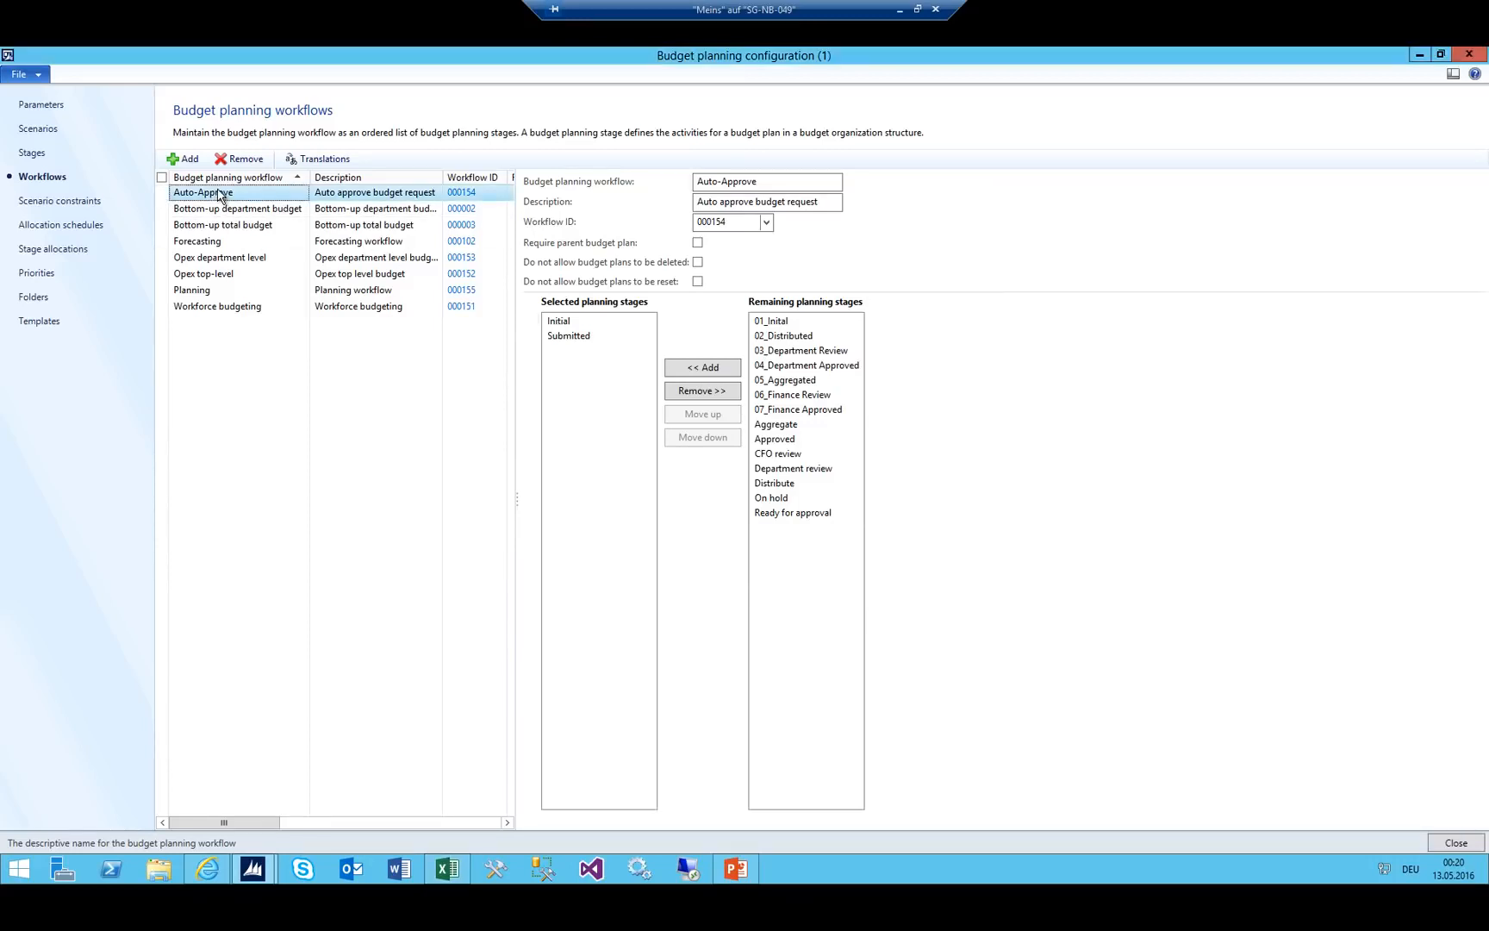
Add budget planning workflow 01_Total Budget, description Total Budget, with workflow ID 000181.
click(183, 158)
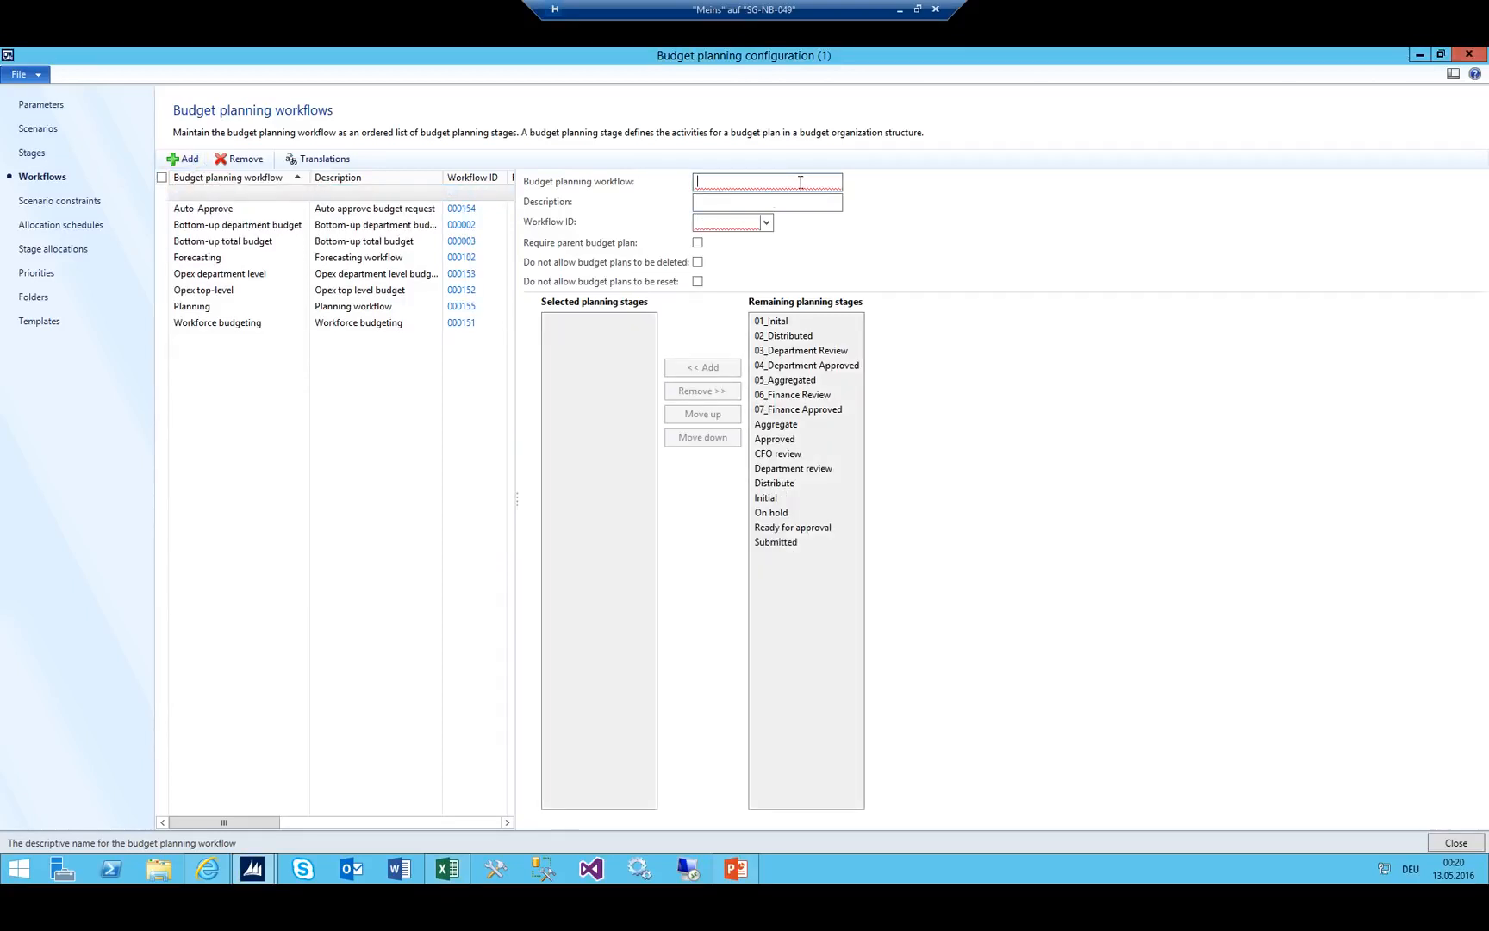
text(01_Total Budget)
key(Tab)
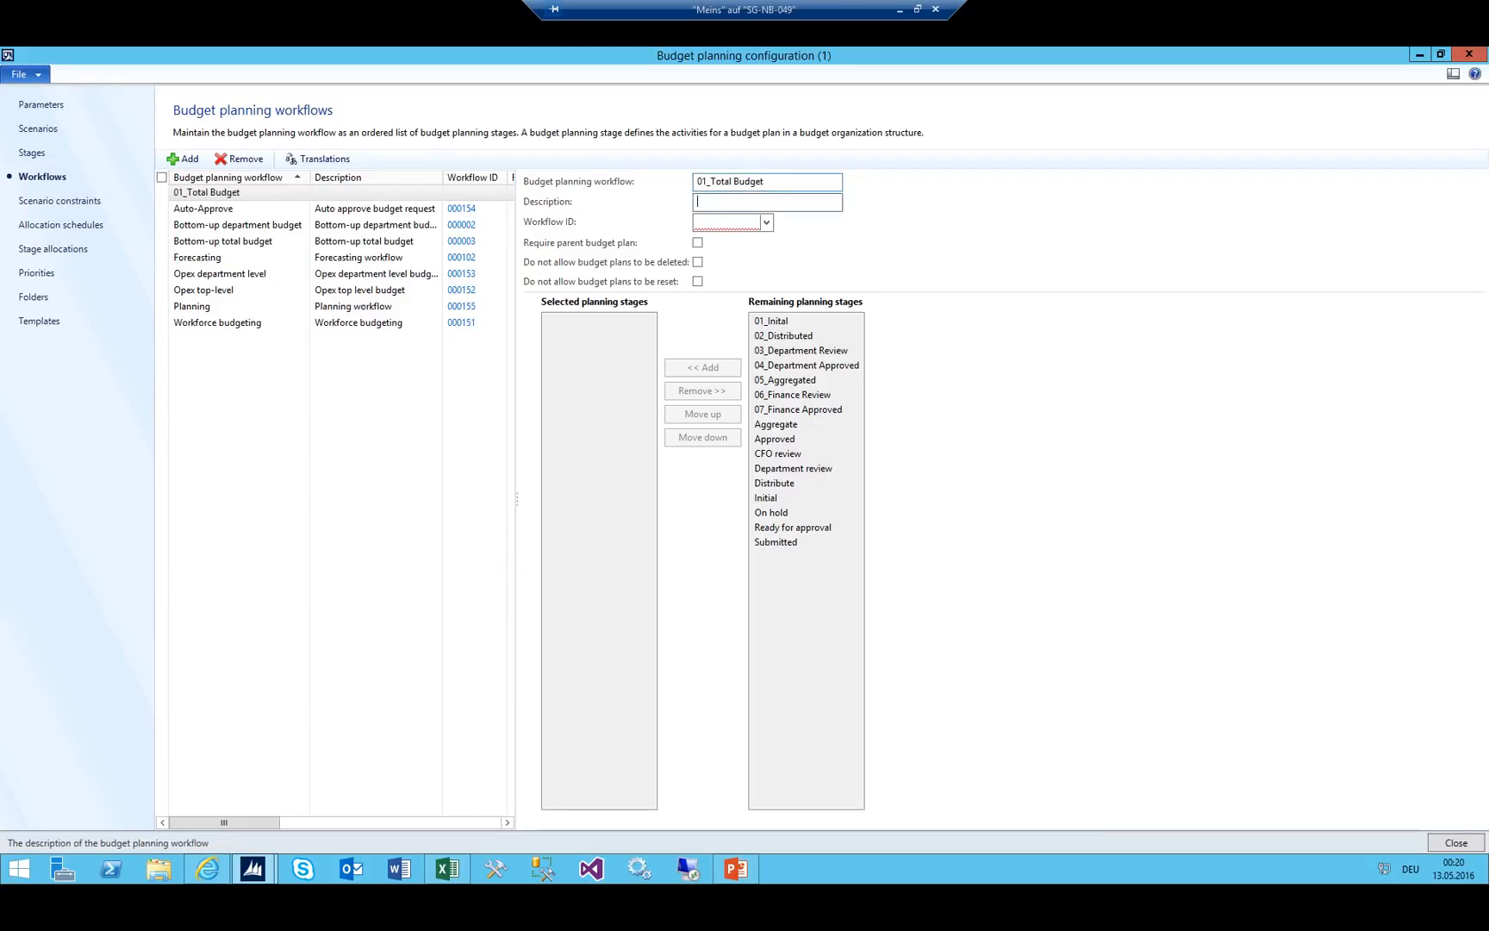
text(Total Budget)
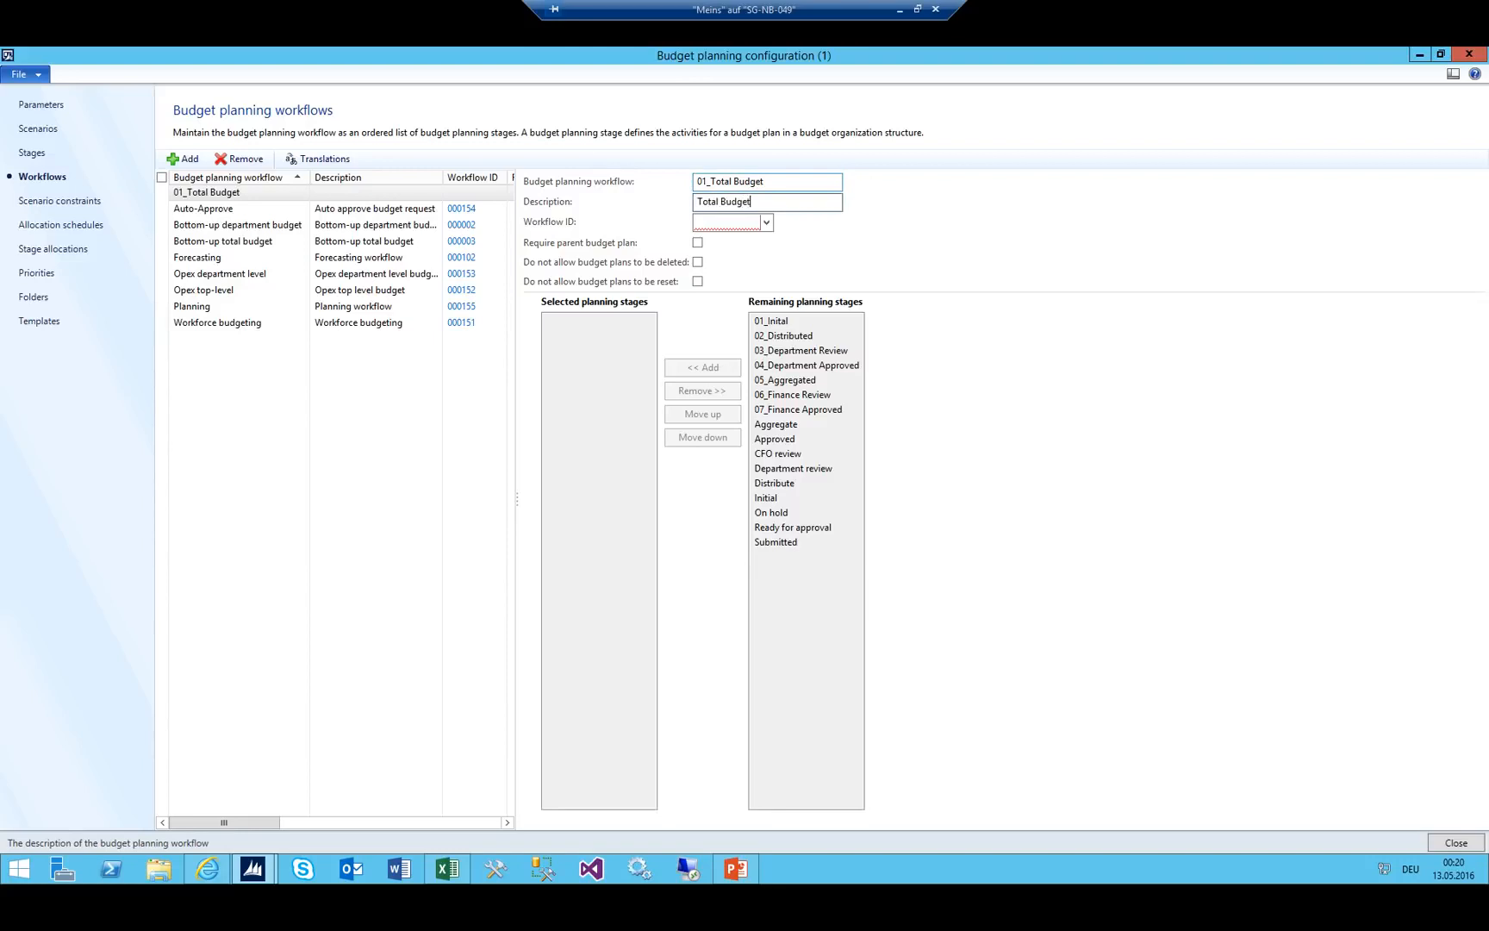
key(Tab)
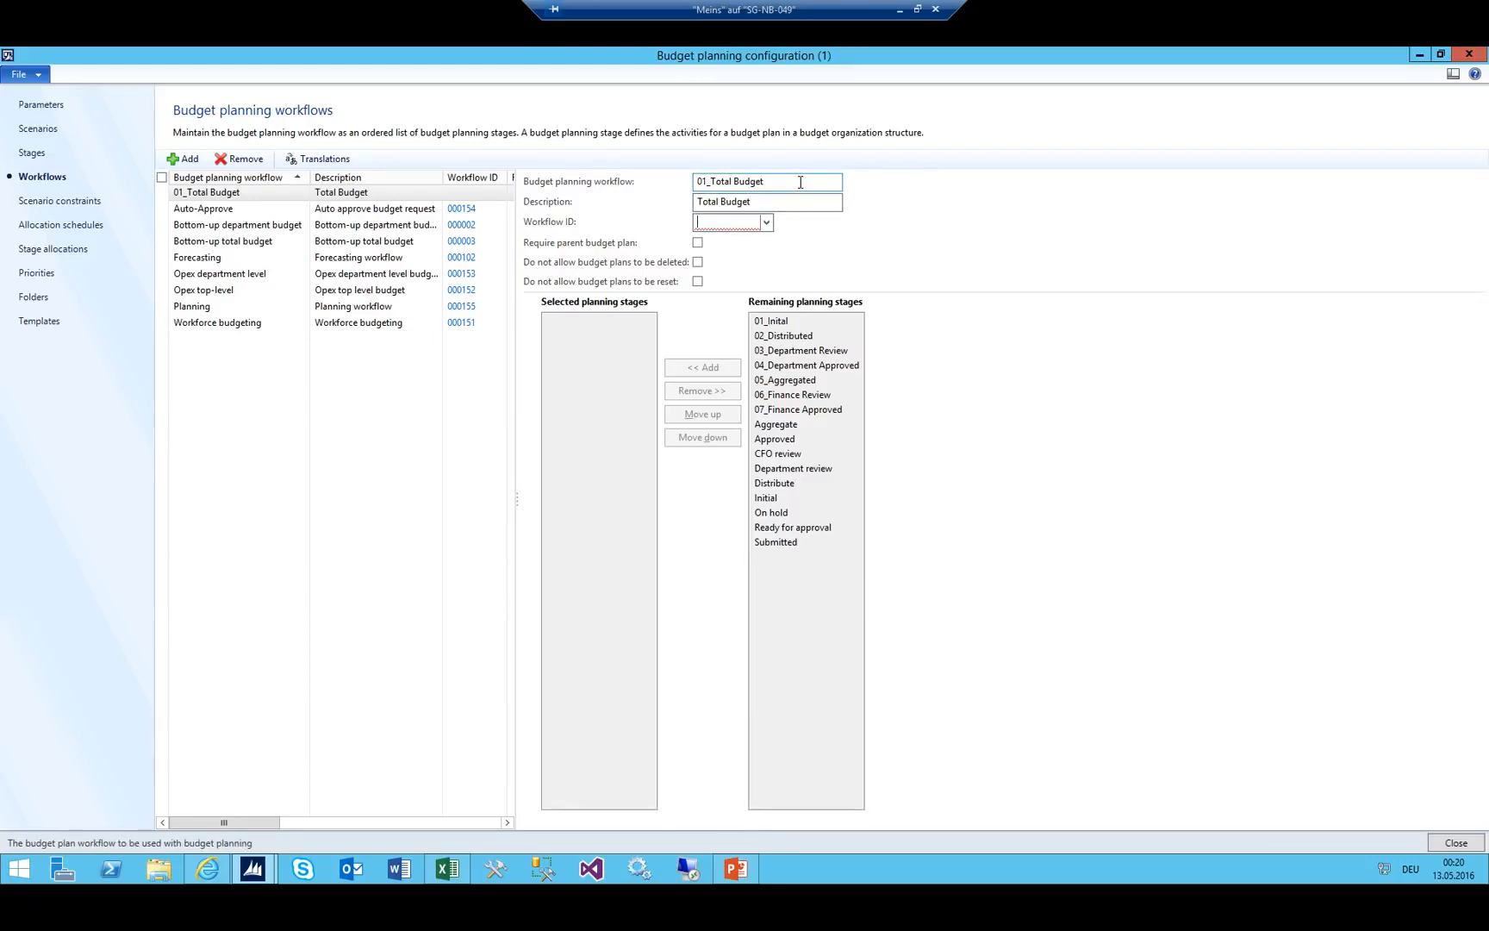
key(alt+Down)
key(Down)
key(Down)
key(Down)
key(Down)
key(Down)
key(Down)
key(Down)
key(Down)
key(Down)
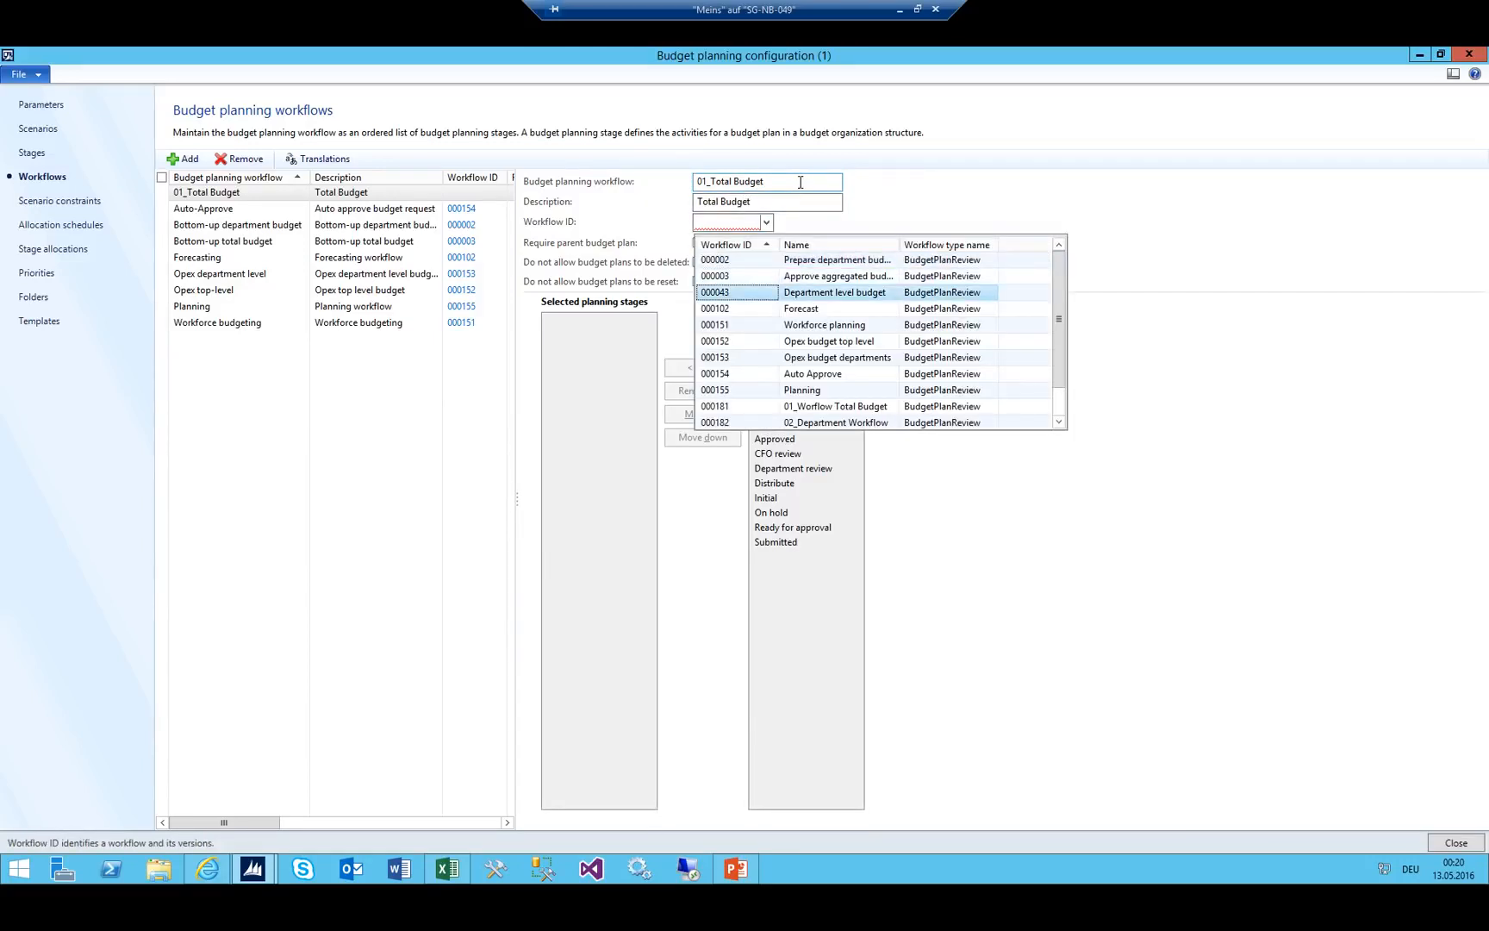
key(Return)
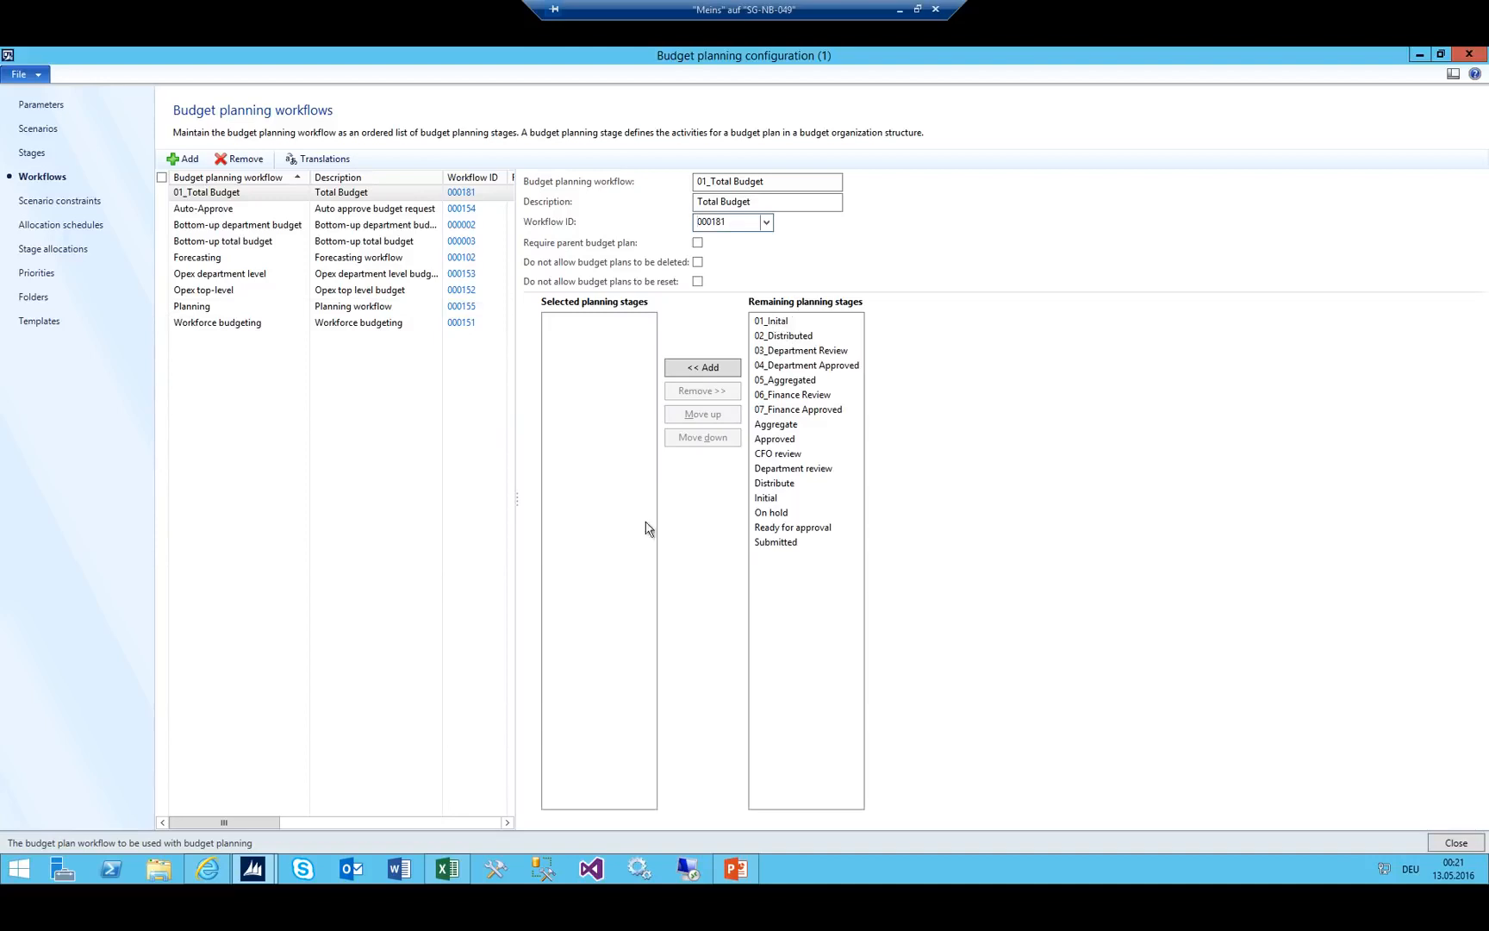
click(448, 868)
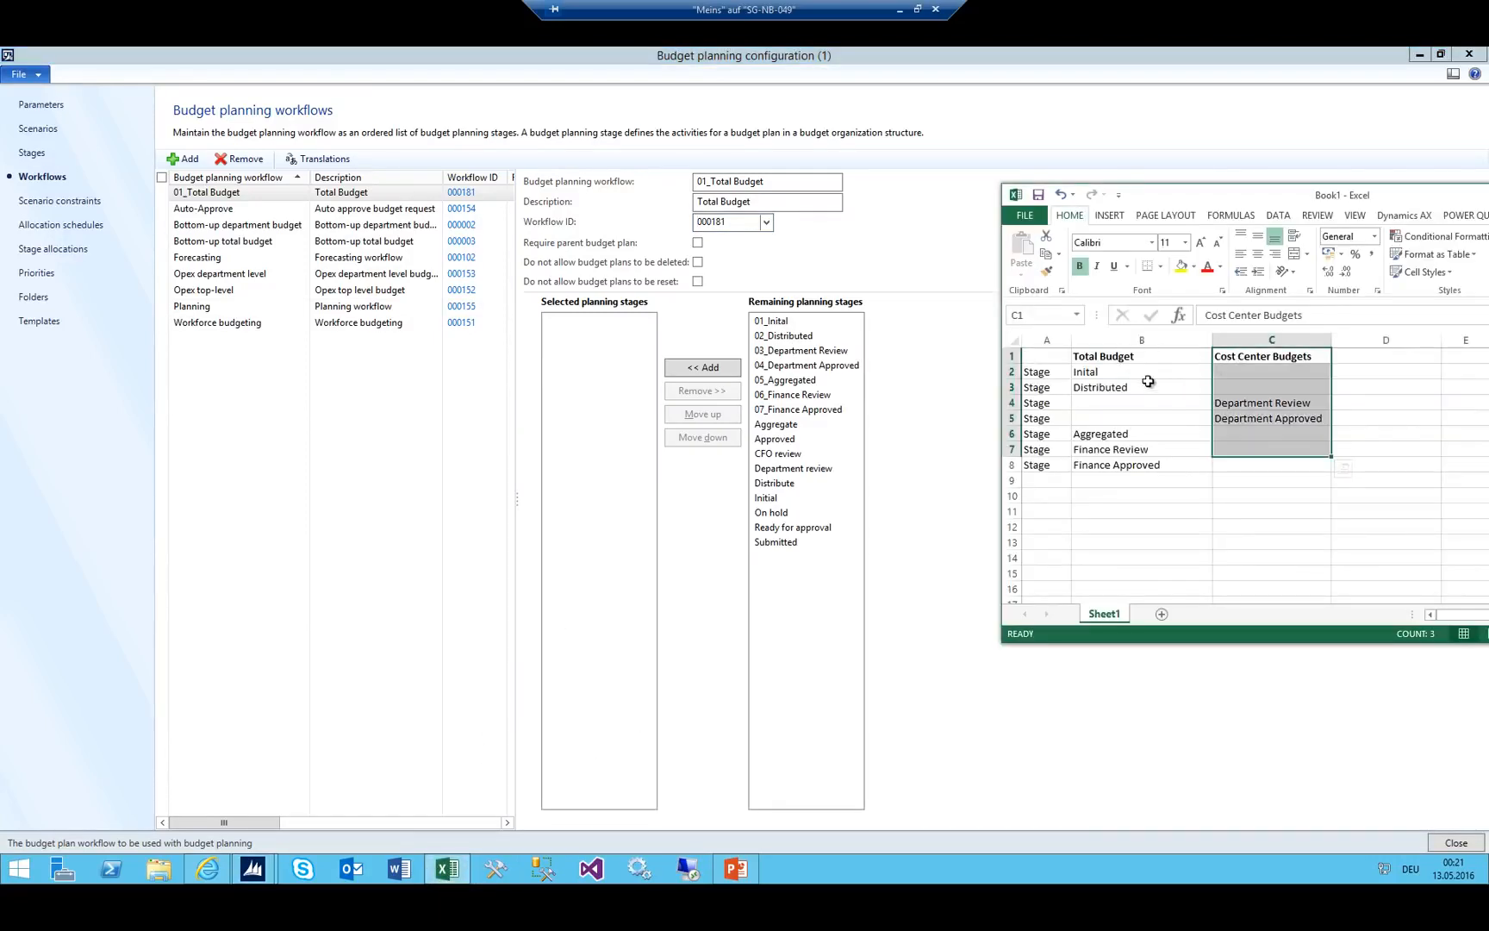
In the Excel stage sheet, move Distributed from B3 over to C3.
click(1144, 376)
click(1131, 384)
click(1130, 372)
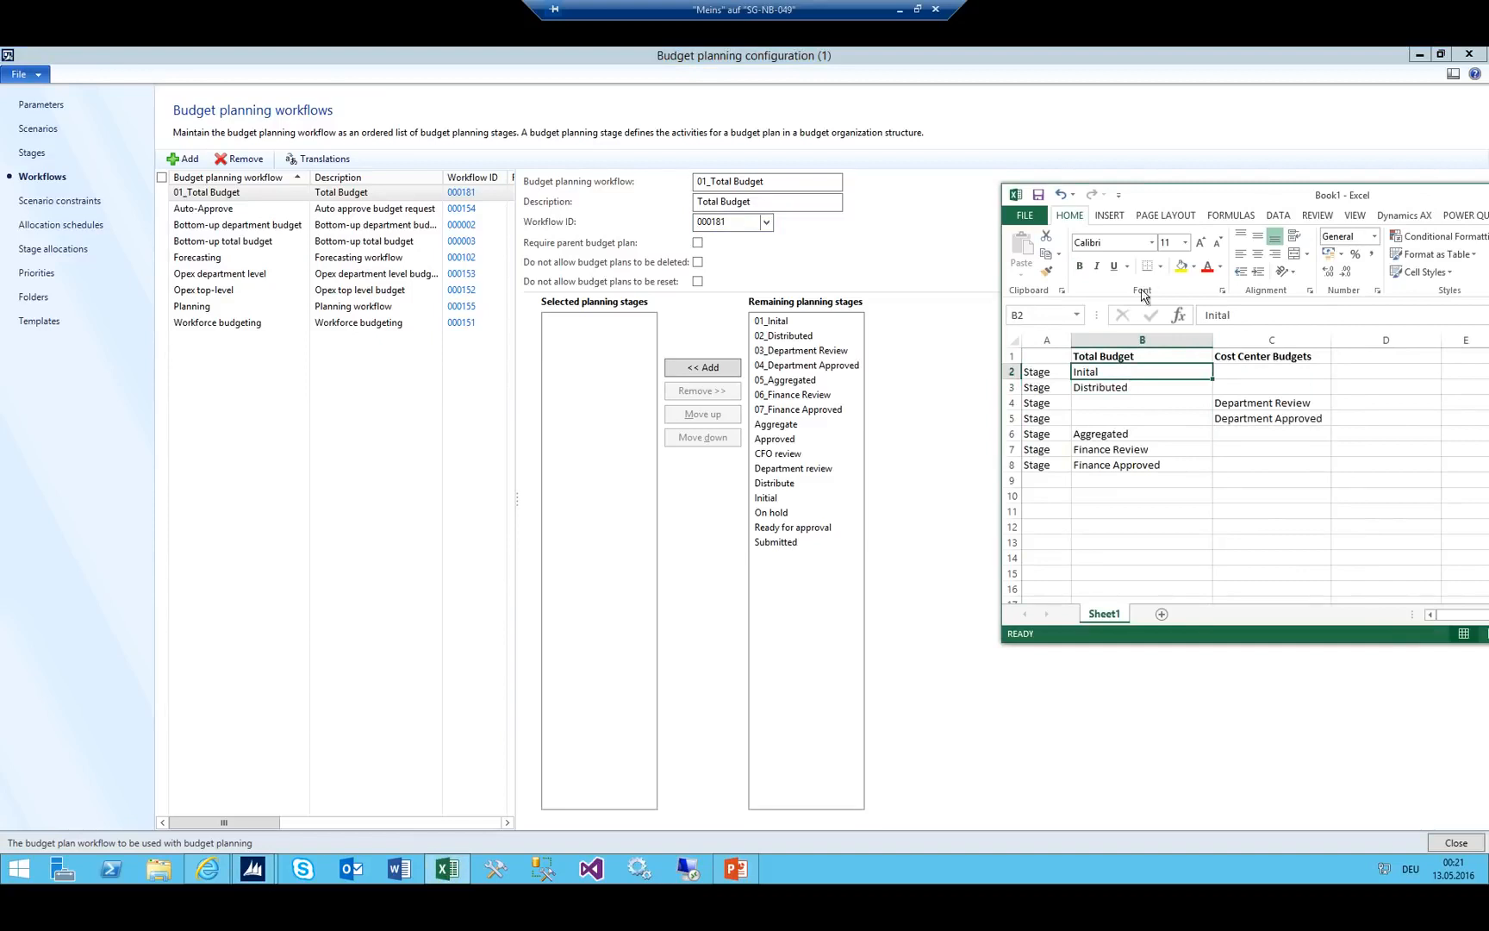
drag(1136, 372, 1125, 475)
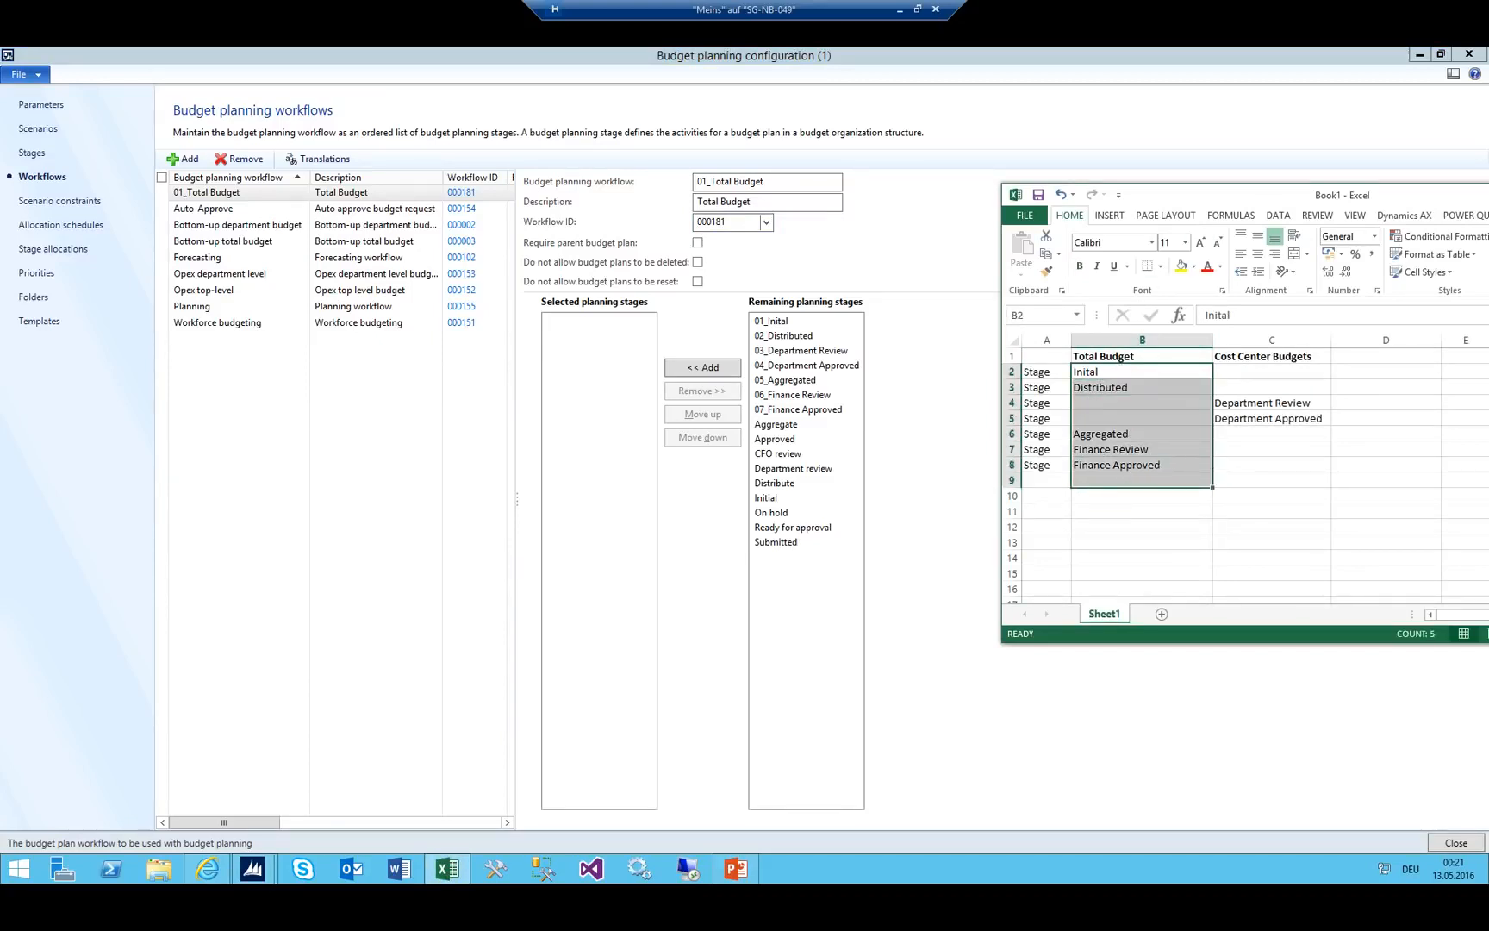
click(1128, 387)
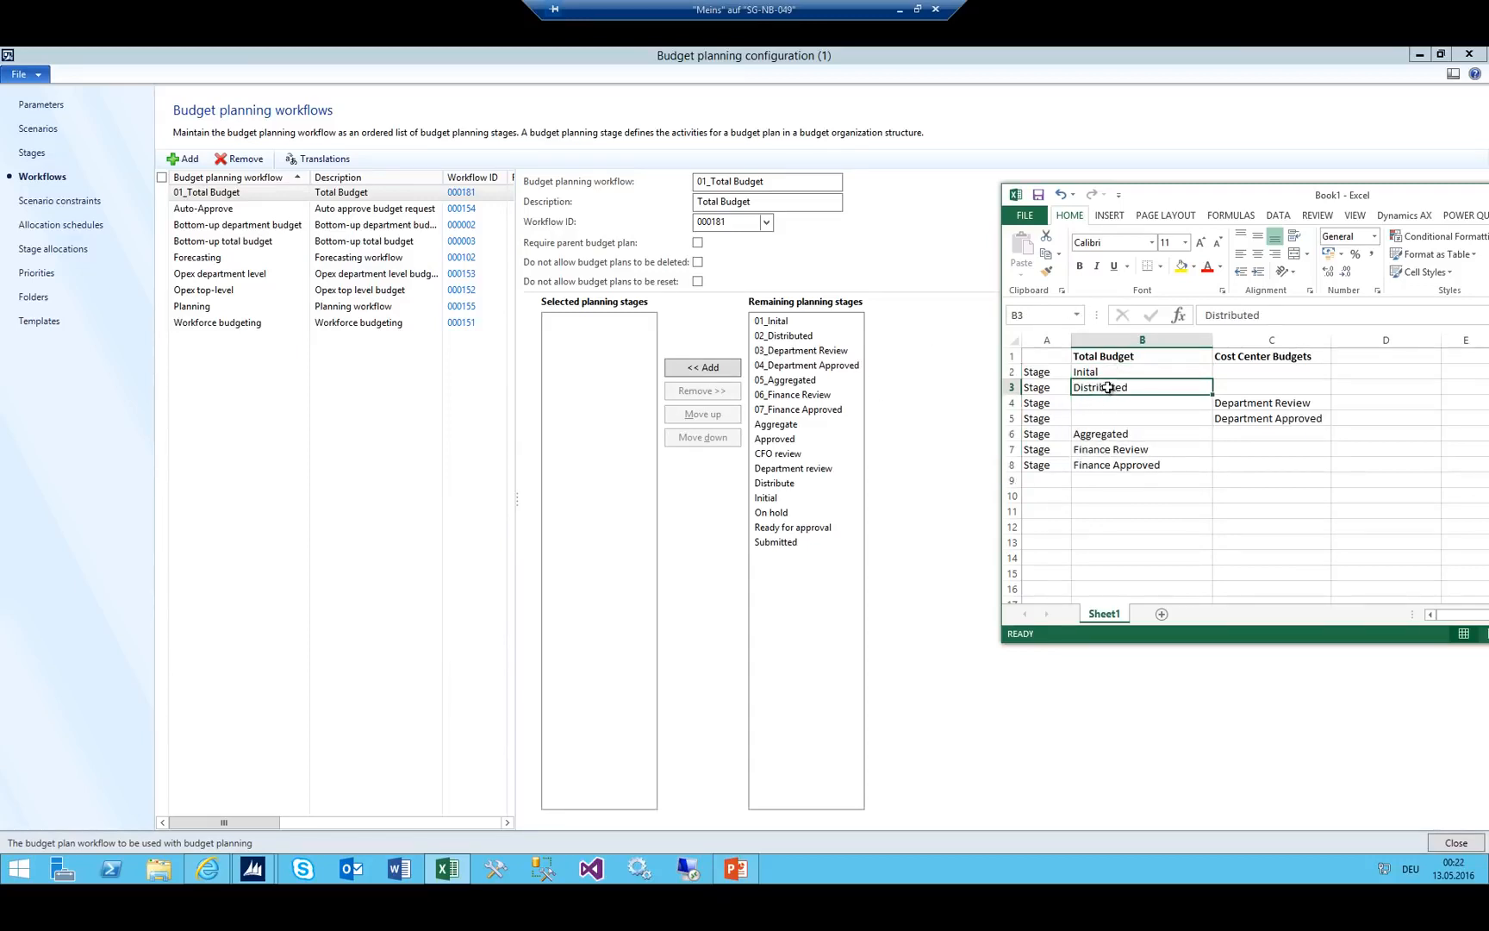
drag(1107, 388, 1238, 394)
click(1134, 411)
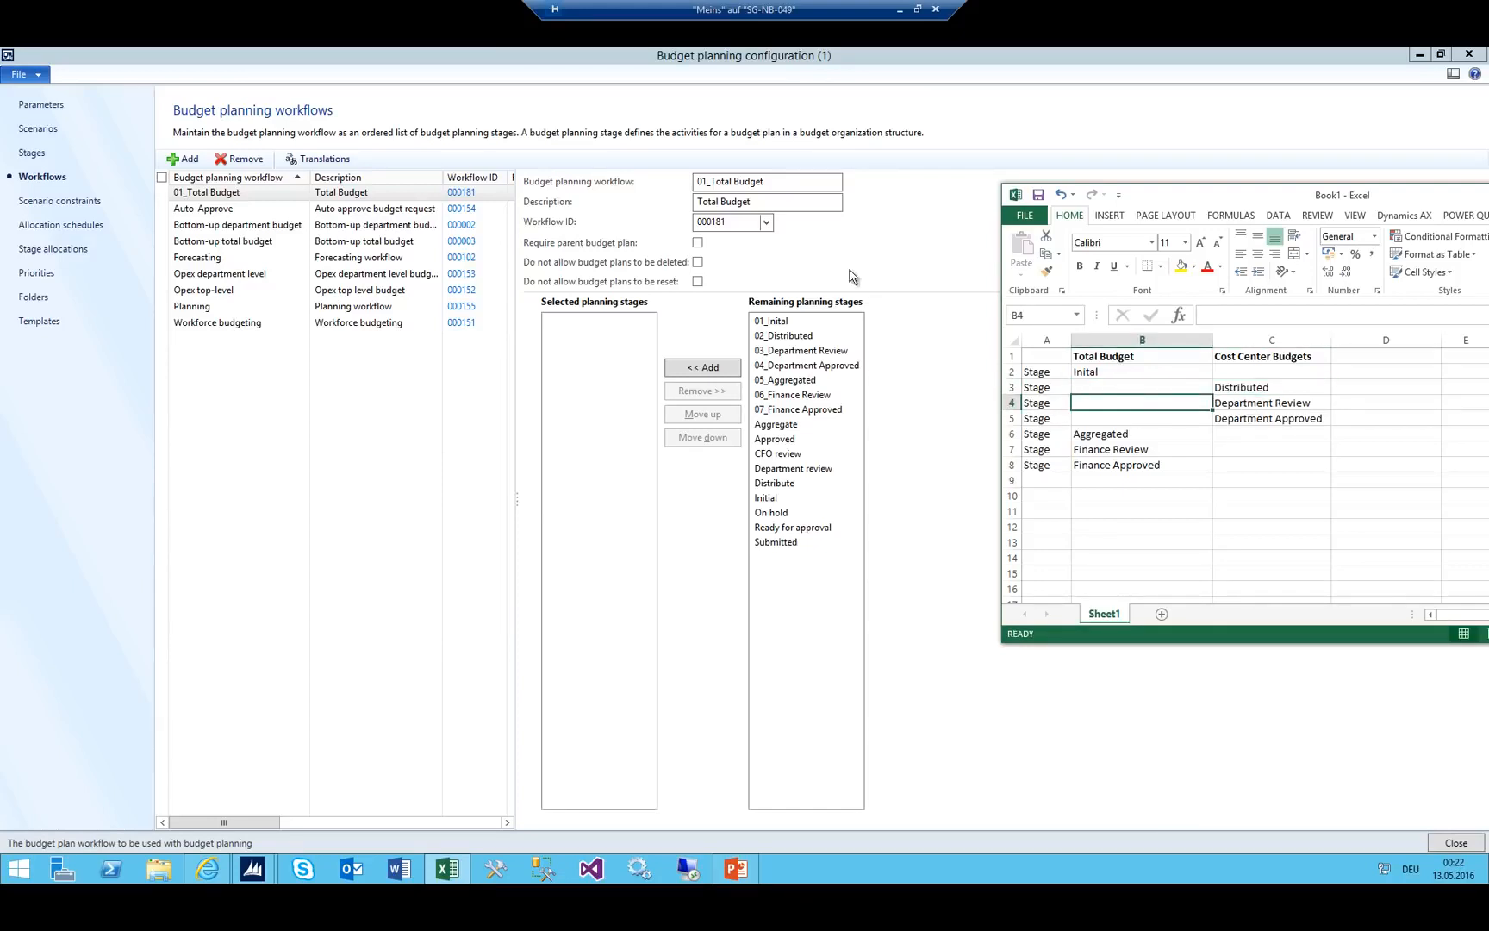
click(1126, 373)
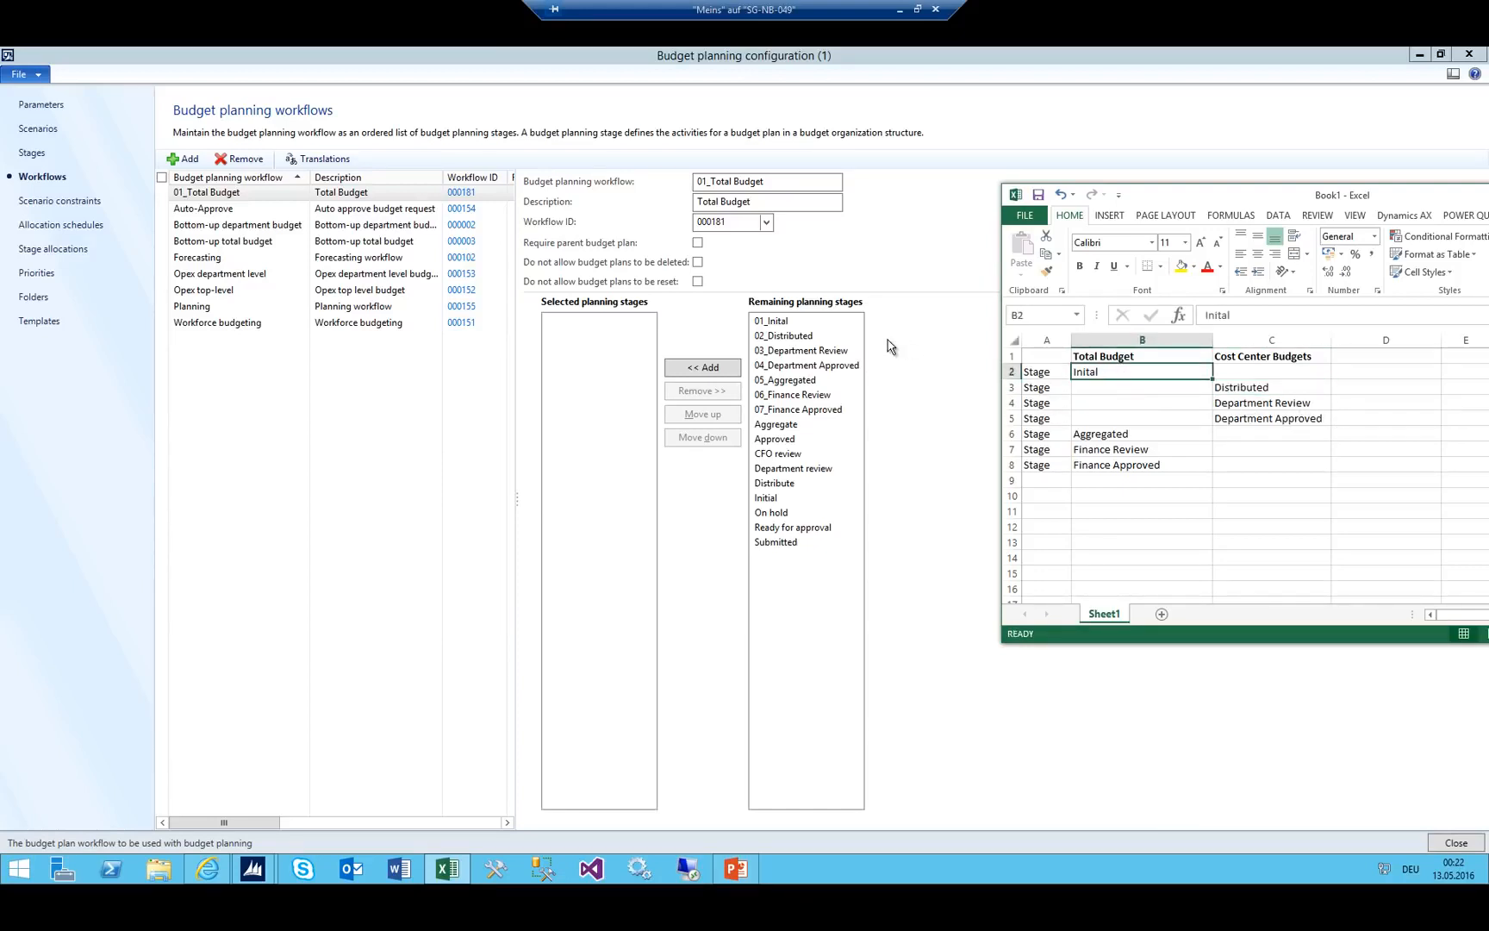
Select stages 01_Inital, 05_Aggregated, 06_Finance Review and 07_Finance Approved for 01_Total Budget.
double_click(782, 323)
key(alt+Tab)
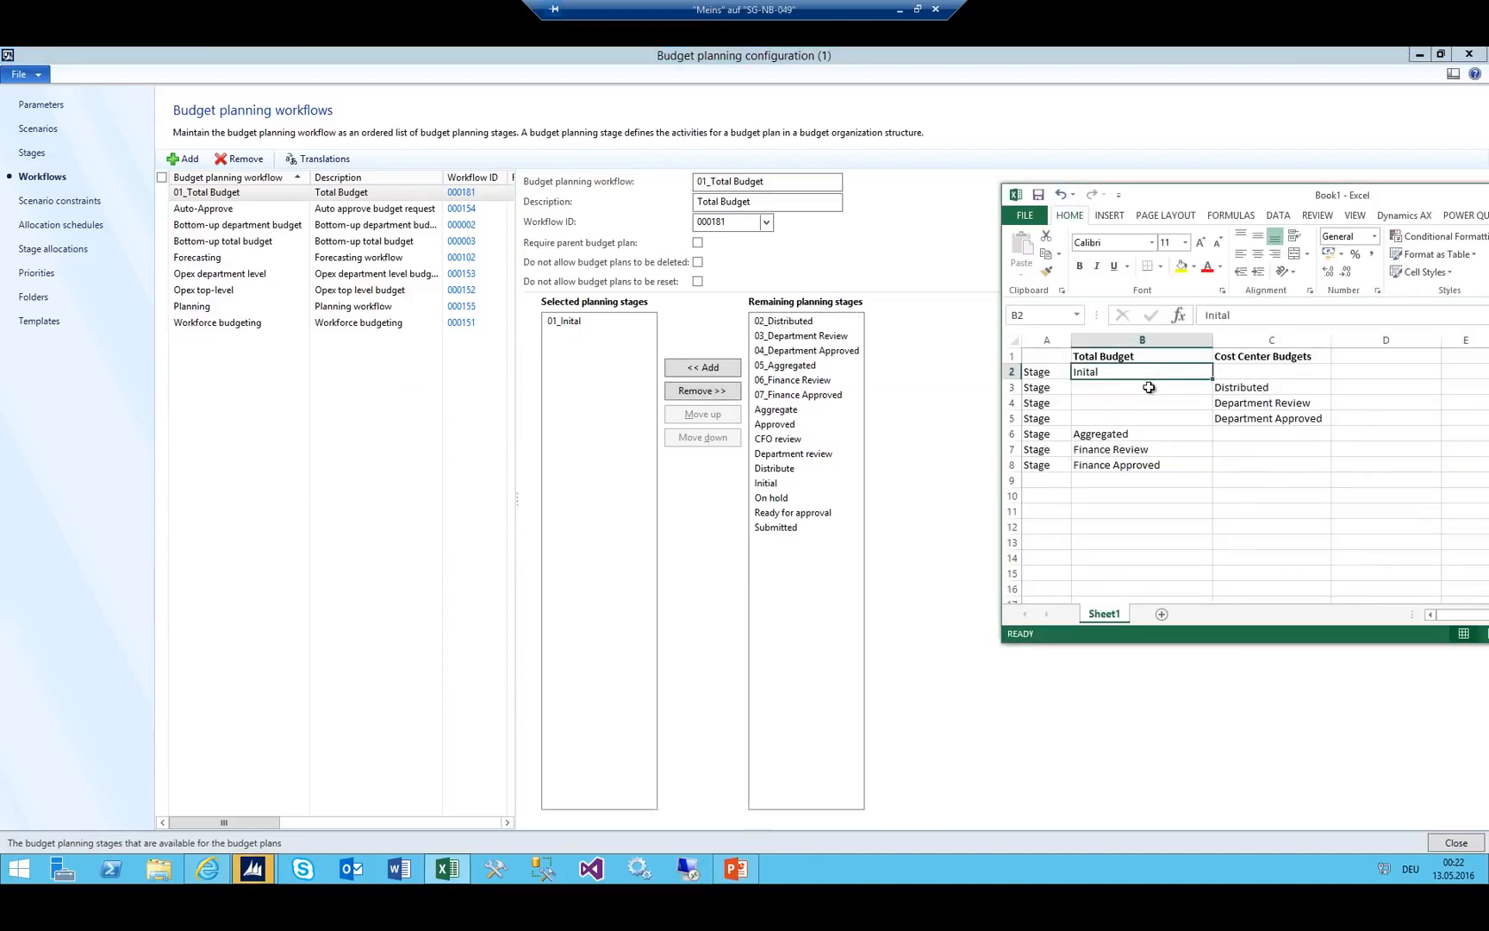
click(1106, 433)
double_click(810, 368)
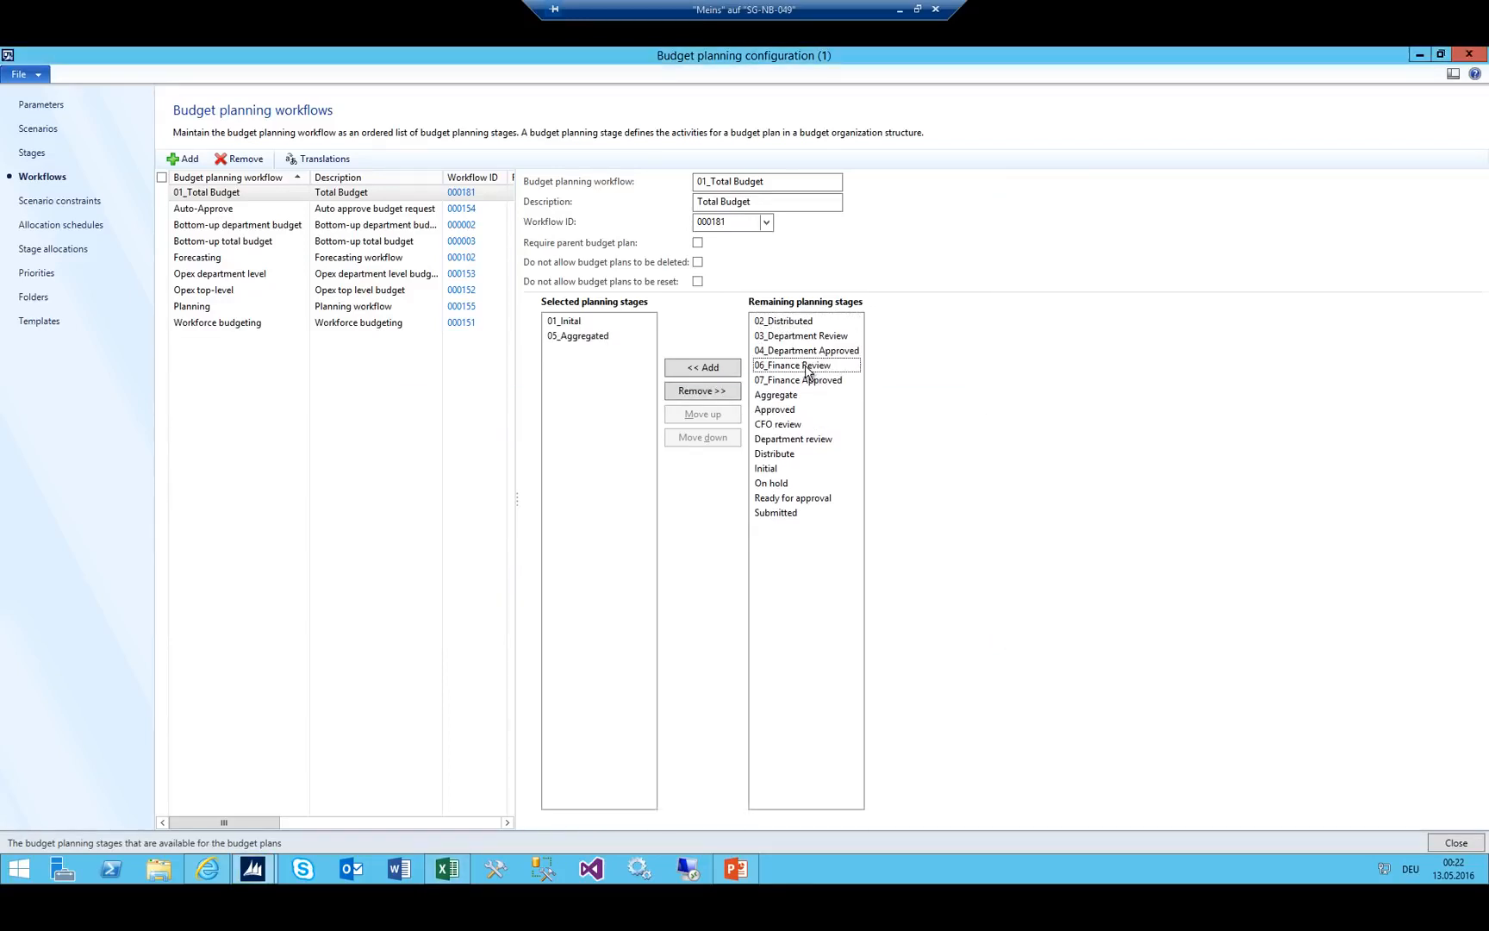
key(alt+Tab)
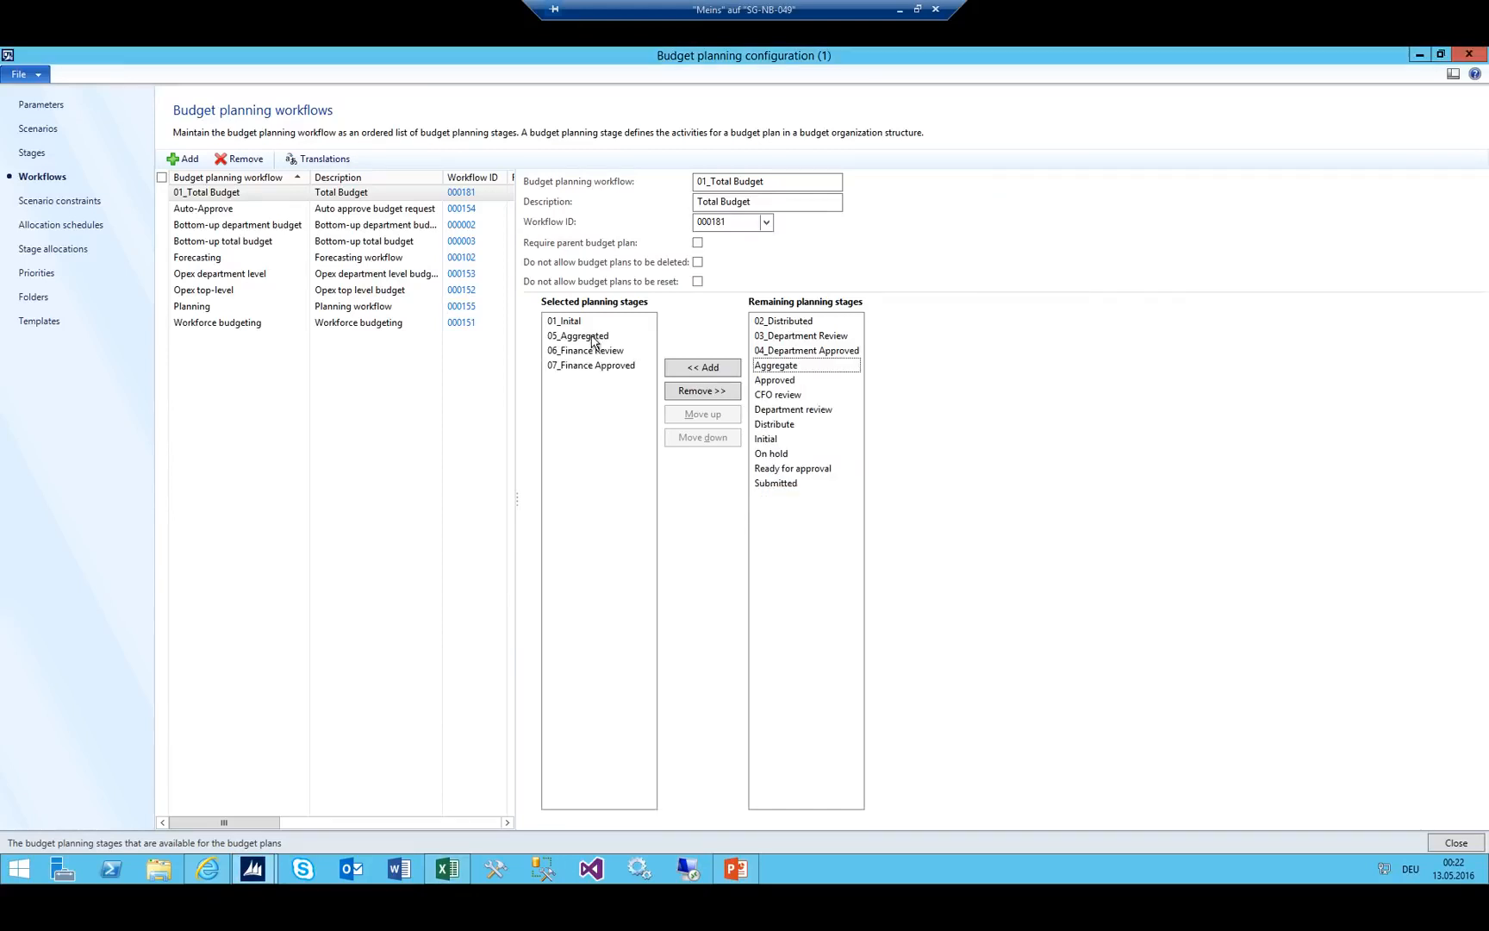
key(alt+Tab)
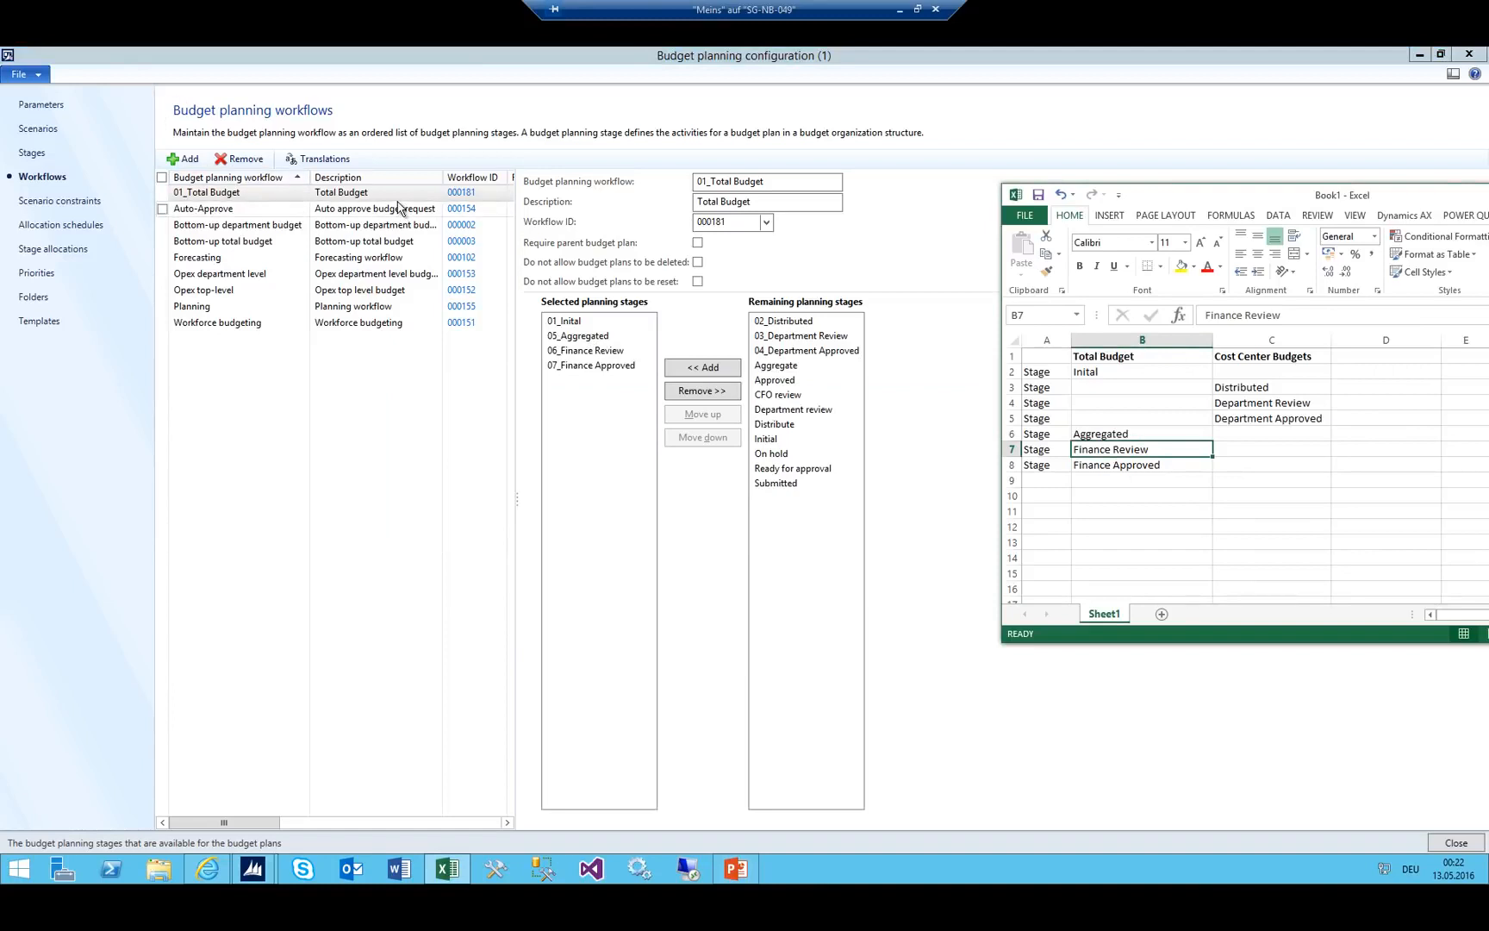
click(258, 218)
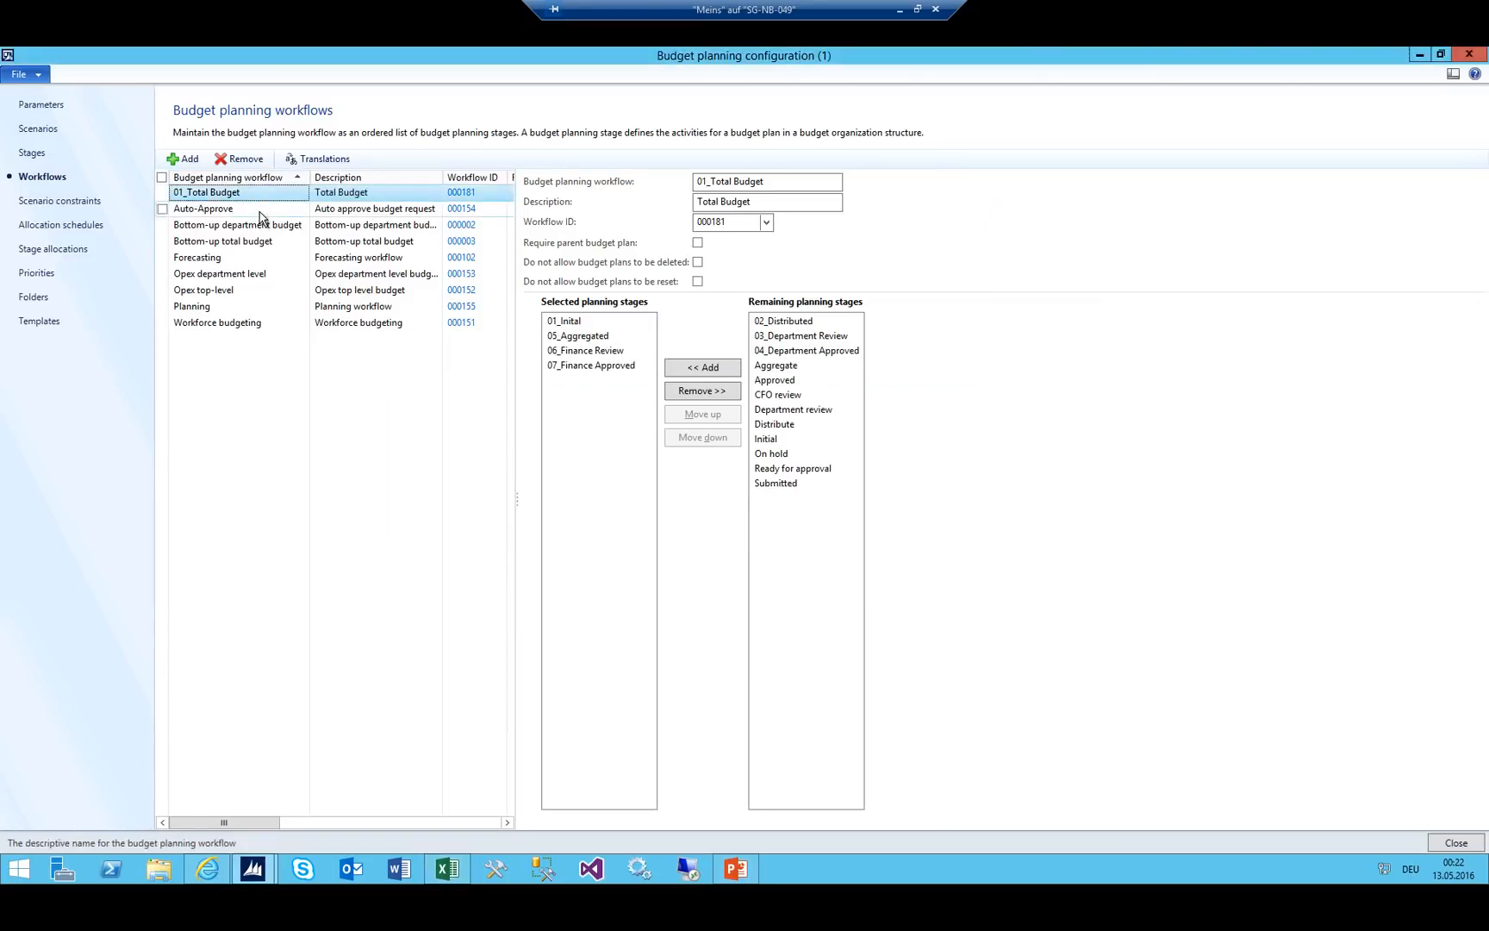
Compare the Auto-Approve and 01_Total Budget workflow stages, then add a blank workflow record.
click(261, 211)
click(282, 193)
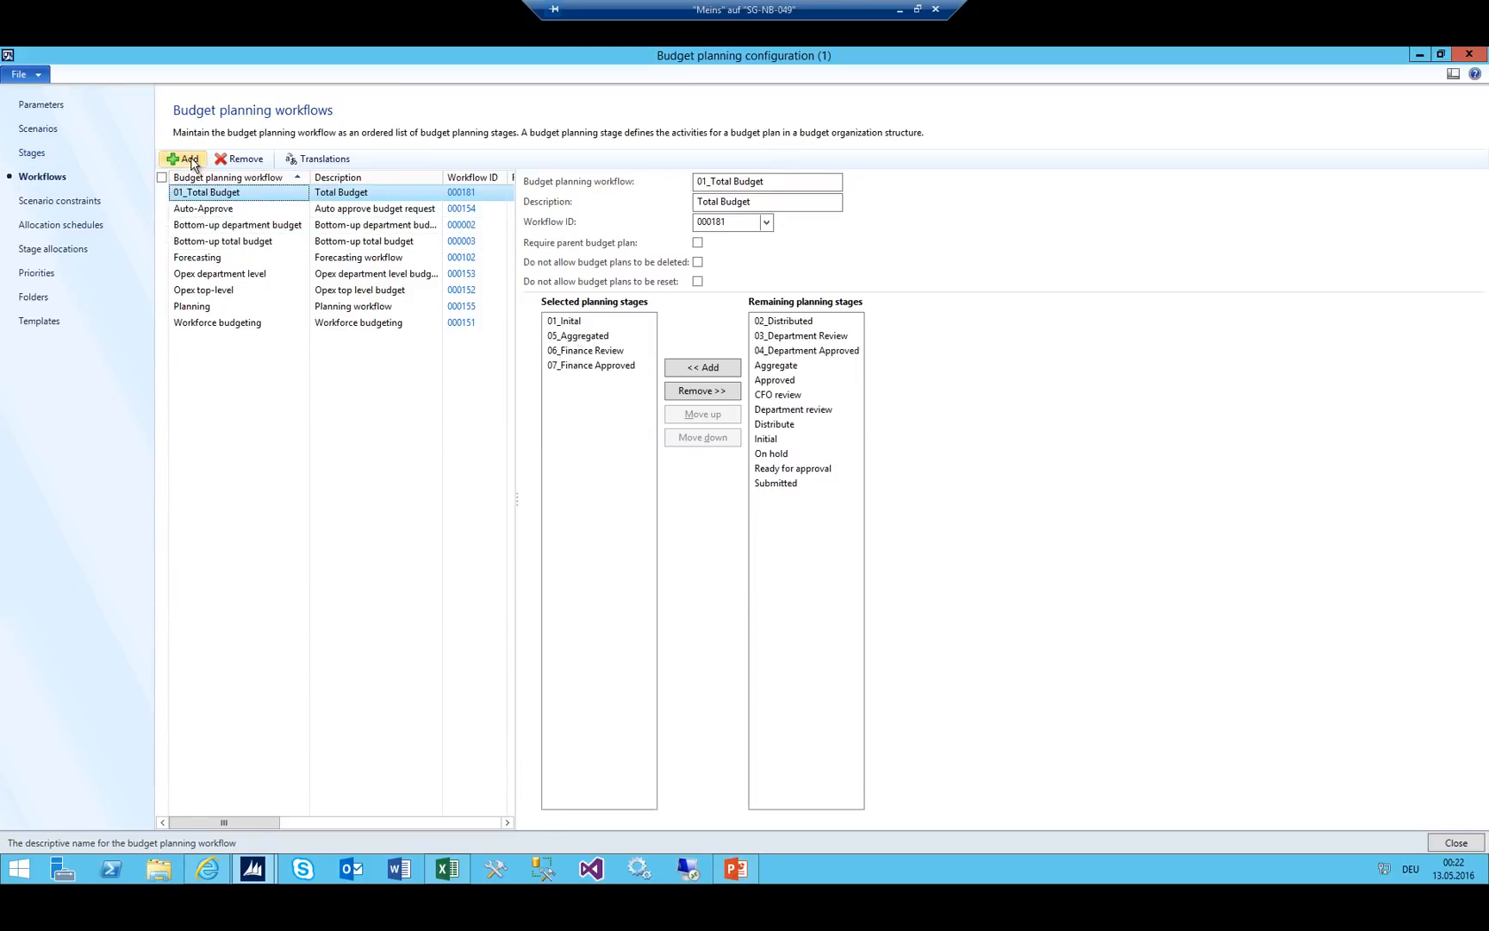
click(229, 209)
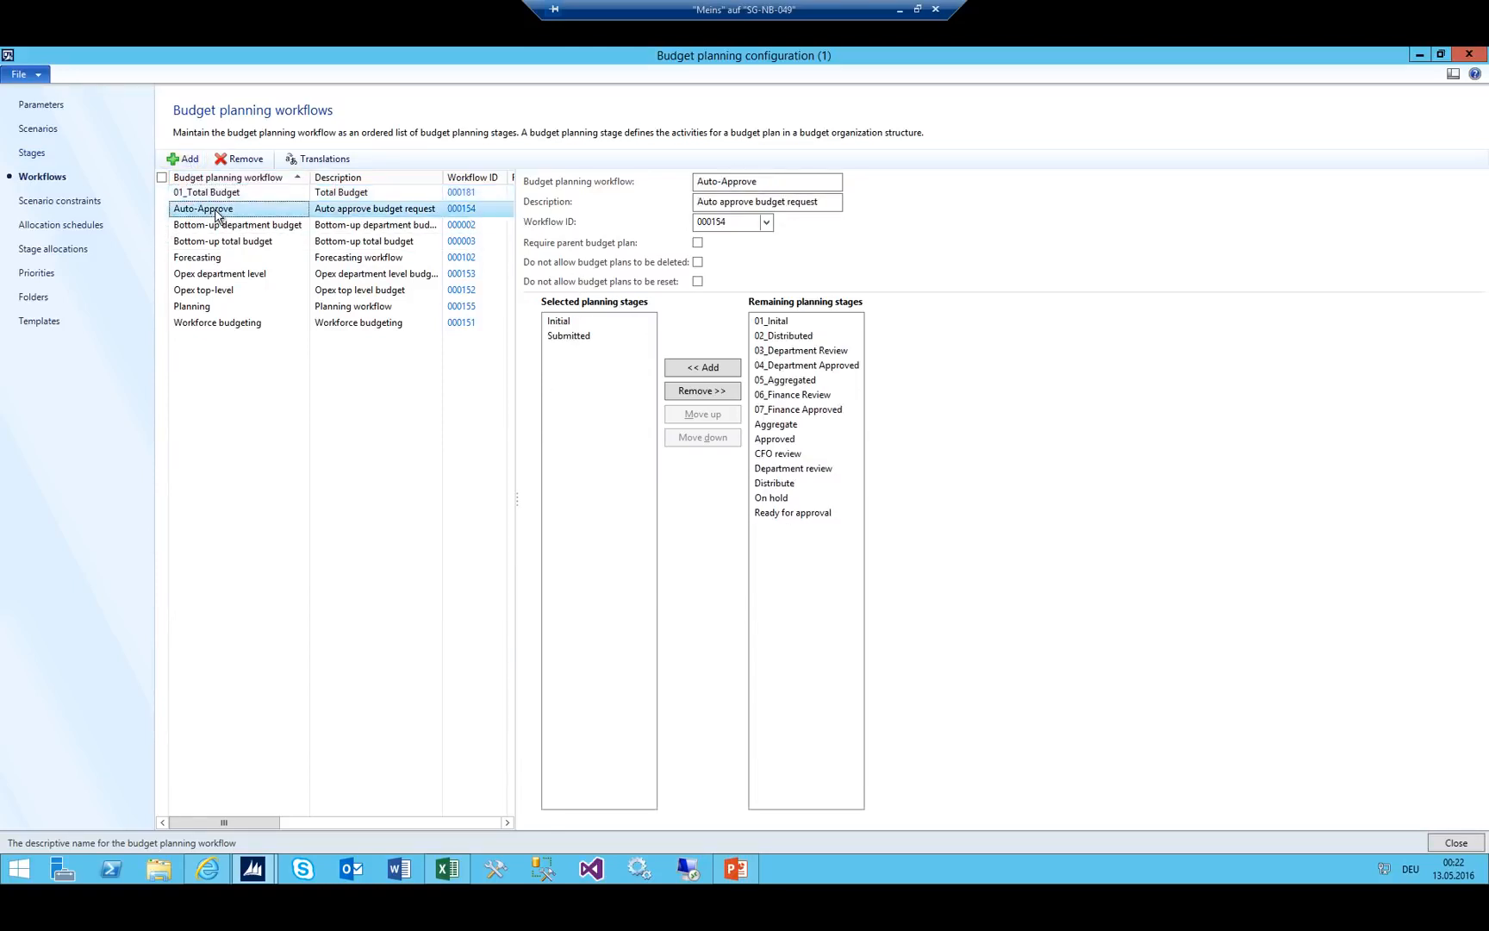
click(228, 195)
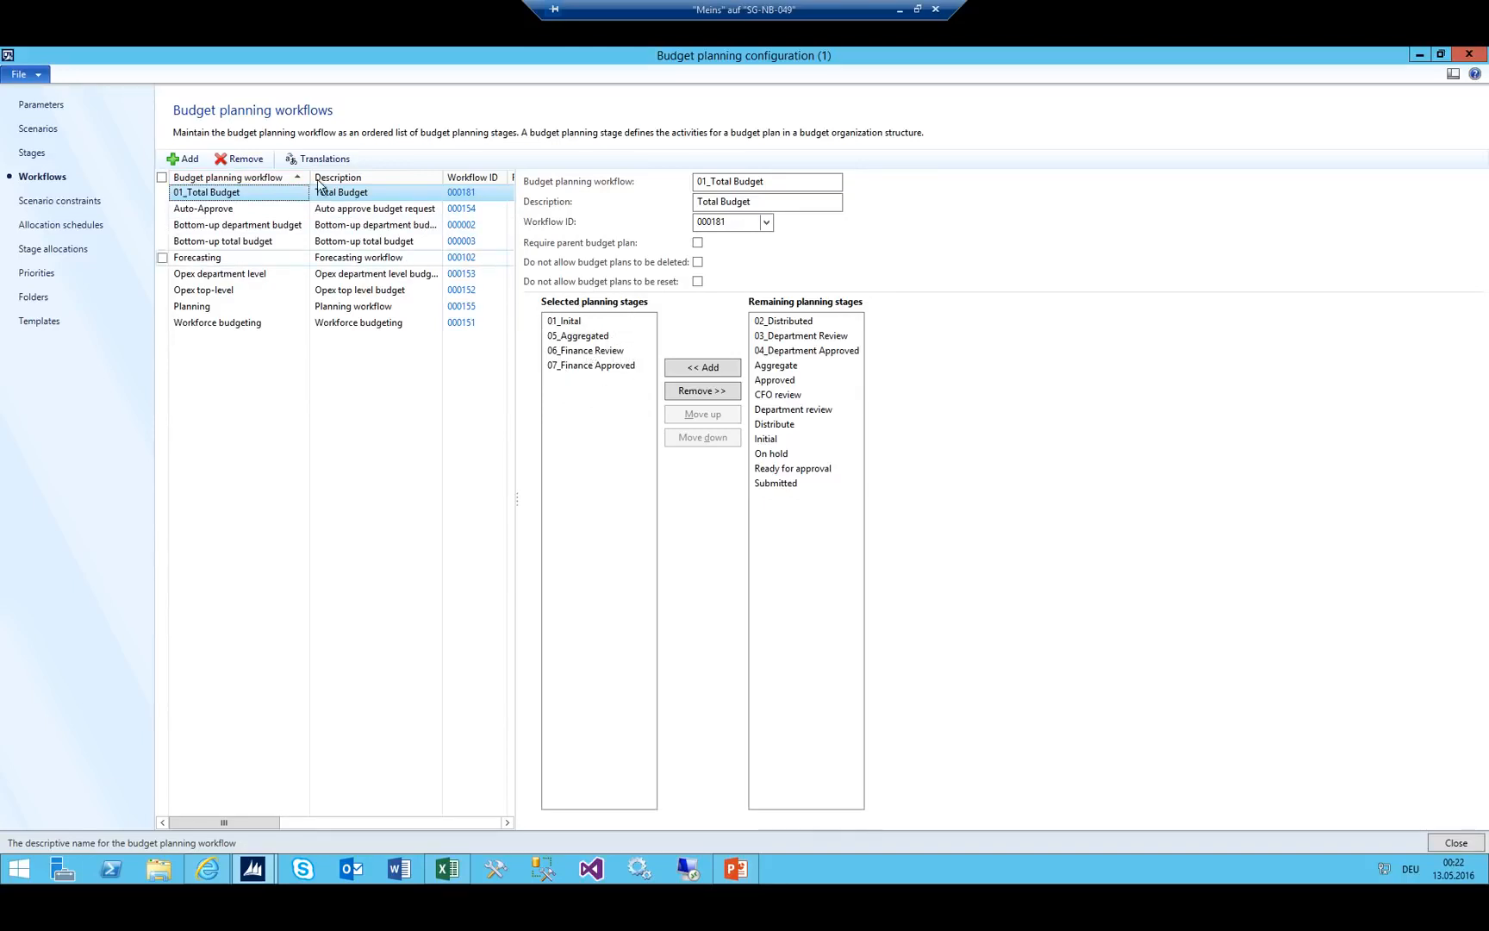
click(183, 160)
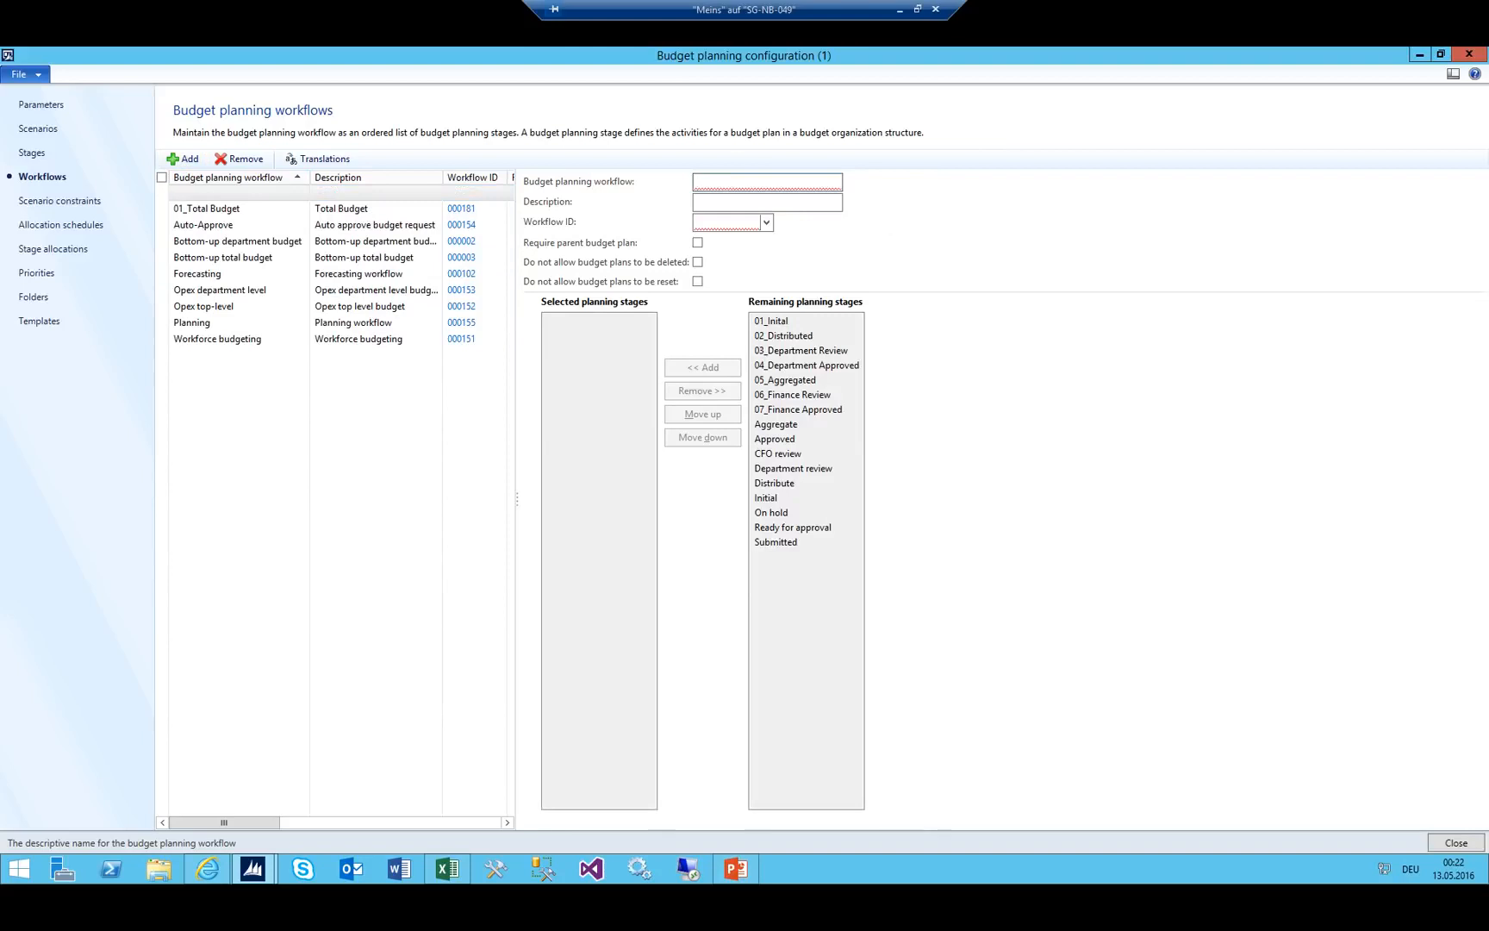
Name the workflow 02_Department Budget, describe it as Department Budget, and choose workflow ID 000182.
text(02_Dep)
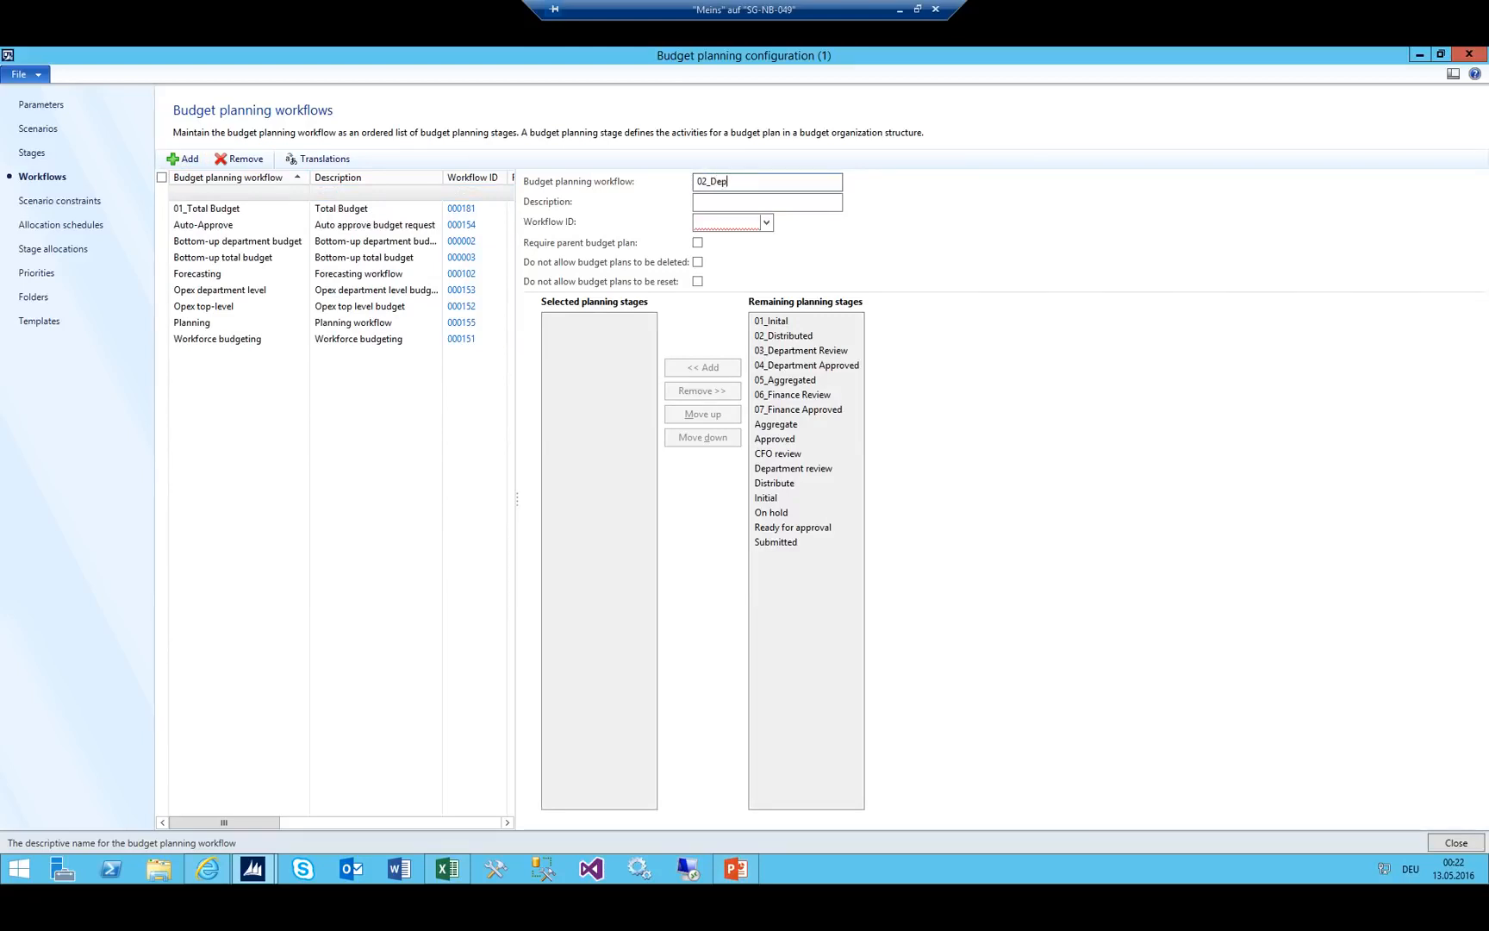
text(art)
key(BackSpace)
text(artment)
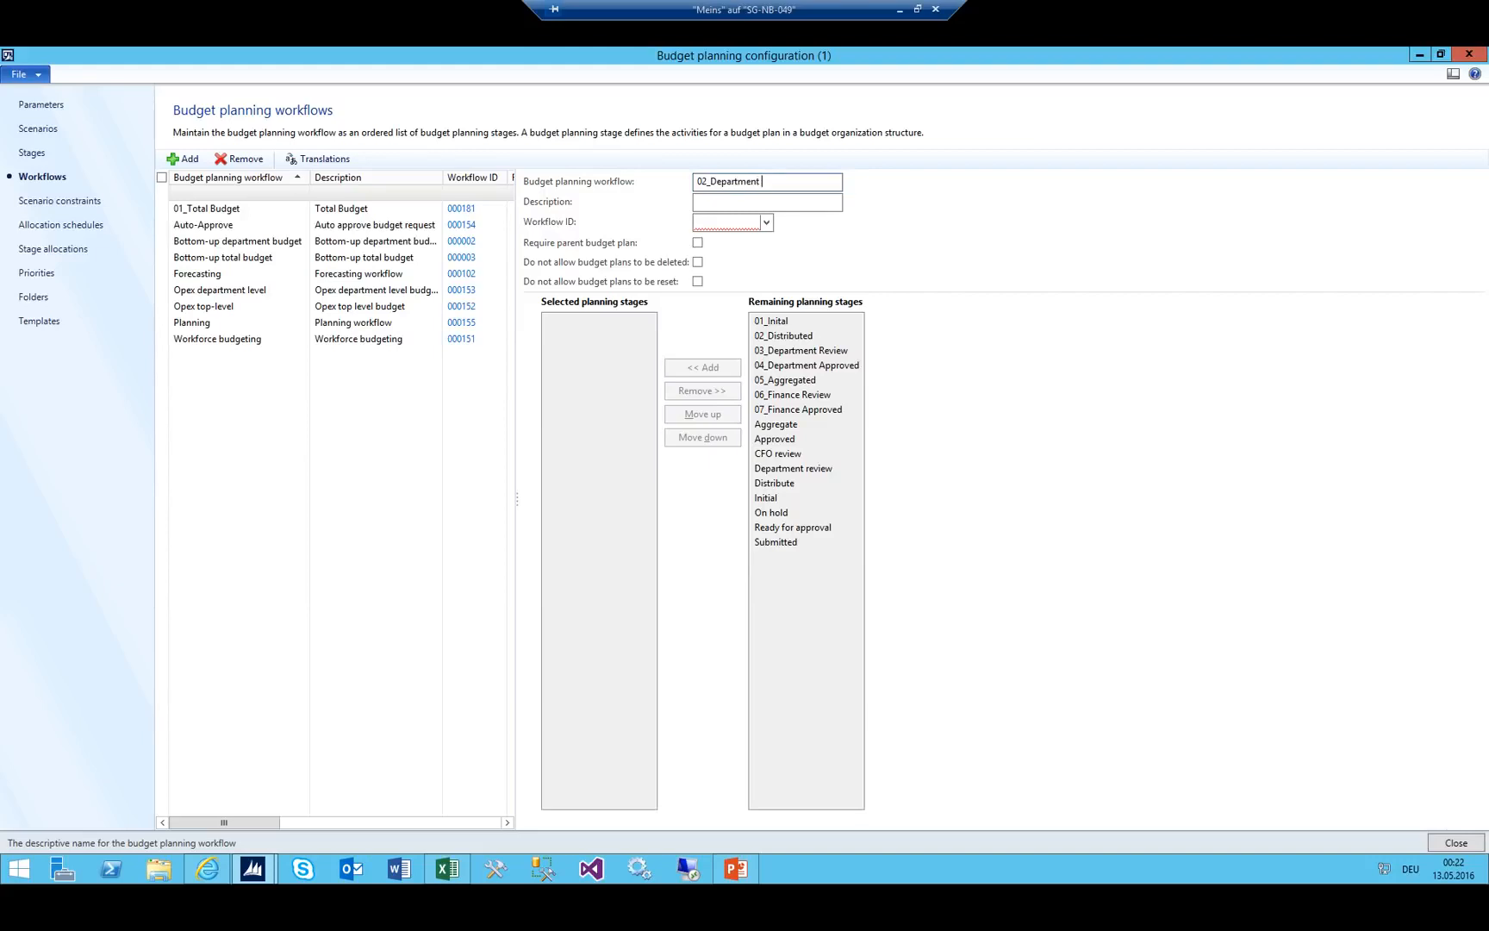
text( Budget)
key(Tab)
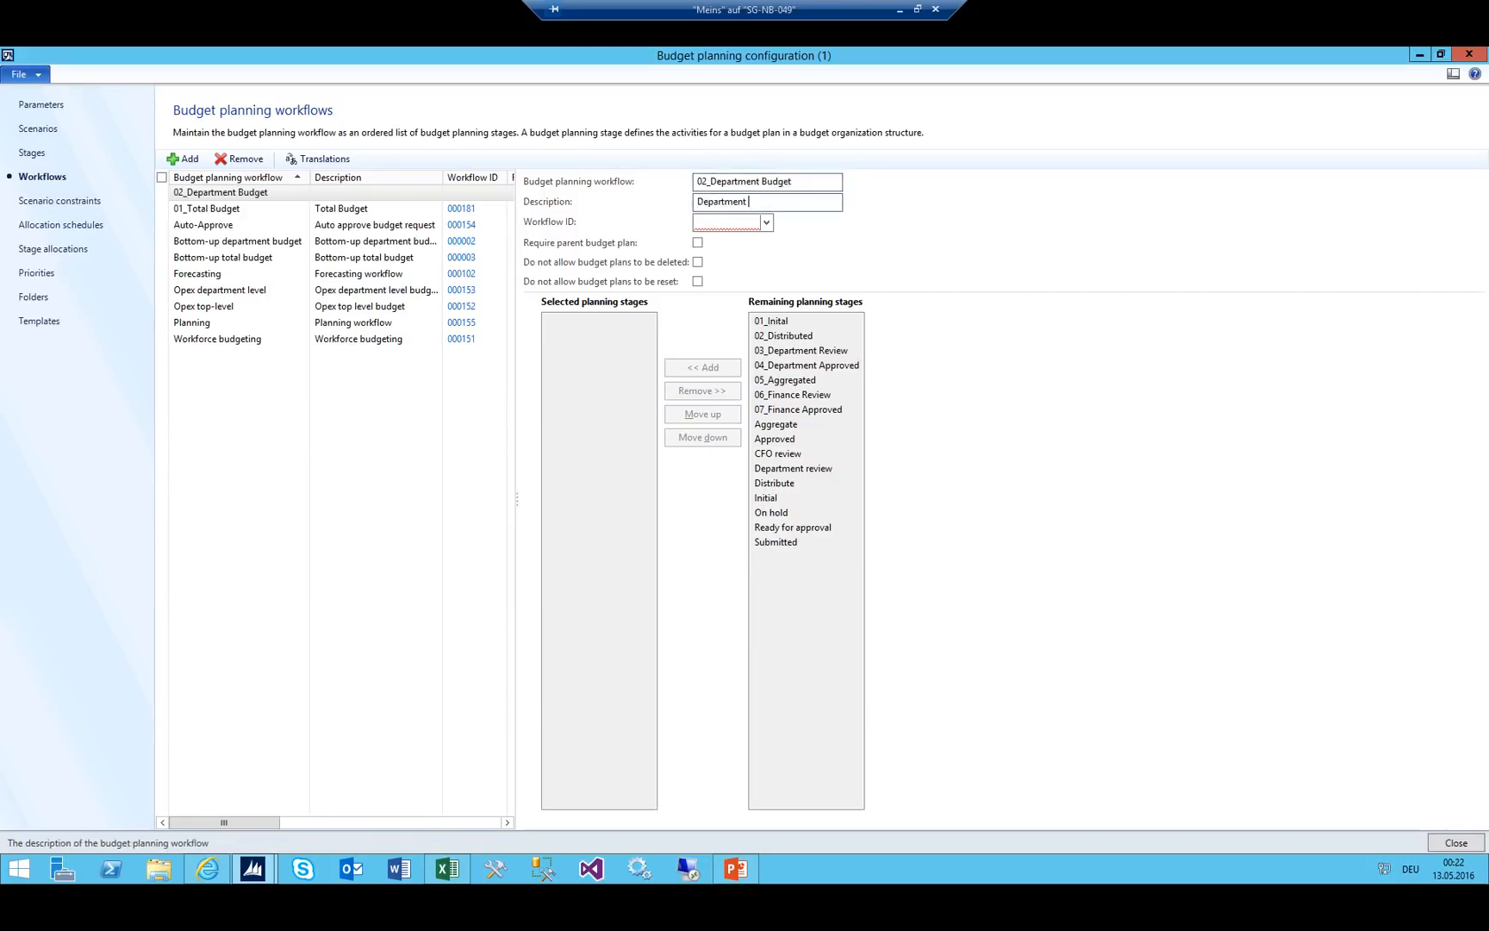
key(Tab)
key(alt+Down)
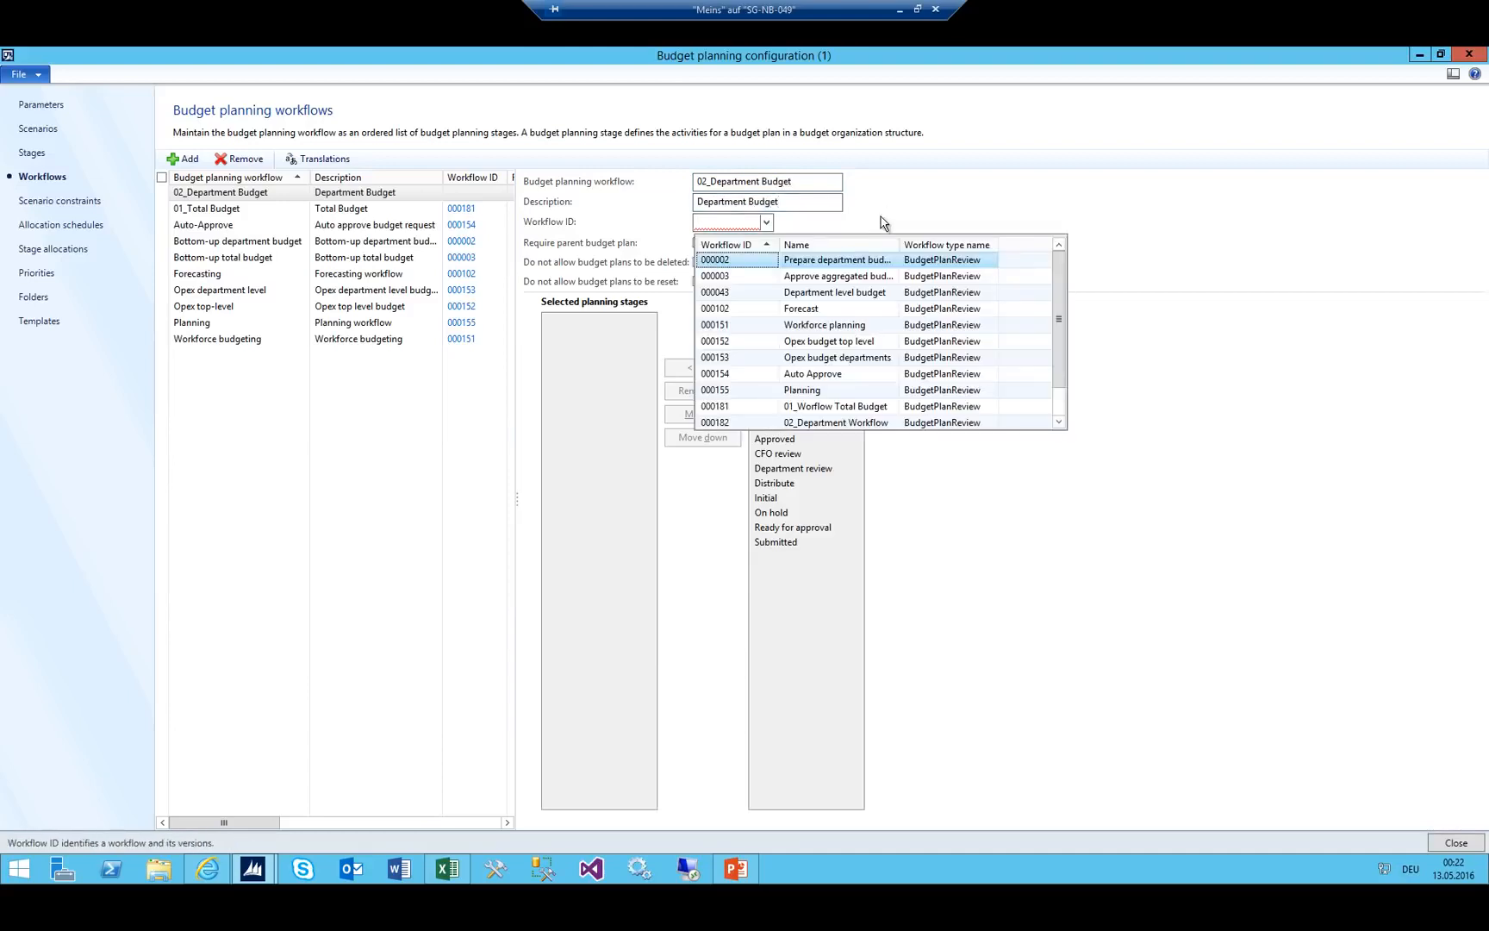
key(Down)
key(Down)
key(Down)
key(Down)
key(Down)
key(Down)
key(Down)
key(Down)
key(Down)
key(Down)
key(Return)
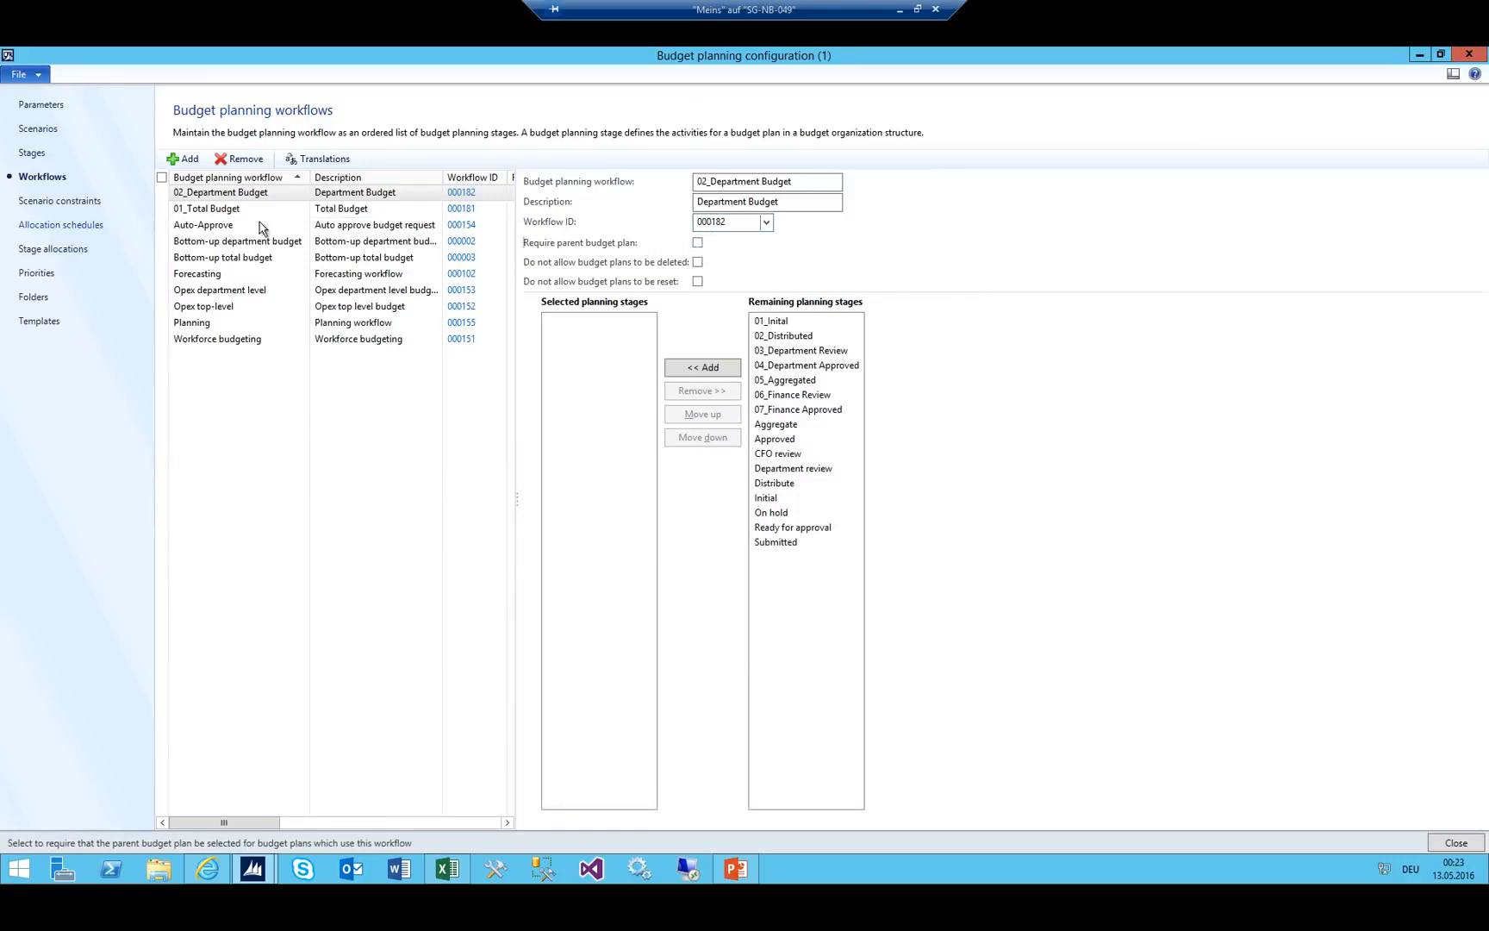
Tick Require parent budget plan and add stages 02_Distributed, 03_Department Review, 04_Department Approved.
click(698, 244)
click(446, 870)
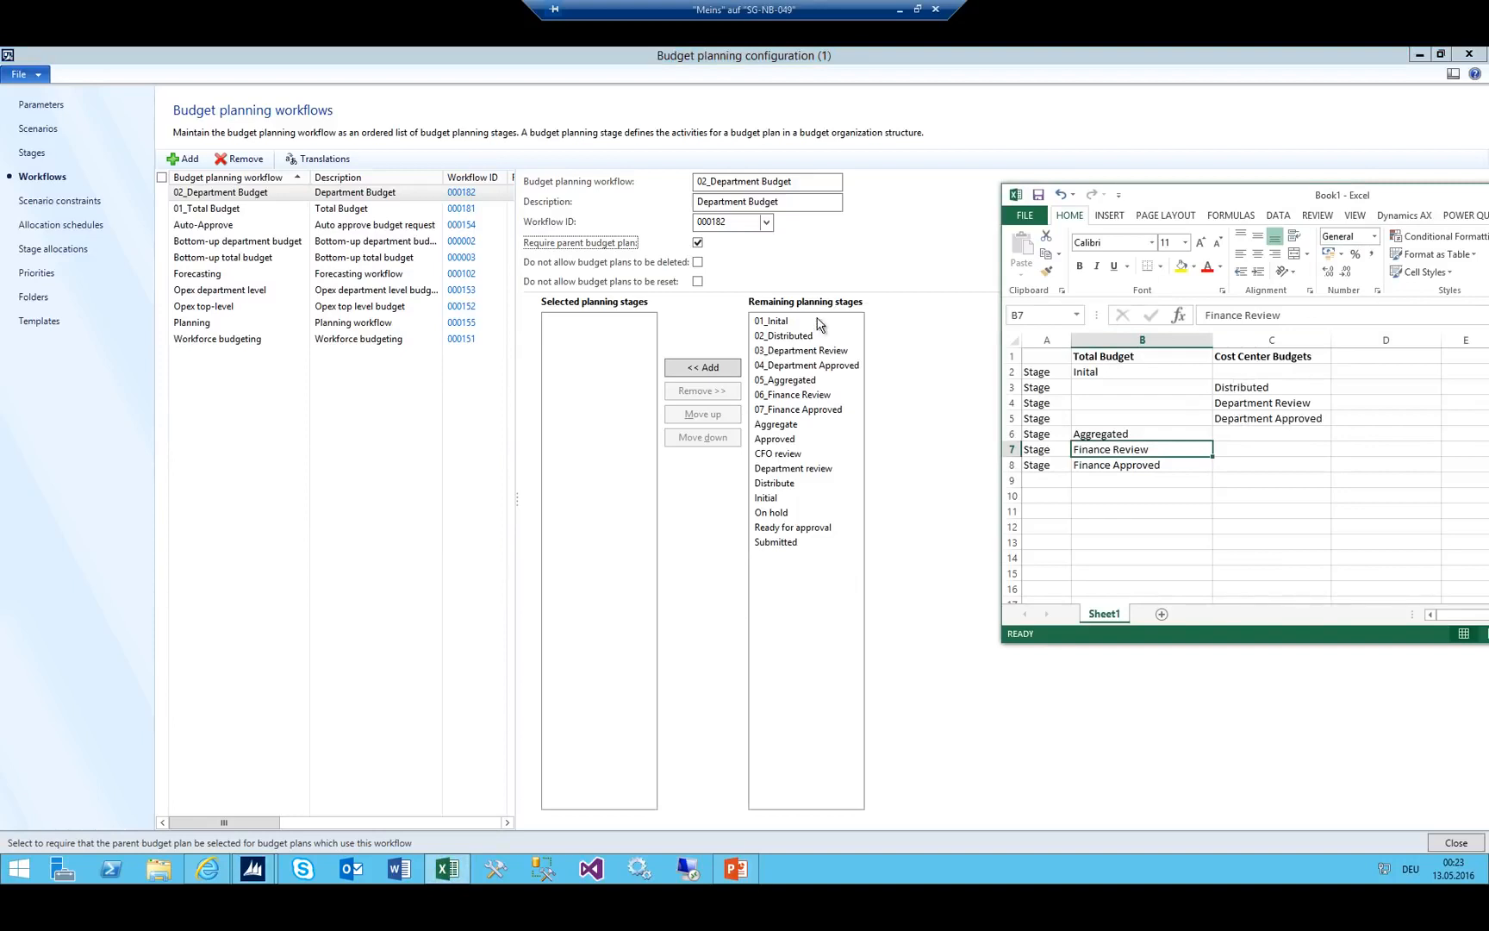
double_click(787, 338)
double_click(788, 338)
double_click(787, 337)
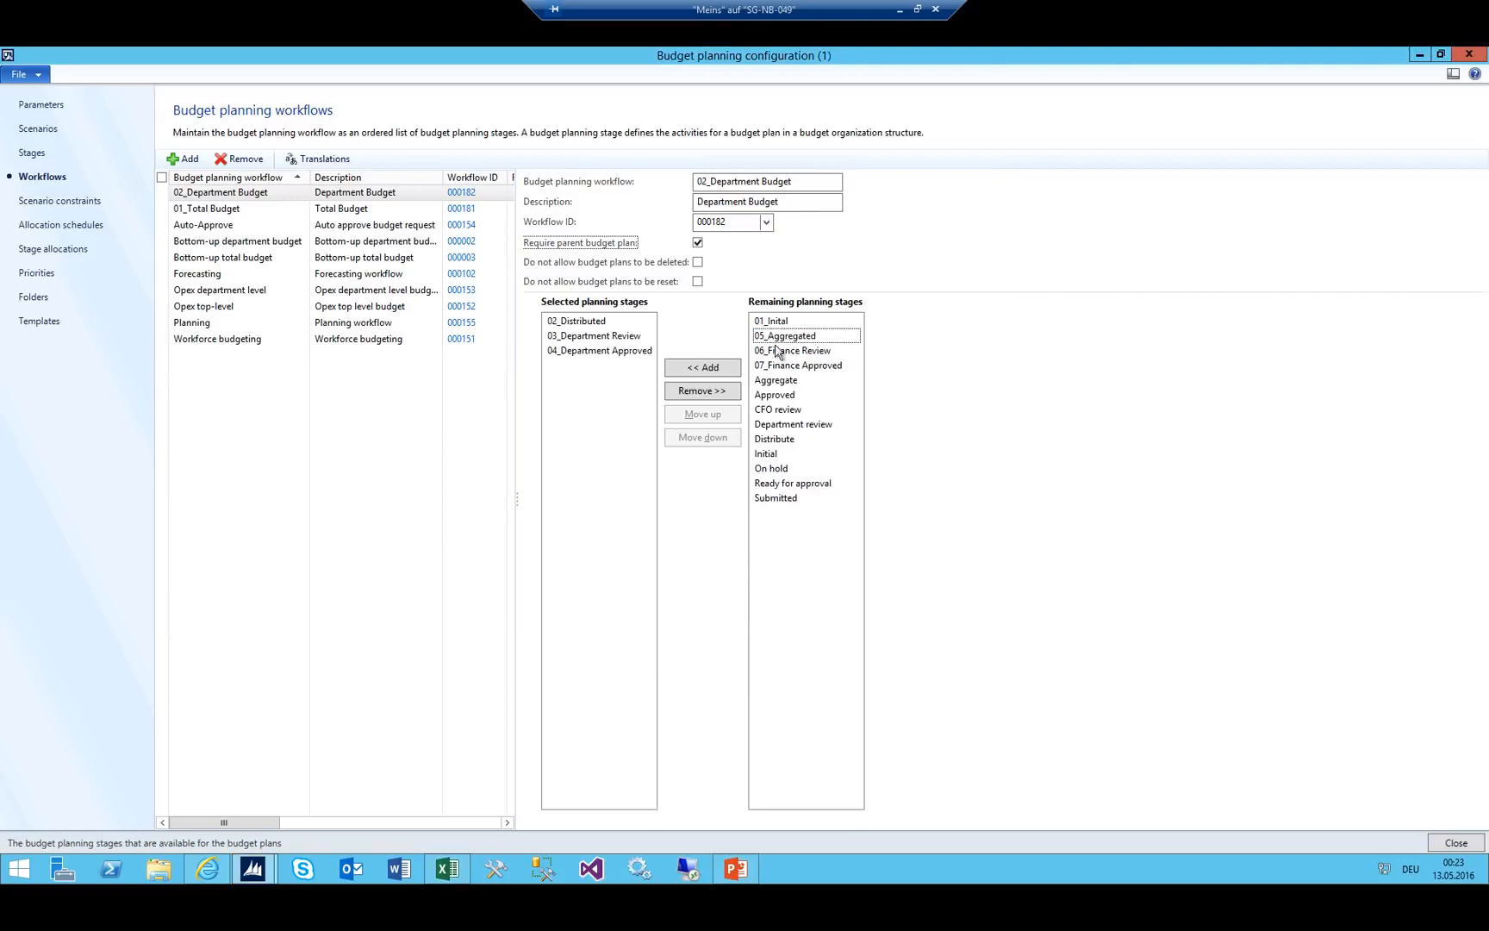
click(207, 208)
click(215, 193)
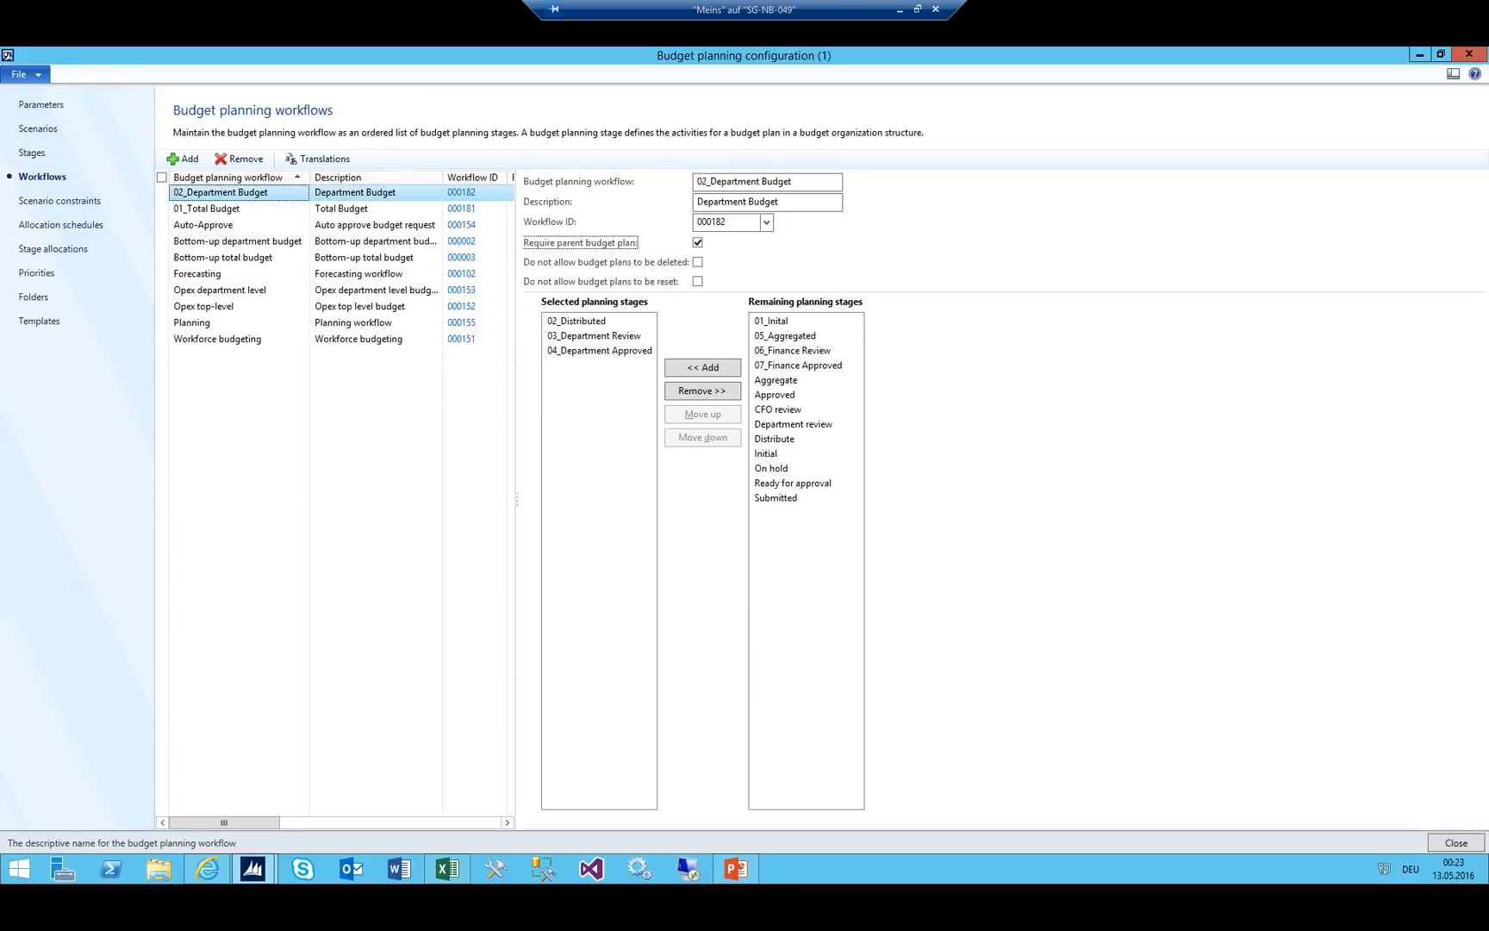
On the scenario constraints page, select all rows and confirm their deletion.
click(70, 205)
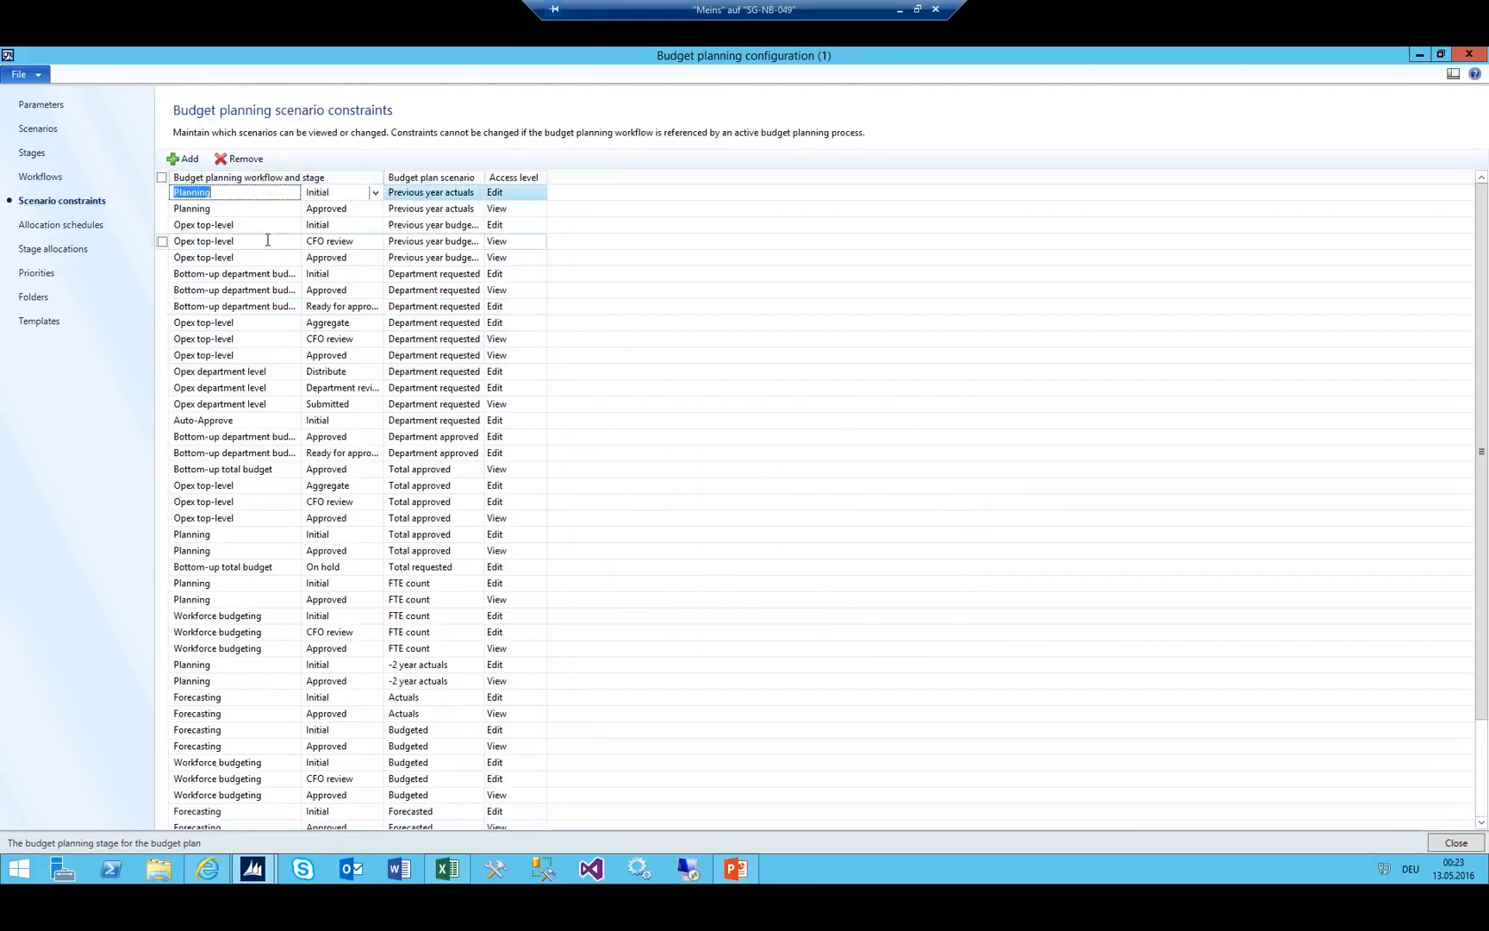
scroll(267, 241, down, 5)
scroll(288, 706, up, 5)
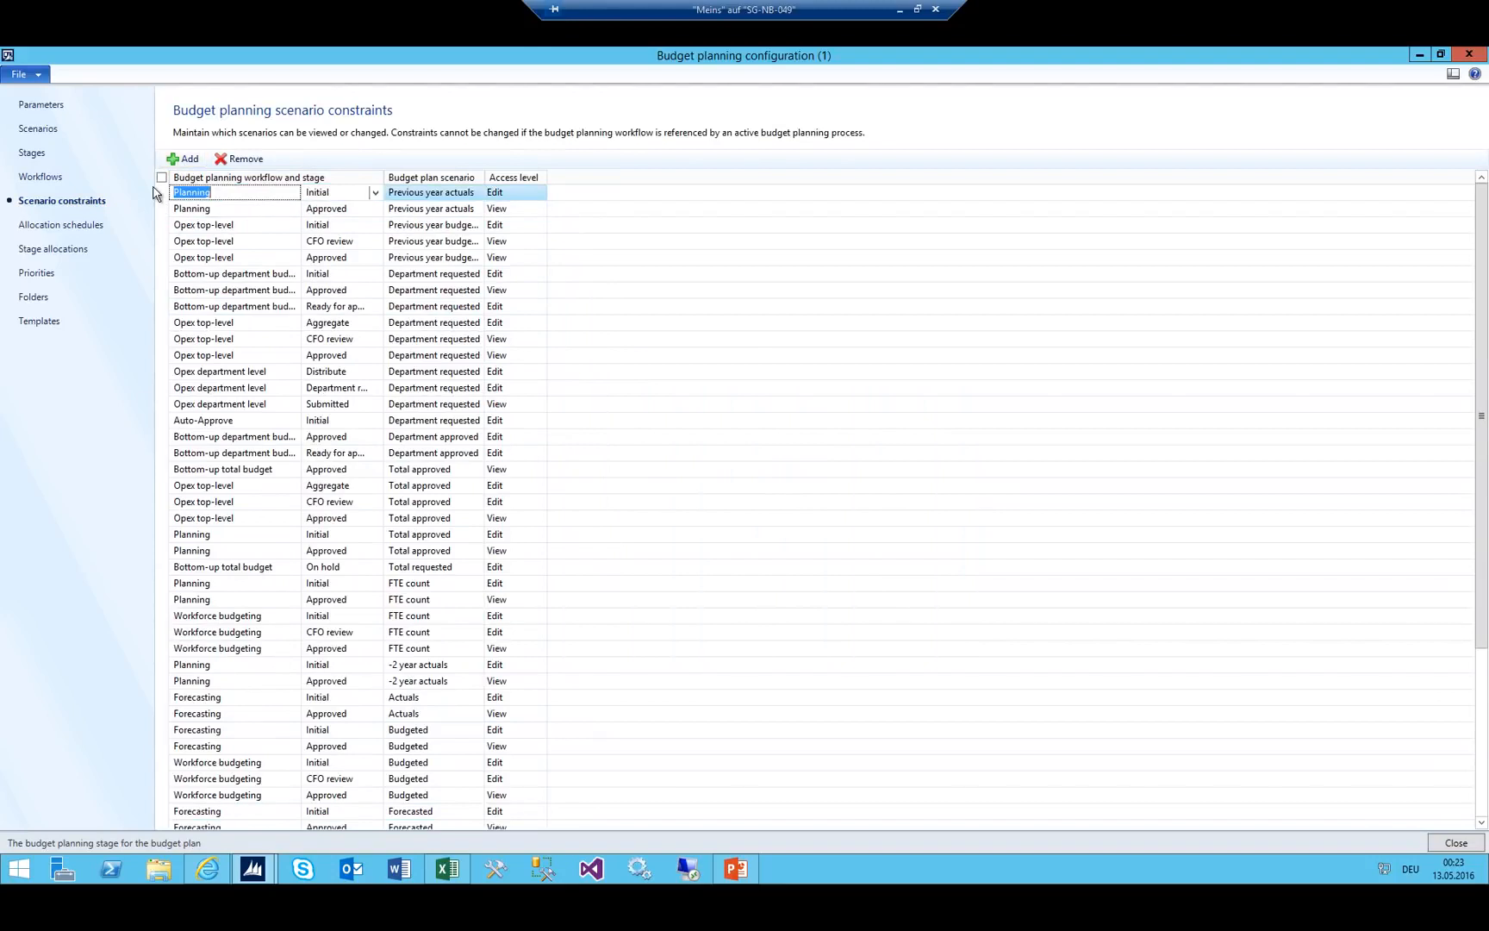
click(161, 177)
click(235, 158)
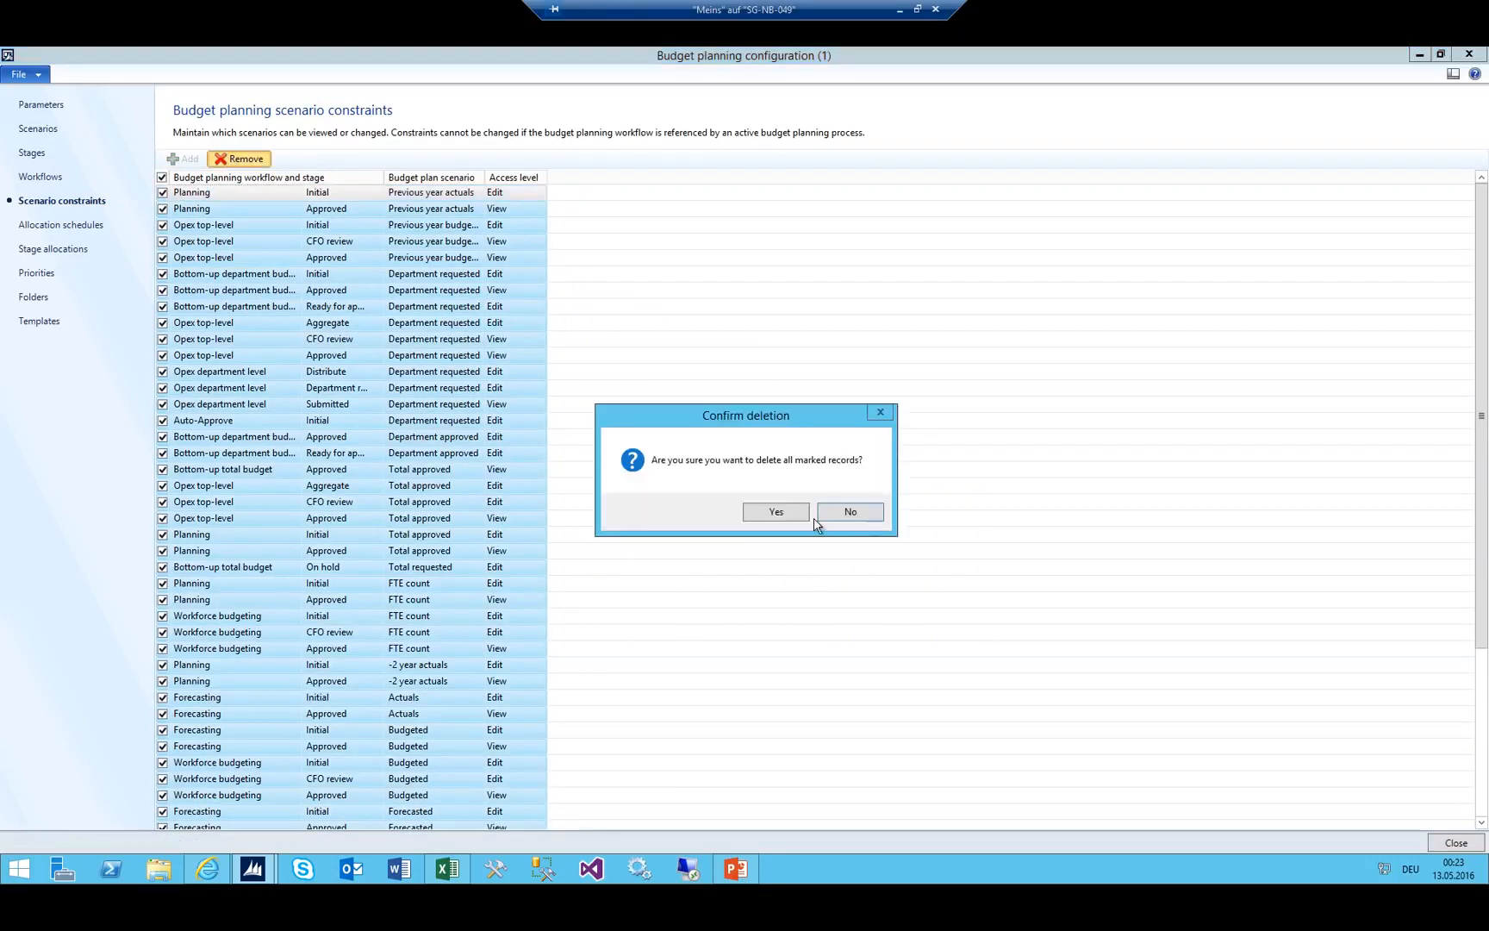
click(776, 512)
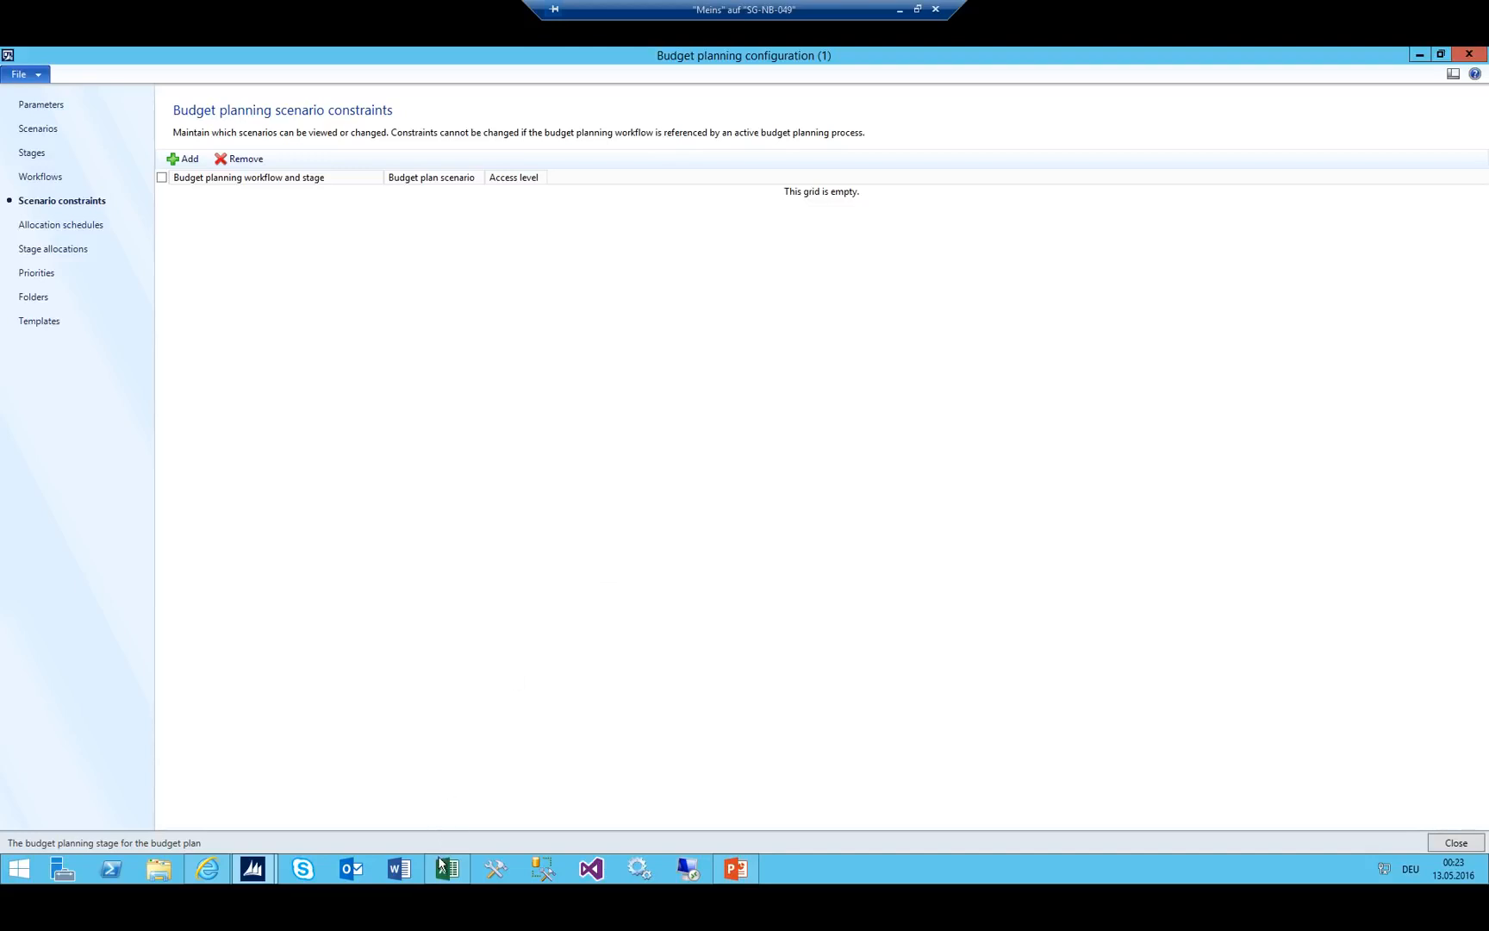
Add a new scenario constraint row with access level View.
click(177, 159)
click(530, 192)
click(540, 194)
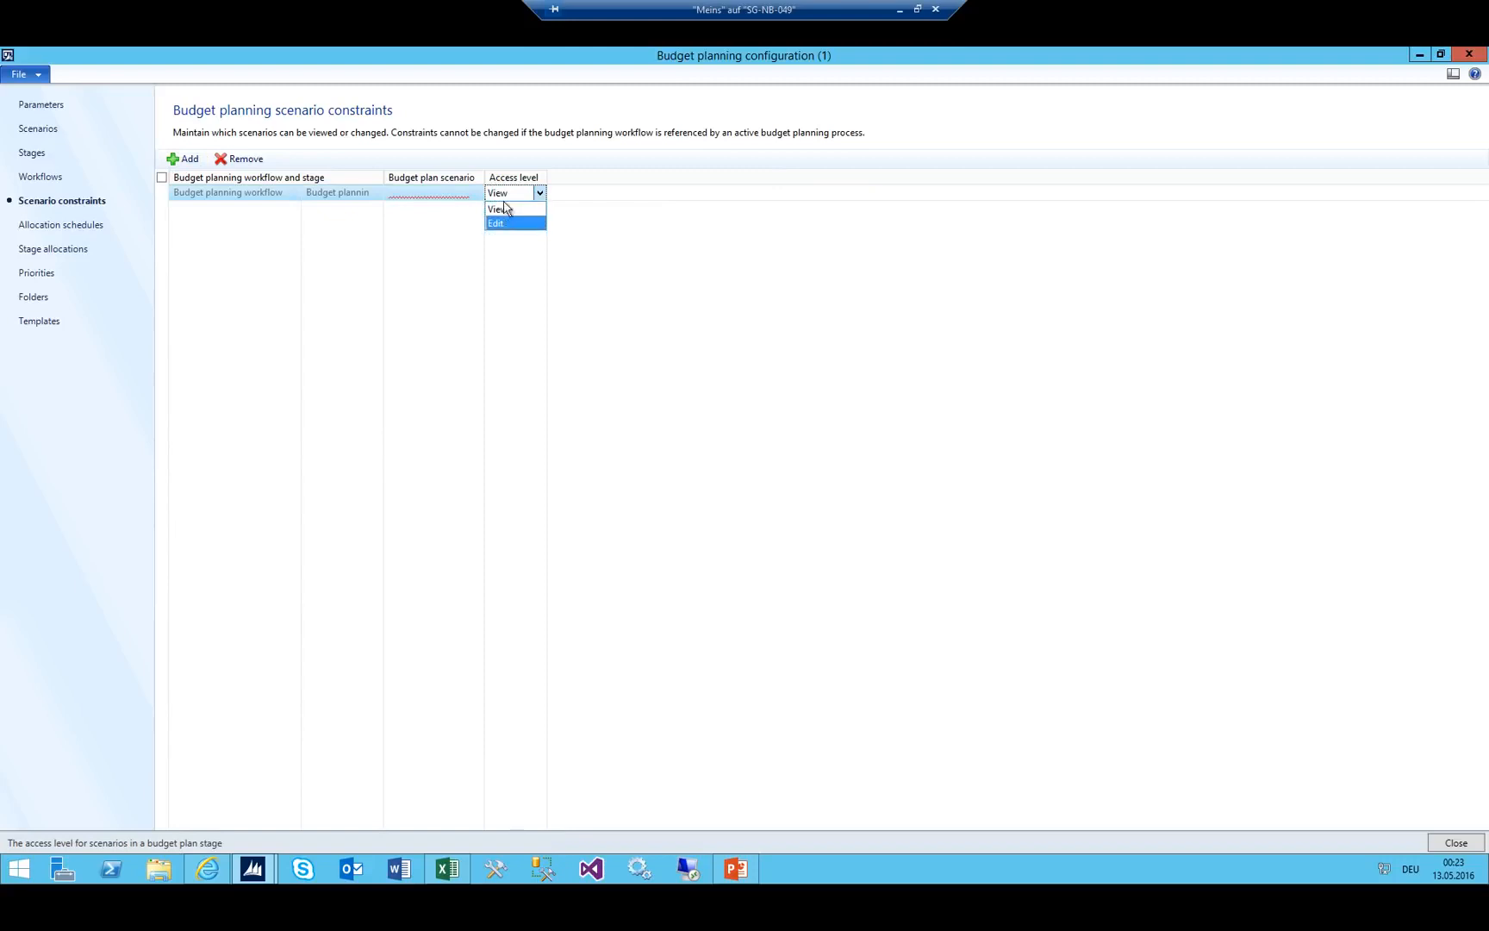
click(504, 208)
Check the Aggregated through Finance Approved stage names in Excel cells B6:B8.
click(447, 869)
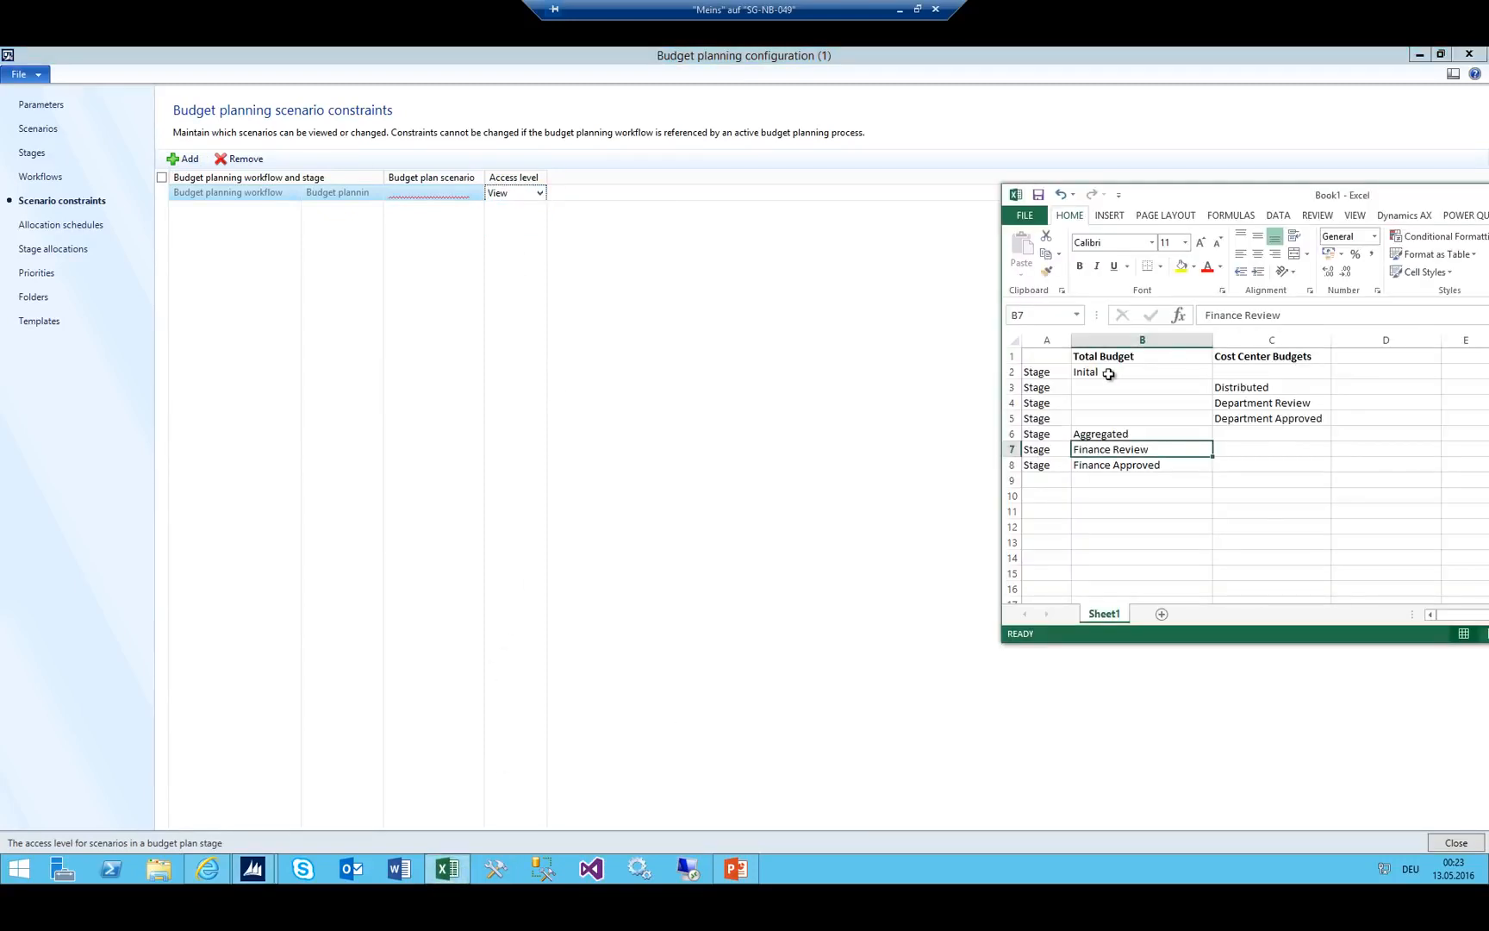
drag(1116, 434, 1117, 466)
click(1117, 465)
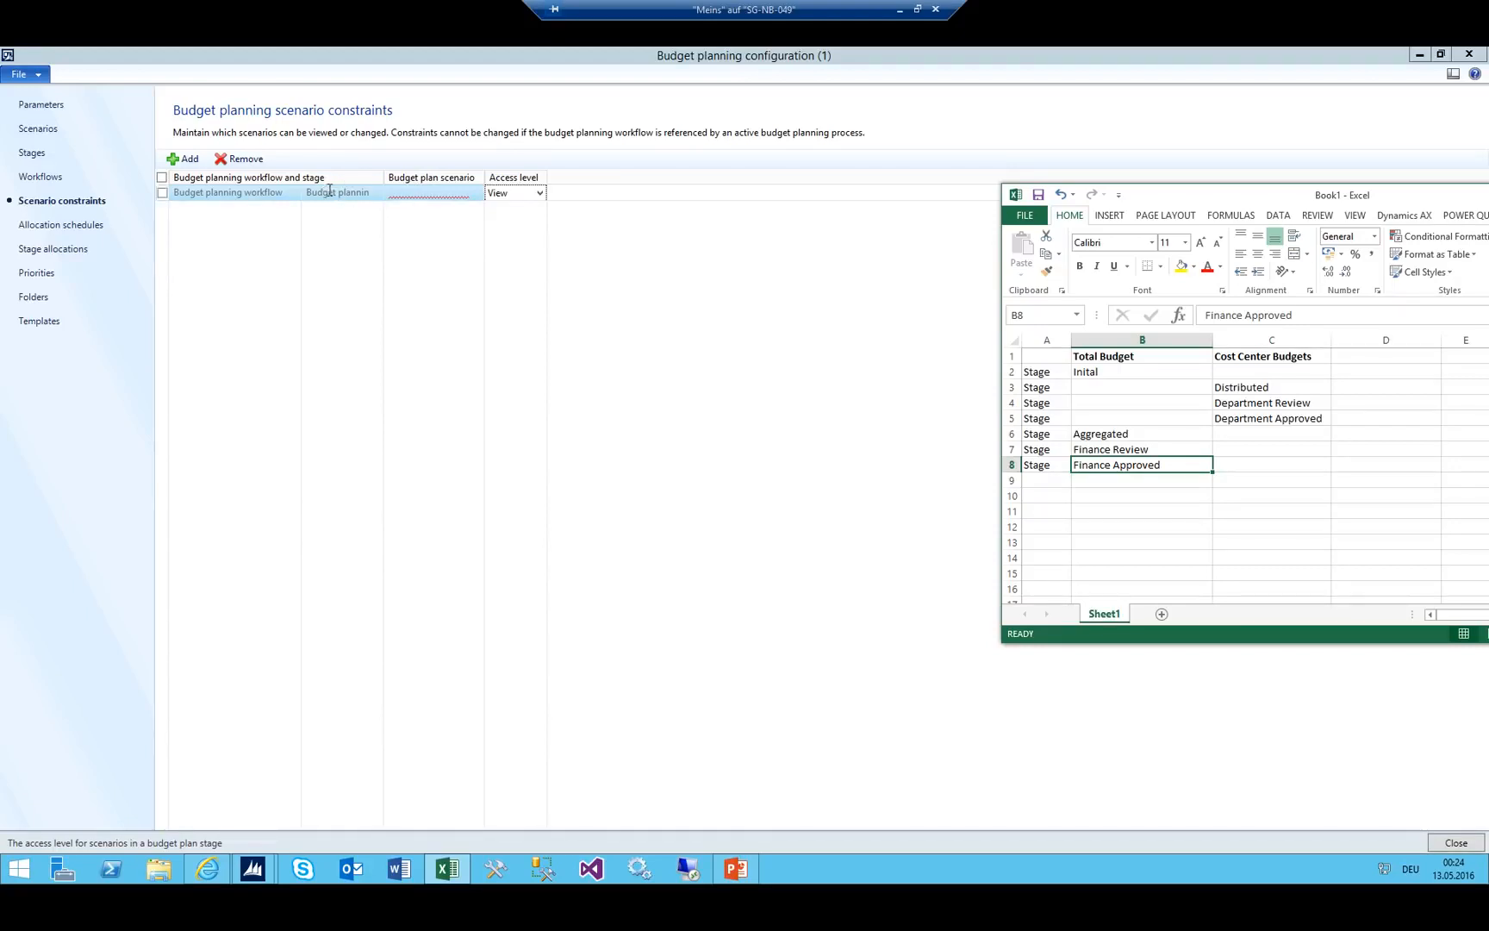
click(163, 192)
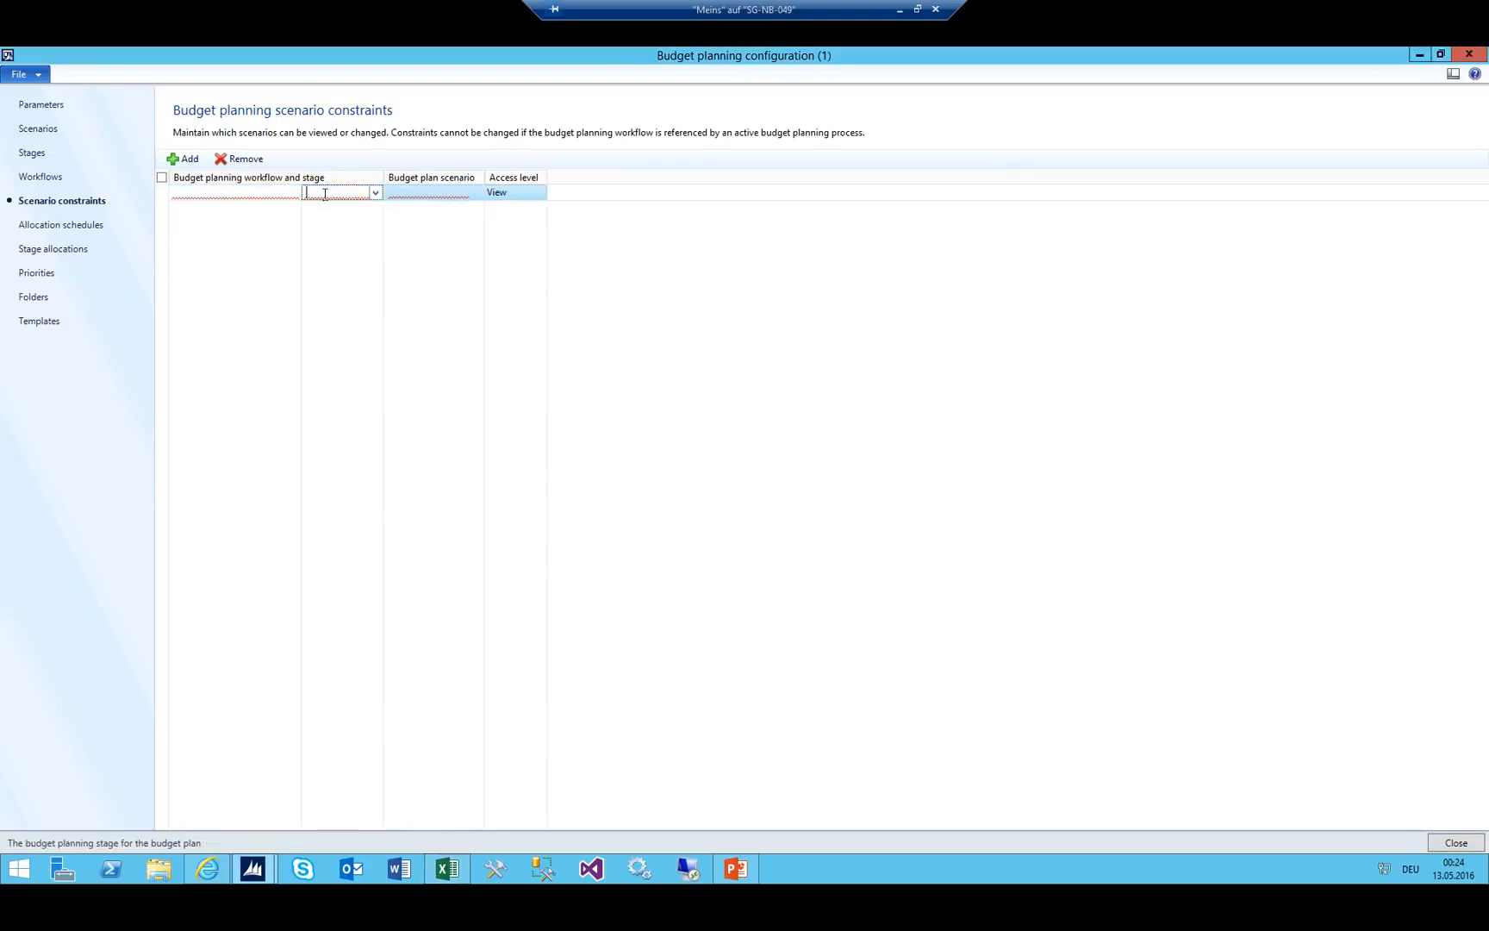
Review the budget plan scenarios list, marking 002_LJB alongside 001_LJA.
click(39, 131)
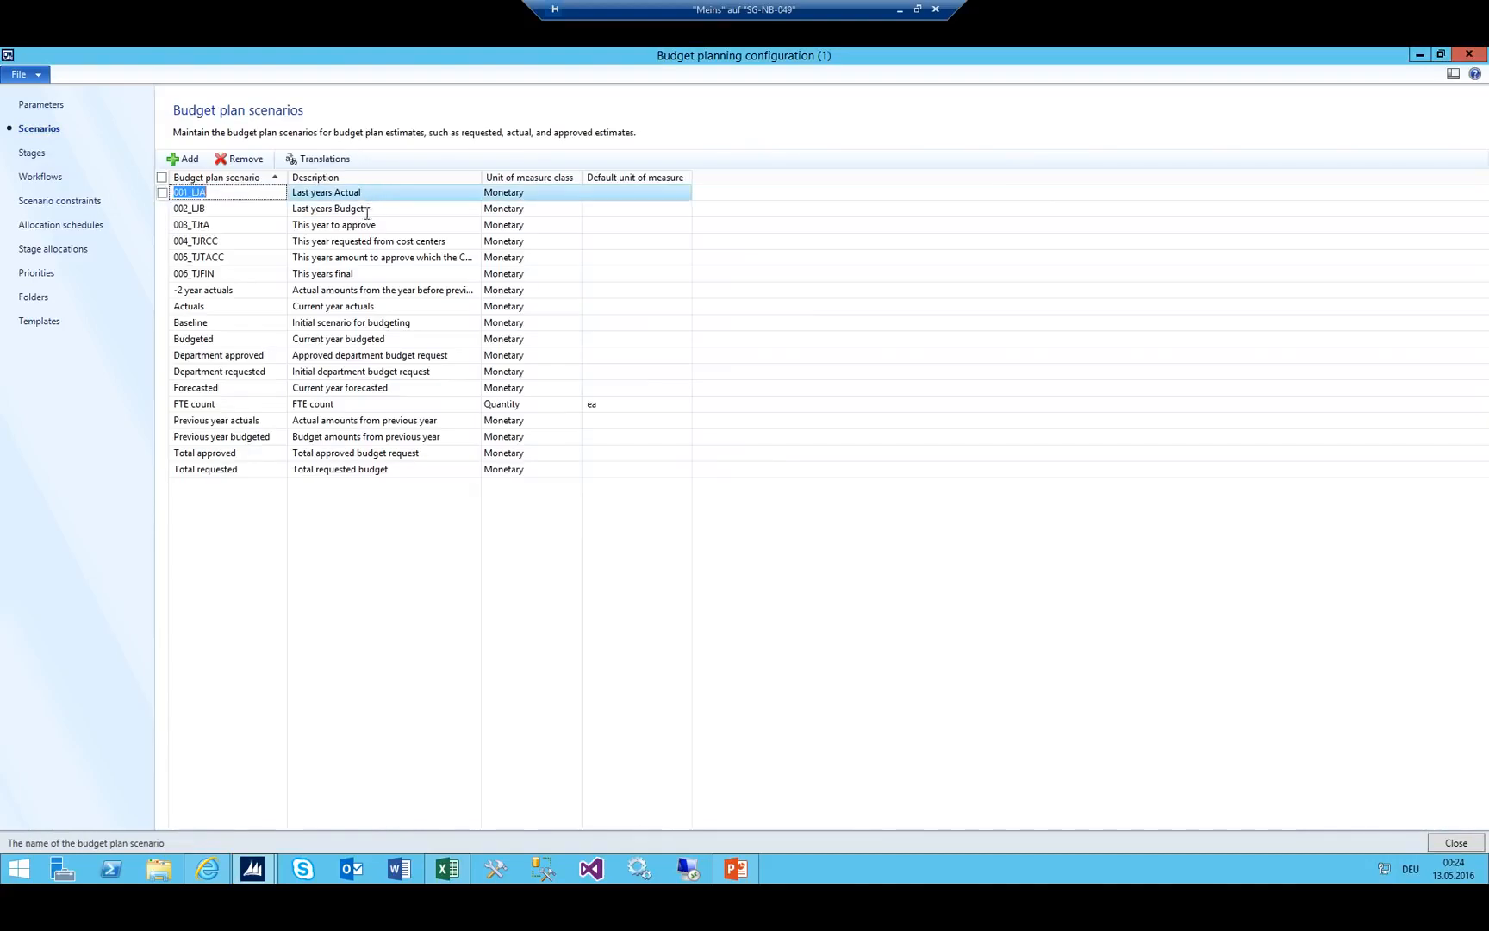
shift+click(237, 209)
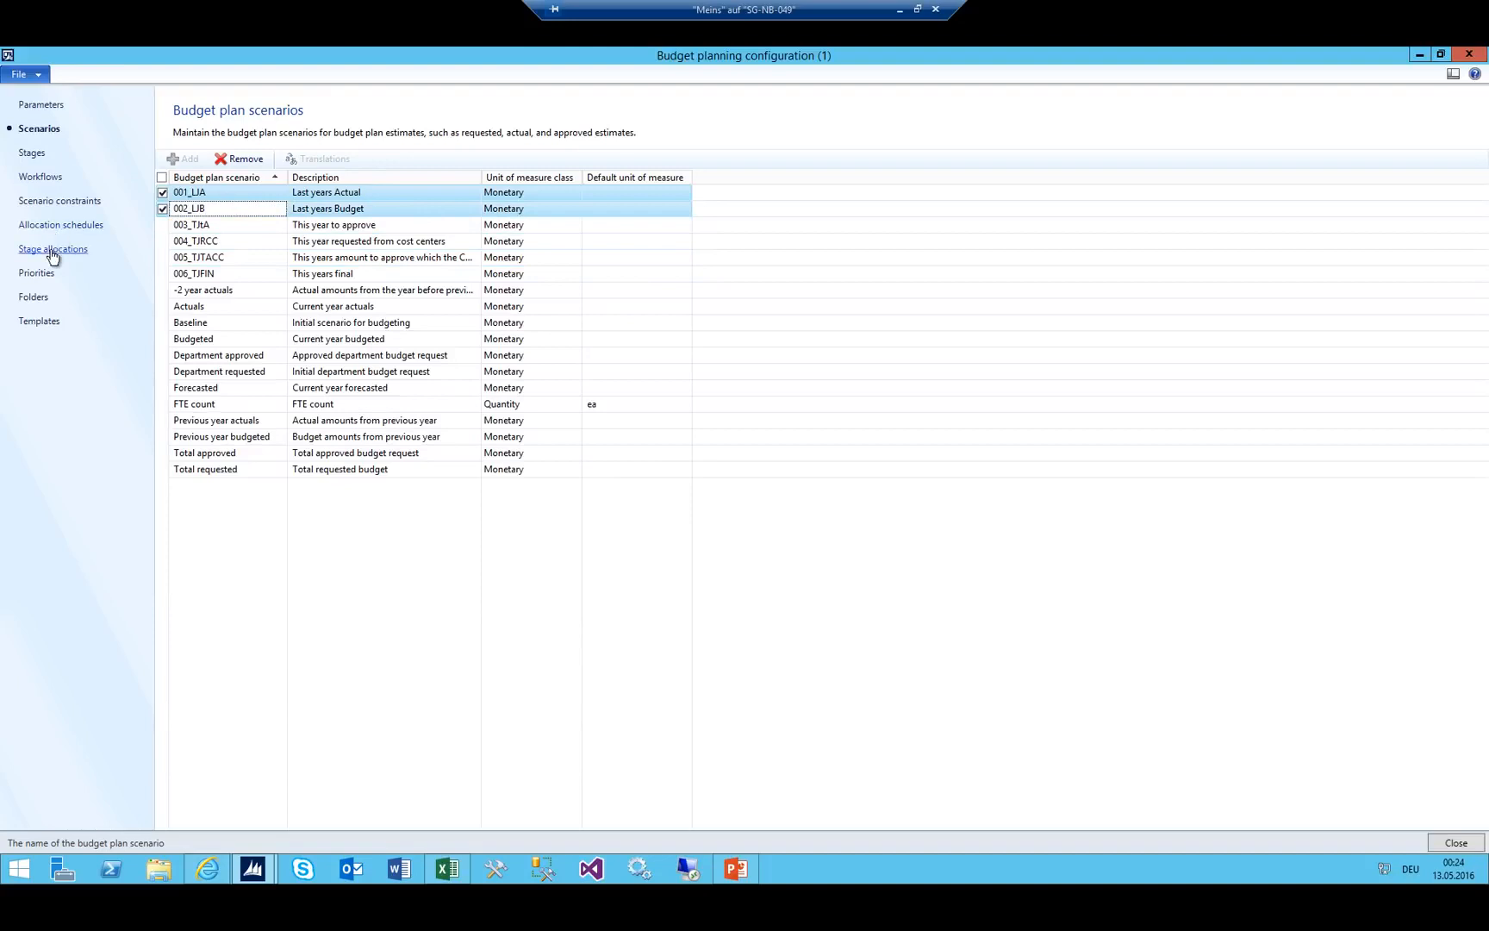
click(78, 200)
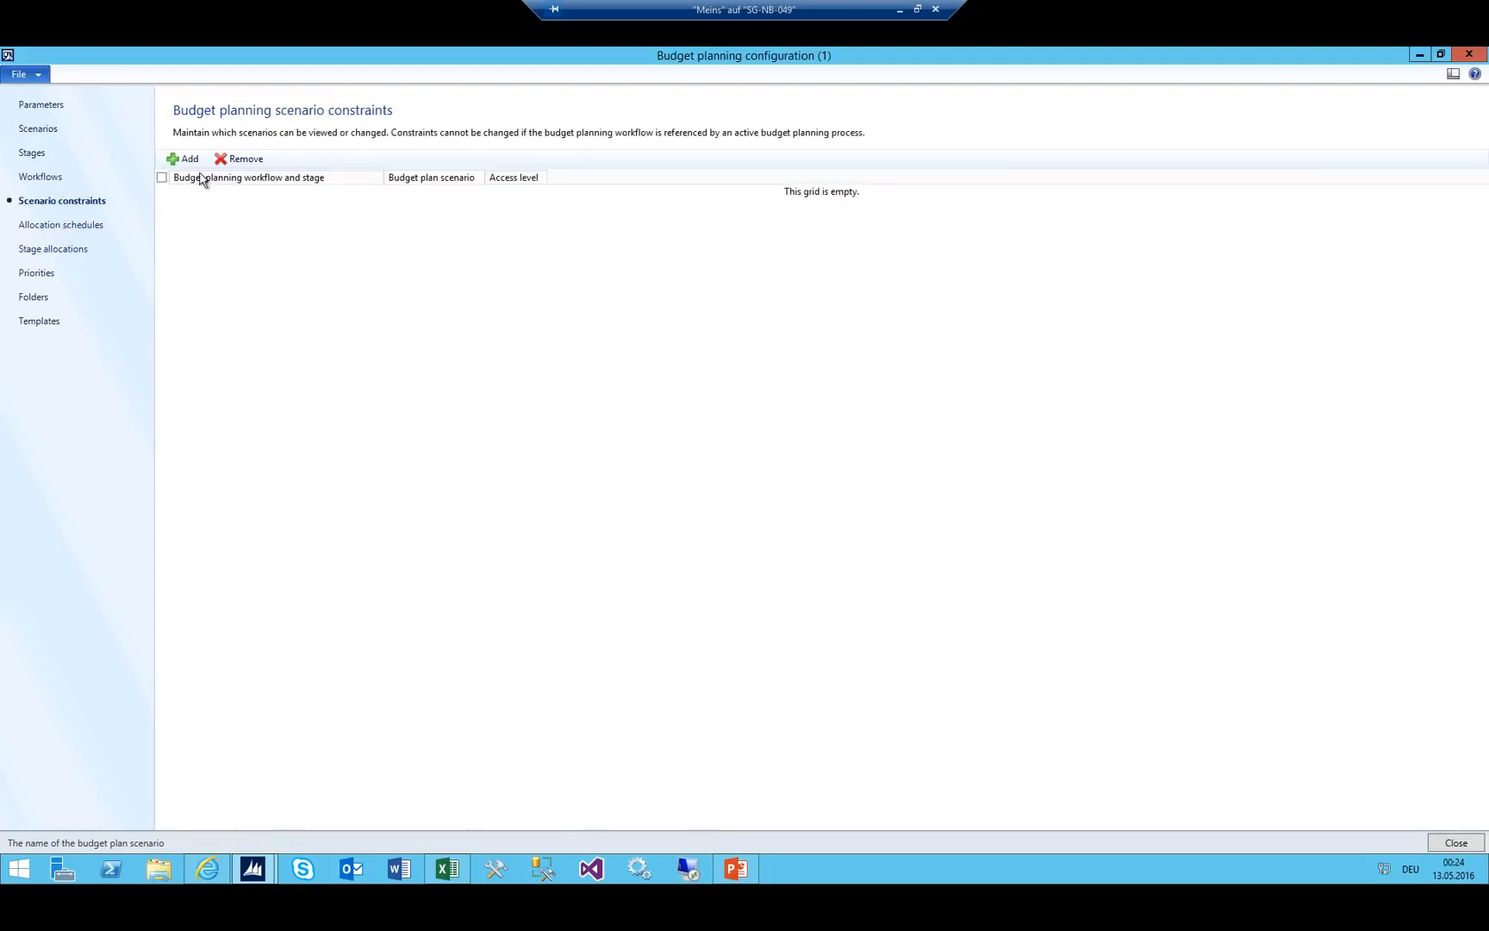
Add a constraint for 01_Total Budget stage 01_Inital with scenario 001_LJA, widening the scenario column.
click(187, 160)
click(374, 193)
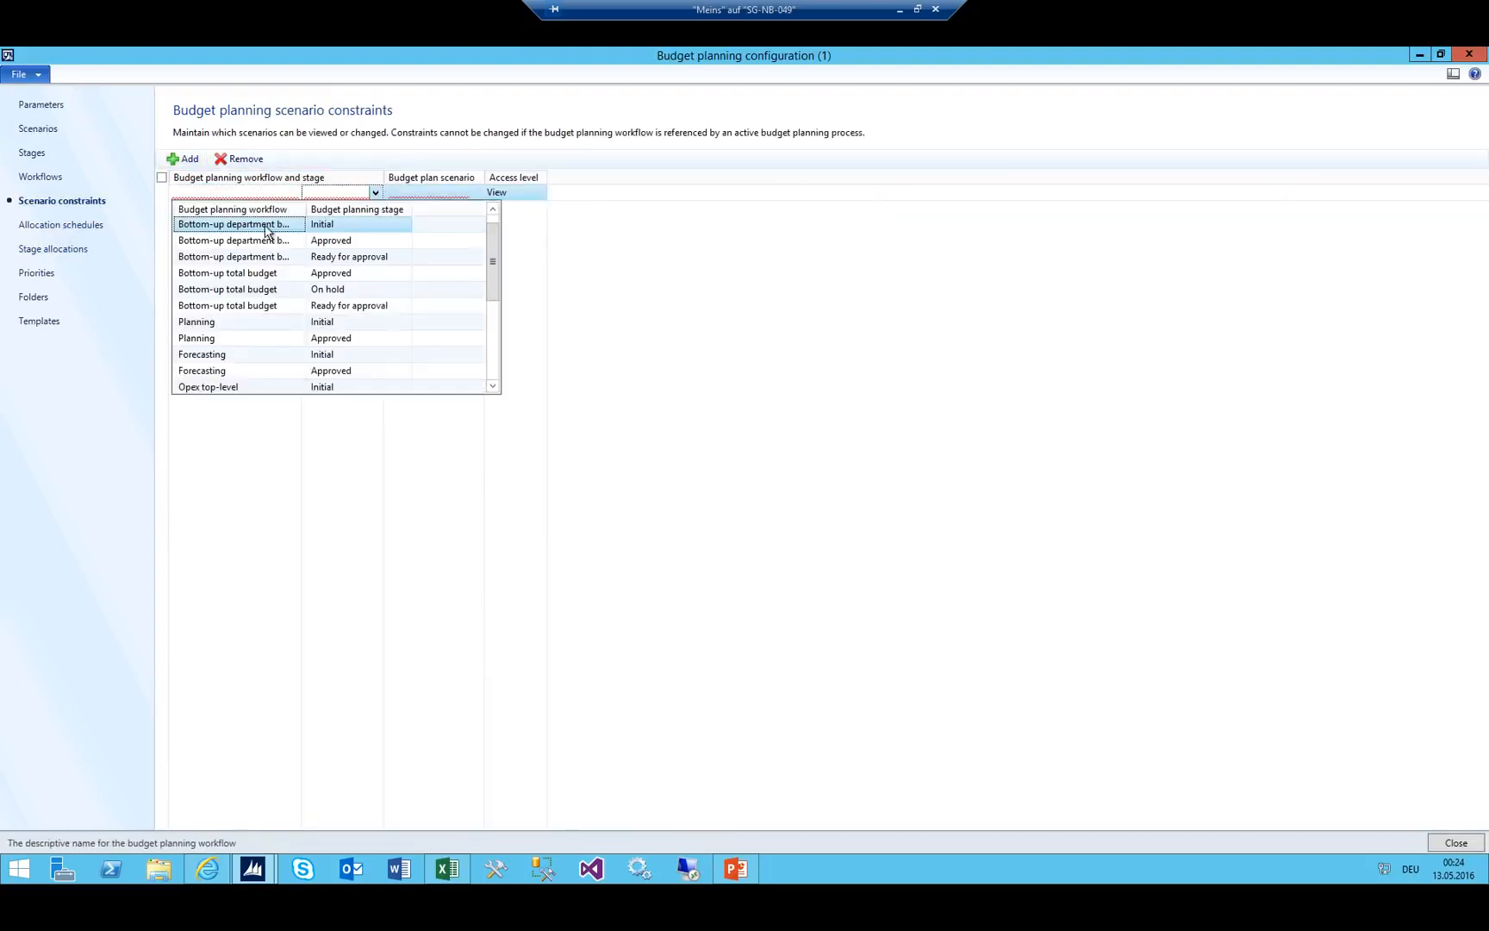
scroll(265, 268, down, 3)
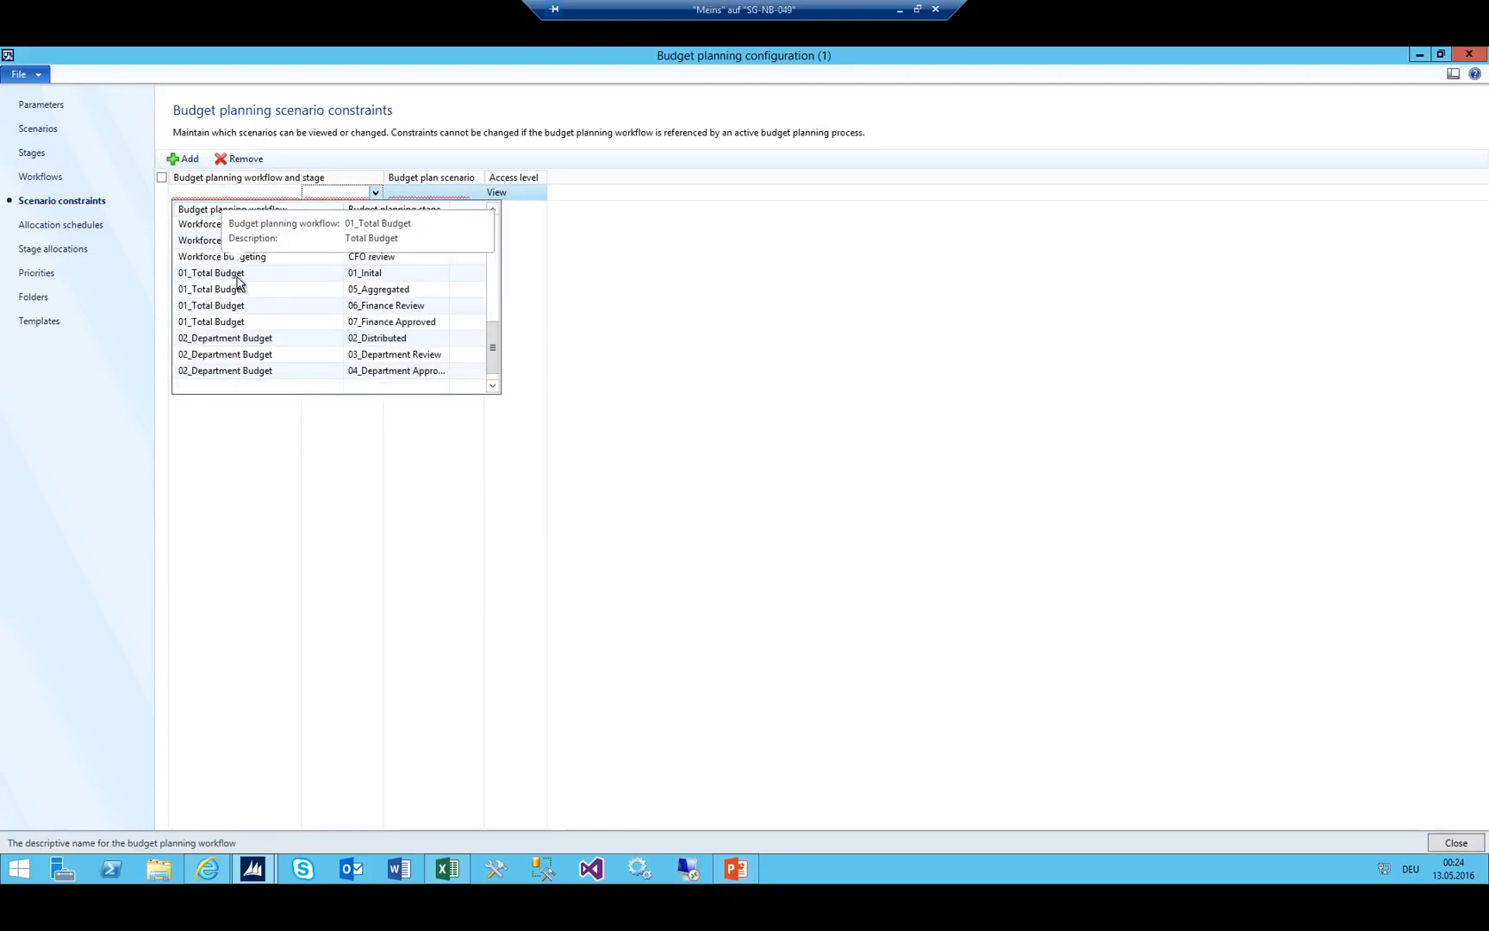
click(238, 274)
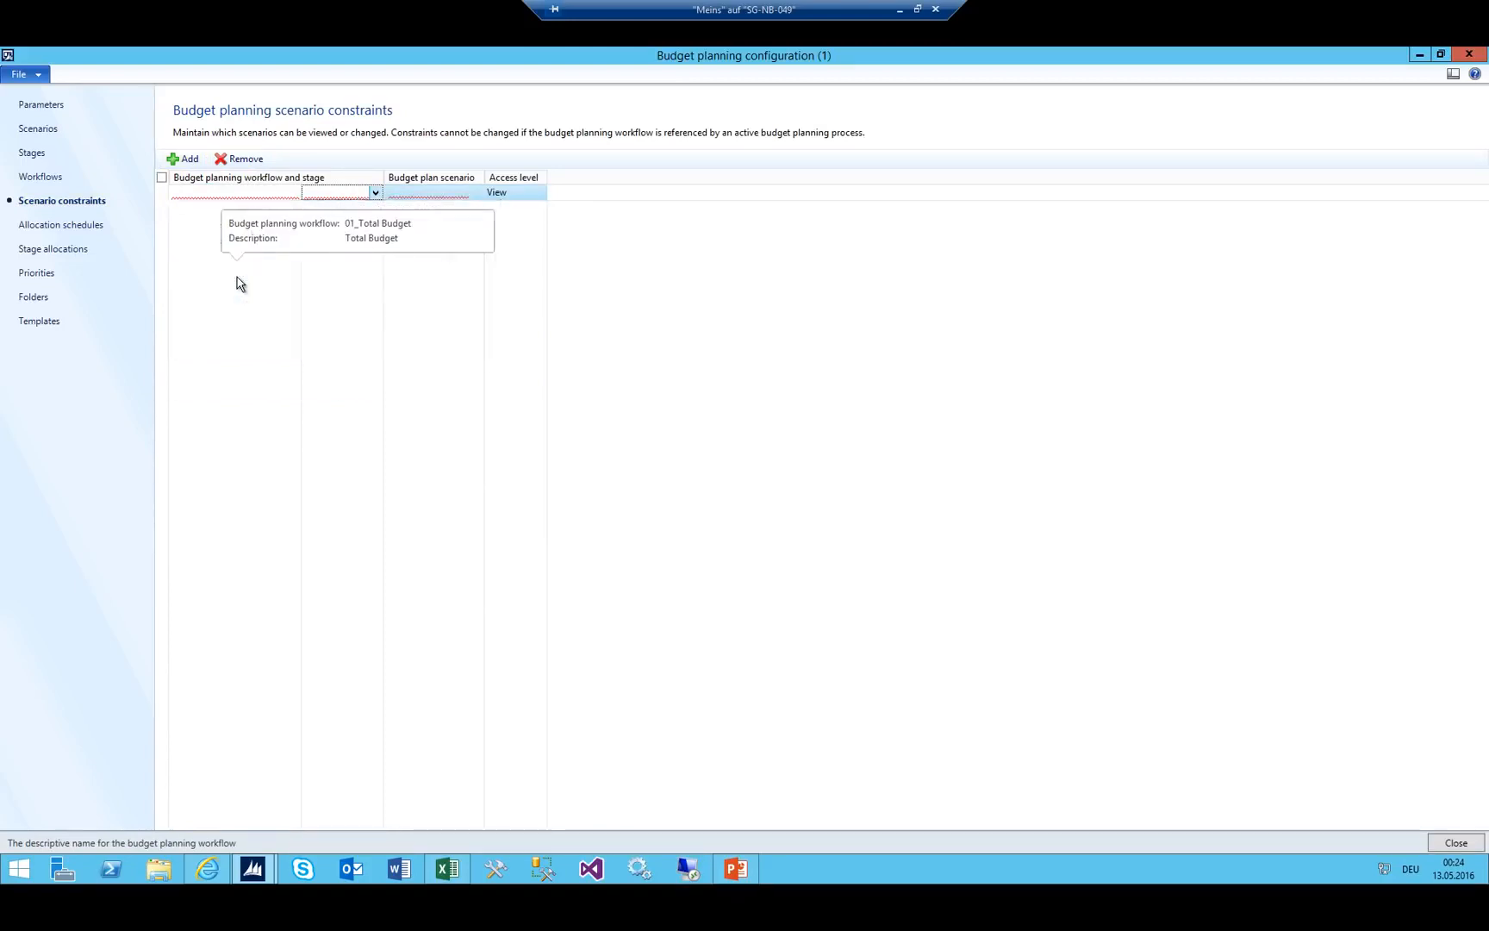
click(454, 192)
click(476, 194)
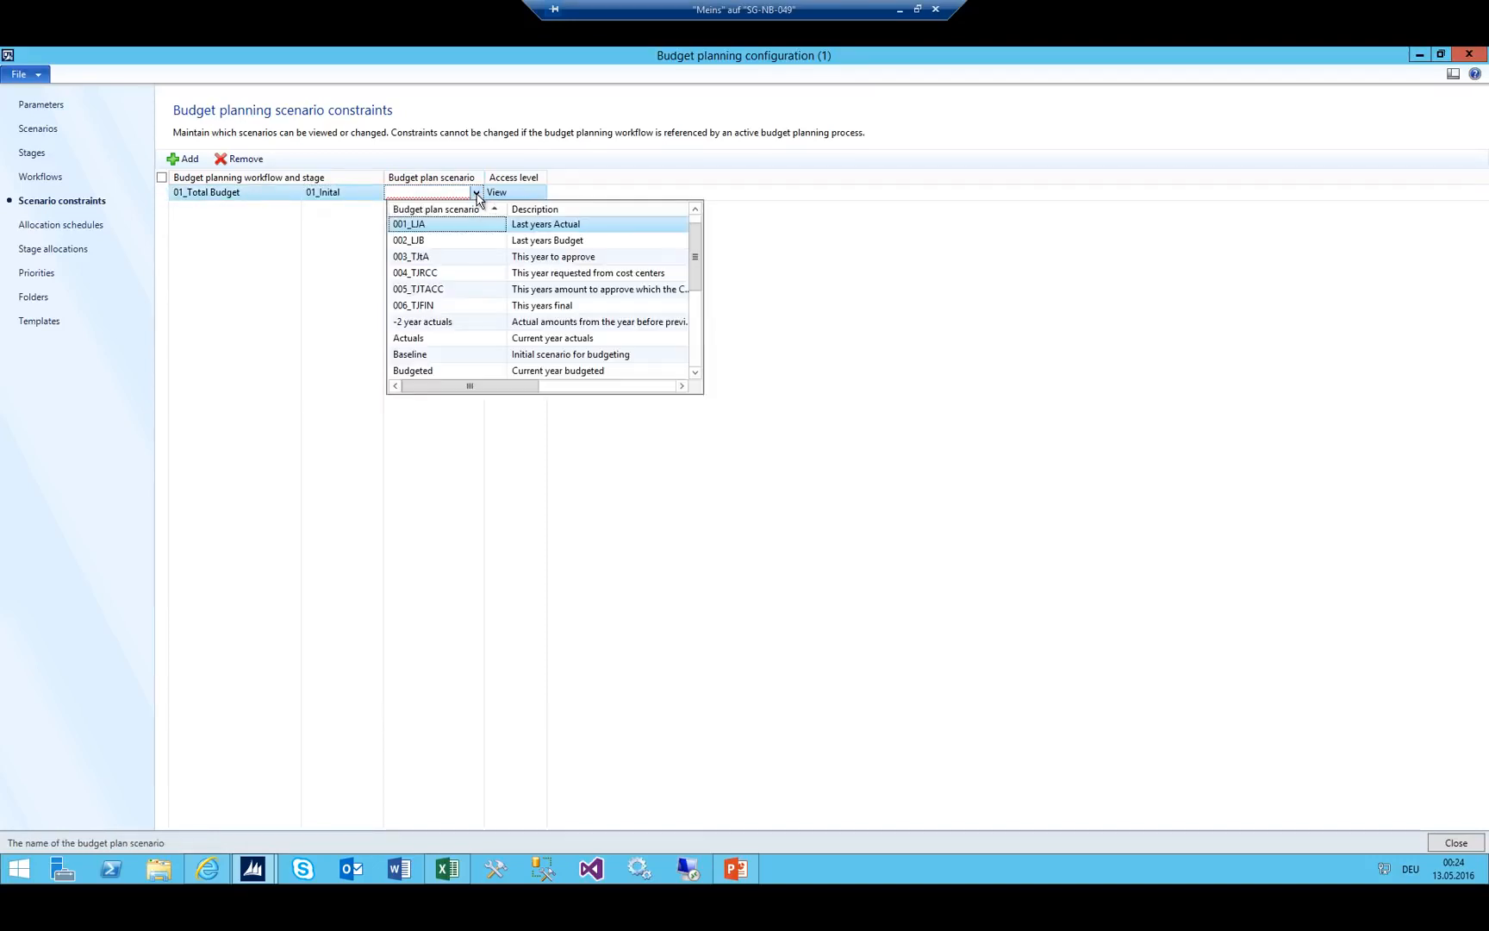
click(442, 225)
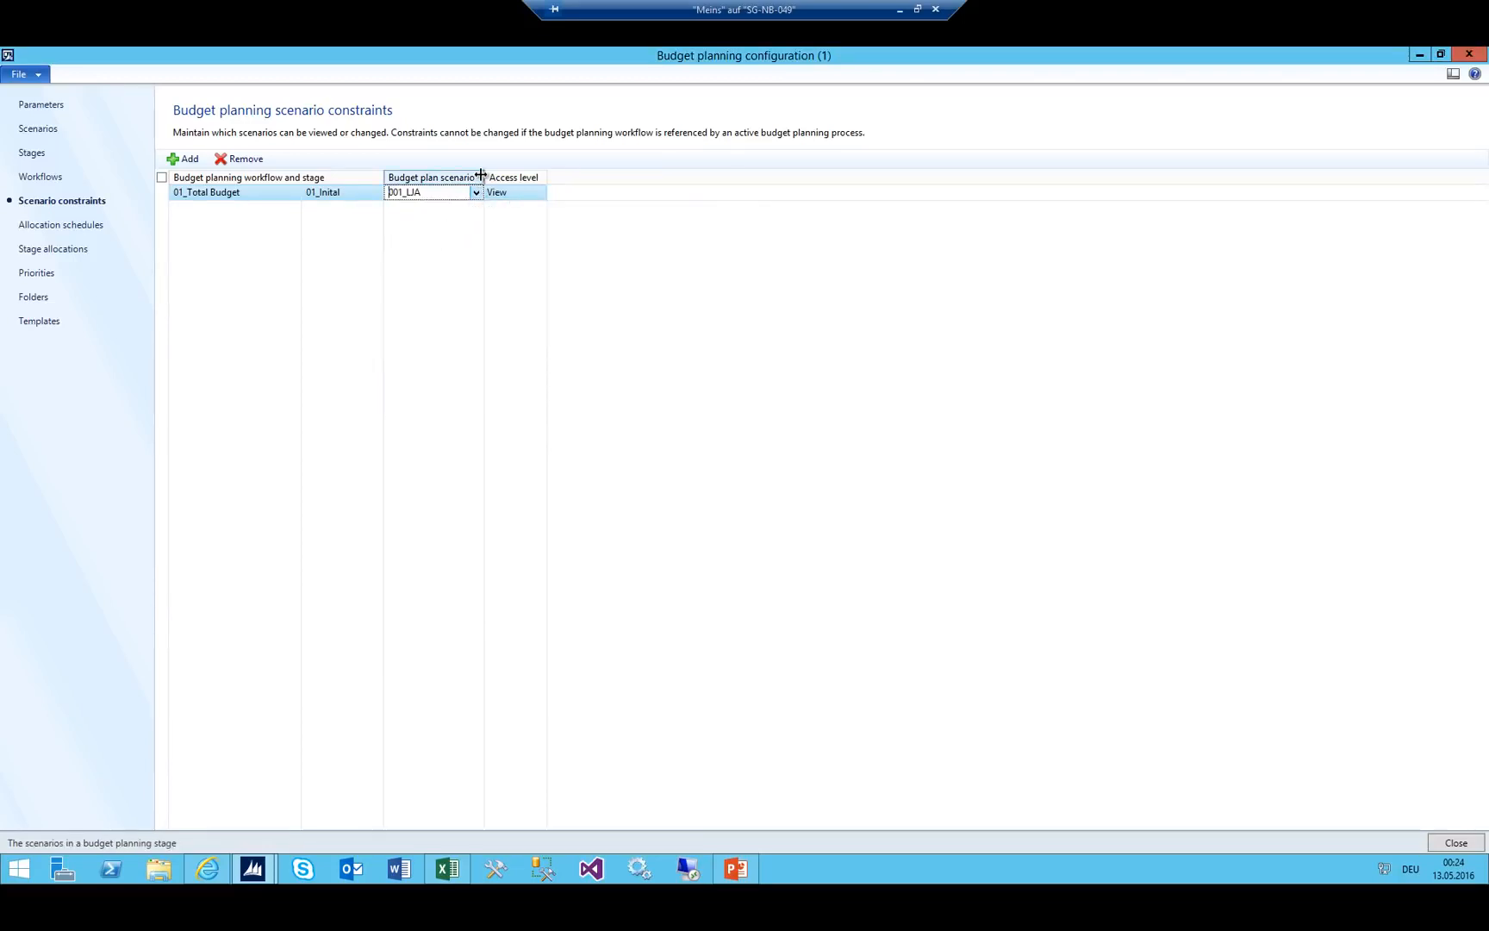
drag(485, 175, 499, 175)
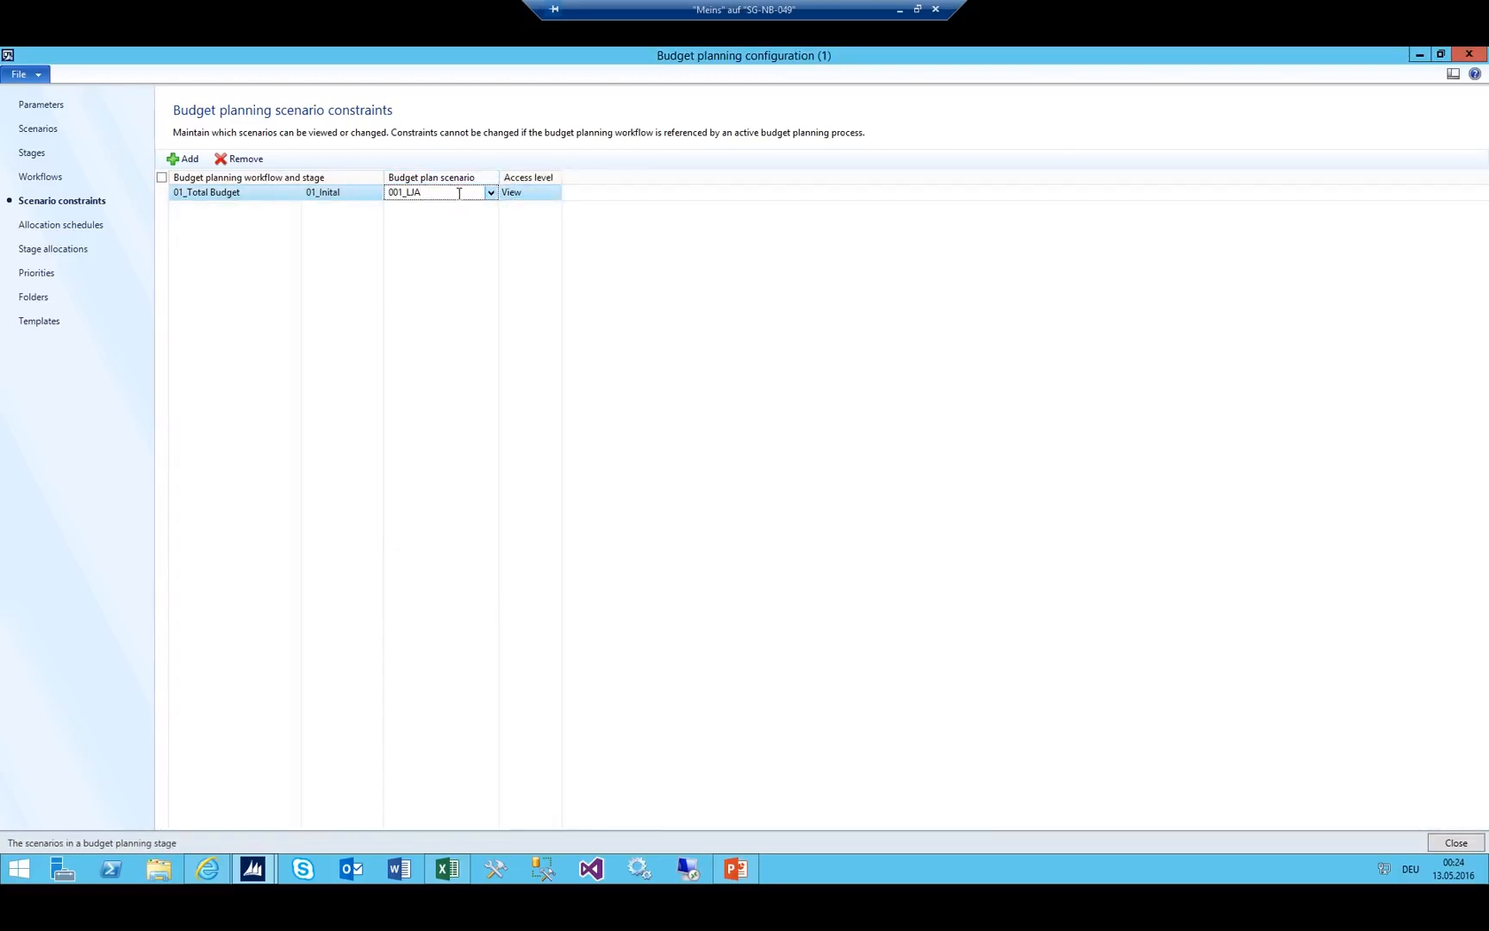
click(423, 194)
Compare against the budget flowchart in PowerPoint and reselect the 001_LJA scenario value.
click(735, 866)
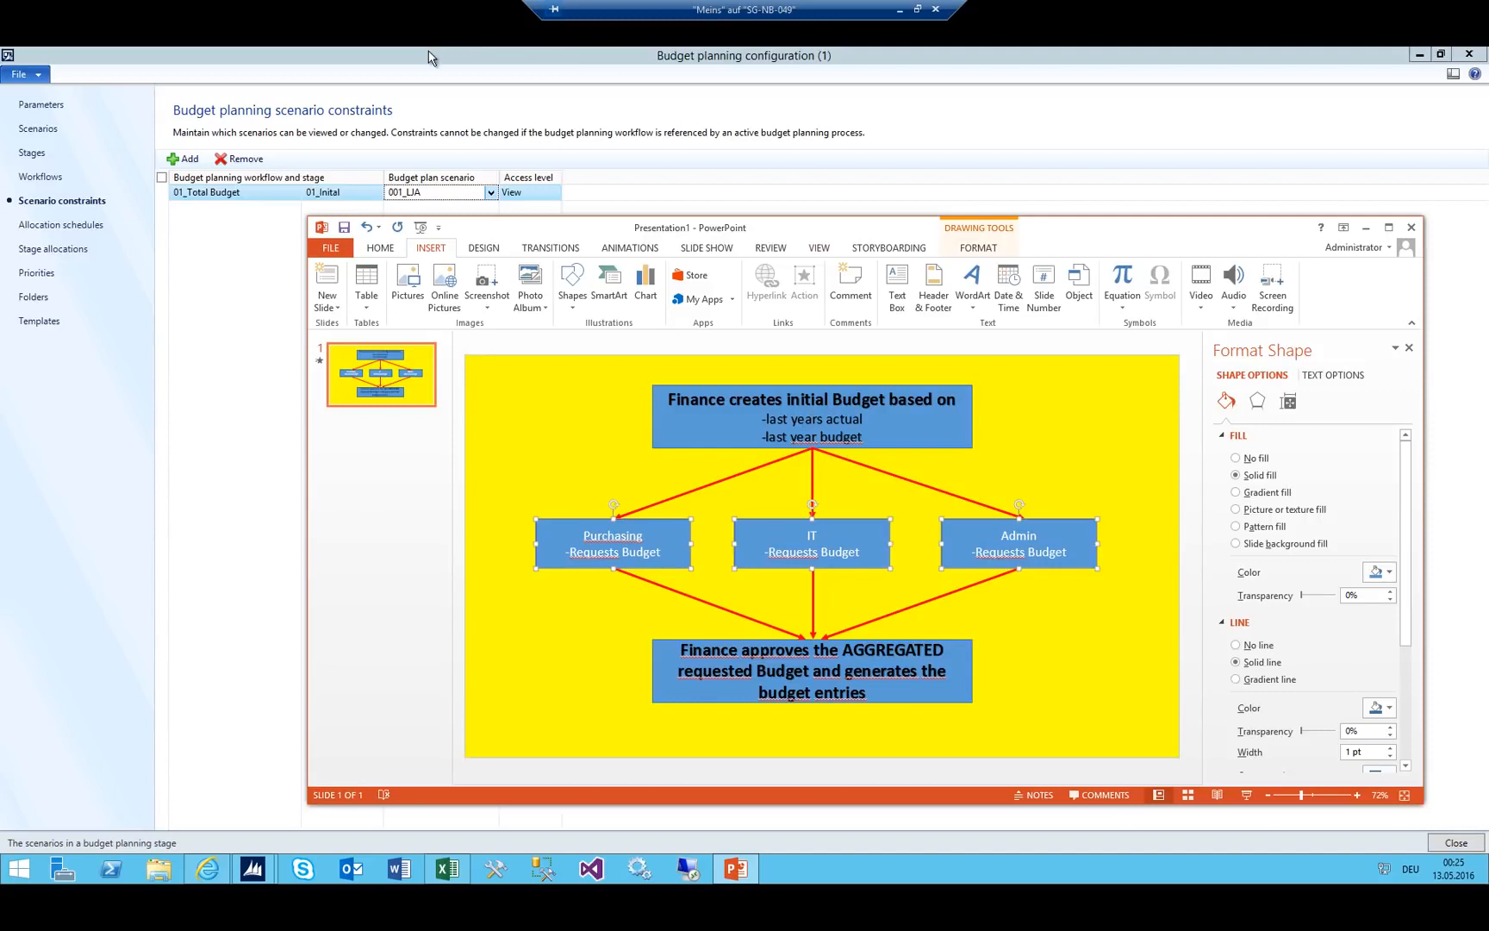
click(477, 214)
click(433, 192)
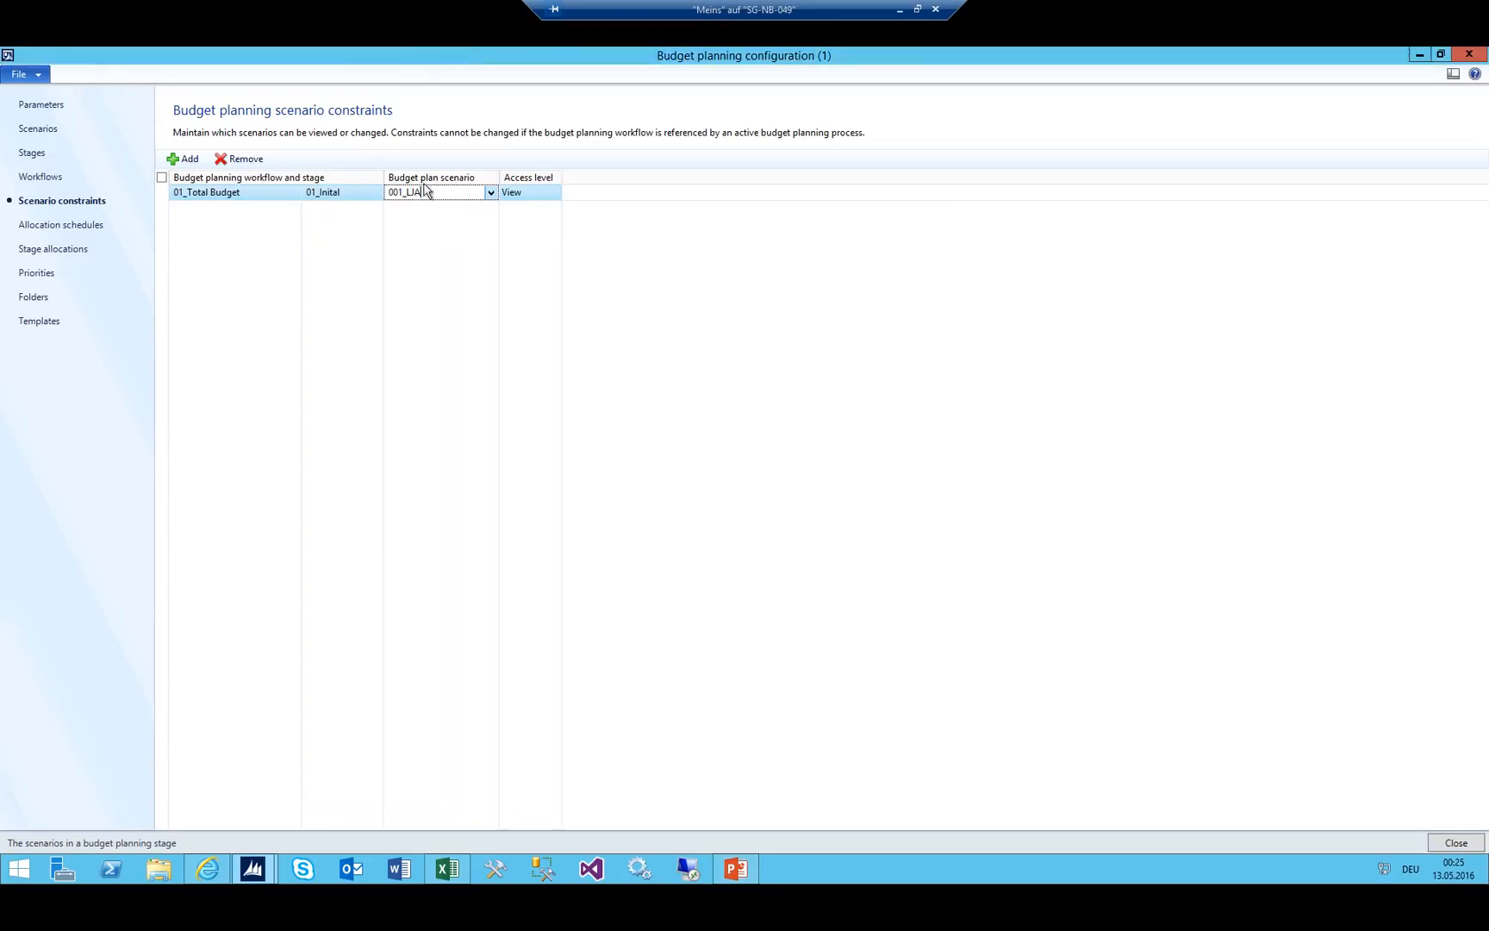
click(649, 166)
Add a 01_Total Budget / 01_Inital constraint row with scenario 002_LJB.
click(188, 160)
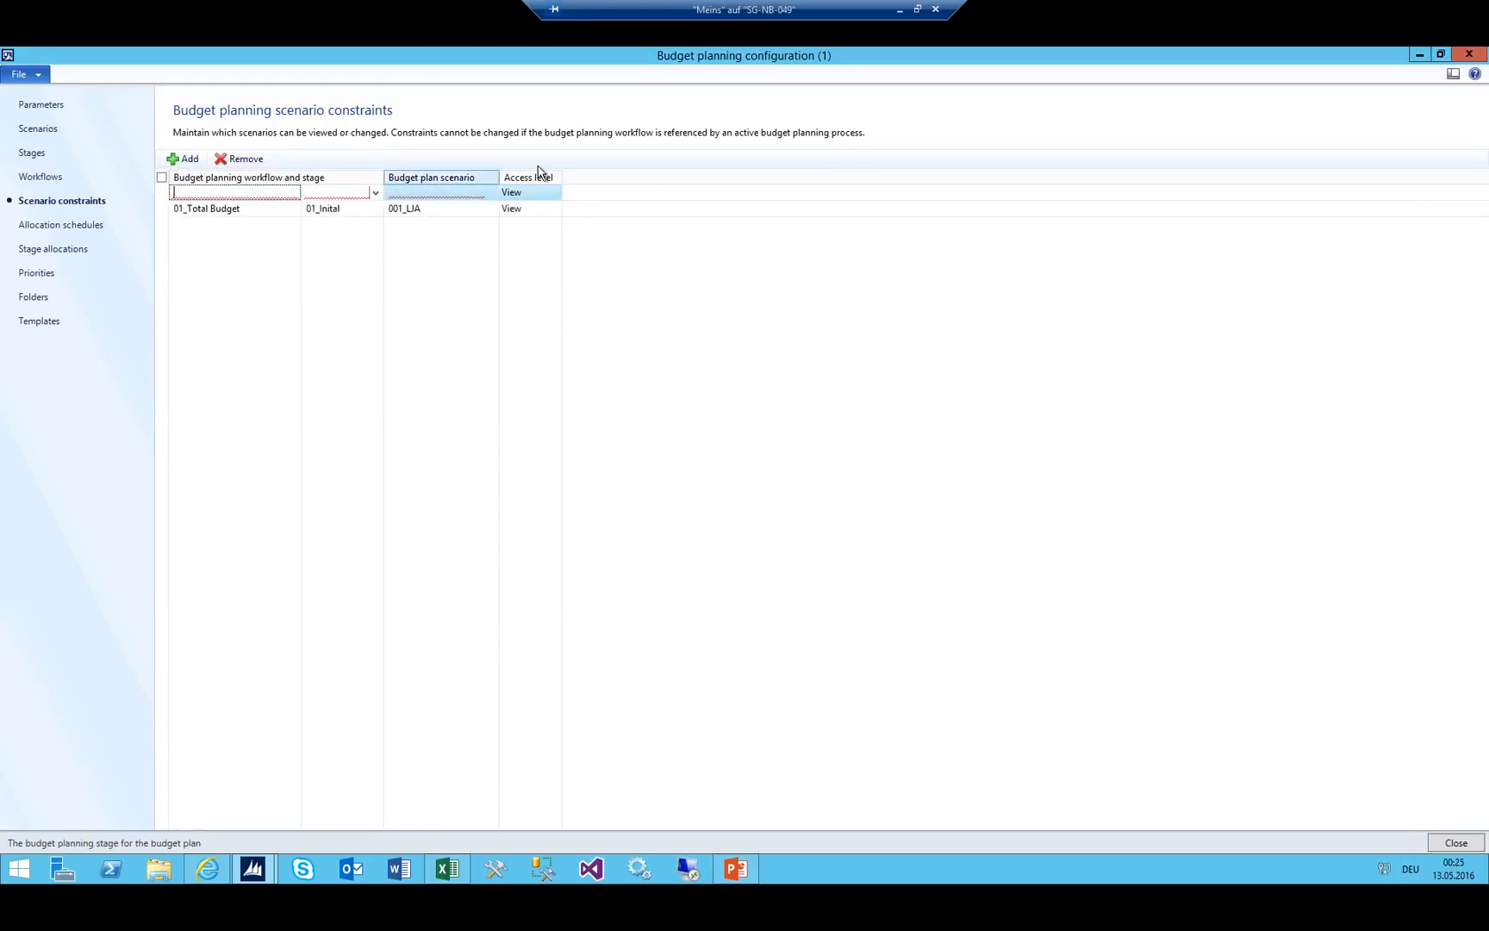
key(alt+Down)
key(Down)
key(Down)
key(Down)
key(Down)
key(Down)
key(Down)
key(Down)
key(Down)
key(Down)
key(Down)
key(Down)
key(Down)
key(Down)
key(Down)
key(Down)
key(Down)
key(Down)
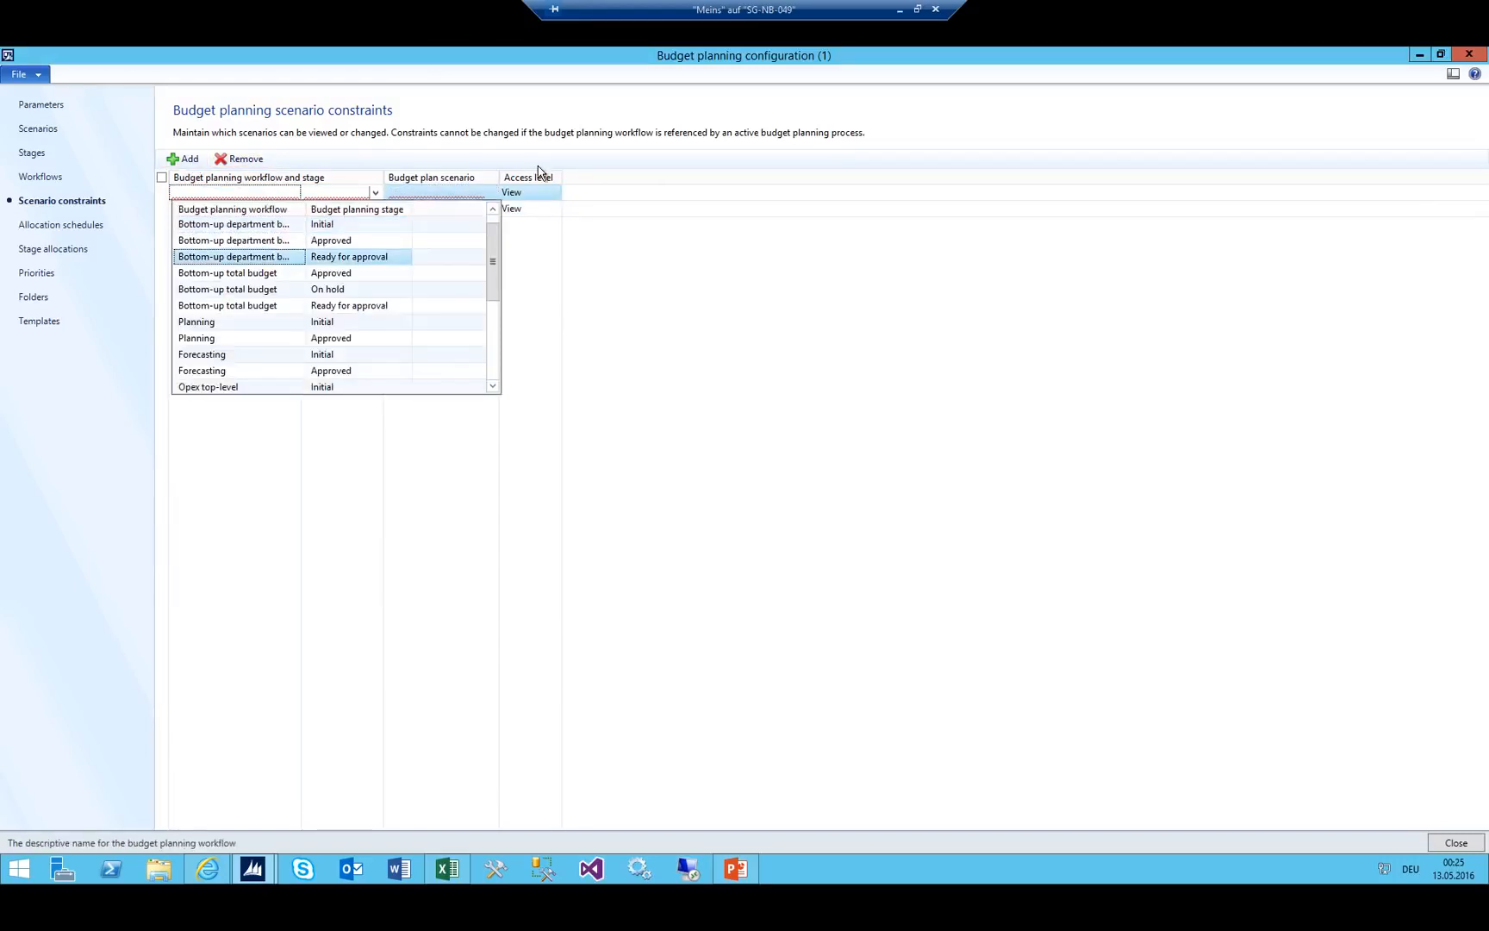
key(Down)
key(Down)
key(Down)
key(Down)
key(Down)
key(Down)
key(Down)
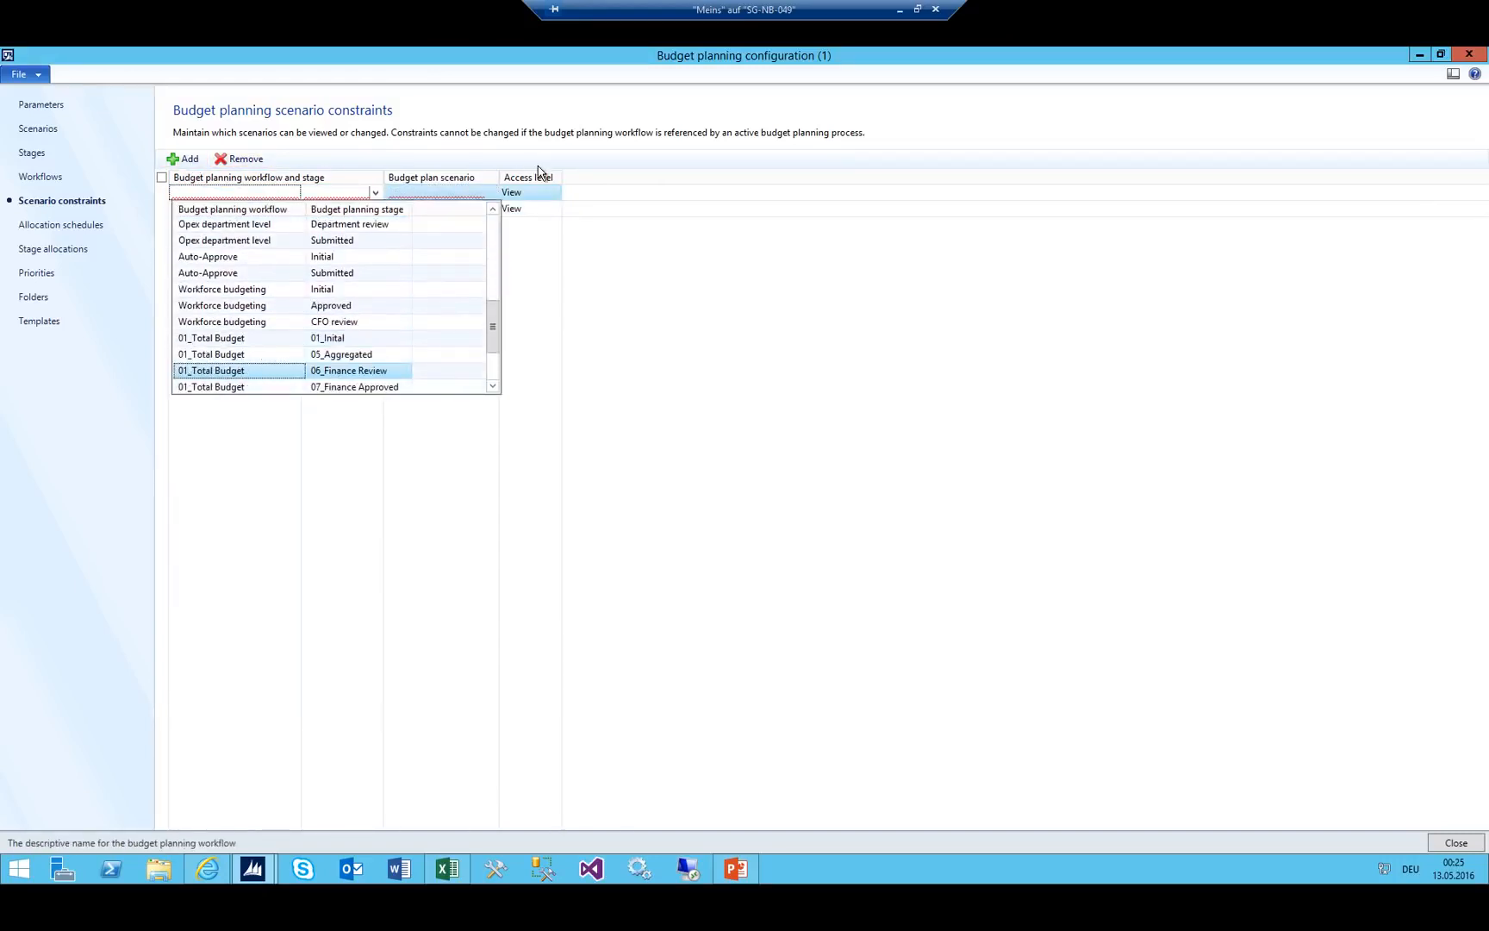
key(Up)
key(Up)
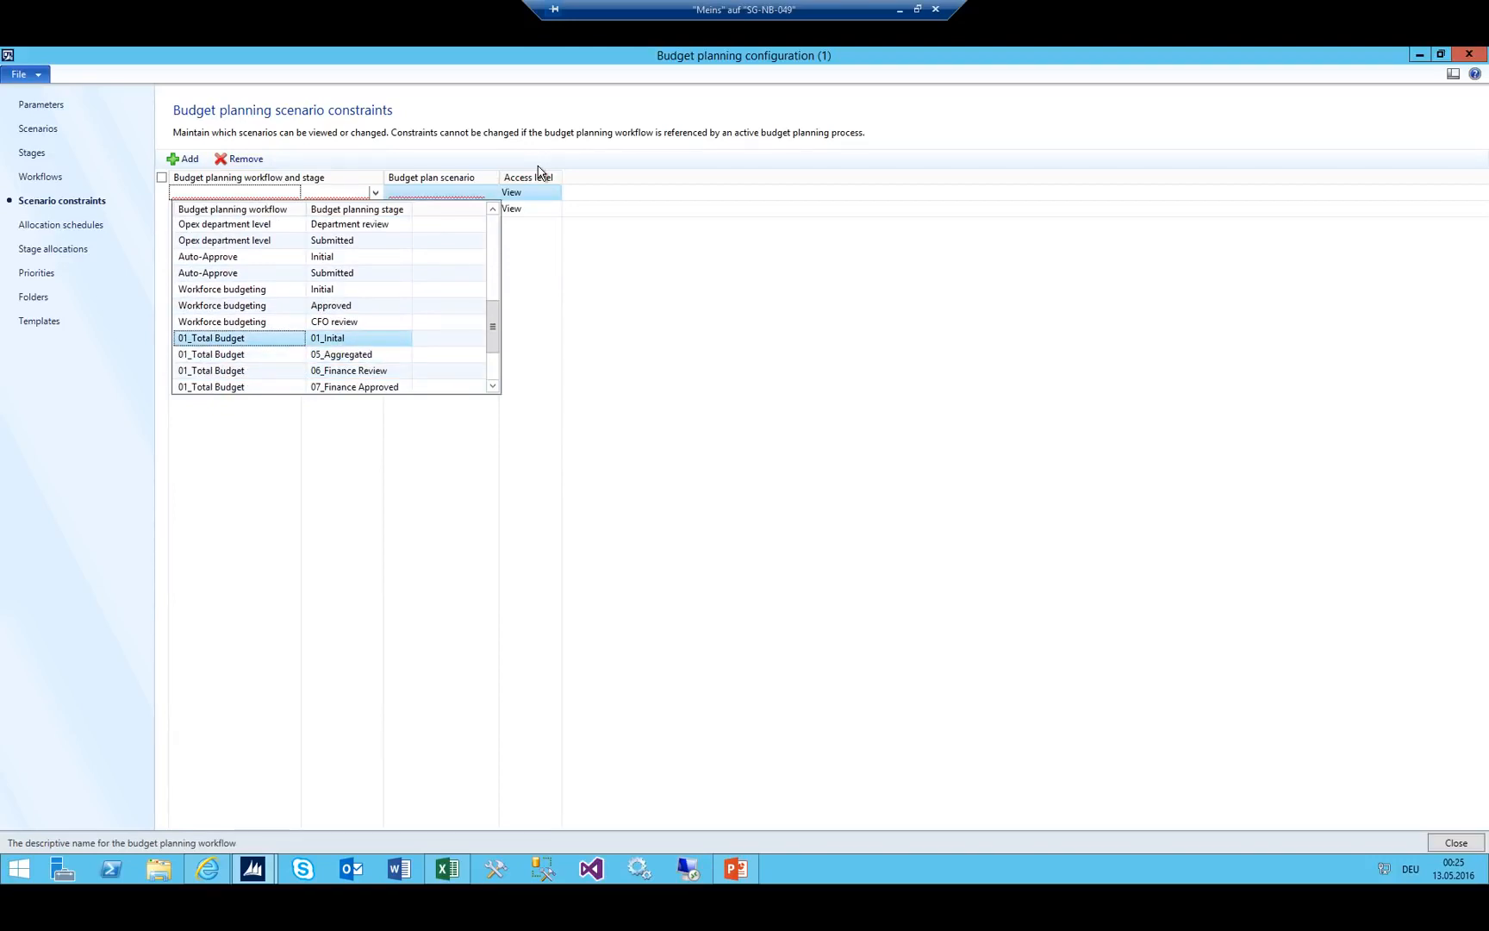
key(Return)
key(Tab)
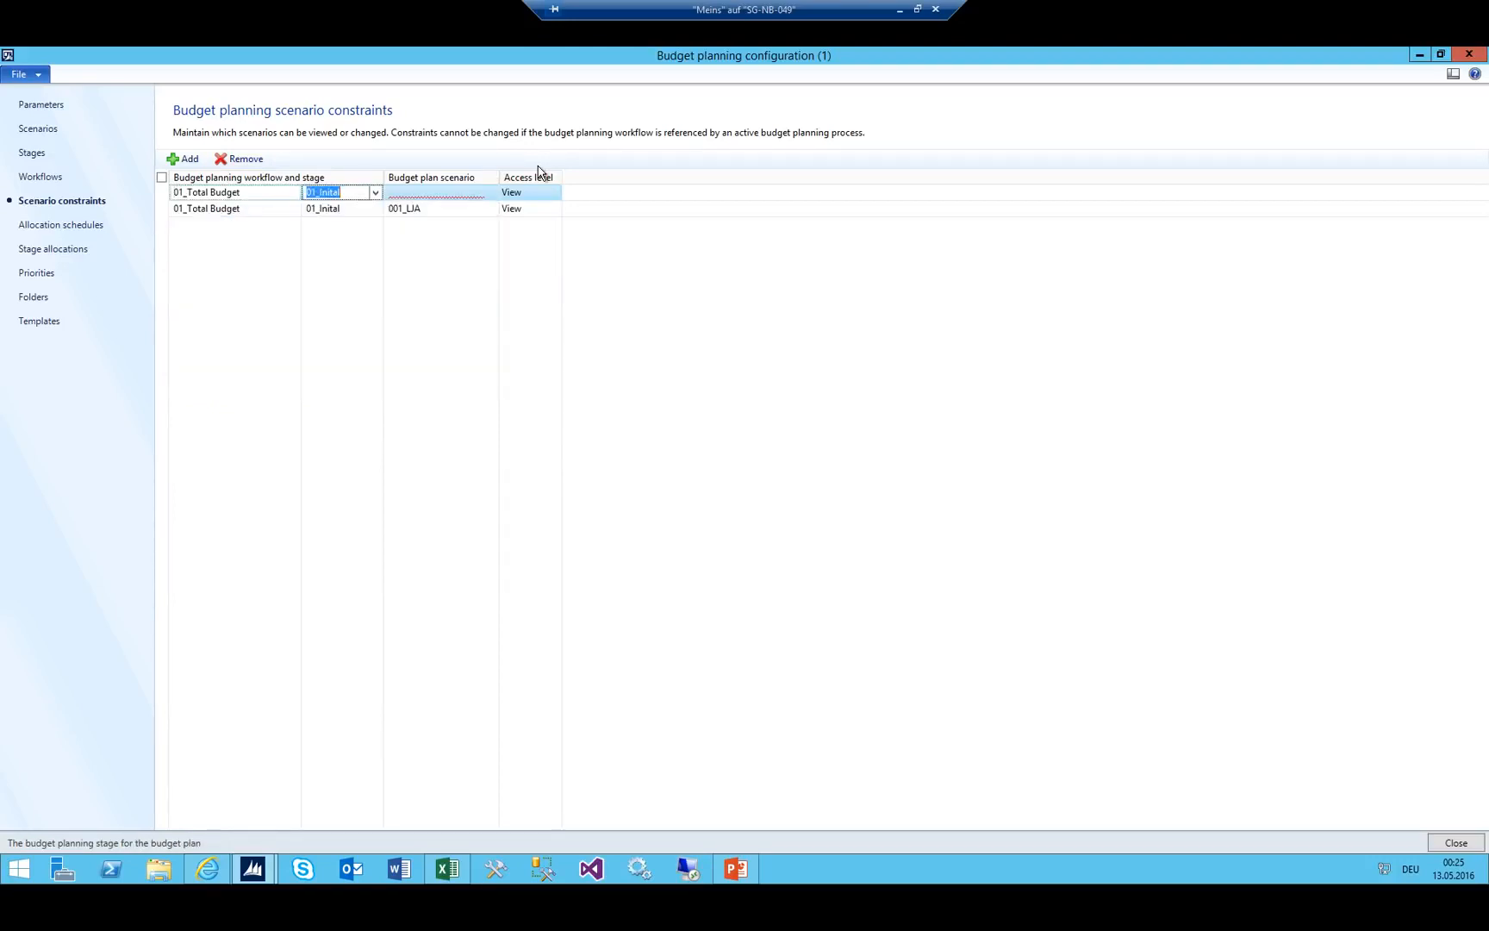
key(Tab)
key(alt+Down)
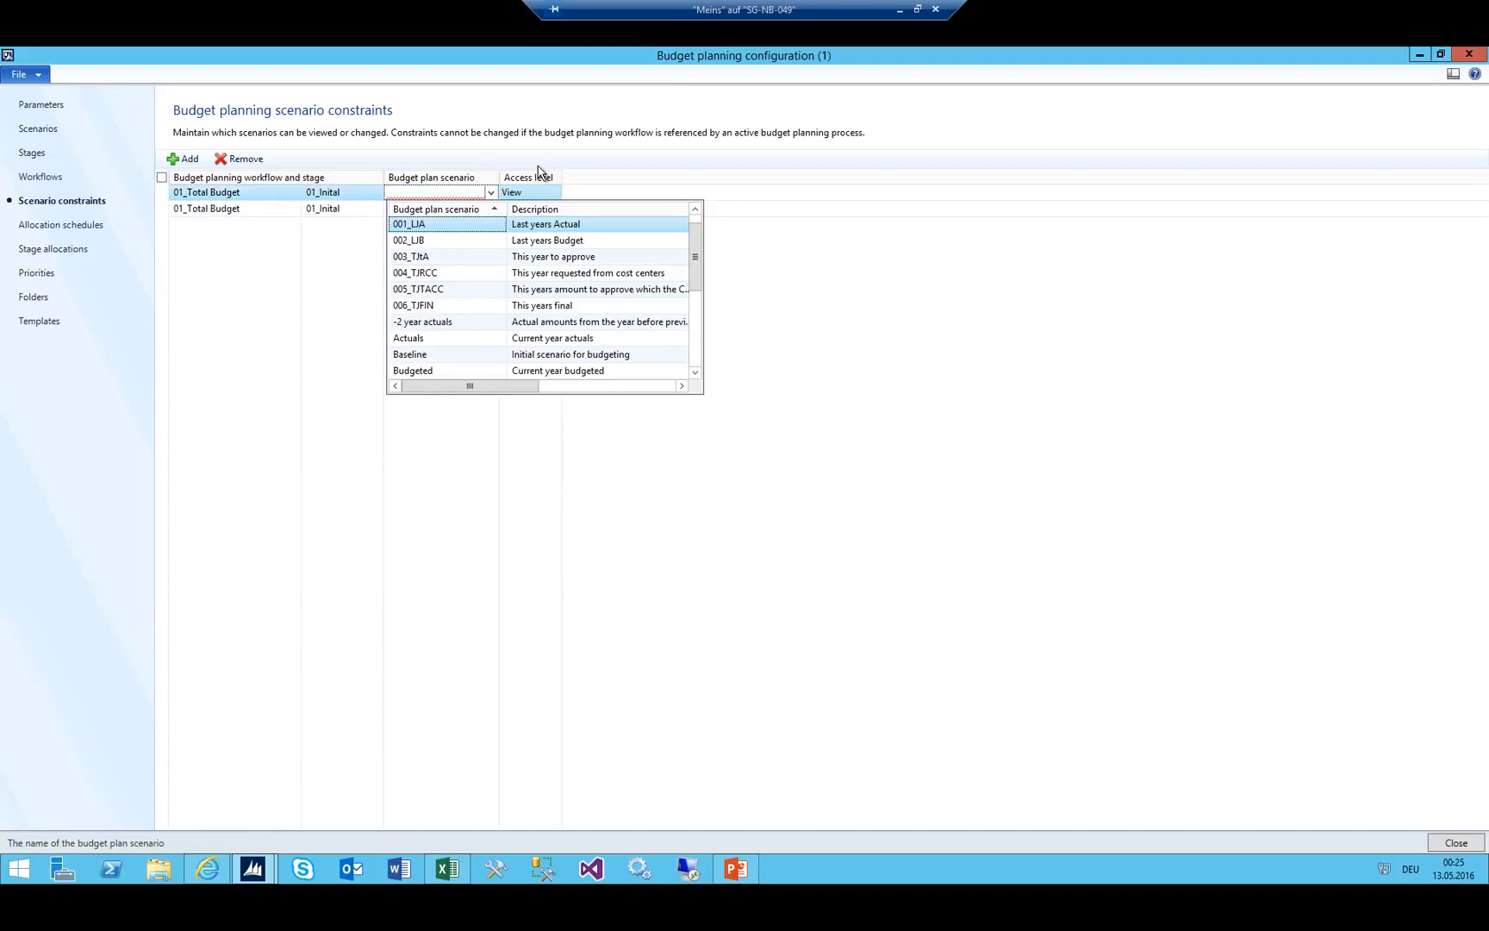
key(Down)
key(Return)
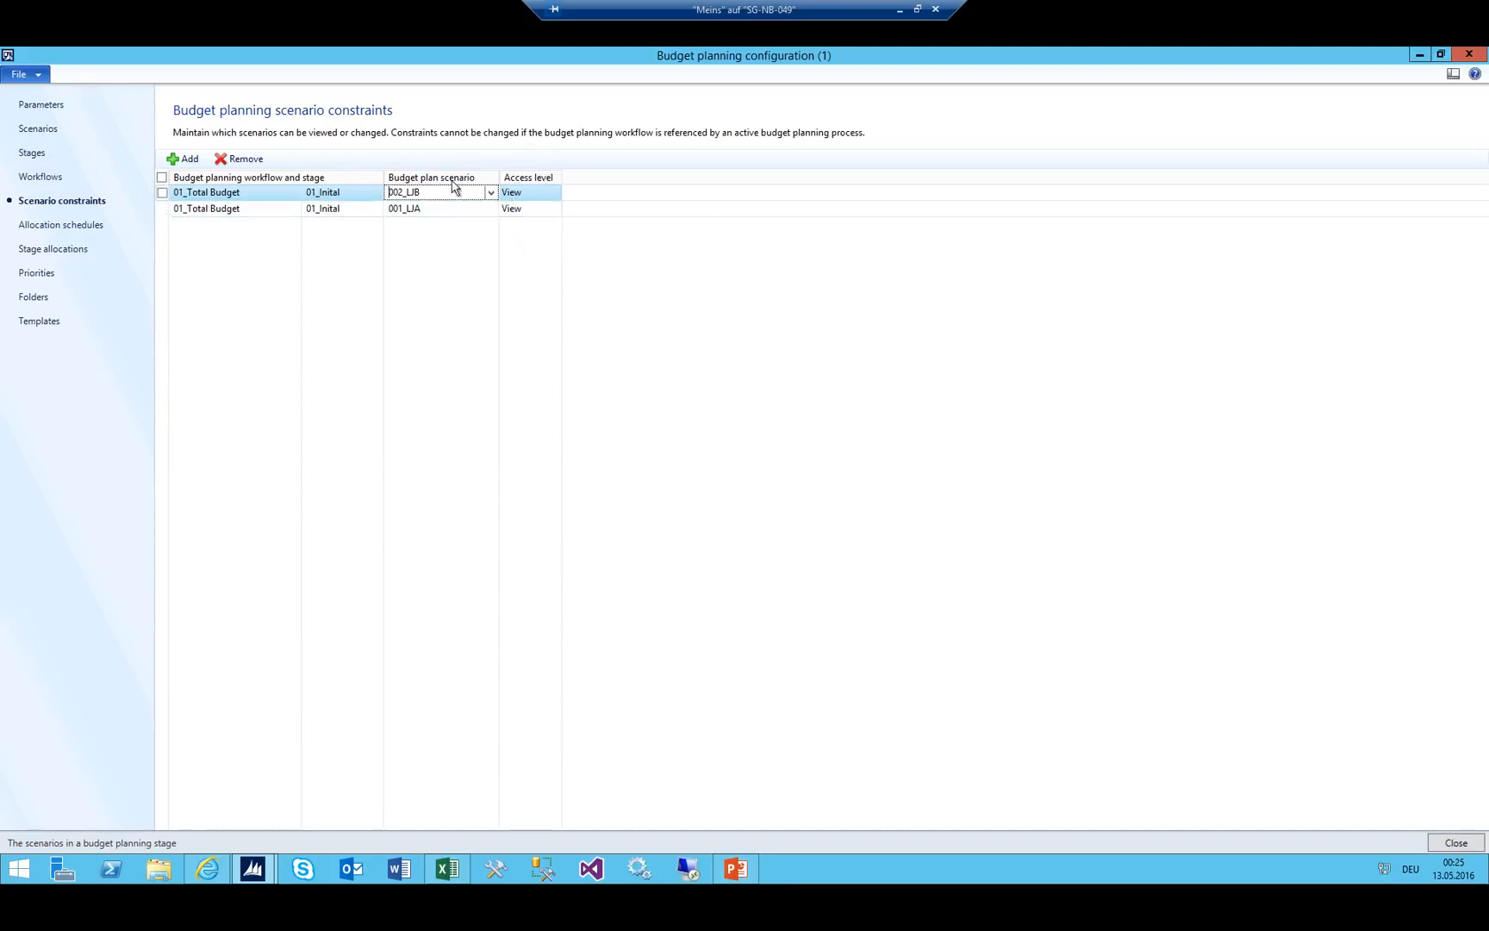
Start another constraint row for 01_Total Budget stage 01_Inital.
click(183, 159)
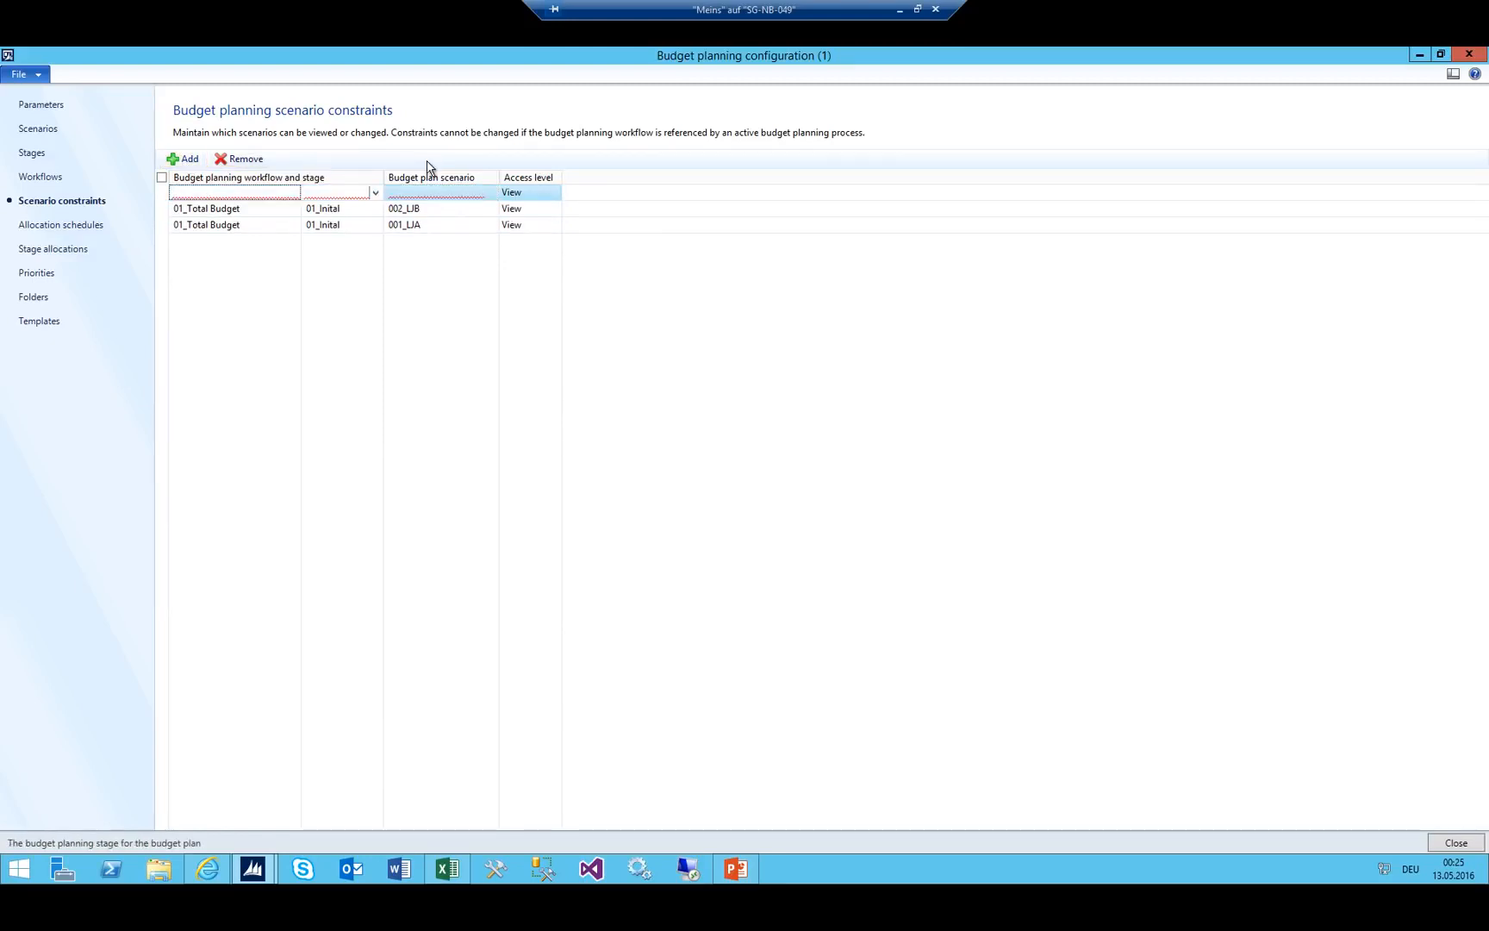
key(alt+Down)
key(Down)
key(Down)
key(Down)
key(Down)
key(Down)
key(Down)
key(Down)
key(Down)
key(Down)
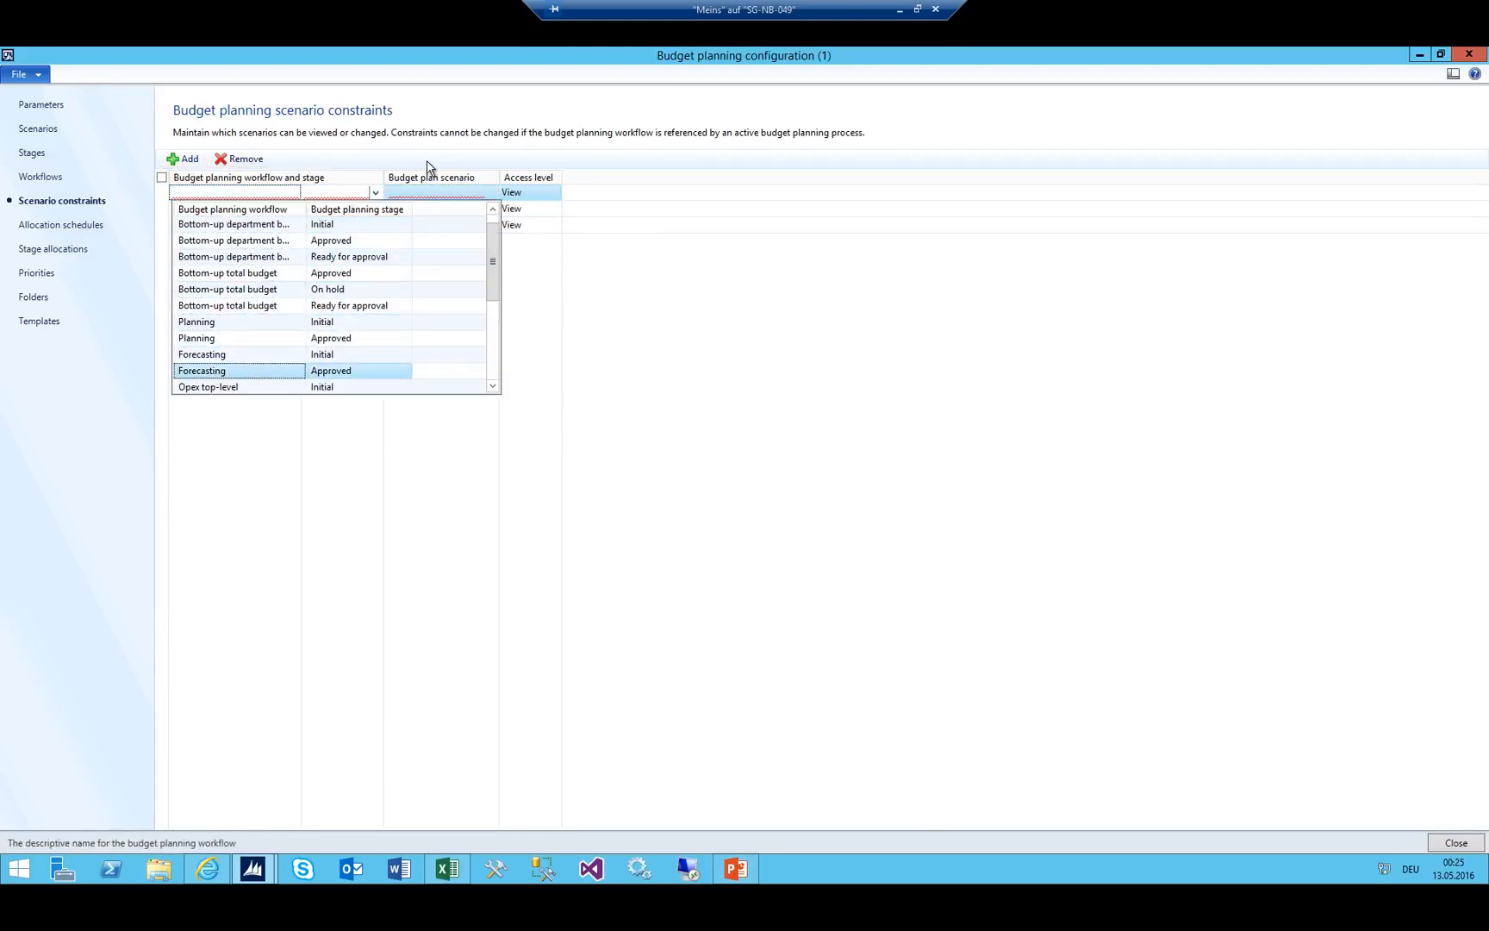
key(Down)
key(Down)
key(Down)
key(Down)
key(Down)
key(Down)
key(Down)
key(Down)
key(Down)
key(Down)
key(Down)
key(Down)
key(Down)
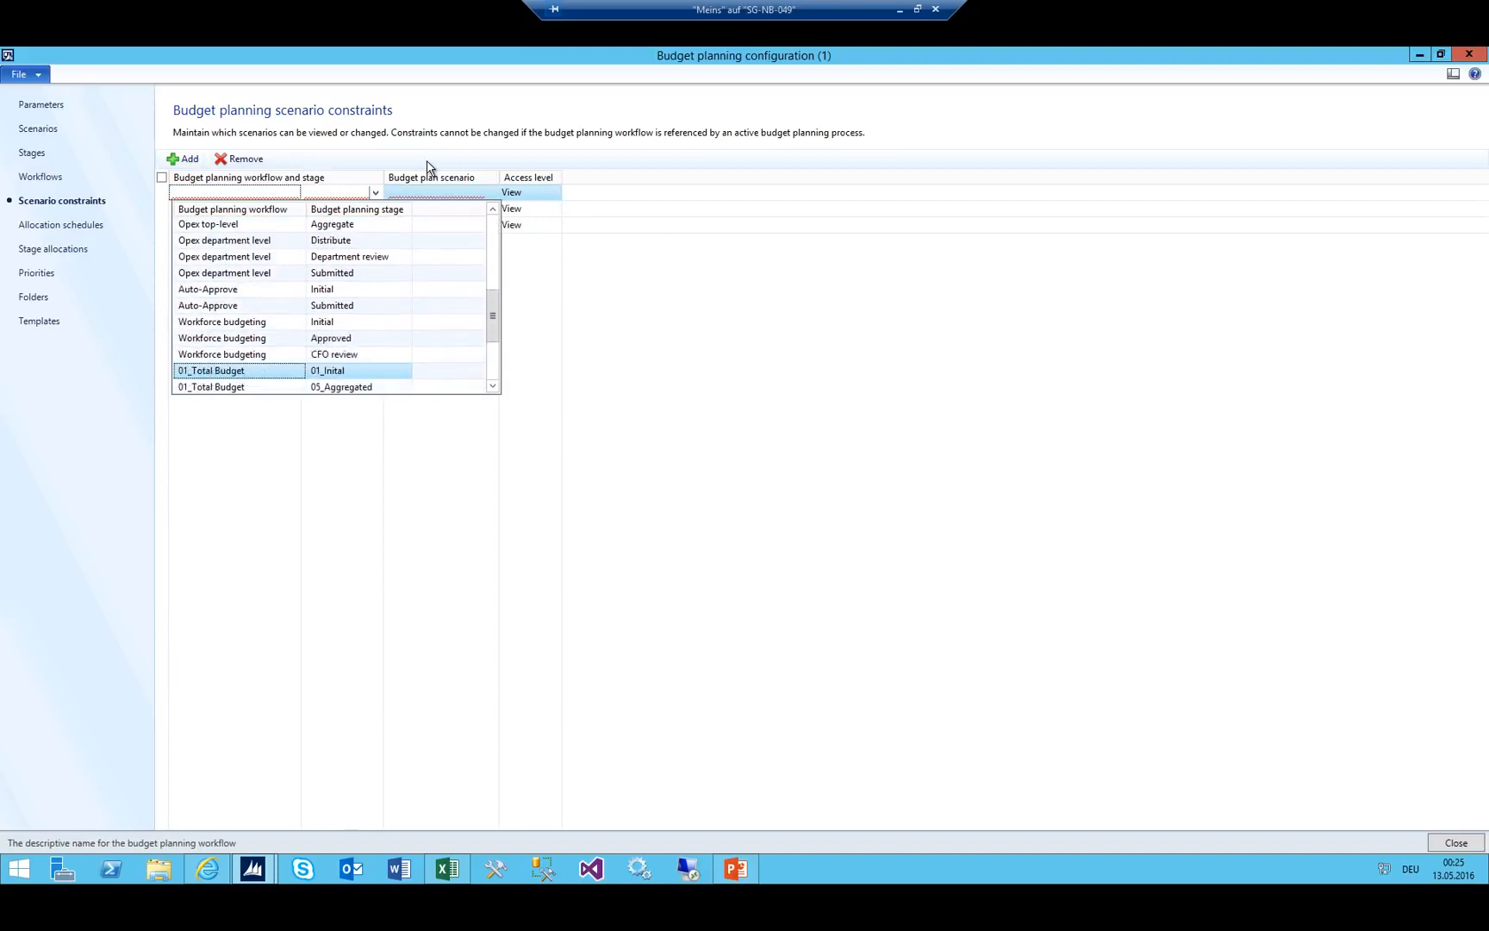
key(Down)
key(Down)
key(Down)
key(Up)
key(Up)
key(Up)
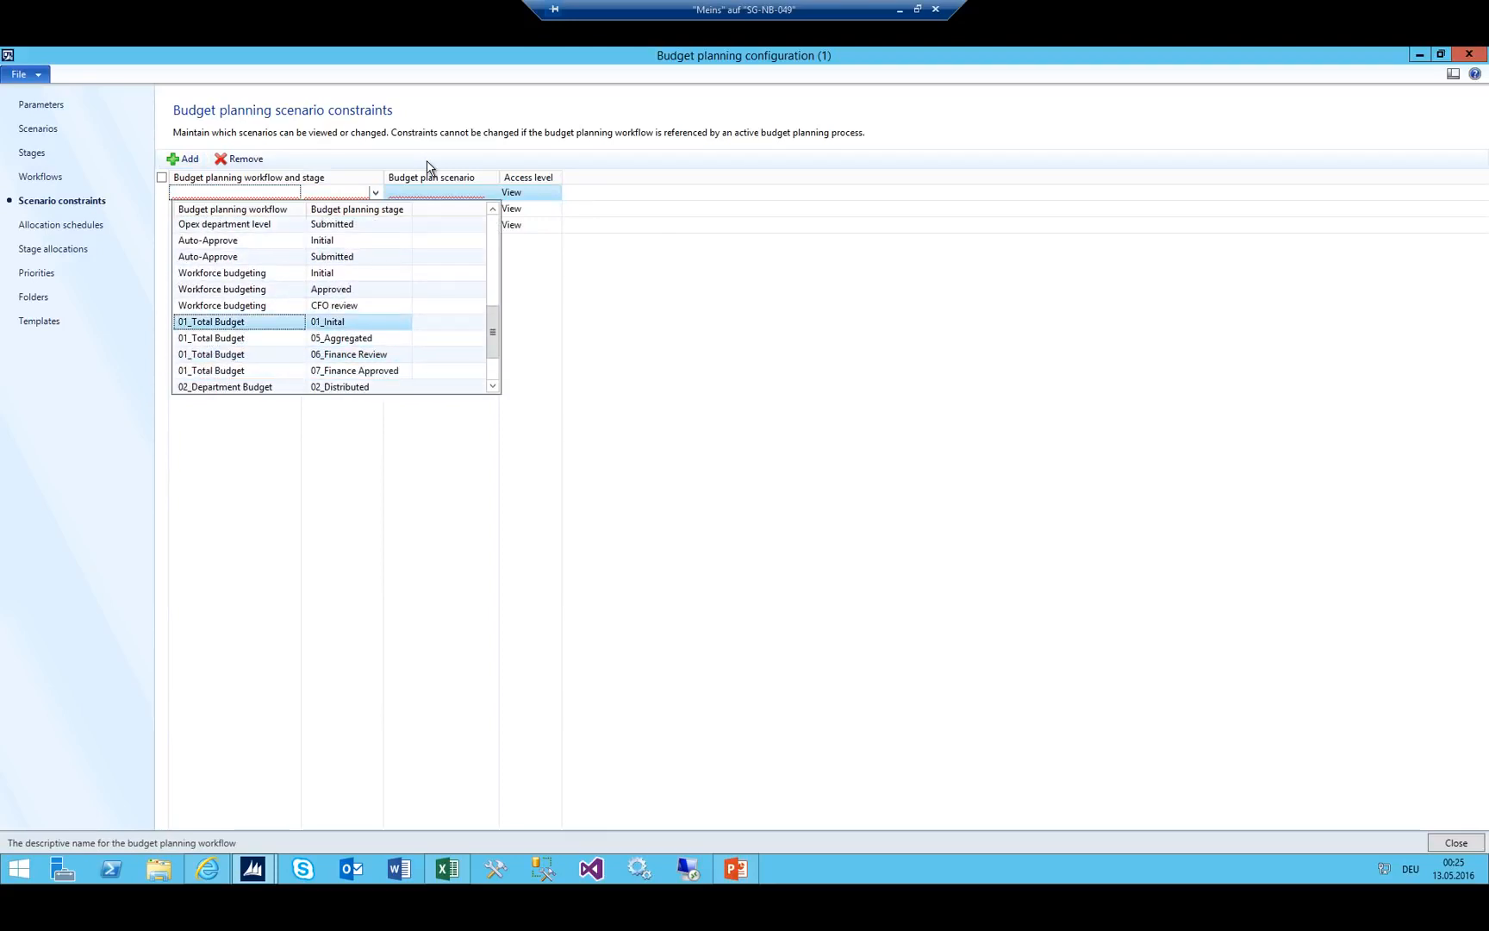
key(Return)
Give that row scenario 003_TJtA with Edit access.
key(Tab)
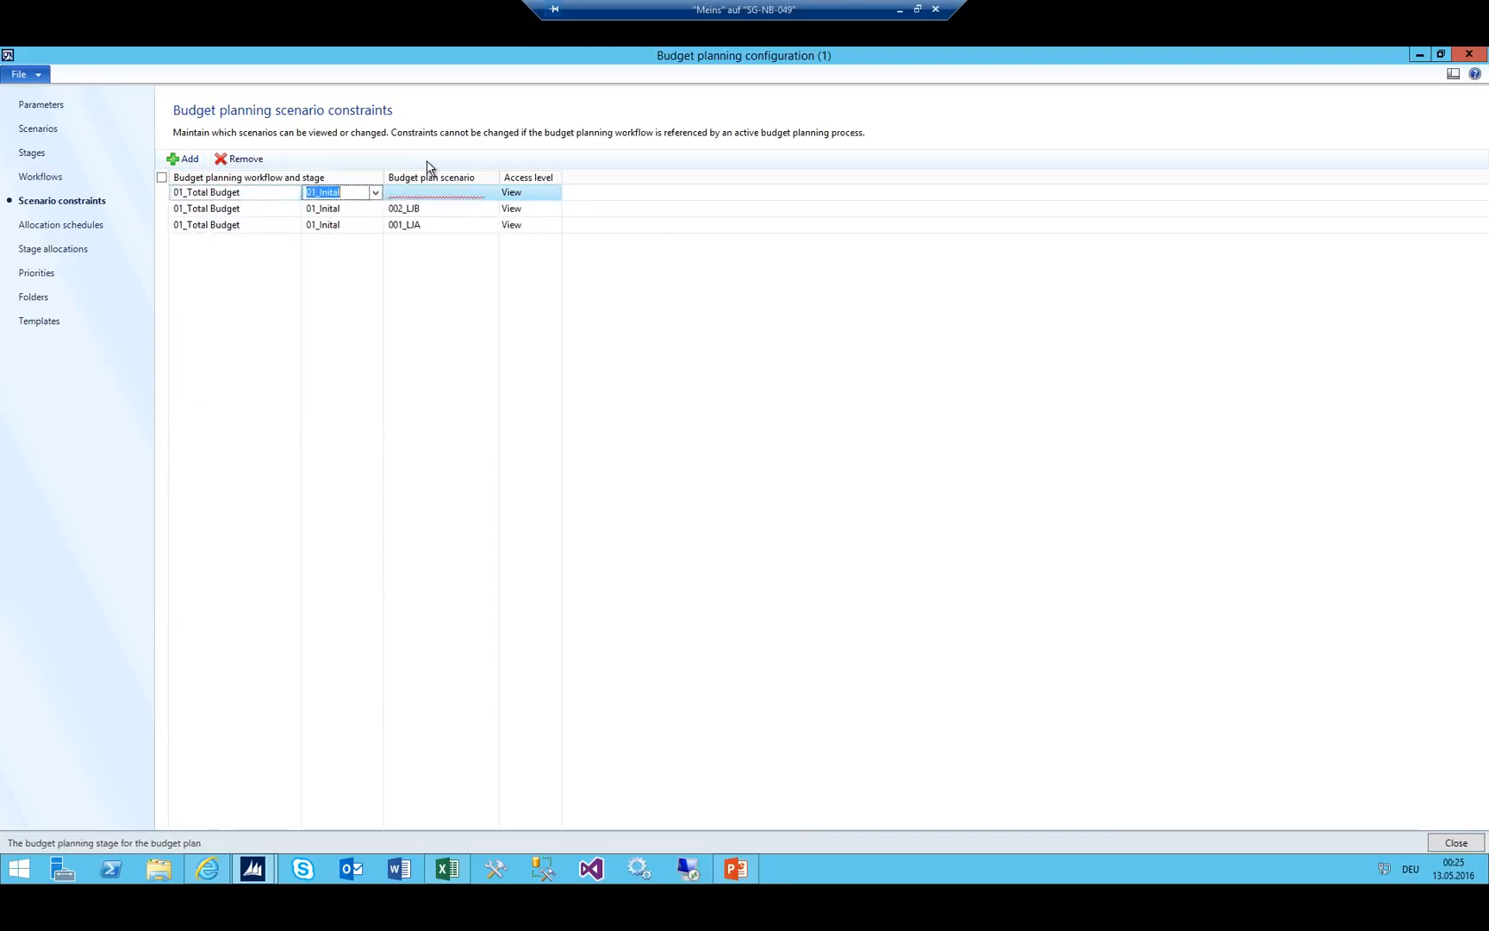
key(Tab)
key(alt+Down)
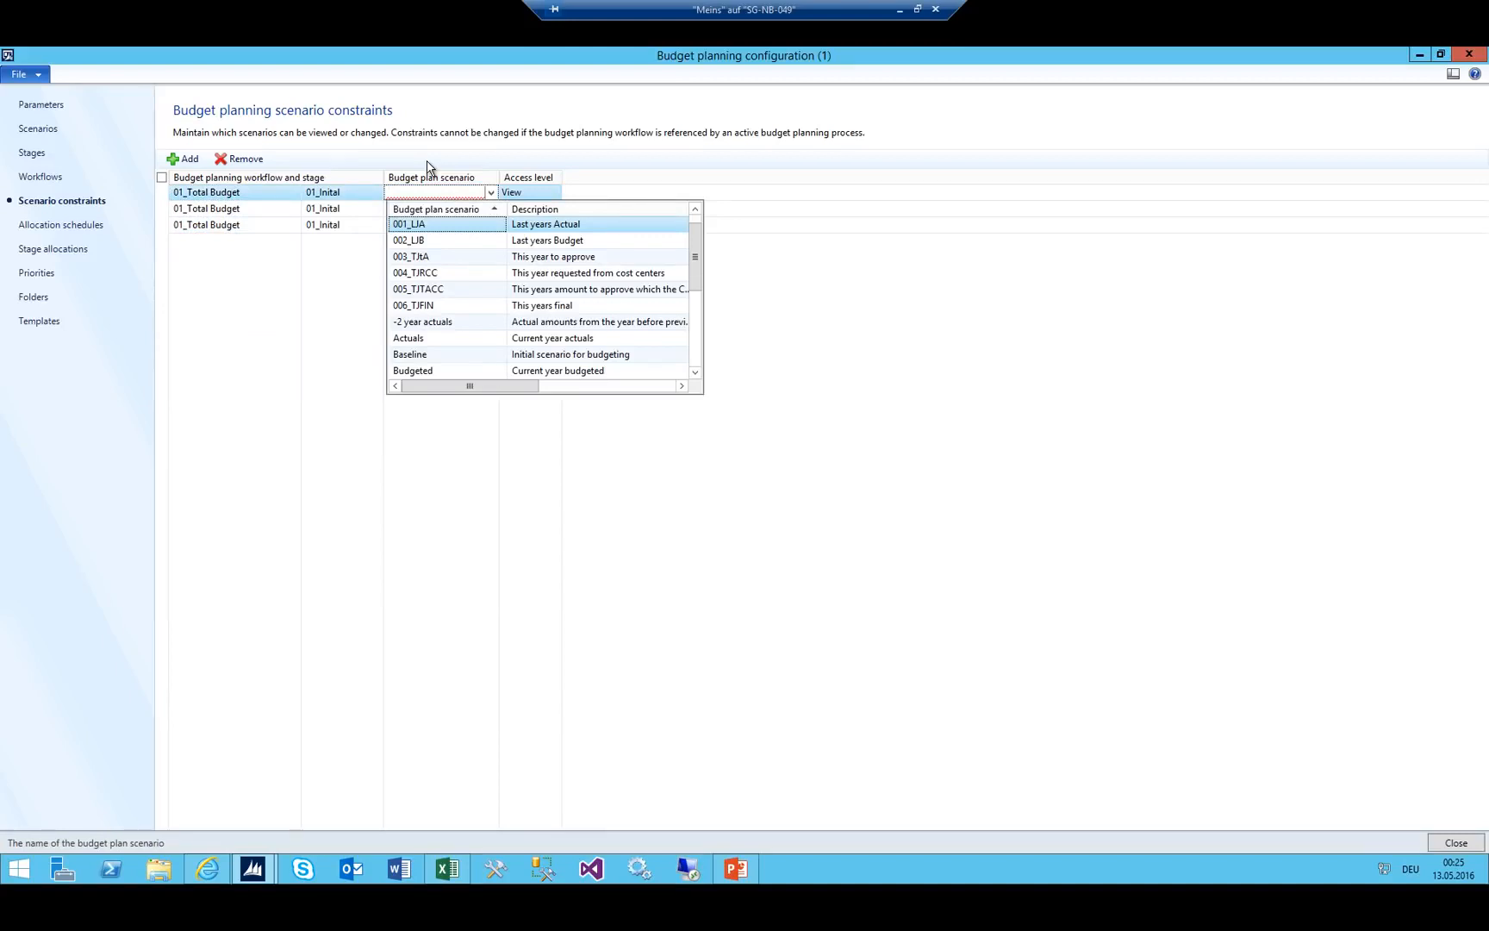
key(Down)
key(Down)
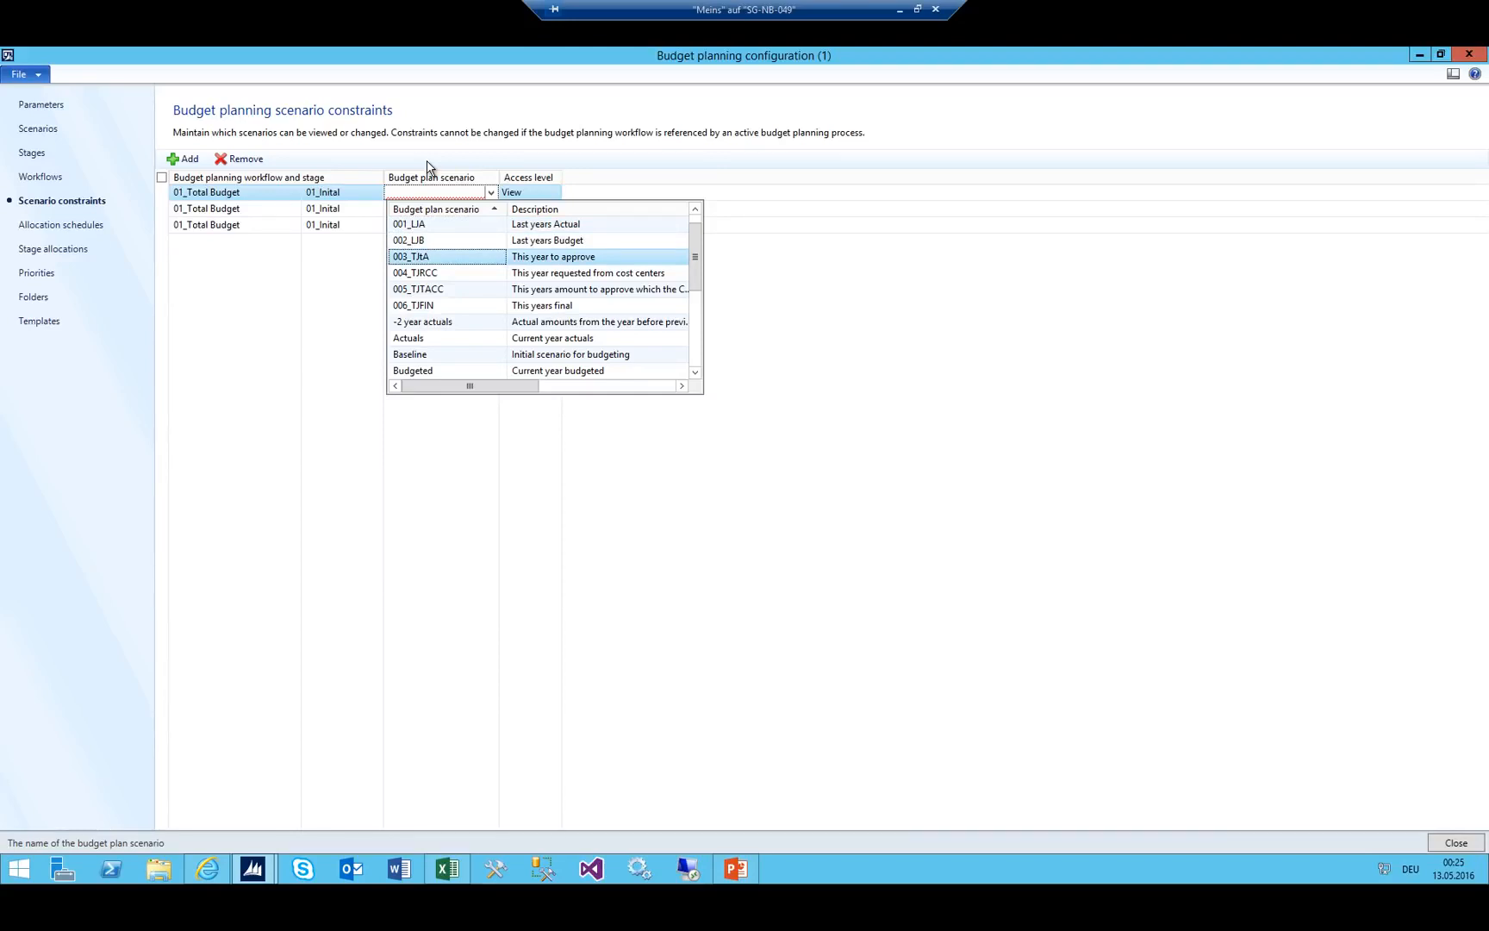
key(Return)
key(Tab)
key(alt+Down)
key(Down)
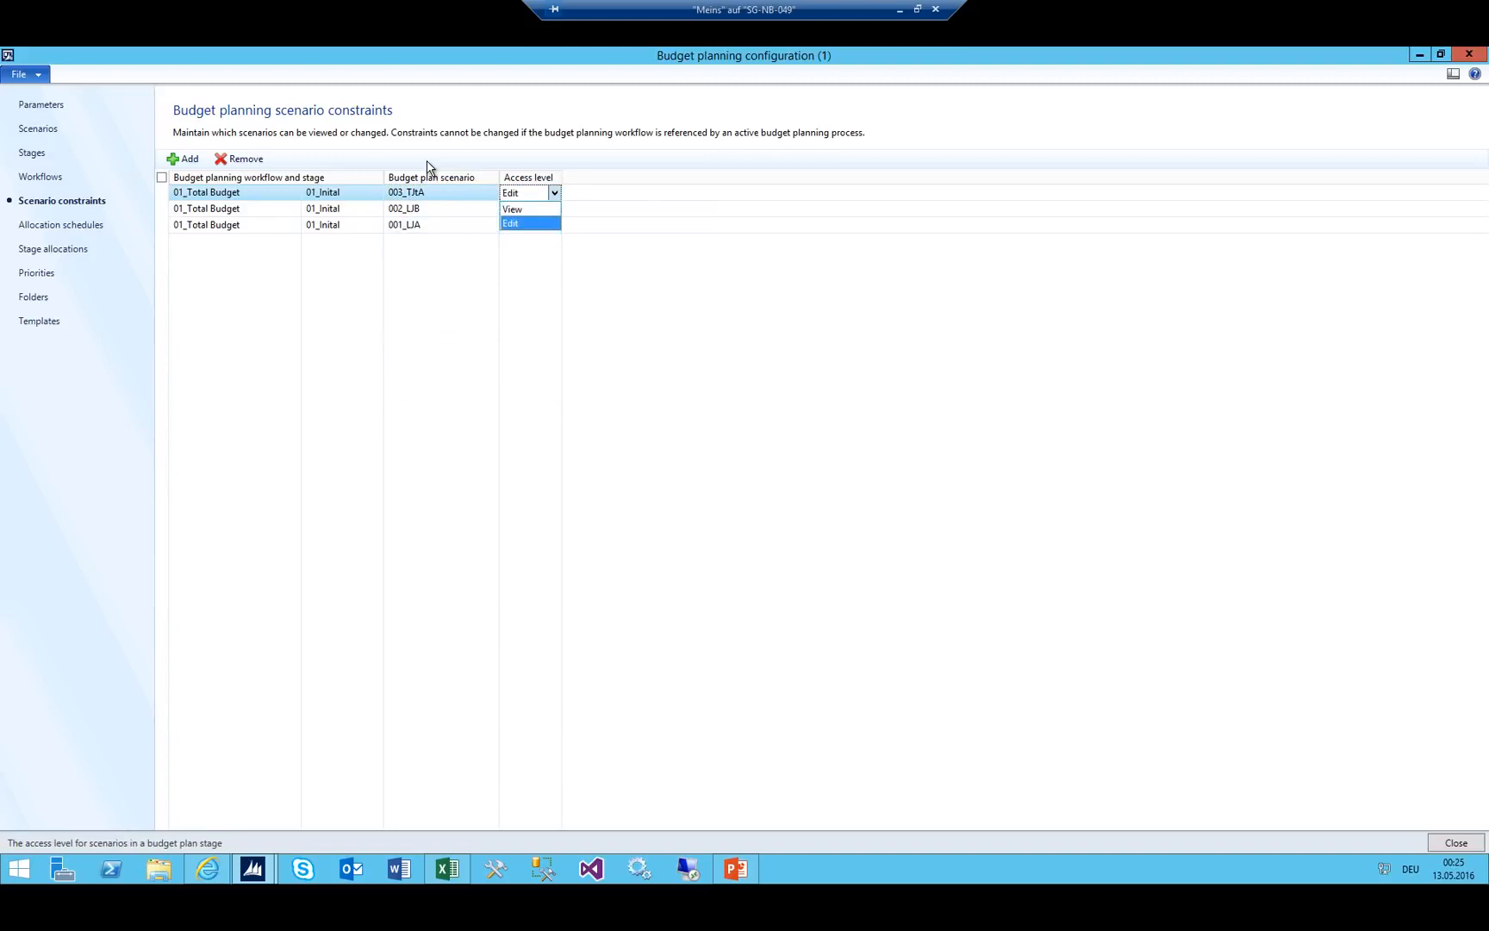
key(Return)
key(shift+Tab)
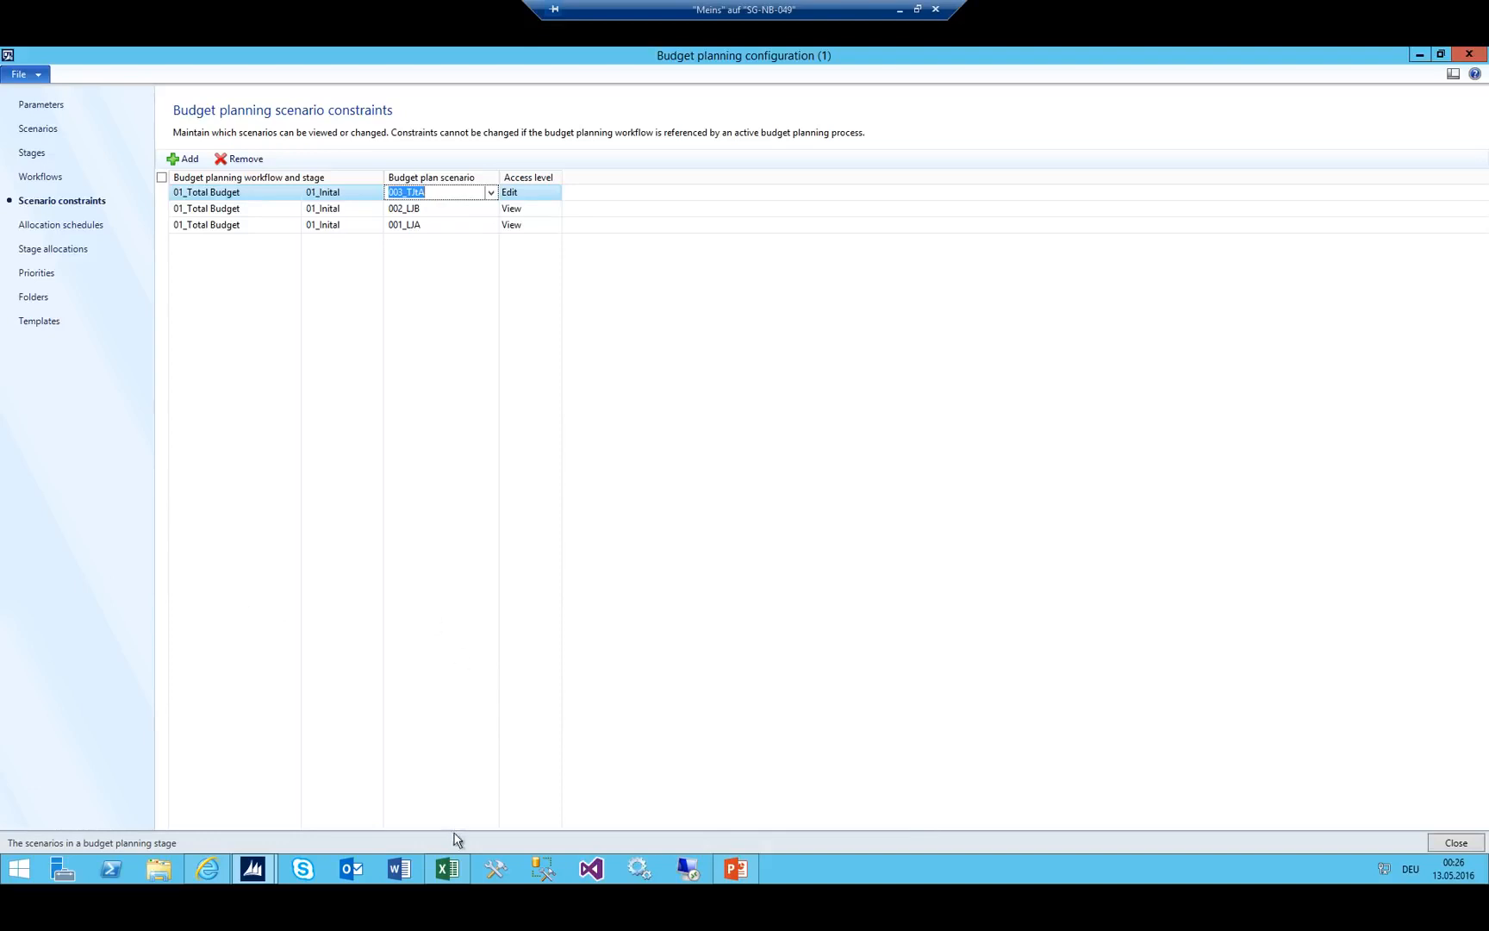
Check the Inital and Distributed stages in the Excel sheet against the 003_TJtA constraint row.
click(452, 875)
click(1095, 369)
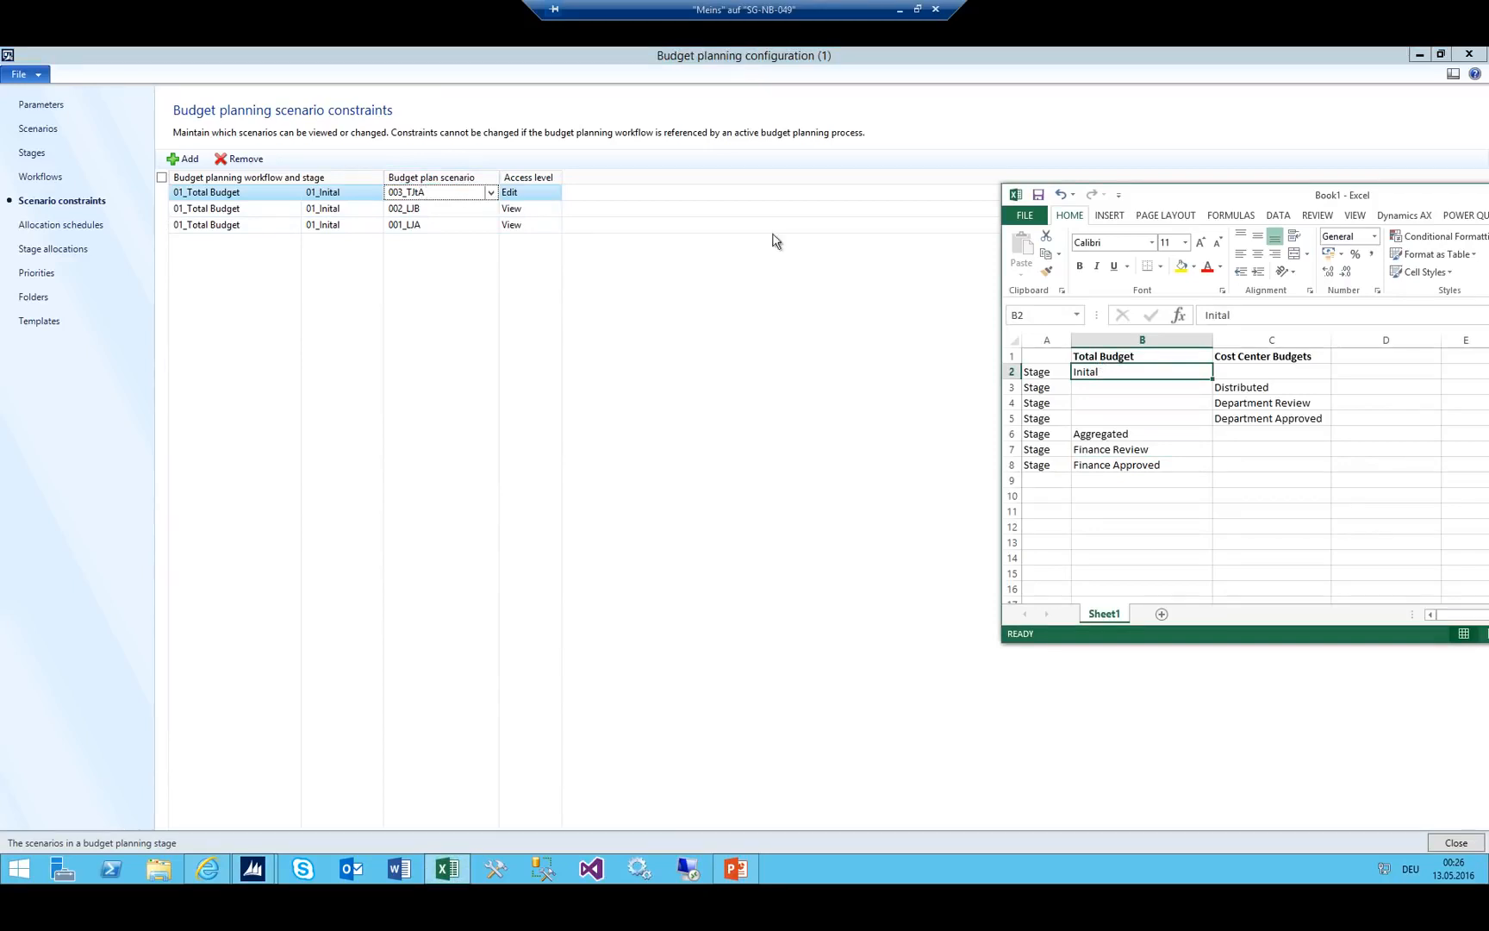
click(1272, 385)
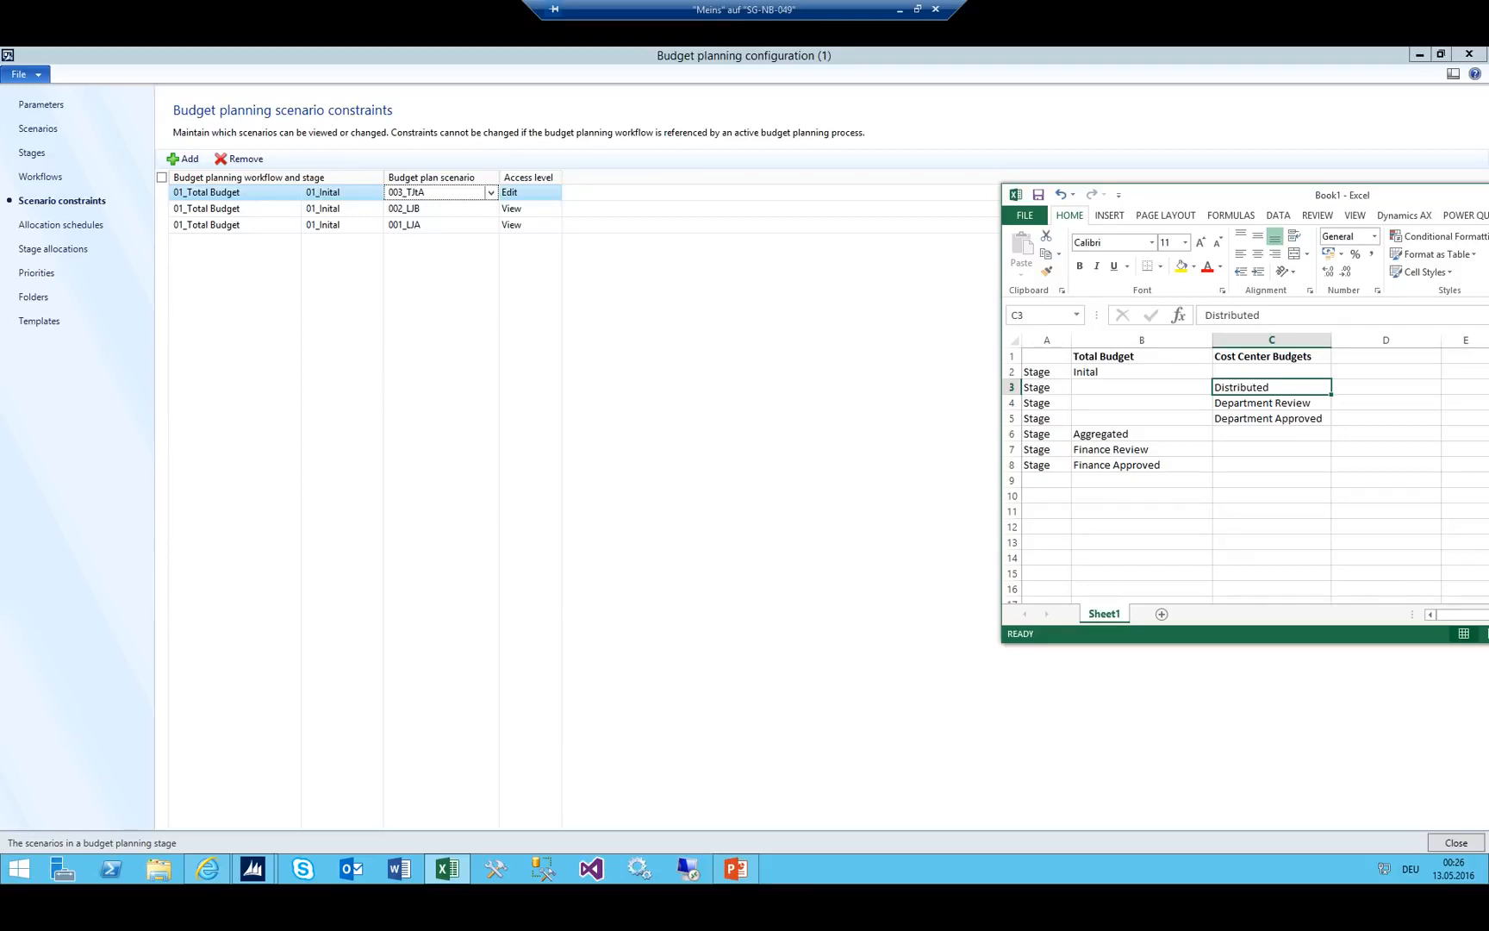
click(435, 192)
double_click(428, 193)
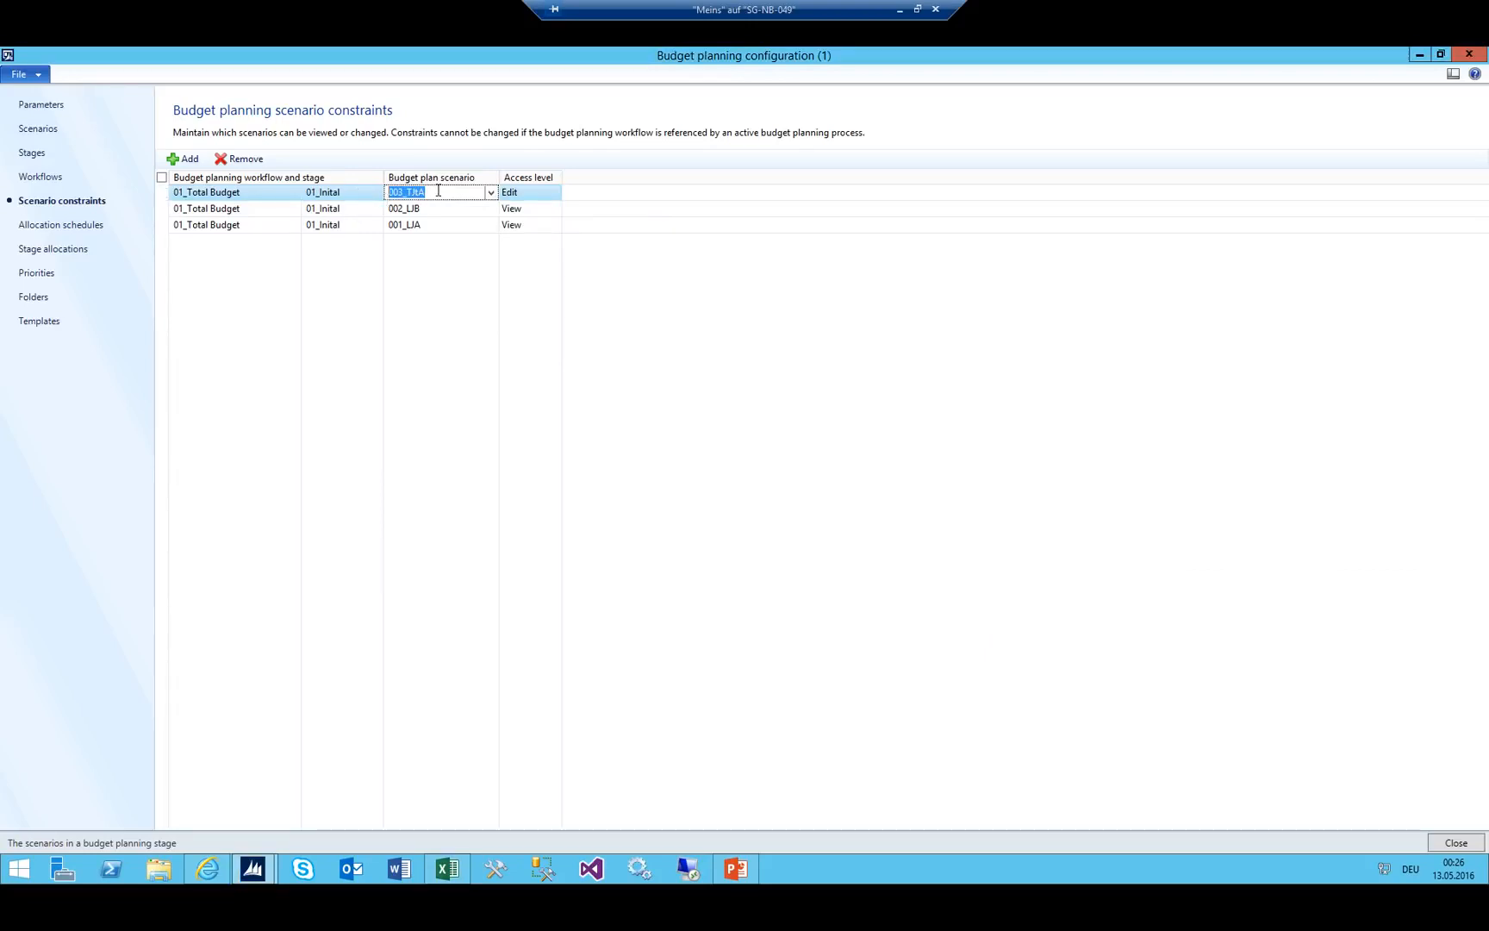
click(447, 869)
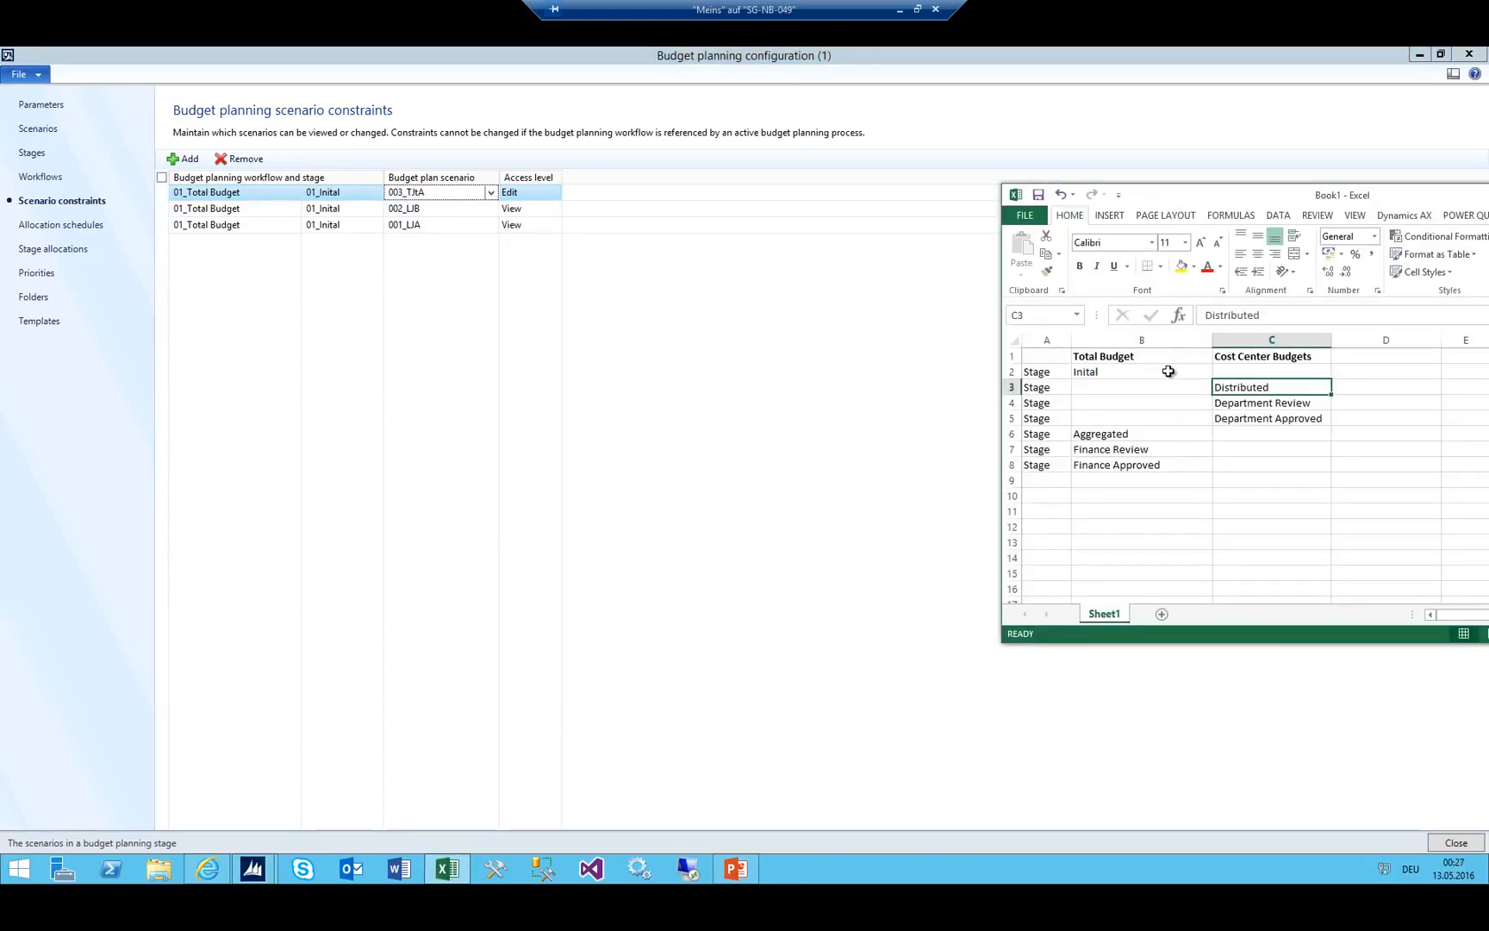
mouse_move(741, 872)
Add a 02_Department Budget / 02_Distributed constraint with scenario 003_TJtA and View access.
click(185, 158)
click(374, 193)
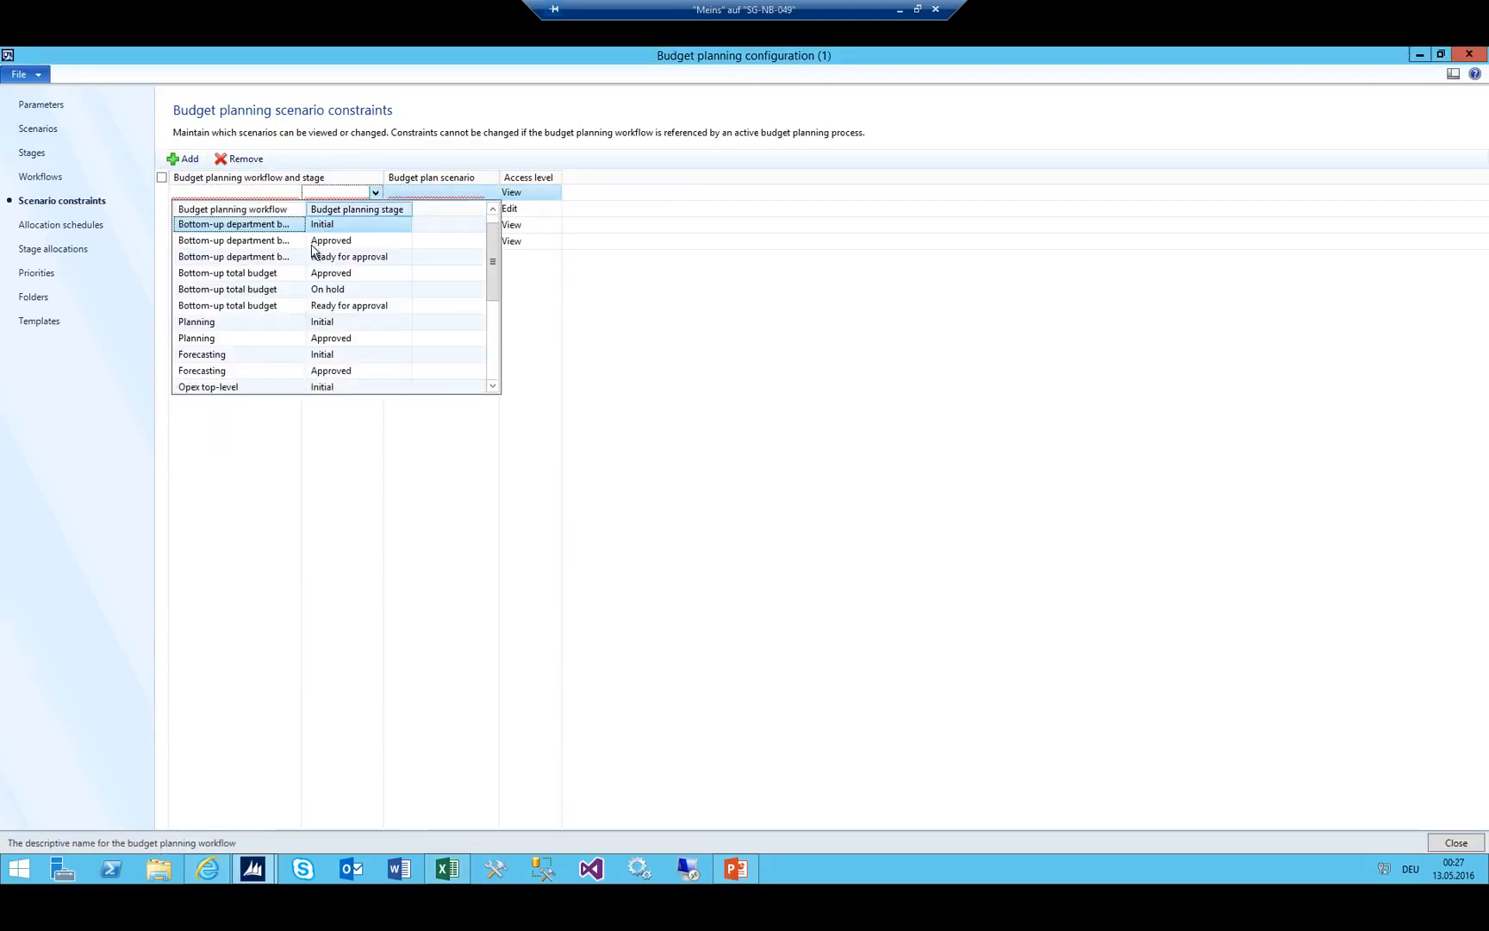
scroll(289, 293, down, 5)
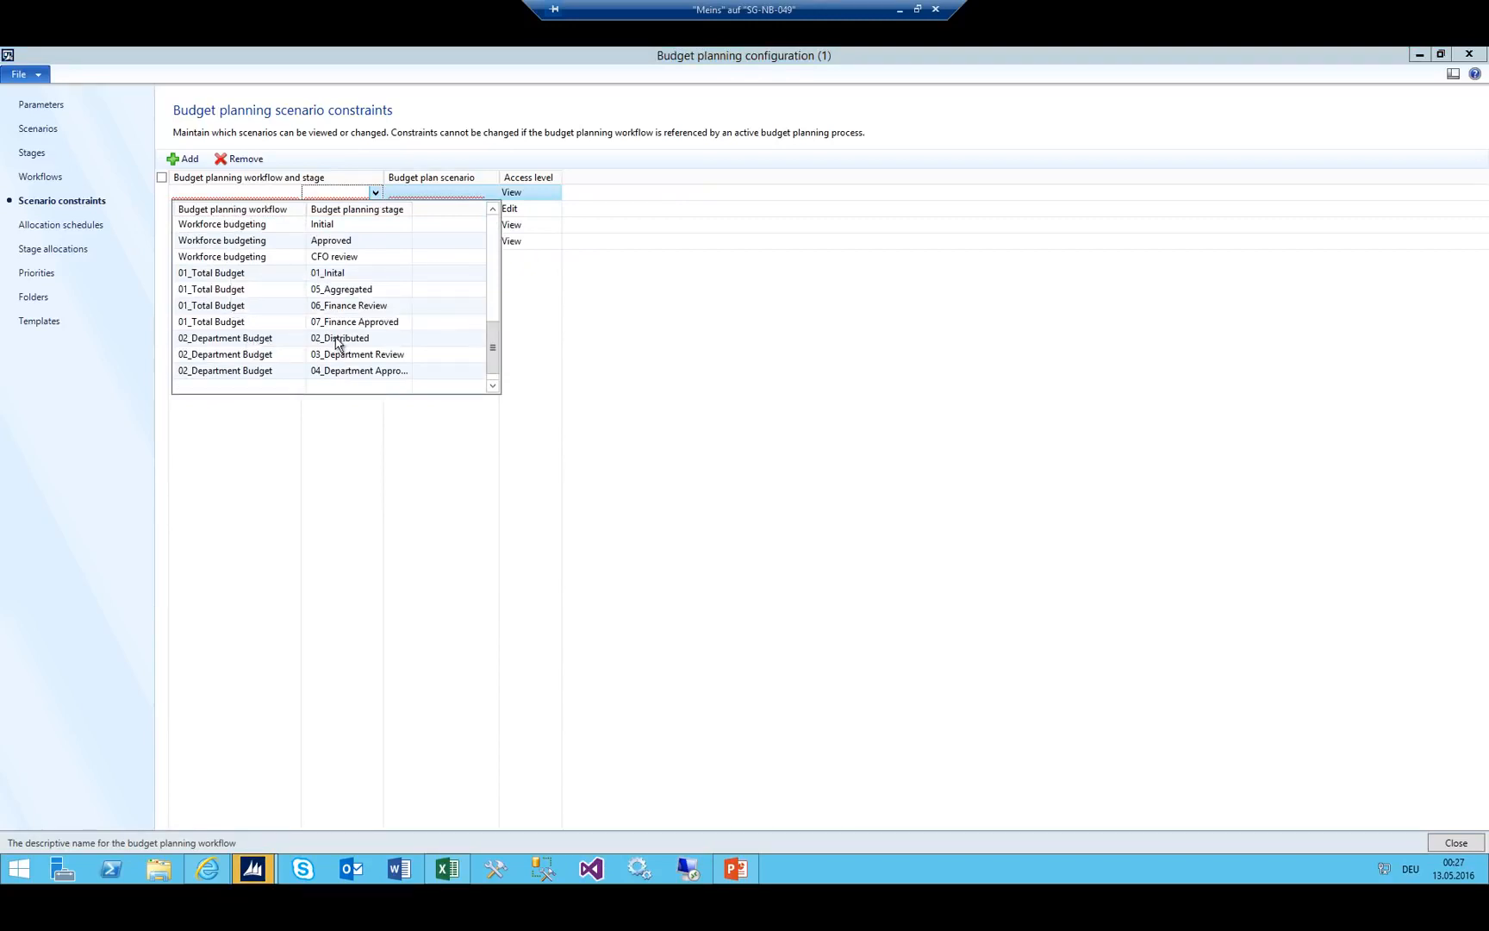
click(264, 343)
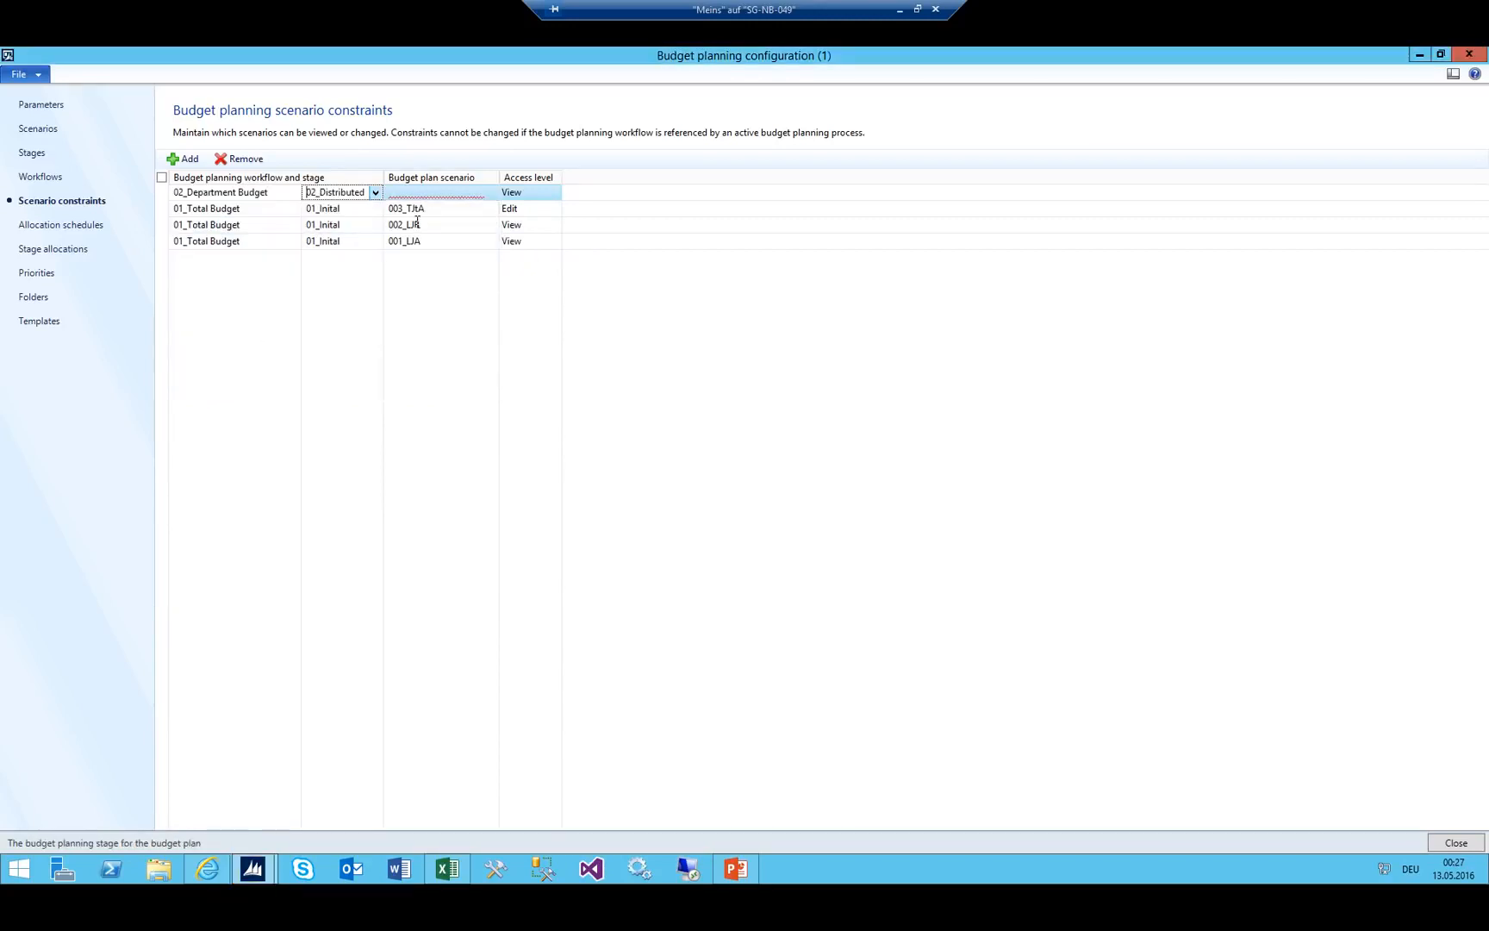
click(440, 192)
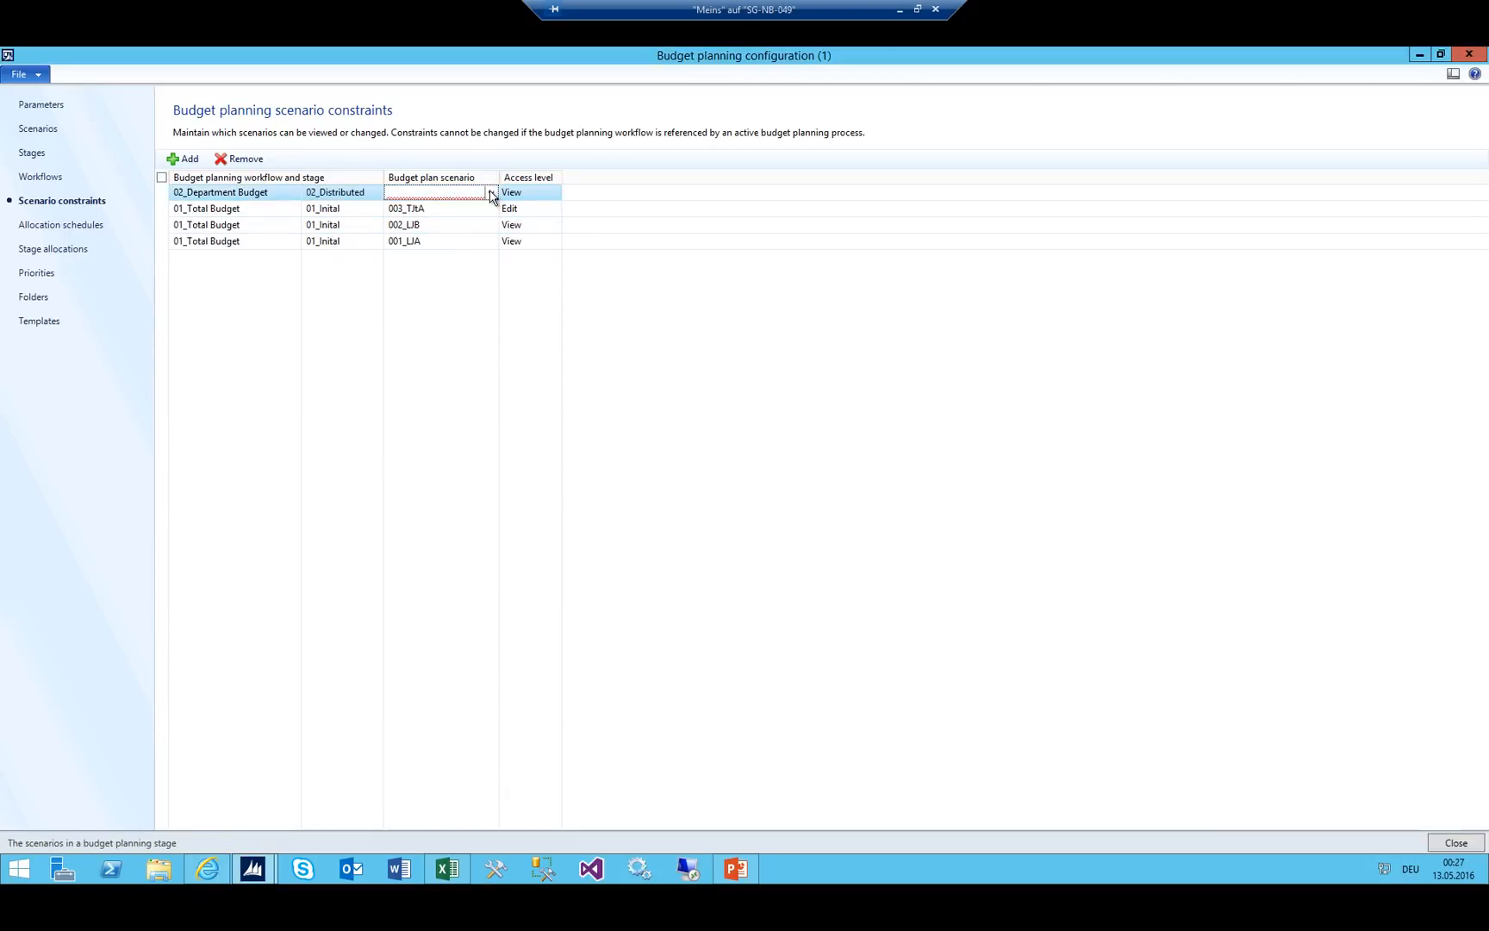
click(490, 193)
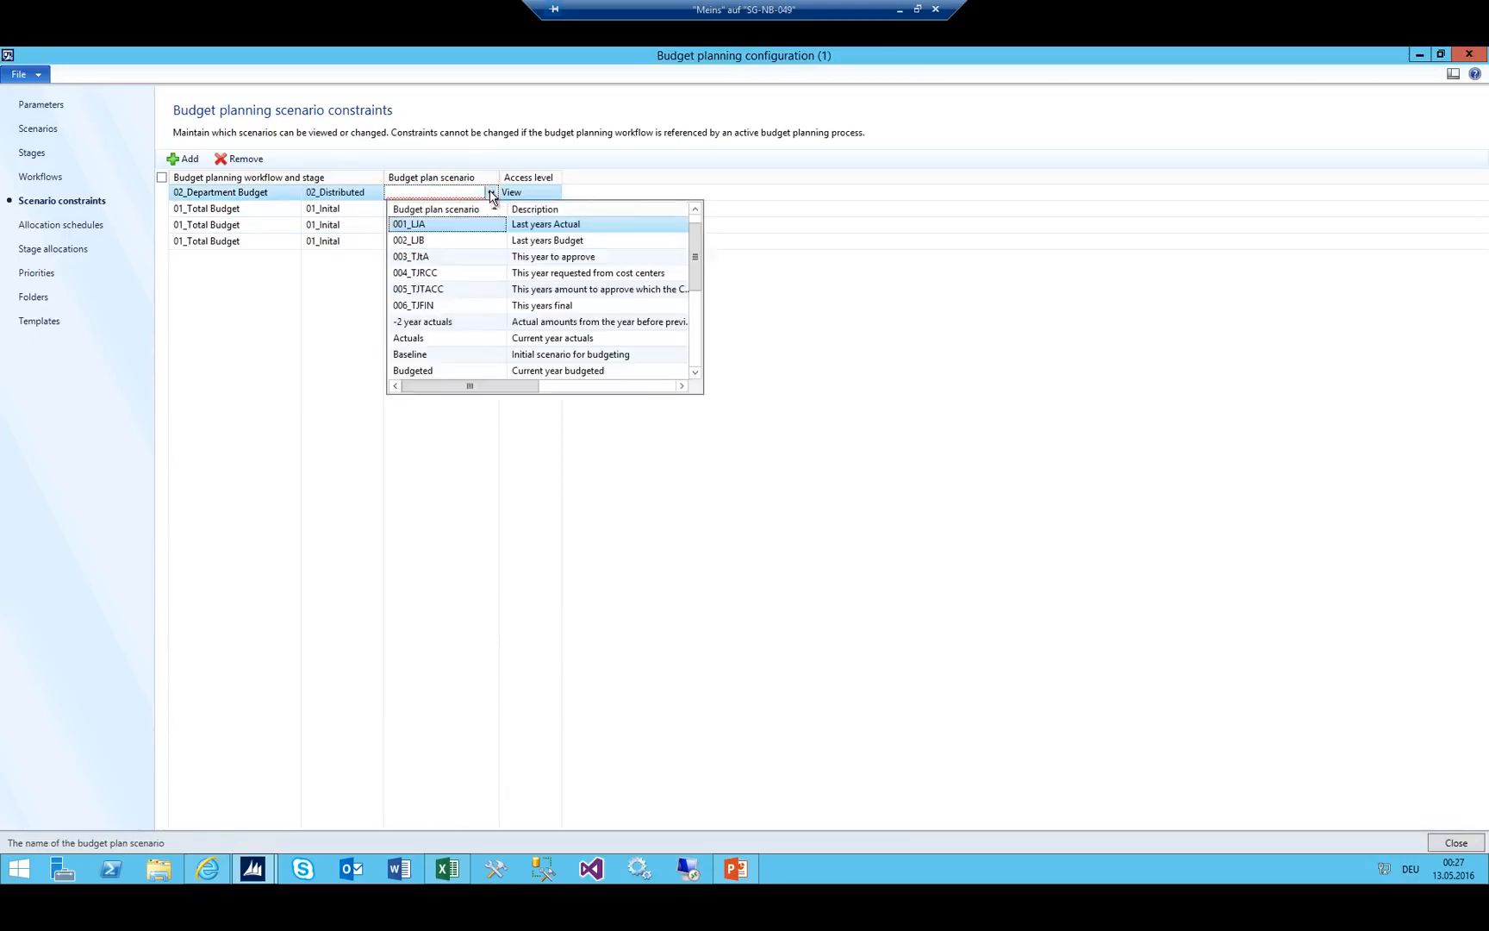
click(431, 259)
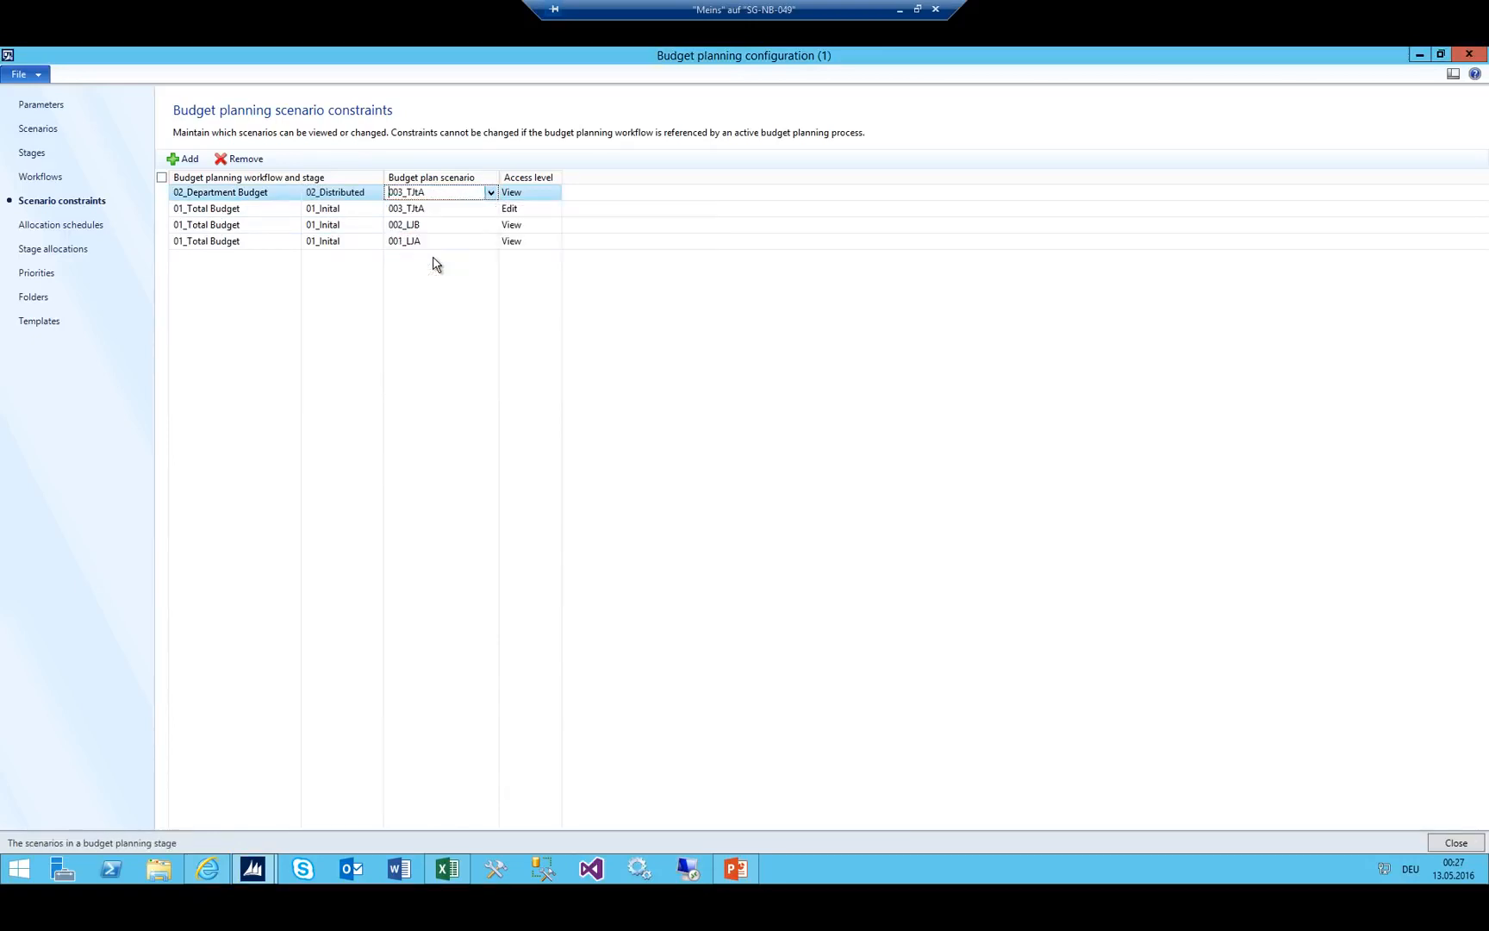
double_click(420, 193)
click(504, 193)
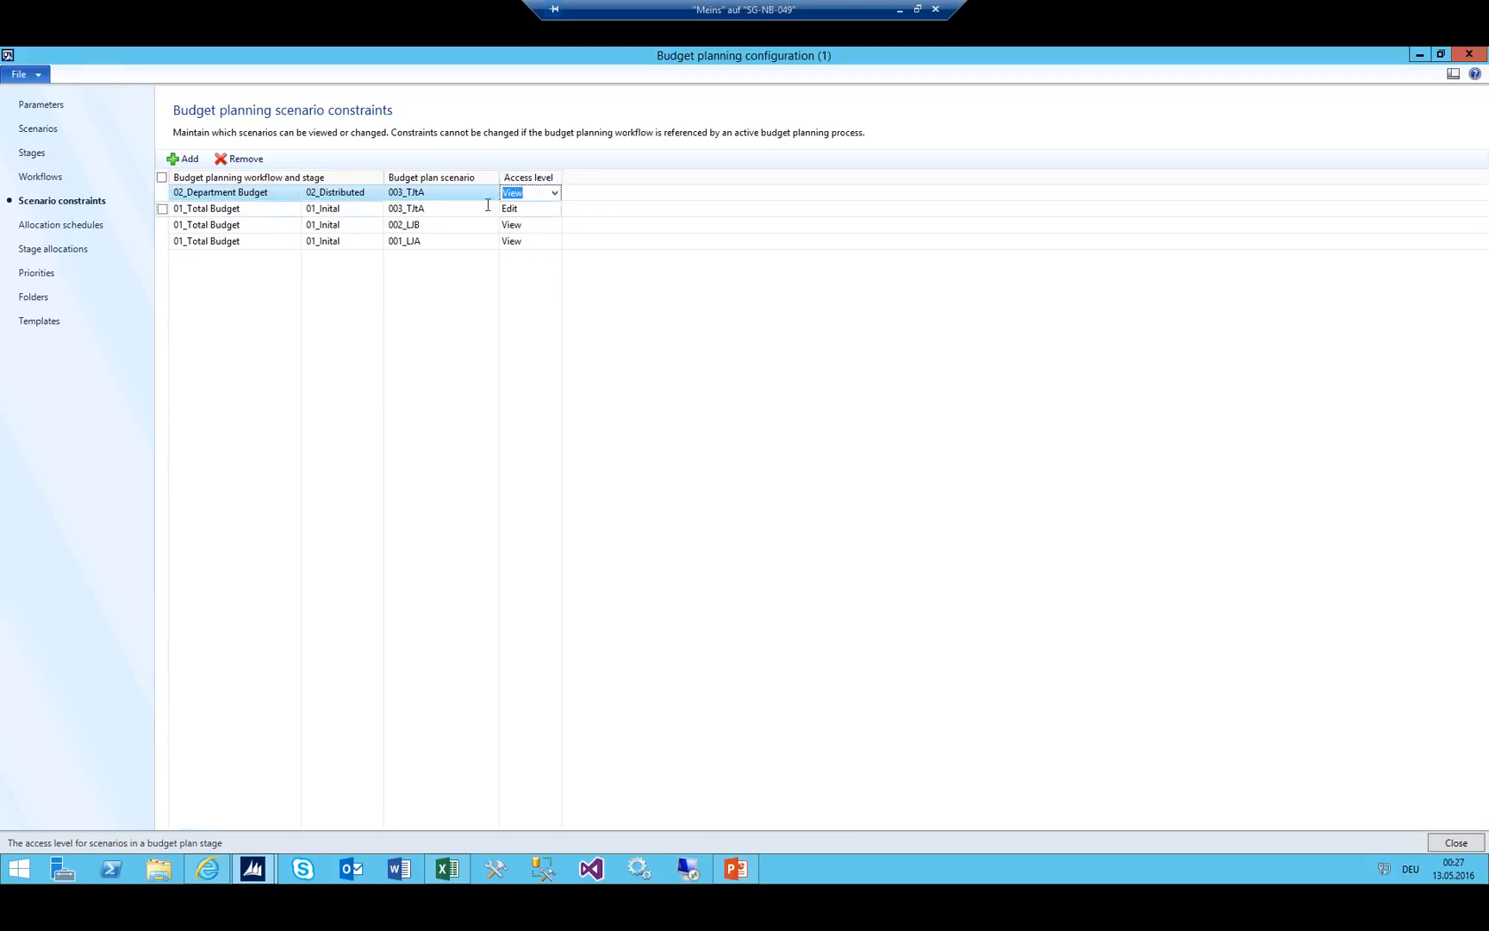
Add a second 02_Distributed constraint with scenario 004_TJRCC and Edit access.
click(191, 160)
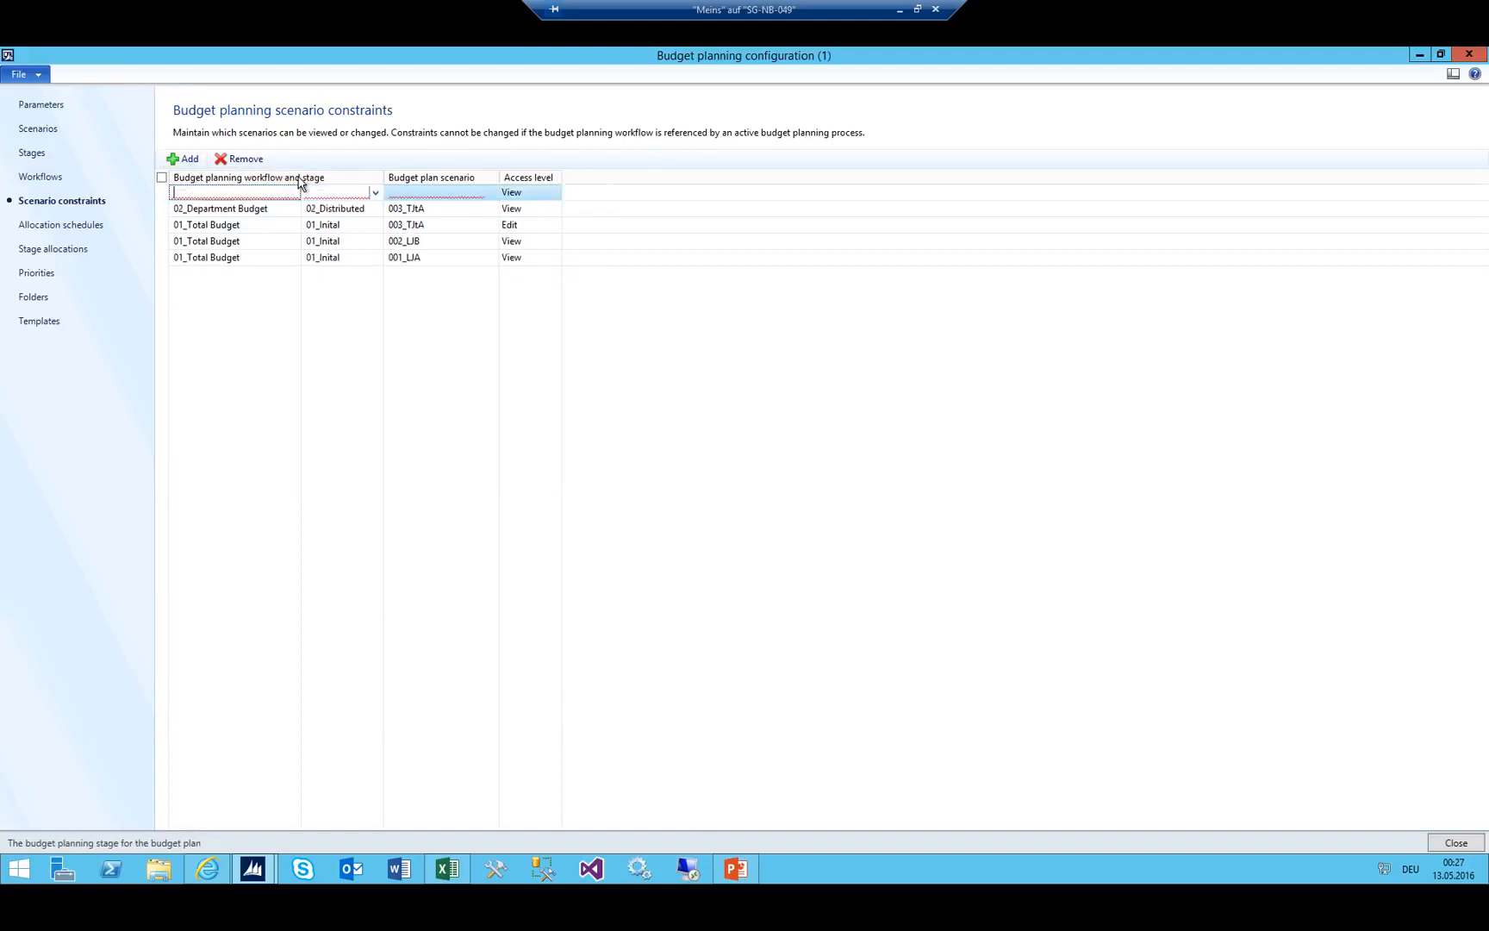
click(375, 192)
scroll(263, 310, down, 5)
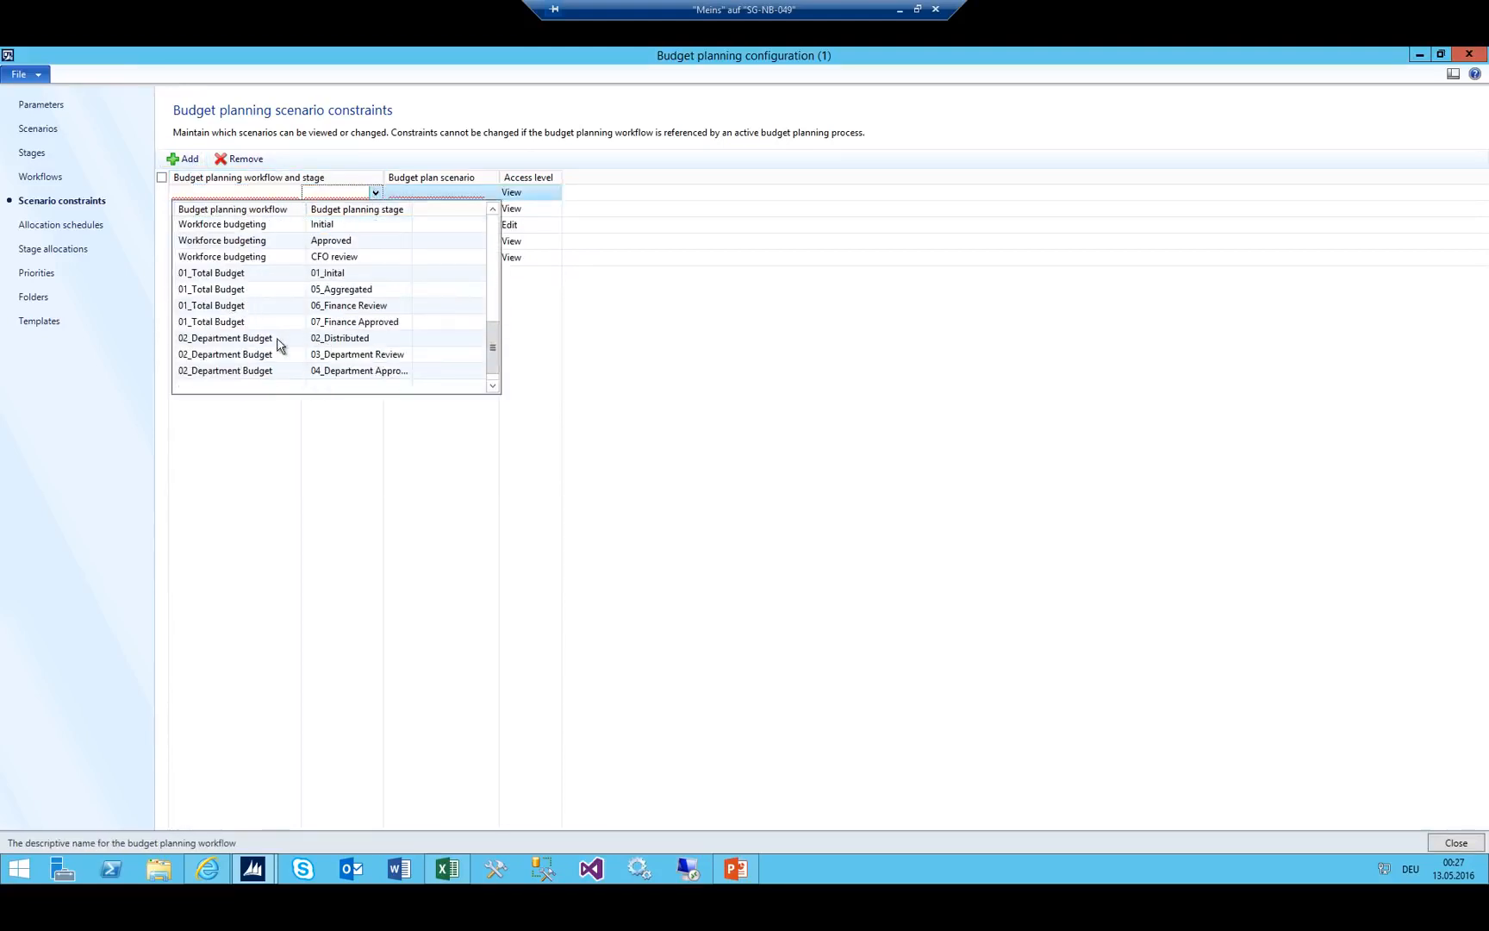
click(250, 338)
click(447, 192)
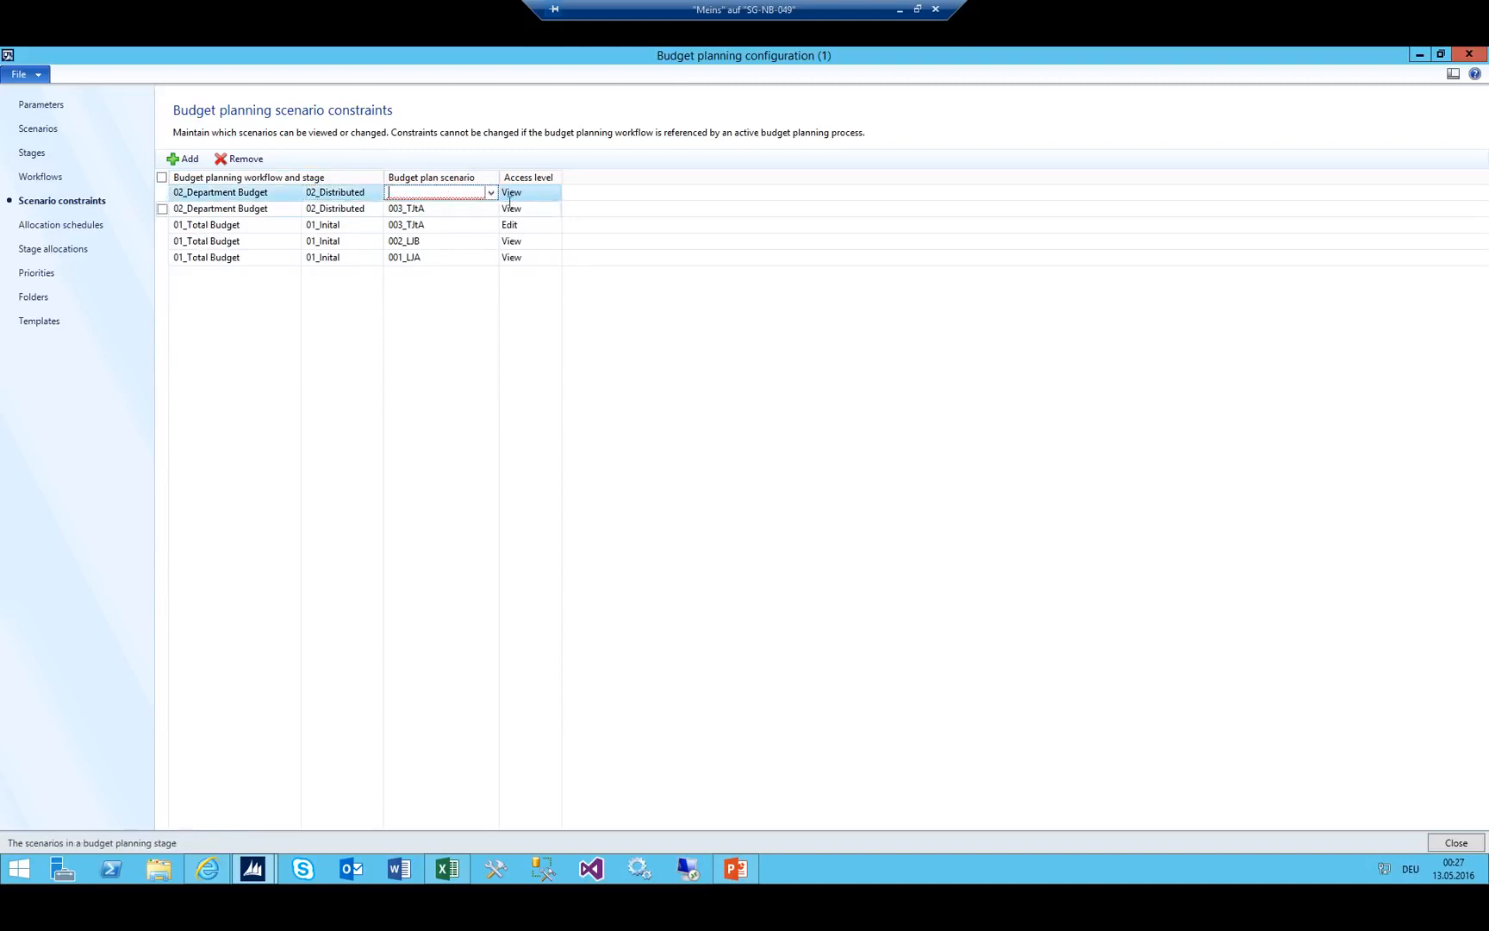
click(491, 193)
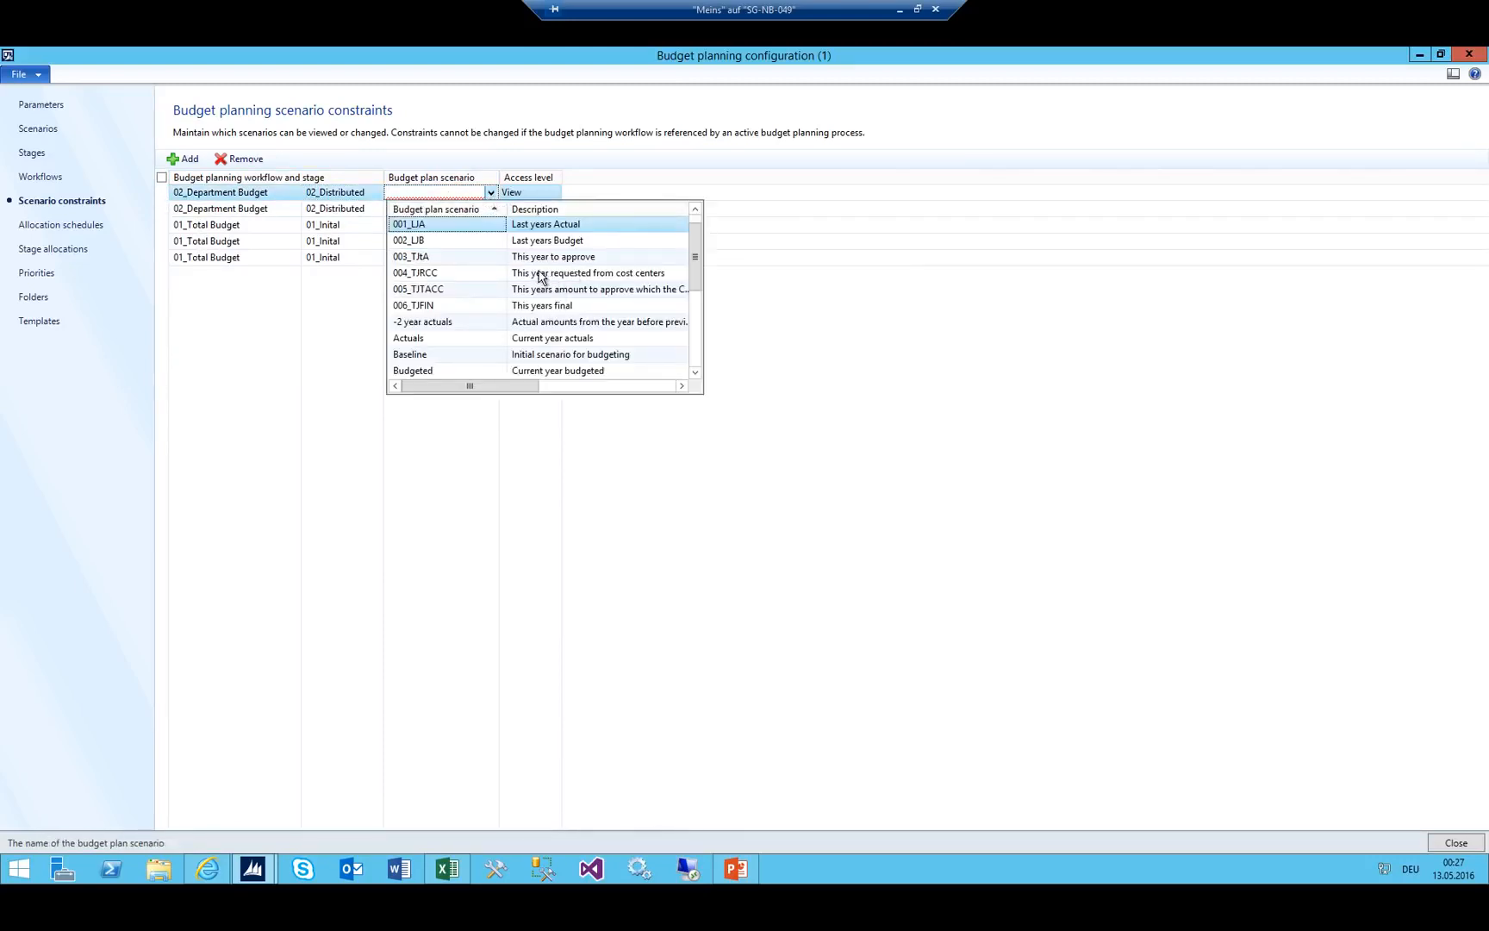
click(487, 276)
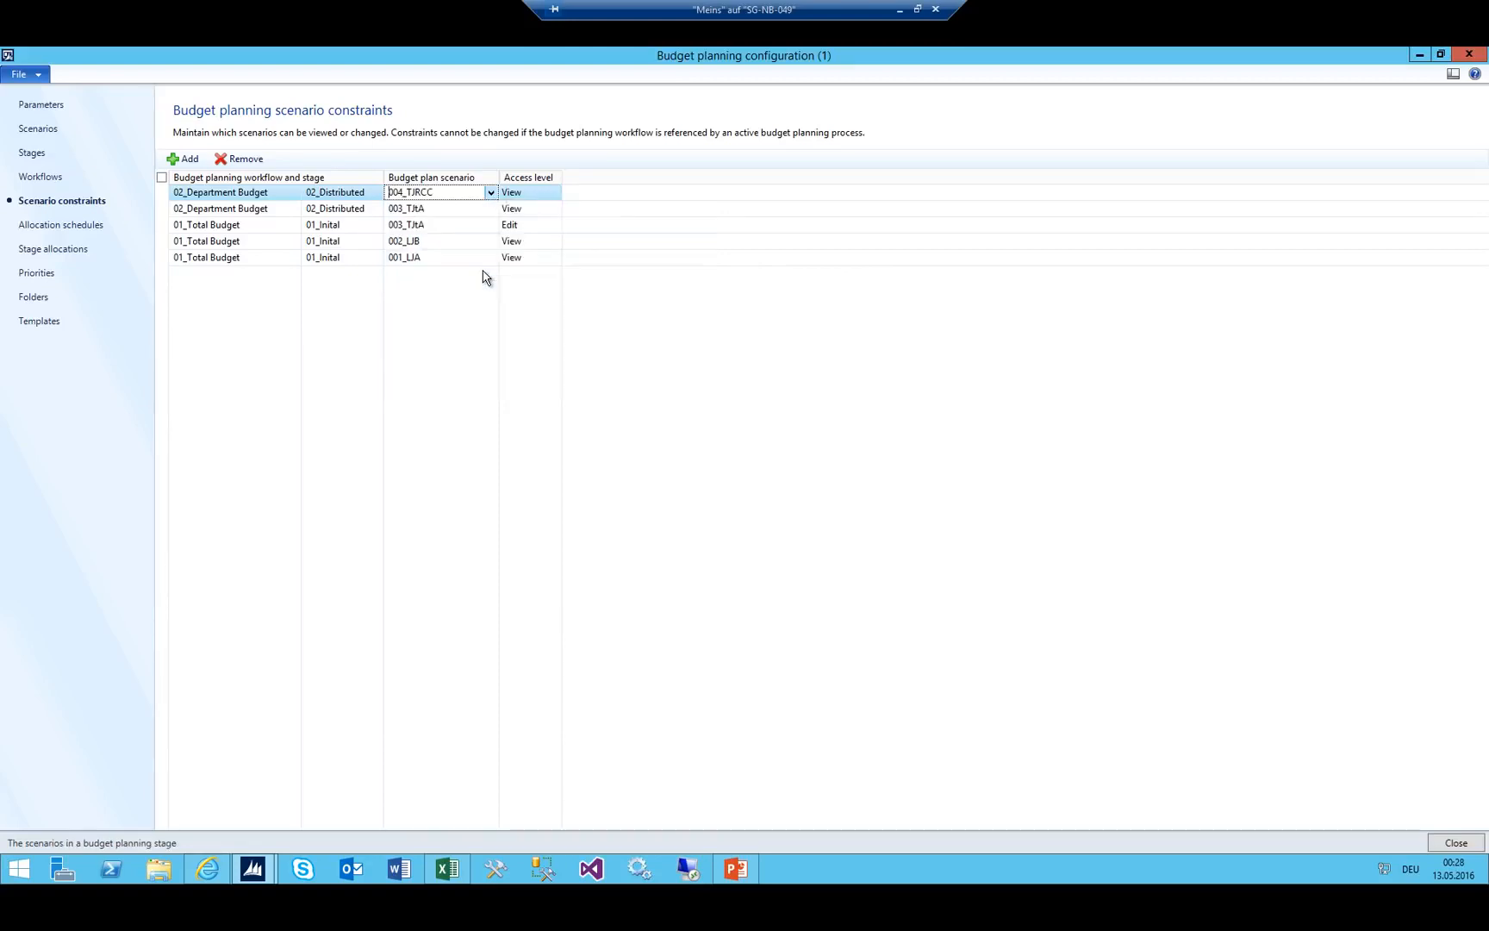
click(533, 192)
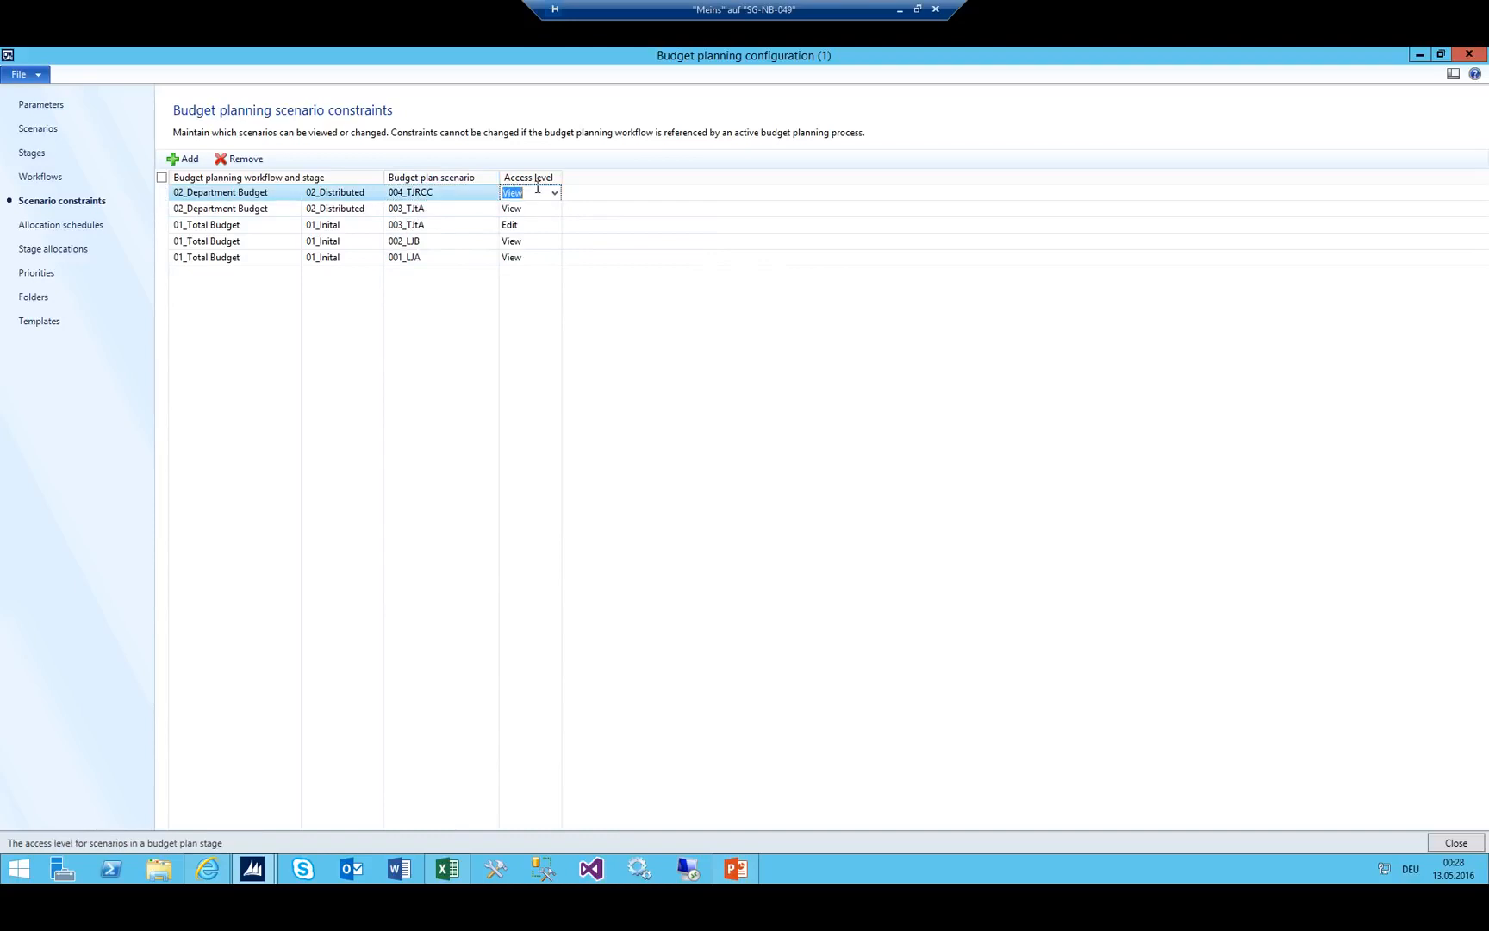
click(554, 193)
click(540, 222)
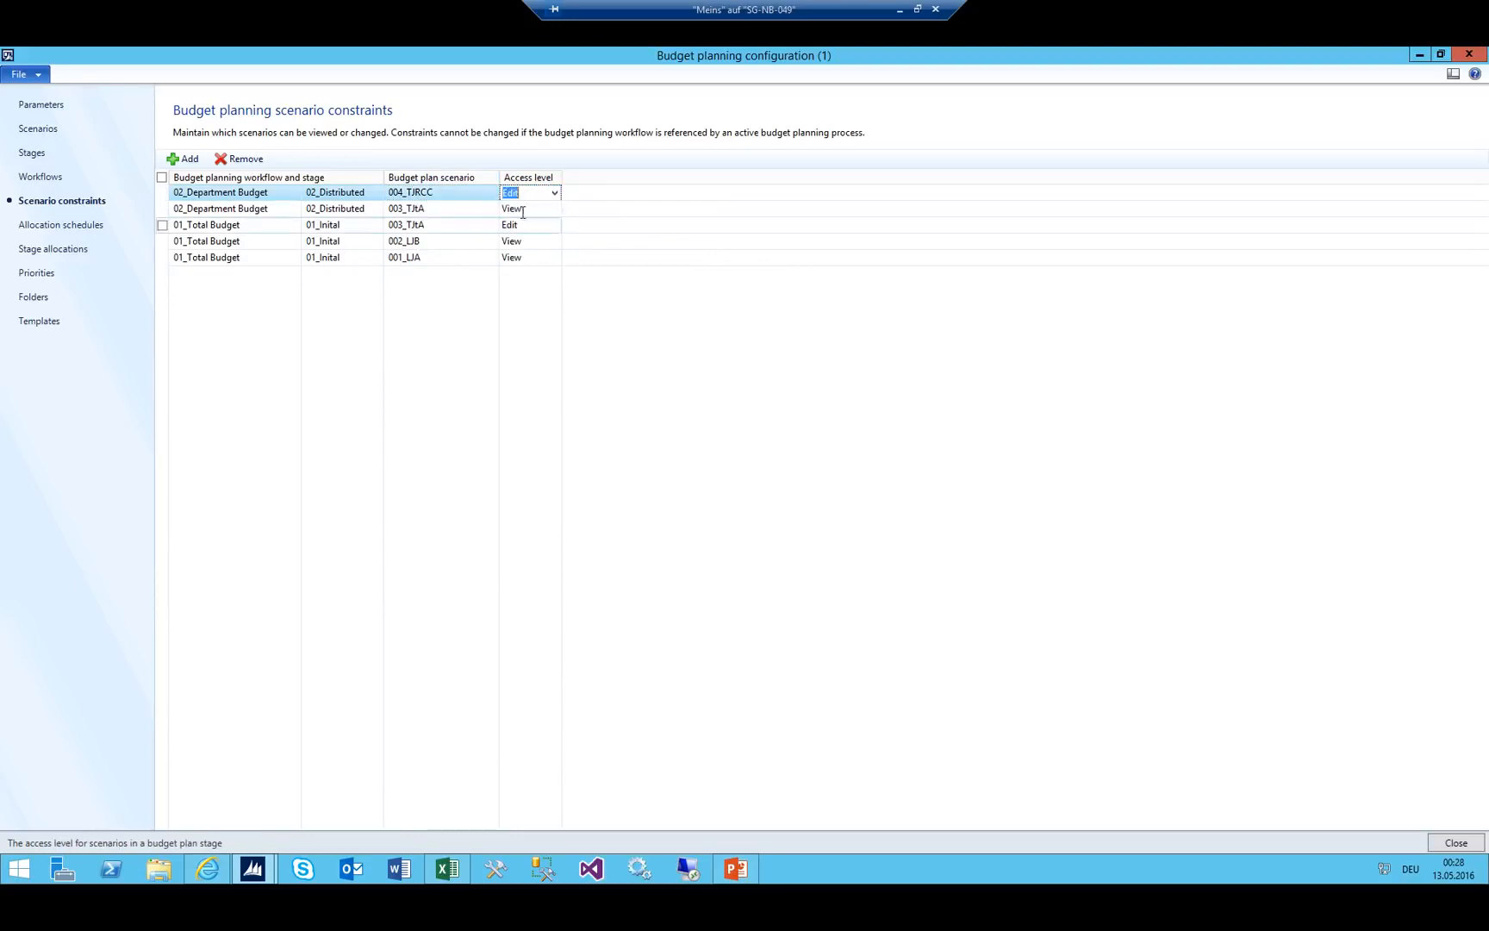
click(448, 192)
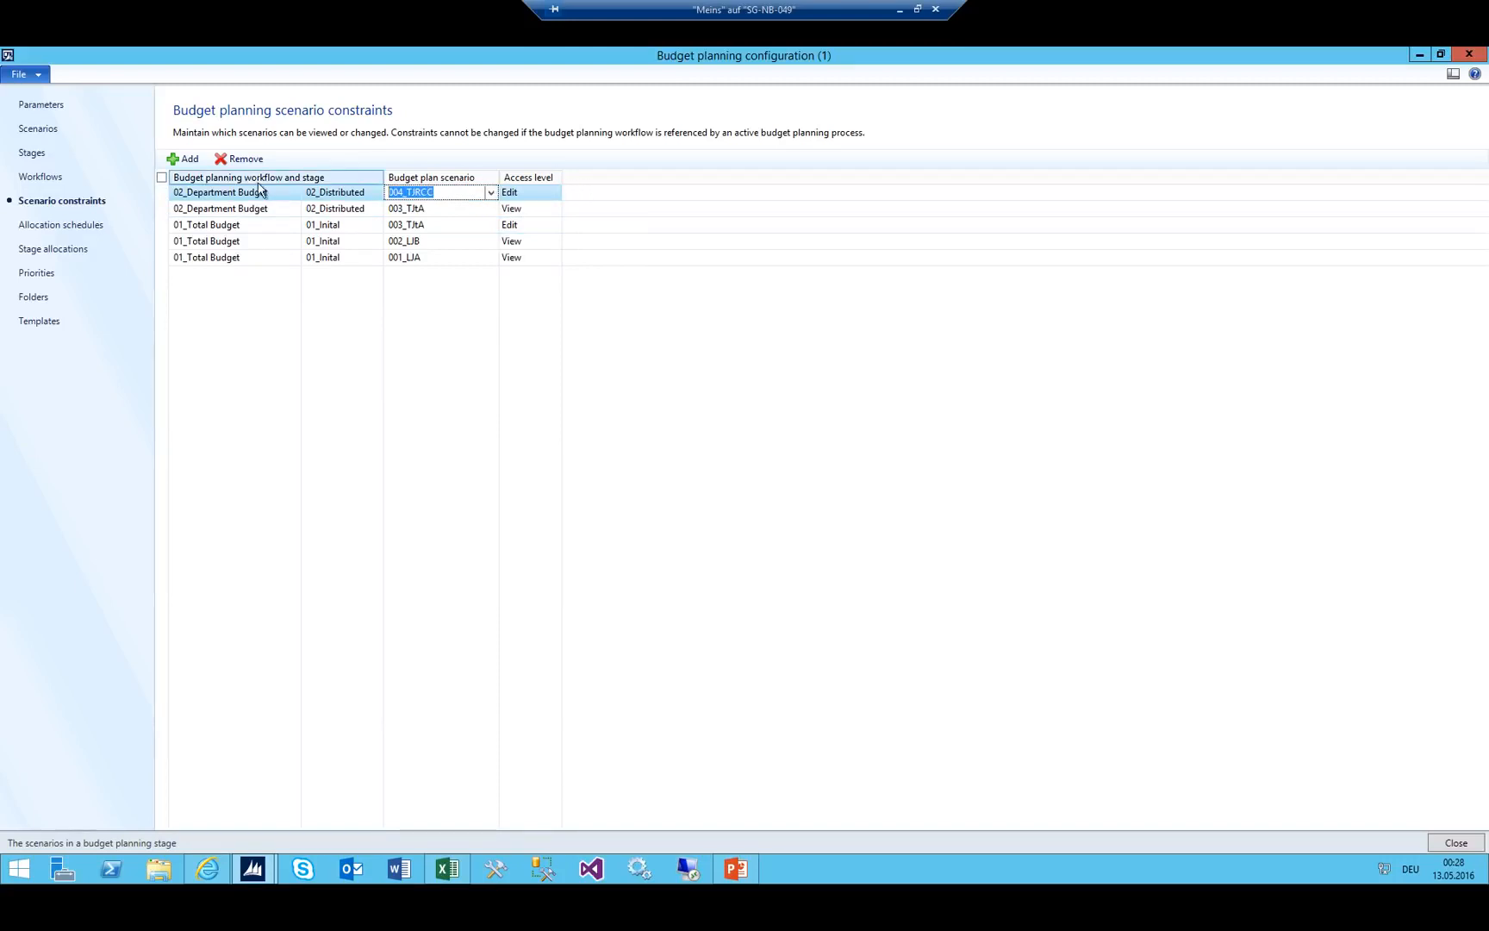
click(183, 162)
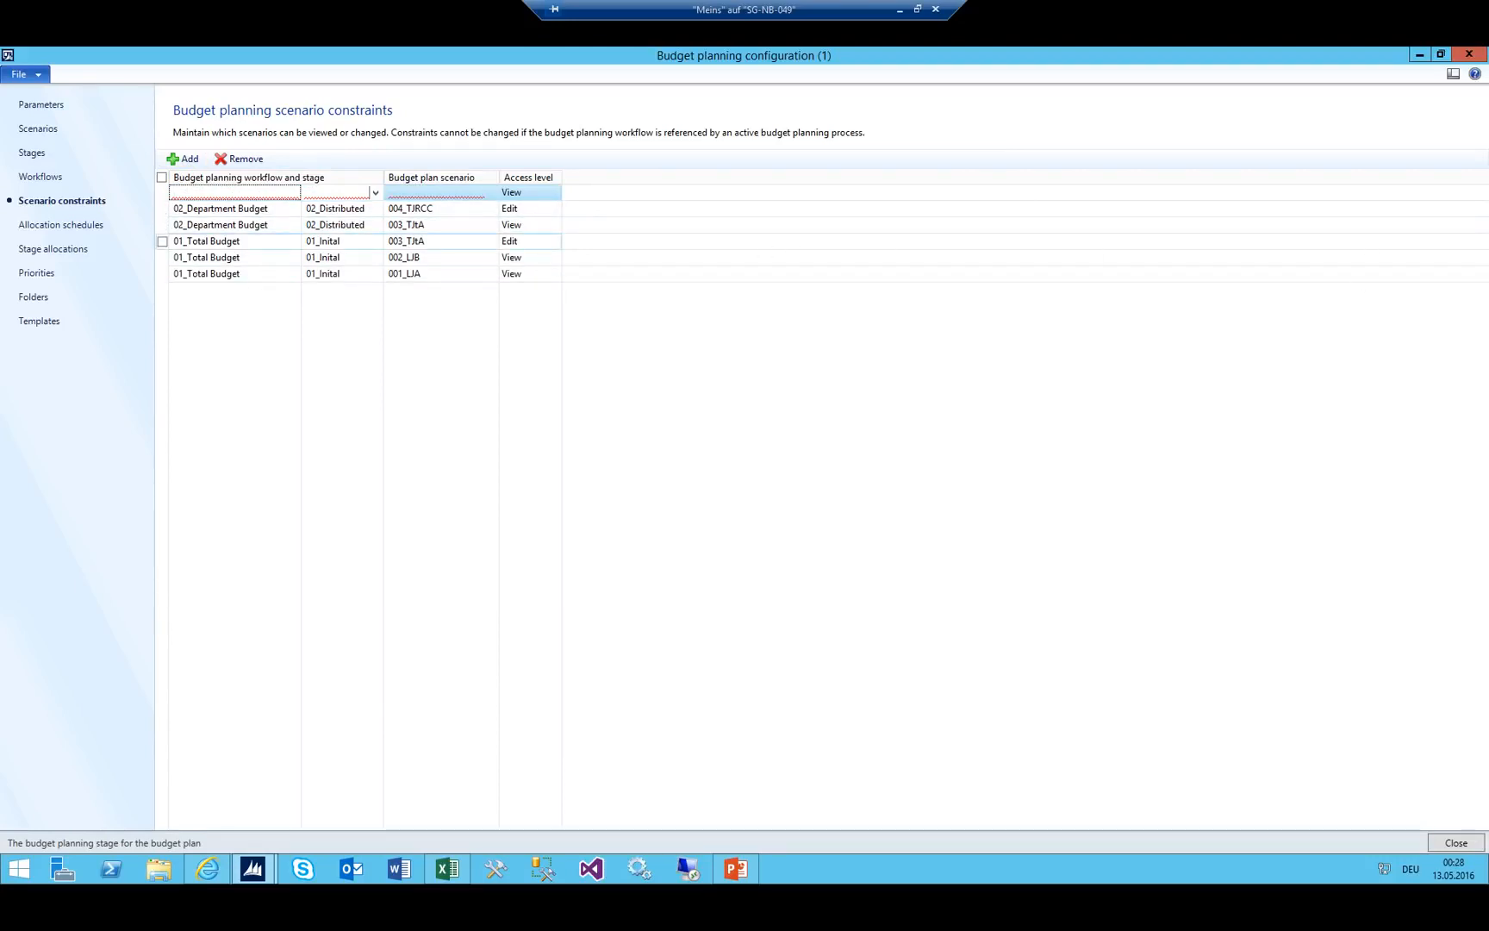
Set the new row to 02_Department Budget / 03_Department Review with scenario 003_TJtA.
click(447, 869)
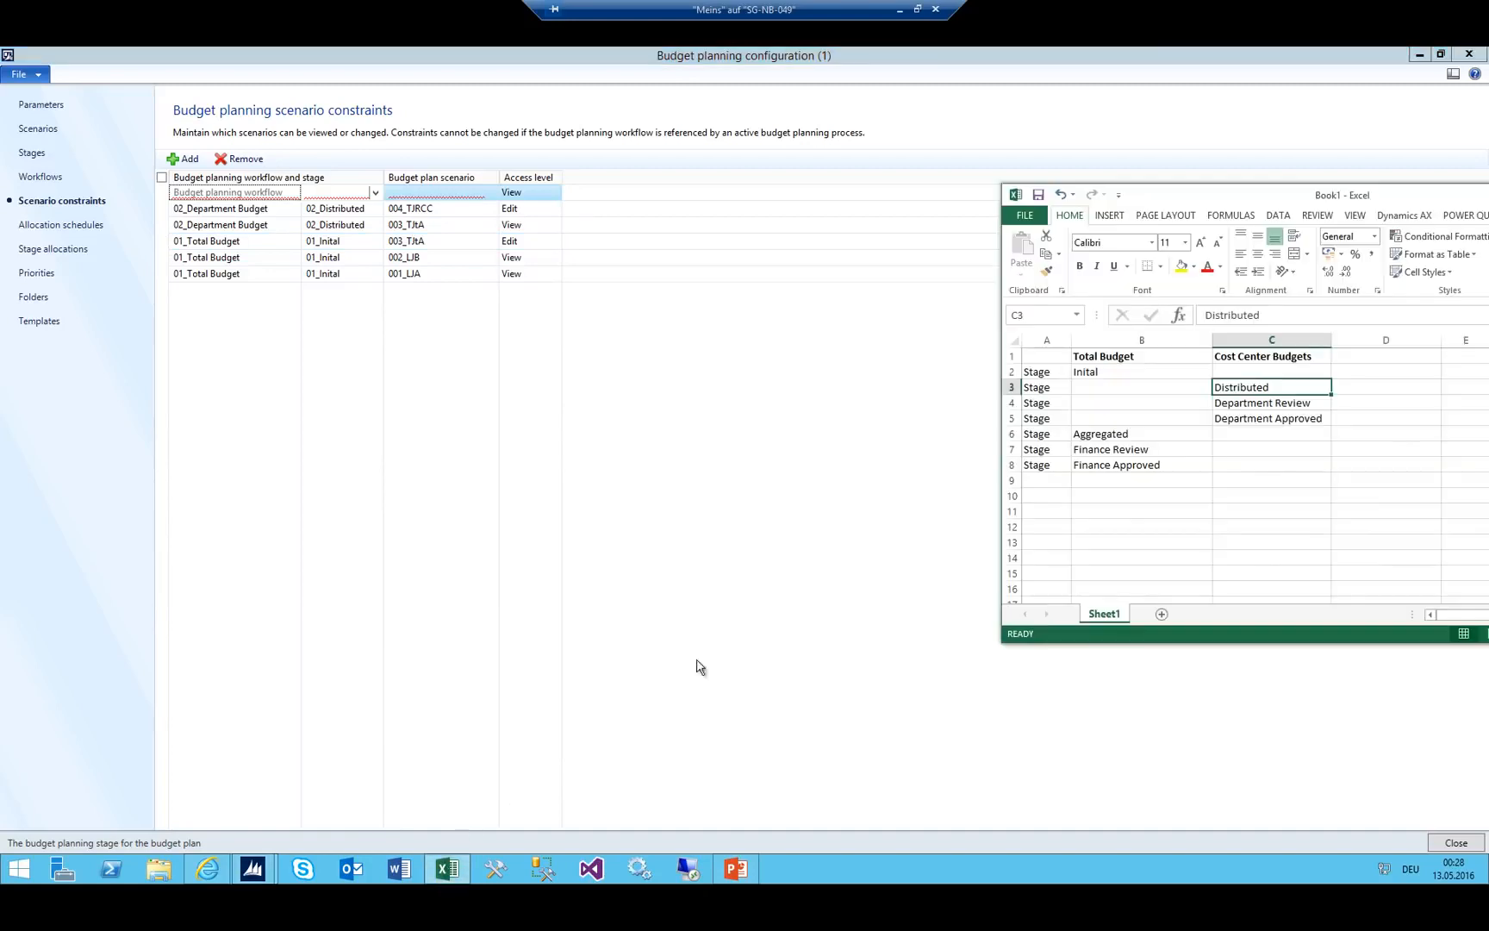
click(1265, 403)
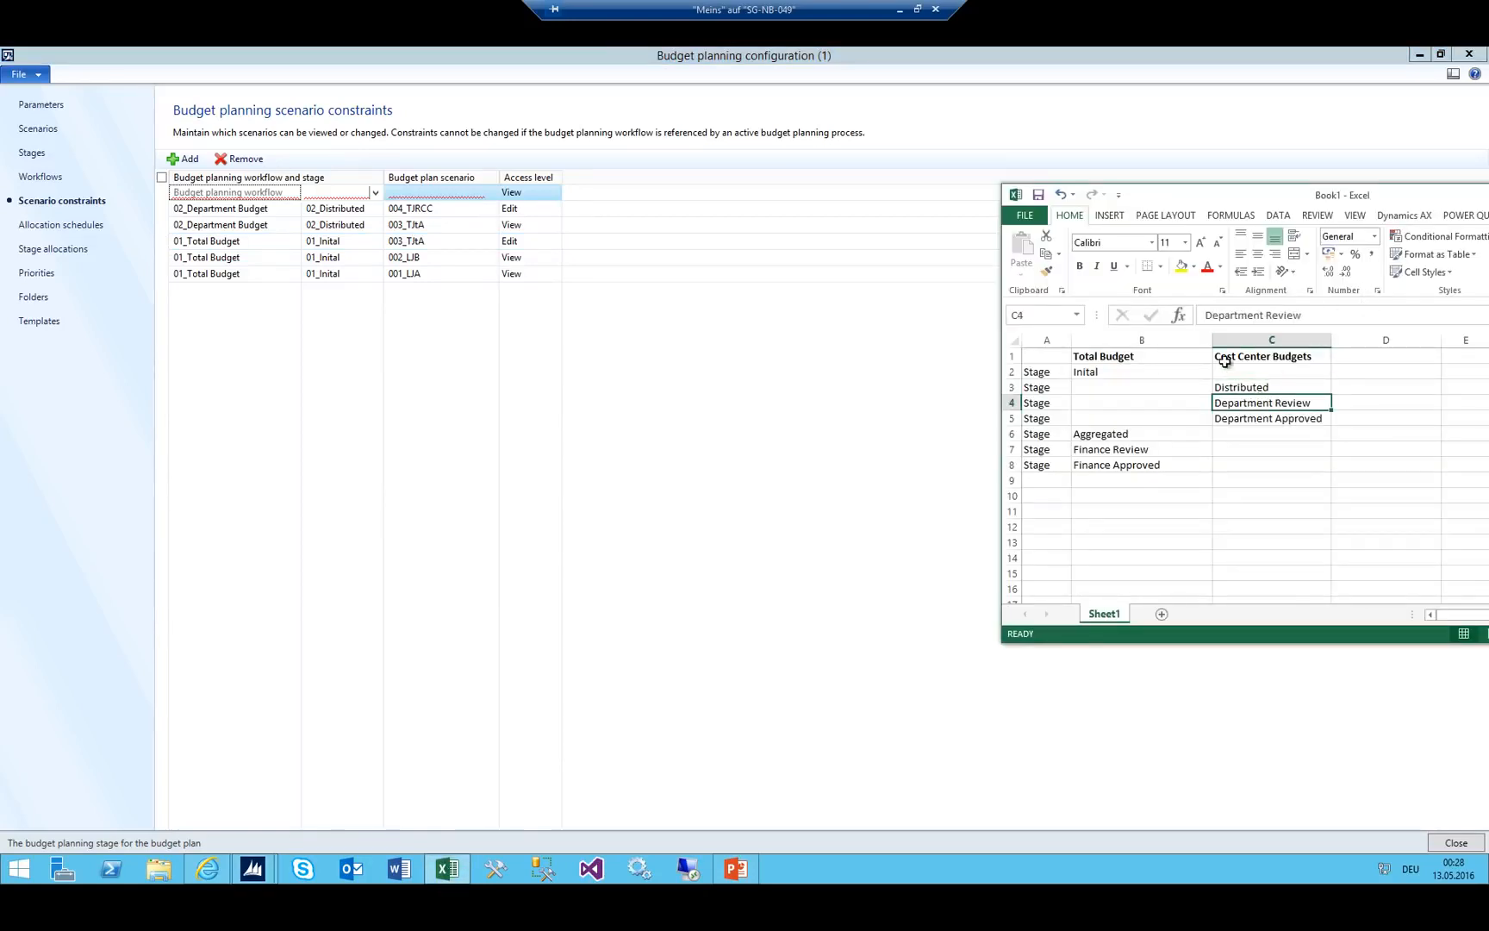
click(376, 193)
scroll(337, 280, down, 3)
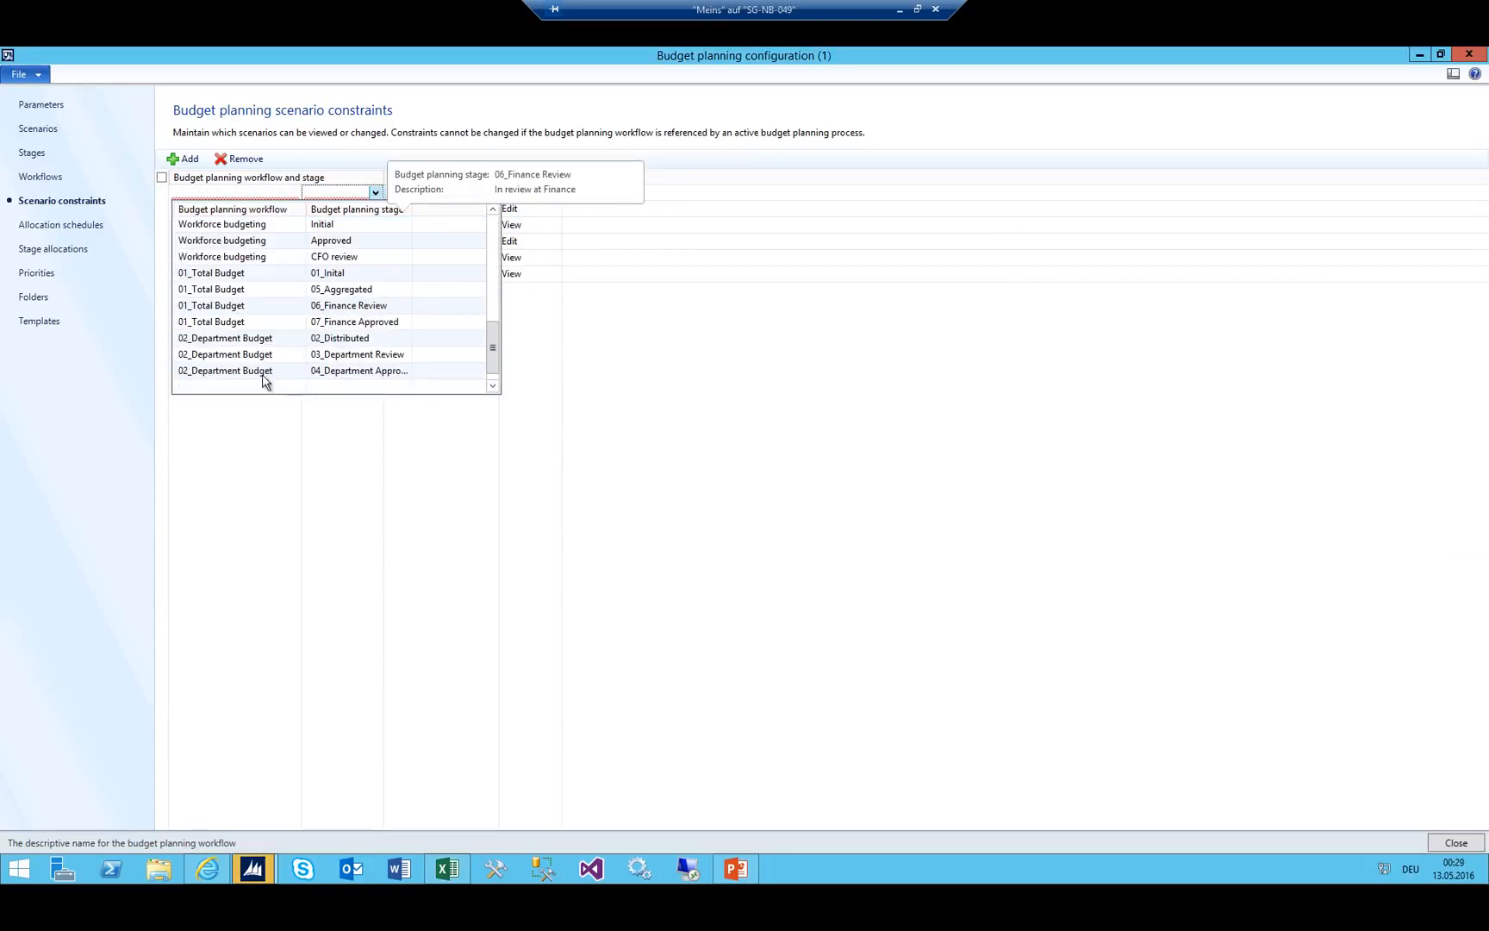
click(250, 354)
click(454, 189)
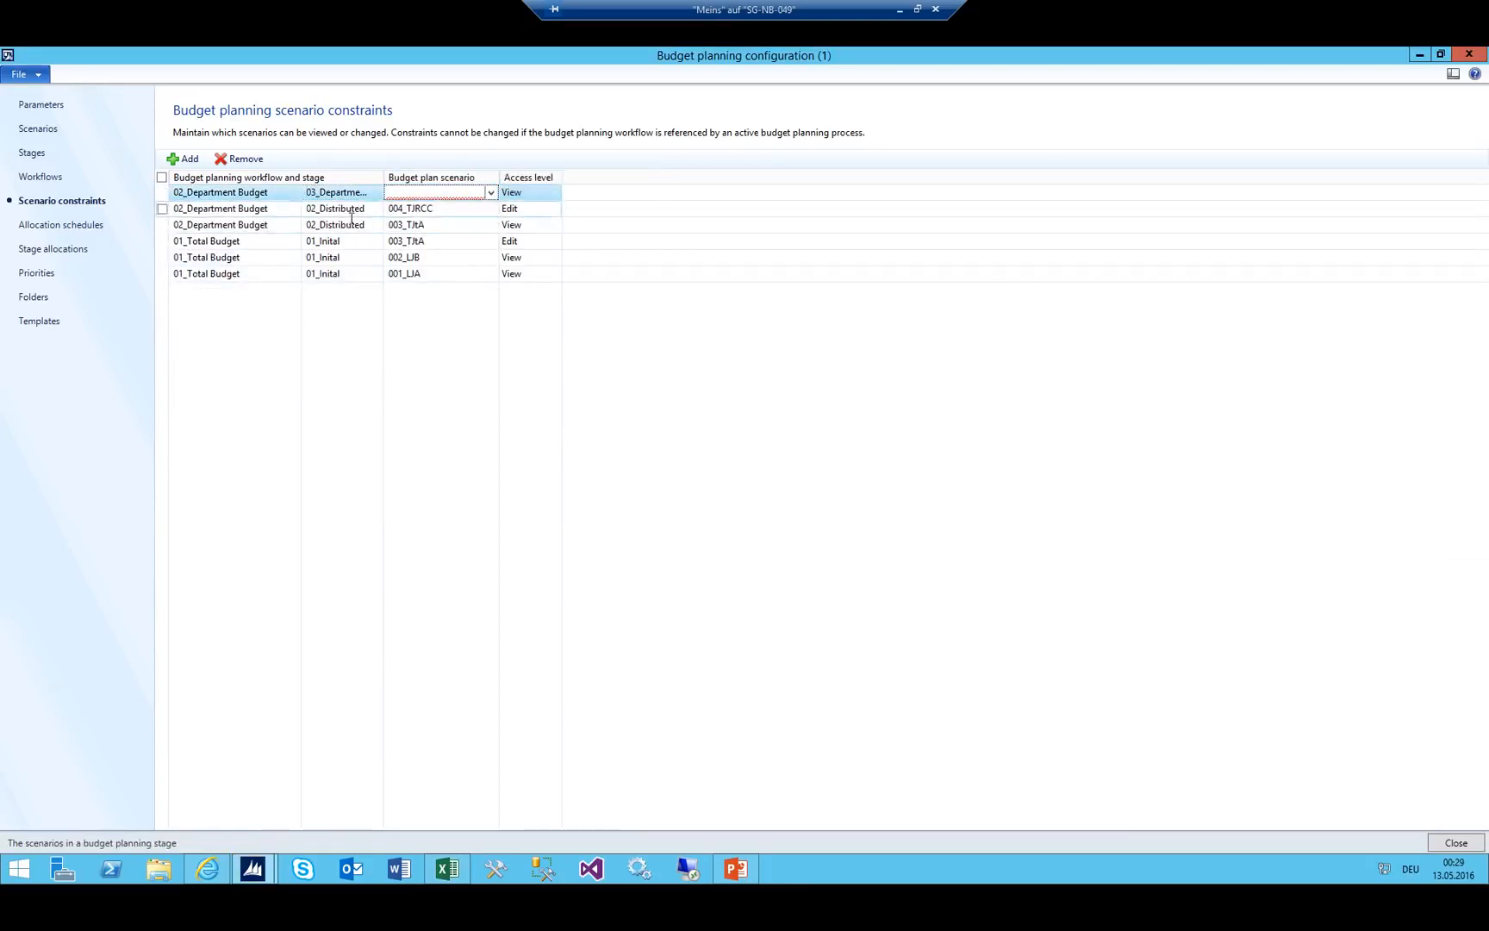
click(490, 193)
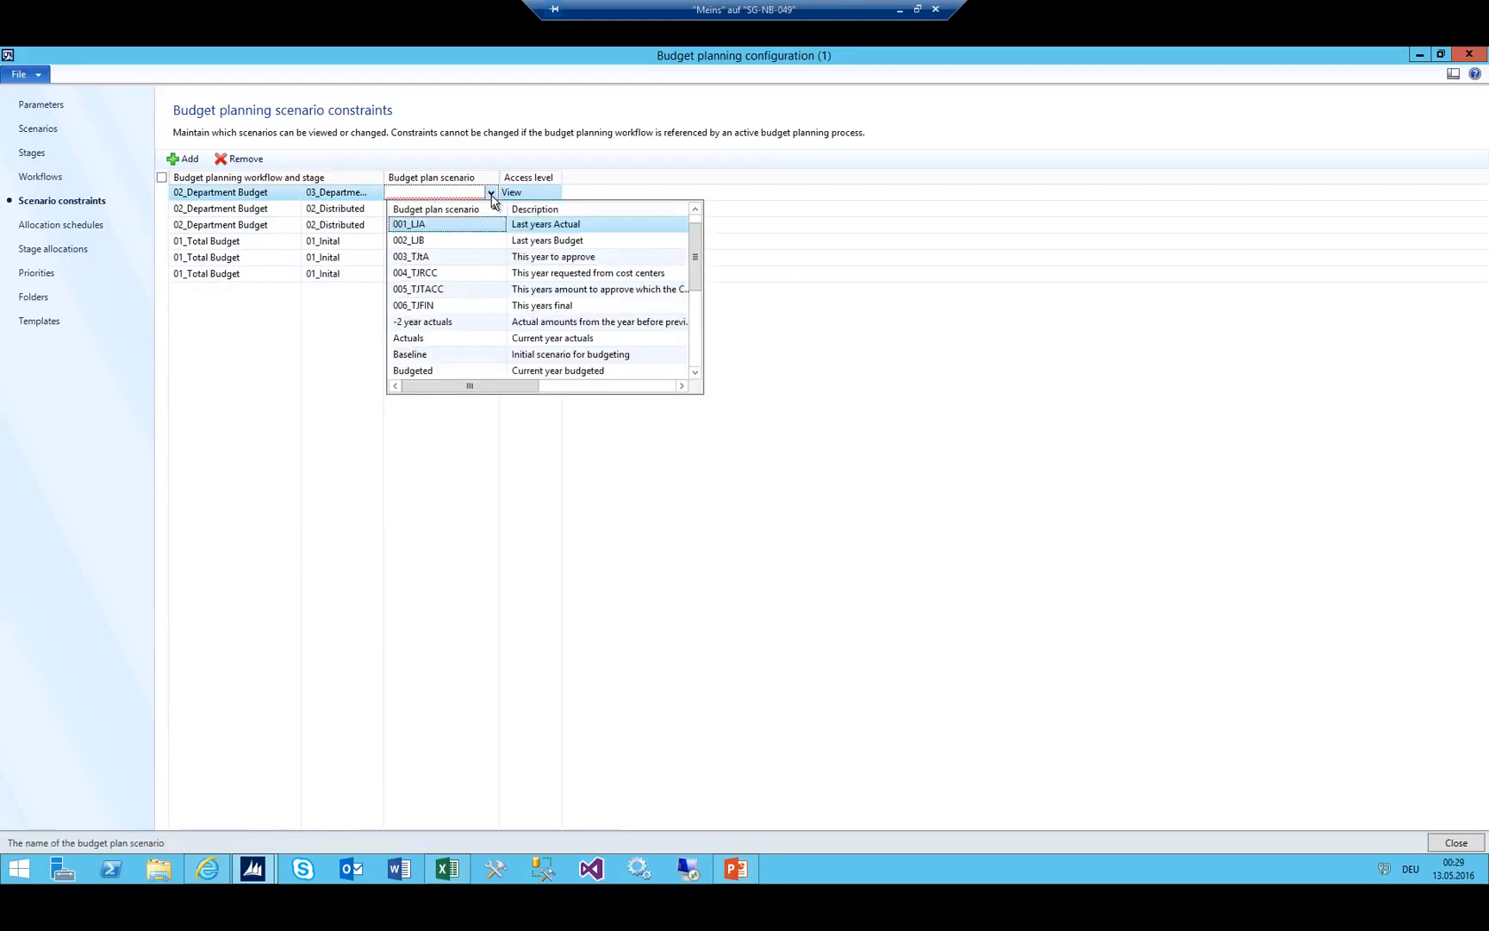
click(444, 192)
click(491, 193)
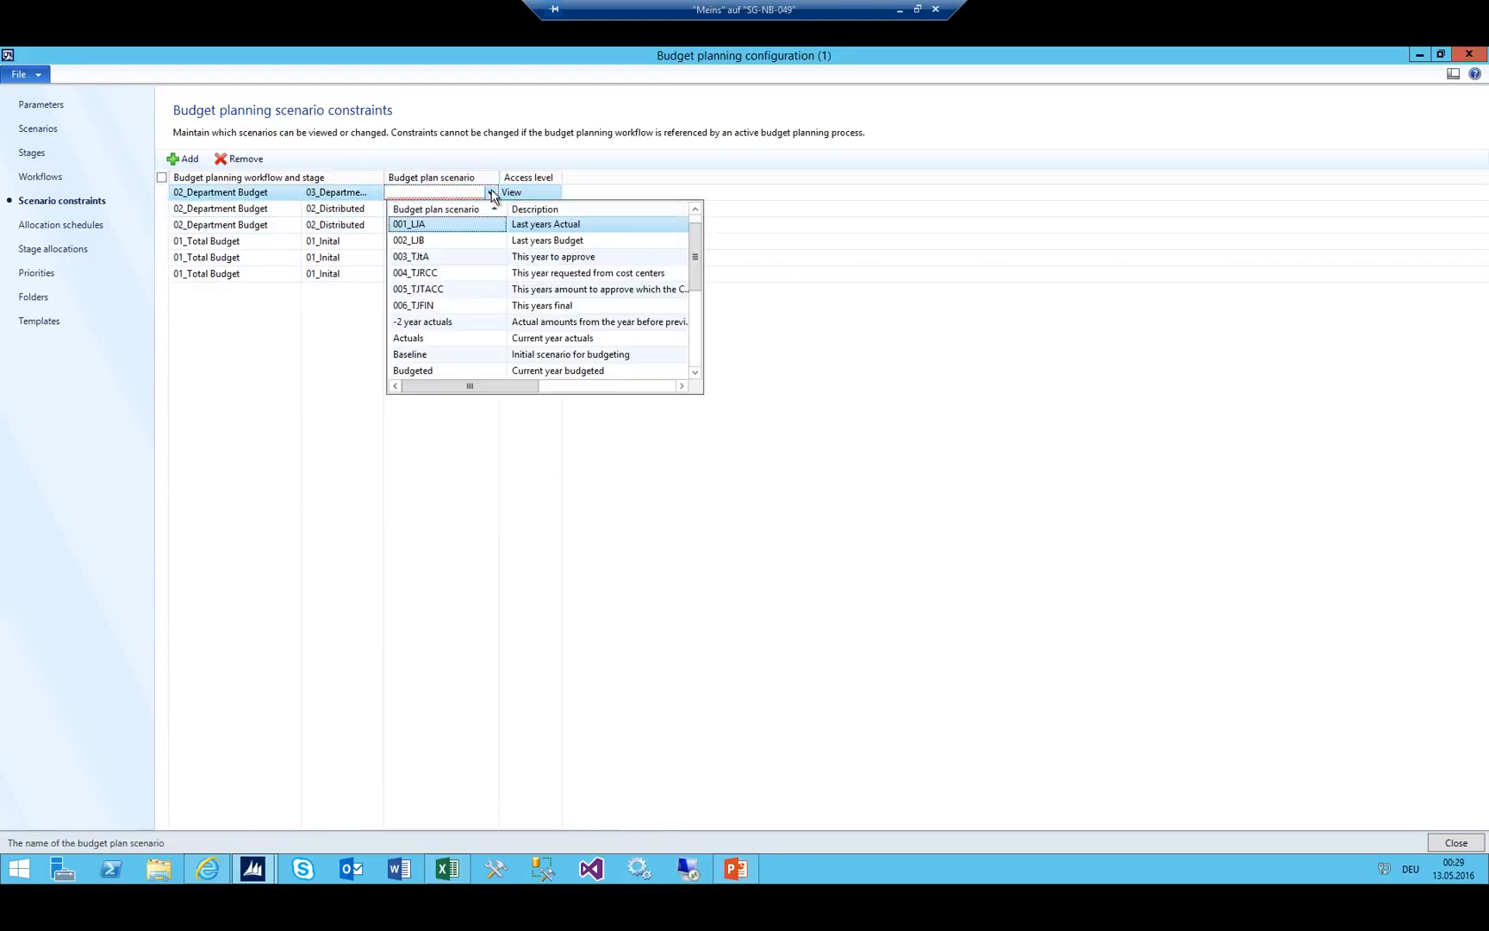
click(435, 256)
key(Tab)
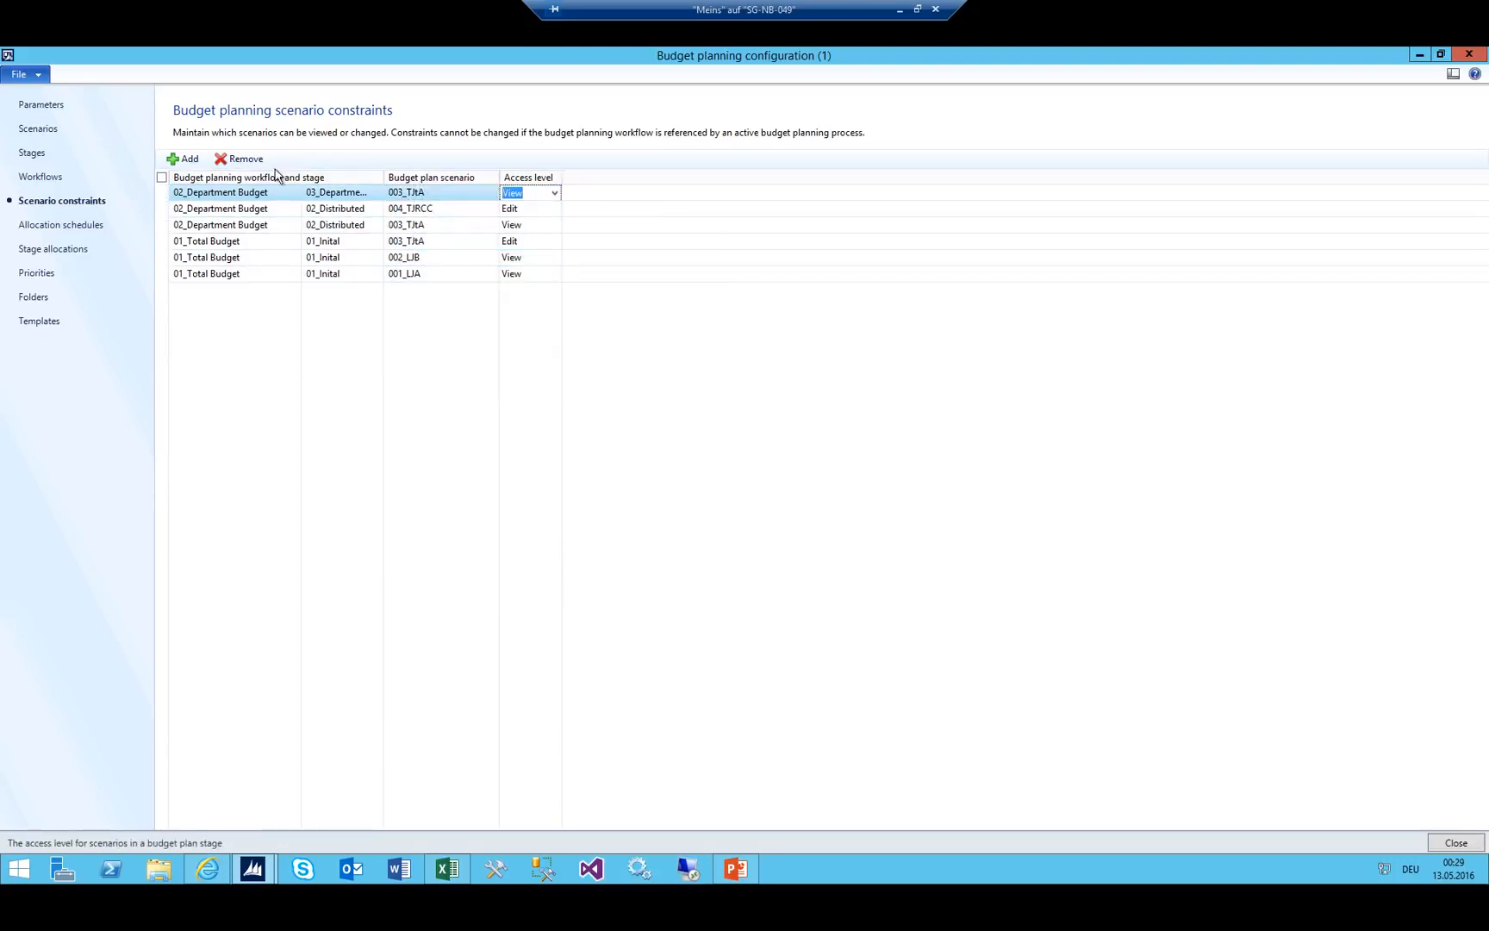
Add another 03_Department Review constraint with scenario 004_TJRCC and Edit access.
click(183, 159)
click(376, 197)
scroll(302, 312, down, 7)
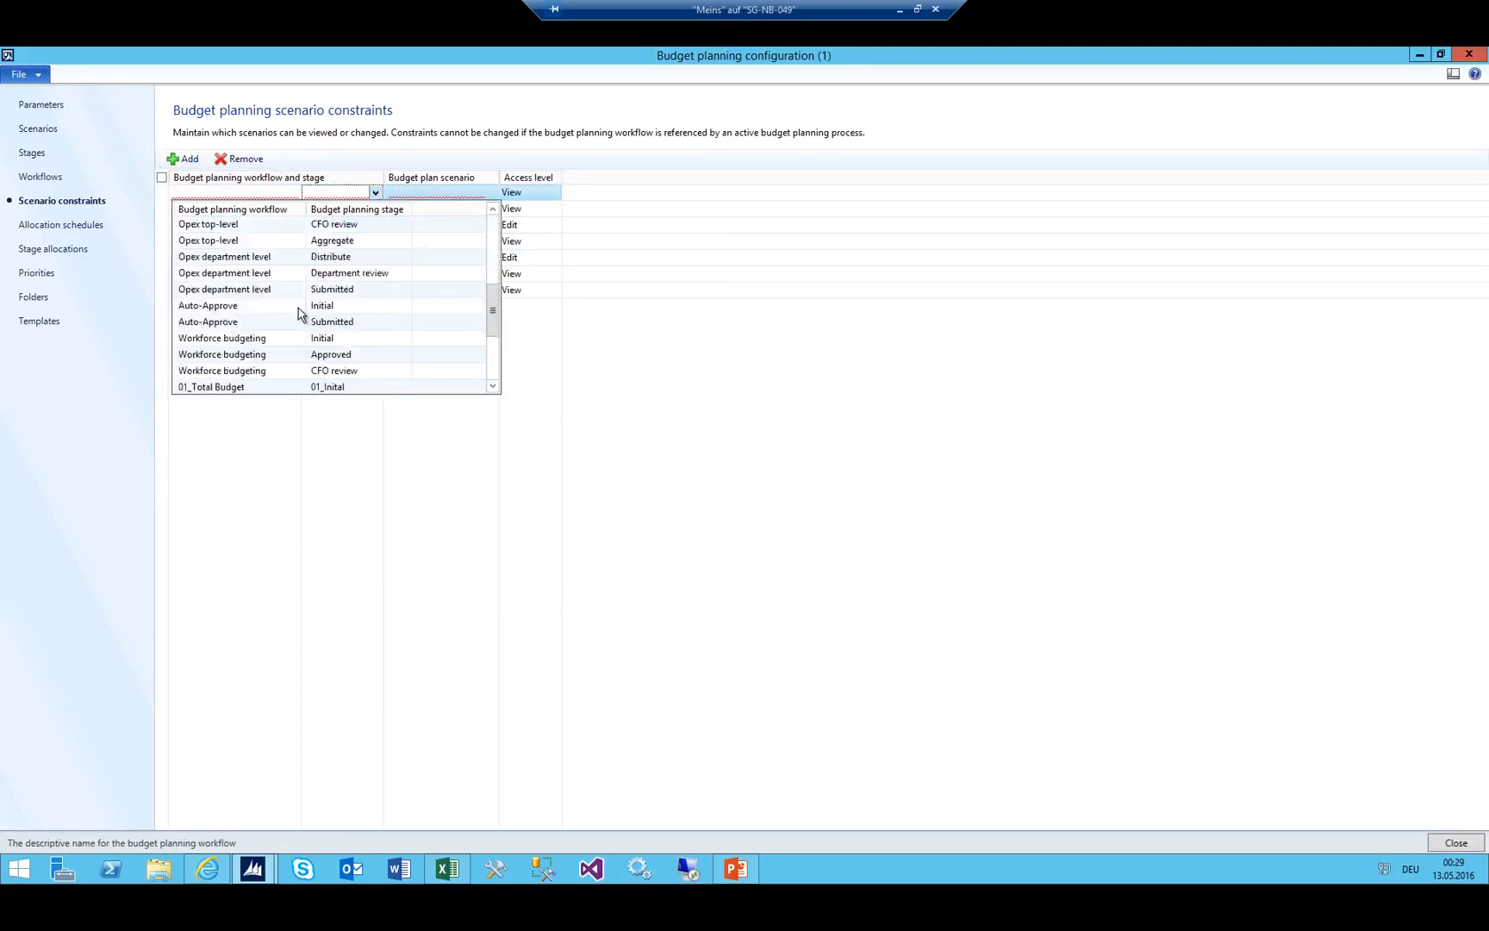
click(263, 354)
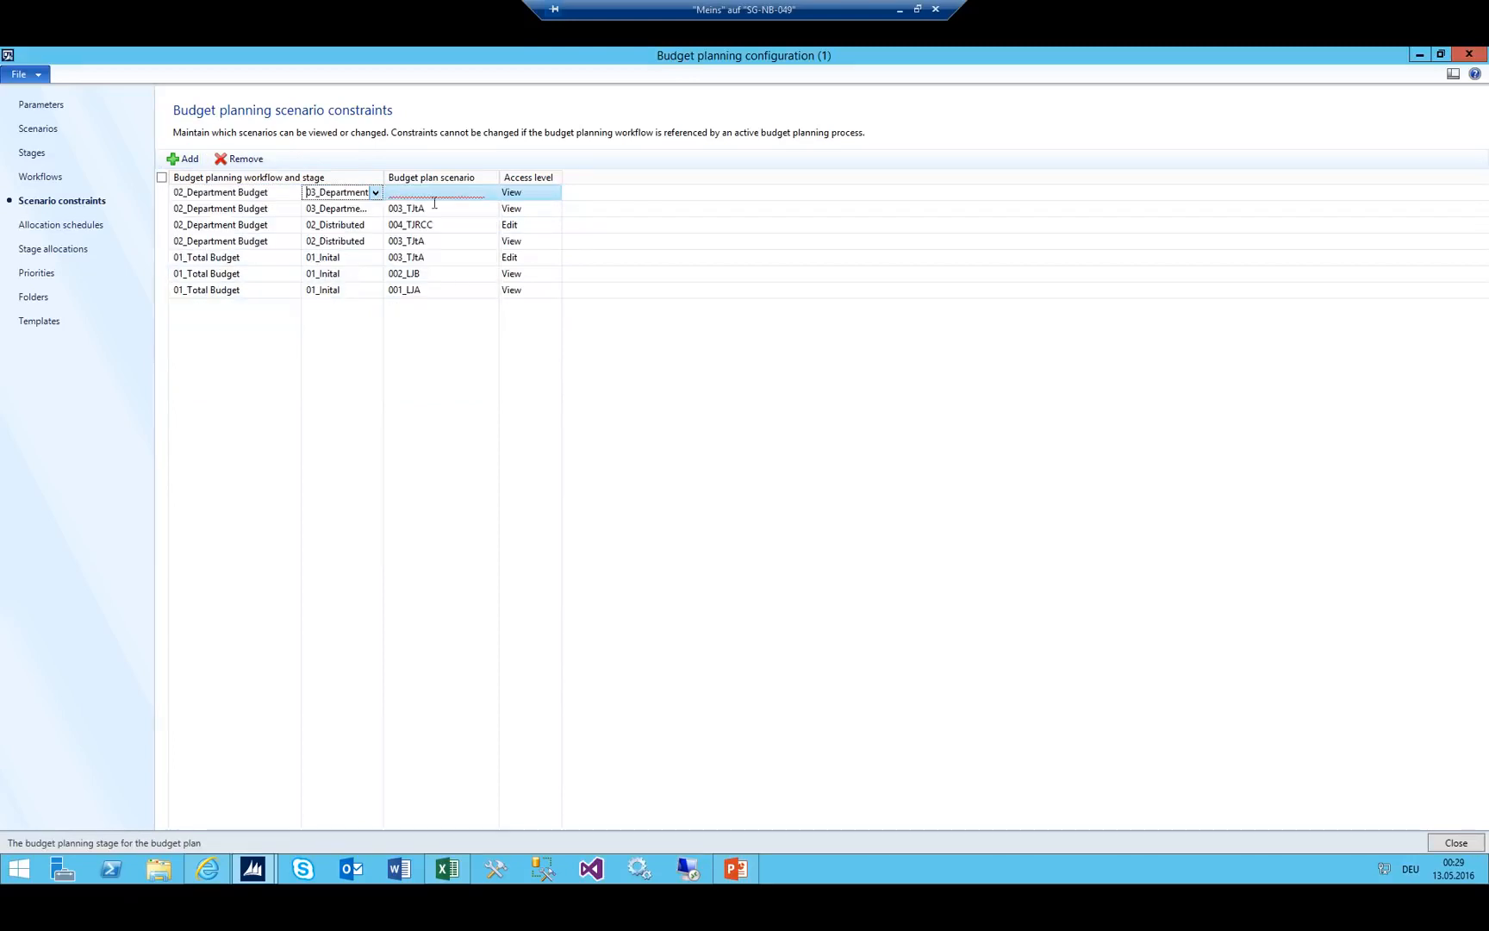
key(Tab)
click(489, 193)
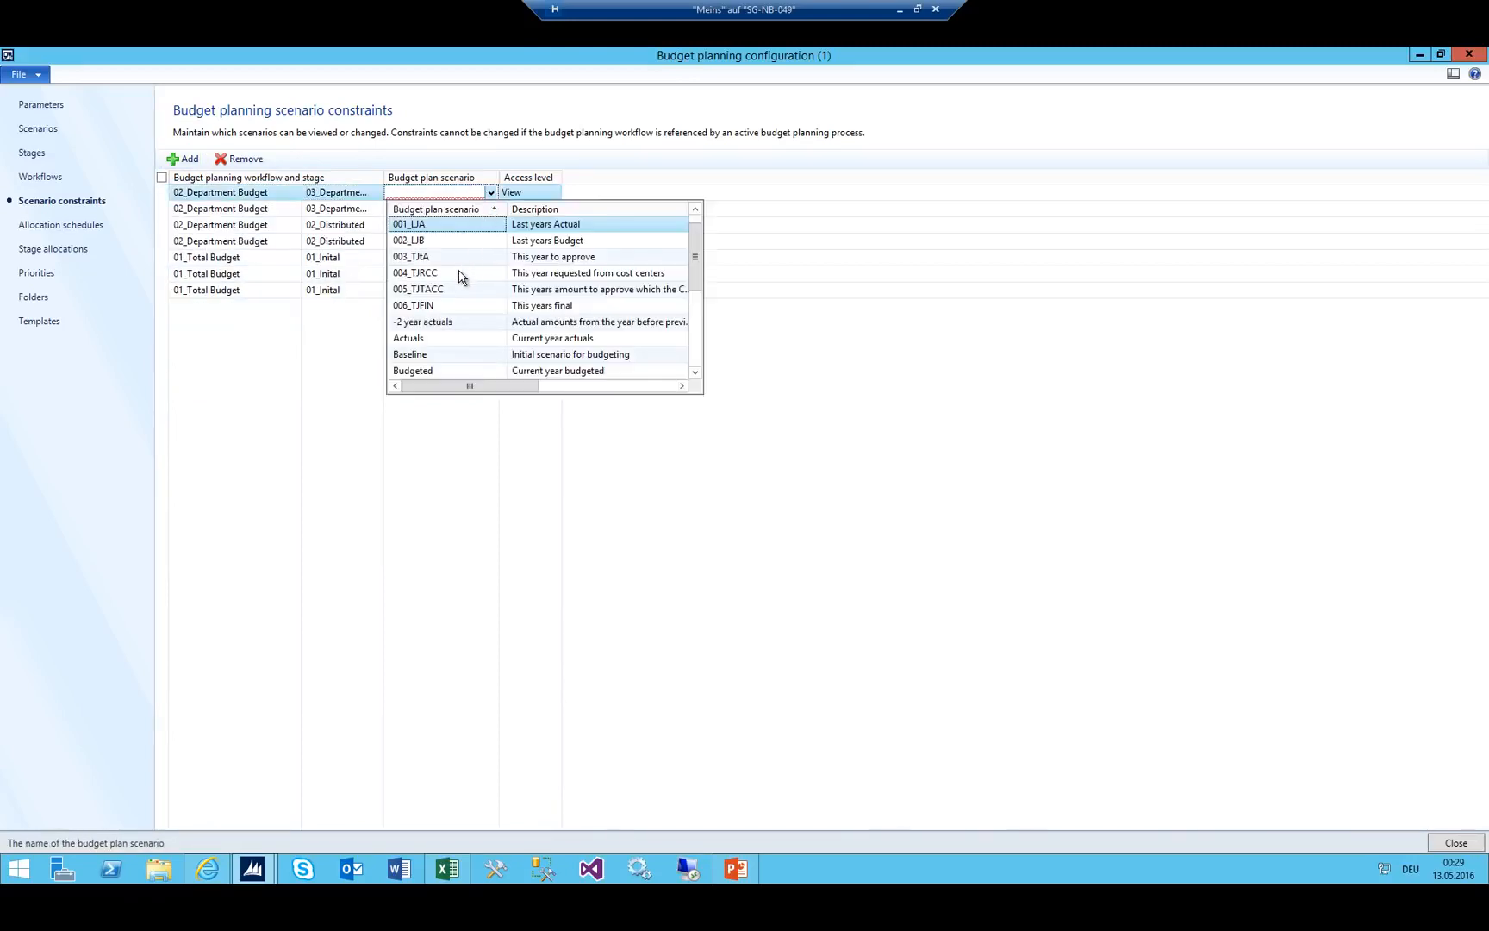
click(440, 273)
click(525, 192)
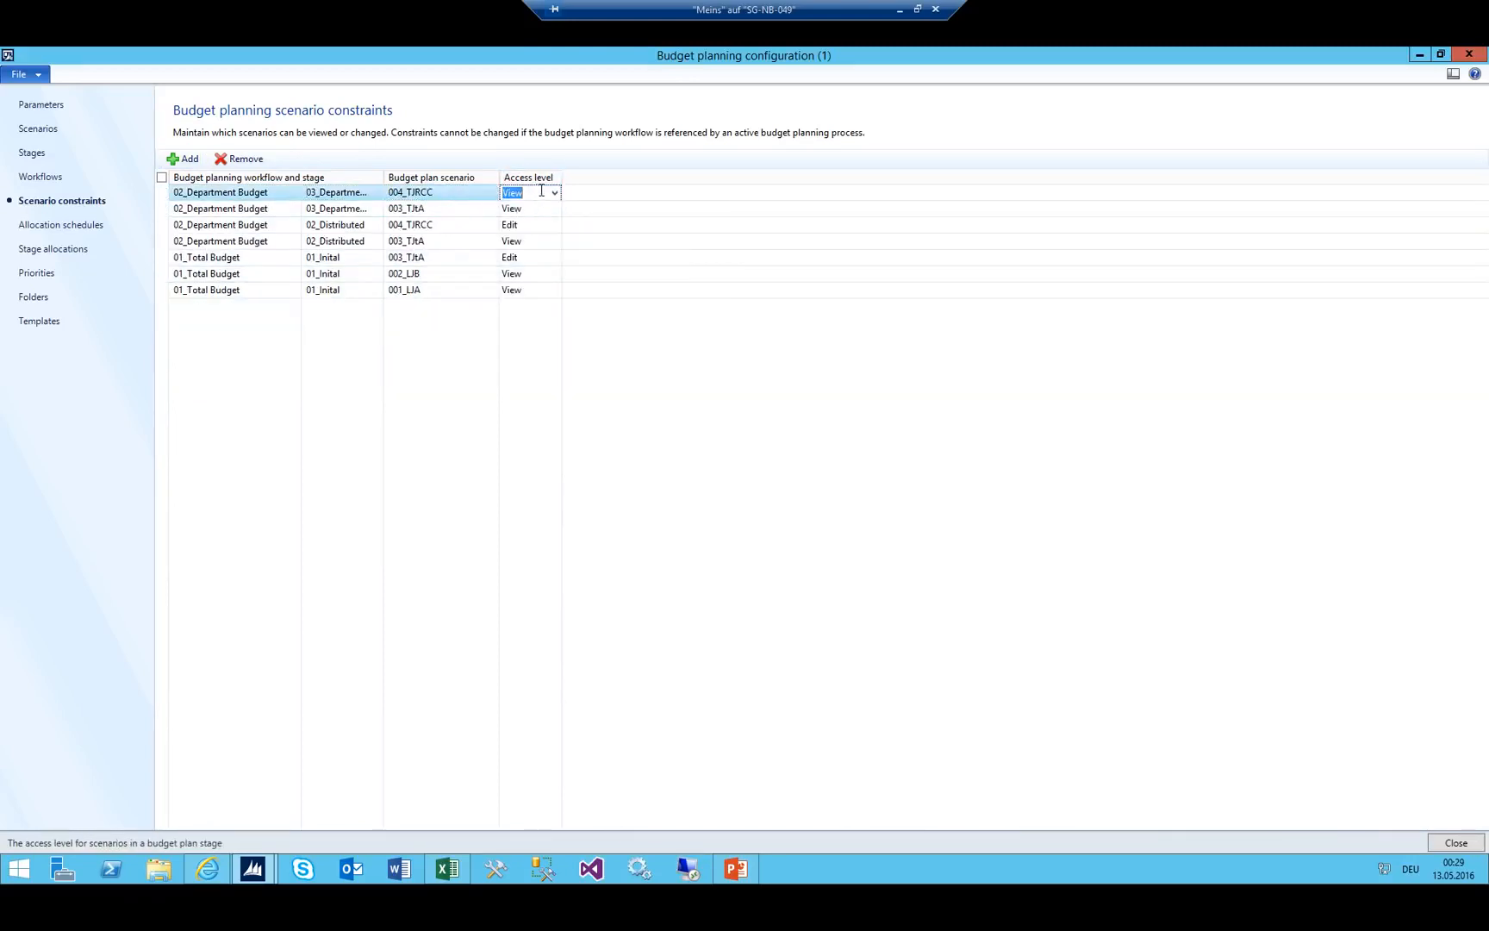
click(555, 195)
click(517, 223)
Review the 02_Distributed and 03_Department Review constraint rows in the grid.
click(416, 224)
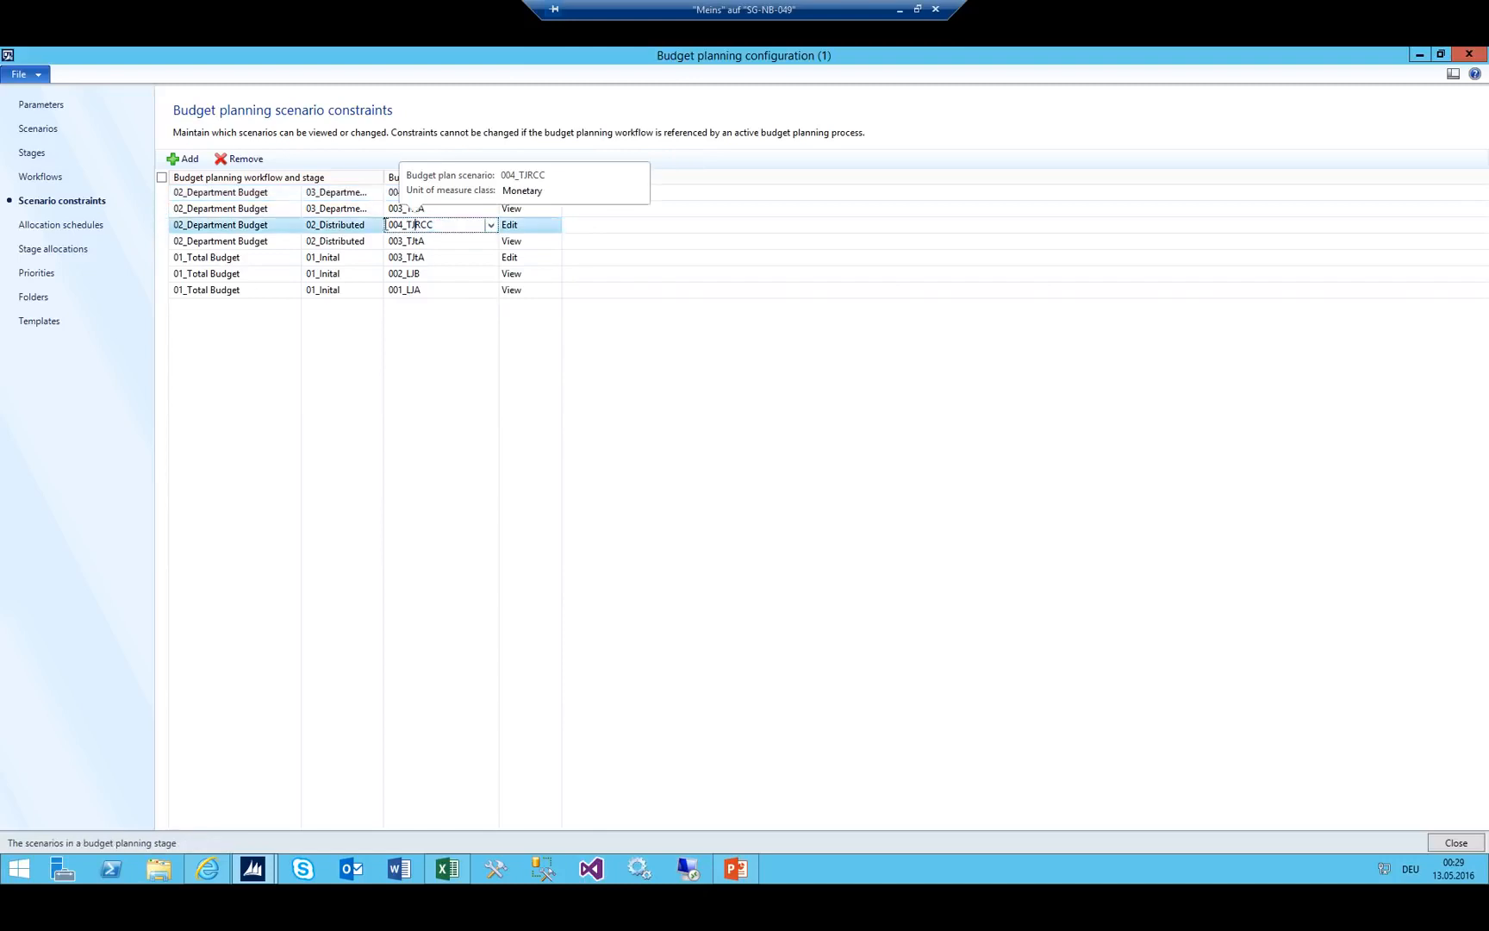
shift+click(366, 240)
click(310, 191)
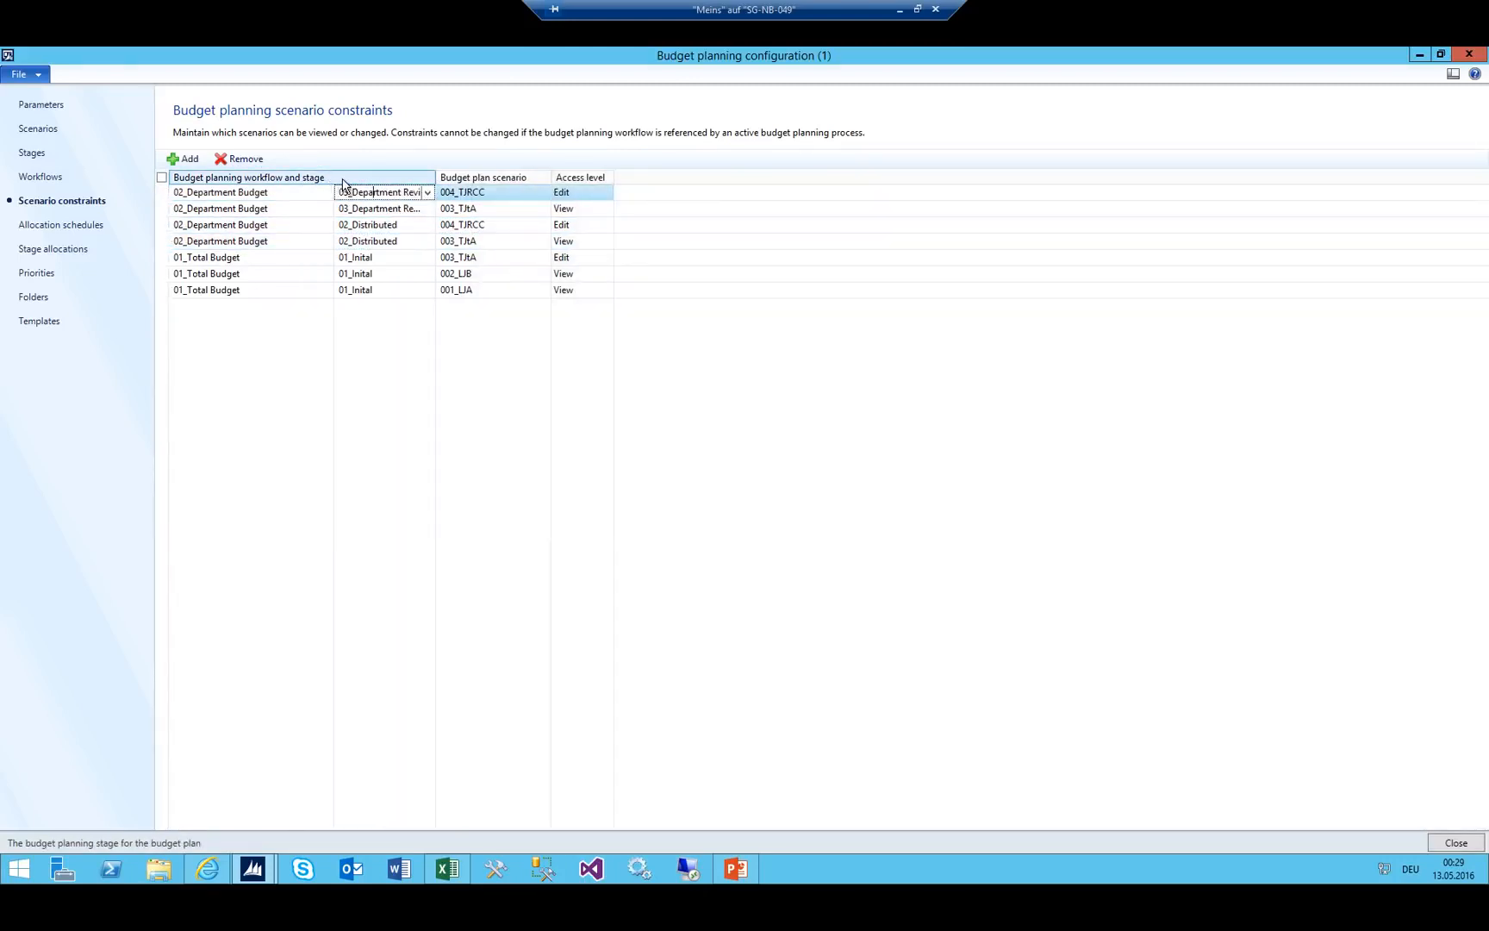
click(354, 207)
click(356, 191)
Check the Excel stage list, then add a 04_Department Approved constraint for scenario 003_TJtA.
click(224, 191)
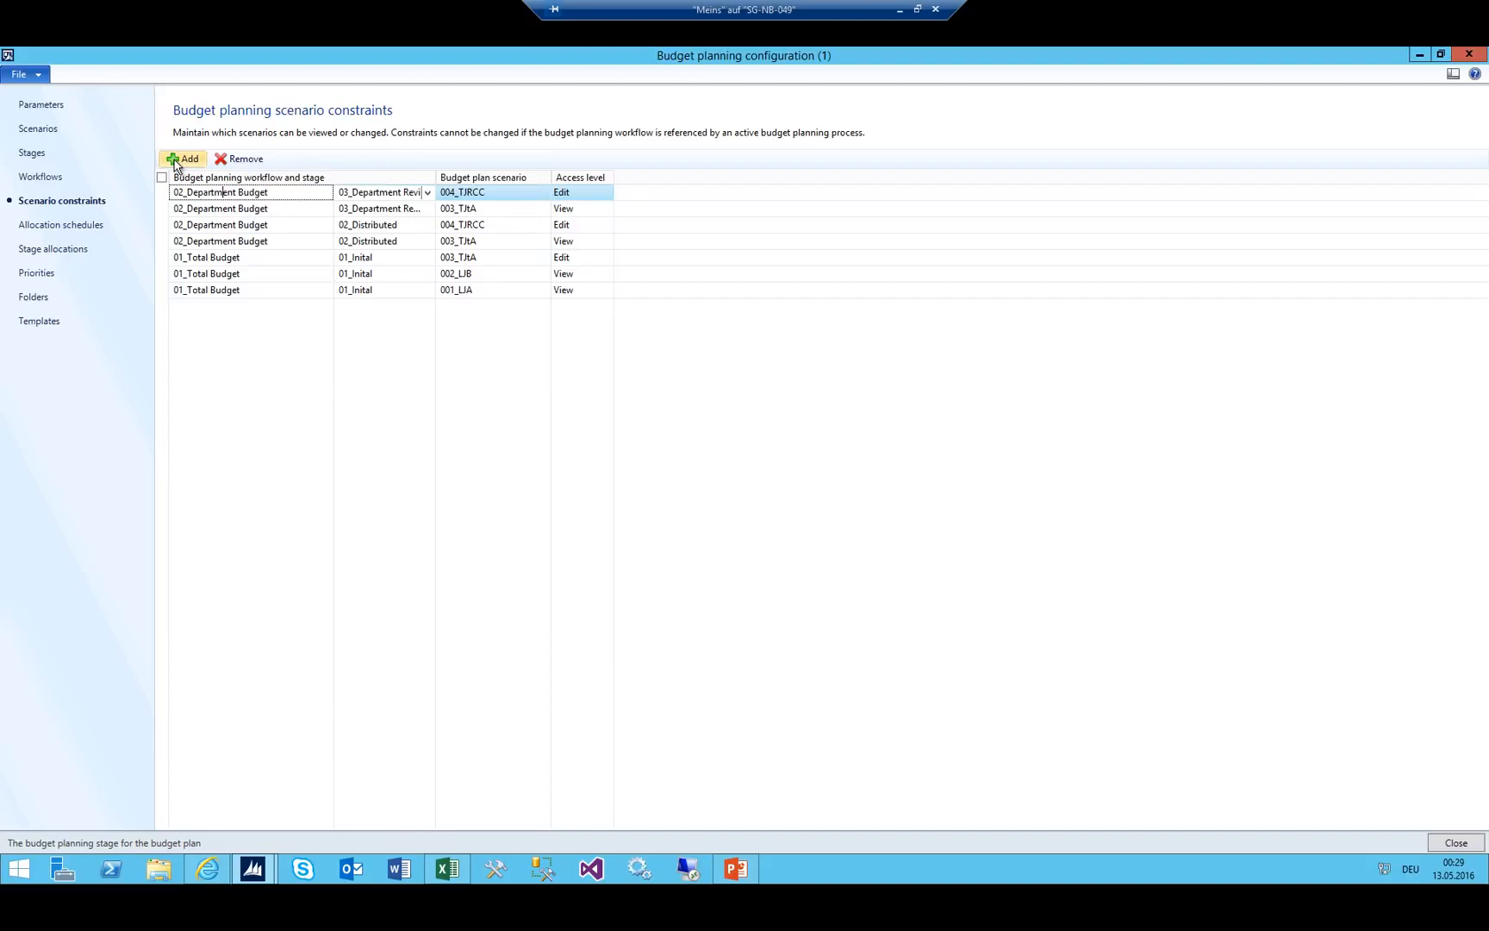
key(alt+Tab)
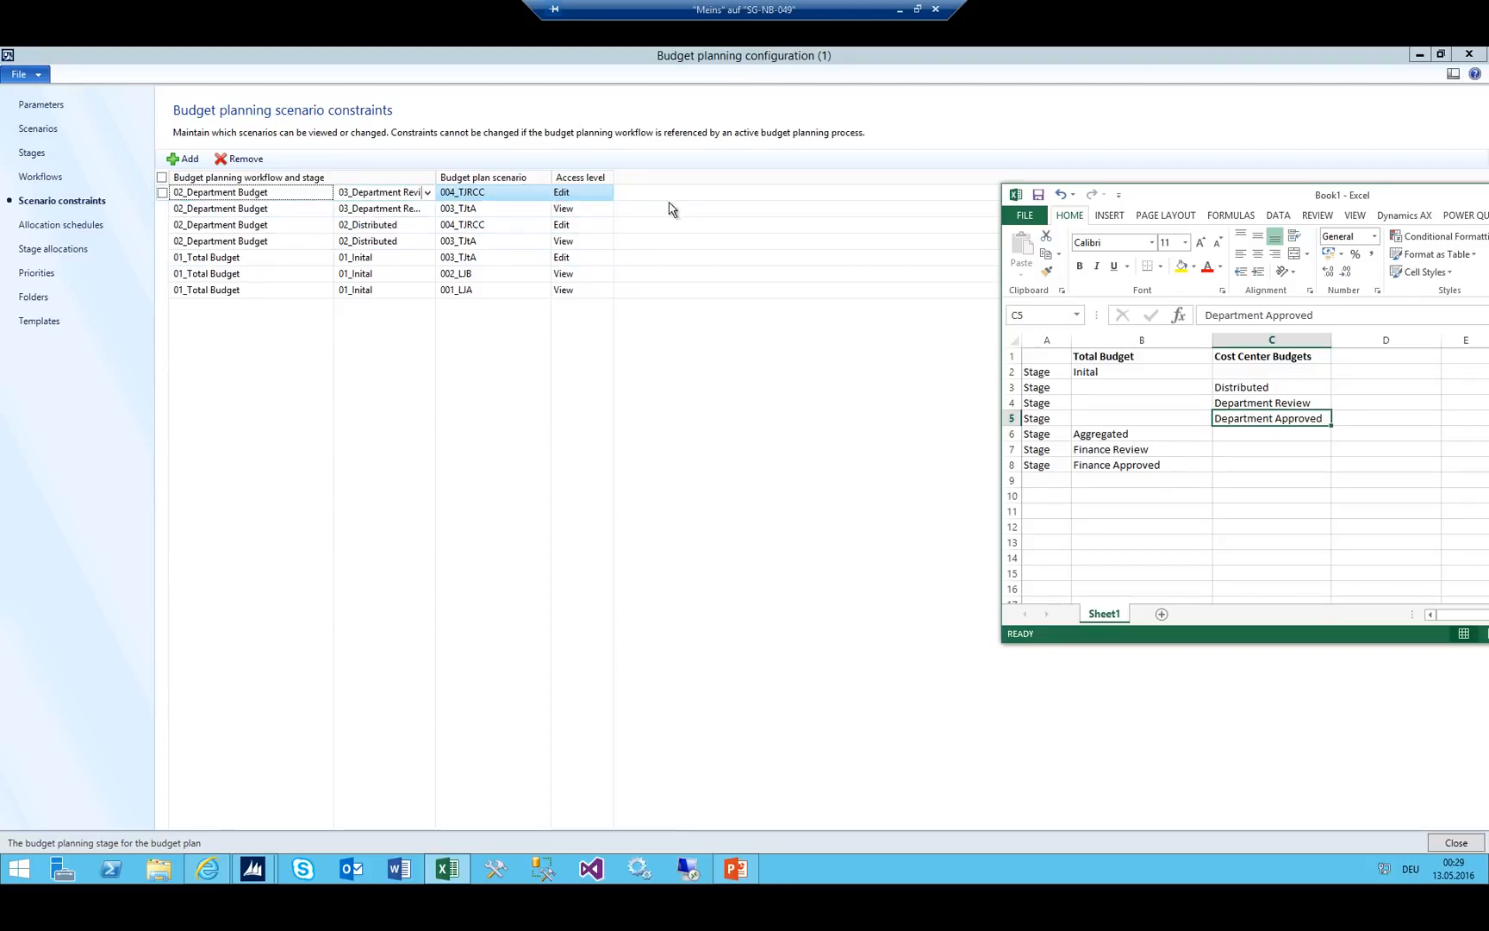
click(192, 163)
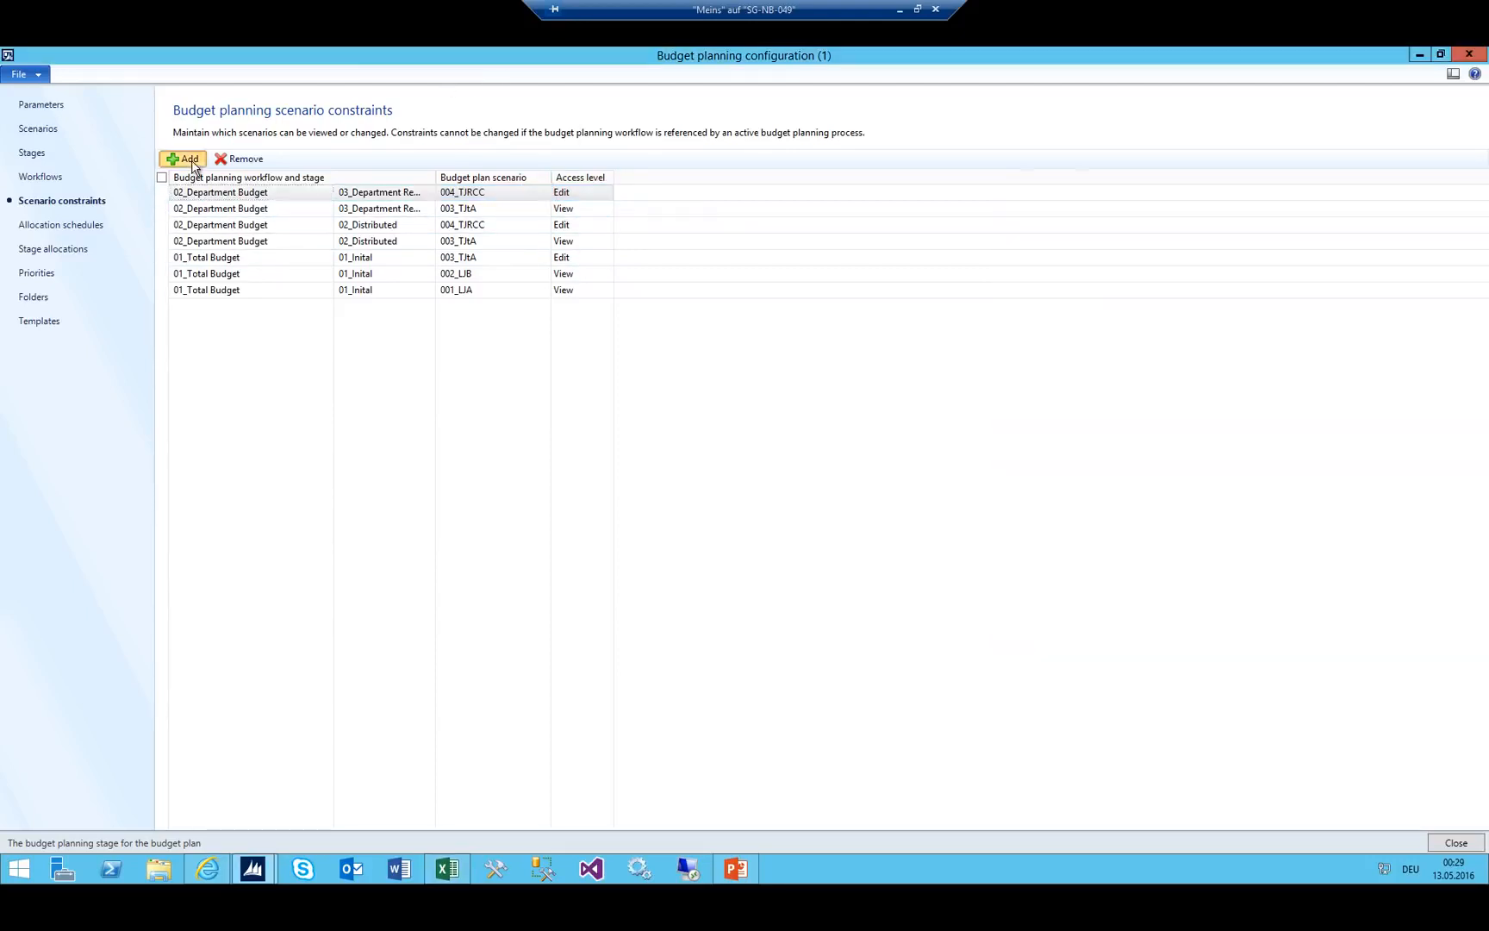
click(188, 160)
click(426, 193)
scroll(273, 332, down, 3)
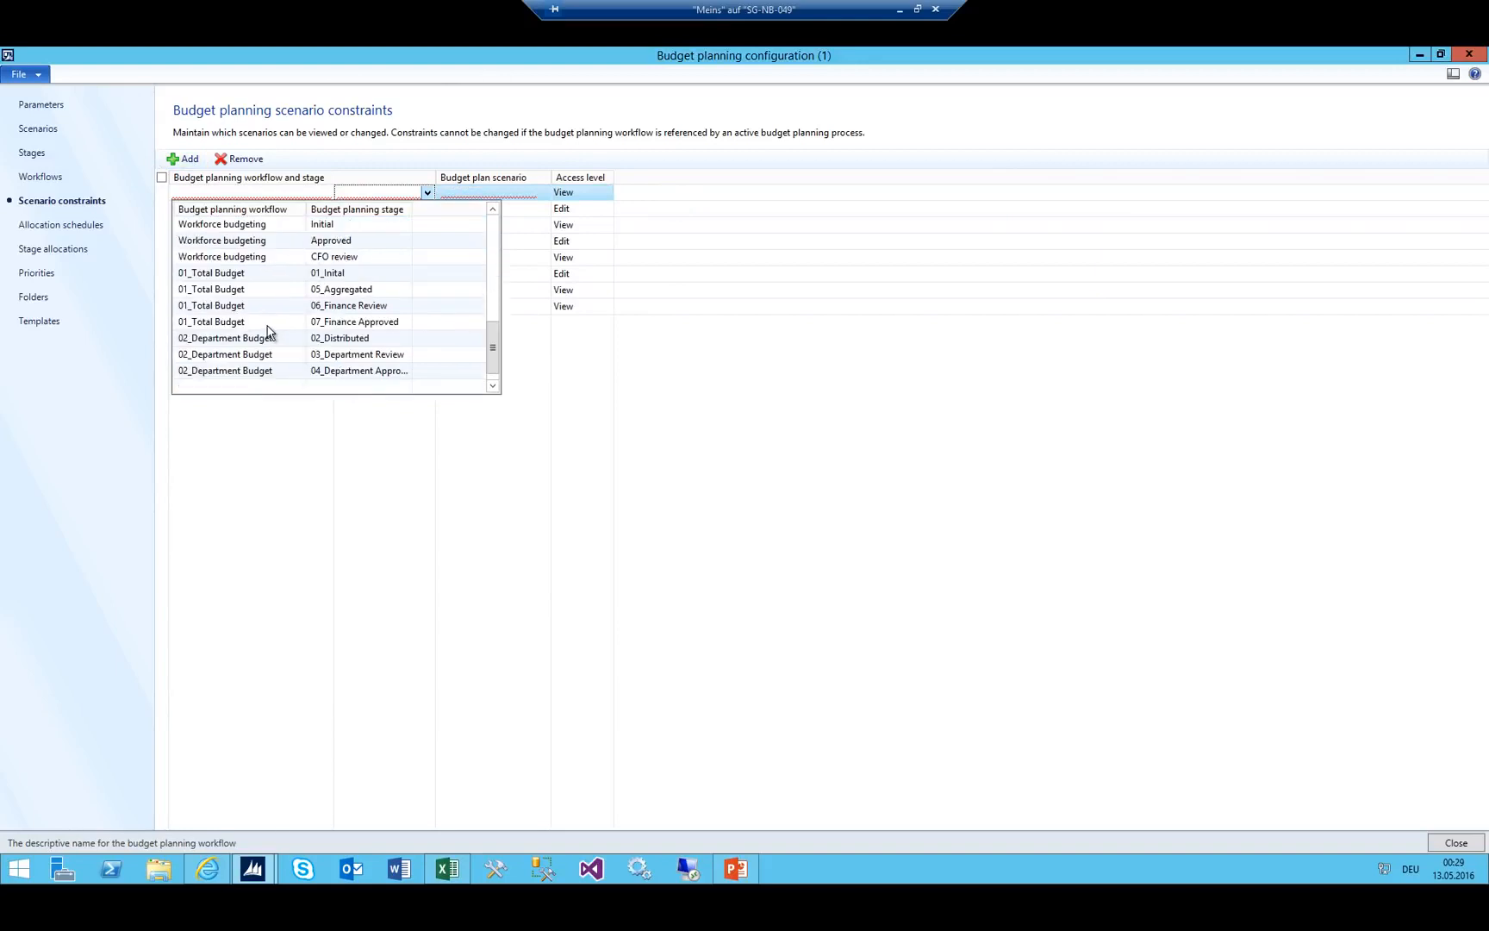
click(266, 371)
click(485, 193)
click(542, 192)
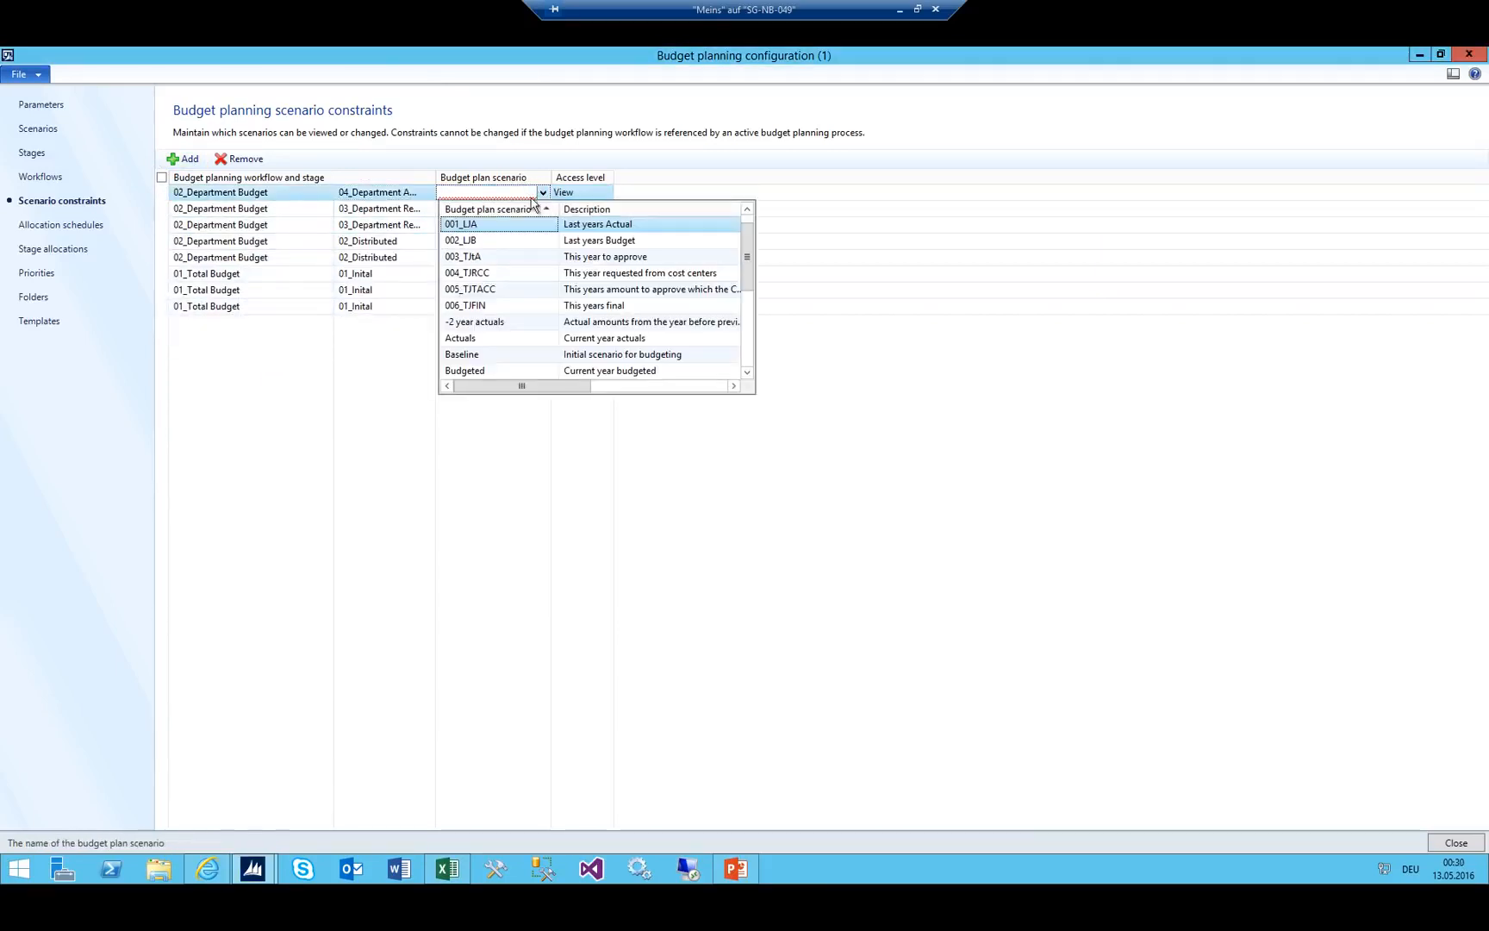
click(465, 257)
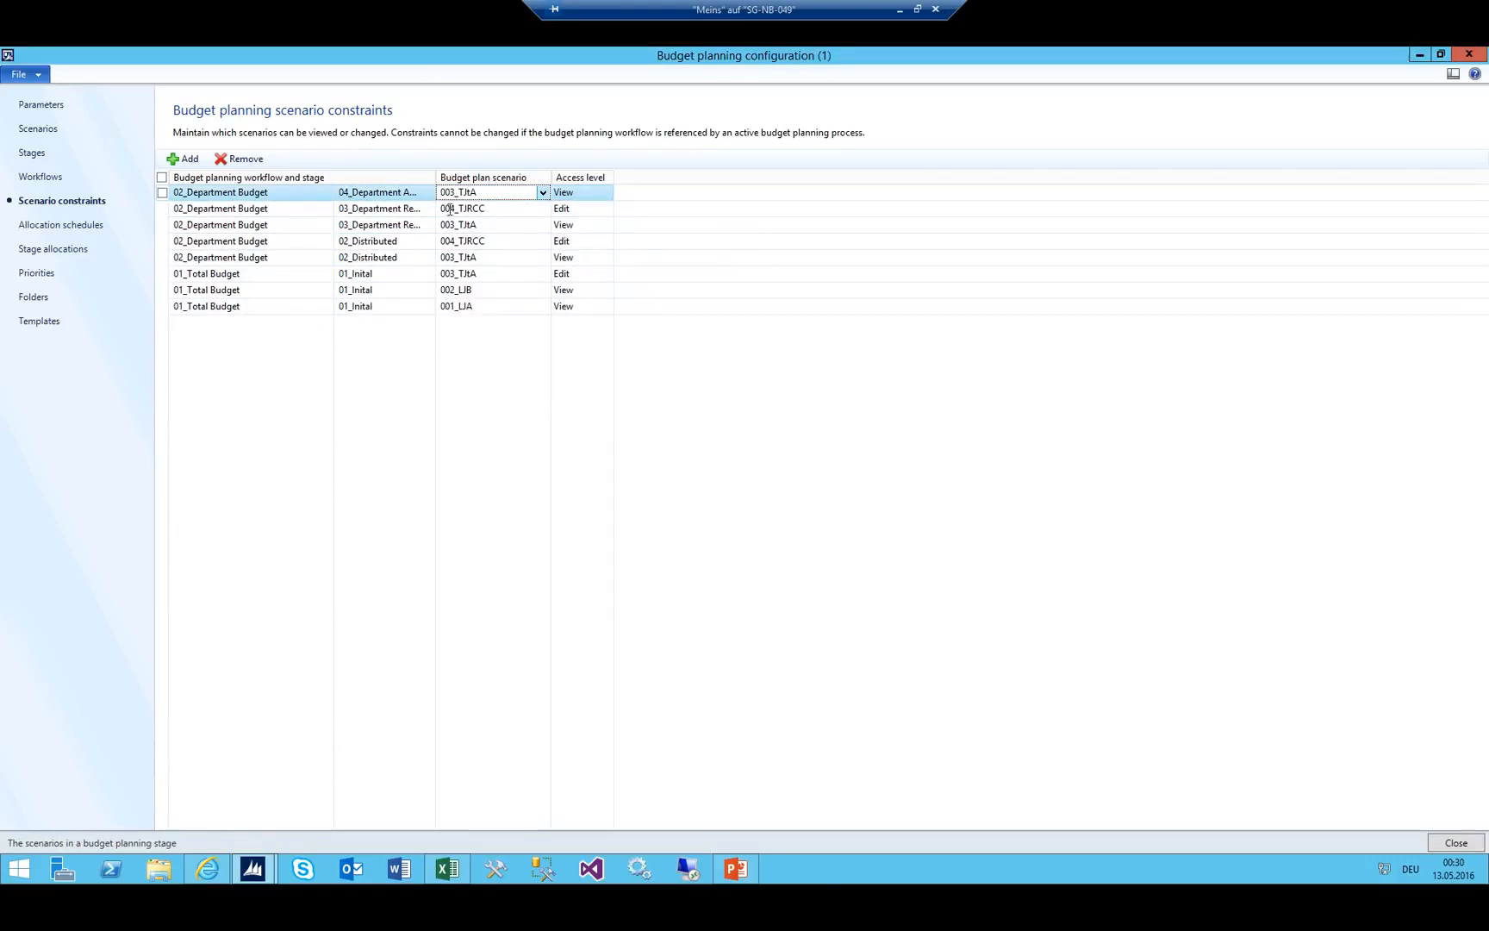
Add a second 04_Department Approved constraint for scenario 004_TJRCC with View access.
click(185, 158)
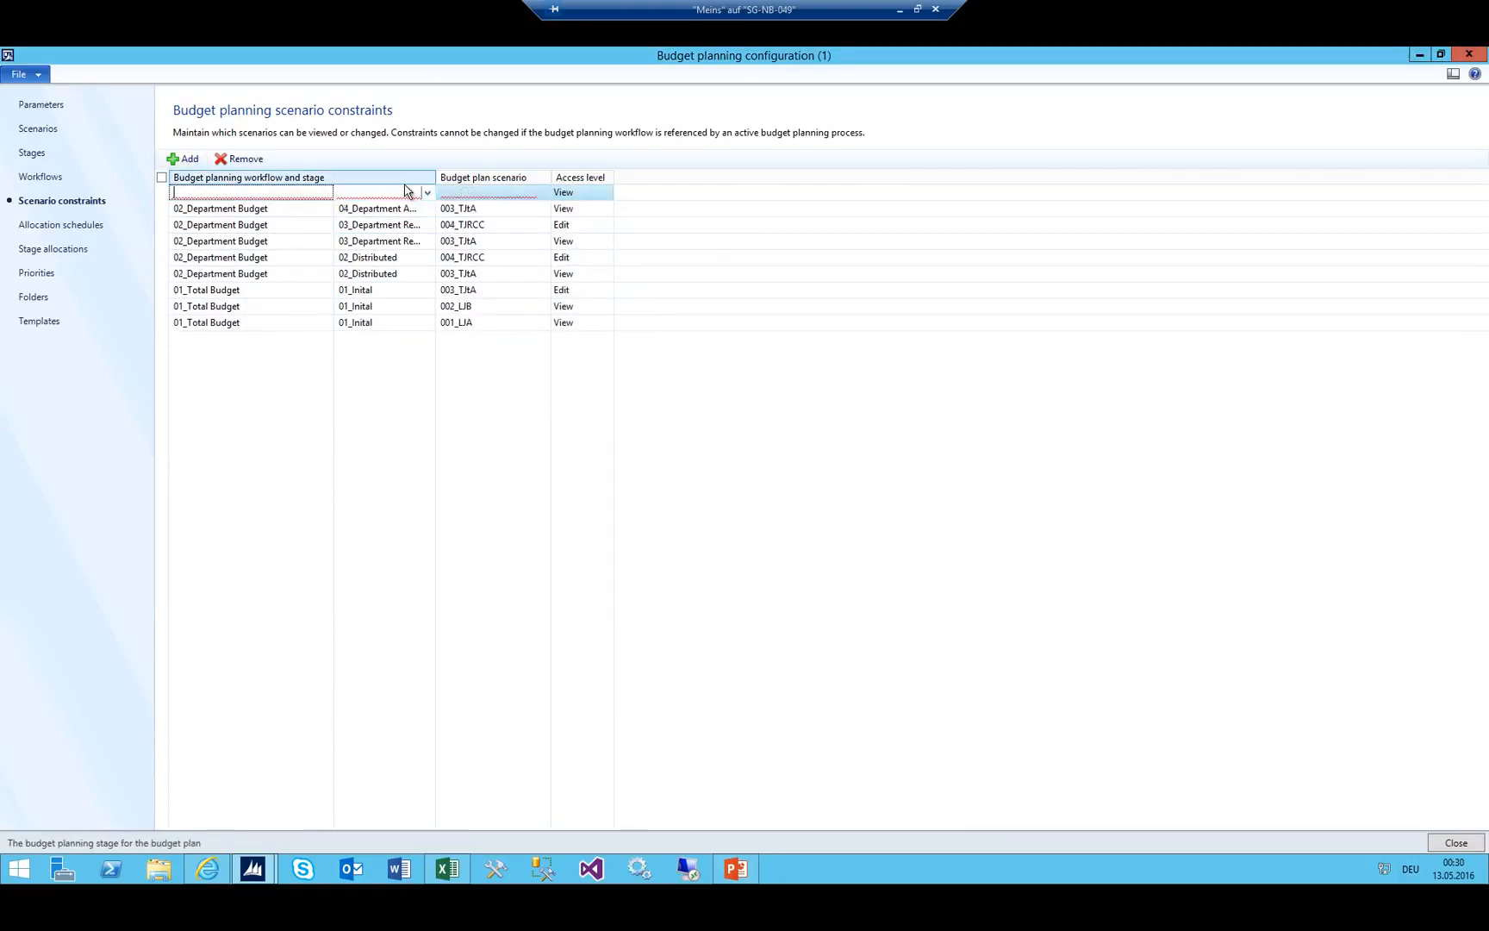
click(427, 193)
scroll(274, 336, down, 4)
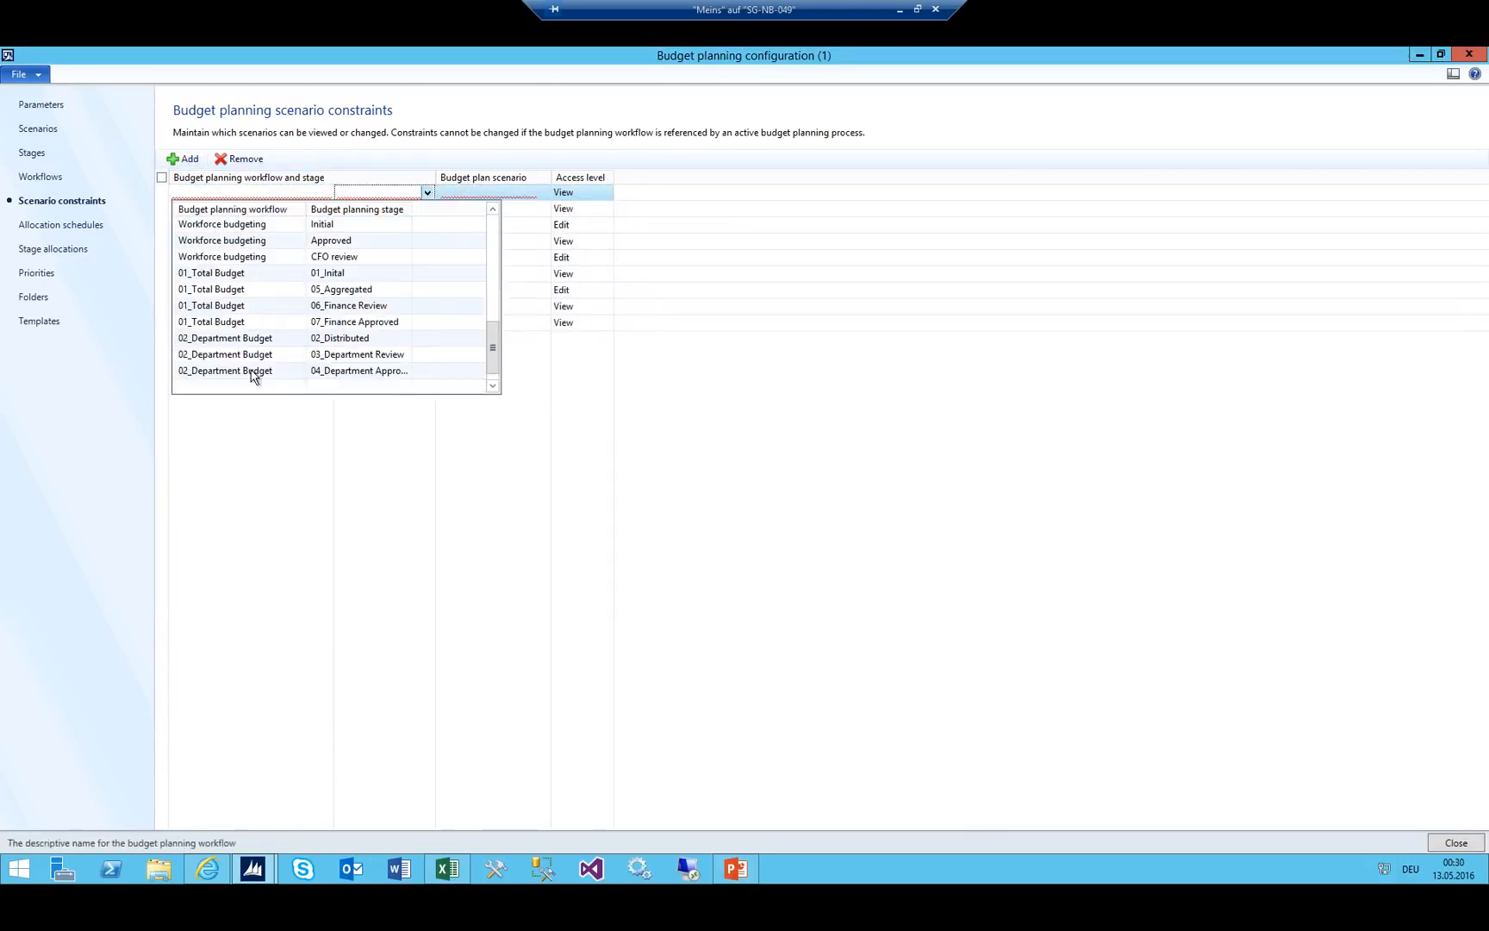
click(257, 371)
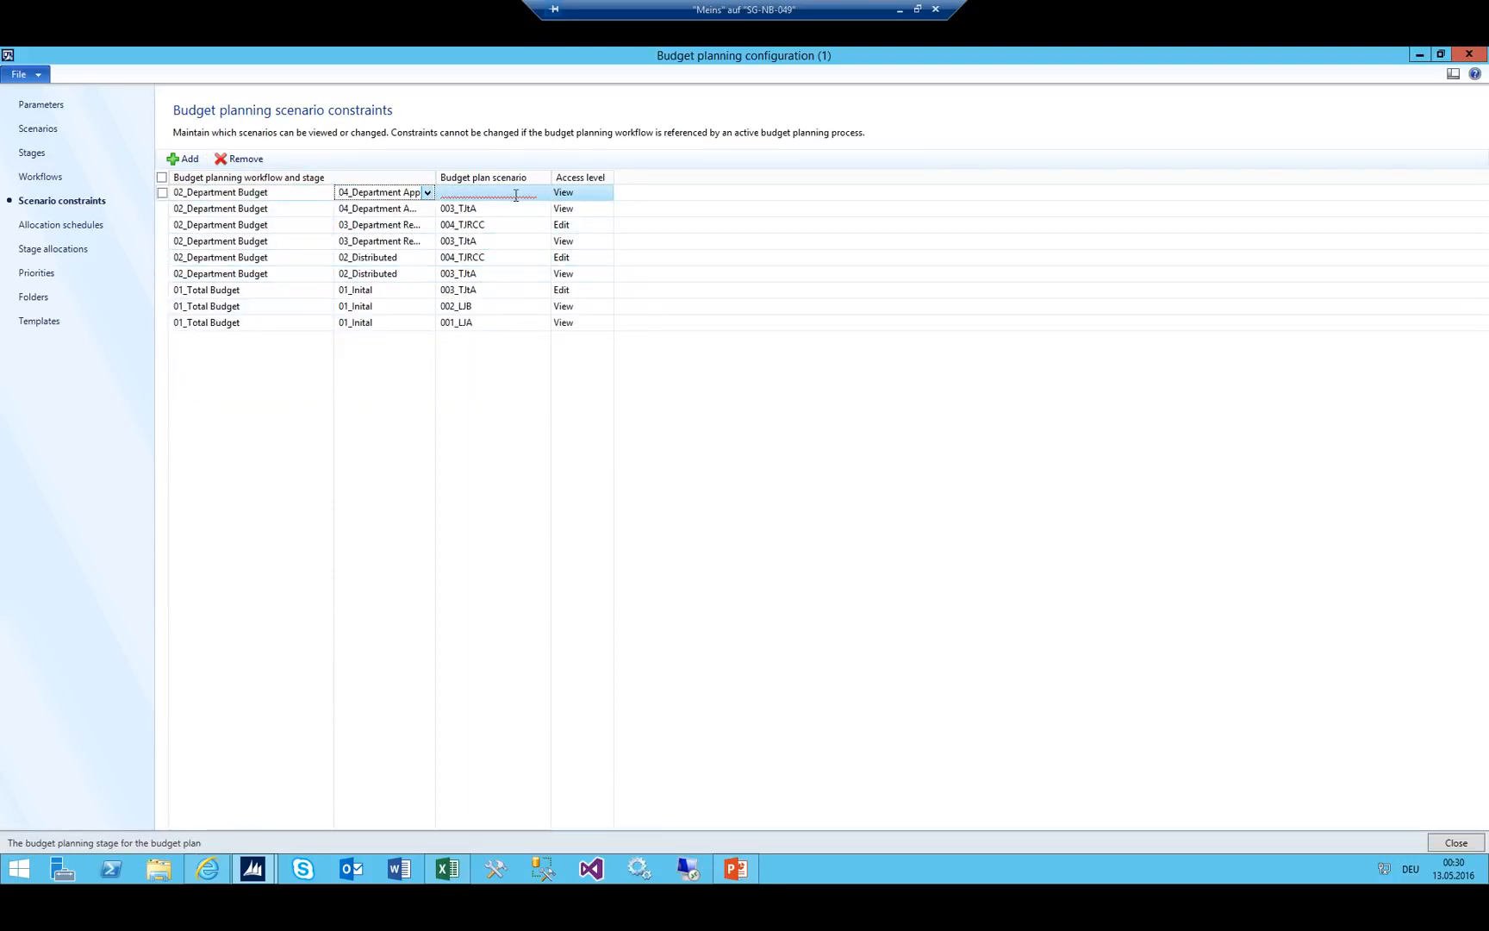
click(515, 193)
click(544, 193)
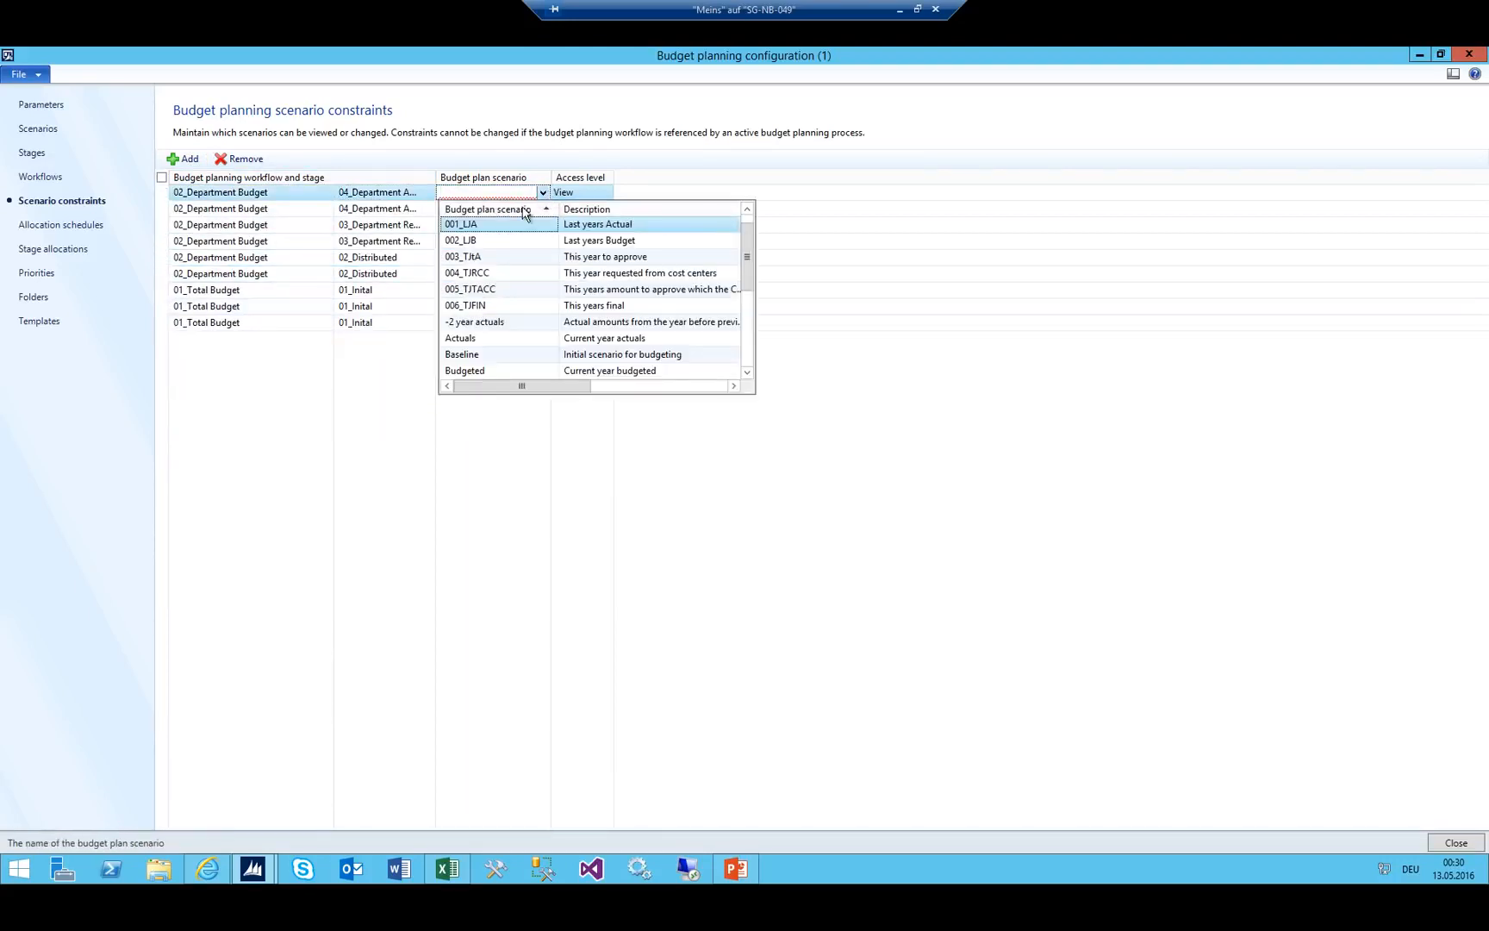
click(483, 274)
click(578, 193)
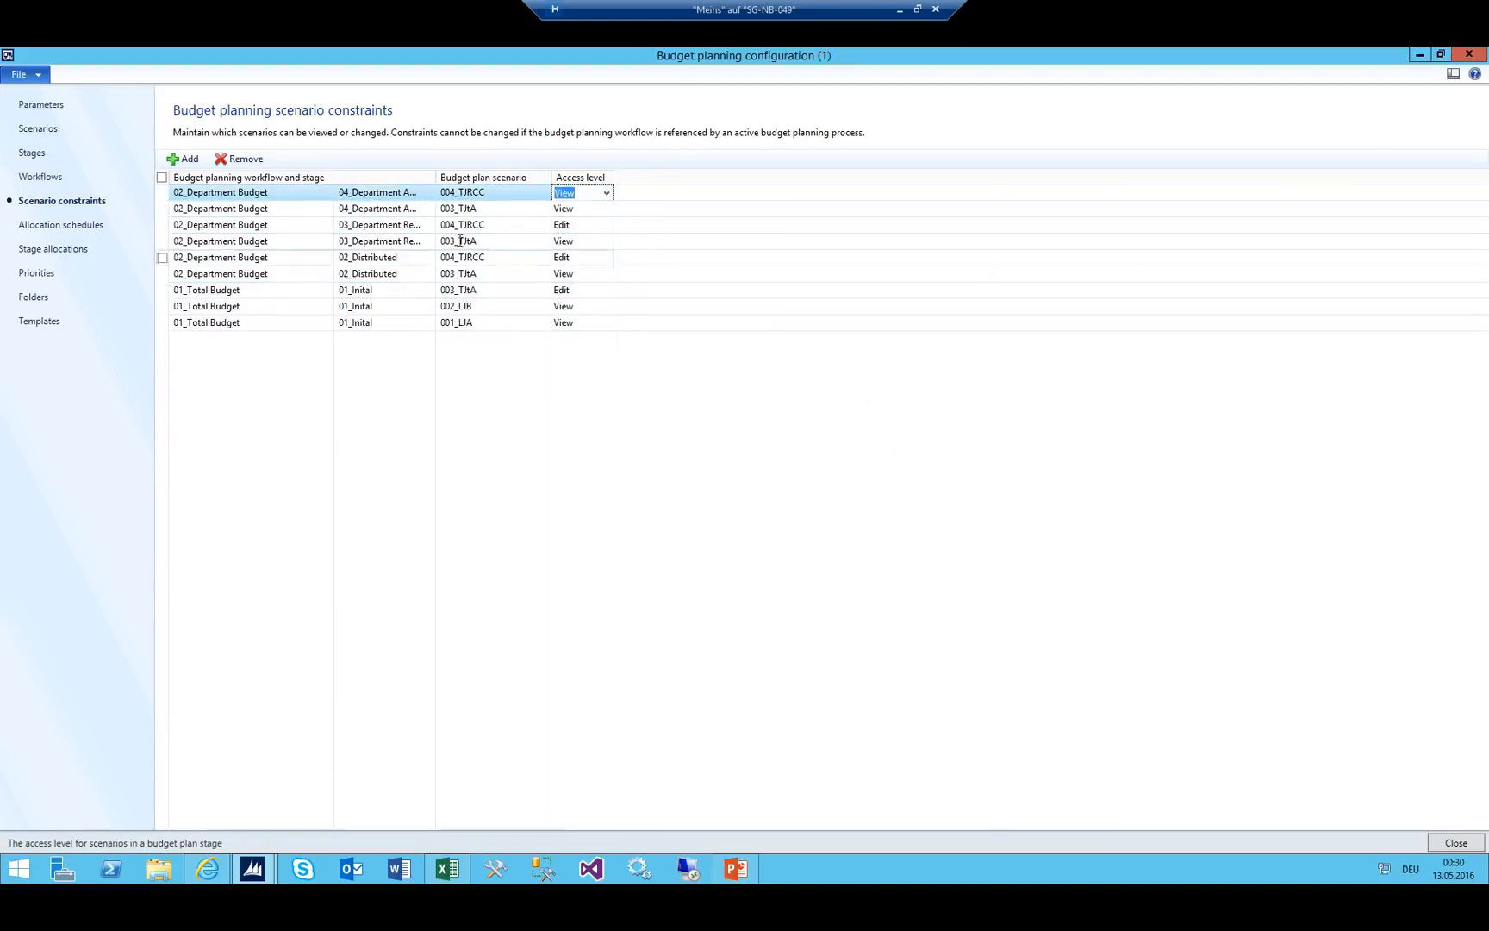
click(439, 857)
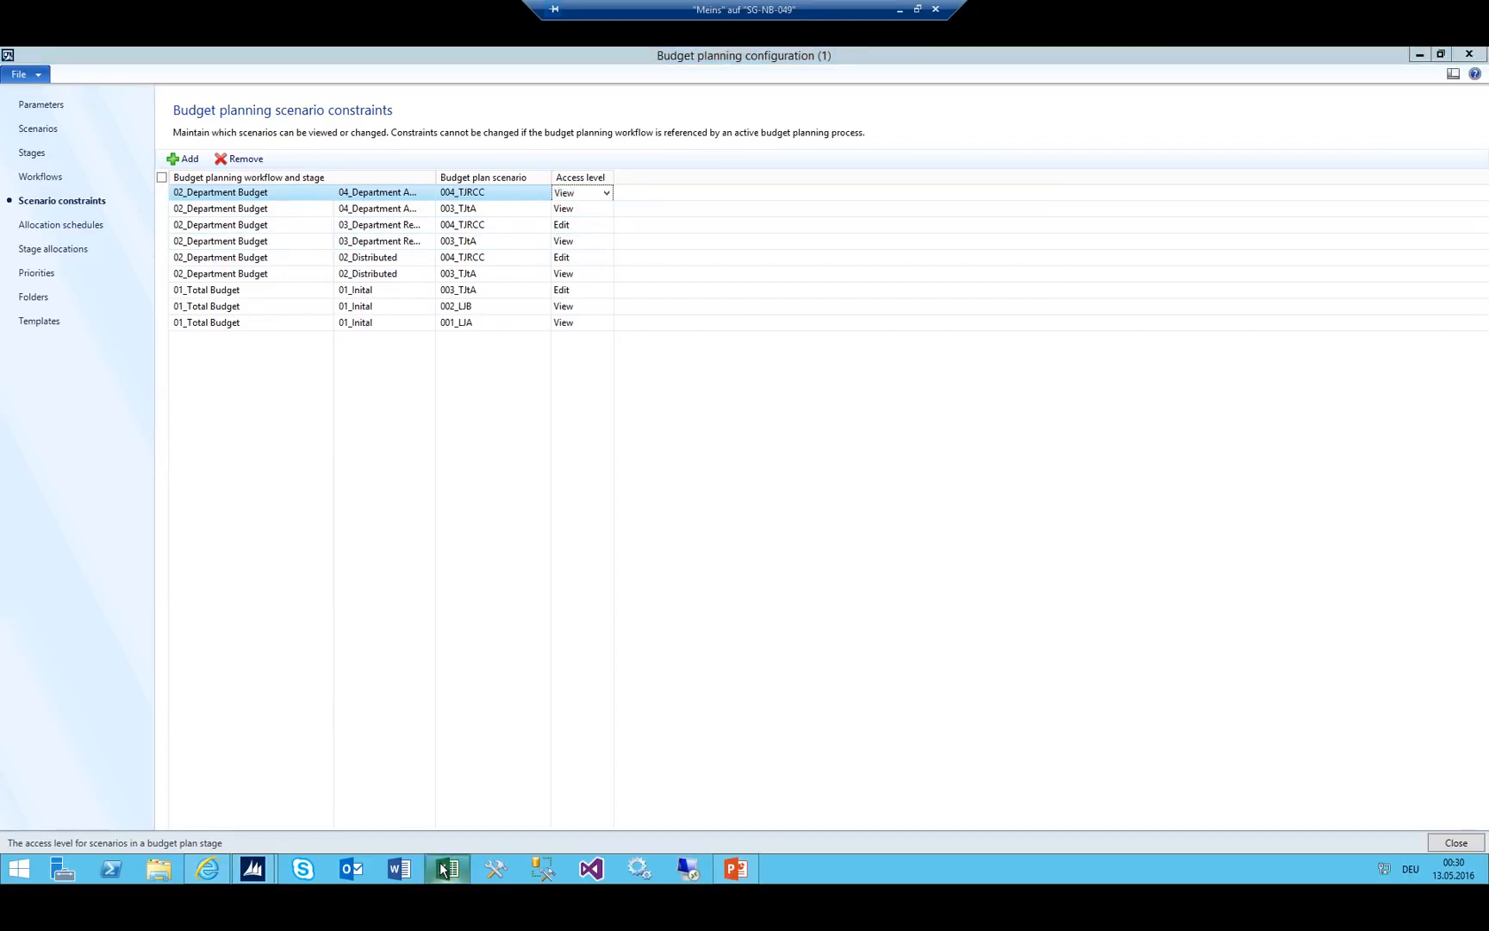
Review the Aggregated (B6) and Finance Review (B7) stages in Excel, then select the first AX constraint row.
click(1147, 437)
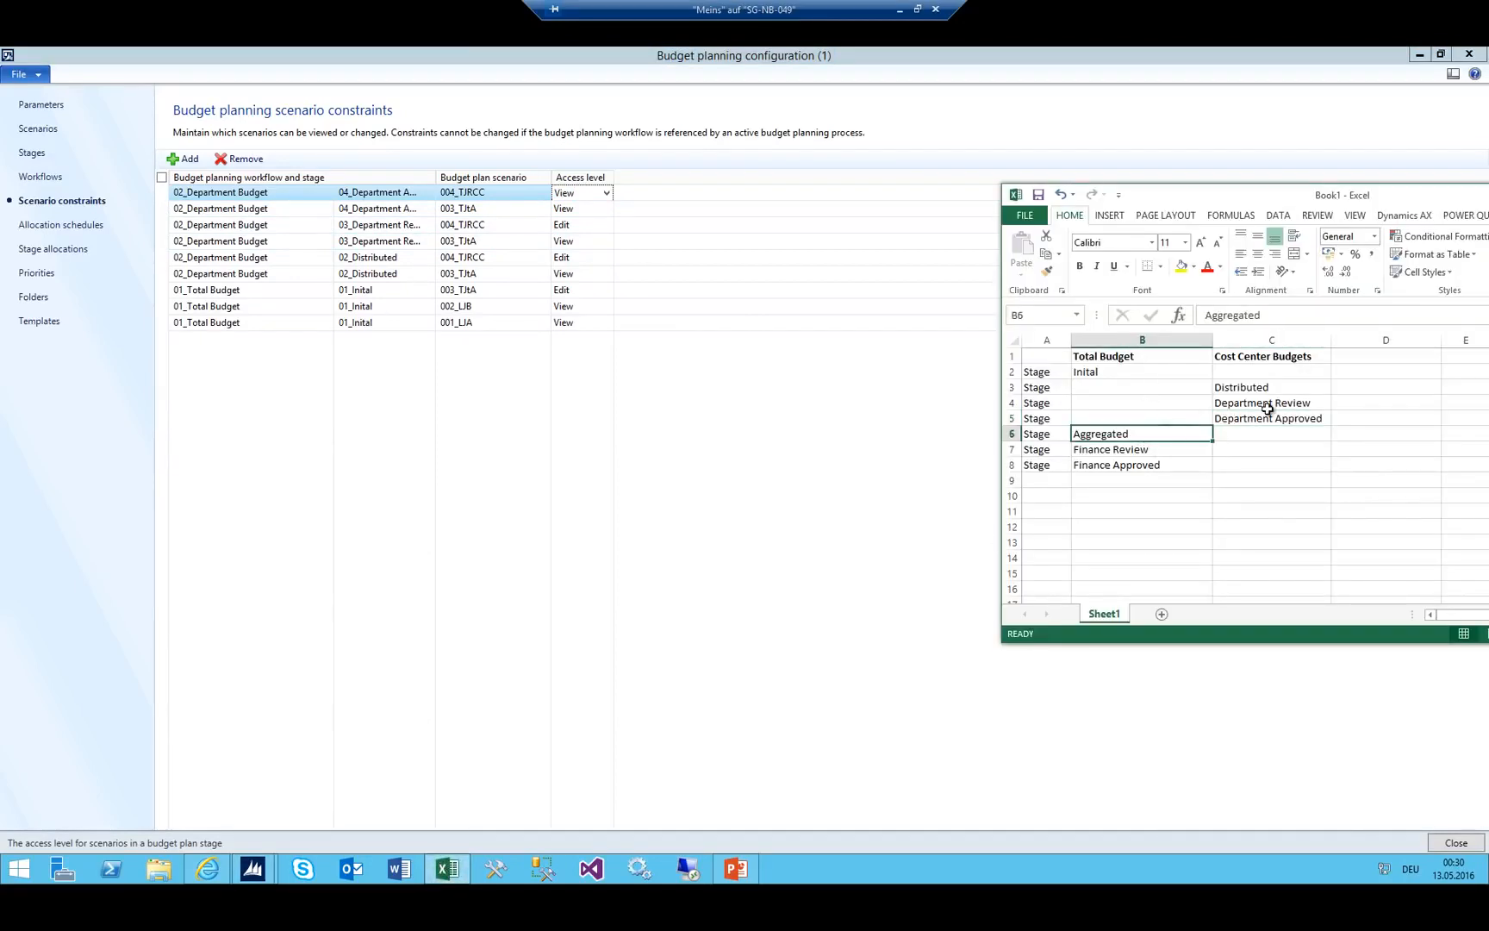
click(1105, 448)
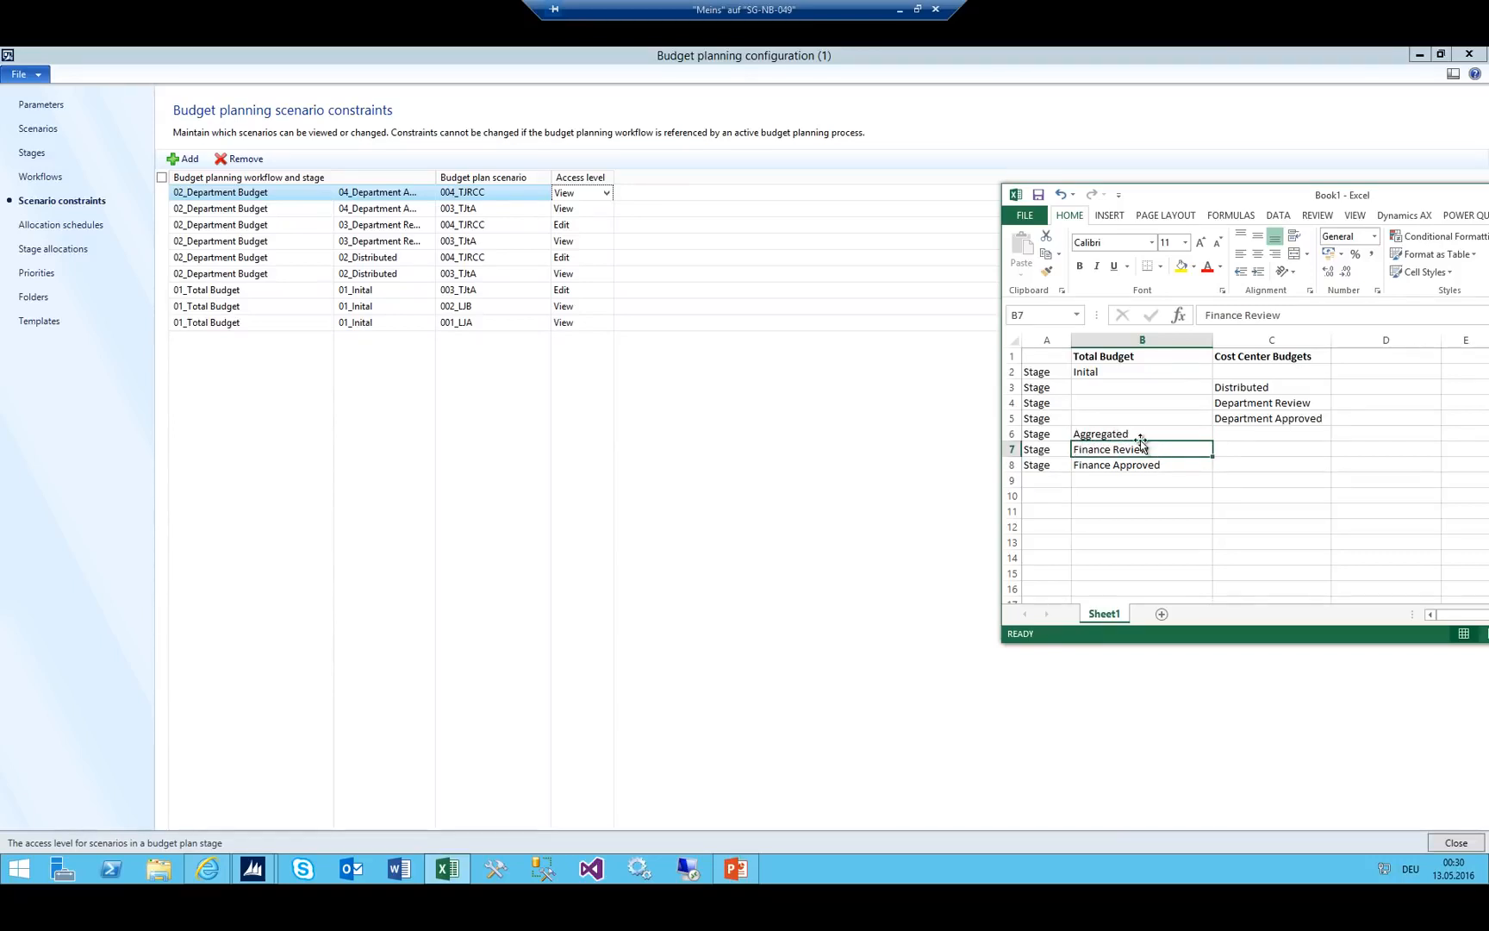
click(1137, 435)
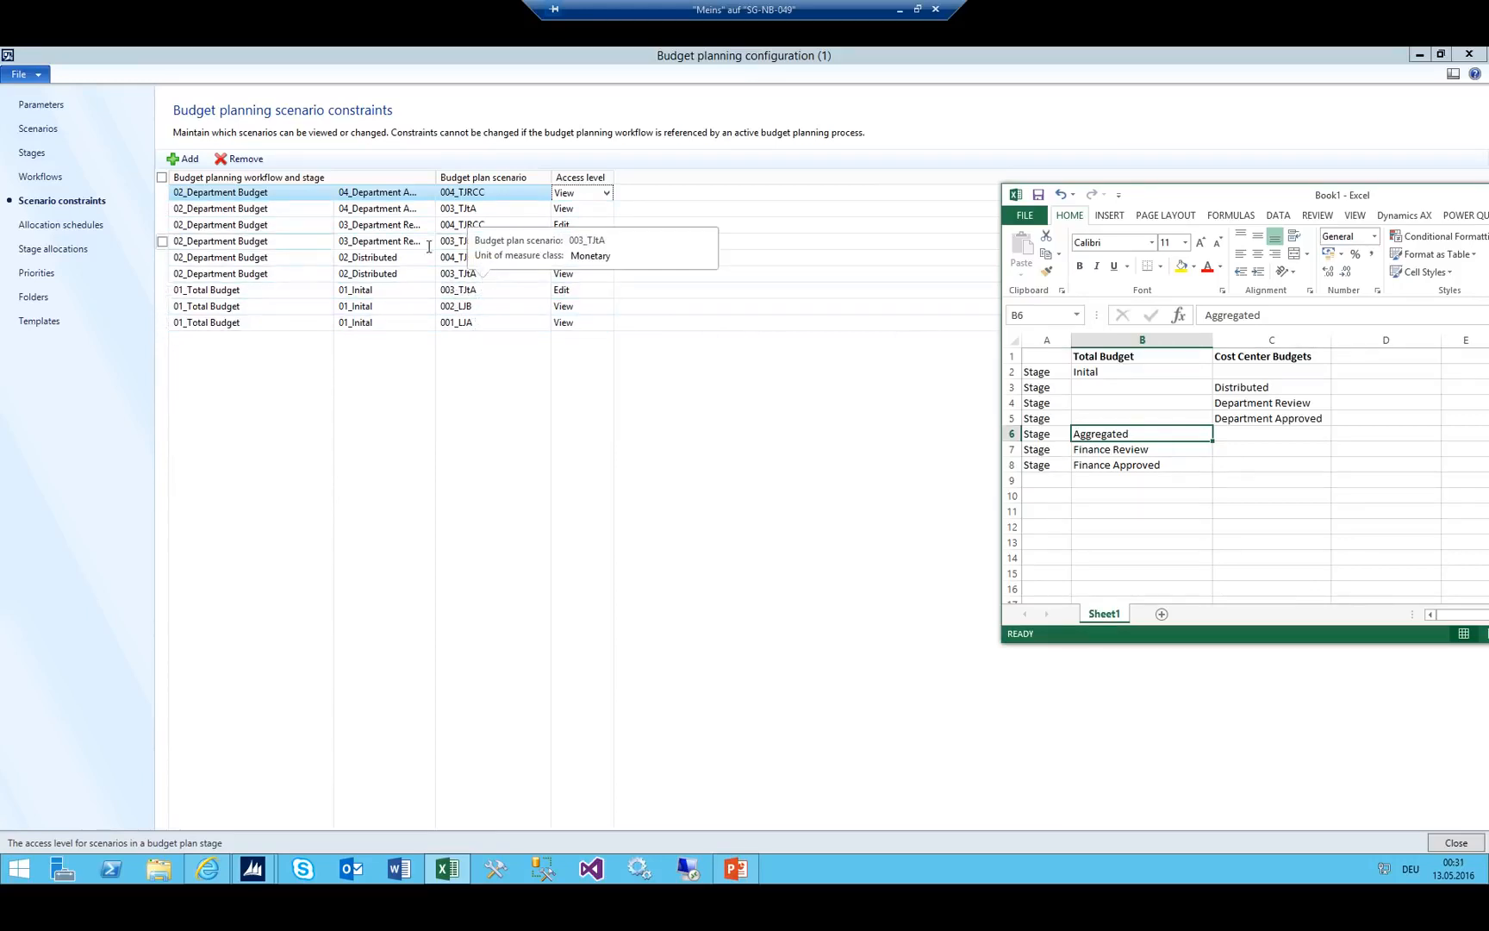
click(483, 256)
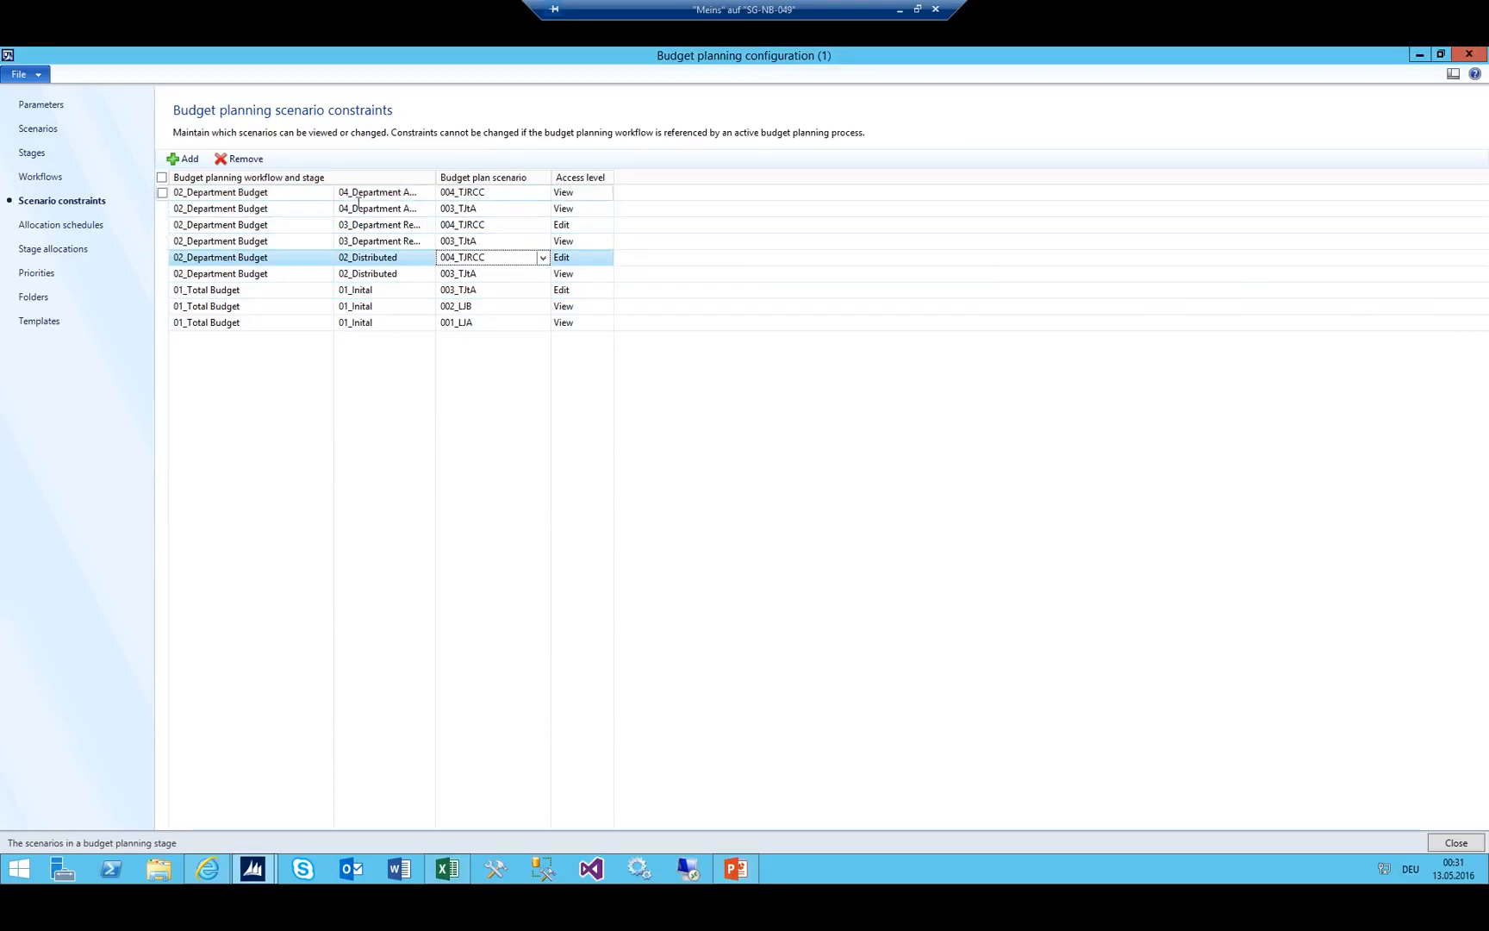
click(276, 195)
Widen the workflow columns and add a 01_Total Budget 05_Aggregated constraint for scenario 001_LJA.
click(182, 158)
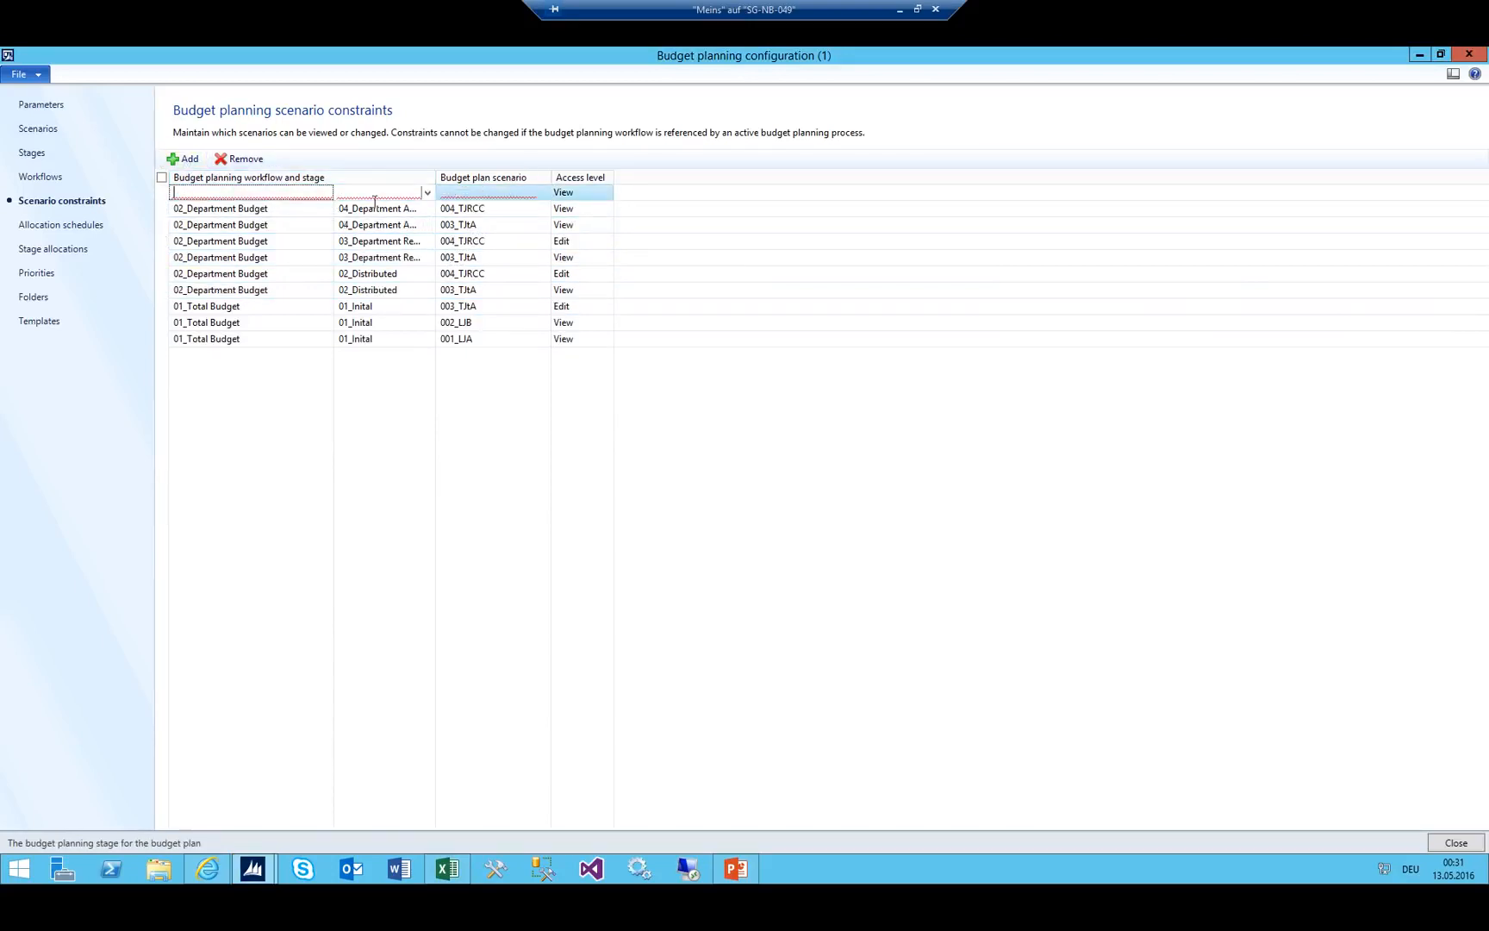
click(428, 193)
scroll(302, 351, down, 5)
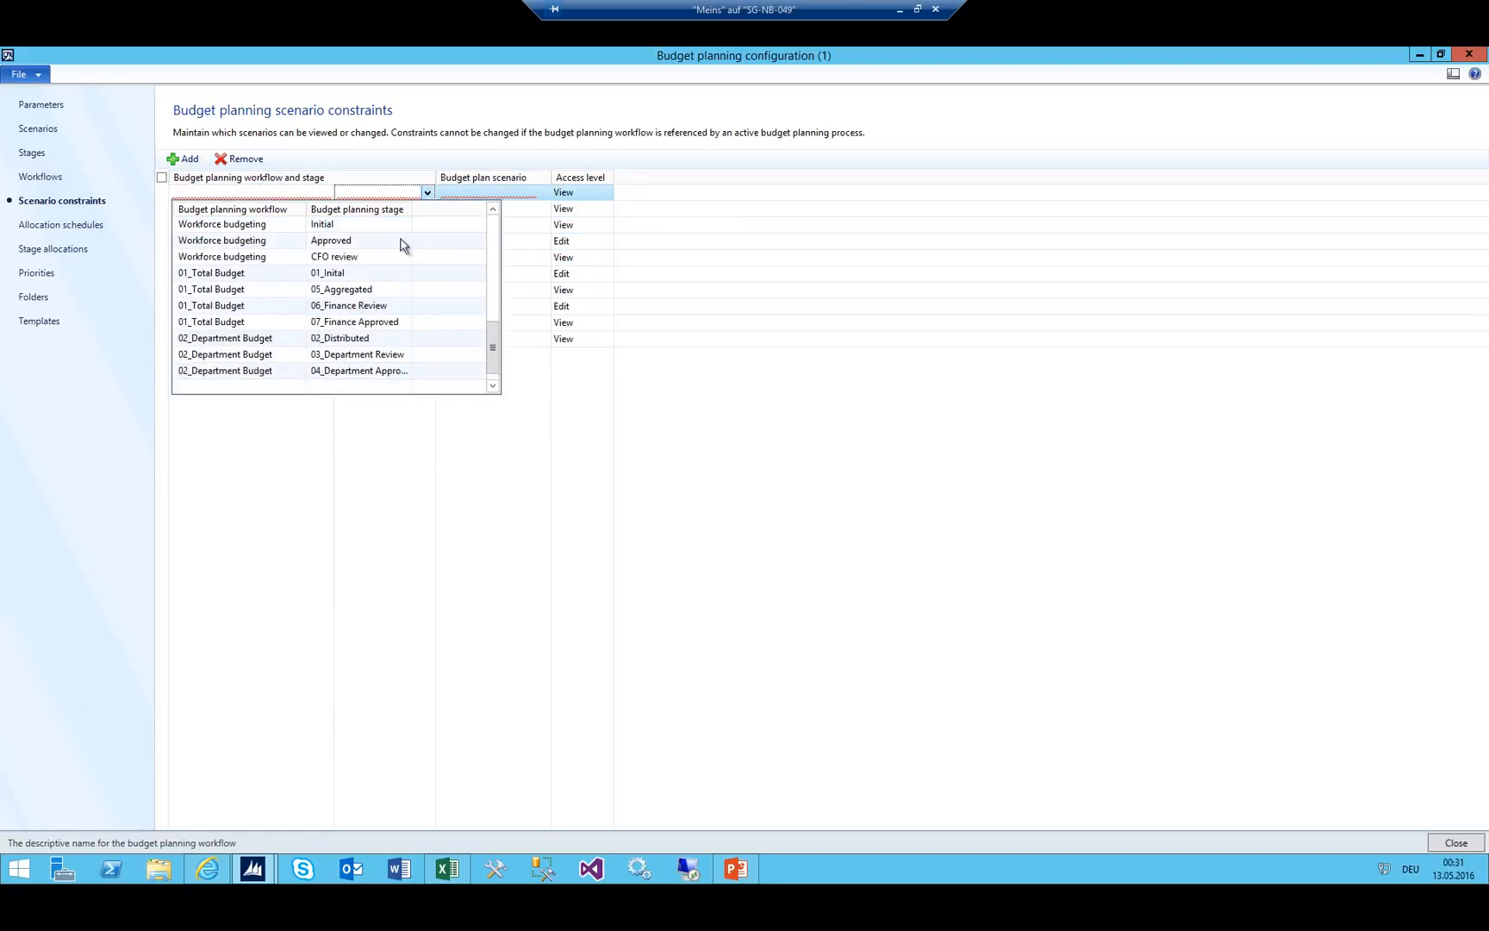
click(455, 192)
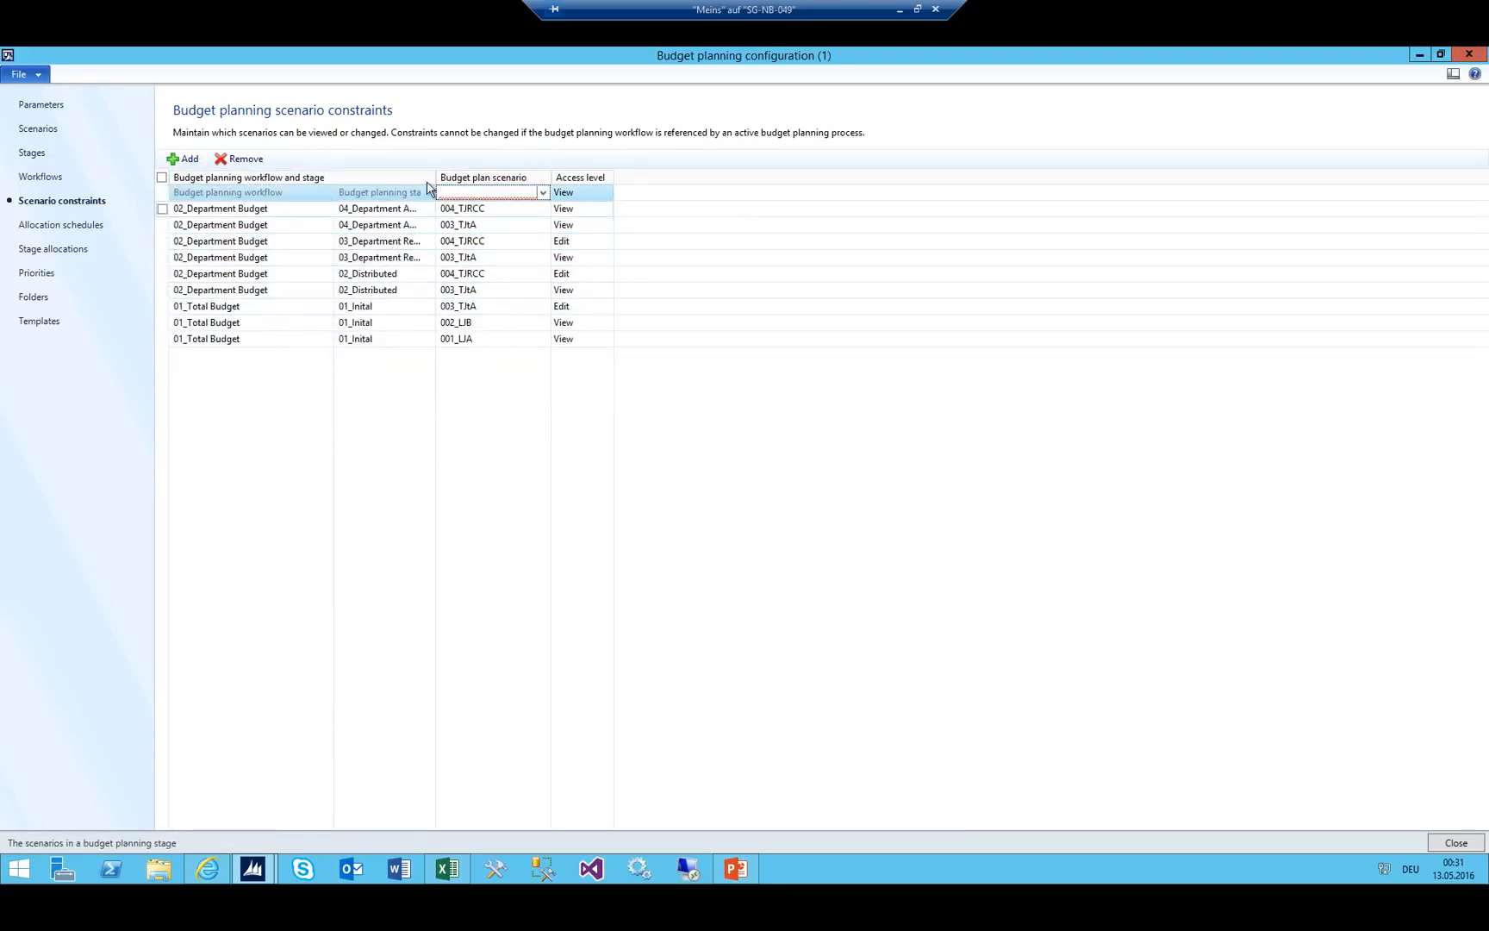
drag(436, 177, 523, 174)
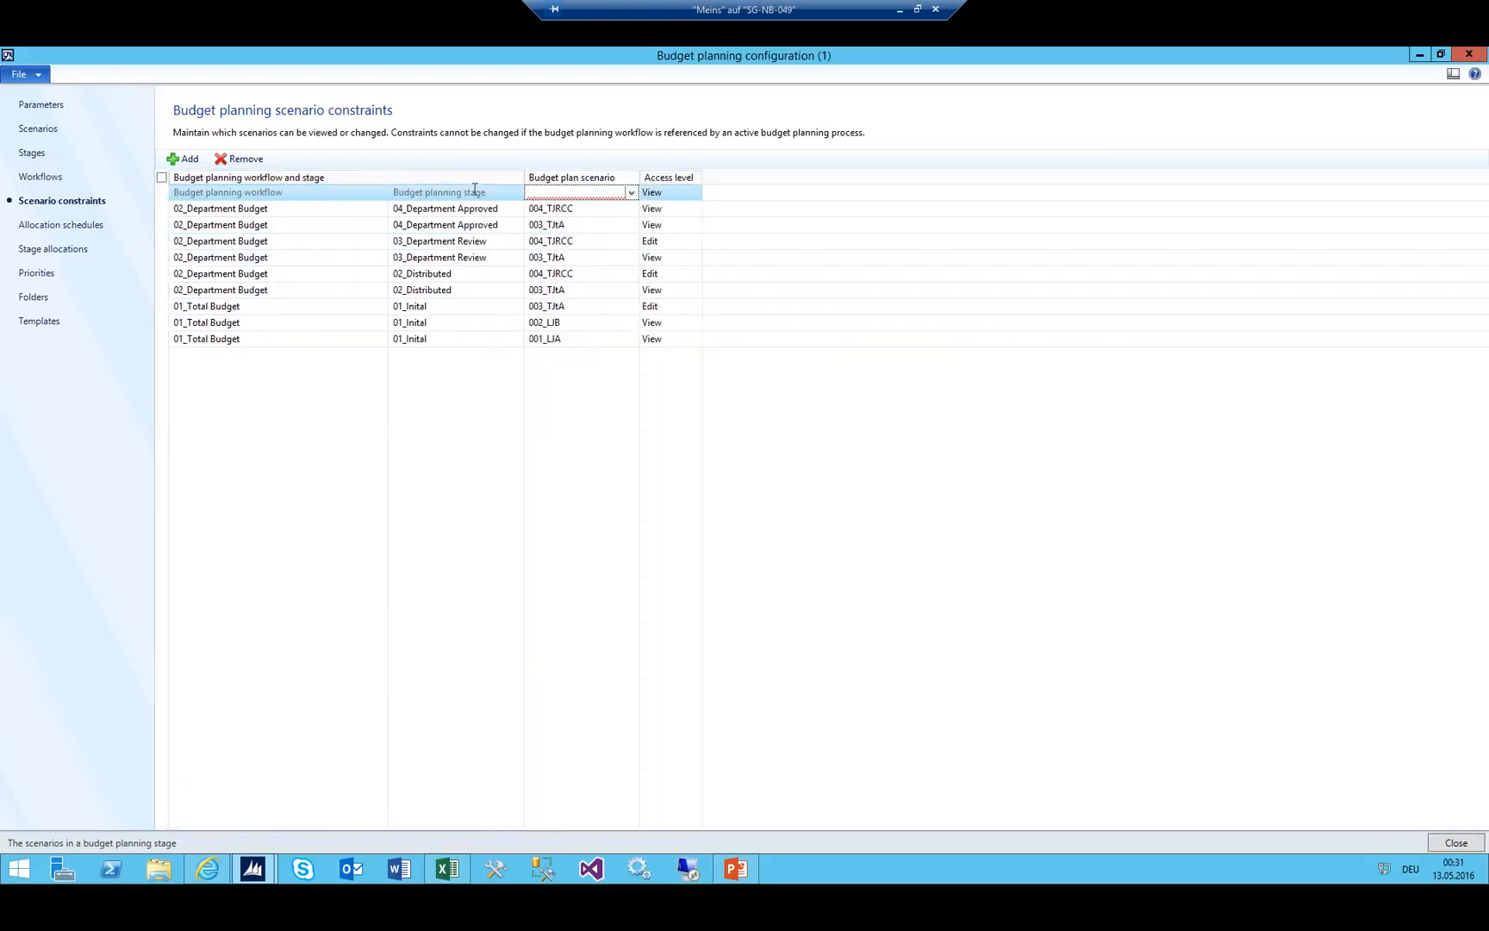
click(510, 195)
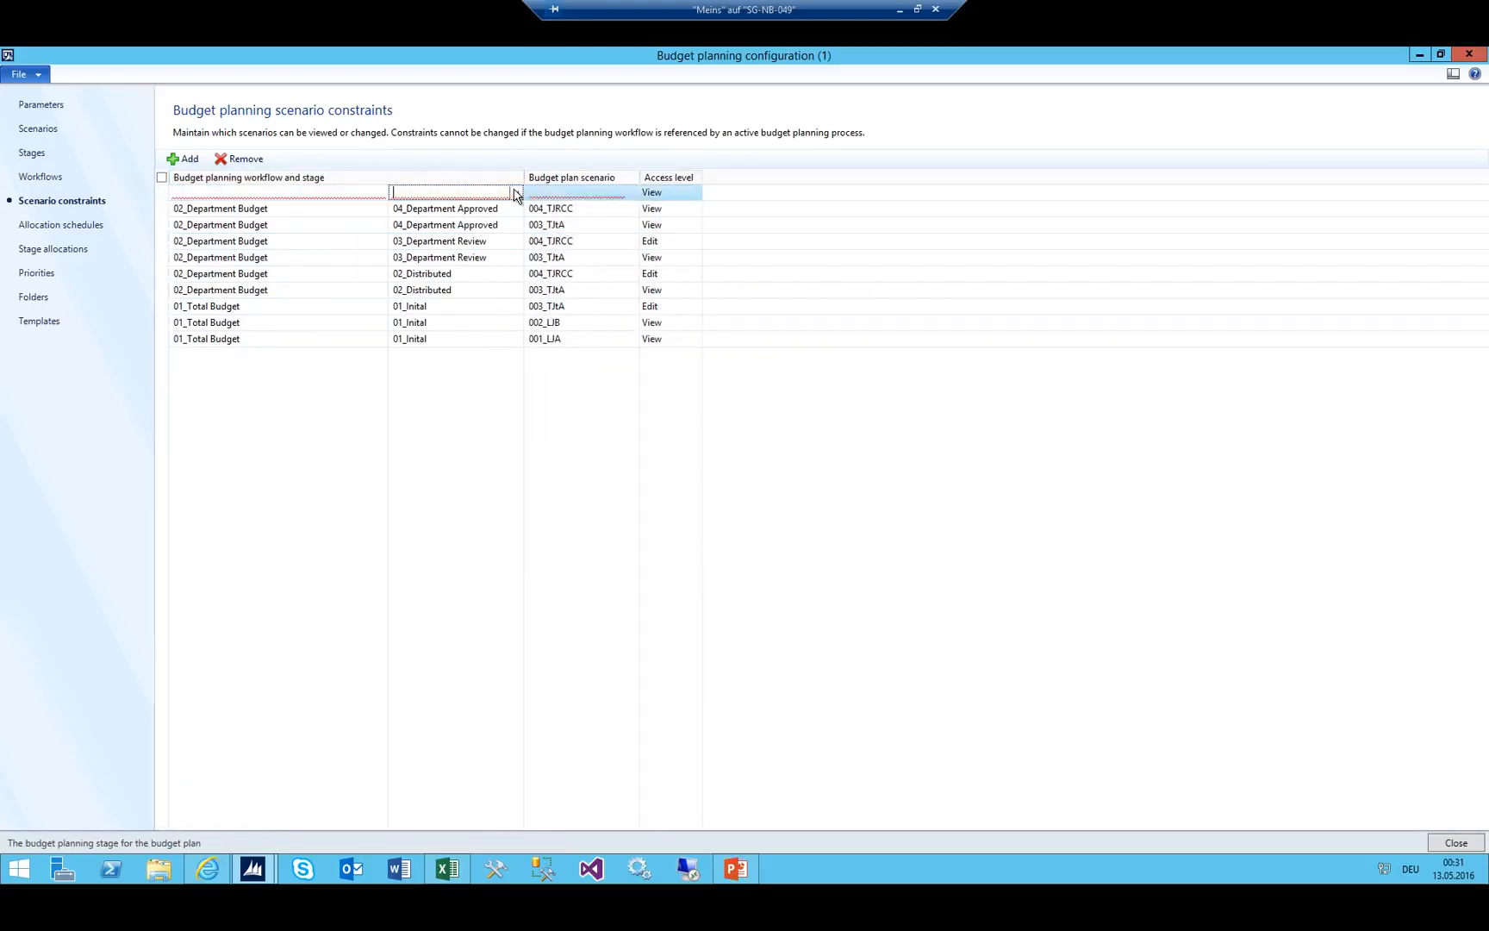
click(515, 193)
scroll(242, 310, down, 5)
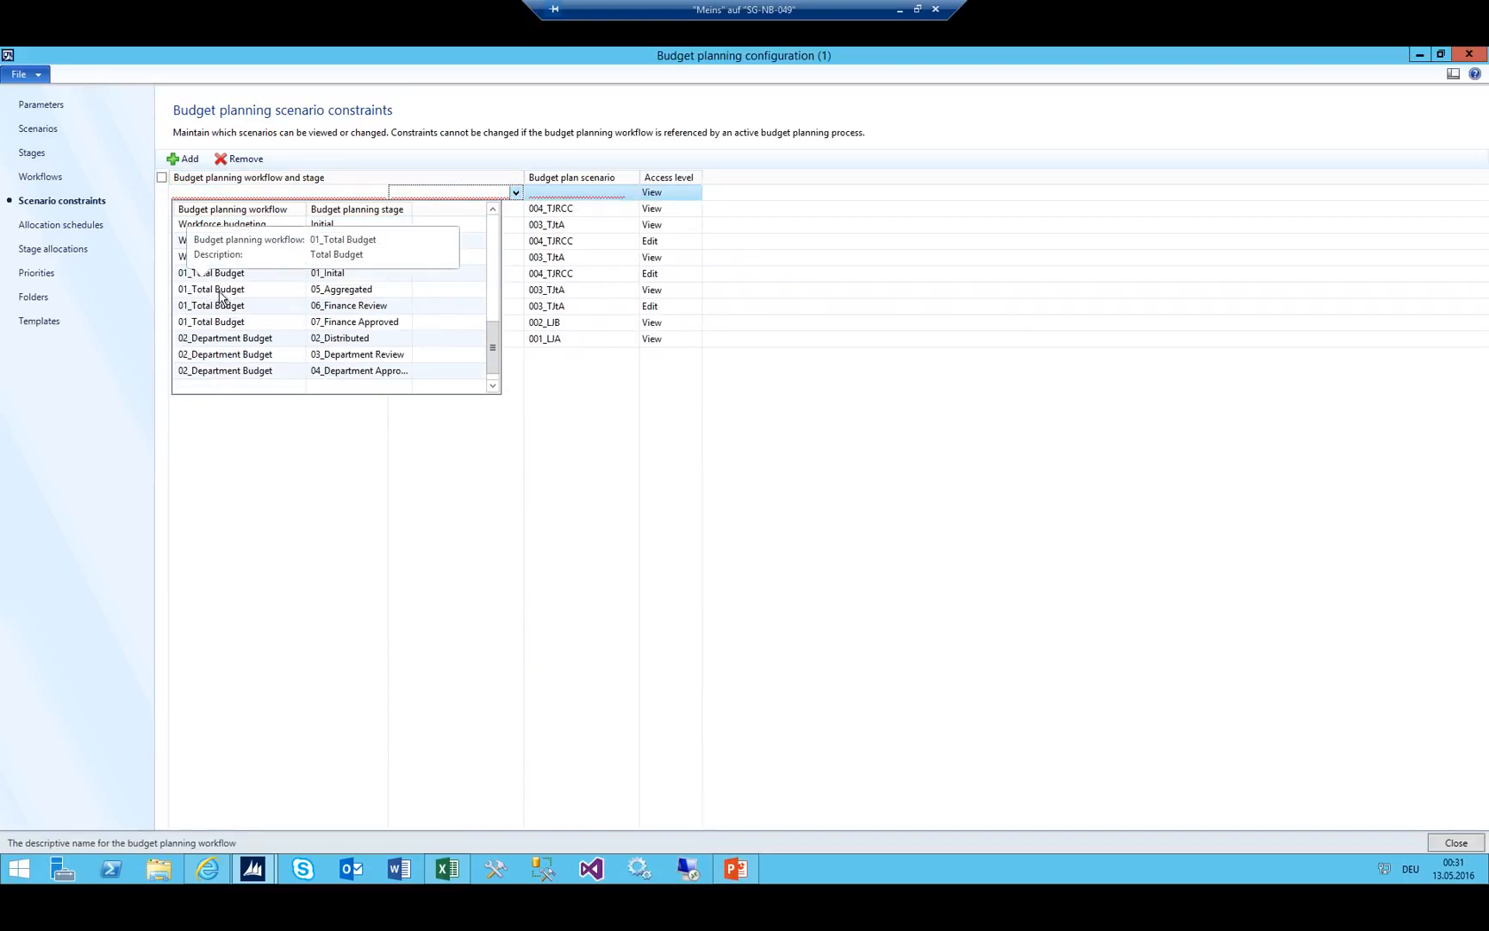
click(333, 293)
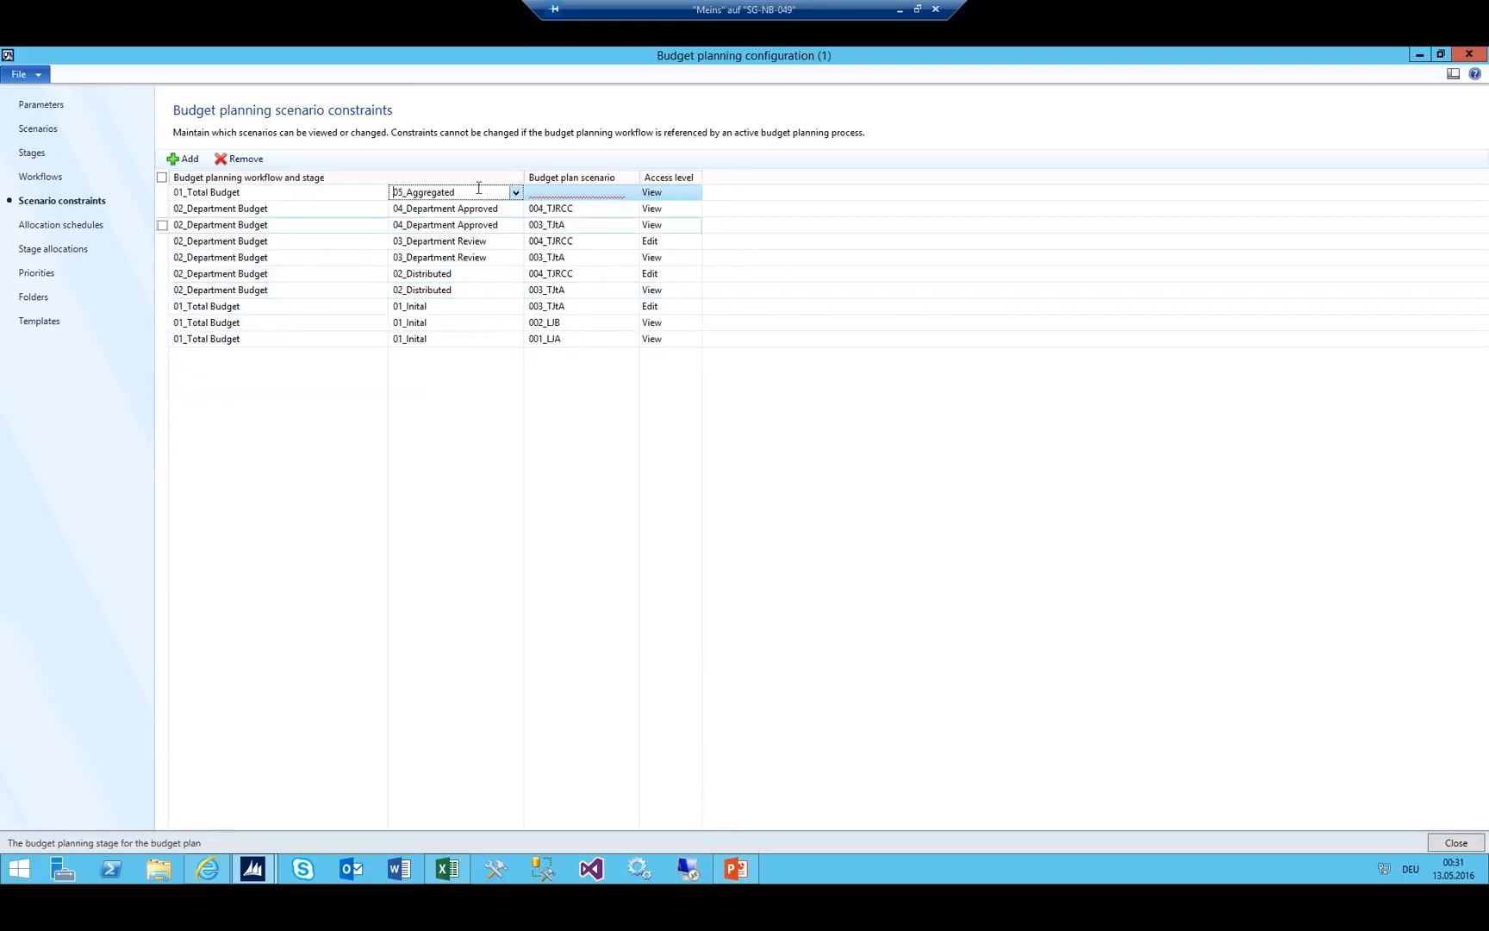
click(590, 192)
click(630, 193)
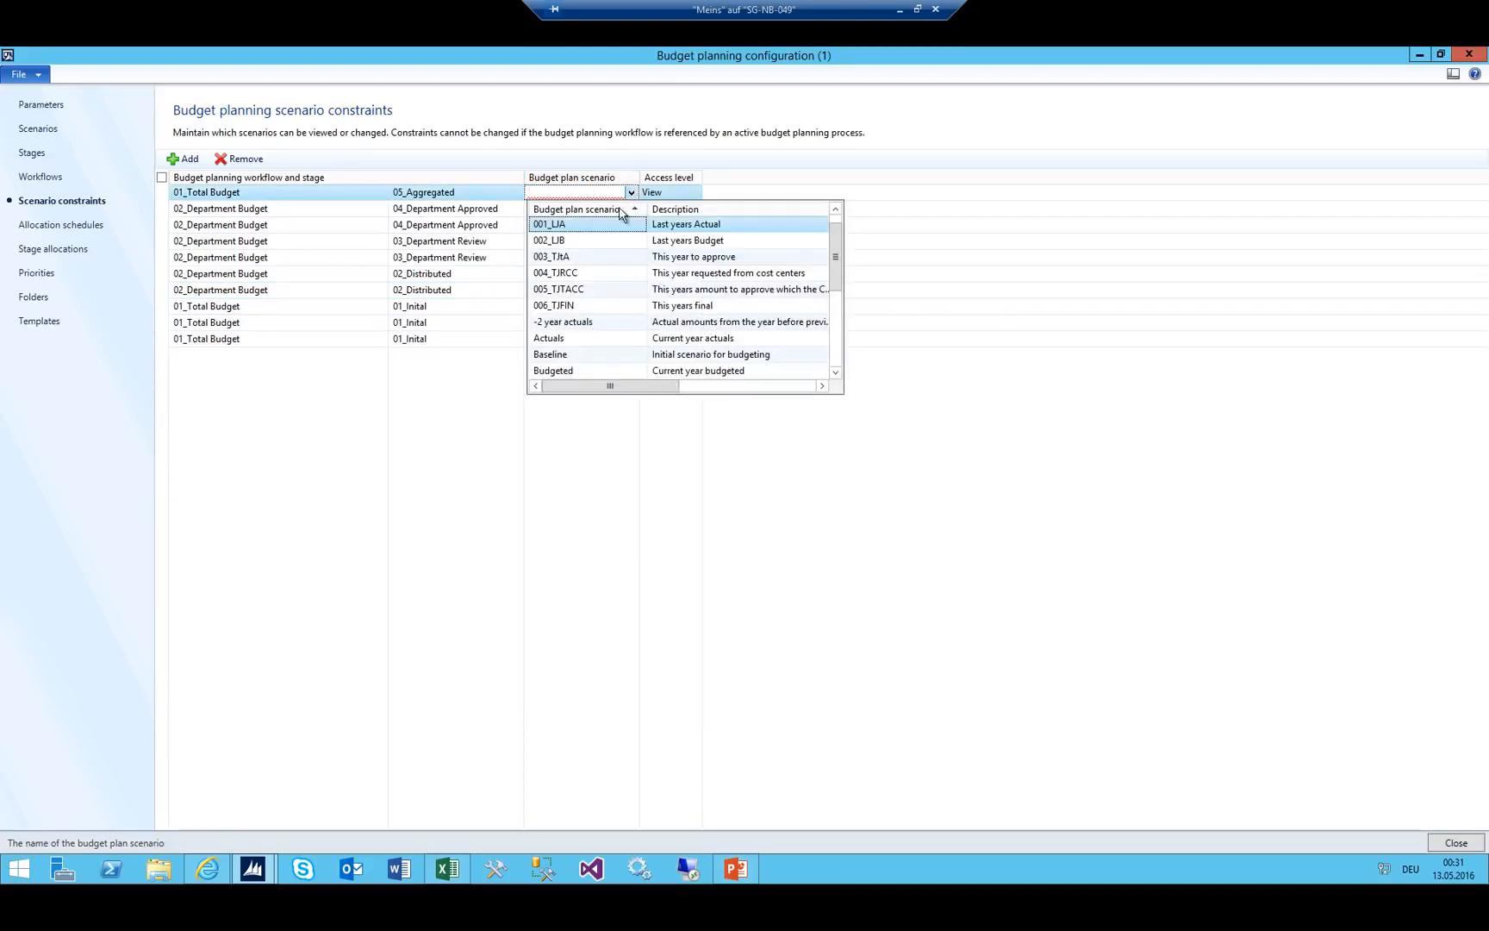
click(566, 226)
click(685, 193)
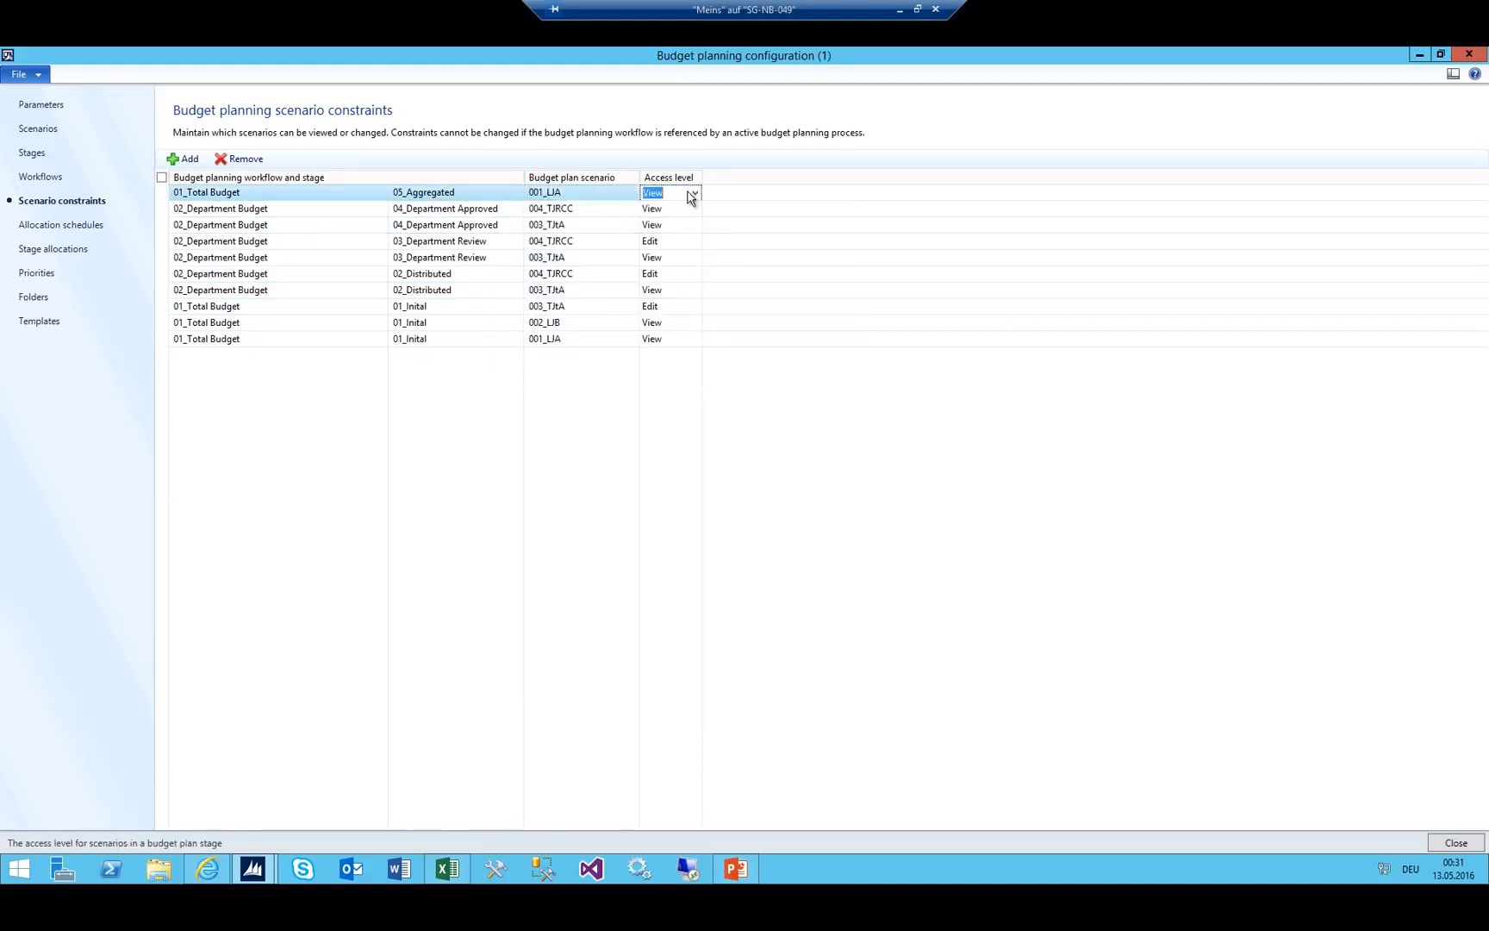
Add another 05_Aggregated constraint for scenario 002_LJB.
click(183, 158)
click(516, 192)
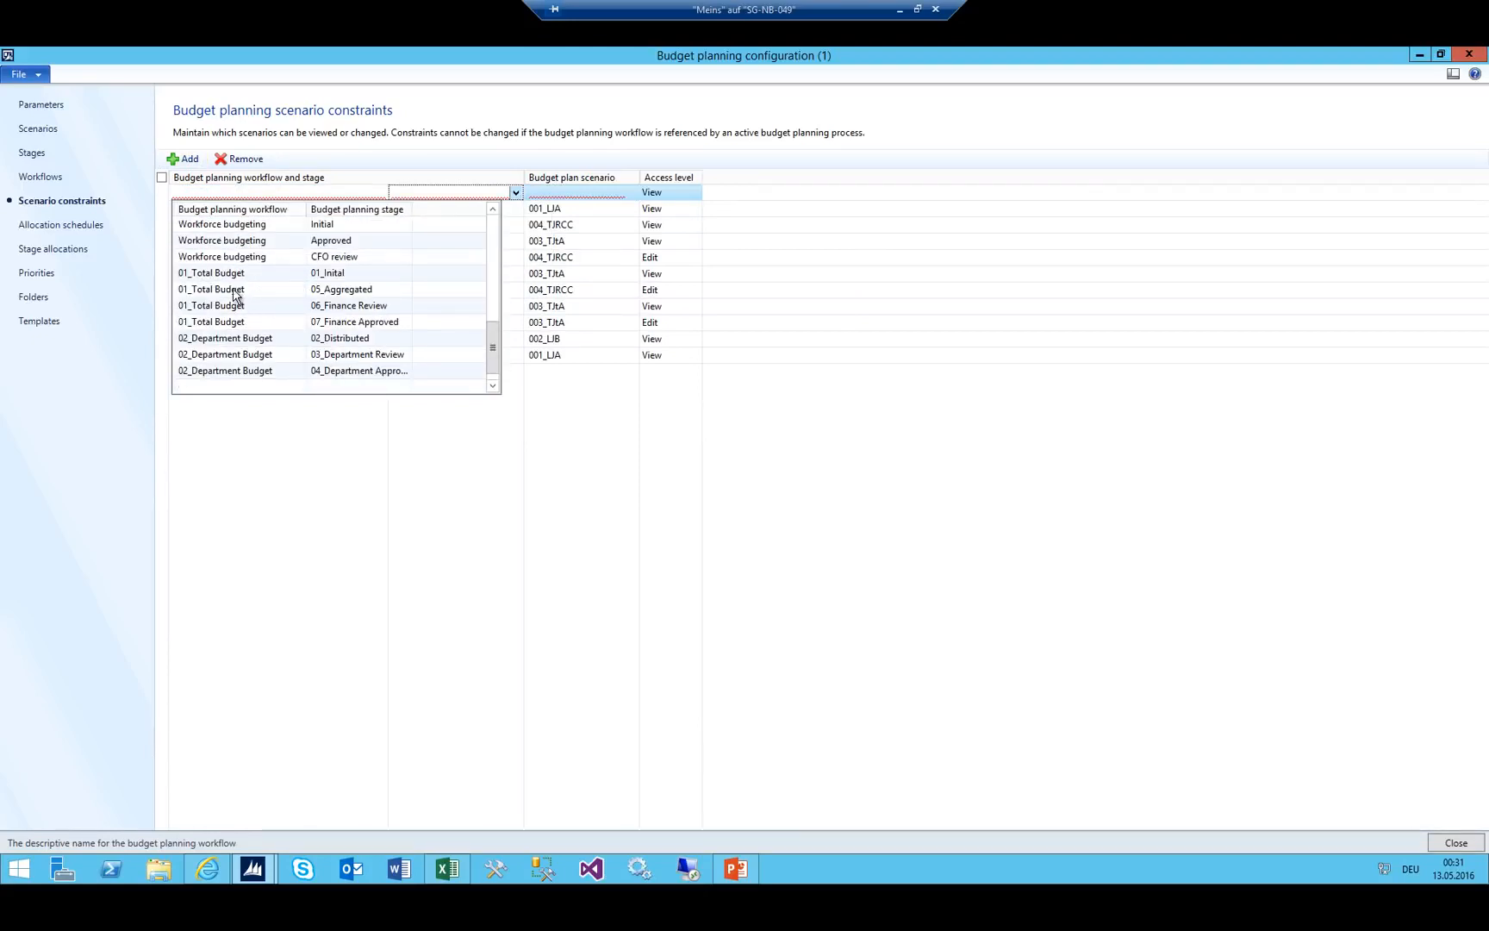
click(245, 292)
click(612, 186)
click(631, 192)
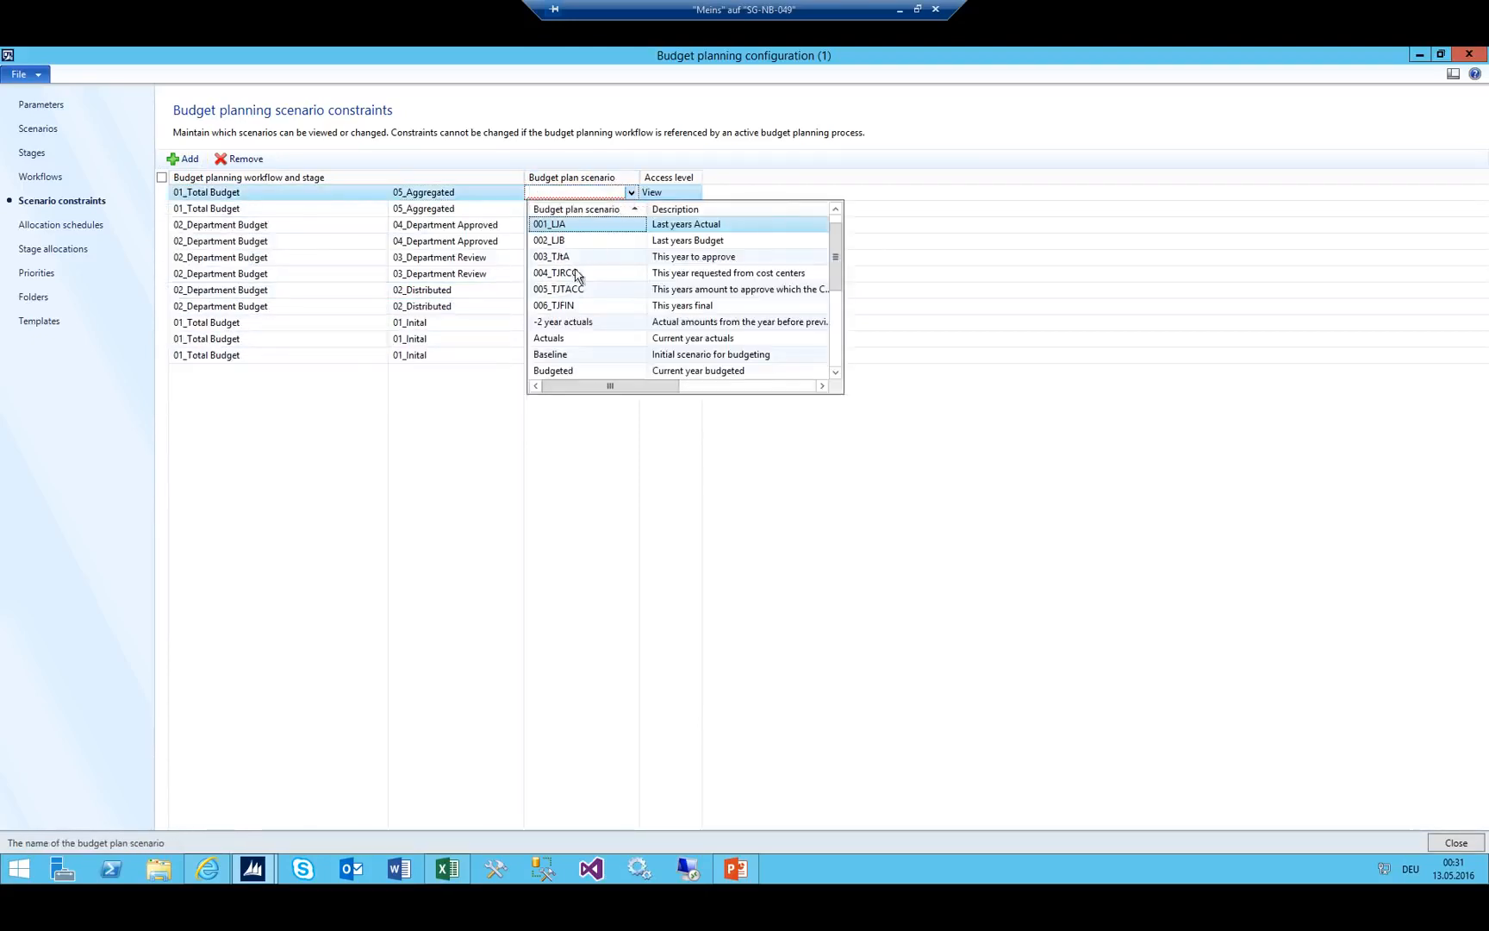
click(601, 226)
Add a 05_Aggregated constraint for scenario 003_TJtA with View access, checking the budget flowchart.
click(184, 158)
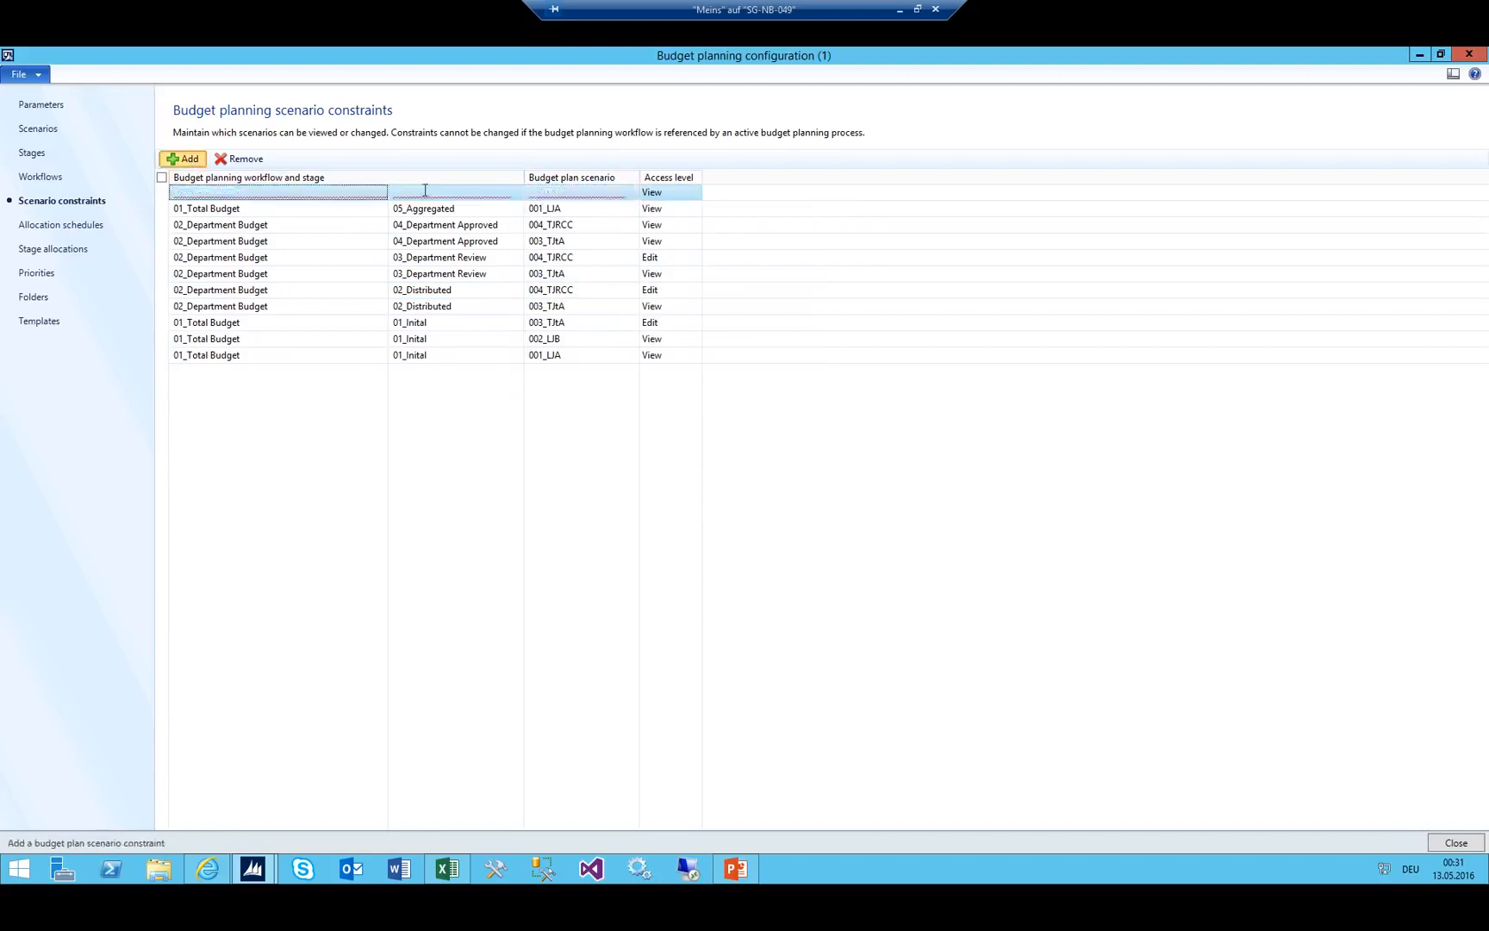
click(515, 195)
scroll(362, 289, down, 3)
click(293, 297)
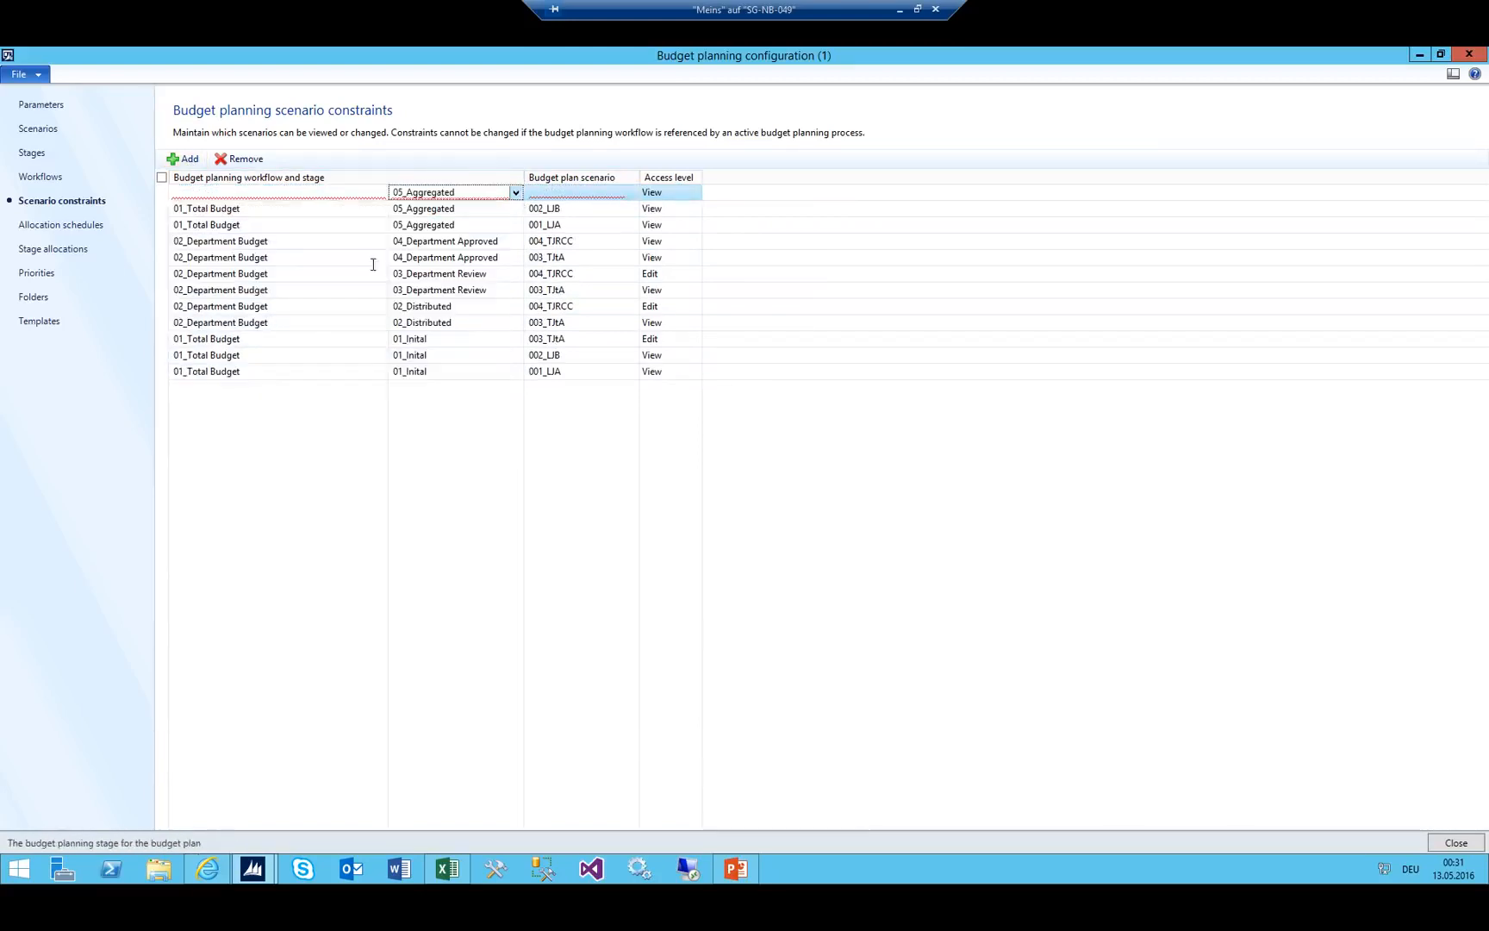
click(617, 191)
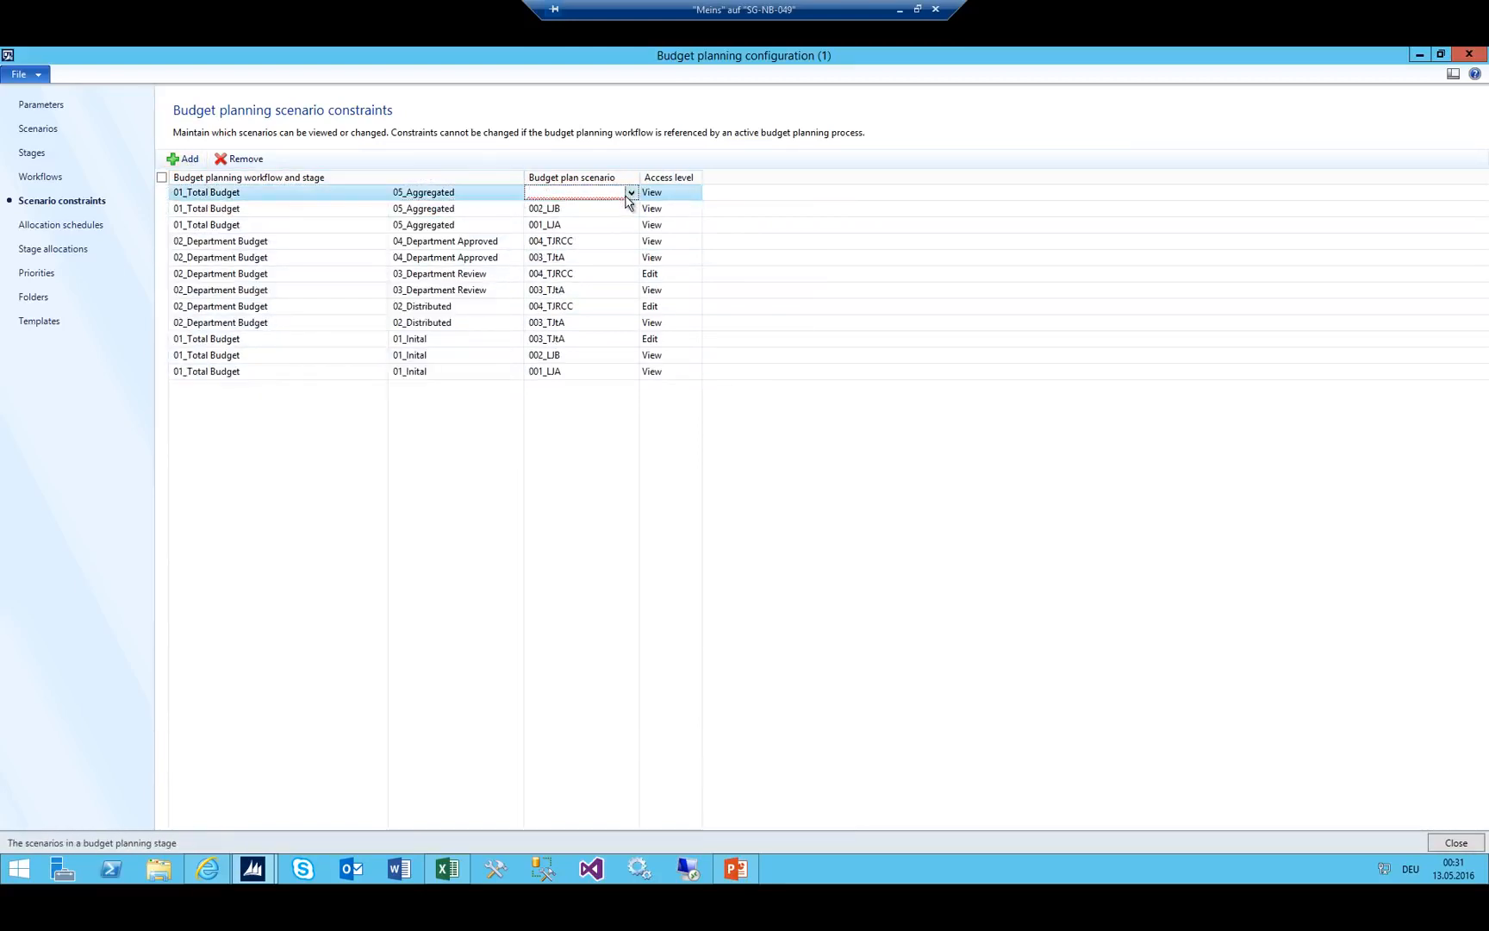
click(630, 194)
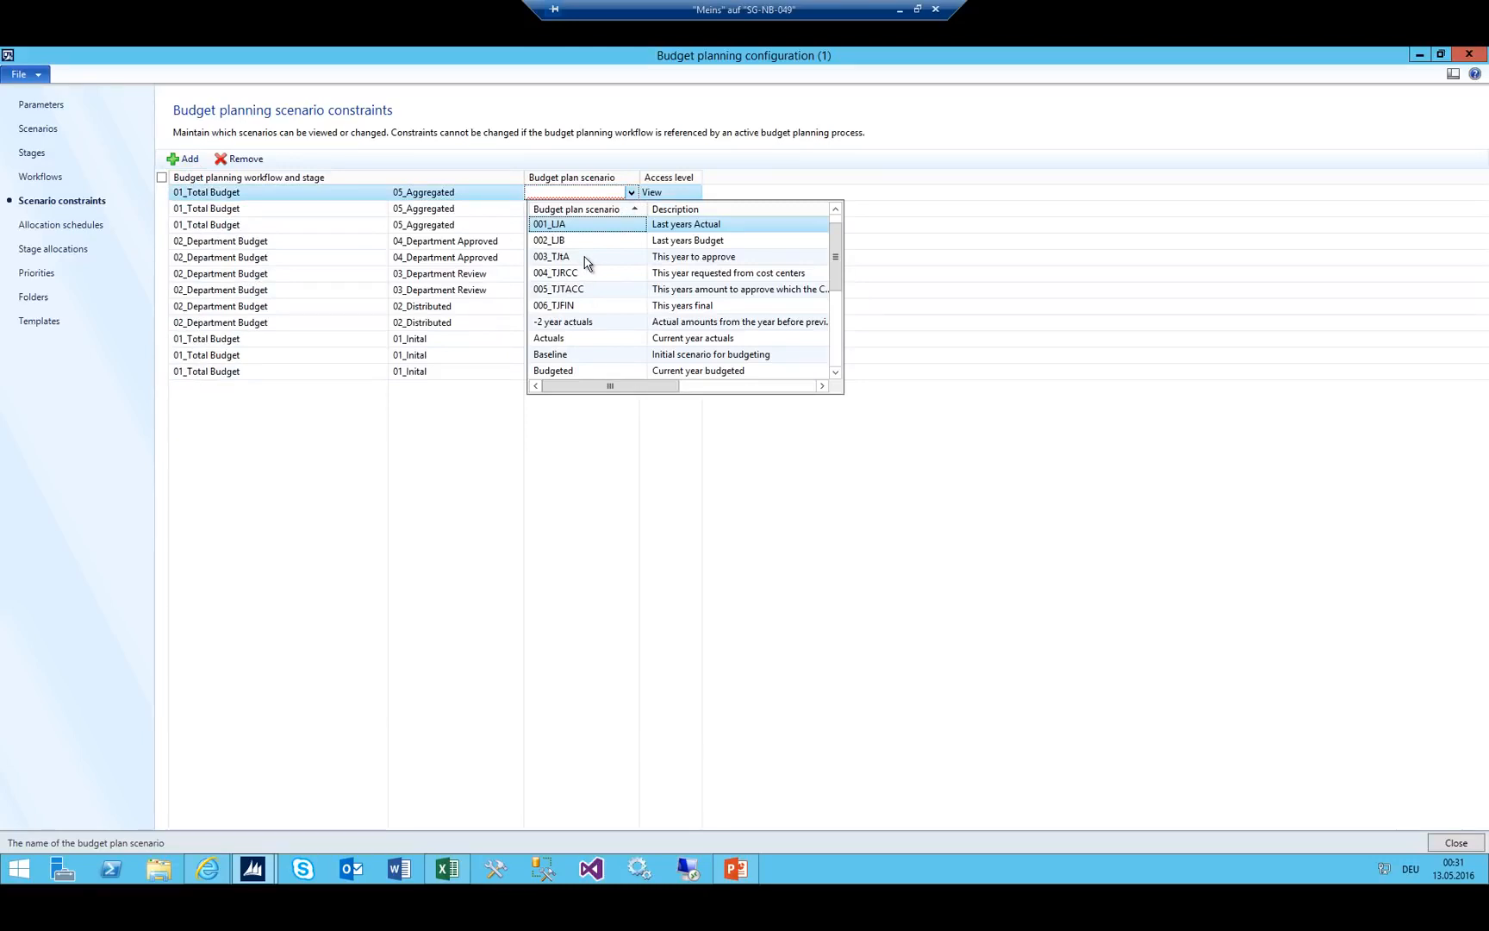
click(579, 257)
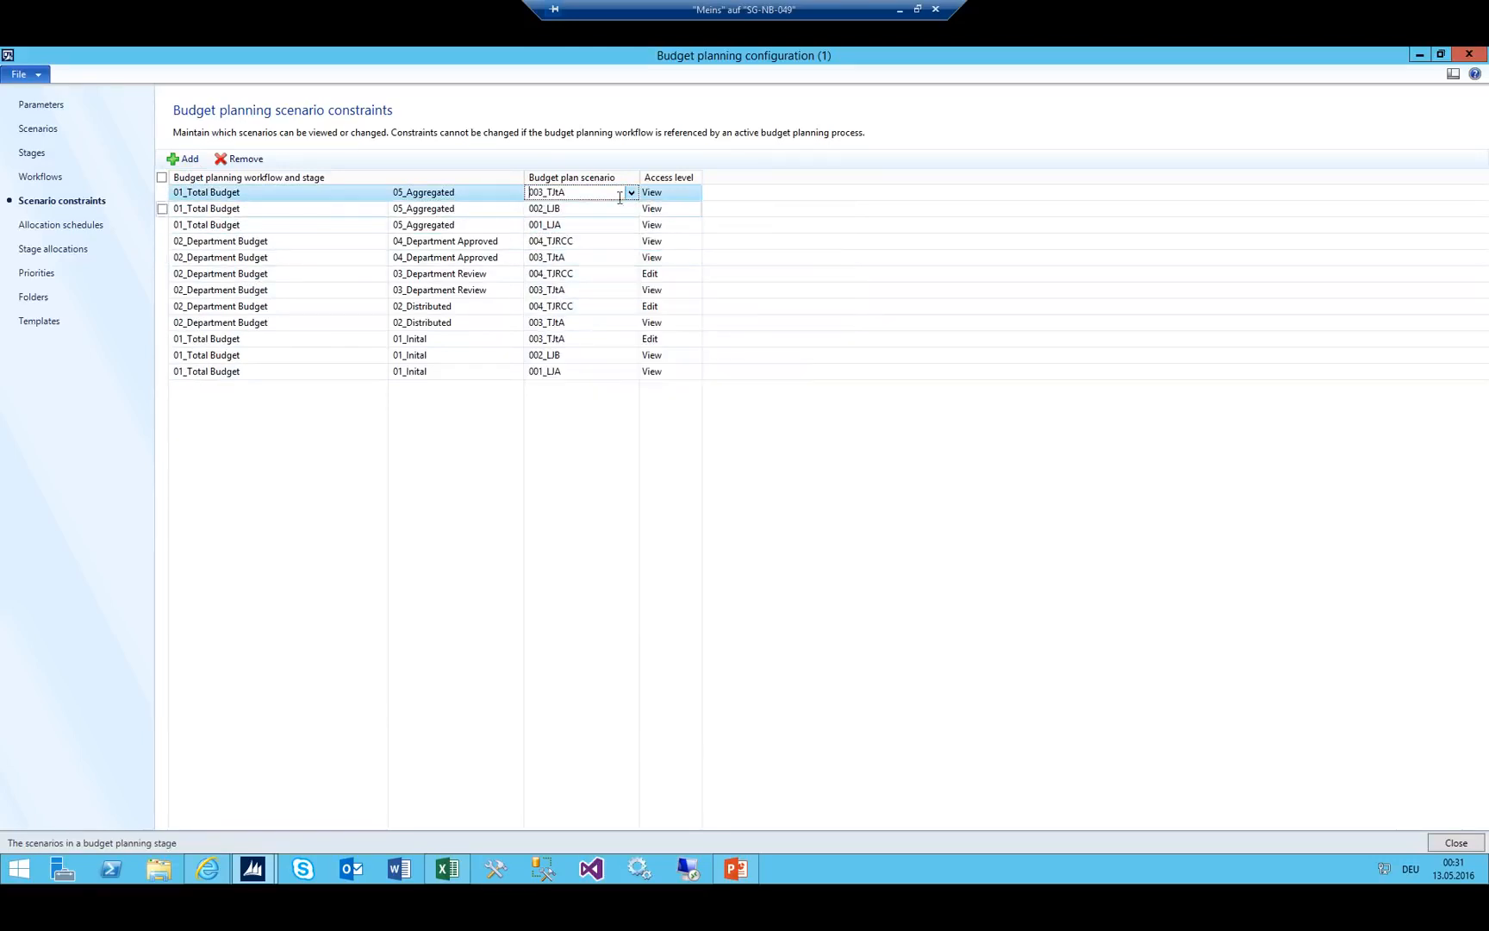
key(Tab)
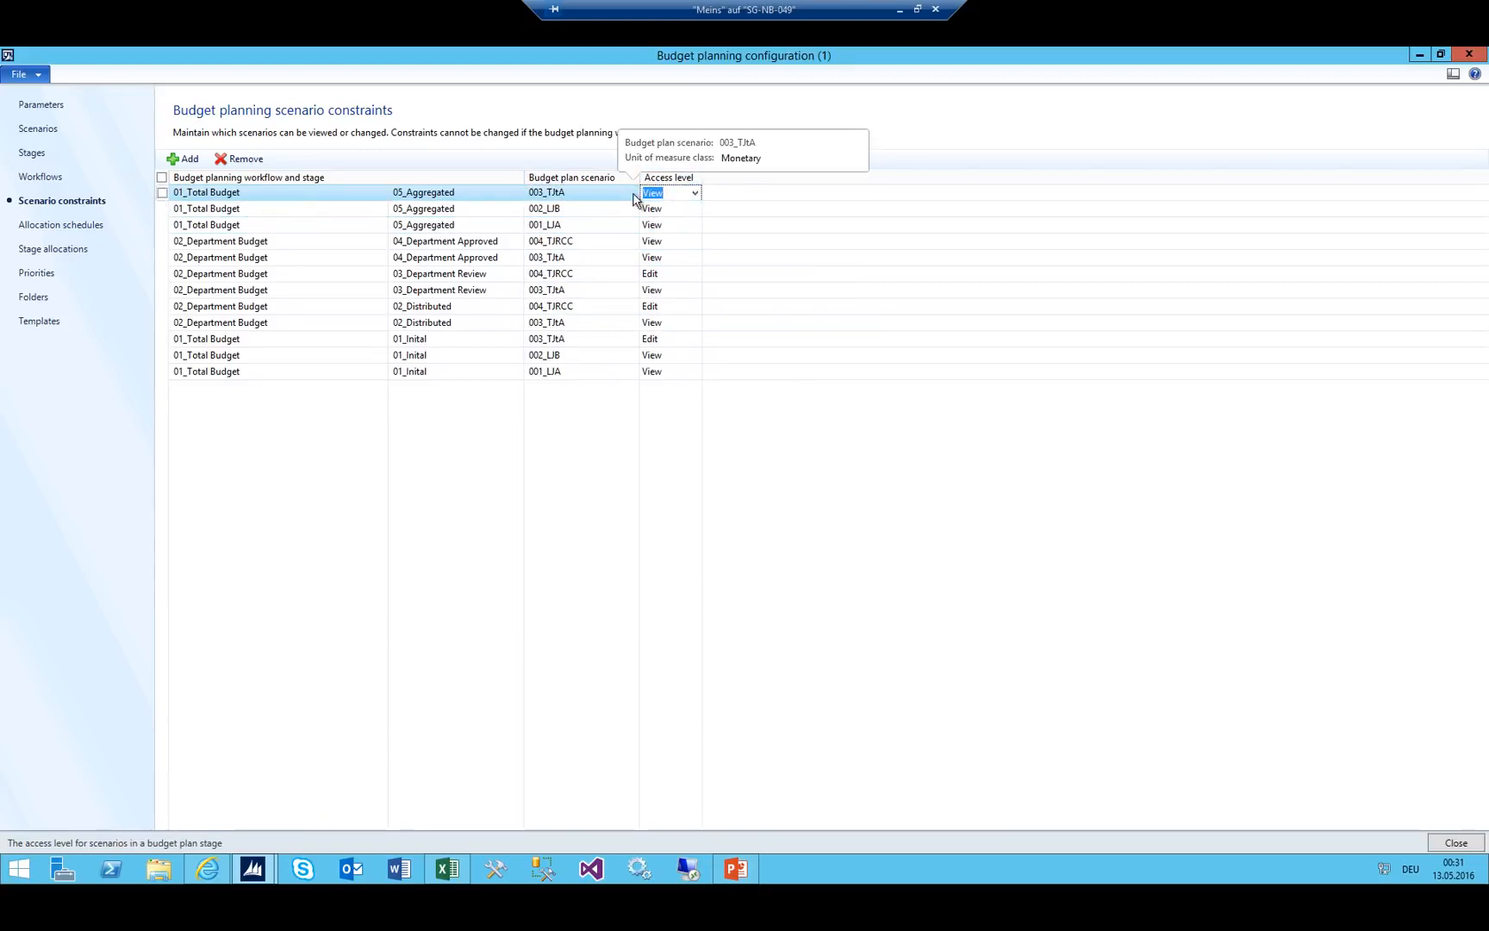
click(735, 869)
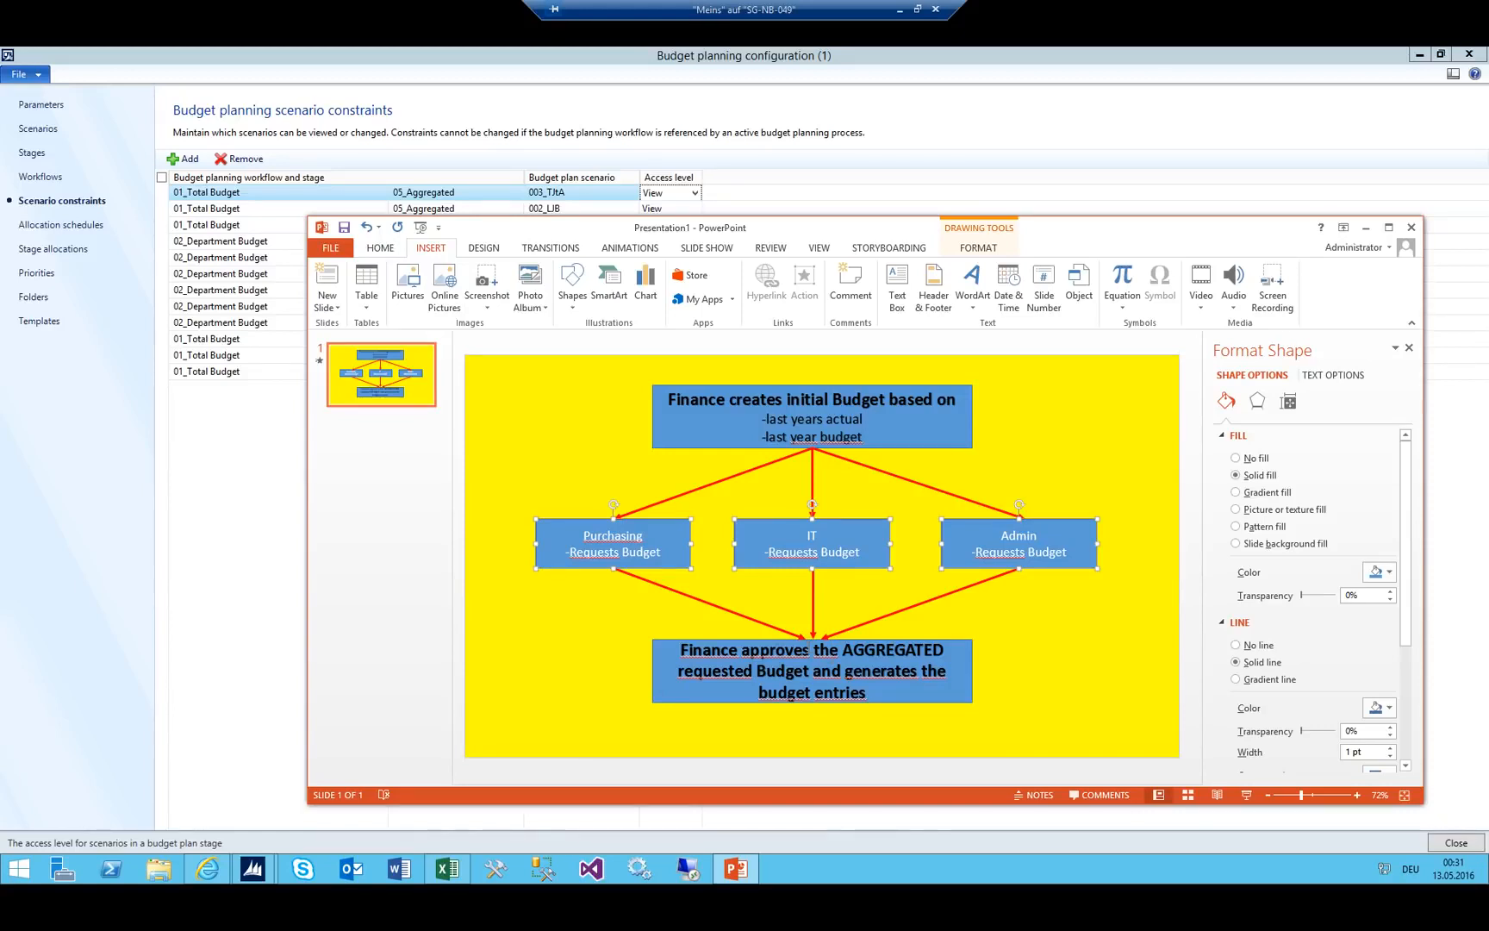
click(489, 57)
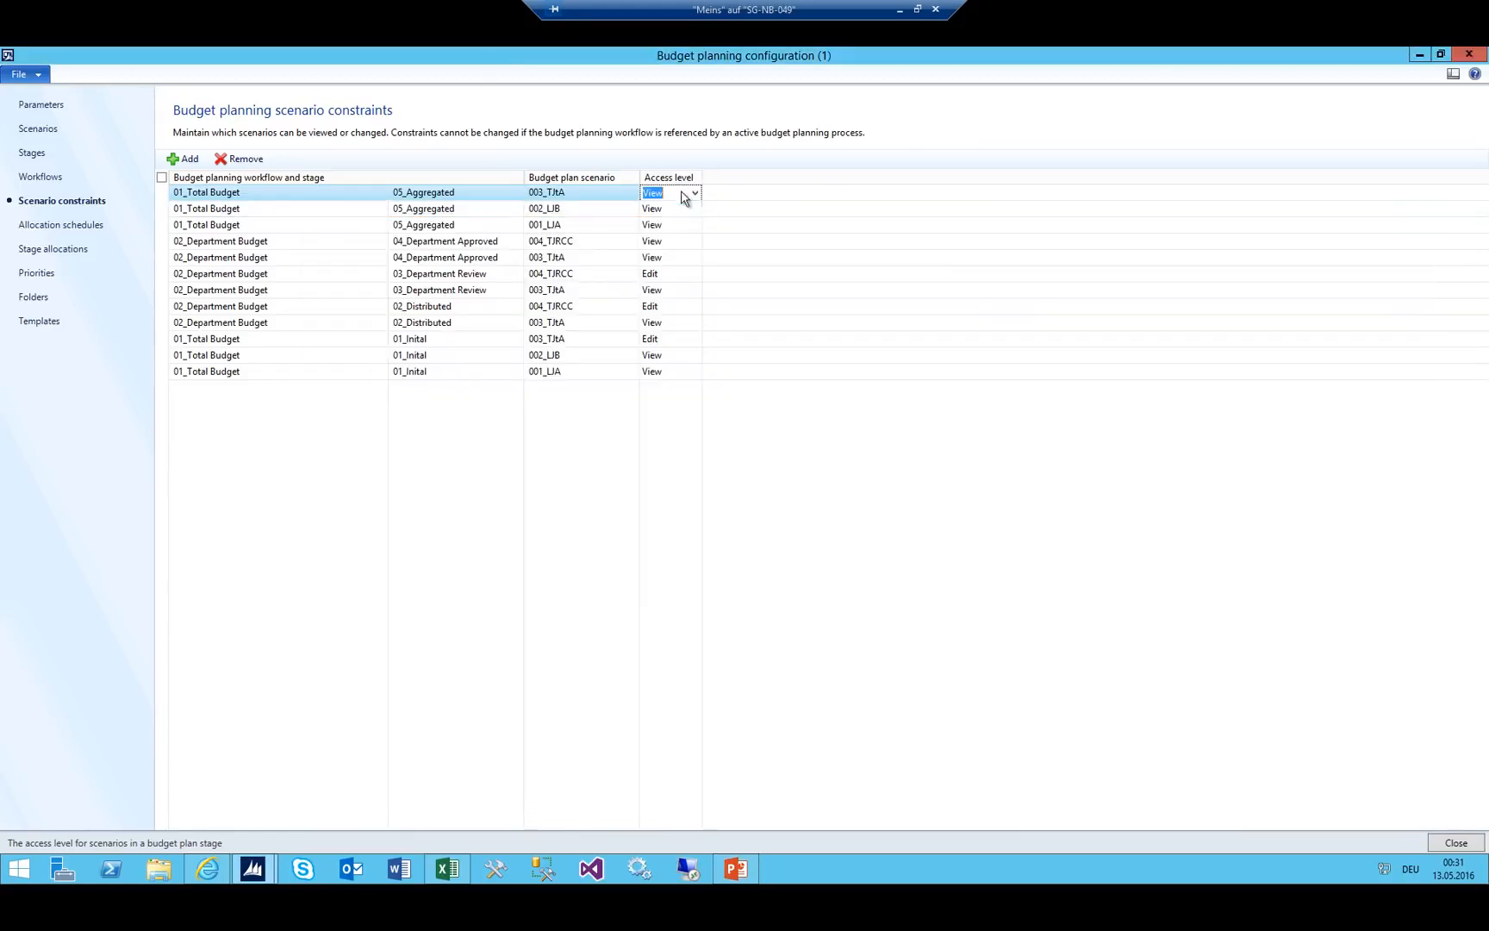
click(186, 159)
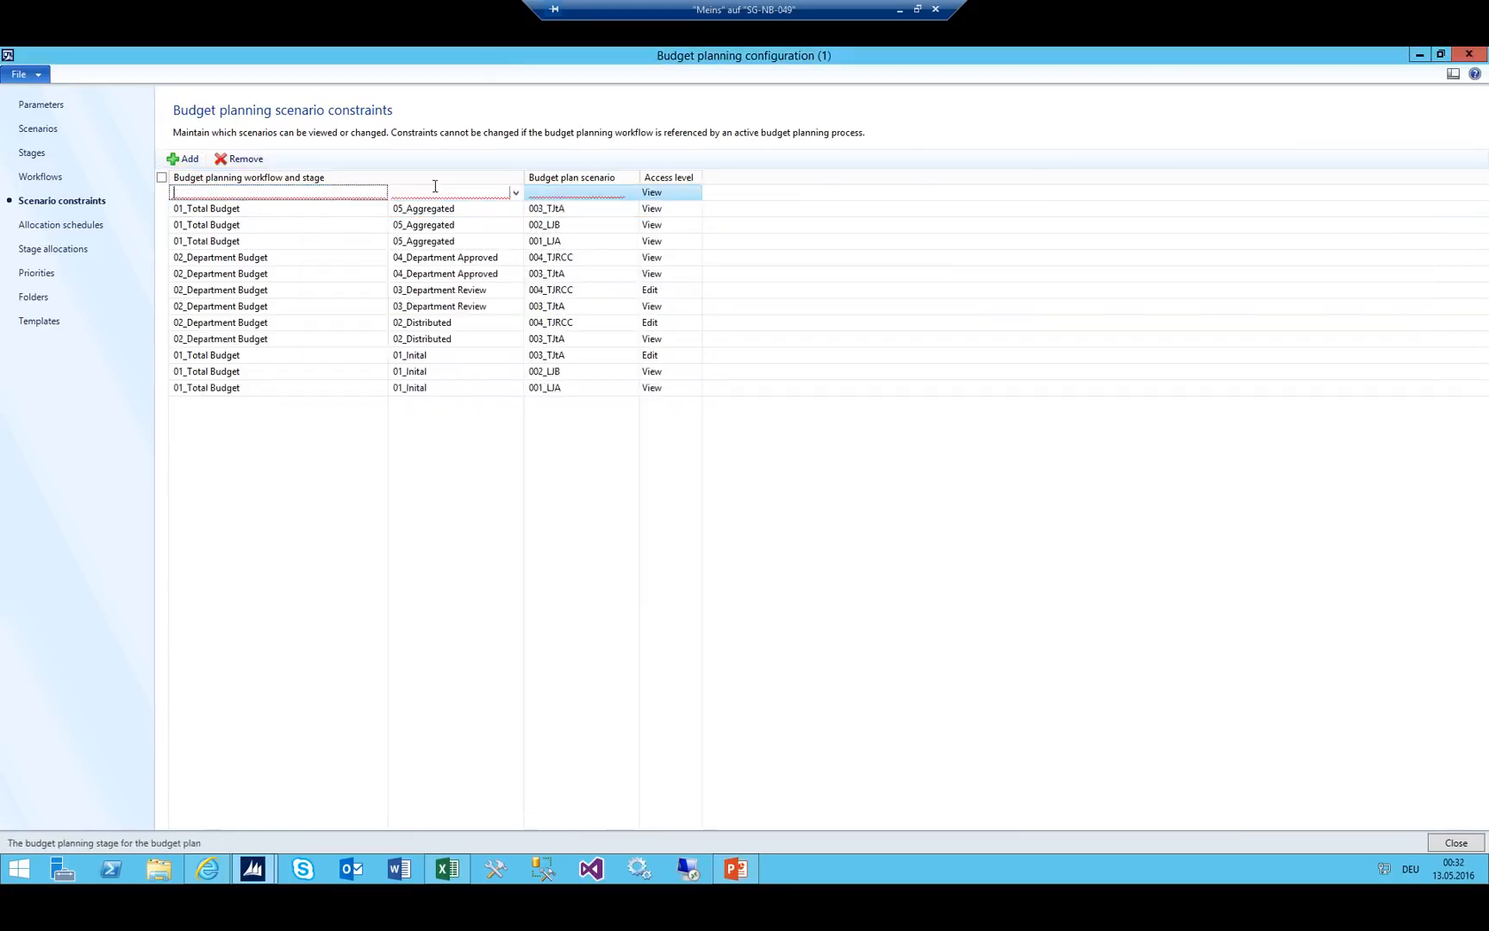
Set the new row to 01_Total Budget 05_Aggregated with scenario 004_TJRCC and View access.
click(515, 193)
scroll(362, 344, down, 4)
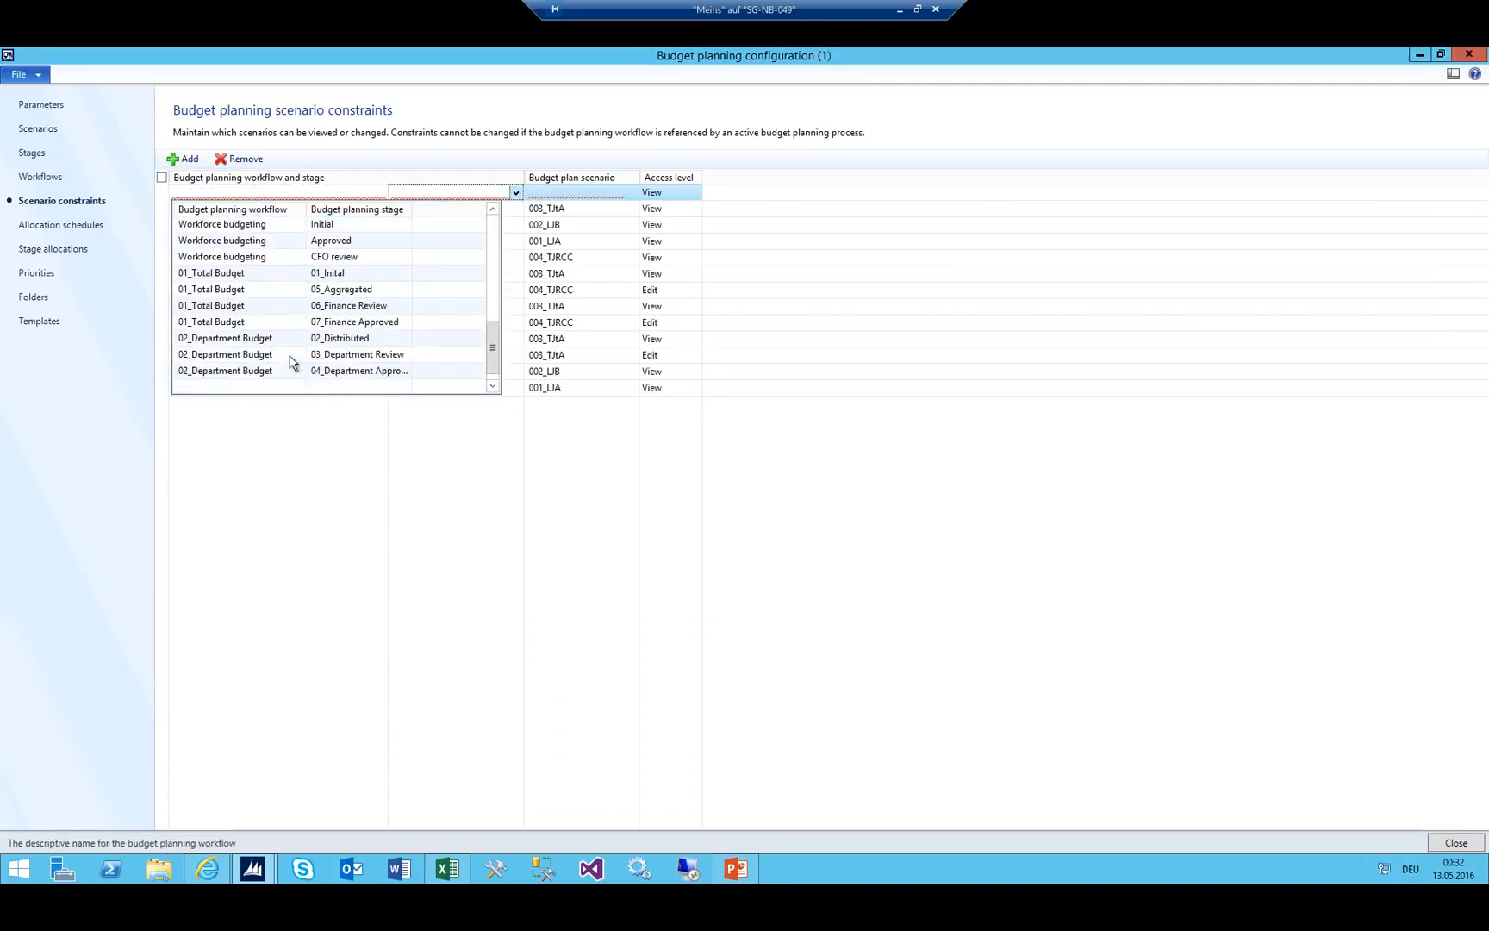
click(245, 295)
click(632, 192)
click(632, 192)
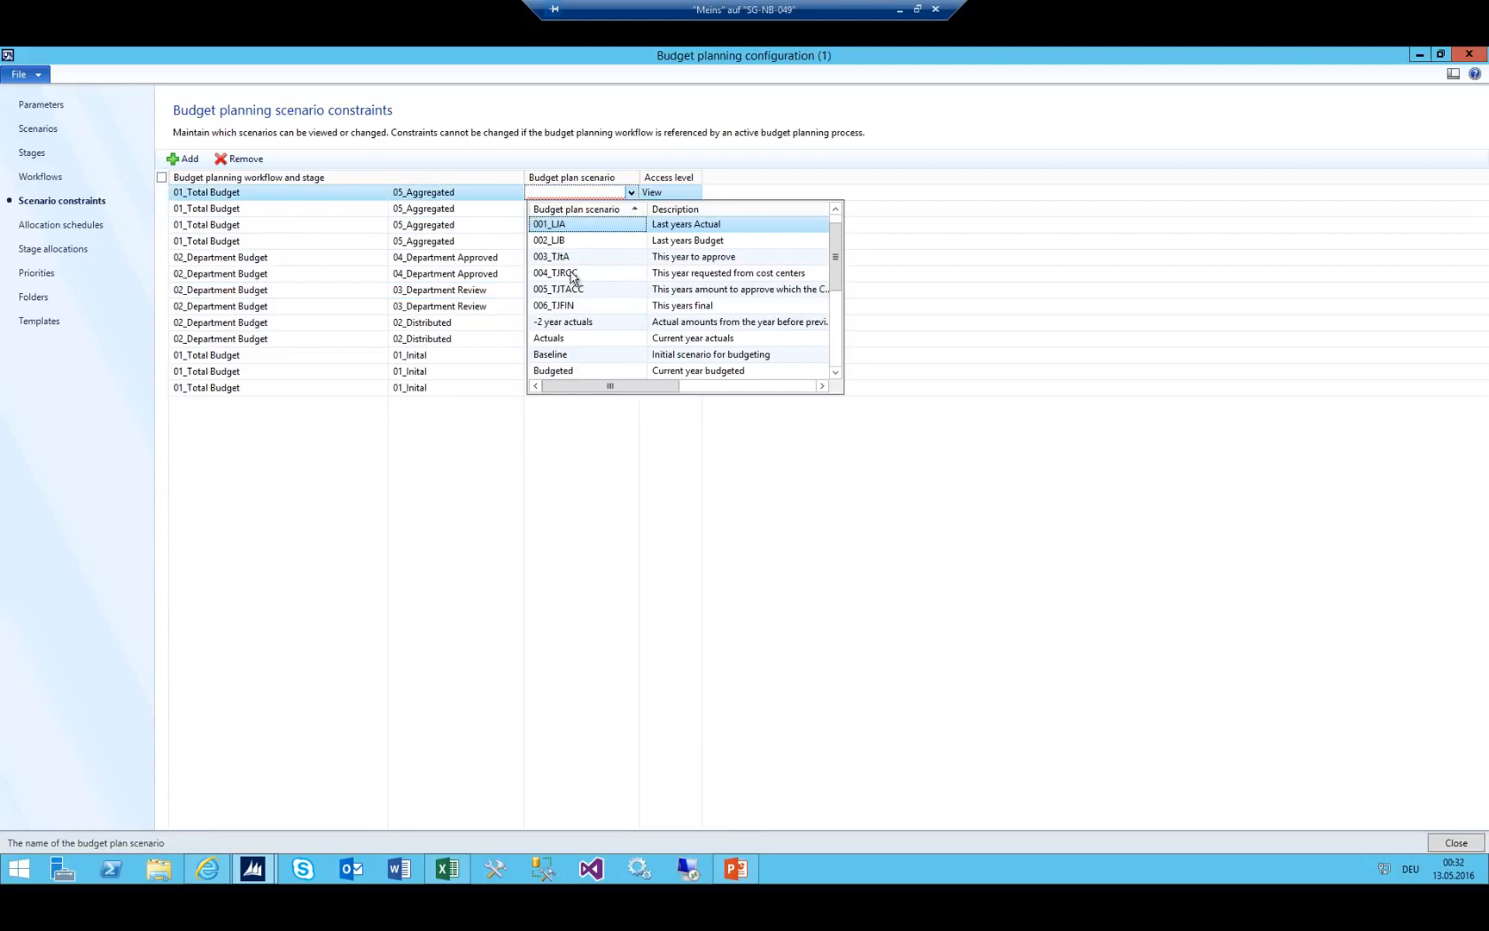
click(572, 274)
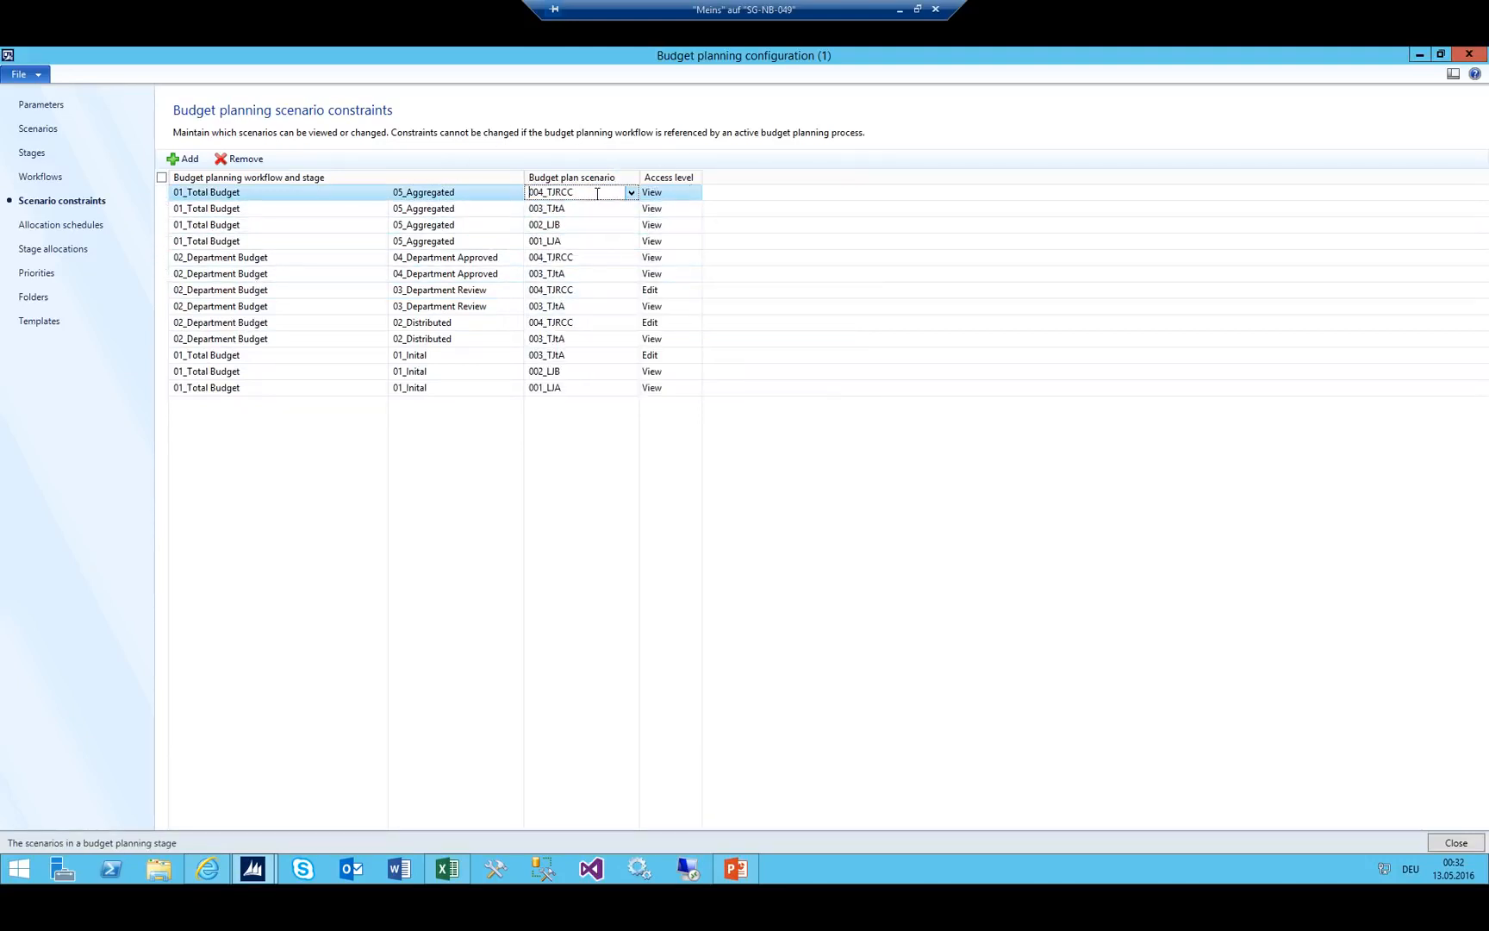
drag(600, 192, 499, 193)
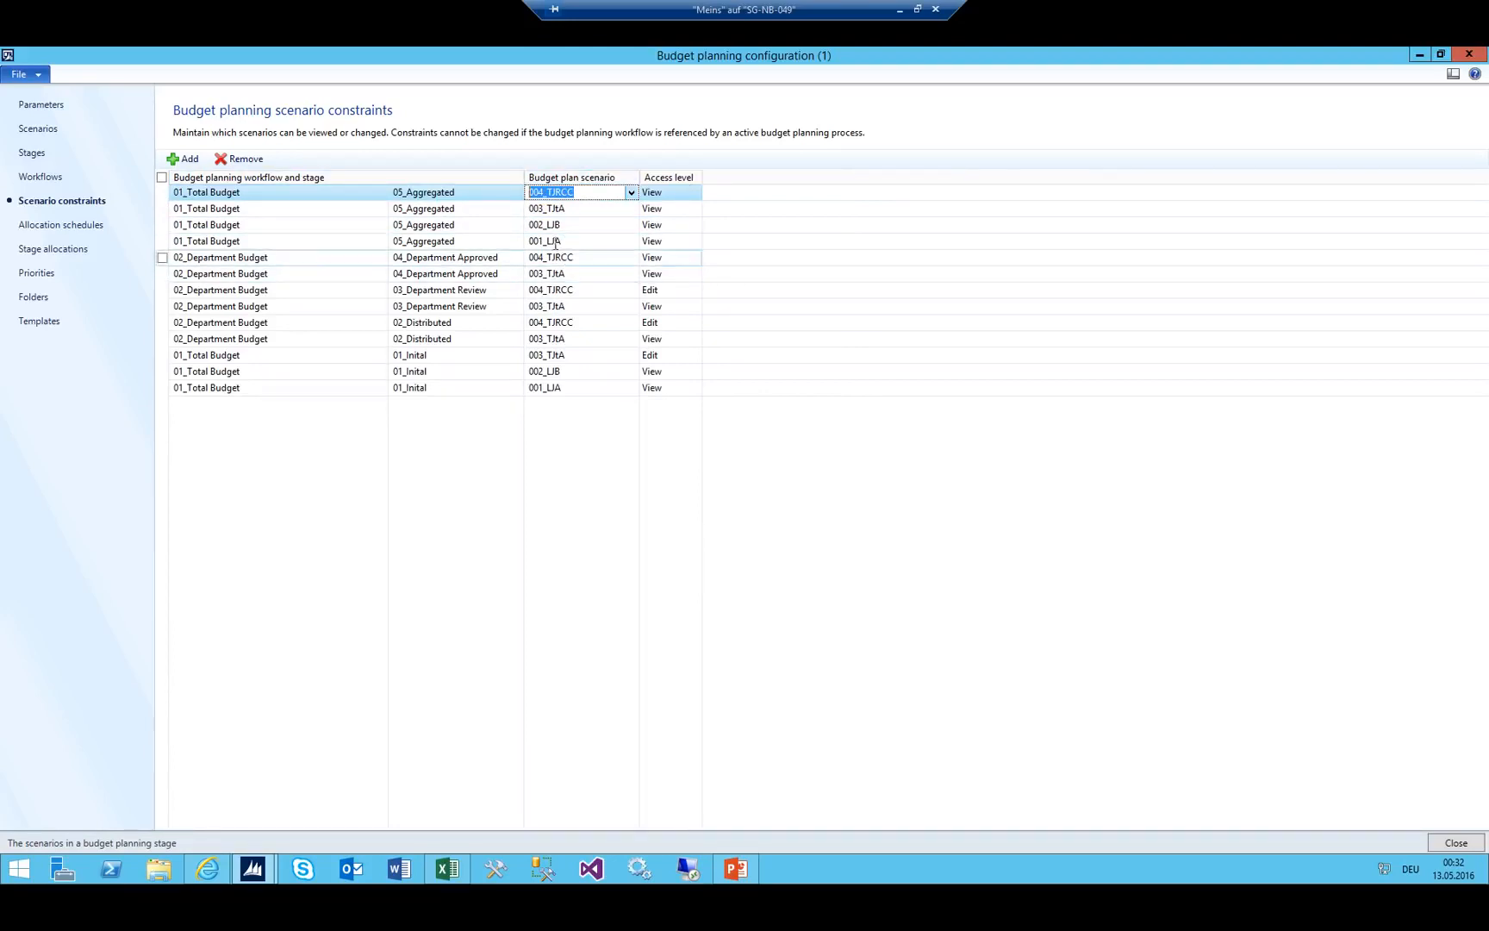
Add a 05_Aggregated constraint for scenario 005_TJTACC with Edit access.
click(187, 159)
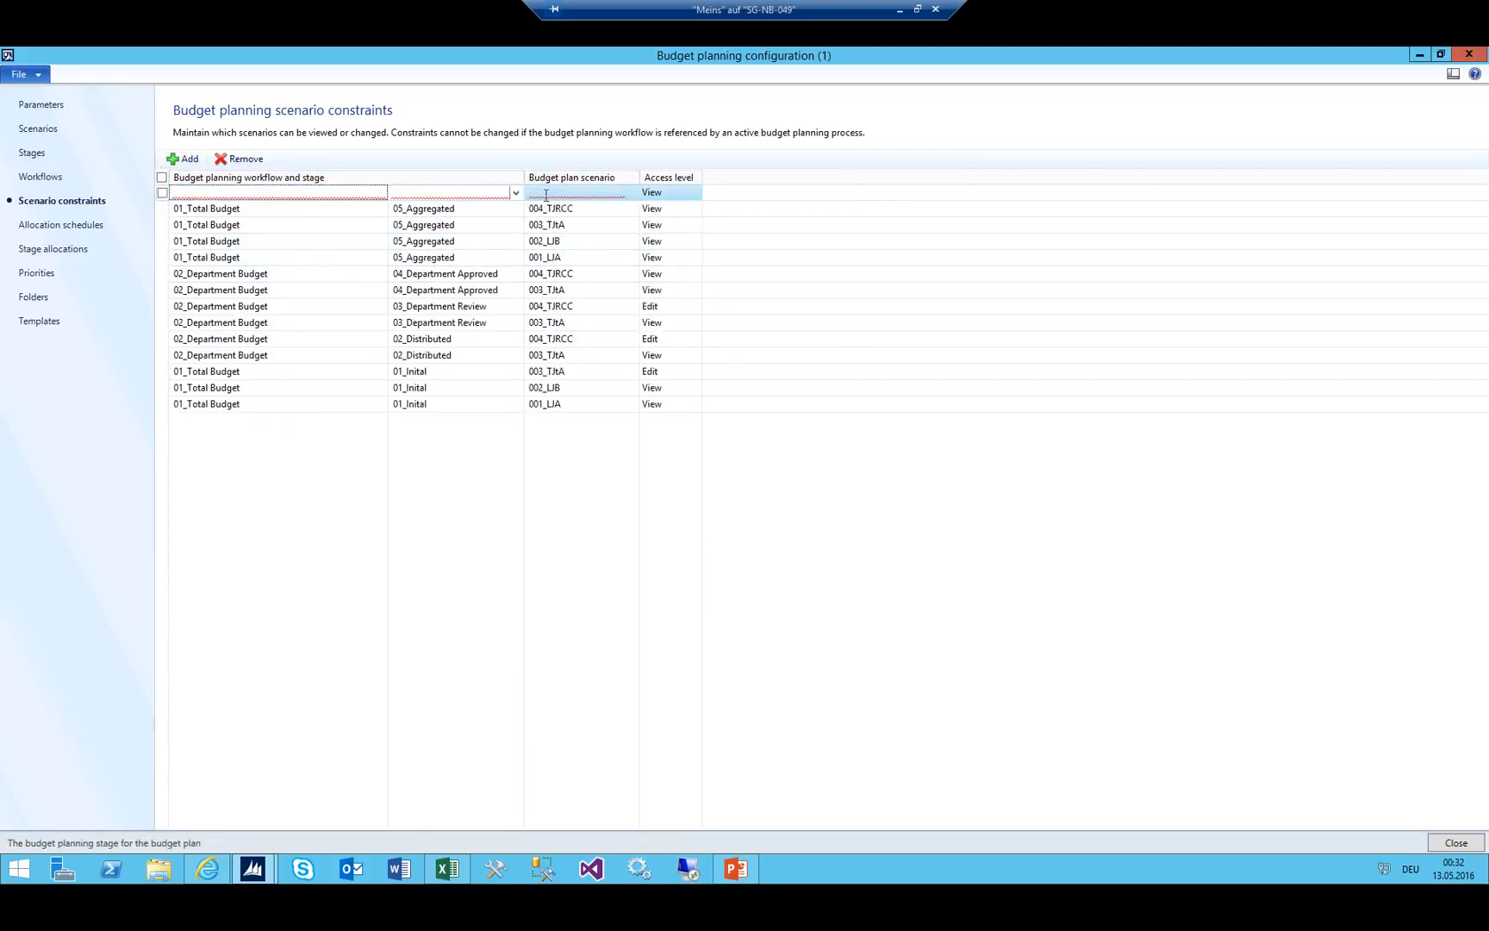
click(516, 193)
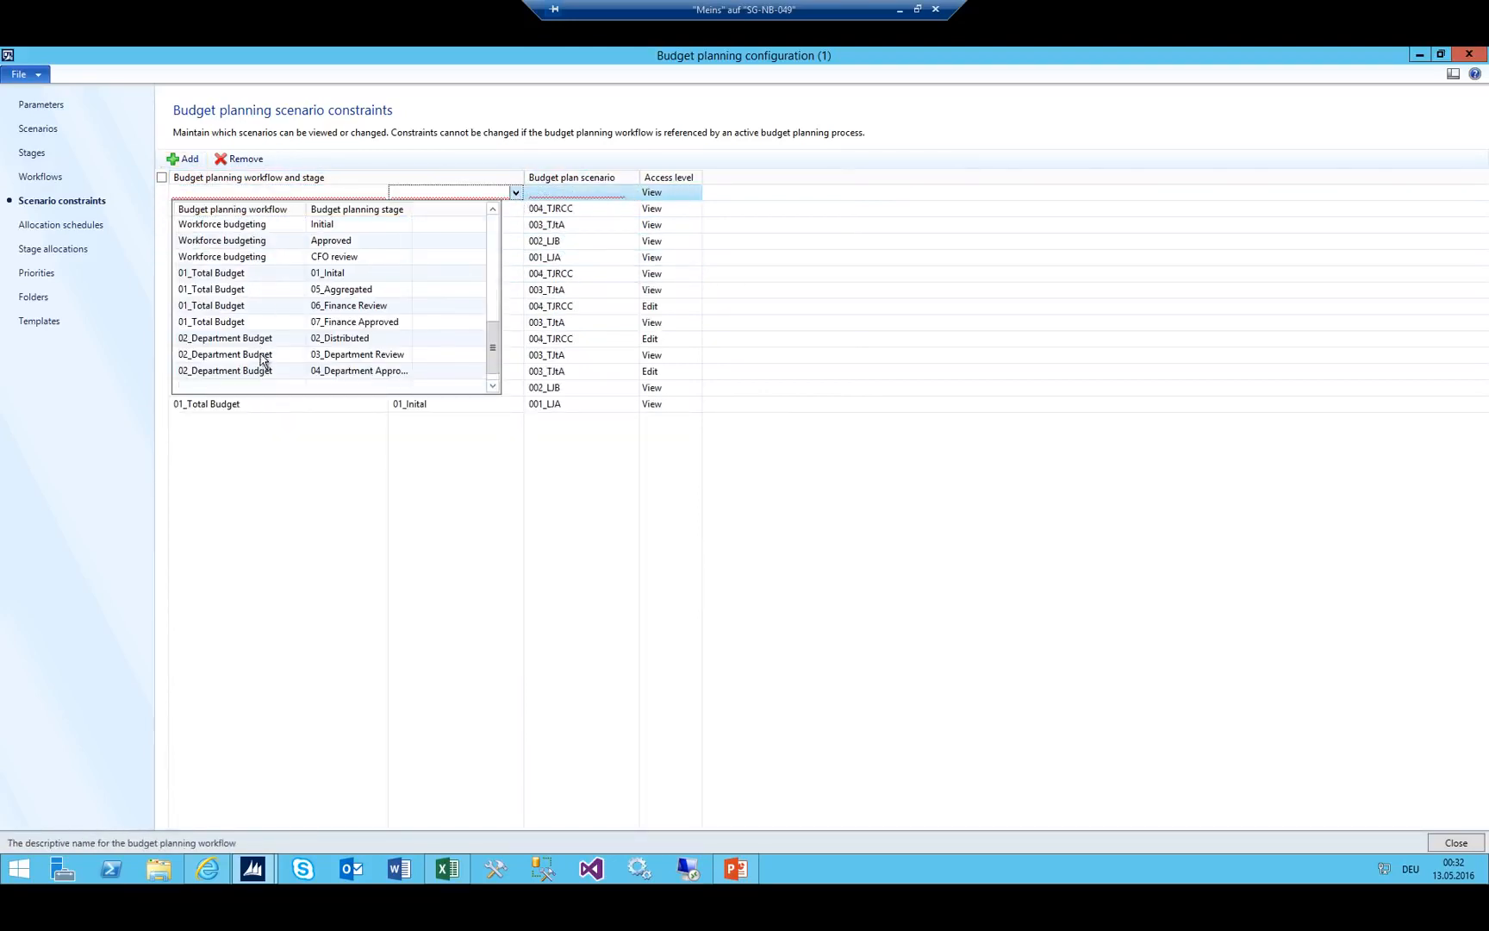
click(235, 290)
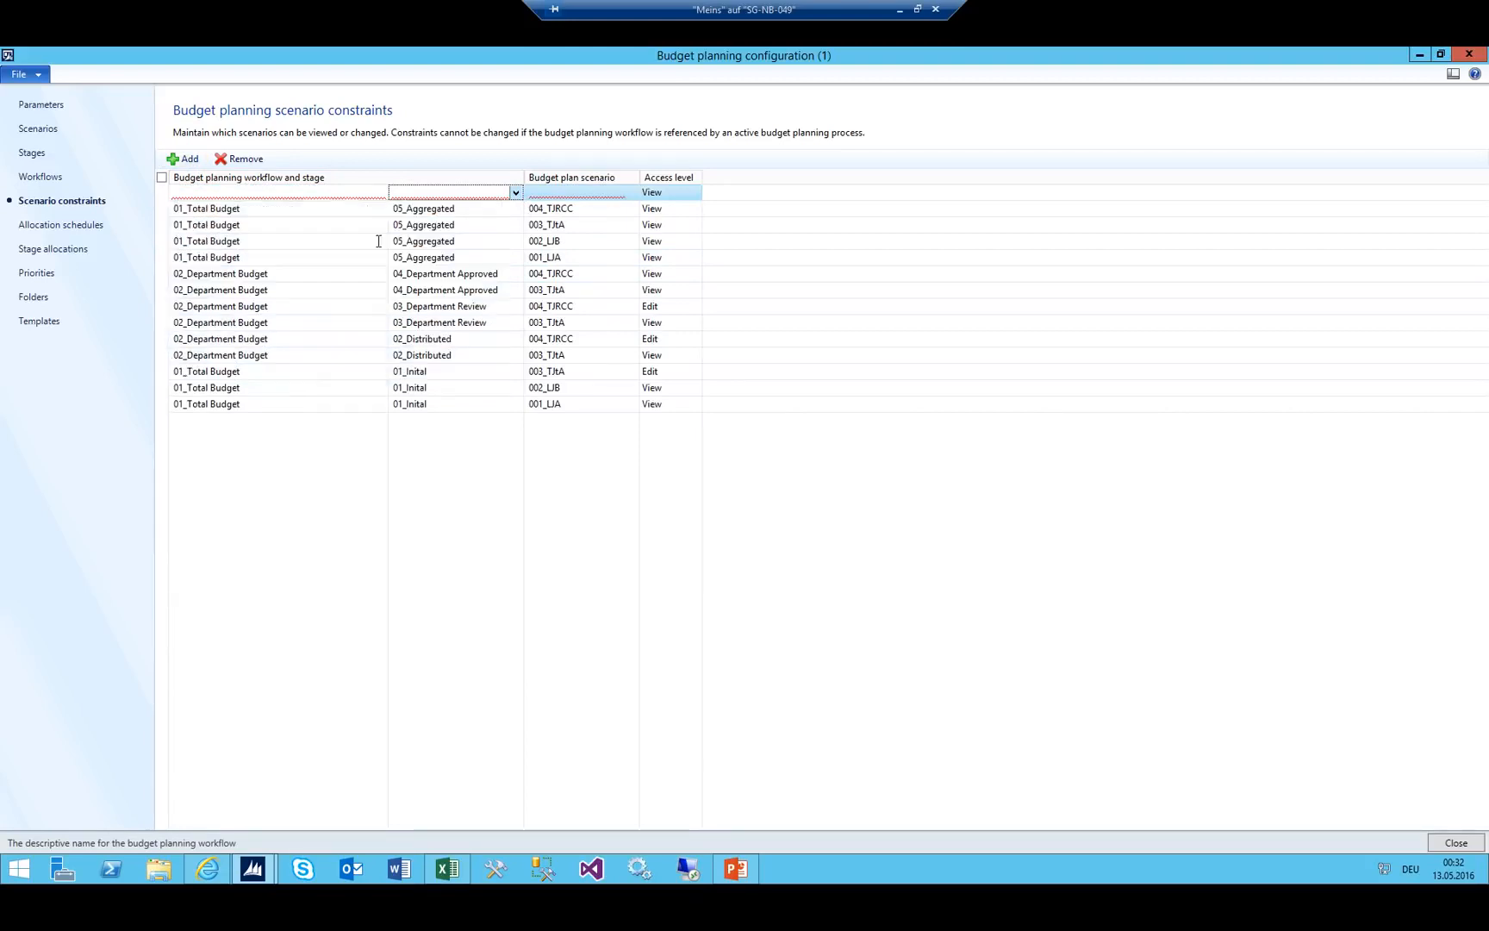
click(600, 191)
click(631, 193)
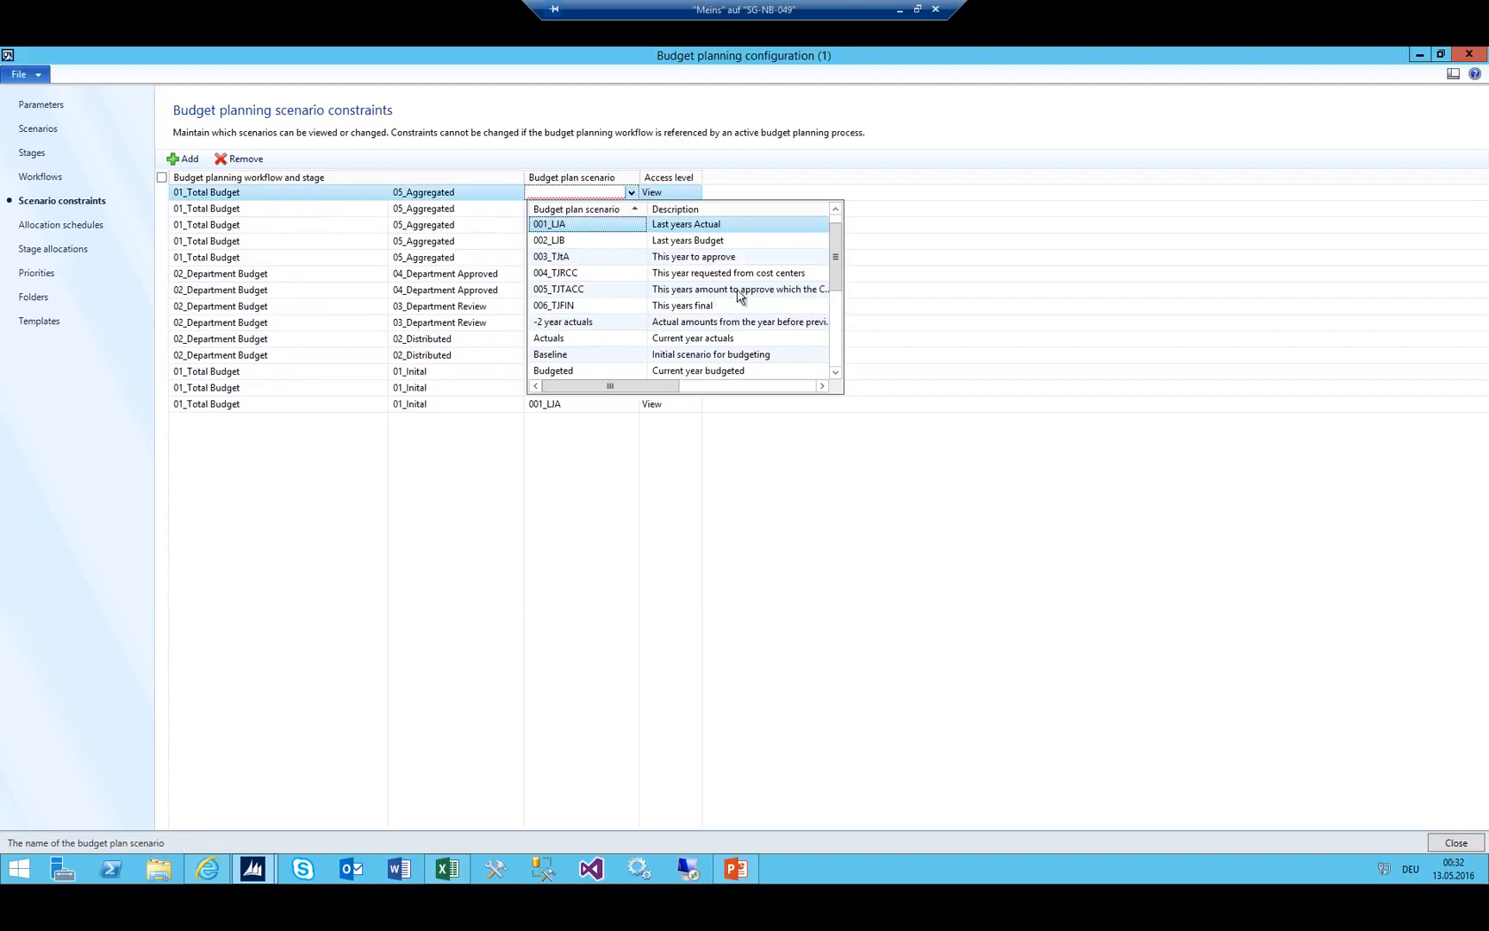
click(602, 290)
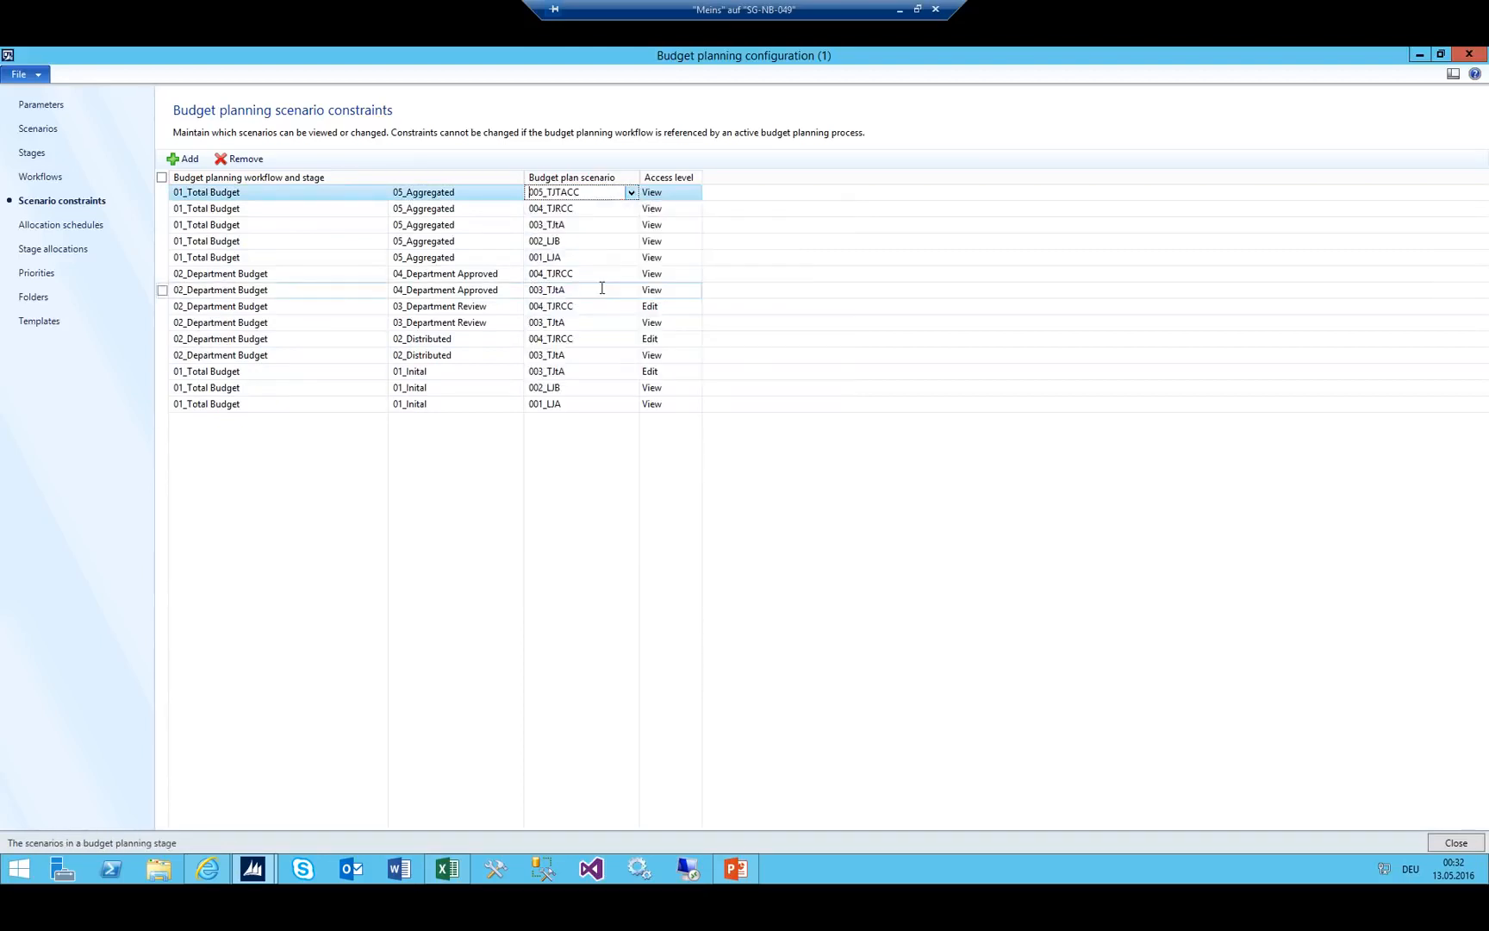
click(680, 193)
click(694, 193)
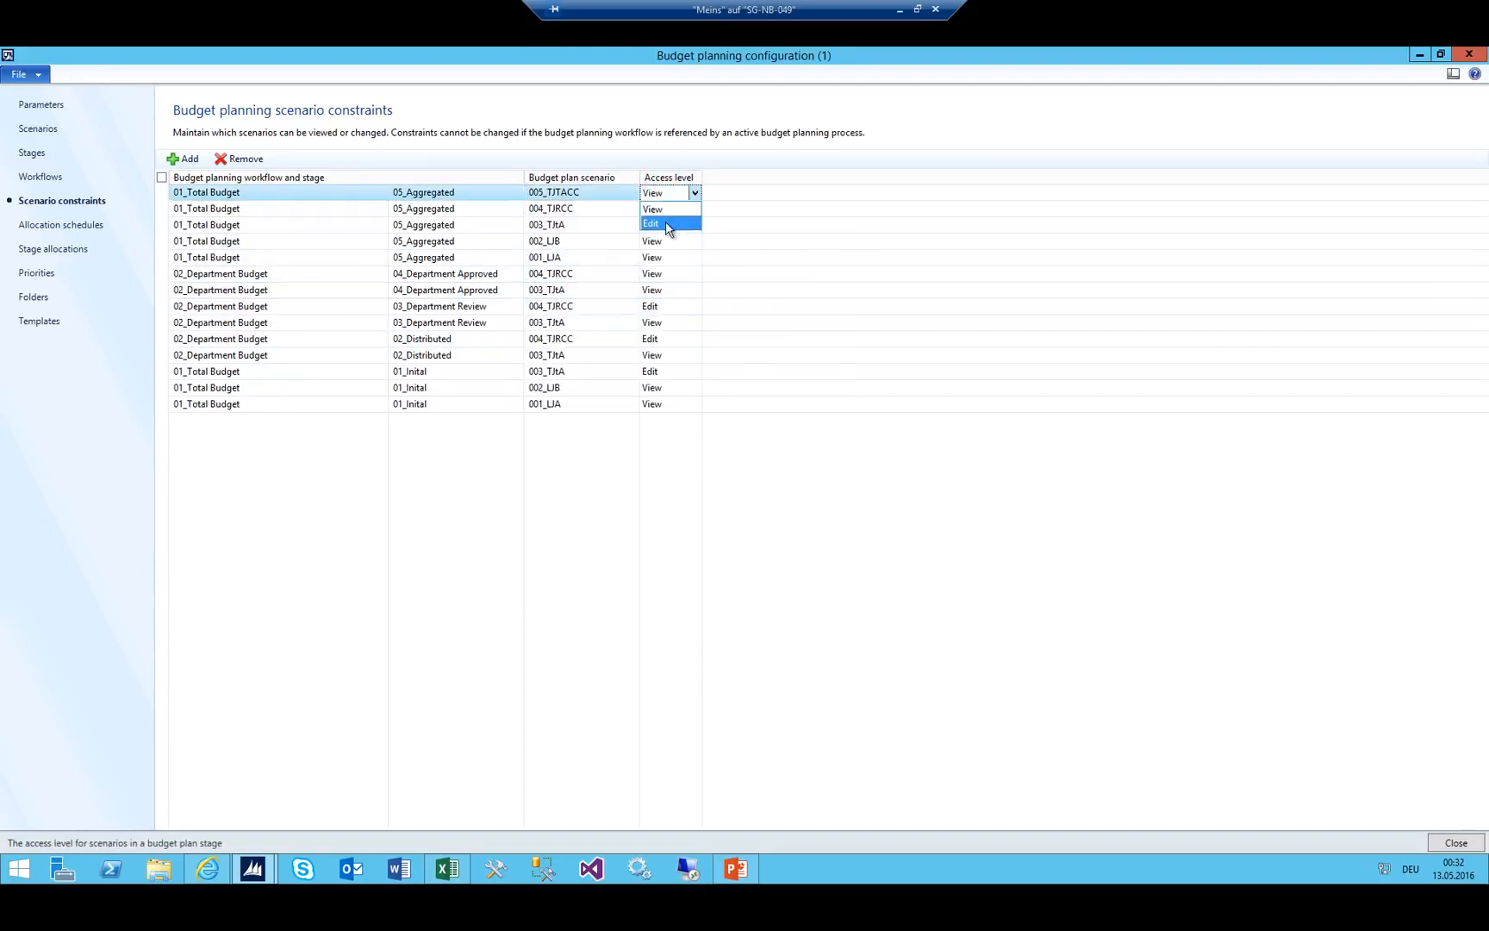
click(669, 223)
click(441, 191)
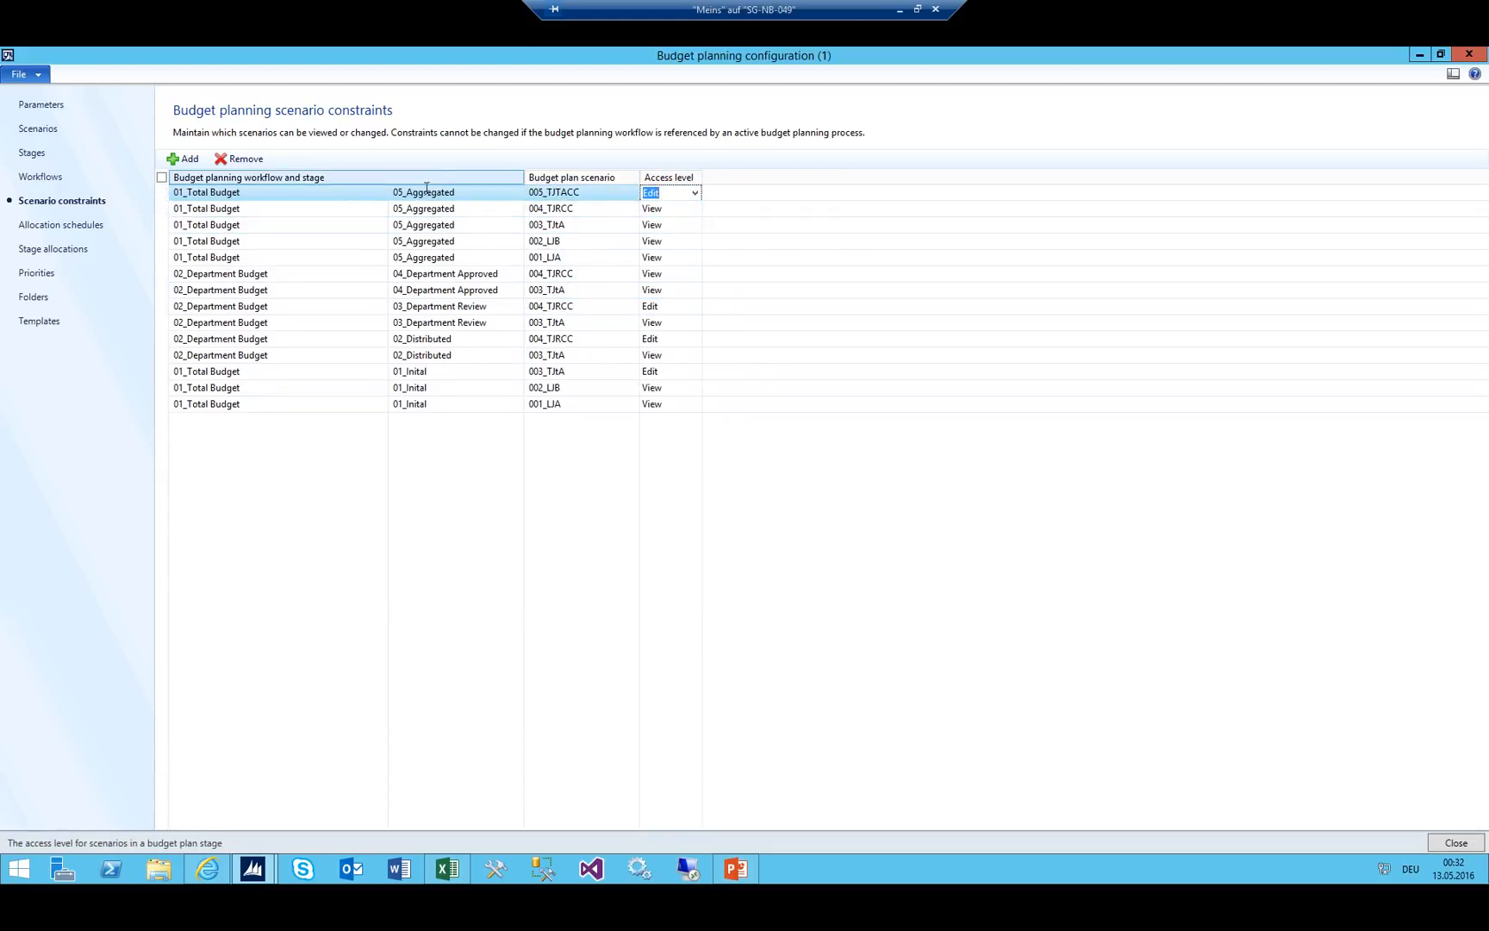
key(shift+Down)
key(shift+Down)
key(shift+Down)
key(shift+Down)
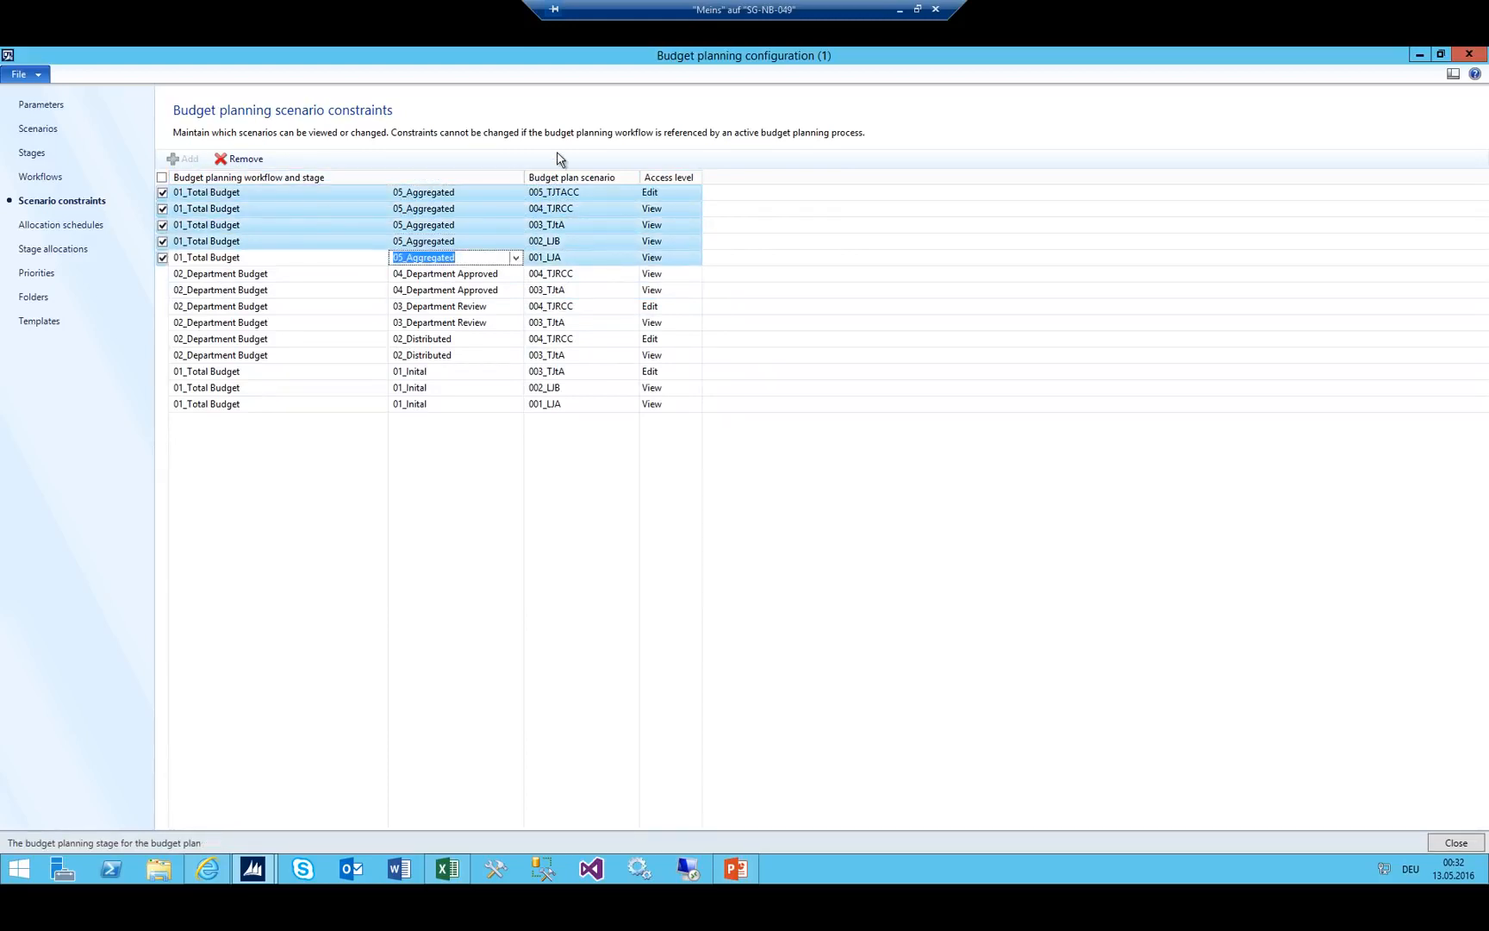
click(440, 355)
Check Finance Review in Excel, then add a 06_Finance Review constraint for scenario 001_LJA.
click(447, 869)
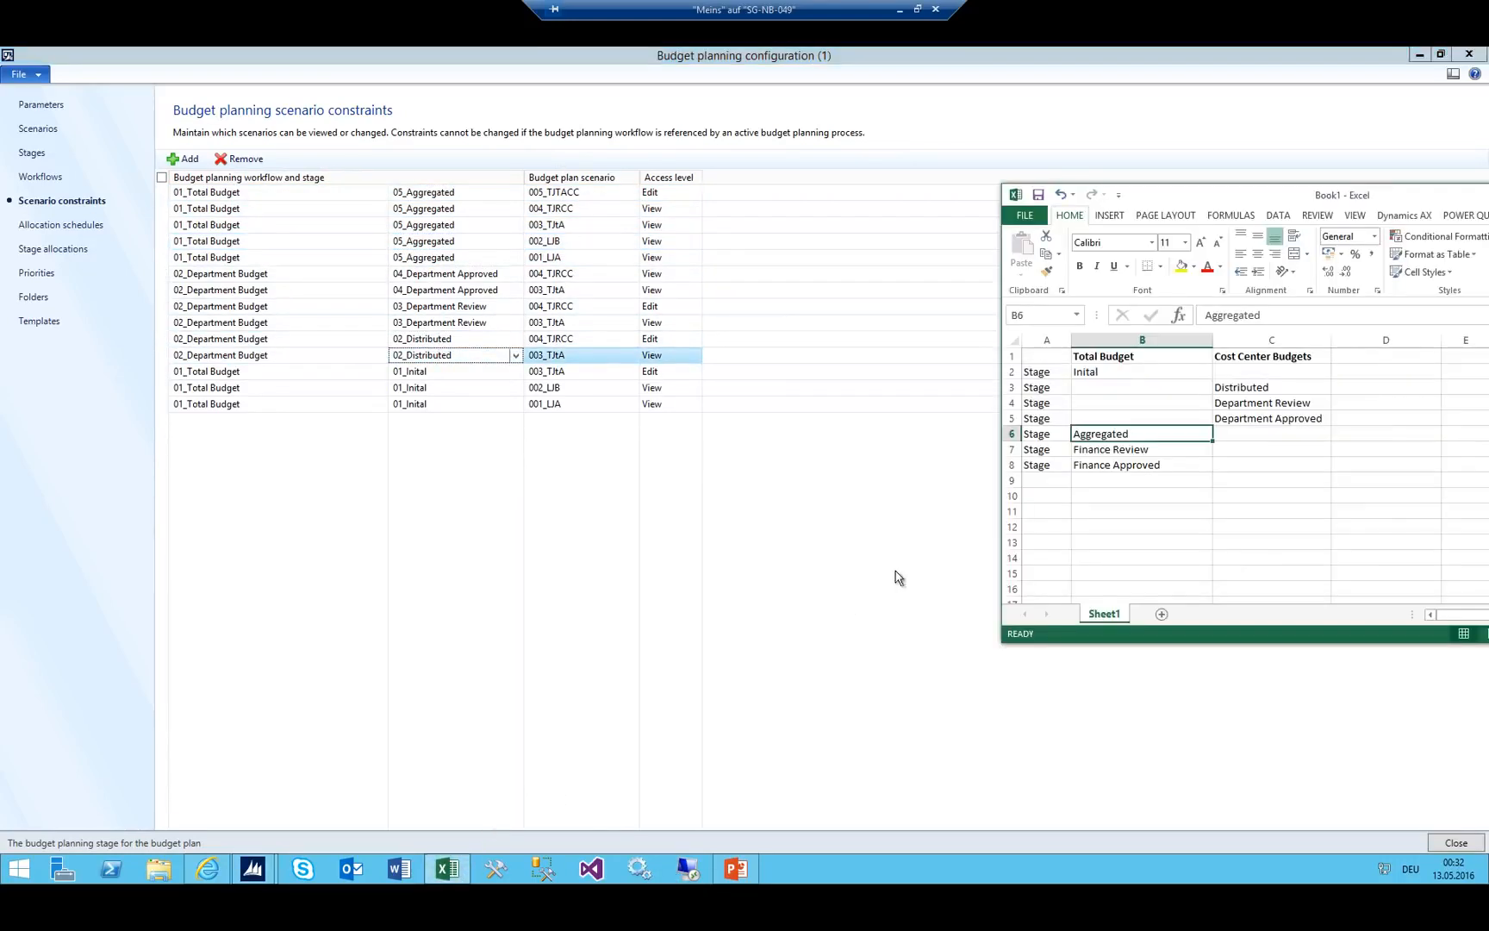
click(1121, 448)
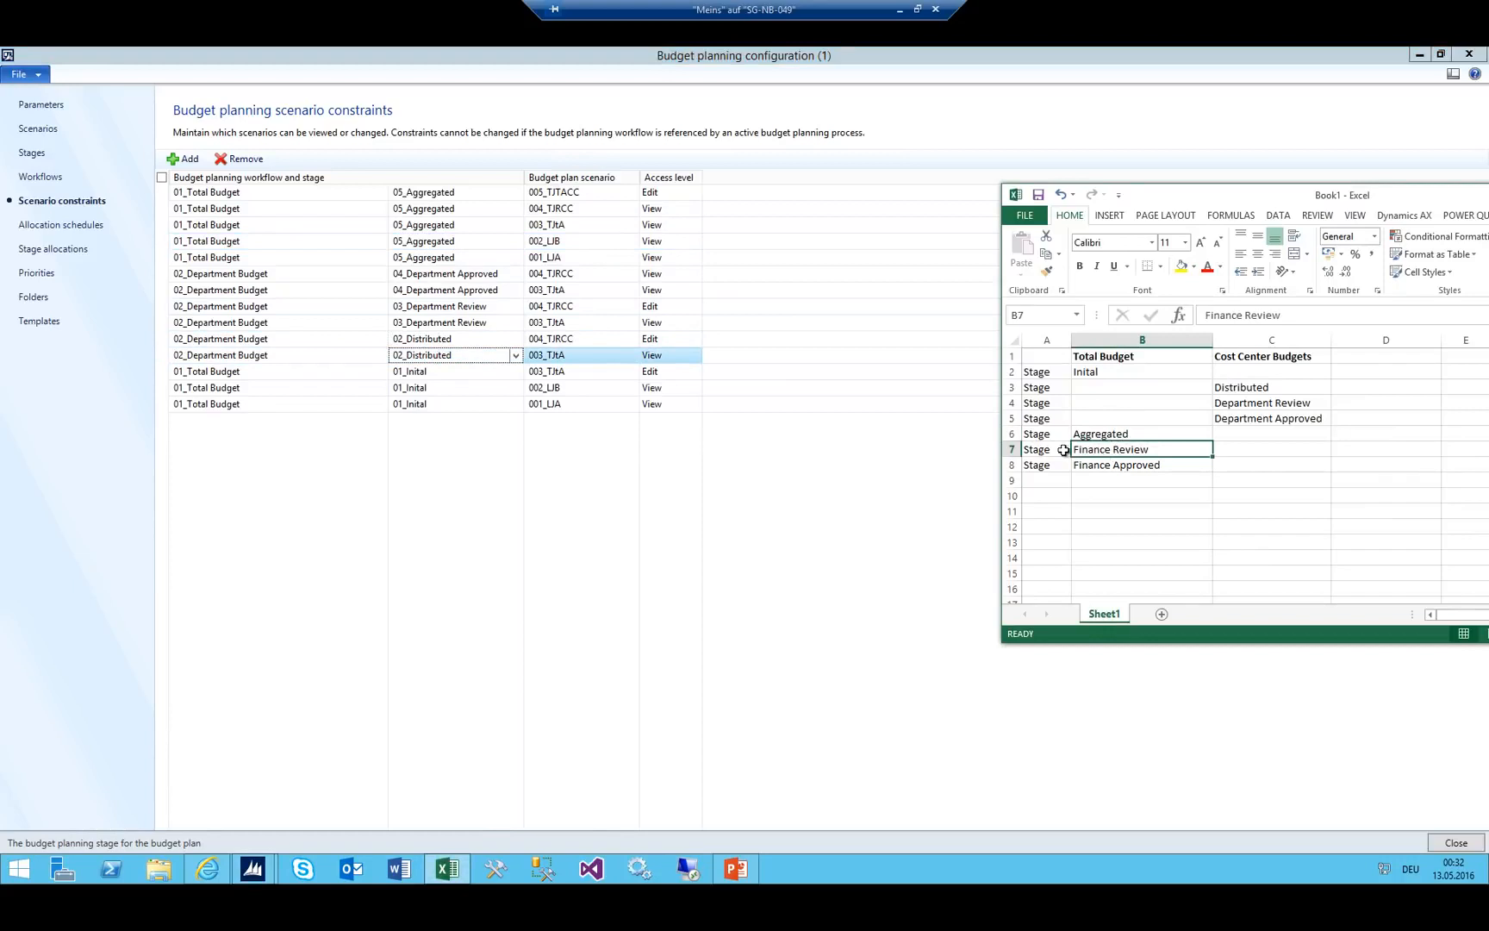
click(222, 194)
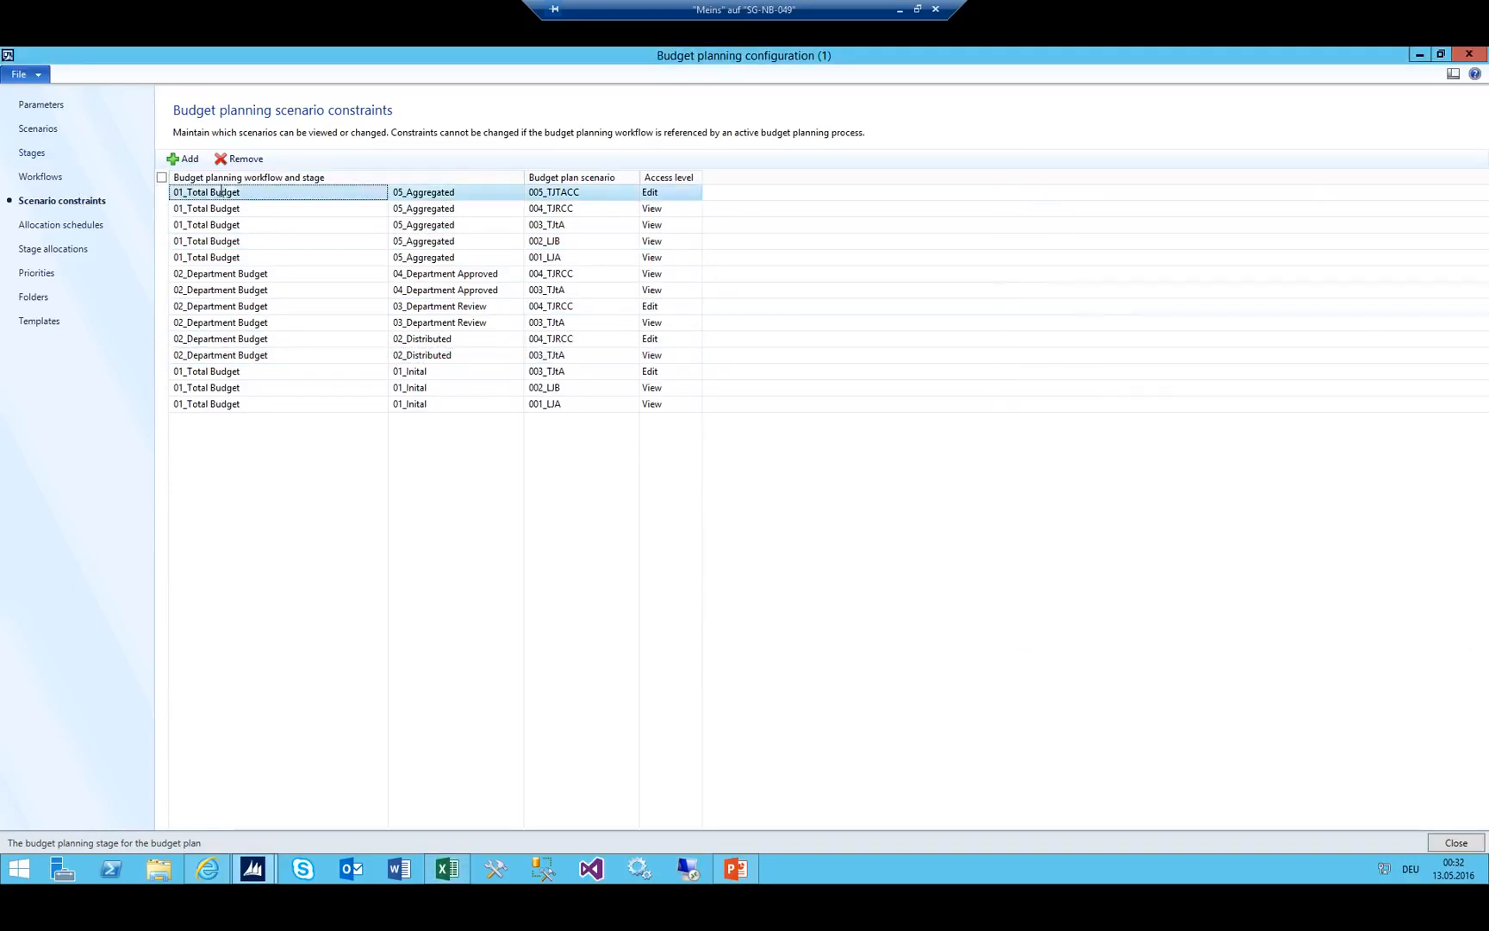
click(184, 158)
key(alt+Down)
key(Down)
key(Down)
key(Down)
key(Down)
key(Down)
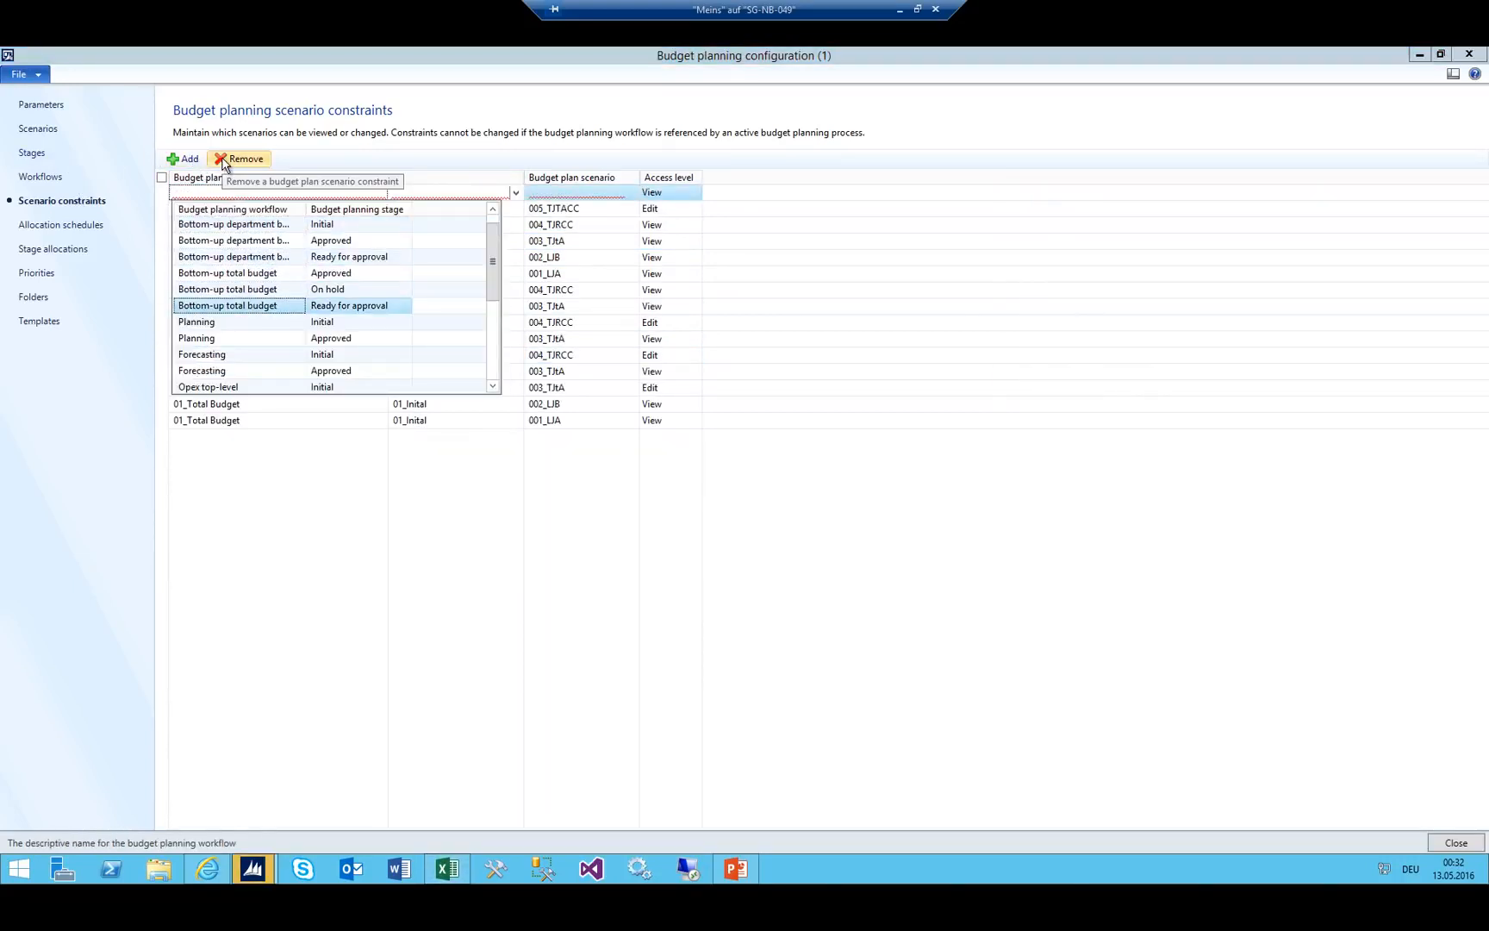
scroll(231, 271, down, 5)
scroll(232, 271, down, 3)
click(270, 306)
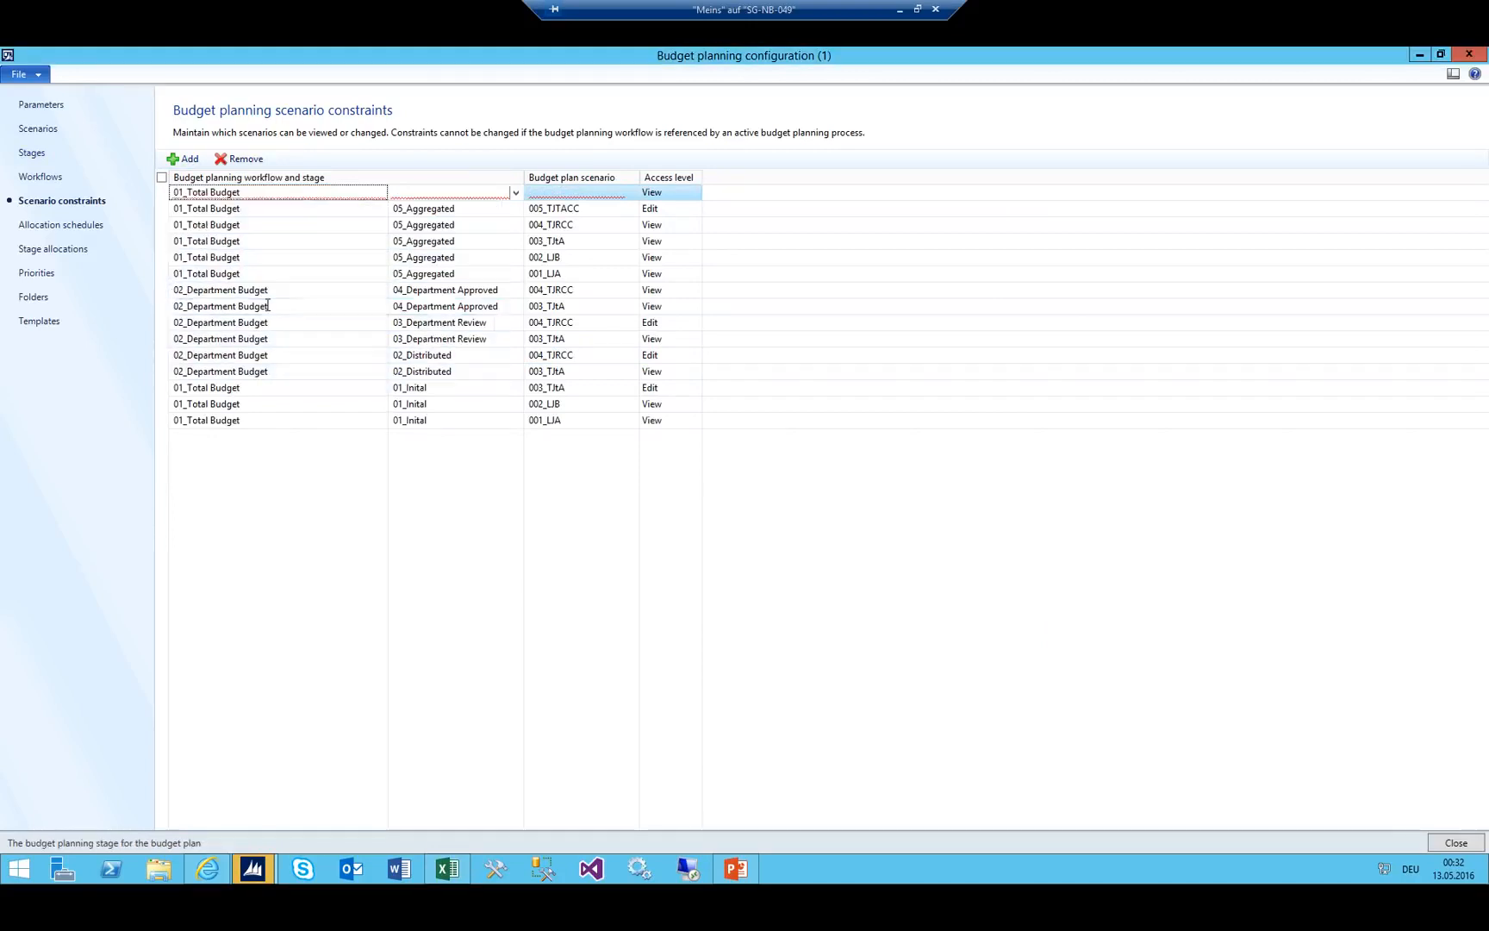
click(591, 200)
click(631, 192)
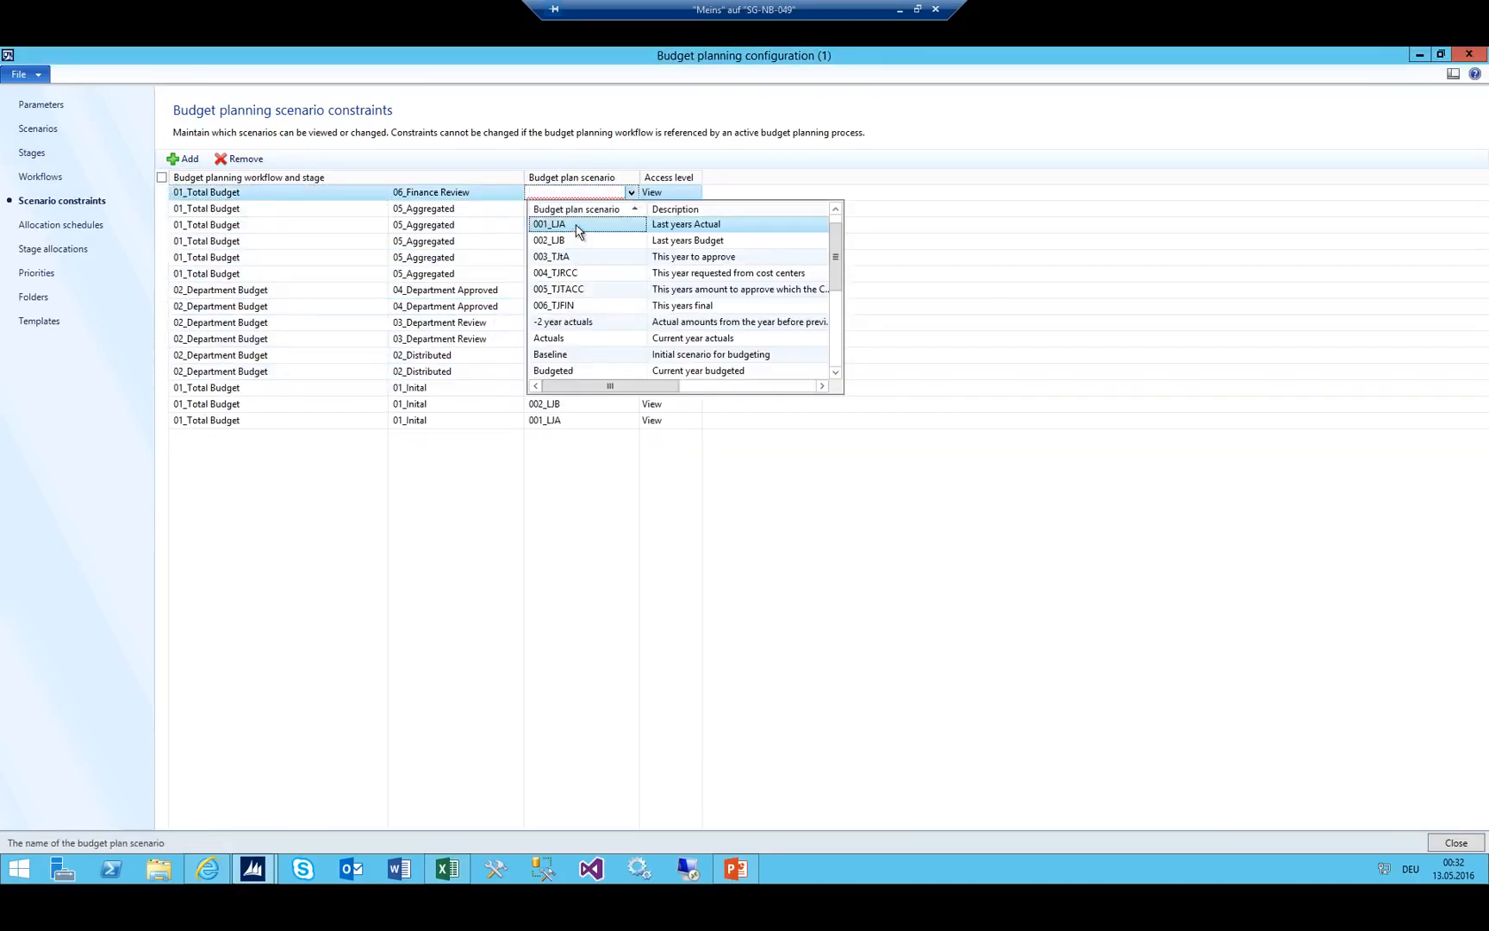
click(577, 225)
Add another 06_Finance Review constraint for scenario 002_LJB with View access.
click(183, 158)
click(516, 193)
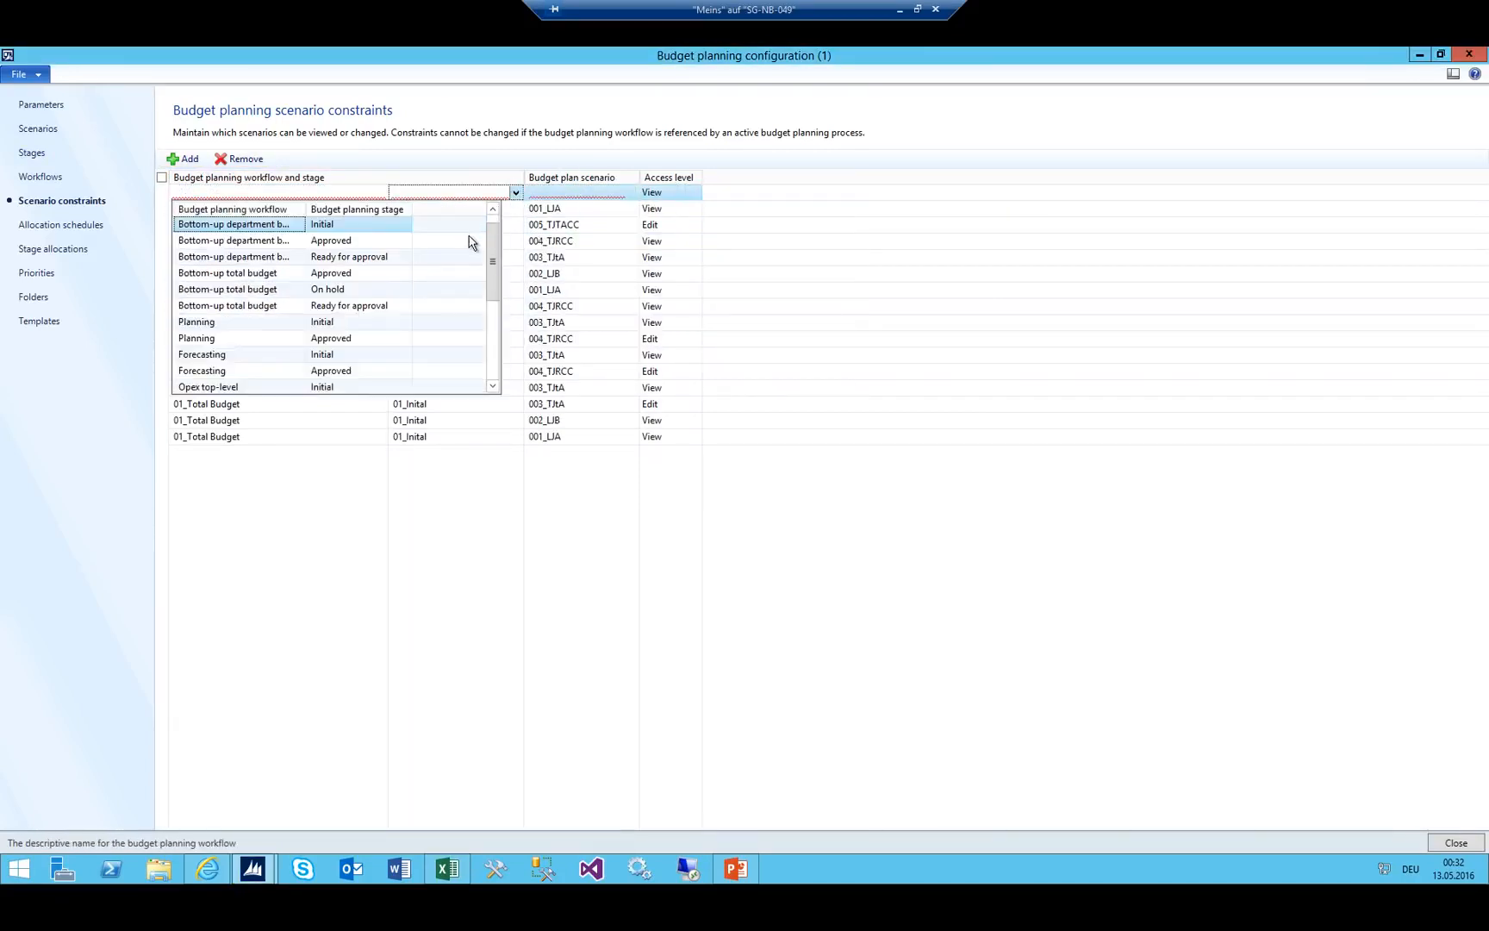
scroll(469, 242, down, 4)
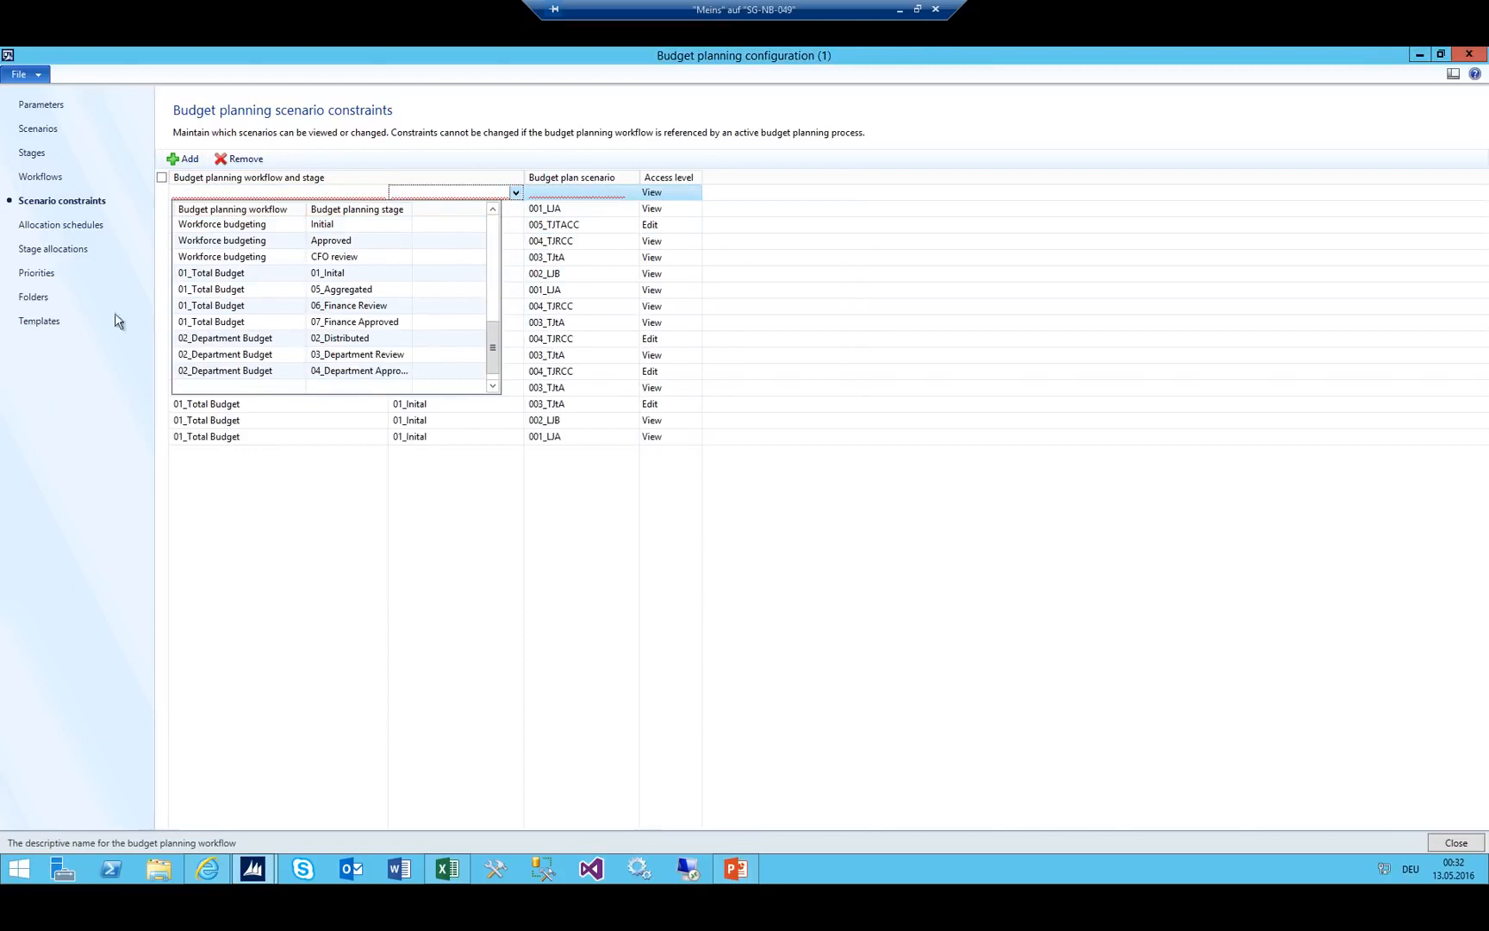
click(238, 311)
click(629, 193)
click(633, 193)
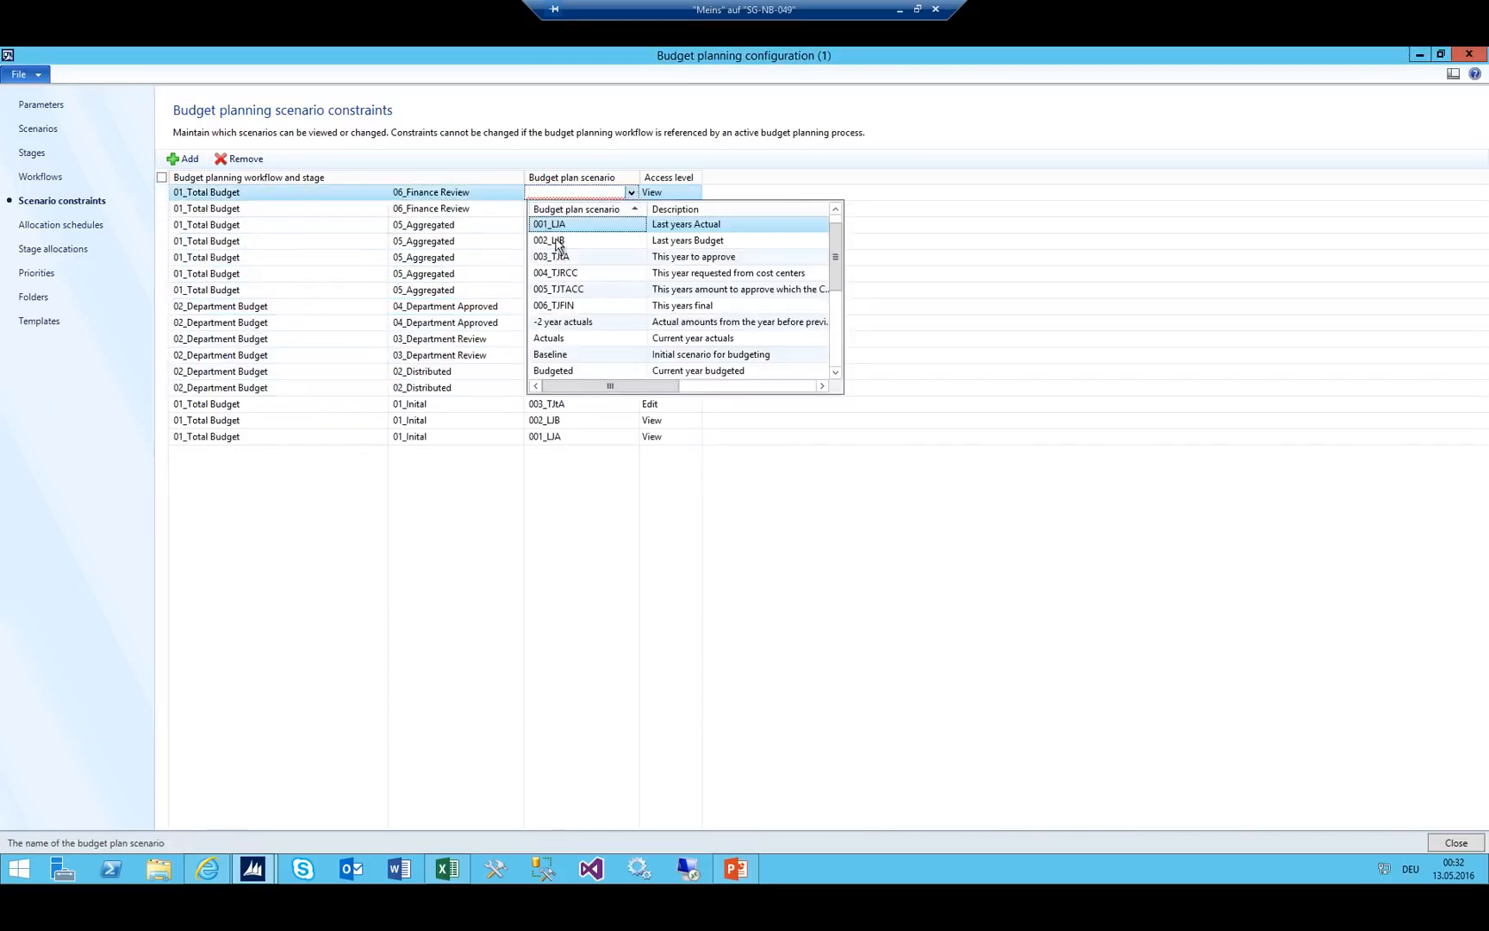
click(555, 239)
Start a 05_Aggregated row with scenario 003_TJtA, which duplicates an existing record.
click(189, 162)
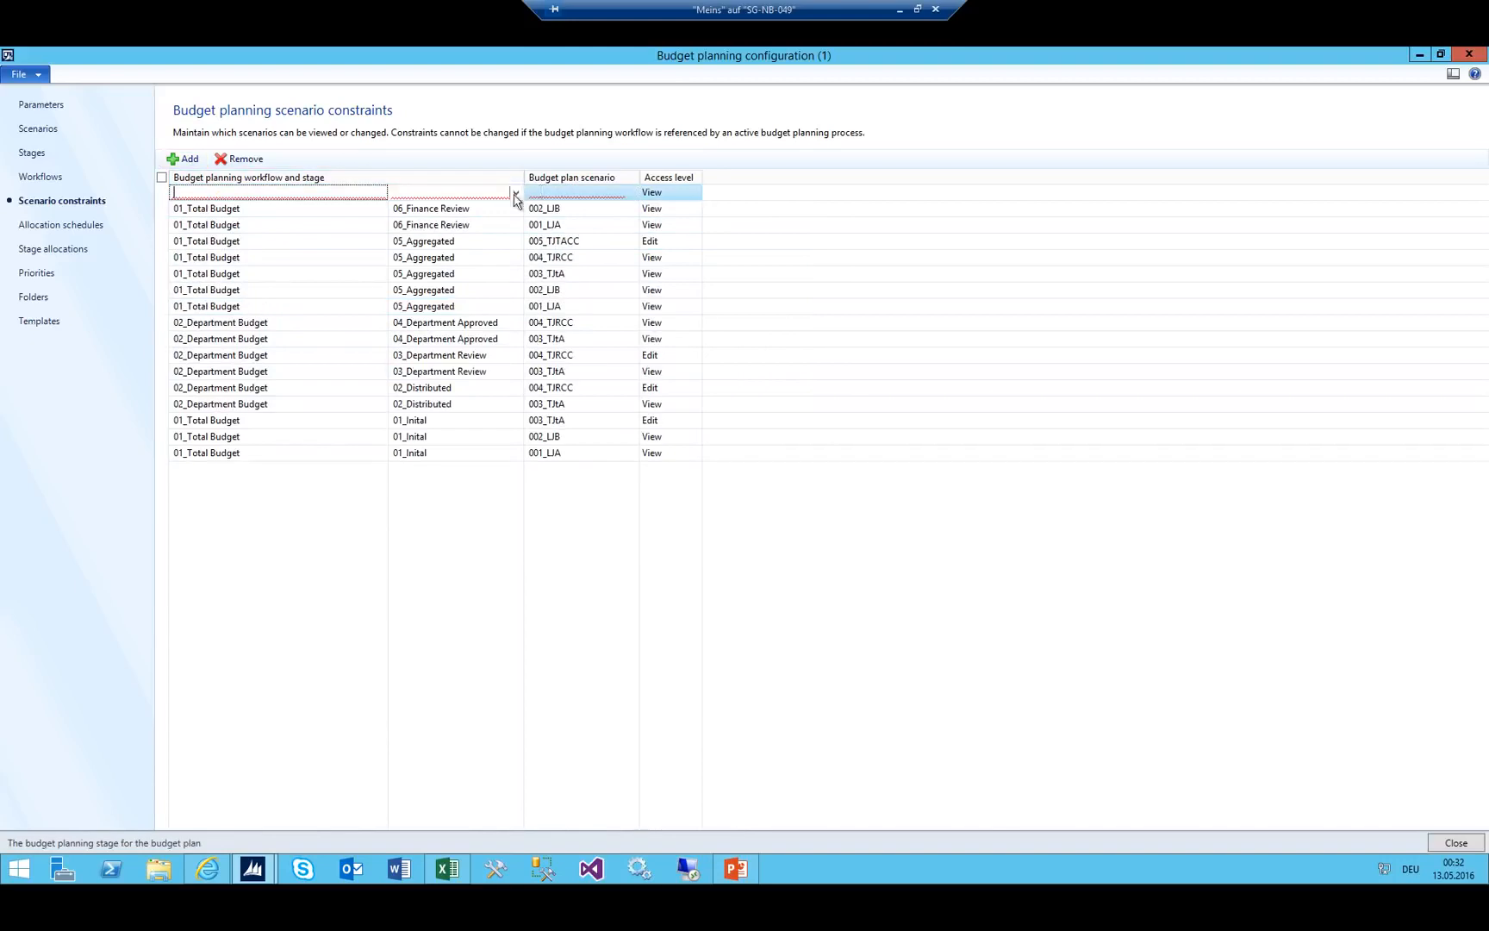
click(516, 192)
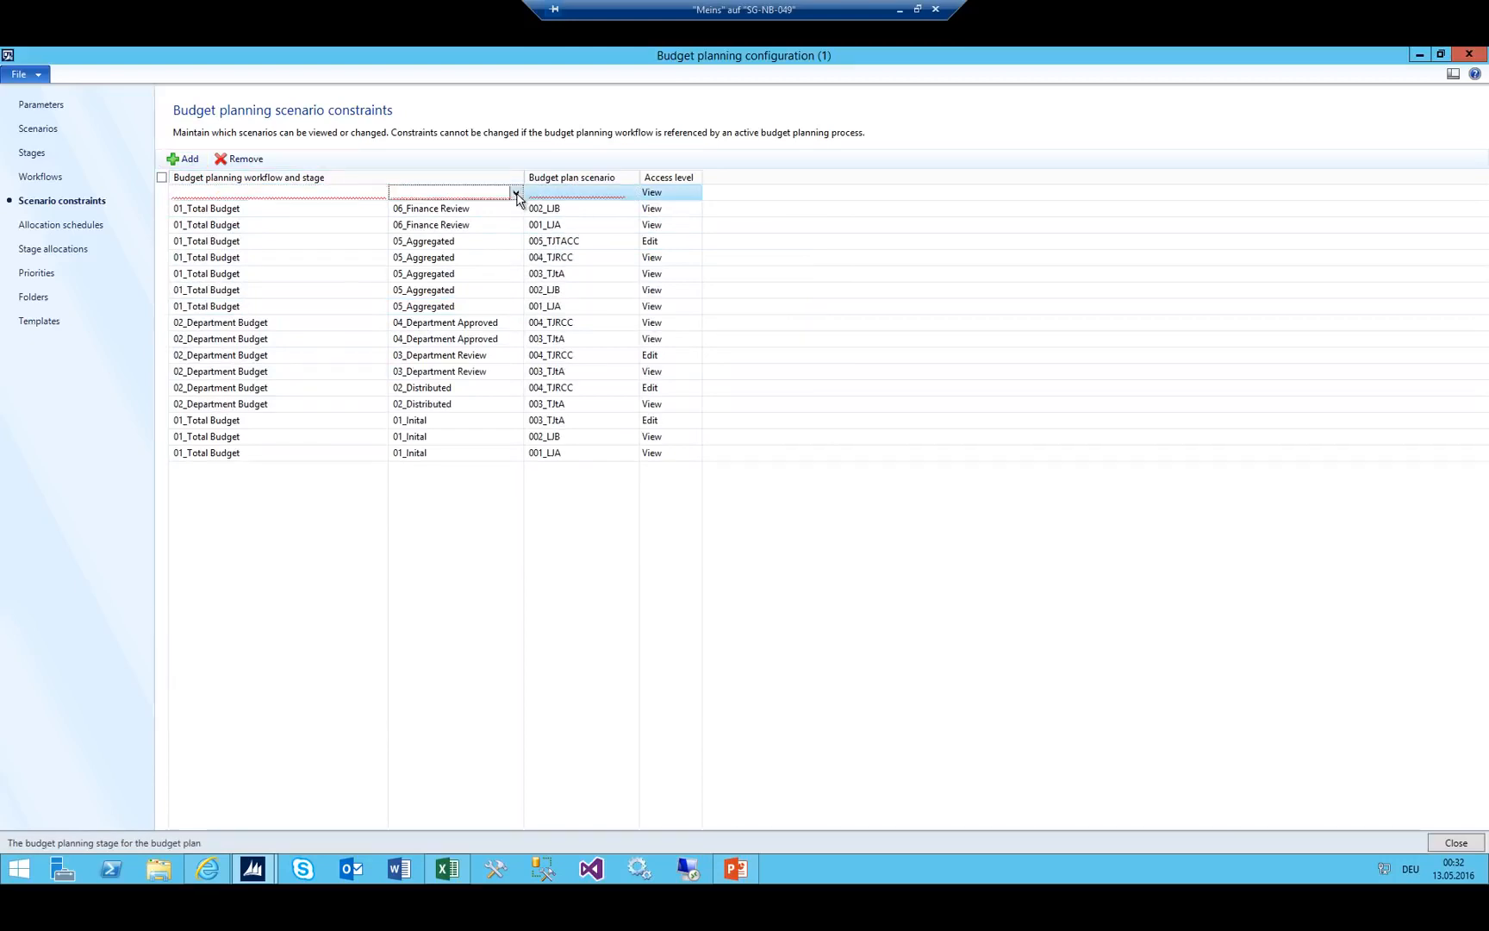
click(249, 293)
click(608, 191)
click(632, 193)
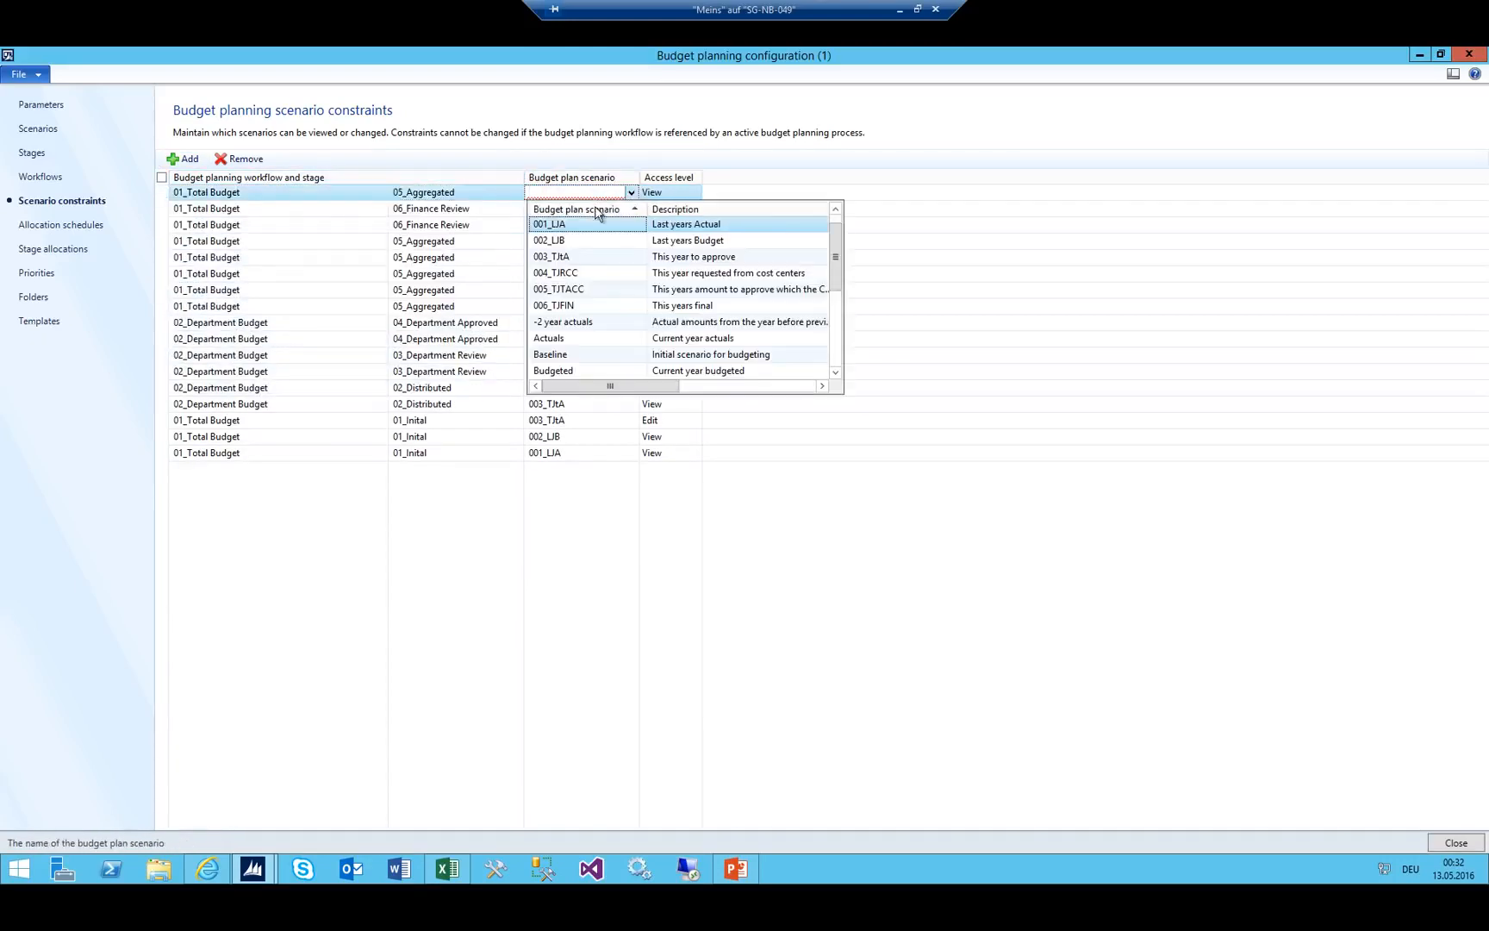
click(567, 257)
Dismiss the duplicate-record error and change the 003_TJtA row's stage to 06_Finance Review.
click(183, 158)
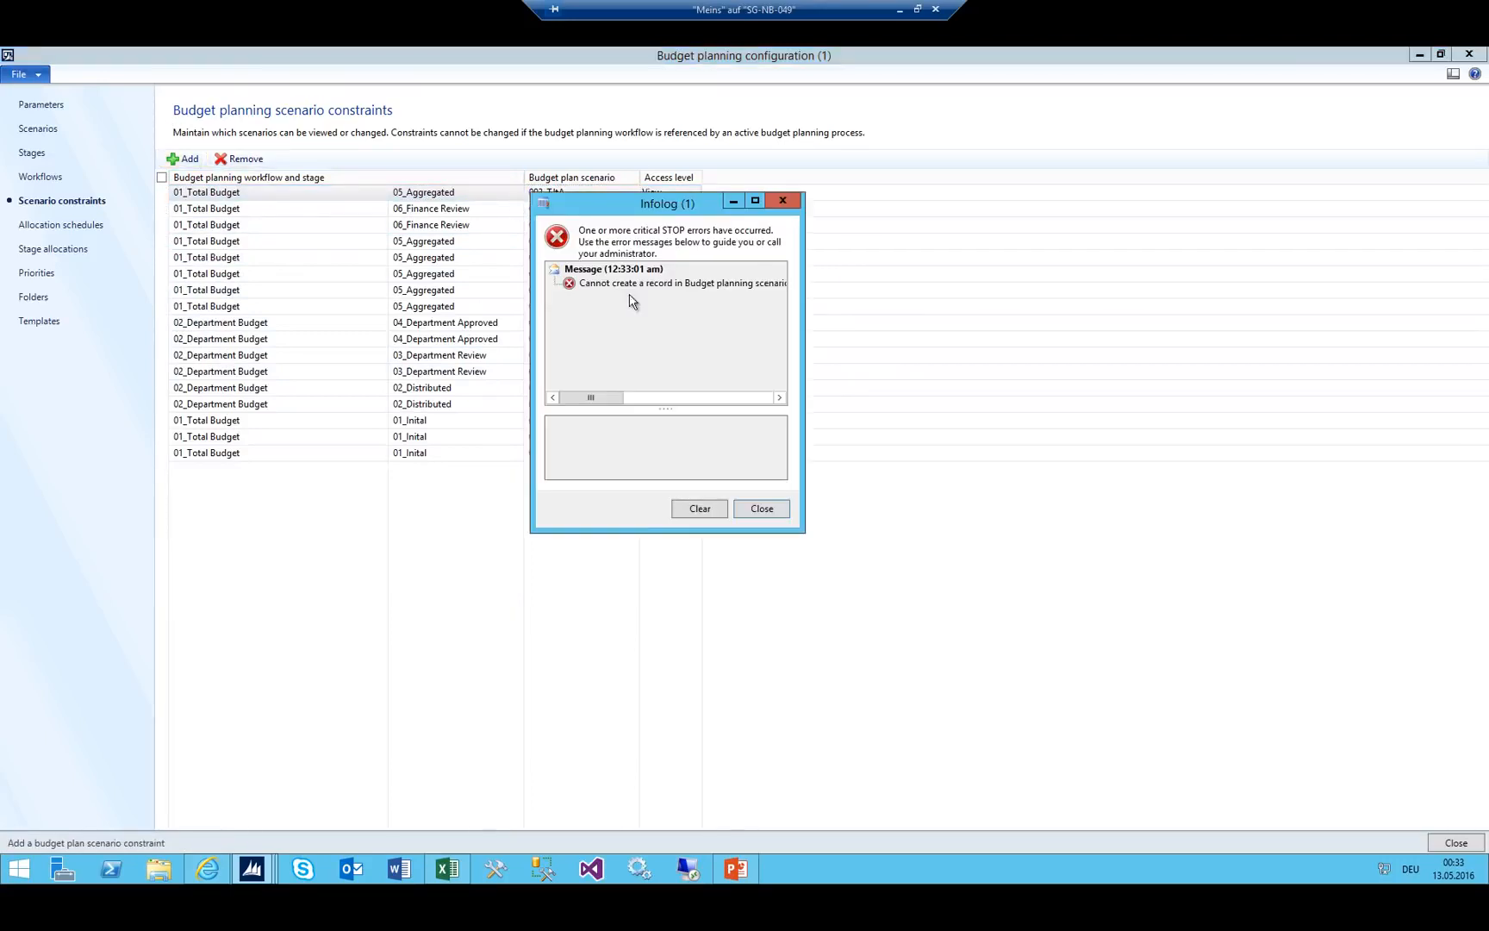
drag(617, 201, 643, 244)
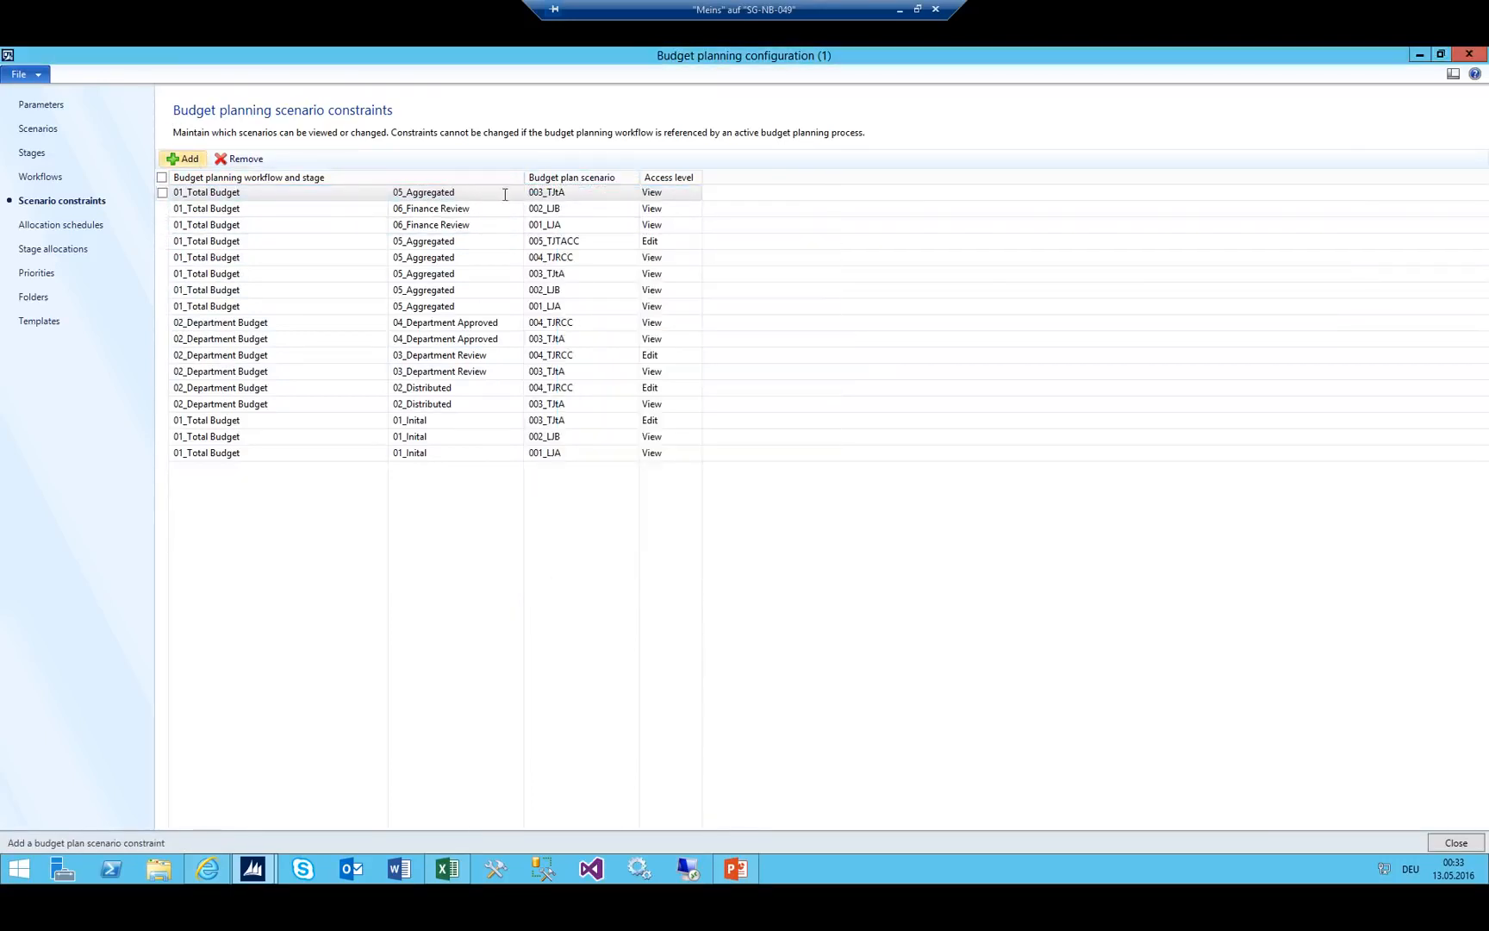
click(810, 244)
click(516, 193)
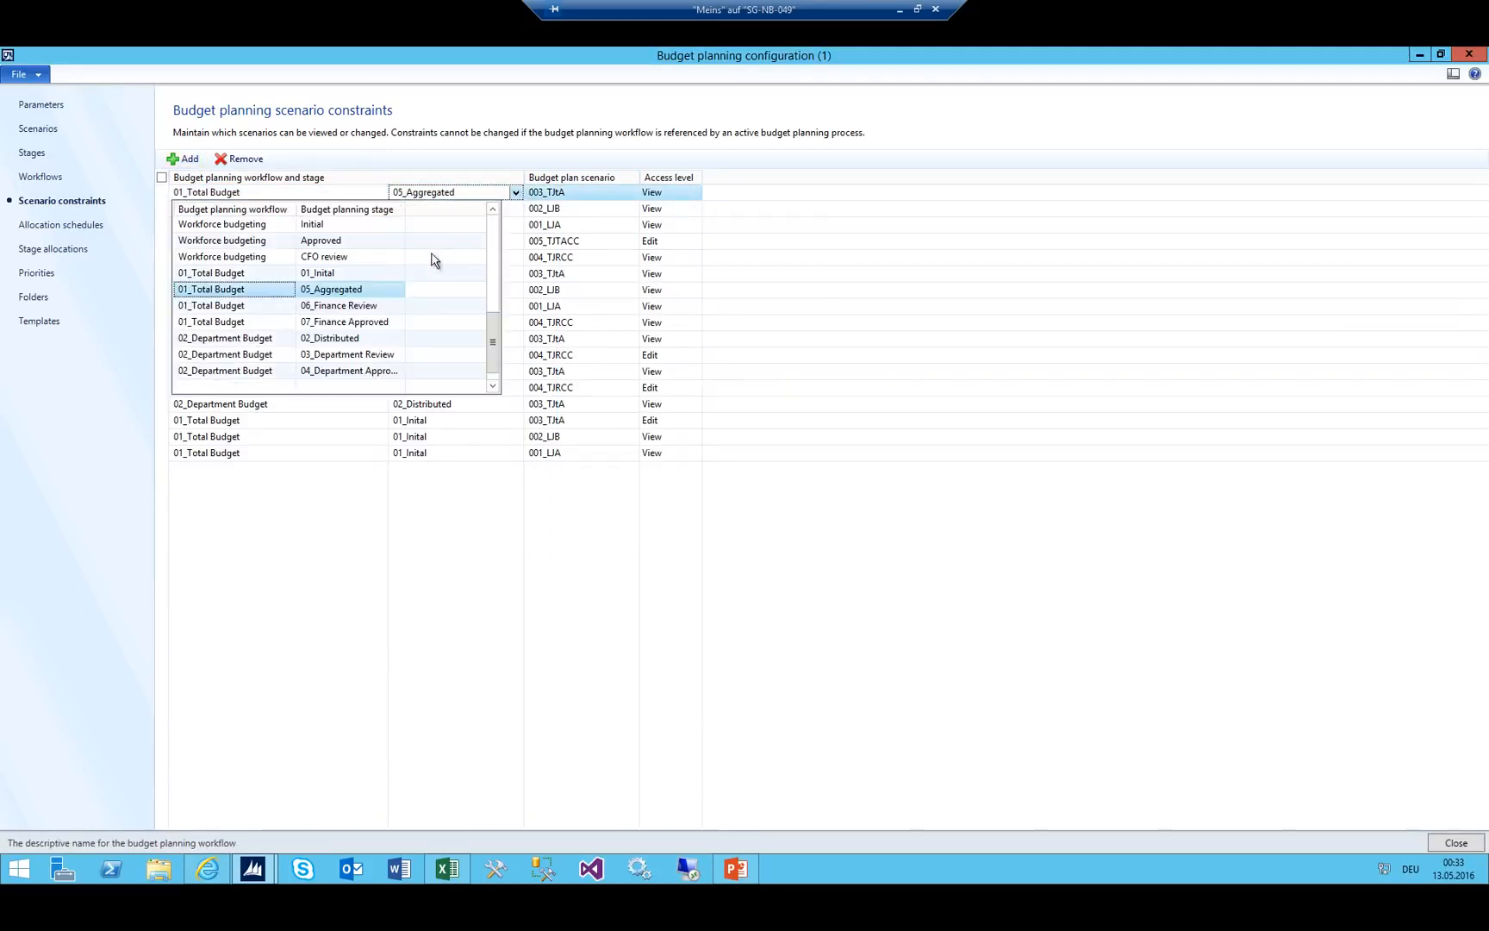
click(242, 306)
Add a 06_Finance Review constraint for scenario 004_TJRCC with View access.
click(183, 158)
click(516, 193)
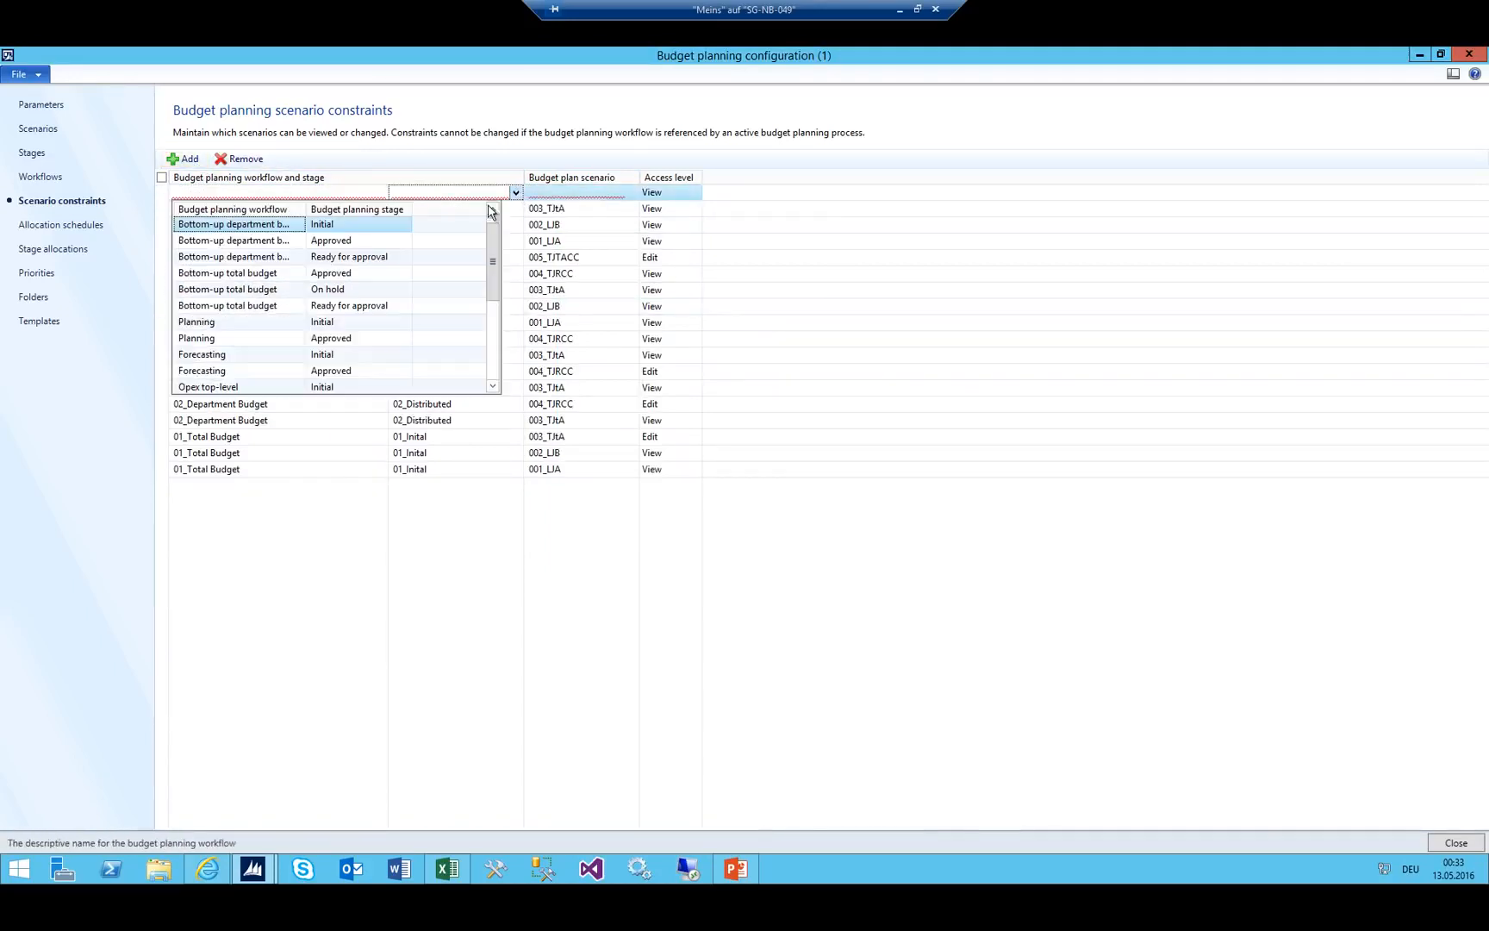
scroll(256, 308, down, 5)
click(230, 307)
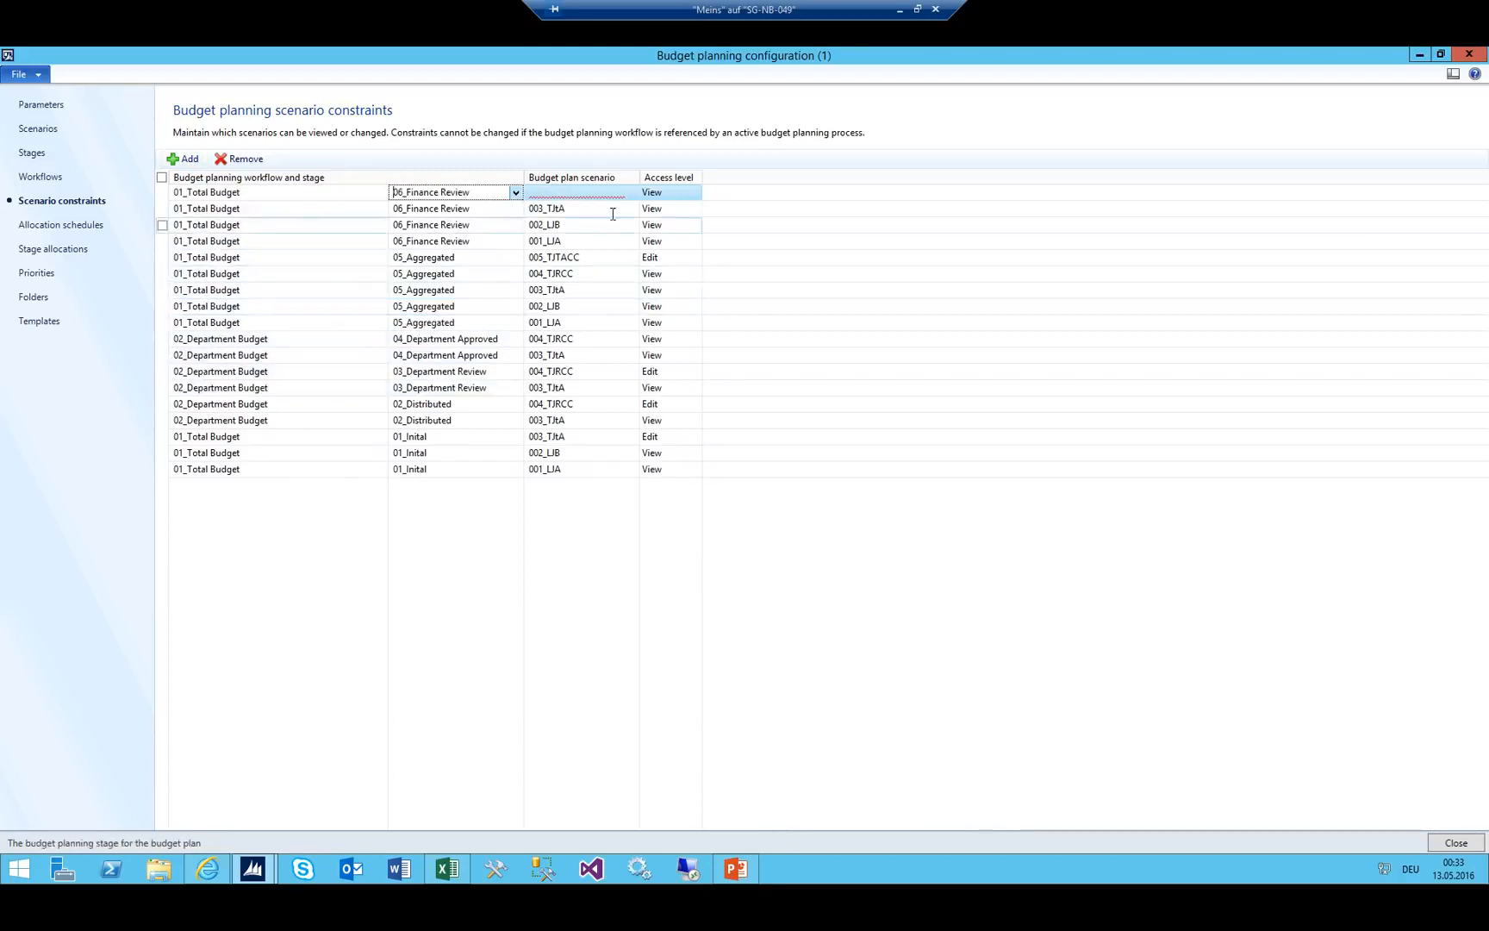
click(630, 193)
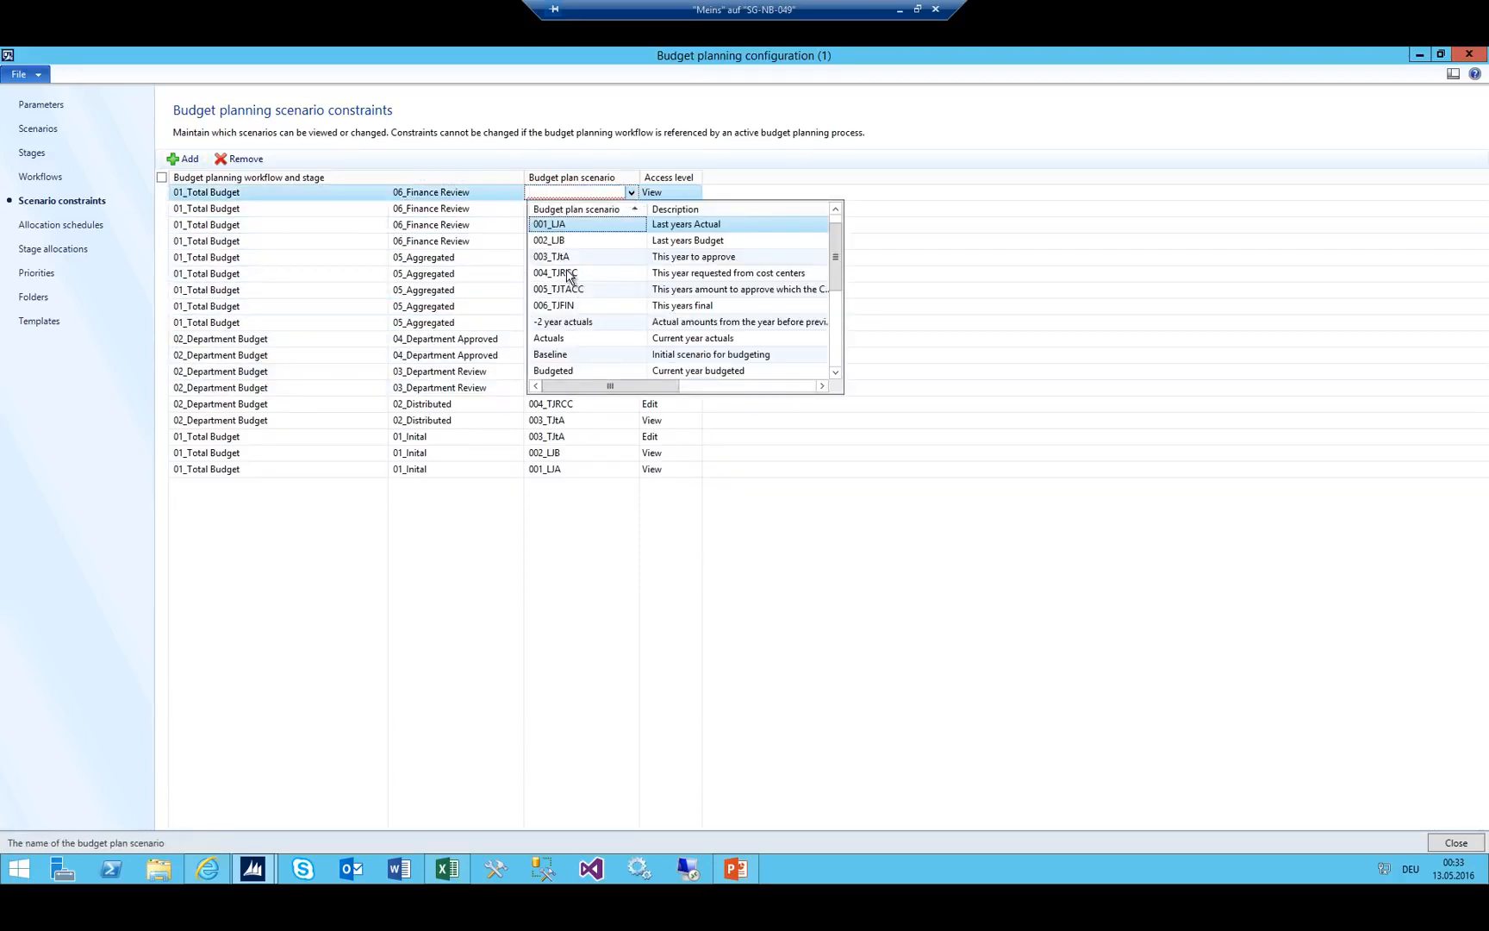
click(567, 274)
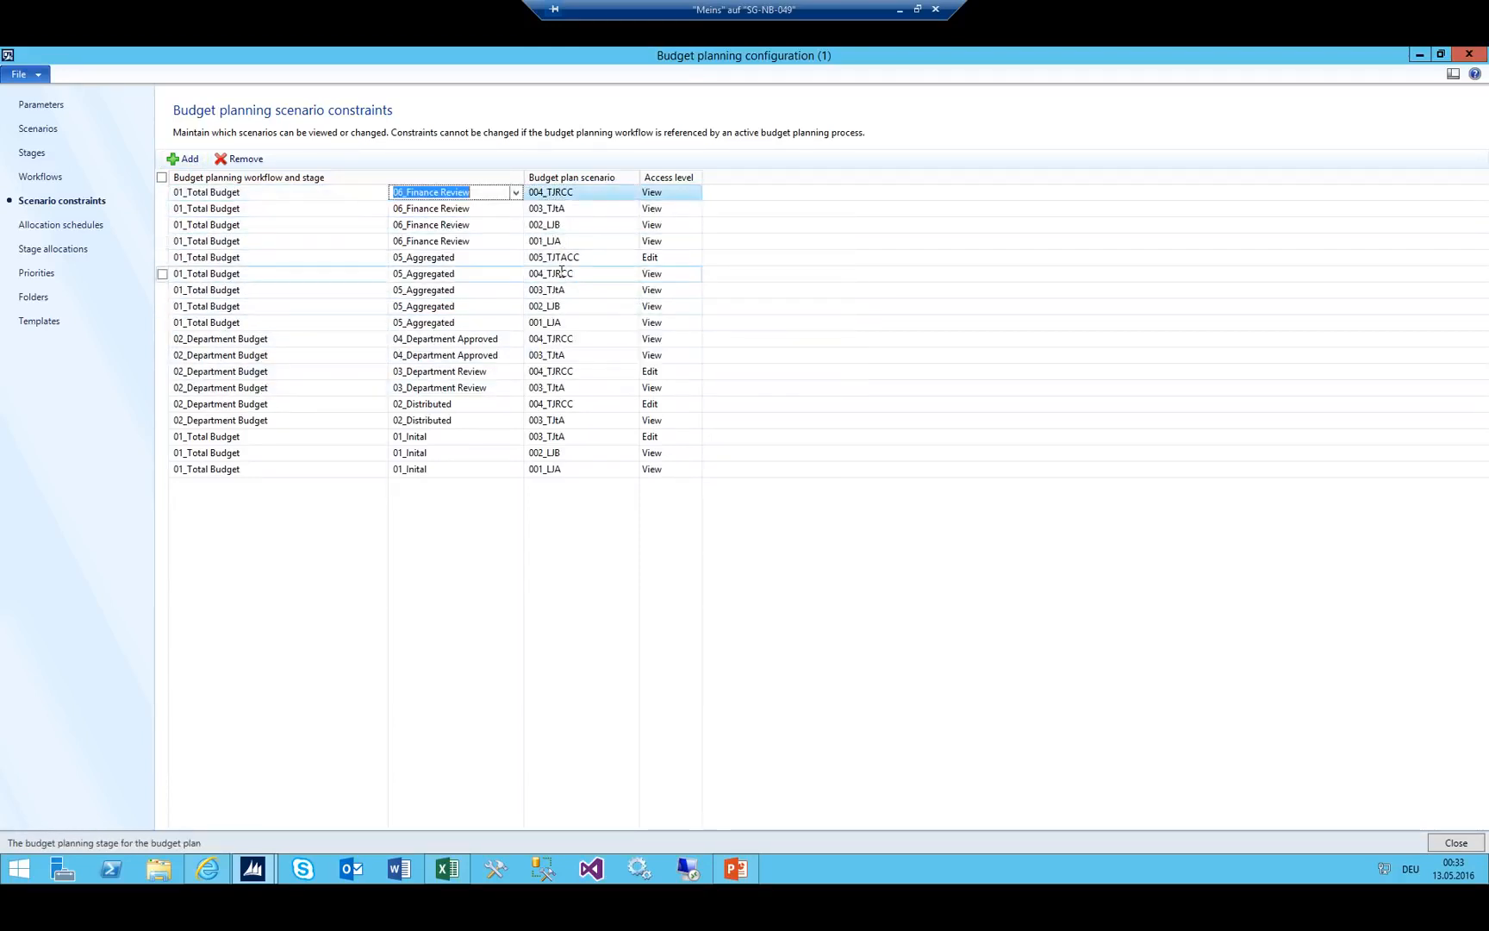
Add a 06_Finance Review constraint for scenario 005_TJTACC with Edit access.
click(183, 158)
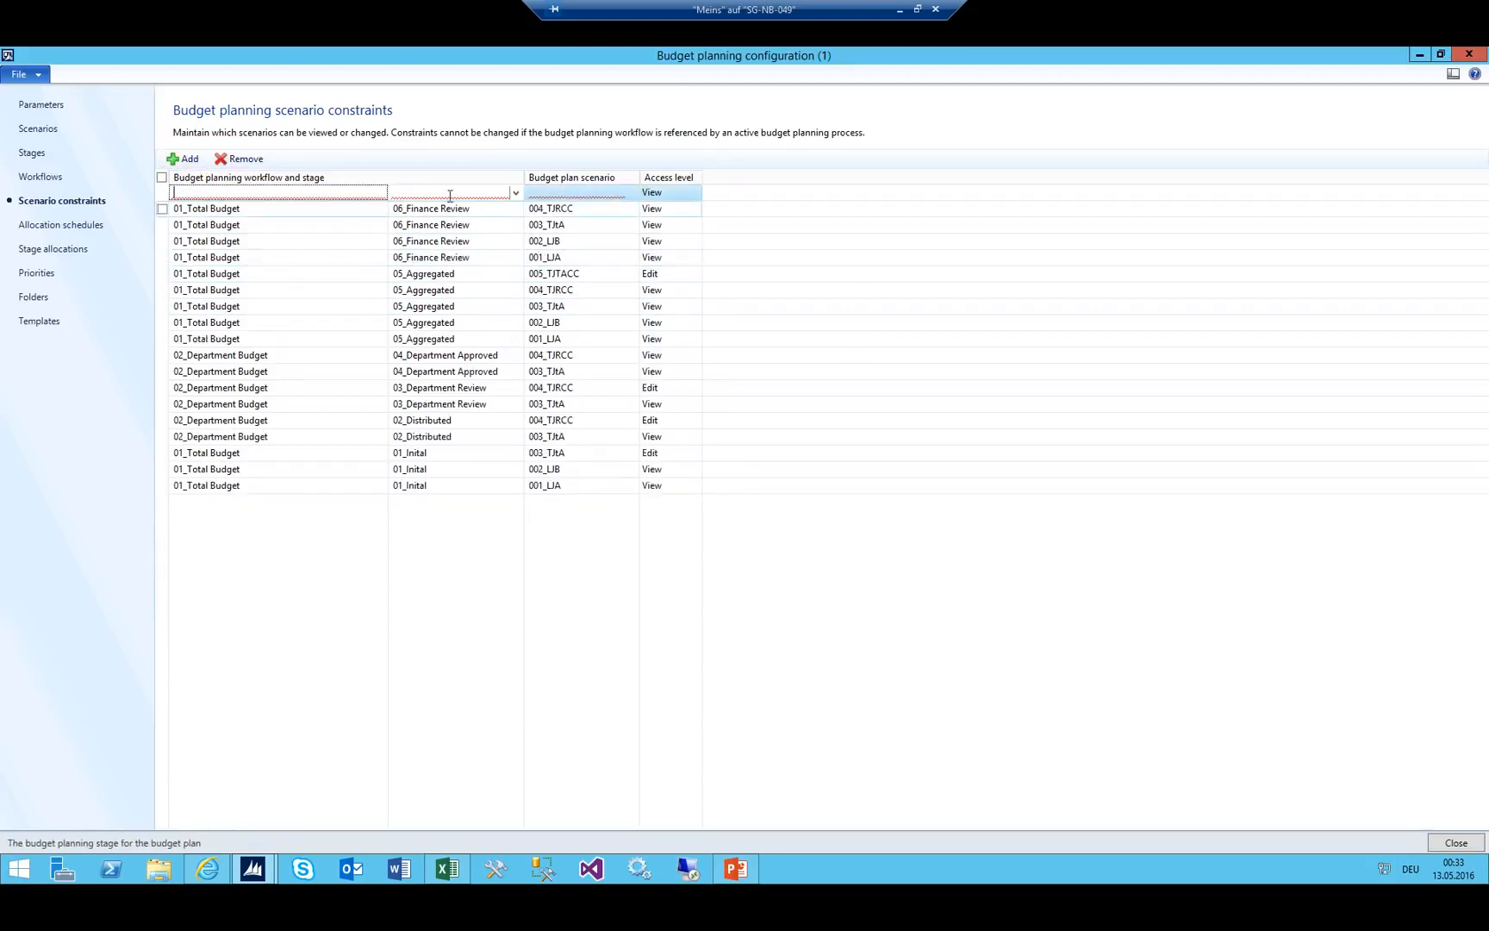
click(513, 193)
scroll(362, 319, down, 3)
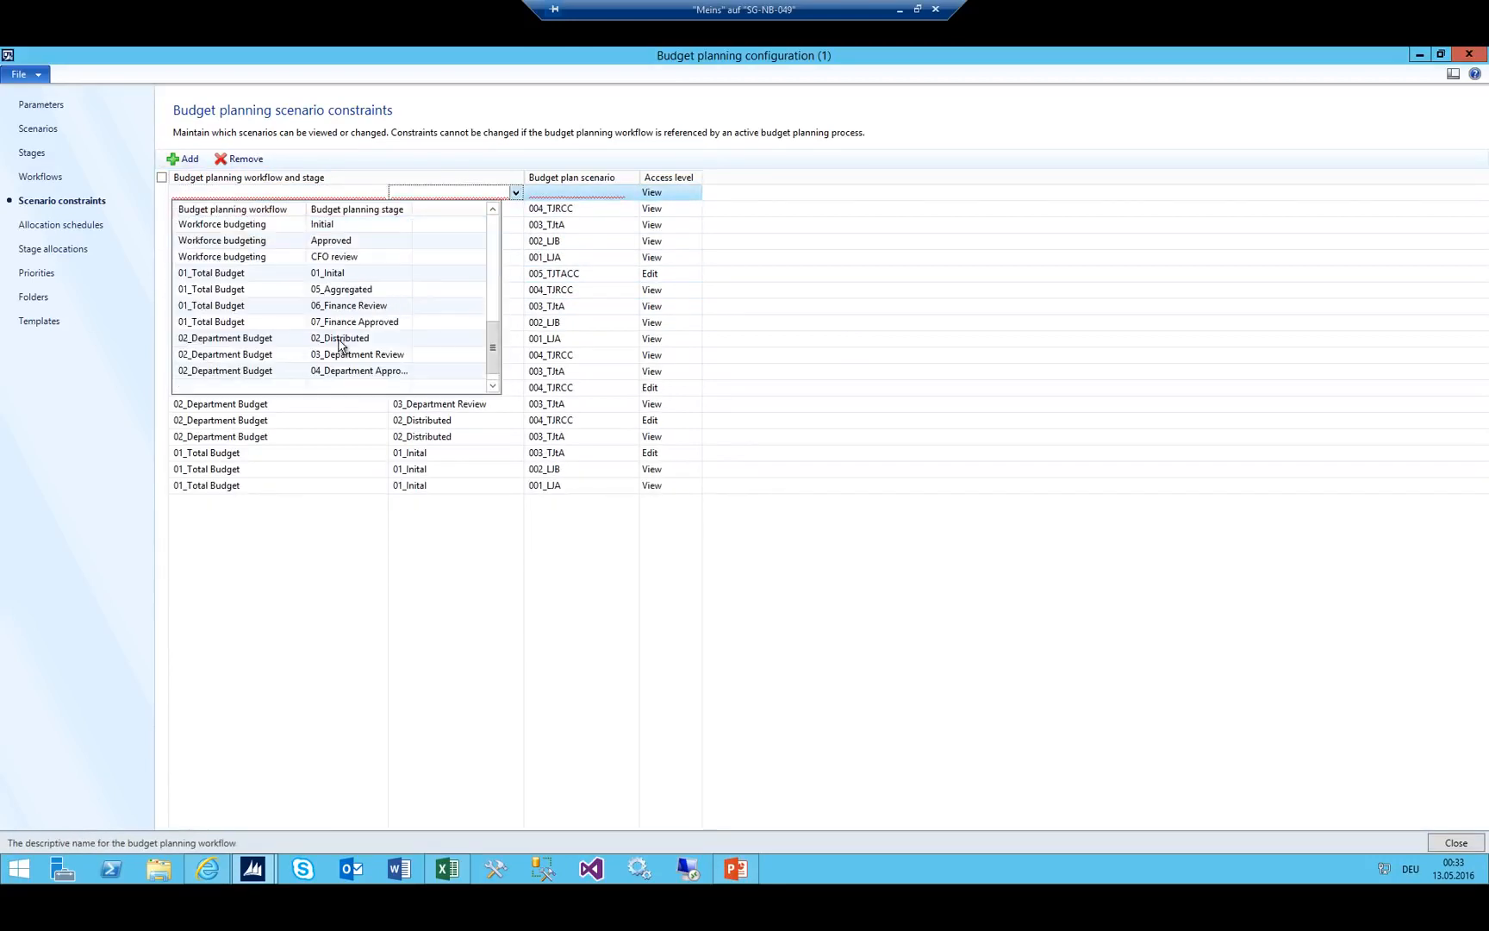
click(242, 306)
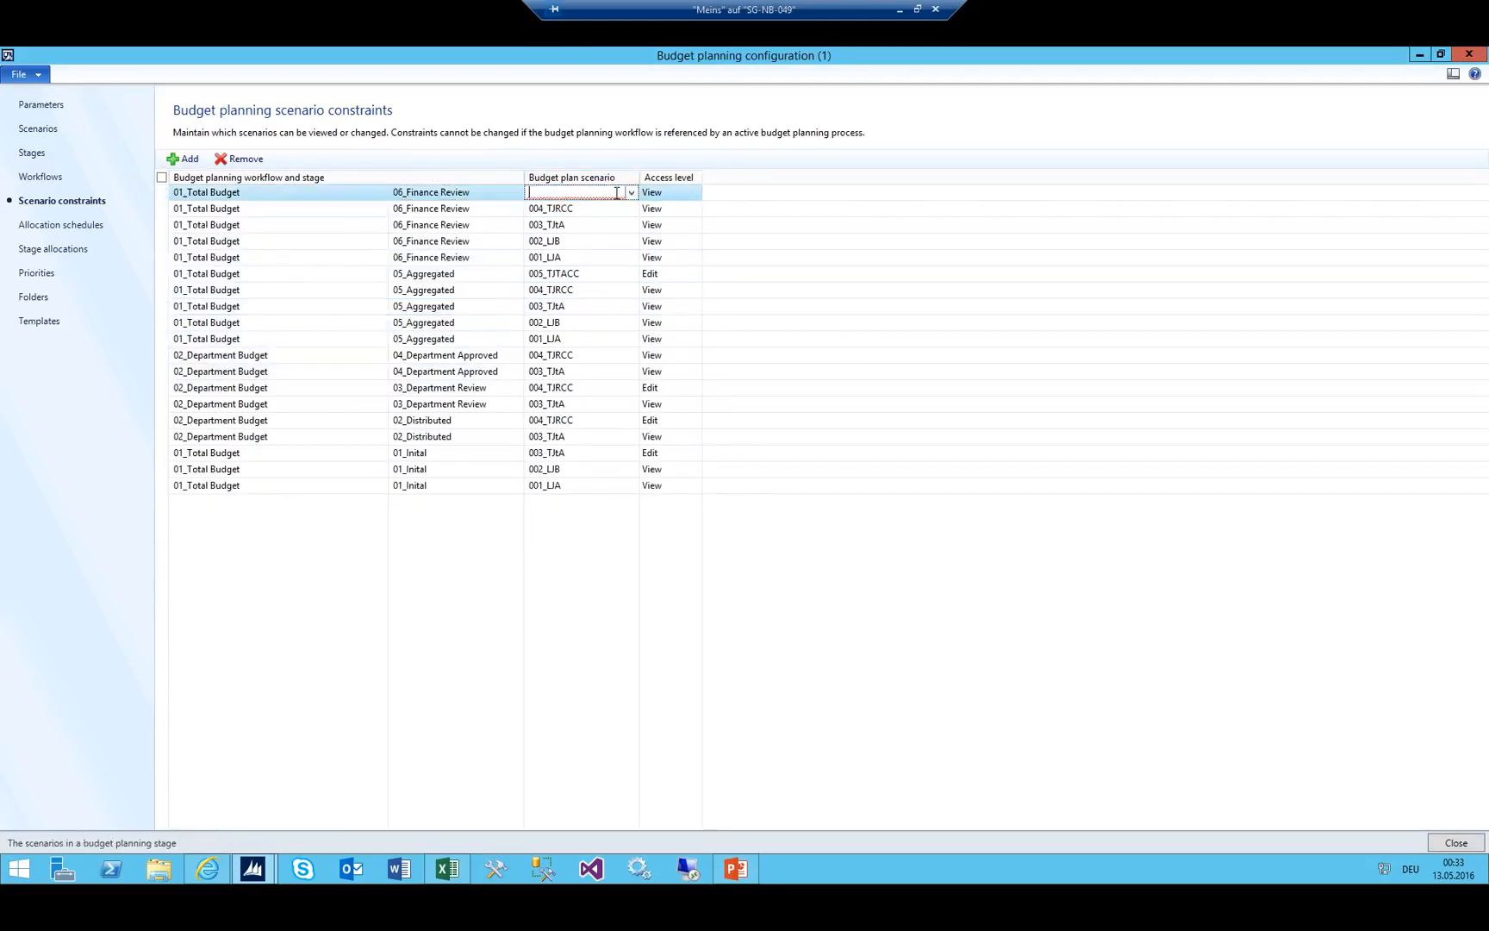
click(629, 193)
click(571, 291)
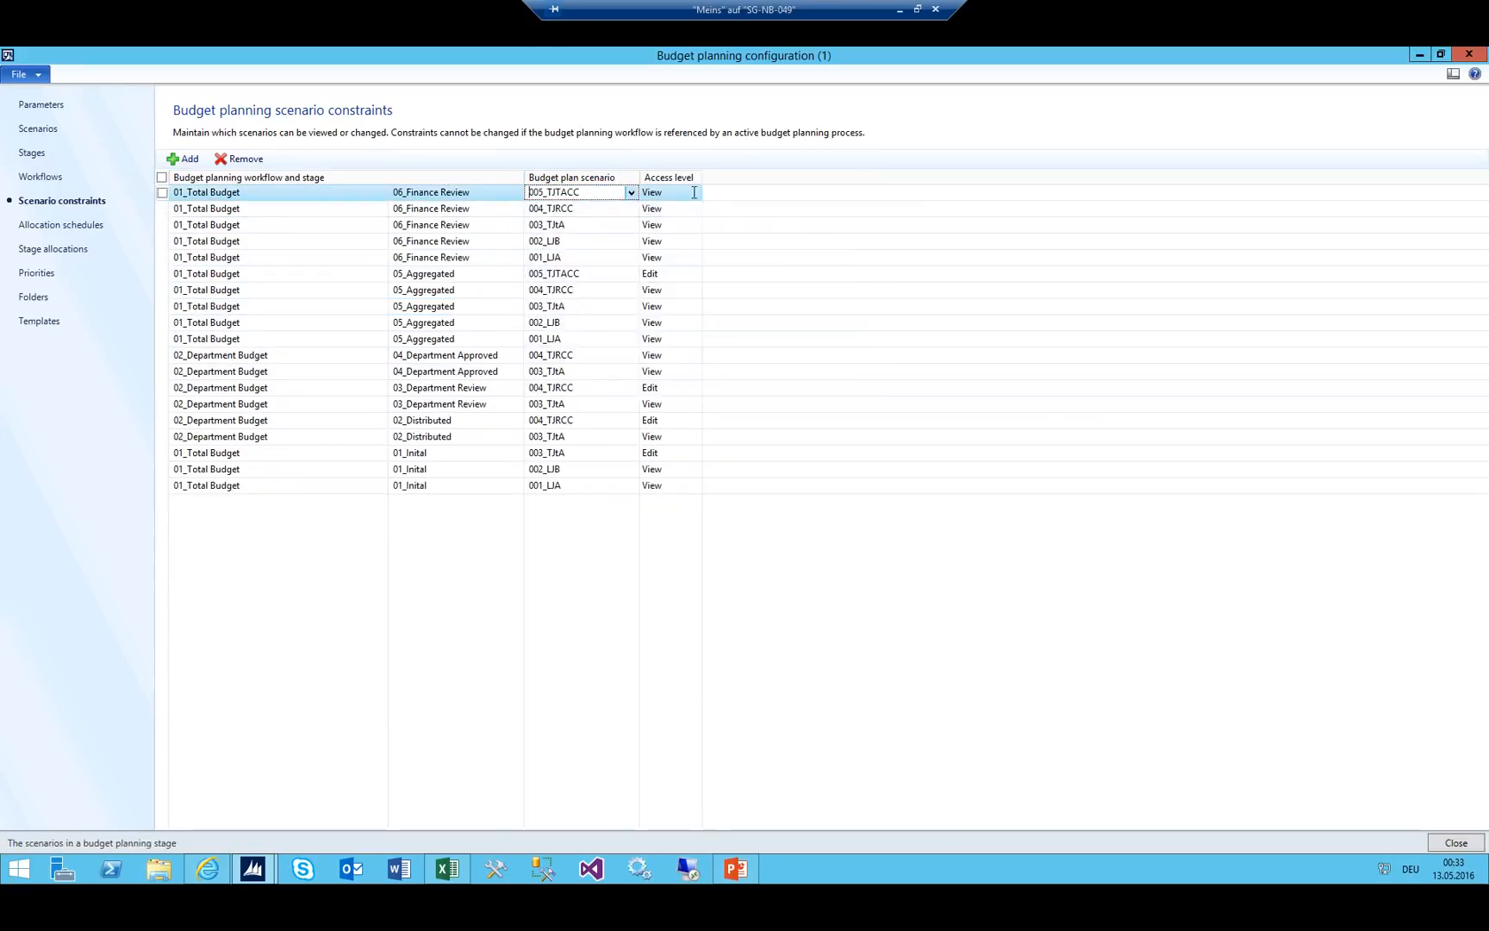
click(694, 195)
click(695, 194)
click(676, 225)
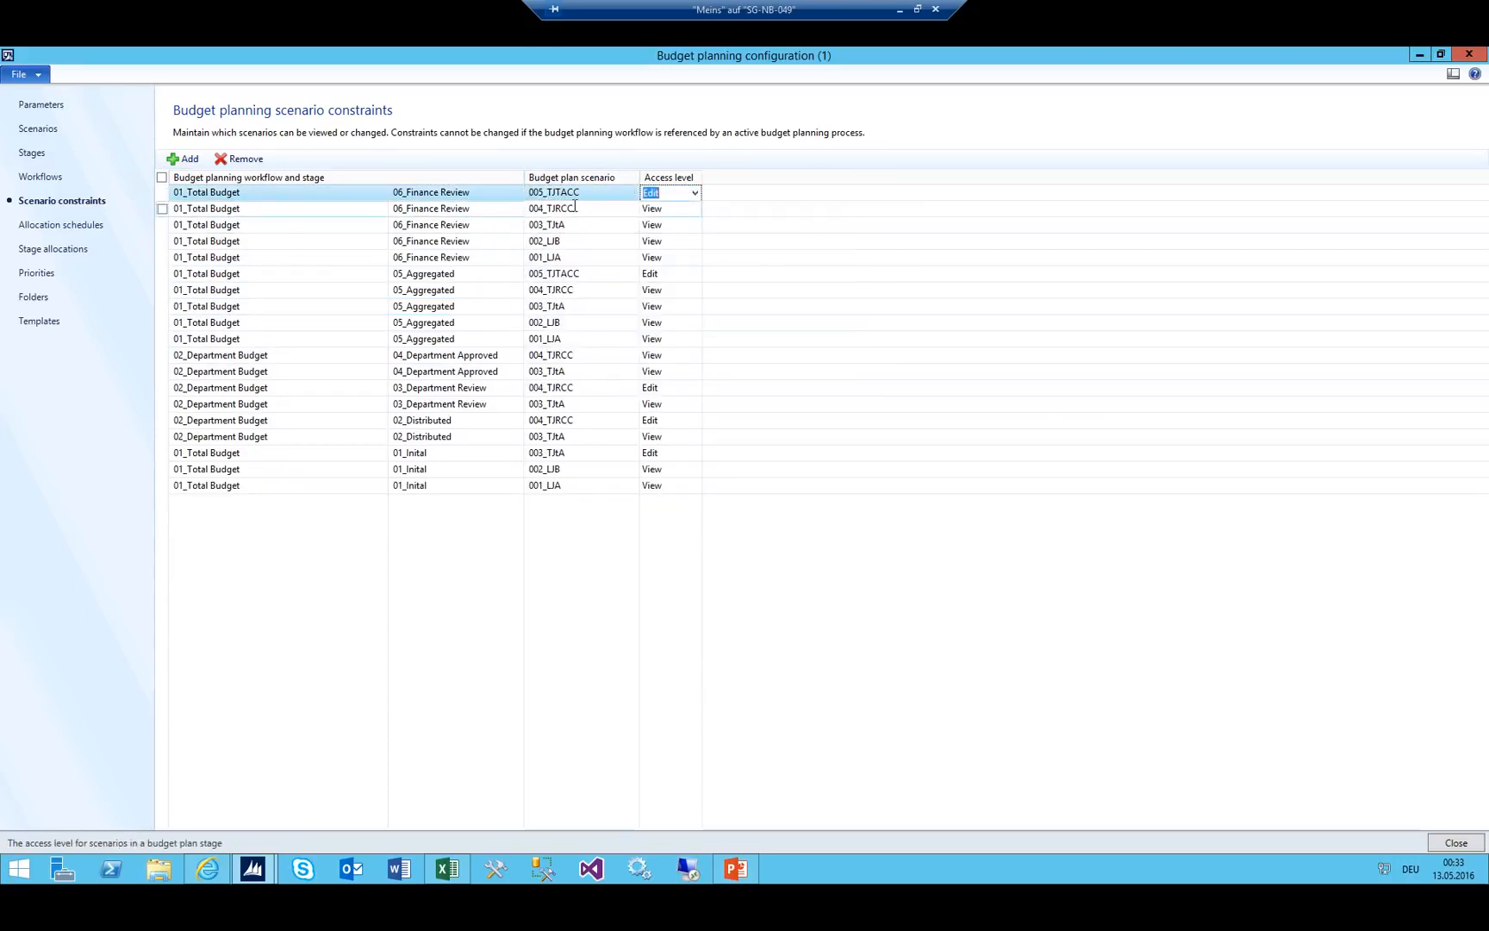
click(575, 208)
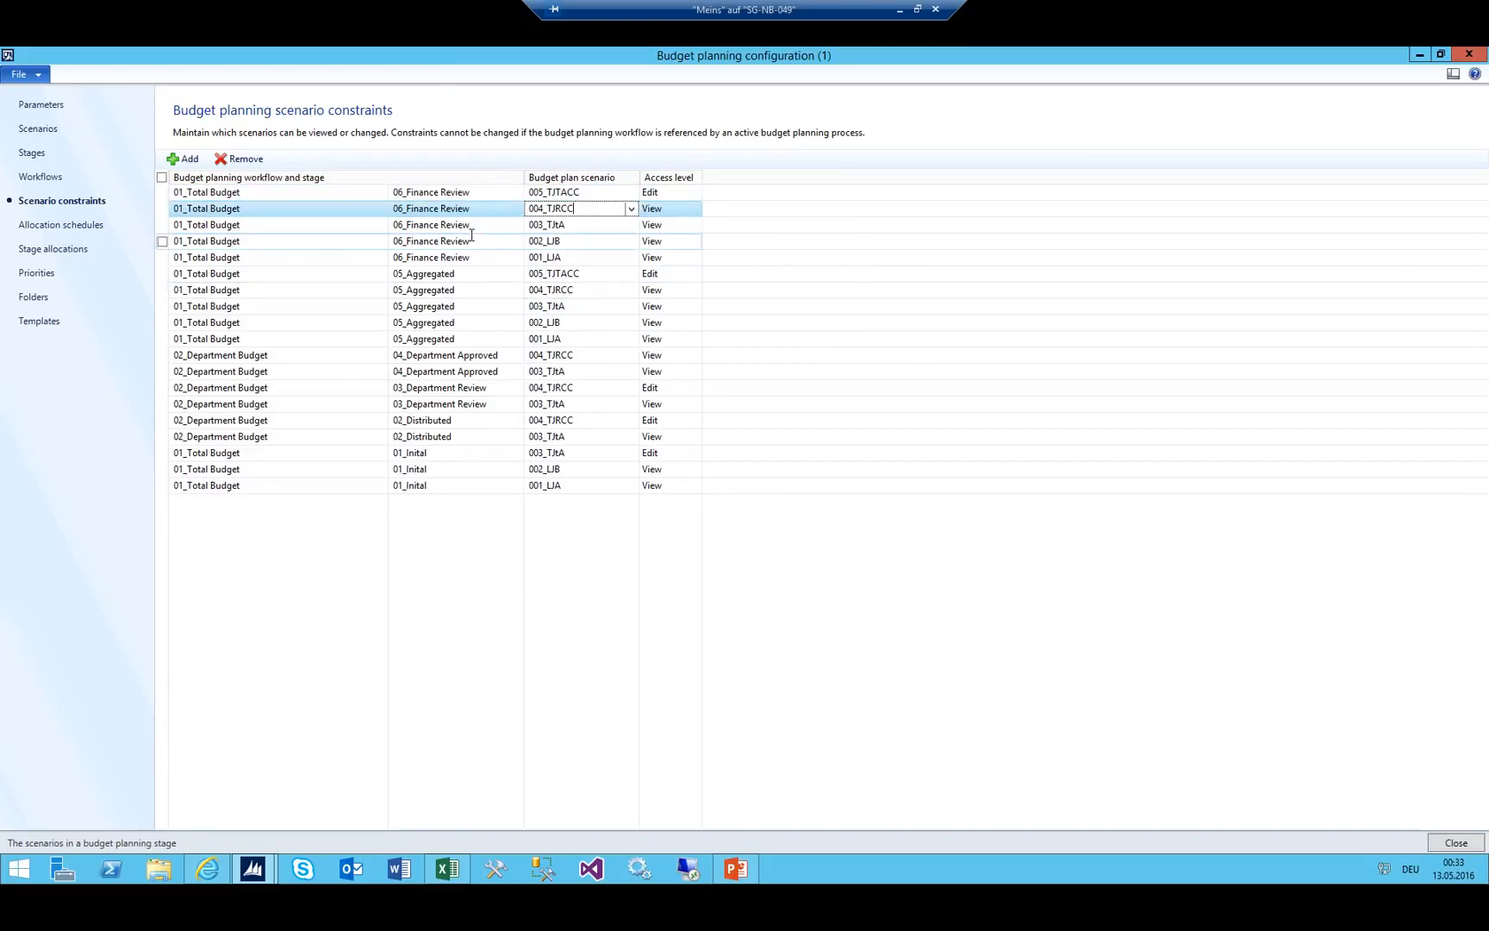
Review Finance Review (B7) and Finance Approved (B8) in Excel, then launch another Excel 2013 instance.
click(447, 869)
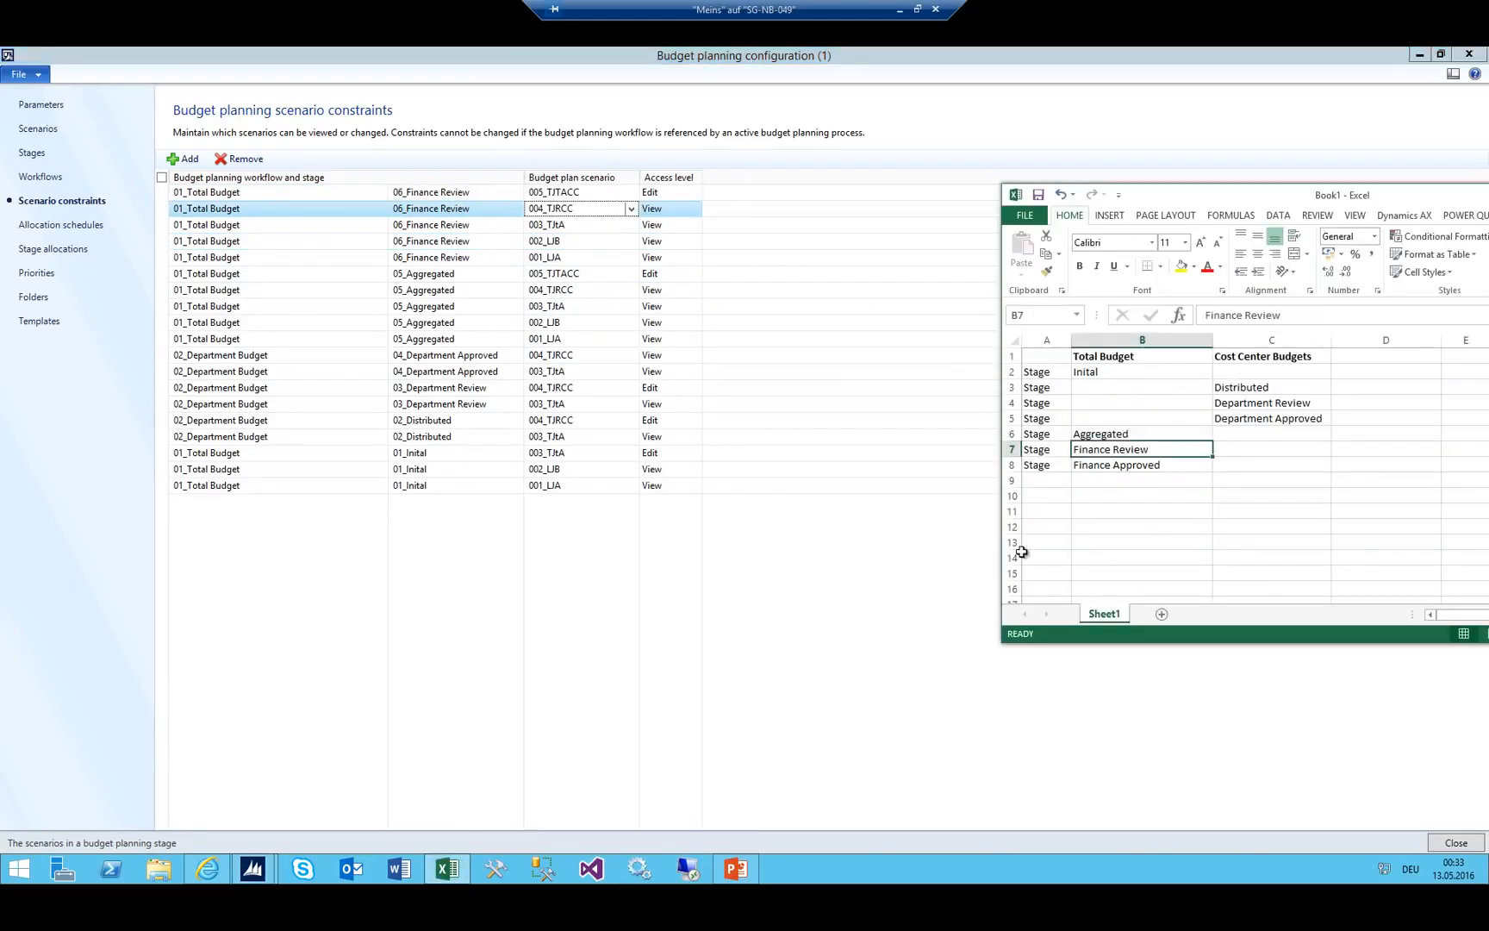
click(1122, 466)
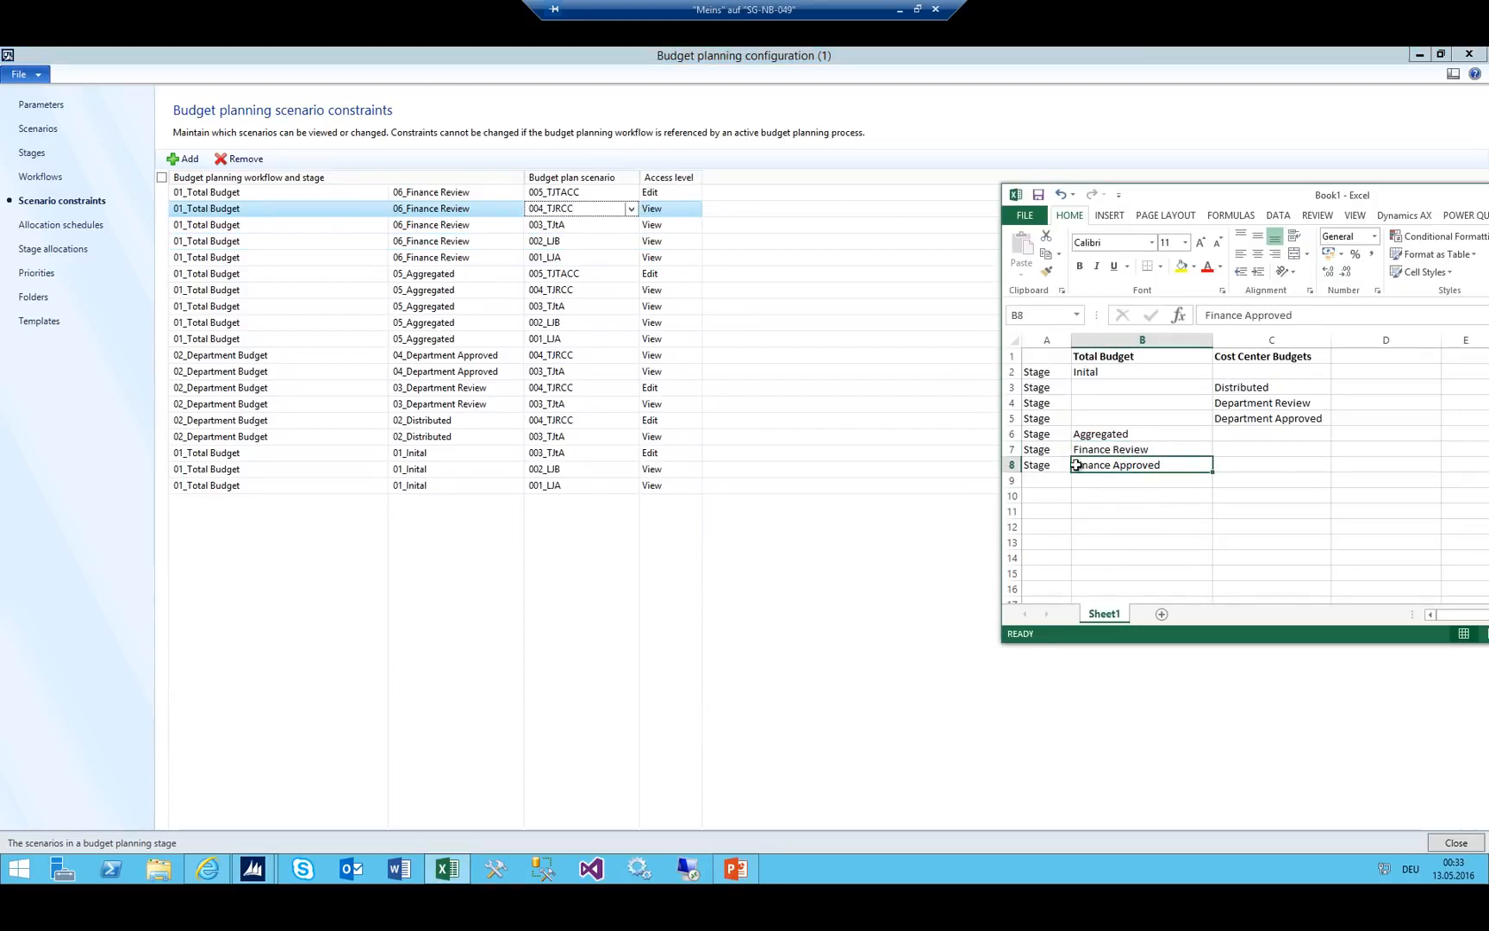
click(1131, 452)
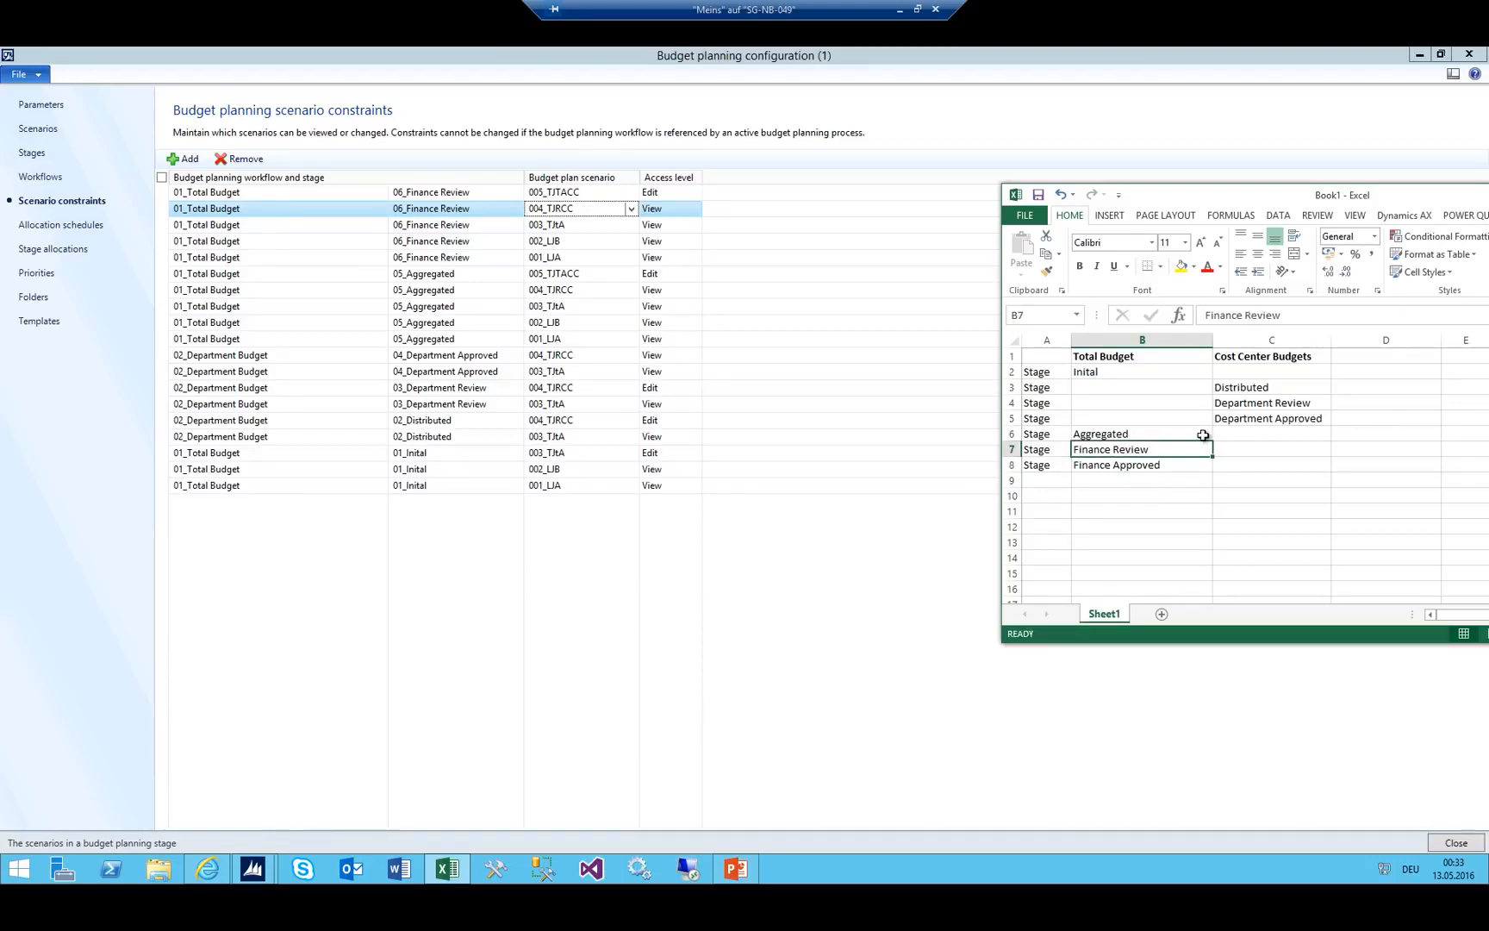
click(1104, 468)
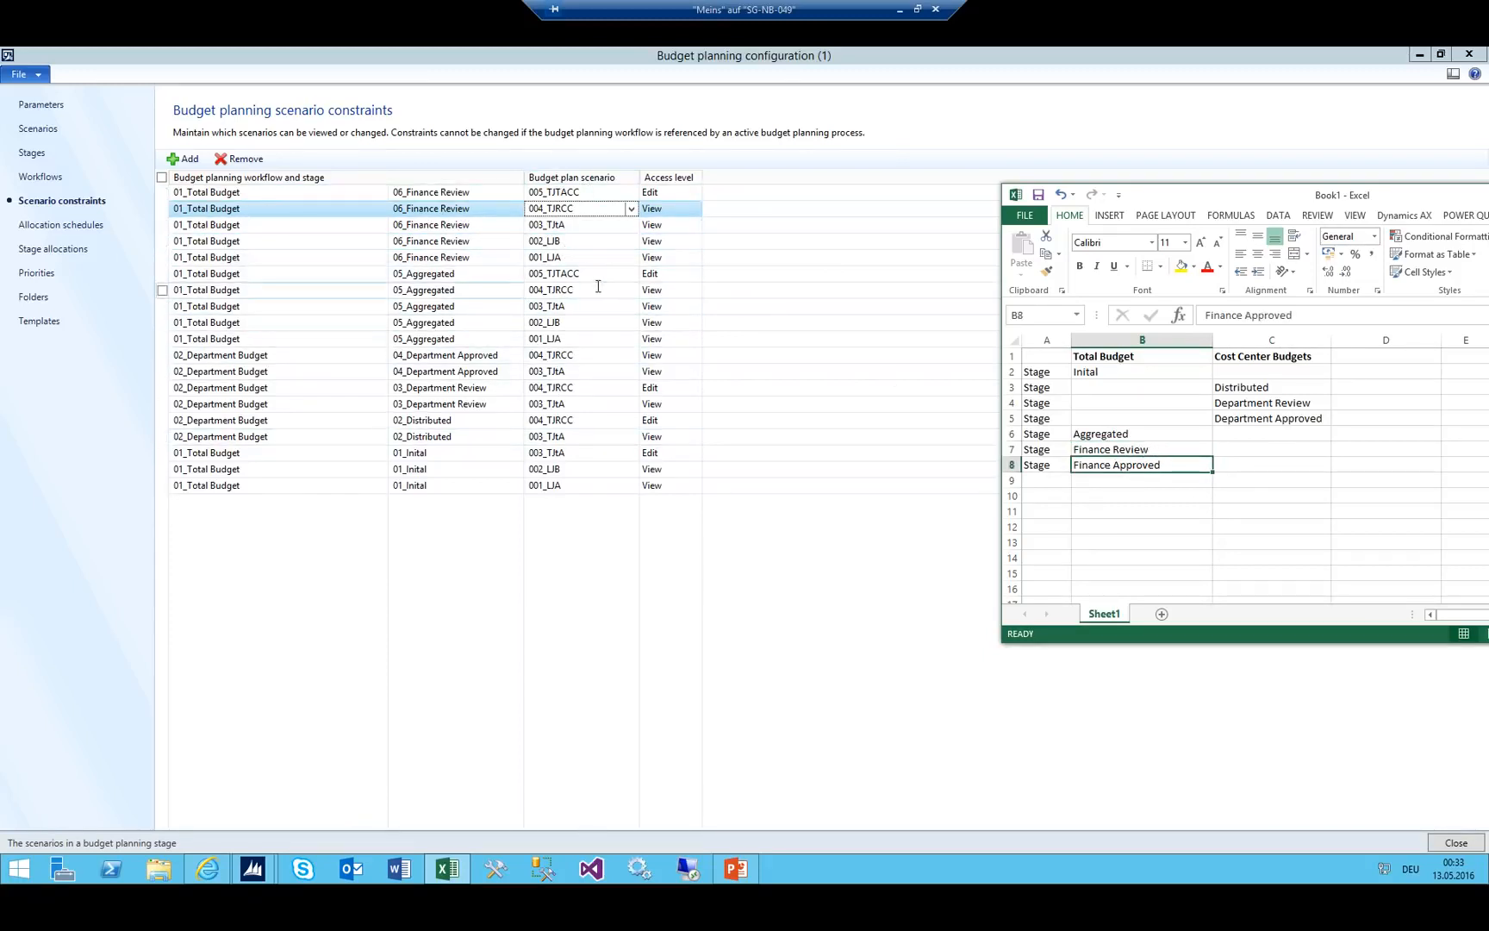
right_click(442, 858)
click(395, 790)
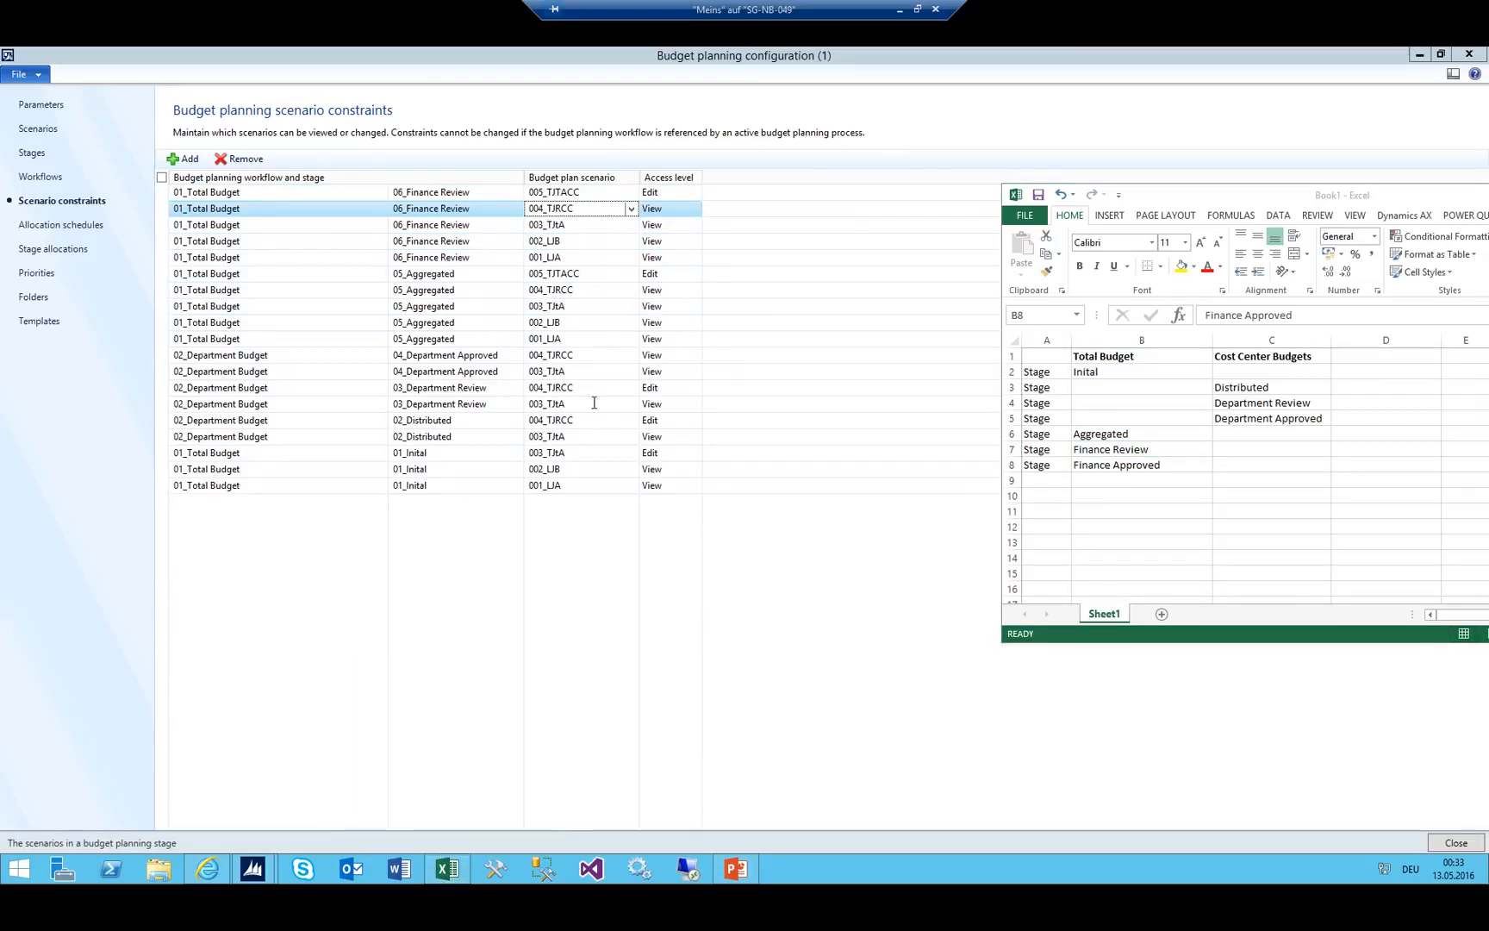
Create a blank Excel workbook and enter Puchaste Dept in cell A5.
click(457, 369)
click(458, 369)
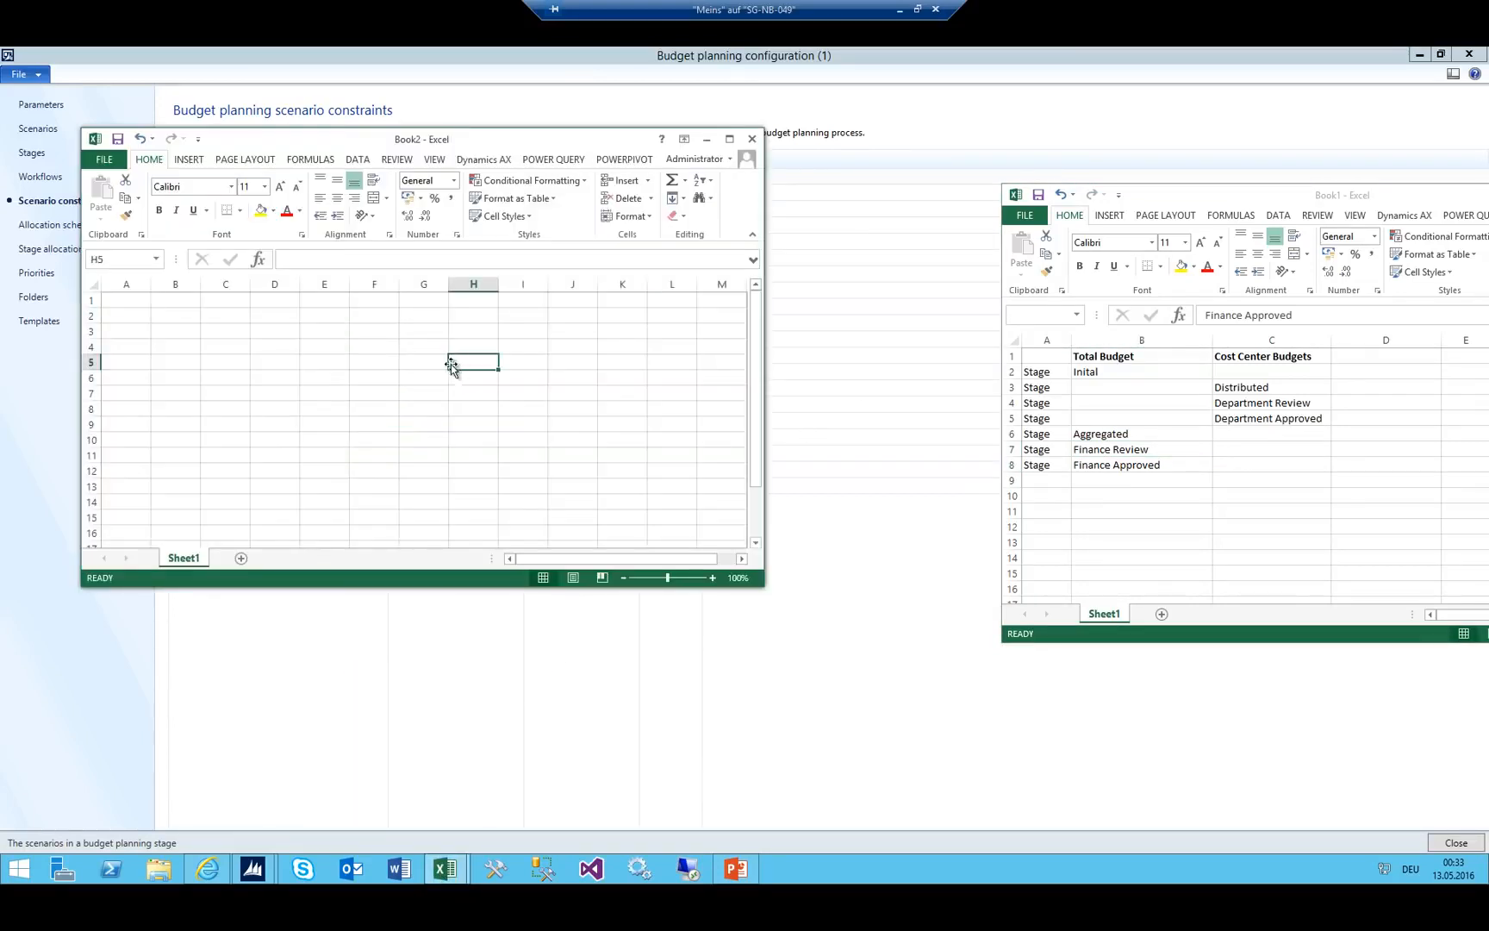
click(139, 364)
text(Puchaste Dept)
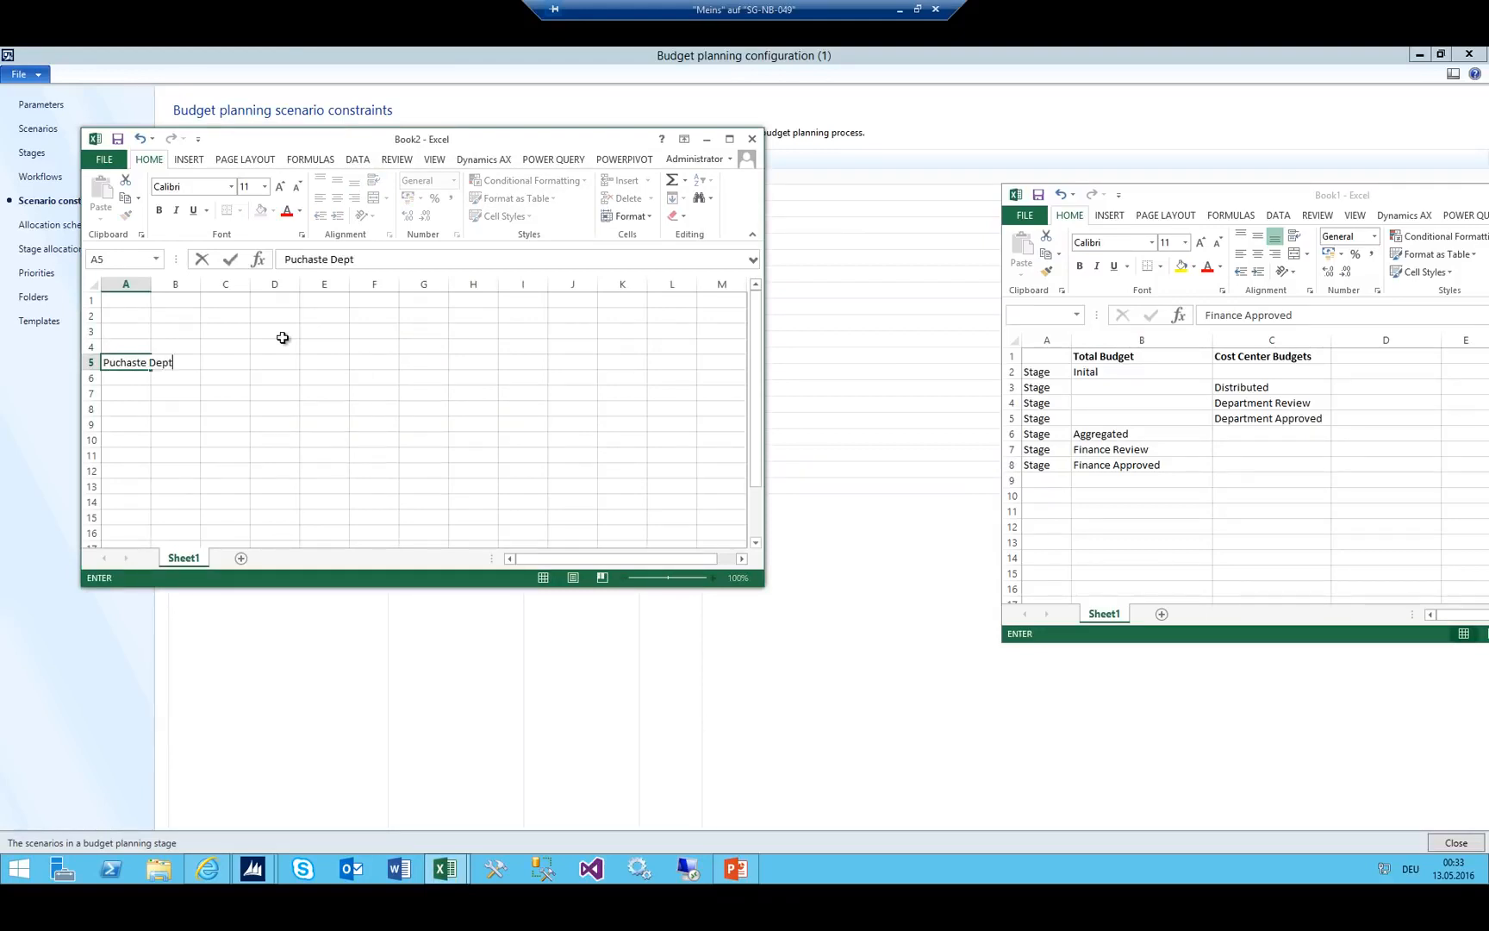
key(Up)
key(Right)
Enter headers LJA, LJB, Proposed from finance, Proposed from CC, Approved from Finance in C4:G4.
key(Right)
text(L)
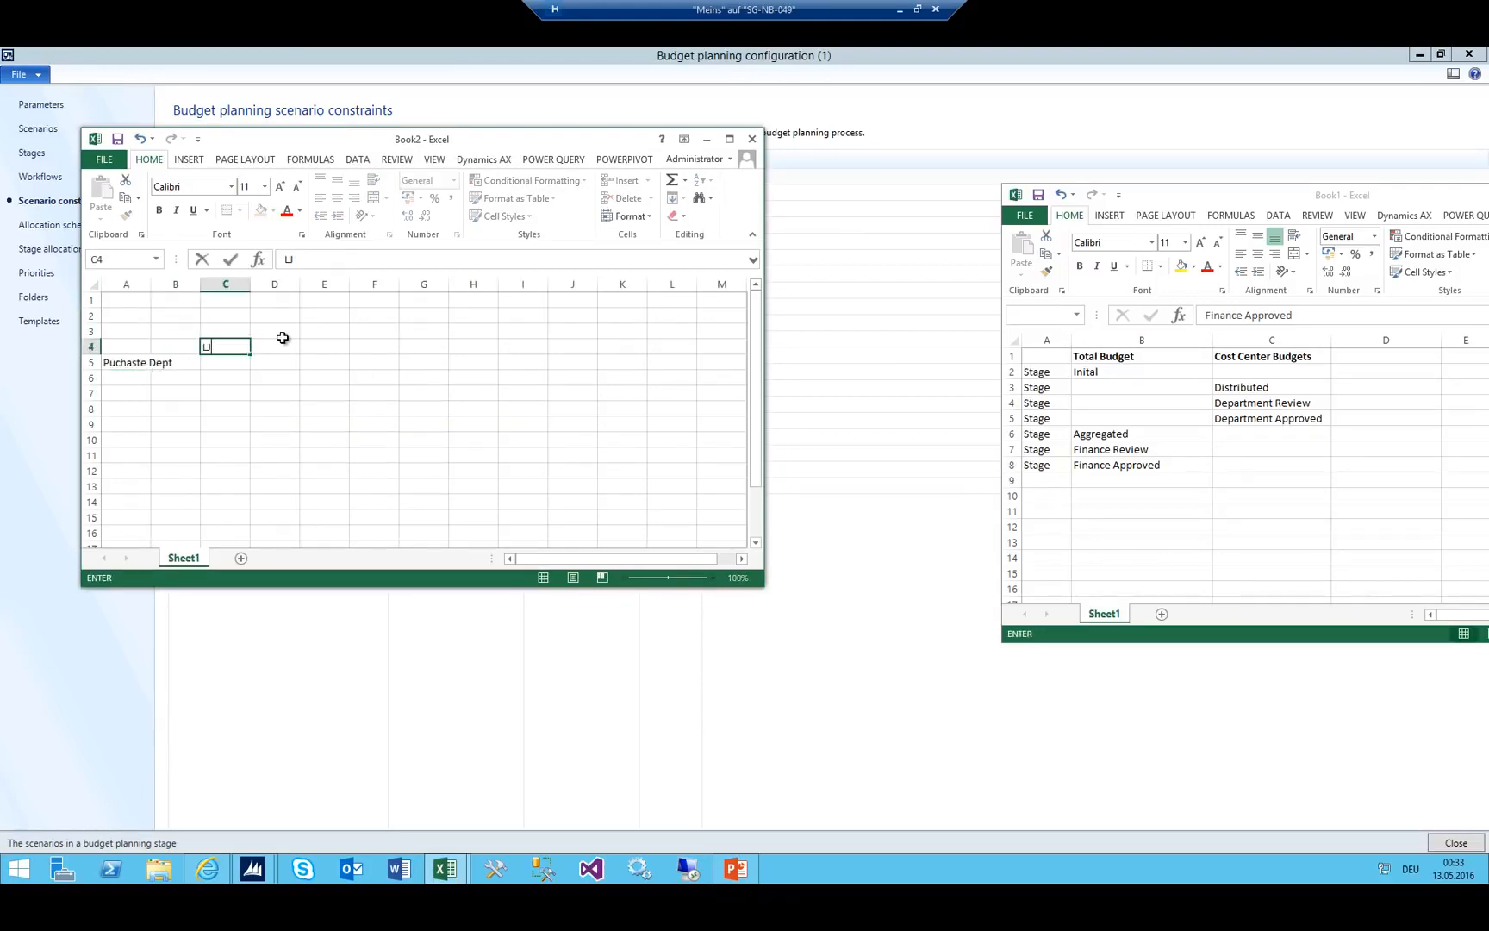
text(JA)
key(Right)
text(LJ)
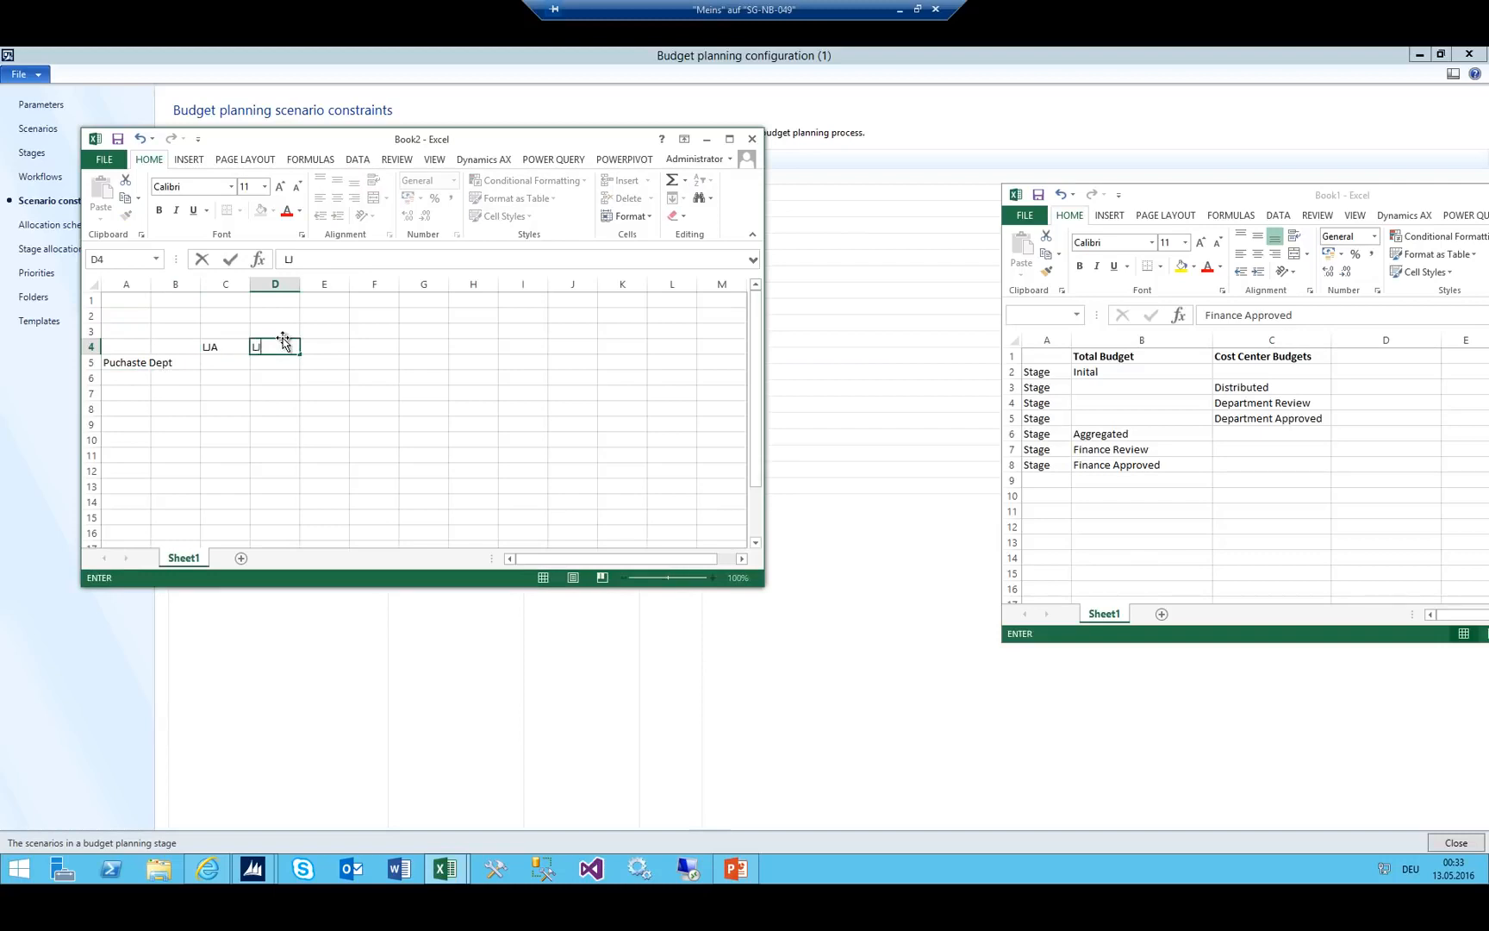
text(B)
key(Right)
text(P)
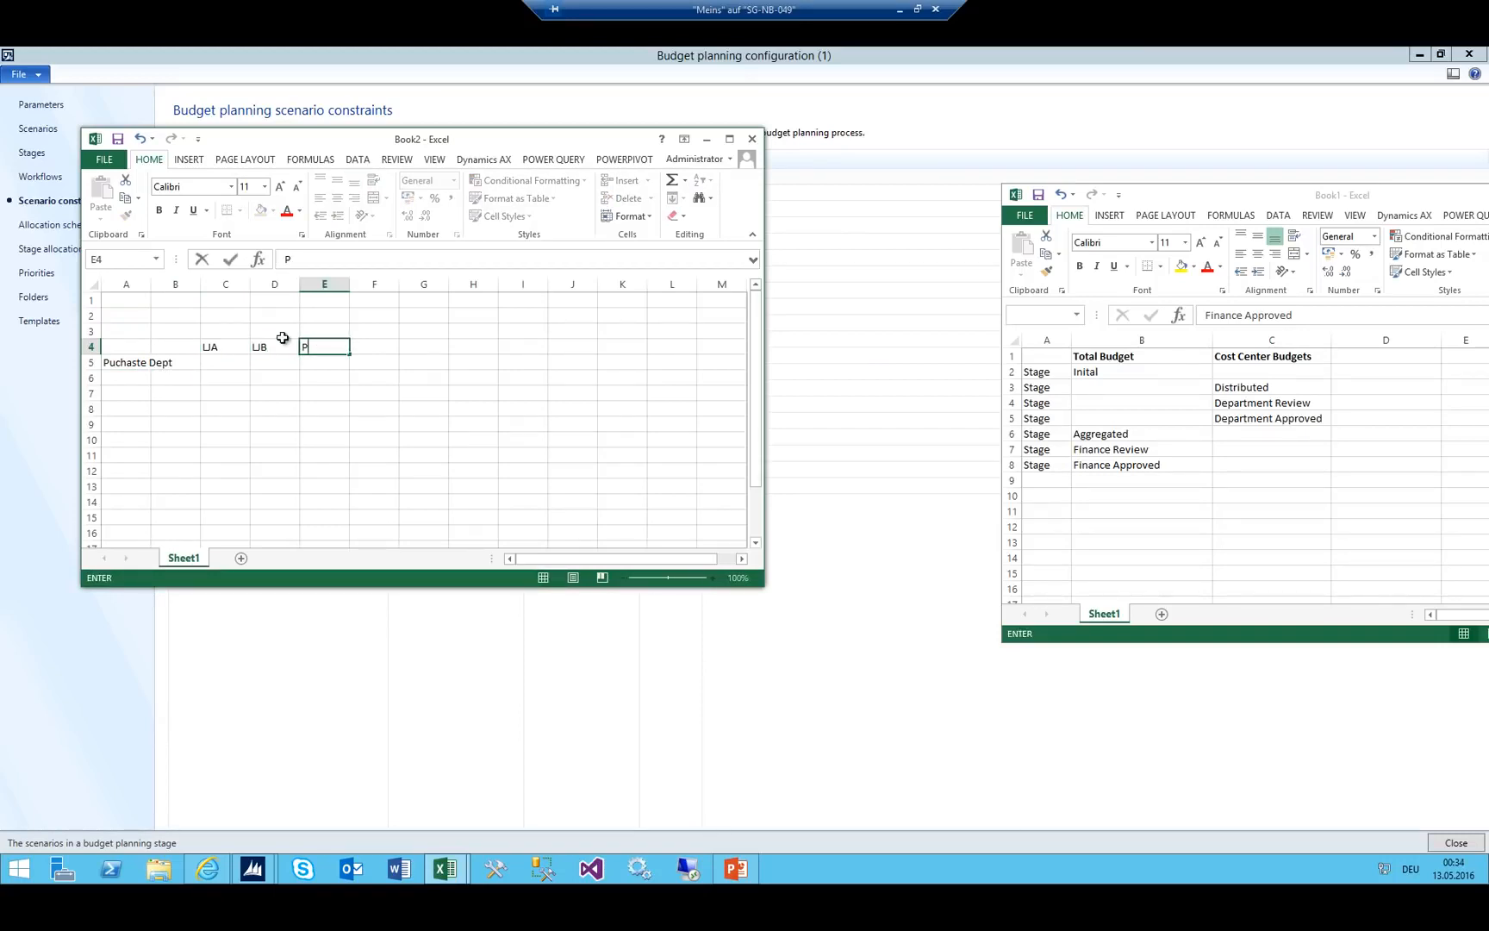
text(roposed from df)
text(nance)
key(Right)
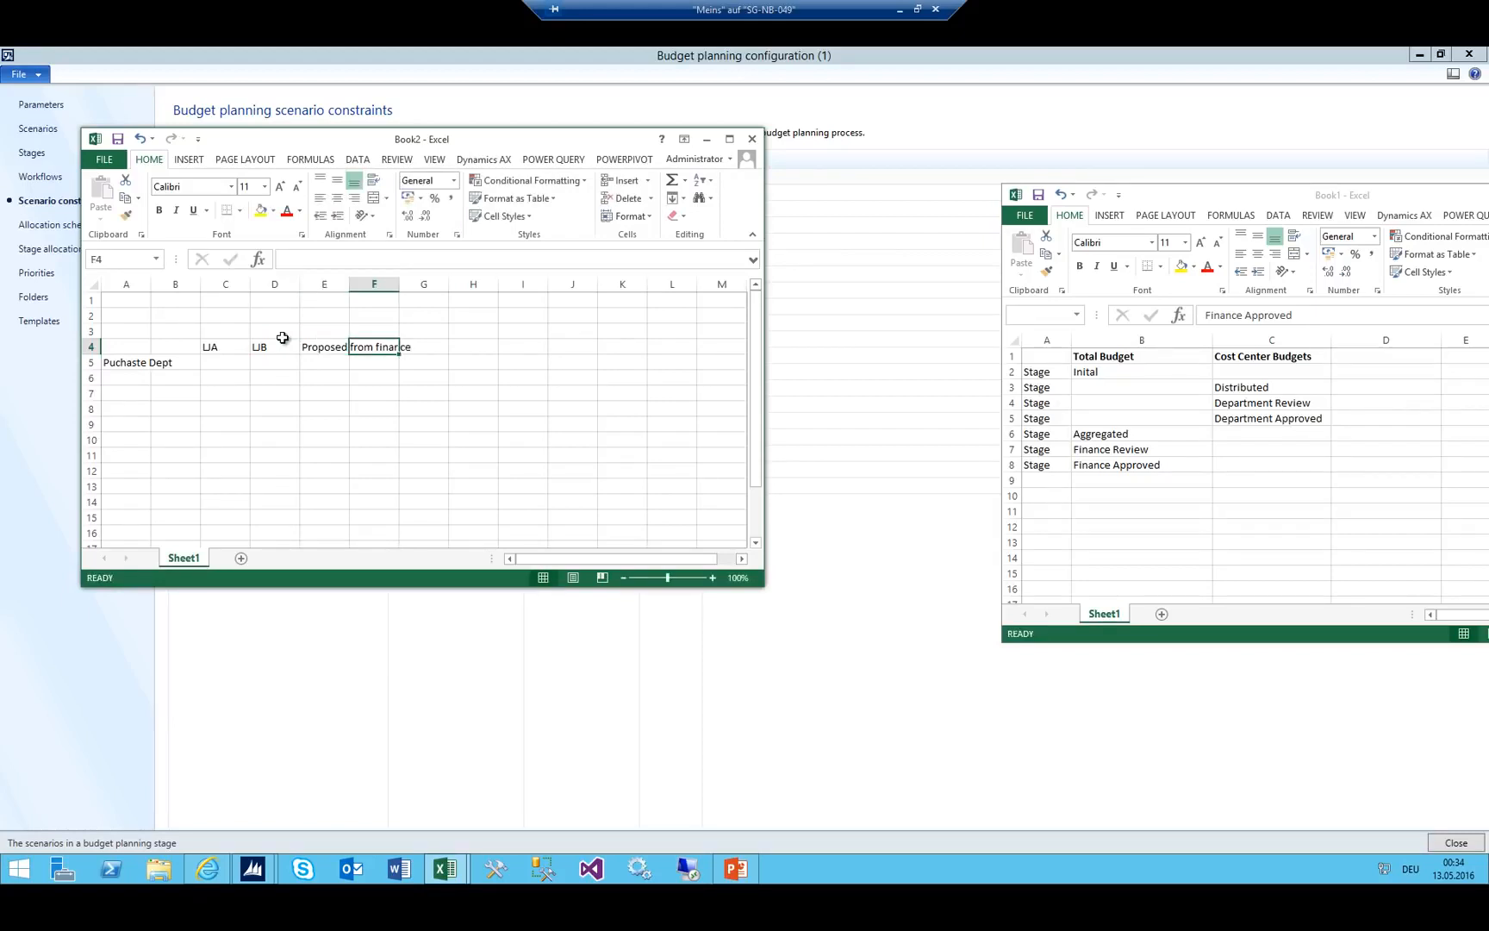
text(Proposed from CC)
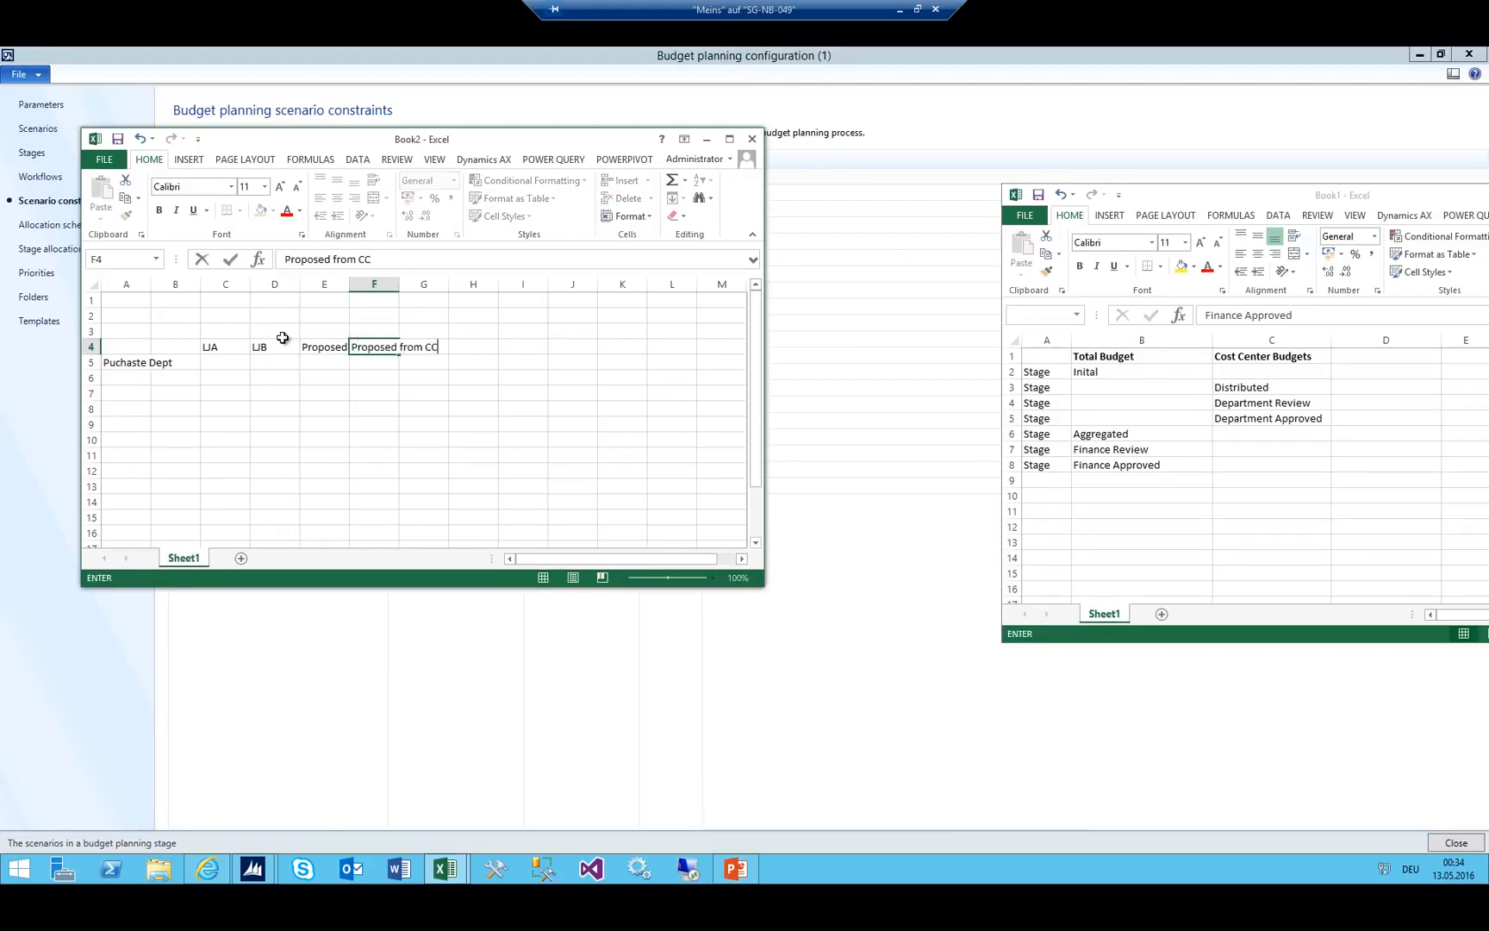
key(Right)
text(A)
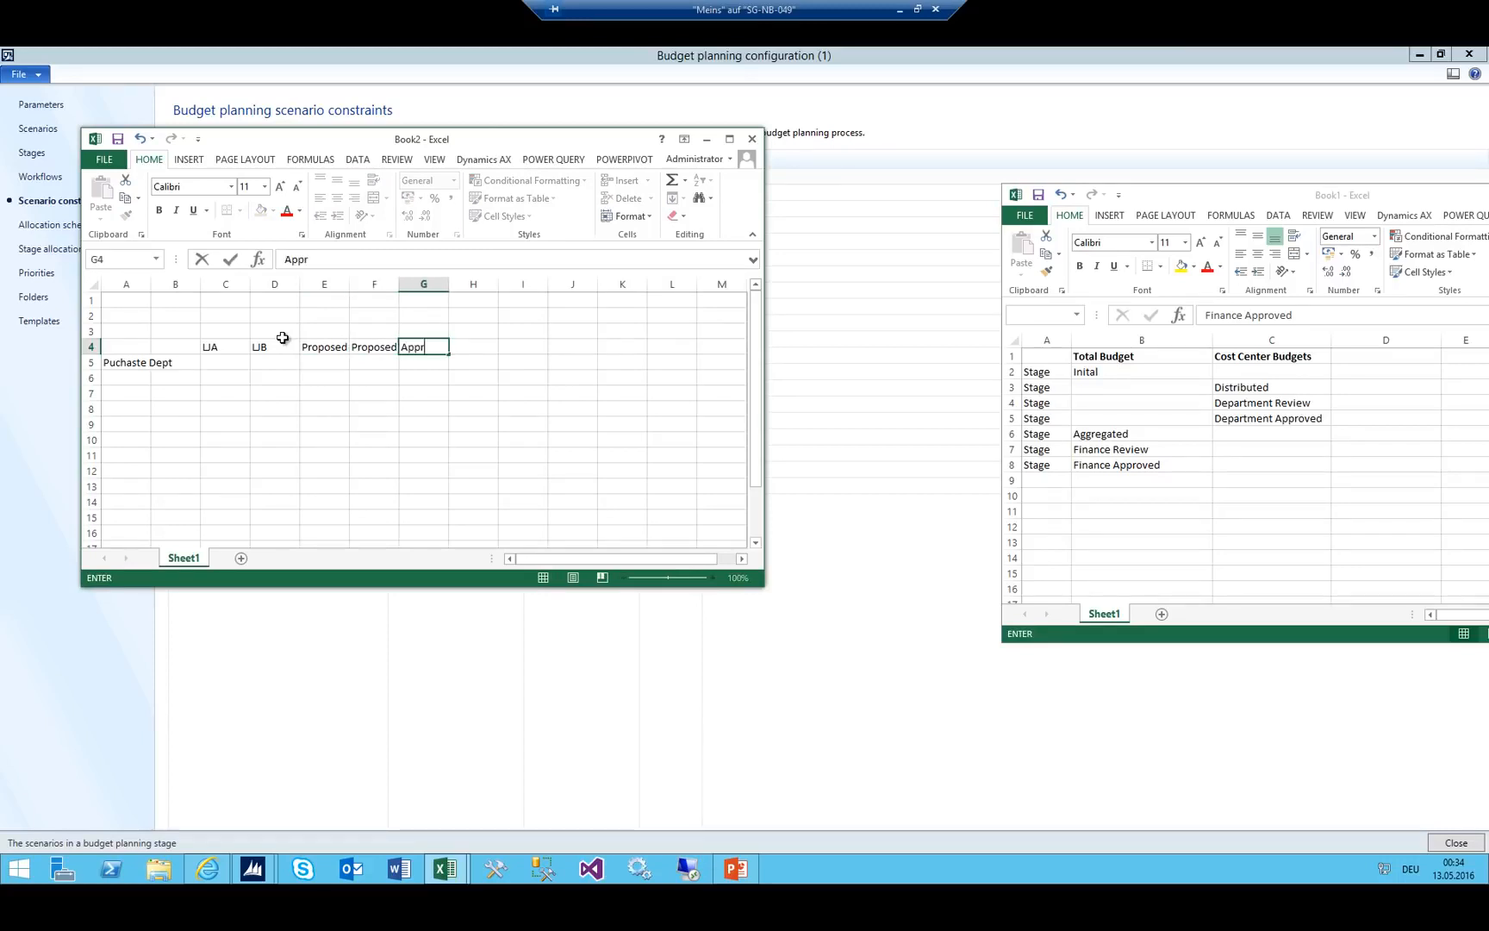
text(pproved from Finance)
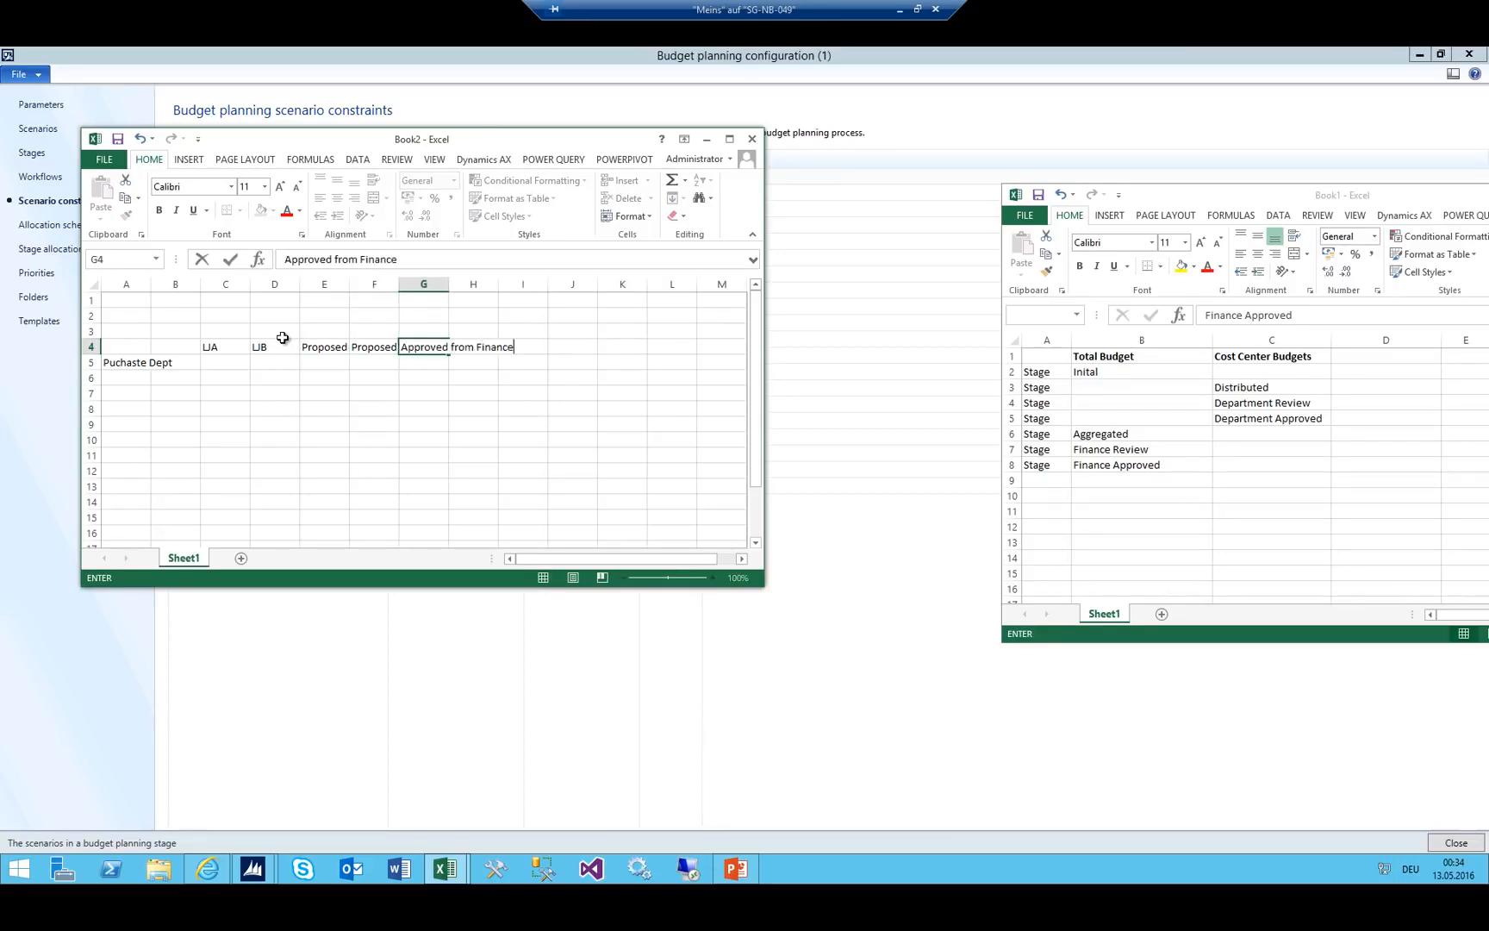
key(Return)
drag(350, 283, 396, 283)
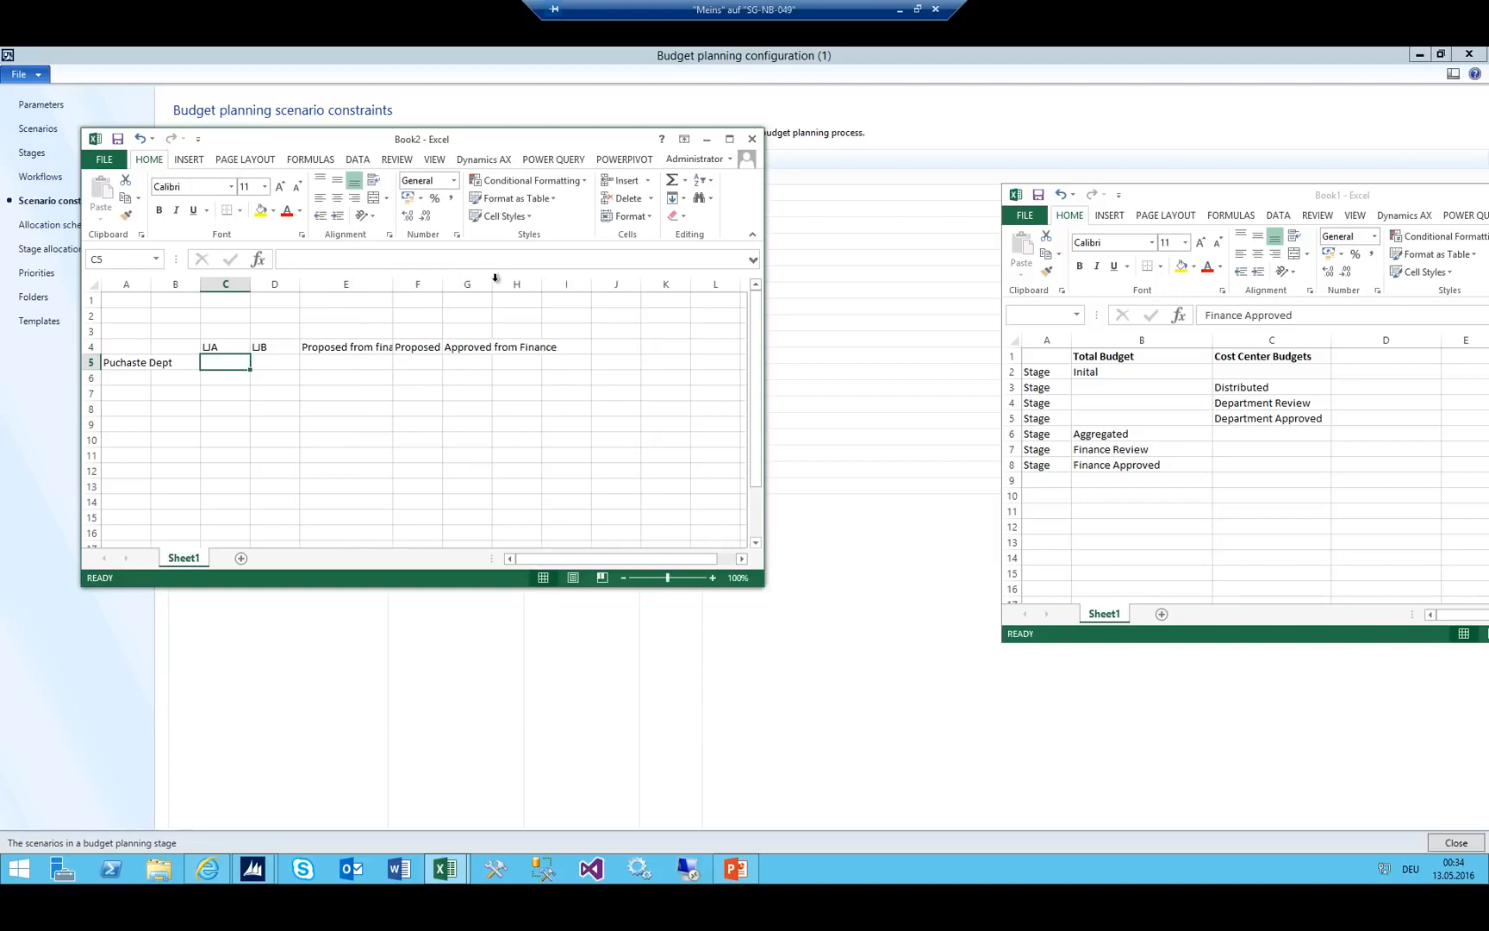
Autofit columns E, F and G to their header text.
double_click(394, 284)
click(479, 285)
double_click(466, 283)
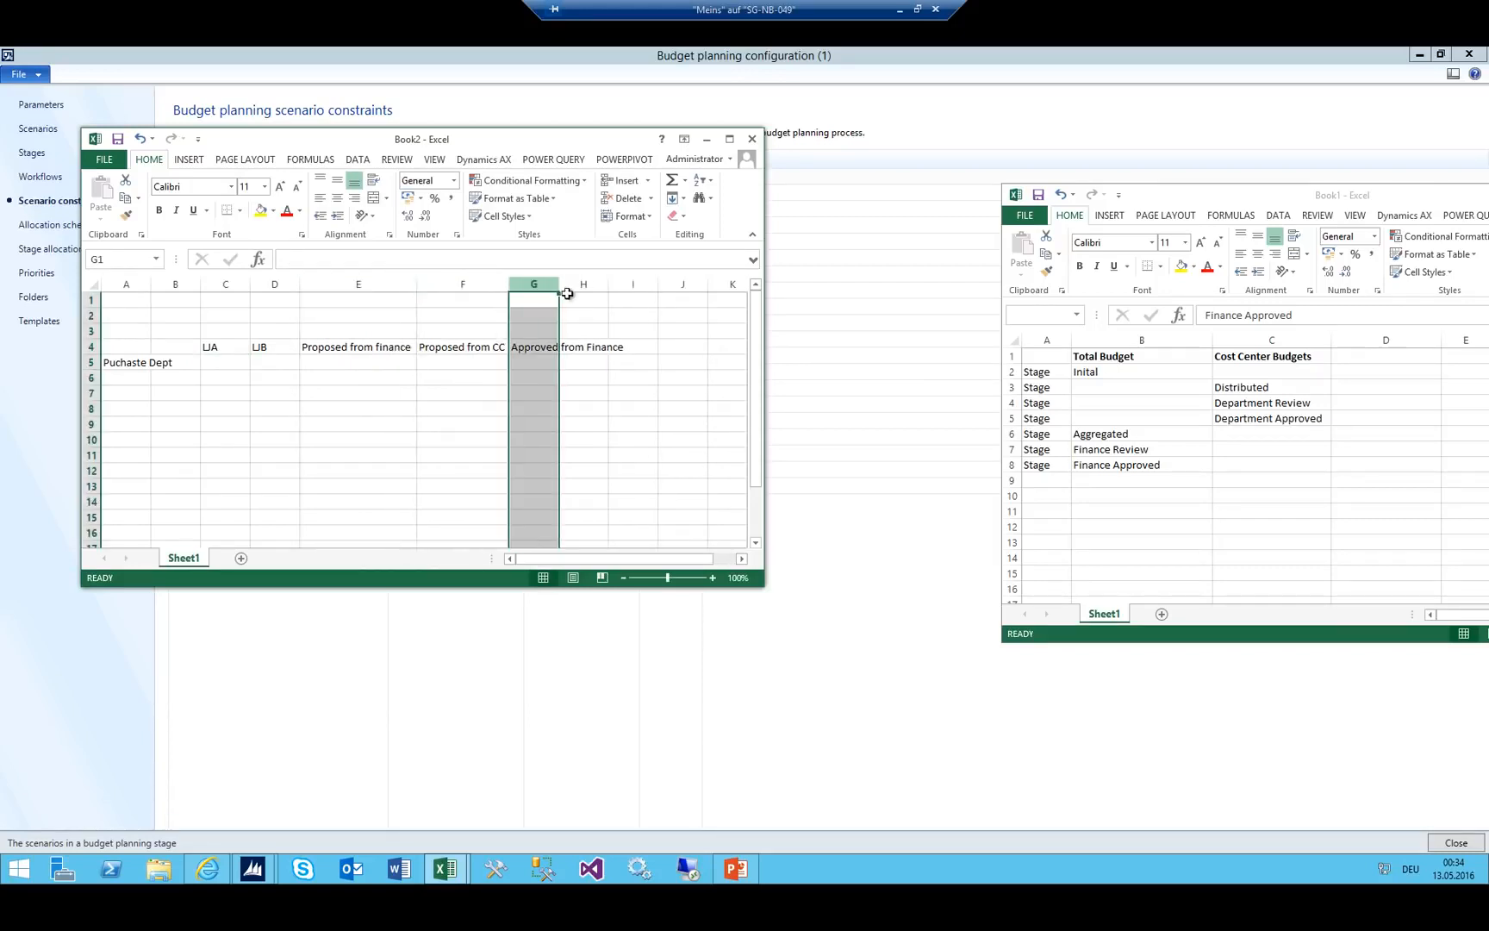
double_click(559, 283)
Fill the Puchaste Dept row C5:G5 with 100, 80, 120, 5000 and 150.
click(222, 363)
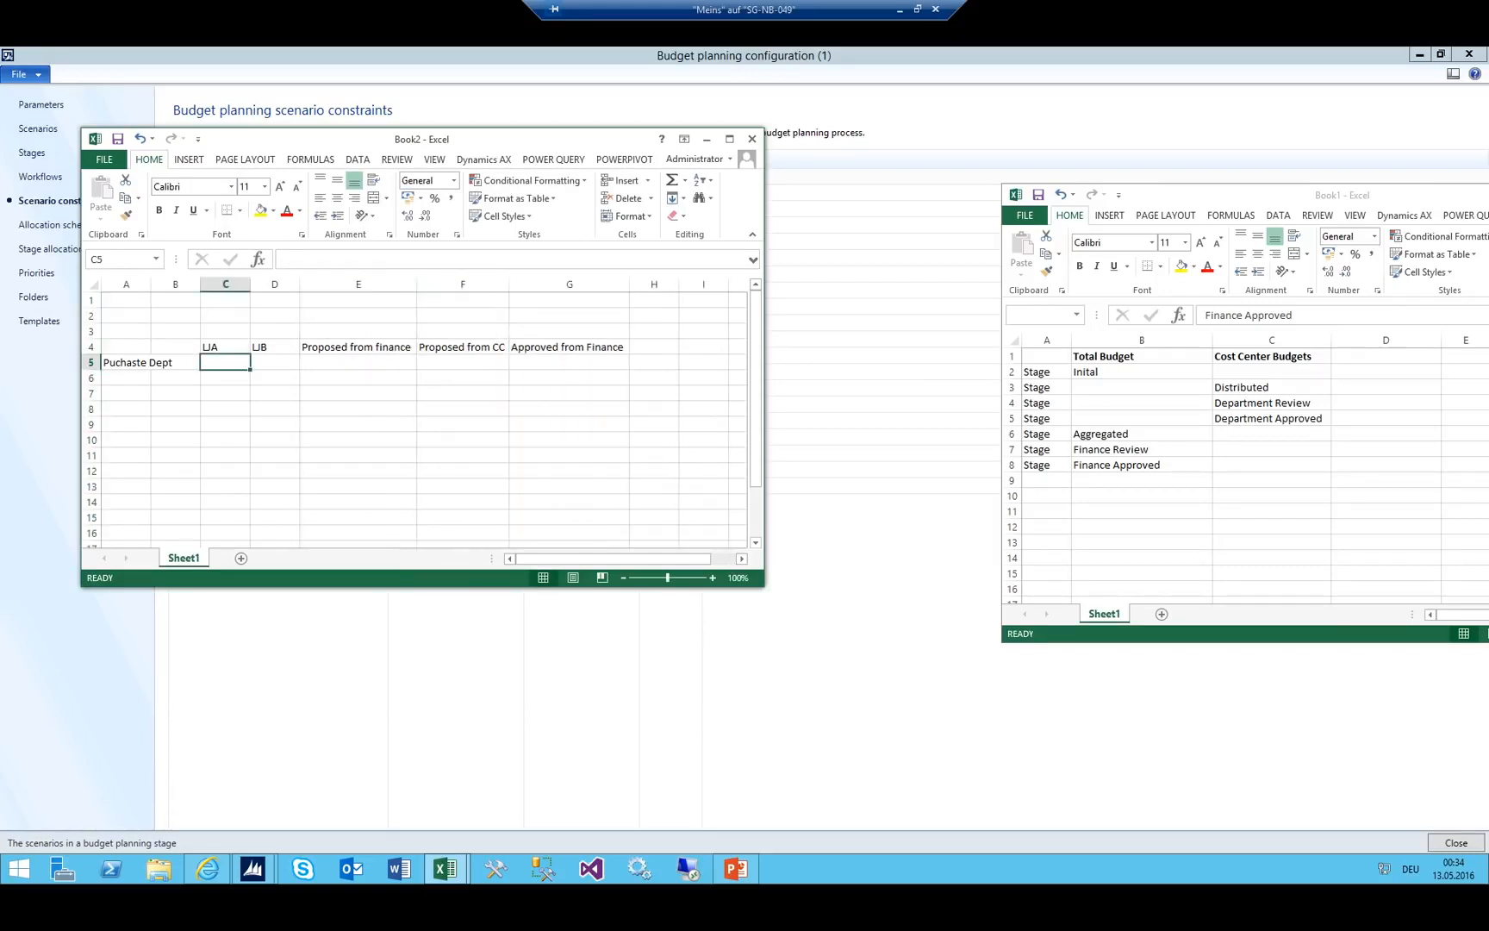
text(100)
key(Tab)
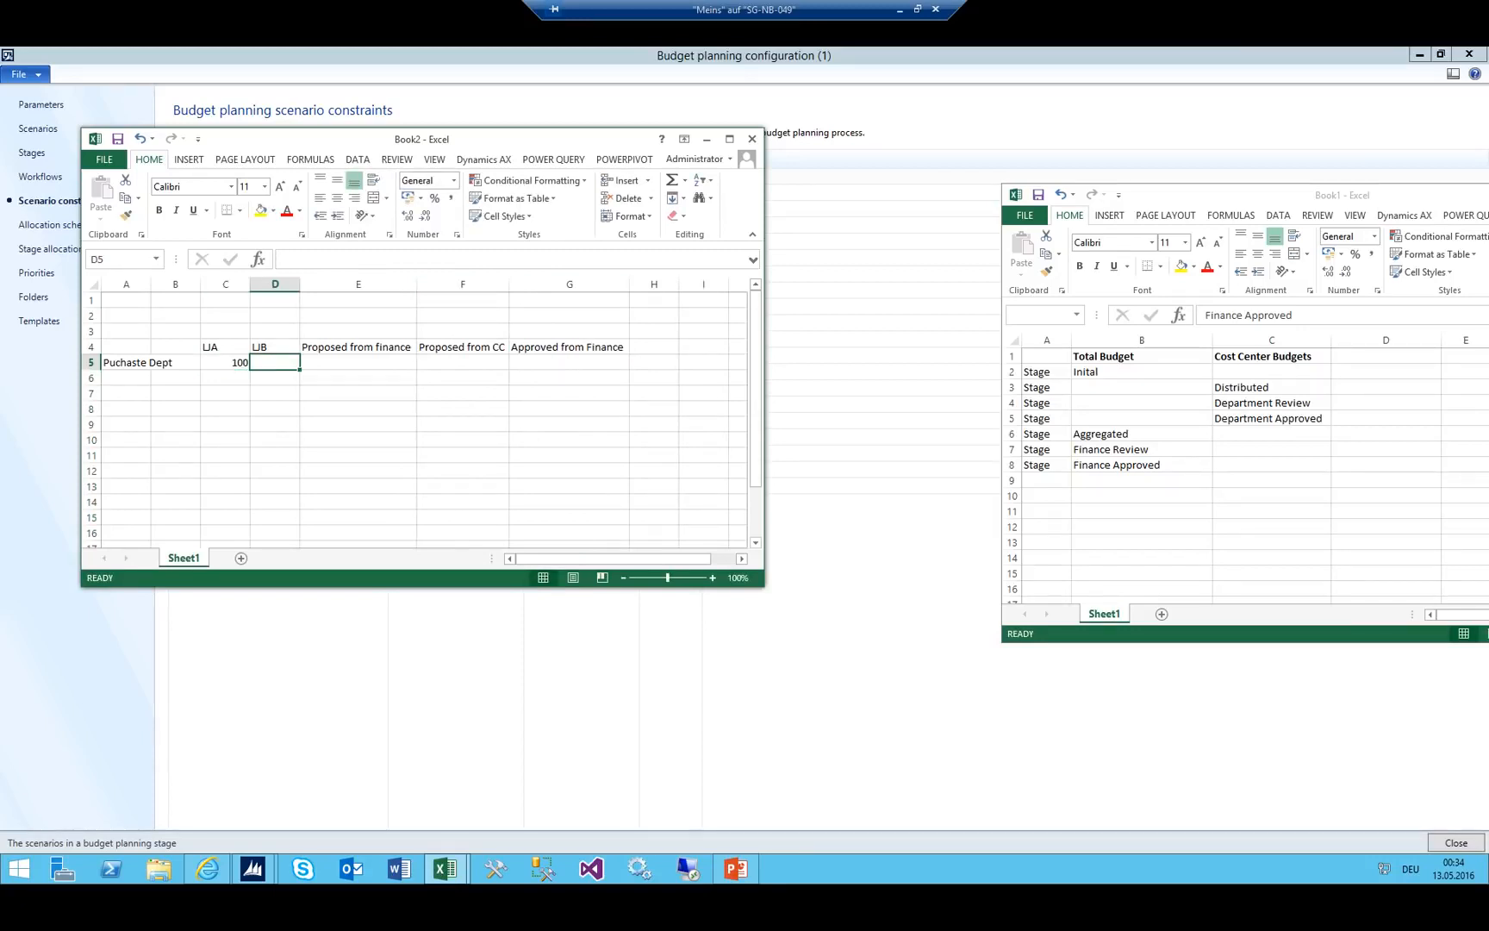
text(80)
key(Tab)
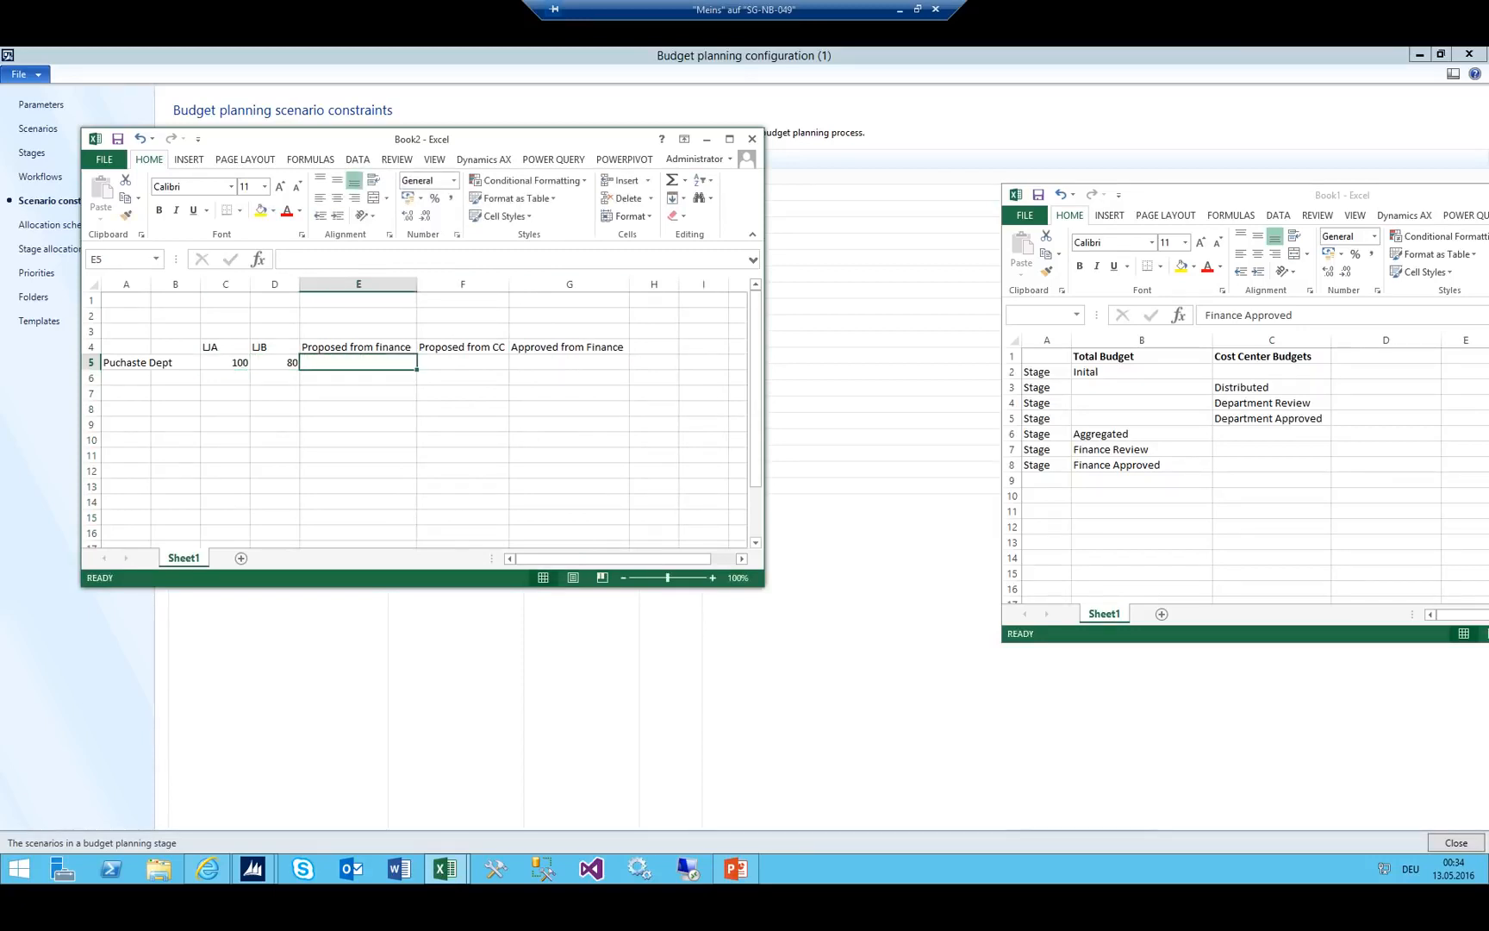
text(120)
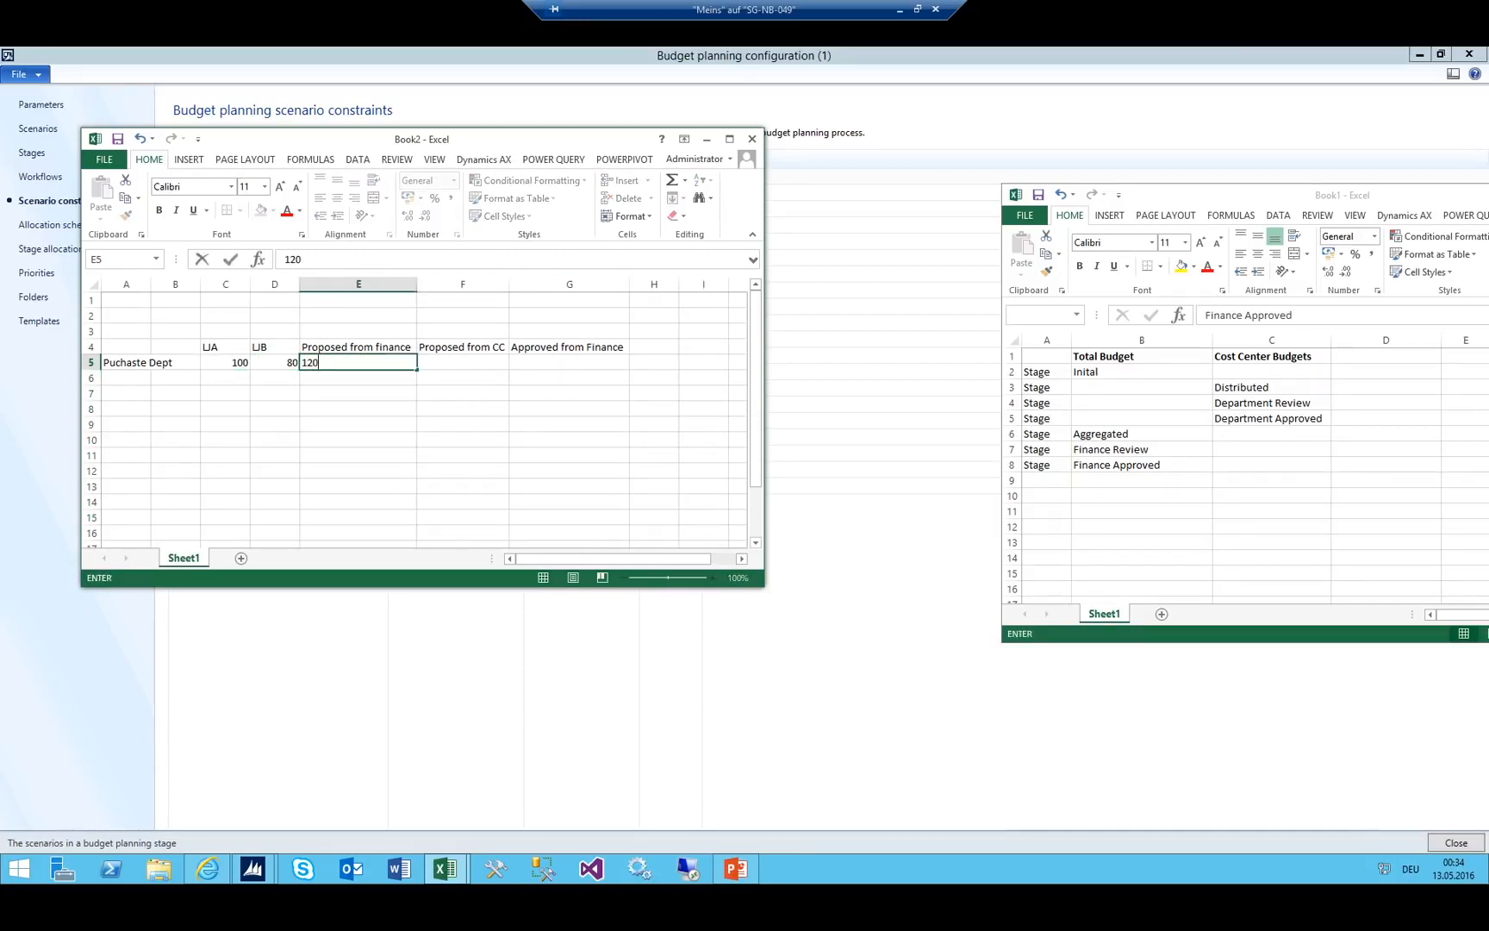
key(Tab)
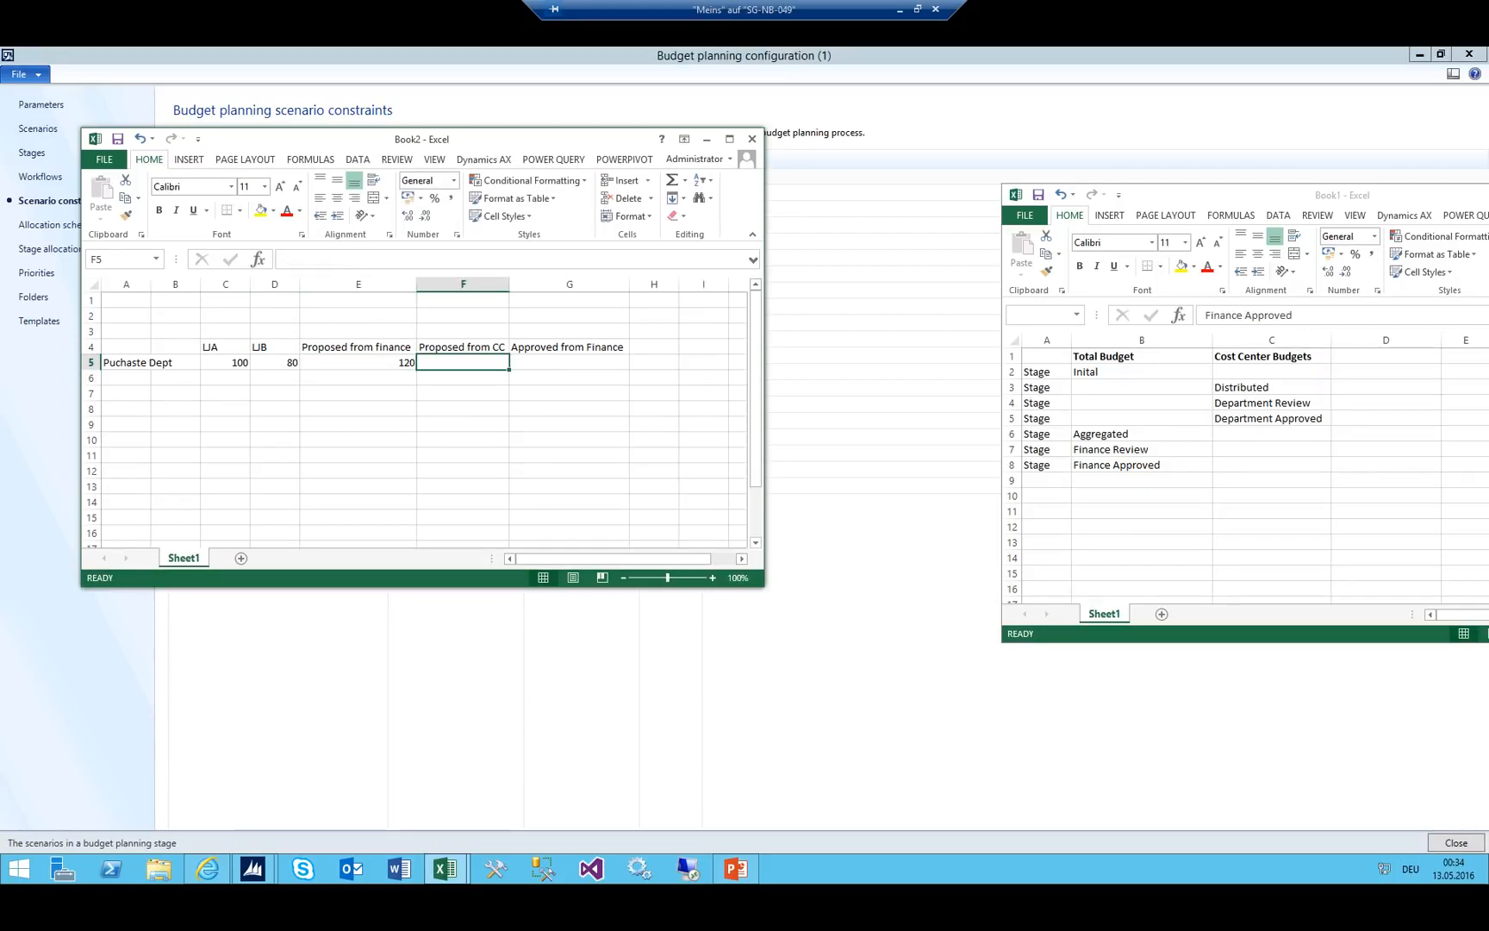
text(5000)
key(Tab)
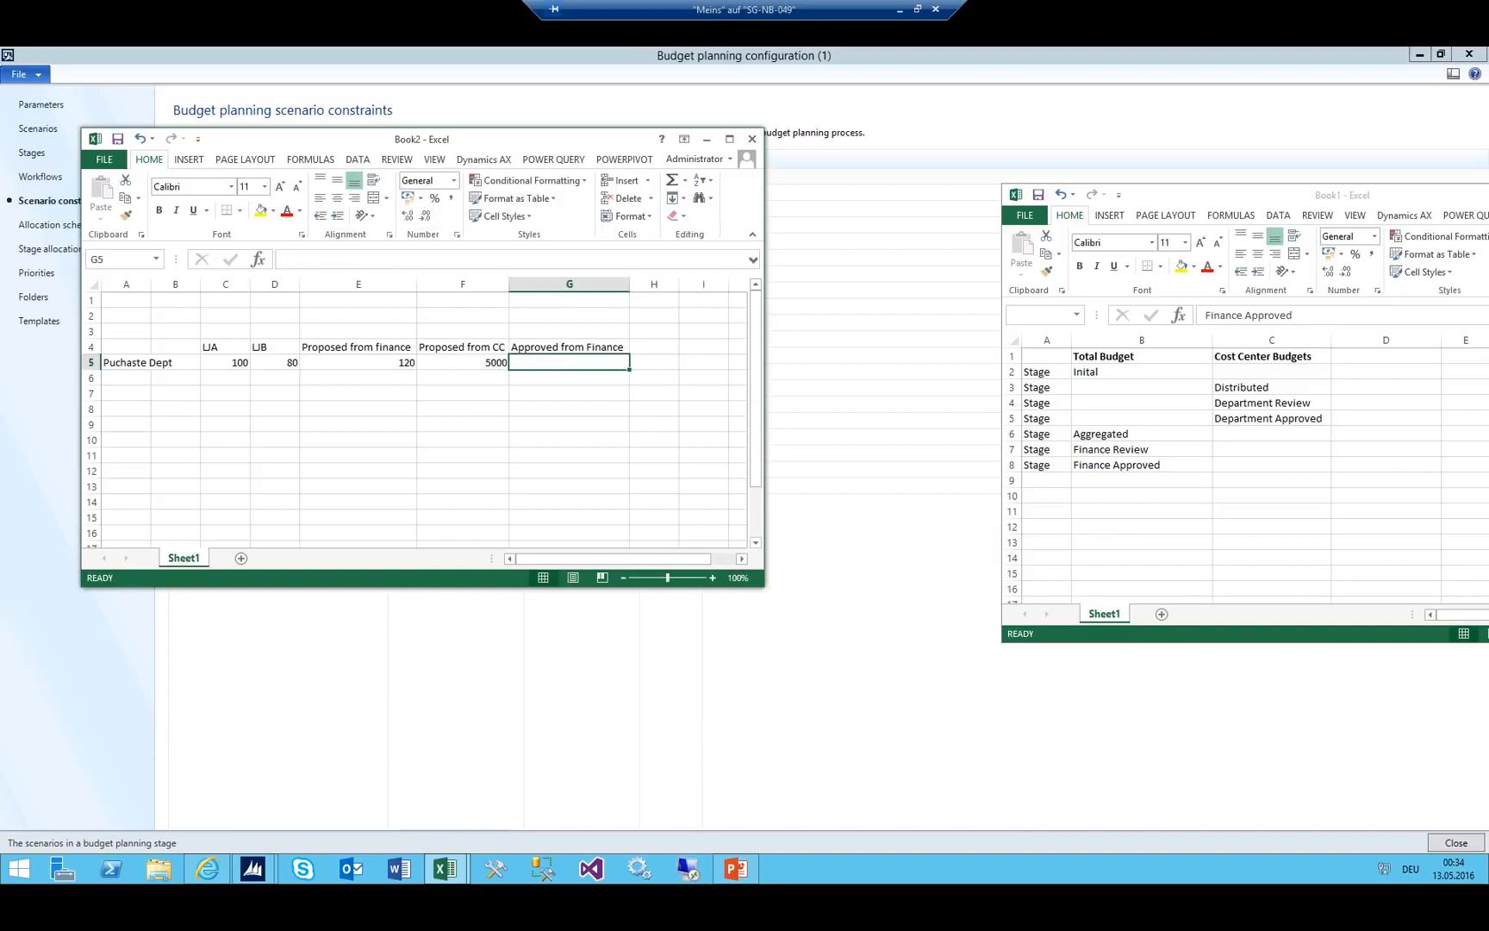
text(150)
key(Left)
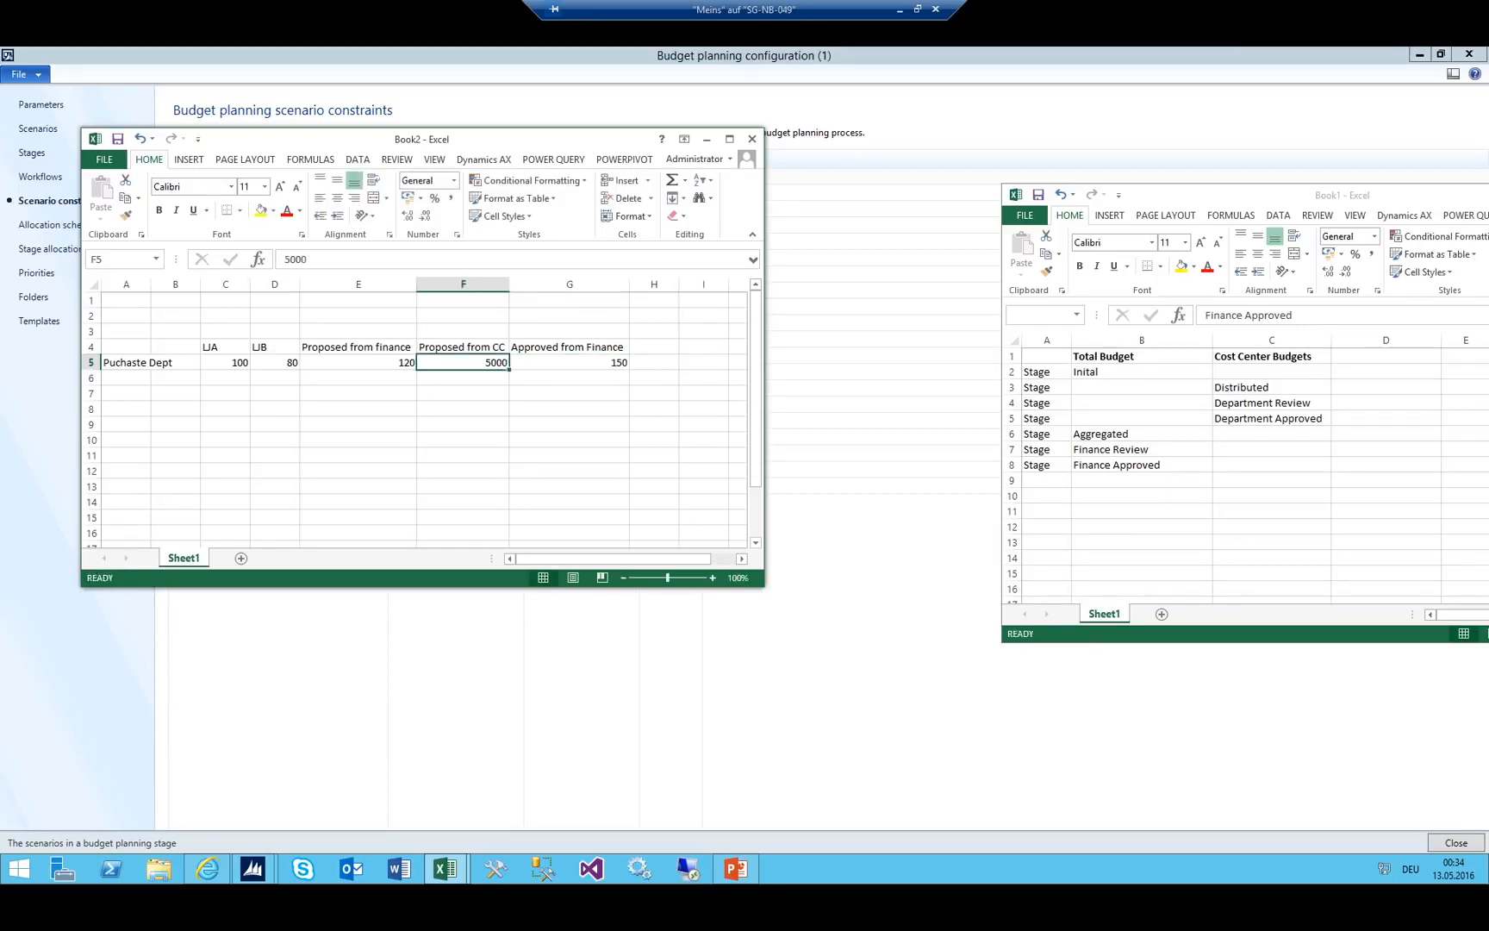
Select the row's amounts to check their sum, then enter IT in A6.
click(143, 359)
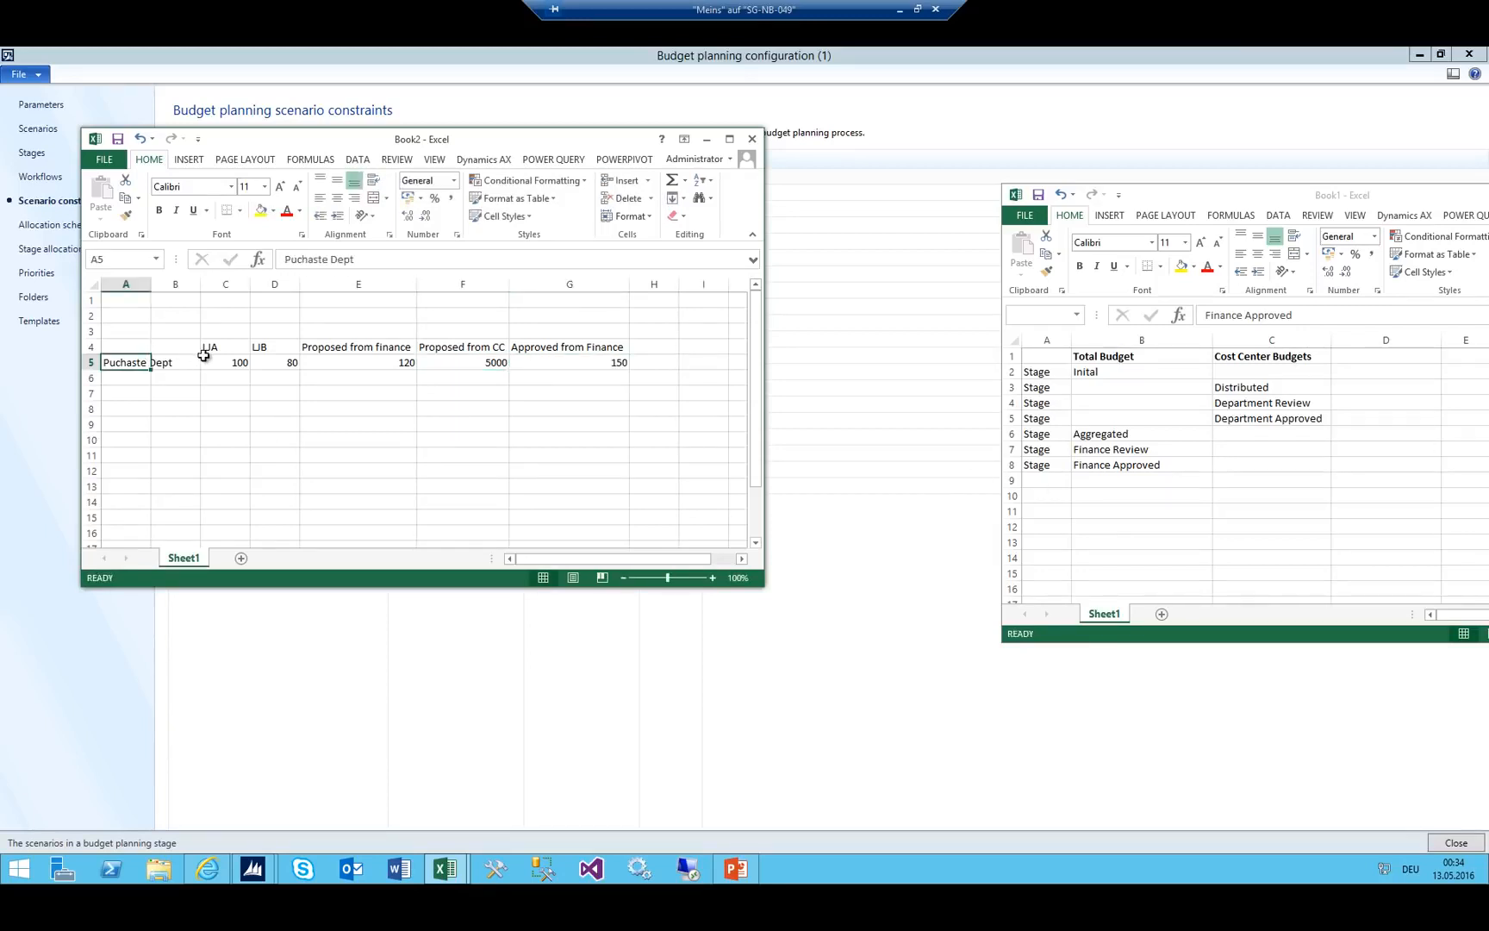
drag(208, 359, 659, 362)
click(133, 380)
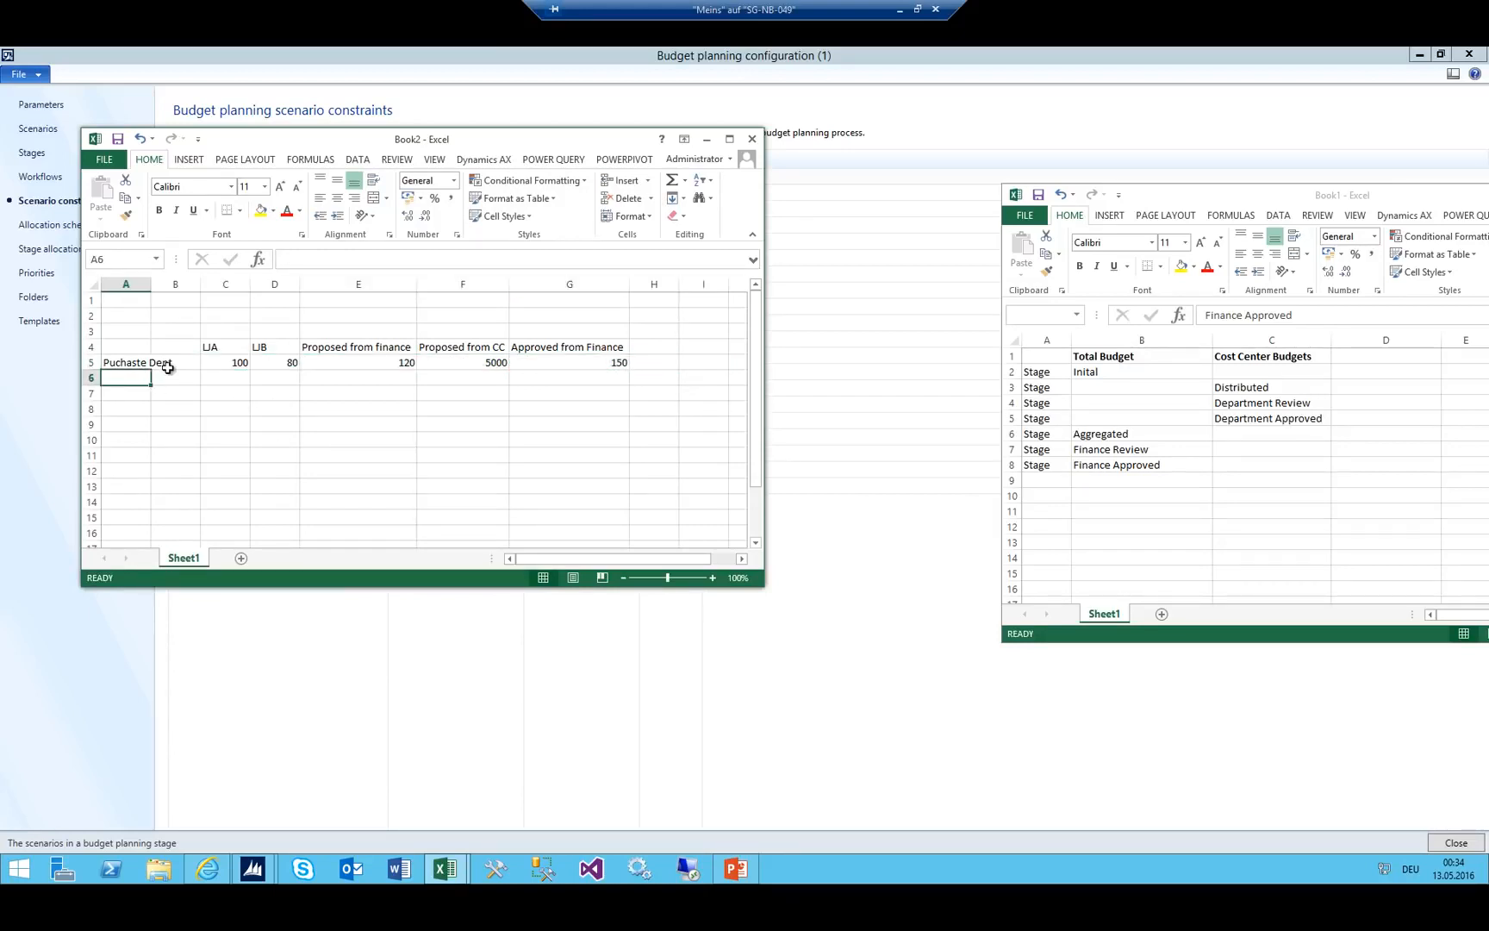
text(IT)
key(Tab)
key(Tab)
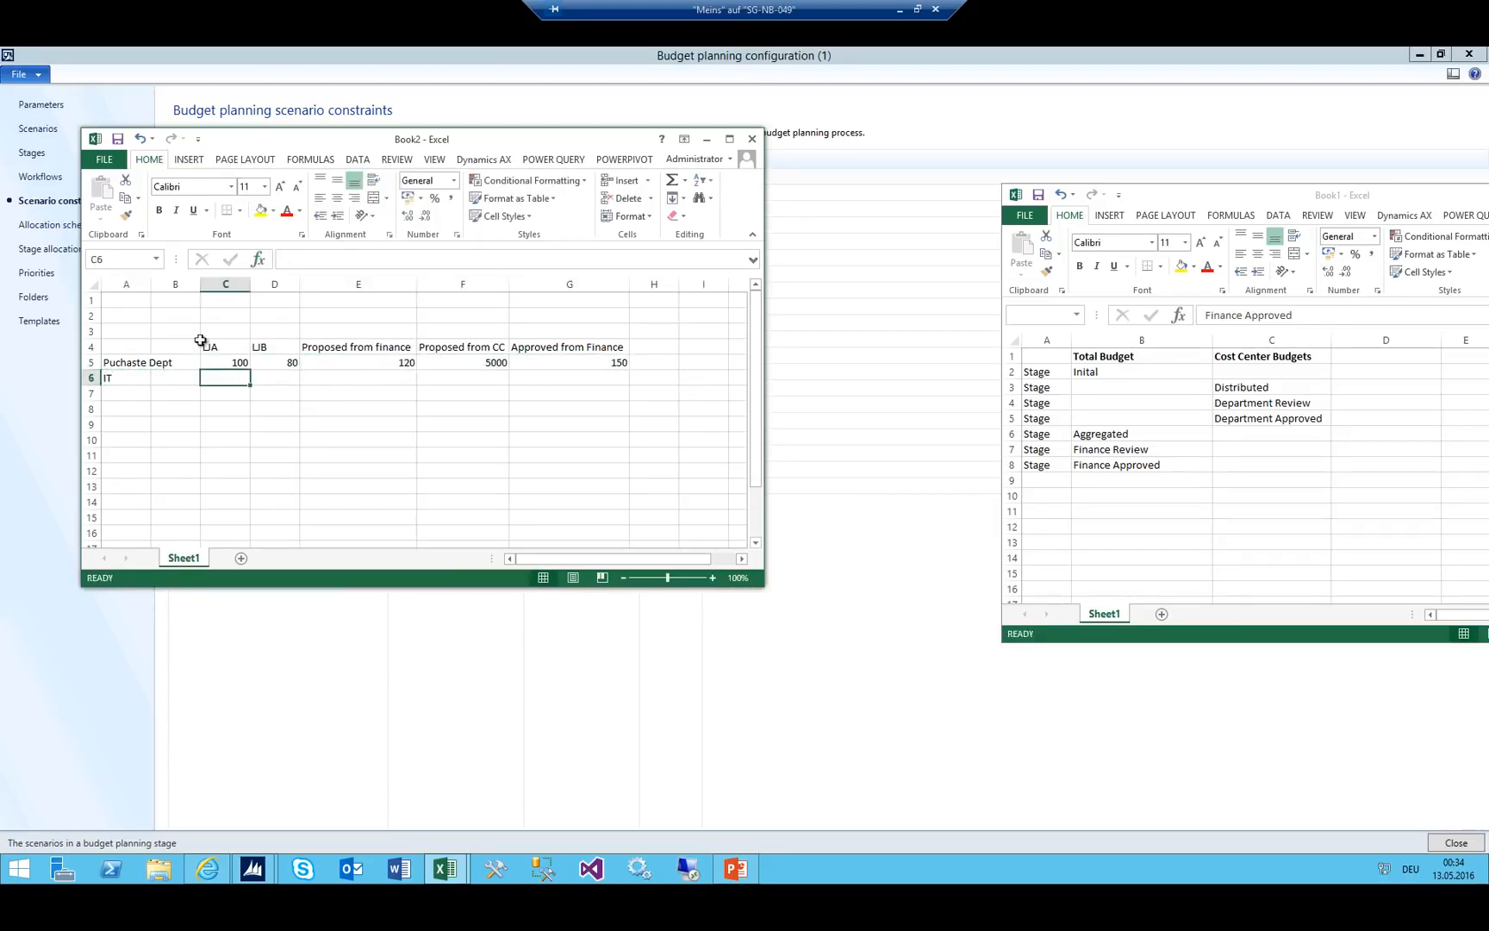
Minimize Book2 and add a 01_Total Budget / 07_Finance Approved constraint for scenario 001_LJA.
click(706, 141)
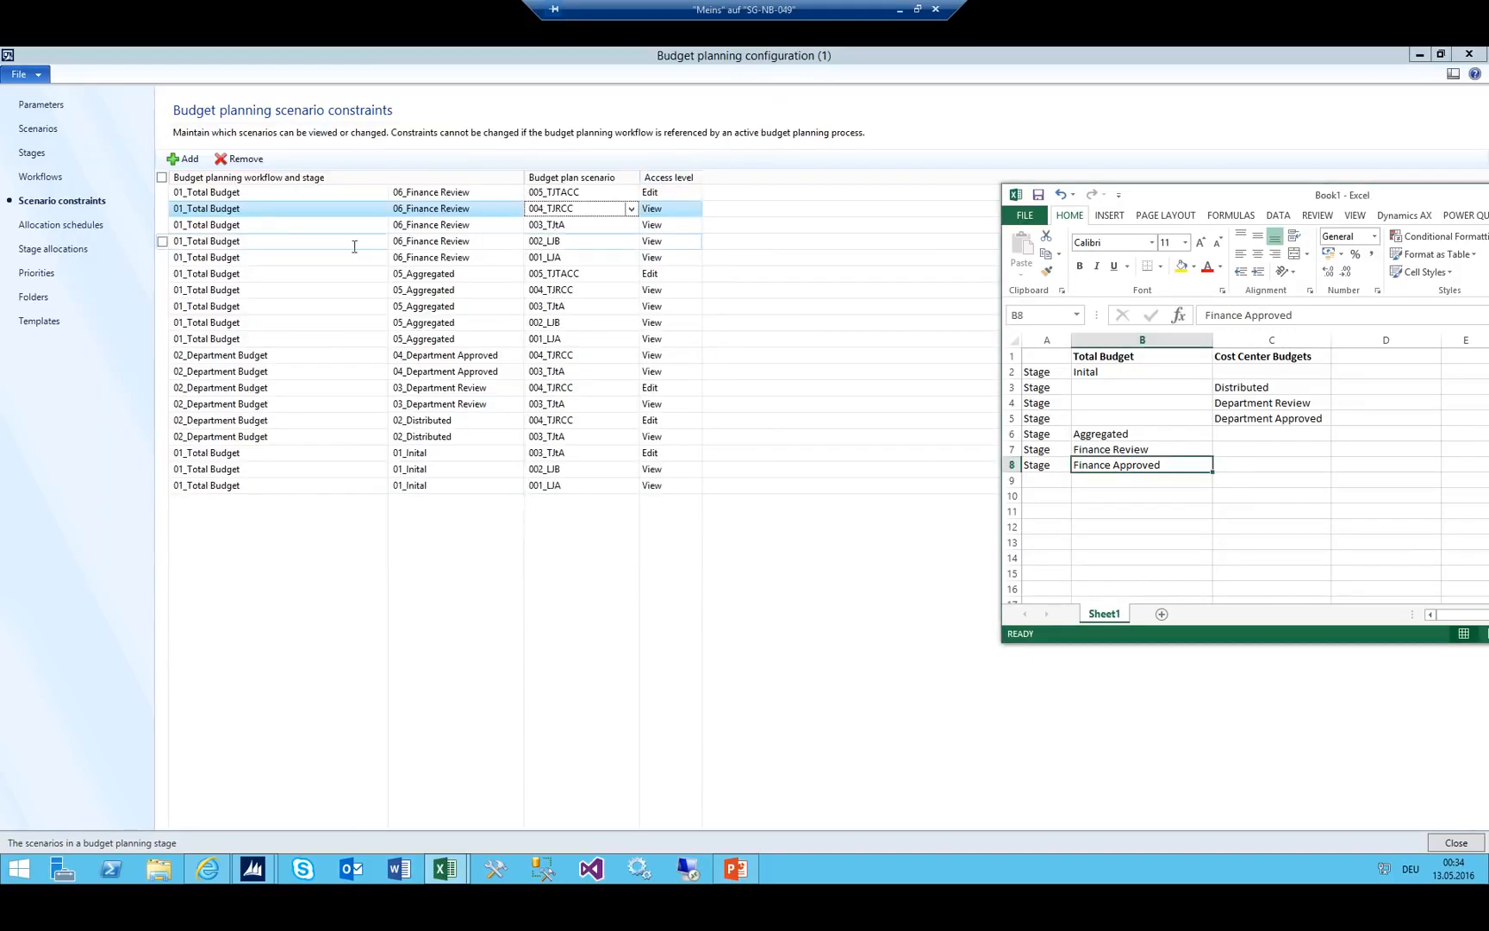
click(305, 190)
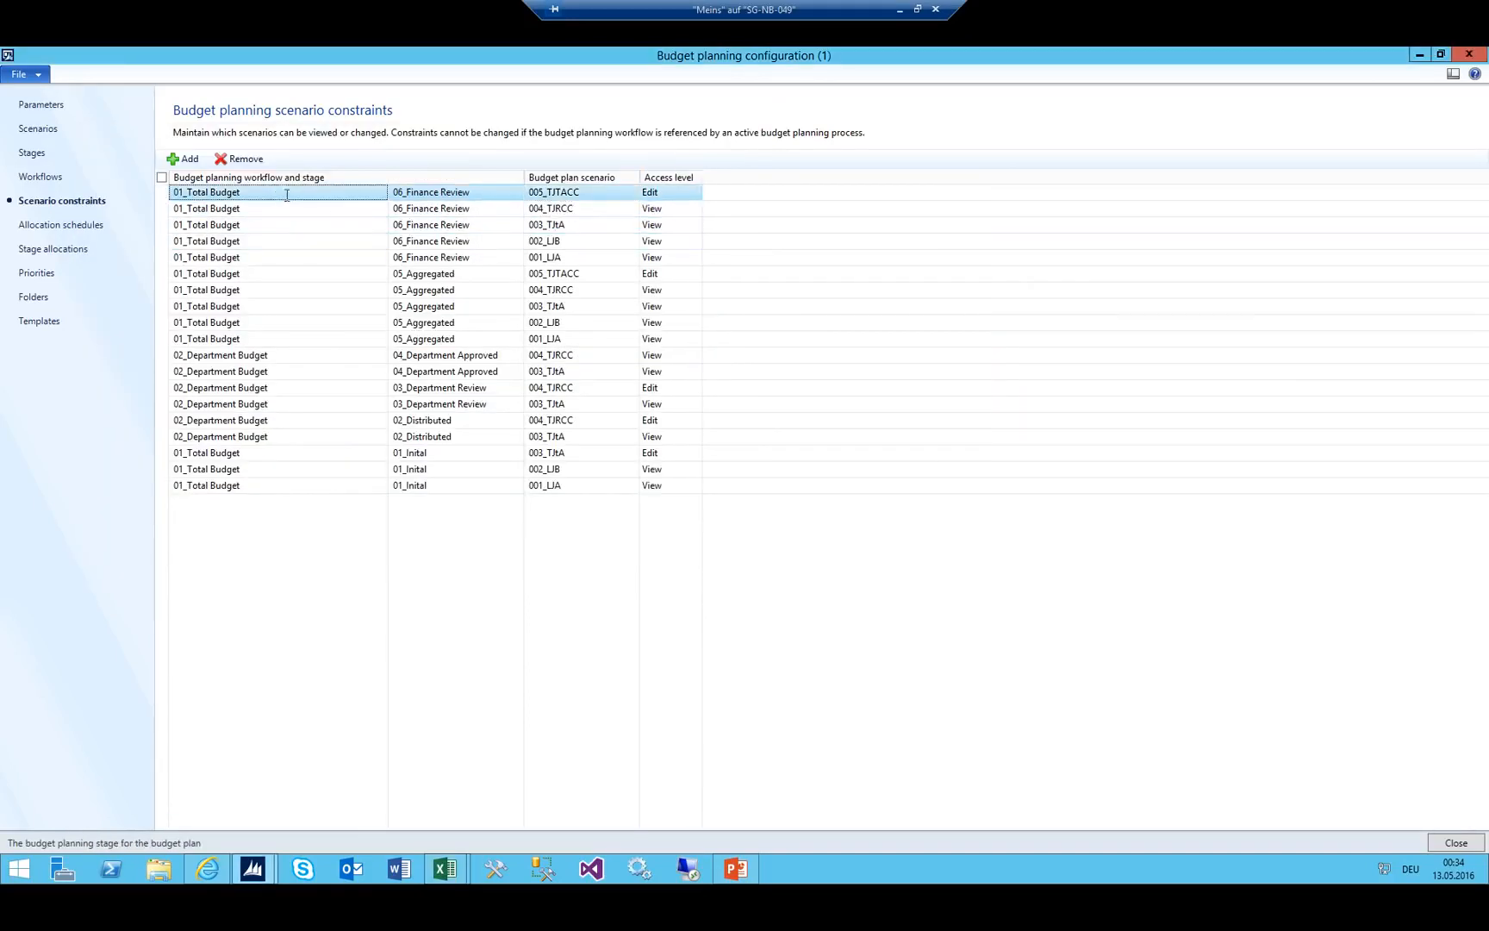
click(182, 159)
click(515, 192)
click(514, 191)
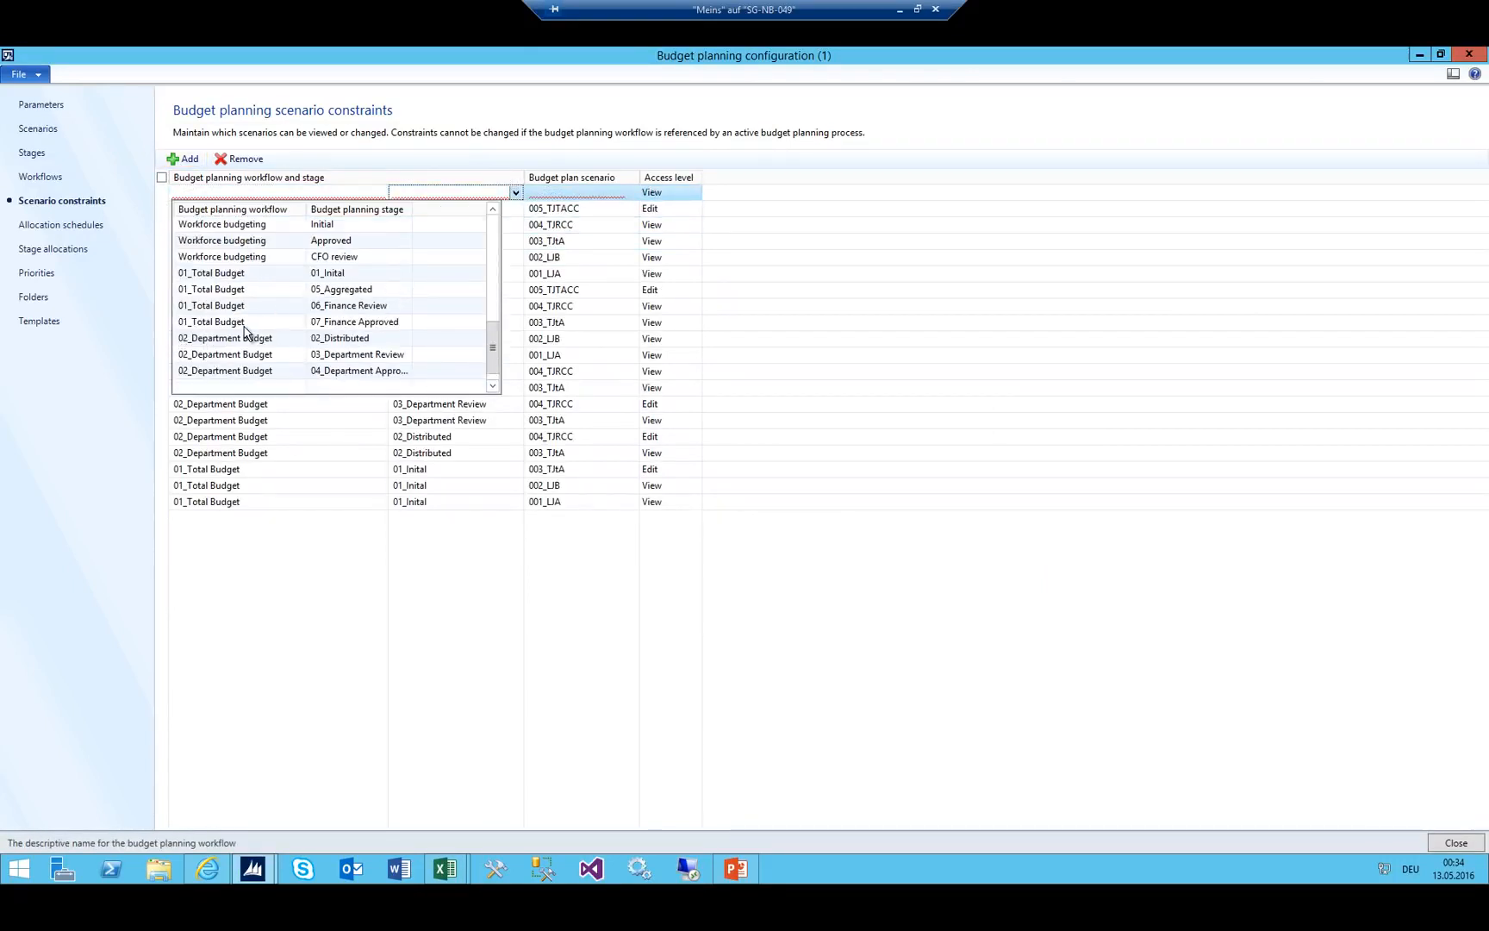
click(246, 325)
key(Tab)
key(alt+Down)
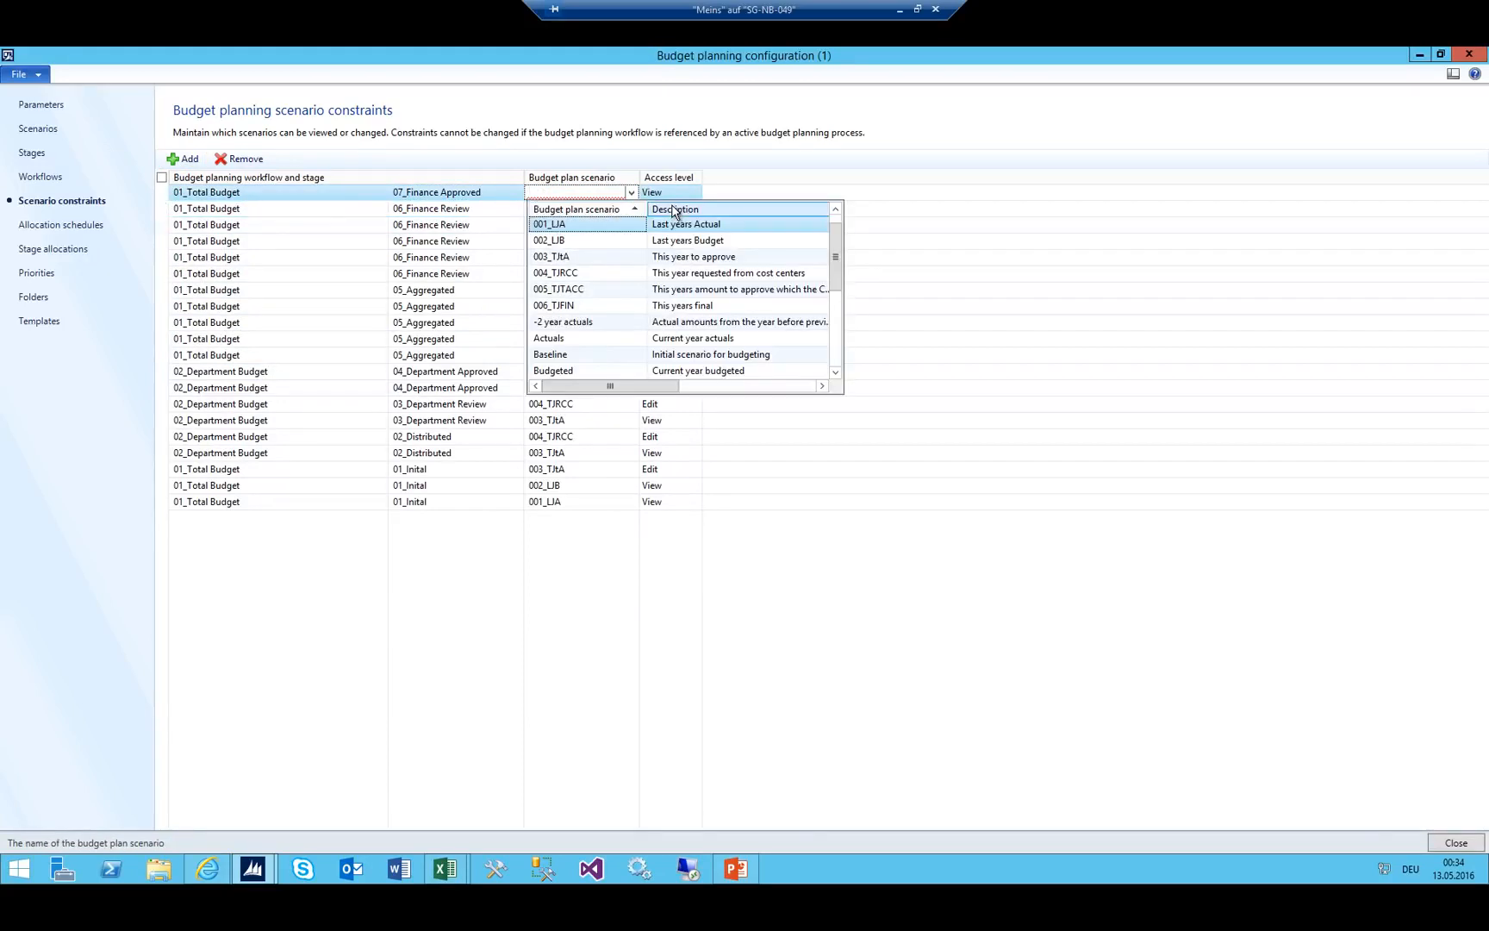
key(Return)
key(Tab)
Add a 01_Total Budget / 07_Finance Approved constraint for scenario 002_LJB with View access.
key(ctrl+n)
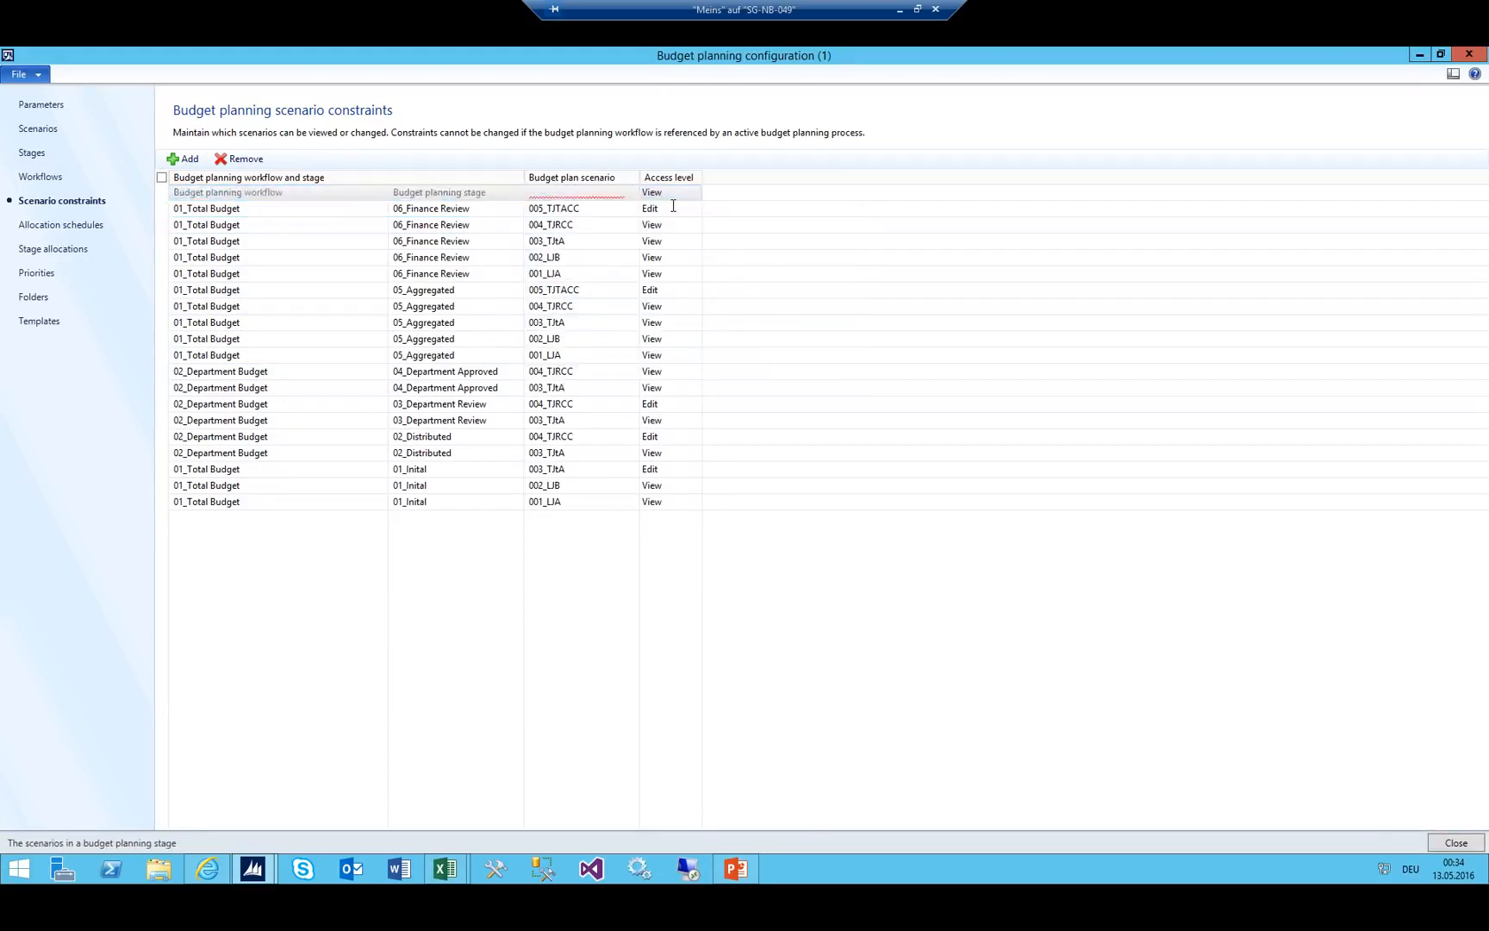
key(alt+Down)
key(Down)
key(Down)
key(Down)
key(Down)
key(Down)
key(Down)
key(Down)
key(Down)
key(Down)
key(Down)
key(Down)
key(Down)
key(Down)
key(Down)
key(Down)
key(Down)
key(Down)
key(Down)
key(Down)
key(Down)
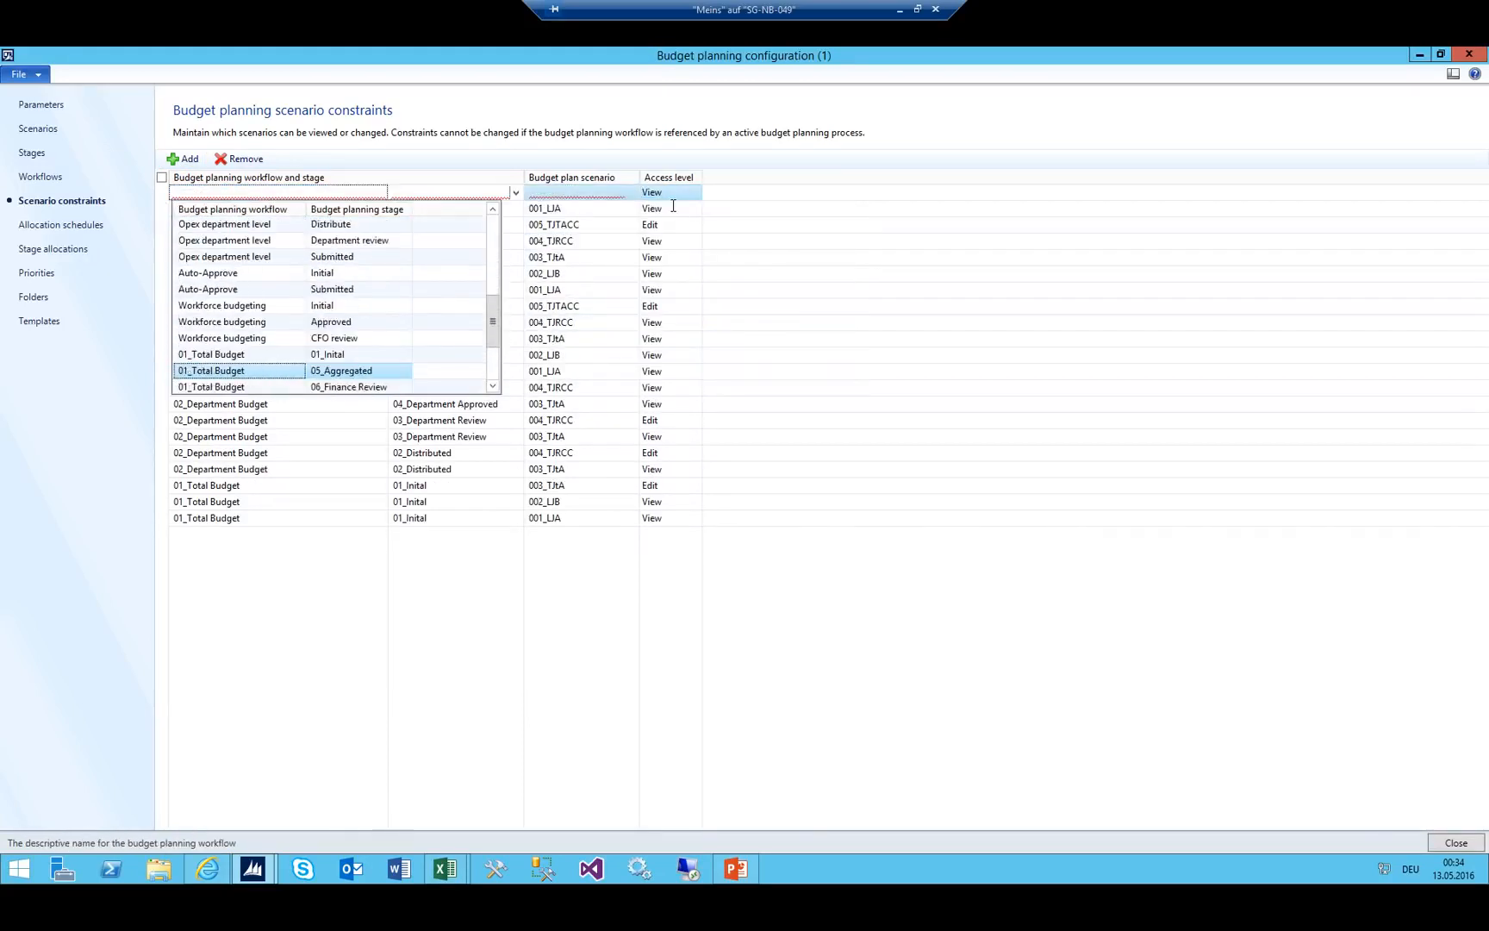
key(Up)
key(Up)
key(Up)
key(Up)
key(Down)
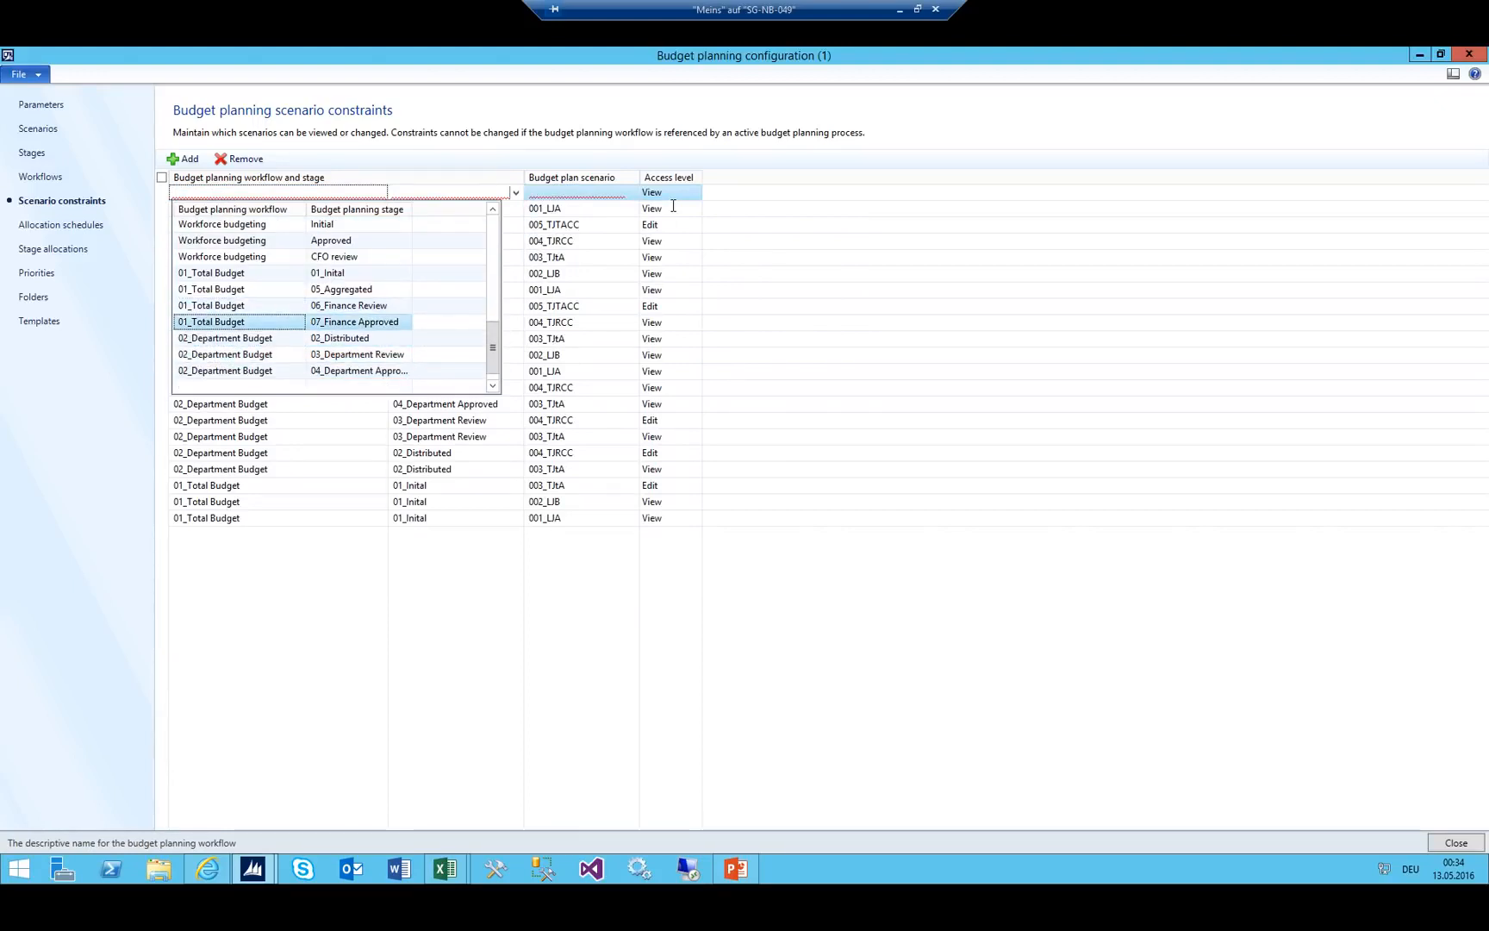
key(Return)
key(Tab)
key(Tab)
key(alt+Down)
key(Down)
key(Return)
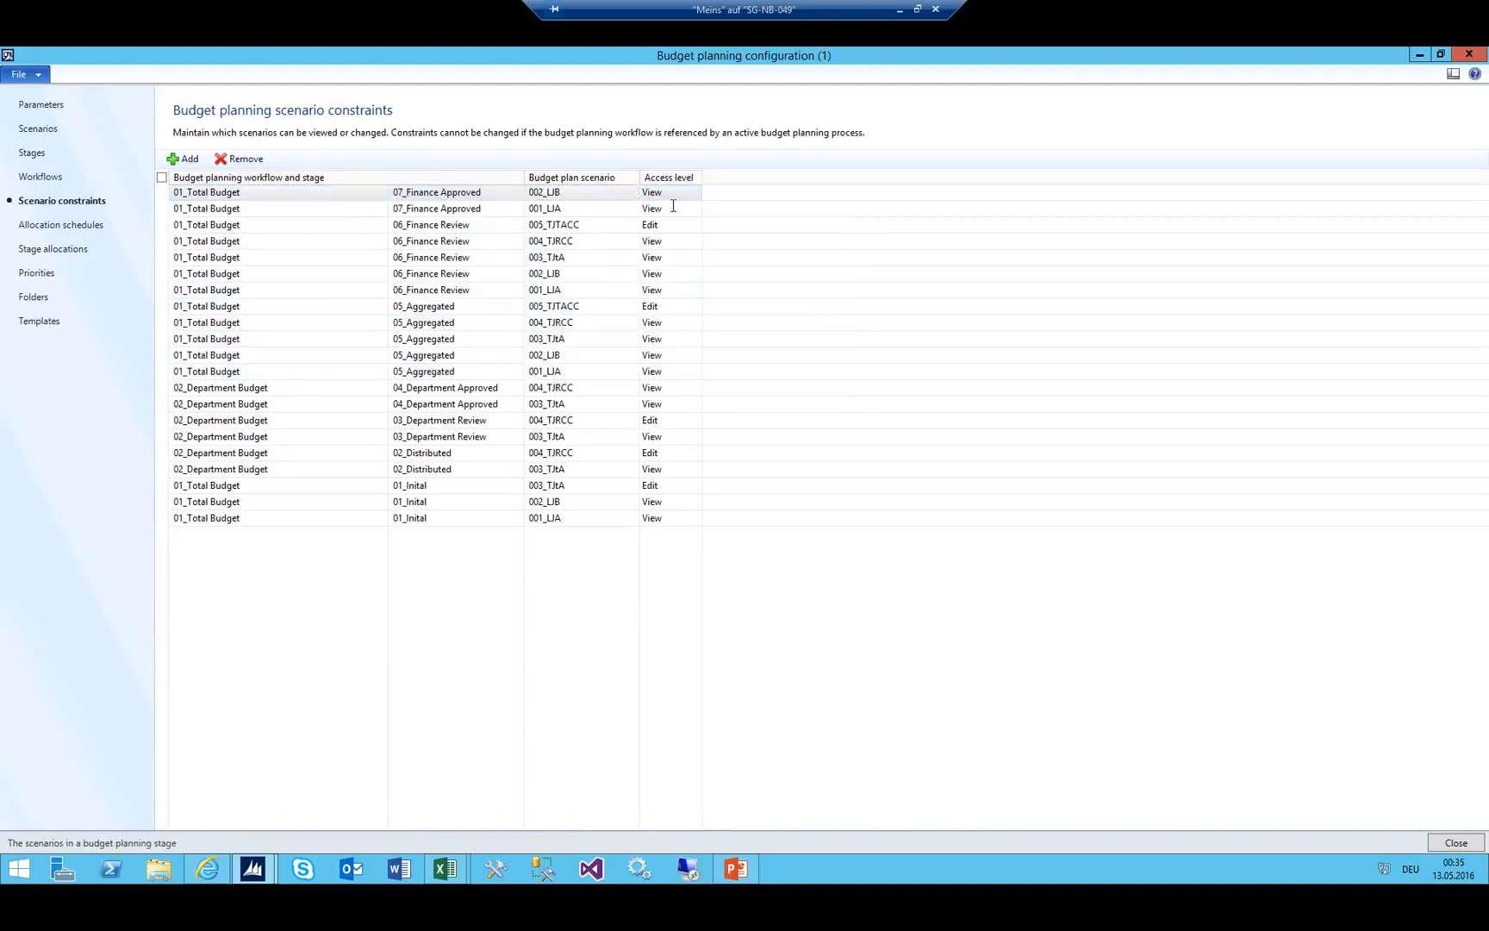
Add a 01_Total Budget / 07_Finance Approved constraint for scenario 003_TJtA.
key(ctrl+n)
key(alt+Down)
key(Down)
key(Down)
key(Down)
key(Down)
key(Down)
key(Down)
key(Down)
key(Down)
key(Down)
key(Down)
key(Down)
key(Down)
key(Down)
key(Down)
key(Down)
key(Down)
key(Down)
key(Down)
key(Down)
key(Down)
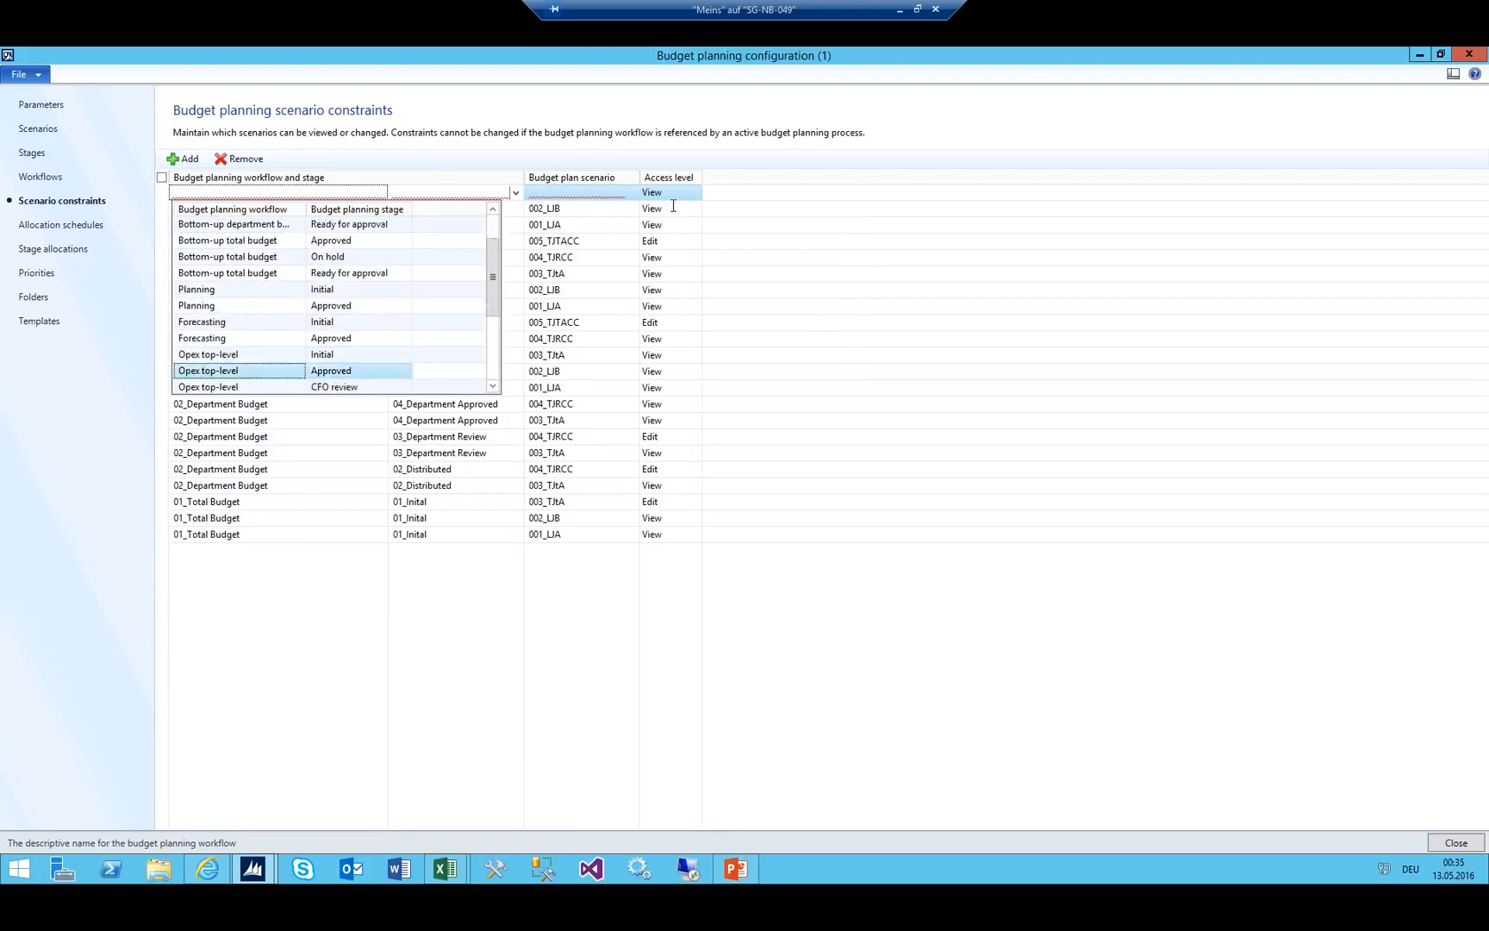
key(Down)
key(Down)
key(Down)
key(Down)
key(Down)
key(Up)
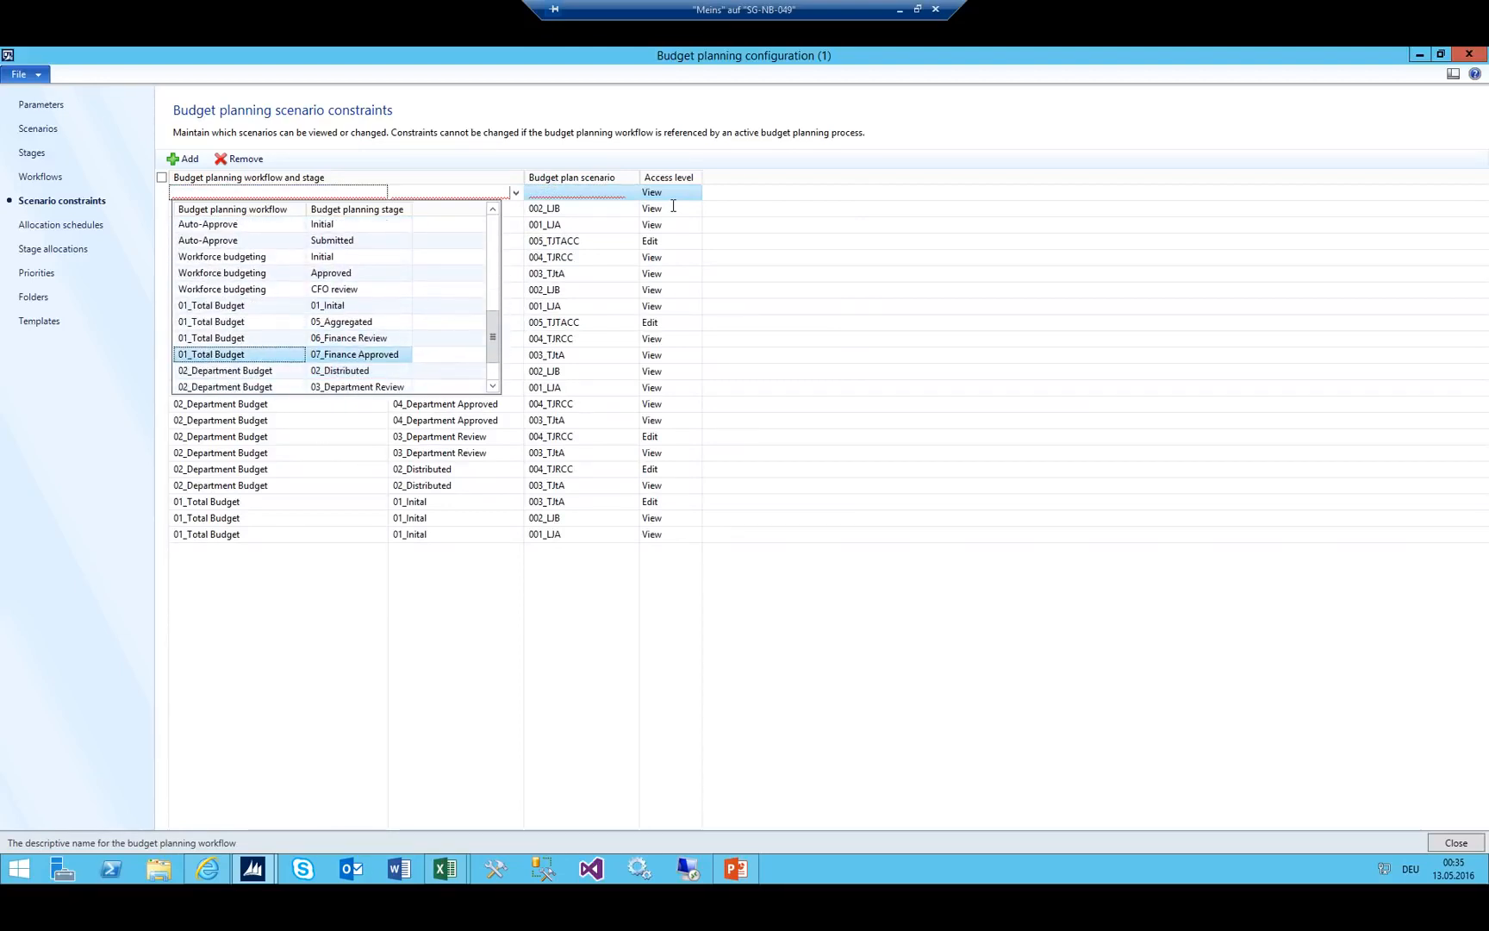
key(Return)
key(Tab)
key(Tab)
key(alt+Down)
key(Down)
key(Down)
key(Down)
key(Return)
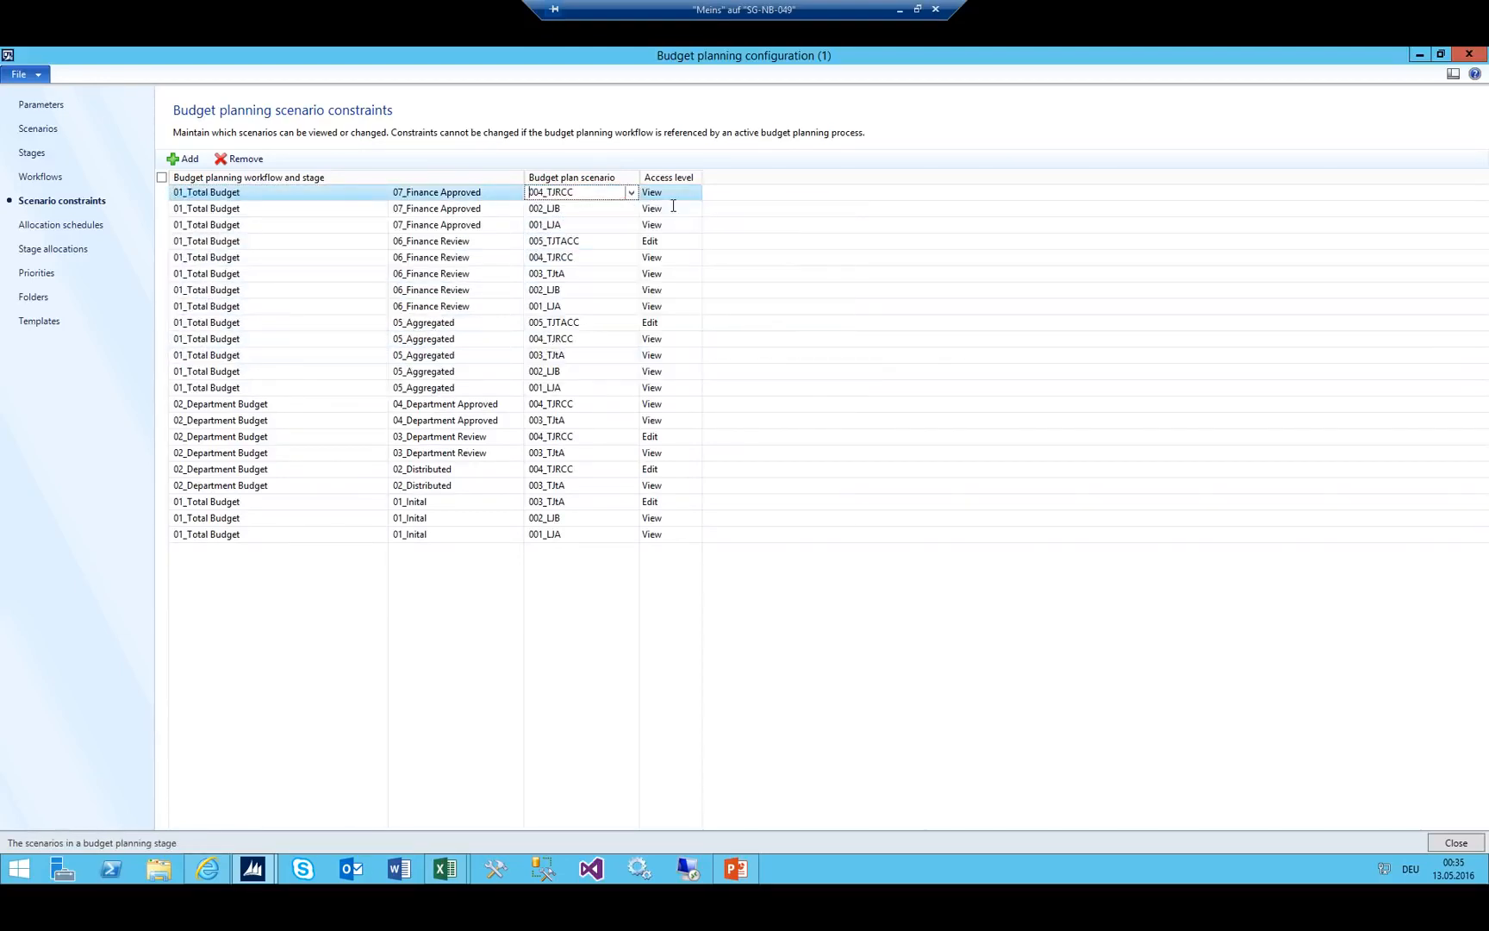
key(alt+Down)
key(Up)
key(Return)
Add a 01_Total Budget / 07_Finance Approved constraint for scenario 004_TJRCC.
key(ctrl+n)
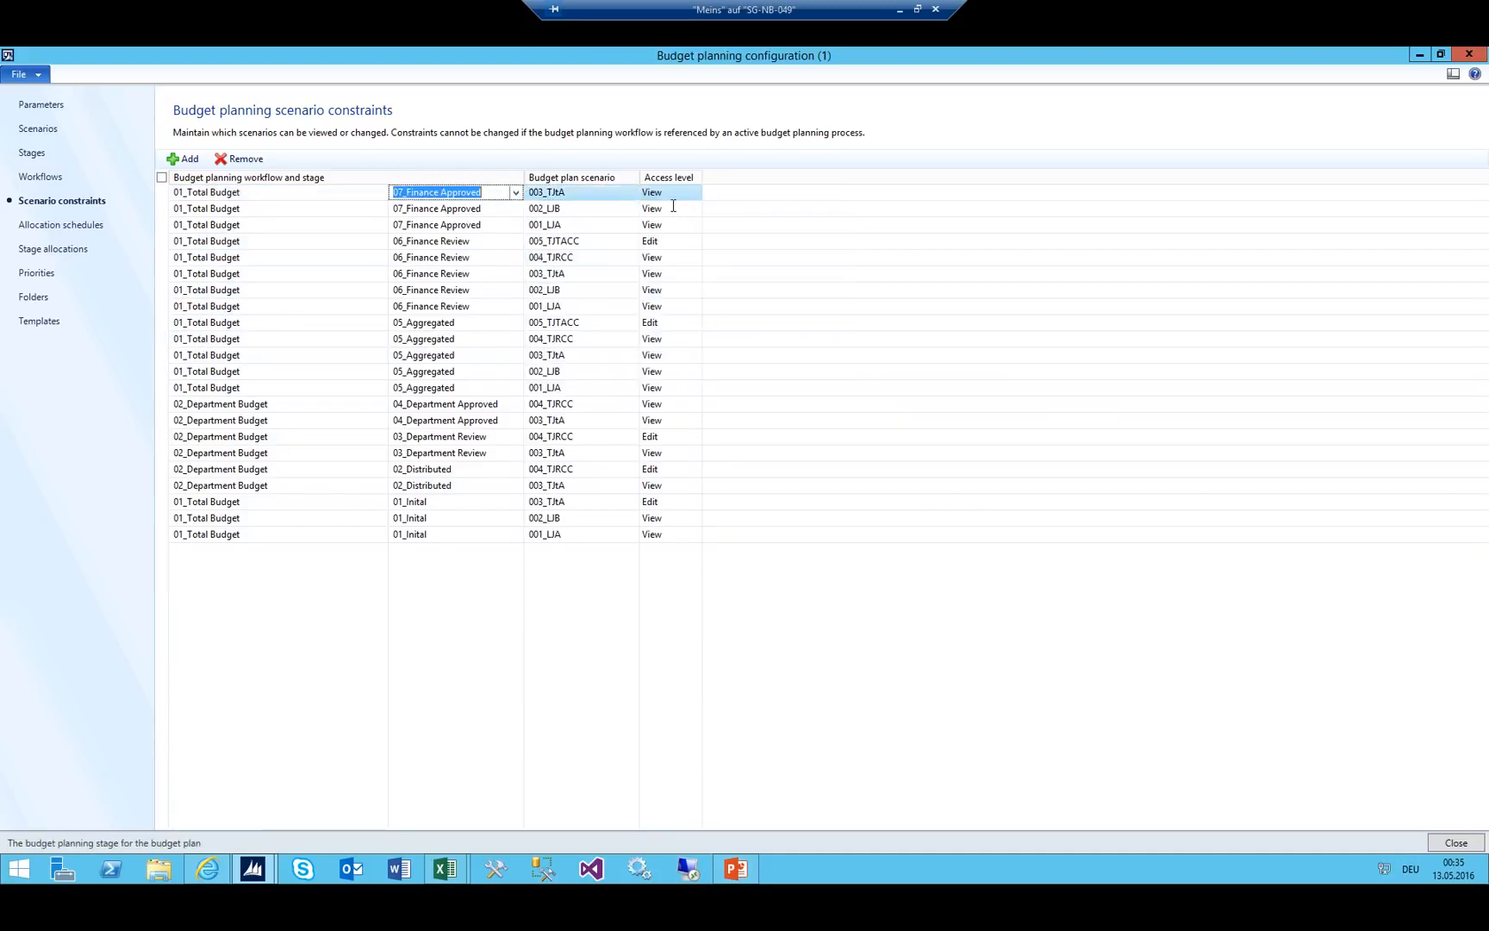
key(alt+Down)
key(Down)
key(Down)
key(Down)
key(Down)
key(Down)
key(Down)
key(Down)
key(Down)
key(Down)
key(Down)
key(Down)
key(Down)
key(Down)
key(Down)
key(Down)
key(Down)
key(Down)
key(Down)
key(Down)
key(Down)
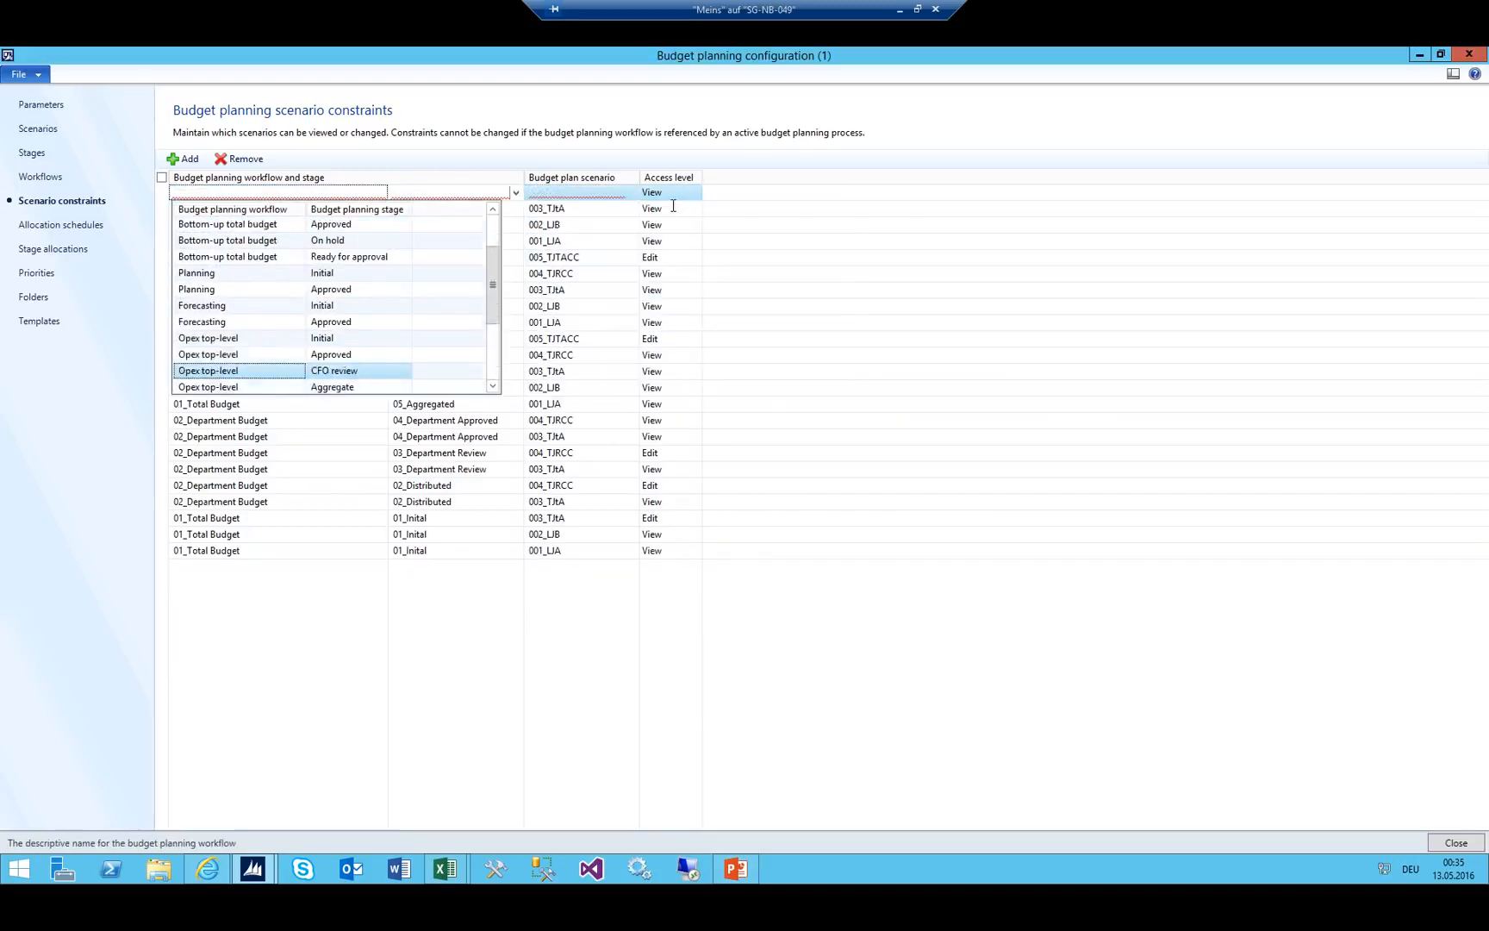
key(Down)
key(Down)
key(Down)
key(Down)
key(Down)
key(Down)
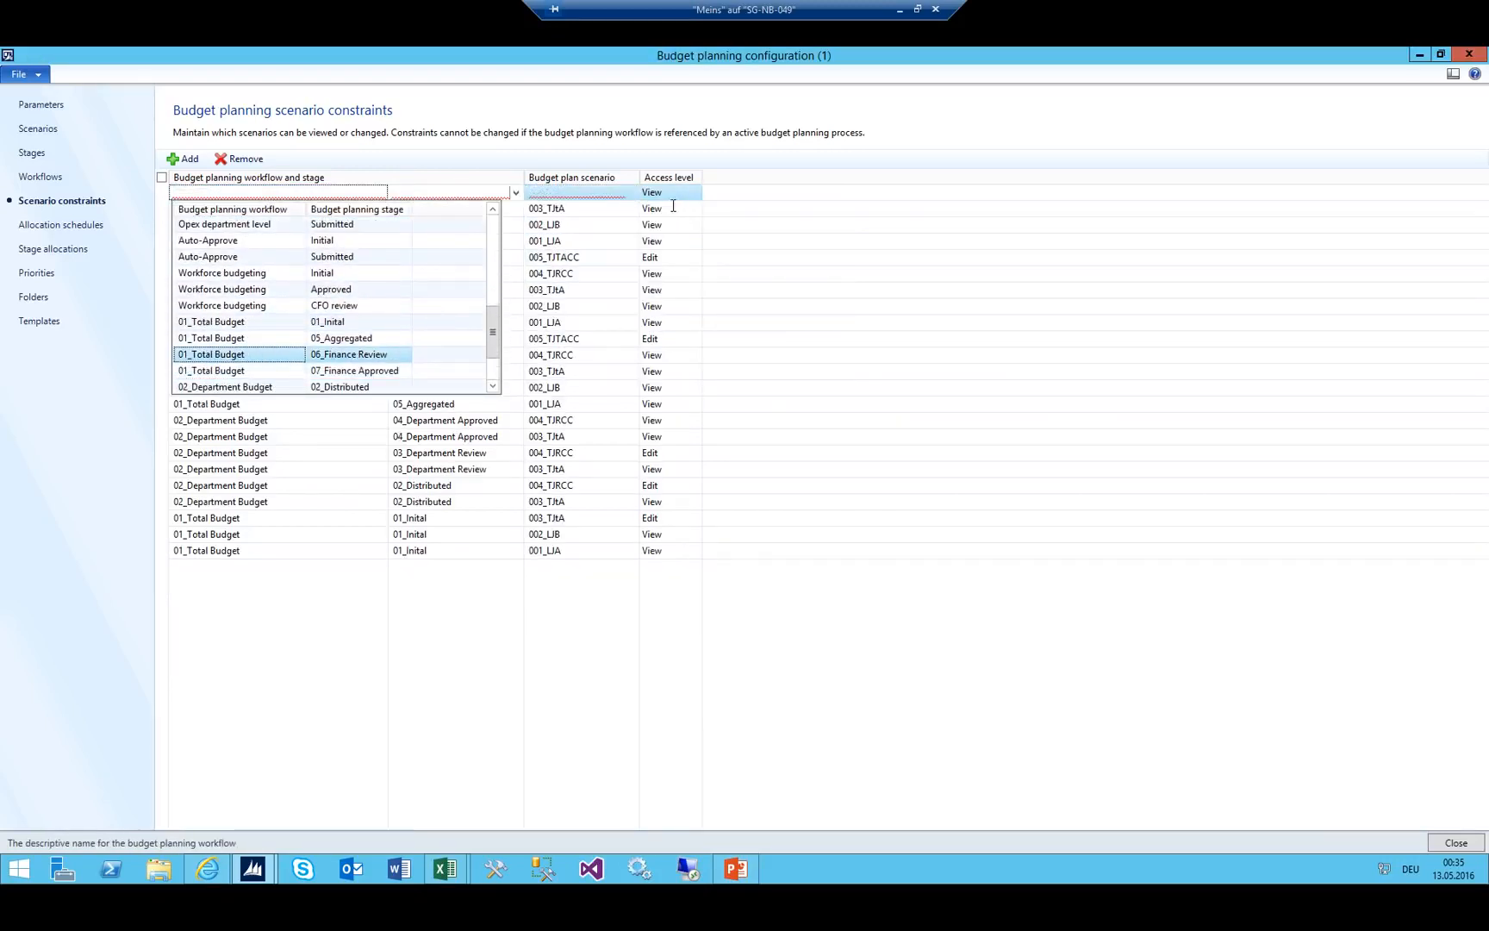
key(Return)
key(Tab)
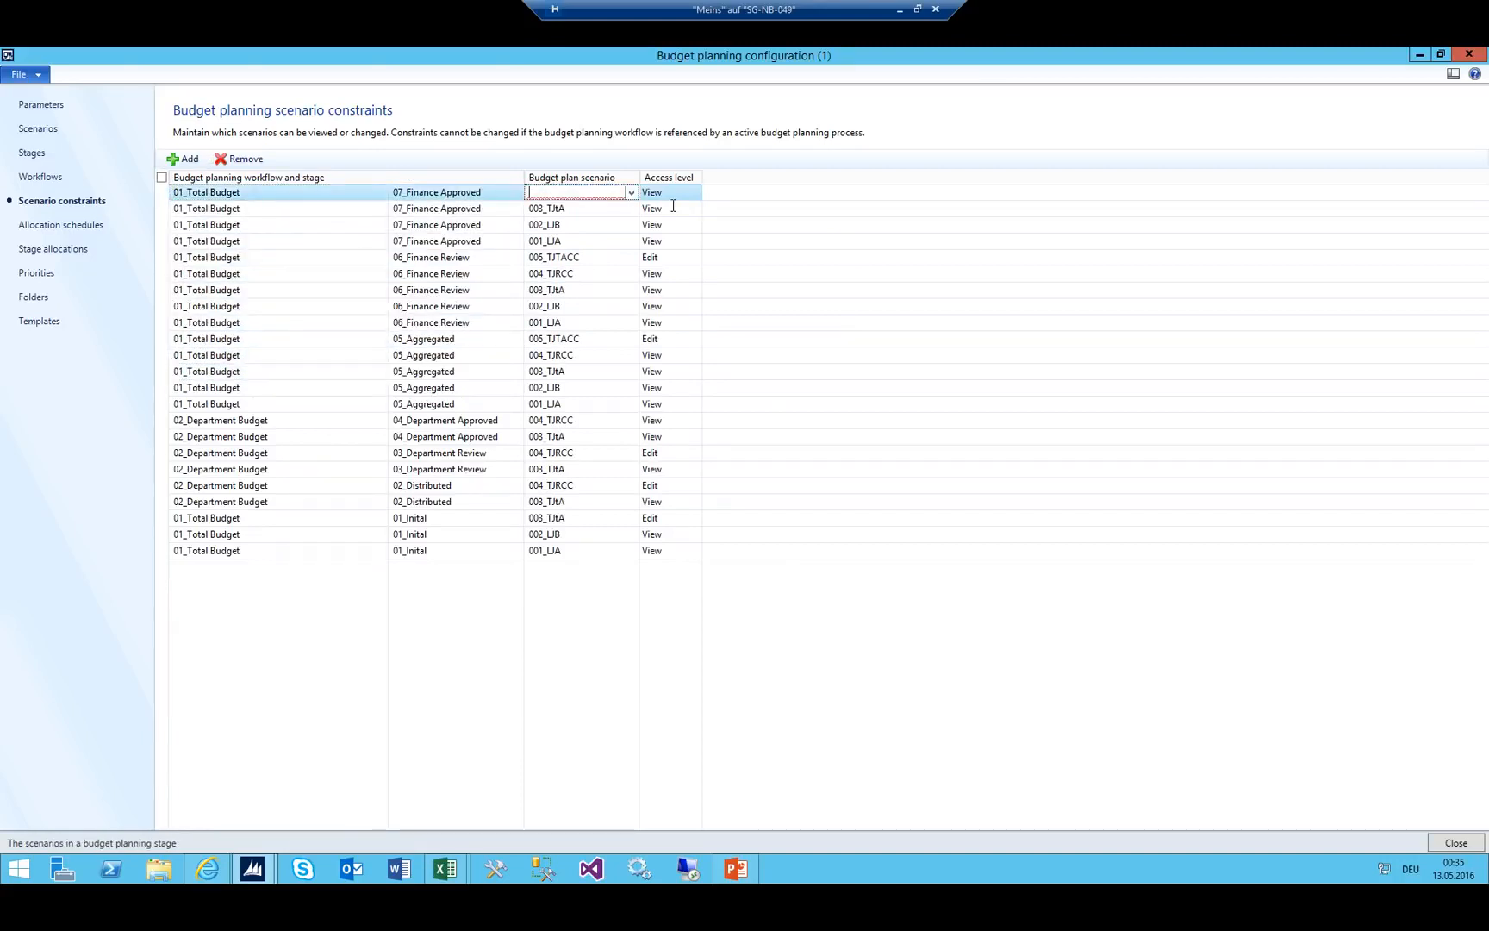
key(alt+Down)
key(Down)
Add a 01_Total Budget / 07_Finance Approved constraint for scenario 005_TJTACC.
key(Down)
key(Down)
key(Return)
key(ctrl+n)
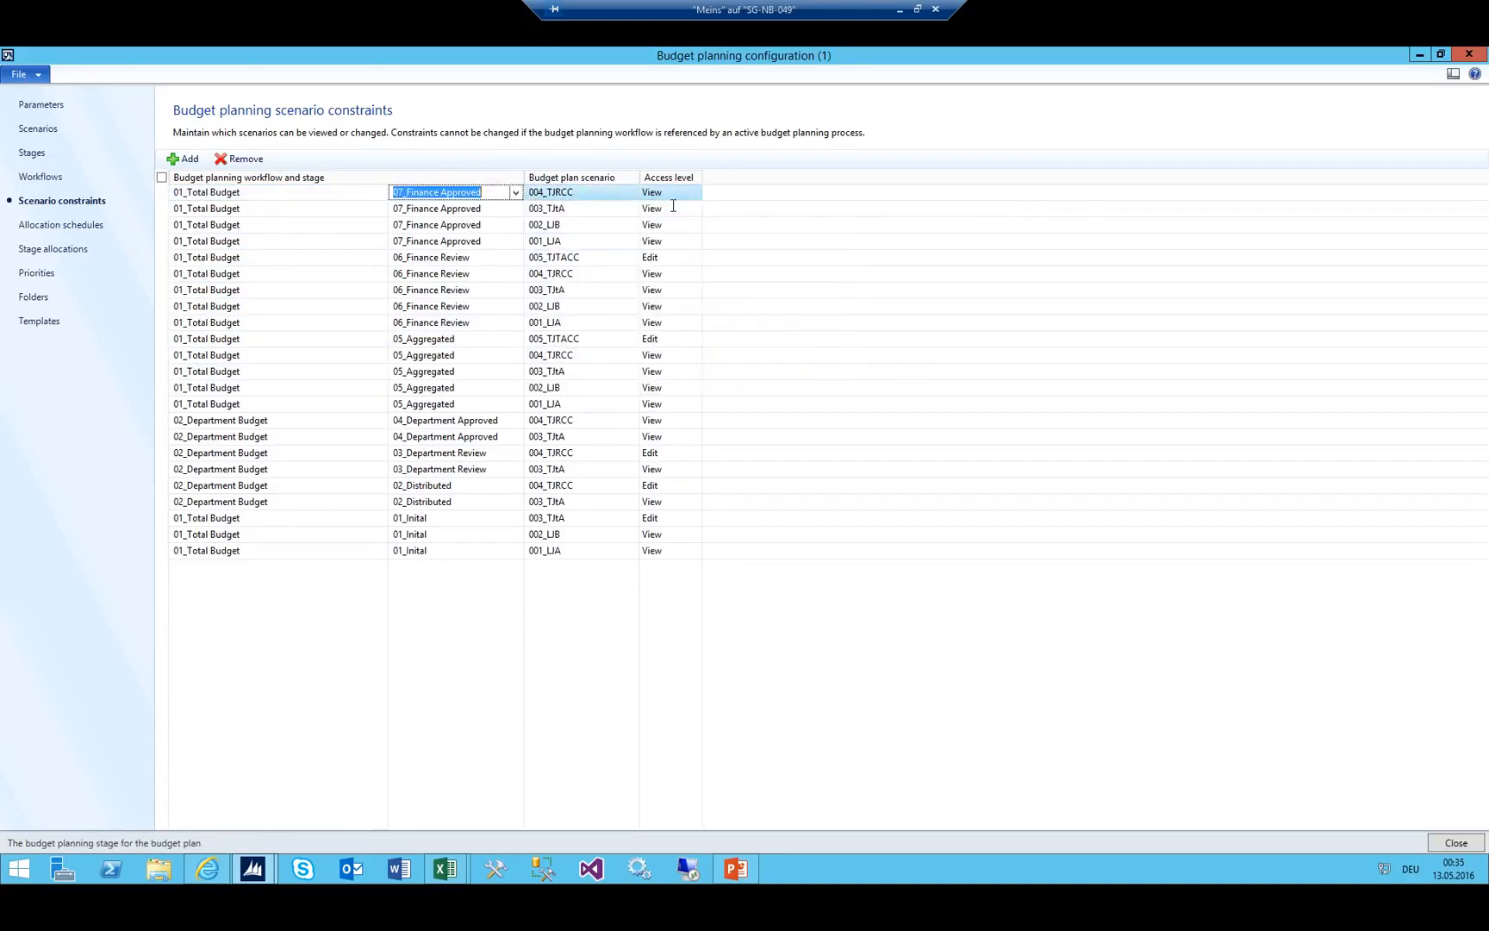
key(alt+Down)
key(Down)
key(Down)
key(Down)
key(Down)
key(Down)
key(Down)
key(Down)
key(Down)
key(Down)
key(Down)
key(Down)
key(Down)
key(Down)
key(Down)
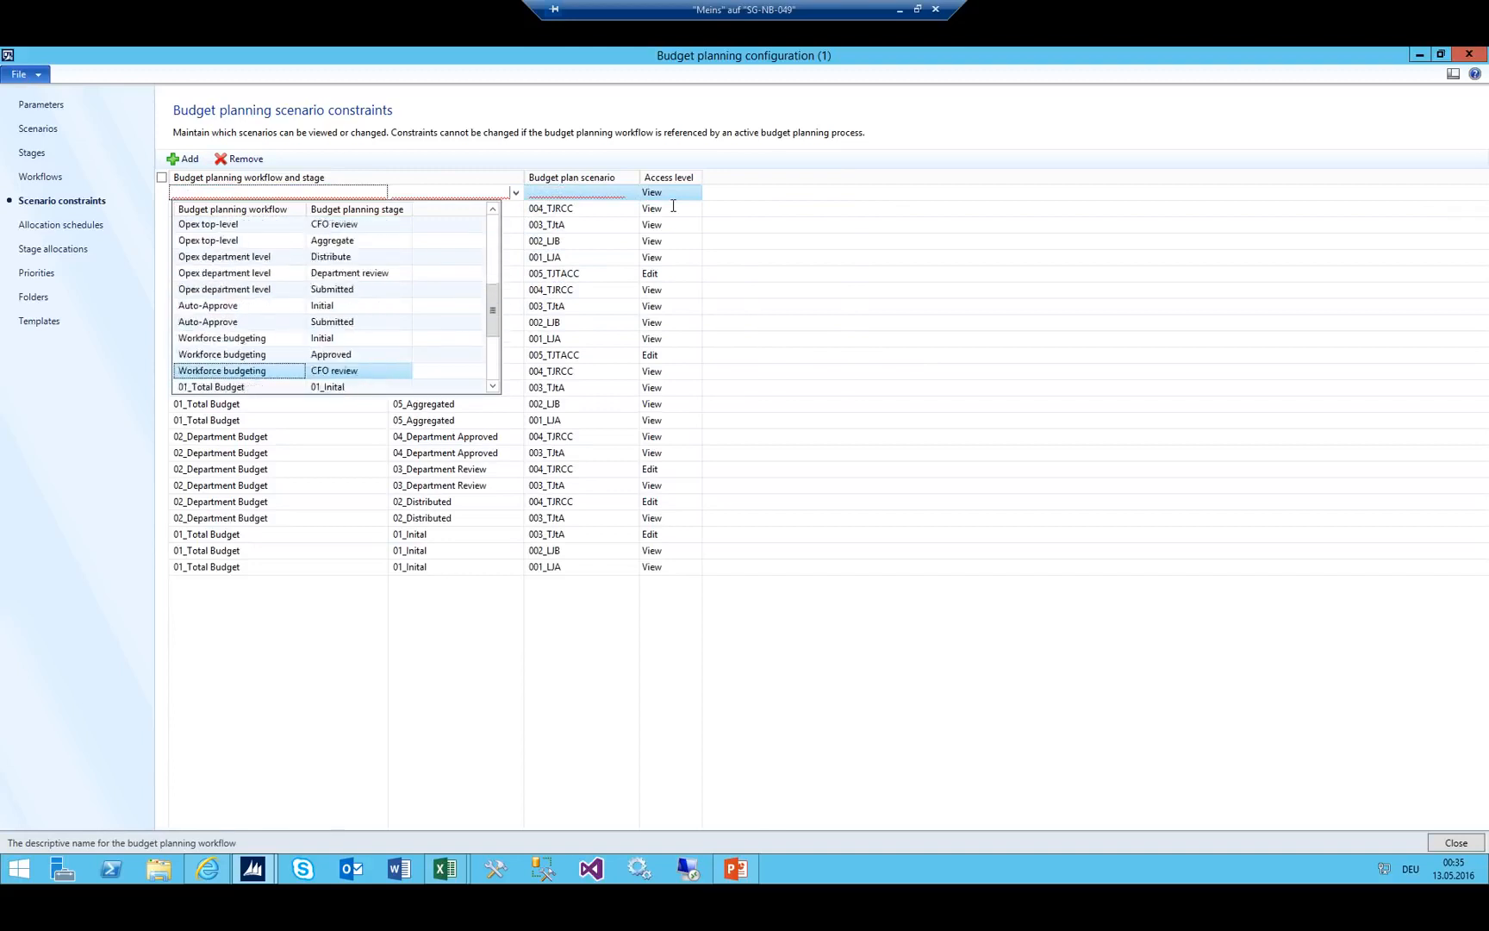
key(Up)
key(Up)
key(Up)
key(Return)
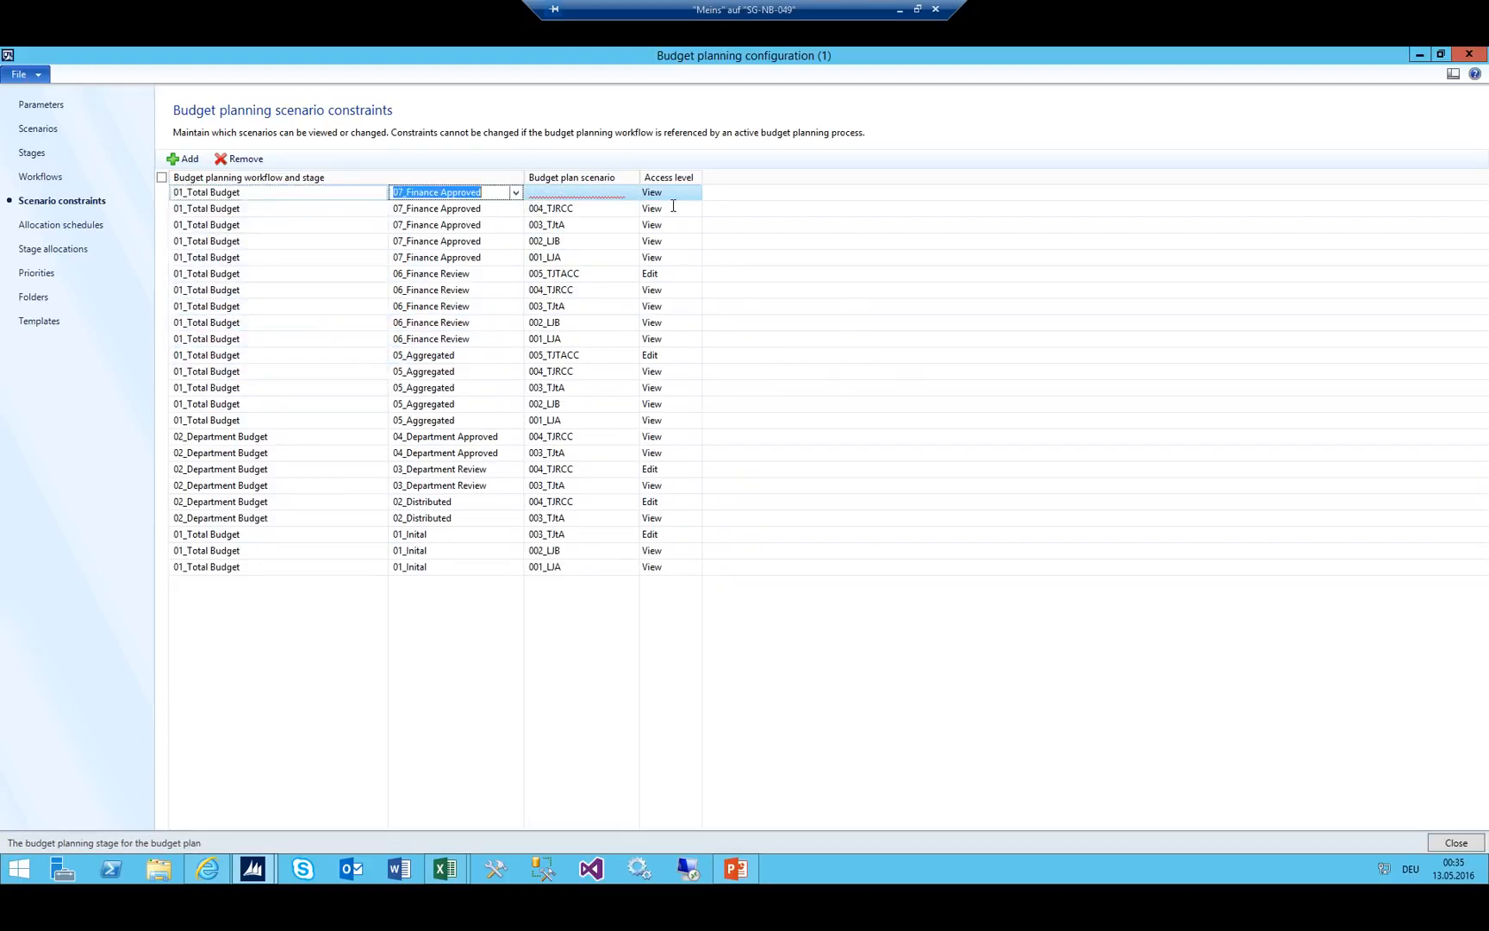
key(Tab)
key(alt+Down)
key(Down)
key(Down)
key(Down)
key(Down)
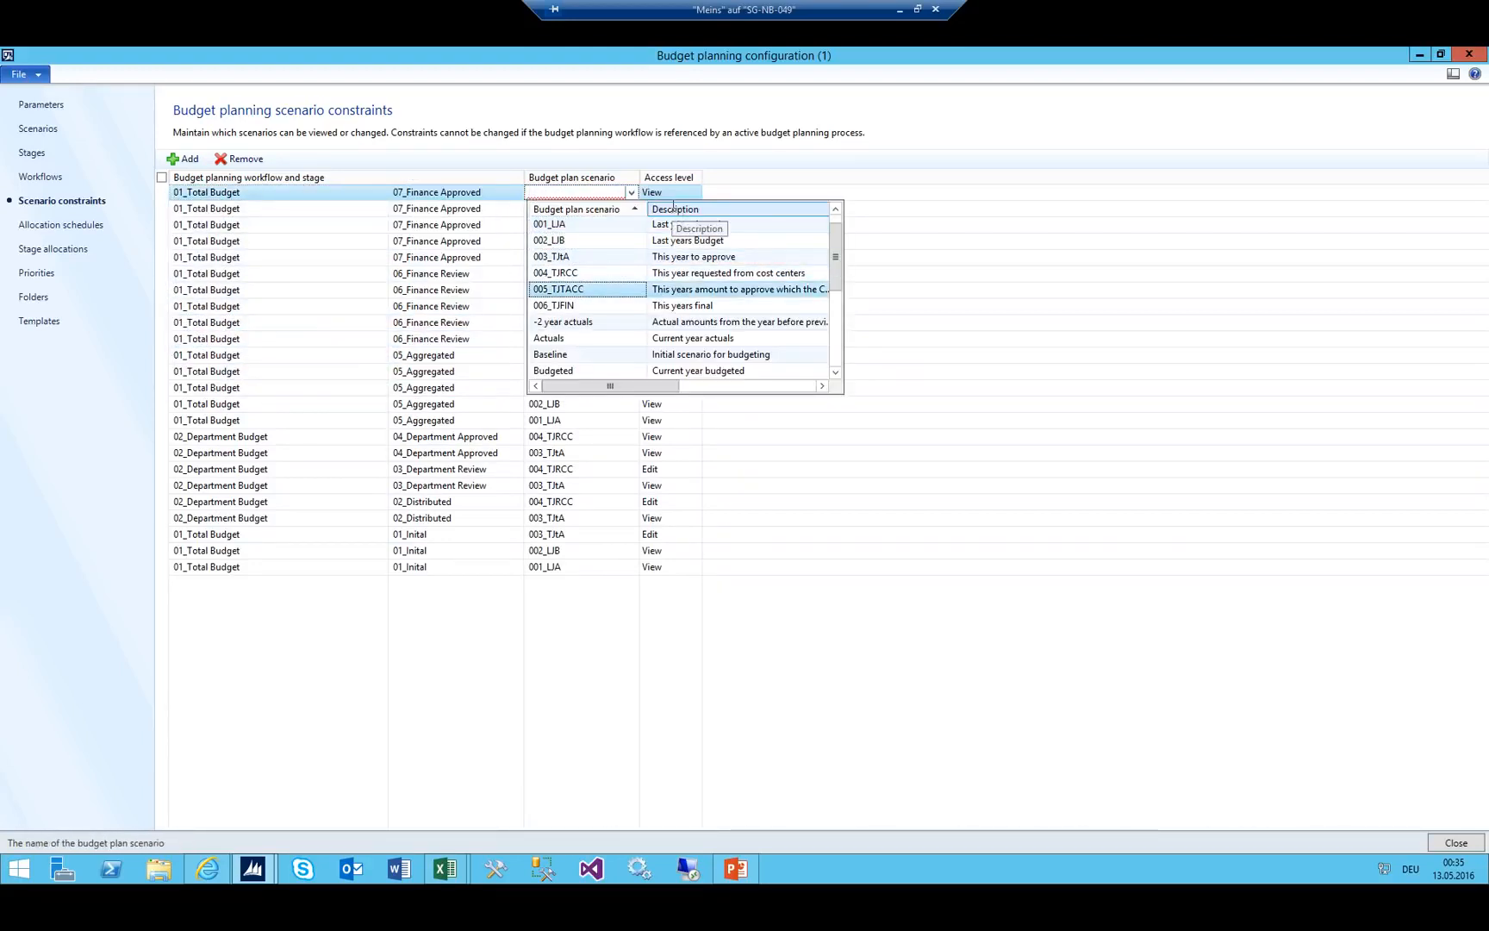
key(Return)
key(shift+Tab)
Add a 01_Total Budget / 07_Finance Approved constraint for scenario 006_TJFIN.
key(ctrl+n)
key(alt+Down)
key(Down)
key(Down)
key(Down)
key(Down)
key(Down)
key(Down)
key(Down)
key(Down)
key(Down)
key(Down)
key(Down)
key(Down)
key(Down)
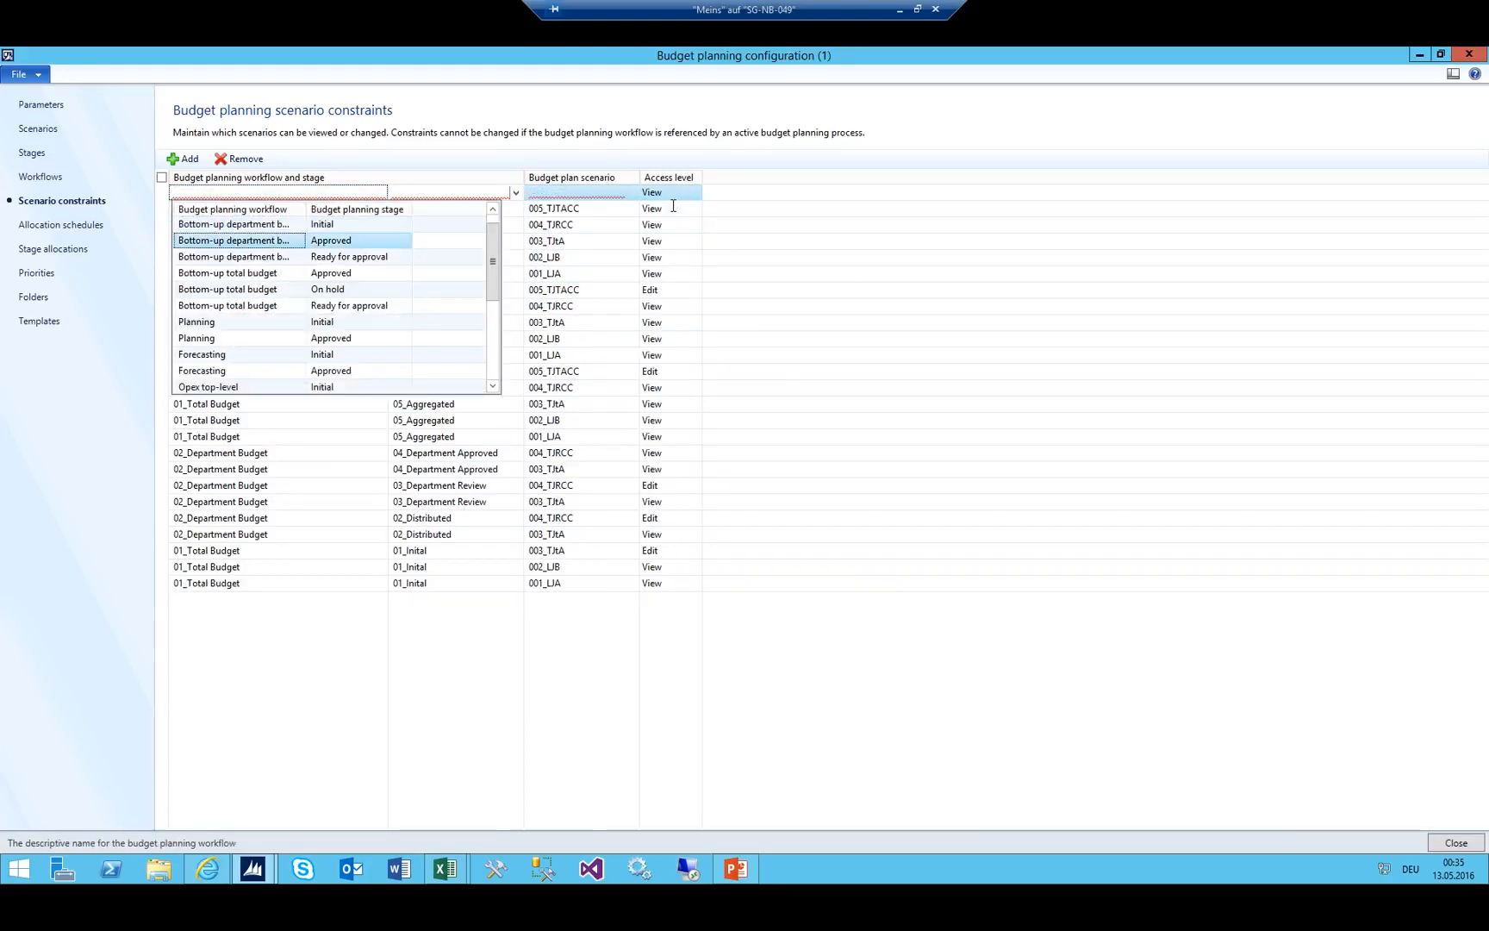
key(Down)
key(Down)
key(Down)
key(Down)
key(Down)
key(Down)
key(Down)
key(Down)
key(Down)
key(Down)
key(Down)
key(Up)
key(Up)
key(Up)
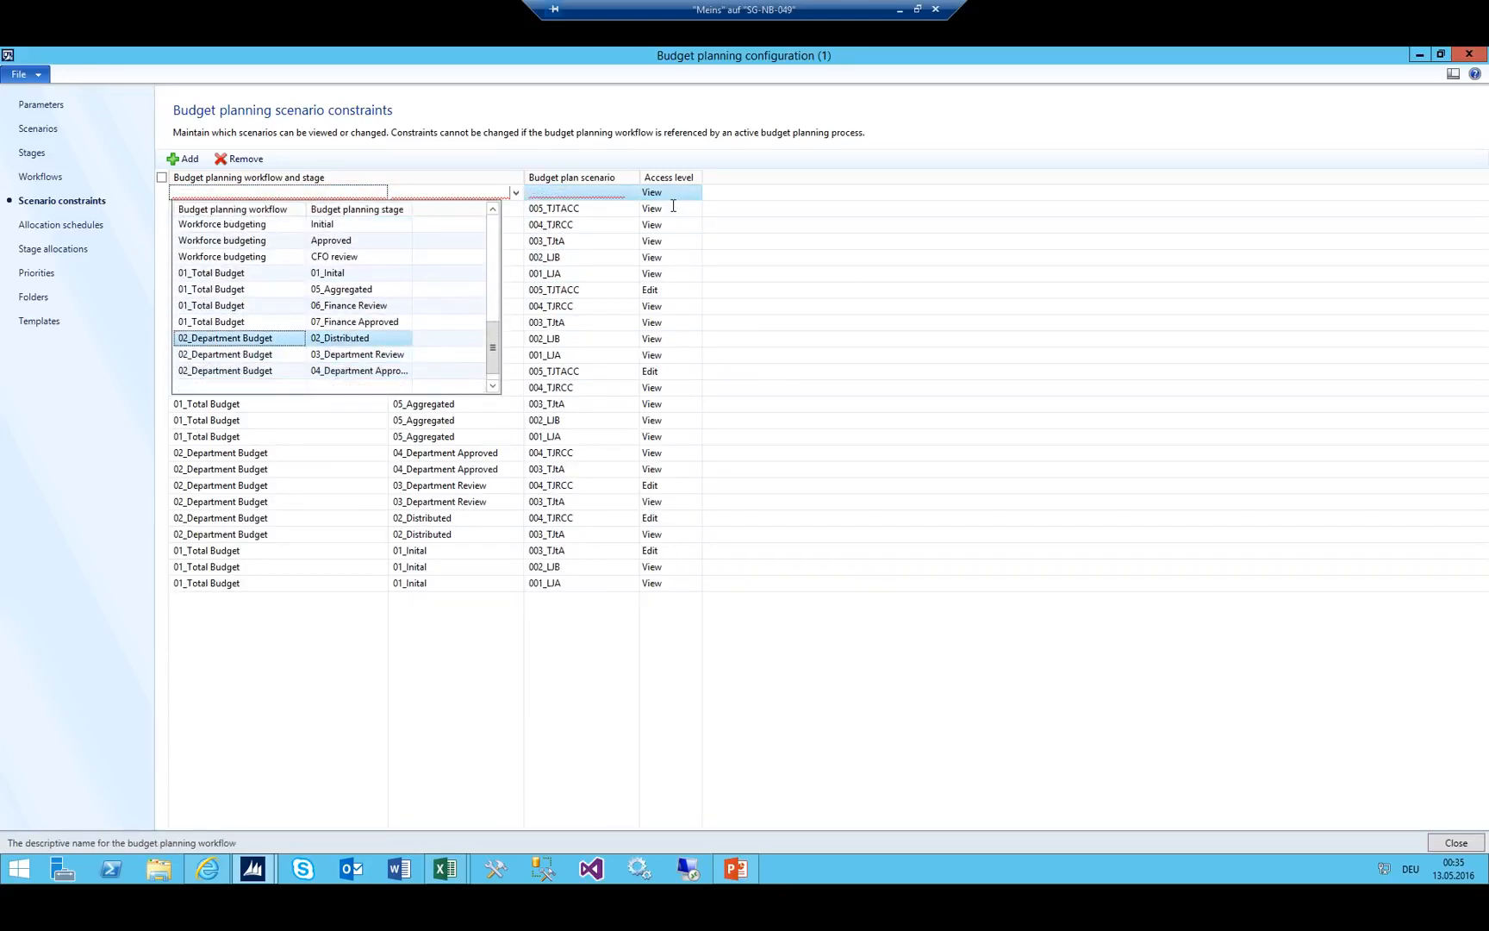
key(Return)
key(Tab)
key(alt+Down)
key(Down)
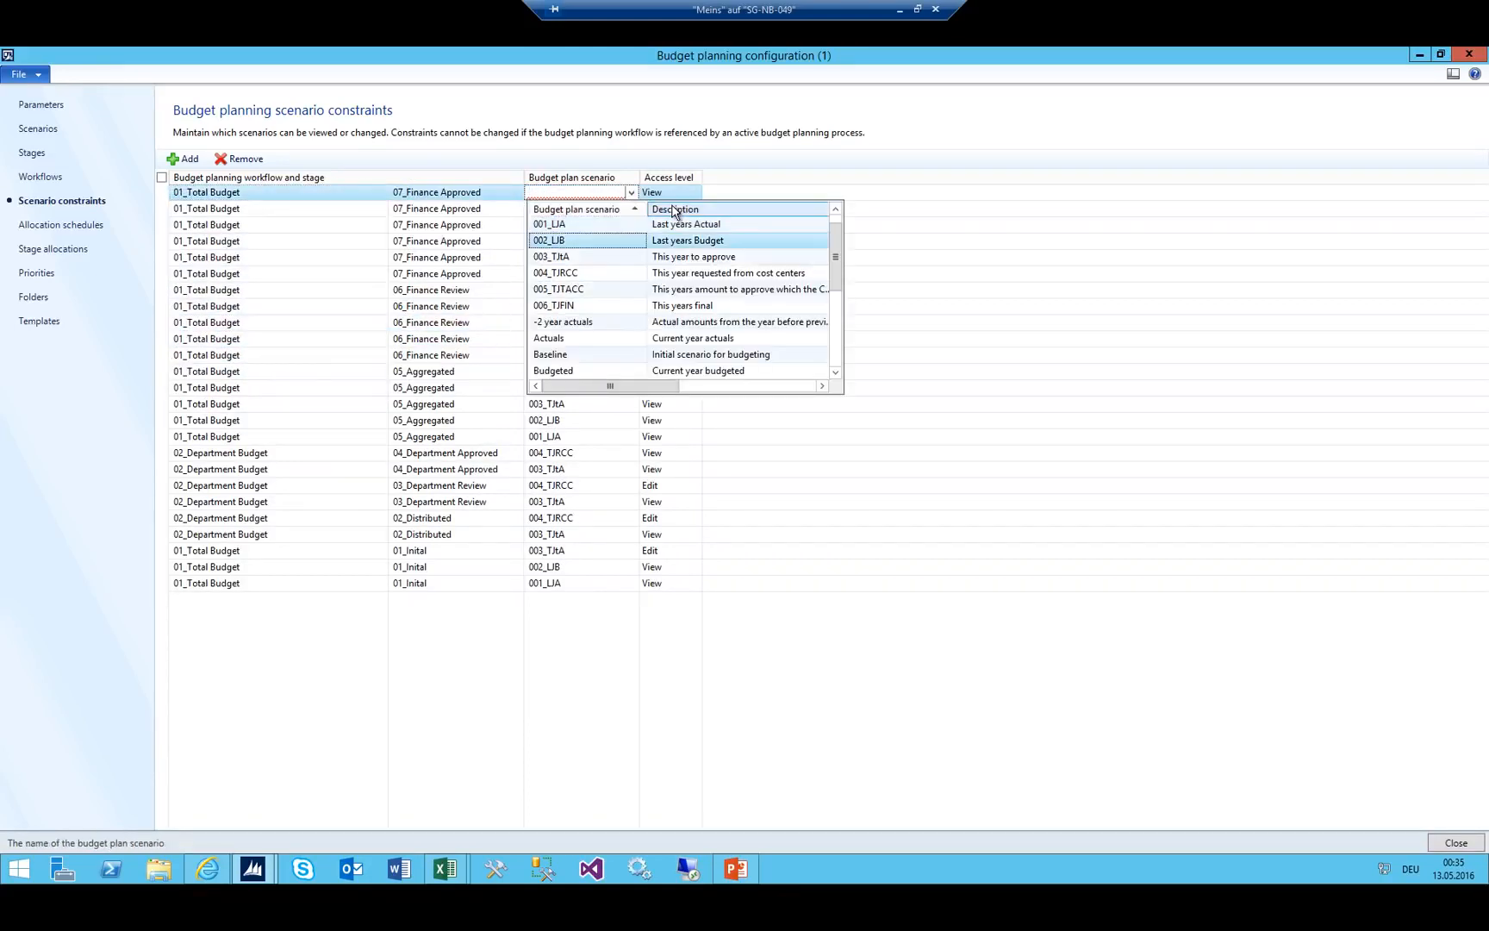
key(Down)
key(Down)
key(Down)
key(Down)
key(Return)
key(shift+Tab)
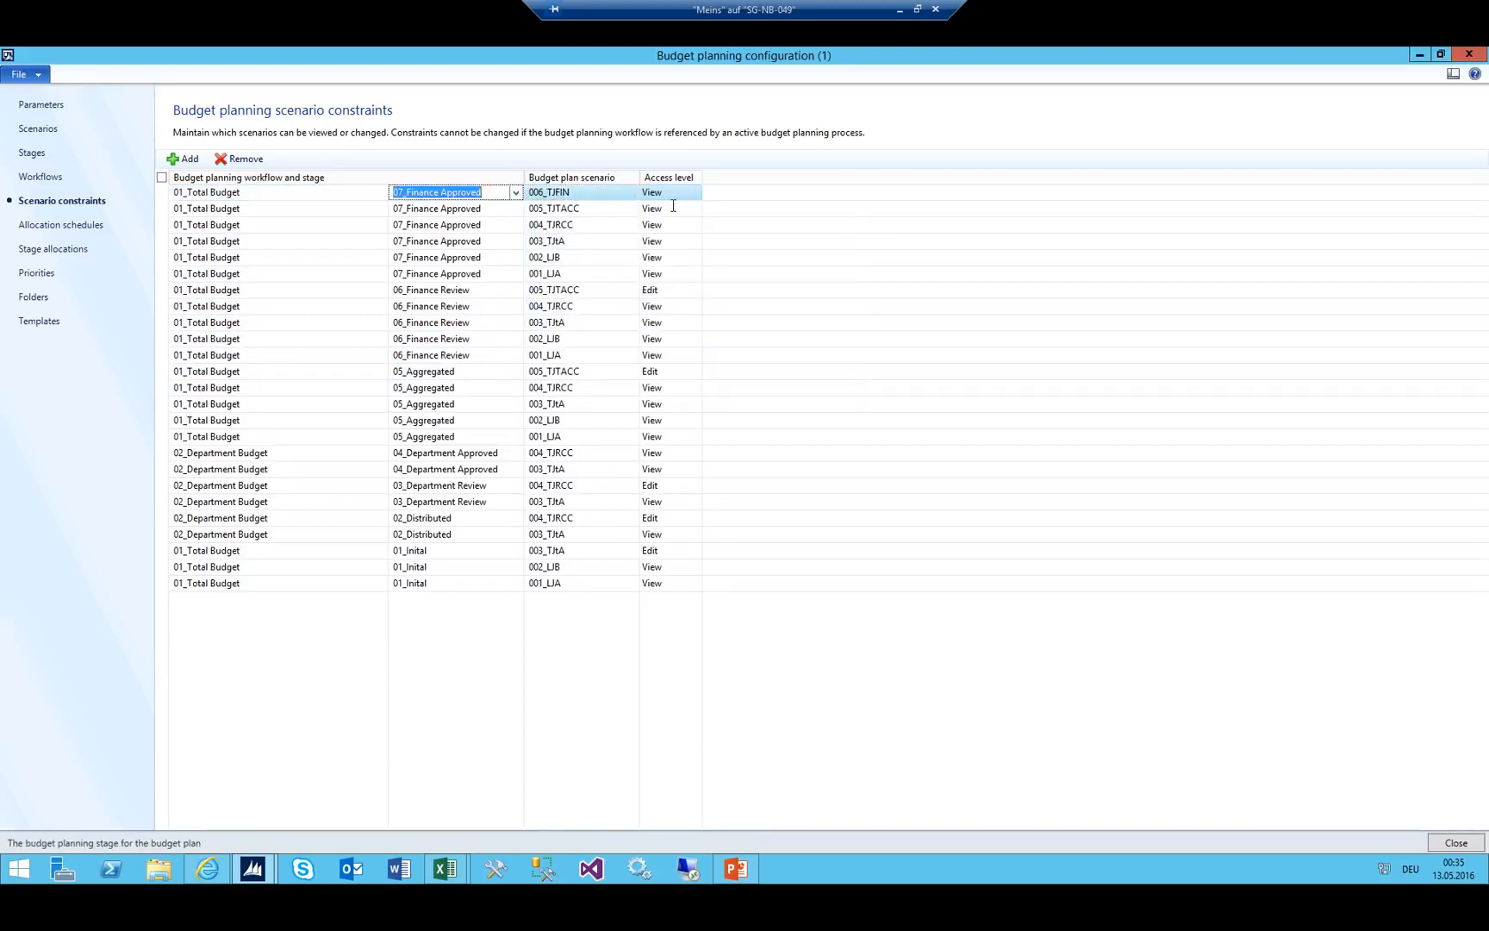